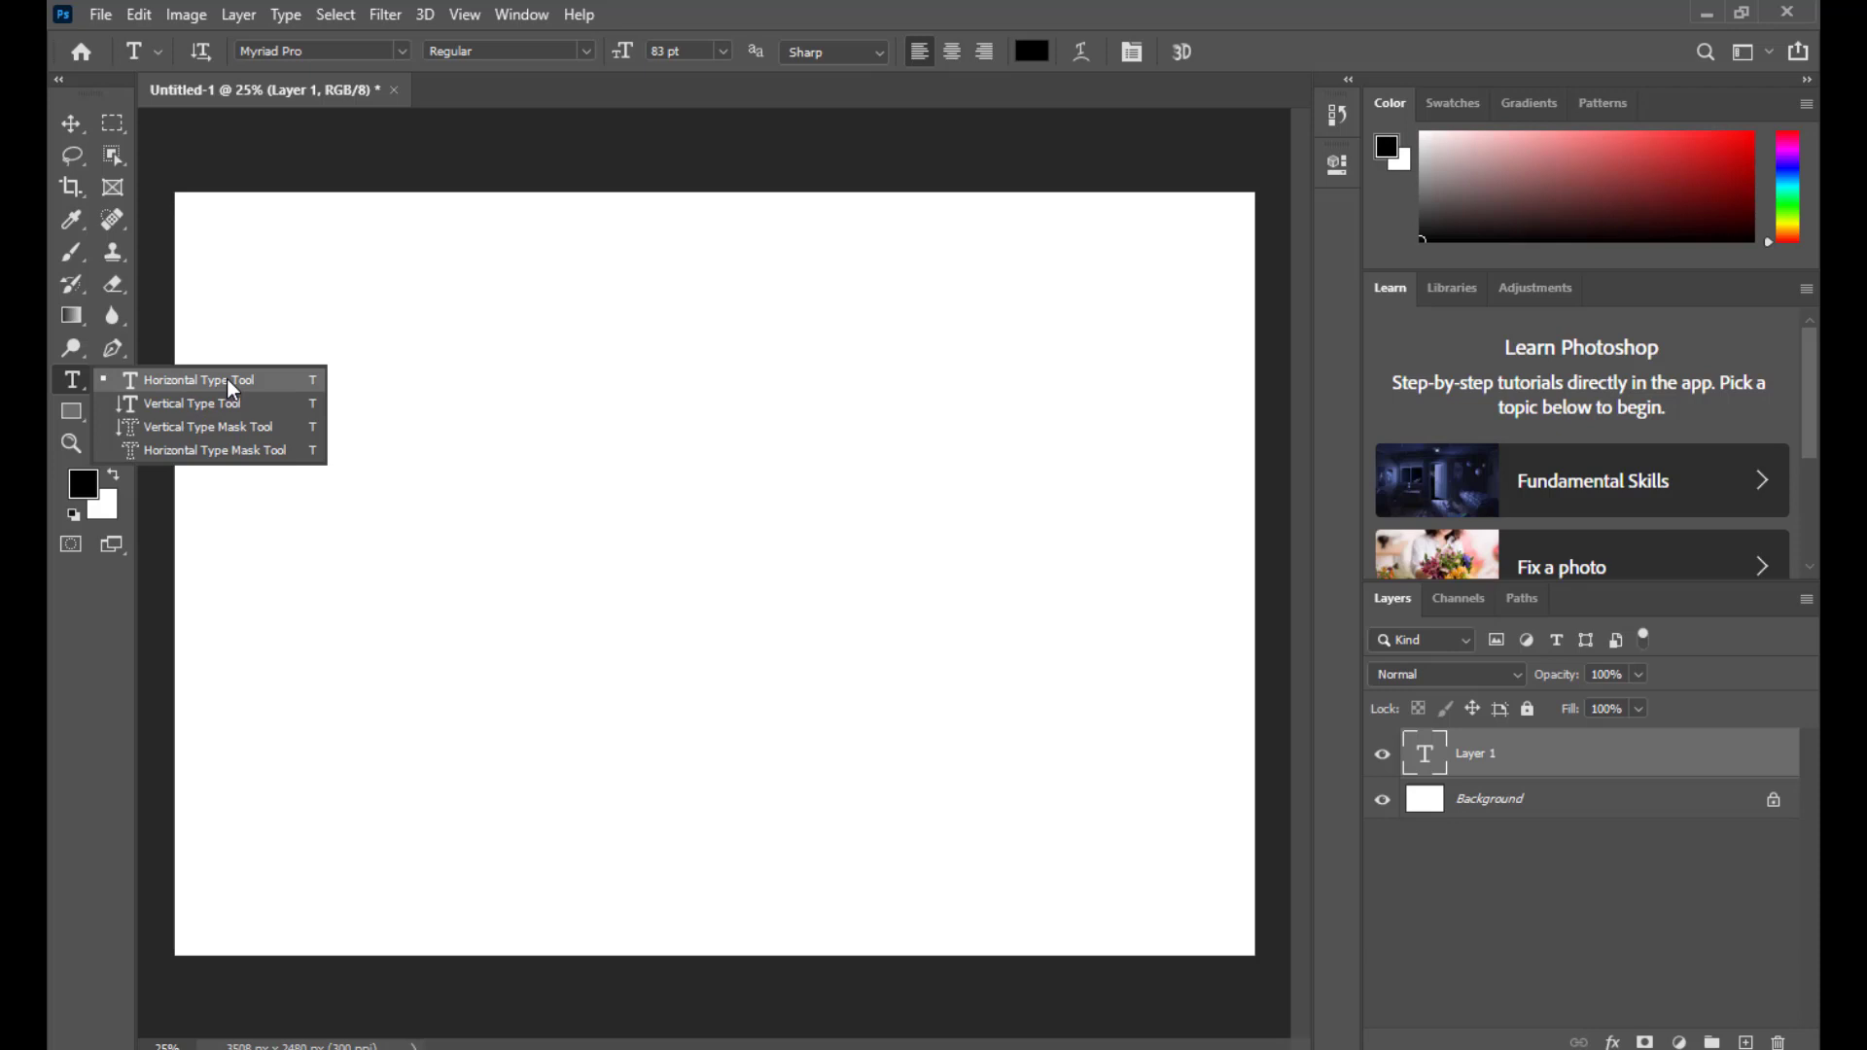
# Step: Add the horizontal text "Rs art and Media" to the canvas and move it to the middle of the page
pyautogui.click(292, 379)
pyautogui.click(465, 530)
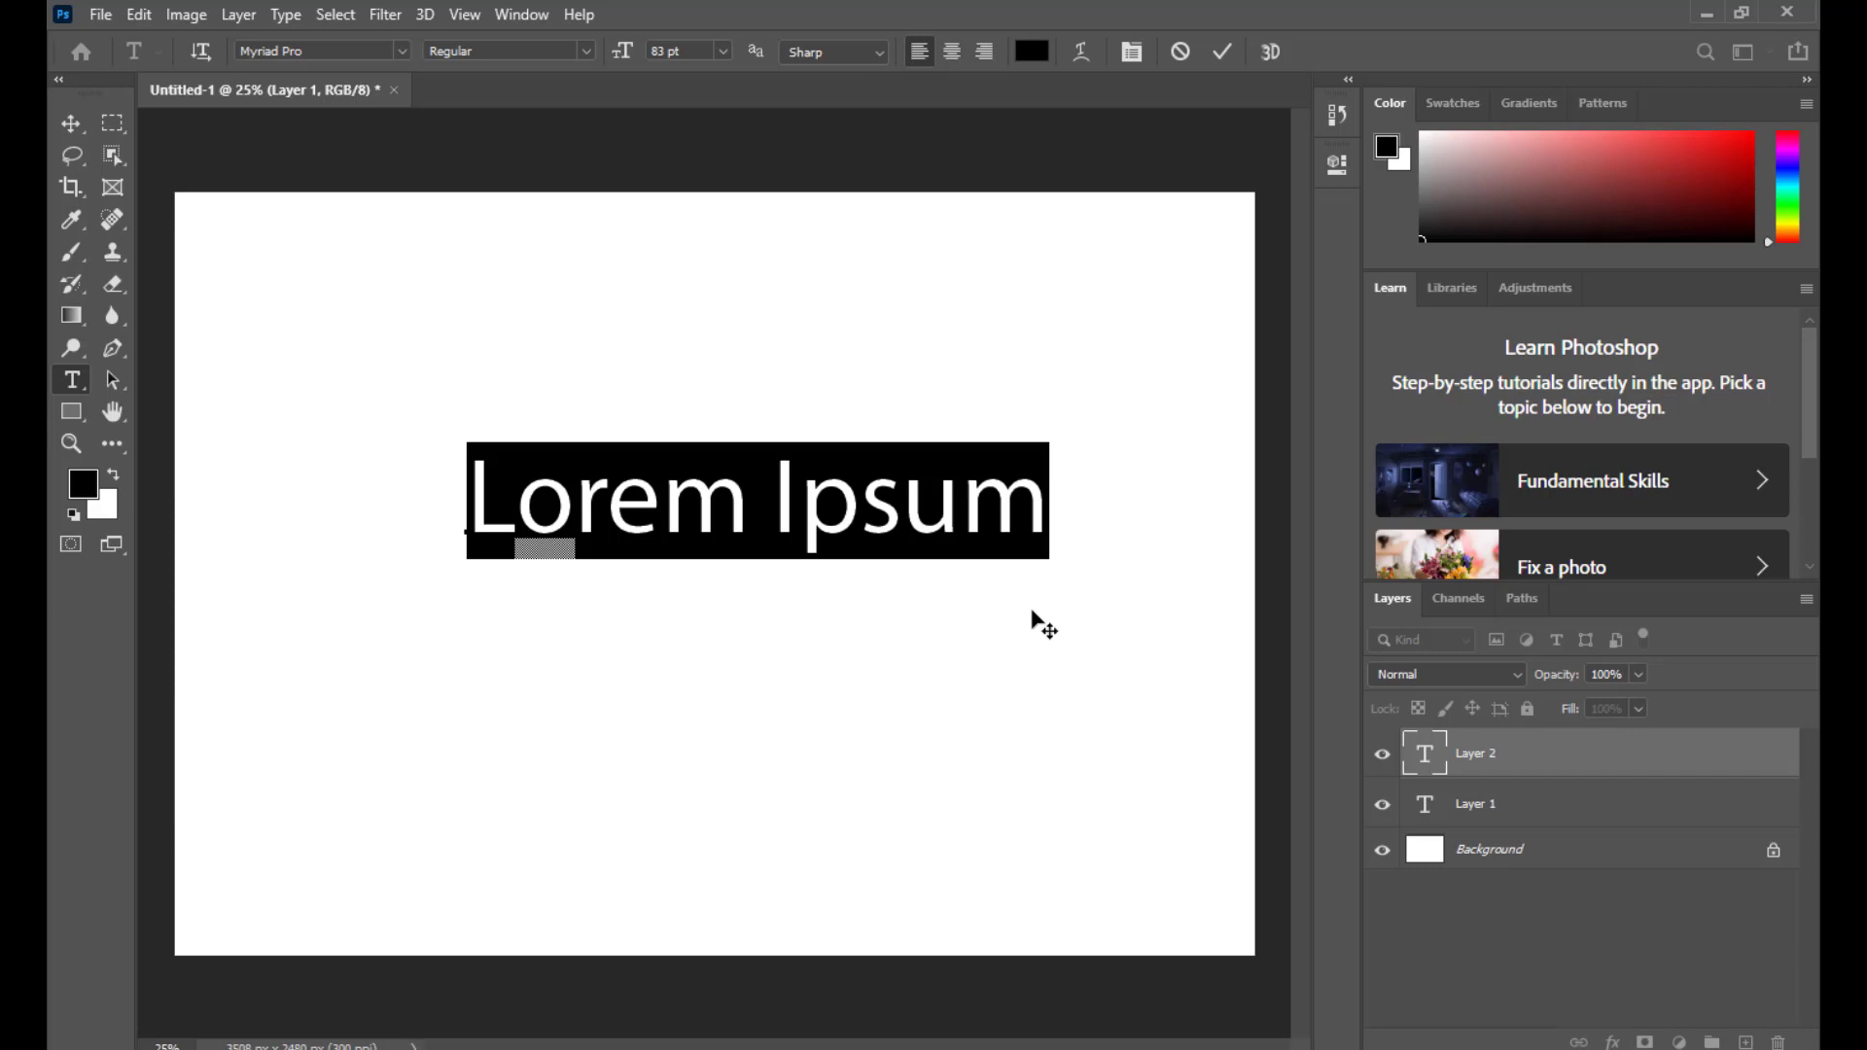
pyautogui.press('BackSpace')
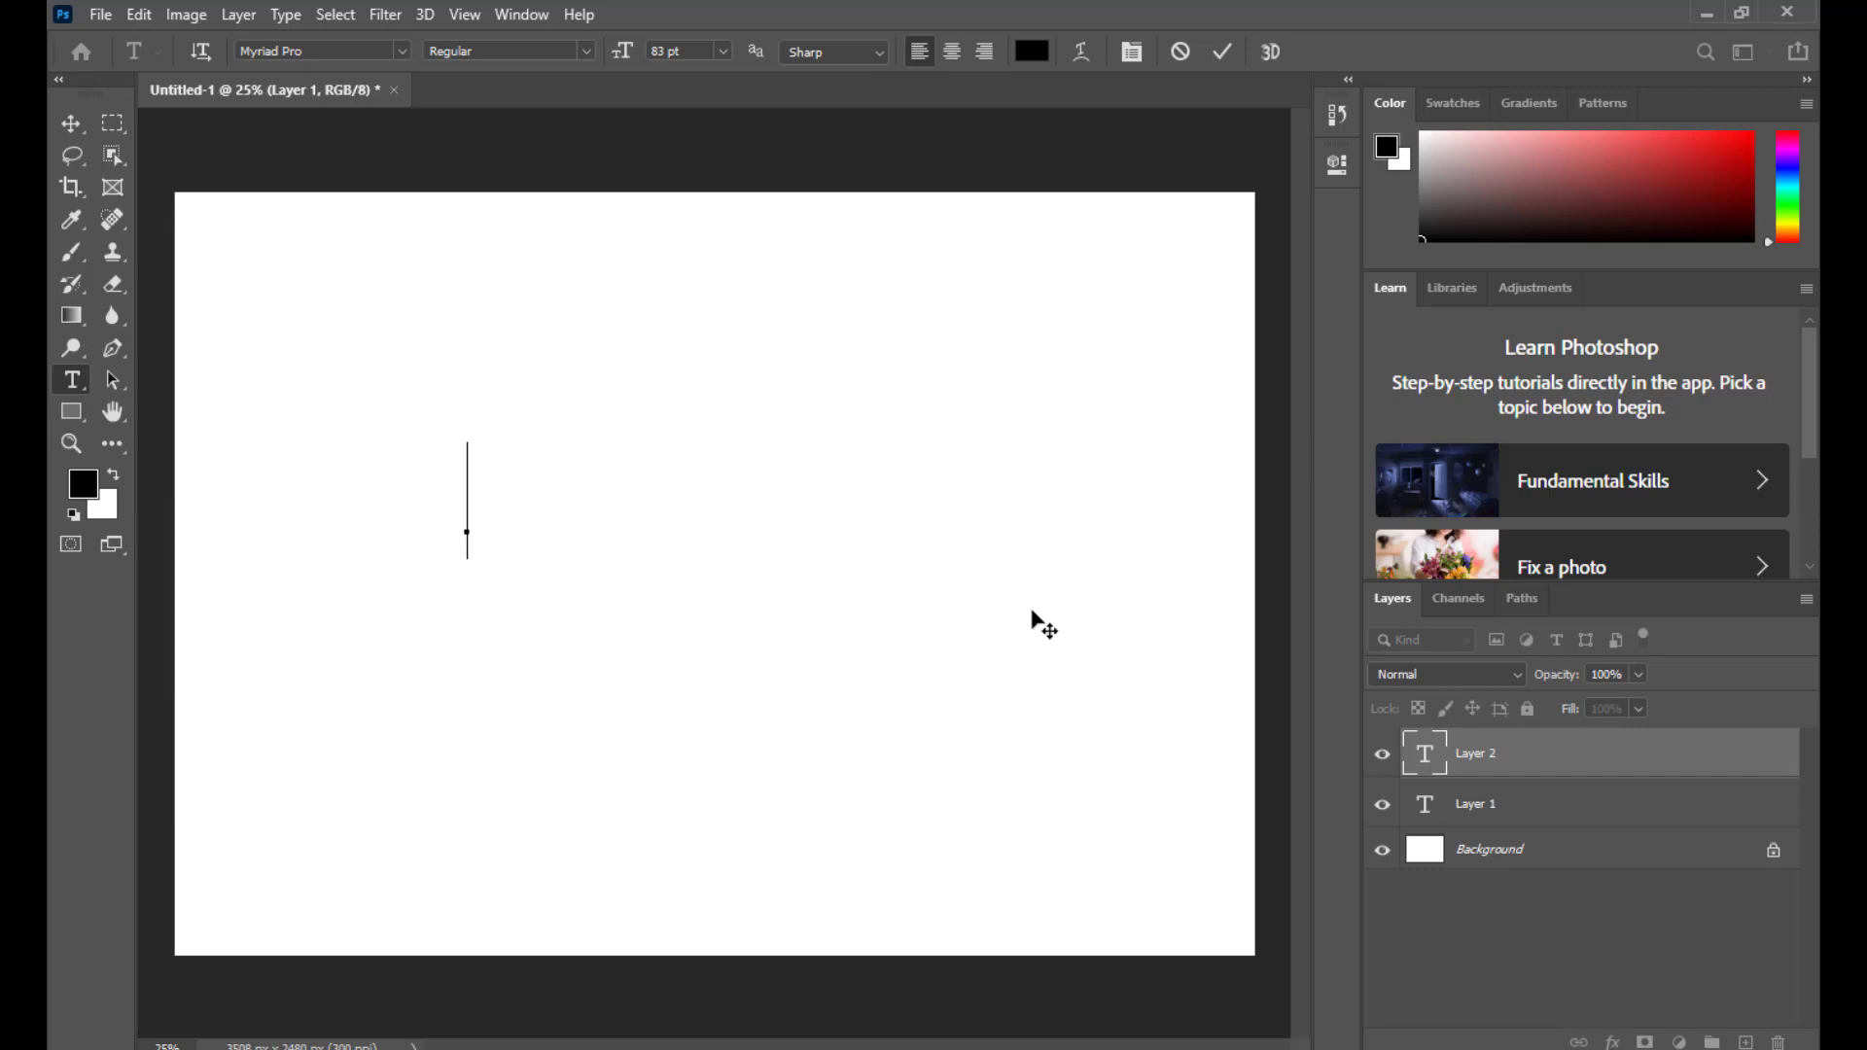
pyautogui.write('Rs')
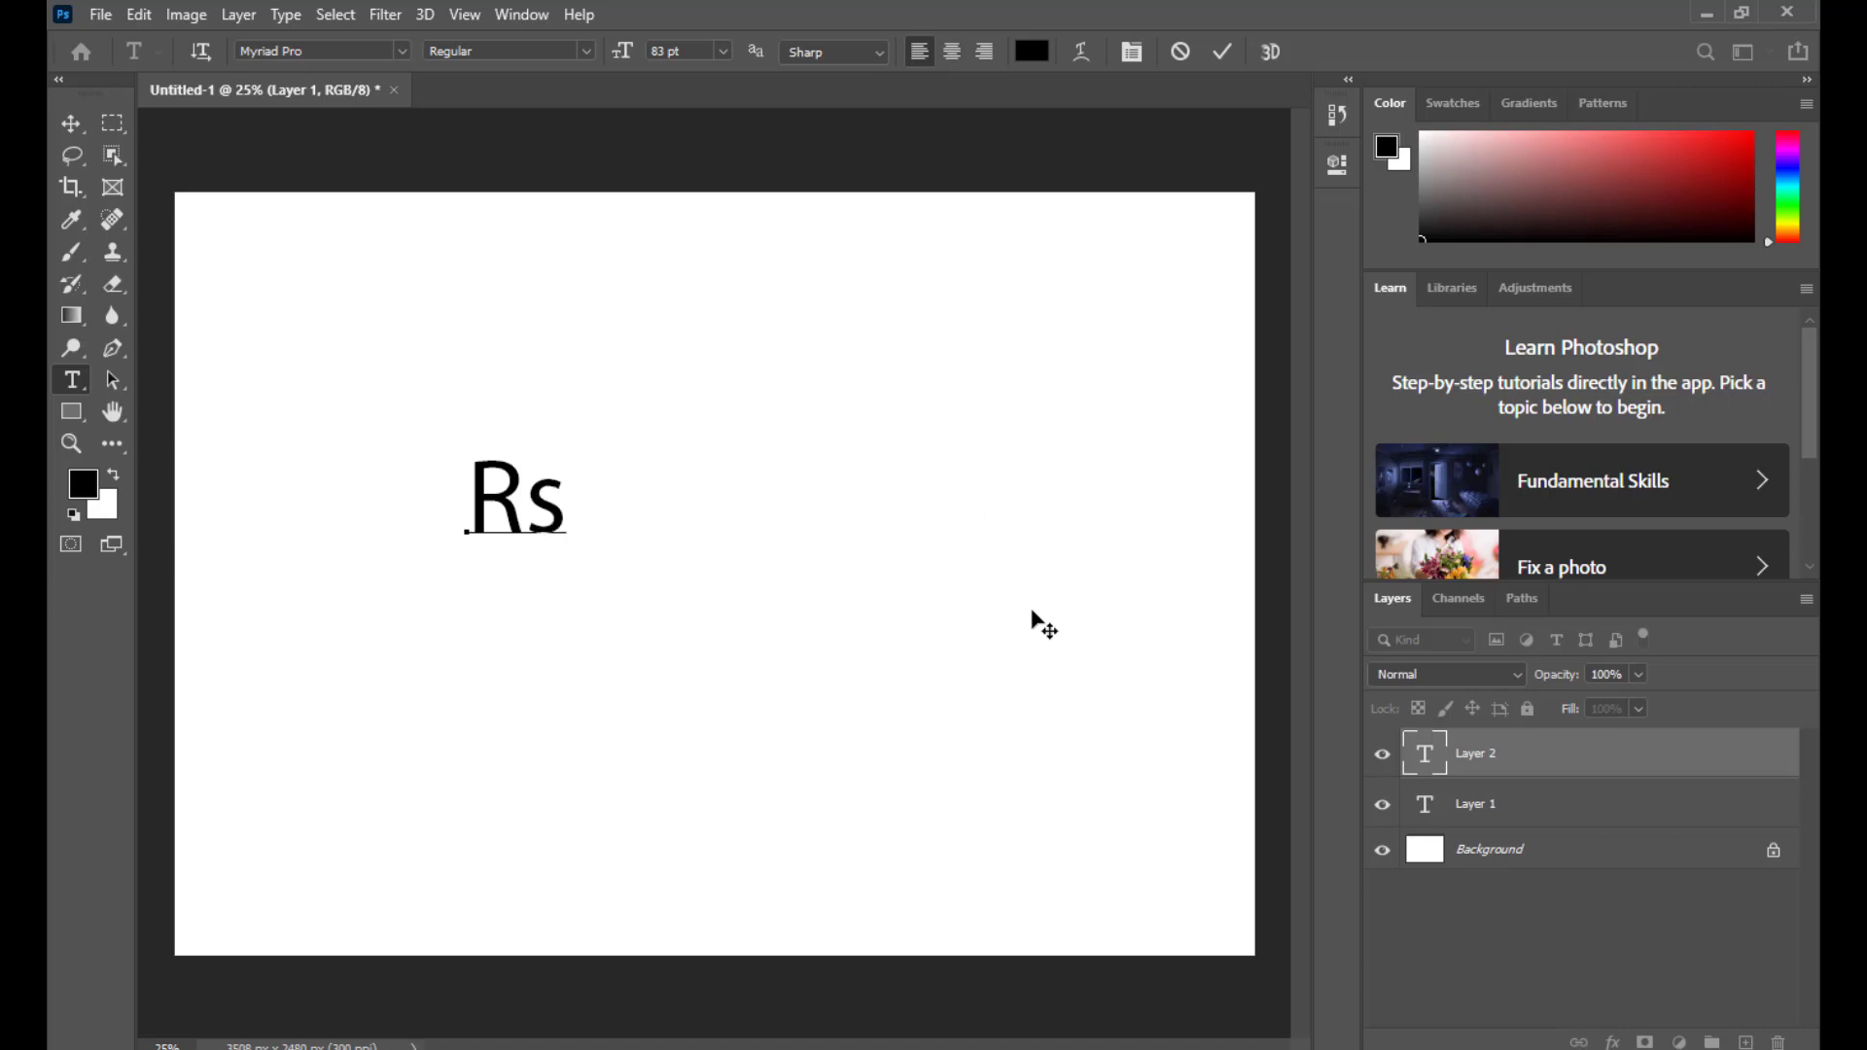
pyautogui.write(' R')
pyautogui.press('BackSpace')
pyautogui.write('art a')
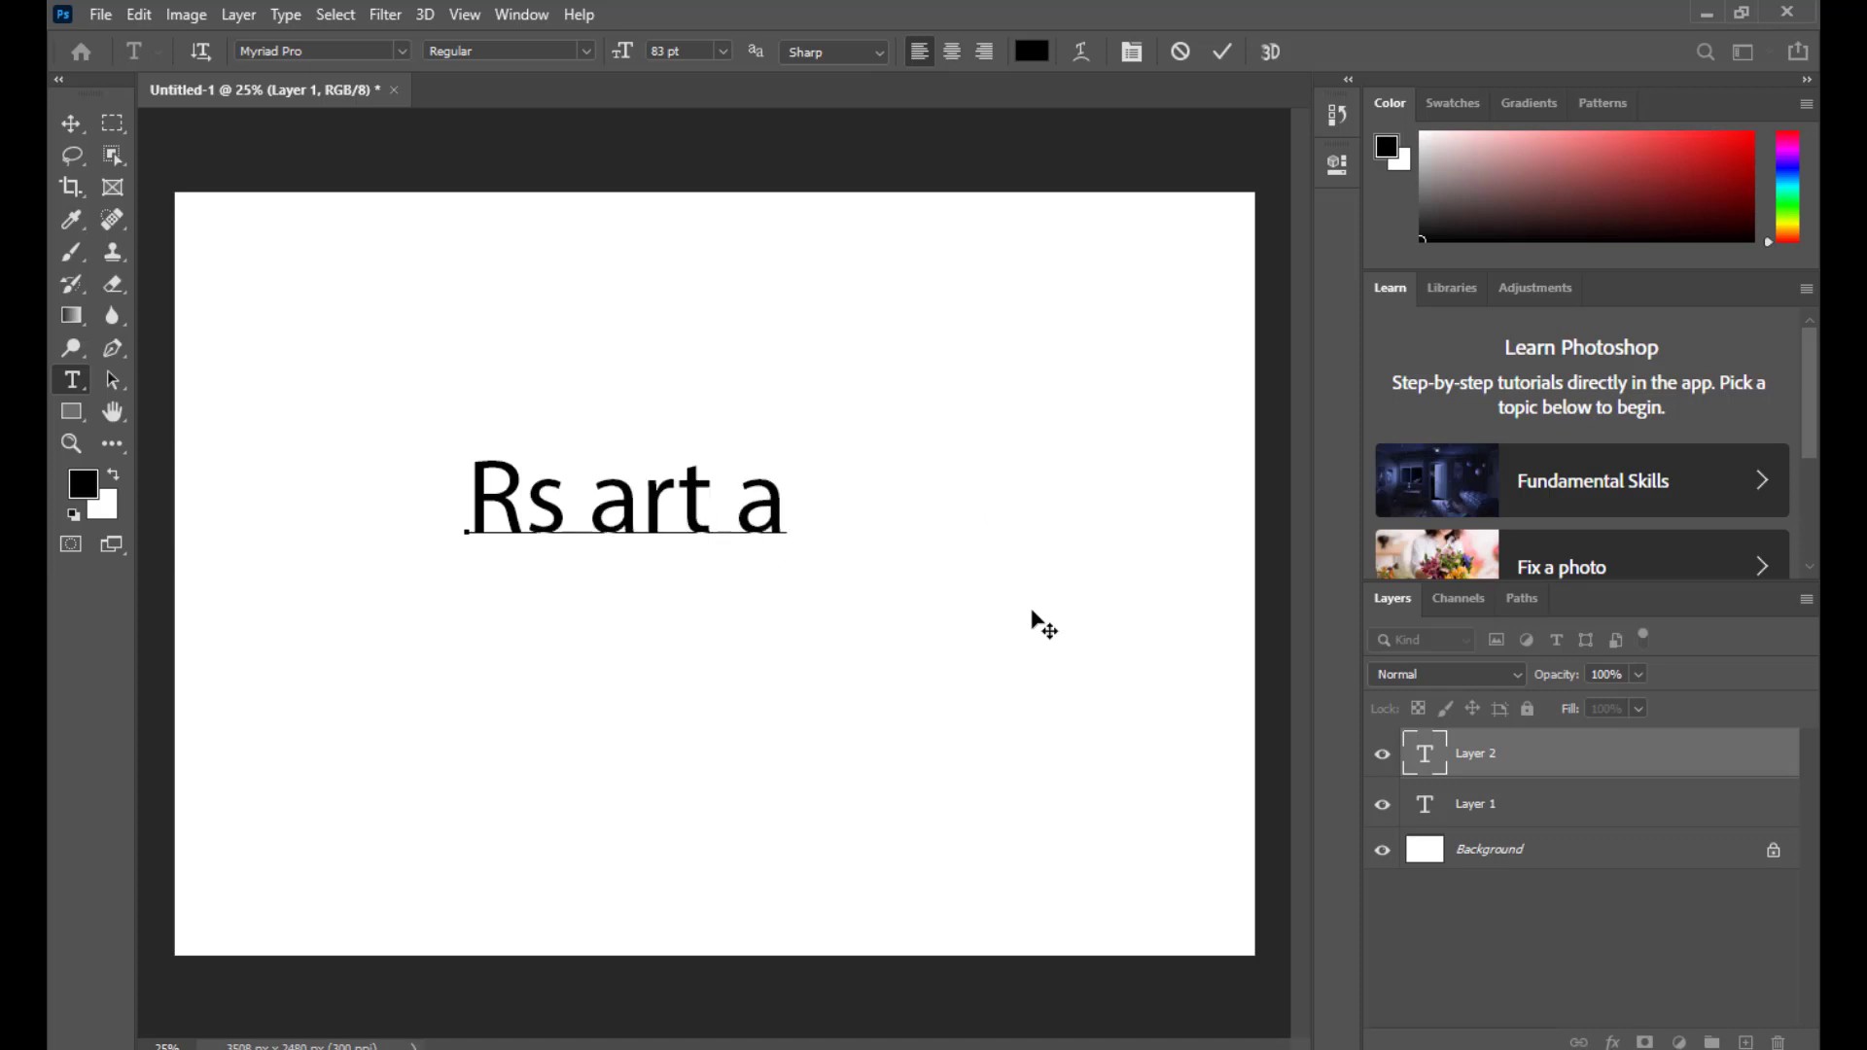
pyautogui.write('nd ')
pyautogui.write('Medi')
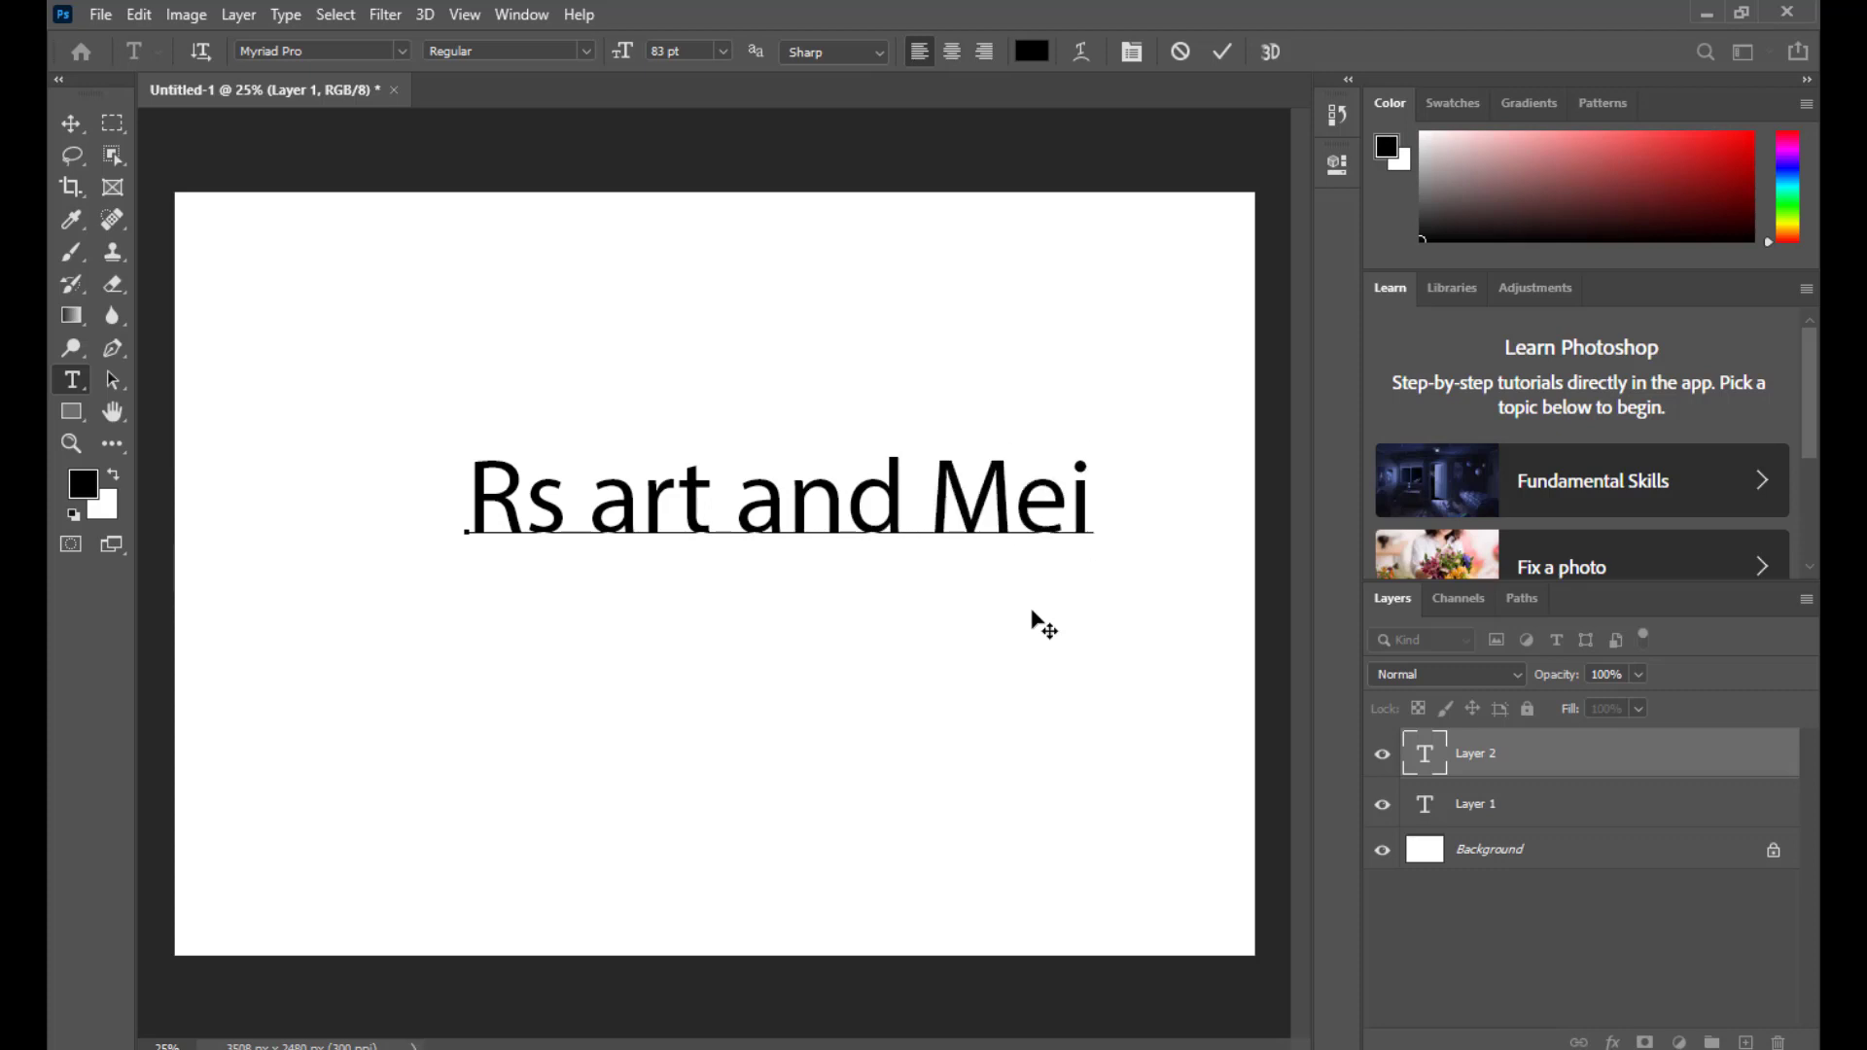
pyautogui.press('BackSpace')
pyautogui.write('dia')
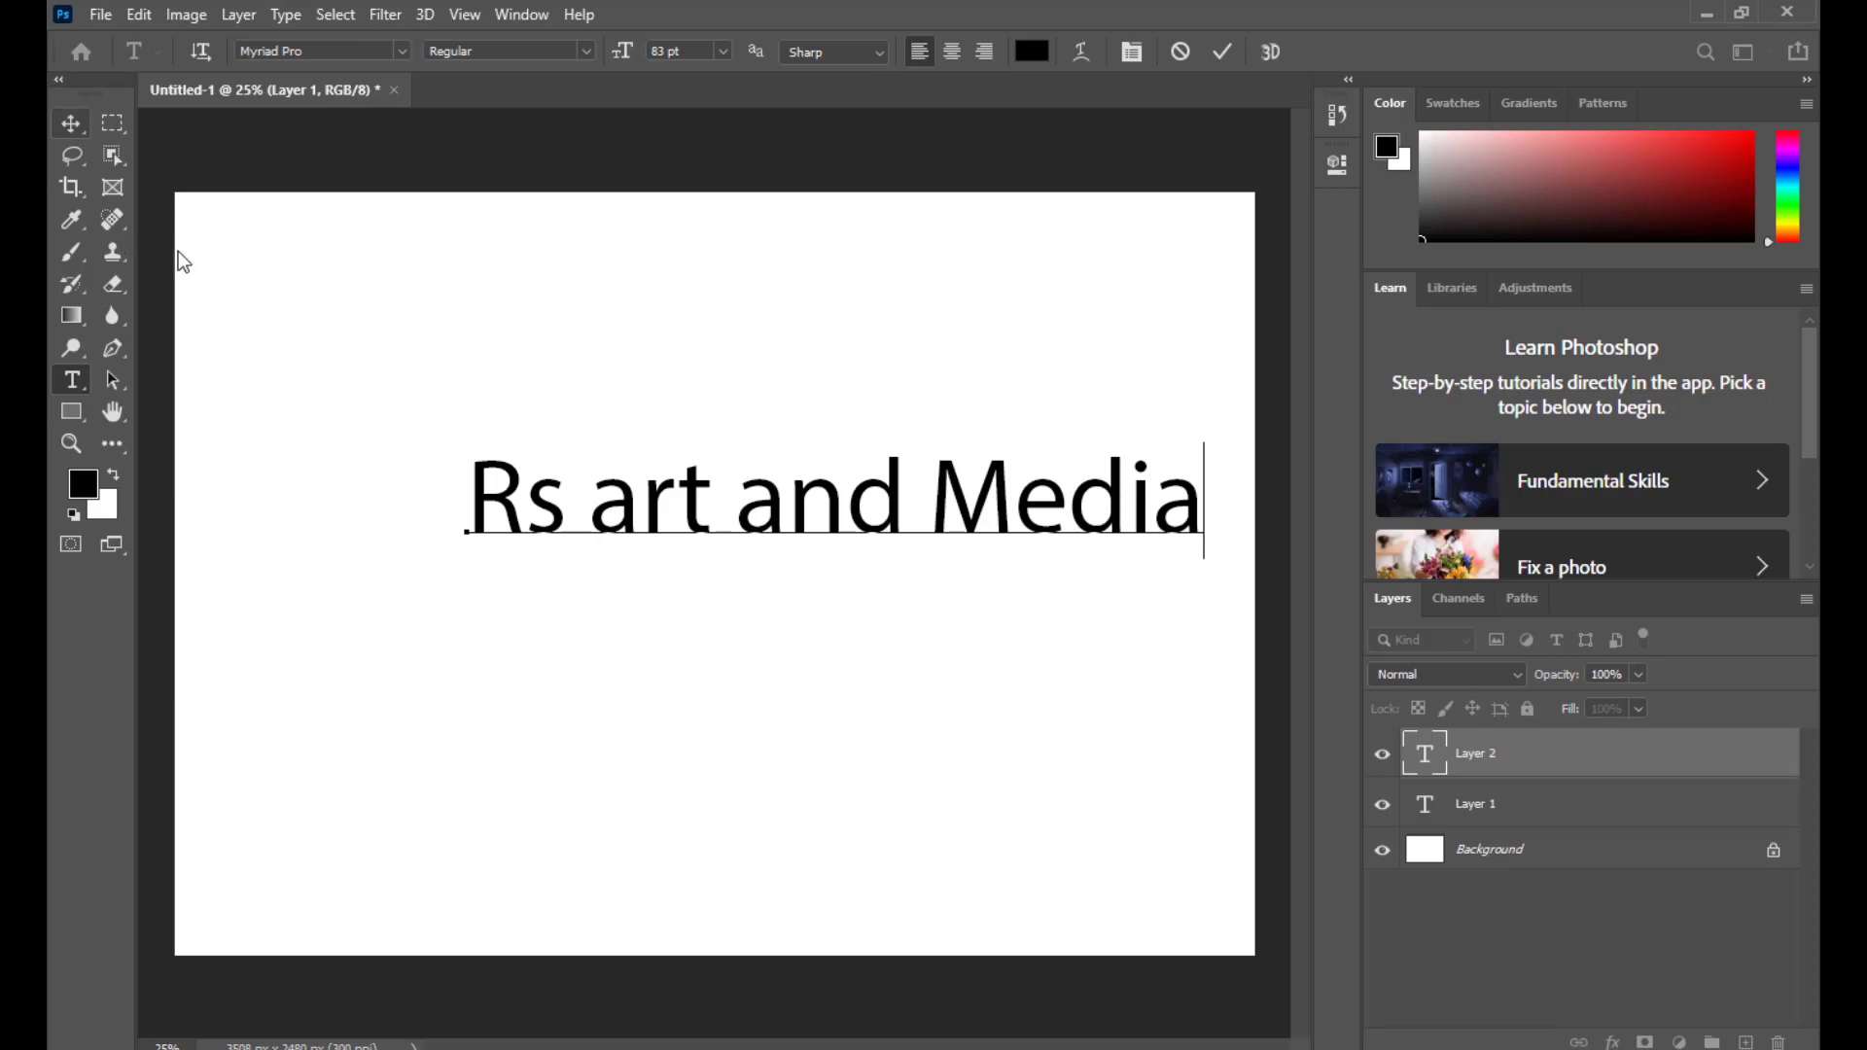
pyautogui.click(74, 124)
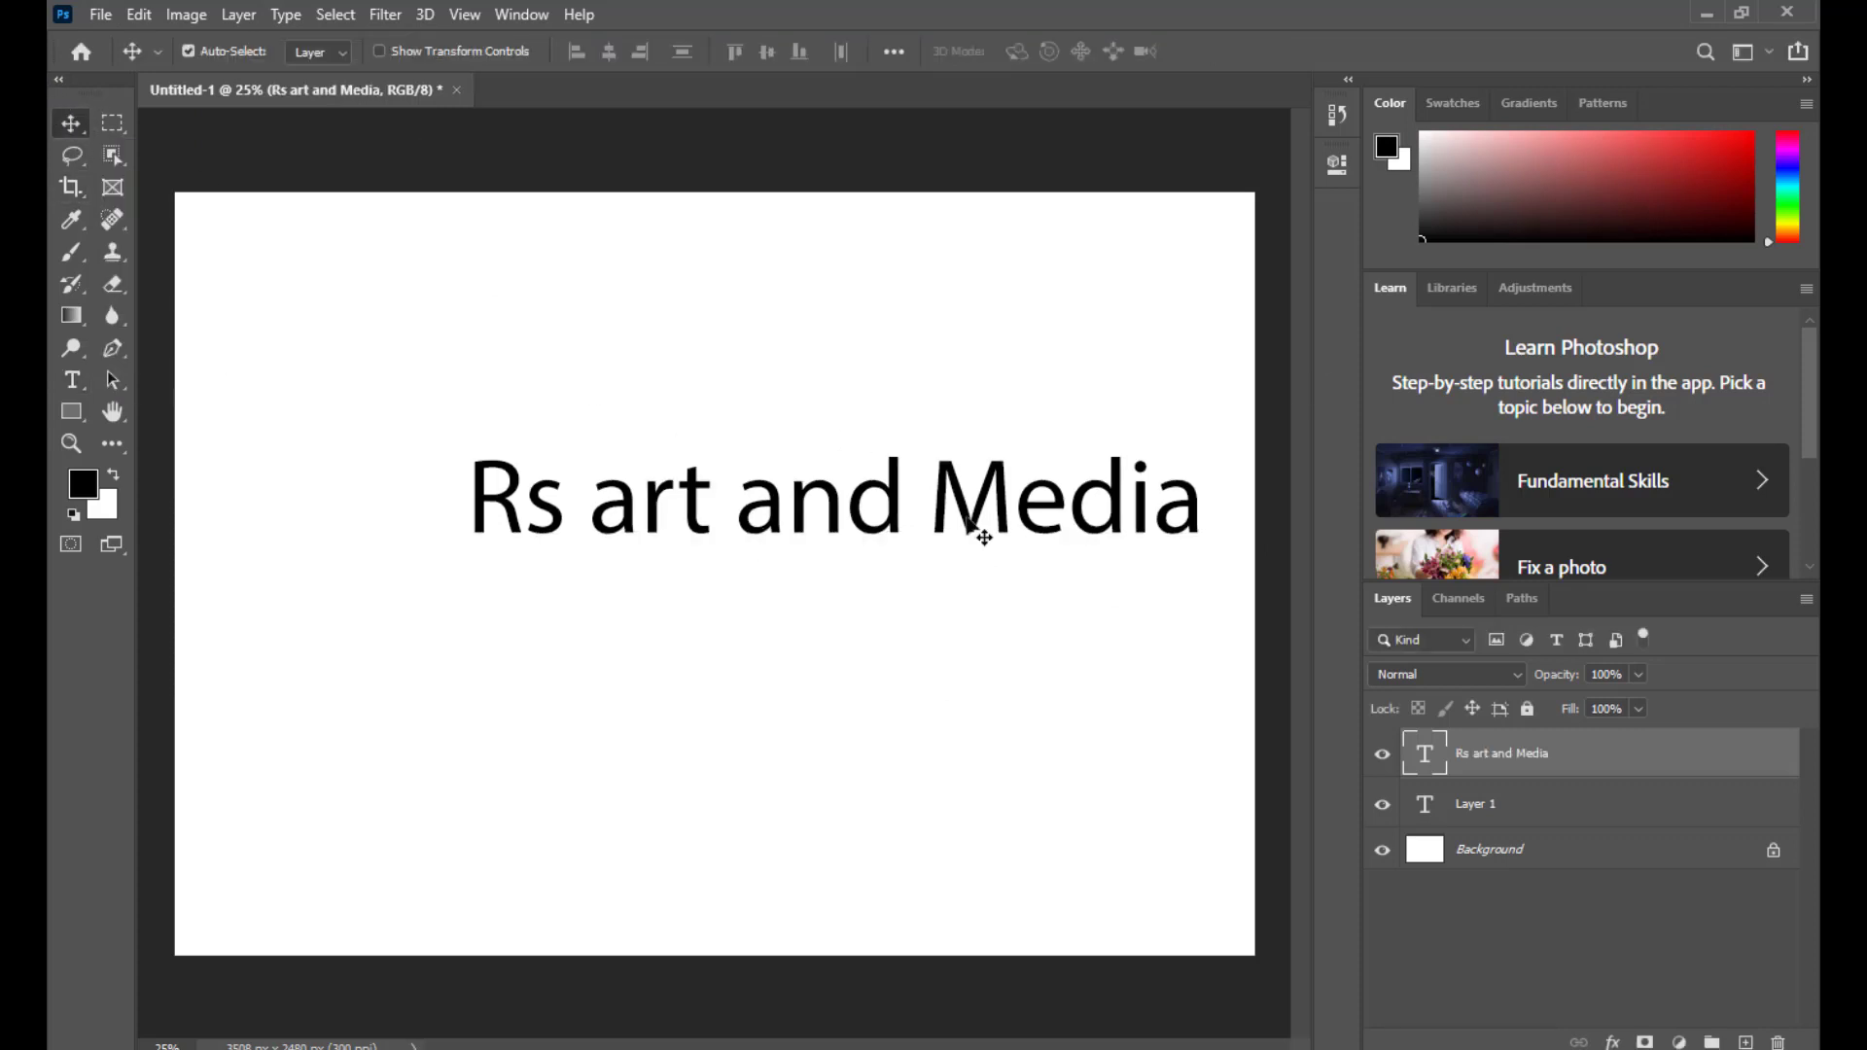
pyautogui.moveTo(898, 522); pyautogui.dragTo(774, 526)
# Step: Detach the Layers panel from its dock, enlarge it to show all layers, and place it beside the canvas
pyautogui.moveTo(1393, 598); pyautogui.dragTo(1217, 311)
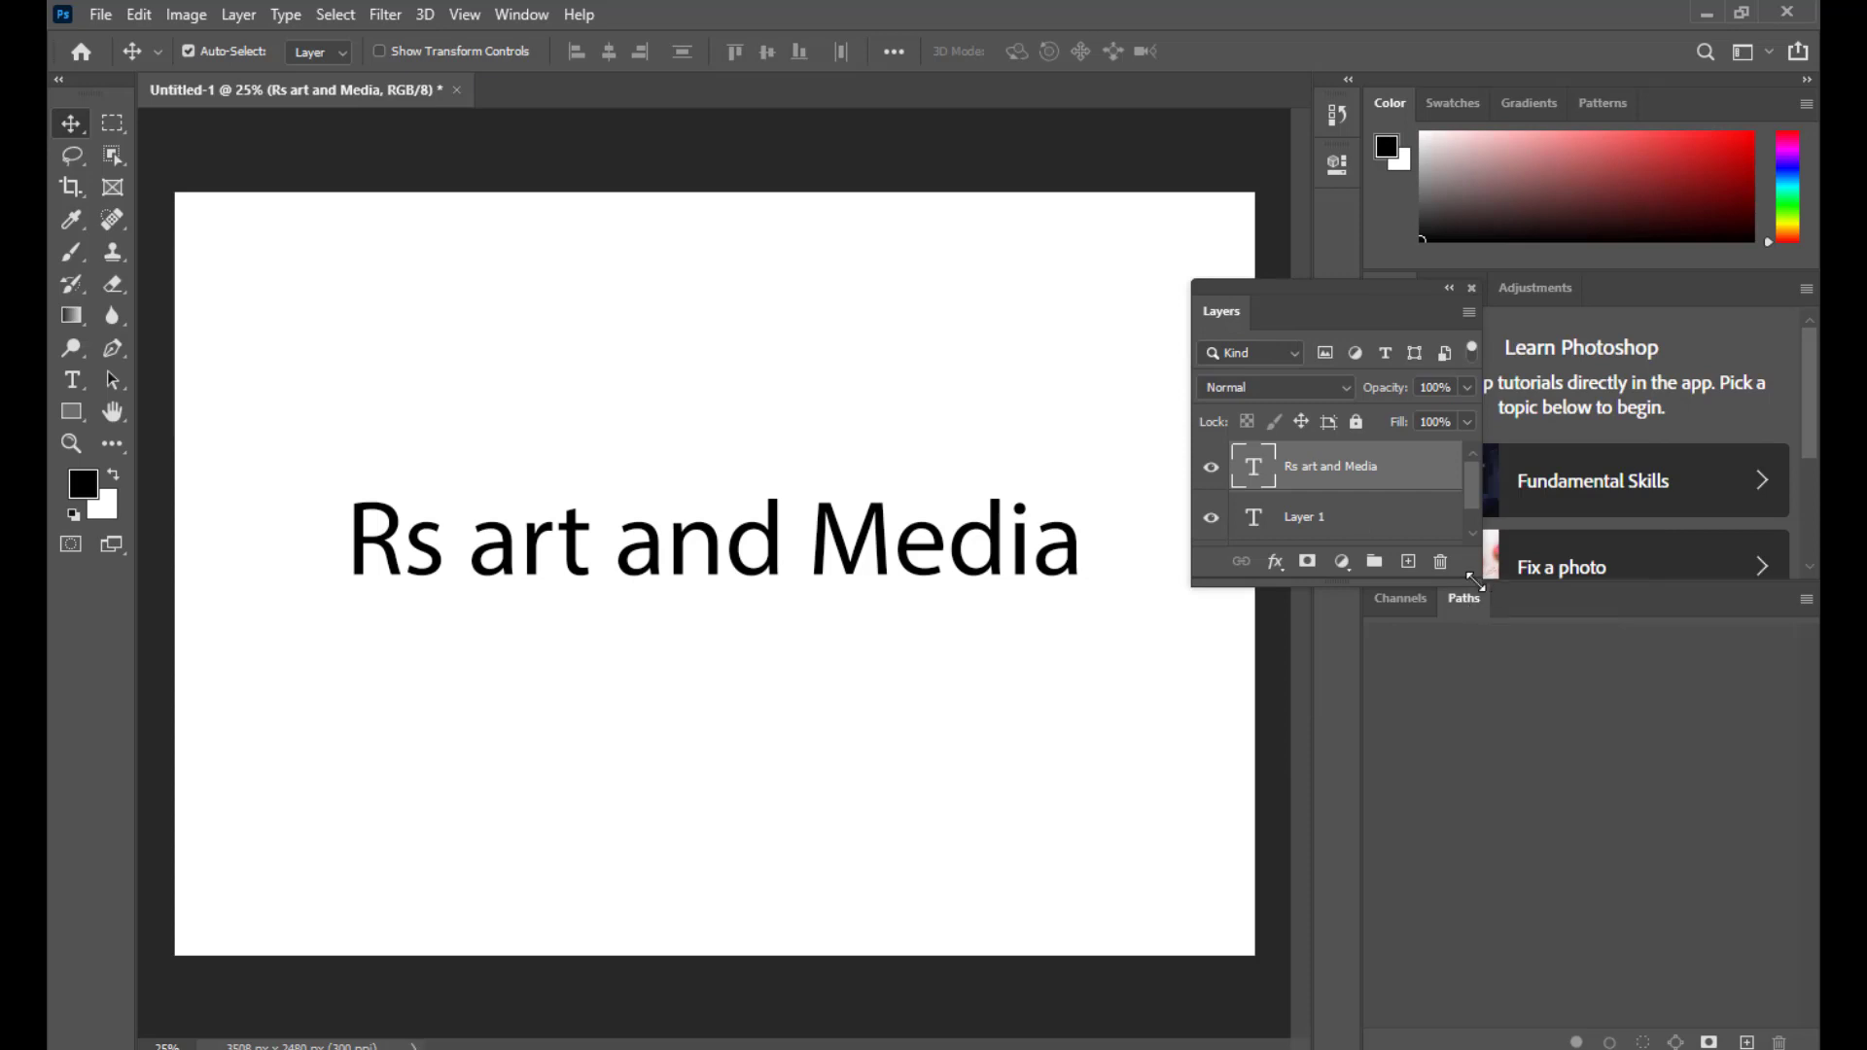
pyautogui.moveTo(1474, 581); pyautogui.dragTo(1658, 705)
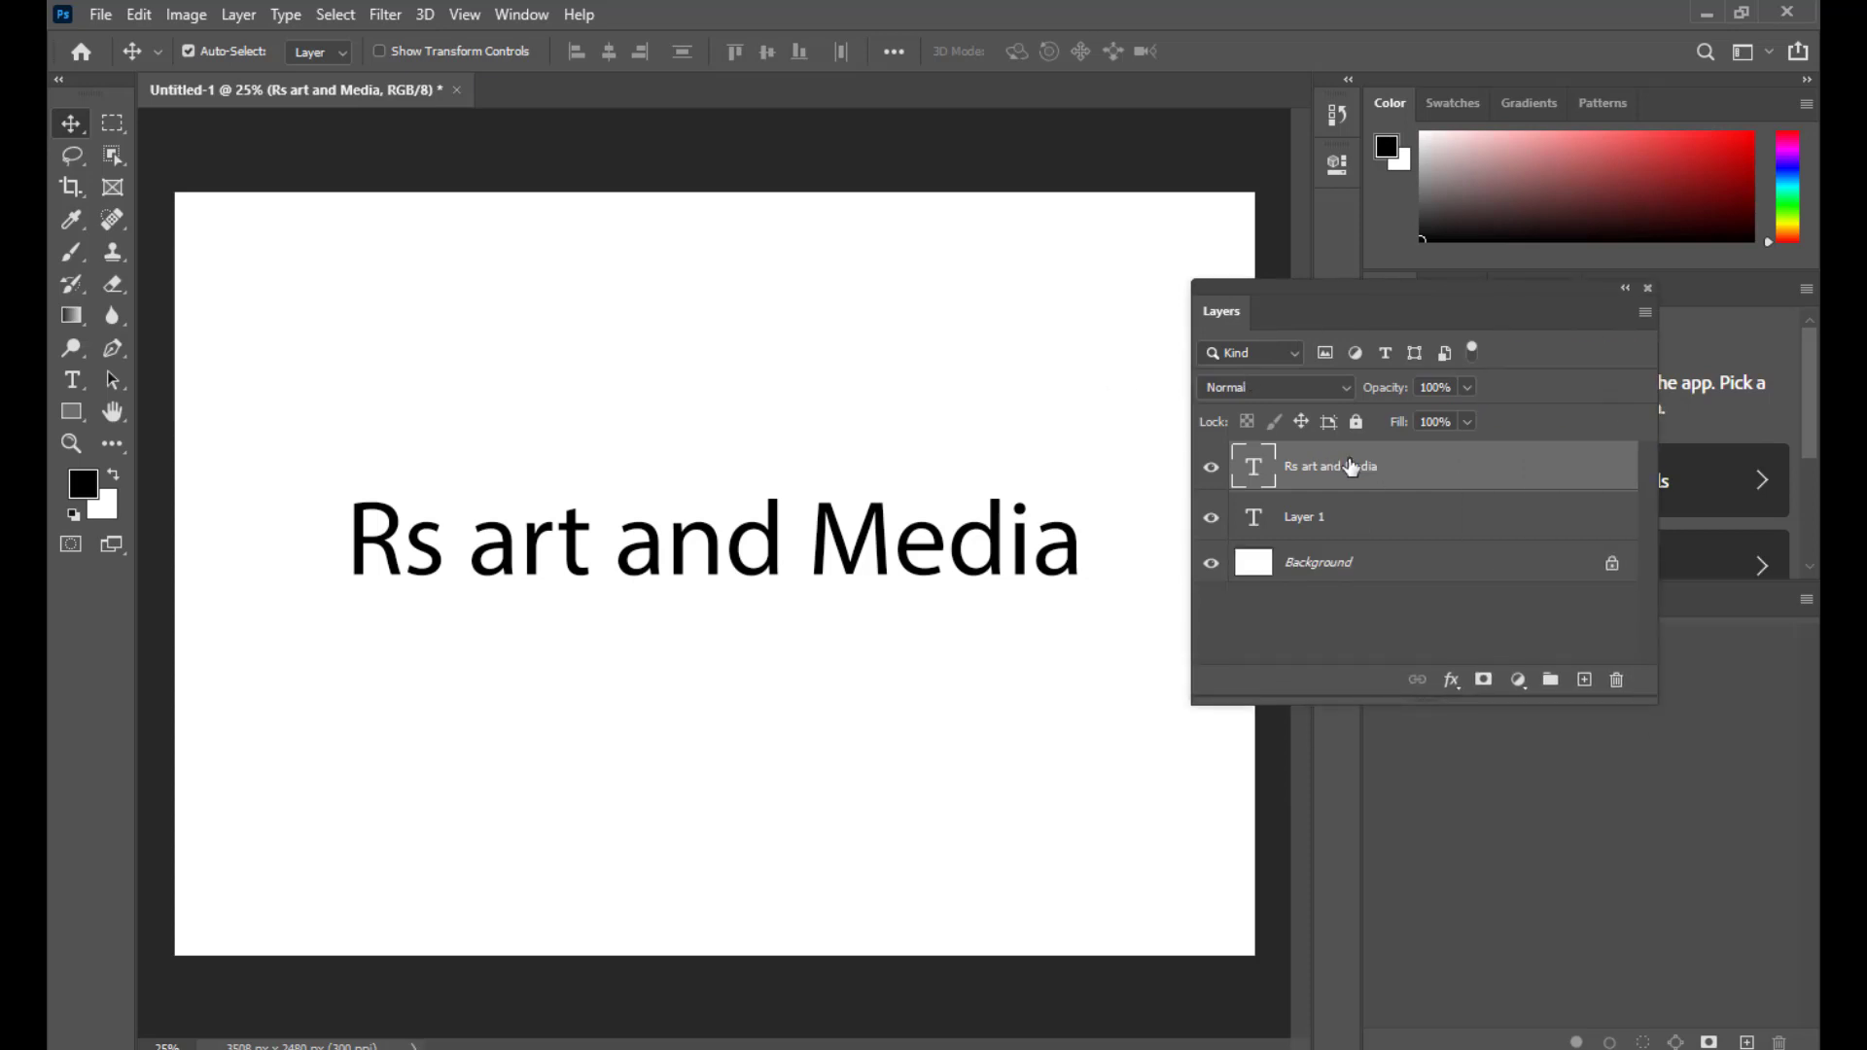
pyautogui.moveTo(1261, 299); pyautogui.dragTo(1292, 295)
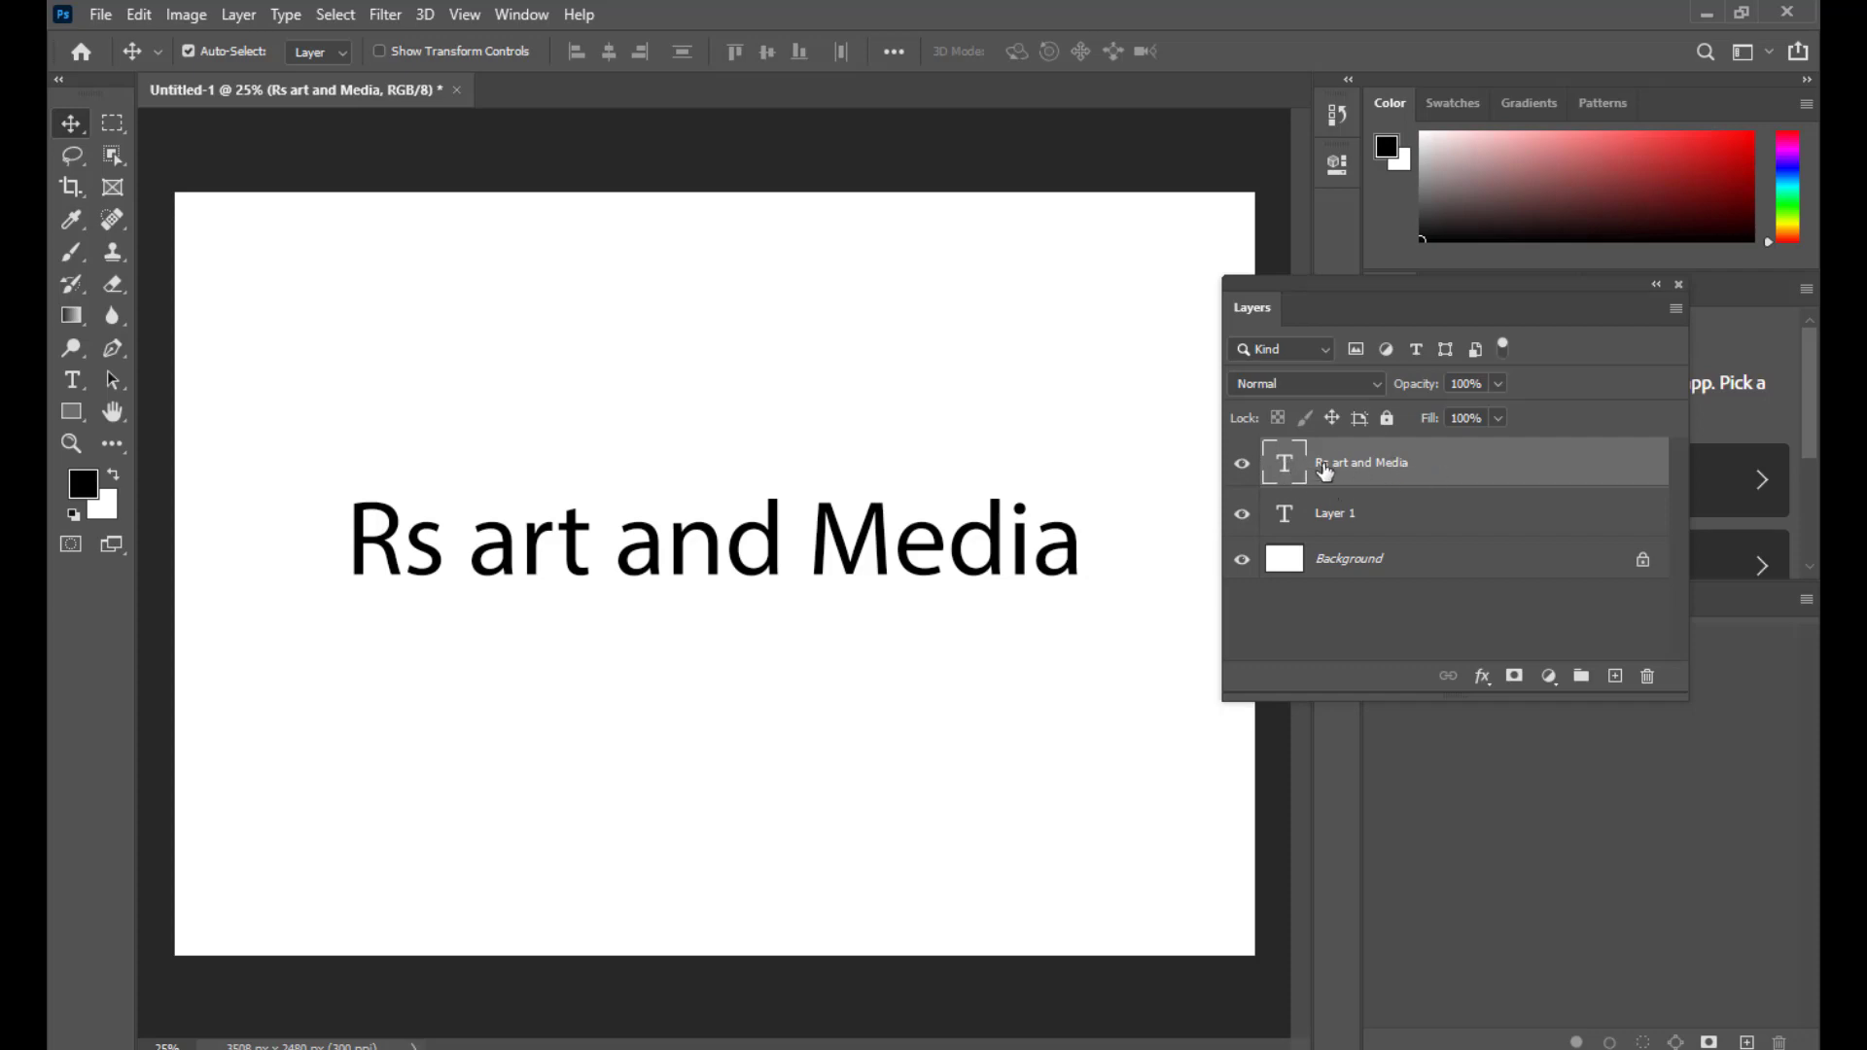
pyautogui.moveTo(1279, 282); pyautogui.dragTo(1303, 262)
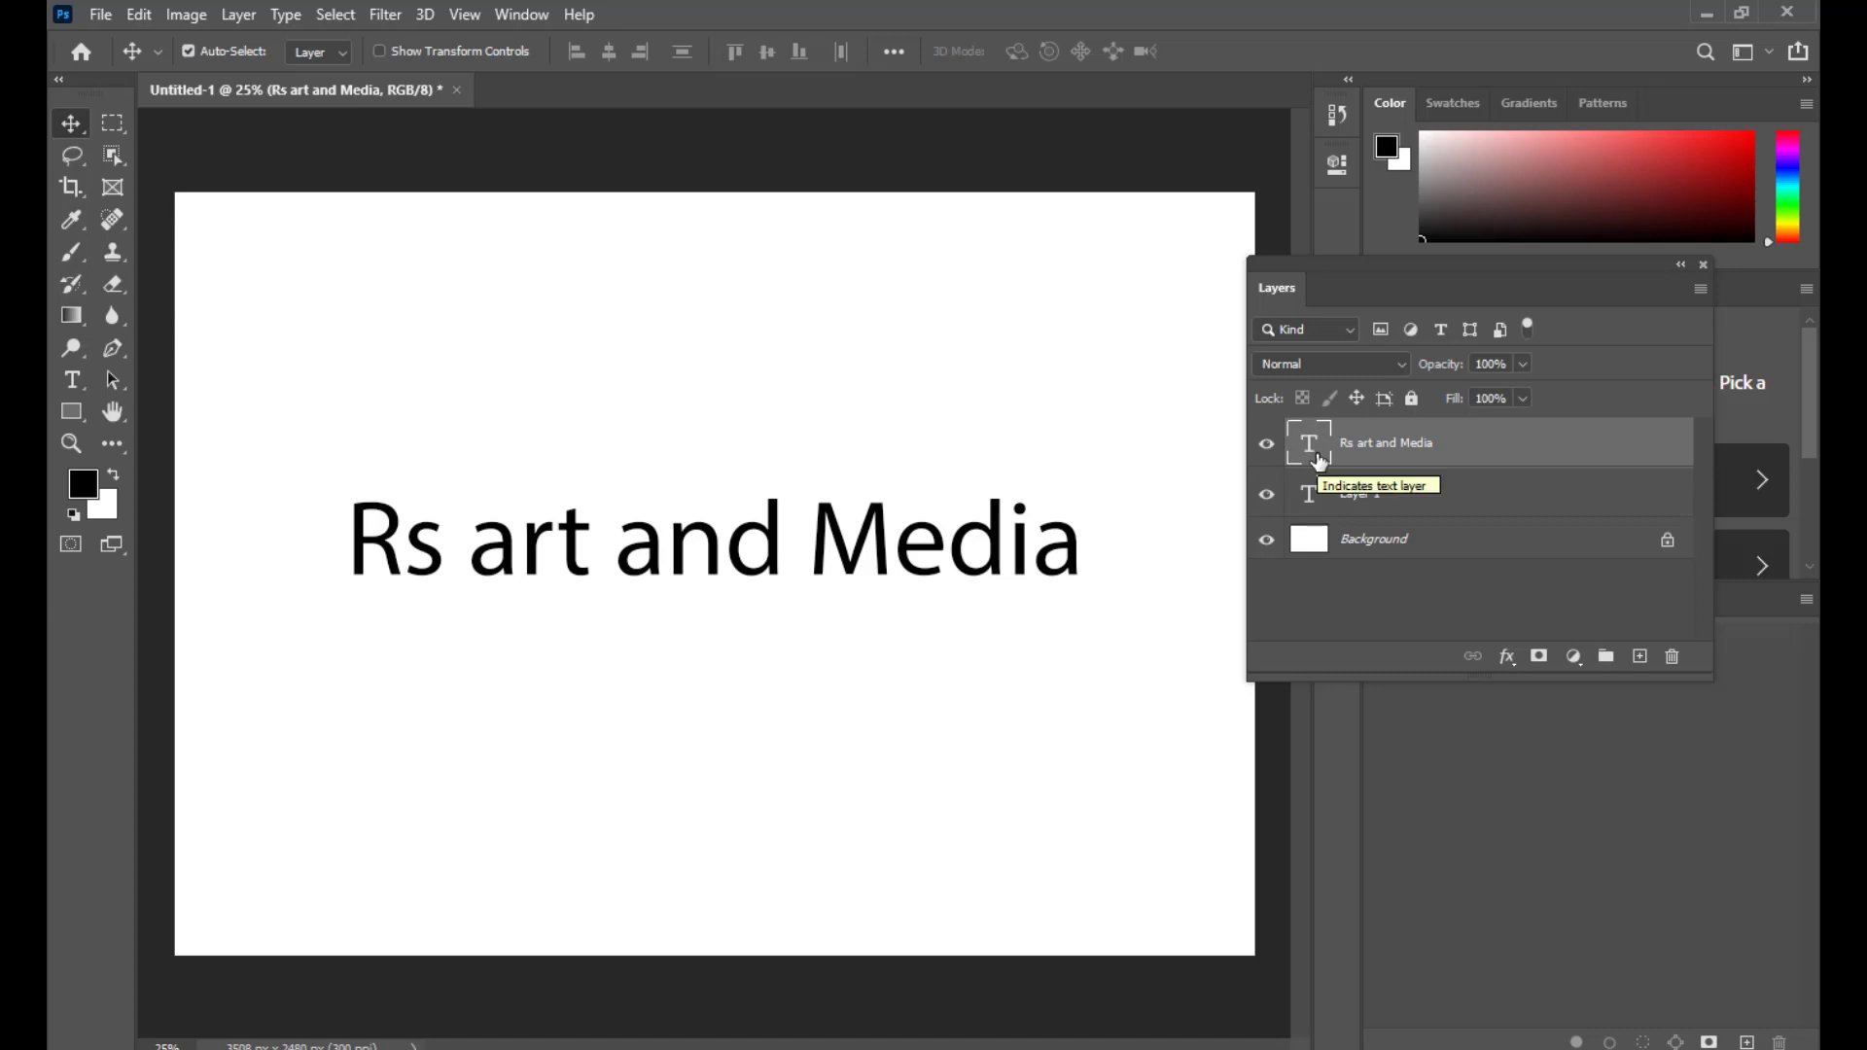
pyautogui.moveTo(1293, 260); pyautogui.dragTo(1330, 265)
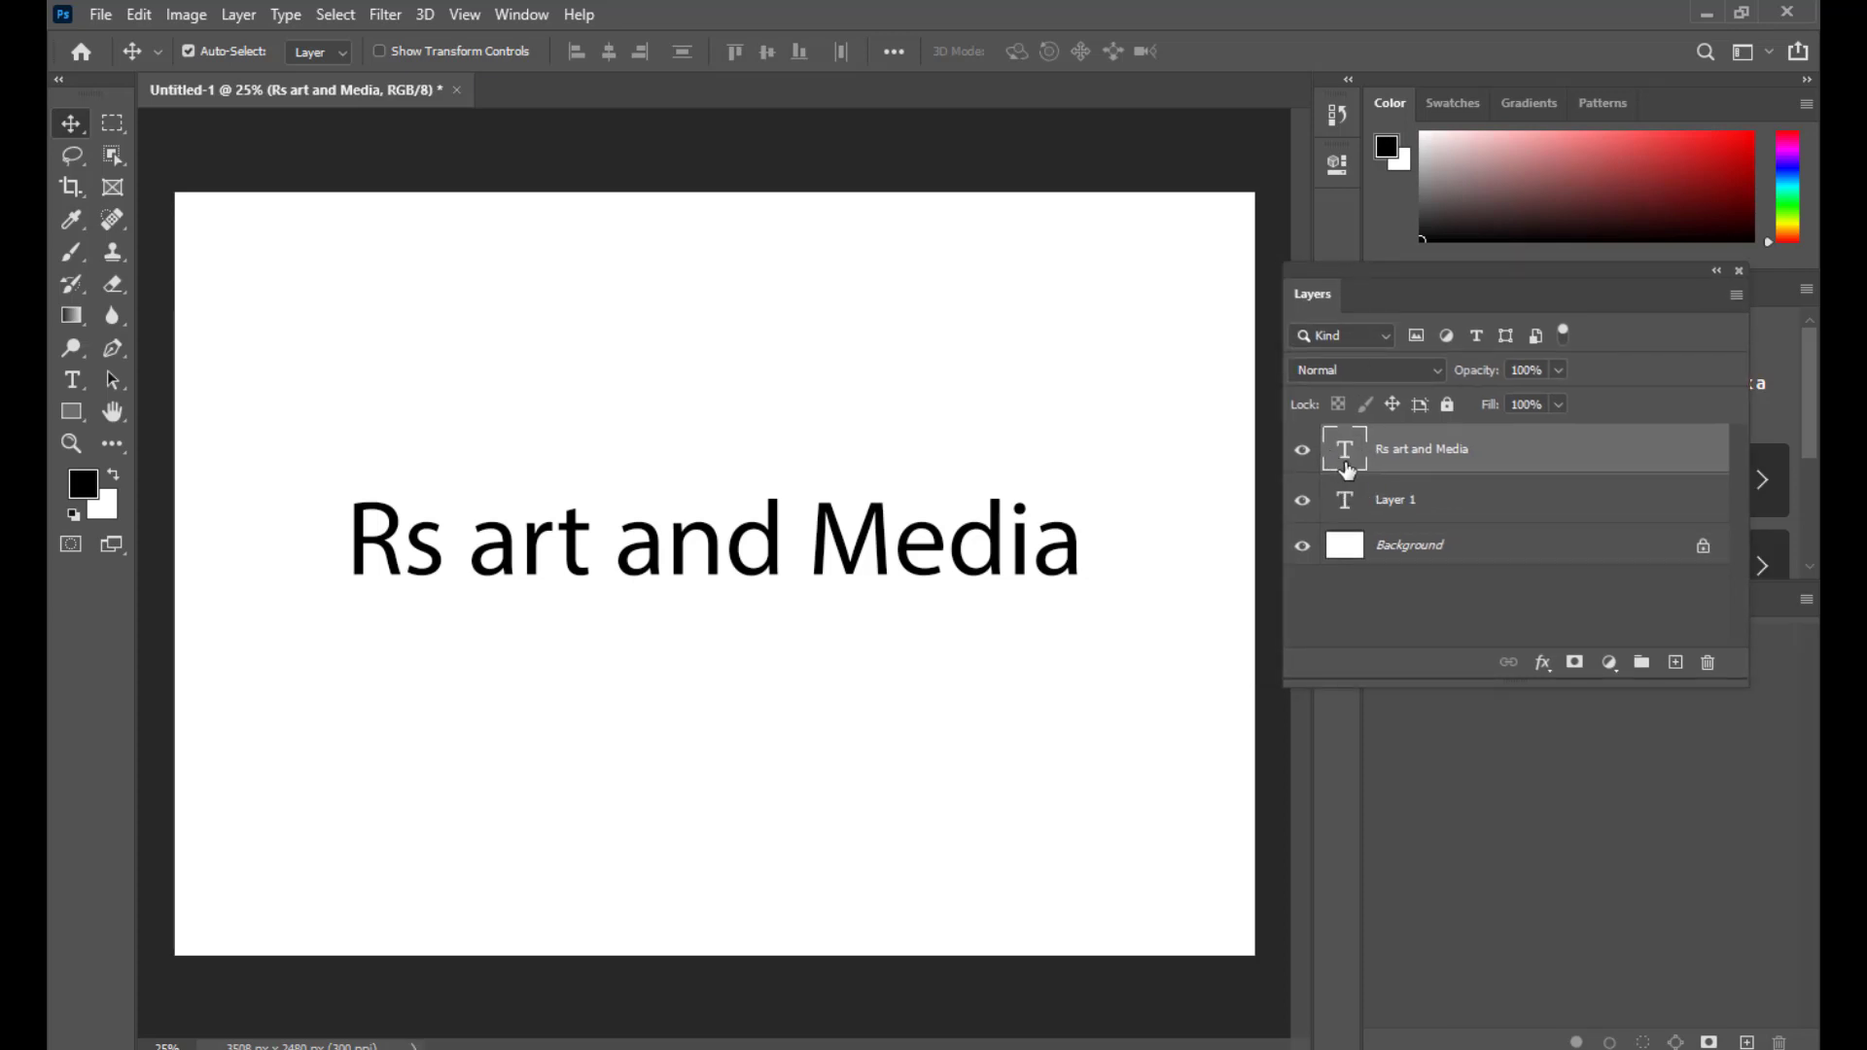
# Step: Select all the text of the "Rs art and Media" layer for editing and look through the available fonts and preset sizes
pyautogui.doubleClick(1346, 450)
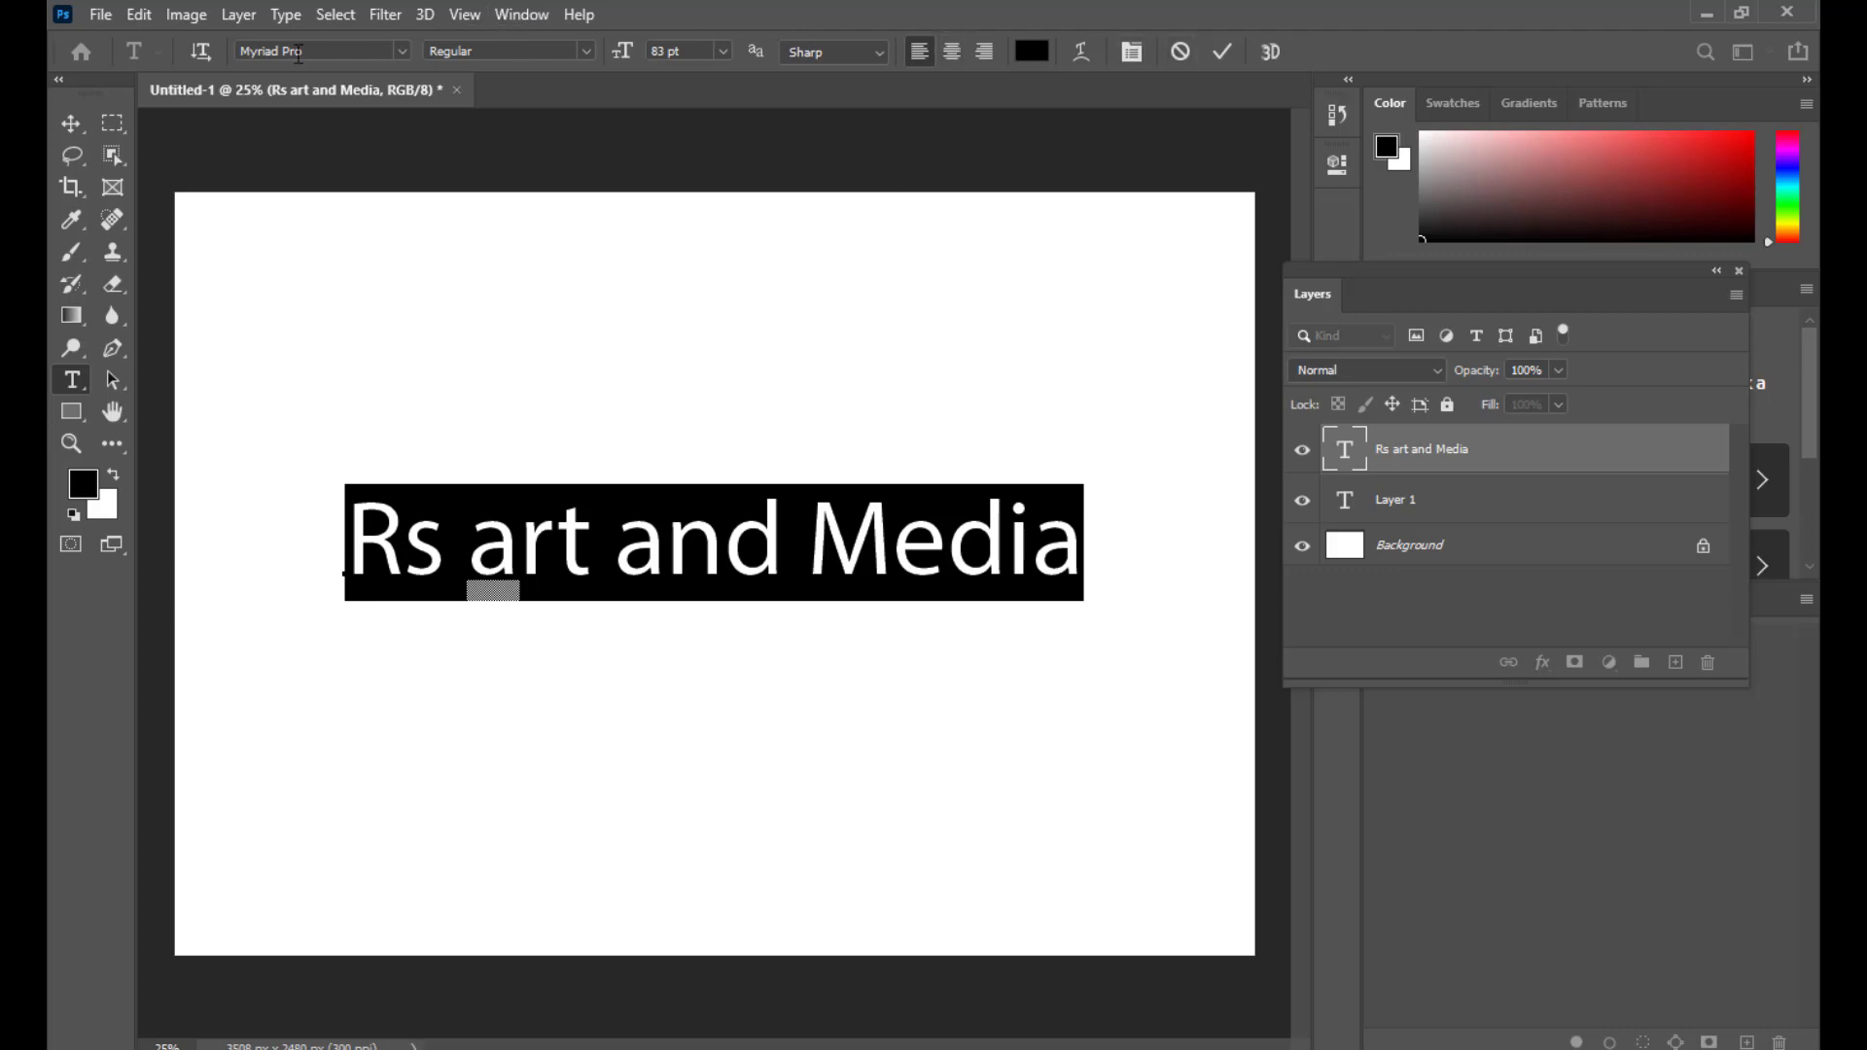
pyautogui.click(407, 49)
pyautogui.click(406, 48)
pyautogui.click(398, 51)
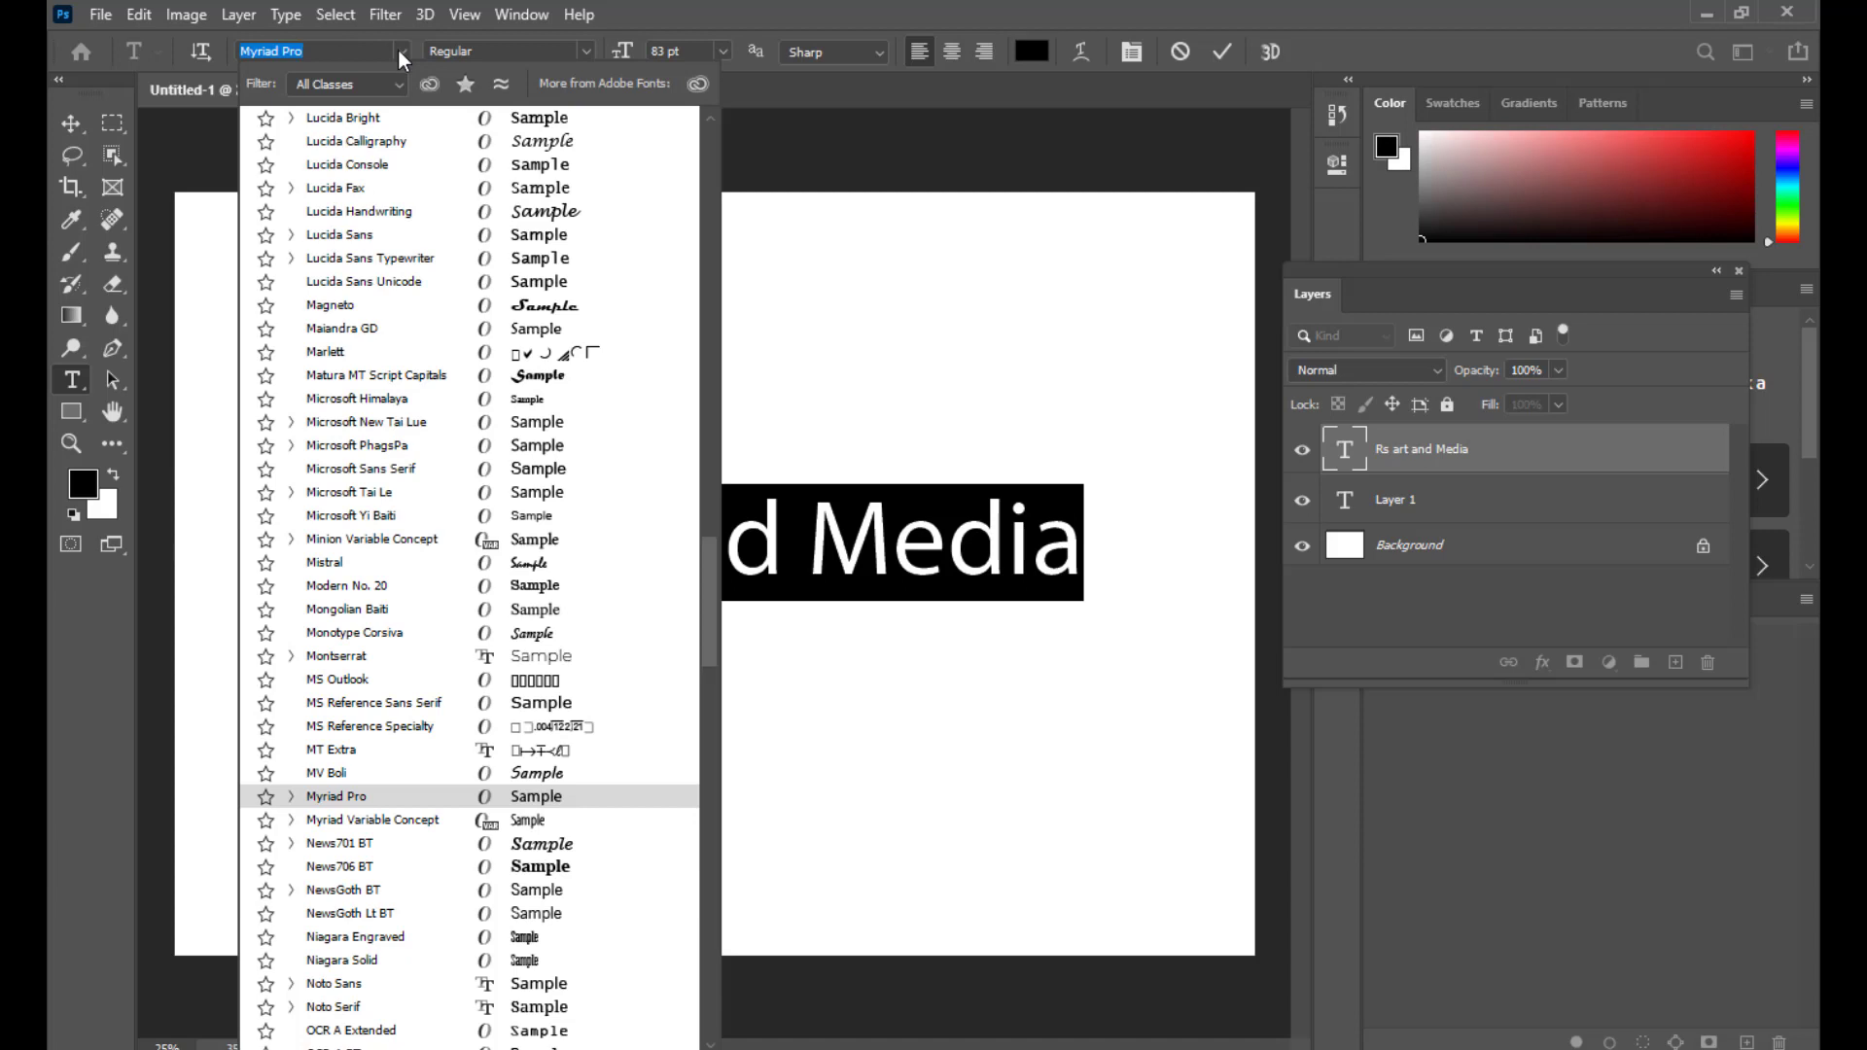
pyautogui.click(398, 49)
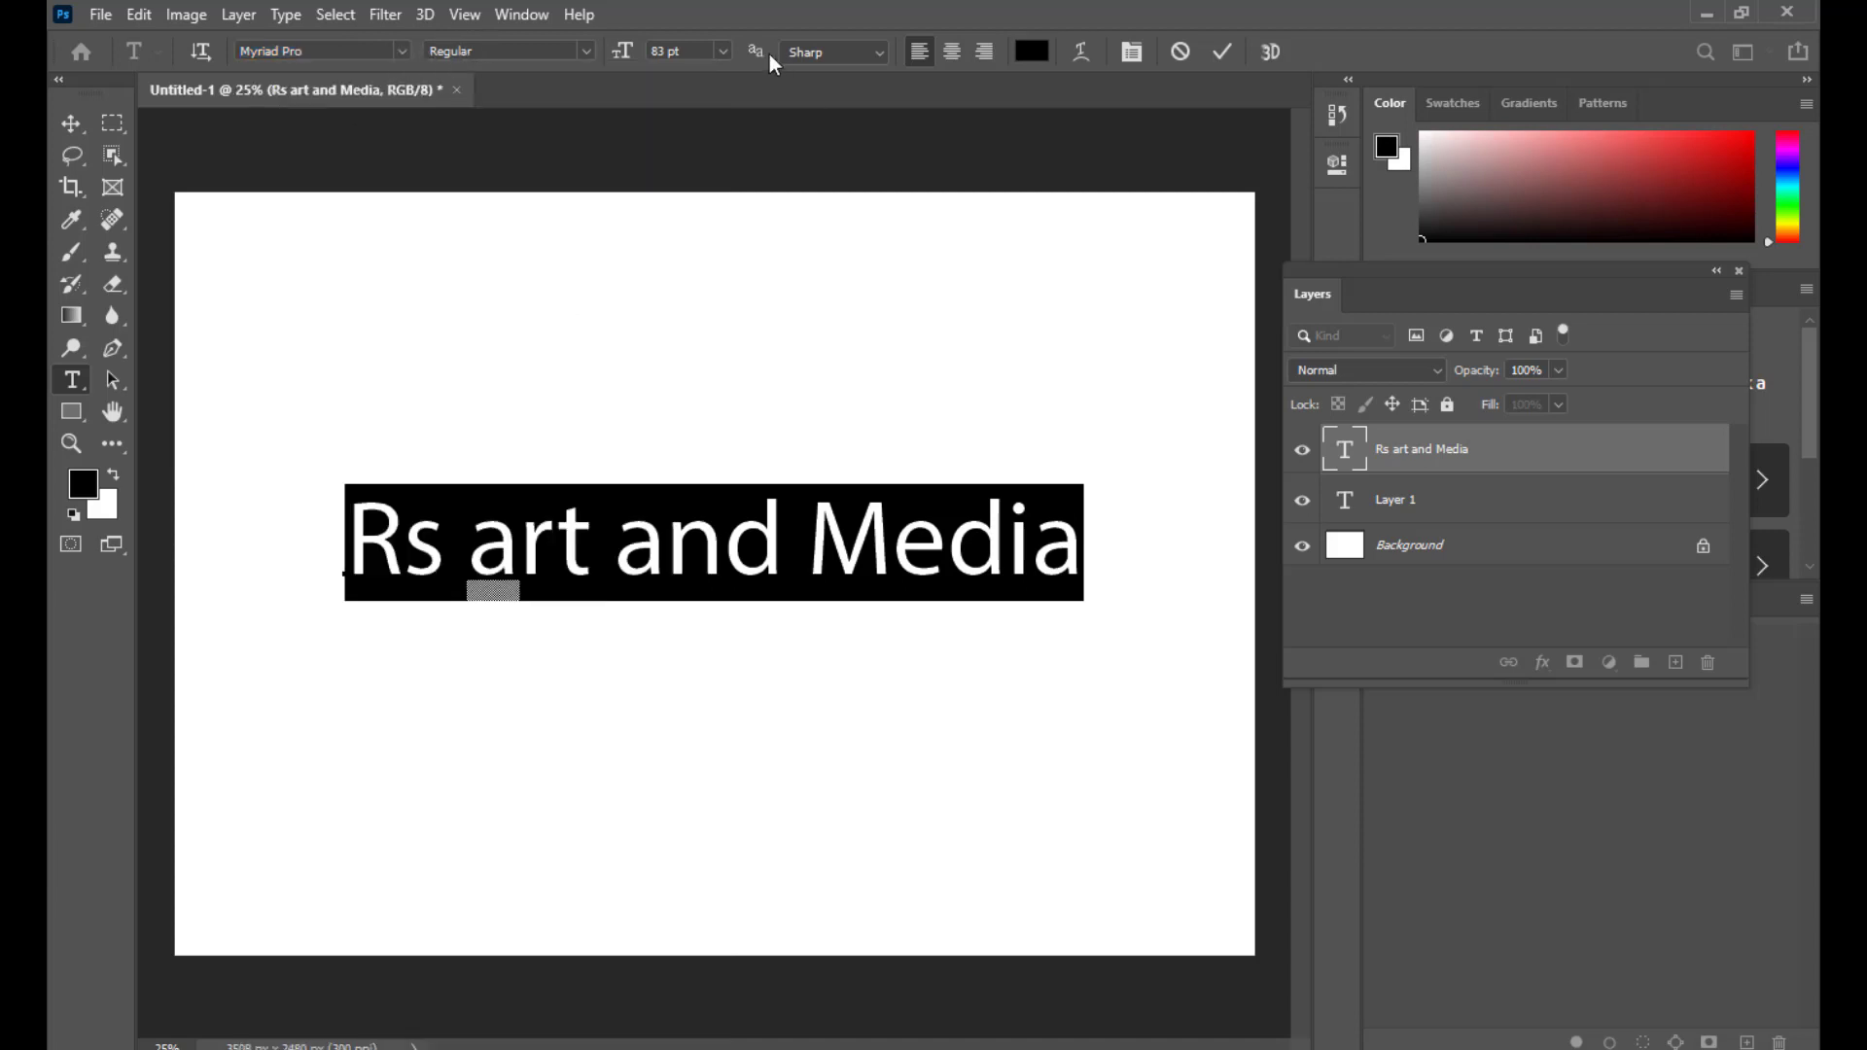
pyautogui.click(722, 51)
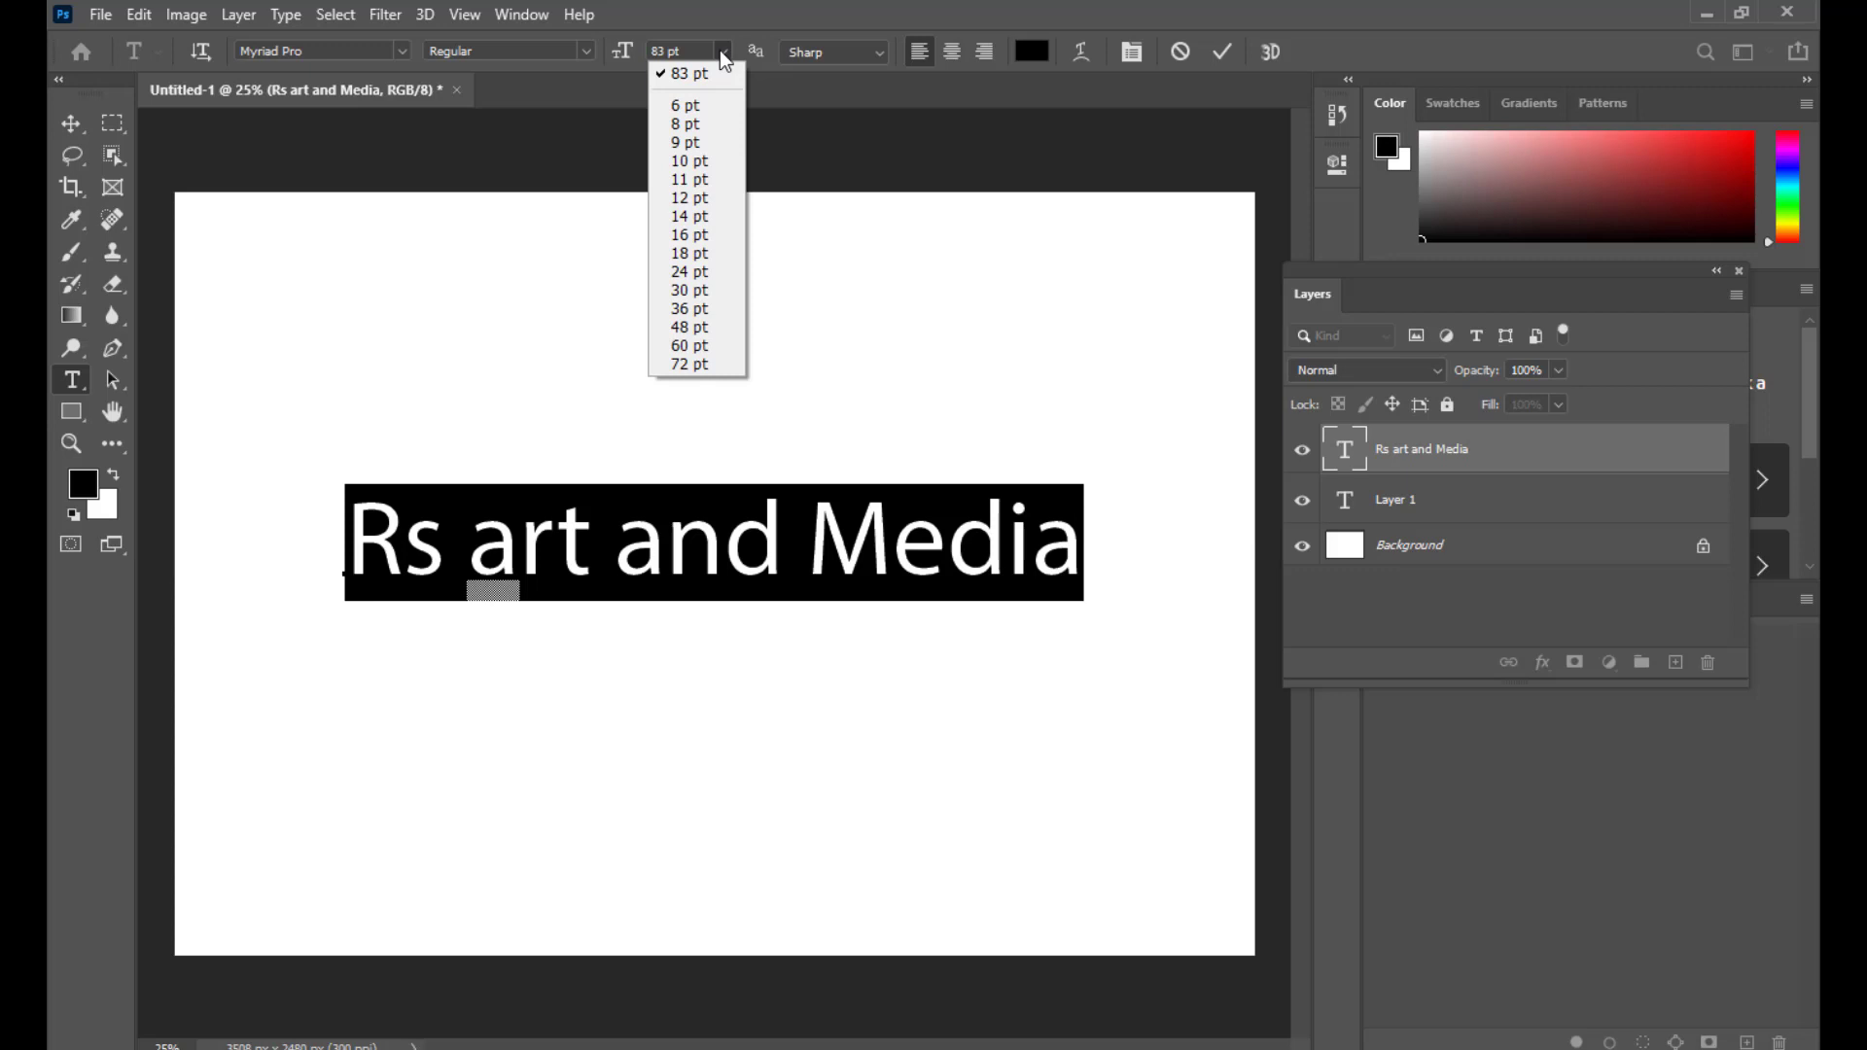
pyautogui.click(722, 52)
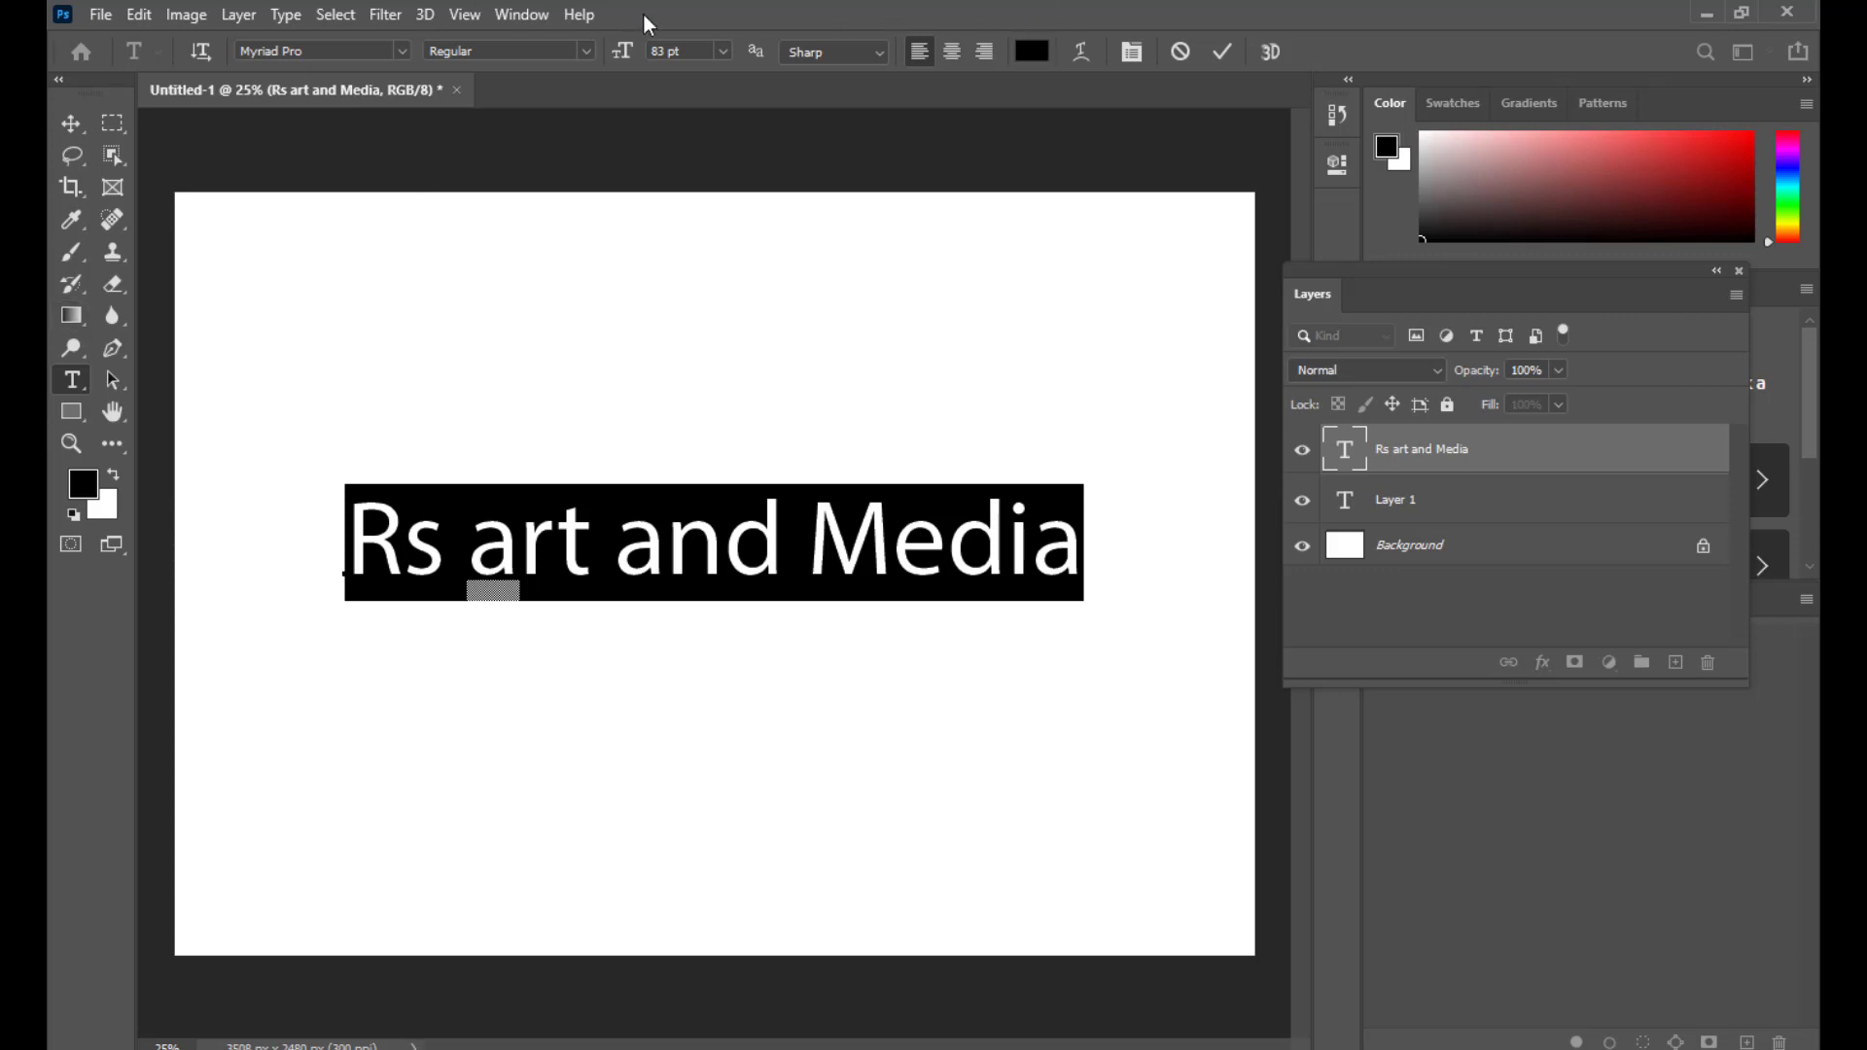
# Step: Try font sizes of 100 pt and 20 pt on the selected text
pyautogui.moveTo(679, 49); pyautogui.dragTo(642, 56)
pyautogui.press('Return')
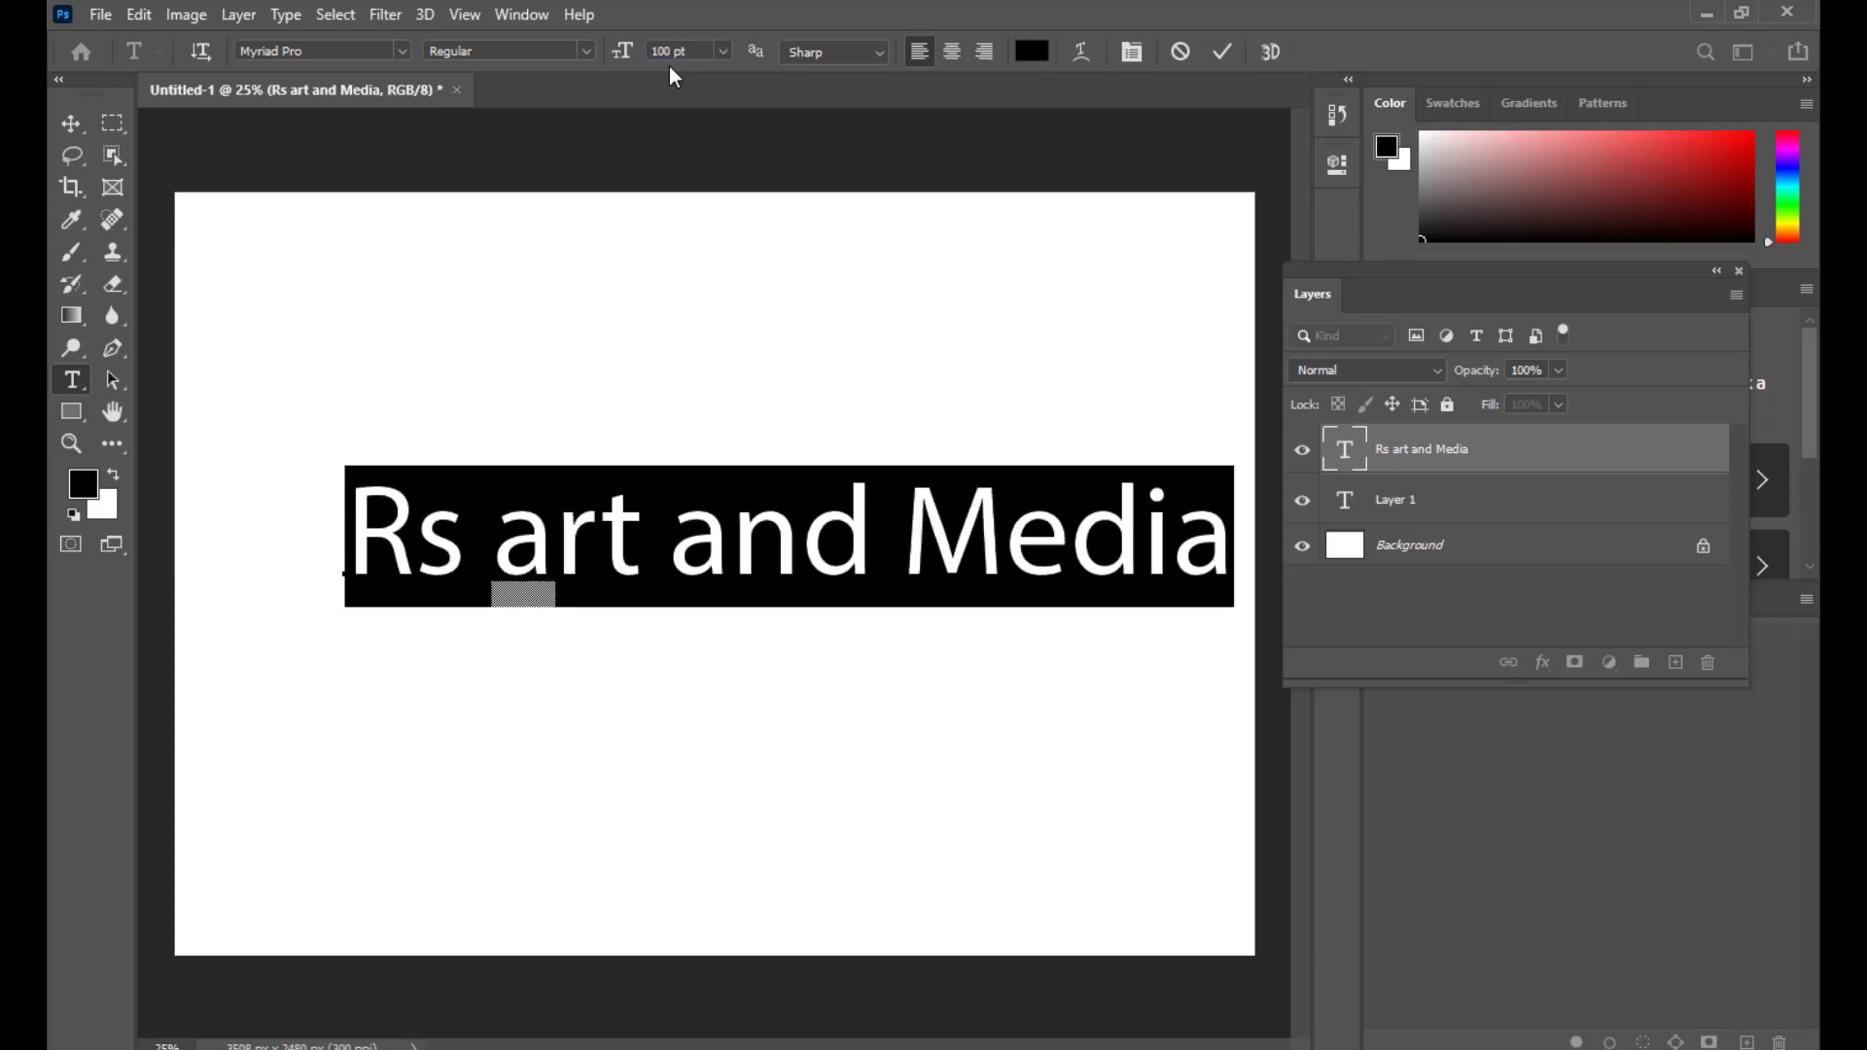
pyautogui.click(694, 52)
pyautogui.write('20')
pyautogui.press('Return')
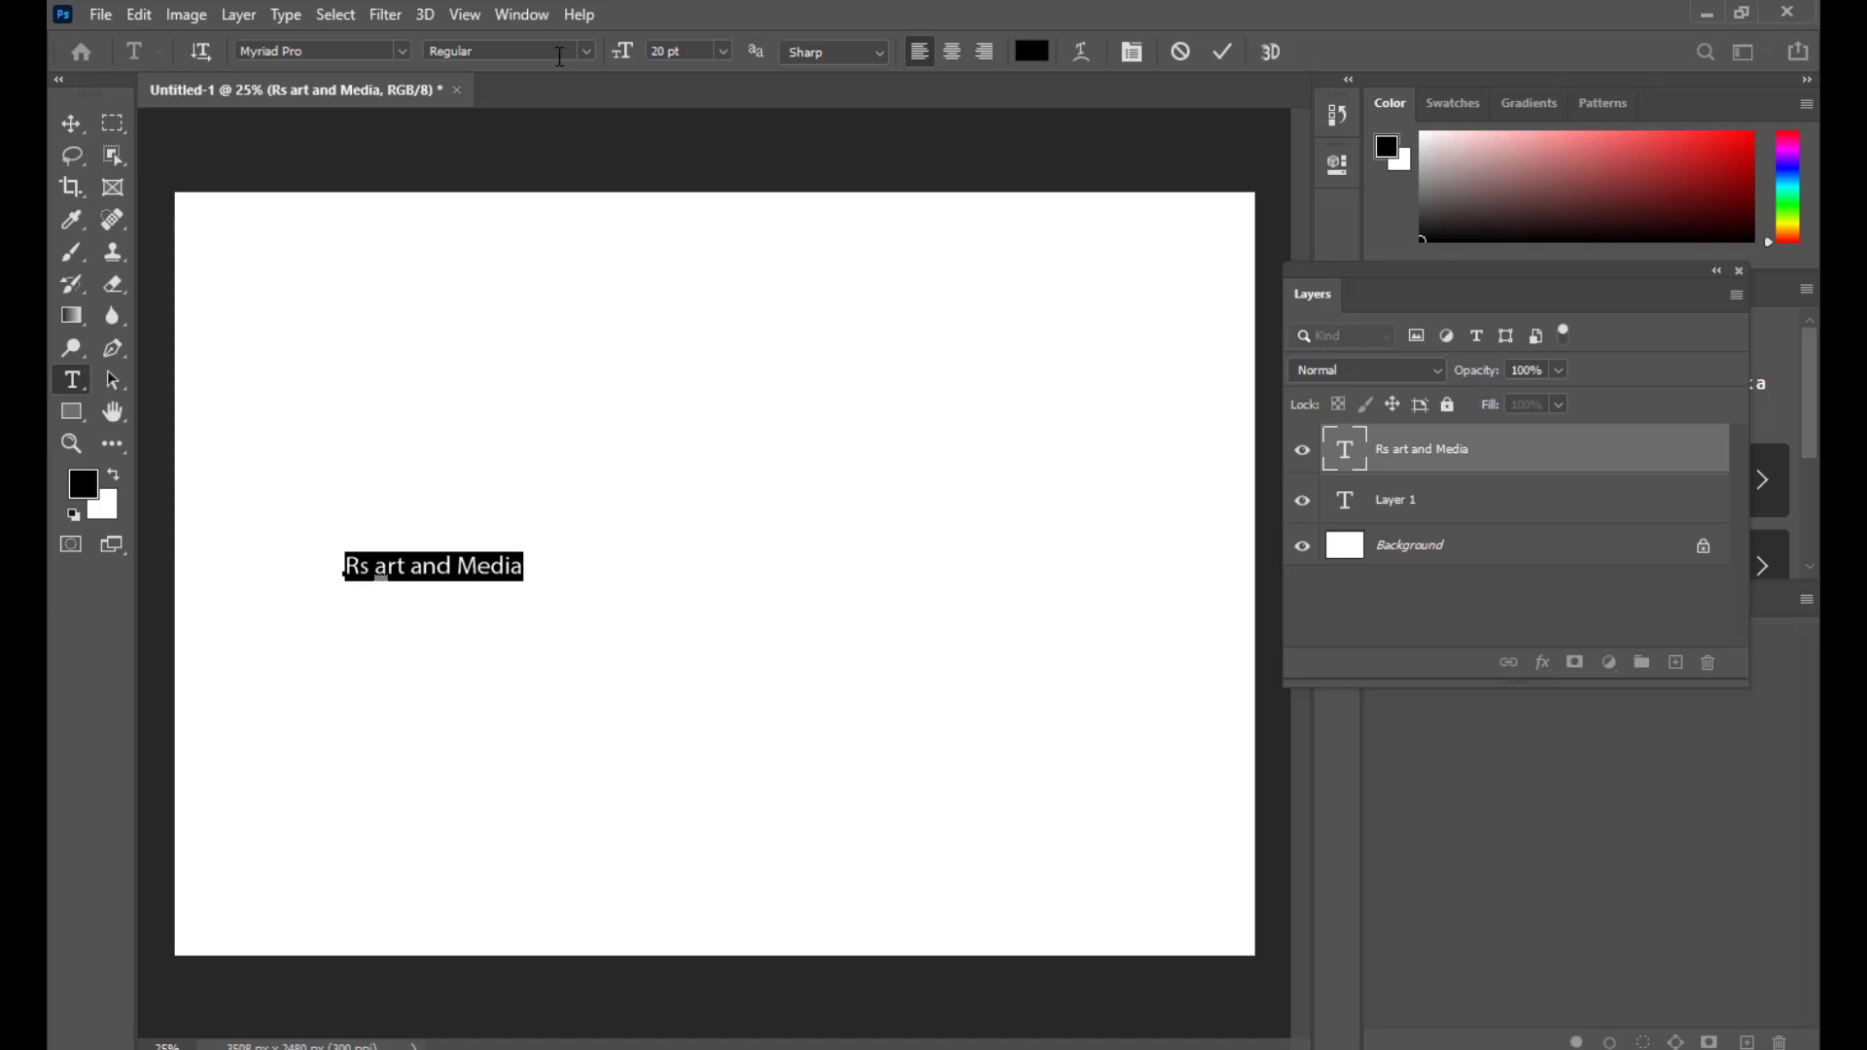
# Step: Increase the selected text's font size one point at a time to beyond 89 pt
pyautogui.click(667, 59)
pyautogui.press('Up')
pyautogui.press('Up')
pyautogui.press('Up')
pyautogui.press('Up')
pyautogui.press('Up')
pyautogui.press('Up')
pyautogui.press('Up')
pyautogui.press('Up')
pyautogui.press('Up')
pyautogui.press('Up')
pyautogui.press('Up')
pyautogui.press('Up')
pyautogui.press('Up')
pyautogui.press('Up')
pyautogui.press('Up')
pyautogui.press('Up')
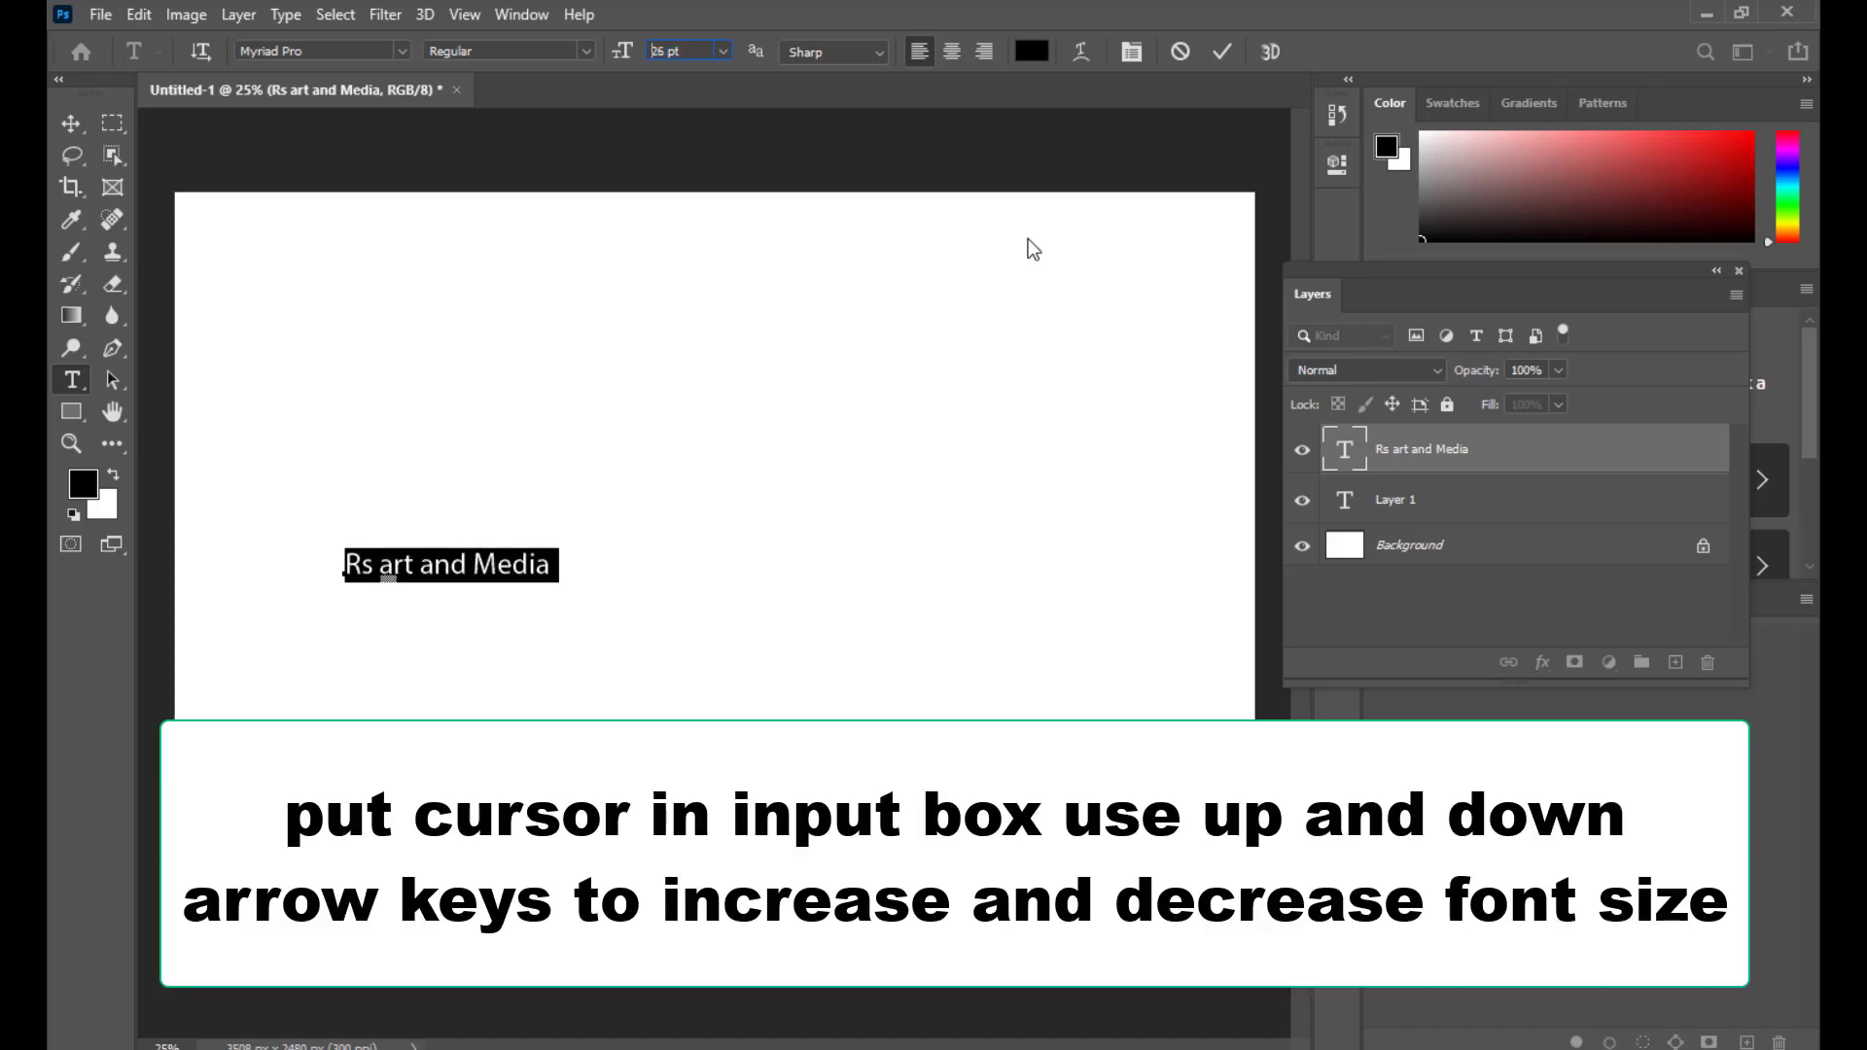
pyautogui.press('Up')
pyautogui.press('Up')
pyautogui.press('Up')
pyautogui.press('Up')
pyautogui.press('Up')
pyautogui.press('Up')
pyautogui.press('Up')
pyautogui.press('Up')
pyautogui.press('Up')
pyautogui.press('Up')
pyautogui.press('Up')
pyautogui.press('Up')
pyautogui.press('Up')
pyautogui.press('Up')
pyautogui.press('Up')
pyautogui.press('Up')
pyautogui.press('Up')
pyautogui.press('Up')
pyautogui.press('Up')
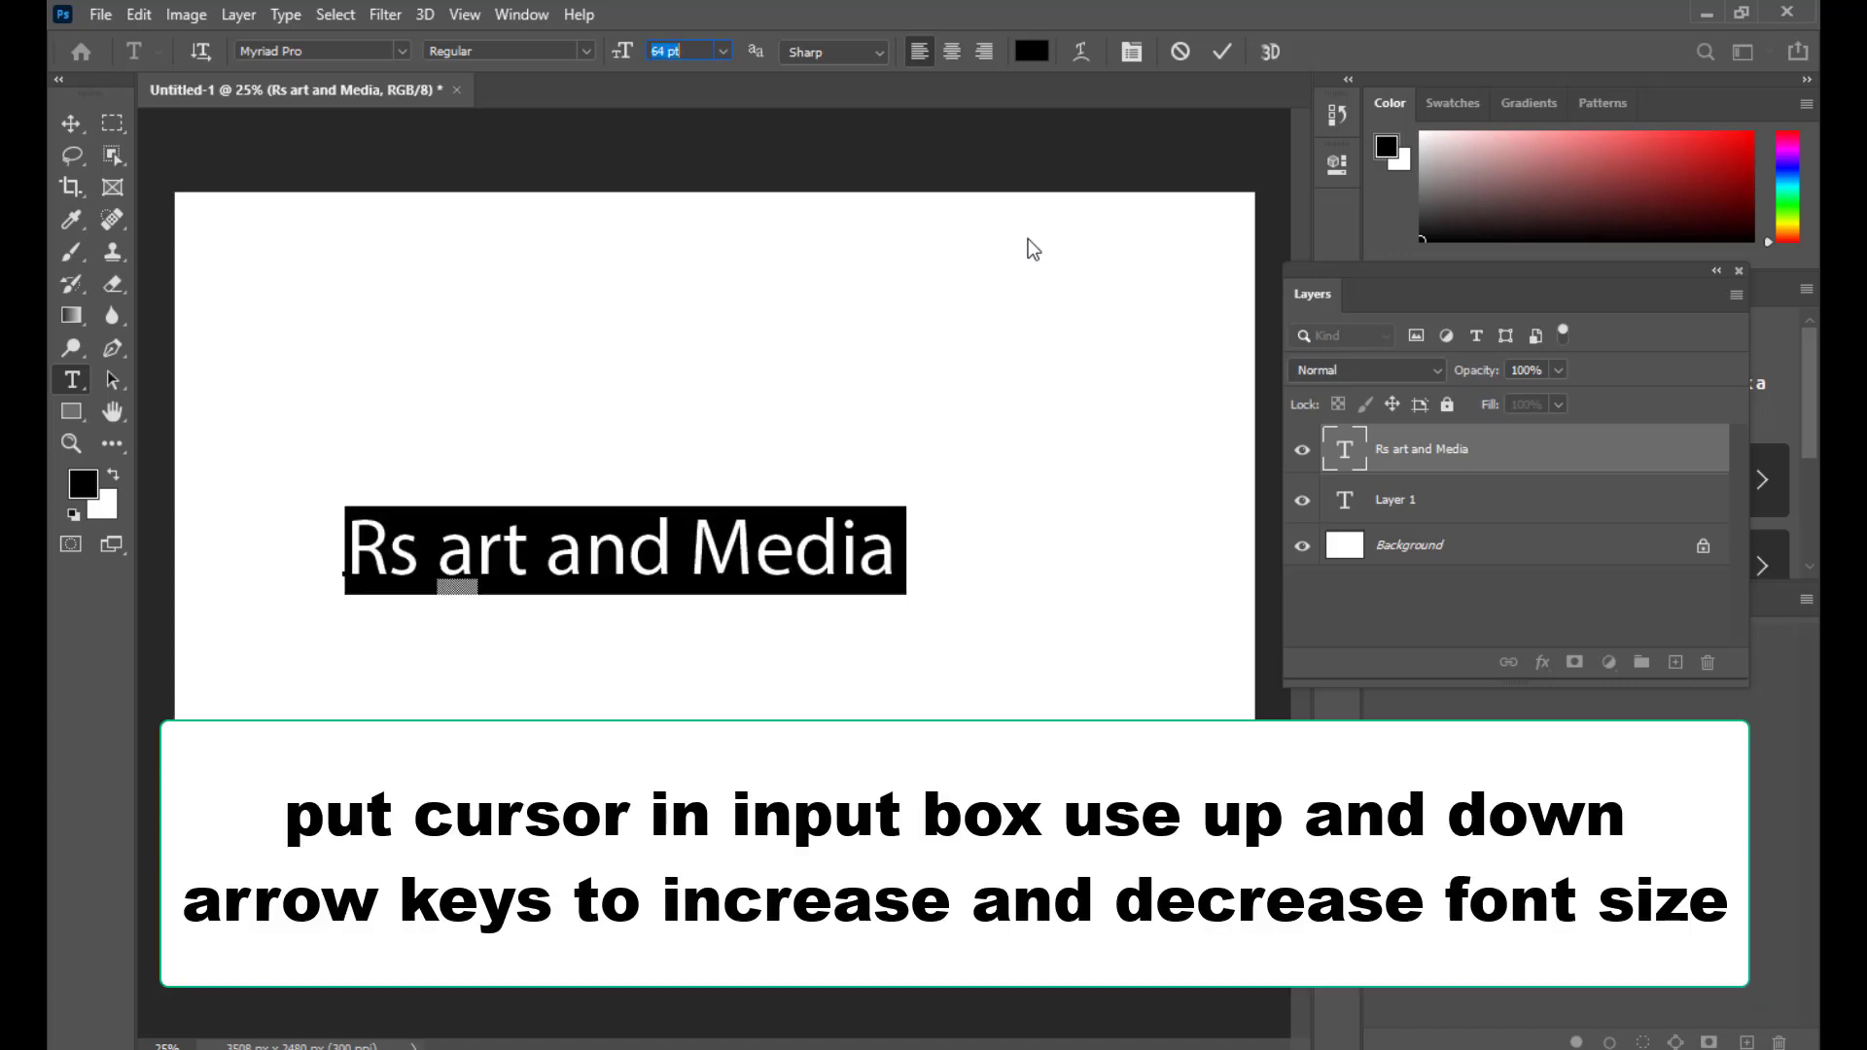
pyautogui.press('Up')
pyautogui.press('Up')
pyautogui.press('Up')
pyautogui.press('Up')
pyautogui.press('Up')
pyautogui.press('Up')
pyautogui.press('Up')
pyautogui.press('Up')
pyautogui.press('Up')
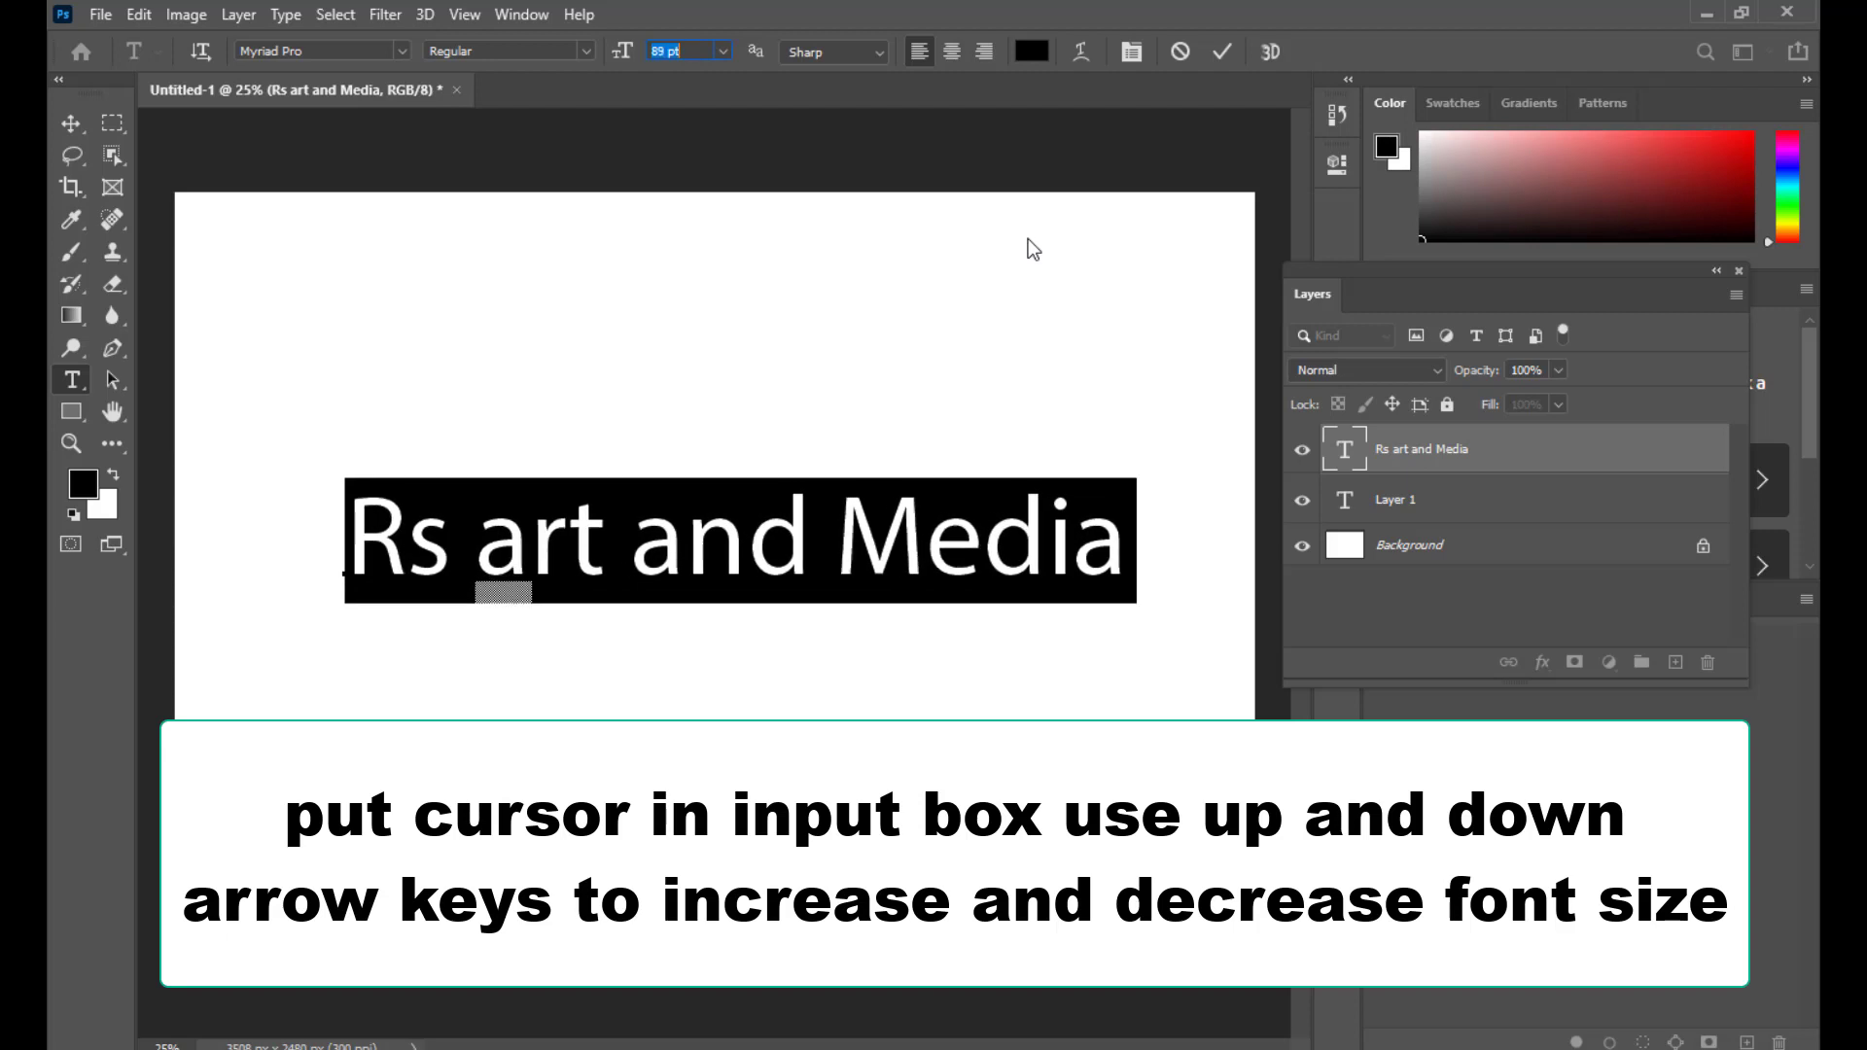
pyautogui.press('Up')
pyautogui.press('Up')
pyautogui.press('Up')
pyautogui.press('Up')
# Step: Decrease the selected text's font size one point at a time down to 20 pt
pyautogui.press('Down')
pyautogui.press('Down')
pyautogui.press('Down')
pyautogui.press('Down')
pyautogui.press('Down')
pyautogui.press('Down')
pyautogui.press('Down')
pyautogui.press('Down')
pyautogui.press('Down')
pyautogui.press('Down')
pyautogui.press('Down')
pyautogui.press('Down')
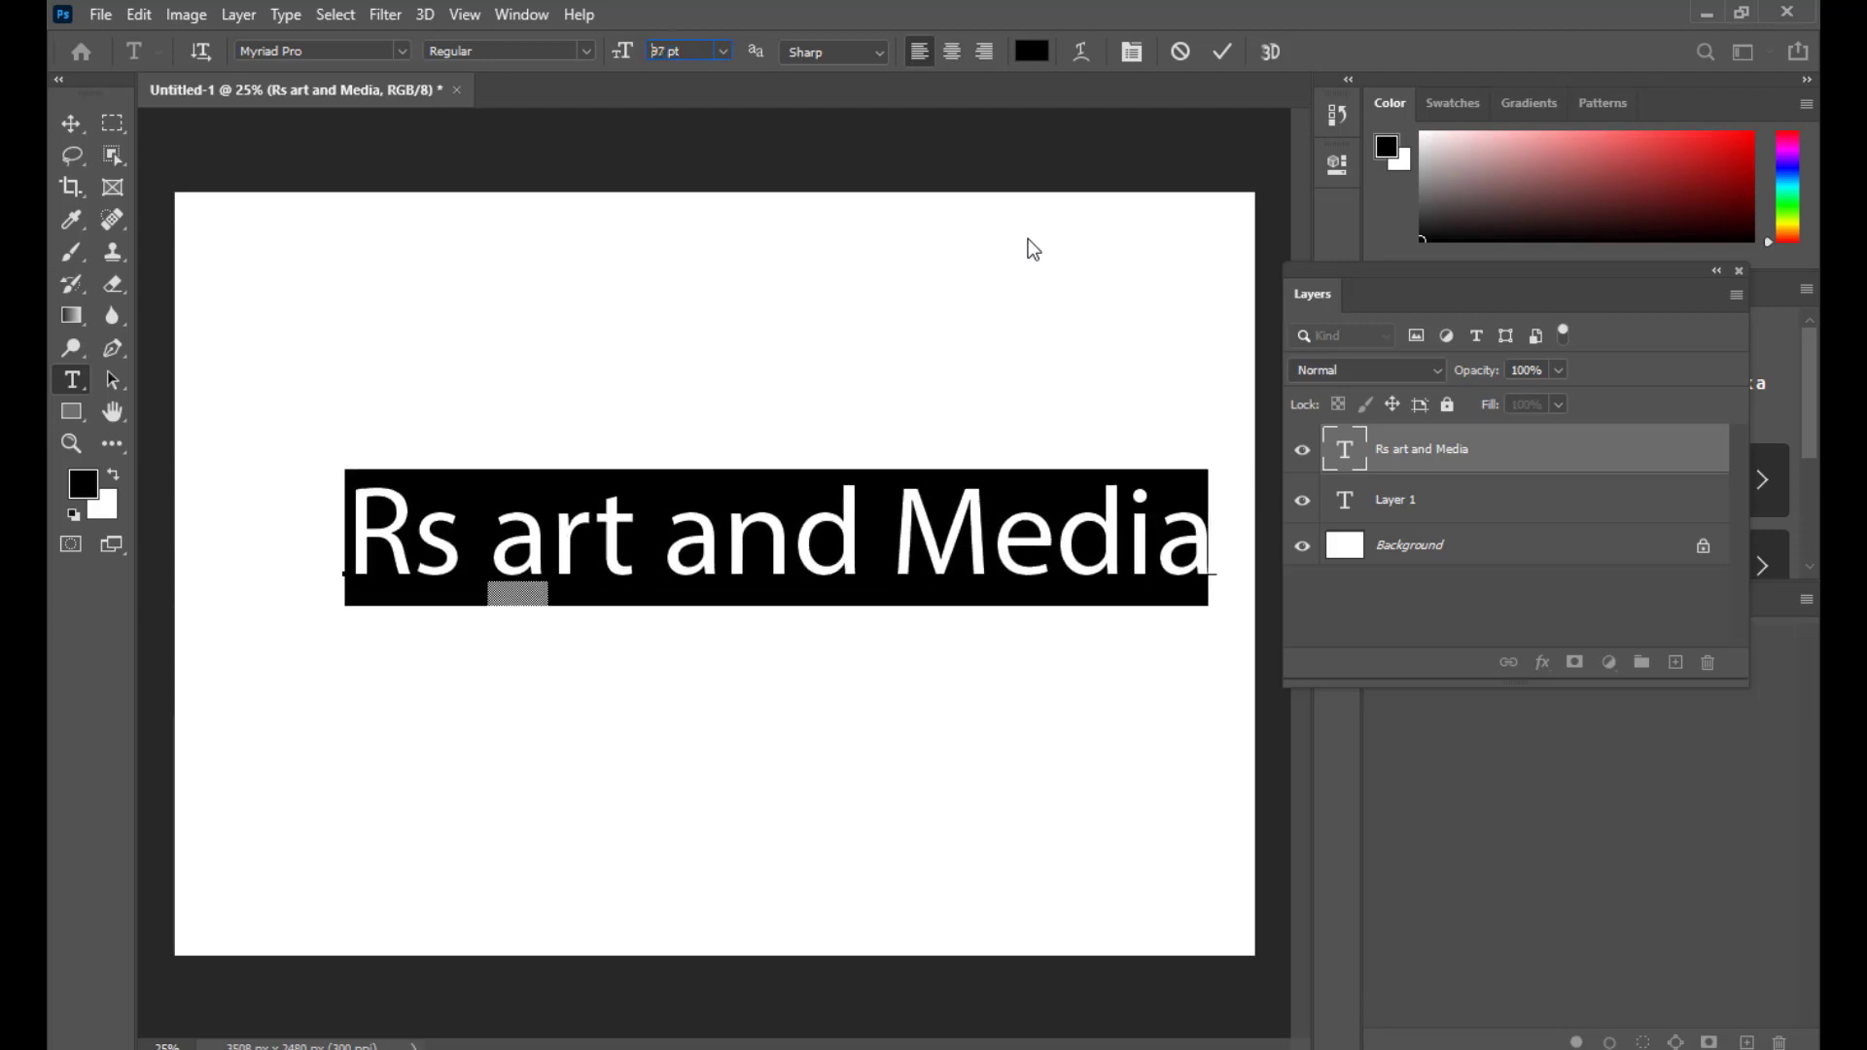
pyautogui.press('Down')
pyautogui.press('Down')
pyautogui.press('Down')
pyautogui.press('Down')
pyautogui.press('Down')
pyautogui.press('Down')
pyautogui.press('Down')
pyautogui.press('Down')
pyautogui.press('Down')
pyautogui.press('Down')
pyautogui.press('Down')
pyautogui.press('Down')
pyautogui.press('Down')
pyautogui.press('Down')
pyautogui.press('Down')
pyautogui.press('Down')
pyautogui.press('Down')
pyautogui.press('Down')
pyautogui.press('Down')
pyautogui.press('Down')
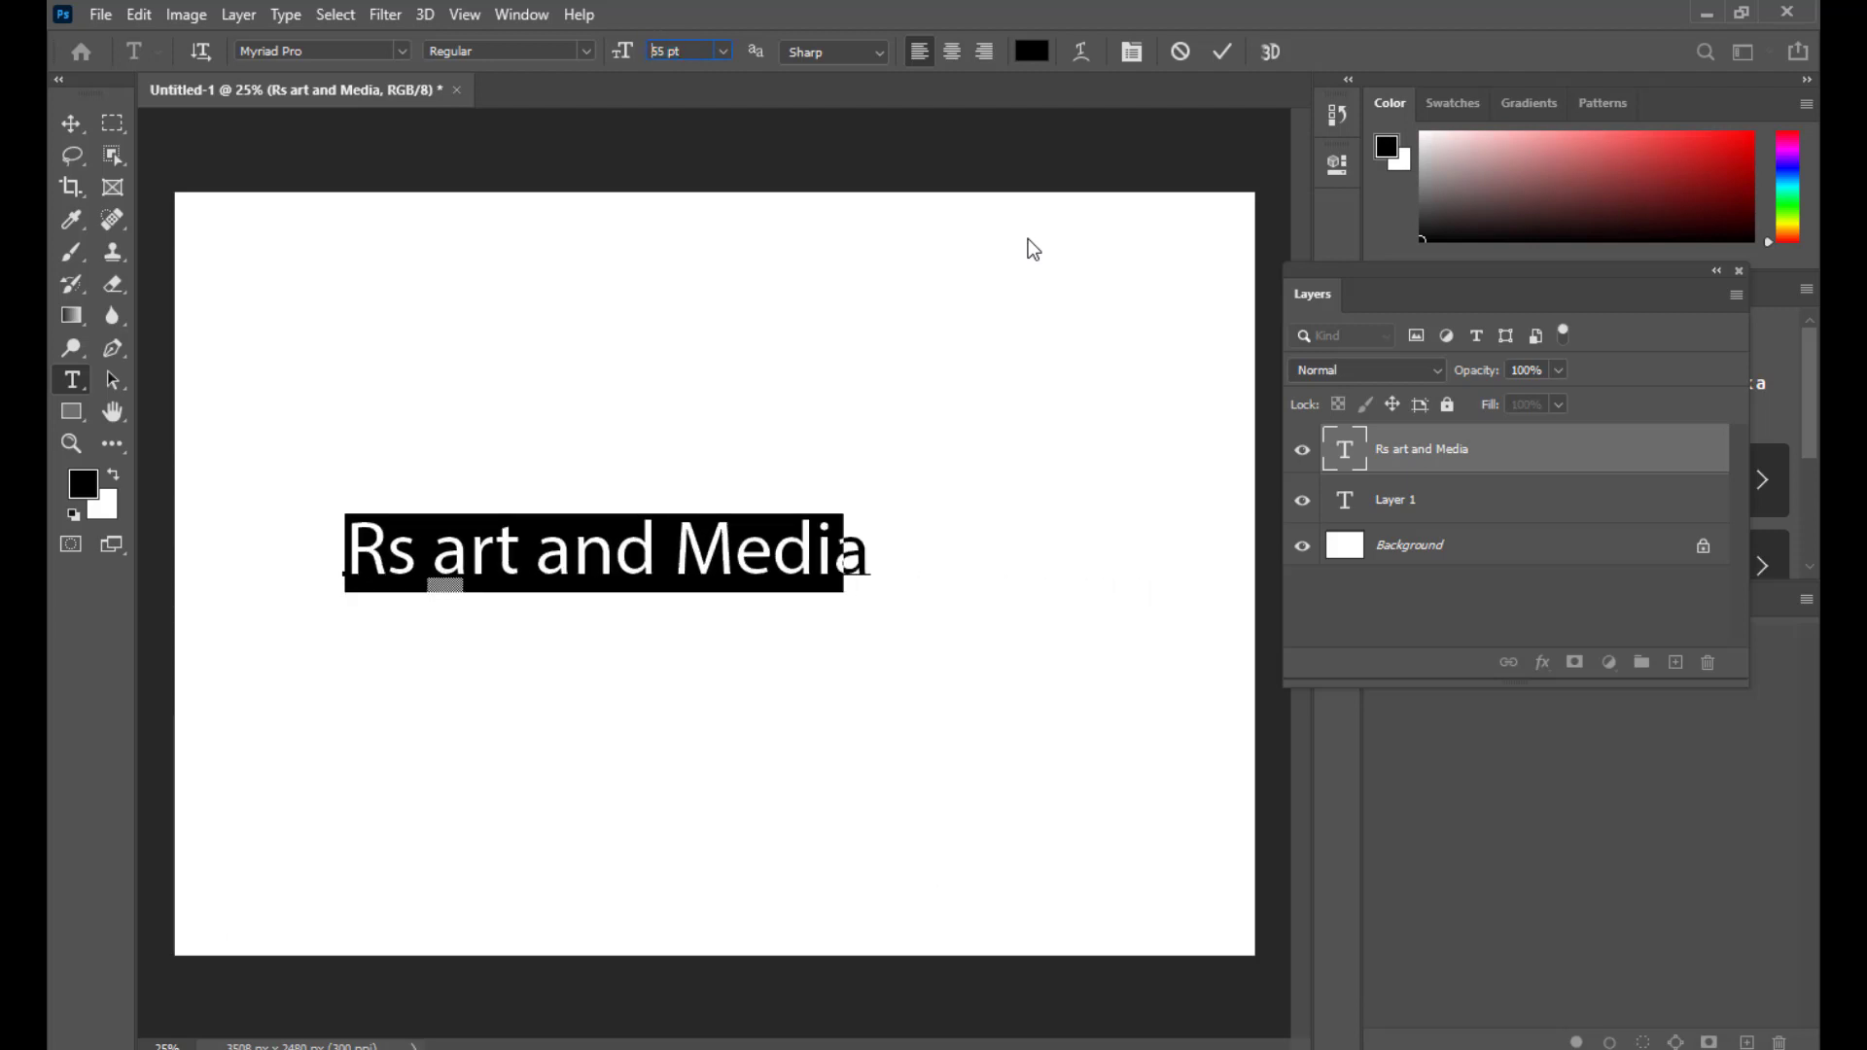
pyautogui.press('Down')
pyautogui.press('Down')
pyautogui.press('Down')
pyautogui.press('Down')
pyautogui.press('Down')
pyautogui.press('Down')
pyautogui.press('Down')
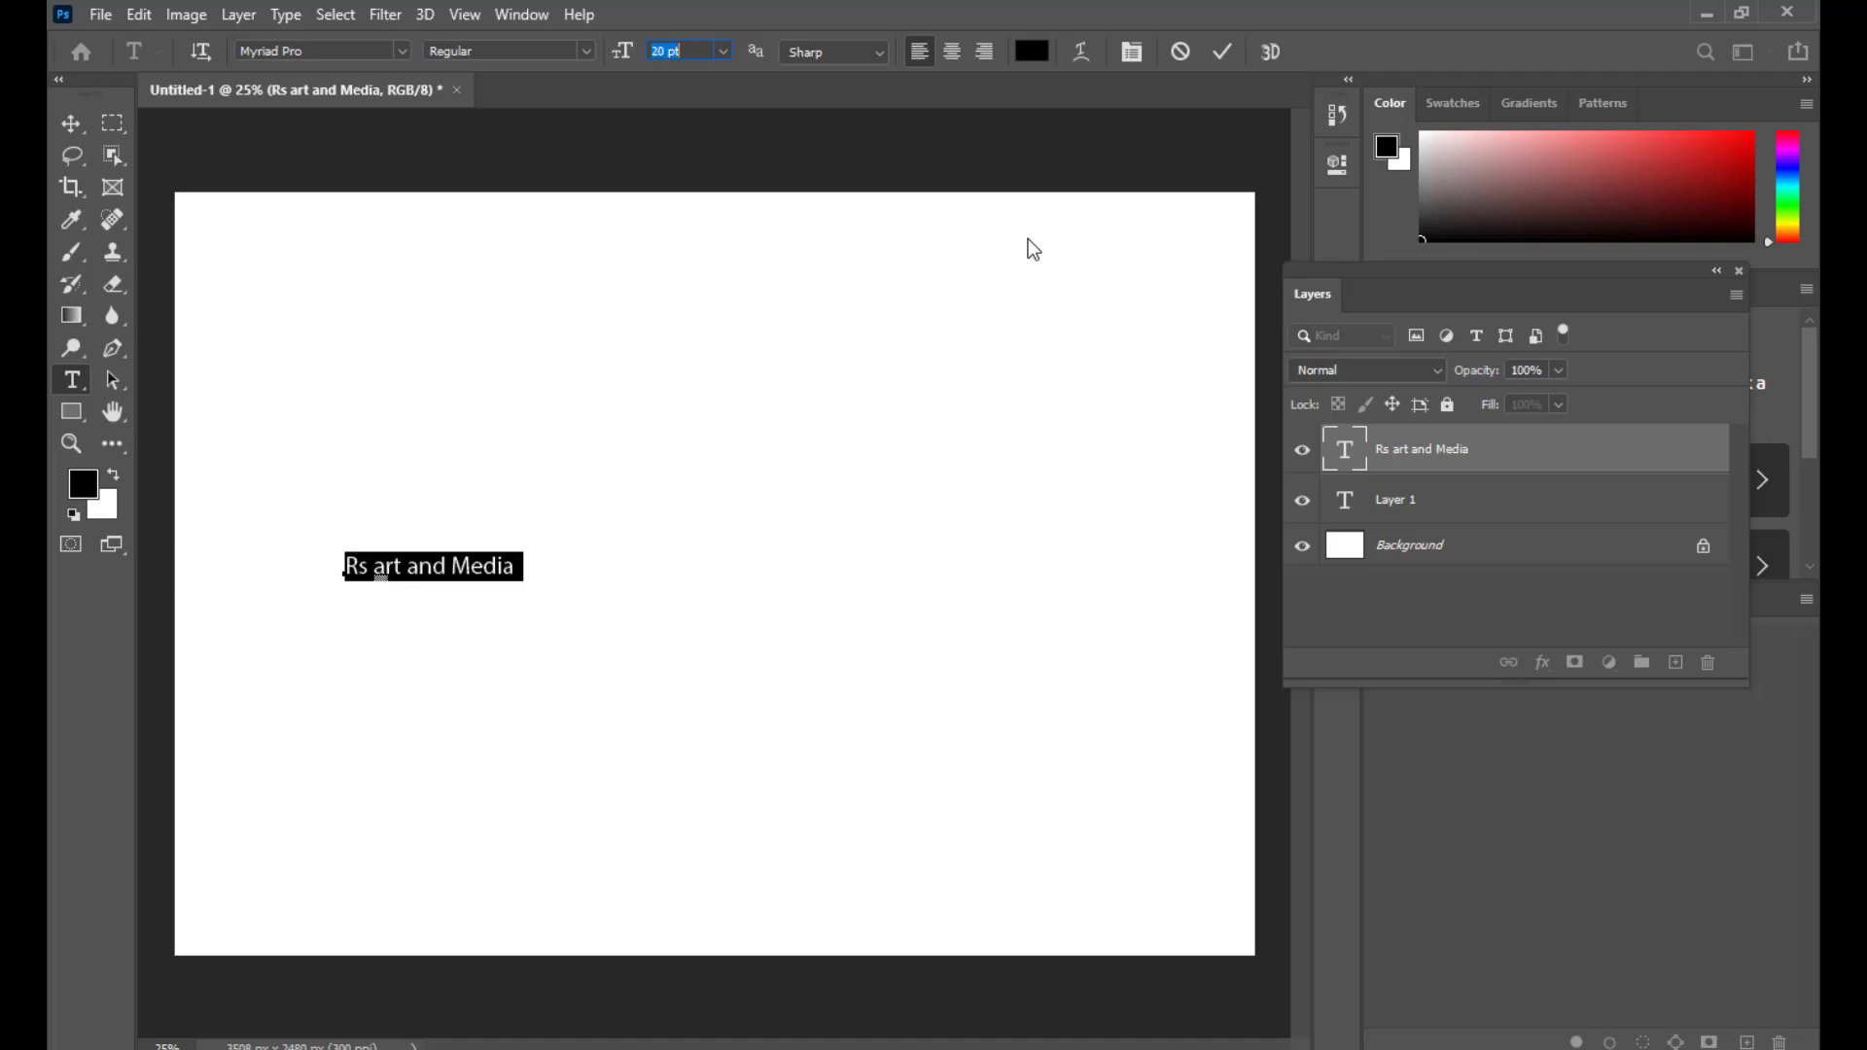
# Step: Raise the selected text's font size gradually to at least 77 pt
pyautogui.write('47')
pyautogui.press('Return')
pyautogui.press('Up')
pyautogui.press('Up')
pyautogui.press('Up')
pyautogui.press('Up')
pyautogui.press('Up')
pyautogui.press('Up')
pyautogui.press('Up')
pyautogui.press('Up')
pyautogui.press('Up')
pyautogui.press('Up')
pyautogui.press('Up')
pyautogui.press('Up')
pyautogui.press('Up')
pyautogui.press('Up')
pyautogui.press('Up')
pyautogui.press('Up')
pyautogui.press('Up')
pyautogui.press('Up')
pyautogui.press('Up')
pyautogui.press('Up')
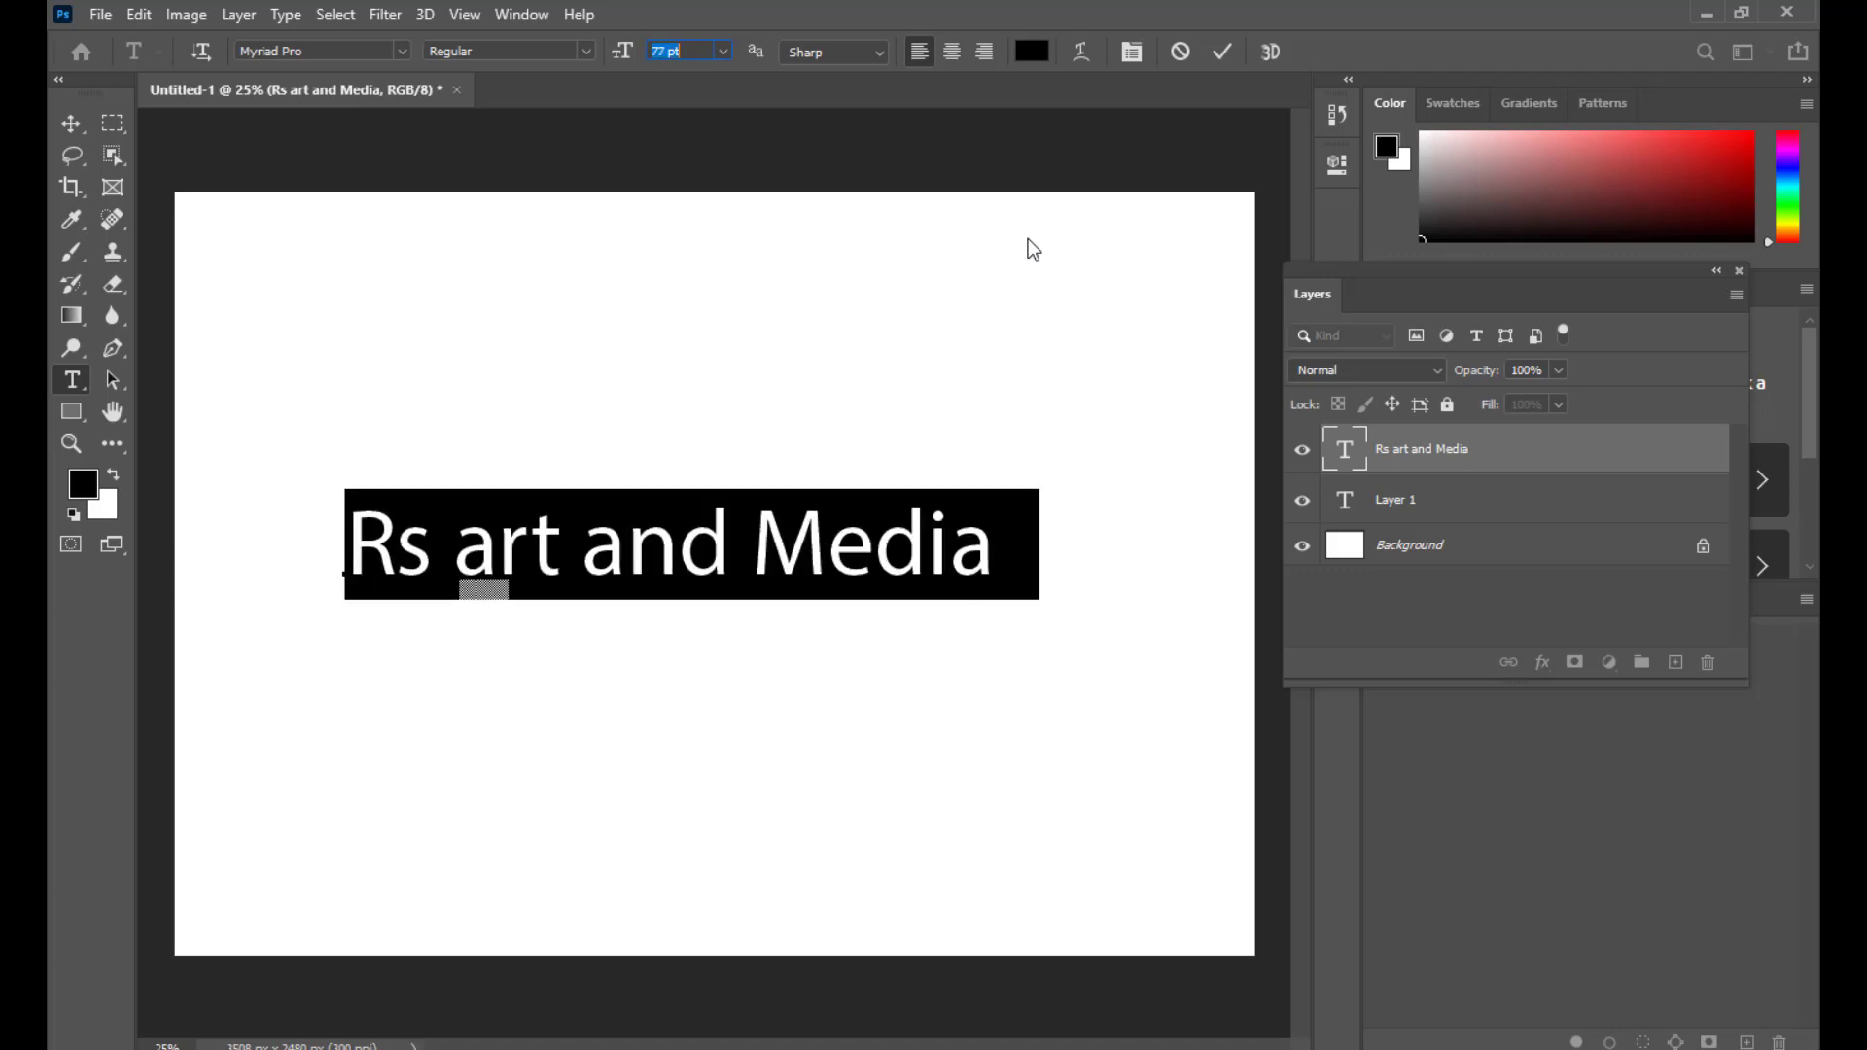
# Step: Decrease the selected text's font size one point at a time down to 72 pt
pyautogui.press('Down')
pyautogui.press('Down')
pyautogui.press('Down')
pyautogui.press('Down')
pyautogui.press('Down')
pyautogui.press('Down')
pyautogui.press('Down')
pyautogui.press('Down')
pyautogui.press('Down')
pyautogui.press('Down')
pyautogui.press('Down')
pyautogui.press('Down')
pyautogui.press('Down')
pyautogui.press('Down')
pyautogui.press('Down')
pyautogui.press('Down')
pyautogui.press('Down')
pyautogui.press('Down')
pyautogui.press('Down')
pyautogui.press('Down')
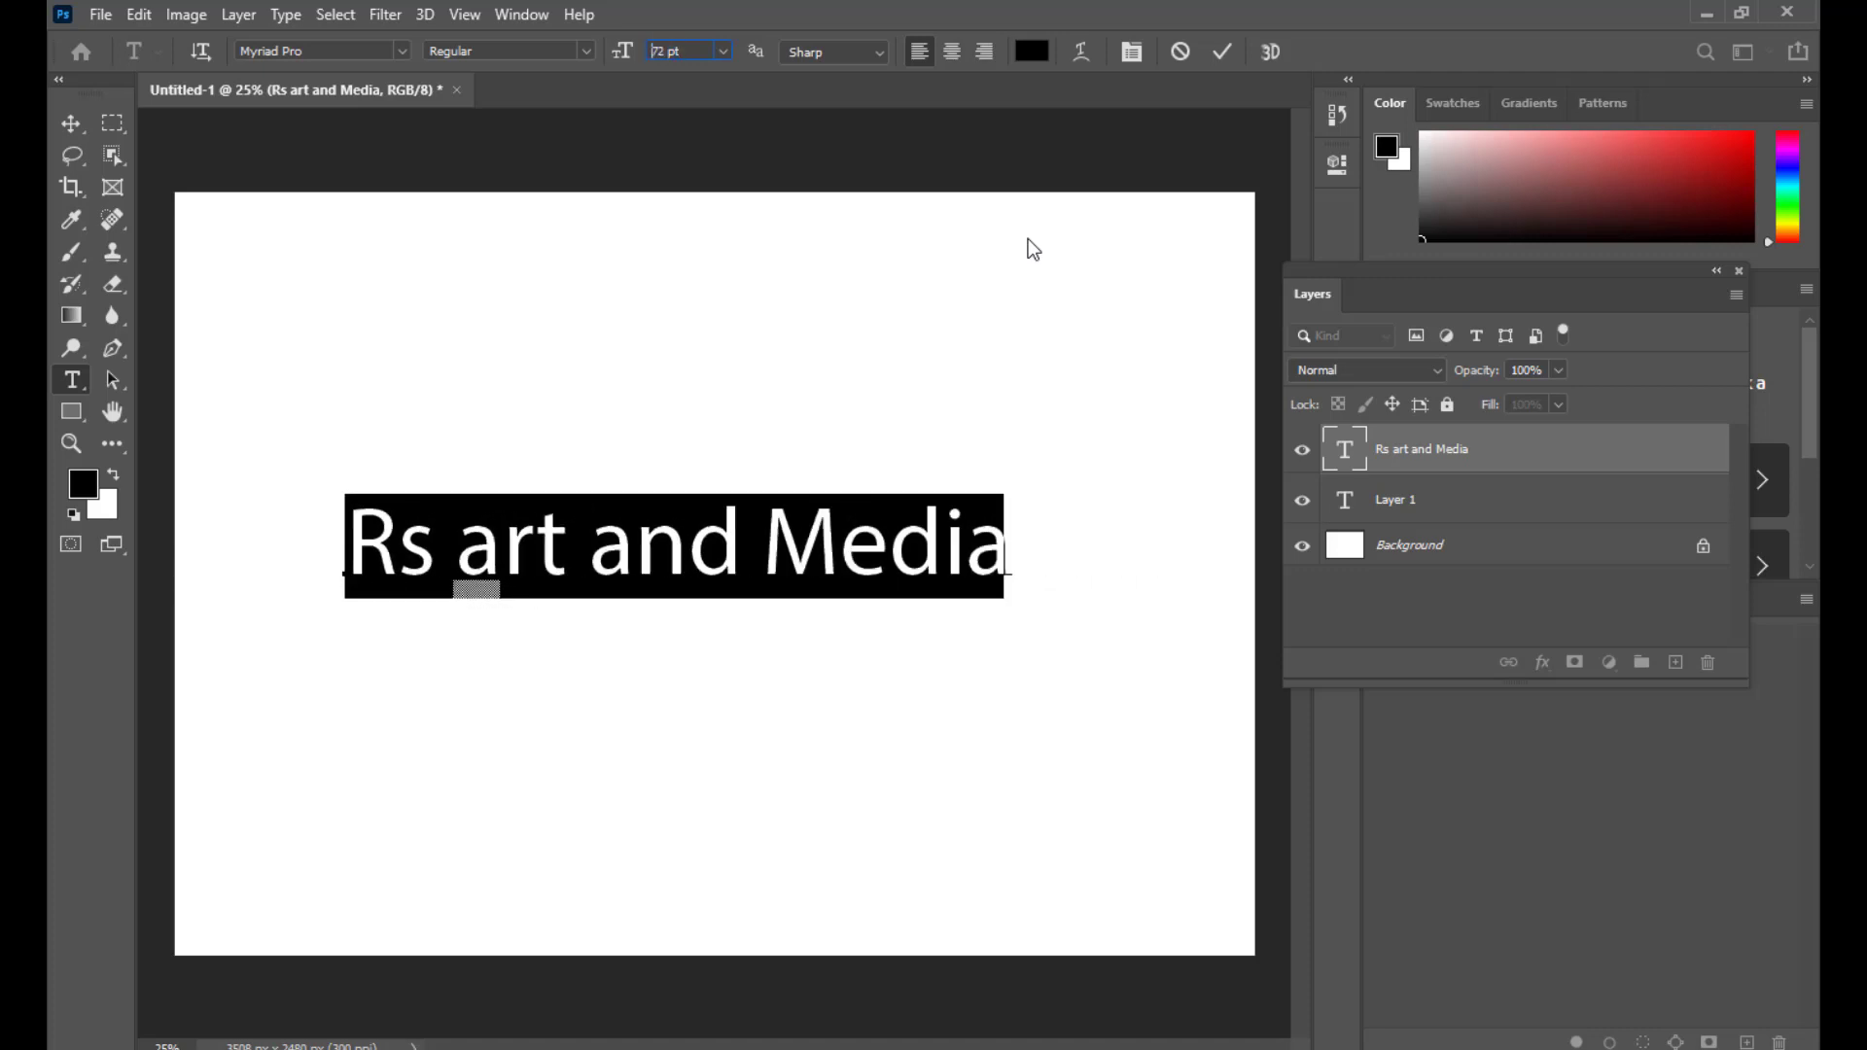
# Step: Increase the selected text's font size one point at a time up to 97 pt
pyautogui.press('Up')
pyautogui.press('Up')
pyautogui.press('Up')
pyautogui.press('Up')
pyautogui.press('Up')
pyautogui.press('Up')
pyautogui.press('Up')
pyautogui.press('Up')
pyautogui.press('Up')
pyautogui.press('Up')
pyautogui.press('Up')
pyautogui.press('Up')
pyautogui.press('Up')
pyautogui.press('Up')
pyautogui.press('Up')
pyautogui.press('Up')
pyautogui.press('Up')
pyautogui.press('Up')
pyautogui.press('Up')
pyautogui.press('Up')
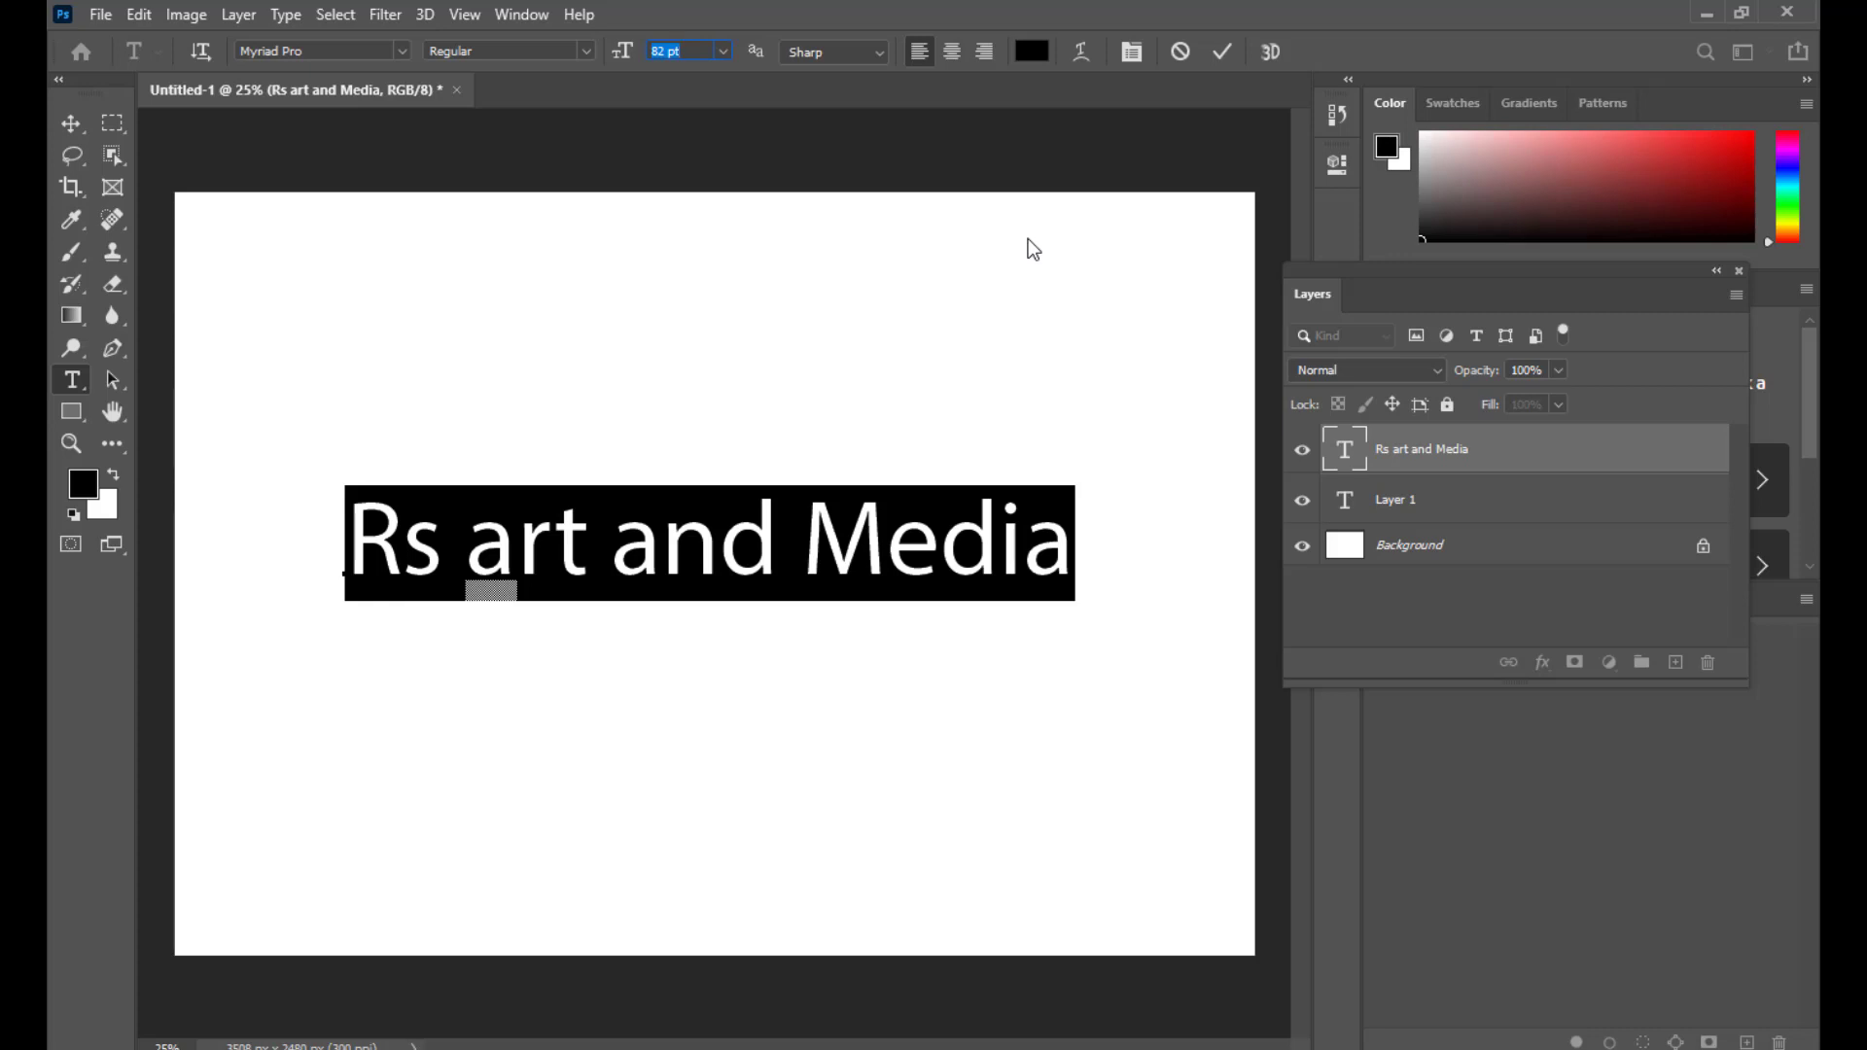
pyautogui.press('Up')
pyautogui.press('Up')
pyautogui.press('Up')
pyautogui.press('Up')
pyautogui.press('Up')
pyautogui.press('Up')
pyautogui.press('Up')
pyautogui.press('Up')
pyautogui.press('Up')
pyautogui.press('Up')
pyautogui.press('Up')
pyautogui.press('Up')
pyautogui.press('Up')
pyautogui.press('Up')
pyautogui.press('Up')
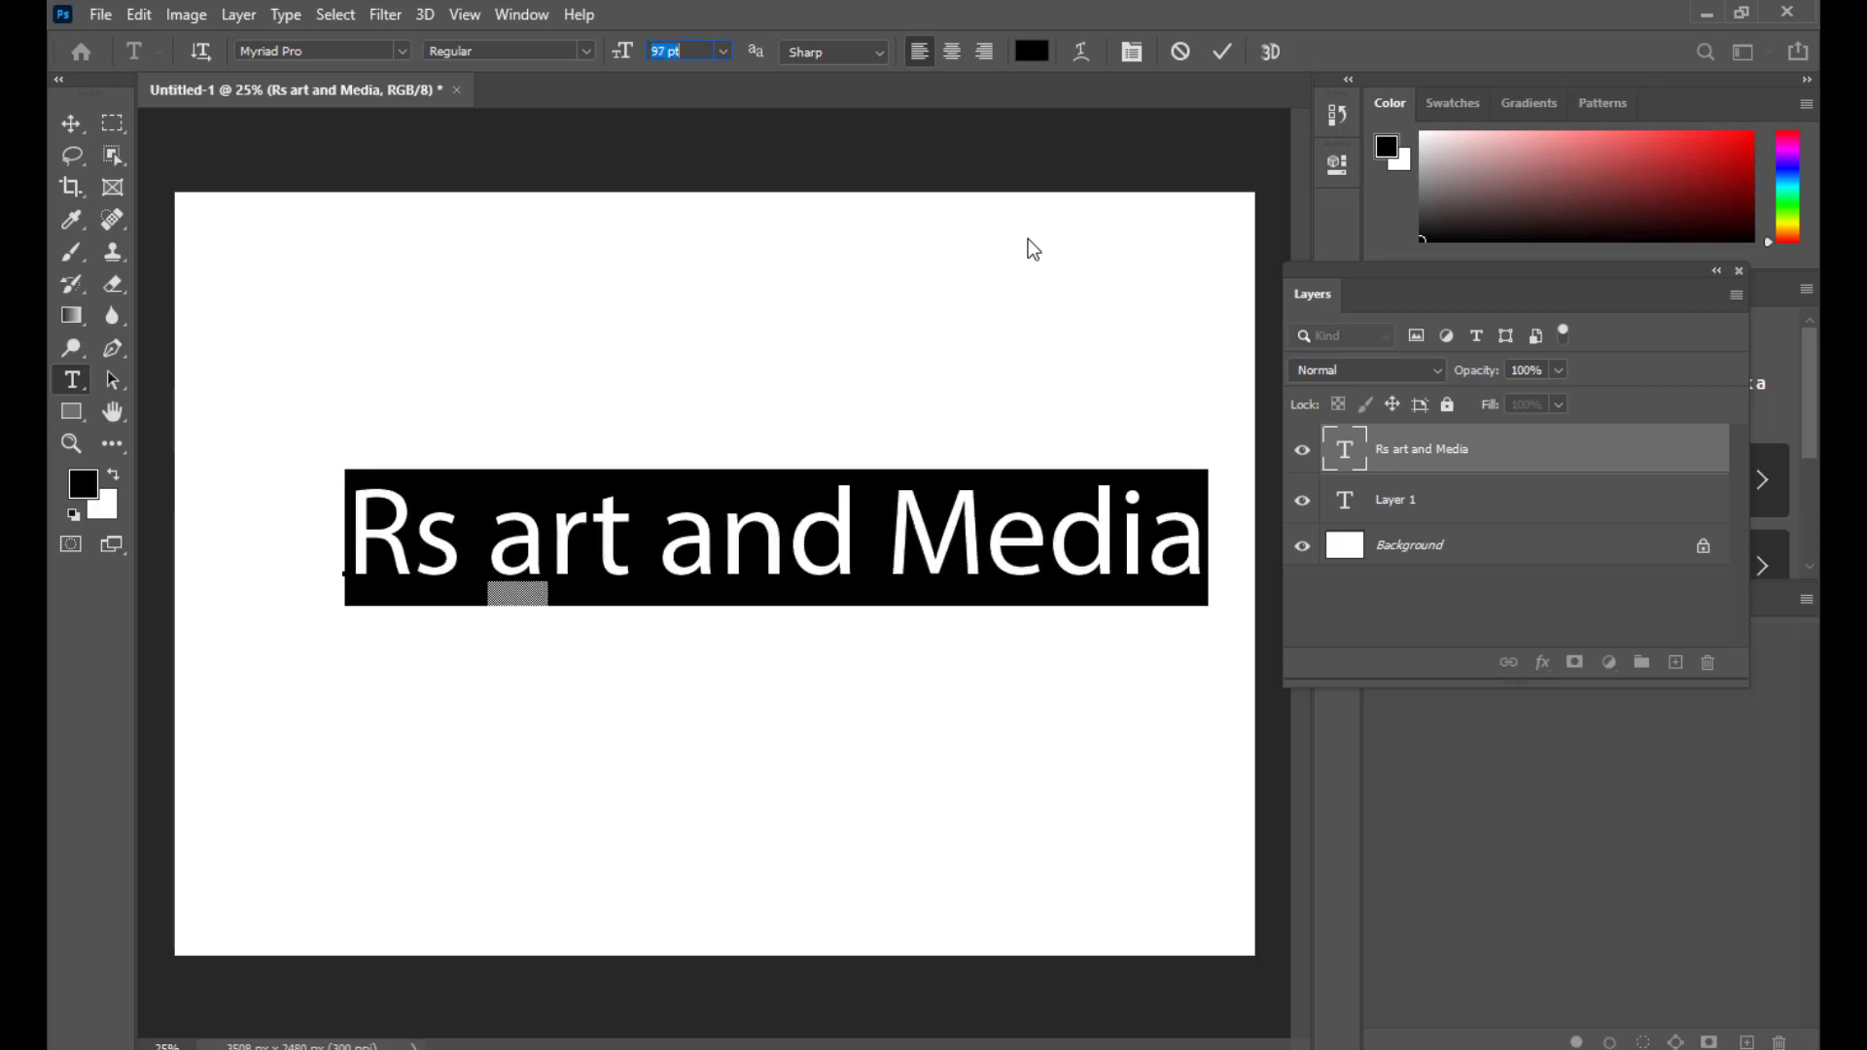
# Step: Reduce the selected text's font size gradually to 68 pt
pyautogui.press('Down')
pyautogui.press('Down')
pyautogui.press('Down')
pyautogui.press('Down')
pyautogui.press('Down')
pyautogui.press('Down')
pyautogui.press('Down')
pyautogui.press('Down')
pyautogui.press('Down')
pyautogui.press('Down')
pyautogui.press('Down')
pyautogui.press('Down')
pyautogui.press('Down')
pyautogui.press('Down')
pyautogui.press('Down')
pyautogui.press('Down')
pyautogui.press('Down')
pyautogui.press('Down')
pyautogui.press('Down')
pyautogui.press('Down')
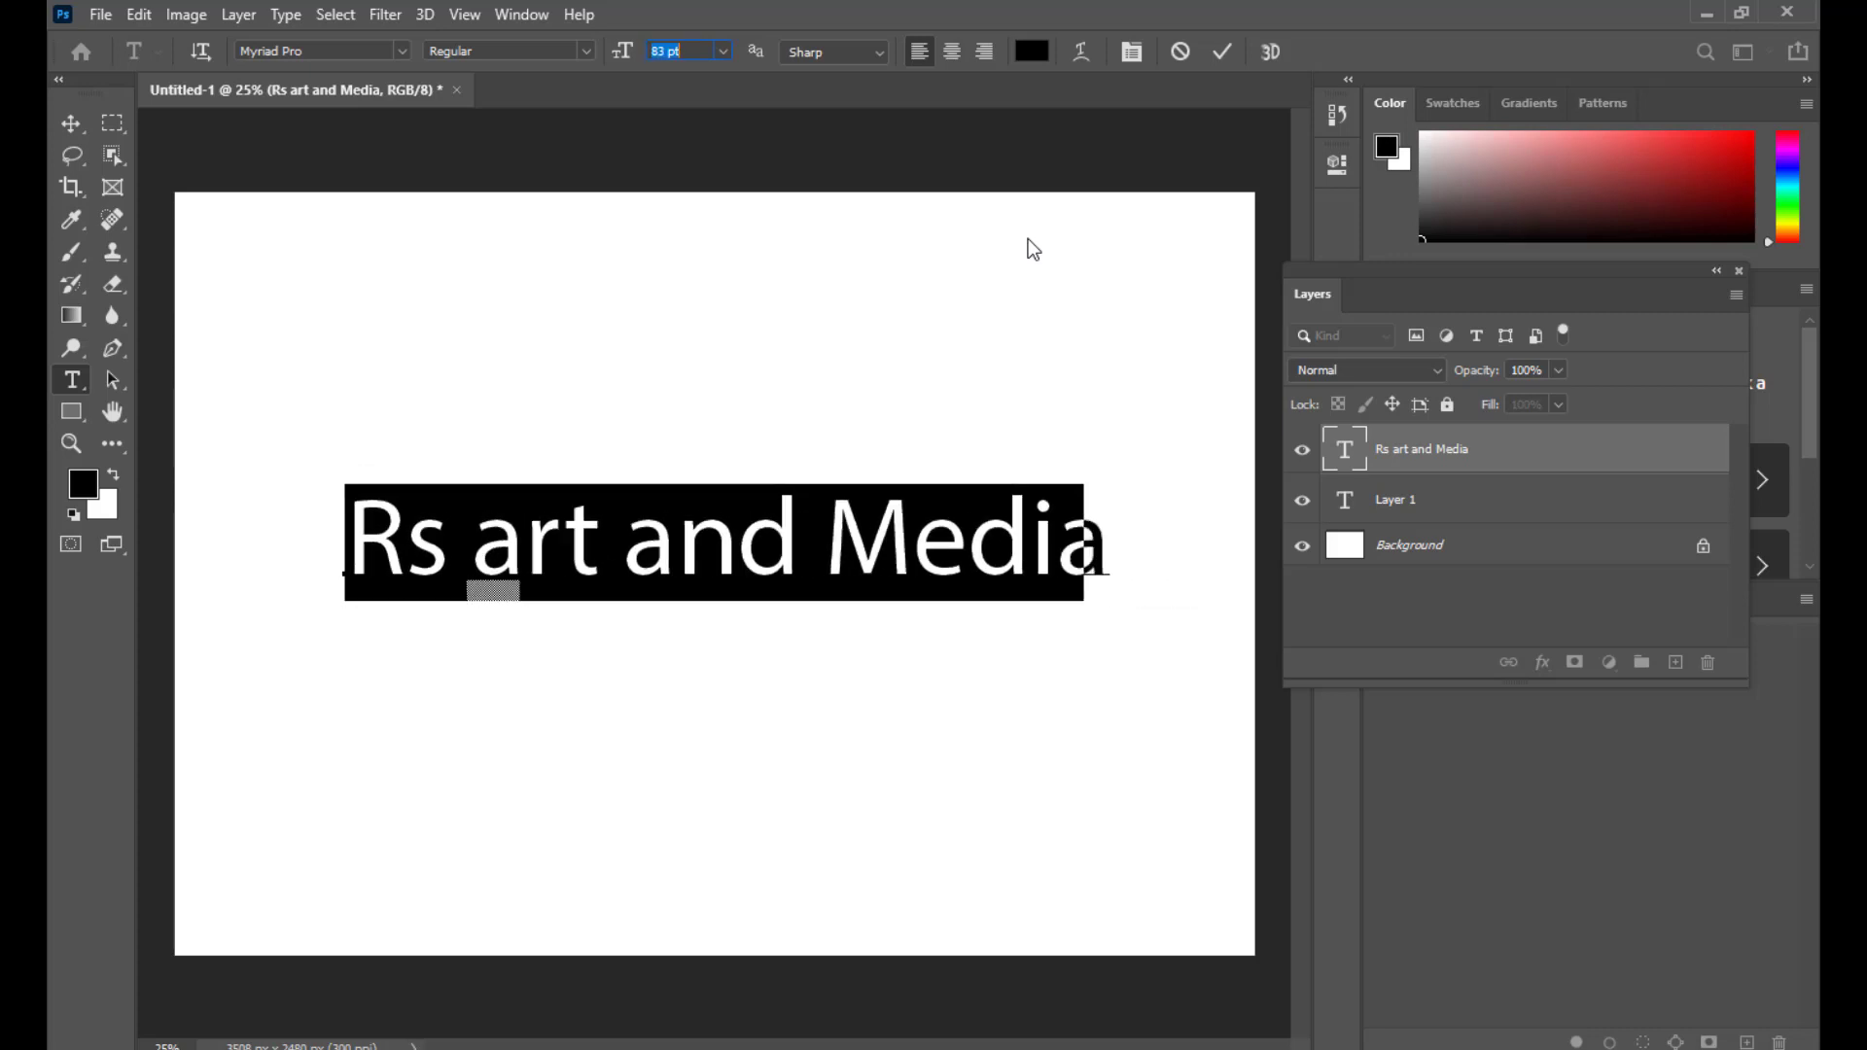
pyautogui.press('Up')
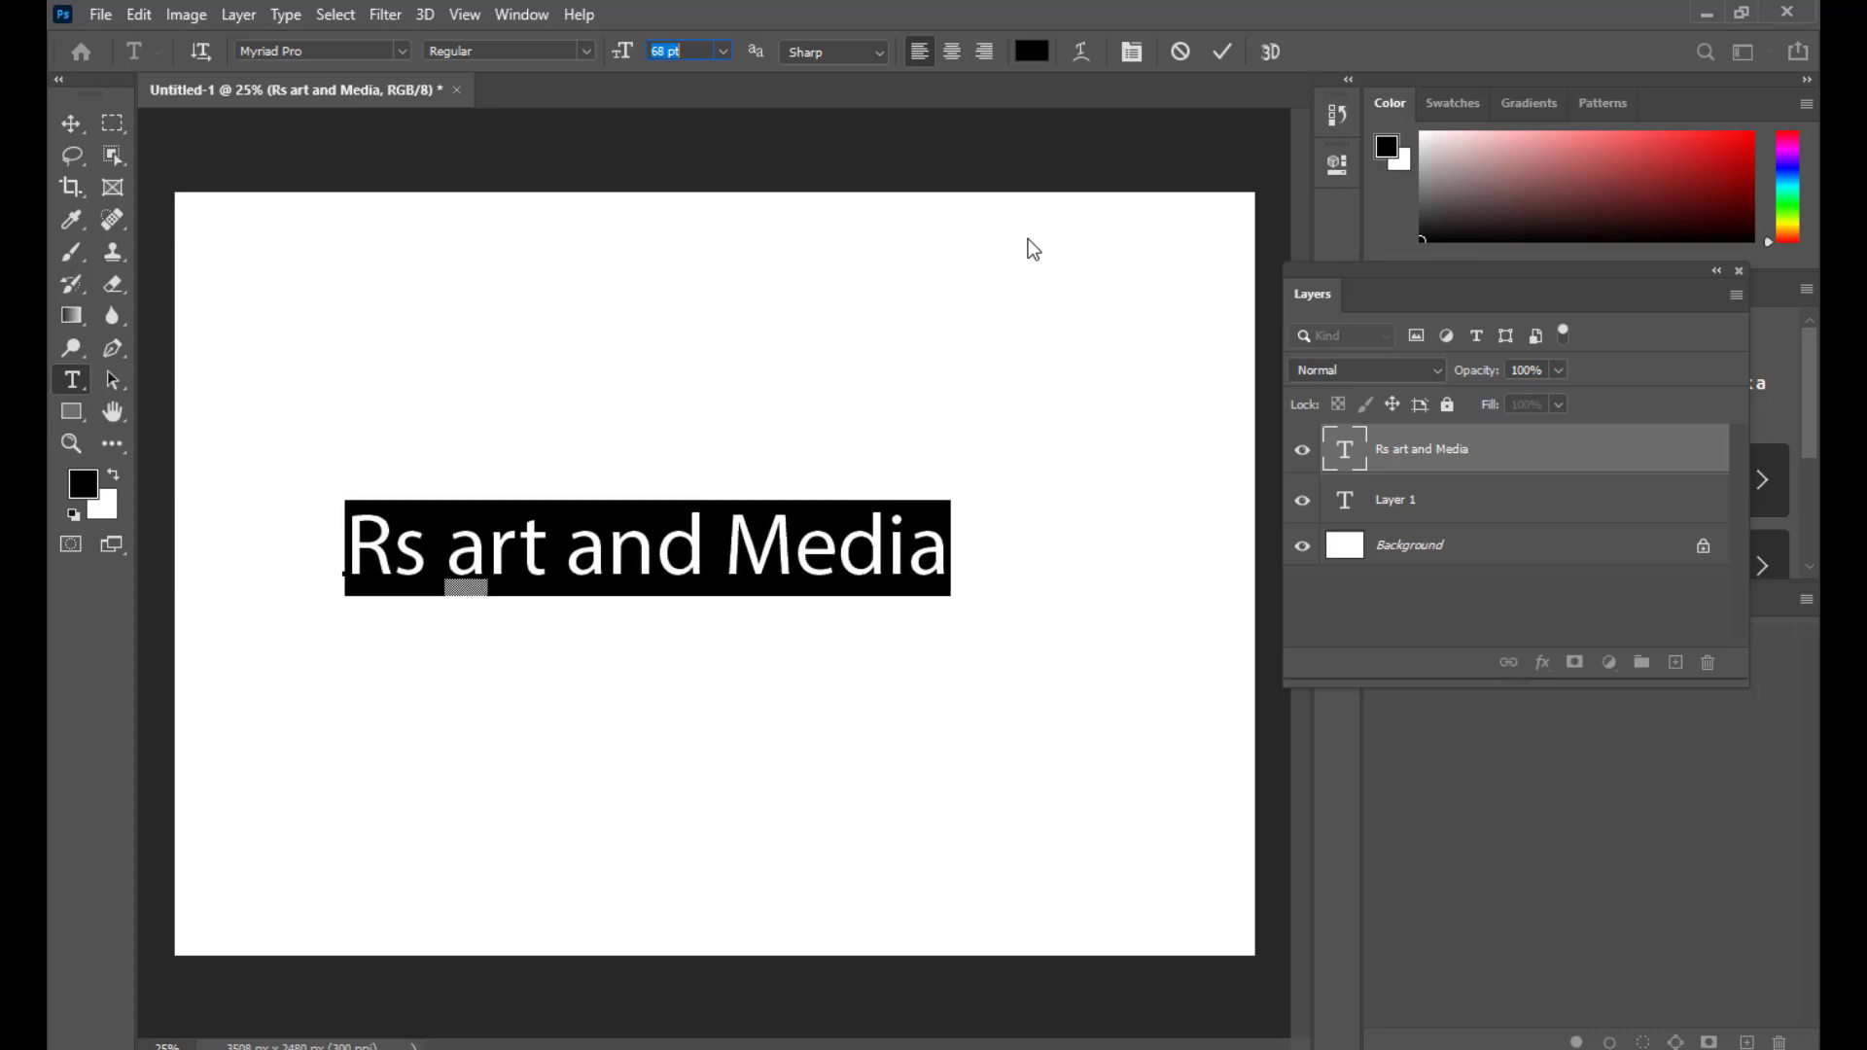
# Step: Reselect the whole "Rs art and Media" text on the canvas and enlarge its font size stepwise to 101 pt
pyautogui.press('ctrl')
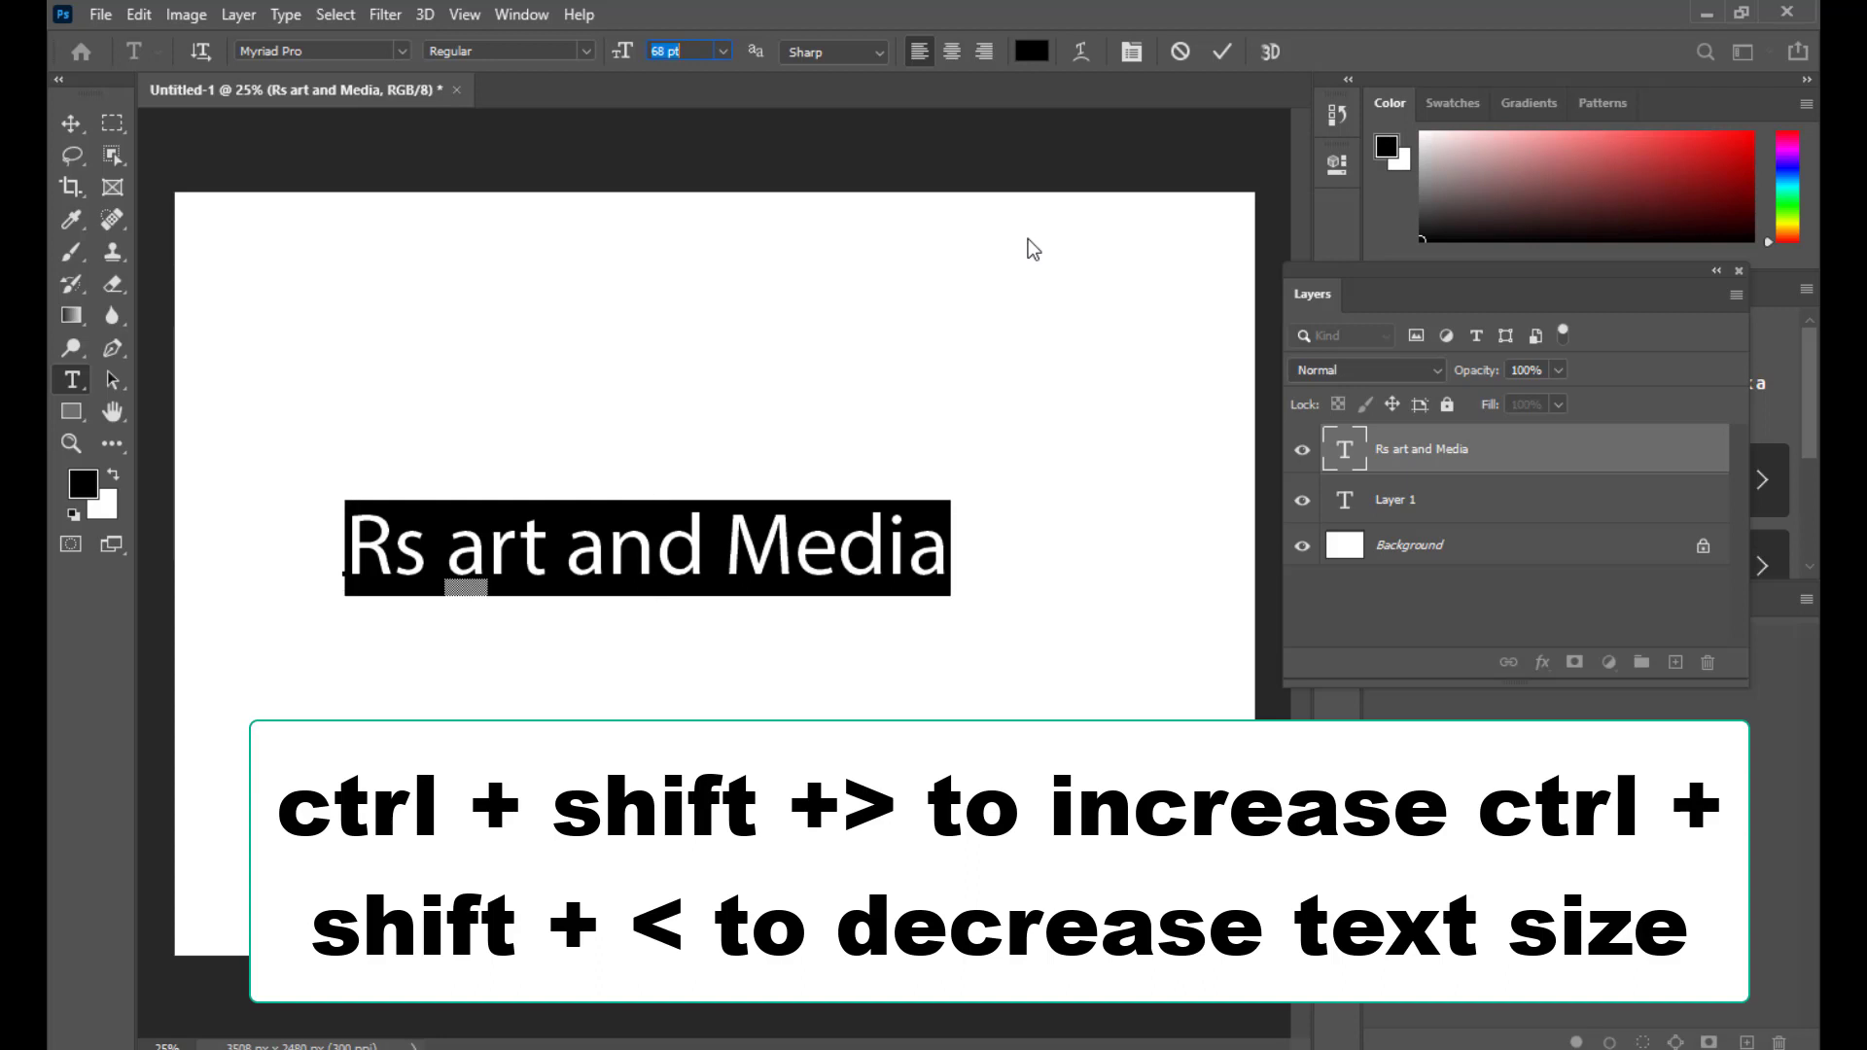
pyautogui.click(930, 555)
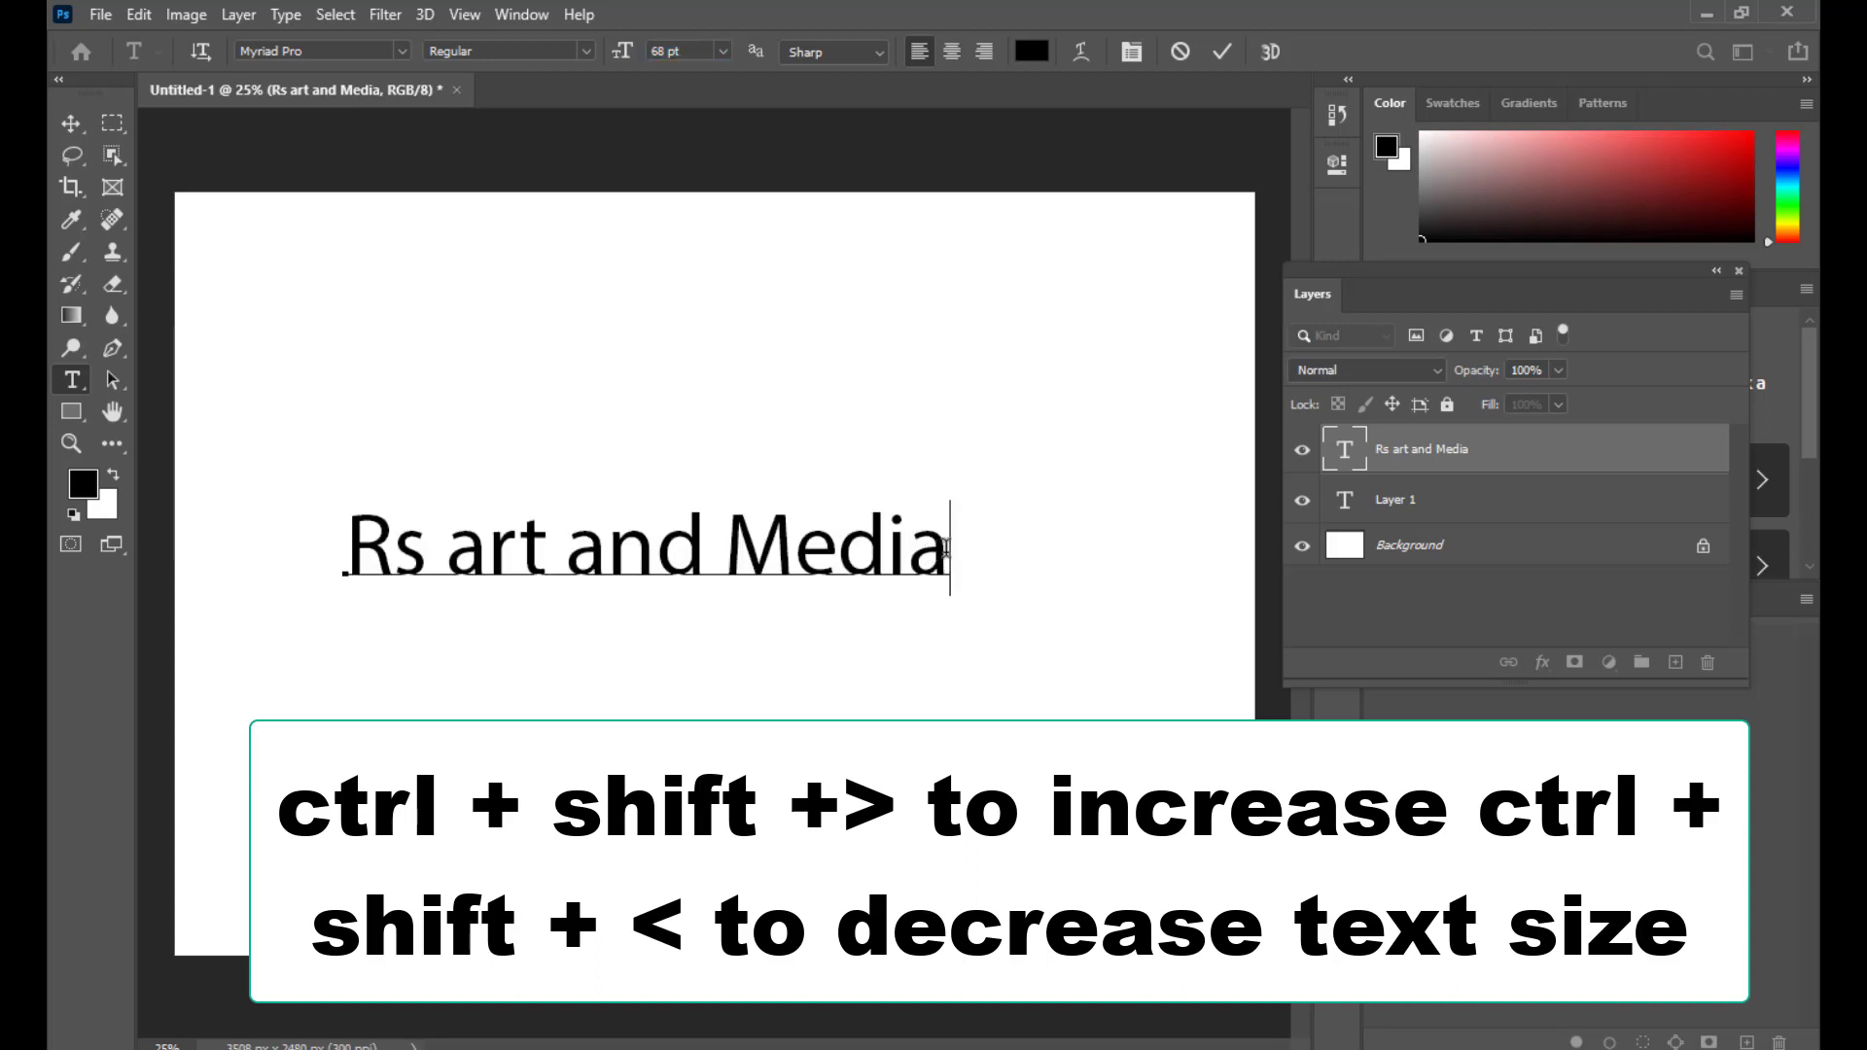
pyautogui.moveTo(930, 554); pyautogui.dragTo(340, 522)
pyautogui.press('ctrl')
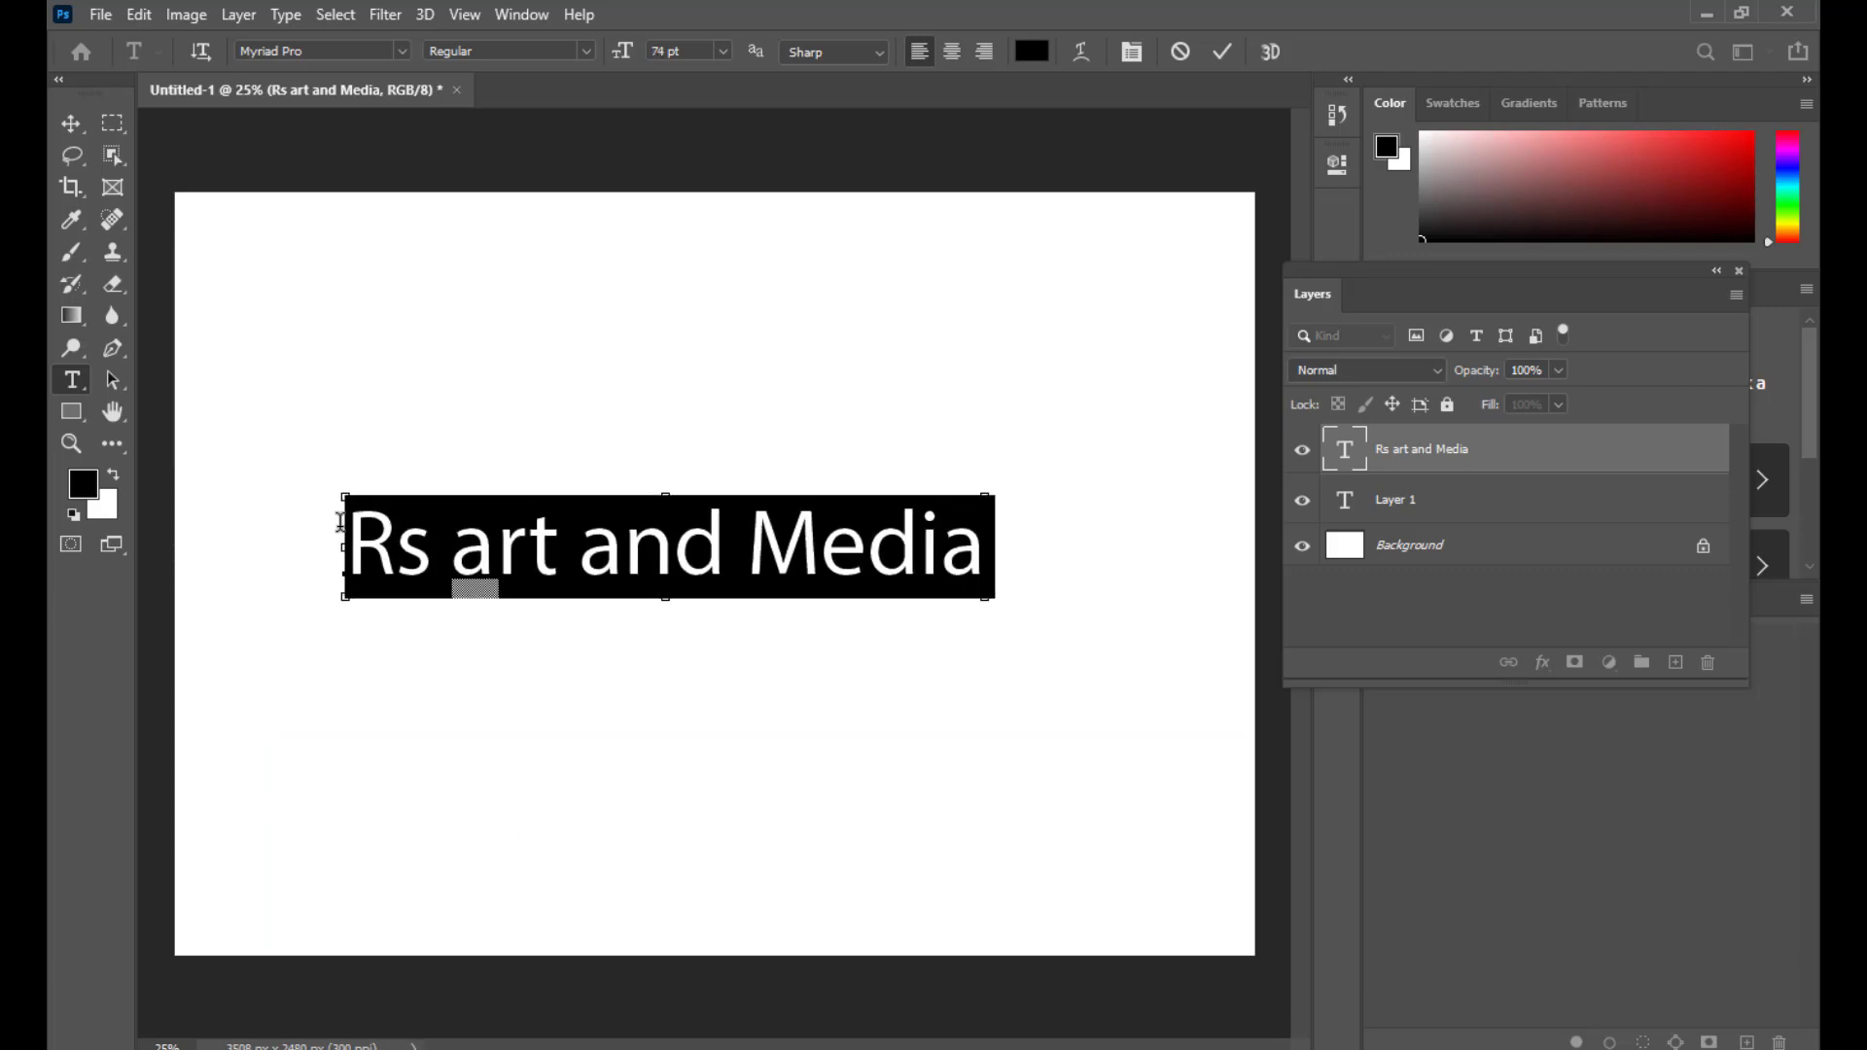
pyautogui.hotkey('ctrl', 'shift', '.')
pyautogui.hotkey('ctrl', 'shift', '.')
pyautogui.hotkey('ctrl', 'shift', '.')
pyautogui.hotkey('ctrl', 'shift', '.')
pyautogui.hotkey('ctrl', 'shift', '.')
pyautogui.hotkey('ctrl', 'shift', '.')
pyautogui.hotkey('ctrl', 'shift', '.')
pyautogui.hotkey('ctrl', 'shift', '.')
pyautogui.hotkey('ctrl', 'shift', '.')
pyautogui.hotkey('ctrl', 'shift', '.')
pyautogui.hotkey('ctrl', 'shift', '.')
pyautogui.hotkey('ctrl', 'shift', '.')
pyautogui.hotkey('ctrl', 'shift', '.')
pyautogui.hotkey('ctrl', 'shift', '.')
pyautogui.hotkey('ctrl', 'shift', '.')
pyautogui.hotkey('ctrl', 'shift', '.')
pyautogui.hotkey('ctrl', 'shift', '.')
pyautogui.hotkey('ctrl', 'shift', '.')
pyautogui.hotkey('ctrl', 'shift', '.')
pyautogui.hotkey('ctrl', 'shift', '.')
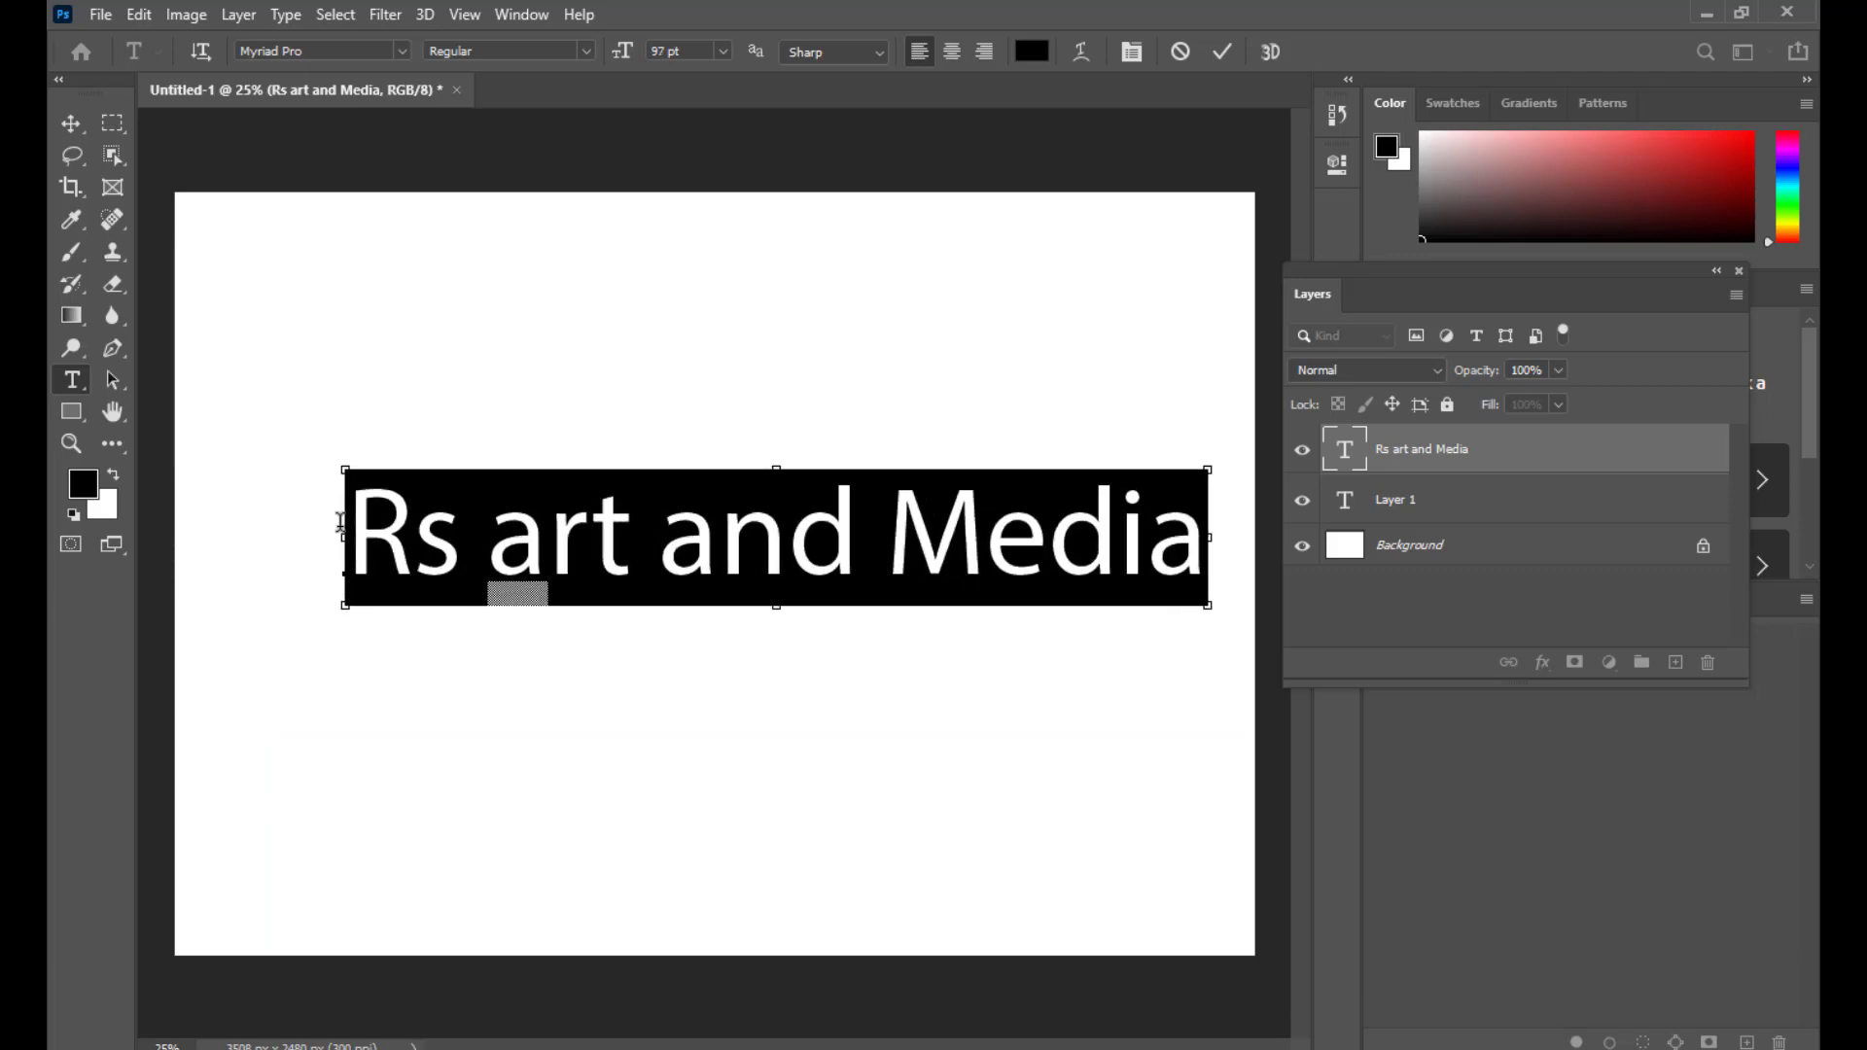
pyautogui.hotkey('ctrl', 'shift', '.')
pyautogui.hotkey('ctrl', 'shift', '.')
pyautogui.hotkey('ctrl', 'shift', '.')
pyautogui.hotkey('ctrl', 'shift', '.')
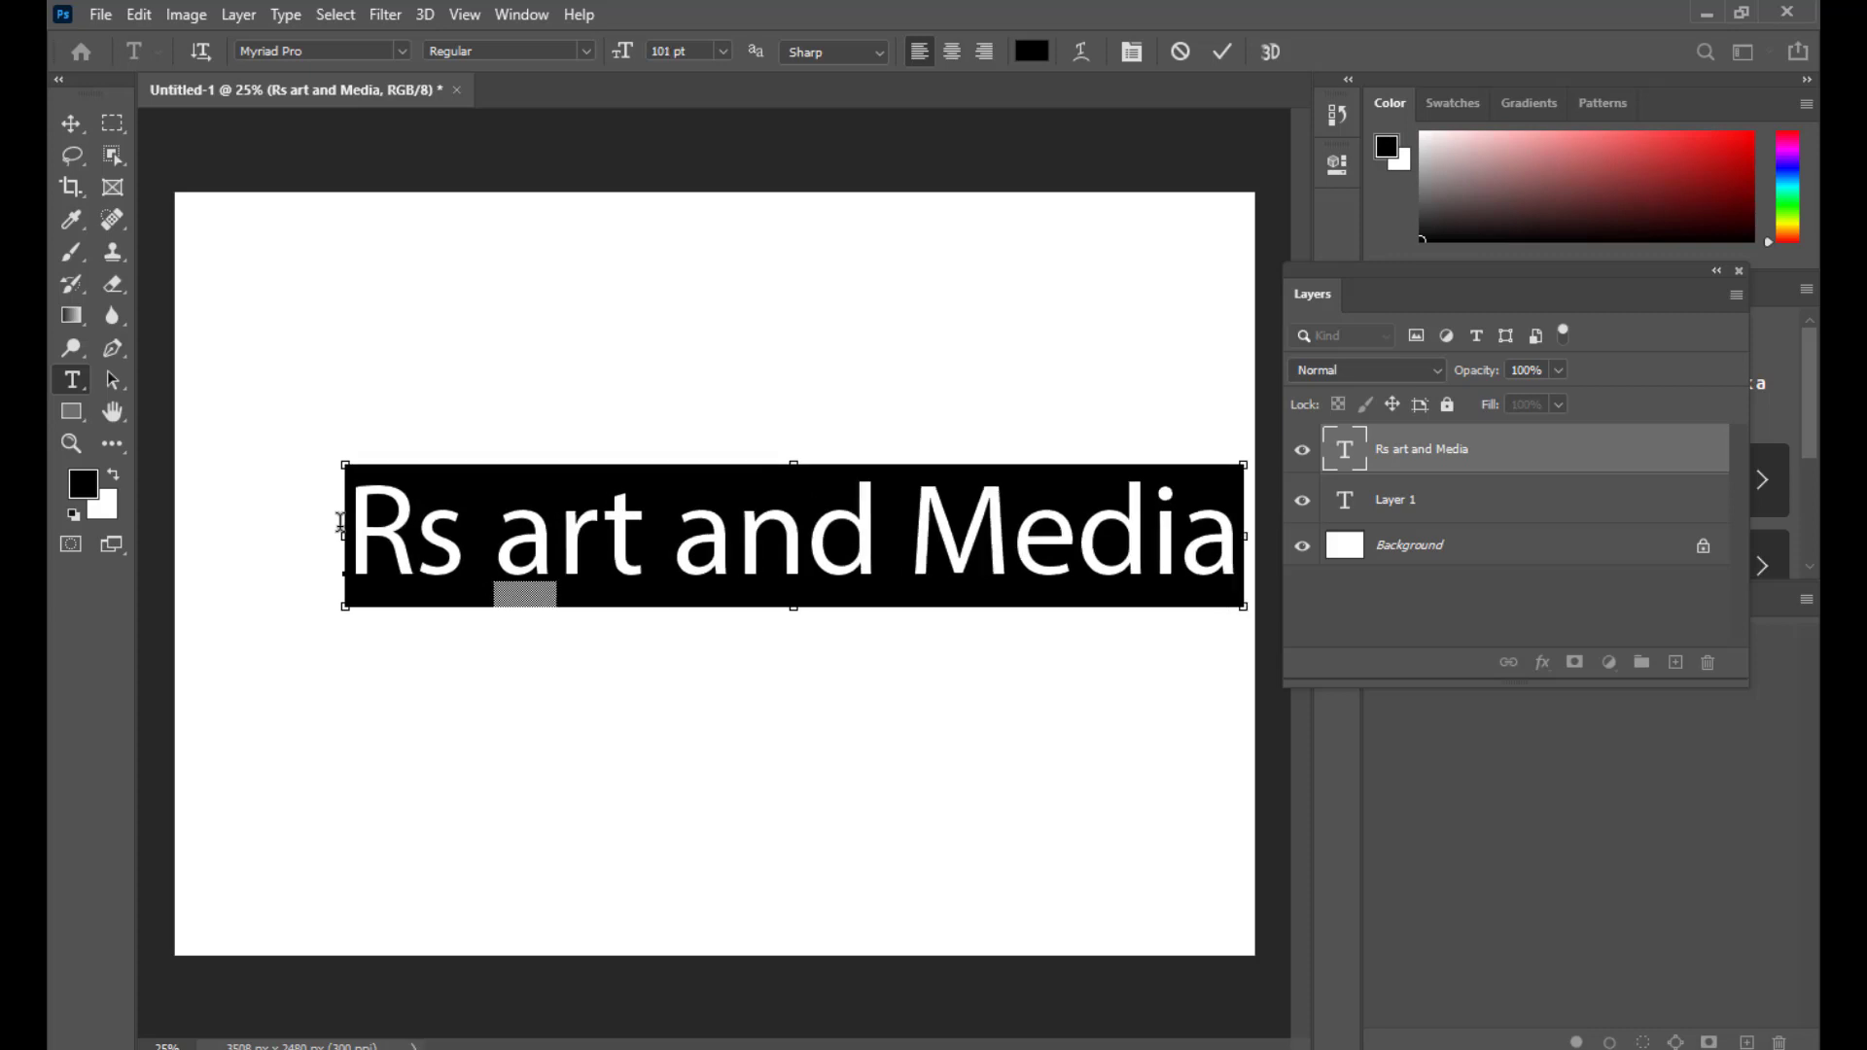
# Step: Shrink the selected text's font size stepwise to 59 pt
pyautogui.hotkey('ctrl', 'shift', ',')
pyautogui.hotkey('ctrl', 'shift', ',')
pyautogui.hotkey('ctrl', 'shift', ',')
pyautogui.hotkey('ctrl', 'shift', ',')
pyautogui.hotkey('ctrl', 'shift', ',')
pyautogui.hotkey('ctrl', 'shift', ',')
pyautogui.hotkey('ctrl', 'shift', ',')
pyautogui.hotkey('ctrl', 'shift', ',')
pyautogui.hotkey('ctrl', 'shift', ',')
pyautogui.hotkey('ctrl', 'shift', ',')
pyautogui.hotkey('ctrl', 'shift', ',')
pyautogui.hotkey('ctrl', 'shift', ',')
pyautogui.hotkey('ctrl', 'shift', ',')
pyautogui.hotkey('ctrl', 'shift', ',')
pyautogui.hotkey('ctrl', 'shift', ',')
pyautogui.hotkey('ctrl', 'shift', ',')
pyautogui.hotkey('ctrl', 'shift', ',')
pyautogui.hotkey('ctrl', 'shift', ',')
pyautogui.hotkey('ctrl', 'shift', ',')
pyautogui.hotkey('ctrl', 'shift', ',')
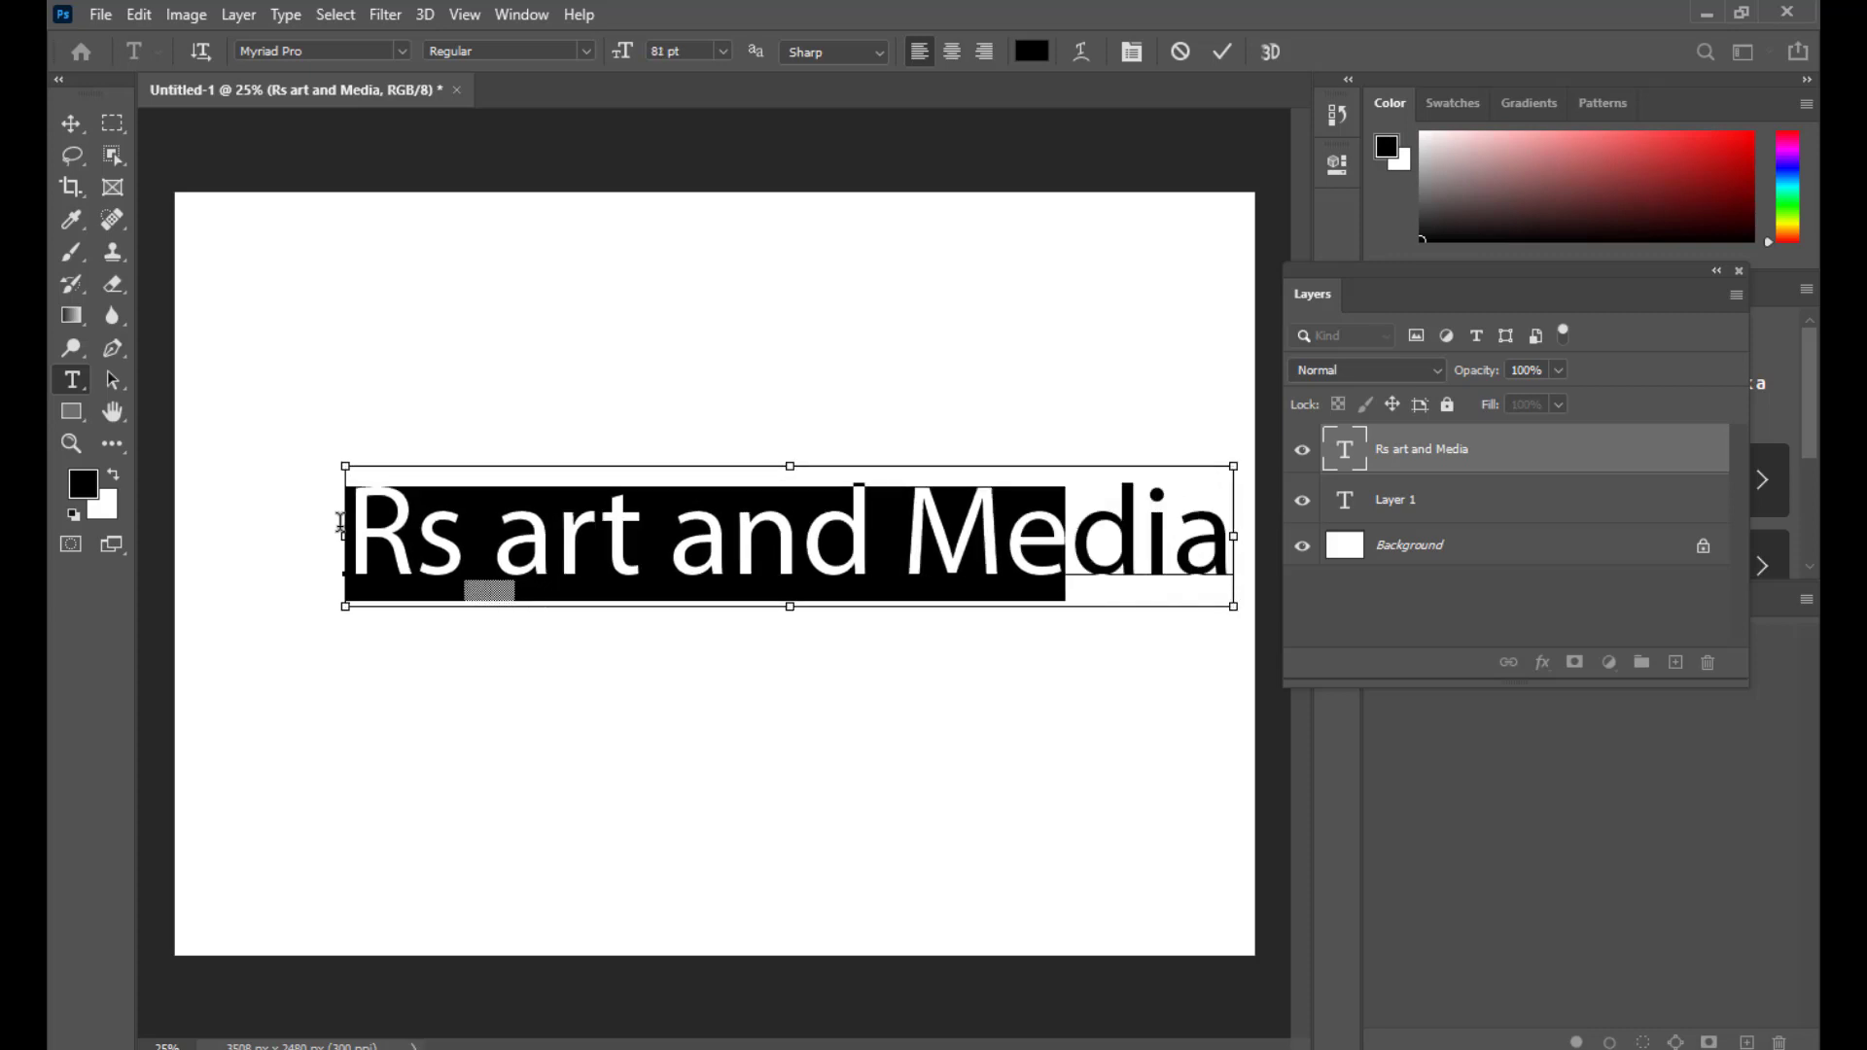
pyautogui.hotkey('ctrl', 'shift', ',')
pyautogui.hotkey('ctrl', 'shift', ',')
pyautogui.hotkey('ctrl', 'shift', ',')
pyautogui.hotkey('ctrl', 'shift', ',')
pyautogui.hotkey('ctrl', 'shift', ',')
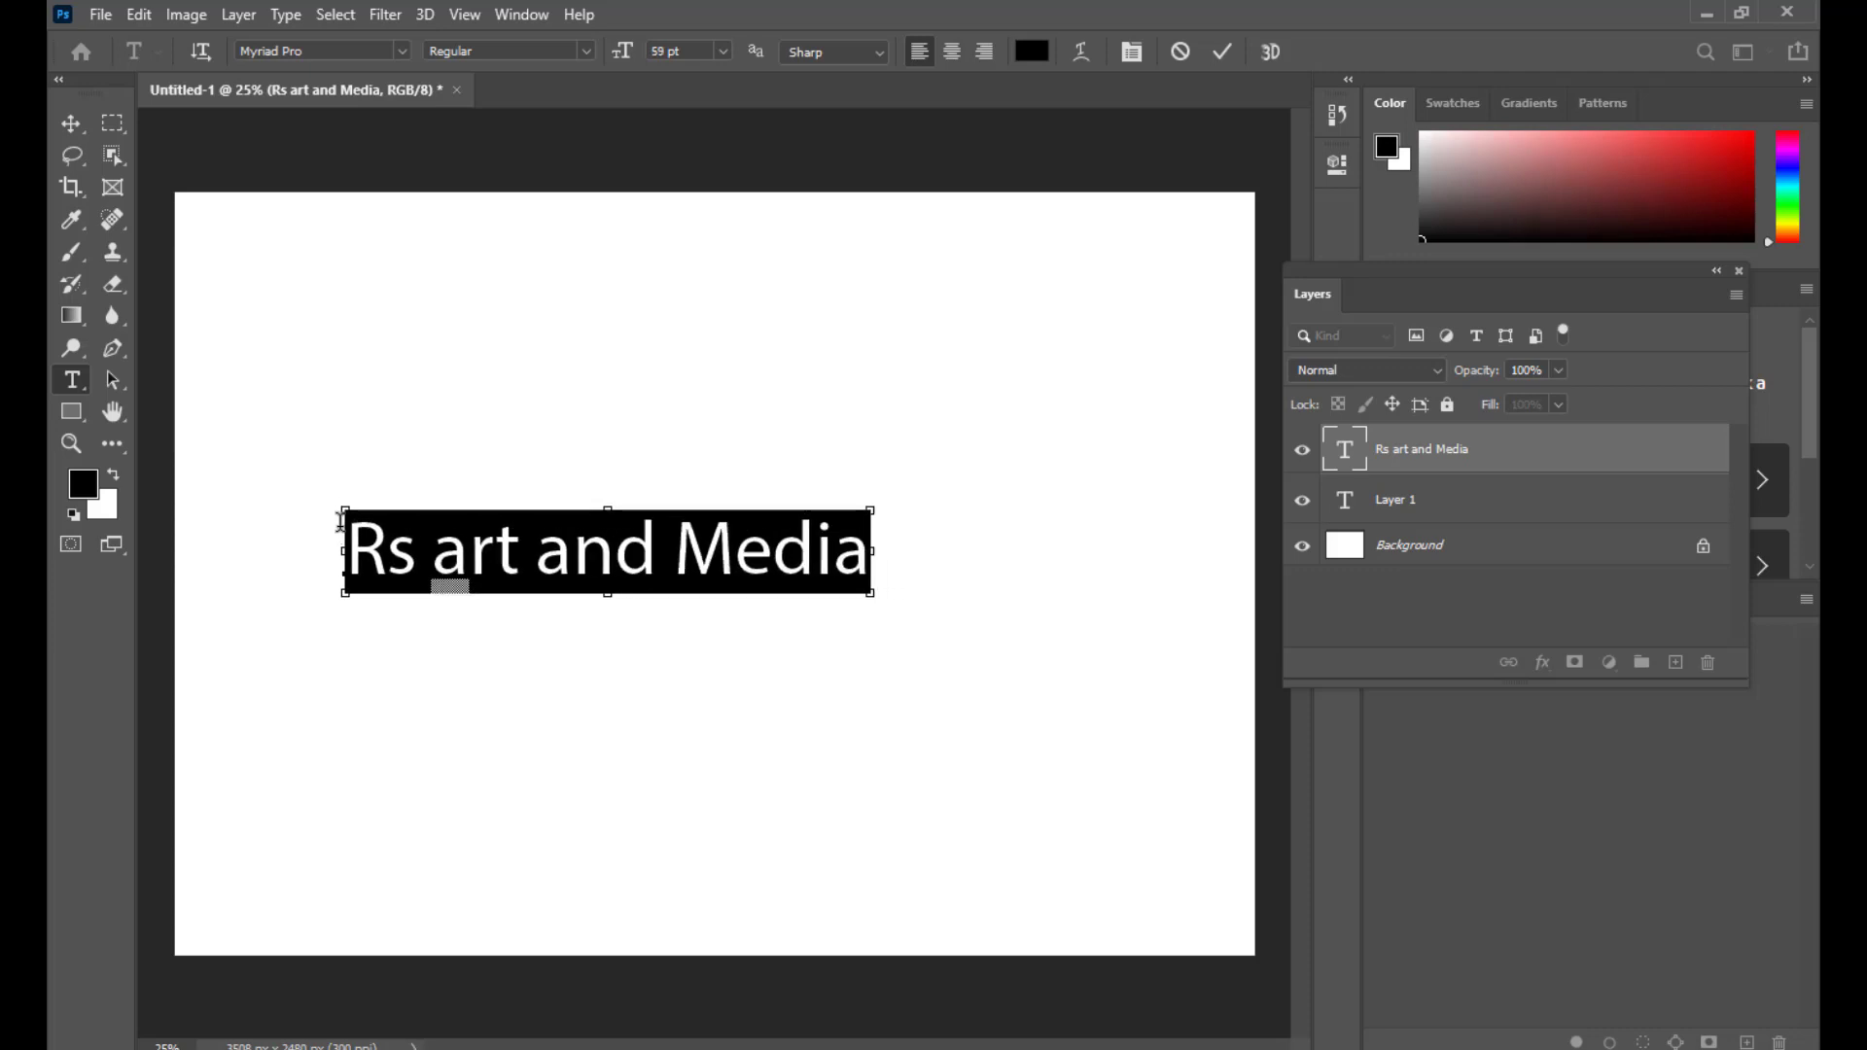
# Step: Enlarge the selected "Rs art and Media" text's font size one point at a time to 77 pt
pyautogui.hotkey('ctrl', 'shift', '.')
pyautogui.hotkey('ctrl', 'shift', '.')
pyautogui.hotkey('ctrl', 'shift', '.')
pyautogui.hotkey('ctrl', 'shift', '.')
pyautogui.hotkey('ctrl', 'shift', '.')
pyautogui.hotkey('ctrl', 'shift', '.')
pyautogui.hotkey('ctrl', 'shift', '.')
pyautogui.hotkey('ctrl', 'shift', '.')
pyautogui.hotkey('ctrl', 'shift', '.')
pyautogui.hotkey('ctrl', 'shift', '.')
pyautogui.hotkey('ctrl', 'shift', '.')
pyautogui.hotkey('ctrl', 'shift', '.')
pyautogui.hotkey('ctrl', 'shift', '.')
pyautogui.hotkey('ctrl', 'shift', '.')
pyautogui.hotkey('ctrl', 'shift', '.')
pyautogui.hotkey('ctrl', 'shift', '.')
pyautogui.hotkey('ctrl', 'shift', '.')
pyautogui.hotkey('ctrl', 'shift', '.')
pyautogui.hotkey('ctrl', 'shift', '.')
pyautogui.hotkey('ctrl', 'shift', '.')
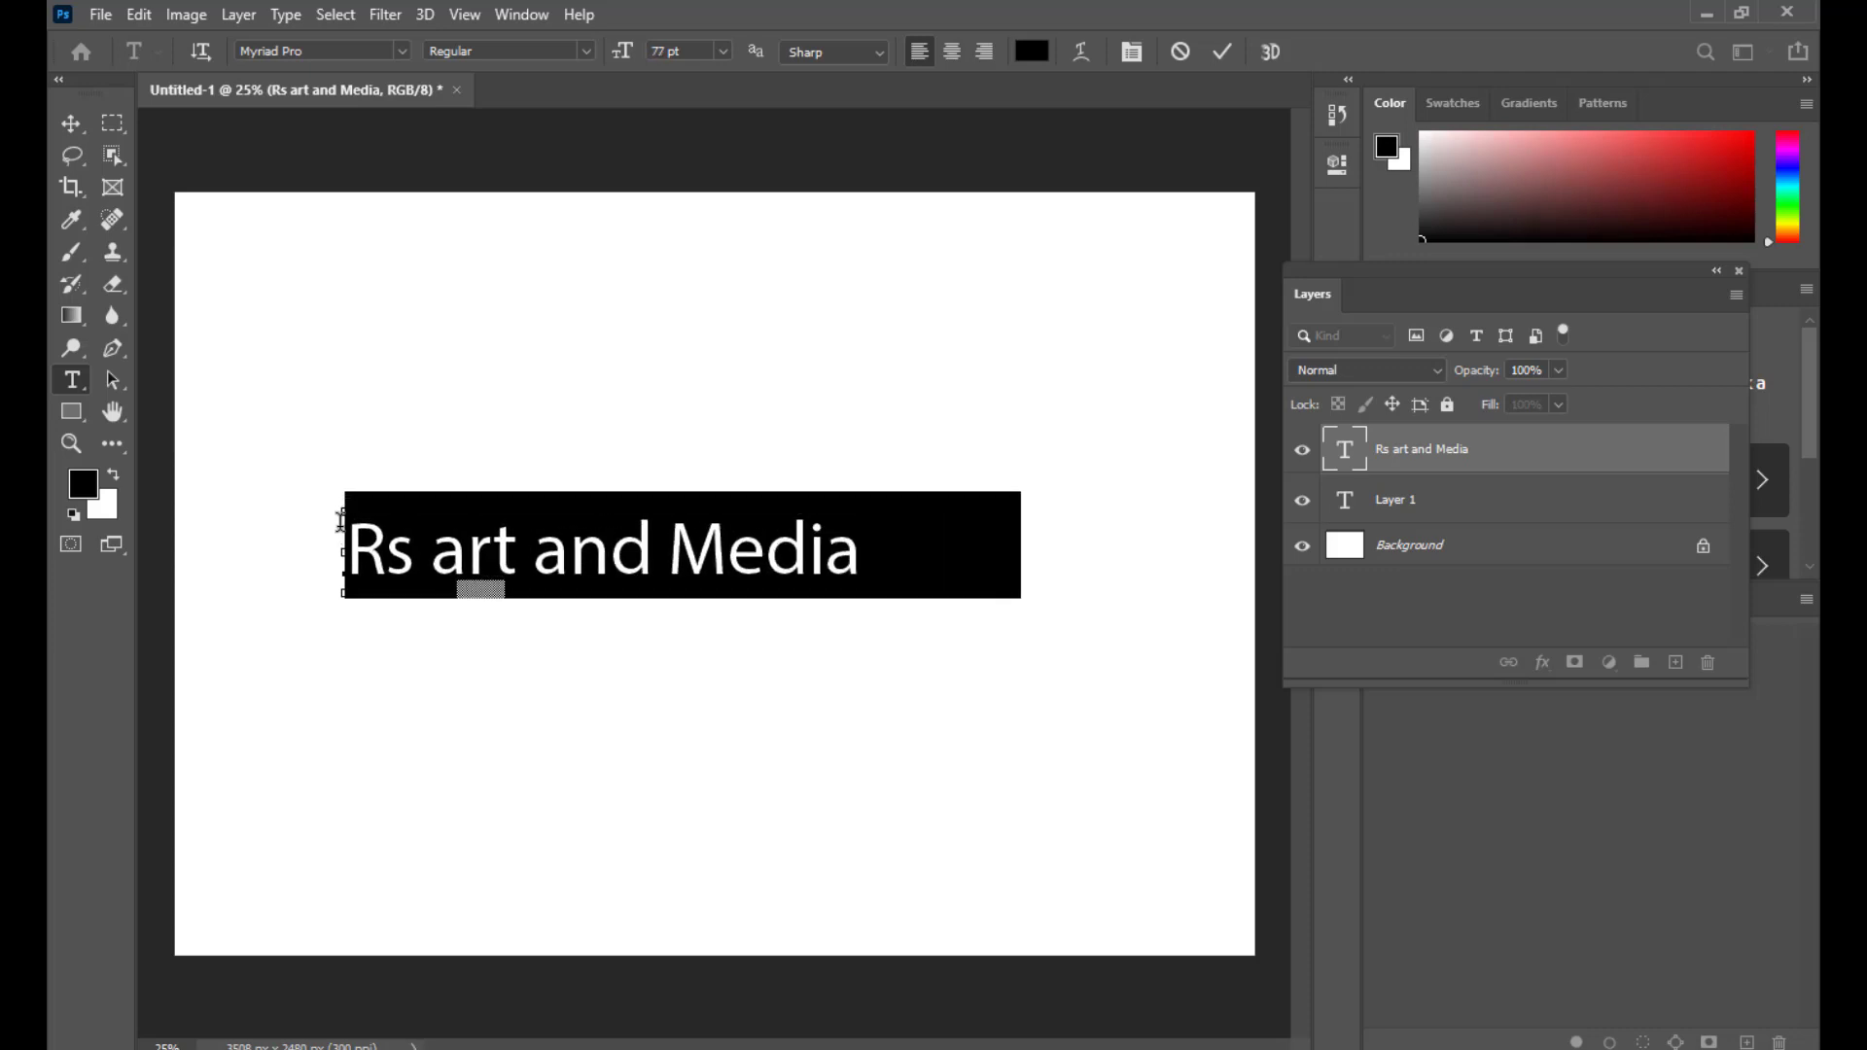
# Step: Reduce the selected text's font size one point at a time to 62 pt
pyautogui.hotkey('ctrl', 'shift', ',')
pyautogui.hotkey('ctrl', 'shift', ',')
pyautogui.hotkey('ctrl', 'shift', ',')
pyautogui.hotkey('ctrl', 'shift', ',')
pyautogui.hotkey('ctrl', 'shift', ',')
pyautogui.hotkey('ctrl', 'shift', ',')
pyautogui.hotkey('ctrl', 'shift', ',')
pyautogui.hotkey('ctrl', 'shift', ',')
pyautogui.hotkey('ctrl', 'shift', ',')
pyautogui.hotkey('ctrl', 'shift', ',')
pyautogui.hotkey('ctrl', 'shift', ',')
pyautogui.hotkey('ctrl', 'shift', ',')
pyautogui.hotkey('ctrl', 'shift', ',')
pyautogui.hotkey('ctrl', 'shift', ',')
pyautogui.hotkey('ctrl', 'shift', ',')
pyautogui.hotkey('ctrl', 'shift', ',')
pyautogui.hotkey('ctrl', 'shift', ',')
pyautogui.hotkey('ctrl', 'shift', ',')
pyautogui.hotkey('ctrl', 'shift', ',')
pyautogui.hotkey('ctrl', 'shift', ',')
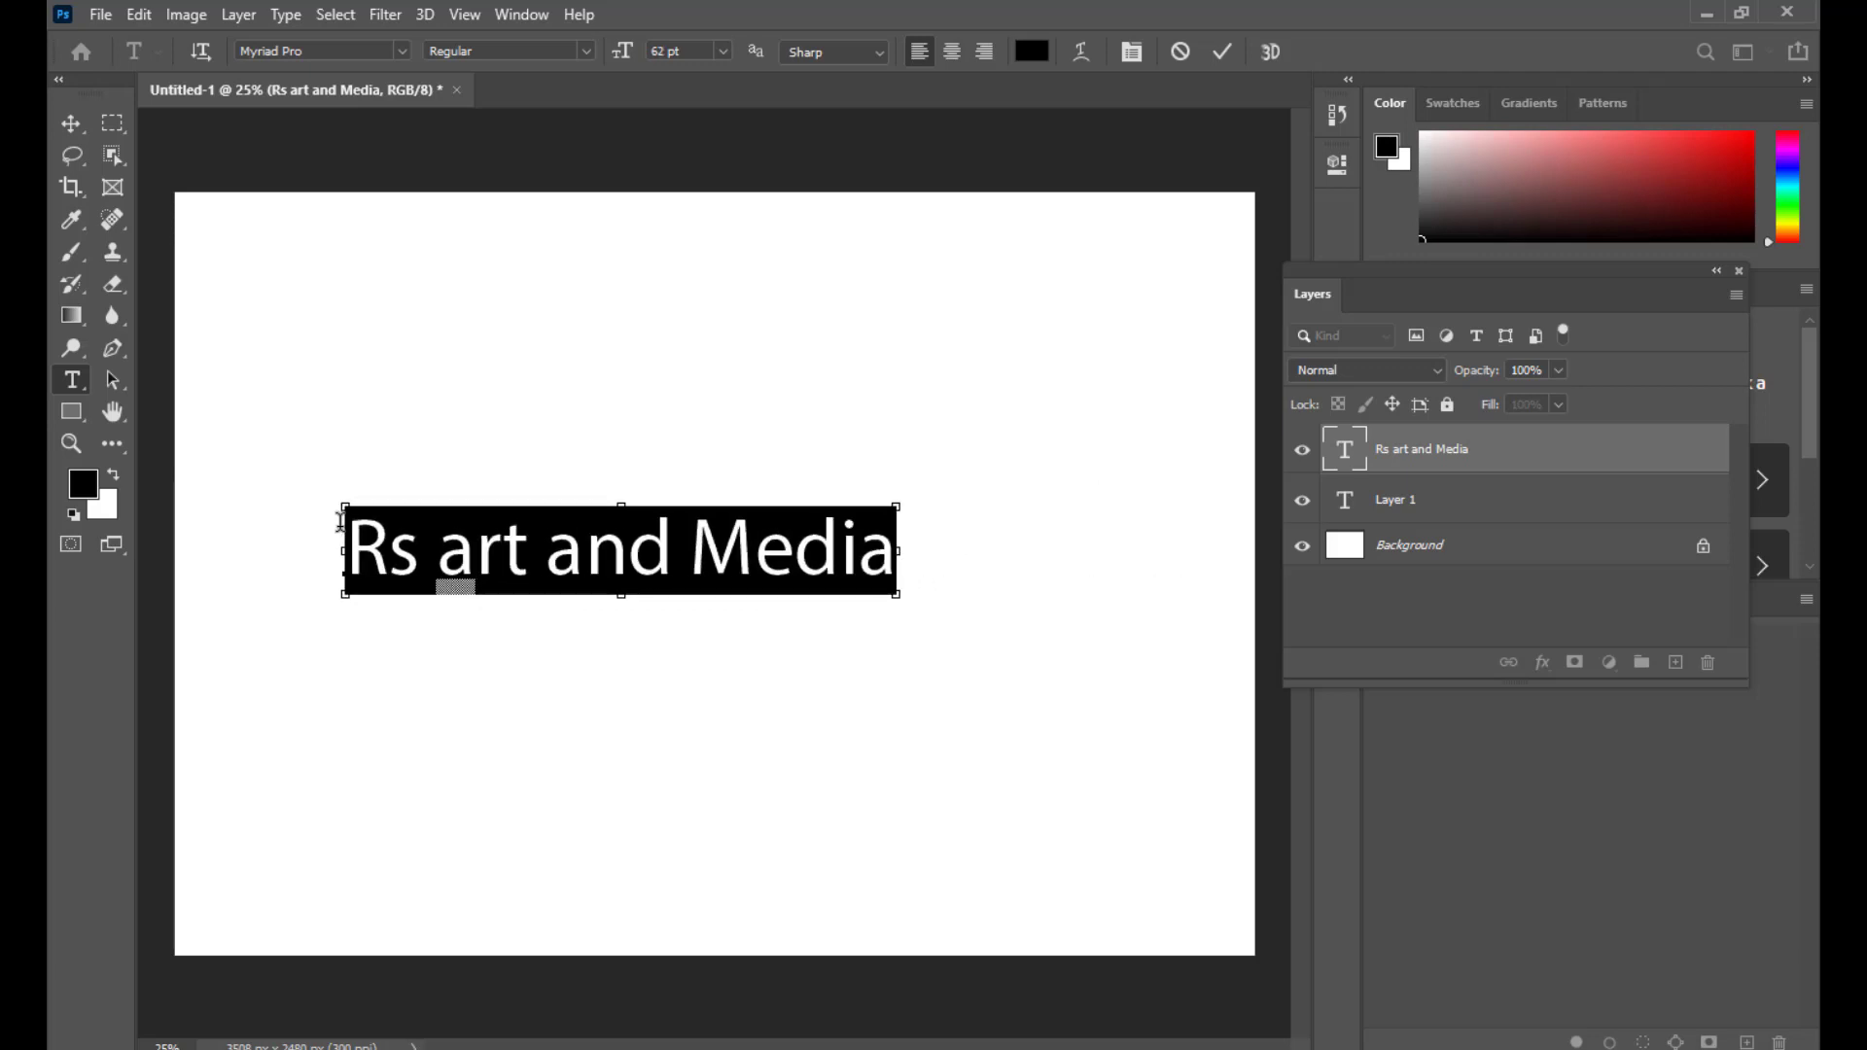
# Step: Increase the selected text's font size stepwise to 94 pt
pyautogui.hotkey('ctrl', 'shift', '.')
pyautogui.hotkey('ctrl', 'shift', '.')
pyautogui.hotkey('ctrl', 'shift', '.')
pyautogui.hotkey('ctrl', 'shift', '.')
pyautogui.hotkey('ctrl', 'shift', '.')
pyautogui.hotkey('ctrl', 'shift', '.')
pyautogui.hotkey('ctrl', 'shift', '.')
pyautogui.hotkey('ctrl', 'shift', '.')
pyautogui.hotkey('ctrl', 'shift', '.')
pyautogui.hotkey('ctrl', 'shift', '.')
pyautogui.hotkey('ctrl', 'shift', '.')
pyautogui.hotkey('ctrl', 'shift', '.')
pyautogui.hotkey('ctrl', 'shift', '.')
pyautogui.hotkey('ctrl', 'shift', '.')
pyautogui.hotkey('ctrl', 'shift', '.')
pyautogui.hotkey('ctrl', 'shift', '.')
pyautogui.hotkey('ctrl', 'shift', '.')
pyautogui.hotkey('ctrl', 'shift', '.')
pyautogui.hotkey('ctrl', 'shift', '.')
pyautogui.hotkey('ctrl', 'shift', '.')
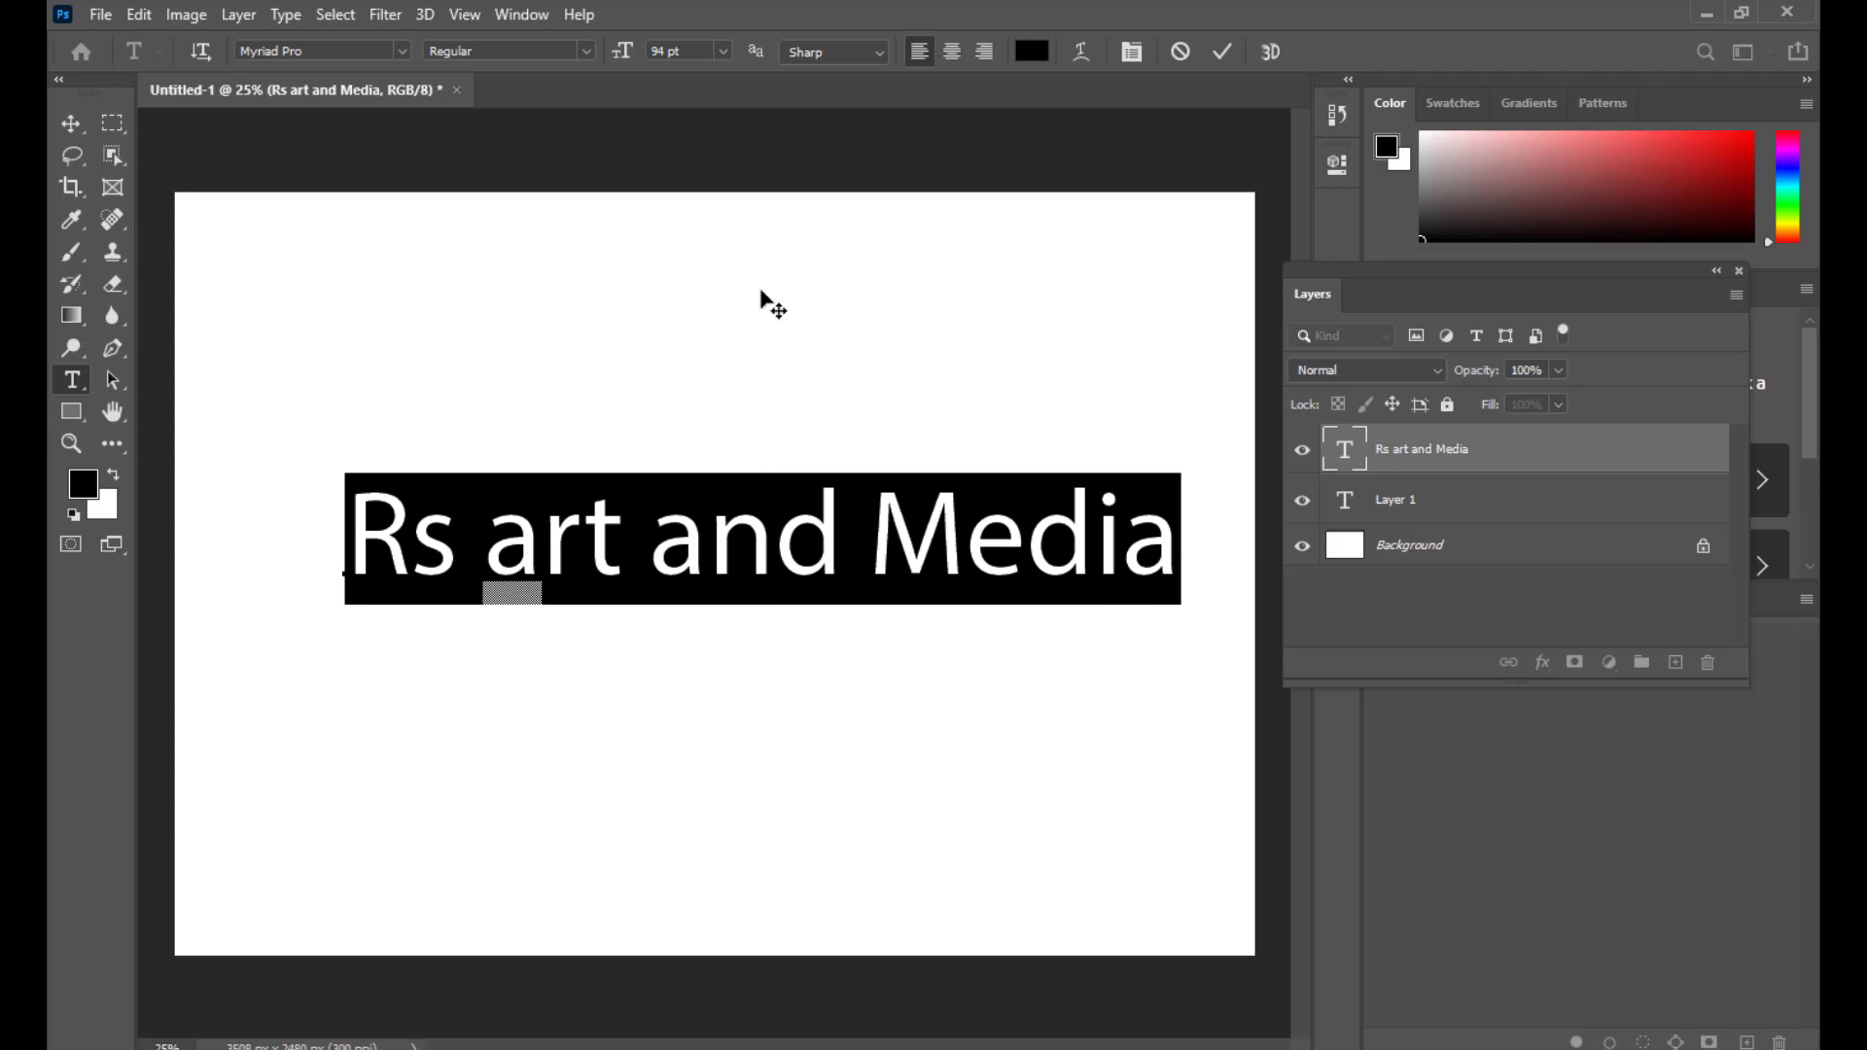
# Step: Move the "Rs art and Media" text slightly left and scale it up proportionally to about 113% with Free Transform
pyautogui.click(72, 125)
pyautogui.moveTo(836, 533); pyautogui.dragTo(812, 538)
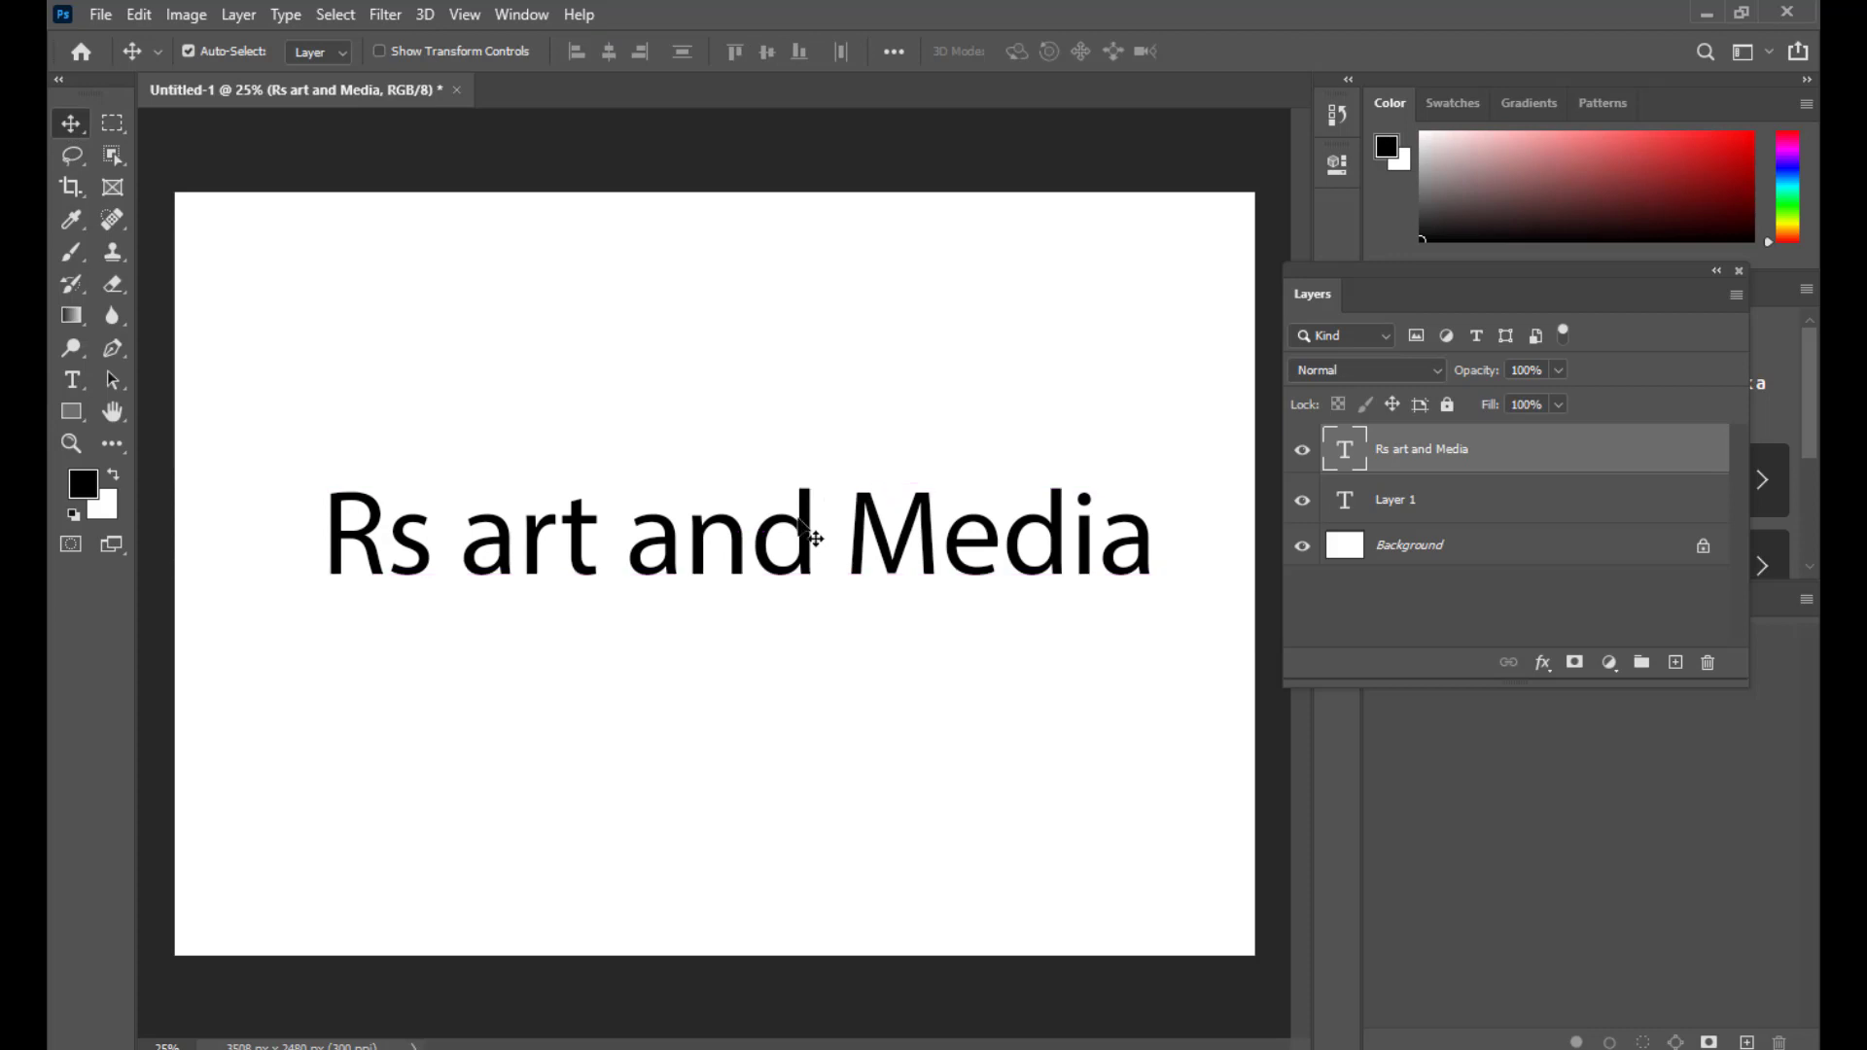
pyautogui.hotkey('ctrl', 't')
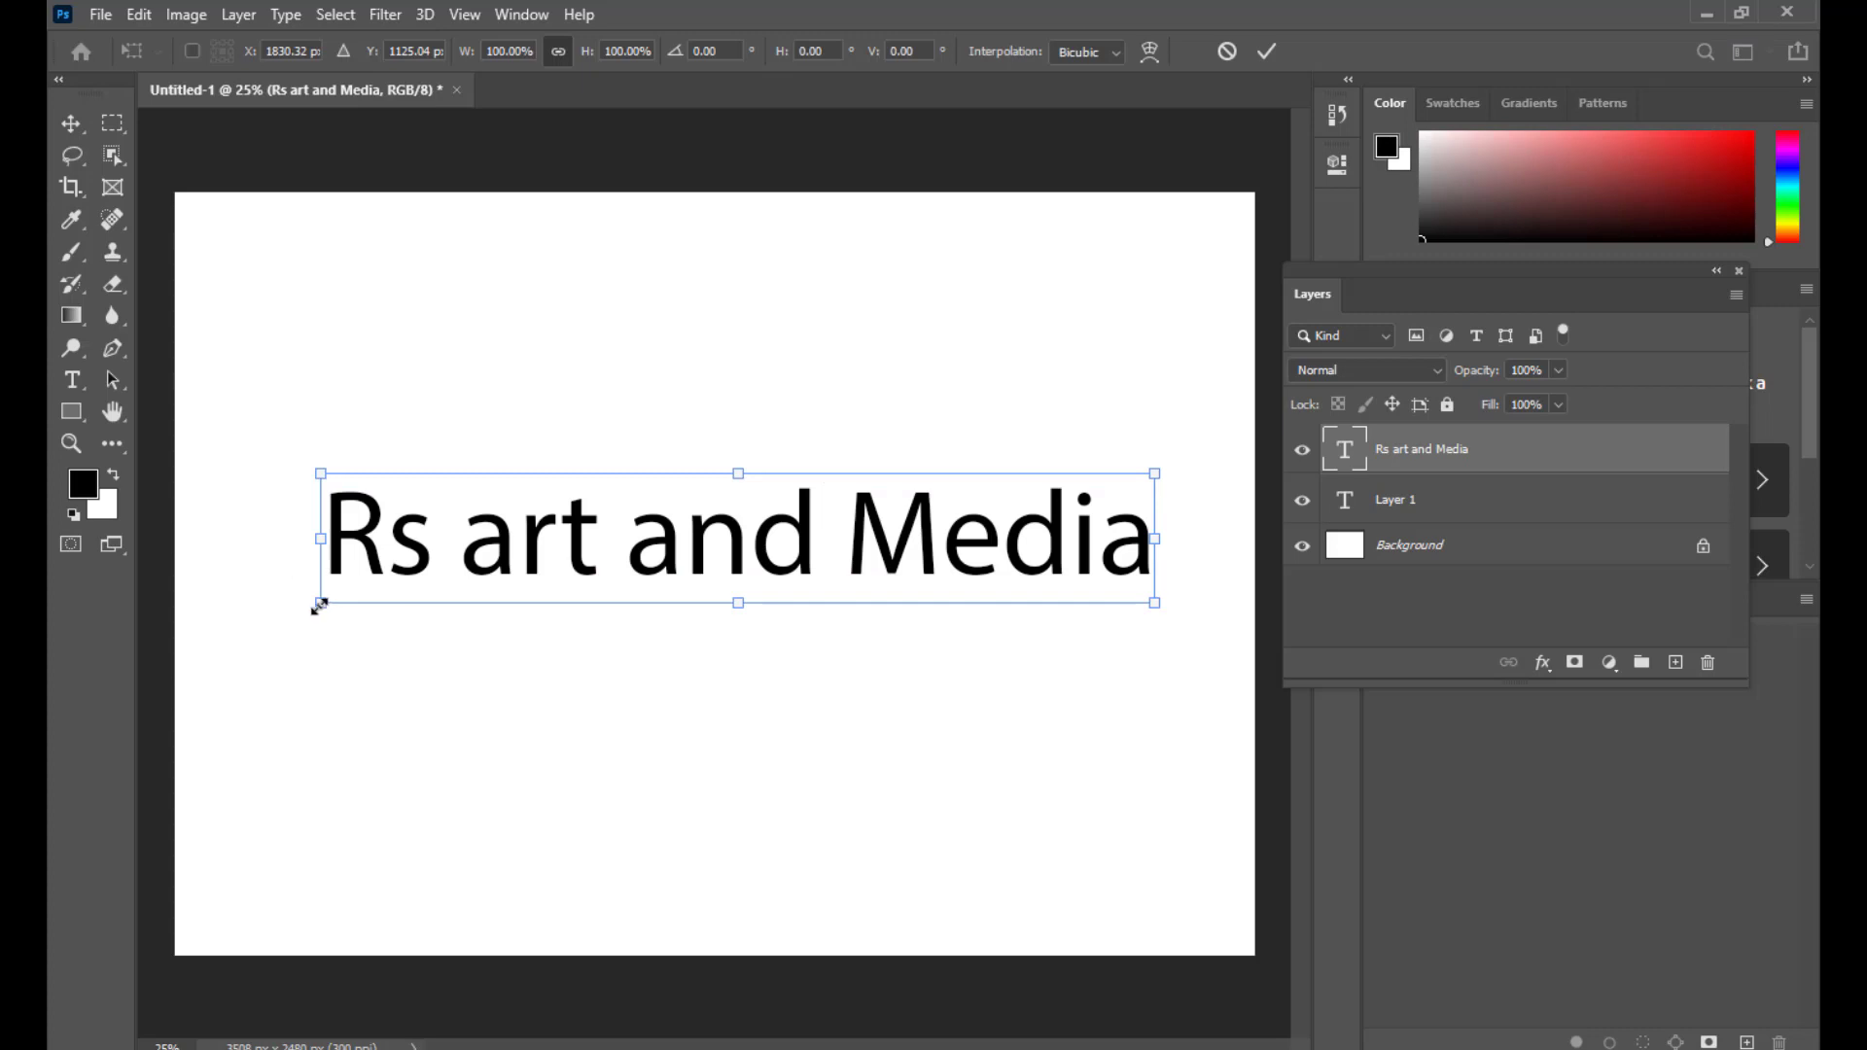
pyautogui.moveTo(320, 605); pyautogui.dragTo(195, 661)
pyautogui.moveTo(1154, 617)
pyautogui.mouseDown()
pyautogui.moveTo(1212, 651)
pyautogui.moveTo(1188, 627)
pyautogui.mouseUp()
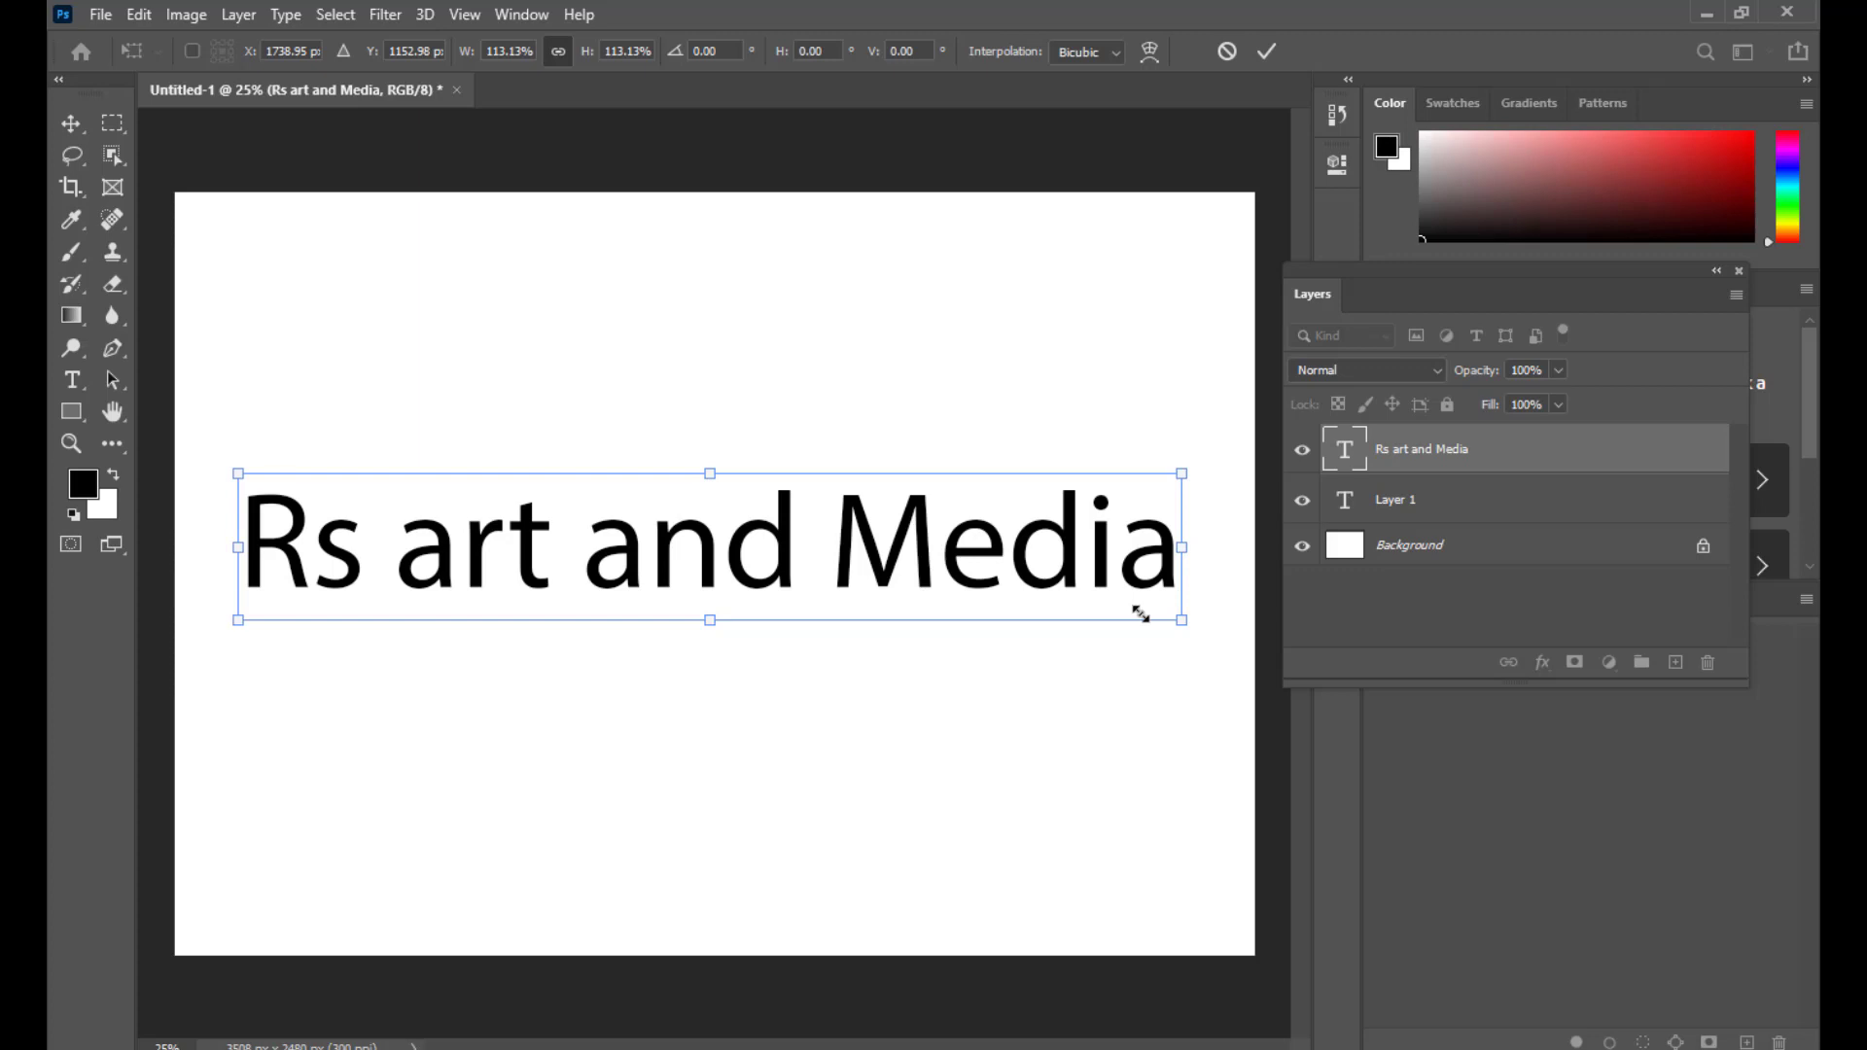
pyautogui.press('Return')
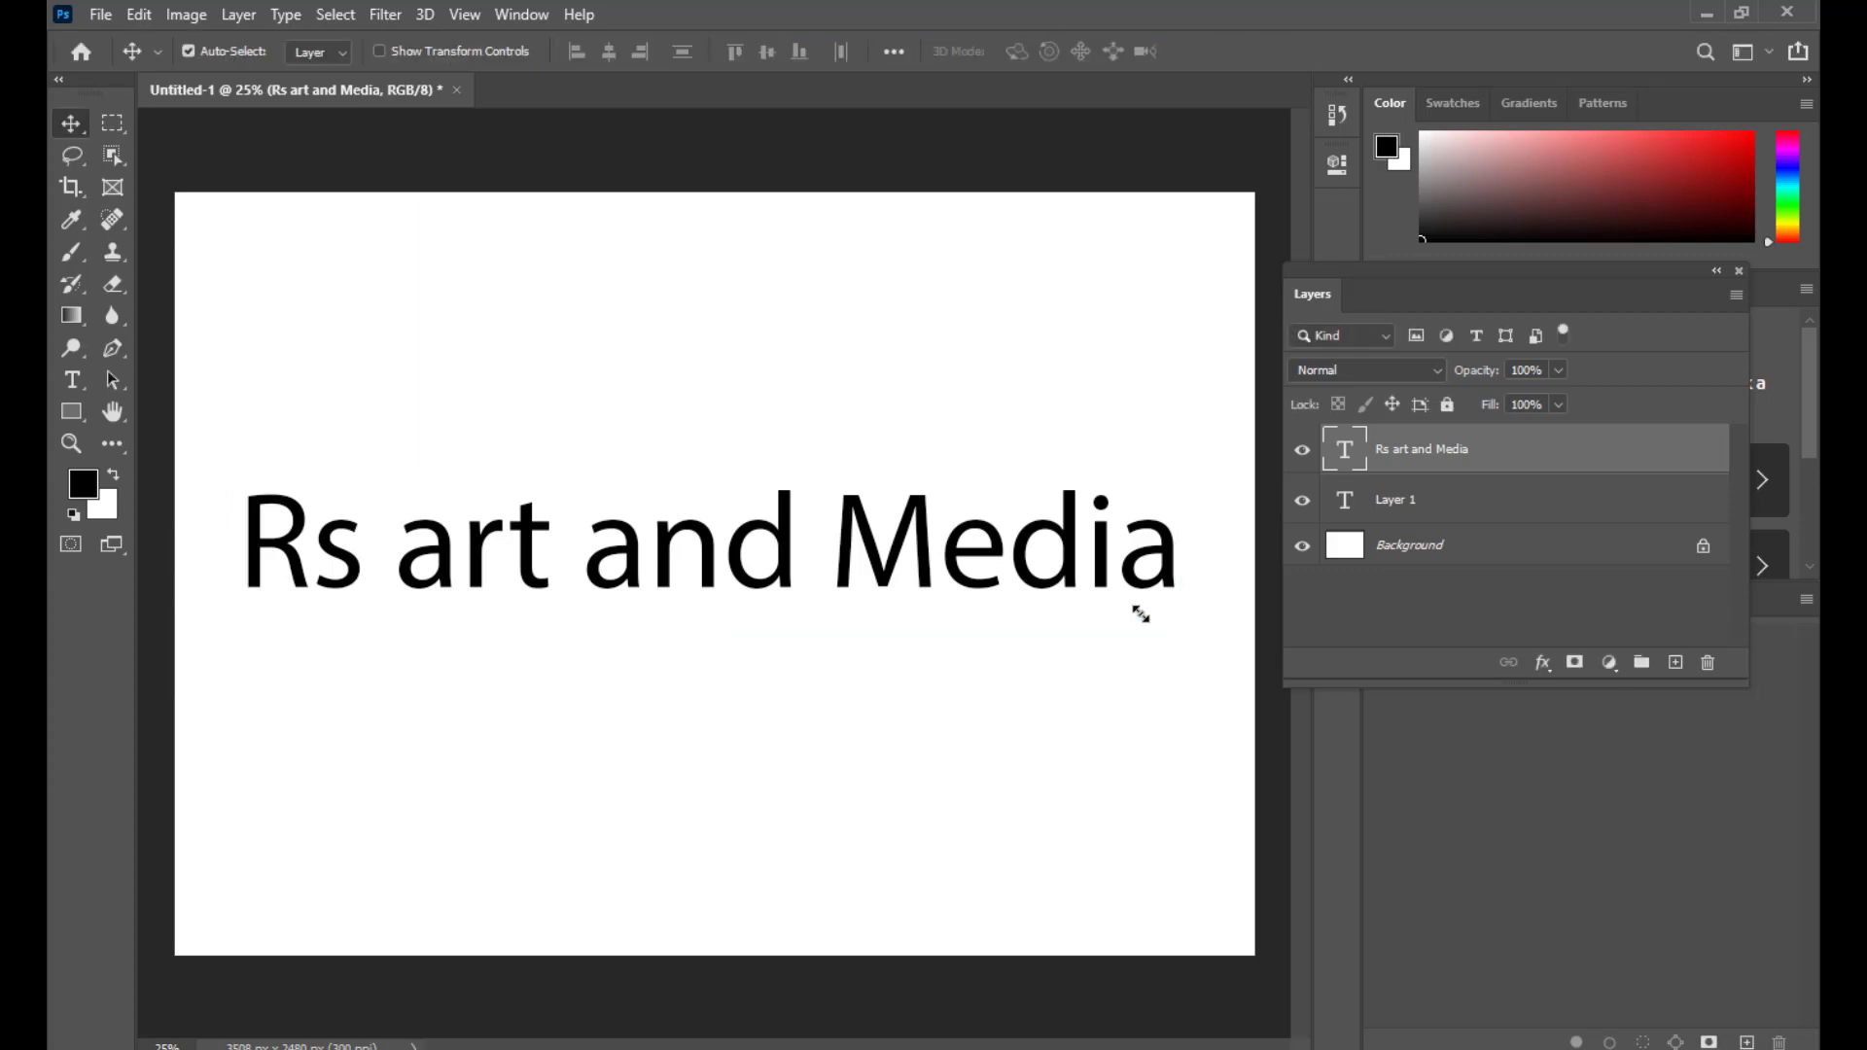
# Step: Reopen the scaled text for editing and check its font size value
pyautogui.doubleClick(1345, 452)
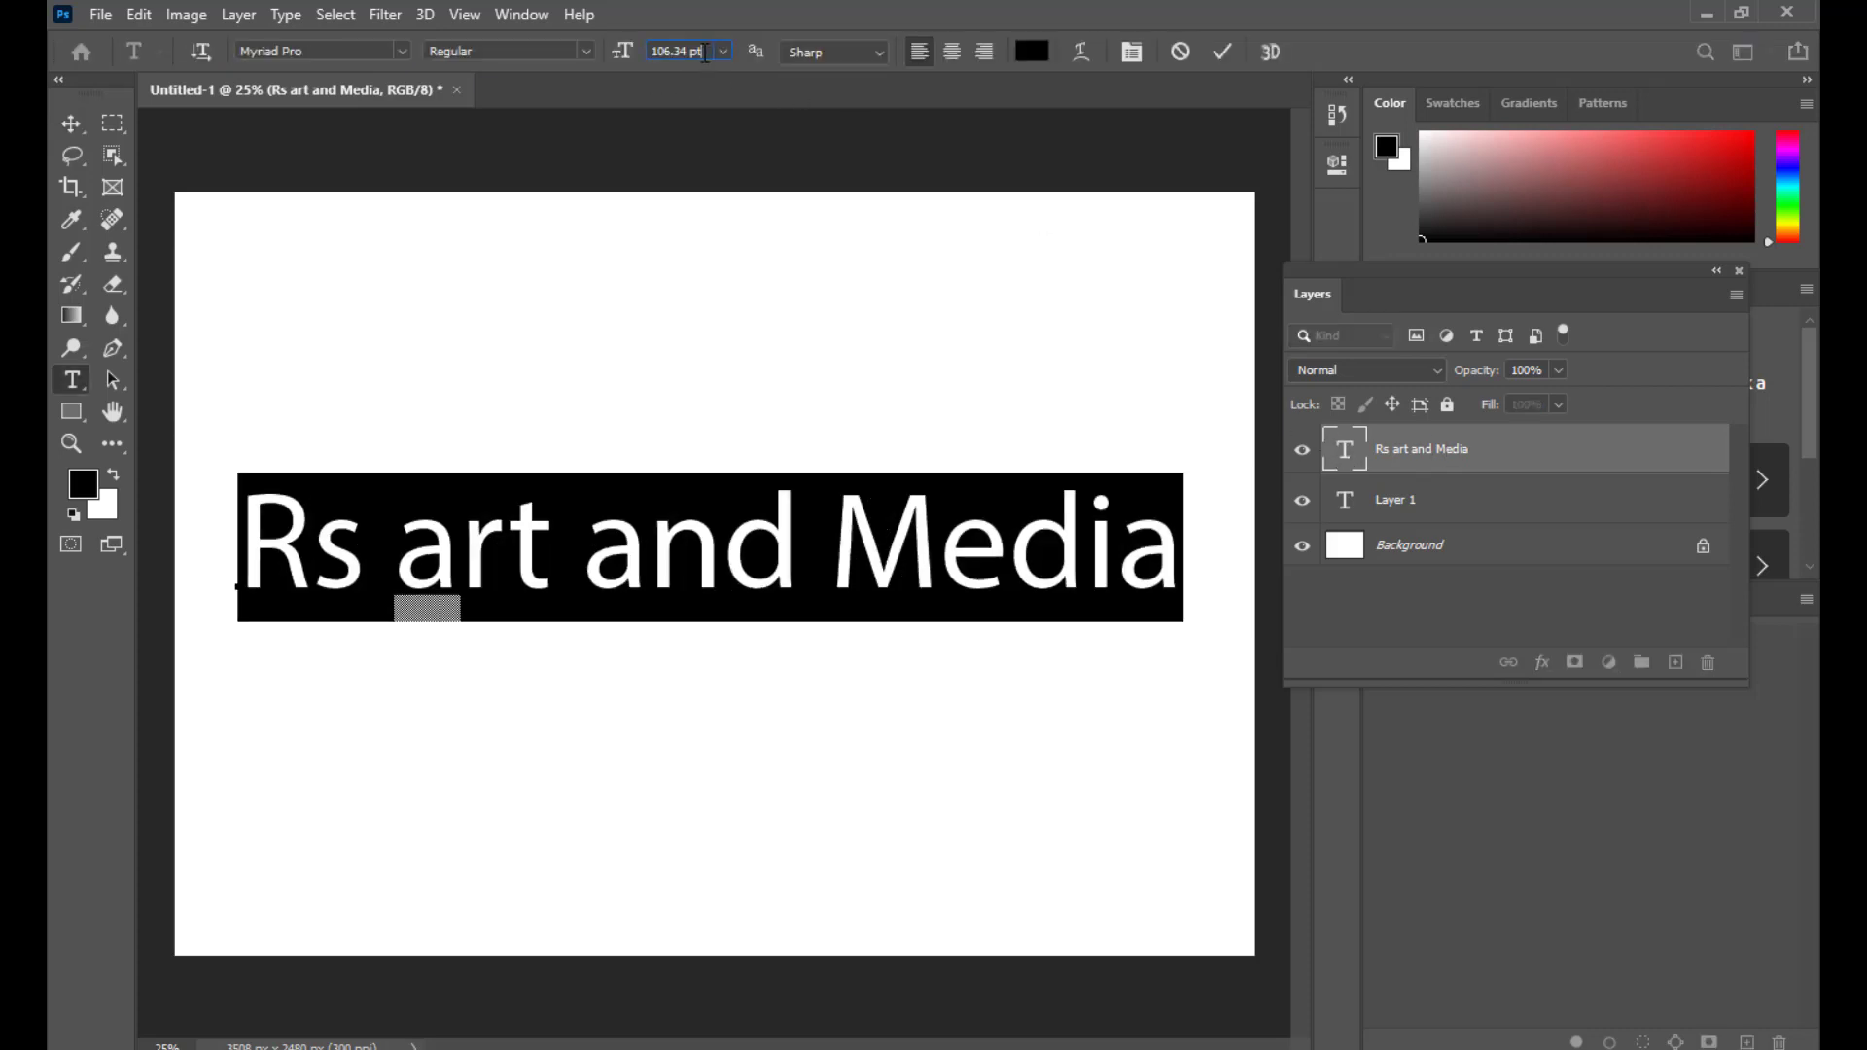
pyautogui.moveTo(705, 52); pyautogui.dragTo(636, 51)
pyautogui.click(1168, 512)
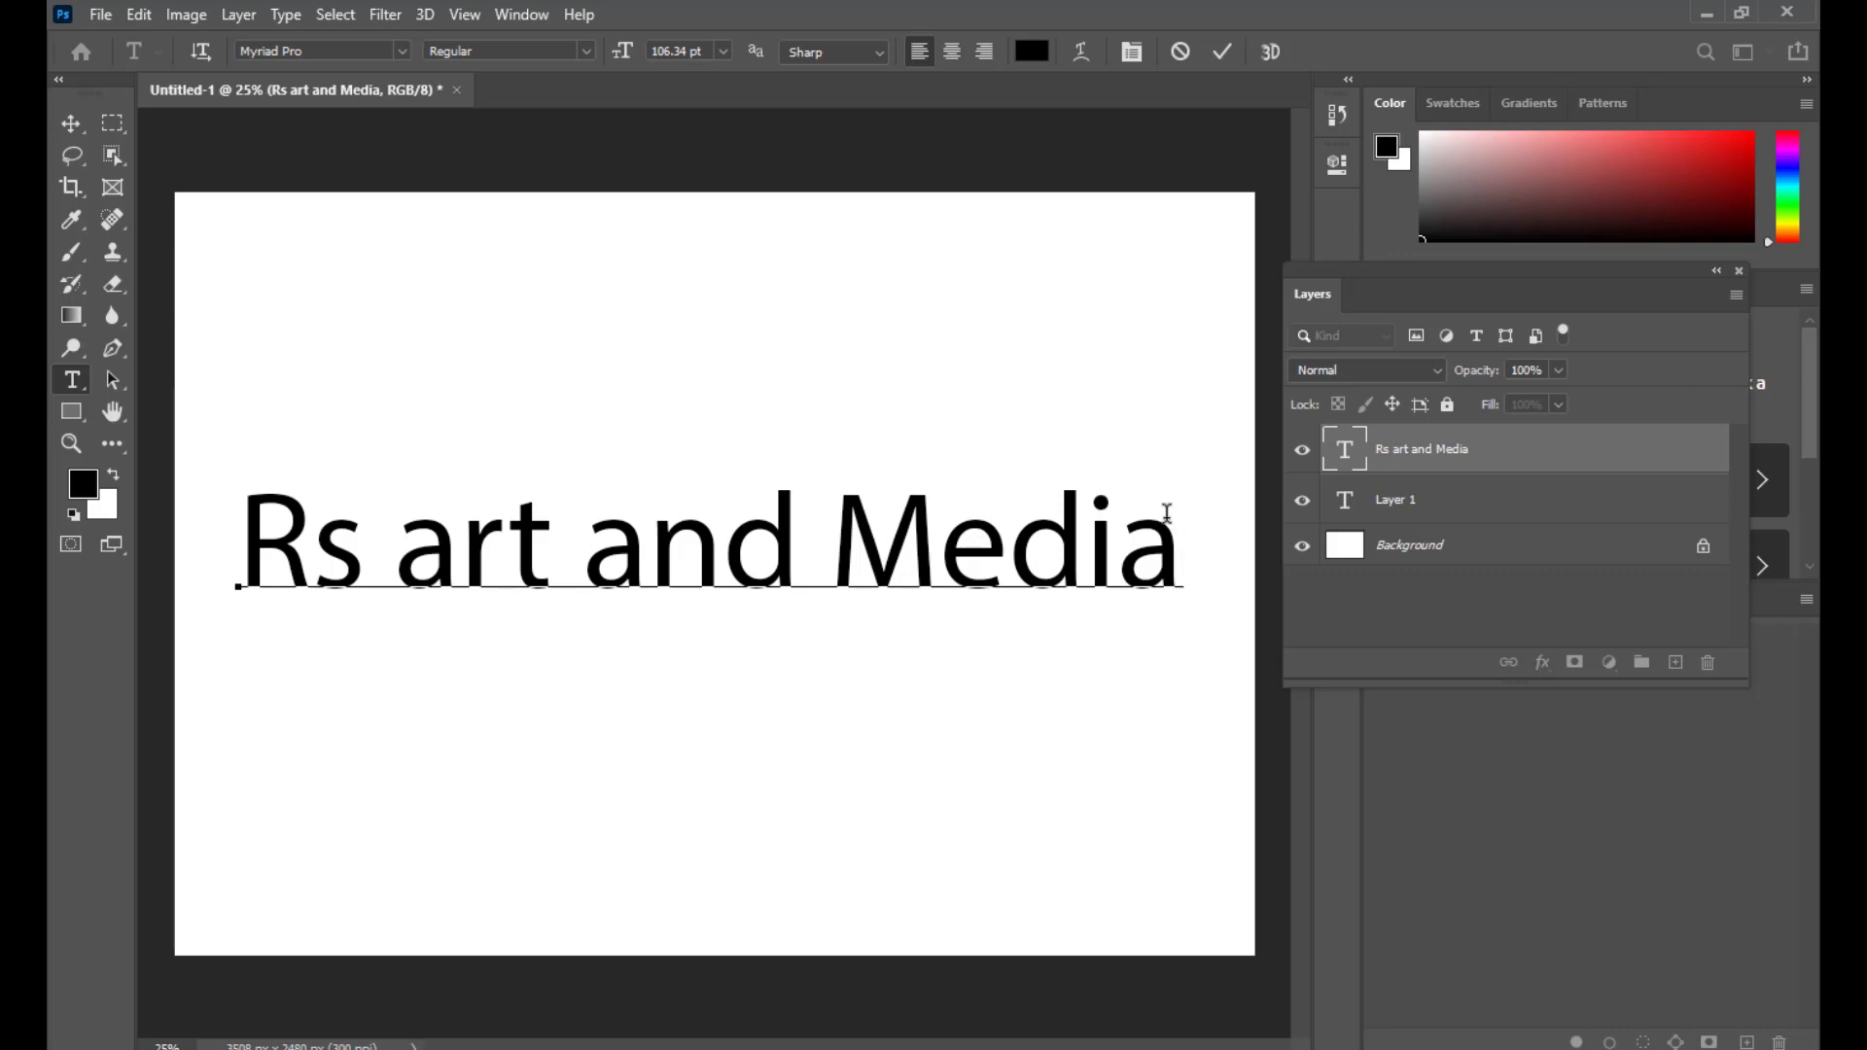
# Step: Select the whole text and recolour it red (#f11313) by changing the foreground colour
pyautogui.doubleClick(1344, 448)
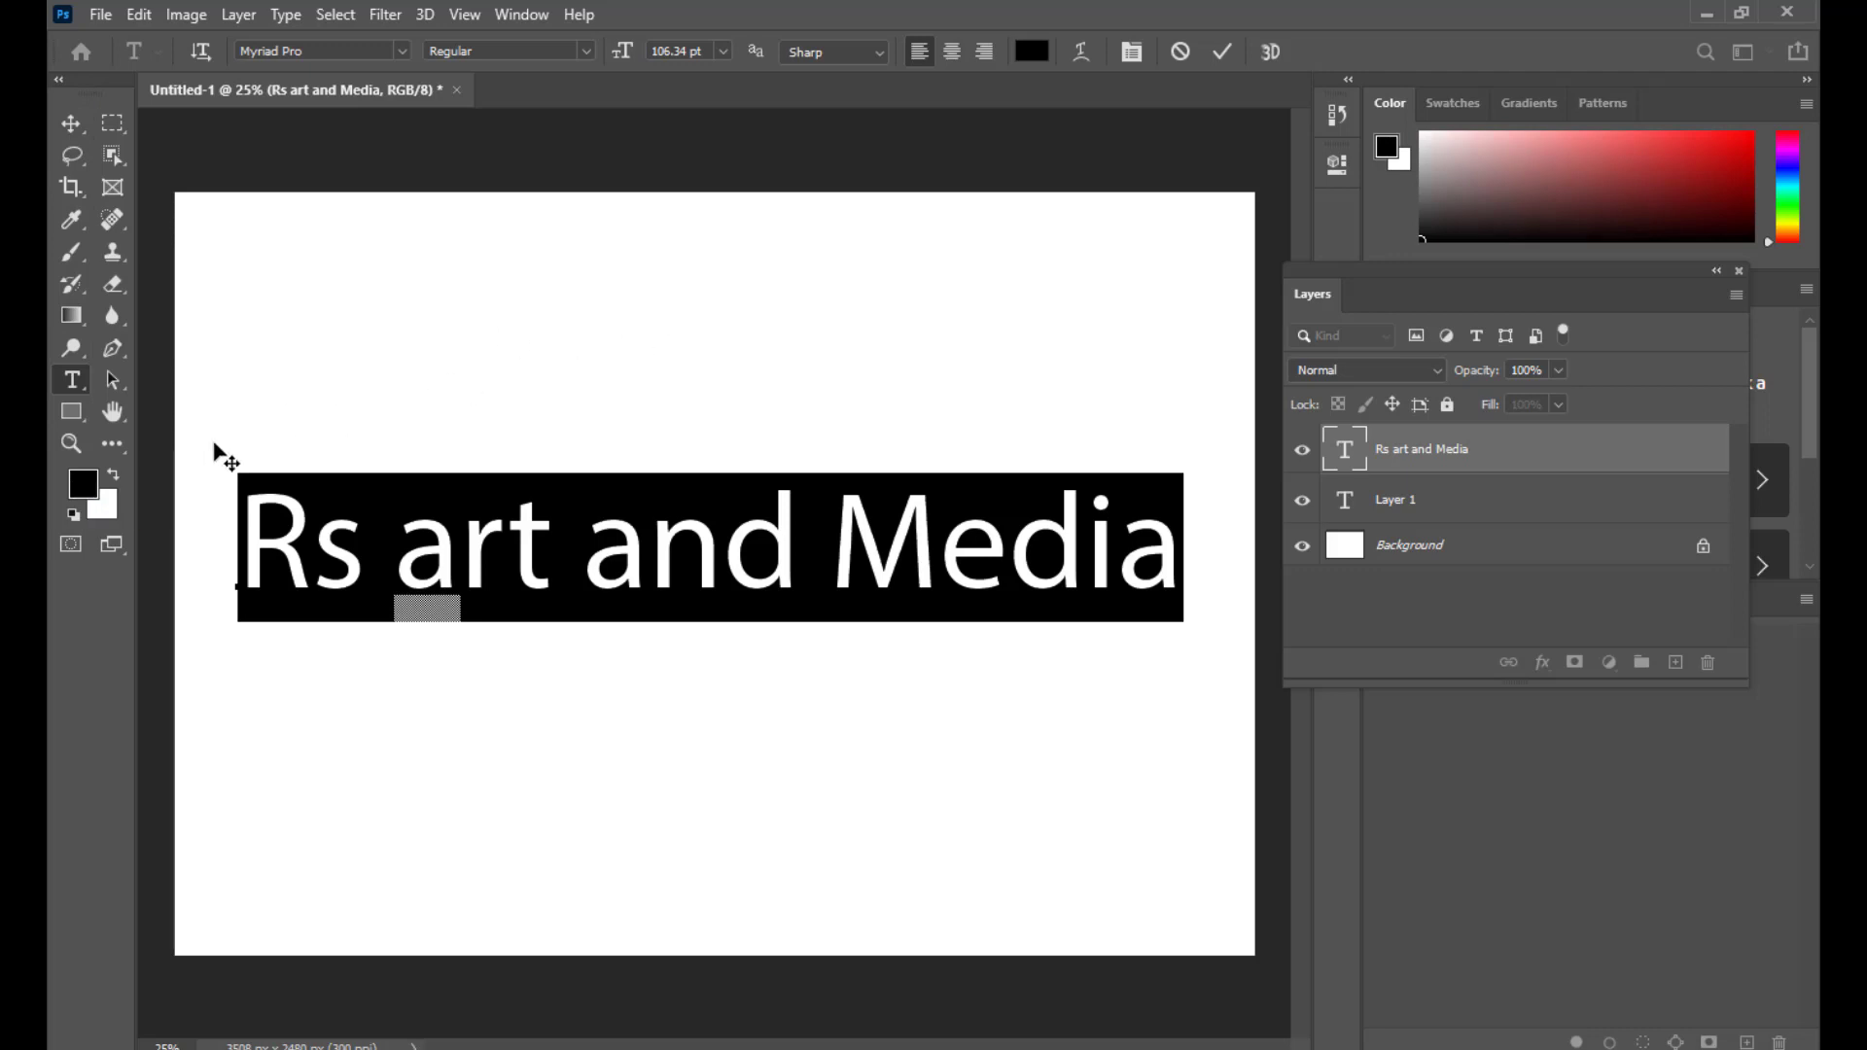
pyautogui.click(84, 487)
pyautogui.moveTo(918, 172); pyautogui.dragTo(1162, 94)
pyautogui.write('ff0000')
pyautogui.click(1415, 139)
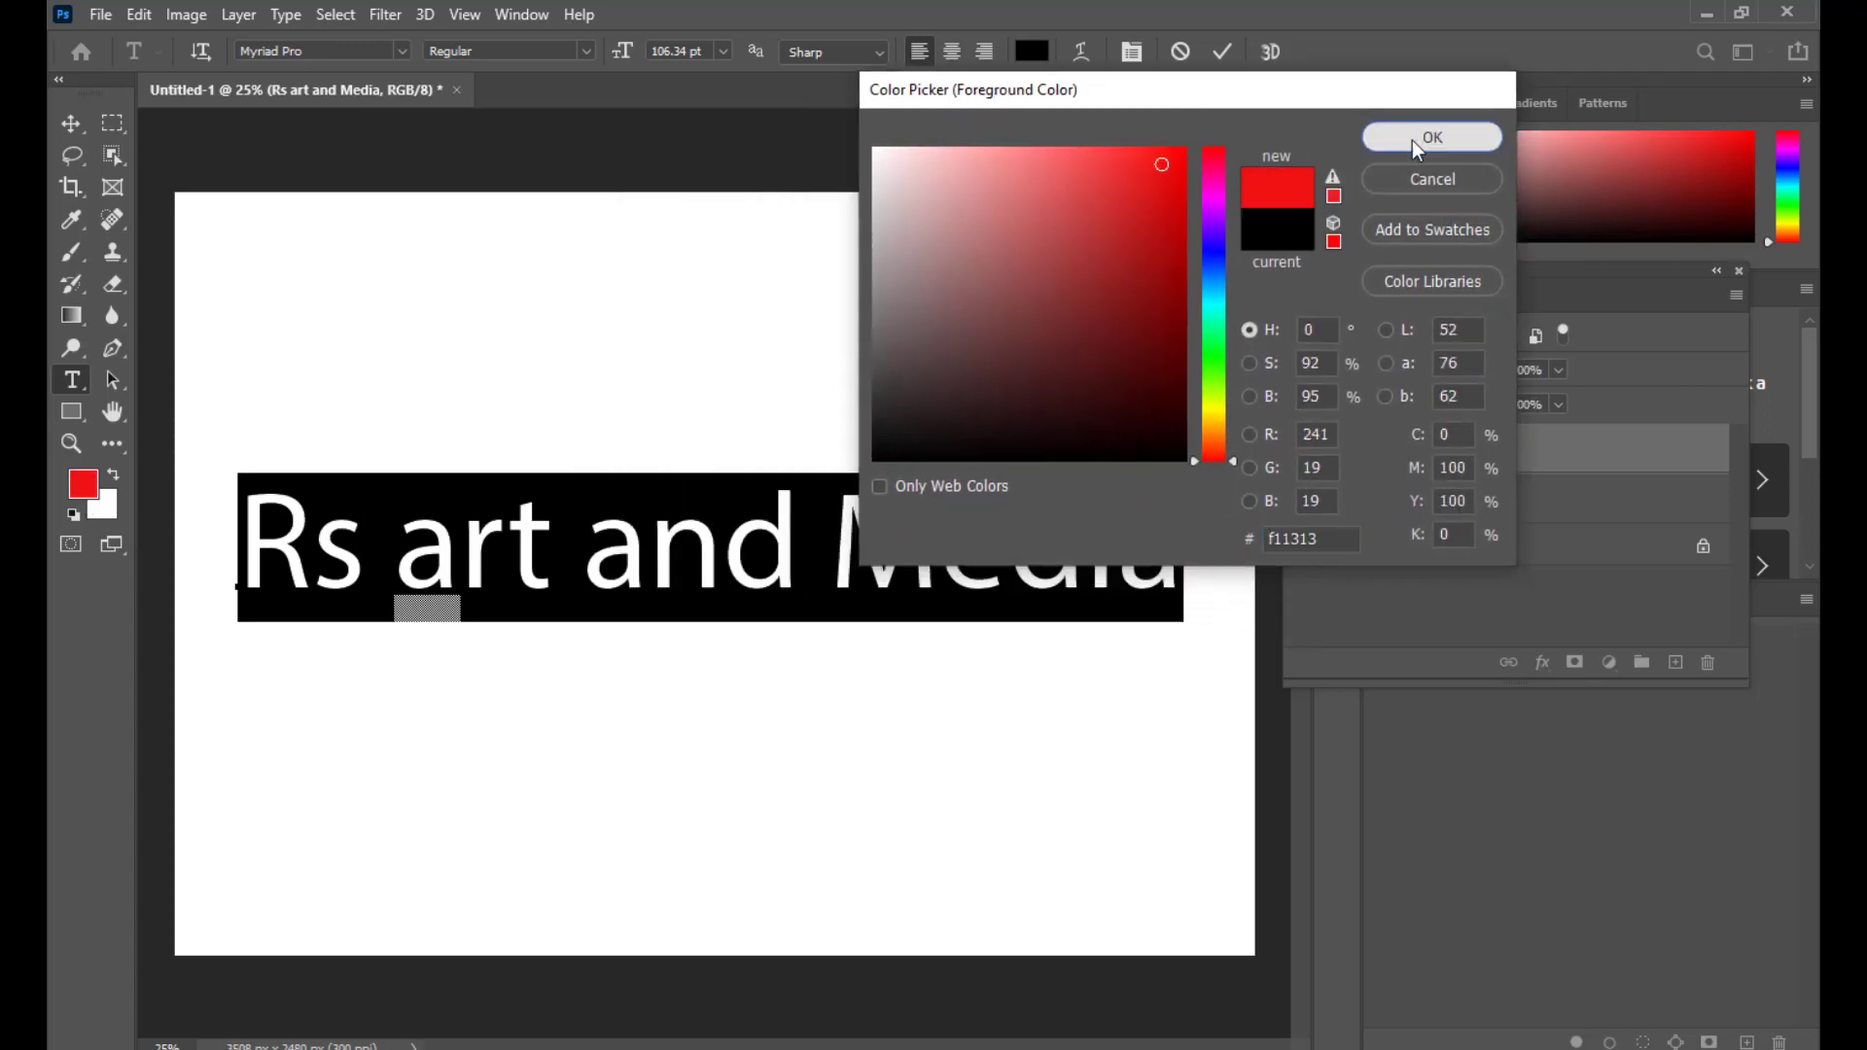
pyautogui.click(71, 123)
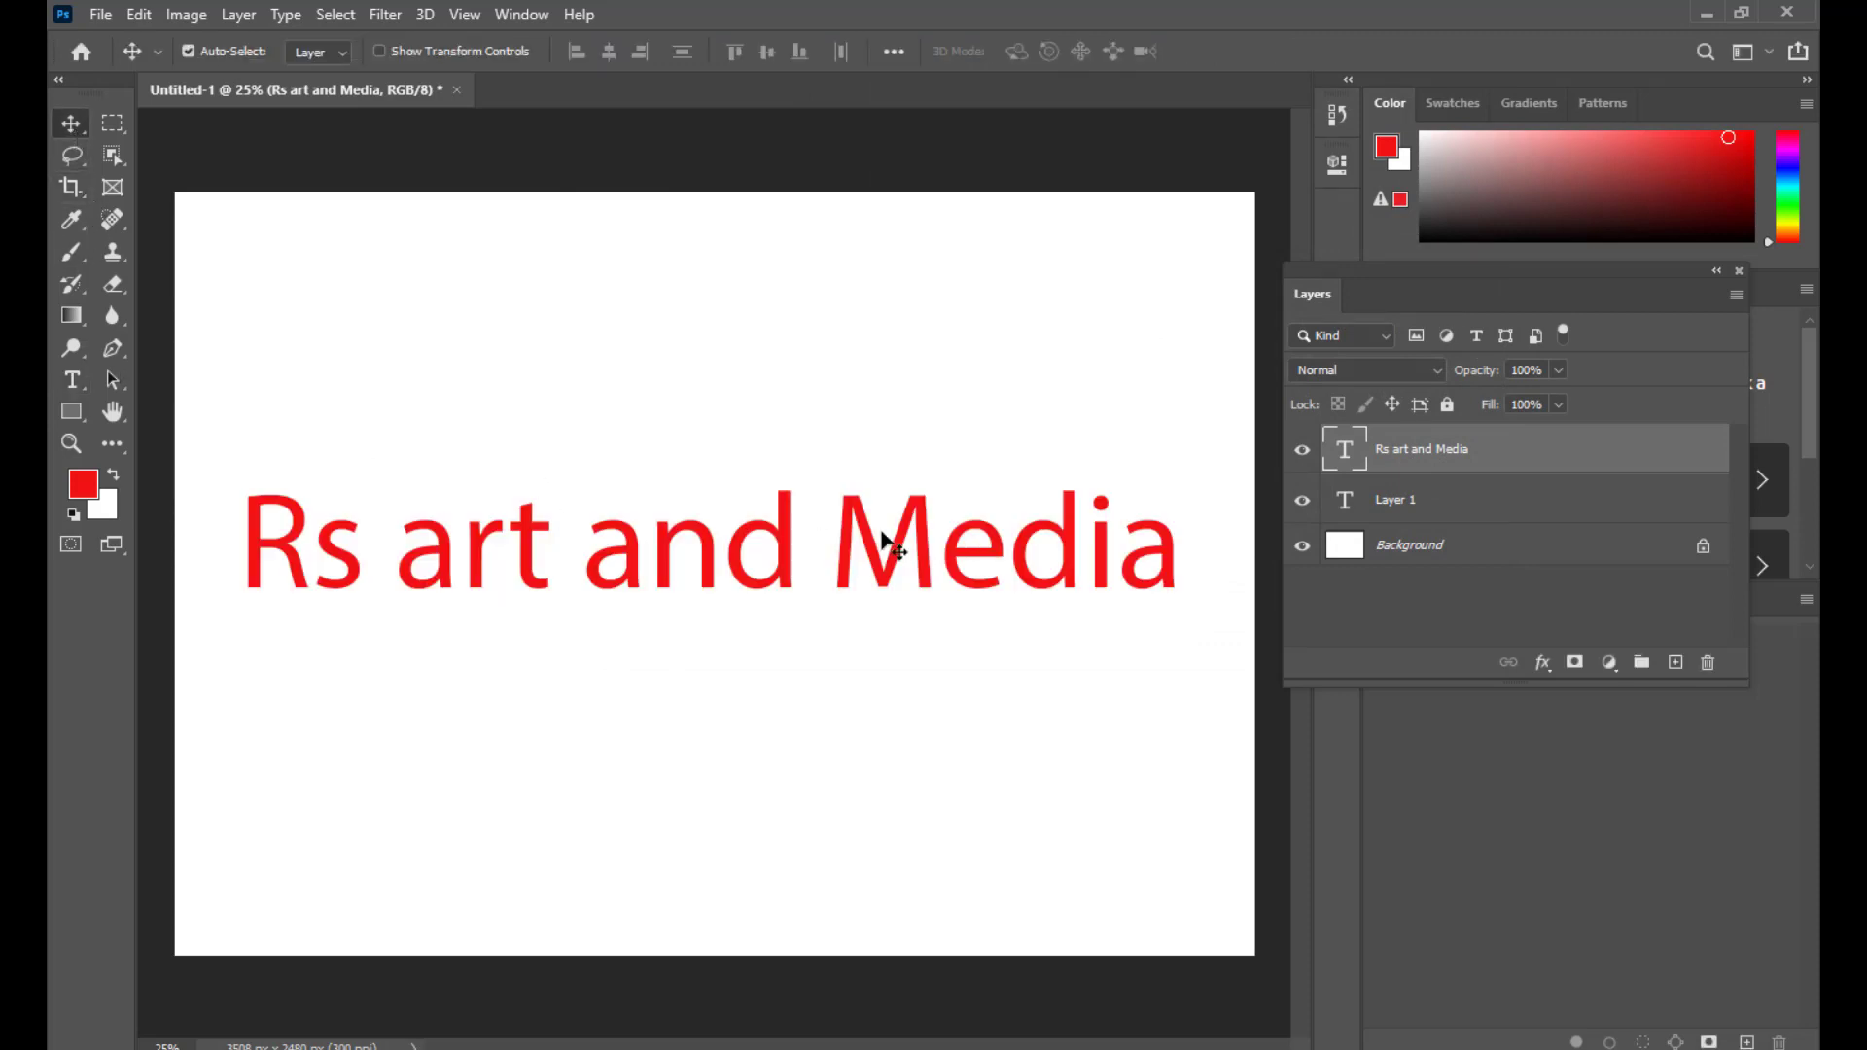
# Step: Select the whole text and recolour it dark green (#018c1f) by changing the foreground colour
pyautogui.doubleClick(1344, 452)
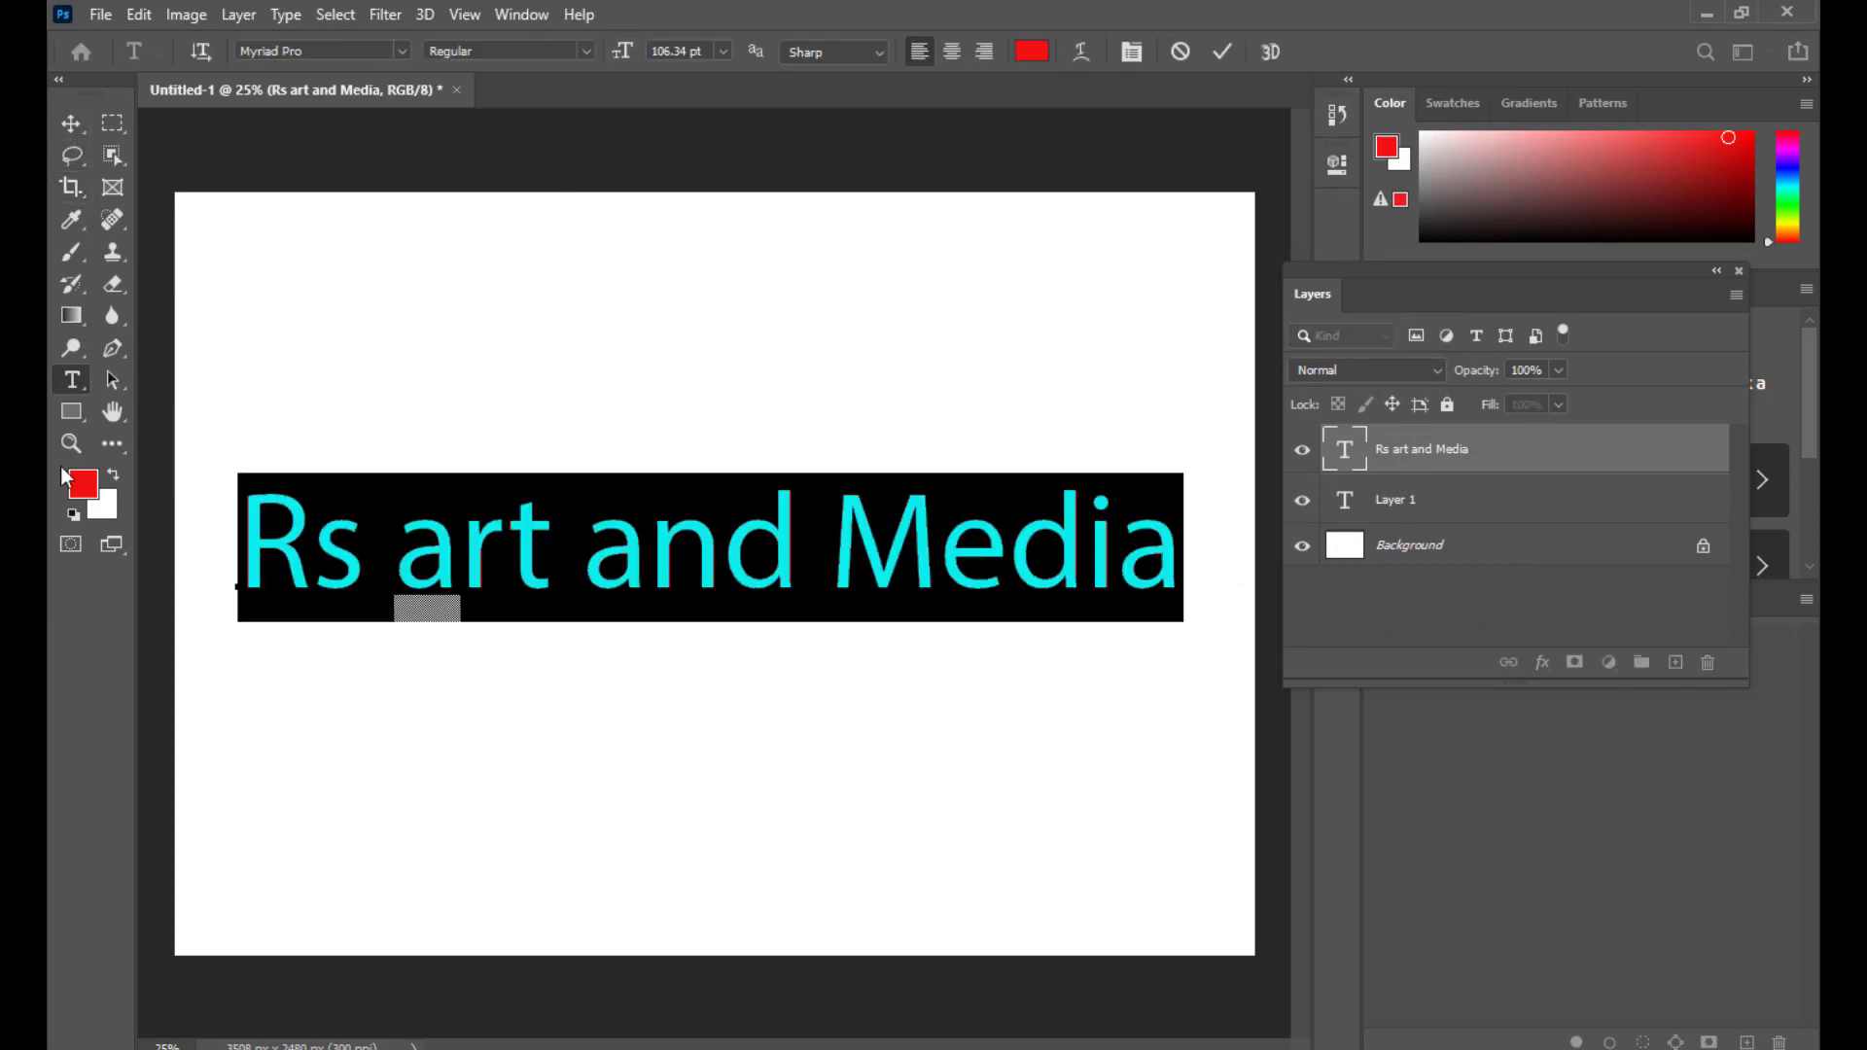
pyautogui.click(86, 493)
pyautogui.click(1212, 345)
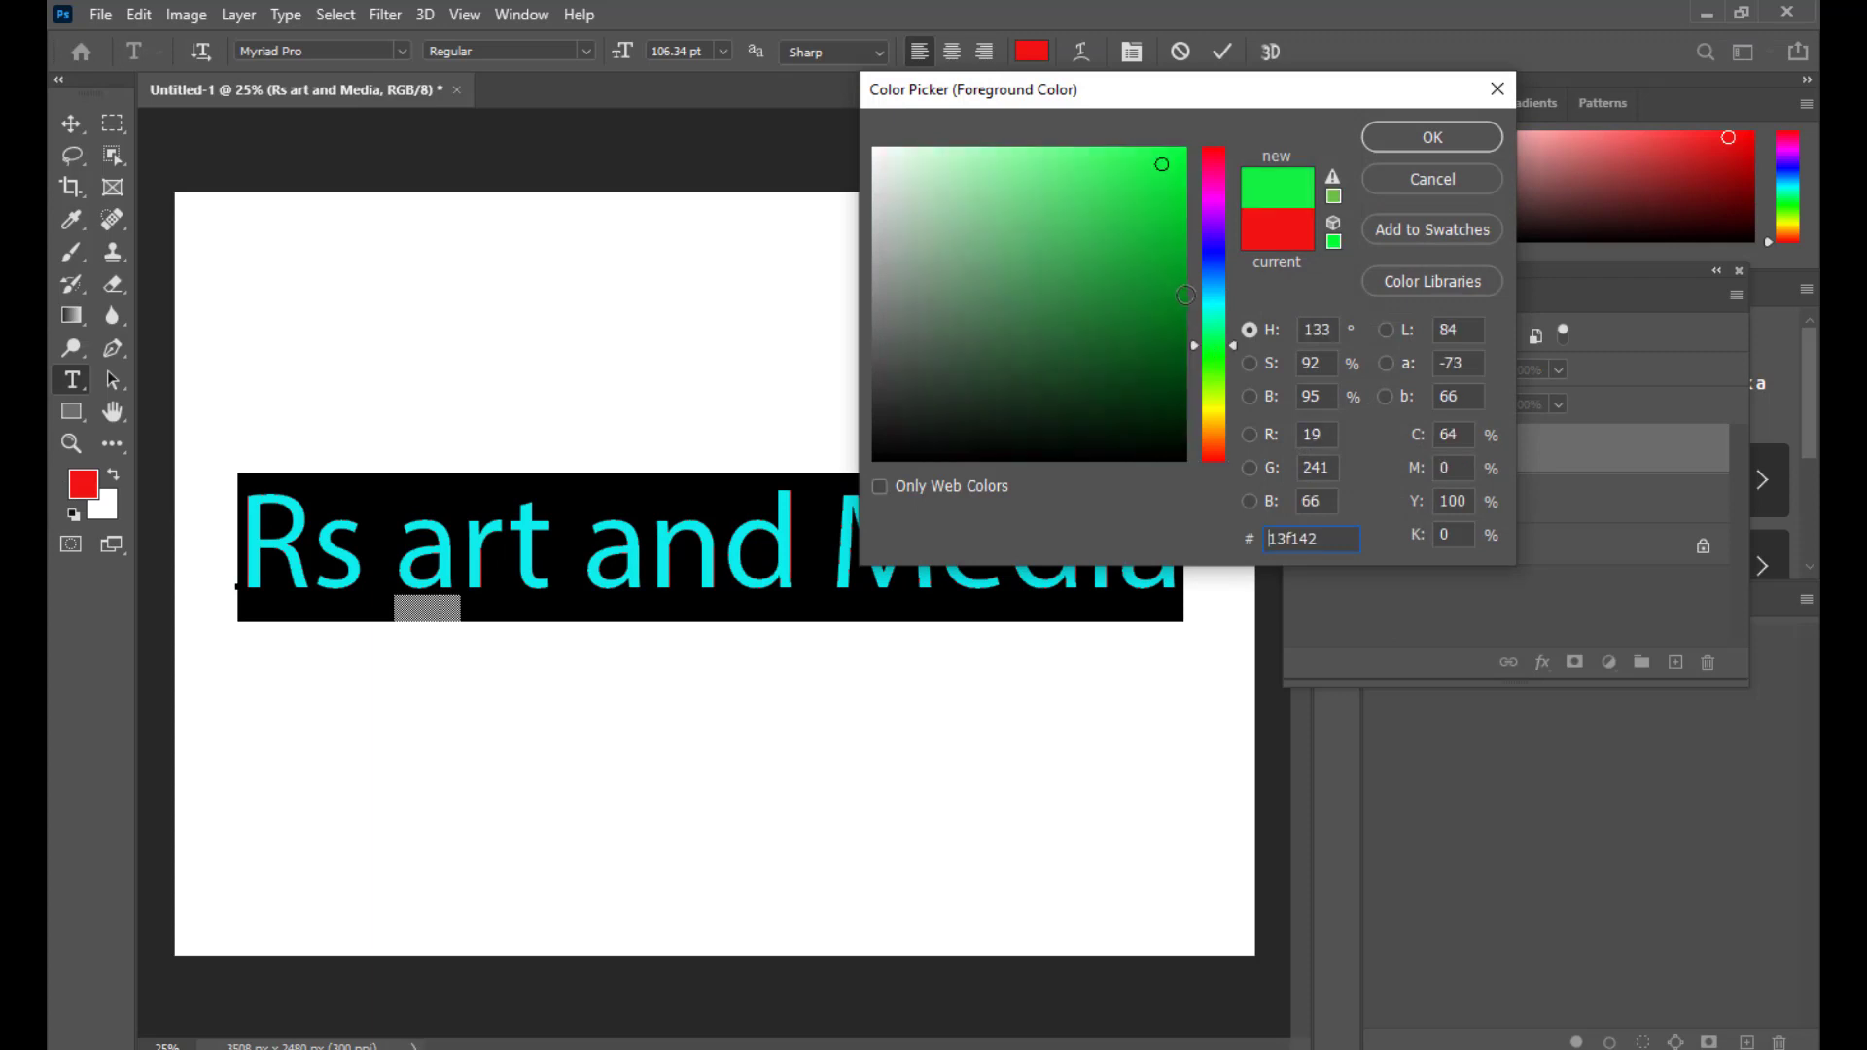
pyautogui.click(1183, 289)
pyautogui.click(1422, 140)
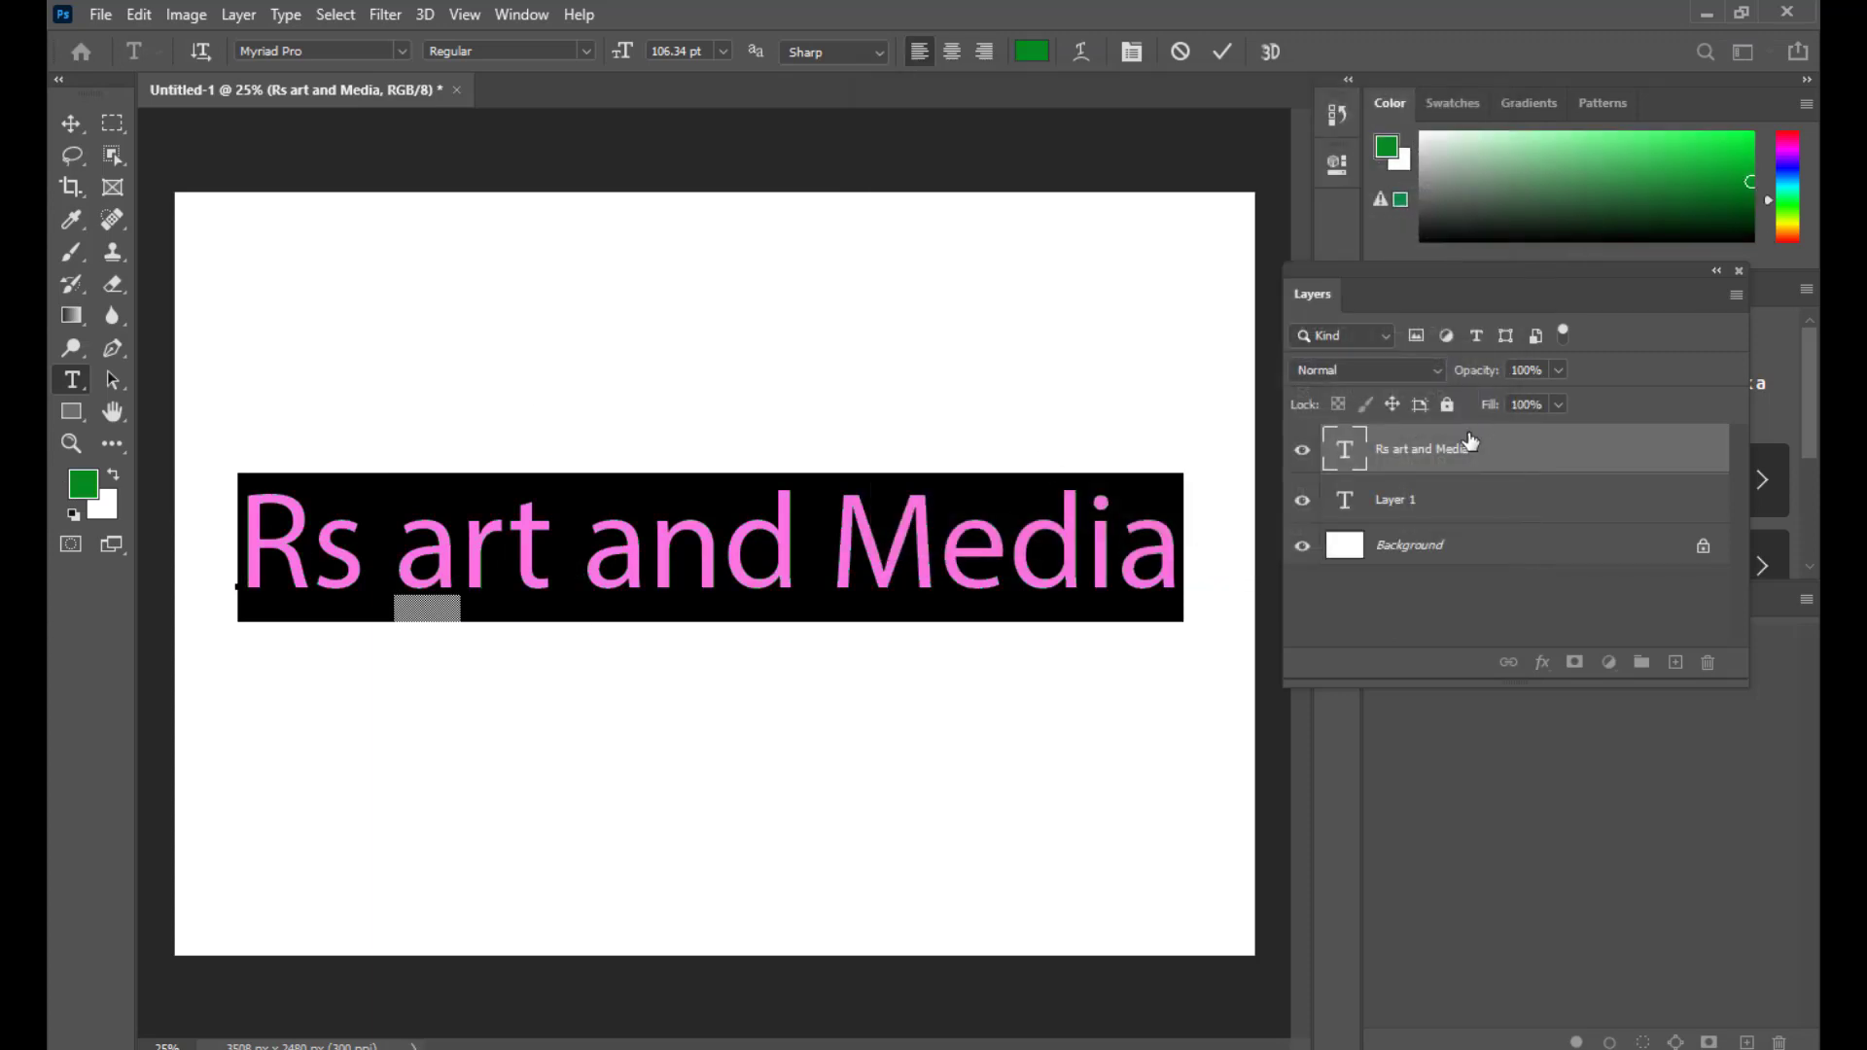
pyautogui.click(71, 123)
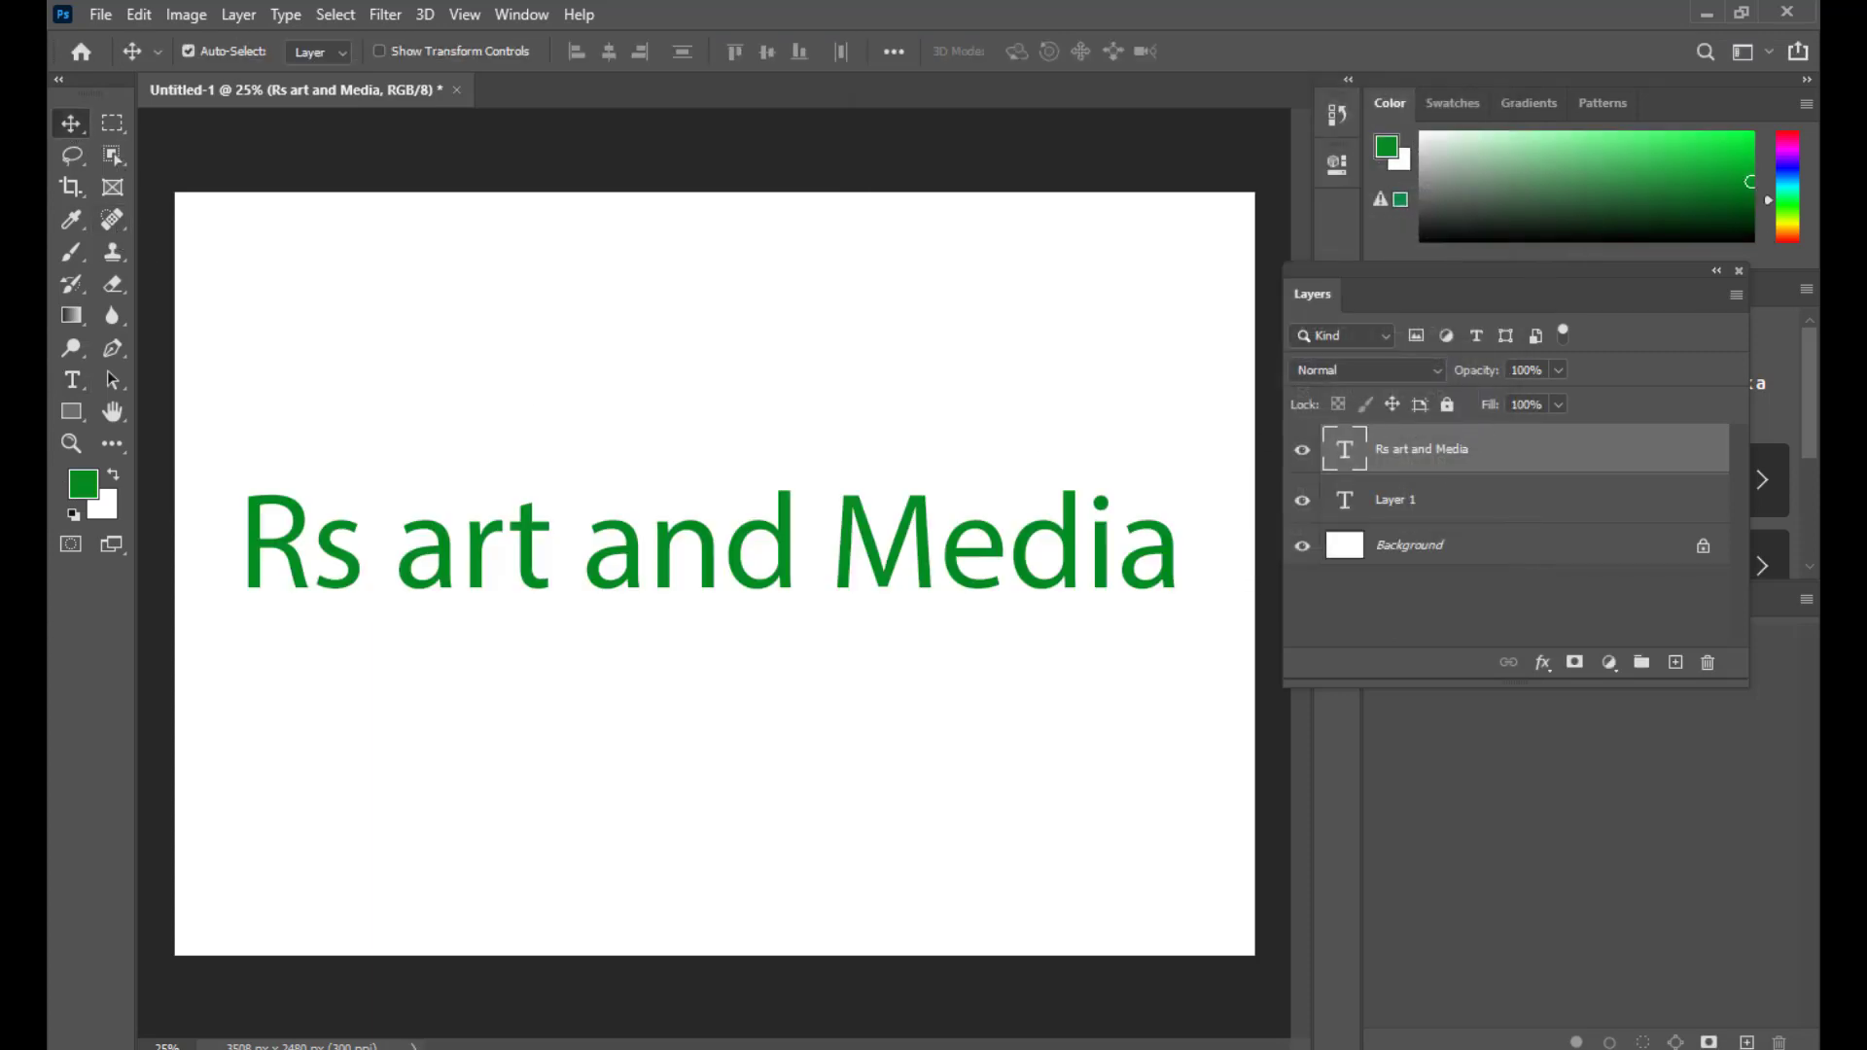
# Step: Select the whole text and set its text colour to magenta (#f009e2) with the Type tool's own colour option
pyautogui.doubleClick(1346, 453)
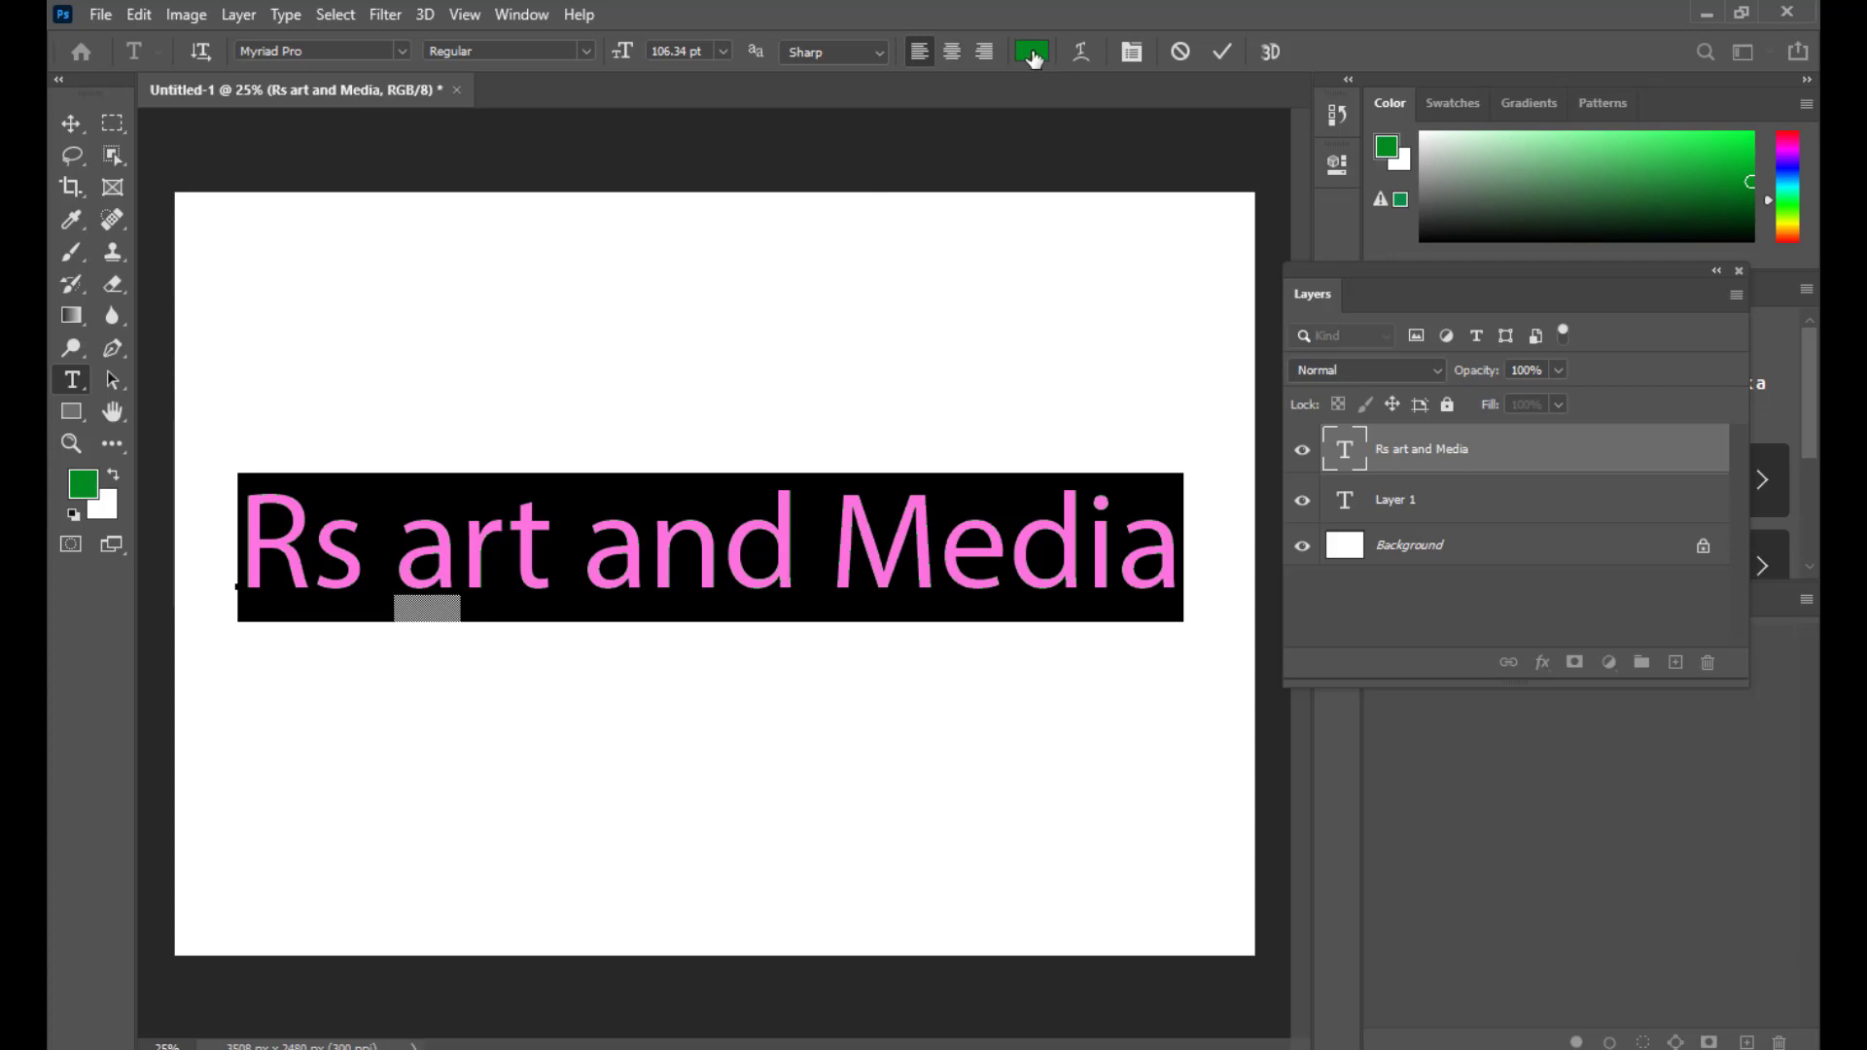
pyautogui.click(1033, 54)
pyautogui.moveTo(1066, 95); pyautogui.dragTo(1332, 124)
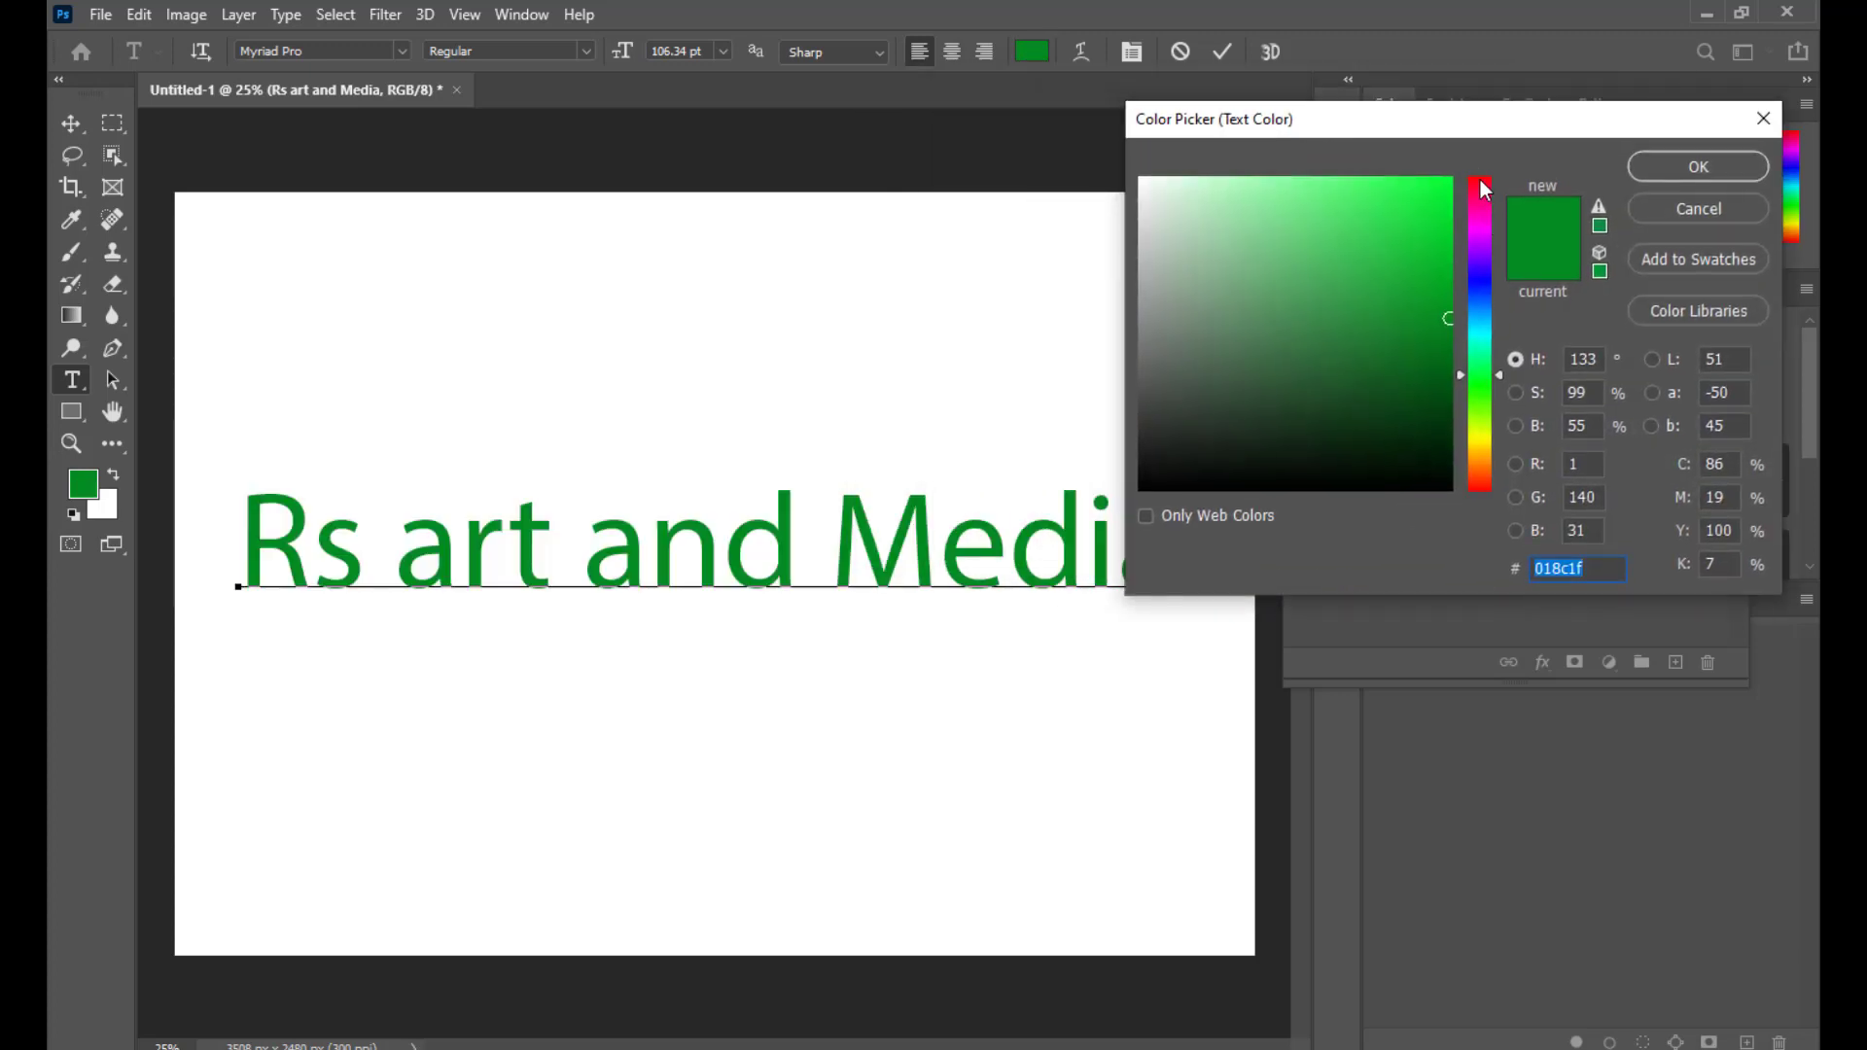
pyautogui.moveTo(1484, 190); pyautogui.dragTo(1478, 225)
pyautogui.click(1440, 195)
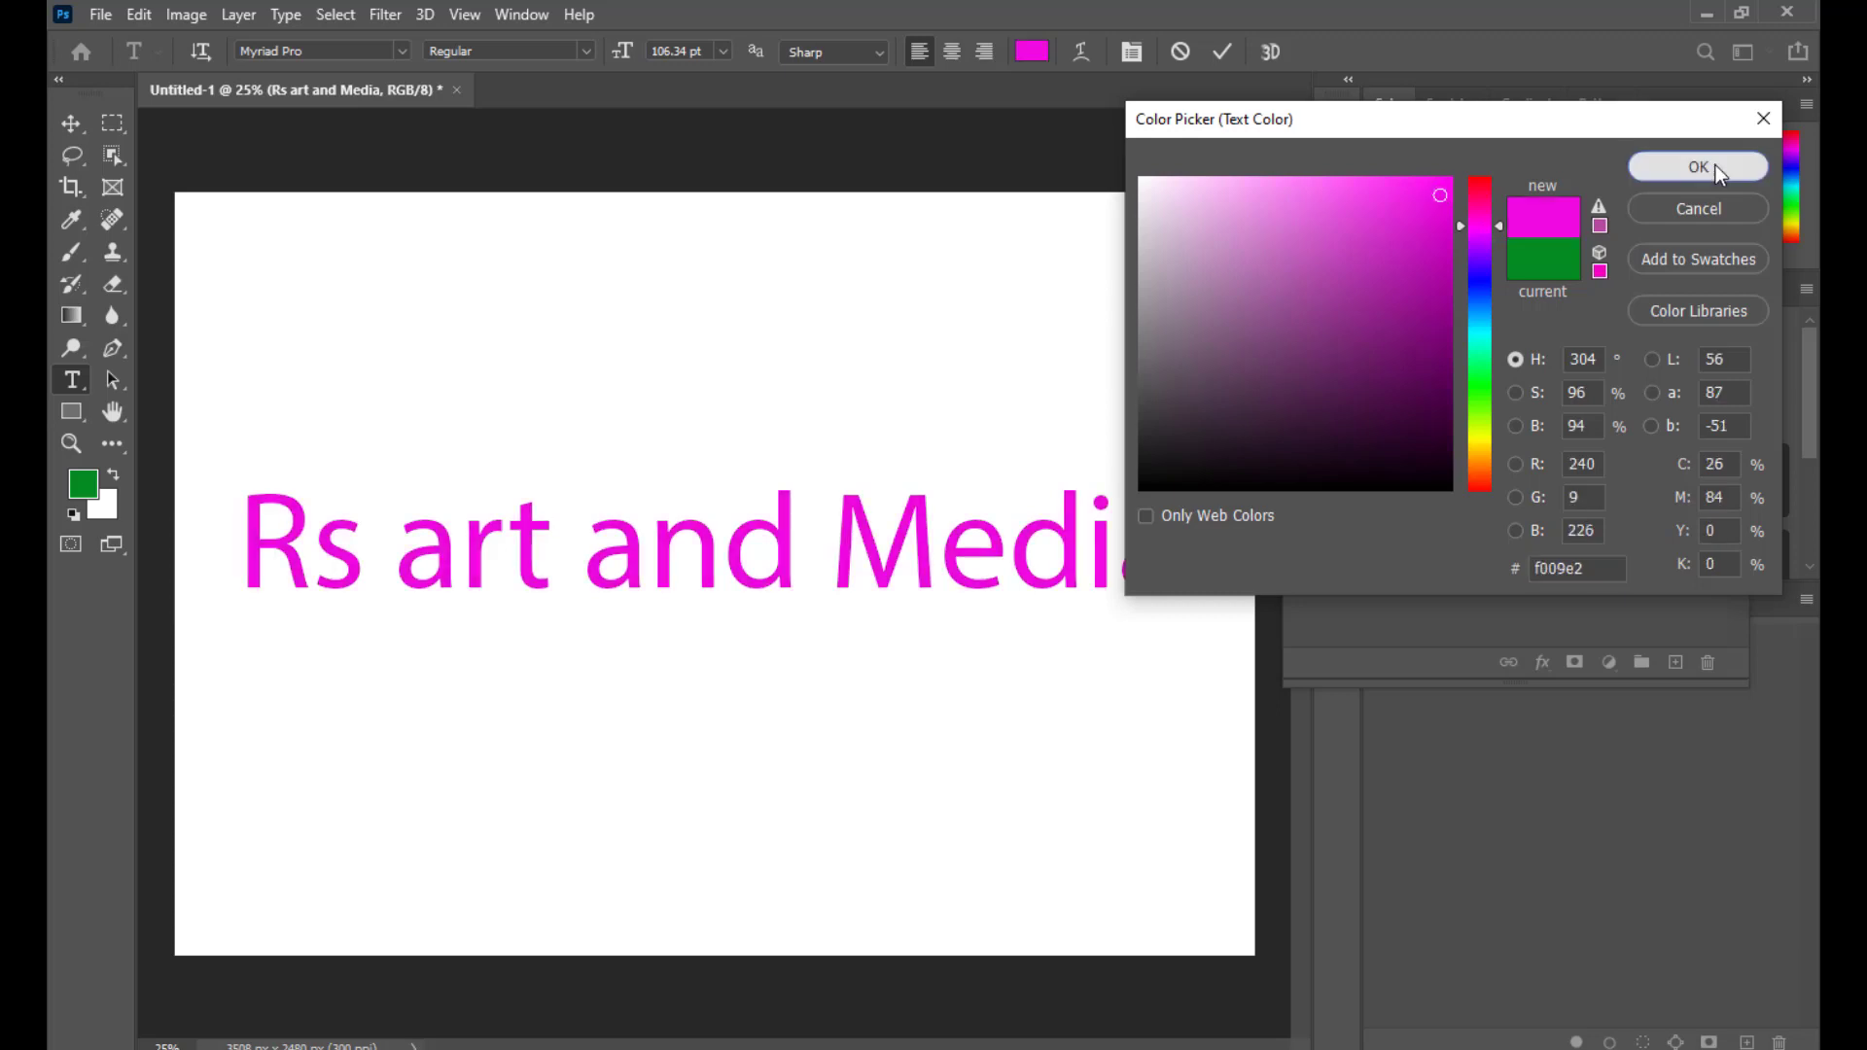
pyautogui.click(1698, 166)
# Step: Select all of the text and preview different fonts on it without applying one
pyautogui.click(1174, 566)
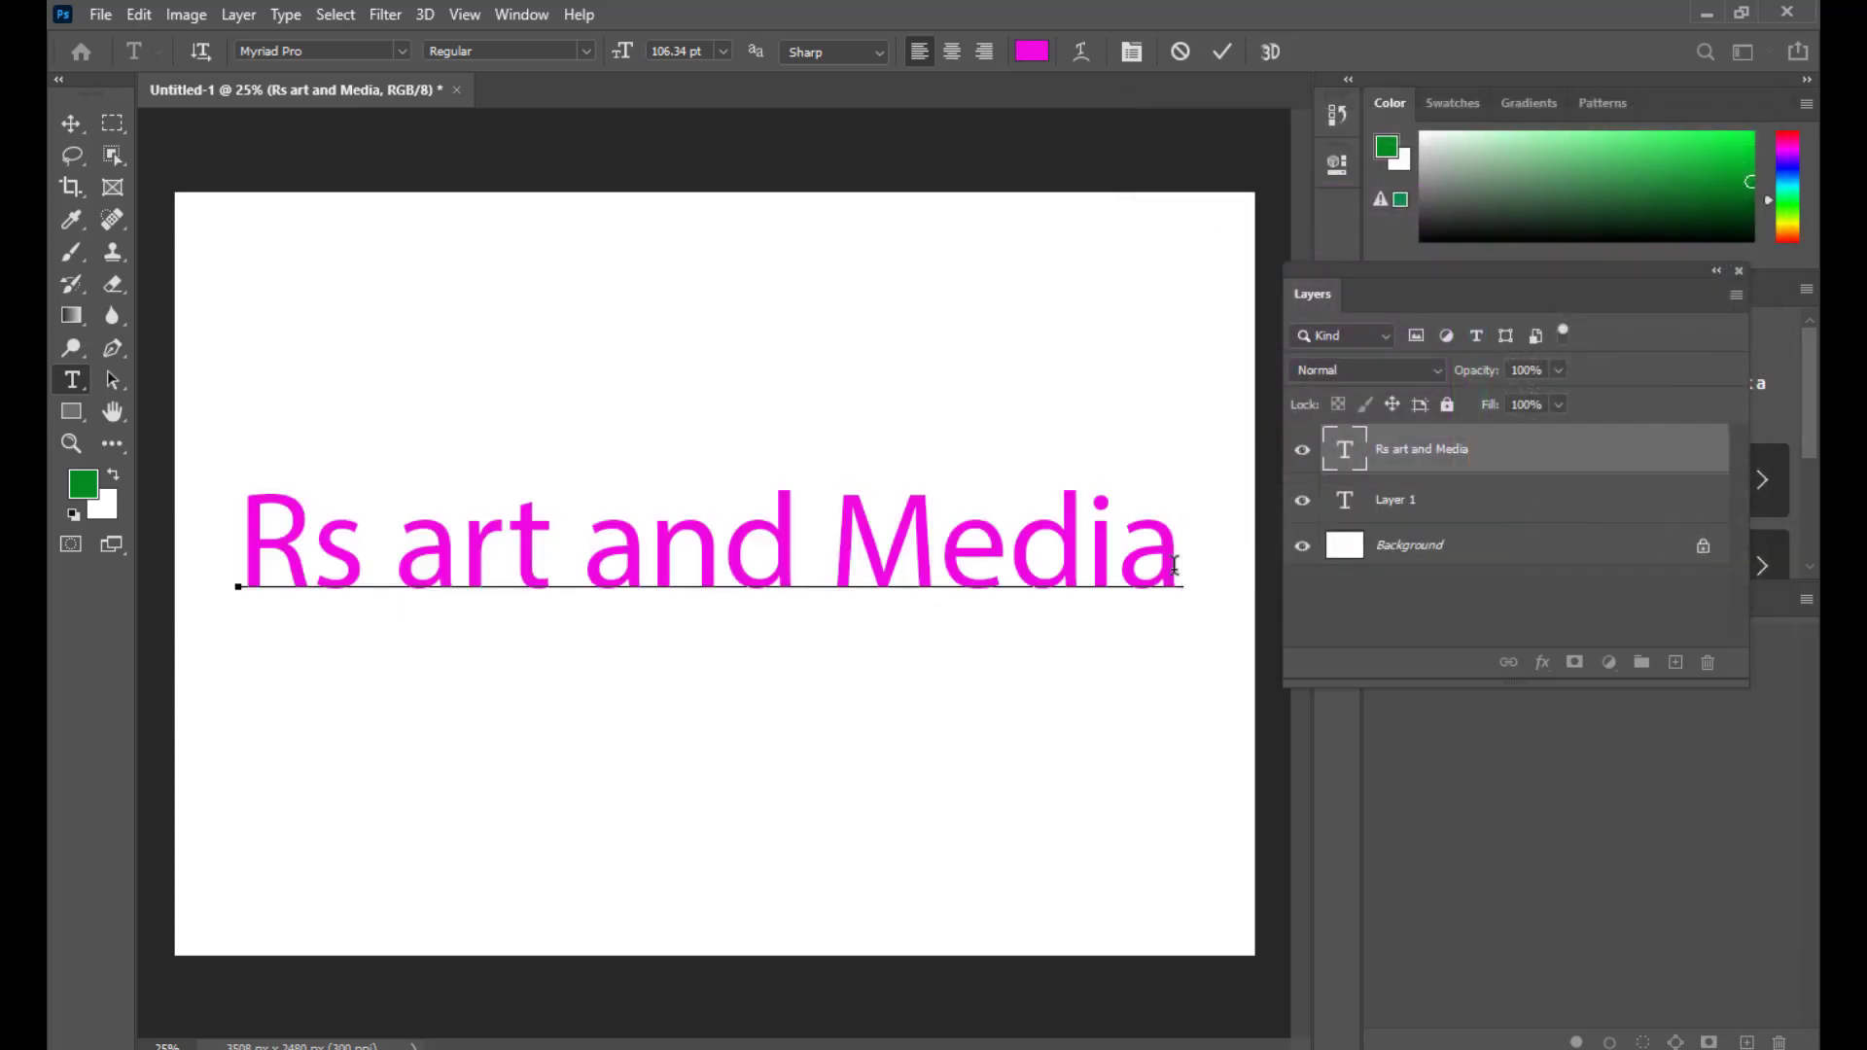
pyautogui.hotkey('ctrl', 'a')
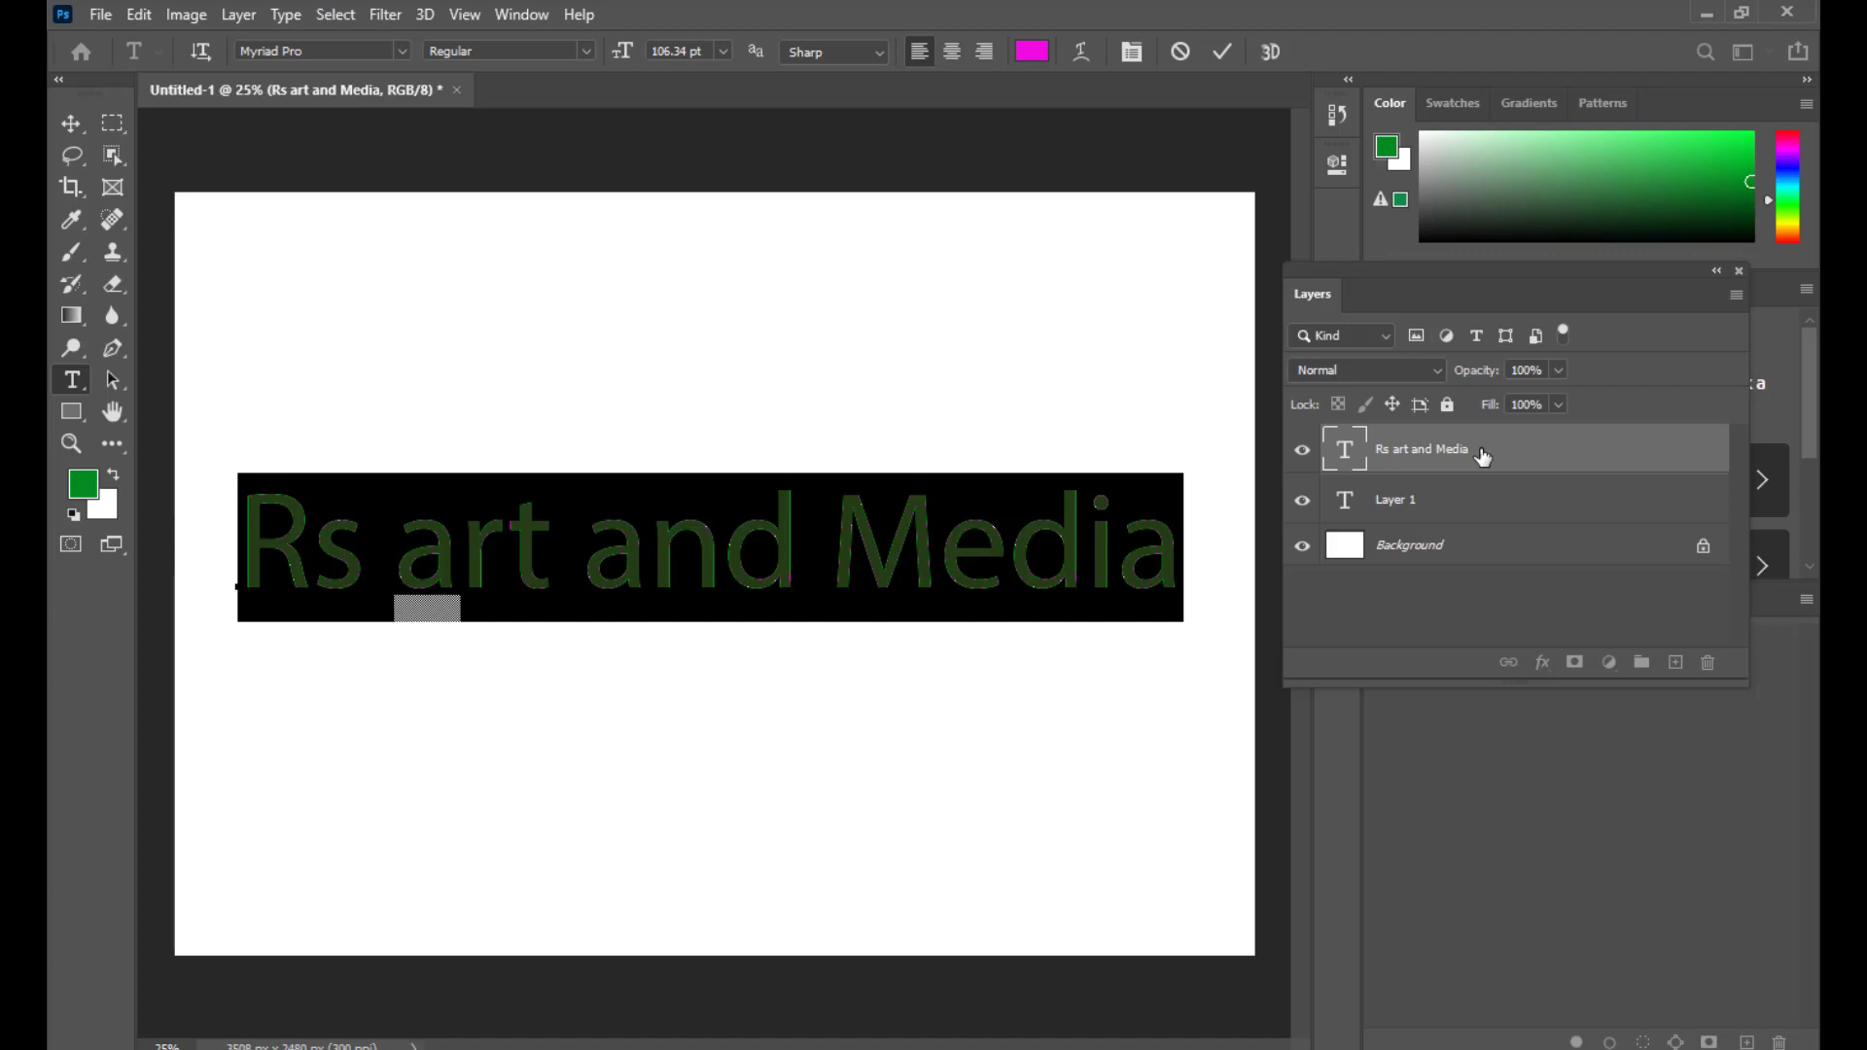
pyautogui.doubleClick(1342, 457)
pyautogui.click(402, 51)
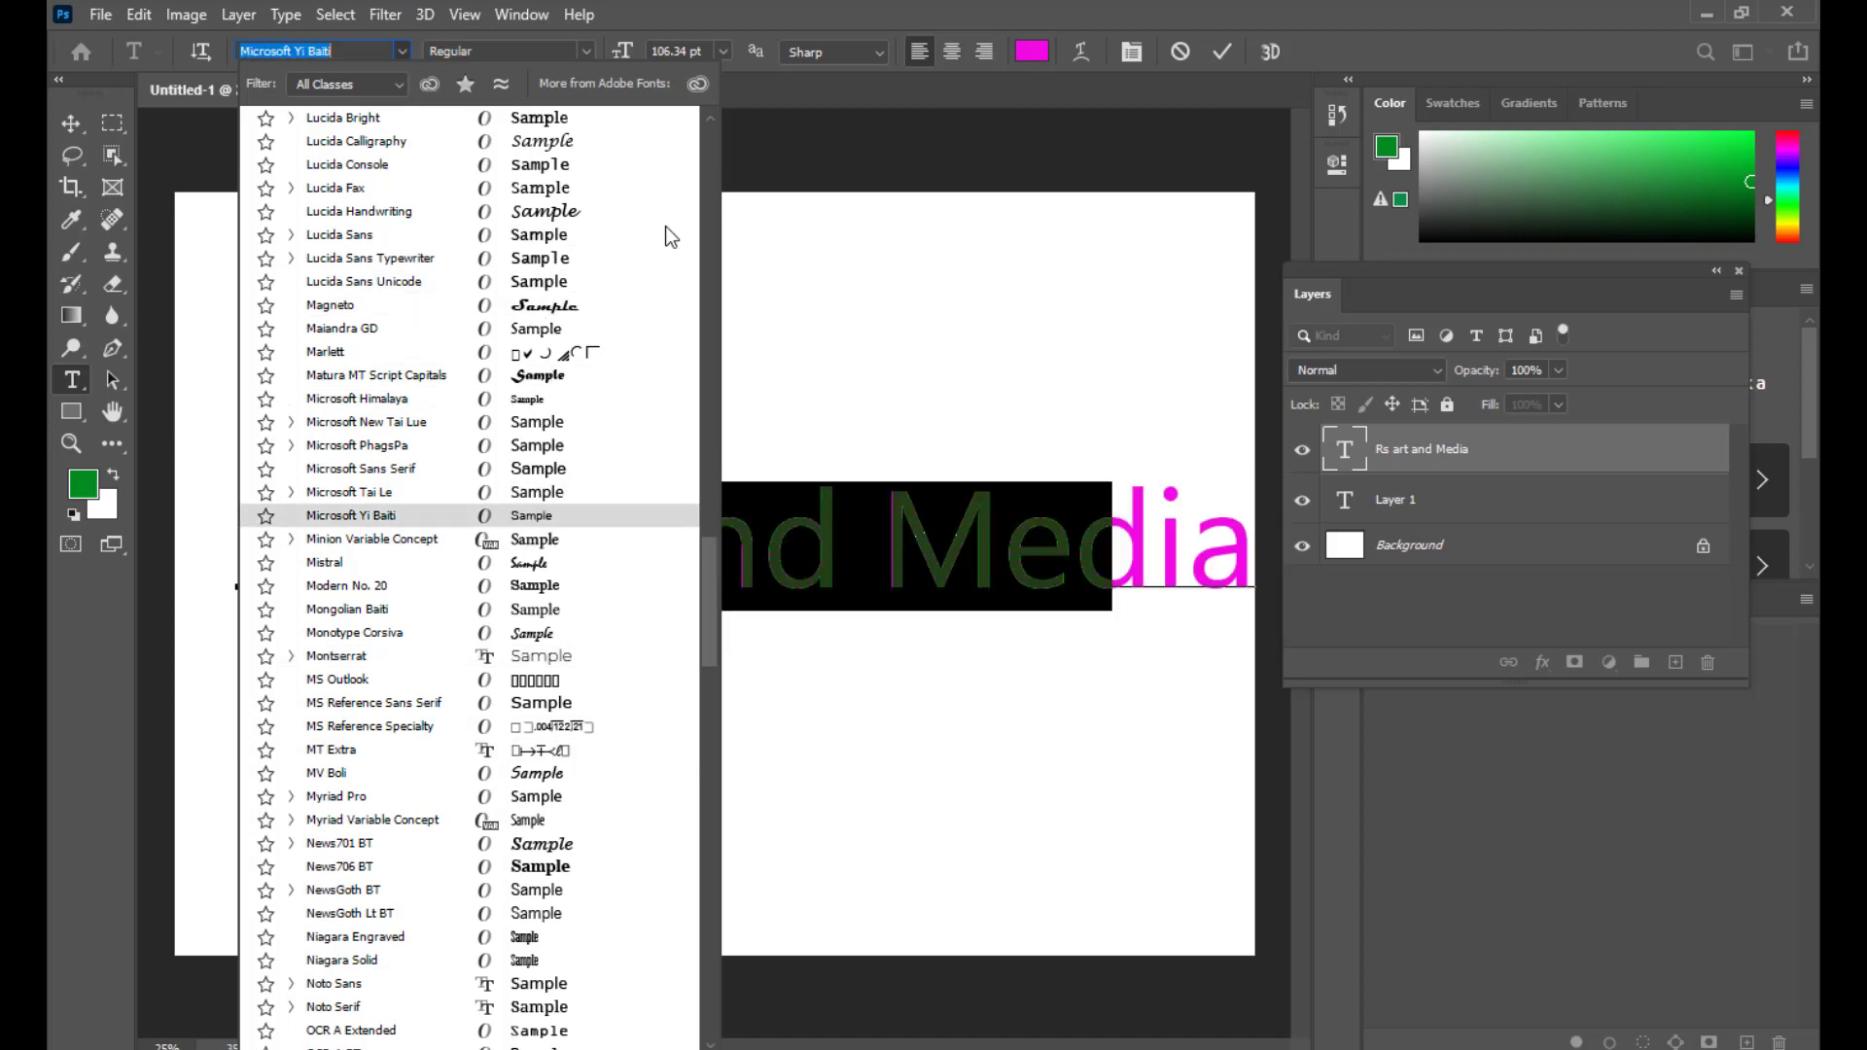
pyautogui.click(1121, 10)
# Step: Float the document in its own smaller window and move it and the Layers panel away from the font list area
pyautogui.moveTo(322, 98); pyautogui.dragTo(787, 143)
pyautogui.moveTo(1333, 266); pyautogui.dragTo(1434, 283)
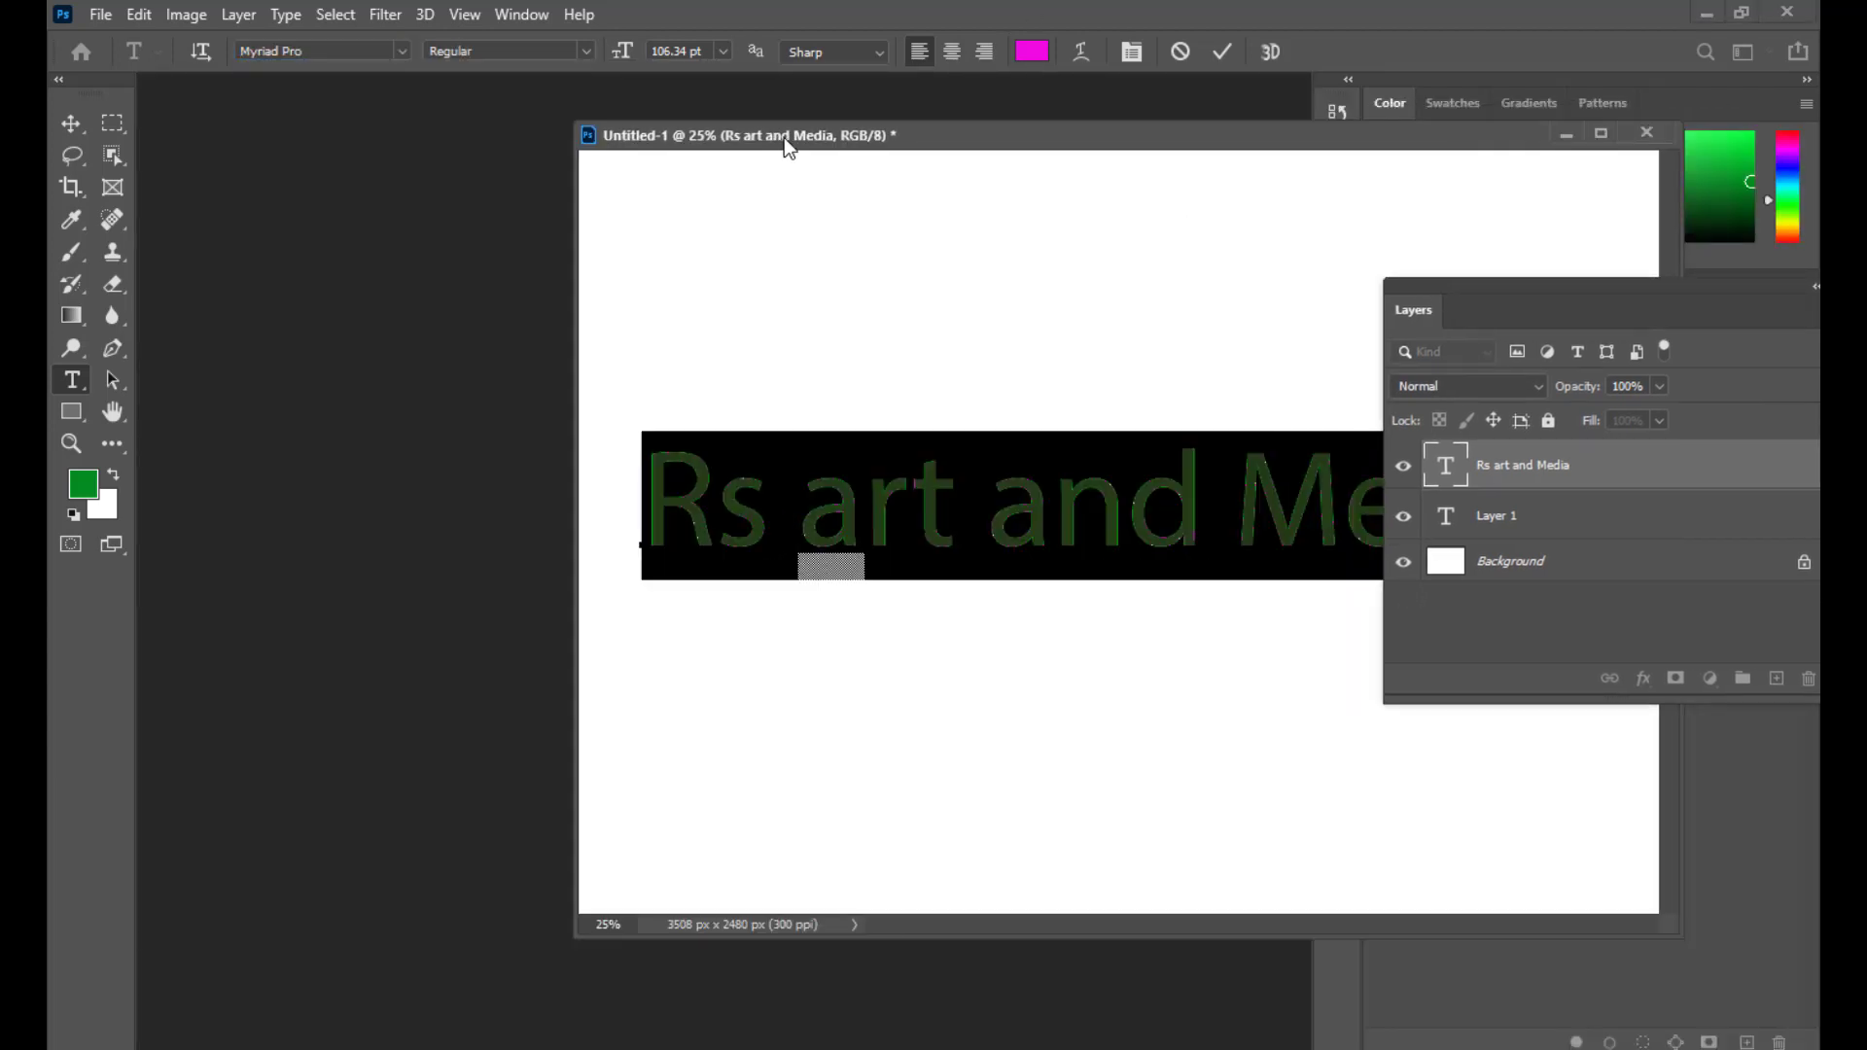
pyautogui.moveTo(784, 137); pyautogui.dragTo(621, 201)
pyautogui.moveTo(1505, 987); pyautogui.dragTo(1102, 922)
pyautogui.moveTo(780, 191); pyautogui.dragTo(1061, 270)
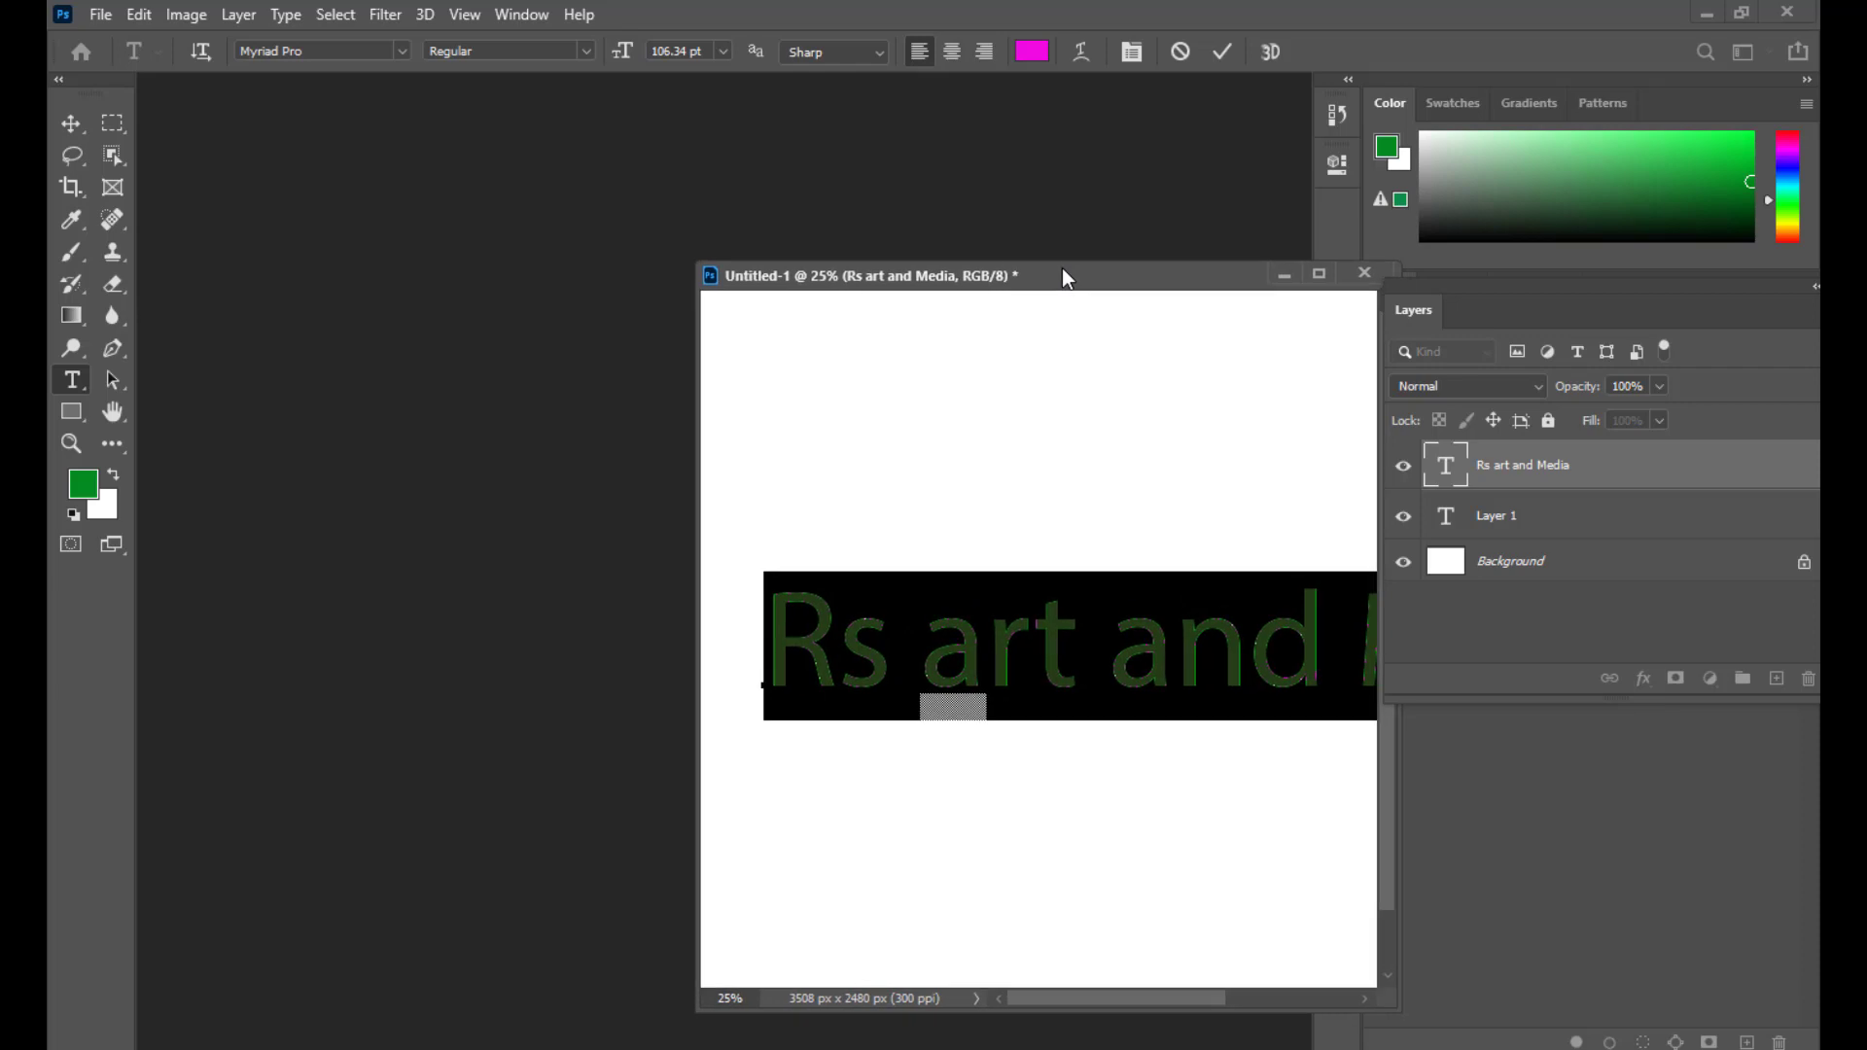
# Step: Shrink the selected text's font size stepwise to 64.48 pt and move the floating document window slightly up
pyautogui.hotkey('ctrl', 'shift', ',')
pyautogui.hotkey('ctrl', 'shift', ',')
pyautogui.hotkey('ctrl', 'shift', ',')
pyautogui.hotkey('ctrl', 'shift', ',')
pyautogui.hotkey('ctrl', 'shift', ',')
pyautogui.hotkey('ctrl', 'shift', ',')
pyautogui.hotkey('ctrl', 'shift', ',')
pyautogui.hotkey('ctrl', 'shift', ',')
pyautogui.hotkey('ctrl', 'shift', ',')
pyautogui.hotkey('ctrl', 'shift', ',')
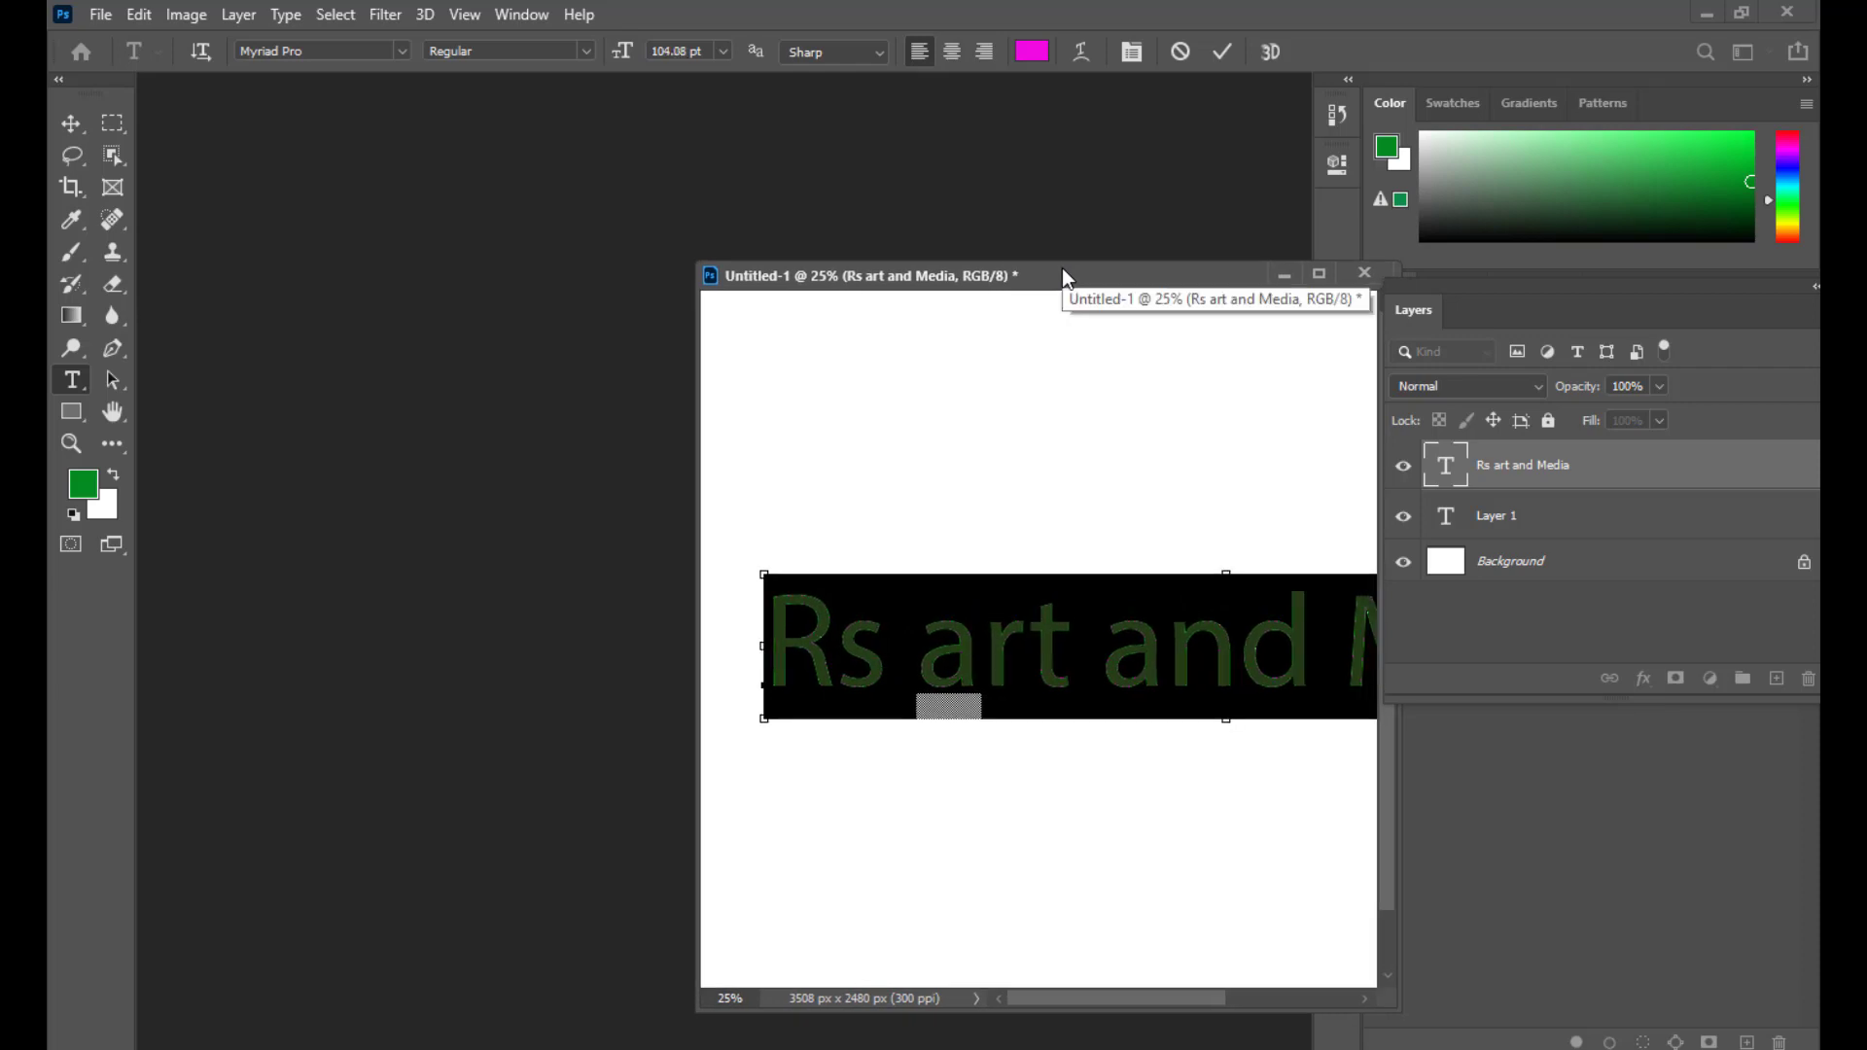
pyautogui.hotkey('ctrl', 'shift', ',')
pyautogui.hotkey('ctrl', 'shift', ',')
pyautogui.hotkey('ctrl', 'shift', ',')
pyautogui.hotkey('ctrl', 'shift', ',')
pyautogui.hotkey('ctrl', 'shift', ',')
pyautogui.hotkey('ctrl', 'shift', ',')
pyautogui.hotkey('ctrl', 'shift', ',')
pyautogui.hotkey('ctrl', 'shift', ',')
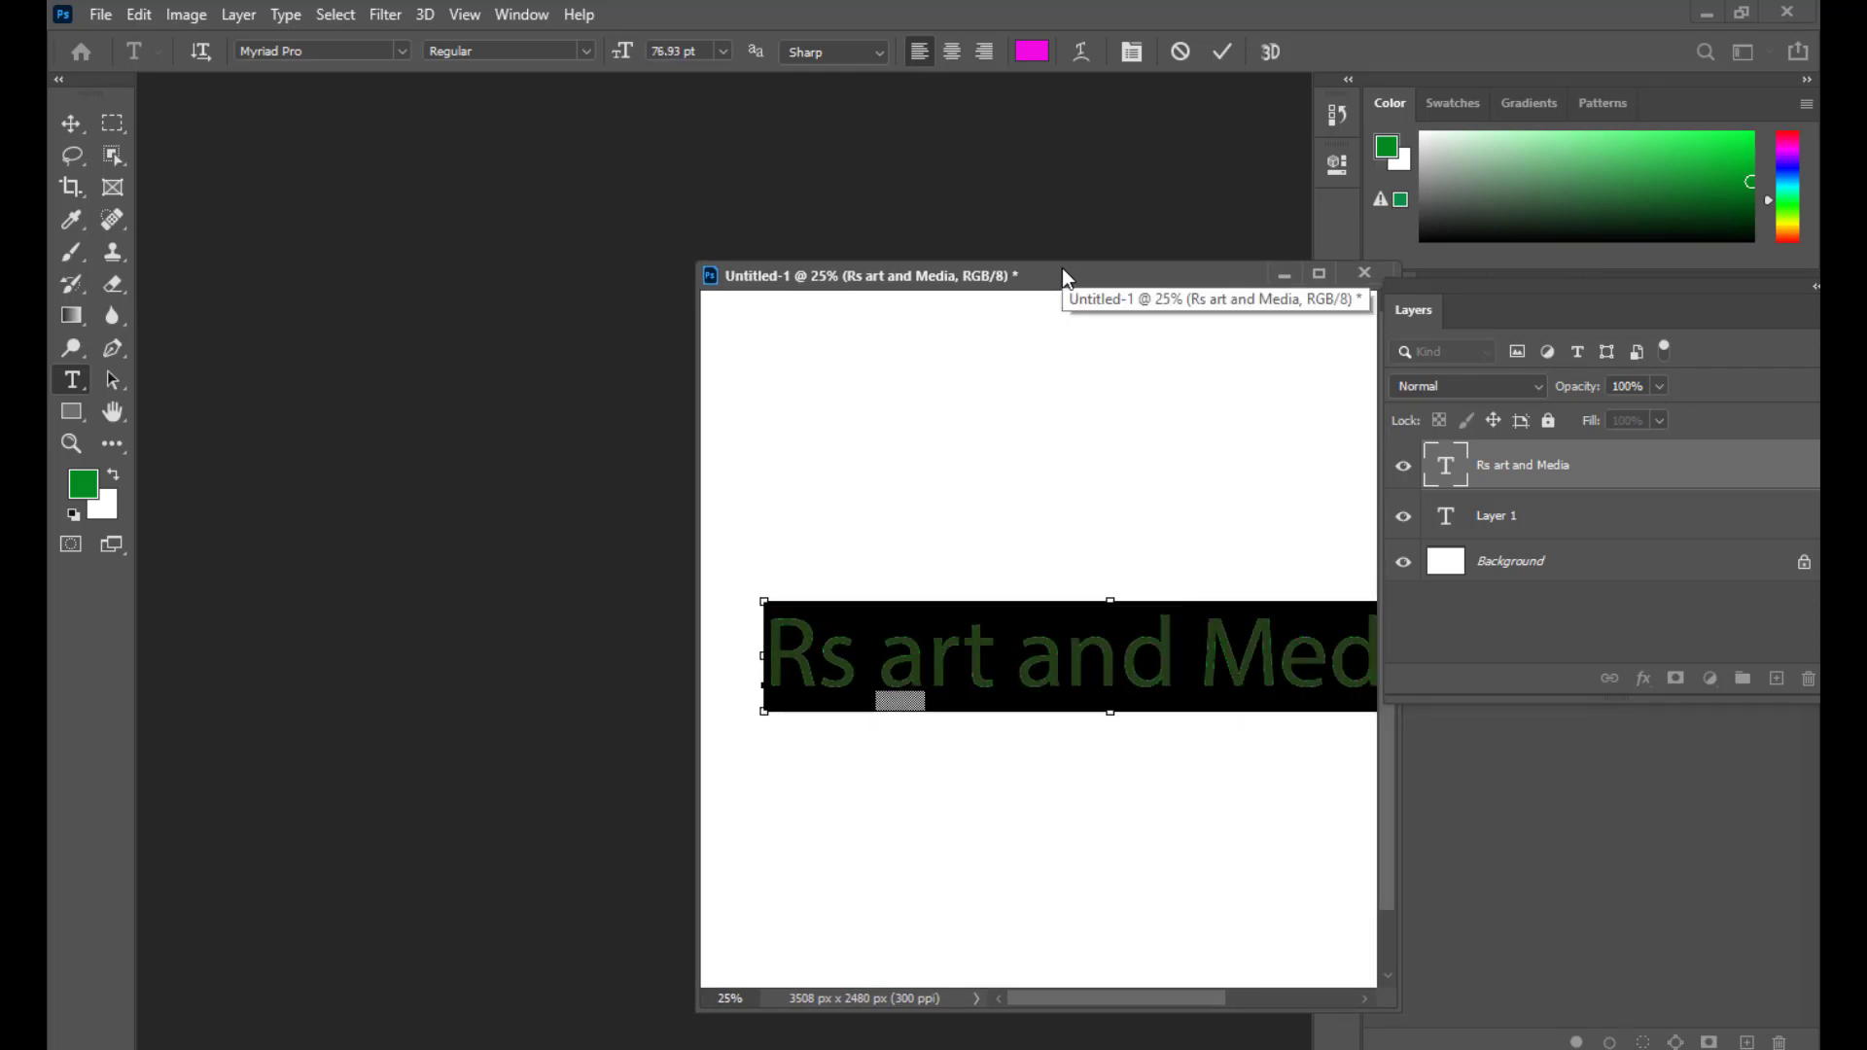
pyautogui.hotkey('ctrl', 'shift', ',')
pyautogui.hotkey('ctrl', 'shift', ',')
pyautogui.hotkey('ctrl', 'shift', ',')
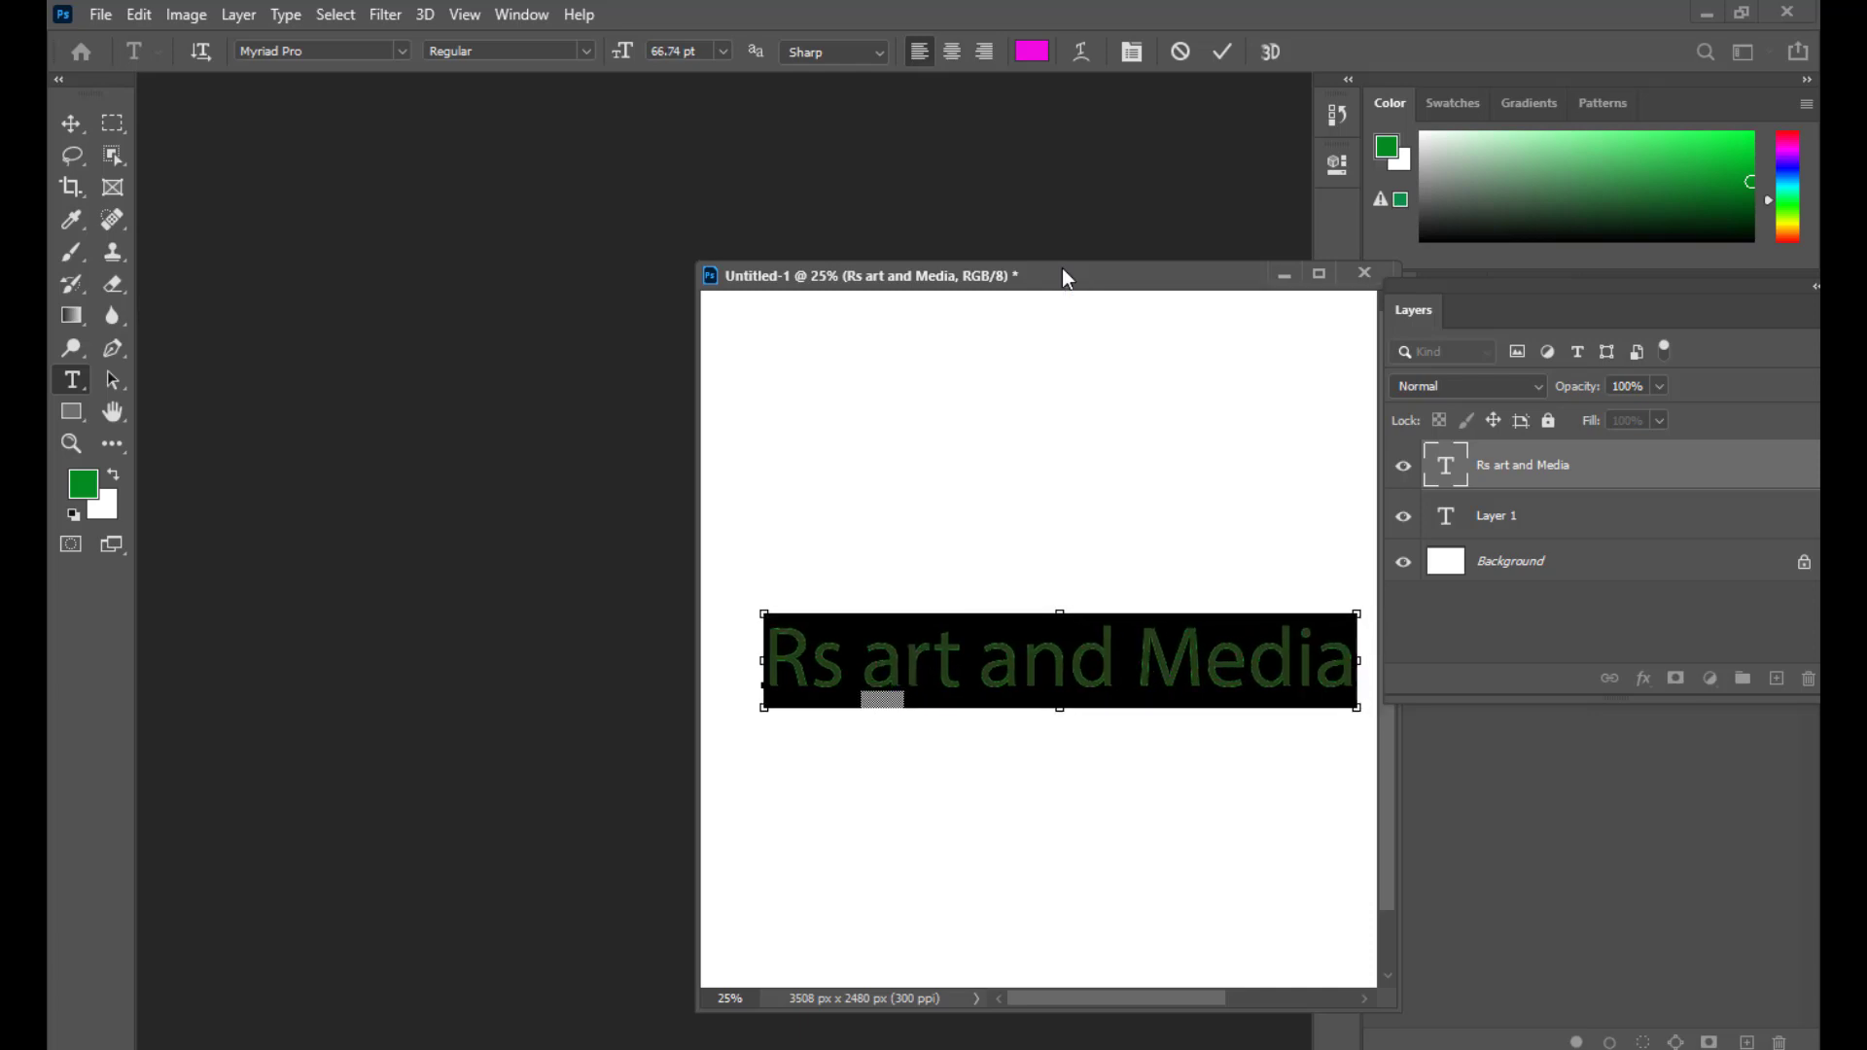
pyautogui.moveTo(1061, 277); pyautogui.dragTo(1052, 211)
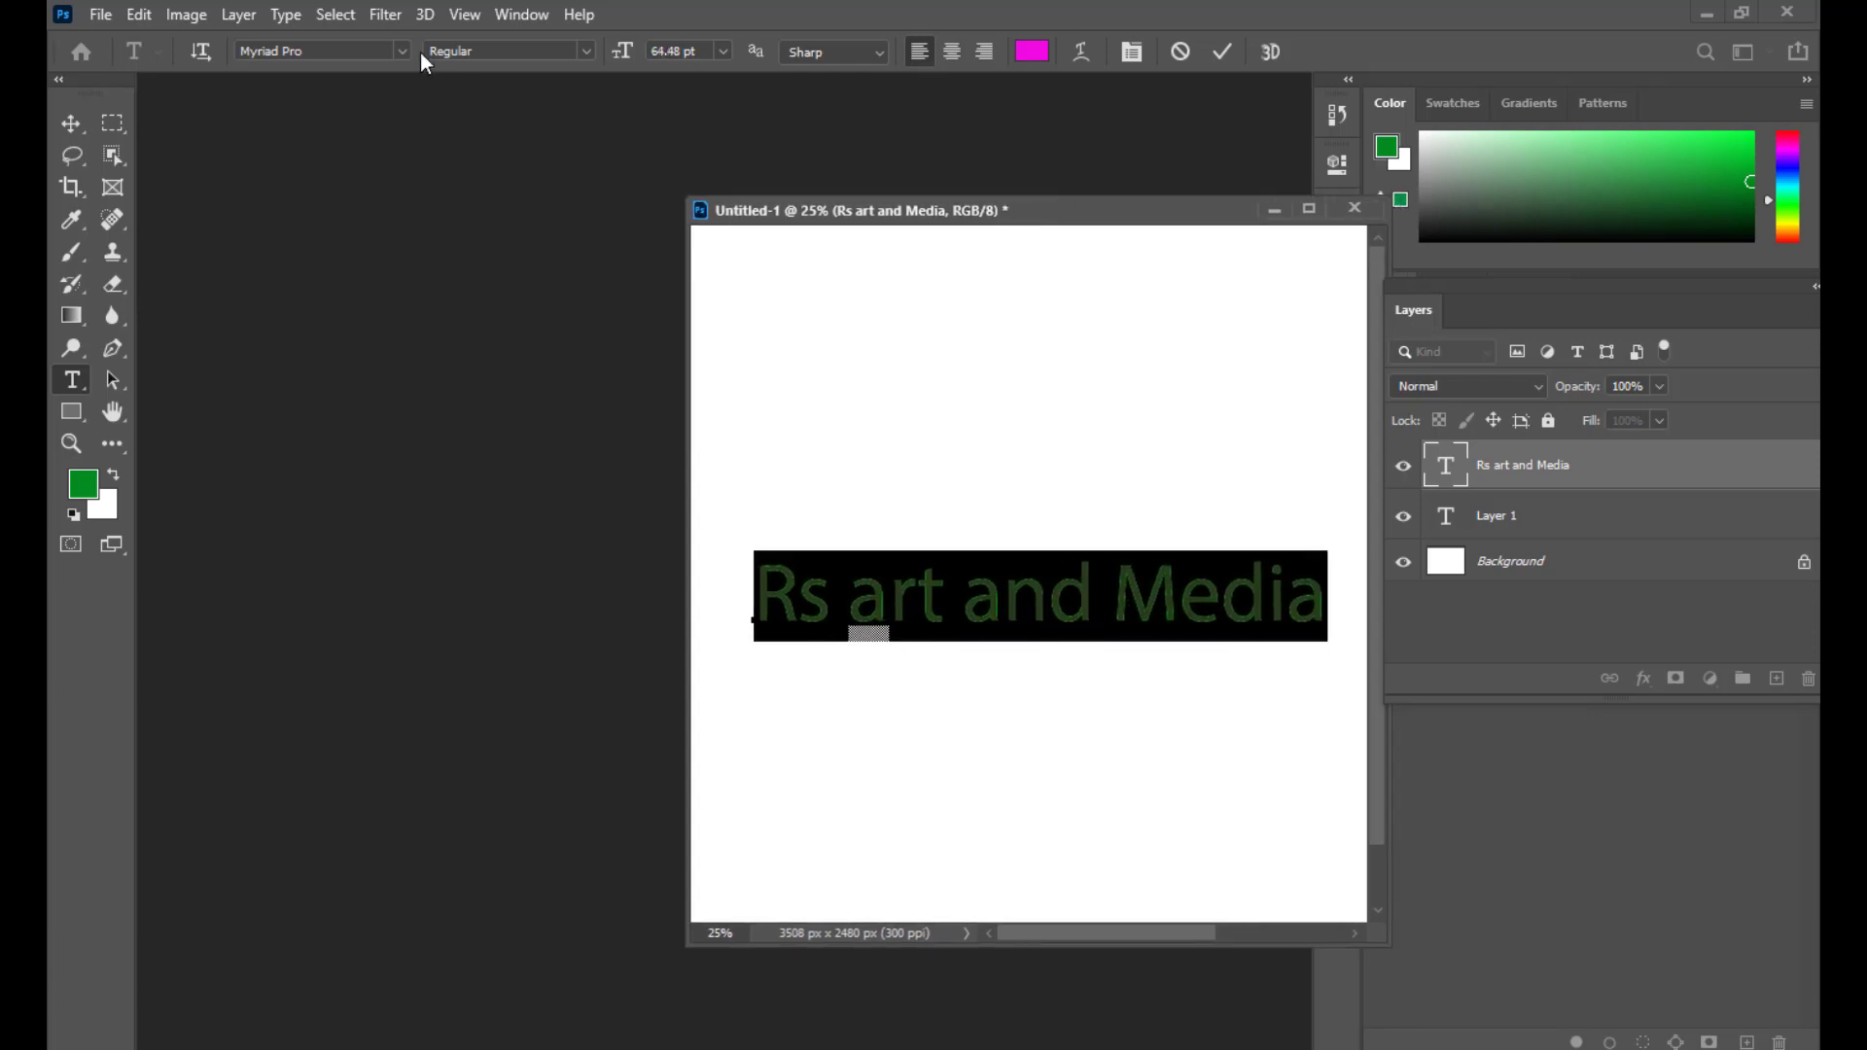
# Step: Browse the font previews and apply the Impact font to the selected text
pyautogui.click(389, 52)
pyautogui.click(401, 52)
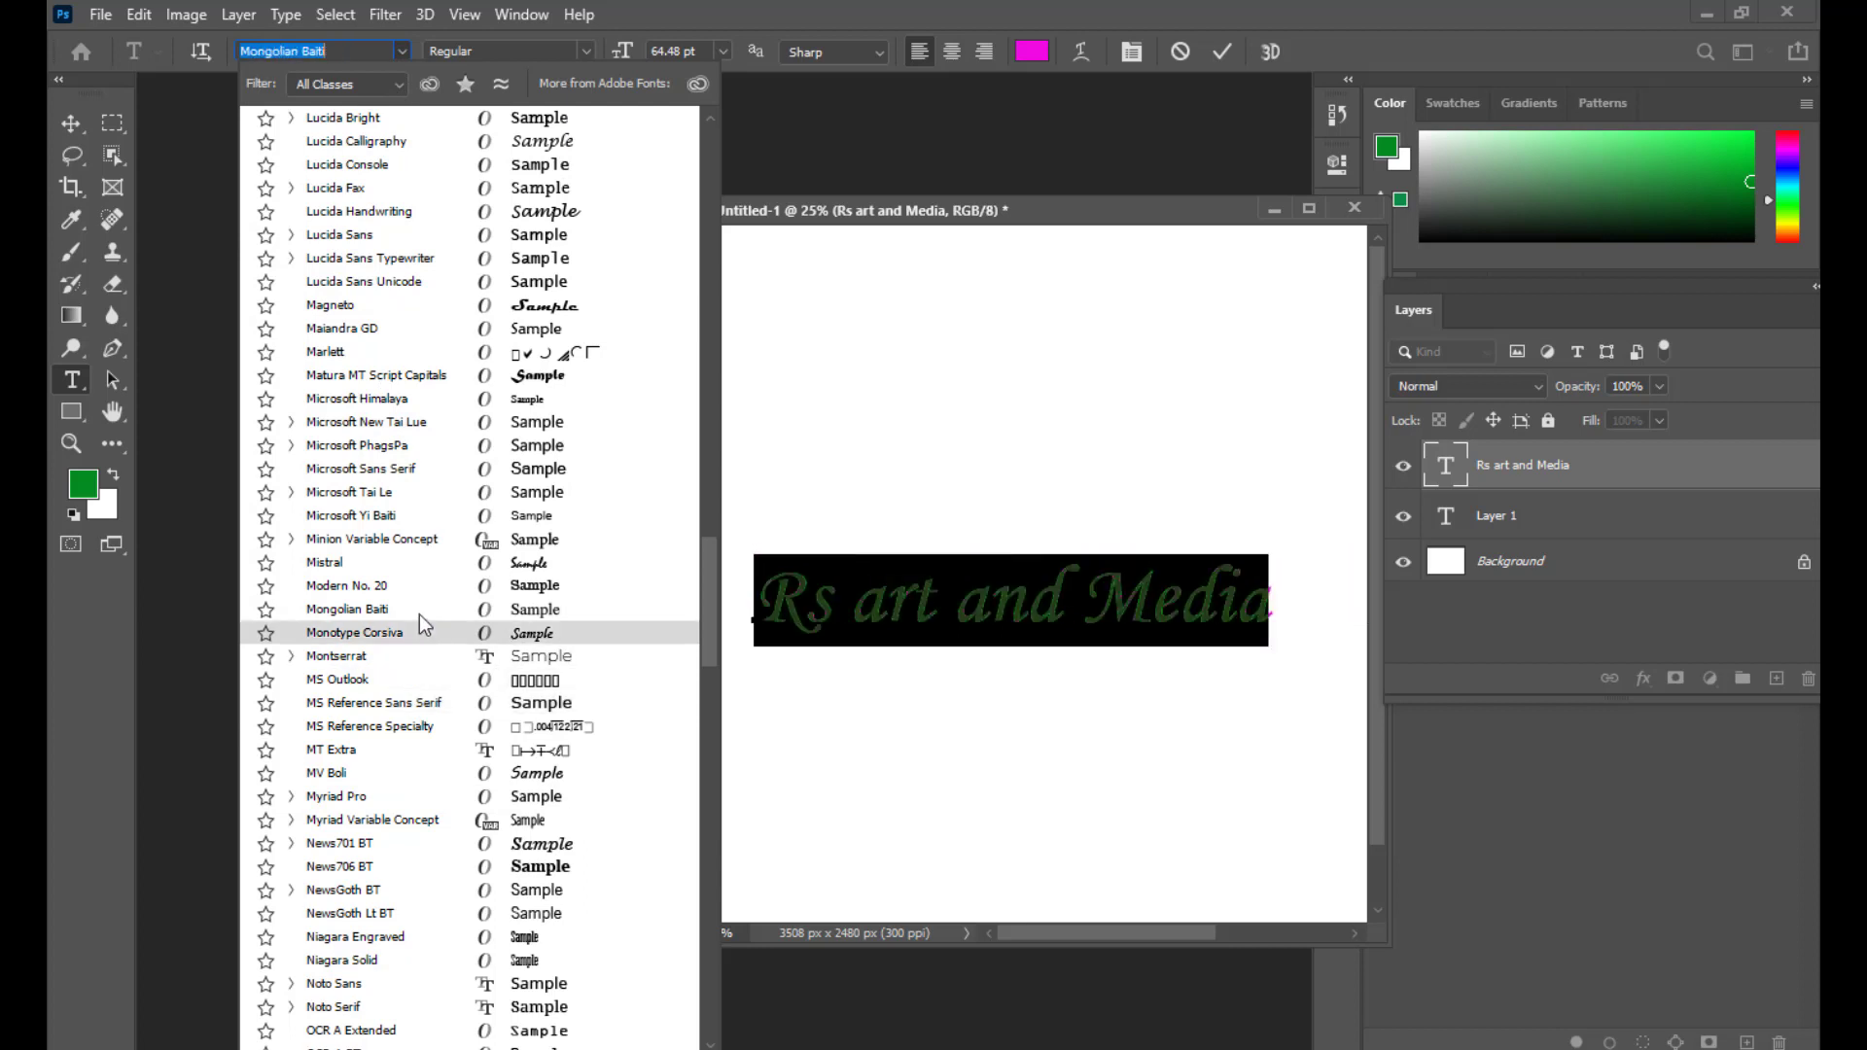
pyautogui.scroll(5, 407, 279)
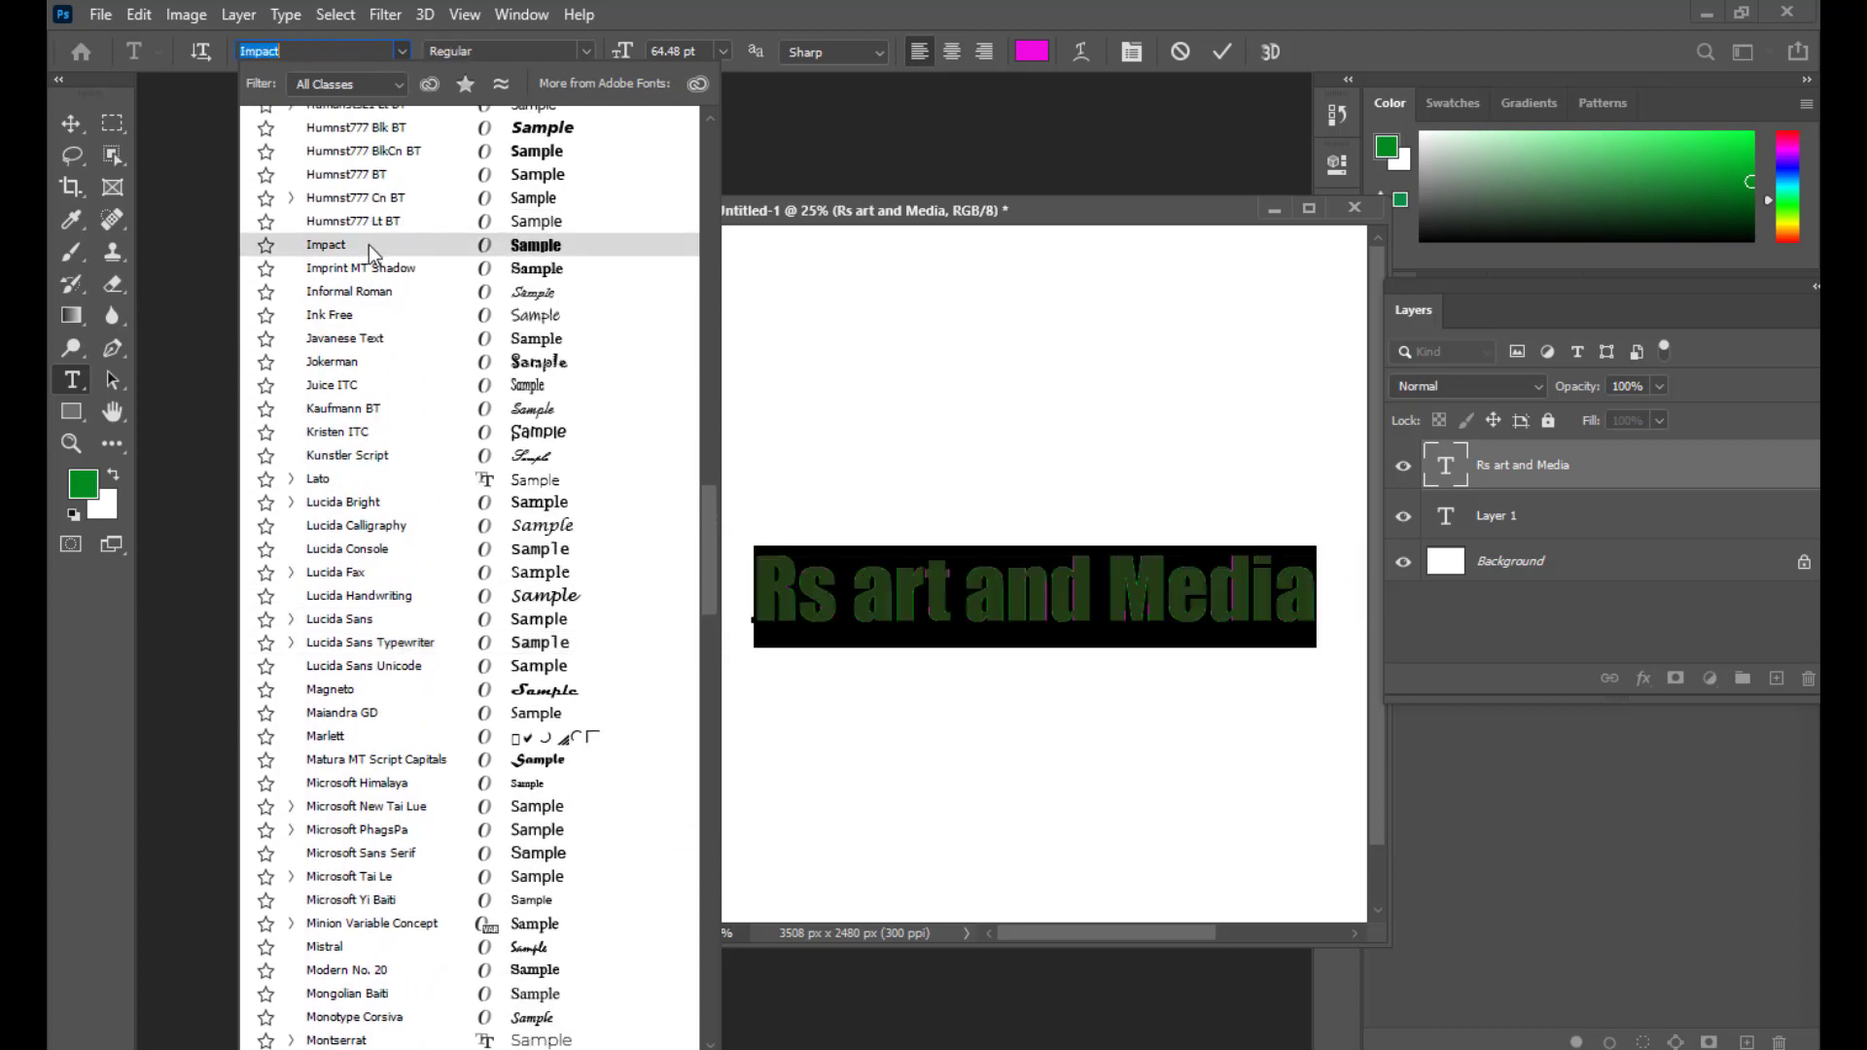
pyautogui.click(369, 251)
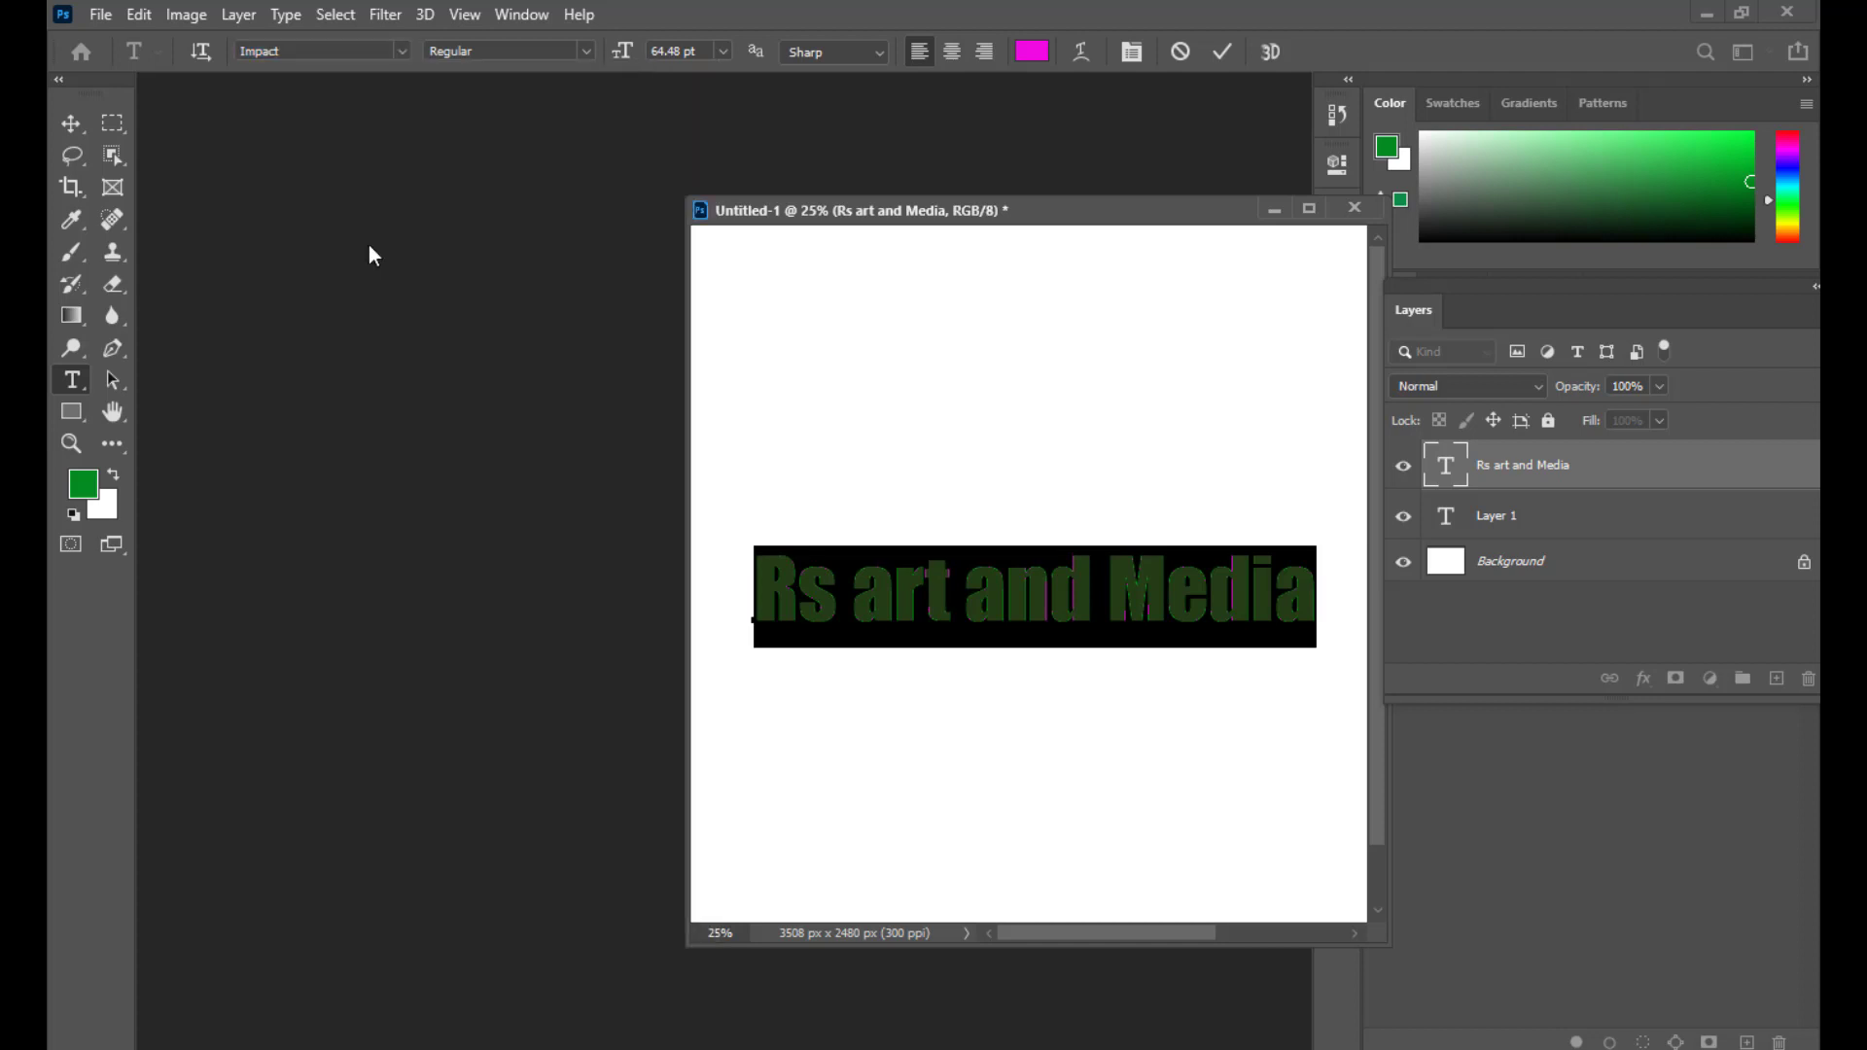
pyautogui.click(1298, 574)
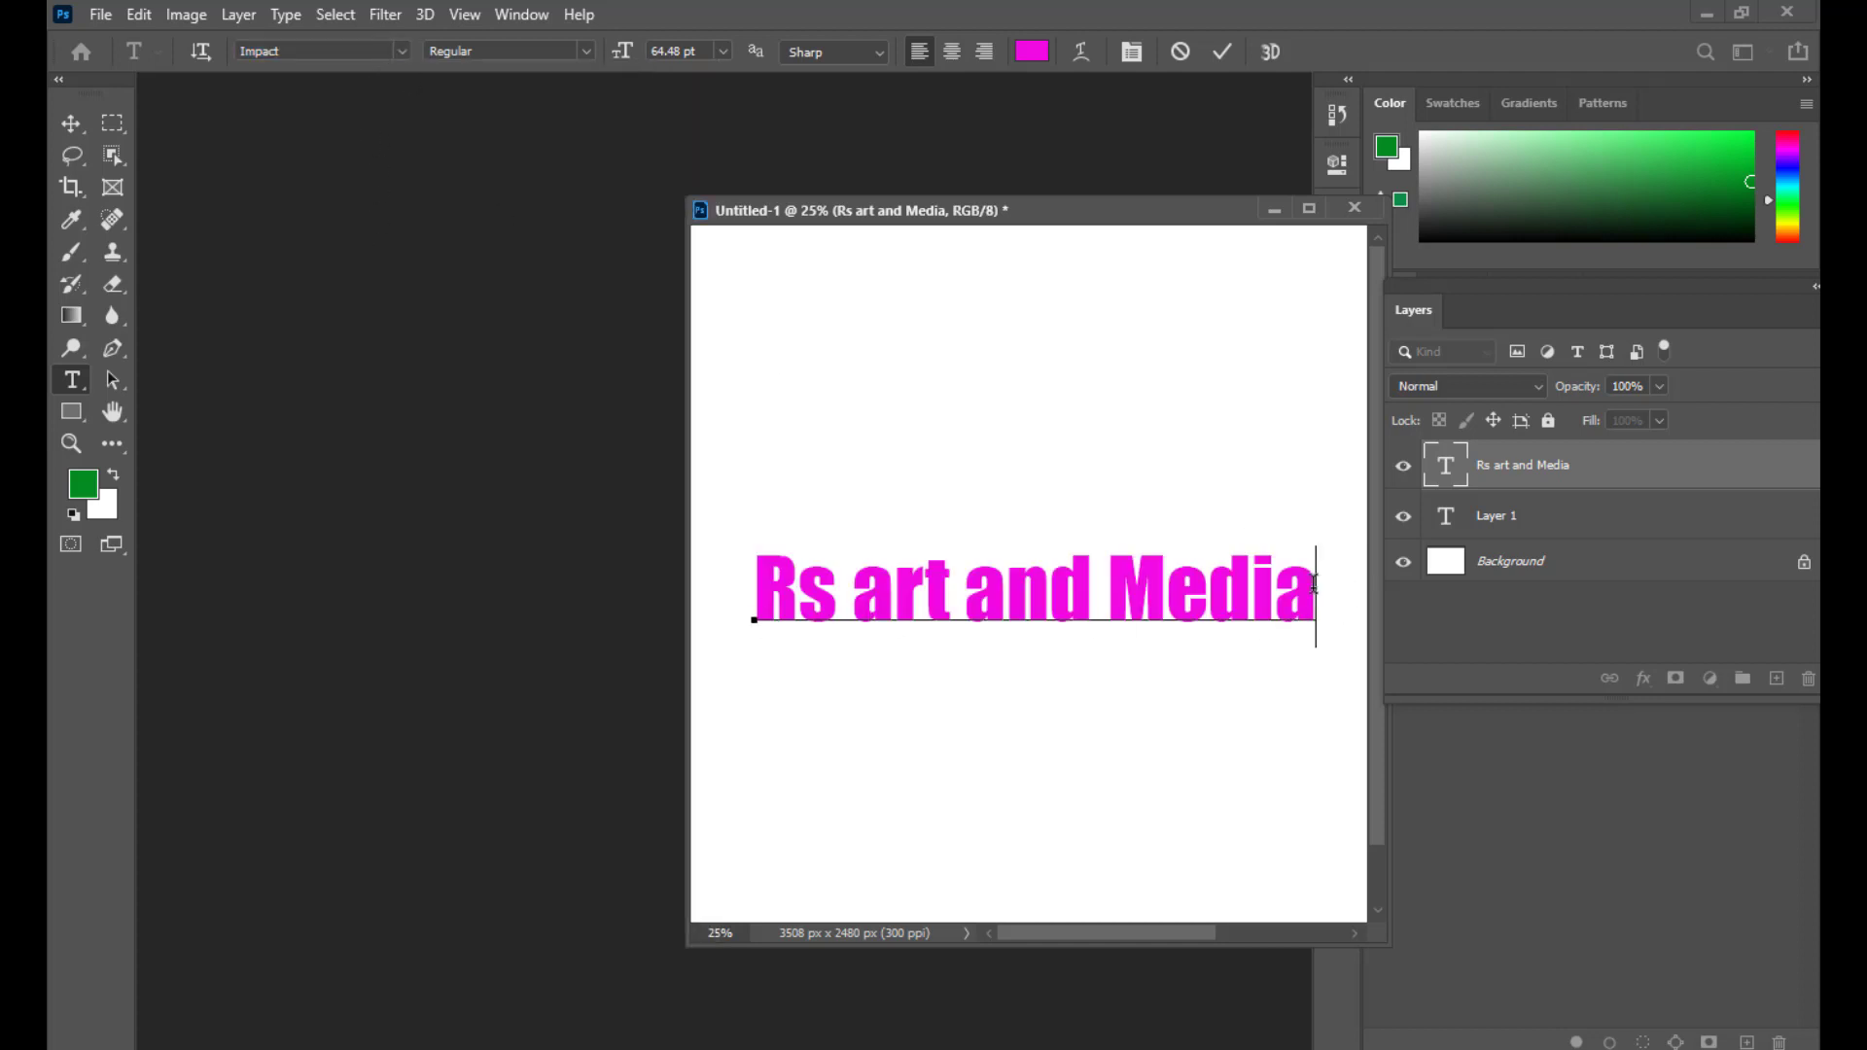
# Step: Reselect the whole text, search the fonts for "arial" and apply Arial Black
pyautogui.moveTo(1315, 583); pyautogui.dragTo(569, 583)
pyautogui.click(346, 55)
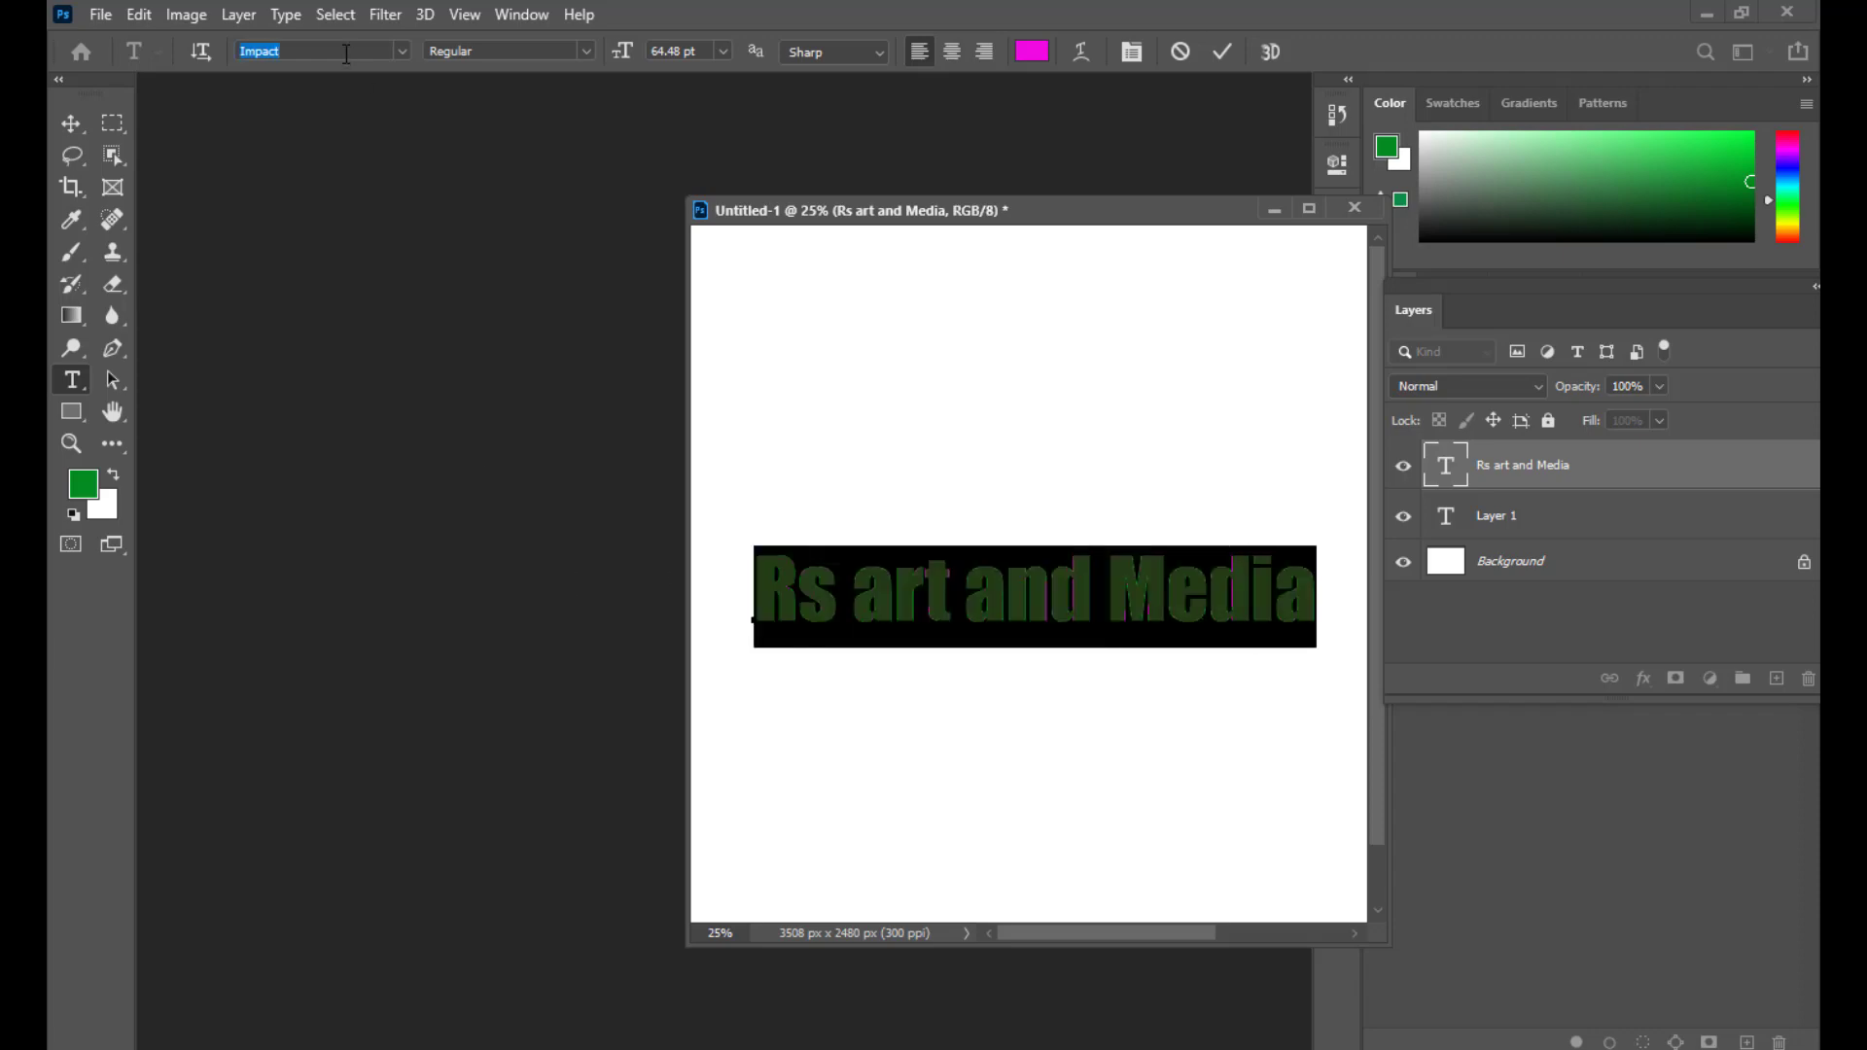
pyautogui.write('arial')
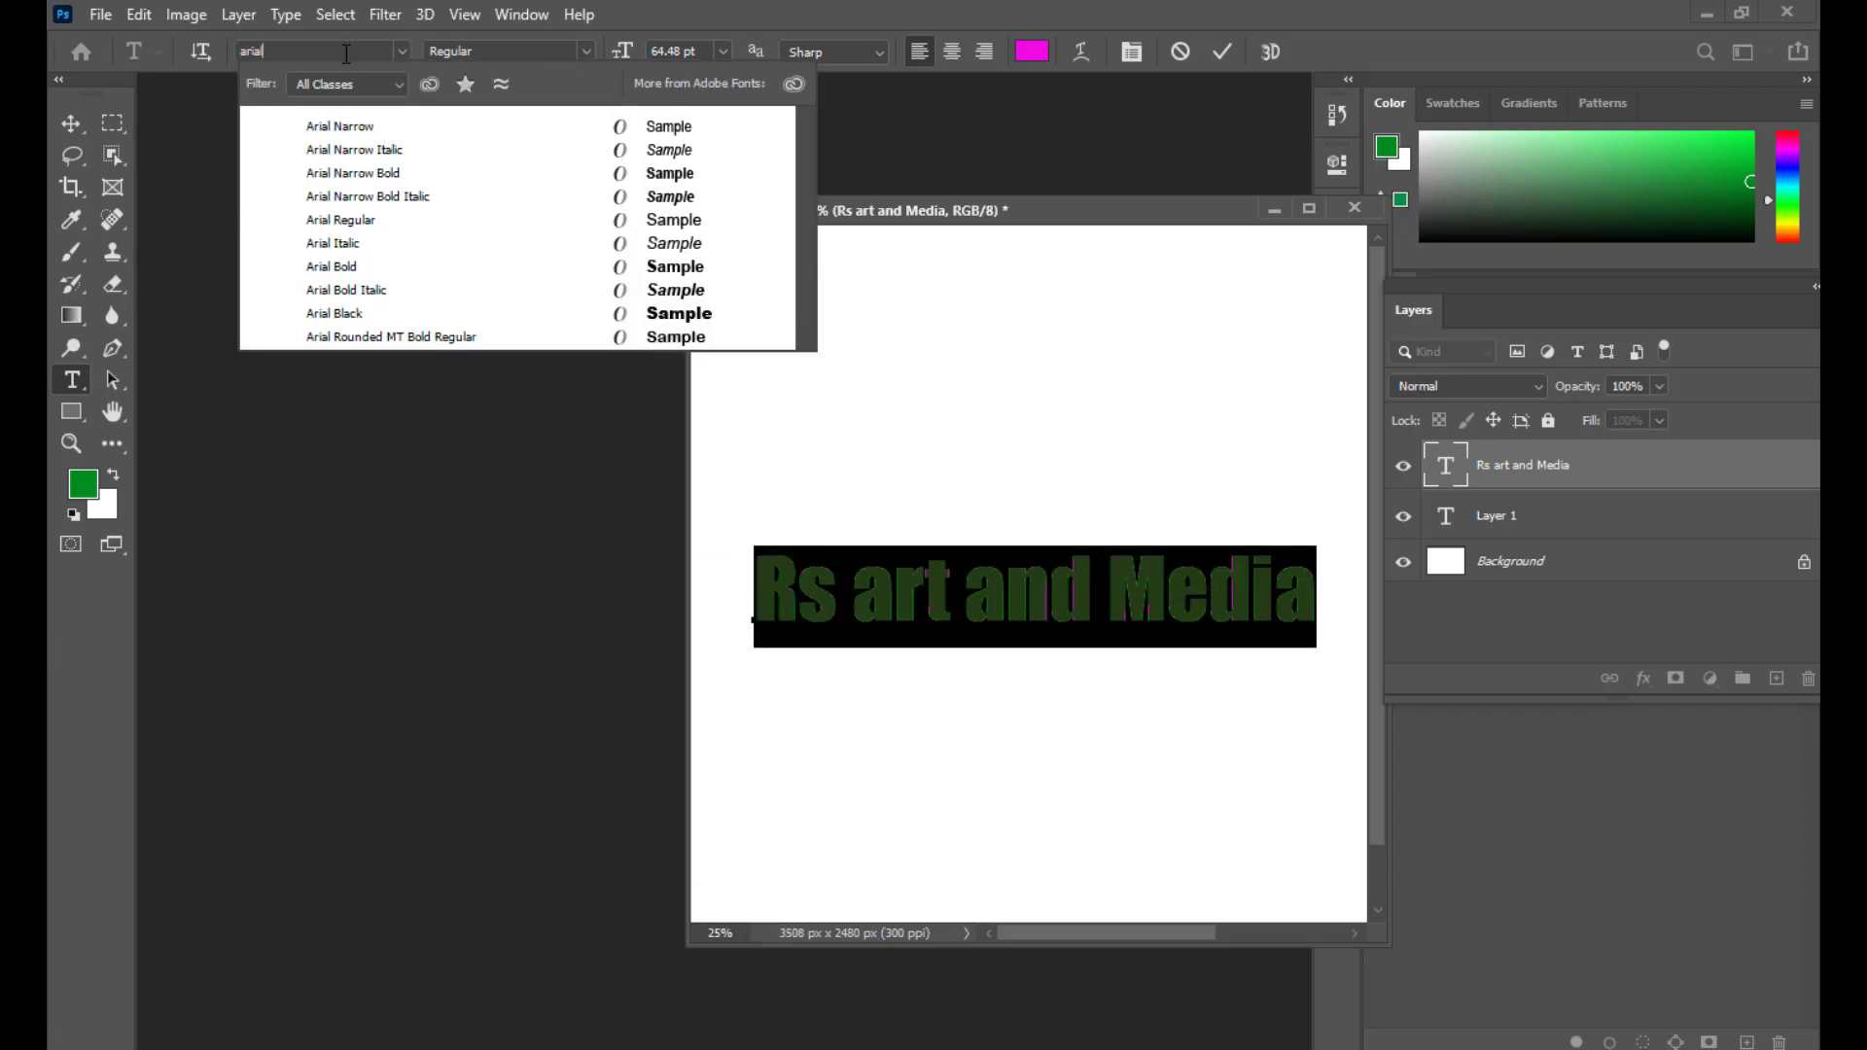
pyautogui.click(328, 315)
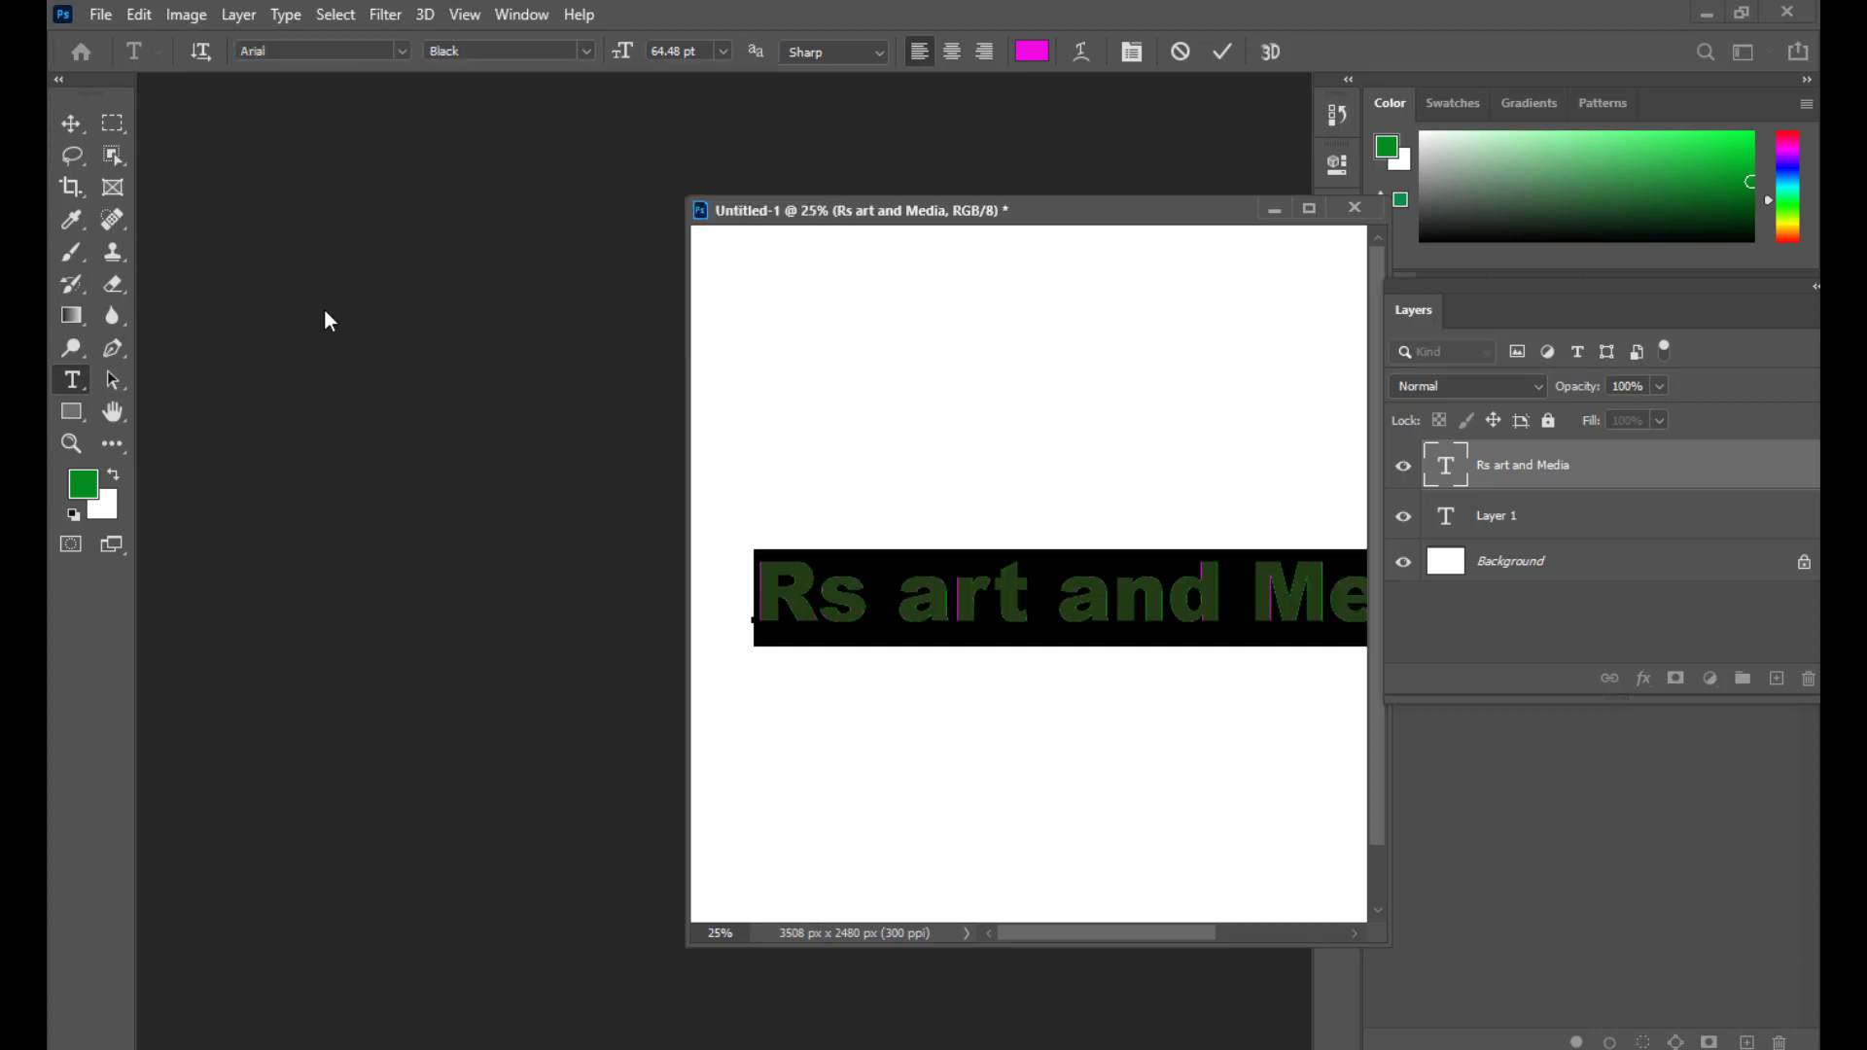
# Step: Enlarge the floating document window until the whole text fits, move it clear of the Layers panel and deselect the text
pyautogui.moveTo(1086, 220); pyautogui.dragTo(878, 212)
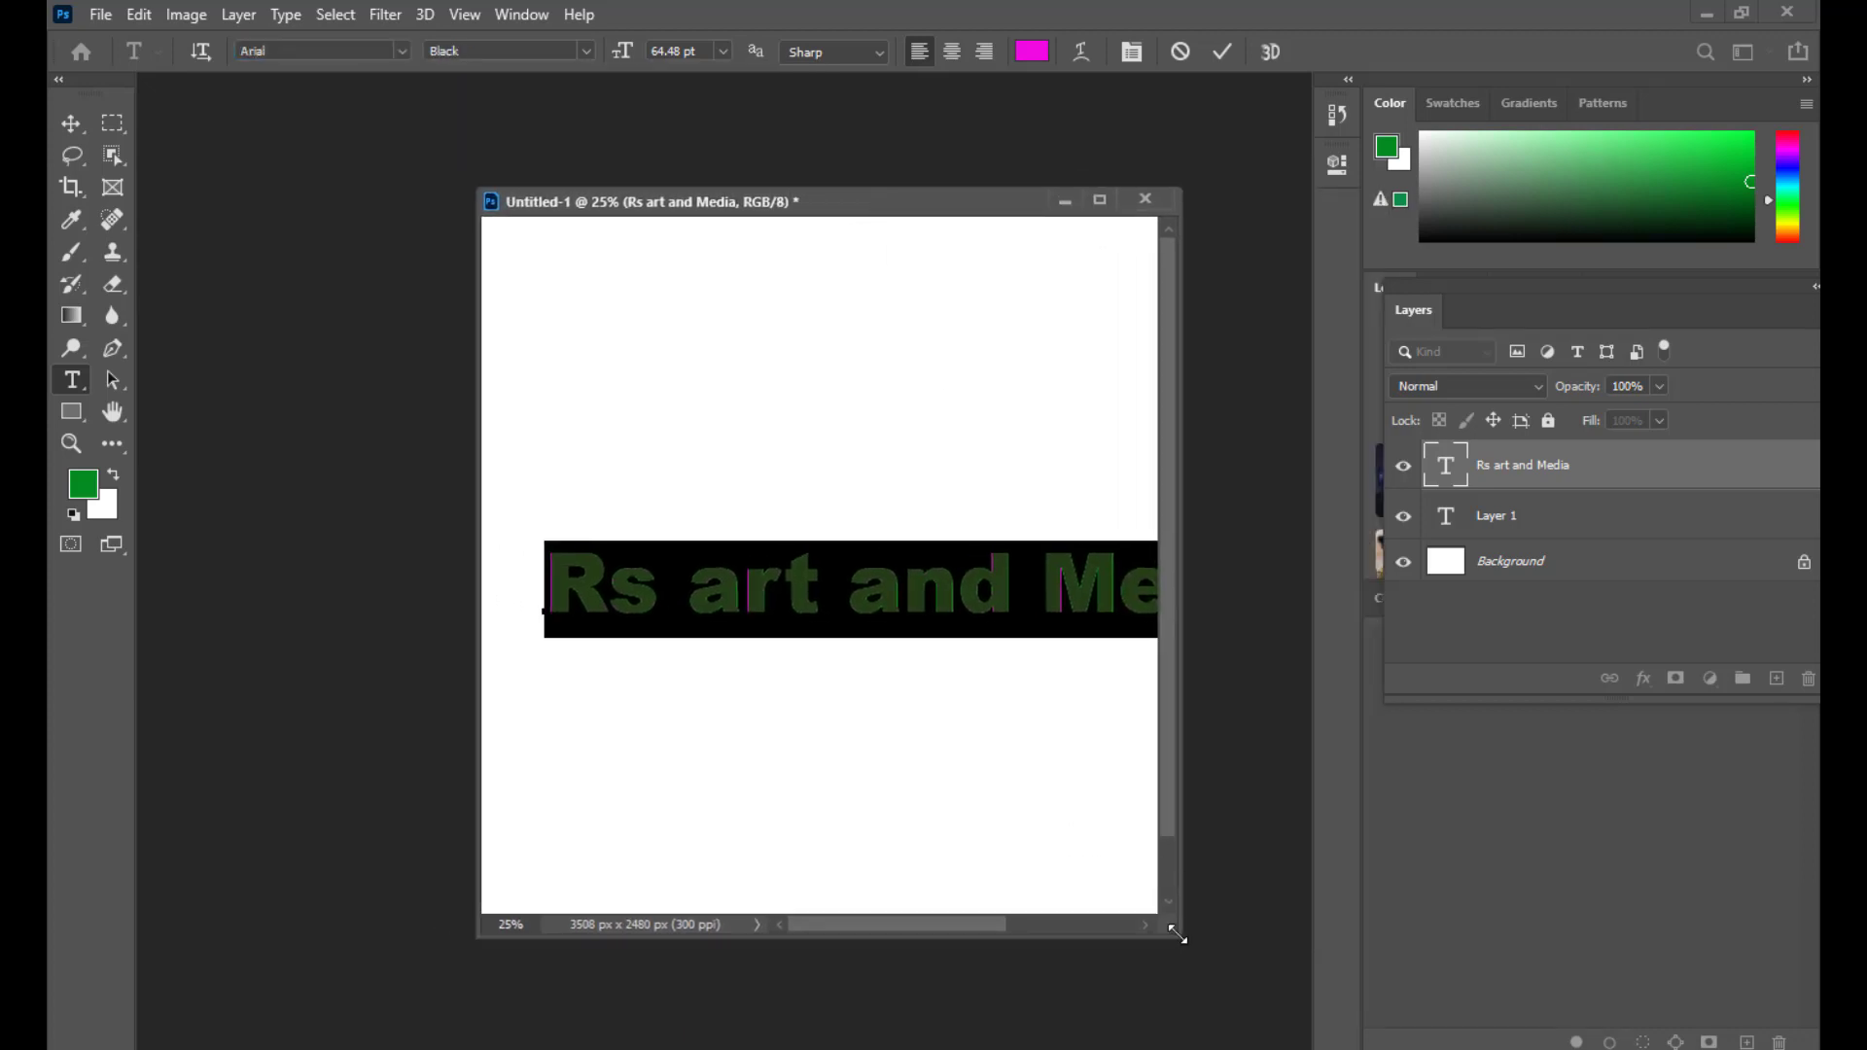
pyautogui.moveTo(1181, 937); pyautogui.dragTo(1457, 999)
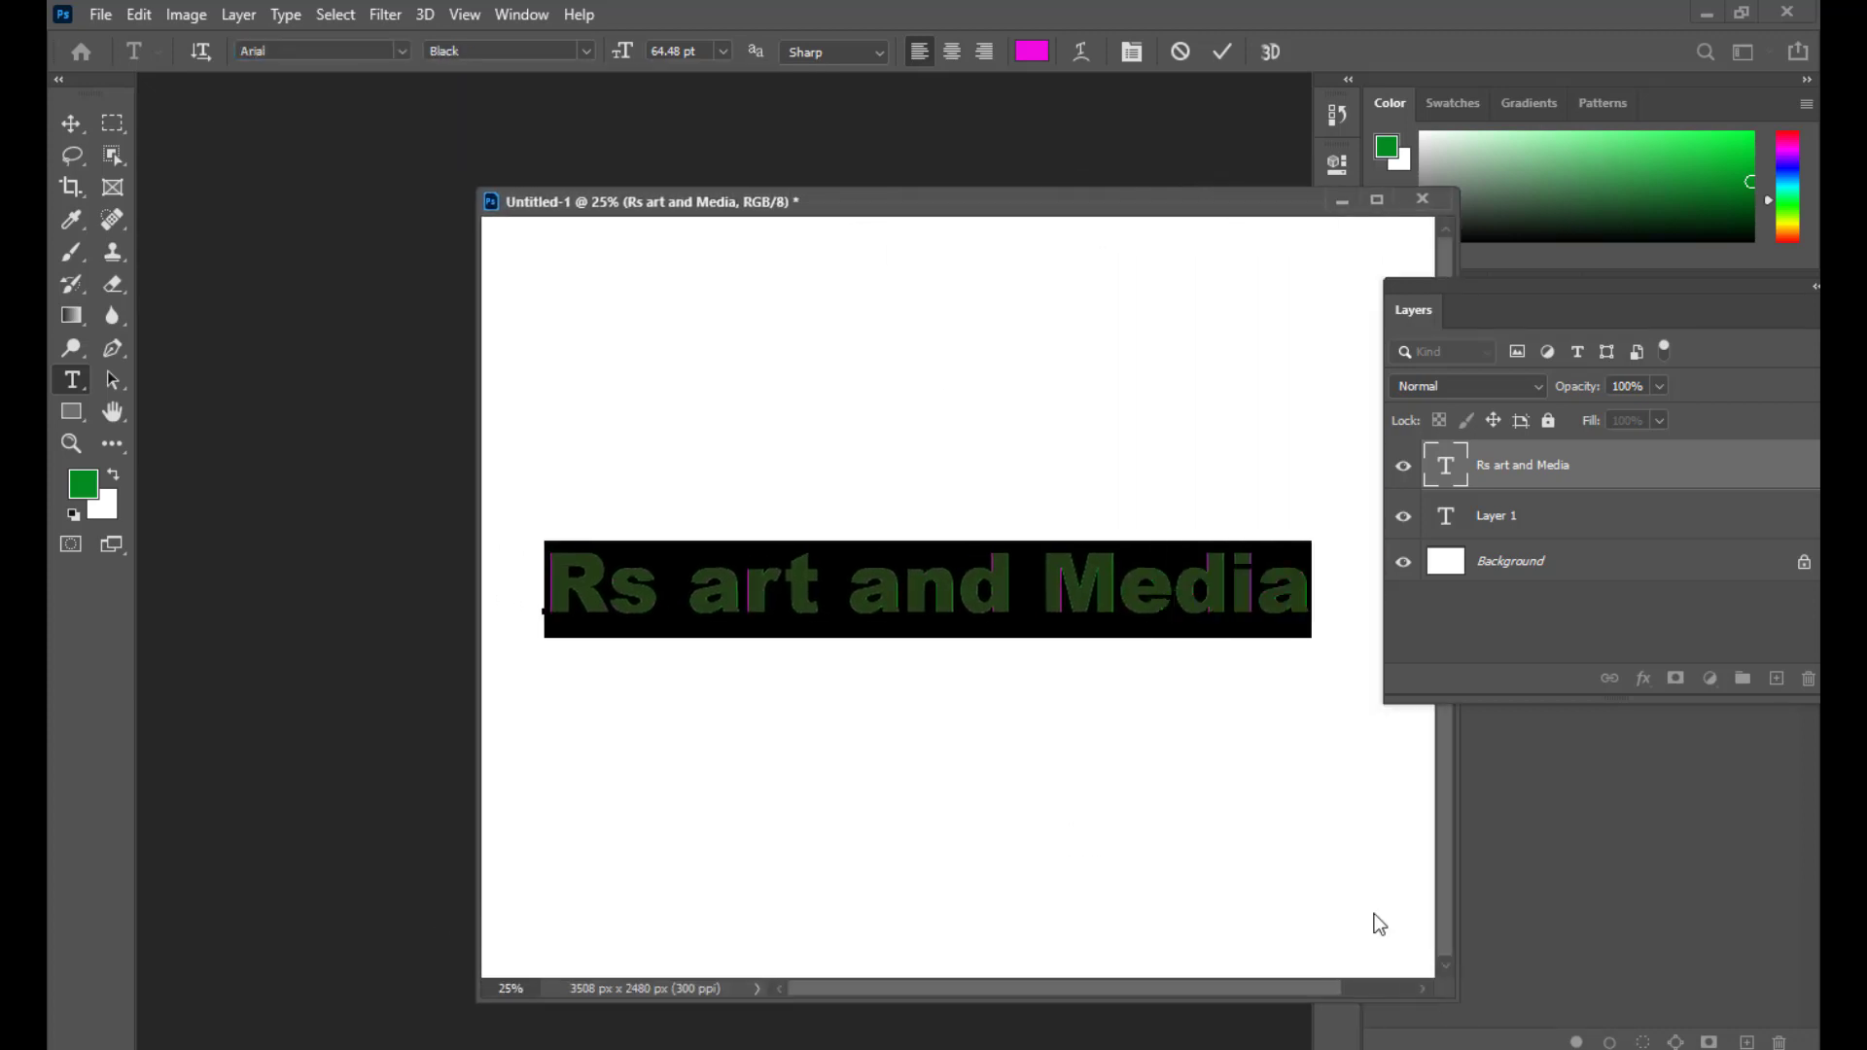
pyautogui.moveTo(768, 209); pyautogui.dragTo(635, 176)
pyautogui.click(1104, 562)
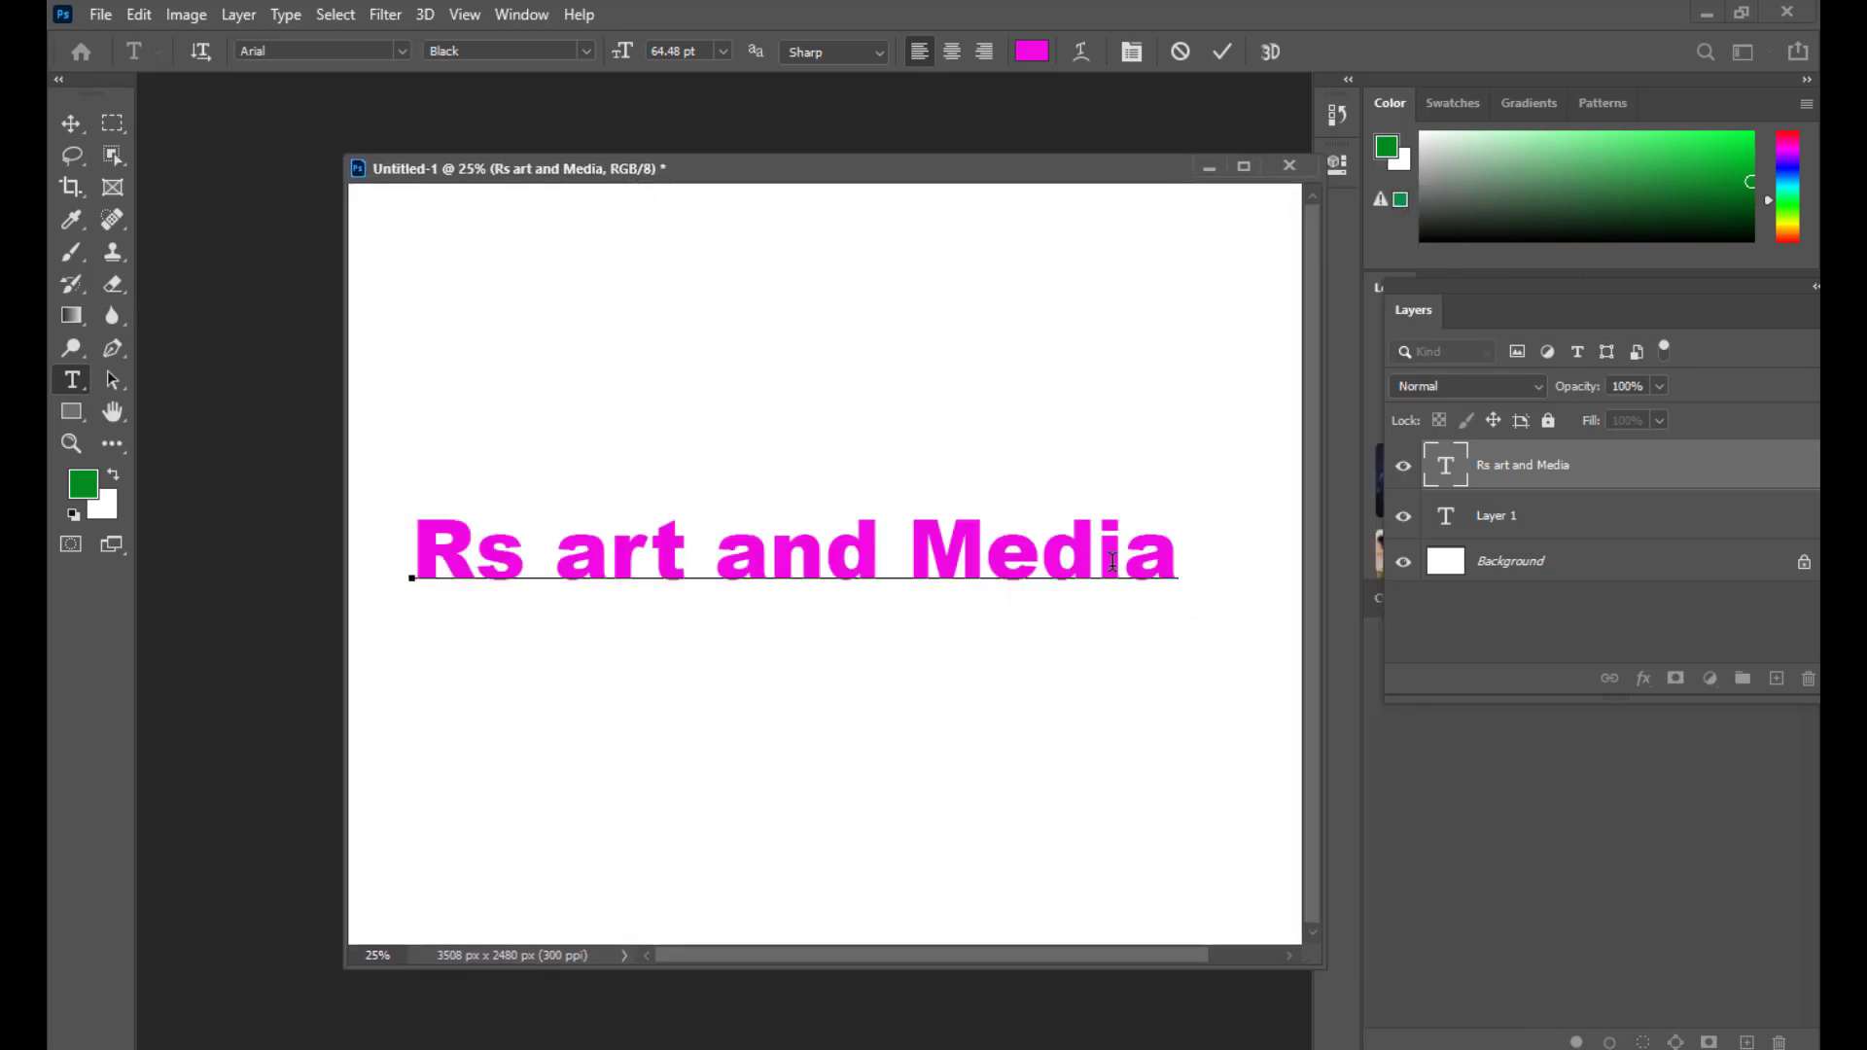
# Step: Reselect the whole text and try the Arial styles Narrow, Bold, Regular and Bold Italic in turn, ending on Black
pyautogui.doubleClick(1449, 463)
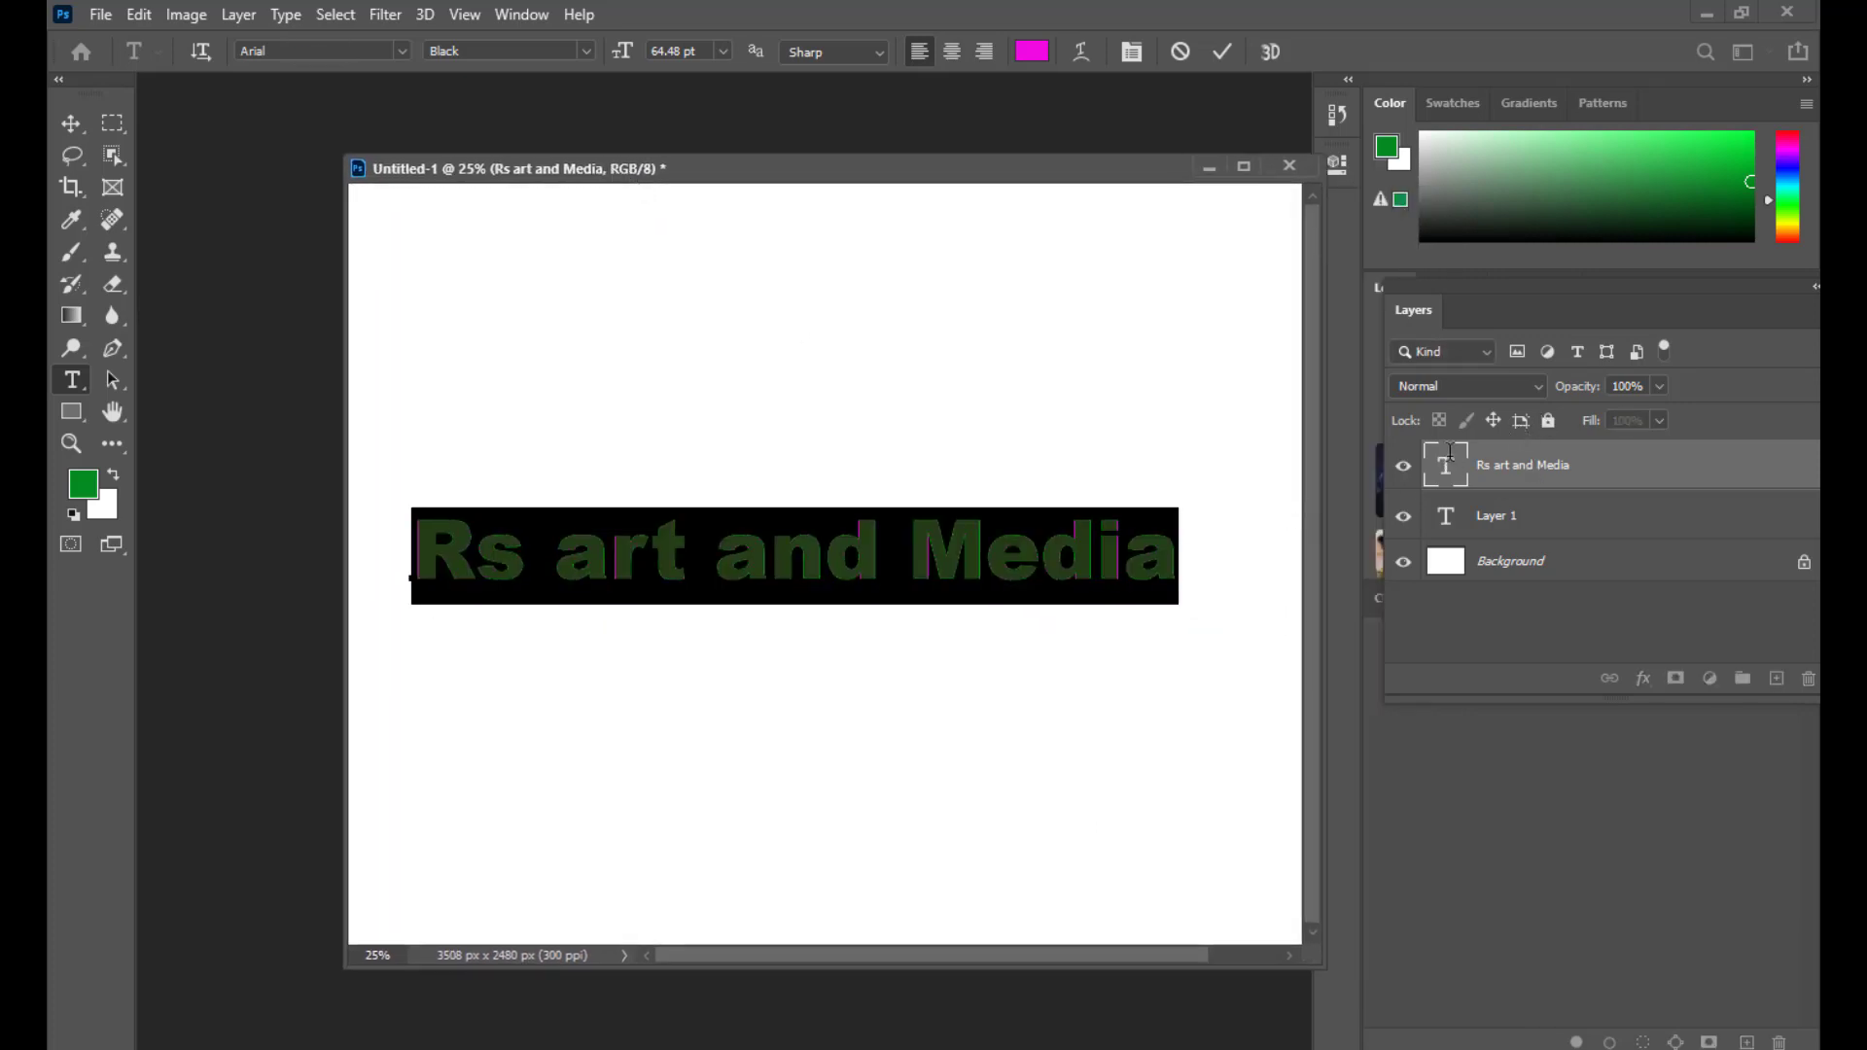
pyautogui.click(587, 52)
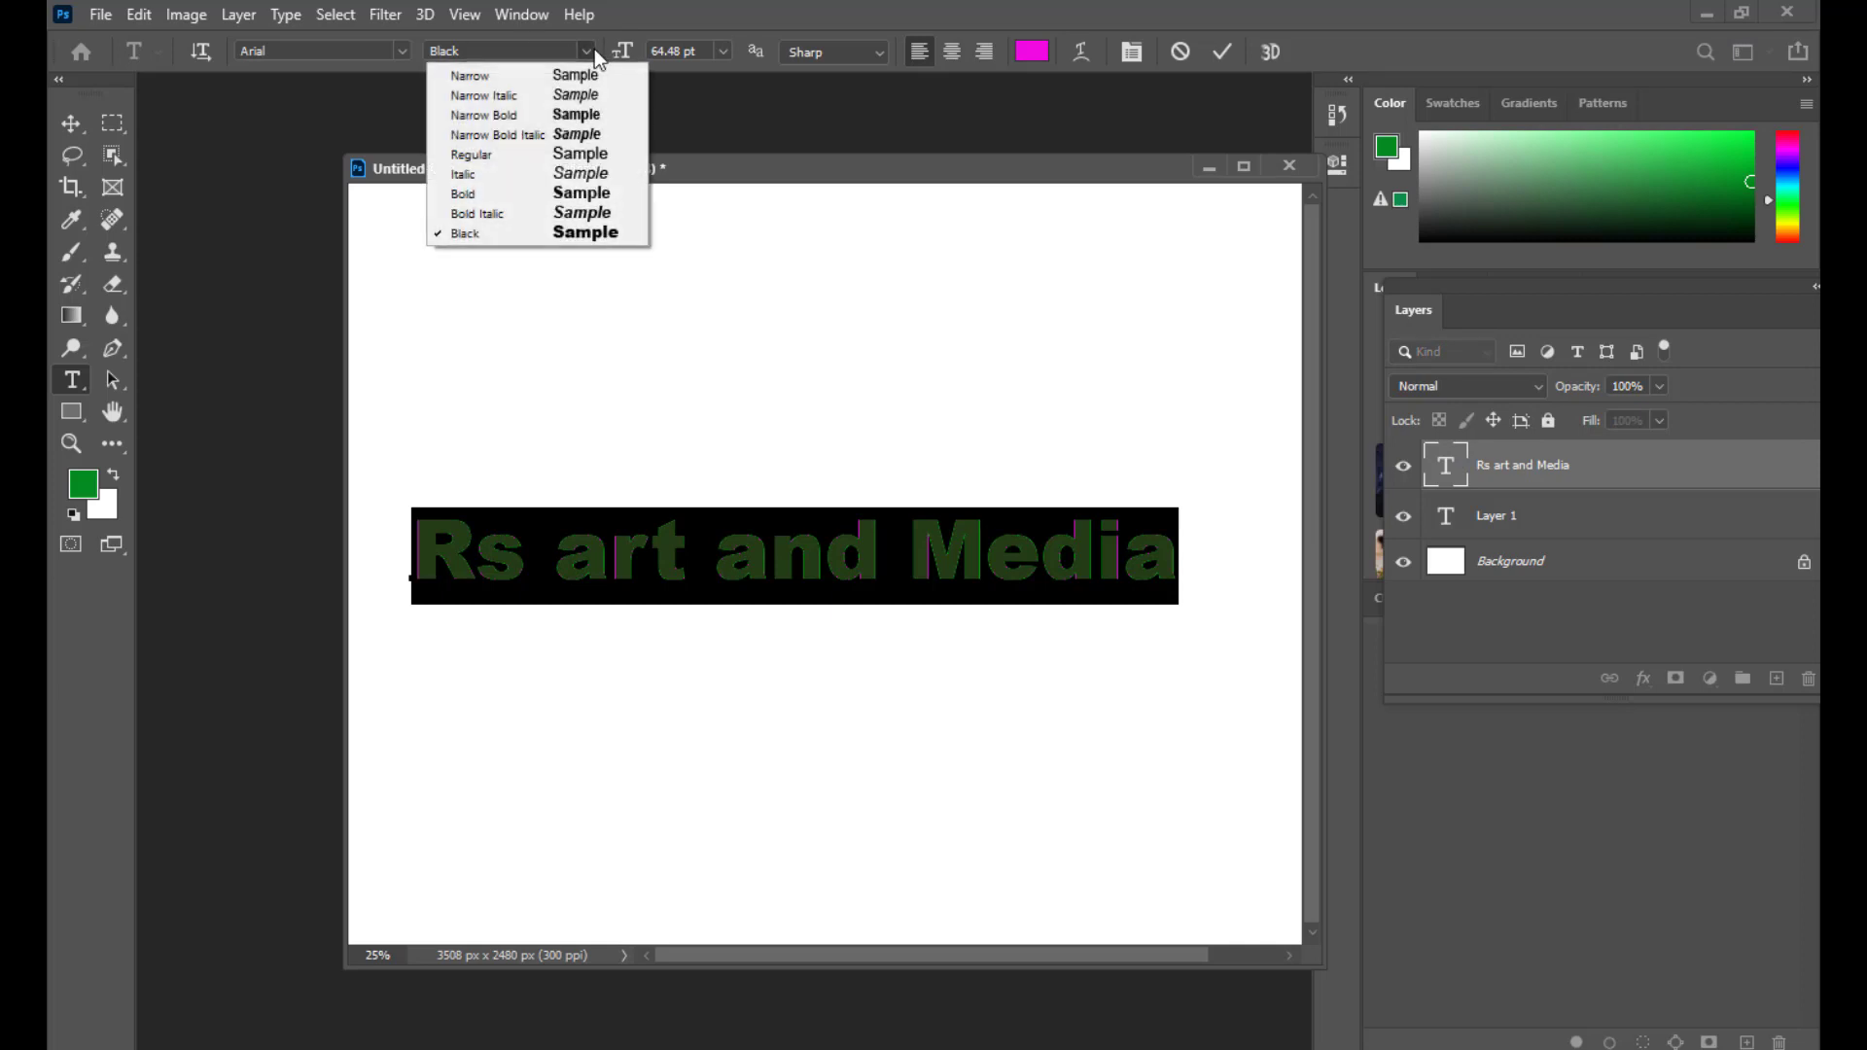
pyautogui.click(542, 78)
pyautogui.click(588, 52)
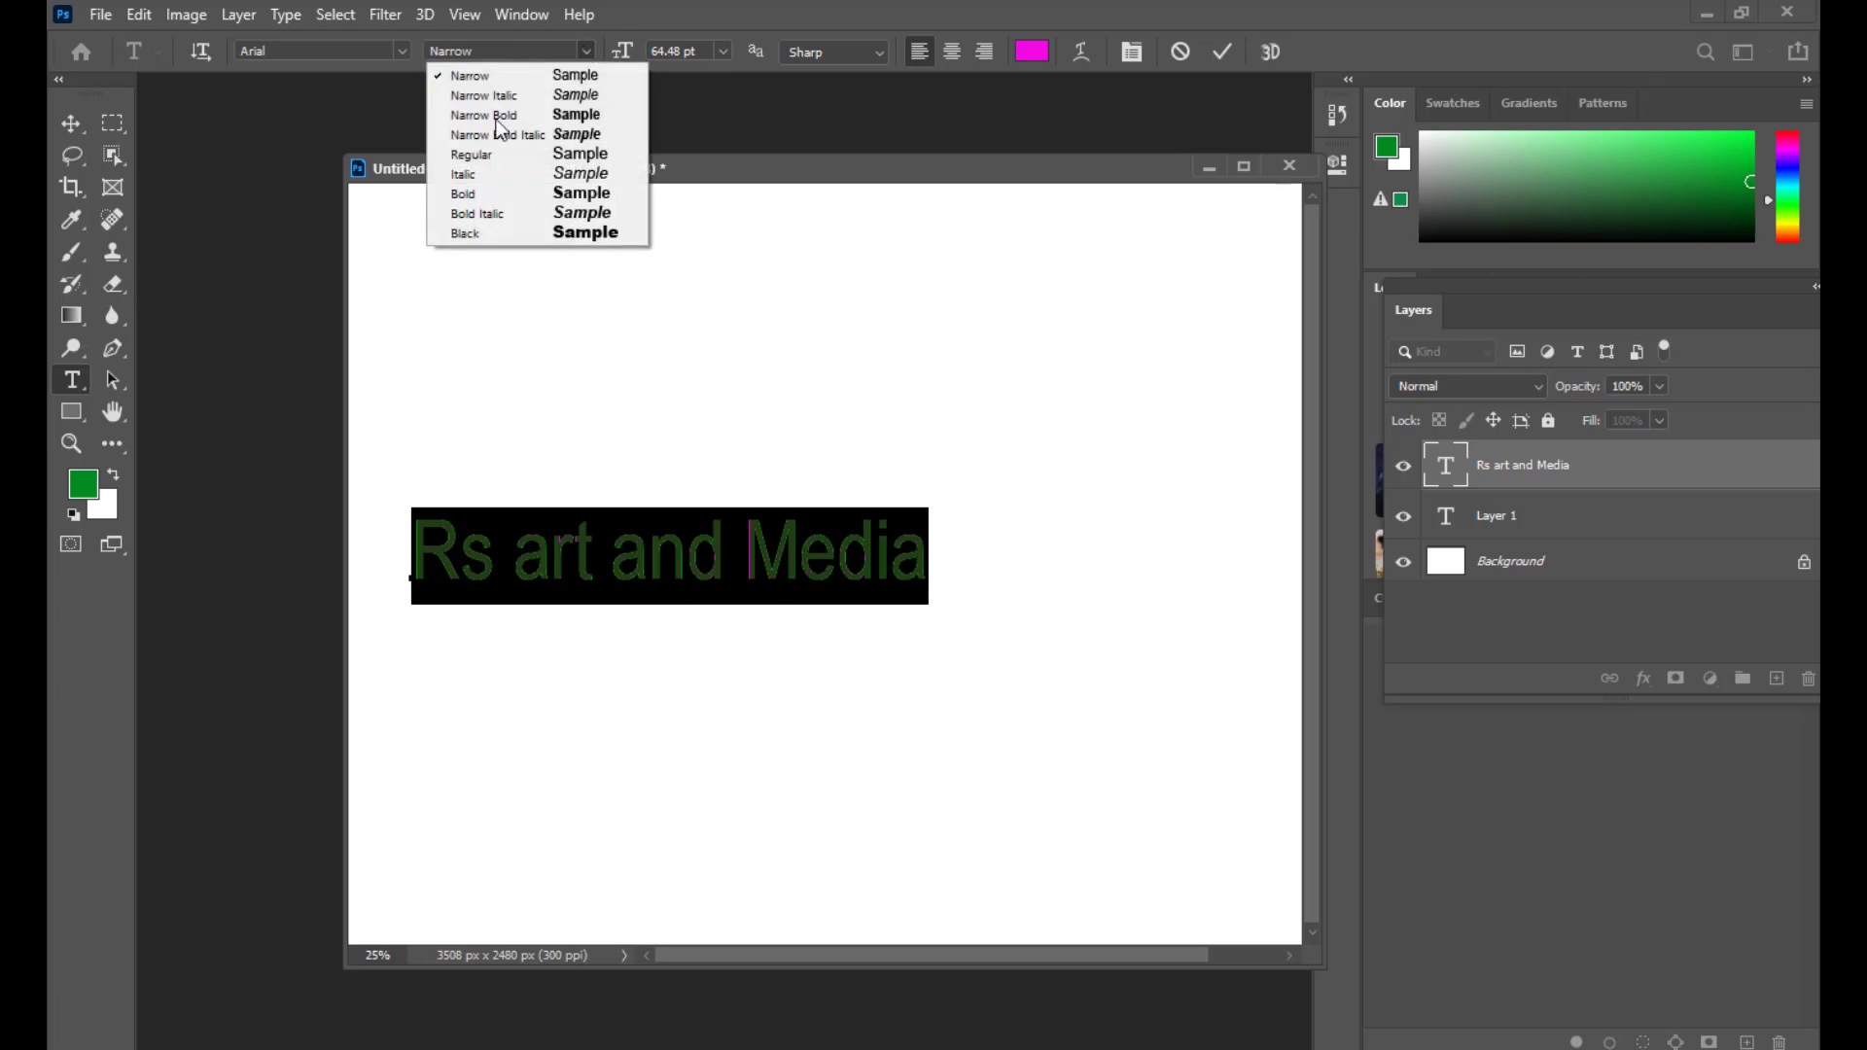
pyautogui.click(457, 194)
pyautogui.click(585, 52)
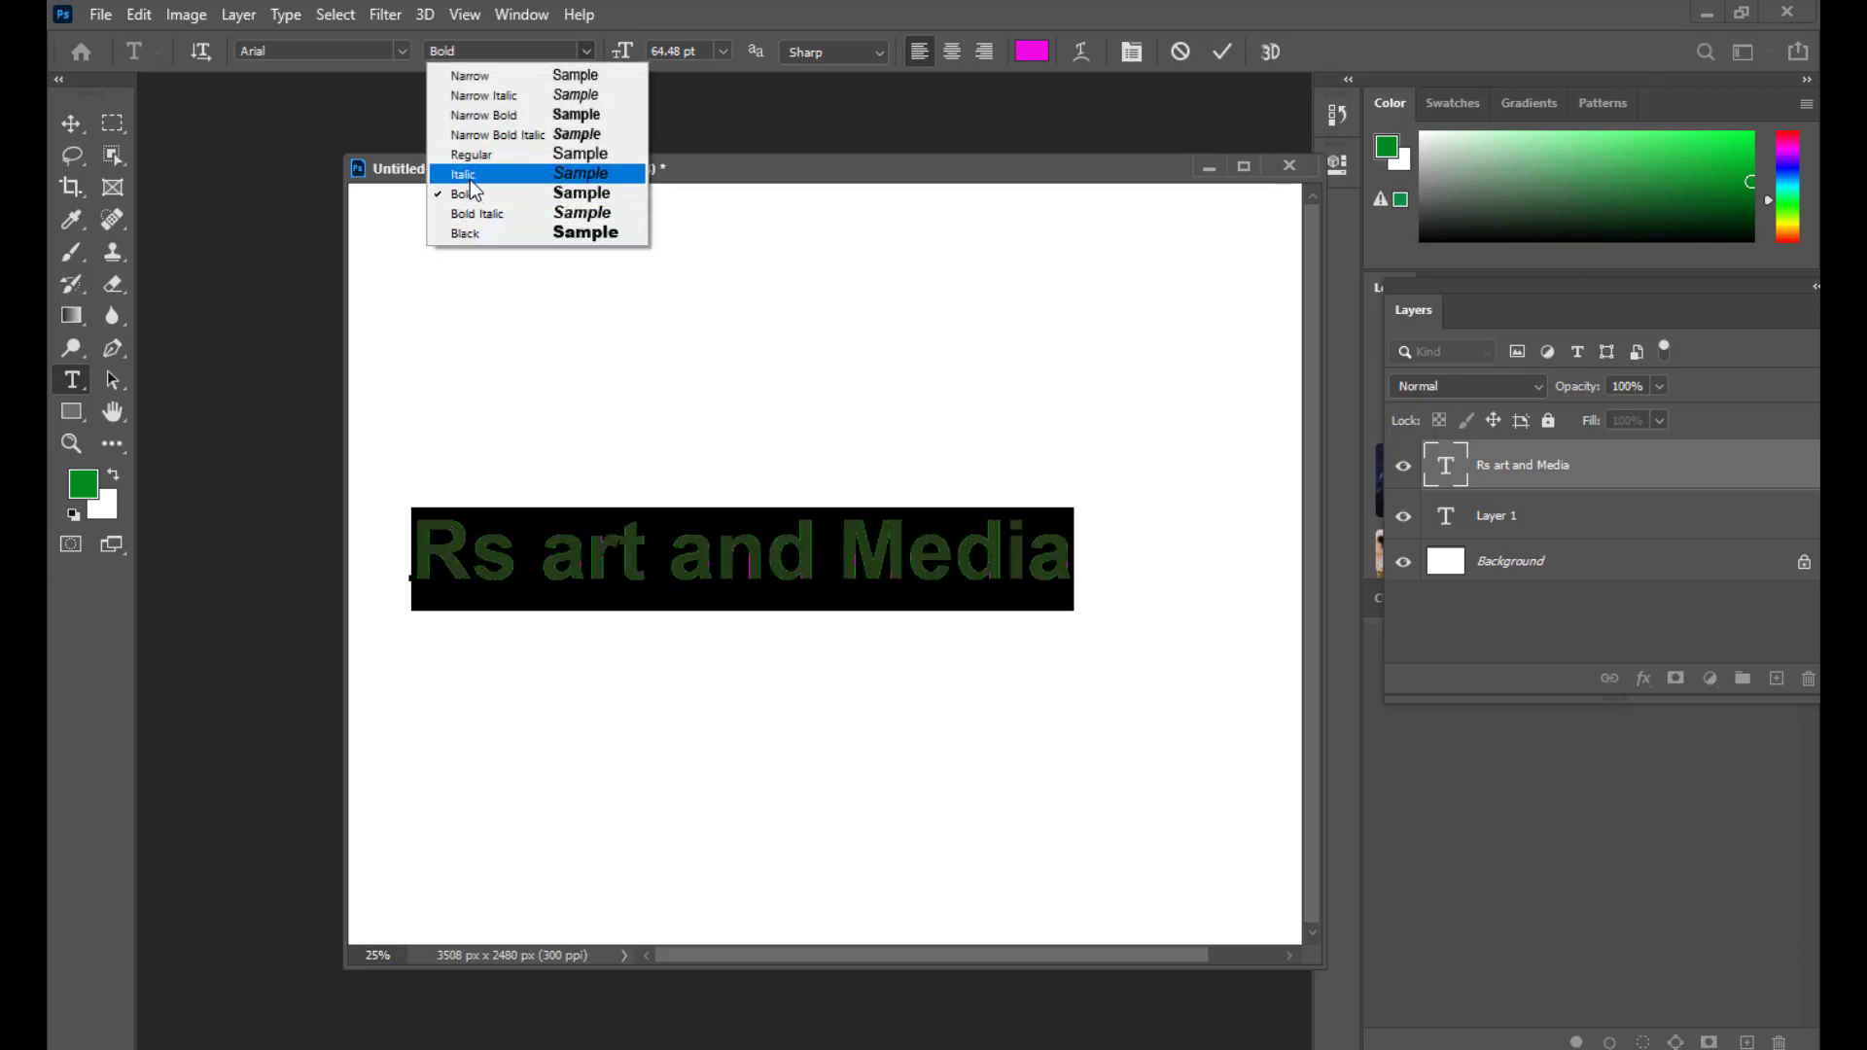
pyautogui.click(472, 156)
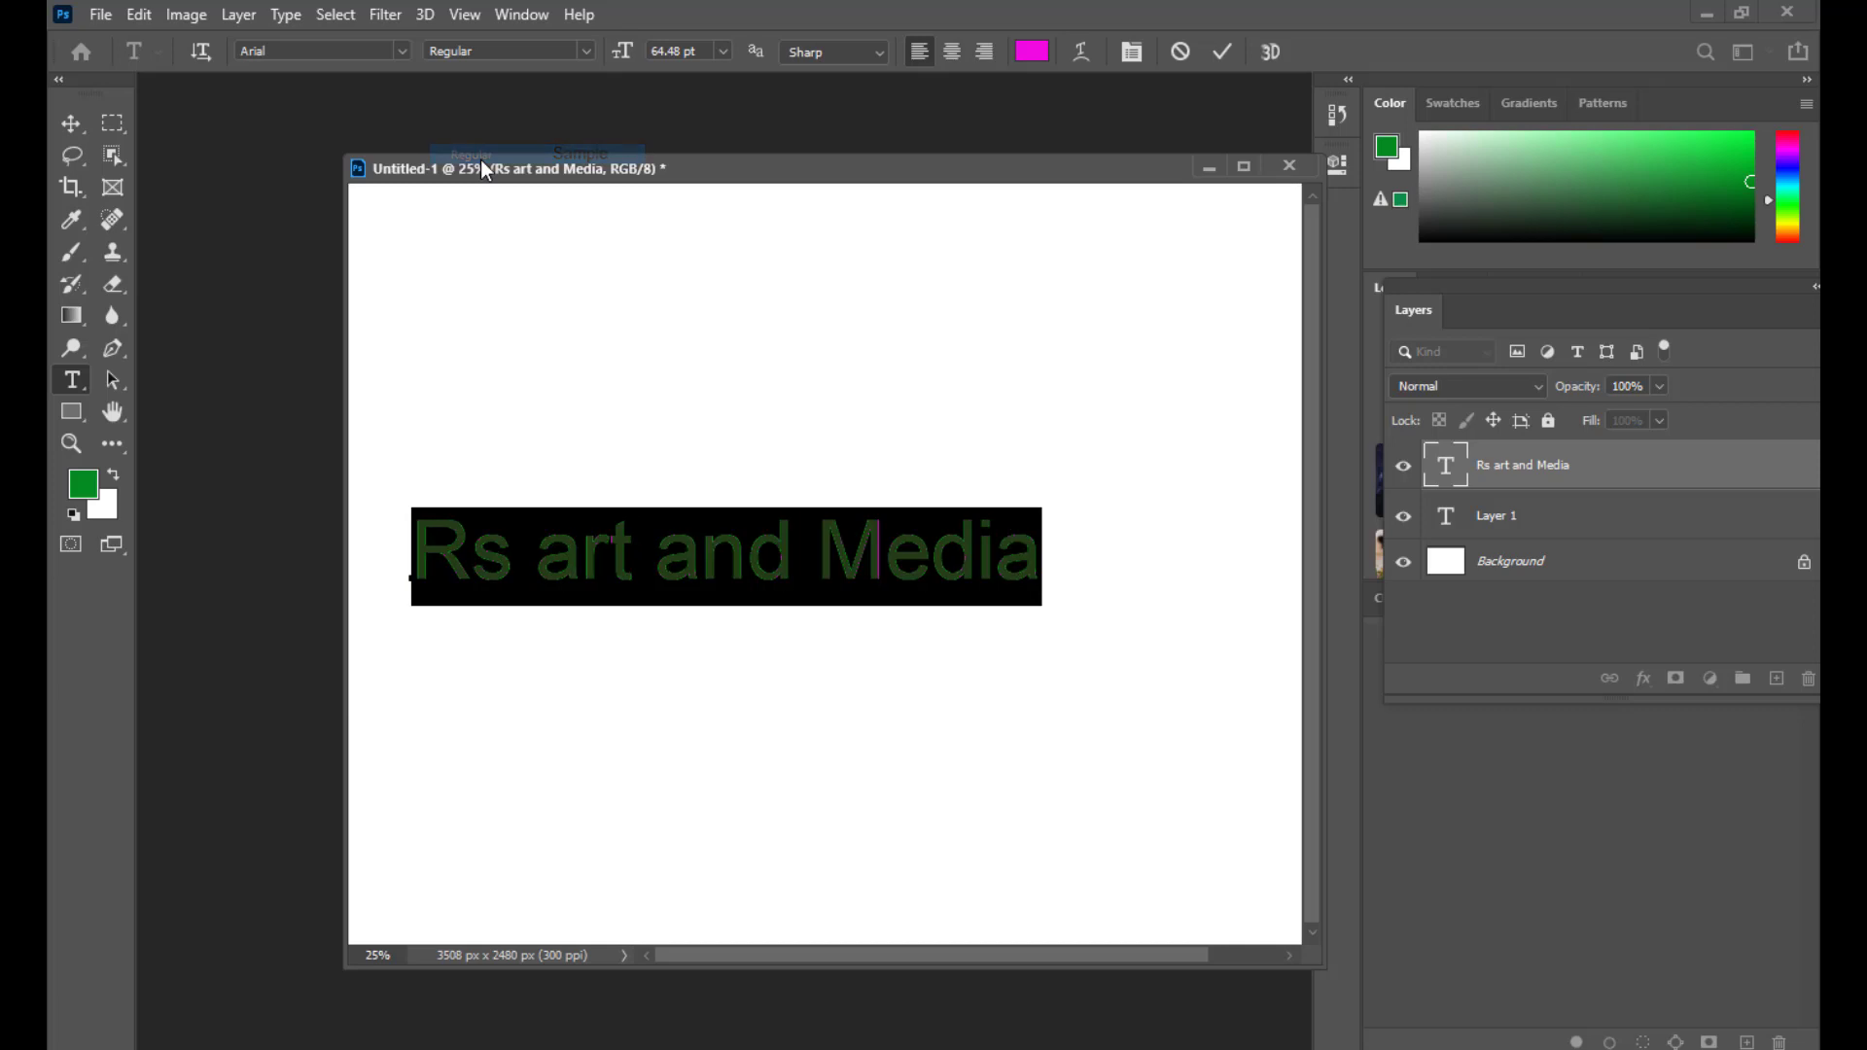
pyautogui.click(586, 52)
pyautogui.click(542, 214)
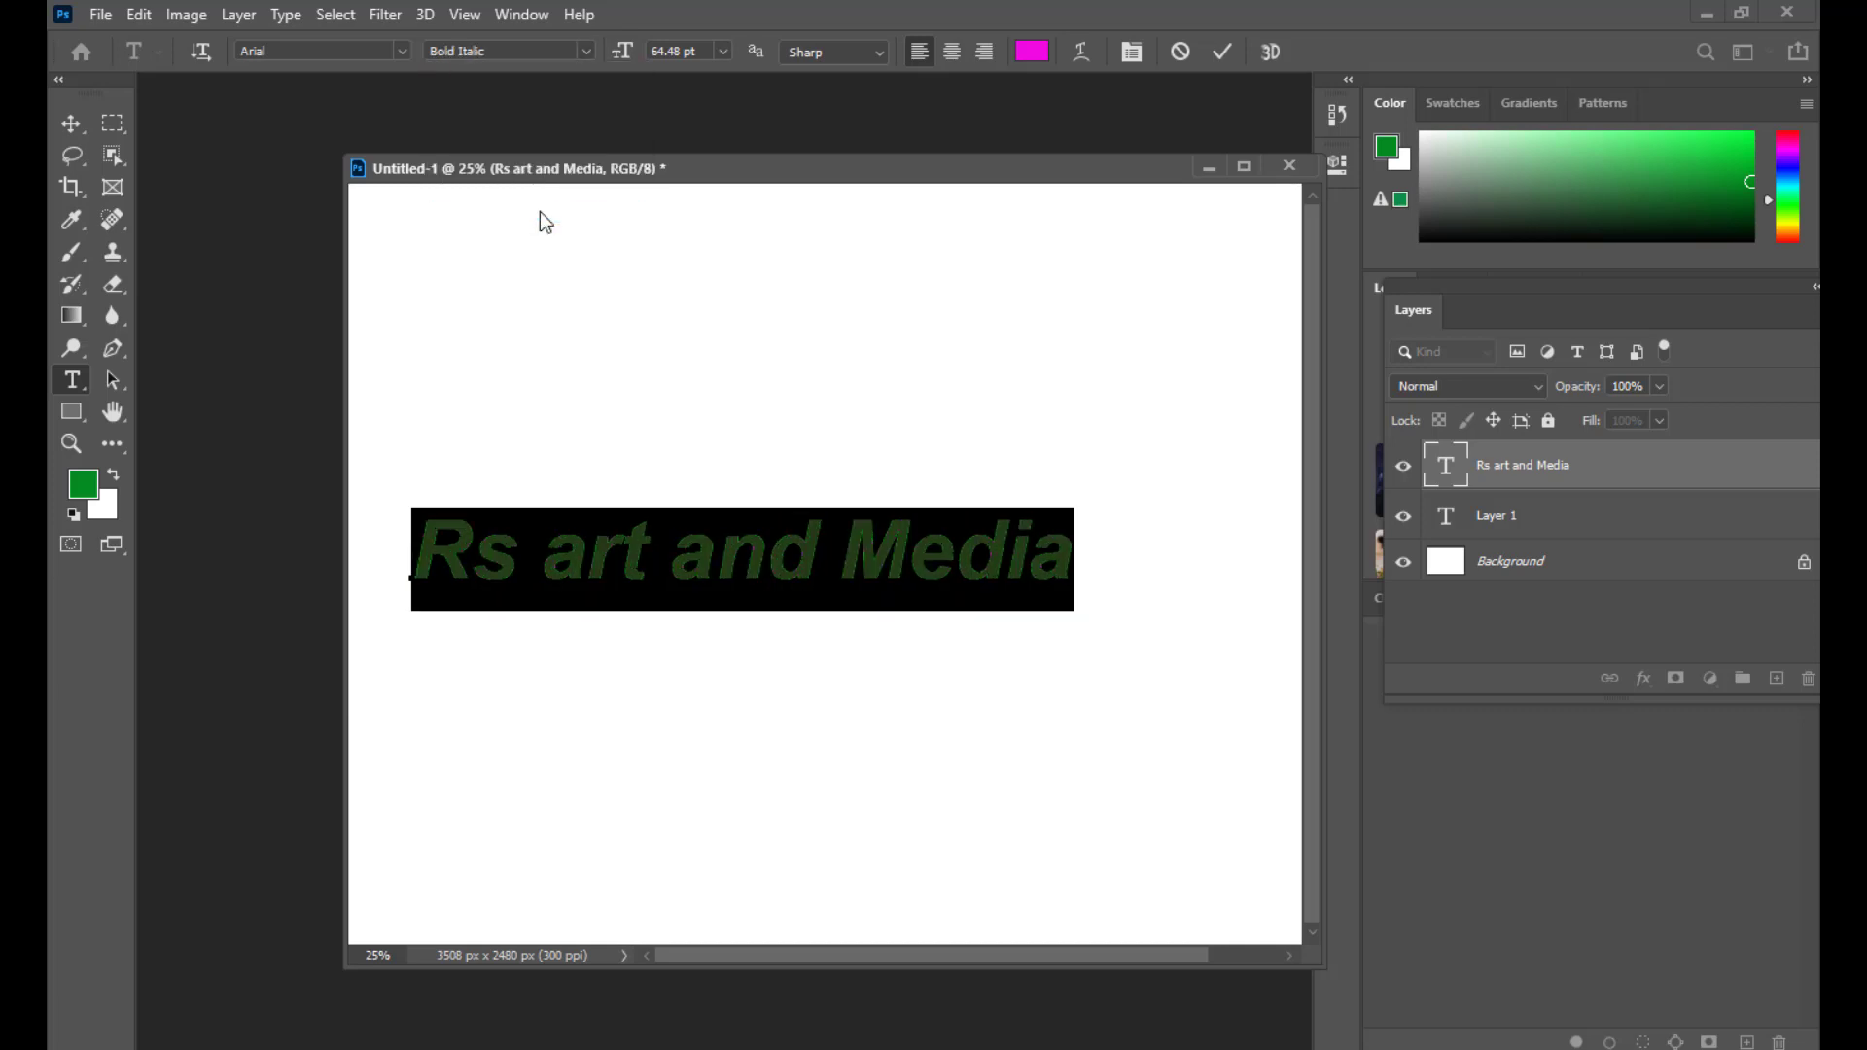
pyautogui.click(586, 53)
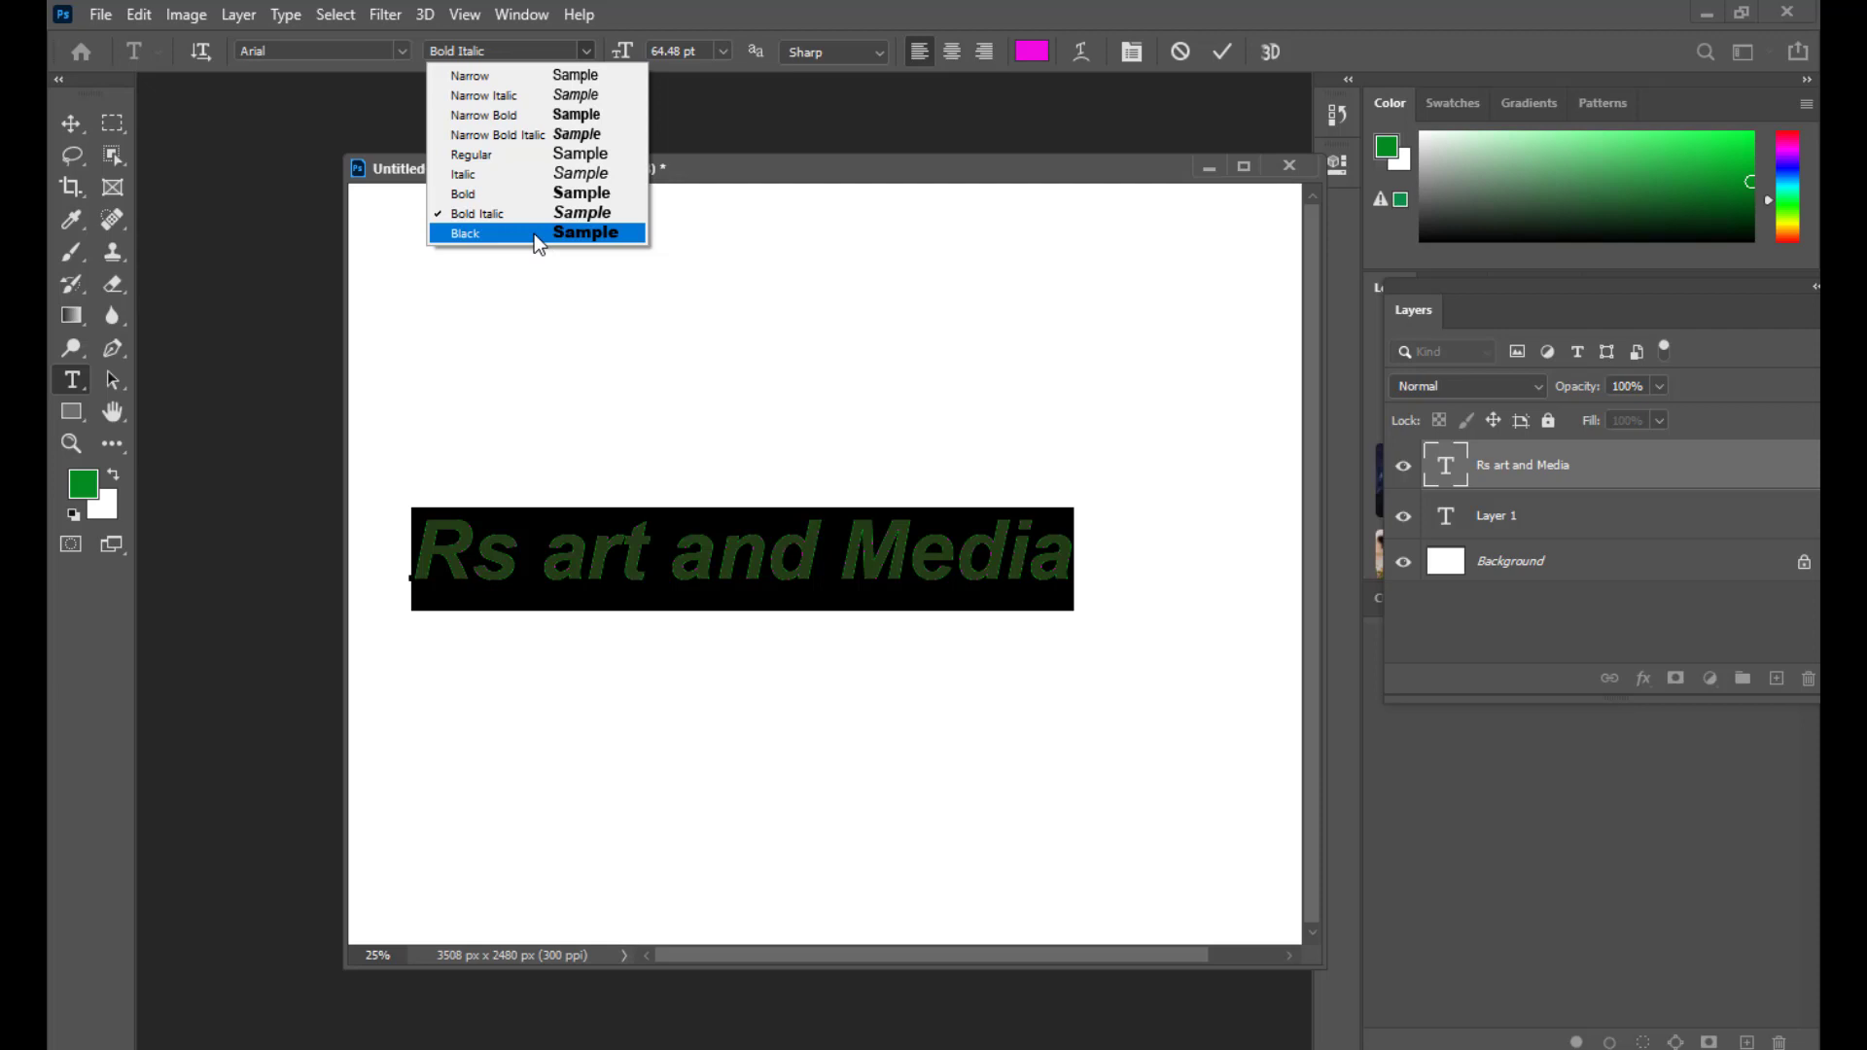
pyautogui.click(536, 236)
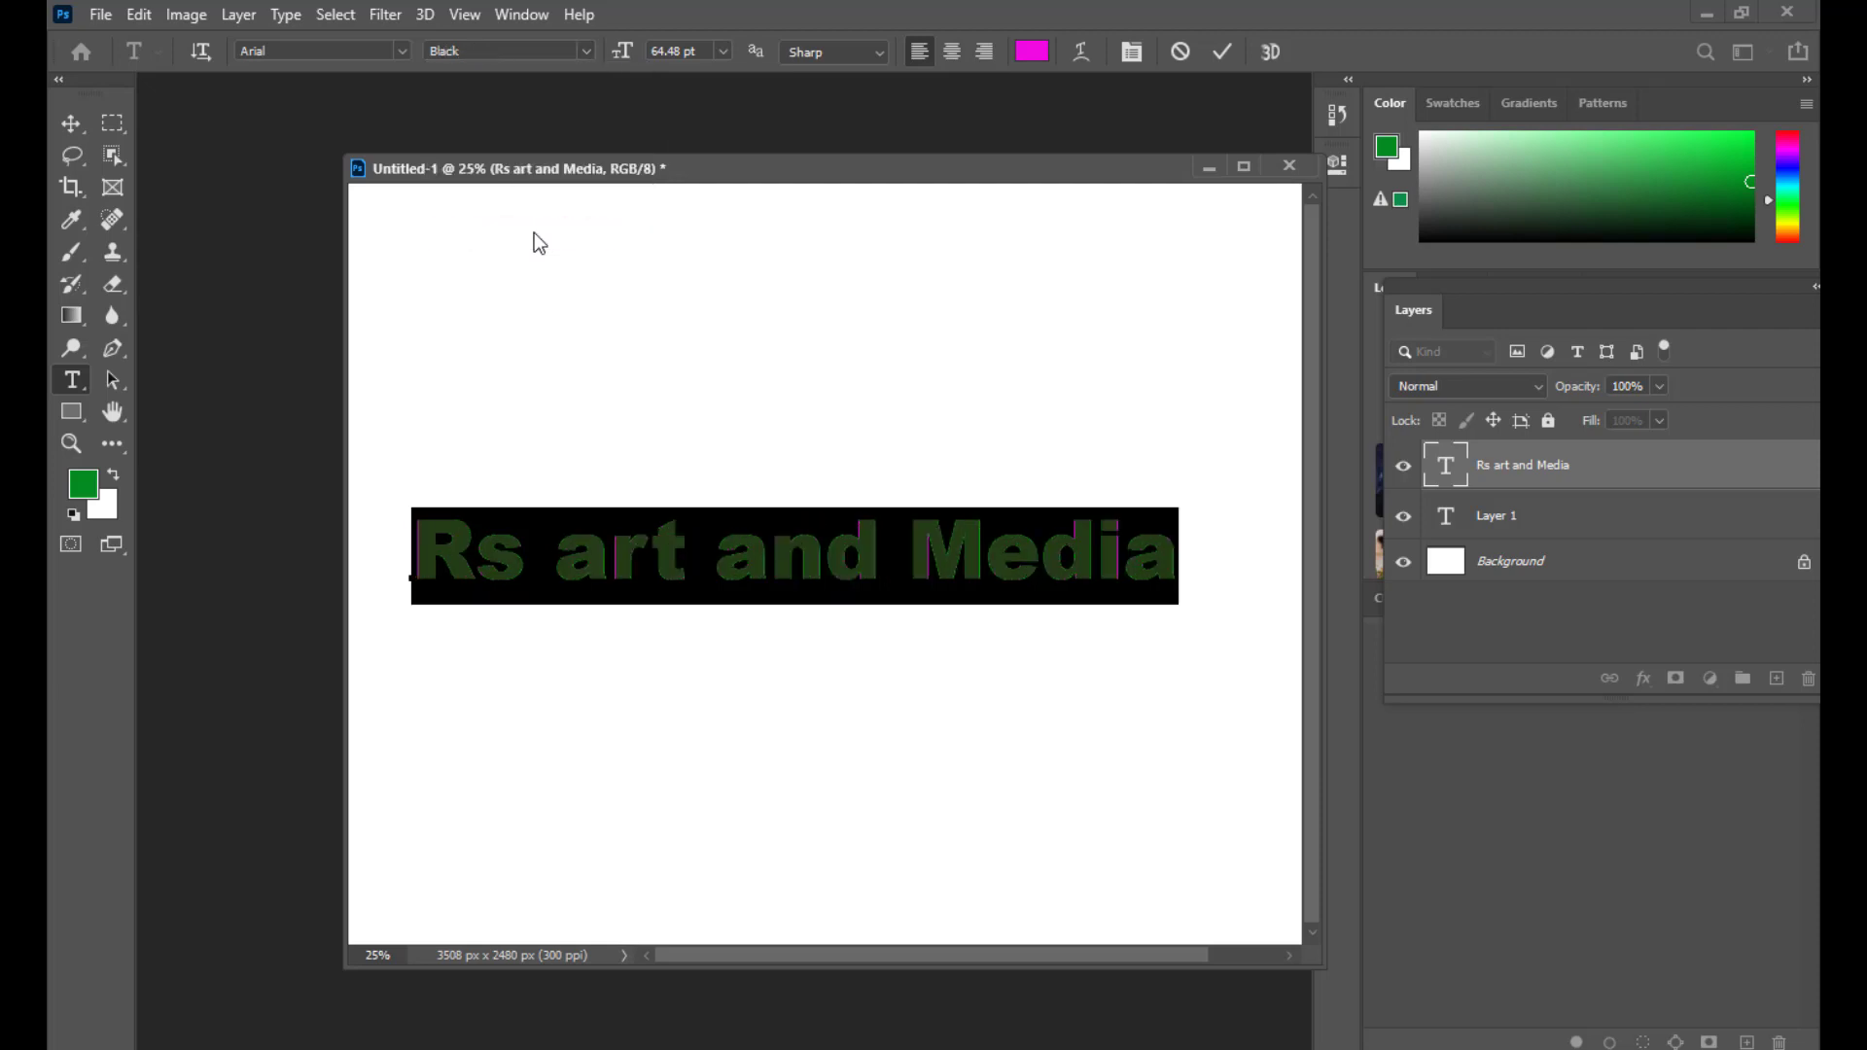
# Step: Apply the Harlow Solid Italic font to the text, then deselect and reselect the whole line
pyautogui.click(401, 56)
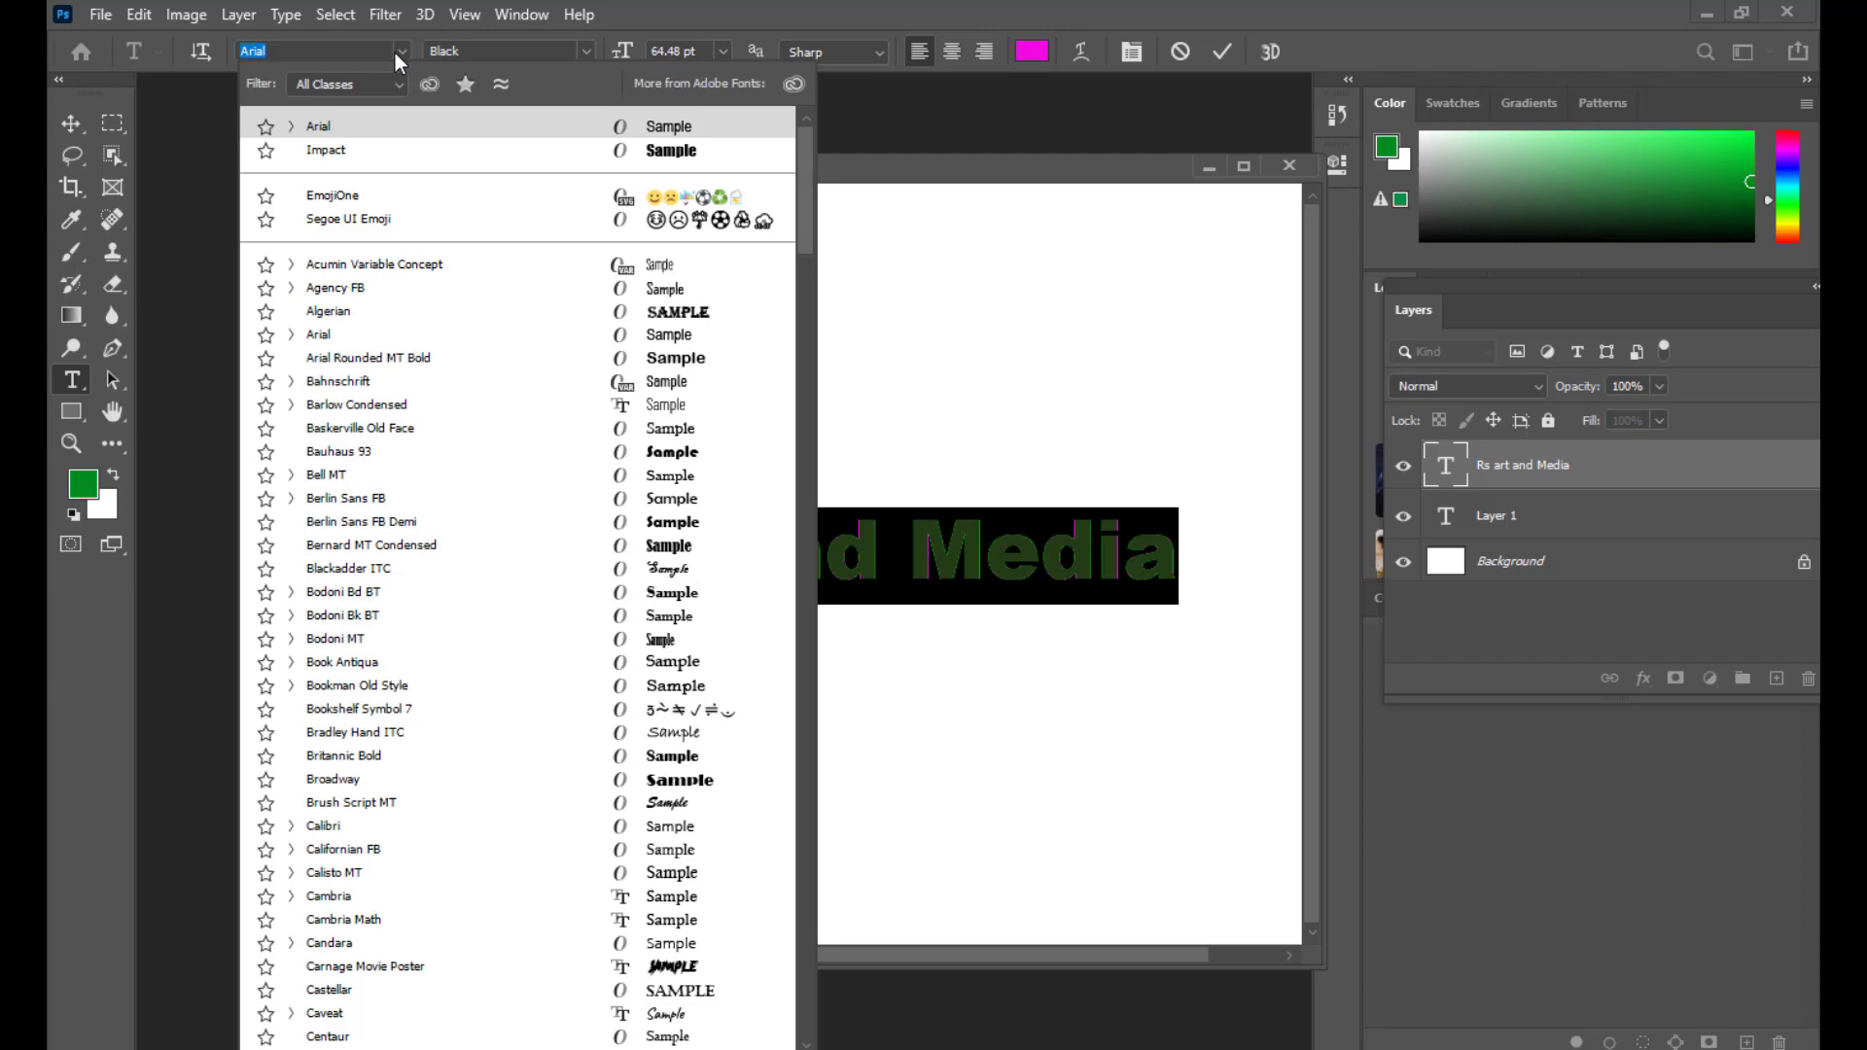
pyautogui.scroll(-8, 509, 509)
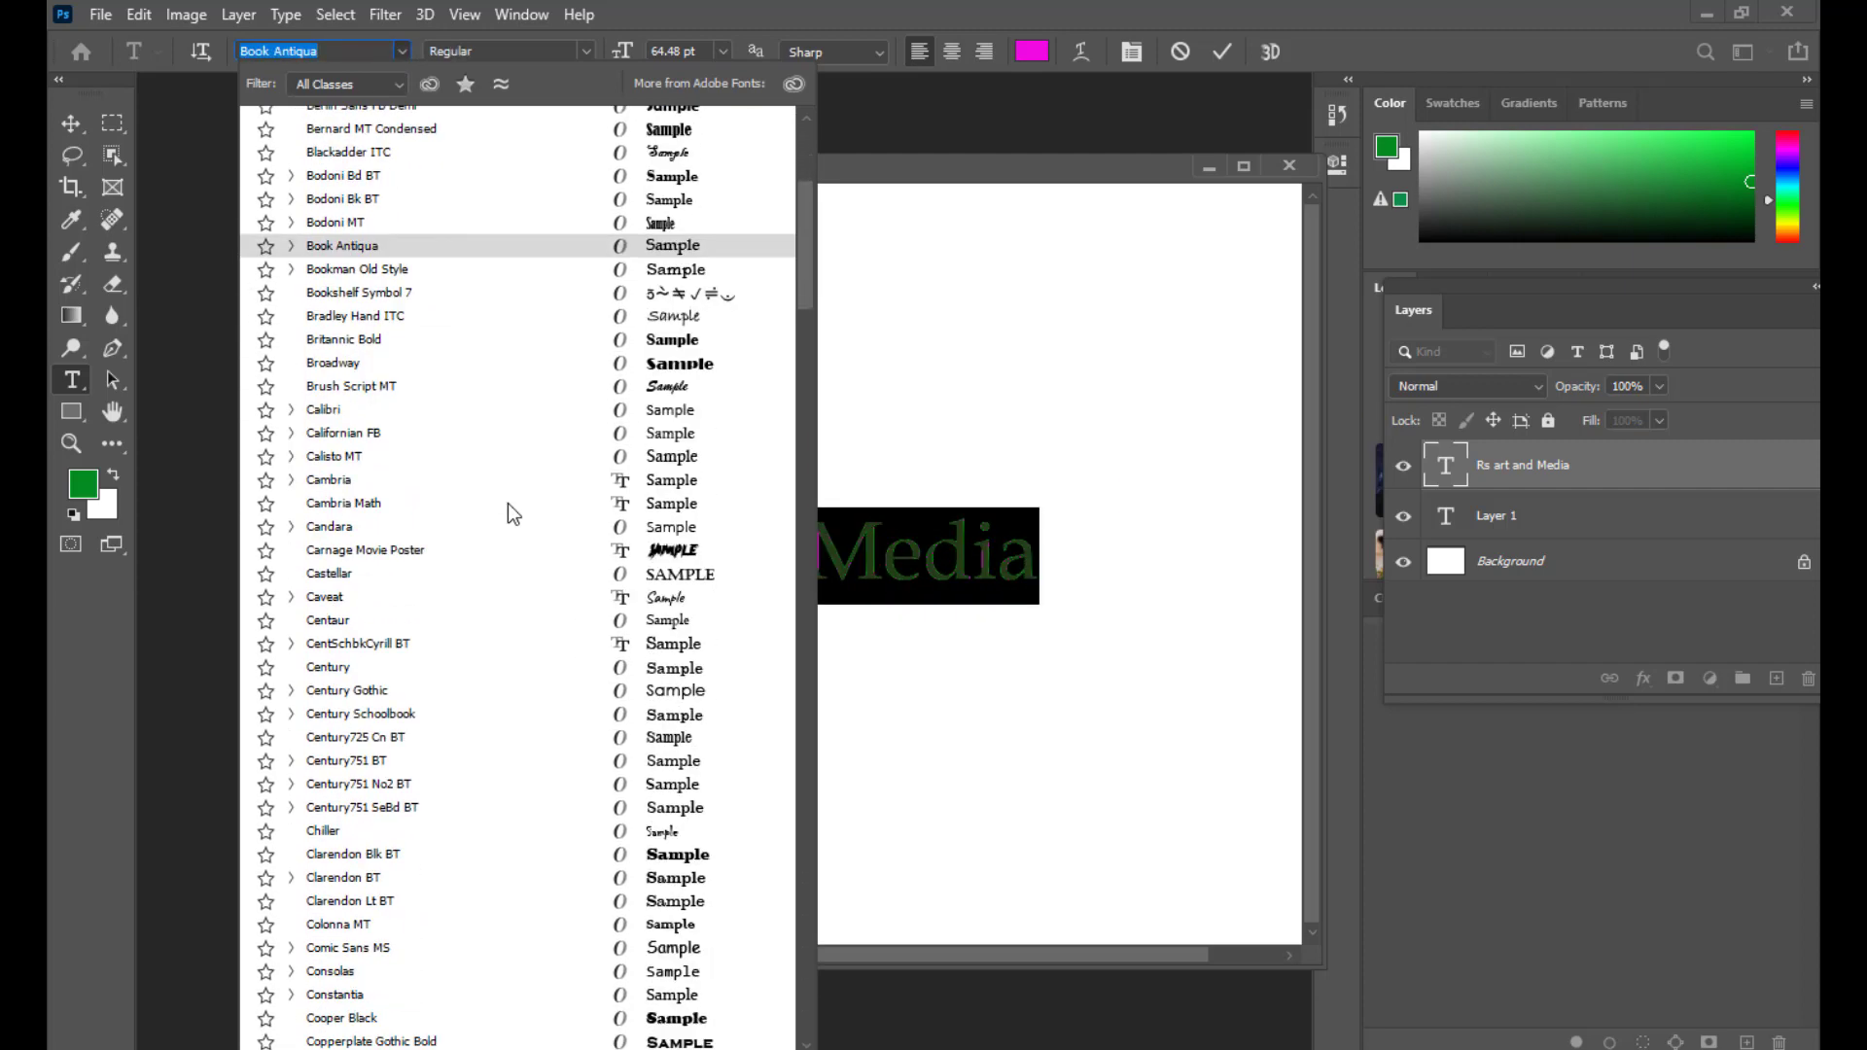
pyautogui.scroll(-12, 513, 514)
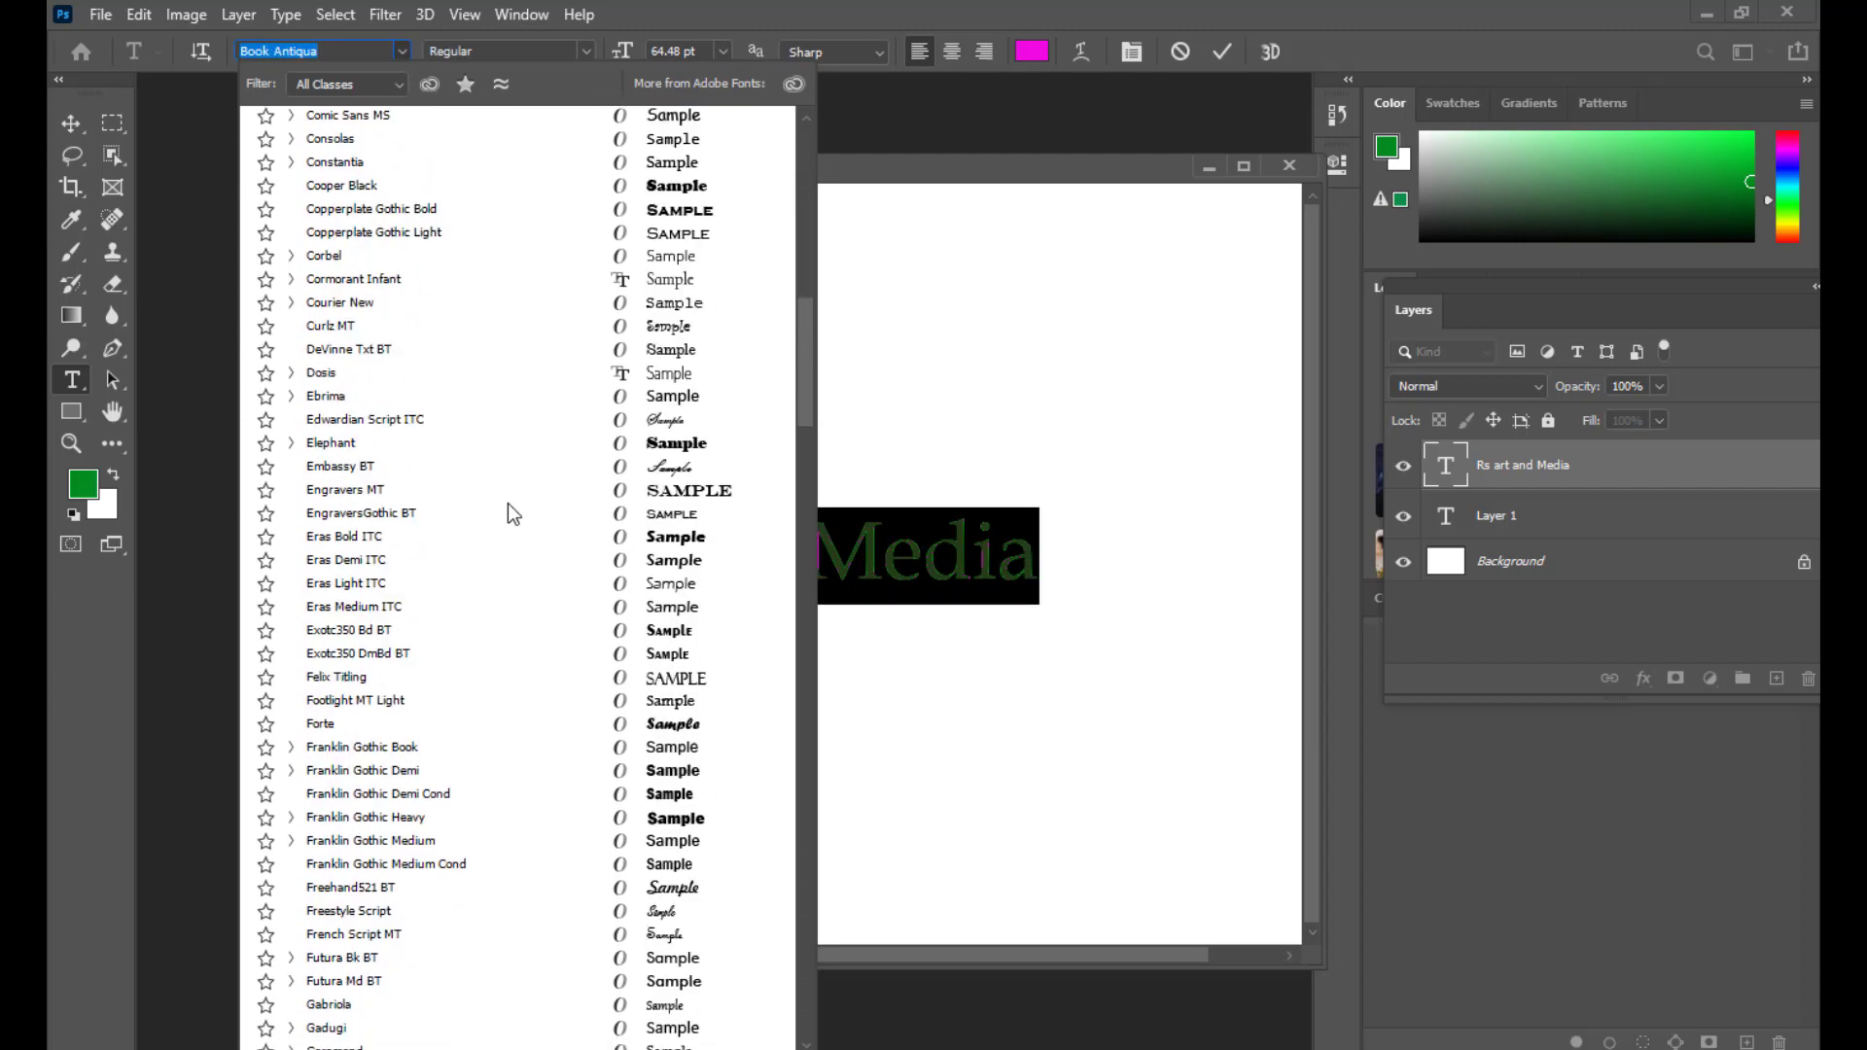
pyautogui.scroll(-7, 512, 513)
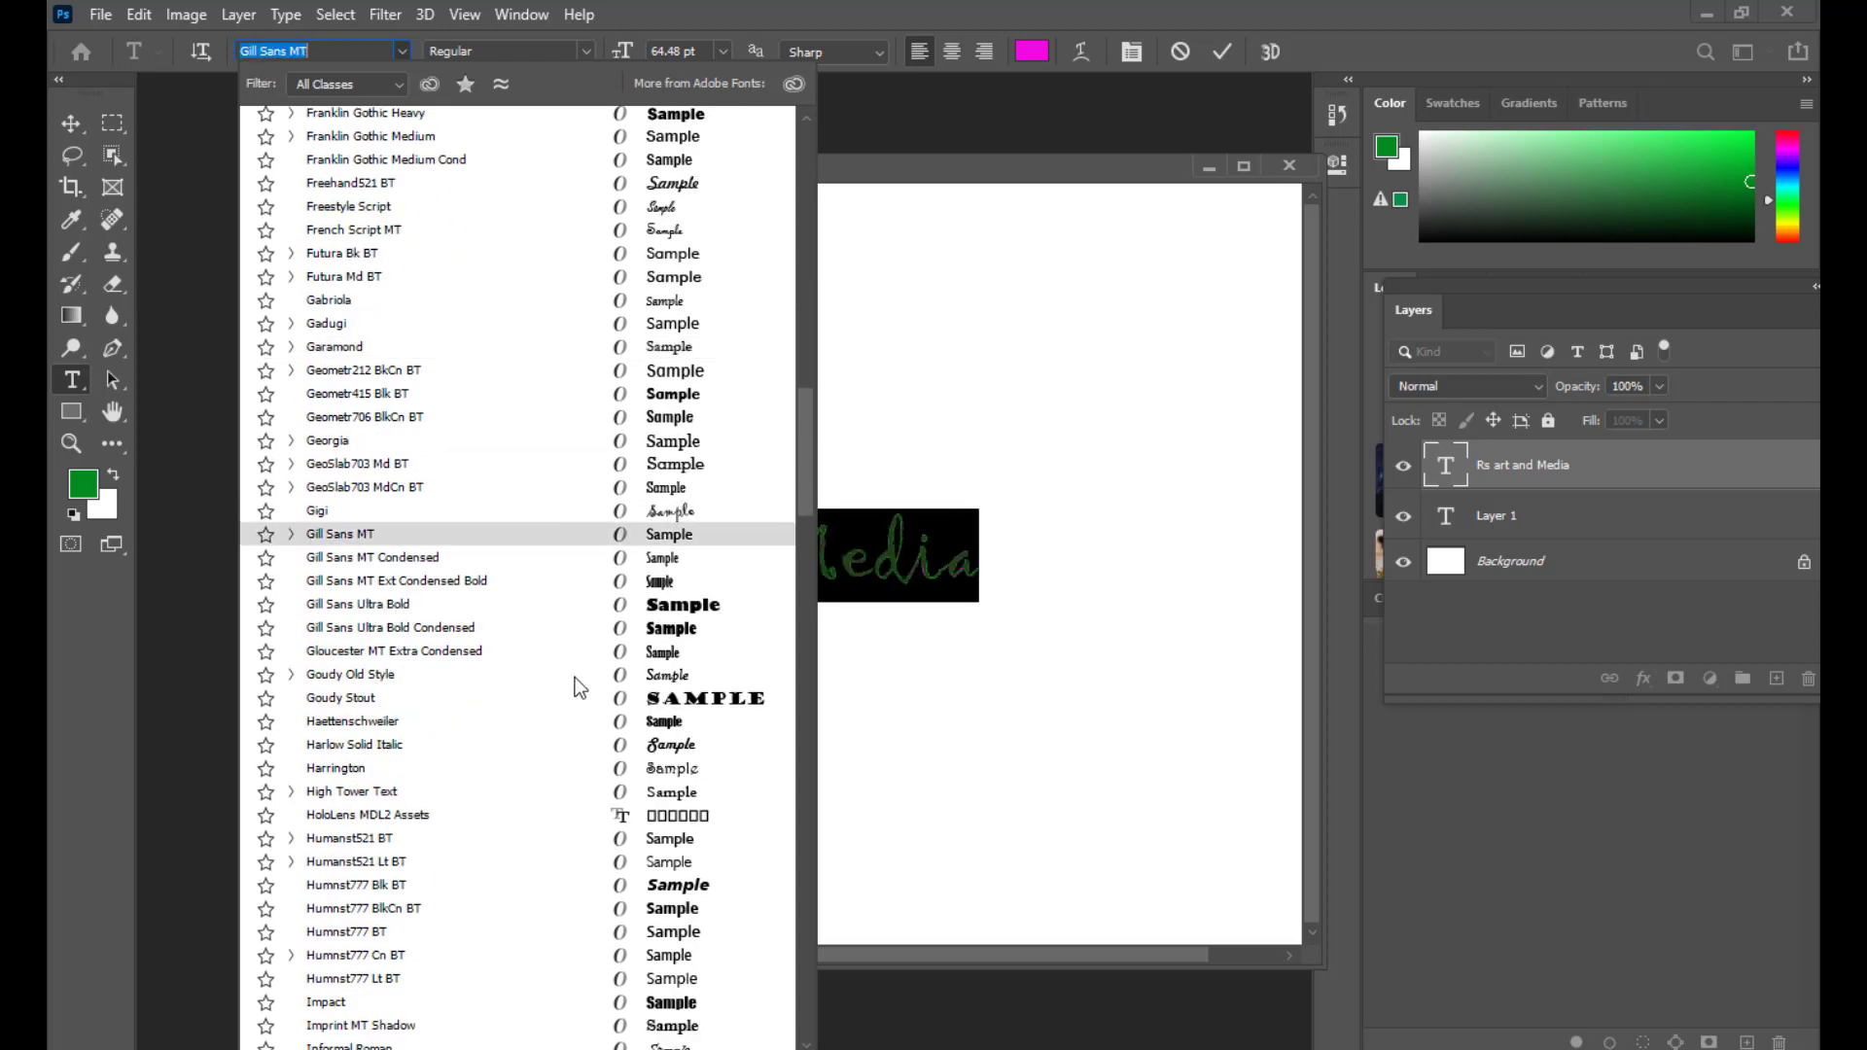
pyautogui.click(624, 747)
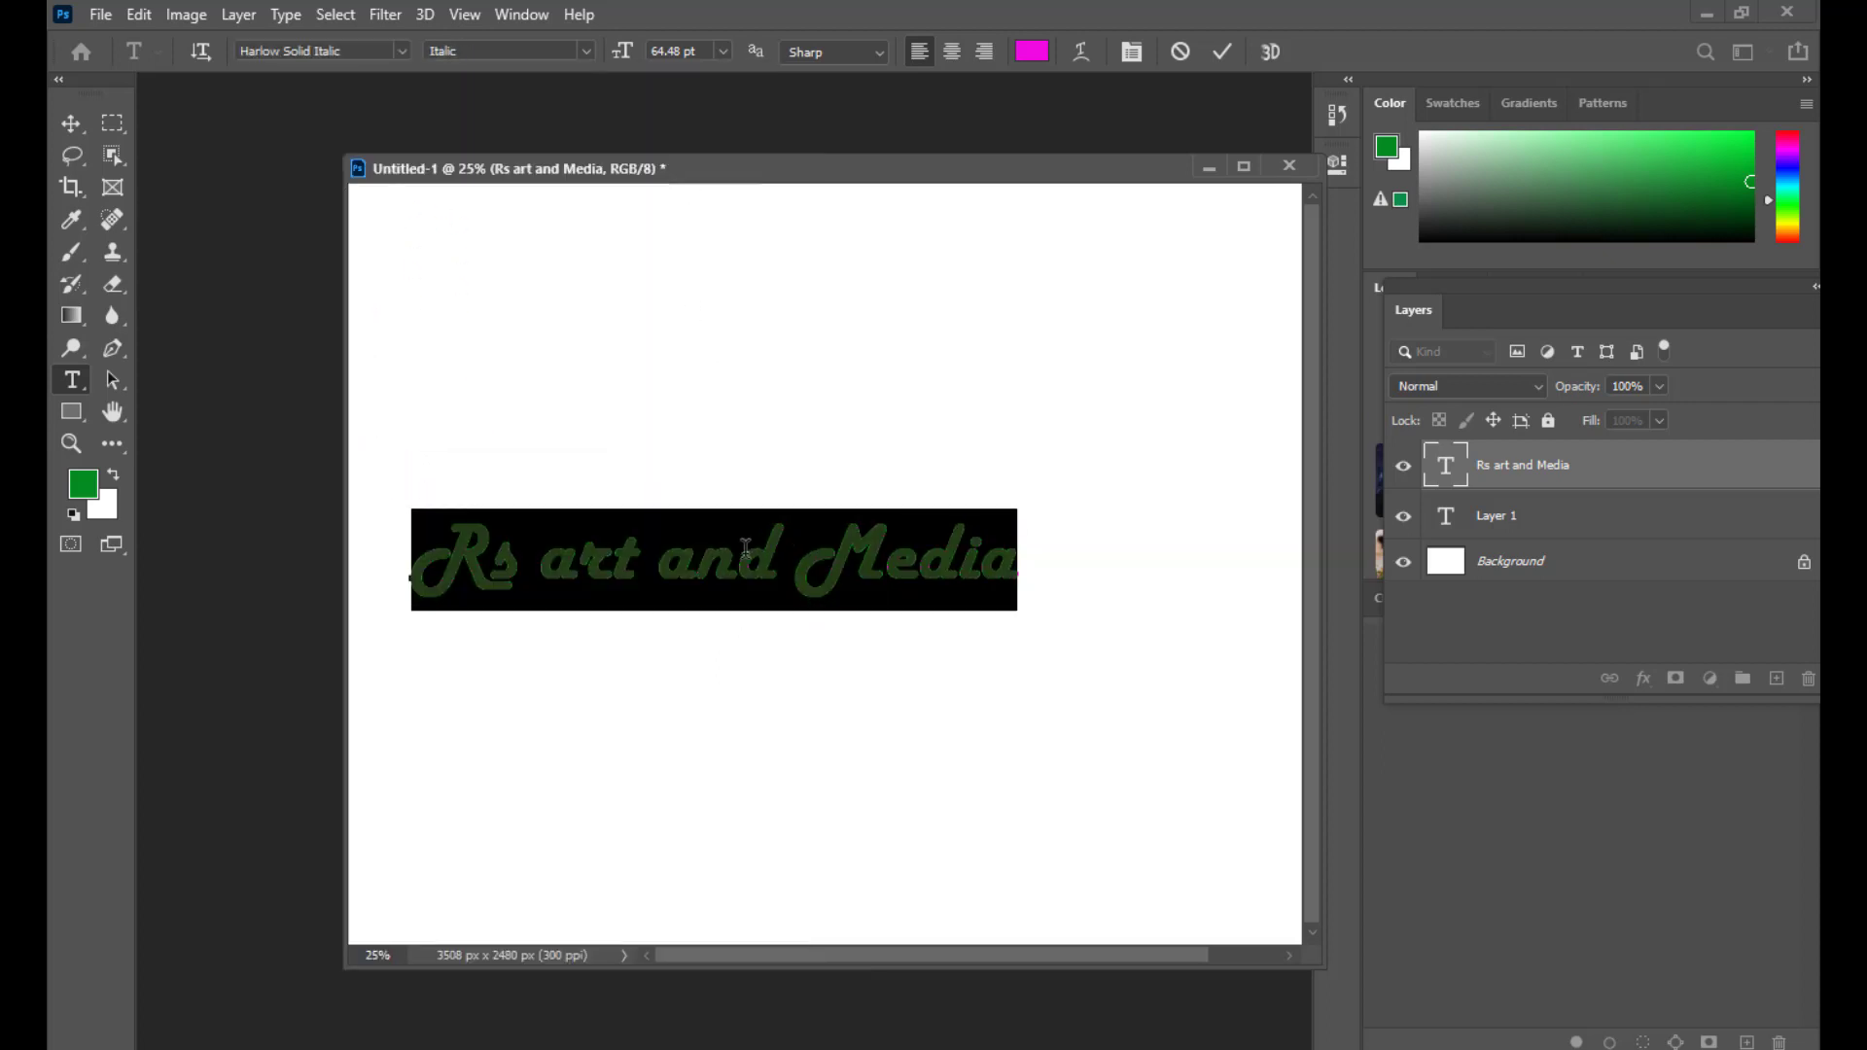
pyautogui.click(921, 536)
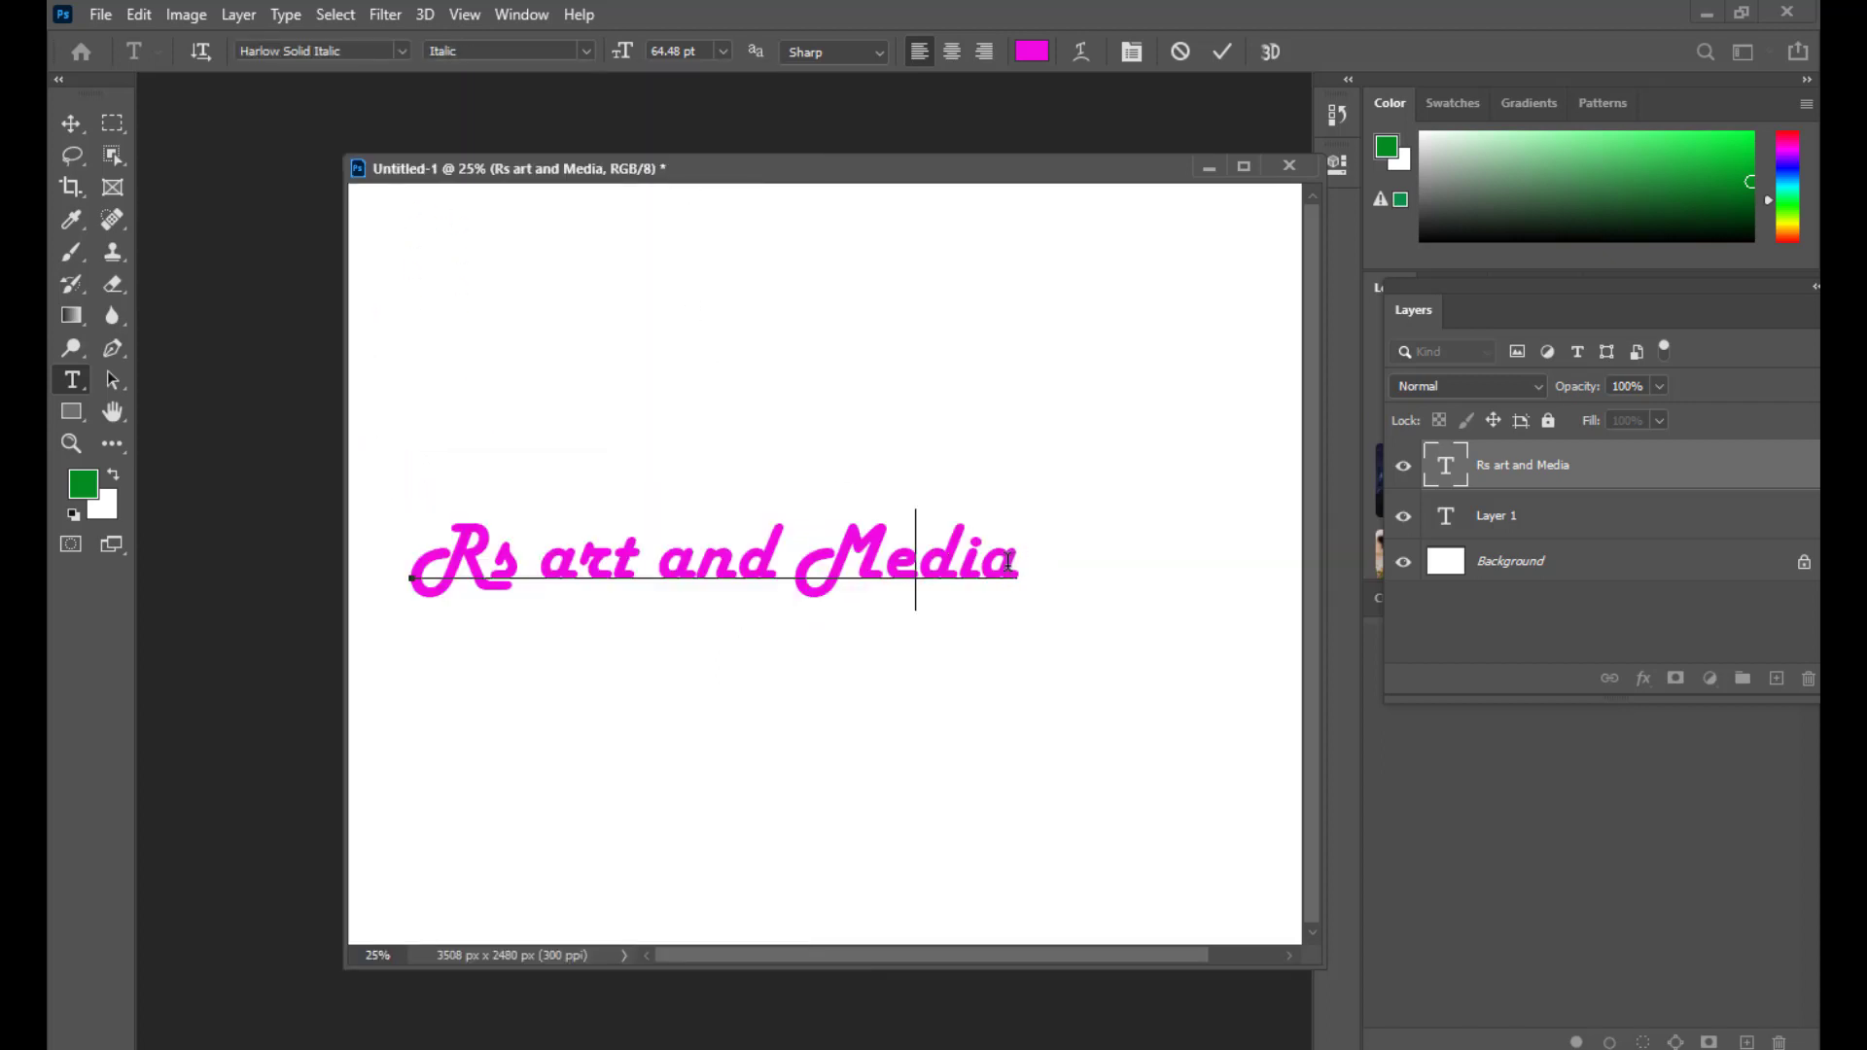
pyautogui.moveTo(1015, 561); pyautogui.dragTo(354, 562)
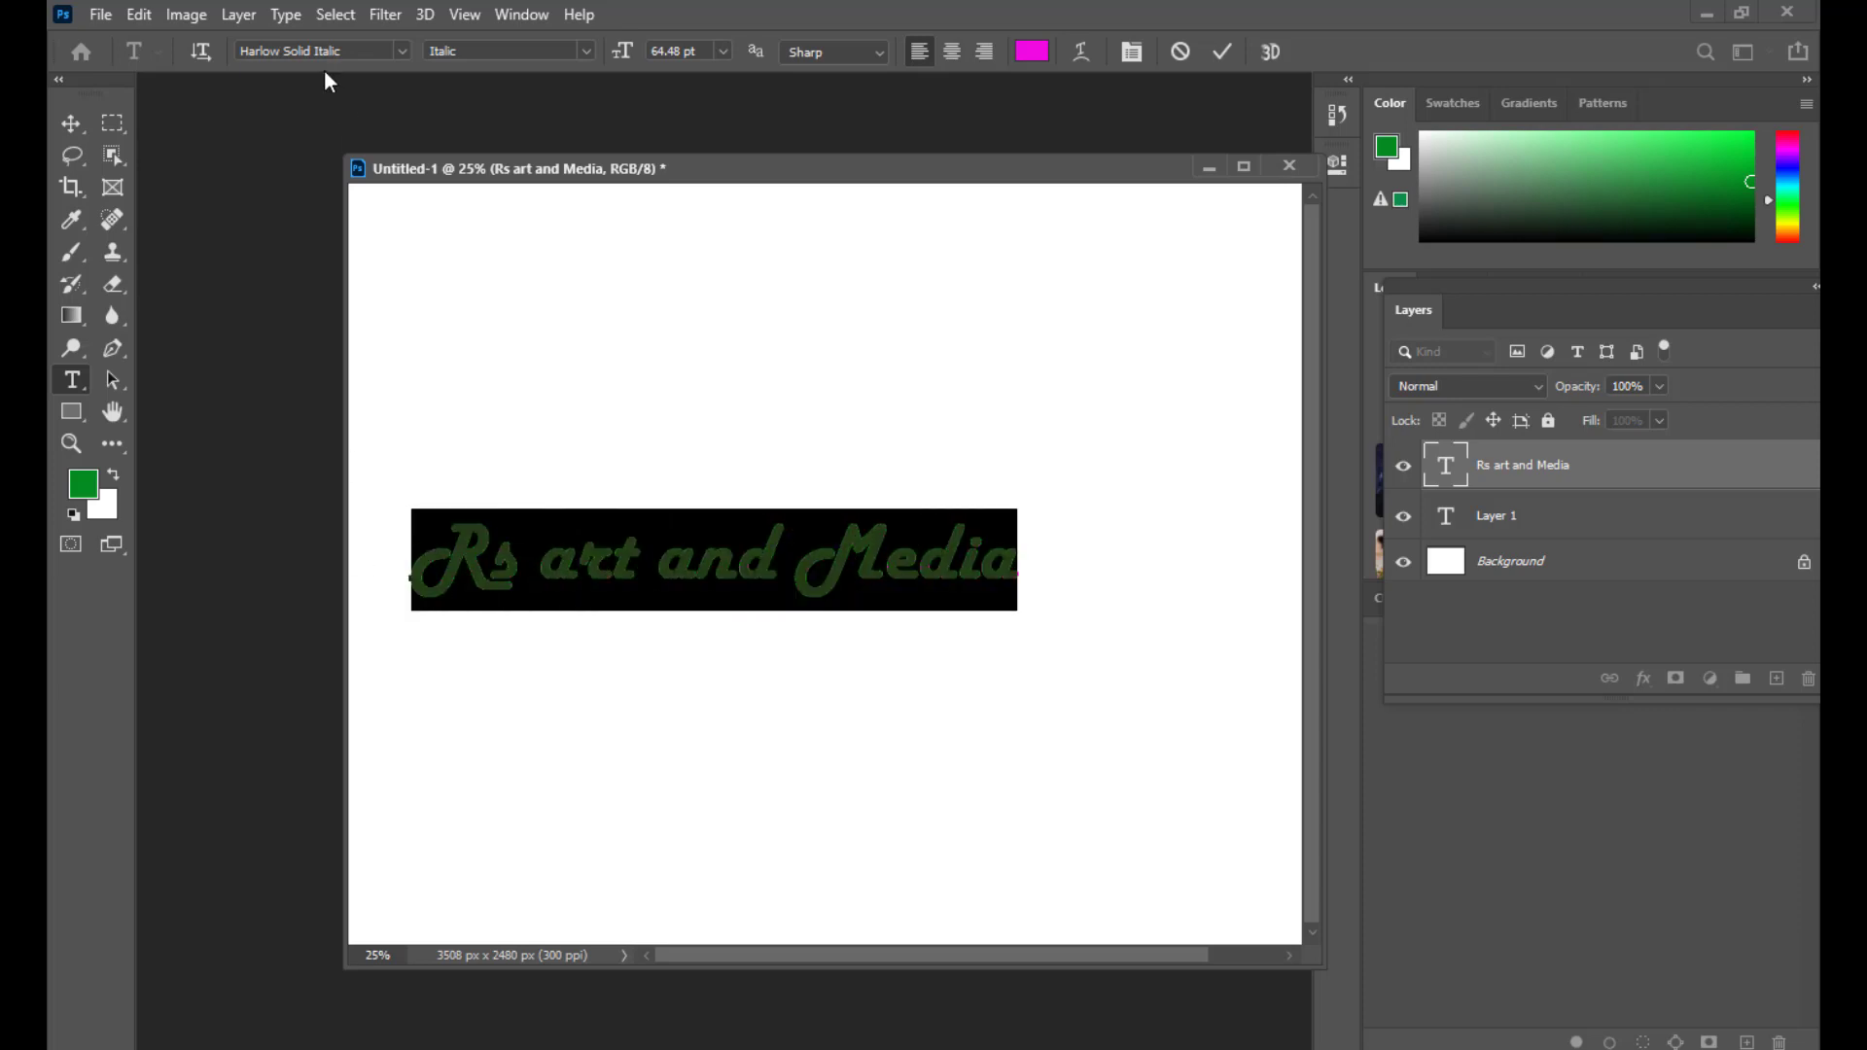
pyautogui.moveTo(608, 171); pyautogui.dragTo(598, 166)
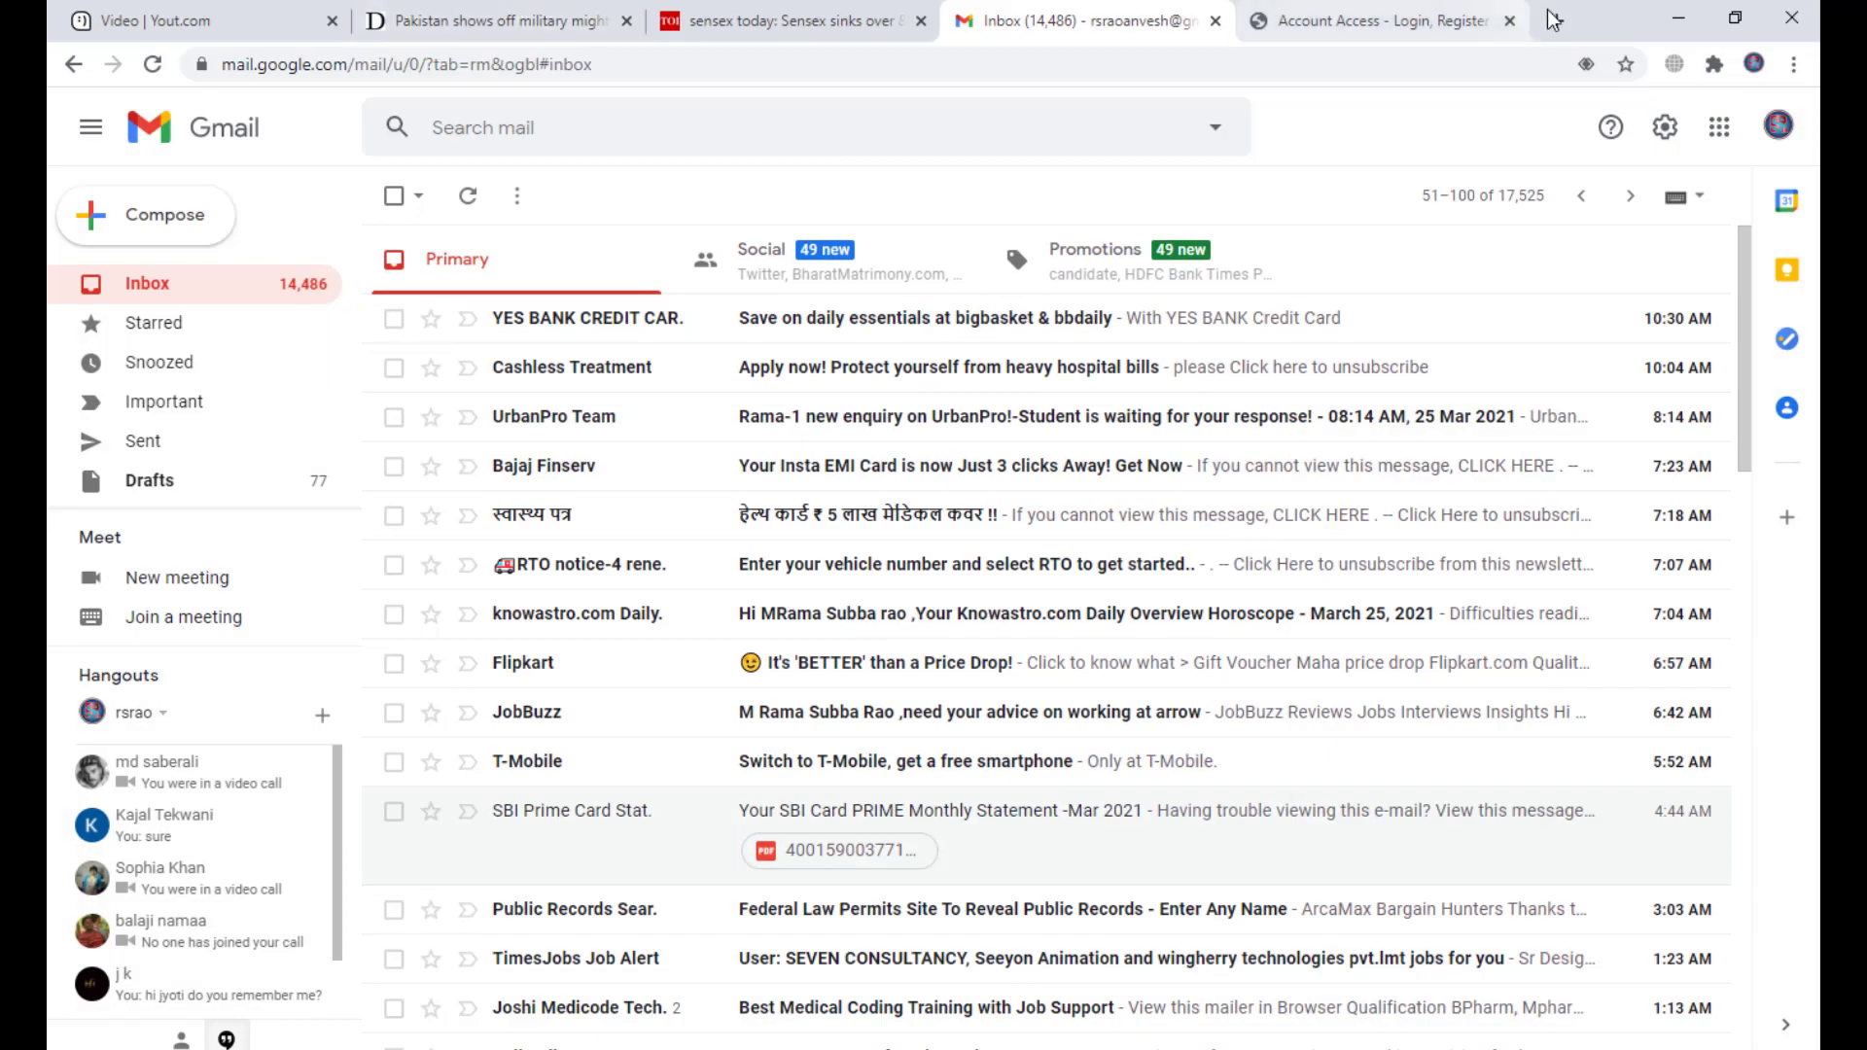
# Step: Switch to the Chrome browser, search for "1001 fonts" in a new tab and open the 1001fonts.com site
pyautogui.hotkey('ctrl', 't')
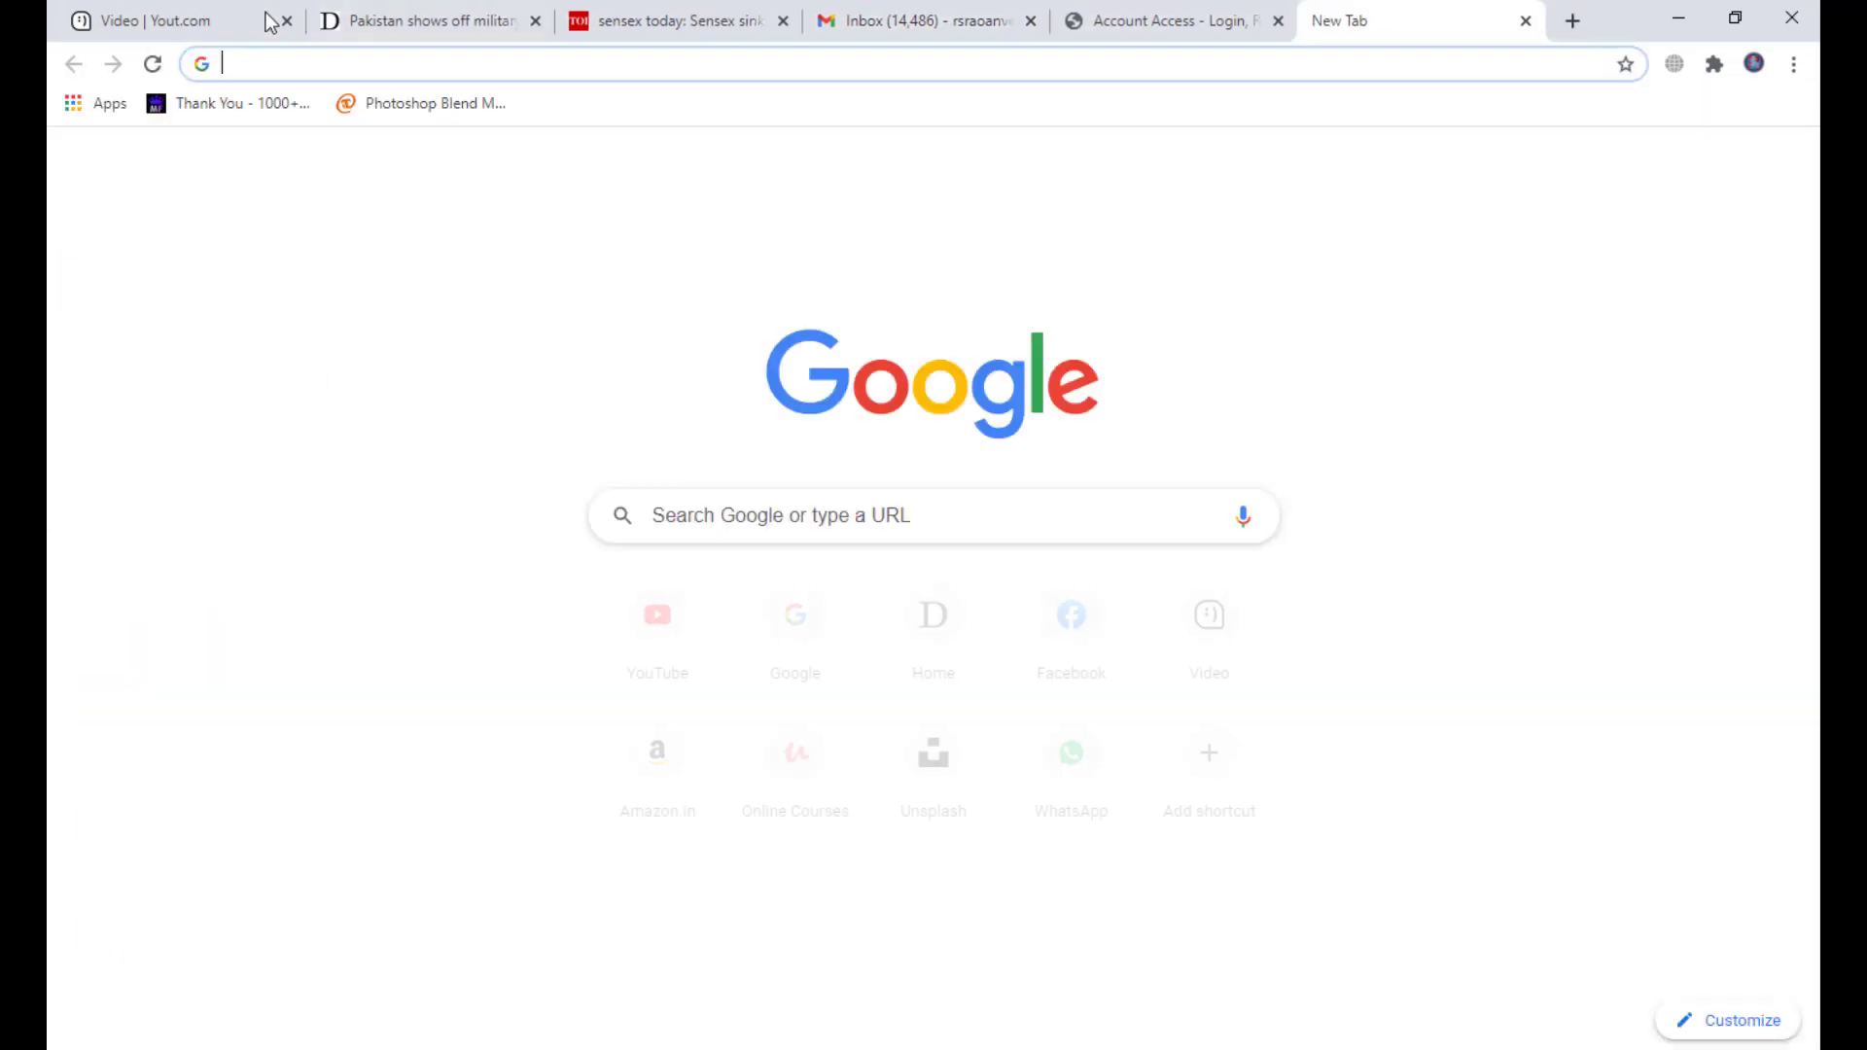
pyautogui.write('1')
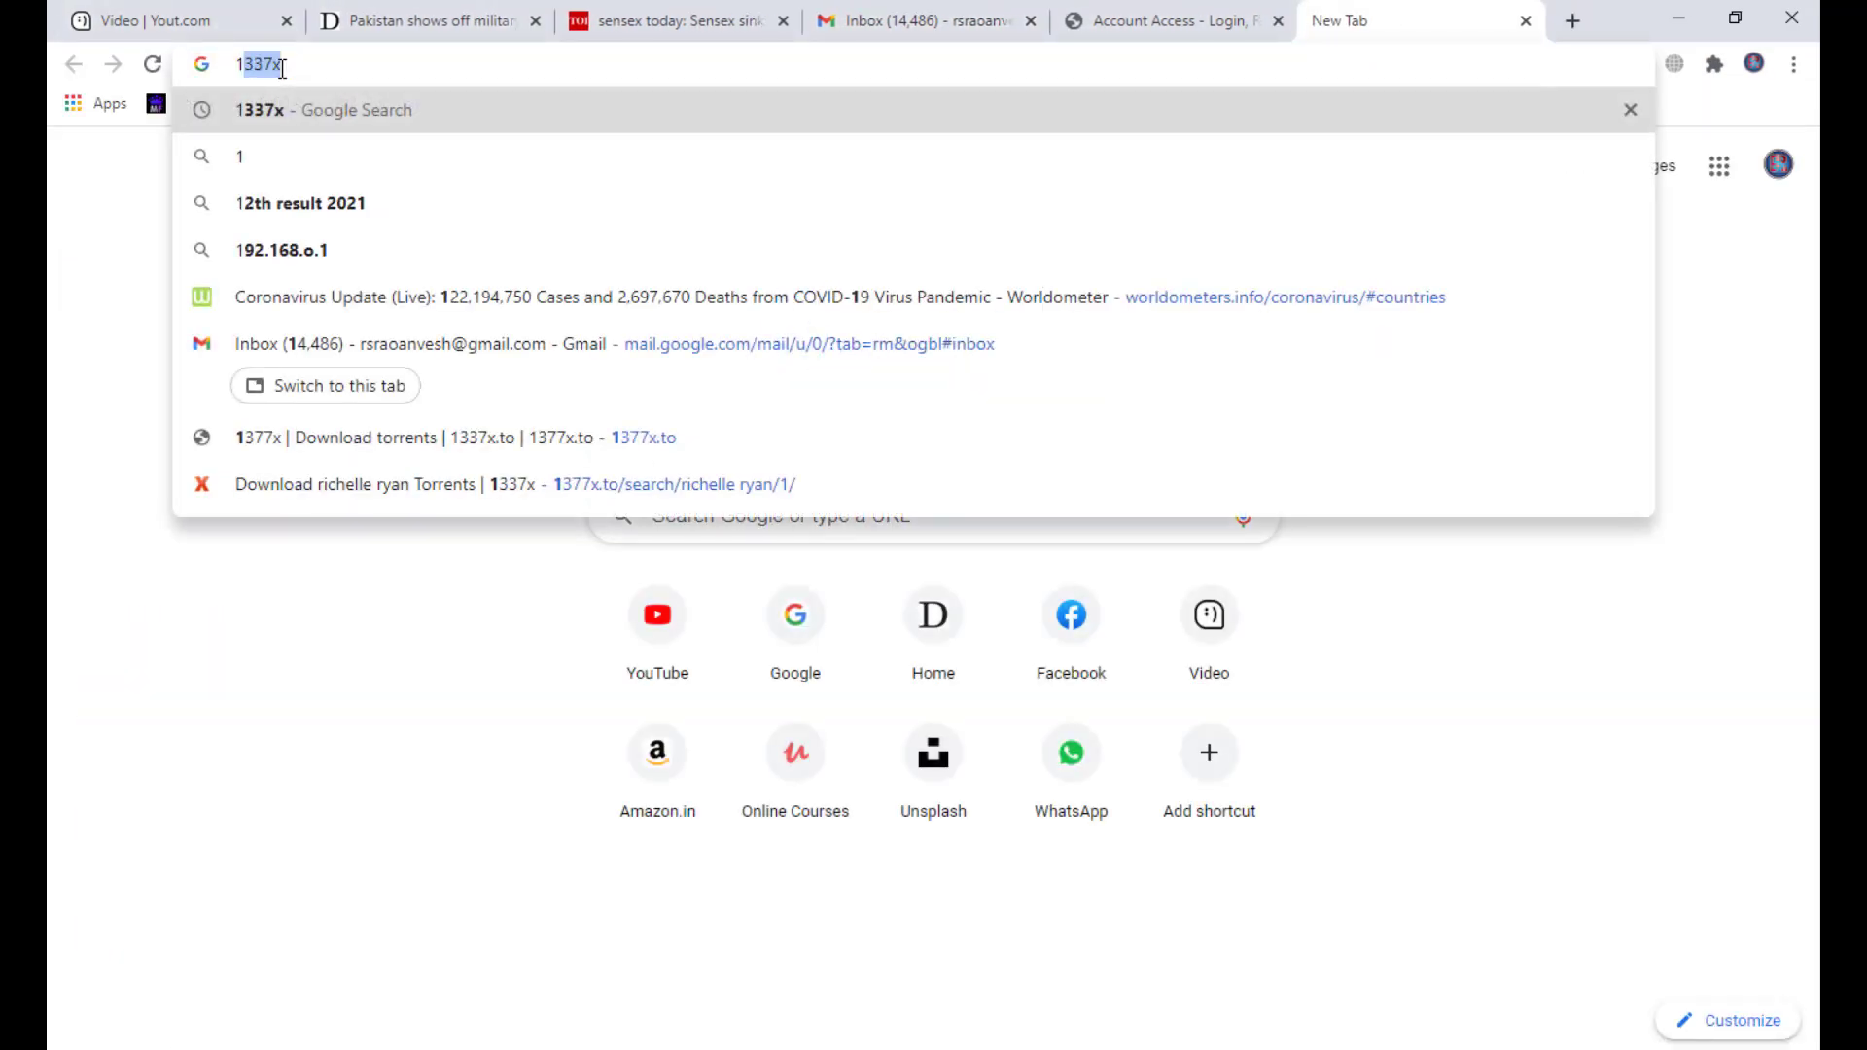
pyautogui.write('001')
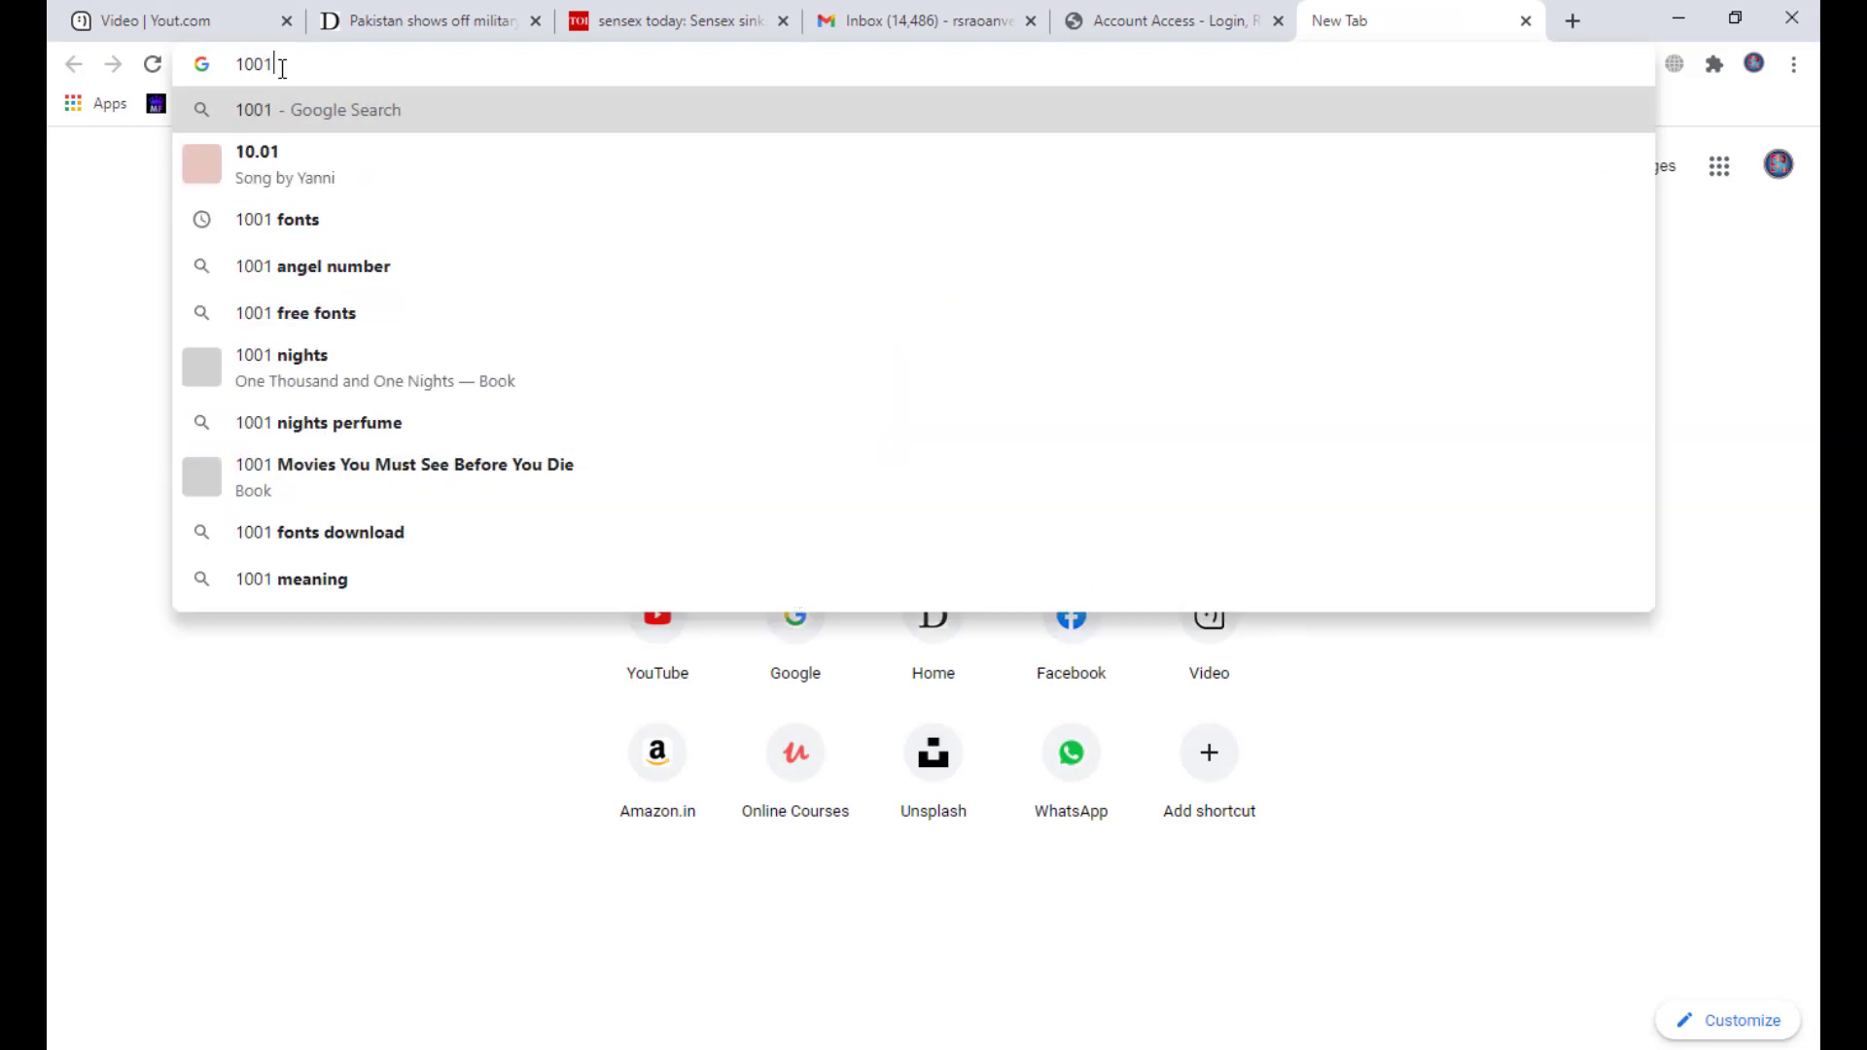
pyautogui.press('Down')
pyautogui.press('Down')
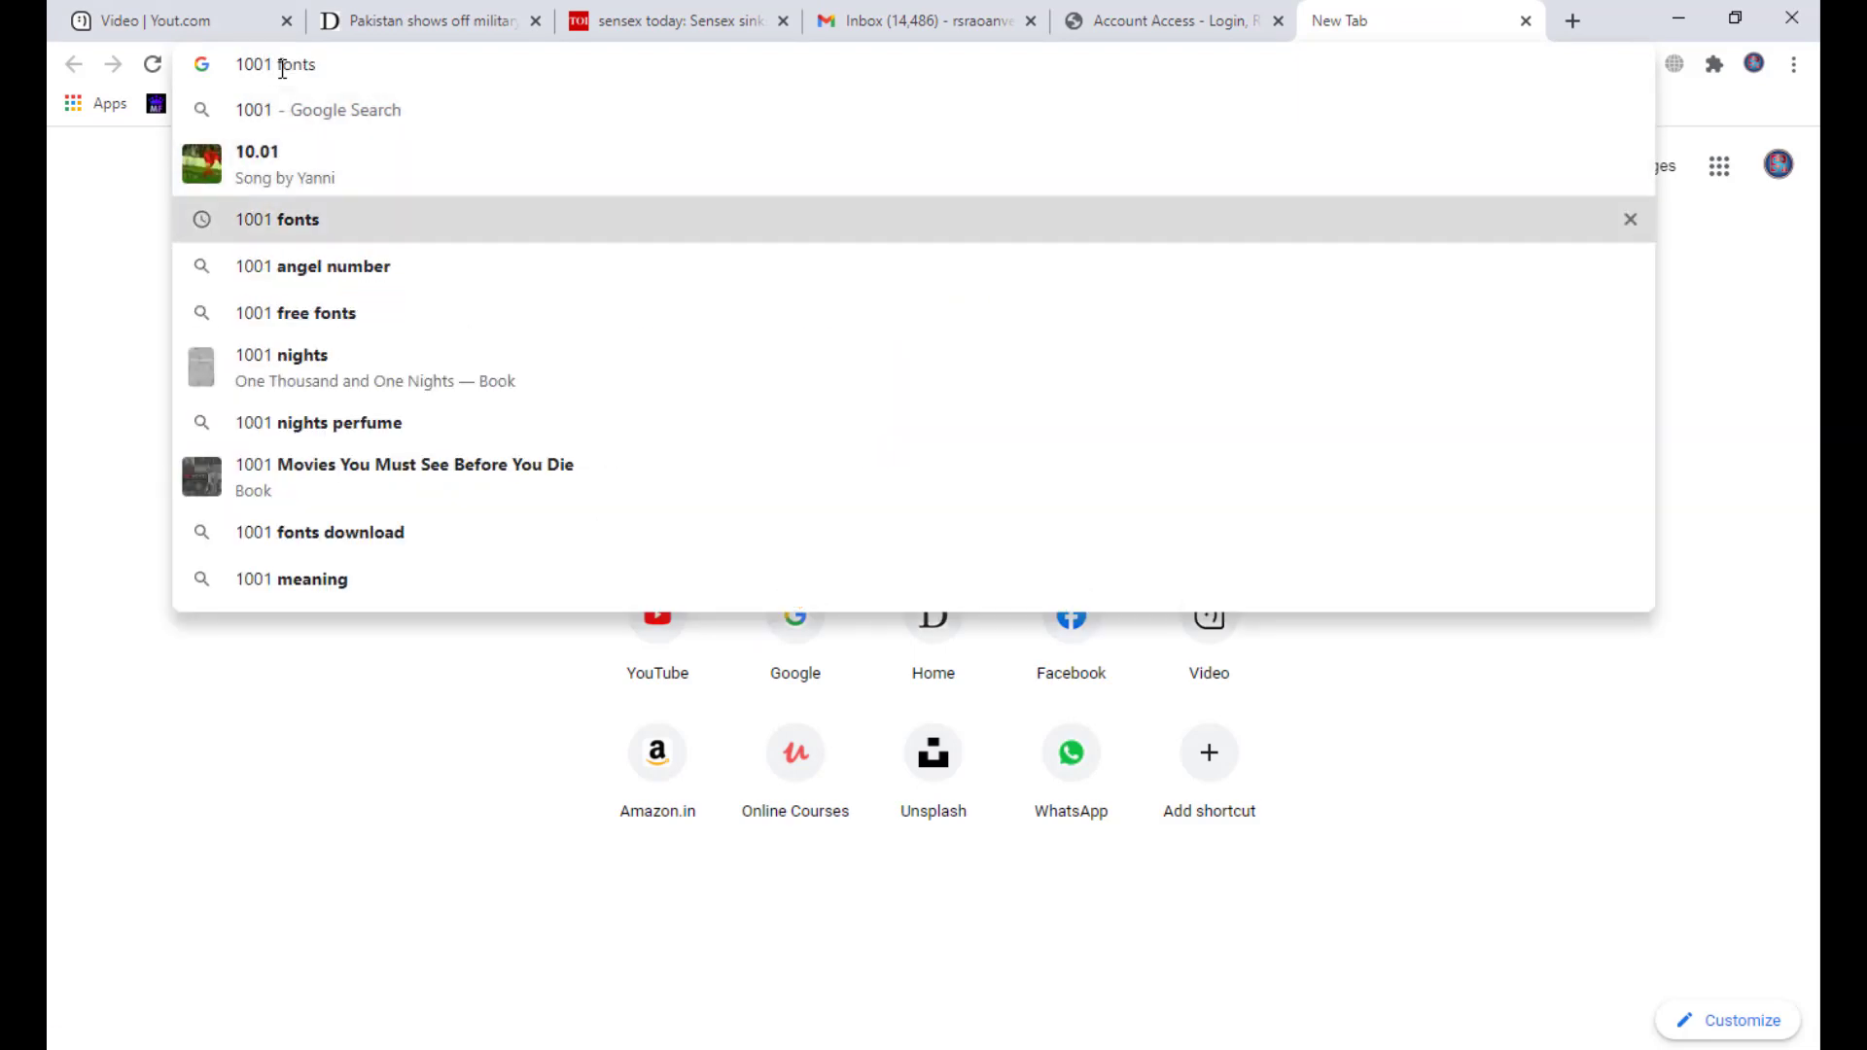
pyautogui.press('Return')
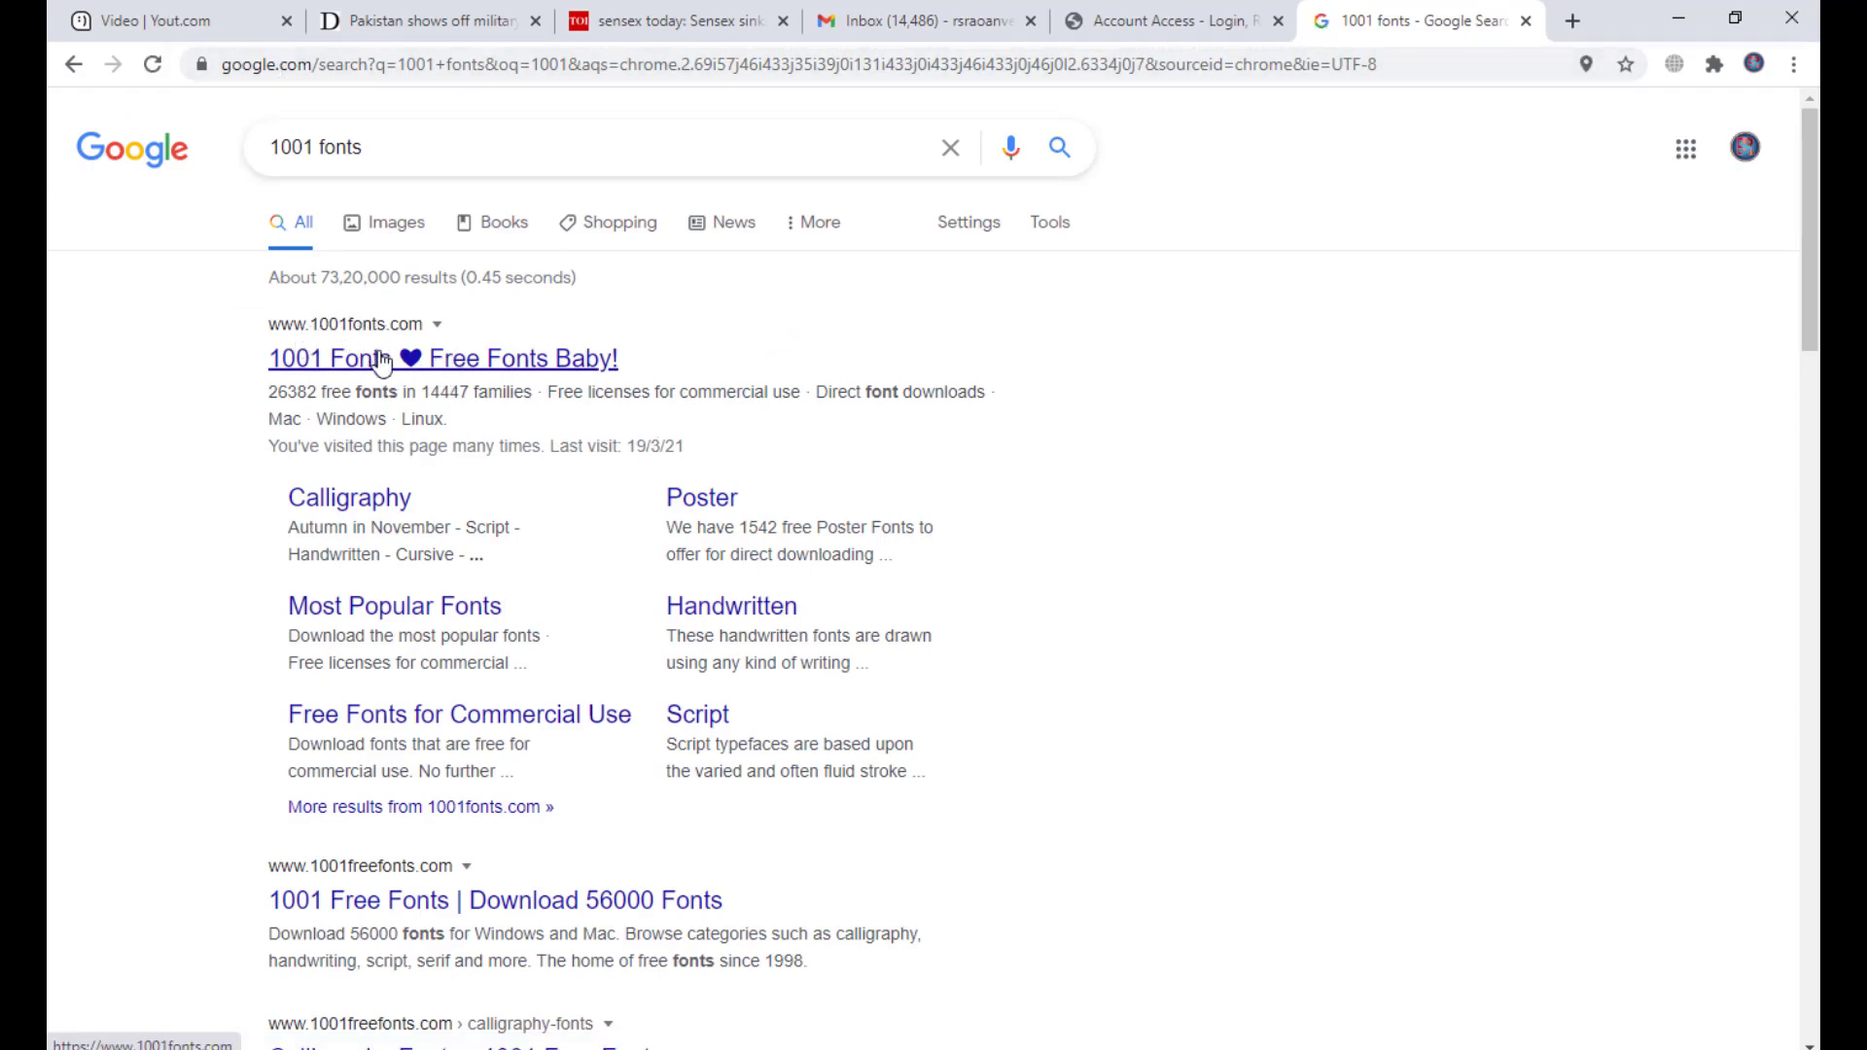
pyautogui.click(380, 359)
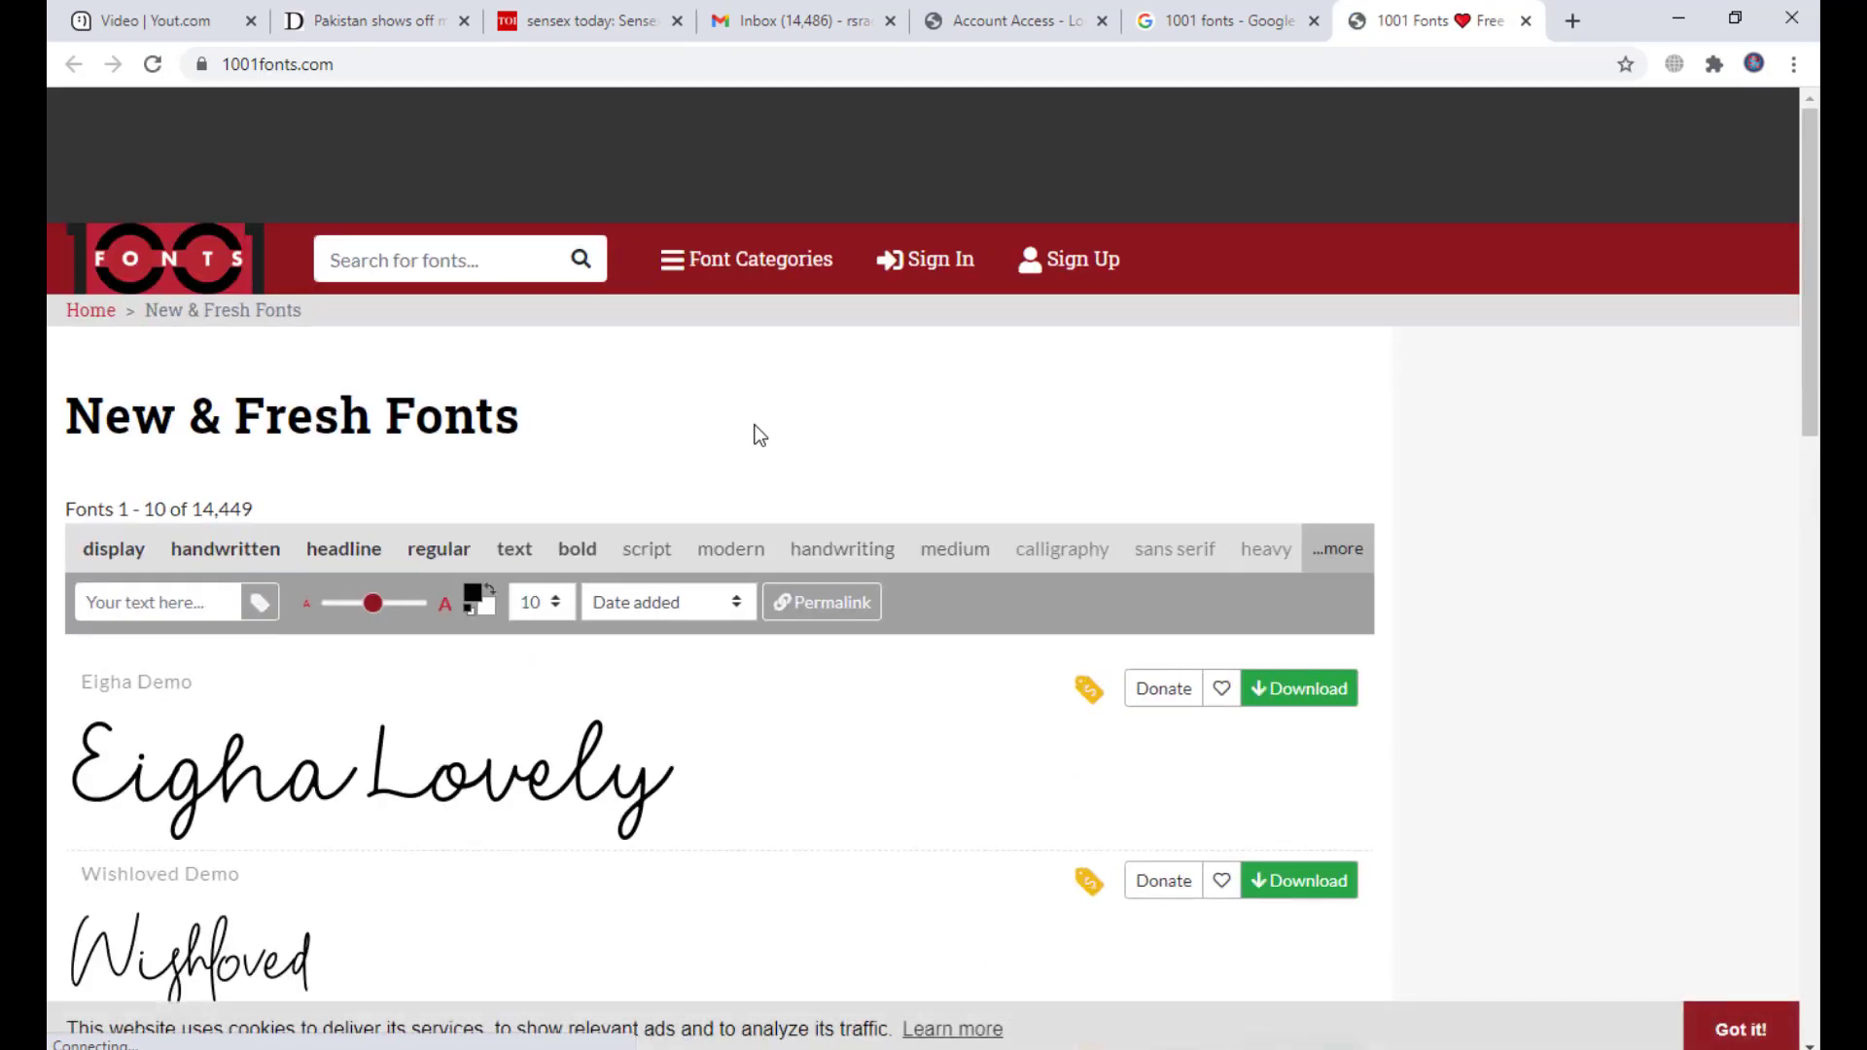
# Step: Open the Science-Fiction category among the site's font categories and look through the fonts on its first page
pyautogui.click(703, 272)
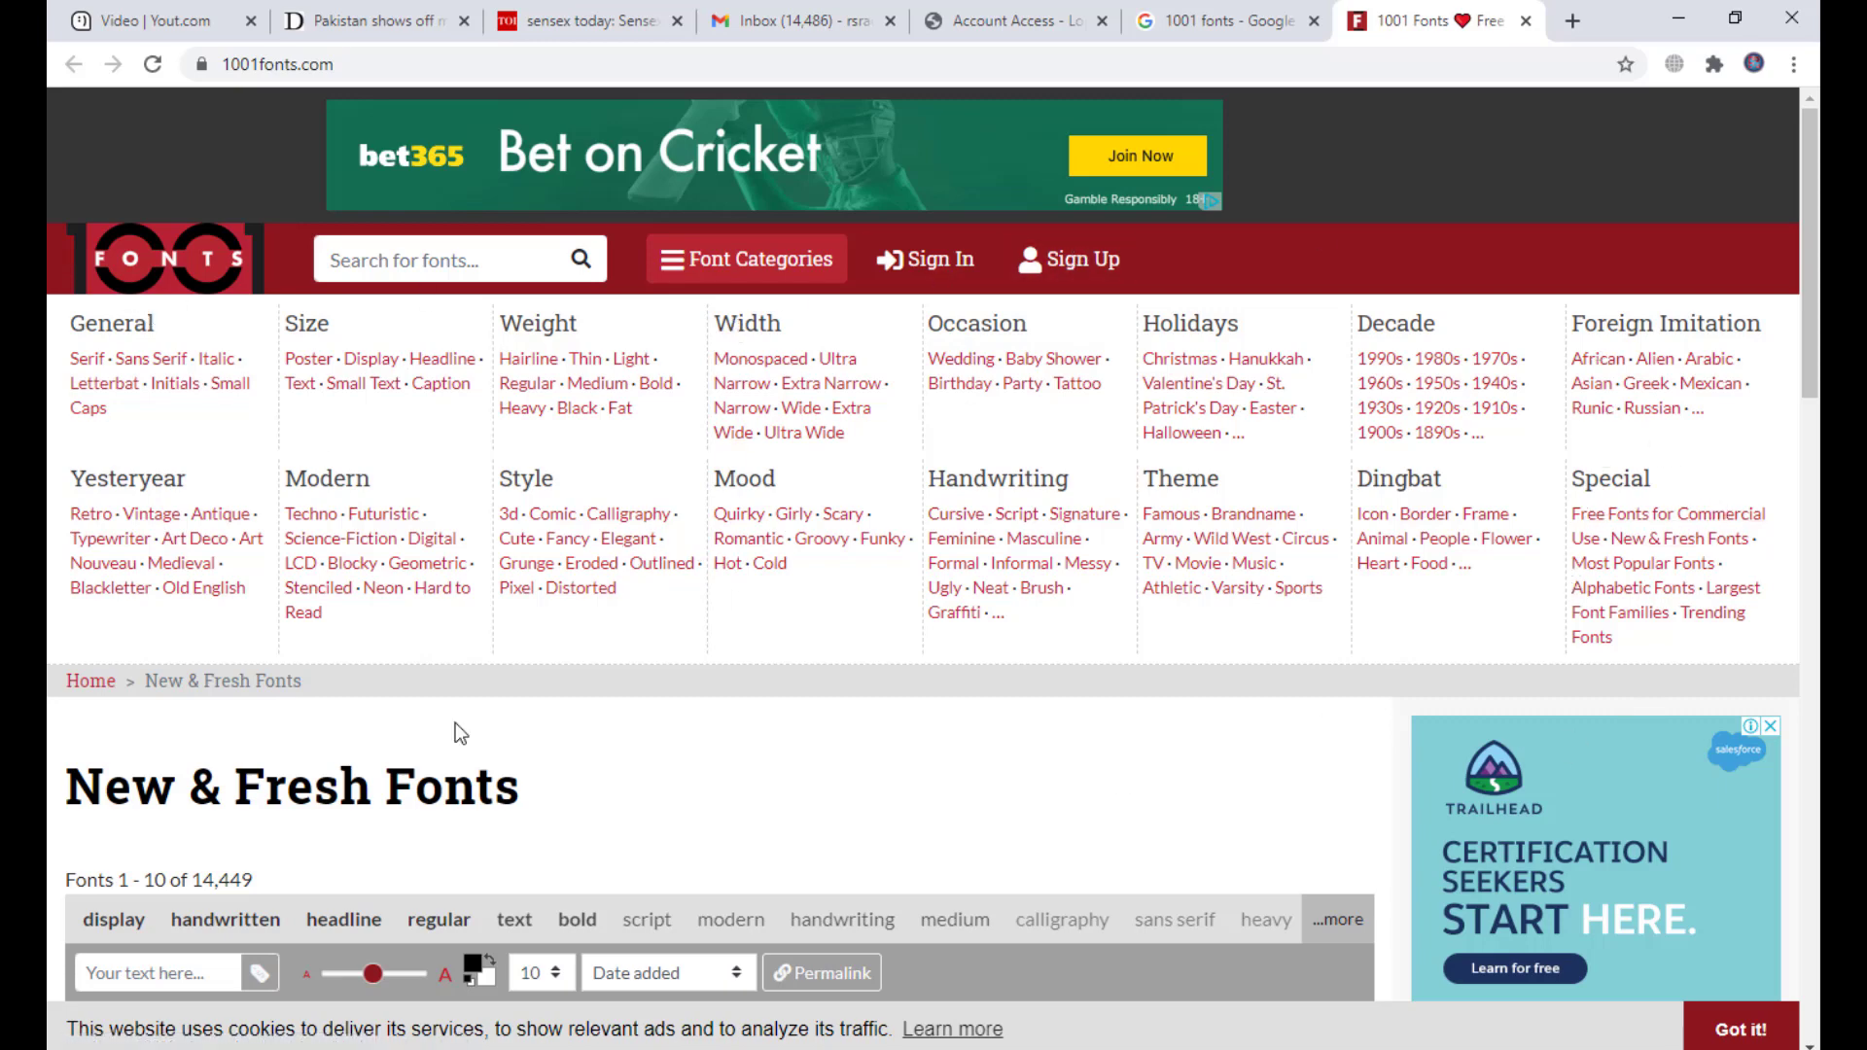
pyautogui.click(331, 539)
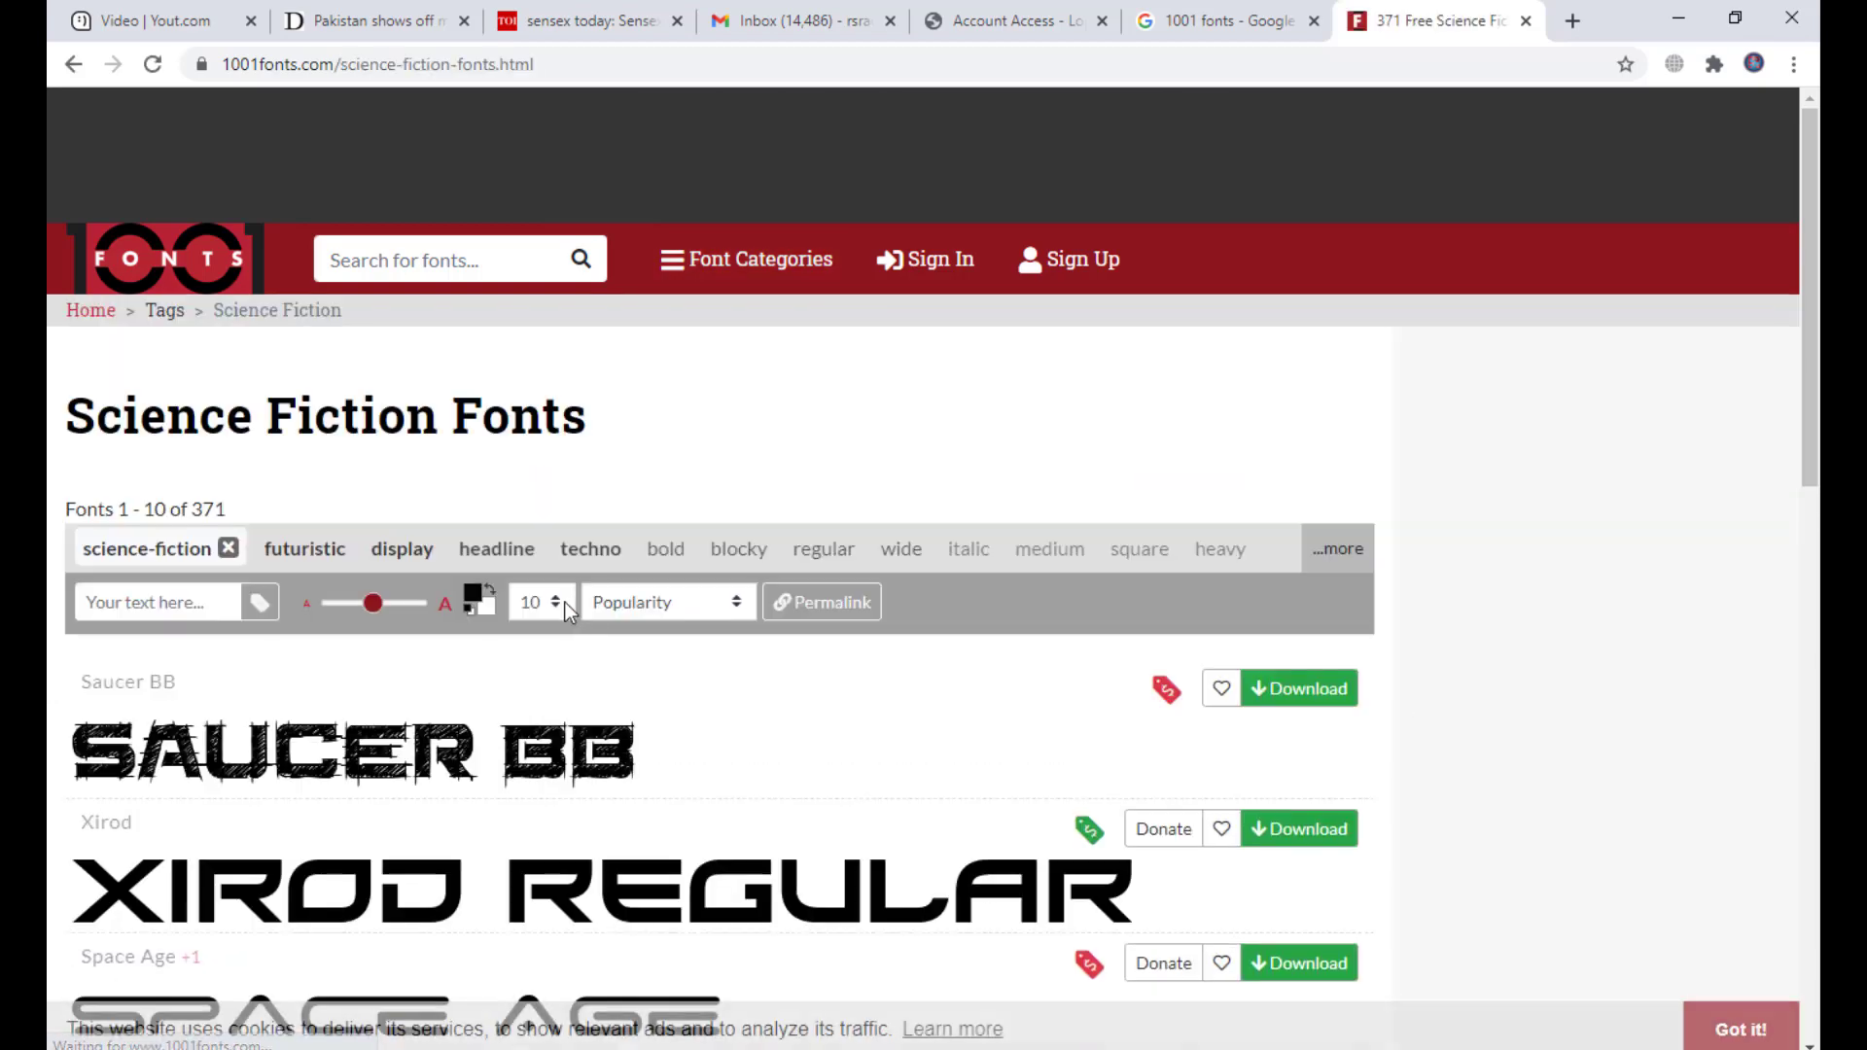
pyautogui.scroll(-2, 655, 515)
pyautogui.scroll(-10, 656, 515)
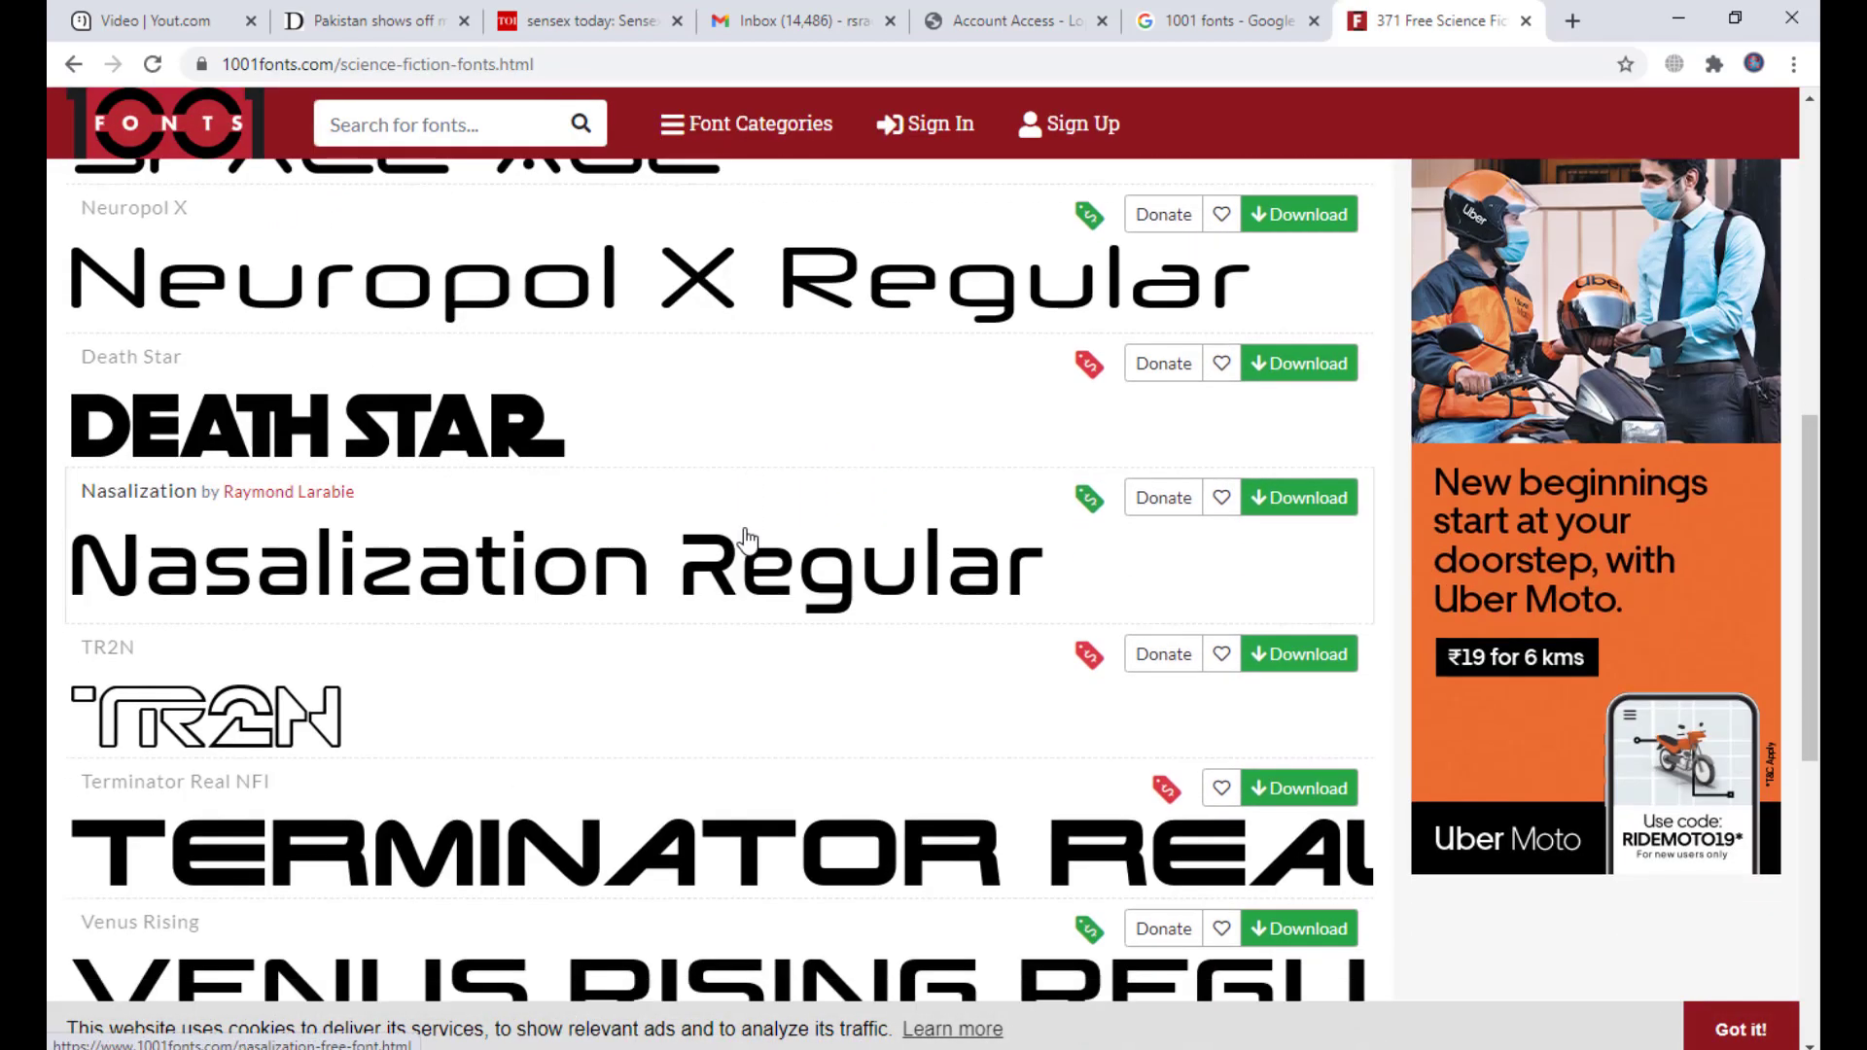
pyautogui.scroll(8, 746, 540)
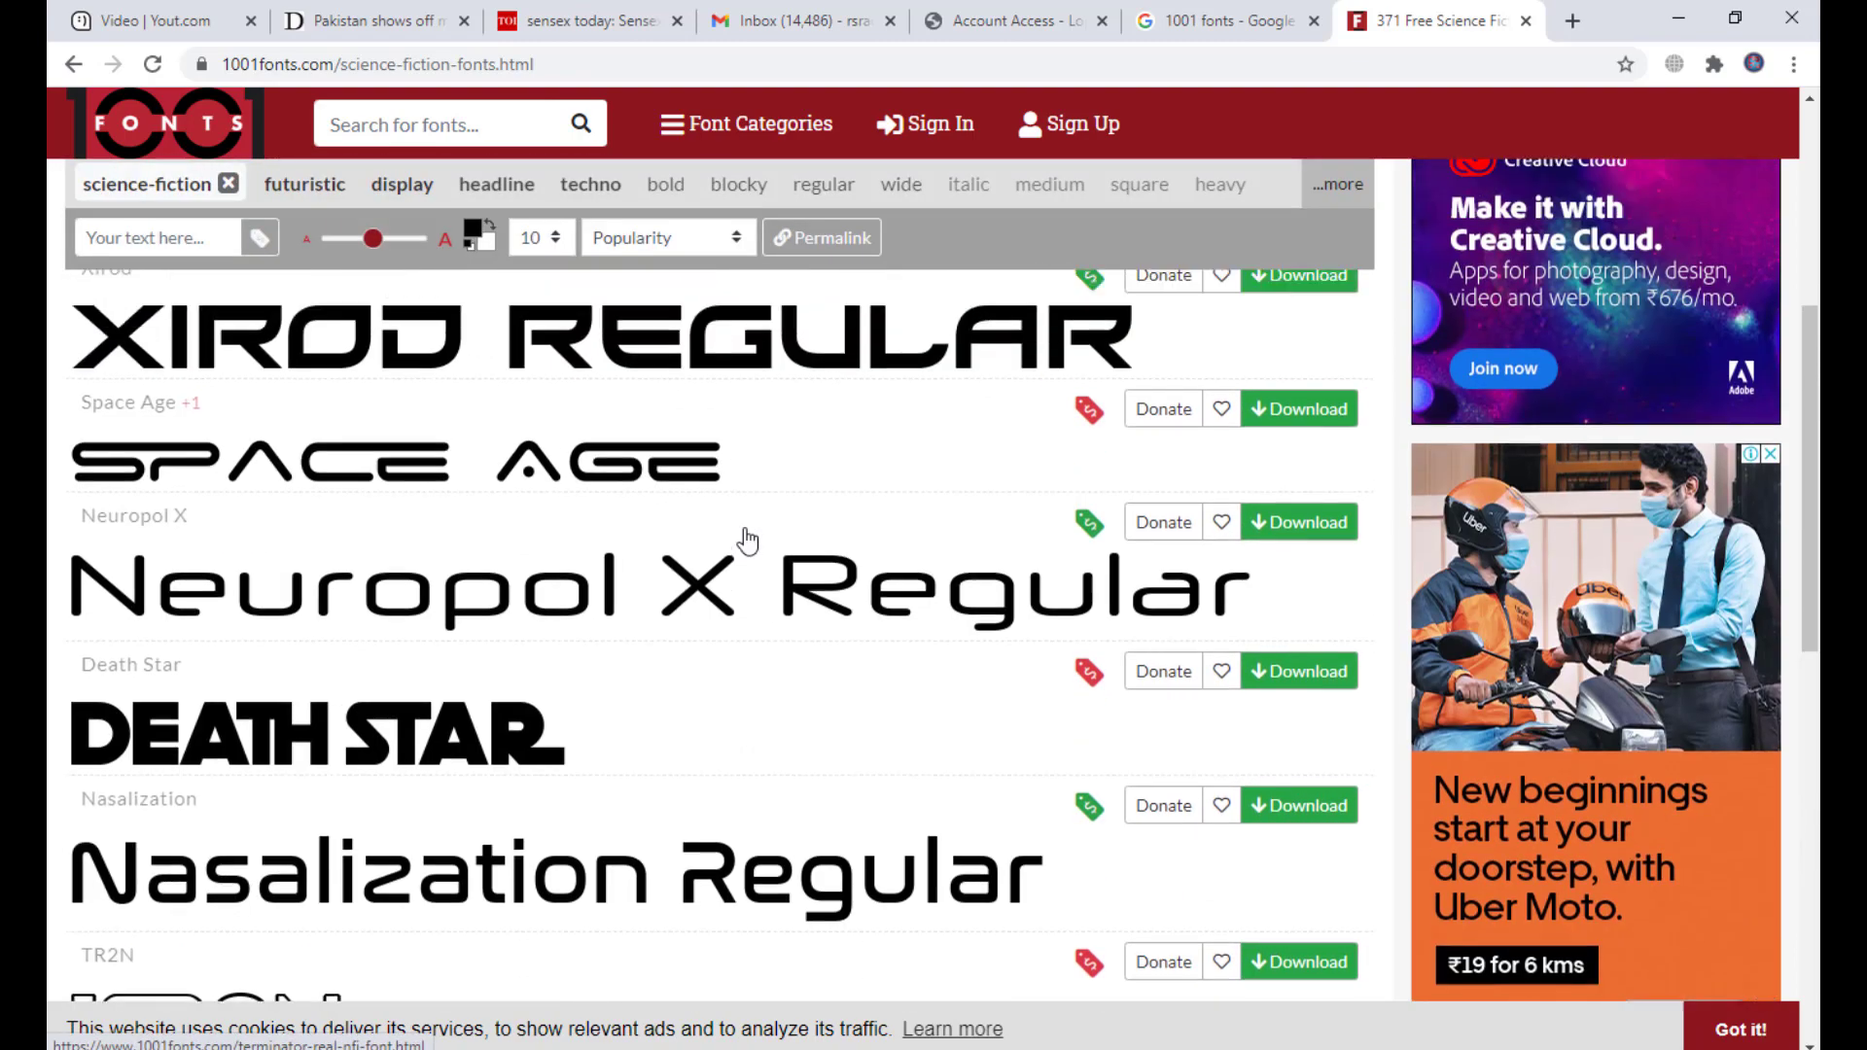
pyautogui.scroll(1, 739, 537)
pyautogui.scroll(-1, 486, 505)
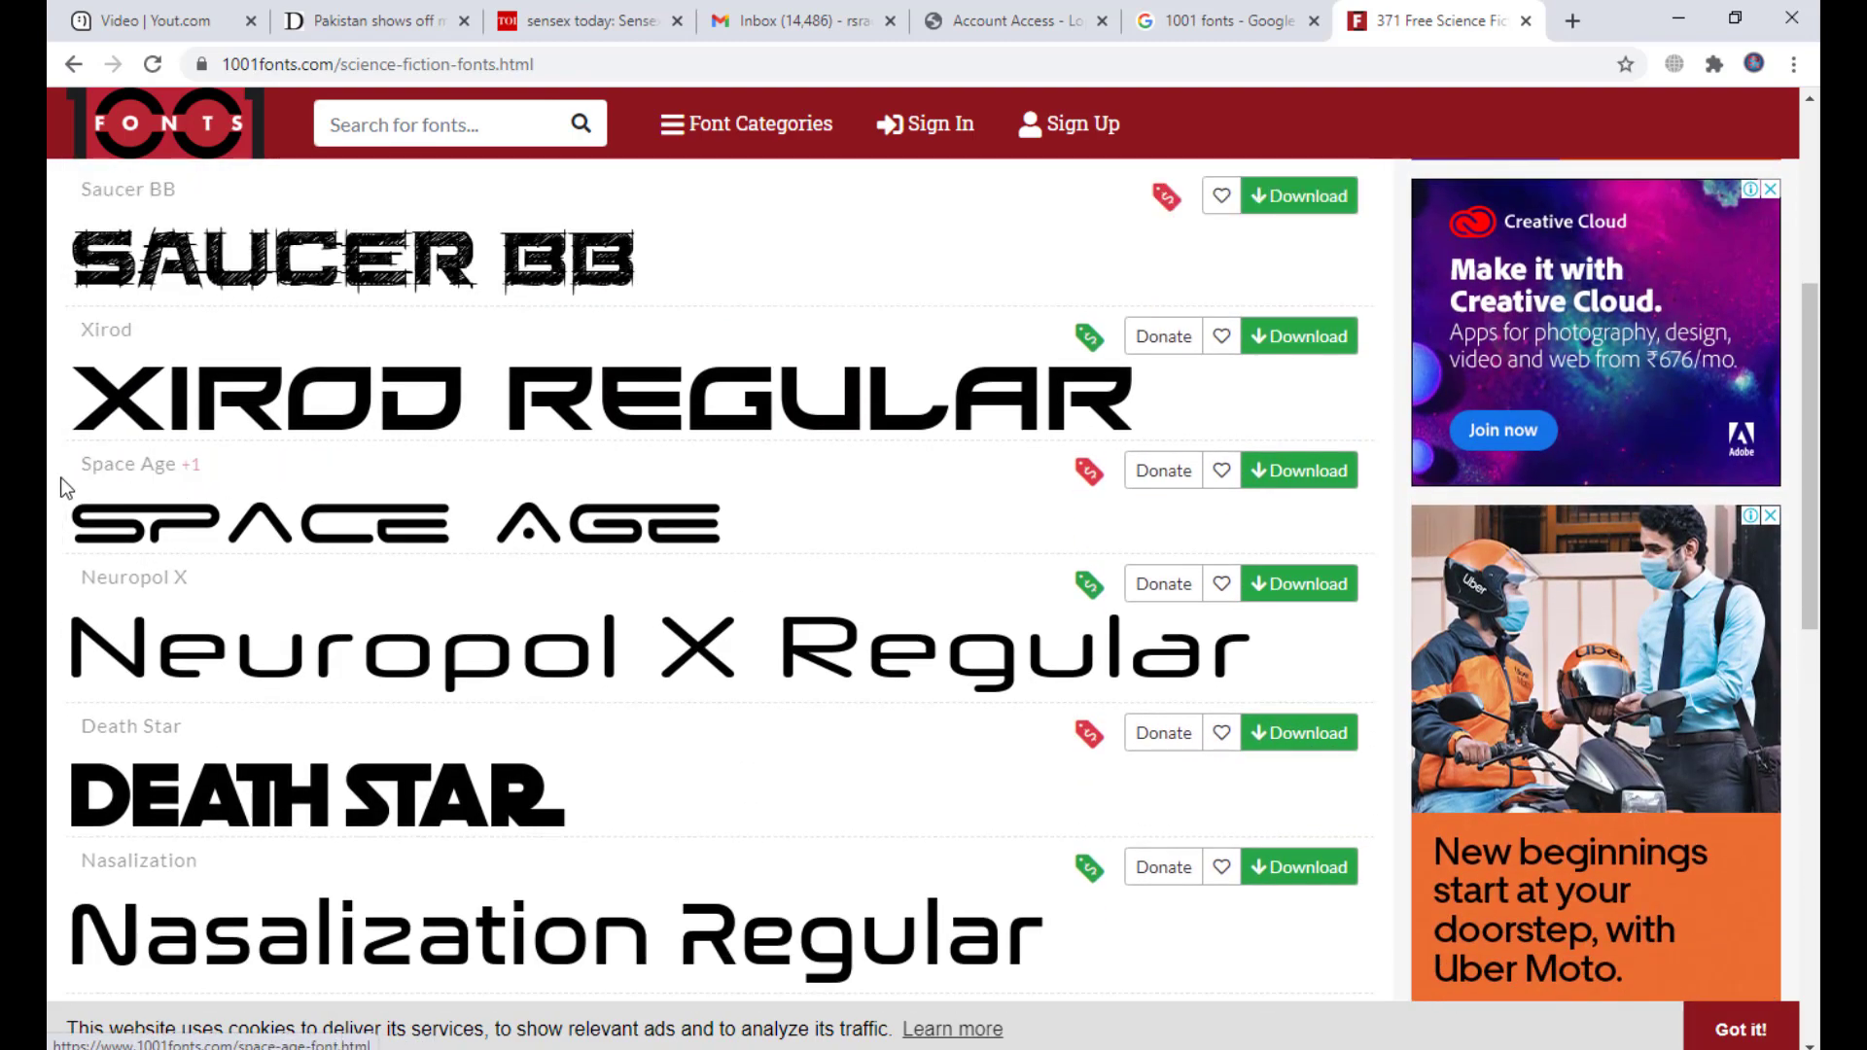
pyautogui.scroll(-8, 610, 550)
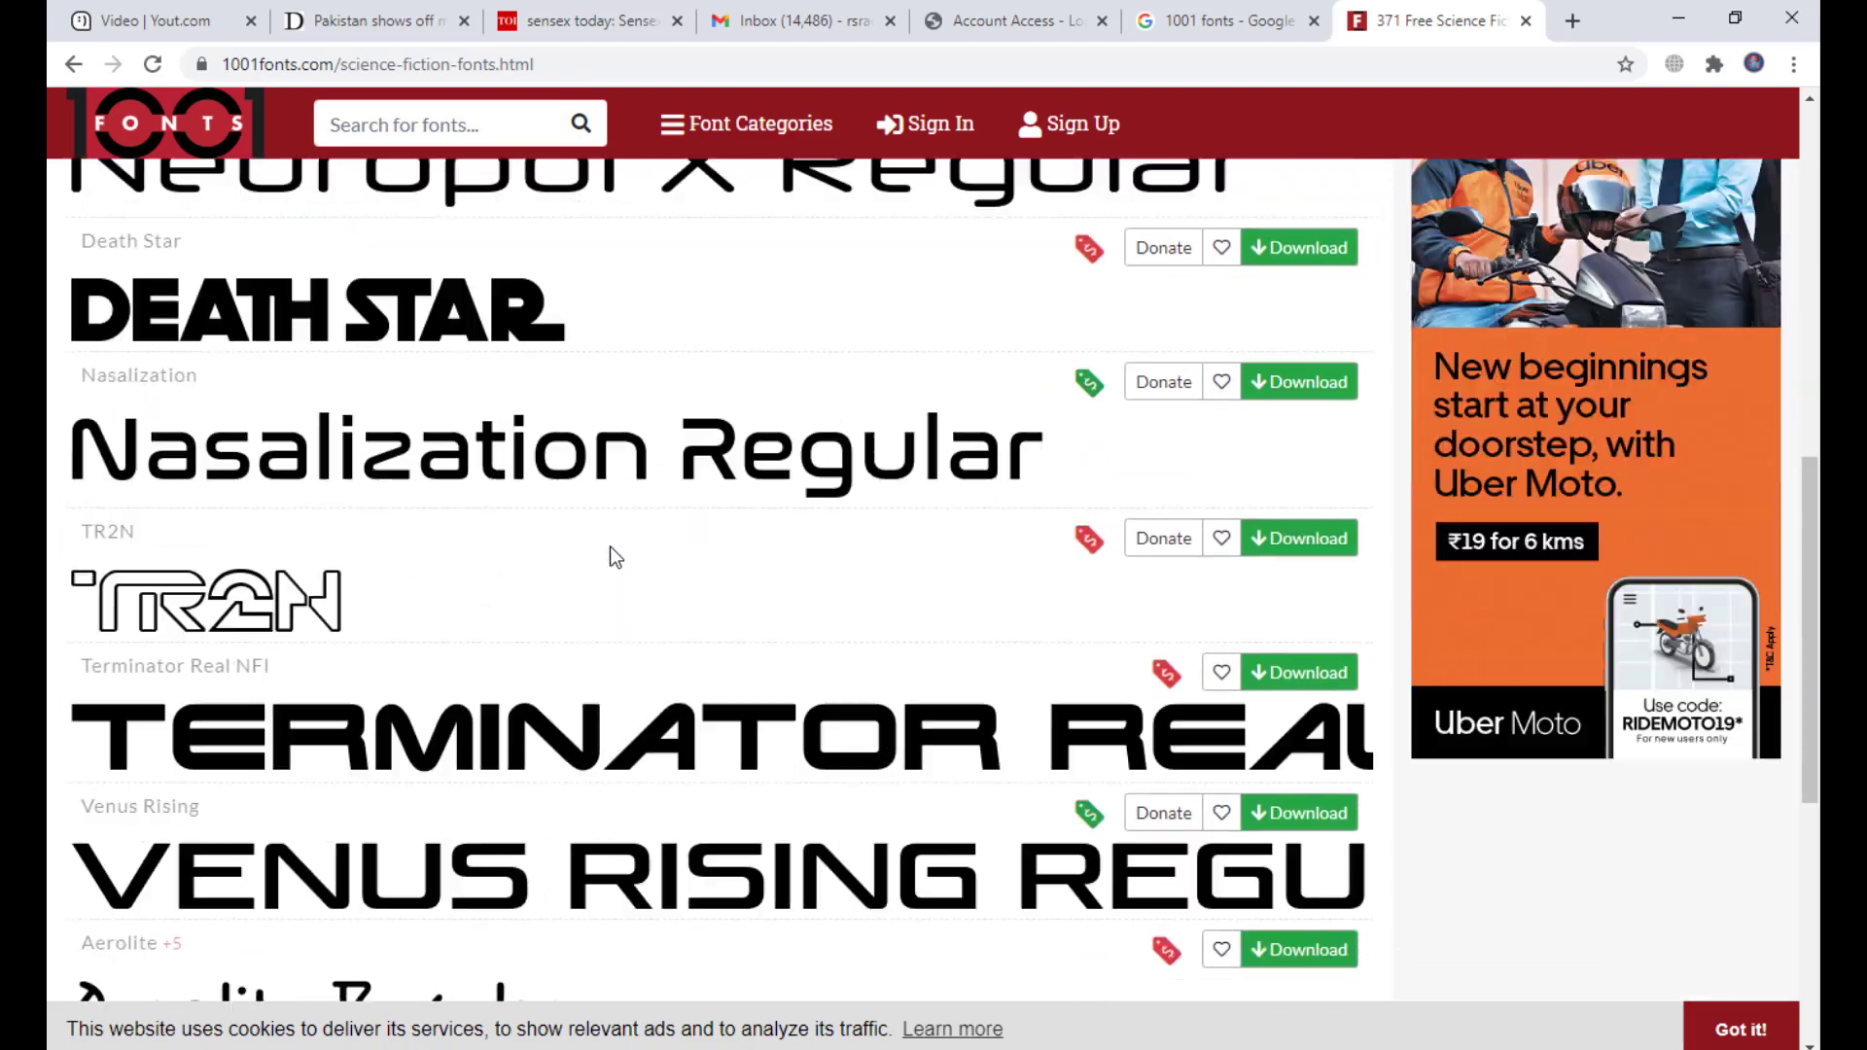
pyautogui.scroll(-3, 704, 483)
pyautogui.scroll(3, 700, 583)
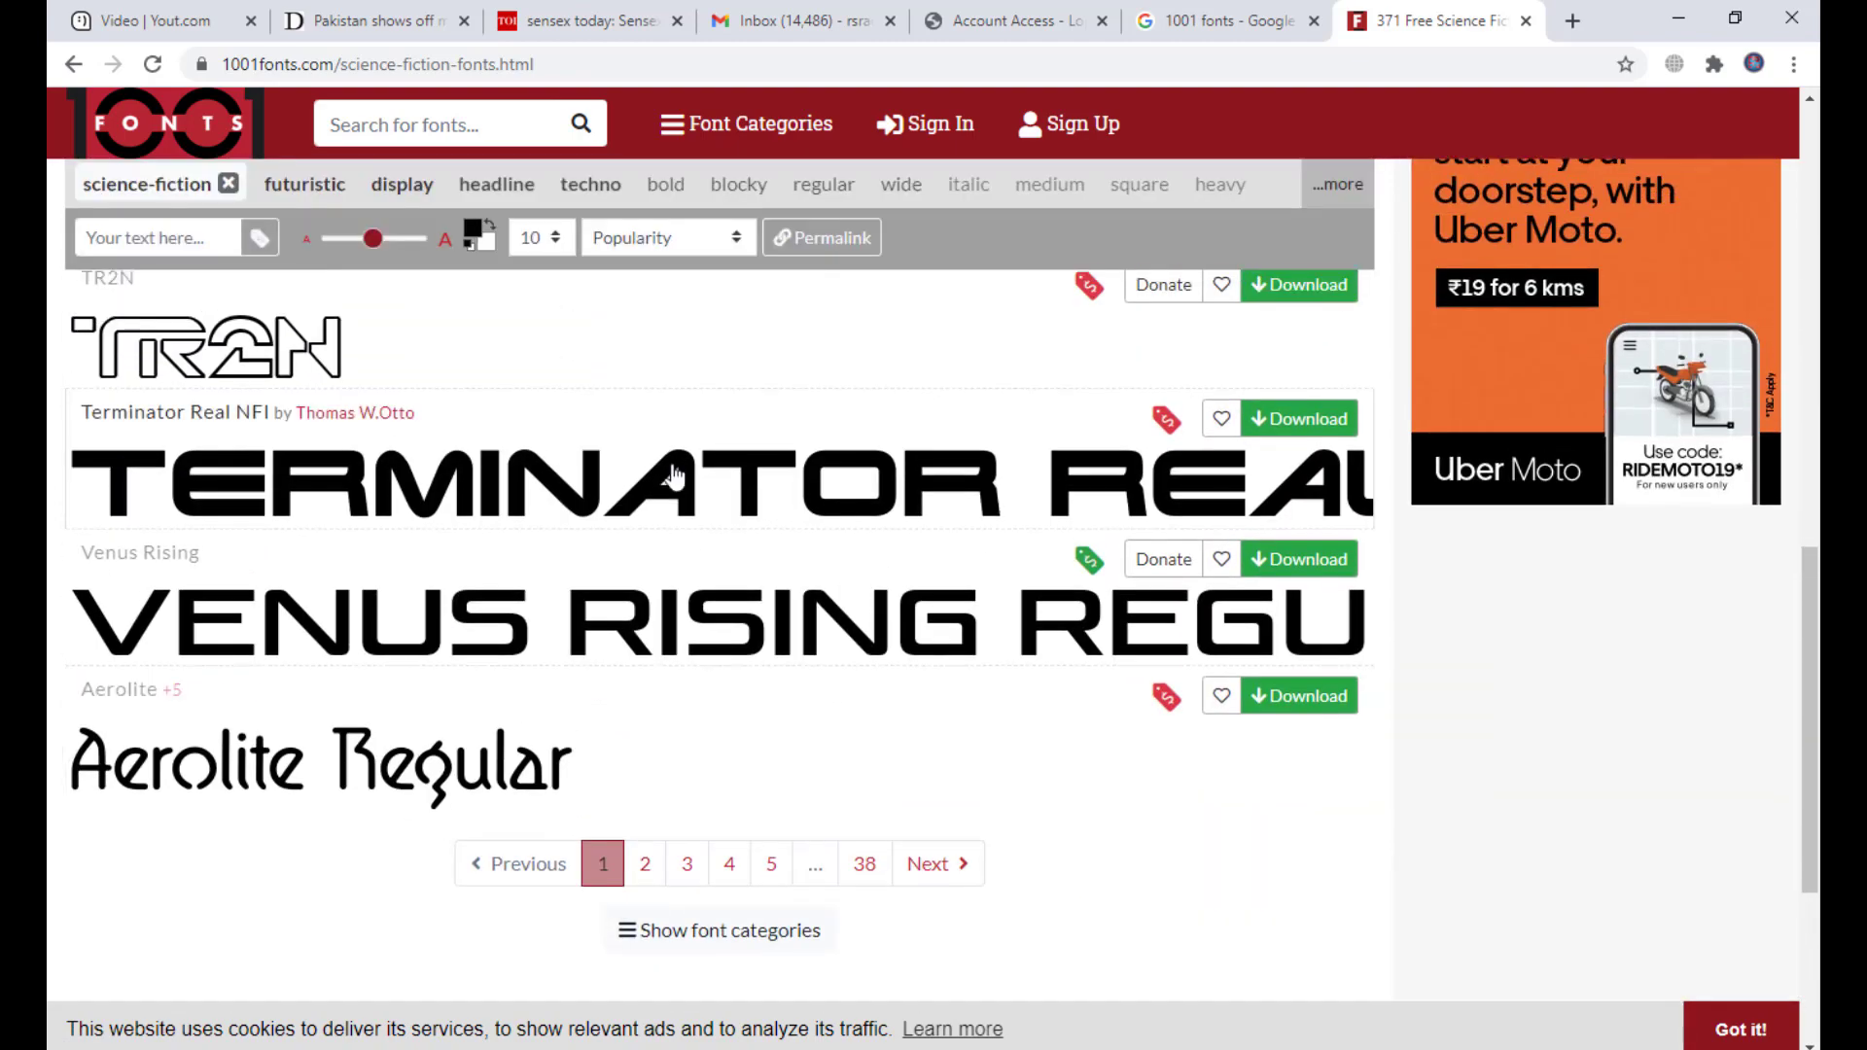
# Step: Look through the second page of science fiction fonts and return to the first page
pyautogui.click(655, 874)
pyautogui.scroll(-6, 759, 704)
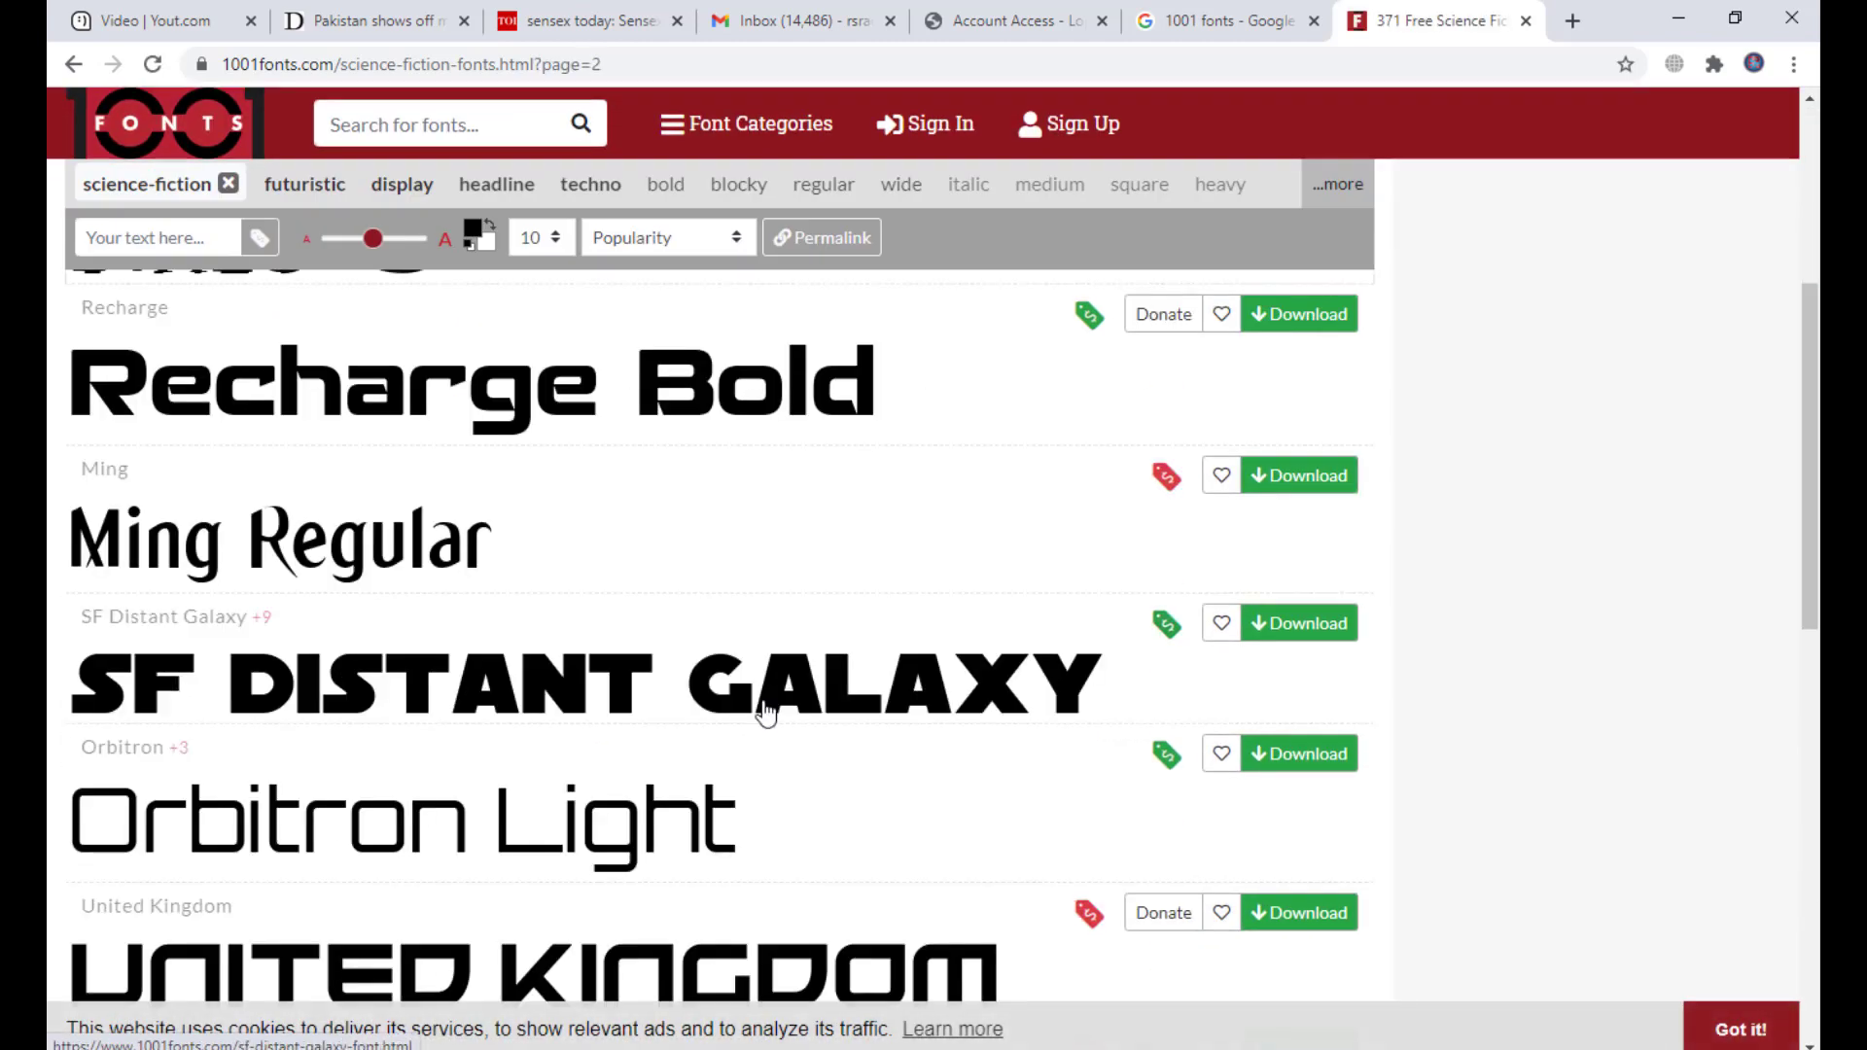
pyautogui.scroll(-9, 733, 650)
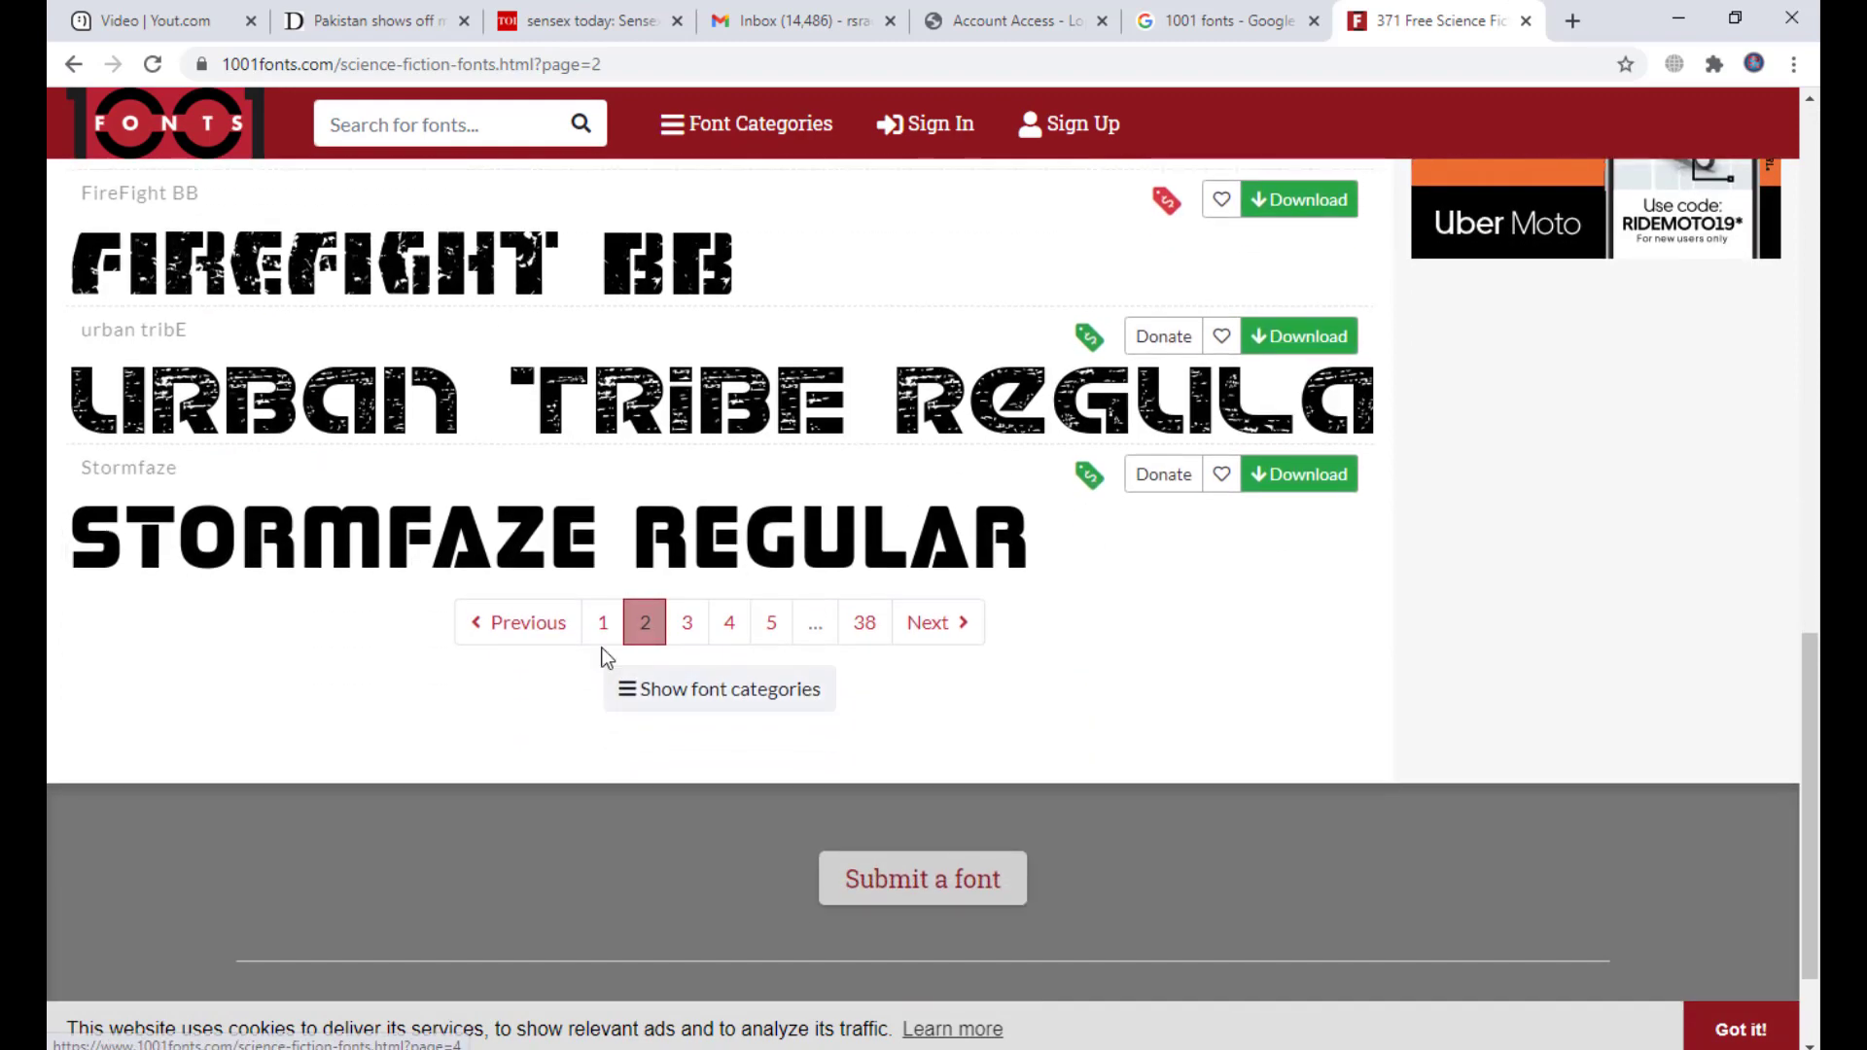
pyautogui.click(603, 622)
pyautogui.scroll(-4, 609, 588)
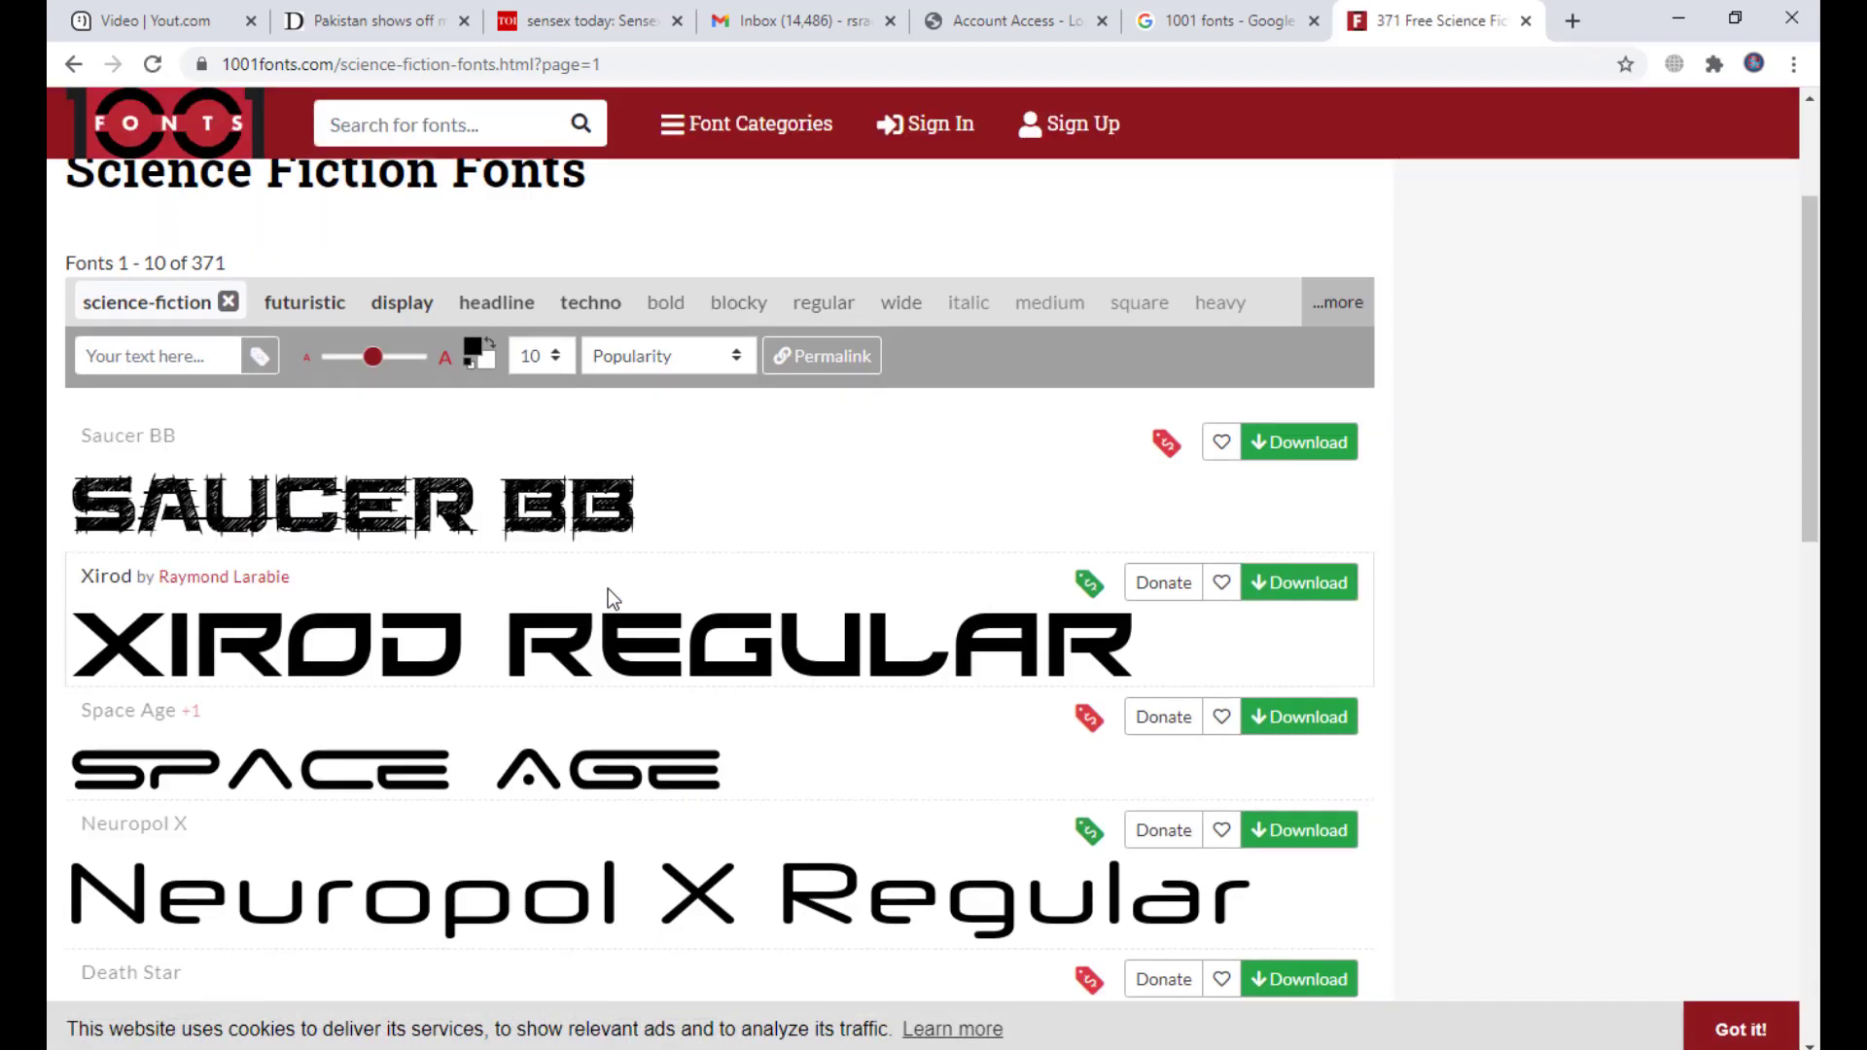
# Step: Download the Space Age font from the science fiction list and show space-age.zip in its folder
pyautogui.scroll(-1, 609, 589)
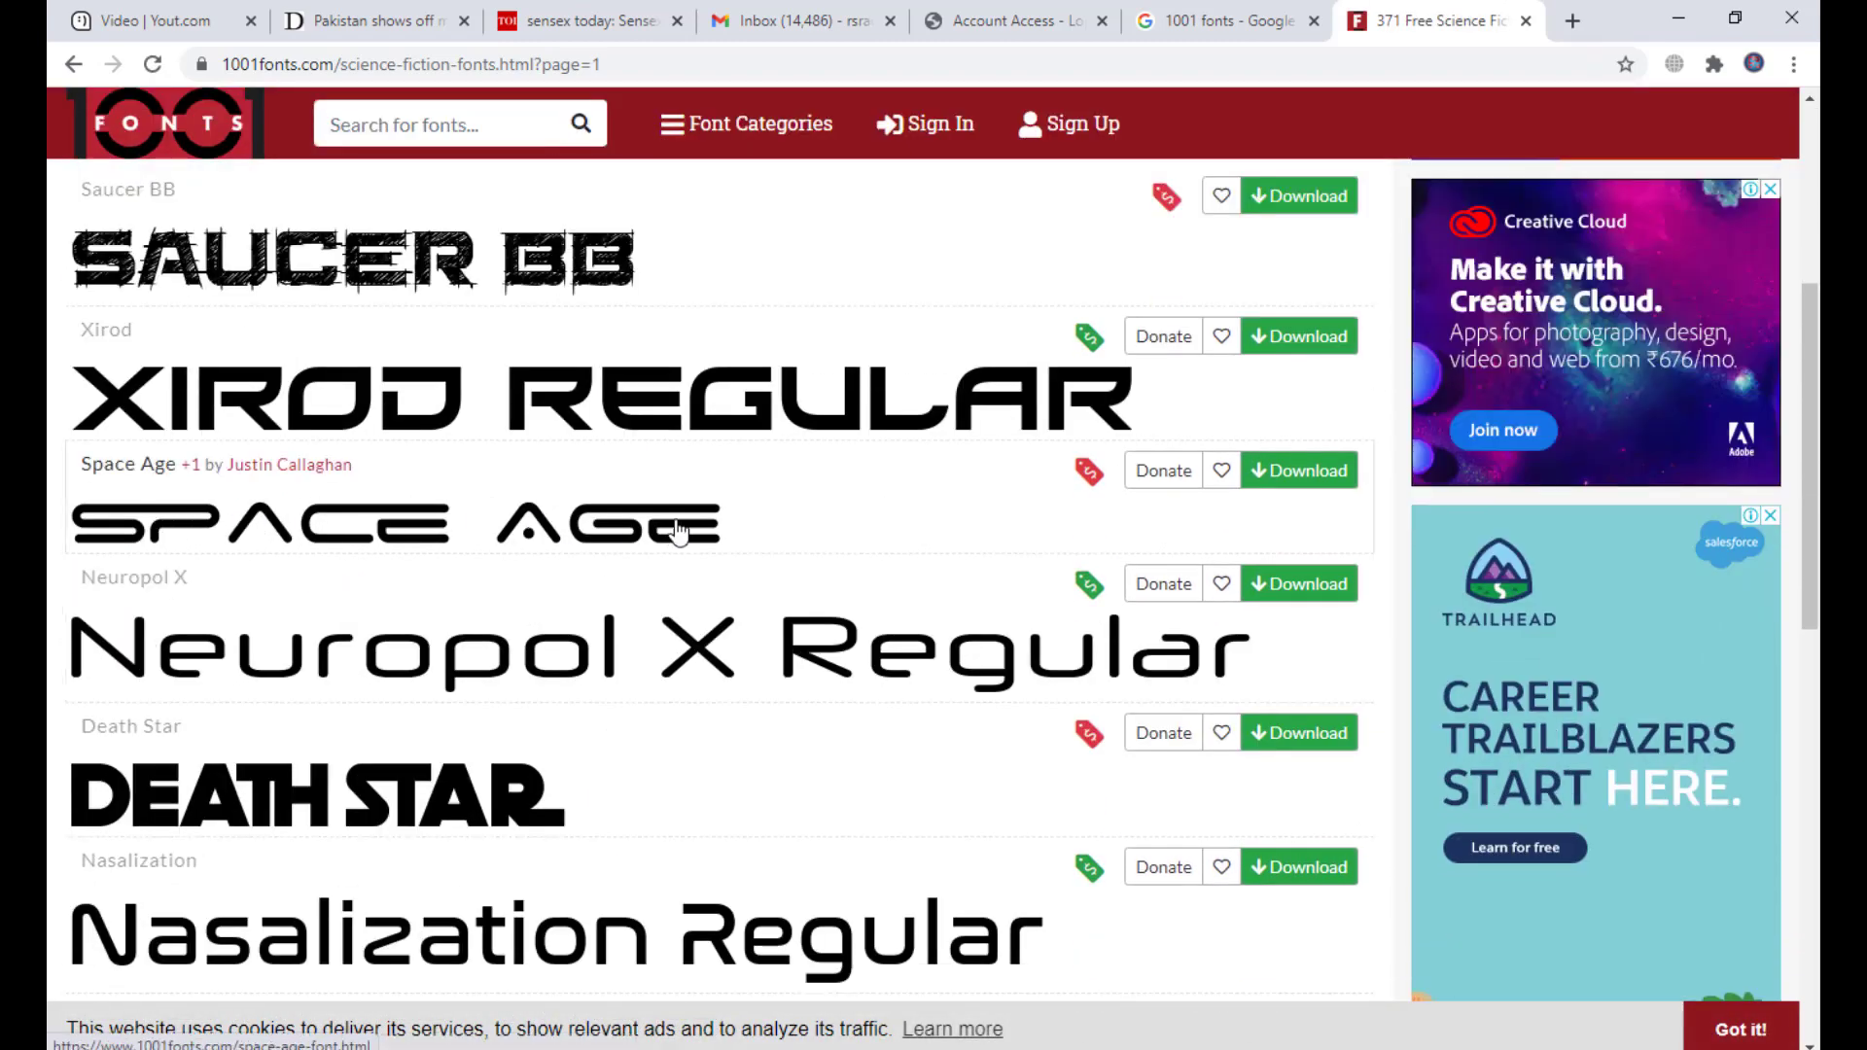
pyautogui.click(1279, 481)
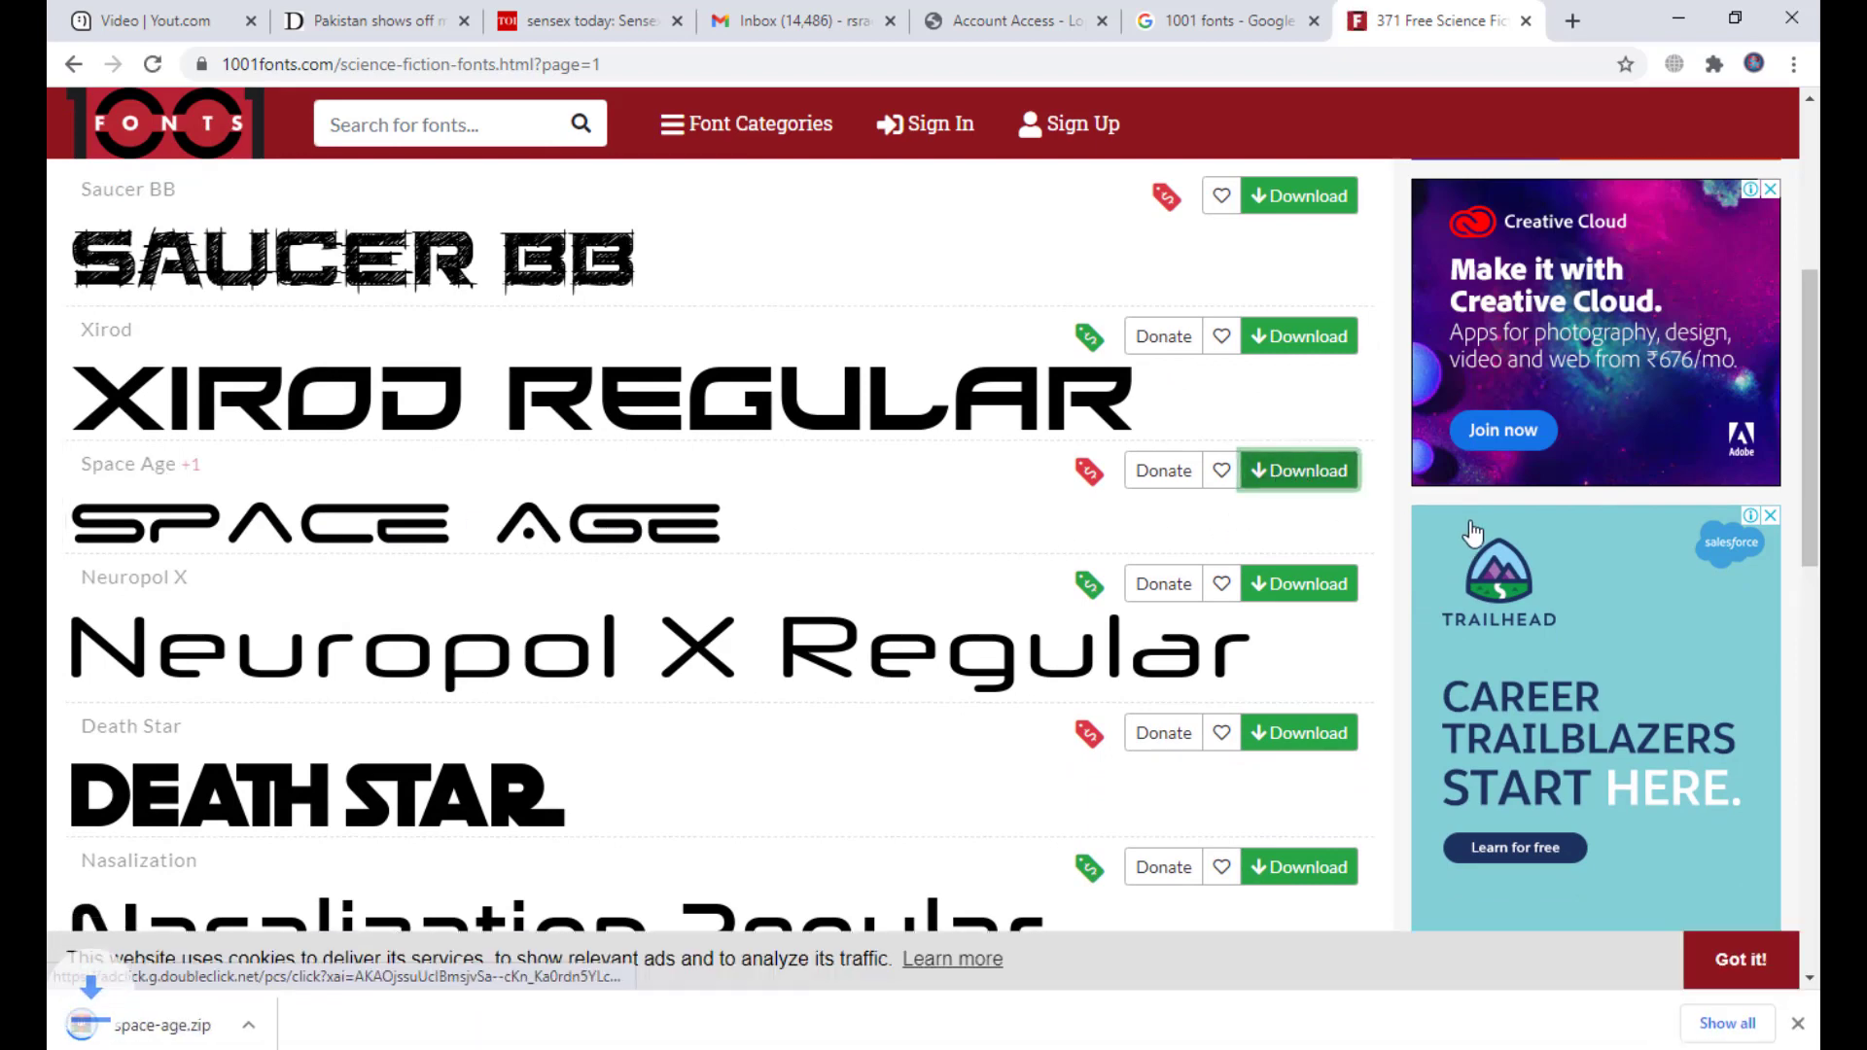
pyautogui.click(308, 1025)
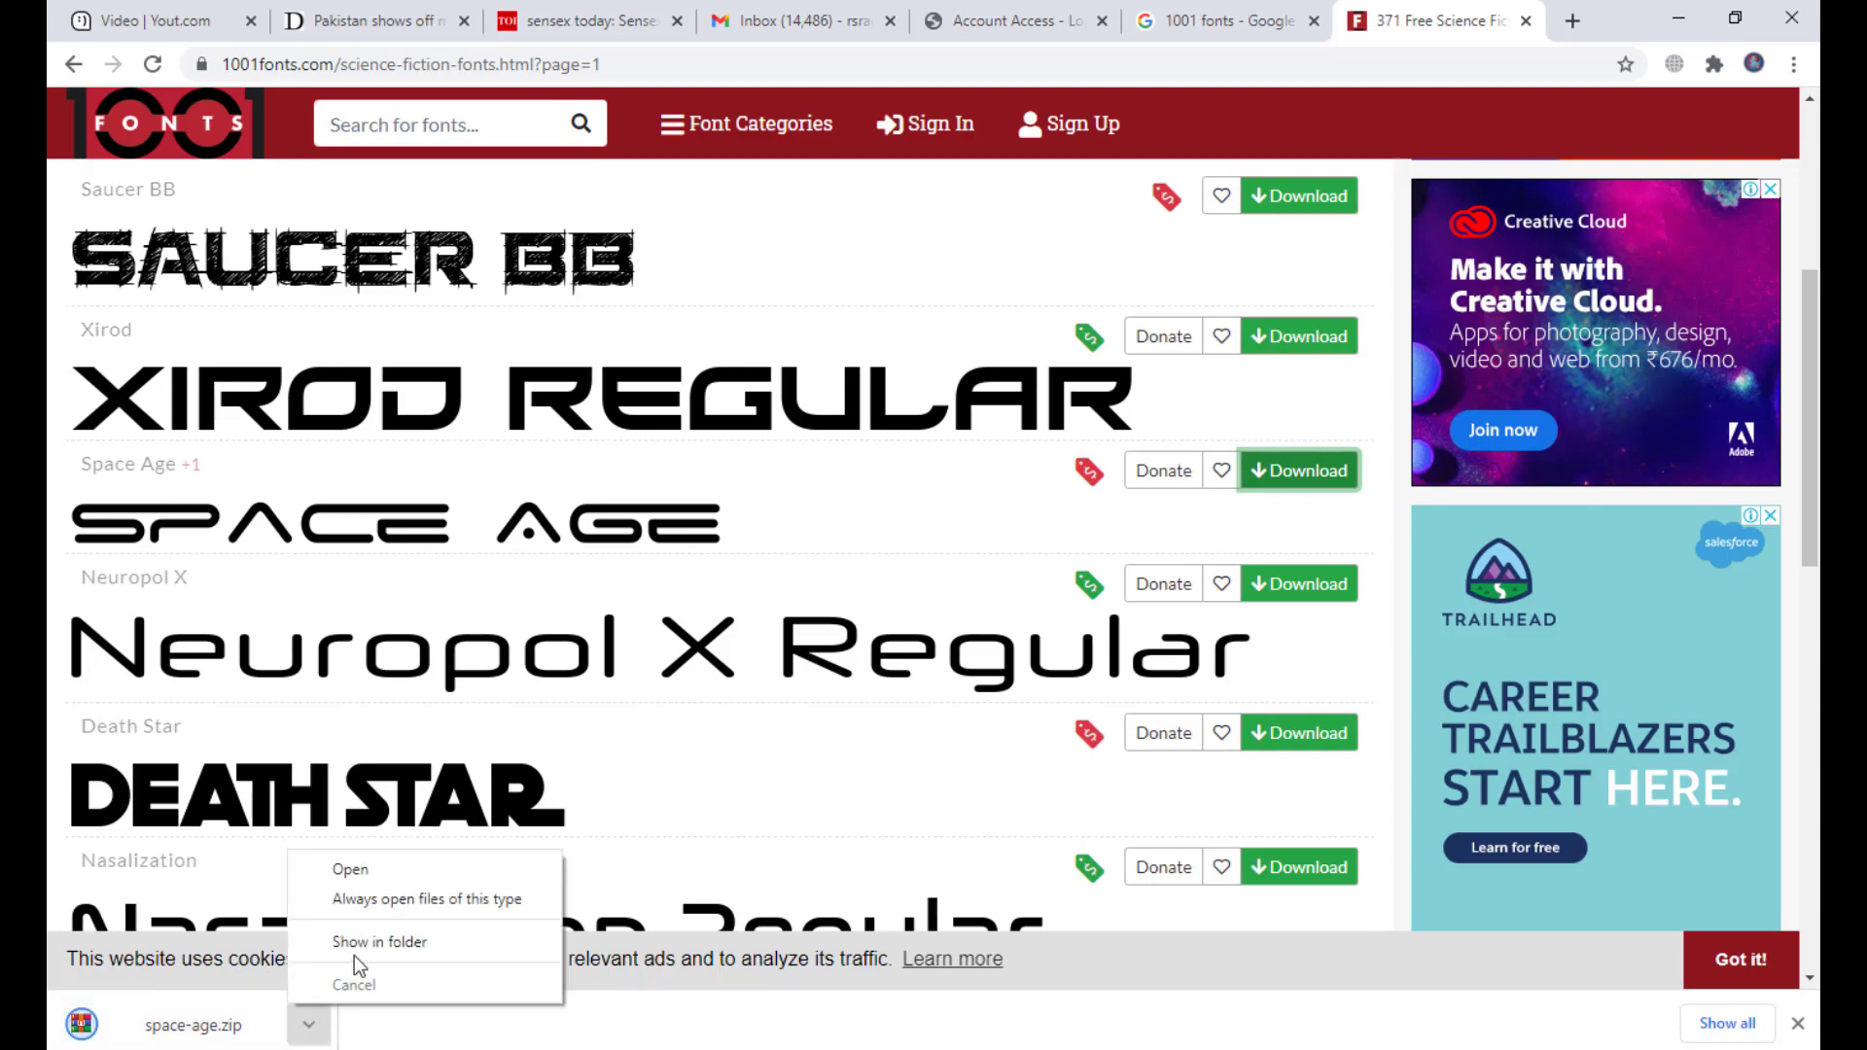
pyautogui.click(360, 948)
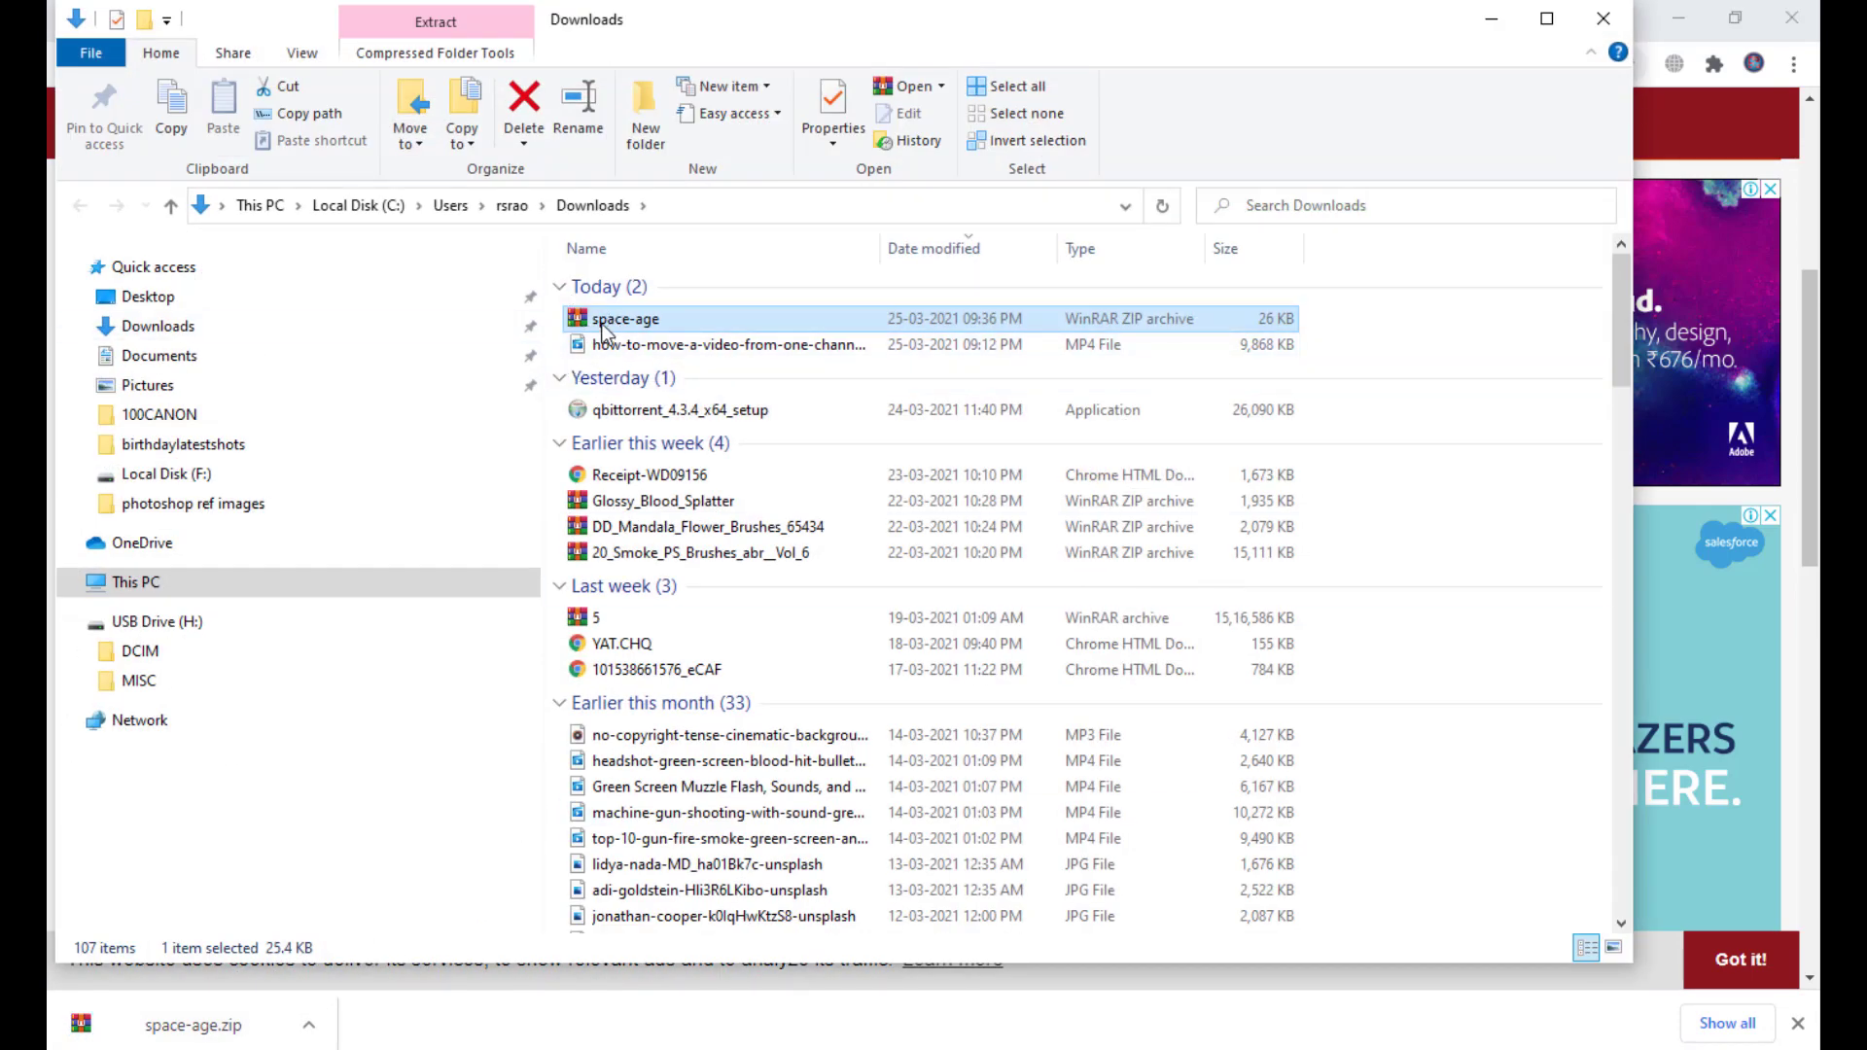
# Step: Copy the space-age archive from the Downloads folder to the desktop and extract its contents there
pyautogui.rightClick(603, 327)
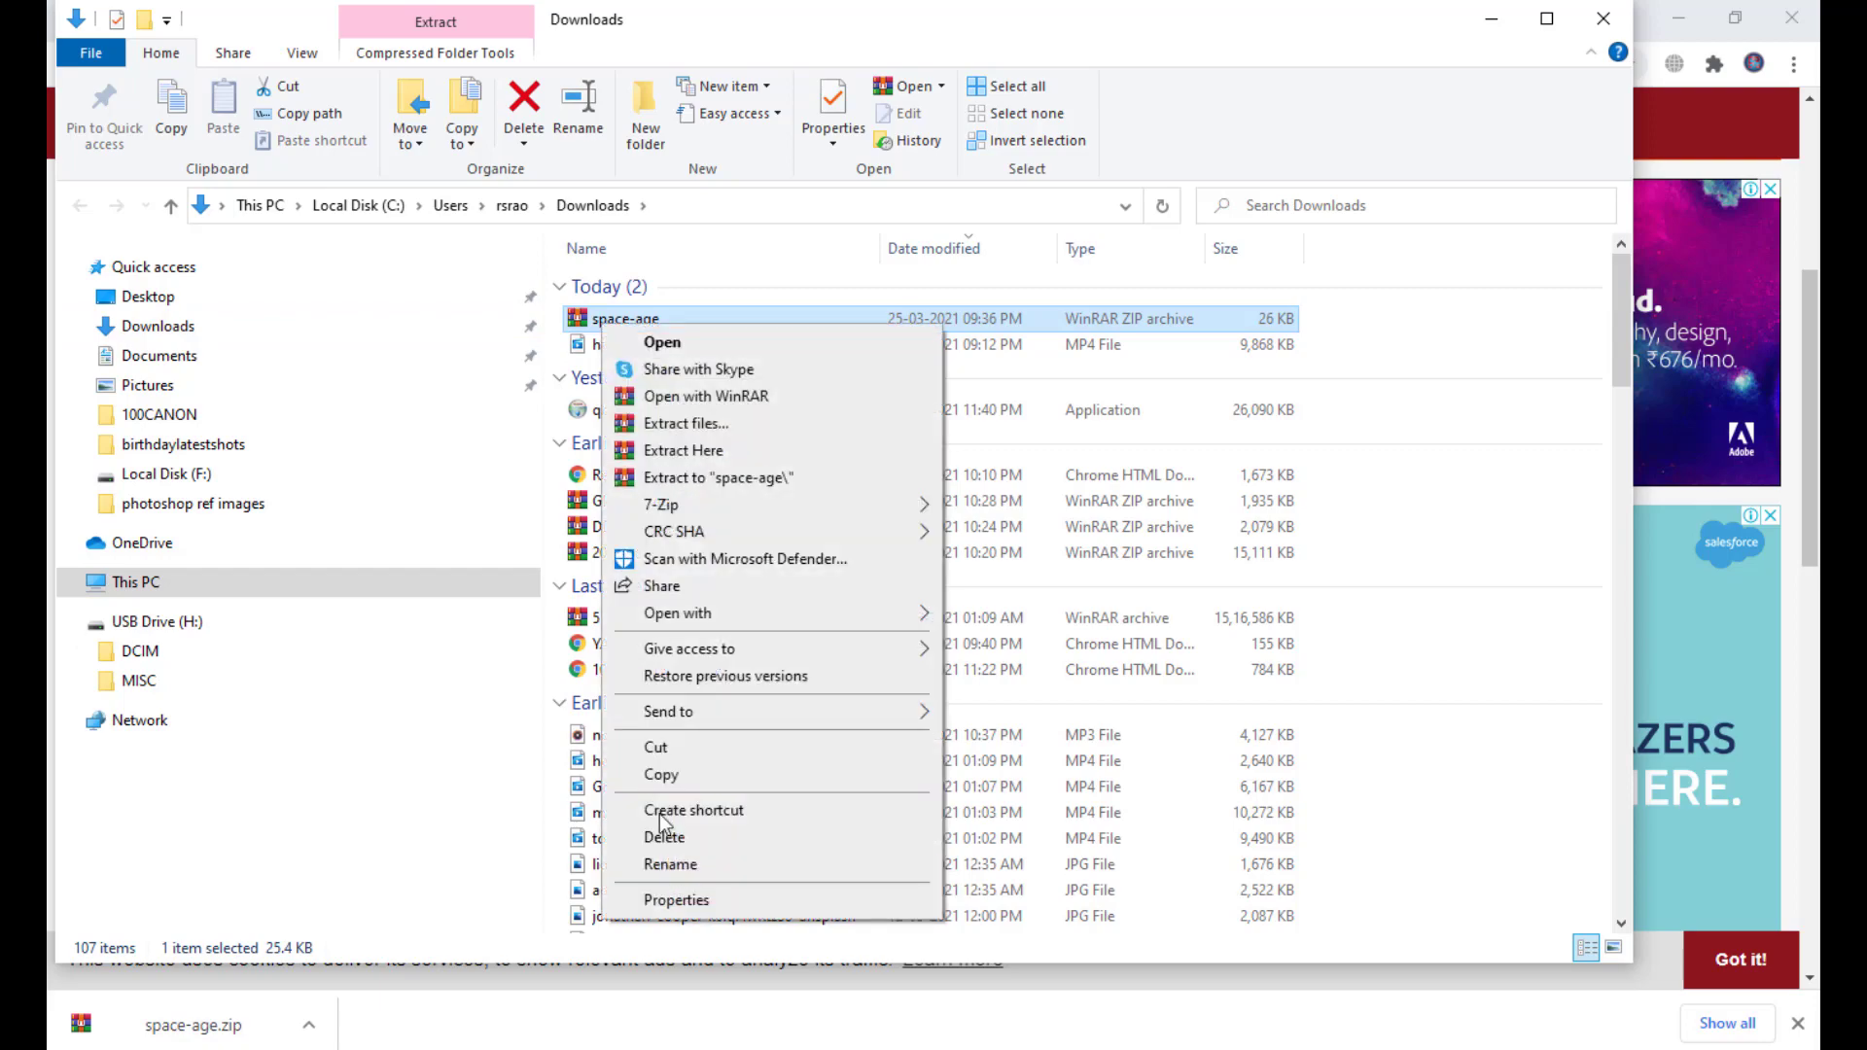
pyautogui.click(696, 784)
pyautogui.click(1491, 19)
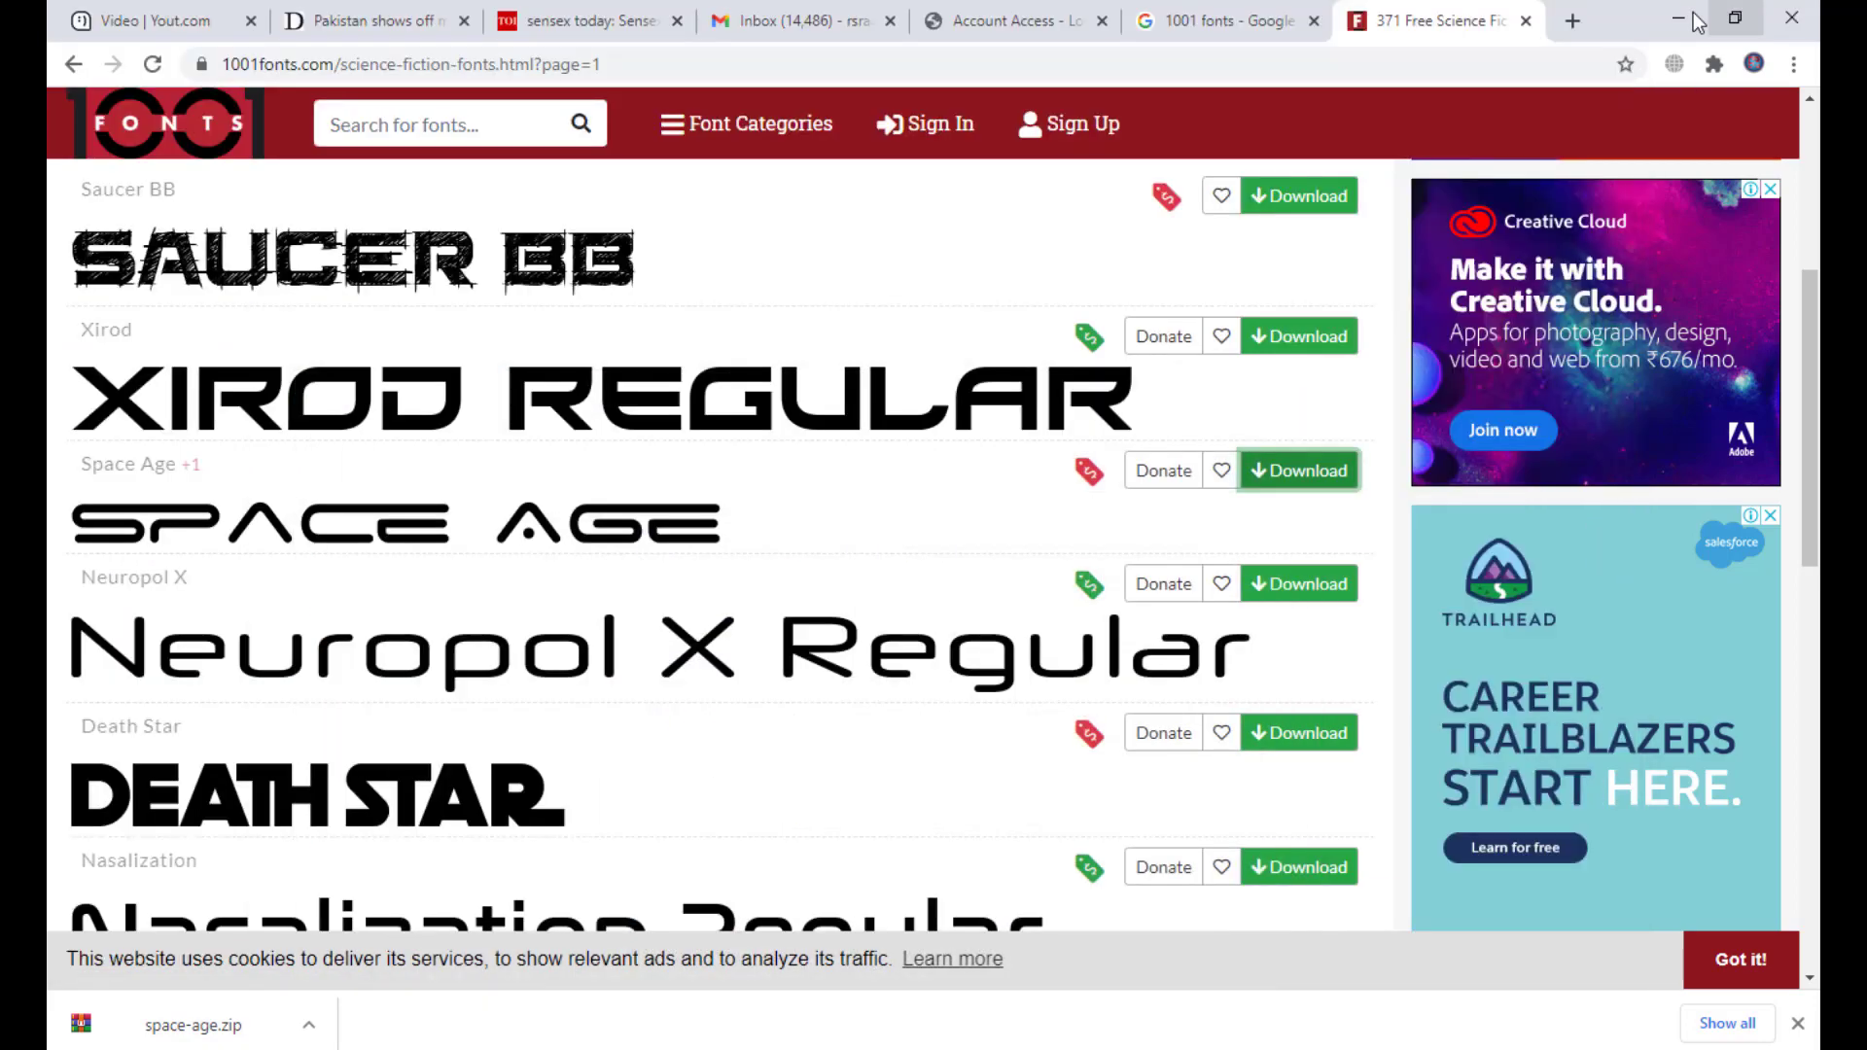
pyautogui.click(1682, 19)
pyautogui.click(1707, 15)
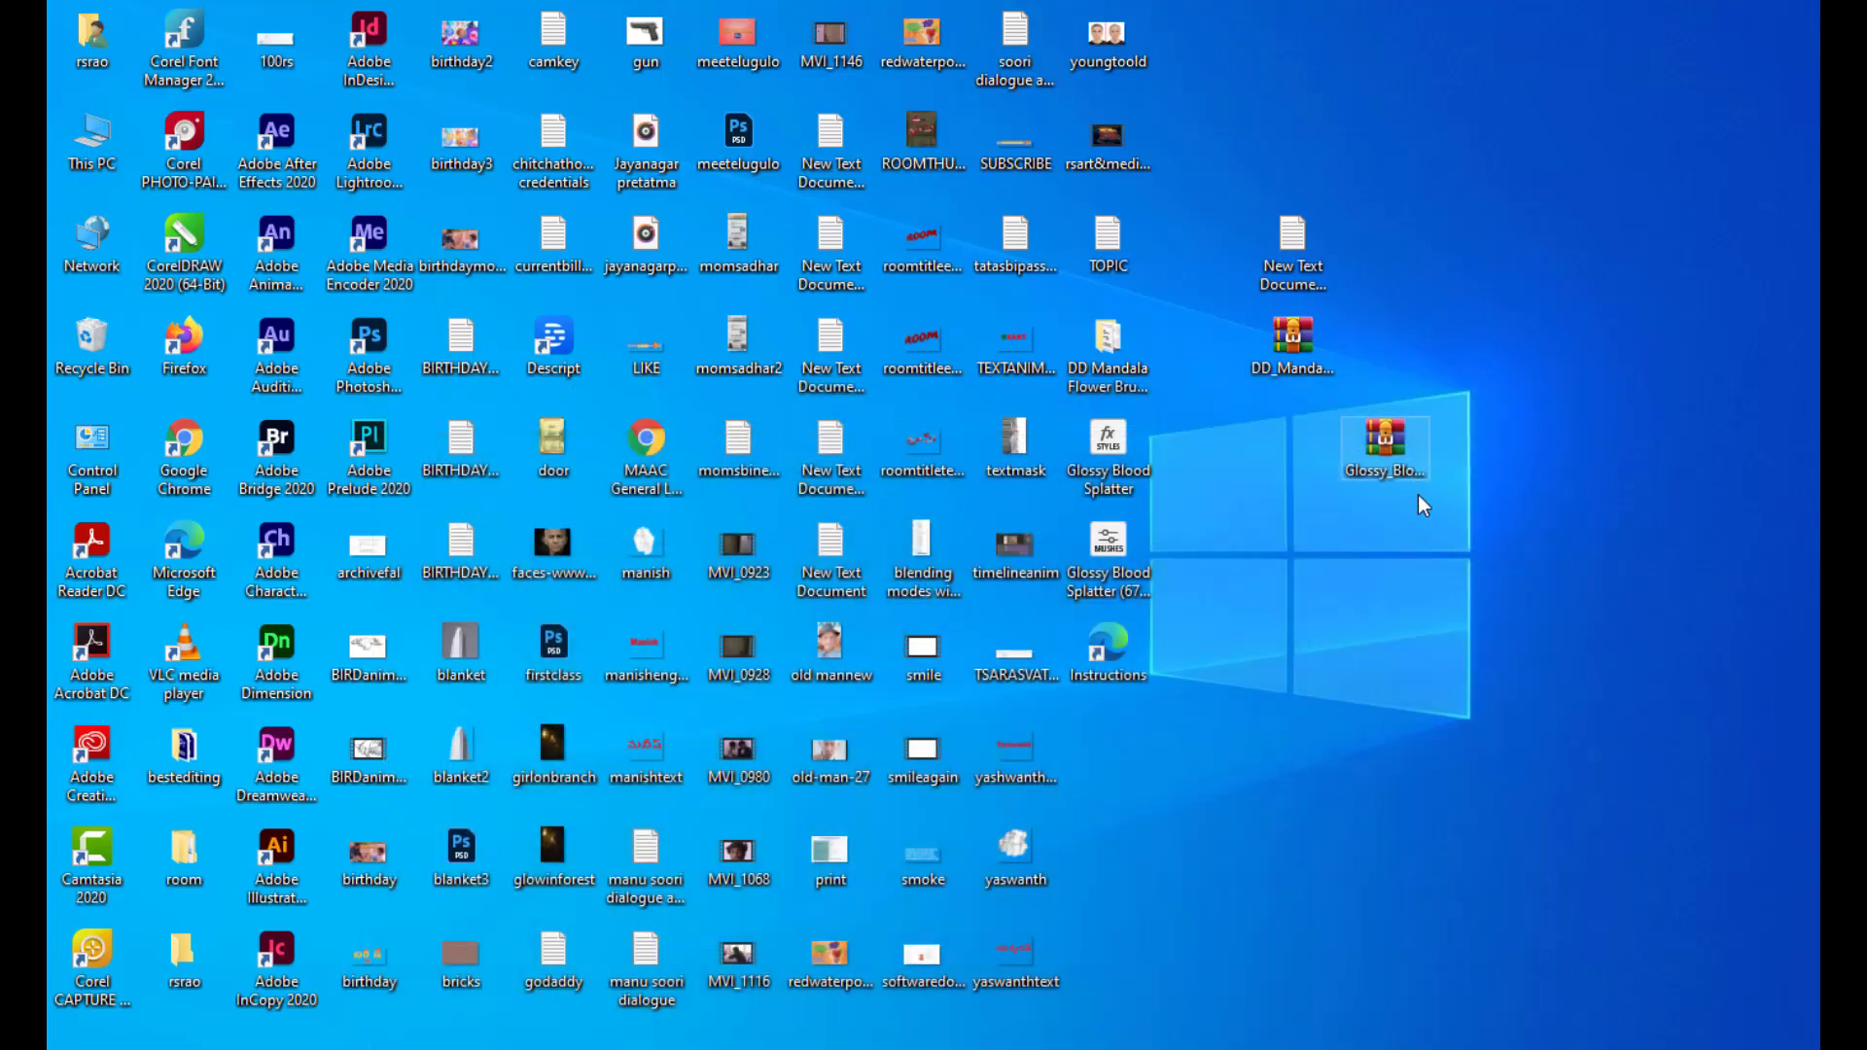
pyautogui.rightClick(1393, 599)
pyautogui.click(1476, 709)
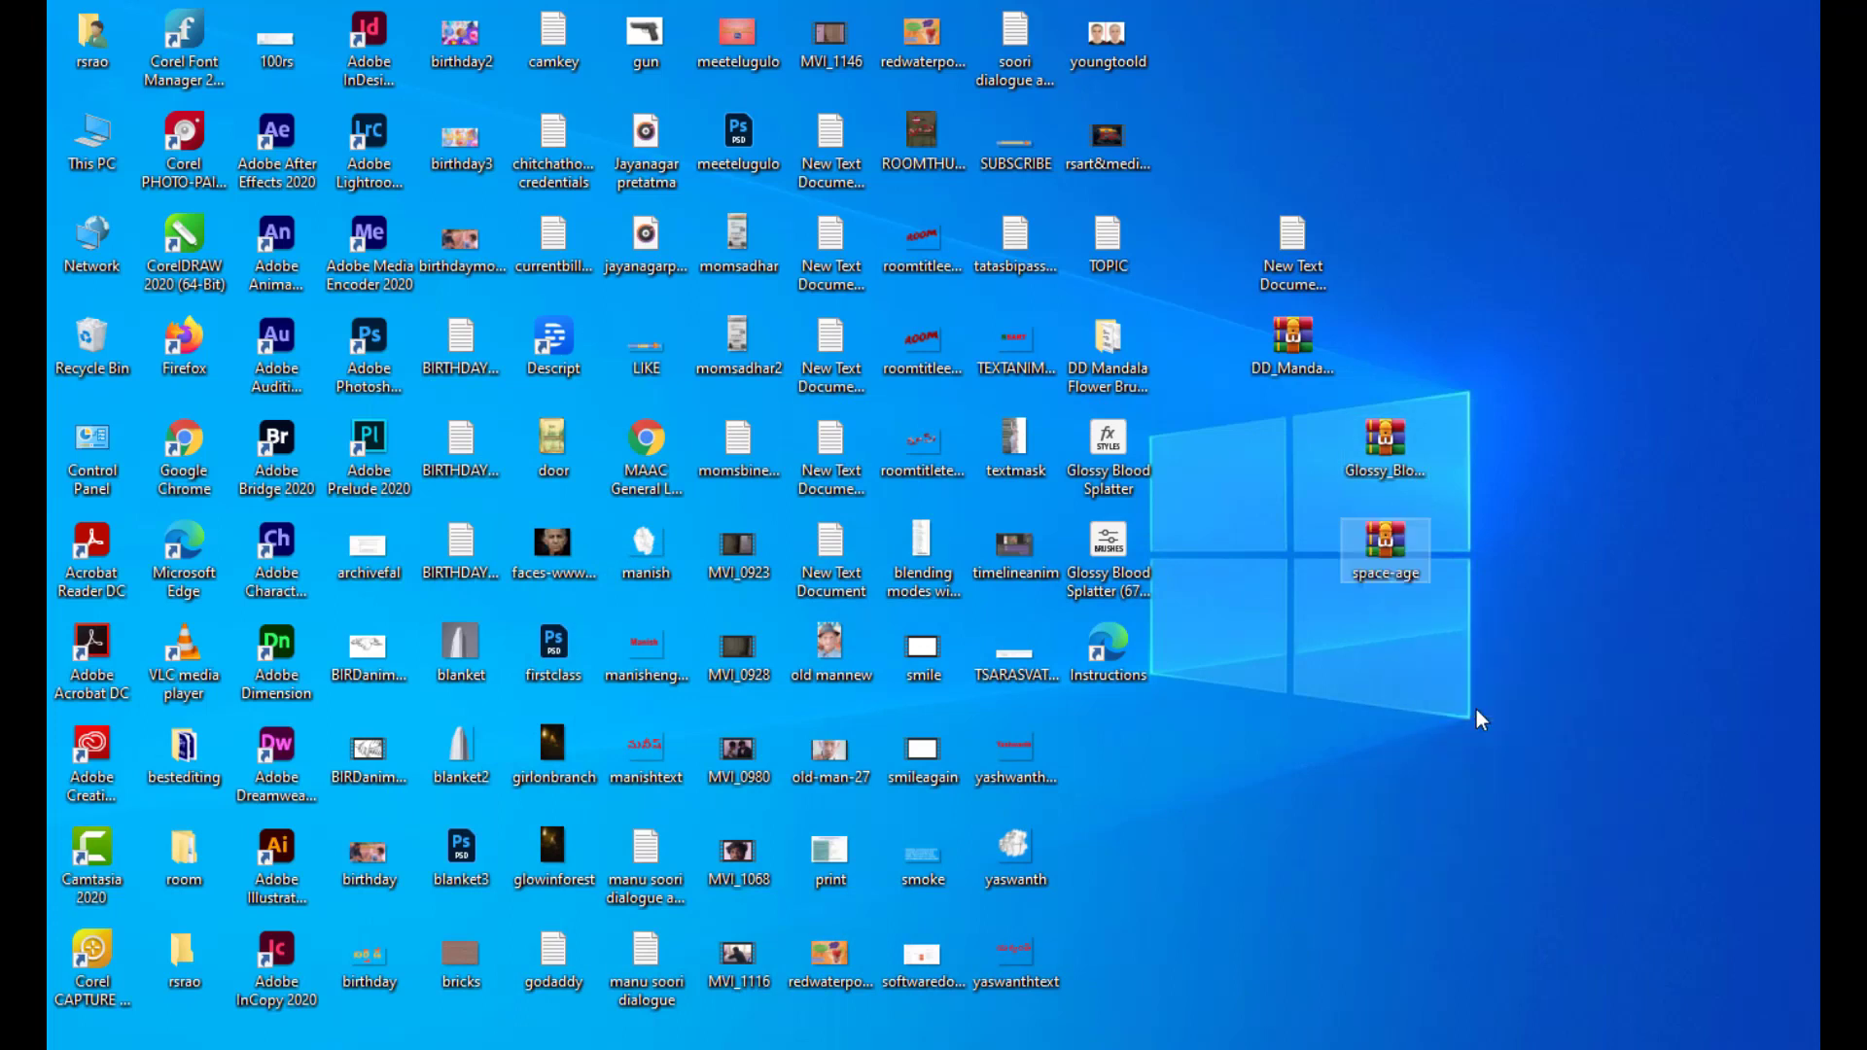
pyautogui.rightClick(1364, 534)
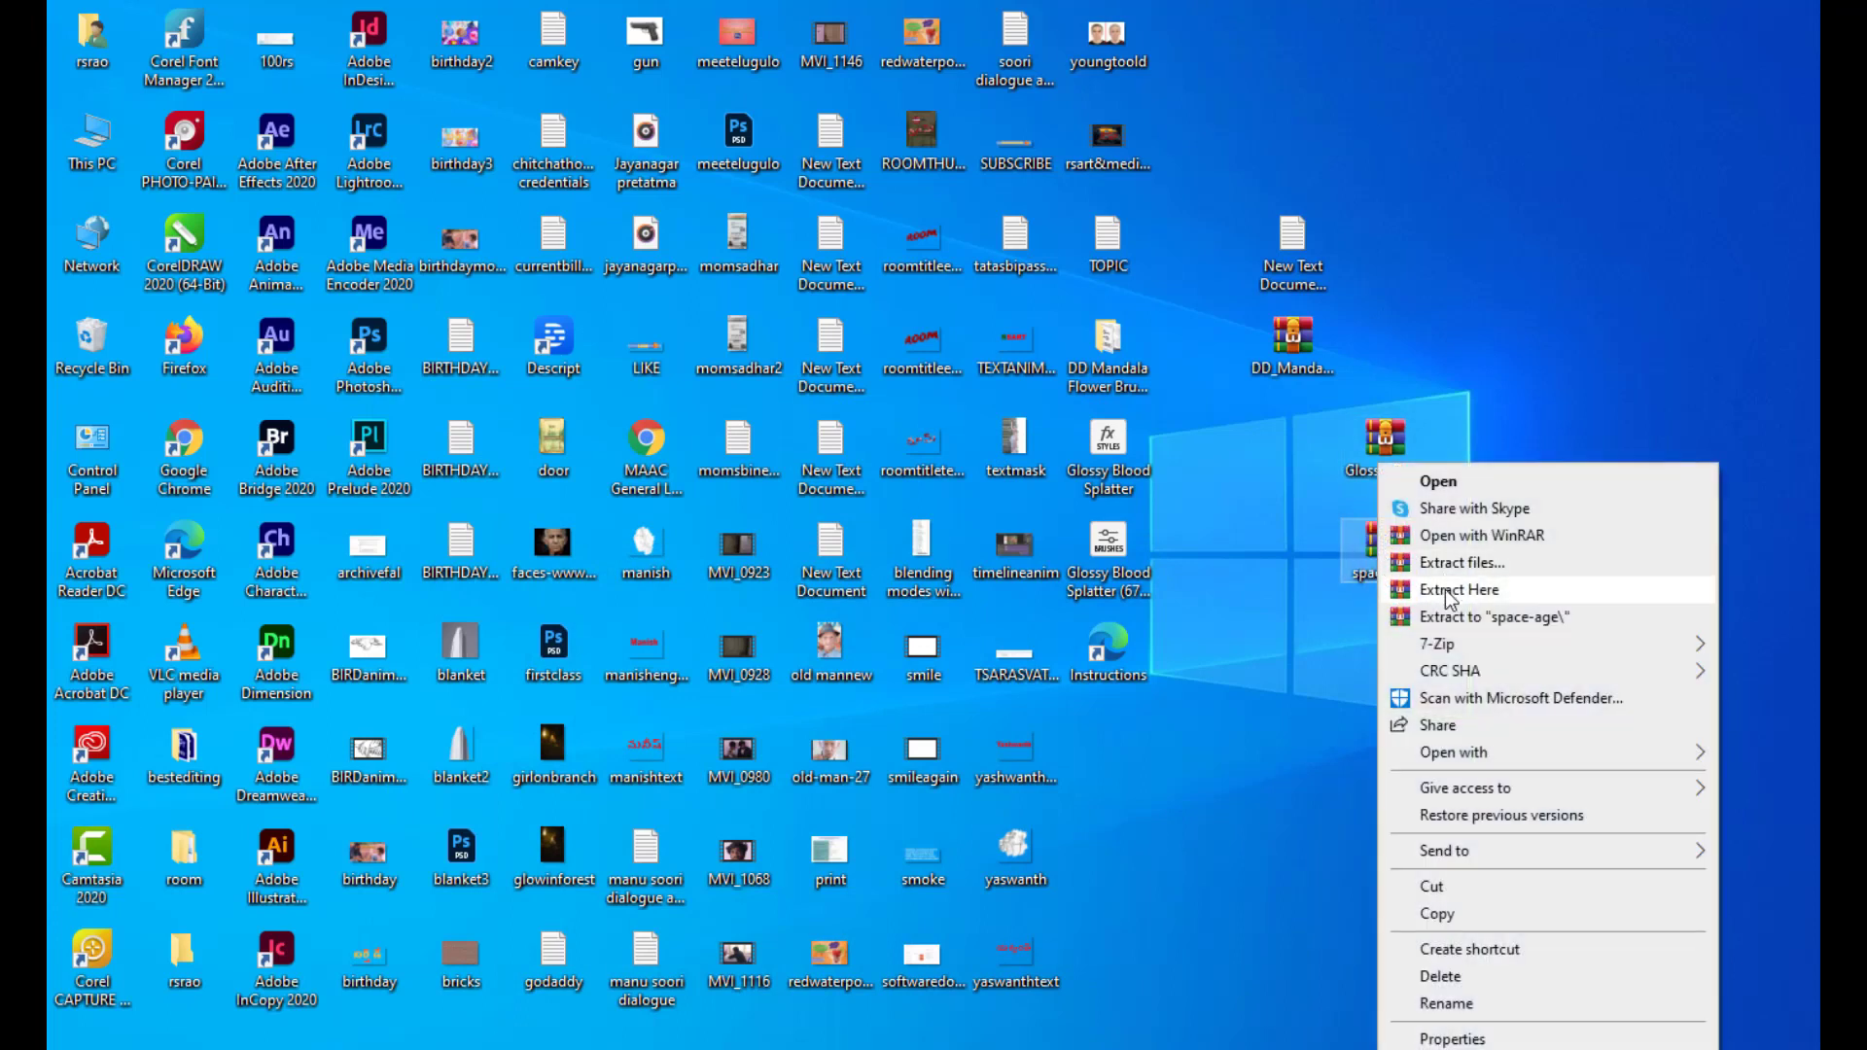
pyautogui.click(1449, 596)
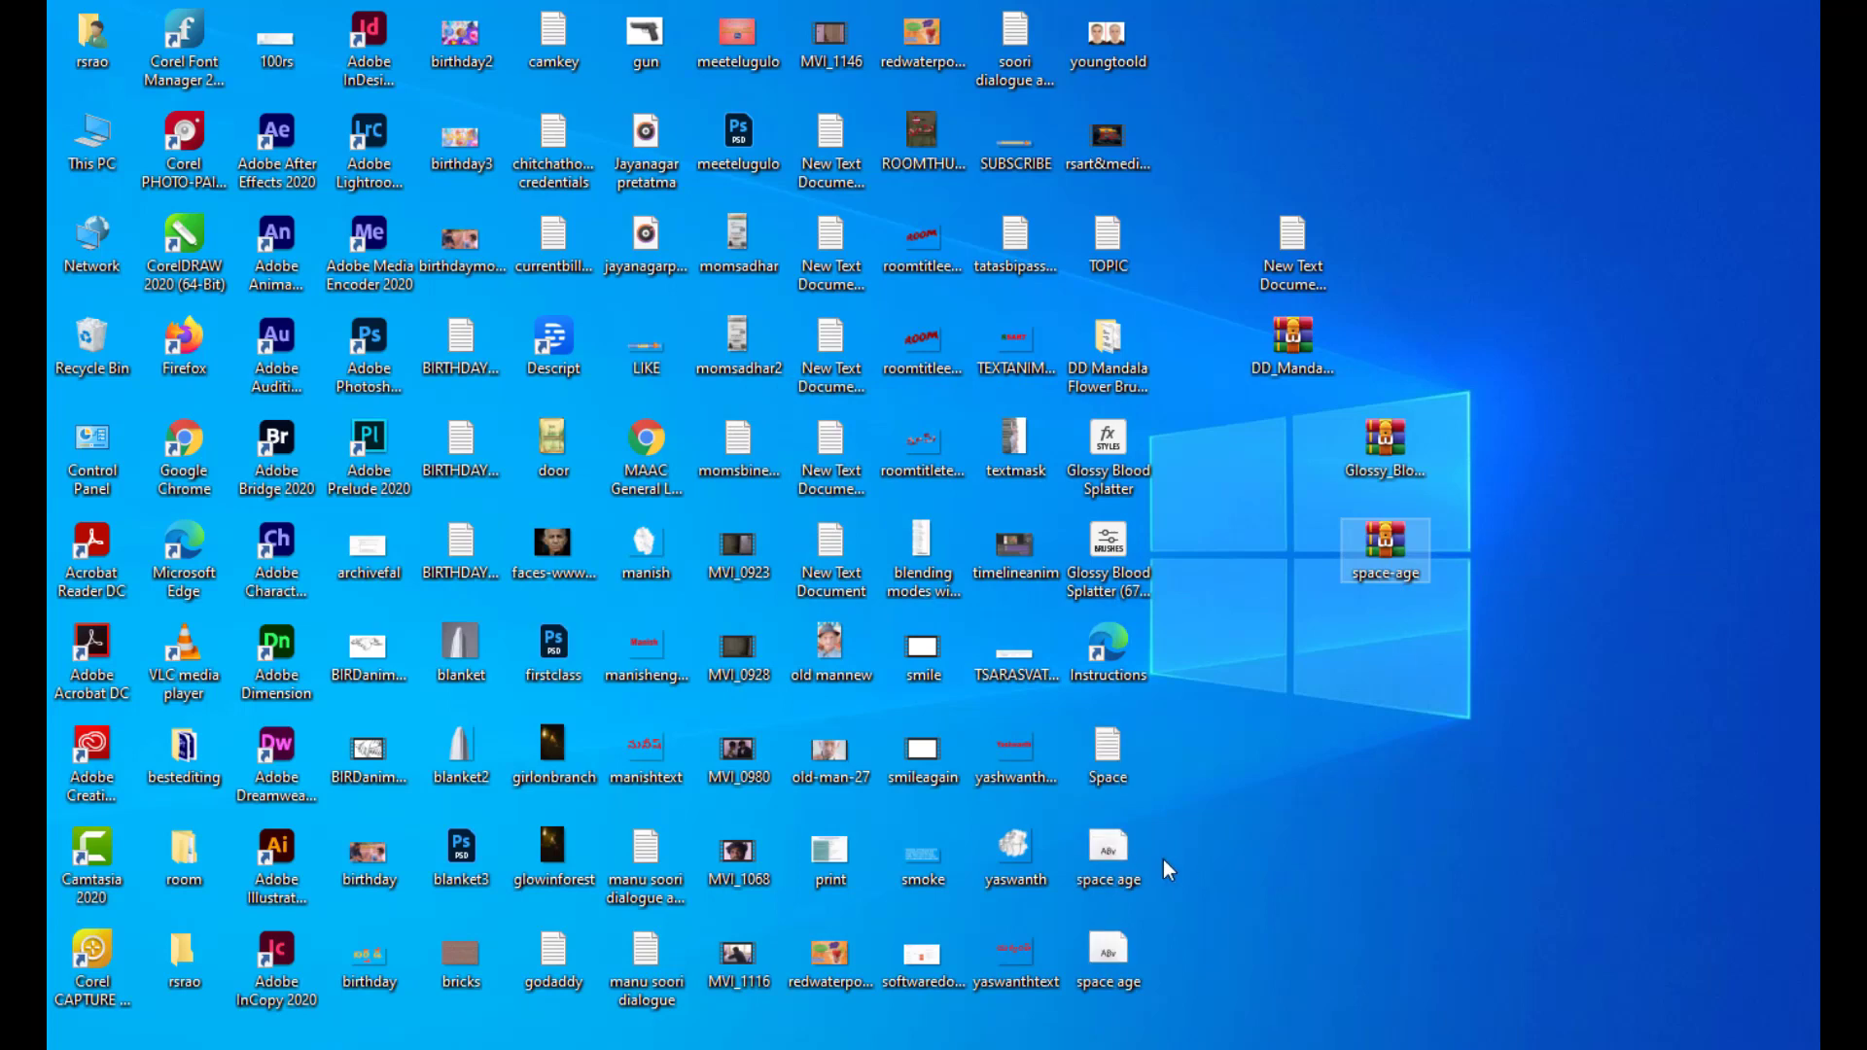
# Step: Preview the TrueType version of the extracted space age font, then put its preview window away
pyautogui.click(1112, 851)
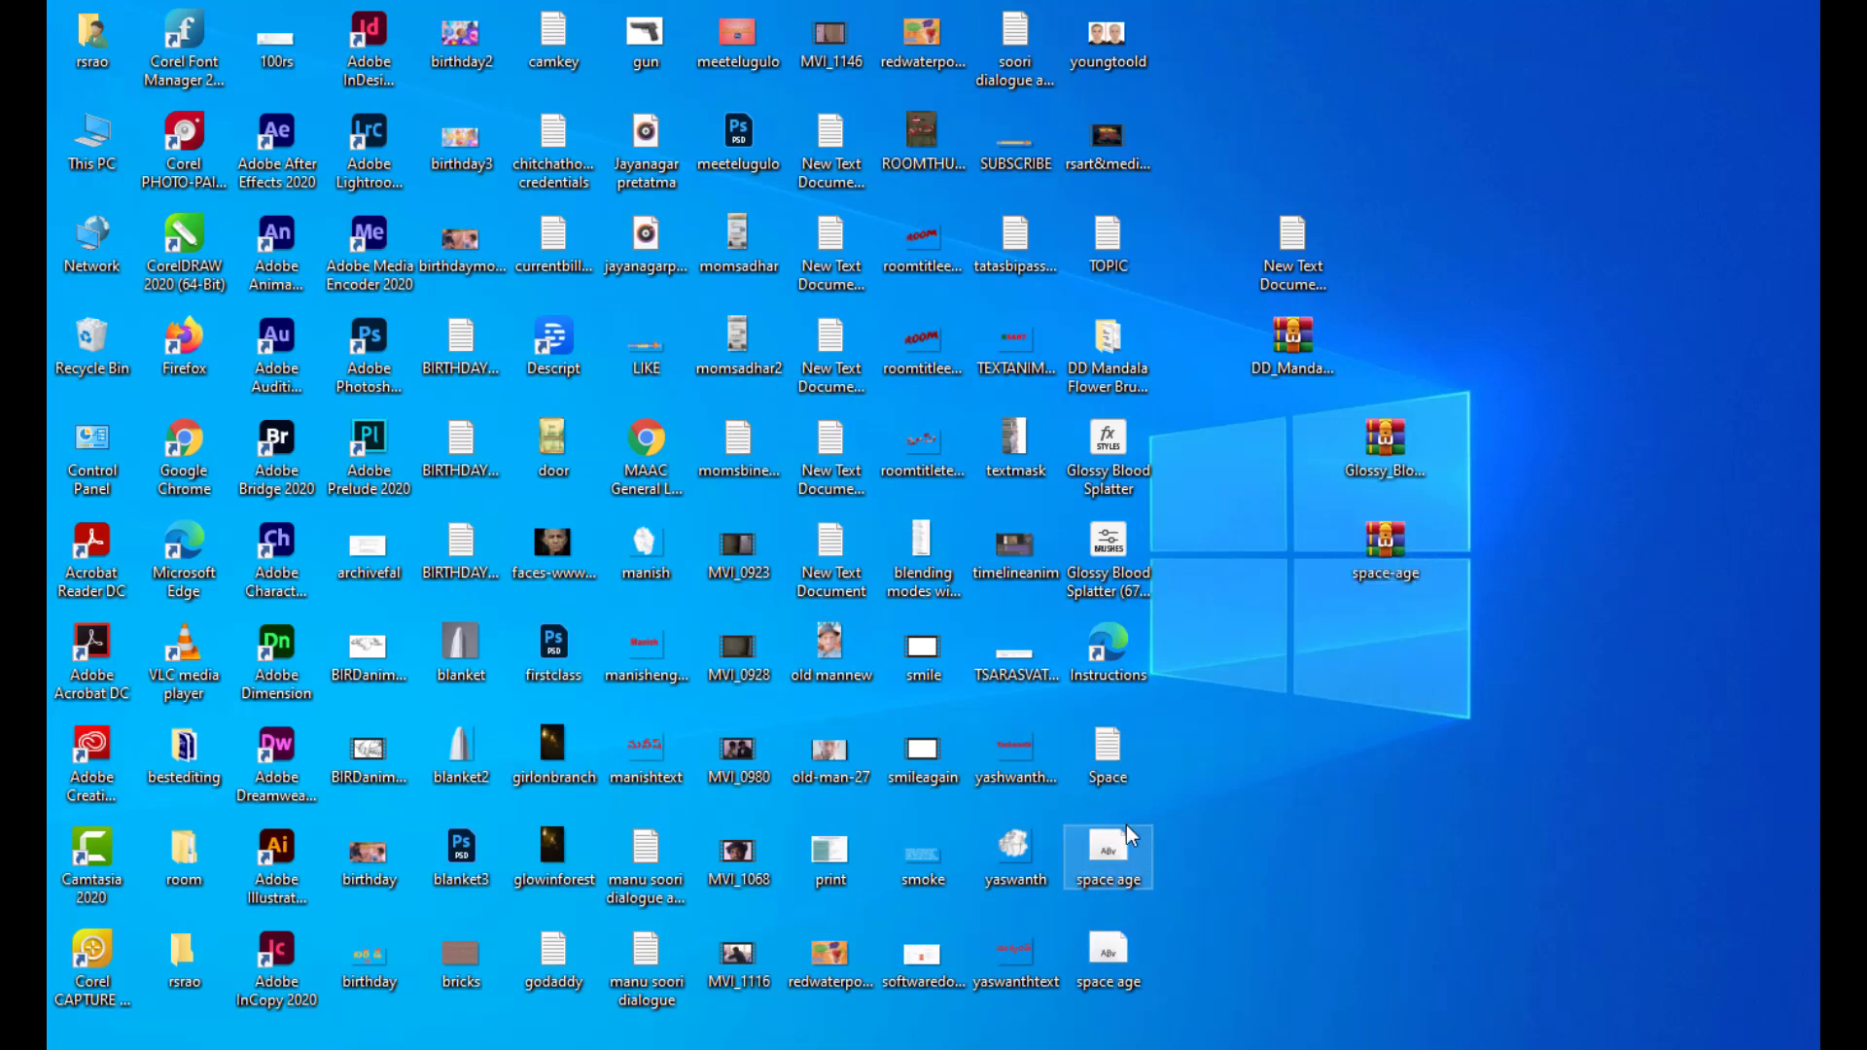
pyautogui.doubleClick(1110, 963)
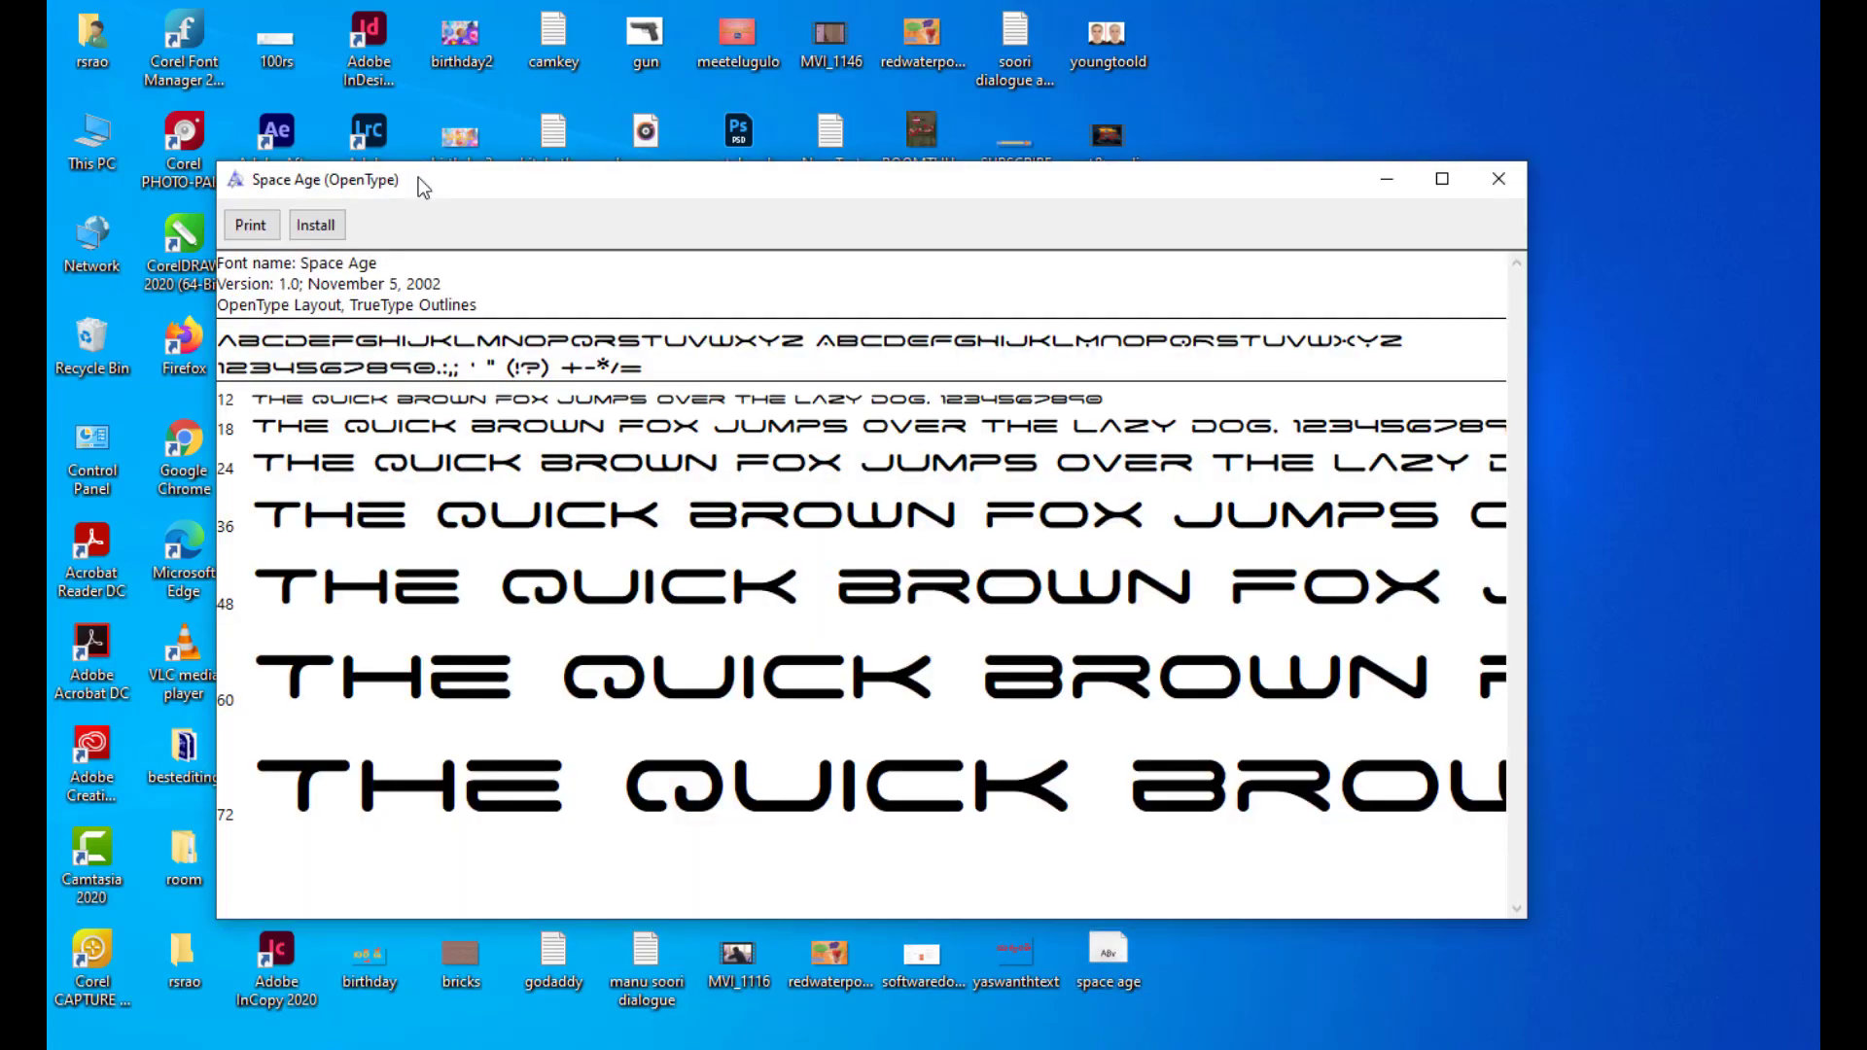
pyautogui.moveTo(423, 186); pyautogui.dragTo(606, 187)
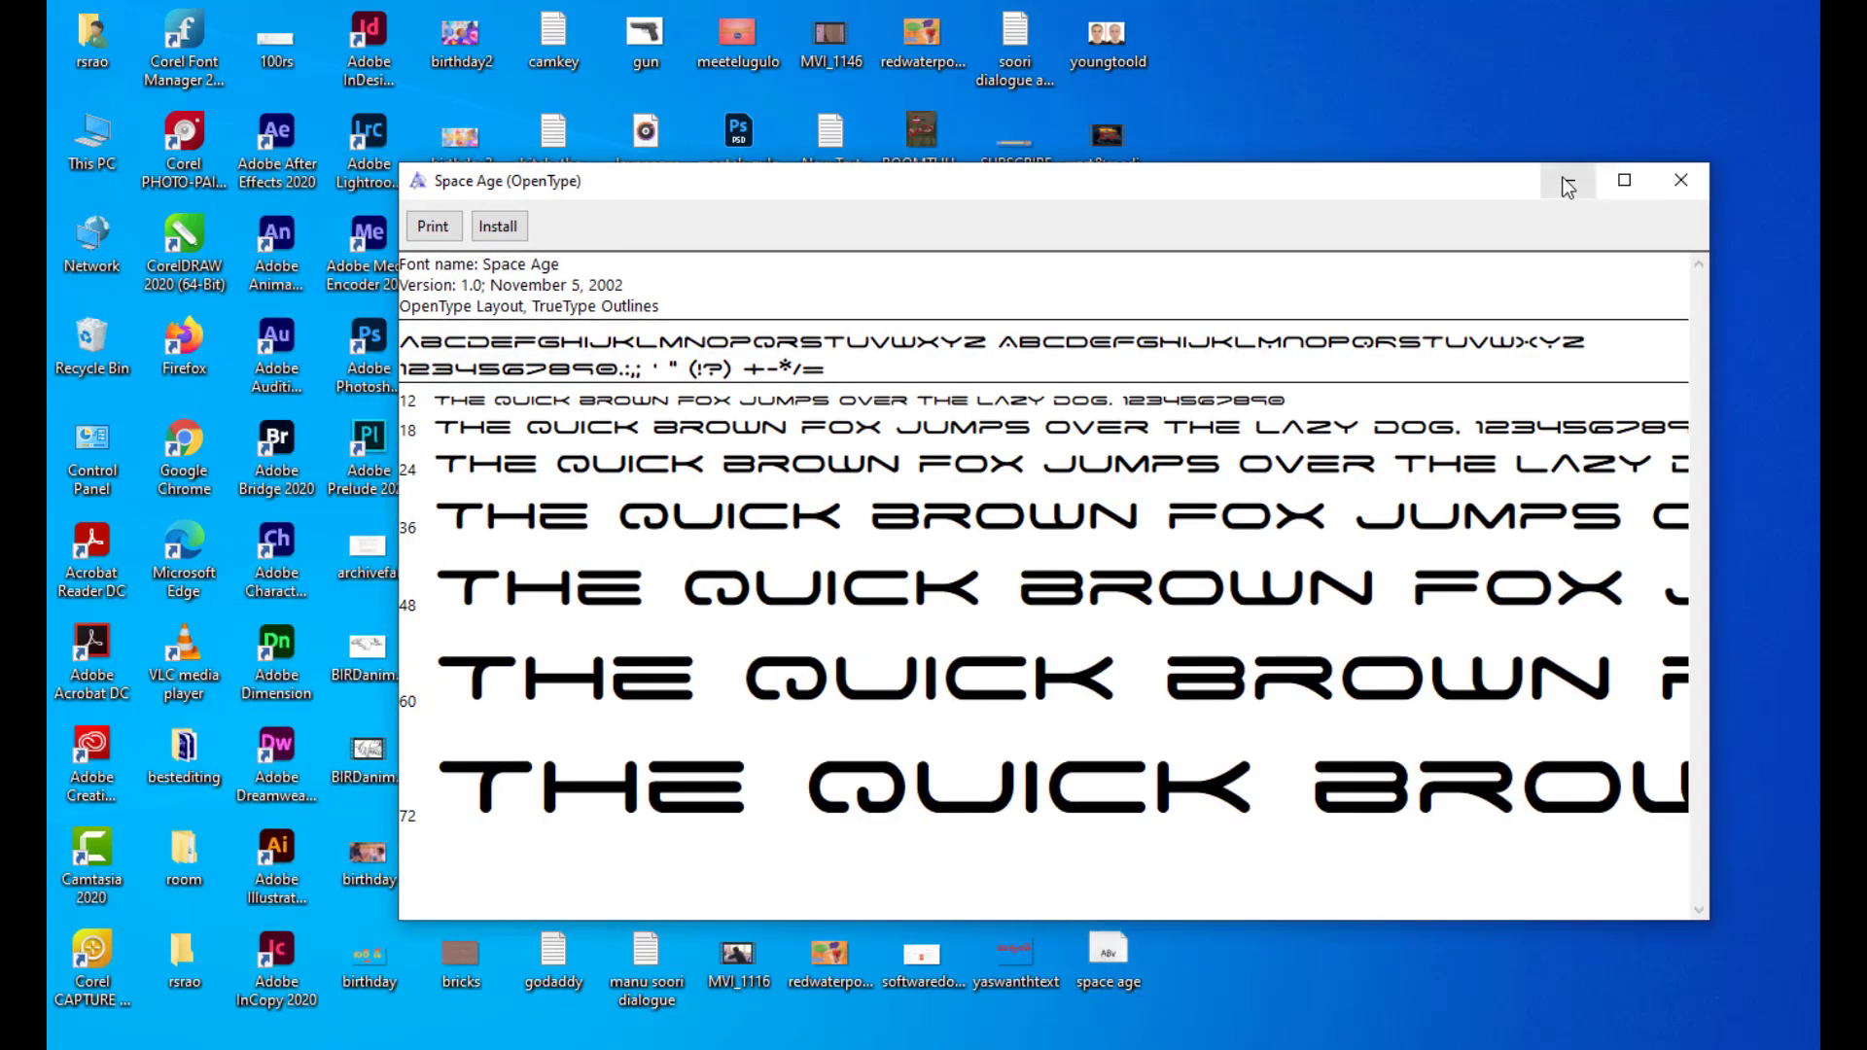
pyautogui.click(1567, 187)
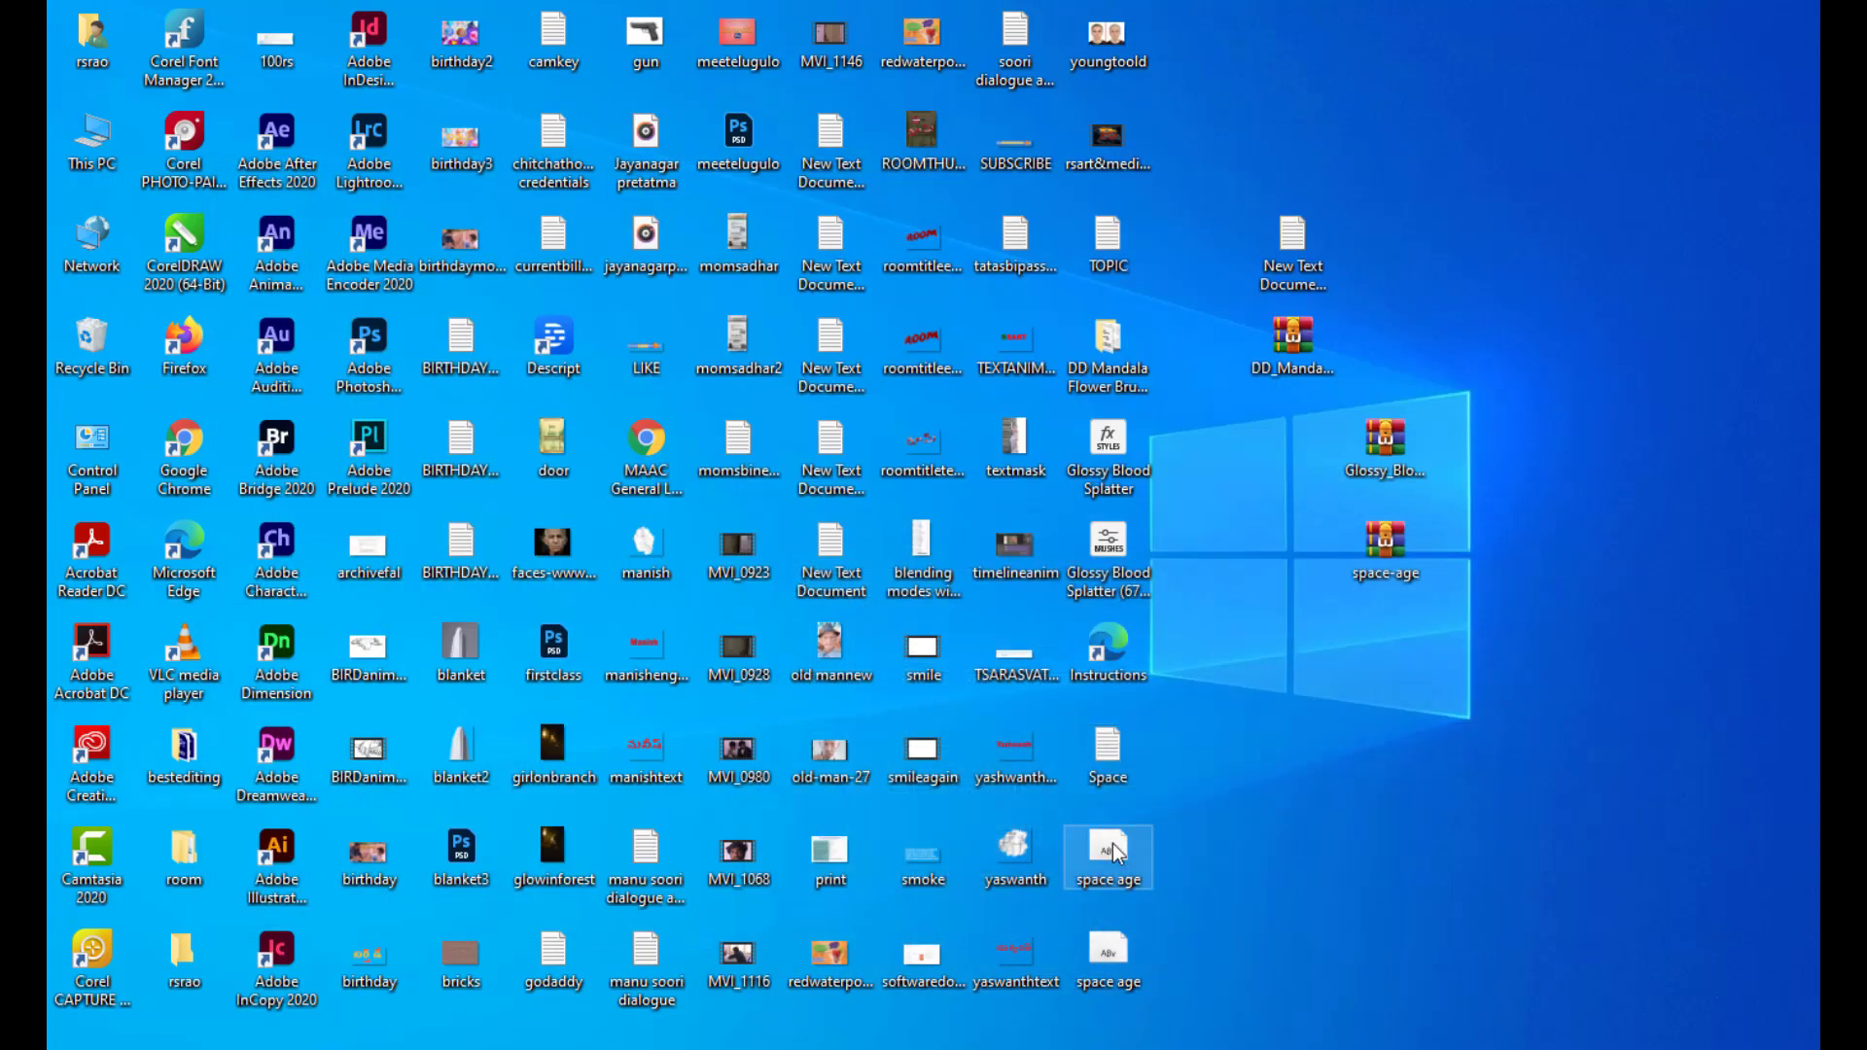
# Step: Open the PostScript-outline version of the space age font, install it and close the preview
pyautogui.doubleClick(1113, 852)
pyautogui.moveTo(393, 219); pyautogui.dragTo(747, 230)
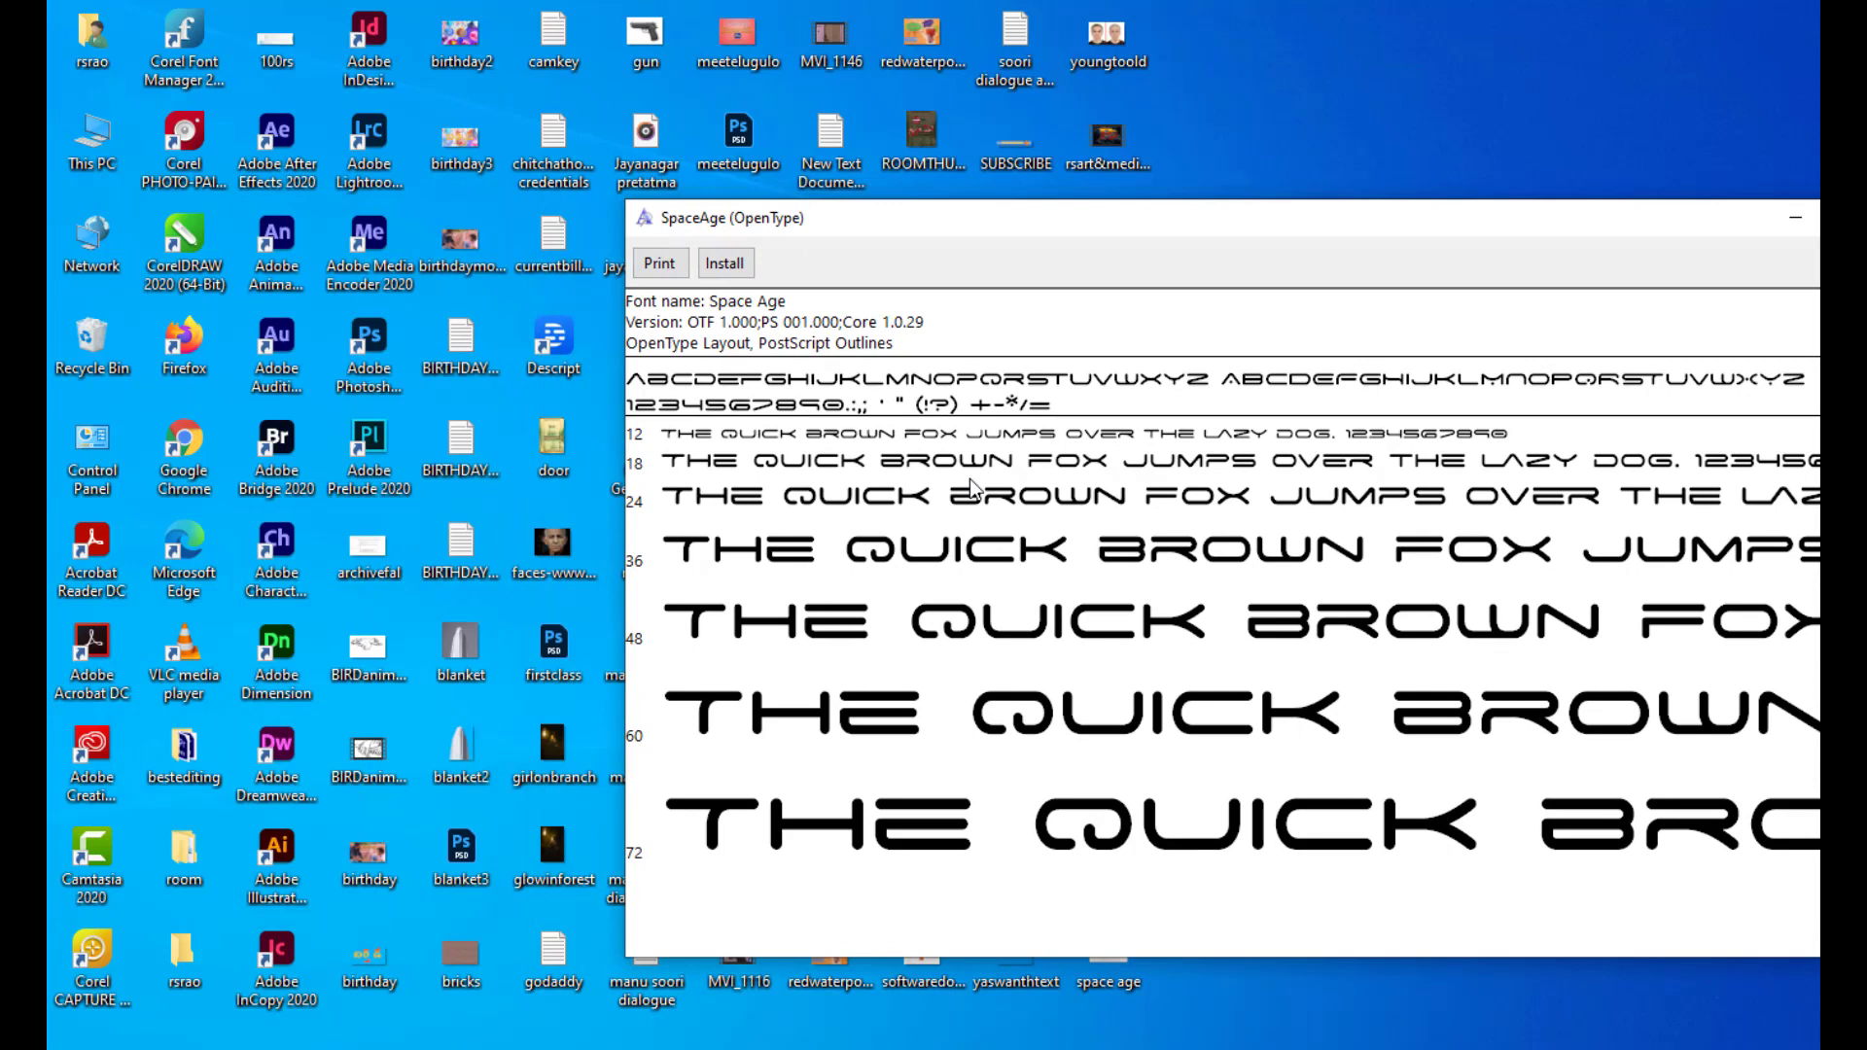
pyautogui.moveTo(797, 226); pyautogui.dragTo(837, 226)
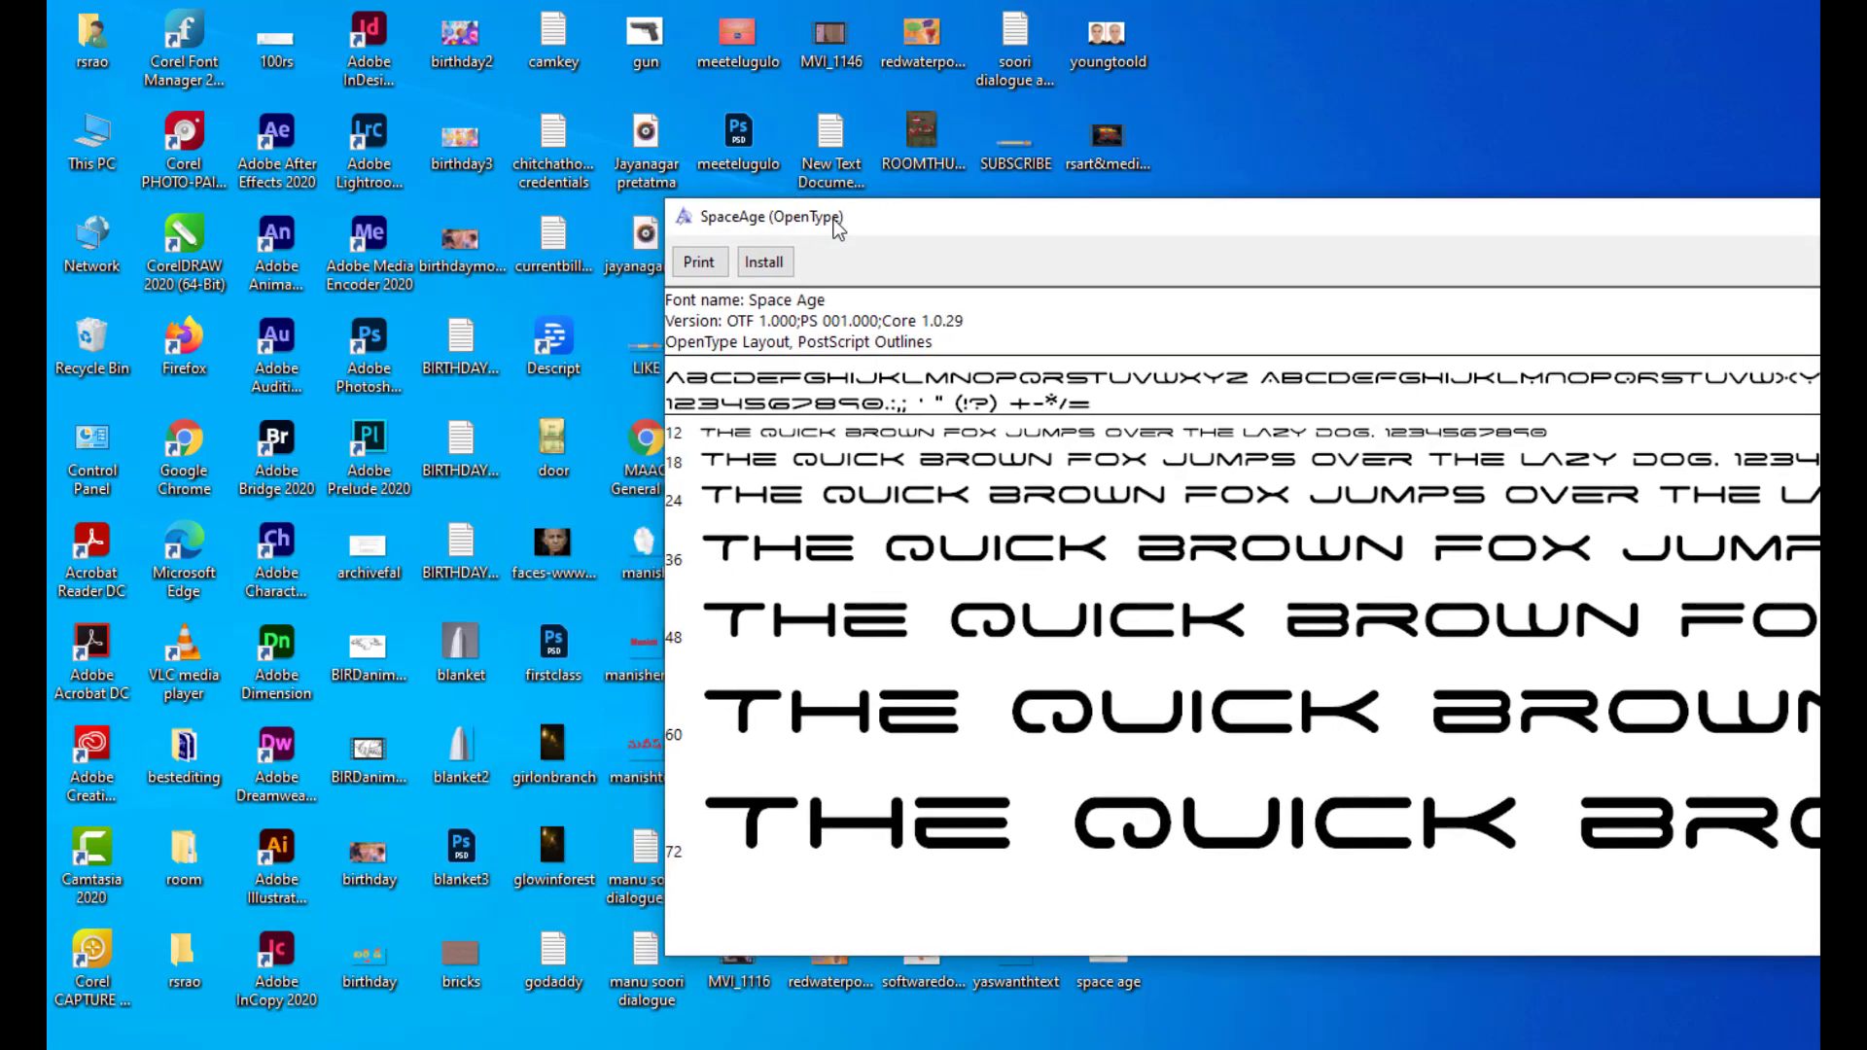
pyautogui.click(775, 264)
pyautogui.moveTo(1416, 224); pyautogui.dragTo(1088, 258)
pyautogui.click(1510, 255)
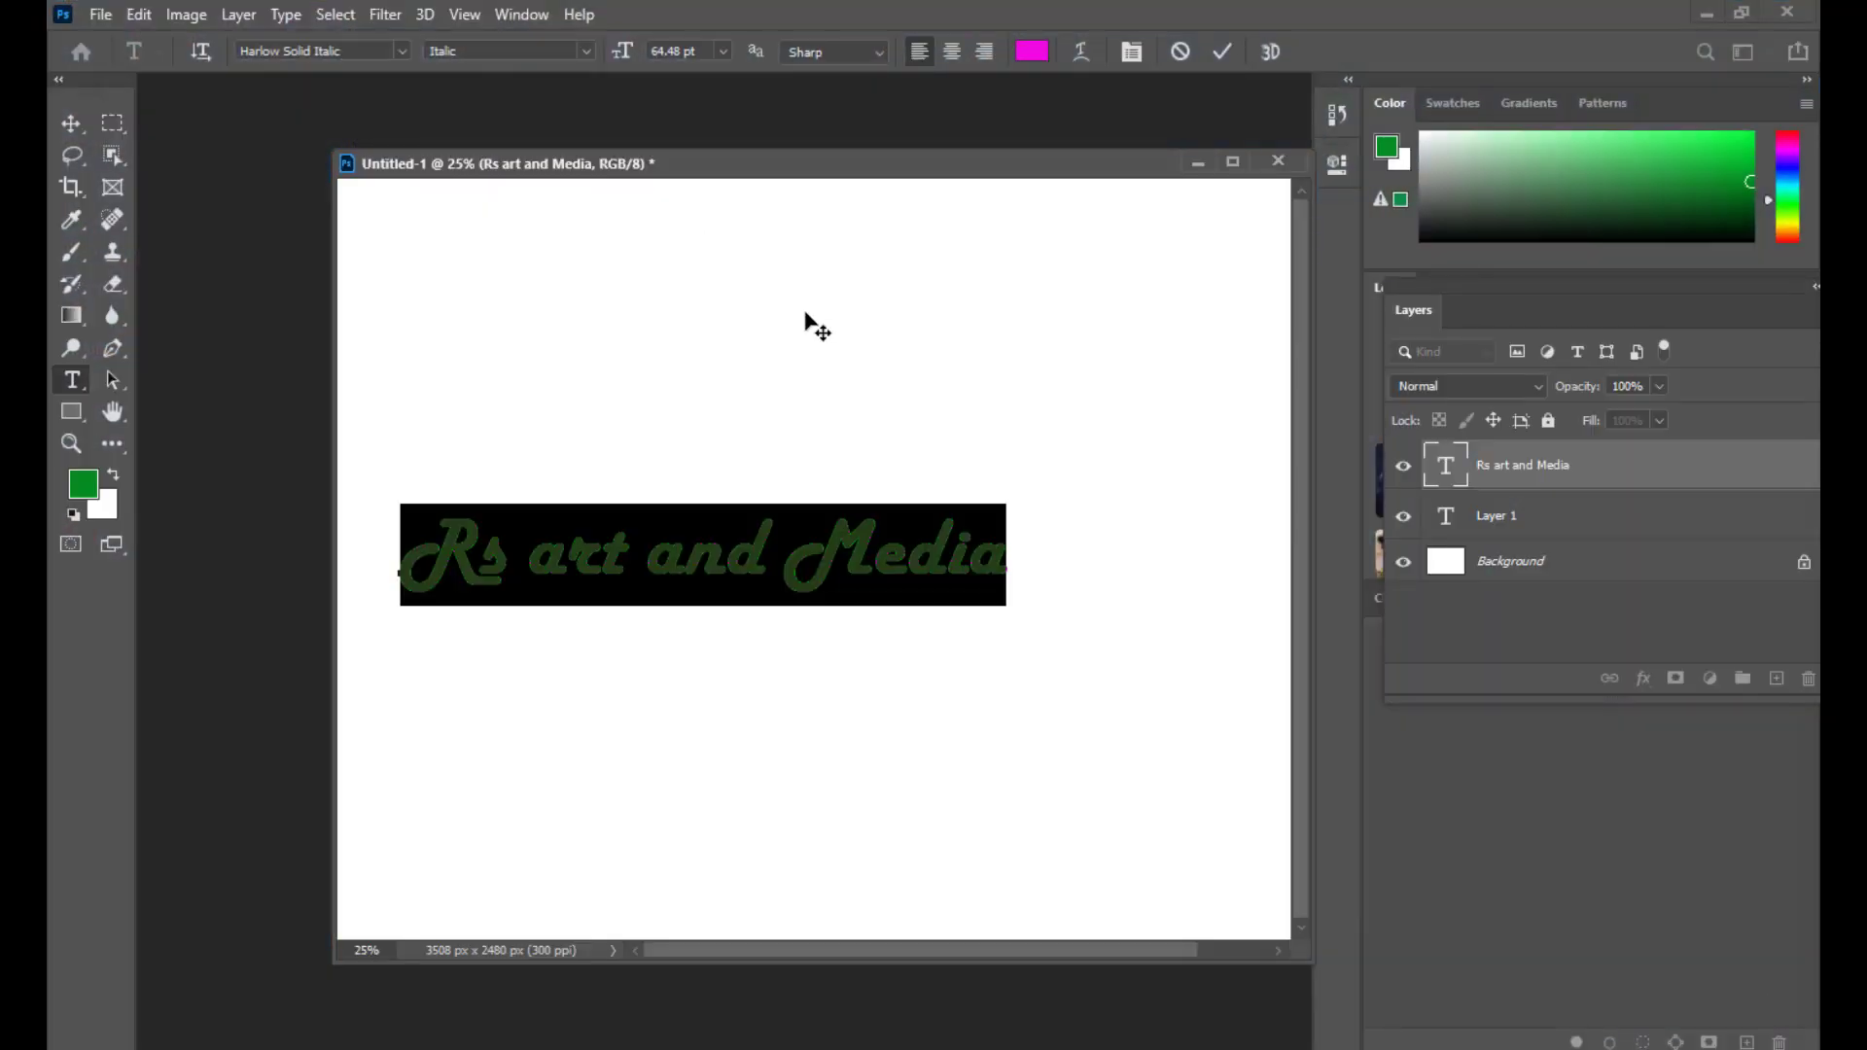
# Step: Switch to Photoshop and apply the Space Age Regular font to the selected "Rs art and Media" text
pyautogui.moveTo(587, 173); pyautogui.dragTo(489, 182)
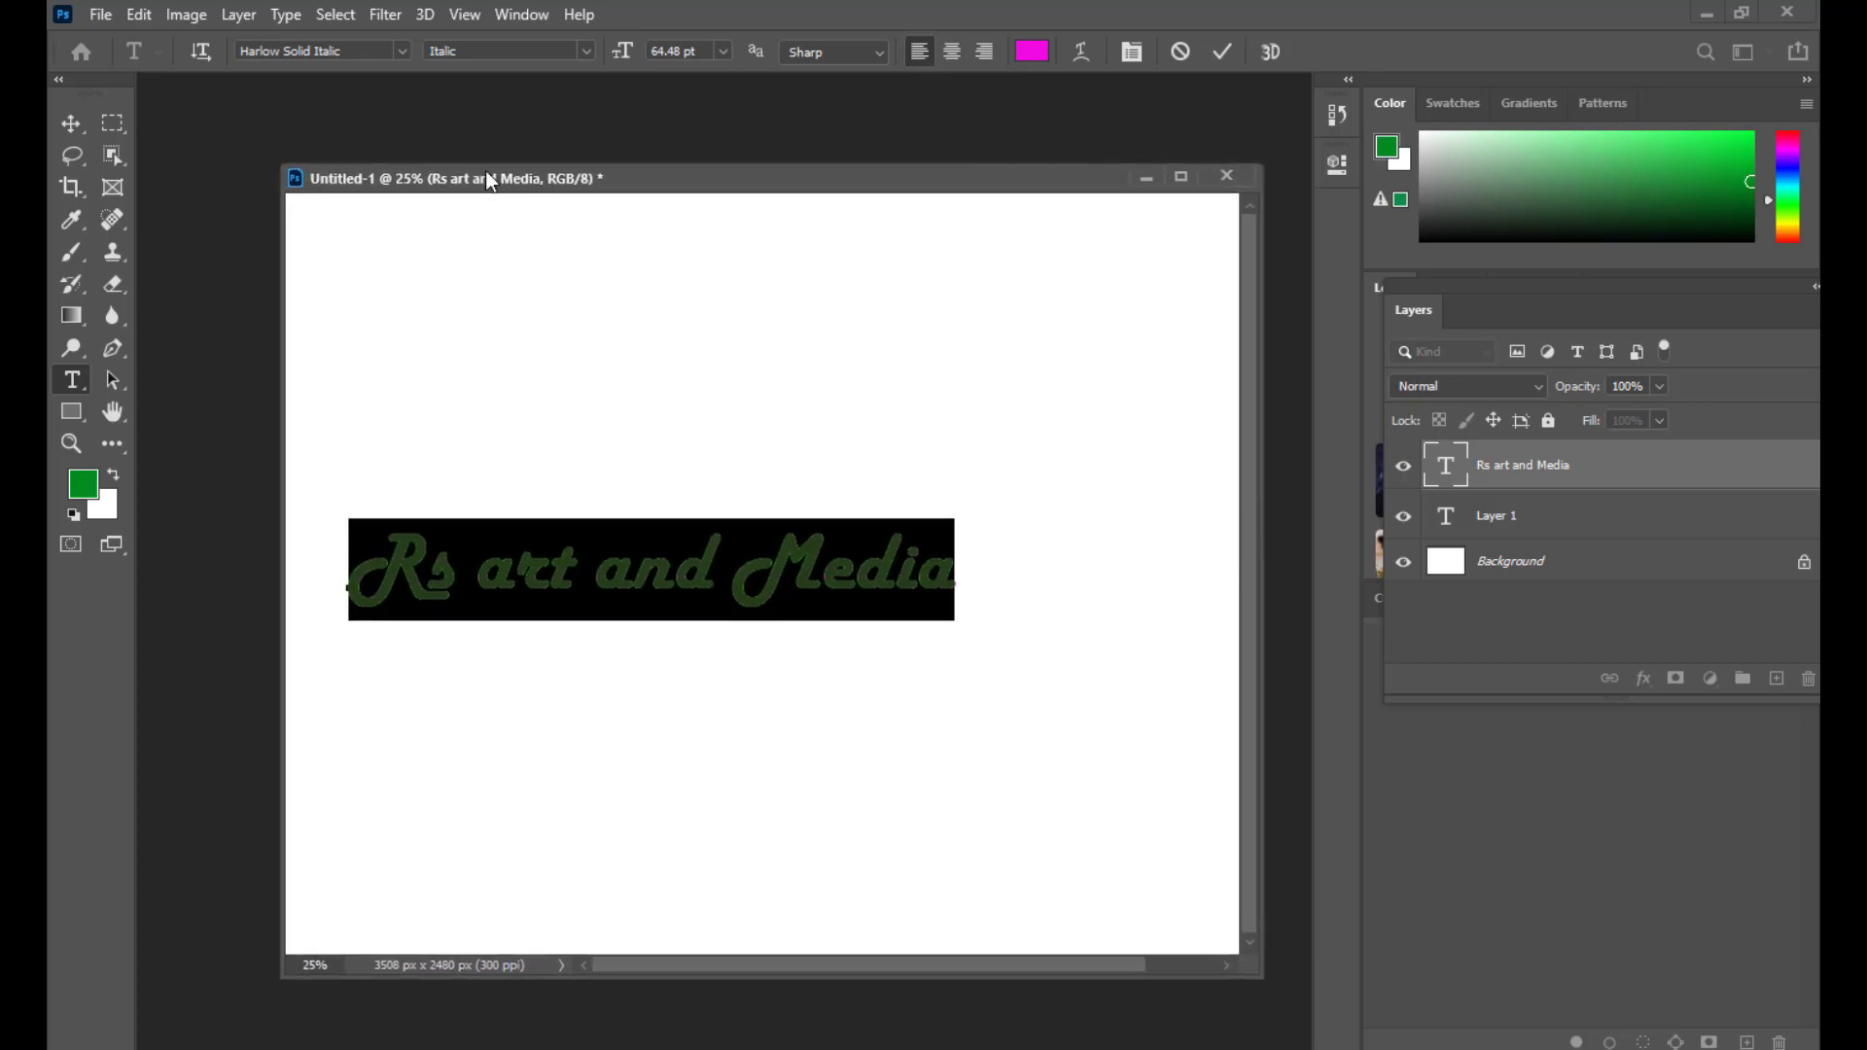
pyautogui.click(365, 58)
pyautogui.write('spa')
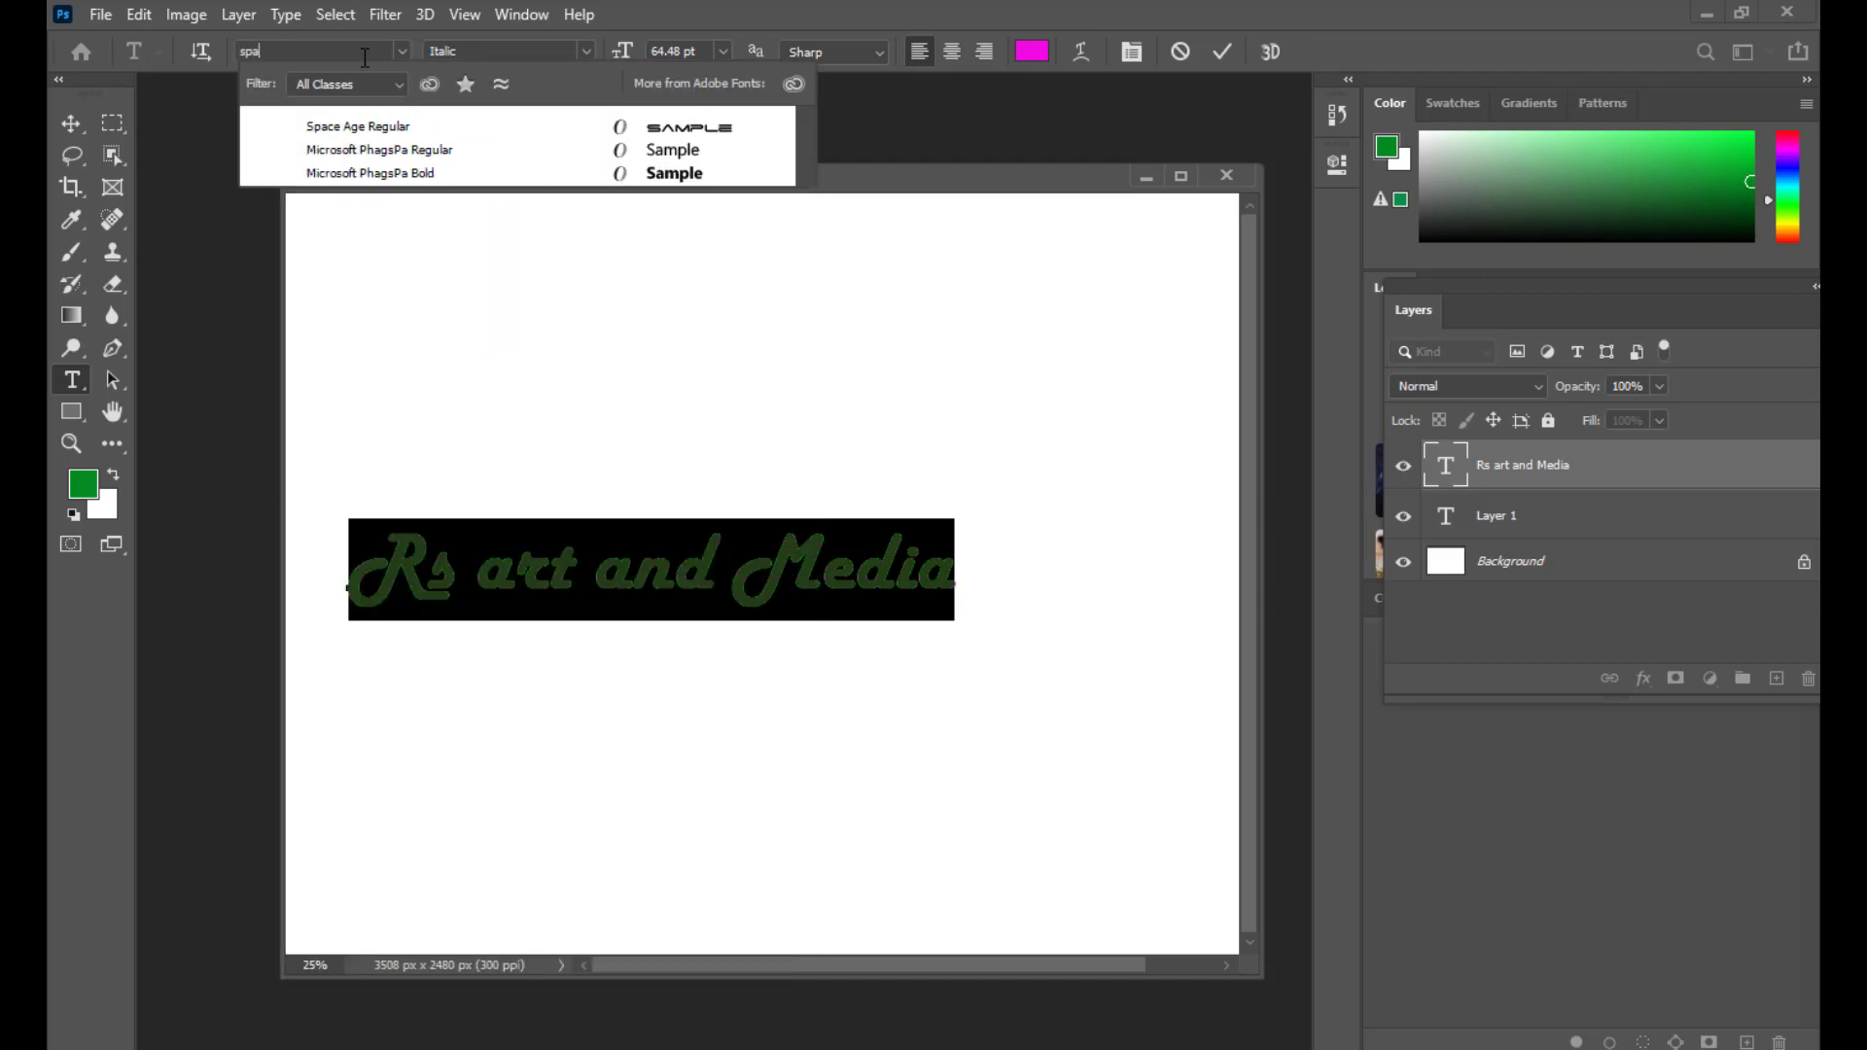
pyautogui.click(391, 127)
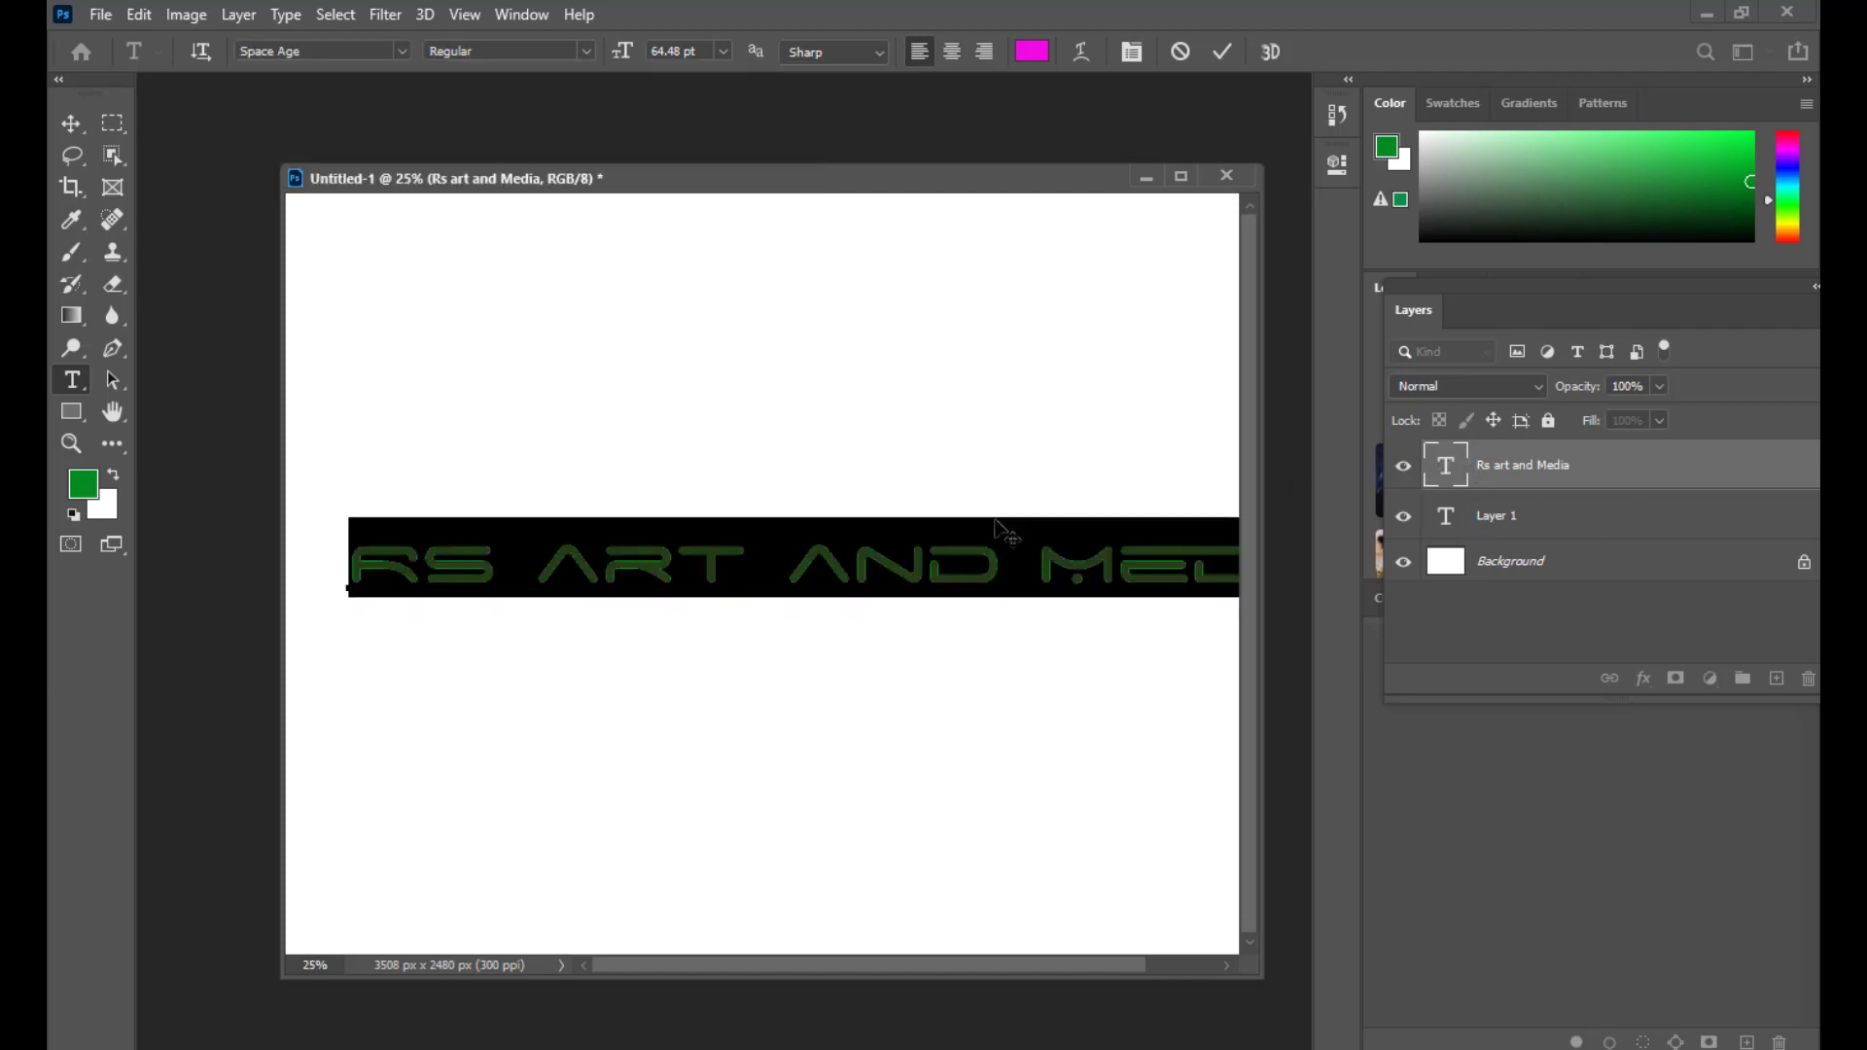
# Step: Reduce the whole text's size to 53.17 pt so it fits the canvas, then commit the edit
pyautogui.click(1446, 467)
pyautogui.doubleClick(1447, 474)
pyautogui.hotkey('ctrl', 'shift', ',')
pyautogui.hotkey('ctrl', 'shift', ',')
pyautogui.hotkey('ctrl', 'shift', ',')
pyautogui.hotkey('ctrl', 'shift', ',')
pyautogui.hotkey('ctrl', 'shift', ',')
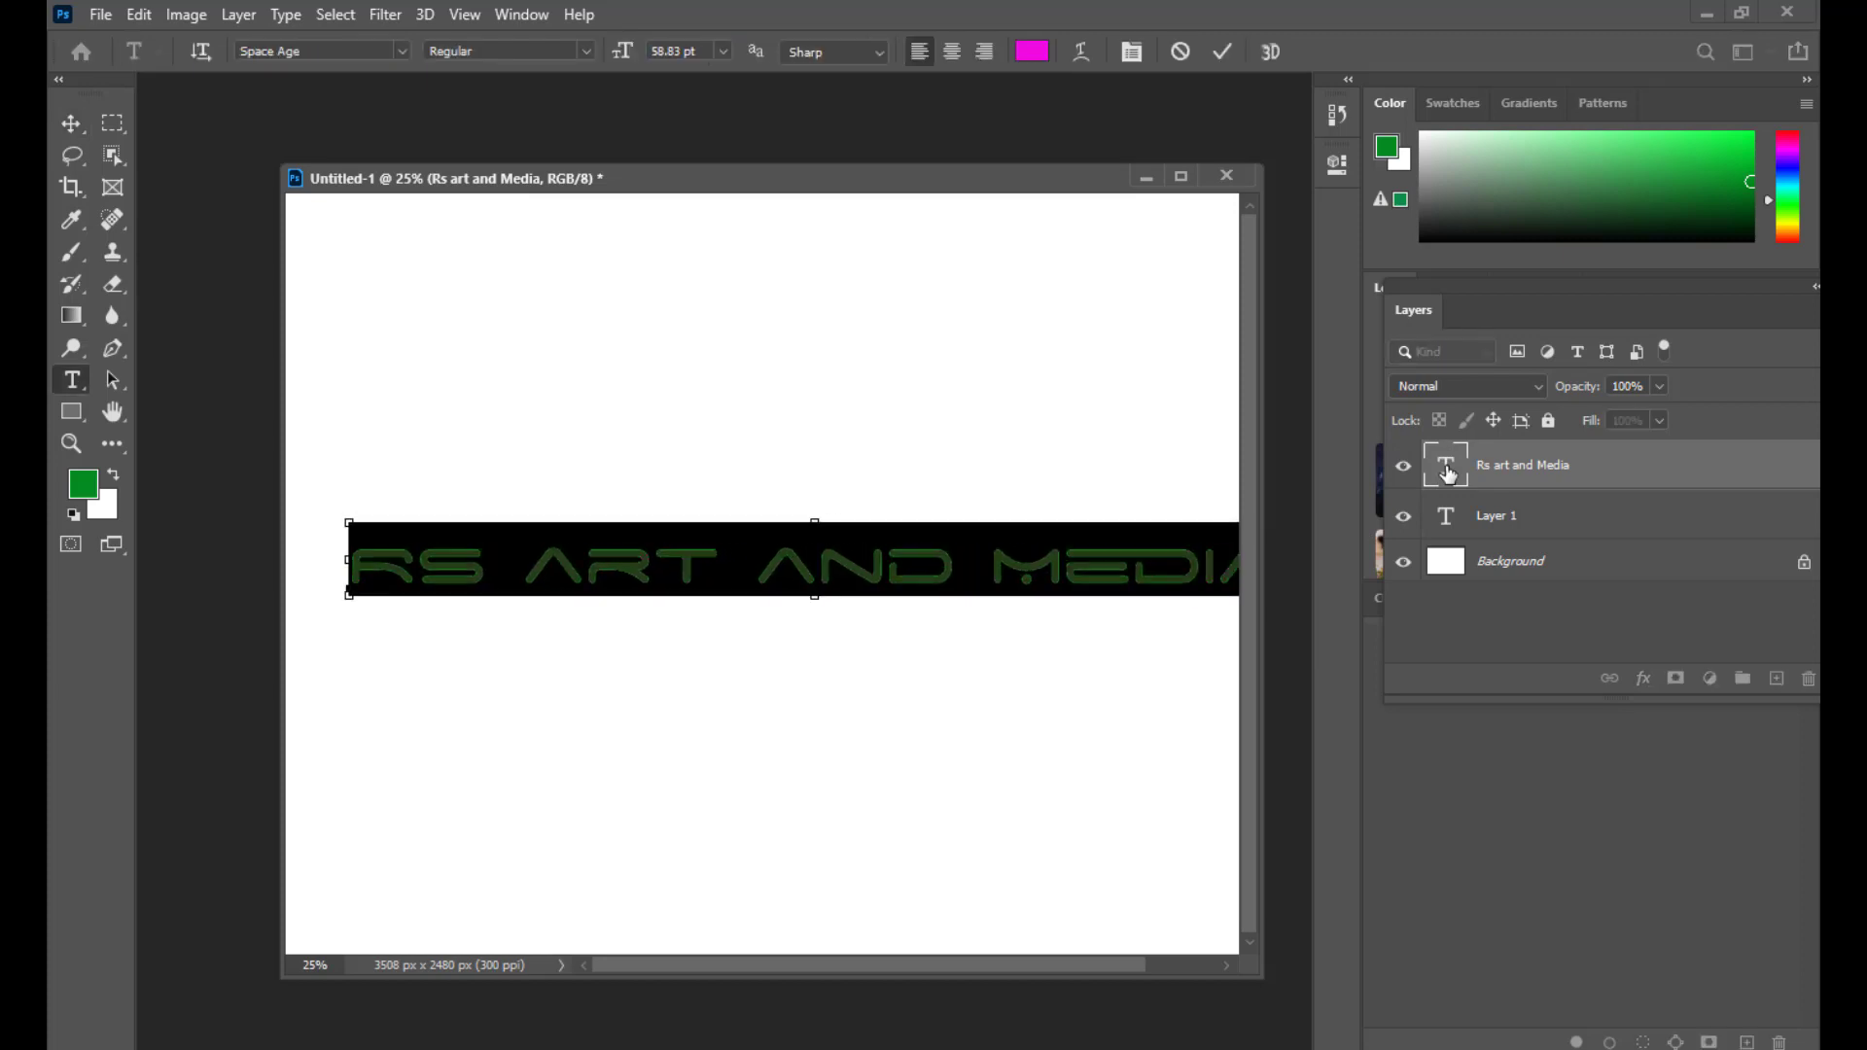
pyautogui.click(71, 123)
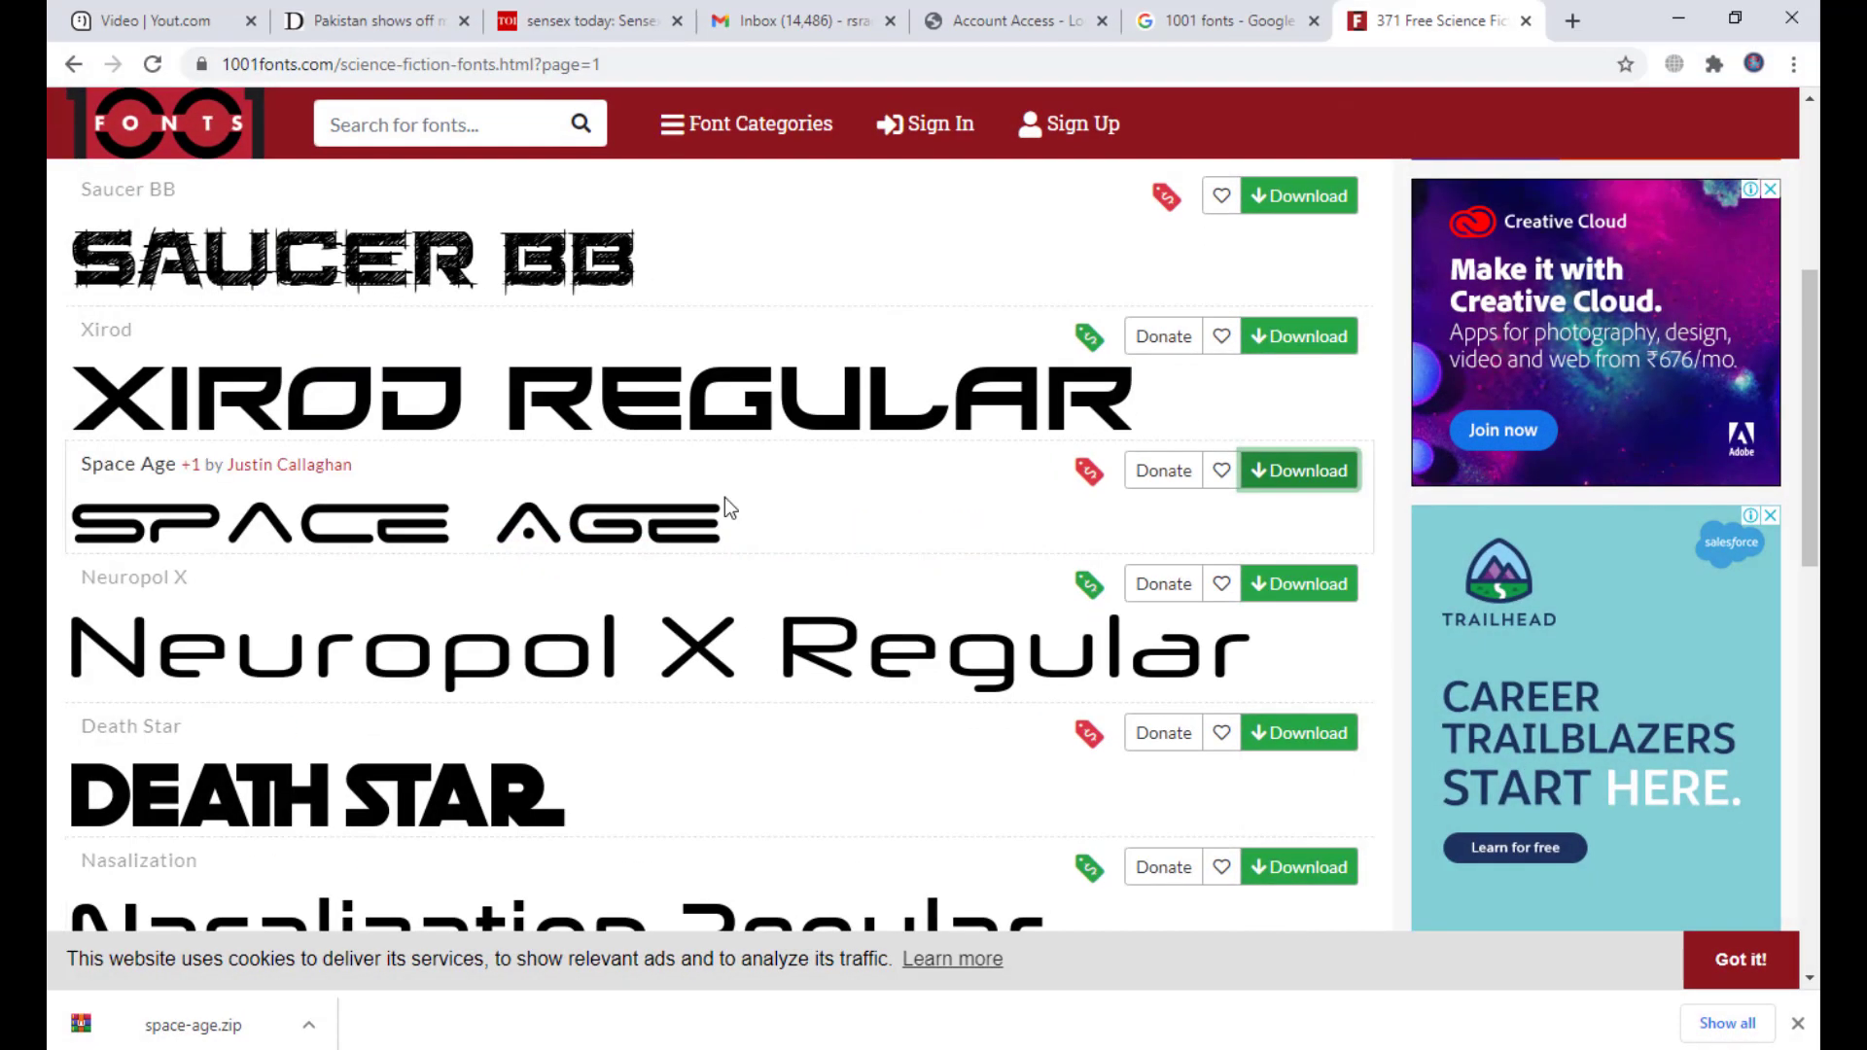
# Step: Switch to Chrome, open the Movie font category on 1001fonts.com and look through its first page of fonts
pyautogui.scroll(5, 726, 498)
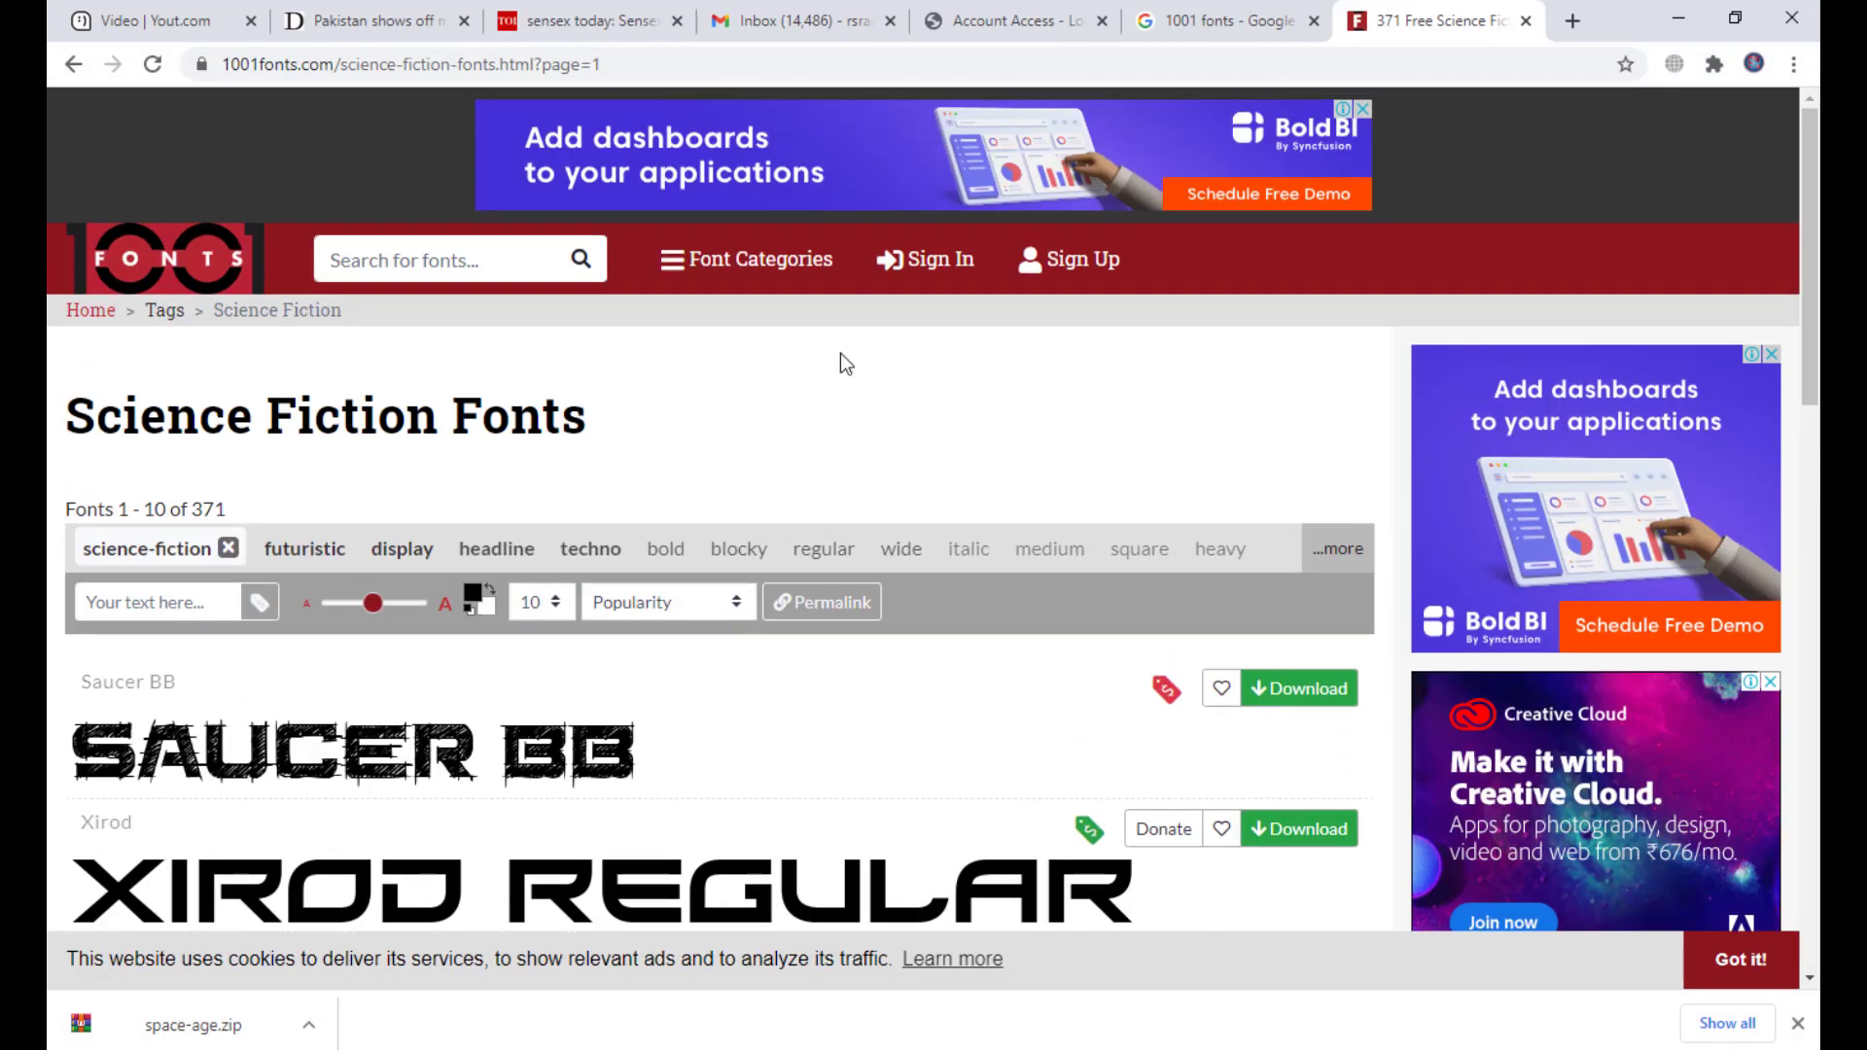
pyautogui.click(715, 267)
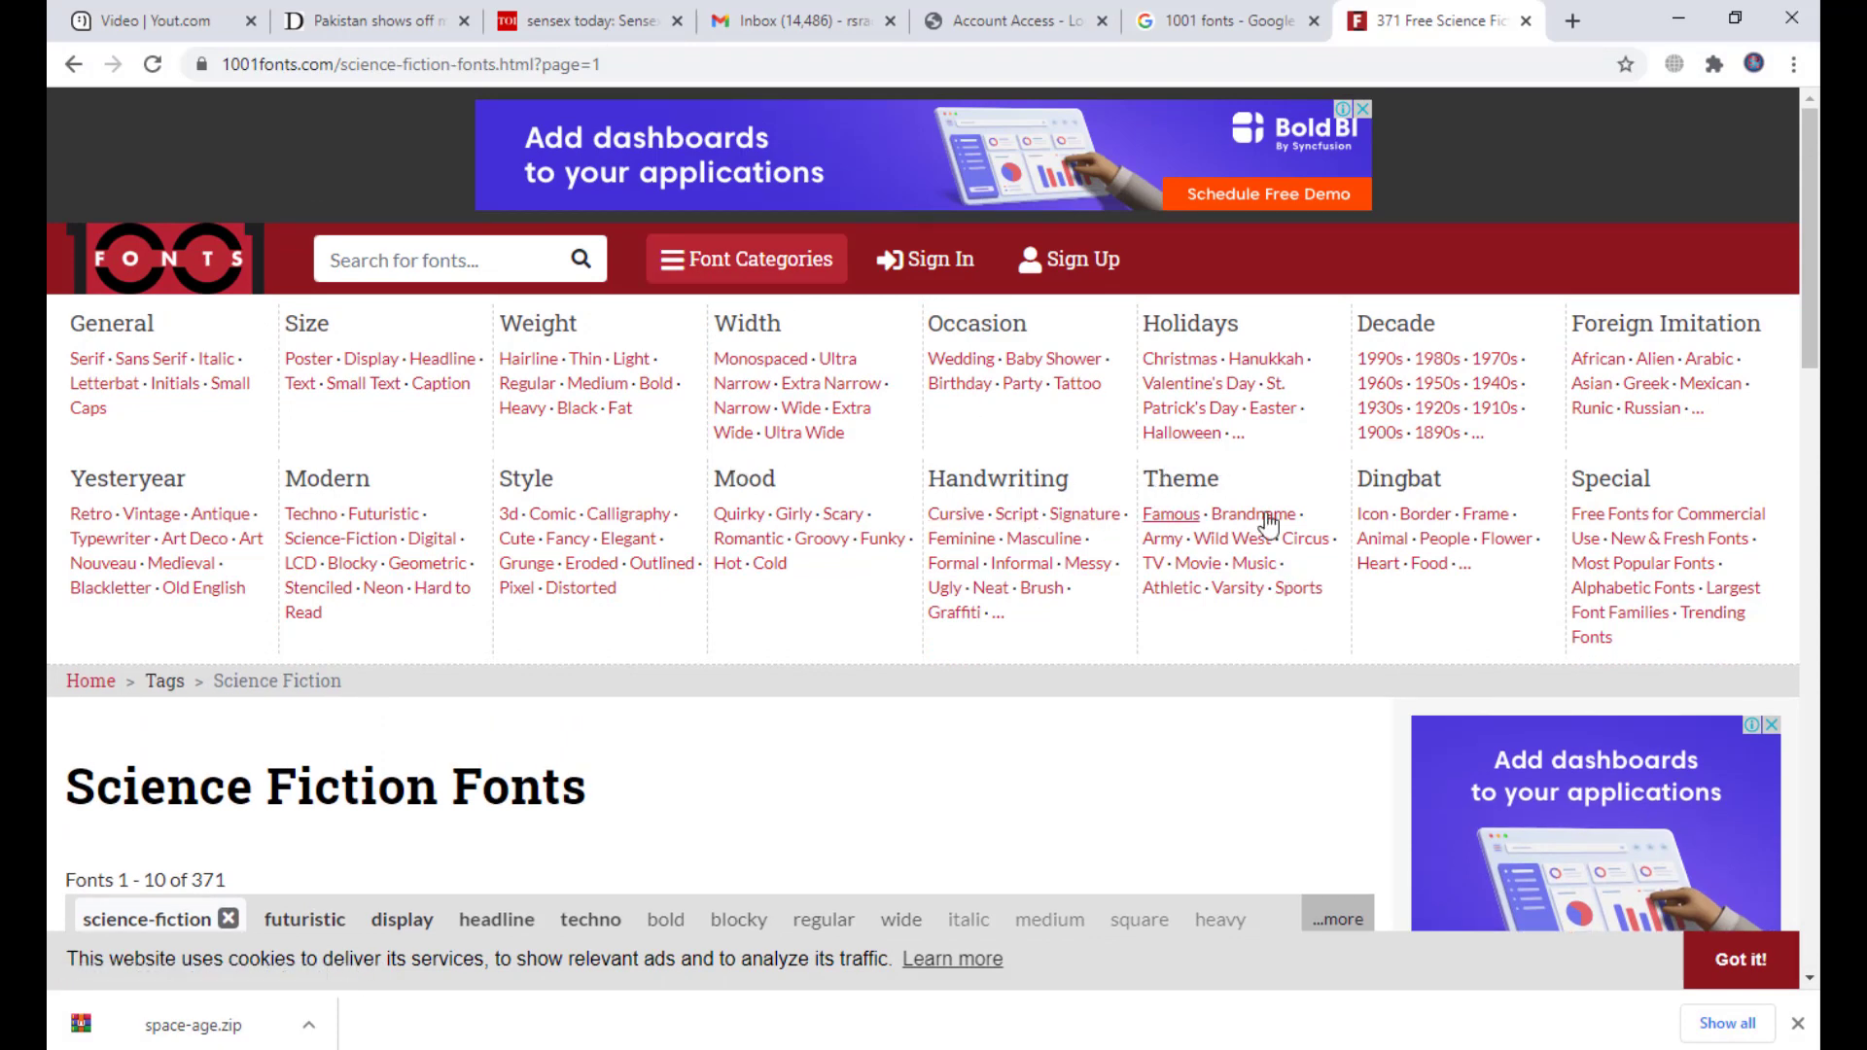
pyautogui.click(1193, 564)
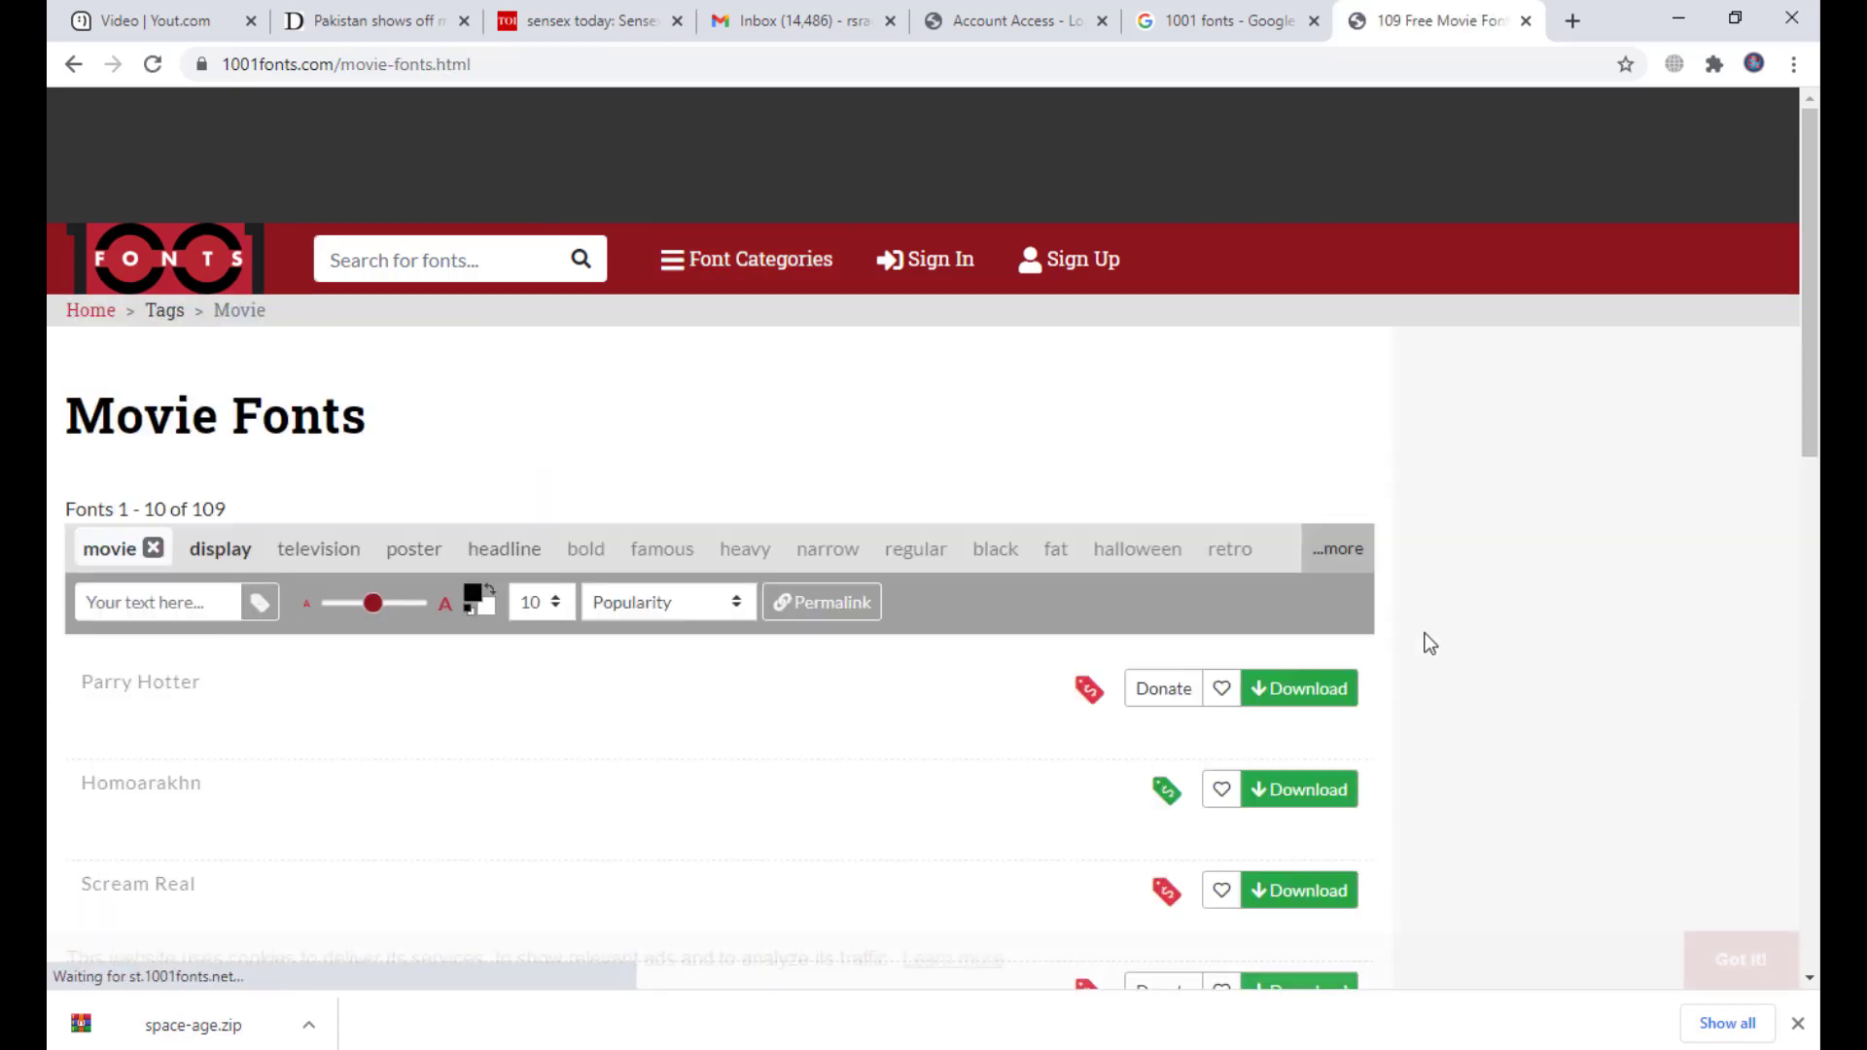
pyautogui.scroll(-5, 749, 627)
pyautogui.scroll(2, 749, 627)
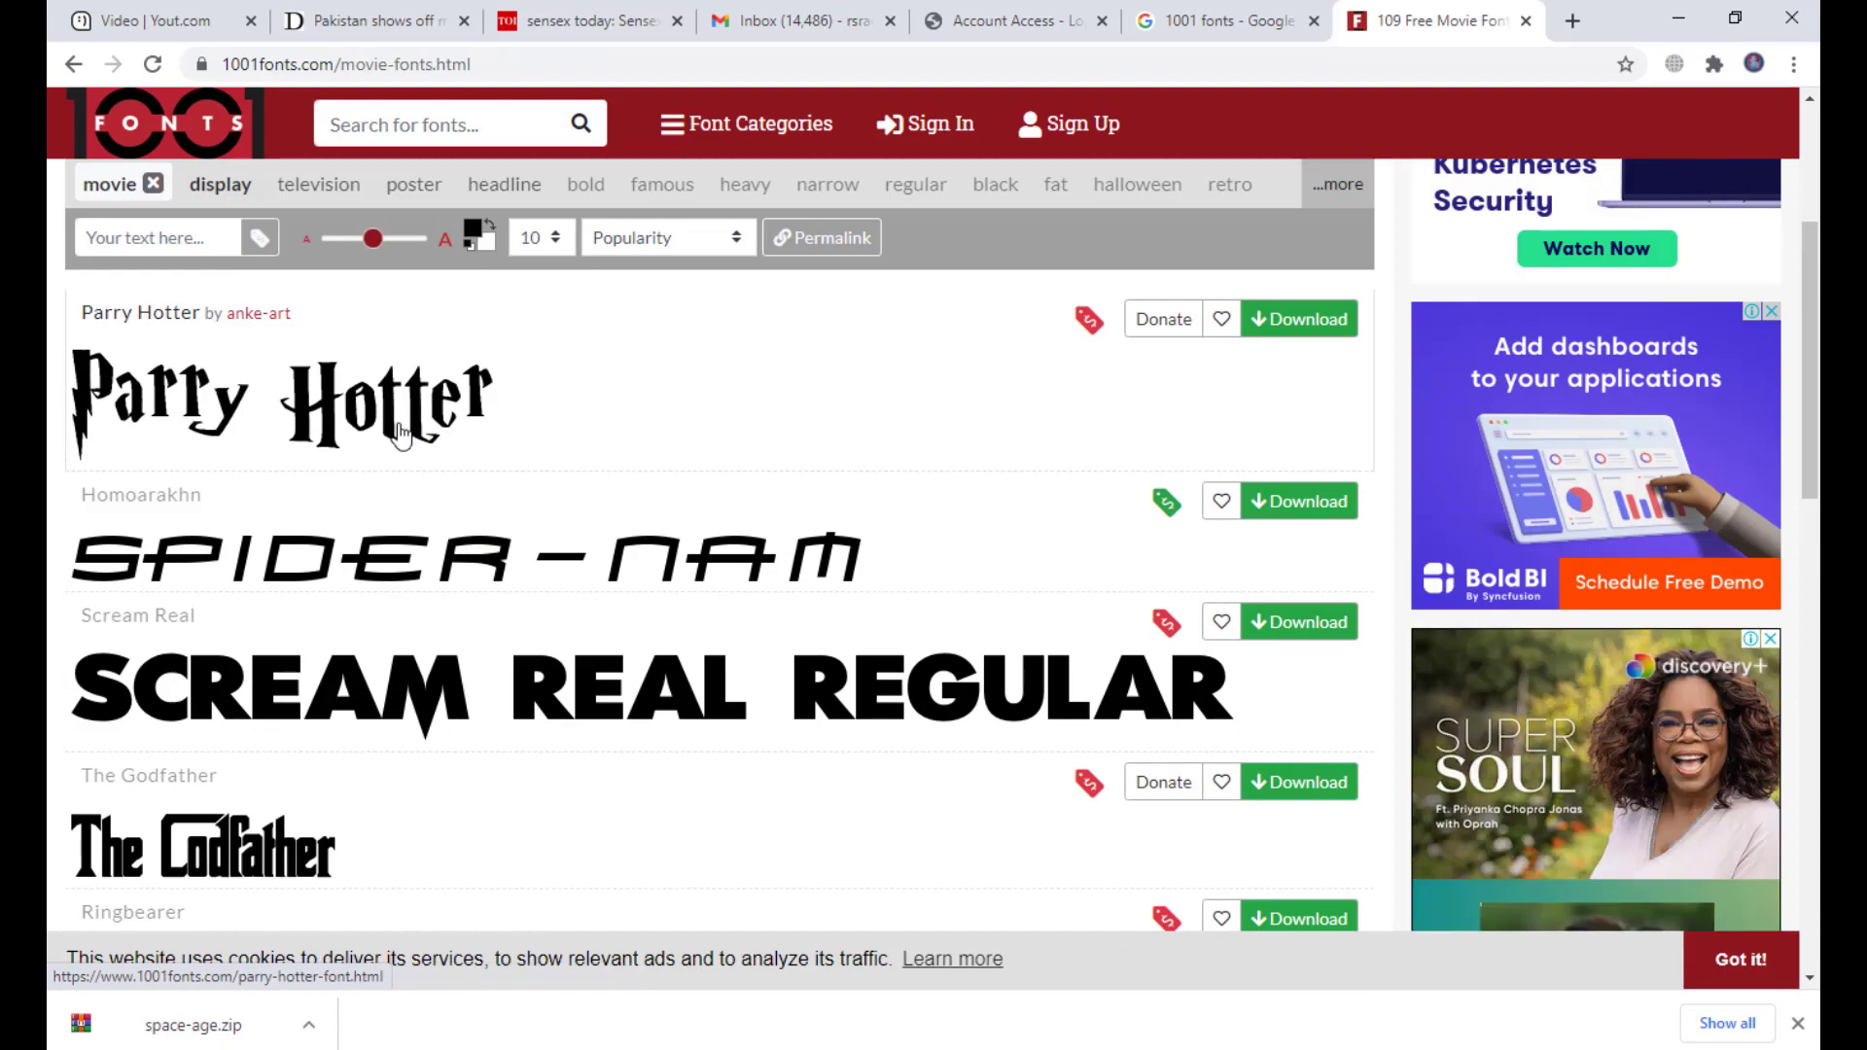
pyautogui.scroll(-5, 515, 436)
pyautogui.scroll(-2, 521, 435)
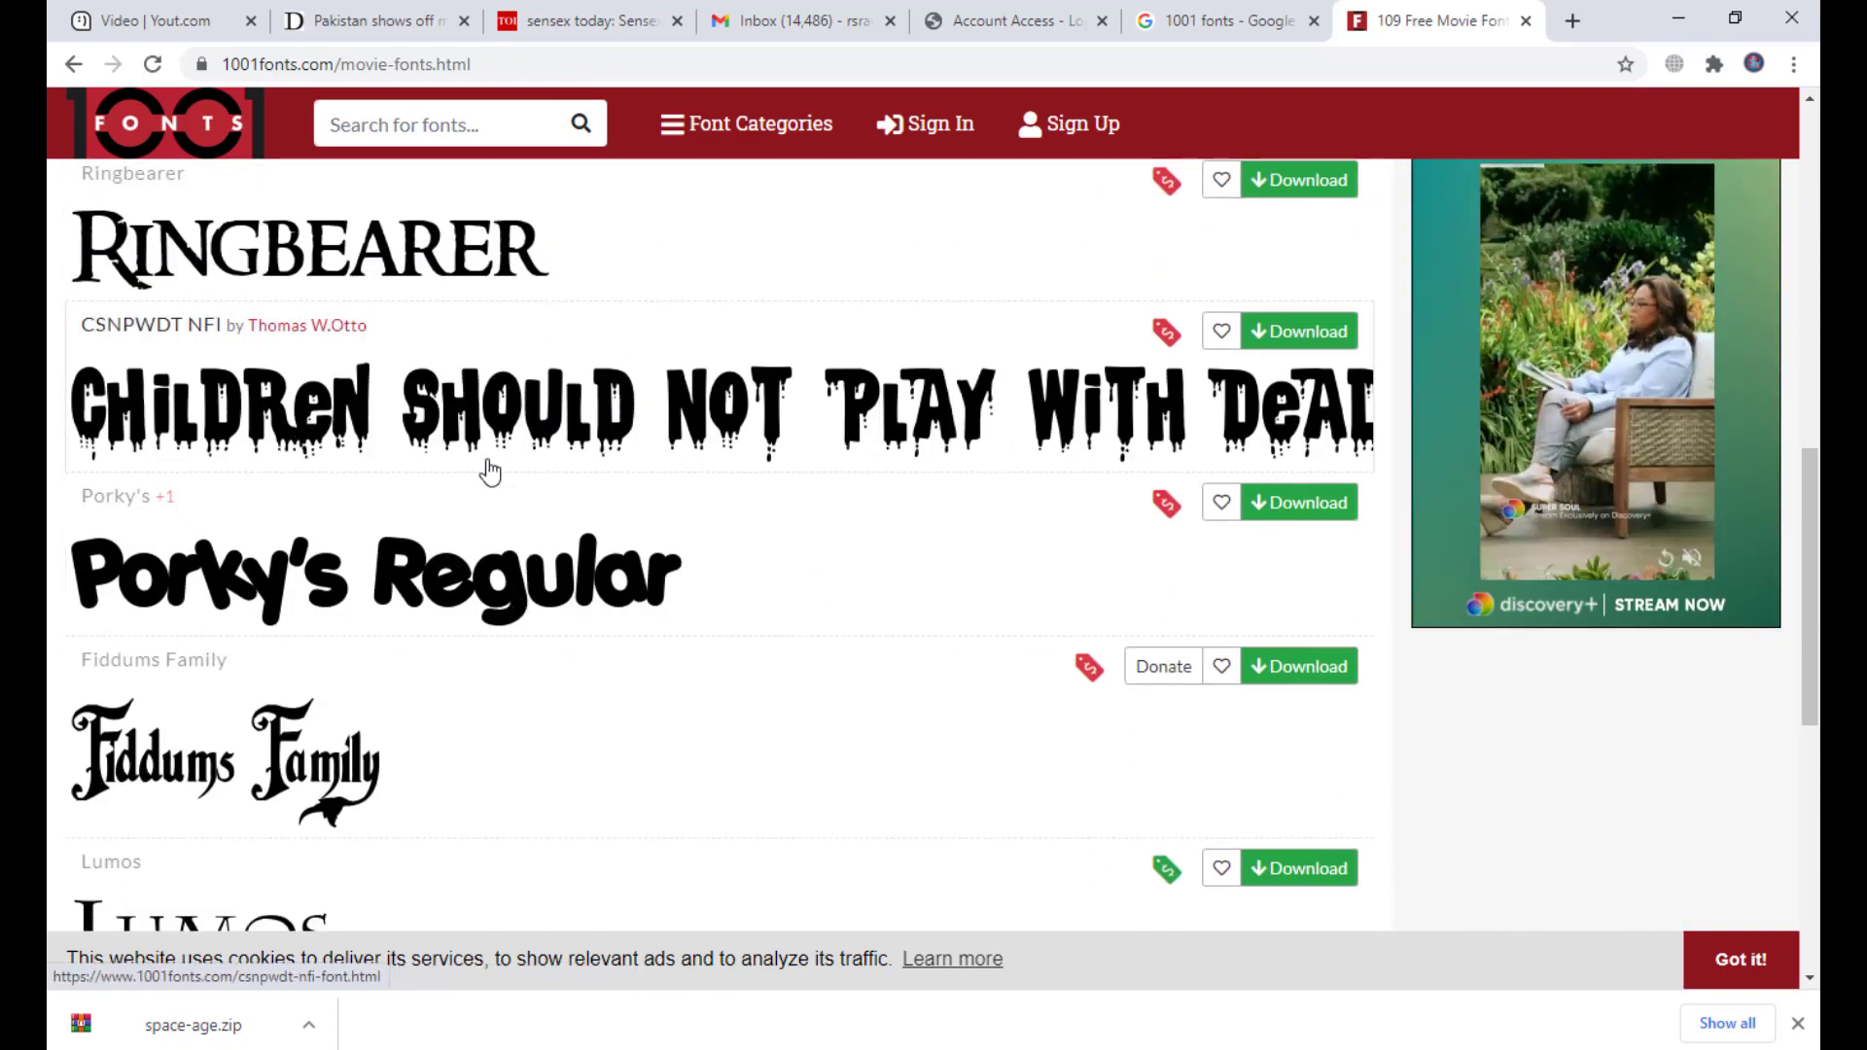
pyautogui.scroll(-3, 721, 498)
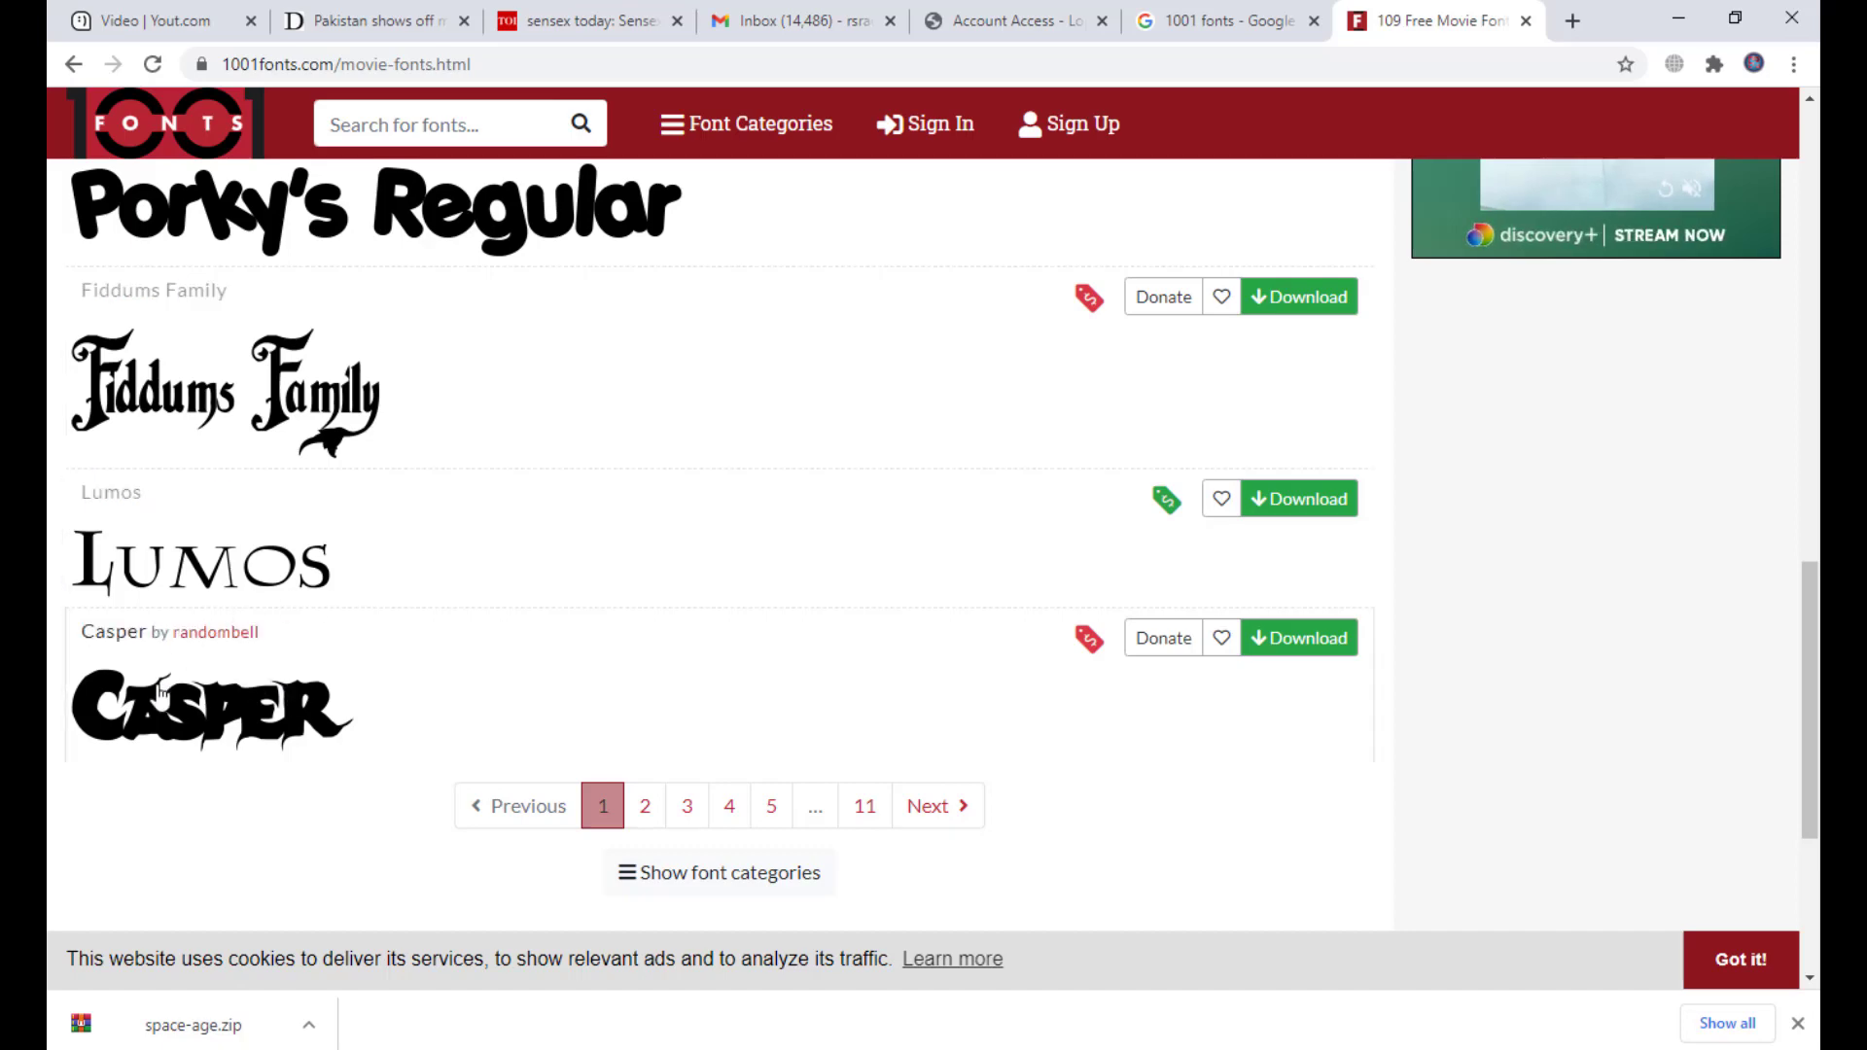
pyautogui.scroll(-2, 489, 611)
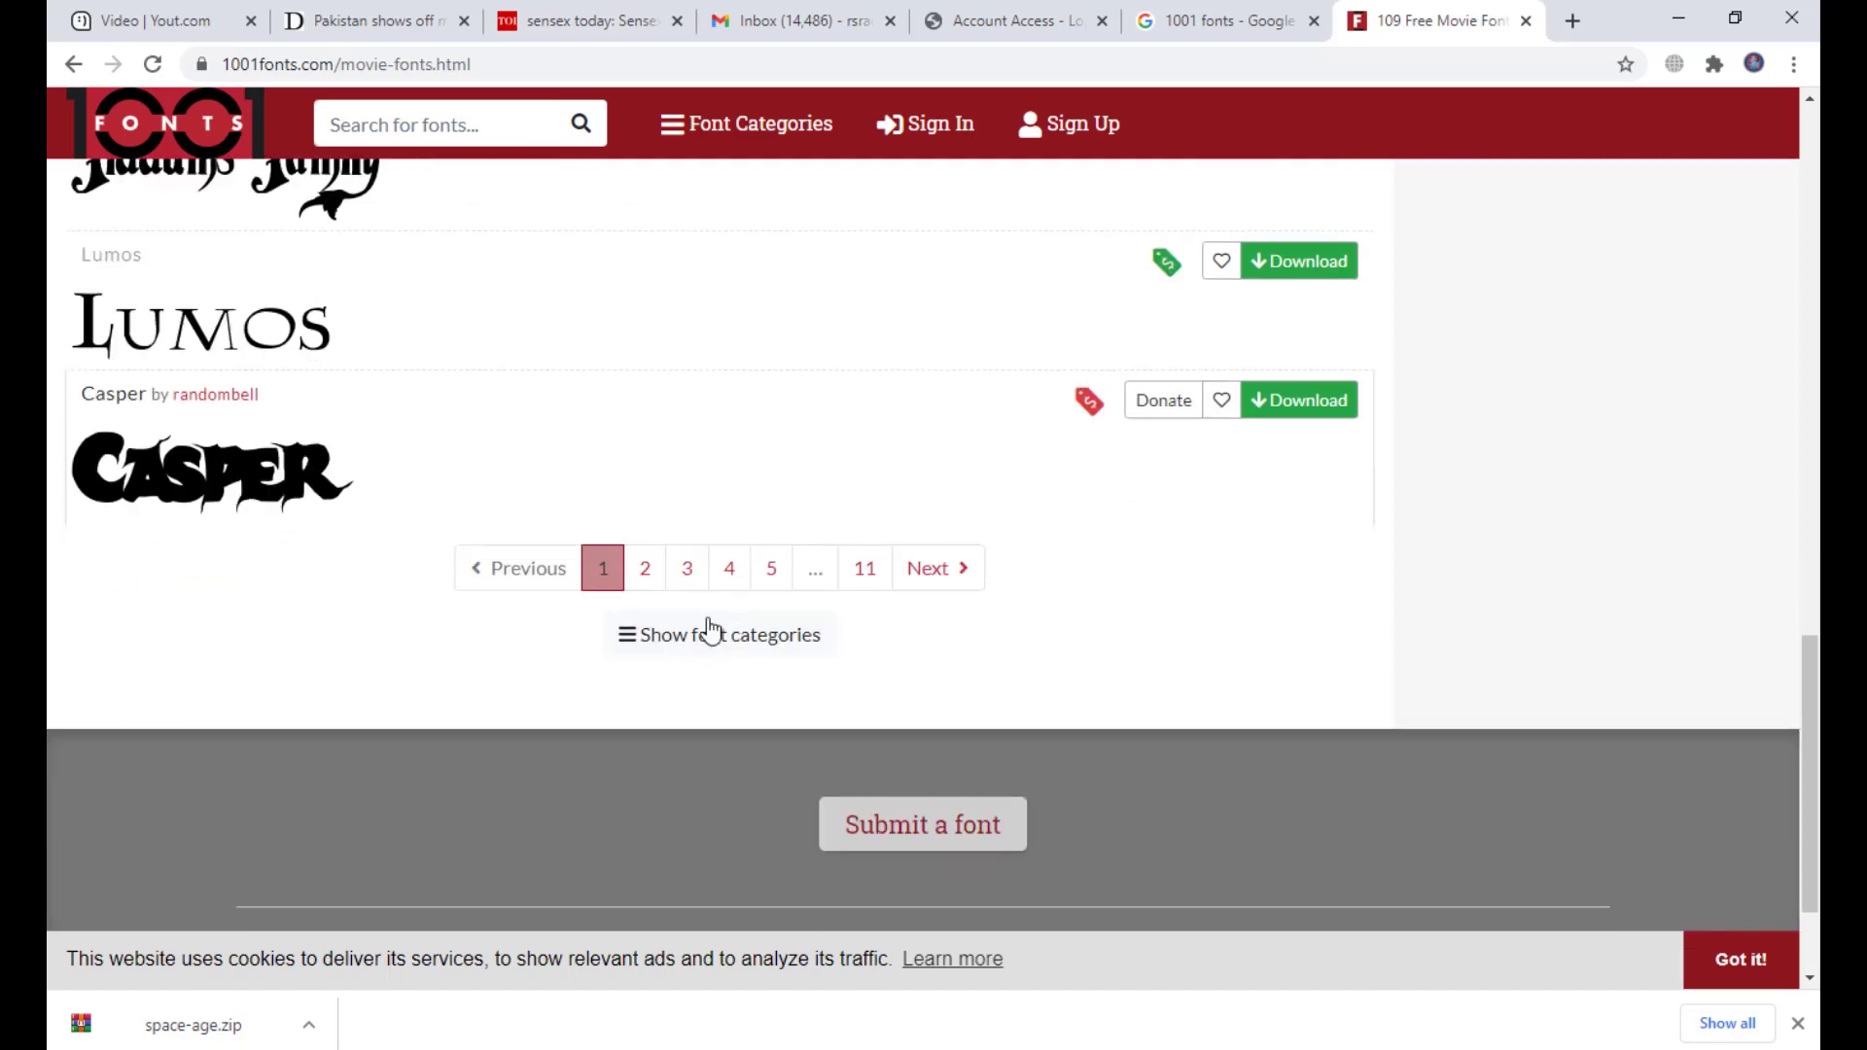
# Step: Open the second page of movie fonts and look through the fonts listed there
pyautogui.click(646, 557)
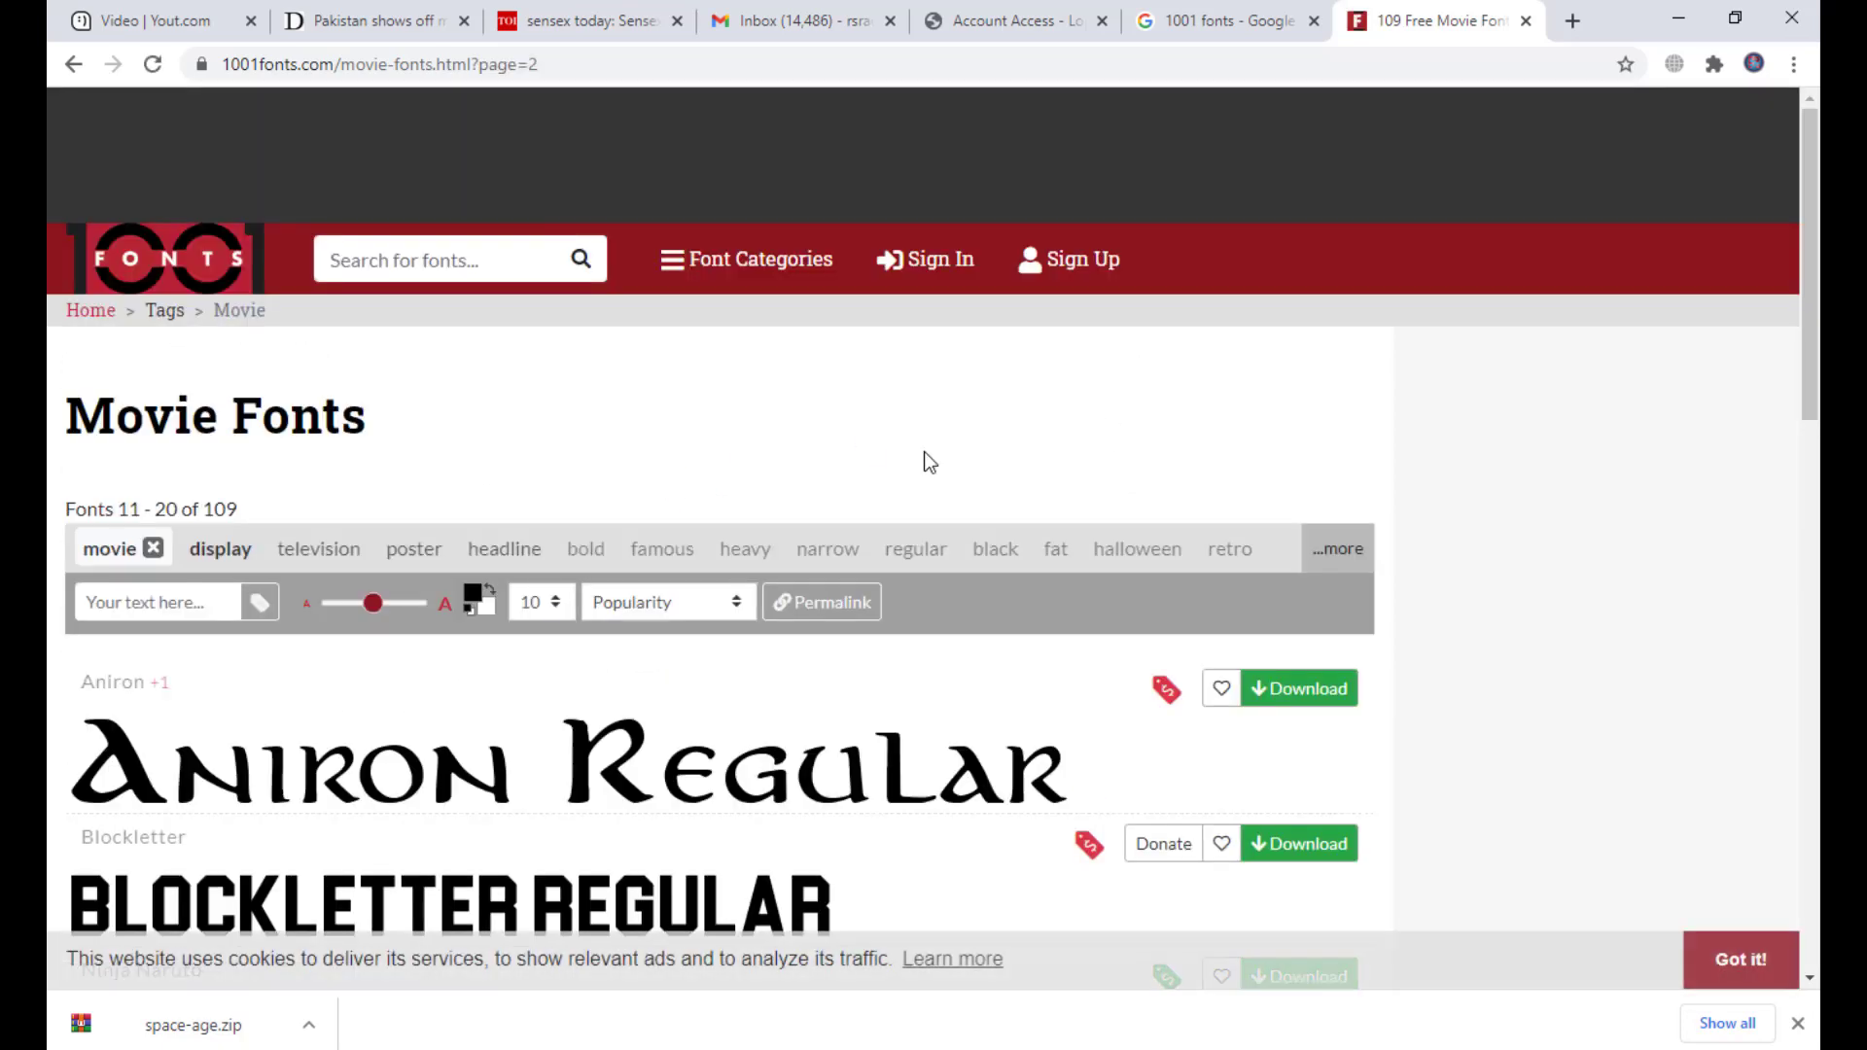
pyautogui.scroll(-5, 924, 454)
pyautogui.scroll(-4, 579, 405)
pyautogui.scroll(-4, 578, 405)
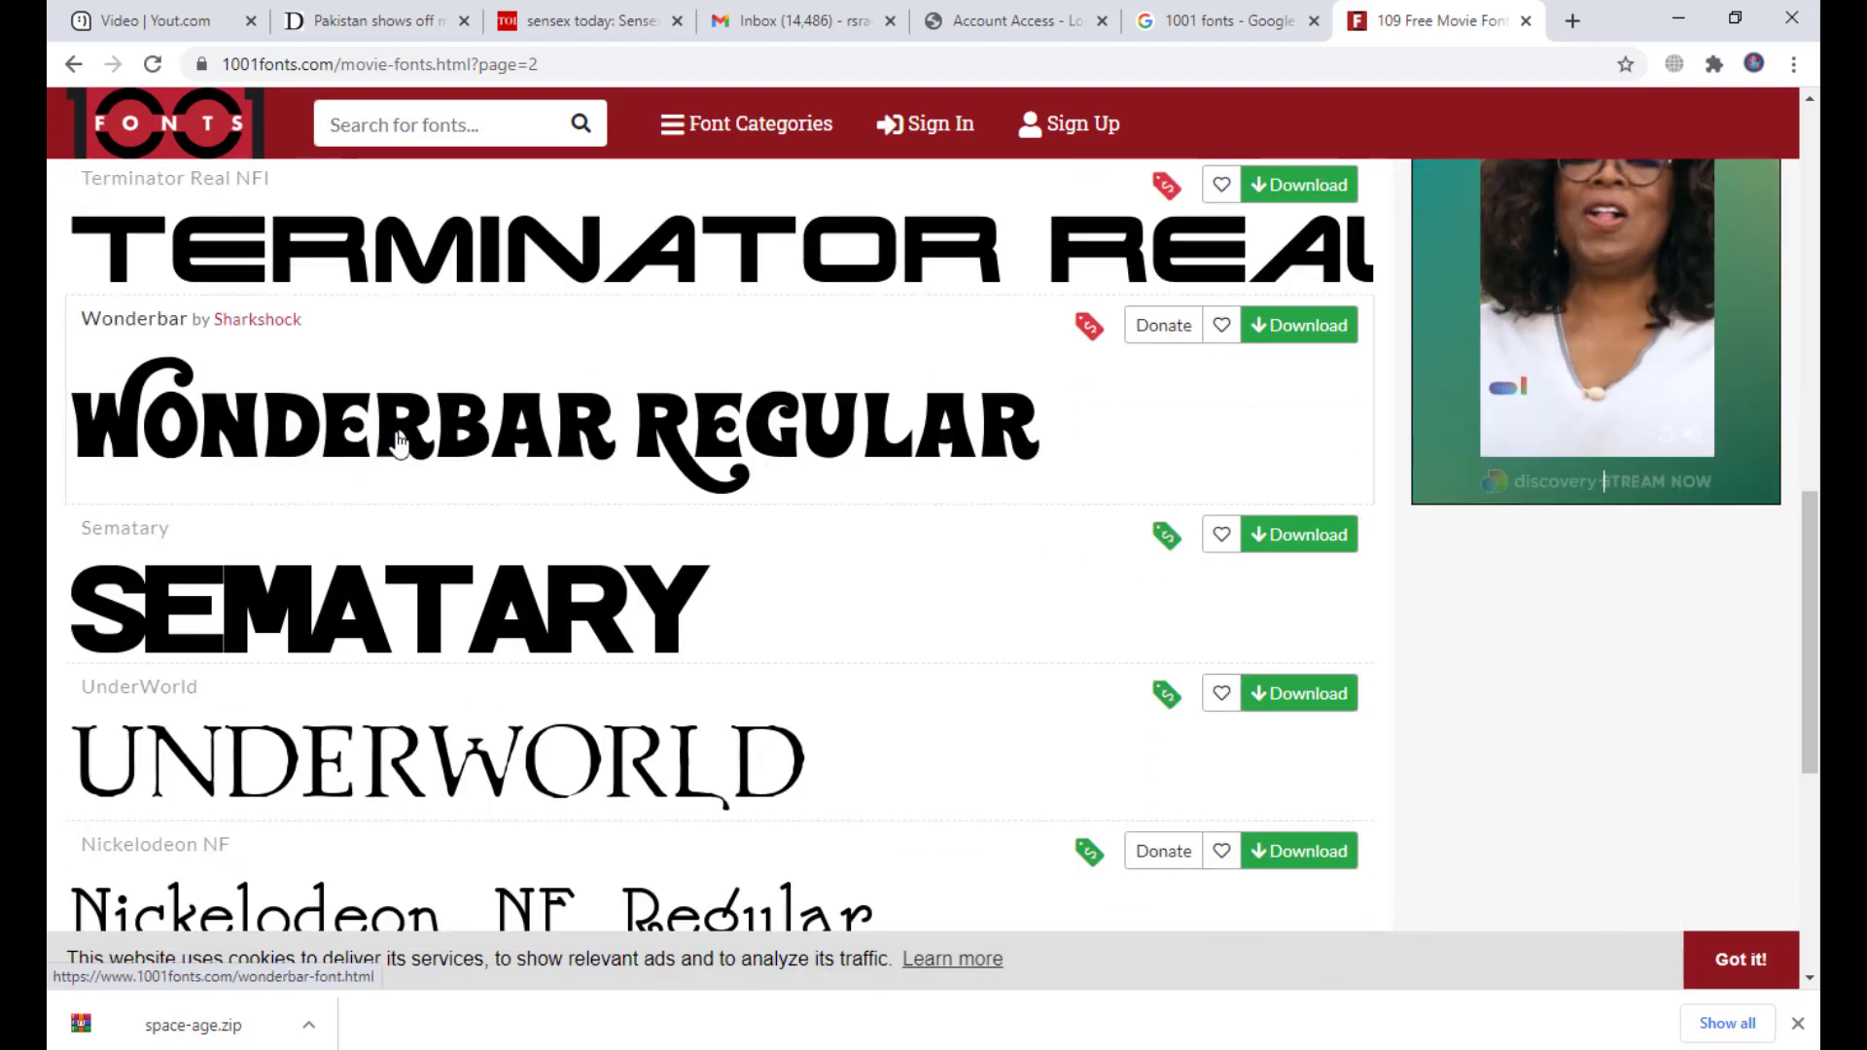
pyautogui.scroll(-6, 622, 613)
pyautogui.scroll(8, 637, 610)
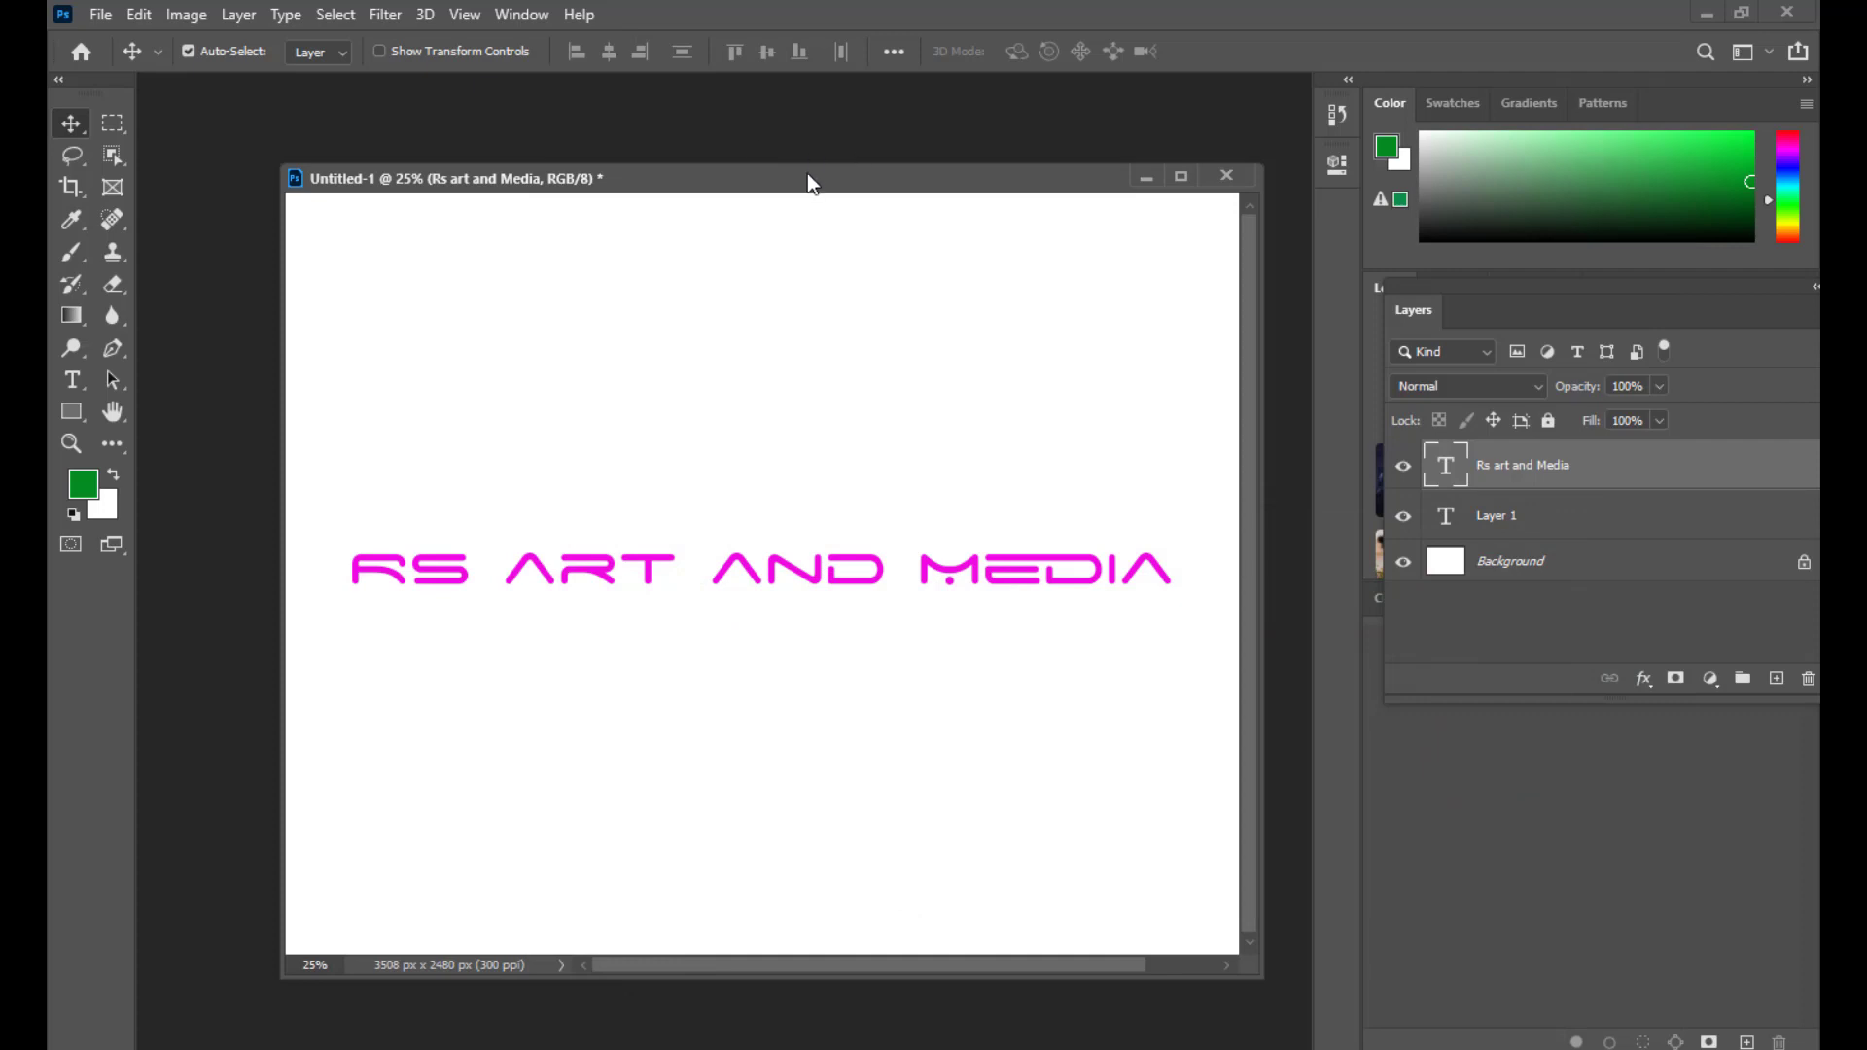
# Step: Switch to Photoshop, reposition the document window and select all the text on the "Rs art and Media" layer
pyautogui.moveTo(811, 176); pyautogui.dragTo(747, 206)
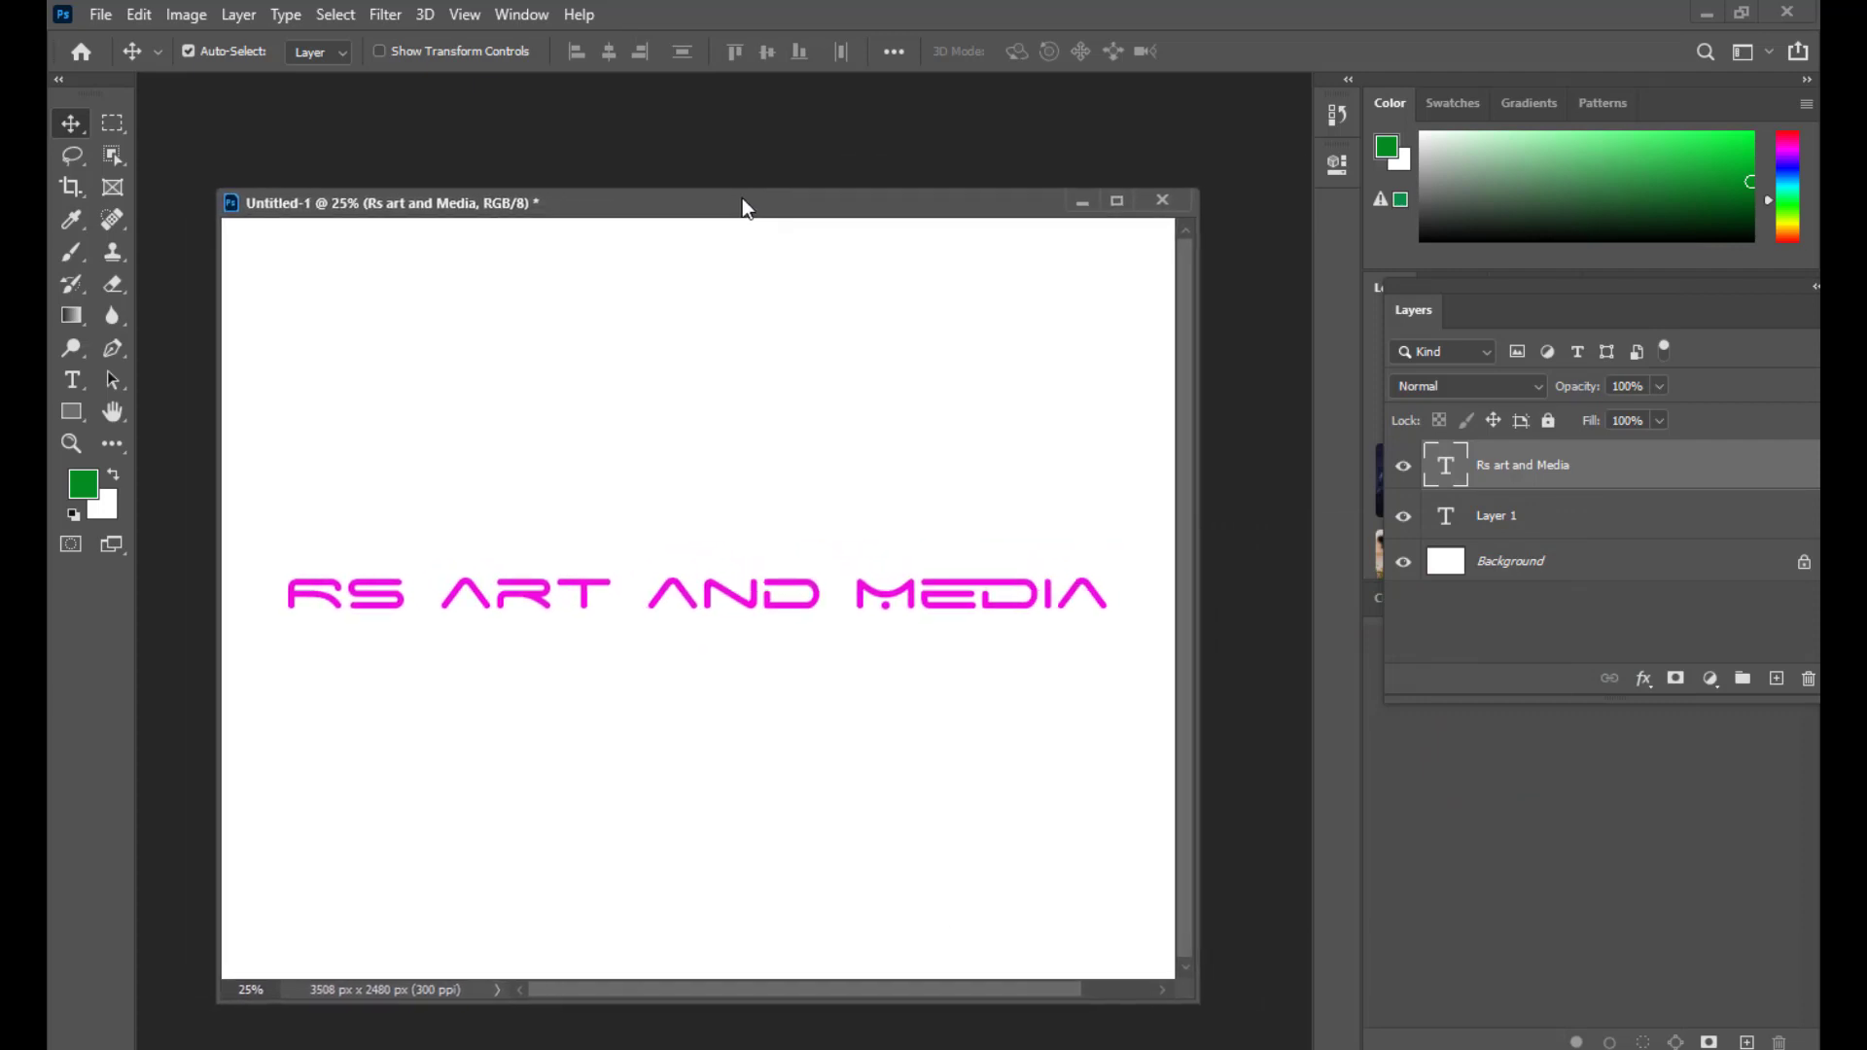
pyautogui.doubleClick(1445, 465)
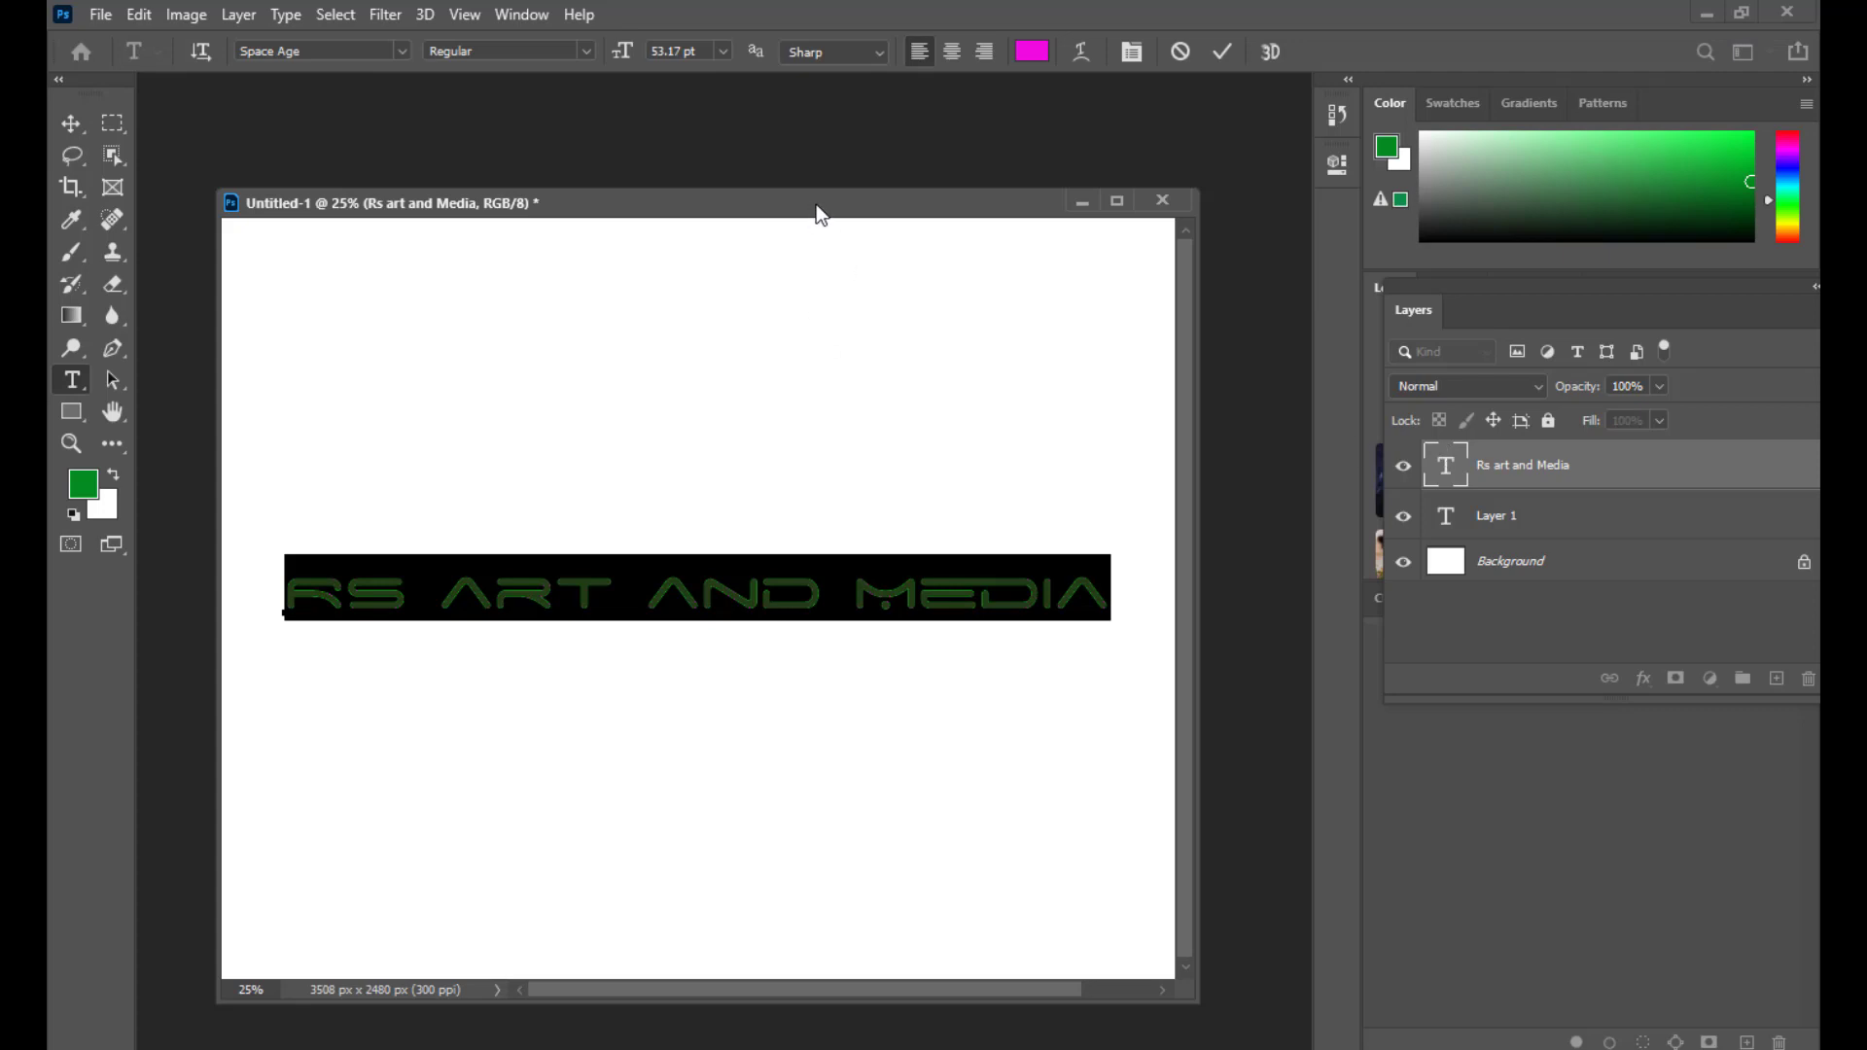
pyautogui.moveTo(813, 213); pyautogui.dragTo(807, 217)
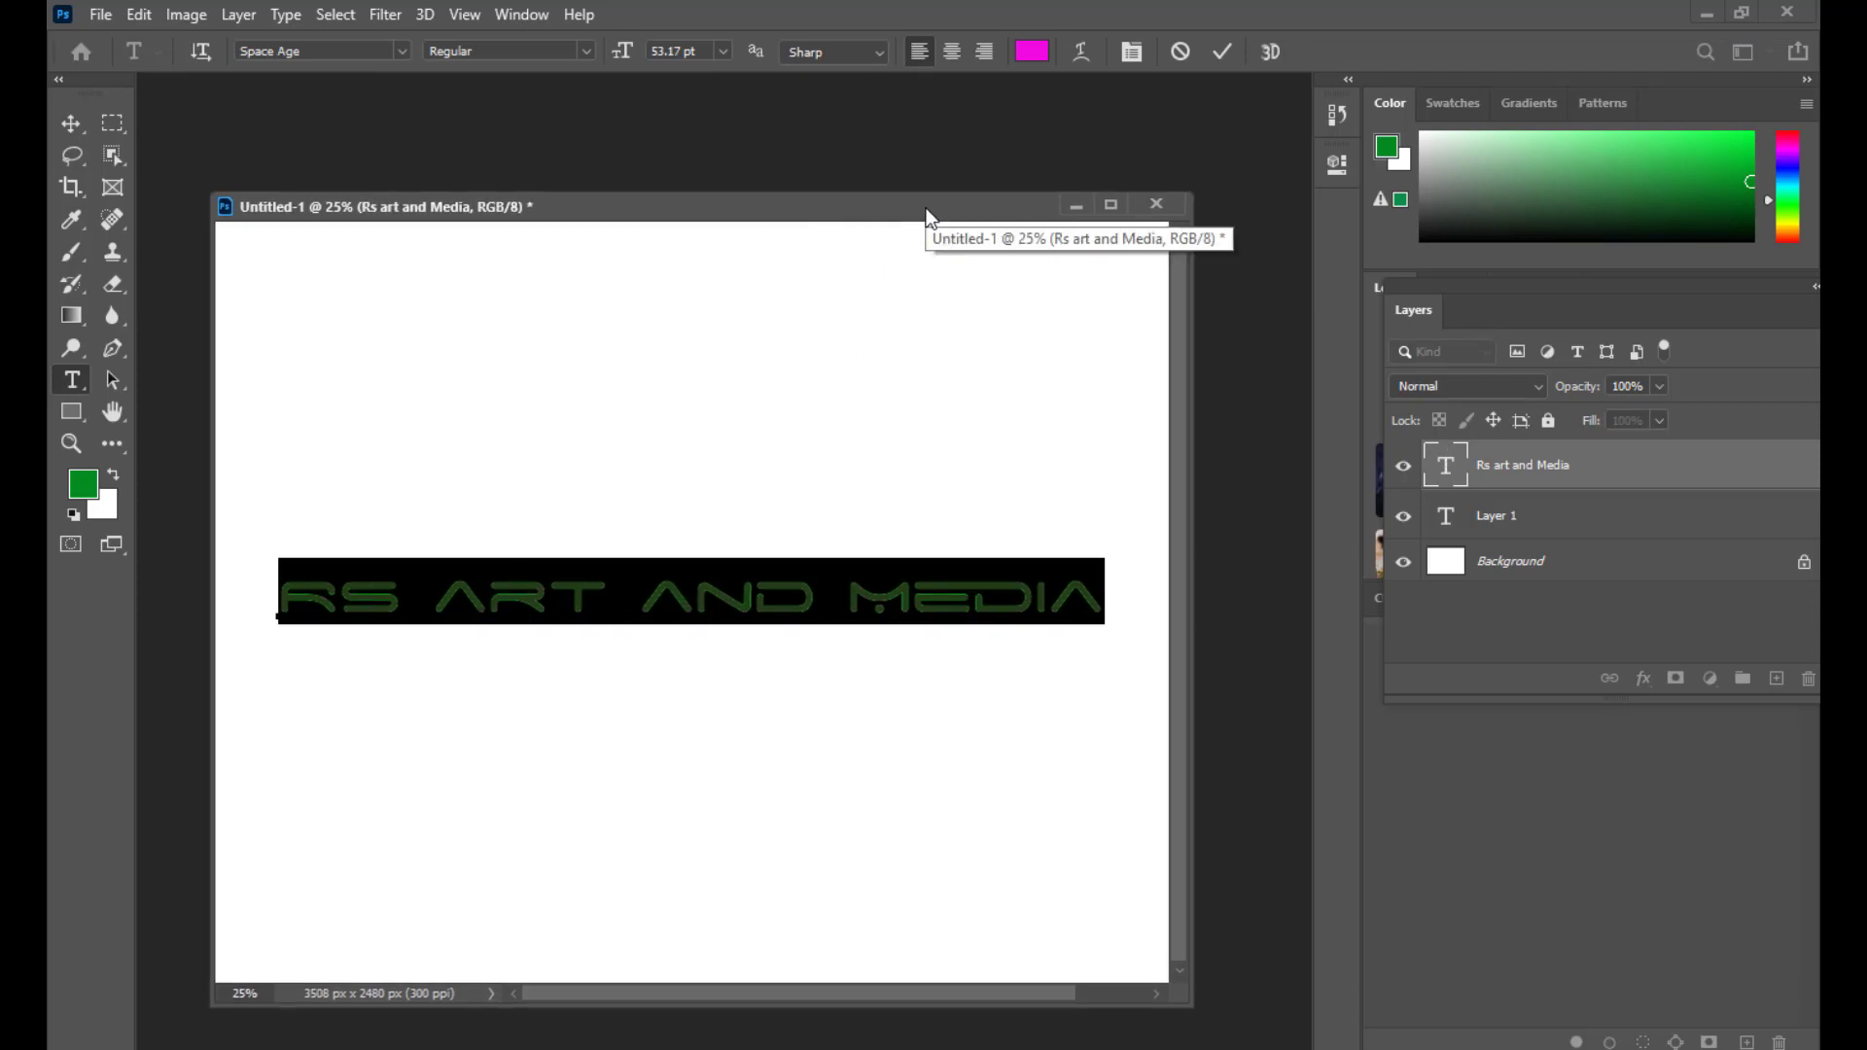
# Step: Look through the available Warp Text styles for the selected text, then cancel the dialog without applying one
pyautogui.moveTo(926, 216); pyautogui.dragTo(939, 215)
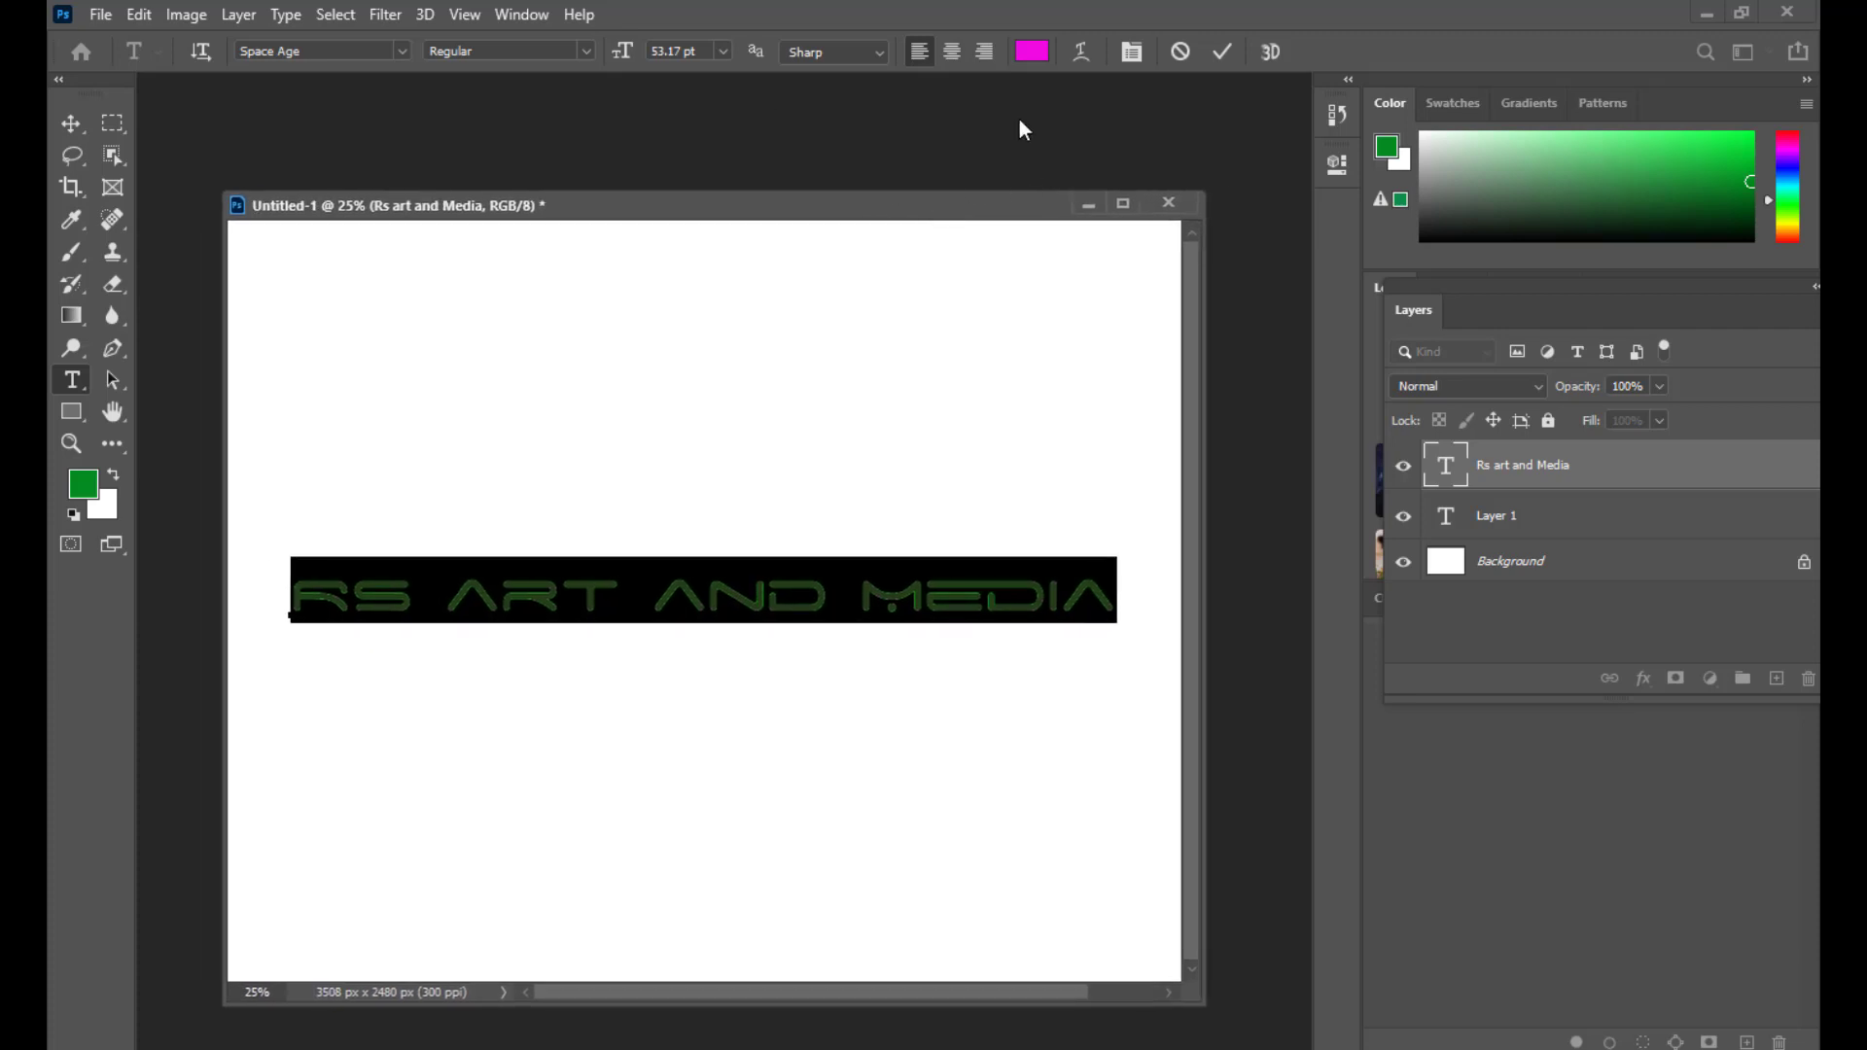
pyautogui.click(1081, 53)
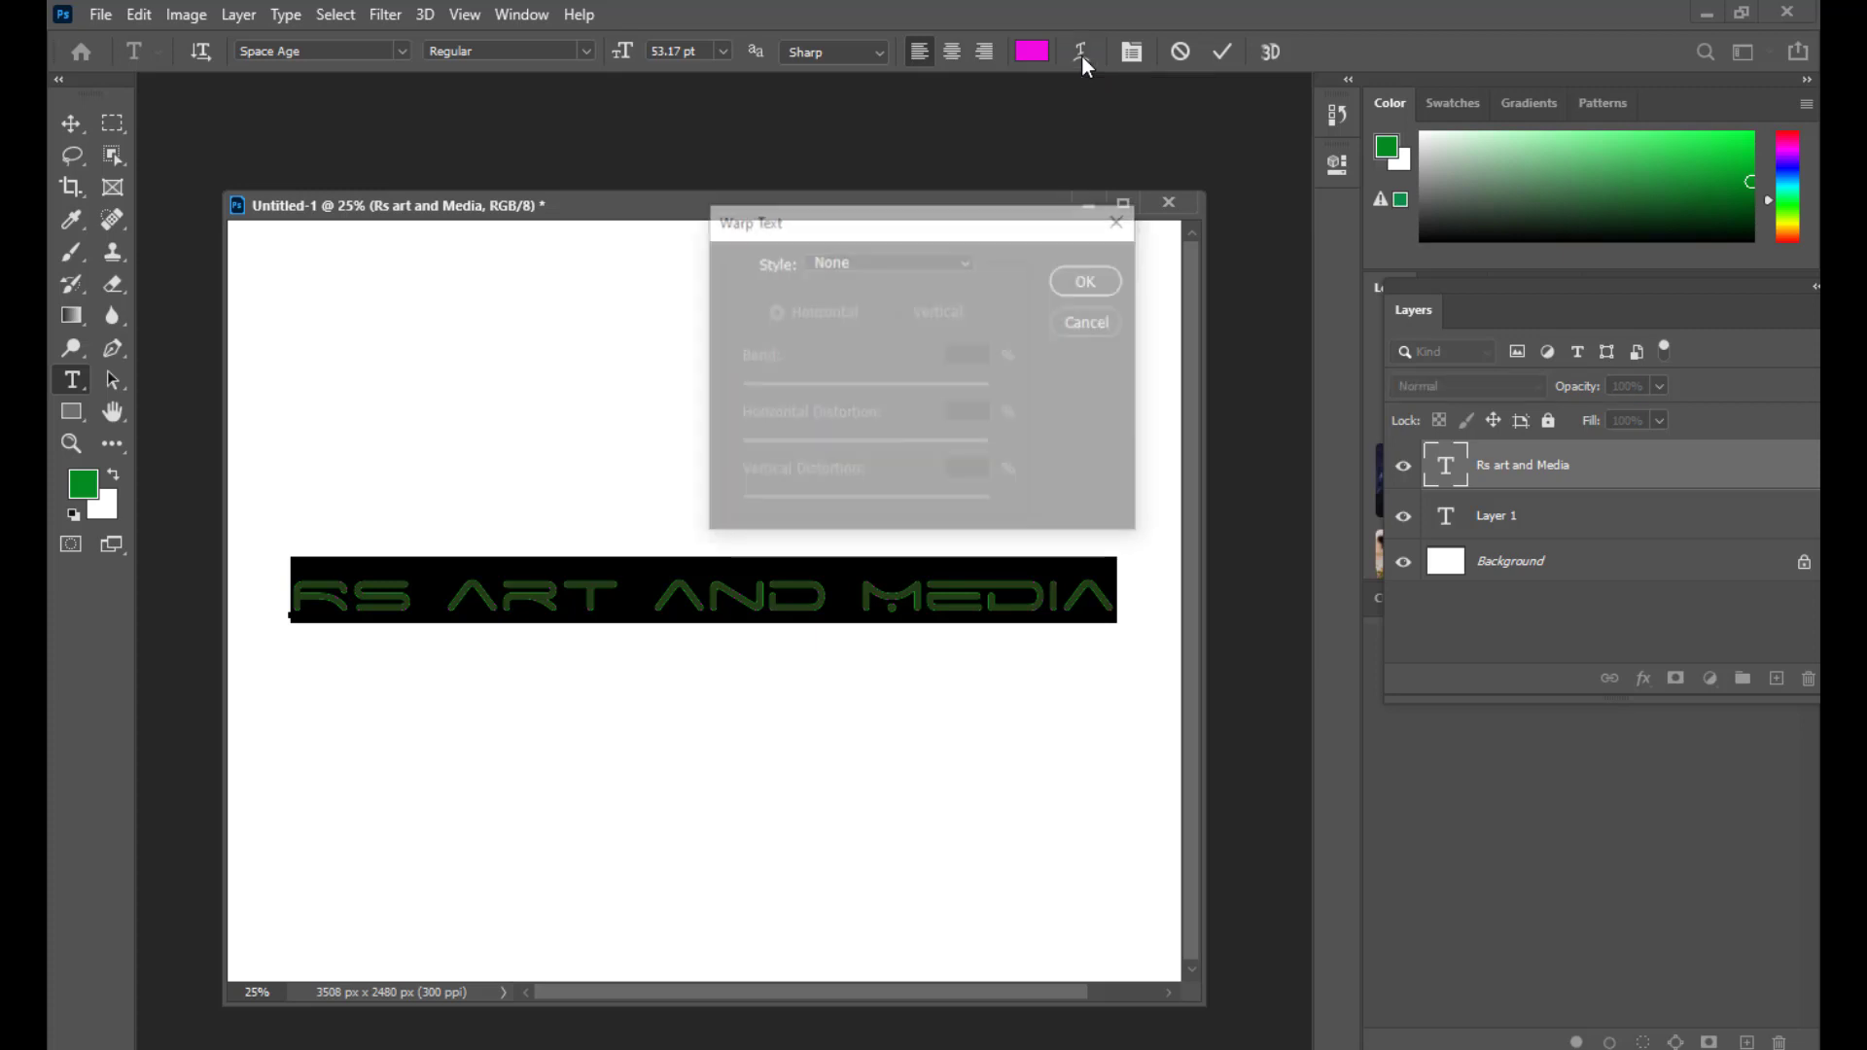
pyautogui.moveTo(775, 226); pyautogui.dragTo(1136, 156)
pyautogui.click(1185, 190)
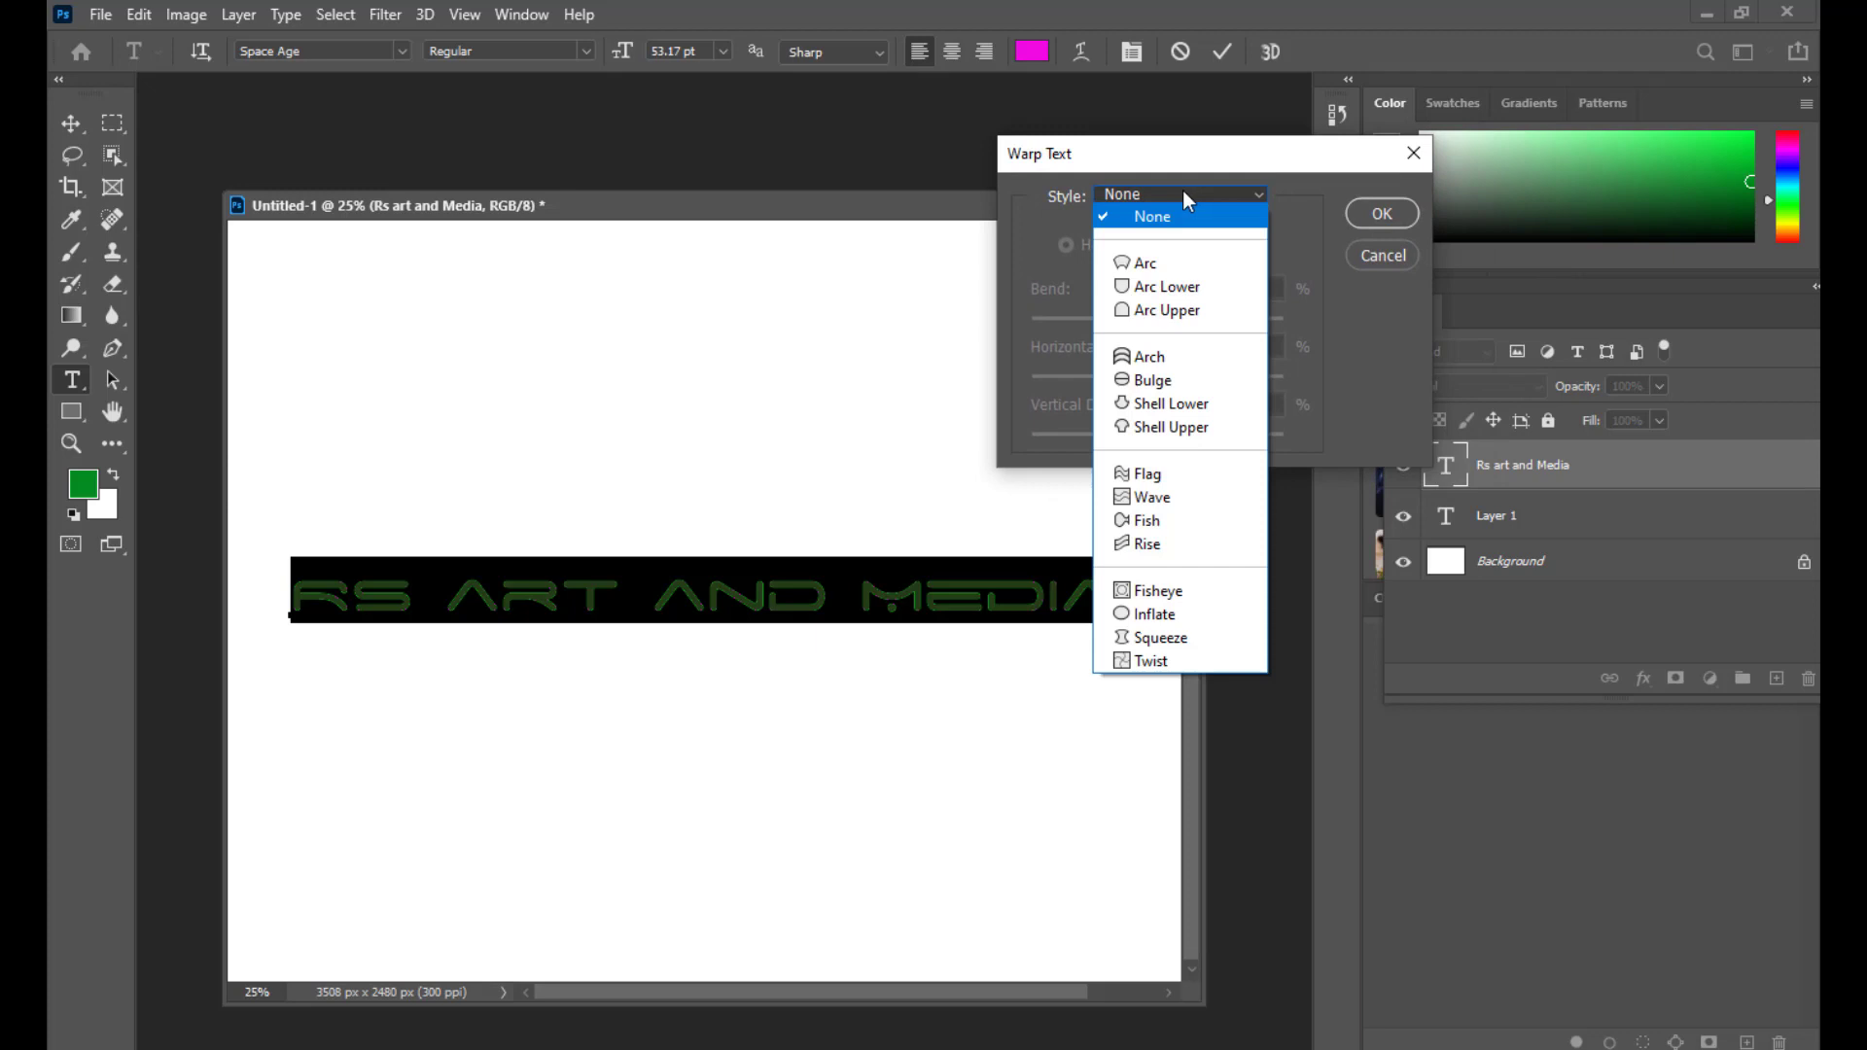
pyautogui.click(1182, 166)
pyautogui.moveTo(1192, 157); pyautogui.dragTo(1247, 165)
pyautogui.click(1233, 204)
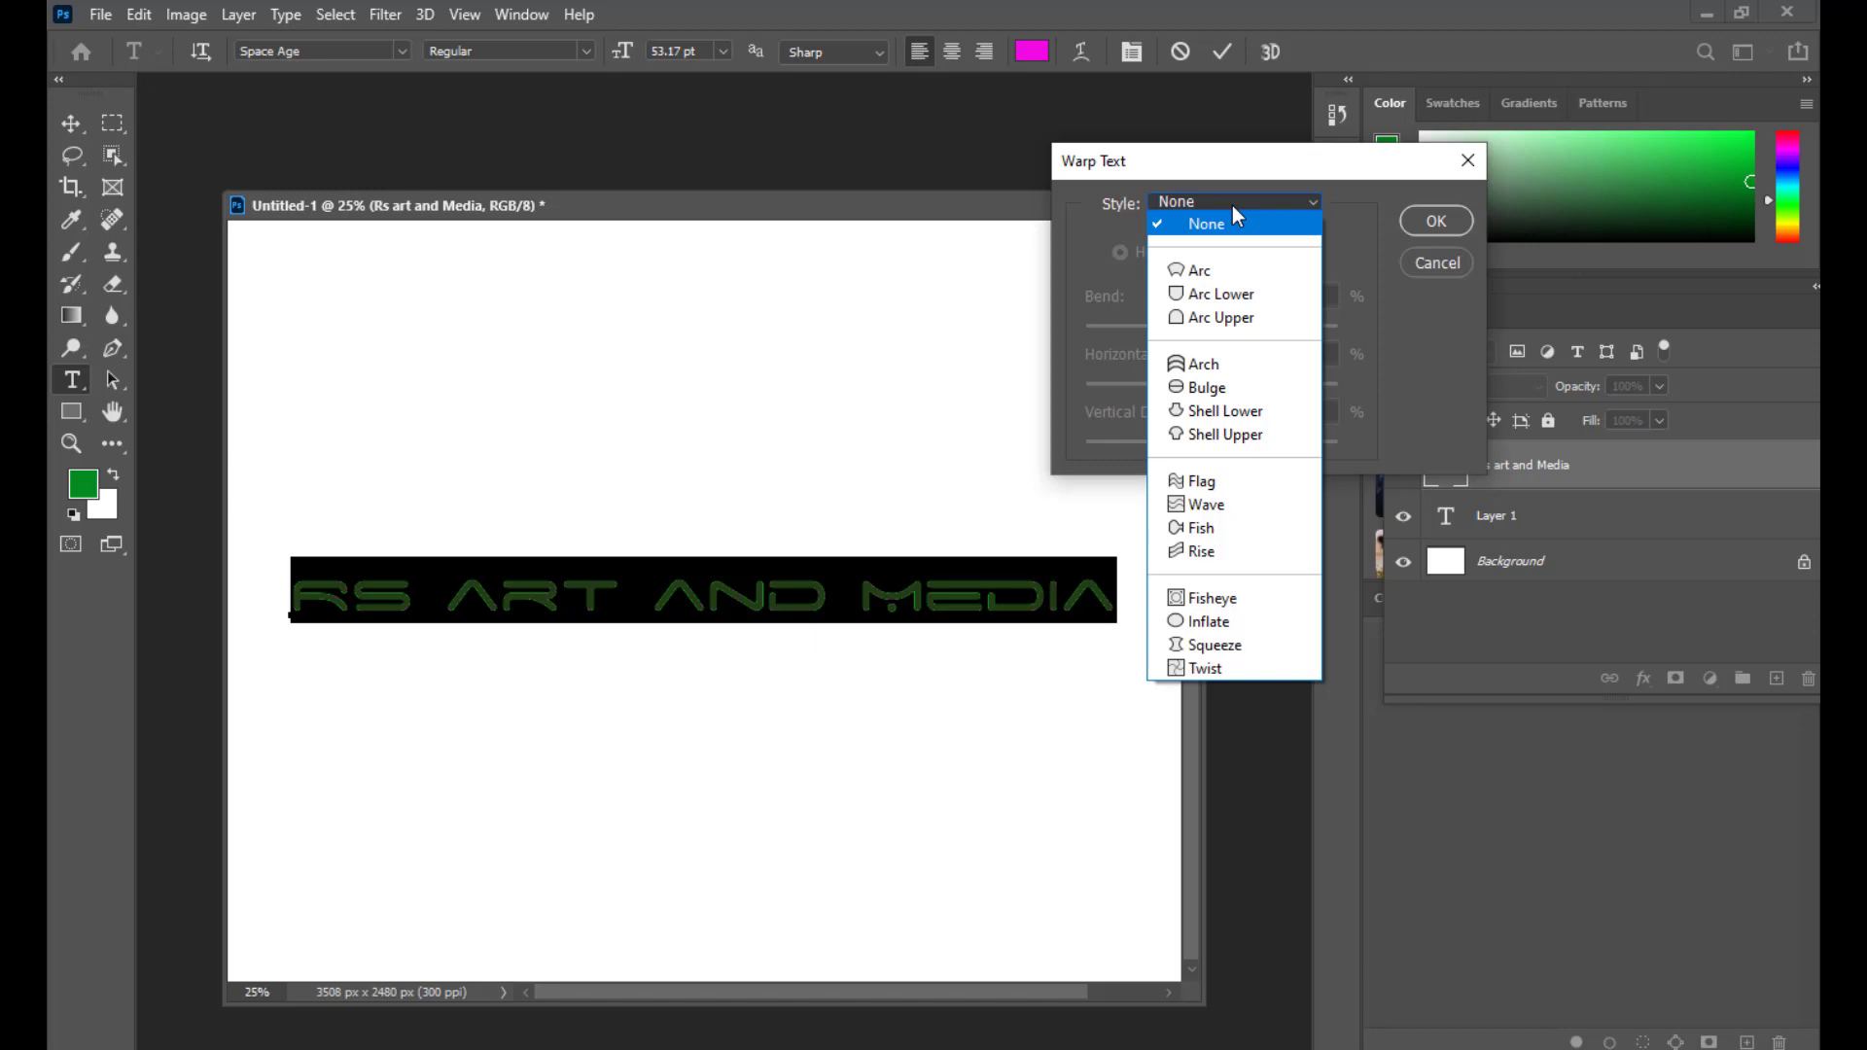
pyautogui.click(1452, 258)
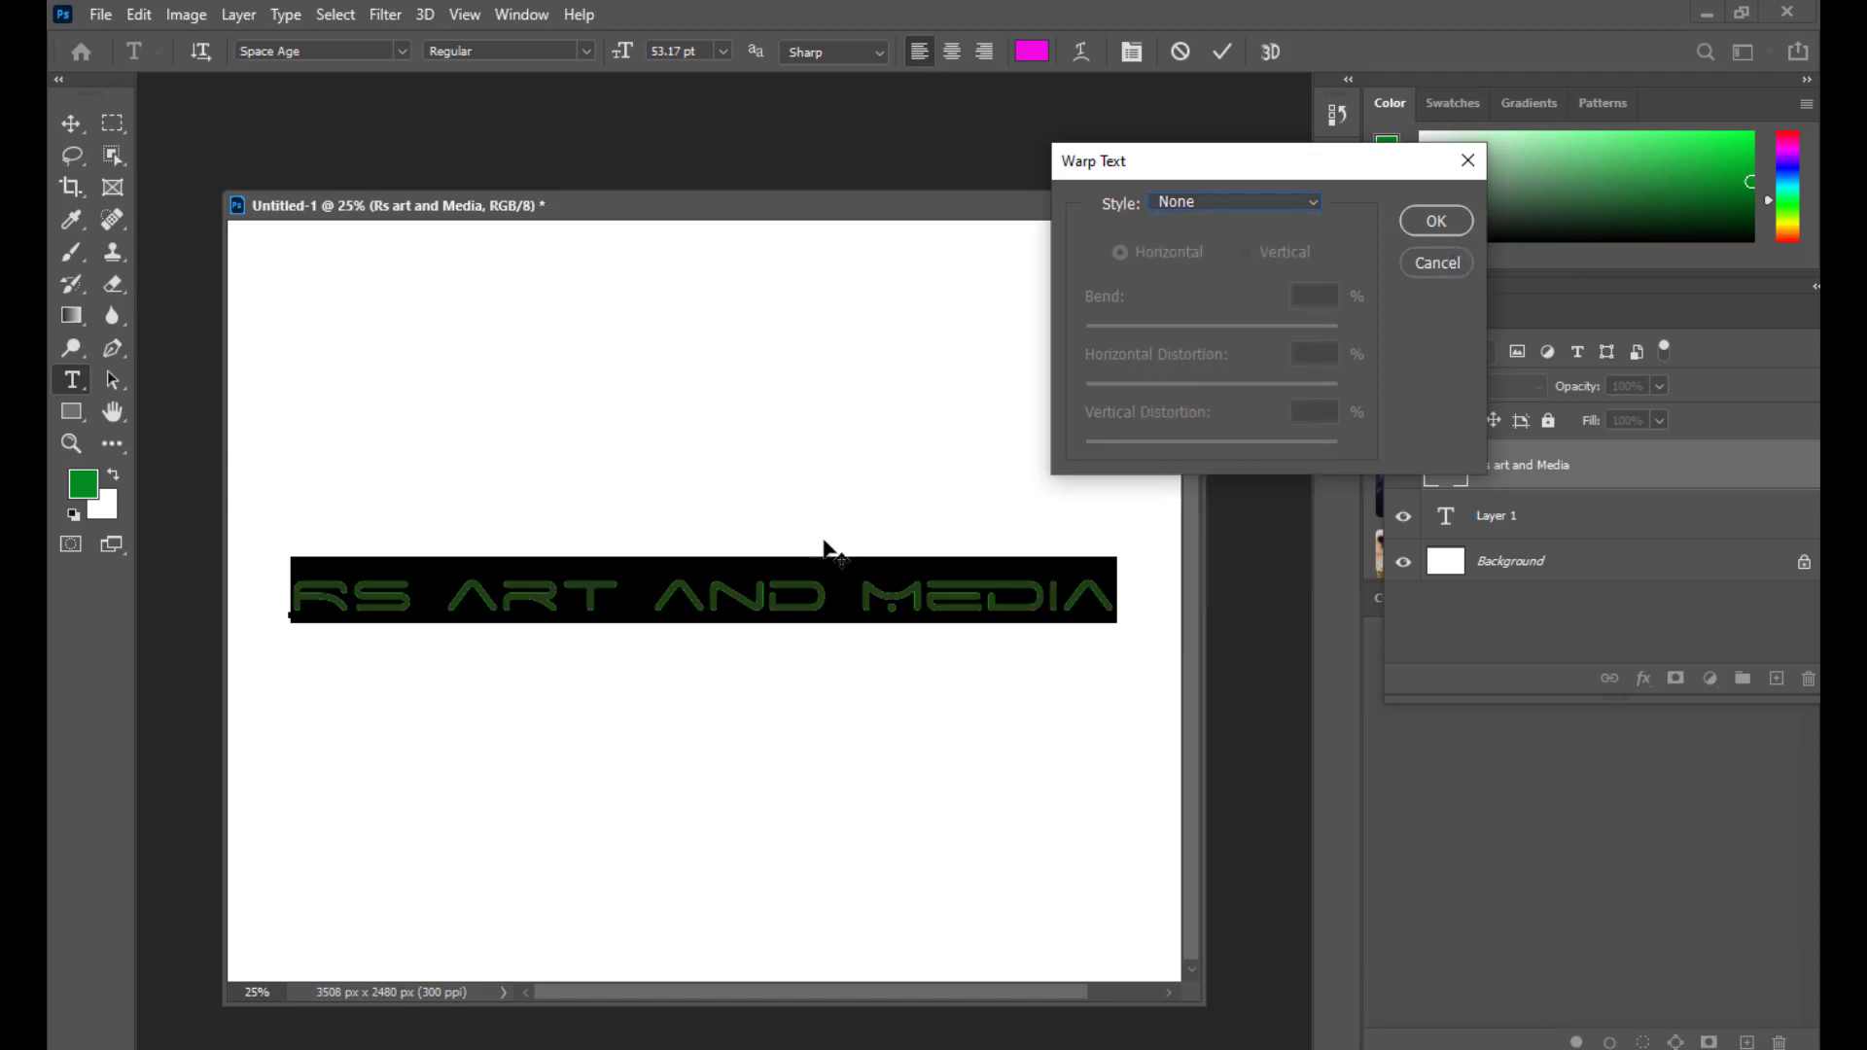
pyautogui.click(1455, 270)
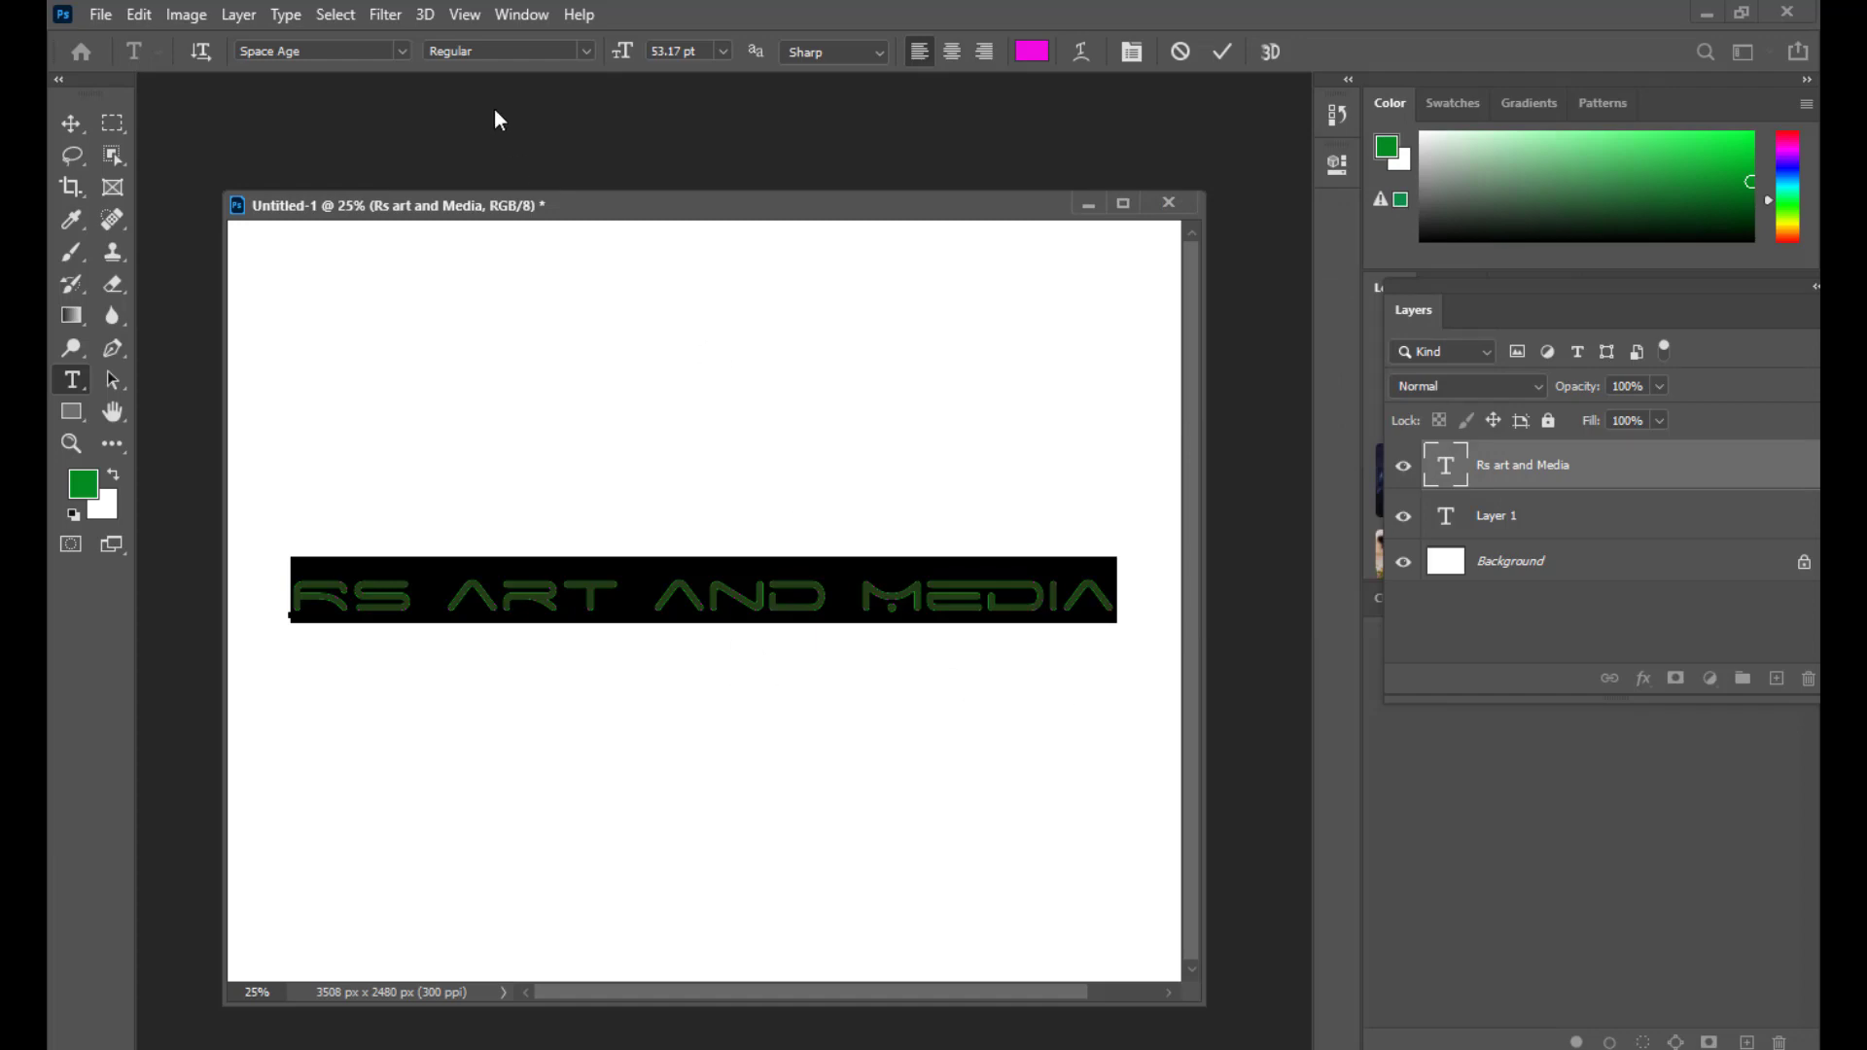
# Step: Change the selected text's font to Arial Black
pyautogui.click(338, 44)
pyautogui.write('arial')
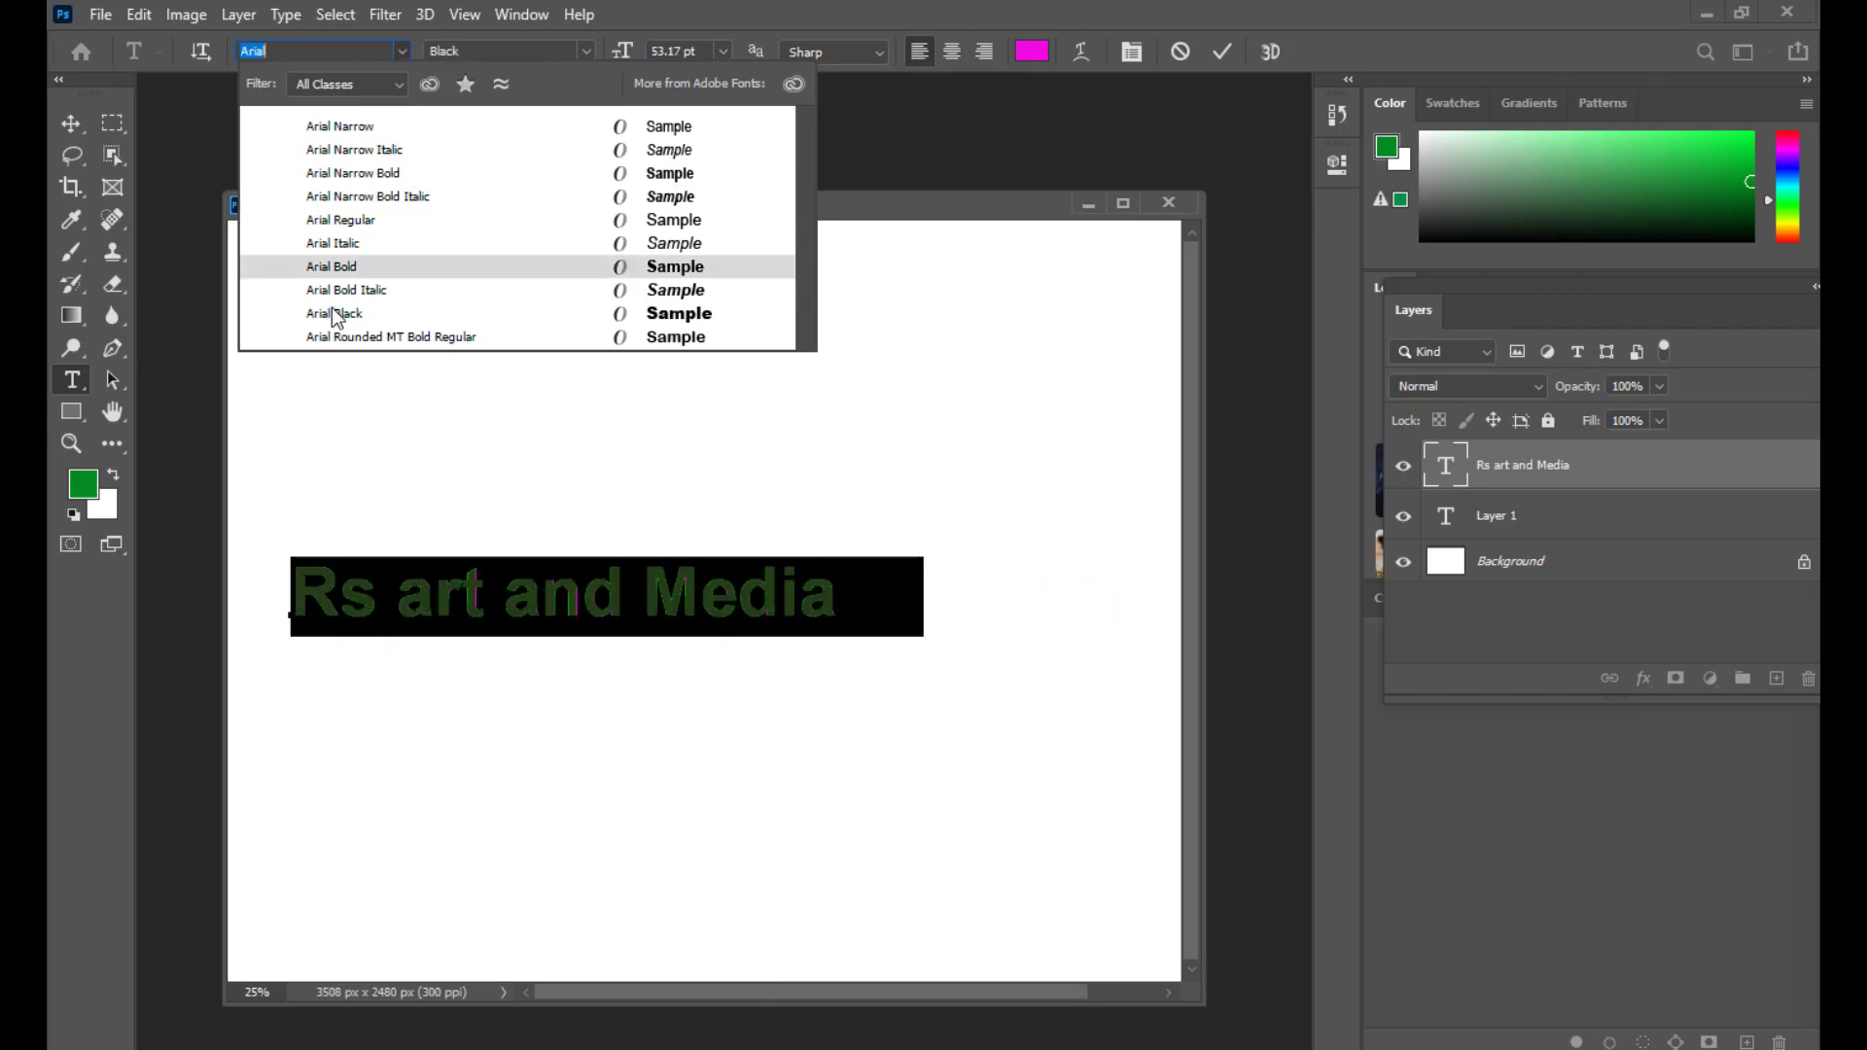
pyautogui.click(336, 312)
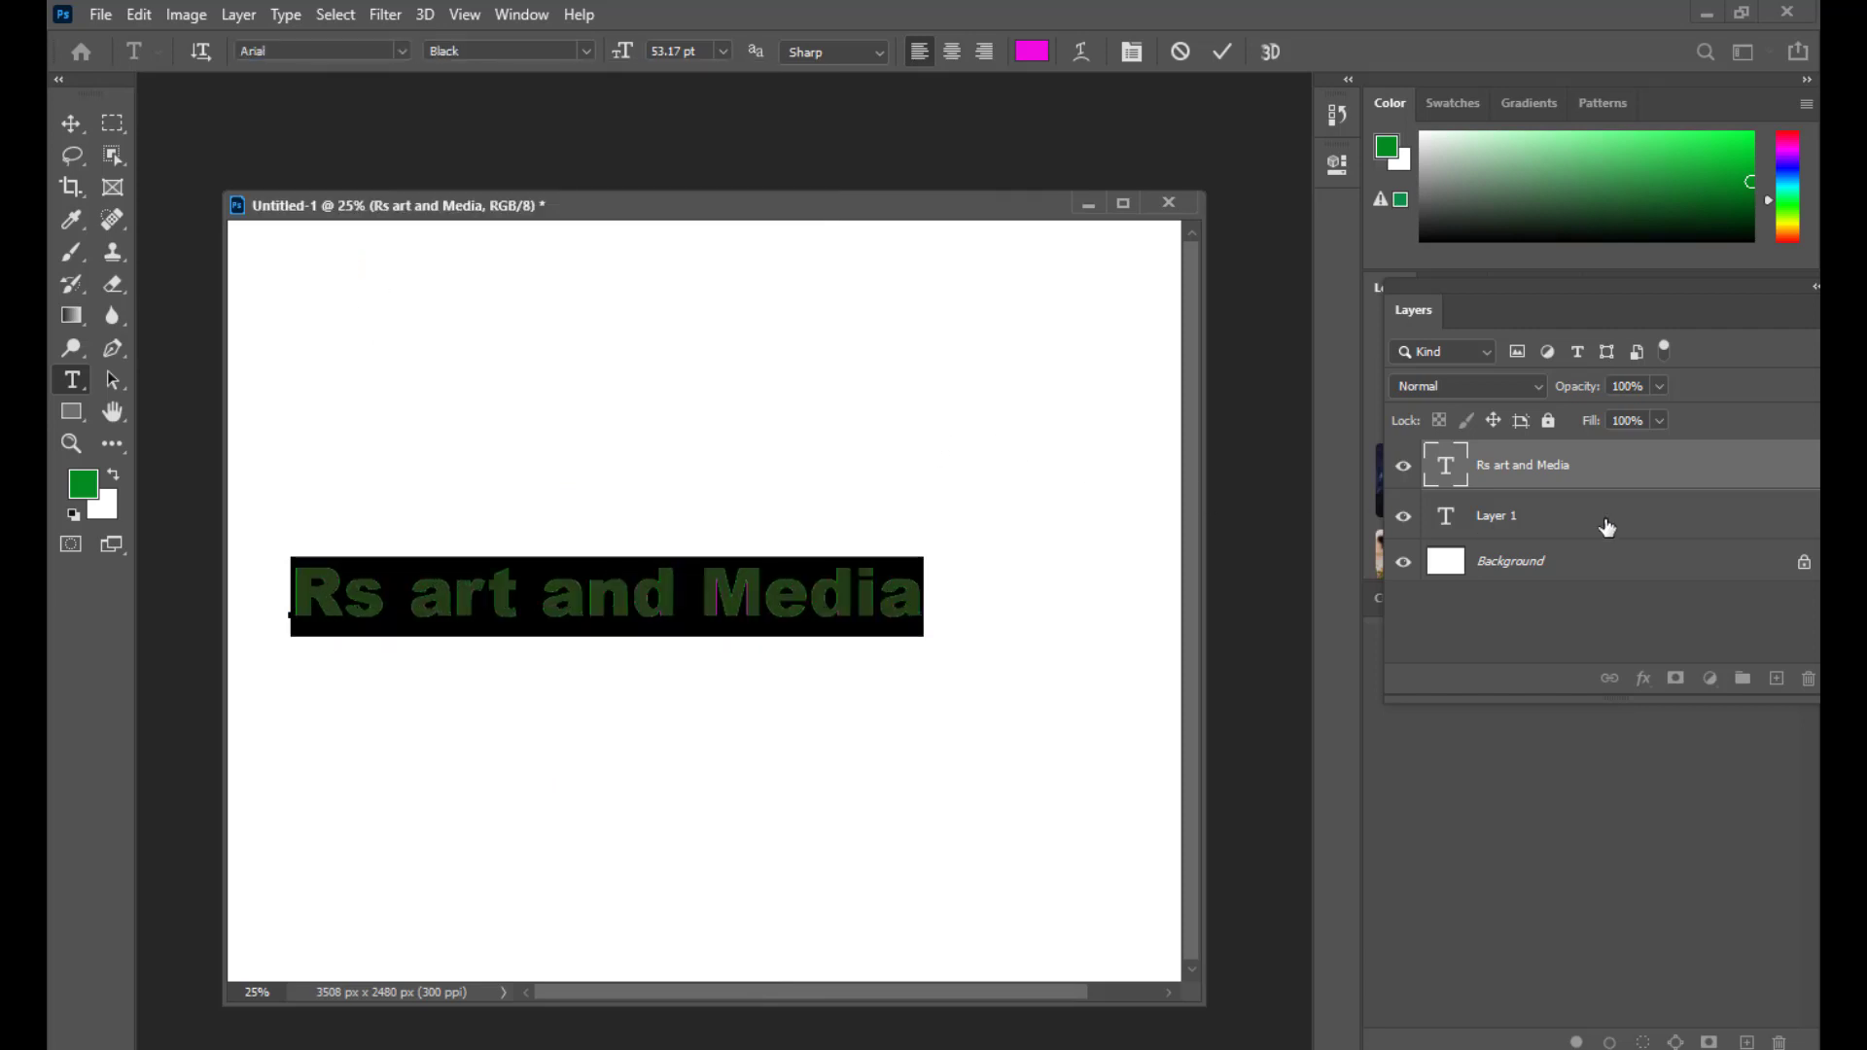
# Step: Enlarge the selected text to 65.61 pt
pyautogui.hotkey('ctrl', 'shift', '.')
pyautogui.hotkey('ctrl', 'shift', '.')
pyautogui.hotkey('ctrl', 'shift', '.')
pyautogui.hotkey('ctrl', 'shift', '.')
pyautogui.hotkey('ctrl', 'shift', '.')
pyautogui.hotkey('ctrl', 'shift', '.')
pyautogui.hotkey('ctrl', 'shift', '.')
pyautogui.hotkey('ctrl', 'shift', '.')
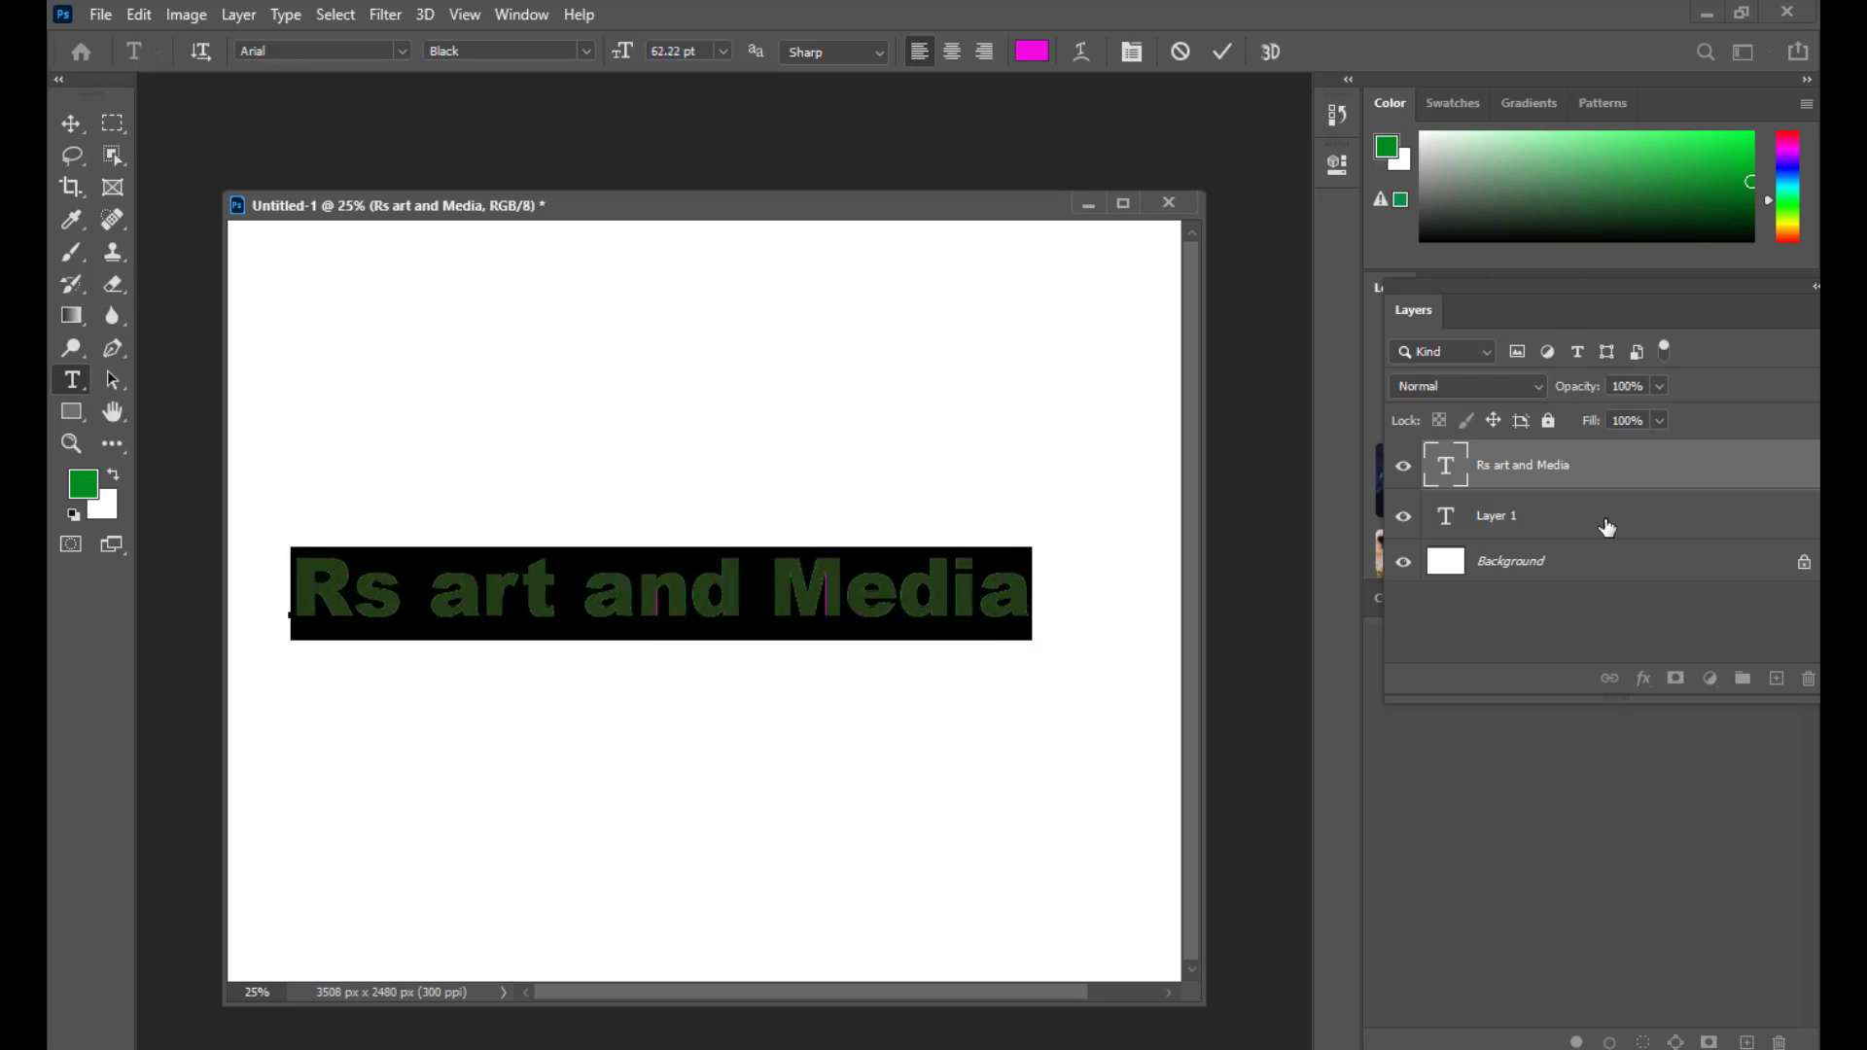
pyautogui.hotkey('ctrl', 'shift', '.')
pyautogui.hotkey('ctrl', 'shift', '.')
pyautogui.hotkey('ctrl', 'shift', '.')
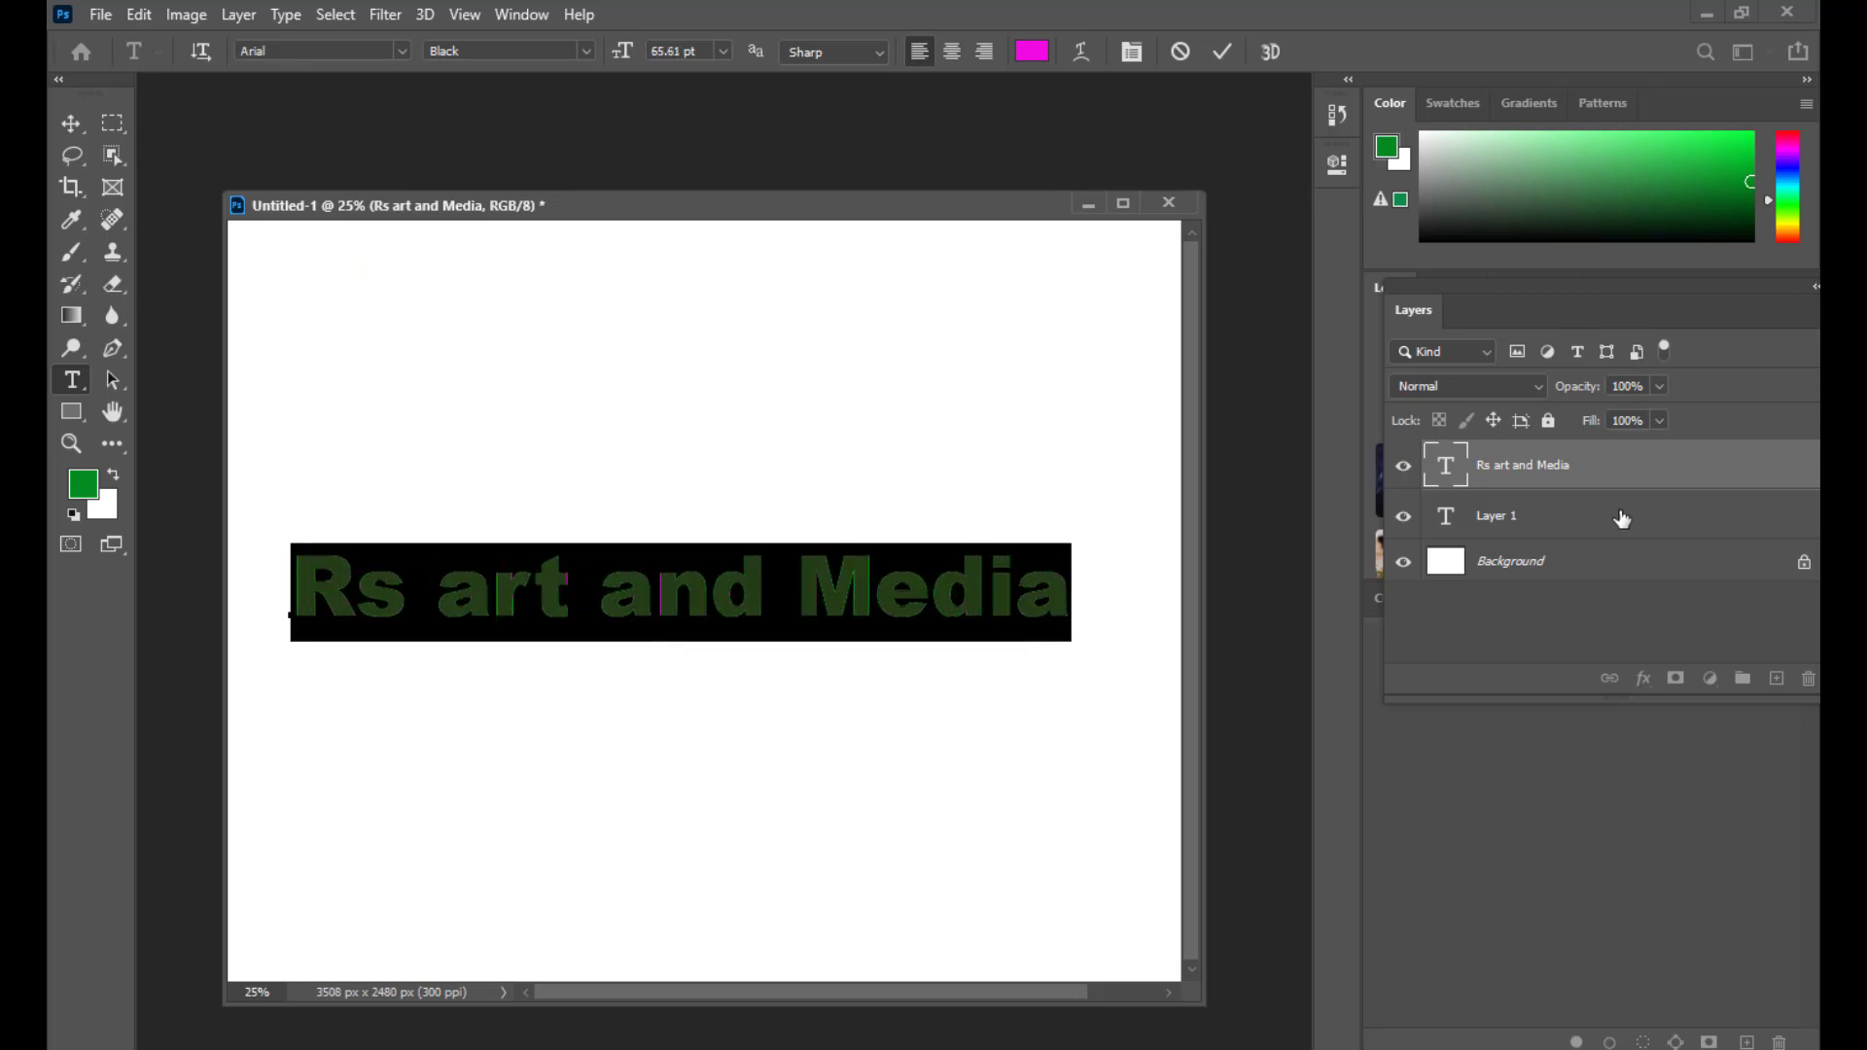
# Step: Warp the text with the horizontal Arc style, using a bend of +66% and a horizontal distortion of -14%
pyautogui.click(1078, 49)
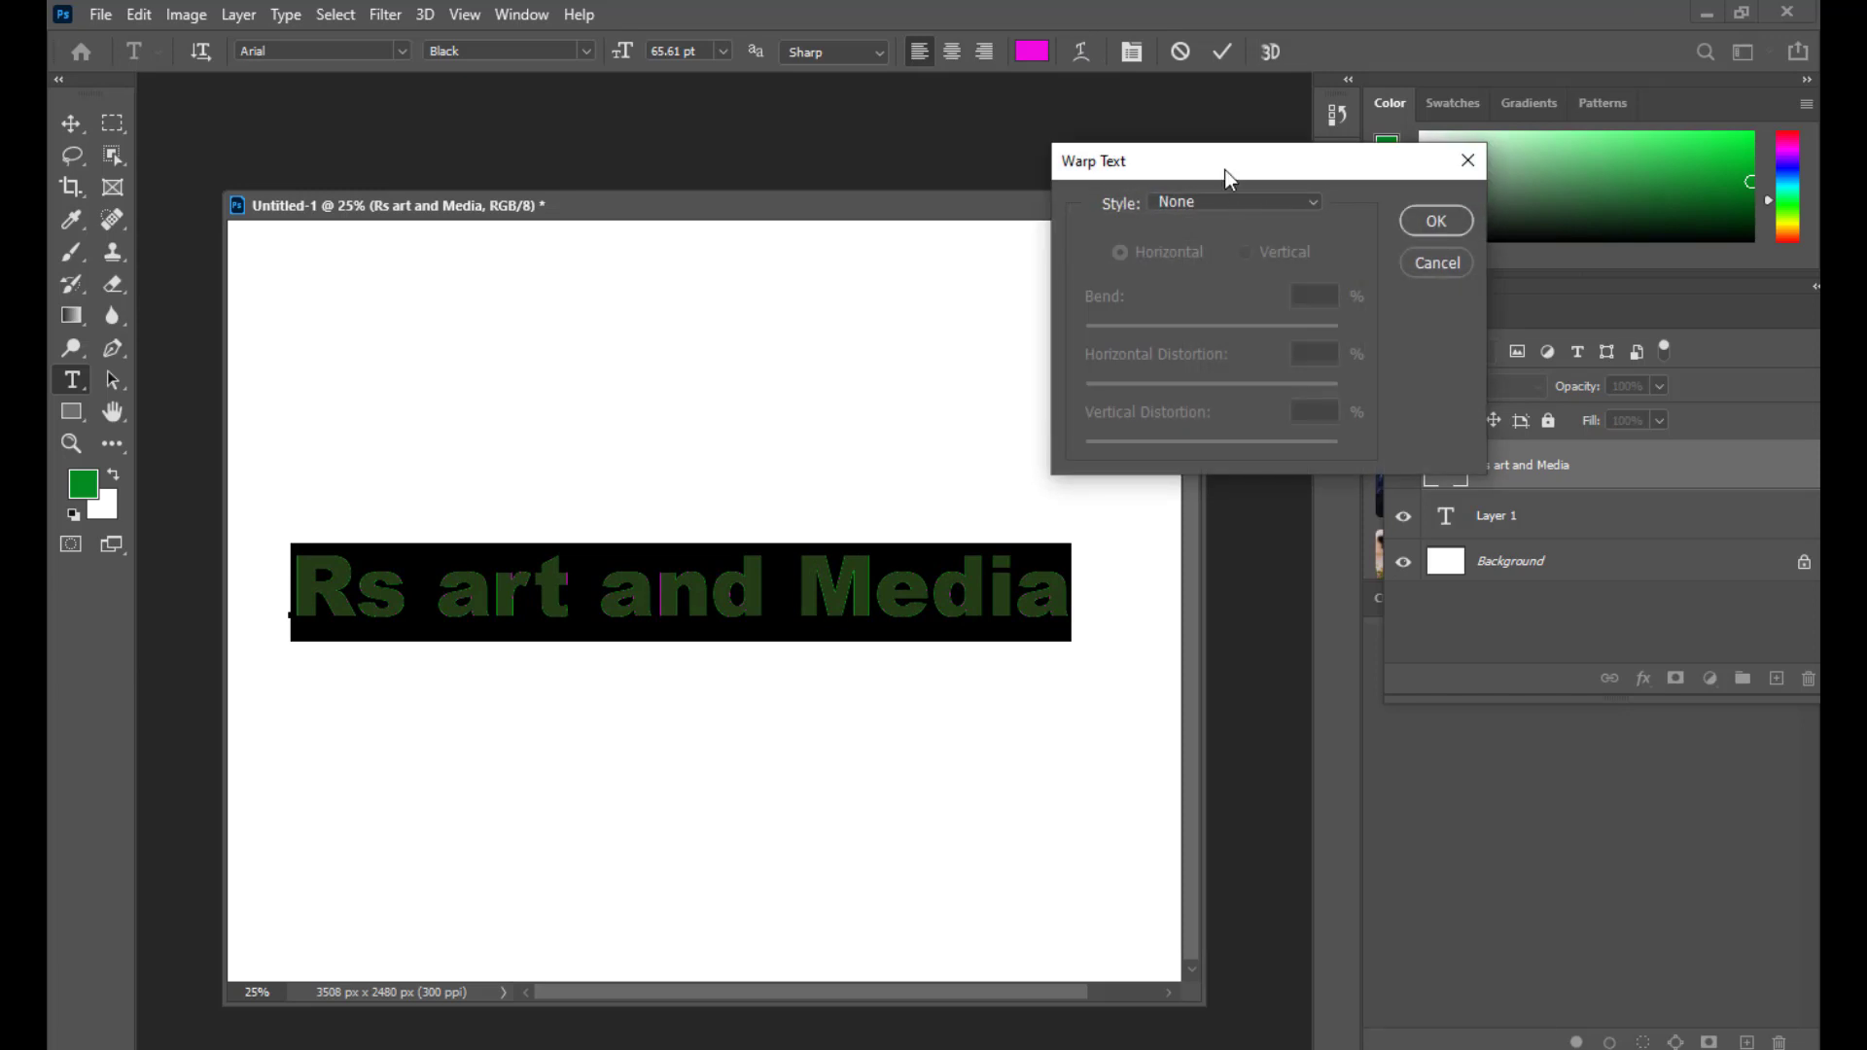
pyautogui.moveTo(1223, 169); pyautogui.dragTo(1254, 120)
pyautogui.click(1330, 166)
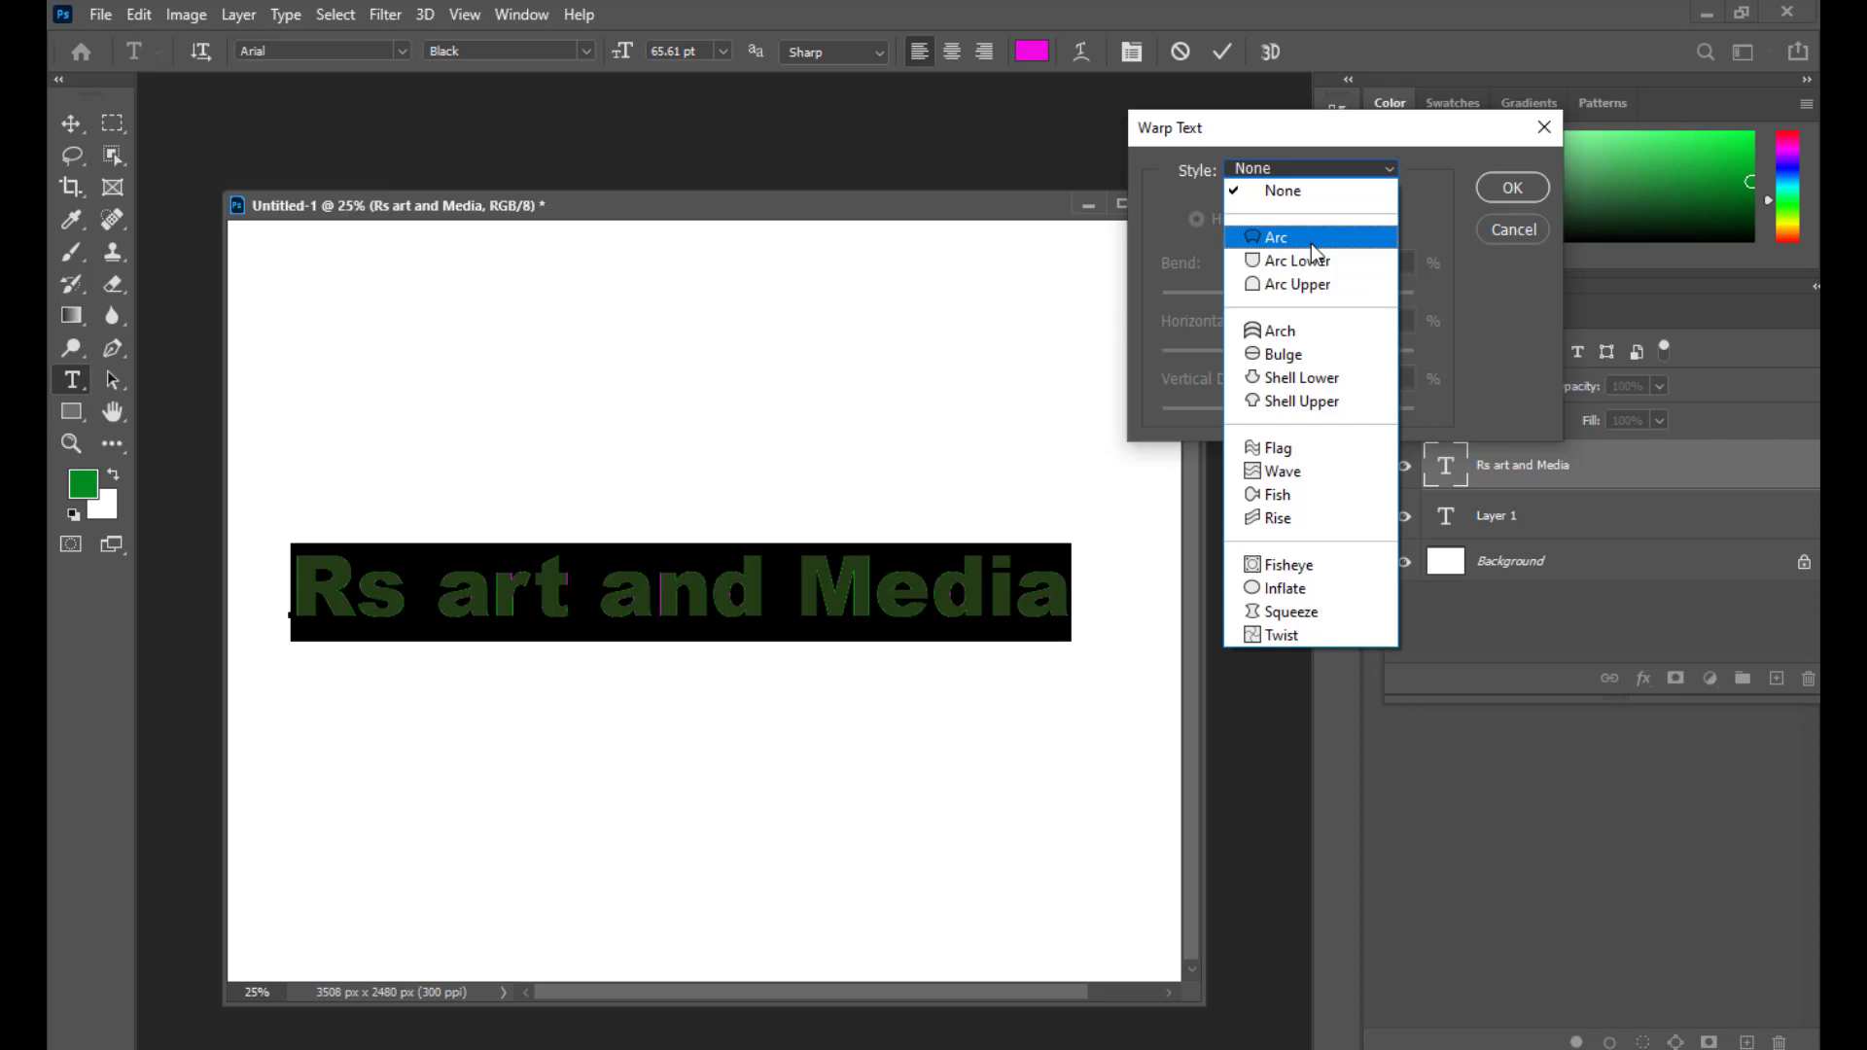
pyautogui.click(1310, 242)
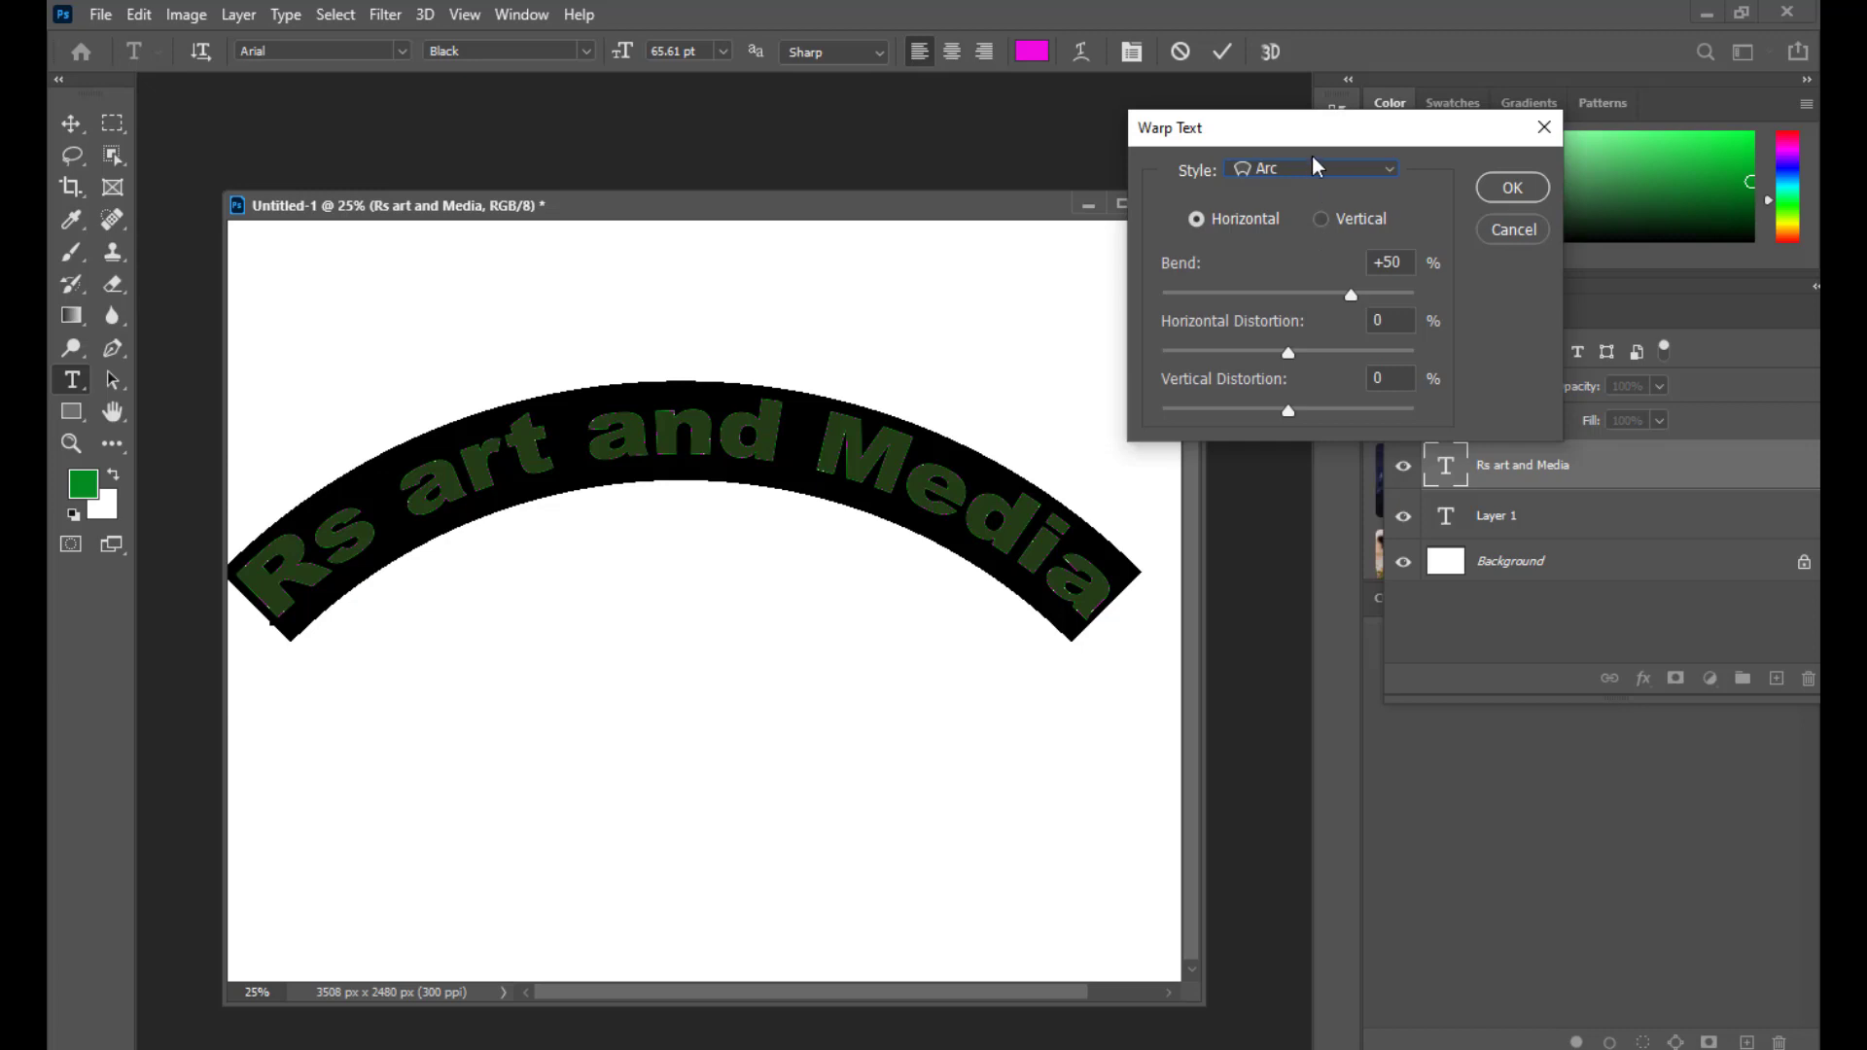
pyautogui.moveTo(1297, 144); pyautogui.dragTo(1214, 166)
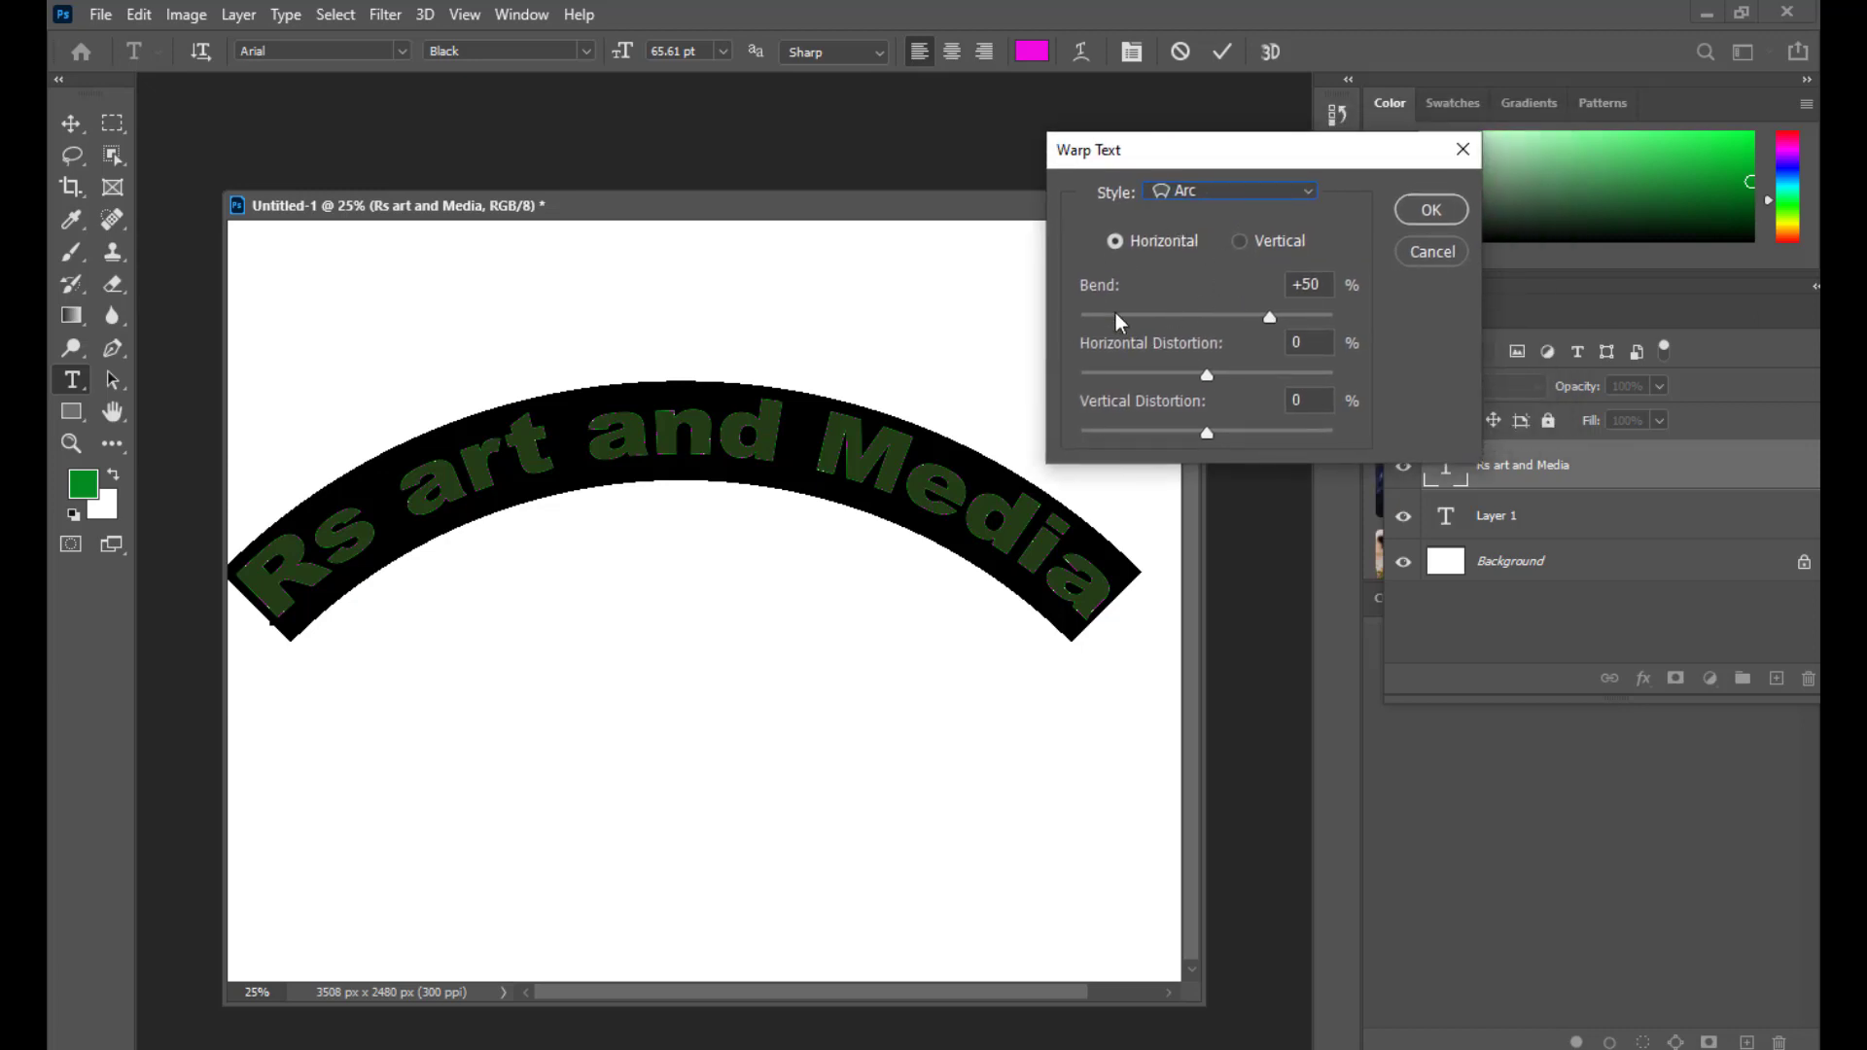
pyautogui.moveTo(1274, 329); pyautogui.dragTo(1289, 393)
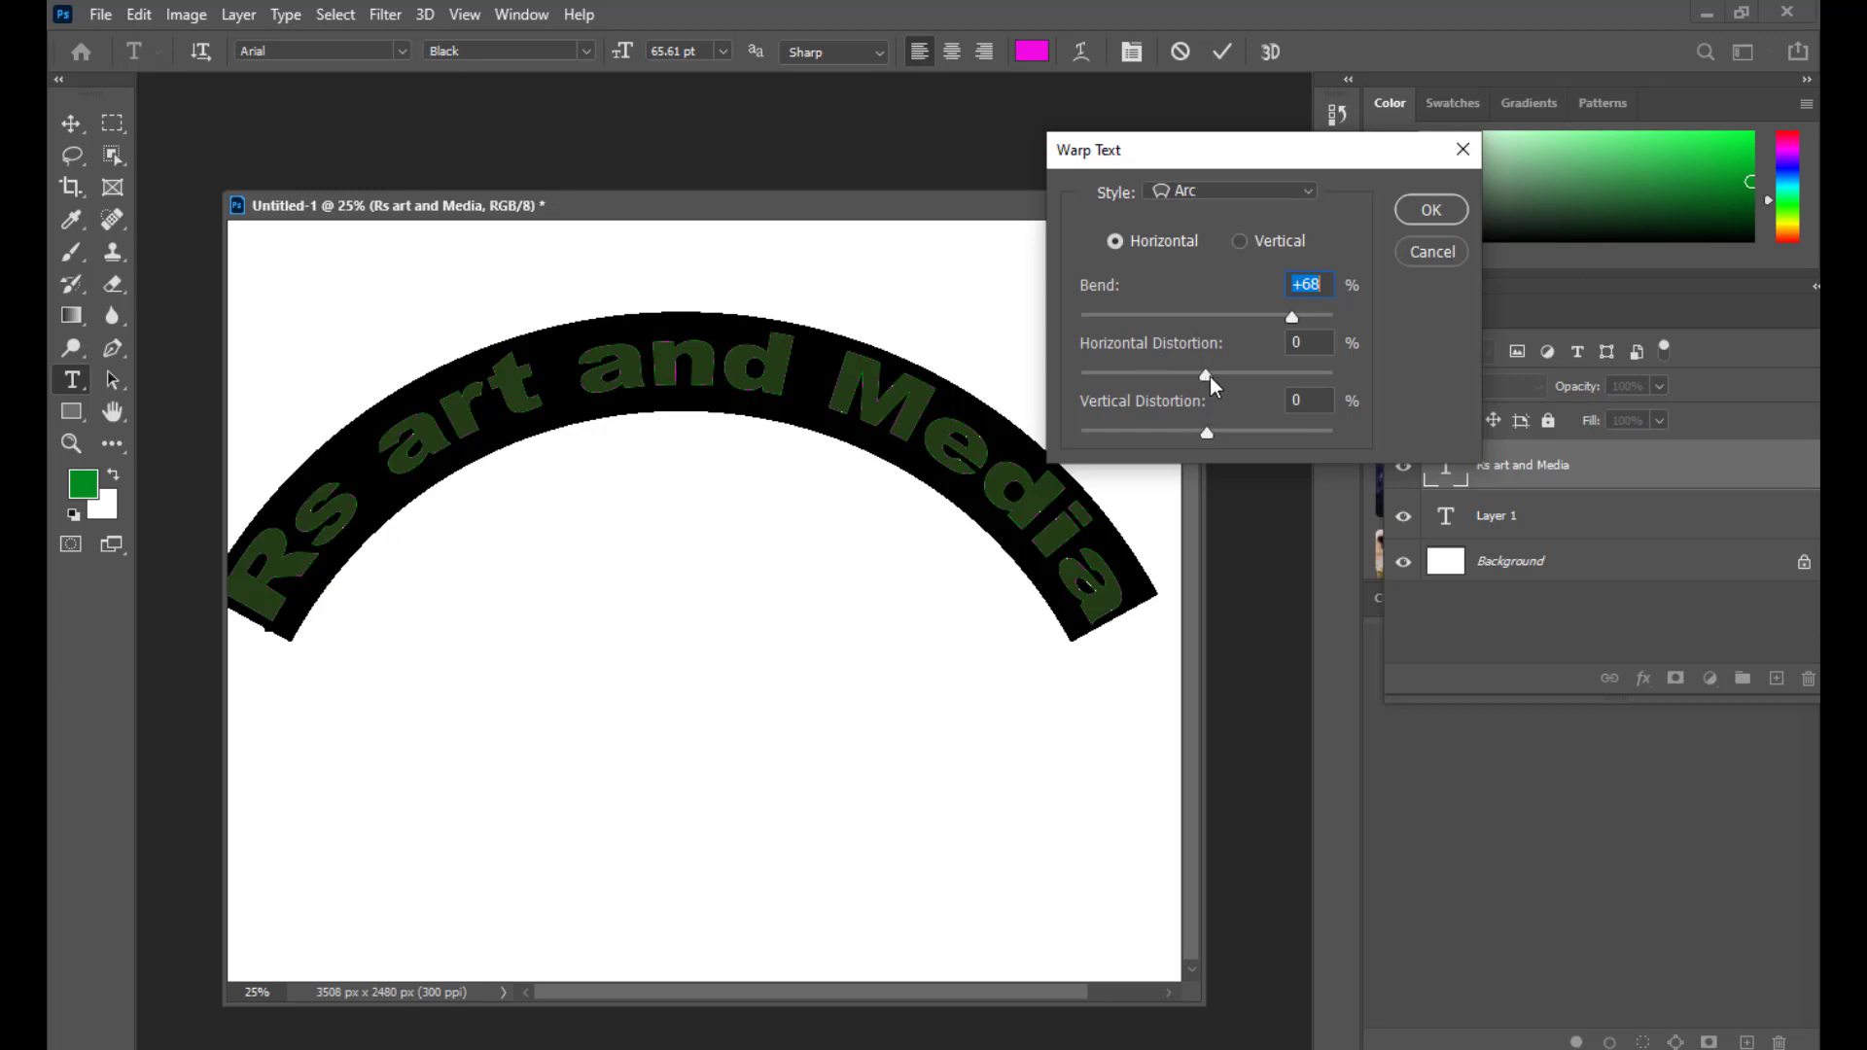
pyautogui.moveTo(1209, 383); pyautogui.dragTo(1208, 435)
pyautogui.moveTo(1299, 325); pyautogui.dragTo(1295, 322)
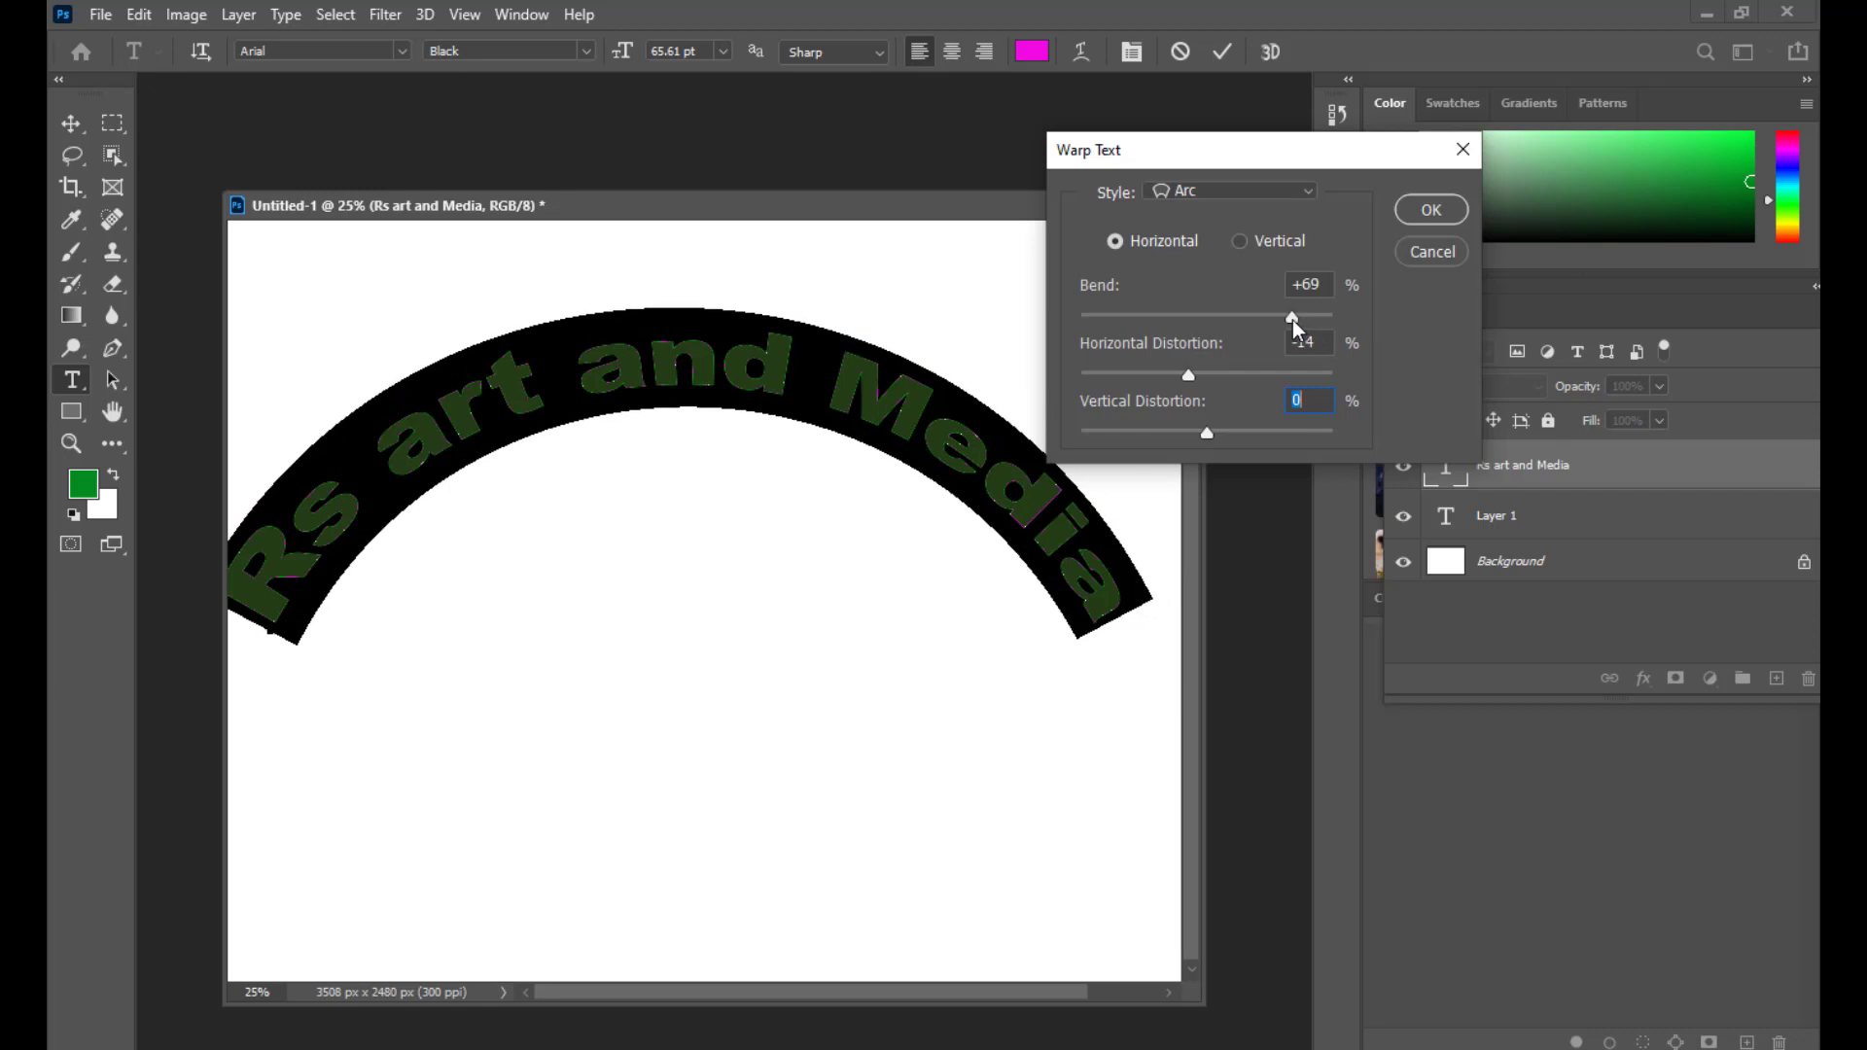
pyautogui.click(1430, 209)
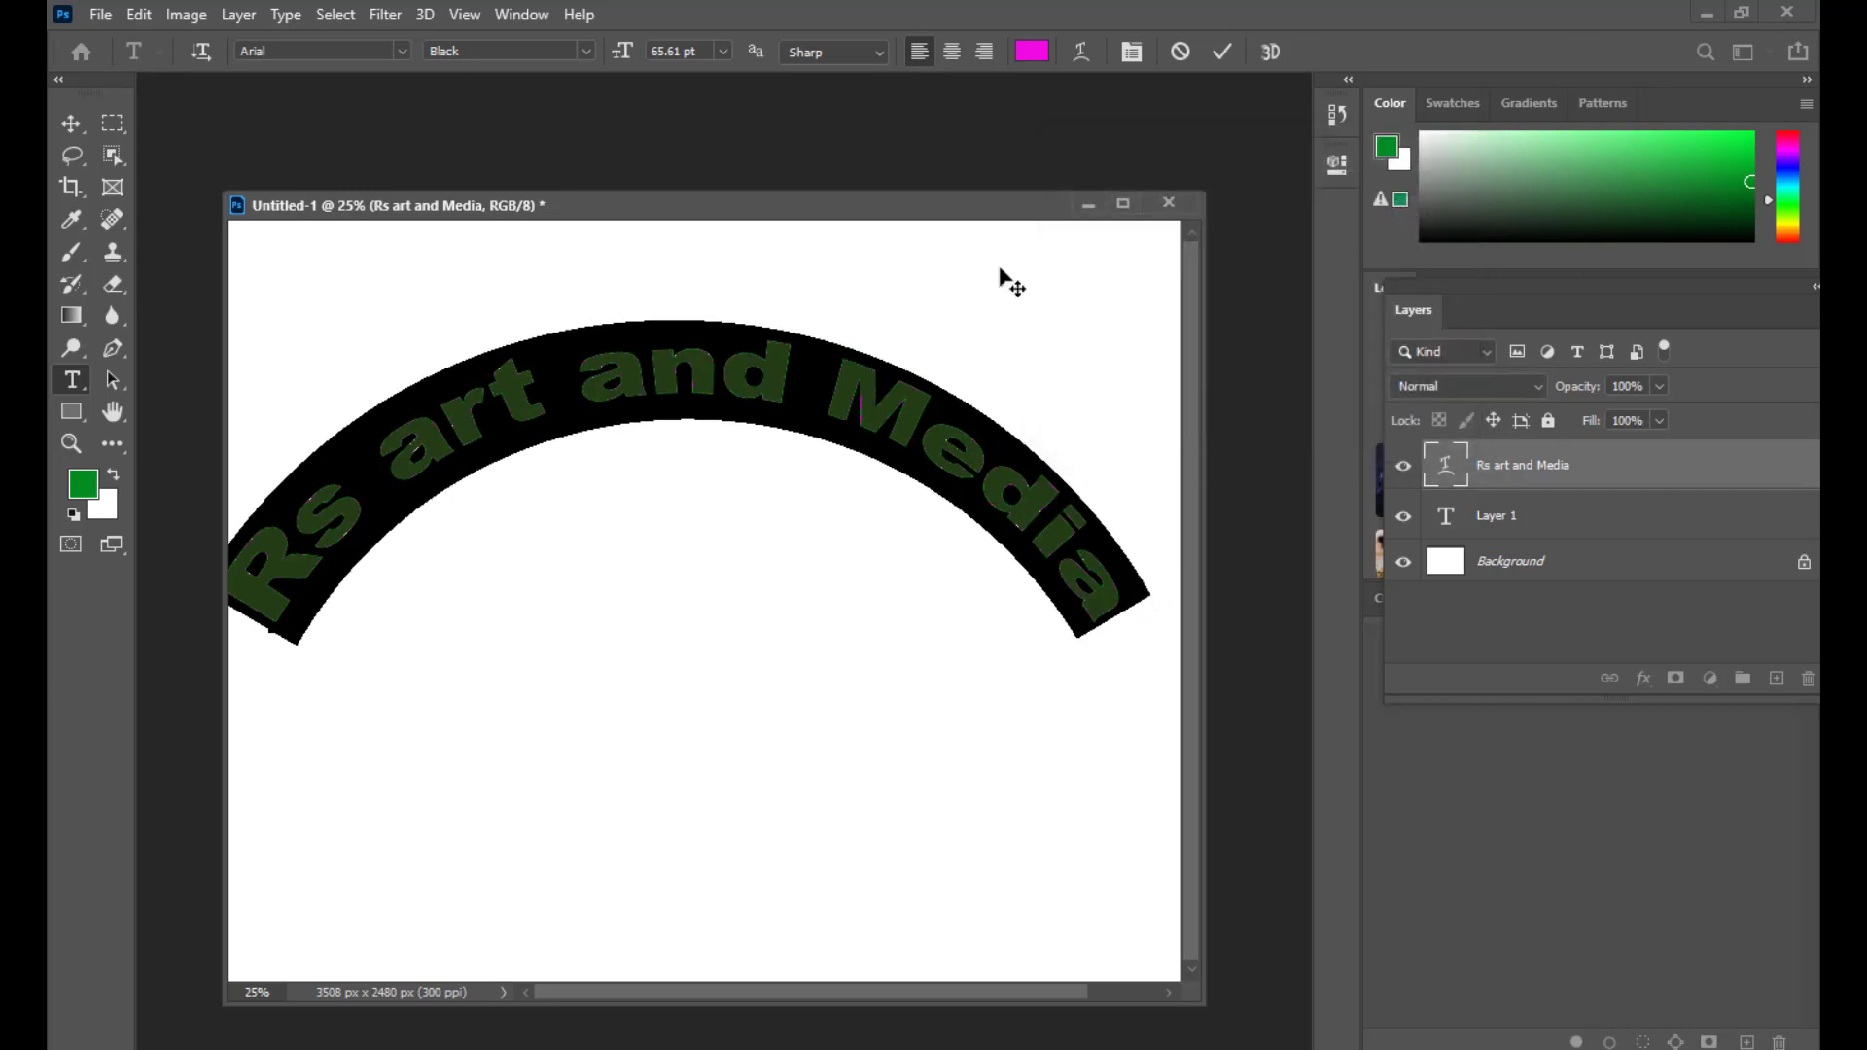
# Step: Move the arched text slightly to the right so that it fits within the canvas
pyautogui.click(72, 119)
pyautogui.moveTo(657, 379); pyautogui.dragTo(673, 379)
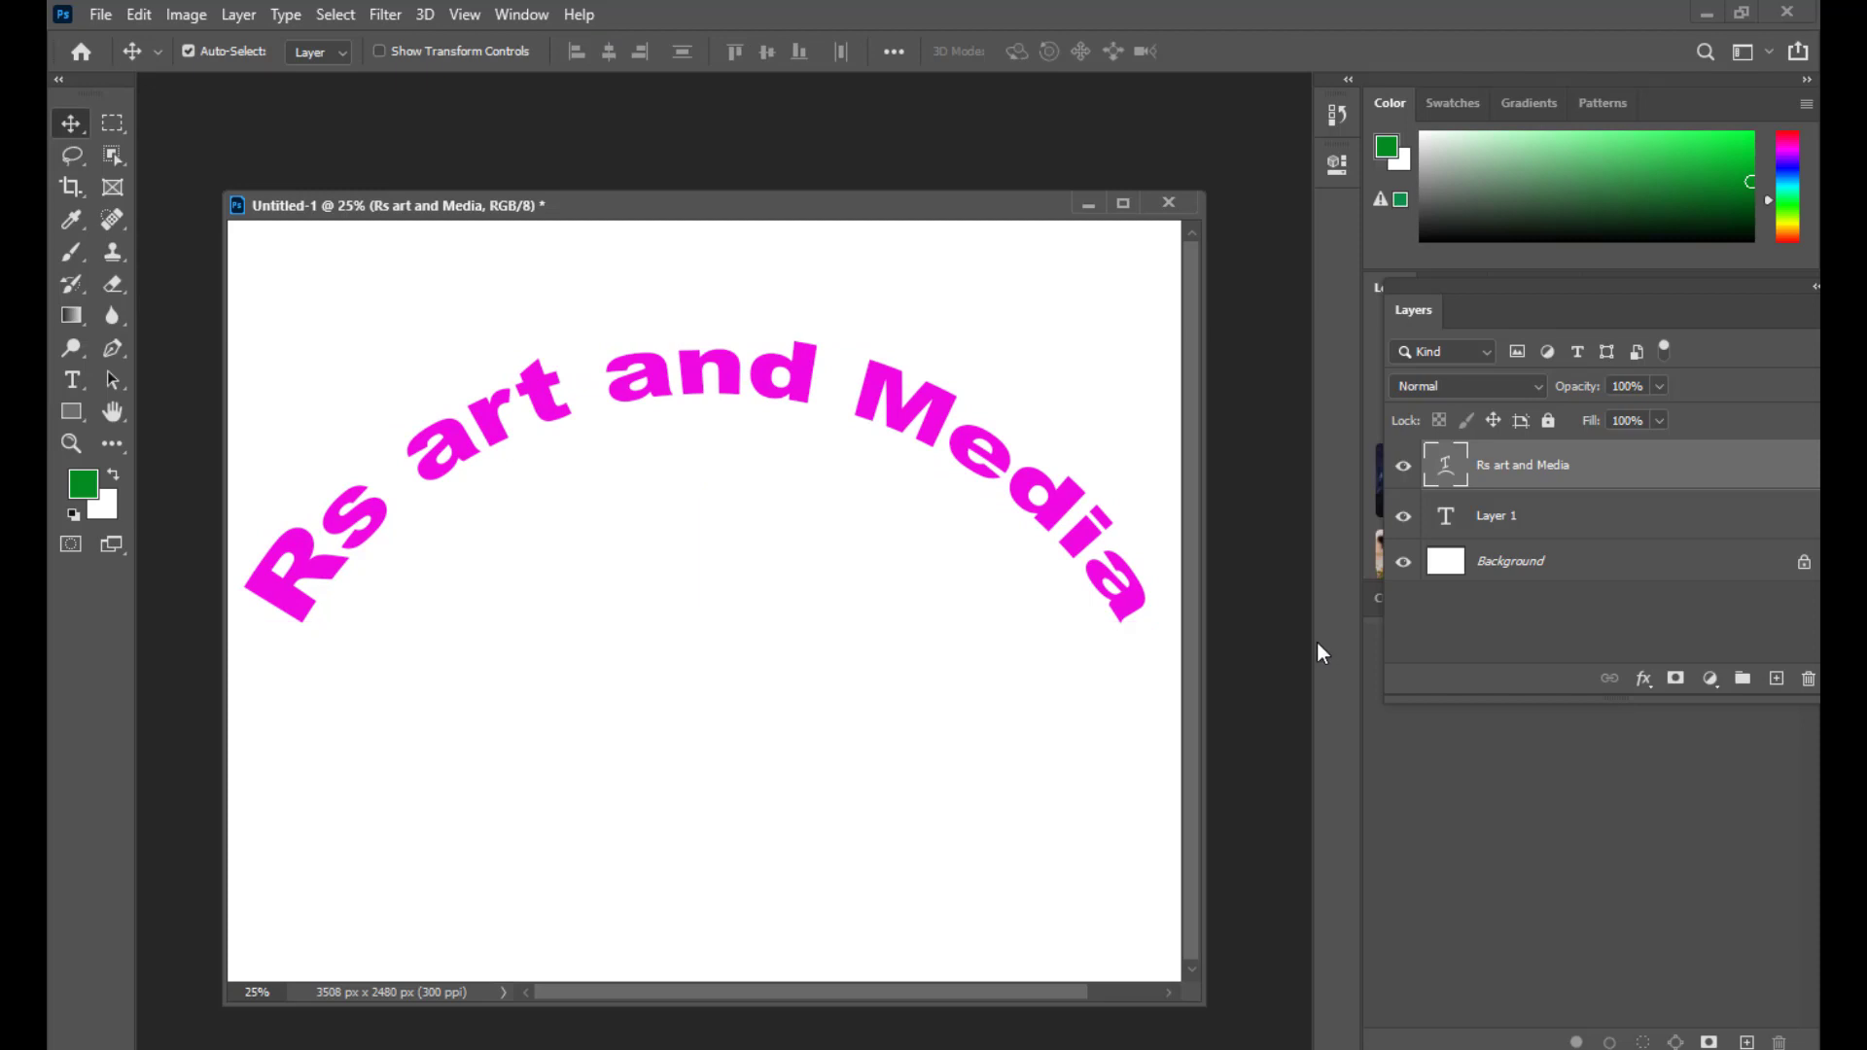
# Step: Reopen the warp settings of the "Rs art and Media" text, remove the Arc warp and choose the Flag style
pyautogui.doubleClick(1447, 463)
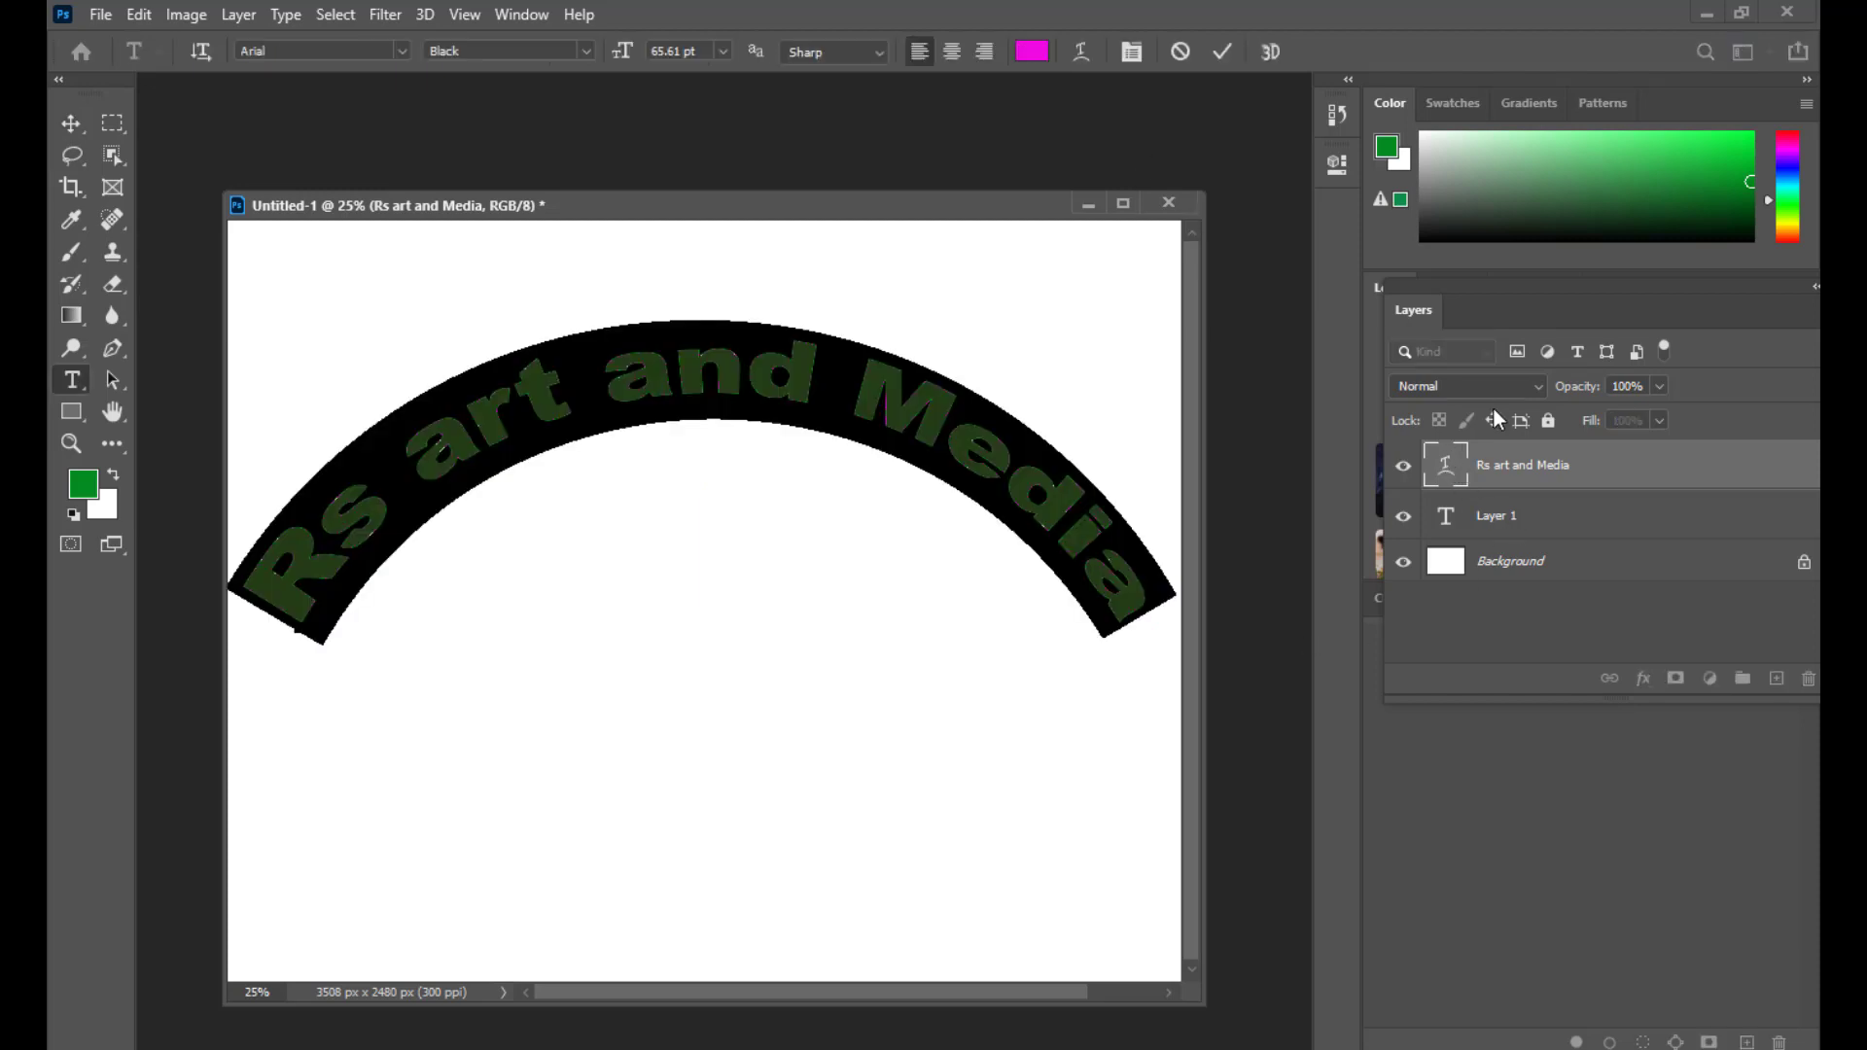
pyautogui.doubleClick(1447, 464)
pyautogui.click(1081, 52)
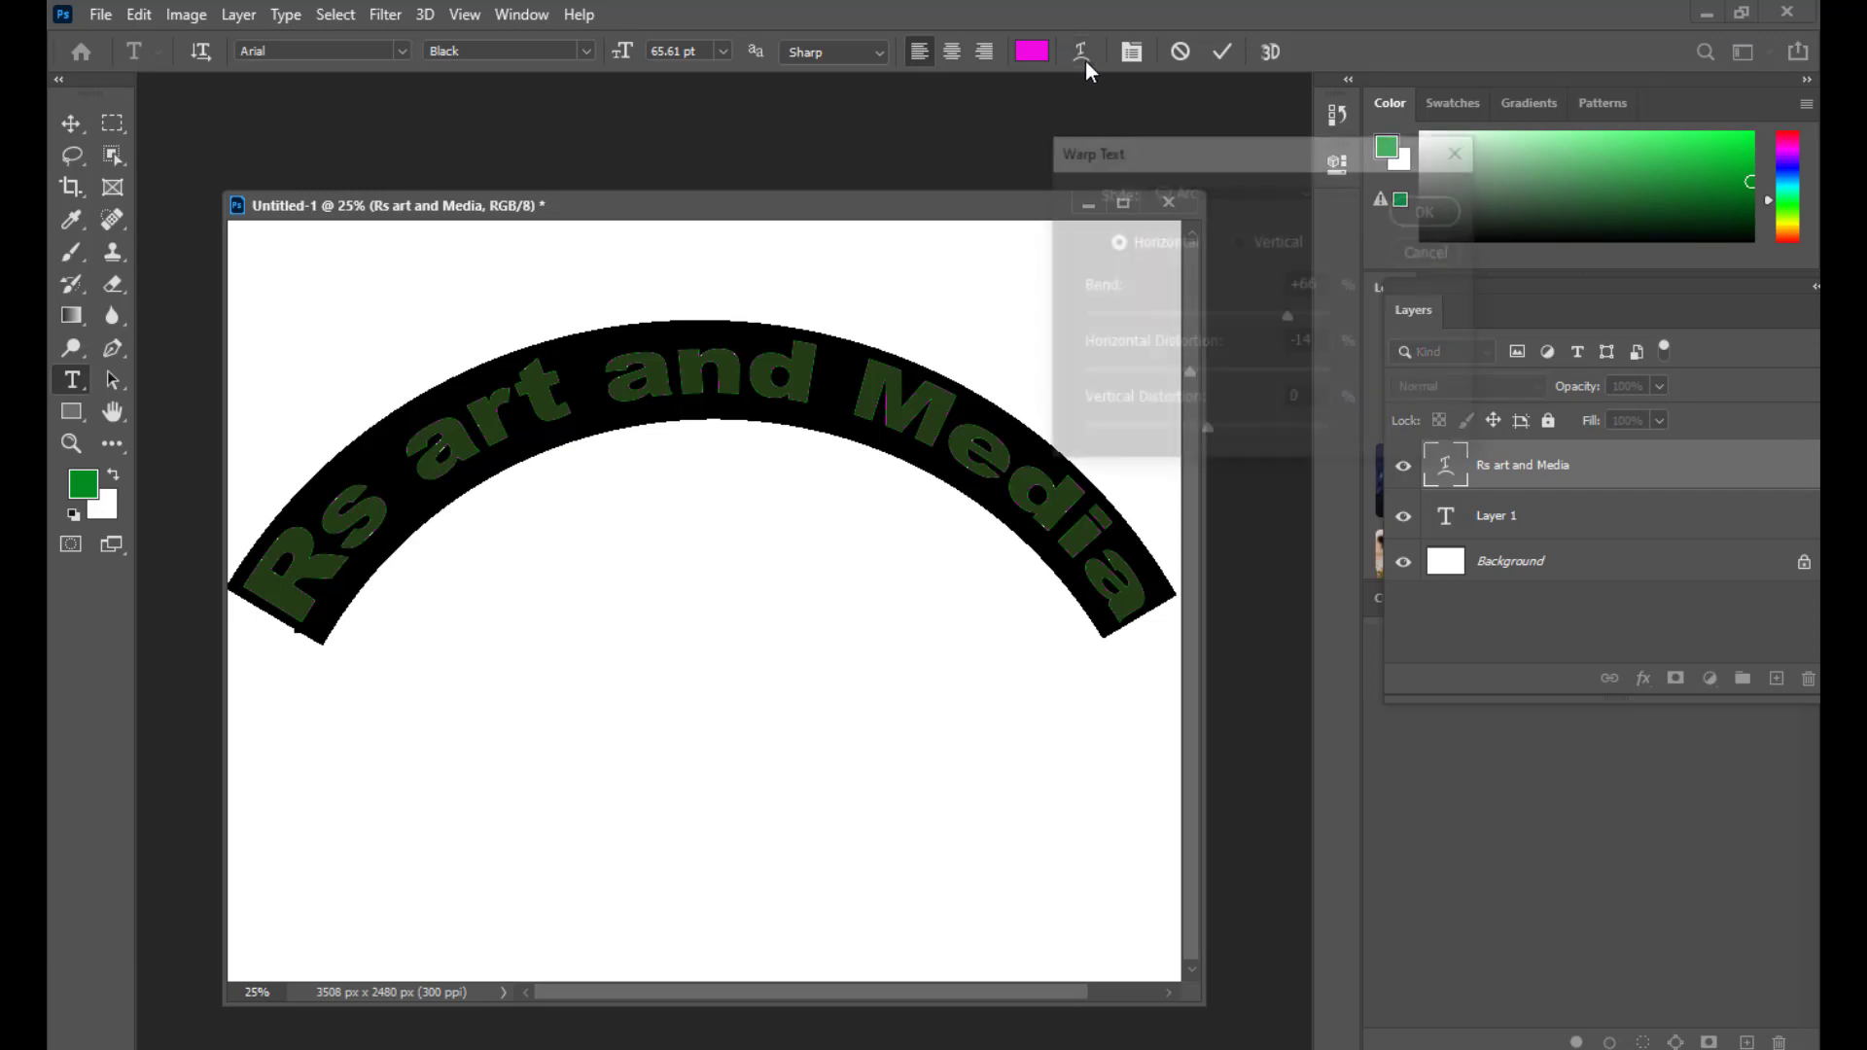
pyautogui.click(1250, 183)
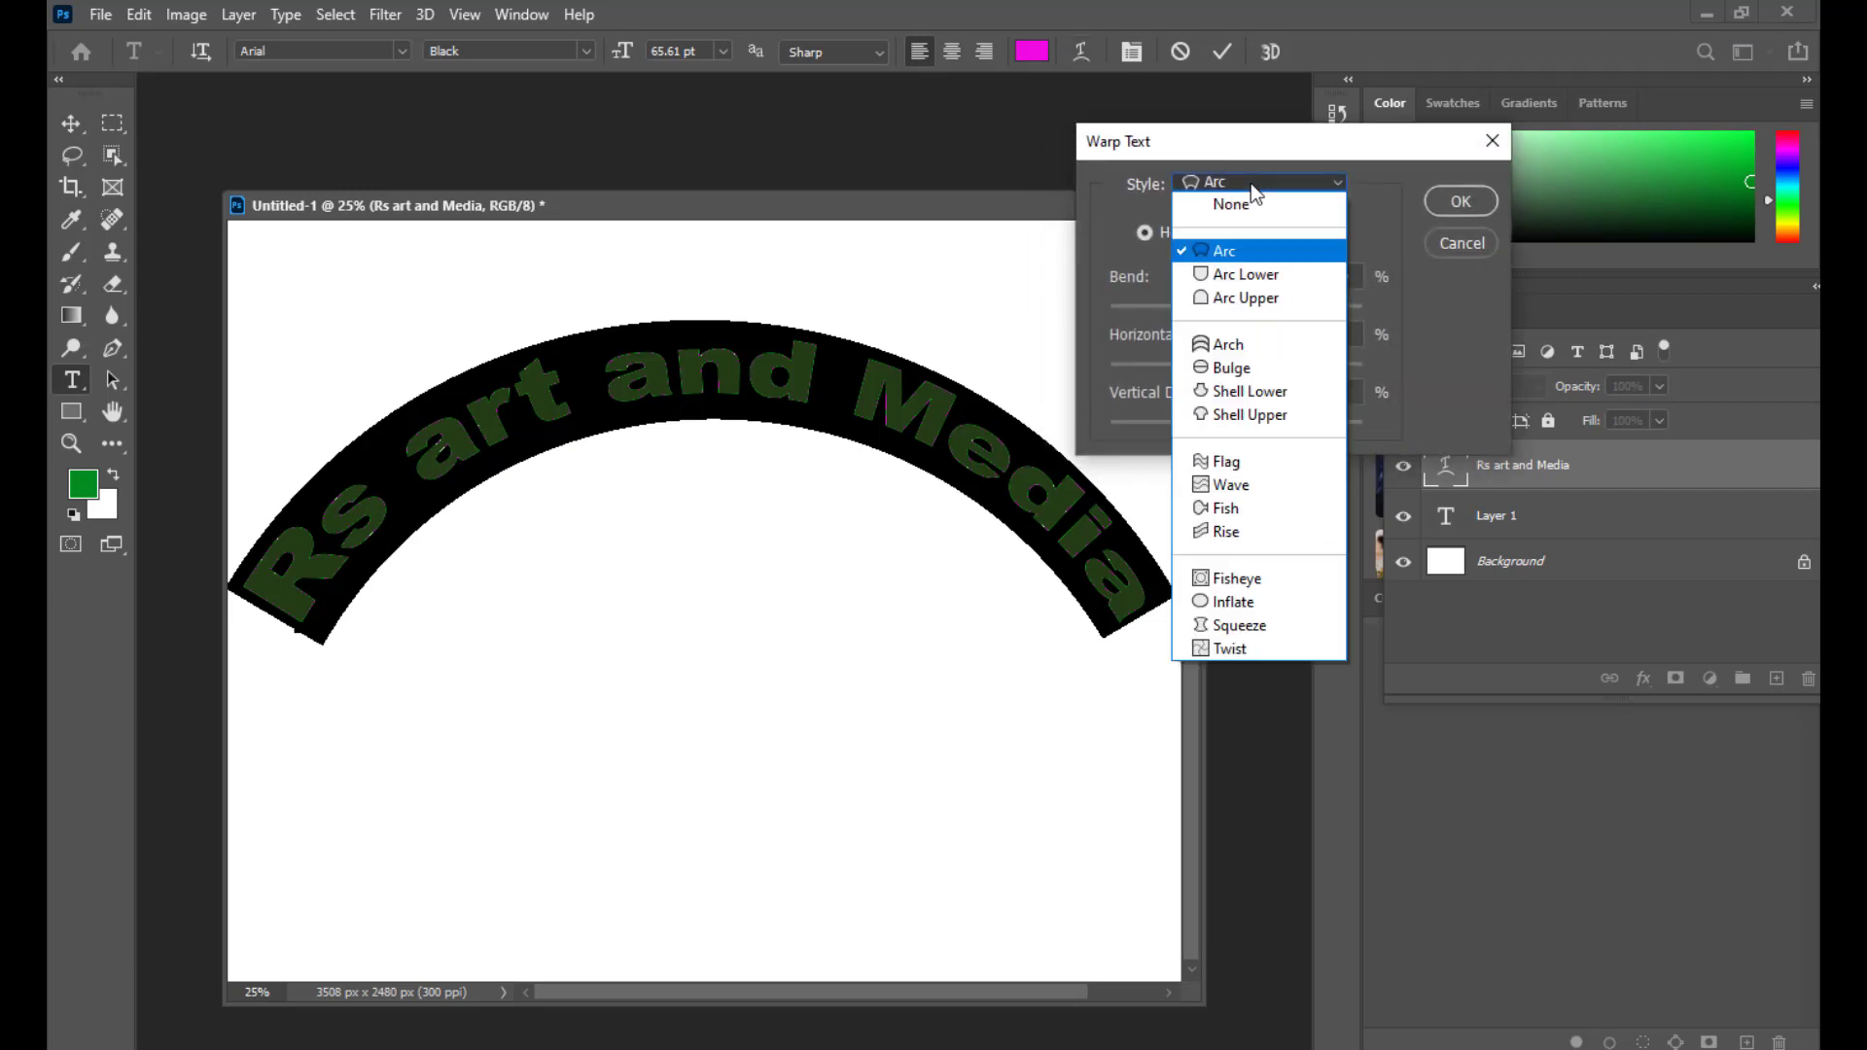
pyautogui.click(1239, 204)
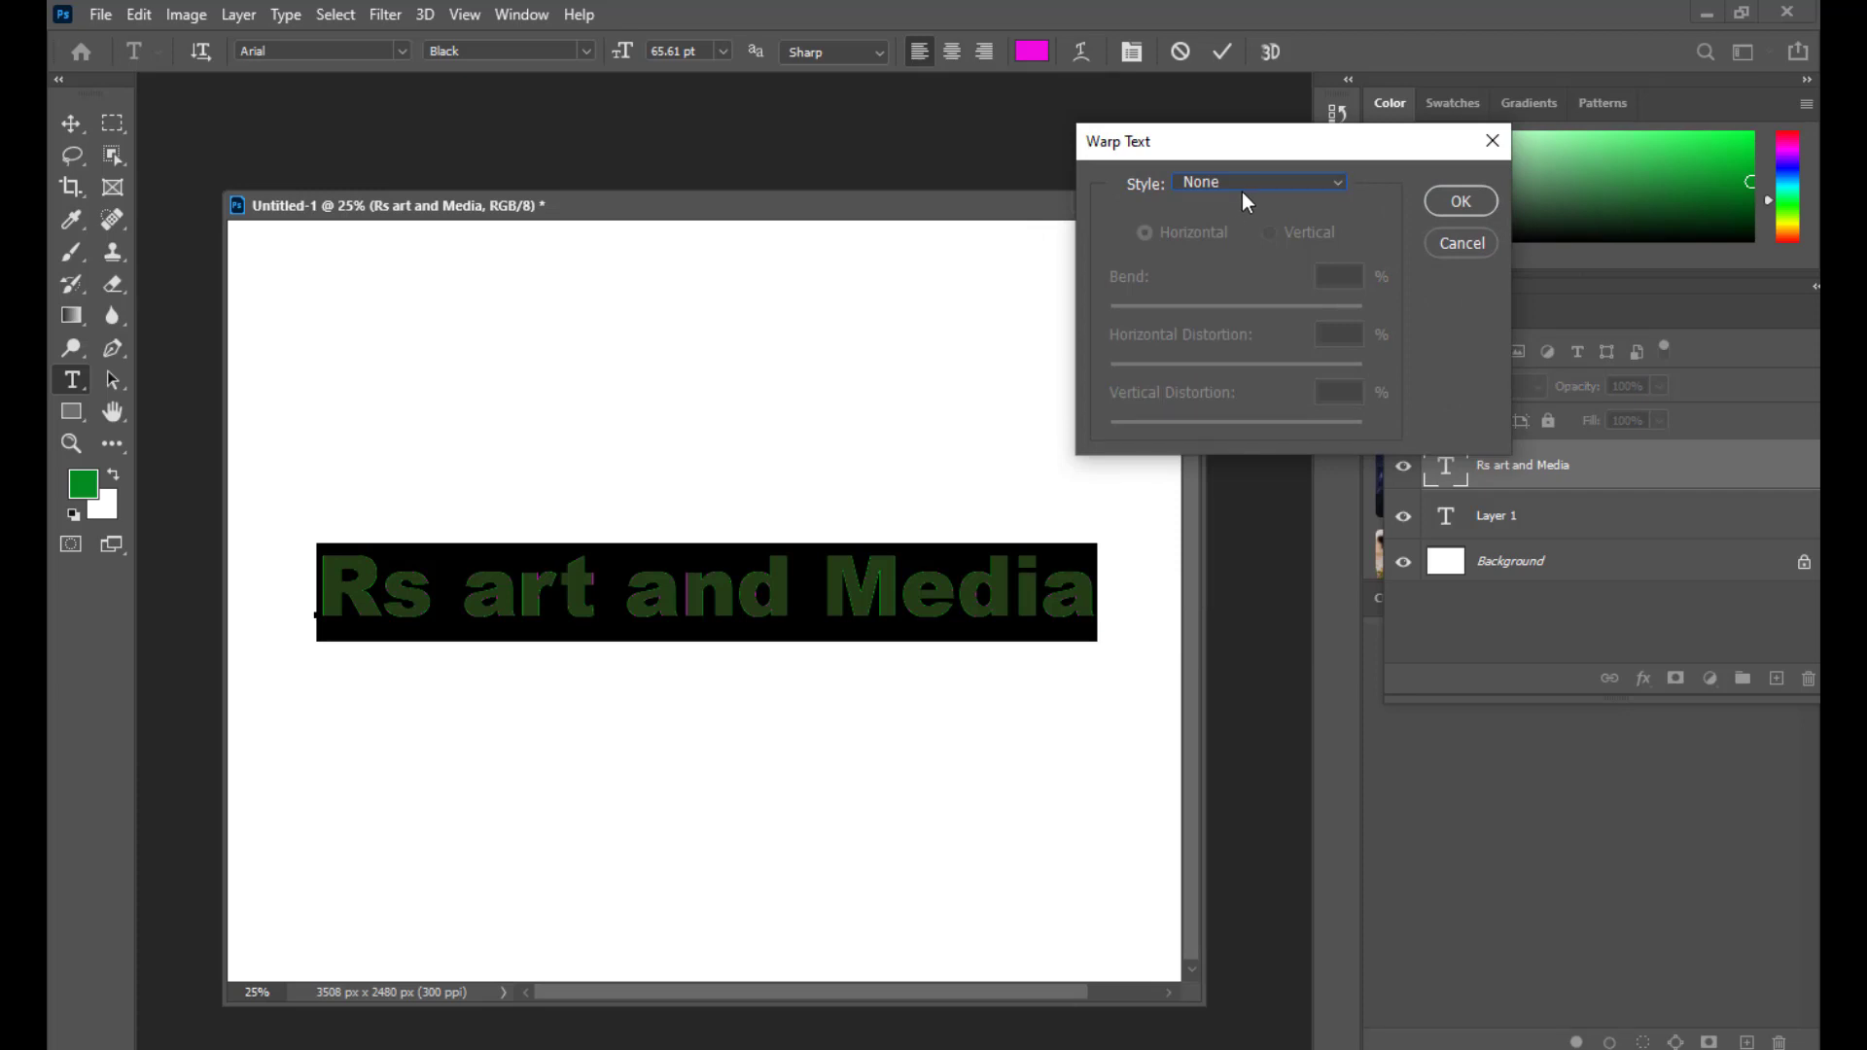
pyautogui.click(1251, 180)
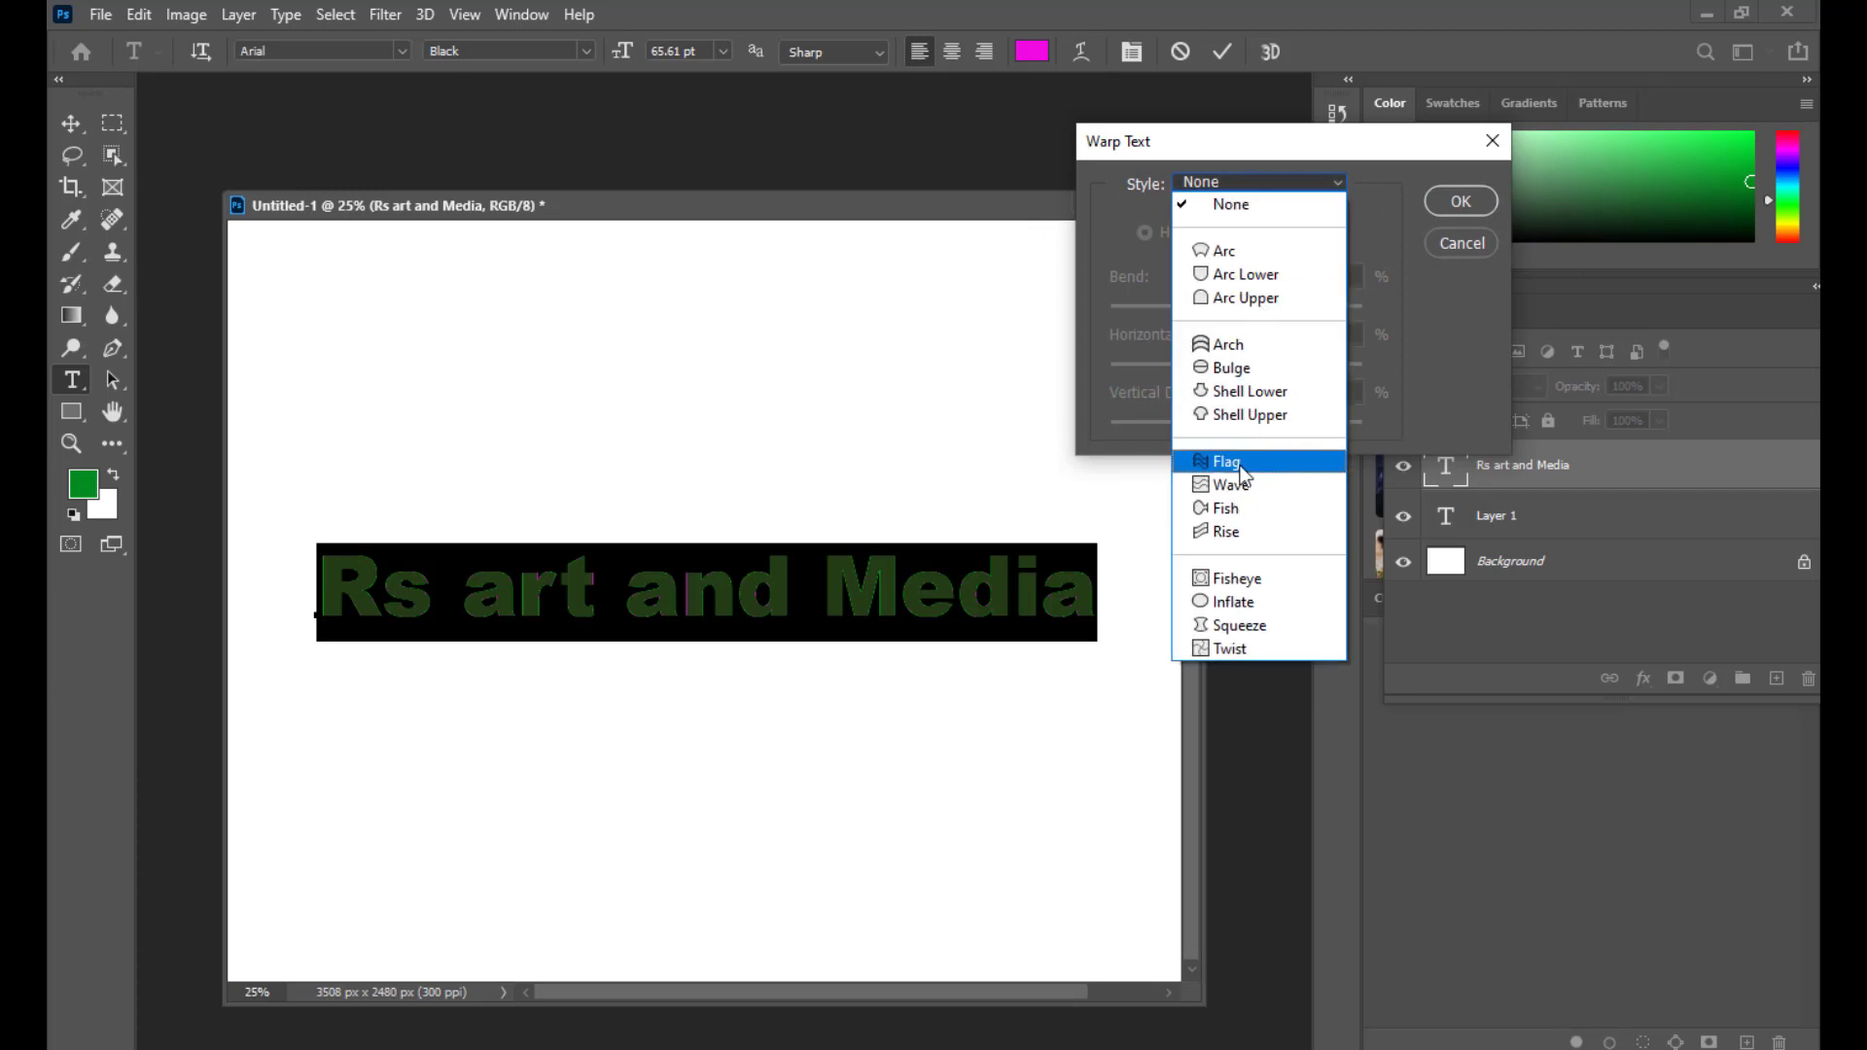
pyautogui.click(1240, 466)
# Step: Set the Flag warp's bend to +100% and horizontal distortion to +68%, then apply it and commit the text
pyautogui.click(1303, 310)
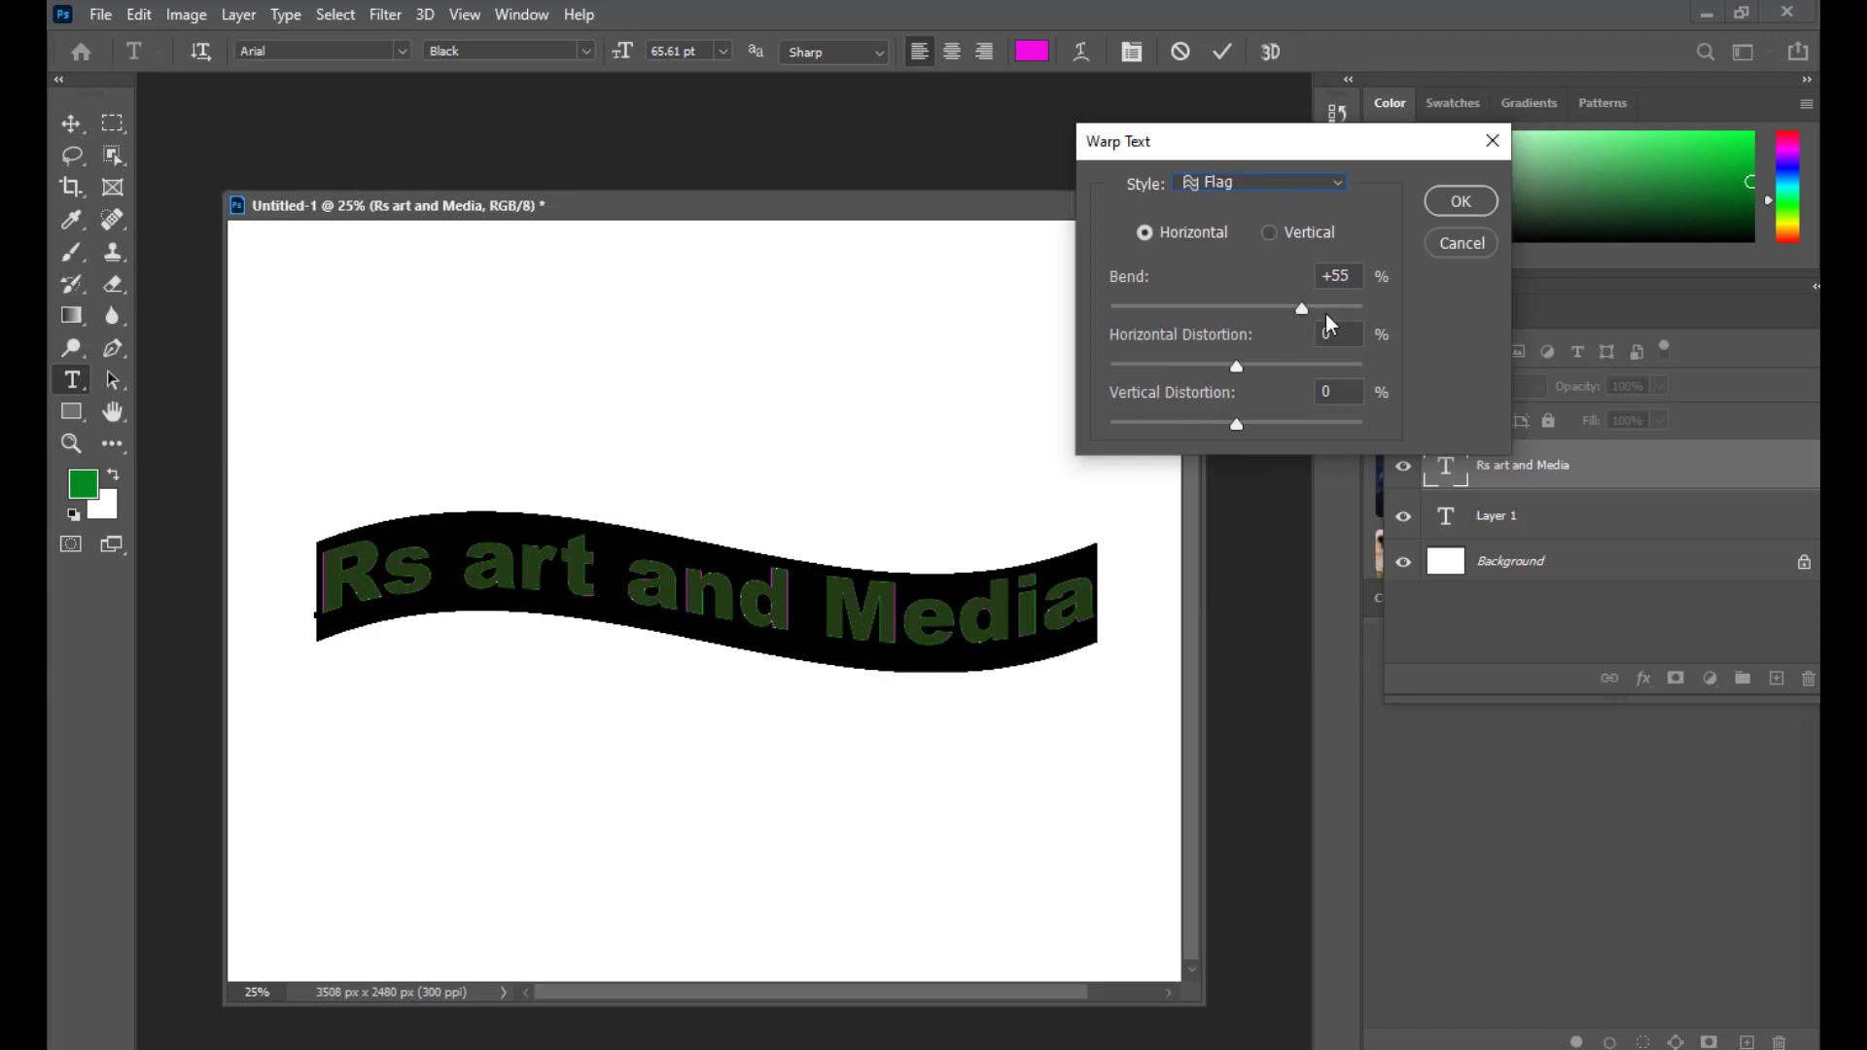
pyautogui.moveTo(1330, 311); pyautogui.dragTo(1370, 339)
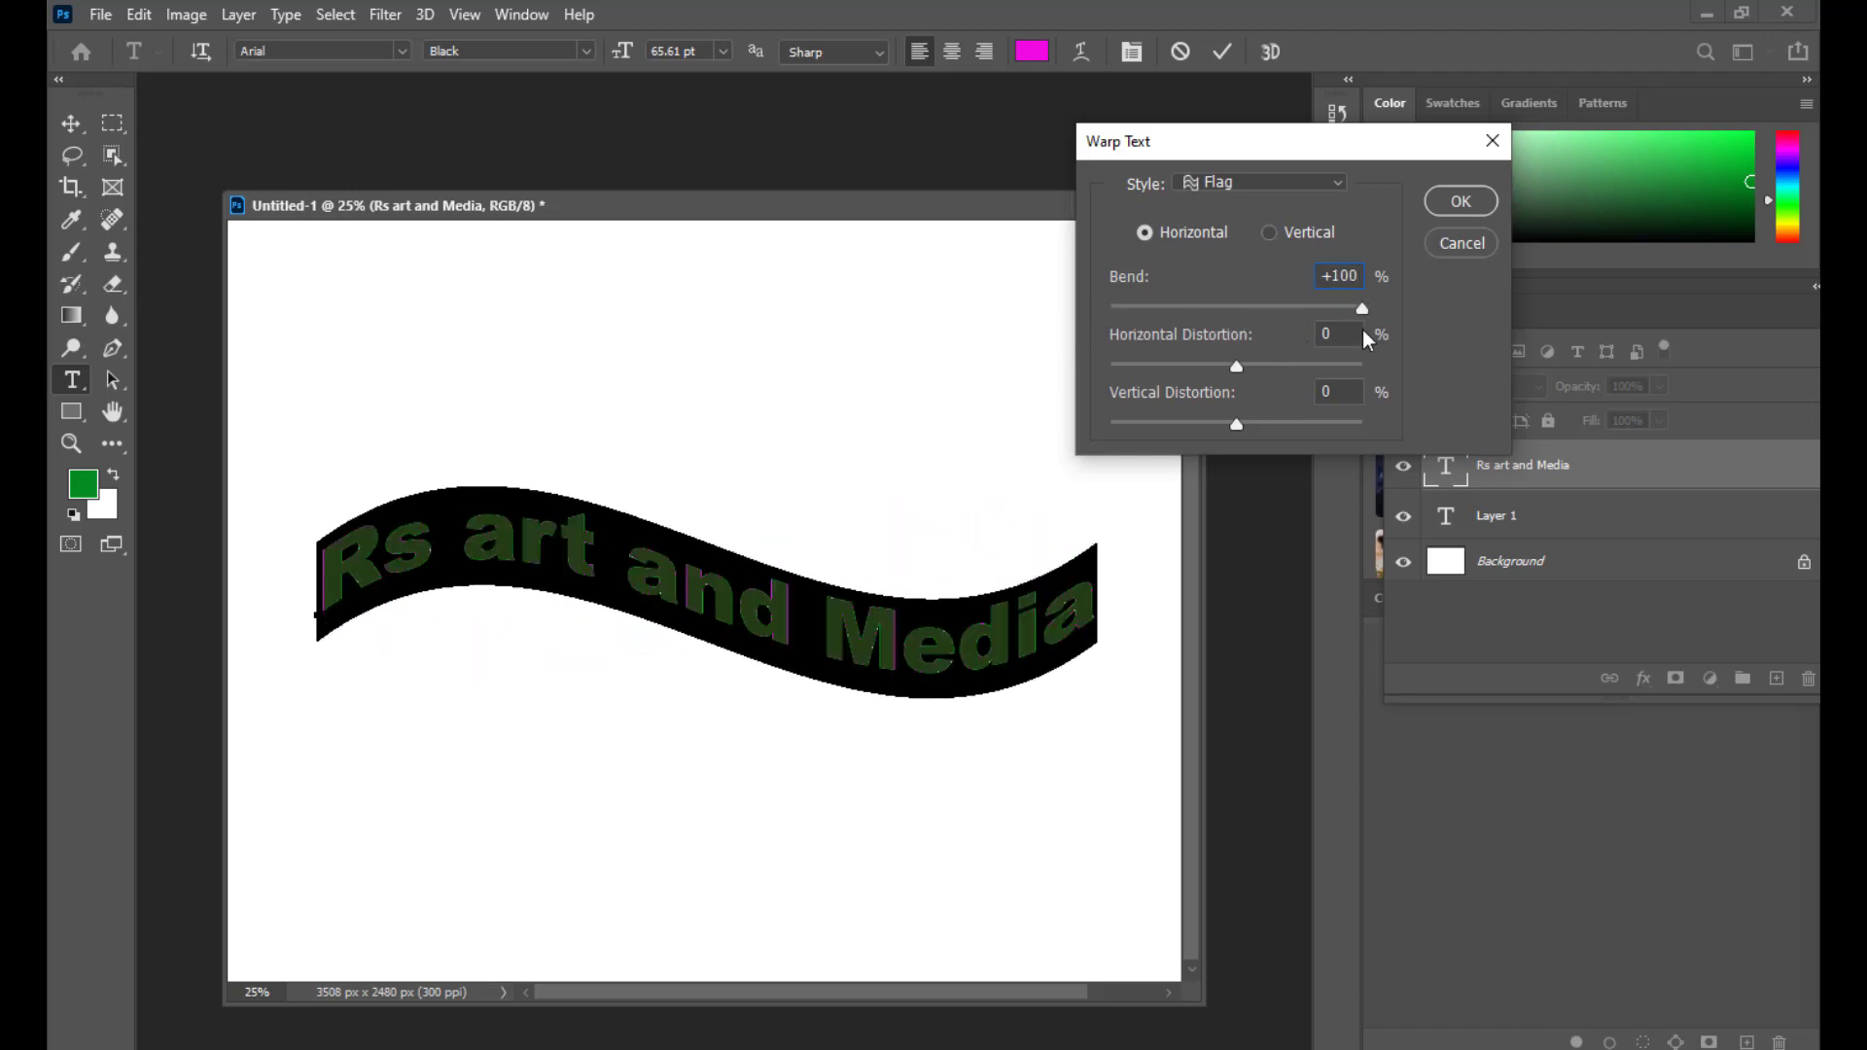
pyautogui.moveTo(1237, 364); pyautogui.dragTo(1328, 364)
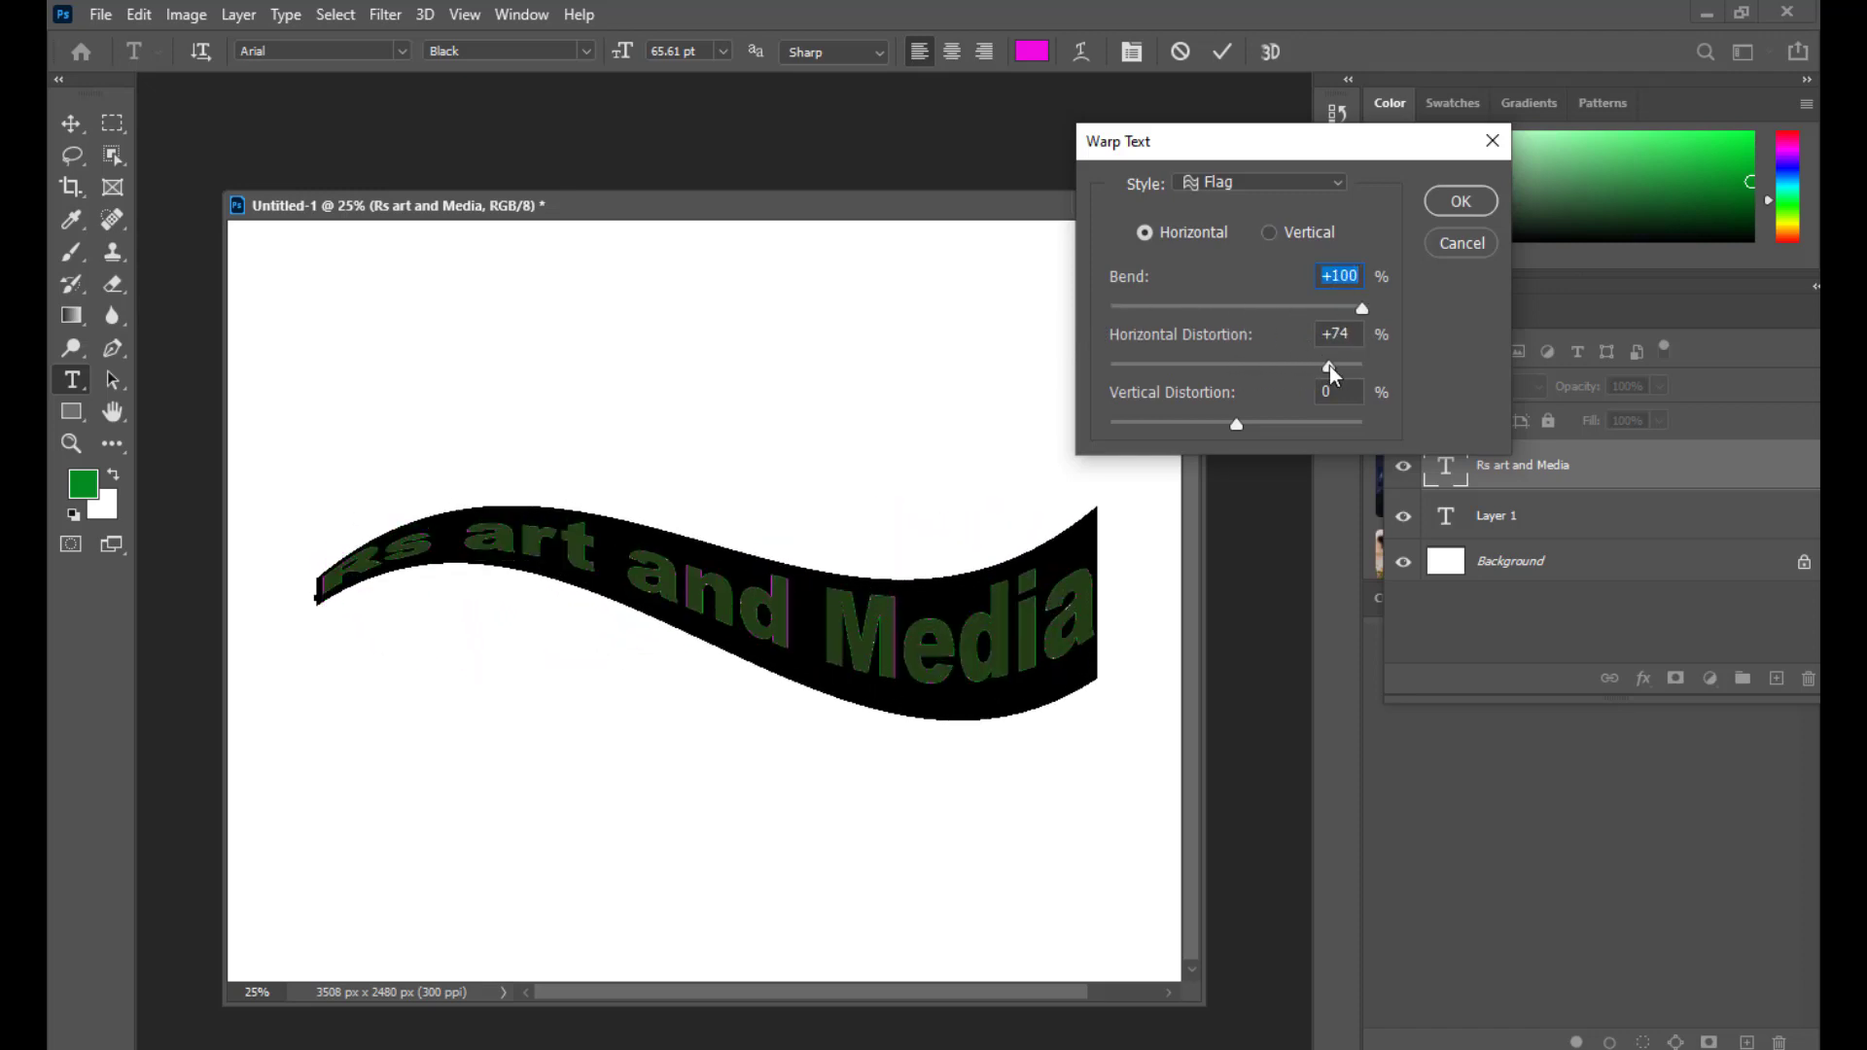
pyautogui.click(1454, 201)
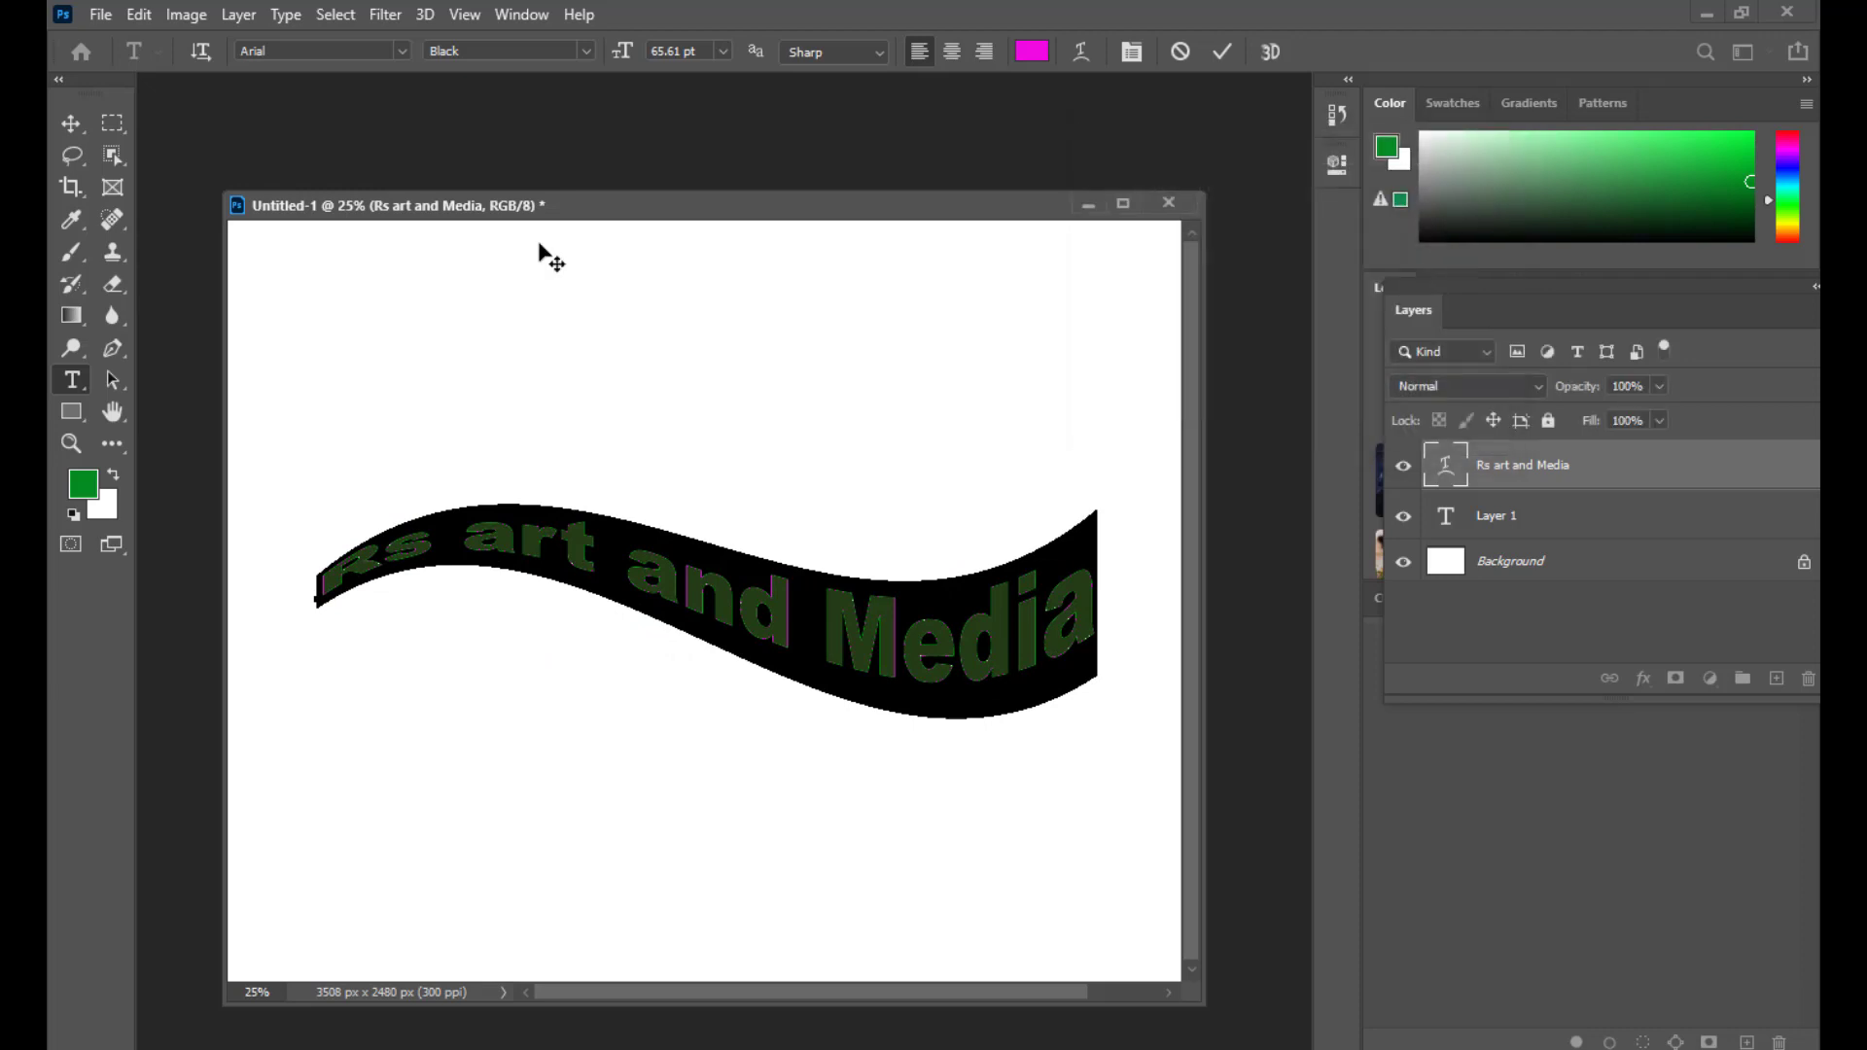
pyautogui.click(78, 128)
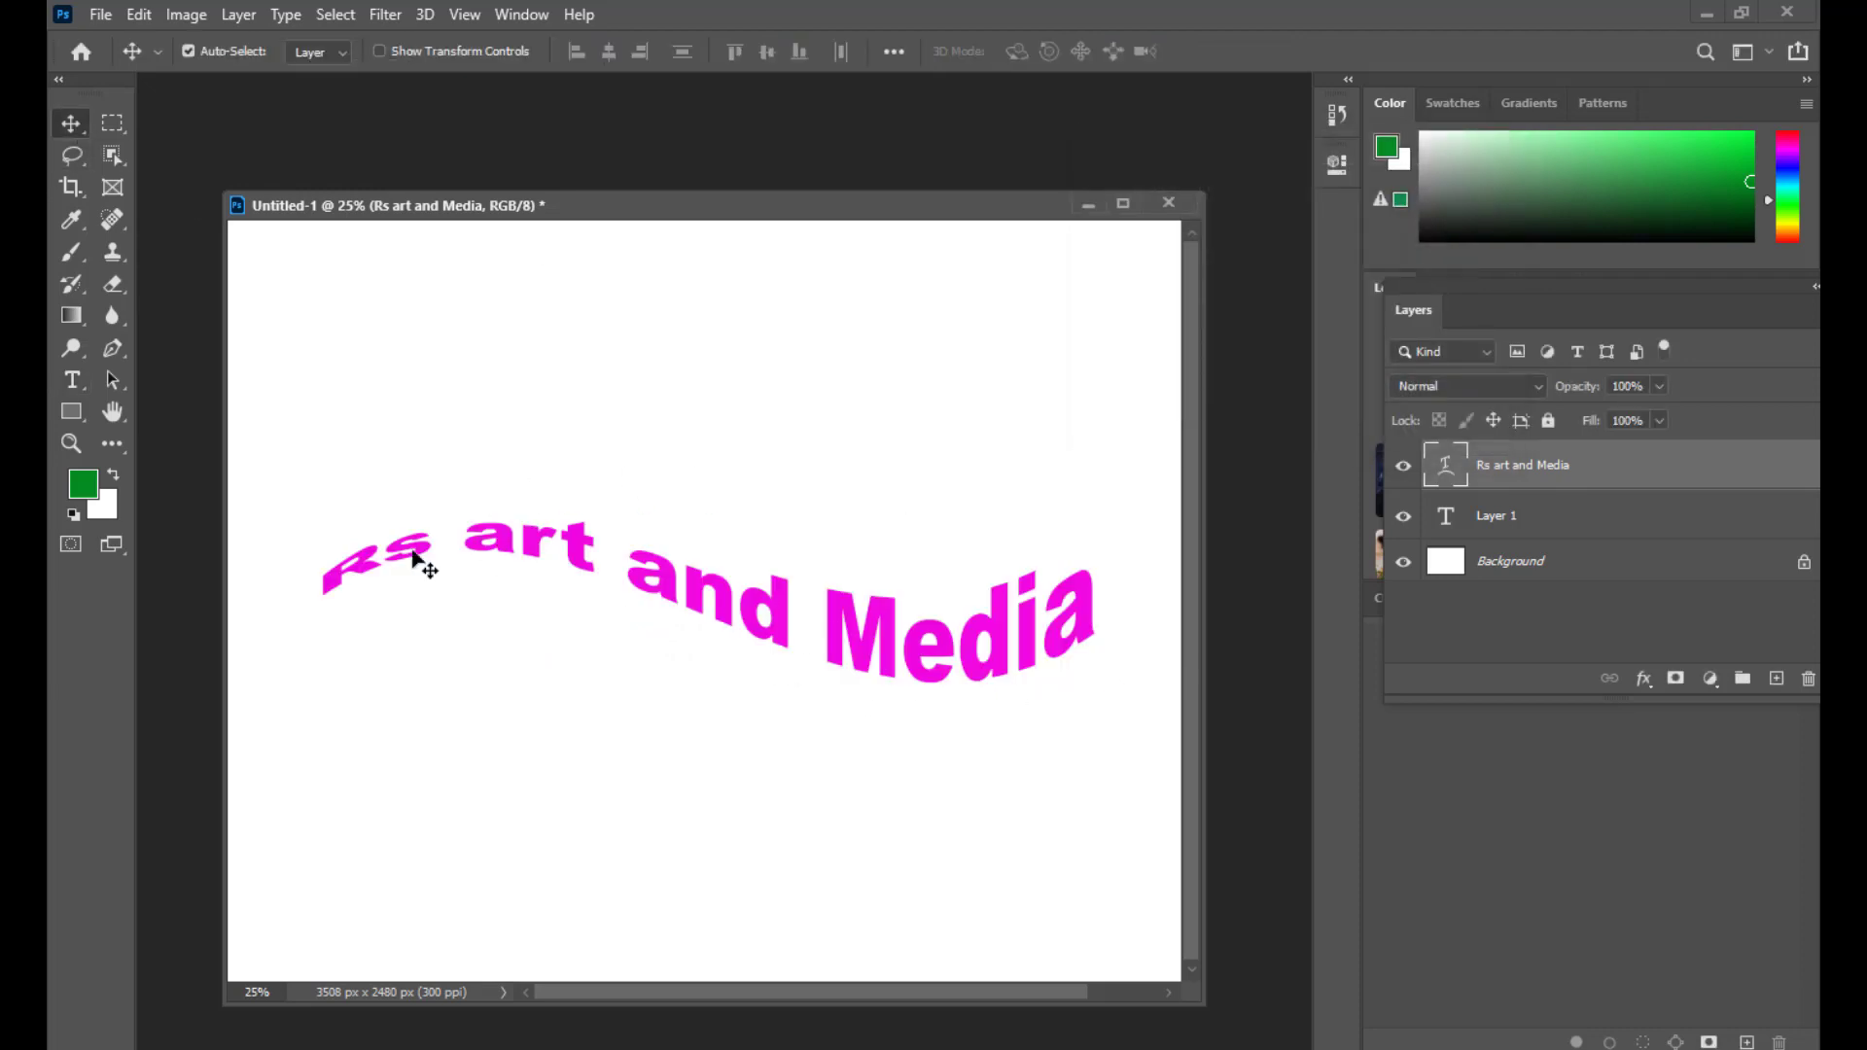
# Step: Edit the text's Flag warp again, set its vertical distortion to +10% and commit the result
pyautogui.doubleClick(1447, 465)
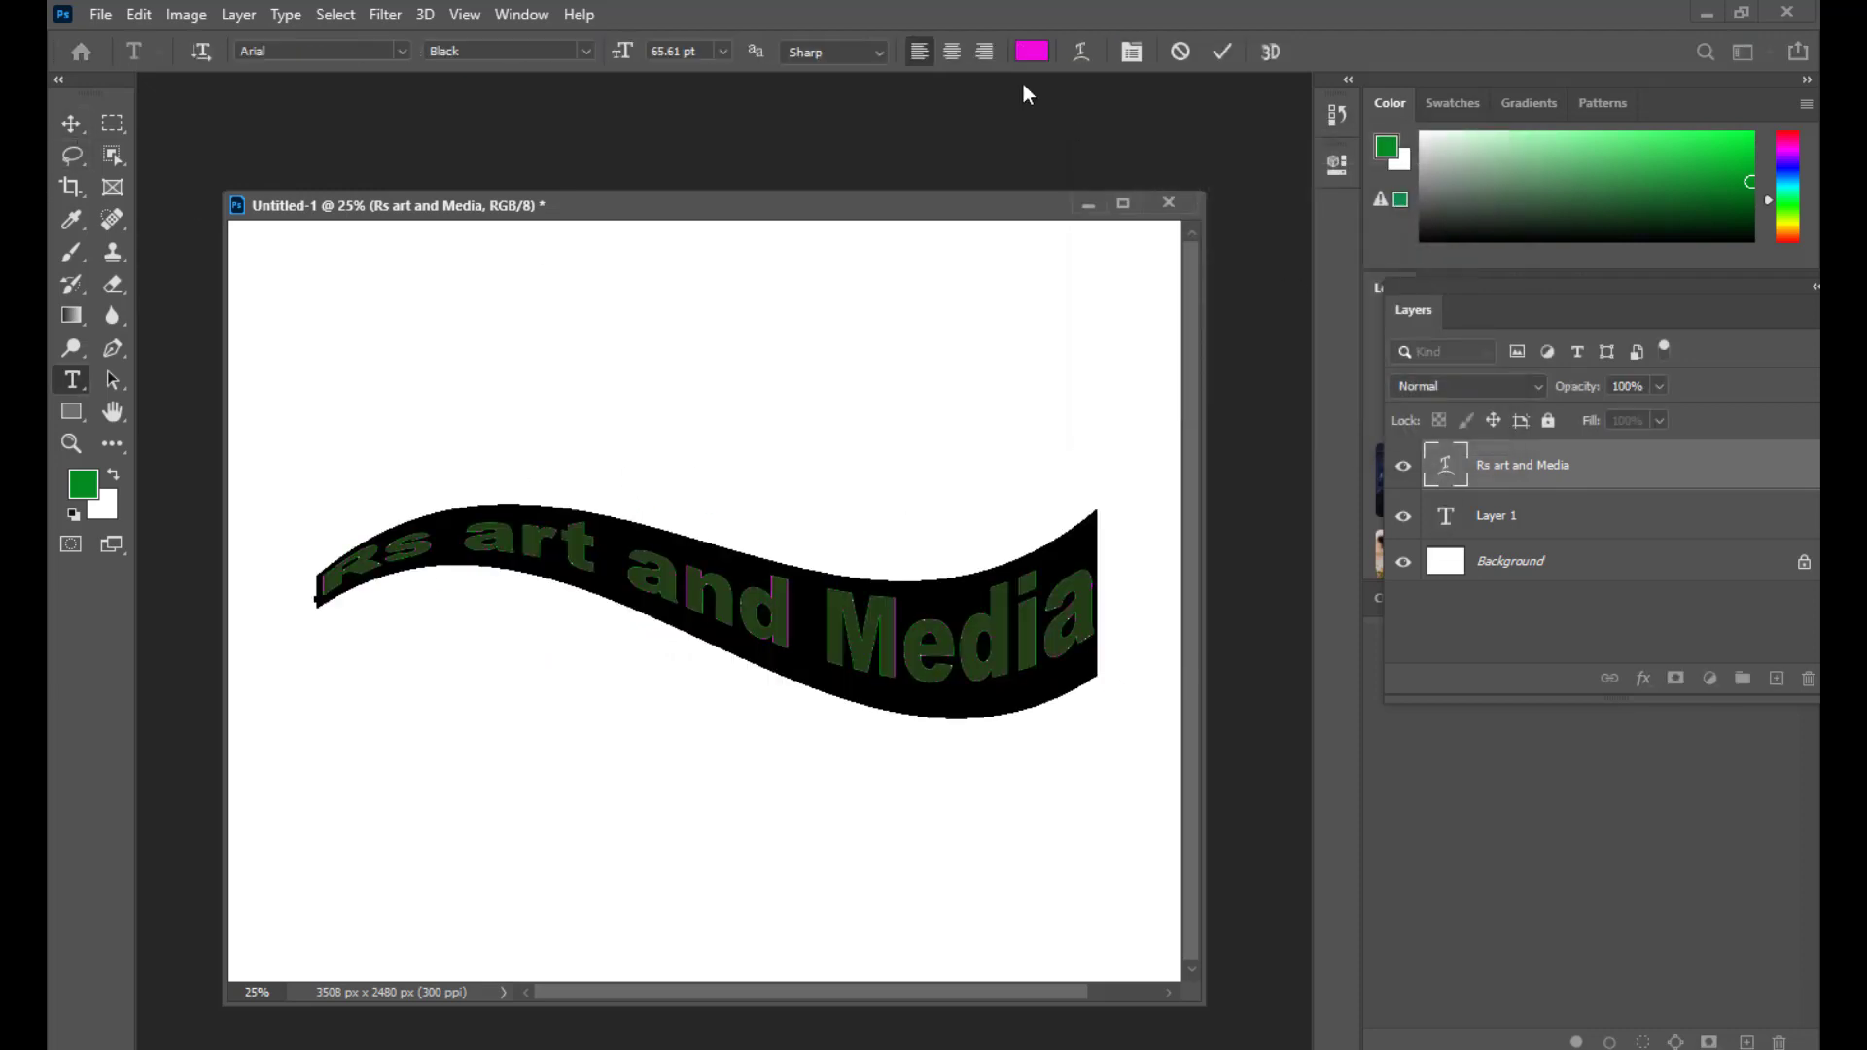
pyautogui.click(1079, 52)
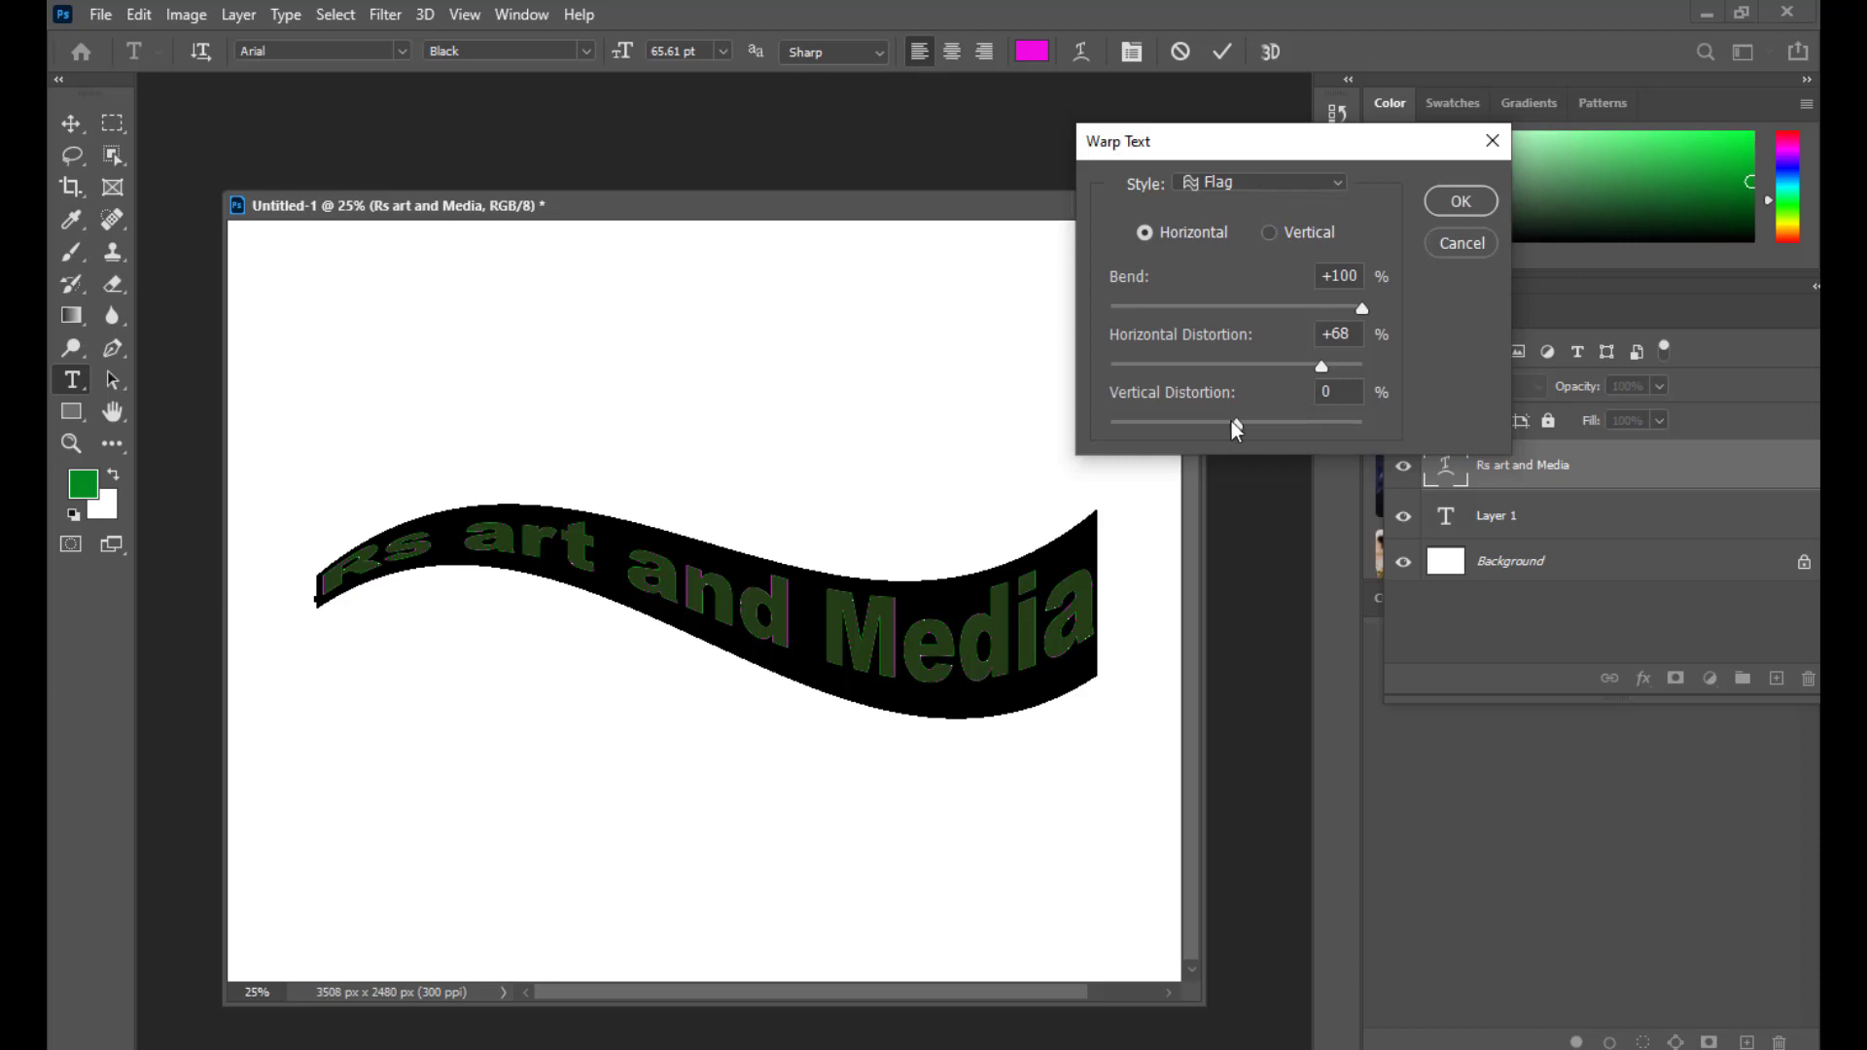
pyautogui.moveTo(1240, 424); pyautogui.dragTo(1251, 428)
pyautogui.click(1462, 202)
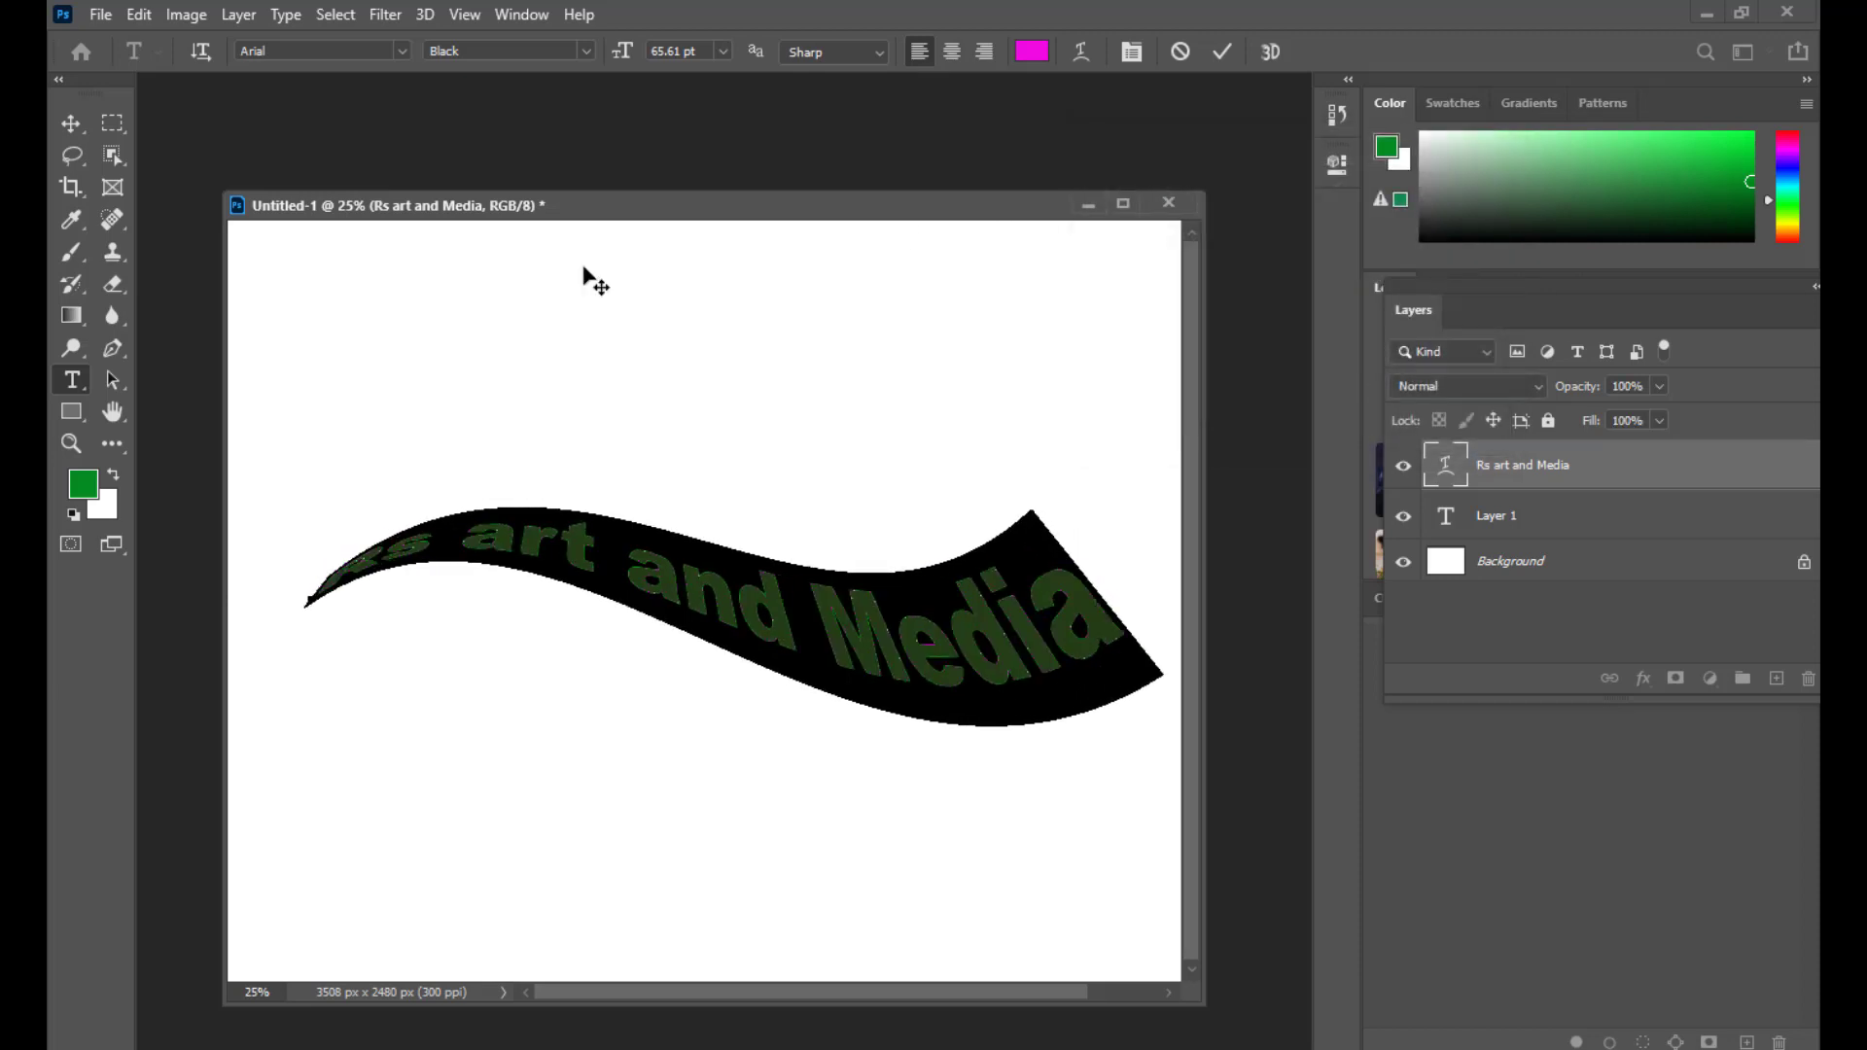
pyautogui.click(71, 123)
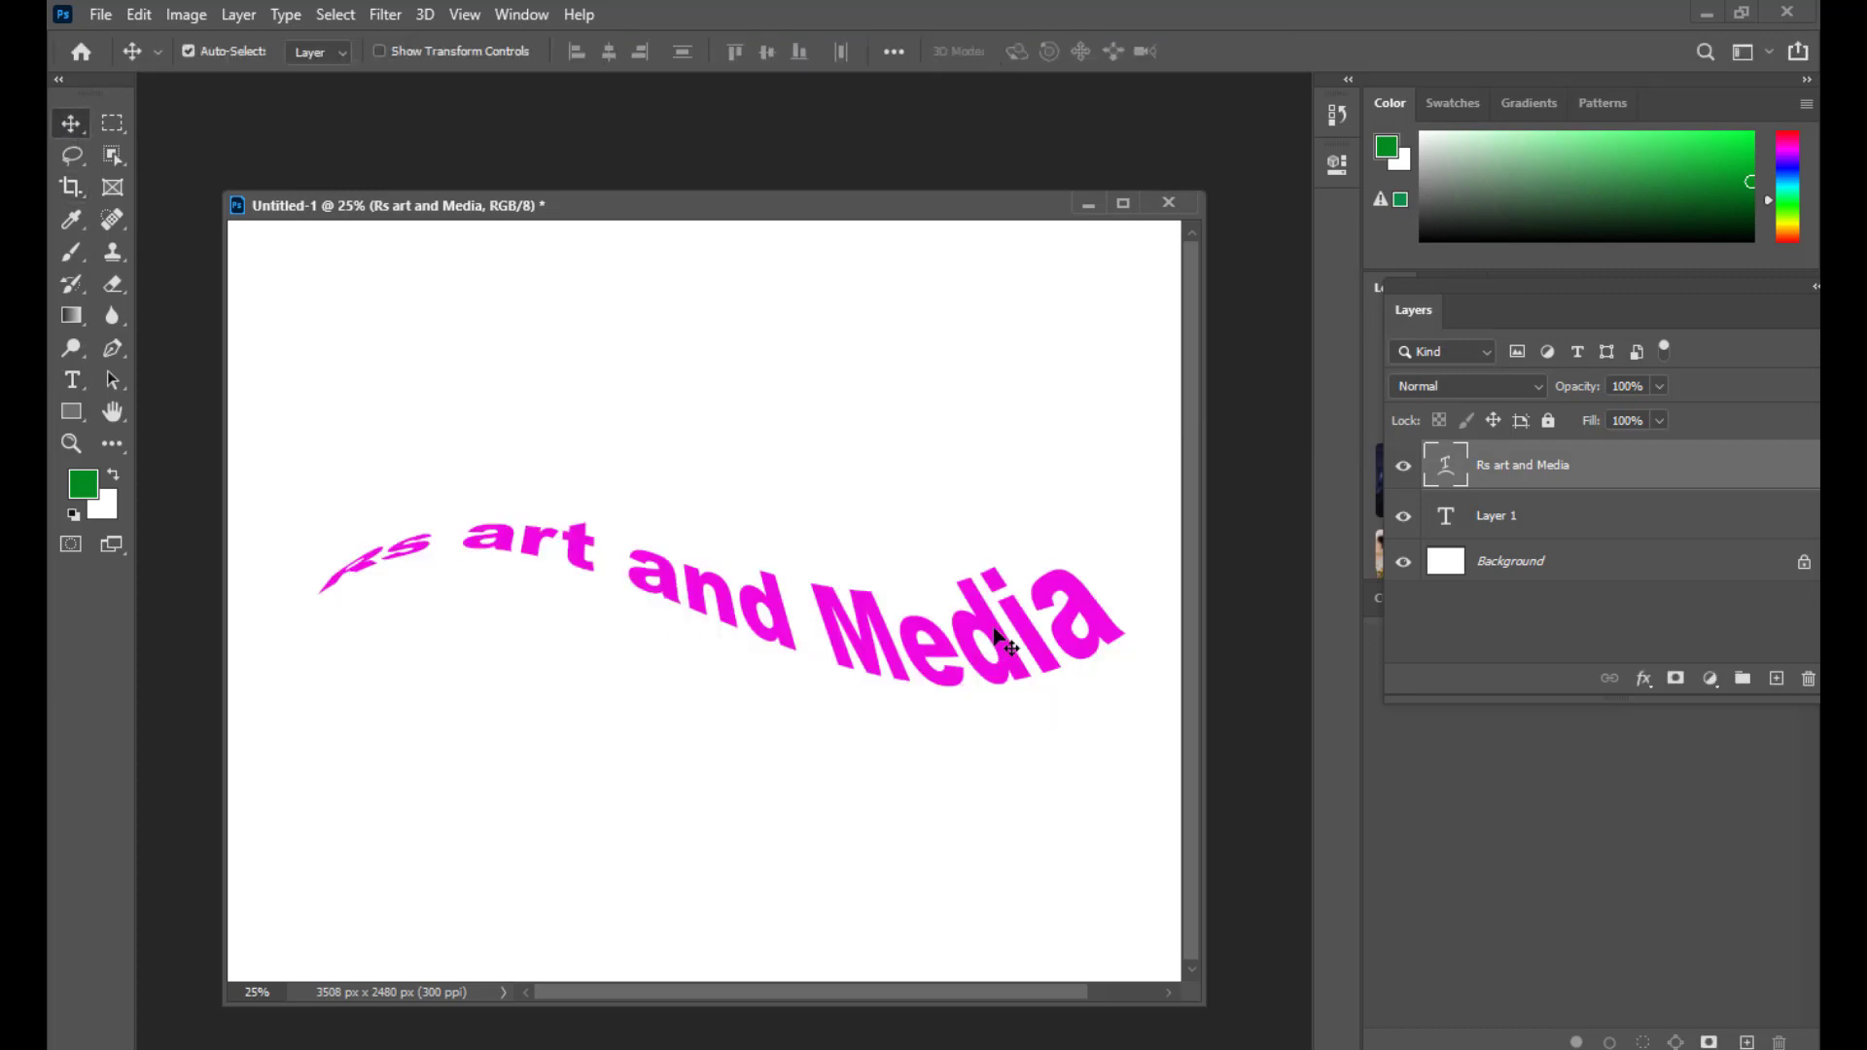
# Step: Try the Fish warp with a -8% bend on the "Rs art and Media" text, and reset the warp style to None
pyautogui.doubleClick(1446, 465)
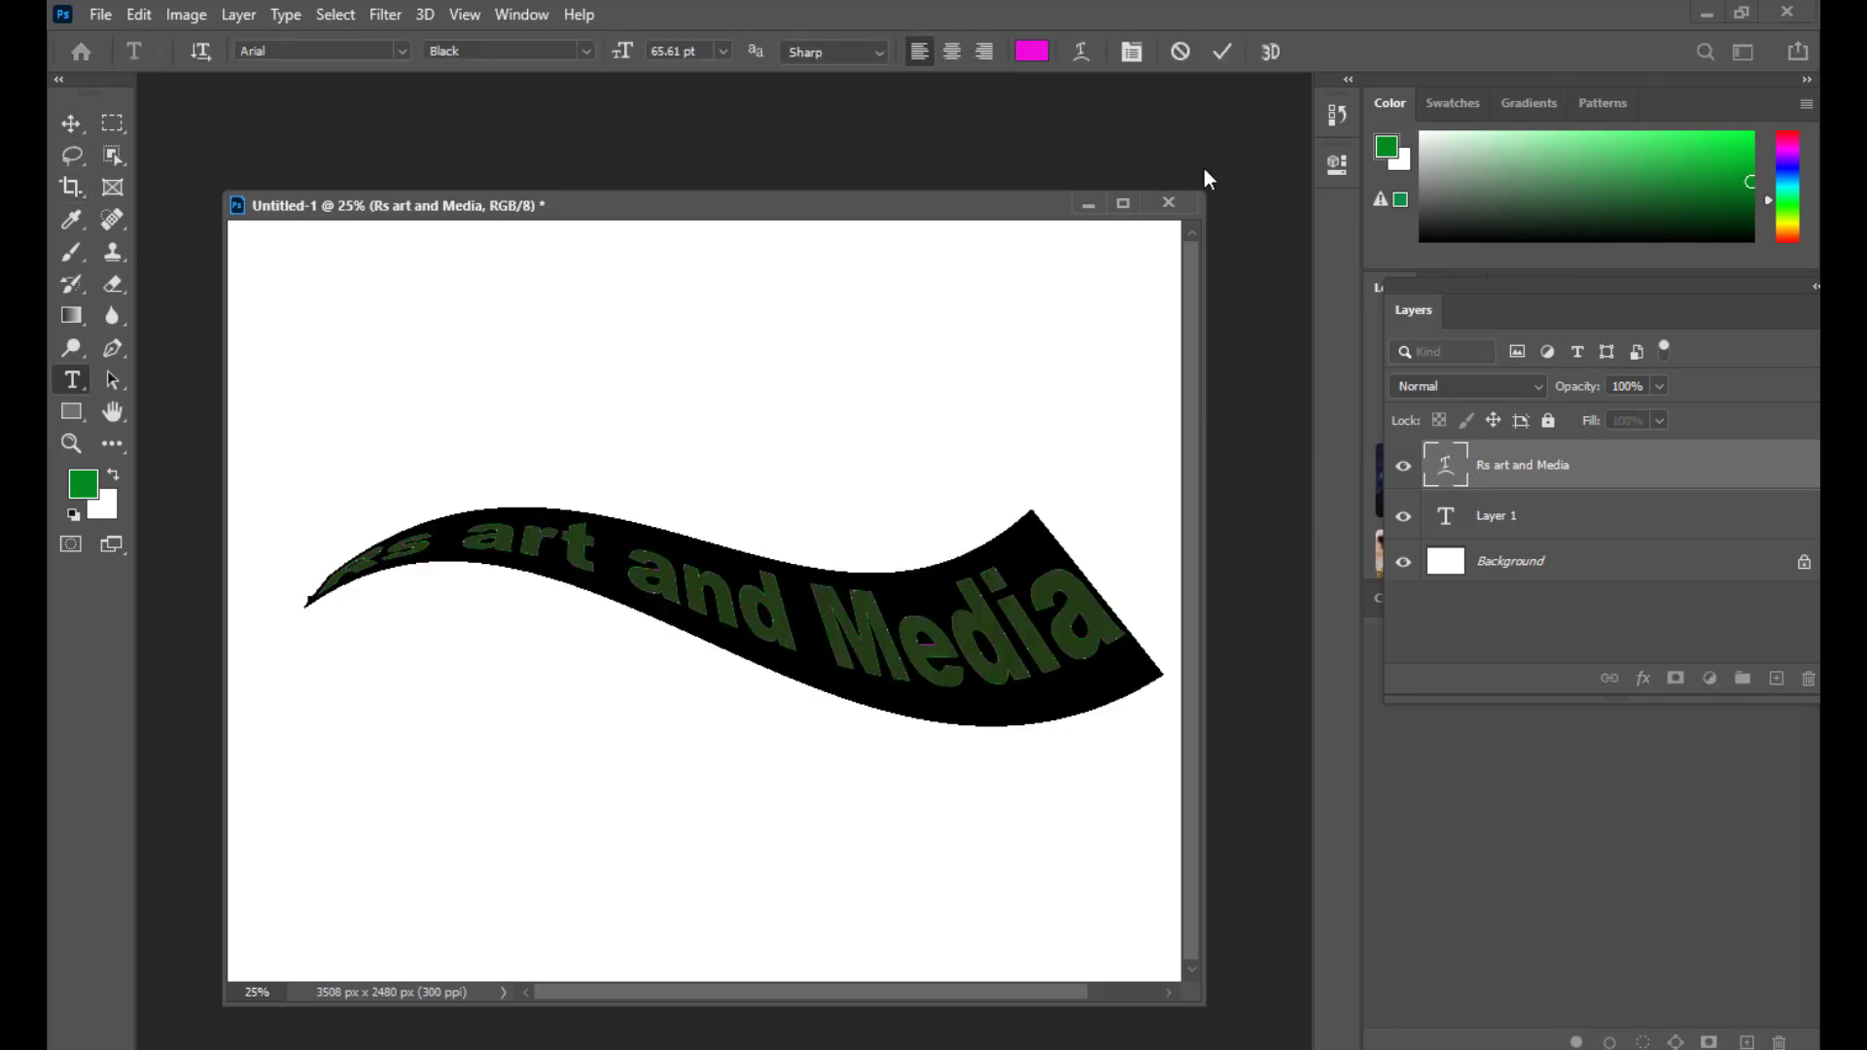
pyautogui.click(1079, 62)
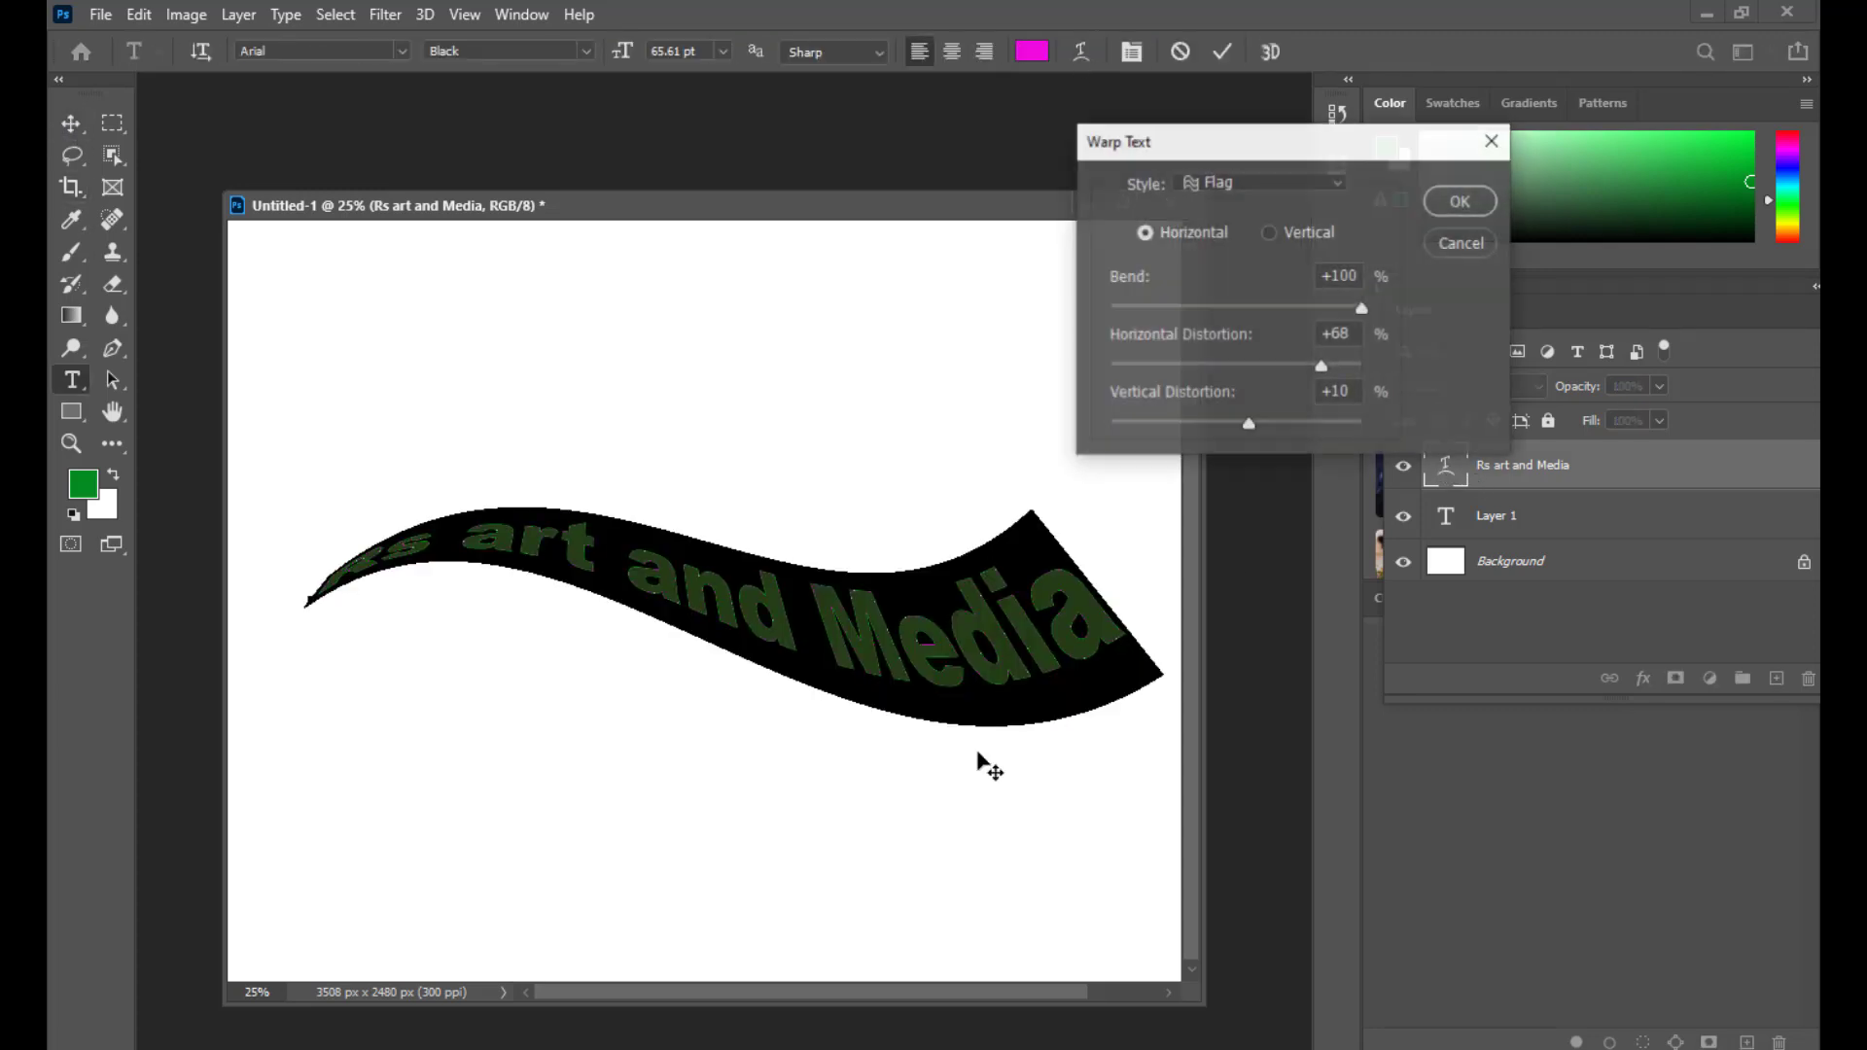
pyautogui.click(1268, 189)
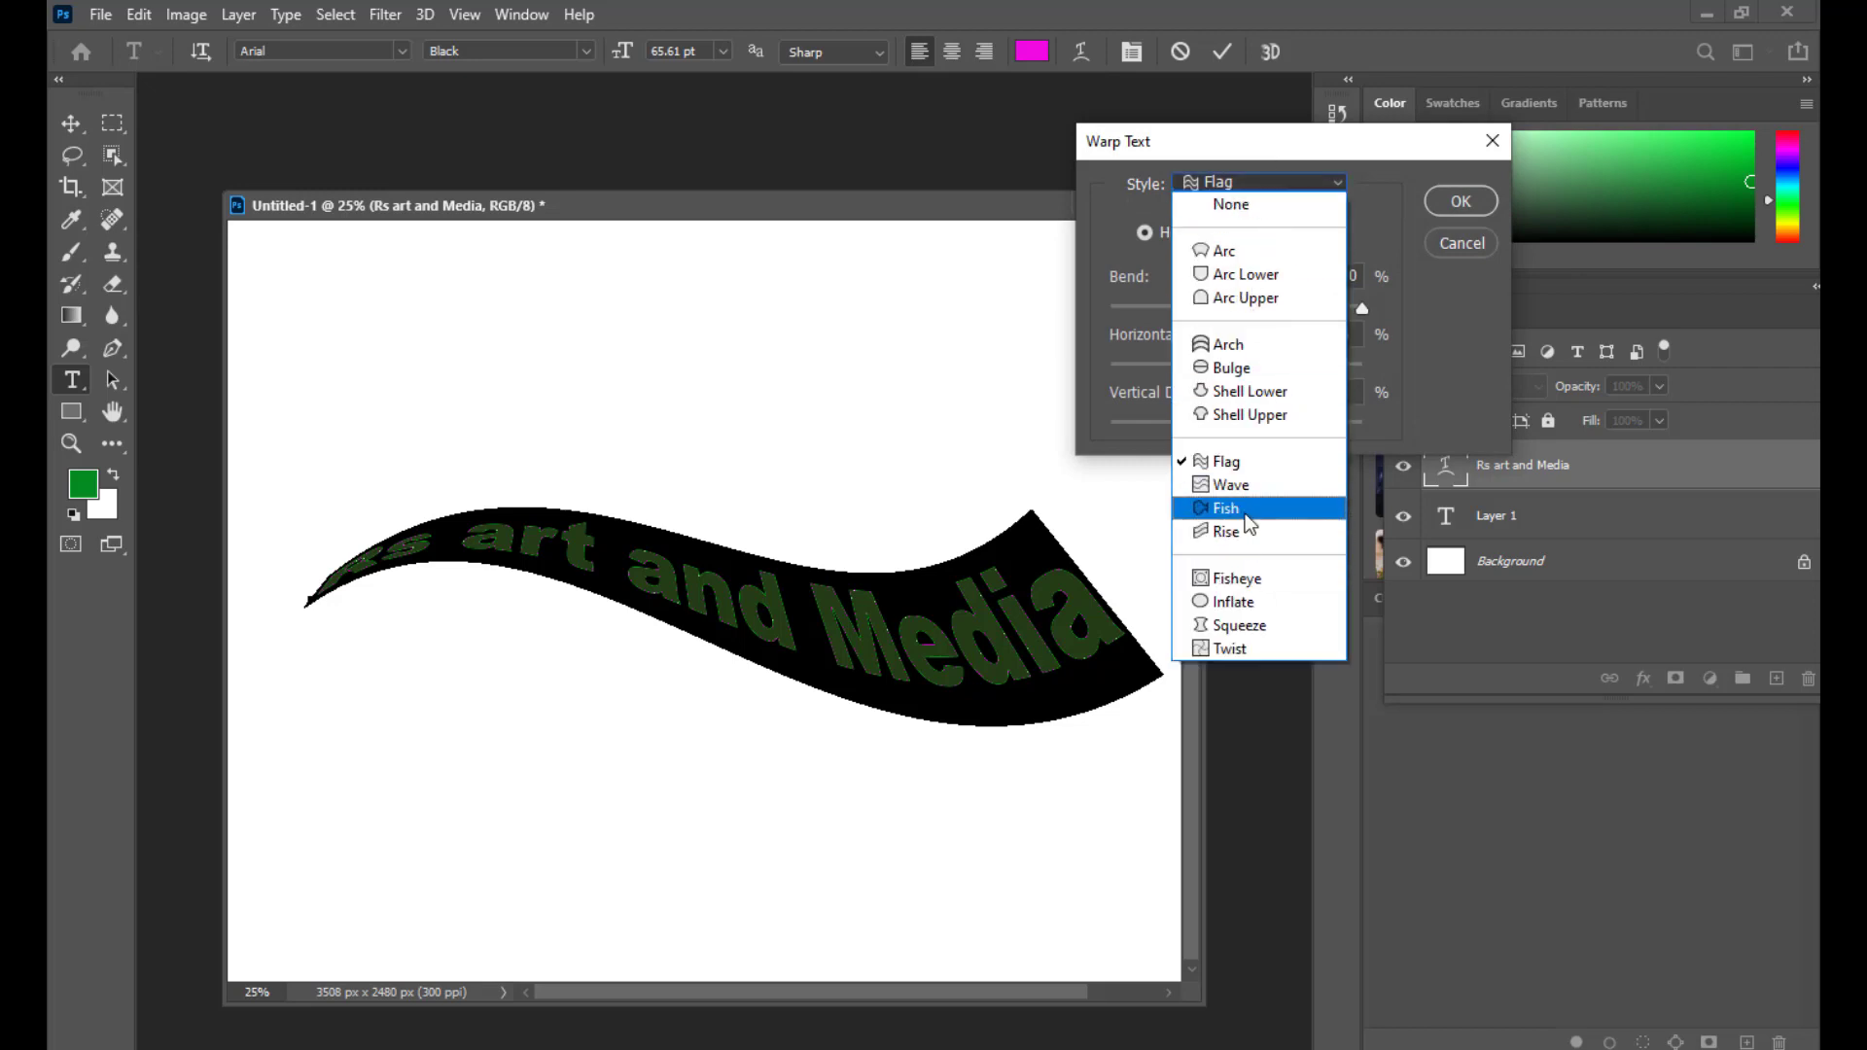
pyautogui.click(1244, 513)
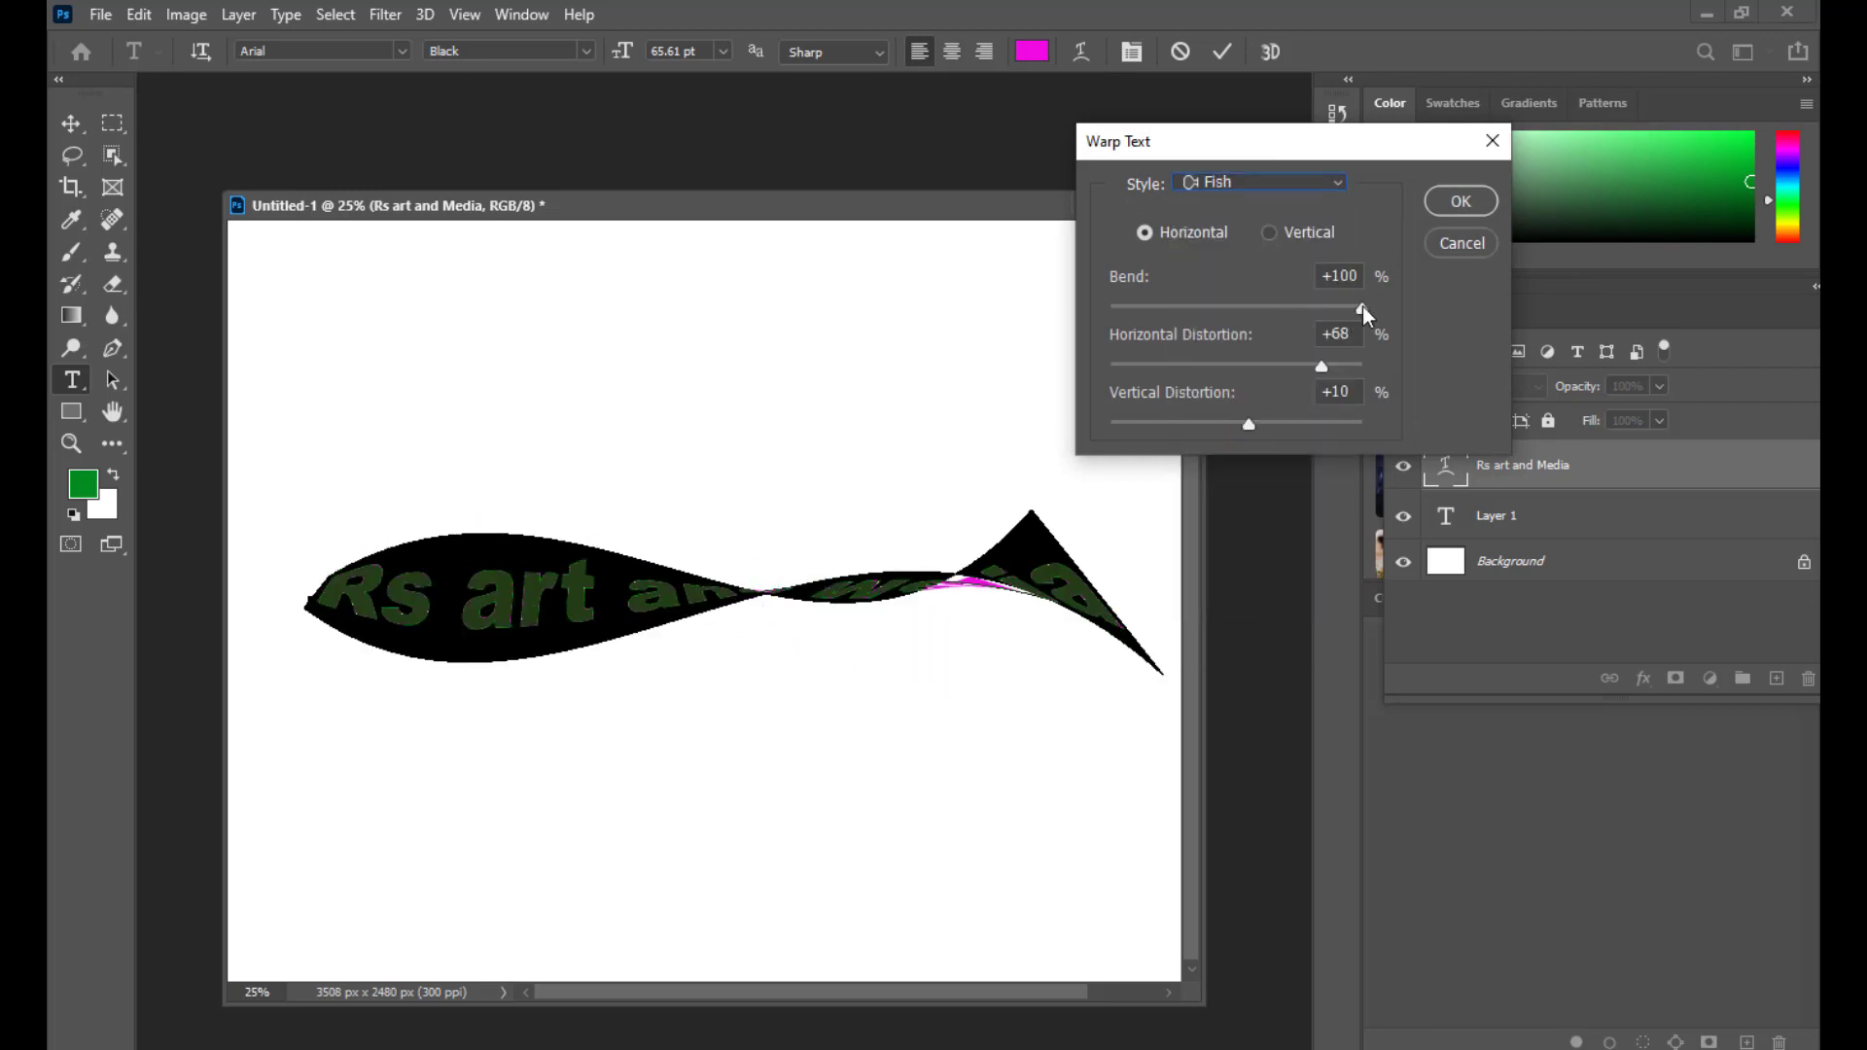
pyautogui.moveTo(1363, 307); pyautogui.dragTo(1227, 312)
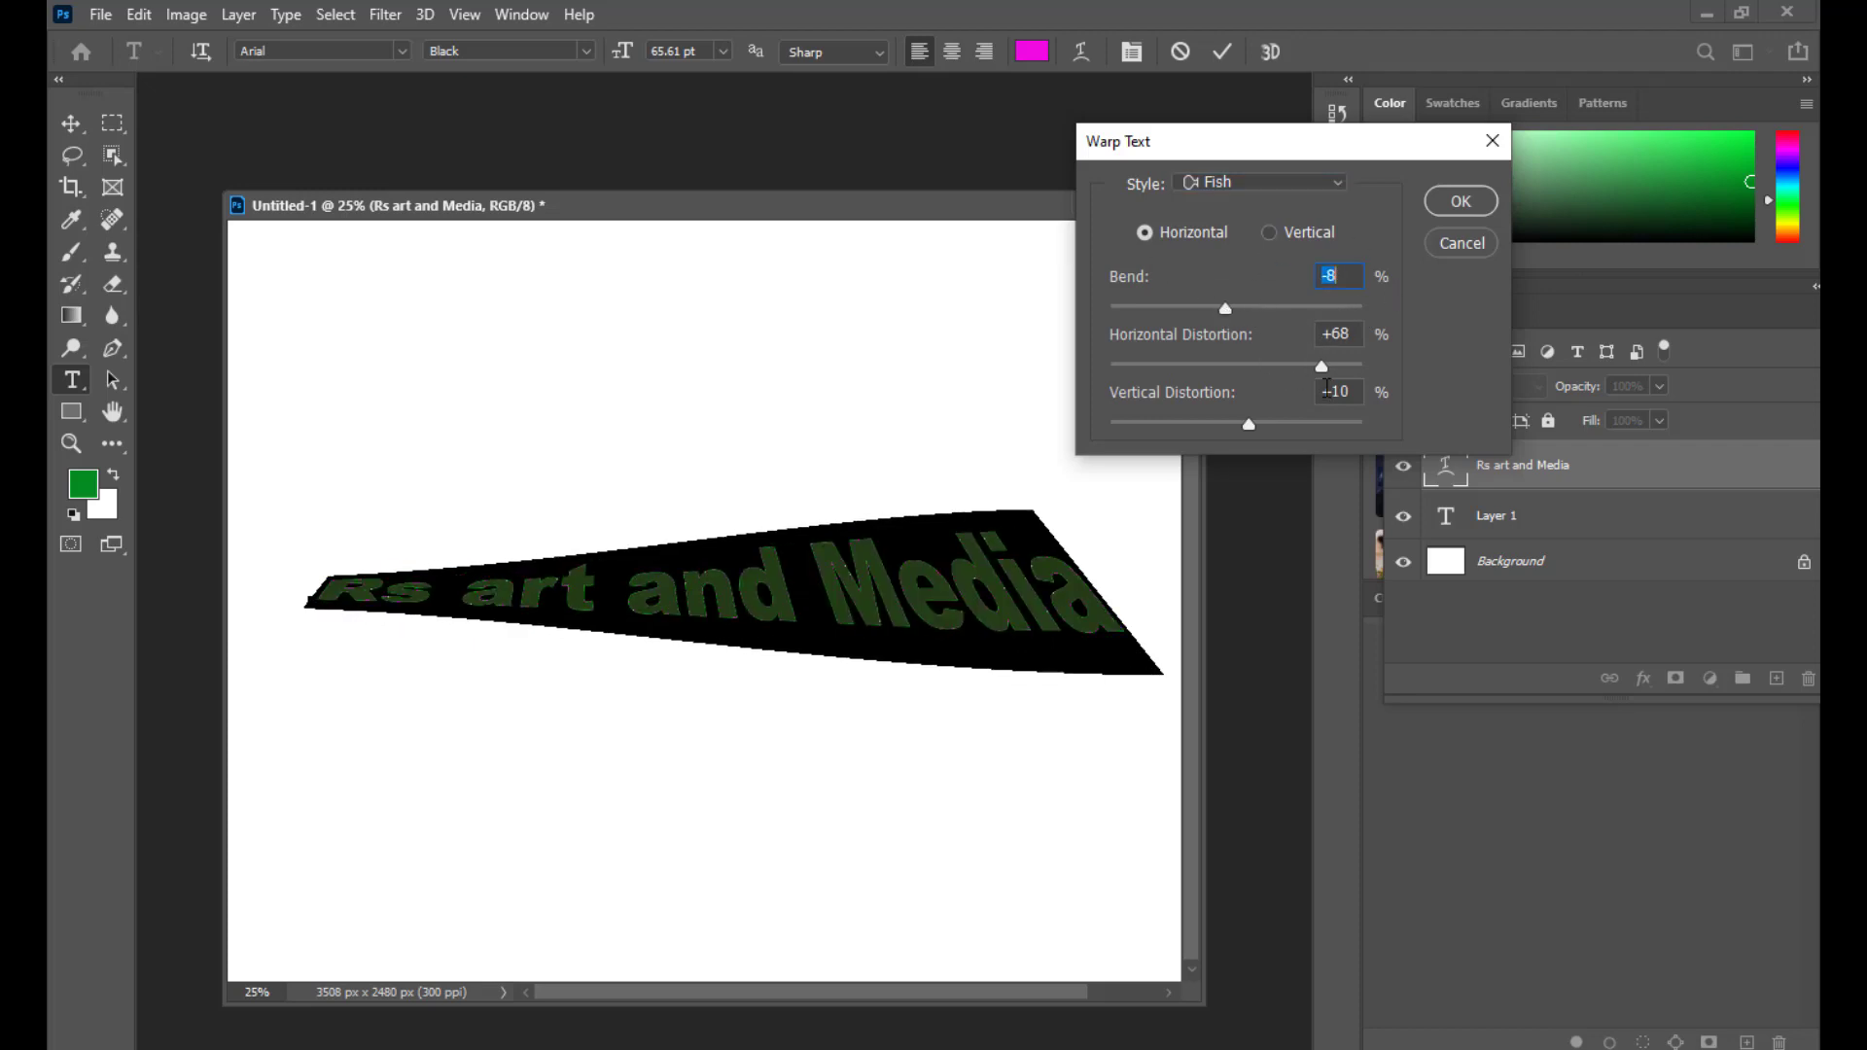
pyautogui.click(1265, 181)
pyautogui.click(1248, 216)
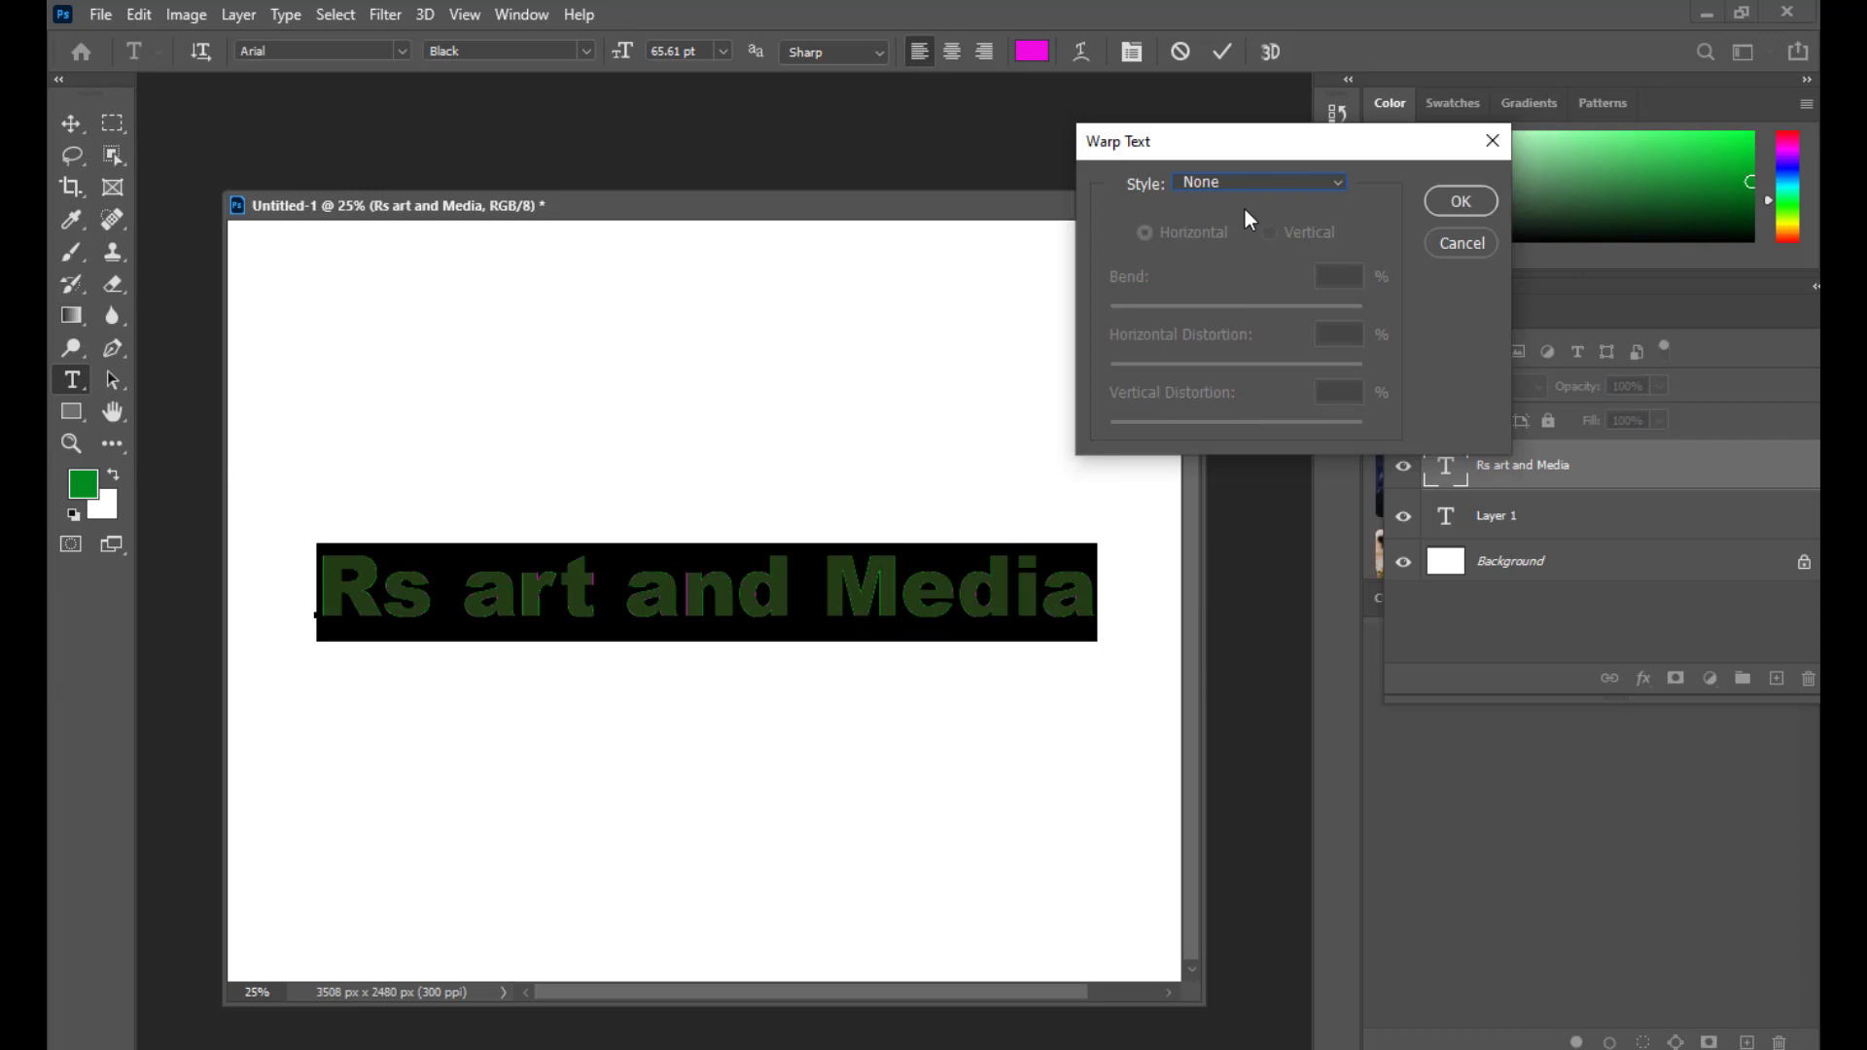
# Step: Apply a Fish warp with a -44% bend and +47% horizontal distortion to the text and commit it
pyautogui.click(1269, 187)
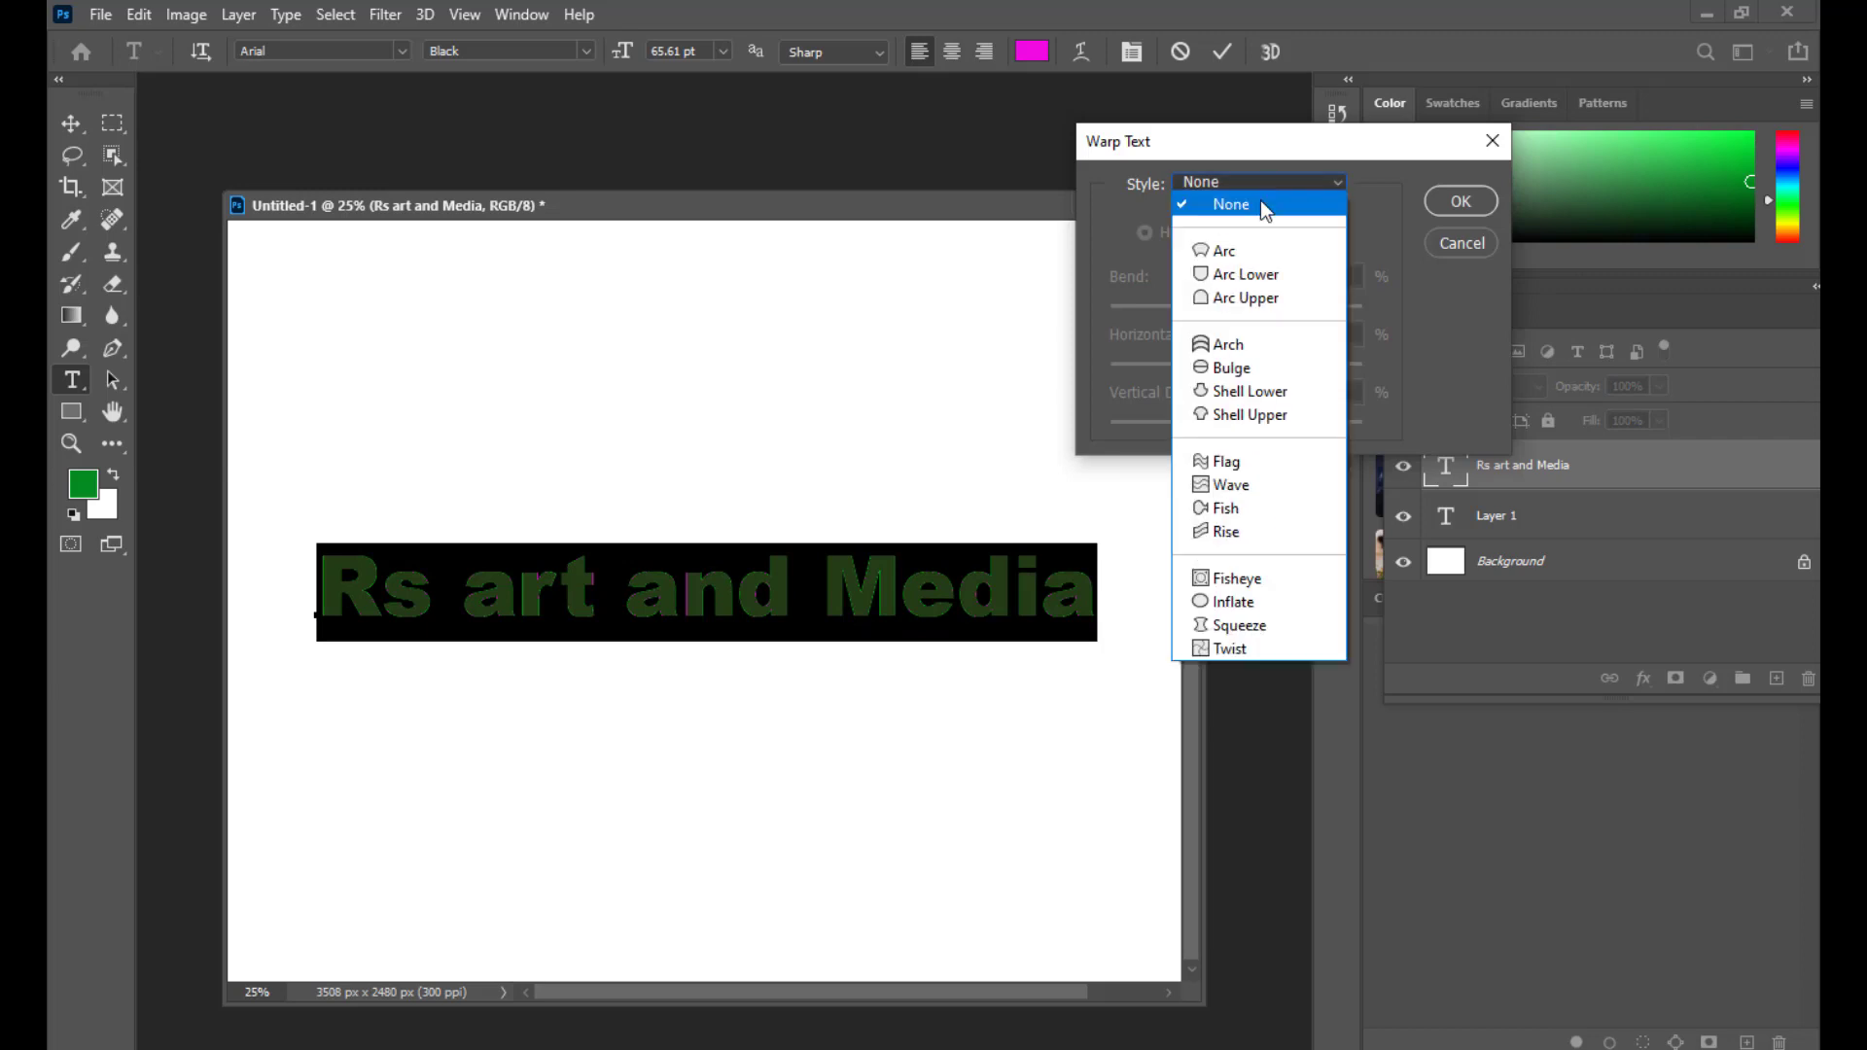
pyautogui.click(1203, 507)
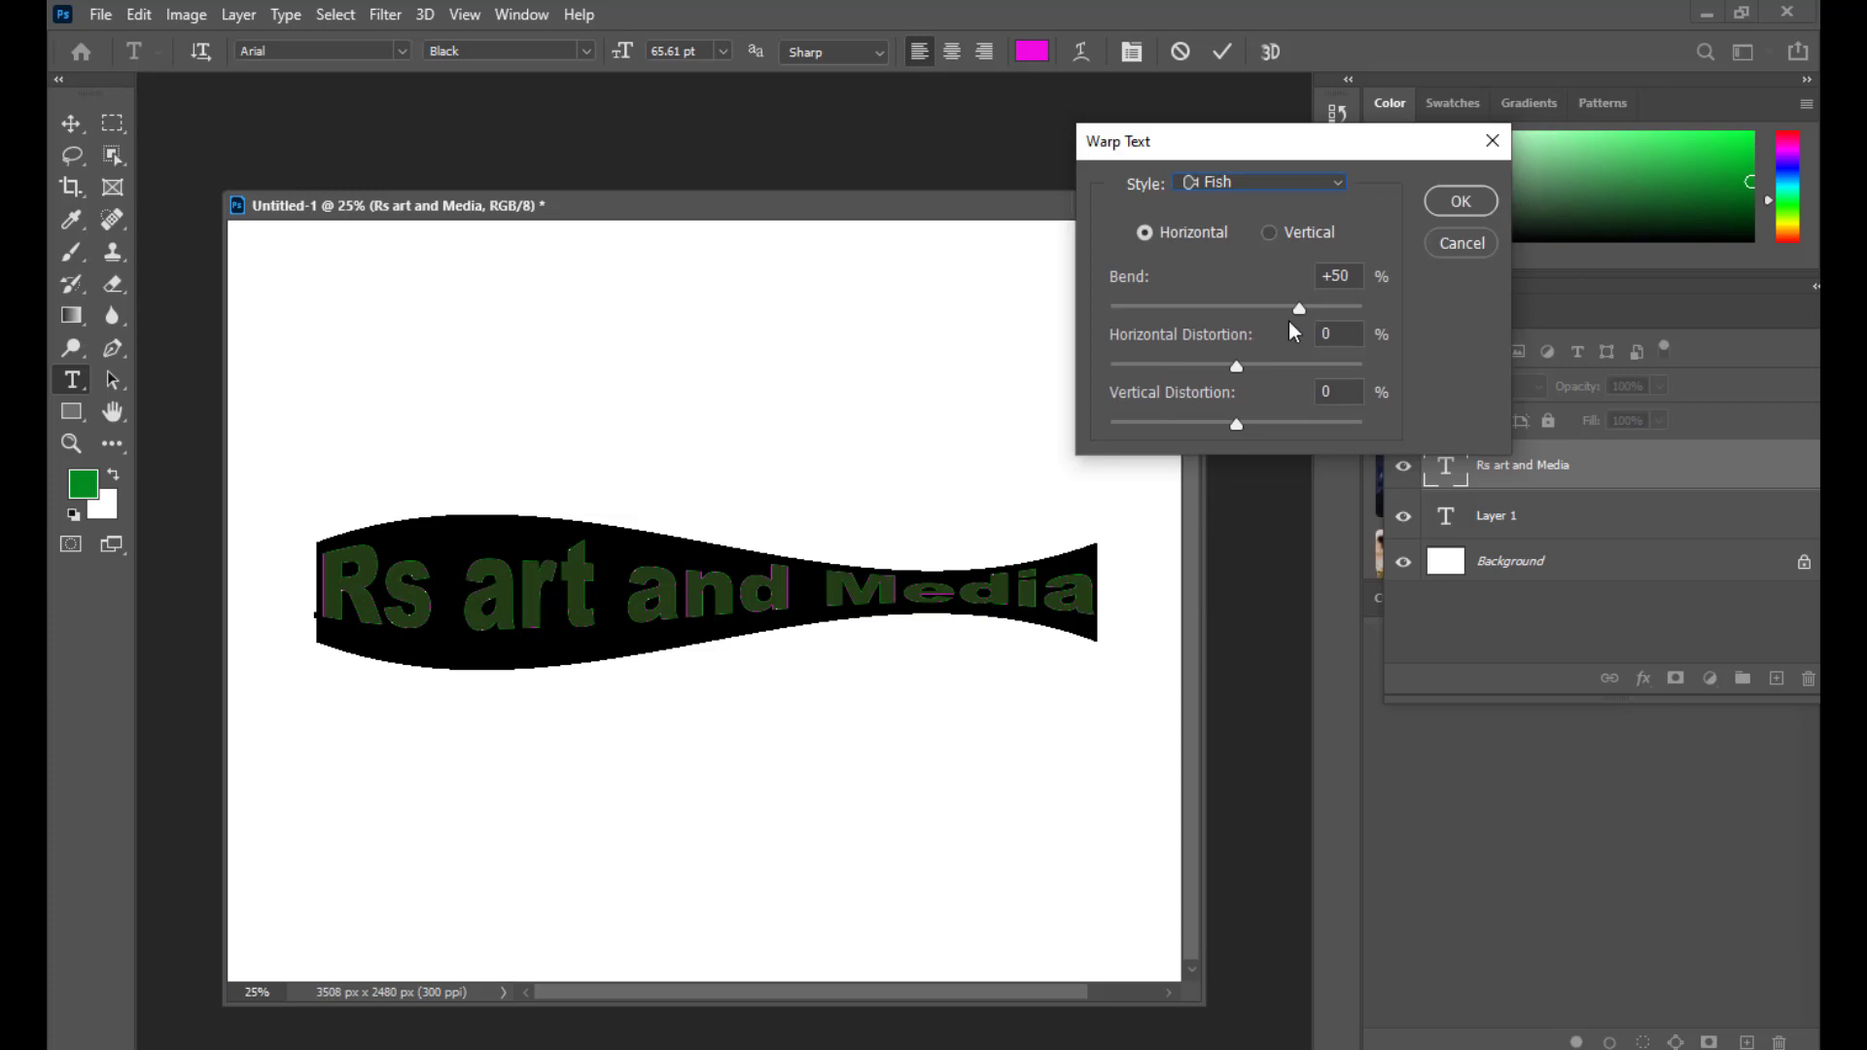
pyautogui.moveTo(1299, 309); pyautogui.dragTo(1300, 375)
pyautogui.click(1459, 198)
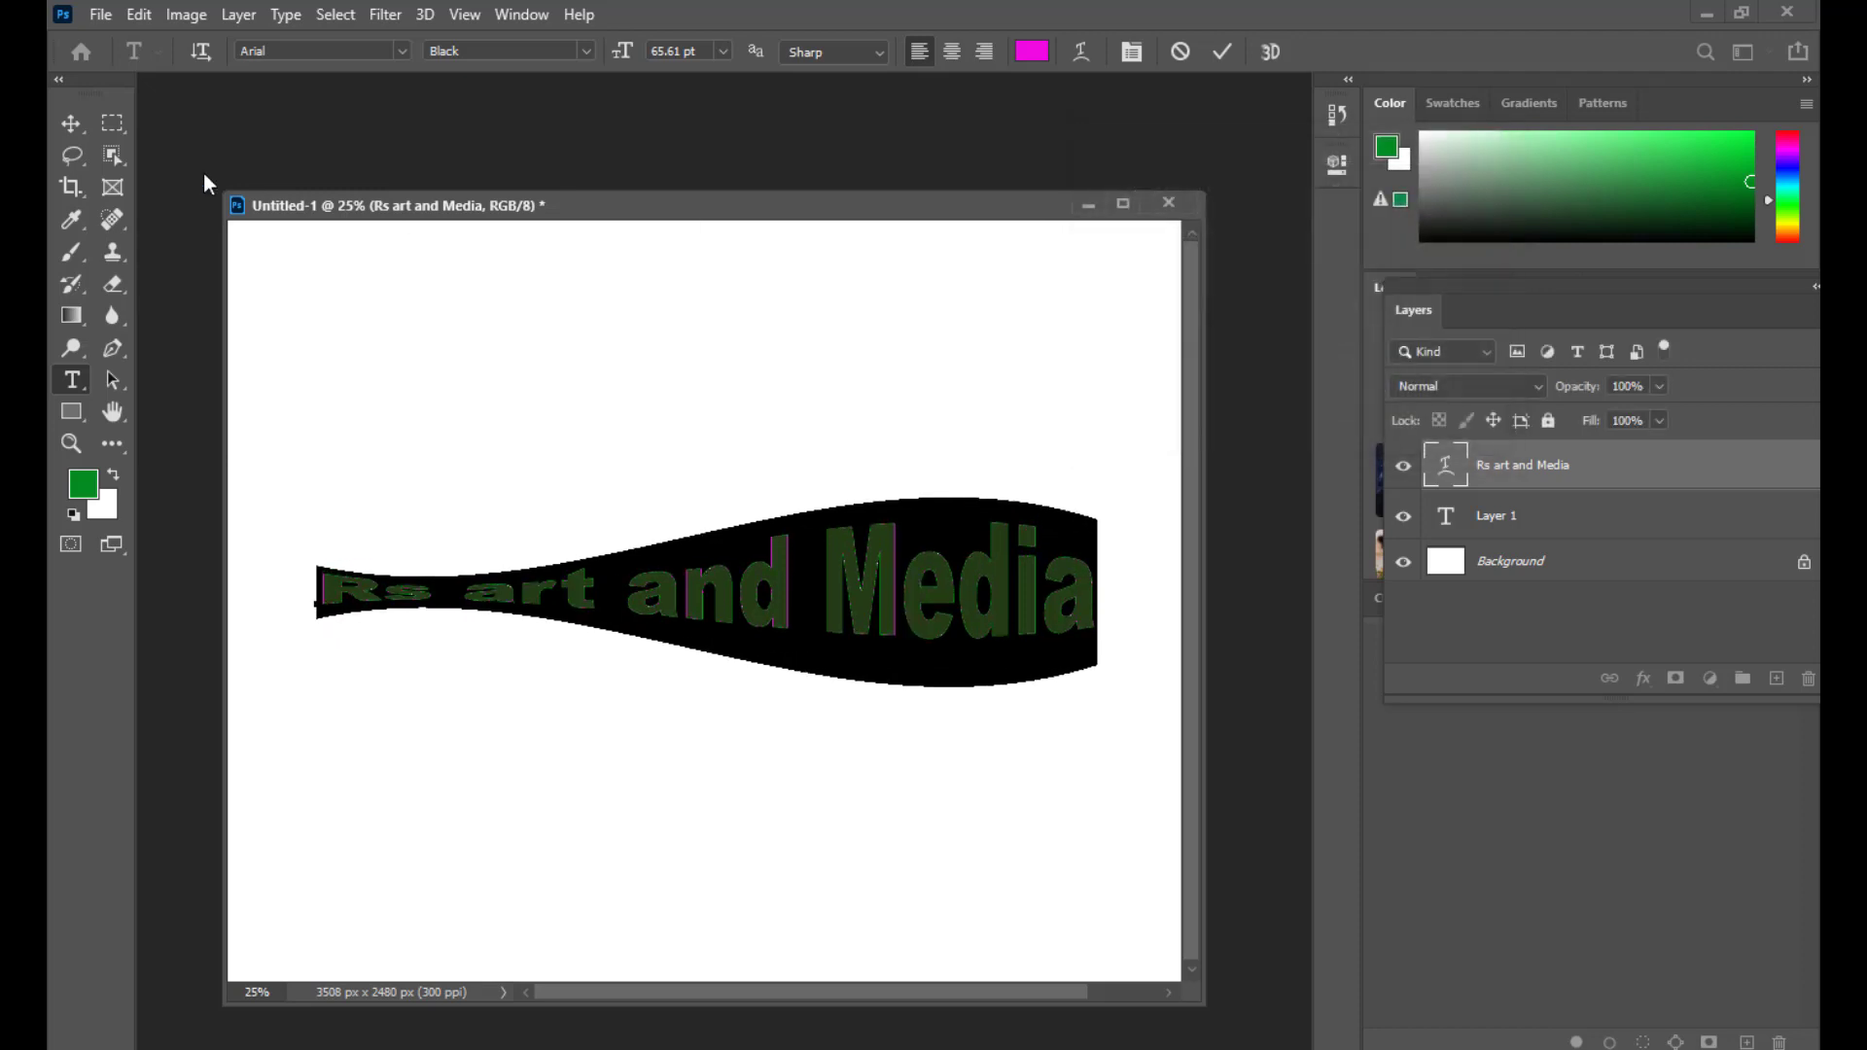
pyautogui.click(71, 123)
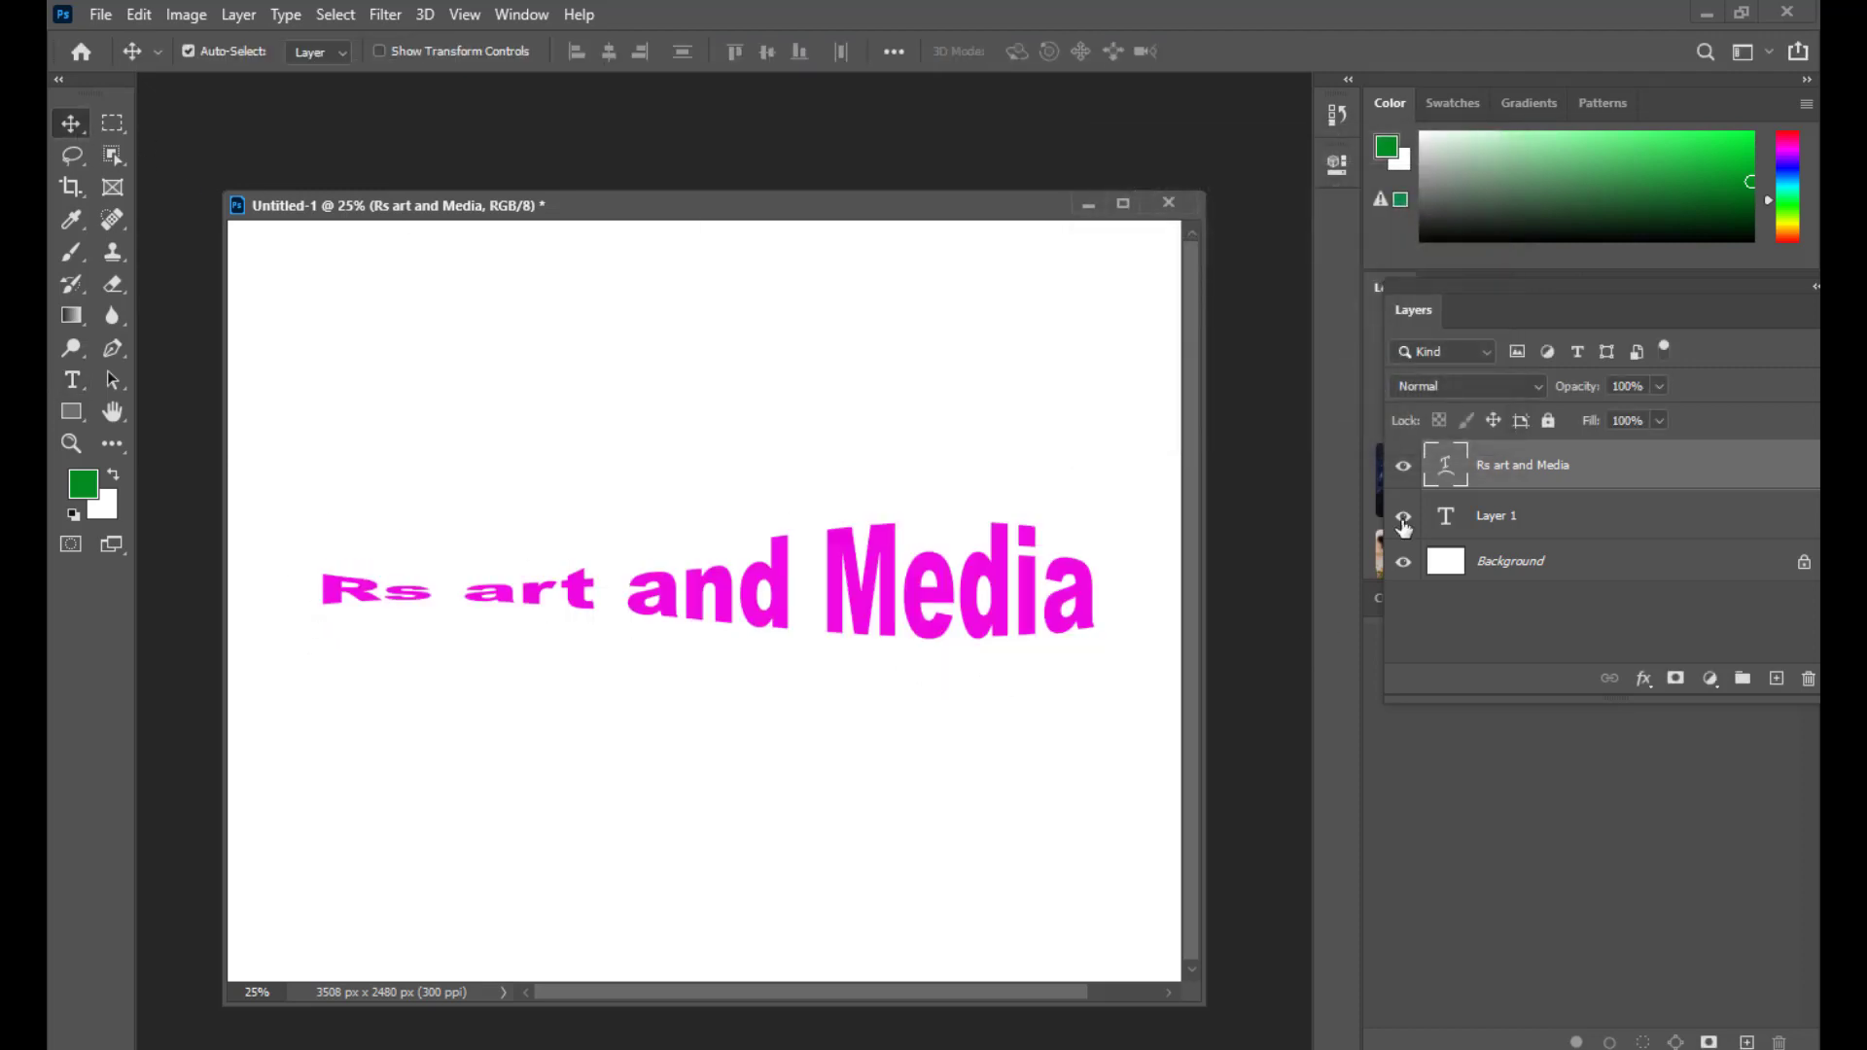
# Step: Try the Bulge warp style with a +28% bend on the "Rs art and Media" text
pyautogui.doubleClick(1453, 463)
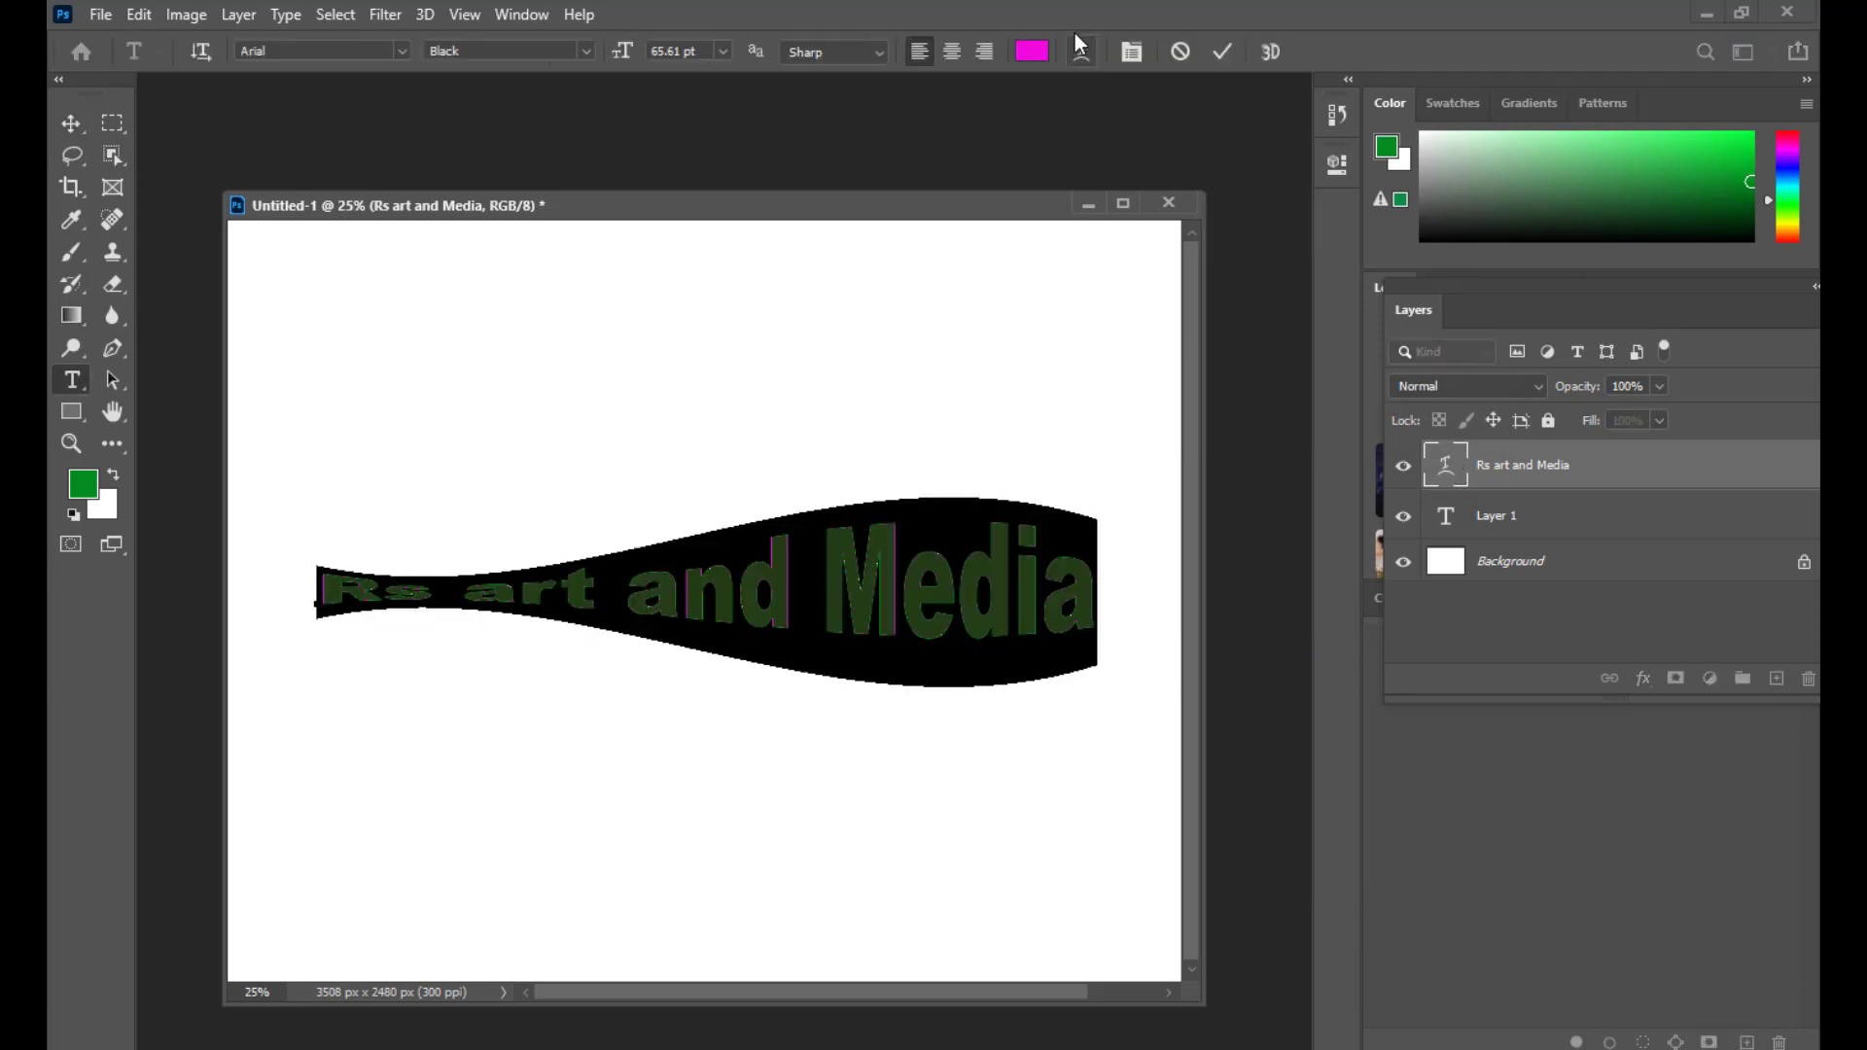
pyautogui.click(1080, 51)
pyautogui.click(1265, 183)
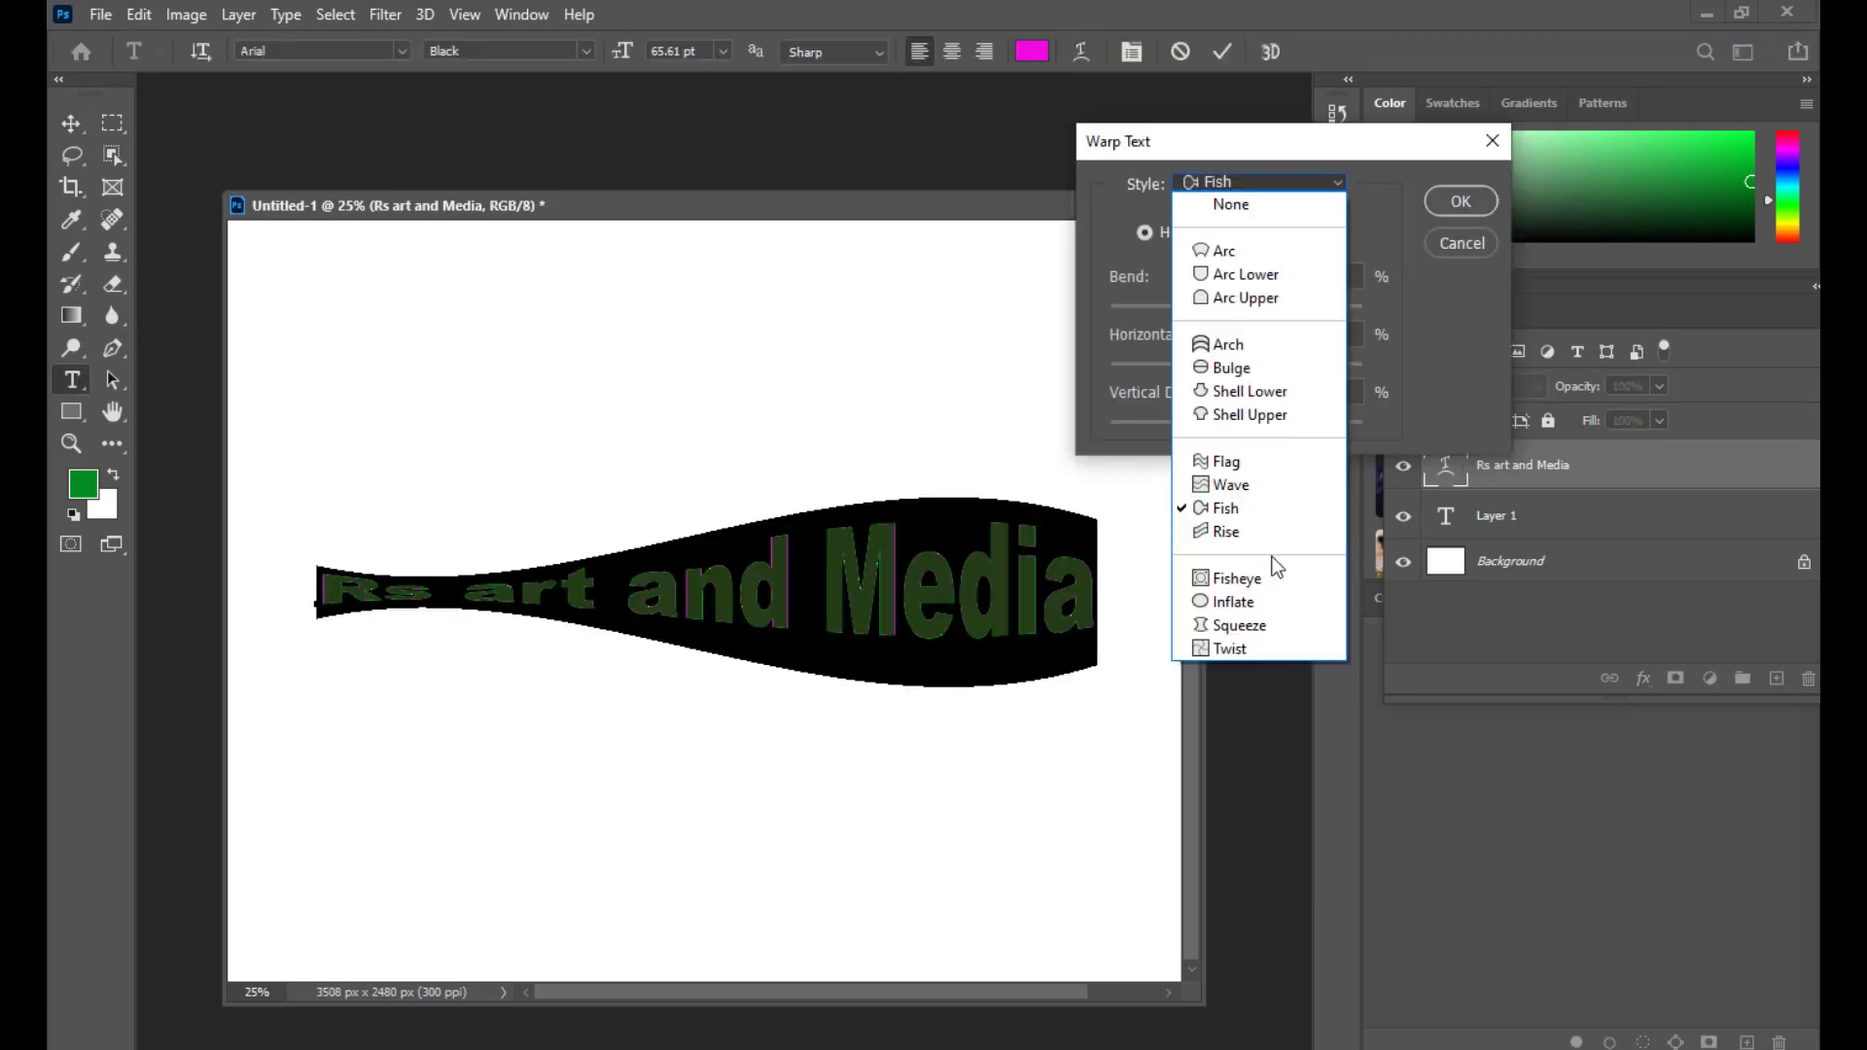
pyautogui.click(1272, 376)
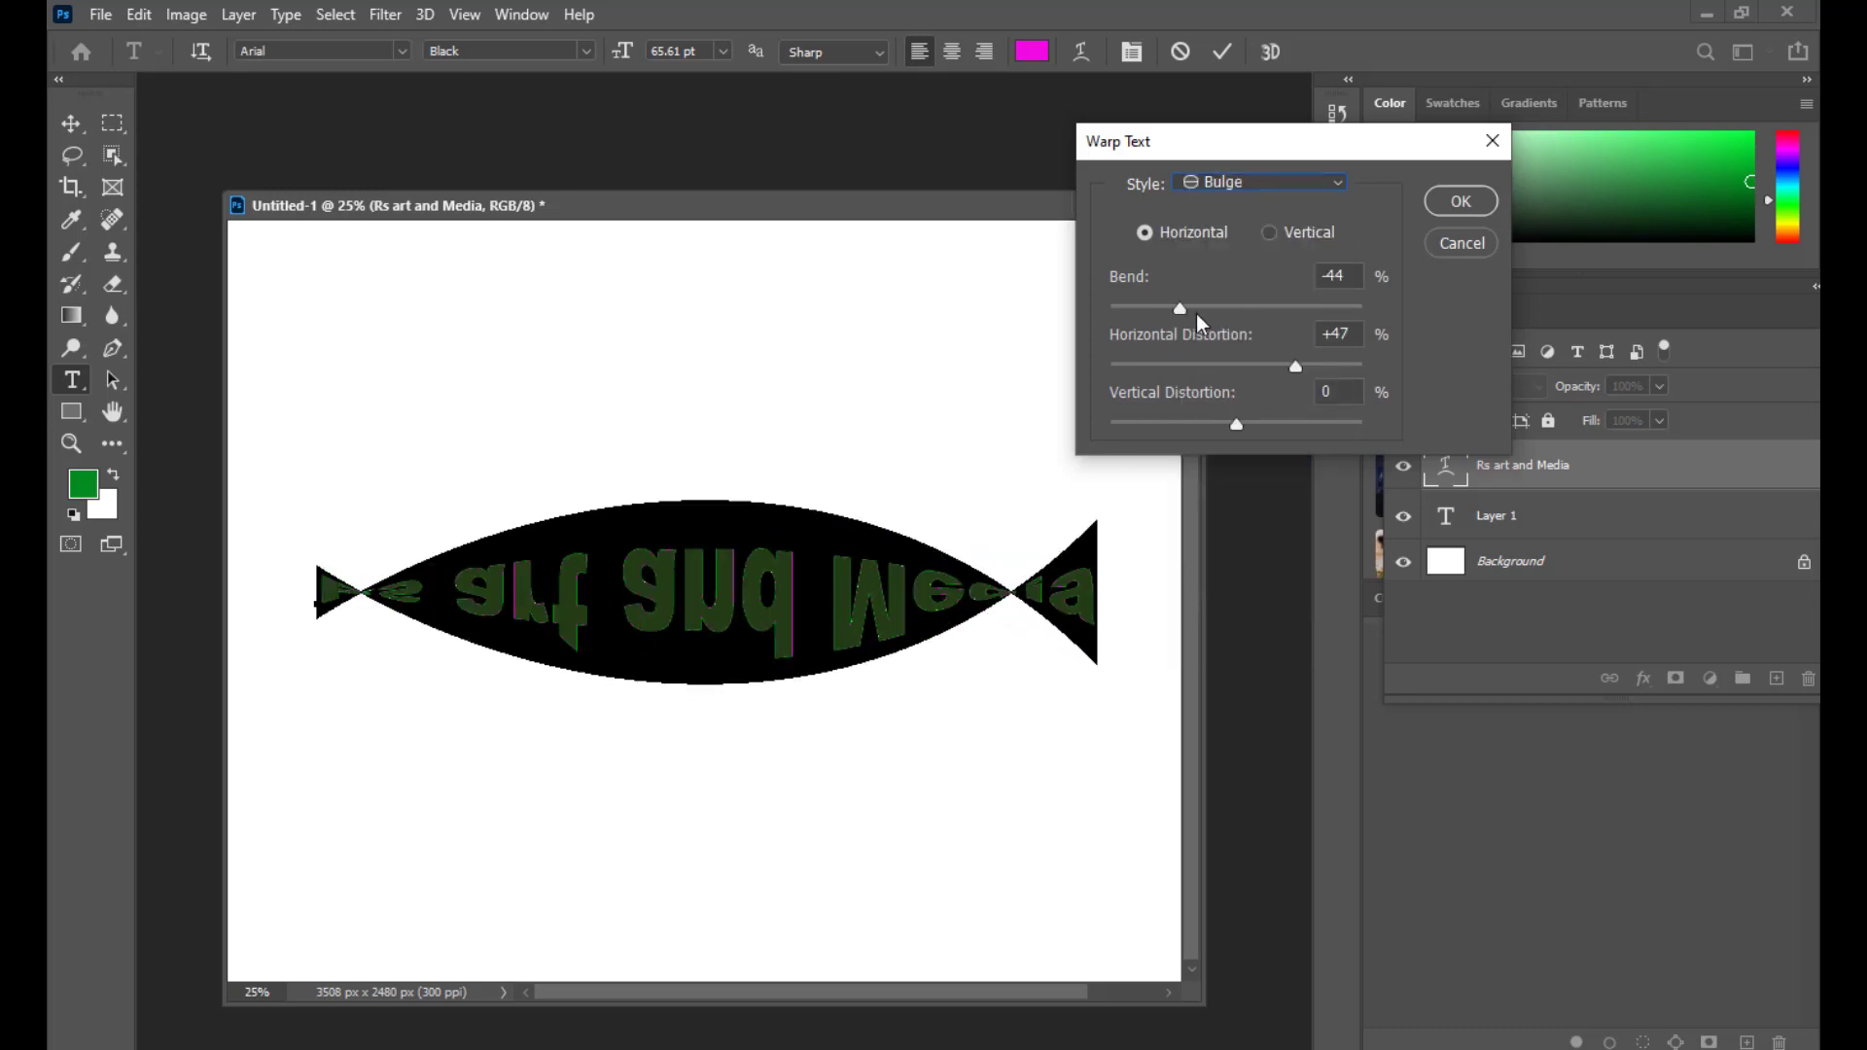
pyautogui.moveTo(1193, 317); pyautogui.dragTo(1270, 312)
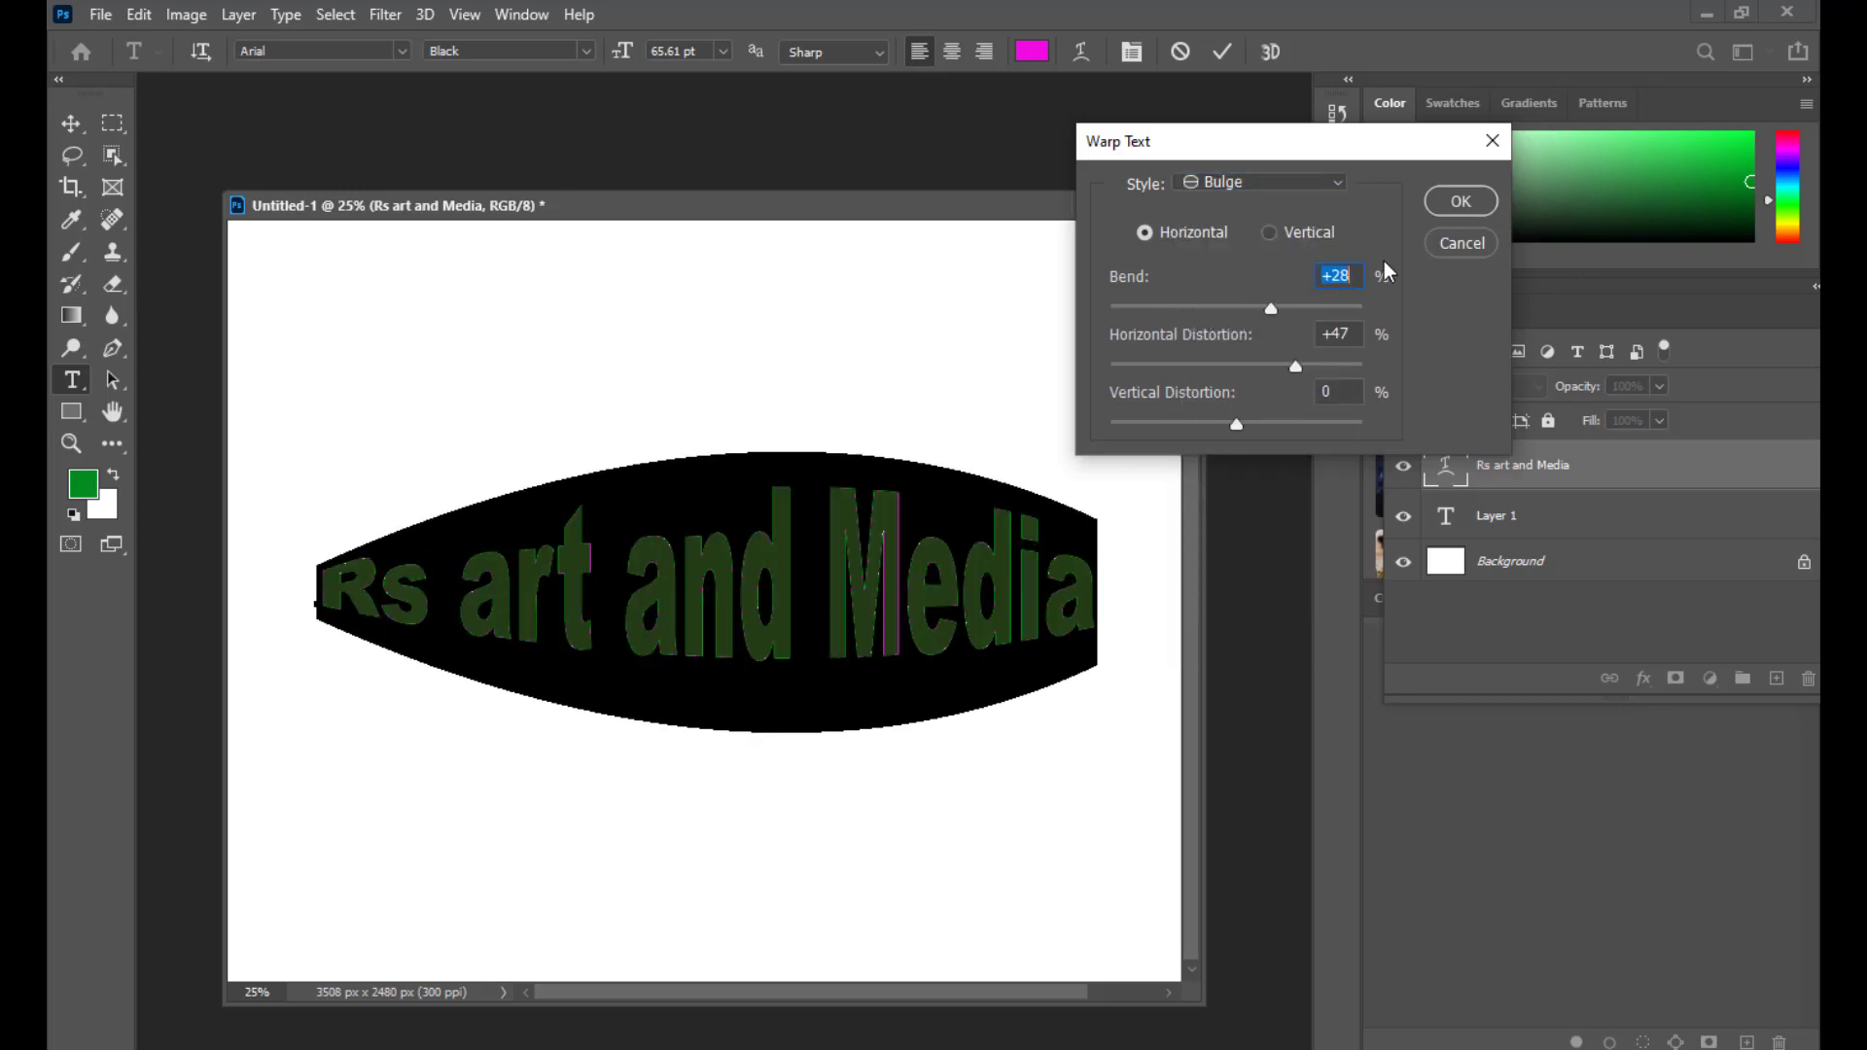
pyautogui.click(1457, 248)
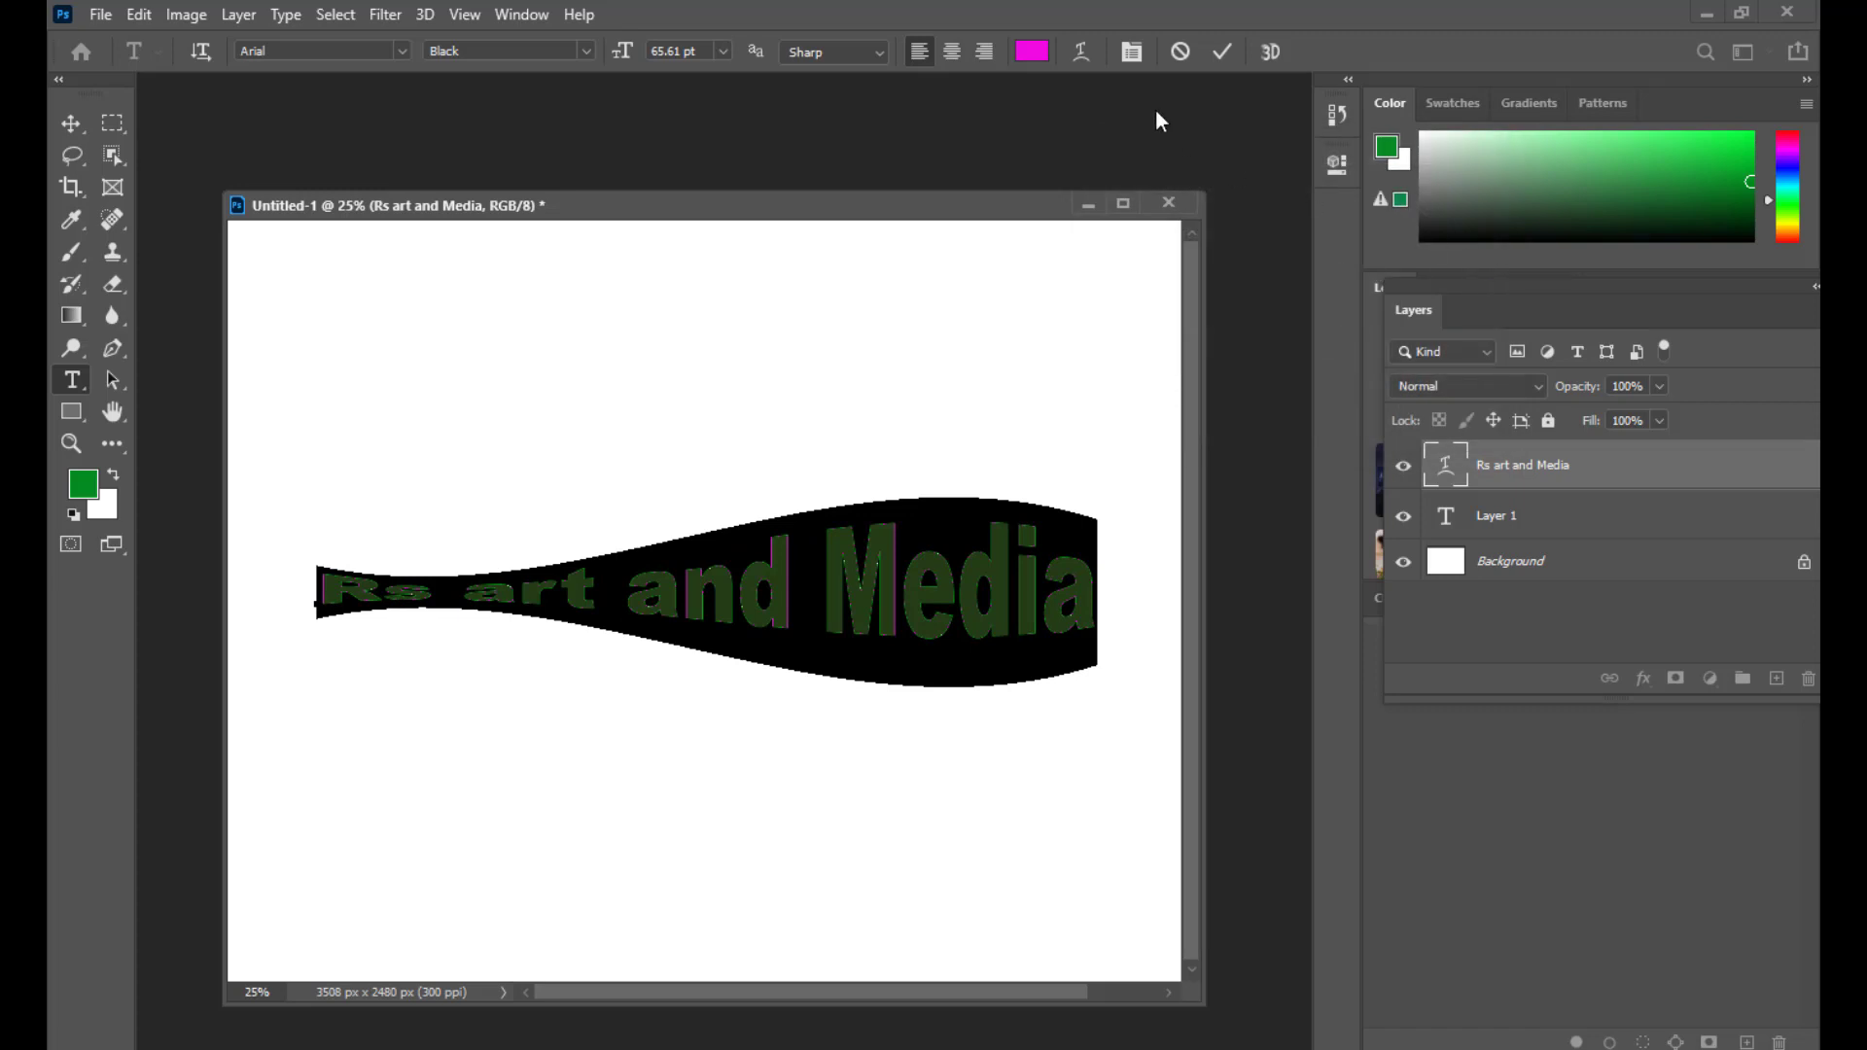
# Step: Try removing the Fish warp from the "Rs art and Media" text
pyautogui.click(1081, 53)
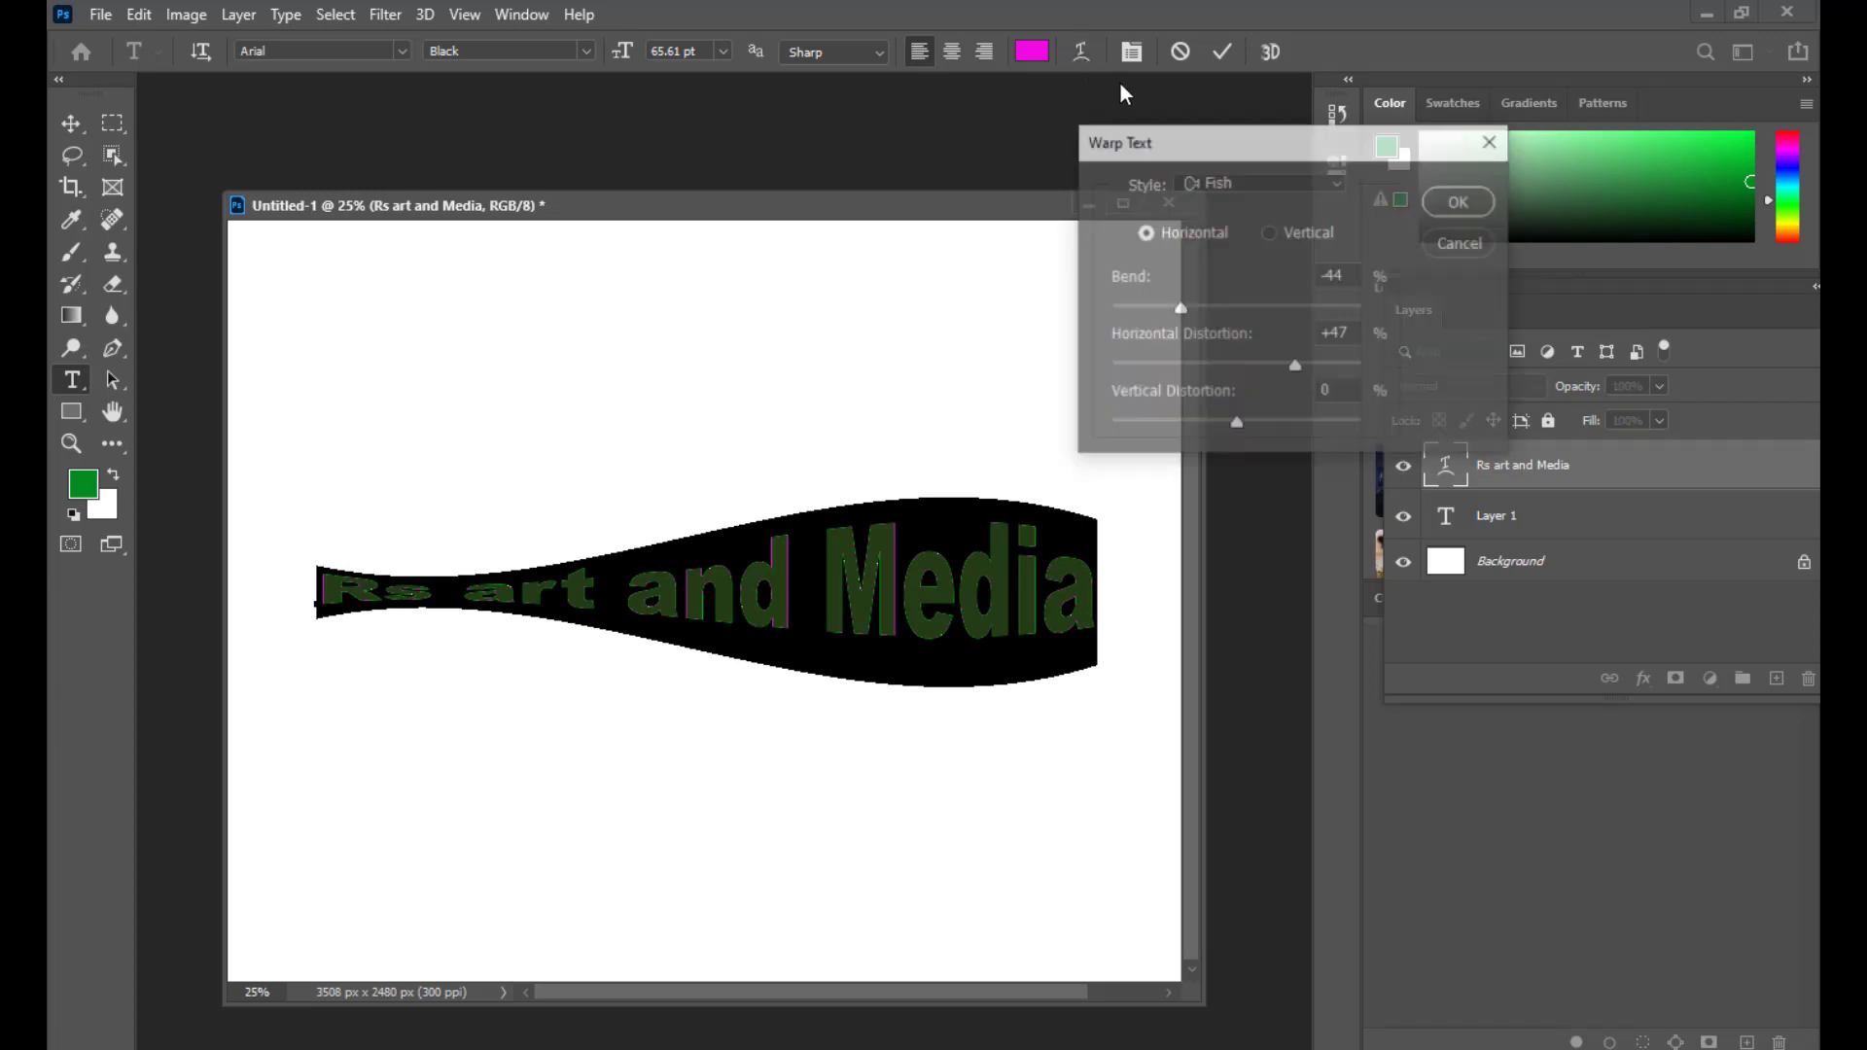
pyautogui.click(1250, 185)
pyautogui.click(1247, 196)
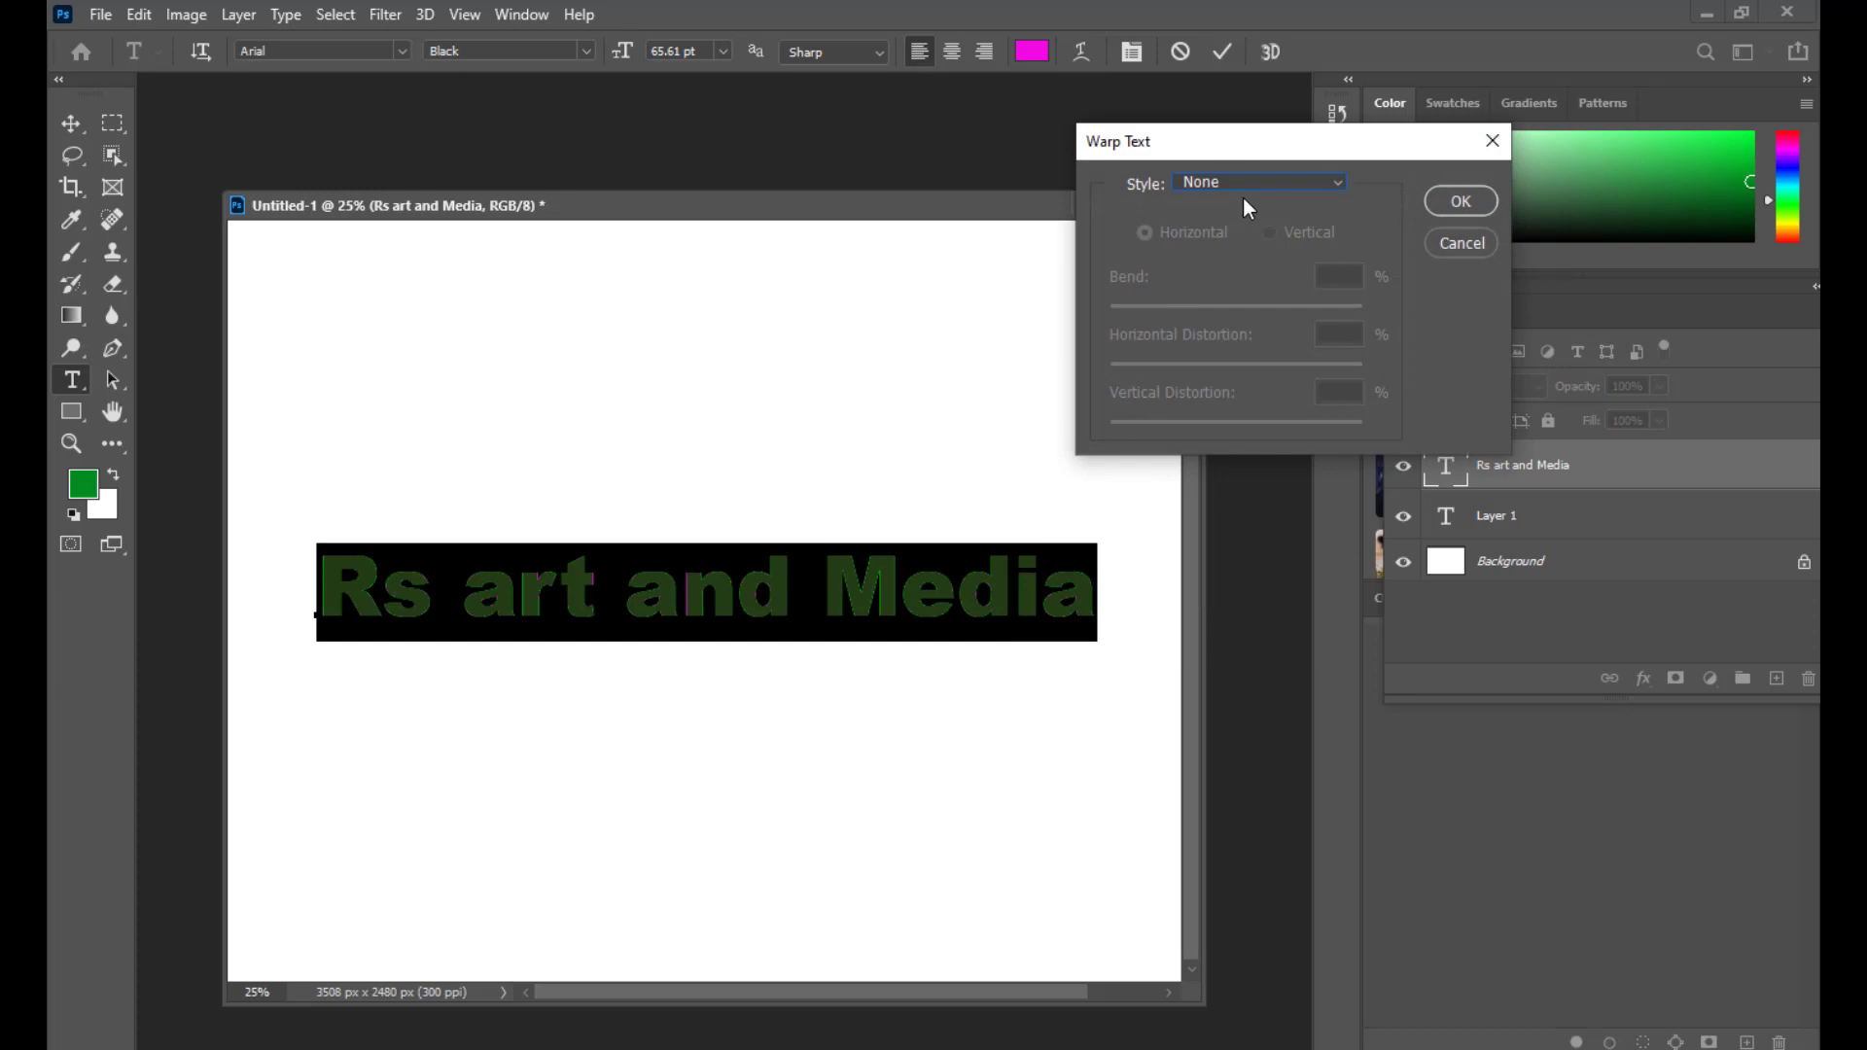
pyautogui.click(1479, 241)
# Step: Switch to Chrome, search Google Images for "SHOLAY" in a new tab and preview the Prime Video poster to study its title lettering
pyautogui.click(1715, 18)
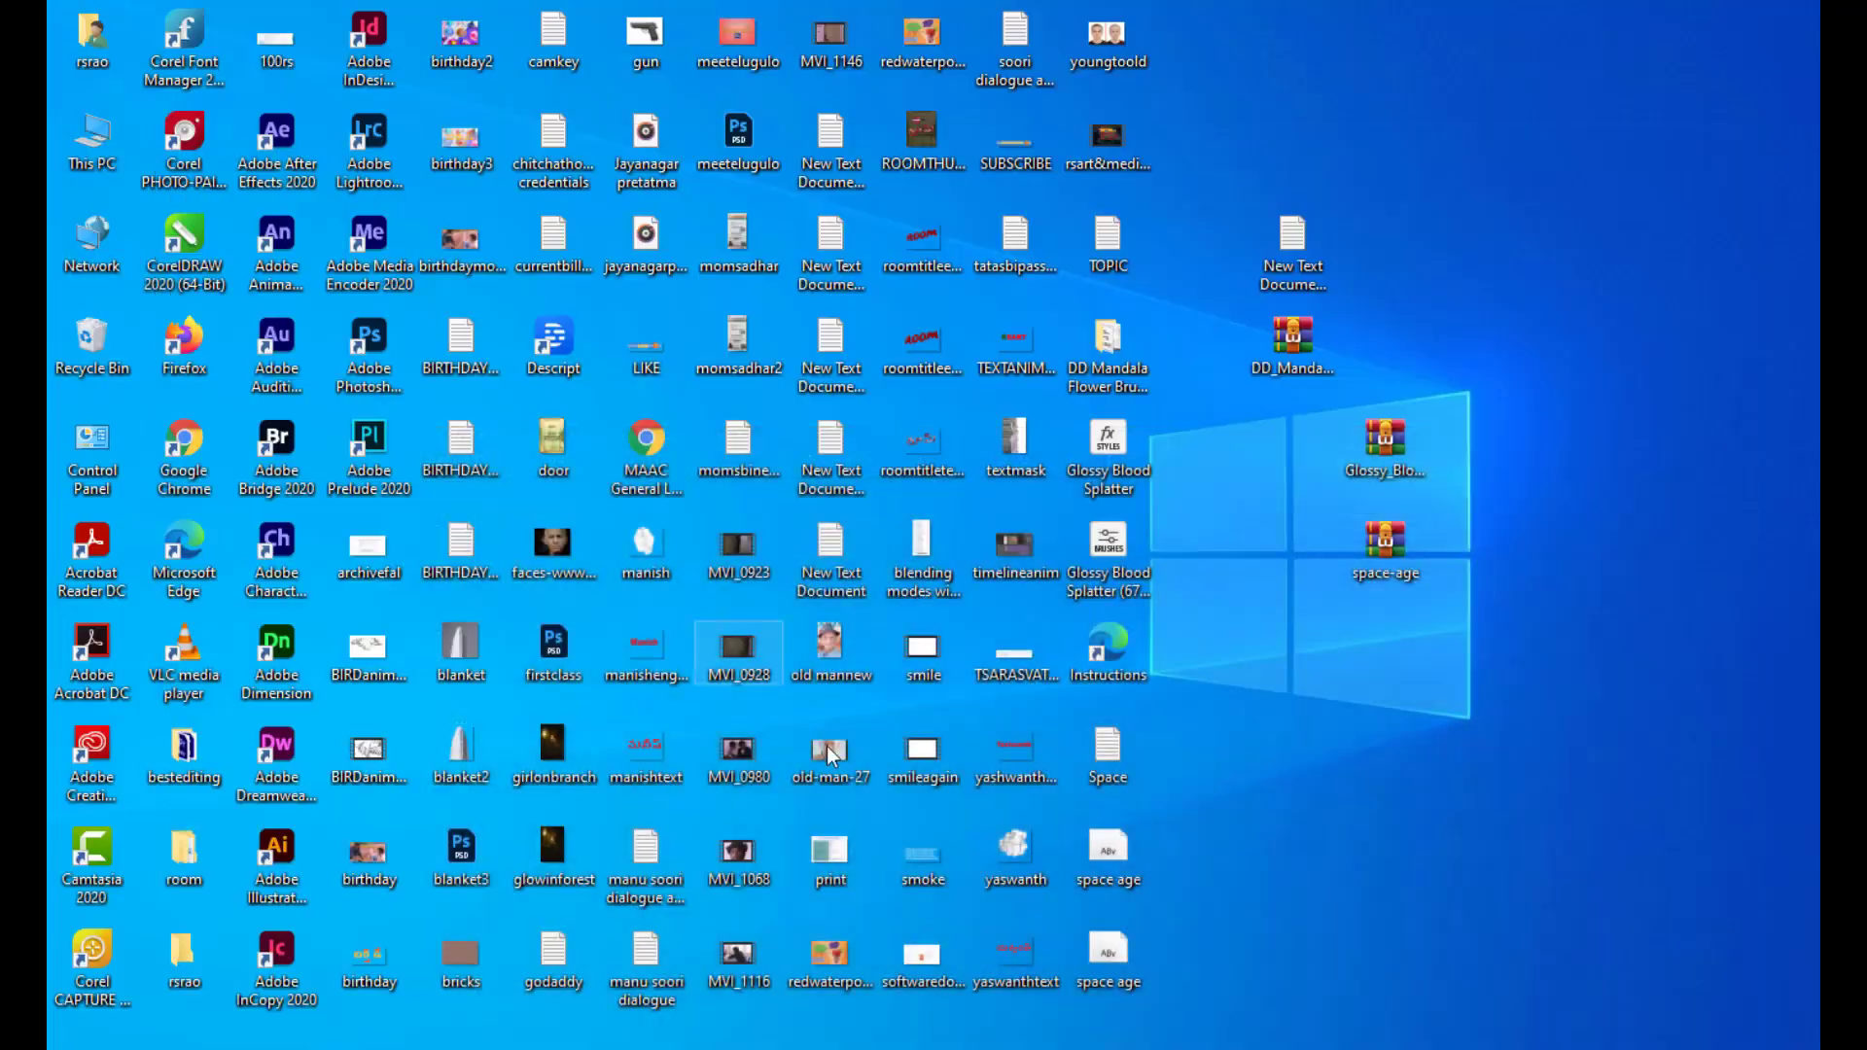
pyautogui.hotkey('alt', 'Tab')
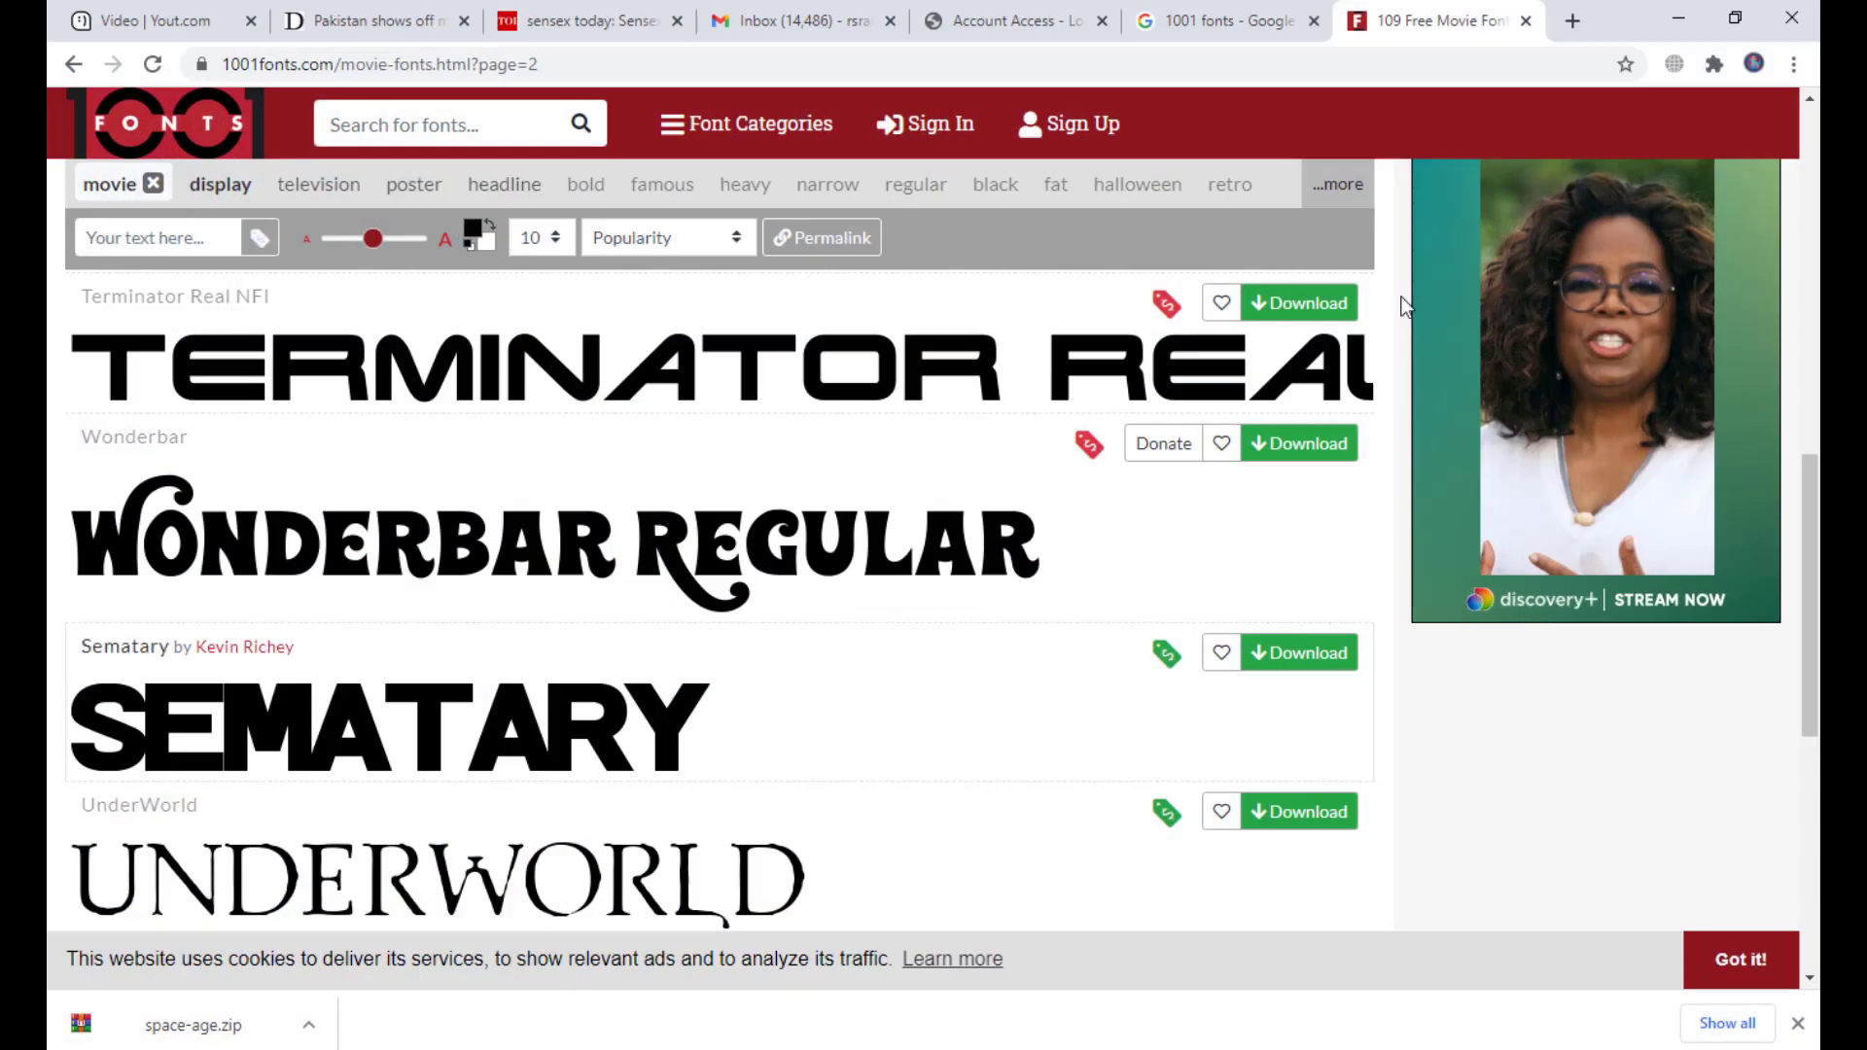
pyautogui.click(1572, 21)
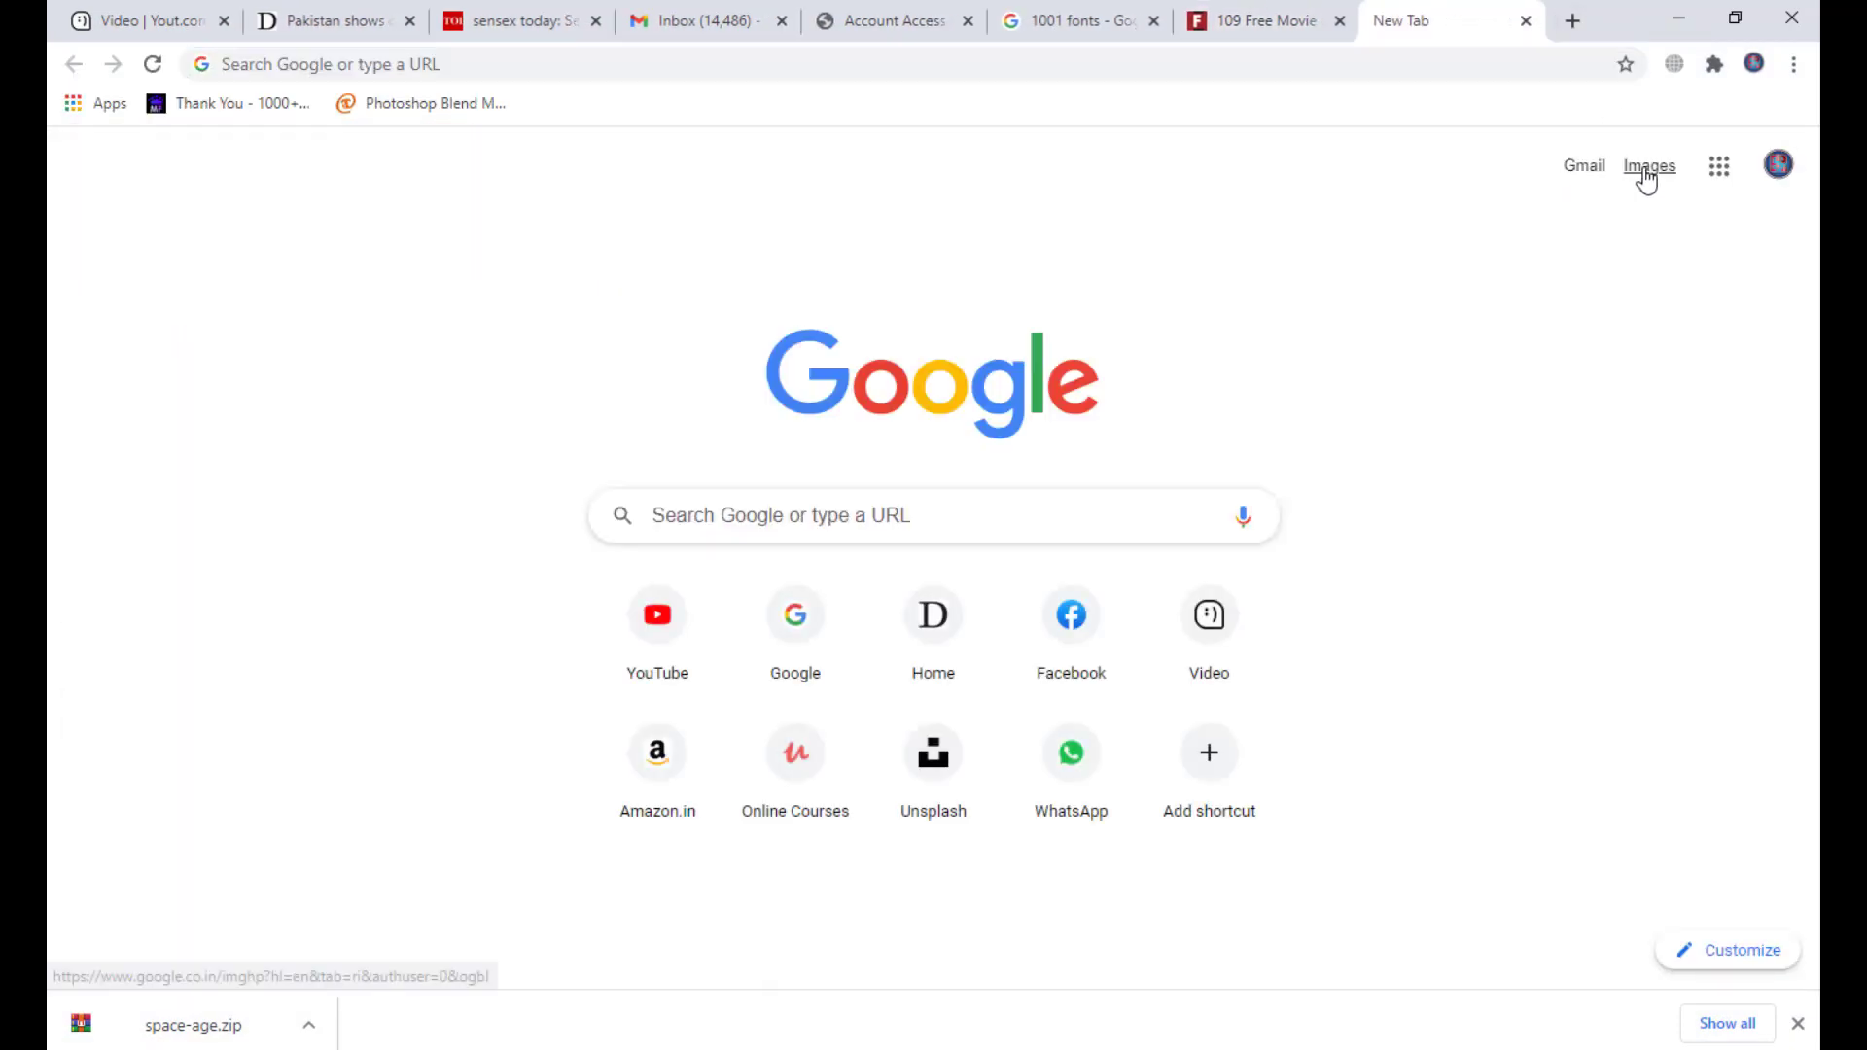
pyautogui.click(1648, 179)
pyautogui.click(766, 447)
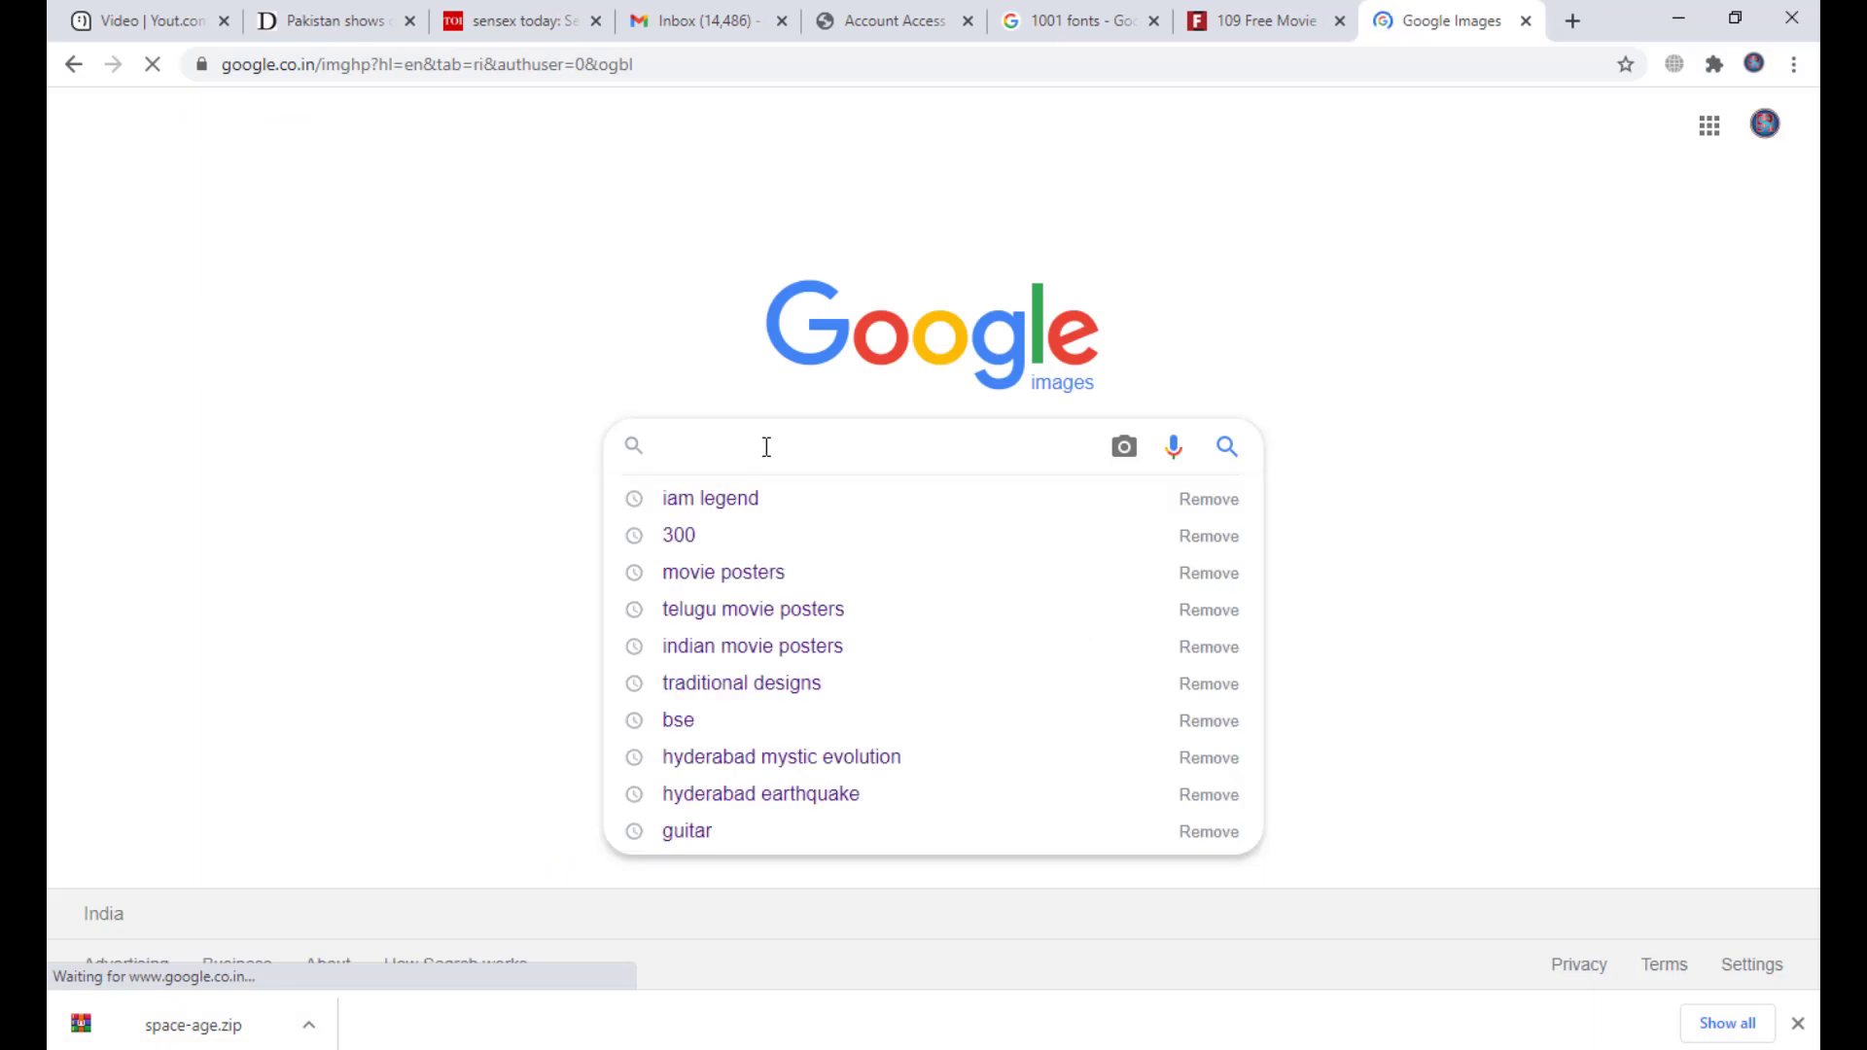
pyautogui.write('SHOLAY')
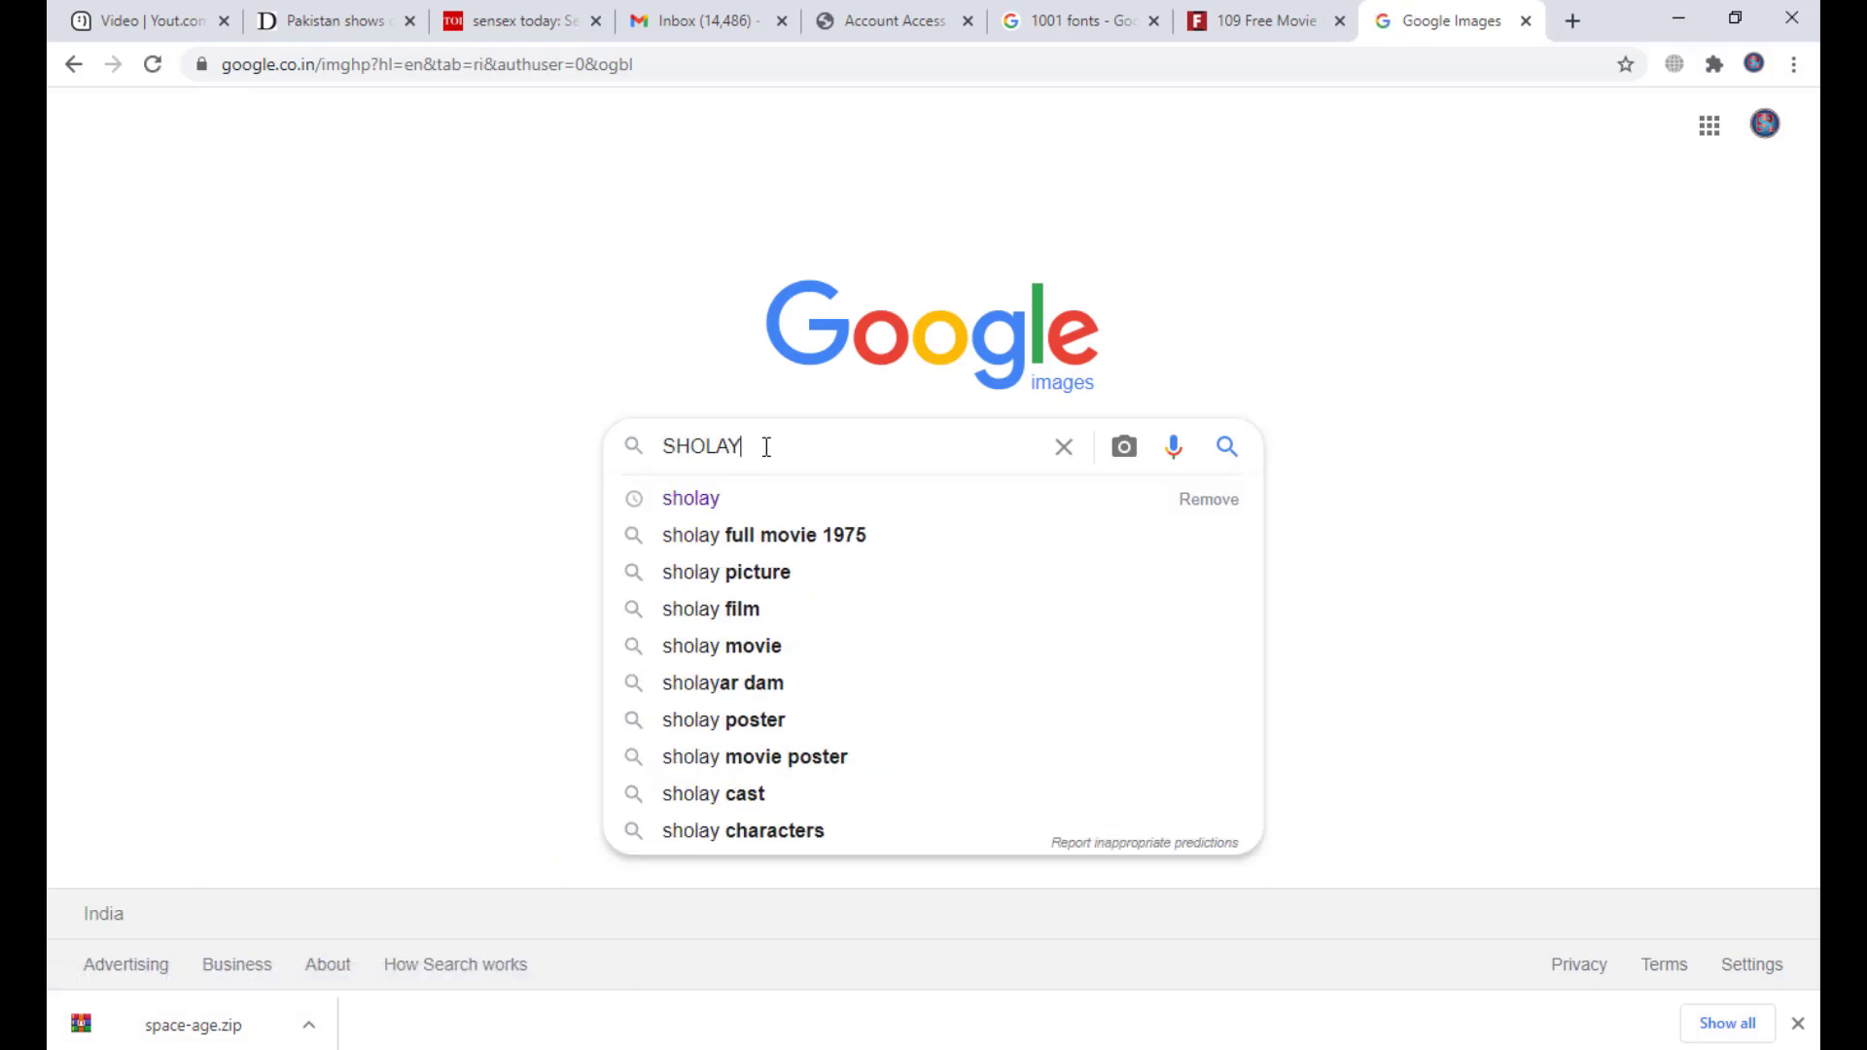
pyautogui.press('Return')
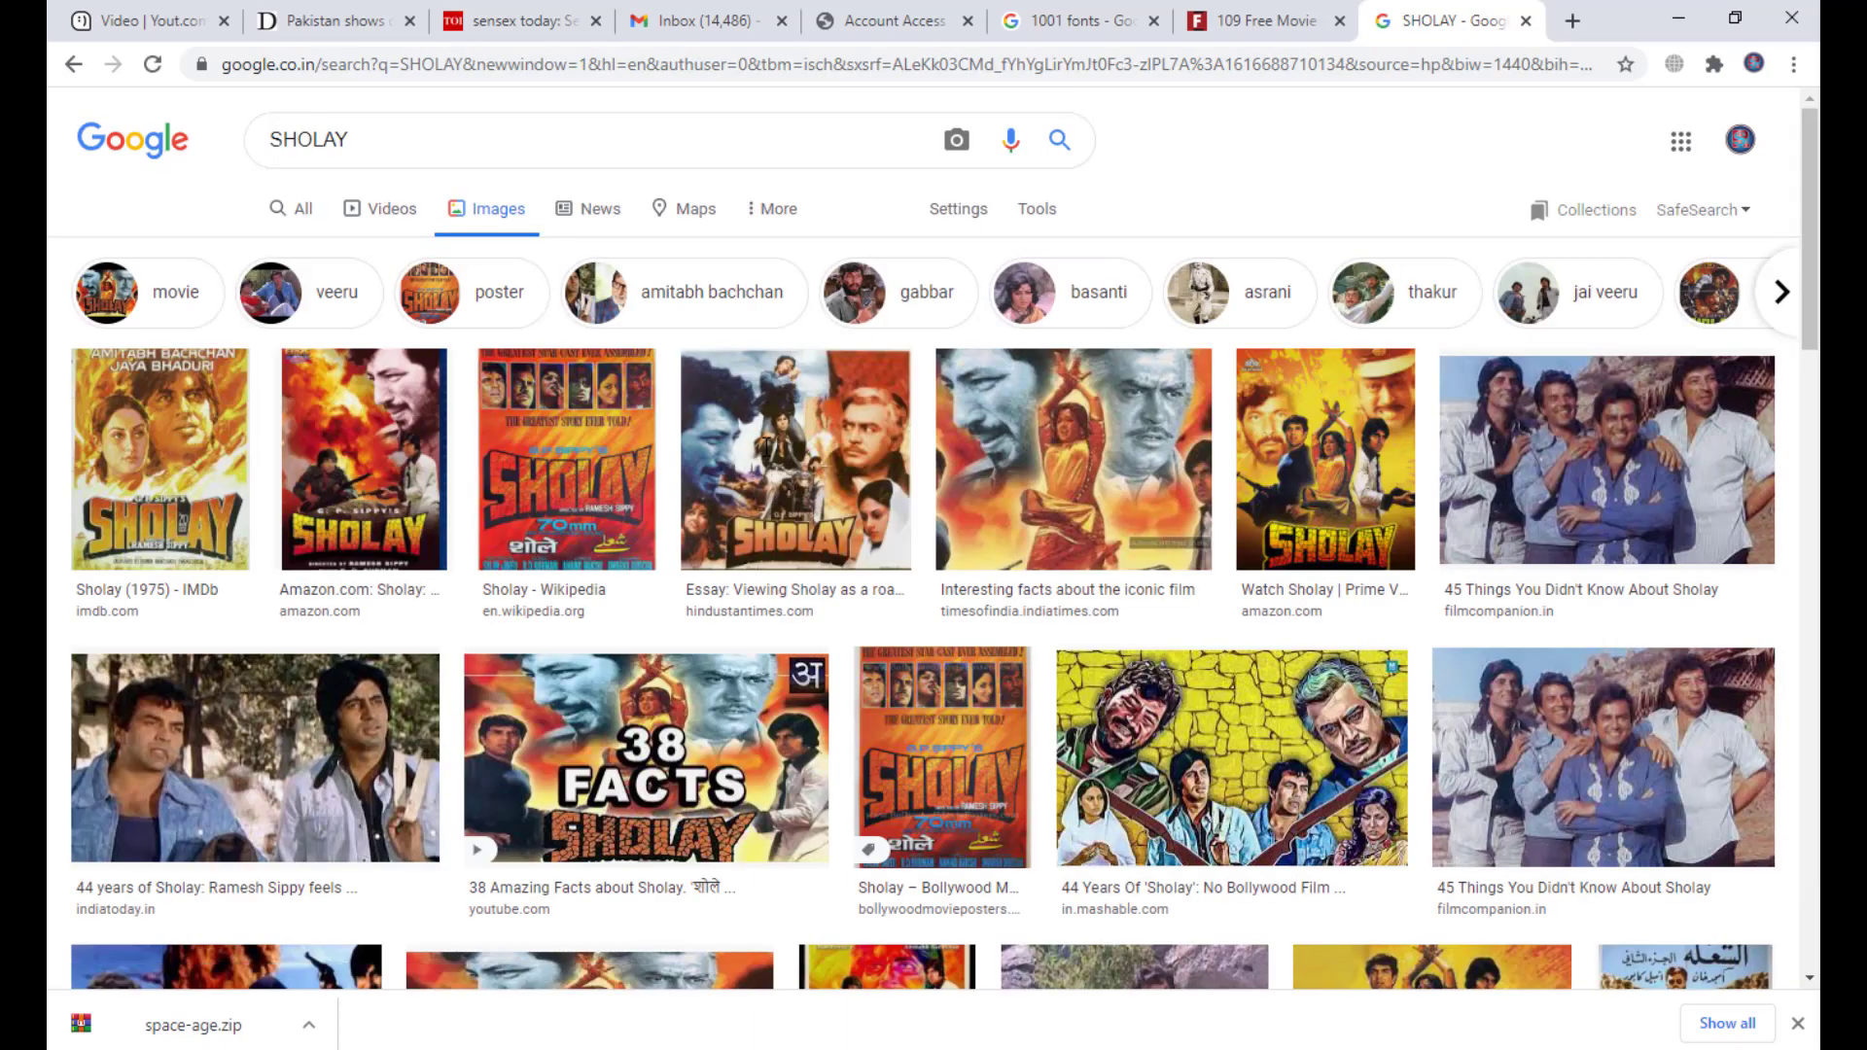
pyautogui.click(1294, 551)
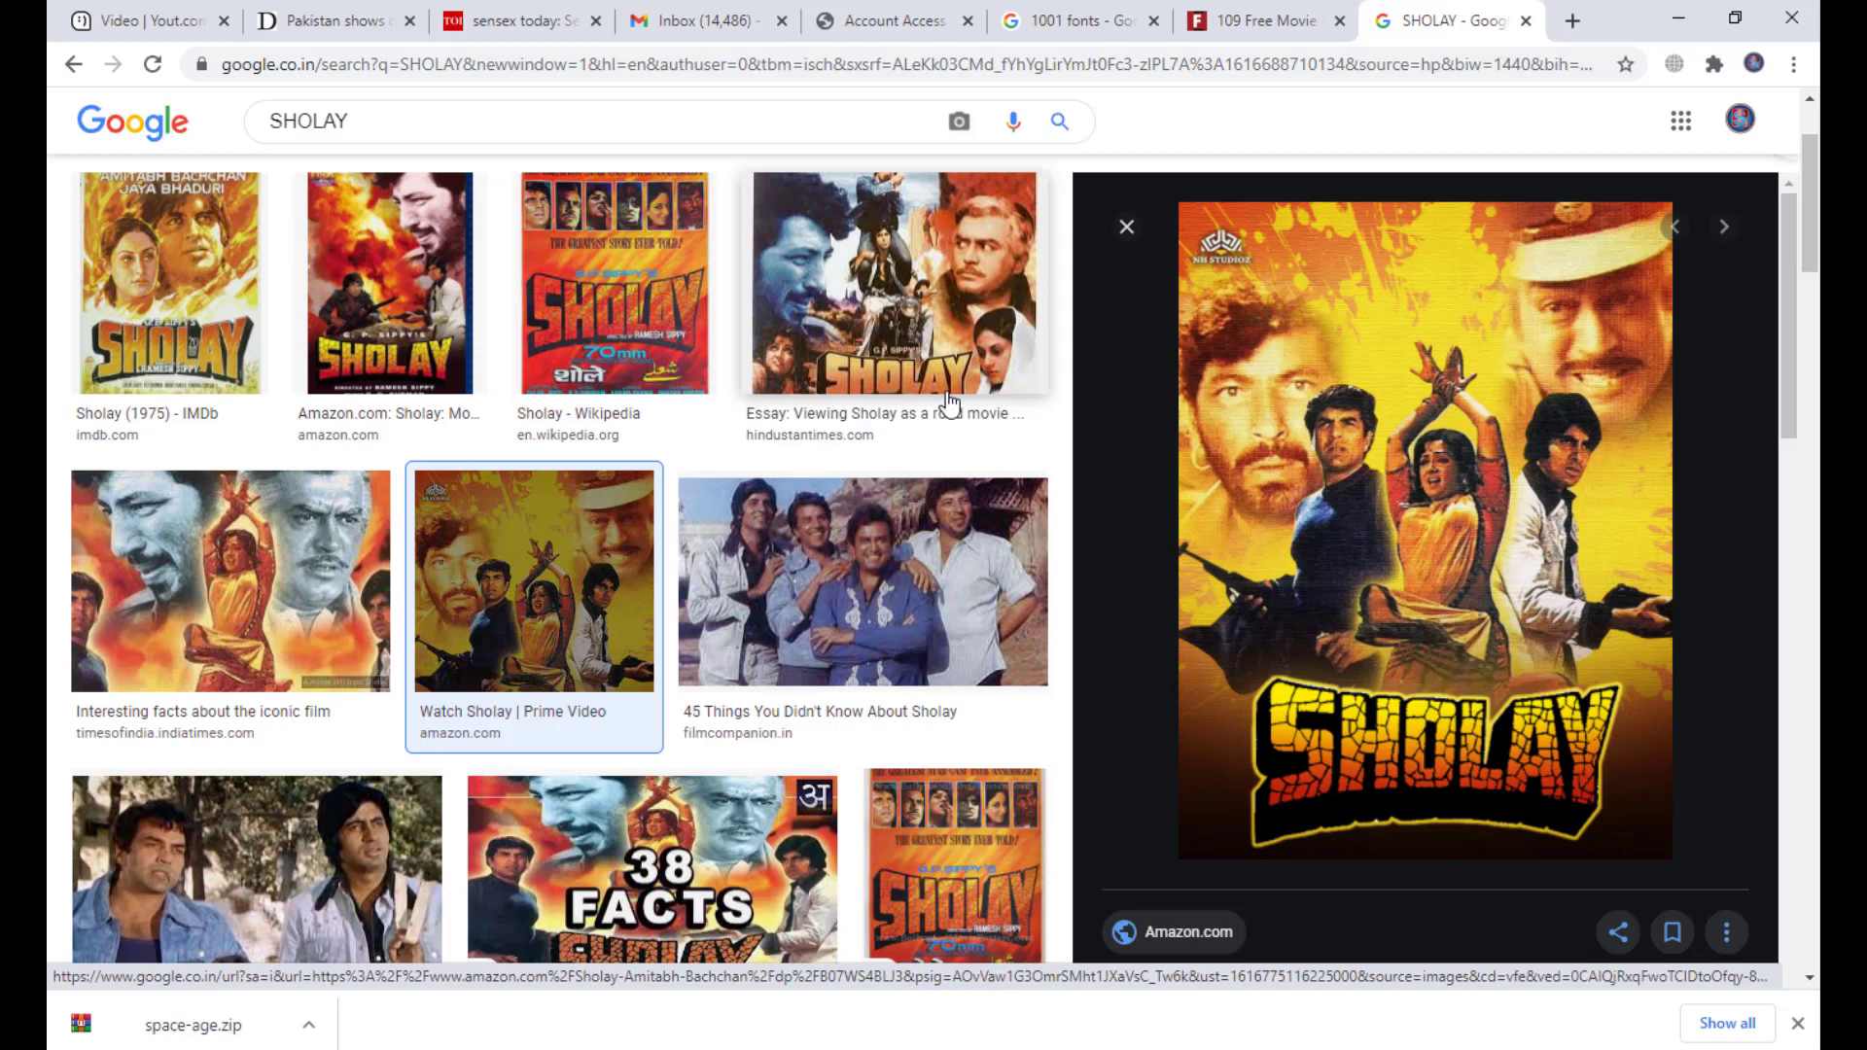
# Step: Return to Photoshop and replace the "Rs art and Media" text with "SHOLAY"
pyautogui.click(1677, 18)
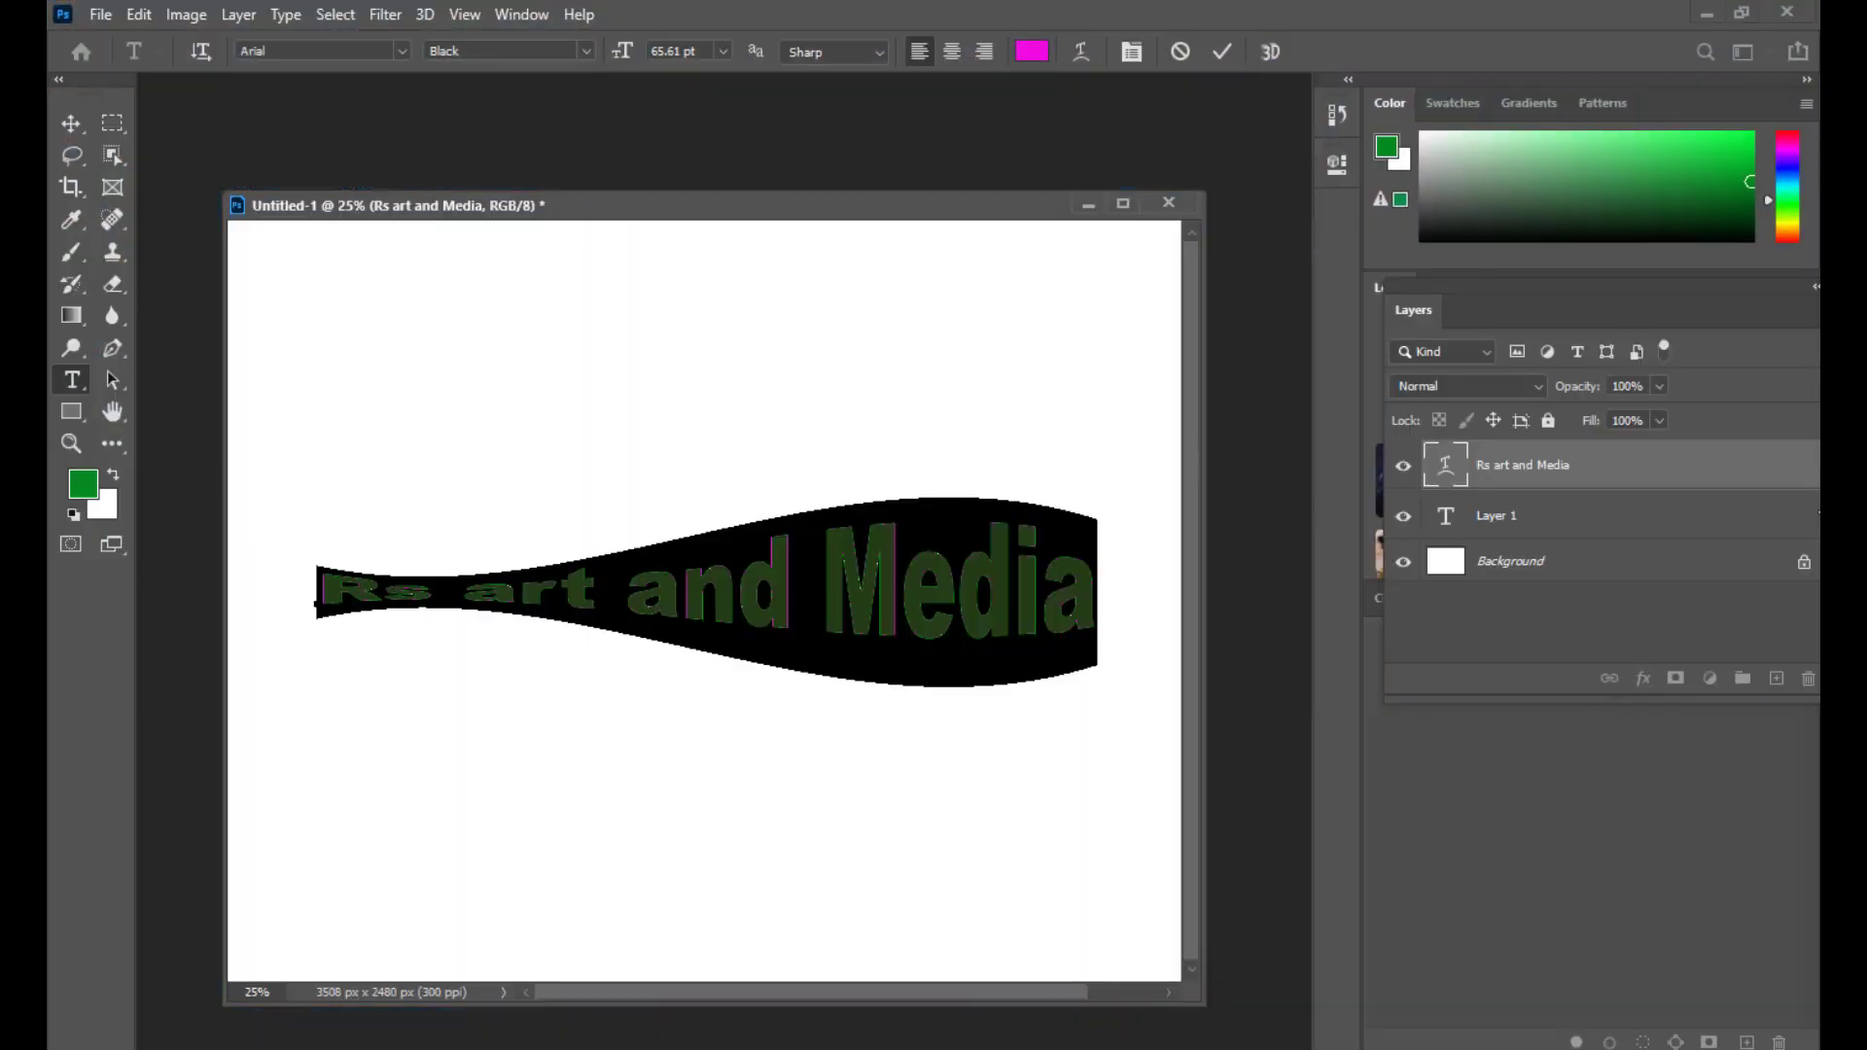
pyautogui.press('BackSpace')
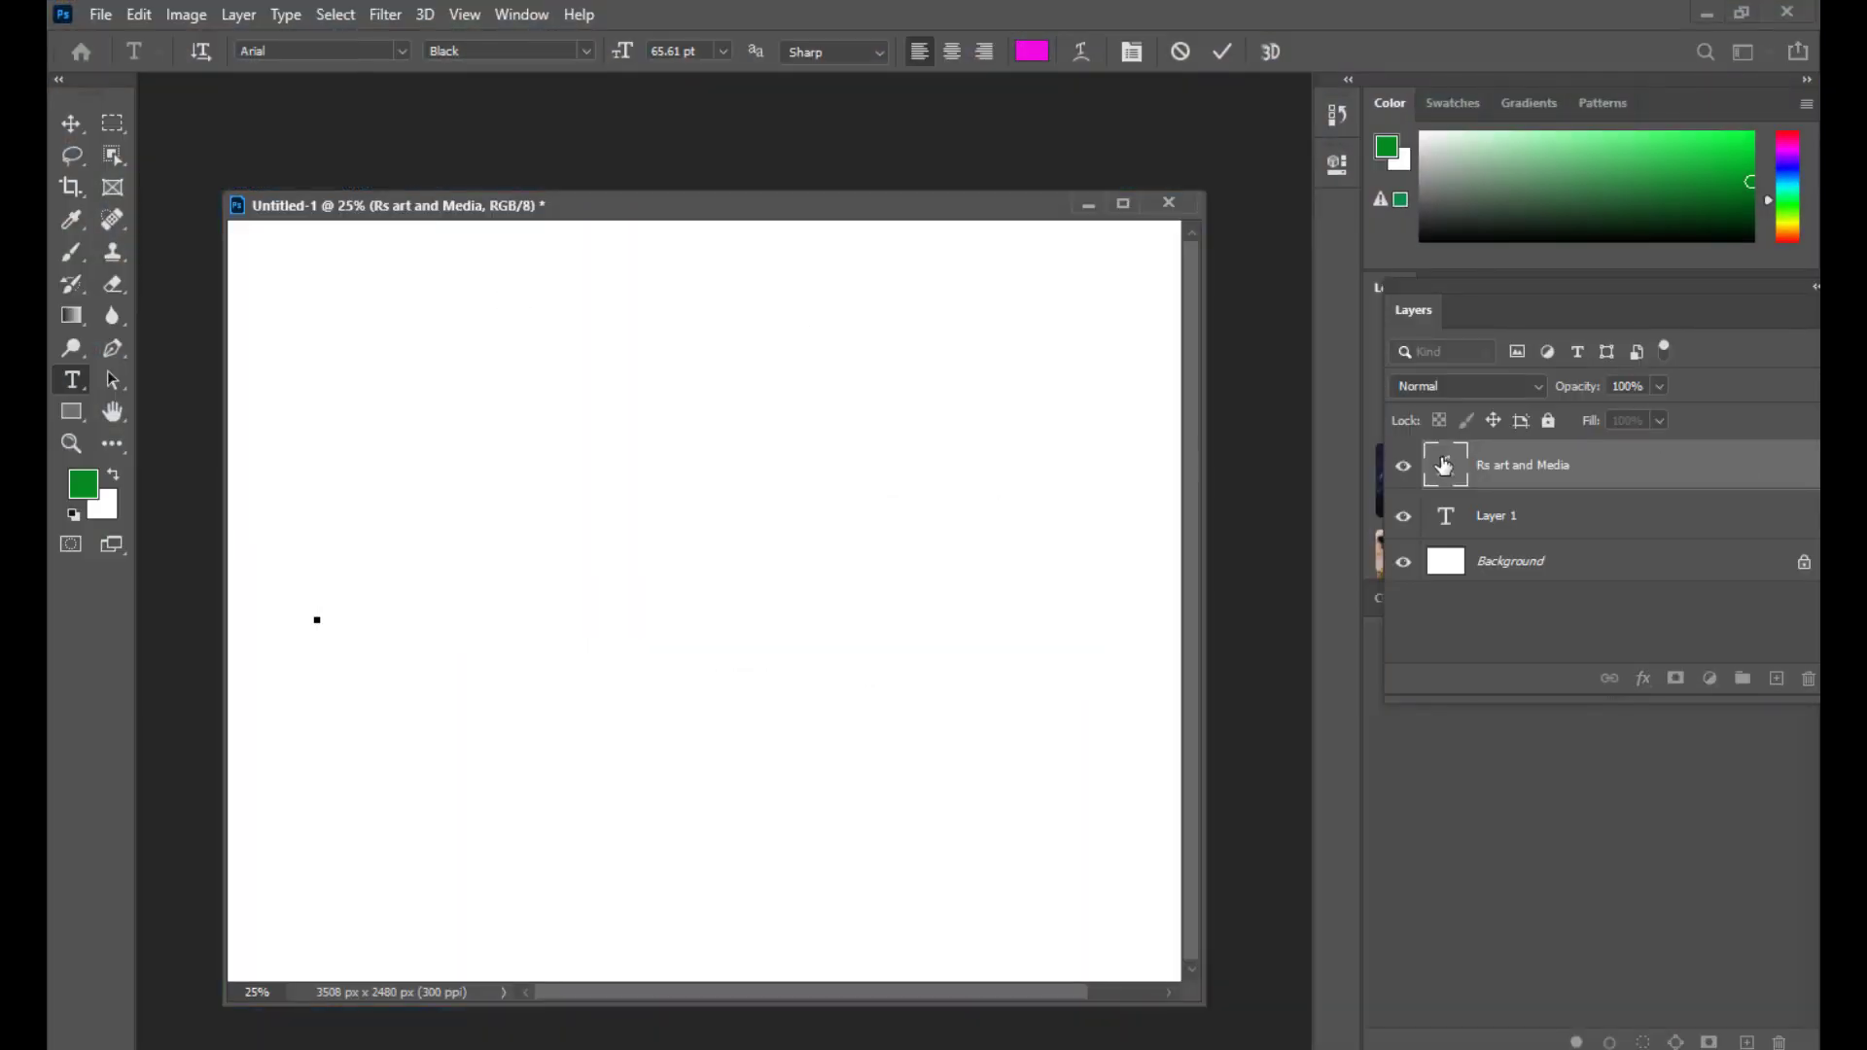
pyautogui.write('SH')
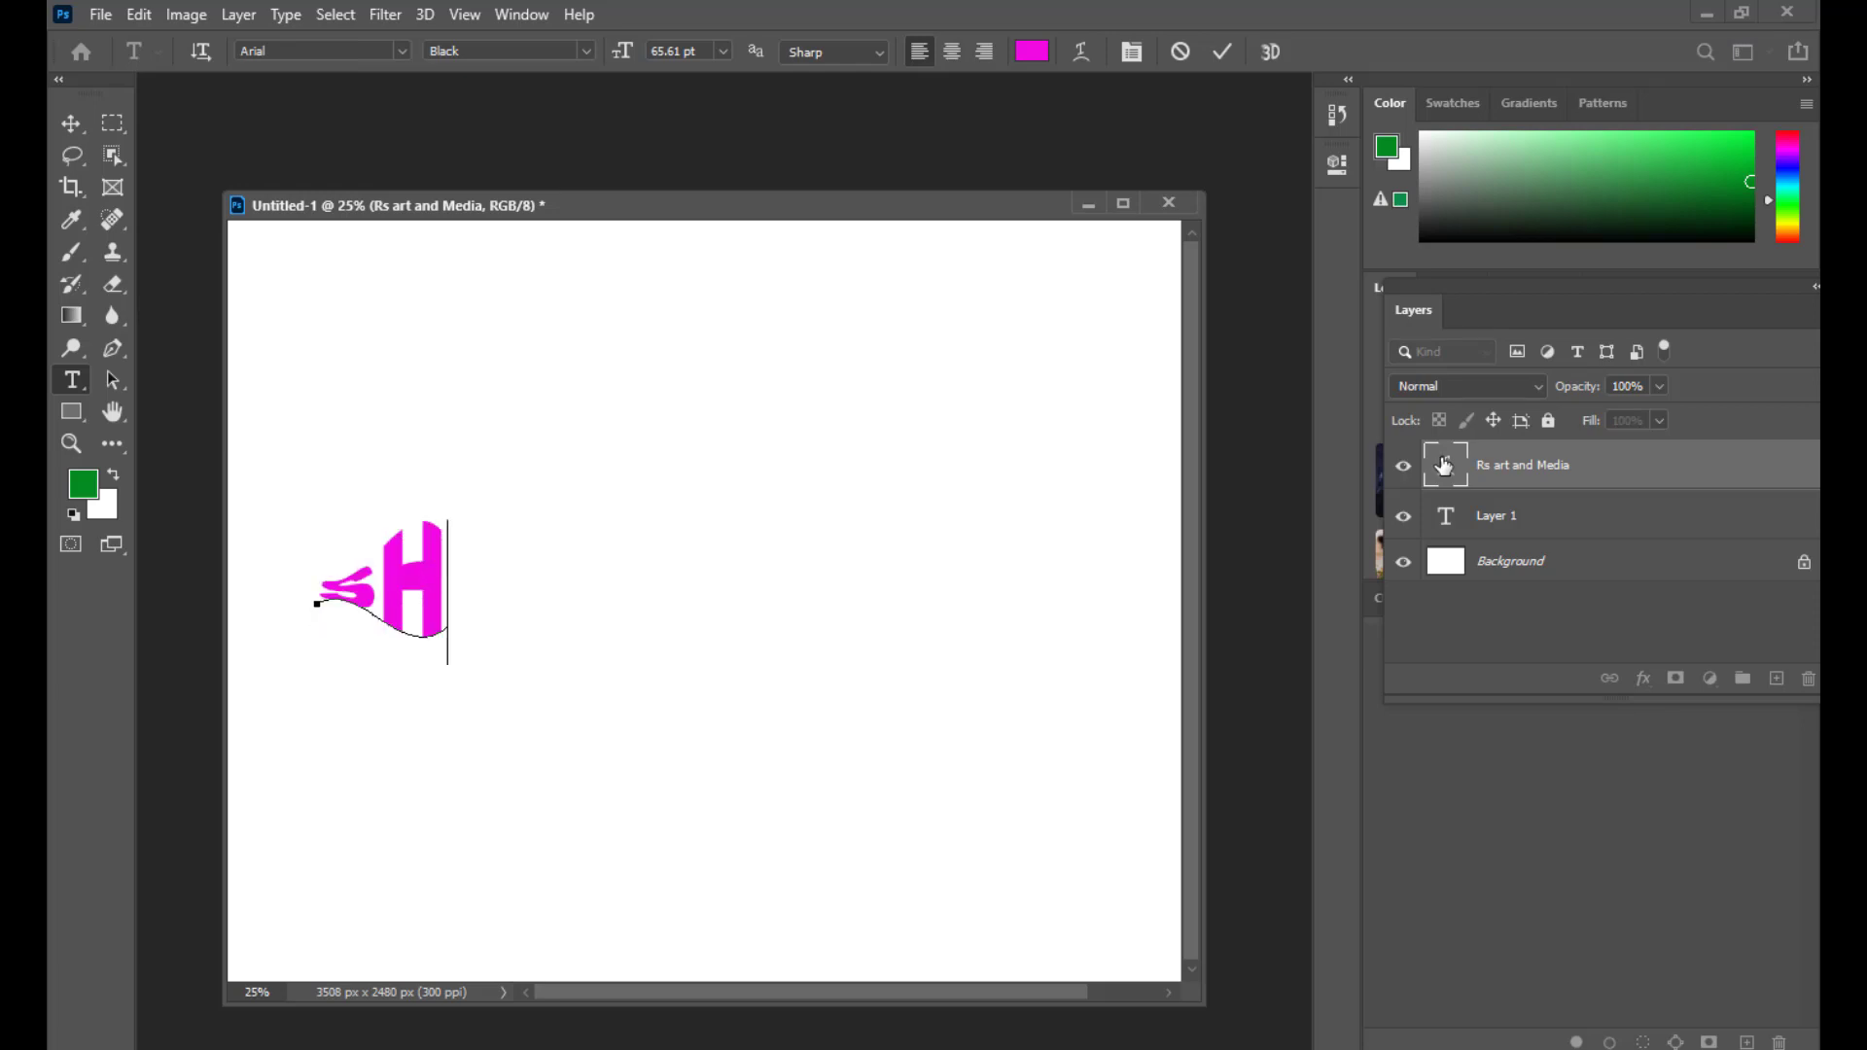
pyautogui.write('OLAY')
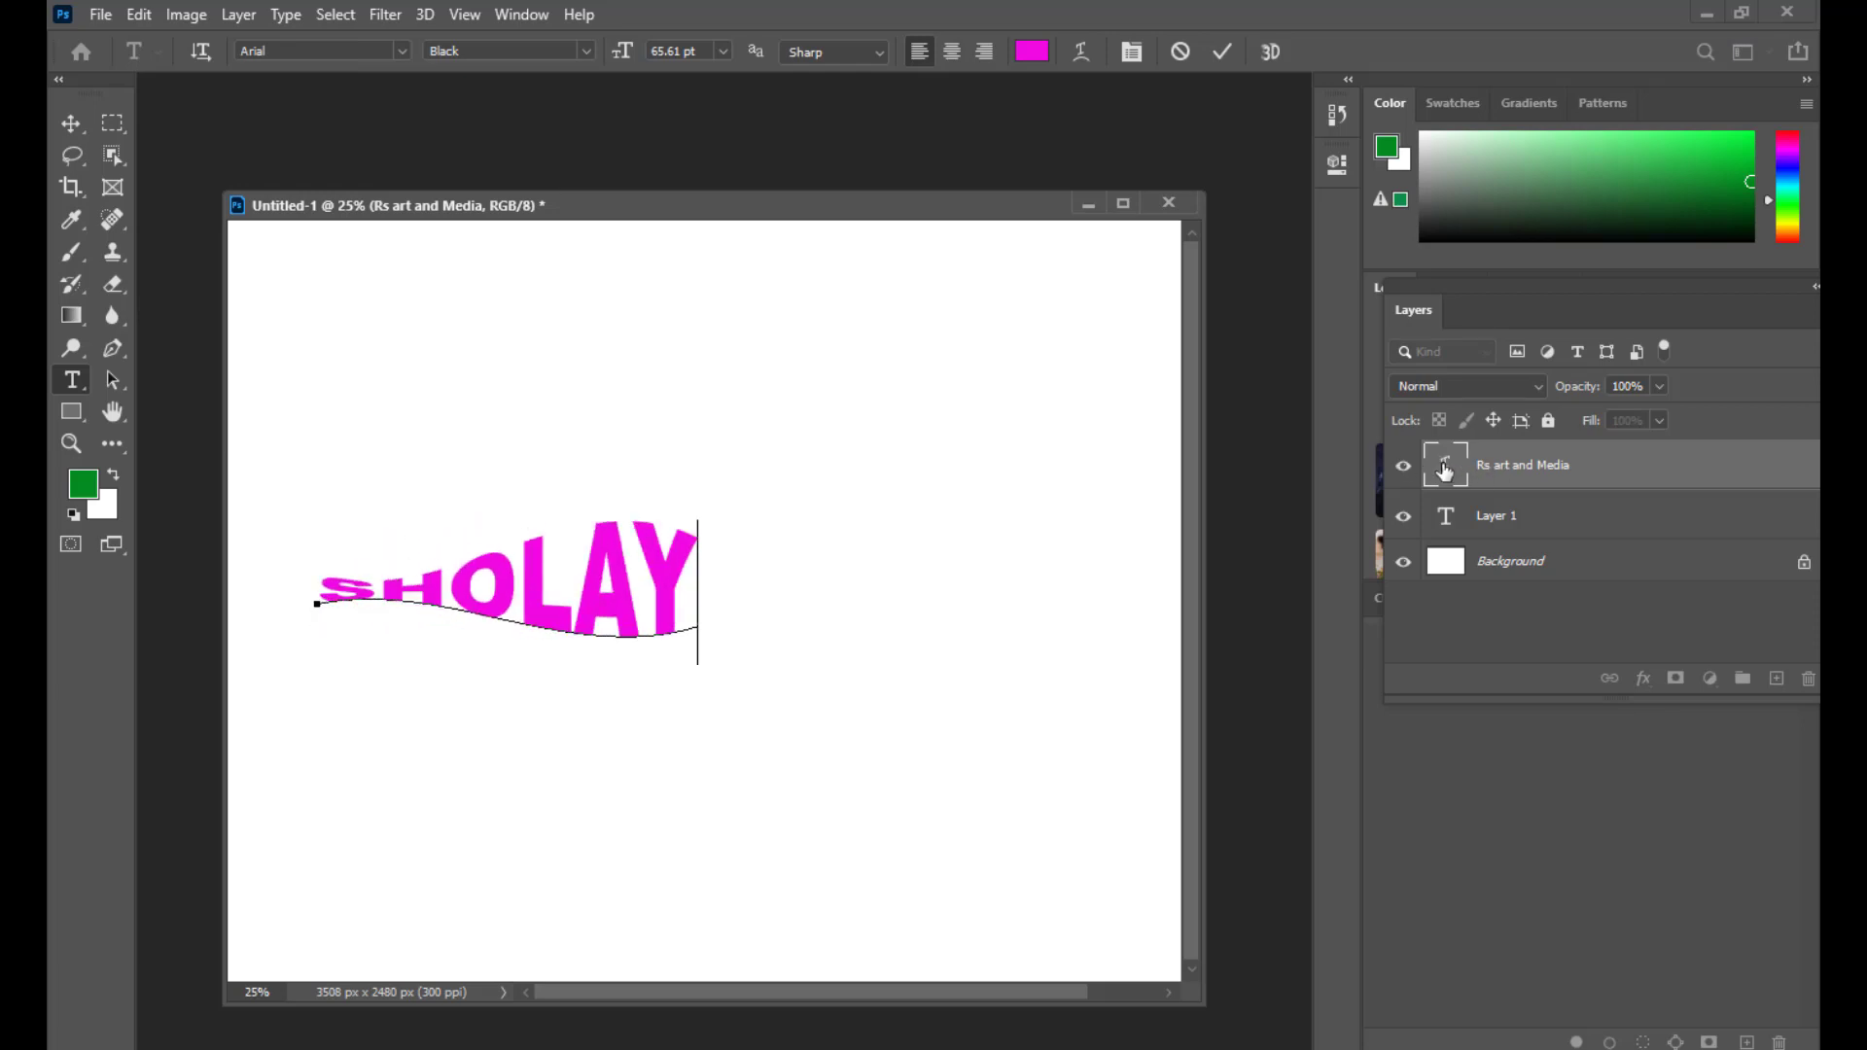
# Step: Try to reset the warp style of the "SHOLAY" text to None
pyautogui.doubleClick(1445, 470)
pyautogui.click(1087, 51)
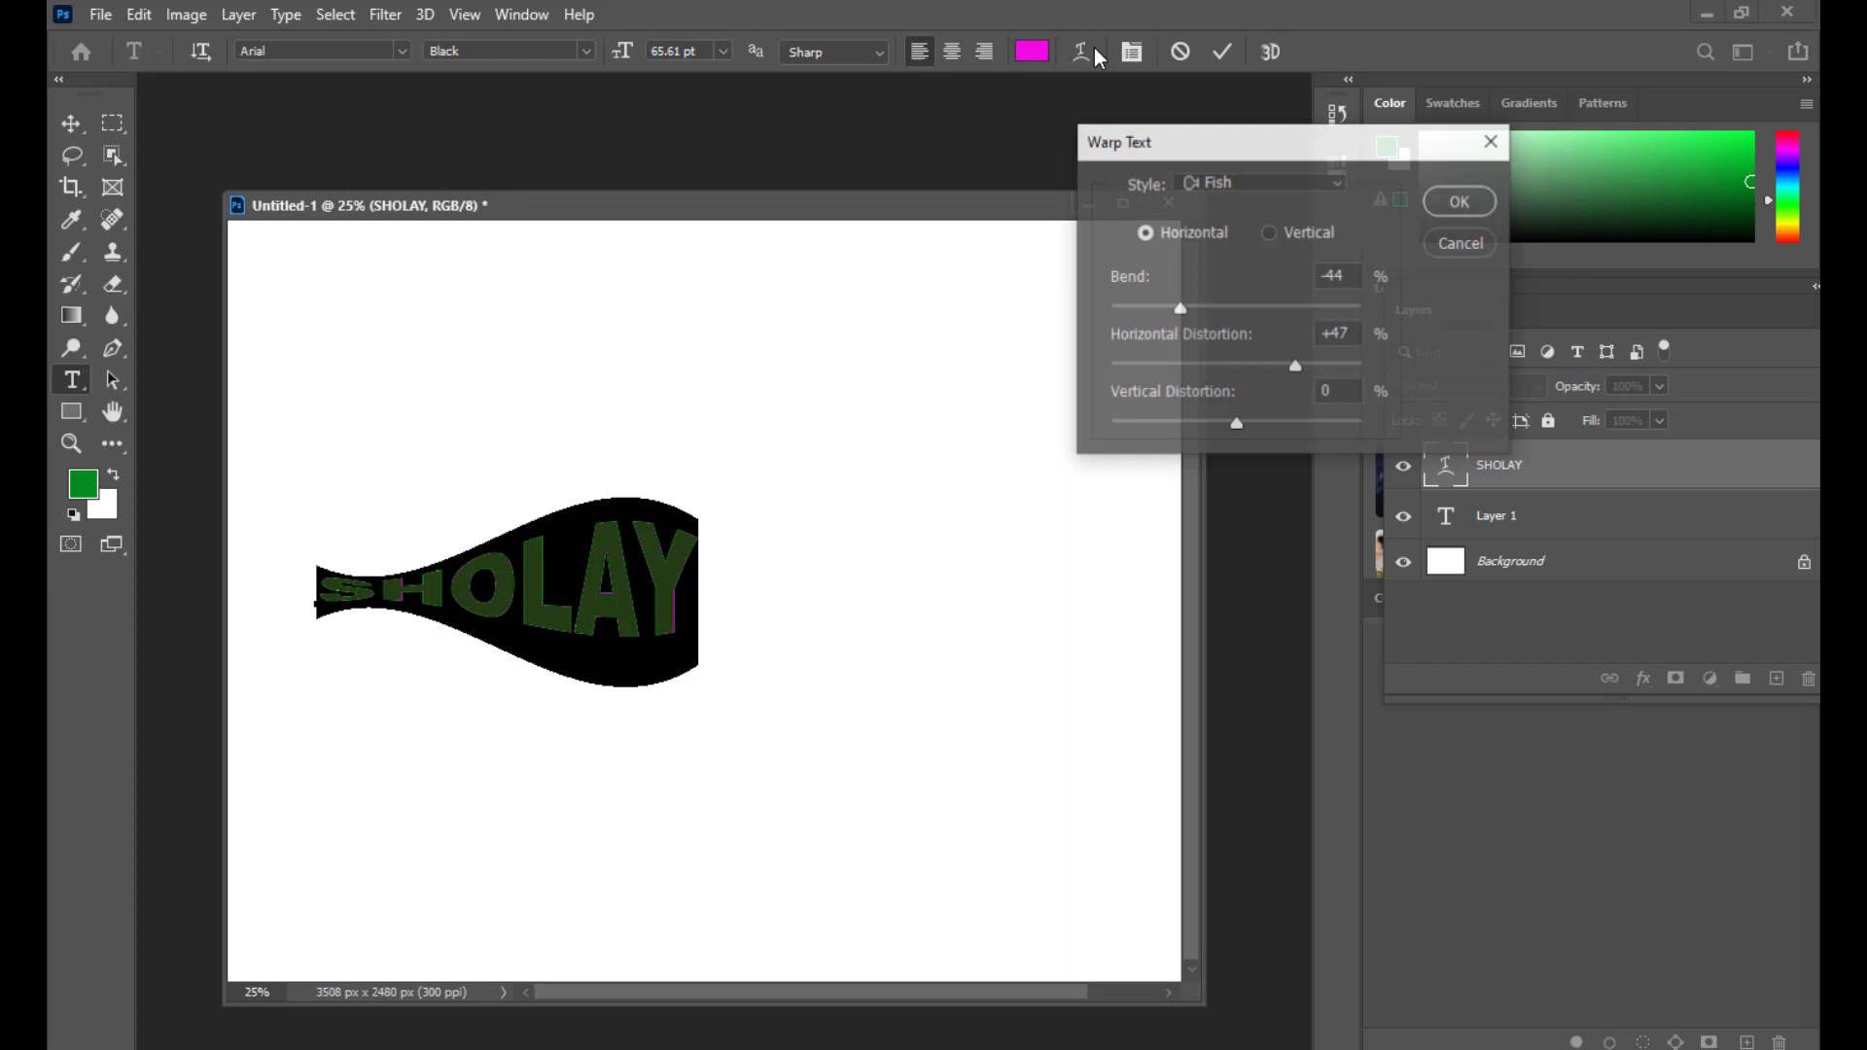
pyautogui.click(1221, 177)
pyautogui.click(1222, 196)
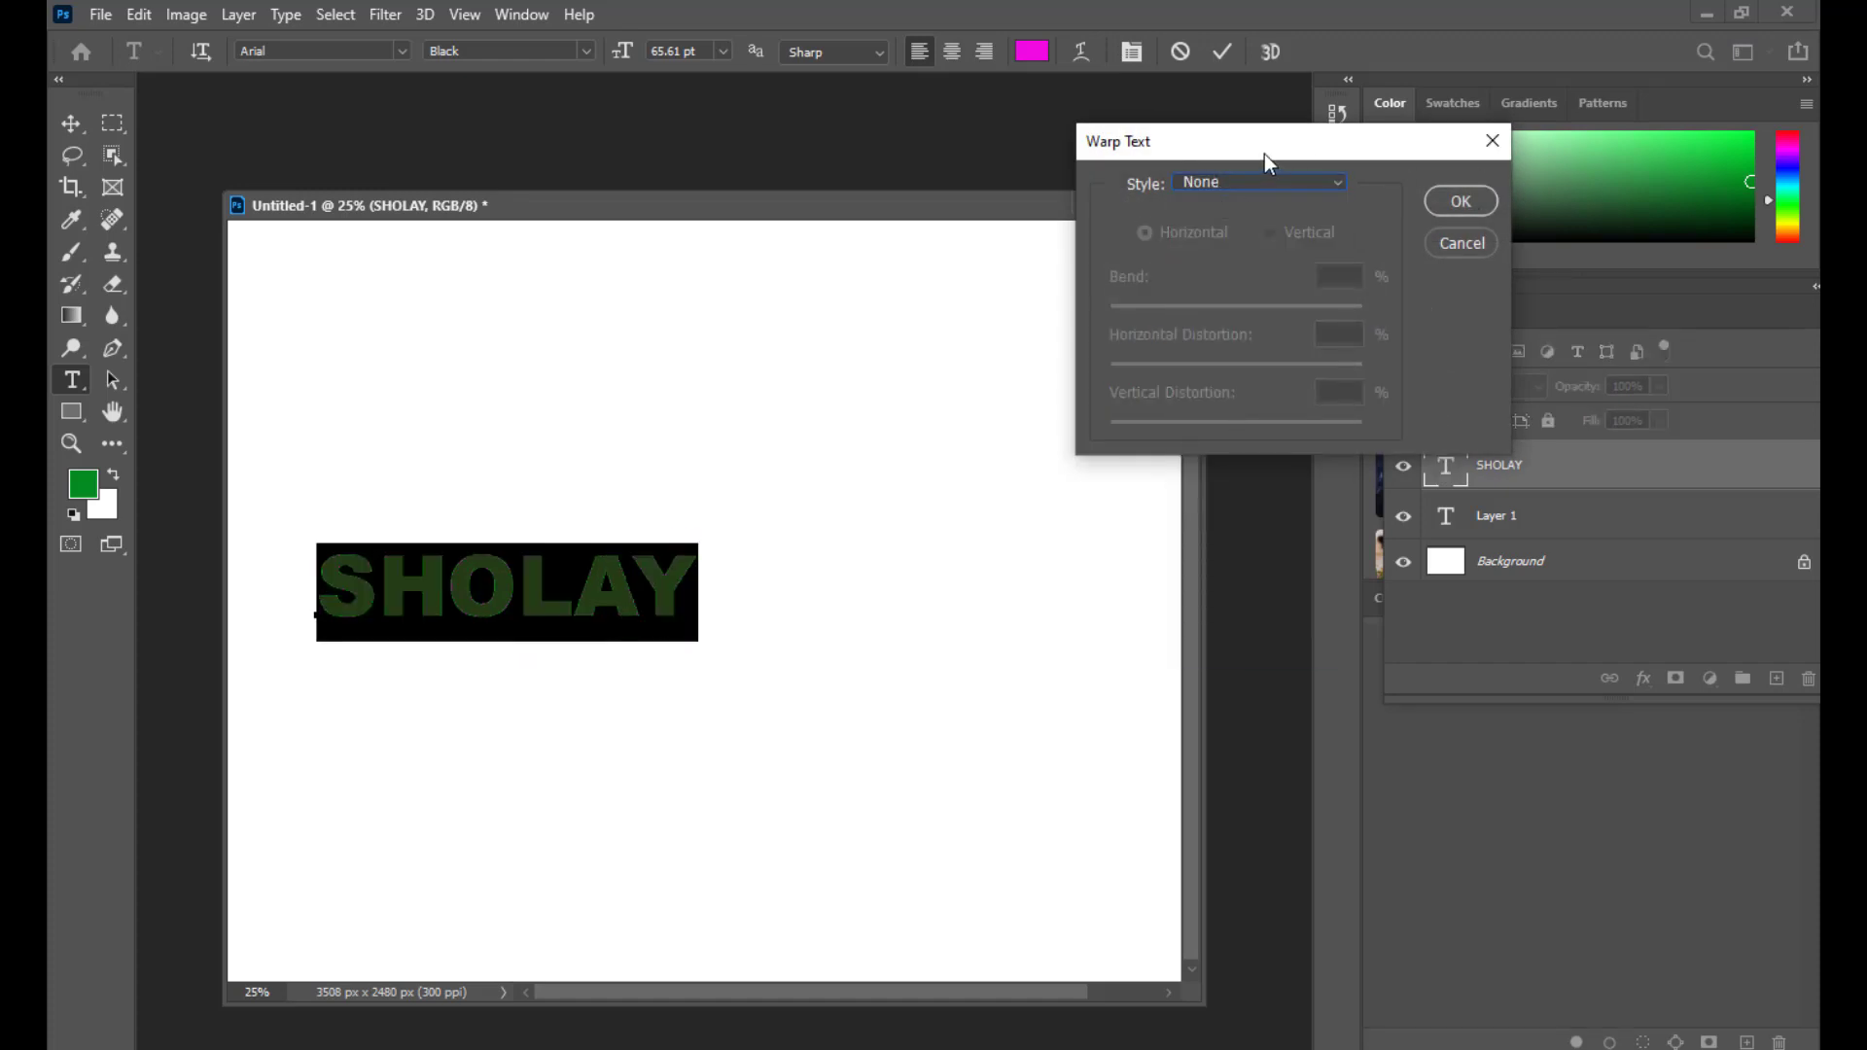
pyautogui.moveTo(1264, 154); pyautogui.dragTo(1058, 233)
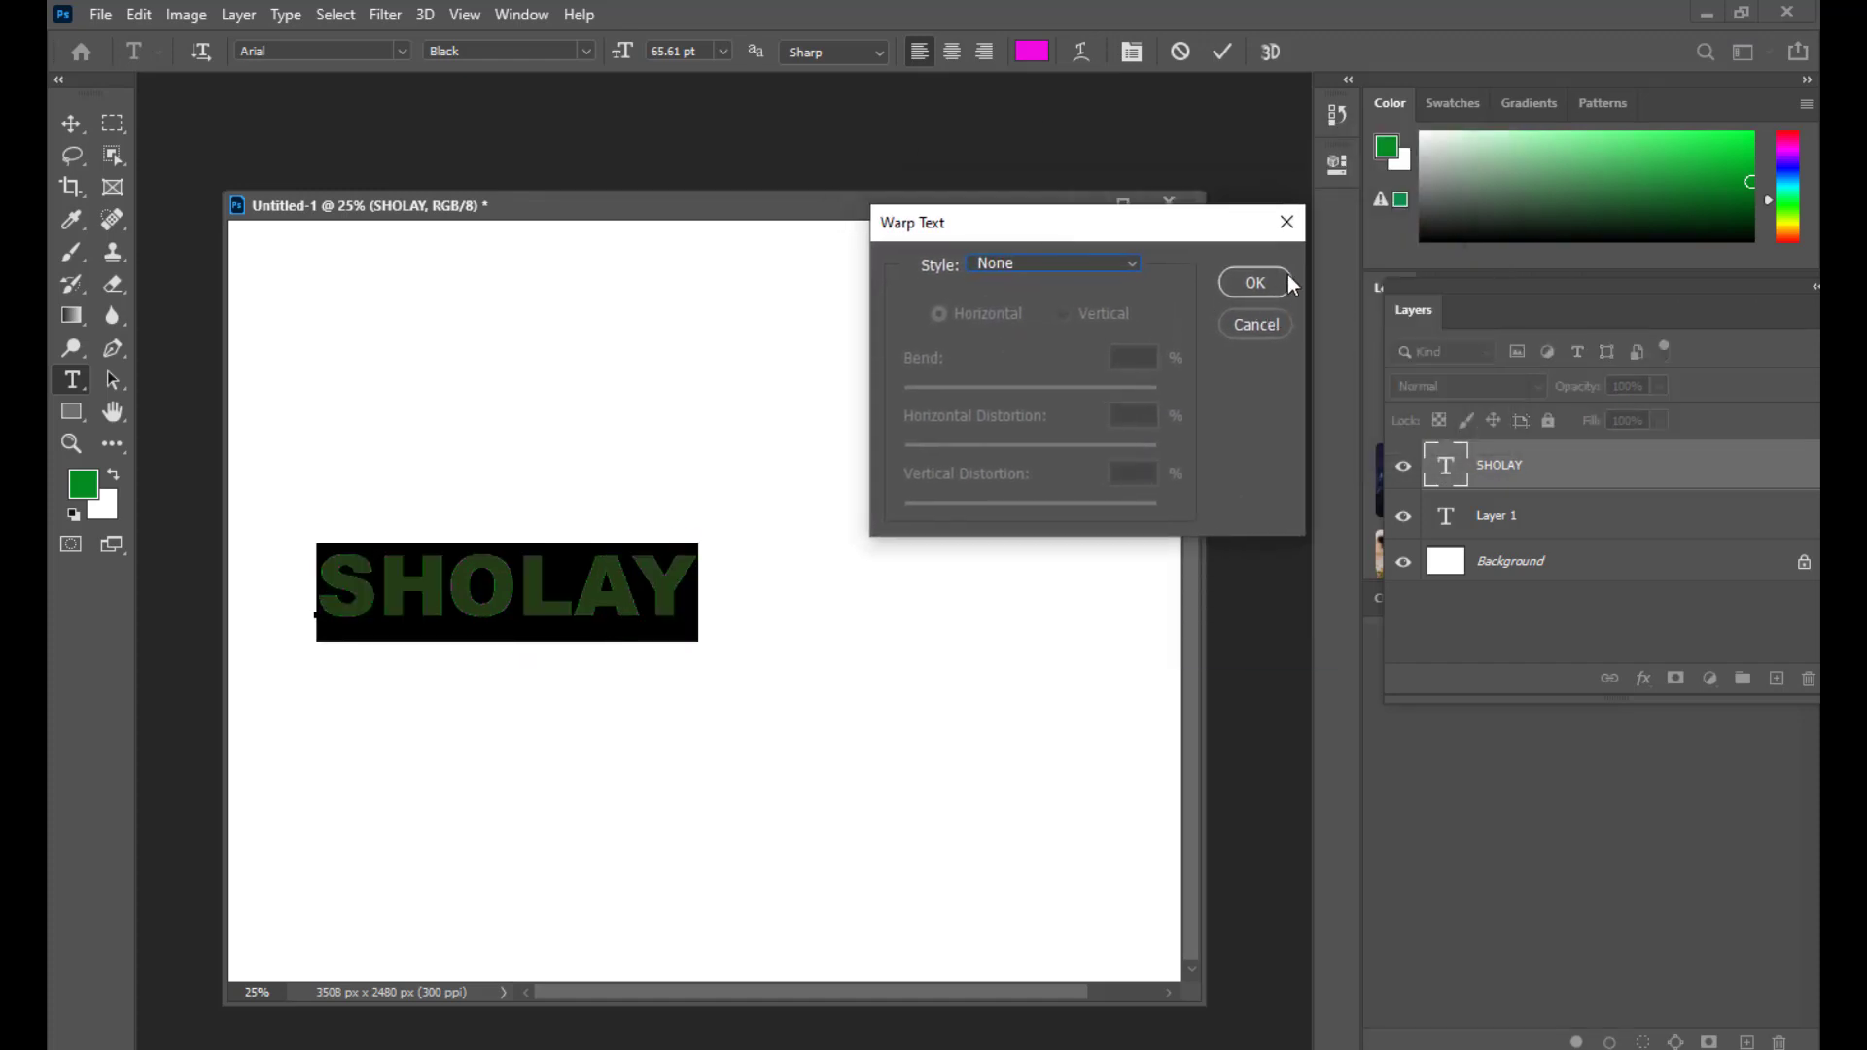
pyautogui.click(1255, 282)
pyautogui.hotkey('ctrl', 'Return')
pyautogui.press('v')
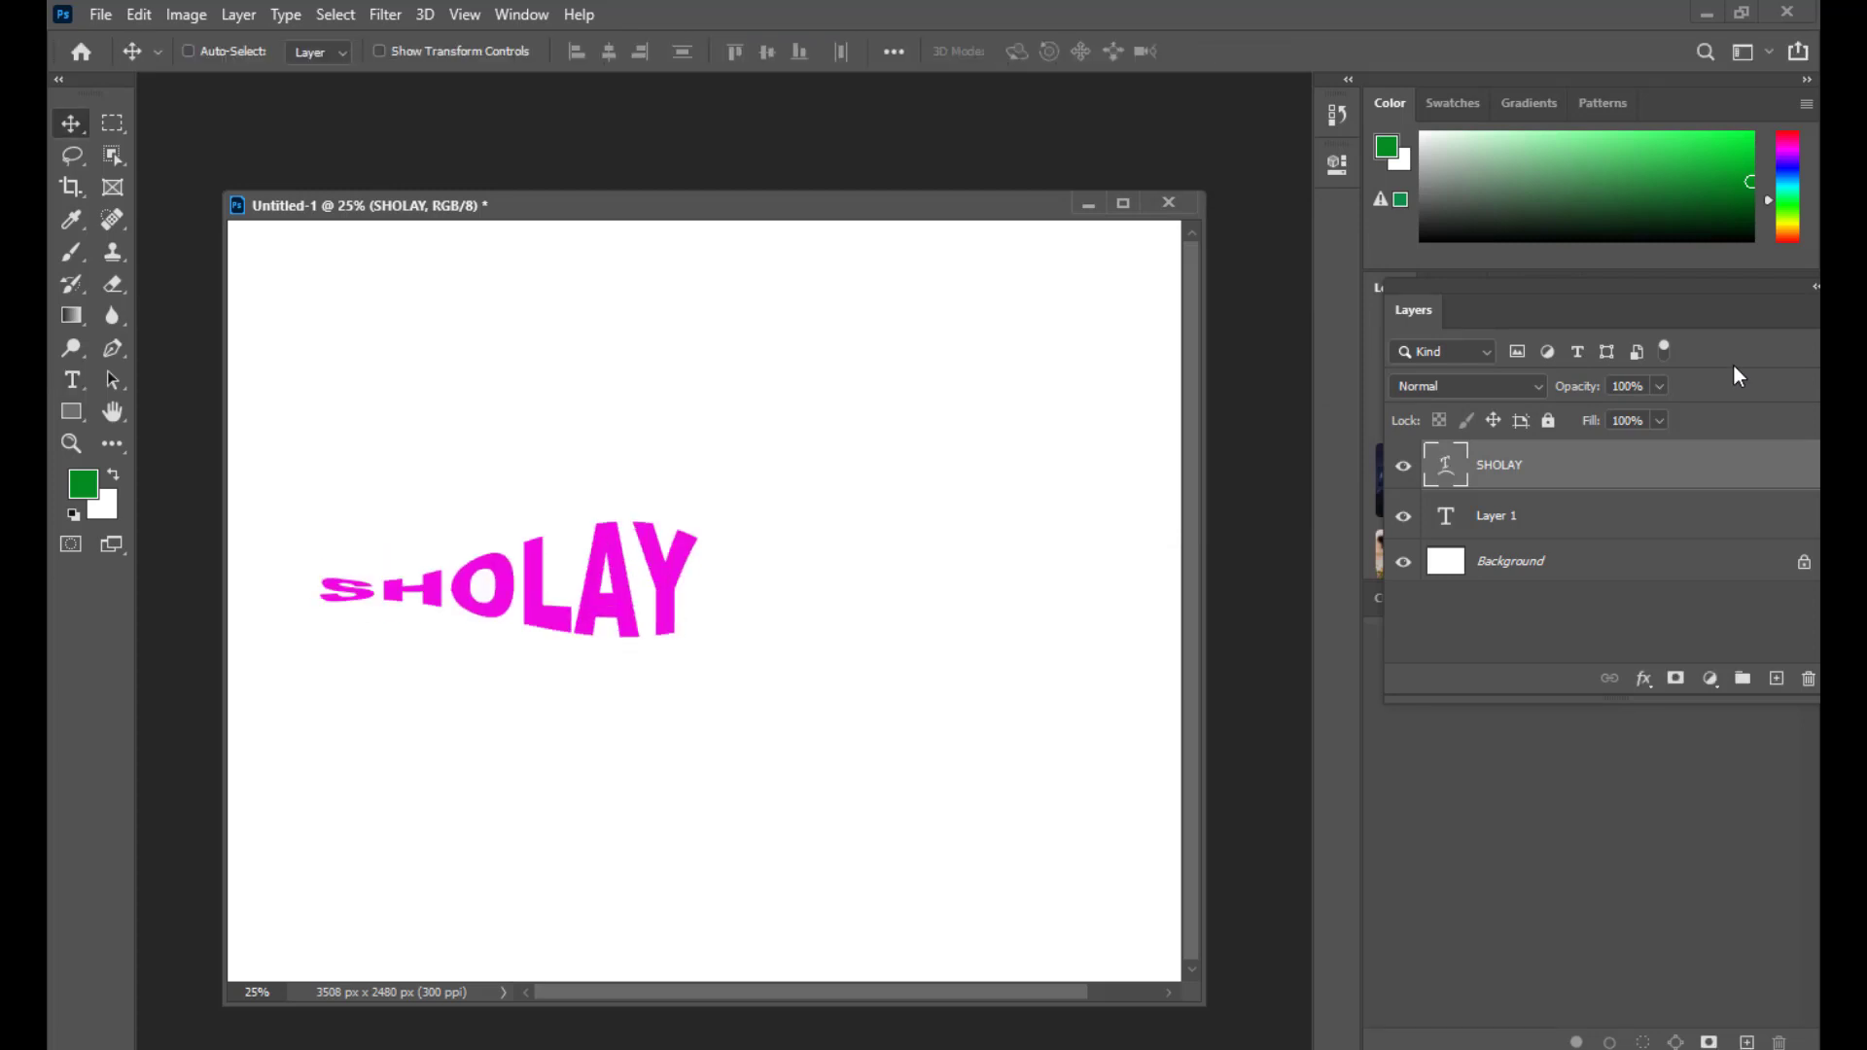
# Step: Remove the Fish warp from the "SHOLAY" text by applying the None style, and commit the text
pyautogui.doubleClick(1446, 464)
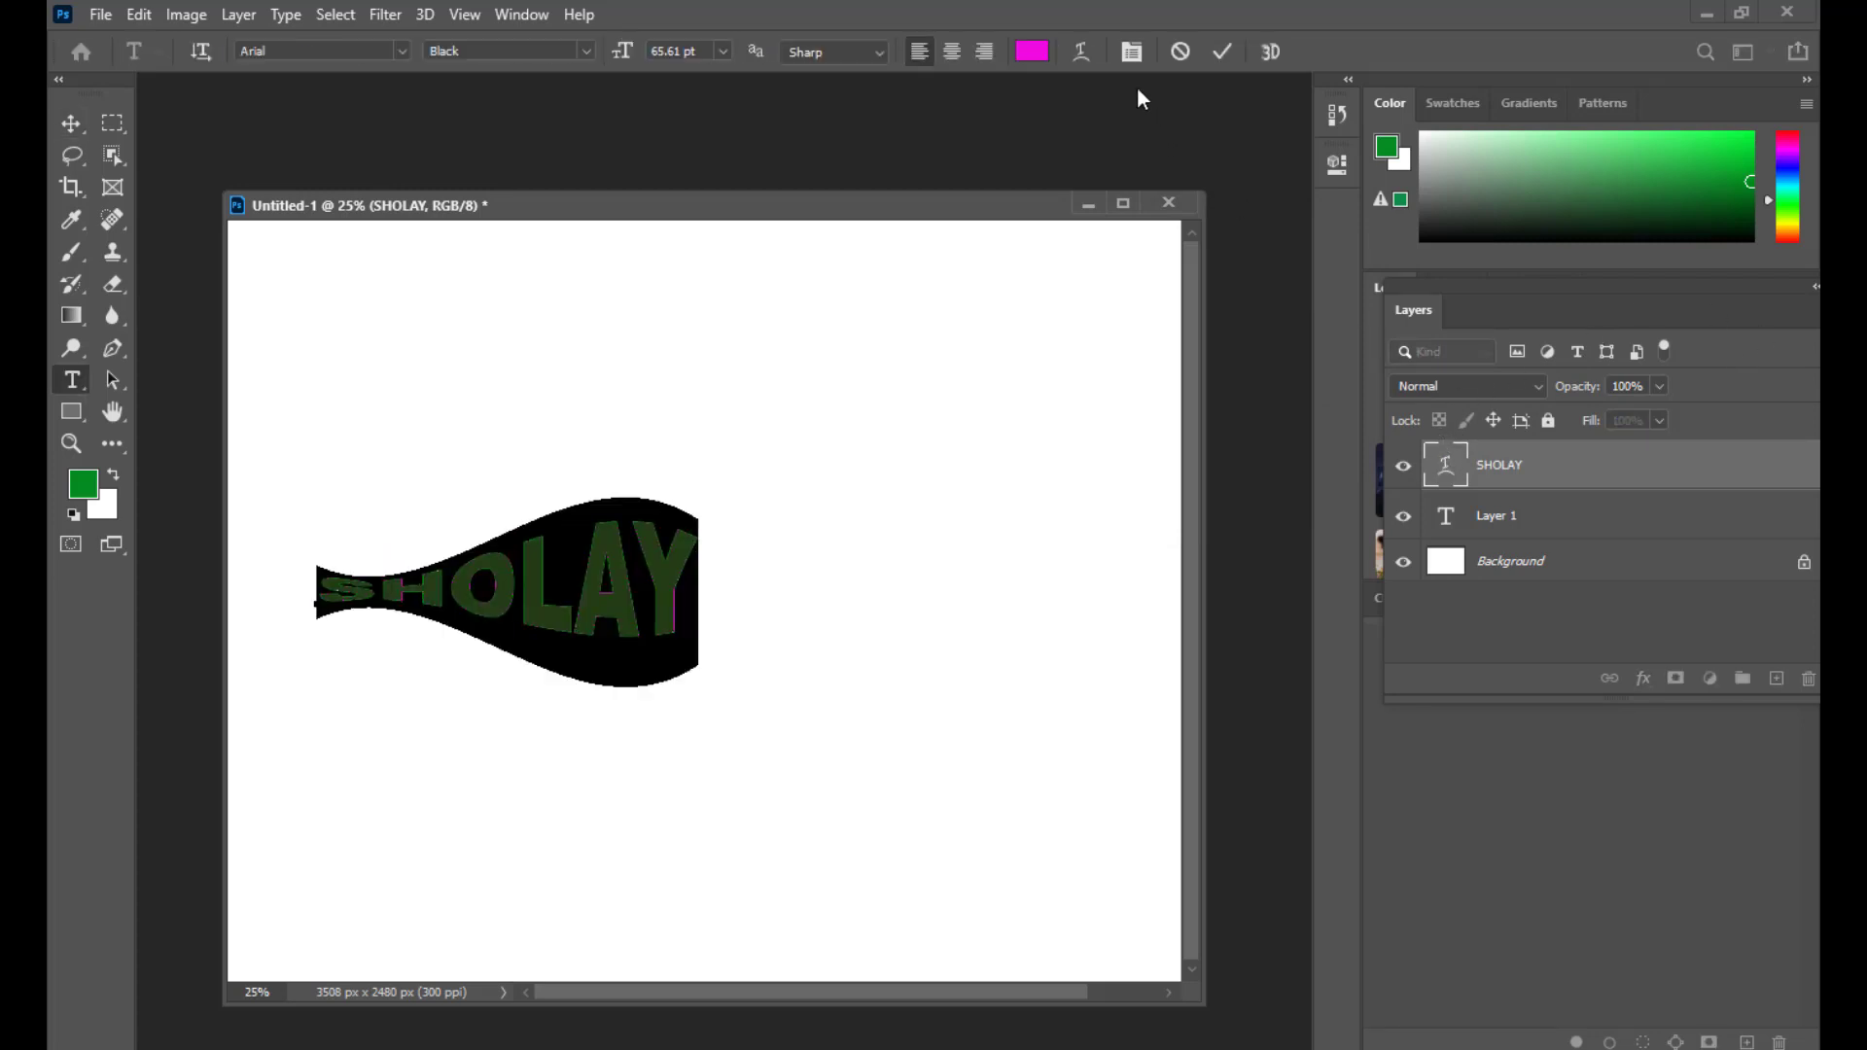
pyautogui.click(1082, 54)
pyautogui.click(1030, 264)
pyautogui.click(1025, 284)
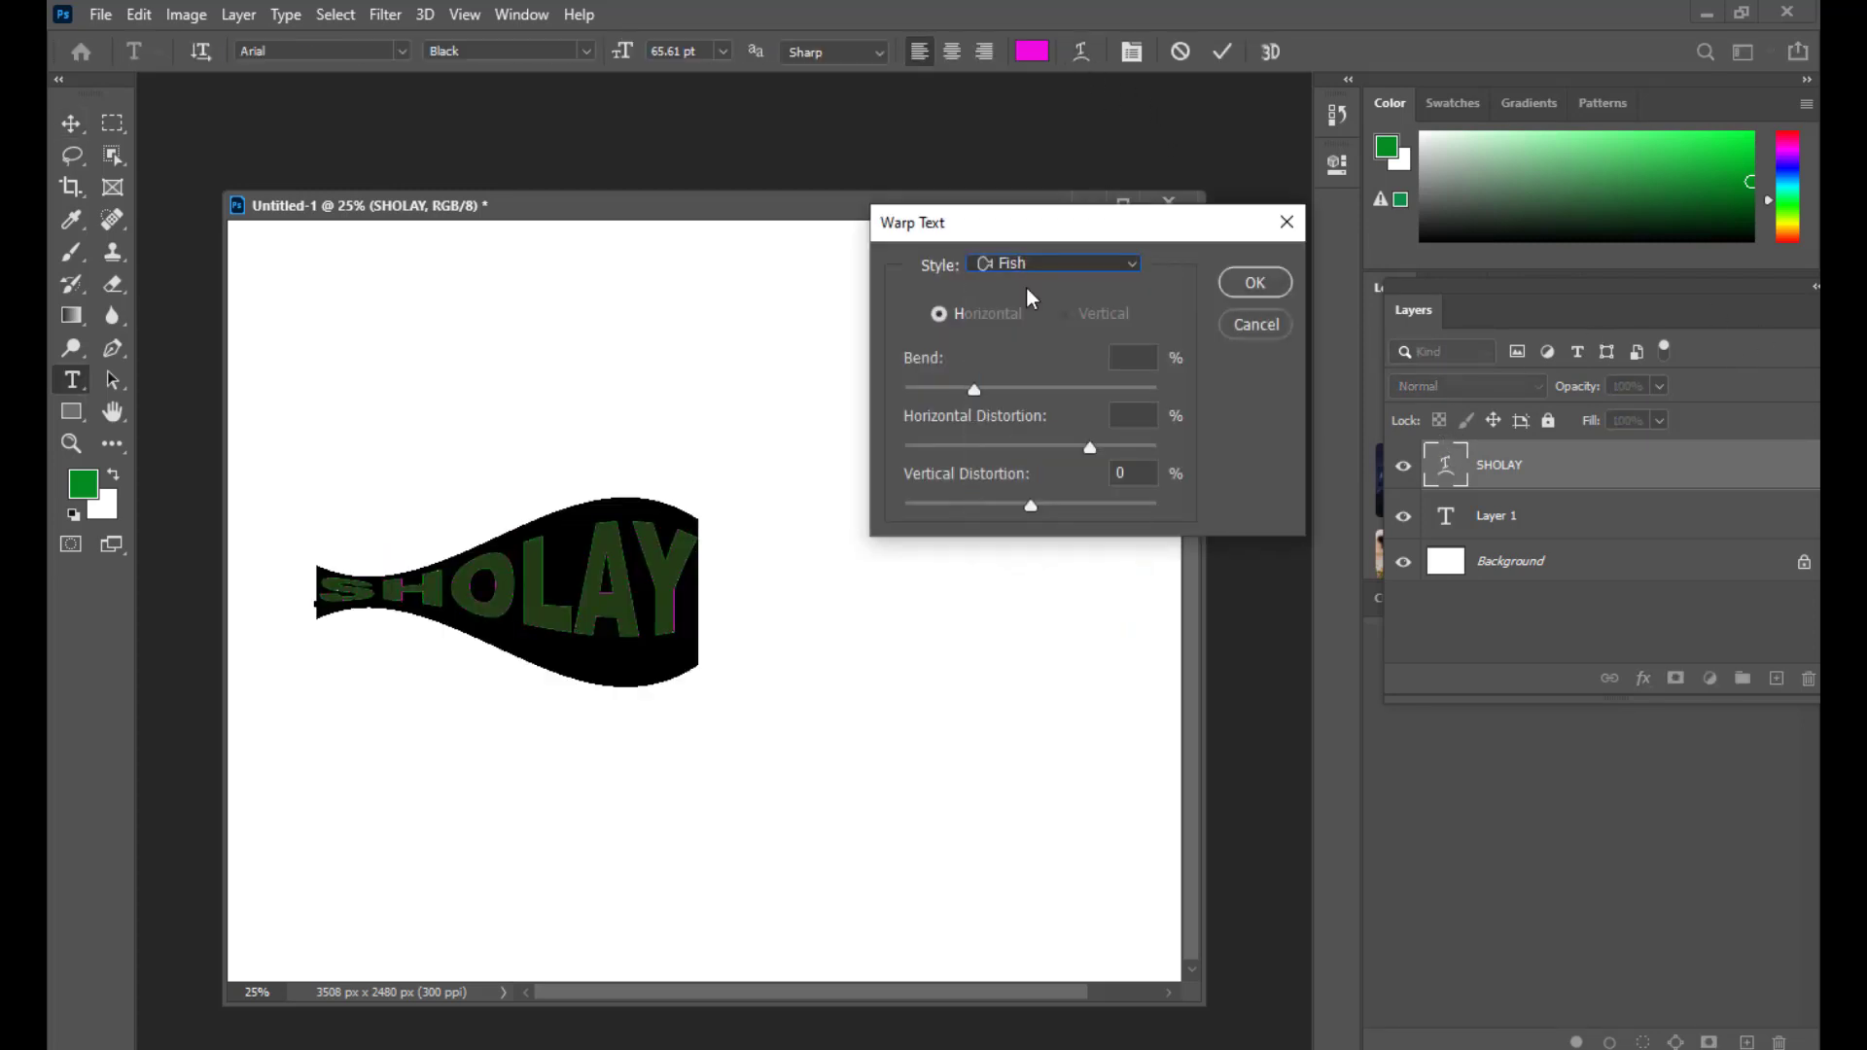
pyautogui.click(1256, 280)
pyautogui.click(71, 123)
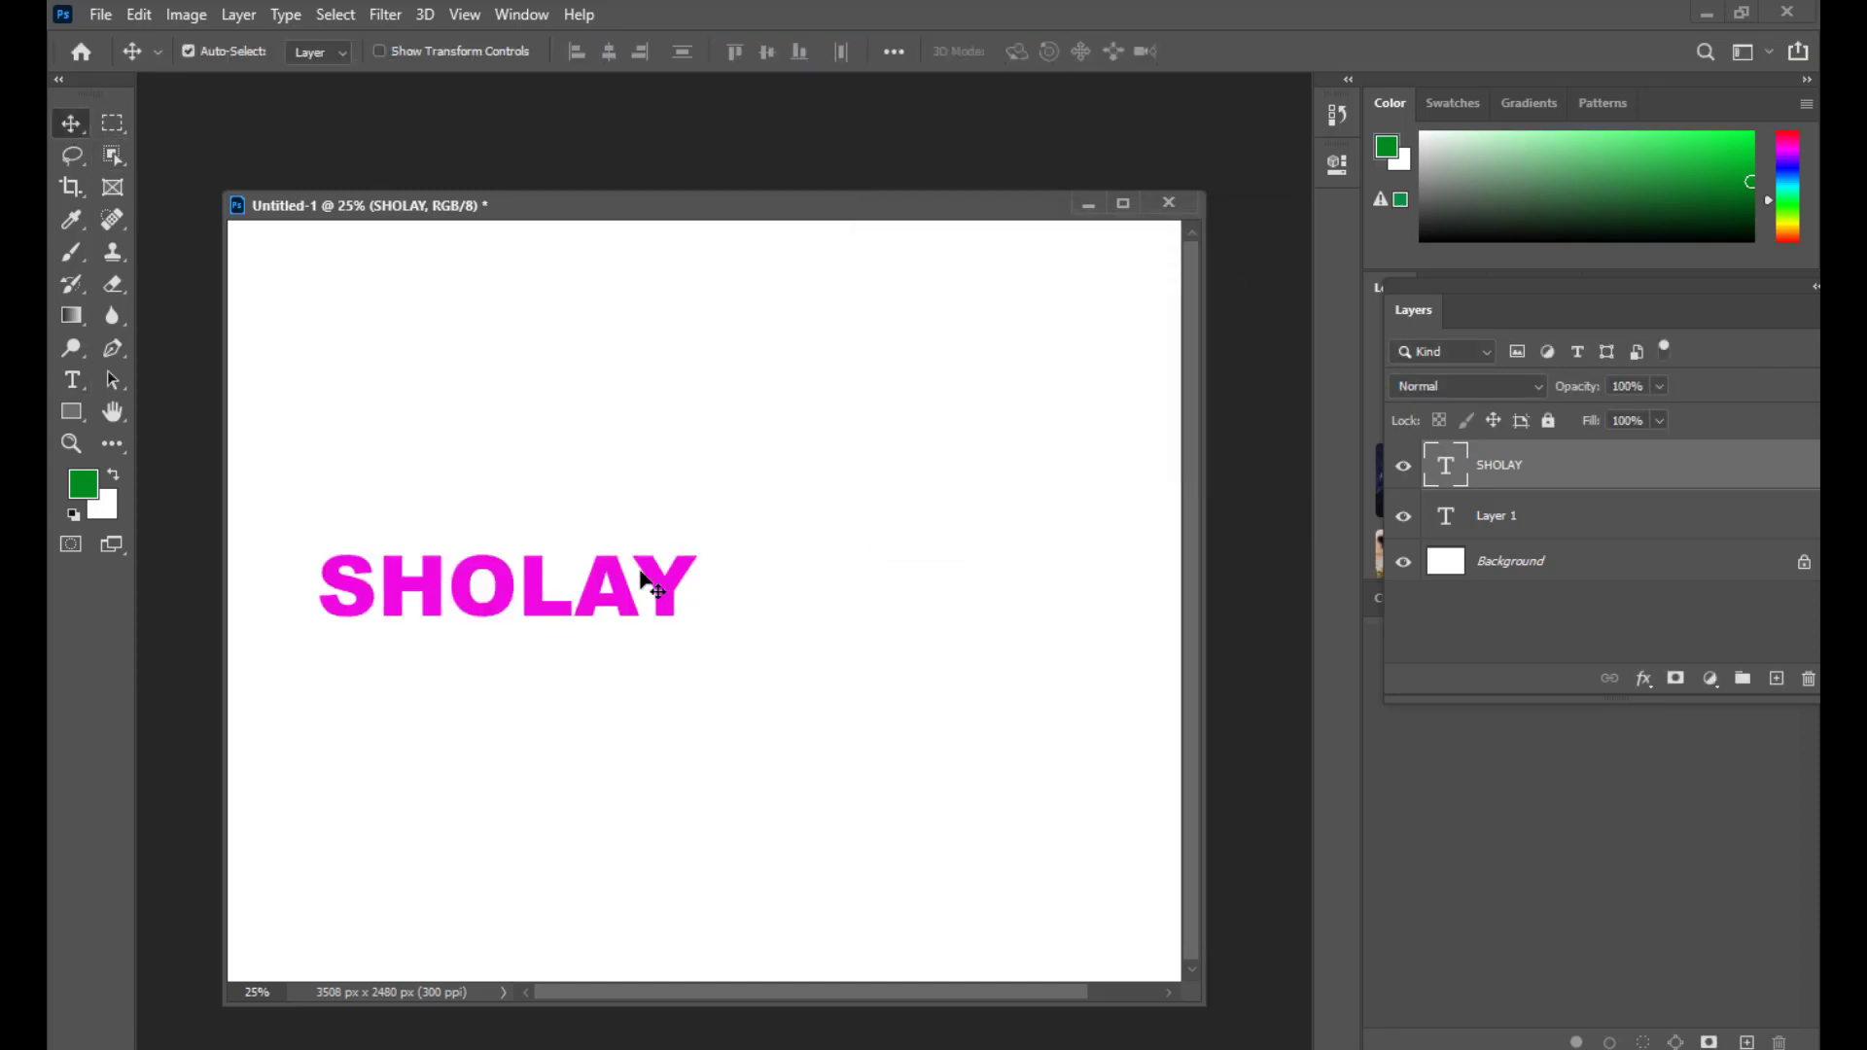
# Step: Enlarge the "SHOLAY" text to 108.6 pt and reposition it near the centre of the canvas
pyautogui.moveTo(606, 584); pyautogui.dragTo(793, 605)
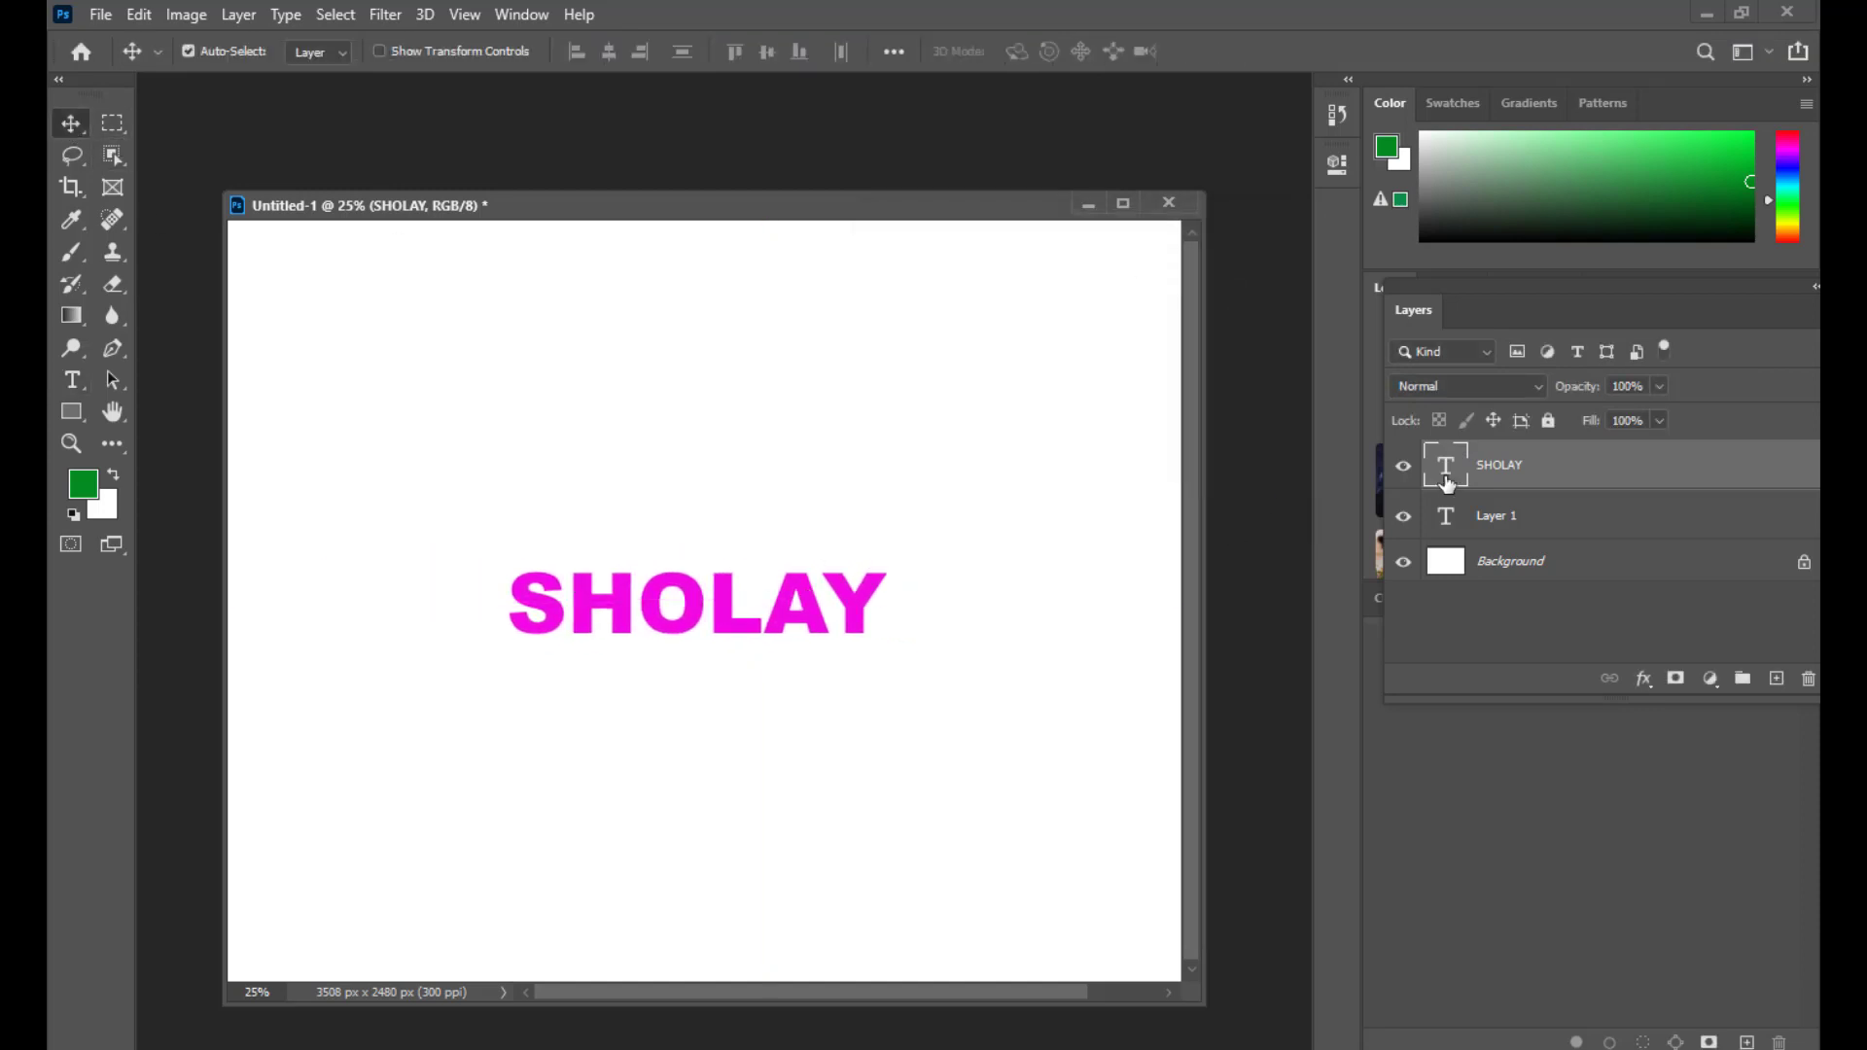
pyautogui.doubleClick(1456, 469)
pyautogui.hotkey('ctrl', 'shift', '.')
pyautogui.hotkey('ctrl', 'shift', '.')
pyautogui.hotkey('ctrl', 'shift', '.')
pyautogui.hotkey('ctrl', 'shift', '.')
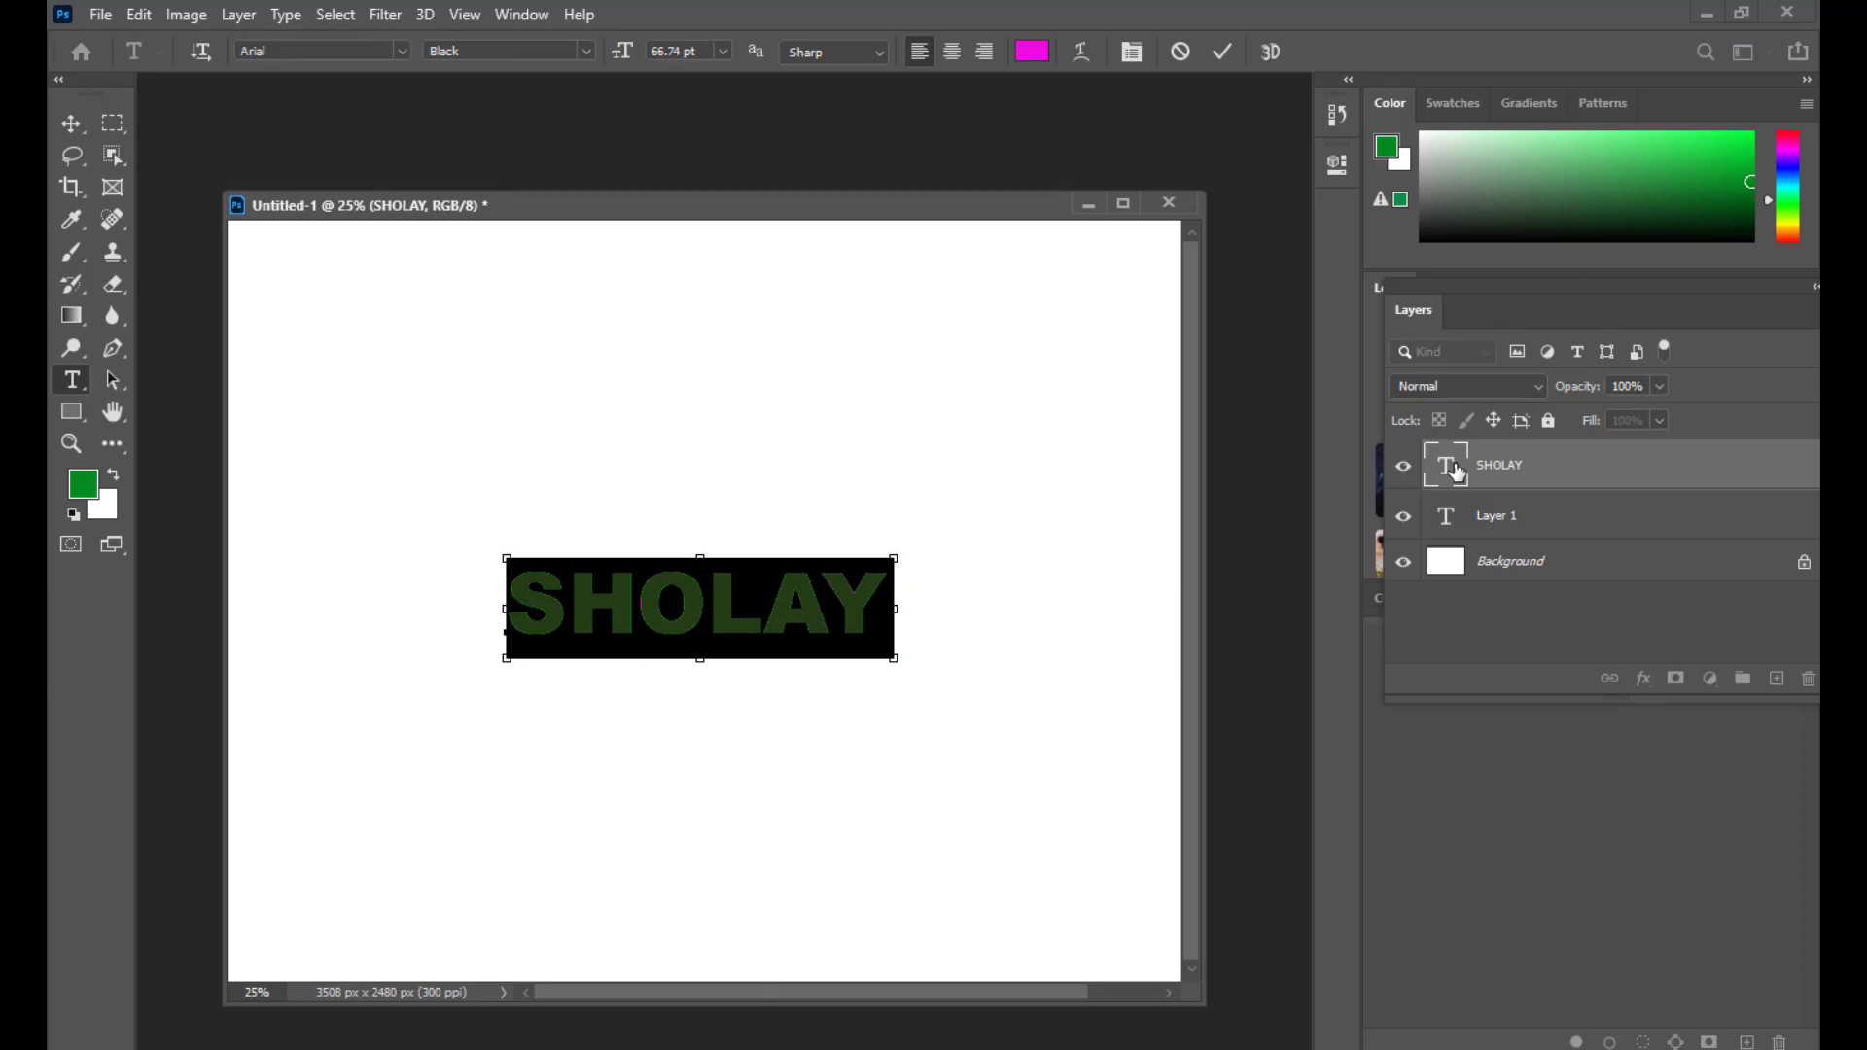
pyautogui.hotkey('ctrl', 'shift', '.')
pyautogui.hotkey('ctrl', 'shift', '.')
pyautogui.hotkey('ctrl', 'shift', '.')
pyautogui.hotkey('ctrl', 'shift', '.')
pyautogui.hotkey('ctrl', 'shift', '.')
pyautogui.hotkey('ctrl', 'shift', '.')
pyautogui.hotkey('ctrl', 'shift', '.')
pyautogui.hotkey('ctrl', 'shift', '.')
pyautogui.hotkey('ctrl', 'shift', '.')
pyautogui.hotkey('ctrl', 'shift', '.')
pyautogui.hotkey('ctrl', 'shift', '.')
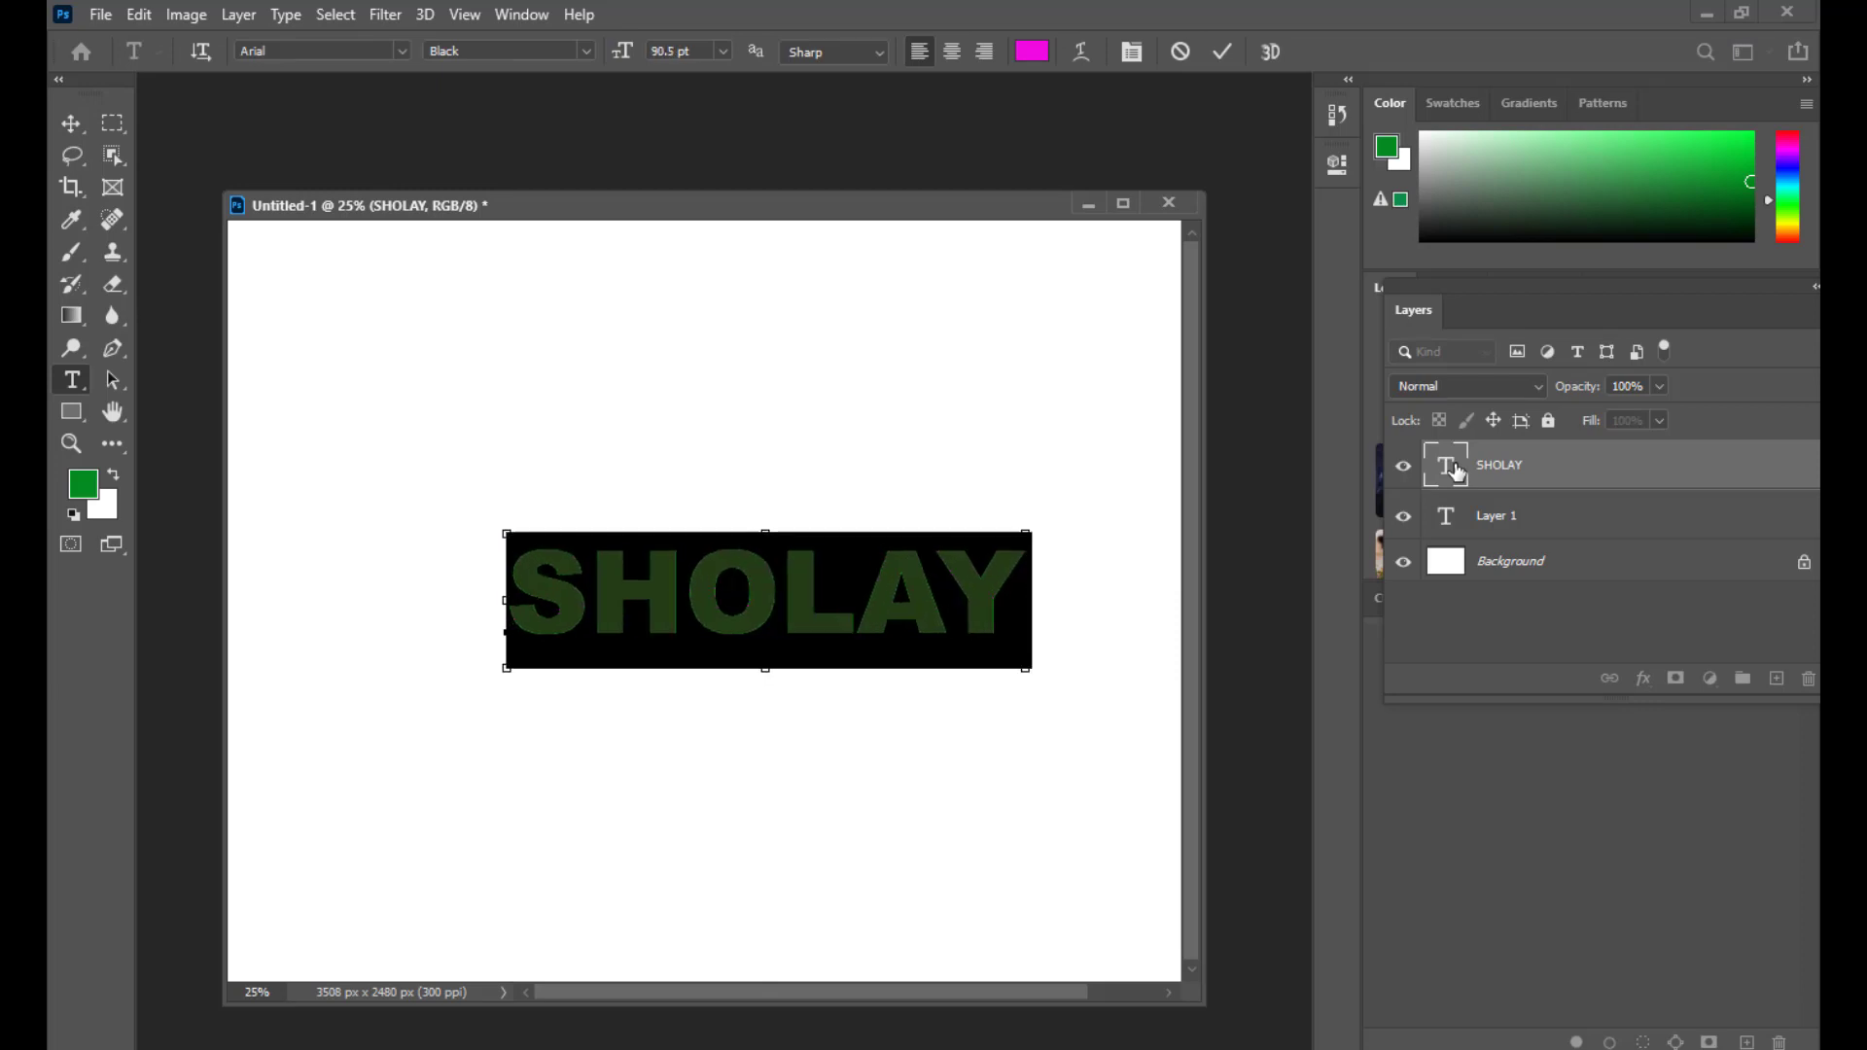
pyautogui.hotkey('ctrl', 'shift', '.')
pyautogui.hotkey('ctrl', 'shift', '.')
pyautogui.hotkey('ctrl', 'shift', '.')
pyautogui.hotkey('ctrl', 'shift', '.')
pyautogui.hotkey('ctrl', 'shift', '.')
pyautogui.hotkey('ctrl', 'shift', '.')
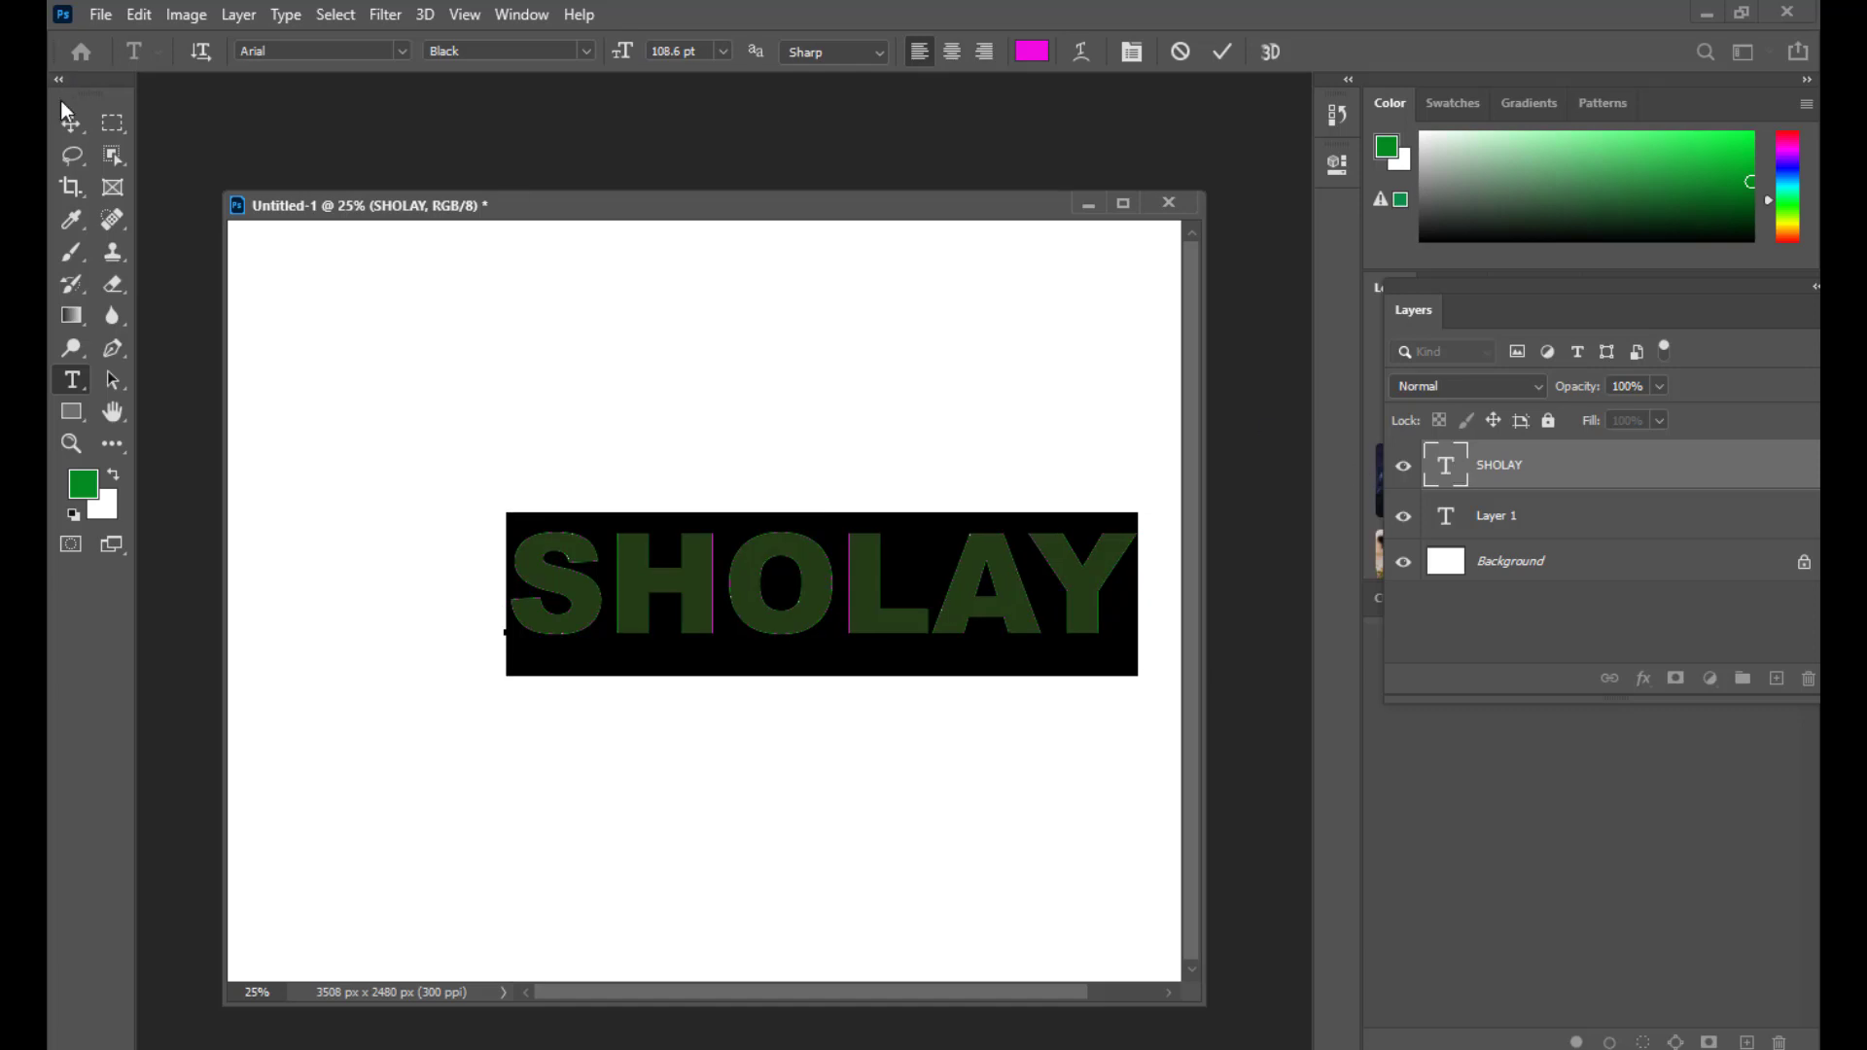
pyautogui.click(71, 123)
pyautogui.moveTo(717, 593); pyautogui.dragTo(731, 595)
# Step: Apply the Bulge warp style to the "SHOLAY" text, keeping the text visible beside the warp settings
pyautogui.doubleClick(1446, 464)
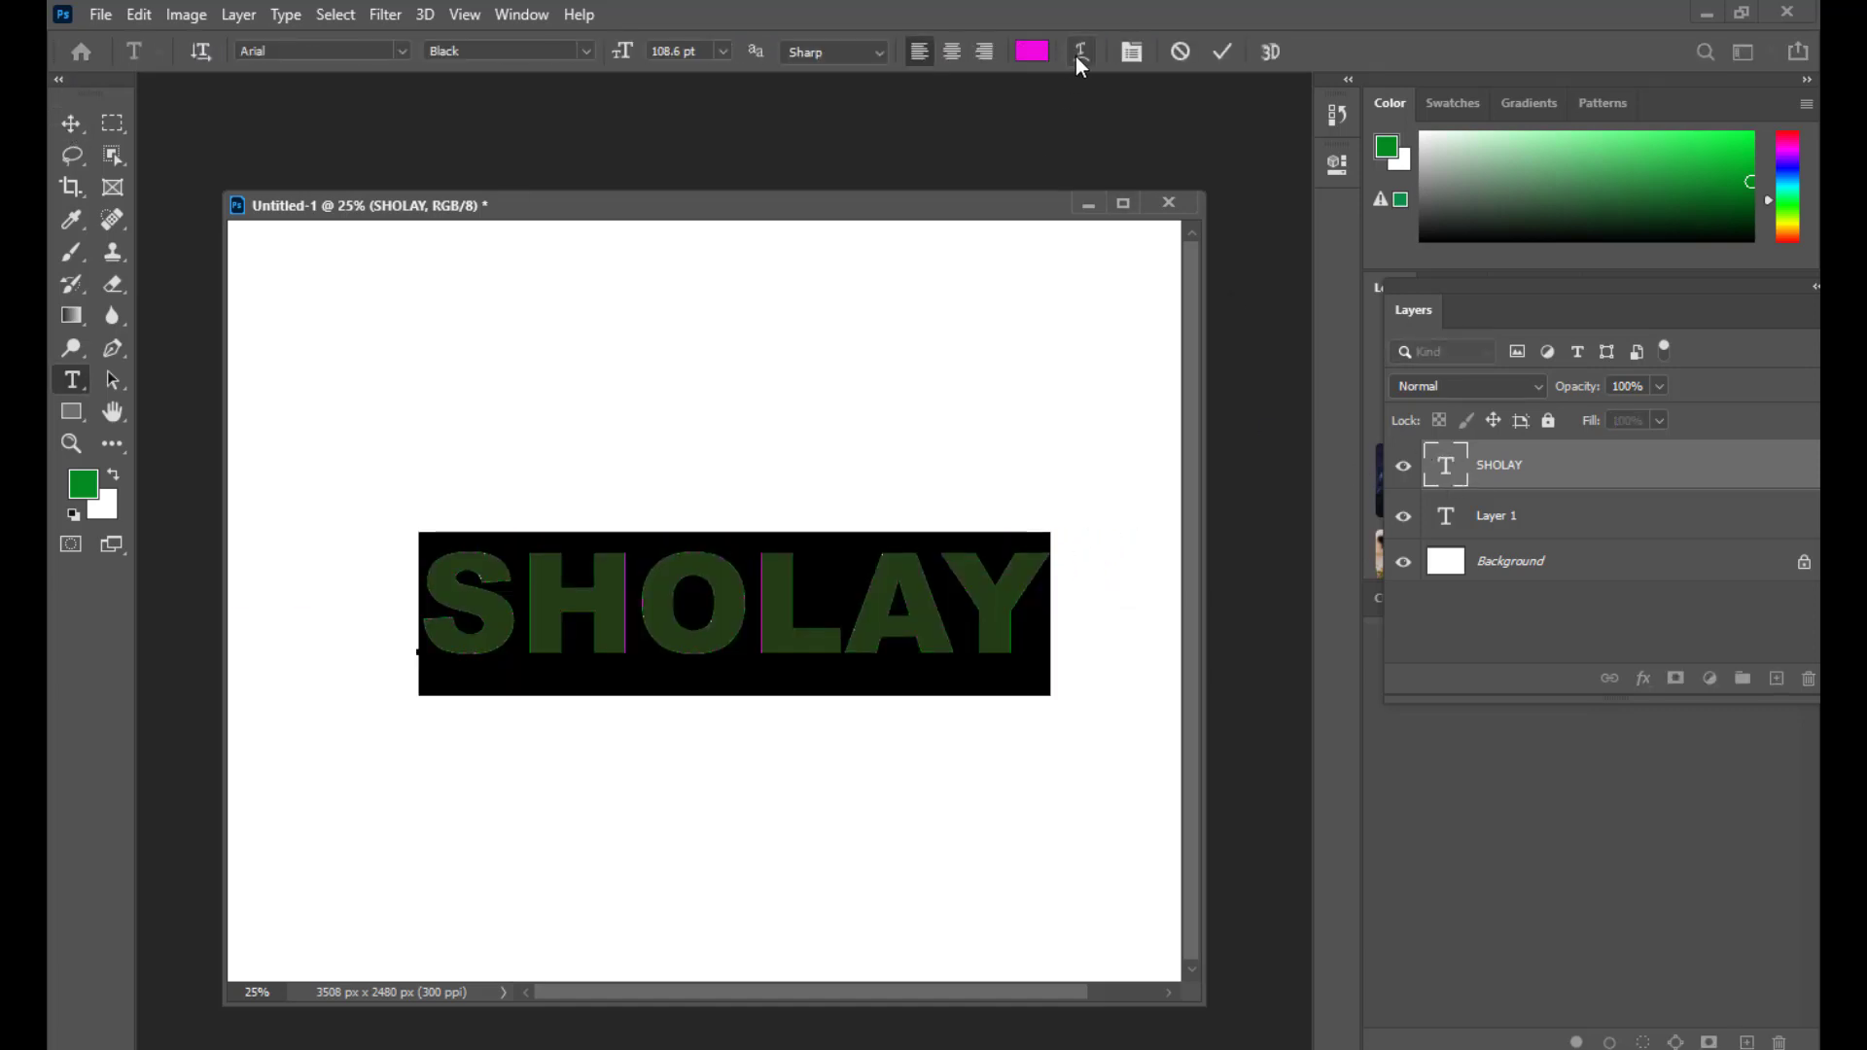
pyautogui.click(1080, 55)
pyautogui.moveTo(1138, 220); pyautogui.dragTo(1356, 173)
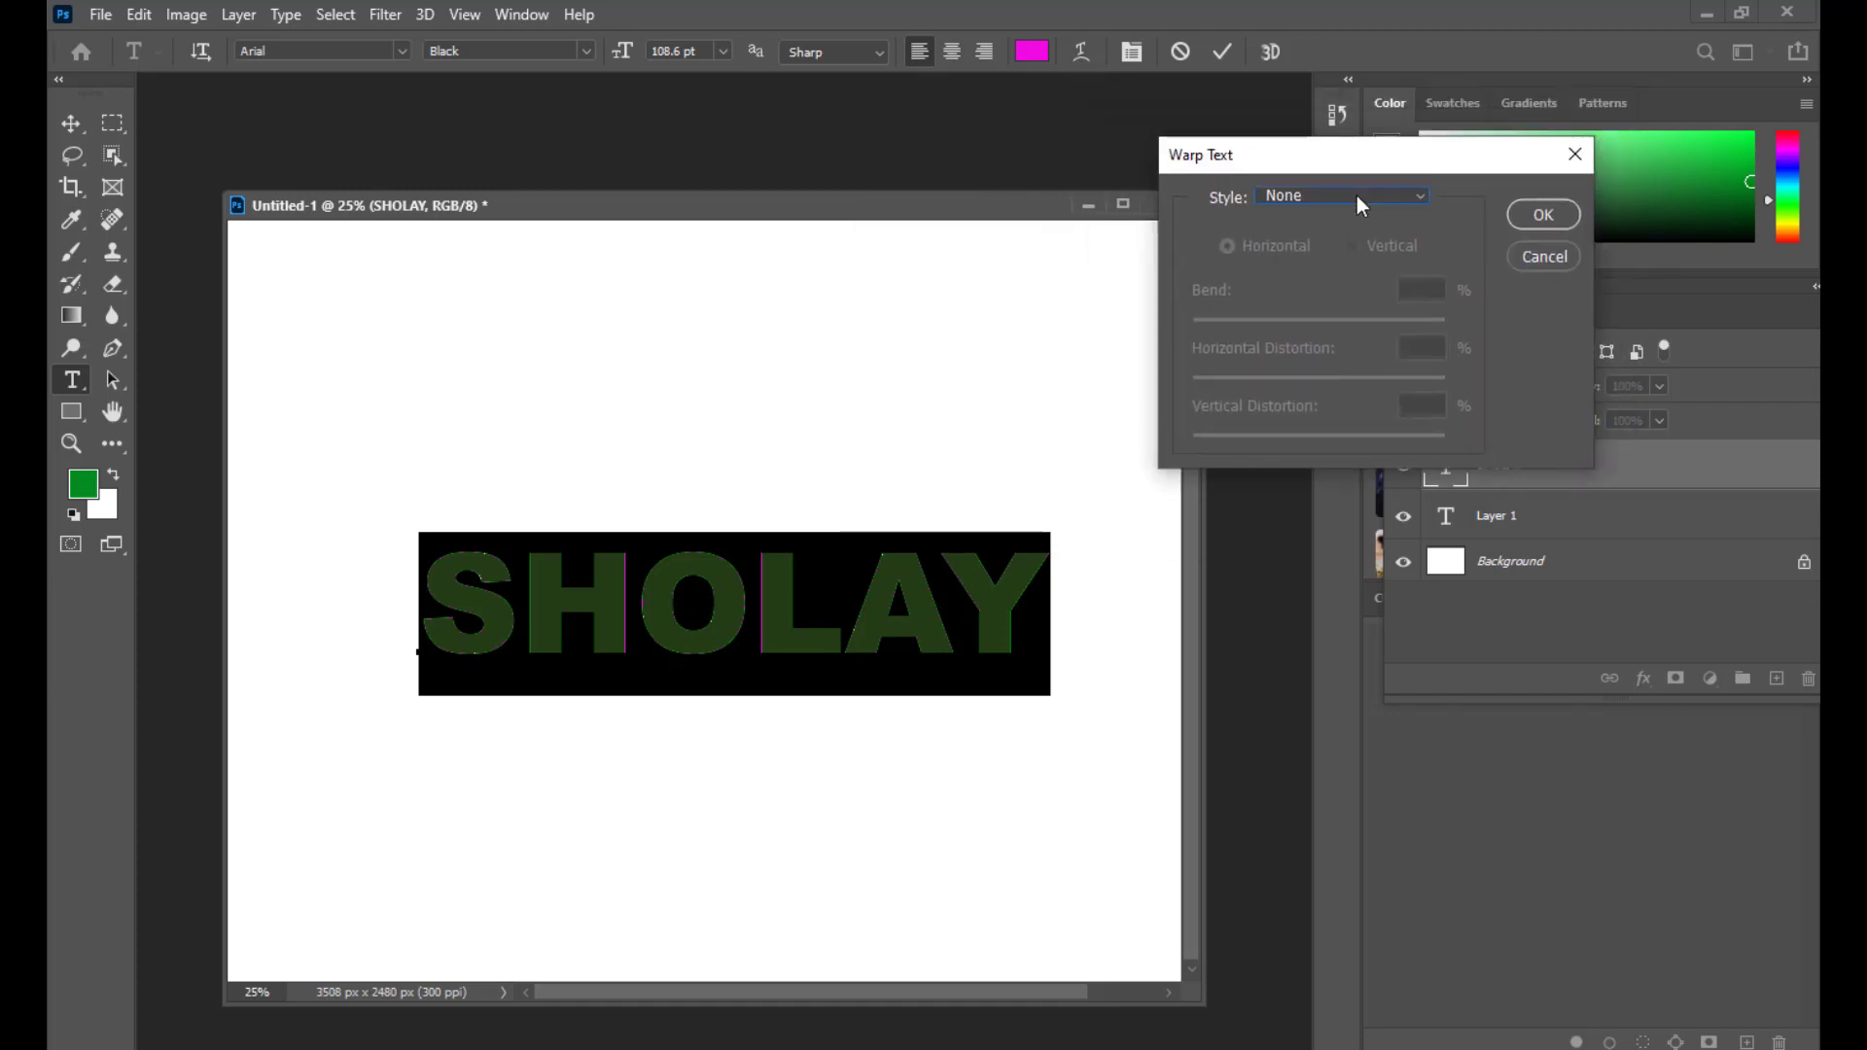
pyautogui.click(1360, 197)
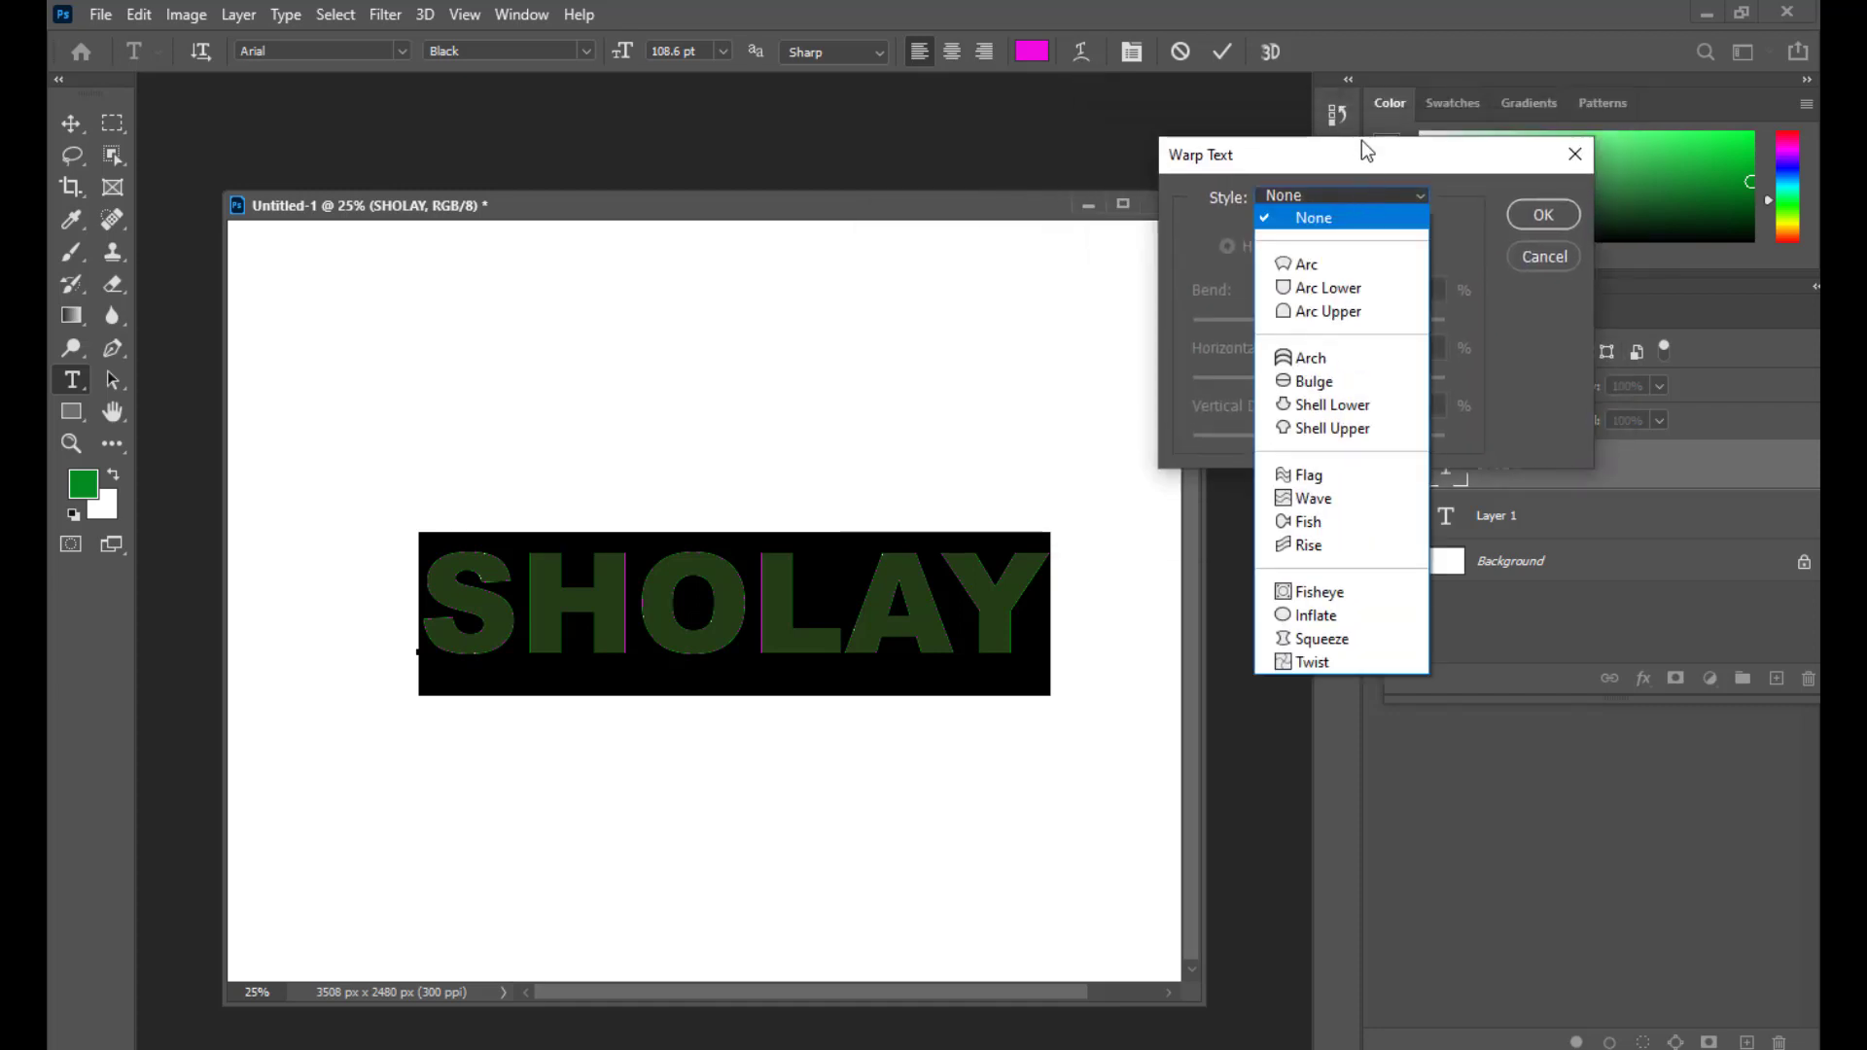
pyautogui.click(1361, 155)
pyautogui.moveTo(1362, 161); pyautogui.dragTo(1341, 170)
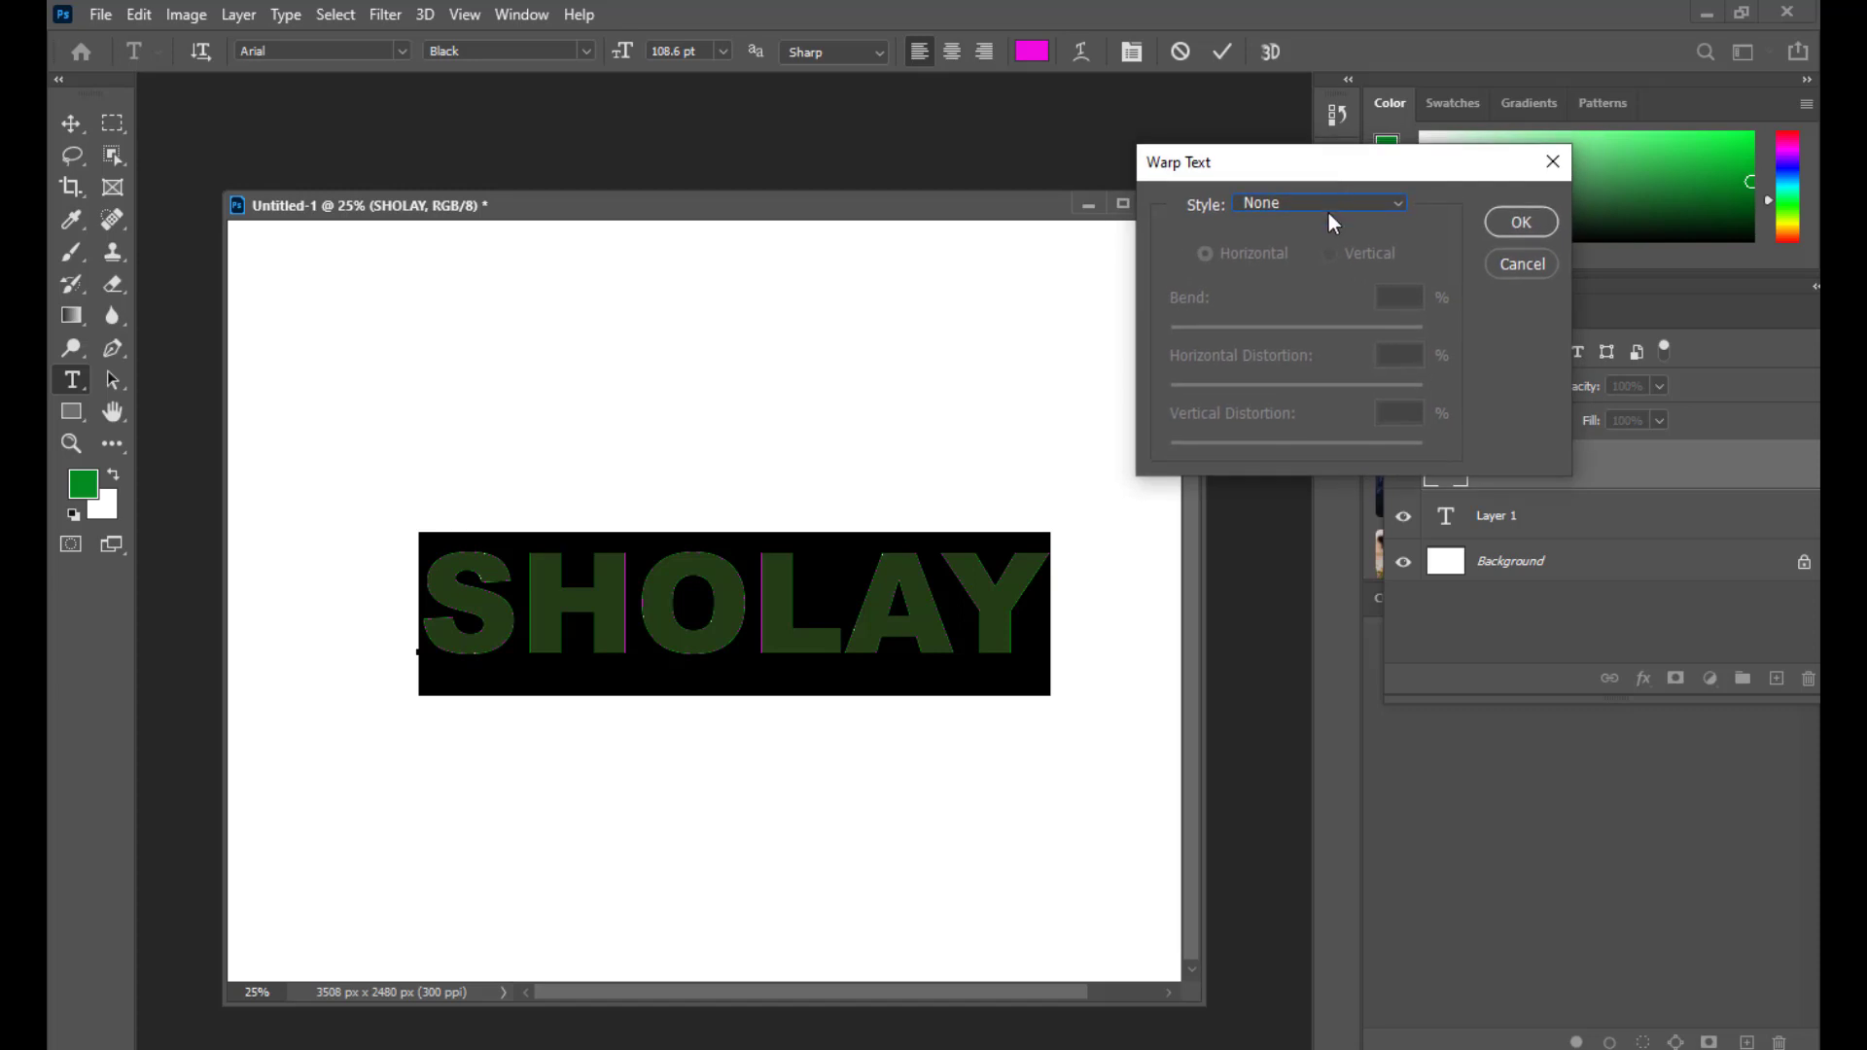
pyautogui.click(1328, 202)
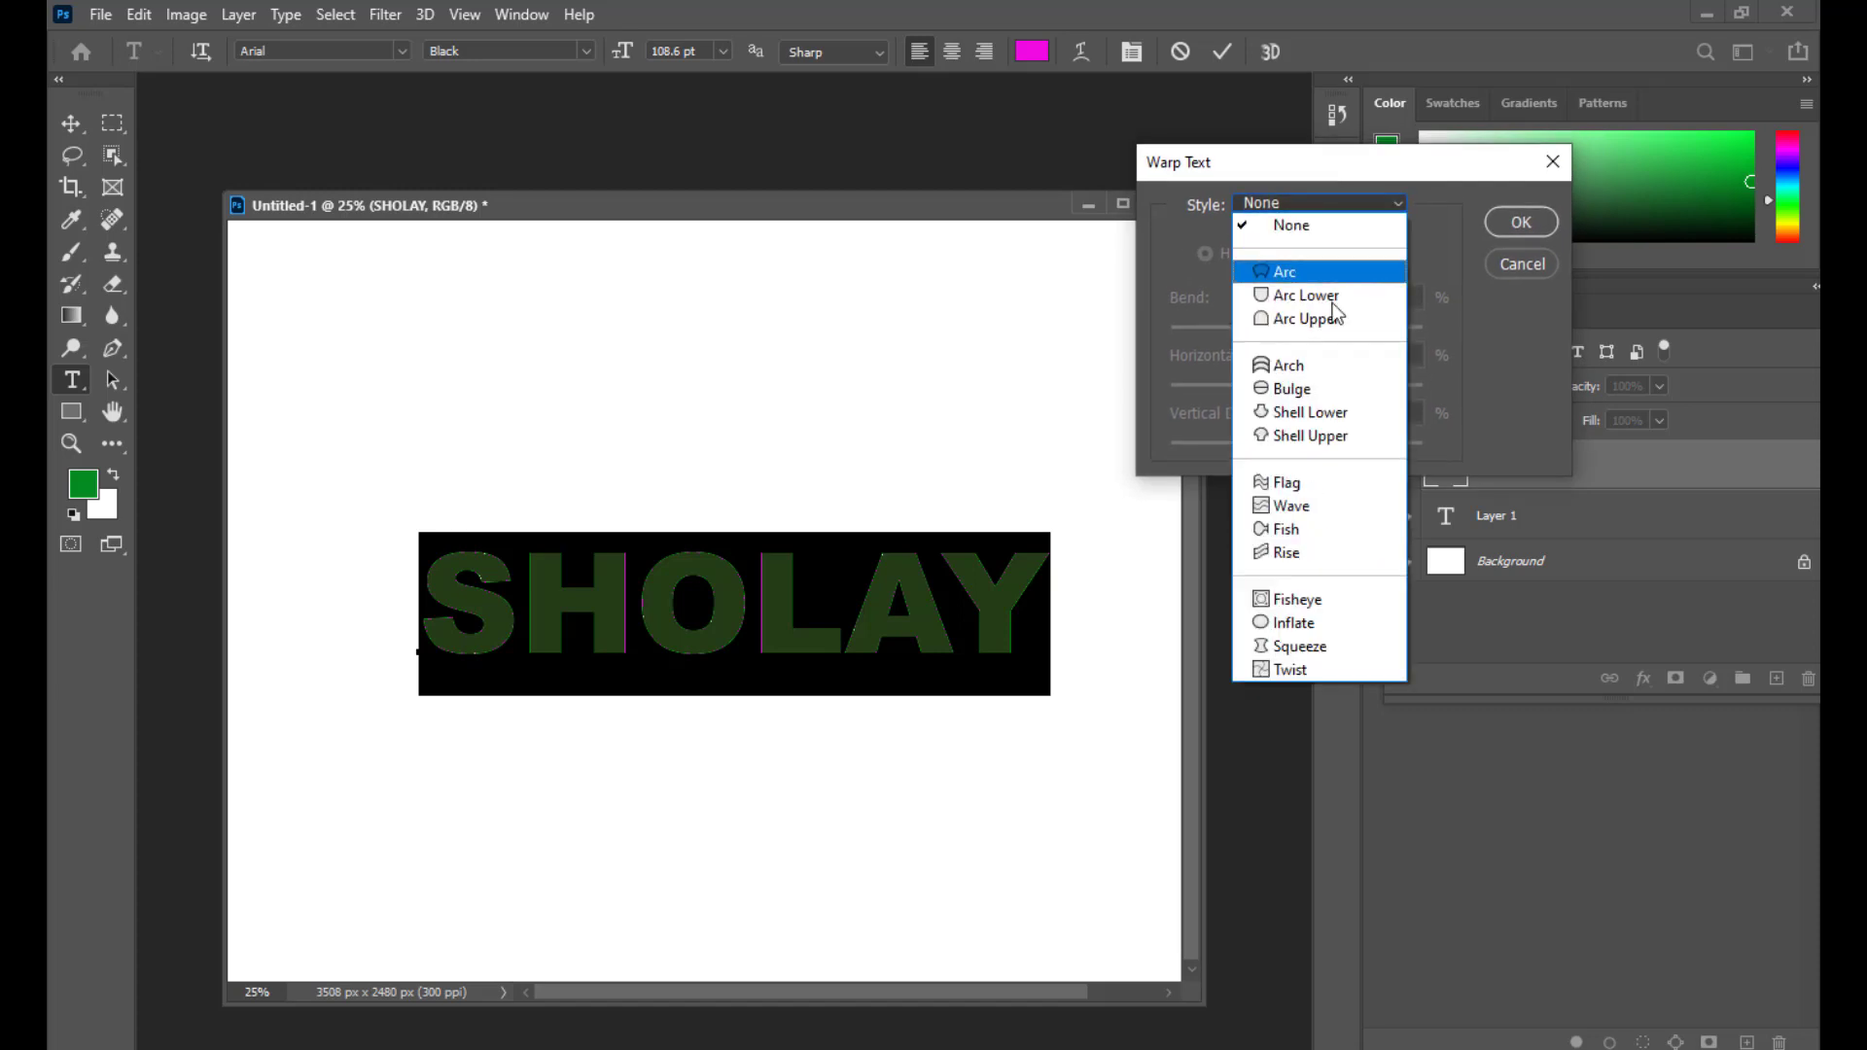
pyautogui.click(1288, 389)
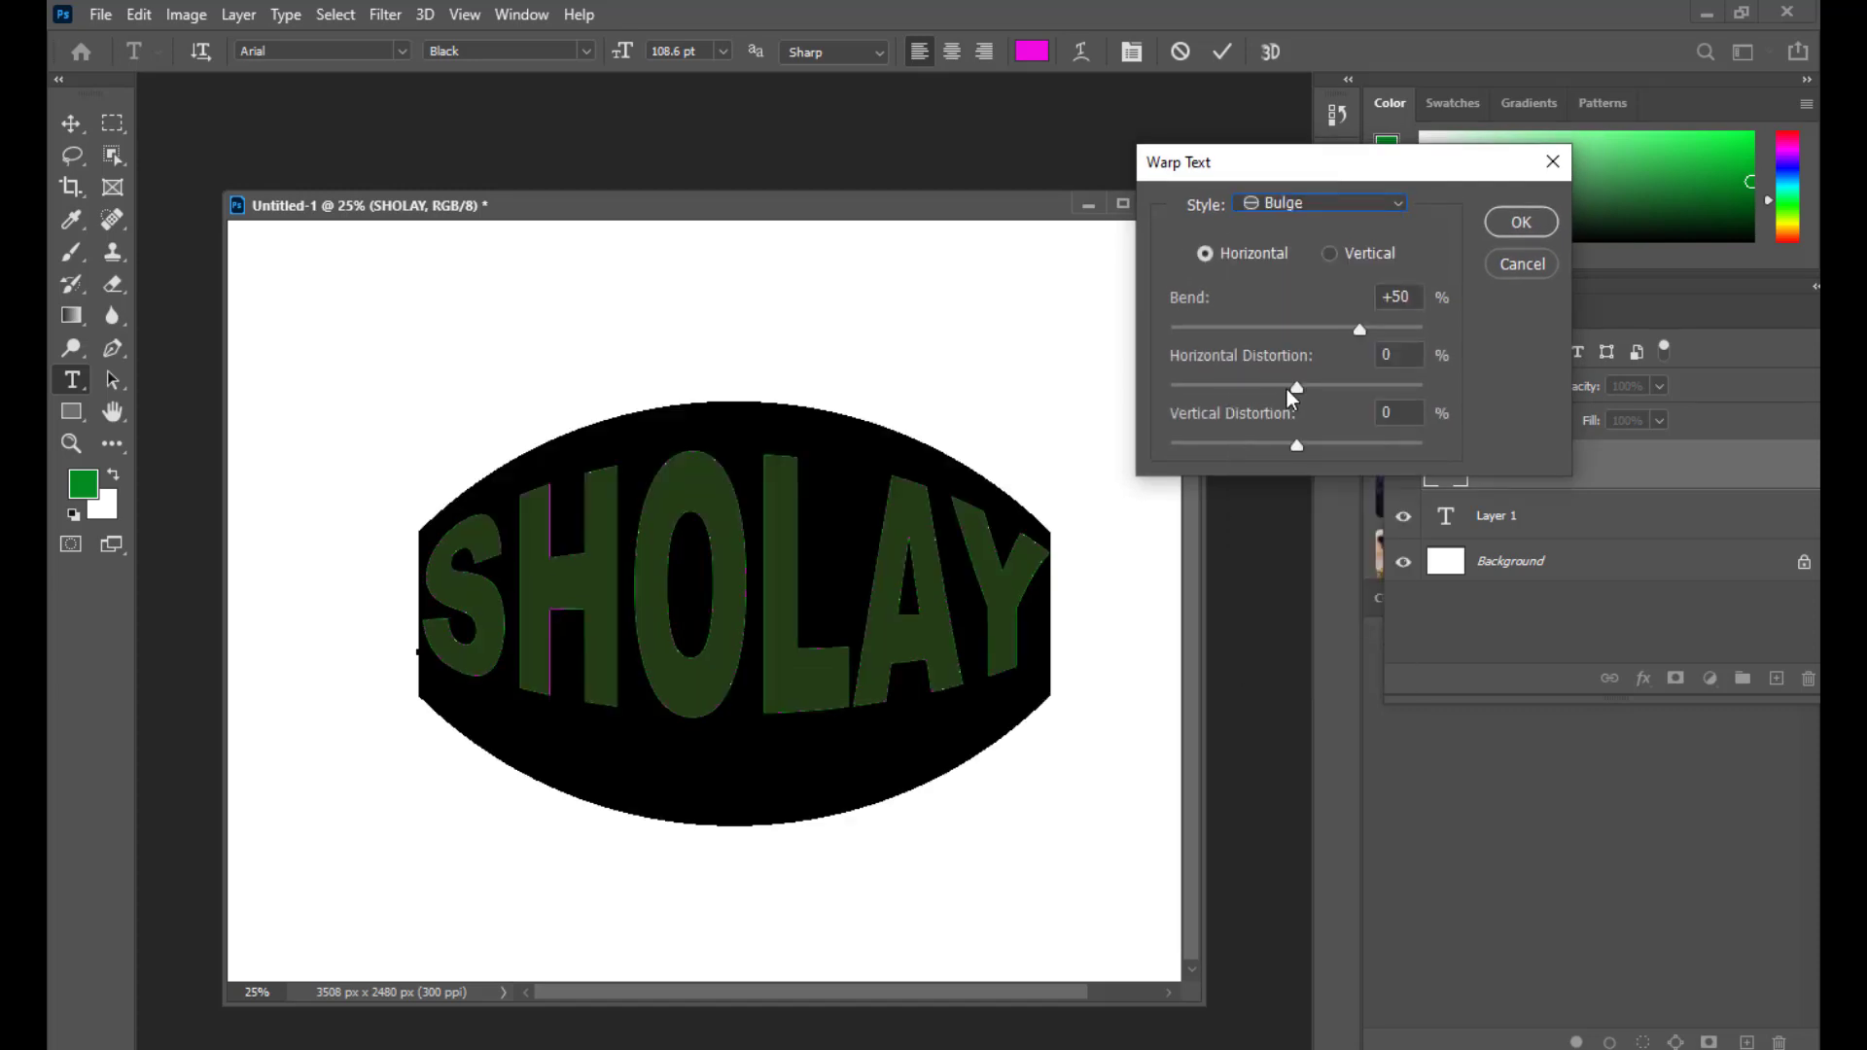
pyautogui.moveTo(1254, 161); pyautogui.dragTo(1194, 190)
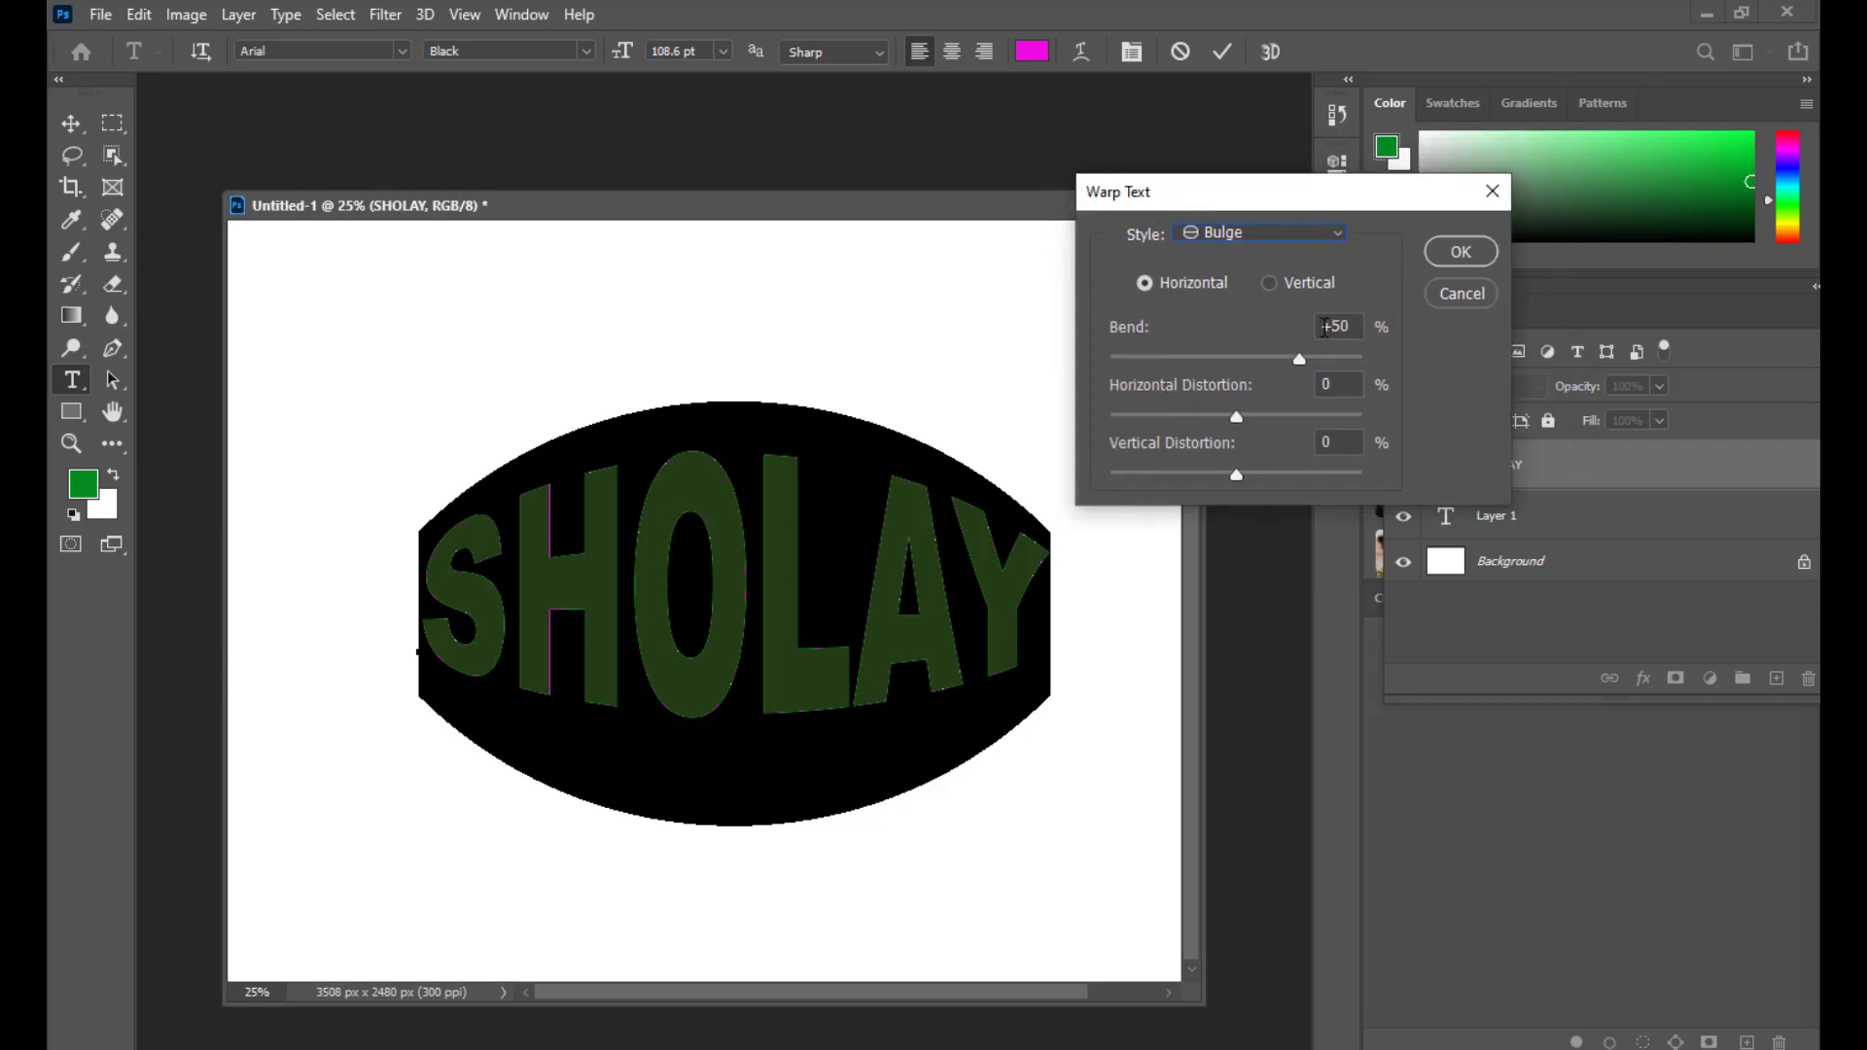
# Step: Set the Bulge warp's bend to -15%, commit it and shift the "SHOLAY" text slightly up on the canvas
pyautogui.click(1326, 327)
pyautogui.click(1328, 327)
pyautogui.press('BackSpace')
pyautogui.write('-')
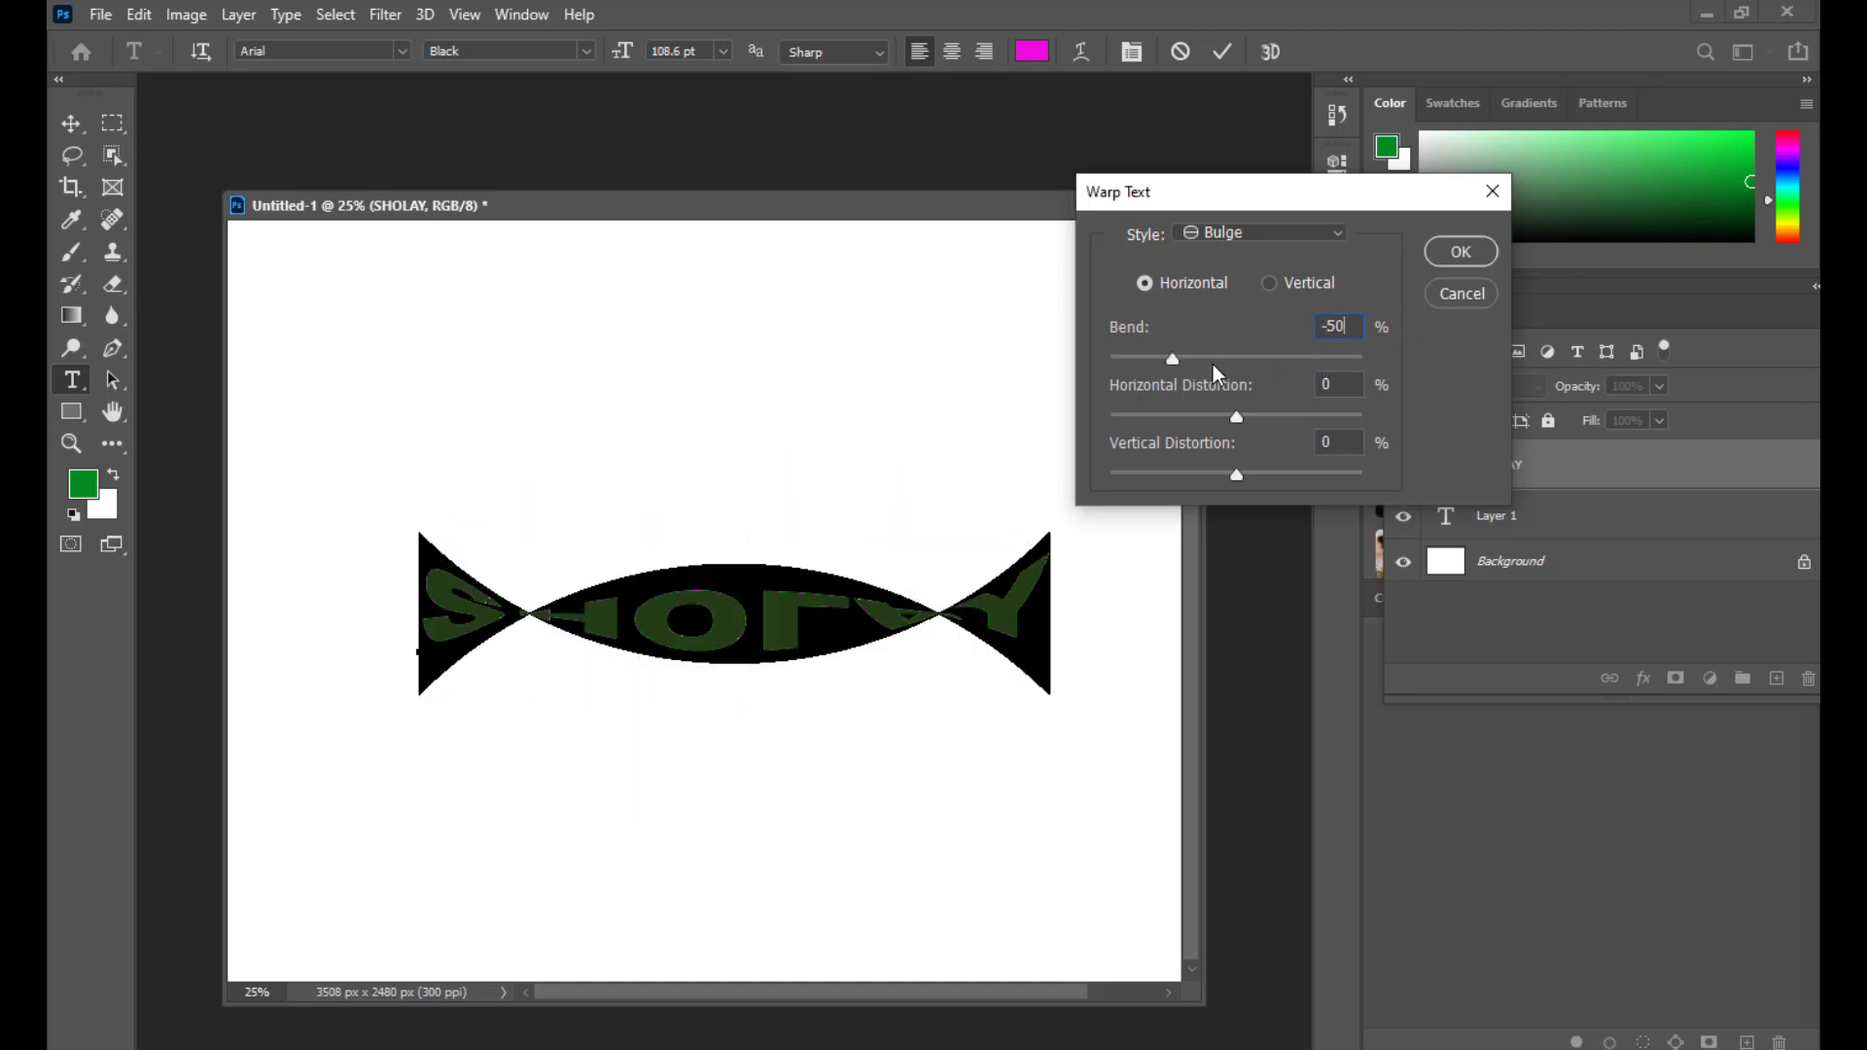
pyautogui.moveTo(1175, 363); pyautogui.dragTo(1225, 370)
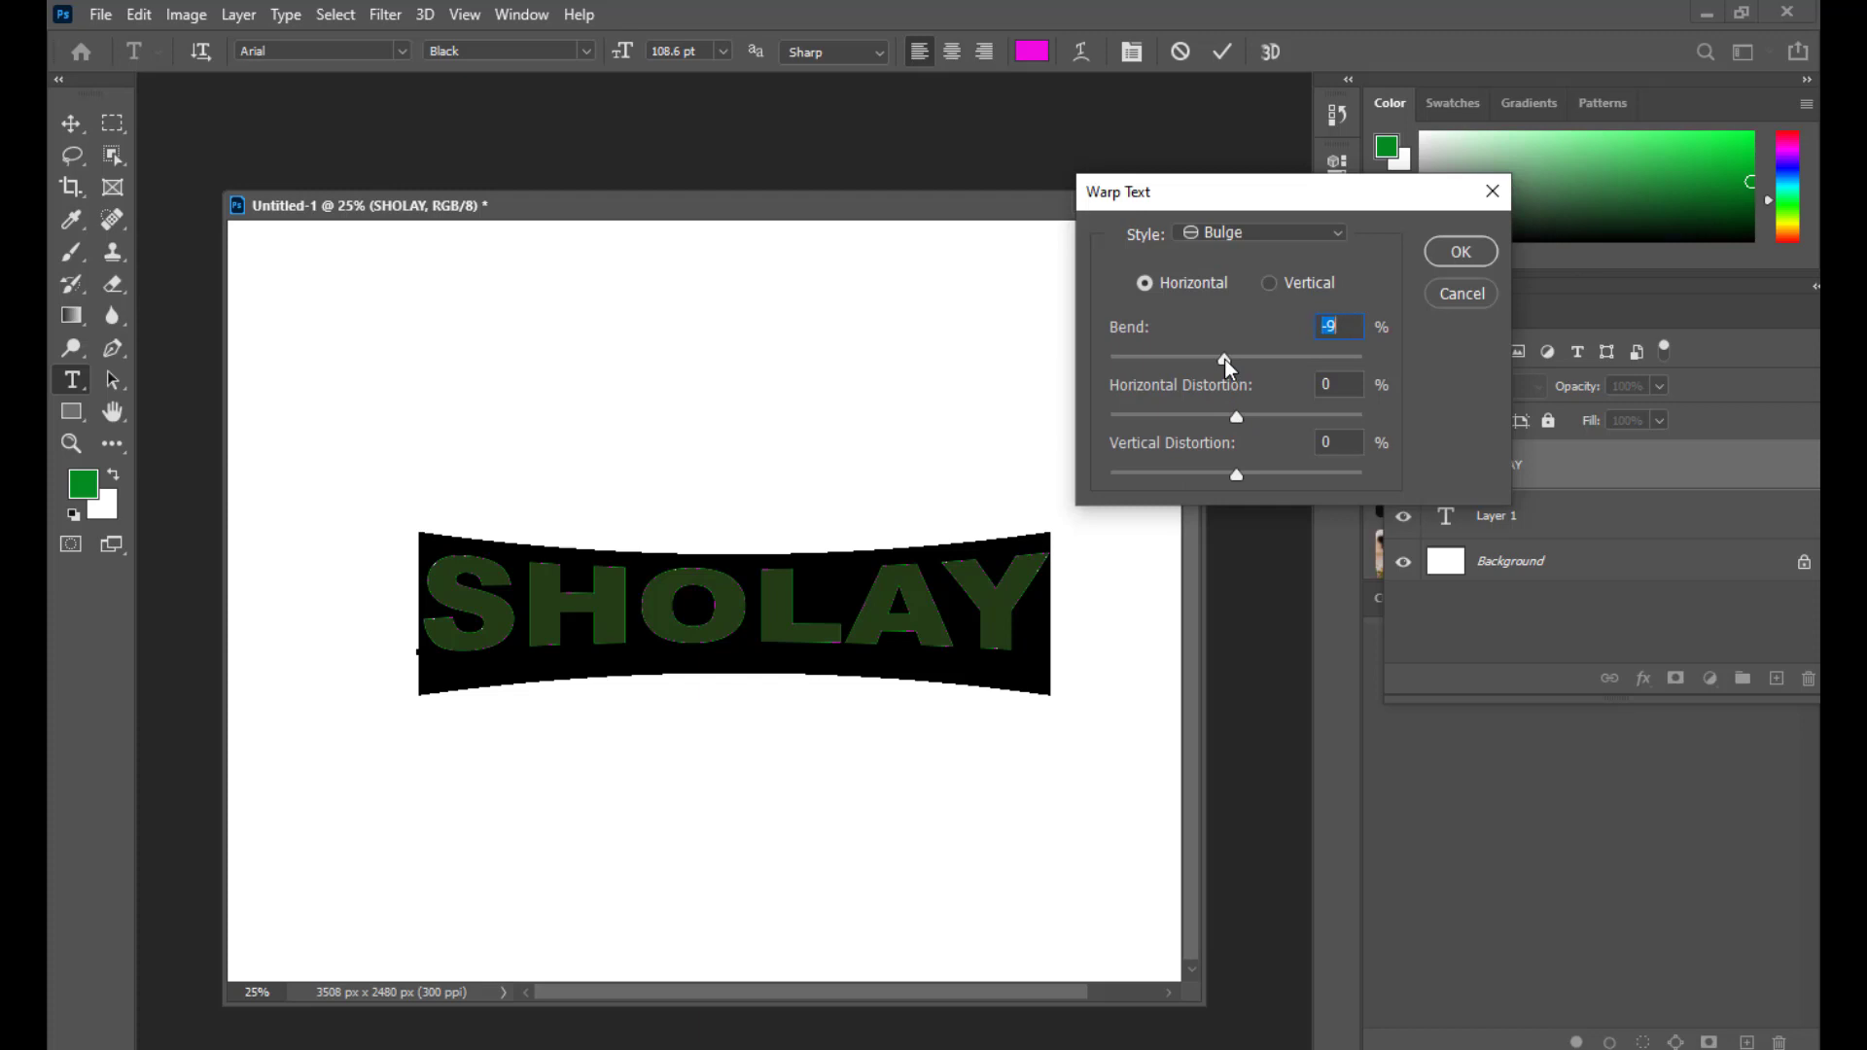
pyautogui.moveTo(1227, 365); pyautogui.dragTo(1221, 367)
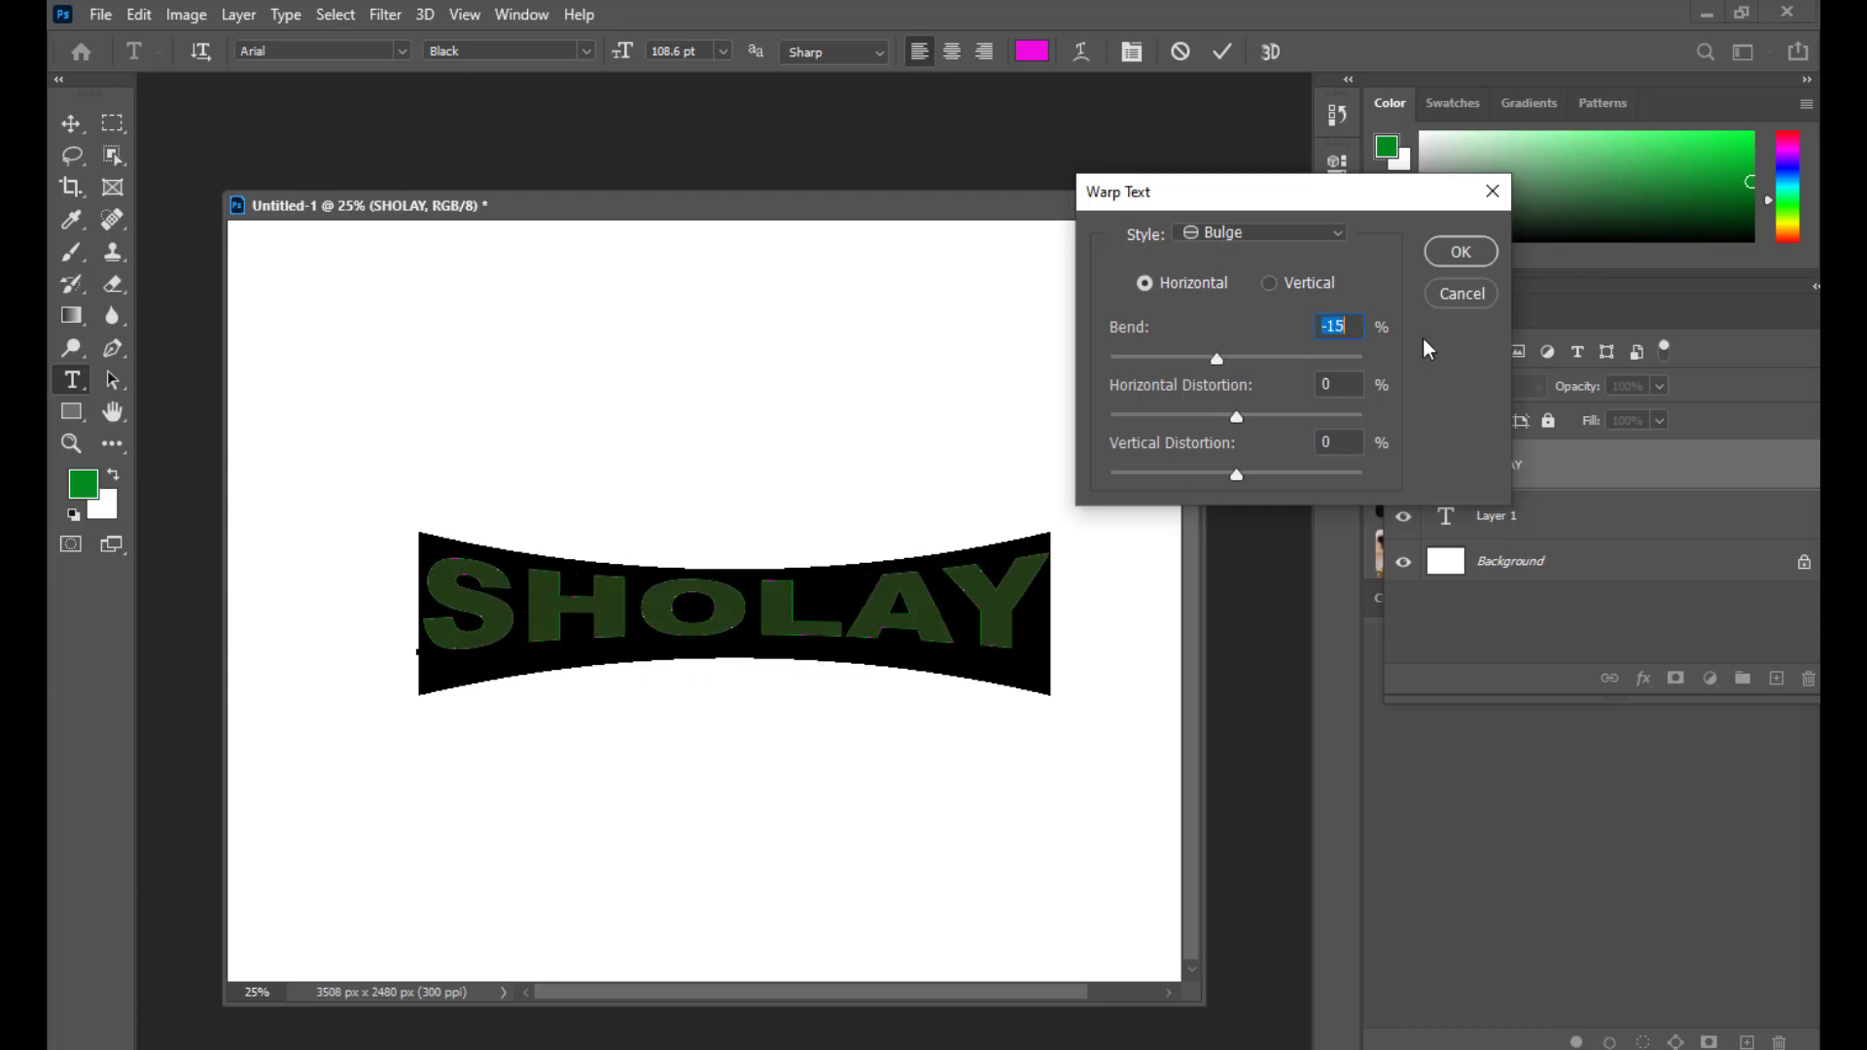
pyautogui.click(1459, 251)
pyautogui.click(72, 123)
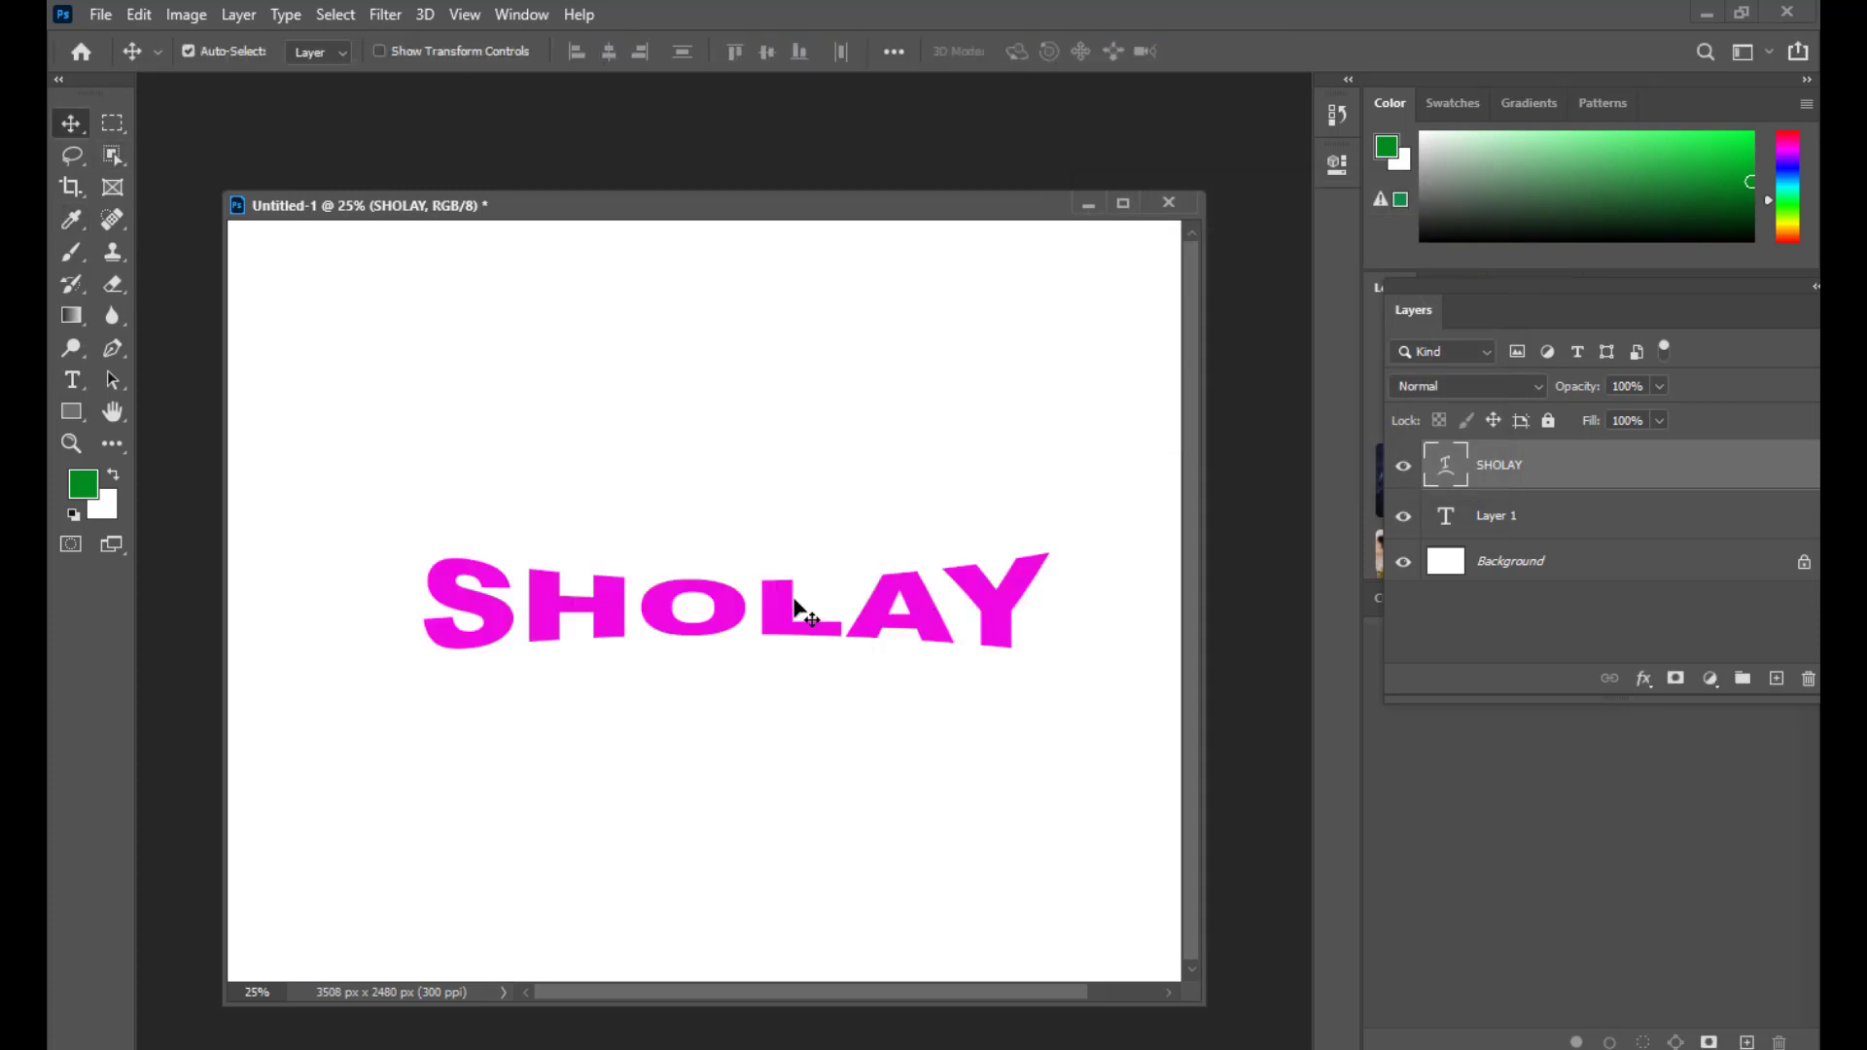
pyautogui.moveTo(778, 607); pyautogui.dragTo(765, 595)
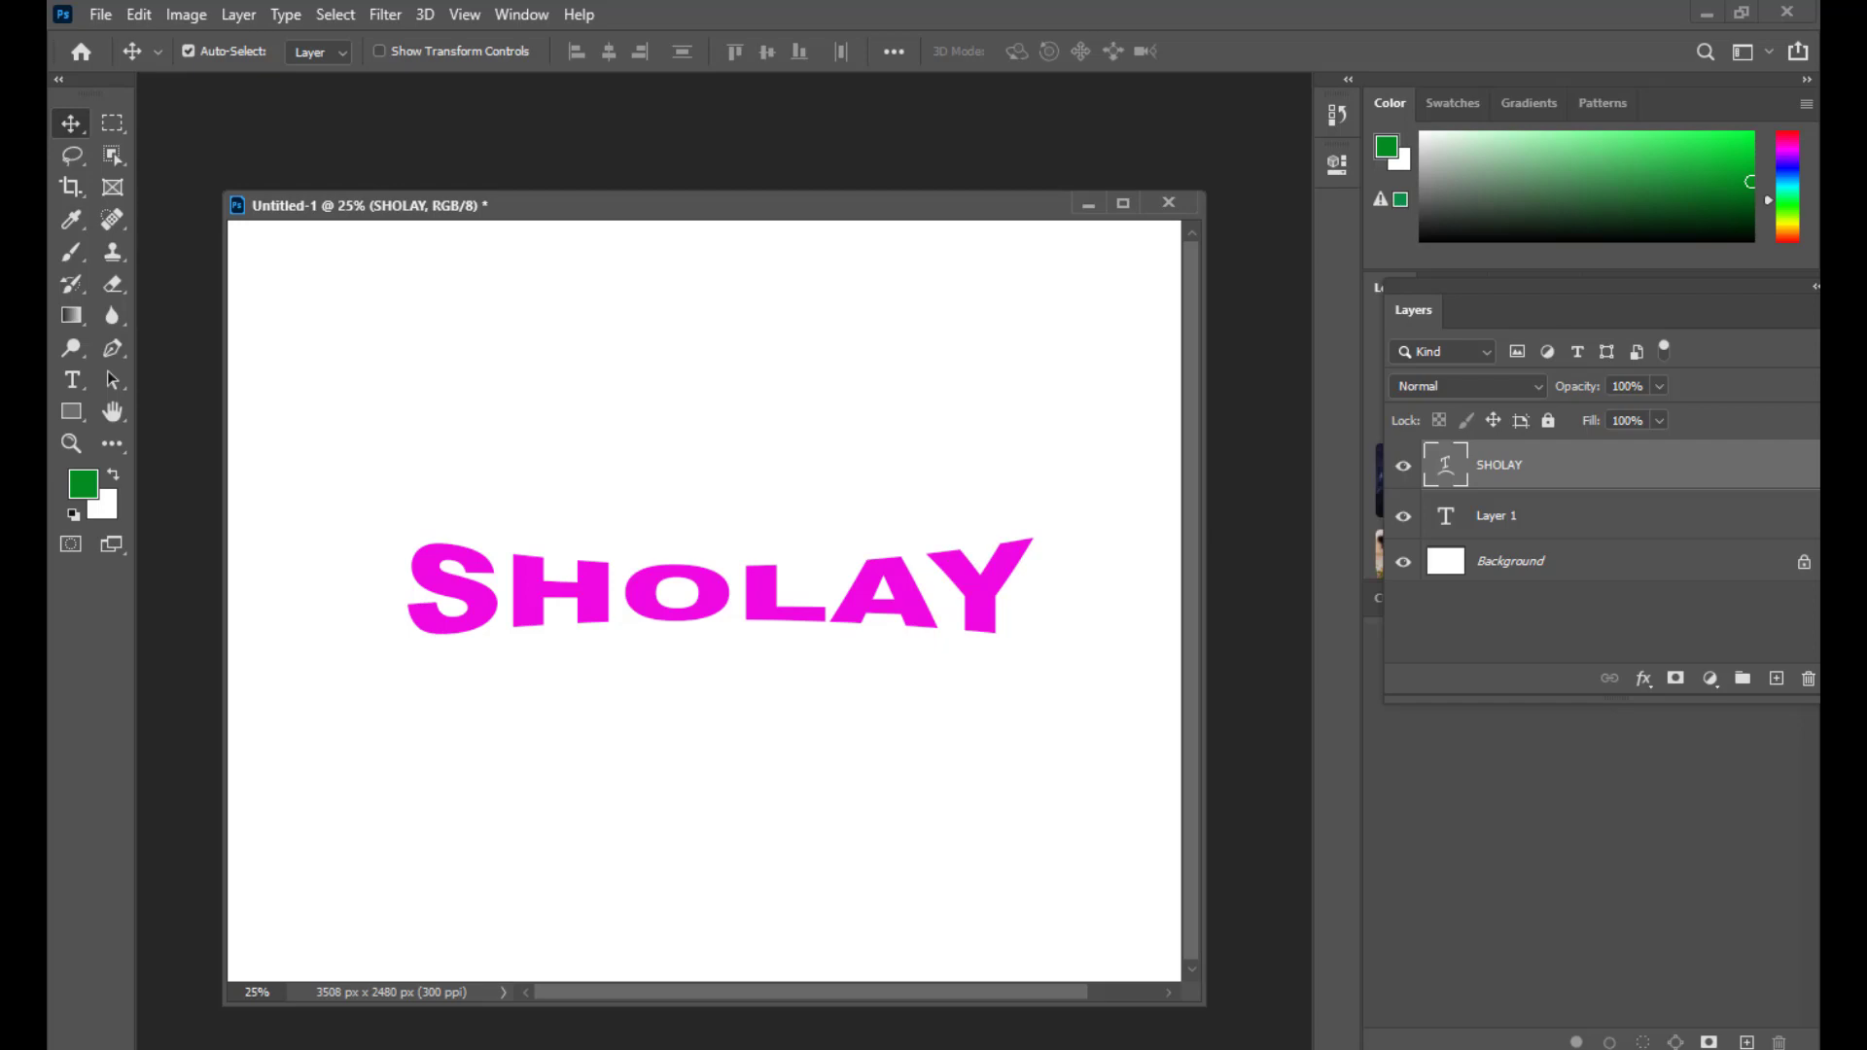
# Step: Check the poster lettering in Chrome, return to Photoshop and reset the "SHOLAY" text's warp style to None
pyautogui.hotkey('alt', 'Tab')
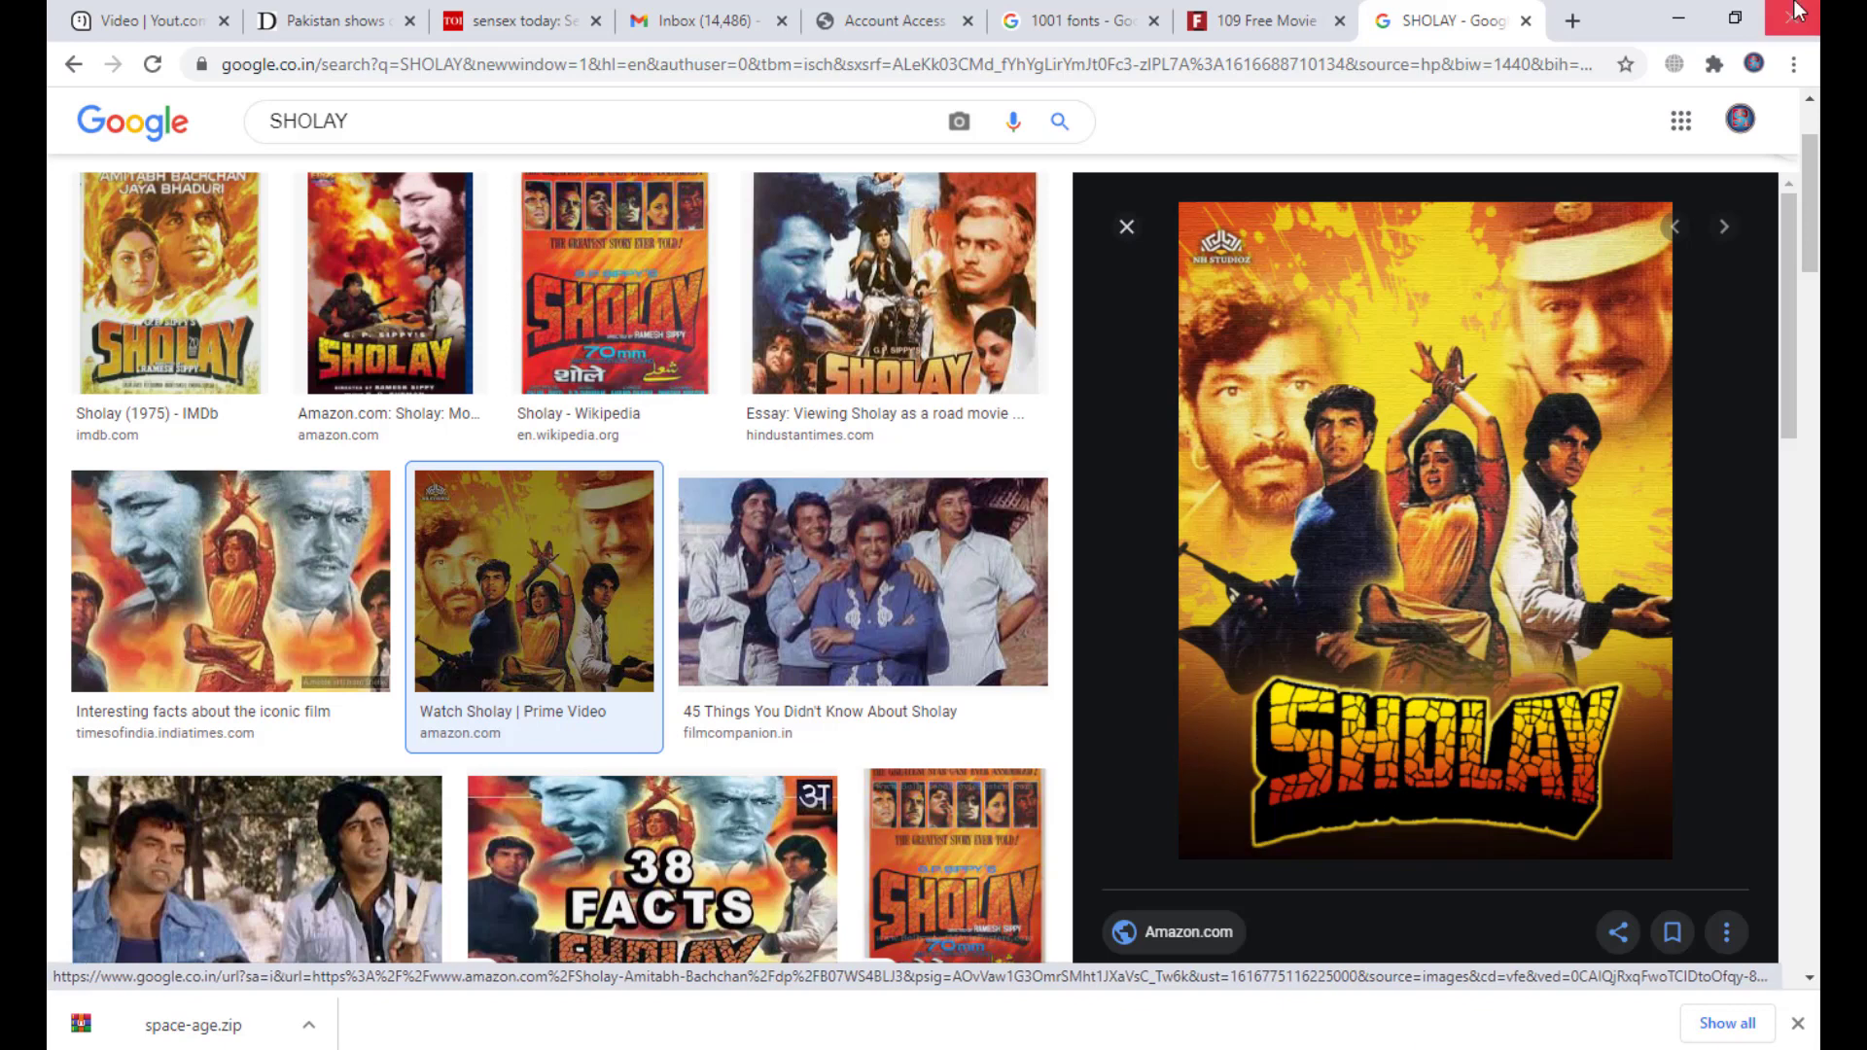
pyautogui.click(1678, 17)
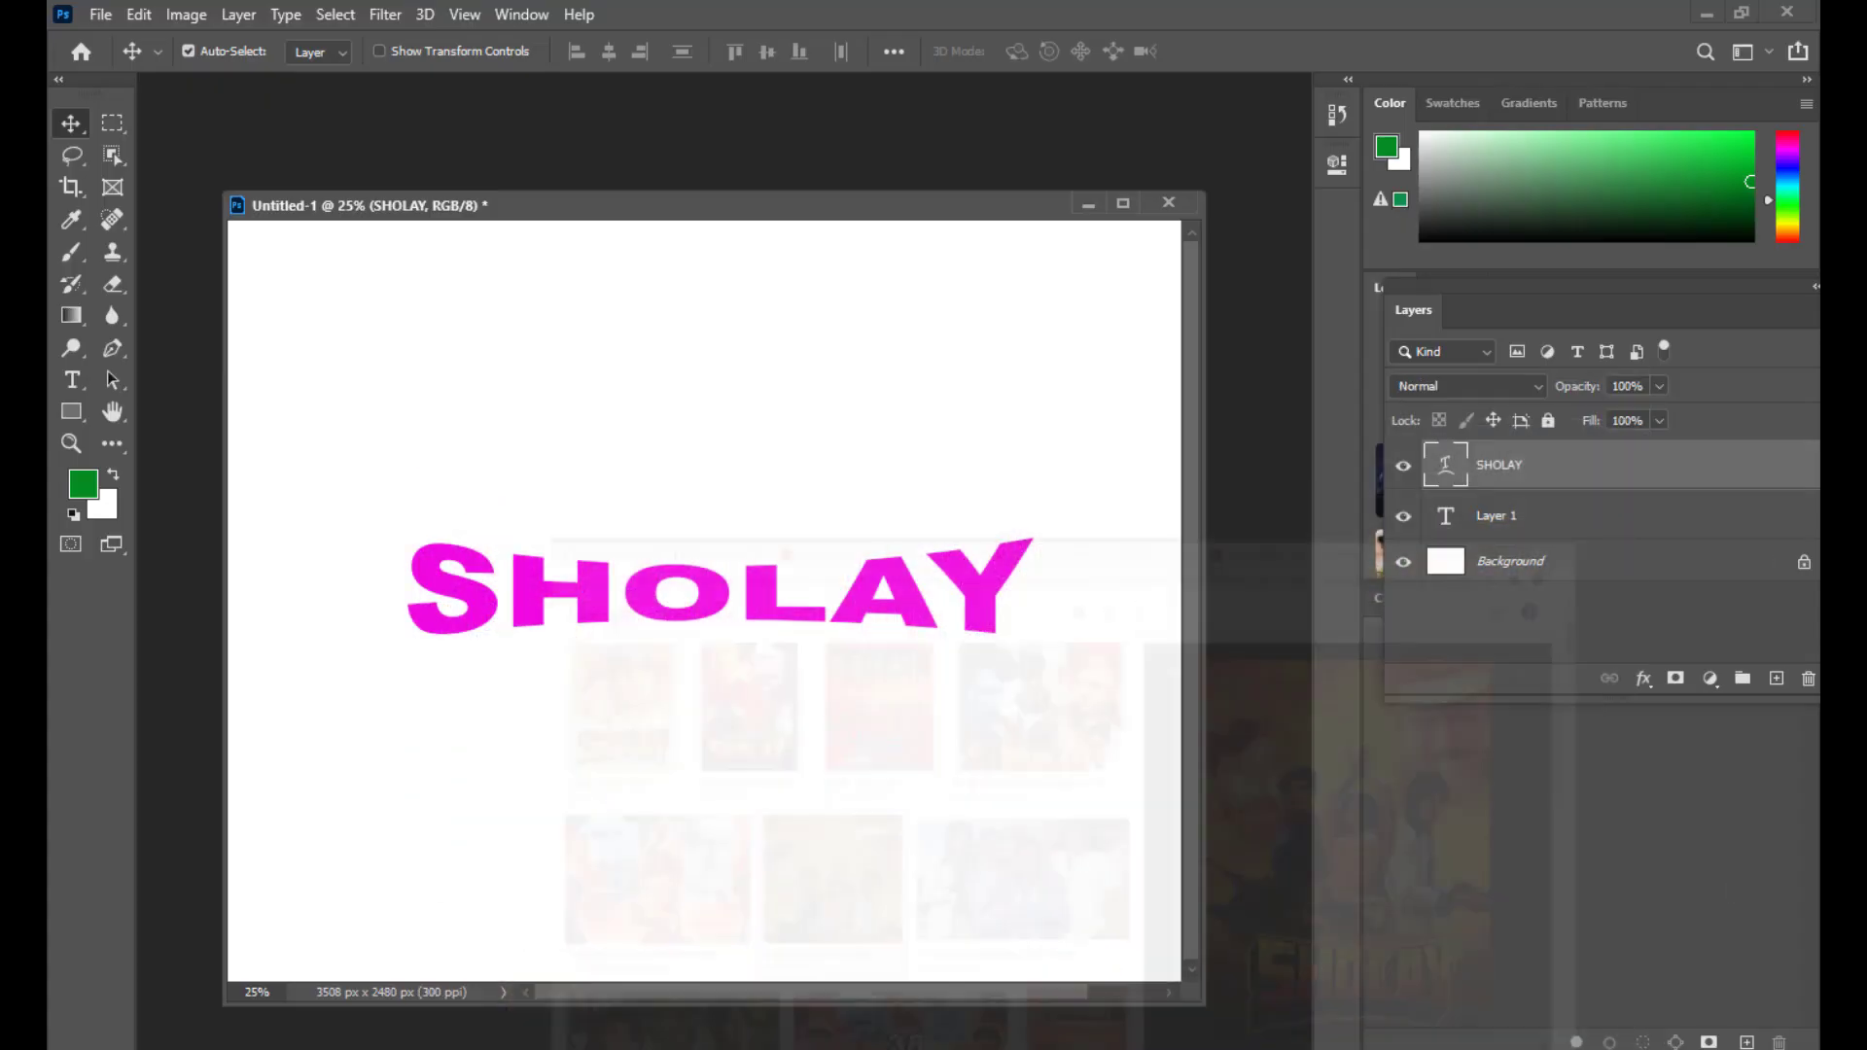
pyautogui.doubleClick(1447, 472)
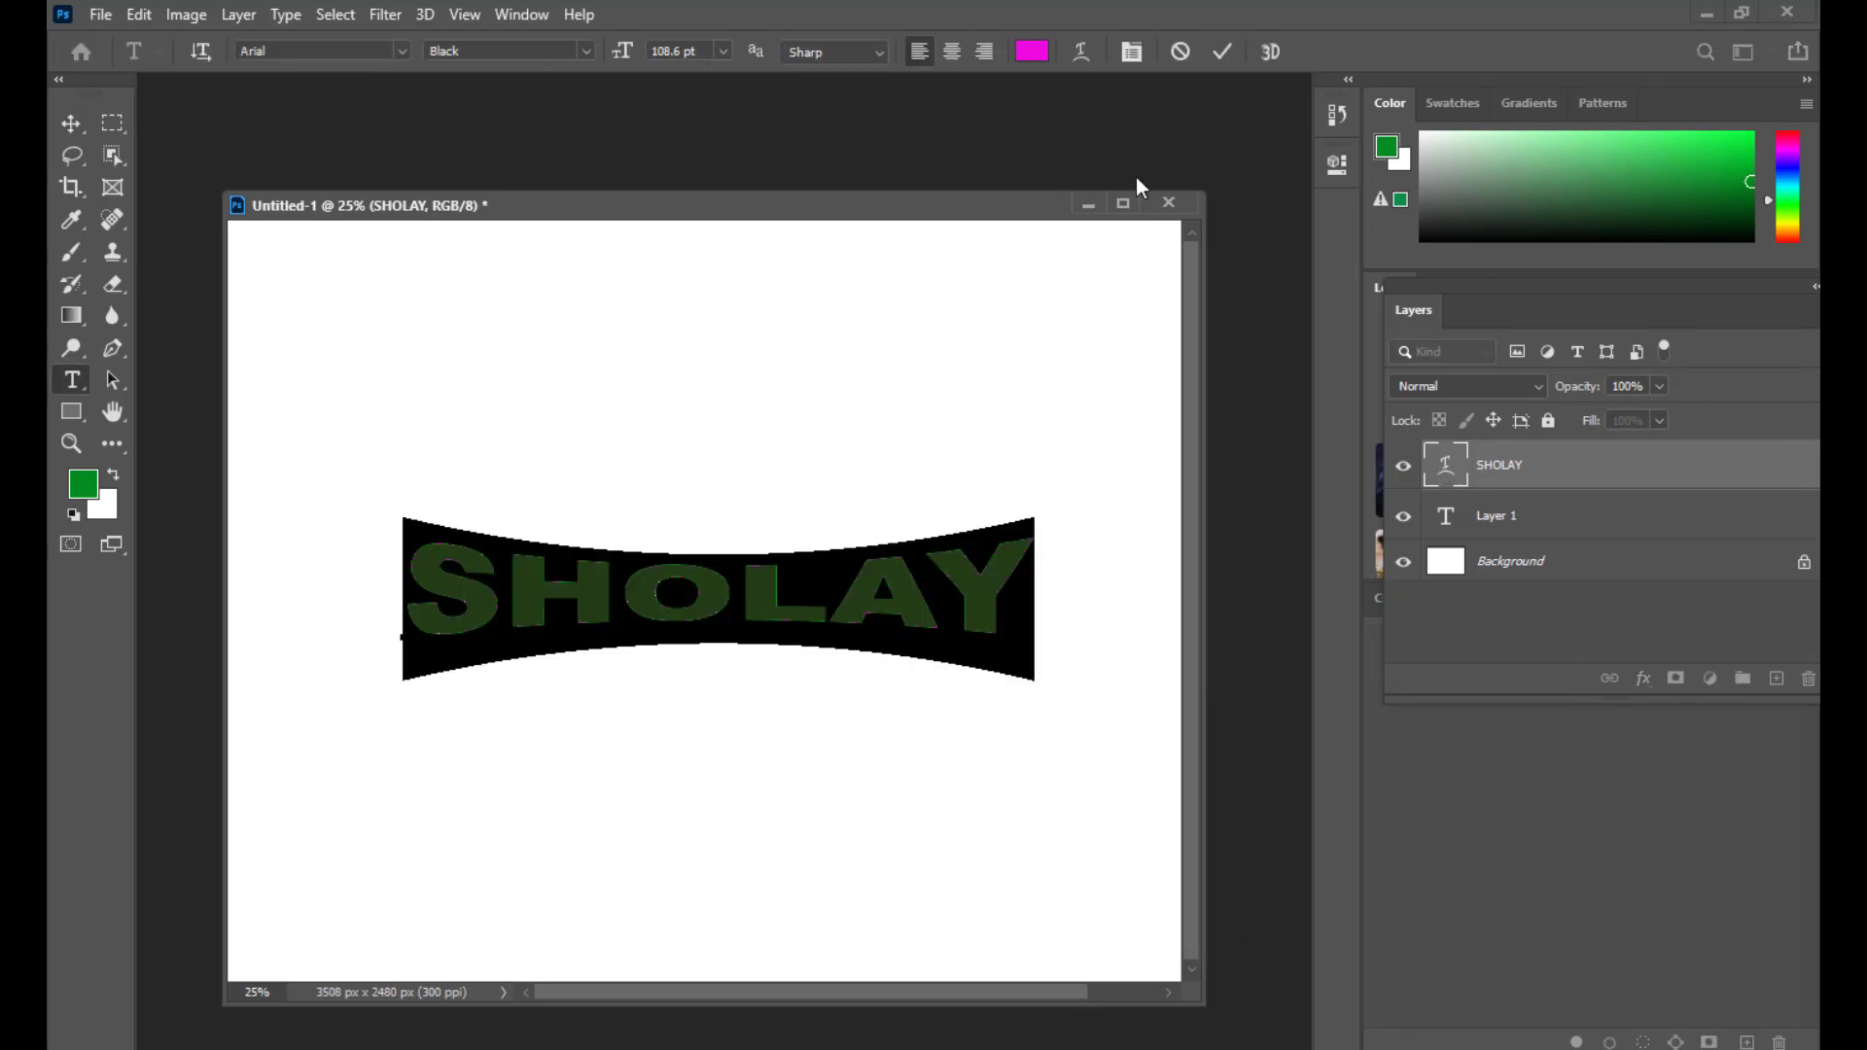
pyautogui.click(1089, 50)
pyautogui.moveTo(1189, 196); pyautogui.dragTo(1157, 228)
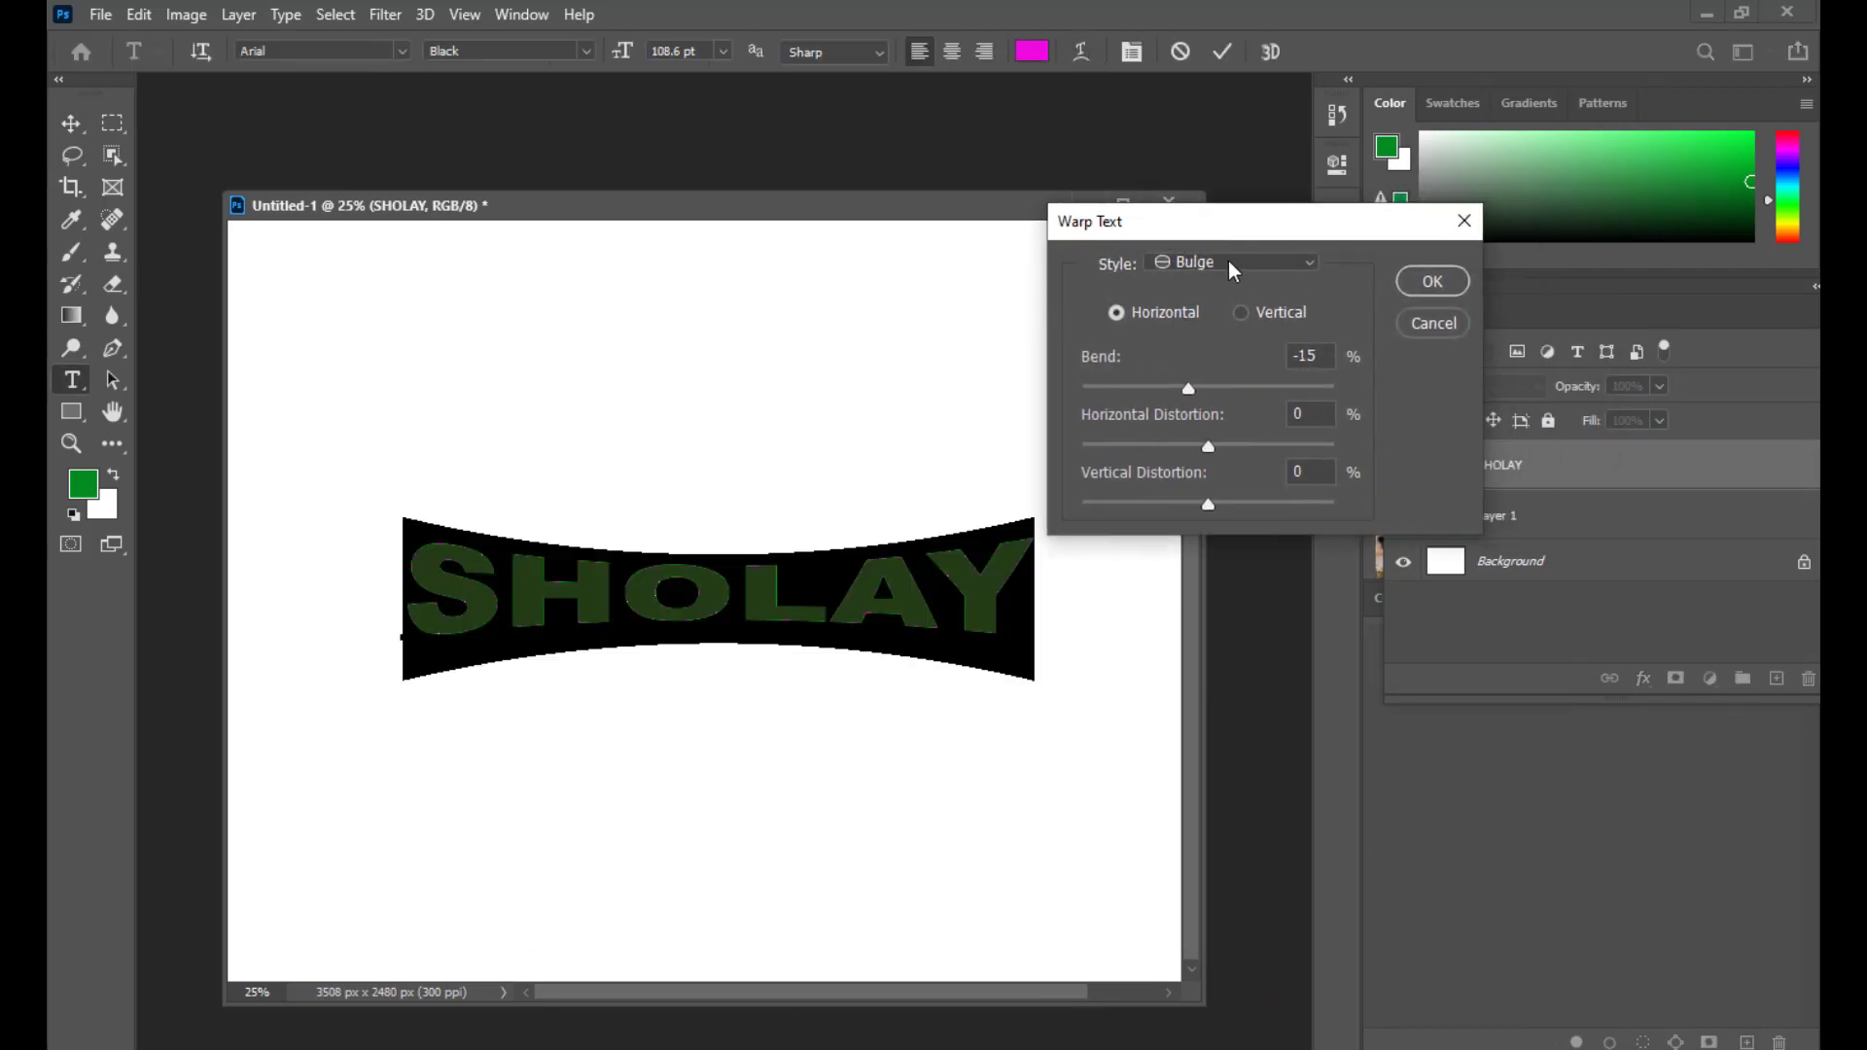
pyautogui.click(1229, 263)
pyautogui.click(1206, 284)
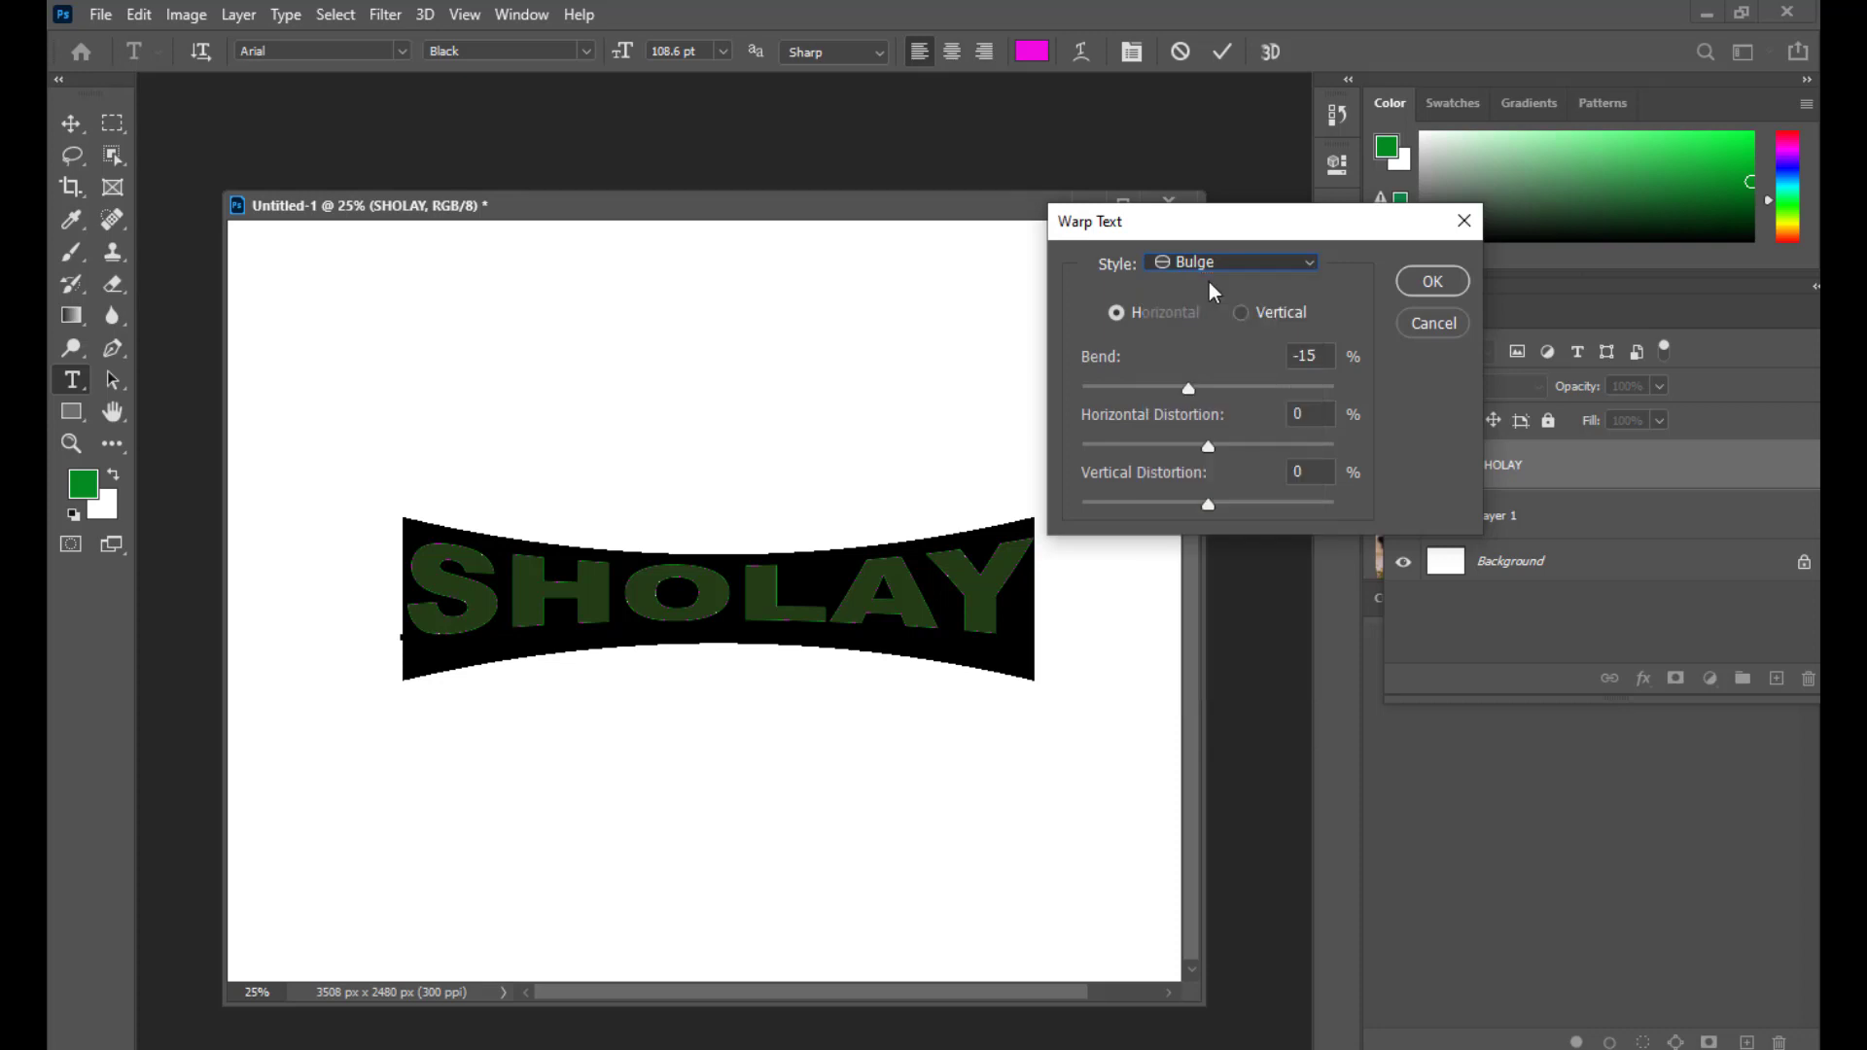
pyautogui.click(1431, 282)
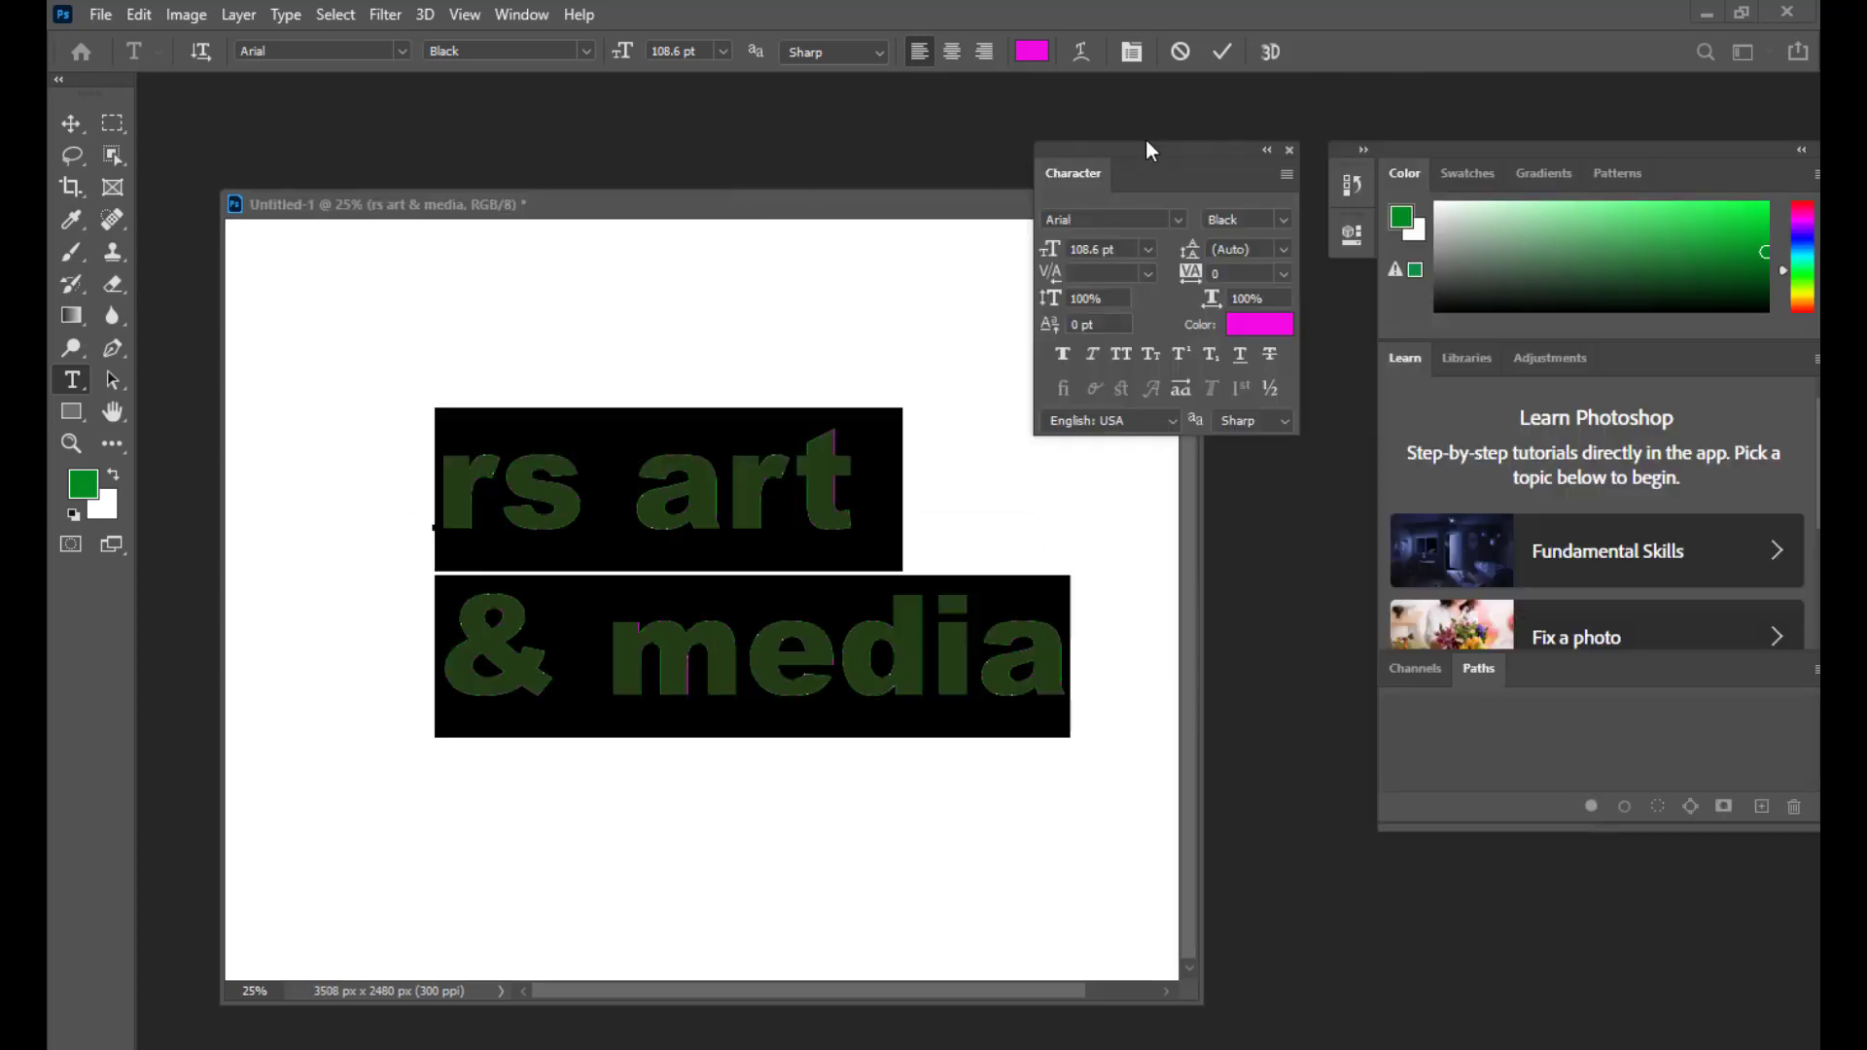
# Step: Place the Character panel near the "rs art & media" text and look over the available font families
pyautogui.moveTo(1130, 145); pyautogui.dragTo(1130, 151)
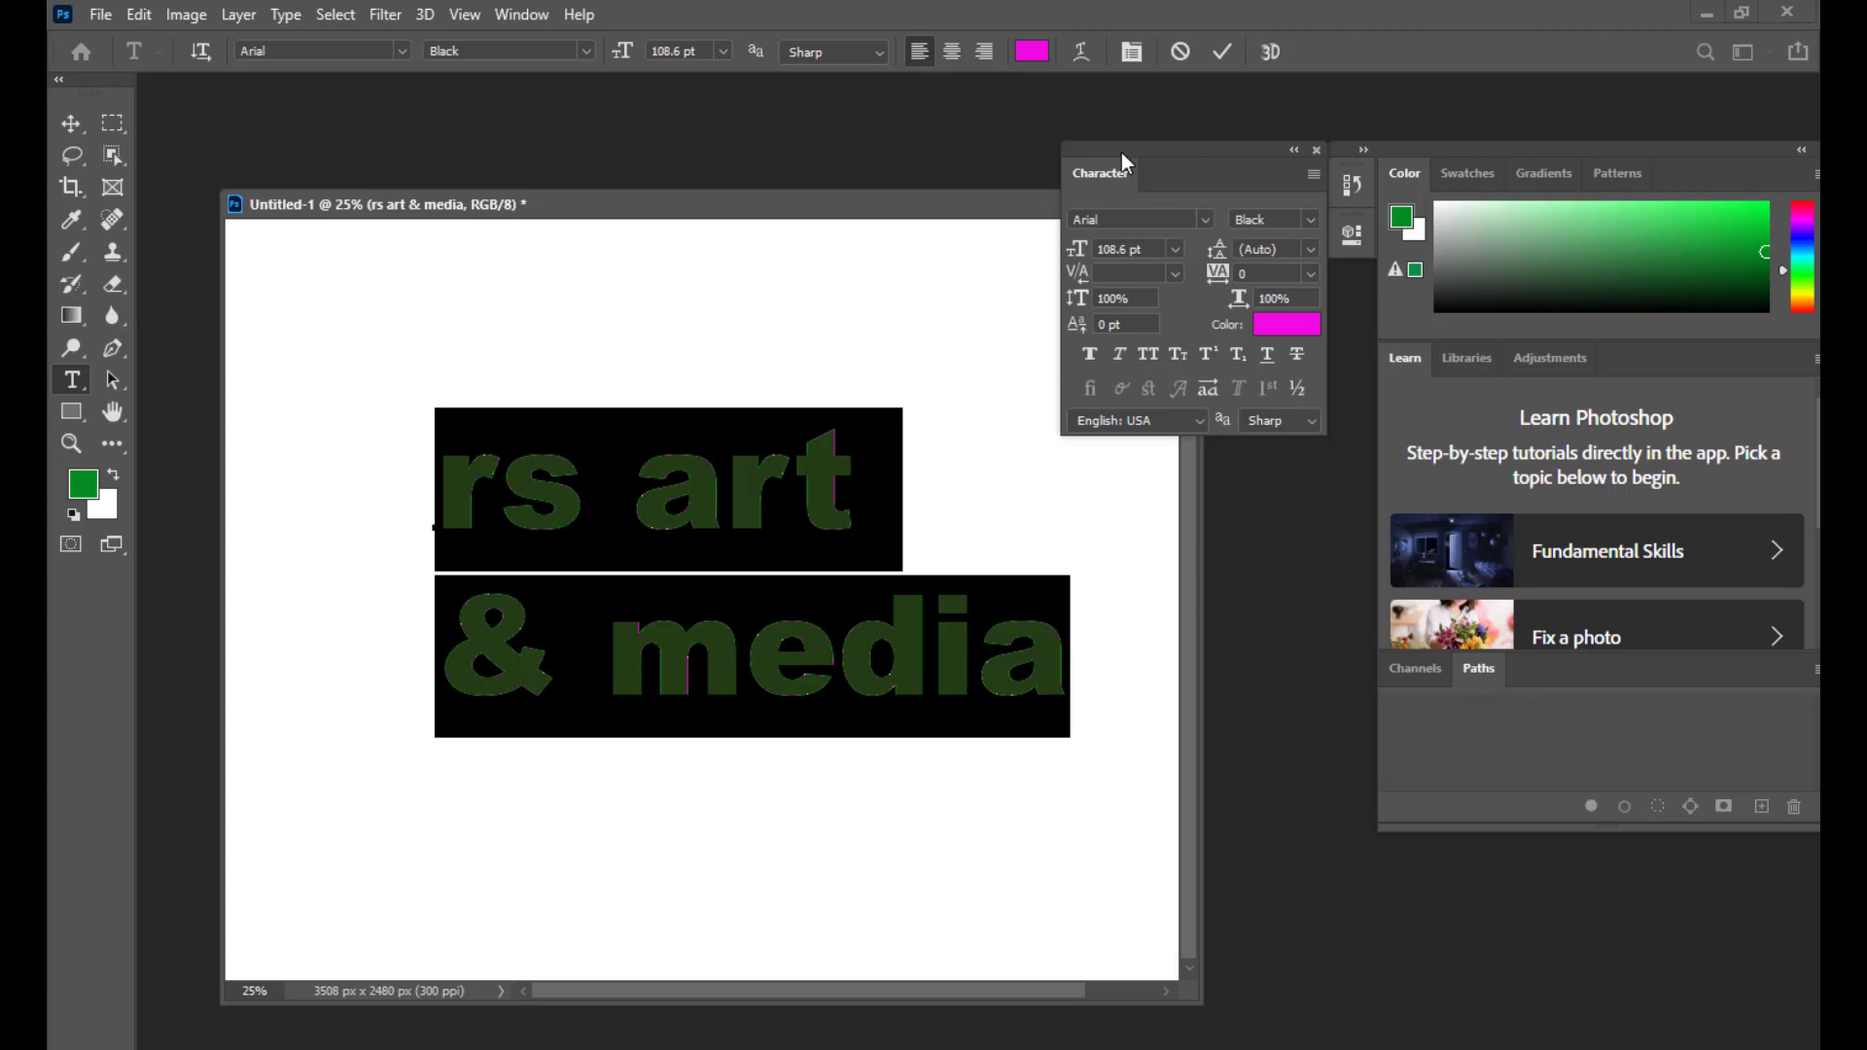
pyautogui.moveTo(1122, 154); pyautogui.dragTo(1052, 136)
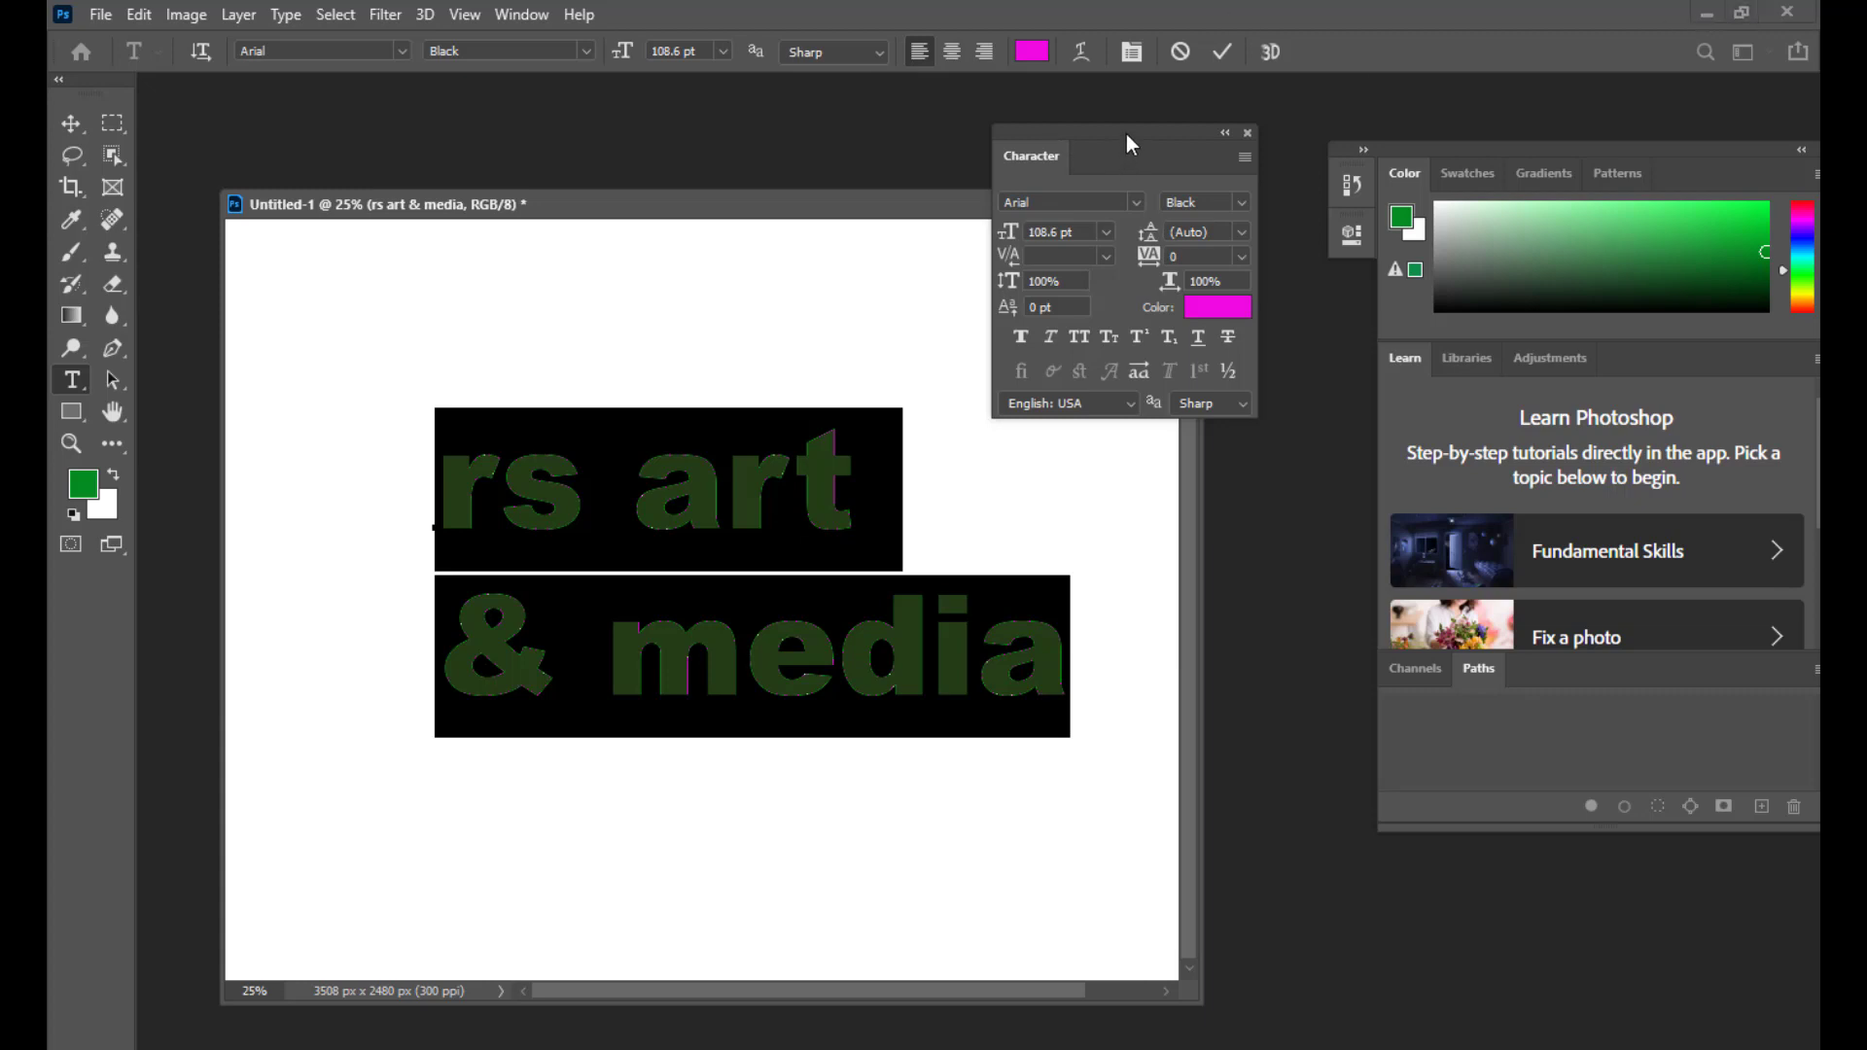
pyautogui.moveTo(1126, 136)
pyautogui.mouseDown()
pyautogui.moveTo(1334, 126)
pyautogui.moveTo(1119, 145)
pyautogui.mouseUp()
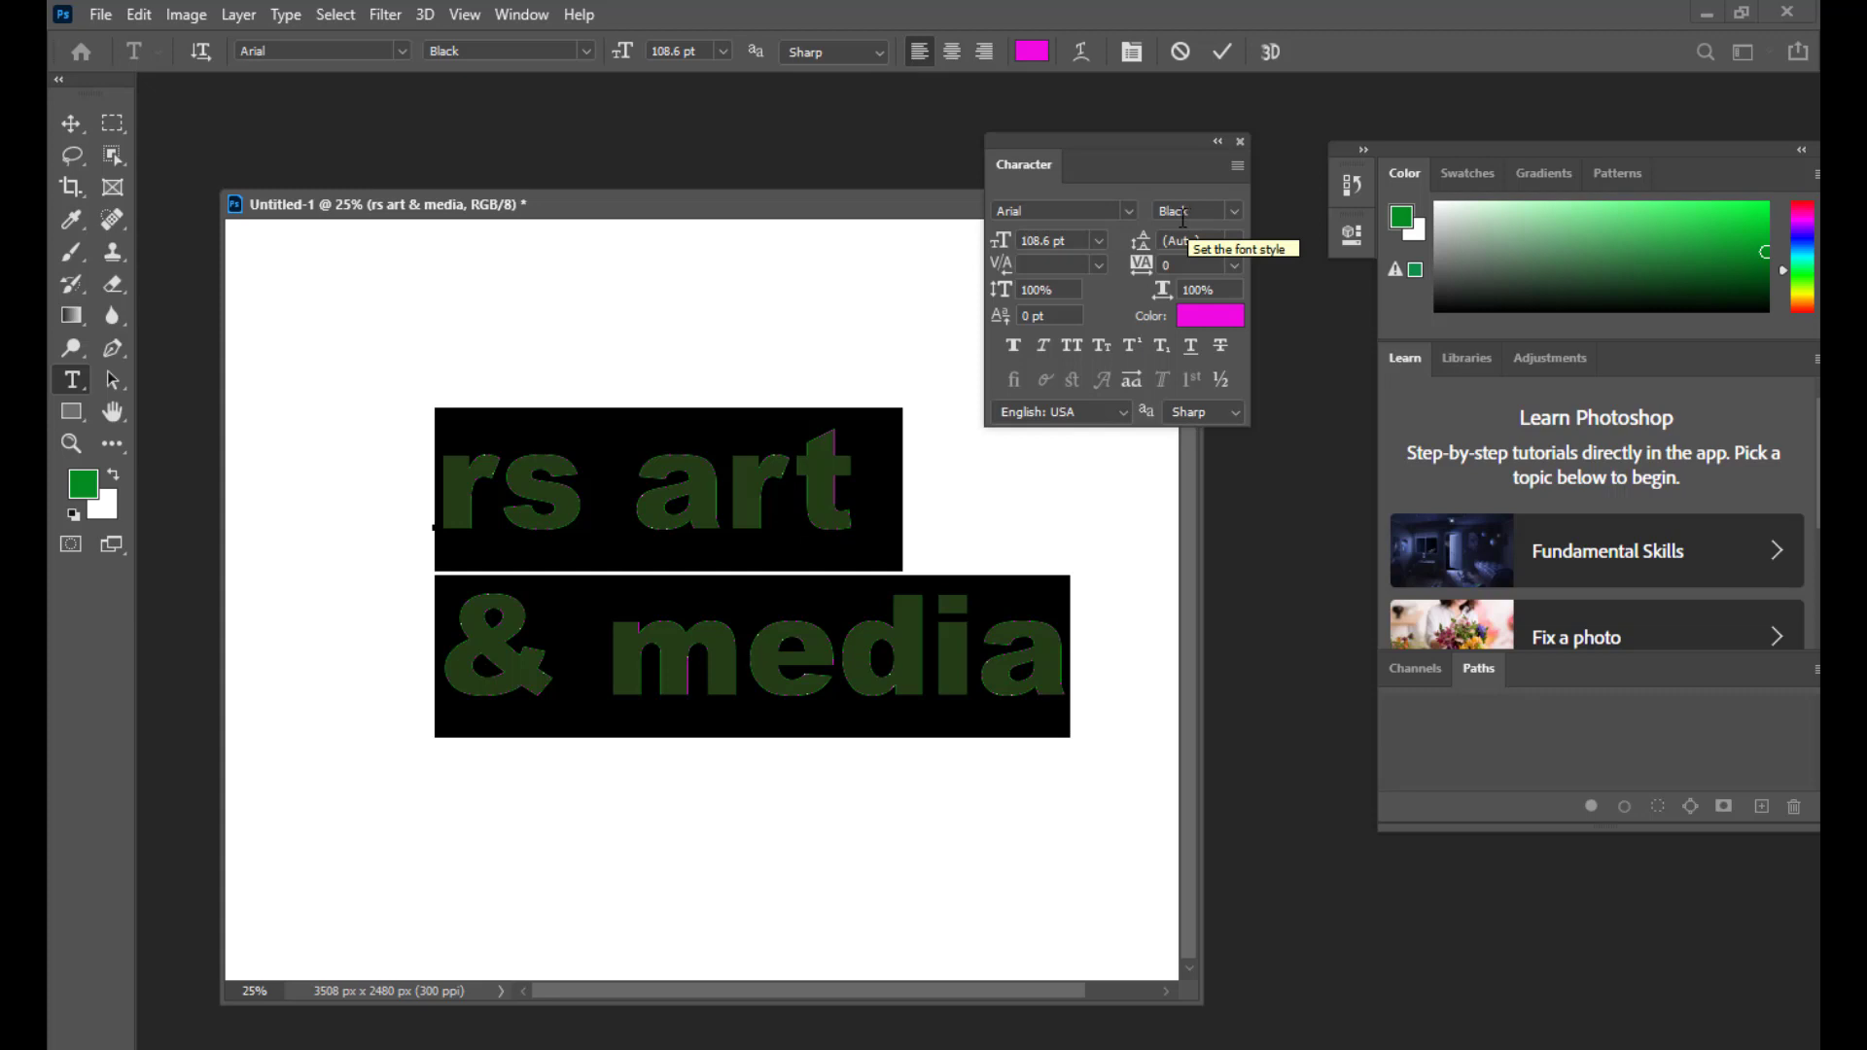
pyautogui.click(1131, 212)
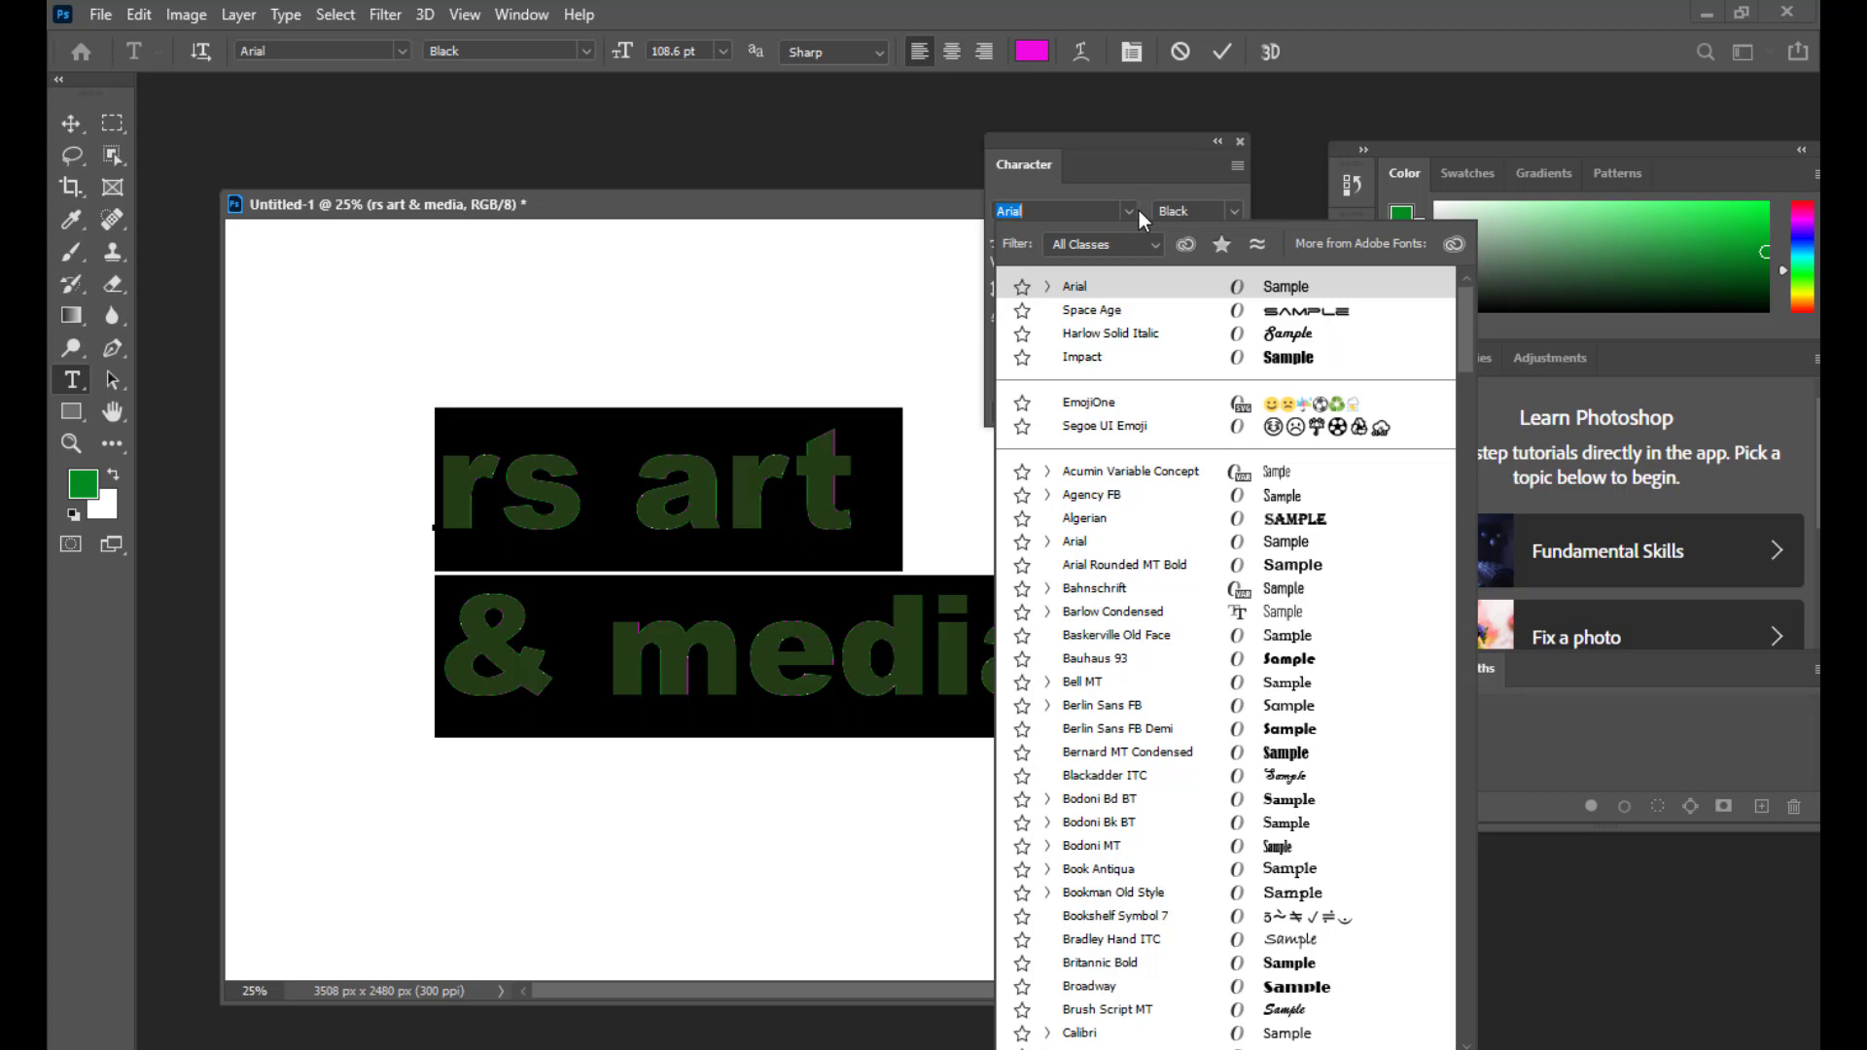
pyautogui.click(1118, 157)
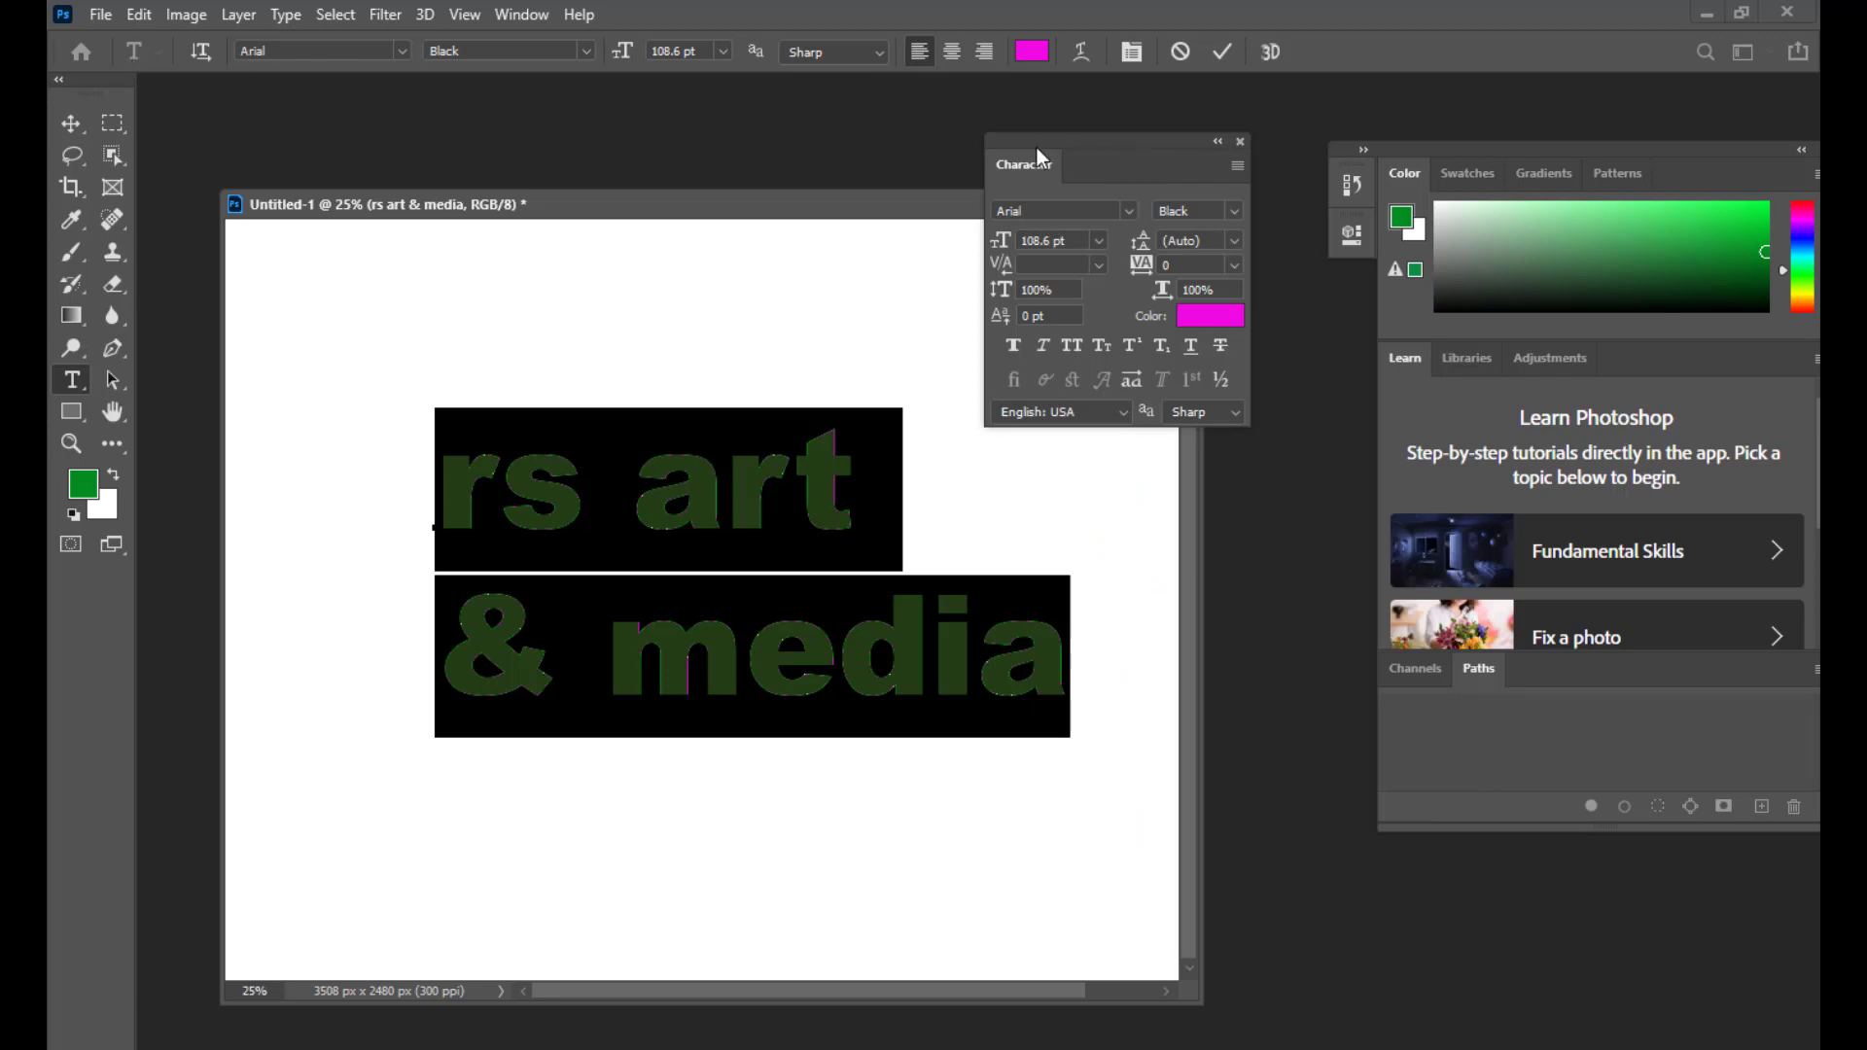
pyautogui.moveTo(1037, 148); pyautogui.dragTo(1067, 162)
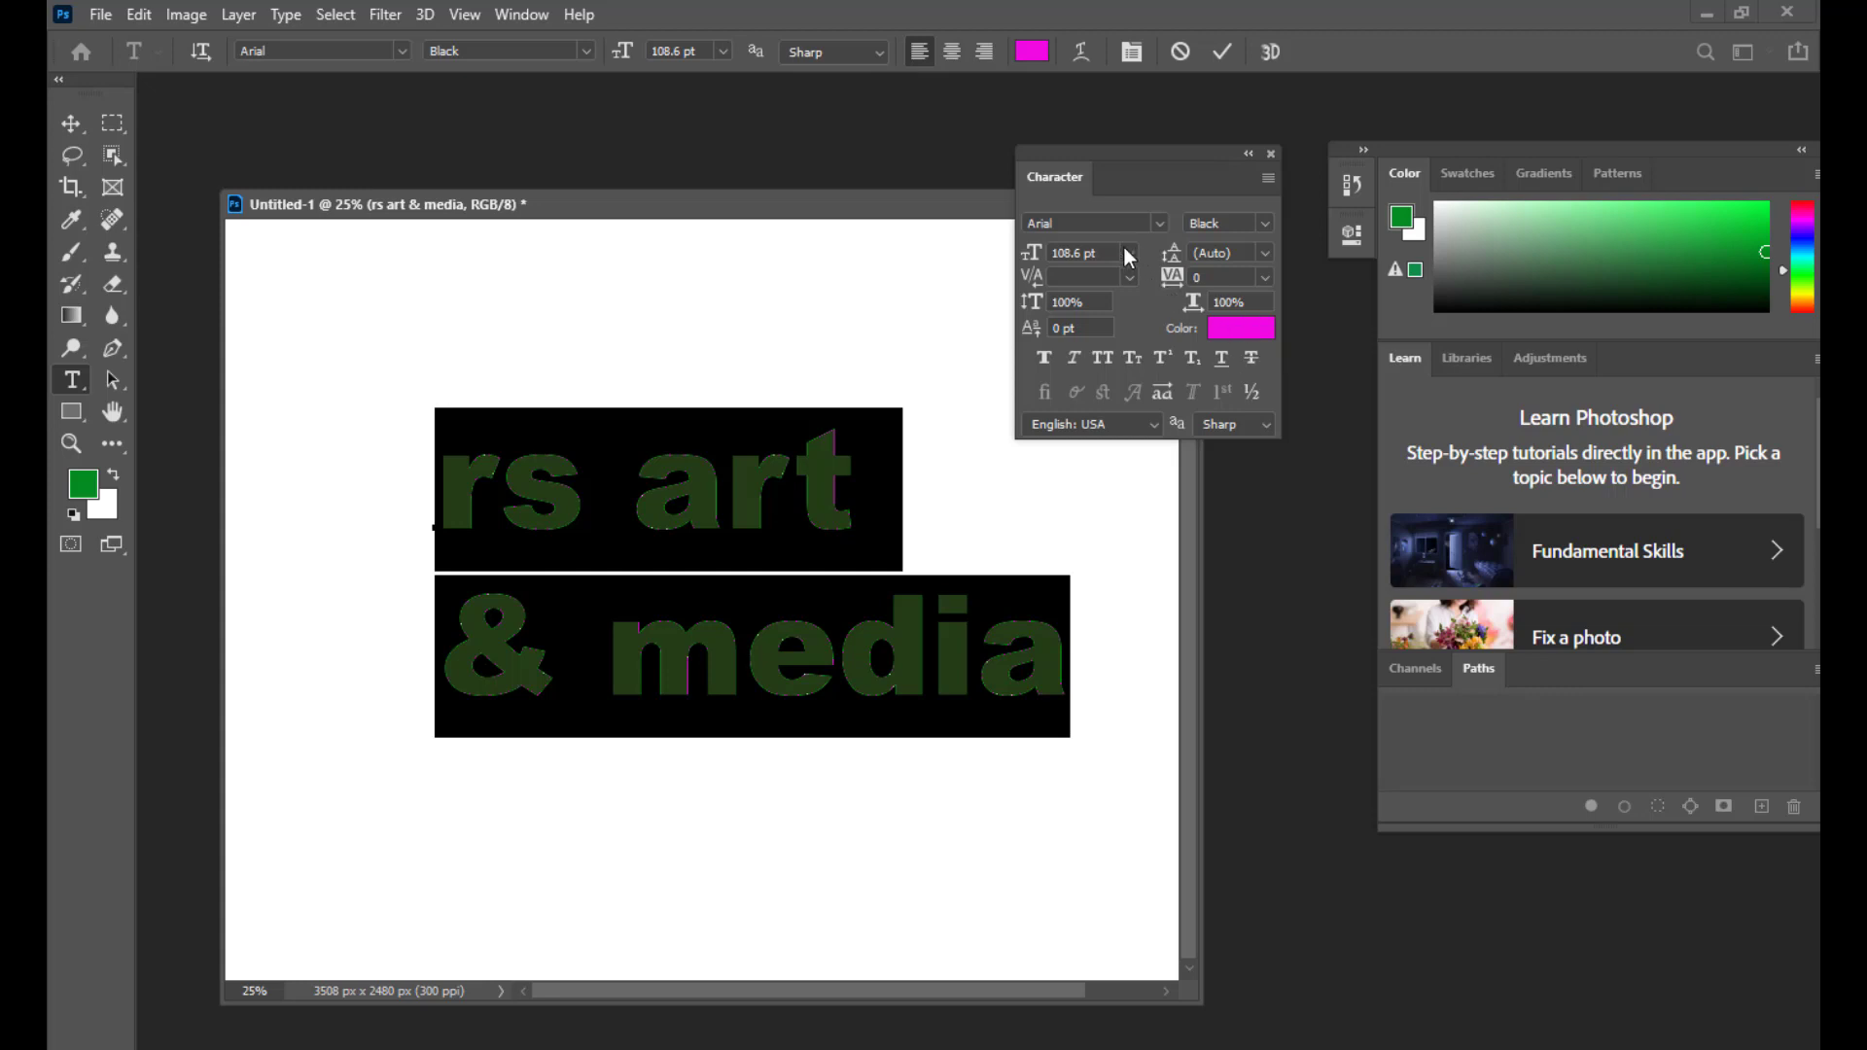
# Step: Increase and decrease the font size of the "rs art & media" text, finishing at 113 pt, and reposition the Character panel
pyautogui.click(1065, 253)
pyautogui.moveTo(1113, 166); pyautogui.dragTo(1158, 162)
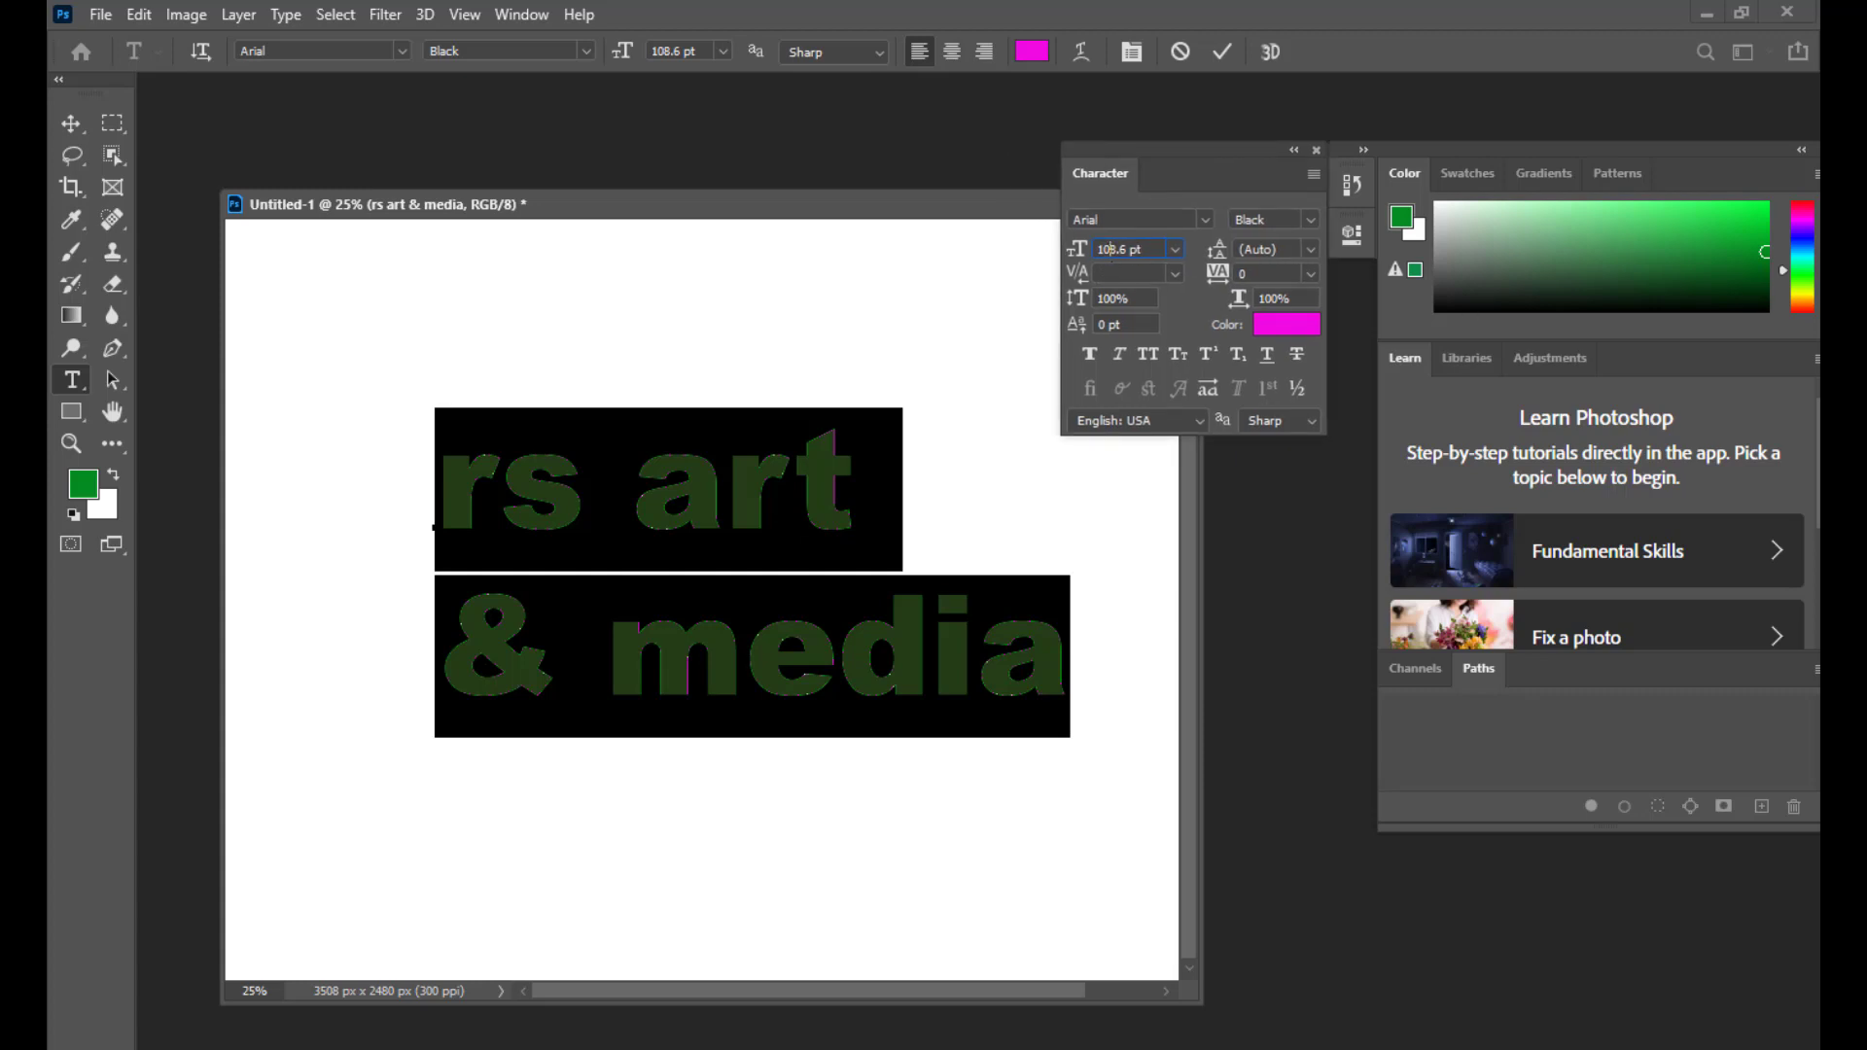
pyautogui.press('Up')
pyautogui.press('Up')
pyautogui.press('Up')
pyautogui.press('Up')
pyautogui.press('Up')
pyautogui.press('Up')
pyautogui.press('Up')
pyautogui.press('Up')
pyautogui.press('Up')
pyautogui.press('Up')
pyautogui.press('Up')
pyautogui.press('Up')
pyautogui.press('Up')
pyautogui.press('Up')
pyautogui.press('Up')
pyautogui.press('Up')
pyautogui.press('Up')
pyautogui.press('Up')
pyautogui.press('Up')
pyautogui.press('Up')
pyautogui.press('Up')
pyautogui.press('Up')
pyautogui.press('Up')
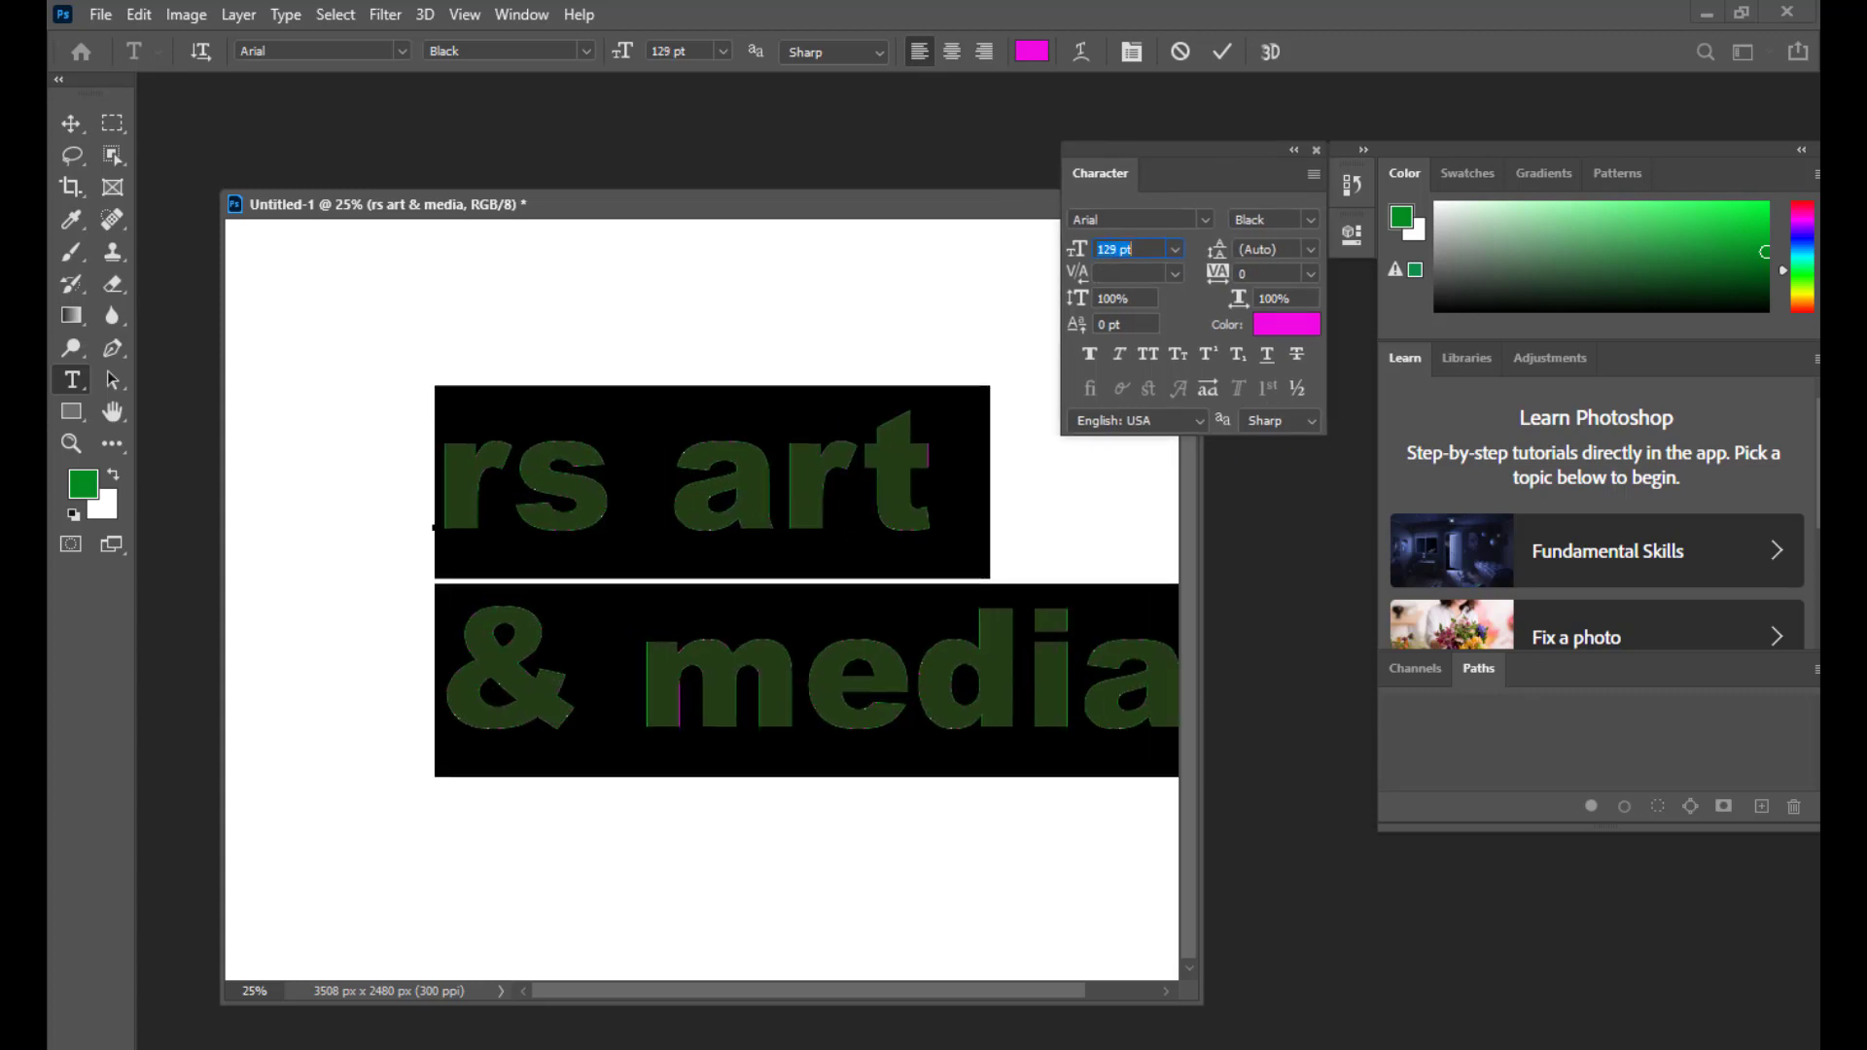
pyautogui.press('Down')
pyautogui.press('Down')
pyautogui.press('Down')
pyautogui.press('Down')
pyautogui.press('Down')
pyautogui.press('Down')
pyautogui.press('Down')
pyautogui.press('Down')
pyautogui.press('Down')
pyautogui.press('Down')
pyautogui.press('Down')
pyautogui.press('Down')
pyautogui.press('Down')
pyautogui.press('Down')
pyautogui.press('Down')
pyautogui.press('Down')
pyautogui.press('Down')
pyautogui.press('Down')
pyautogui.press('Down')
pyautogui.press('Down')
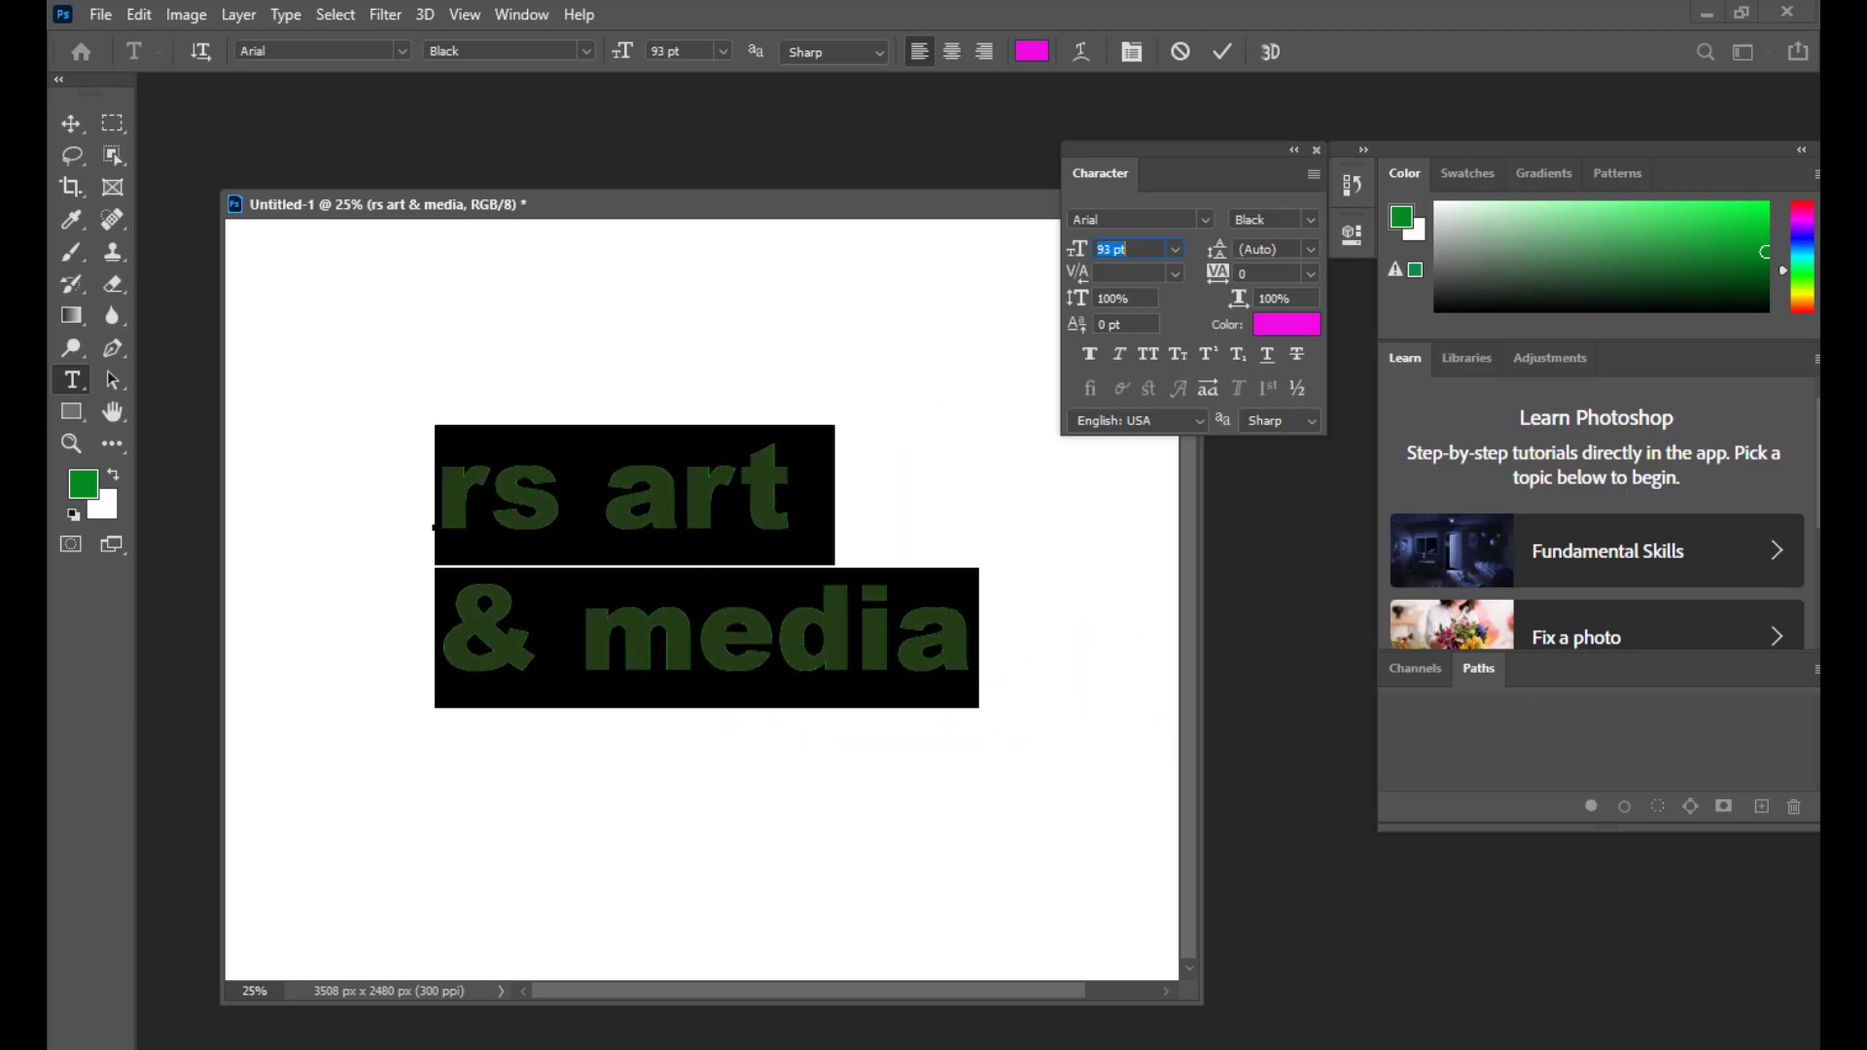
pyautogui.press('Up')
pyautogui.press('Up')
pyautogui.press('Up')
pyautogui.press('Up')
pyautogui.press('Up')
pyautogui.press('Up')
pyautogui.press('Up')
pyautogui.press('Up')
pyautogui.press('Up')
pyautogui.press('Up')
pyautogui.press('Up')
pyautogui.press('Up')
pyautogui.press('Up')
pyautogui.press('Up')
pyautogui.press('Up')
pyautogui.press('Up')
pyautogui.press('Up')
pyautogui.press('Up')
pyautogui.press('Up')
pyautogui.press('Up')
pyautogui.press('Down')
pyautogui.press('Down')
pyautogui.press('Down')
pyautogui.press('Down')
pyautogui.press('Down')
pyautogui.press('Down')
pyautogui.press('Down')
pyautogui.press('Down')
pyautogui.press('Down')
pyautogui.press('Down')
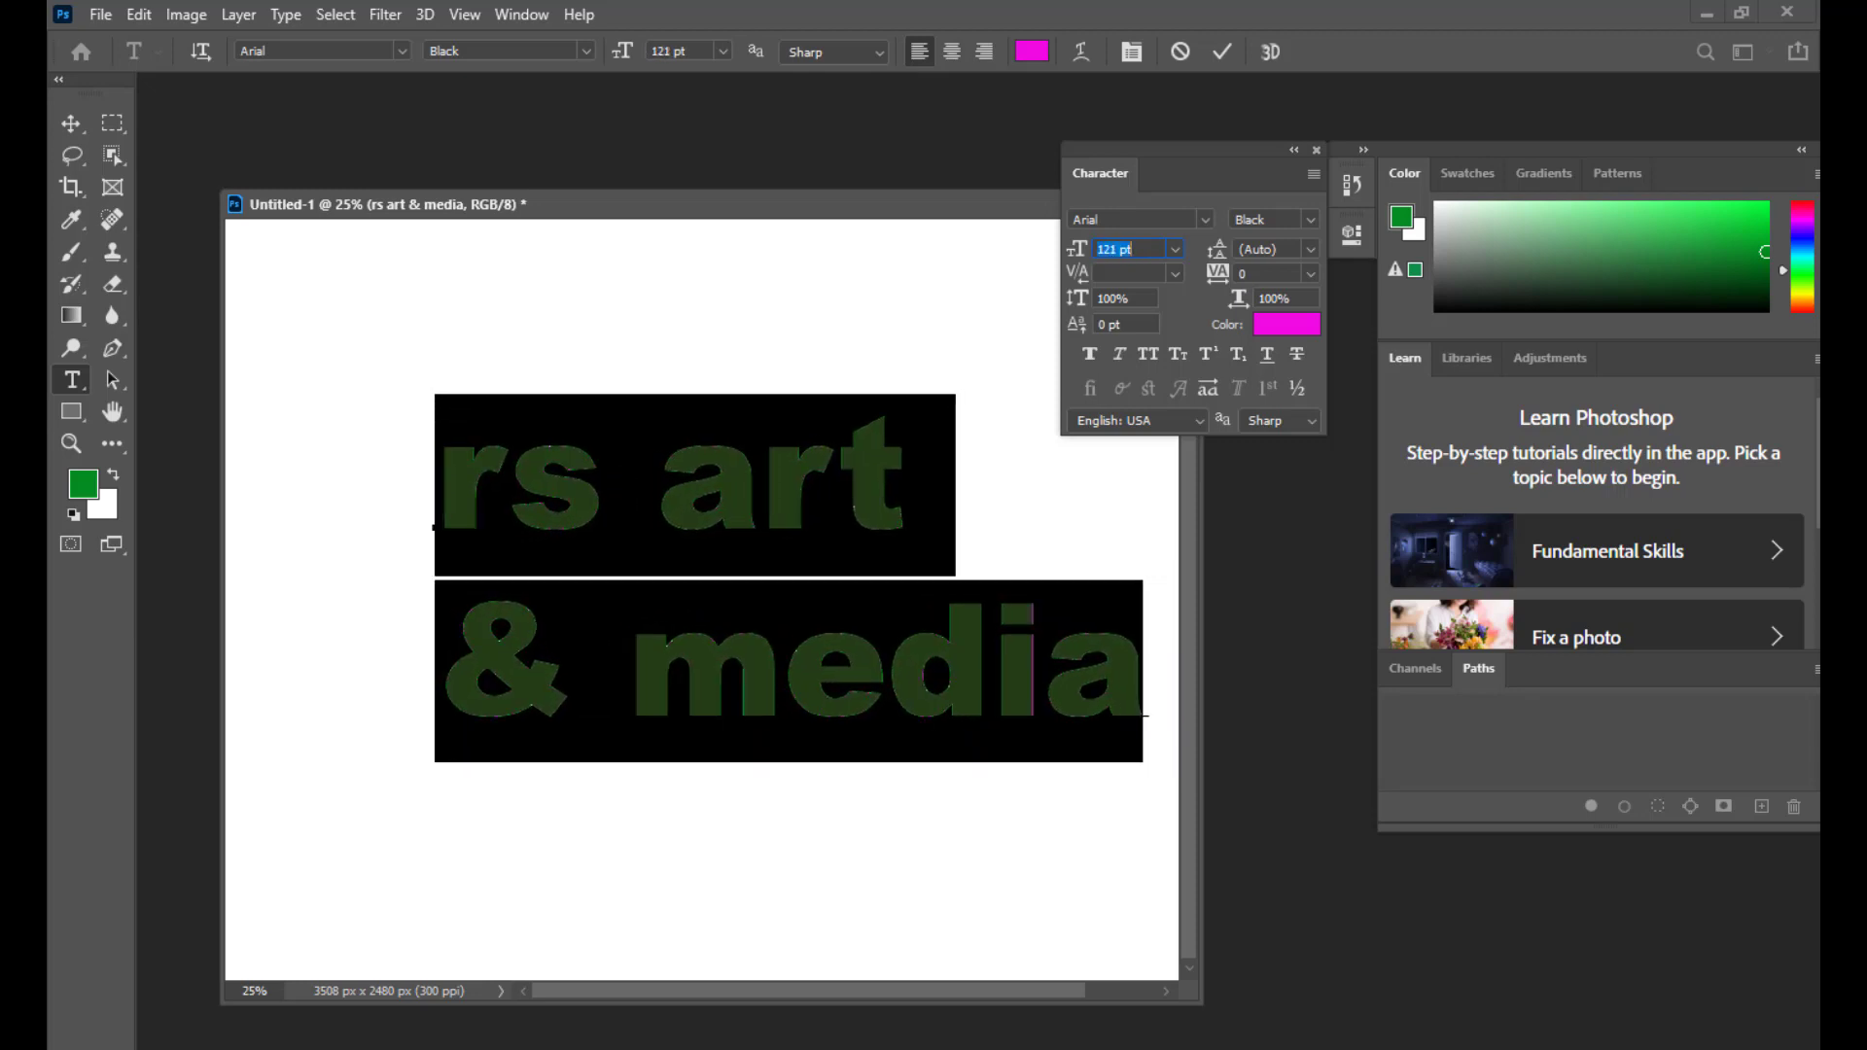
pyautogui.press('Up')
pyautogui.press('Up')
pyautogui.press('Up')
pyautogui.press('Up')
pyautogui.press('Up')
pyautogui.press('Up')
pyautogui.press('Up')
pyautogui.press('Up')
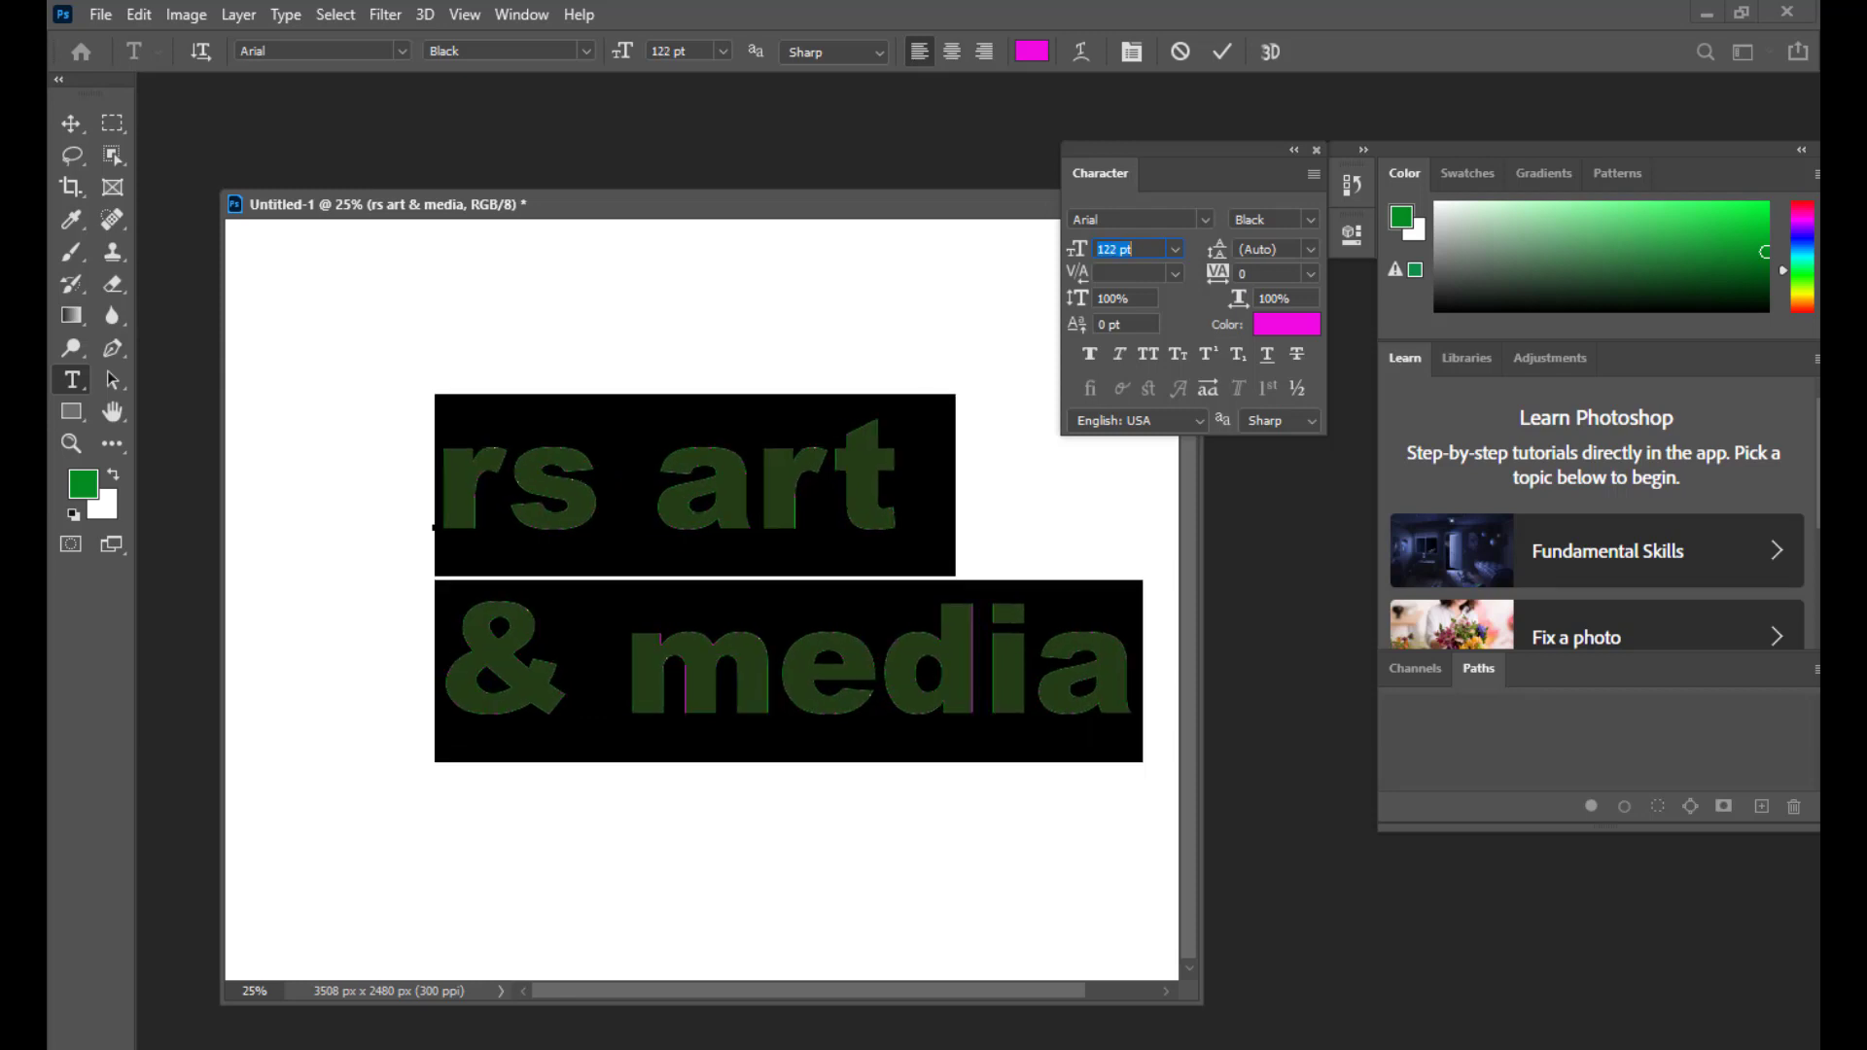
pyautogui.press('Down')
pyautogui.press('Down')
pyautogui.press('Down')
pyautogui.press('Down')
pyautogui.press('Down')
pyautogui.press('Down')
pyautogui.press('Down')
pyautogui.press('Down')
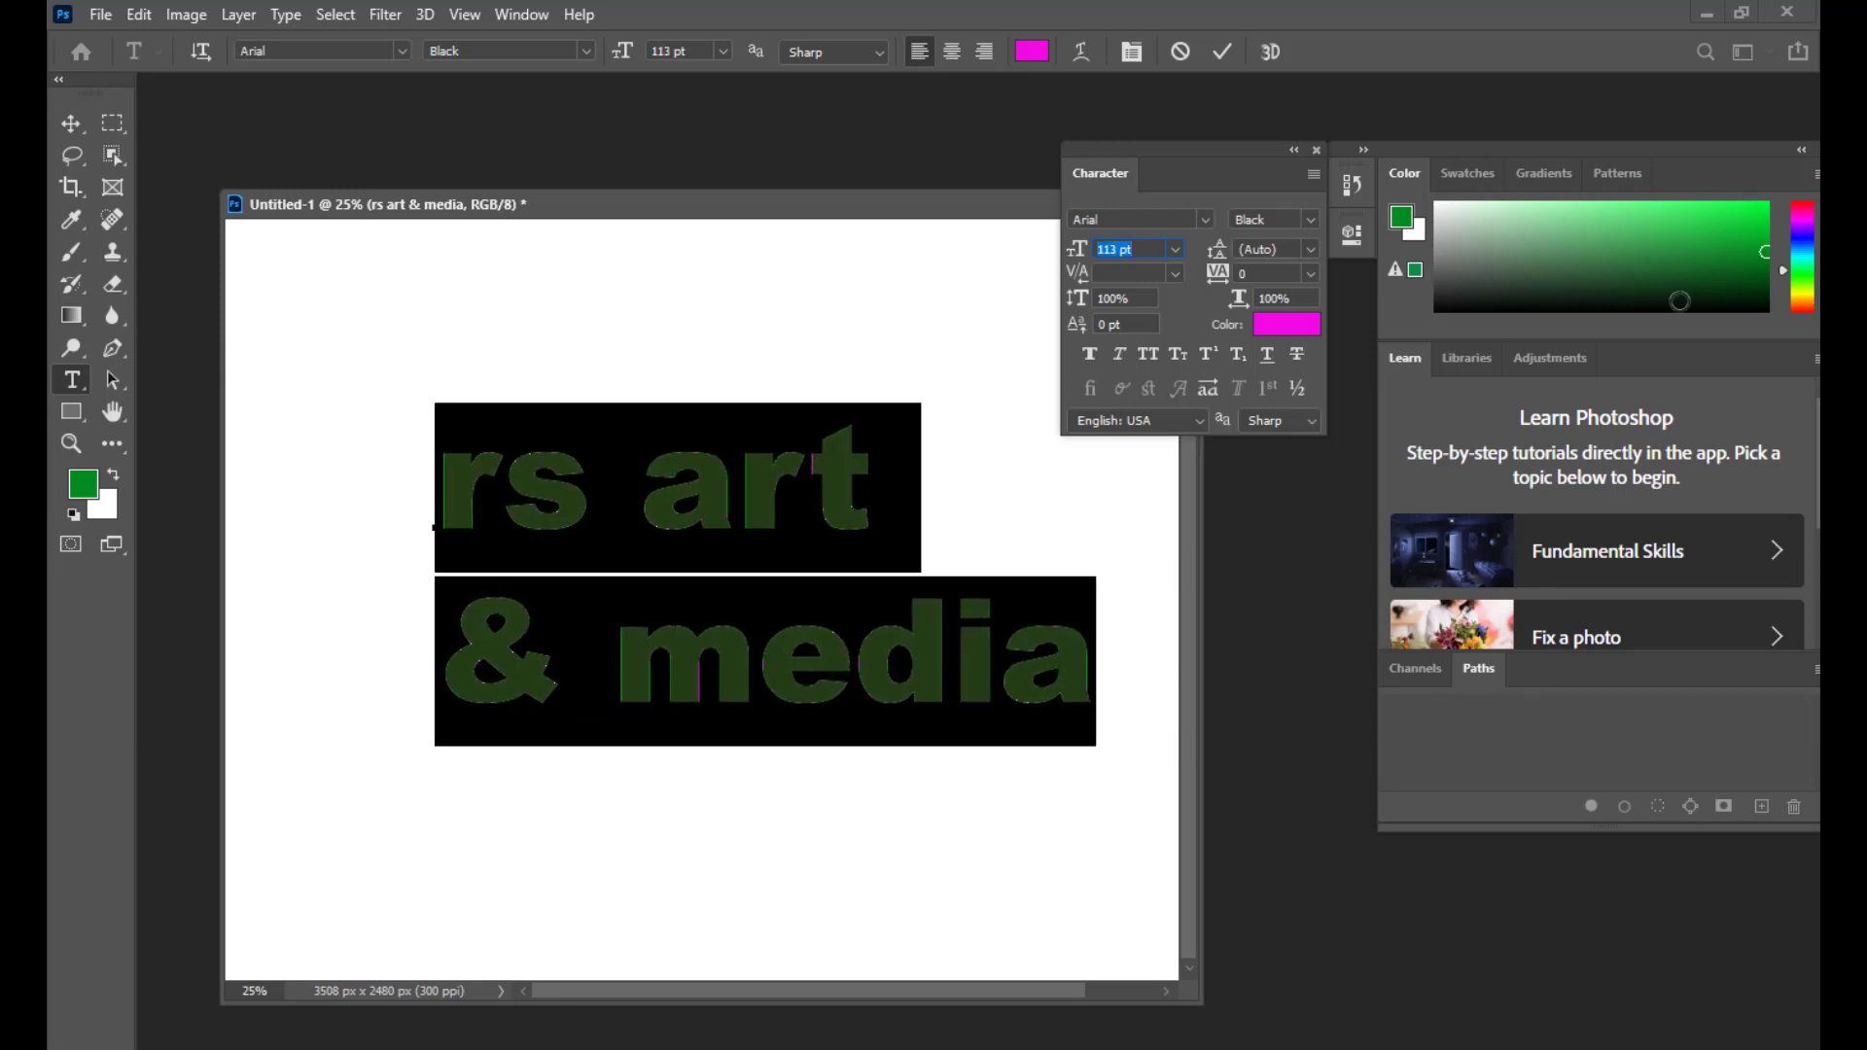
pyautogui.moveTo(1136, 142); pyautogui.dragTo(1072, 134)
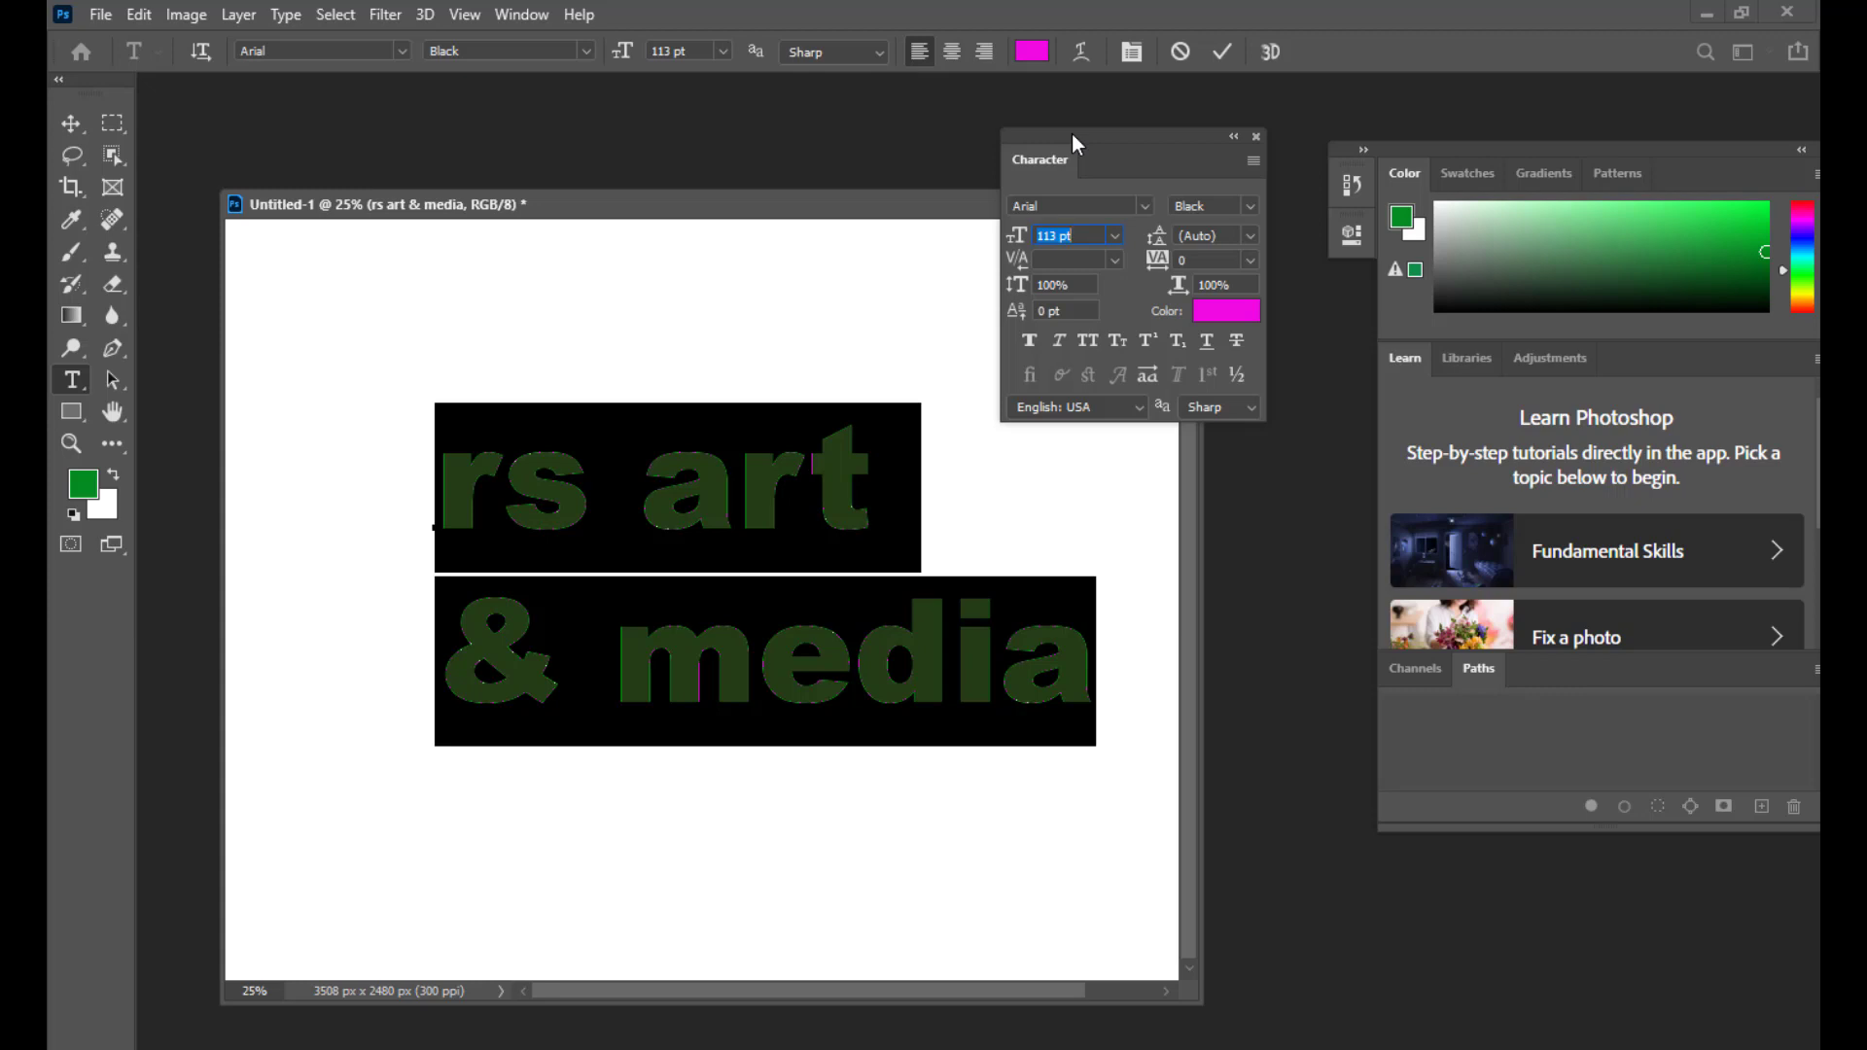
# Step: Reposition the Character panel beside the "rs art & media" text and look over the preset leading values
pyautogui.moveTo(1071, 142); pyautogui.dragTo(985, 141)
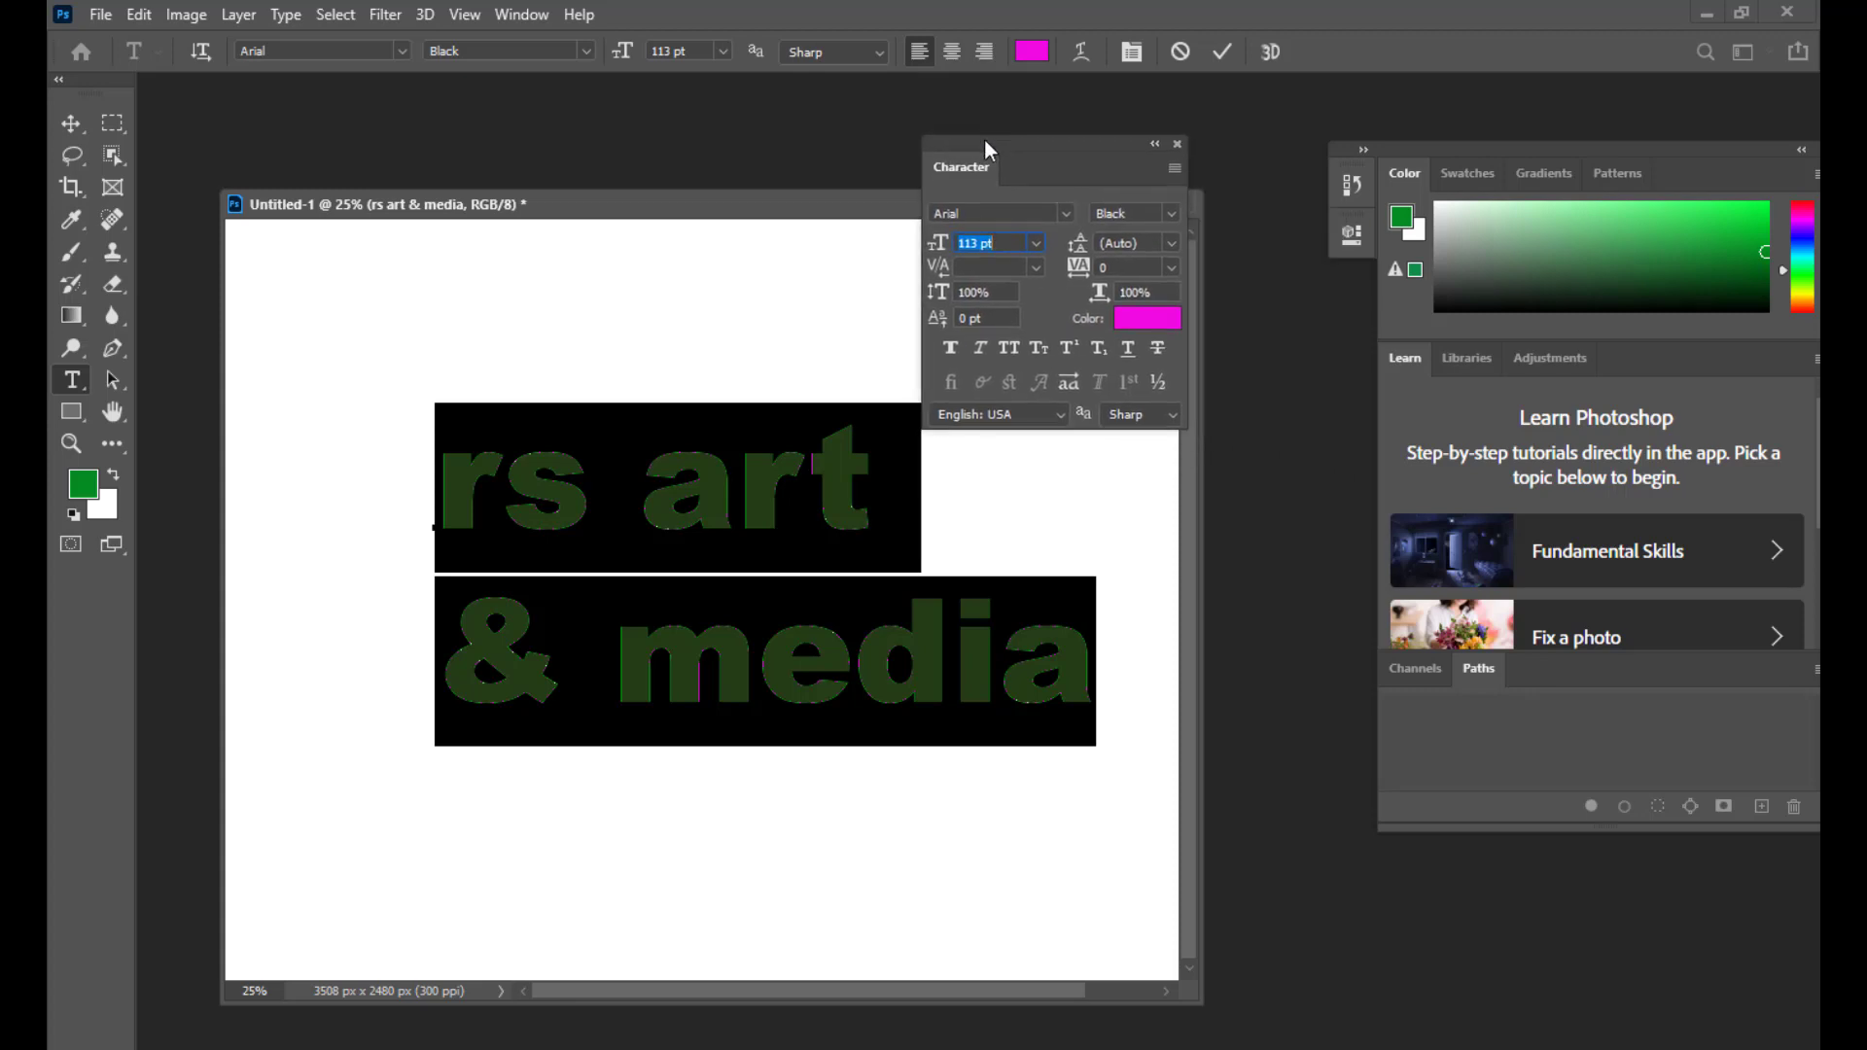
pyautogui.moveTo(984, 138); pyautogui.dragTo(1012, 141)
pyautogui.click(521, 14)
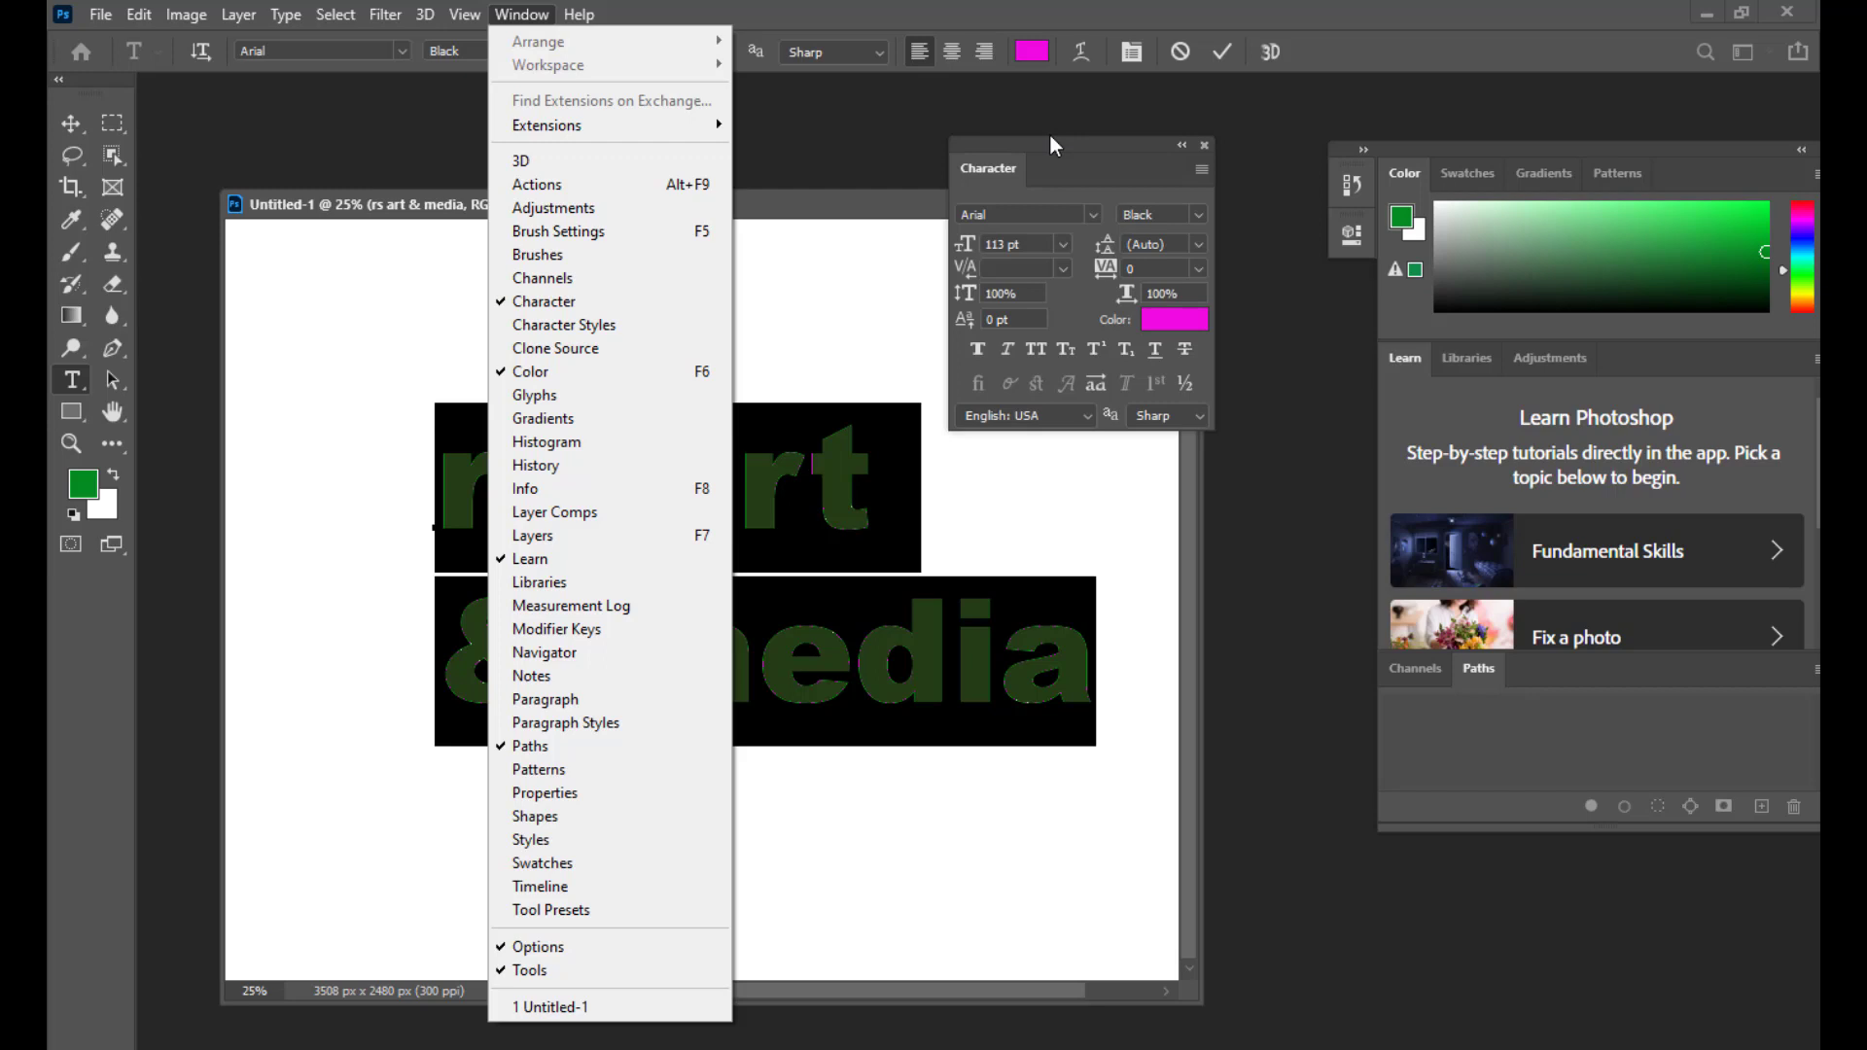
pyautogui.click(1048, 136)
pyautogui.moveTo(1049, 137); pyautogui.dragTo(1152, 122)
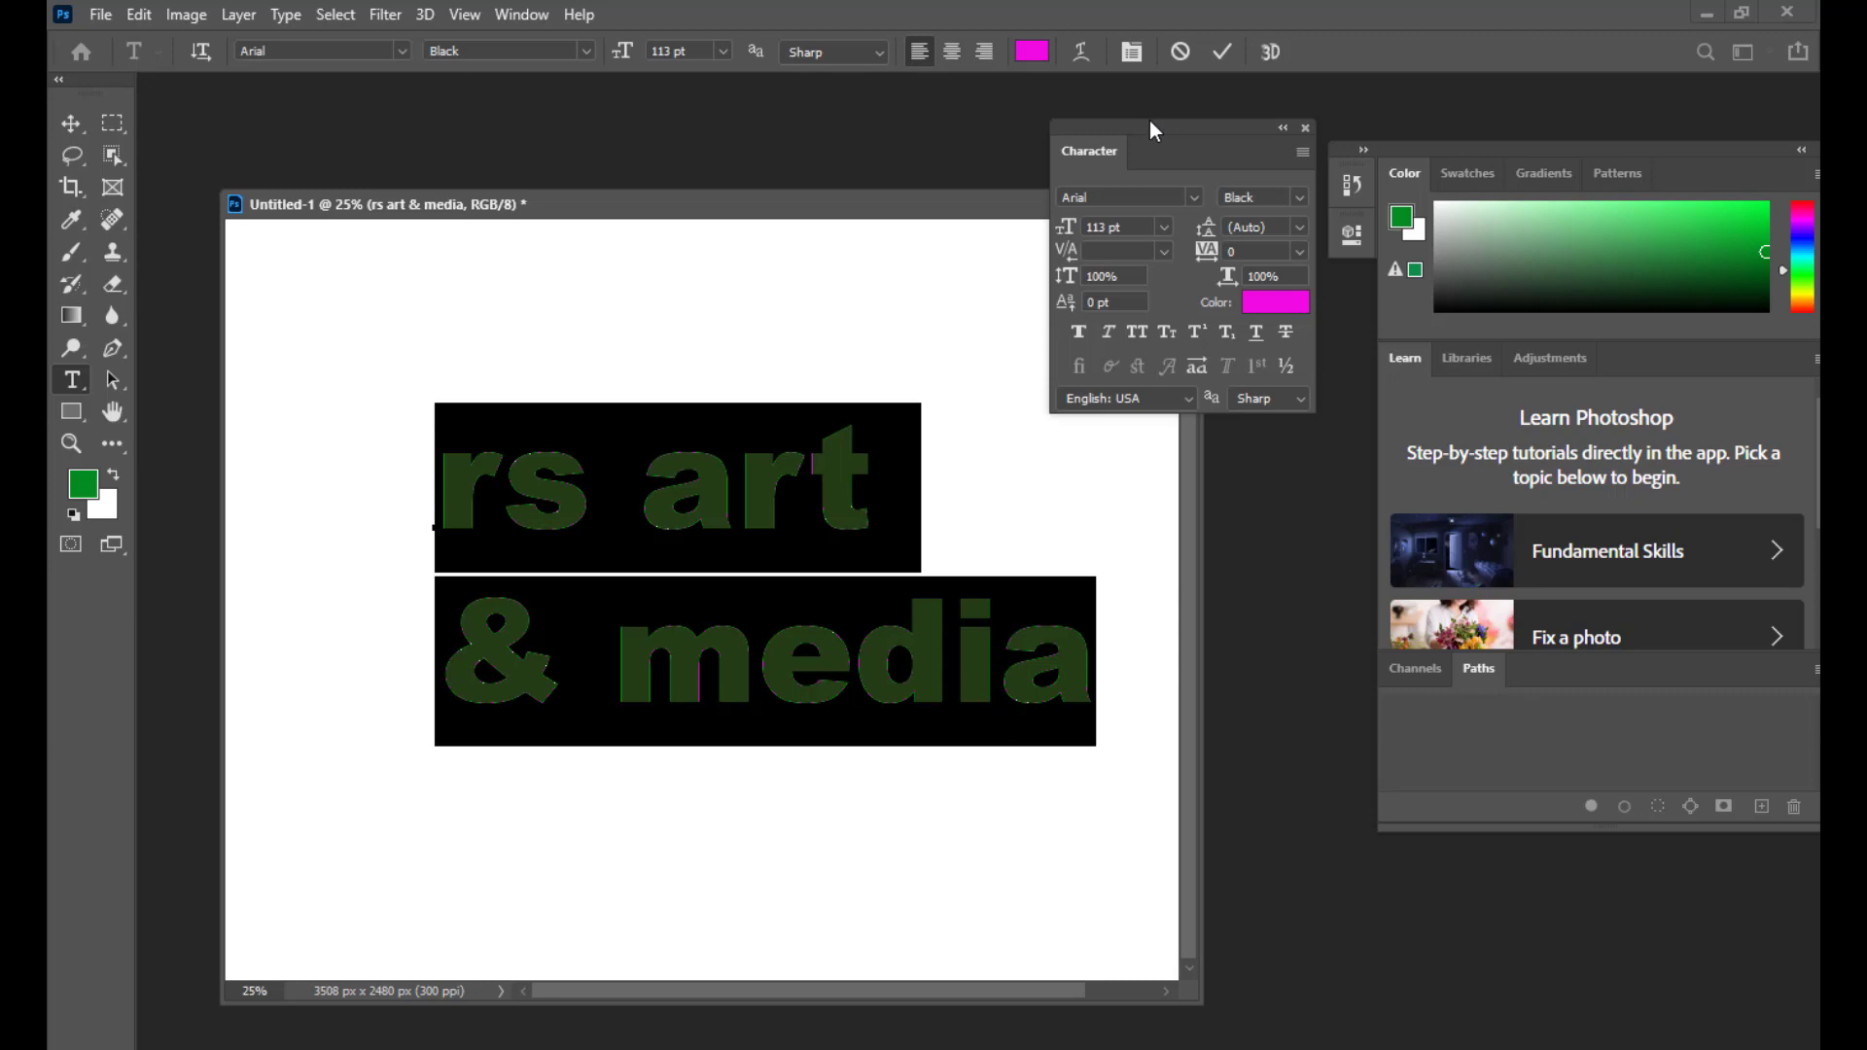
pyautogui.moveTo(1130, 131); pyautogui.dragTo(1085, 127)
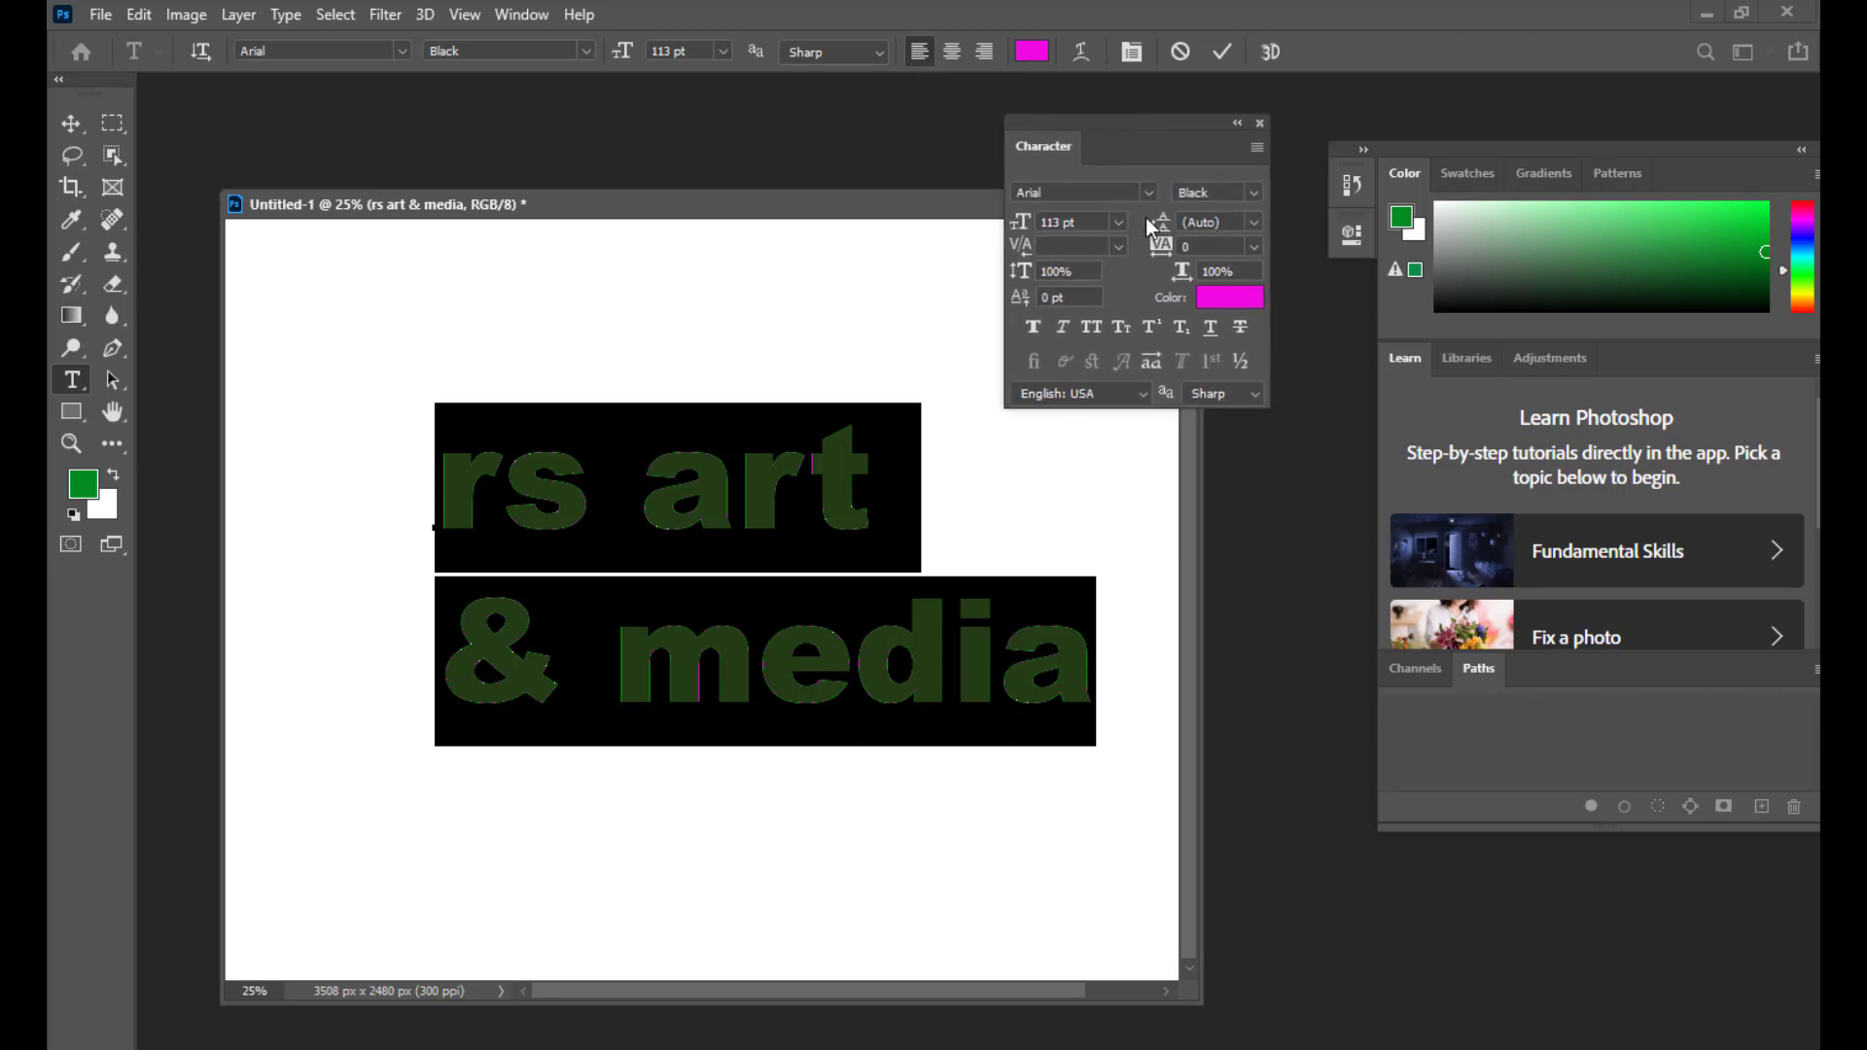
pyautogui.click(1257, 223)
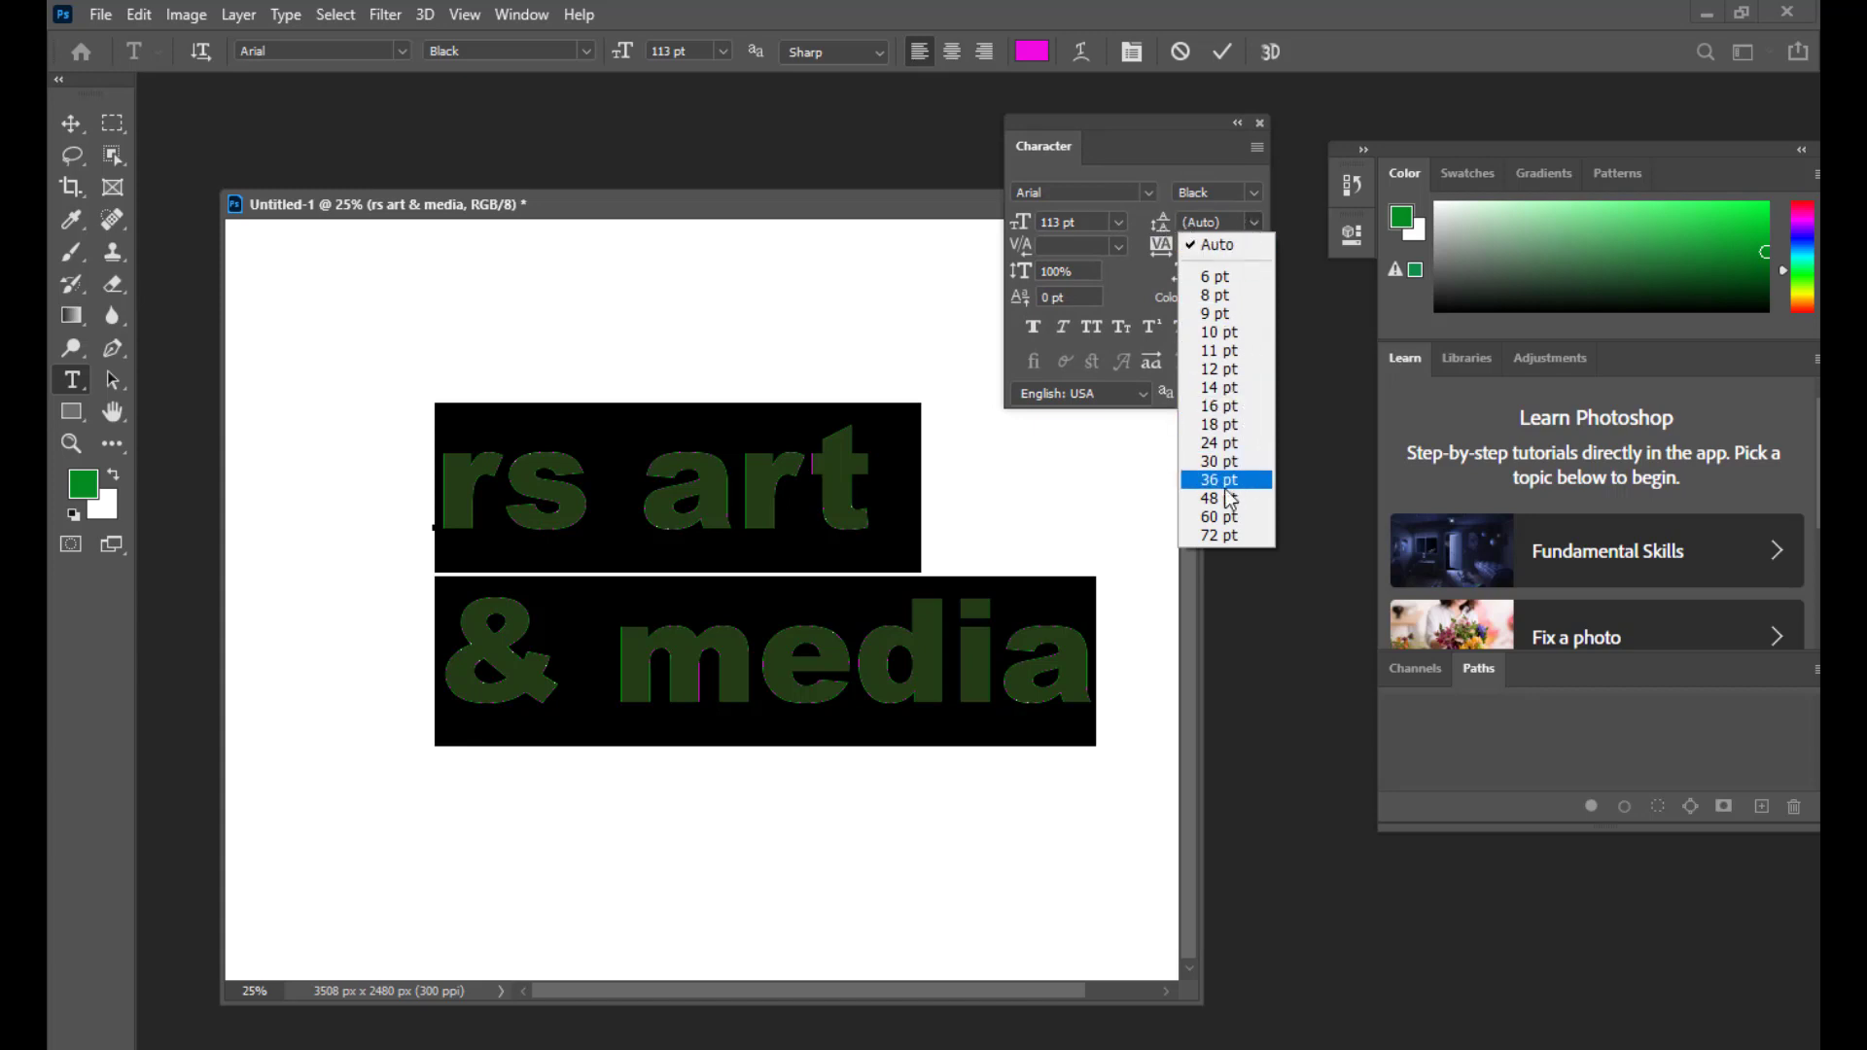
pyautogui.click(1160, 228)
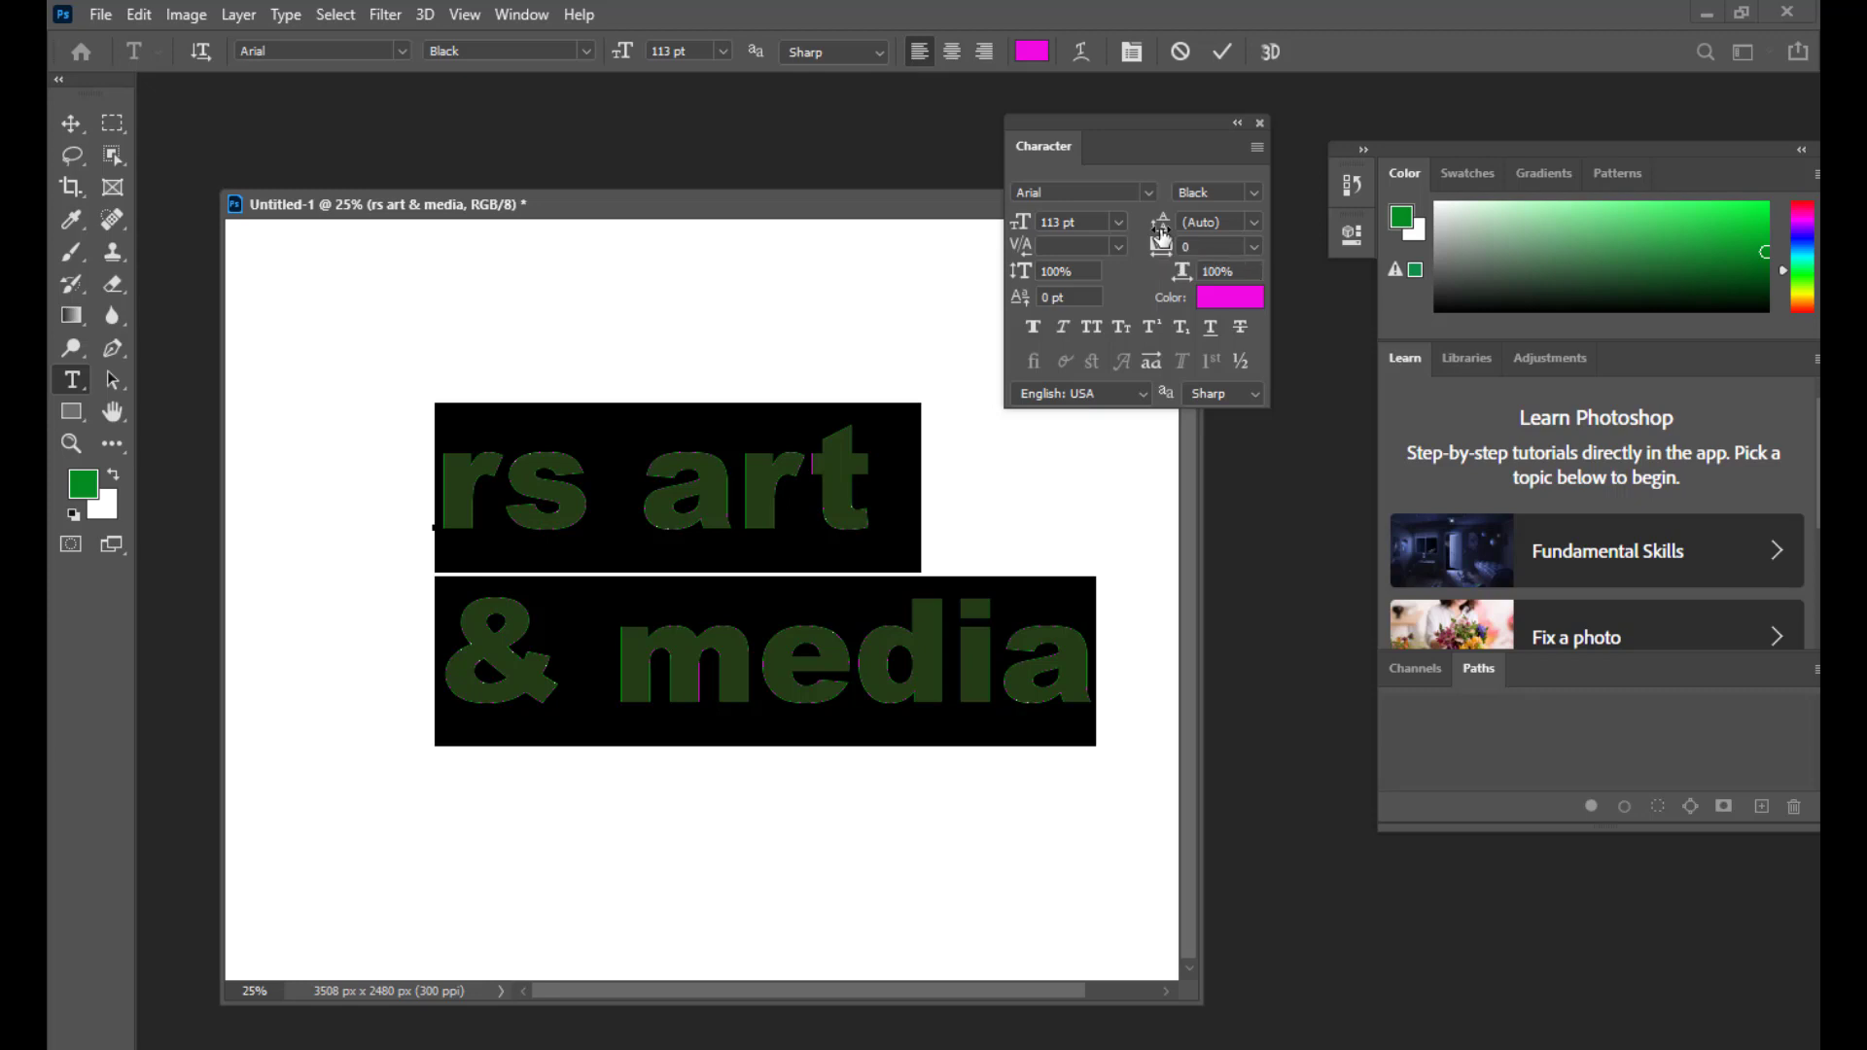
pyautogui.moveTo(1075, 137); pyautogui.dragTo(1114, 137)
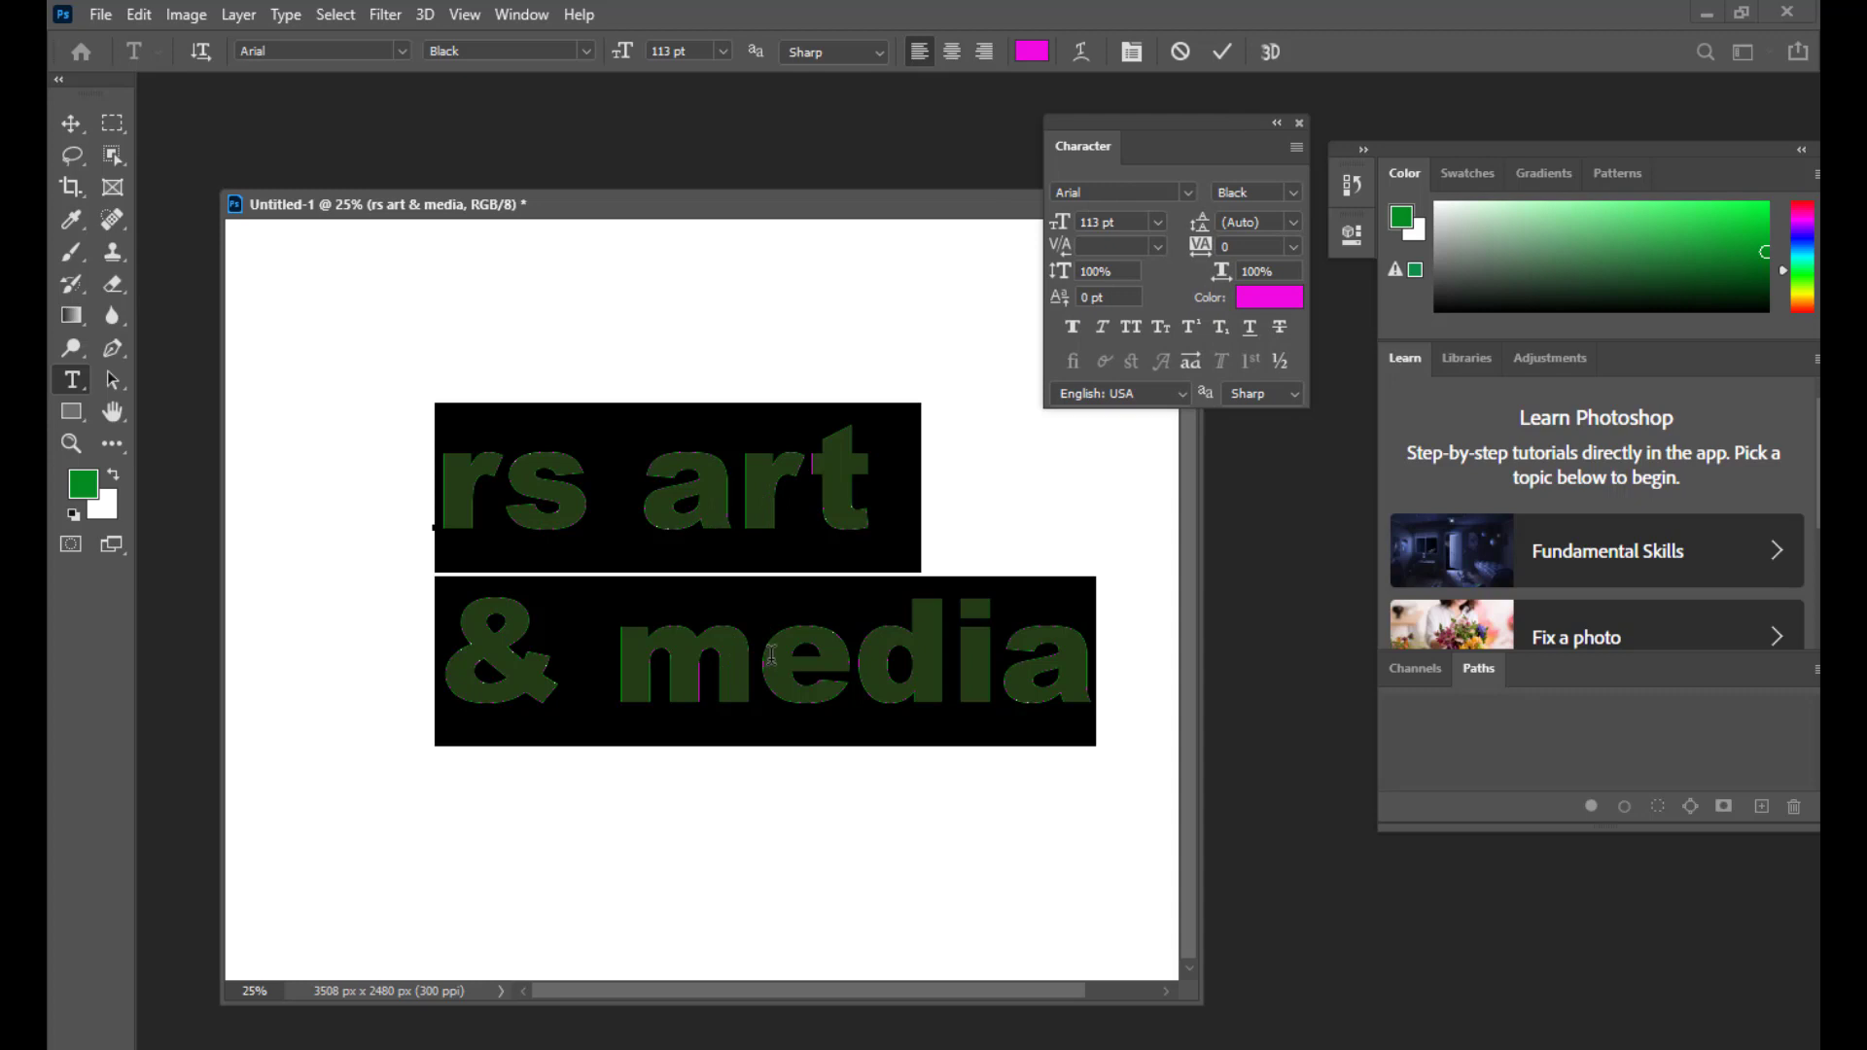
# Step: Try leading values of 24 pt, 48 pt and 72 pt on the "rs art & media" text
pyautogui.click(1297, 224)
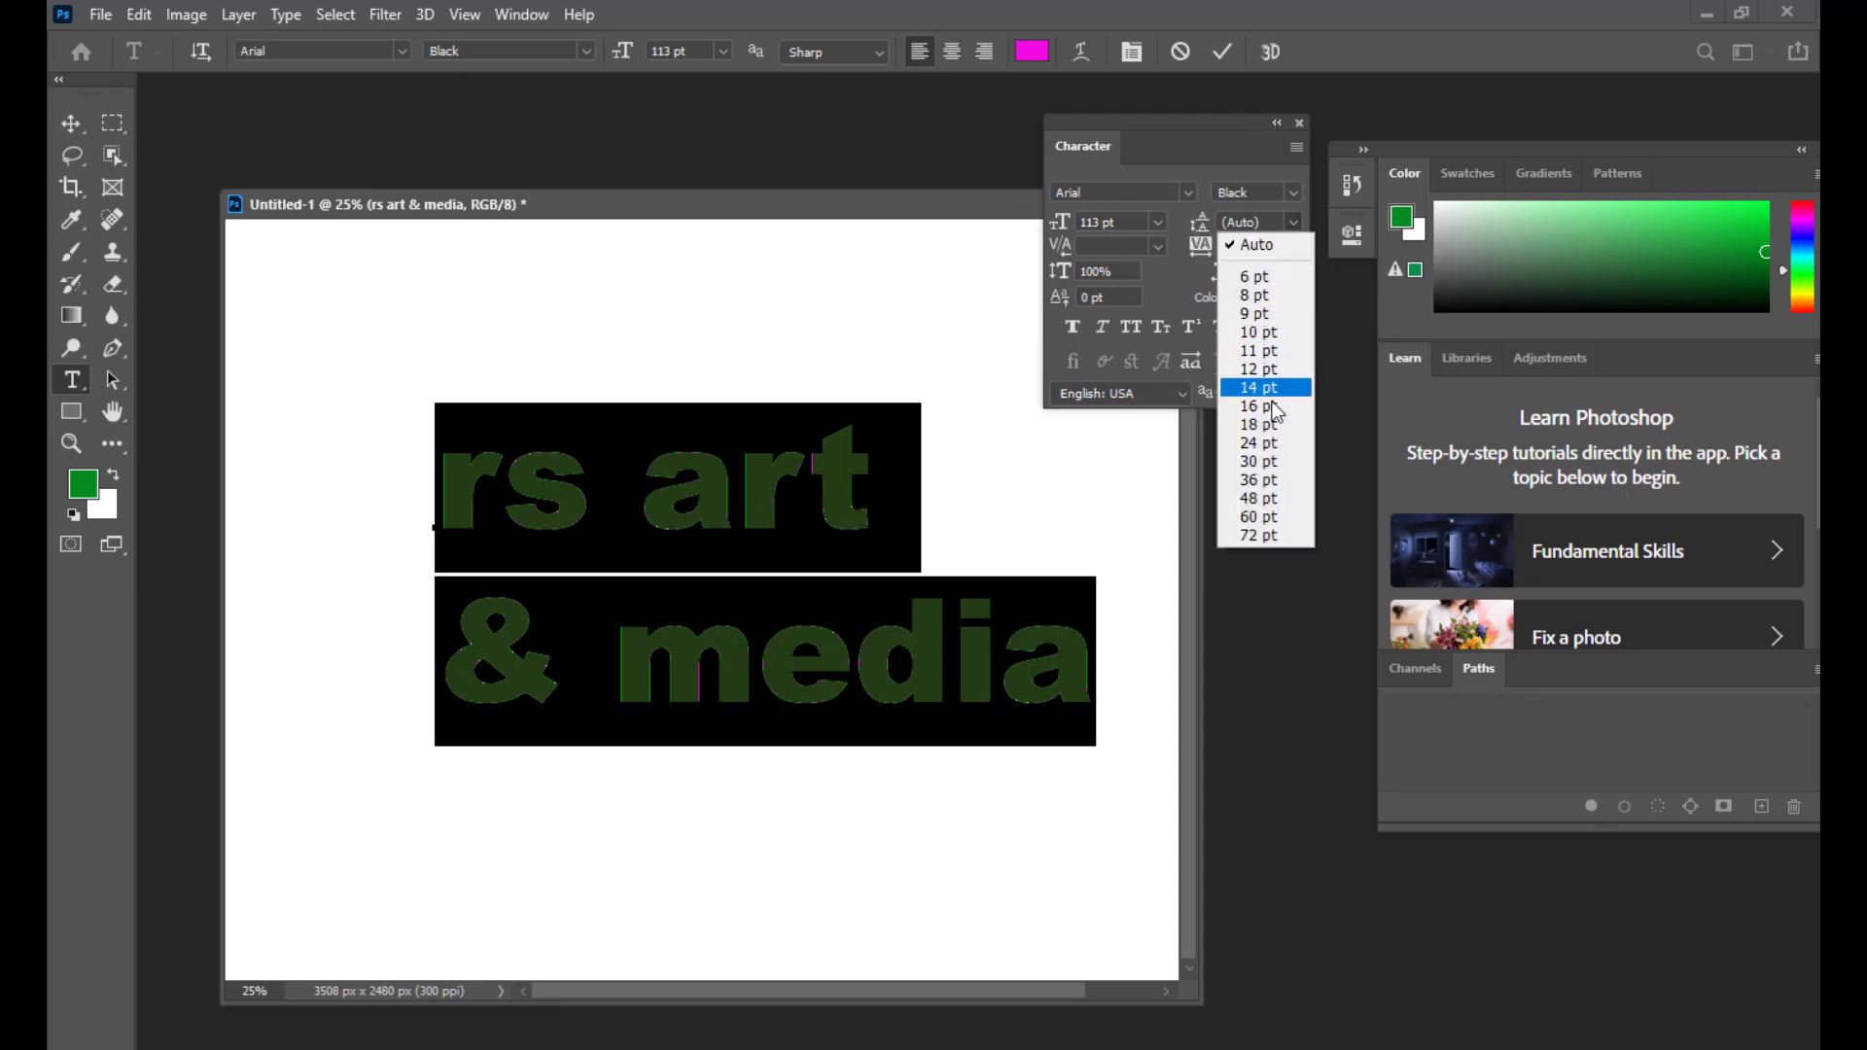
pyautogui.click(1264, 444)
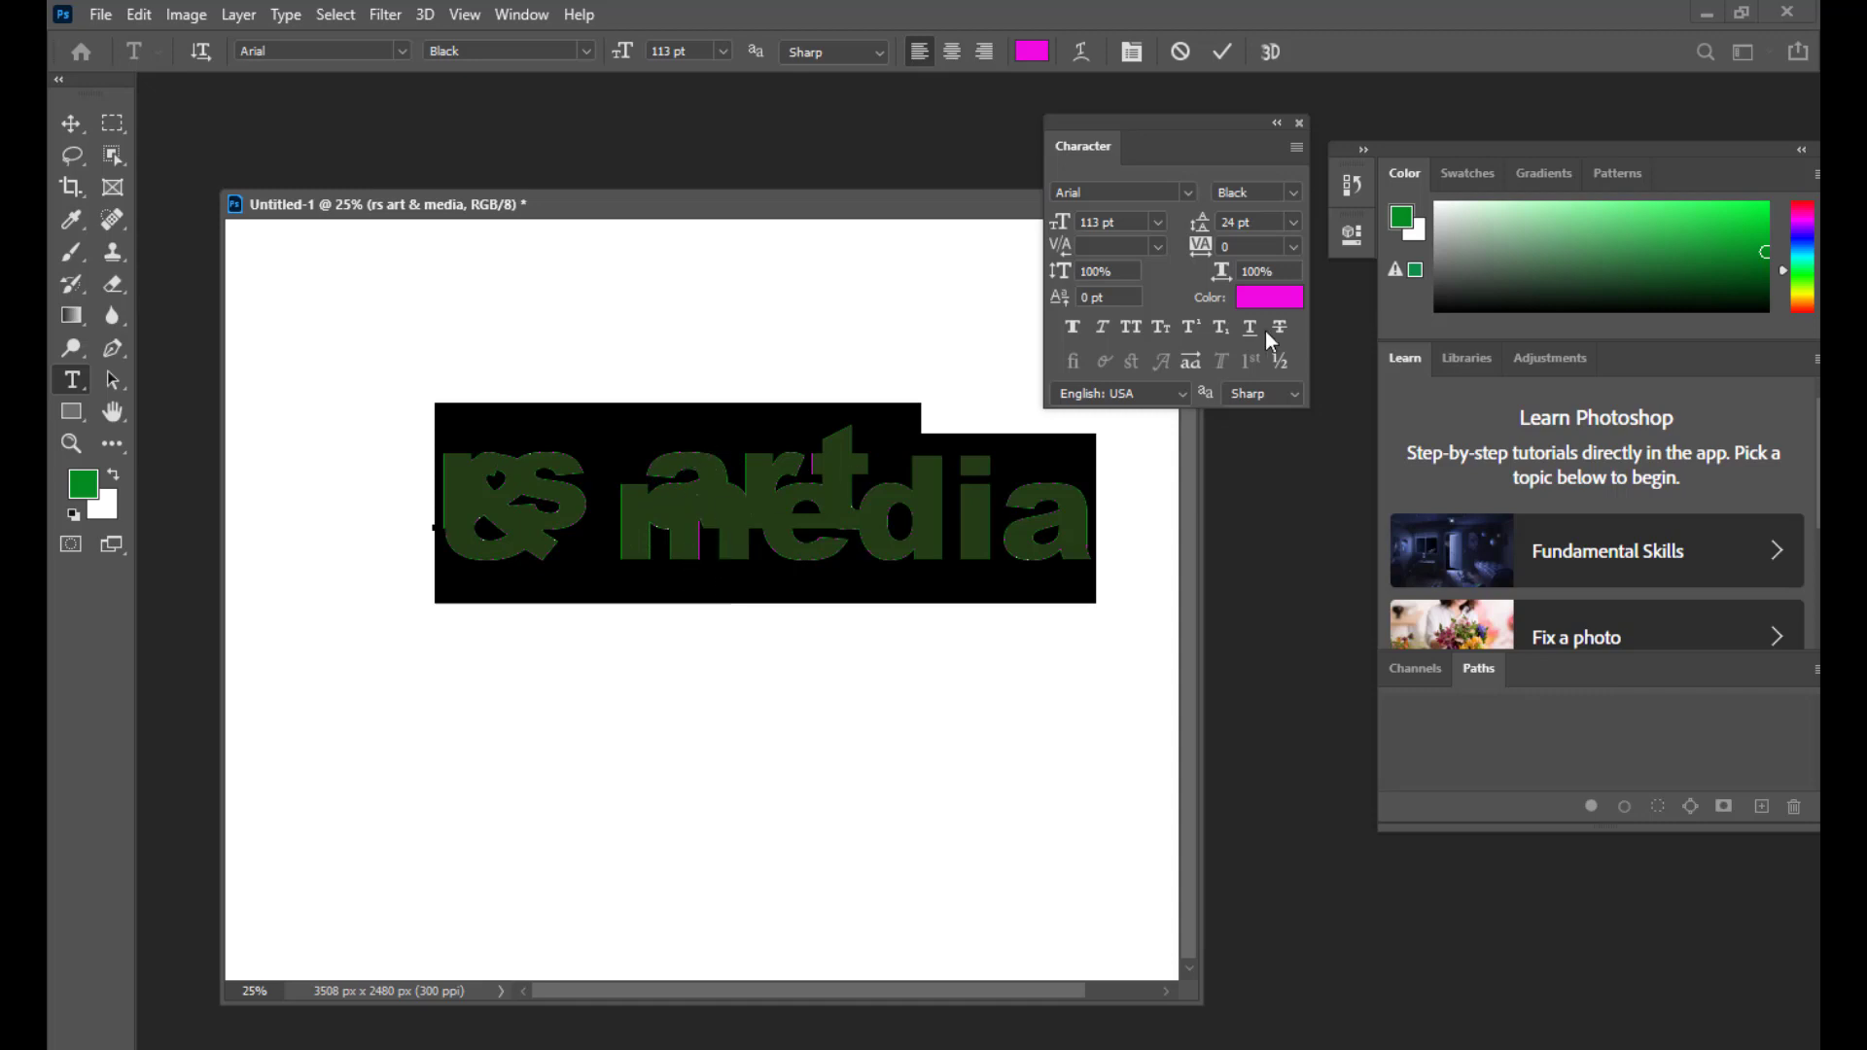
pyautogui.click(1297, 226)
pyautogui.click(1262, 499)
pyautogui.click(1295, 226)
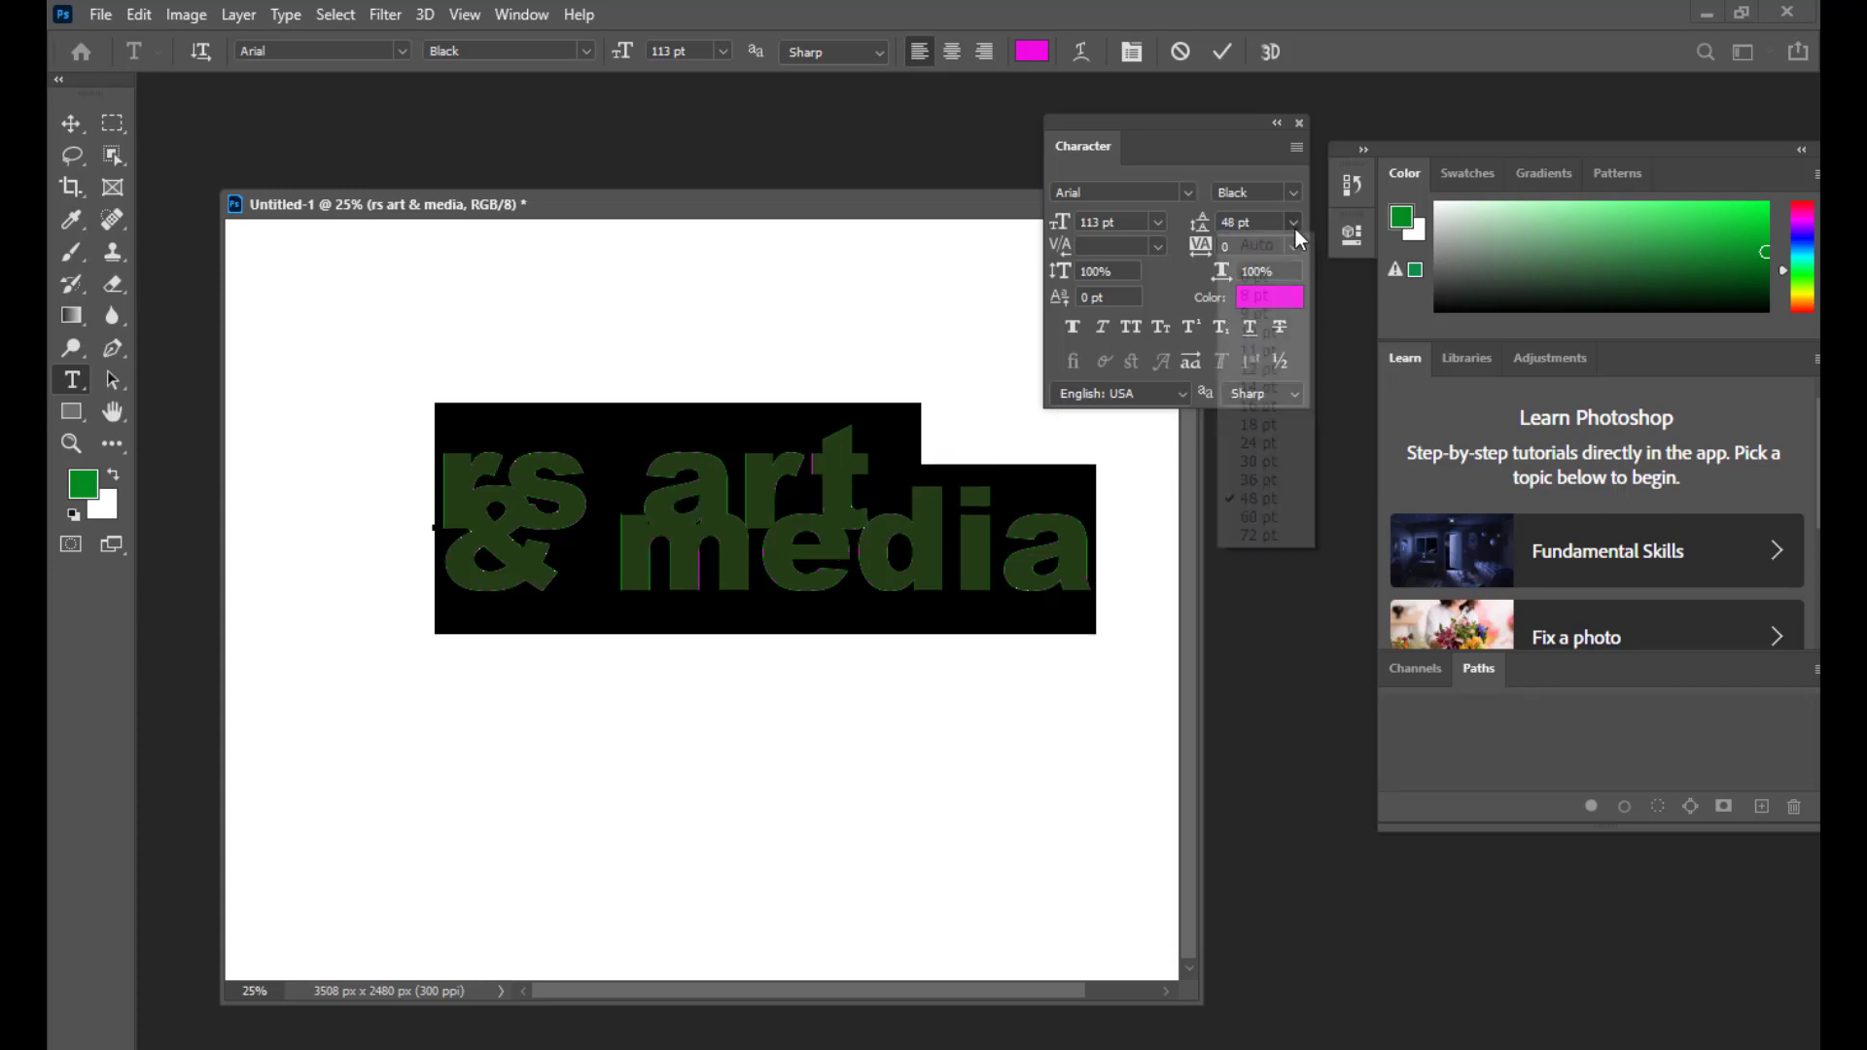
pyautogui.click(1282, 533)
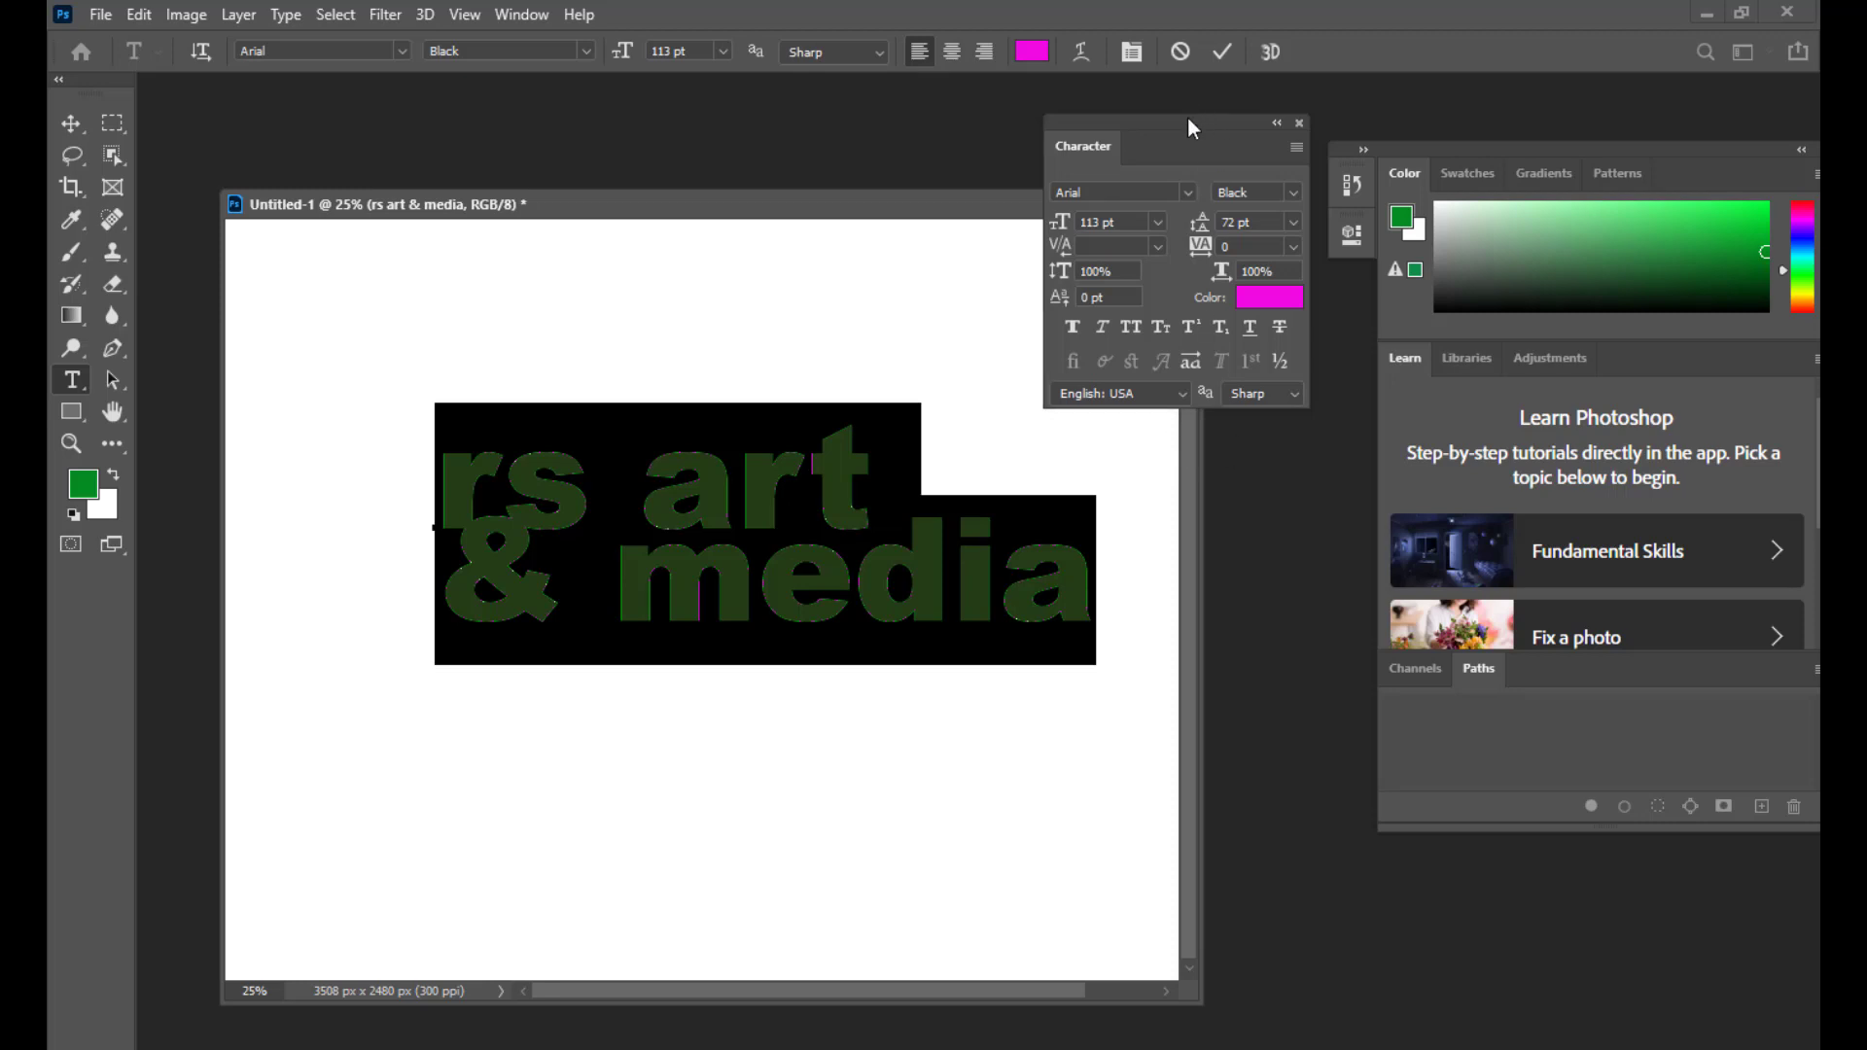
# Step: Widen the leading between the "rs art" and "& media" lines gradually to about 169 pt, and reduce it to 119 pt
pyautogui.moveTo(1194, 124); pyautogui.dragTo(1211, 161)
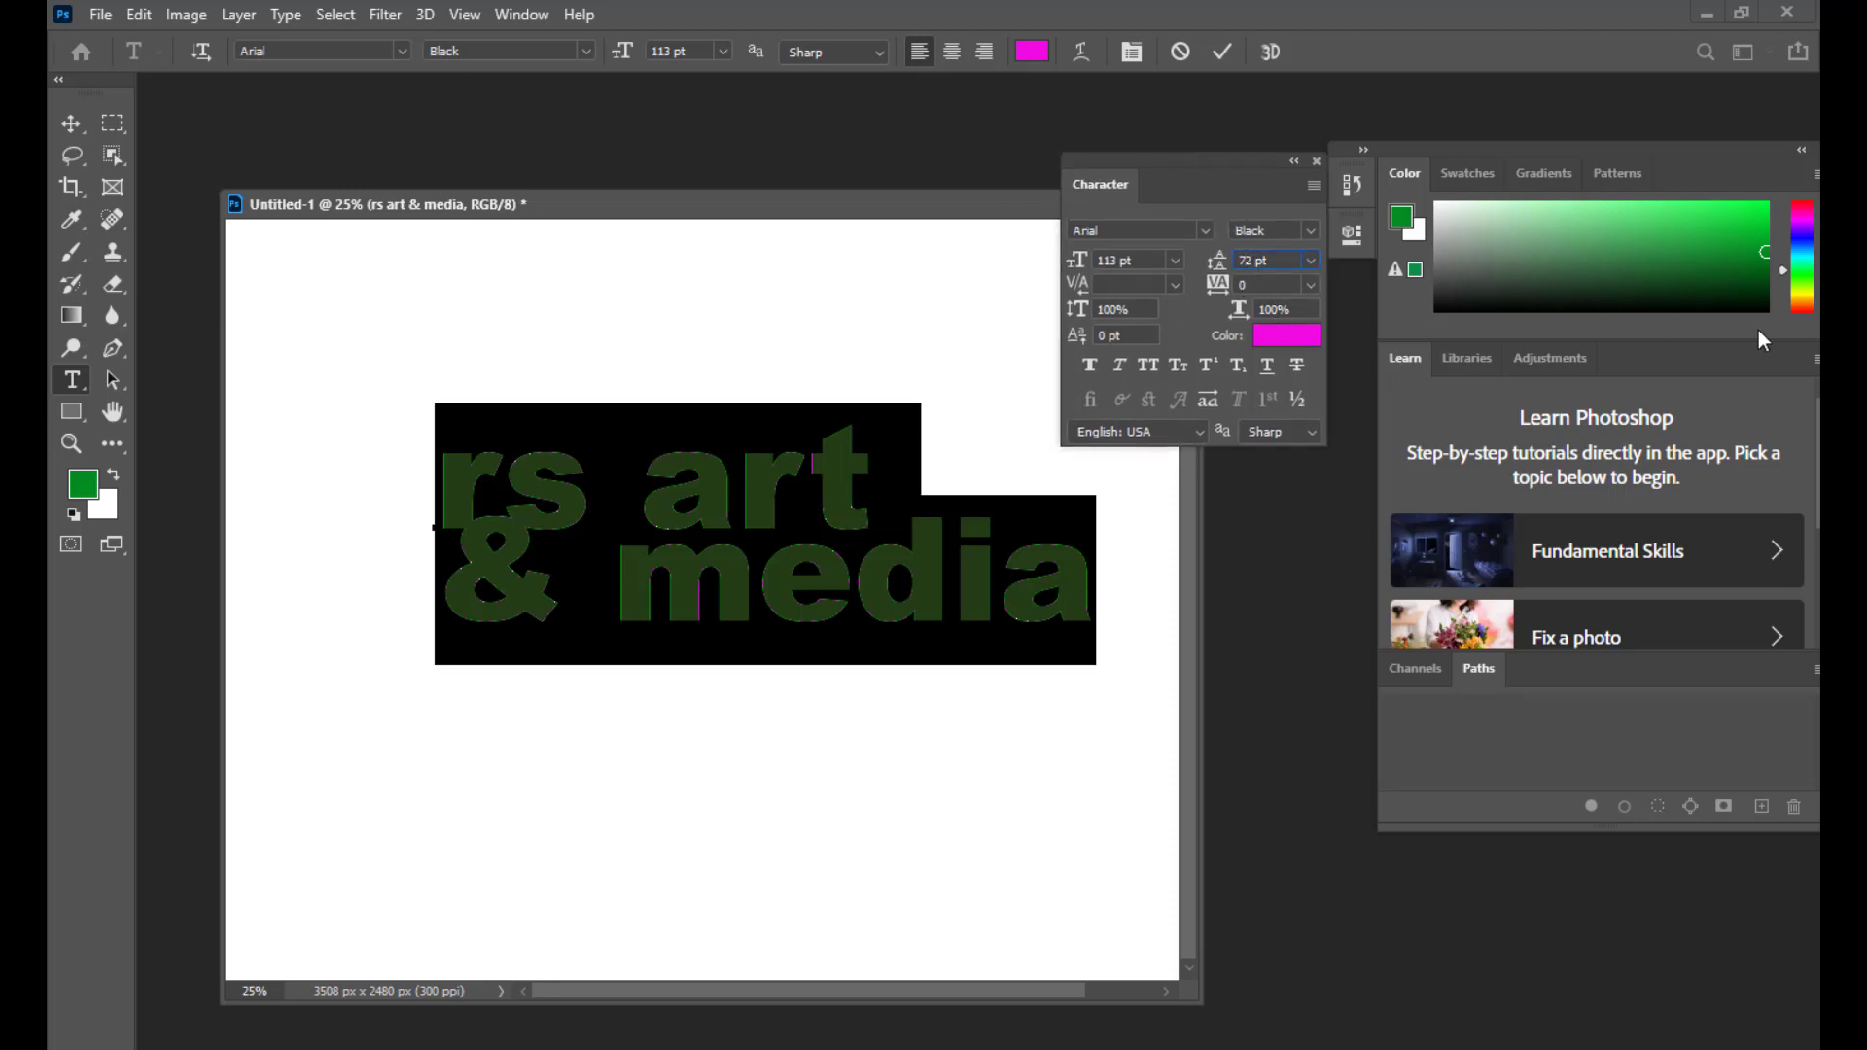
pyautogui.press('Up')
pyautogui.press('Up')
pyautogui.press('Up')
pyautogui.press('Up')
pyautogui.press('Up')
pyautogui.press('Up')
pyautogui.press('Up')
pyautogui.press('Up')
pyautogui.press('Up')
pyautogui.press('Up')
pyautogui.press('Up')
pyautogui.press('Up')
pyautogui.press('Up')
pyautogui.press('Up')
pyautogui.press('Up')
pyautogui.press('Up')
pyautogui.press('Up')
pyautogui.press('Up')
pyautogui.press('Up')
pyautogui.press('Up')
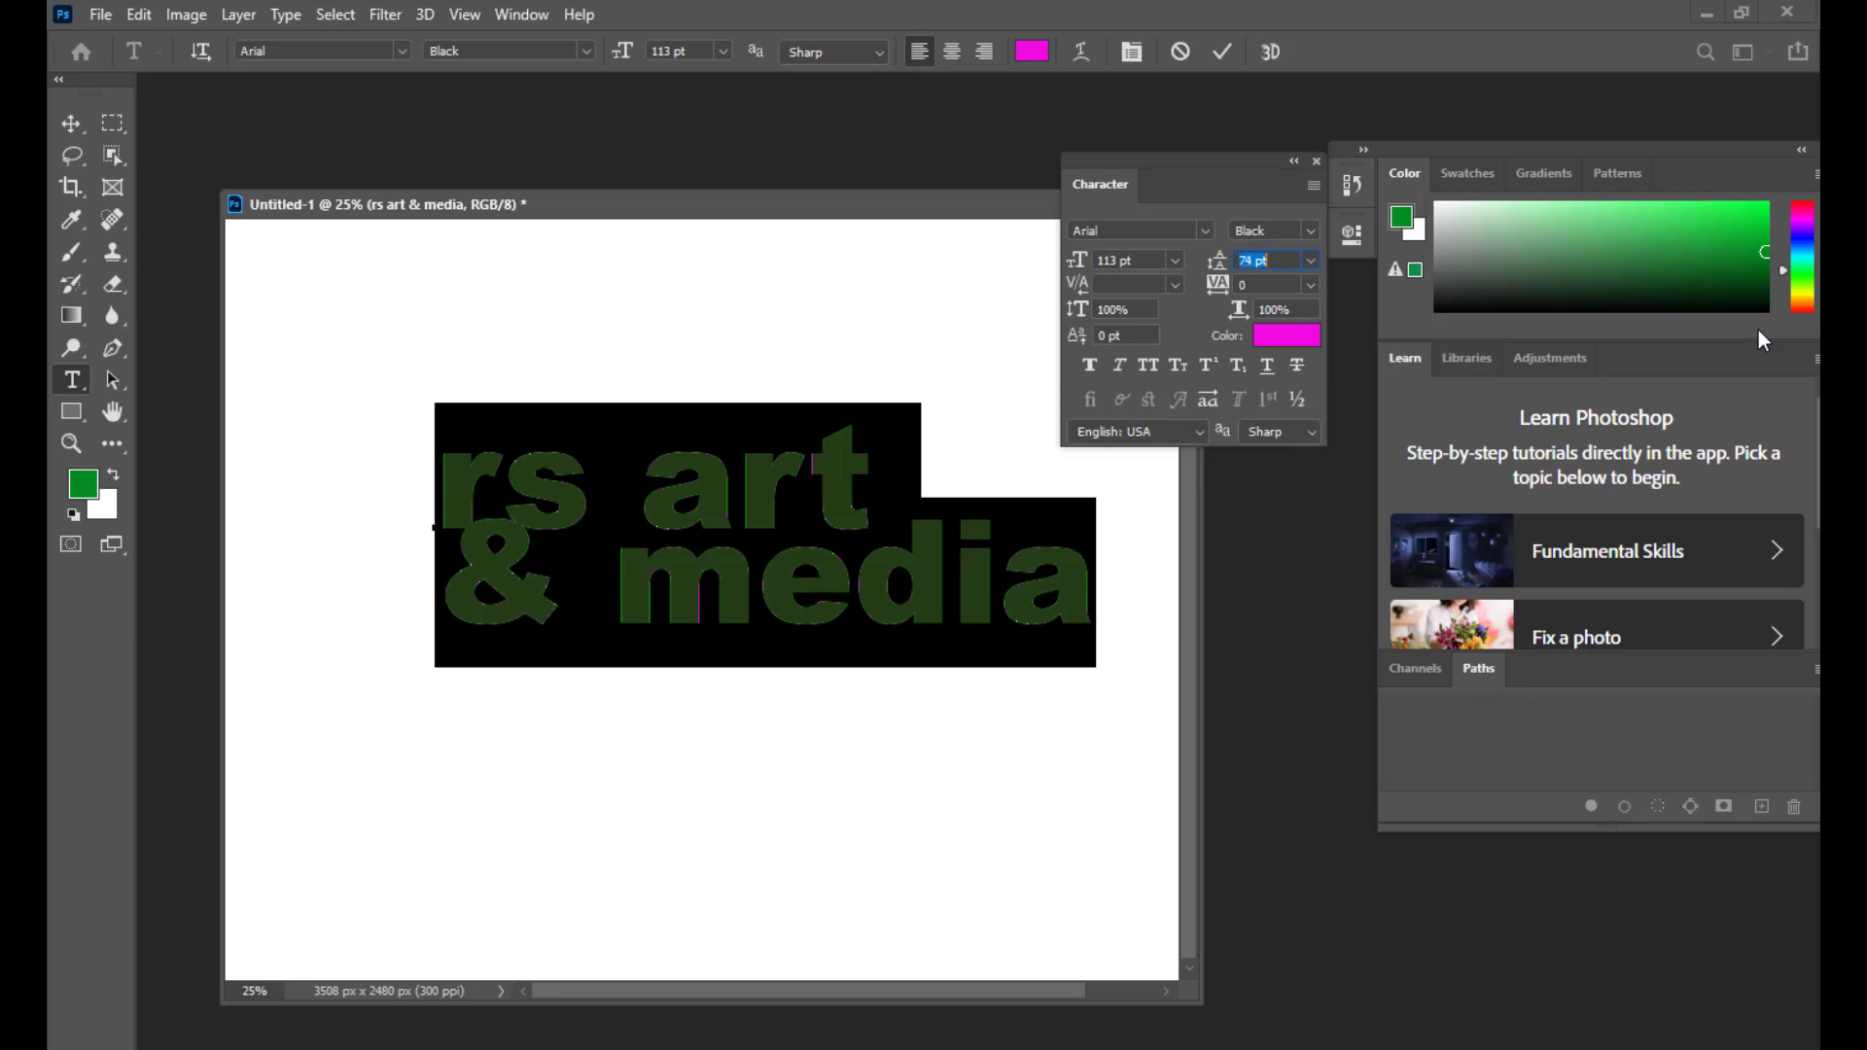
pyautogui.press('Up')
pyautogui.press('Up')
pyautogui.press('Up')
pyautogui.press('Up')
pyautogui.press('Up')
pyautogui.press('Up')
pyautogui.press('Up')
pyautogui.press('Up')
pyautogui.press('Up')
pyautogui.press('Up')
pyautogui.press('Up')
pyautogui.press('Up')
pyautogui.press('Up')
pyautogui.press('Up')
pyautogui.press('Up')
pyautogui.press('Up')
pyautogui.press('Up')
pyautogui.press('Up')
pyautogui.press('Up')
pyautogui.press('Up')
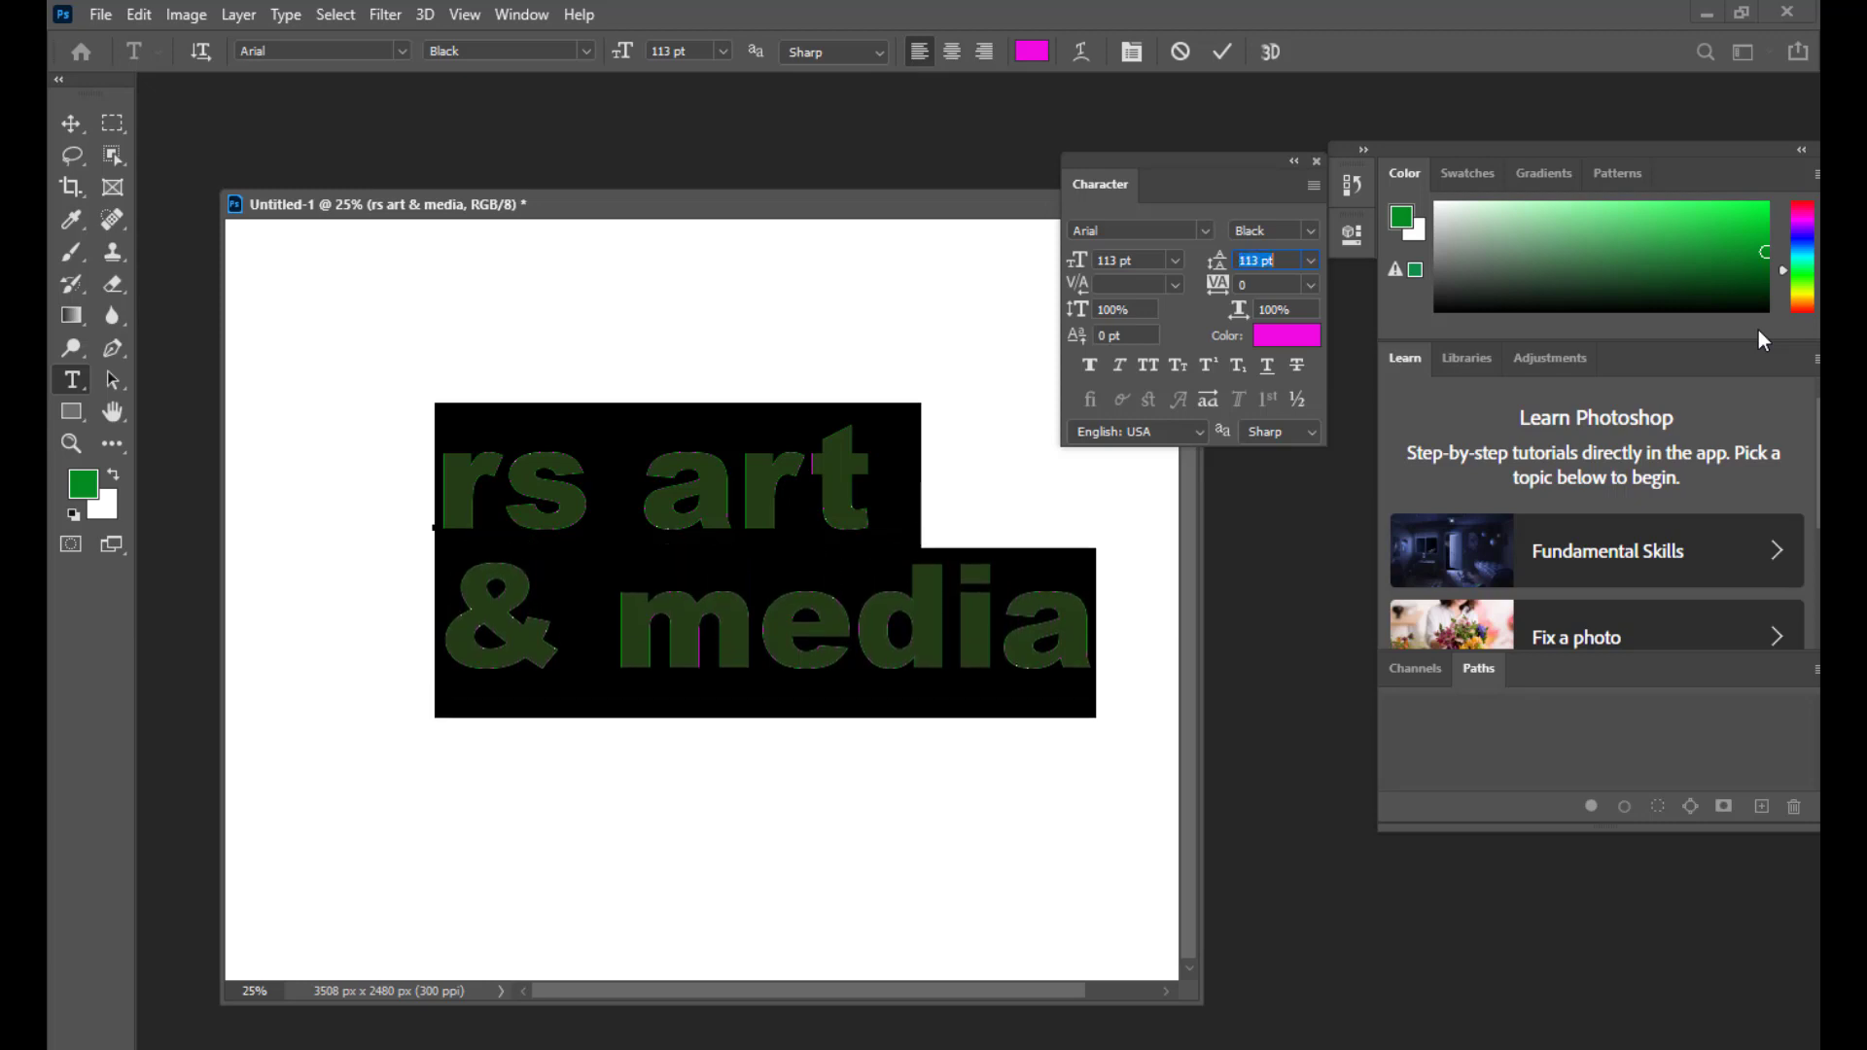
pyautogui.press('Down')
pyautogui.press('Down')
pyautogui.press('Down')
pyautogui.press('Down')
pyautogui.press('Down')
pyautogui.press('Down')
pyautogui.press('Down')
pyautogui.press('Down')
pyautogui.press('Down')
pyautogui.press('Down')
pyautogui.press('Down')
pyautogui.press('Down')
pyautogui.press('Down')
pyautogui.press('Down')
pyautogui.press('Down')
pyautogui.press('Down')
pyautogui.press('Down')
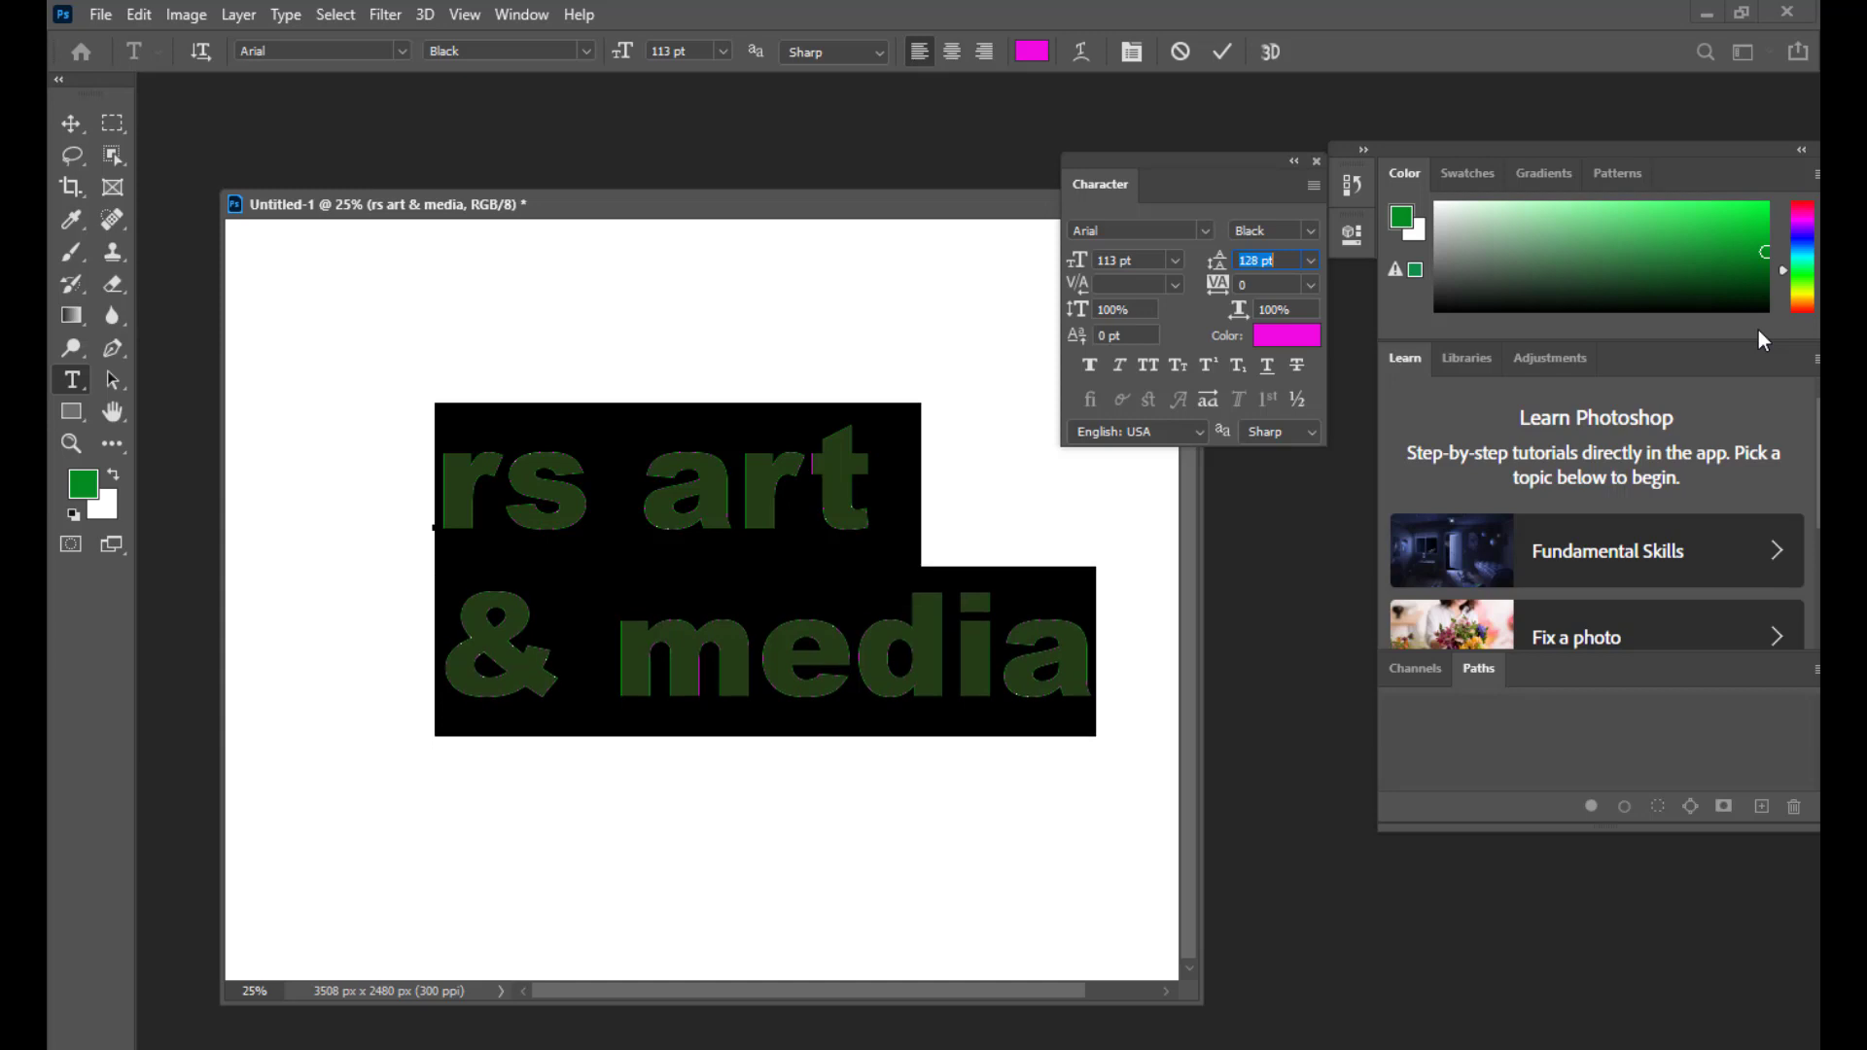
pyautogui.press('Up')
pyautogui.press('Up')
pyautogui.press('Up')
pyautogui.press('Up')
pyautogui.press('Up')
pyautogui.press('Up')
pyautogui.press('Up')
pyautogui.press('Up')
pyautogui.press('Up')
pyautogui.press('Up')
pyautogui.press('Up')
pyautogui.press('Up')
pyautogui.press('Up')
pyautogui.press('Up')
pyautogui.press('Up')
pyautogui.press('Up')
pyautogui.press('Up')
pyautogui.press('Up')
pyautogui.press('Up')
pyautogui.press('Up')
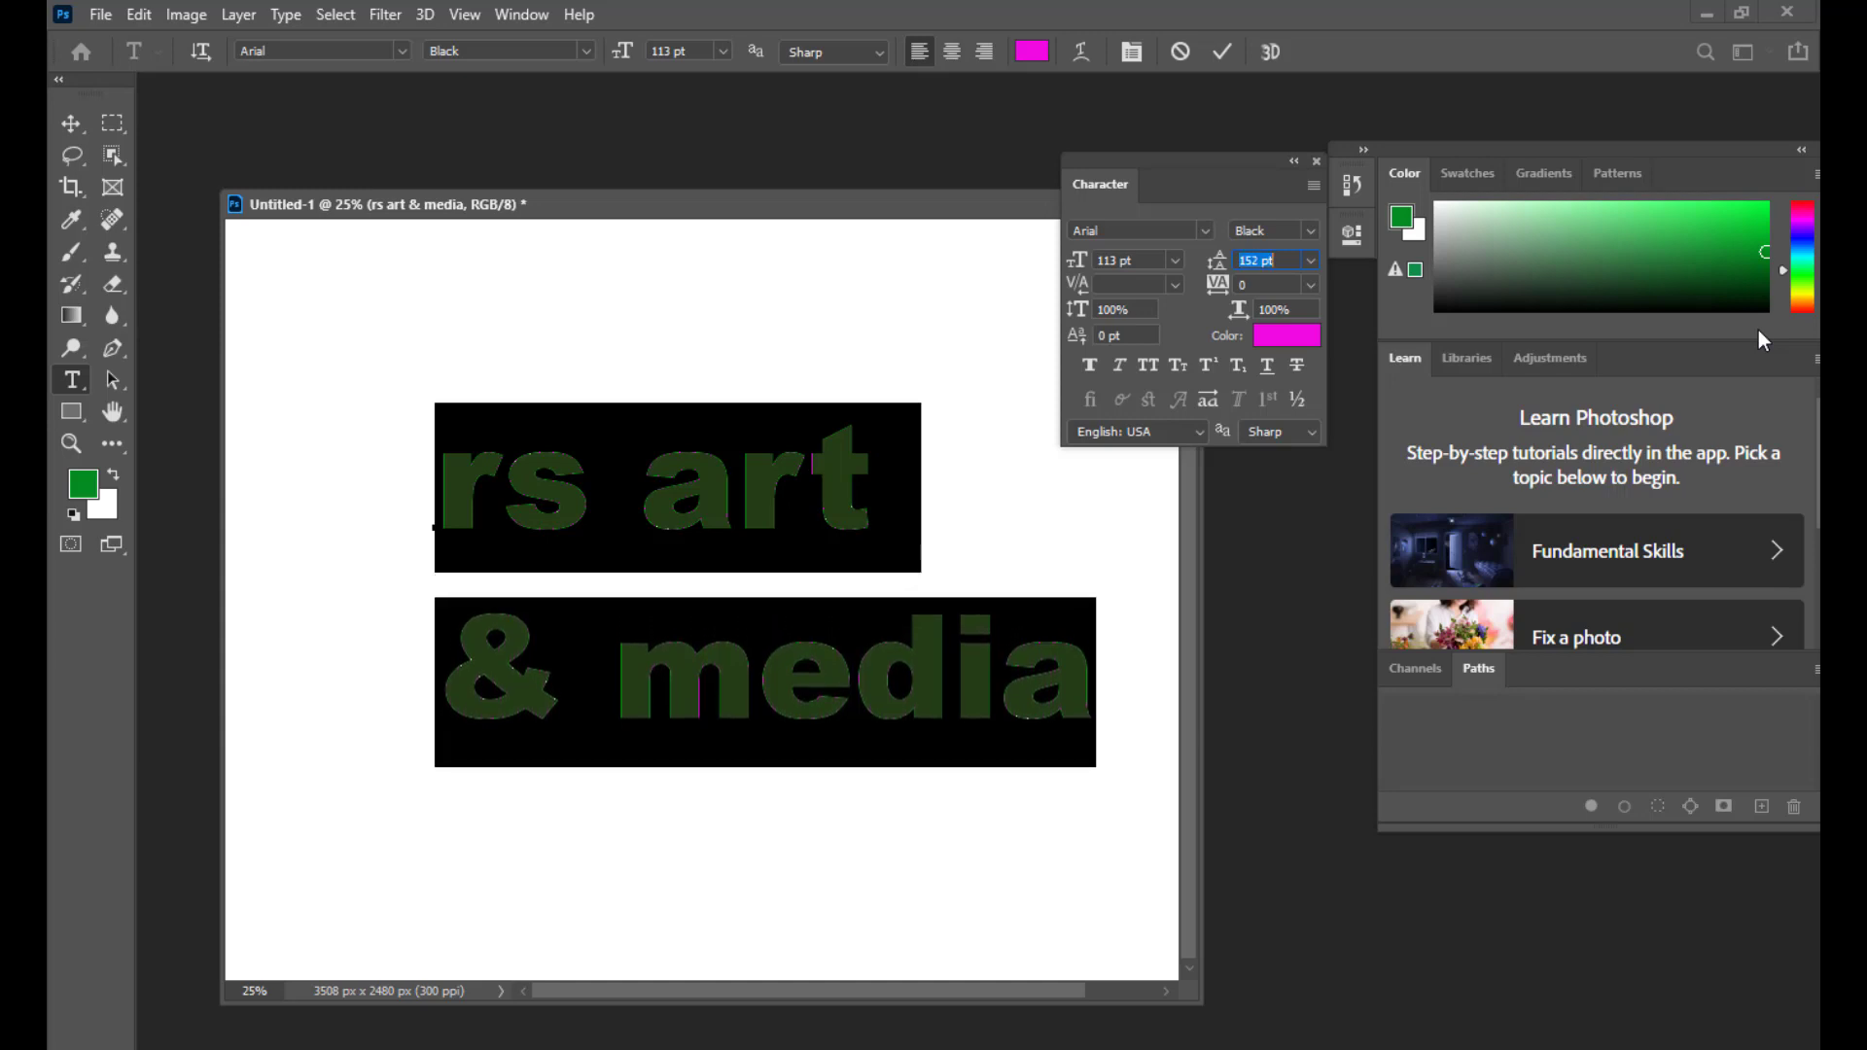
pyautogui.press('Down')
pyautogui.press('Down')
pyautogui.press('Down')
pyautogui.press('Down')
pyautogui.press('Down')
pyautogui.press('Down')
pyautogui.press('Down')
pyautogui.press('Down')
pyautogui.press('Down')
pyautogui.press('Down')
pyautogui.press('Down')
pyautogui.press('Down')
pyautogui.press('Down')
pyautogui.press('Down')
pyautogui.press('Down')
pyautogui.press('Down')
pyautogui.press('Down')
pyautogui.press('Down')
pyautogui.press('Down')
pyautogui.press('Down')
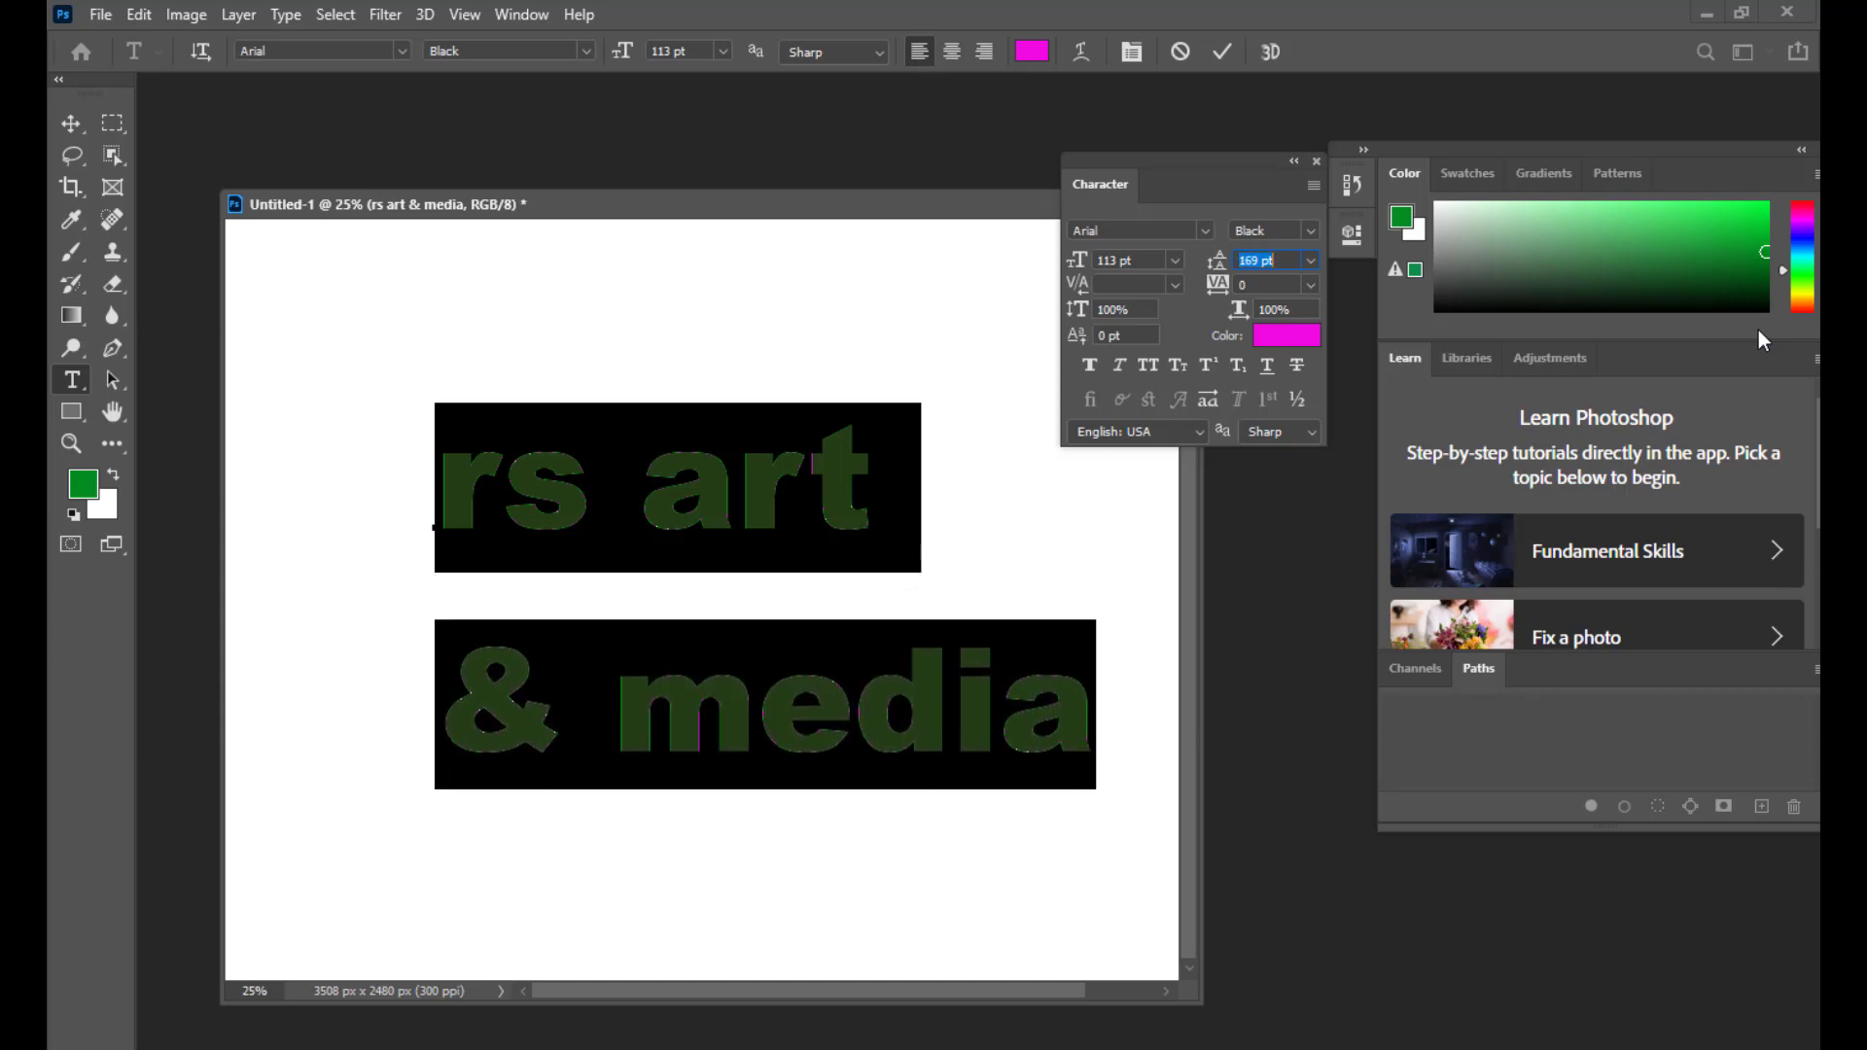
pyautogui.press('Down')
pyautogui.press('Down')
pyautogui.press('Down')
pyautogui.press('Down')
pyautogui.press('Down')
pyautogui.press('Down')
pyautogui.press('Down')
pyautogui.press('Down')
pyautogui.press('Down')
pyautogui.press('Down')
pyautogui.press('Down')
pyautogui.press('Down')
pyautogui.press('Down')
pyautogui.press('Down')
pyautogui.press('Down')
pyautogui.press('Down')
pyautogui.press('Down')
pyautogui.press('Down')
pyautogui.press('Down')
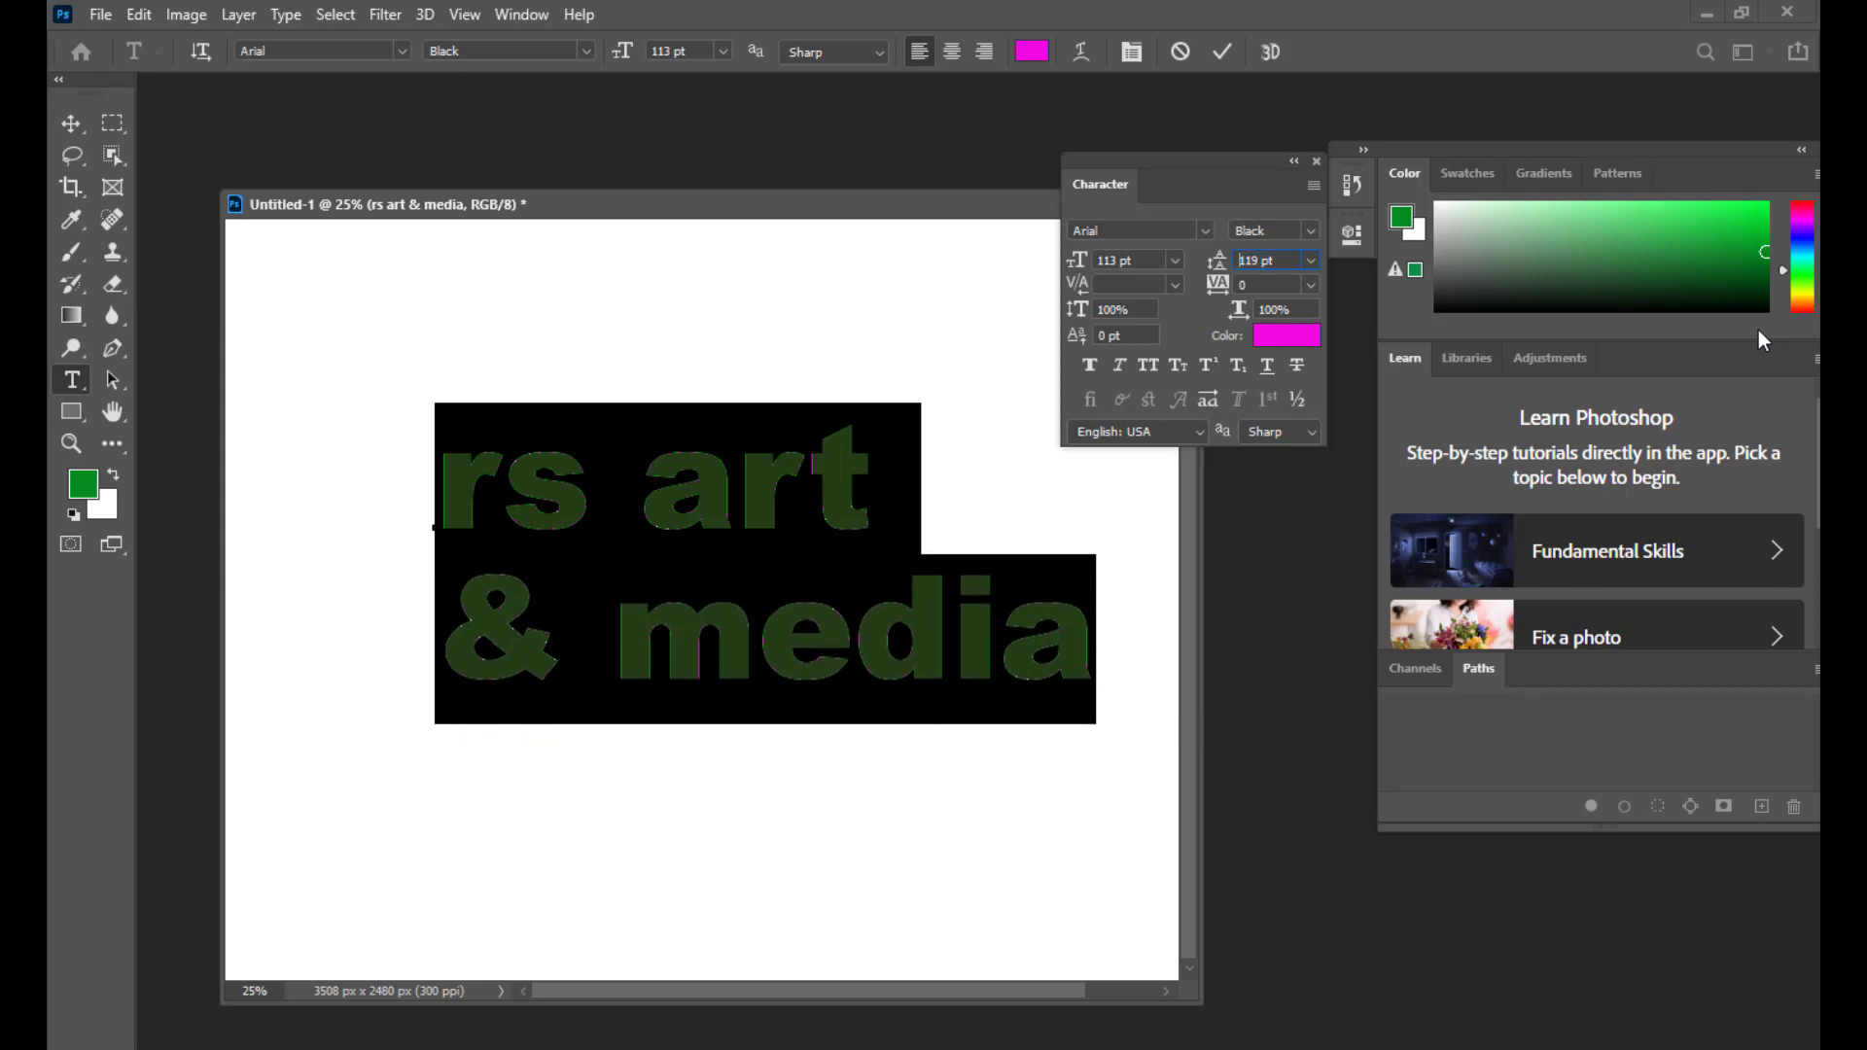
# Step: Widen the leading between the "rs art" and "& media" lines gradually, and reduce it to 108 pt
pyautogui.press('Up')
pyautogui.press('Up')
pyautogui.press('Up')
pyautogui.press('Up')
pyautogui.press('Up')
pyautogui.press('Up')
pyautogui.press('Up')
pyautogui.press('Up')
pyautogui.press('Up')
pyautogui.press('Up')
pyautogui.press('Up')
pyautogui.press('Up')
pyautogui.press('Up')
pyautogui.press('Up')
pyautogui.press('Up')
pyautogui.press('Up')
pyautogui.press('Up')
pyautogui.press('Up')
pyautogui.press('Up')
pyautogui.press('Up')
pyautogui.press('Up')
pyautogui.press('Up')
pyautogui.press('Up')
pyautogui.press('Up')
pyautogui.press('Up')
pyautogui.press('Up')
pyautogui.press('Up')
pyautogui.press('Up')
pyautogui.press('Up')
pyautogui.press('Up')
pyautogui.press('Down')
pyautogui.press('Down')
pyautogui.press('Down')
pyautogui.press('Down')
pyautogui.press('Down')
pyautogui.press('Down')
pyautogui.press('Down')
pyautogui.press('Down')
pyautogui.press('Down')
pyautogui.press('Down')
pyautogui.press('Down')
pyautogui.press('Down')
pyautogui.press('Down')
pyautogui.press('Down')
pyautogui.press('Down')
pyautogui.press('Down')
pyautogui.press('Down')
pyautogui.press('Down')
pyautogui.press('Down')
pyautogui.press('Down')
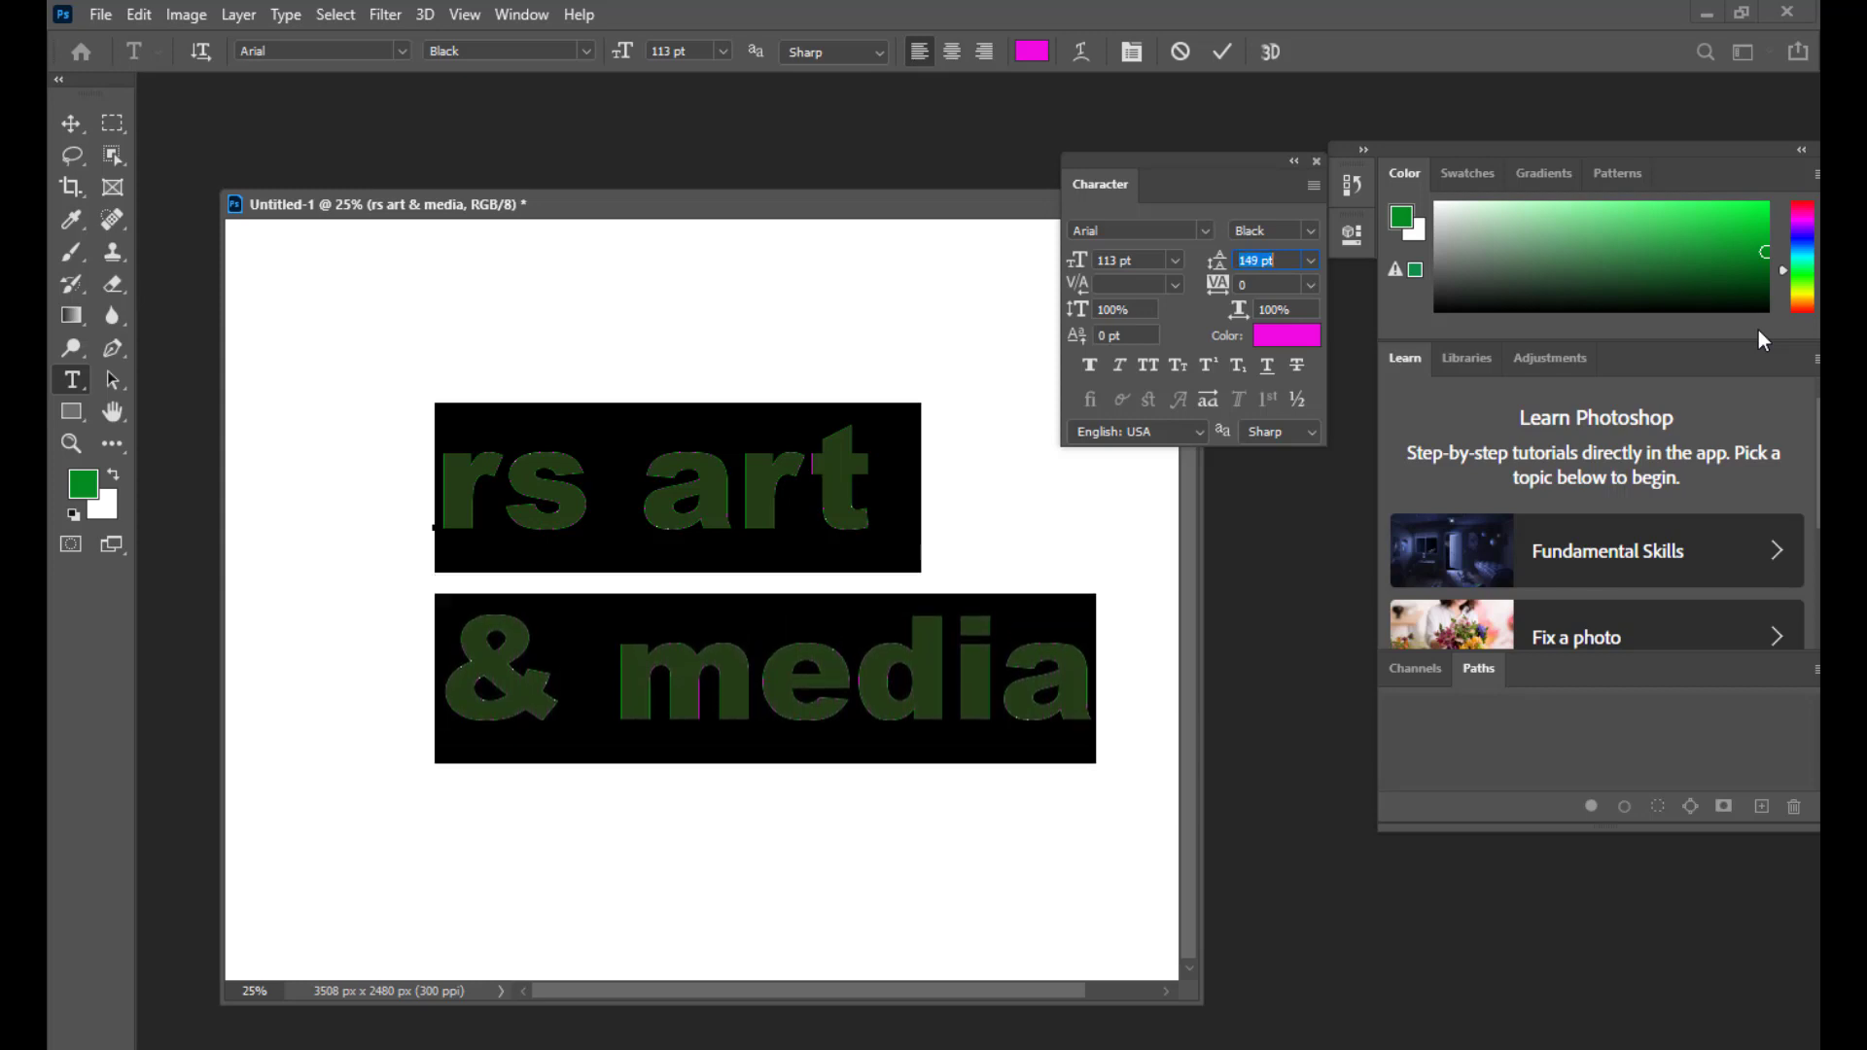
pyautogui.press('Down')
pyautogui.press('Down')
pyautogui.press('Down')
pyautogui.press('Down')
pyautogui.press('Down')
pyautogui.press('Down')
pyautogui.press('Down')
pyautogui.press('Down')
pyautogui.press('Down')
pyautogui.press('Down')
pyautogui.press('Down')
pyautogui.press('Down')
pyautogui.press('Down')
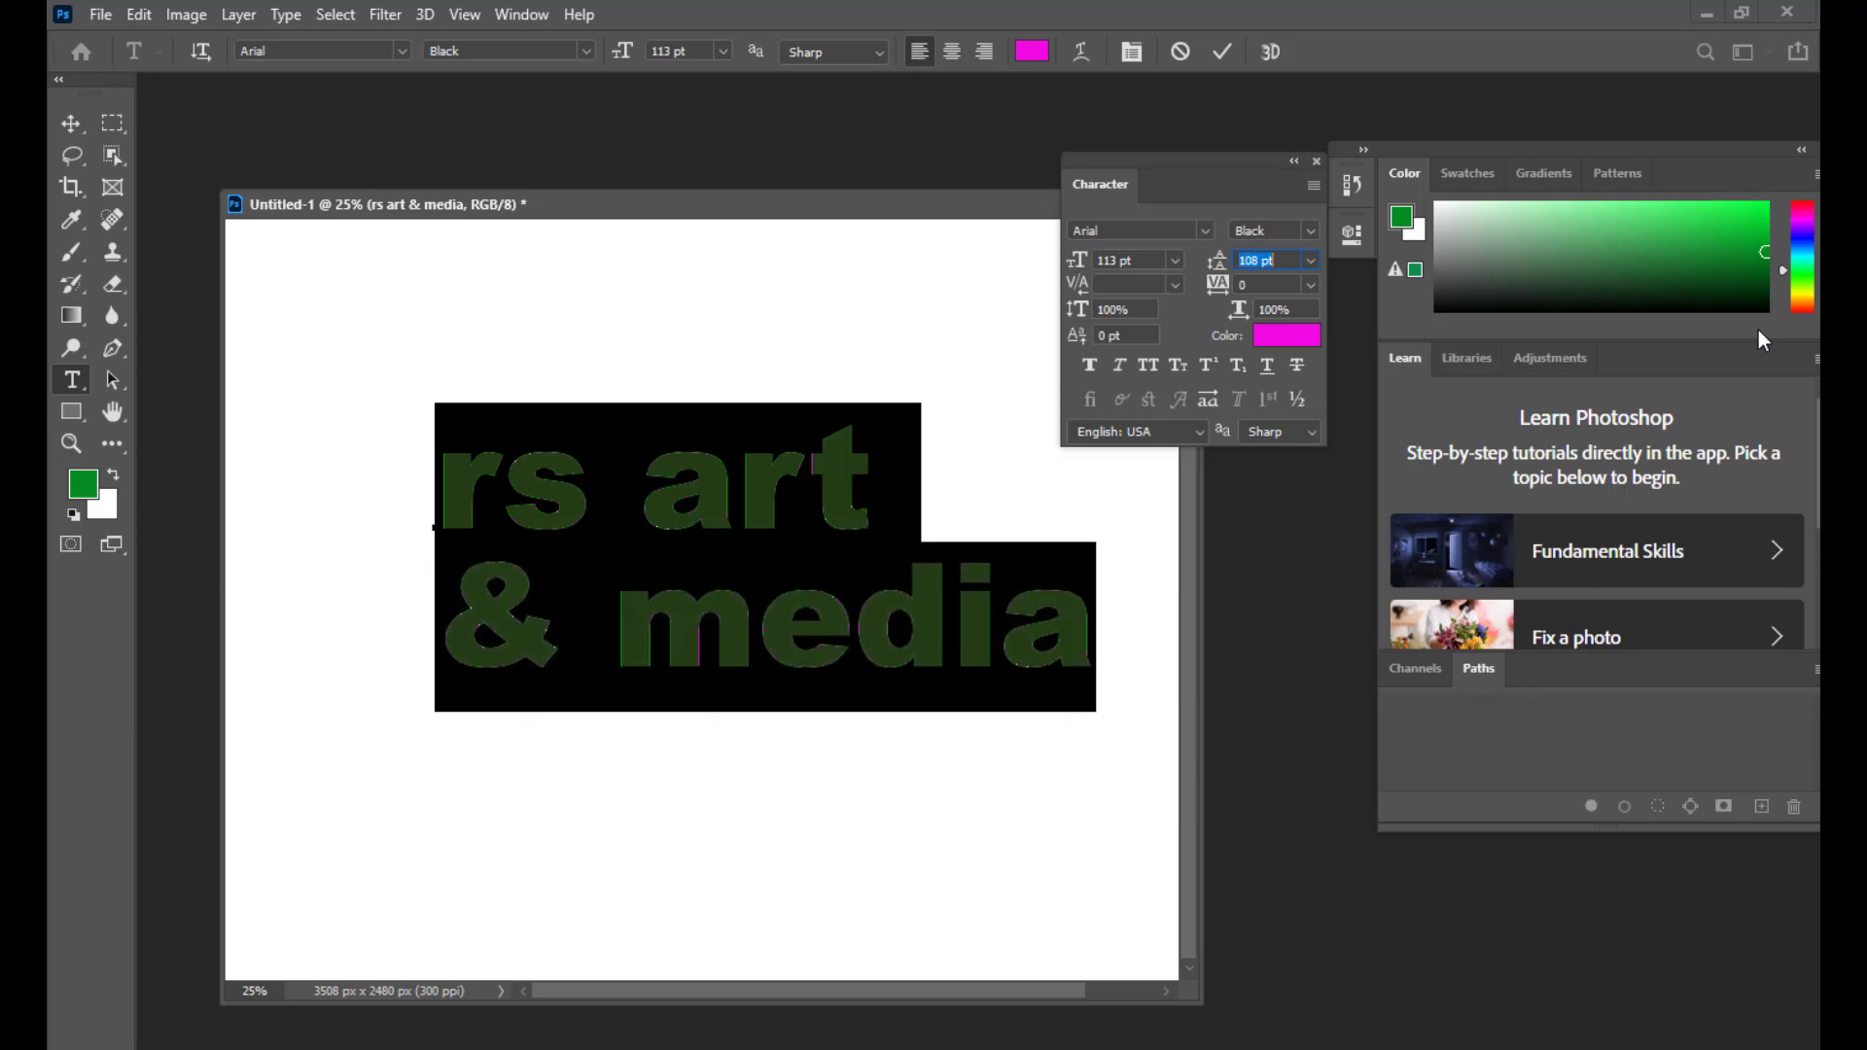
# Step: Increase the leading of the "rs art & media" text to 130 pt
pyautogui.press('Up')
pyautogui.press('Up')
pyautogui.press('Up')
pyautogui.press('Up')
pyautogui.press('Up')
pyautogui.press('Up')
pyautogui.press('Up')
pyautogui.press('Up')
pyautogui.press('Up')
pyautogui.press('Up')
pyautogui.press('Up')
pyautogui.press('Up')
pyautogui.press('Up')
pyautogui.press('Up')
pyautogui.press('Up')
pyautogui.press('Up')
pyautogui.press('Up')
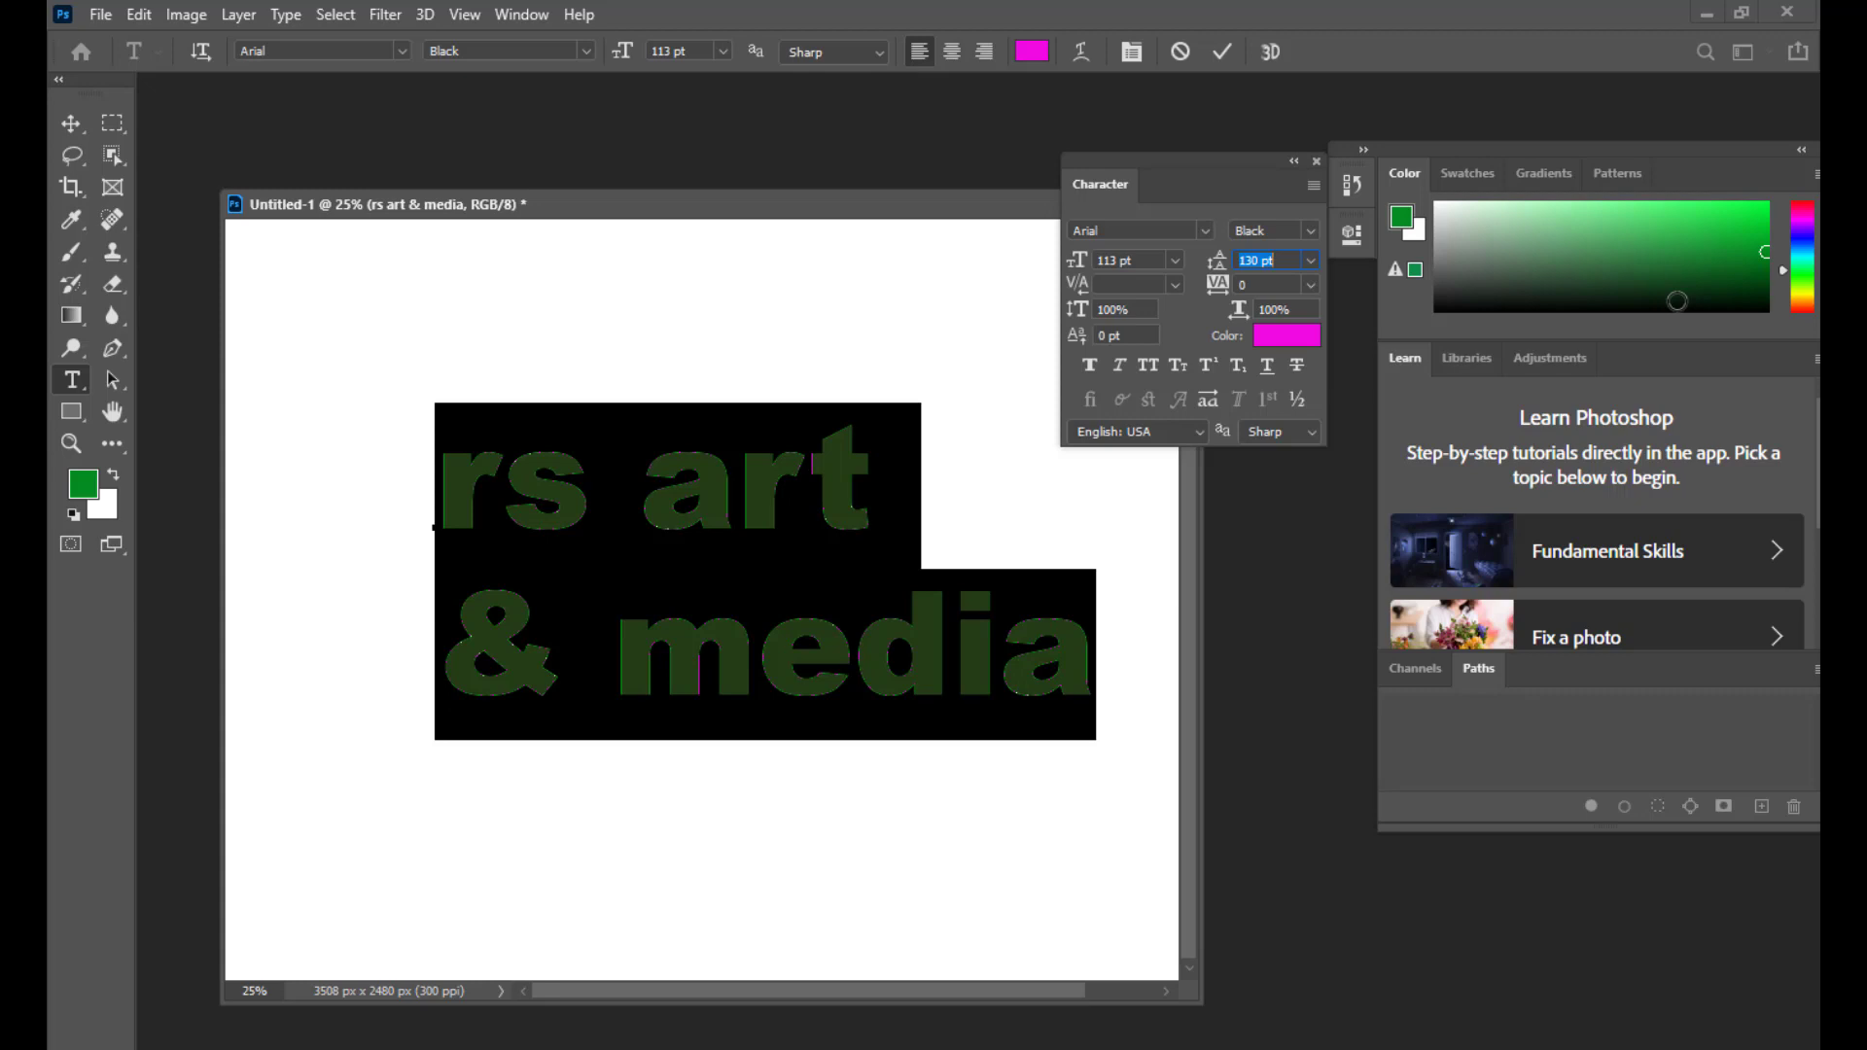
# Step: Reposition the Character panel beside the text and reset the character settings of "rs art & media" to their defaults
pyautogui.moveTo(1200, 159); pyautogui.dragTo(1098, 164)
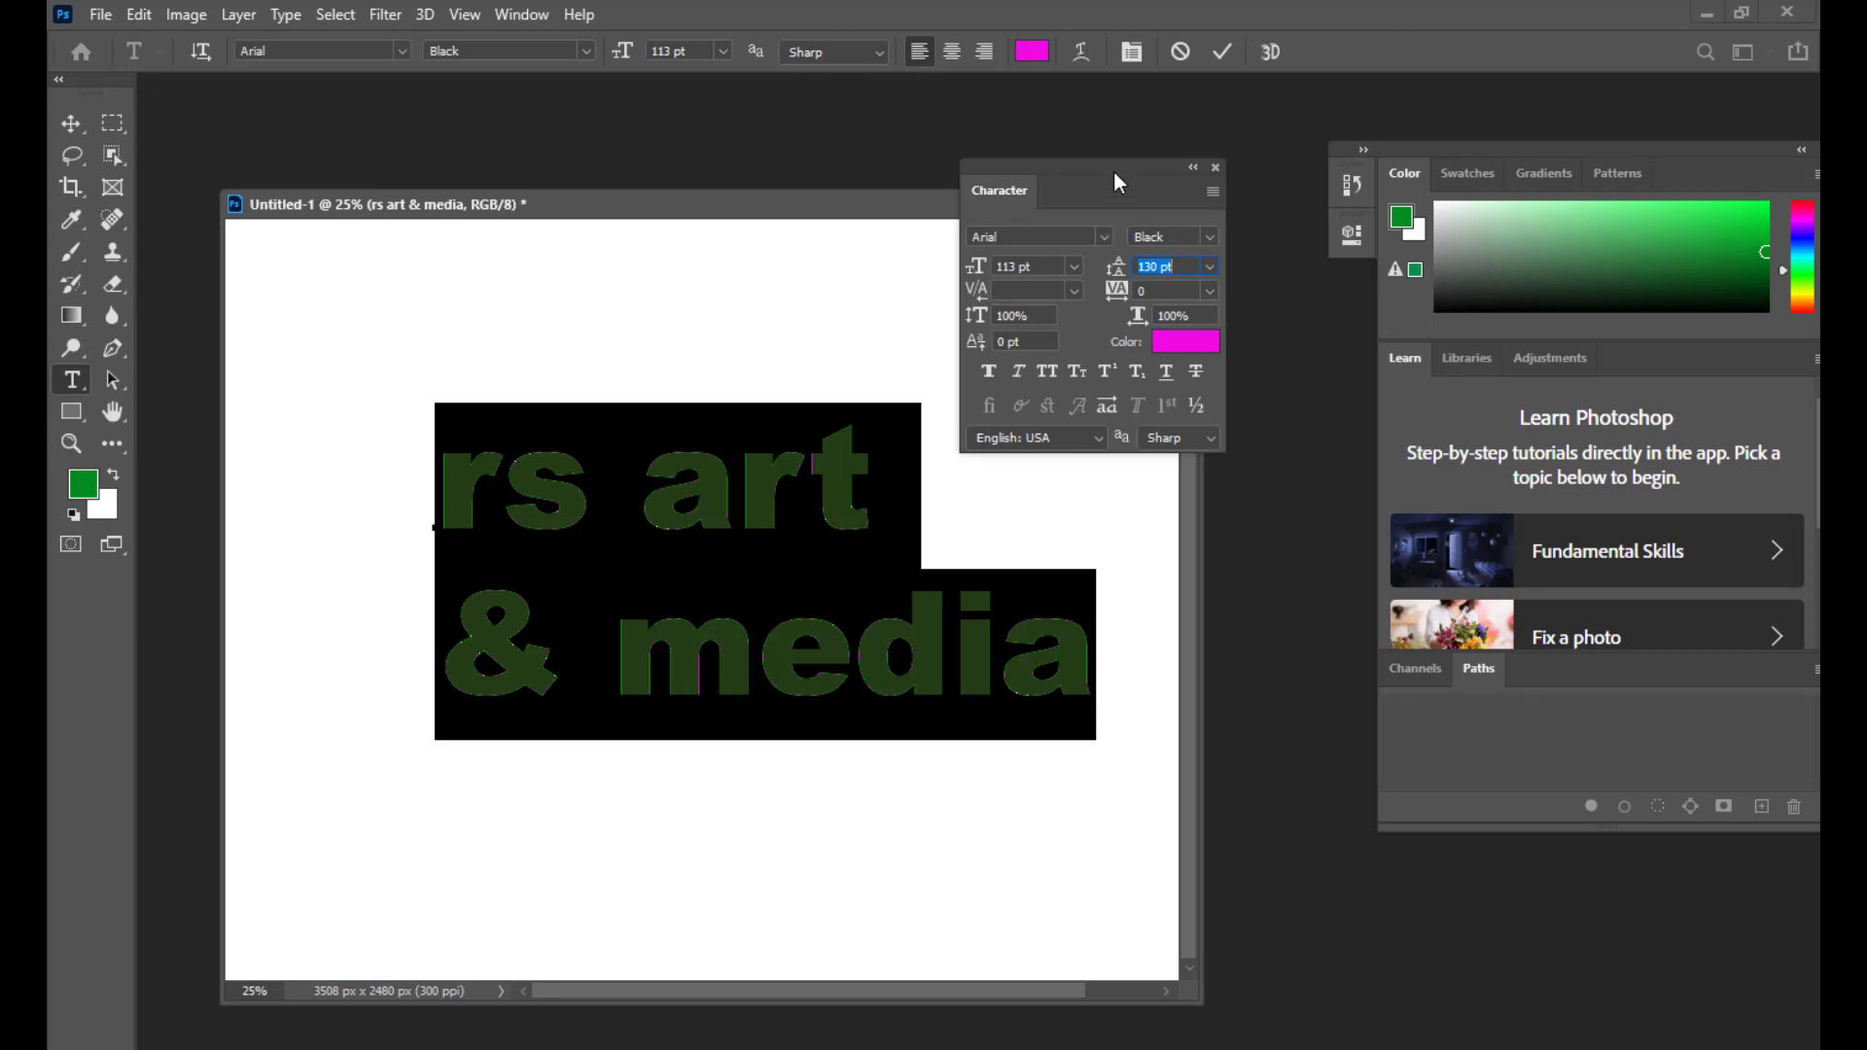
pyautogui.moveTo(1113, 171); pyautogui.dragTo(1130, 163)
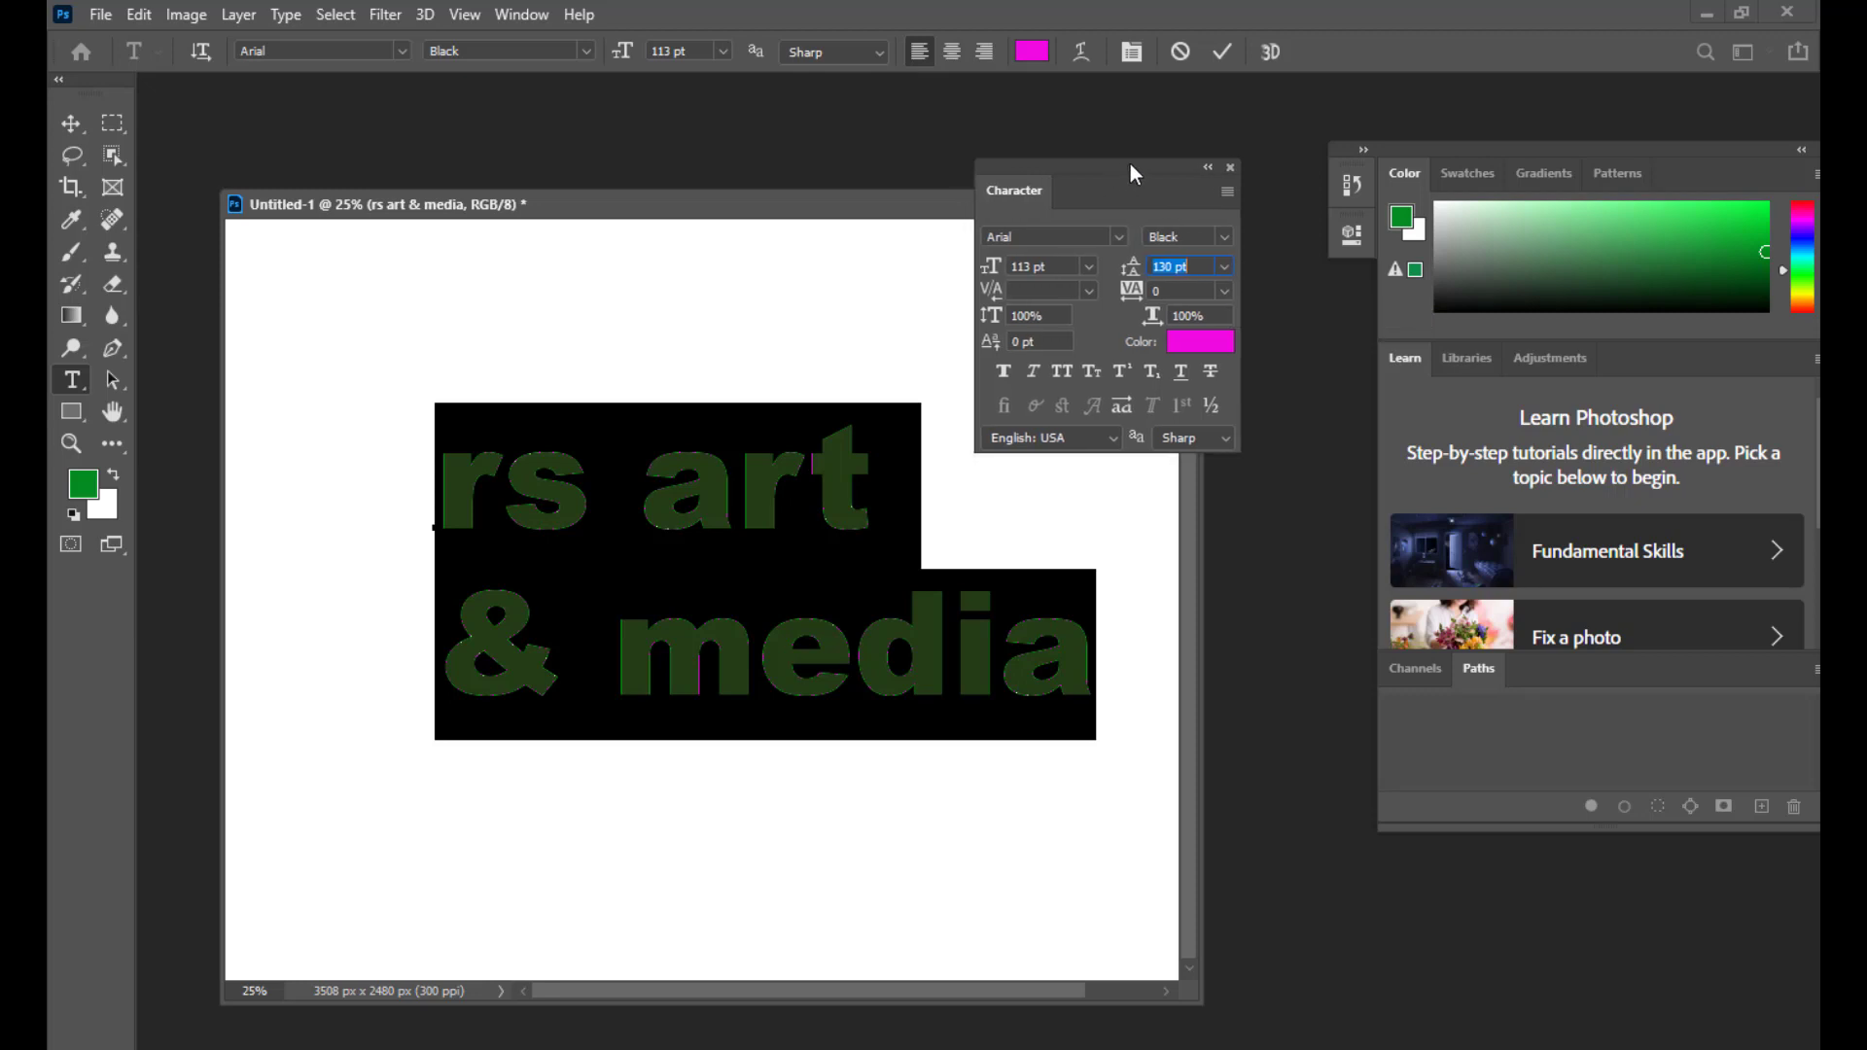
pyautogui.click(1229, 191)
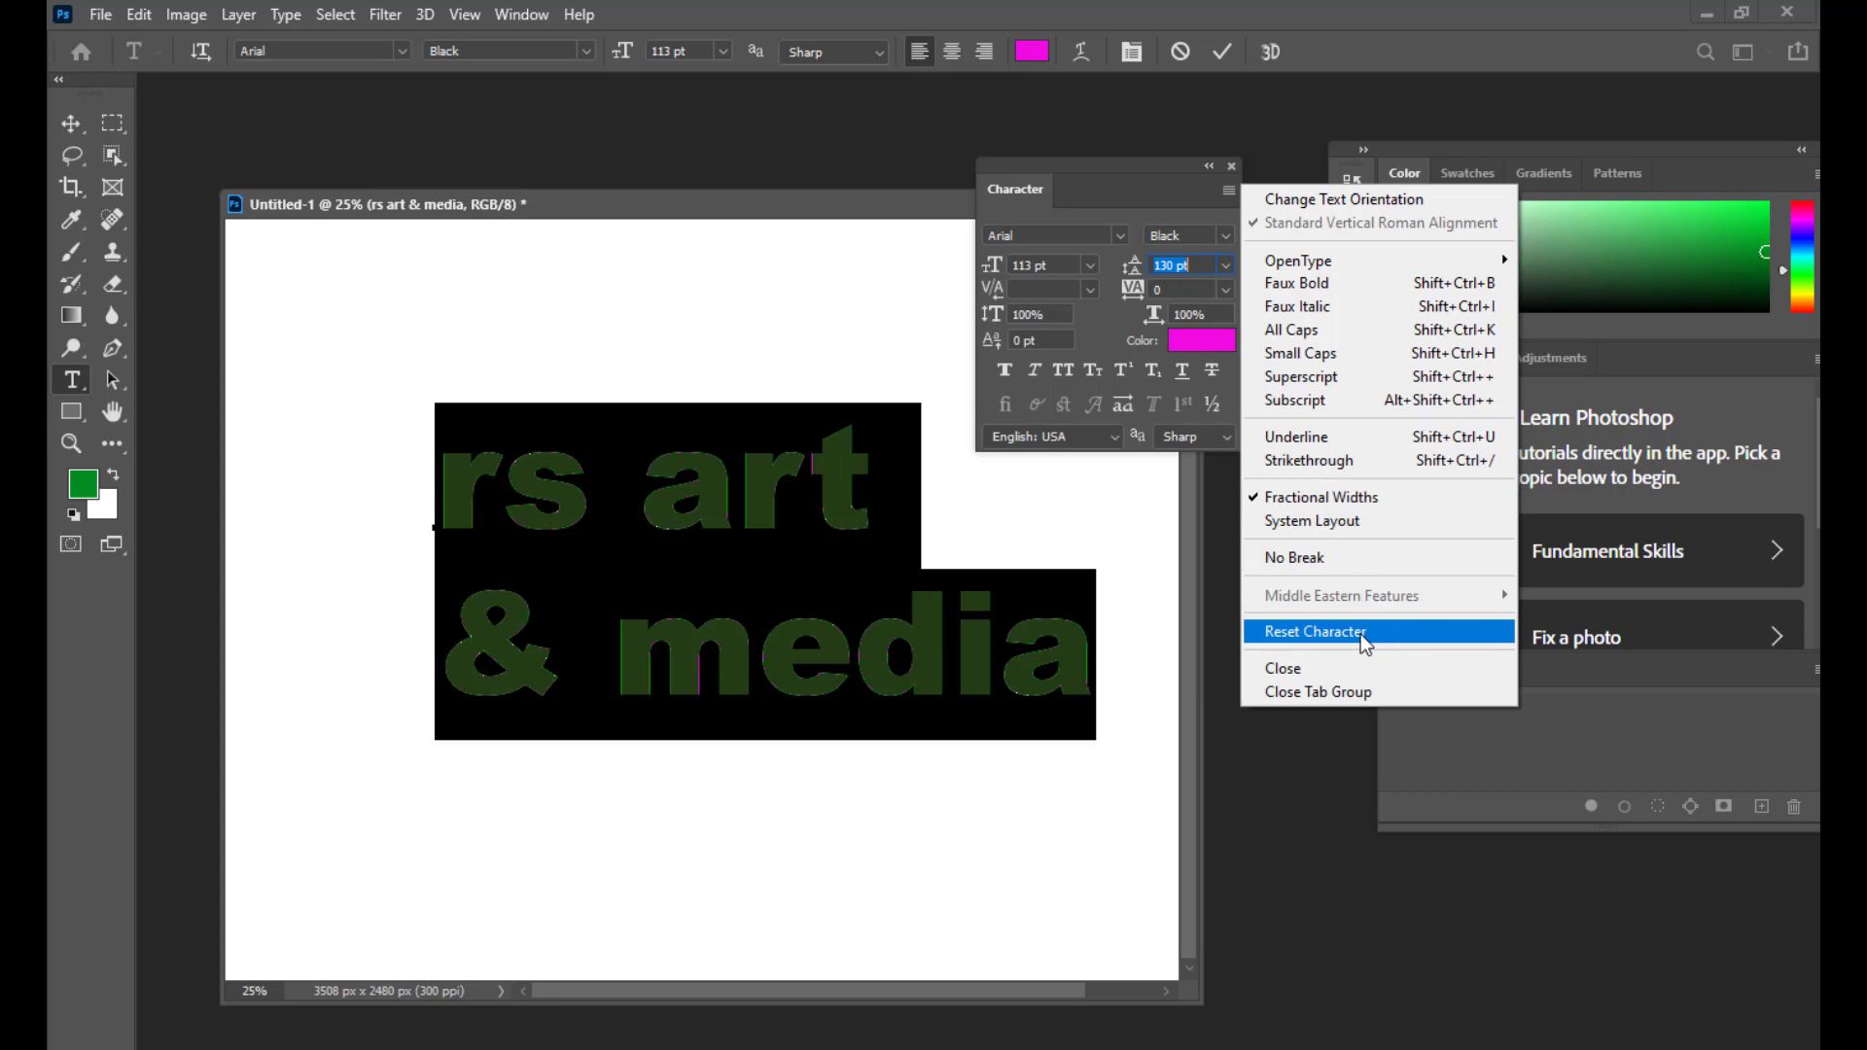
pyautogui.click(1367, 632)
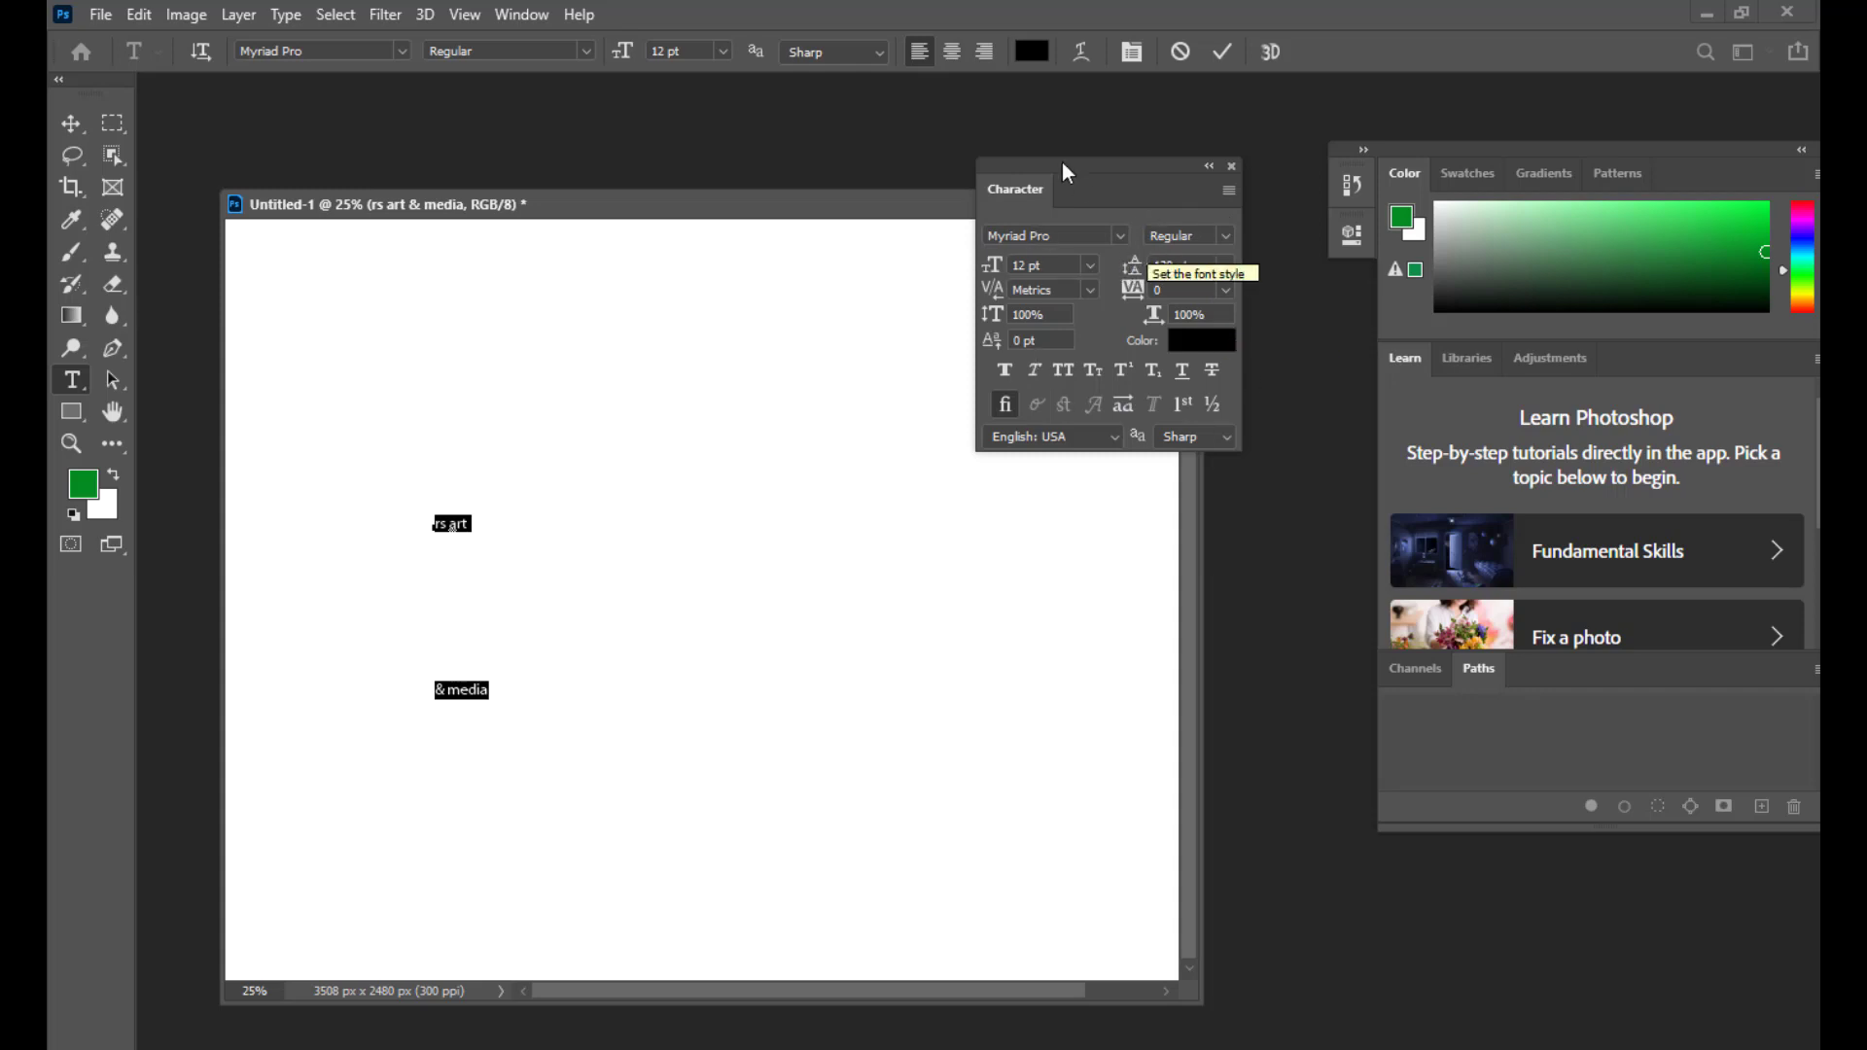
# Step: Move the Character panel closer to the document and set the "rs art & media" text in Arial Black
pyautogui.moveTo(1062, 162); pyautogui.dragTo(1024, 196)
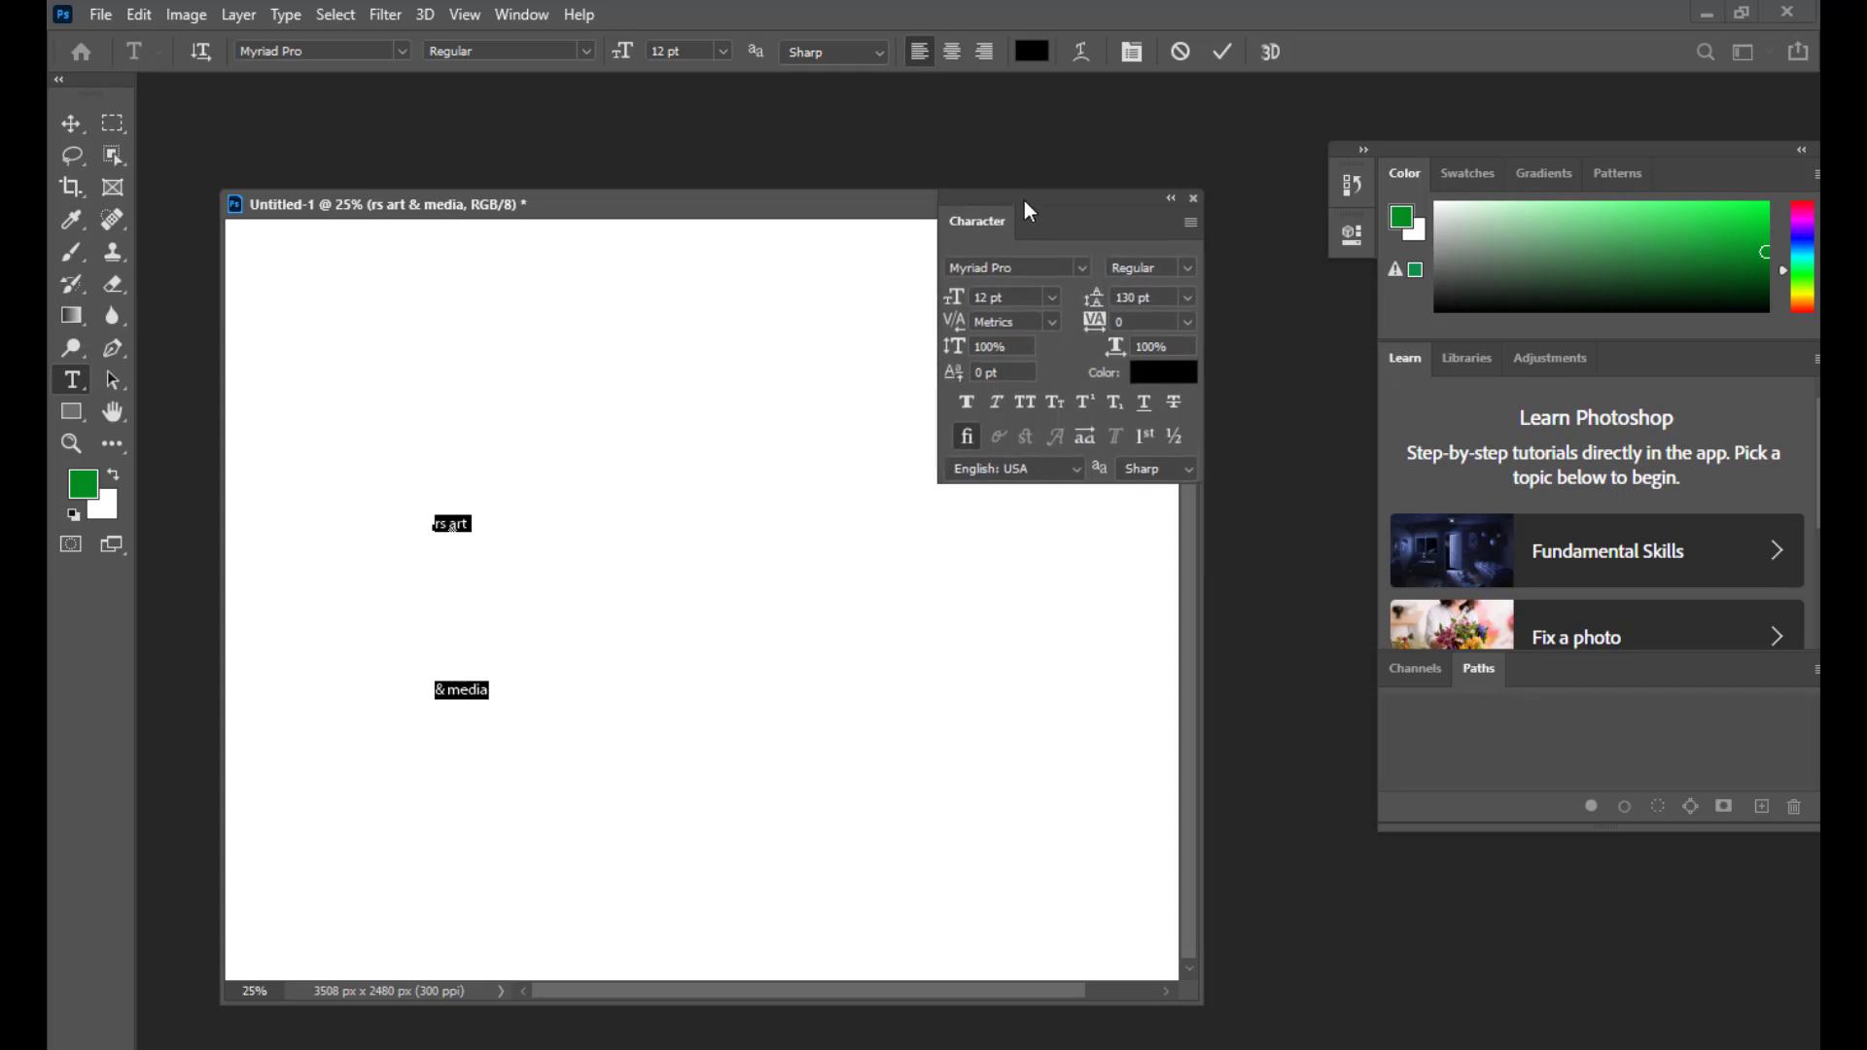
pyautogui.click(1083, 269)
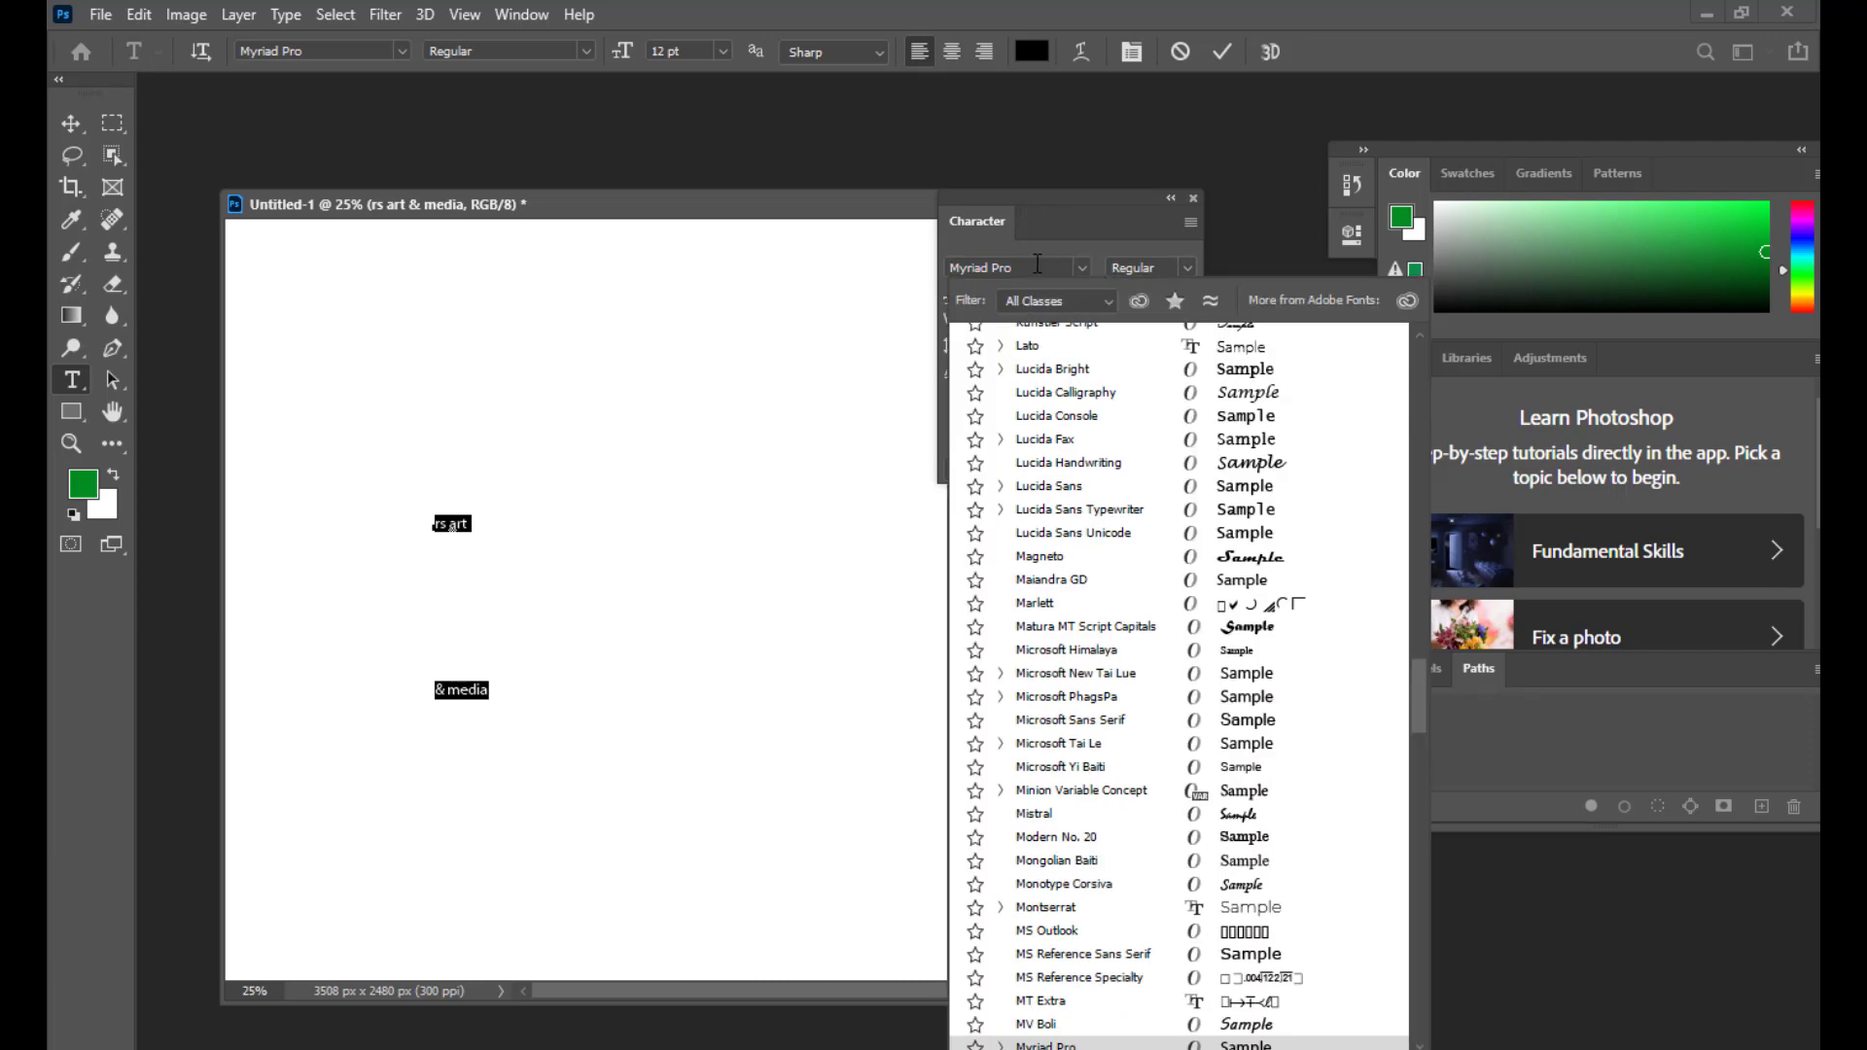
pyautogui.click(1037, 264)
pyautogui.write('arial')
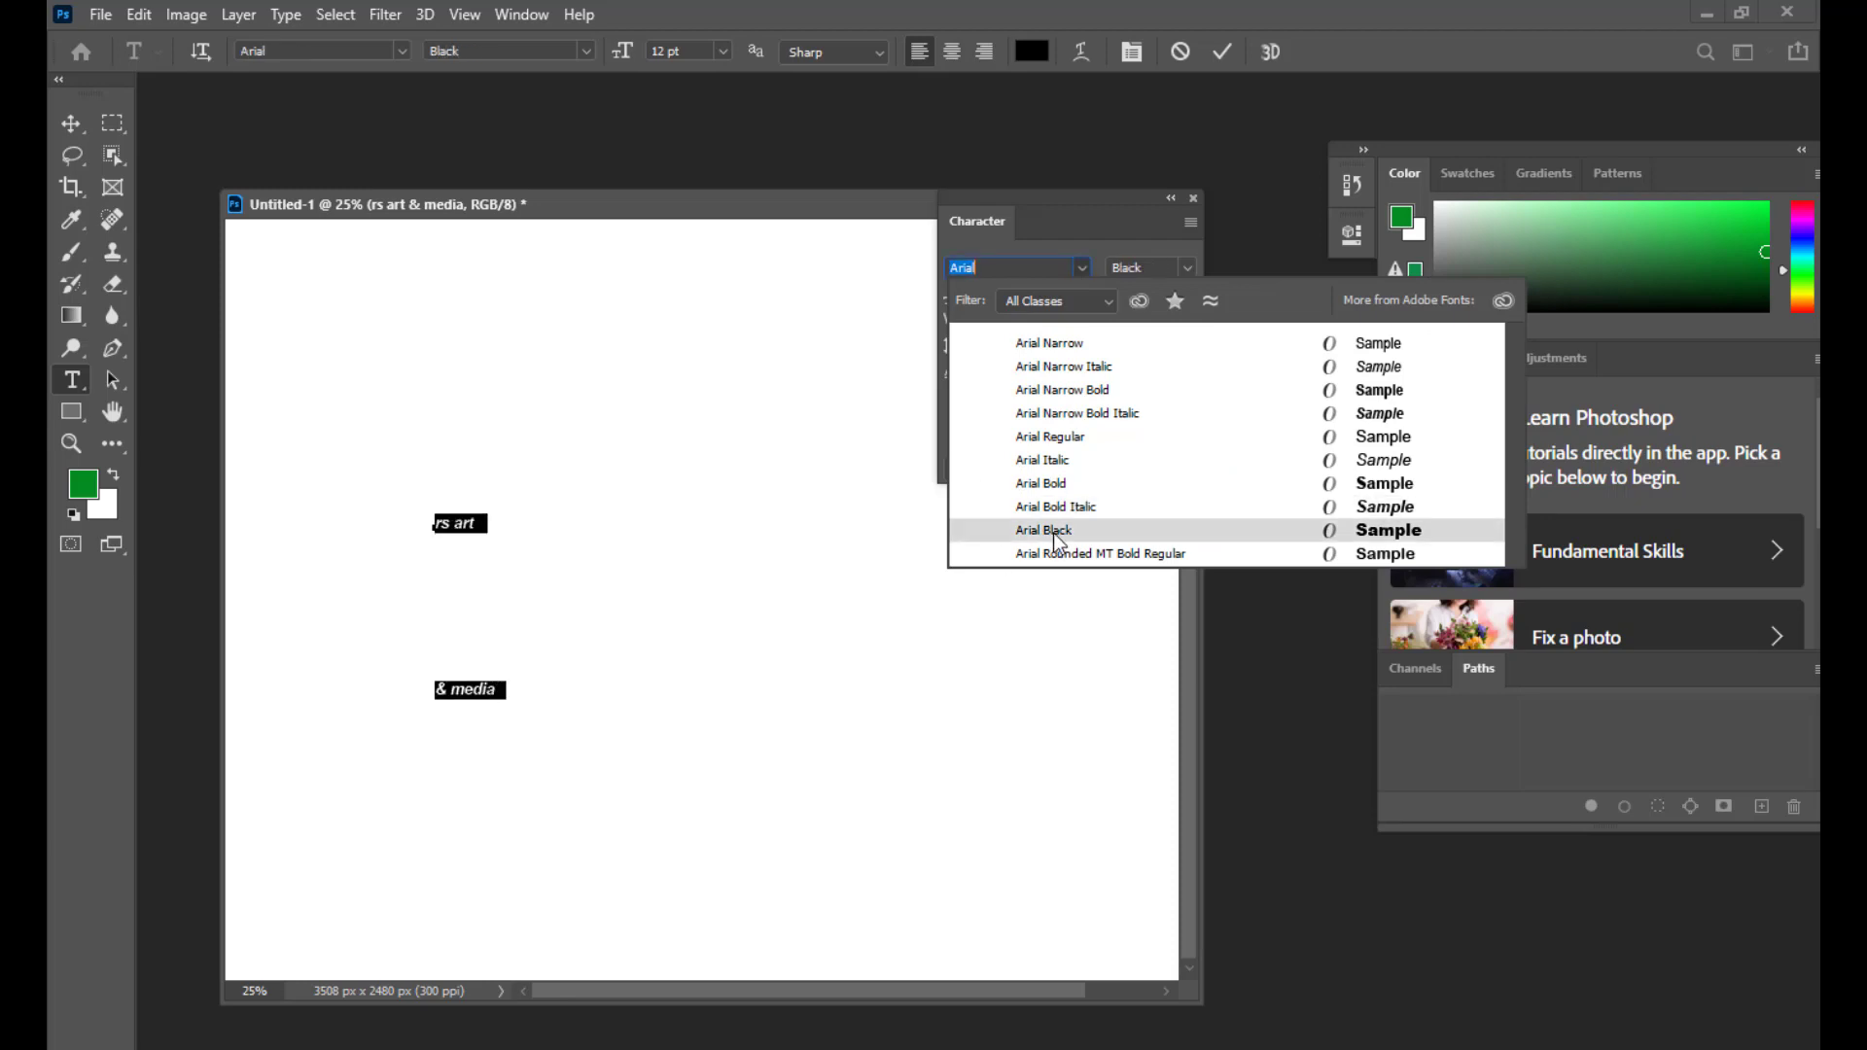
pyautogui.click(1054, 531)
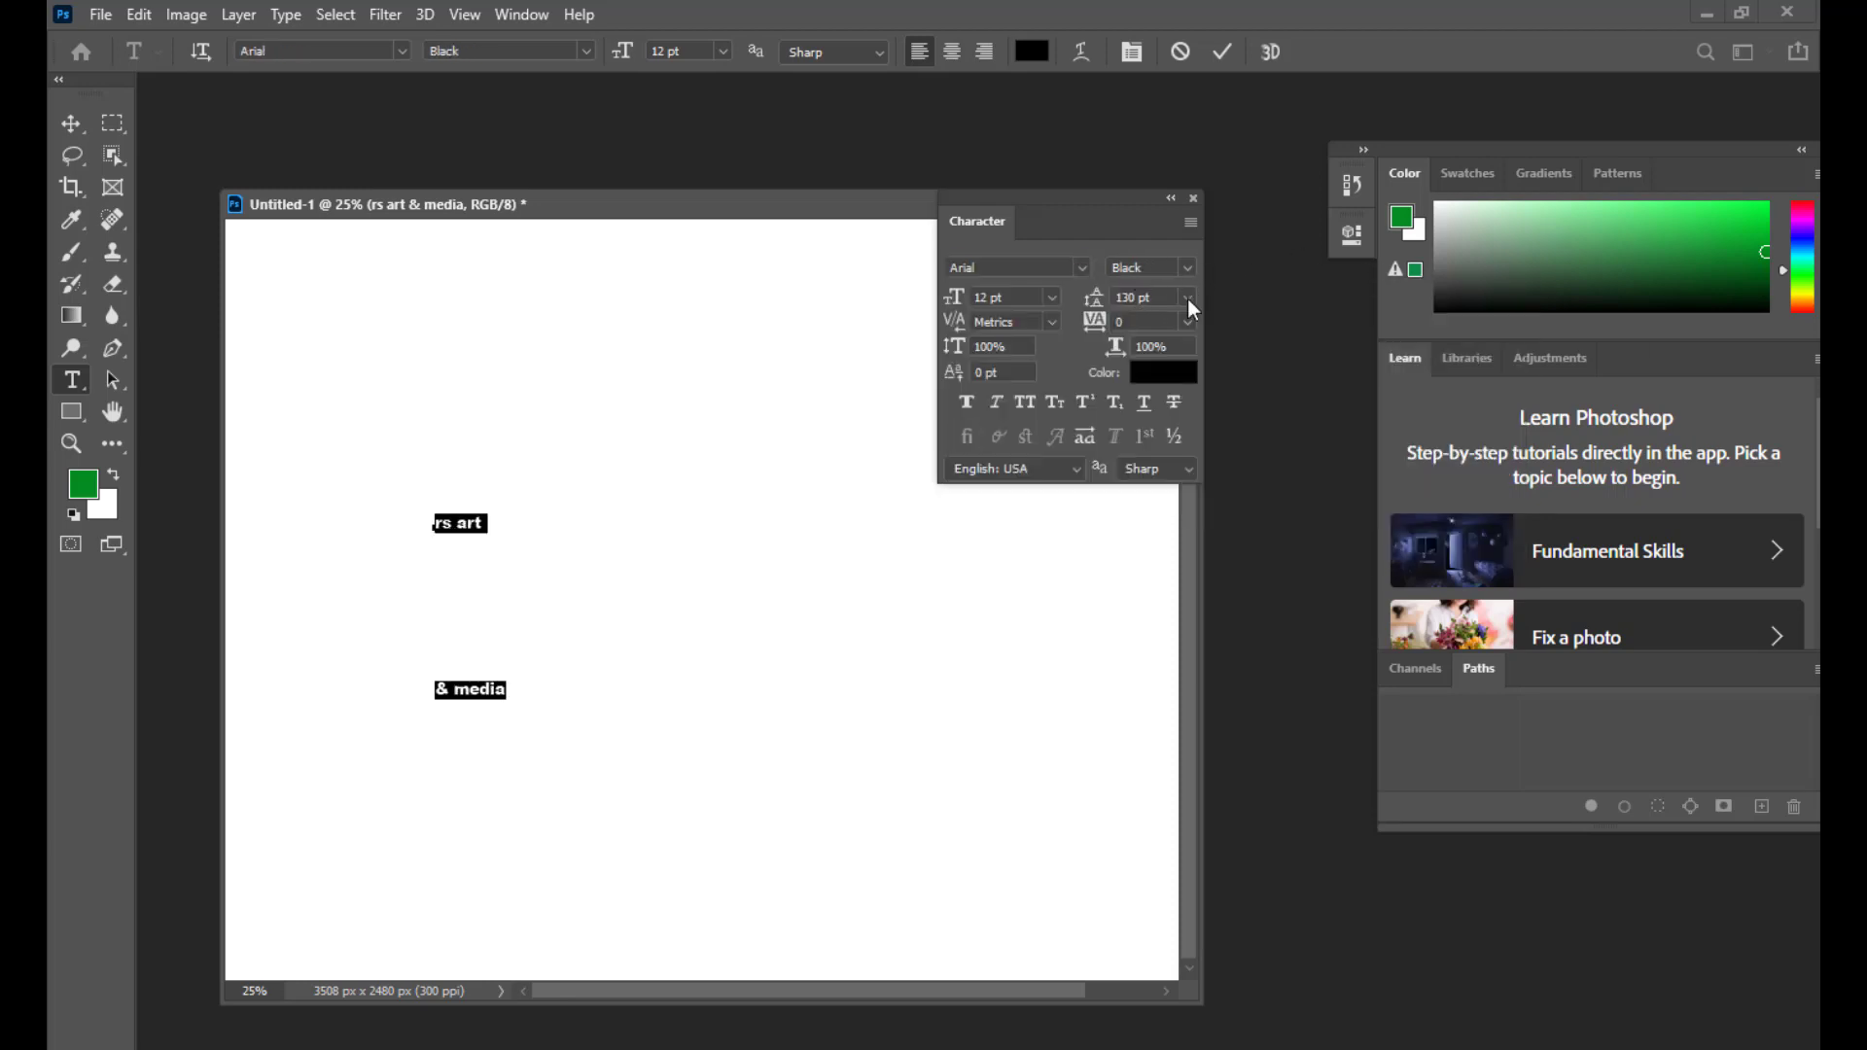
# Step: Reduce the text's leading to 24 pt and enlarge its font size gradually to 90 pt
pyautogui.moveTo(1098, 301); pyautogui.dragTo(949, 335)
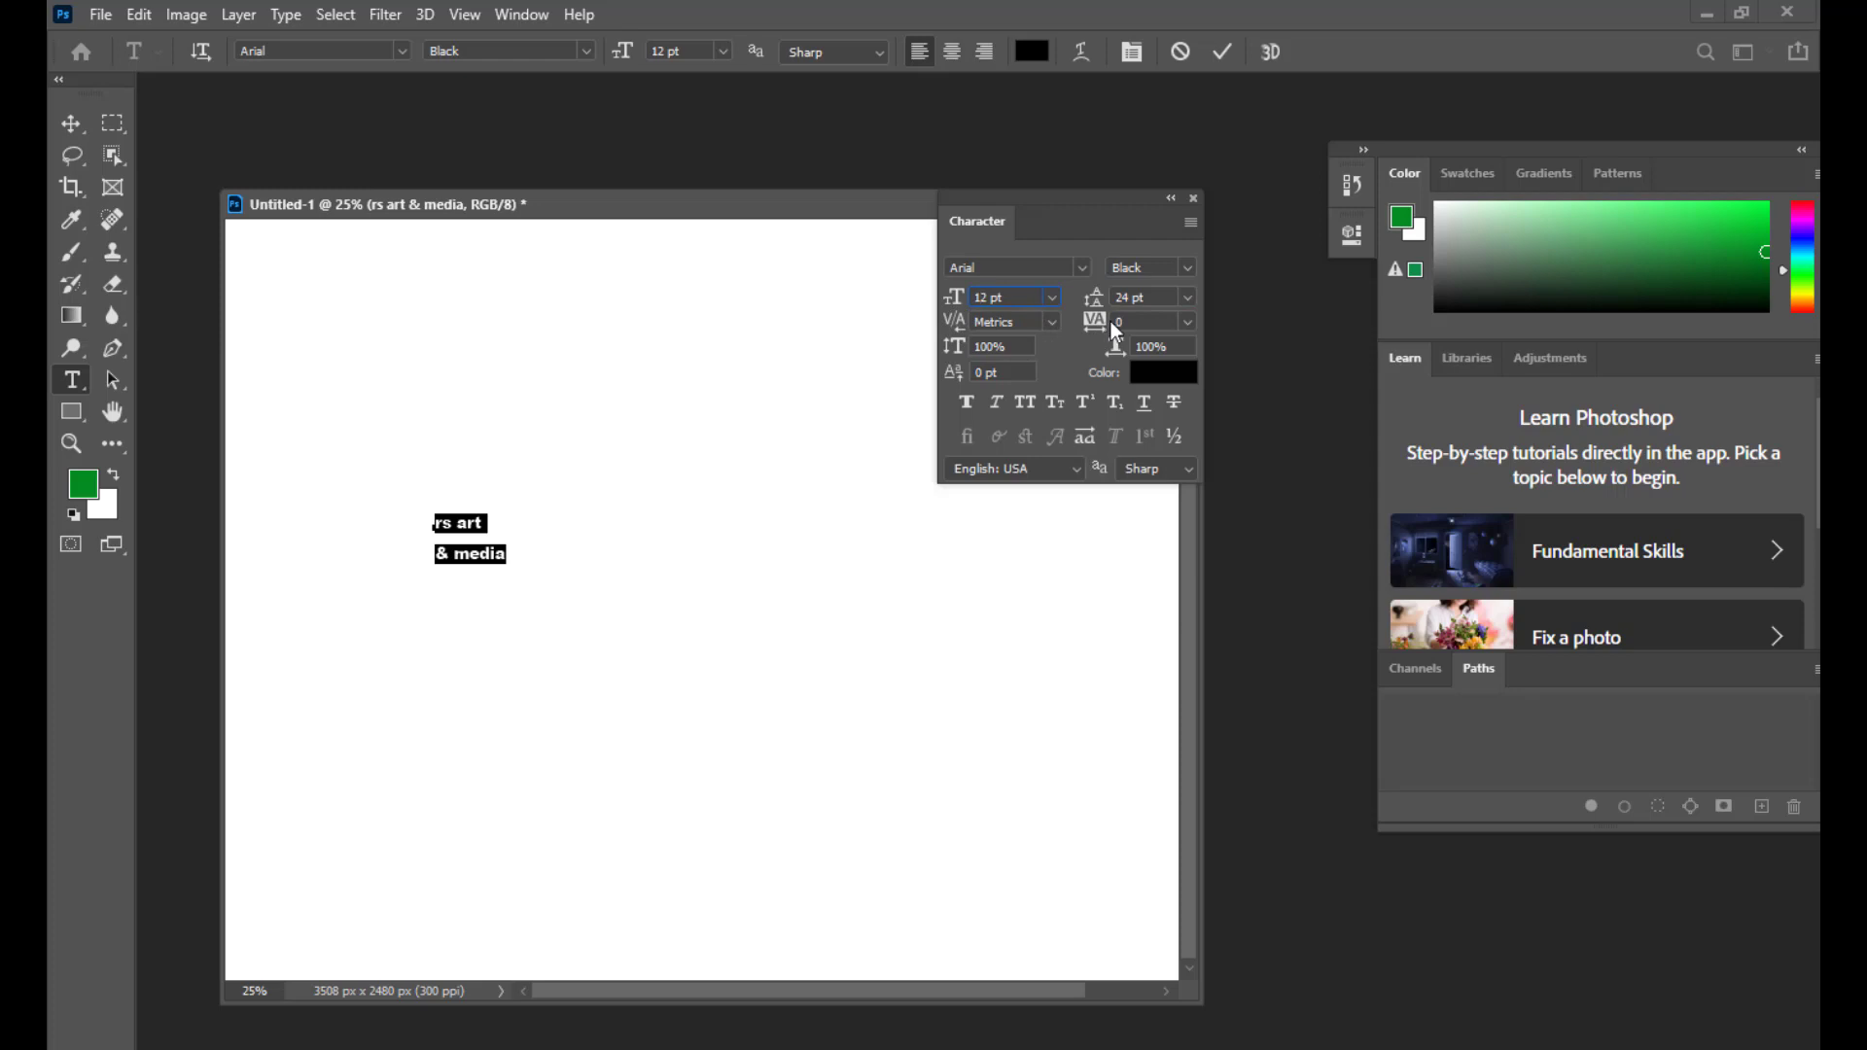
pyautogui.hotkey('shift', 'Up')
pyautogui.hotkey('shift', 'Up')
pyautogui.hotkey('shift', 'Up')
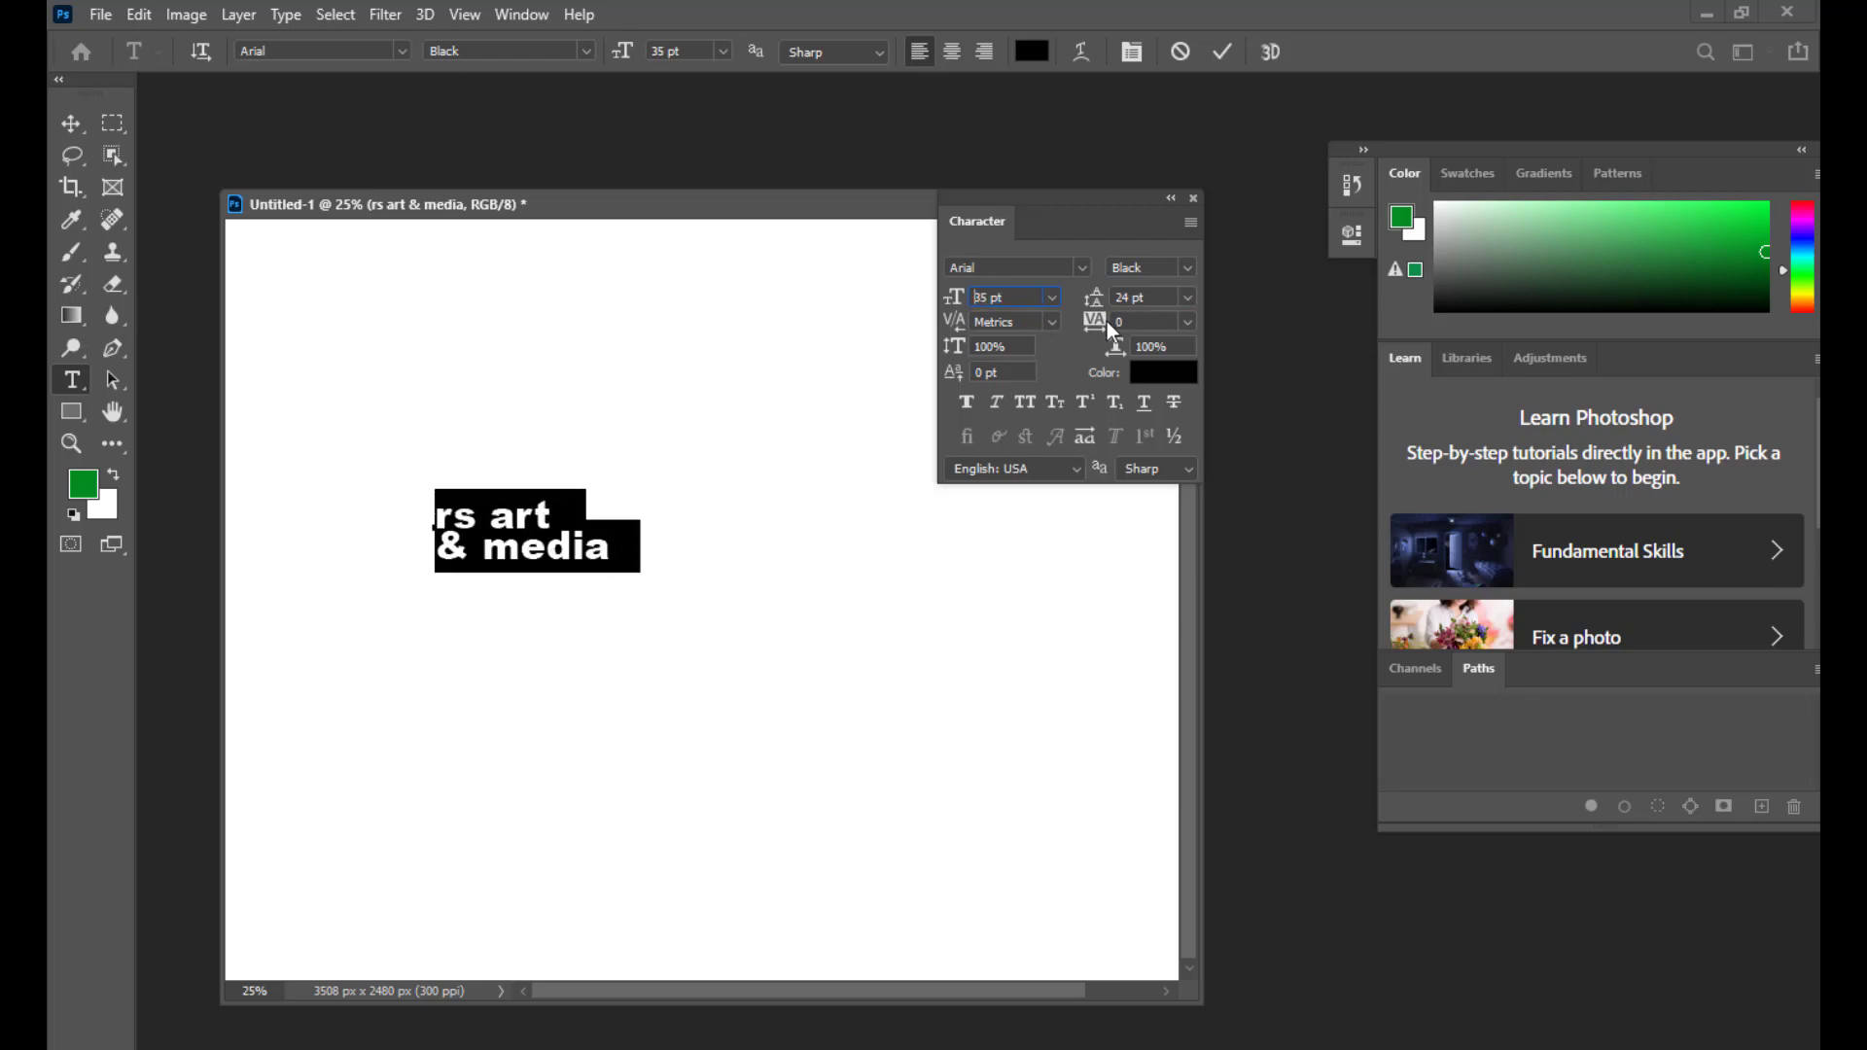
pyautogui.press('Up')
pyautogui.press('Up')
pyautogui.press('Up')
pyautogui.press('Up')
pyautogui.press('Up')
pyautogui.press('Up')
pyautogui.press('Up')
pyautogui.press('Up')
pyautogui.press('Up')
pyautogui.press('Up')
pyautogui.press('Up')
pyautogui.press('Up')
pyautogui.press('Up')
pyautogui.press('Up')
pyautogui.press('Up')
pyautogui.press('Up')
pyautogui.press('Up')
pyautogui.press('Up')
pyautogui.press('Up')
pyautogui.press('Up')
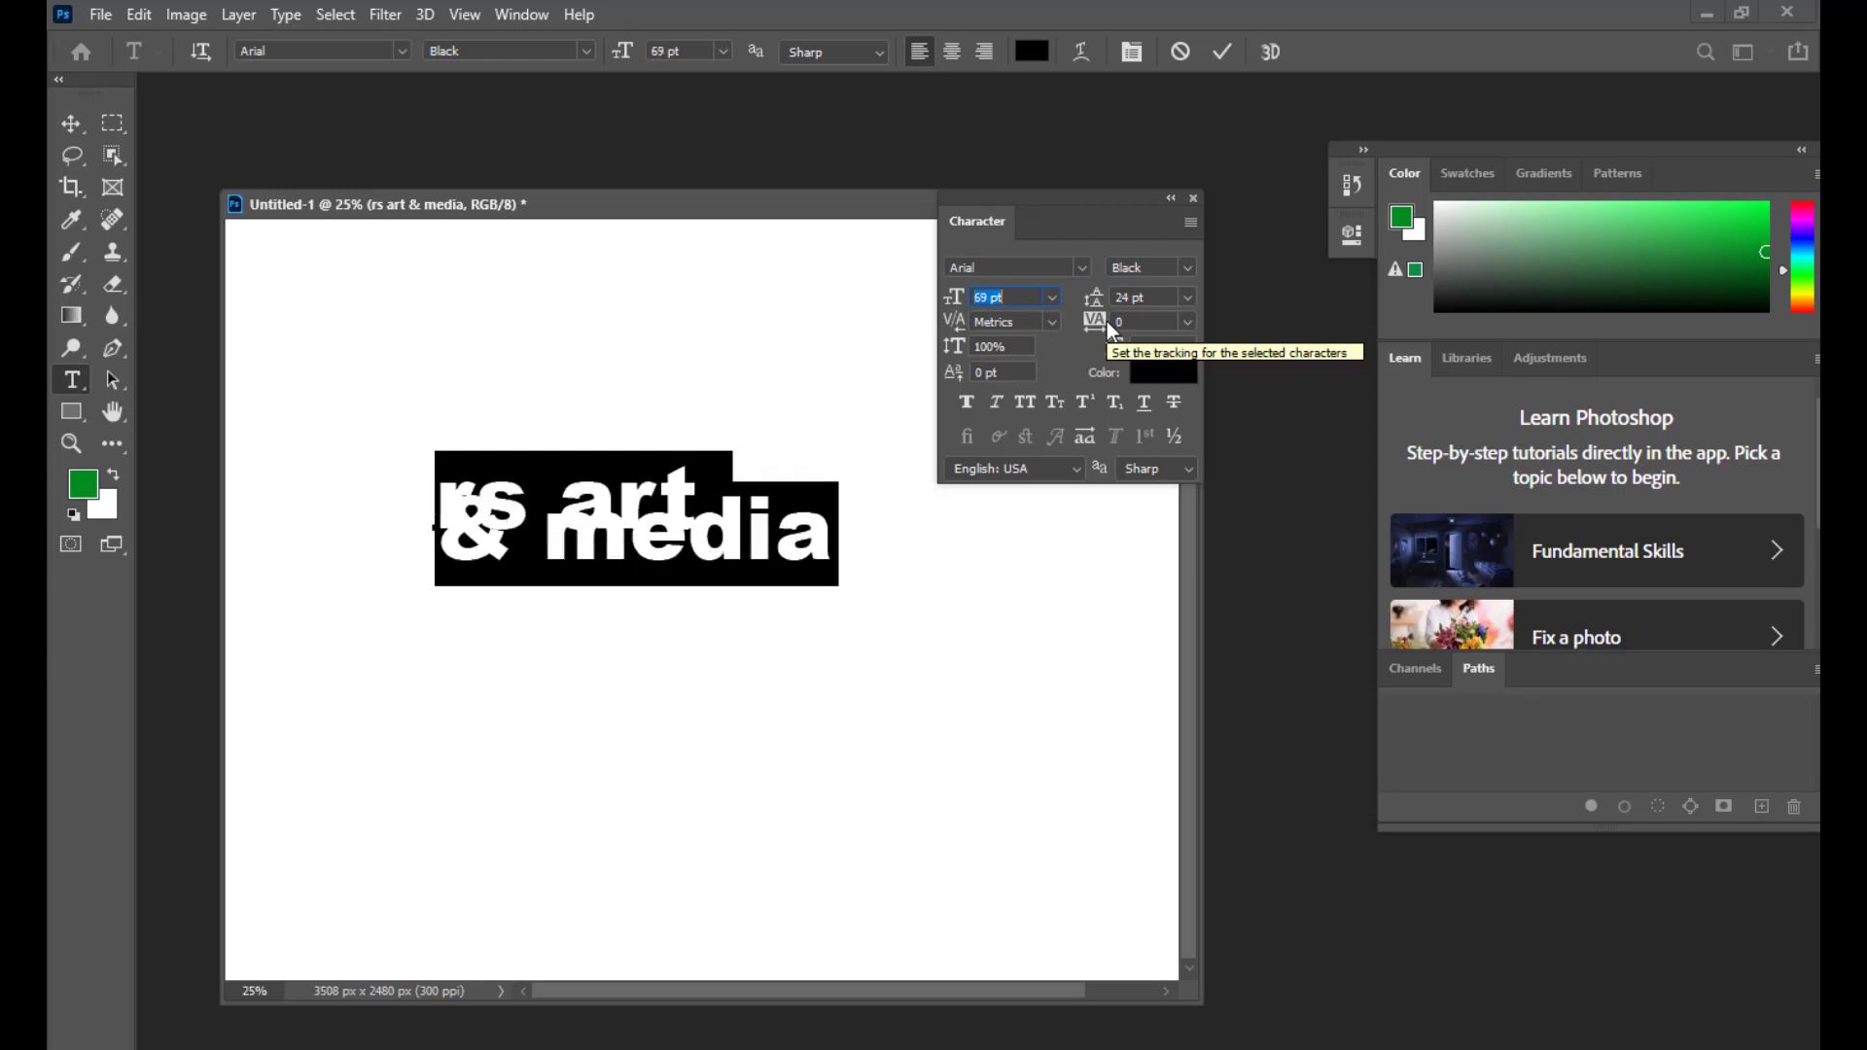
pyautogui.press('Up')
pyautogui.press('Up')
pyautogui.press('Up')
pyautogui.press('Up')
pyautogui.press('Up')
pyautogui.press('Up')
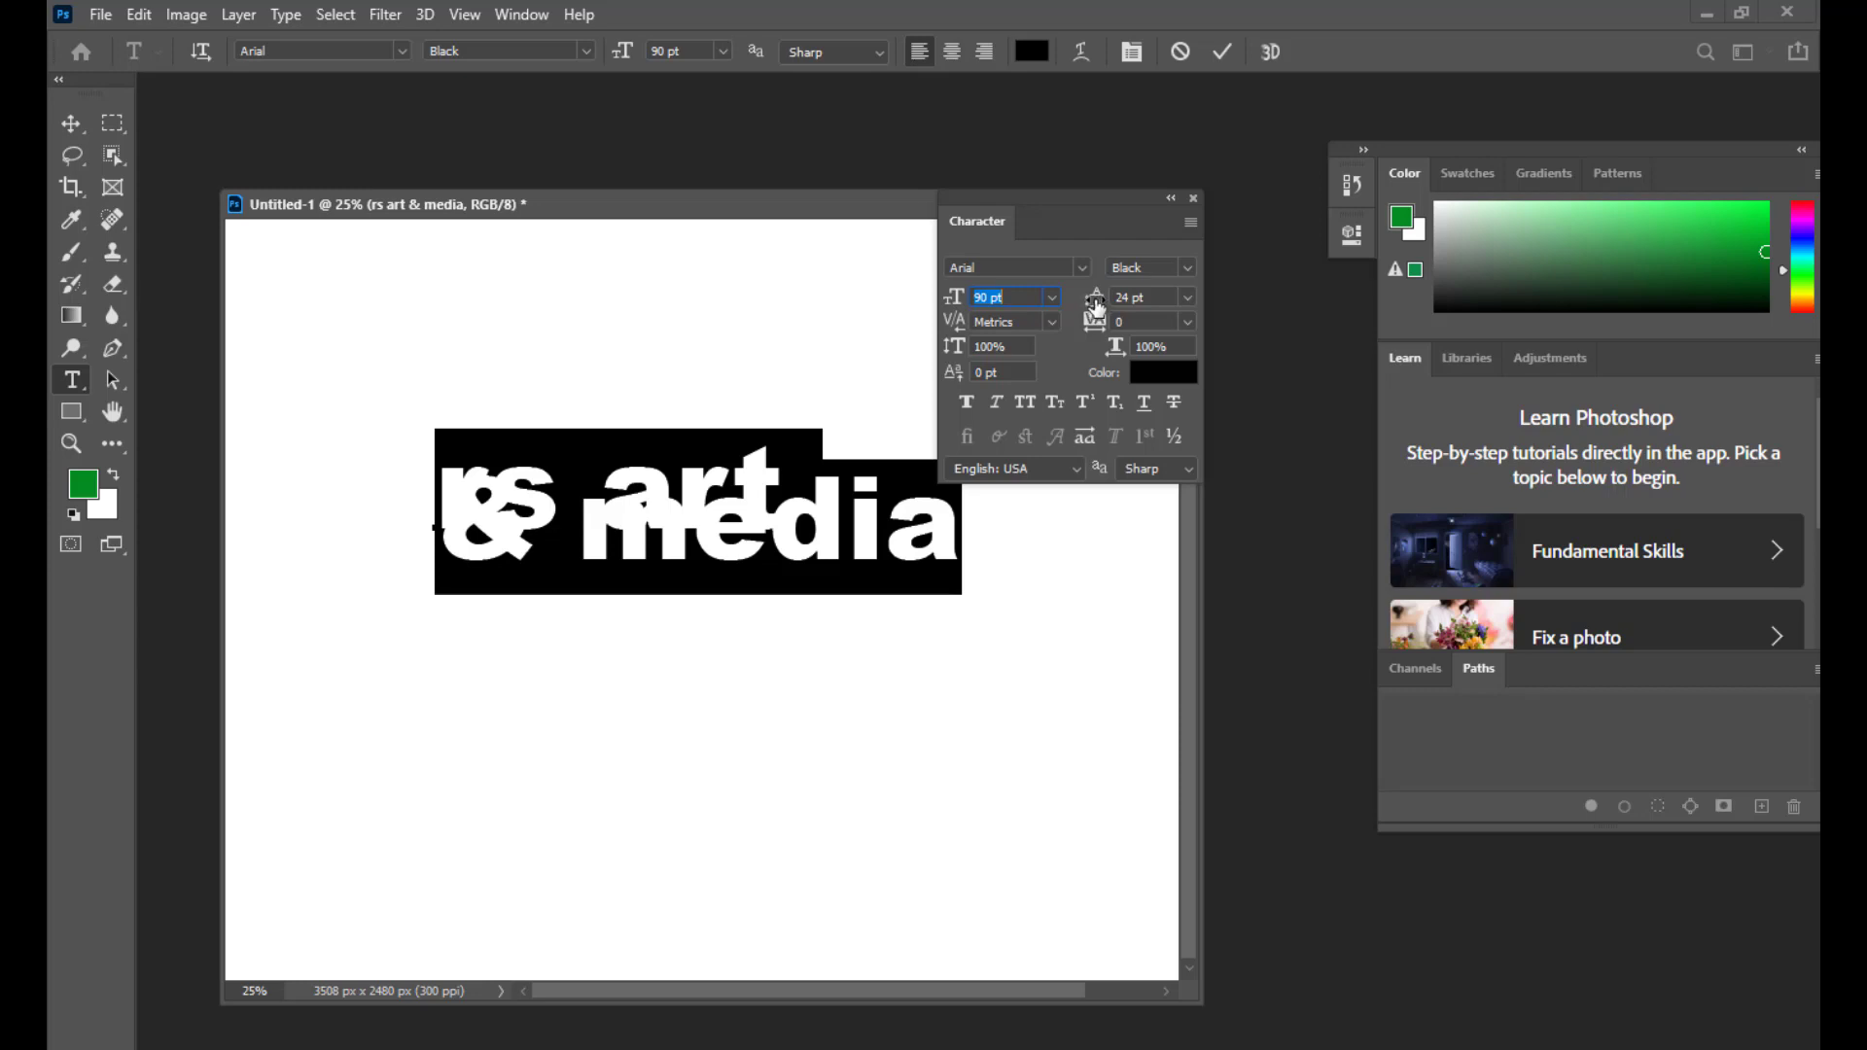
# Step: Separate the overlapping "rs art" and "& media" lines by setting the leading to 85 pt, and shift the Character panel slightly
pyautogui.moveTo(1097, 309); pyautogui.dragTo(1174, 321)
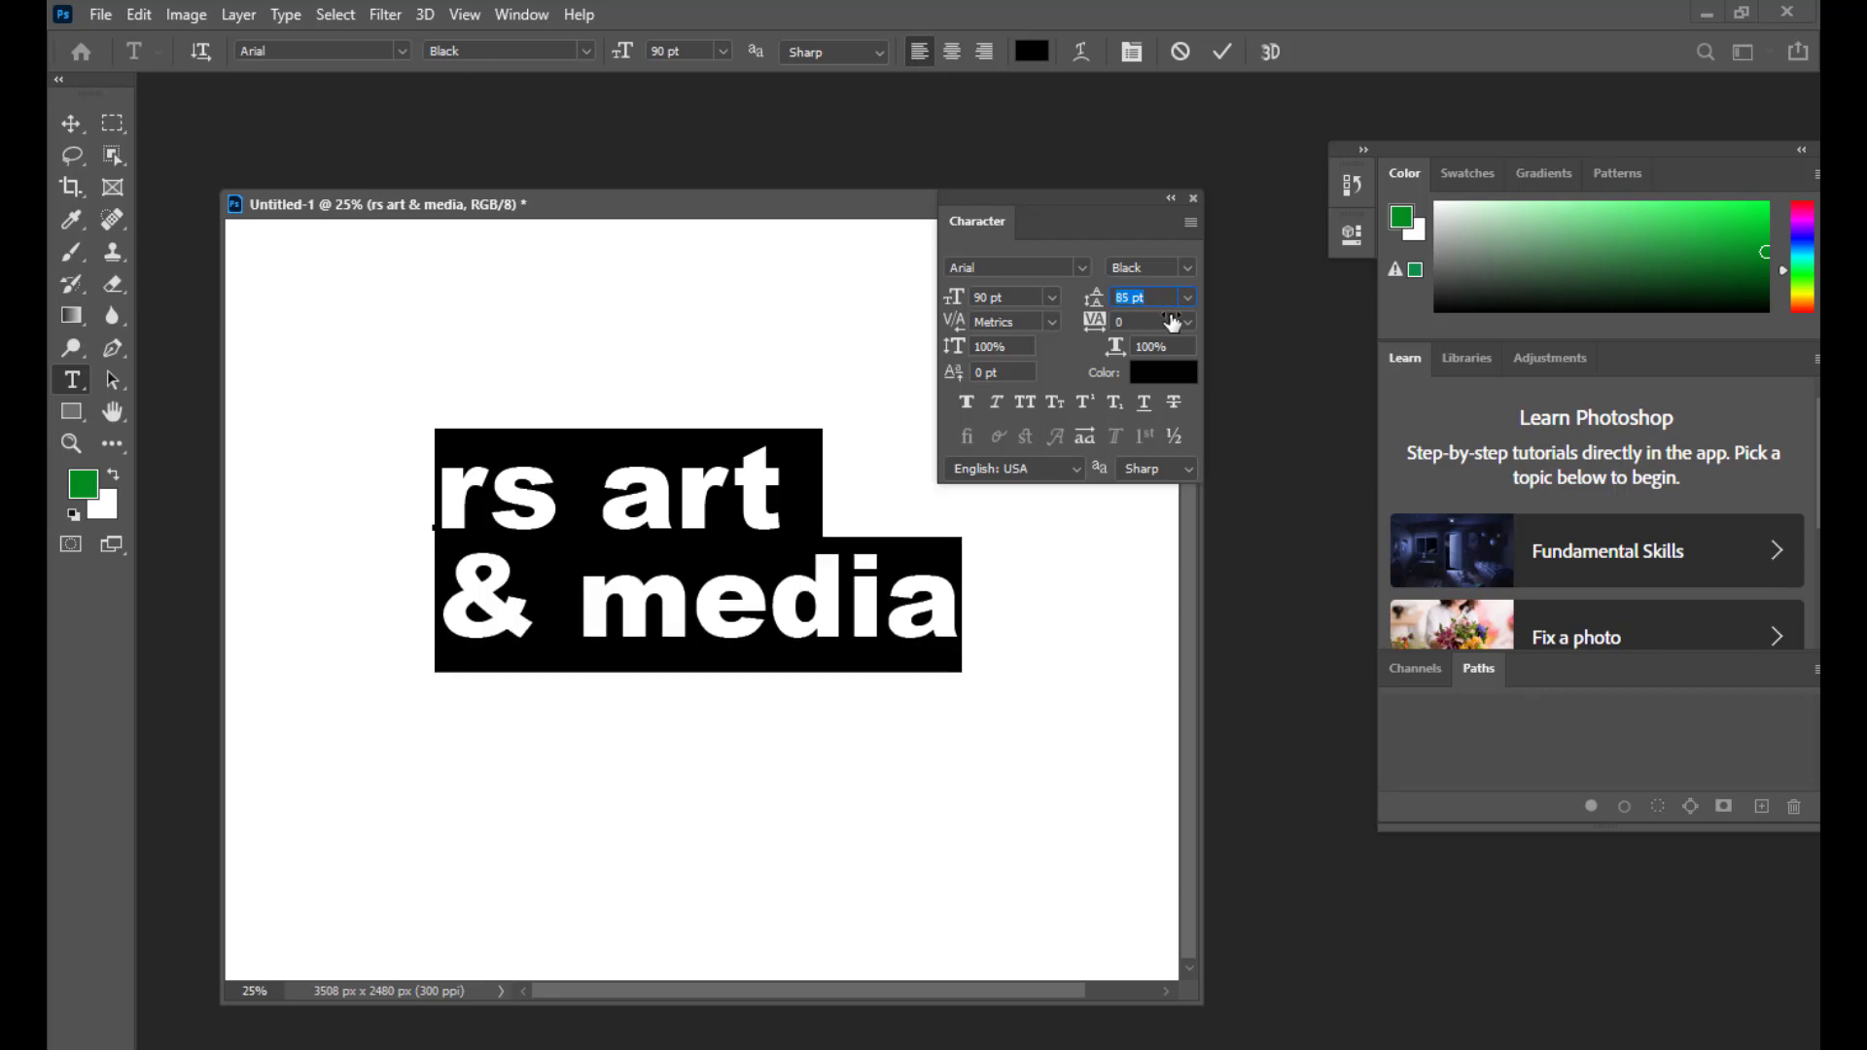
pyautogui.hotkey('shift', 'Tab')
pyautogui.moveTo(988, 195); pyautogui.dragTo(1016, 198)
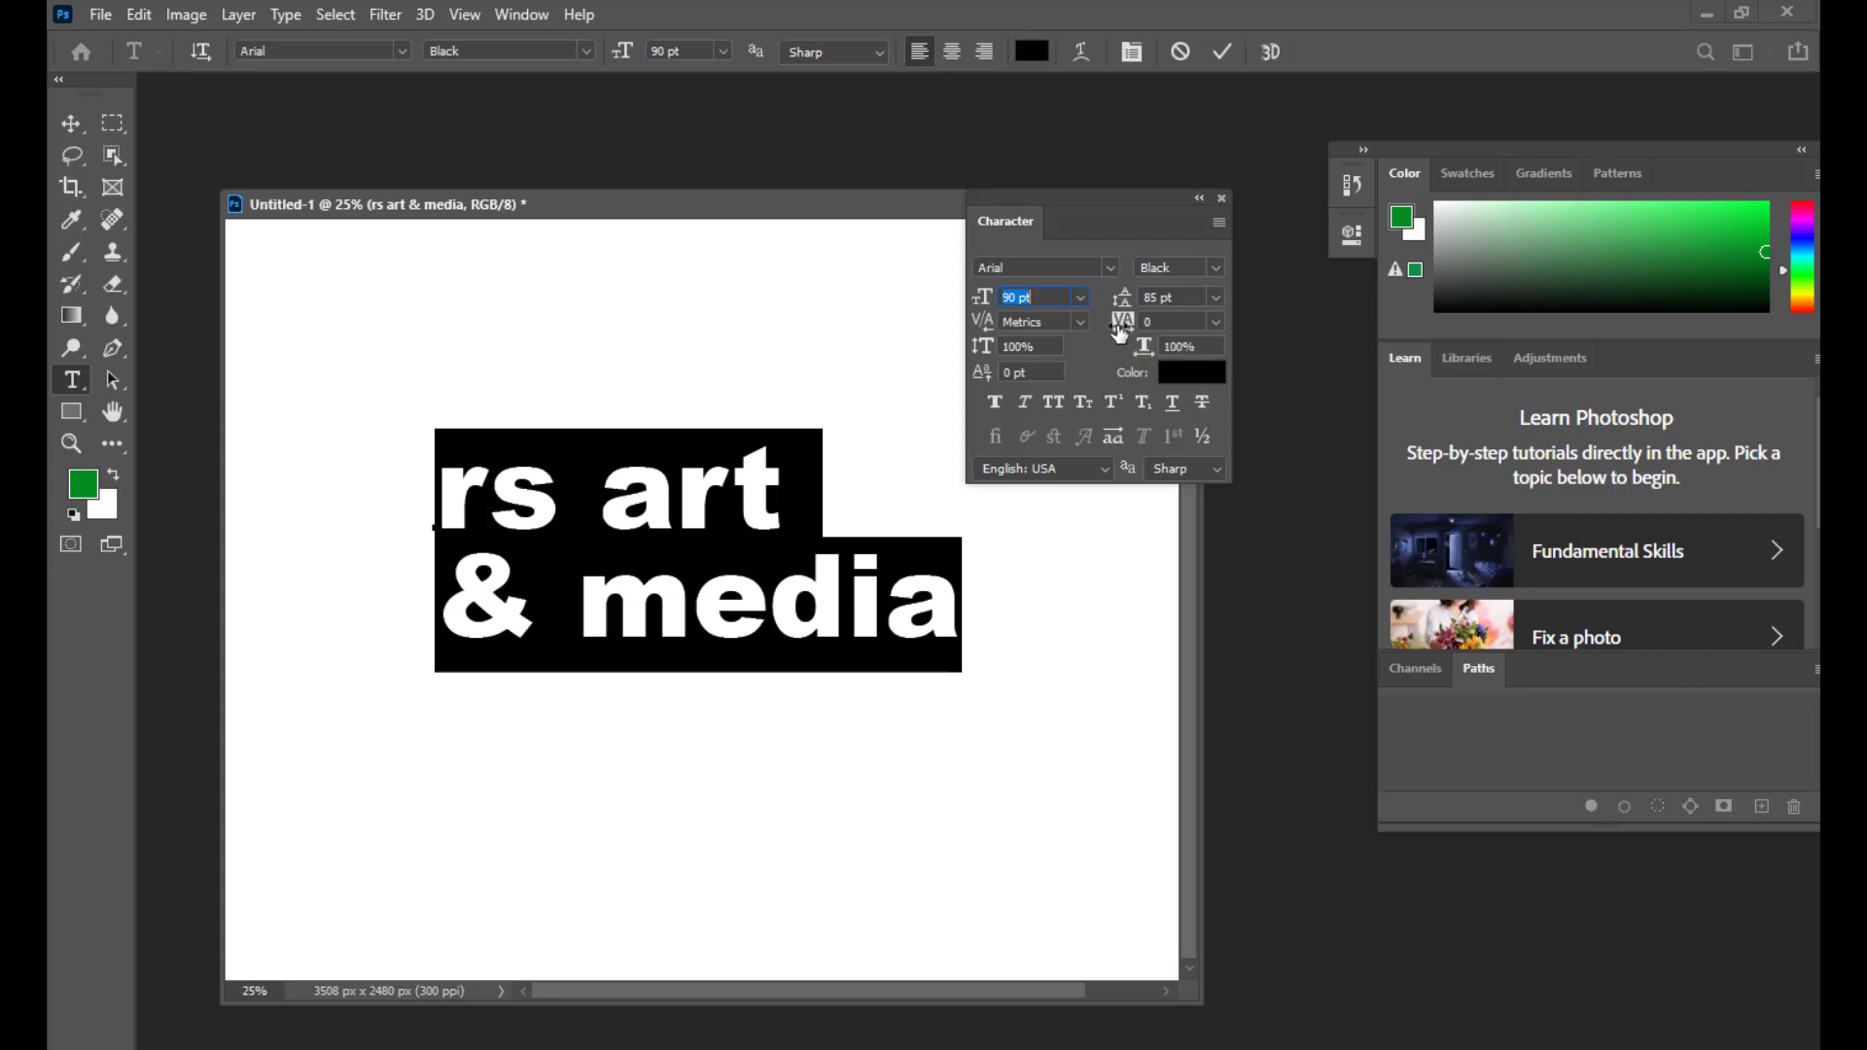
# Step: Widen the tracking of the "rs art & media" text to 220, and reduce it to 60
pyautogui.moveTo(1120, 331); pyautogui.dragTo(1132, 330)
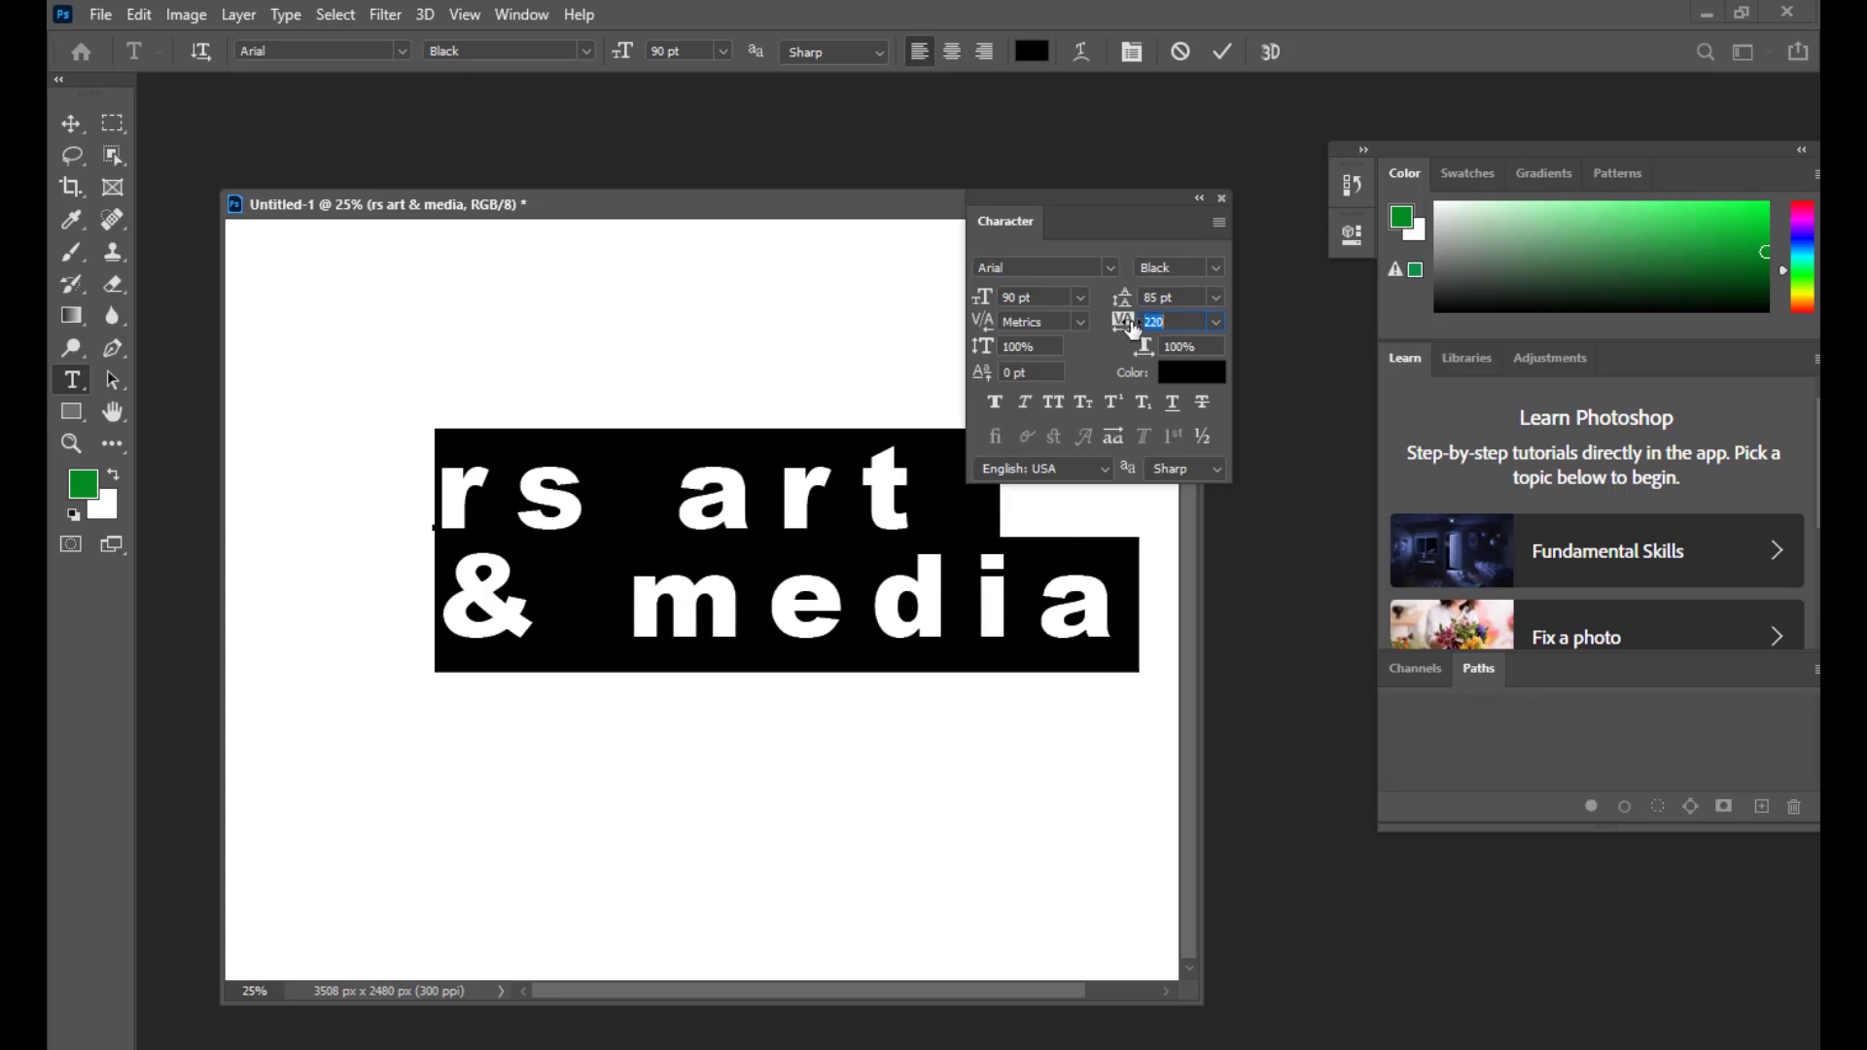
pyautogui.moveTo(1133, 328); pyautogui.dragTo(1126, 331)
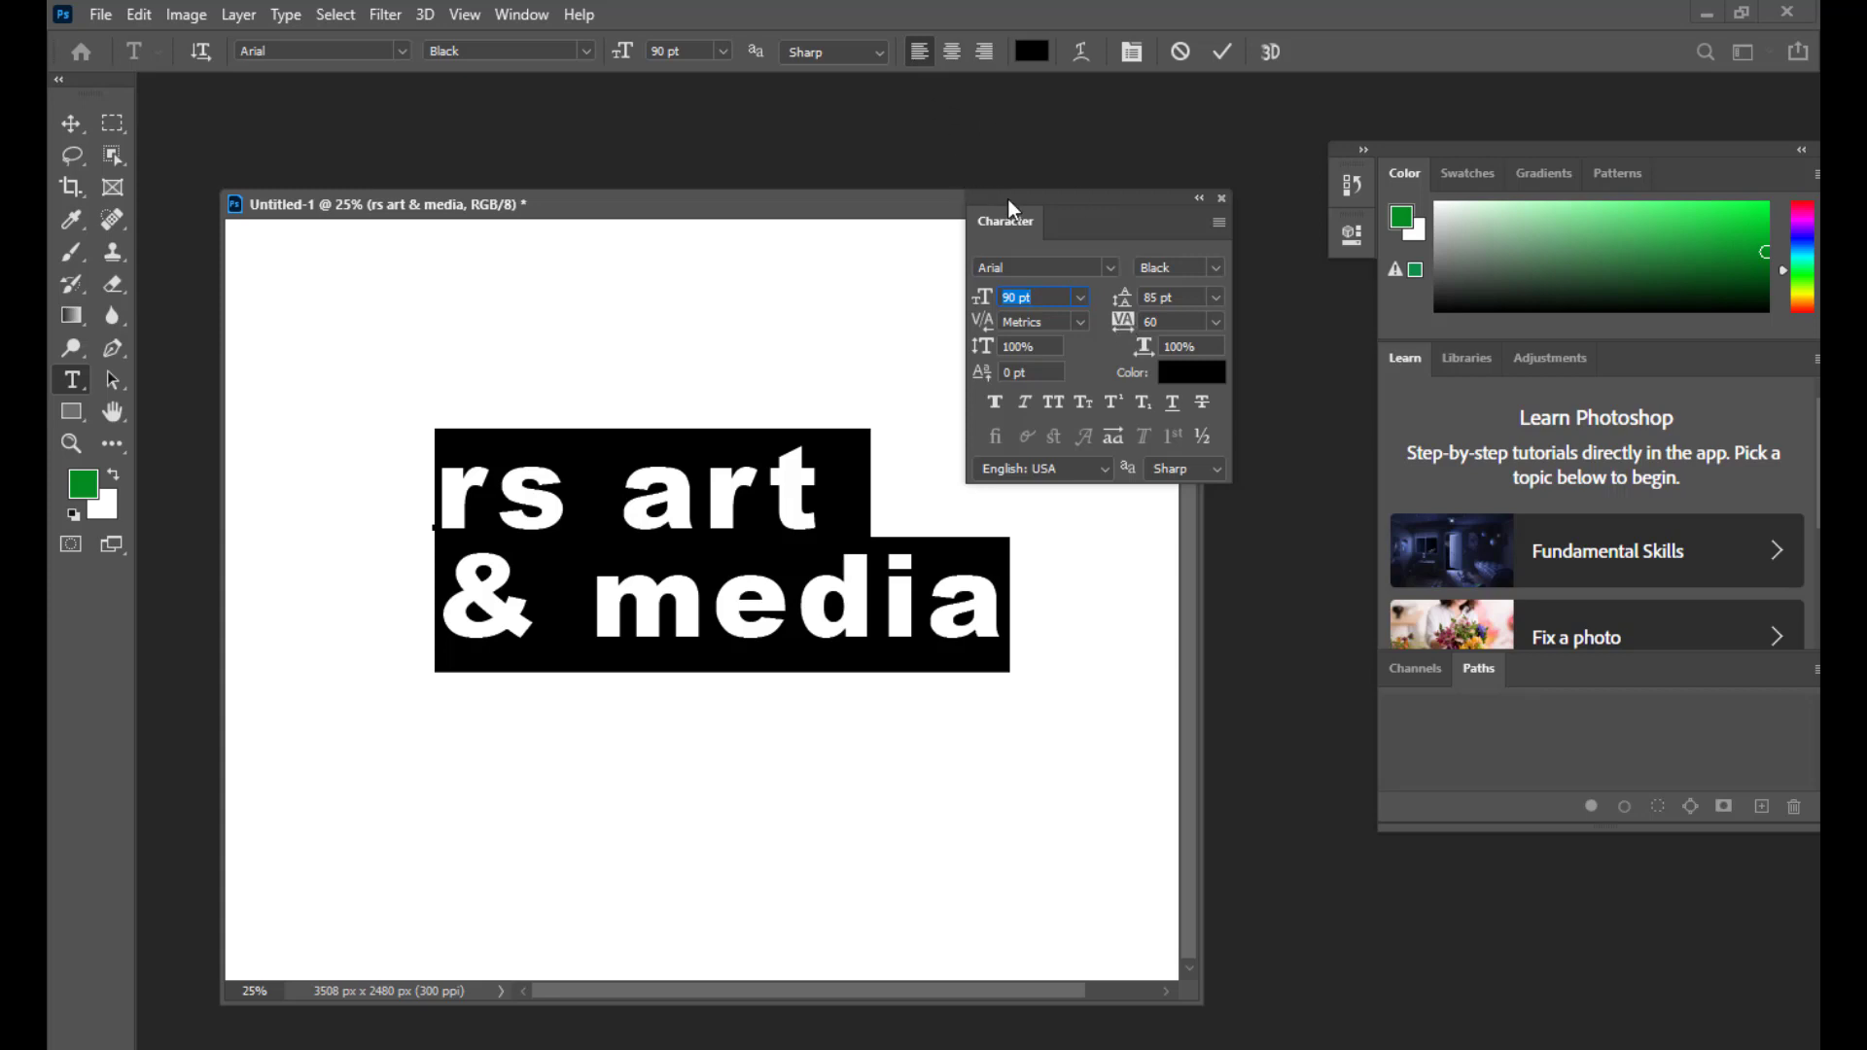
# Step: Change the colour of the "rs art & media" text to red, e91d1d
pyautogui.moveTo(1007, 198); pyautogui.dragTo(1012, 202)
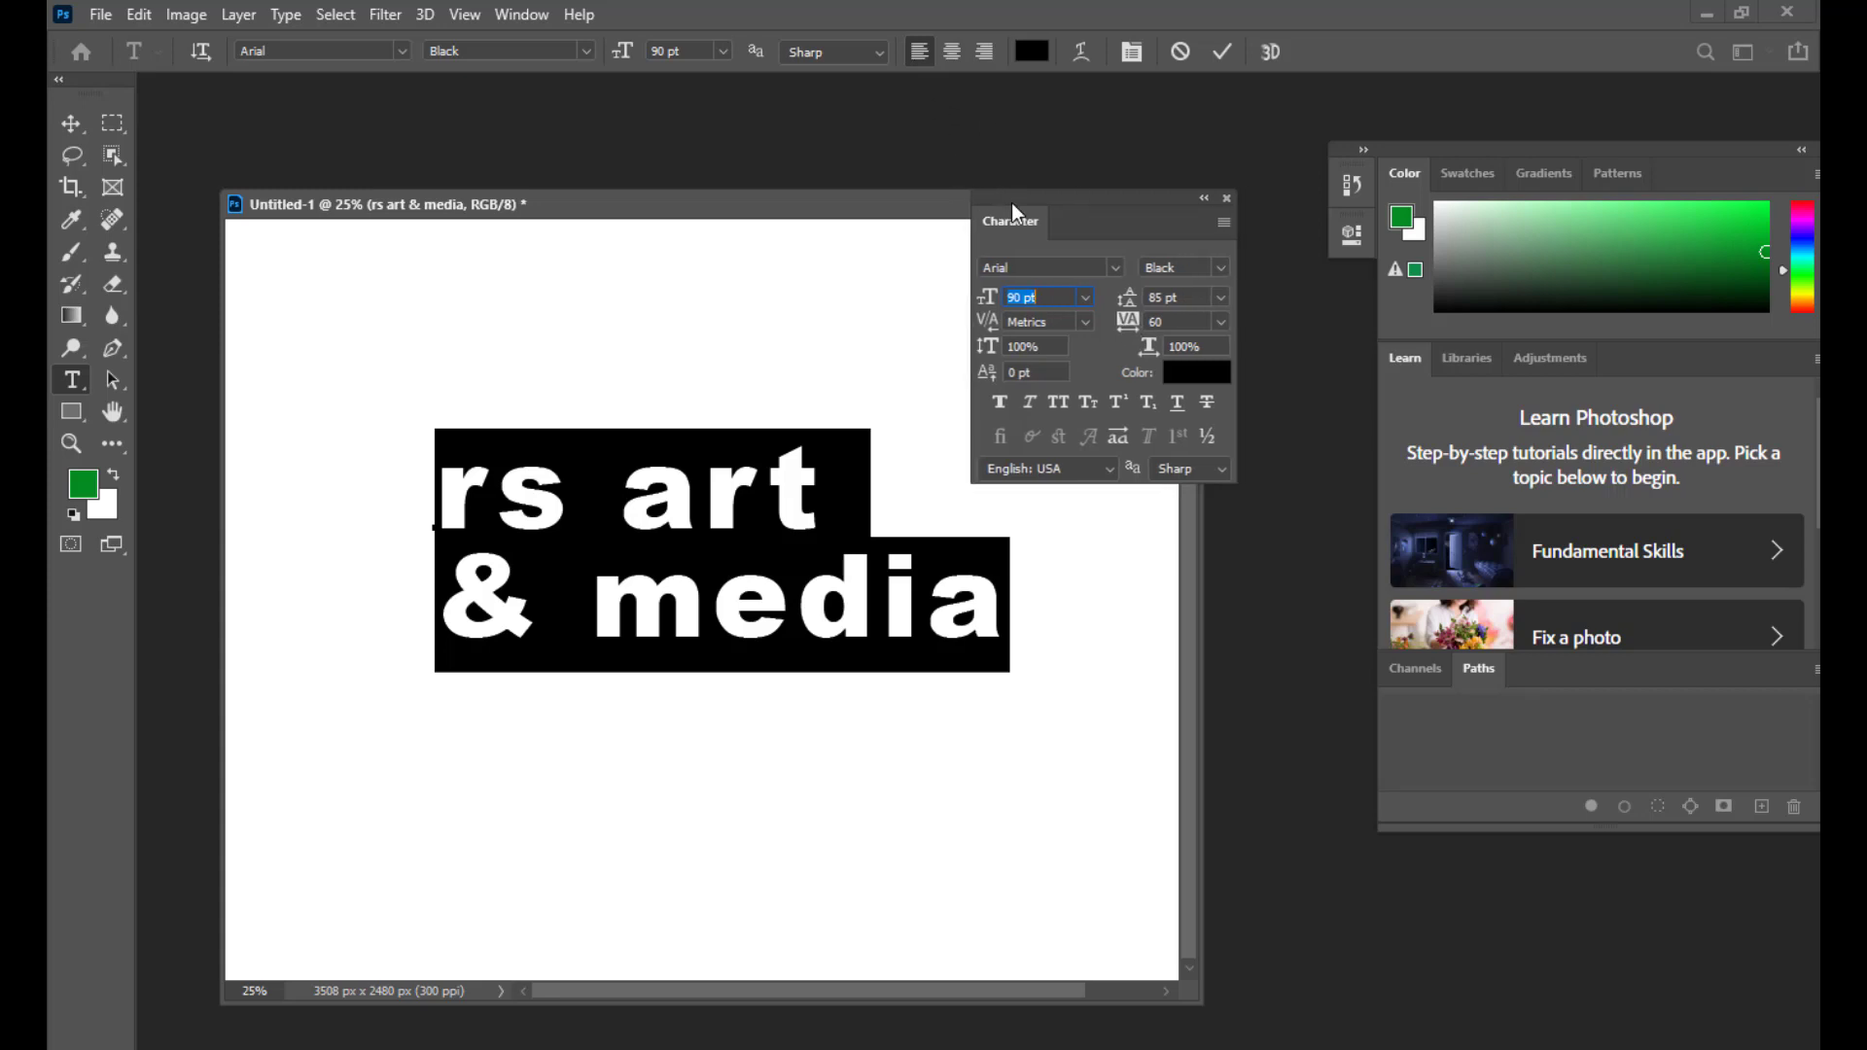
pyautogui.click(1202, 382)
pyautogui.click(1413, 203)
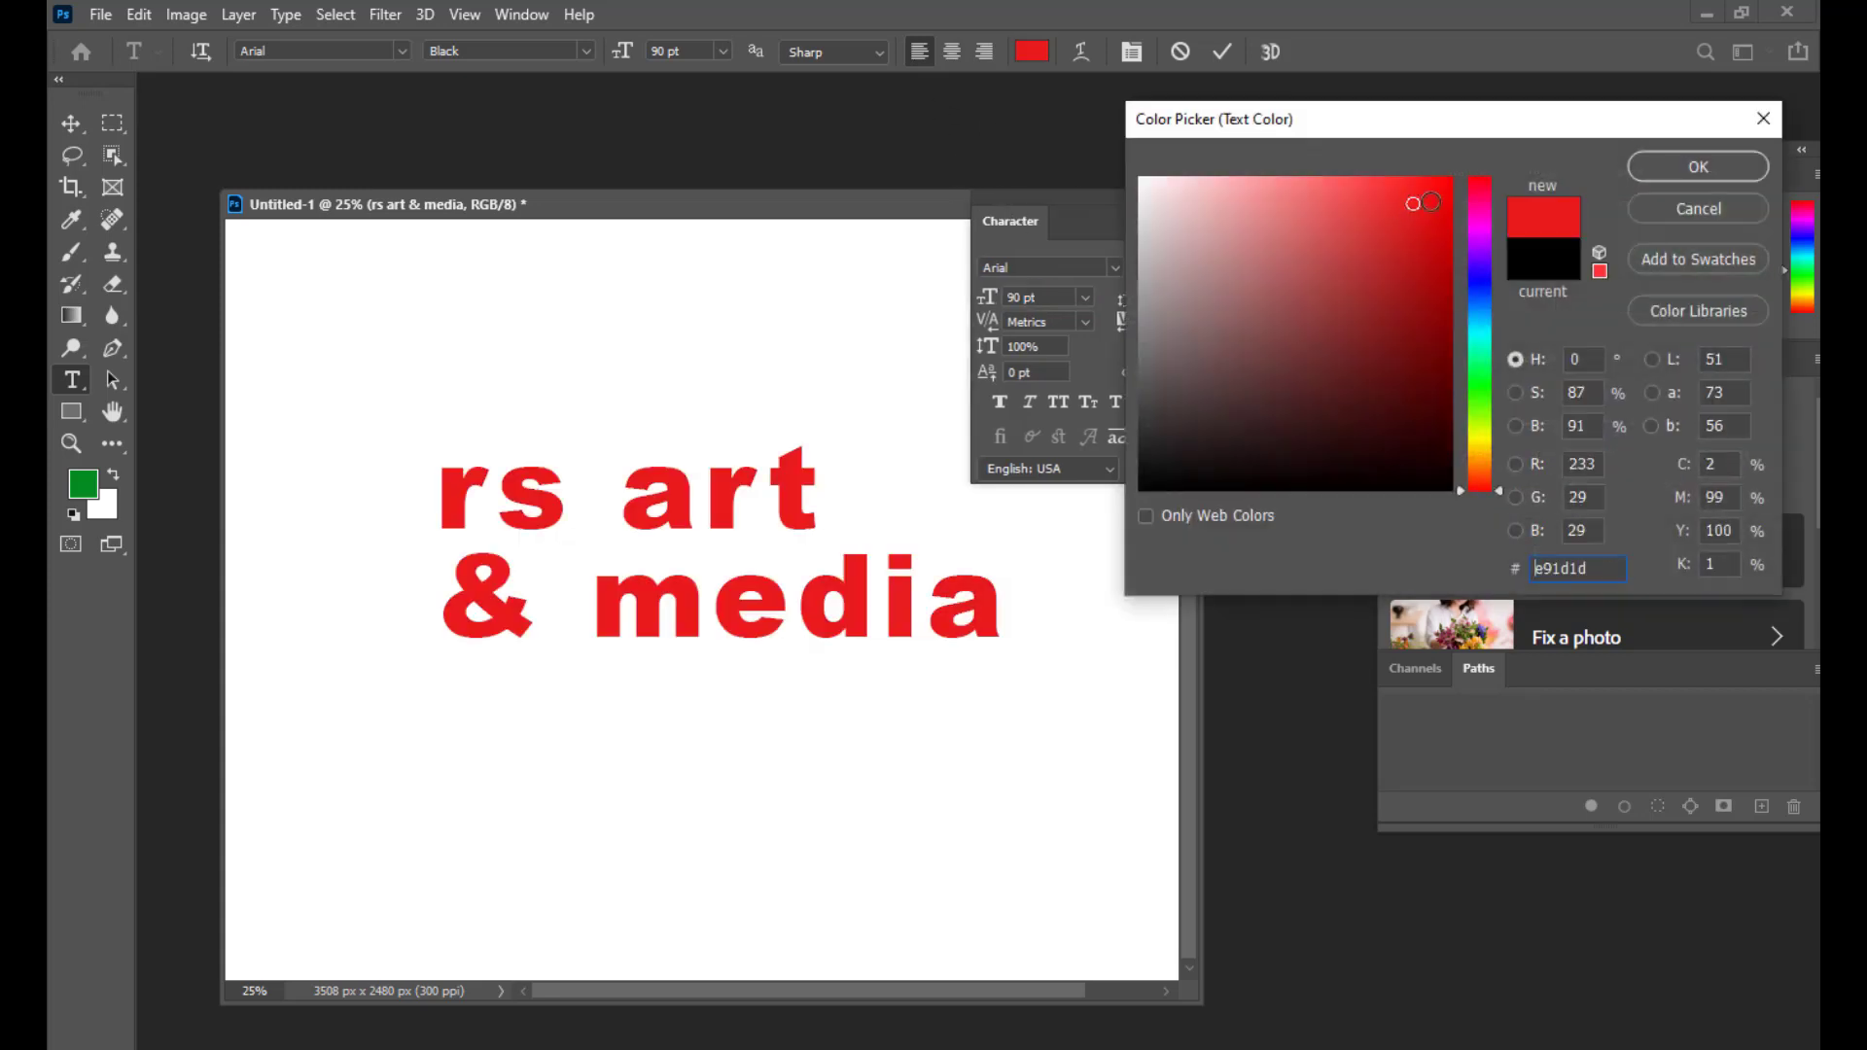
pyautogui.click(1698, 168)
# Step: Reposition the Character panel around the "rs art & media" text and look over type style options such as Faux Bold
pyautogui.moveTo(1068, 194); pyautogui.dragTo(1111, 195)
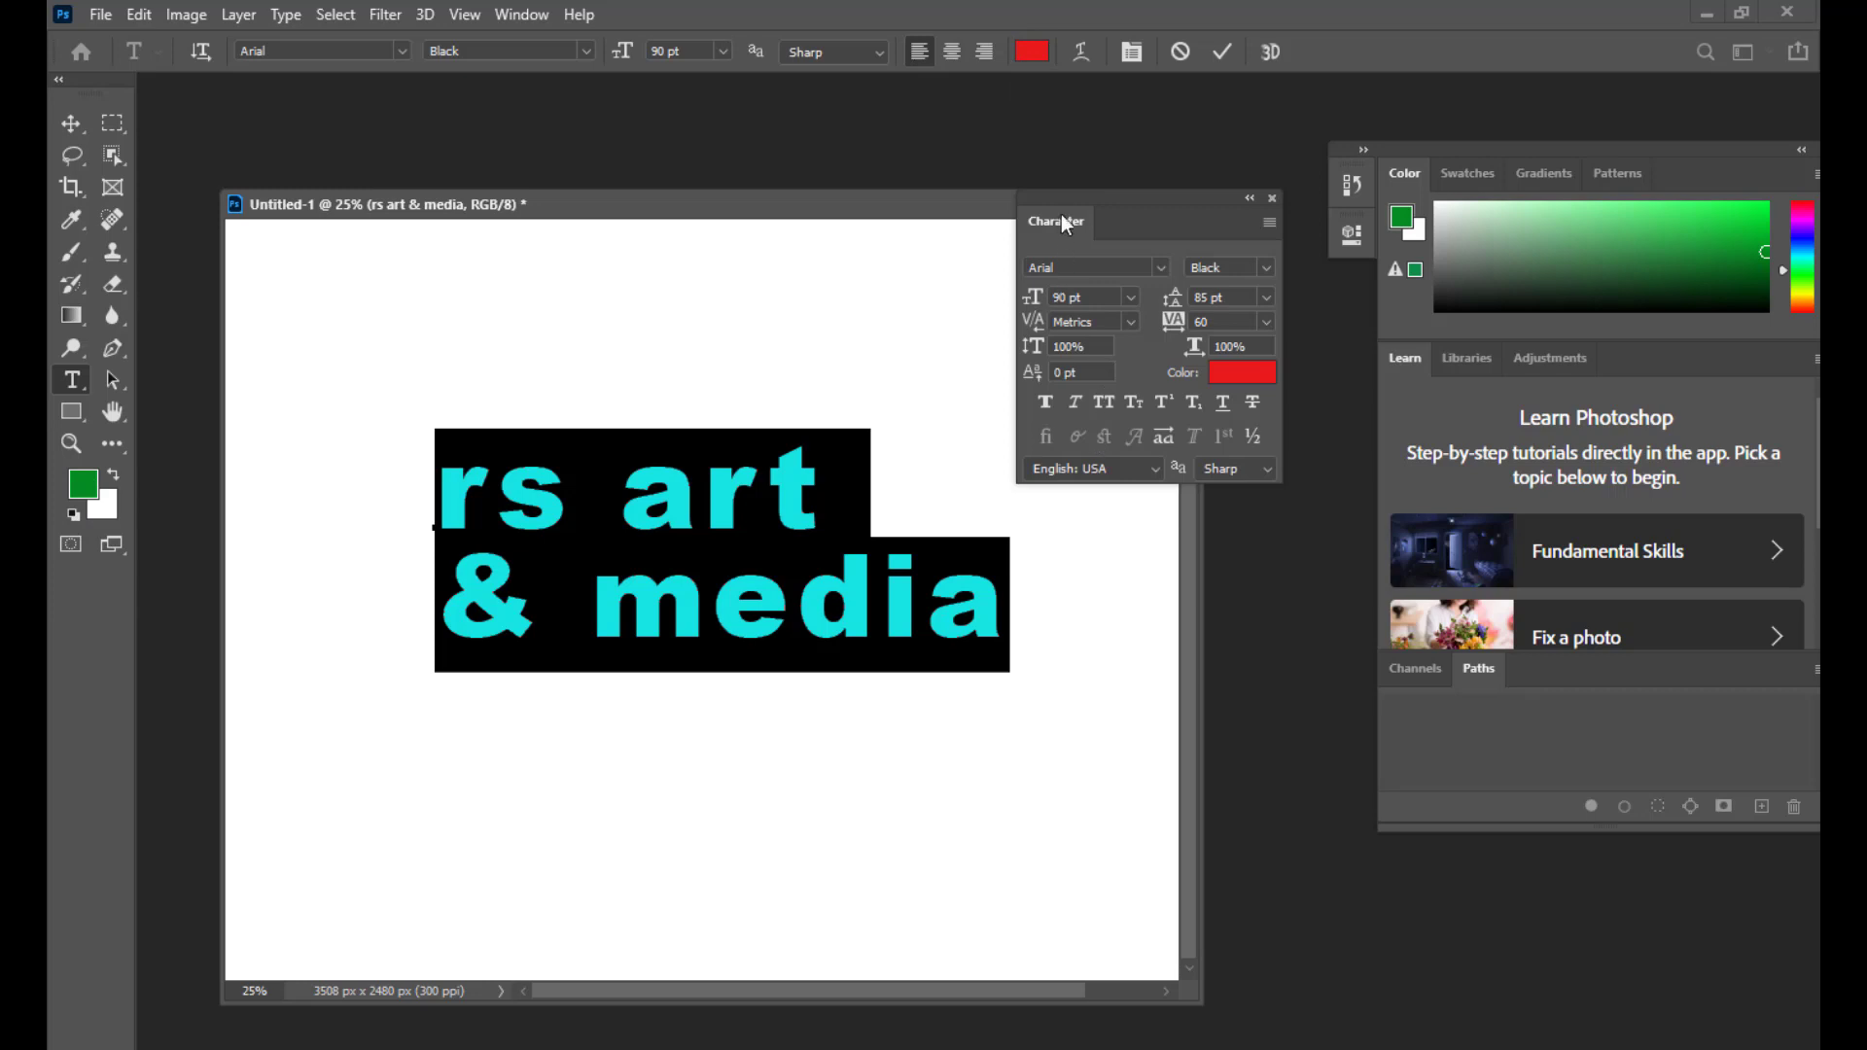
pyautogui.moveTo(1067, 224); pyautogui.dragTo(1099, 224)
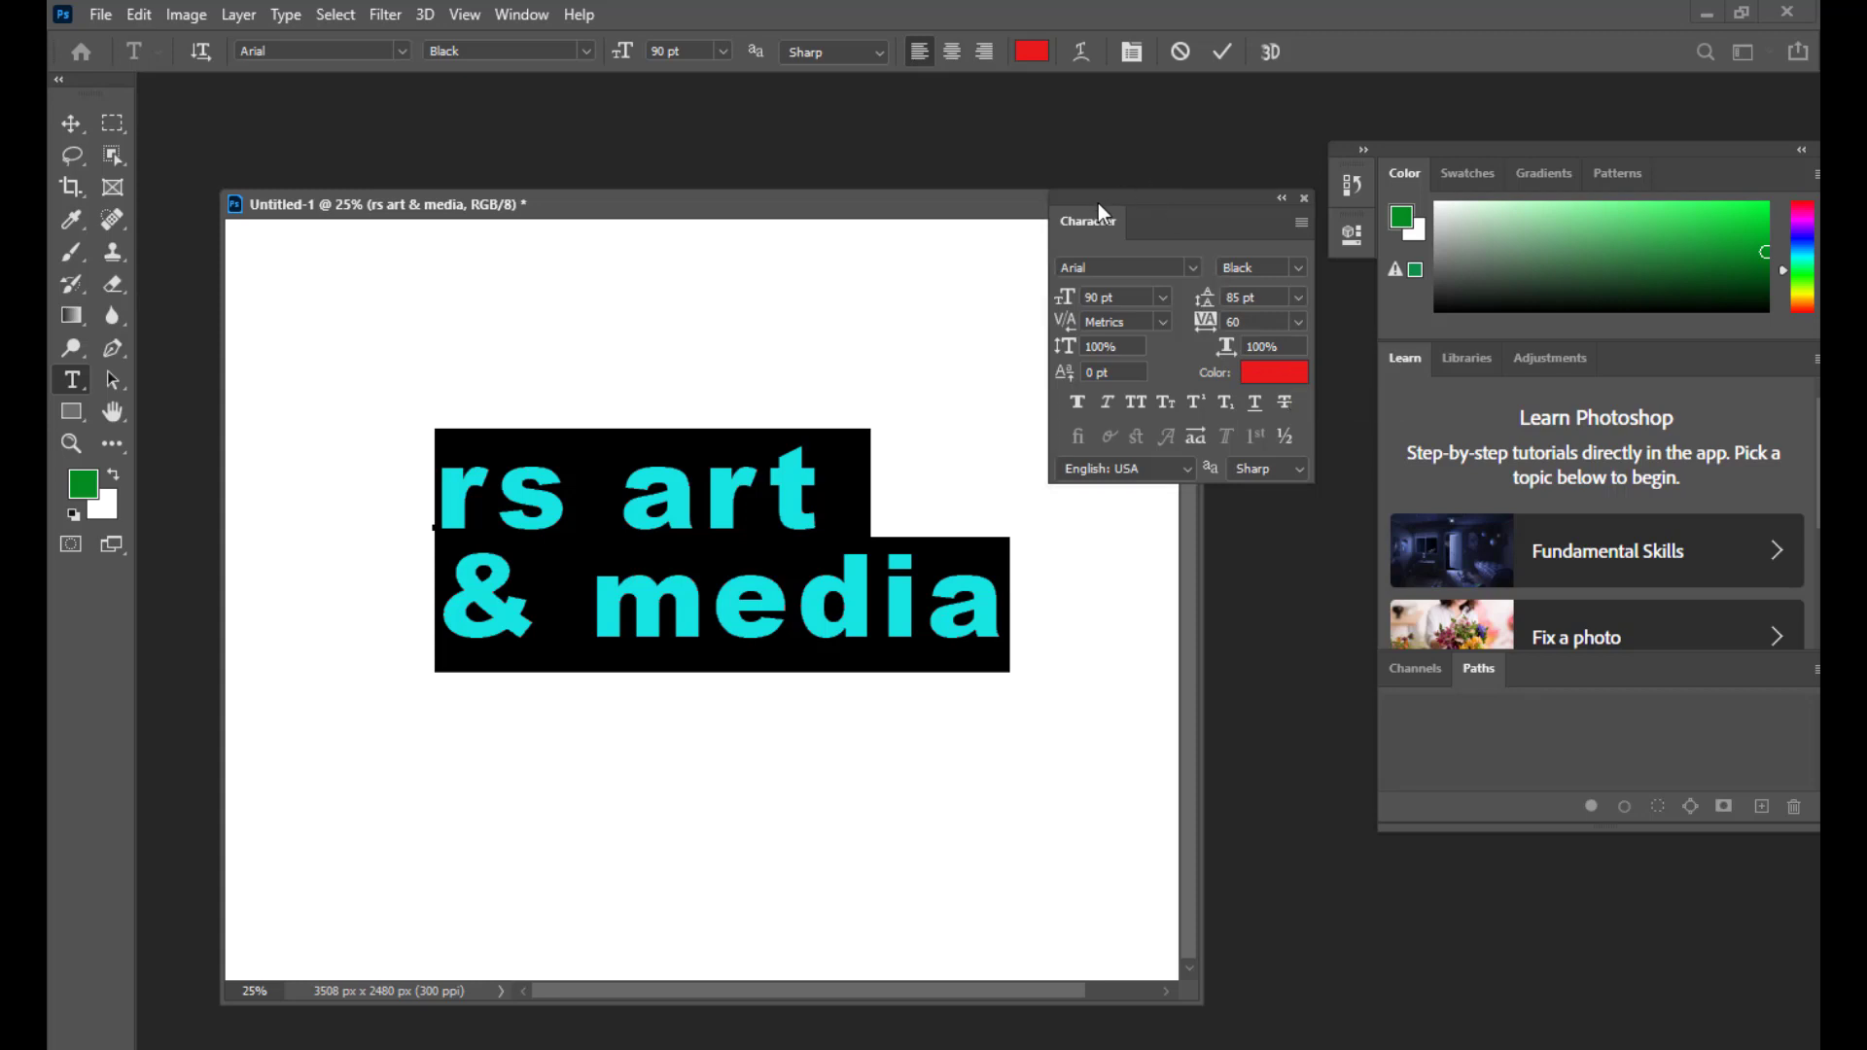
pyautogui.moveTo(1098, 204); pyautogui.dragTo(1096, 168)
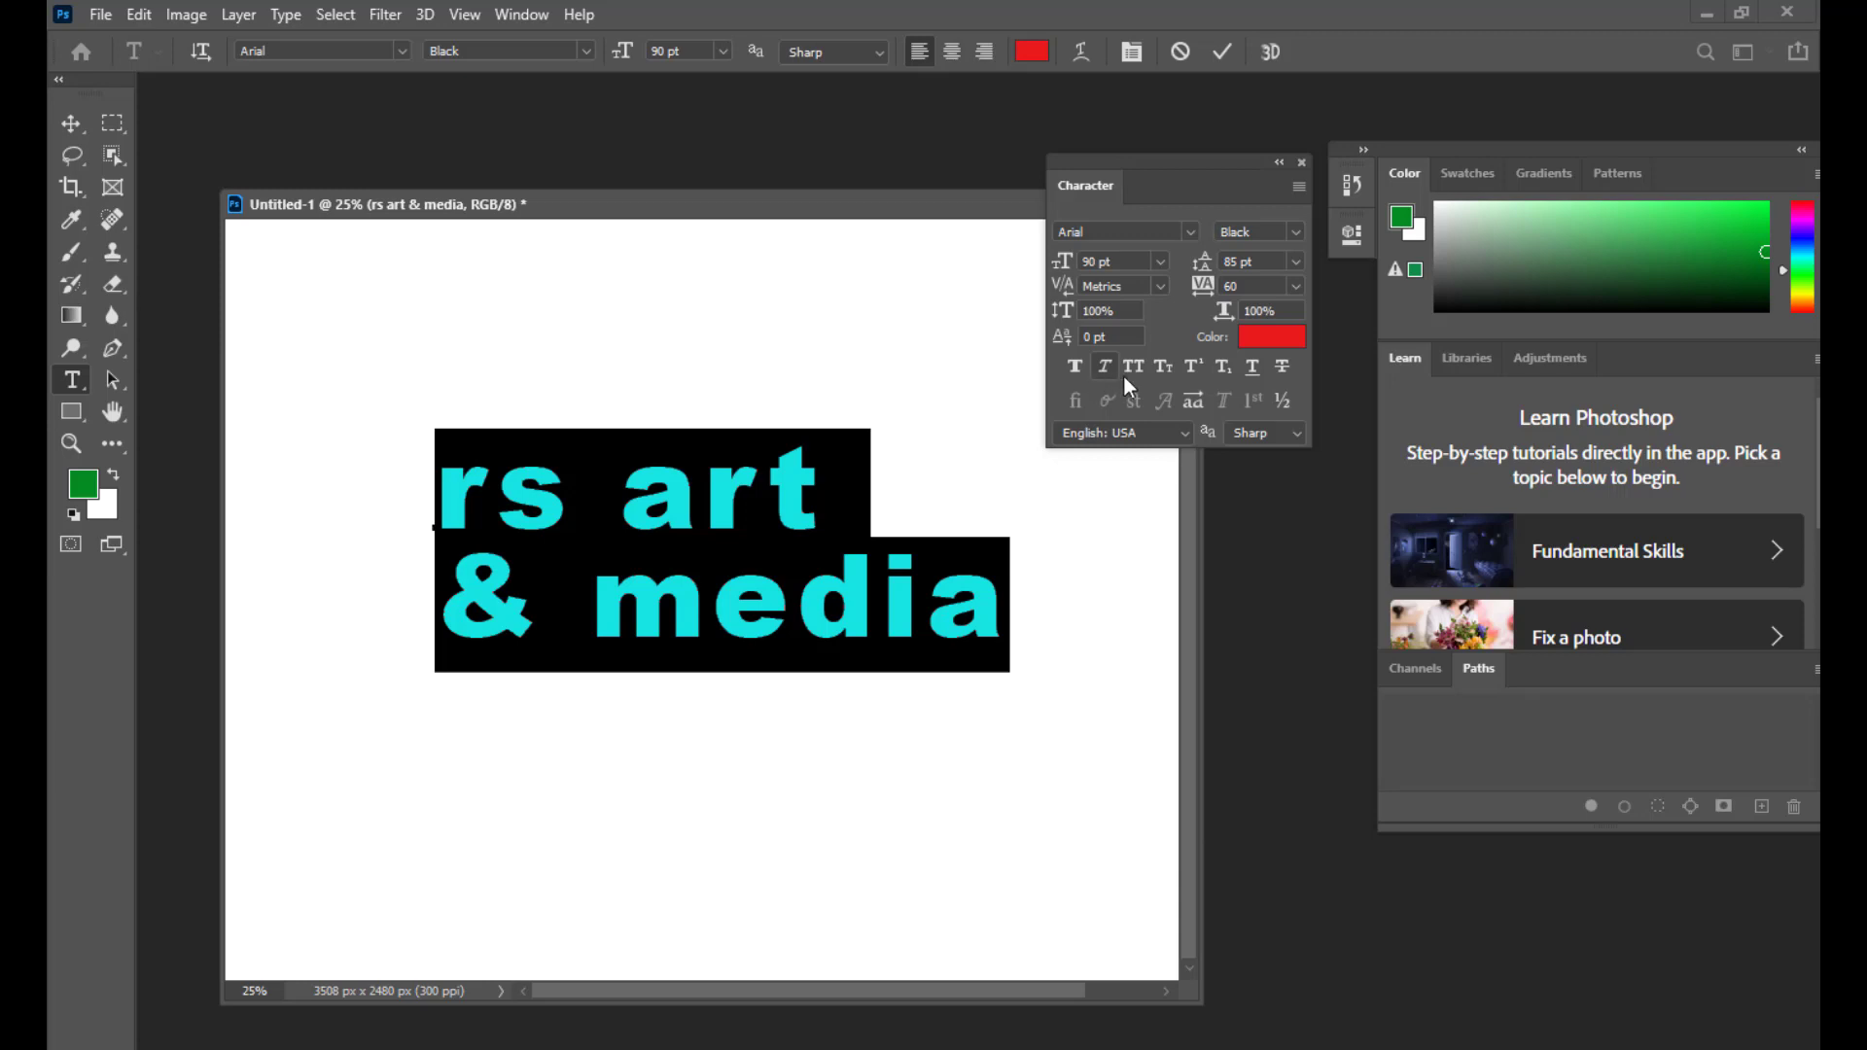
pyautogui.moveTo(1078, 153); pyautogui.dragTo(1030, 144)
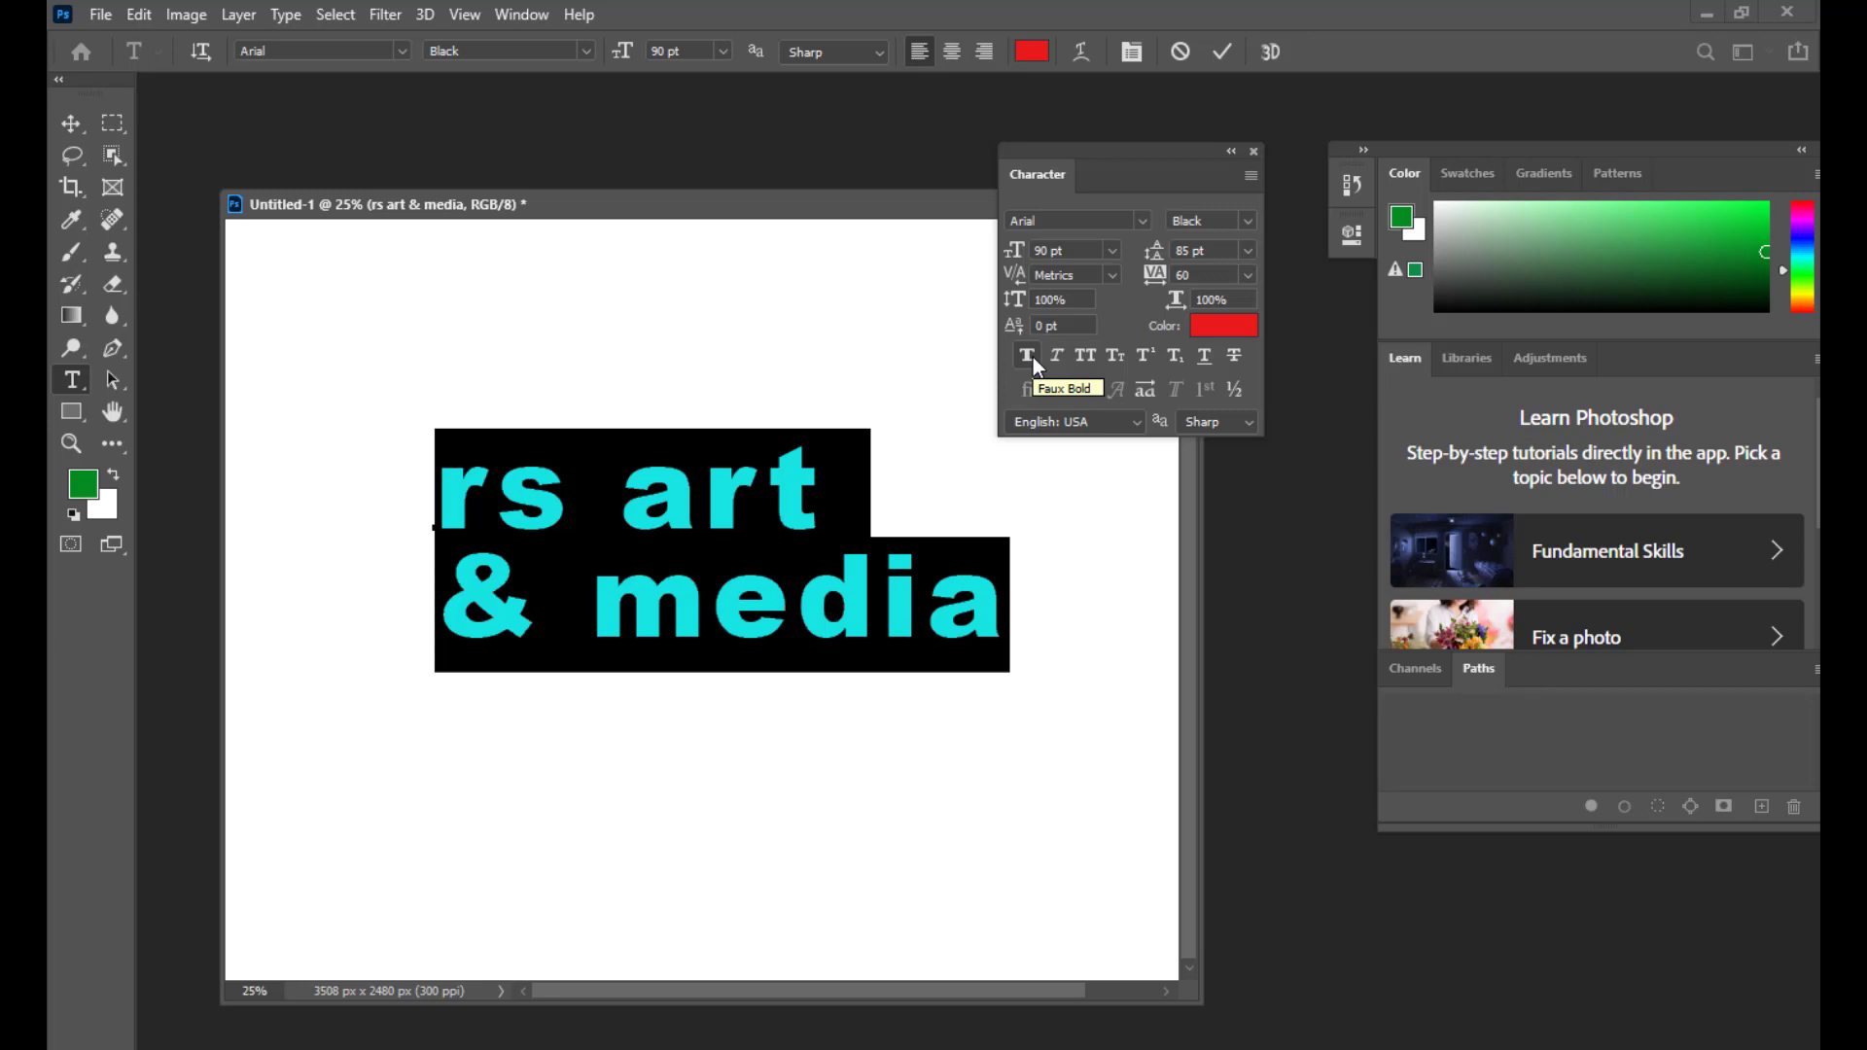
pyautogui.moveTo(1116, 144)
pyautogui.mouseDown()
pyautogui.moveTo(1065, 154)
pyautogui.moveTo(1105, 163)
pyautogui.mouseUp()
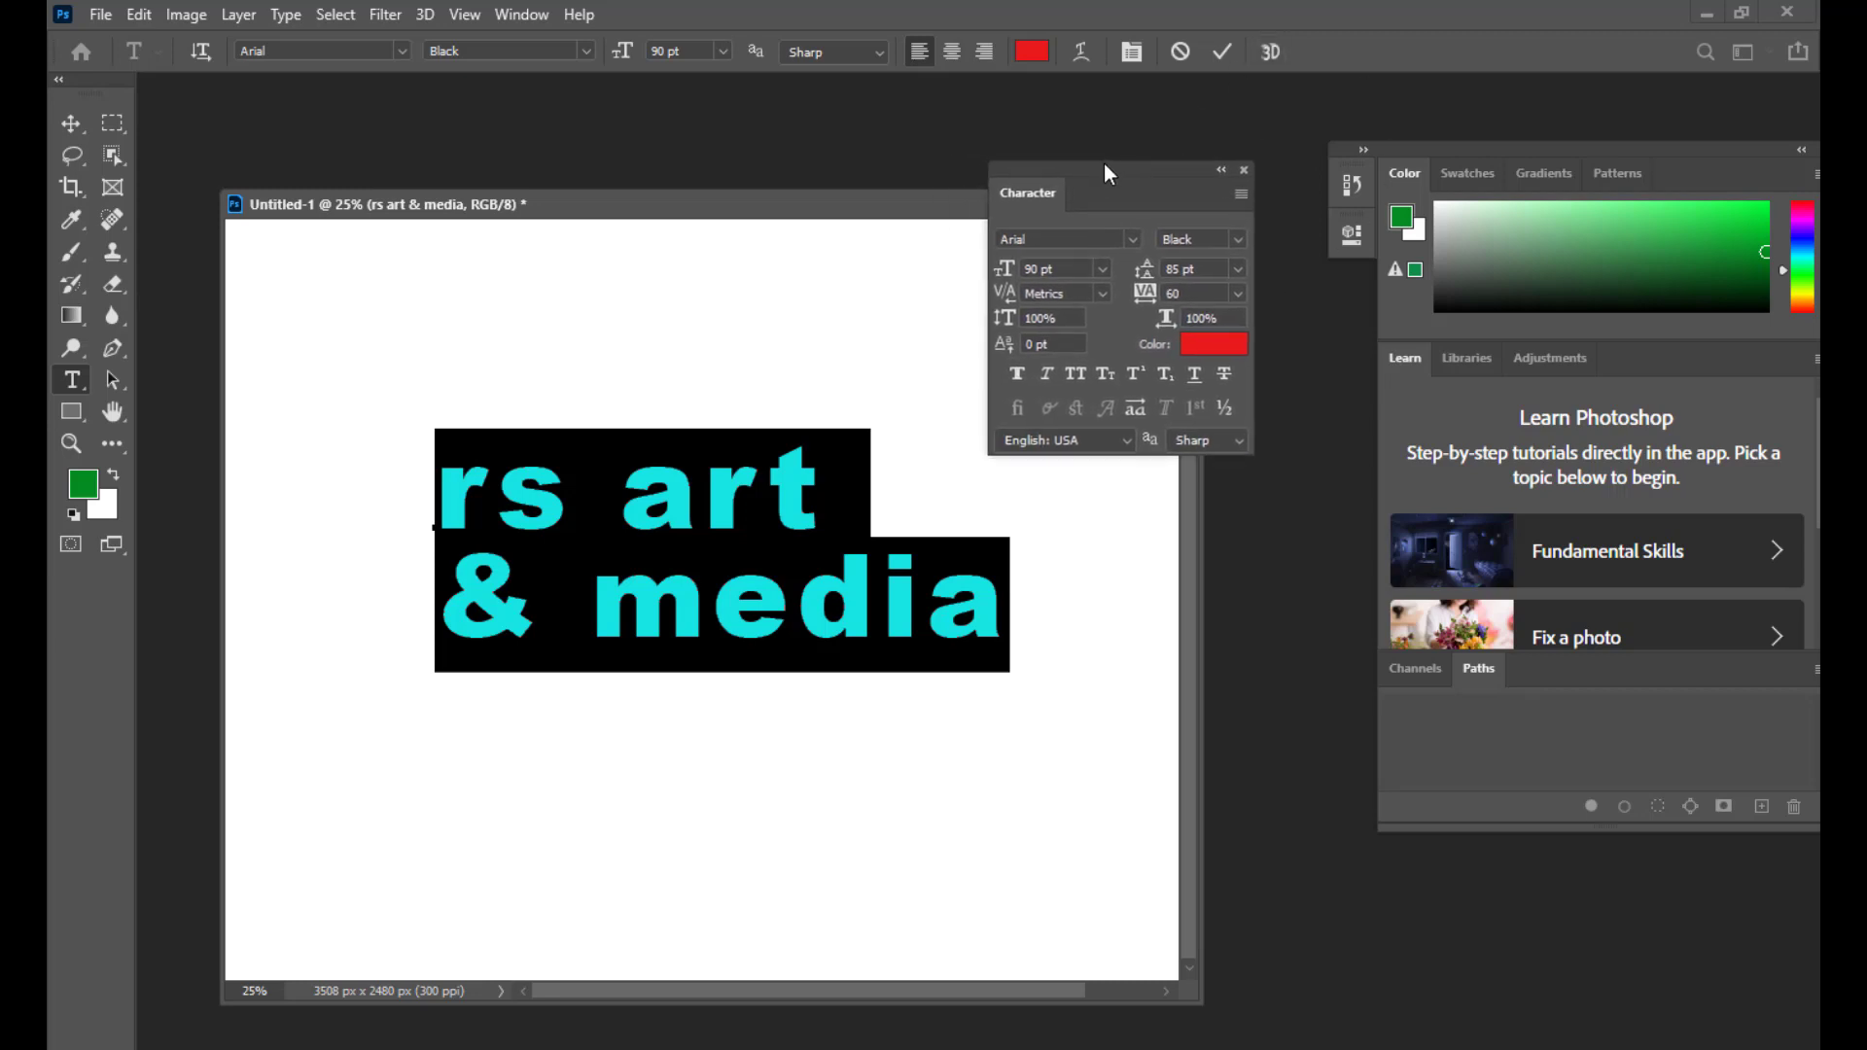
# Step: Try the Berlin Sans FB font on the "rs art & media" text and look at its available styles
pyautogui.click(1134, 237)
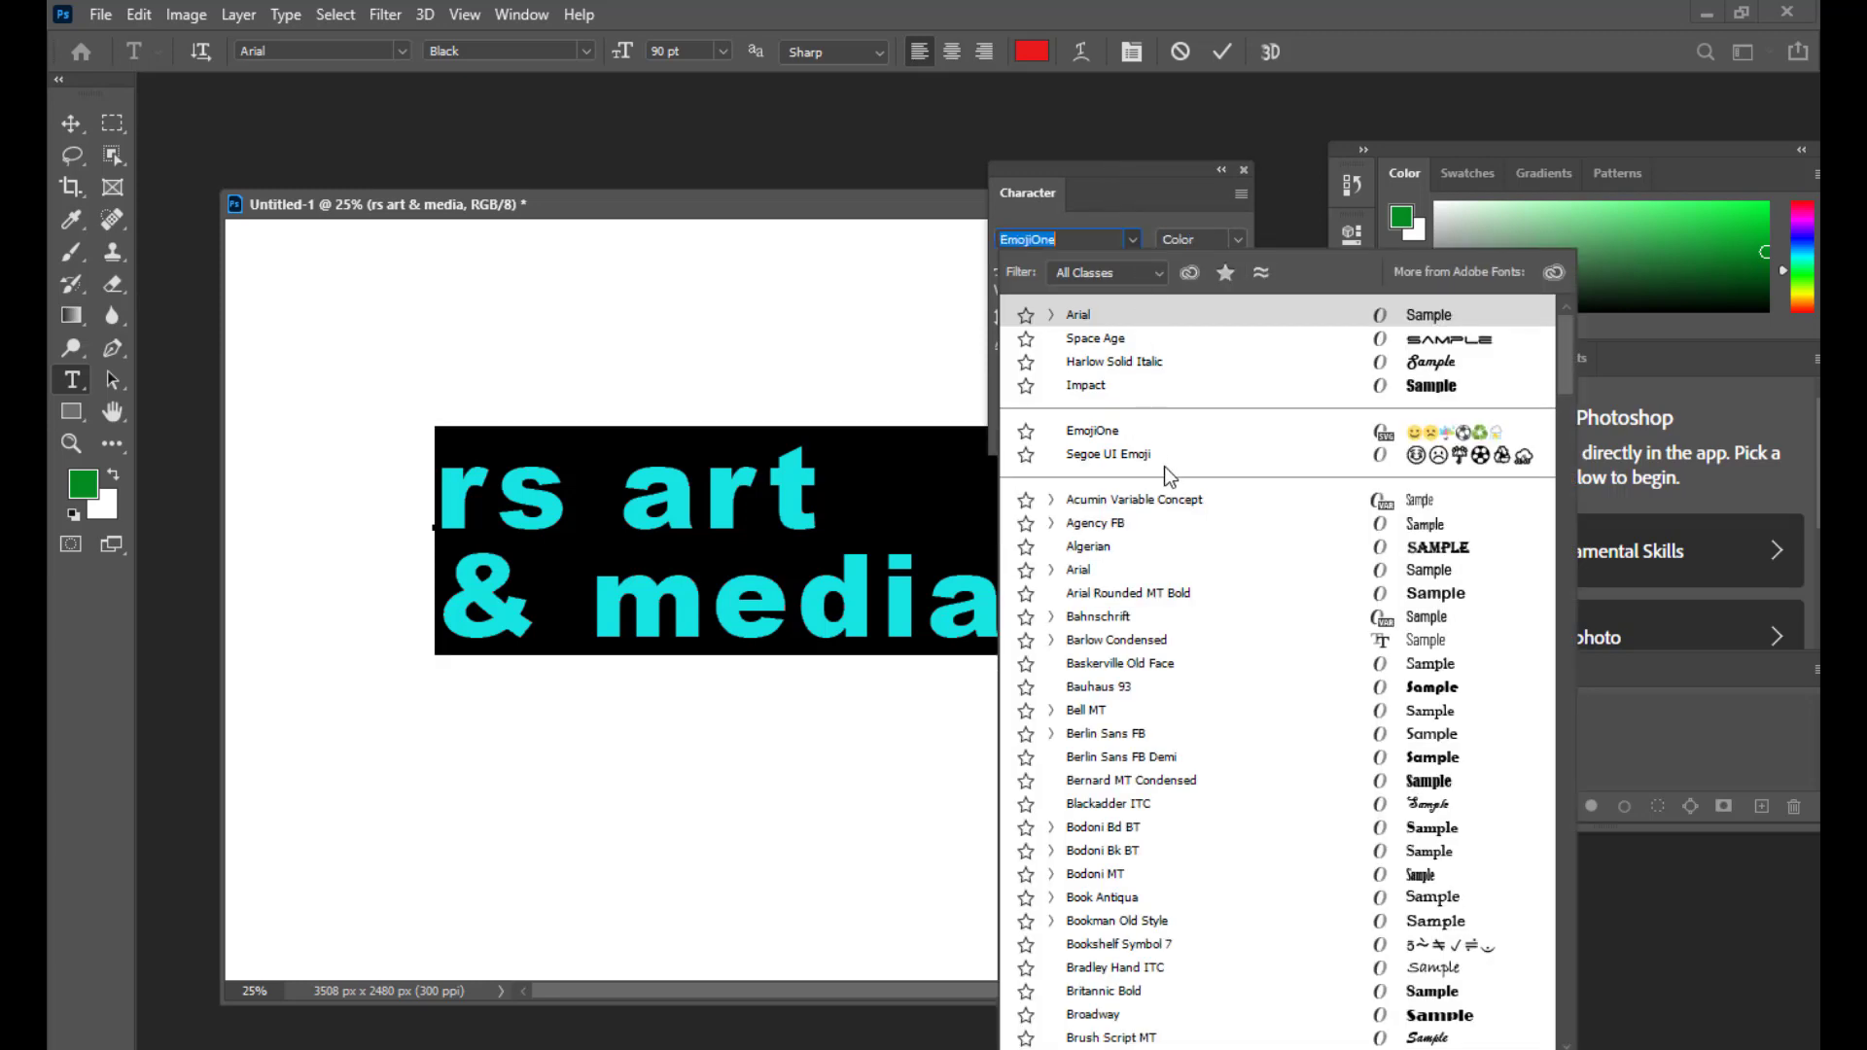
pyautogui.click(1339, 733)
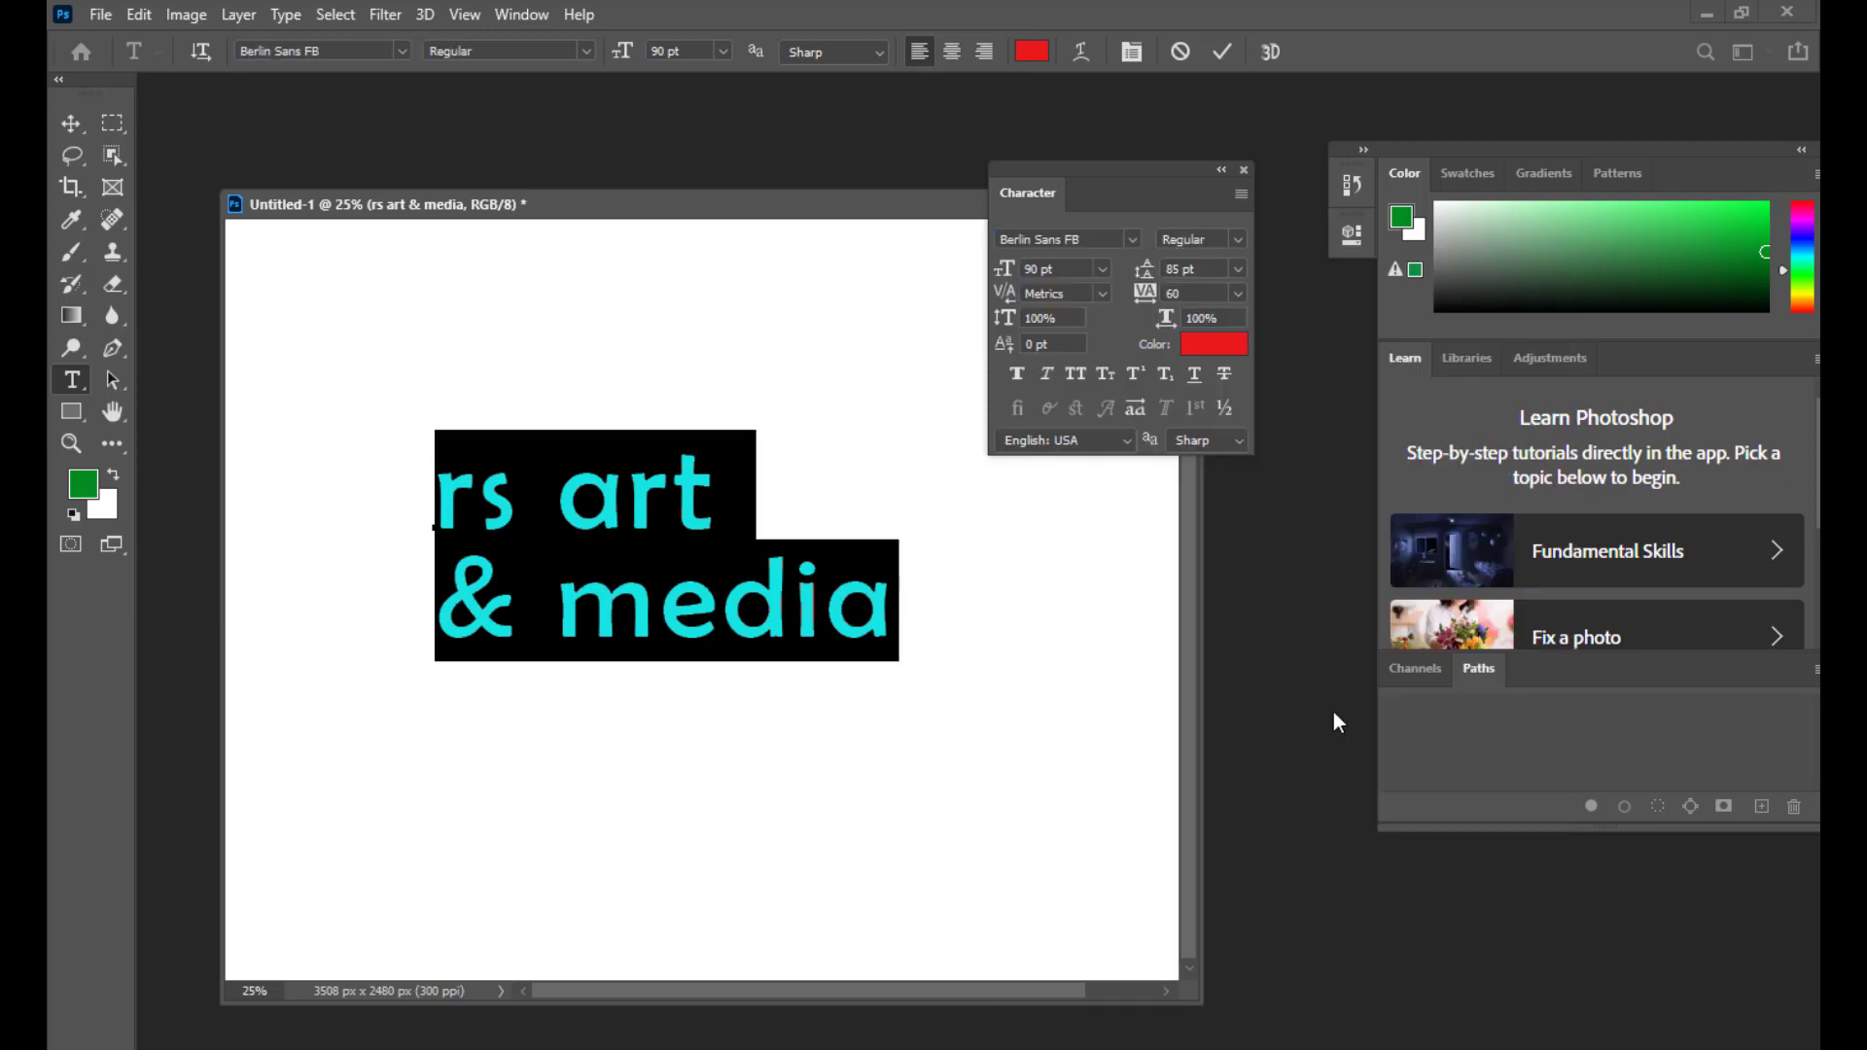
pyautogui.click(1241, 237)
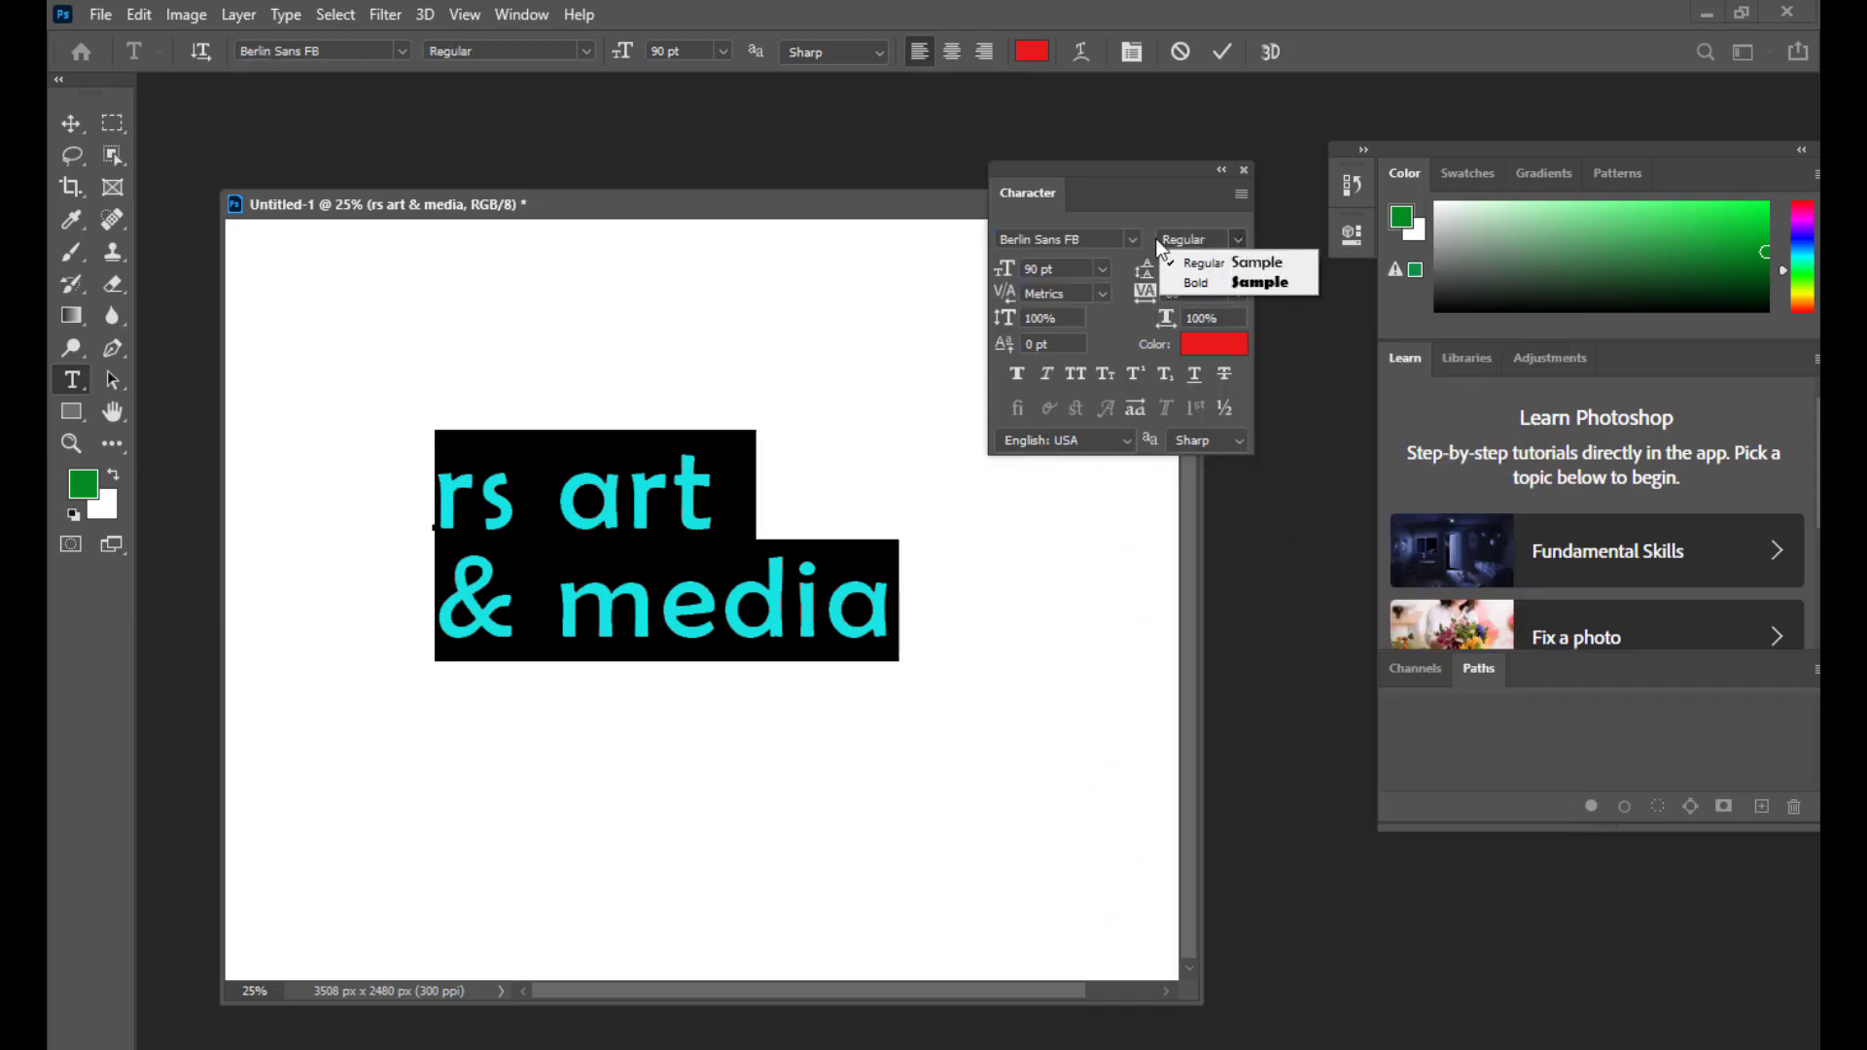
pyautogui.click(1131, 238)
# Step: Try the Bodoni MT font on the "rs art & media" text and check its styles
pyautogui.click(1130, 240)
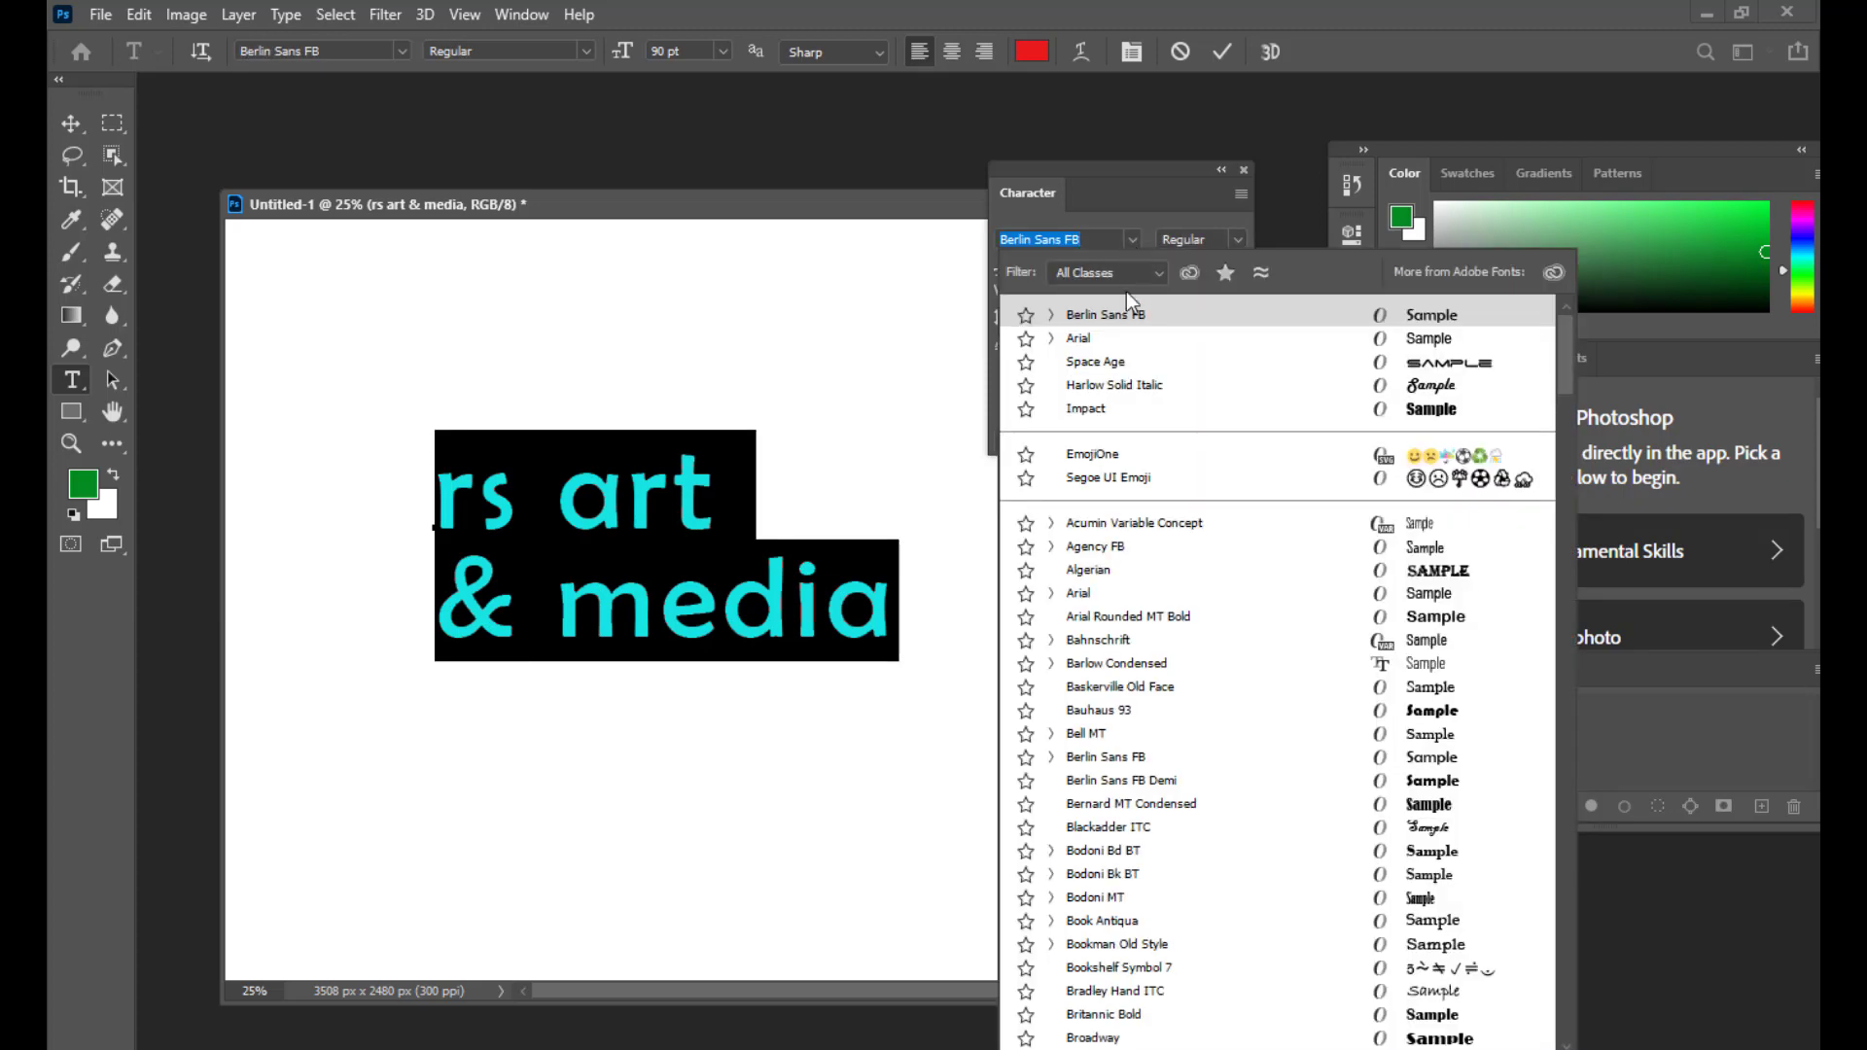
pyautogui.click(1146, 896)
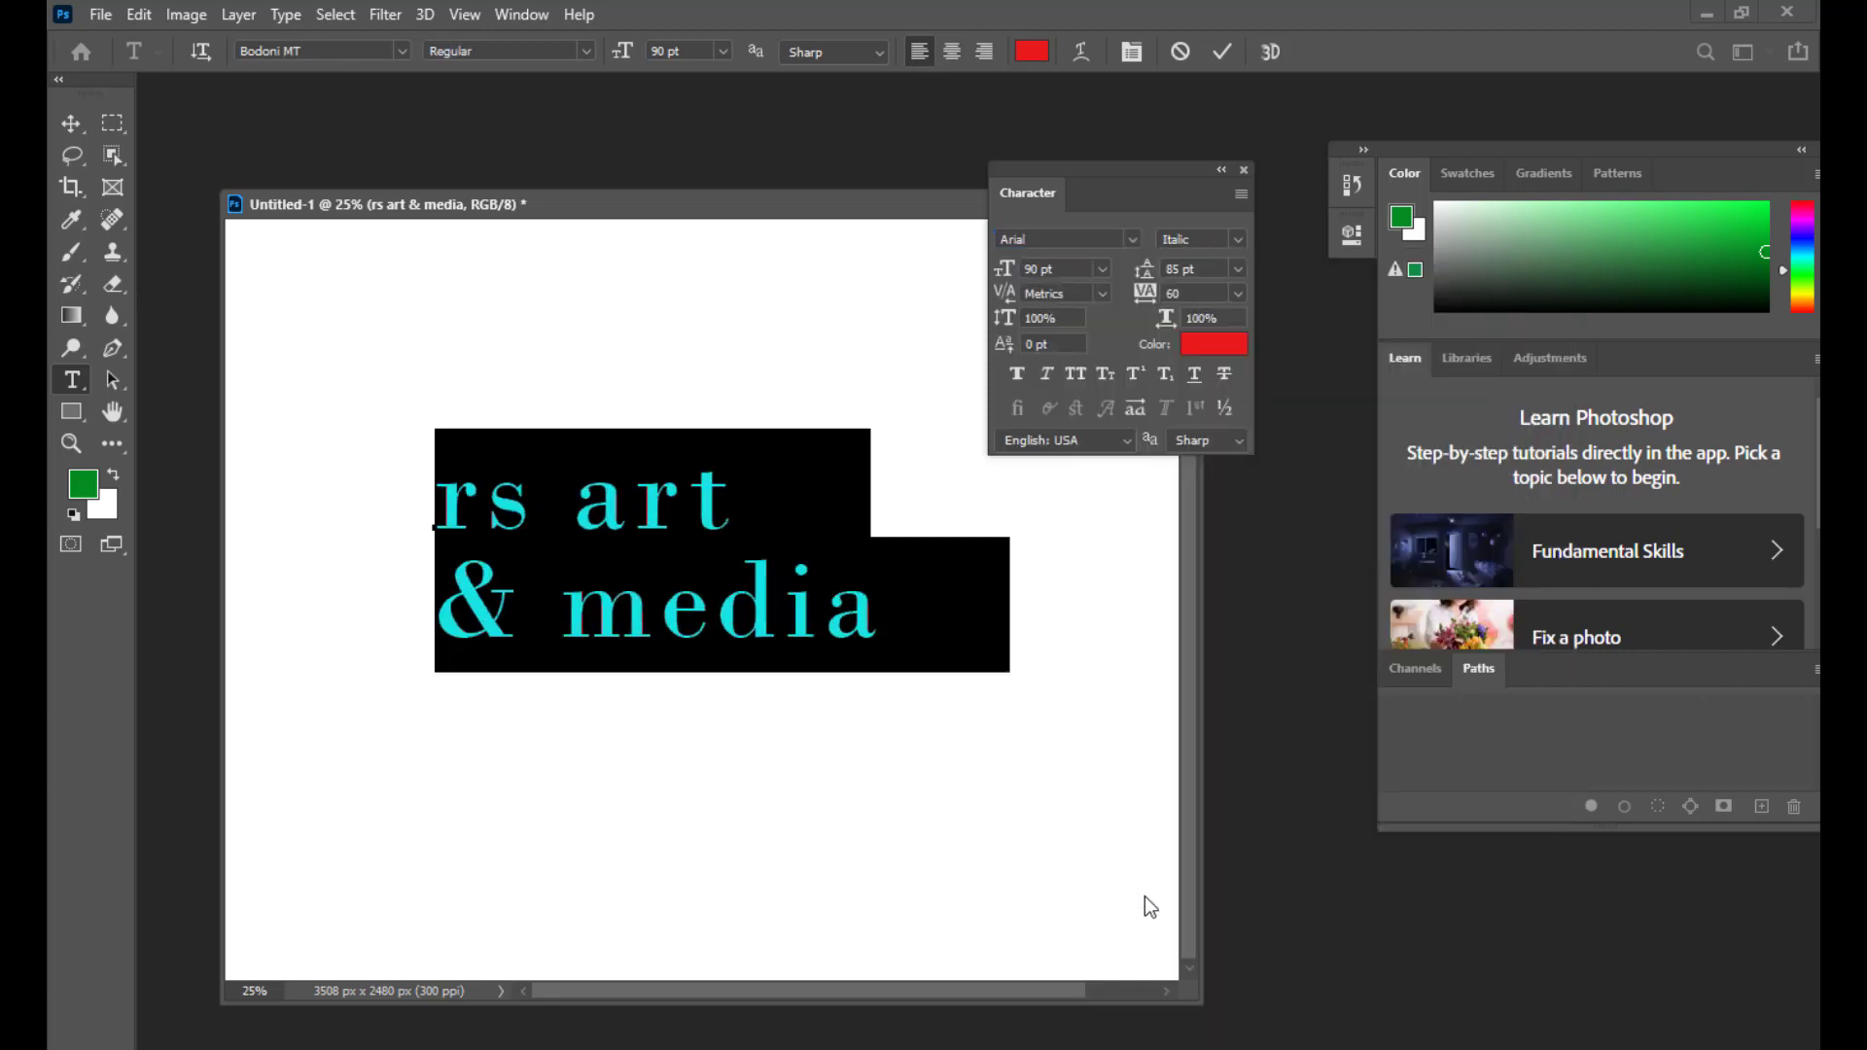
pyautogui.click(1235, 240)
pyautogui.click(1173, 236)
# Step: Browse further through the fonts, apply Cambria to the "rs art & media" text, and check its styles
pyautogui.click(1111, 236)
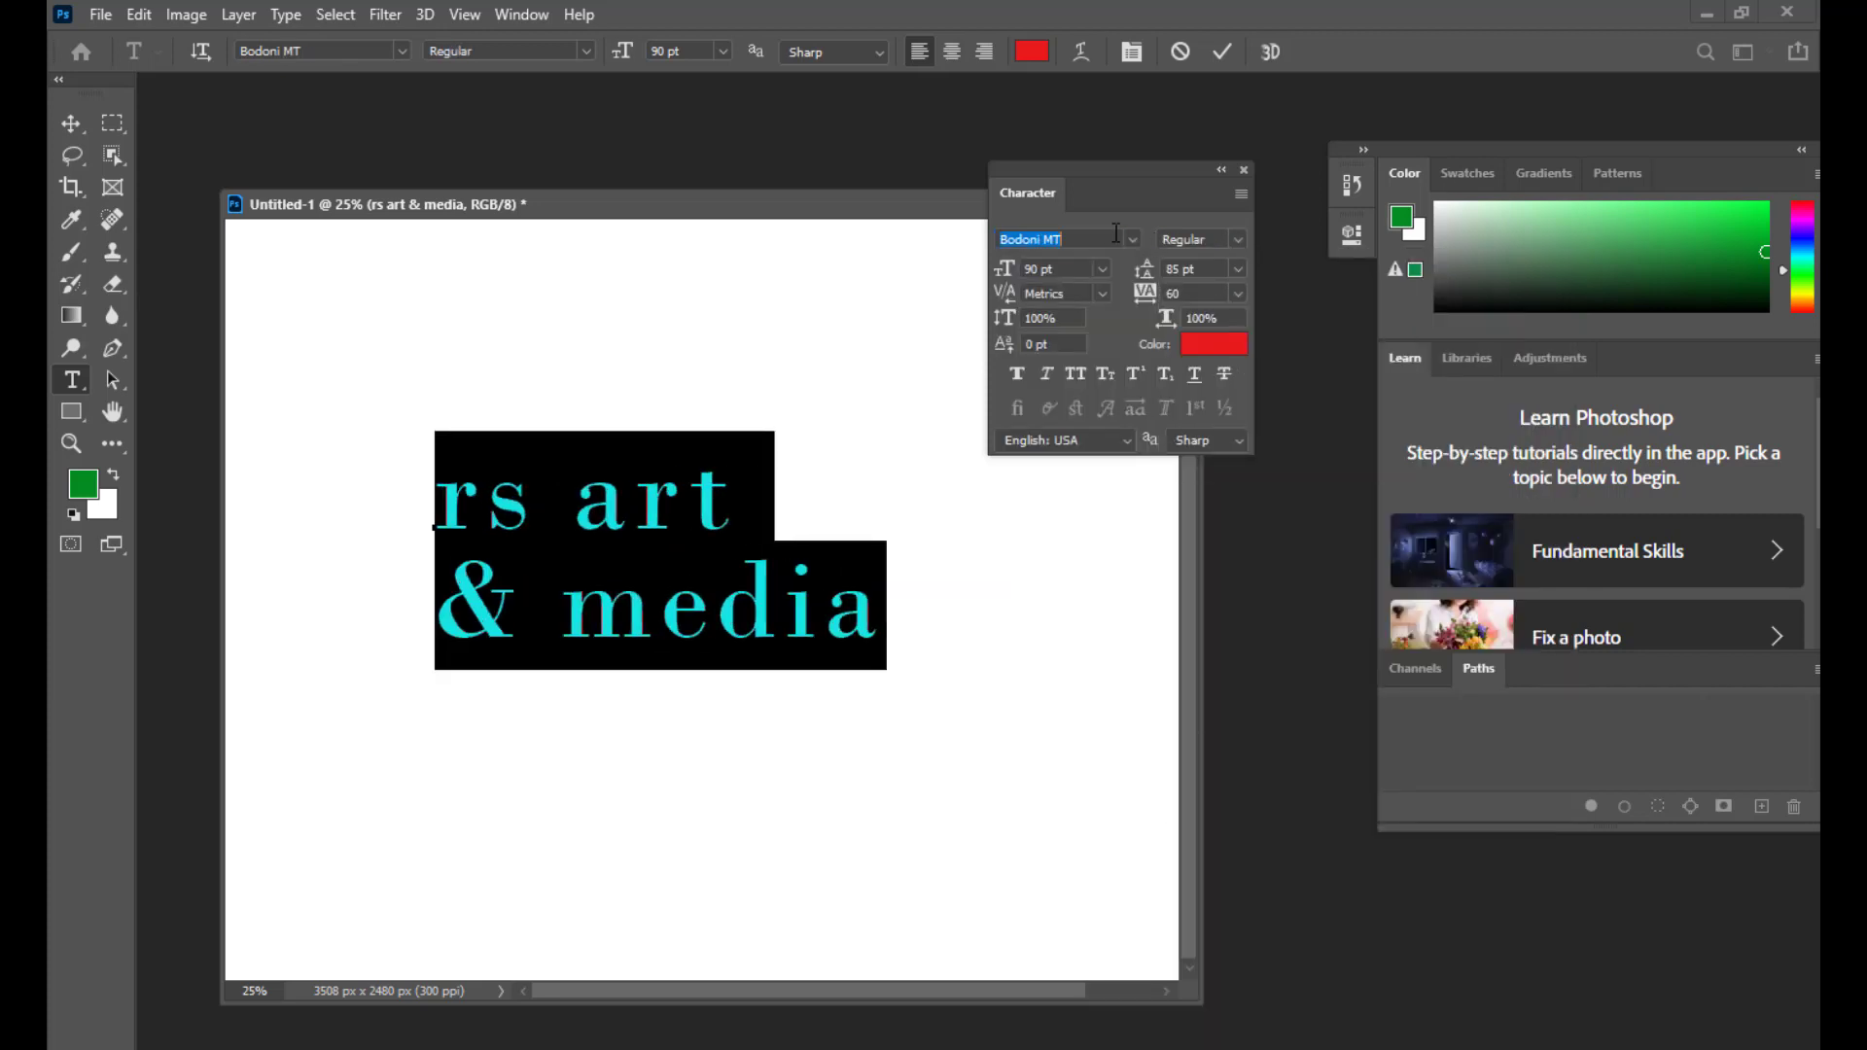
pyautogui.click(1128, 236)
pyautogui.scroll(-3, 1171, 973)
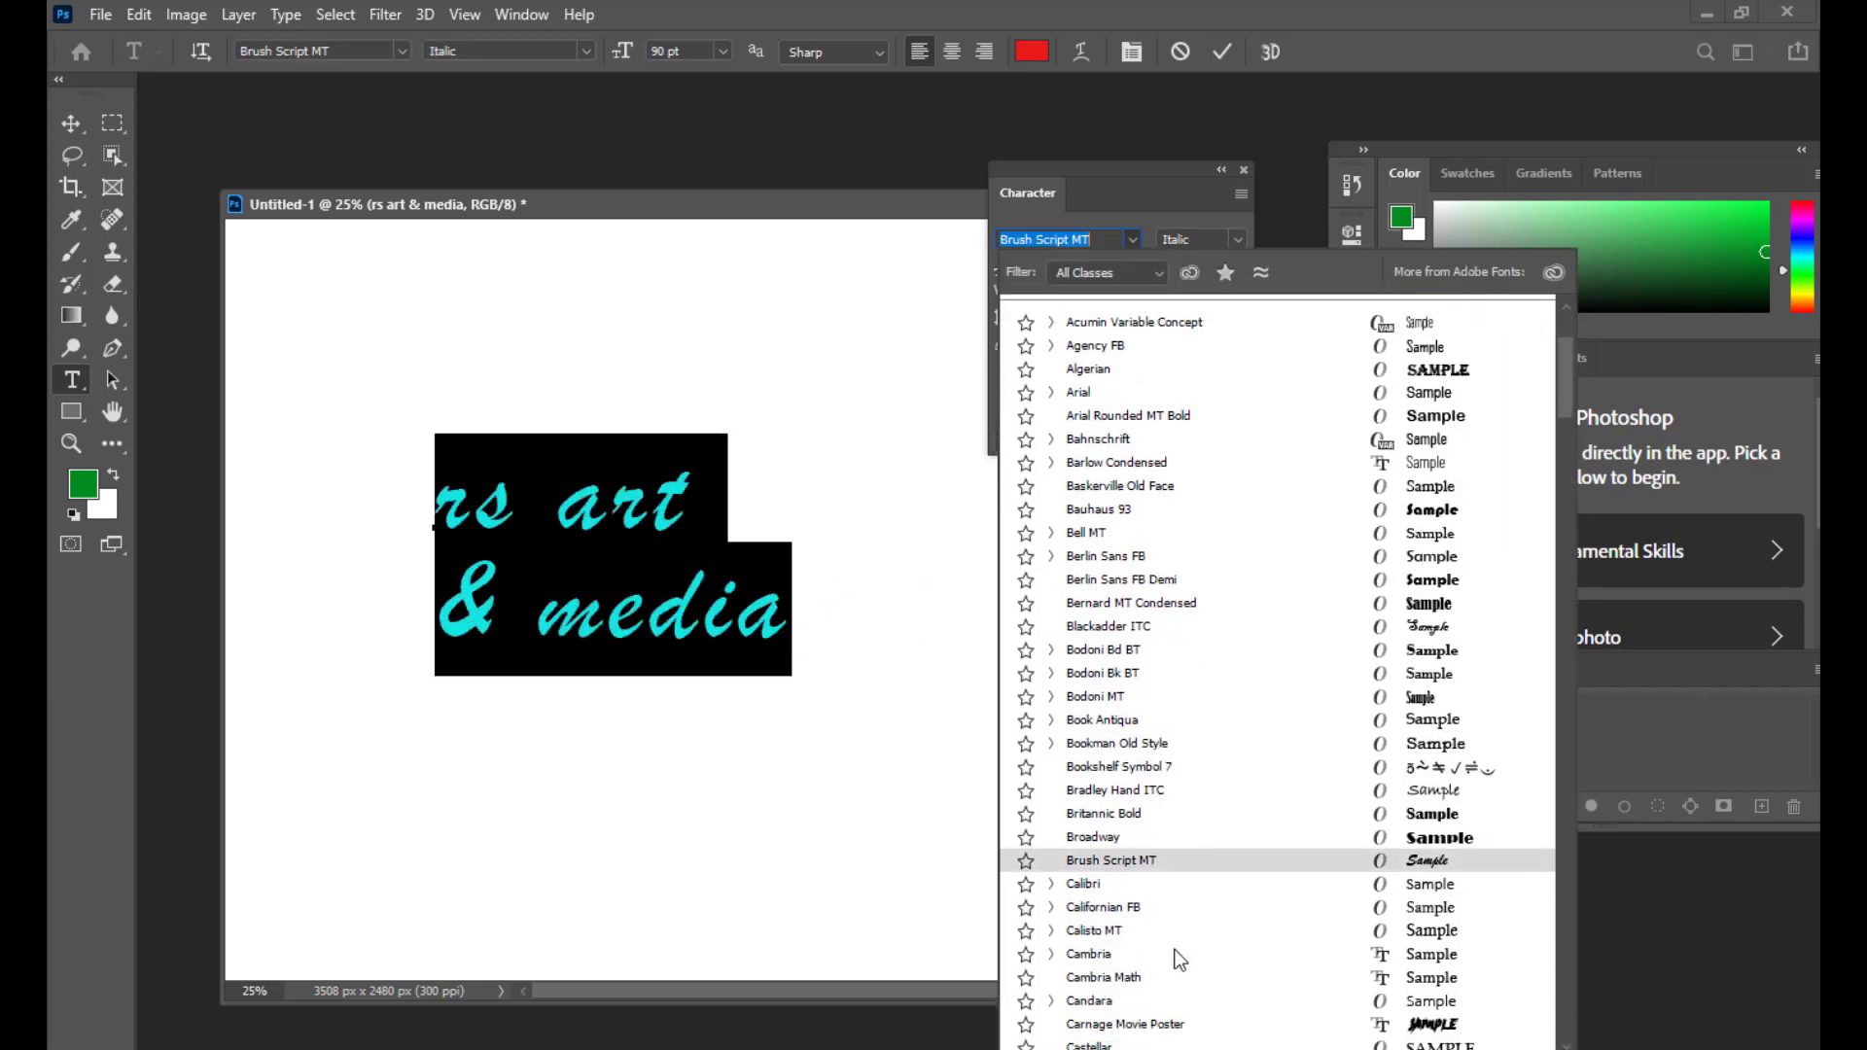
pyautogui.click(1128, 953)
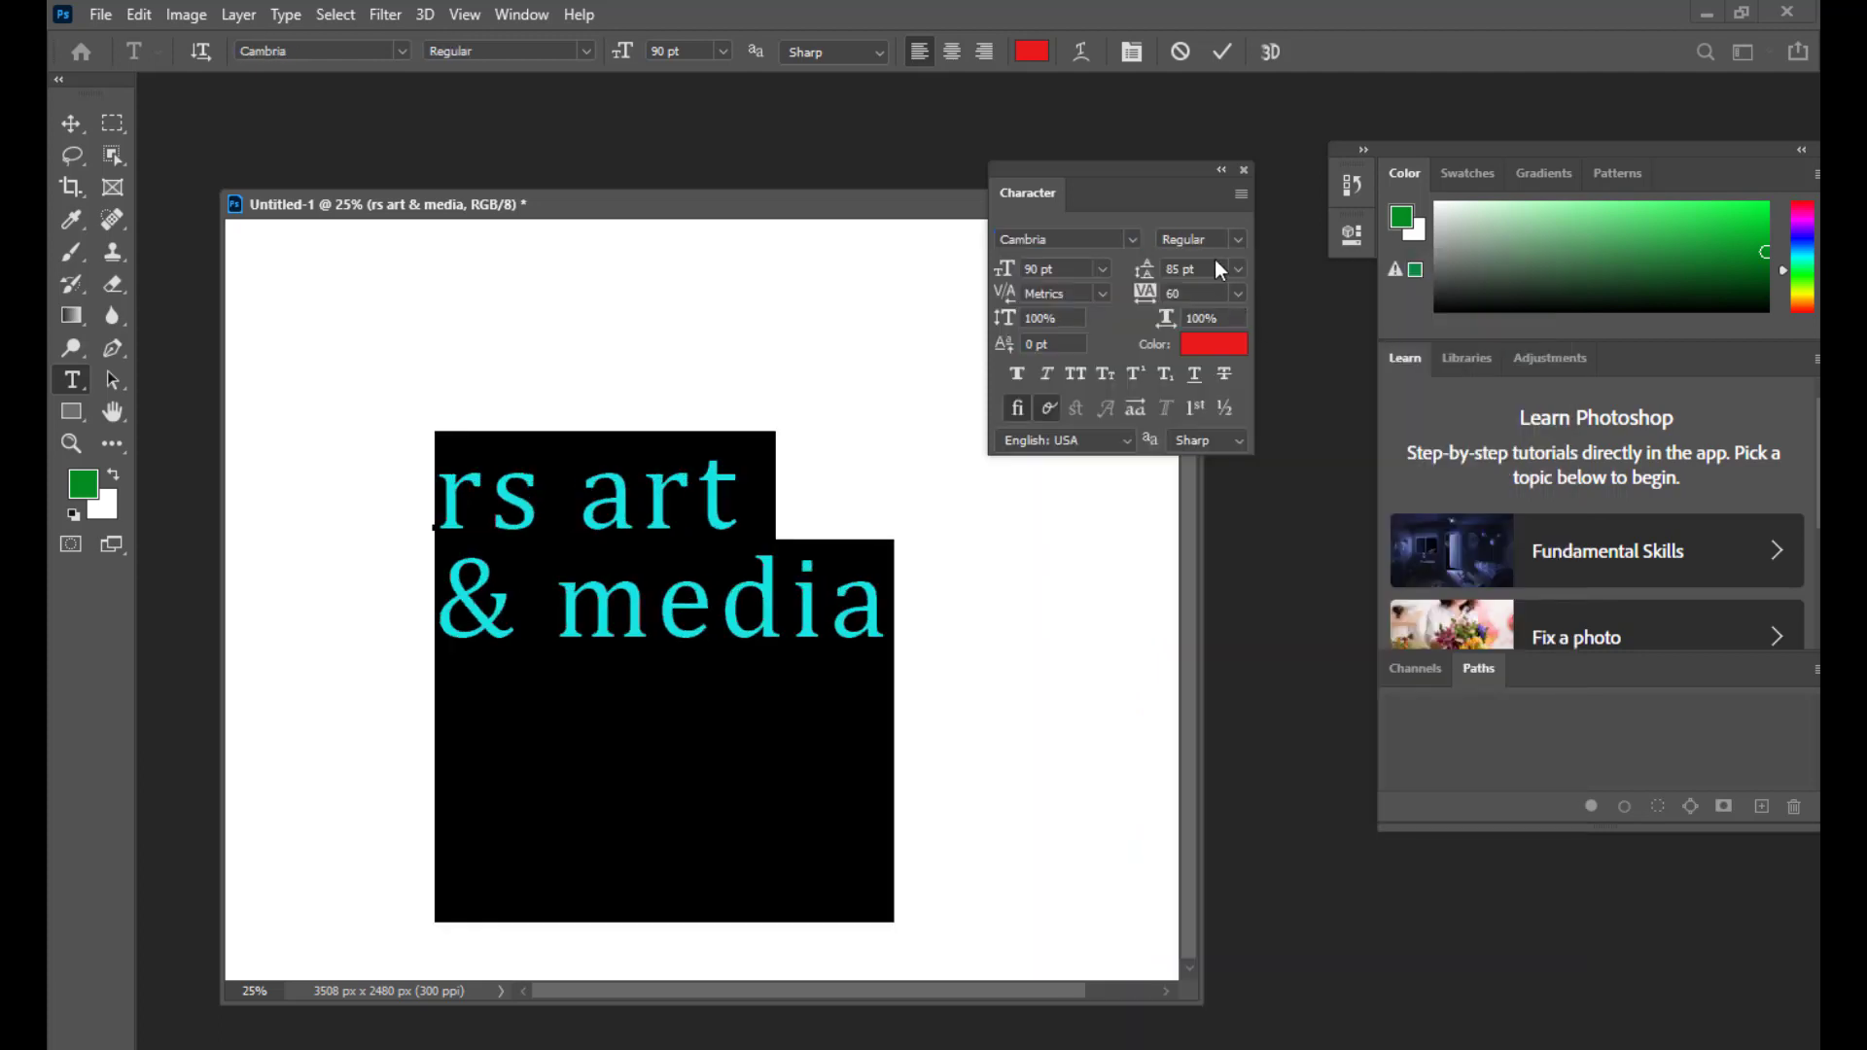
pyautogui.click(1238, 239)
pyautogui.click(1241, 245)
# Step: Try the Algerian font on the "rs art & media" text and check which styles it offers
pyautogui.click(1130, 241)
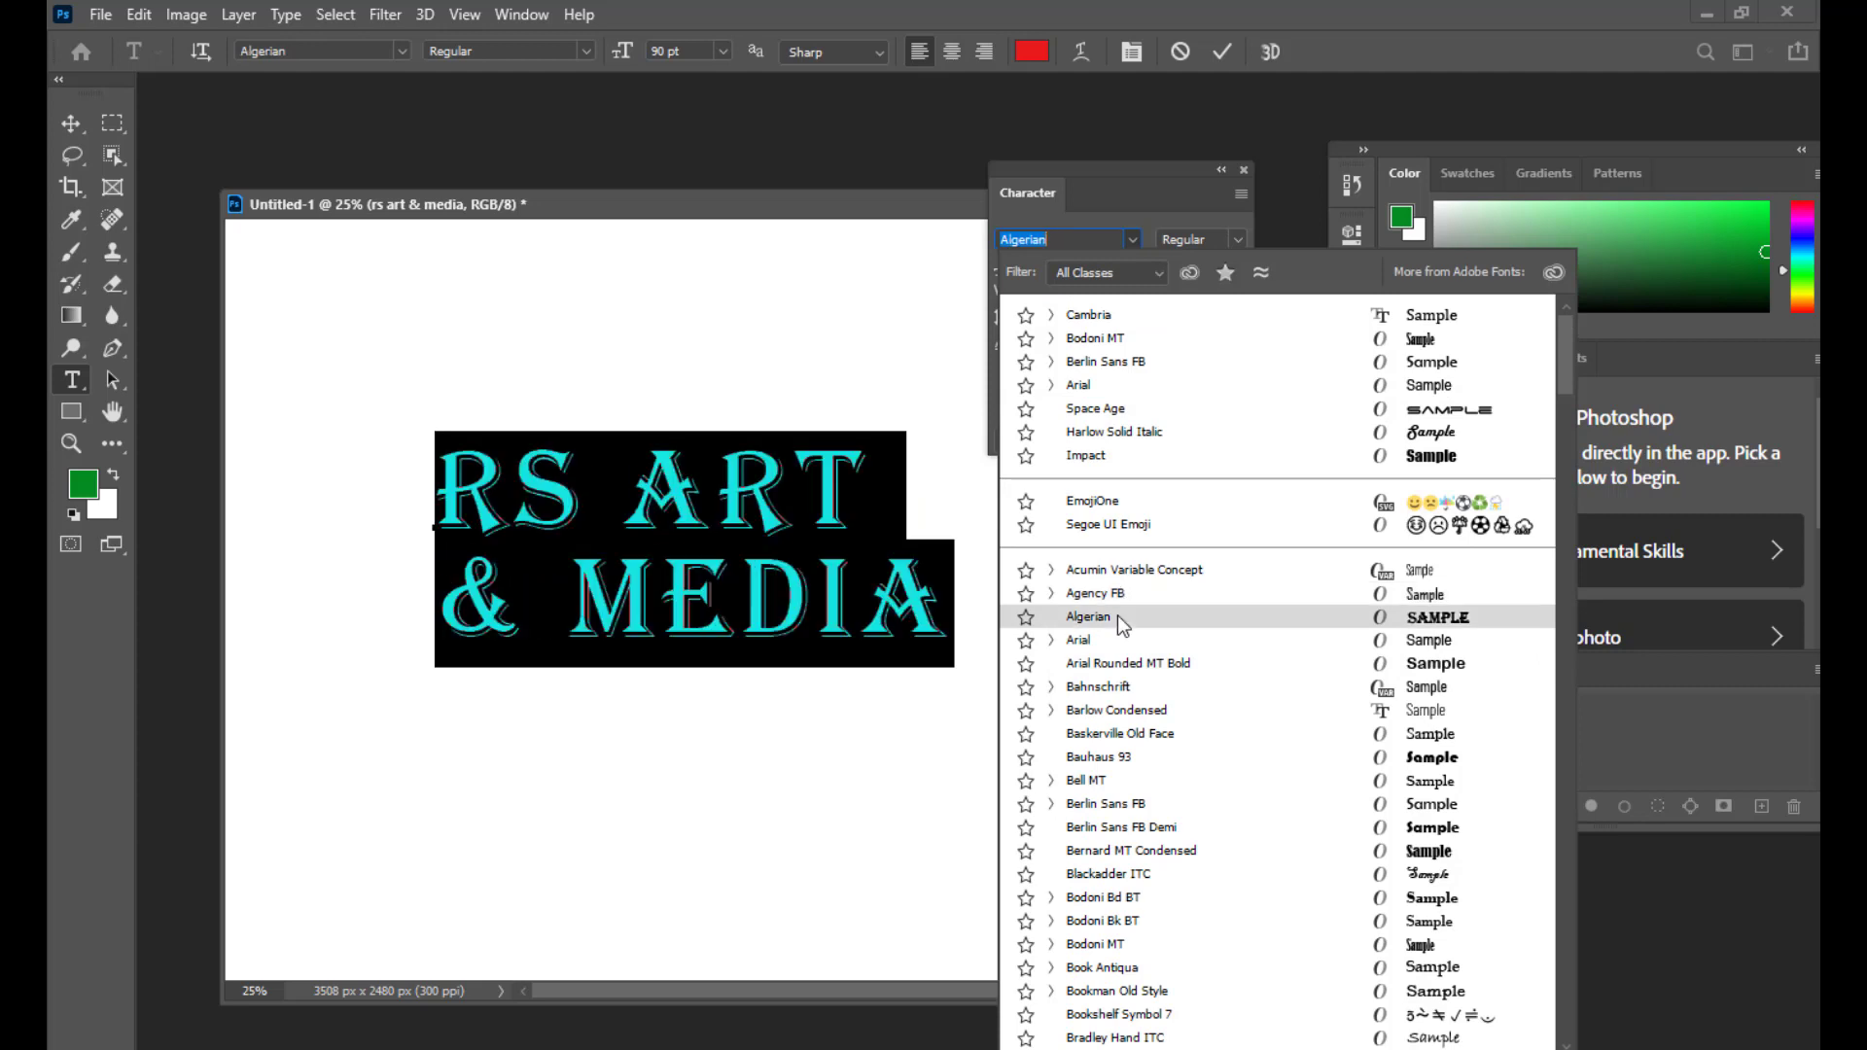
pyautogui.click(1118, 616)
pyautogui.click(1231, 237)
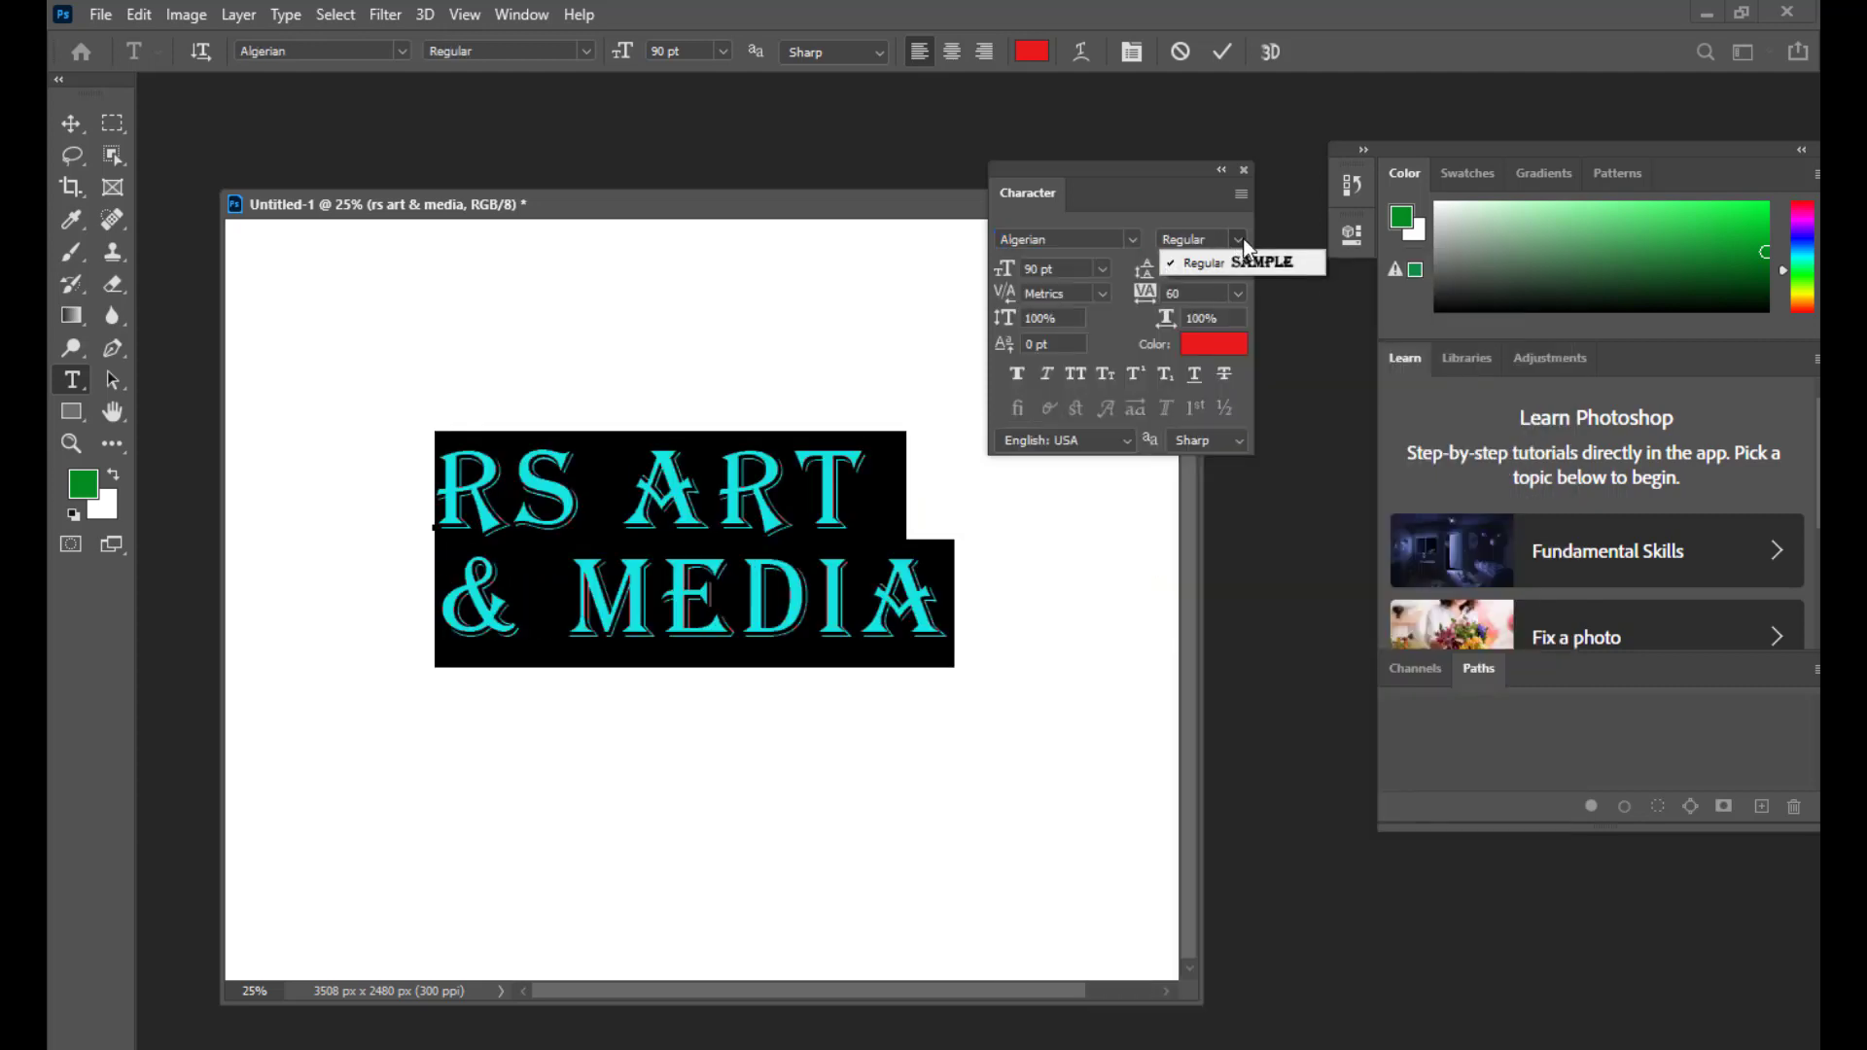
pyautogui.click(1243, 237)
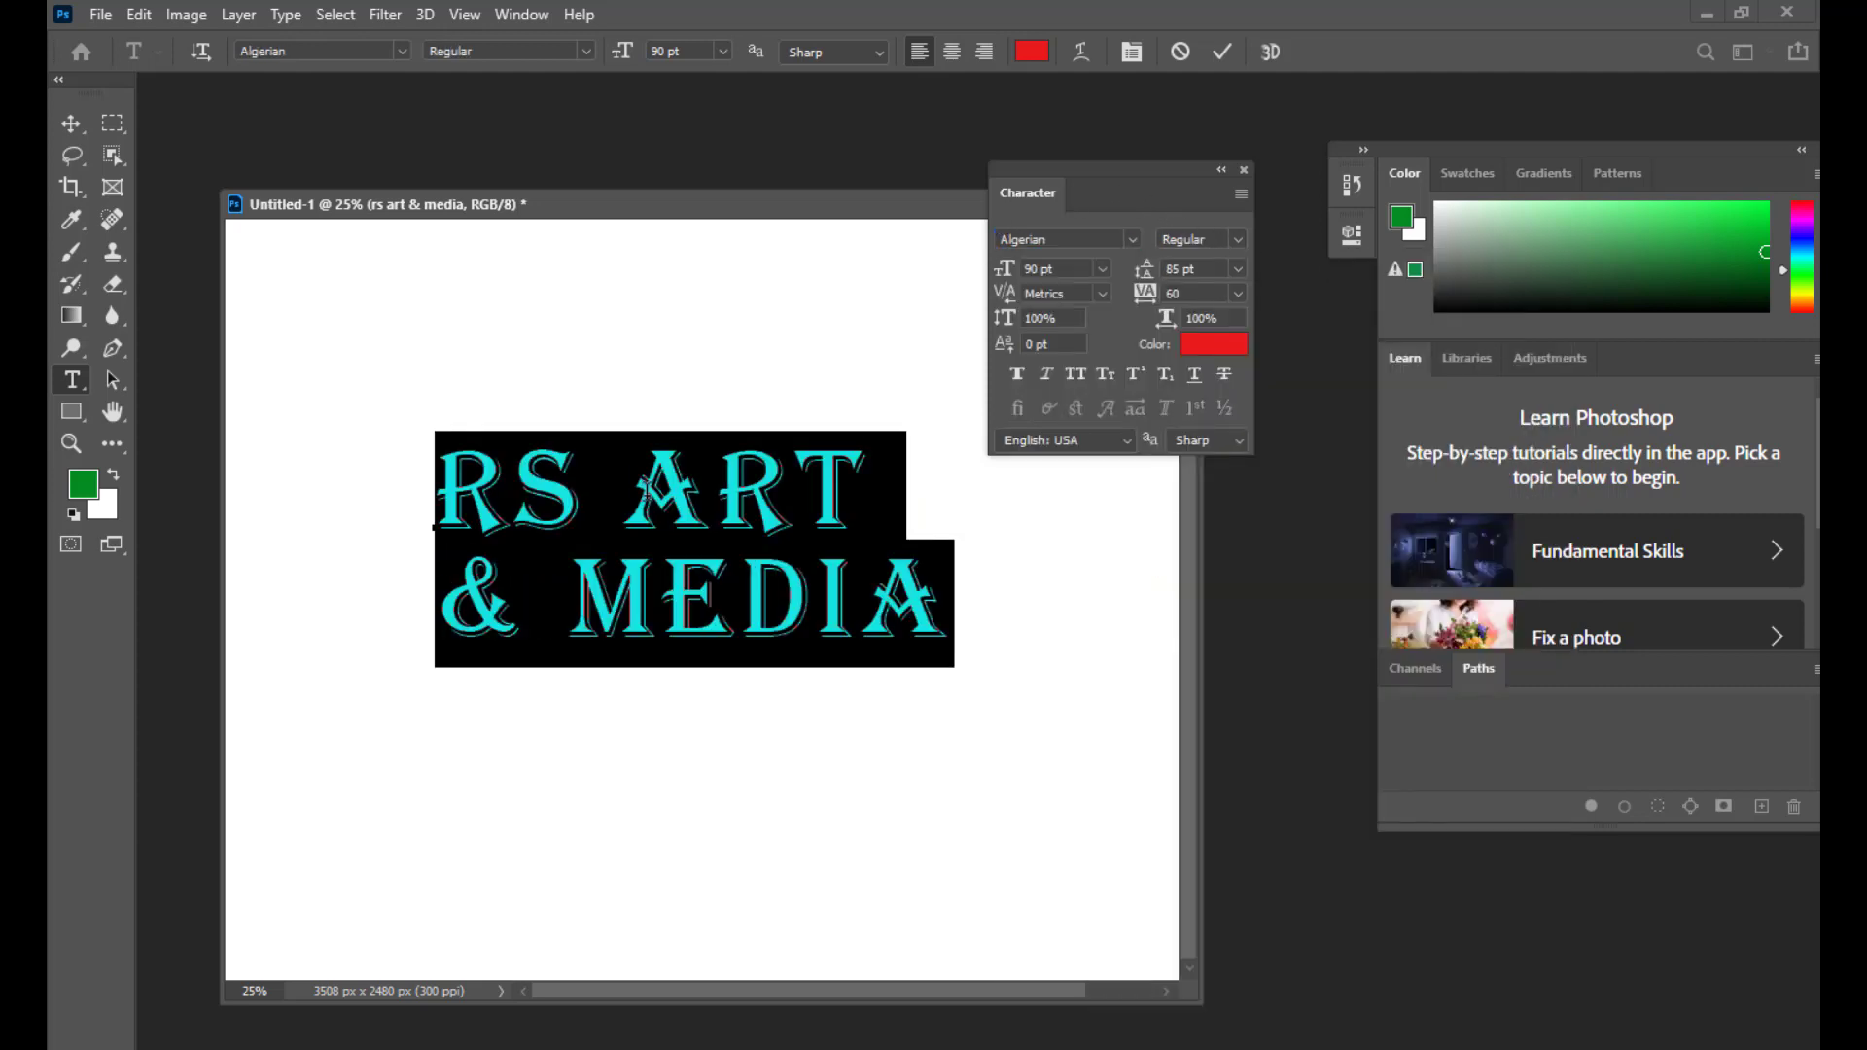
pyautogui.click(1068, 241)
pyautogui.click(1238, 241)
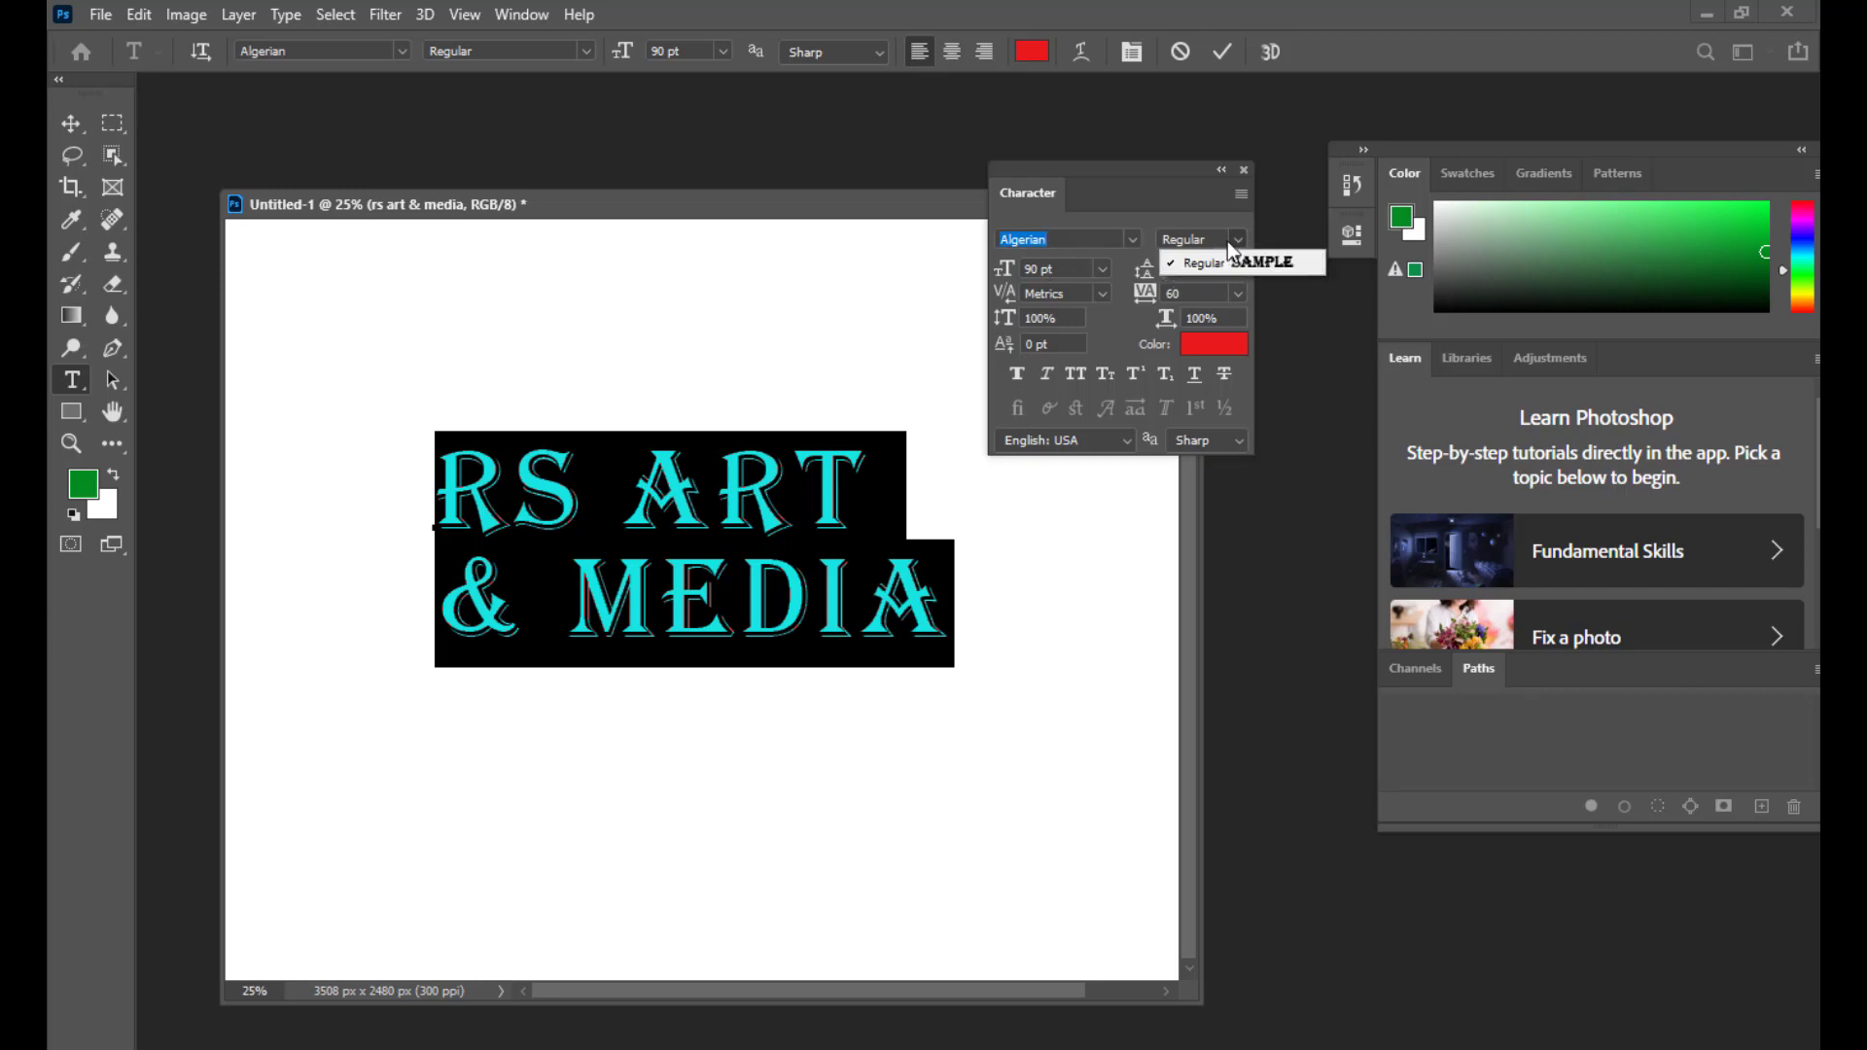
pyautogui.click(1139, 198)
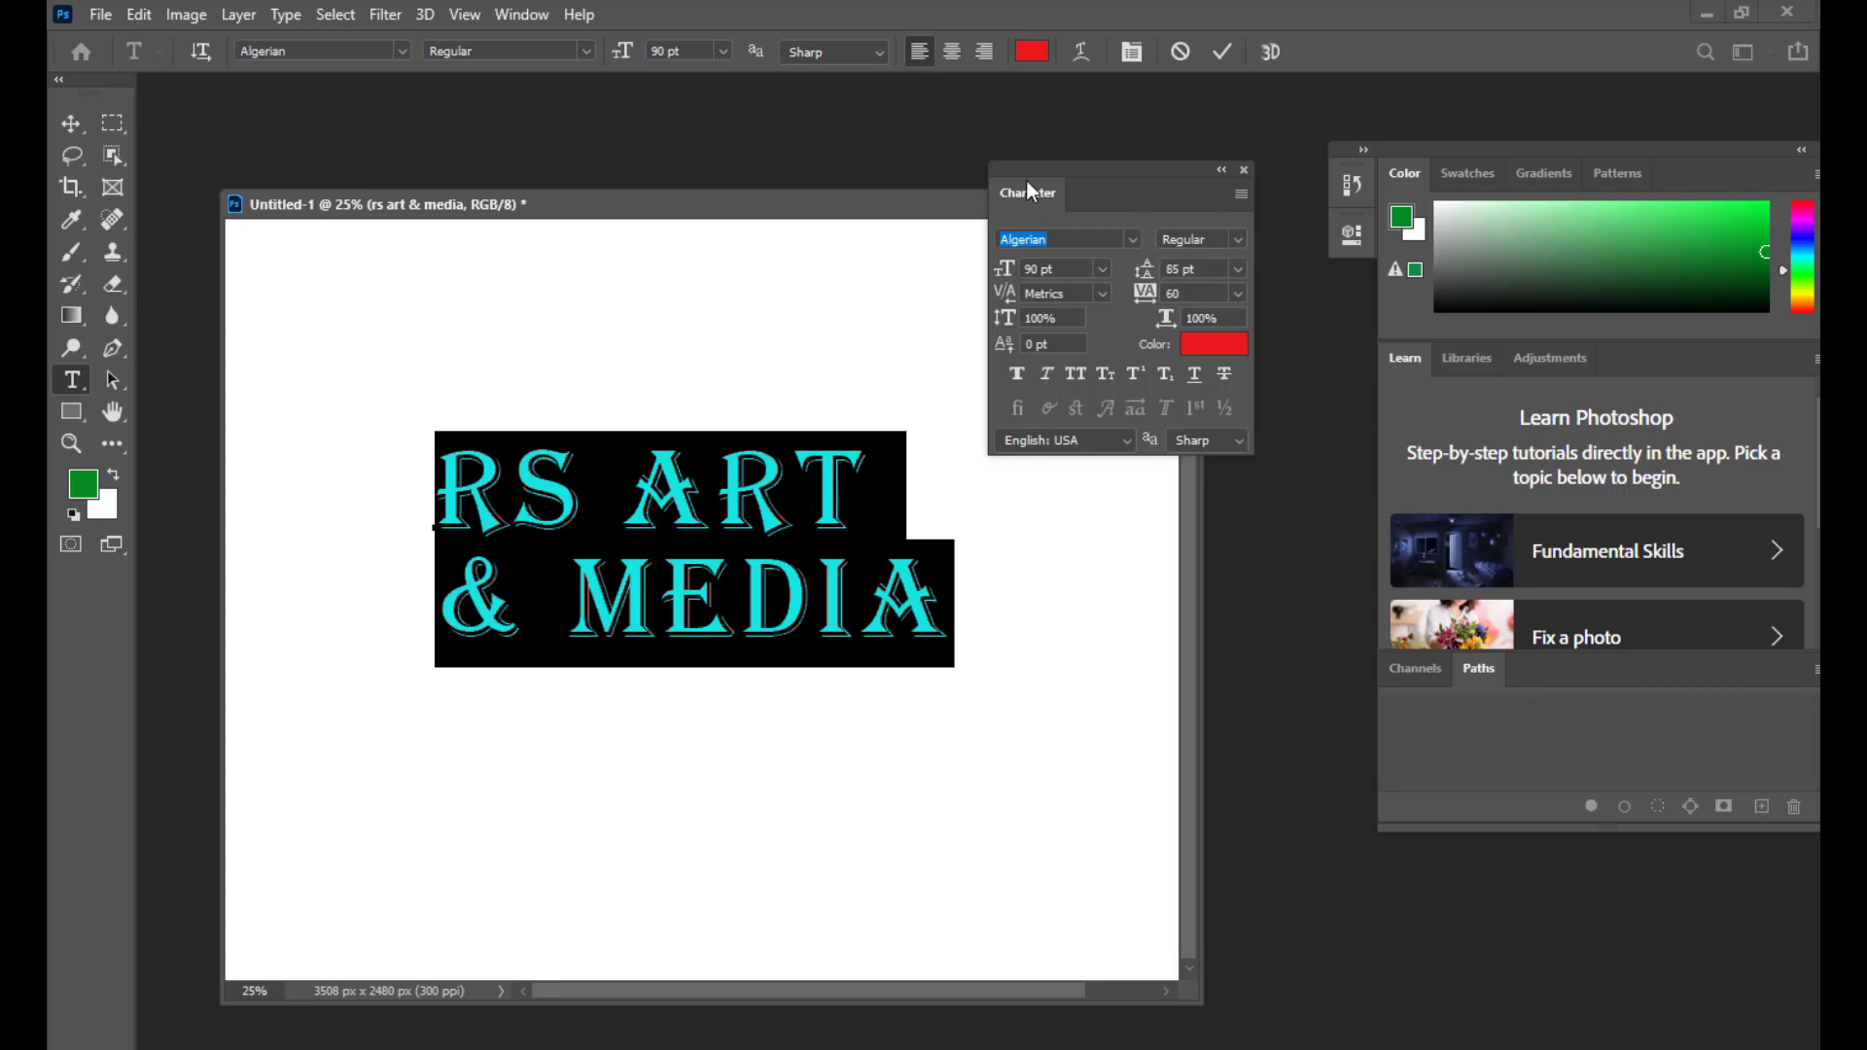
# Step: Apply Faux Bold to the Algerian text, deselect it to view the effect, and reselect the whole text
pyautogui.click(1018, 379)
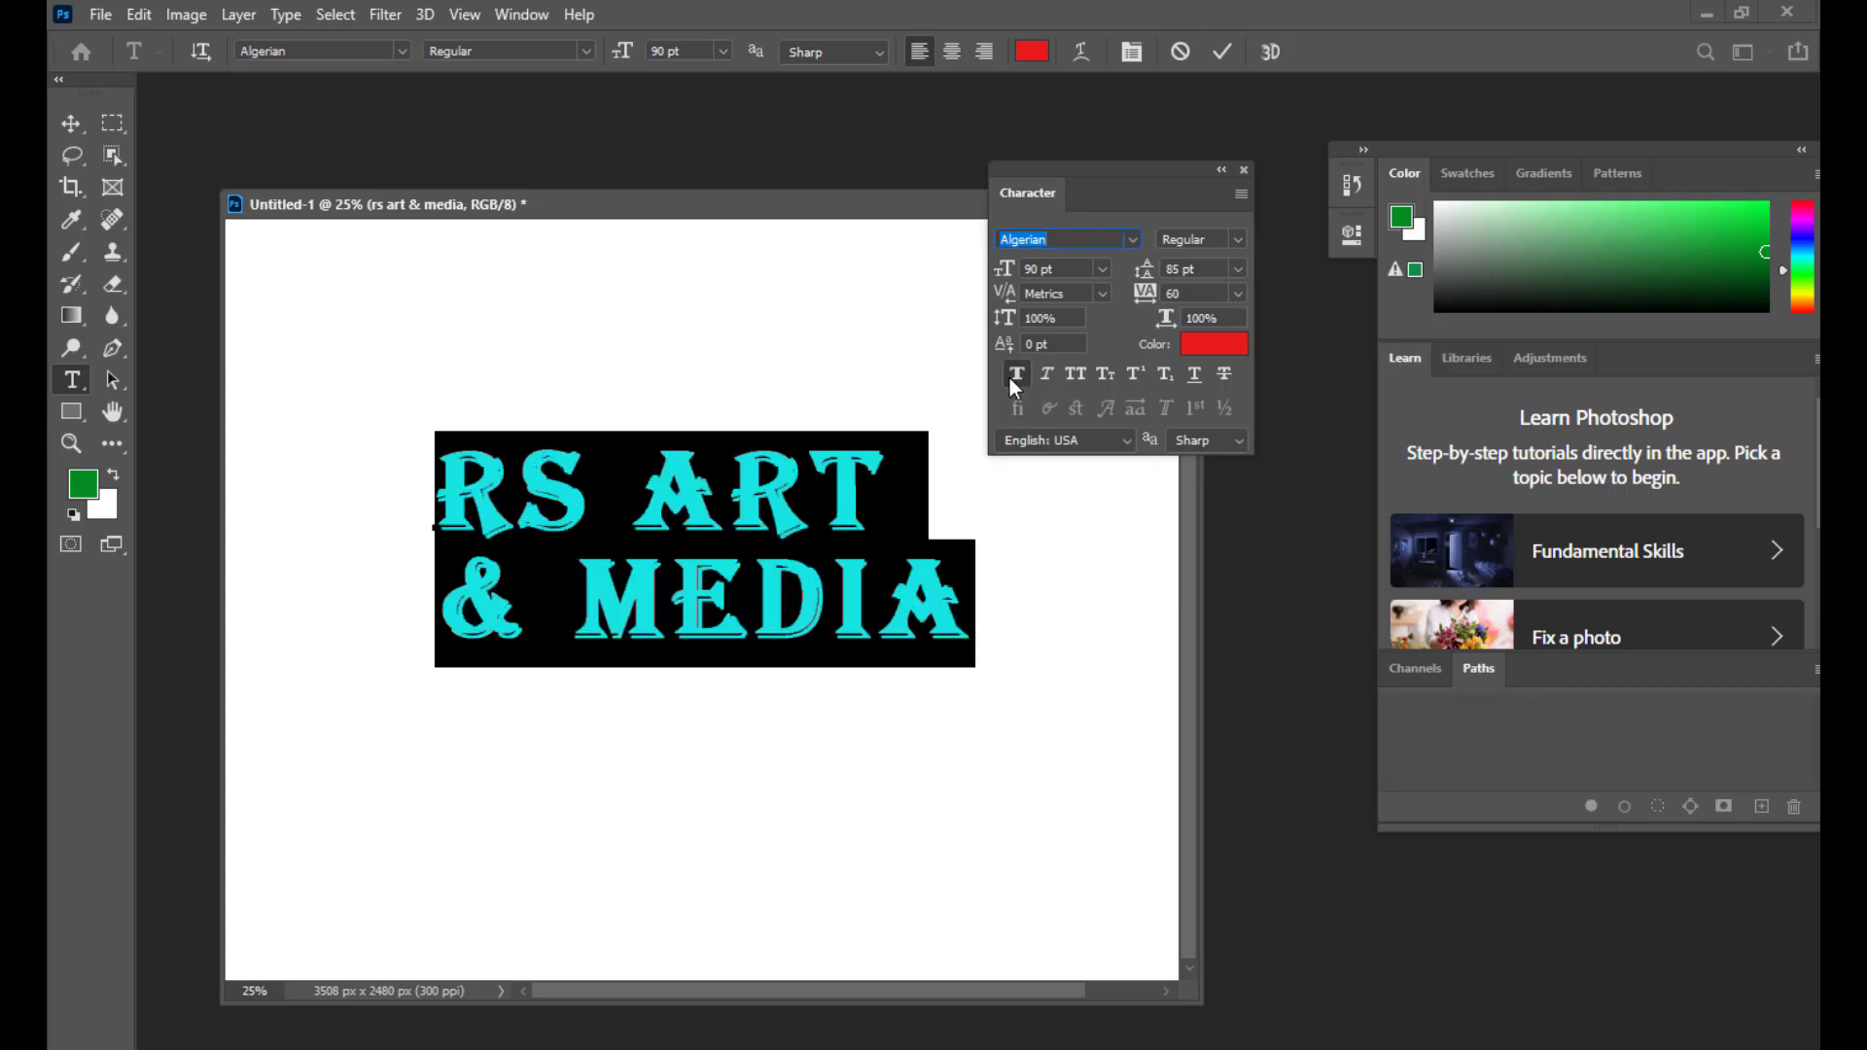
pyautogui.click(864, 510)
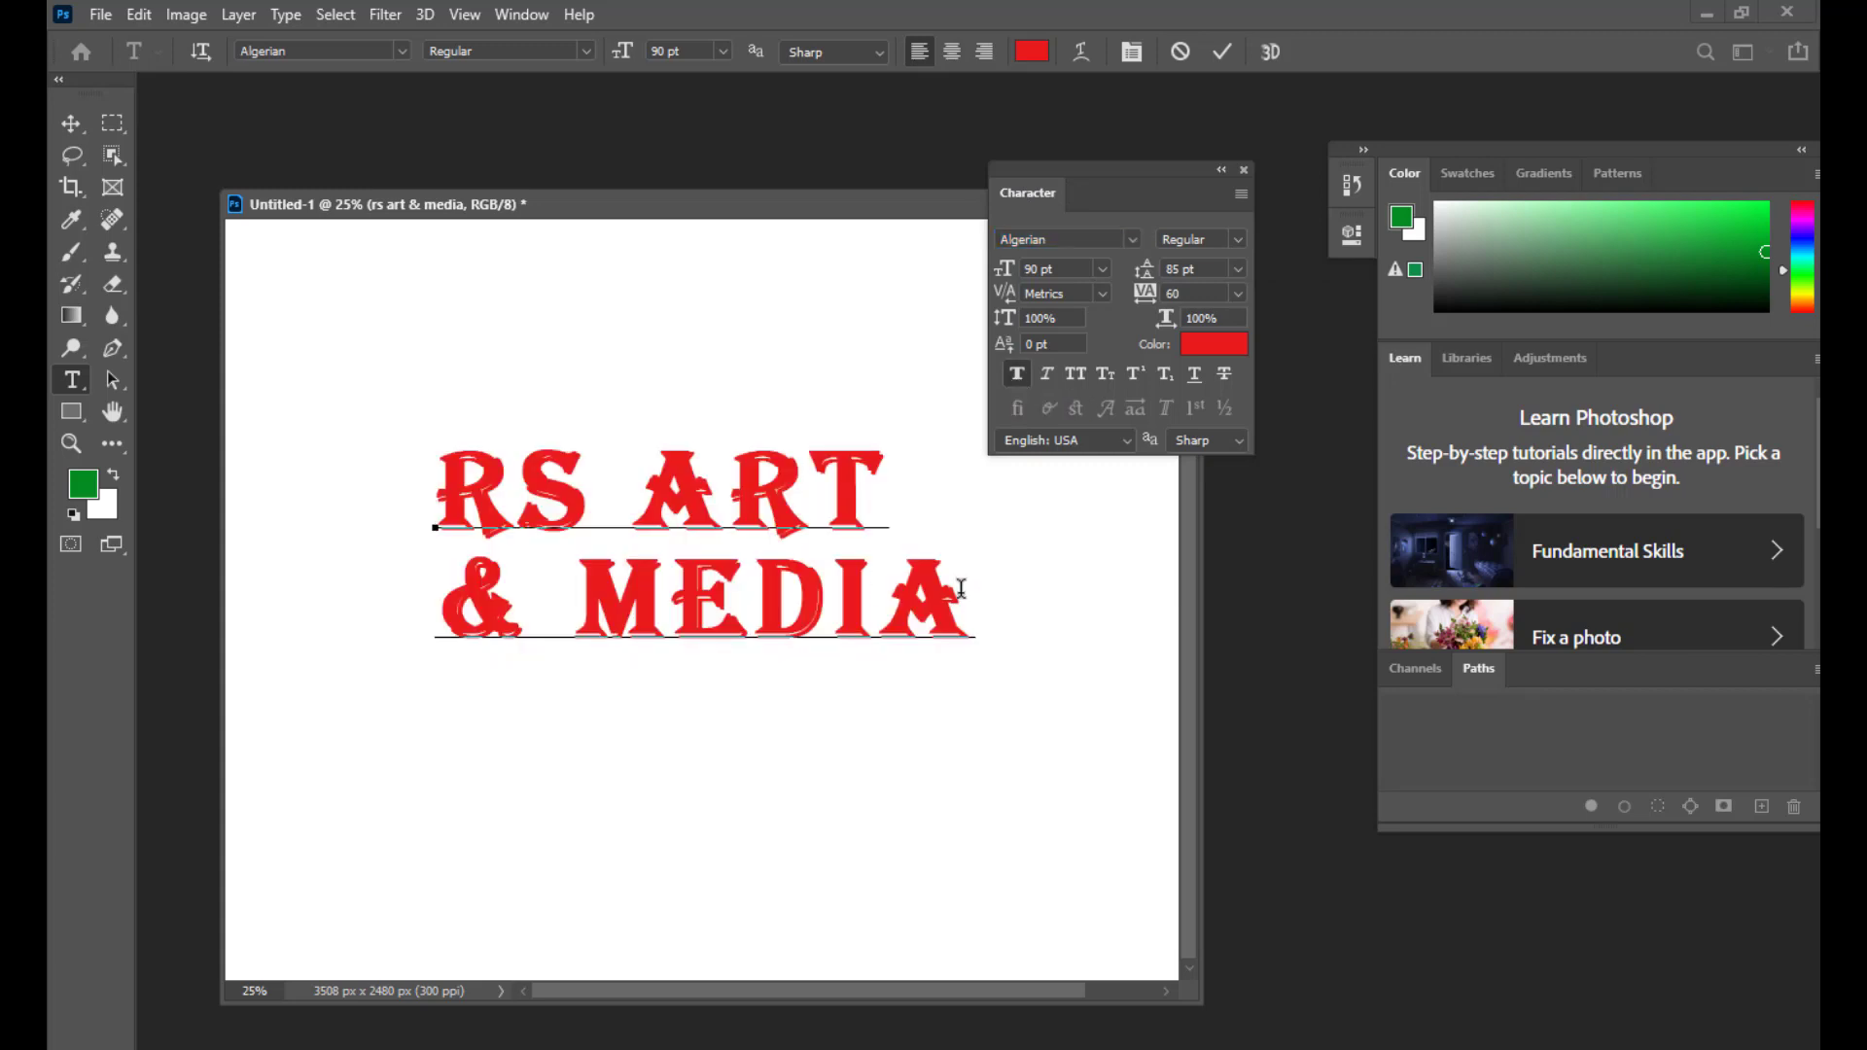
pyautogui.moveTo(961, 587); pyautogui.dragTo(362, 500)
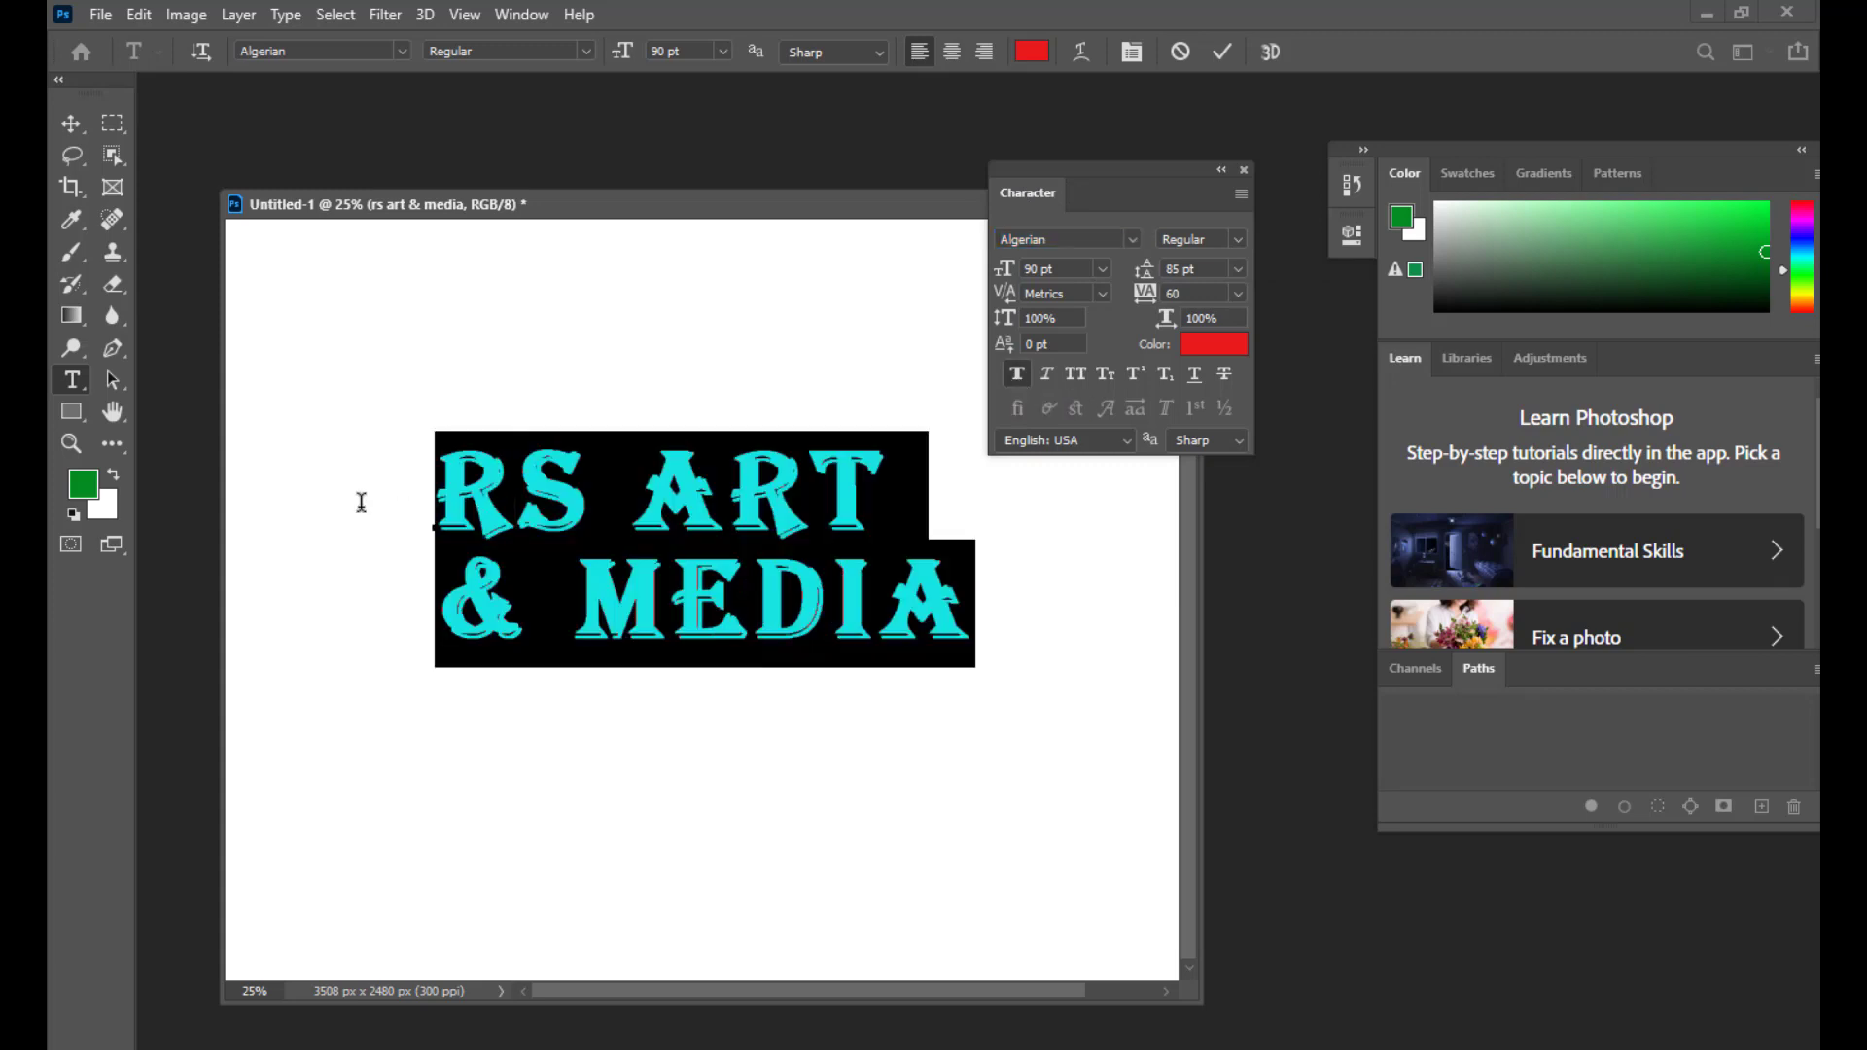
# Step: Browse the fonts, try Caveat on the "rs art & media" text, and look at its styles
pyautogui.click(1133, 240)
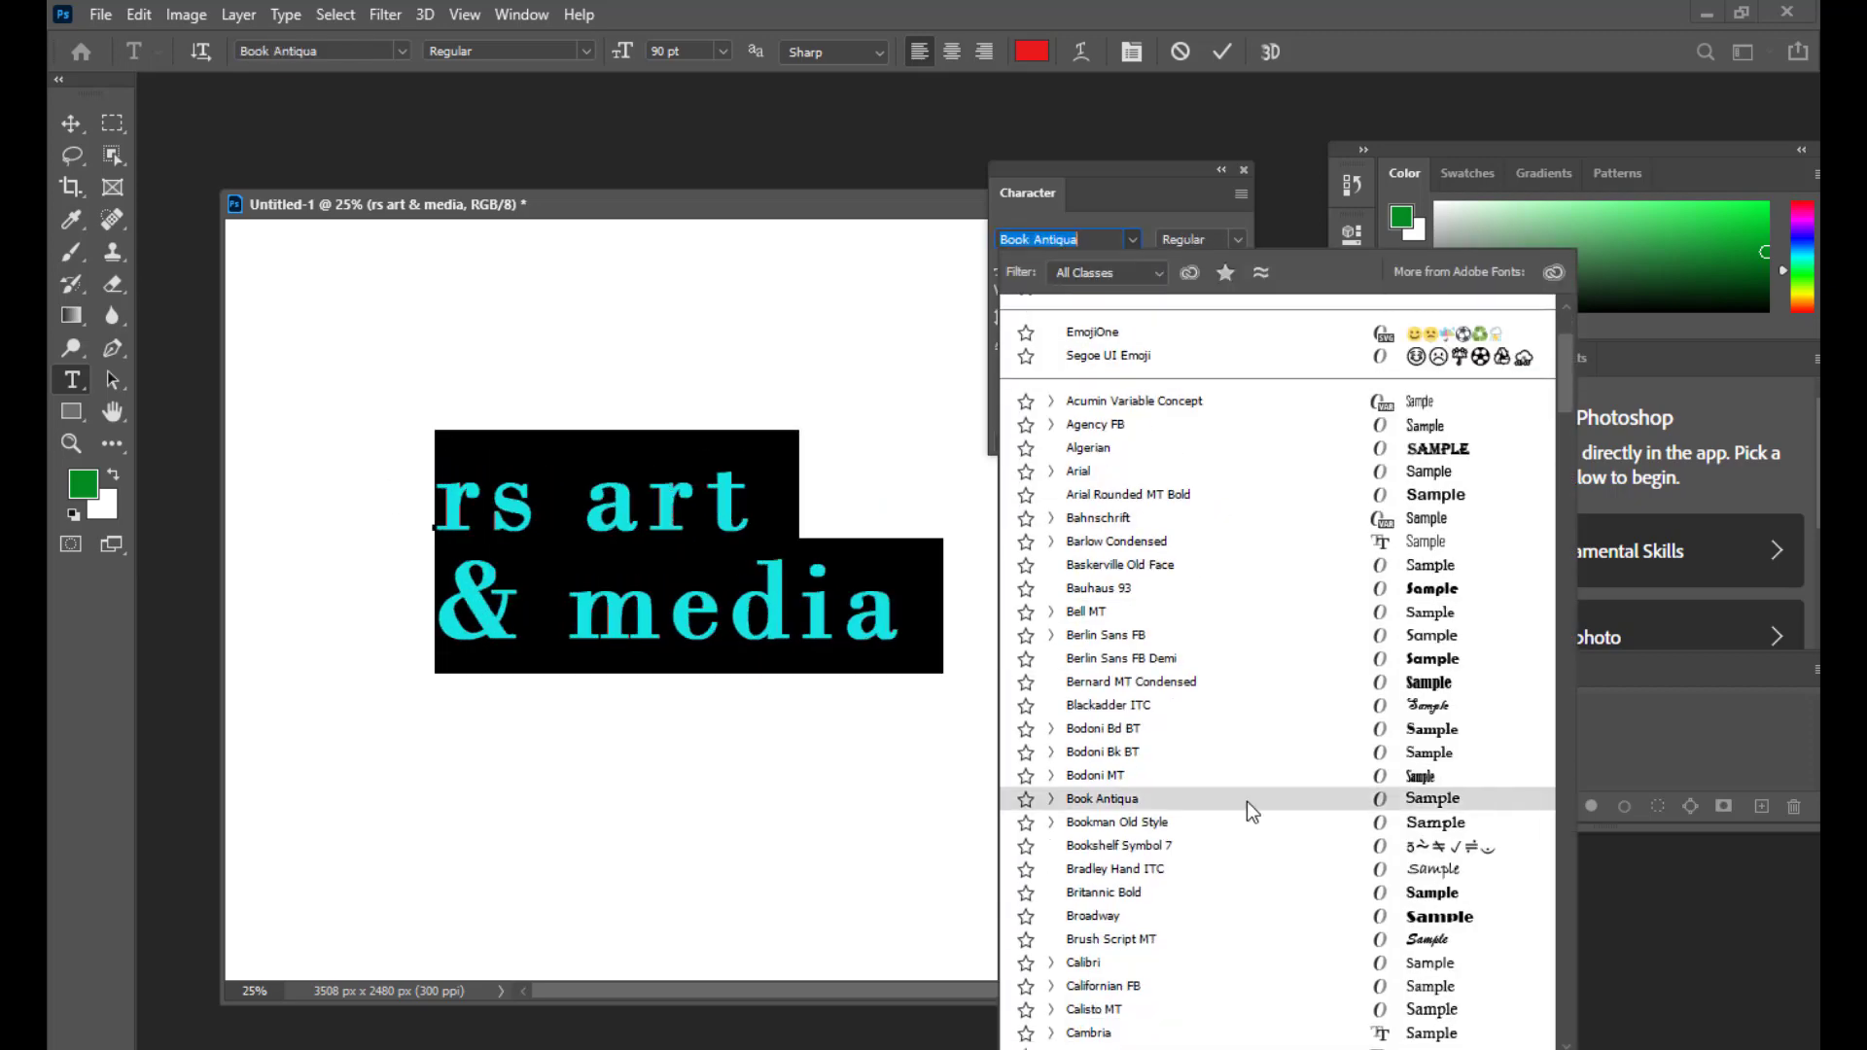
pyautogui.scroll(-5, 1216, 799)
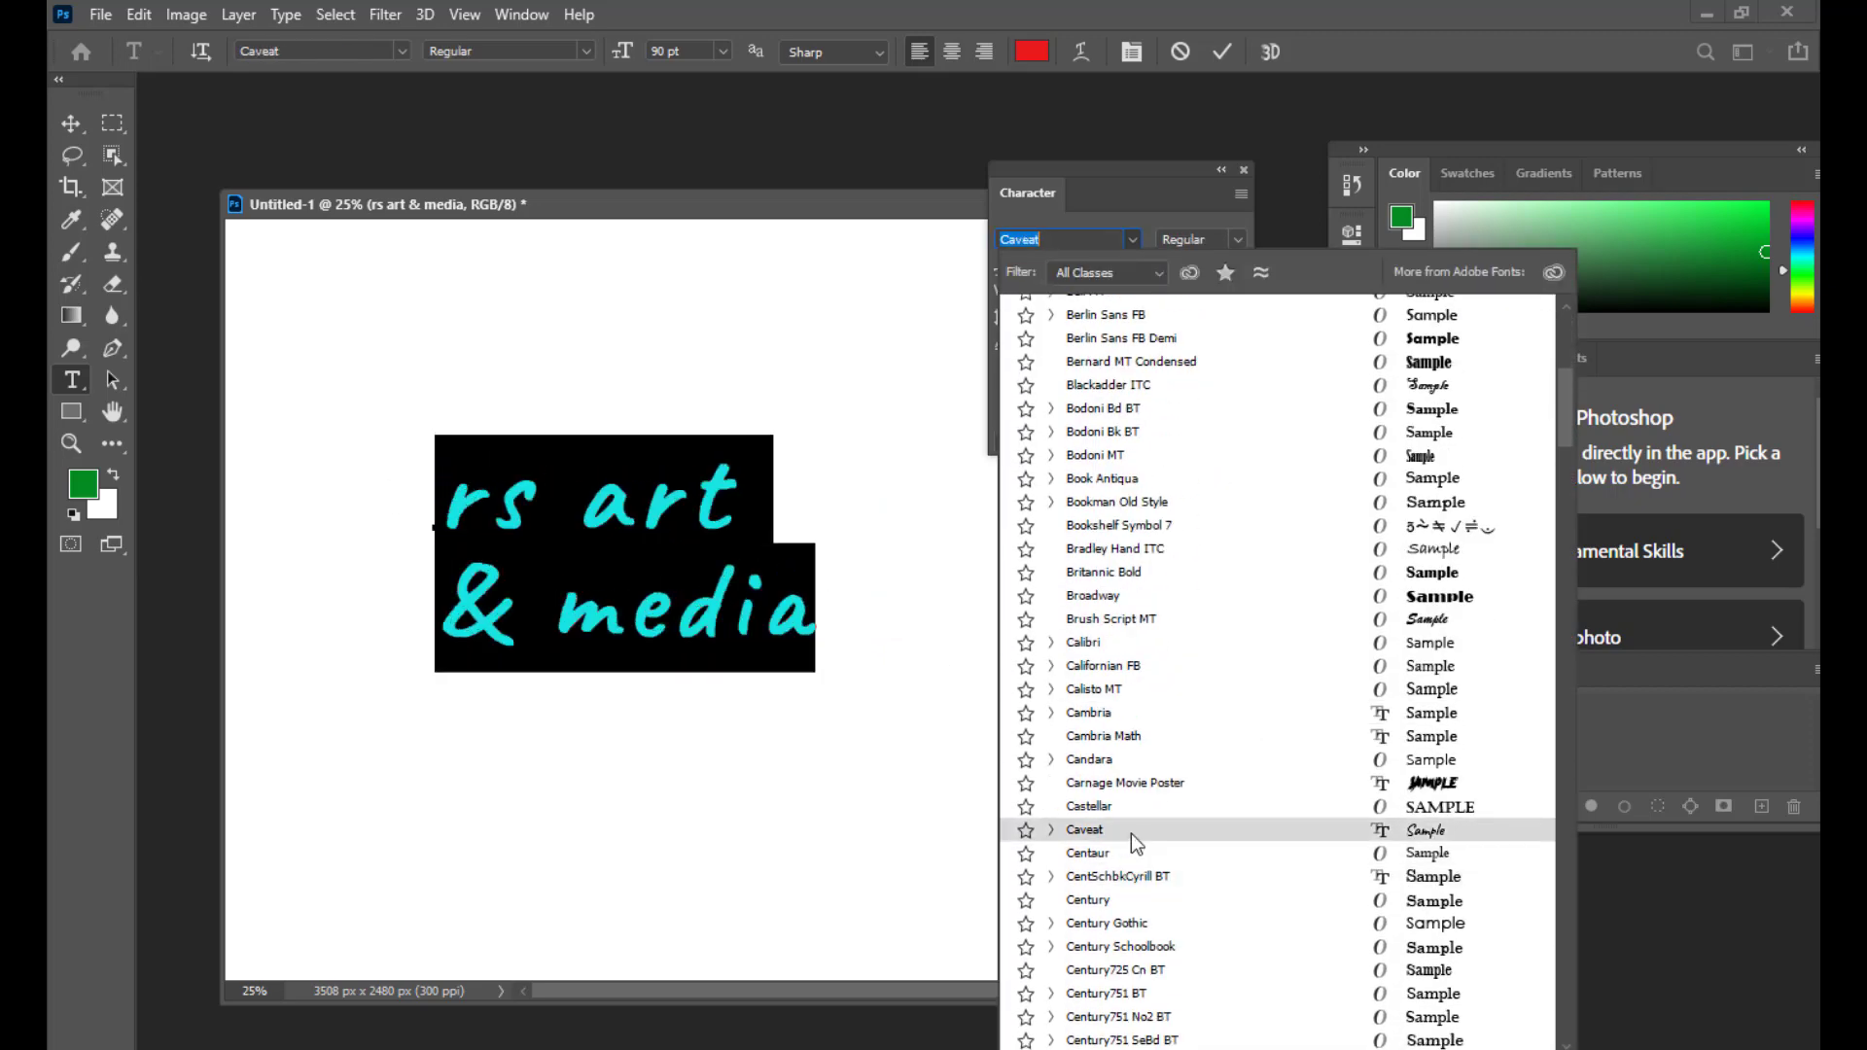
pyautogui.click(1132, 829)
pyautogui.click(1233, 243)
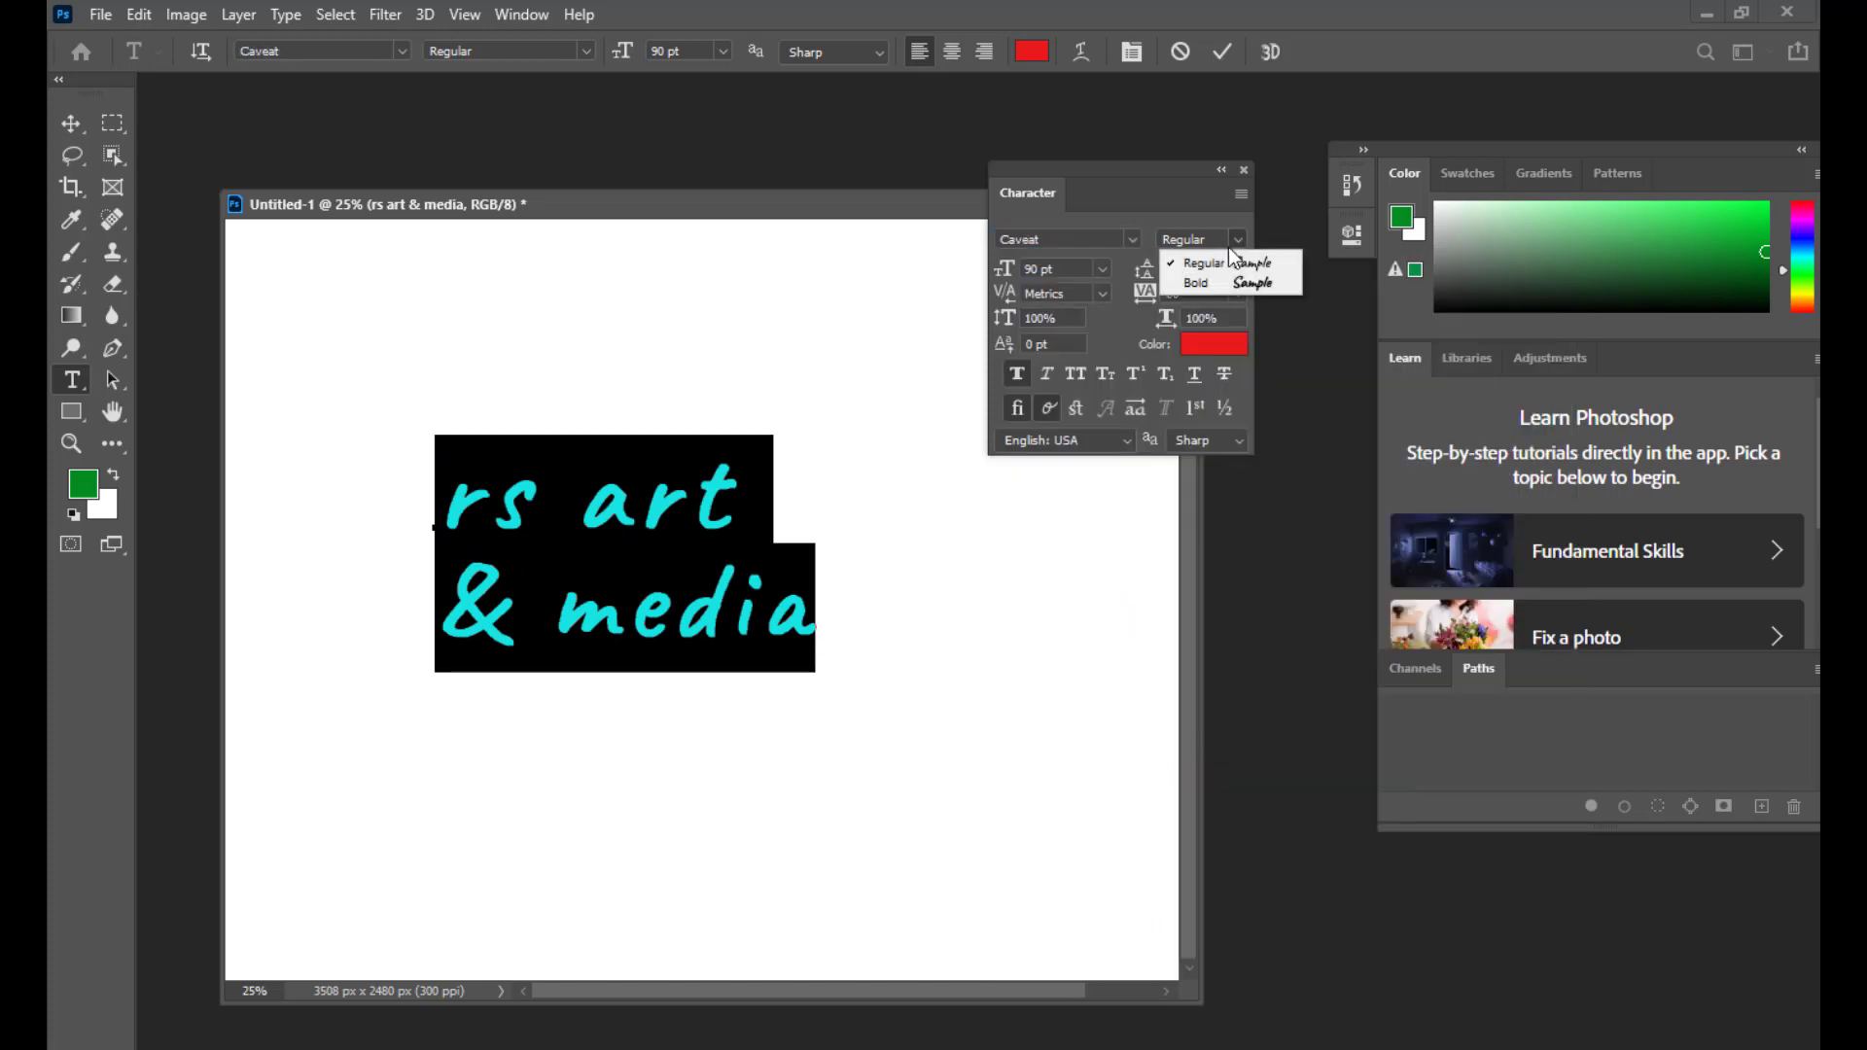
pyautogui.click(1132, 234)
# Step: Switch the selected text back to the Algerian font and turn off Faux Bold
pyautogui.click(1135, 235)
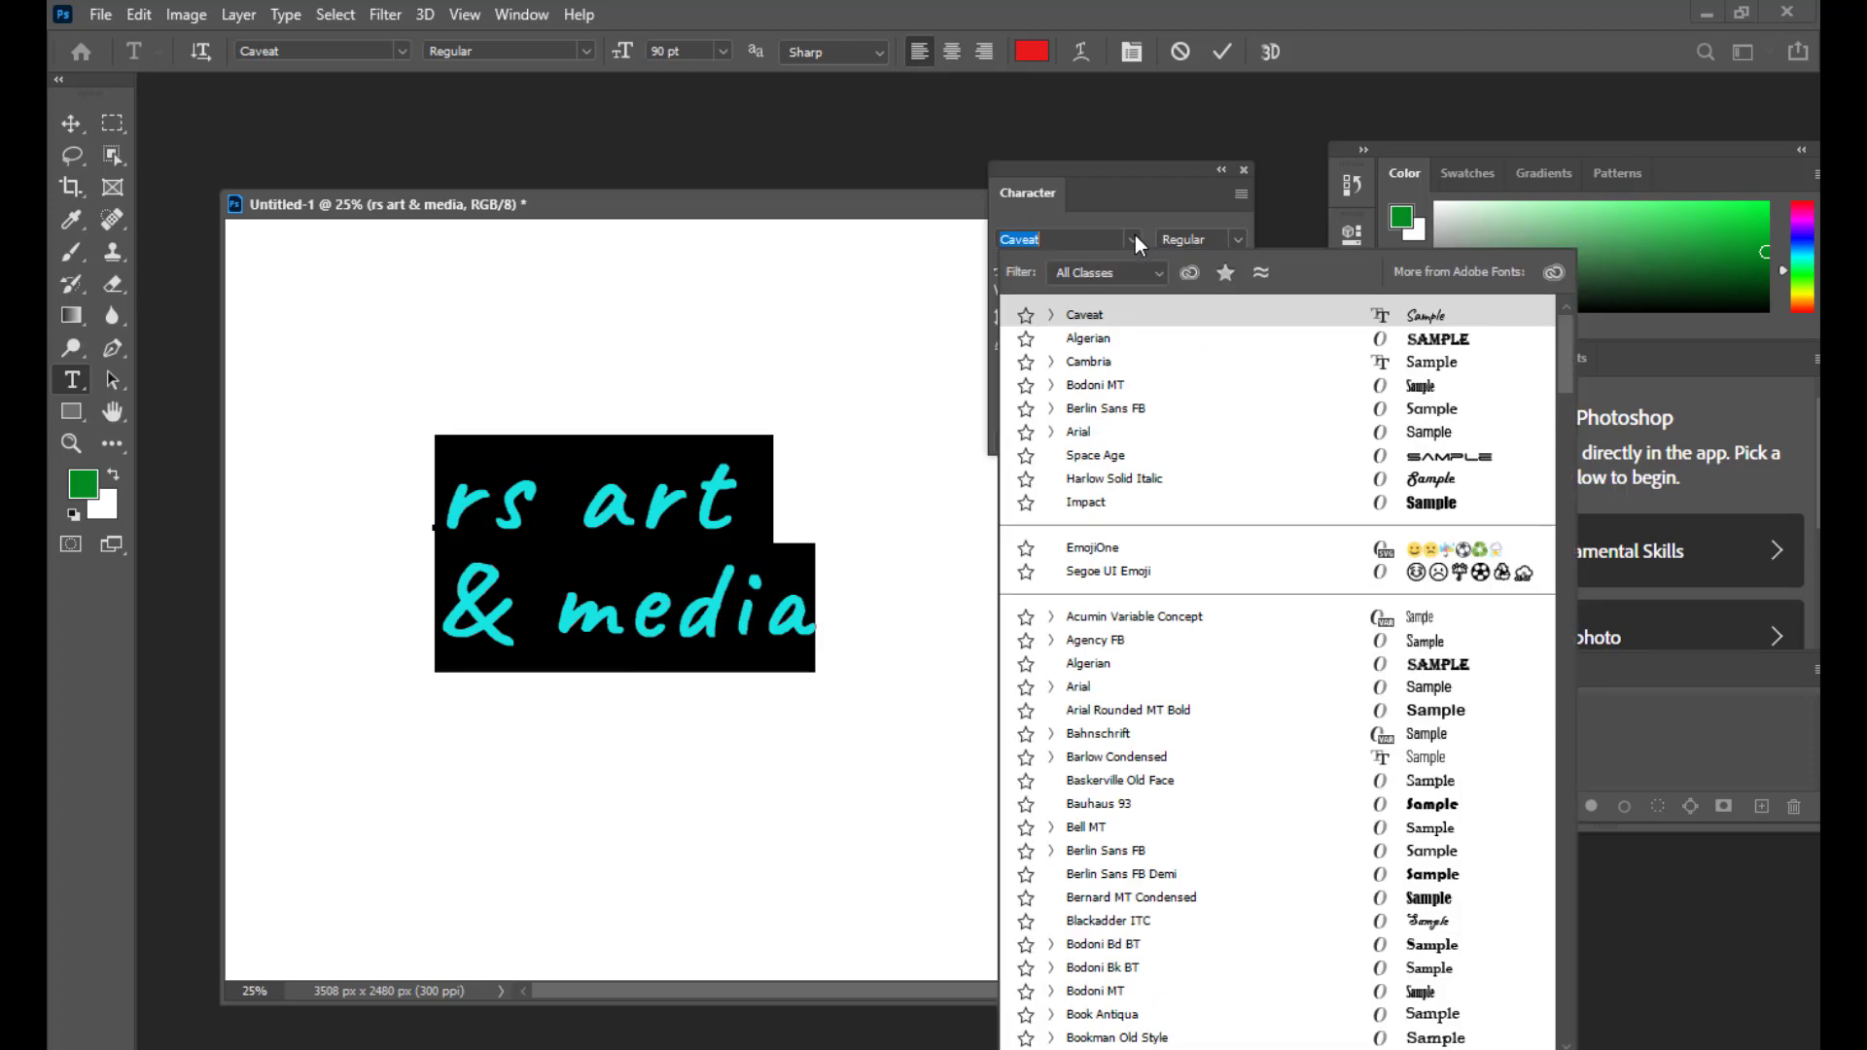
pyautogui.press('Down')
pyautogui.press('Return')
pyautogui.click(1017, 373)
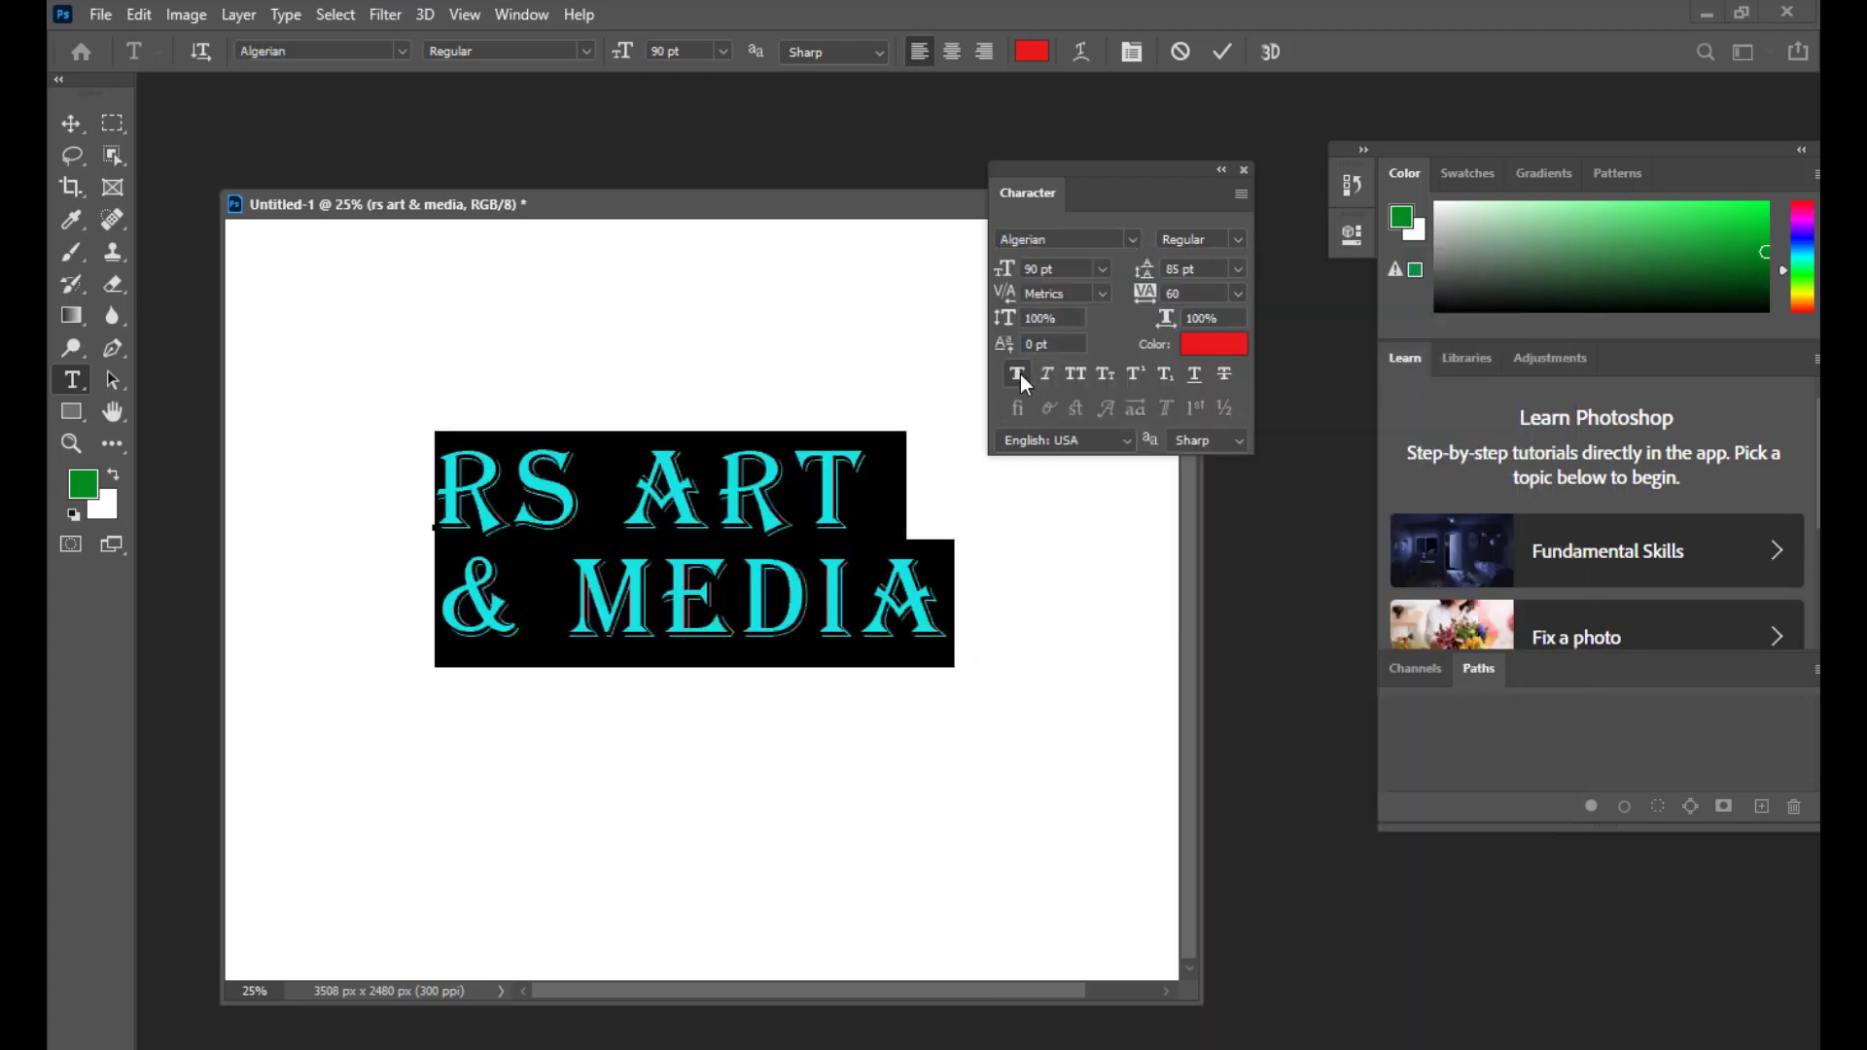
# Step: Browse further through the fonts, try Cormorant Infant on the selected text, and look at its styles
pyautogui.click(1130, 235)
pyautogui.scroll(-7, 1210, 809)
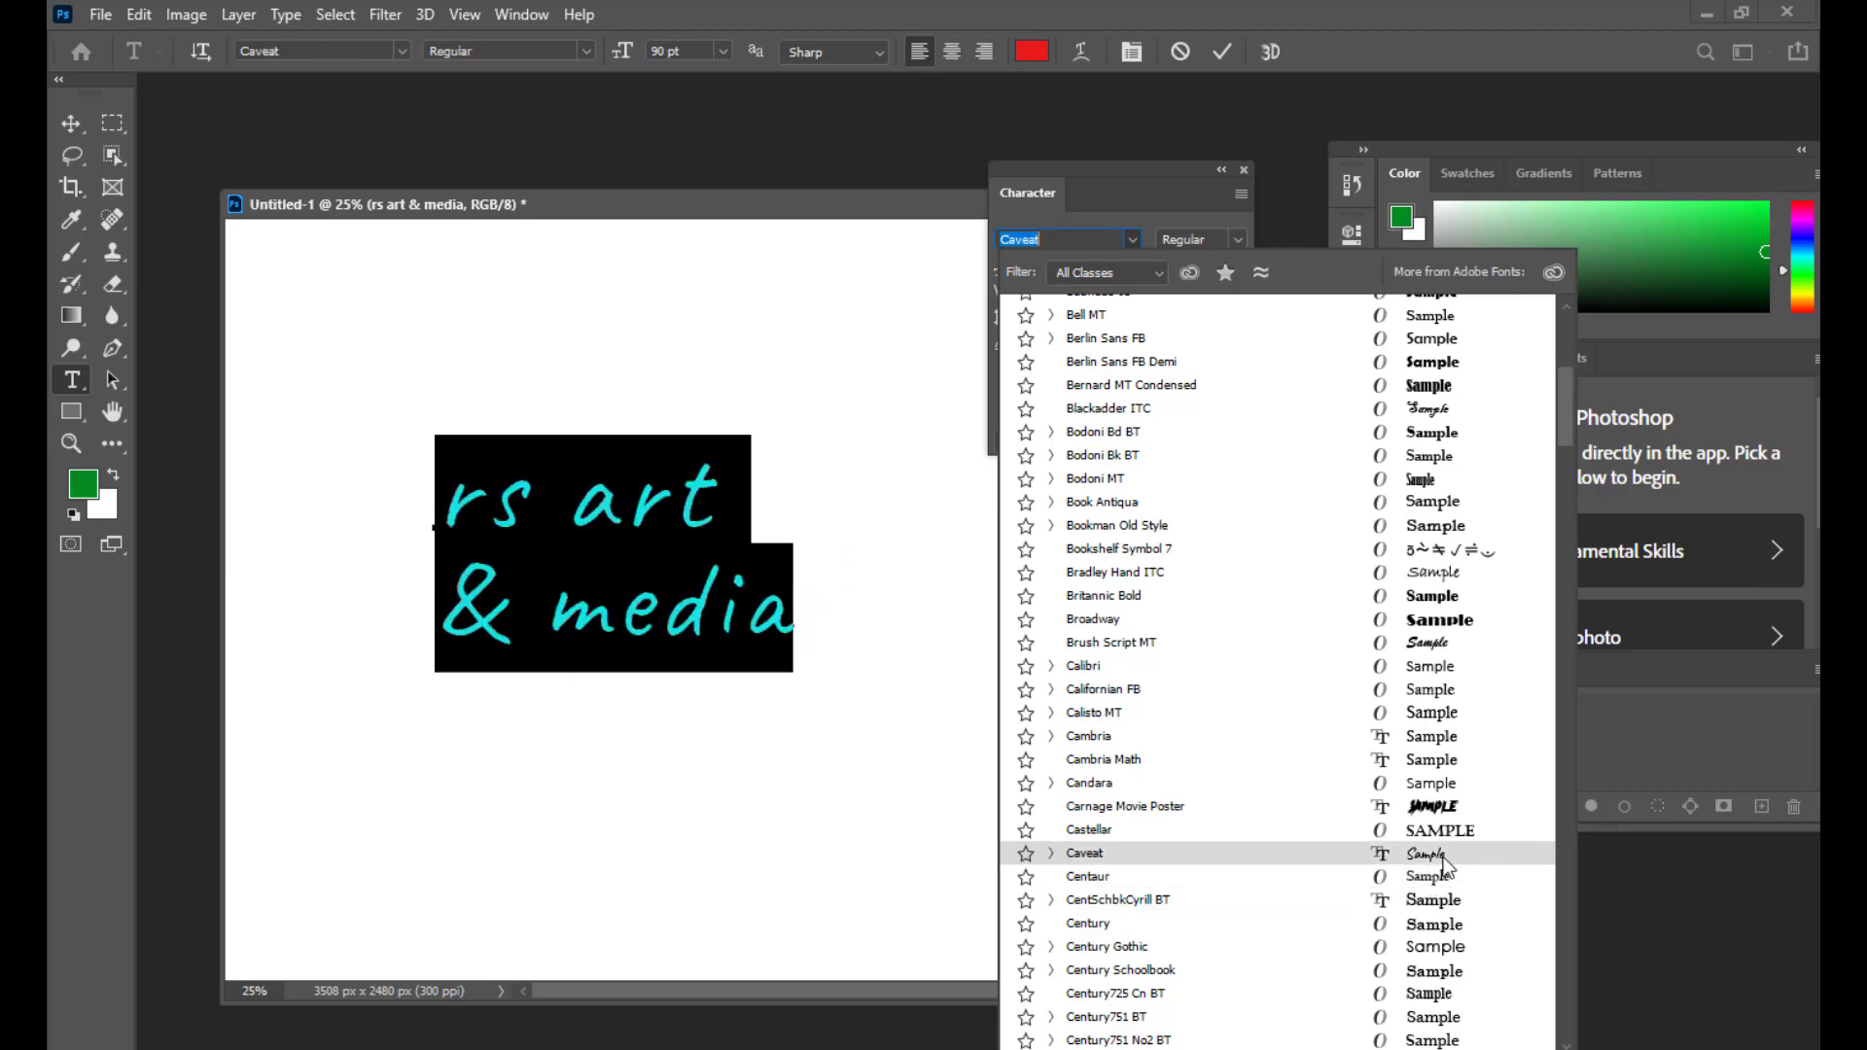
pyautogui.scroll(-5, 1443, 875)
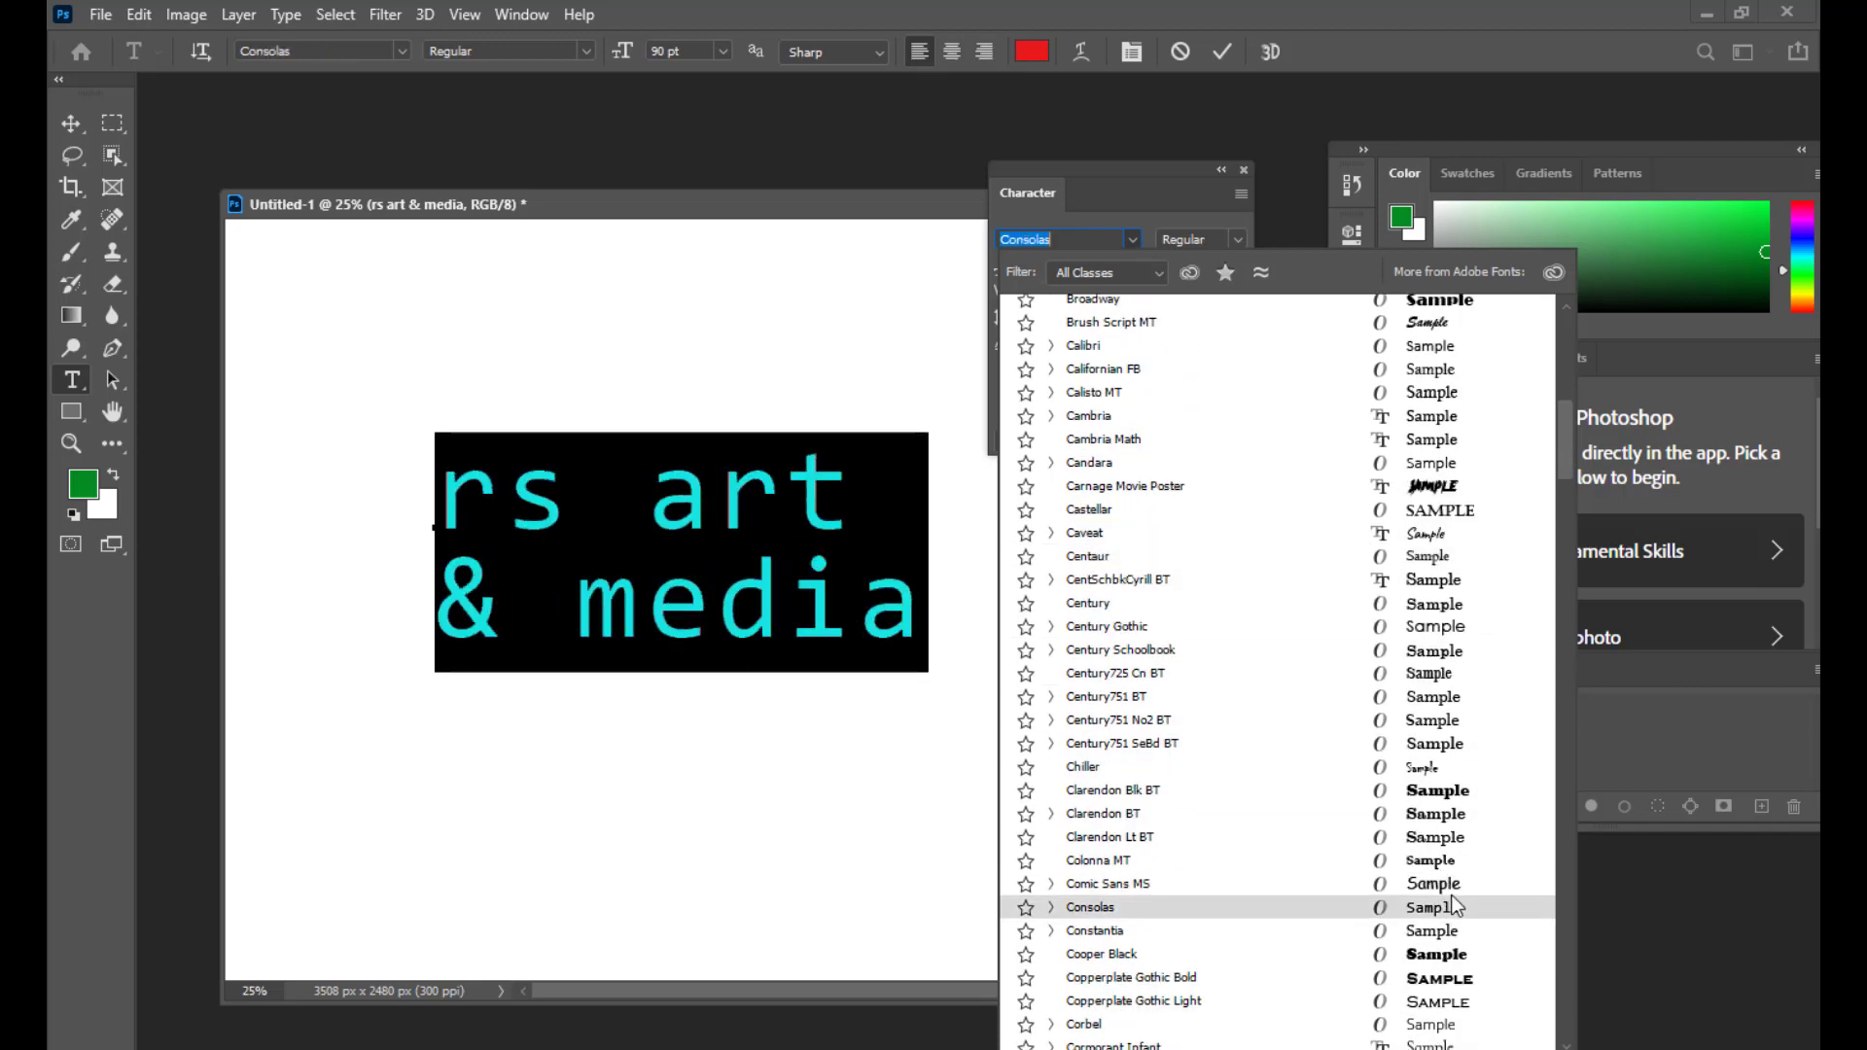
pyautogui.scroll(-2, 1456, 899)
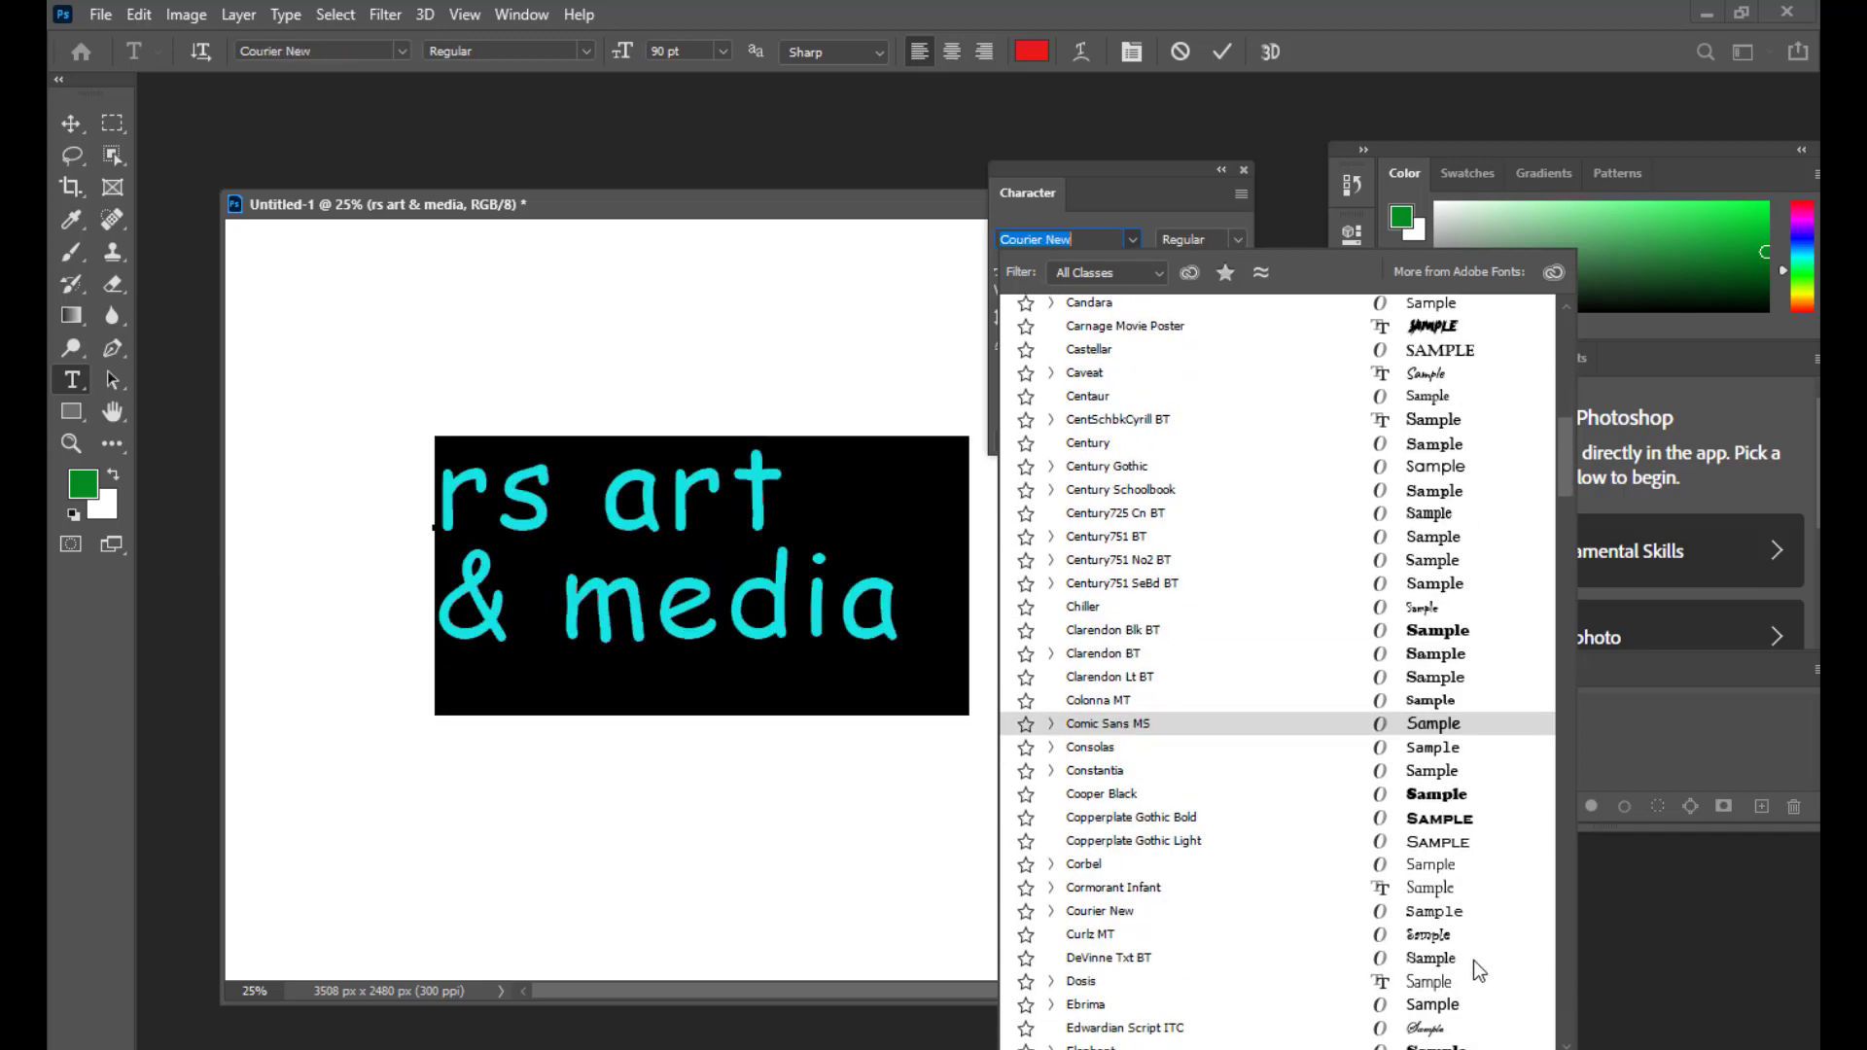
pyautogui.click(1472, 891)
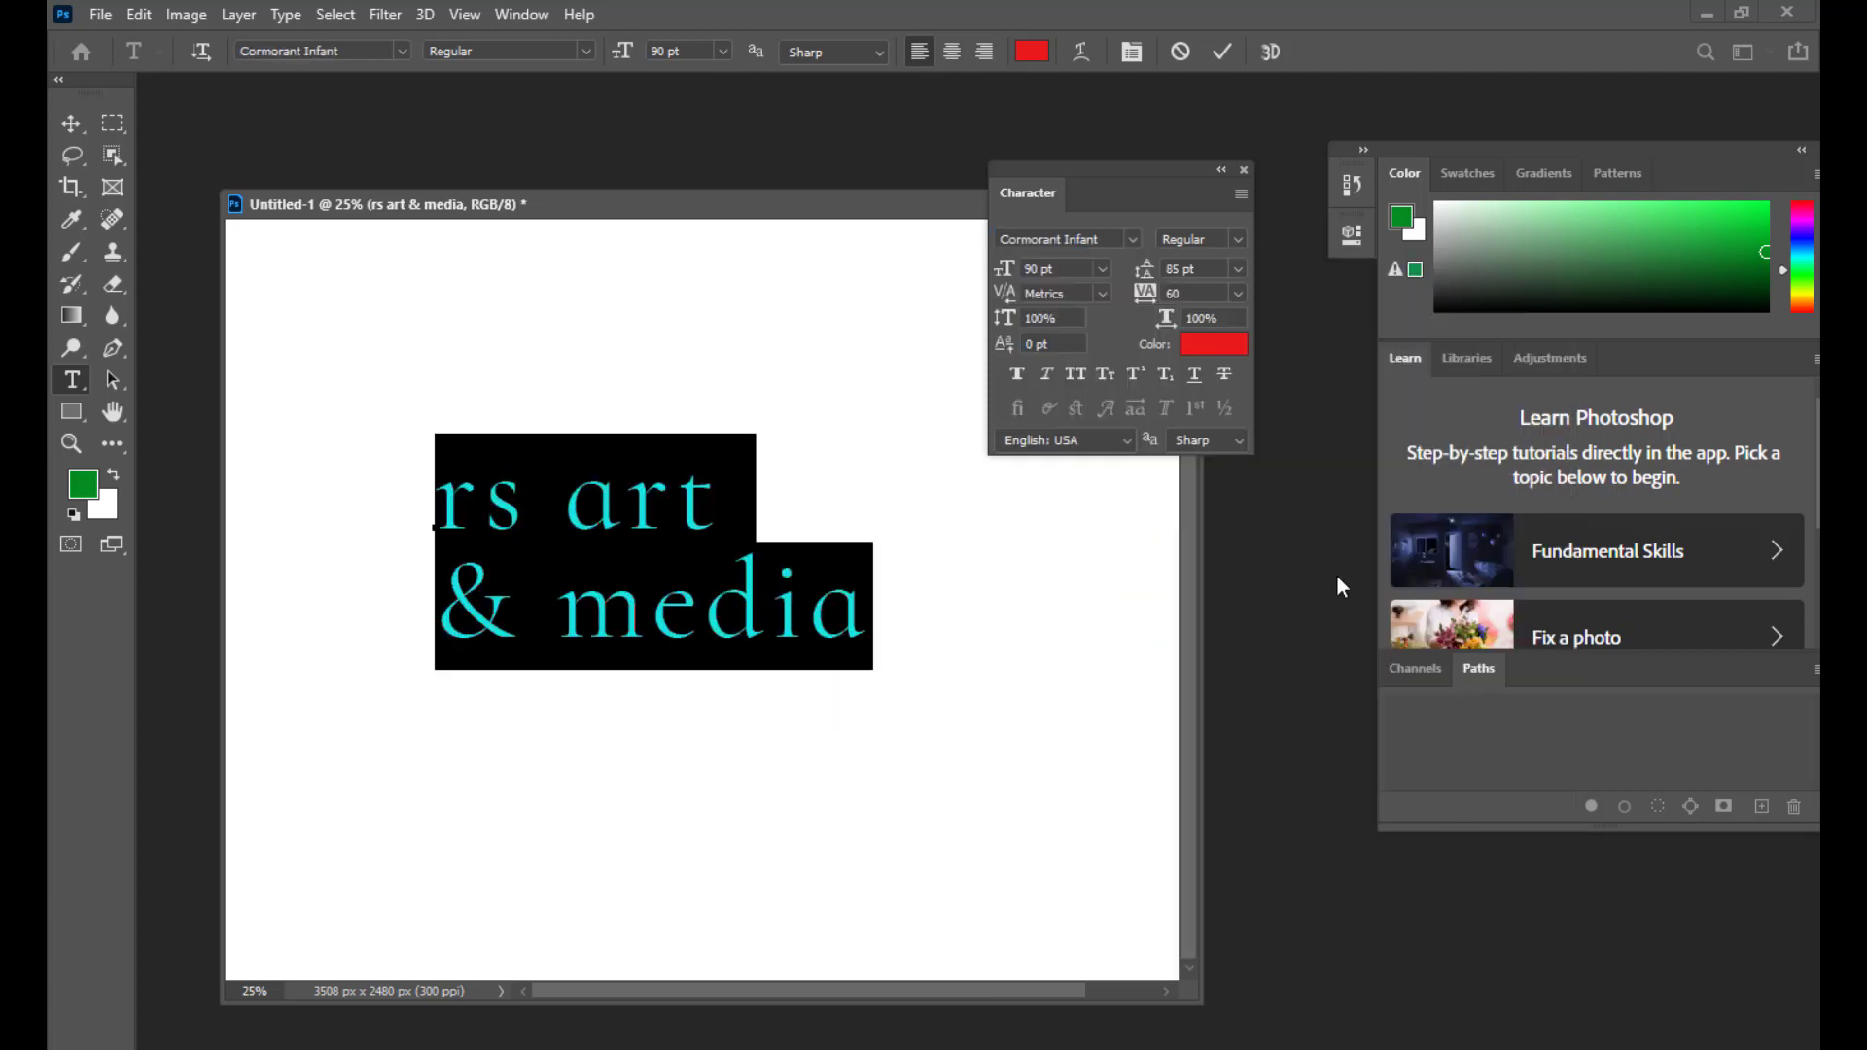
pyautogui.click(1237, 243)
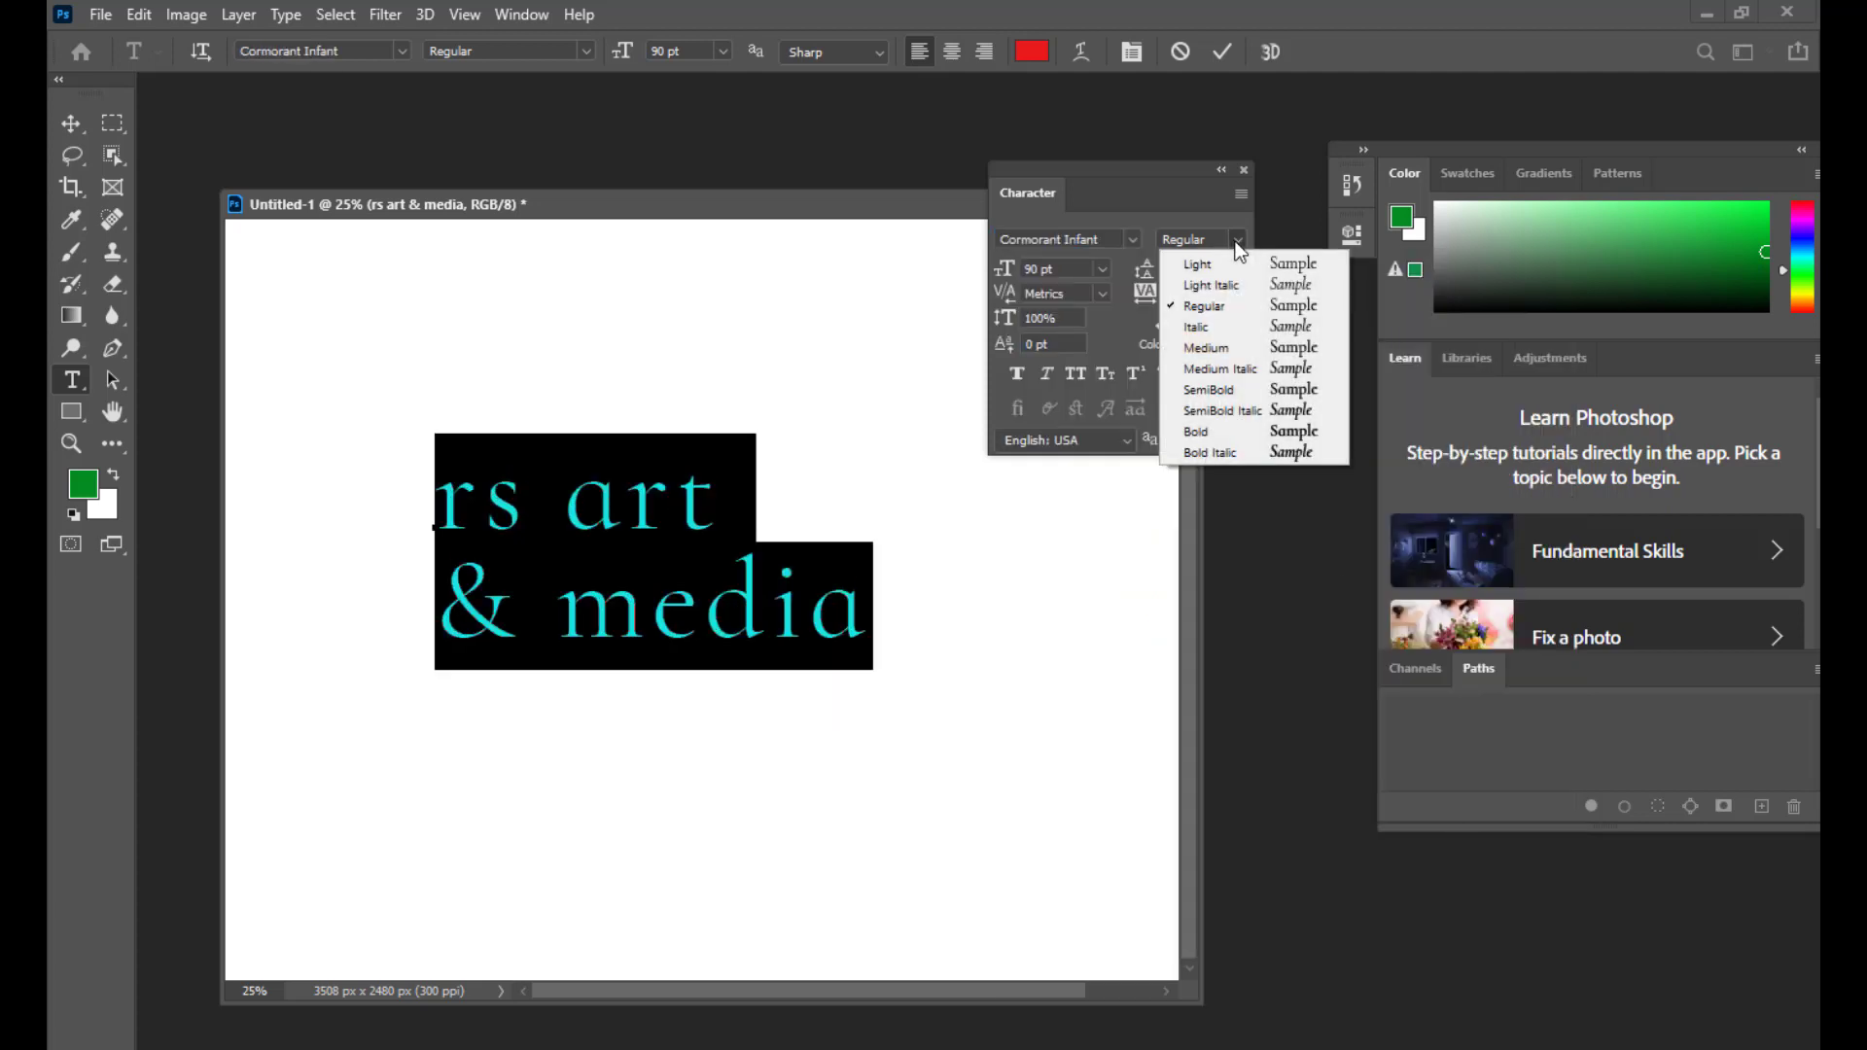
pyautogui.click(1135, 242)
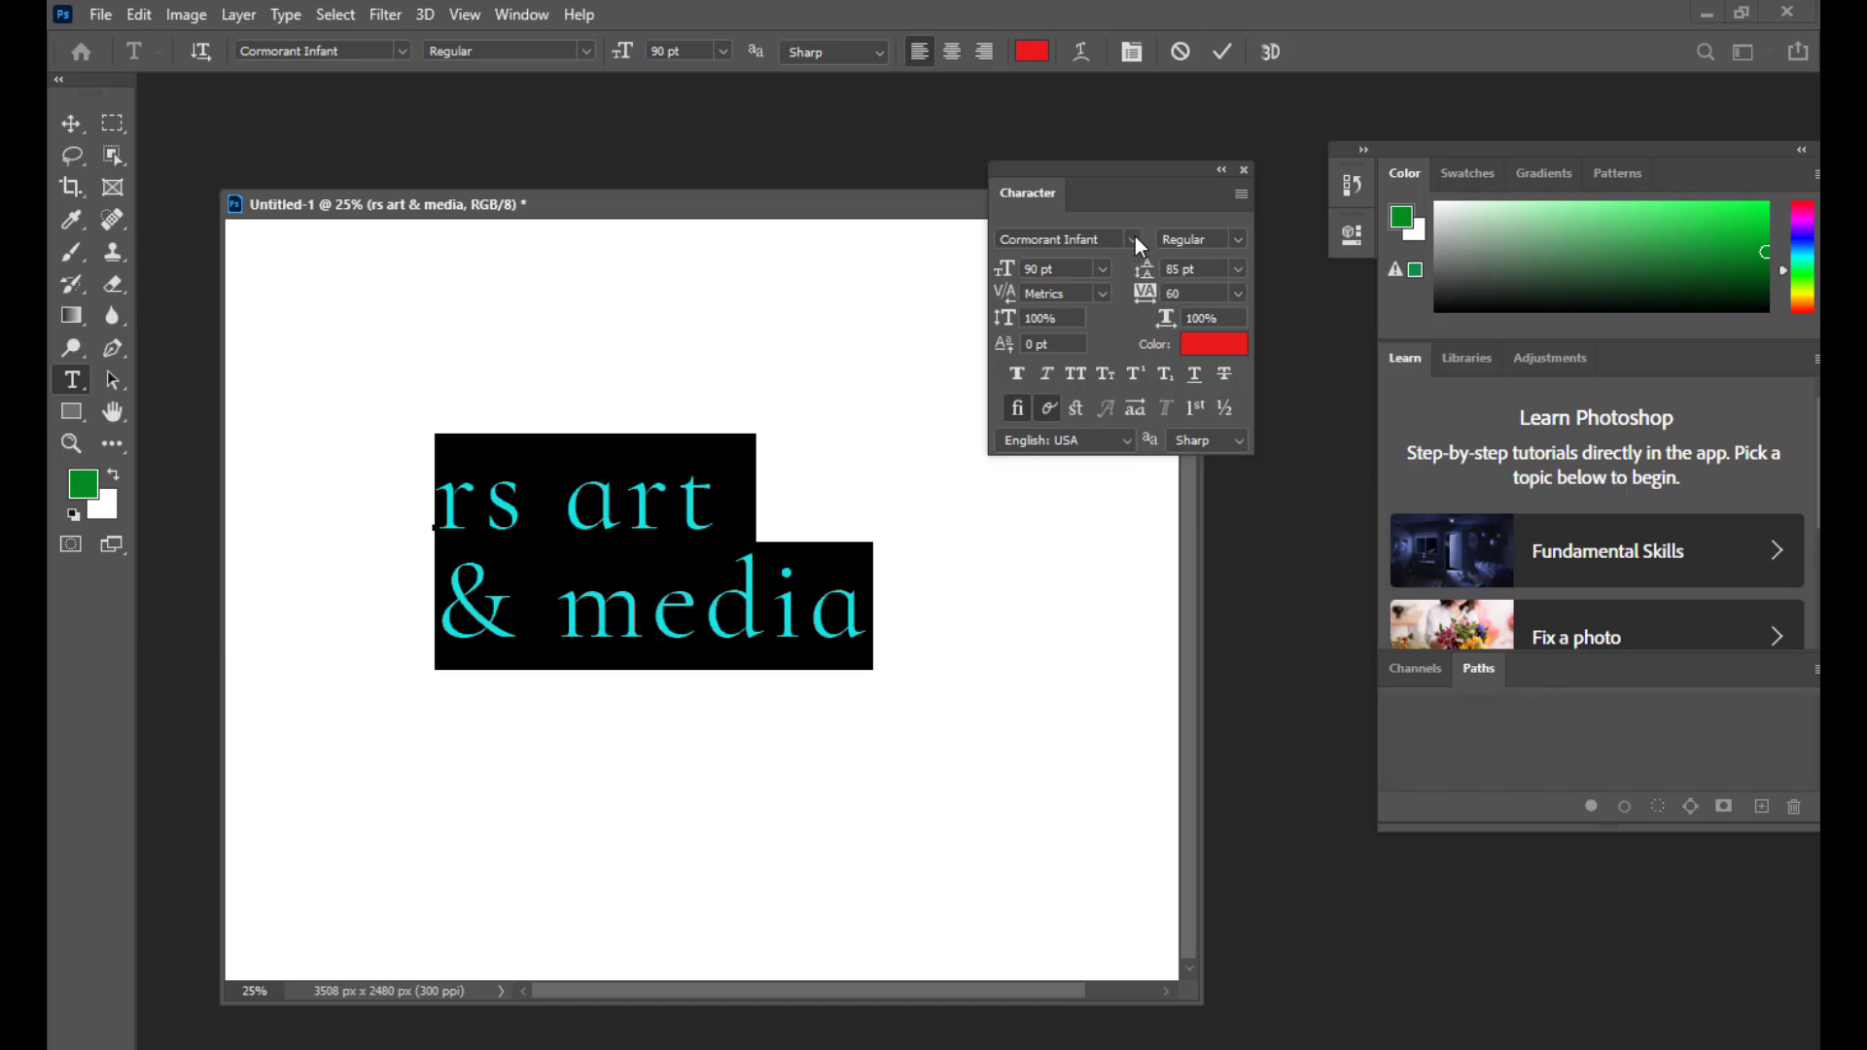
# Step: Try the Corbel font on the "rs art & media" text and check its styles
pyautogui.click(1135, 239)
pyautogui.scroll(-10, 1283, 858)
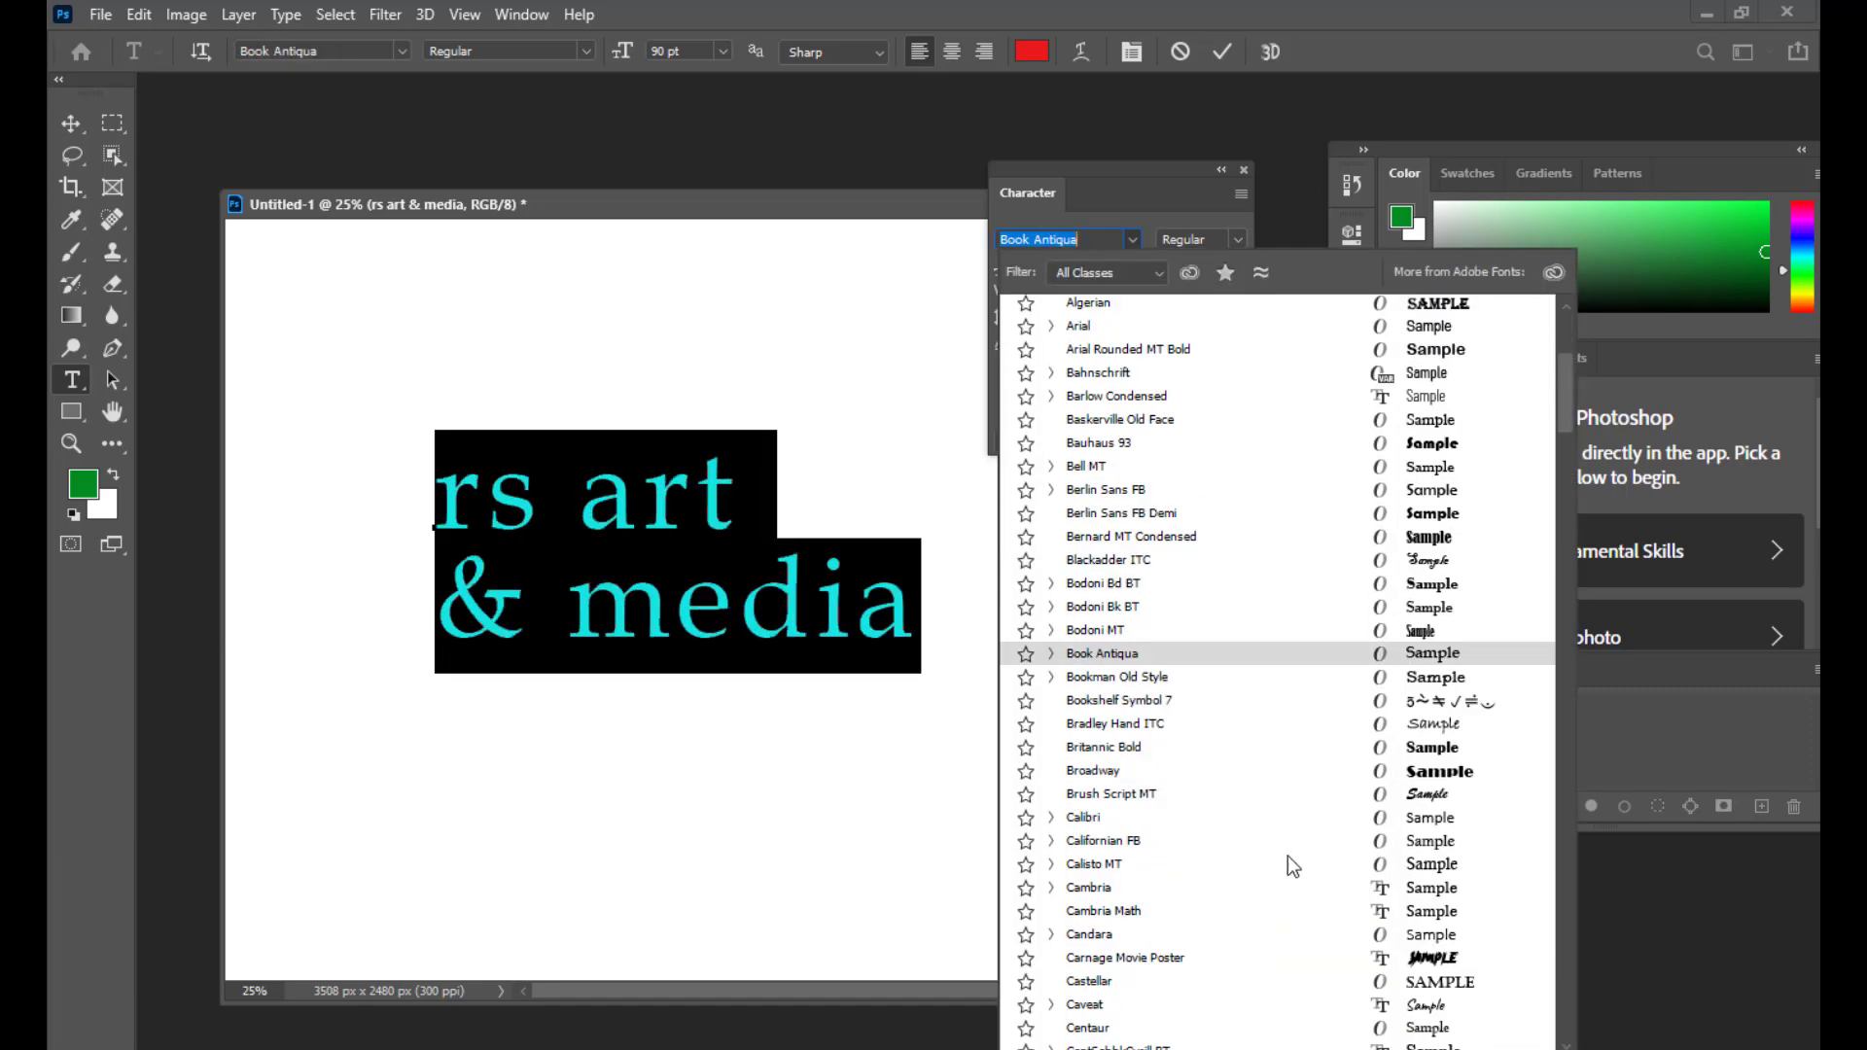
pyautogui.scroll(-9, 1287, 861)
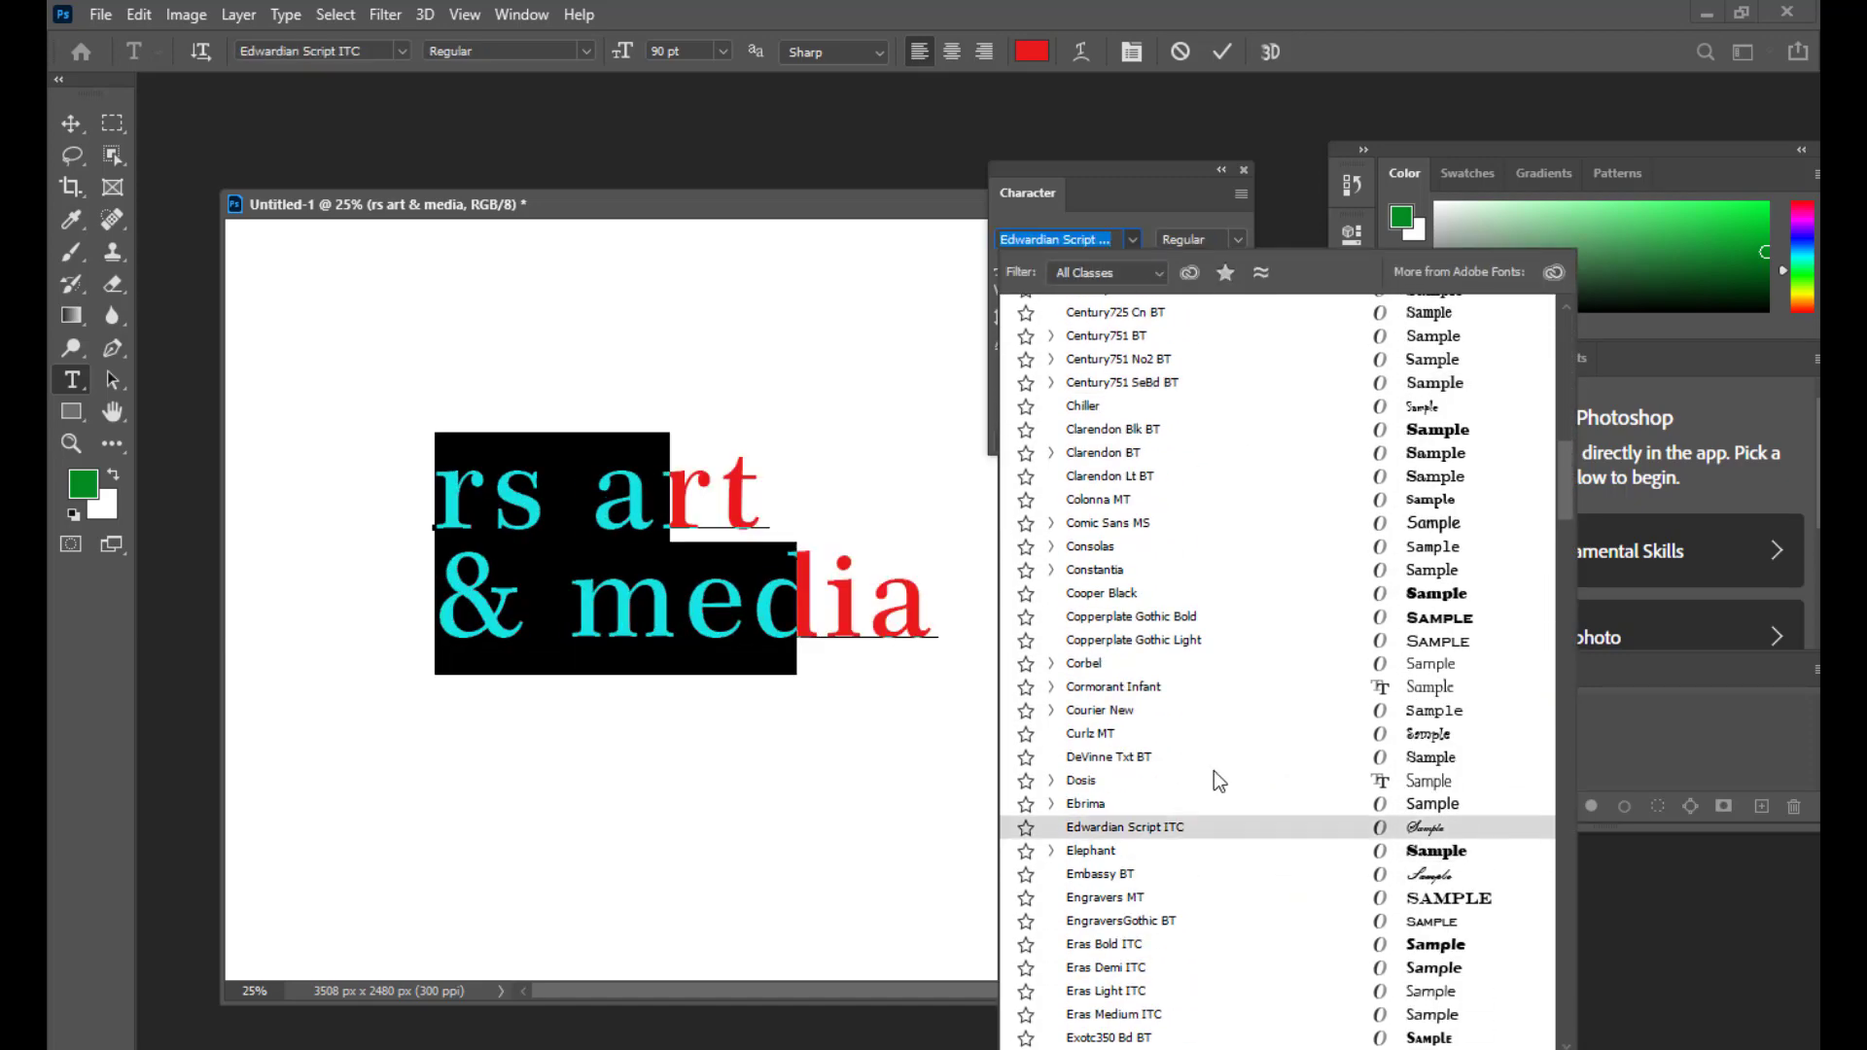
pyautogui.click(1176, 662)
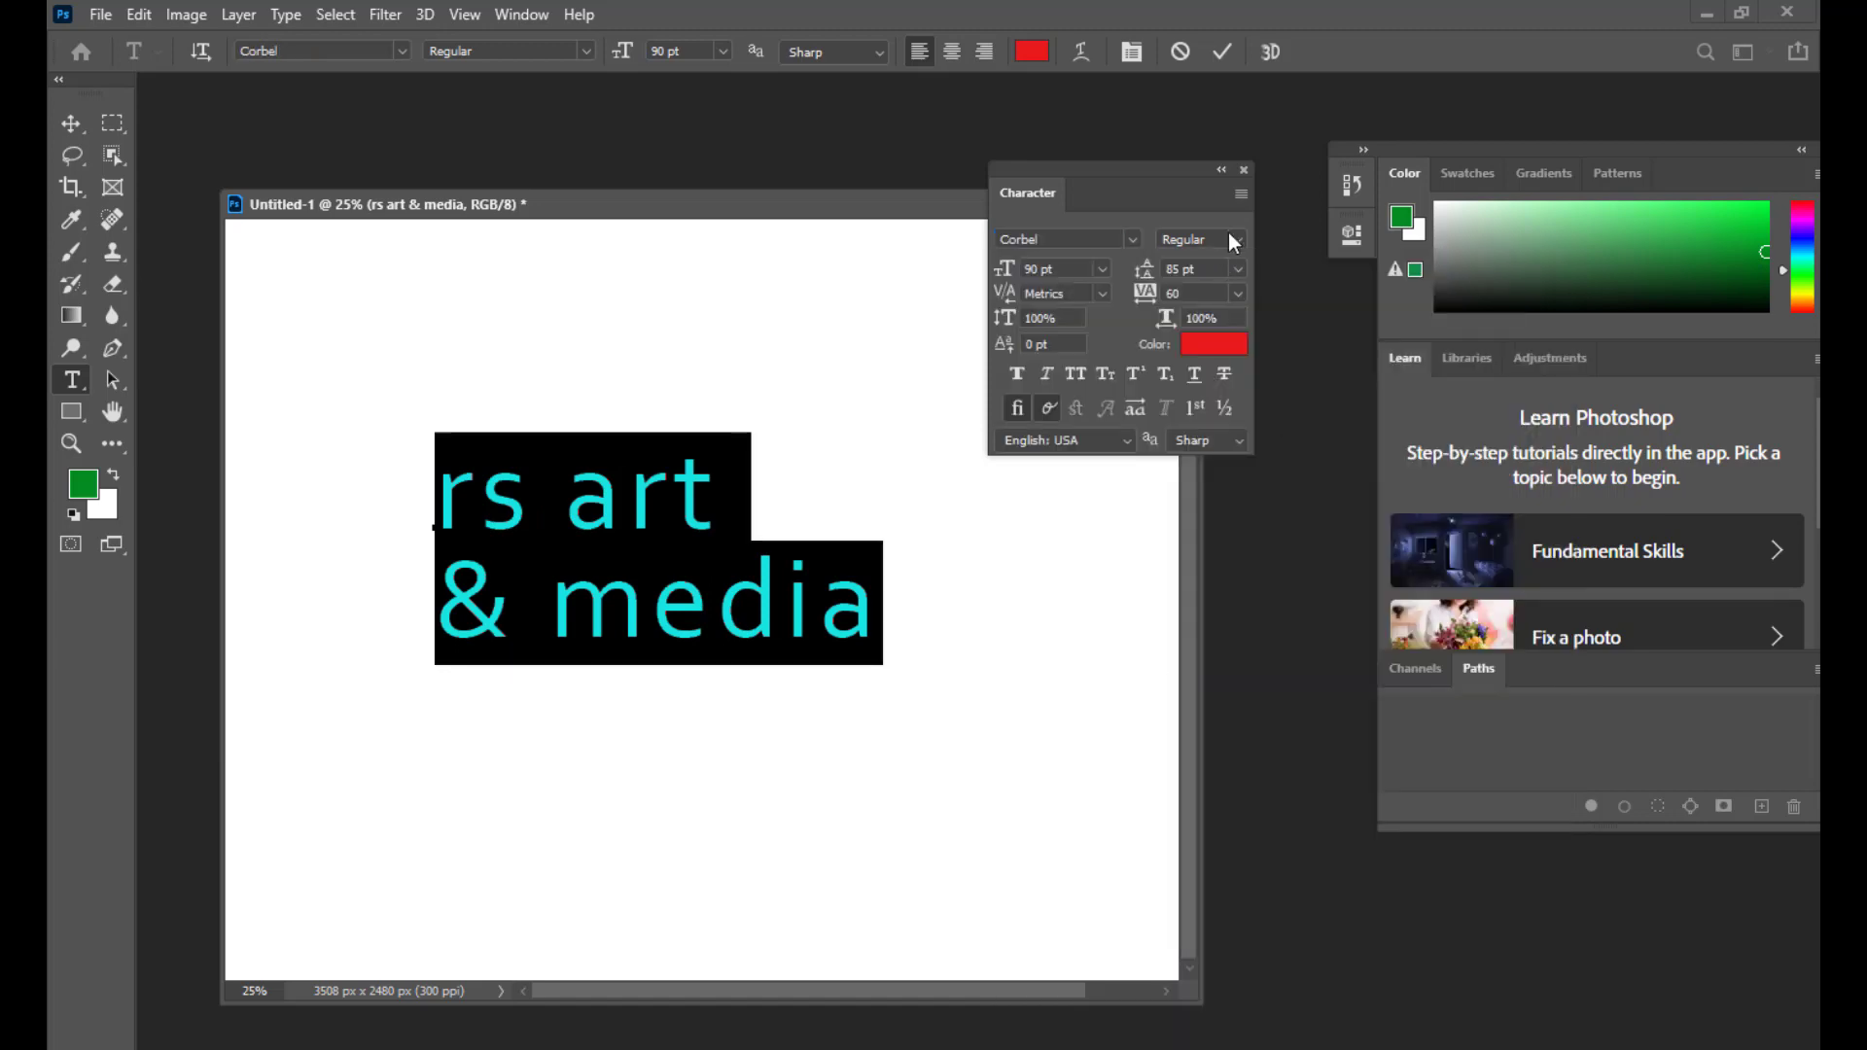
pyautogui.click(1230, 237)
pyautogui.click(1153, 237)
# Step: Apply the Forte font to the "rs art & media" text and check its available styles
pyautogui.click(1133, 237)
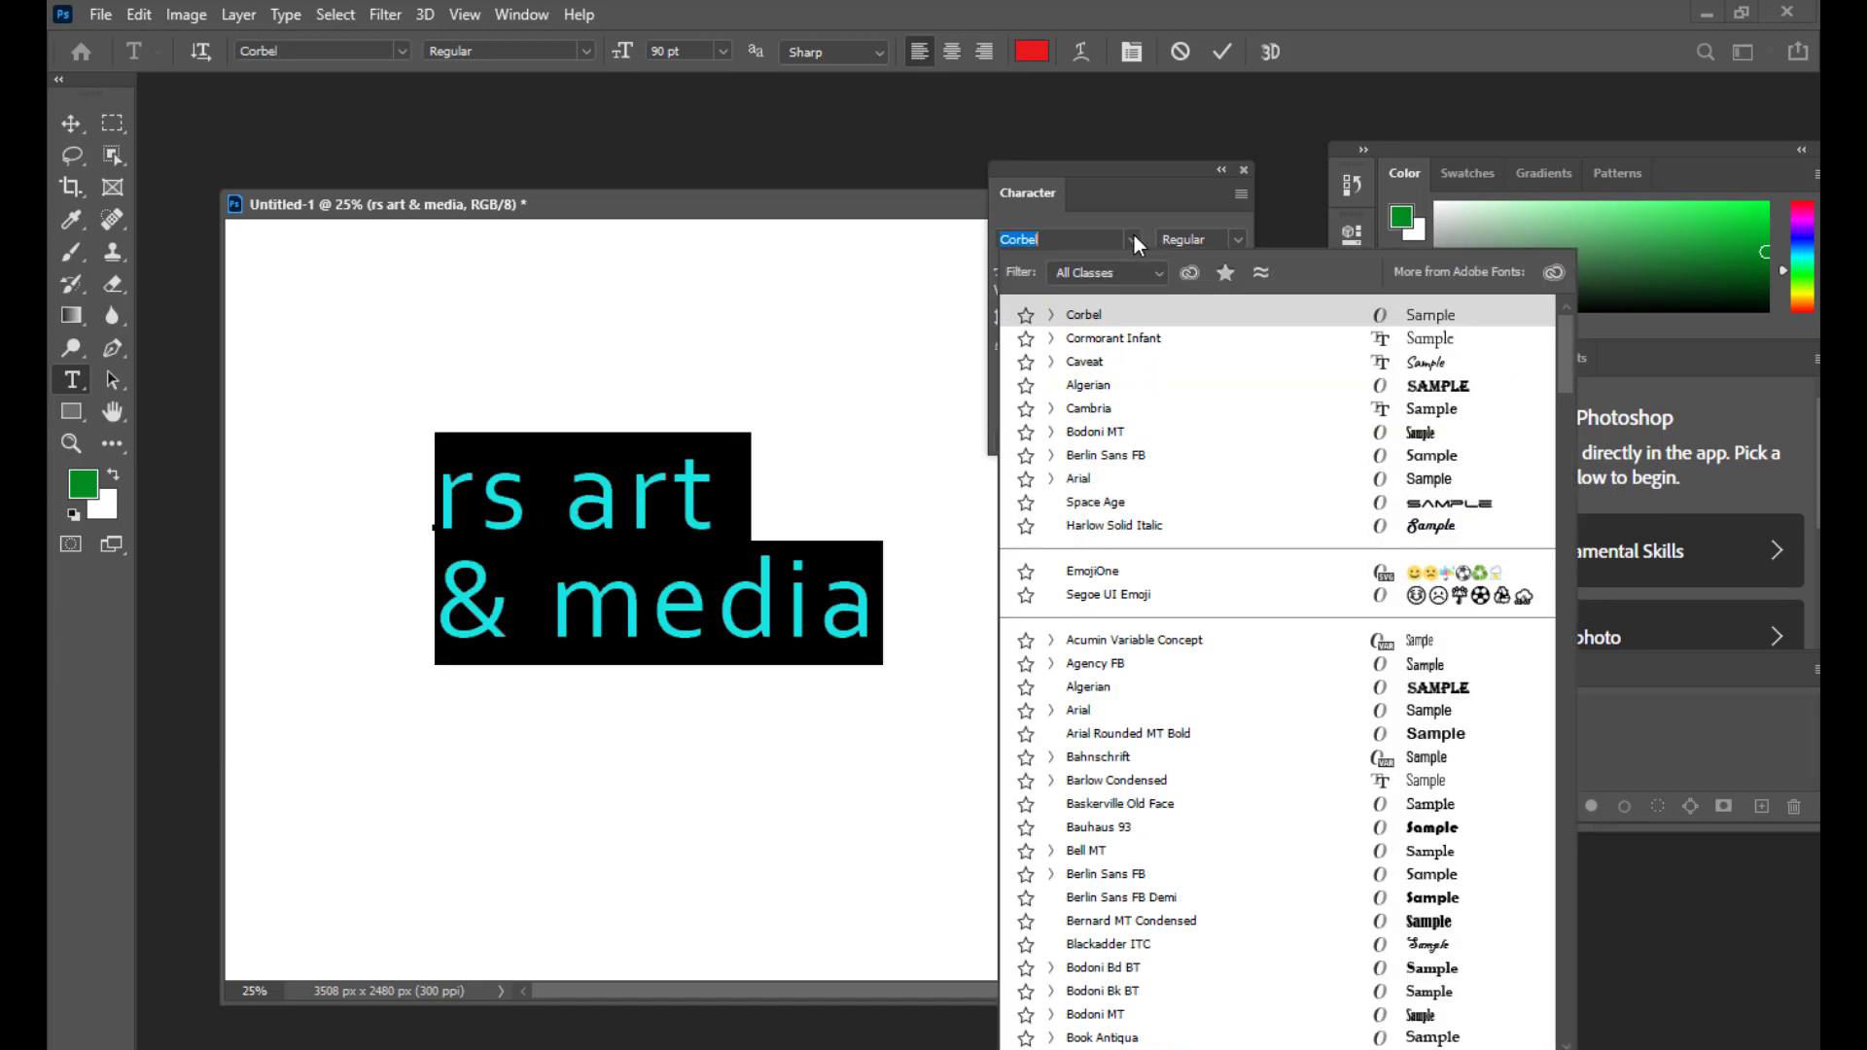
pyautogui.scroll(-10, 1334, 1029)
pyautogui.scroll(-10, 1334, 1029)
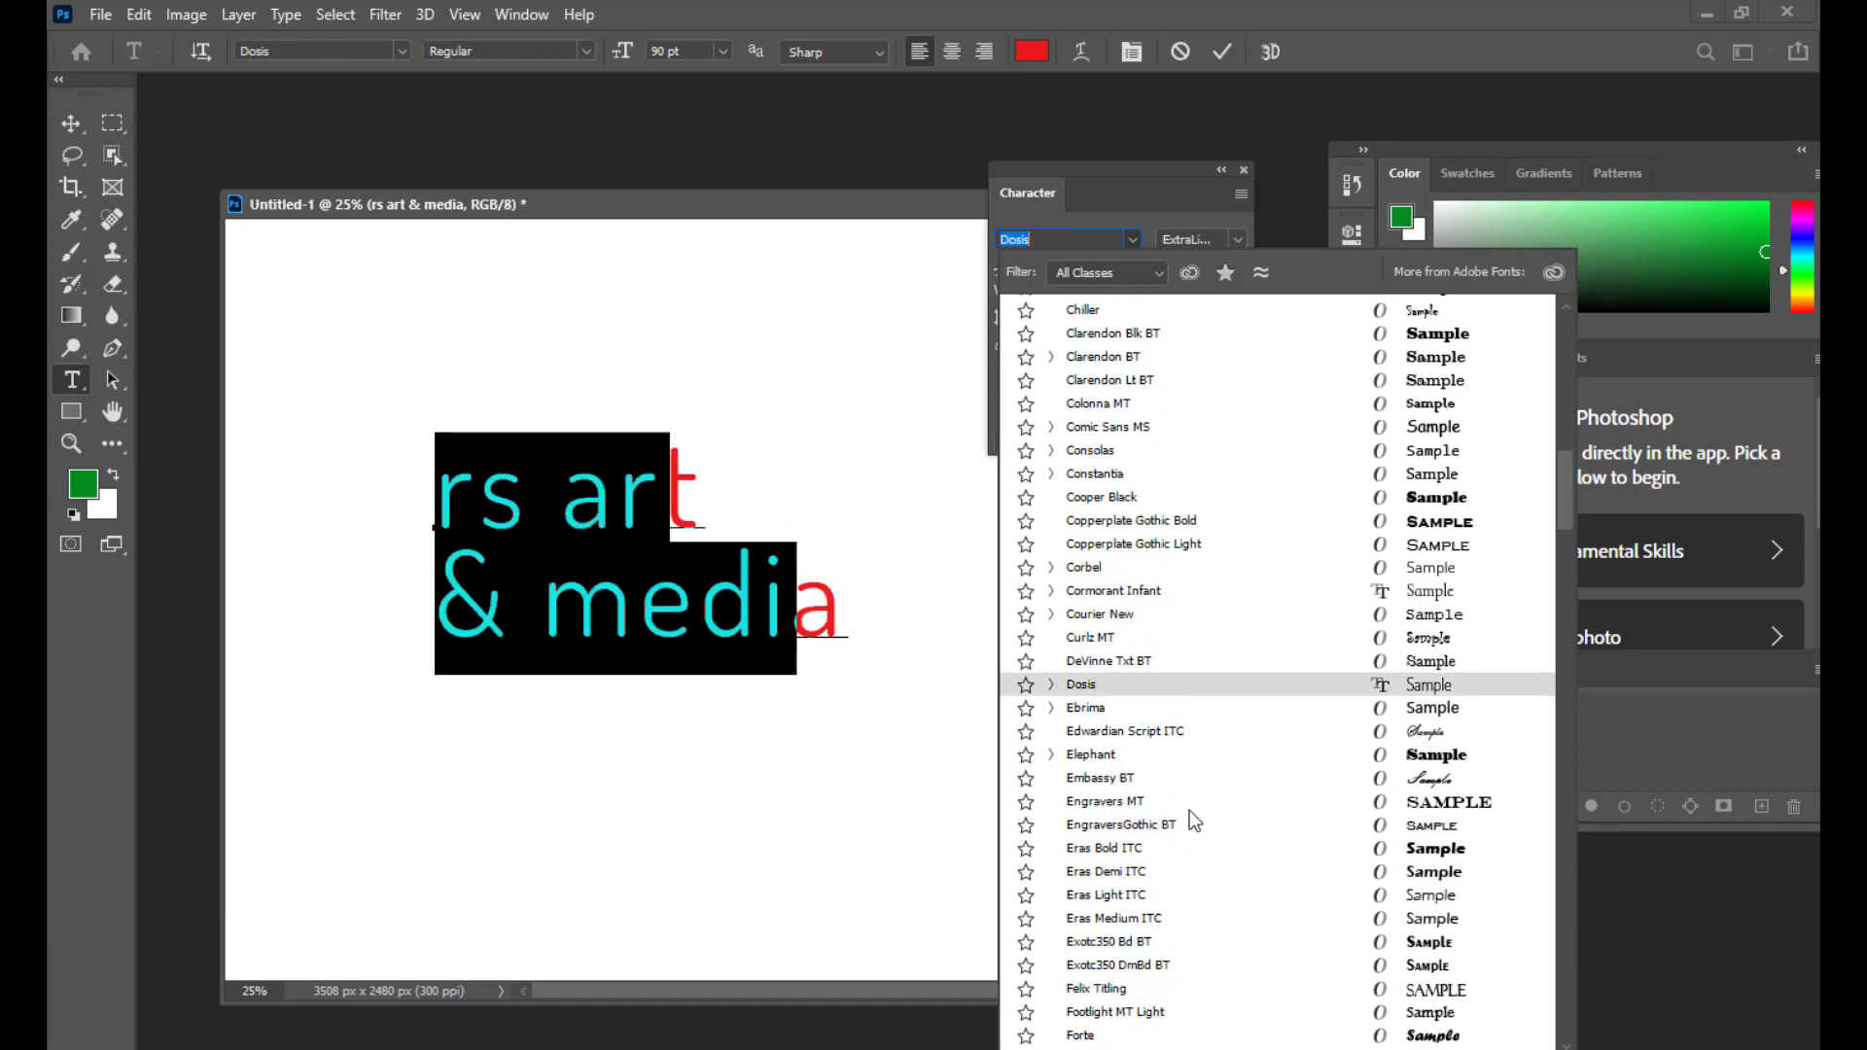
pyautogui.scroll(-4, 1190, 842)
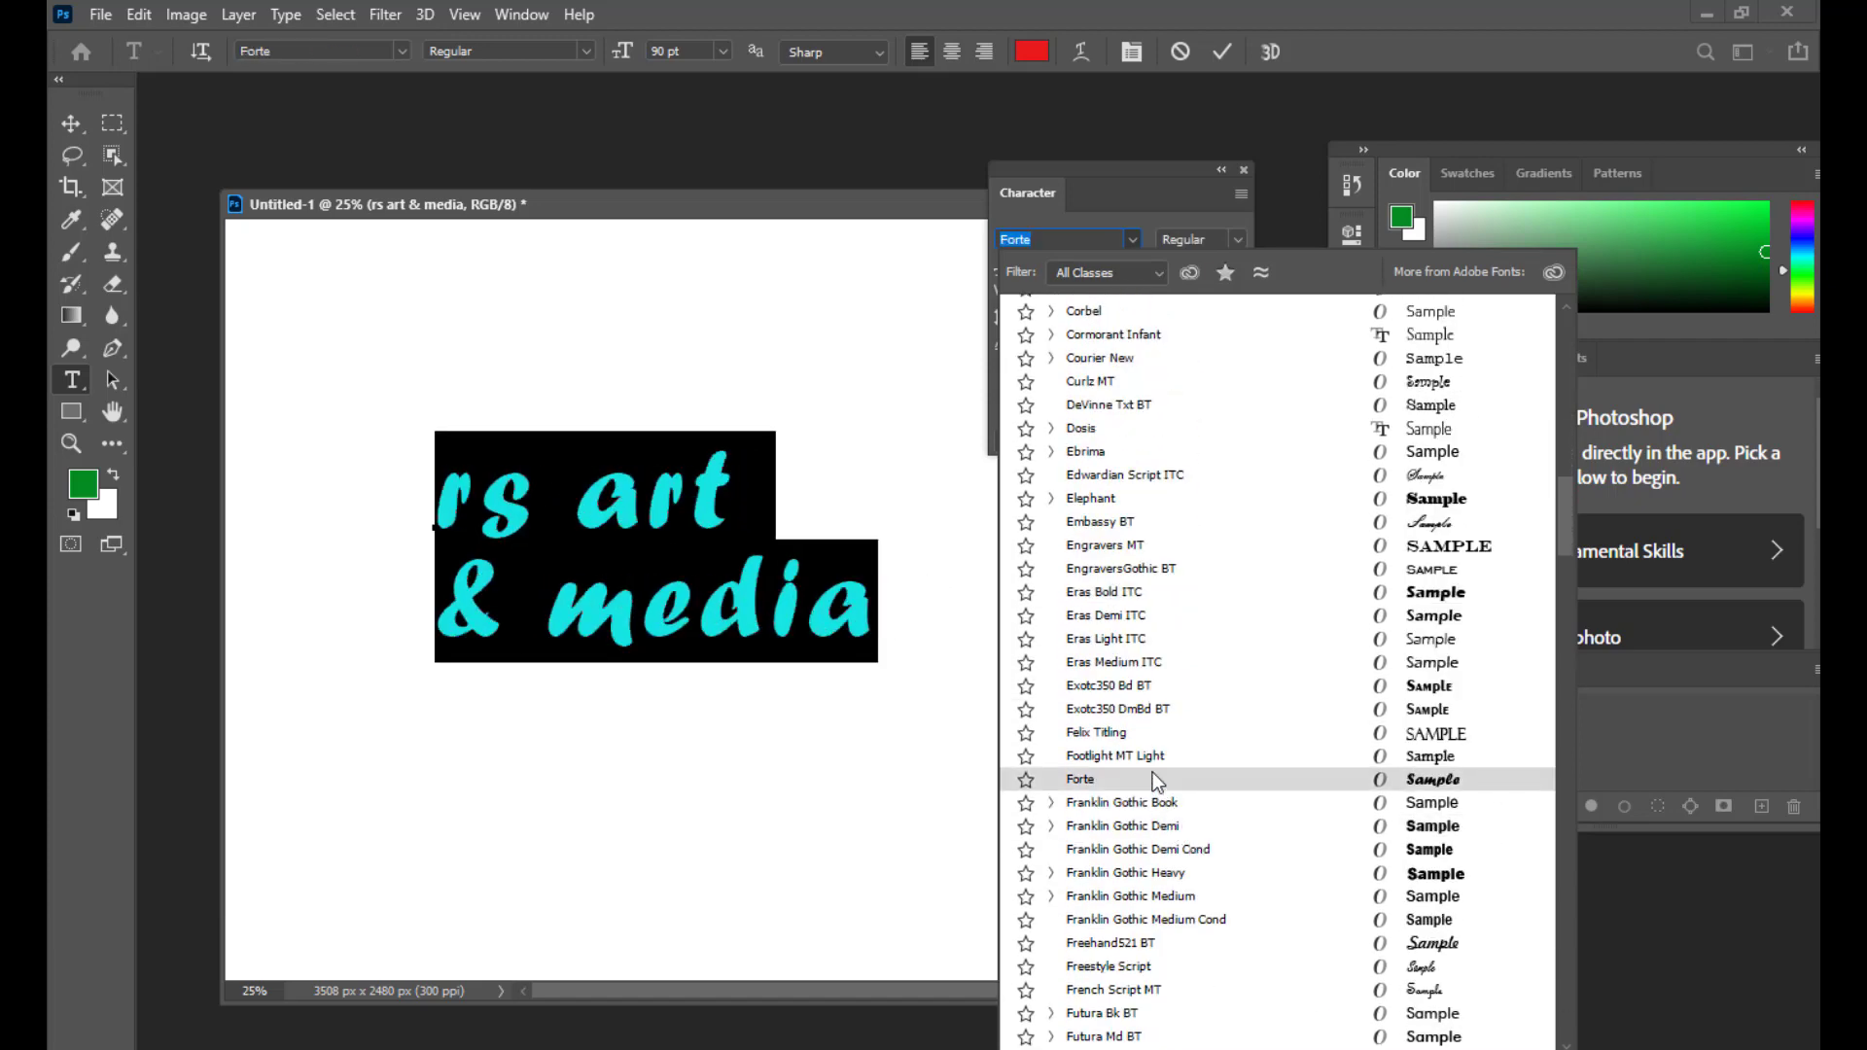
pyautogui.click(1152, 772)
pyautogui.click(1235, 239)
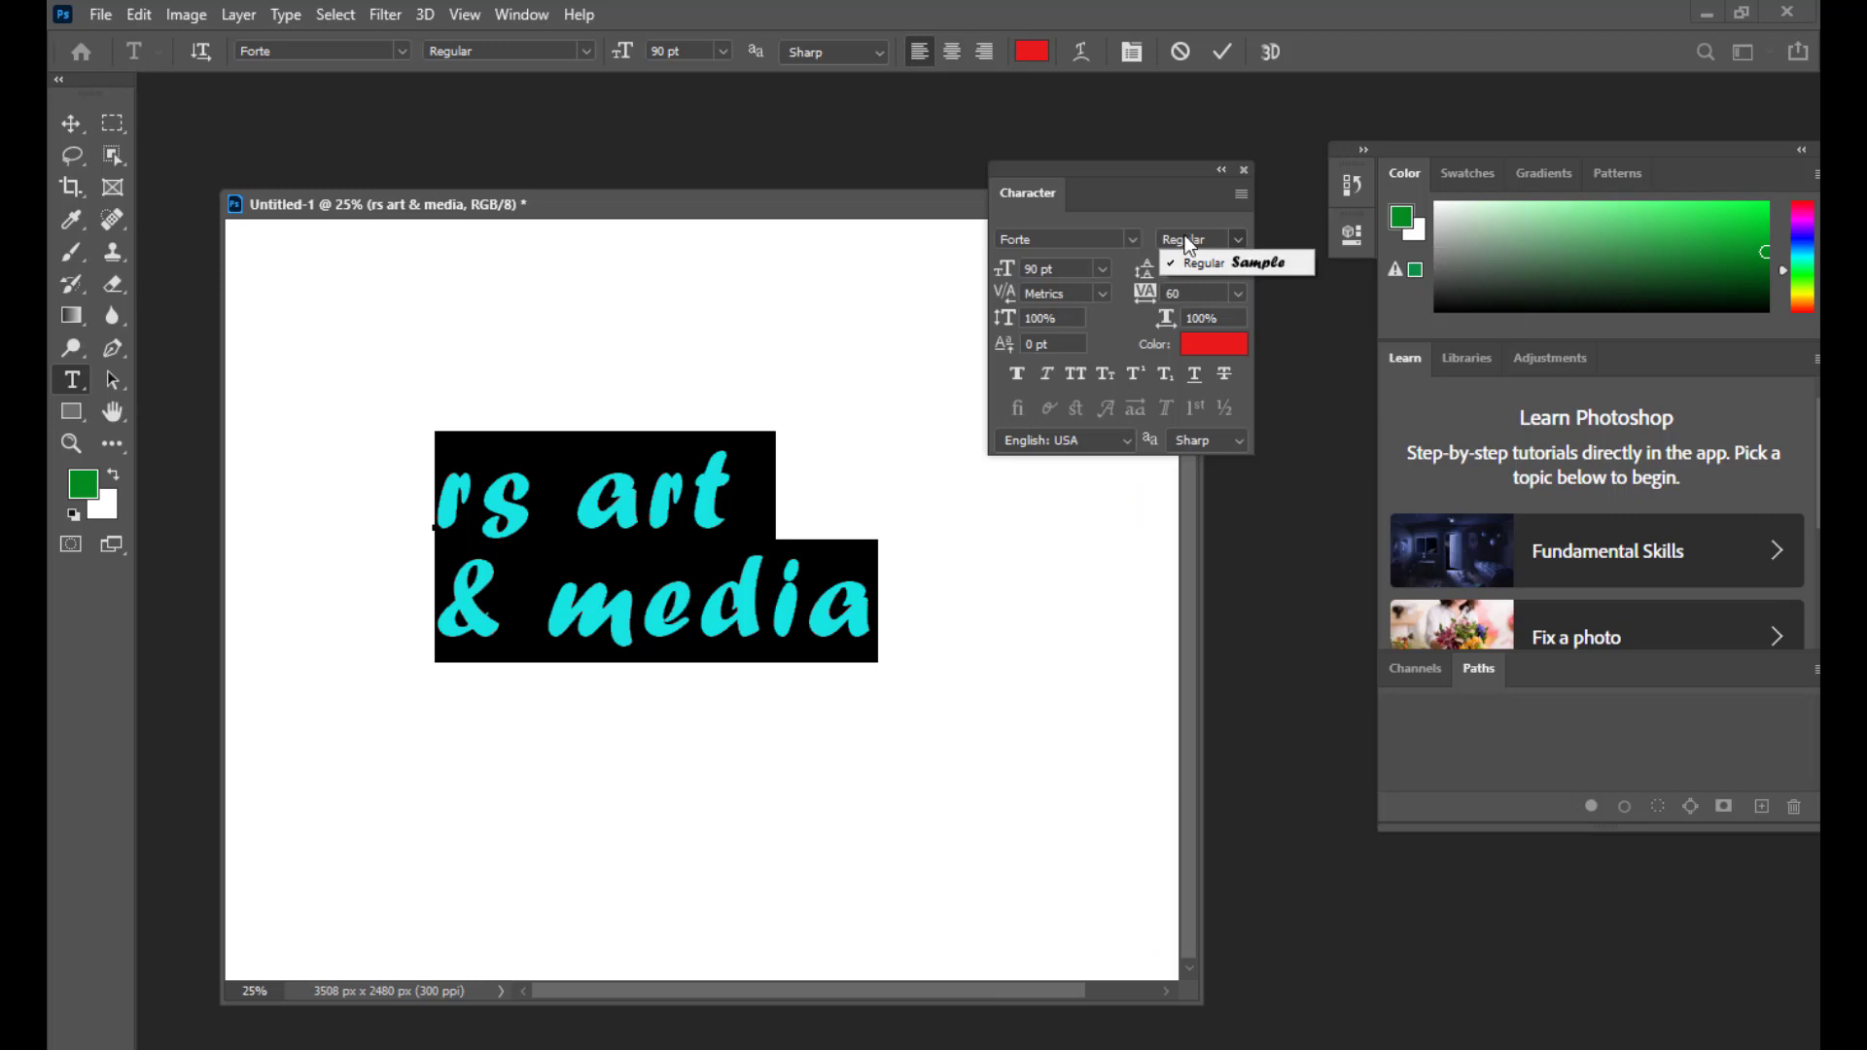
pyautogui.click(1008, 196)
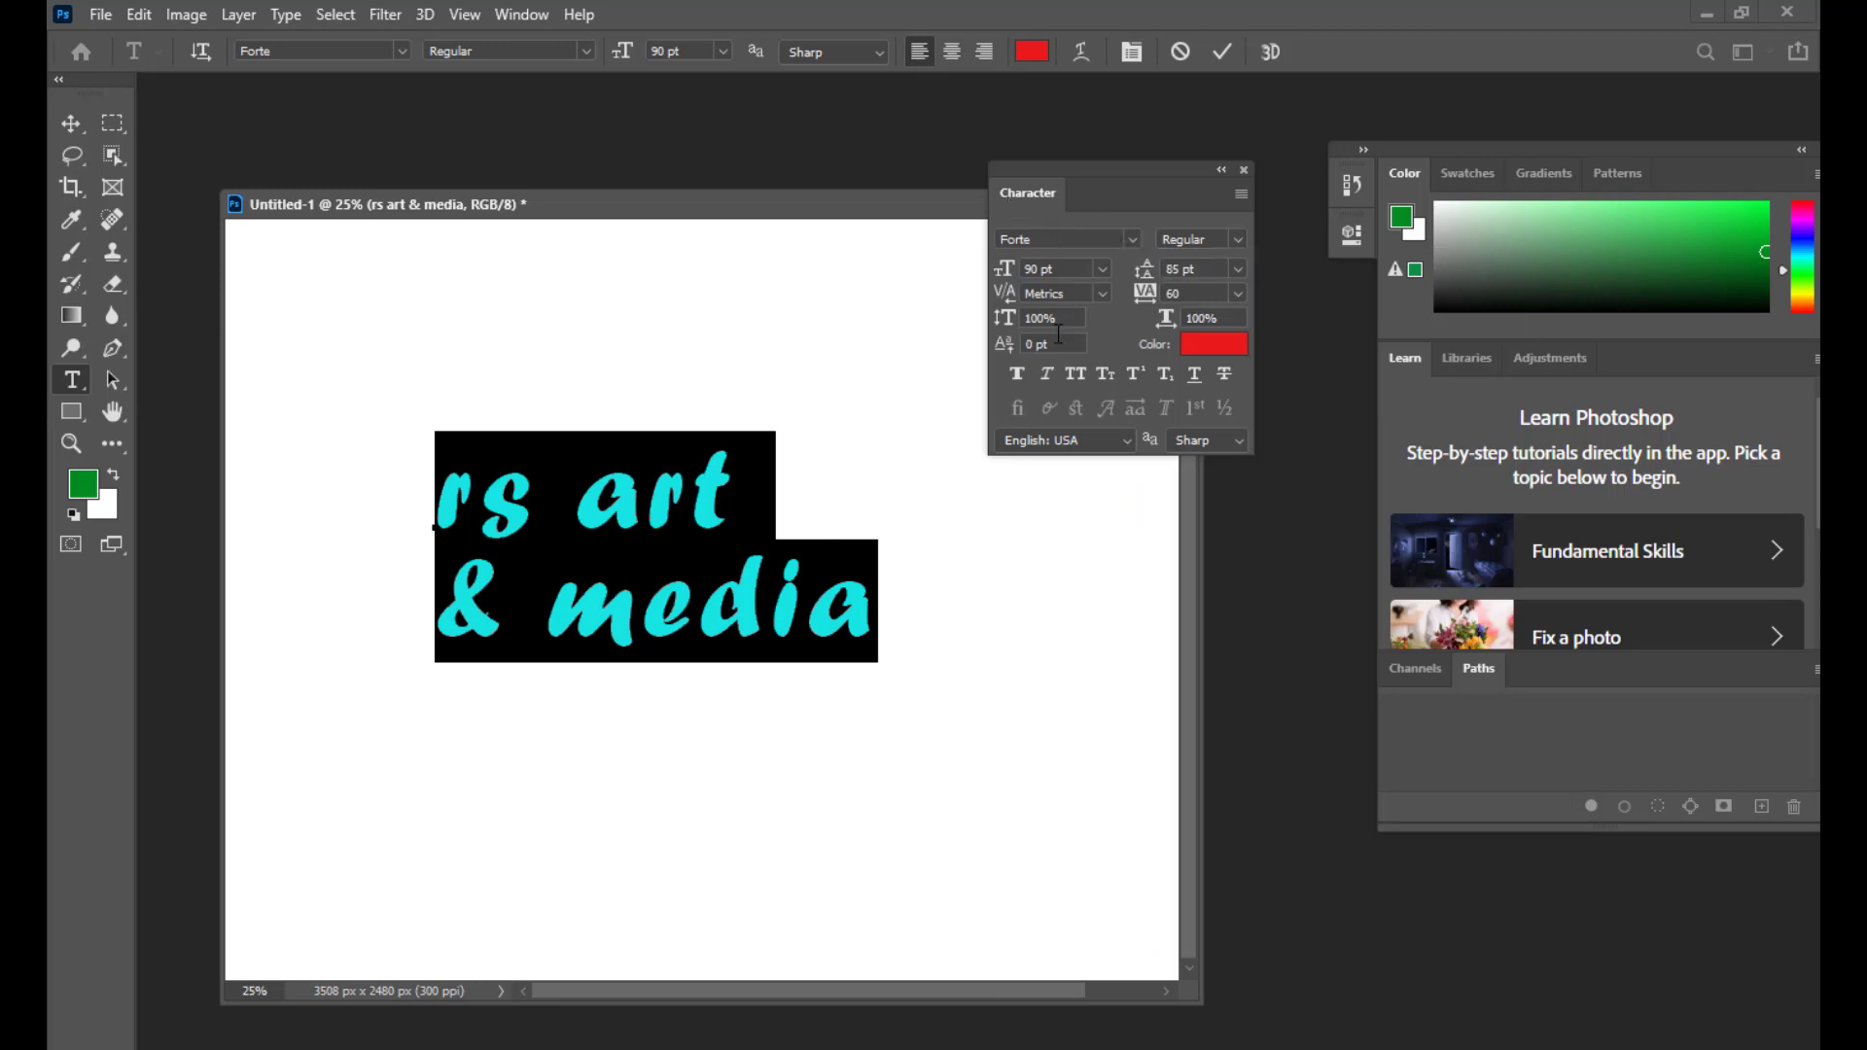
# Step: Try Faux Bold and Faux Italic separately on the Forte text, turning each off again
pyautogui.click(1017, 375)
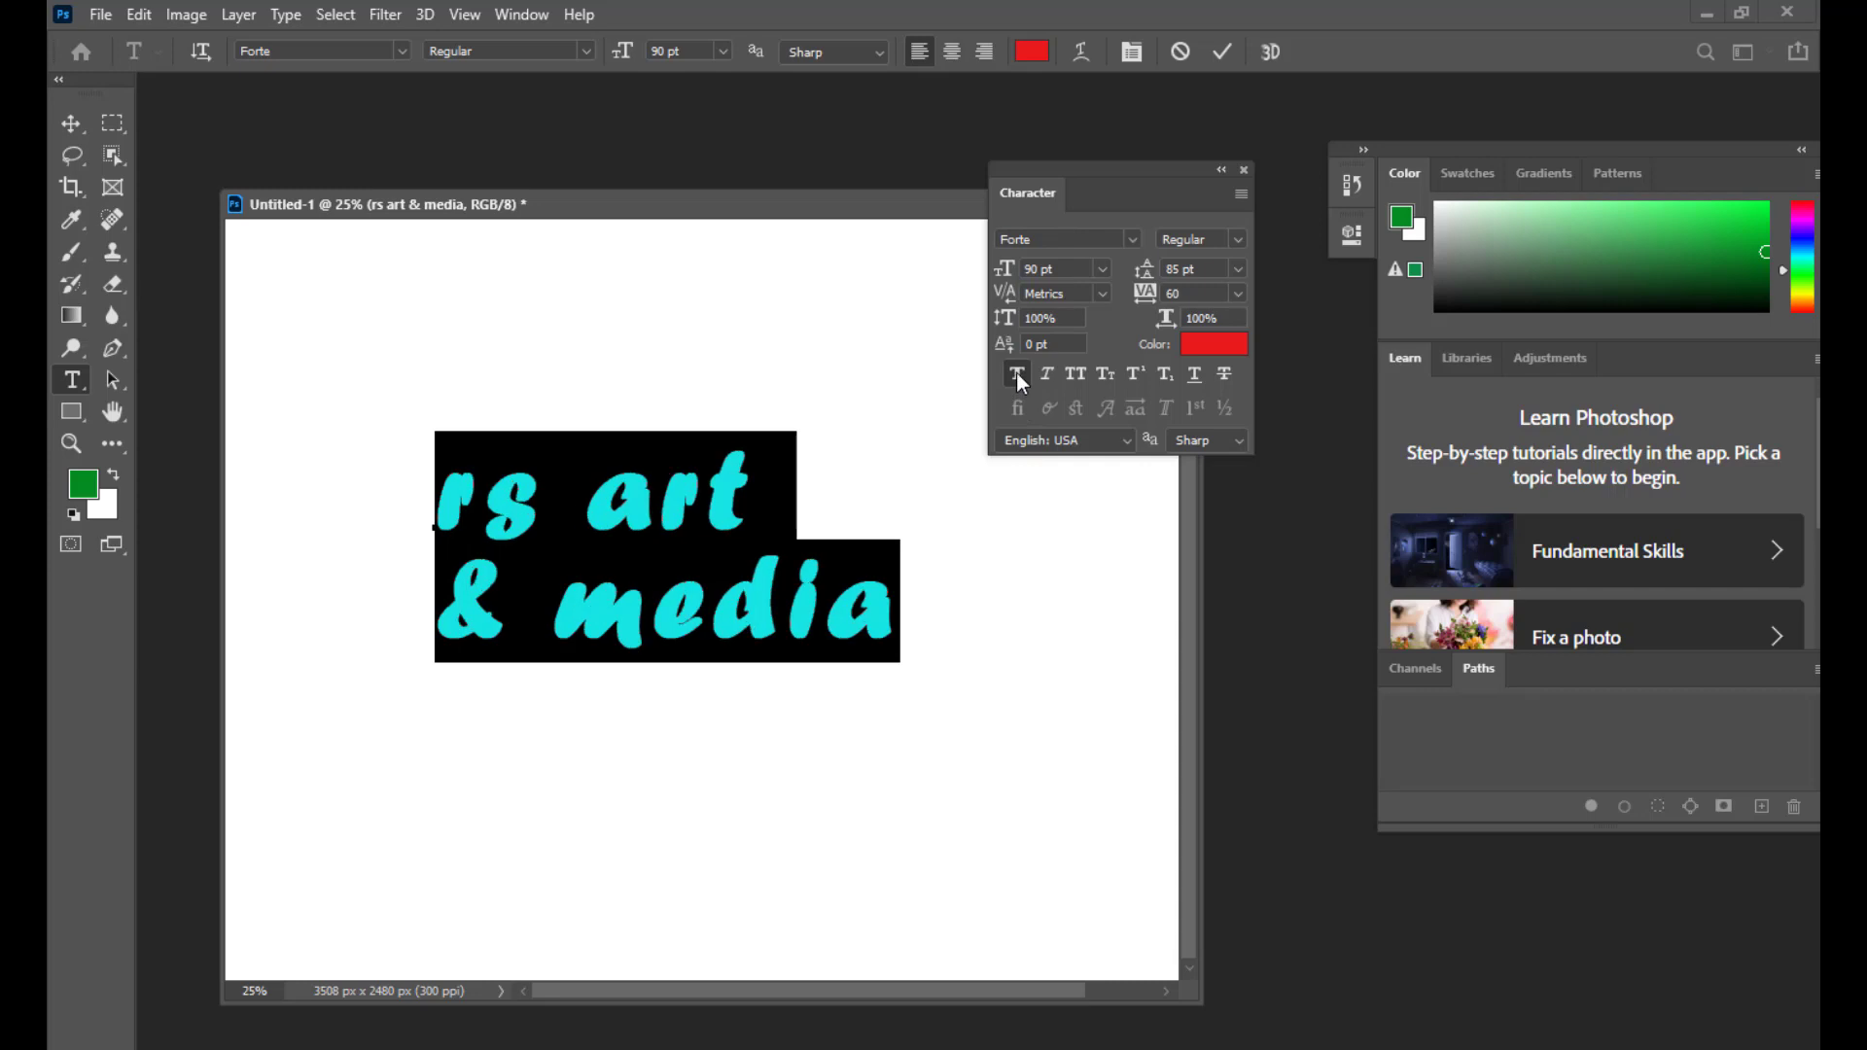
pyautogui.click(1017, 375)
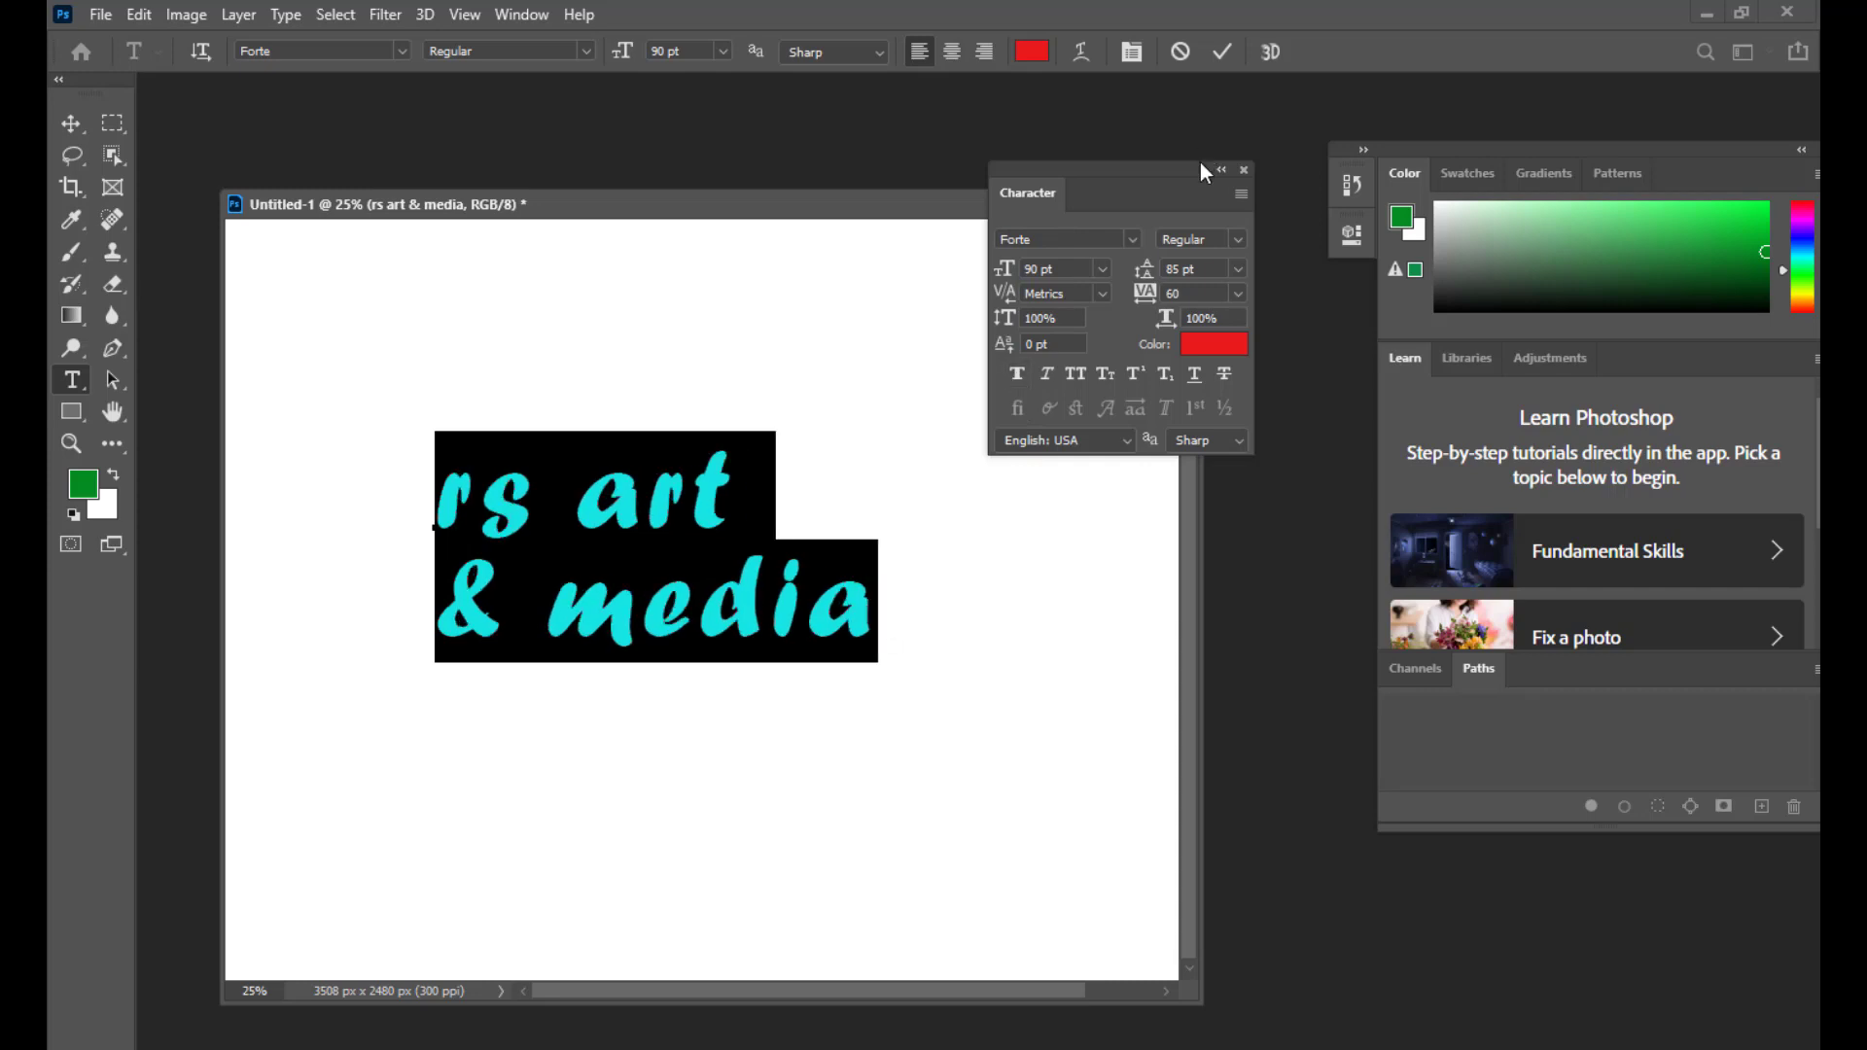
pyautogui.click(1232, 241)
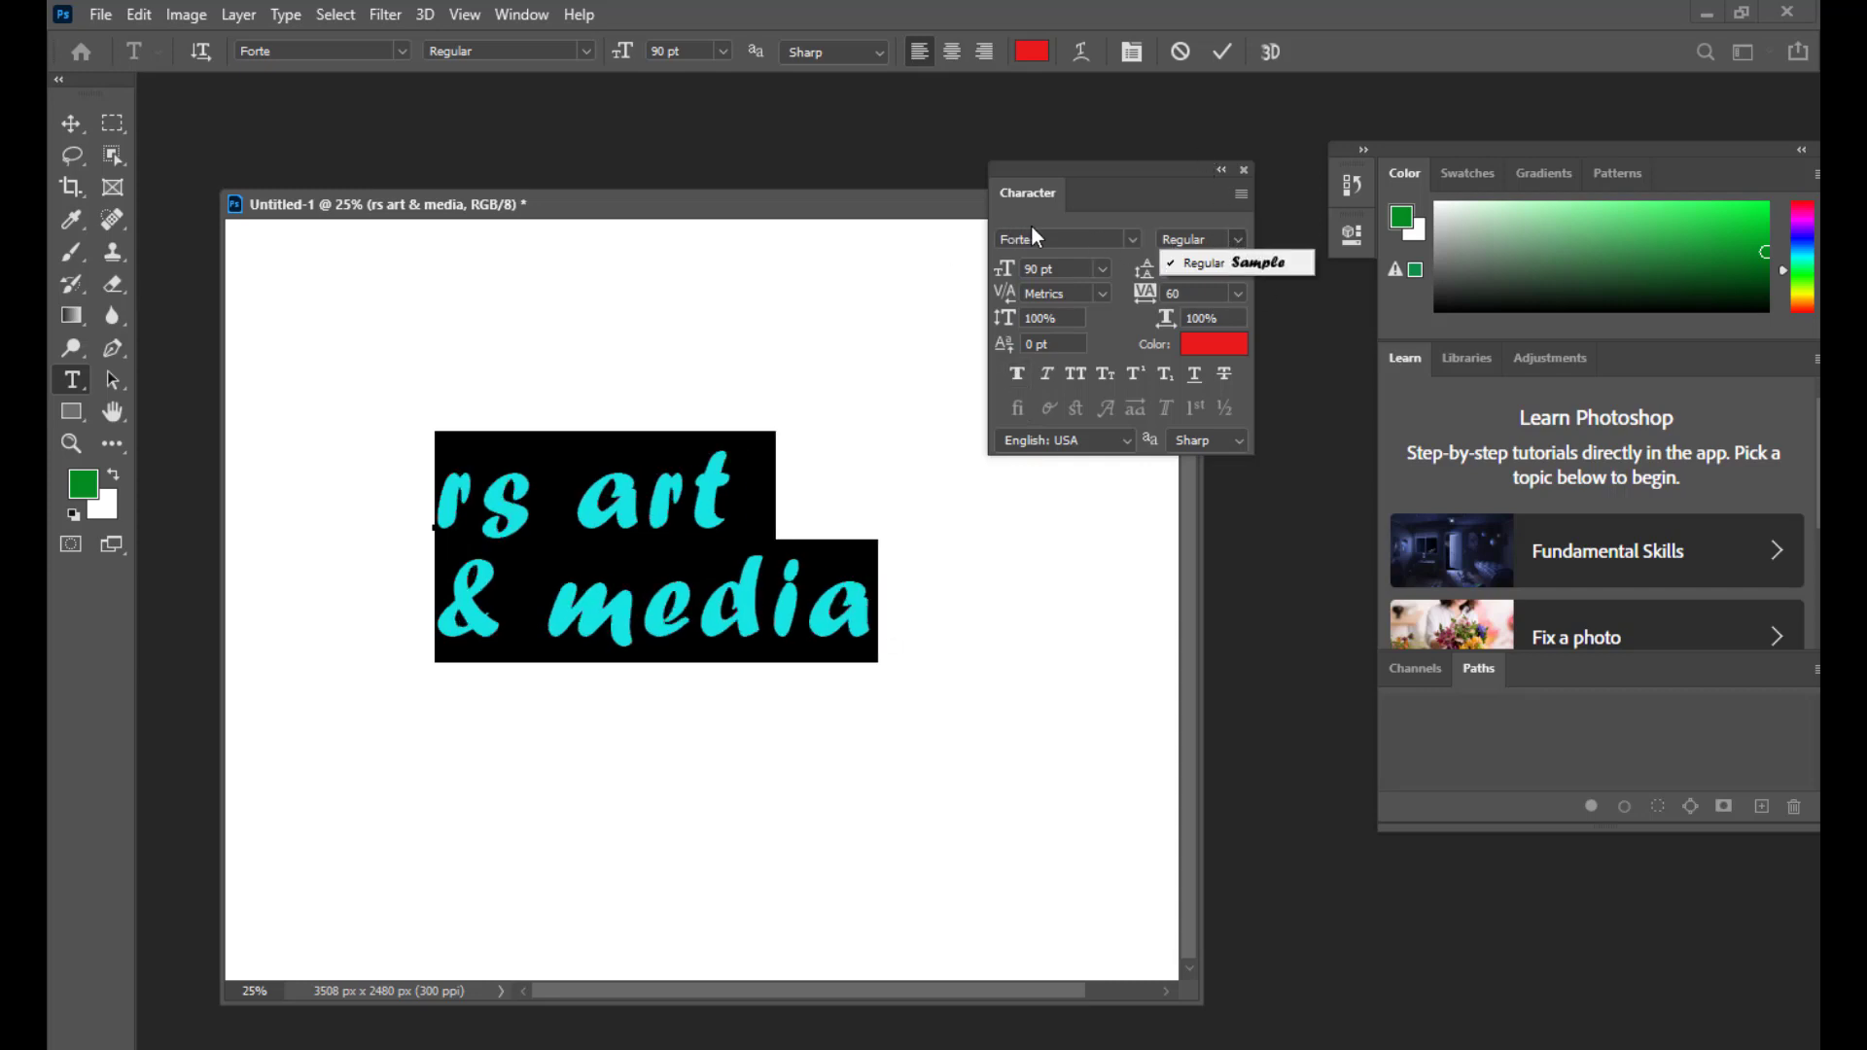
pyautogui.click(1044, 381)
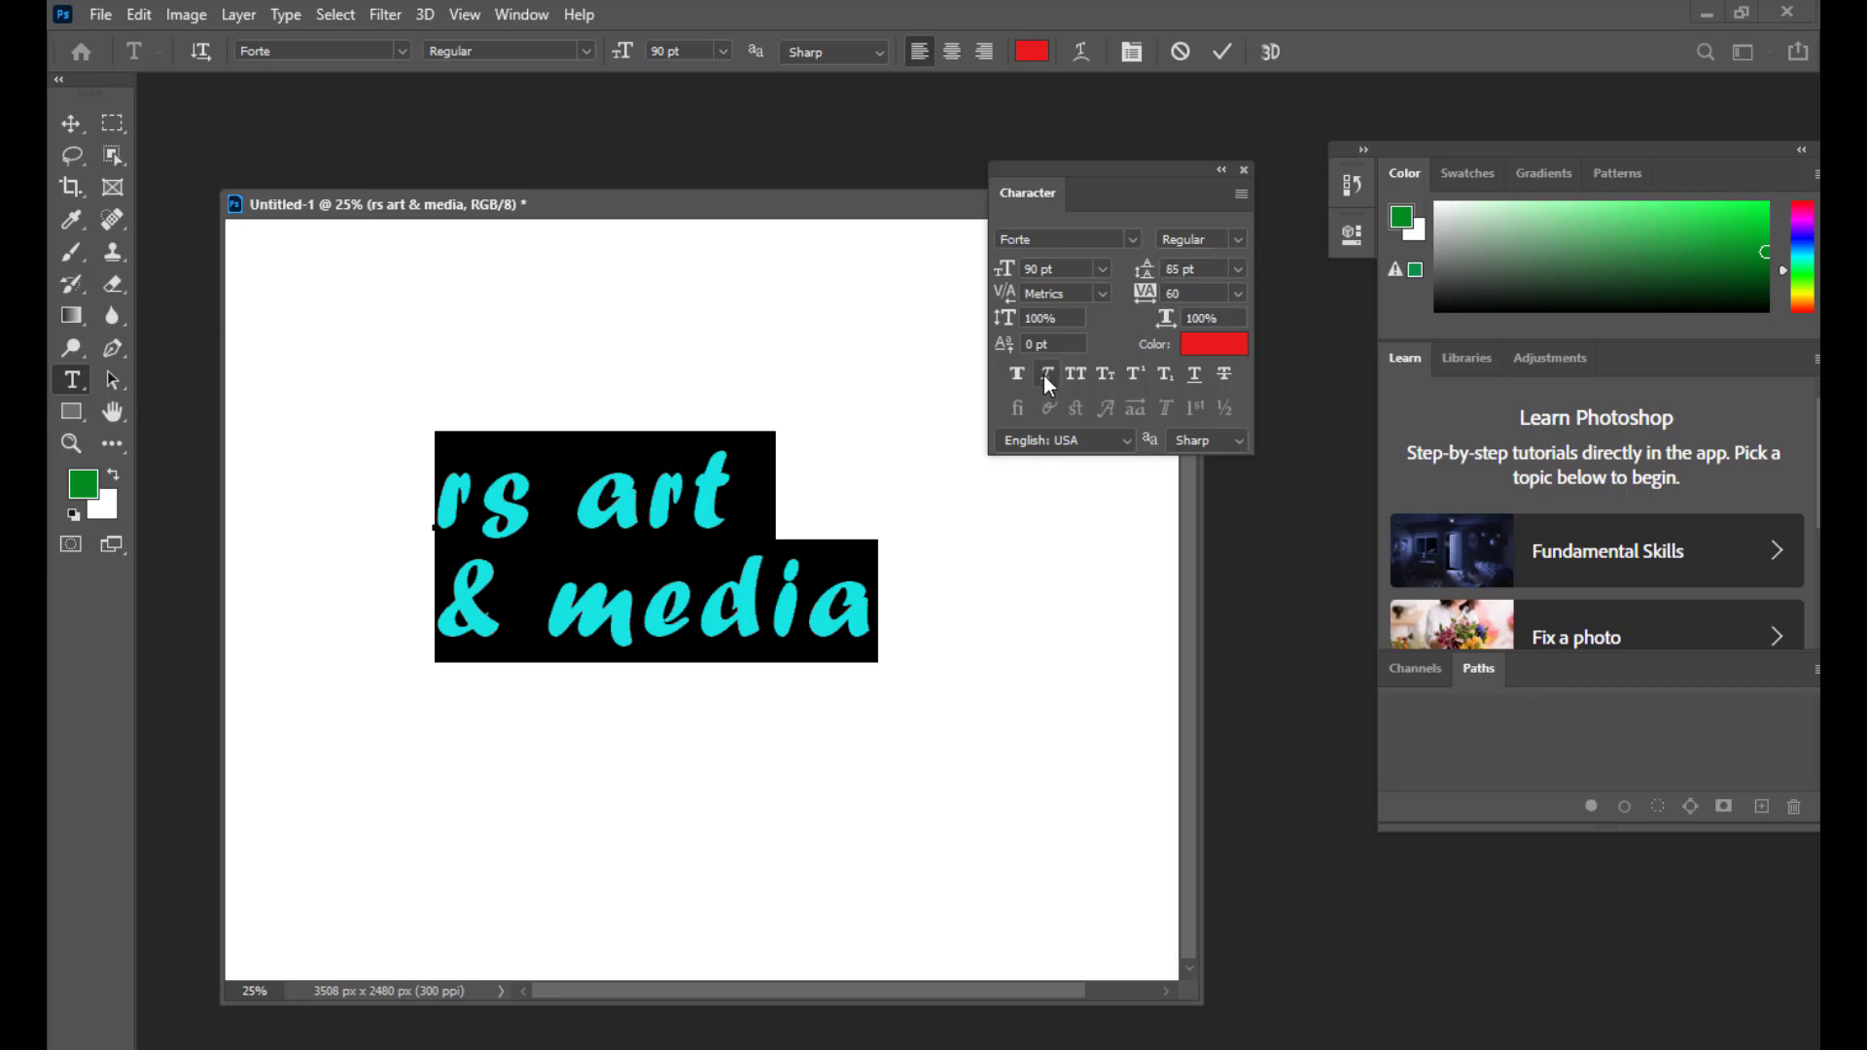
pyautogui.click(1048, 372)
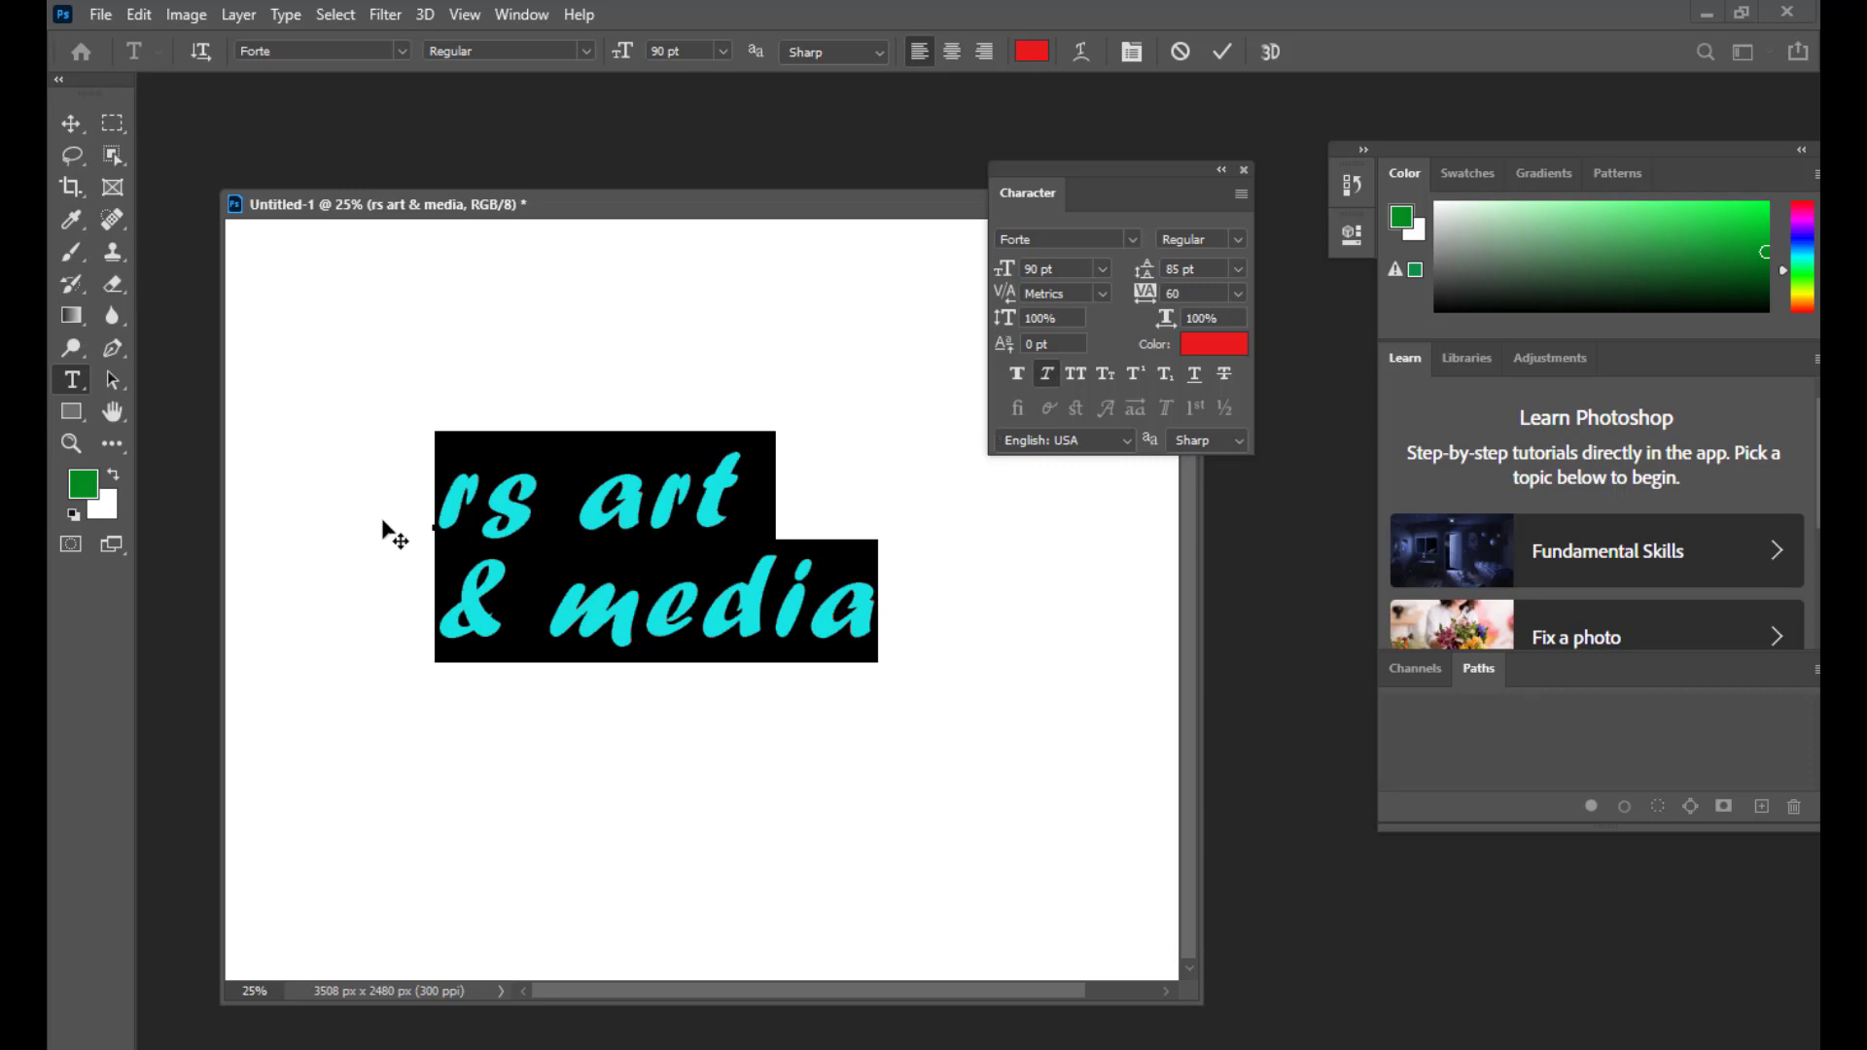
pyautogui.click(1049, 377)
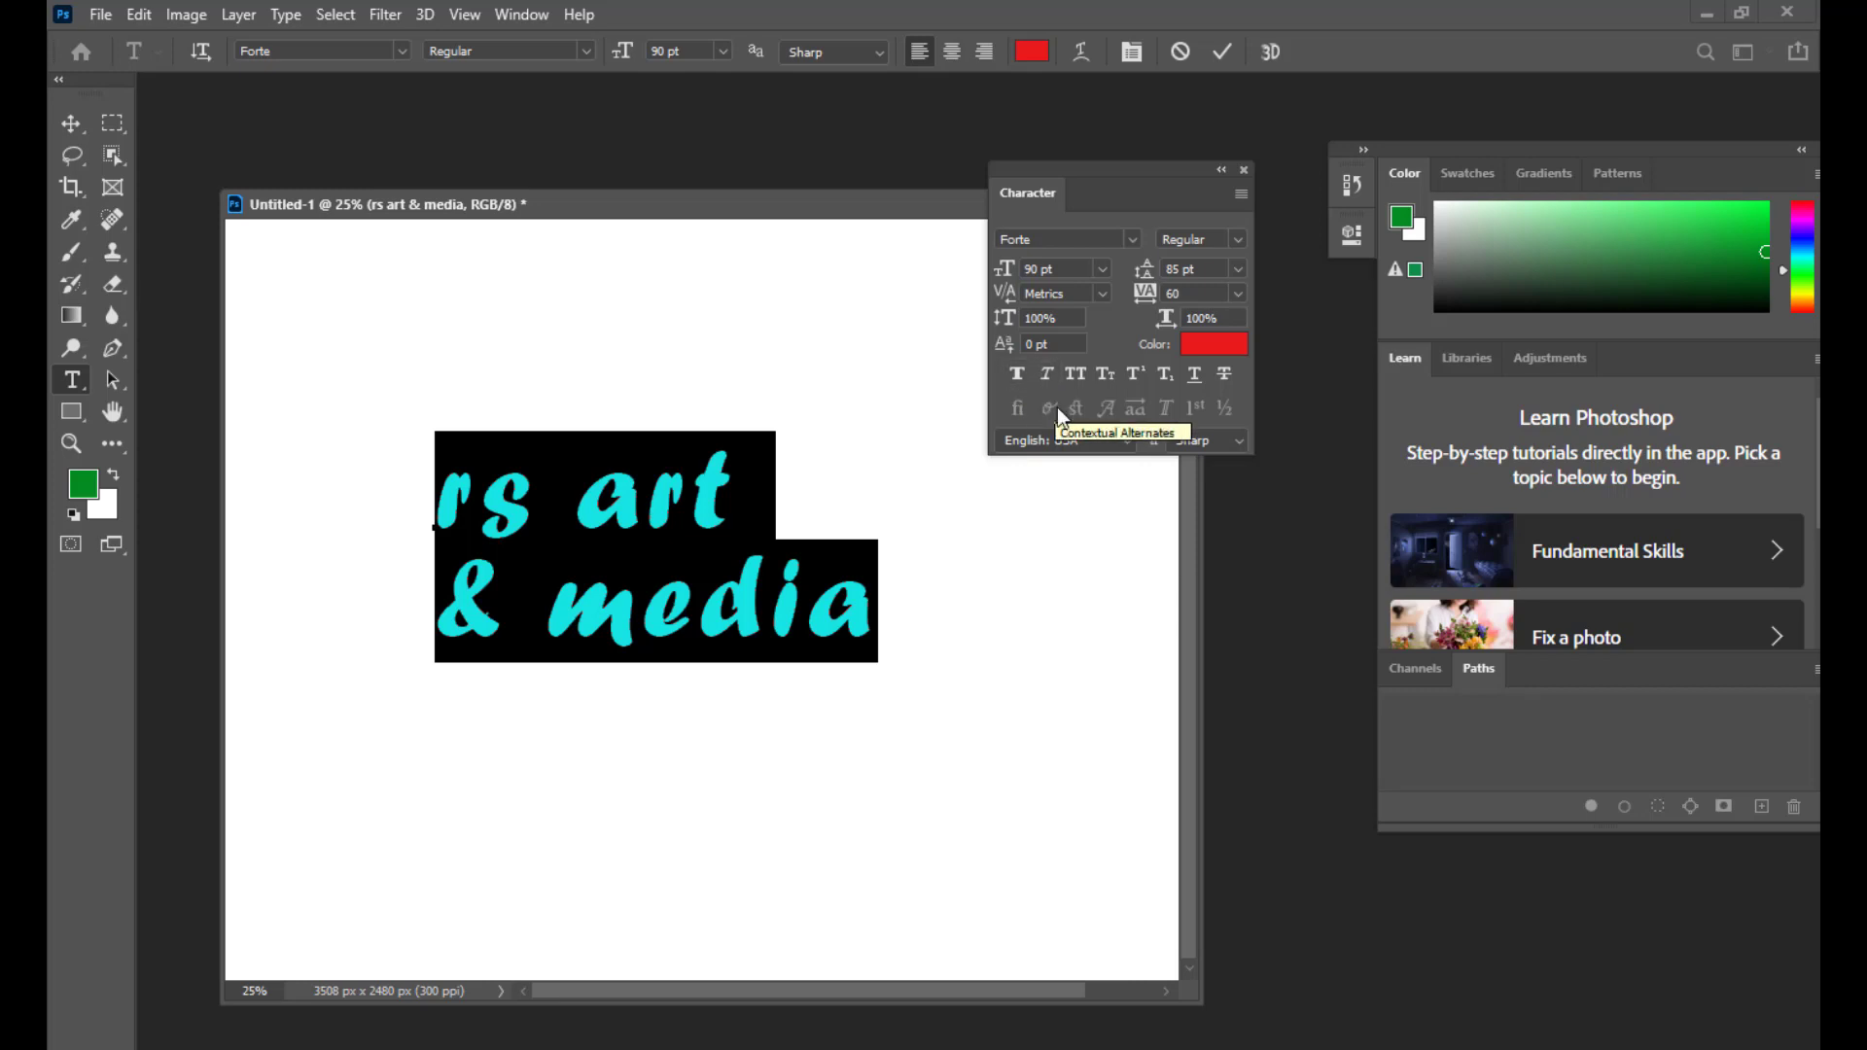
# Step: Shift the Character panel slightly and apply All Caps to the "rs art & media" text
pyautogui.moveTo(1075, 169); pyautogui.dragTo(1066, 173)
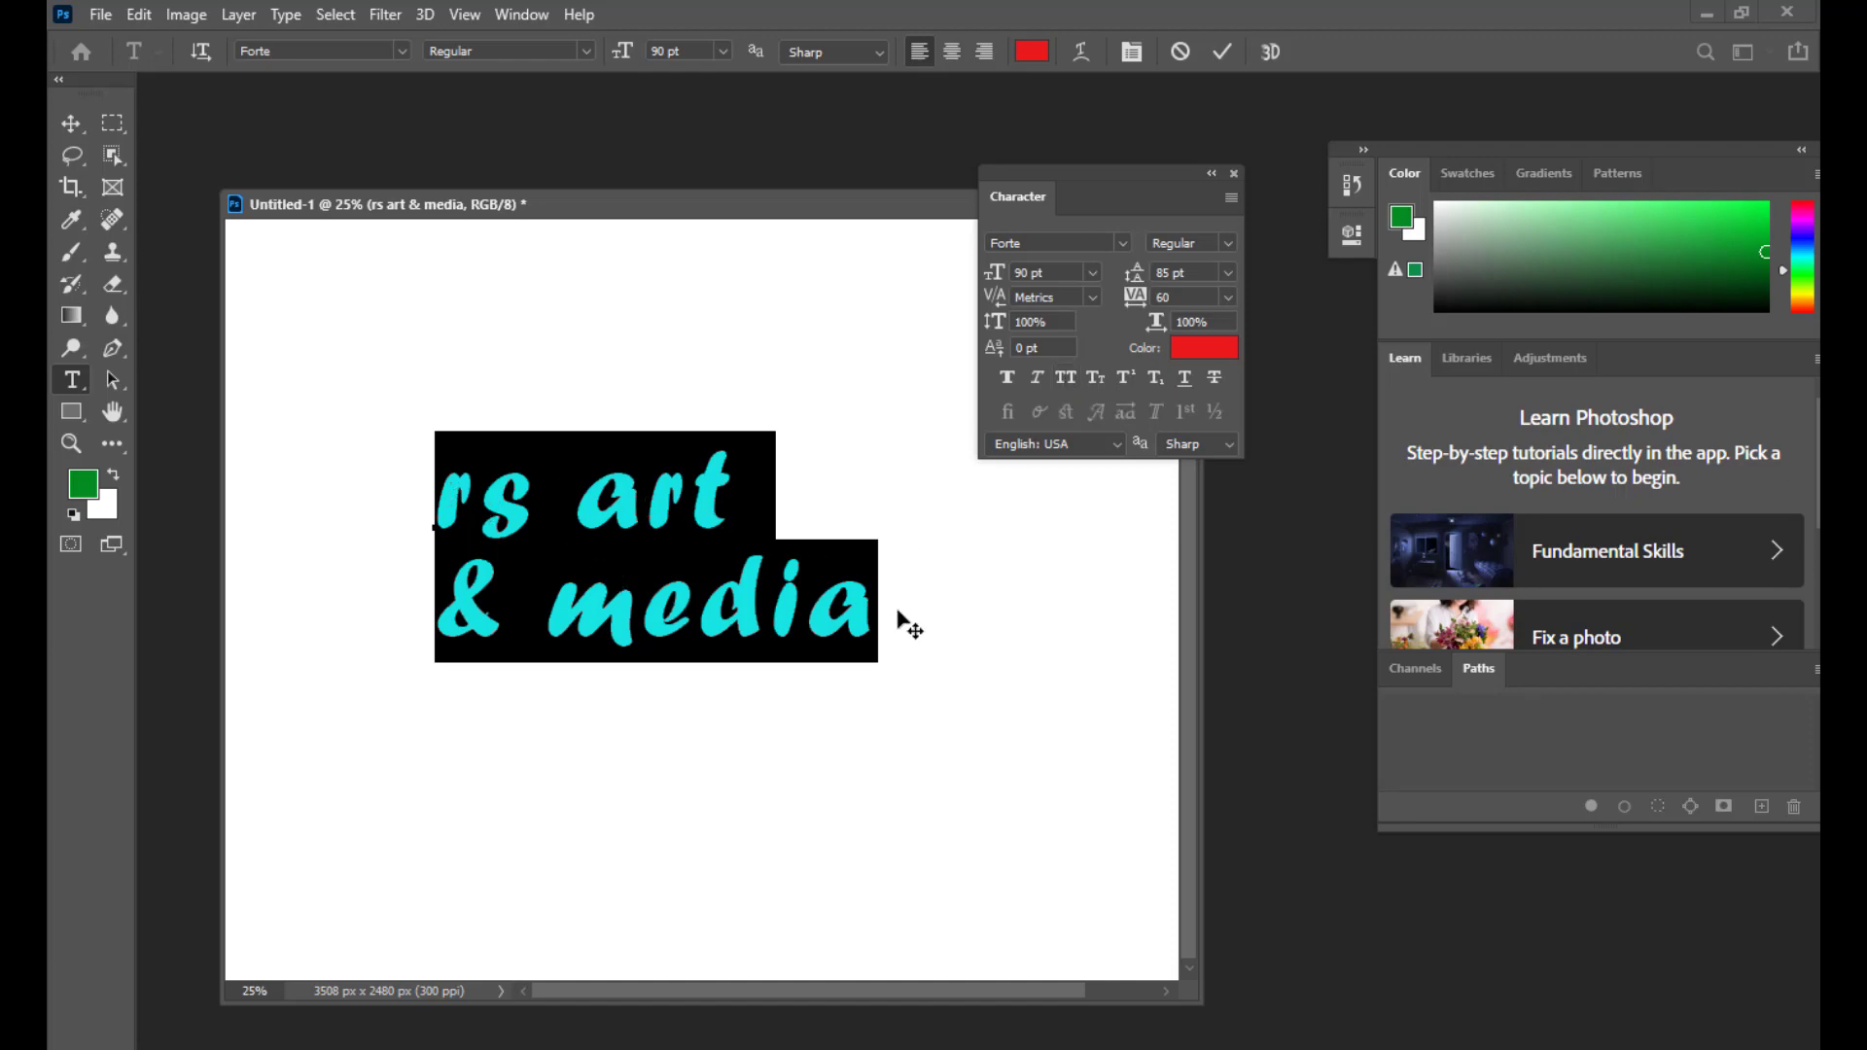
pyautogui.click(1067, 377)
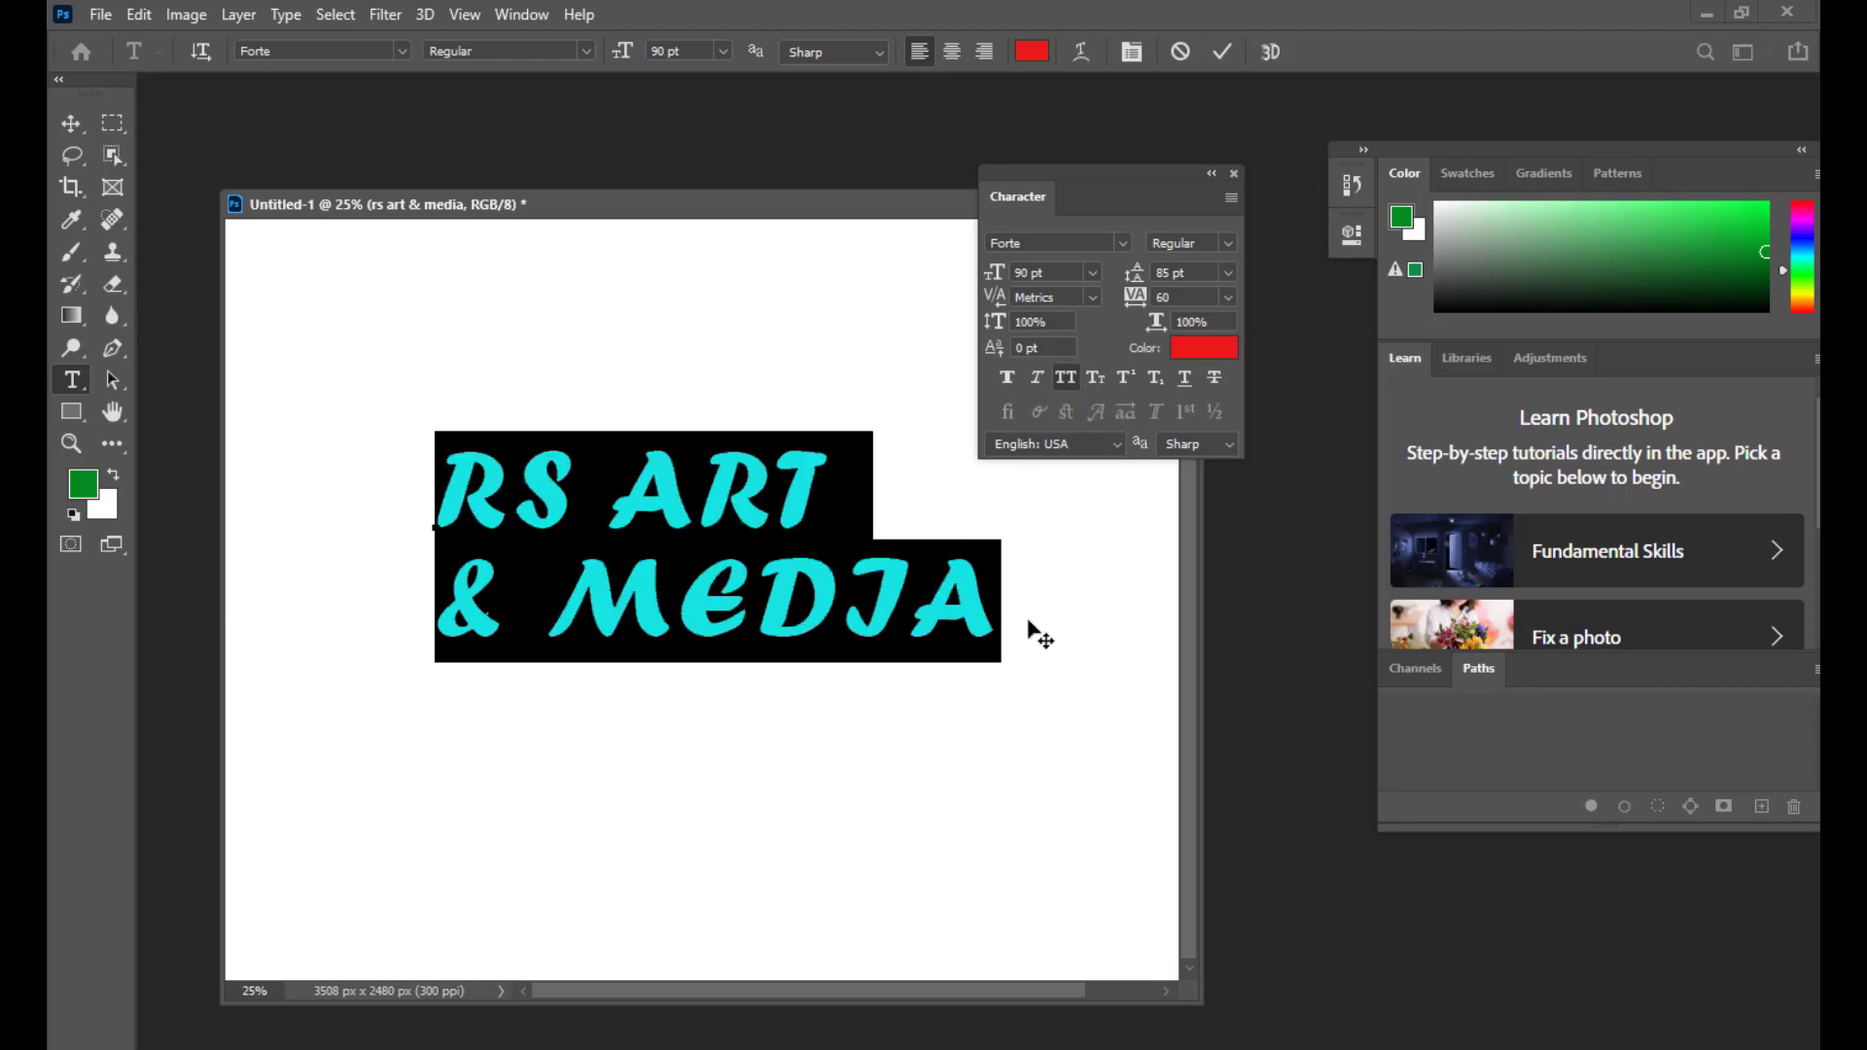
# Step: Compare All Caps and Small Caps on the selected "rs art & media" text, turning each off again
pyautogui.click(1074, 380)
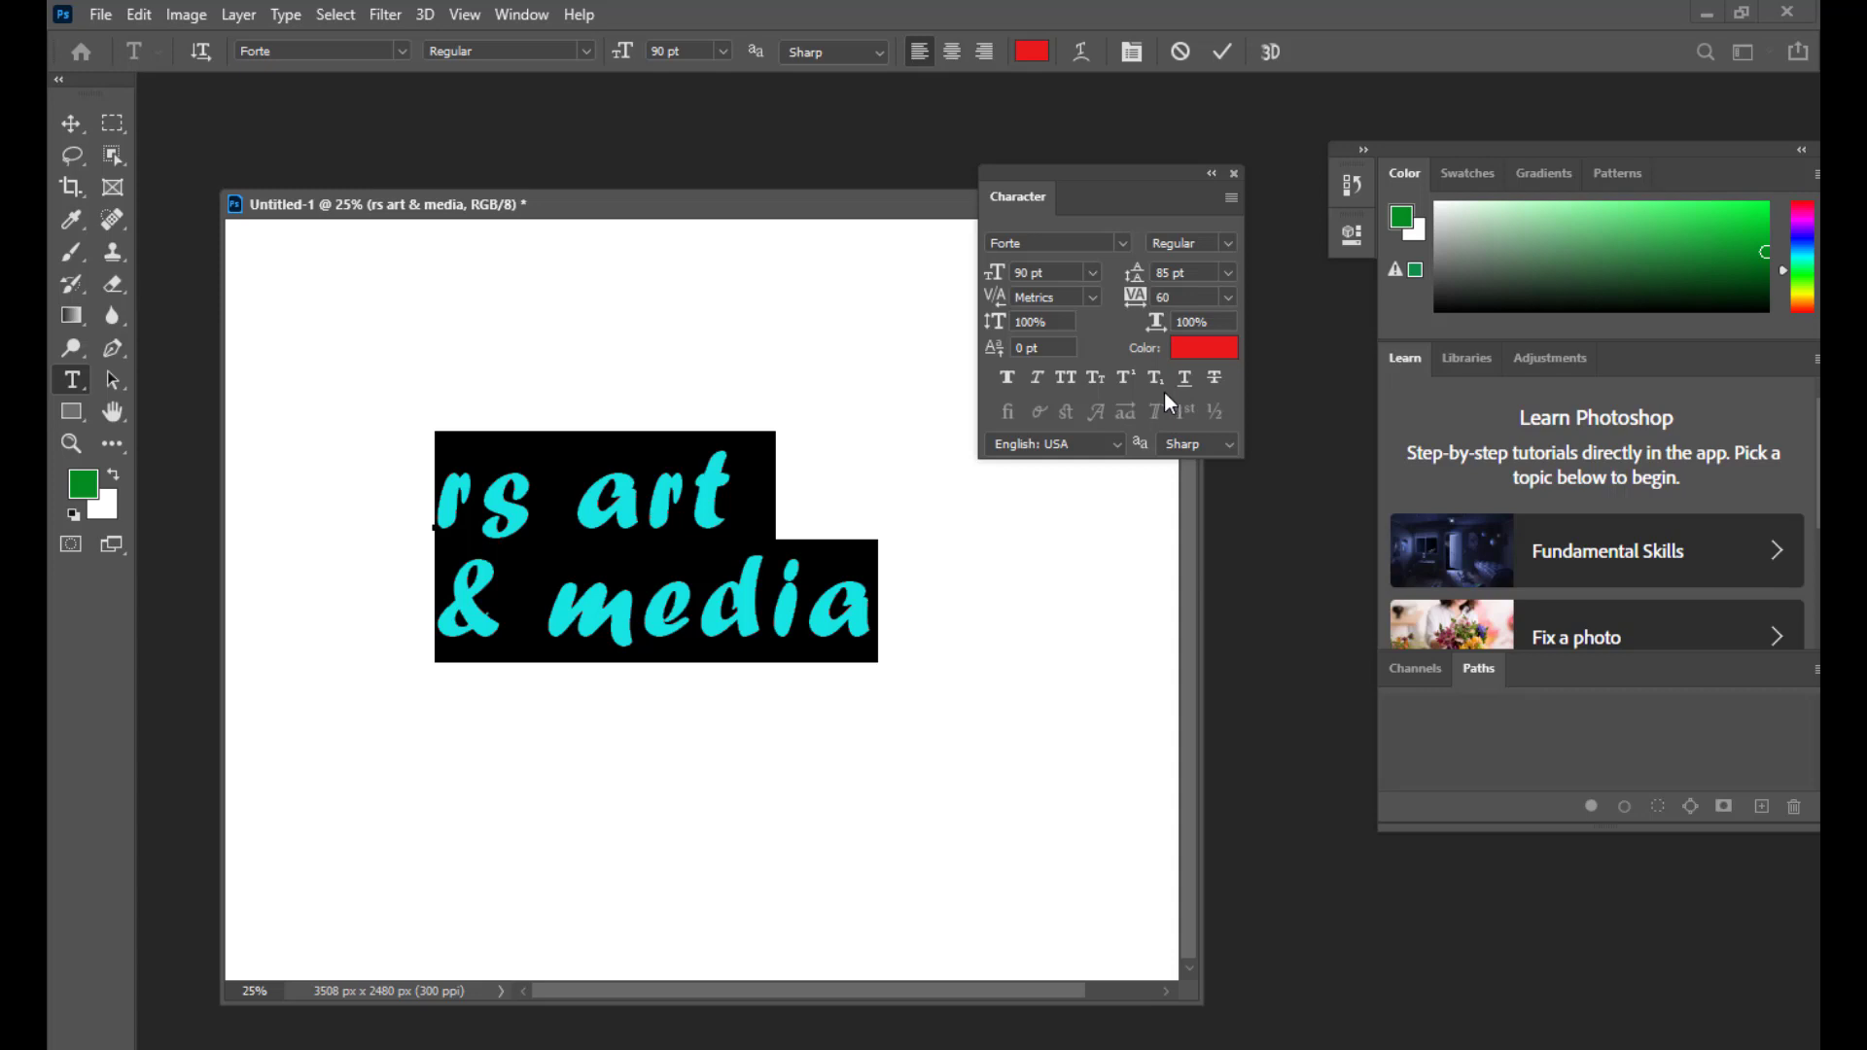
pyautogui.click(1065, 387)
pyautogui.click(1065, 385)
pyautogui.click(1095, 379)
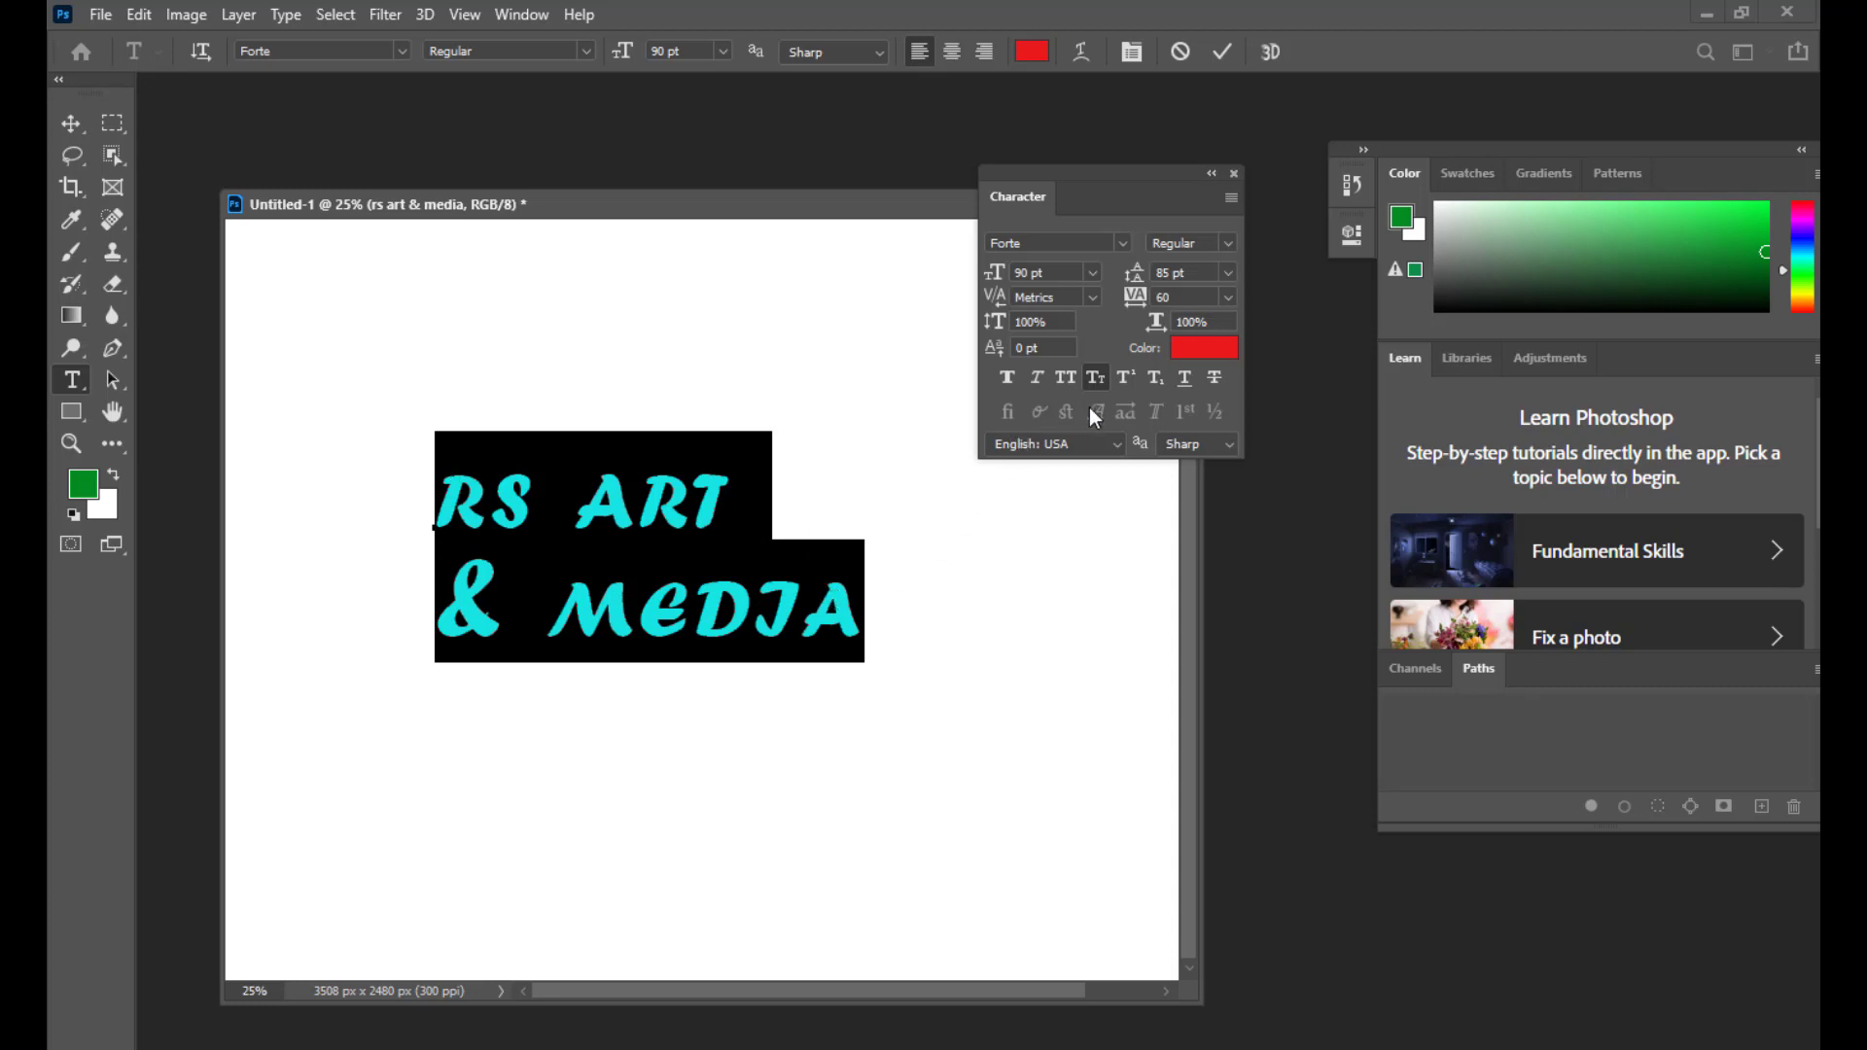
pyautogui.click(1097, 379)
pyautogui.click(1060, 377)
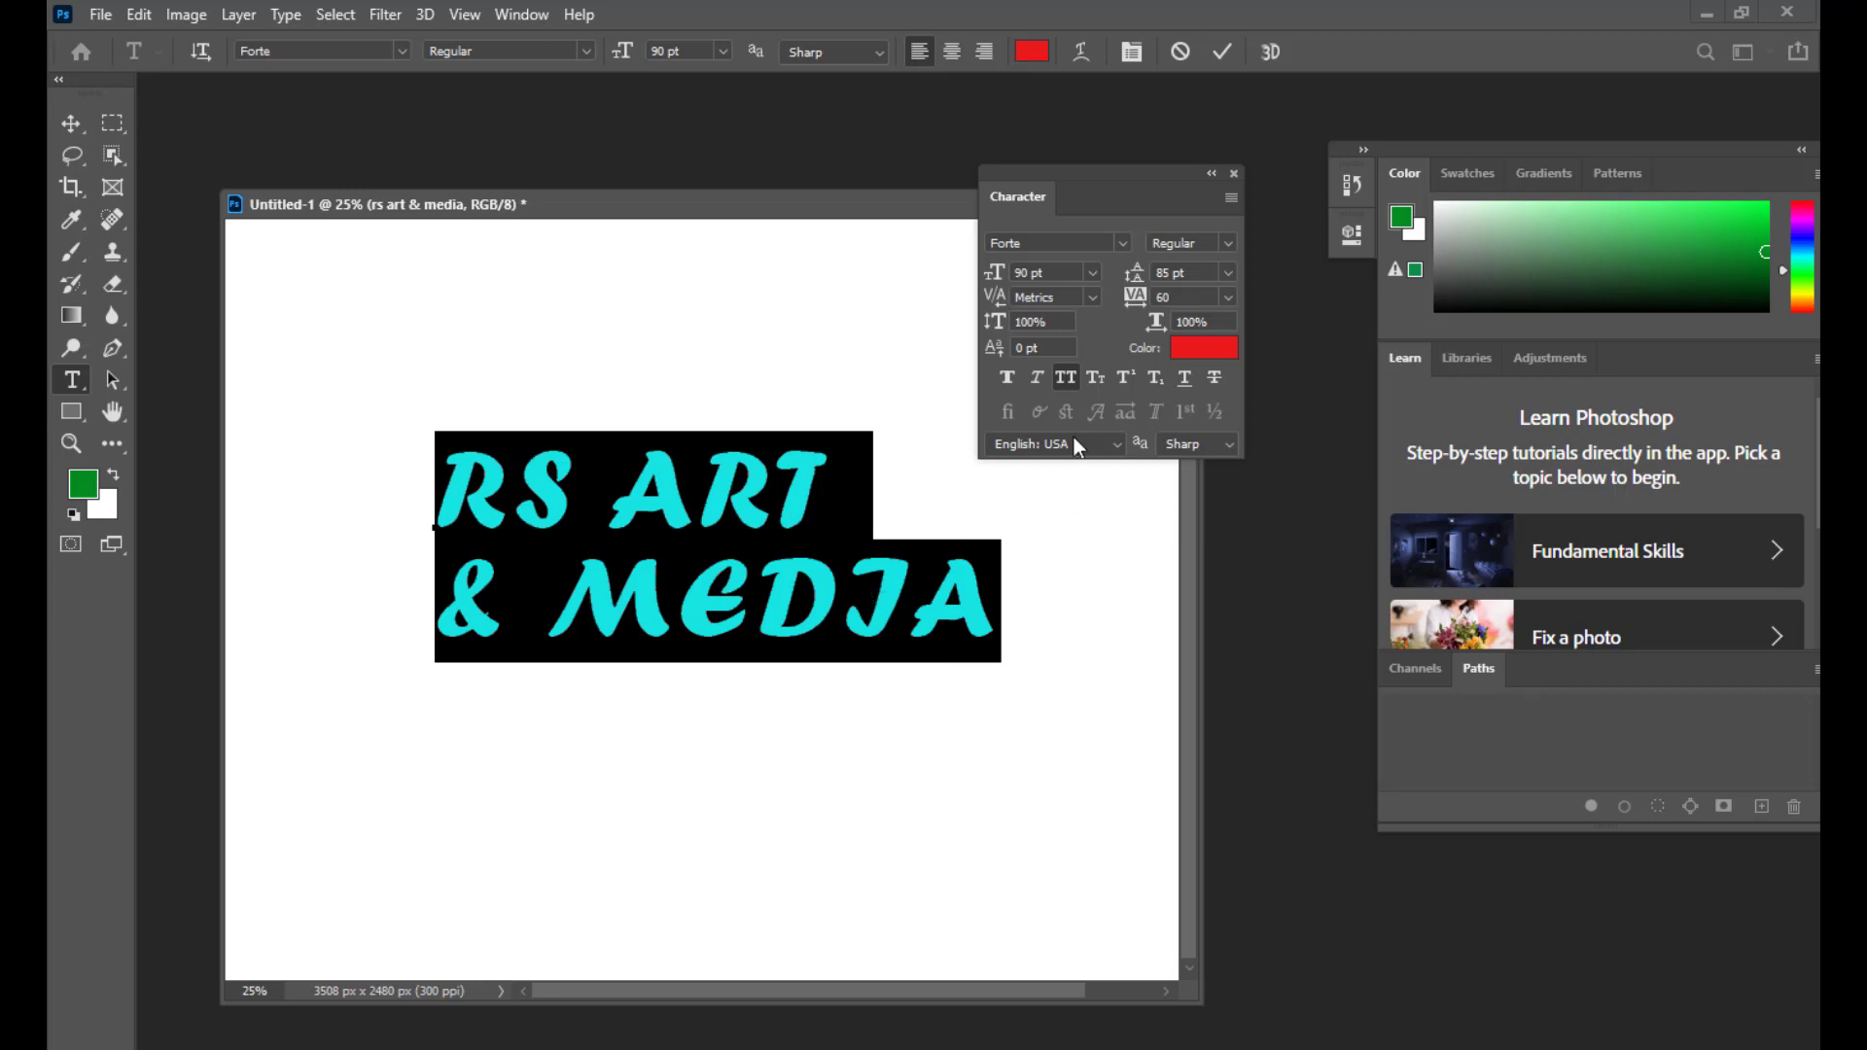
pyautogui.click(1068, 375)
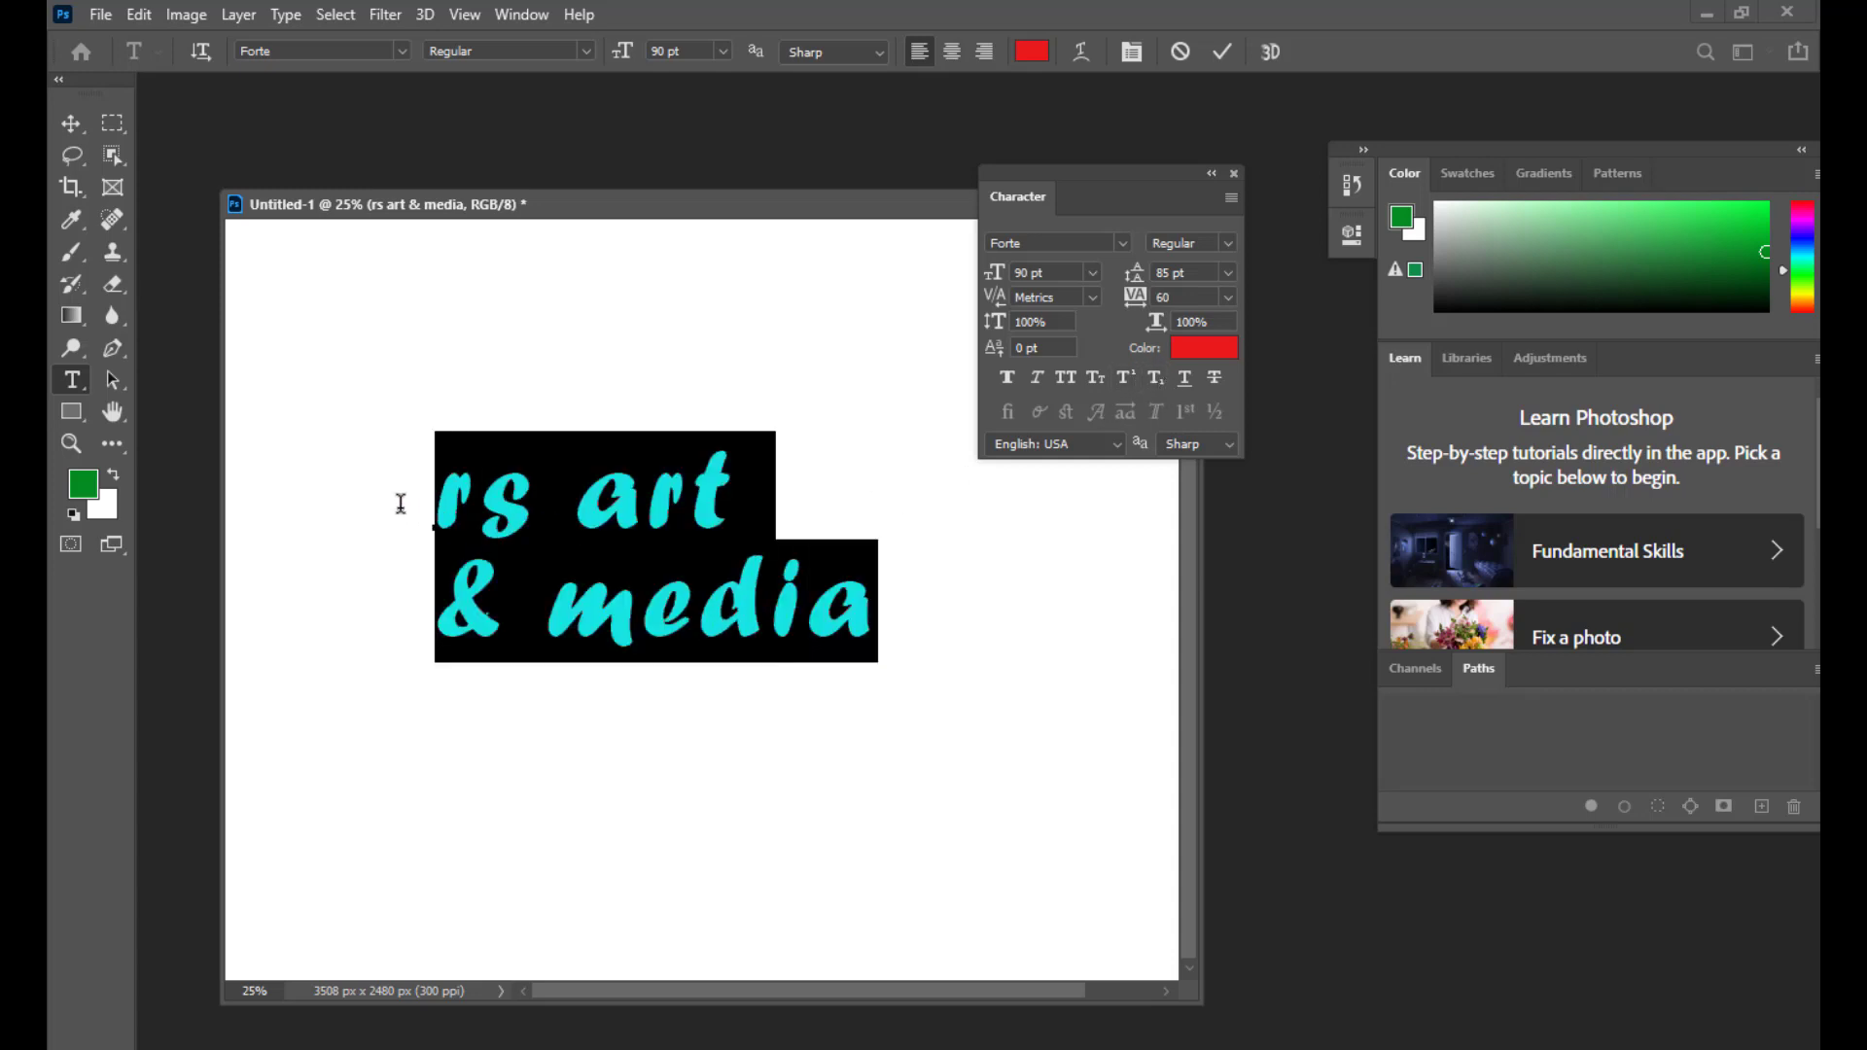
# Step: Replace the selected text with "a2" and make the 2 superscript
pyautogui.press('BackSpace')
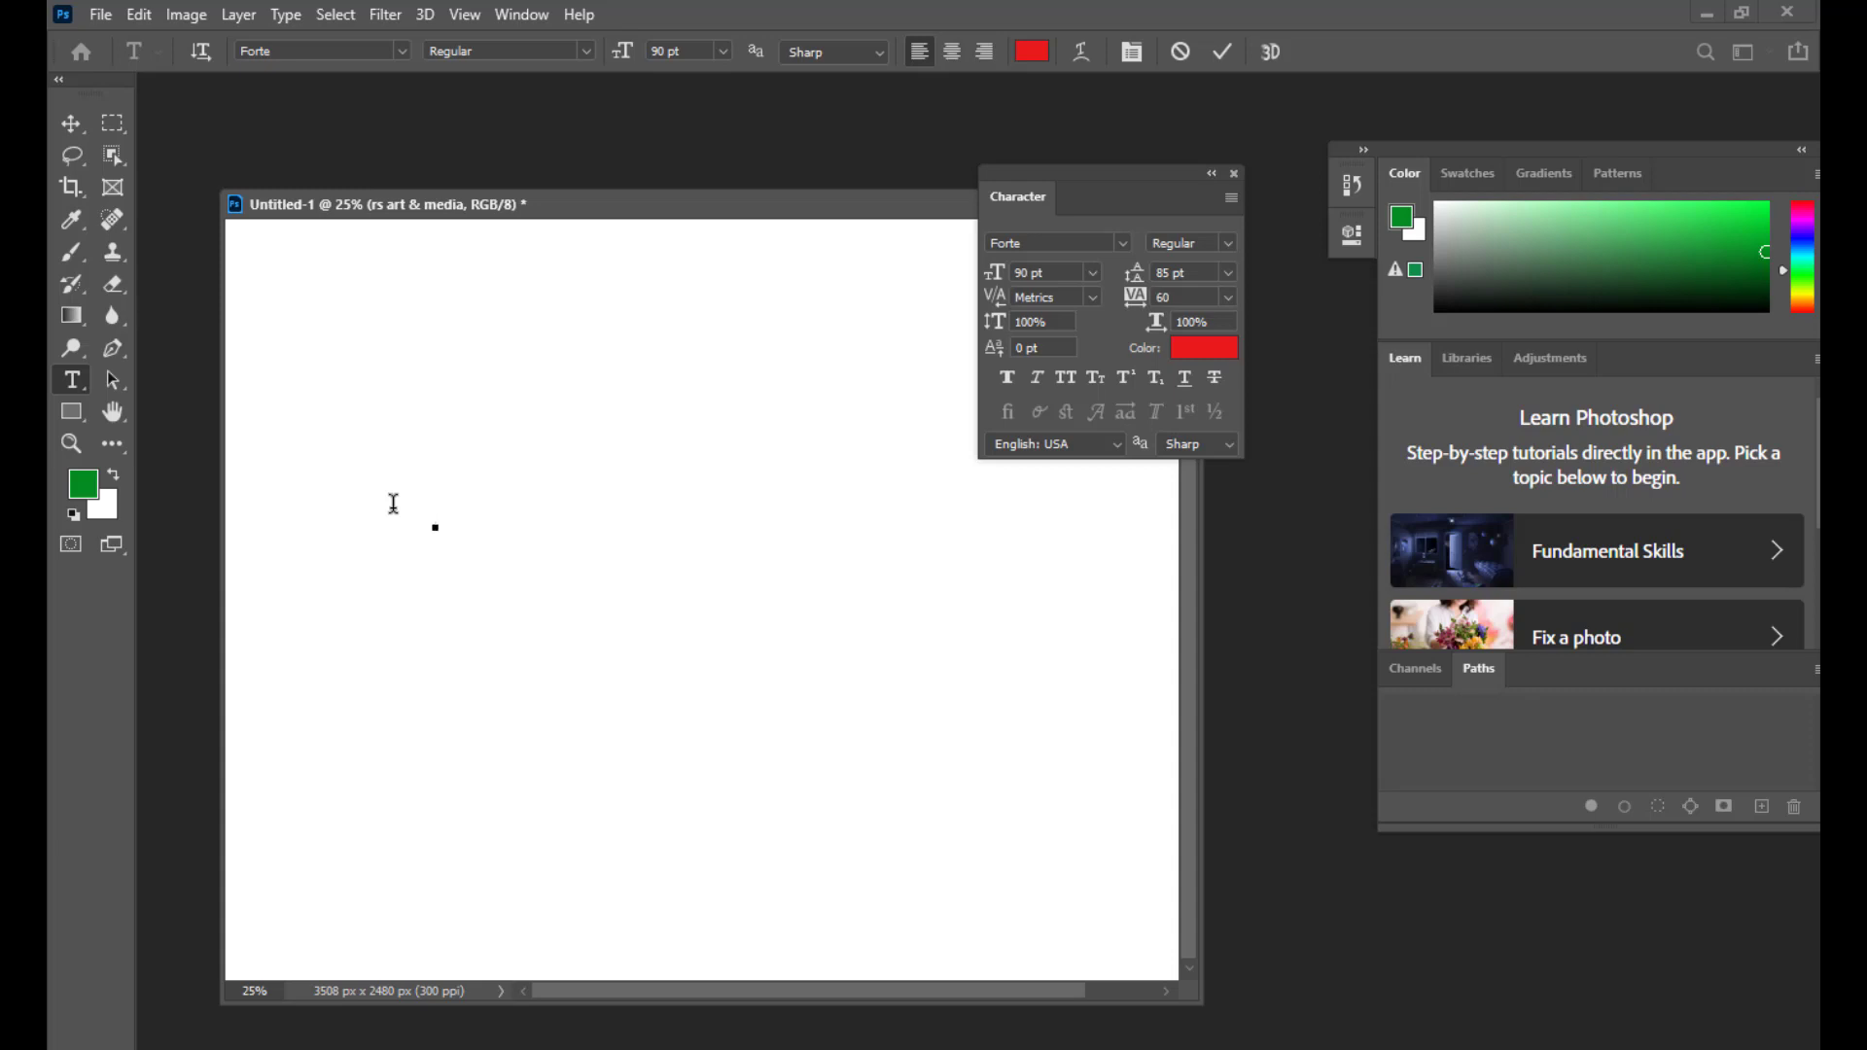
pyautogui.write('a2')
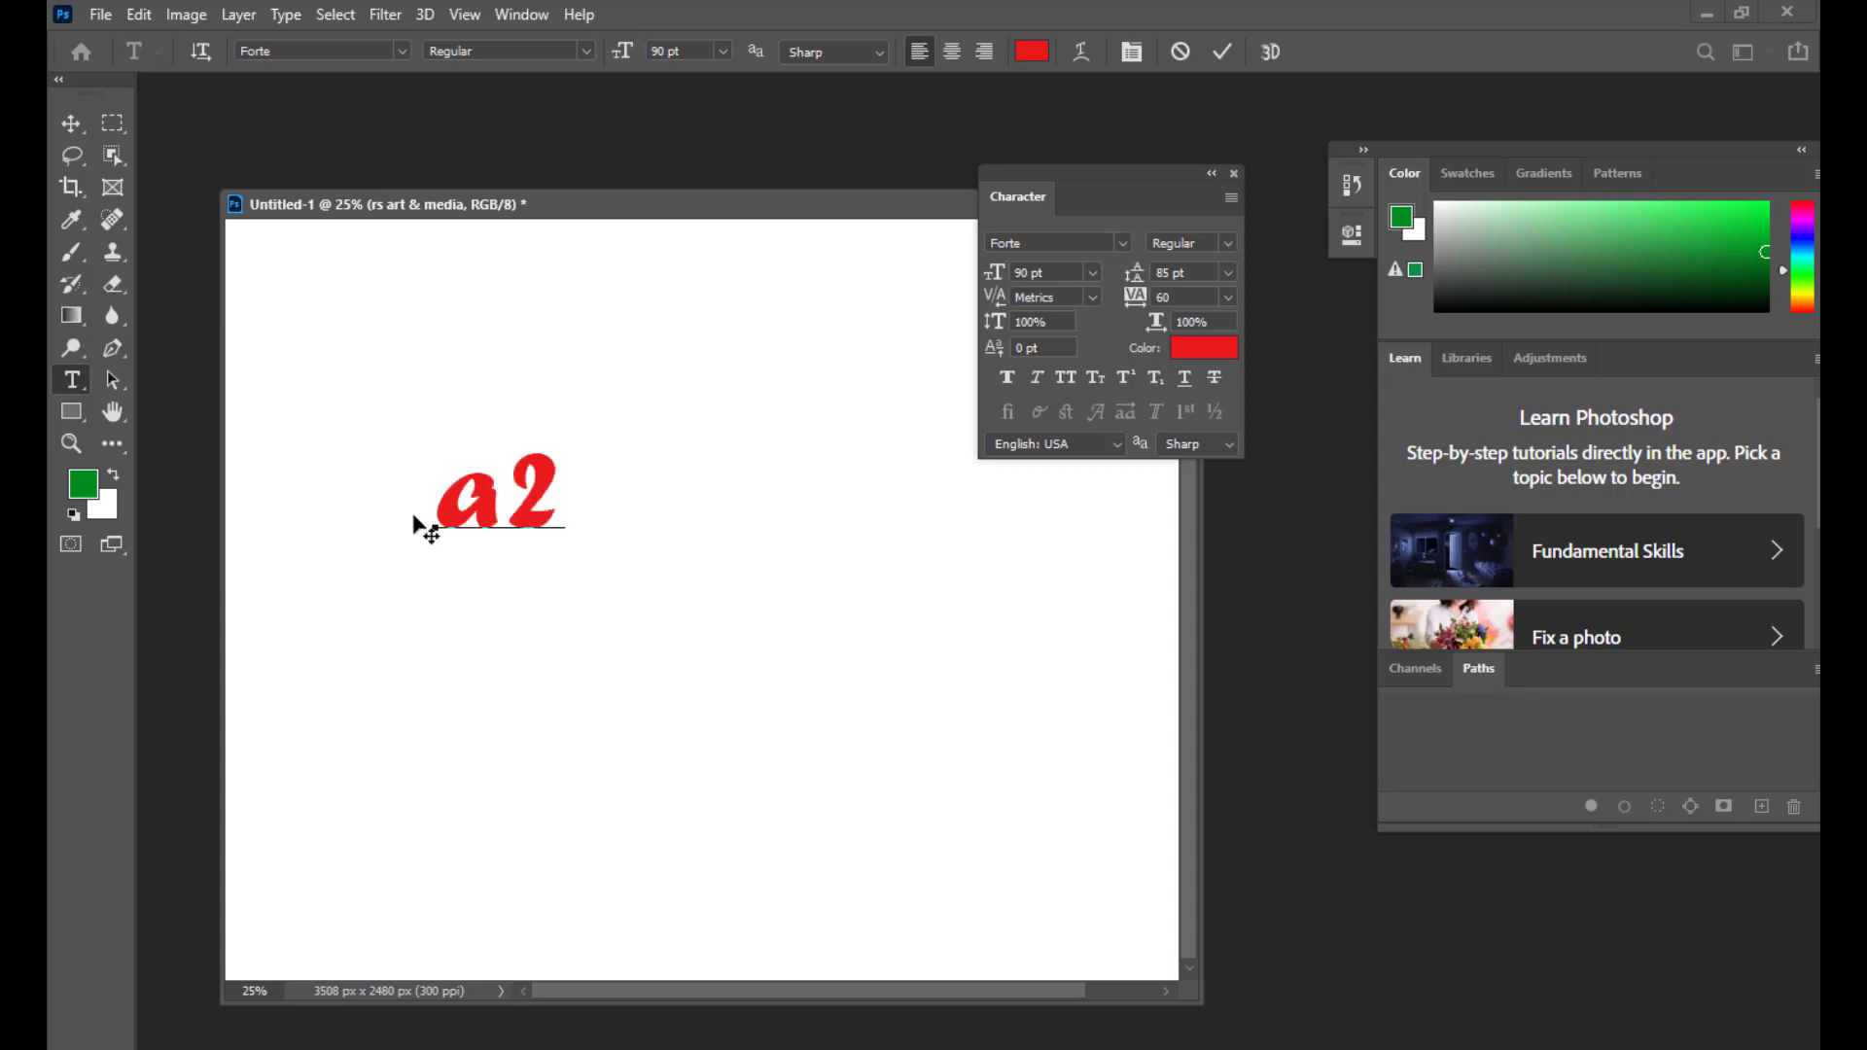
pyautogui.moveTo(560, 473)
pyautogui.mouseDown()
pyautogui.moveTo(505, 462)
pyautogui.moveTo(551, 467)
pyautogui.moveTo(530, 468)
pyautogui.mouseUp()
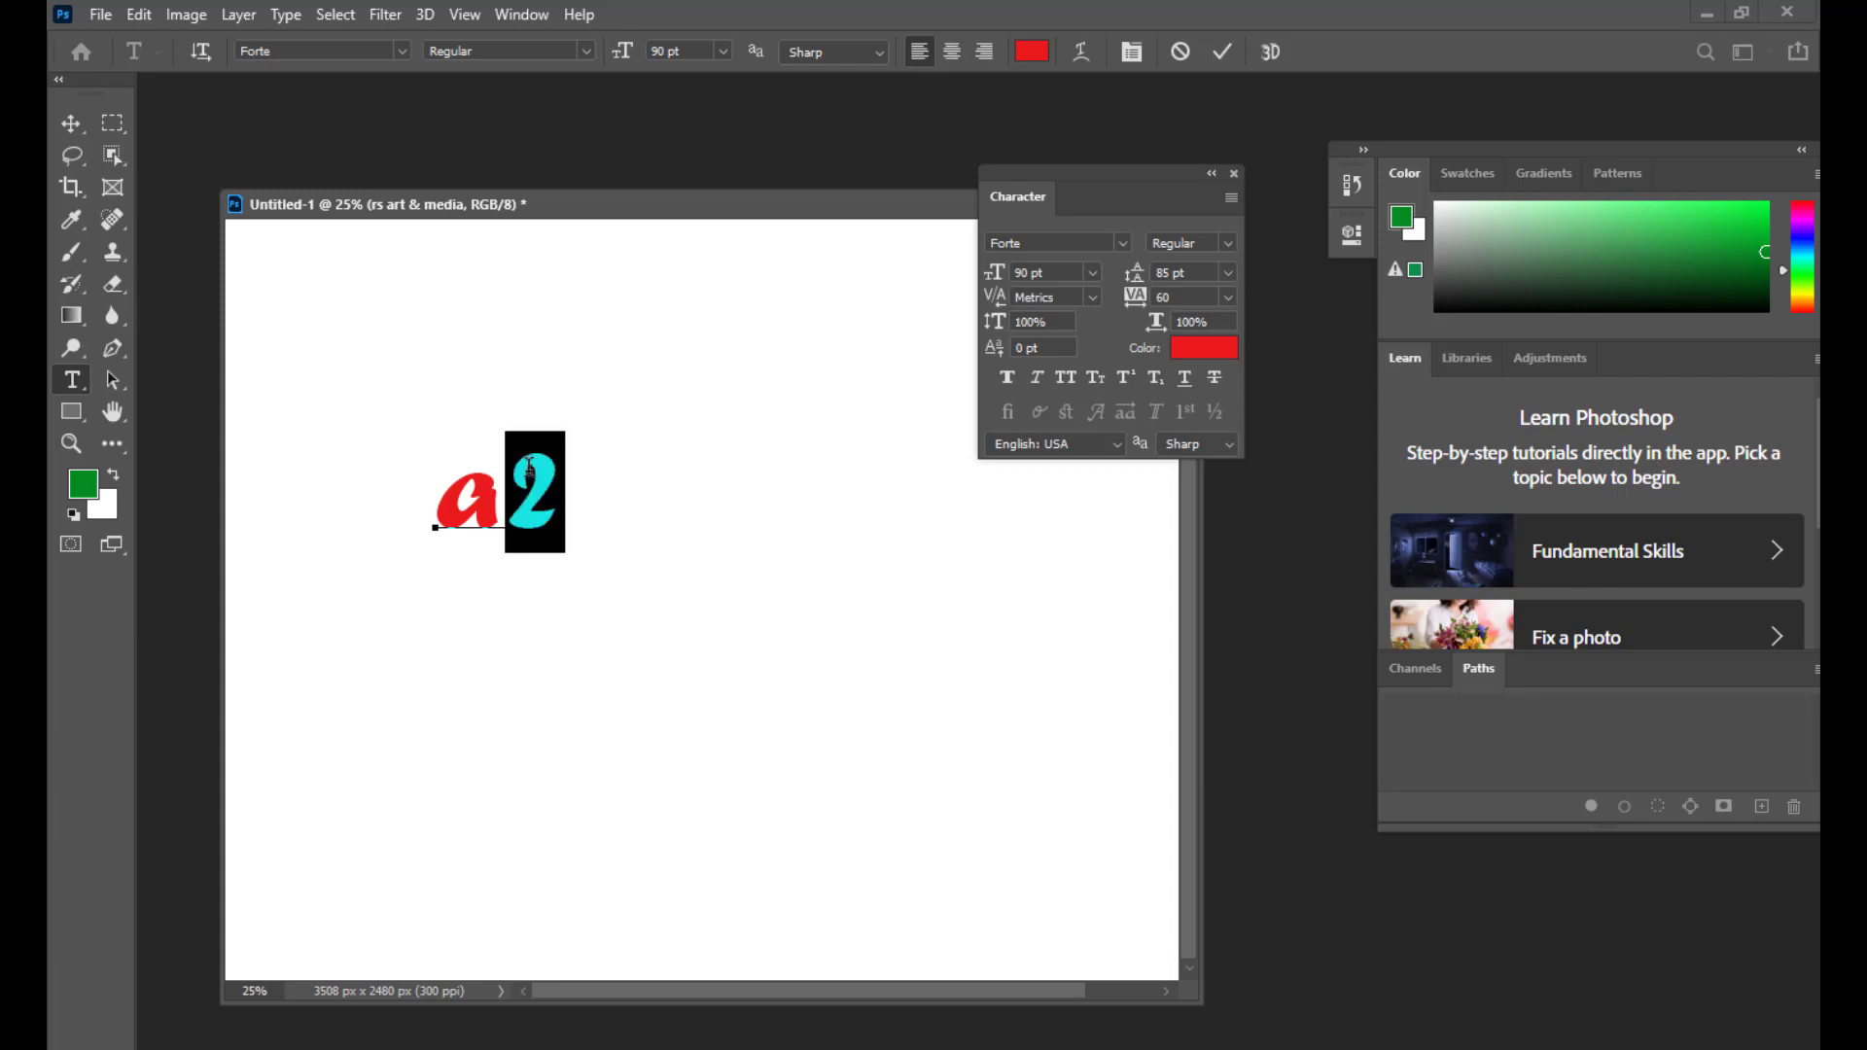
pyautogui.click(1126, 380)
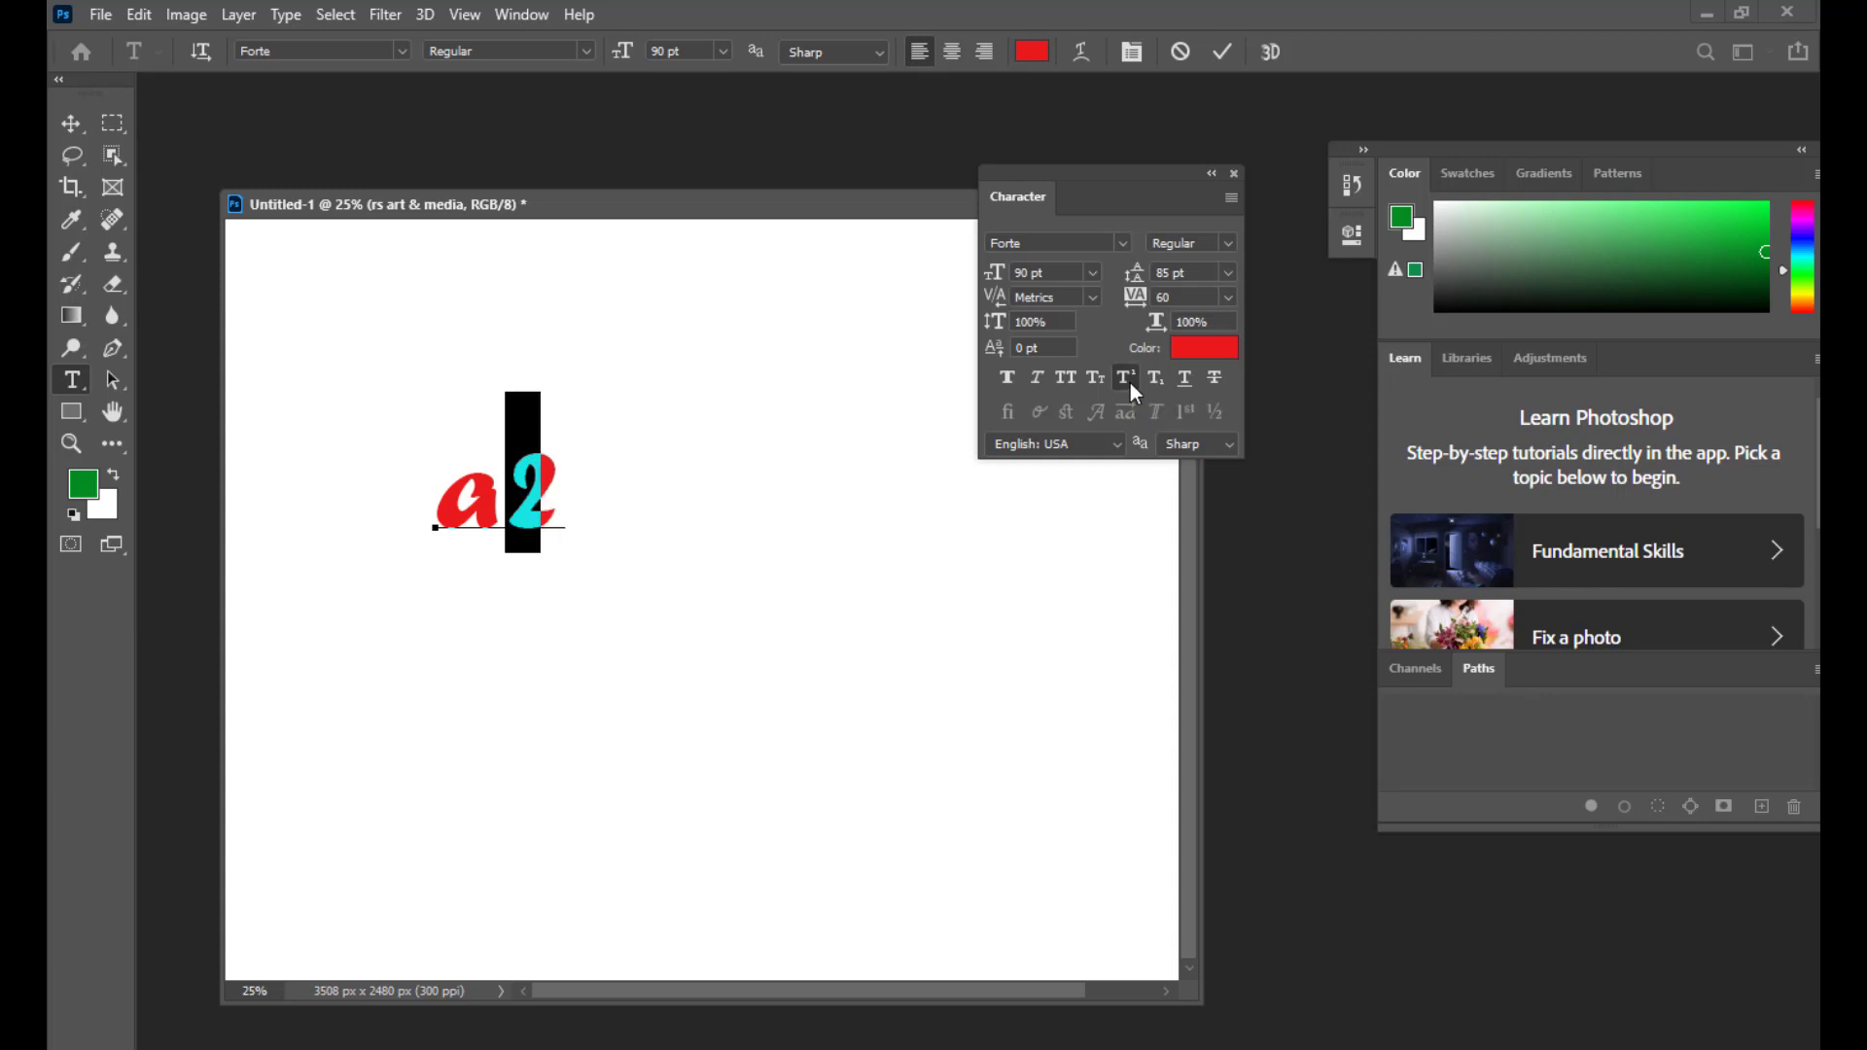
pyautogui.click(459, 500)
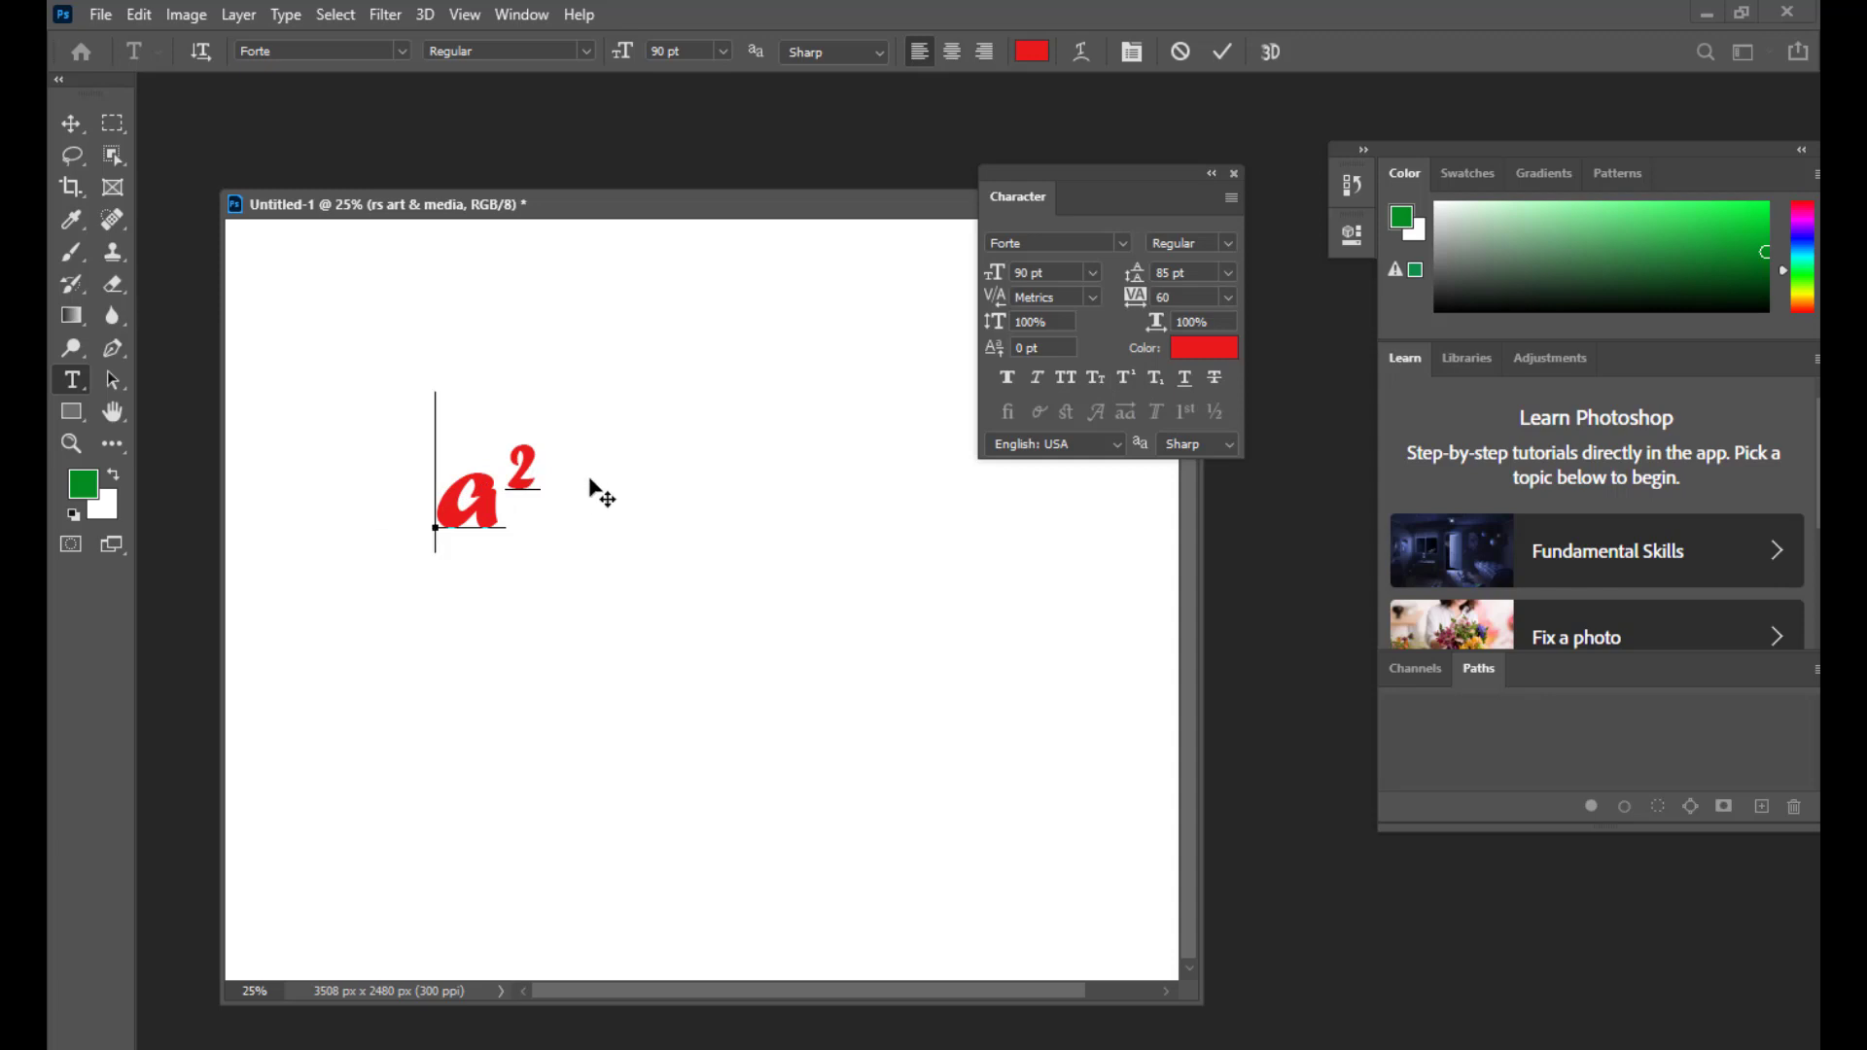
# Step: Turn off Superscript on the 2 and move the "a2" text slightly right and down on the canvas
pyautogui.moveTo(538, 472); pyautogui.dragTo(488, 473)
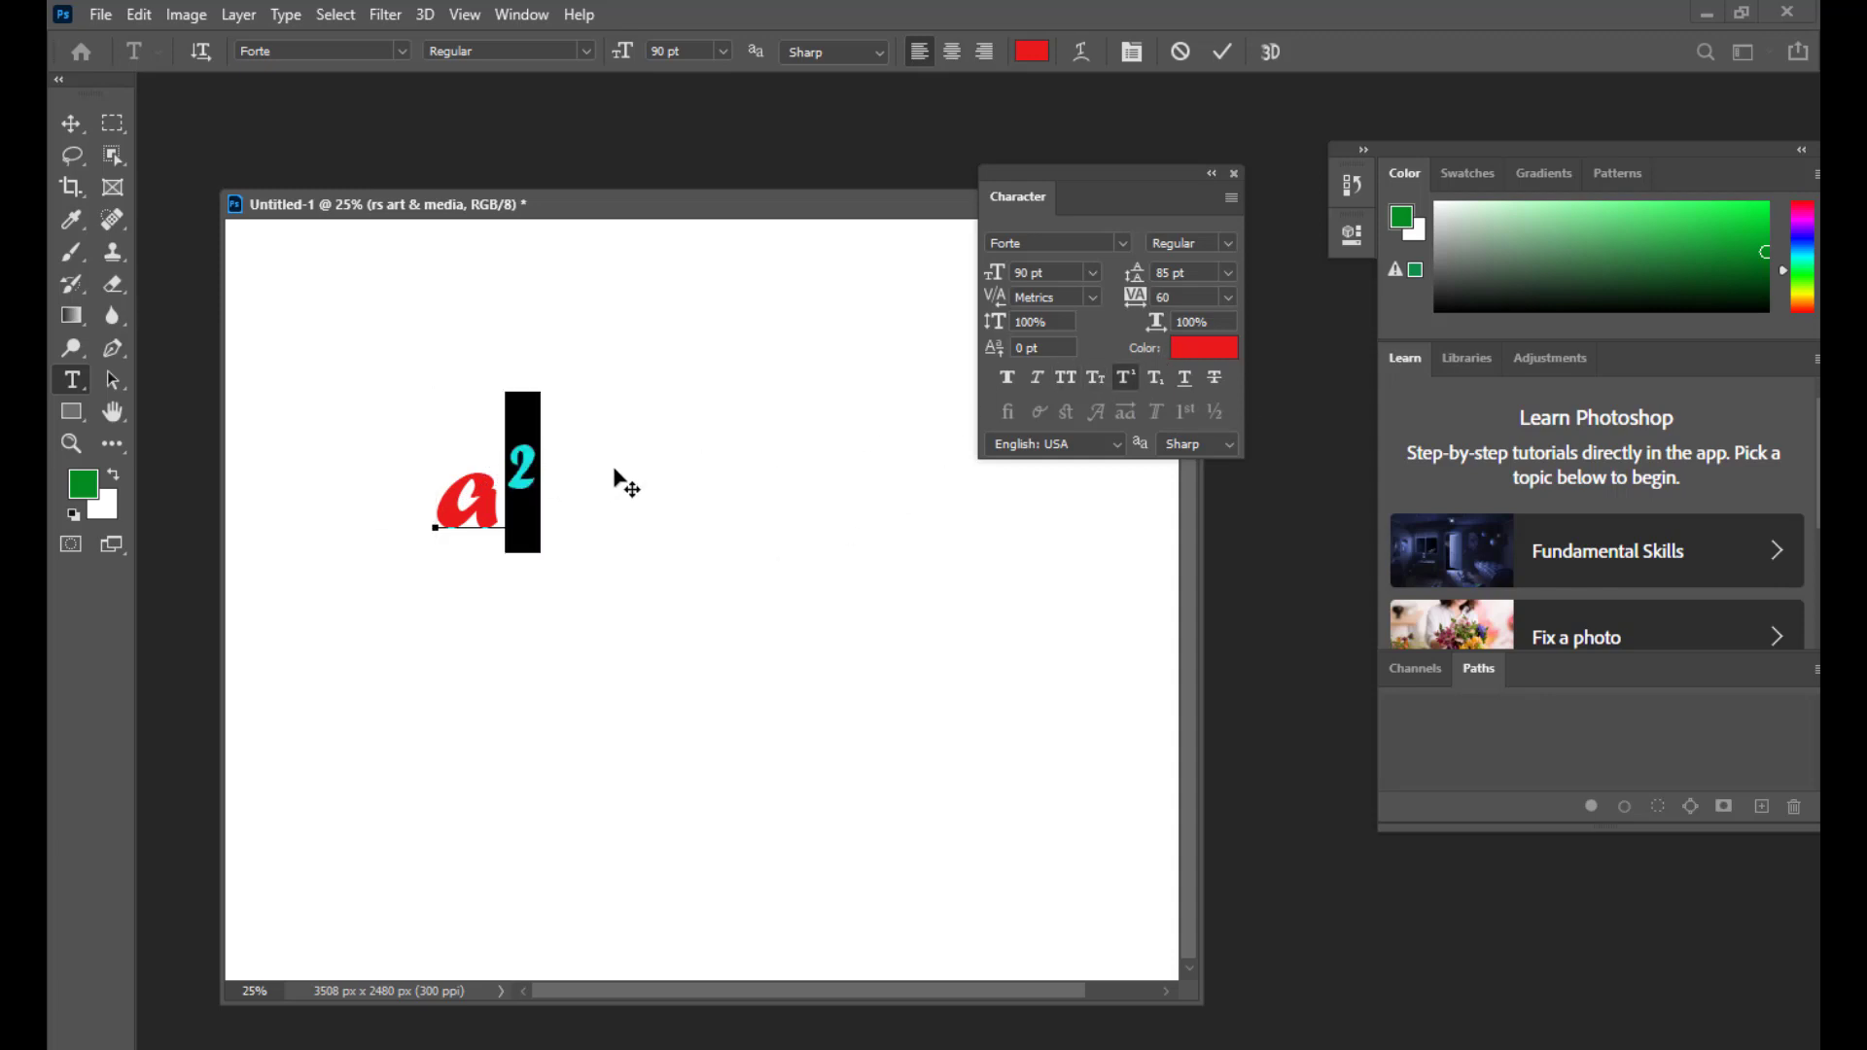
pyautogui.click(1130, 376)
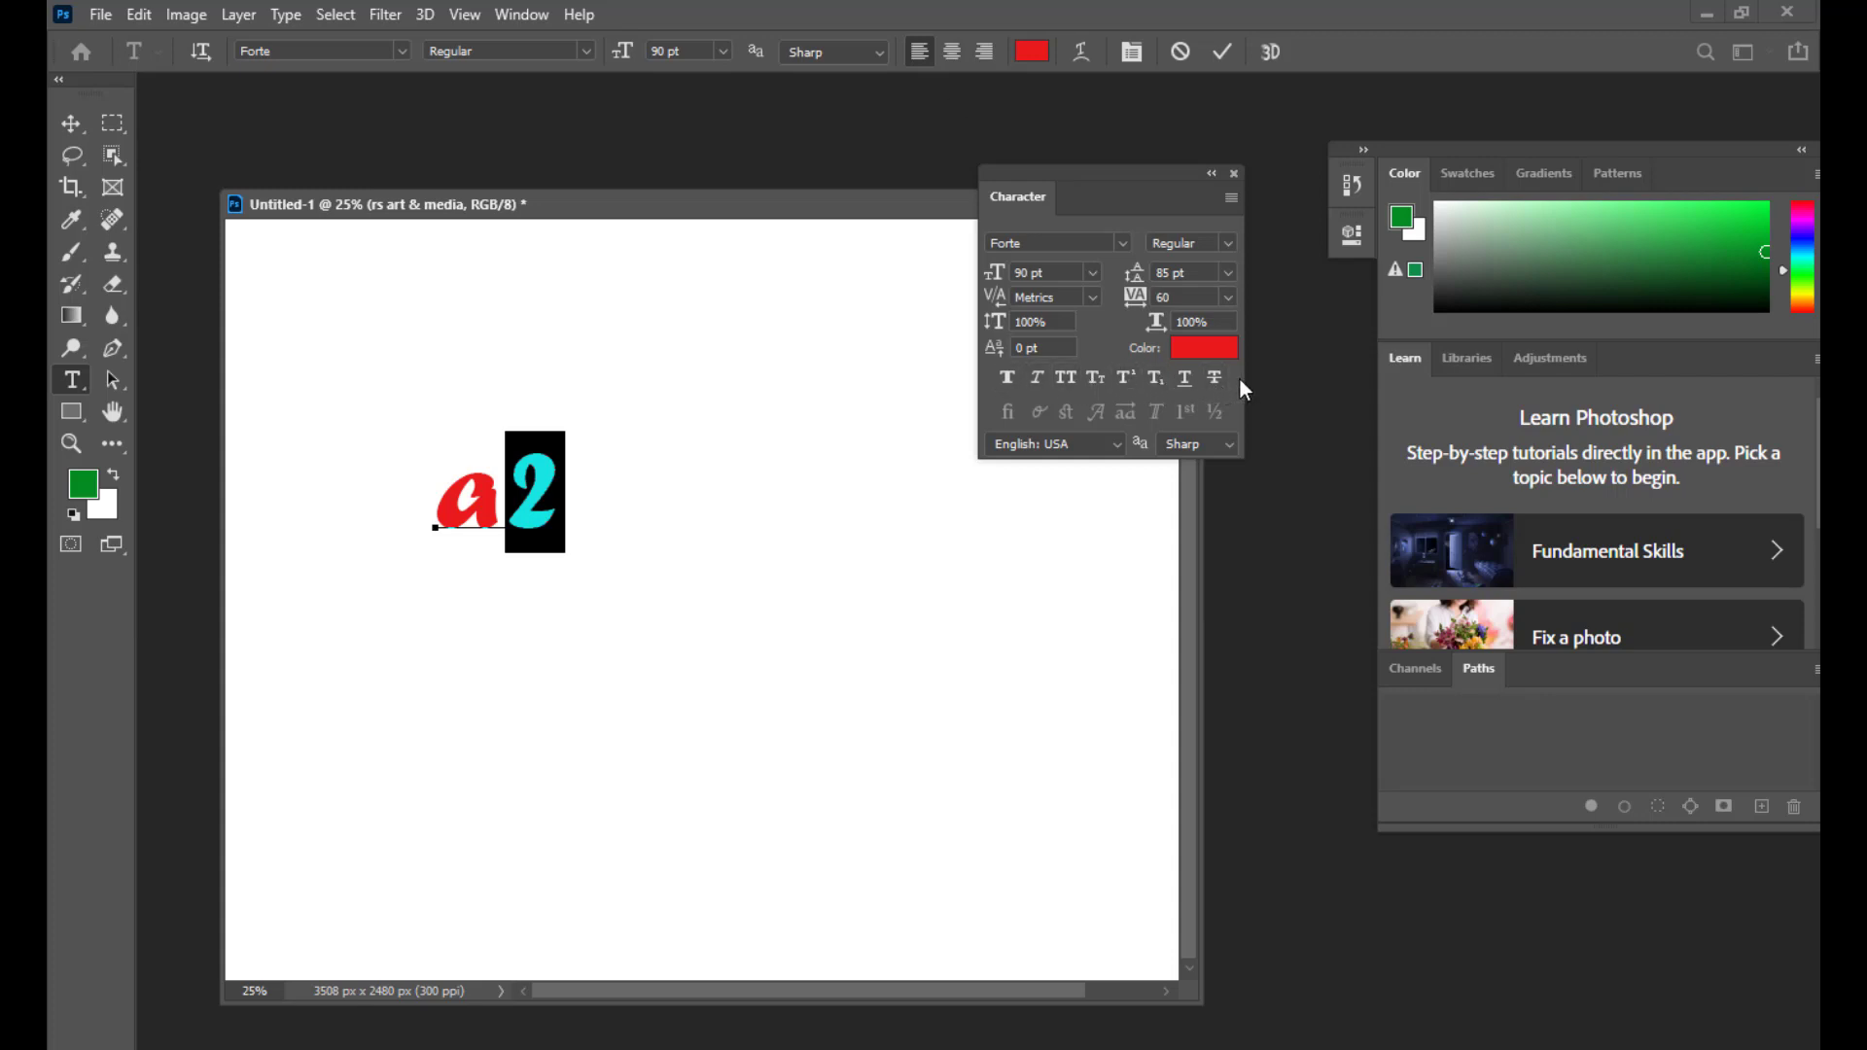
pyautogui.click(80, 124)
pyautogui.moveTo(545, 505); pyautogui.dragTo(621, 525)
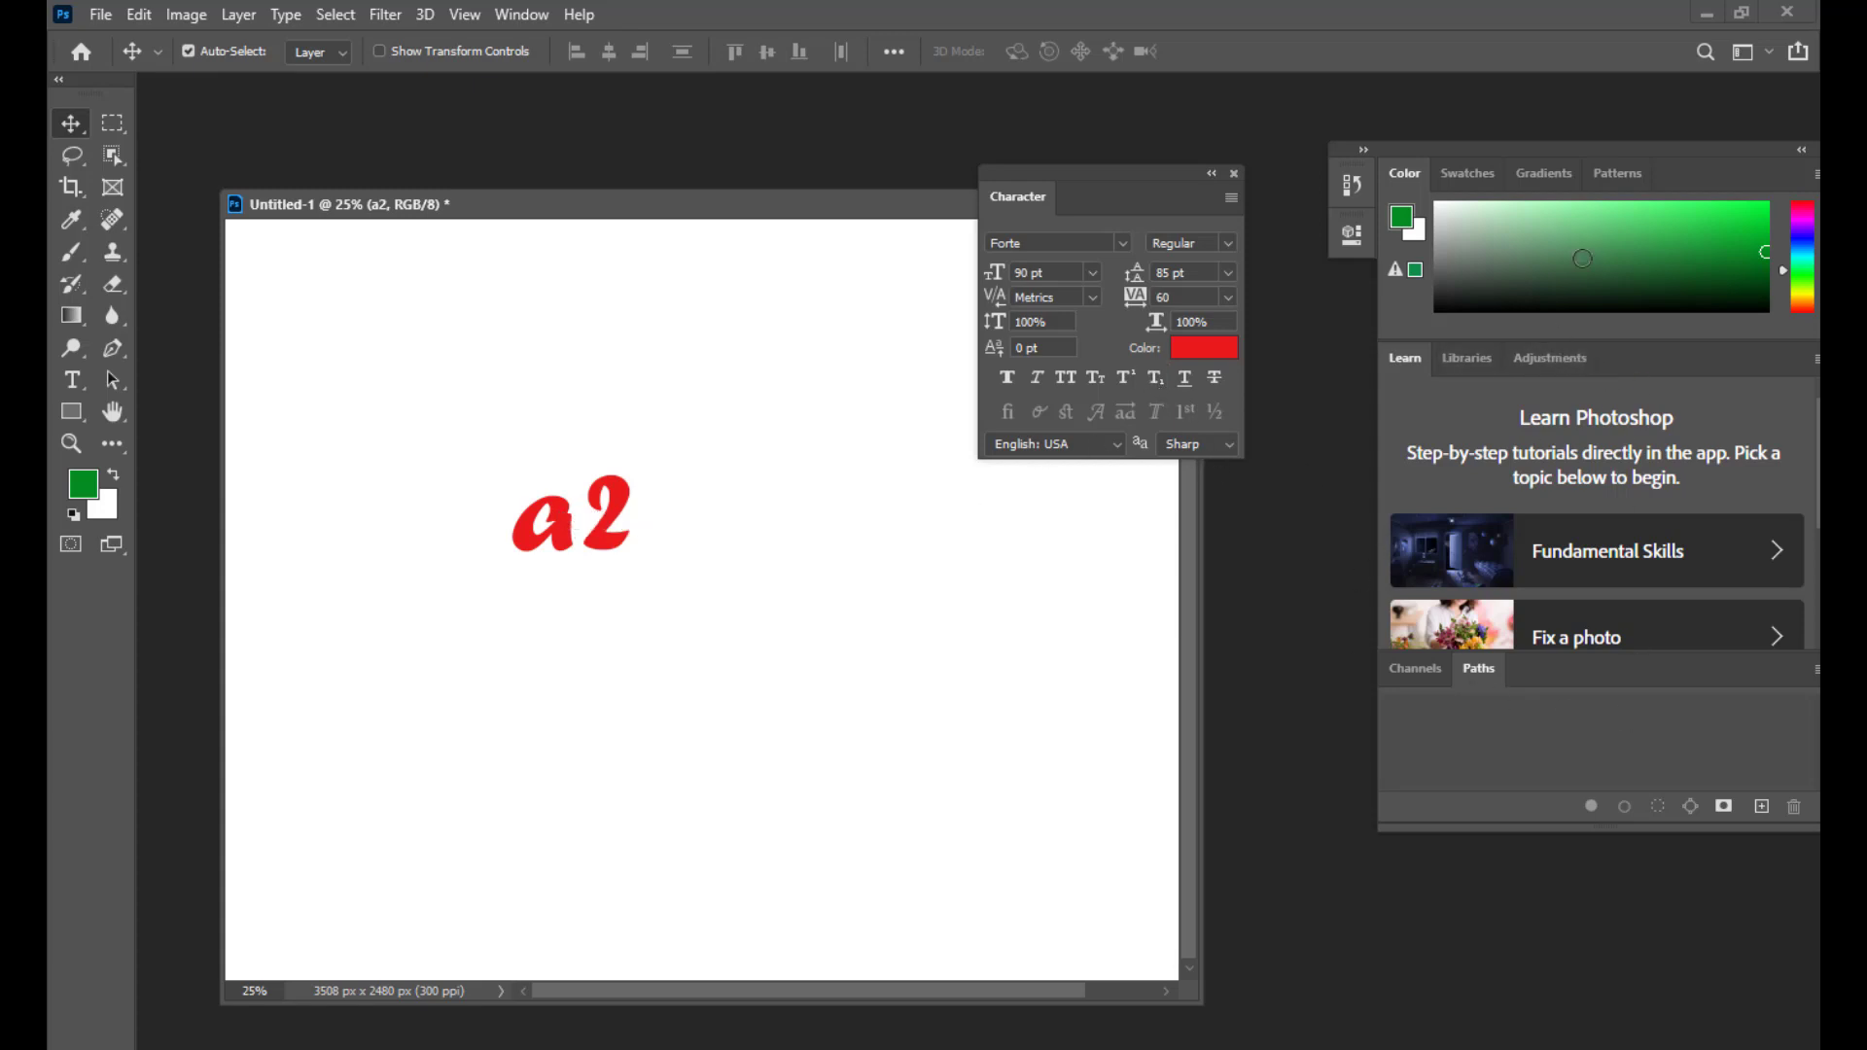
# Step: Show the Layers panel and float it just below the Character panel
pyautogui.click(525, 15)
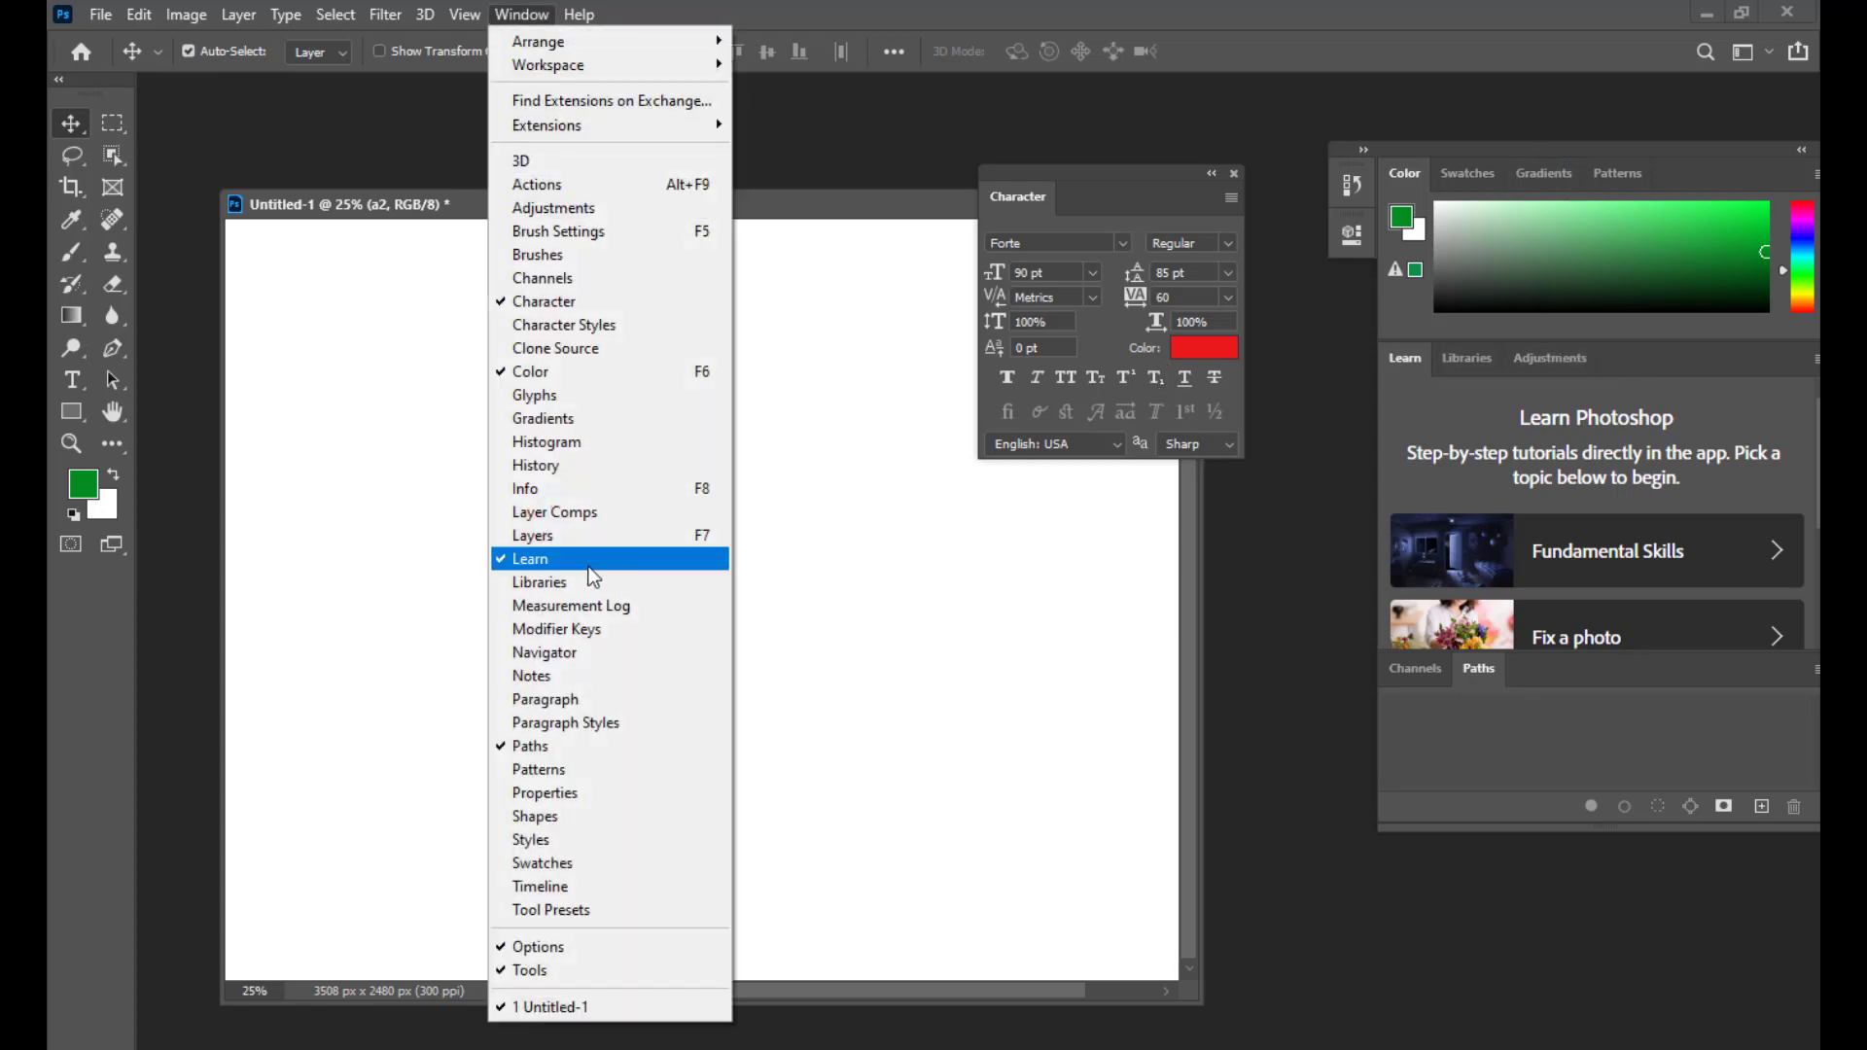
pyautogui.click(593, 529)
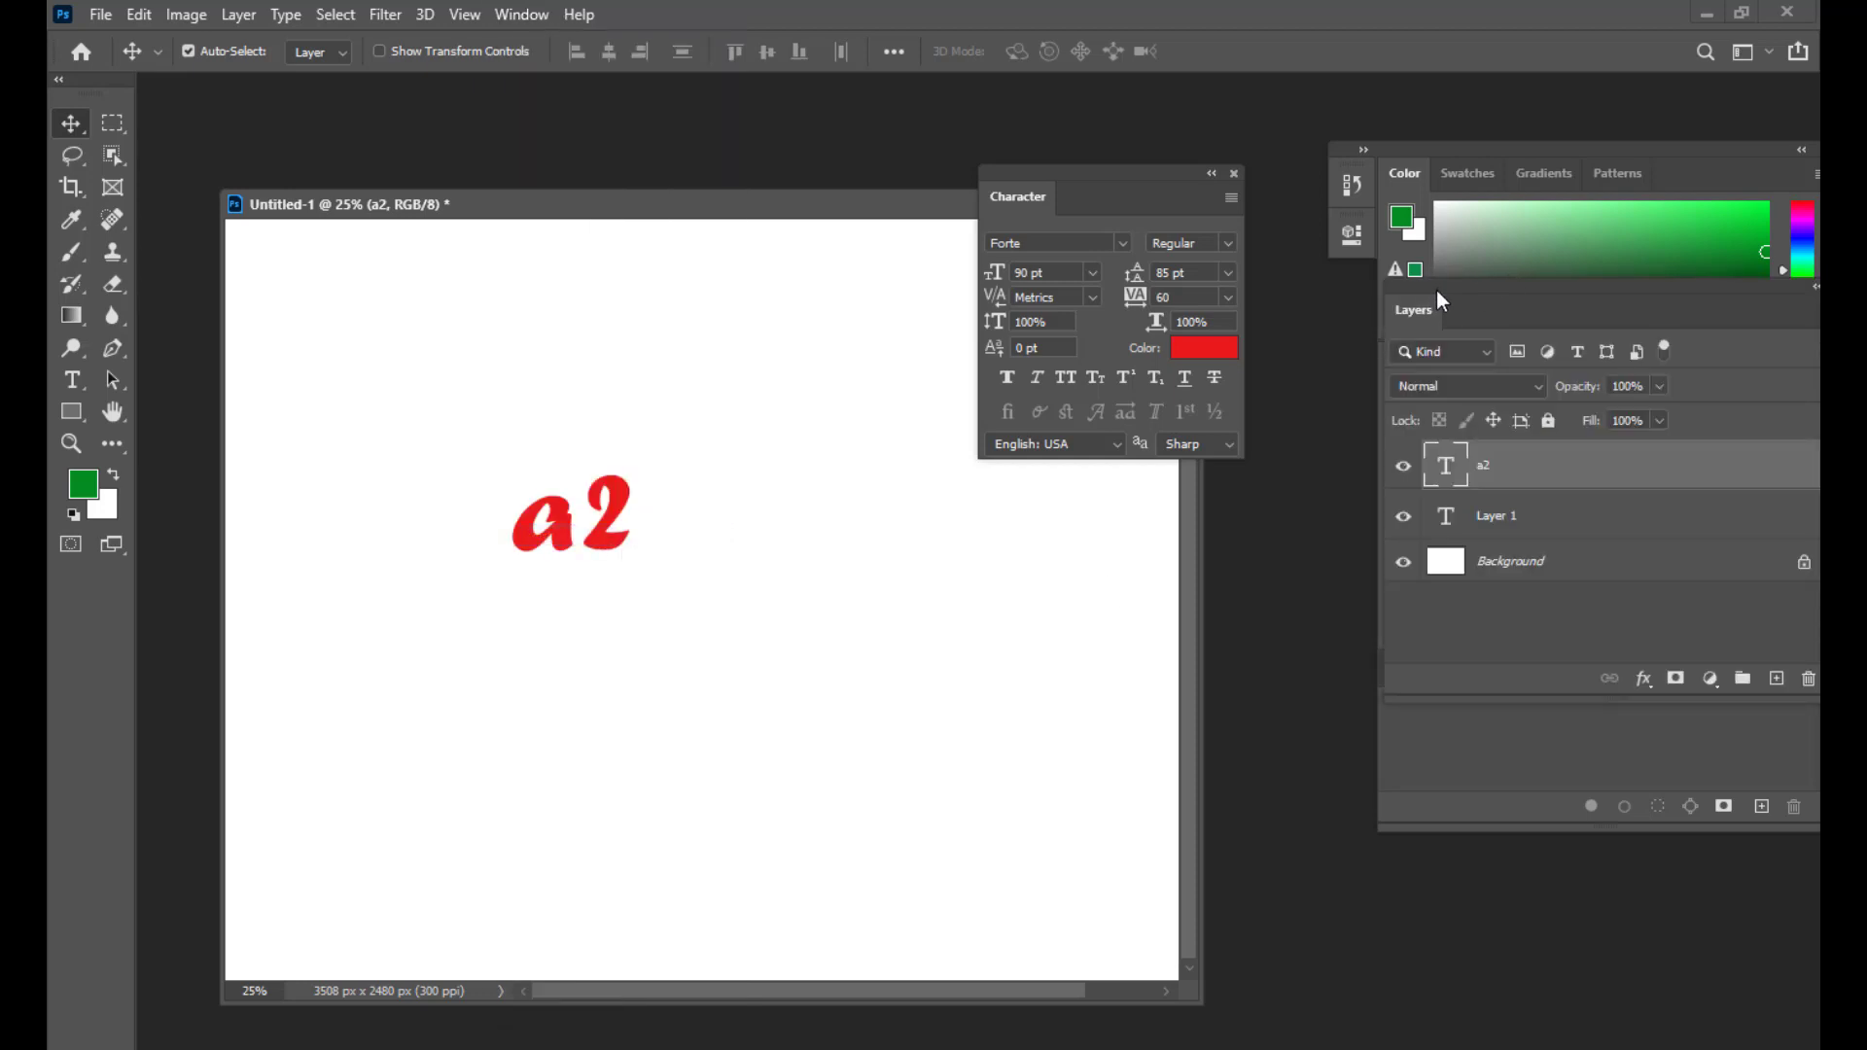
pyautogui.moveTo(1437, 292); pyautogui.dragTo(1254, 530)
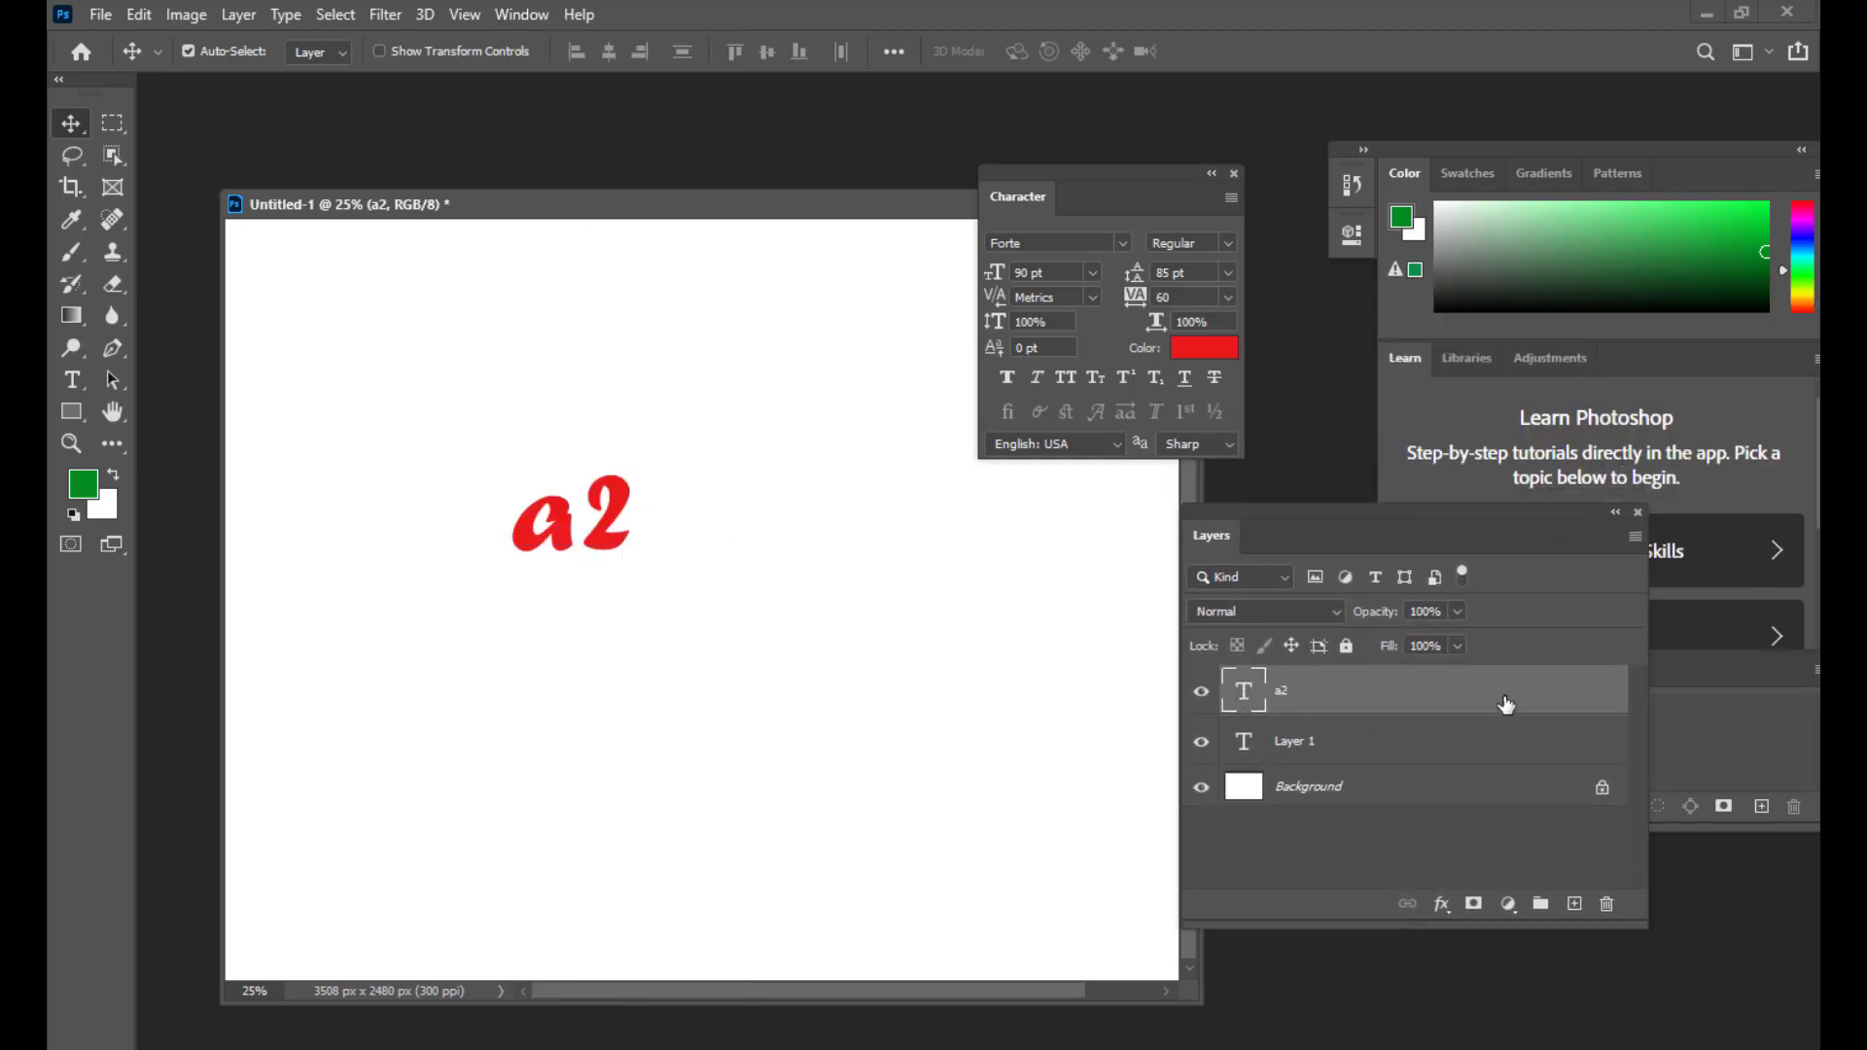
# Step: Replace the "a2" layer's text with "h20" in the Arial Black font
pyautogui.doubleClick(1248, 688)
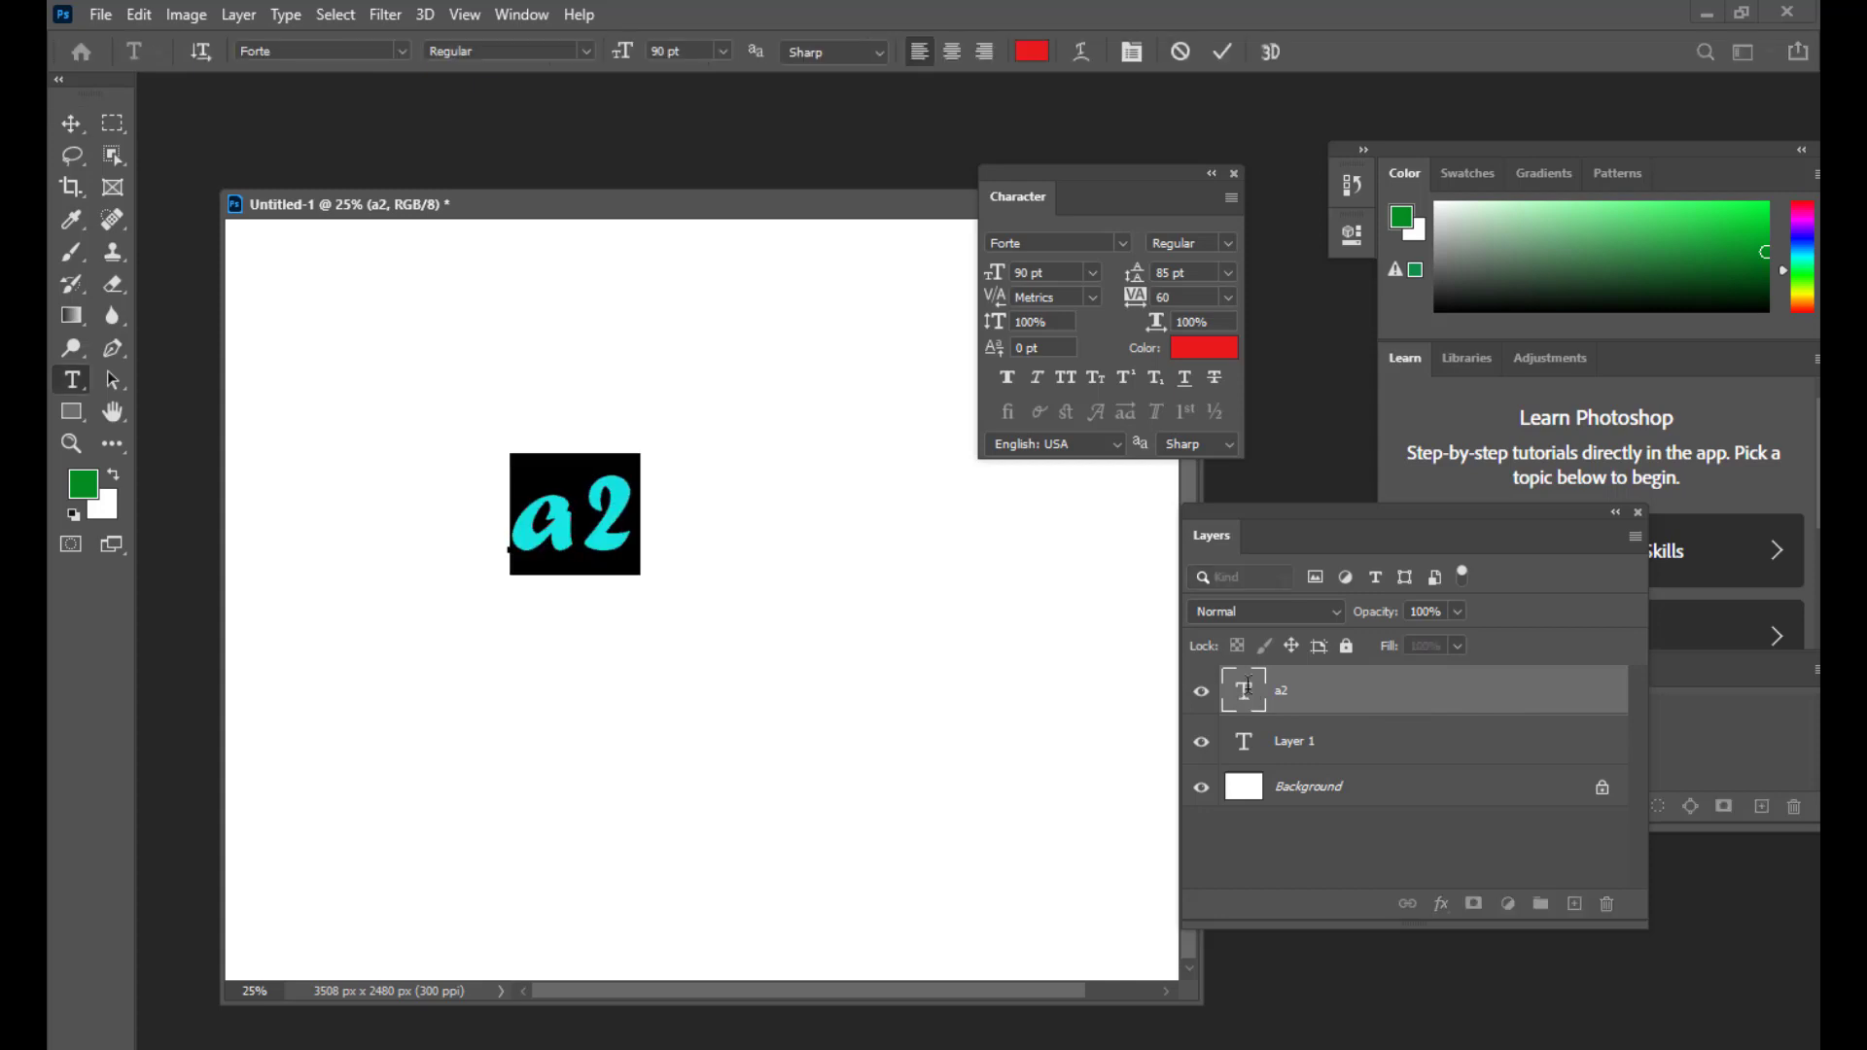
pyautogui.press('BackSpace')
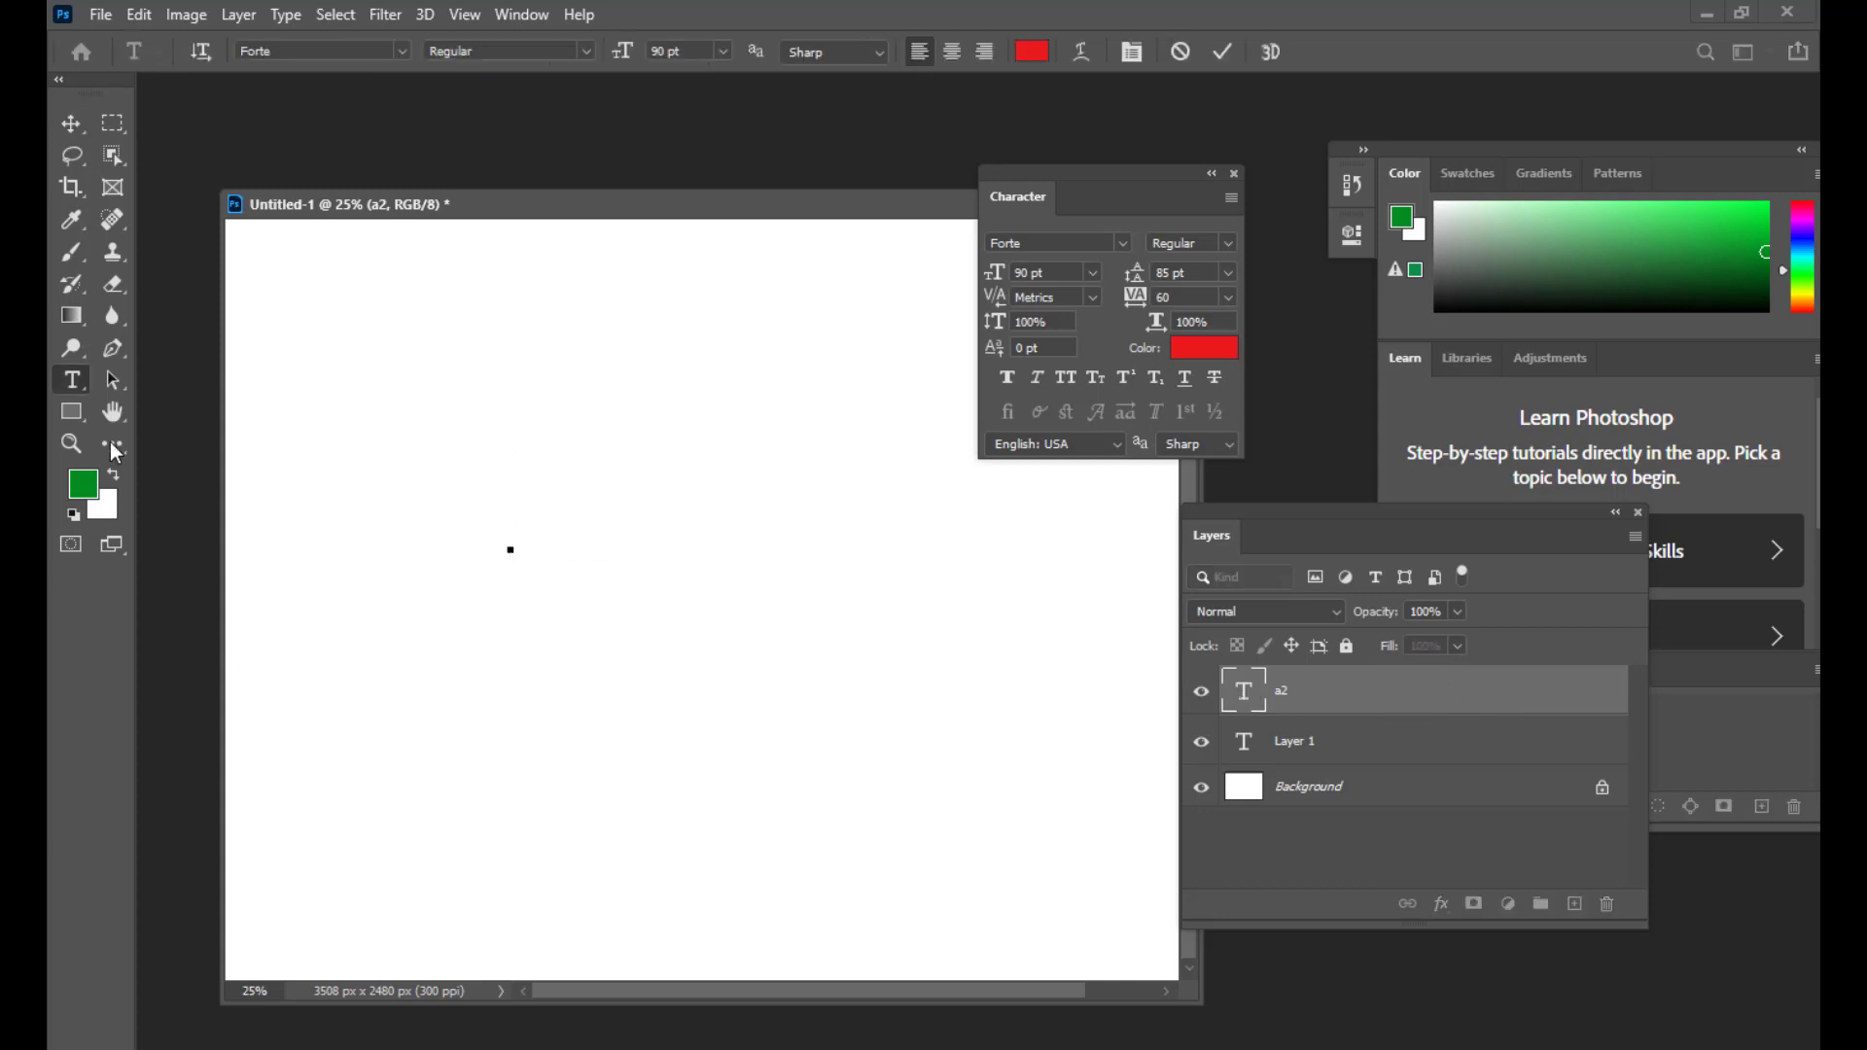
pyautogui.write('h')
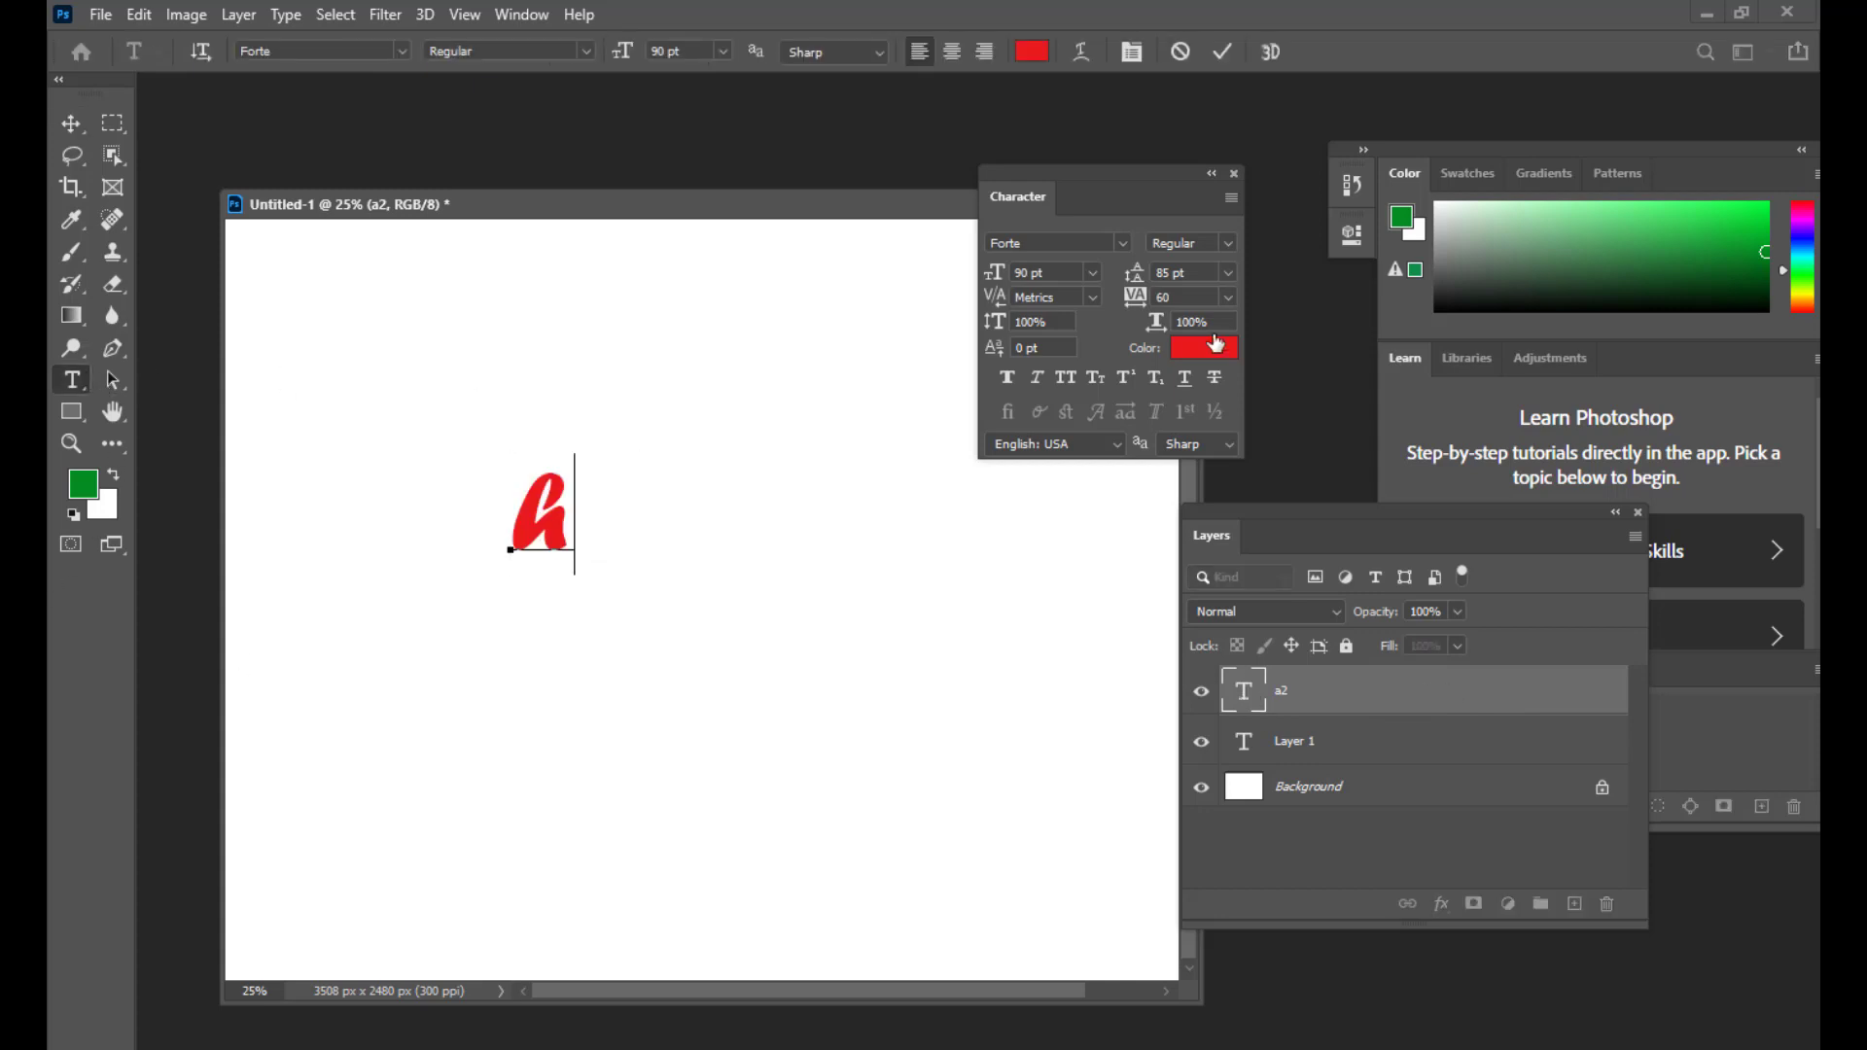
pyautogui.press('BackSpace')
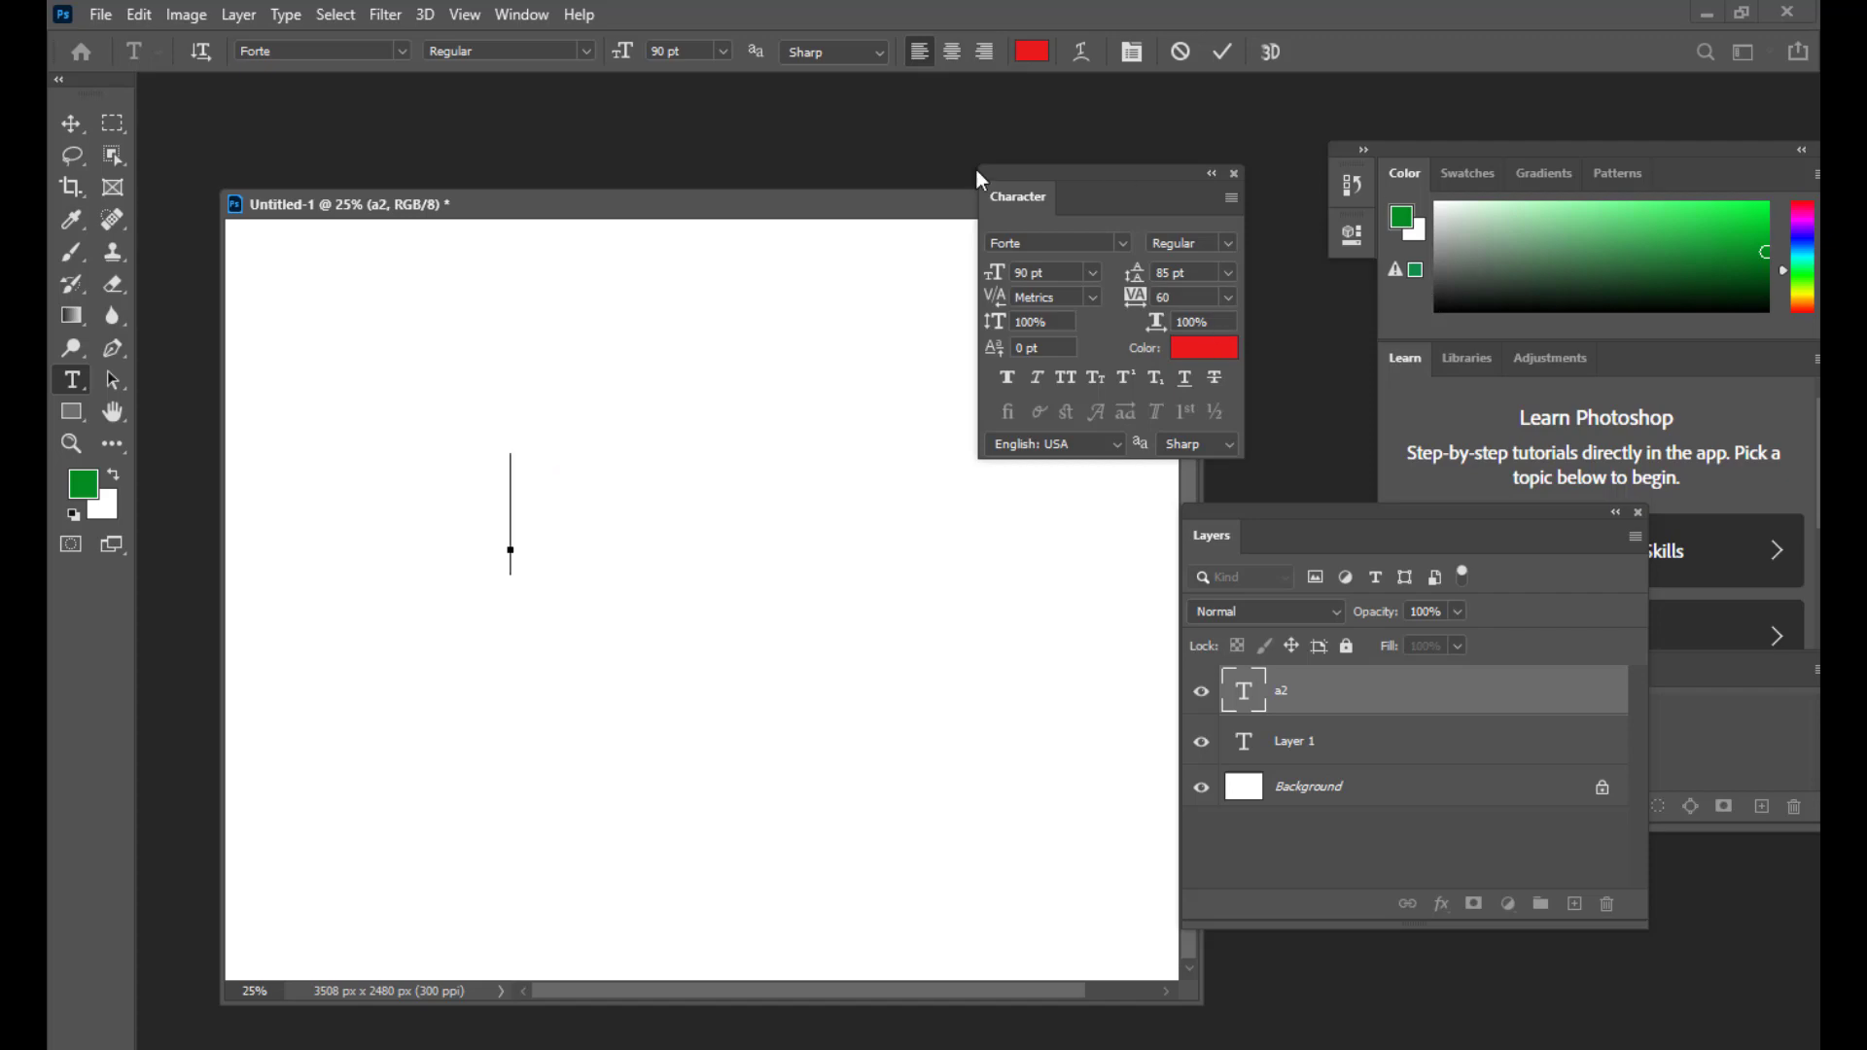
pyautogui.click(1050, 242)
pyautogui.write('arial')
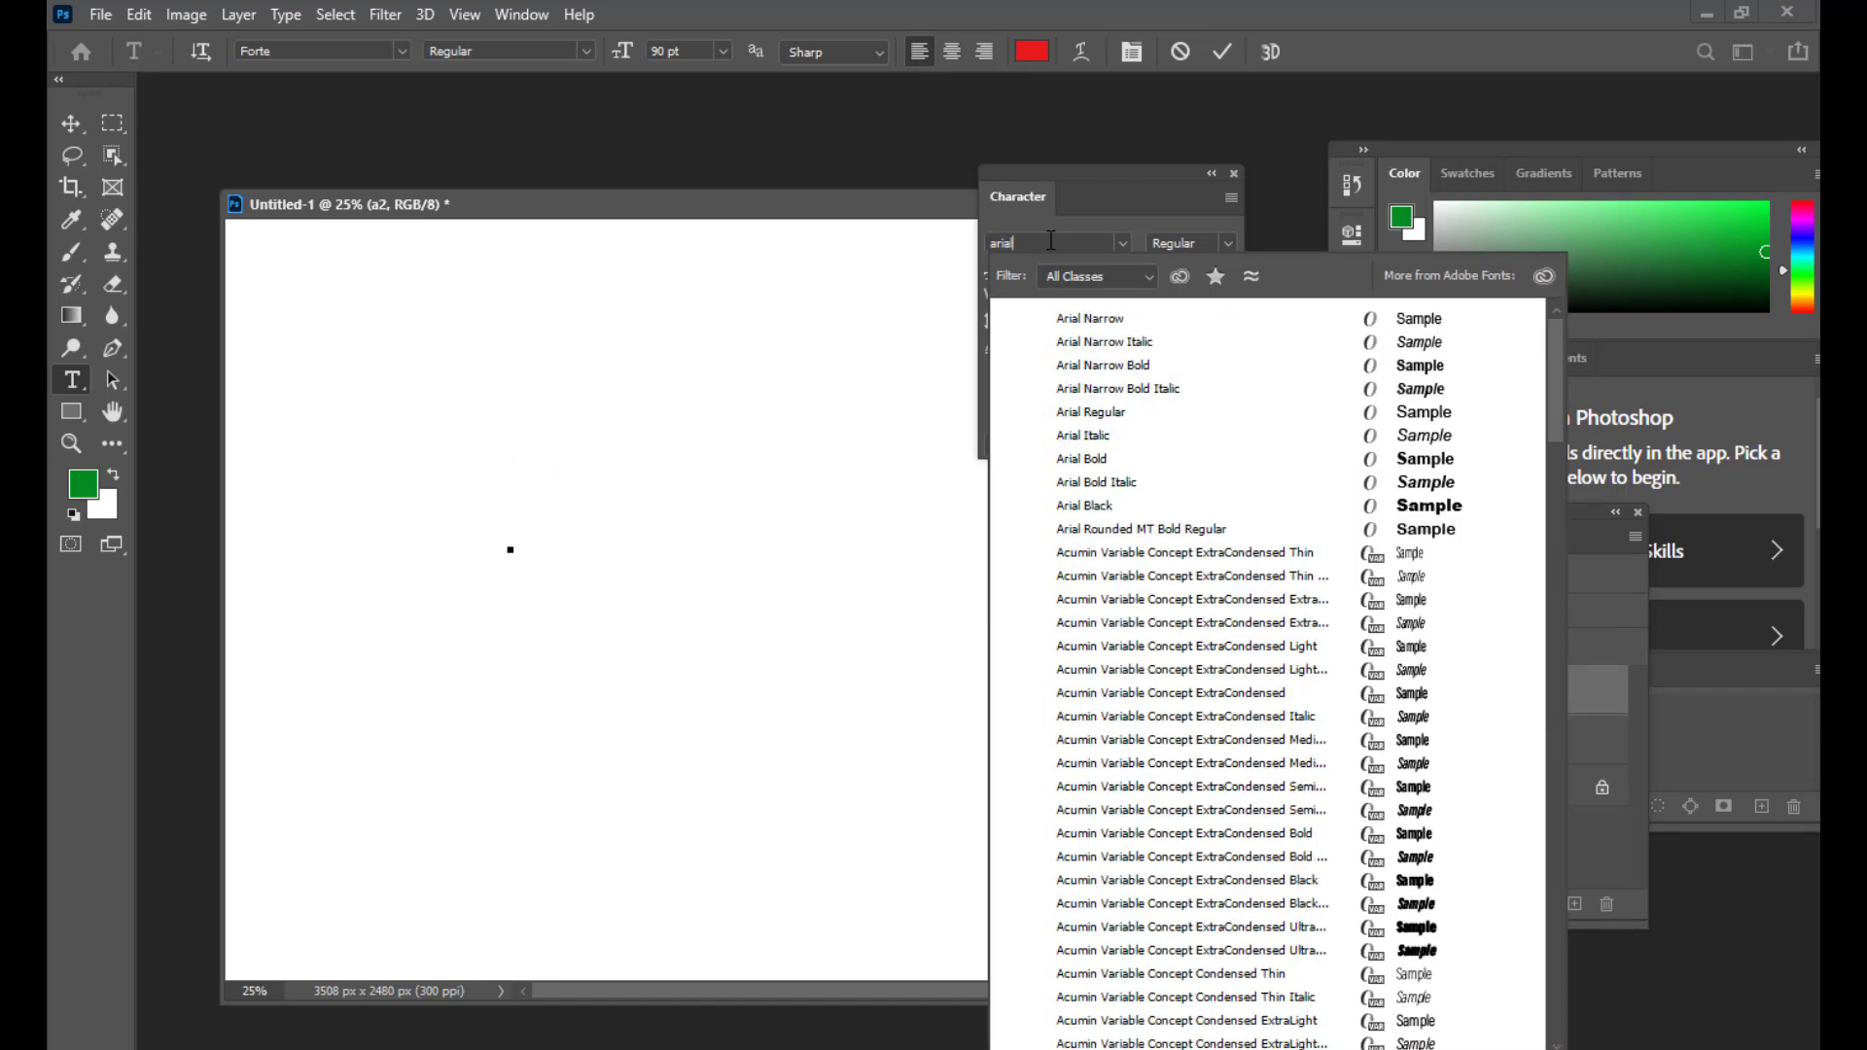
pyautogui.click(1103, 503)
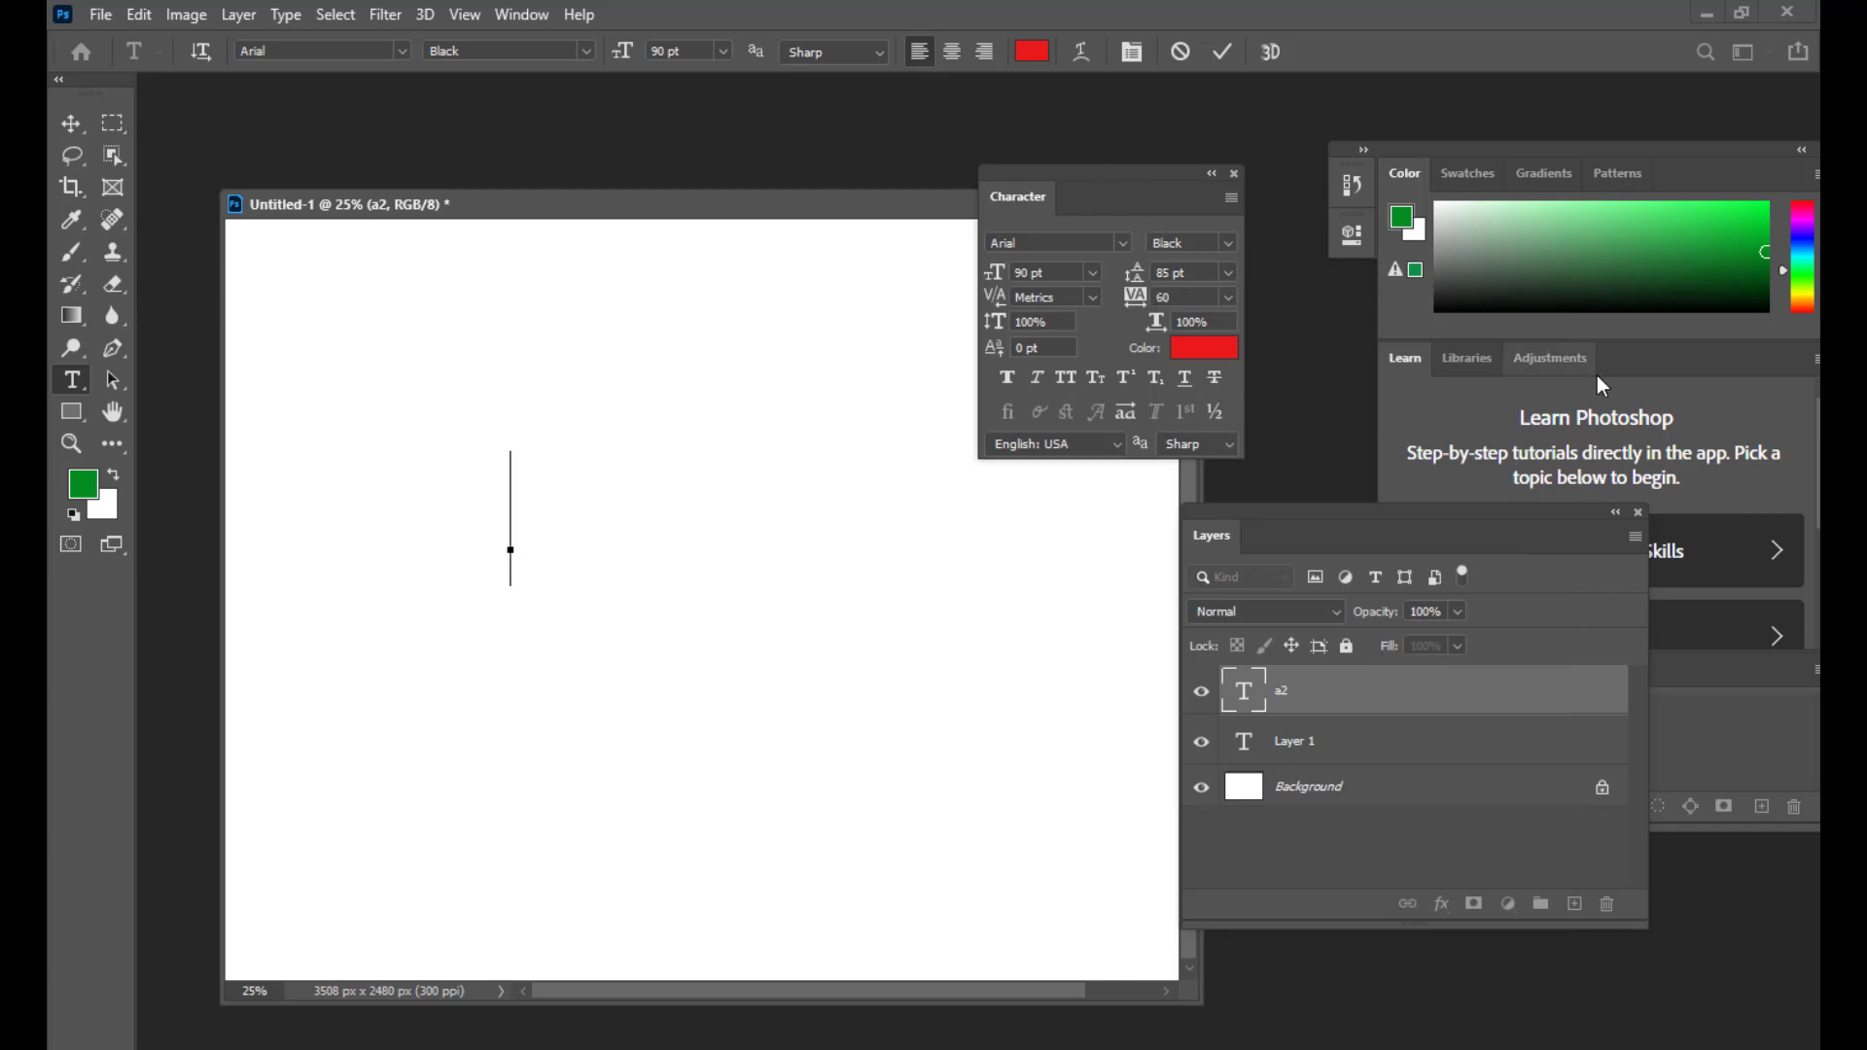
pyautogui.write('h')
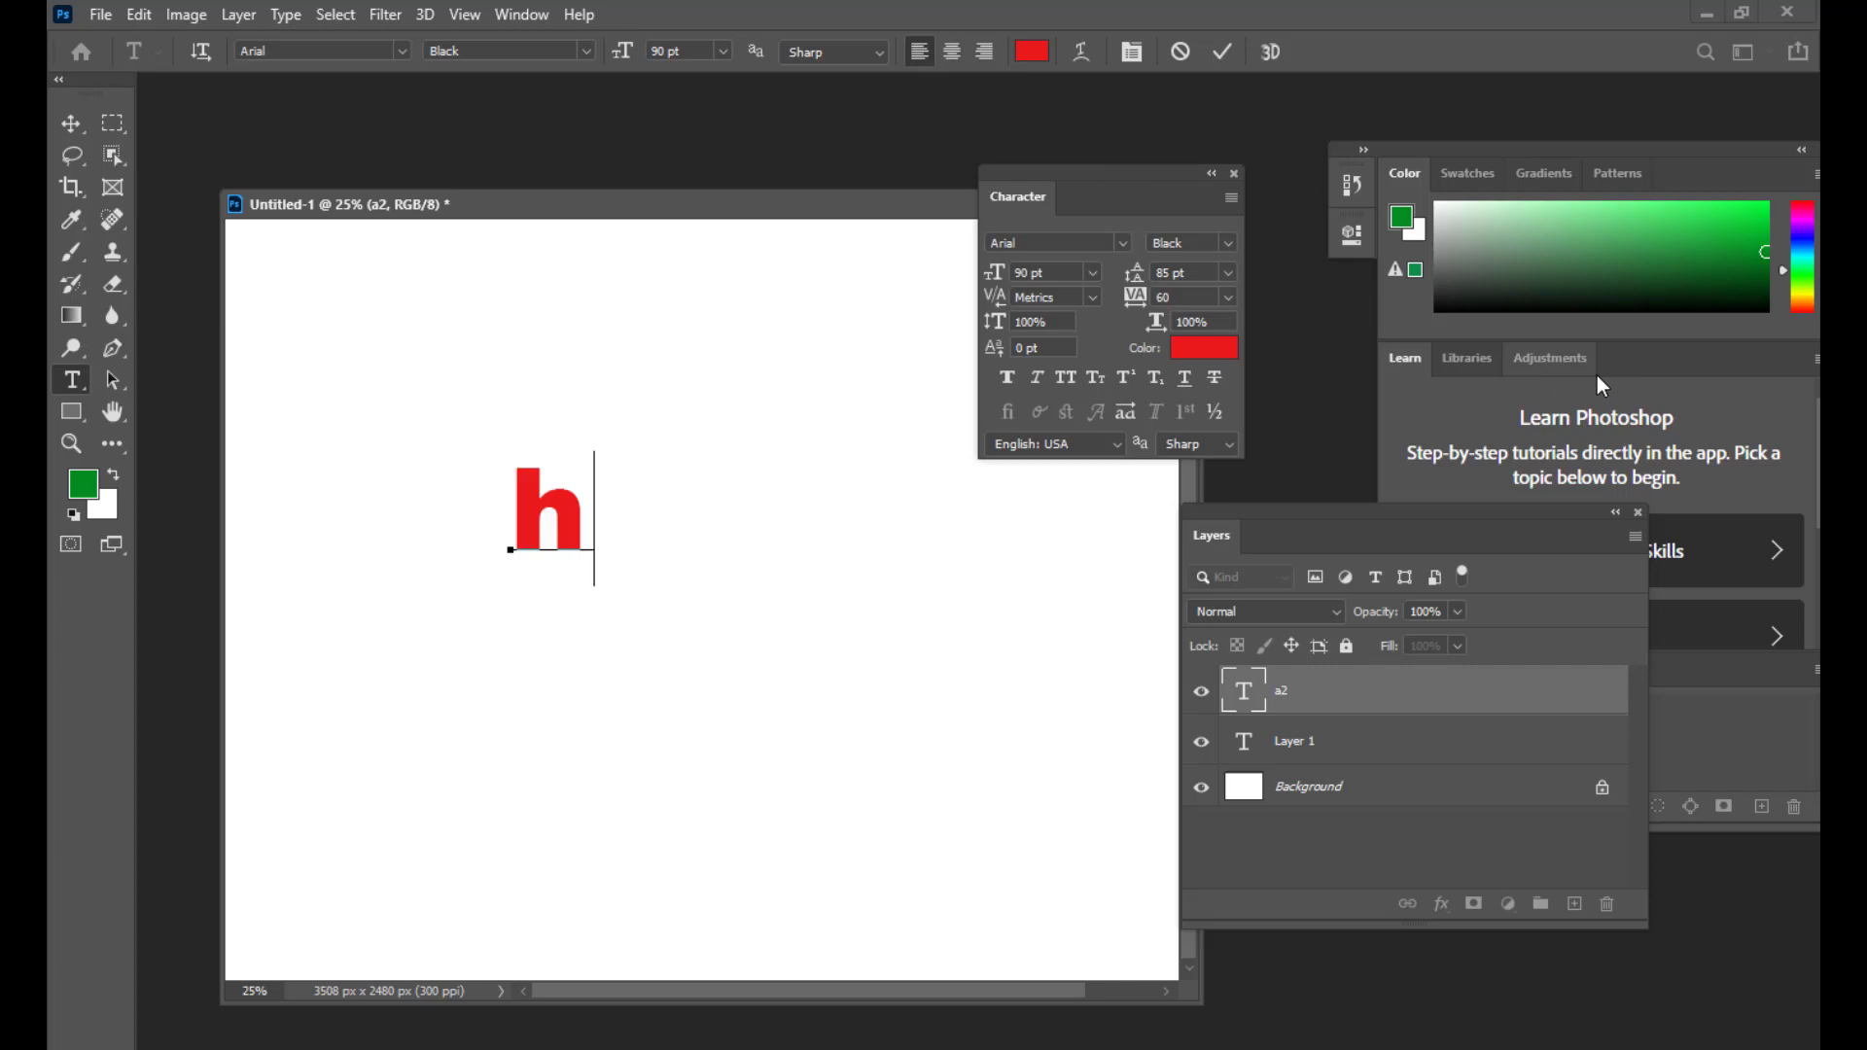
pyautogui.write('20')
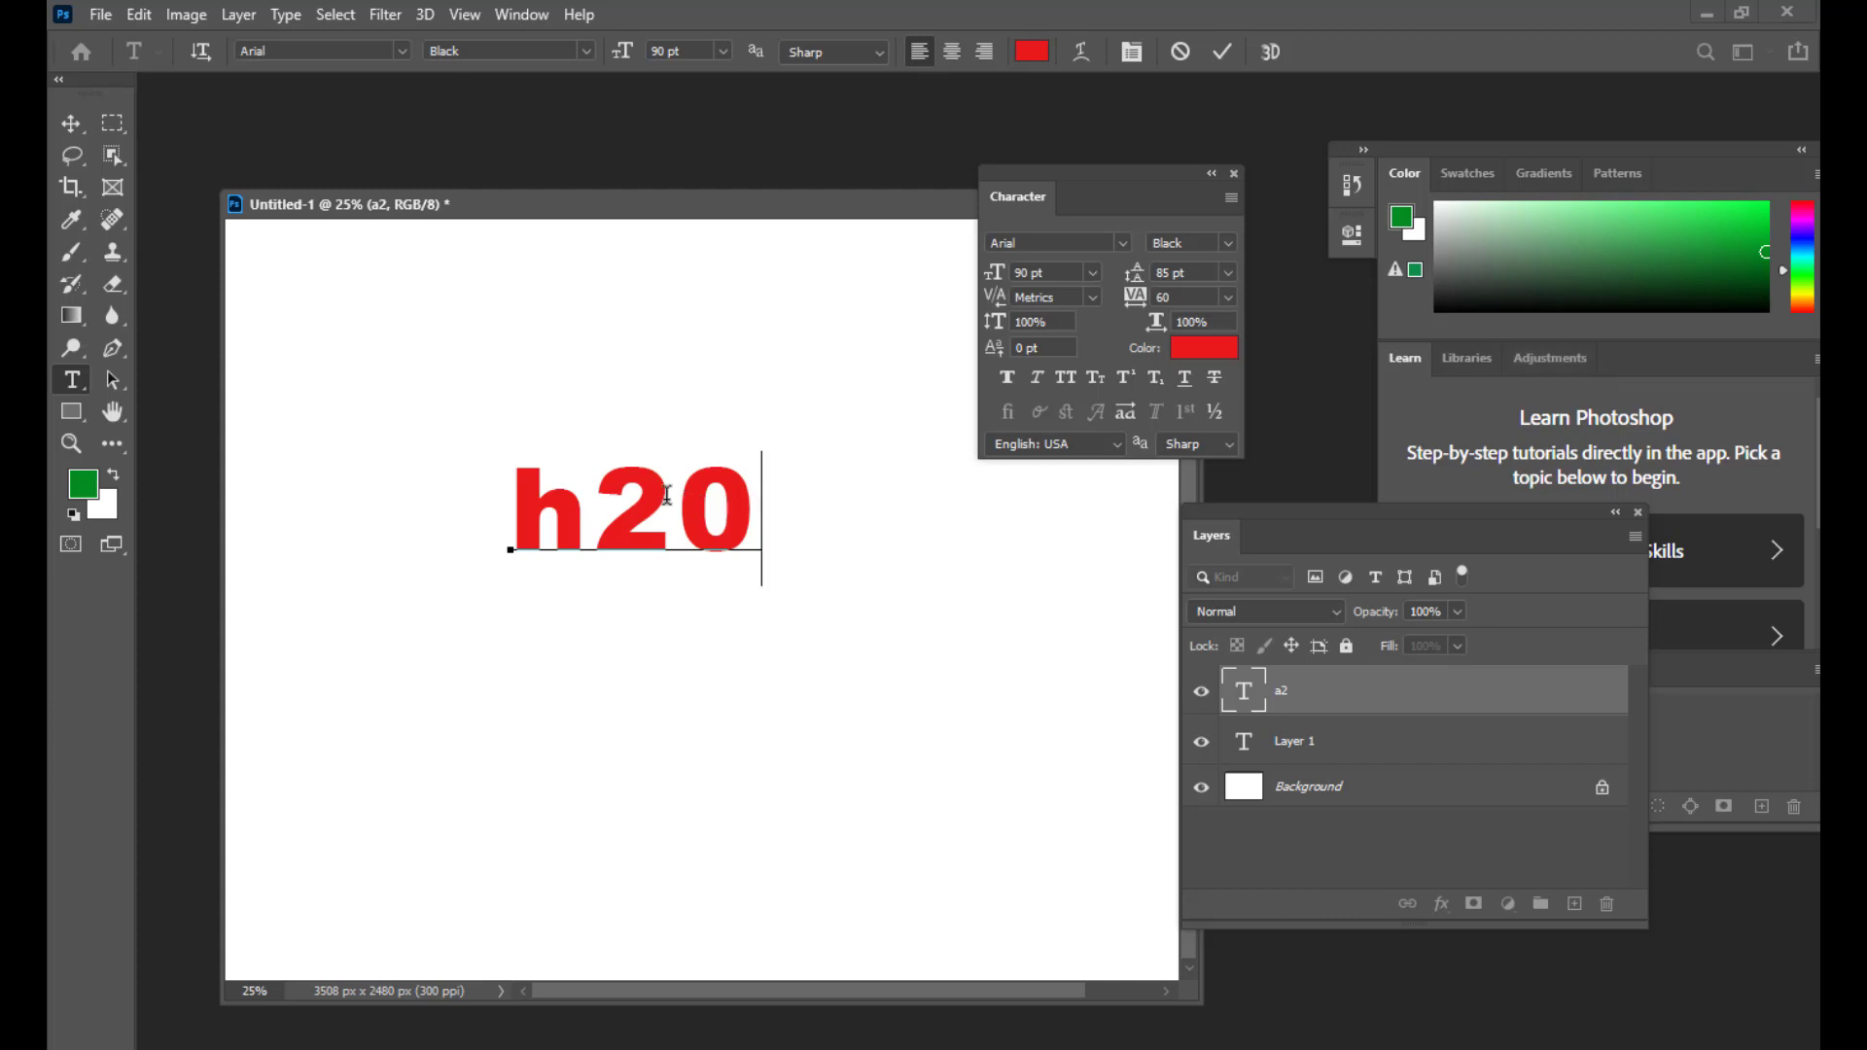
# Step: Make the 2 in the "h20" text subscript and commit the edit
pyautogui.moveTo(671, 496); pyautogui.dragTo(614, 483)
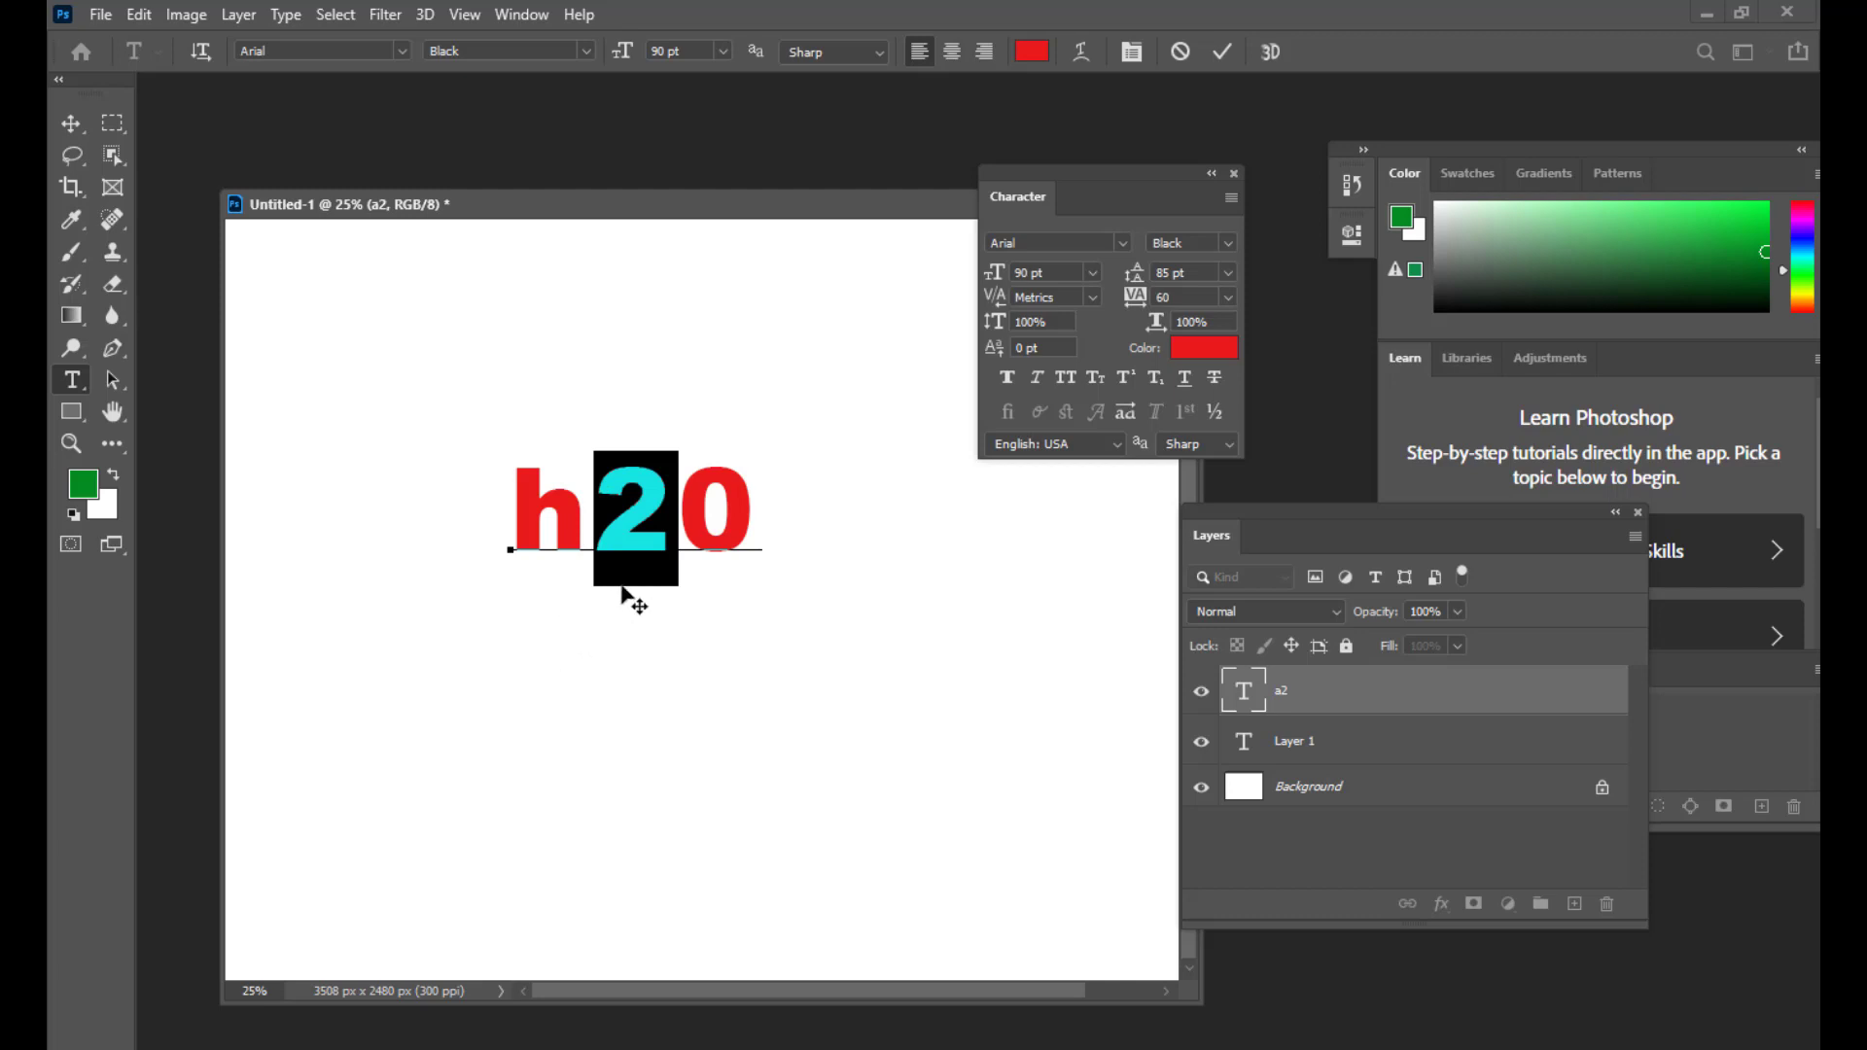
pyautogui.moveTo(669, 486); pyautogui.dragTo(612, 484)
pyautogui.click(1156, 379)
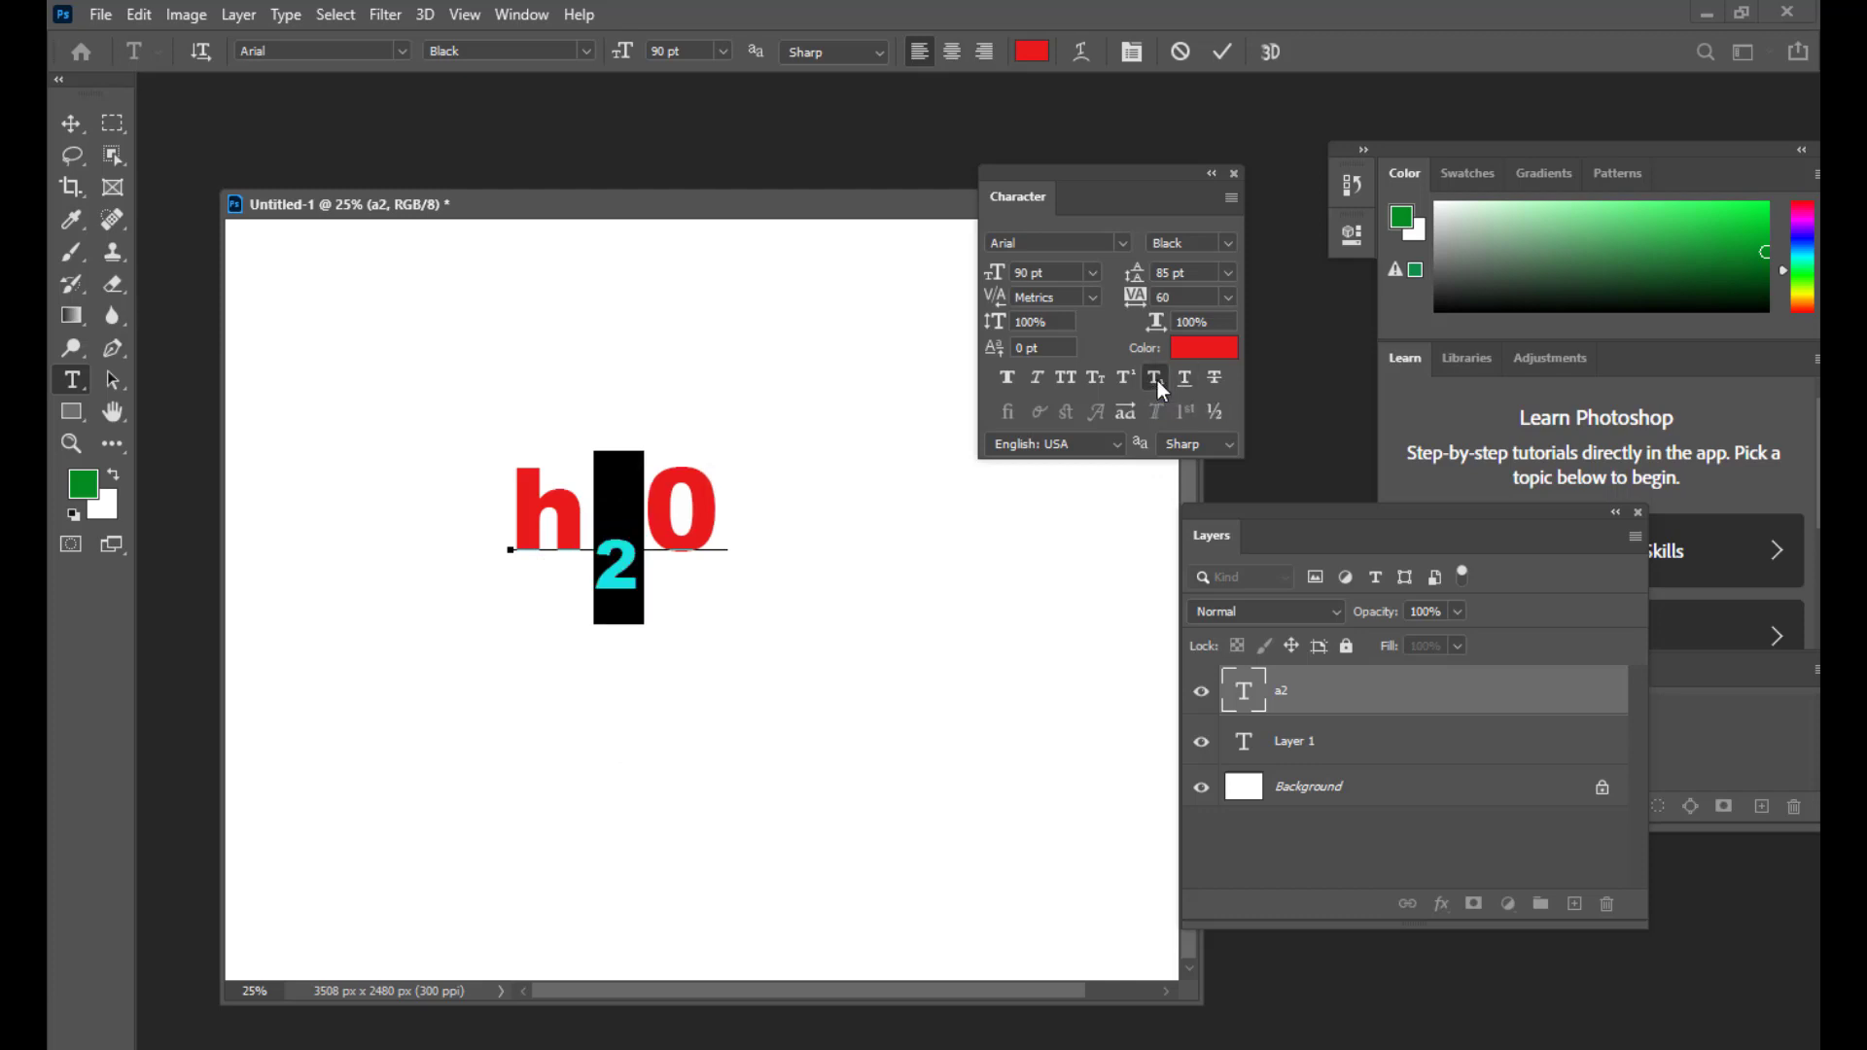
pyautogui.click(71, 123)
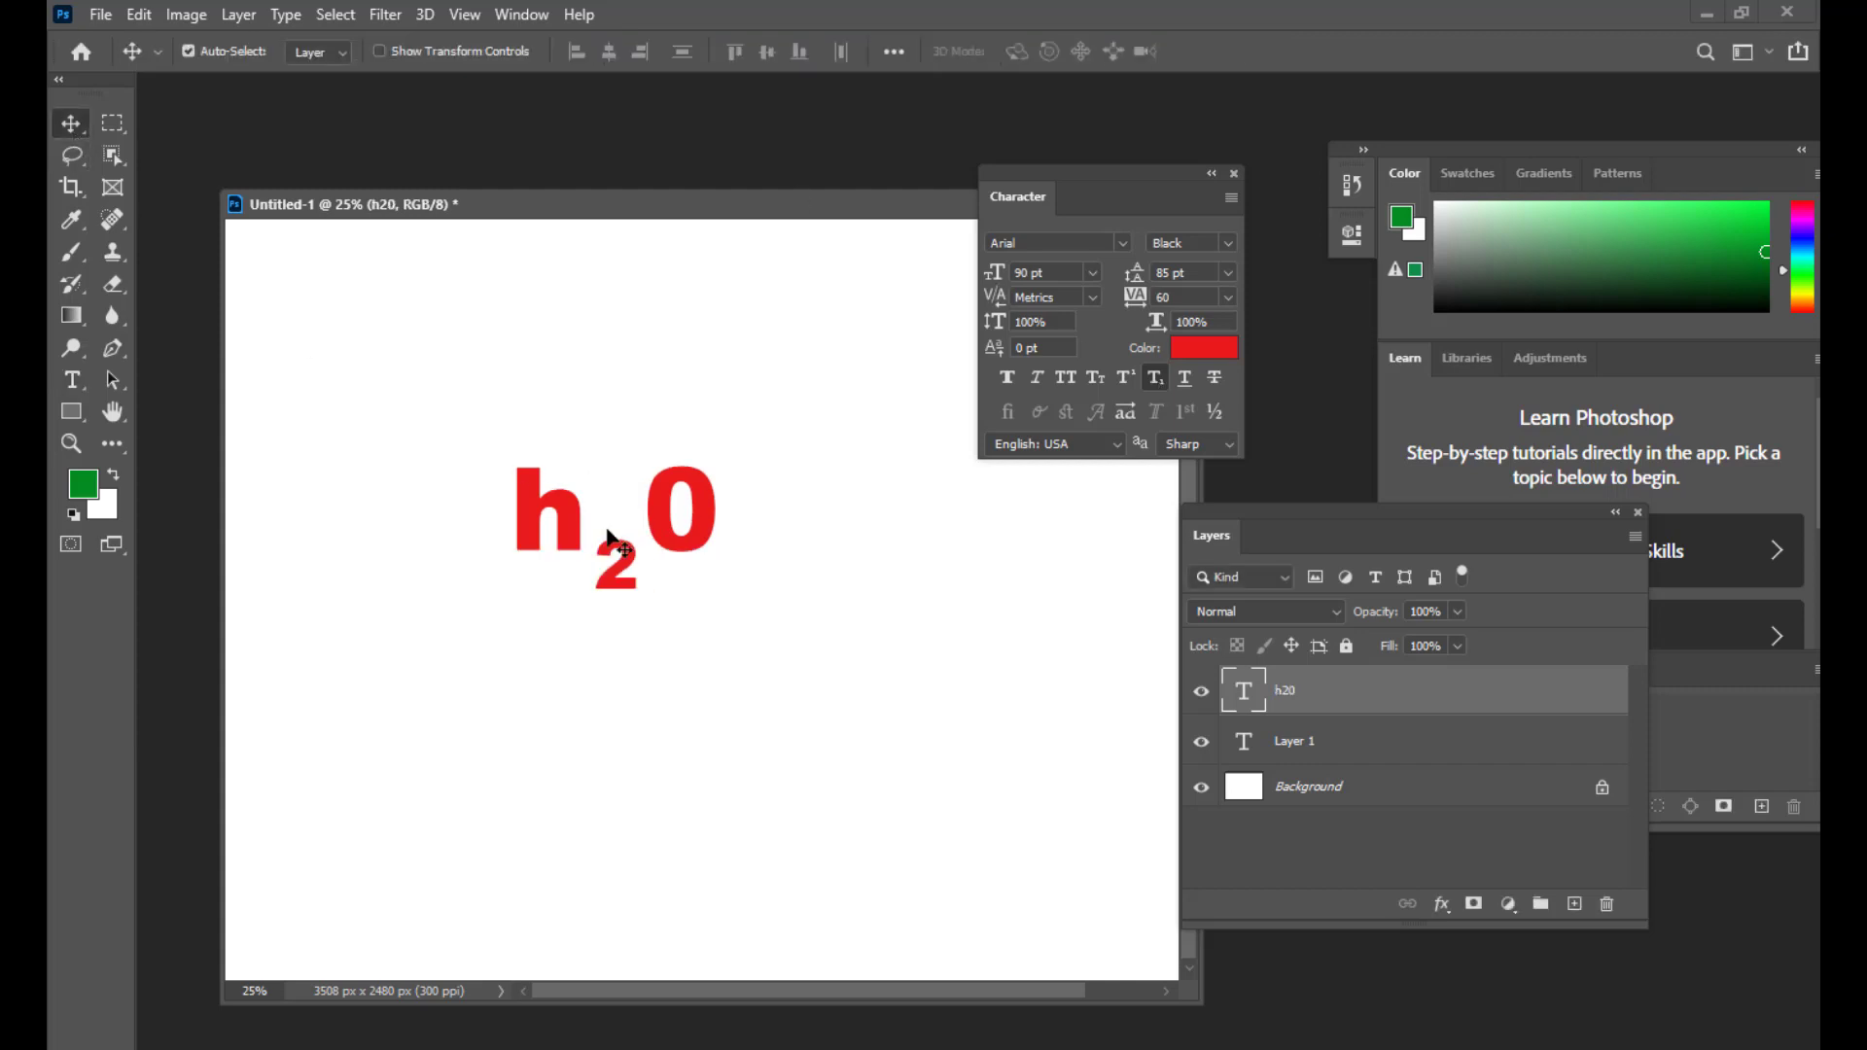
# Step: Turn off Subscript on the 2 and delete the "h20" text layer
pyautogui.doubleClick(1245, 692)
pyautogui.moveTo(644, 566); pyautogui.dragTo(607, 564)
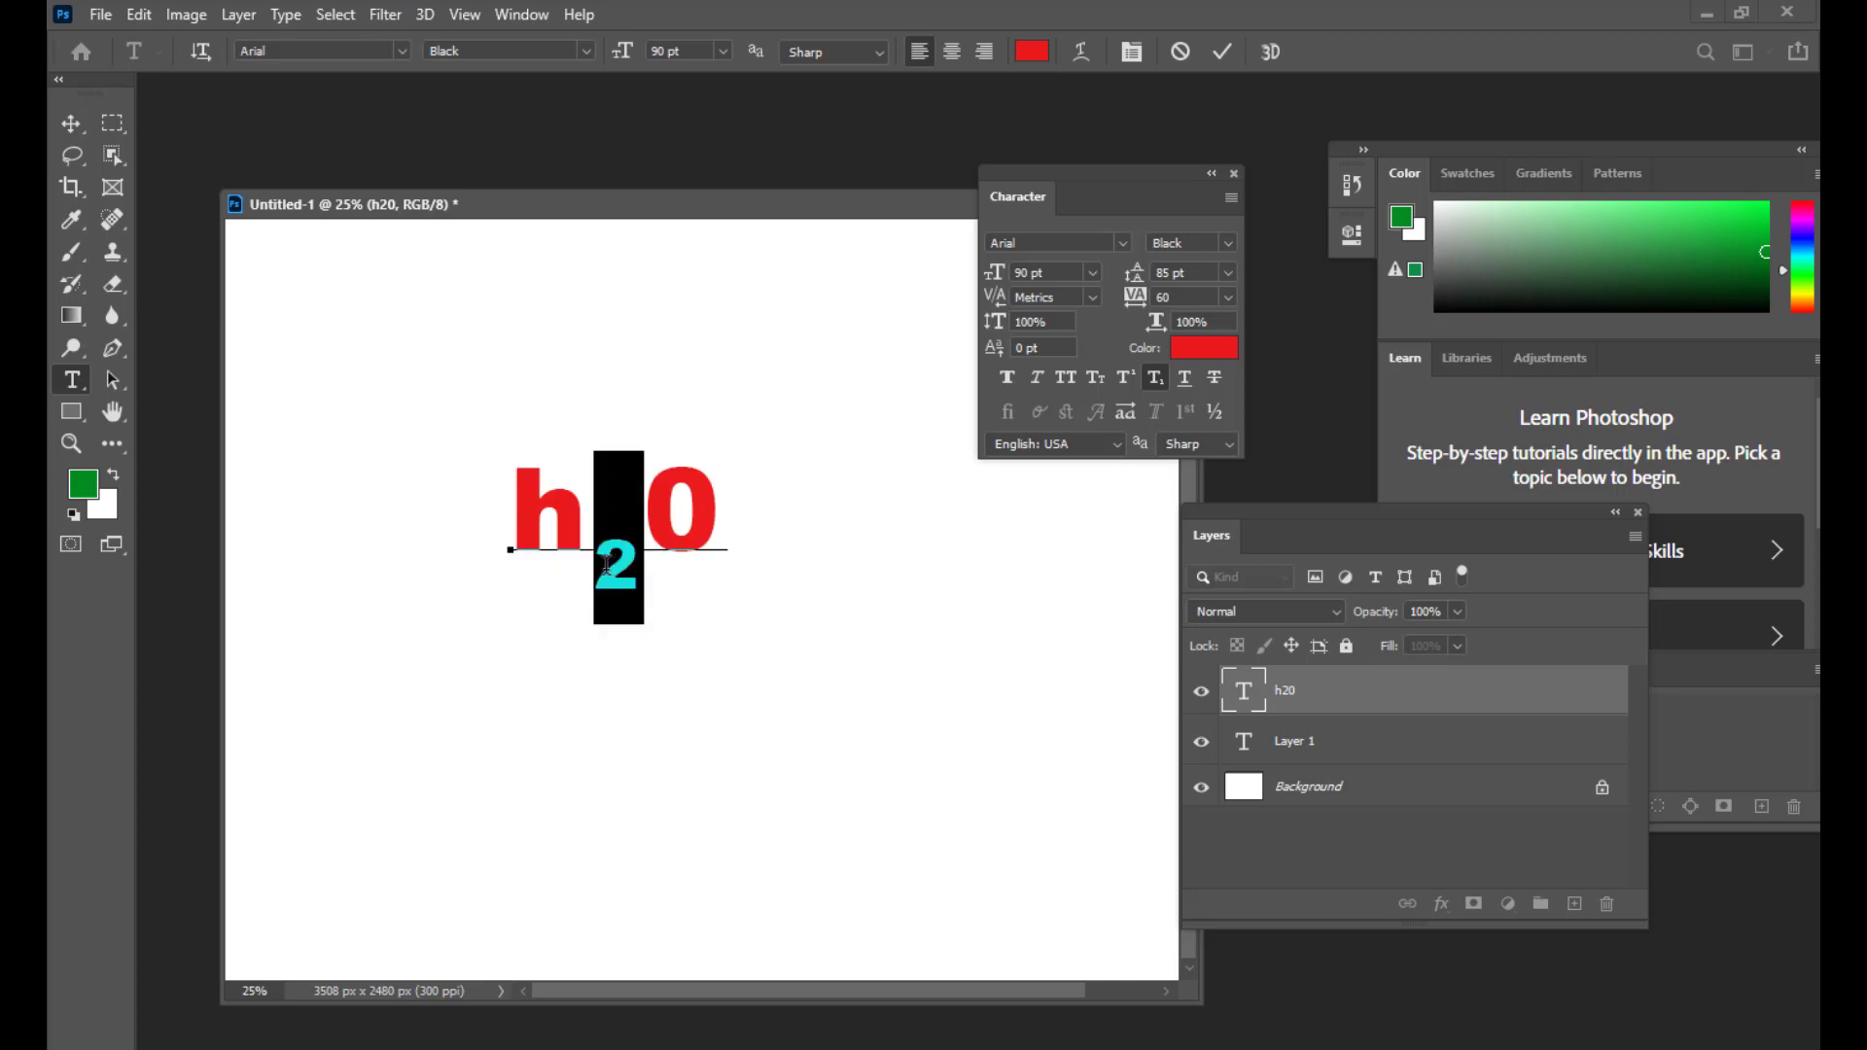
pyautogui.click(1156, 378)
pyautogui.click(71, 125)
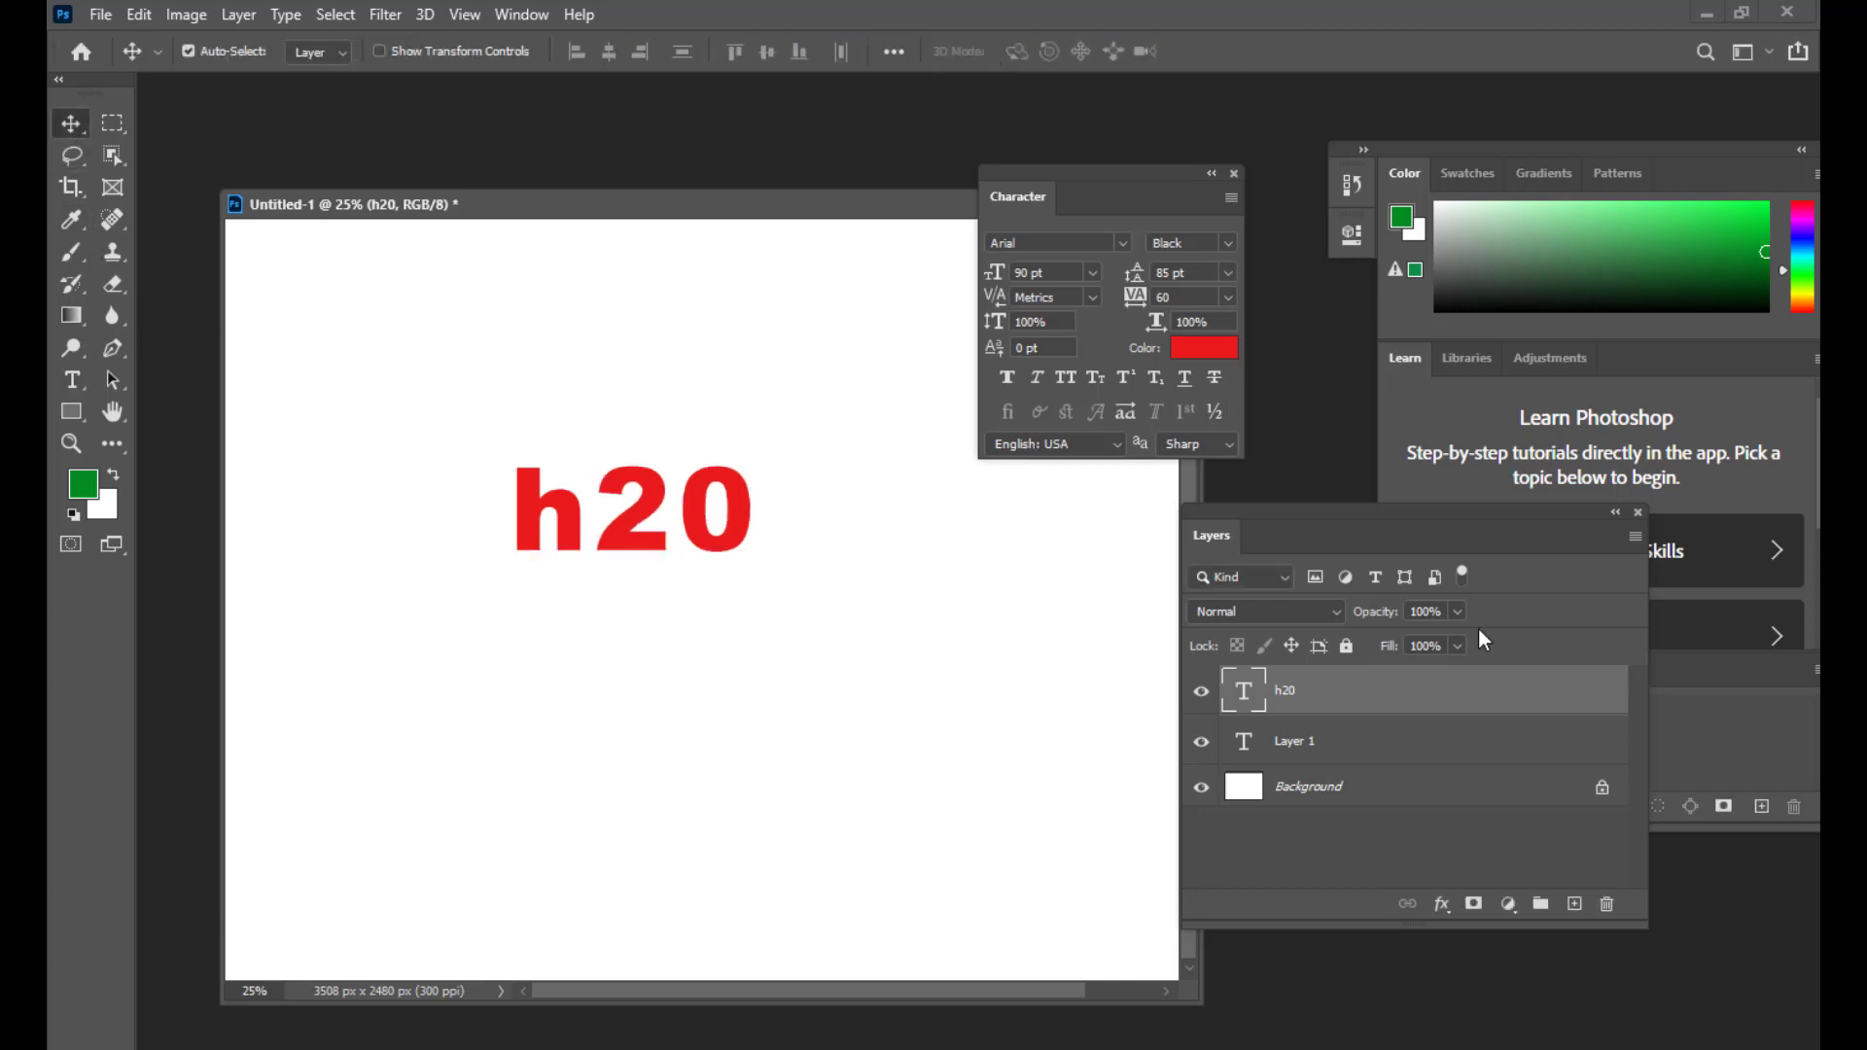
pyautogui.press('Delete')
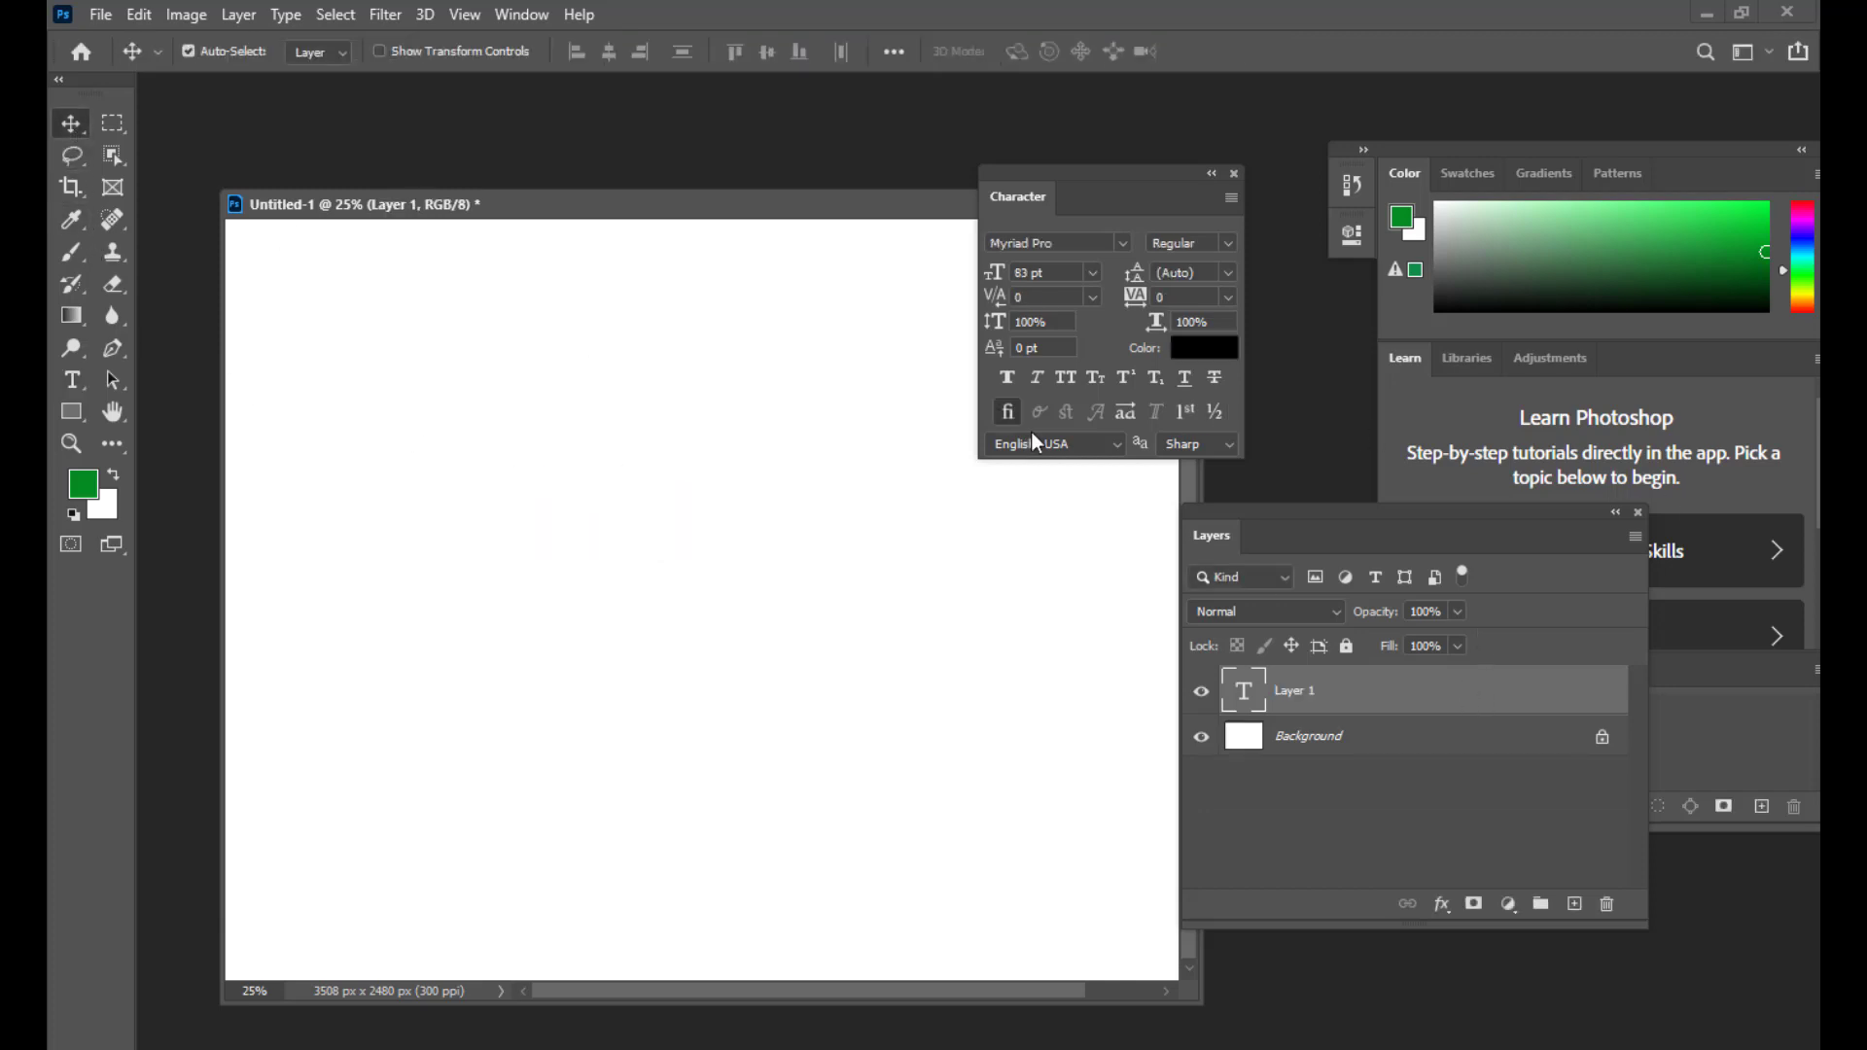
# Step: Create a new text layer reading "rsart and media" and move it left so it fits on the canvas
pyautogui.click(71, 380)
pyautogui.click(628, 604)
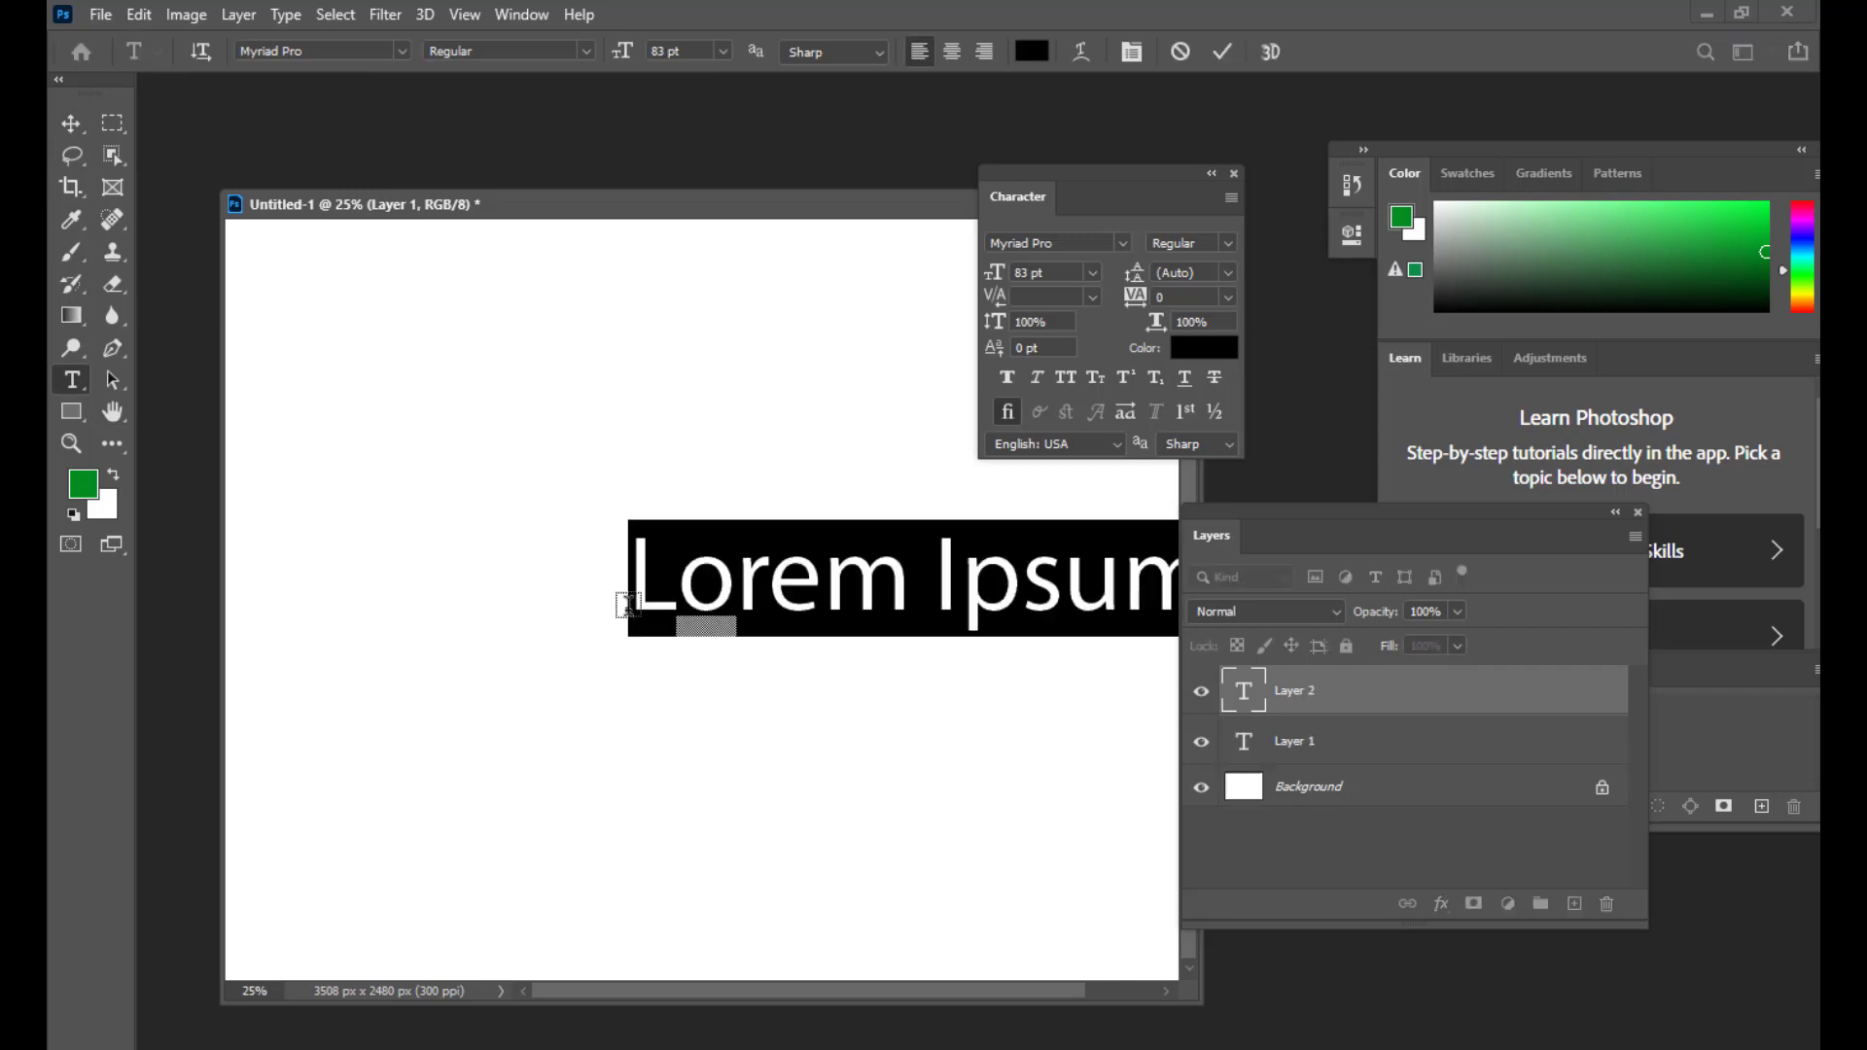
pyautogui.press('BackSpace')
pyautogui.write('rsrao')
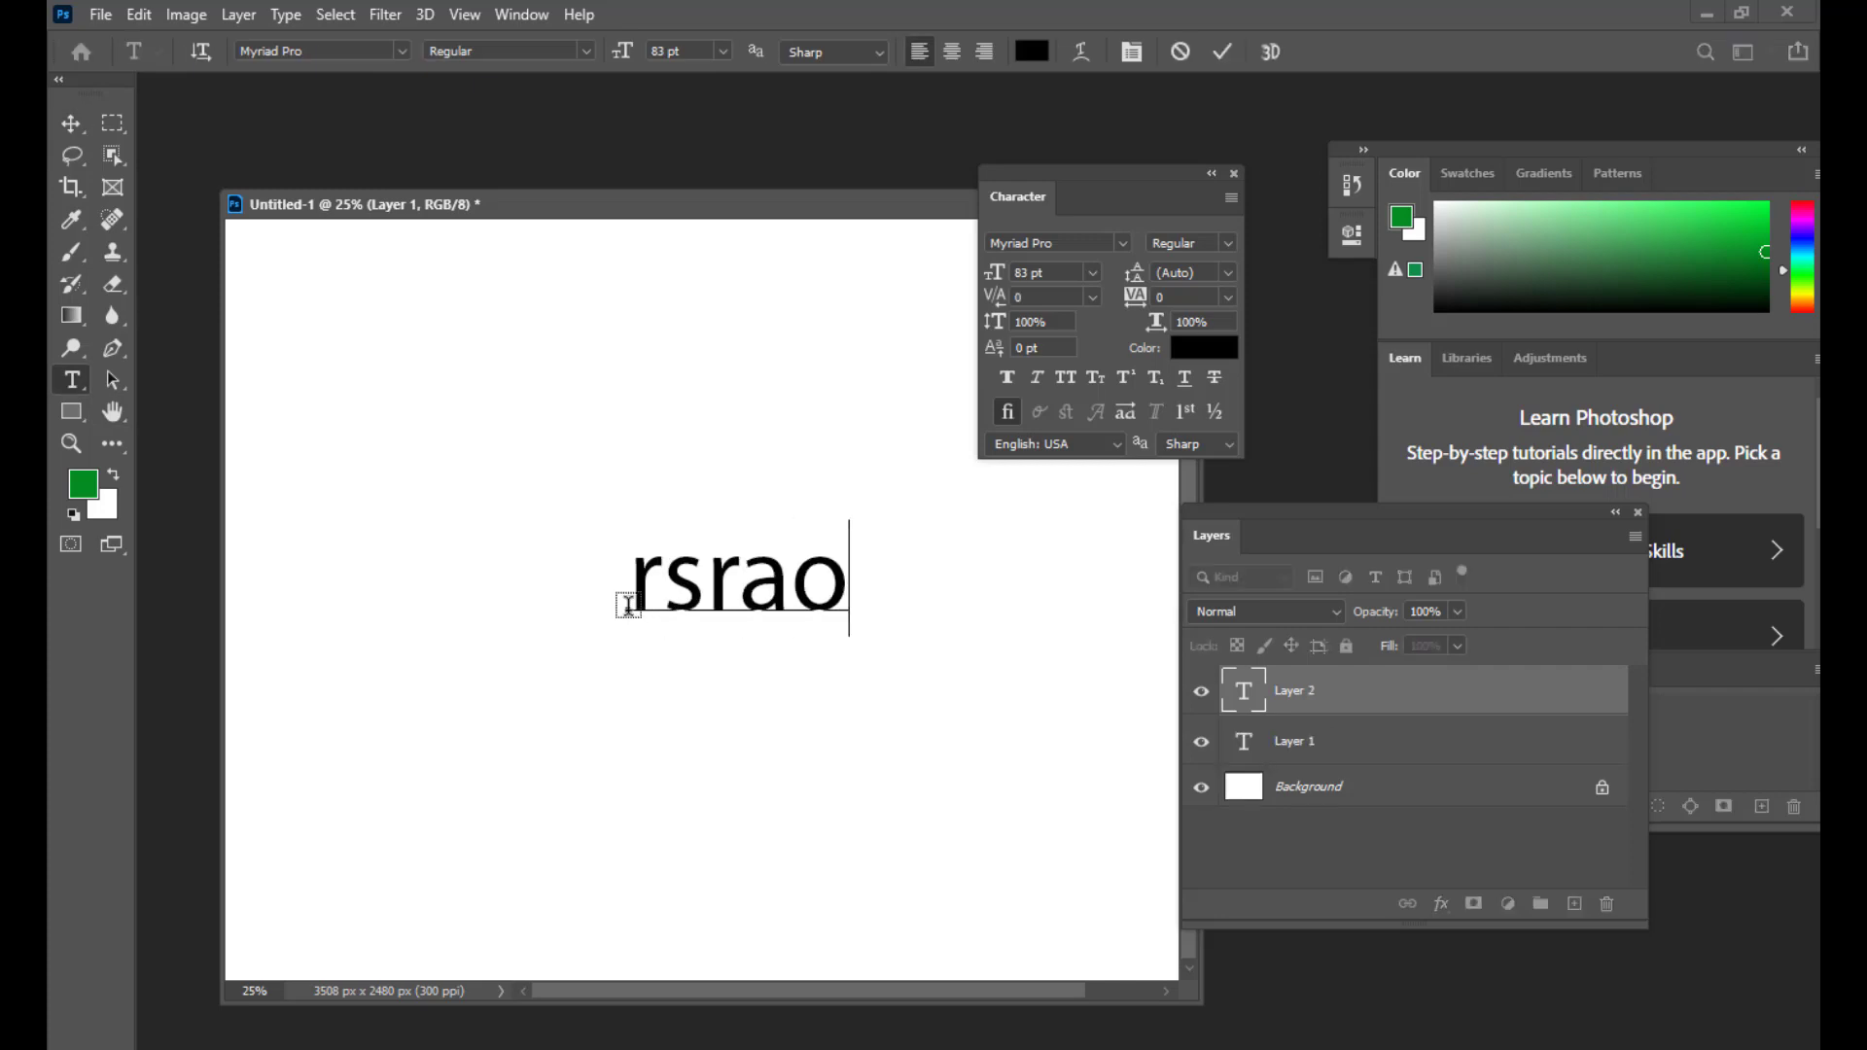
pyautogui.press('BackSpace')
pyautogui.press('BackSpace')
pyautogui.write('a')
pyautogui.press('BackSpace')
pyautogui.press('BackSpace')
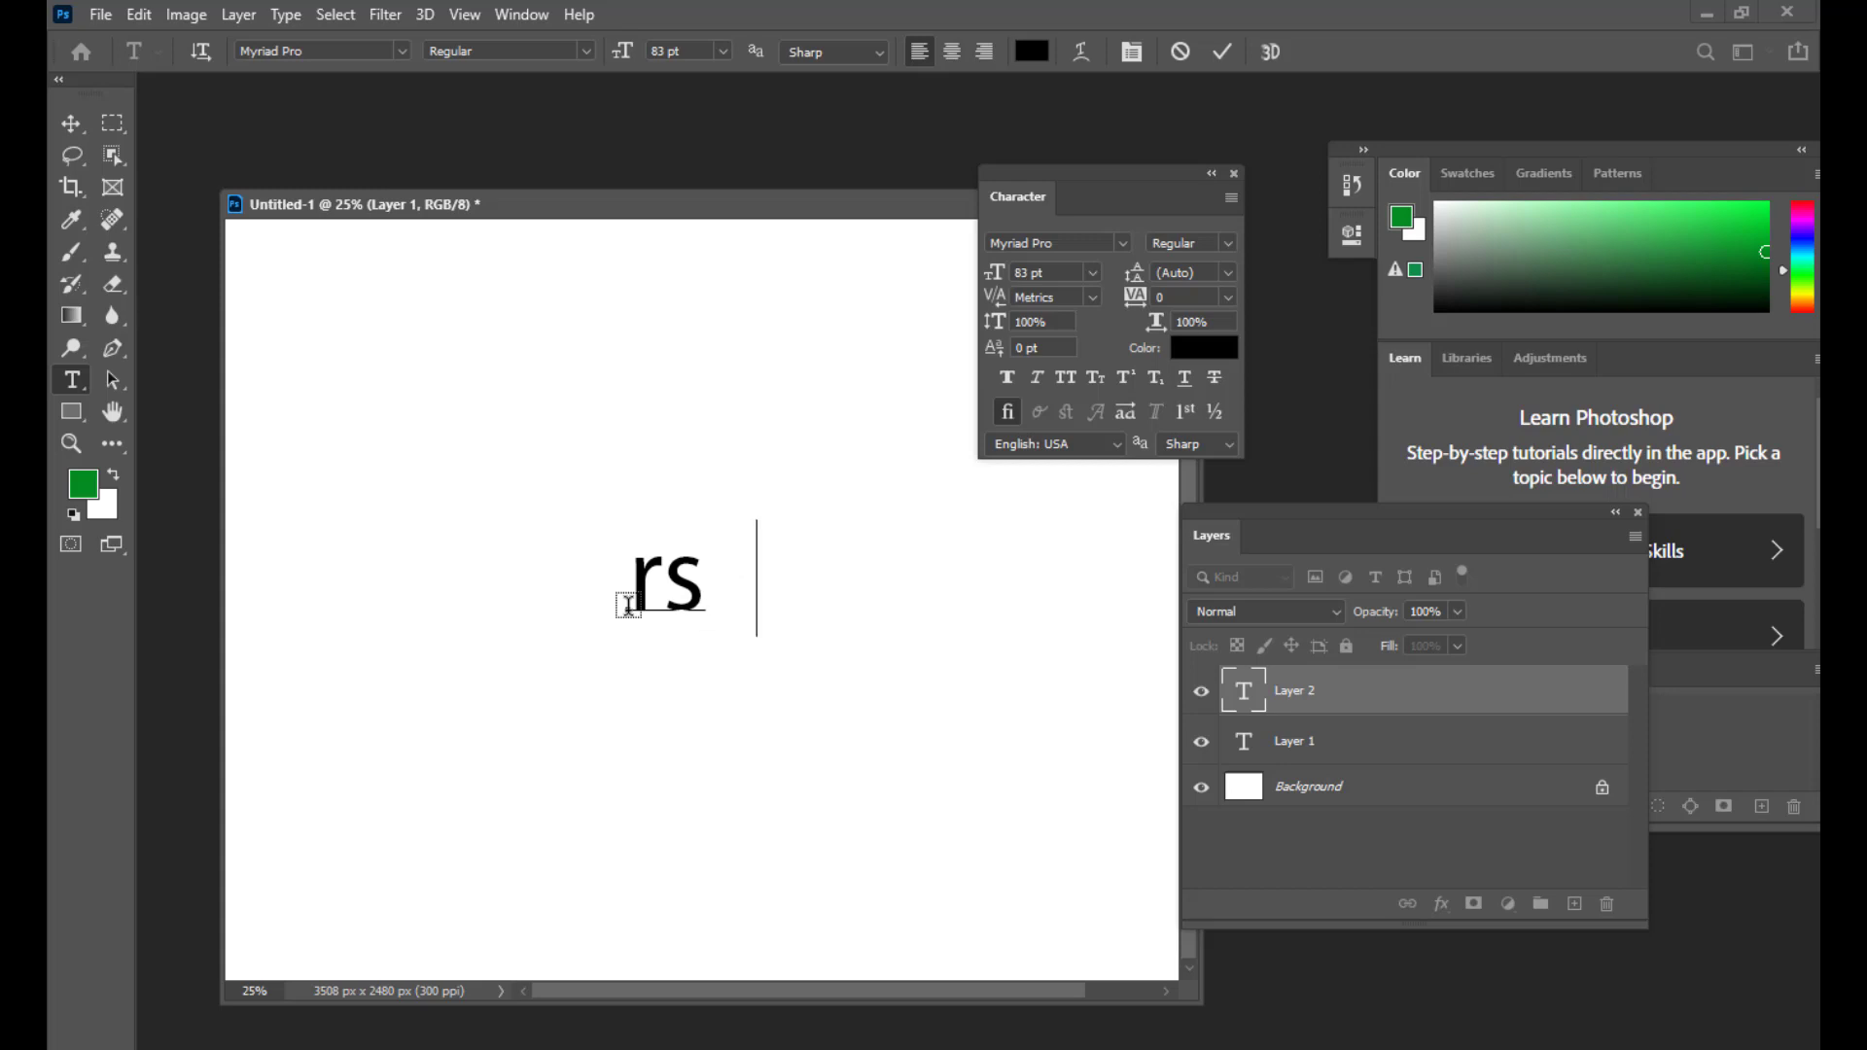
pyautogui.press('BackSpace')
pyautogui.press('BackSpace')
pyautogui.press('BackSpace')
pyautogui.write('art and me')
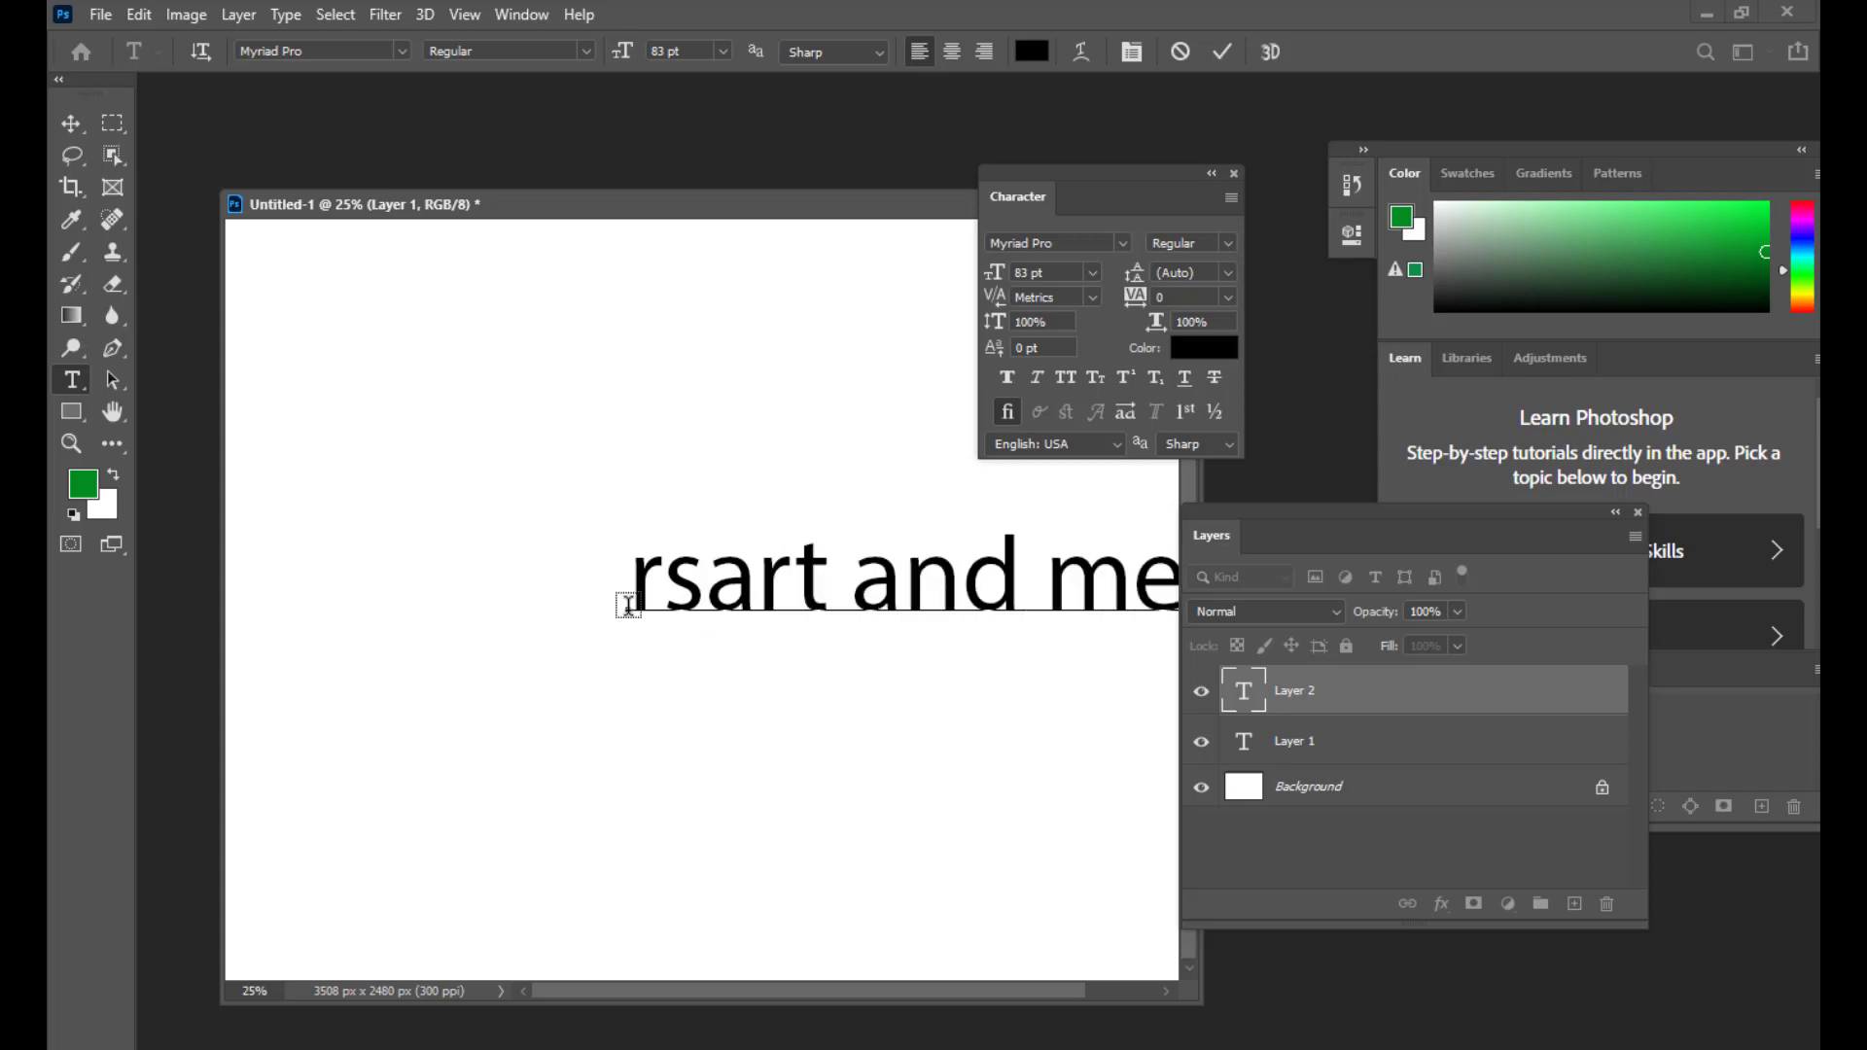
pyautogui.click(71, 123)
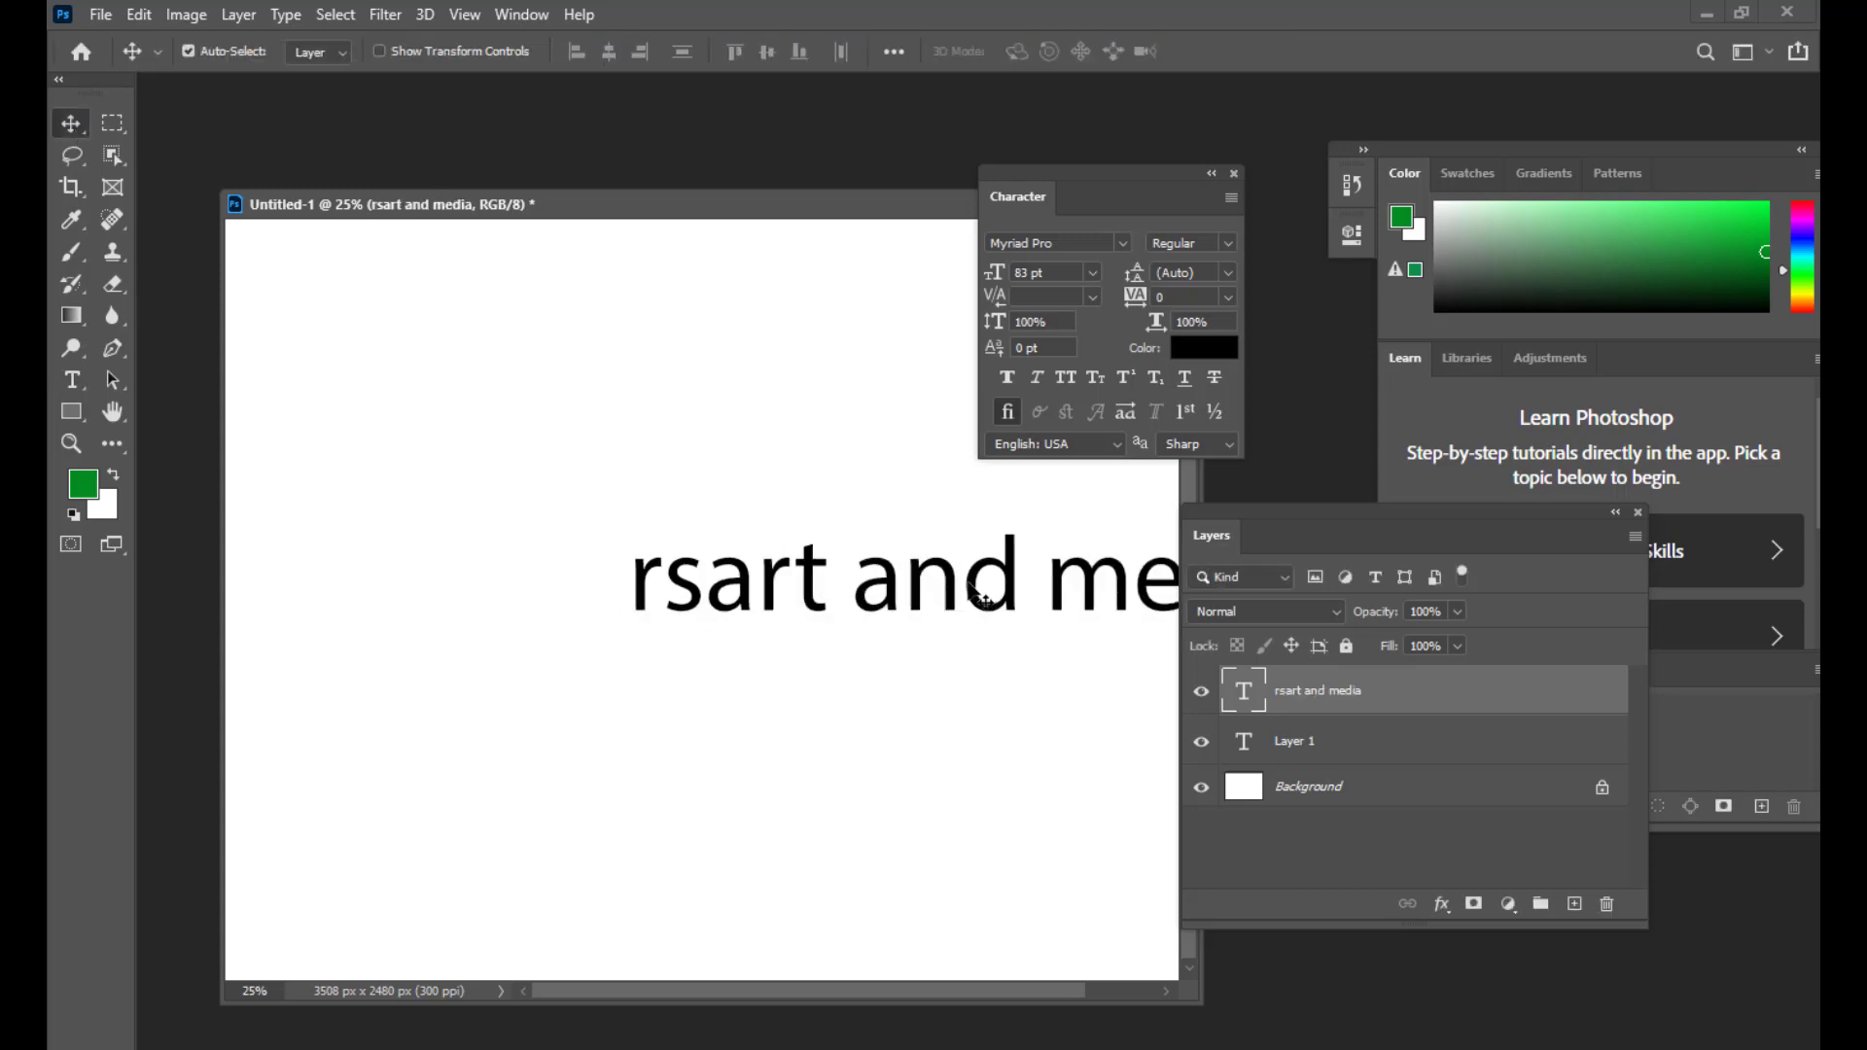
pyautogui.moveTo(909, 590); pyautogui.dragTo(622, 584)
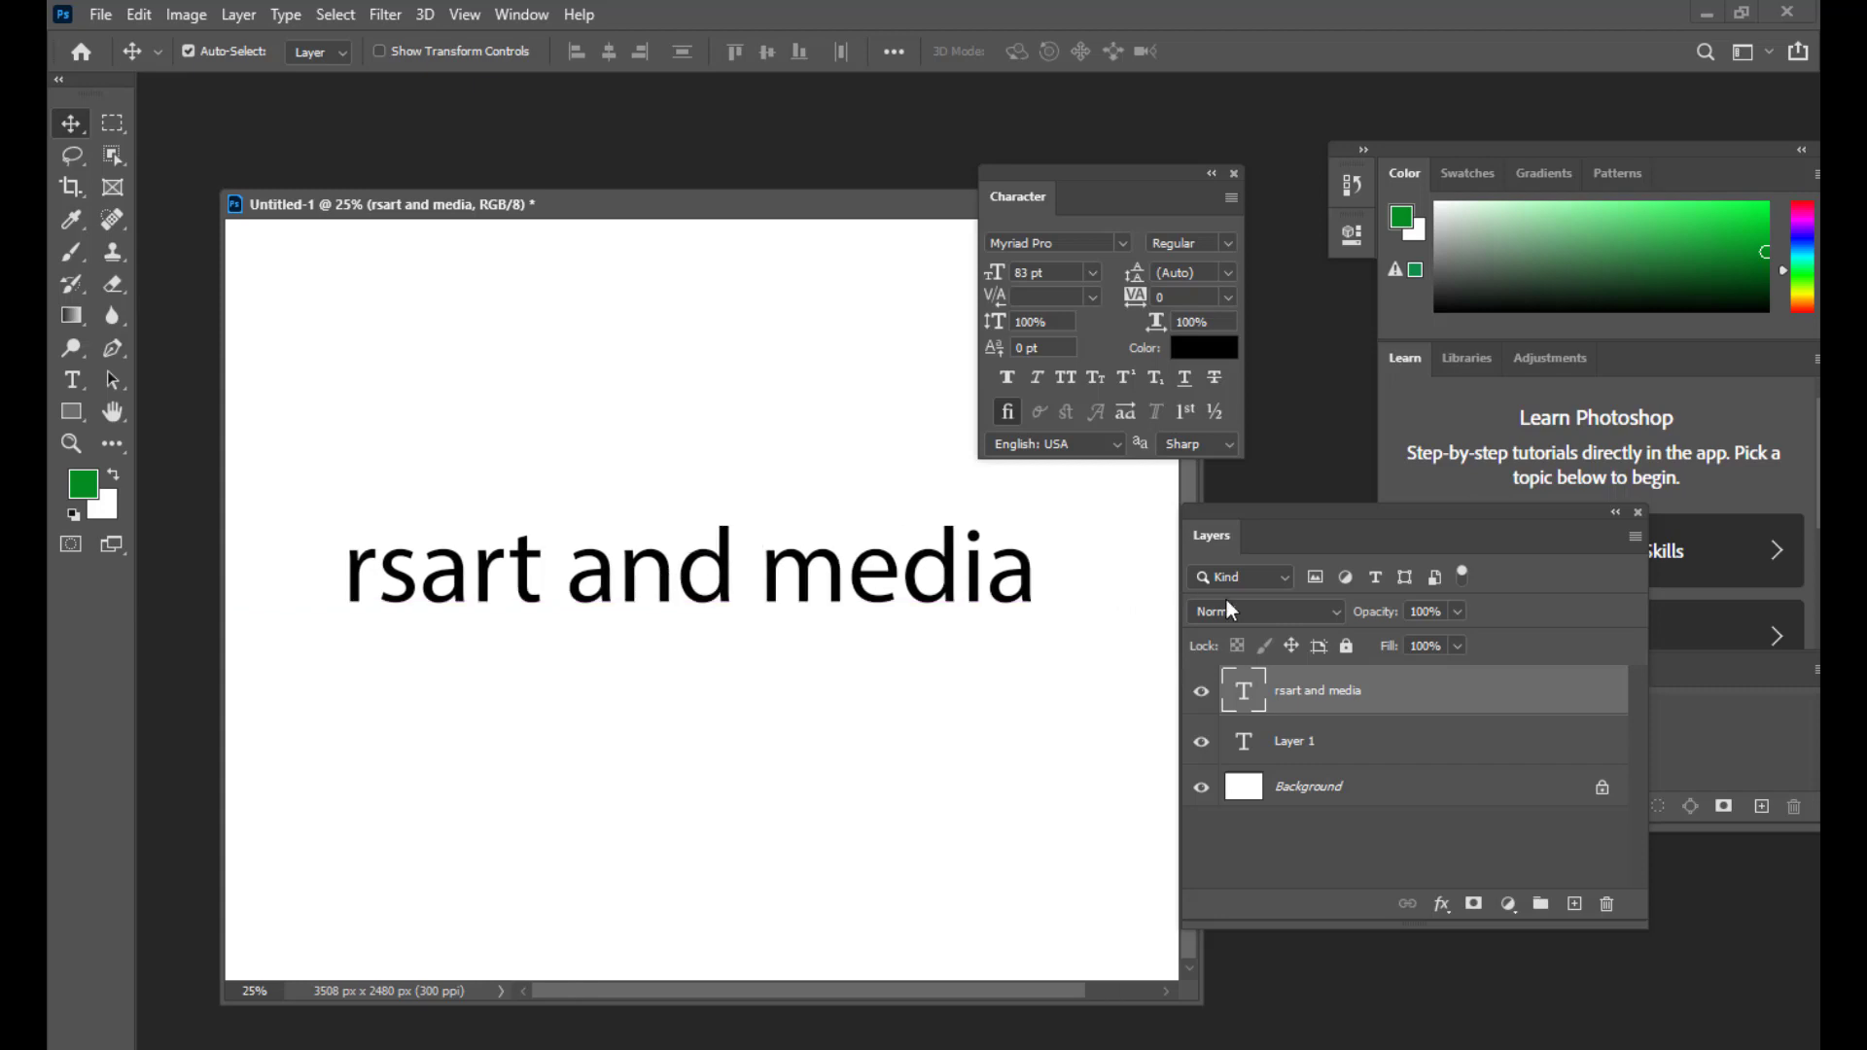
# Step: Underline the whole "rsart and media" text
pyautogui.doubleClick(1233, 686)
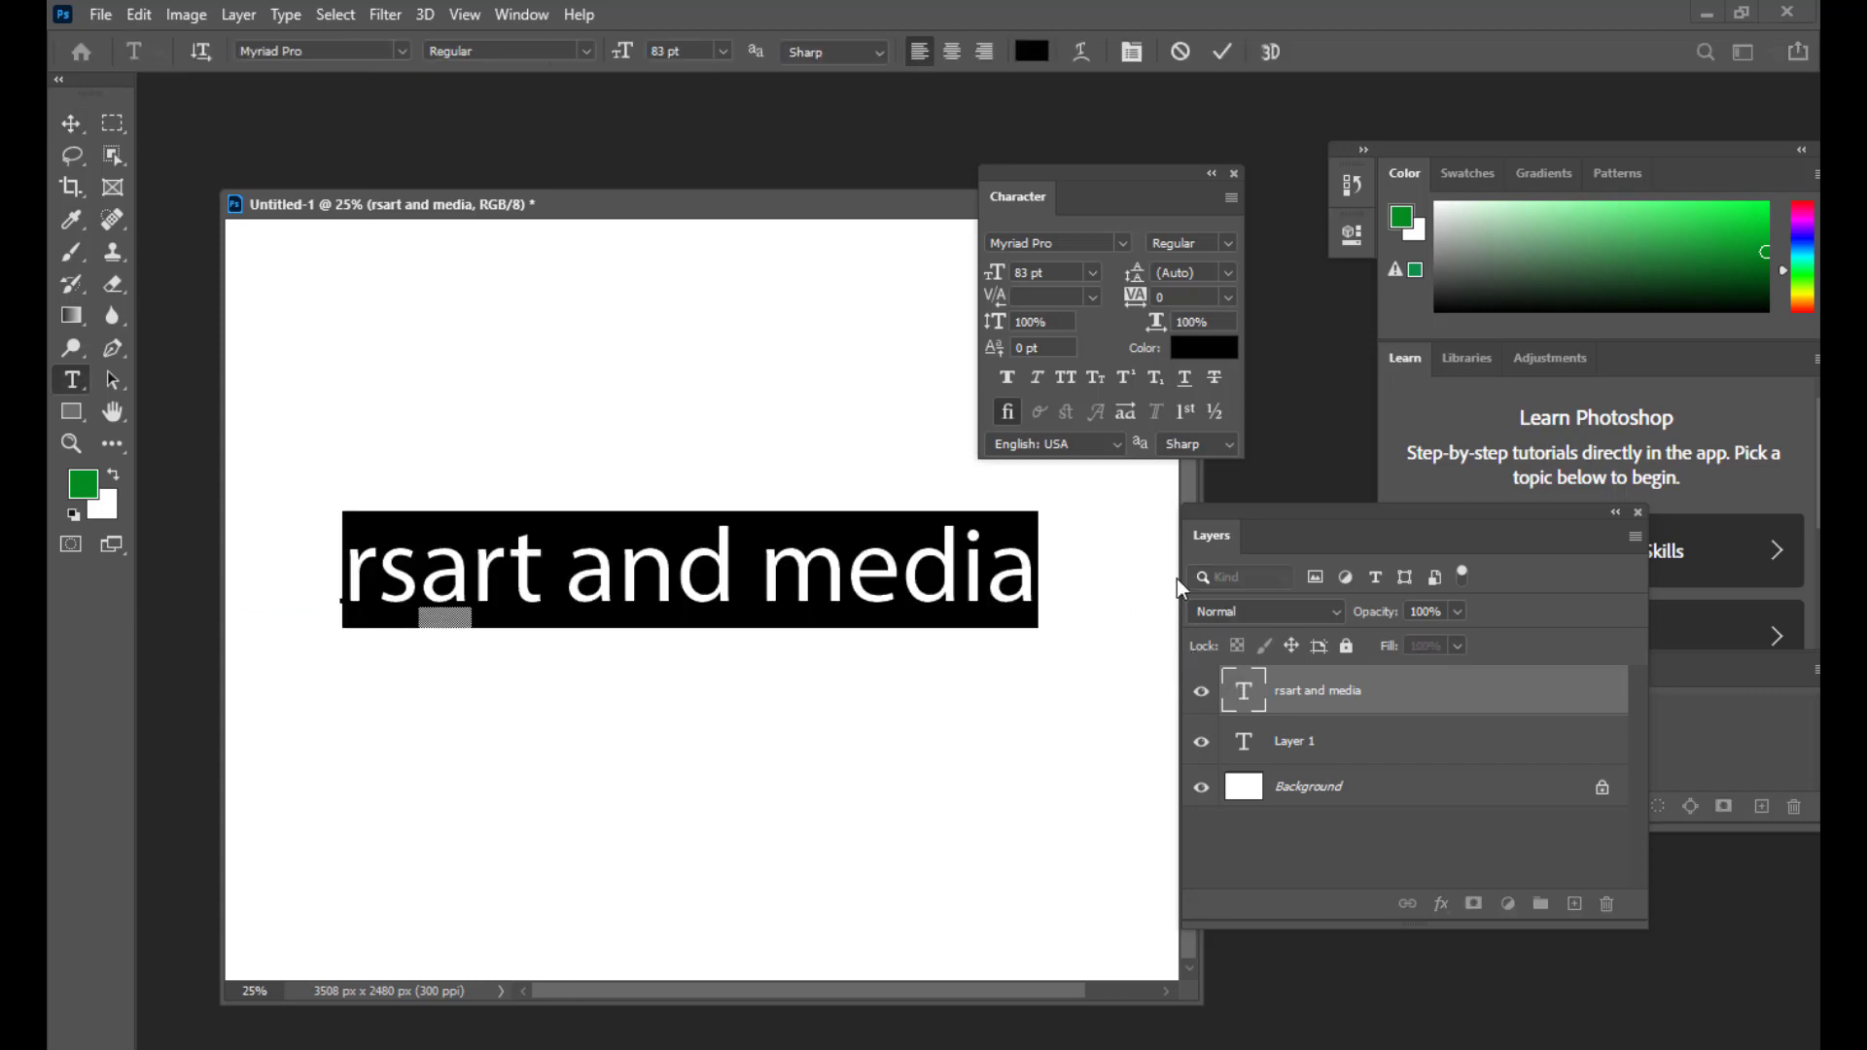
pyautogui.click(1187, 376)
pyautogui.click(548, 615)
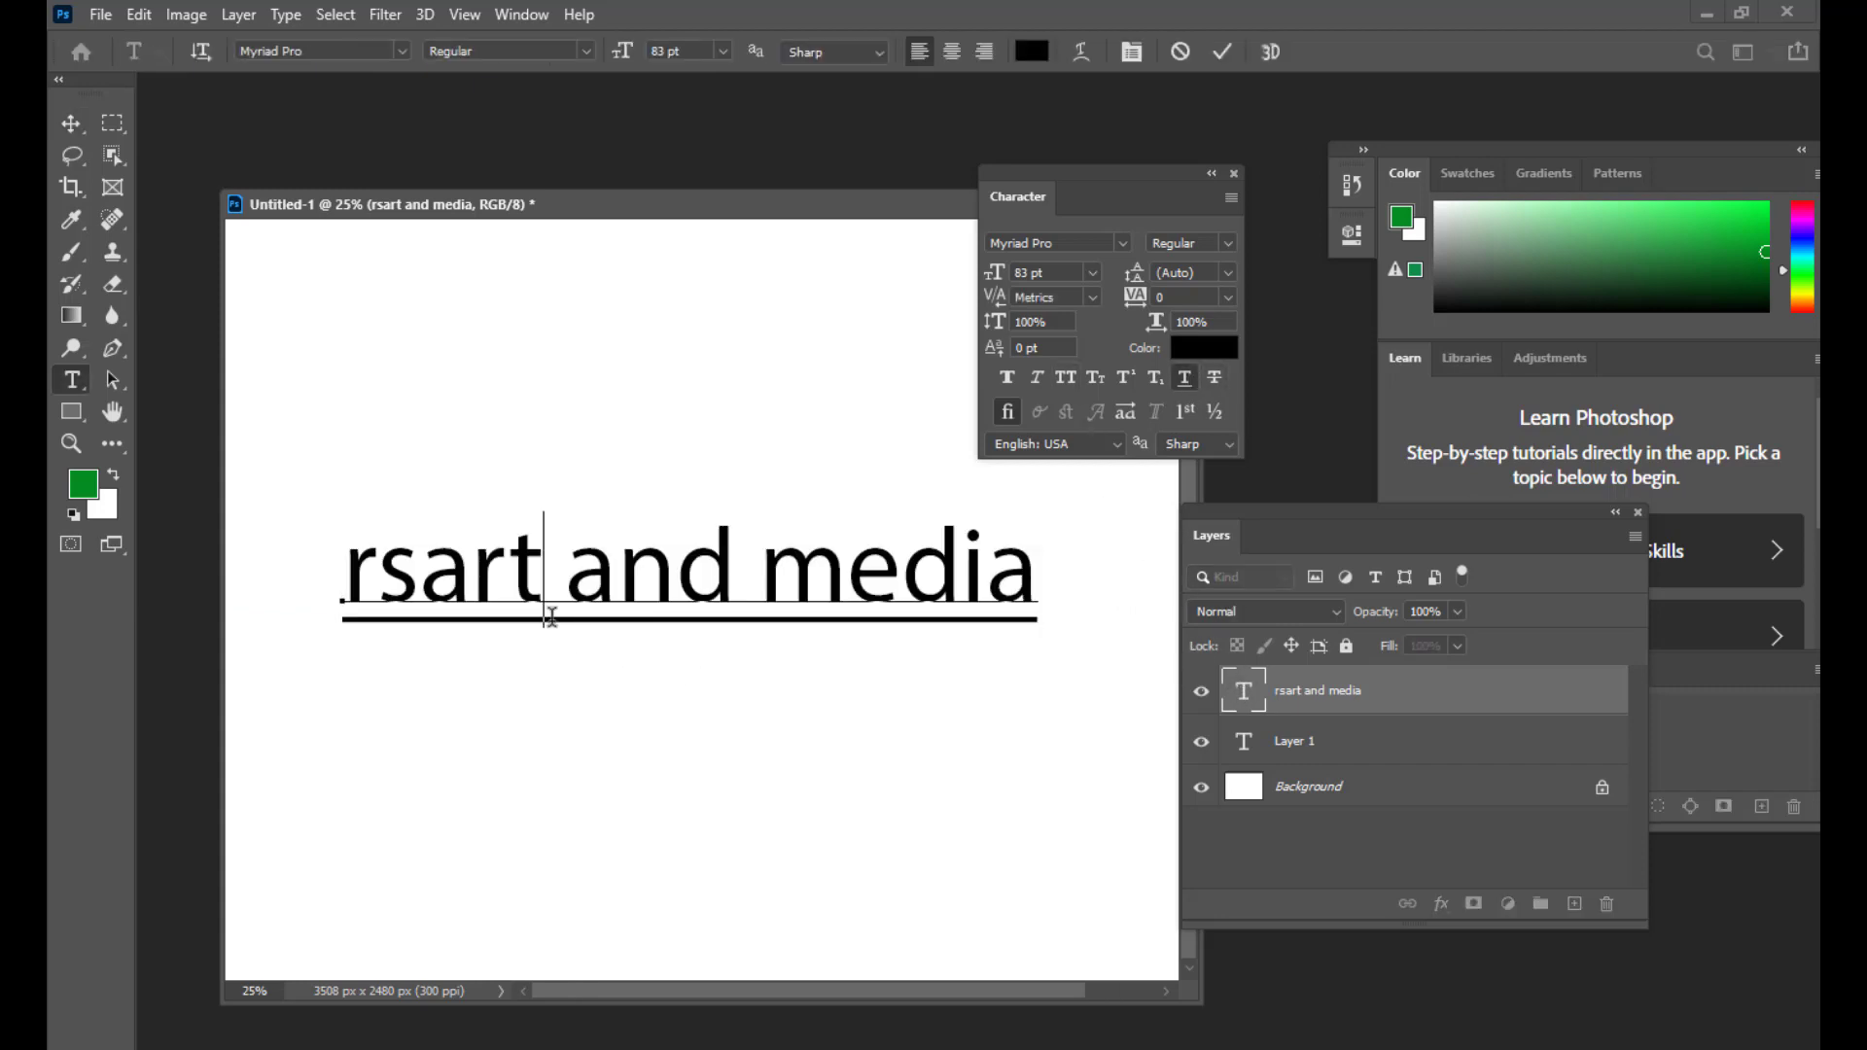
# Step: Reselect the entire underlined "rsart and media" text for further character formatting
pyautogui.moveTo(352, 572); pyautogui.dragTo(1173, 600)
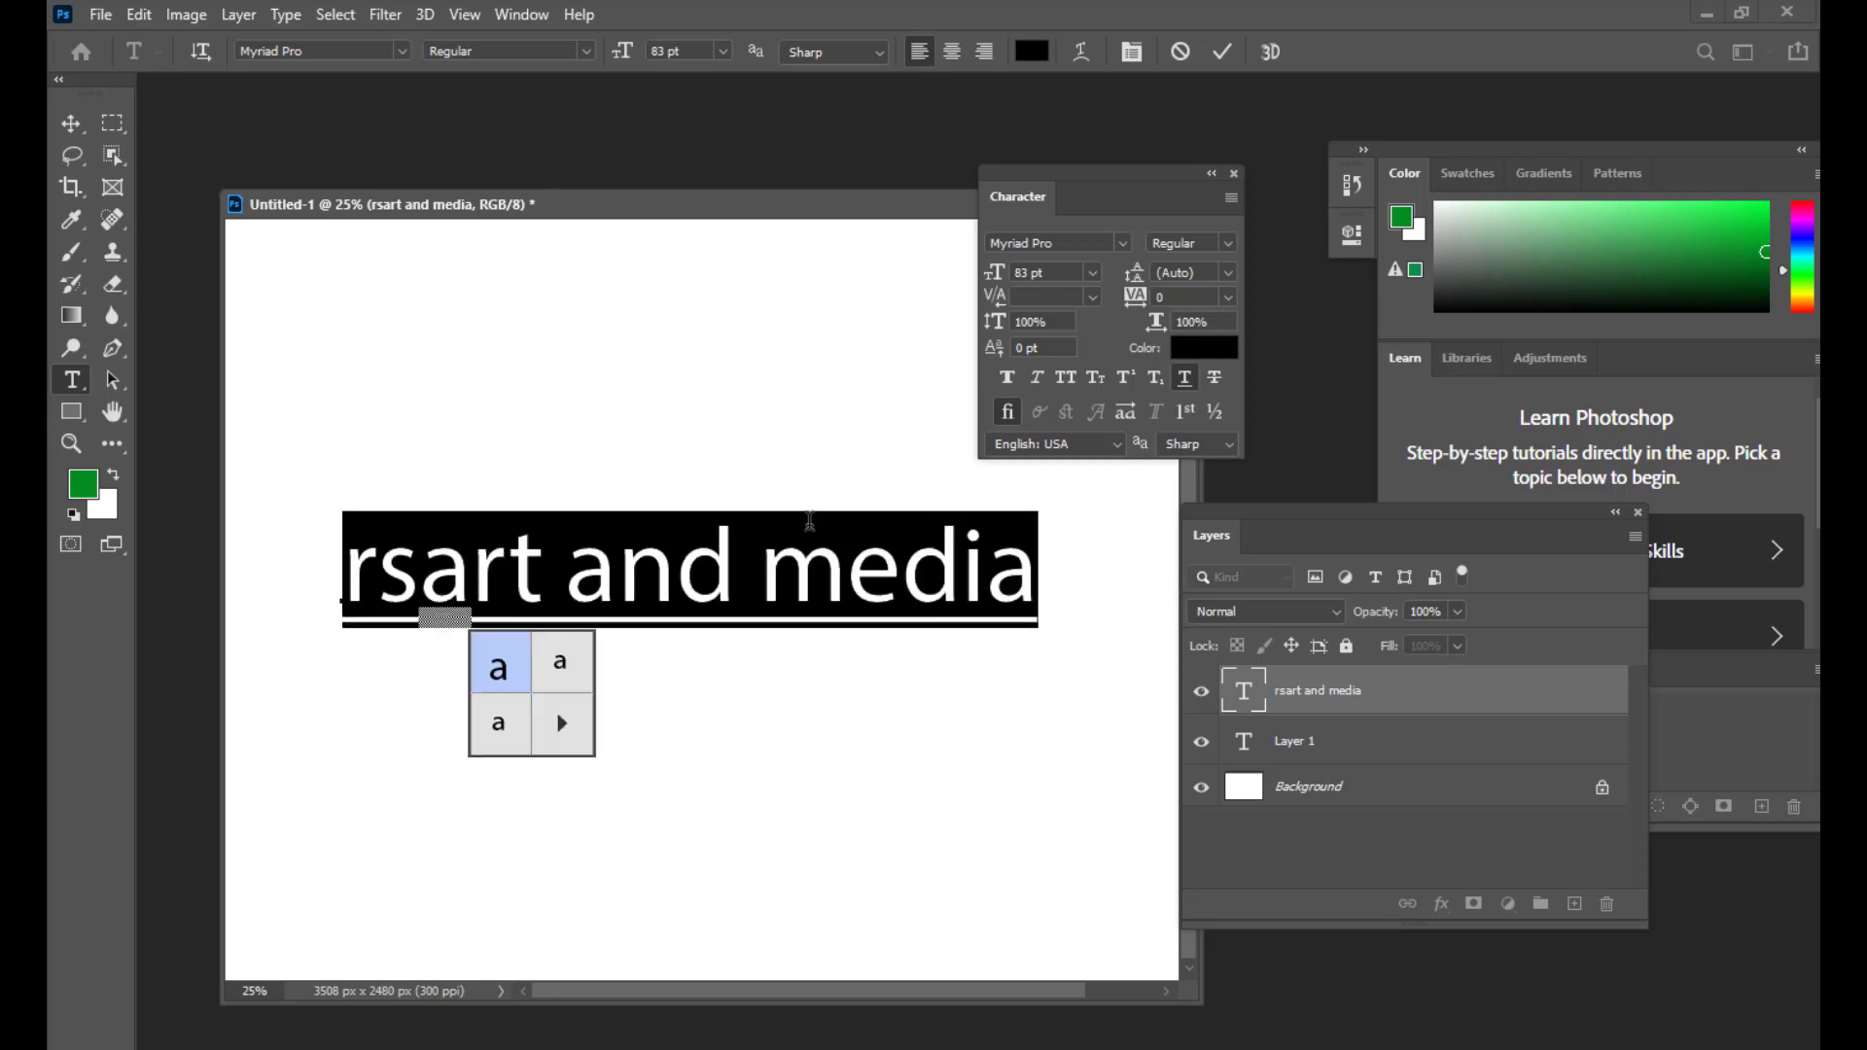
pyautogui.click(1039, 583)
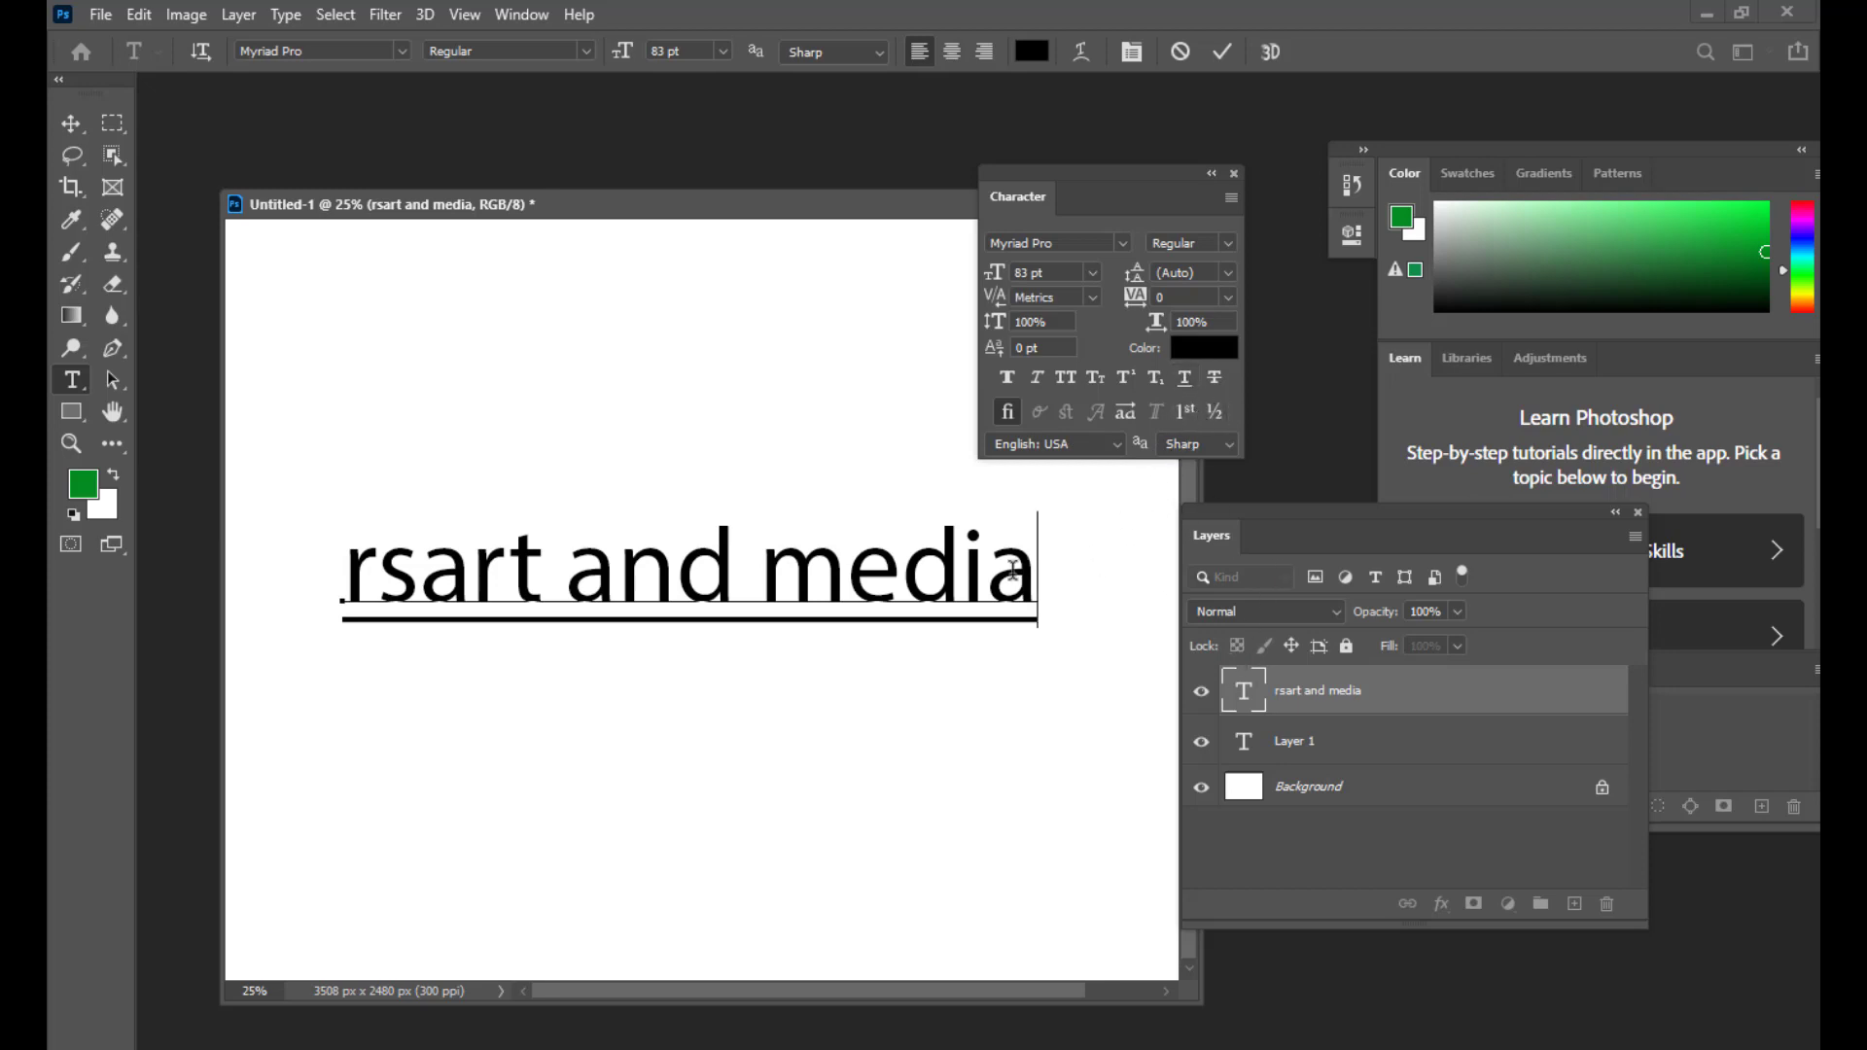
pyautogui.moveTo(1035, 569); pyautogui.dragTo(303, 555)
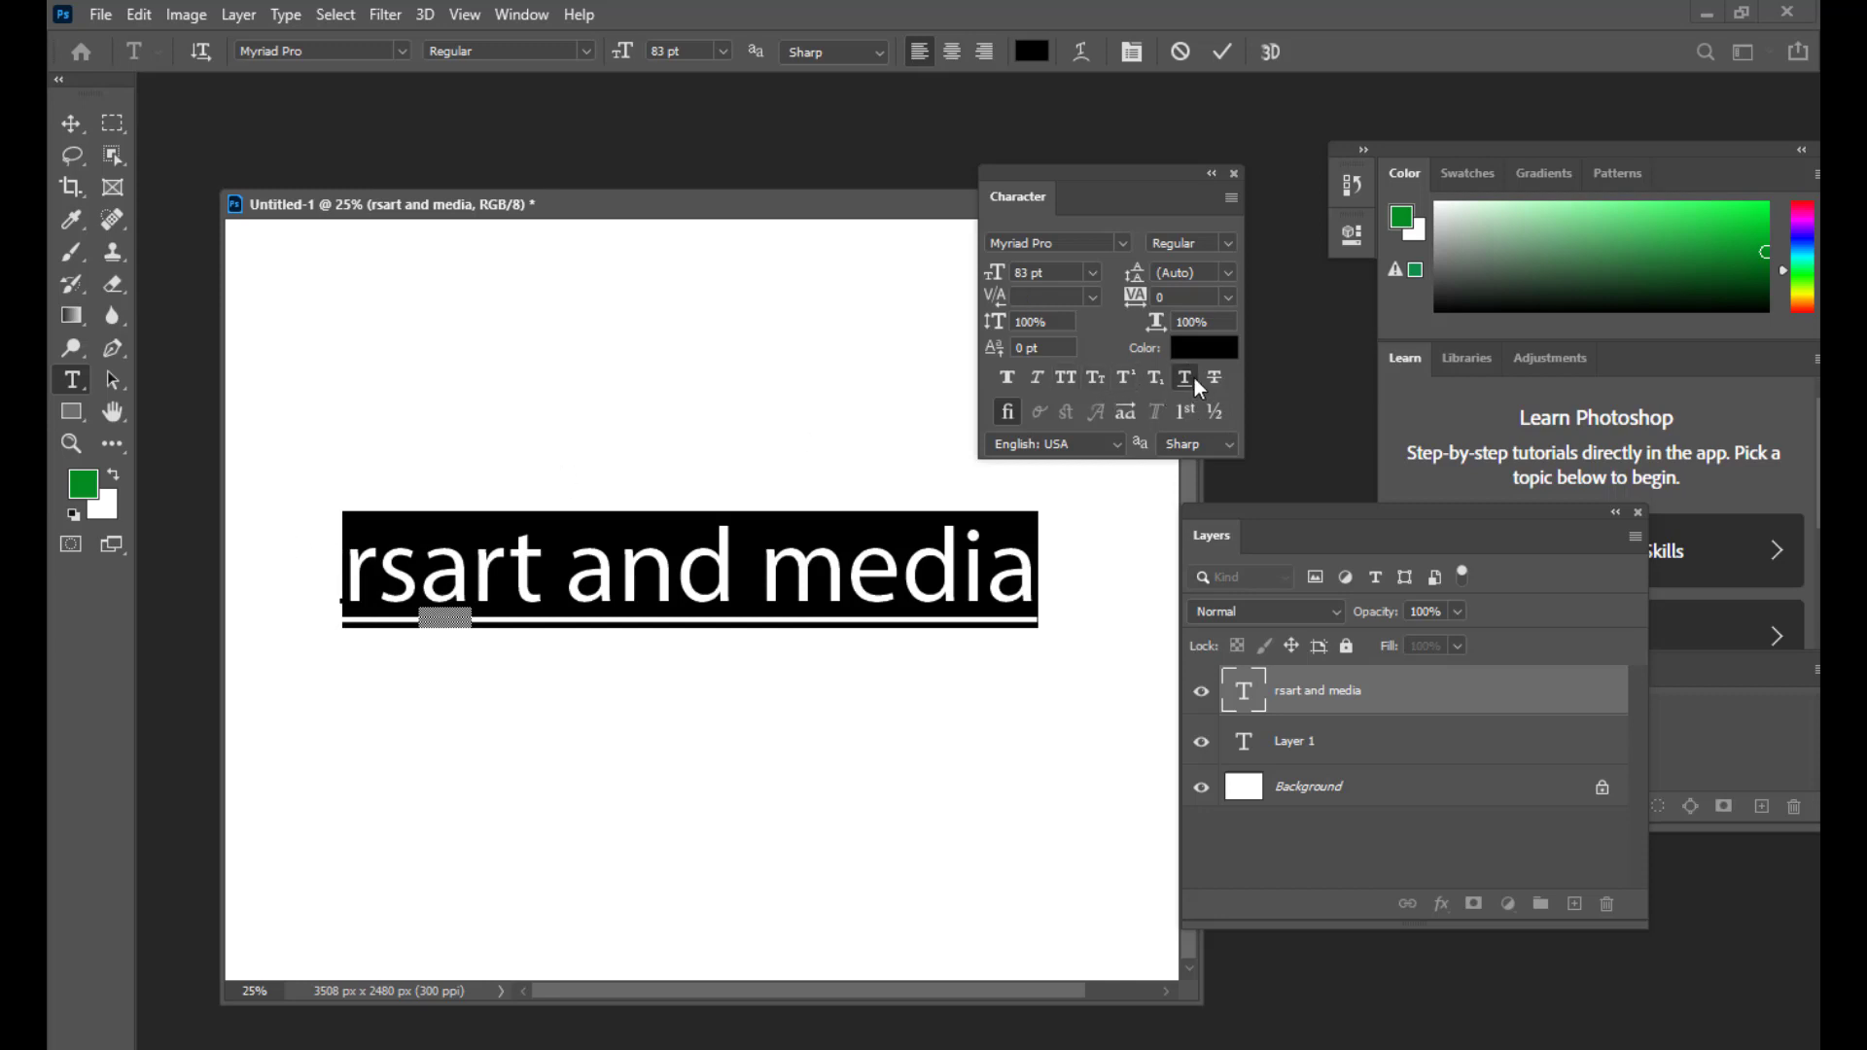
# Step: Remove the underline from the selected "rsart and media" text and apply a strikethrough instead
pyautogui.click(1186, 377)
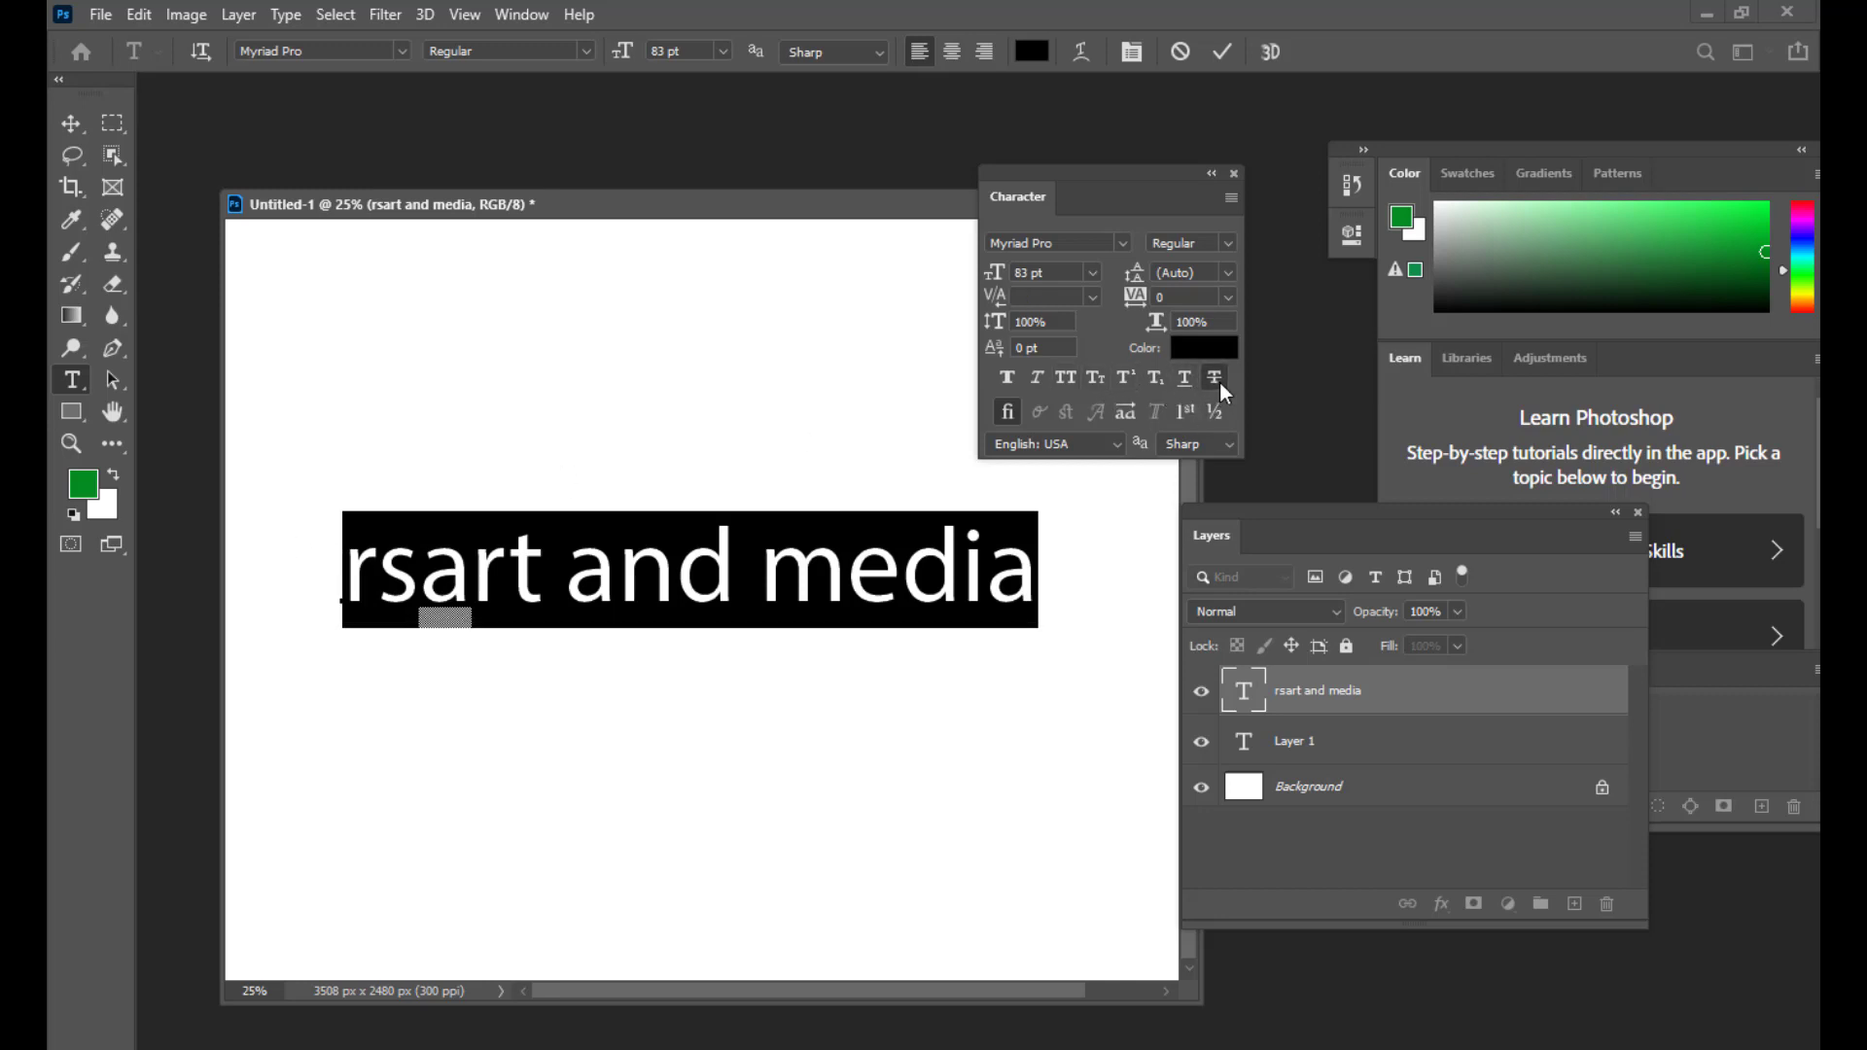
pyautogui.click(1219, 381)
pyautogui.click(847, 569)
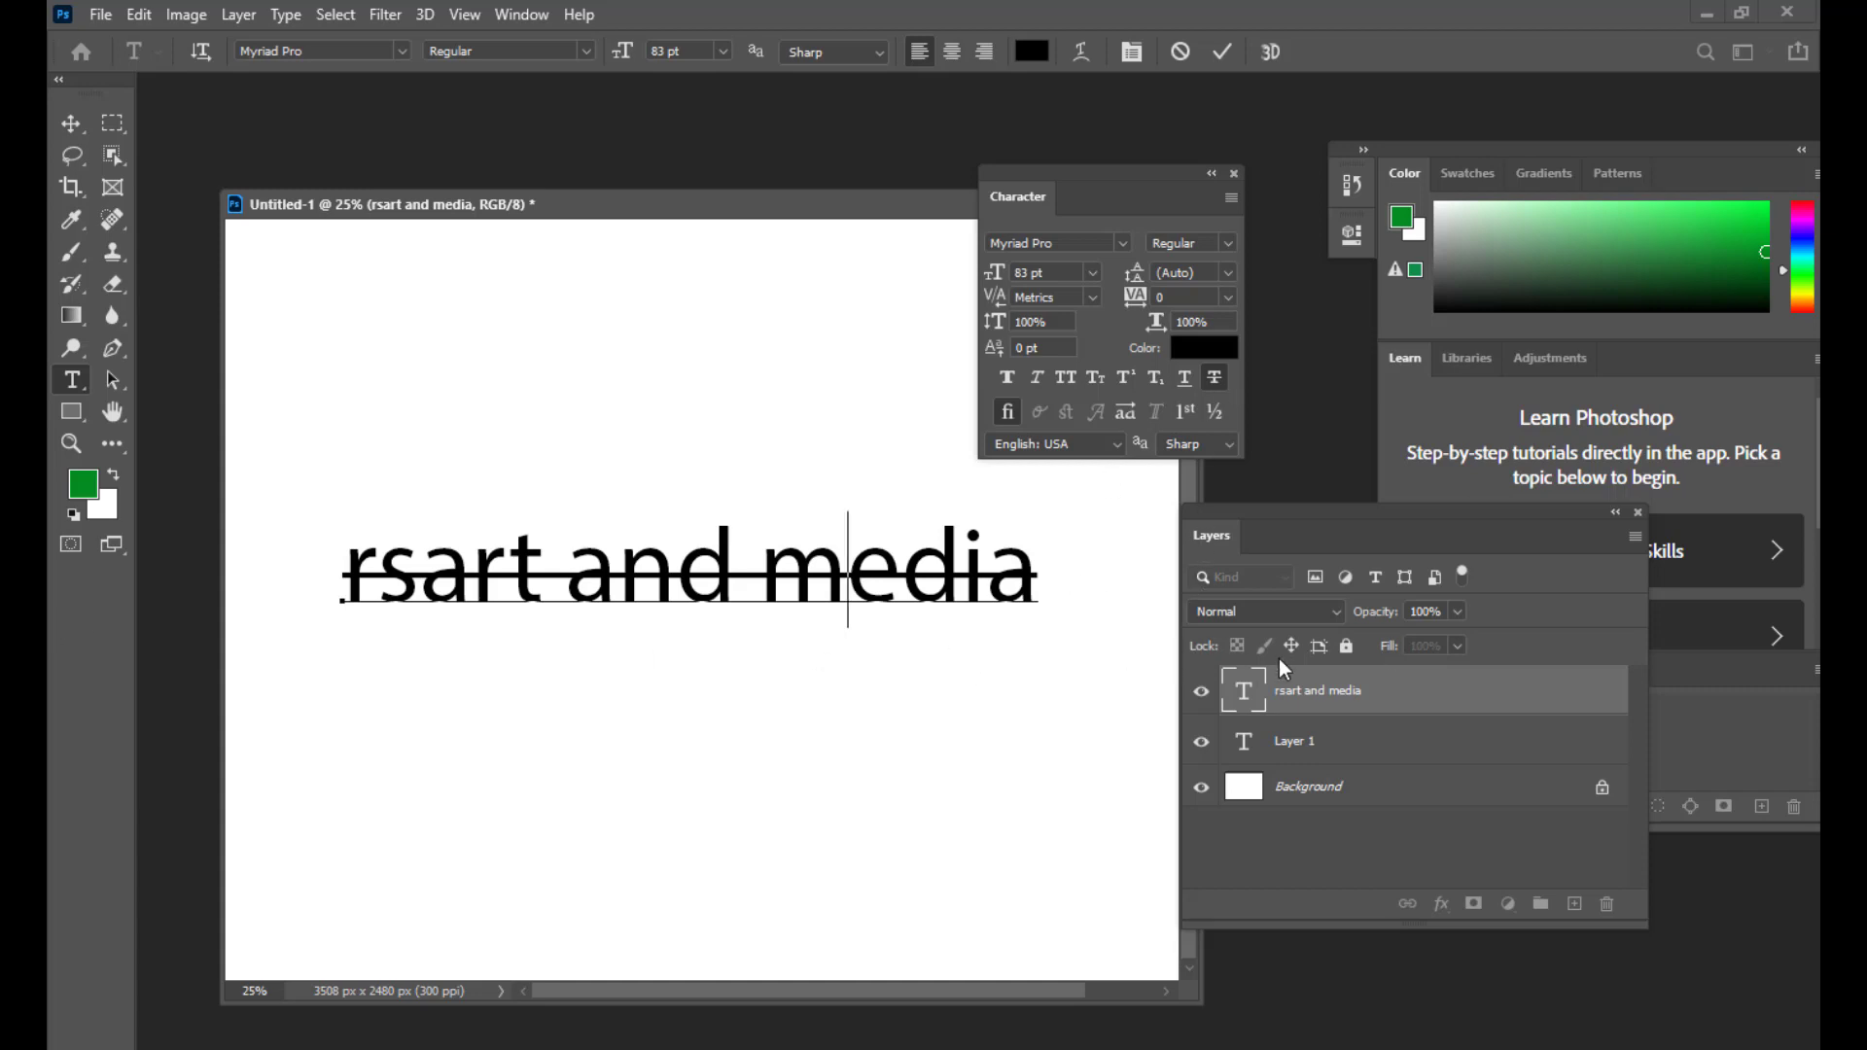
# Step: Replace the whole content of the "rsart and media" text layer with "rs"
pyautogui.doubleClick(1254, 692)
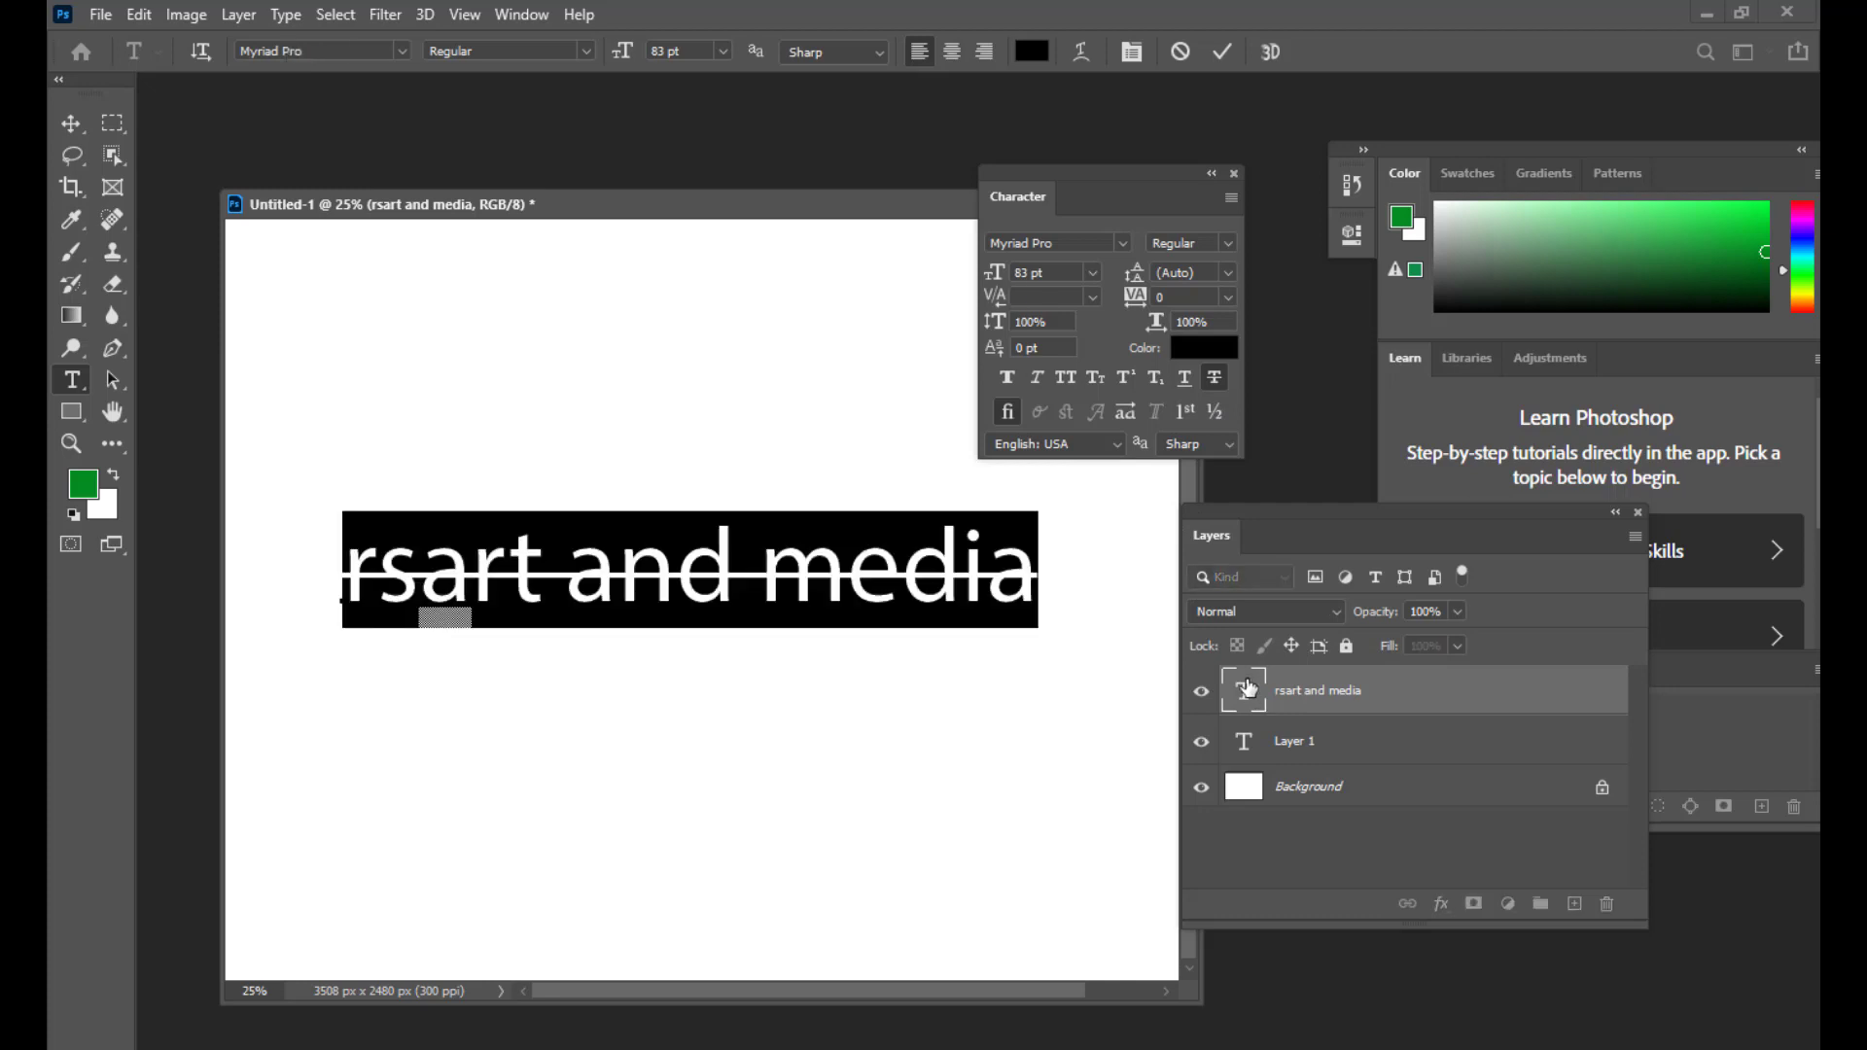
pyautogui.press('BackSpace')
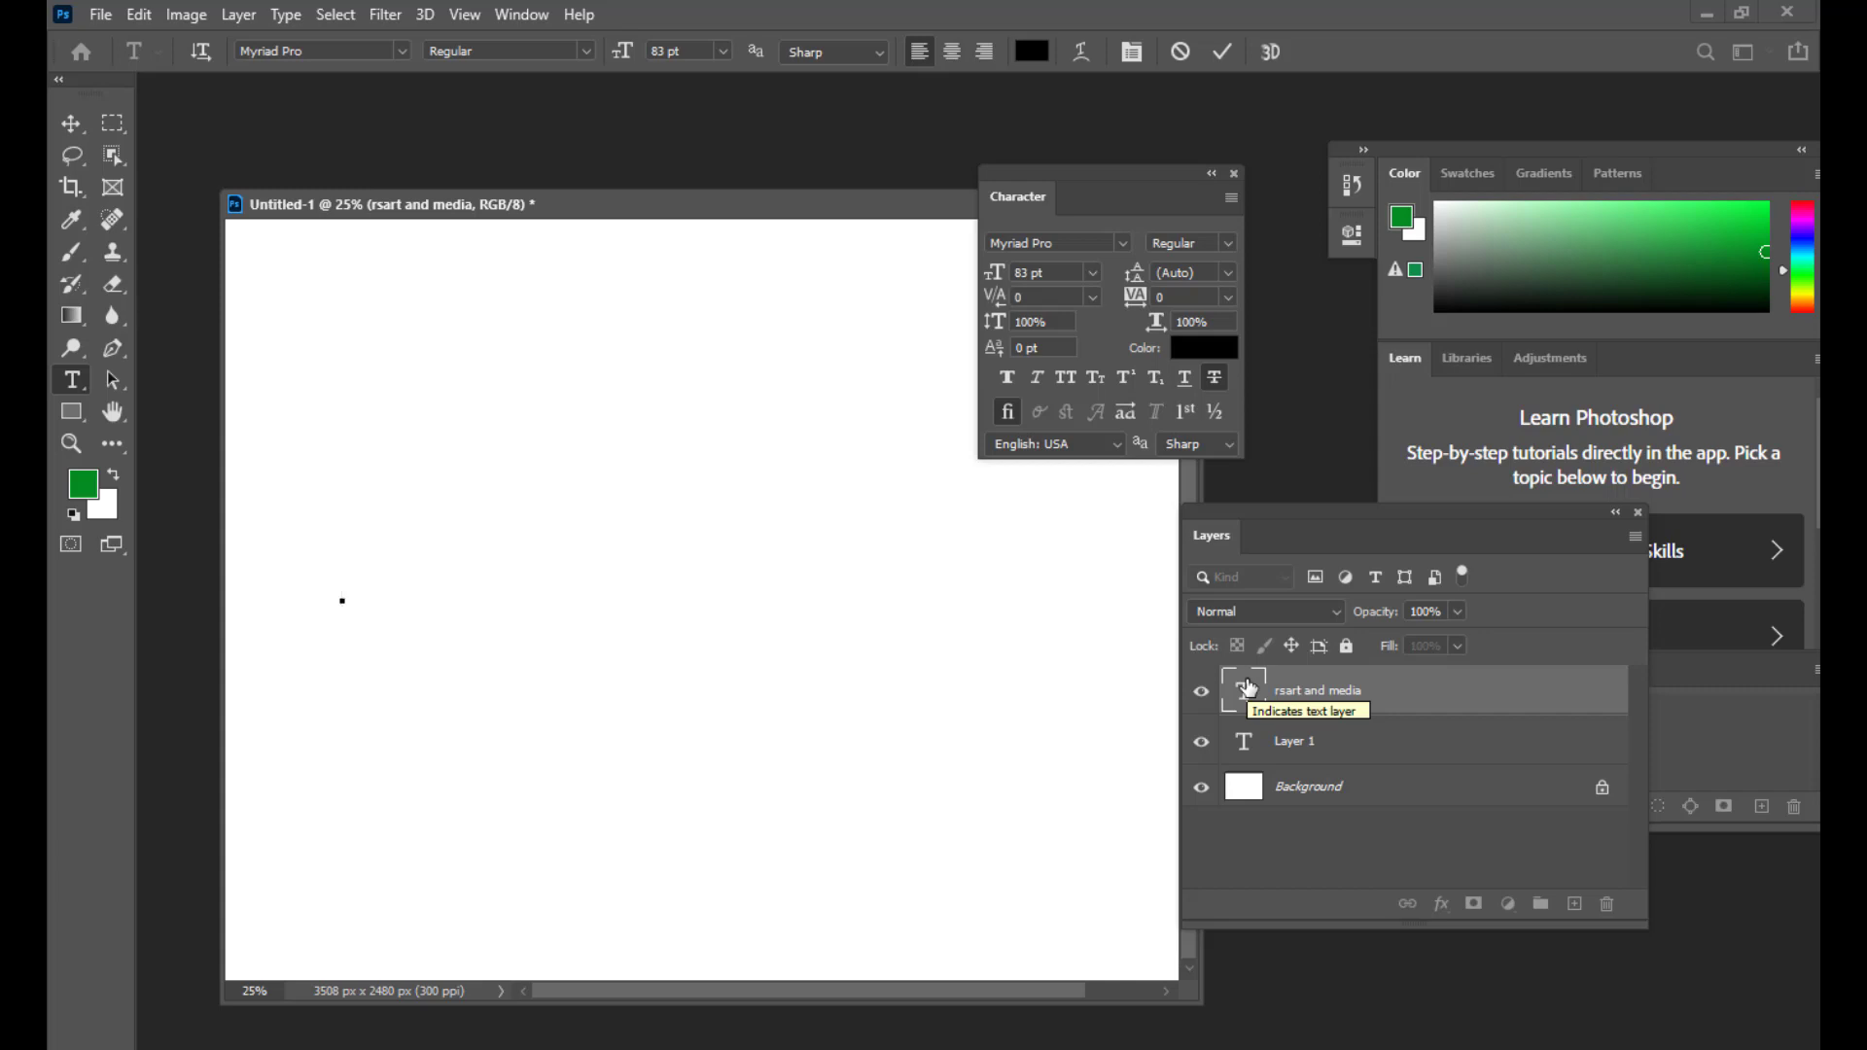
pyautogui.write('rs')
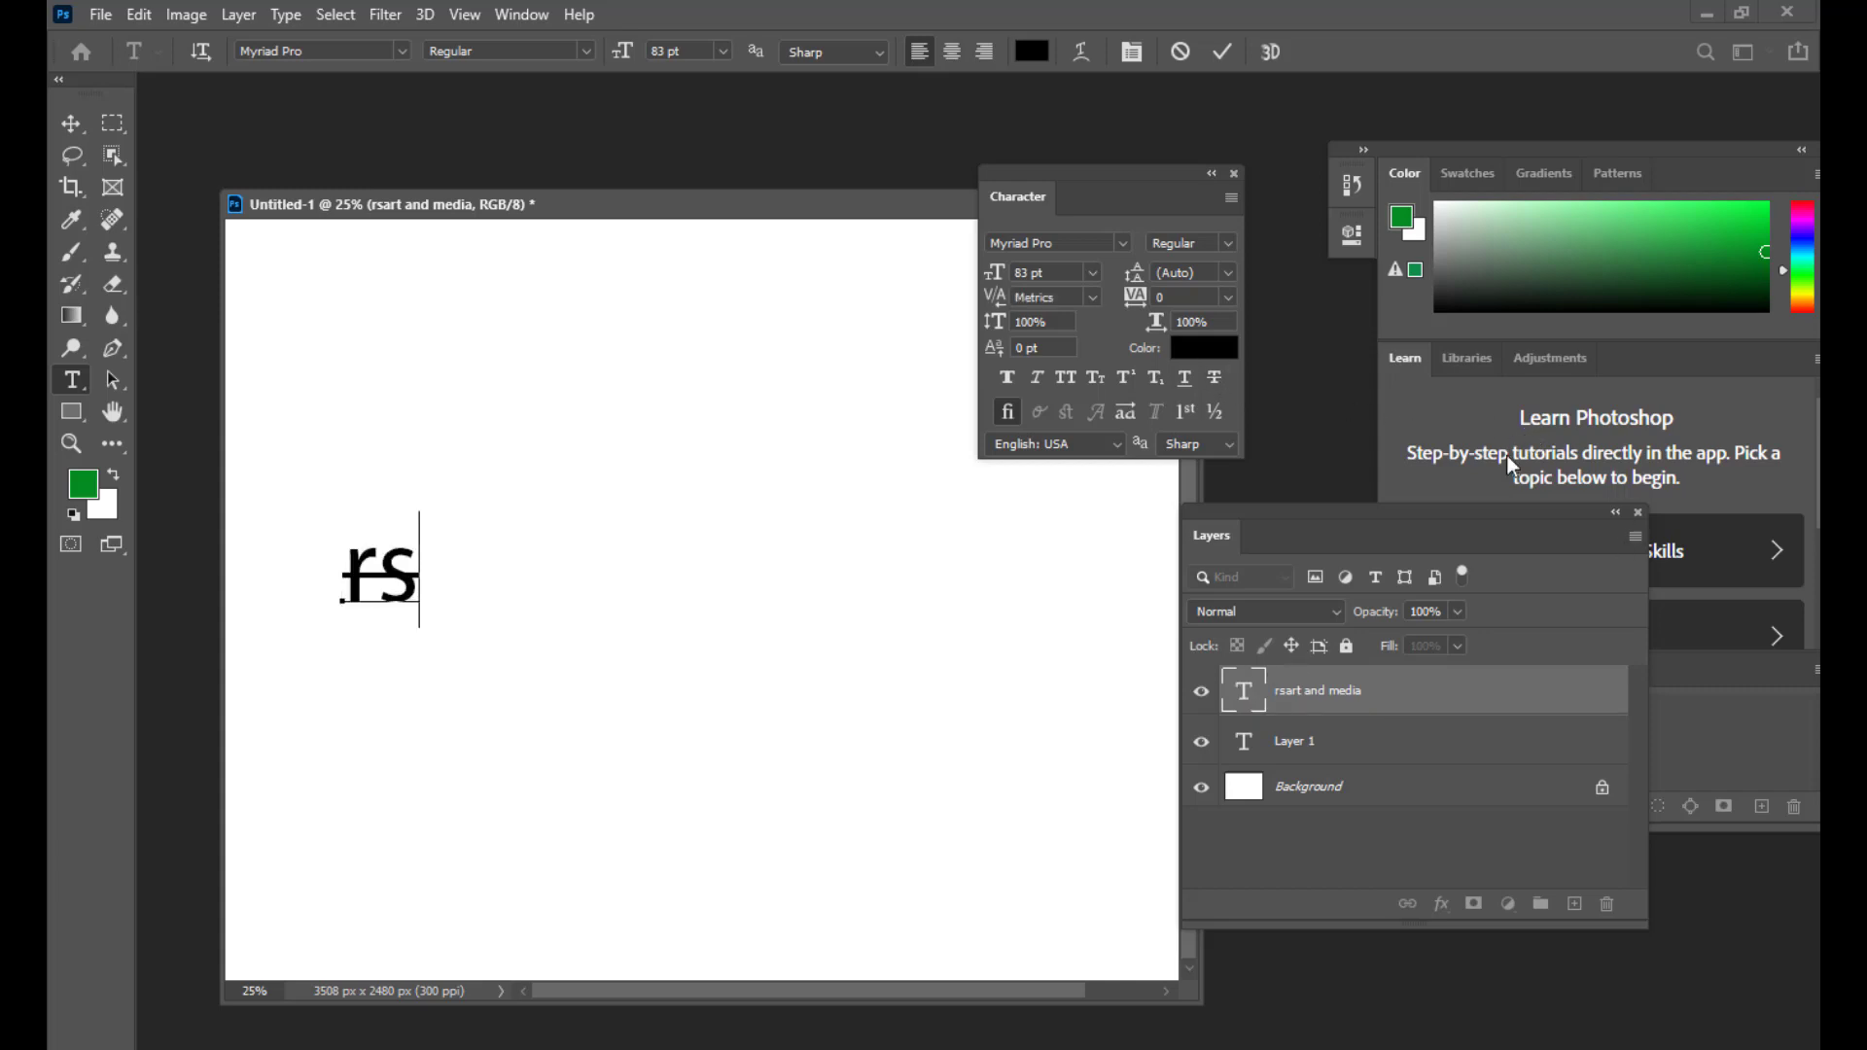
# Step: Remove the strikethrough from "rs" and extend the text to three lines: "rs art", "&" and "media"
pyautogui.doubleClick(1252, 695)
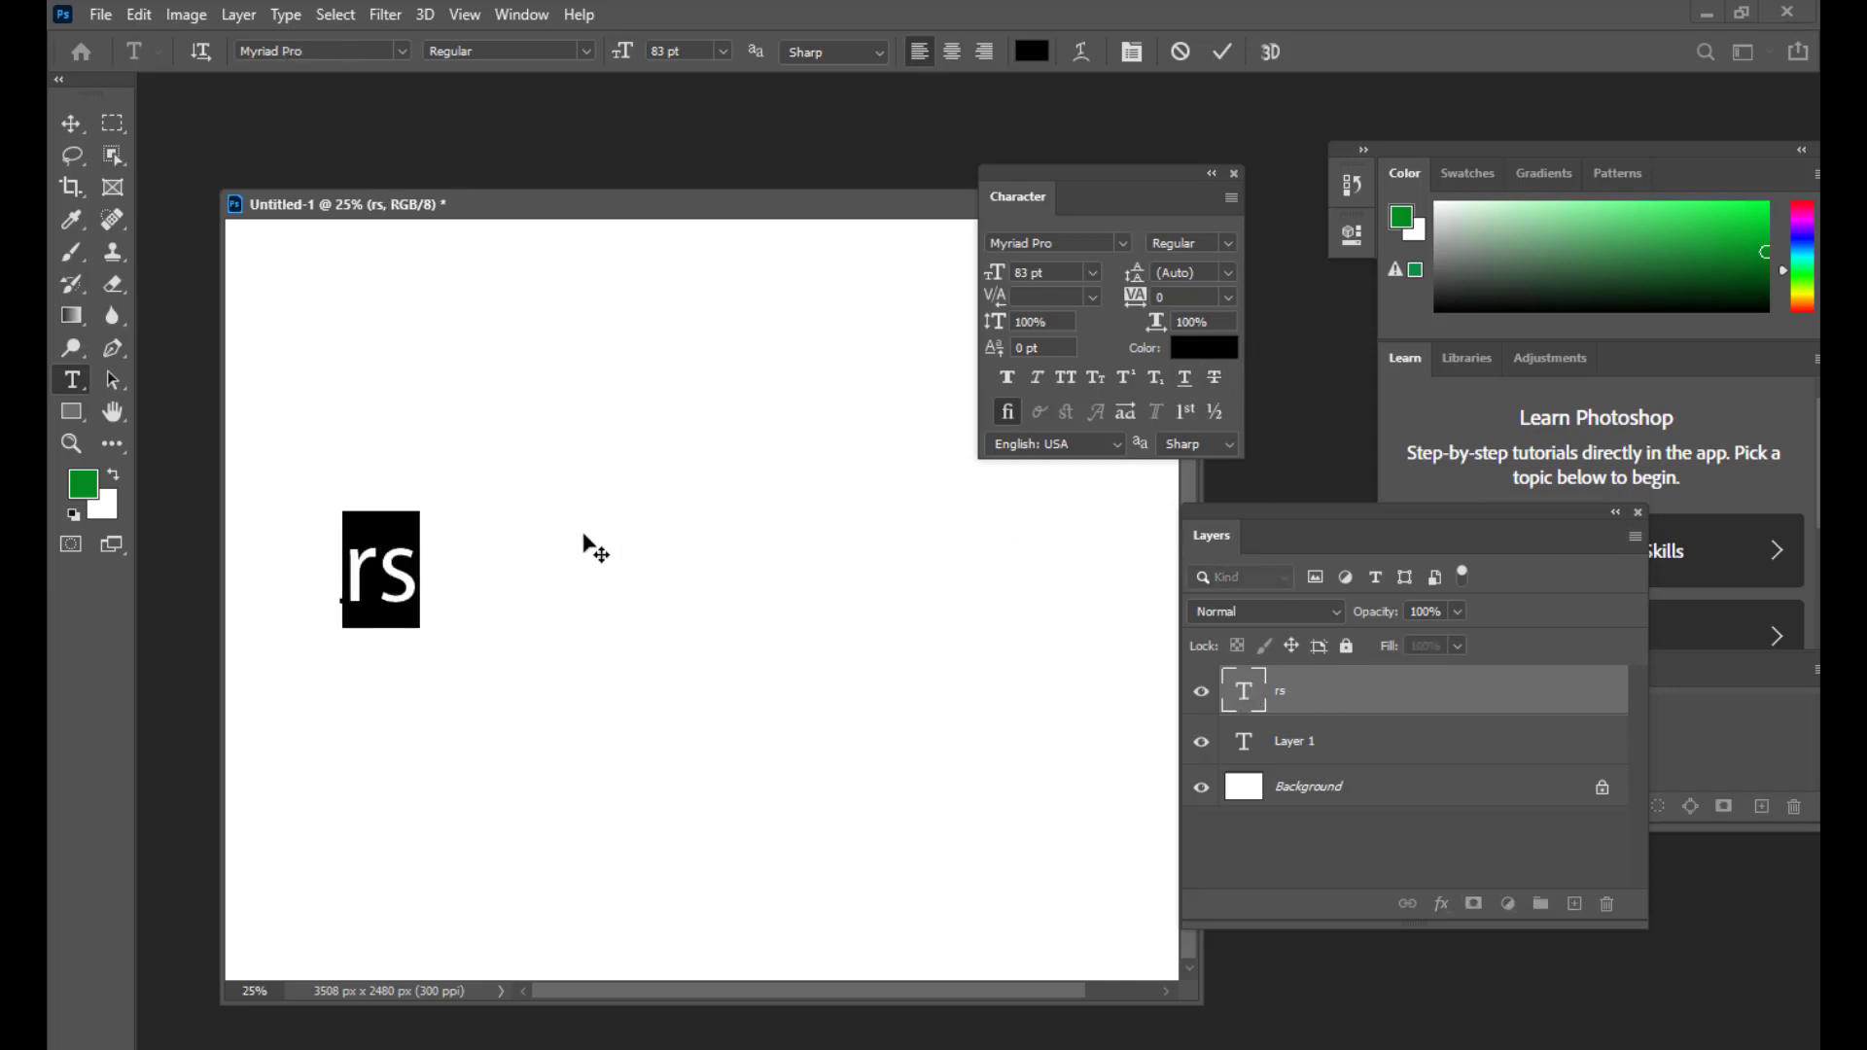
pyautogui.click(413, 571)
pyautogui.write('art')
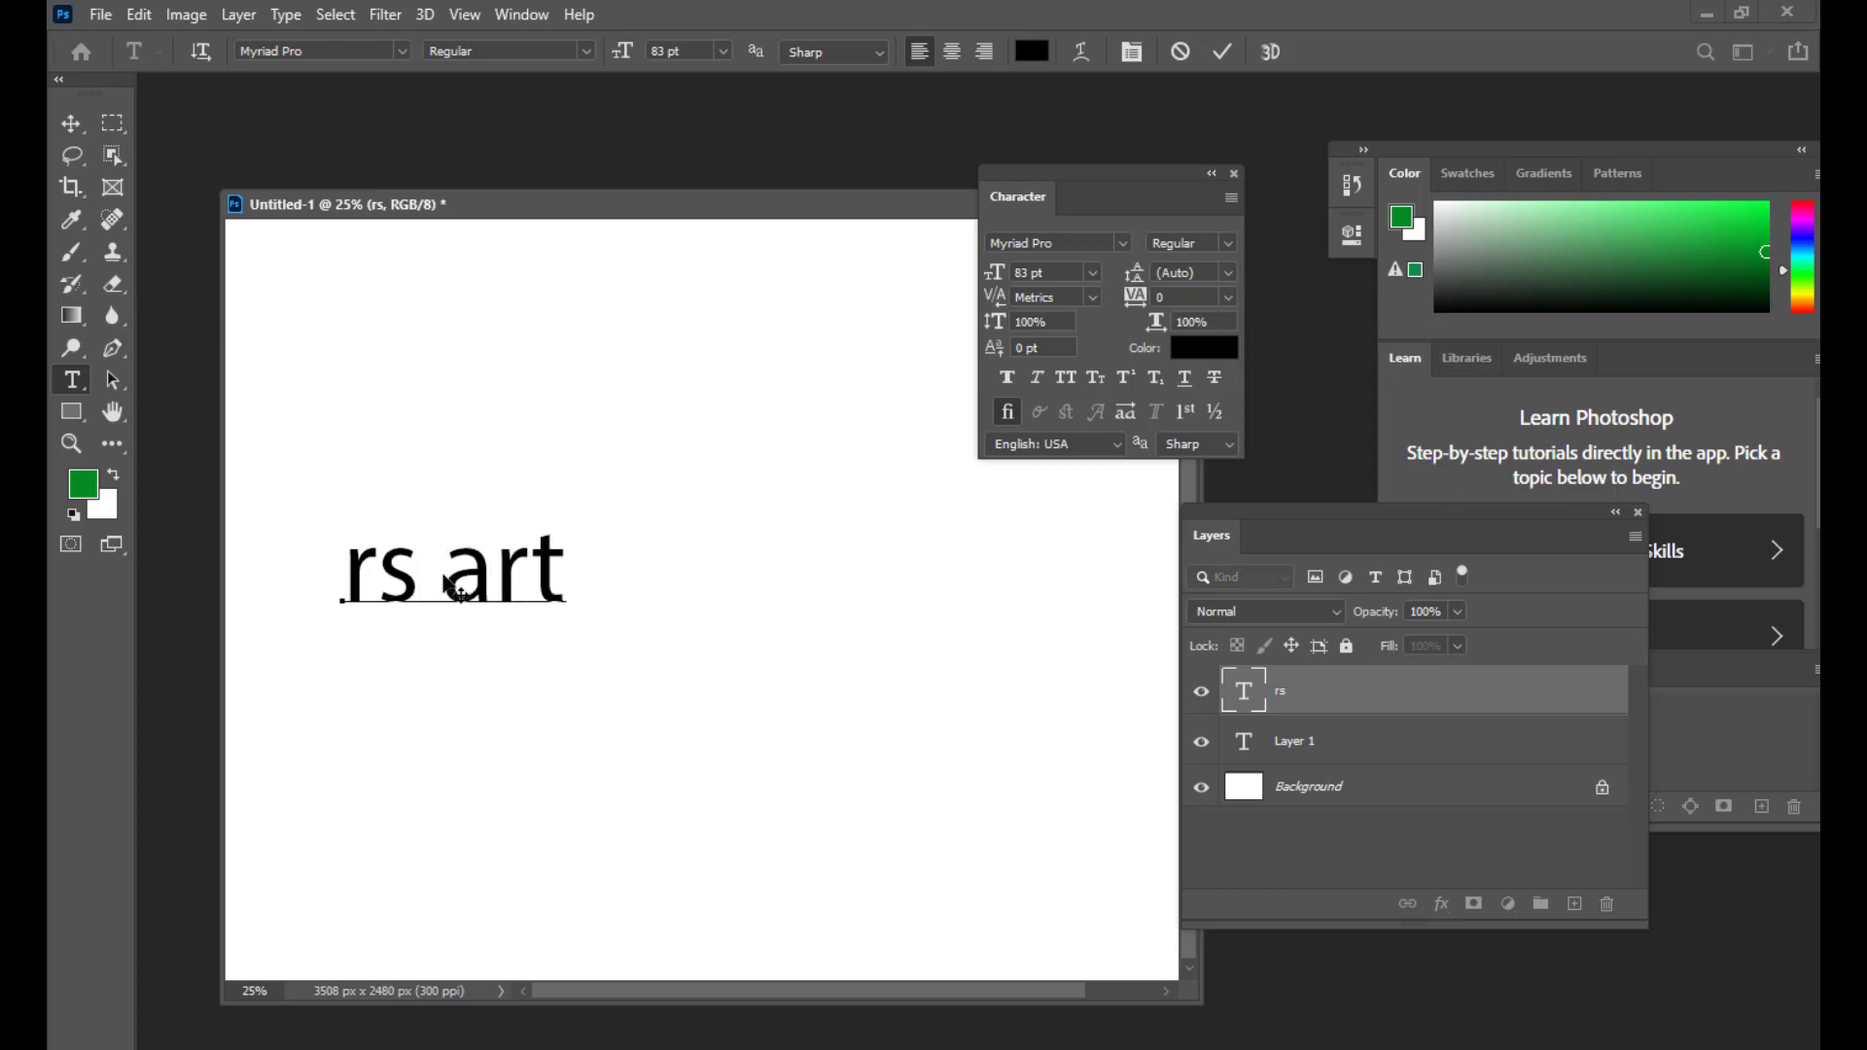
pyautogui.press('Return')
pyautogui.write('&')
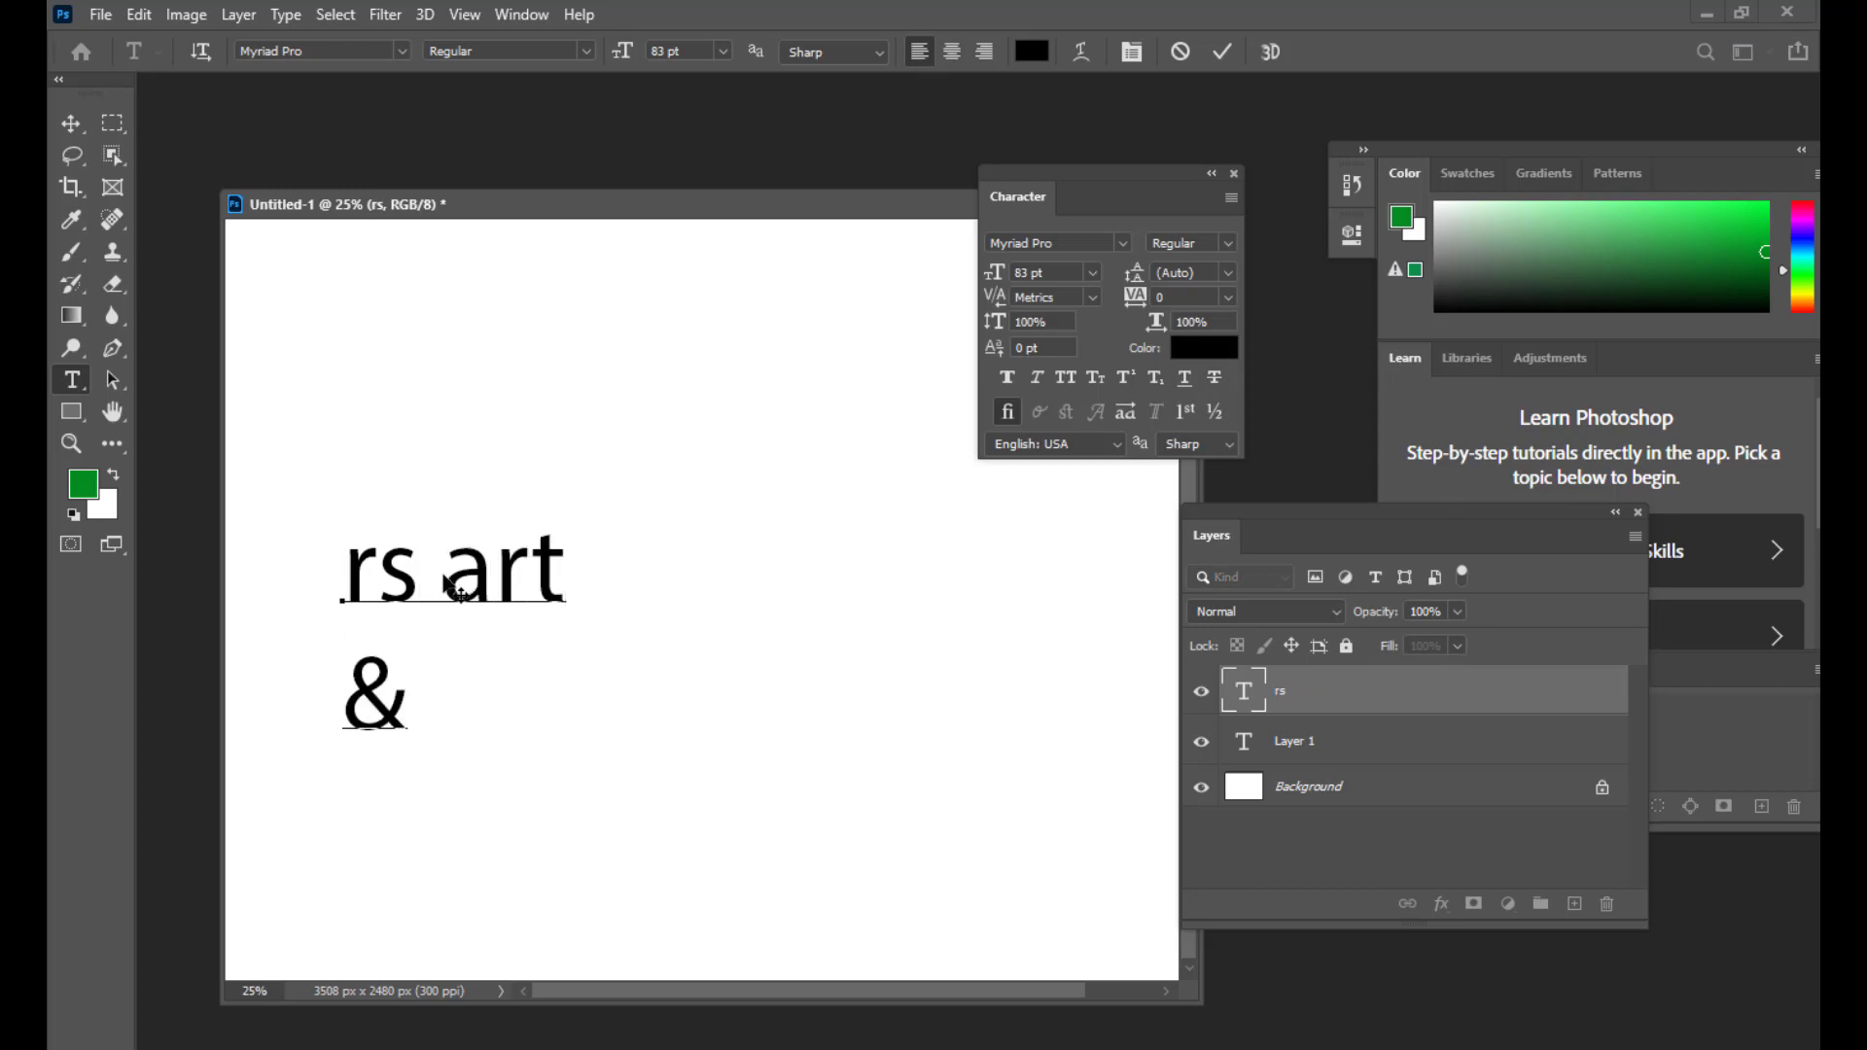
pyautogui.press('Return')
pyautogui.write('media')
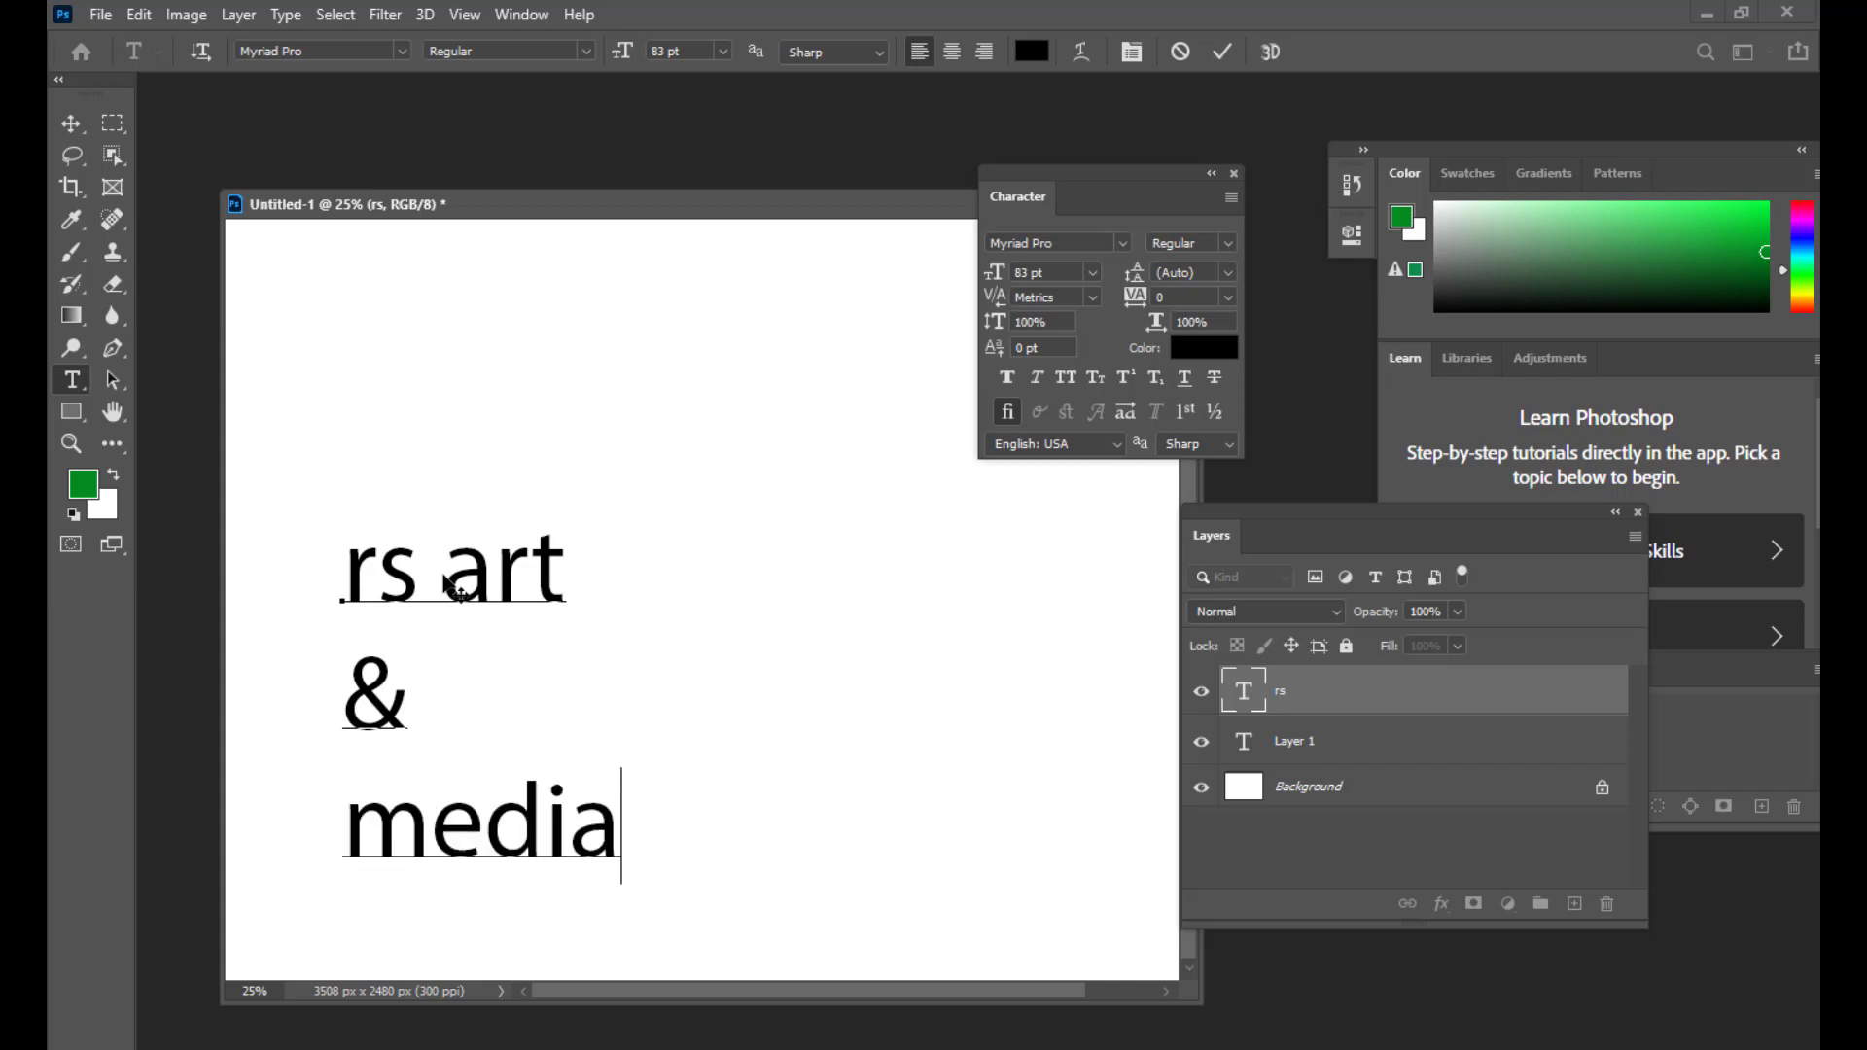
# Step: Right-align all three text lines and move the text block back fully onto the canvas
pyautogui.moveTo(622, 826); pyautogui.dragTo(233, 567)
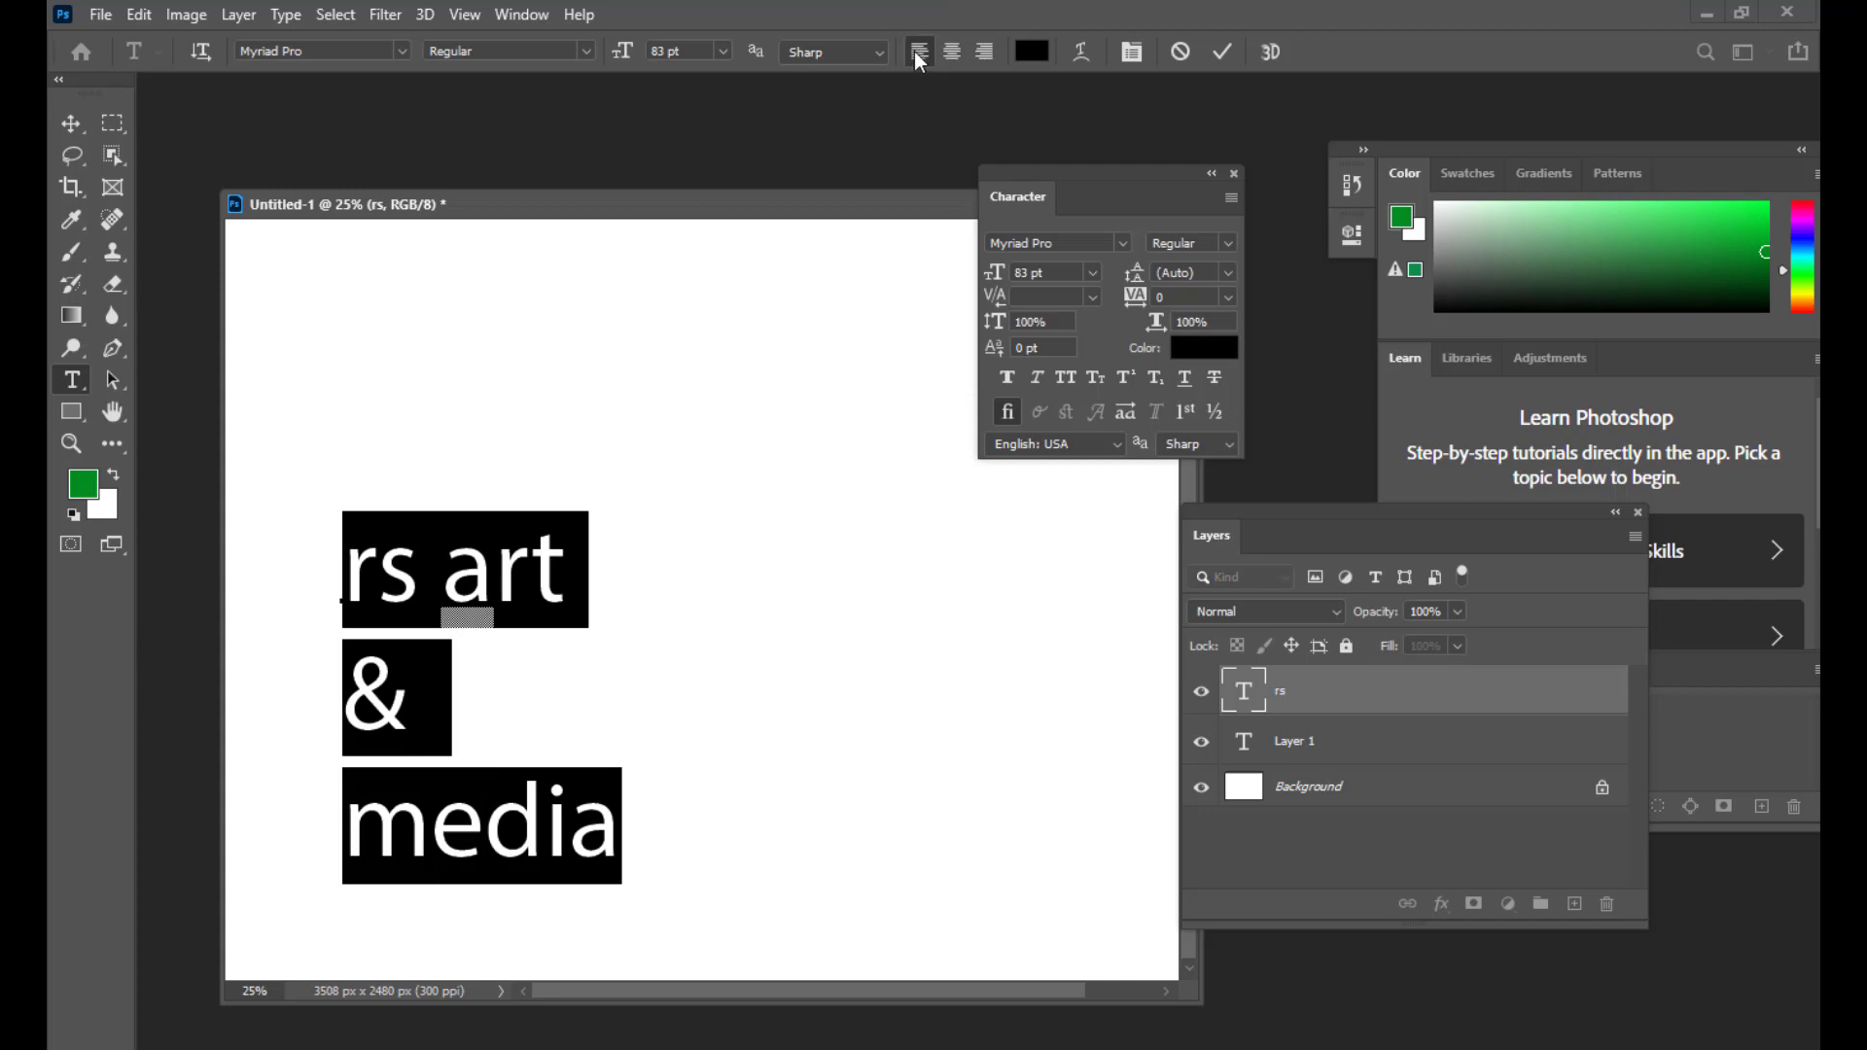
pyautogui.click(985, 52)
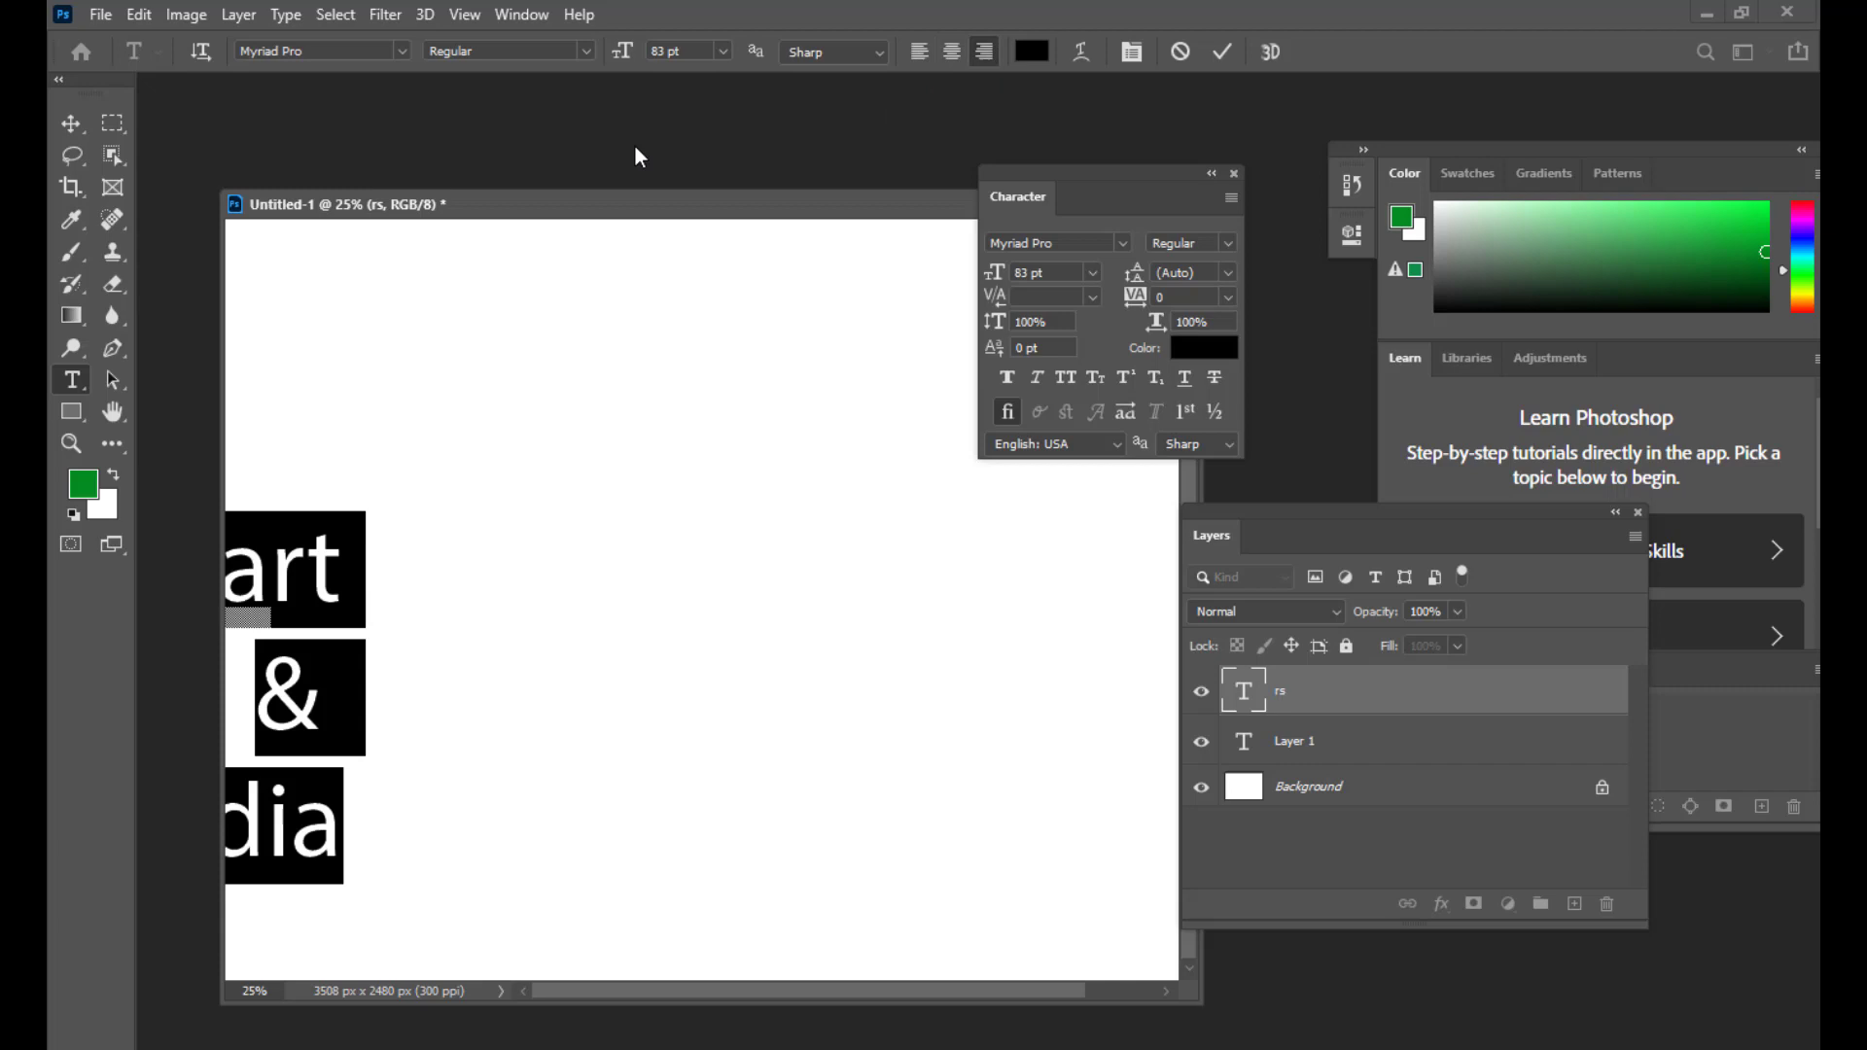
pyautogui.click(58, 127)
pyautogui.moveTo(329, 567); pyautogui.dragTo(862, 564)
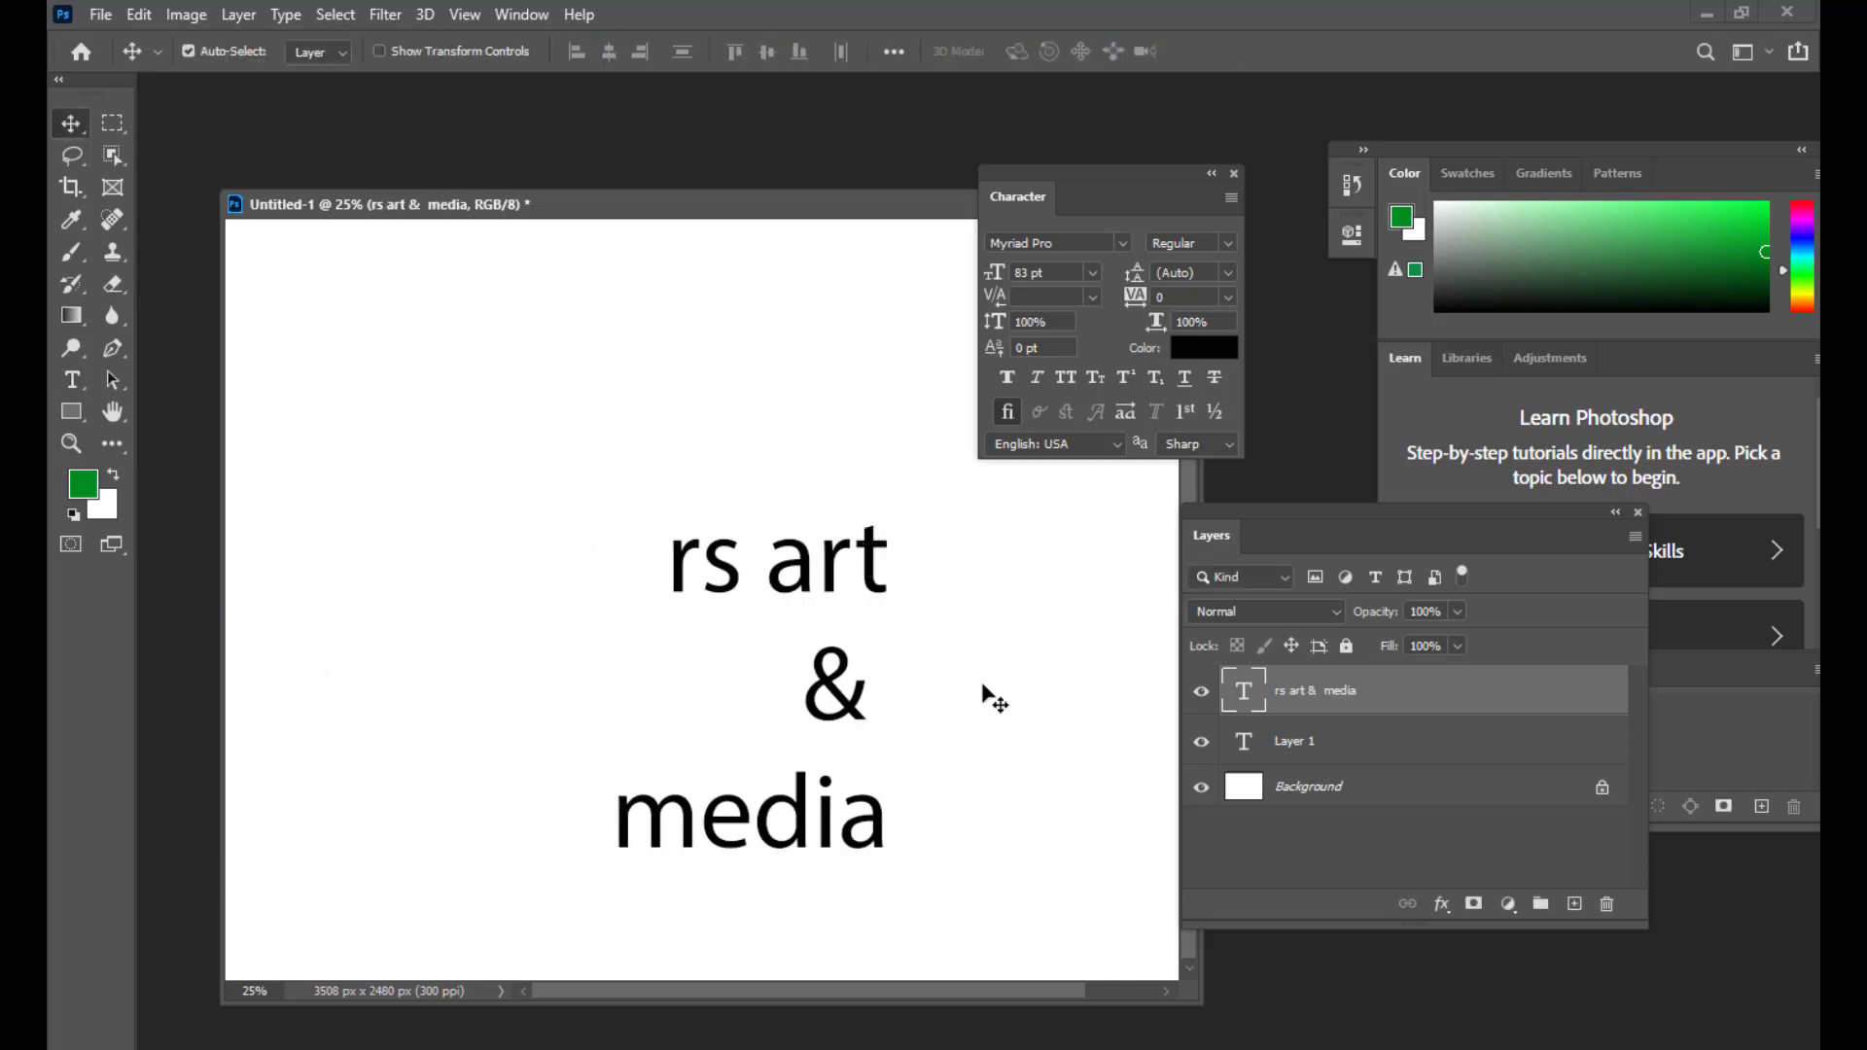
# Step: Center-align the three-line text and move it to the upper middle of the canvas
pyautogui.doubleClick(1245, 686)
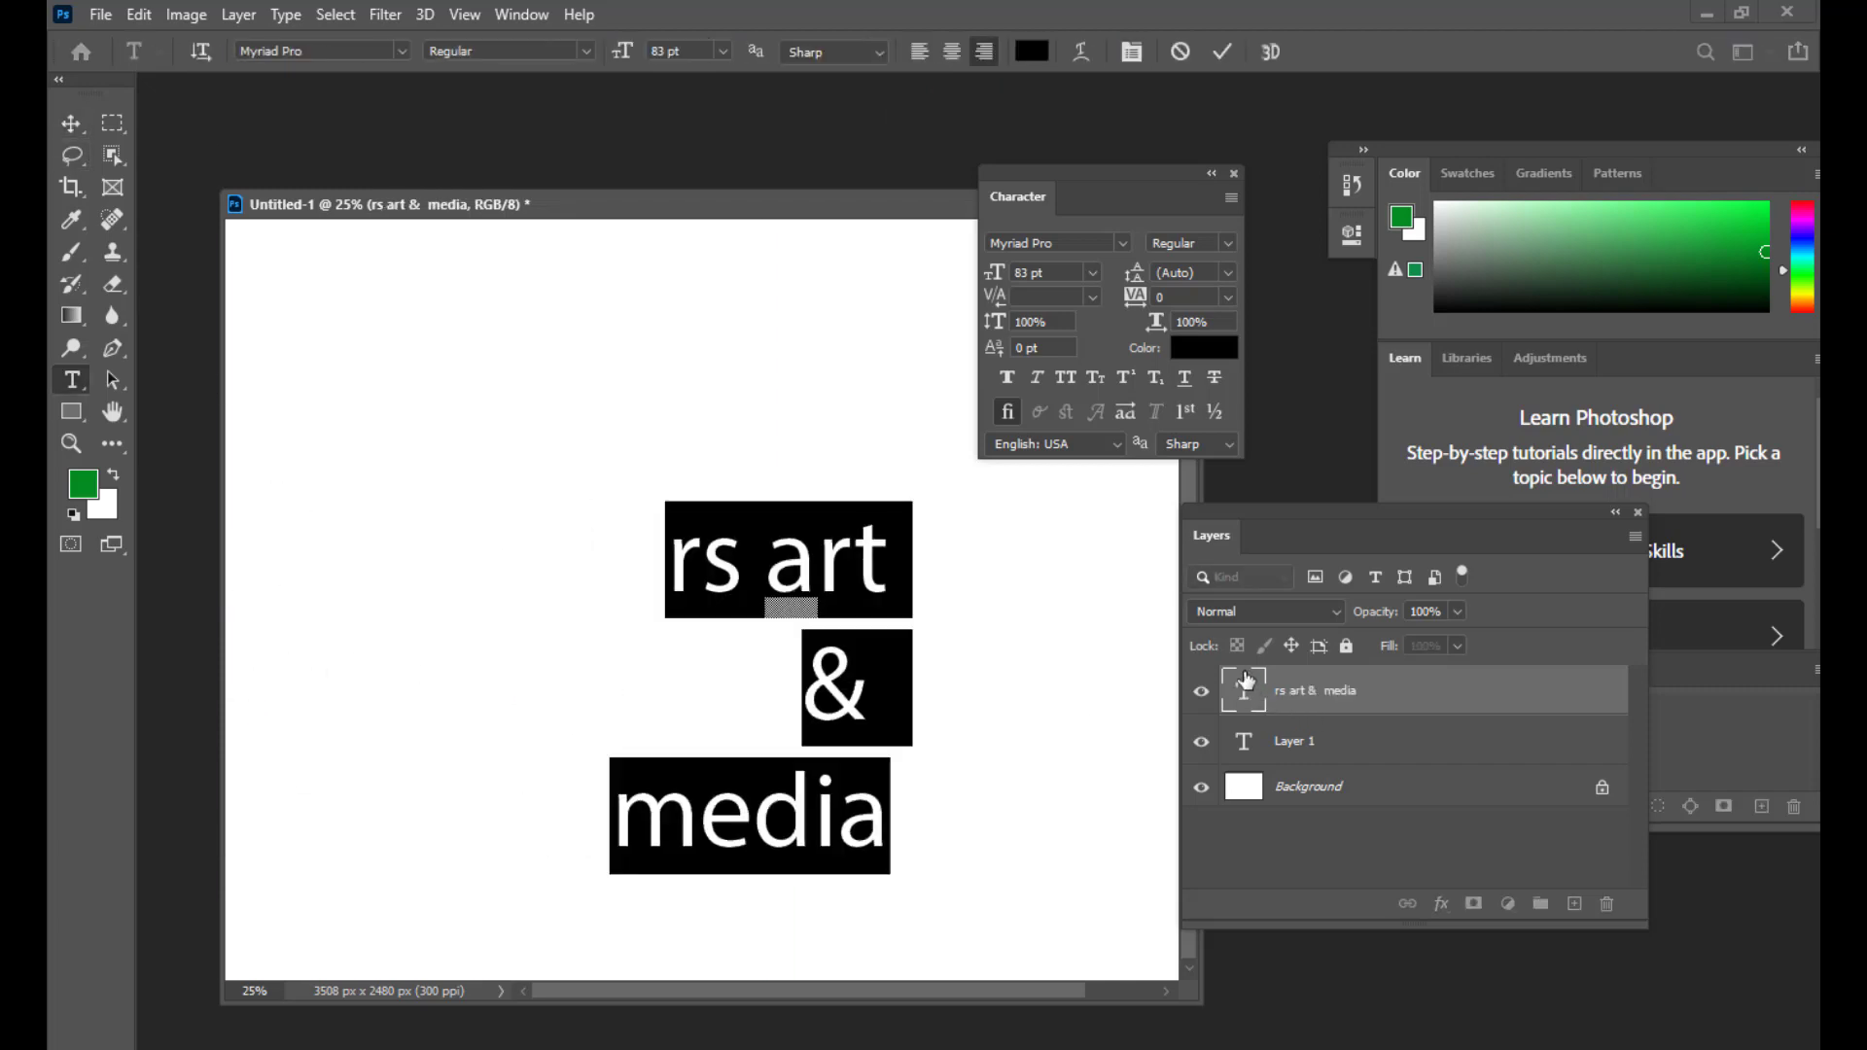
pyautogui.click(953, 53)
pyautogui.click(61, 128)
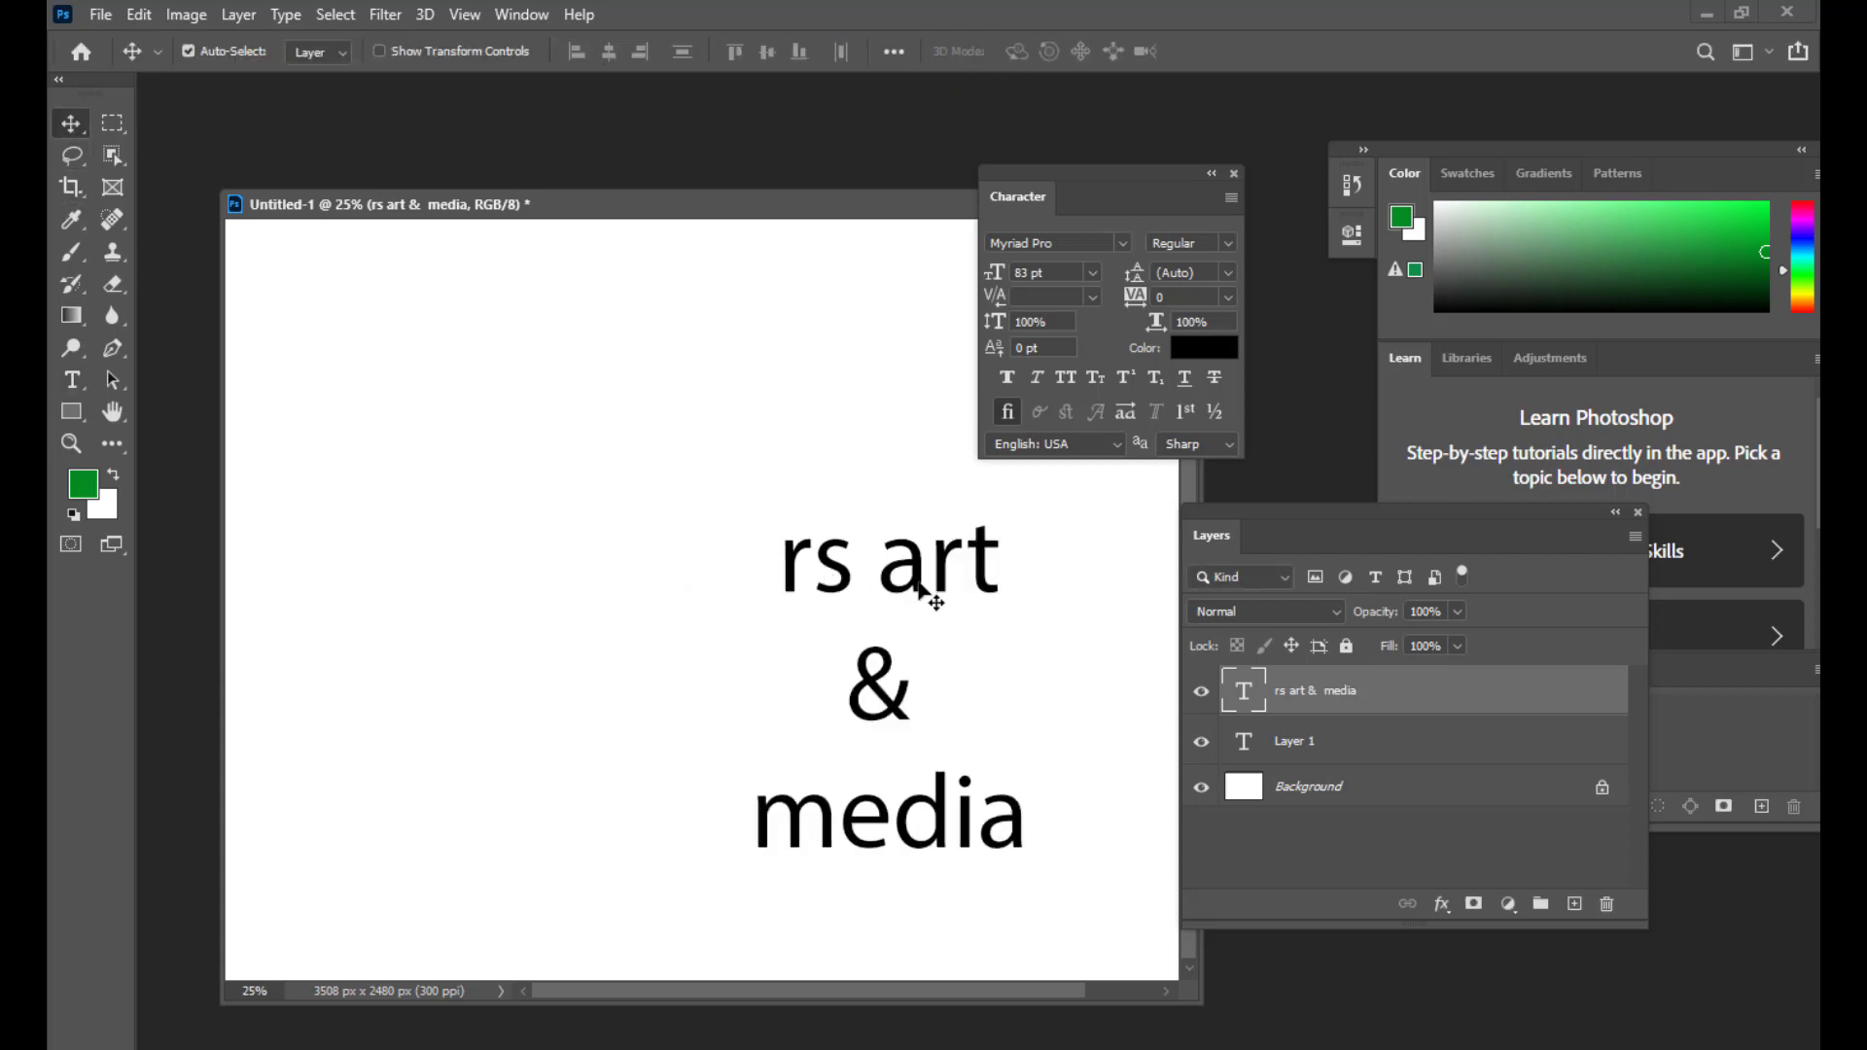
pyautogui.moveTo(922, 588); pyautogui.dragTo(744, 309)
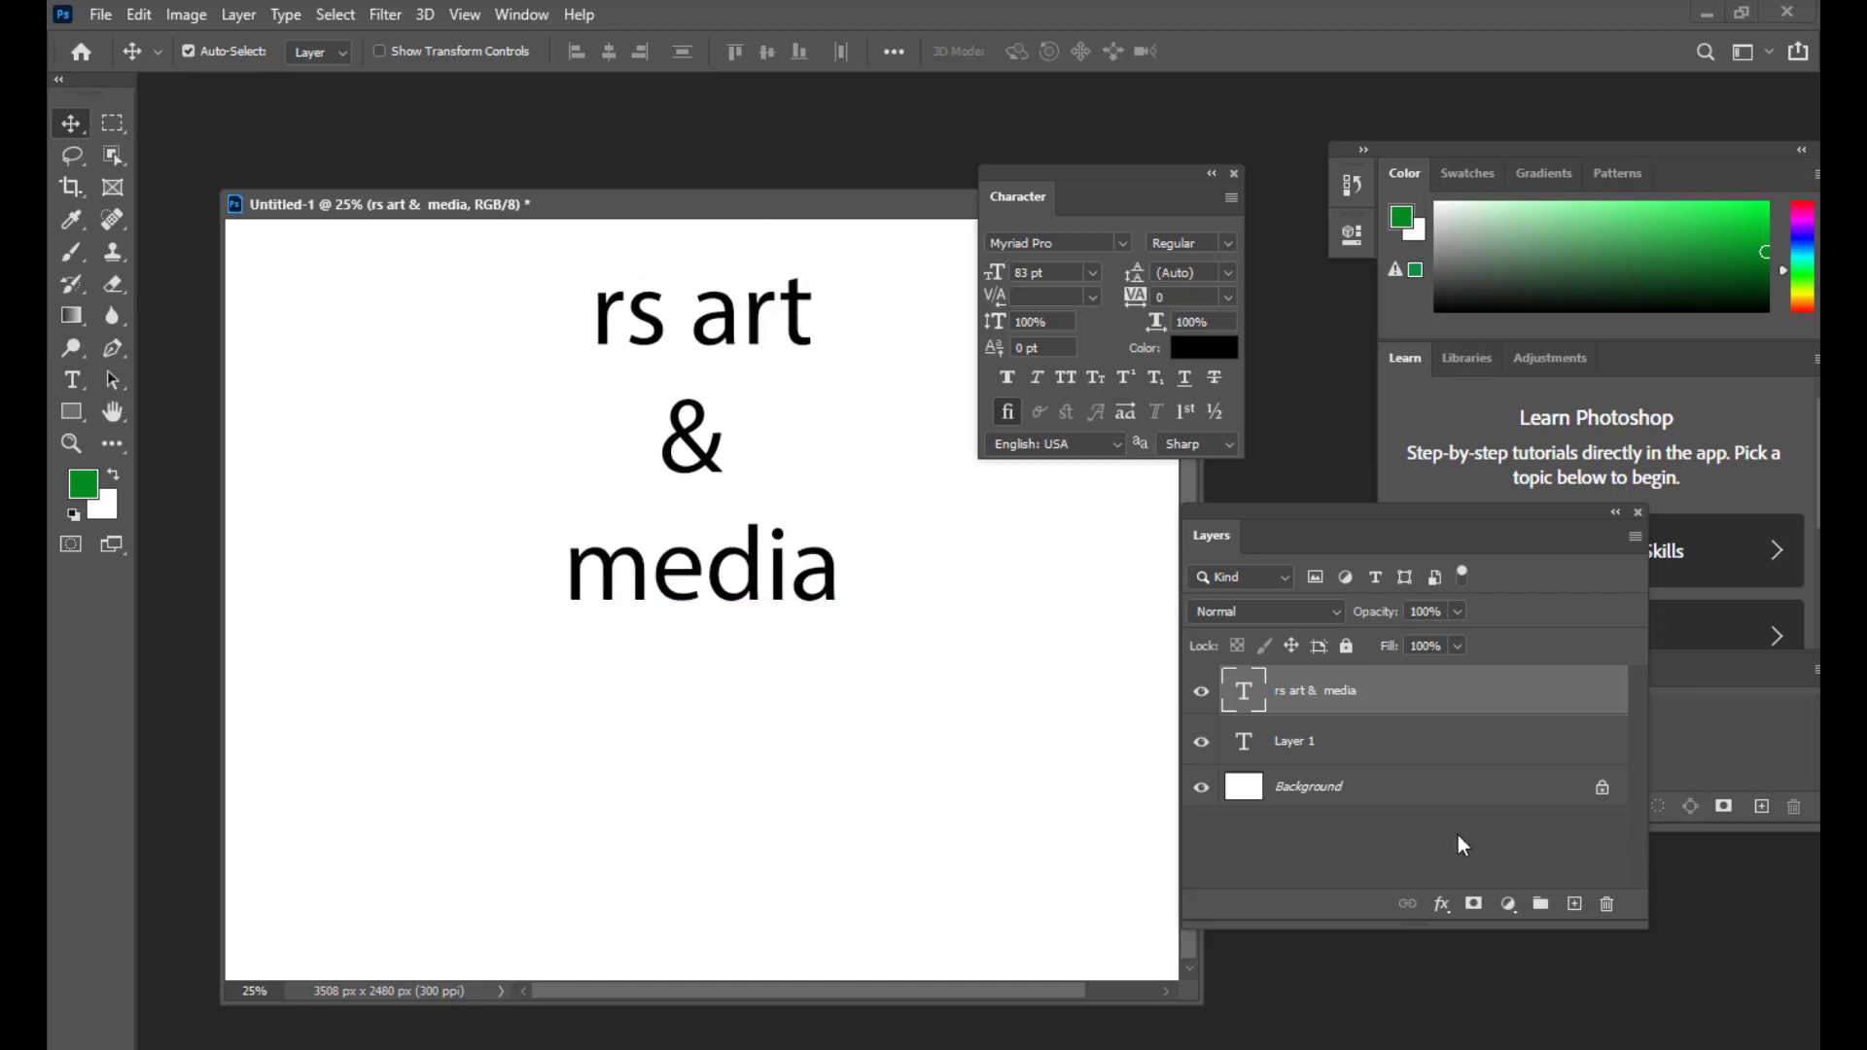
pyautogui.moveTo(1054, 175); pyautogui.dragTo(1080, 181)
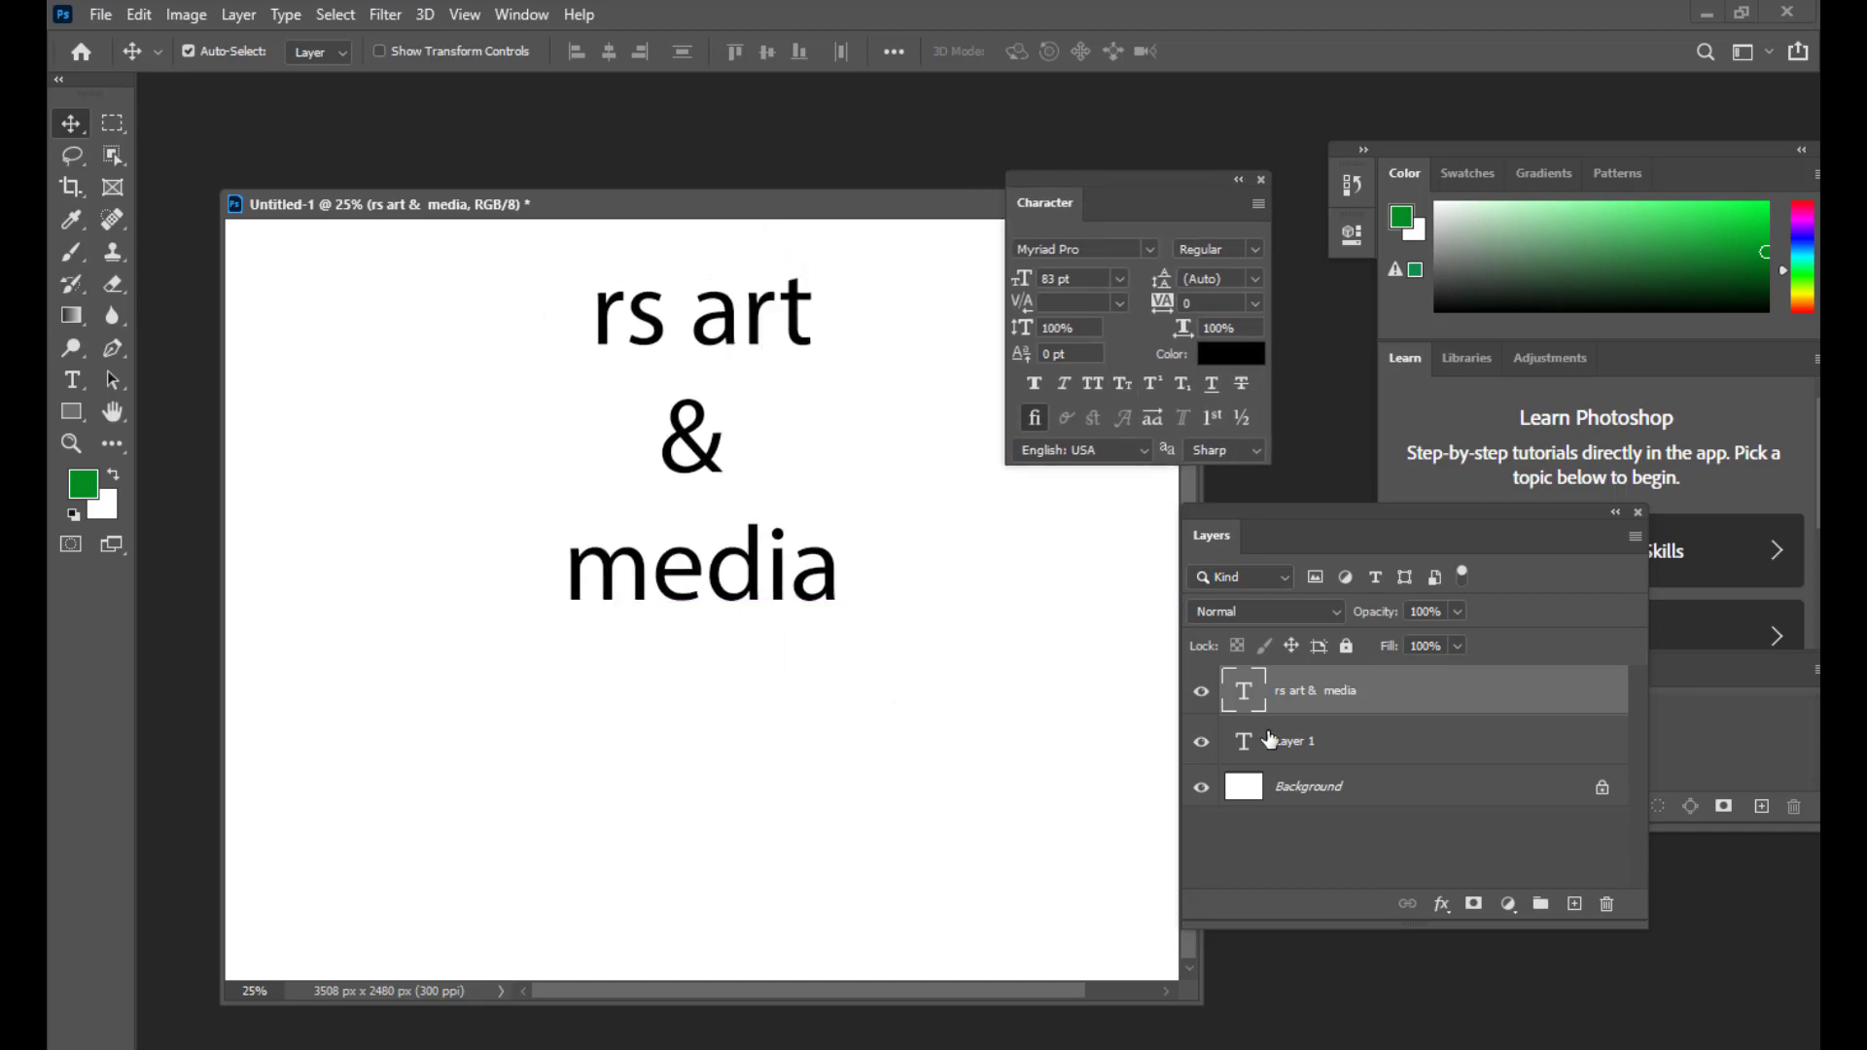
pyautogui.doubleClick(1244, 697)
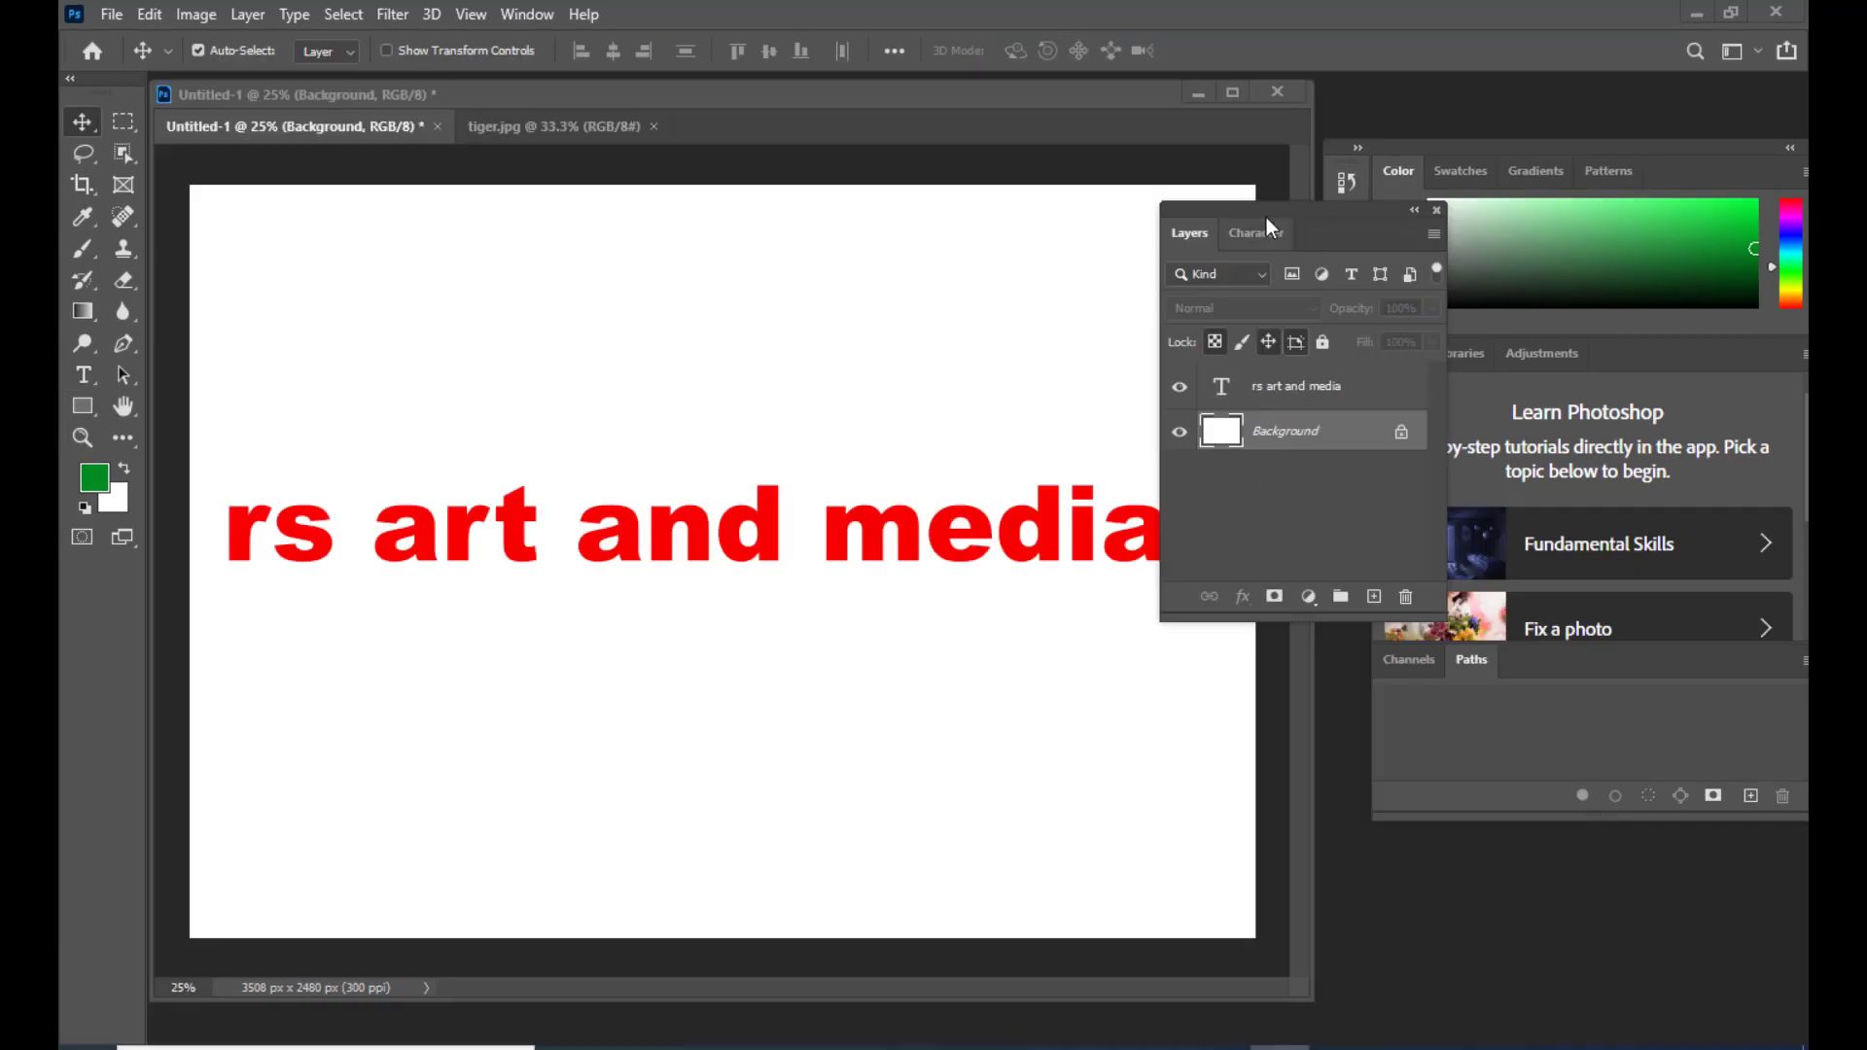
pyautogui.moveTo(1219, 207); pyautogui.dragTo(1189, 237)
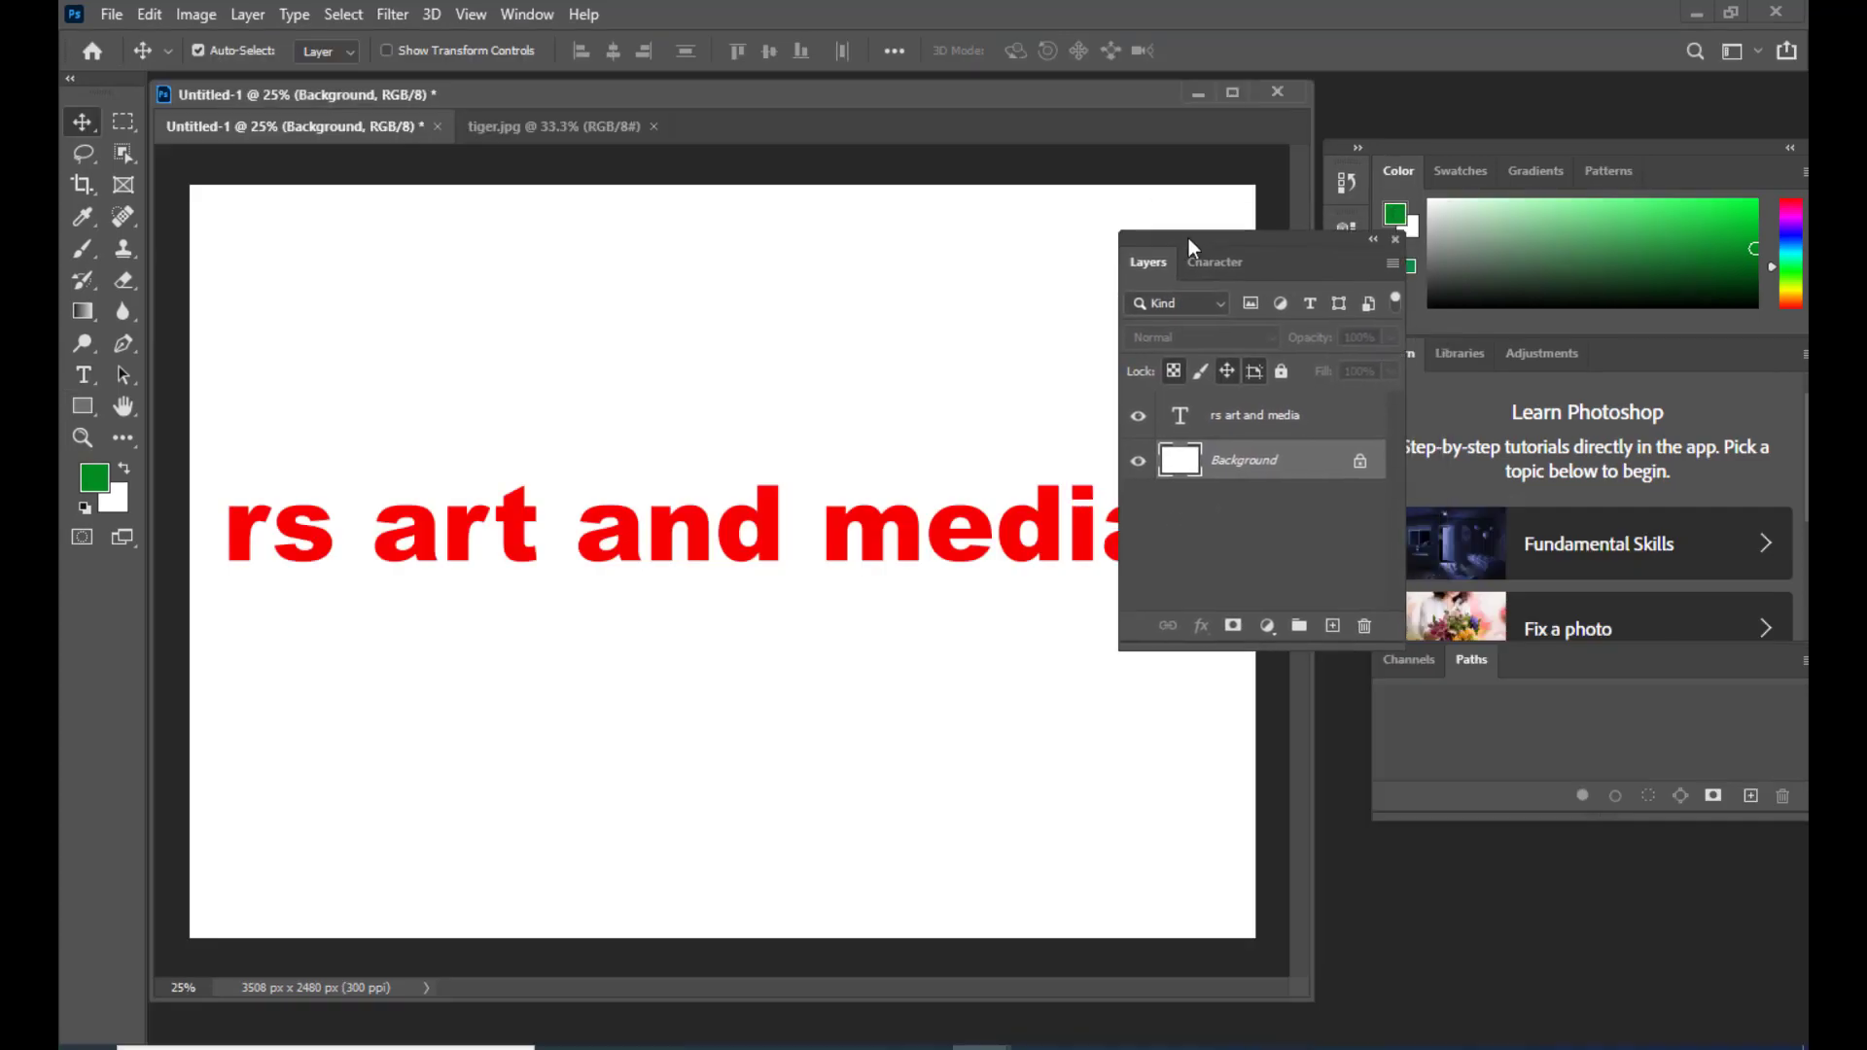
pyautogui.moveTo(1203, 241); pyautogui.dragTo(1243, 232)
# Step: Select the red "rs art and media" text layer and check its character settings
pyautogui.click(1370, 413)
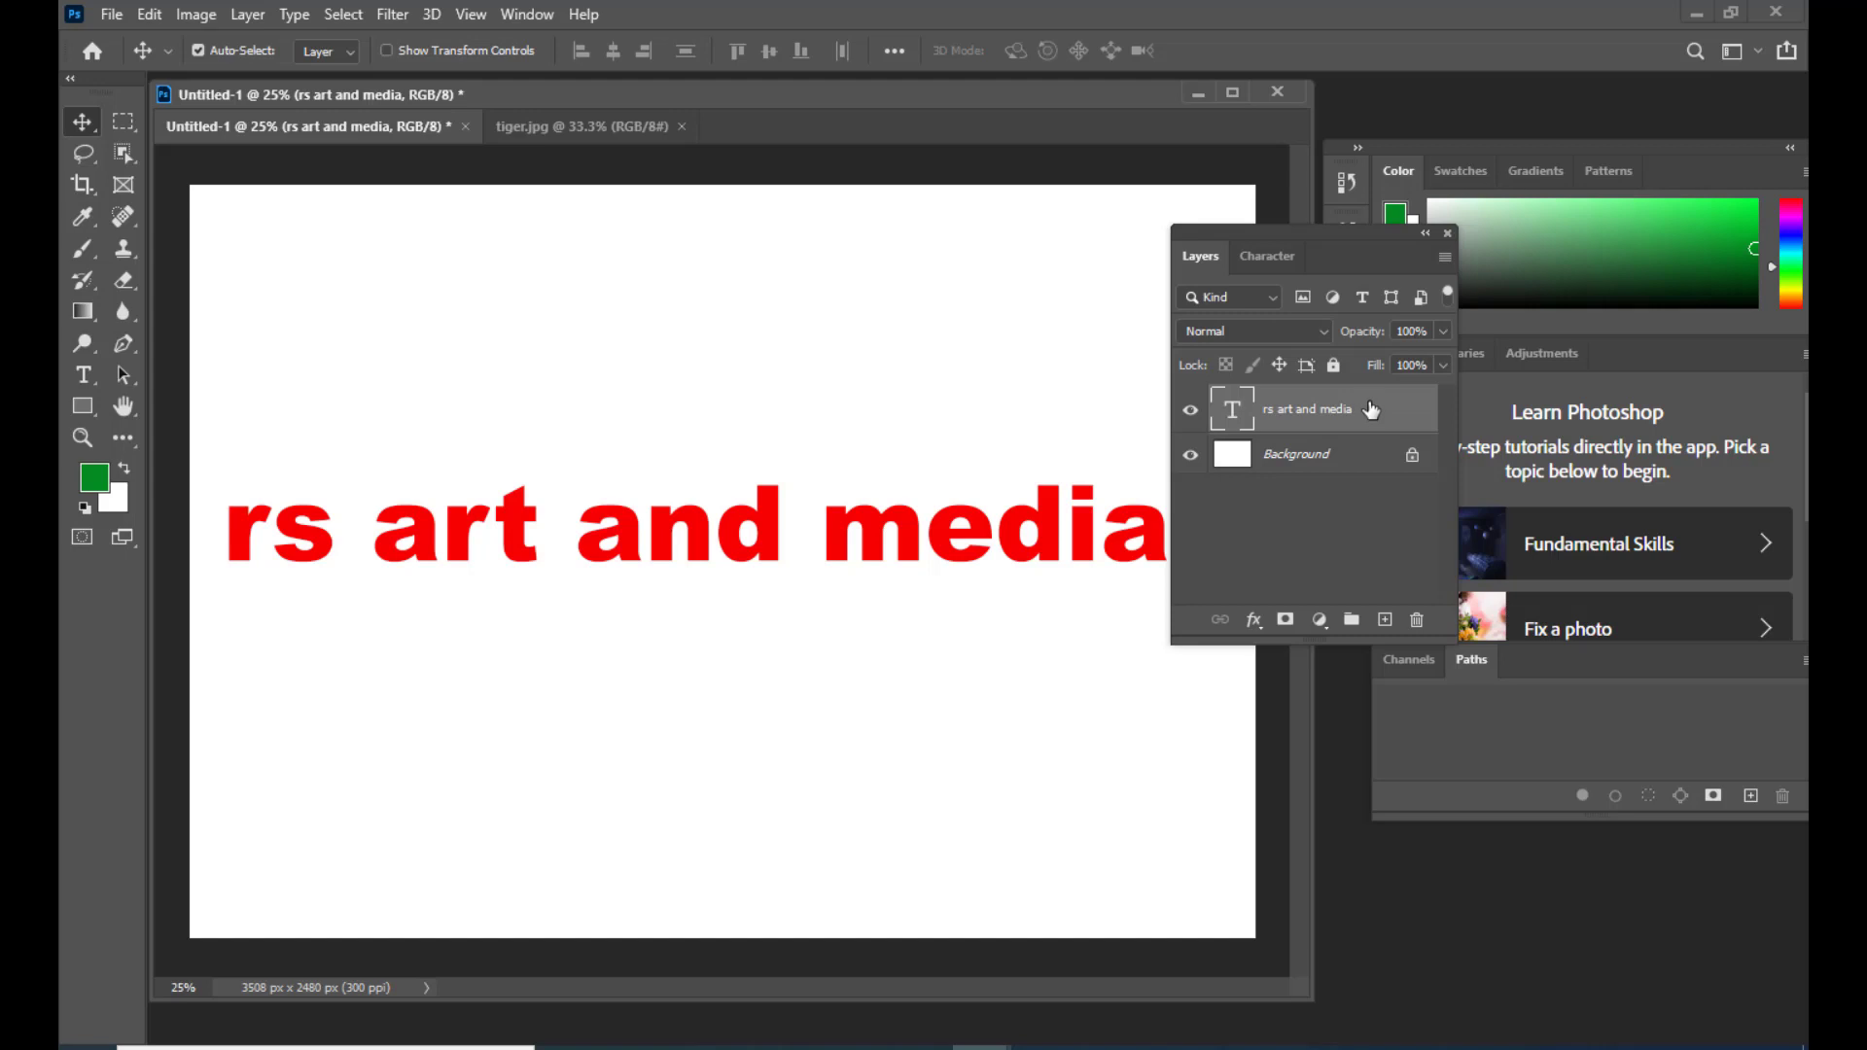
pyautogui.click(1250, 263)
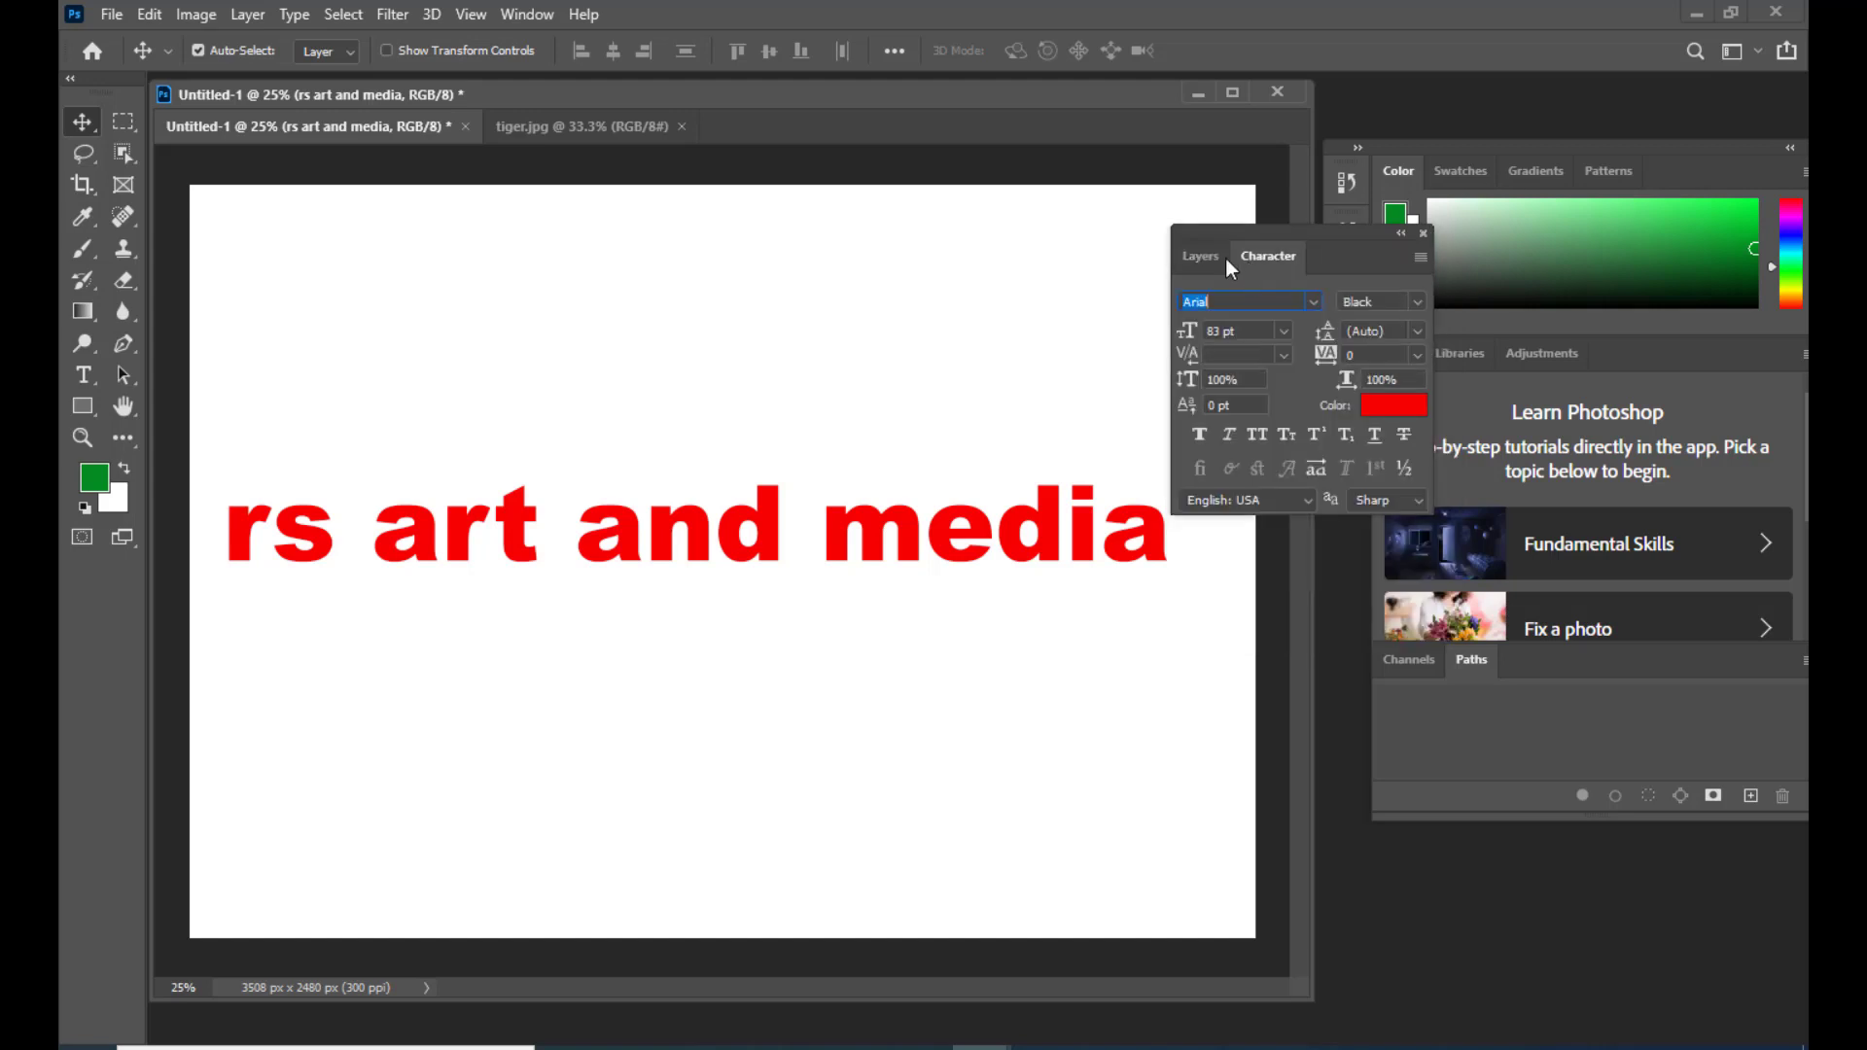
pyautogui.click(1210, 259)
pyautogui.moveTo(1241, 239)
pyautogui.mouseDown()
pyautogui.moveTo(1278, 212)
pyautogui.moveTo(1251, 215)
pyautogui.moveTo(1299, 273)
pyautogui.moveTo(1252, 249)
pyautogui.mouseUp()
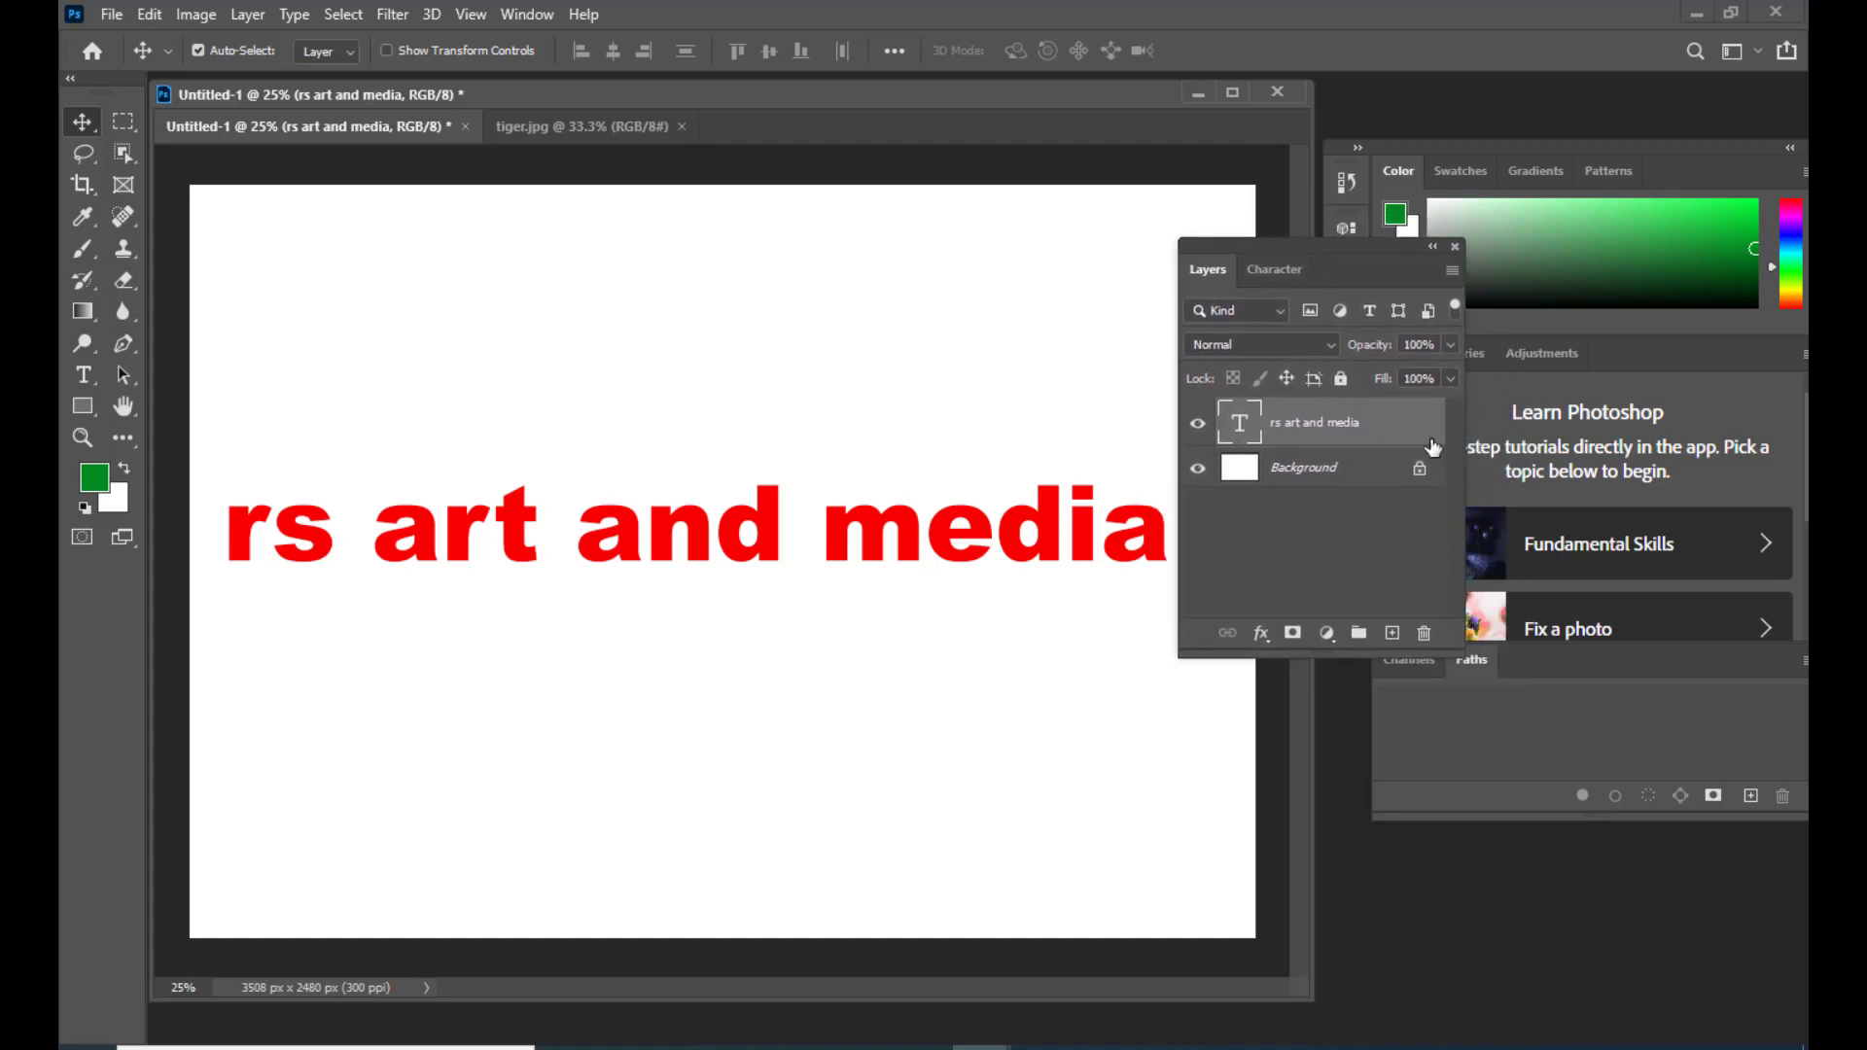
pyautogui.moveTo(1278, 245); pyautogui.dragTo(1362, 259)
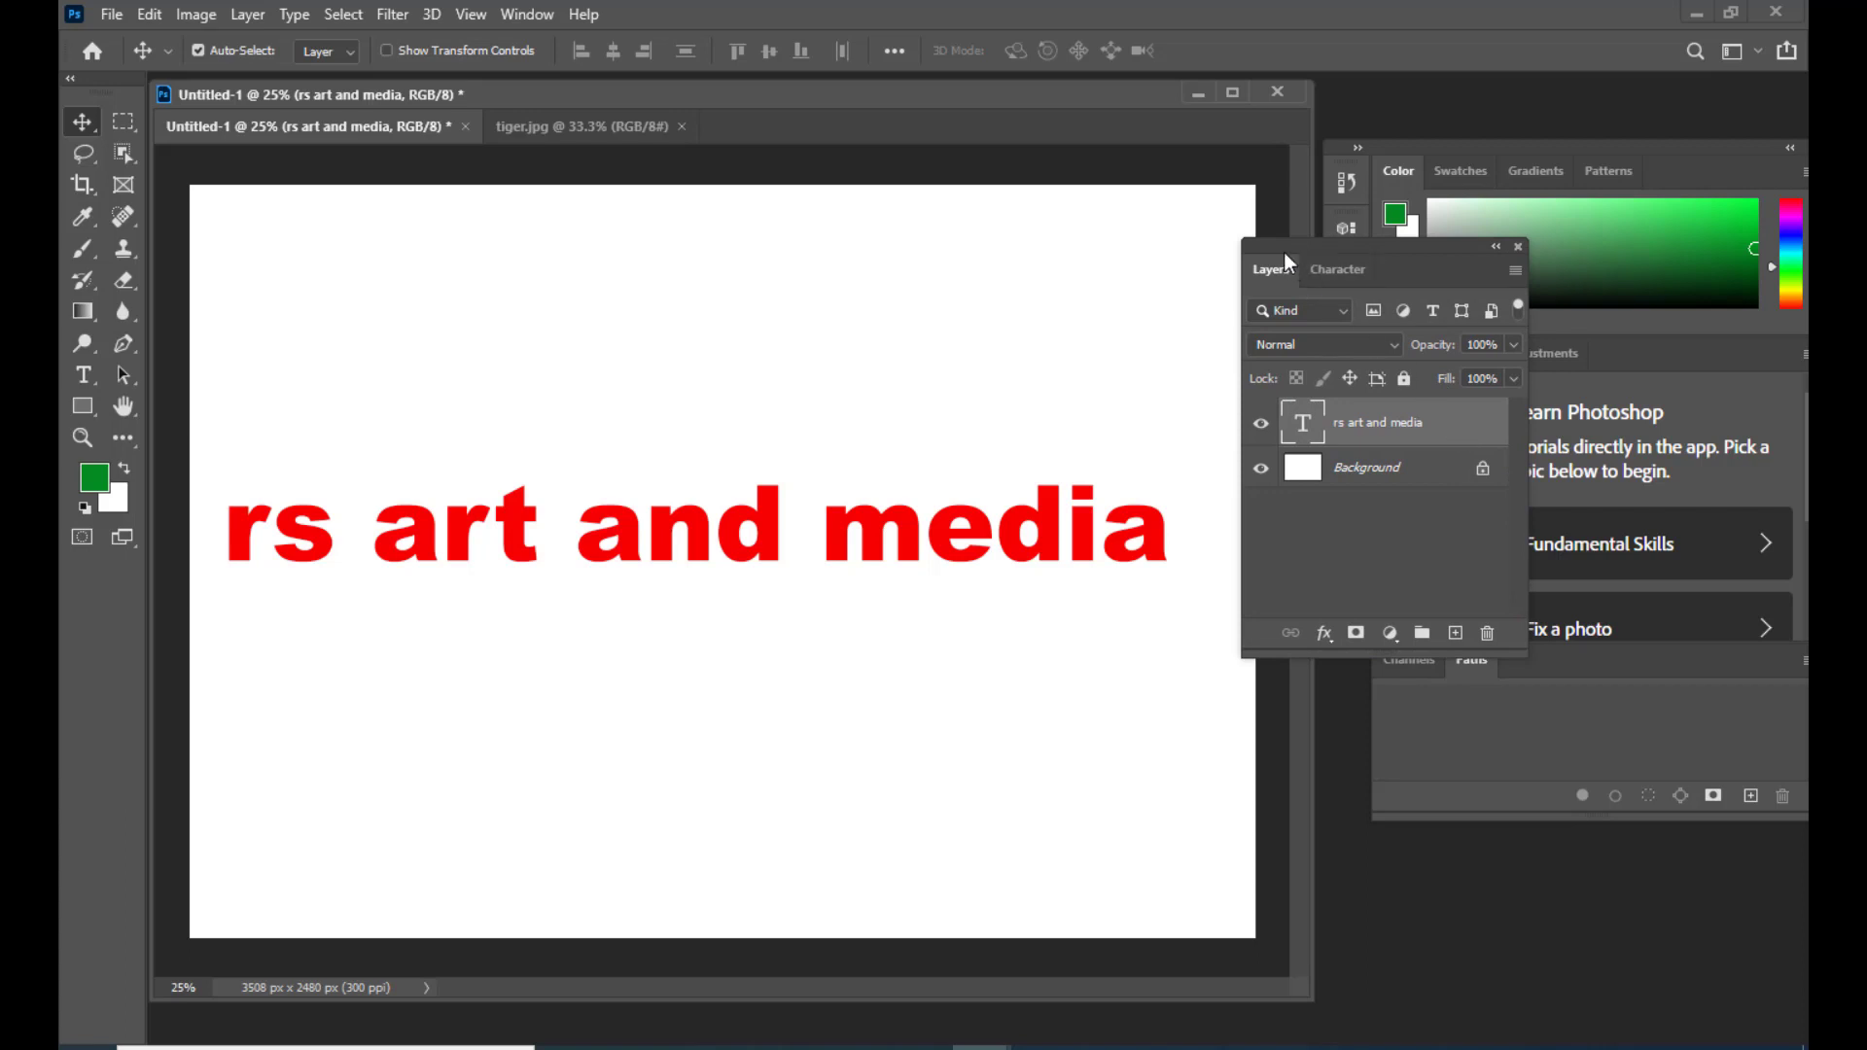
pyautogui.moveTo(1276, 249); pyautogui.dragTo(1228, 251)
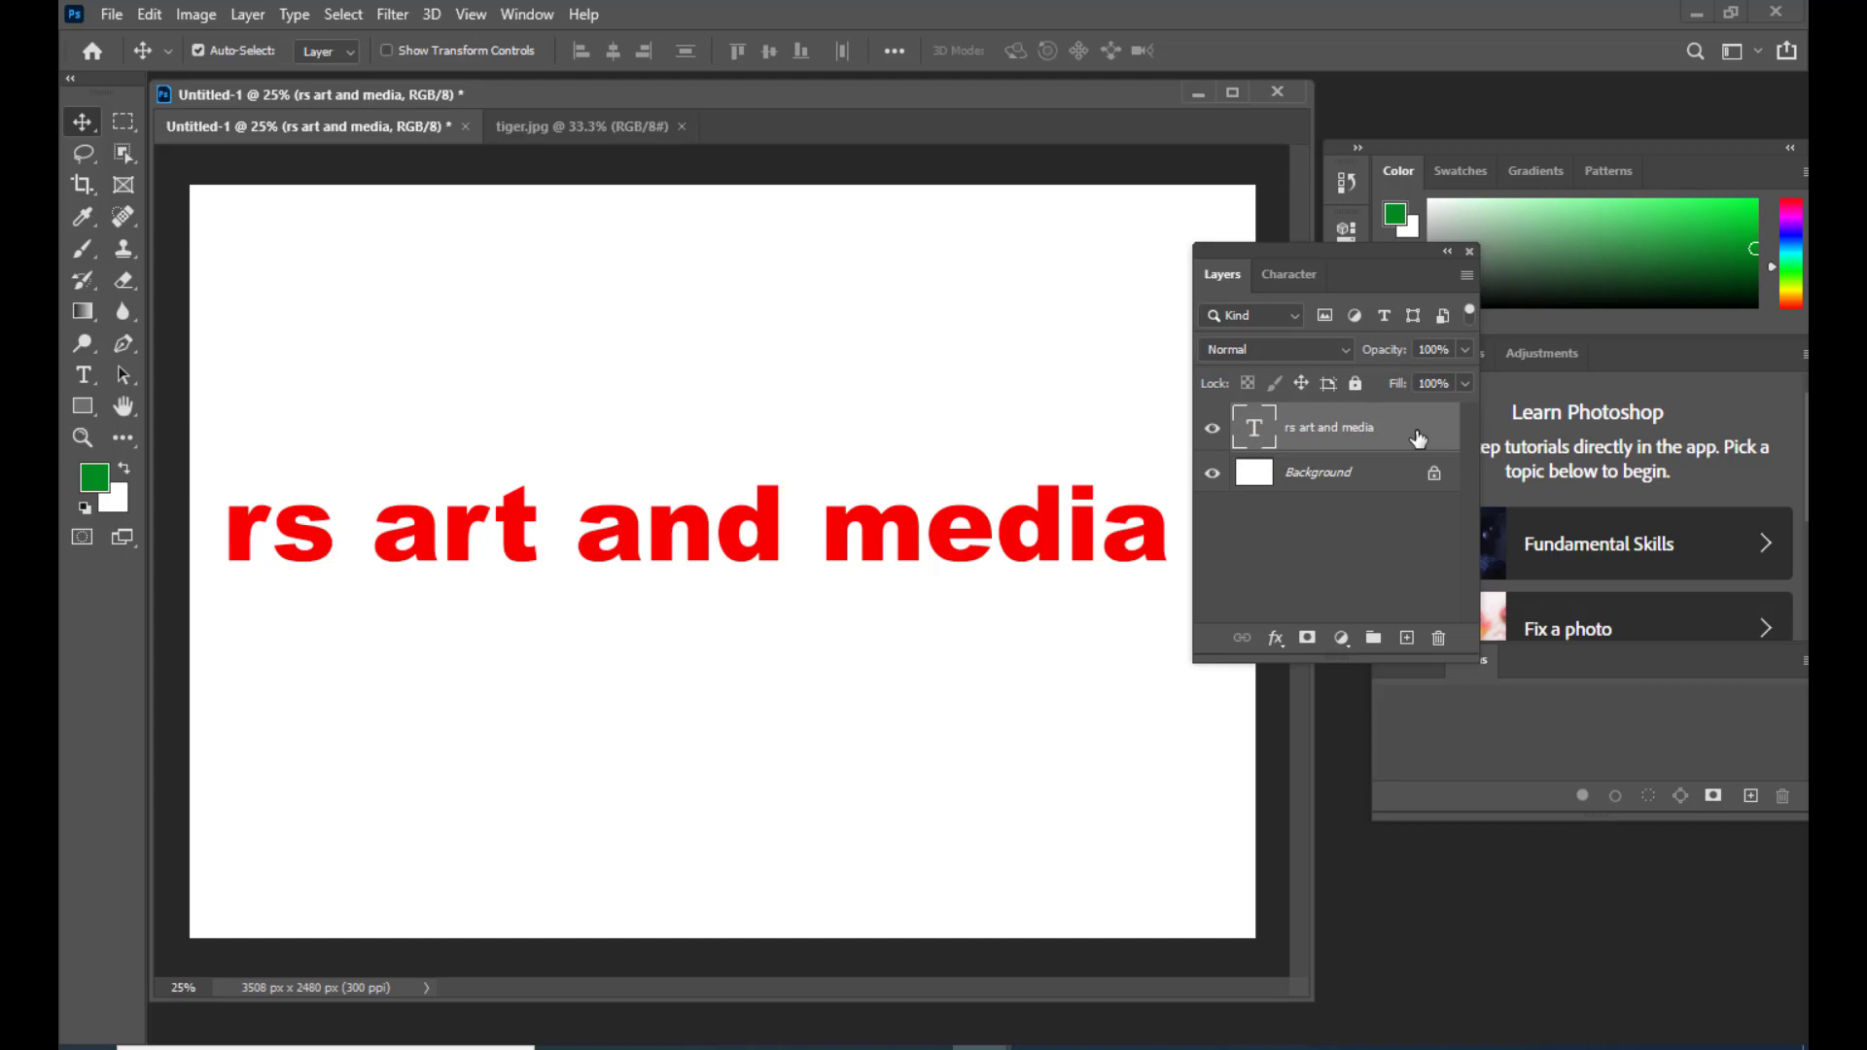
pyautogui.moveTo(1292, 255); pyautogui.dragTo(1316, 253)
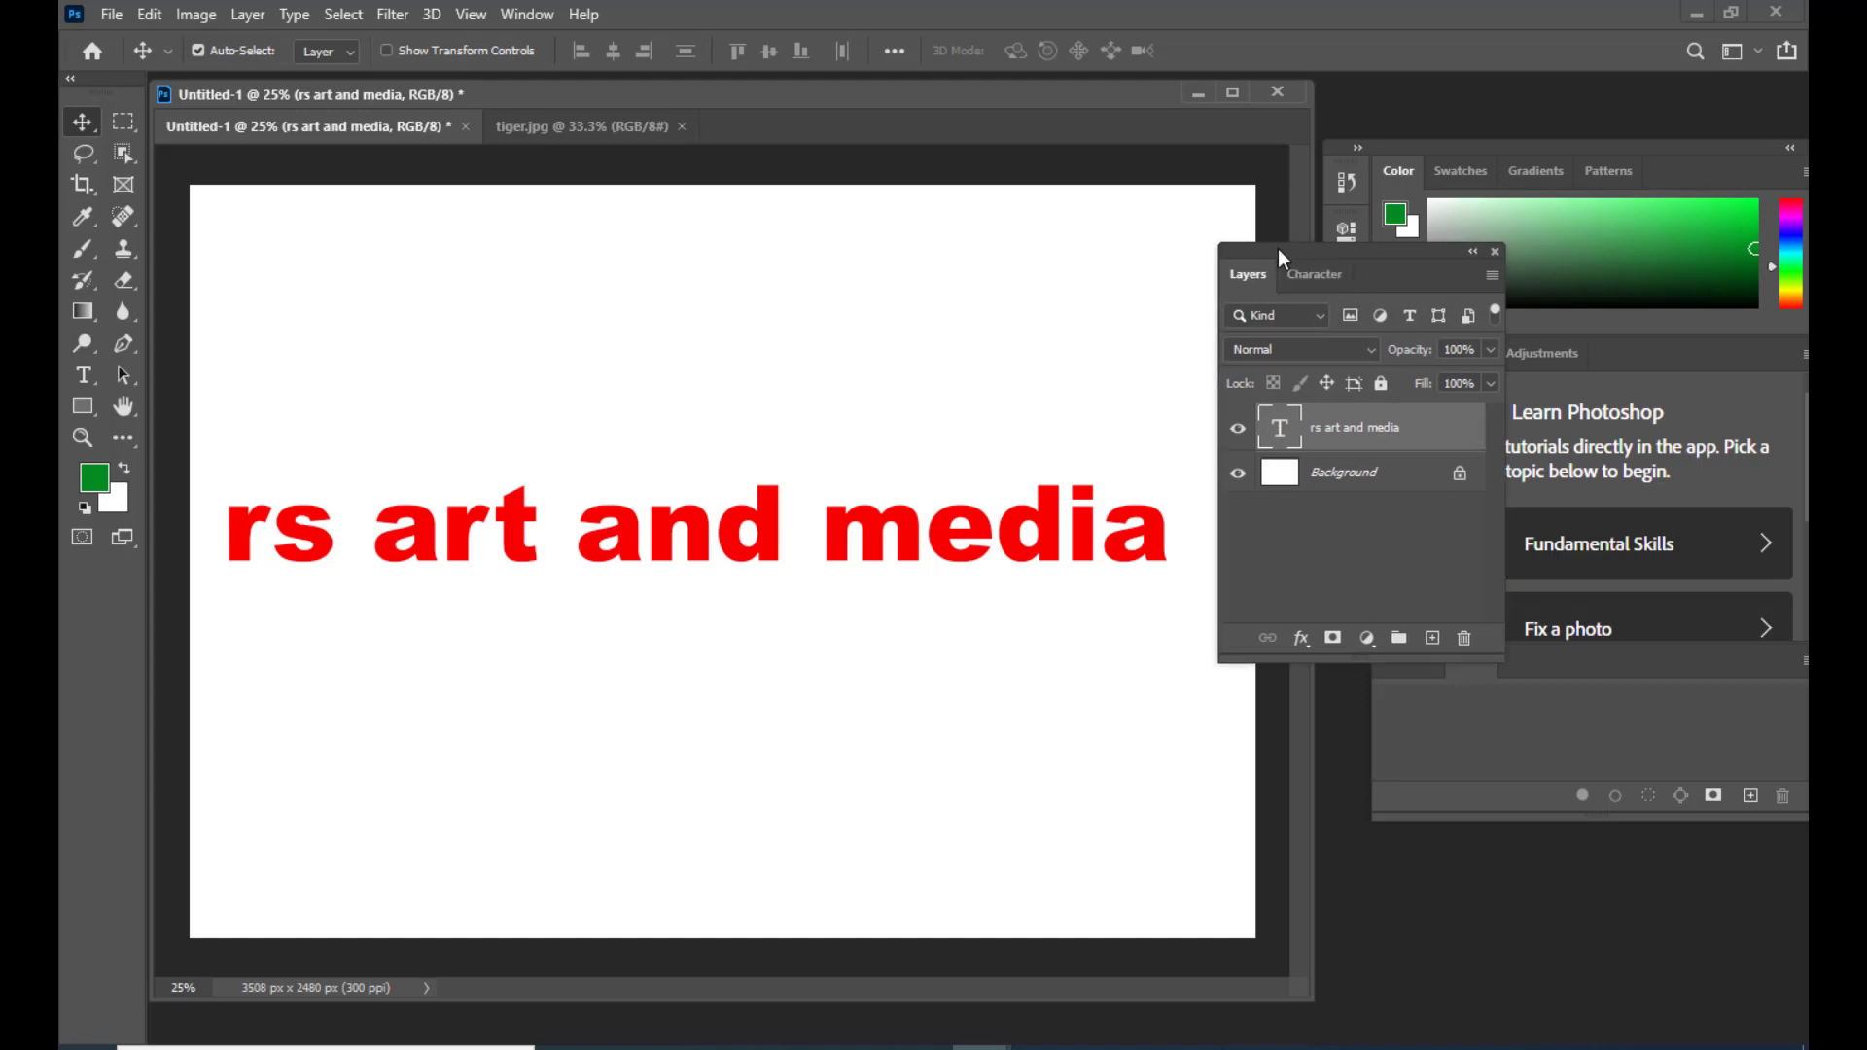
pyautogui.moveTo(1275, 252); pyautogui.dragTo(1253, 254)
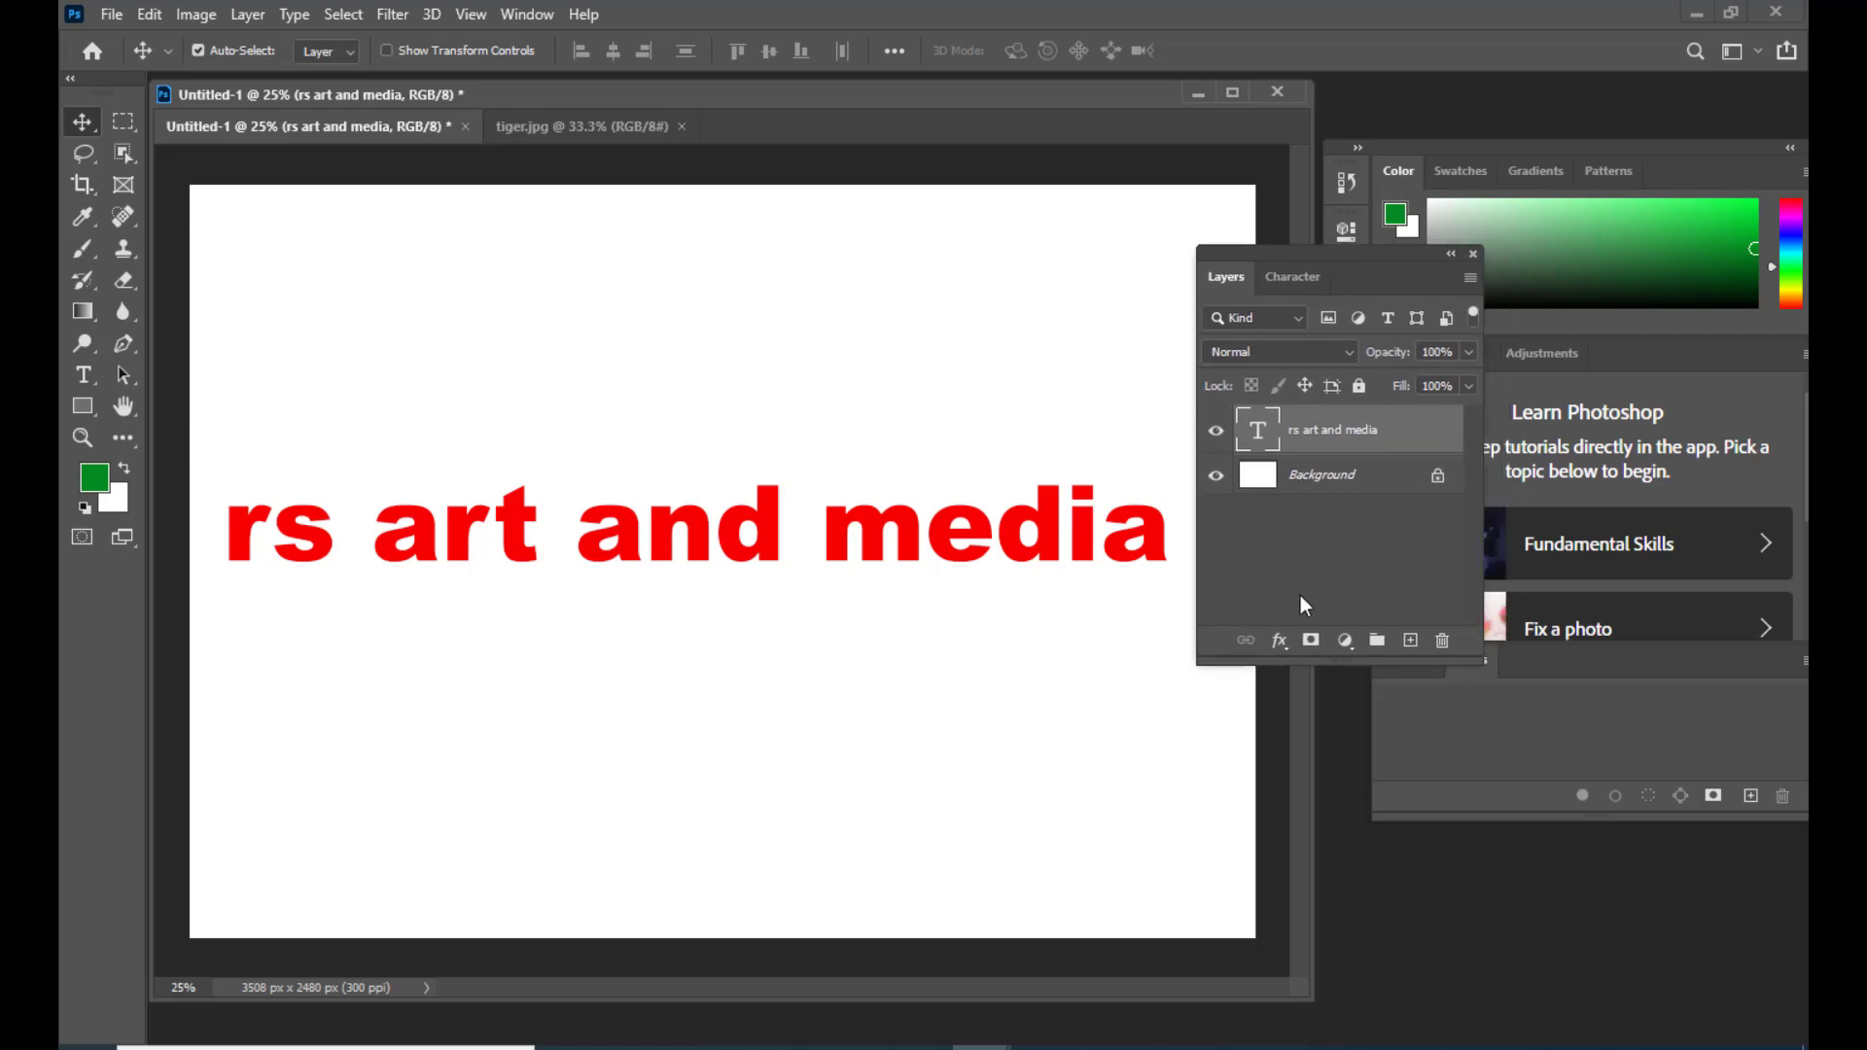
pyautogui.click(1281, 642)
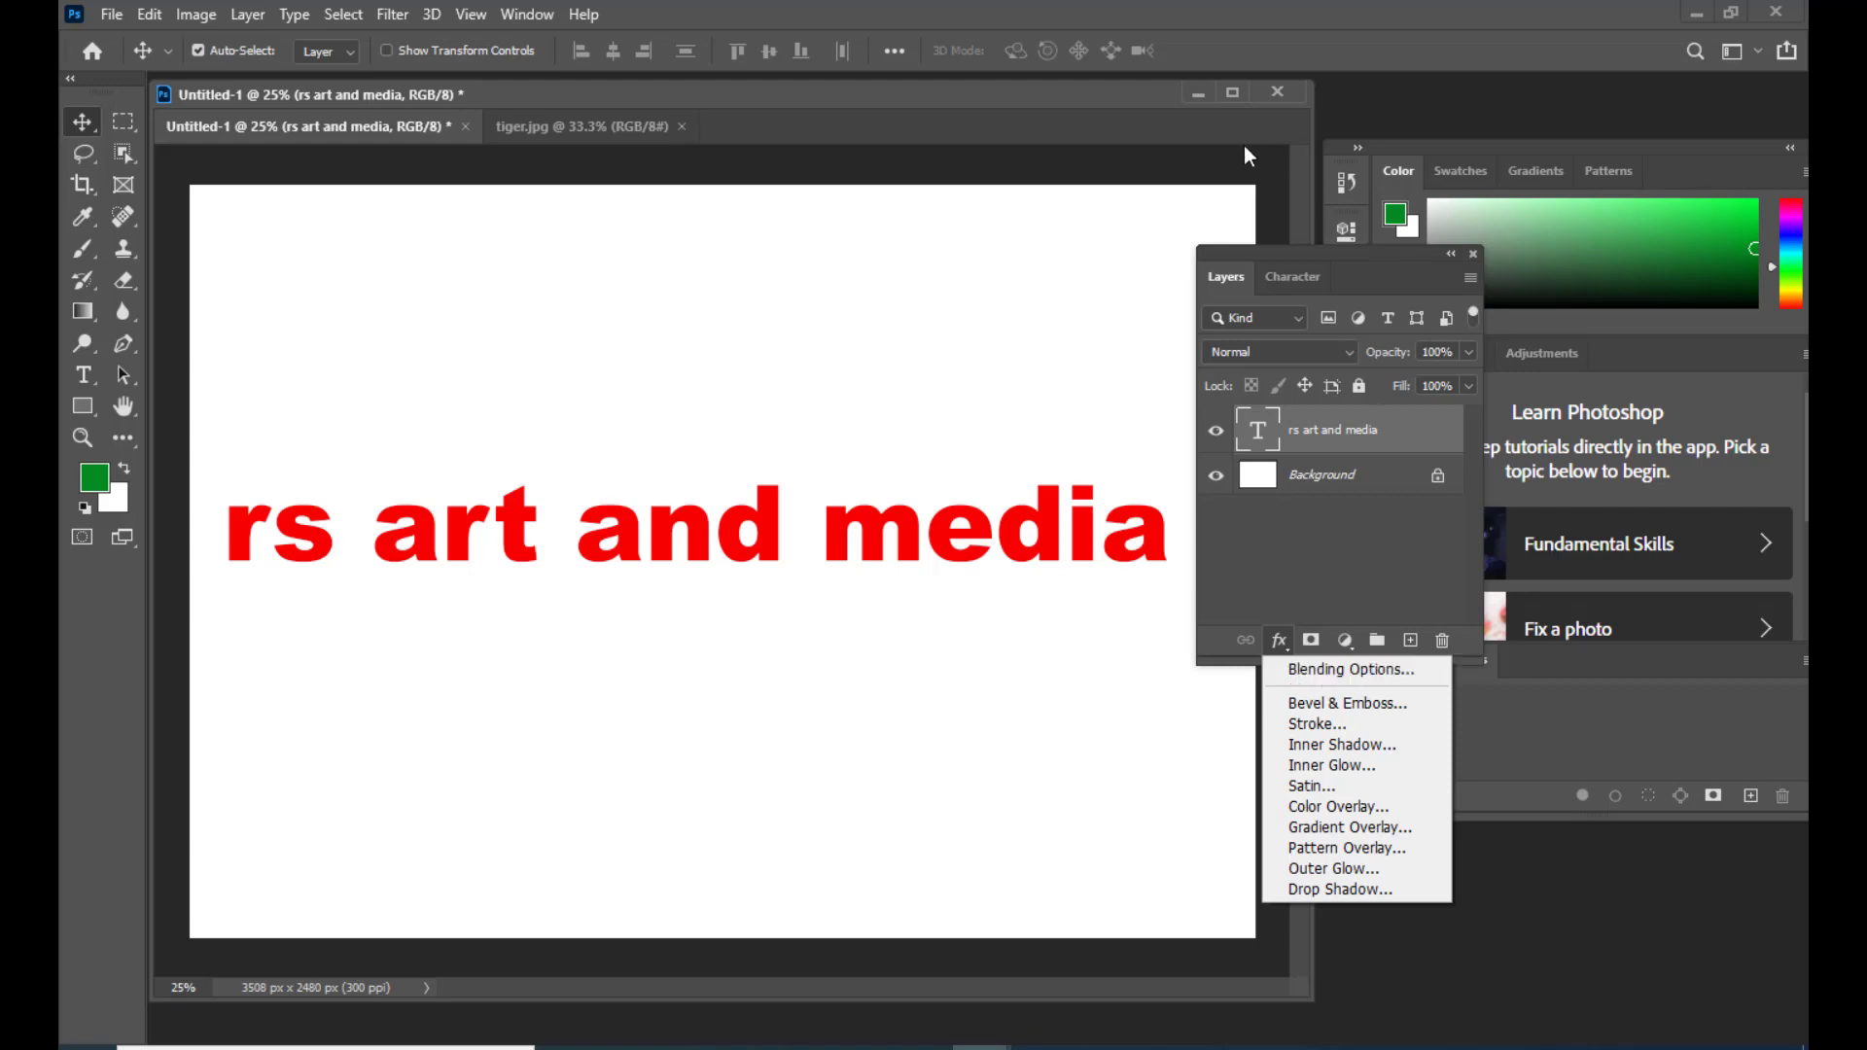
pyautogui.click(1259, 255)
pyautogui.moveTo(1282, 261); pyautogui.dragTo(1270, 294)
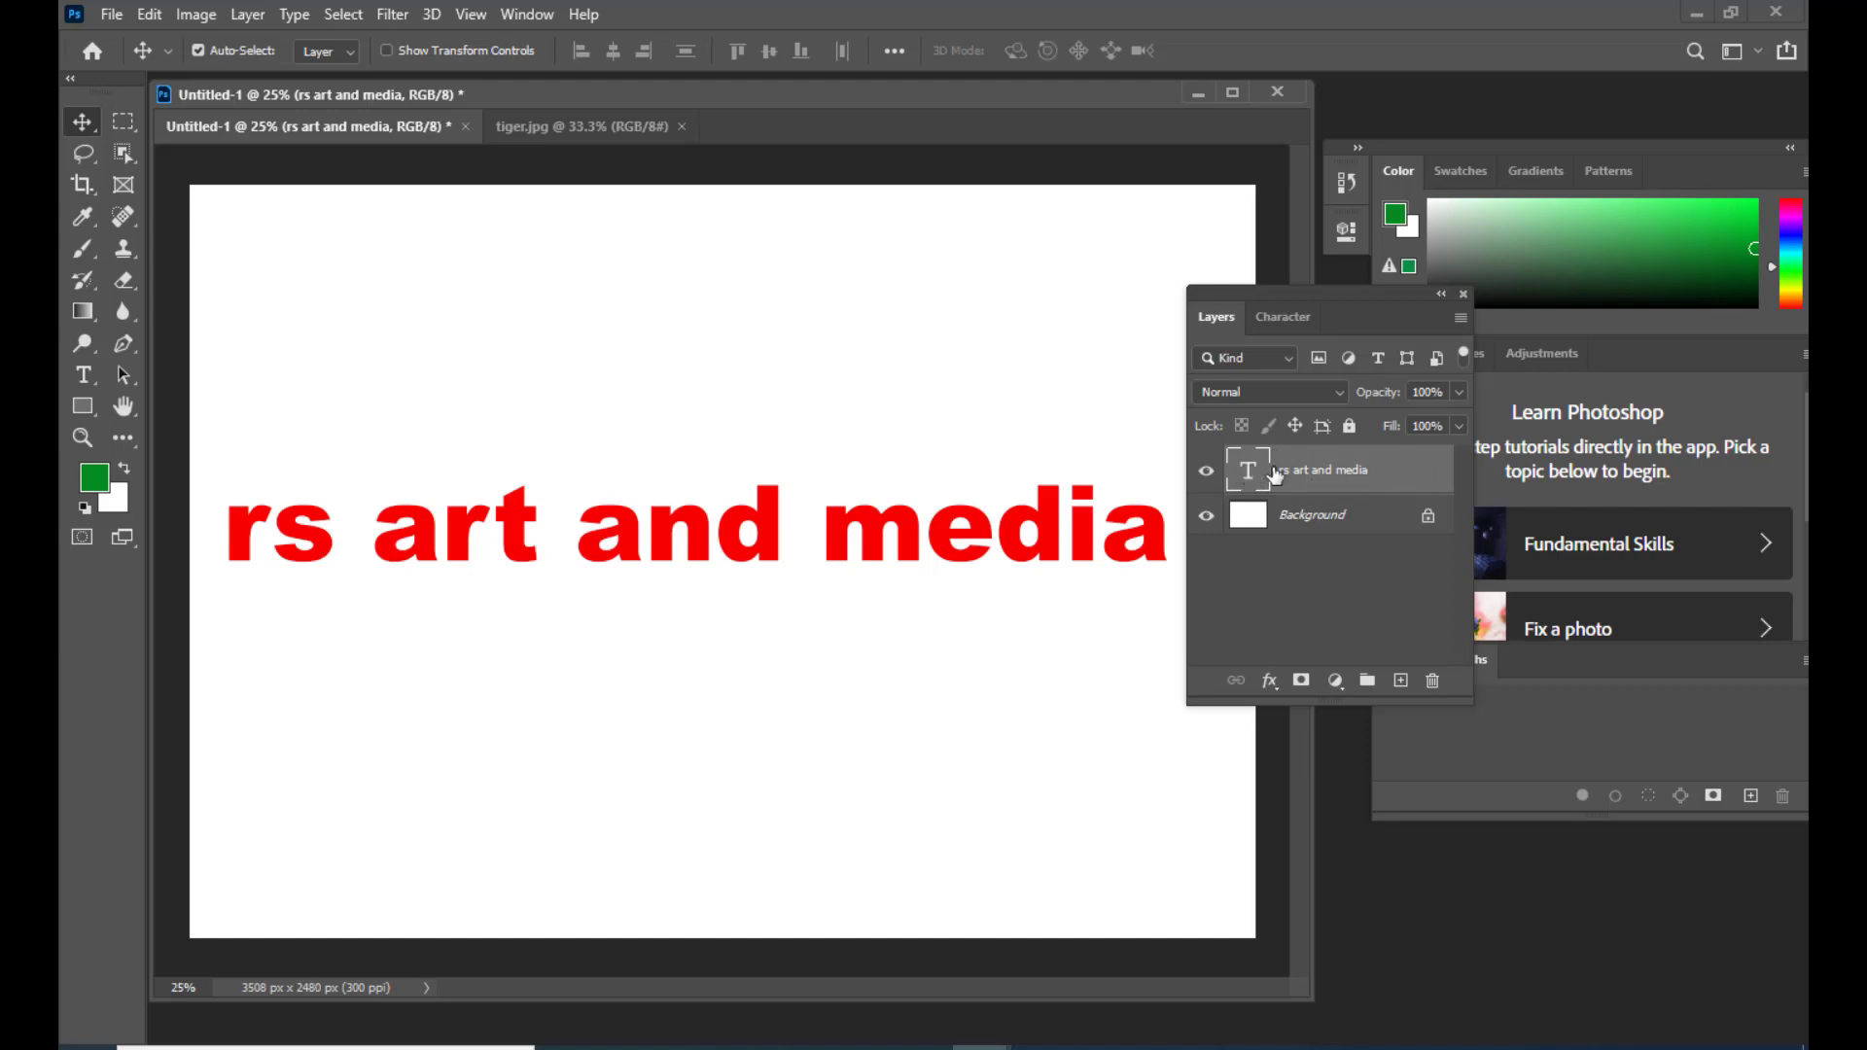
# Step: Open the layer style settings of the "rs art and media" text layer and enable the Drop Shadow effect
pyautogui.doubleClick(1416, 470)
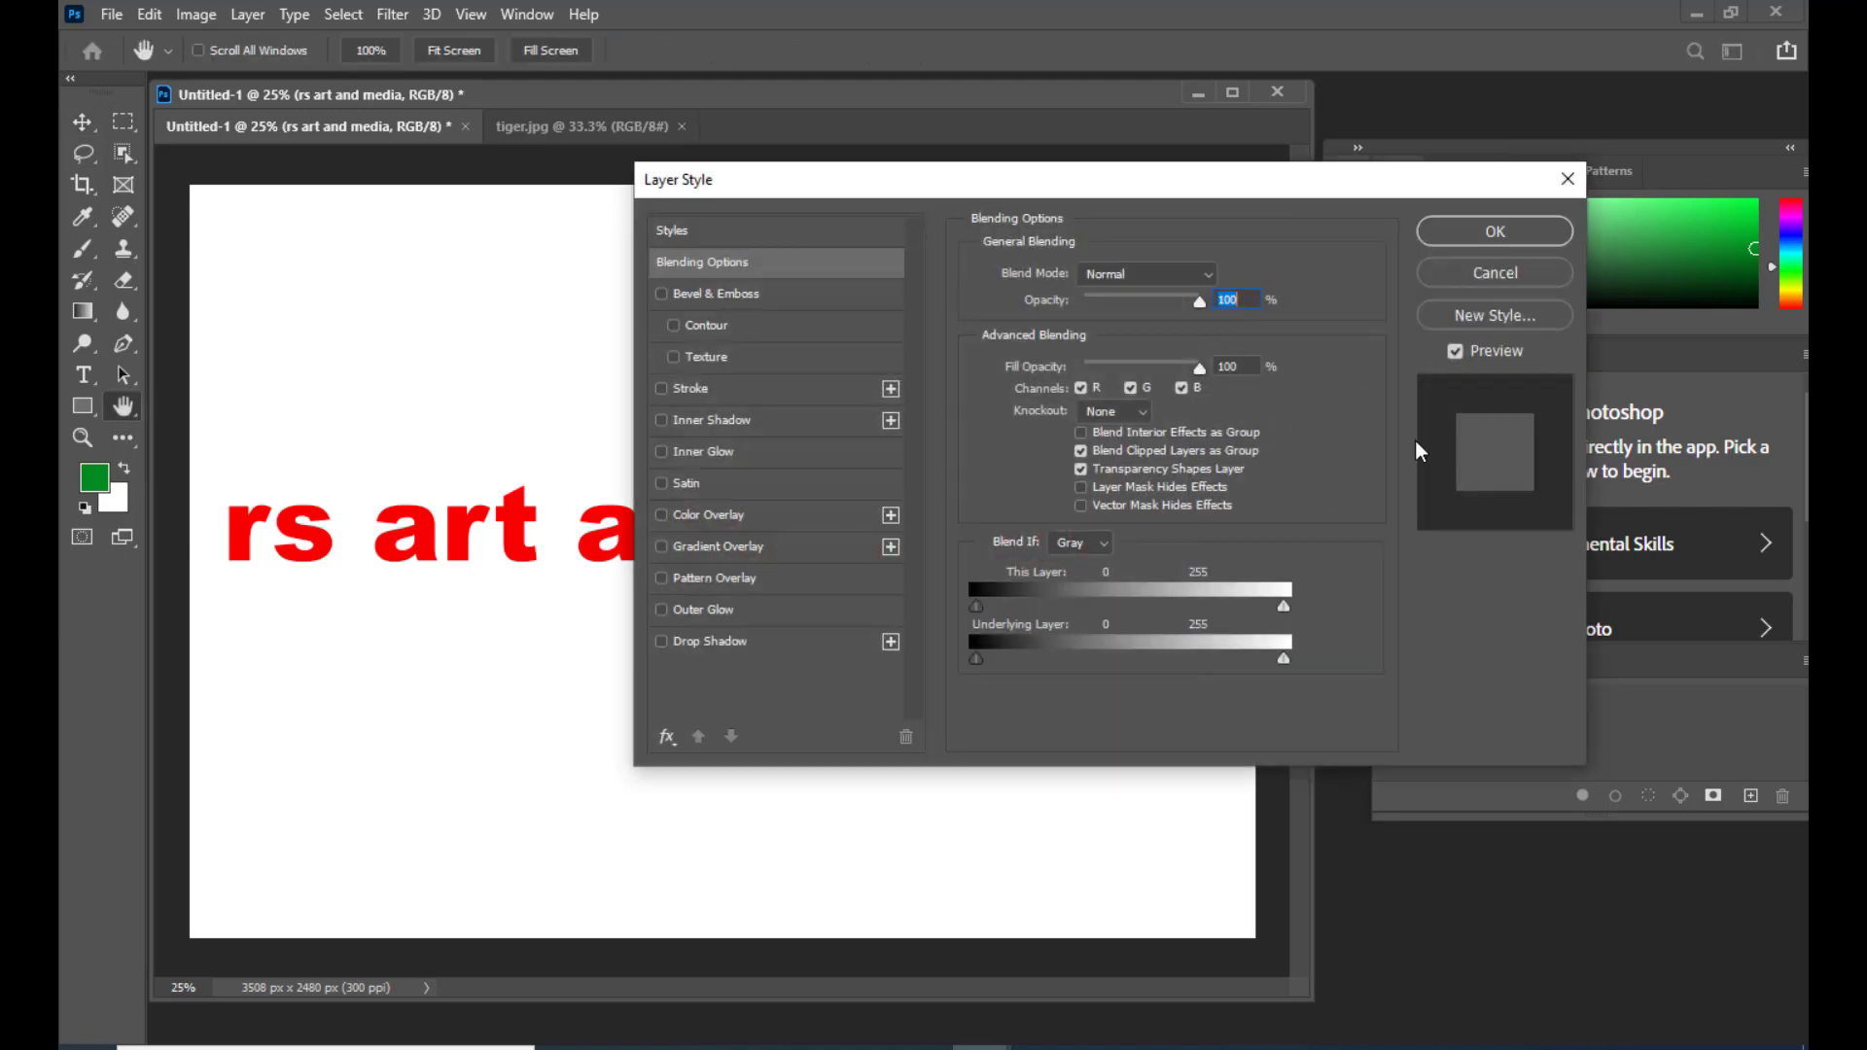
pyautogui.moveTo(837, 191); pyautogui.dragTo(857, 251)
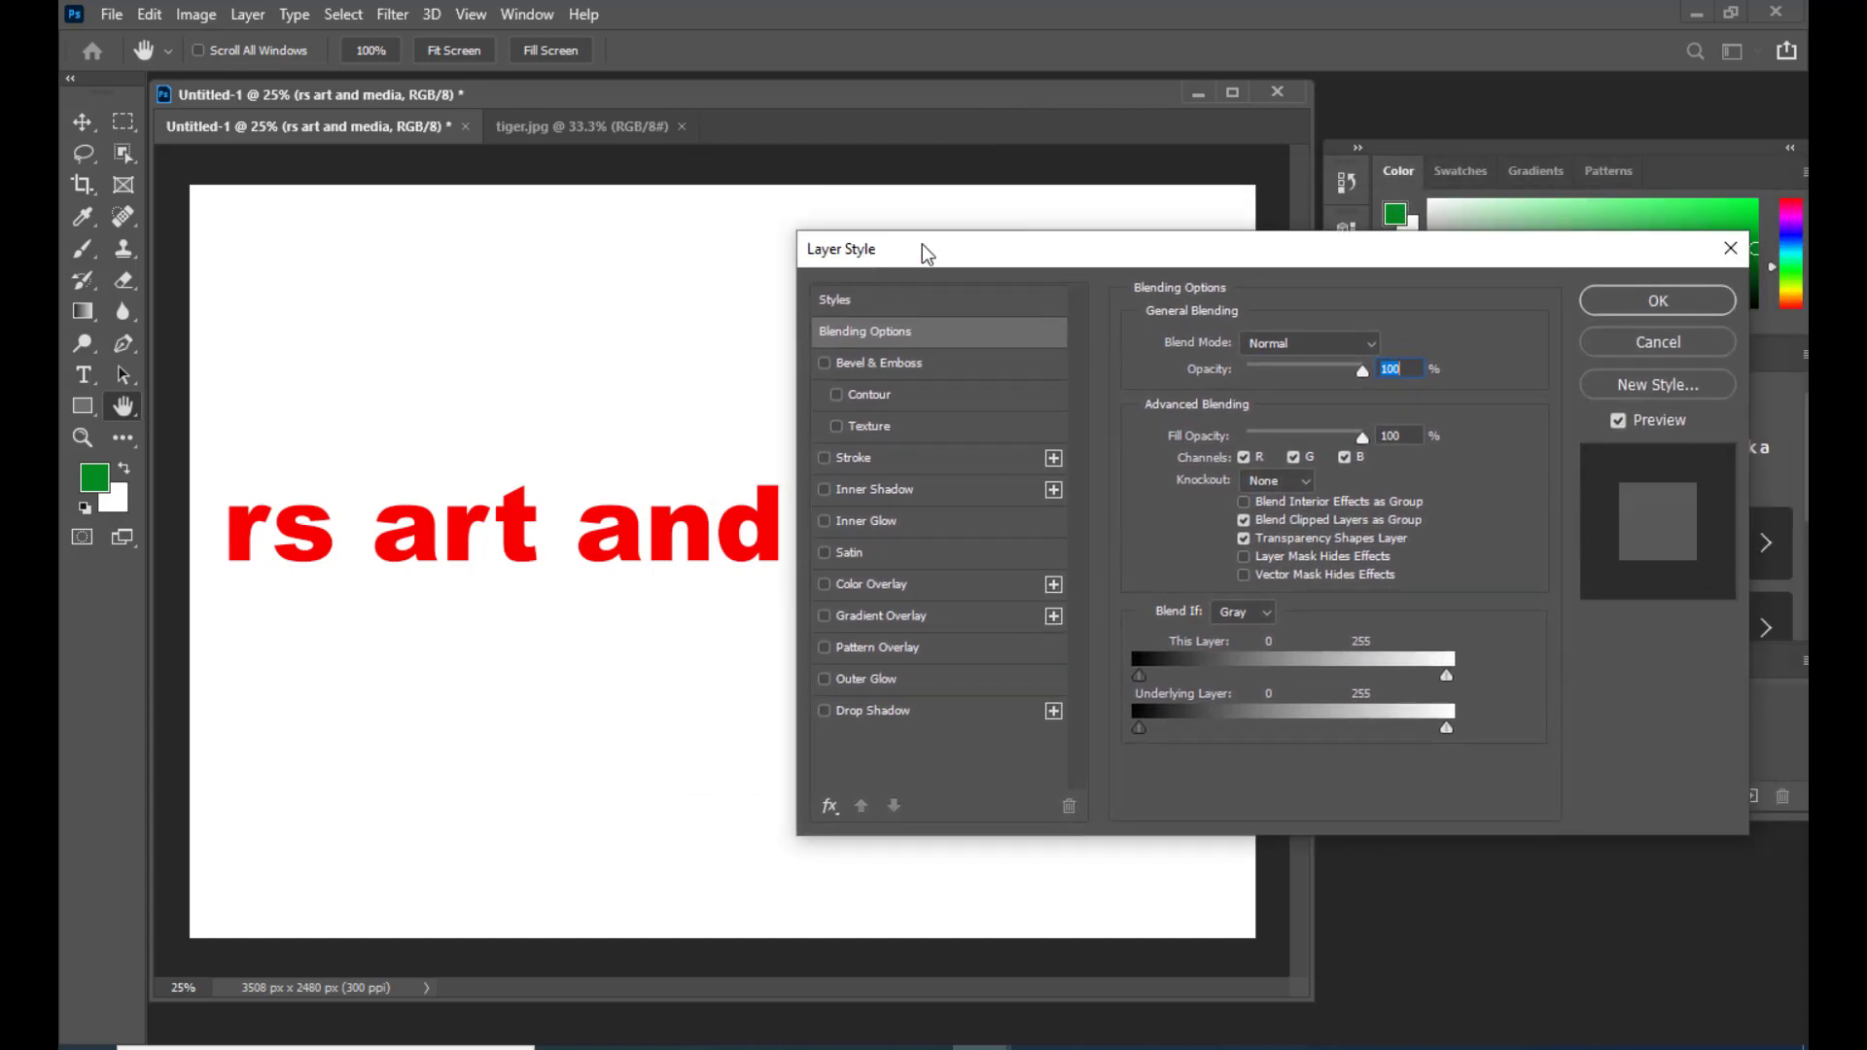
pyautogui.moveTo(921, 251); pyautogui.dragTo(1238, 130)
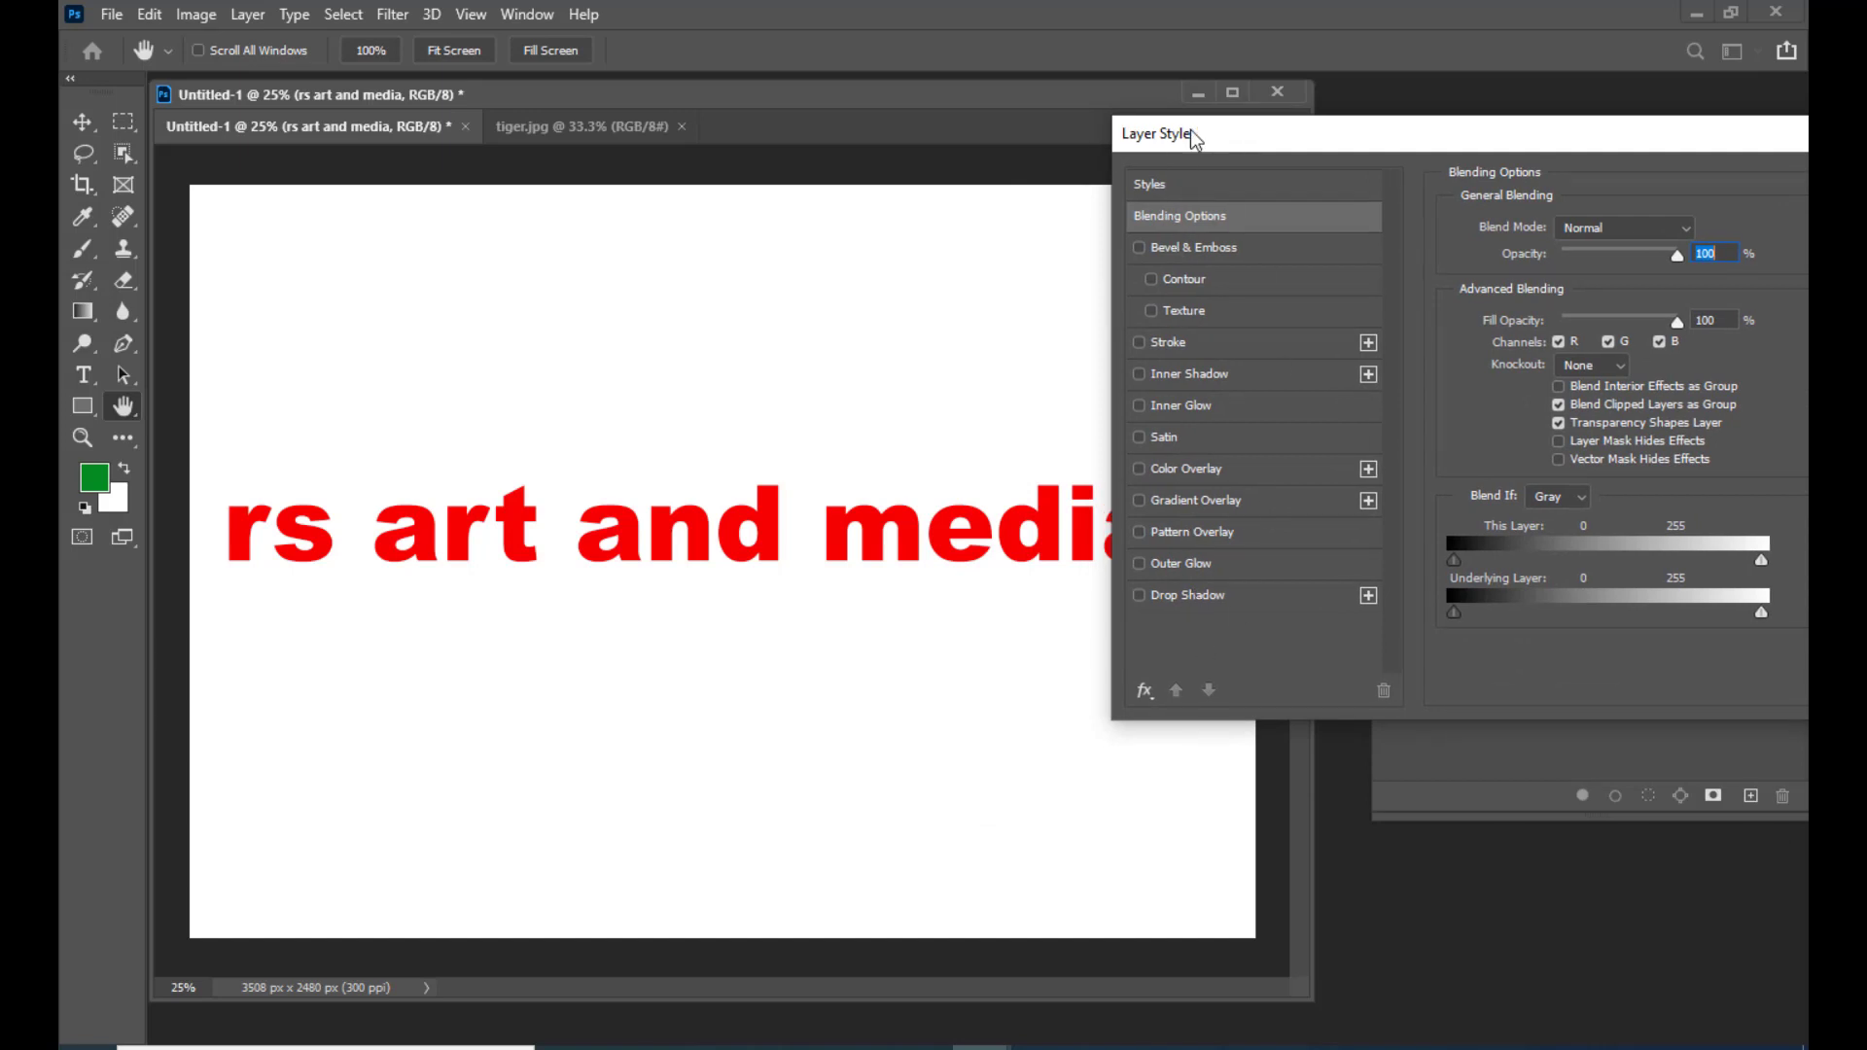
pyautogui.moveTo(1196, 131); pyautogui.dragTo(1153, 148)
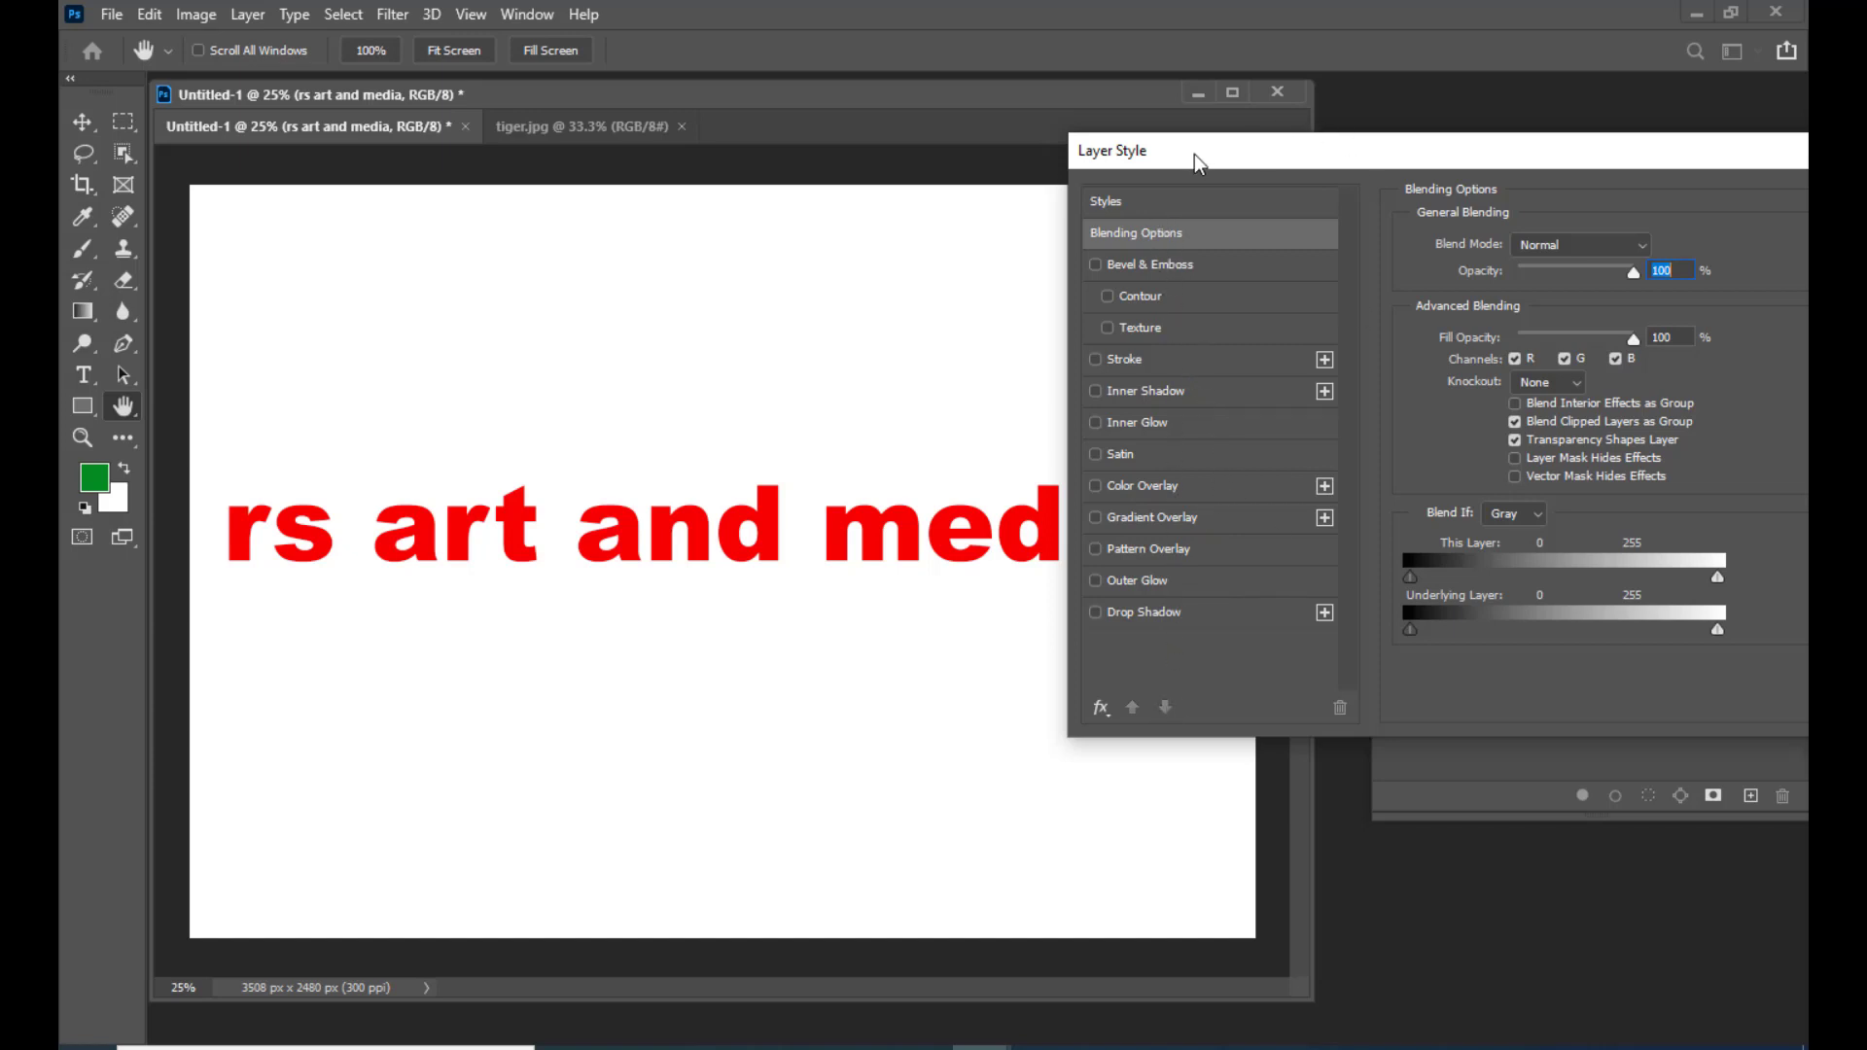
pyautogui.moveTo(1196, 161); pyautogui.dragTo(1277, 175)
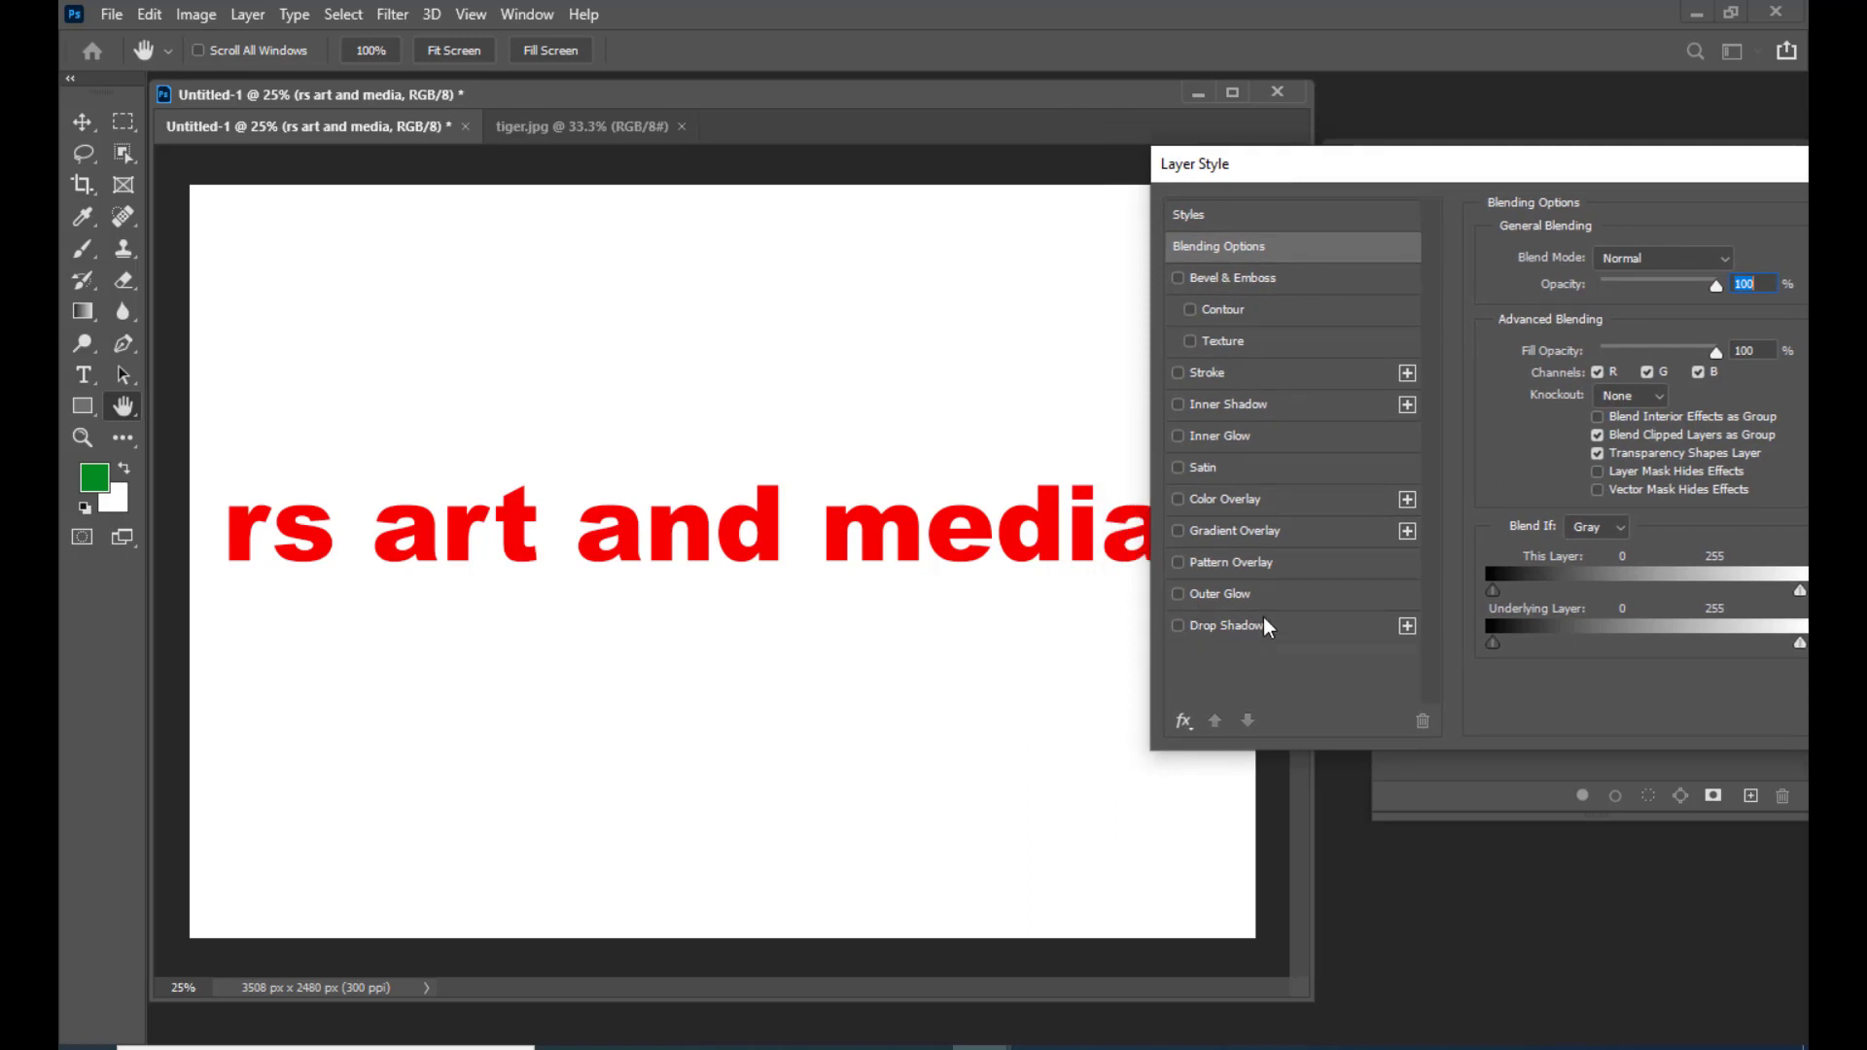
pyautogui.moveTo(1297, 176); pyautogui.dragTo(1332, 163)
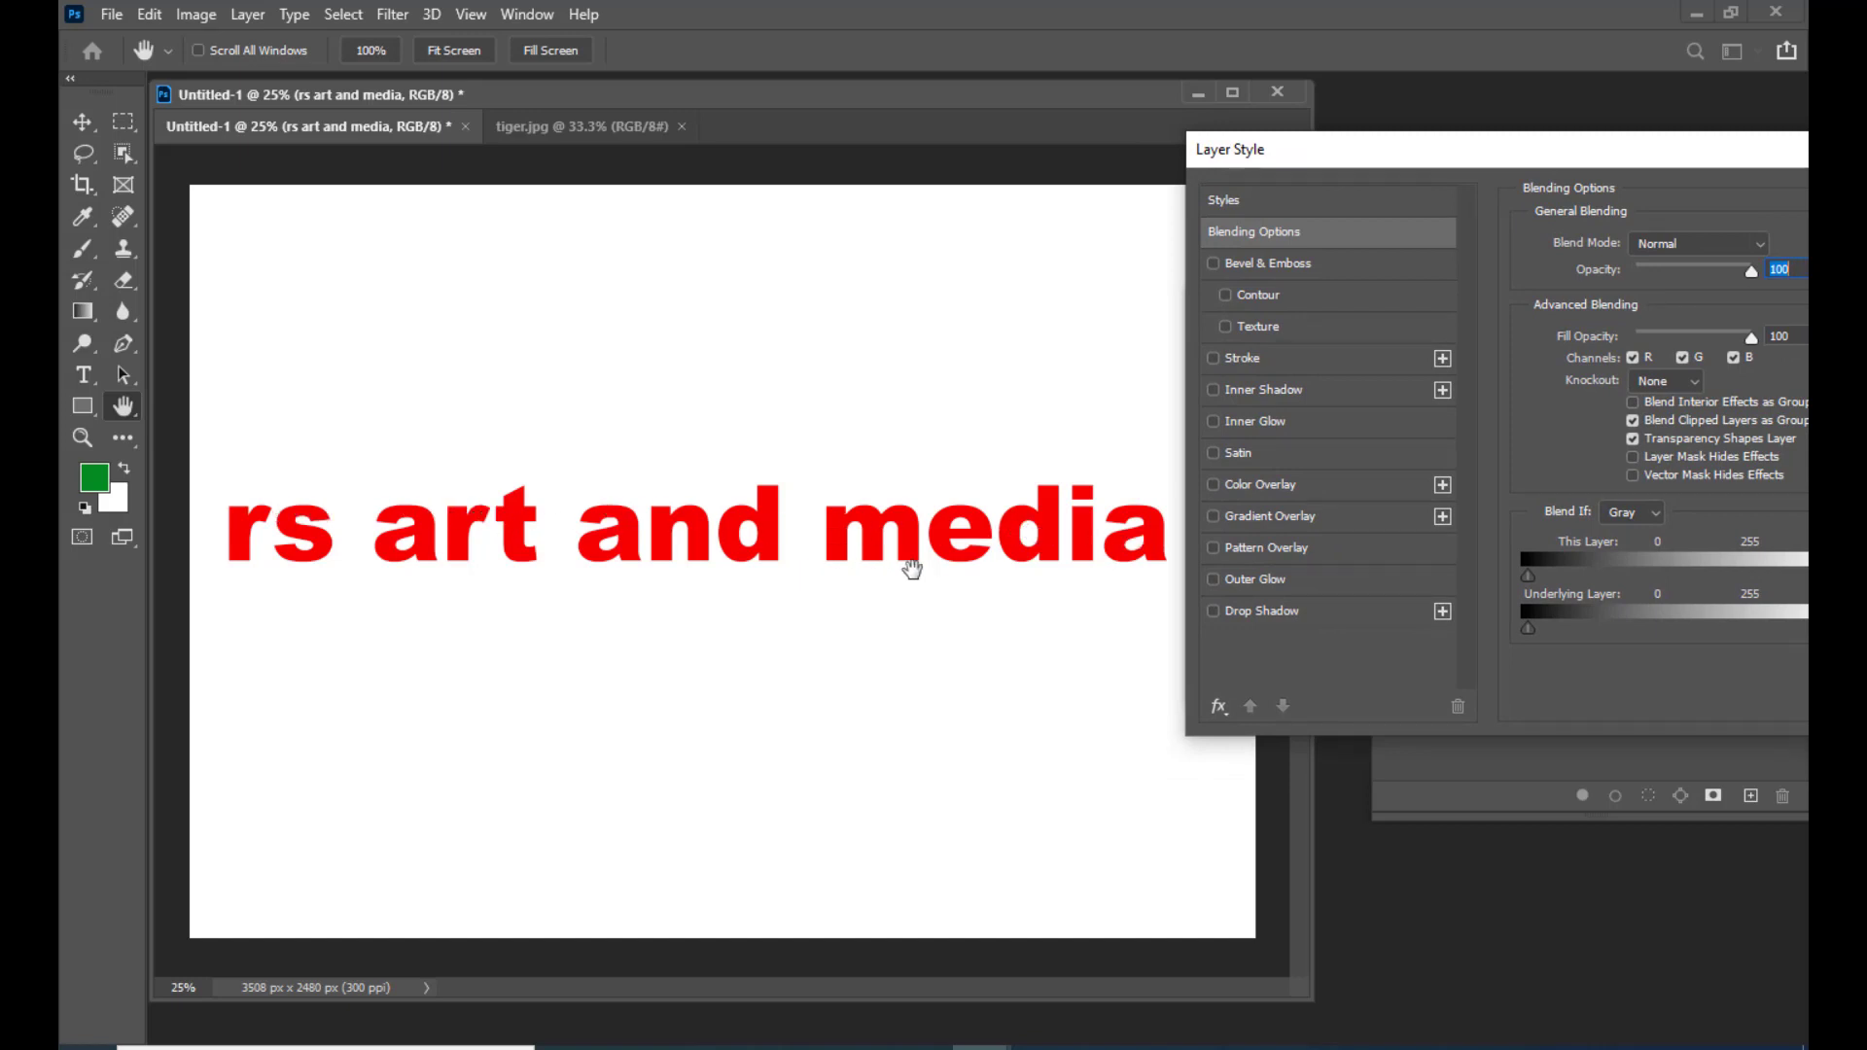
pyautogui.moveTo(1339, 161); pyautogui.dragTo(1283, 161)
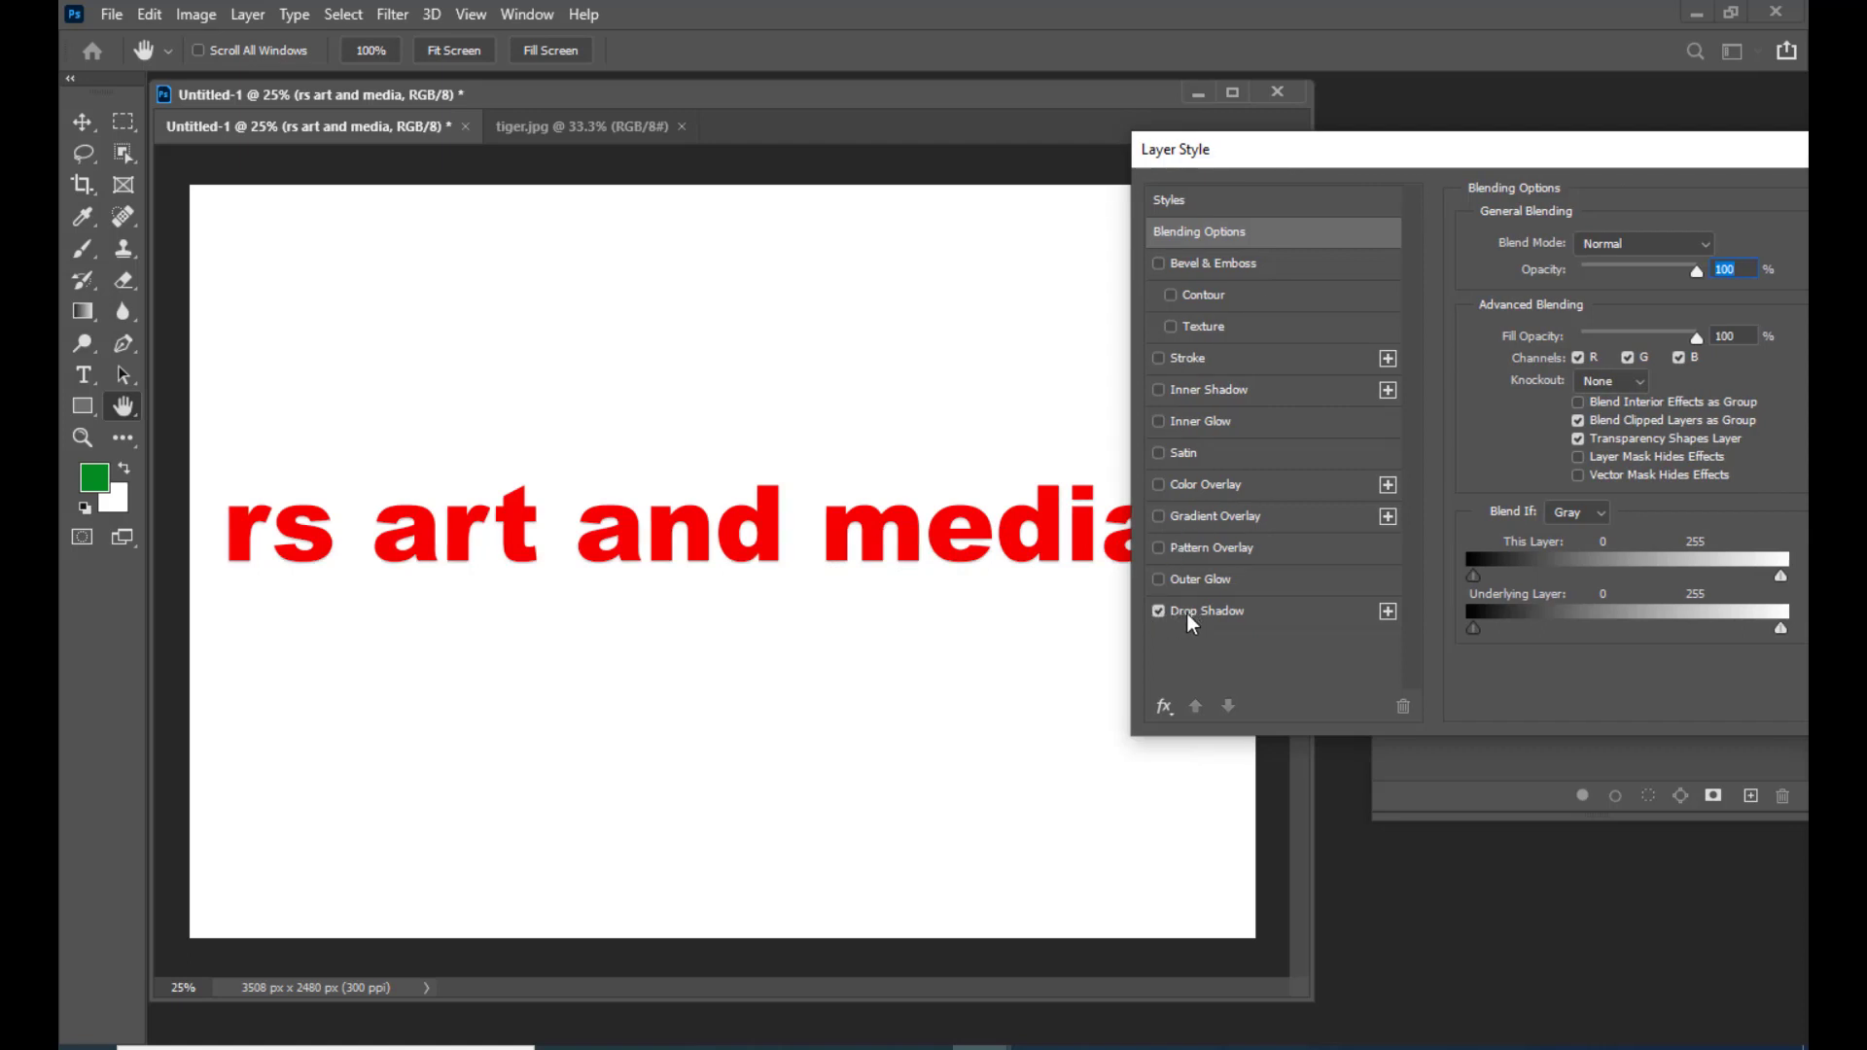
pyautogui.click(1223, 622)
pyautogui.moveTo(1297, 161); pyautogui.dragTo(1334, 156)
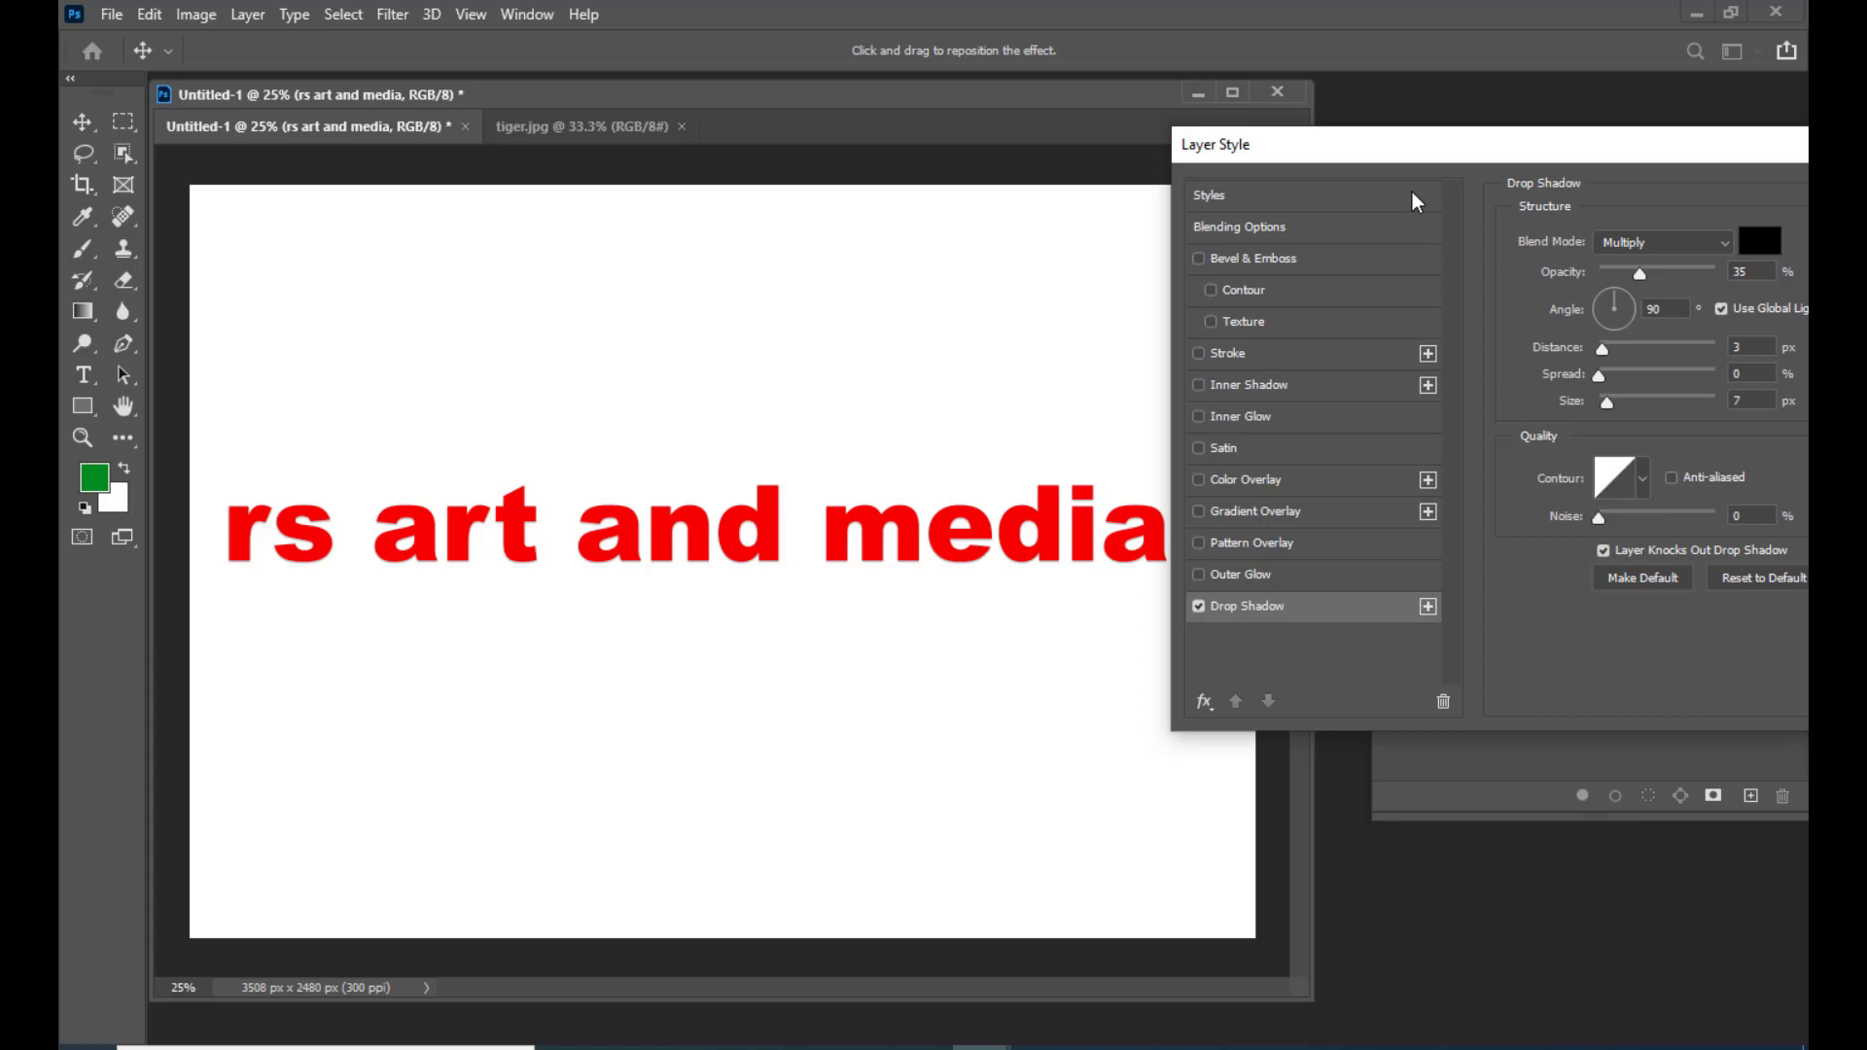
# Step: Move the layer style settings clear of the red text and set the drop shadow's opacity to 100%
pyautogui.moveTo(1380, 153); pyautogui.dragTo(1382, 184)
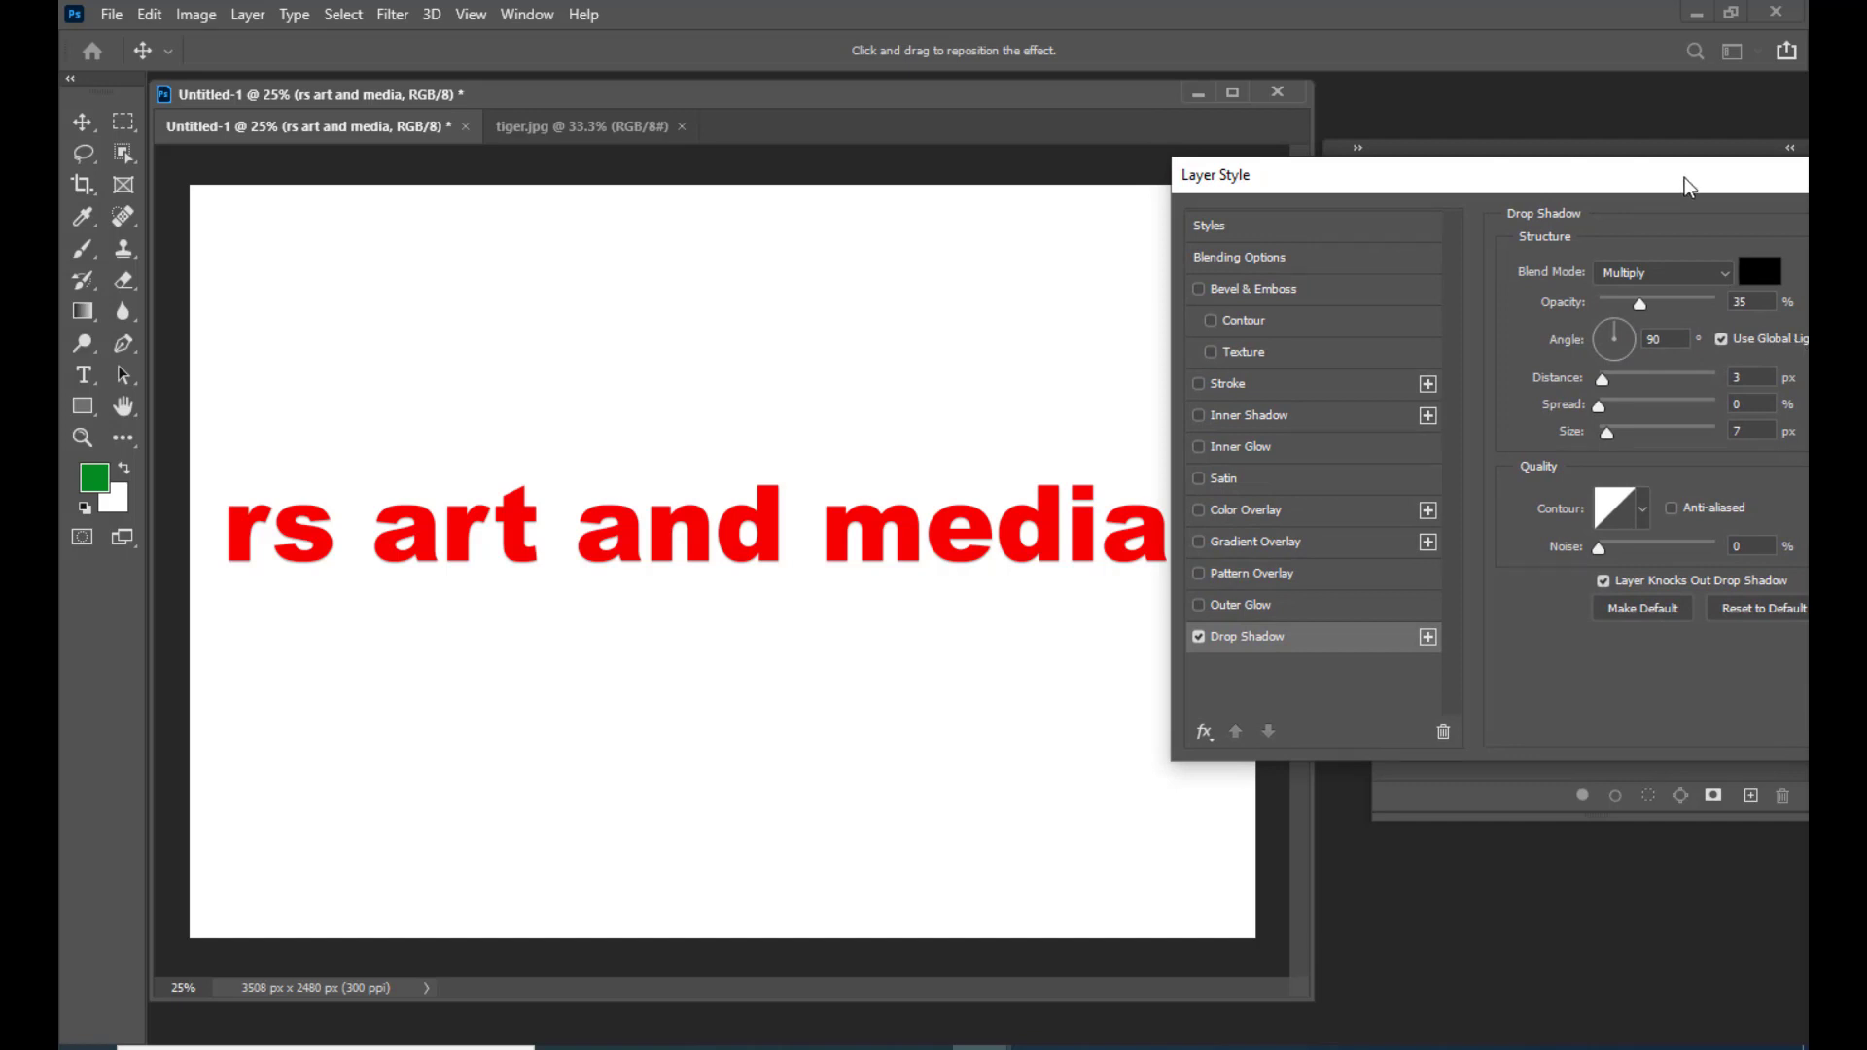
pyautogui.moveTo(1569, 179); pyautogui.dragTo(1449, 232)
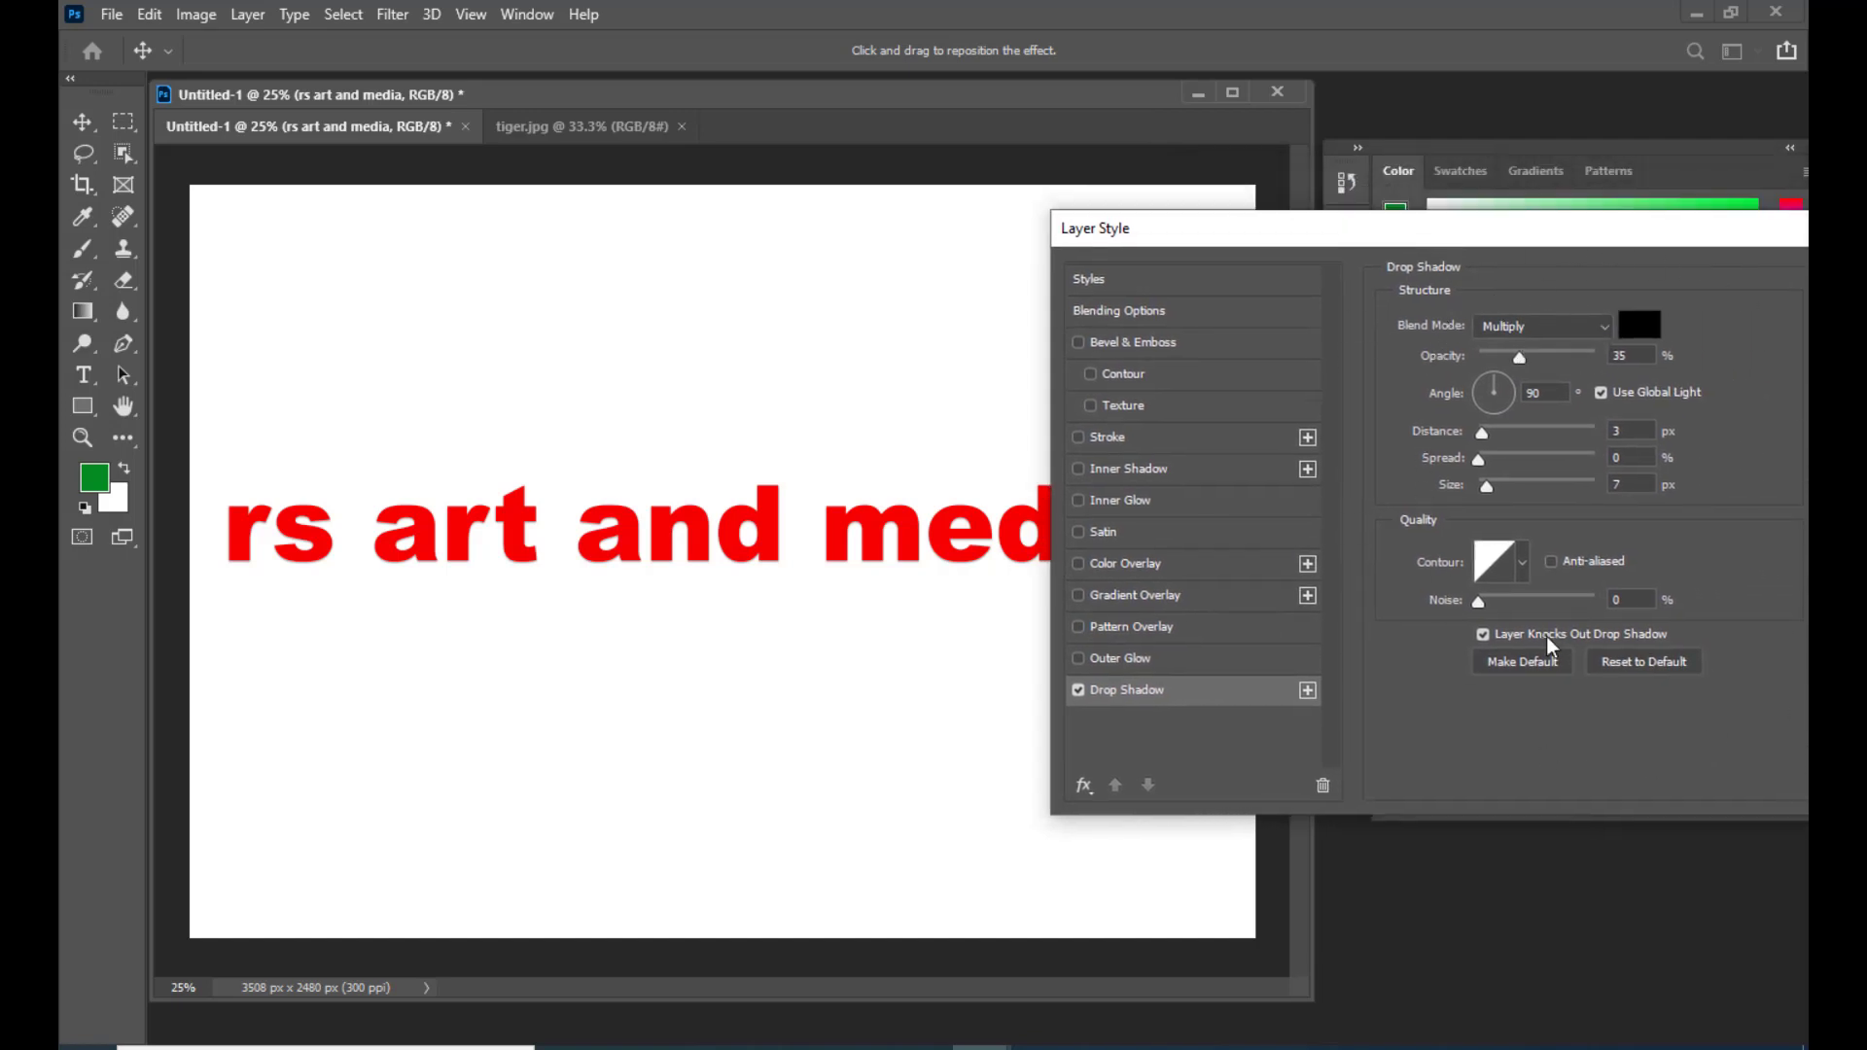
pyautogui.moveTo(1454, 231); pyautogui.dragTo(1456, 240)
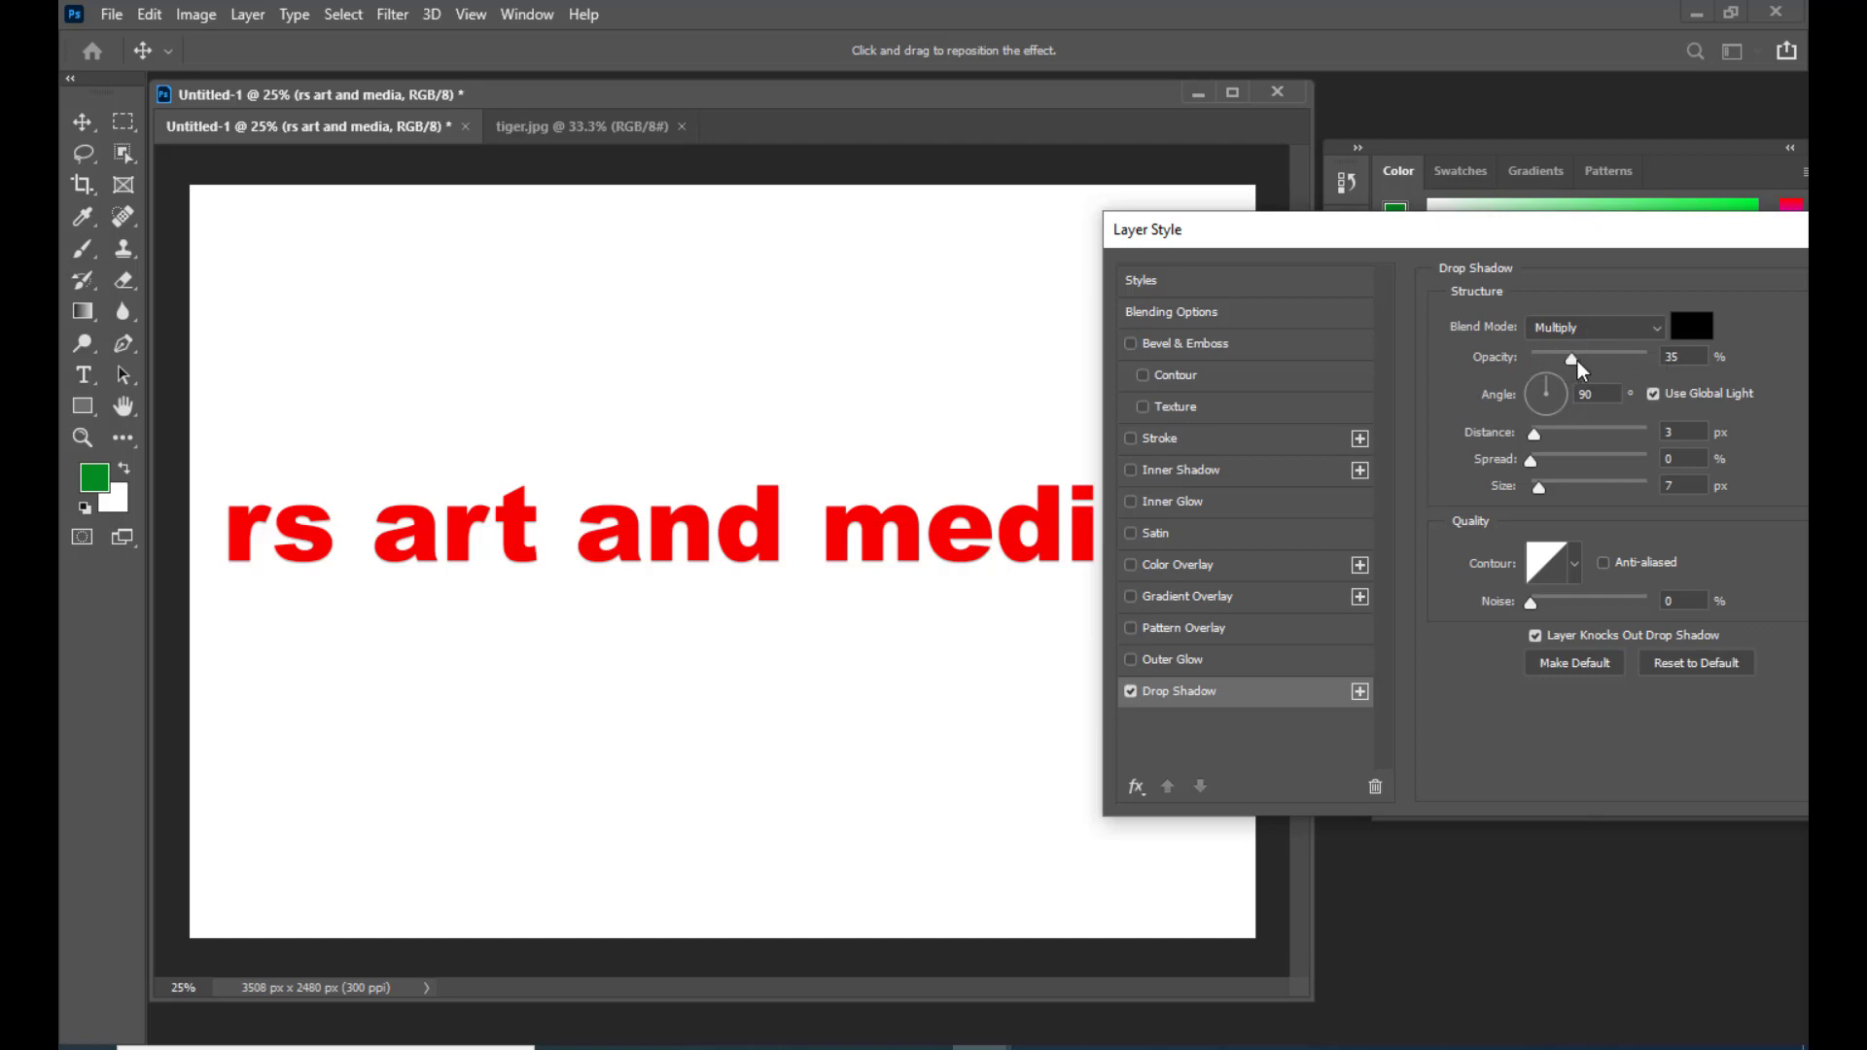
pyautogui.moveTo(1573, 362); pyautogui.dragTo(1663, 363)
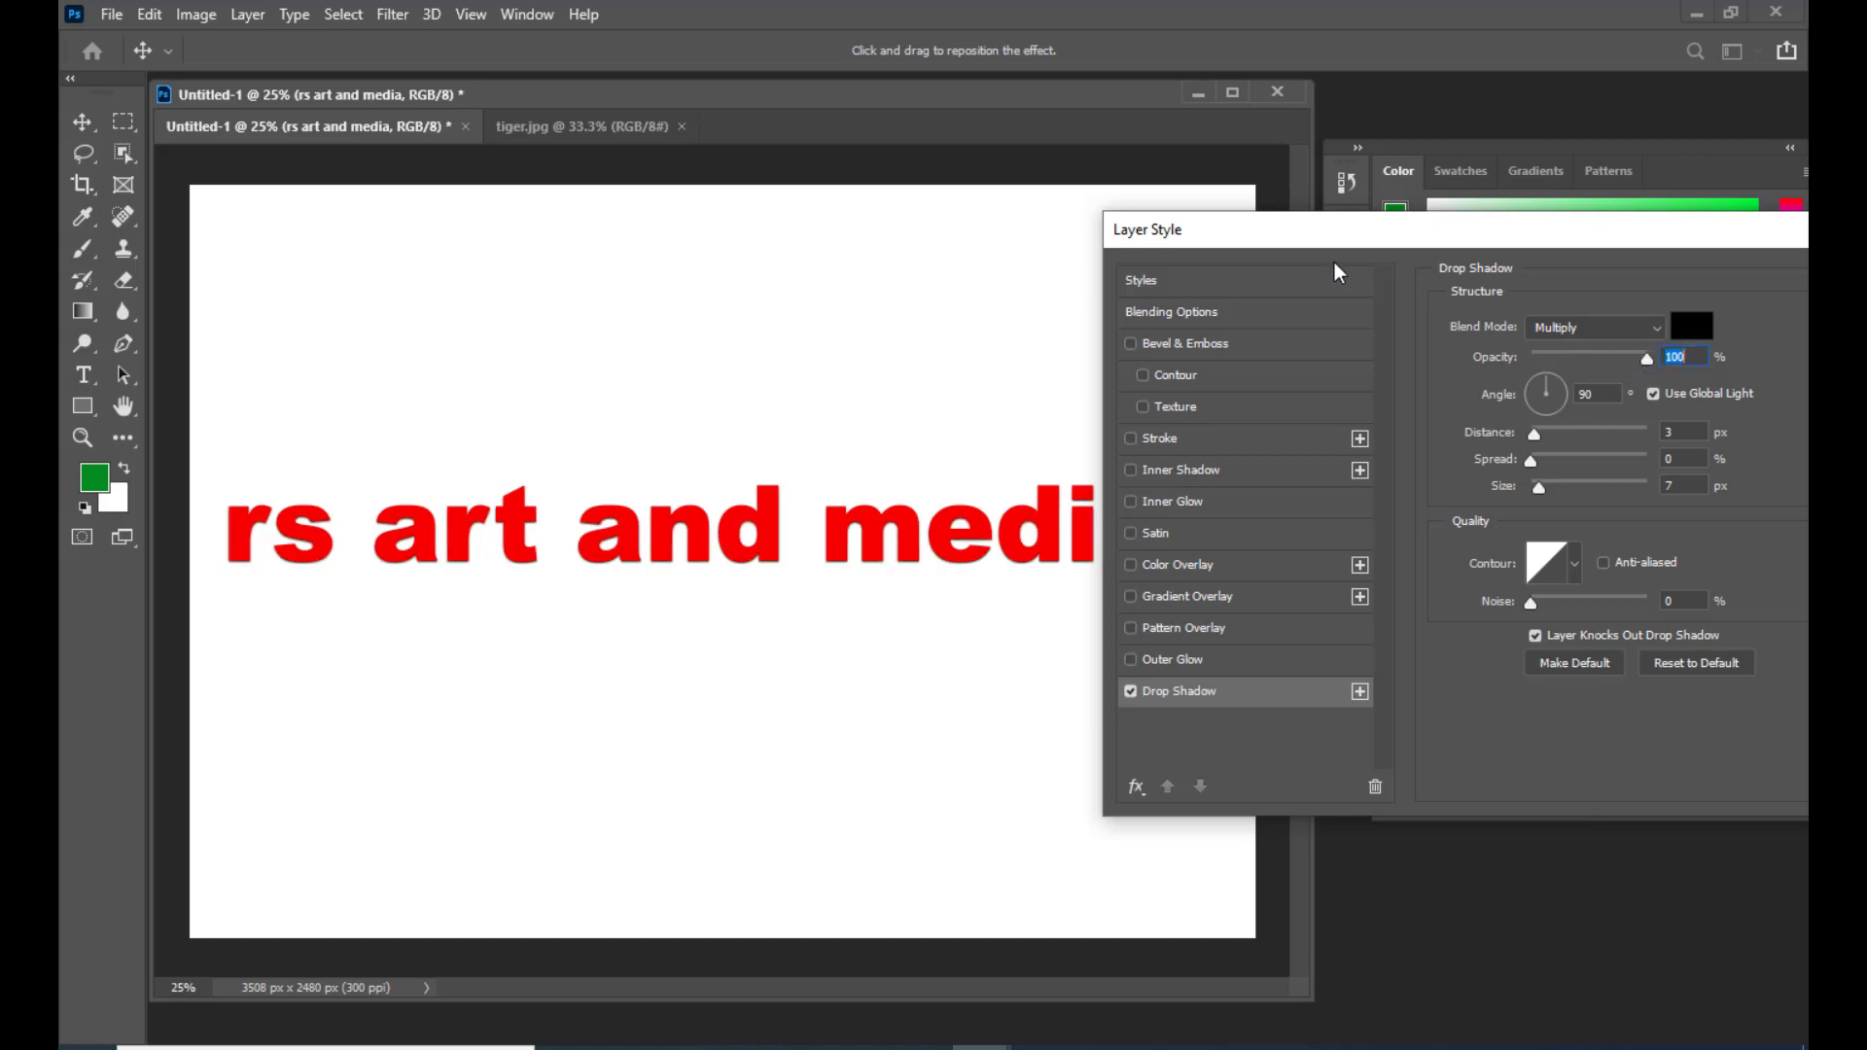
# Step: Uncover more of the red text and set the drop shadow's blend mode to Normal
pyautogui.moveTo(1340, 236); pyautogui.dragTo(1393, 229)
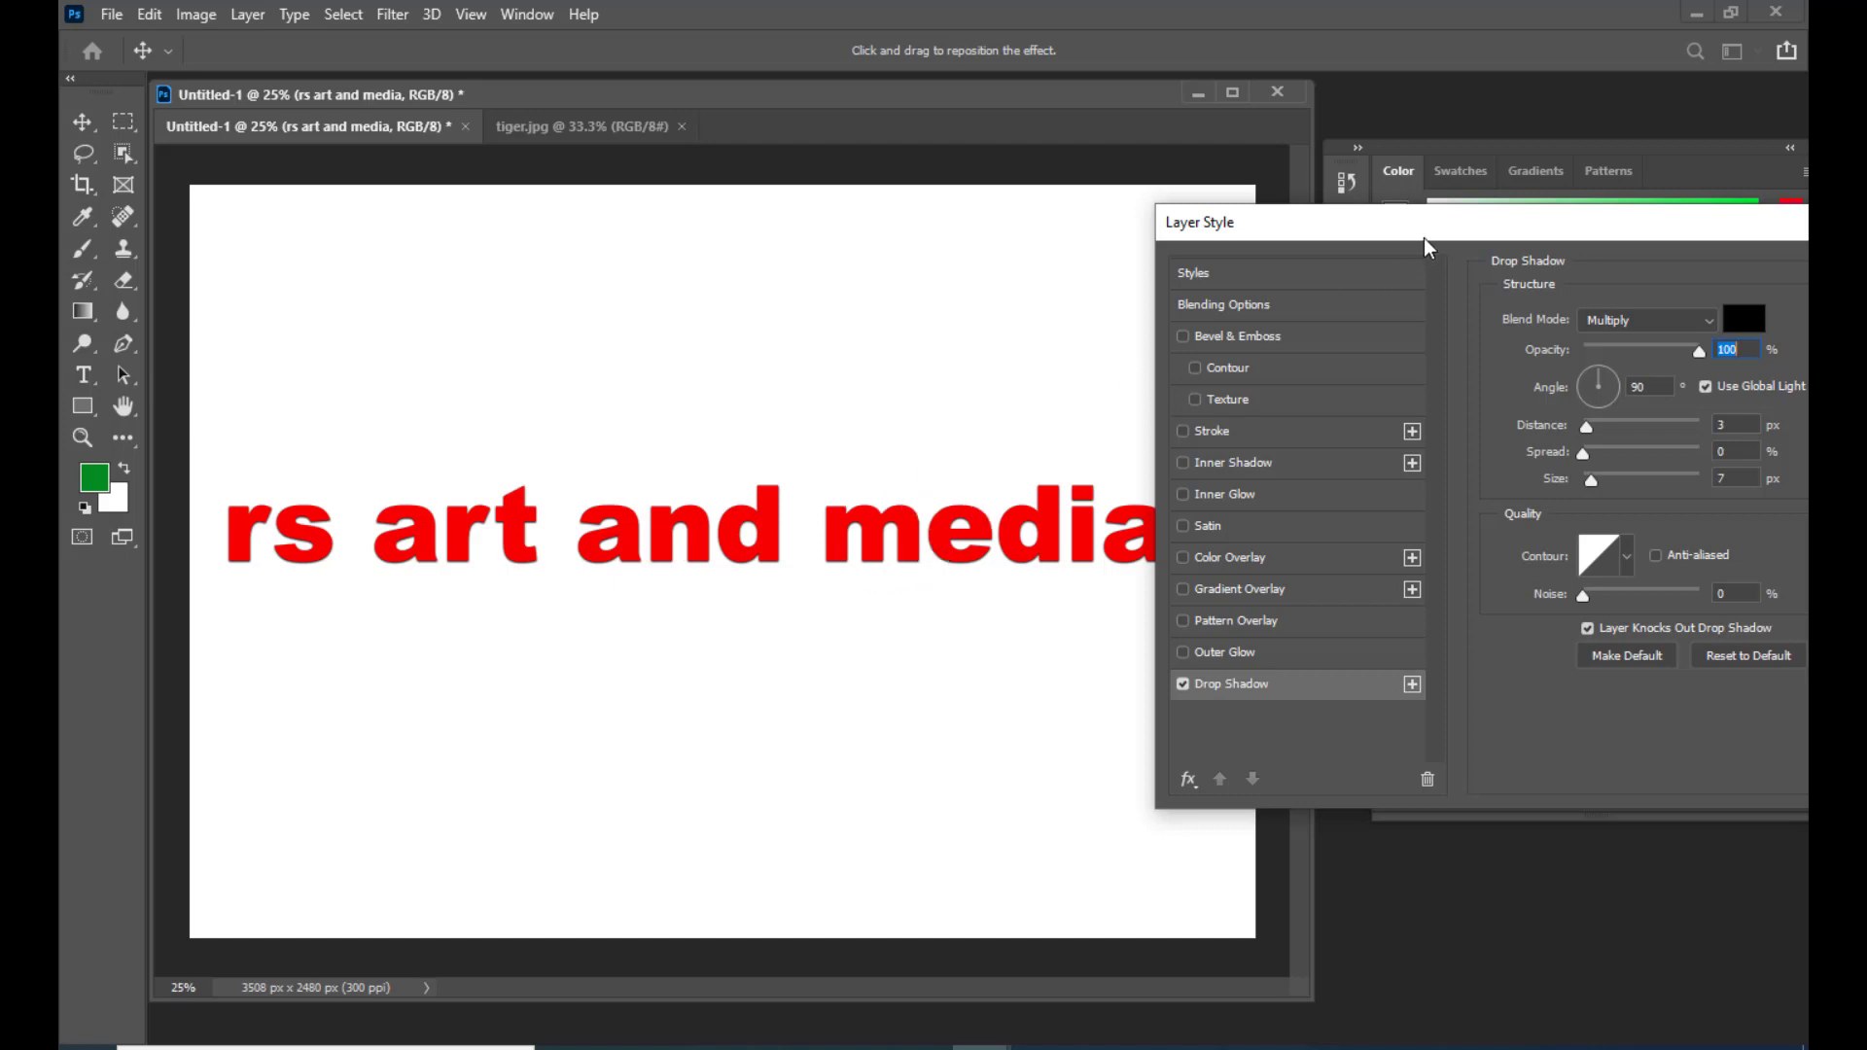
pyautogui.moveTo(1420, 238)
pyautogui.mouseDown()
pyautogui.moveTo(1382, 237)
pyautogui.moveTo(1429, 223)
pyautogui.mouseUp()
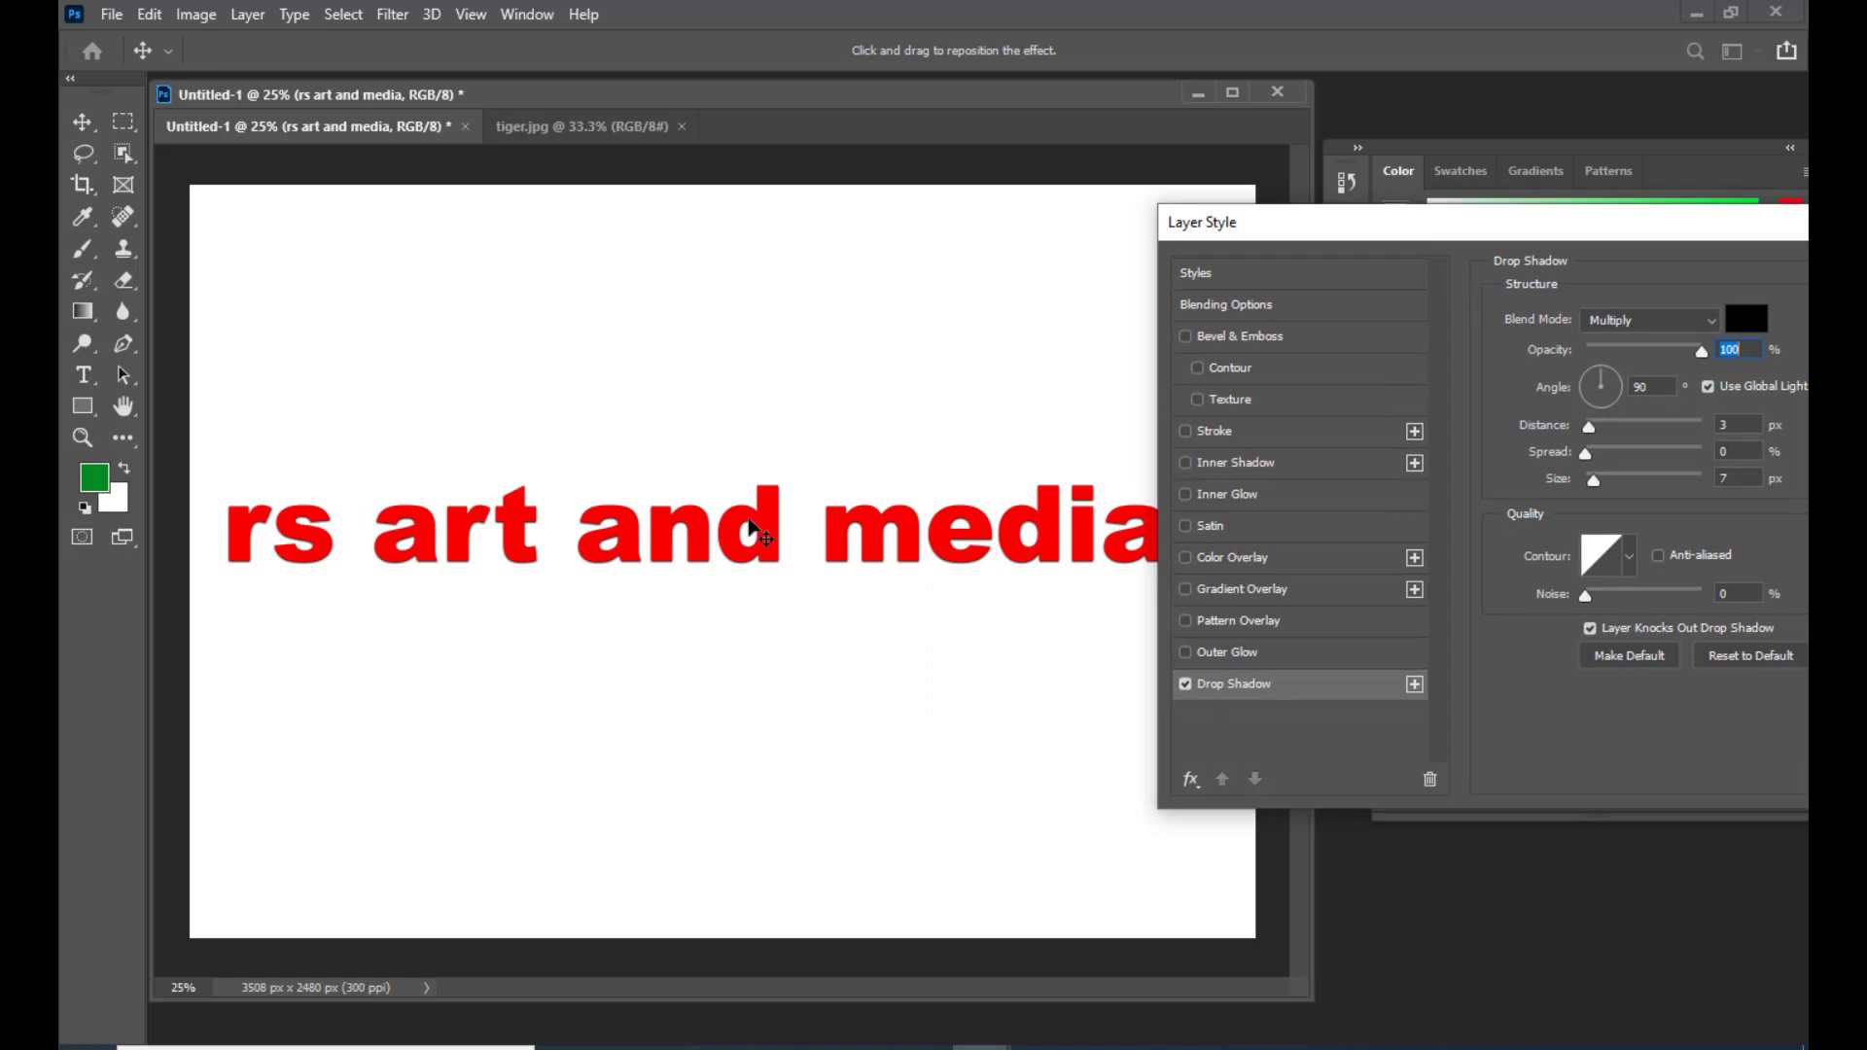
pyautogui.click(1630, 321)
pyautogui.click(1630, 347)
pyautogui.moveTo(1419, 232); pyautogui.dragTo(1404, 232)
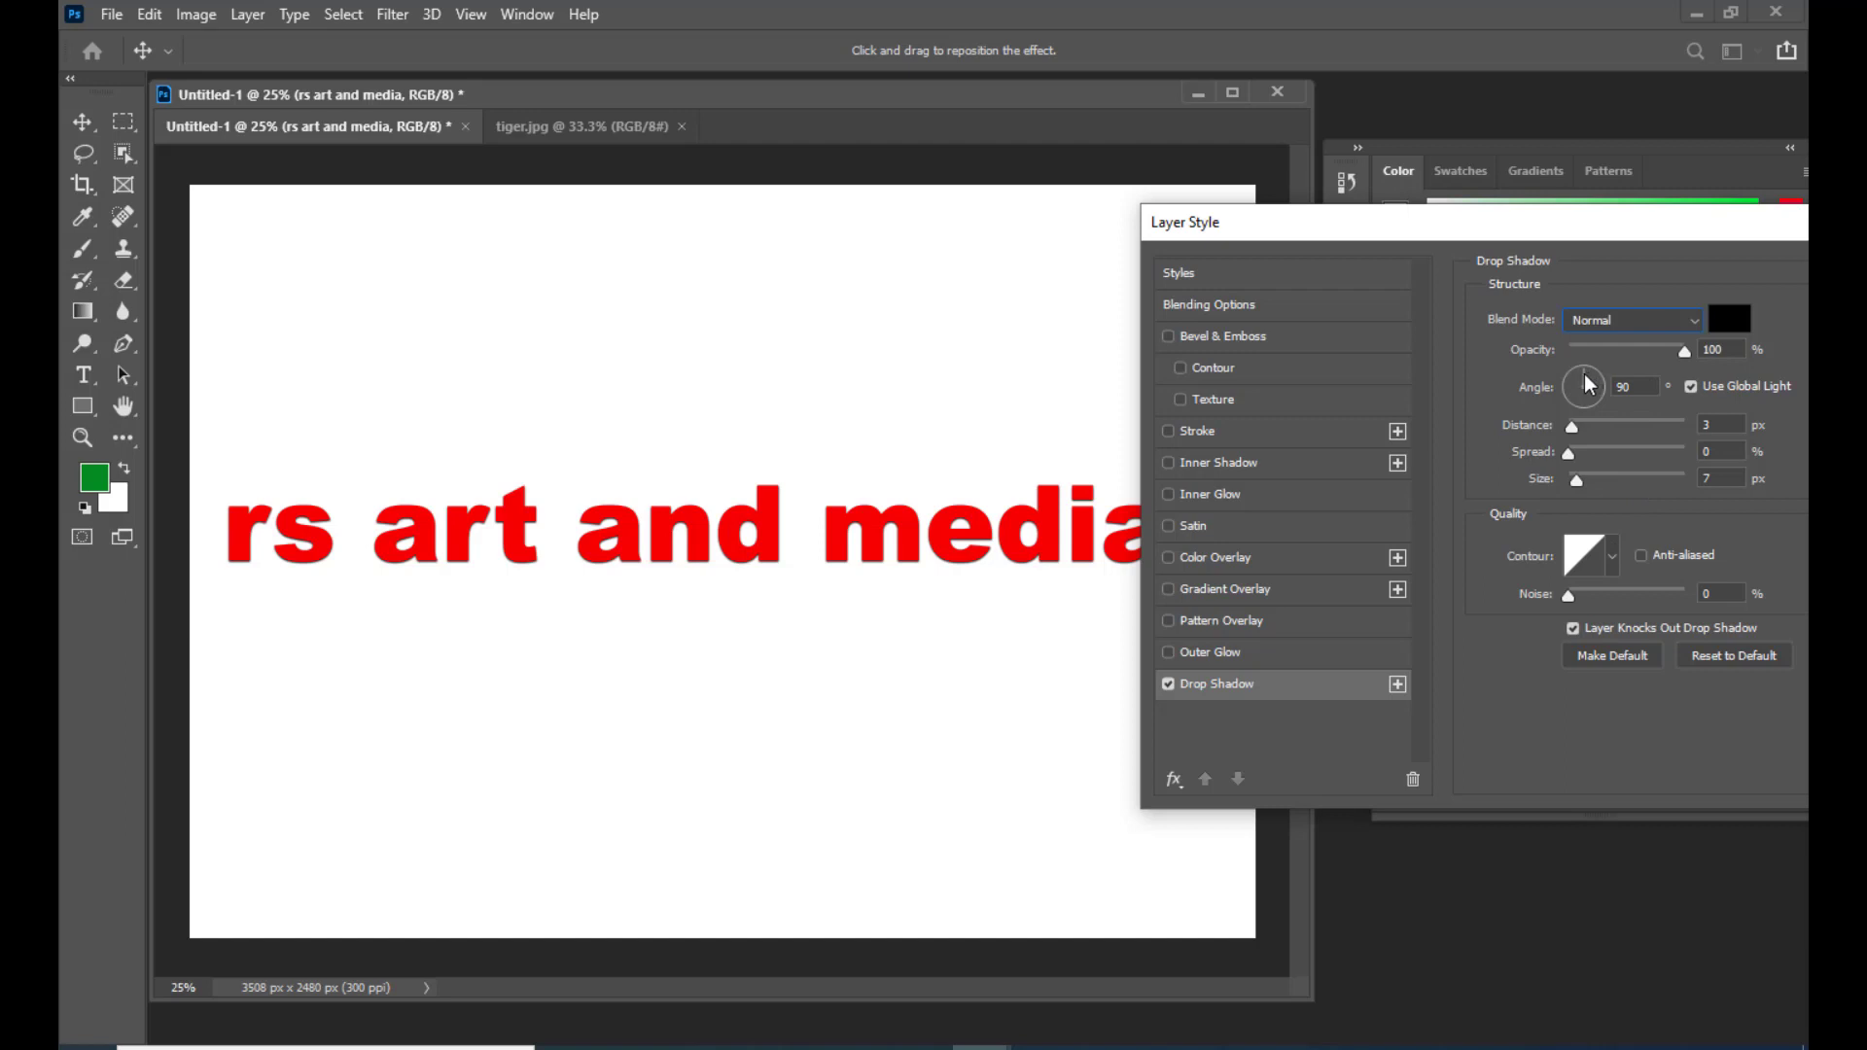
# Step: Try a drop shadow angle of -142° with a distance of 27 px
pyautogui.moveTo(1588, 384)
pyautogui.mouseDown()
pyautogui.moveTo(1579, 413)
pyautogui.moveTo(1588, 380)
pyautogui.mouseUp()
pyautogui.moveTo(1594, 387); pyautogui.dragTo(1475, 449)
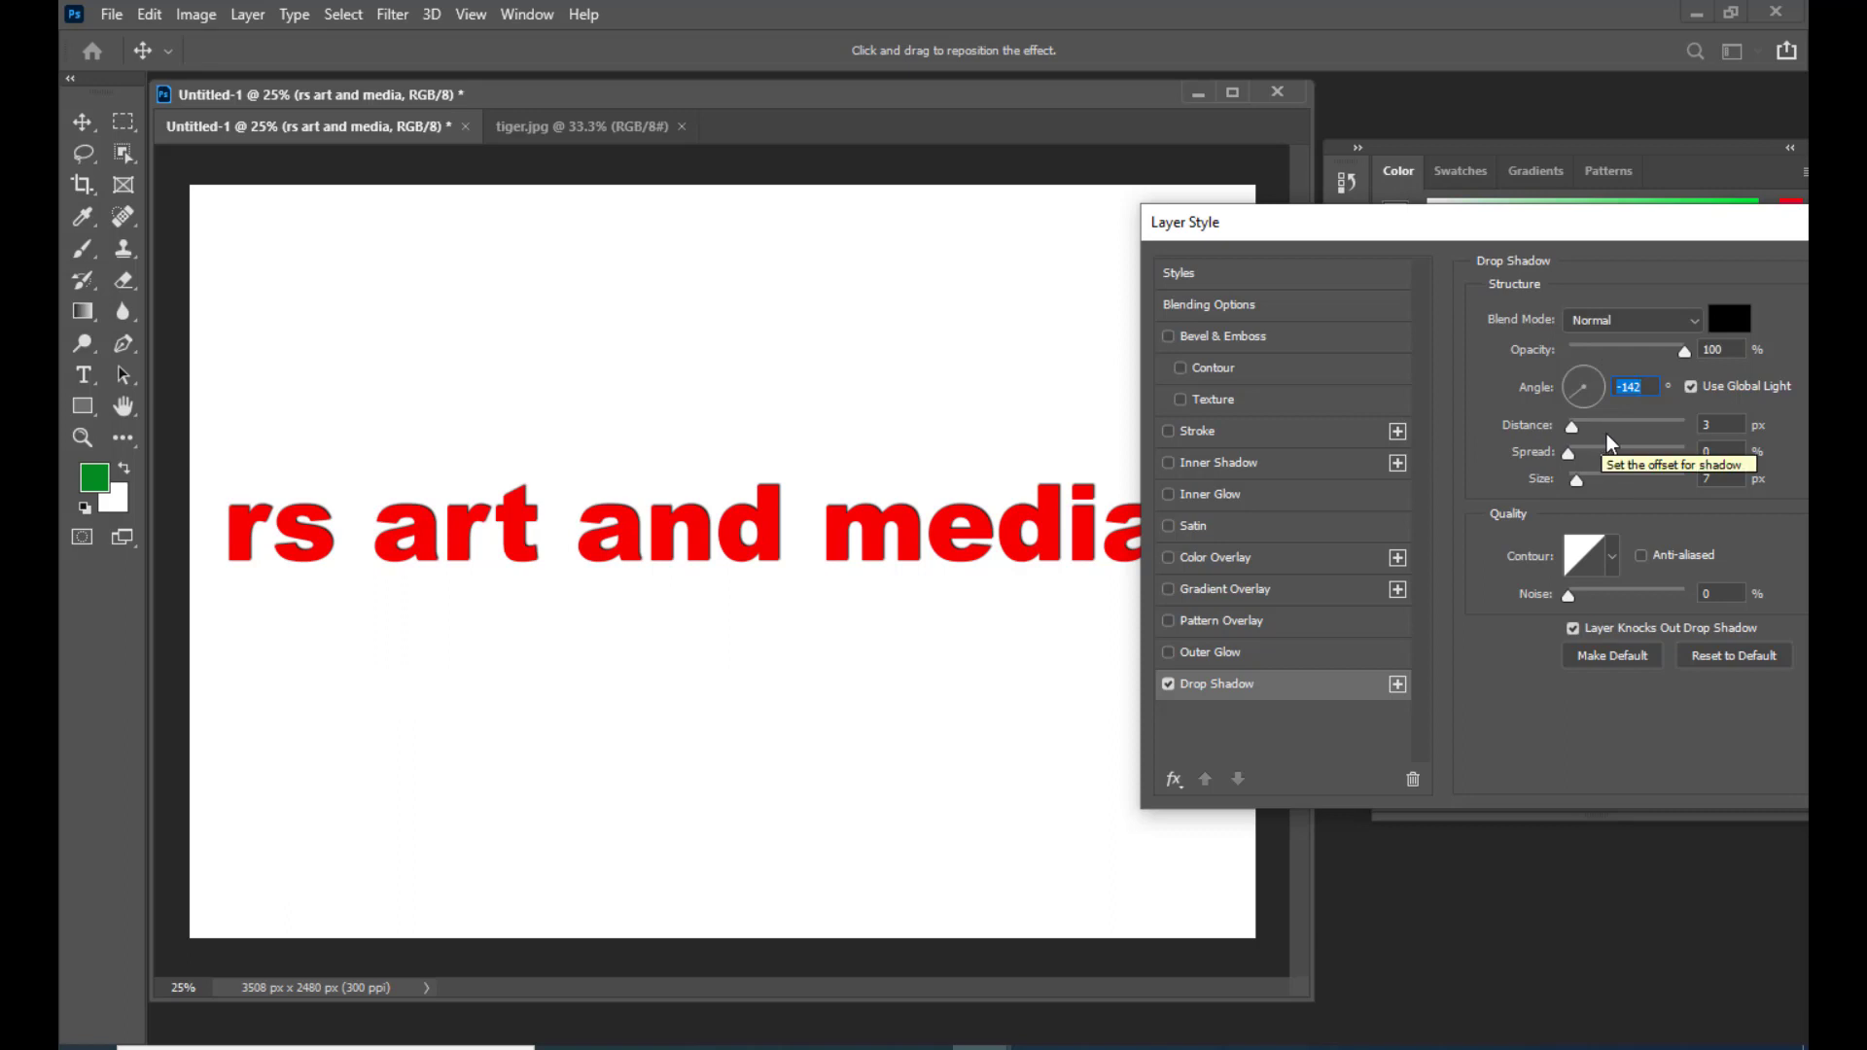
pyautogui.moveTo(1575, 435); pyautogui.dragTo(1609, 438)
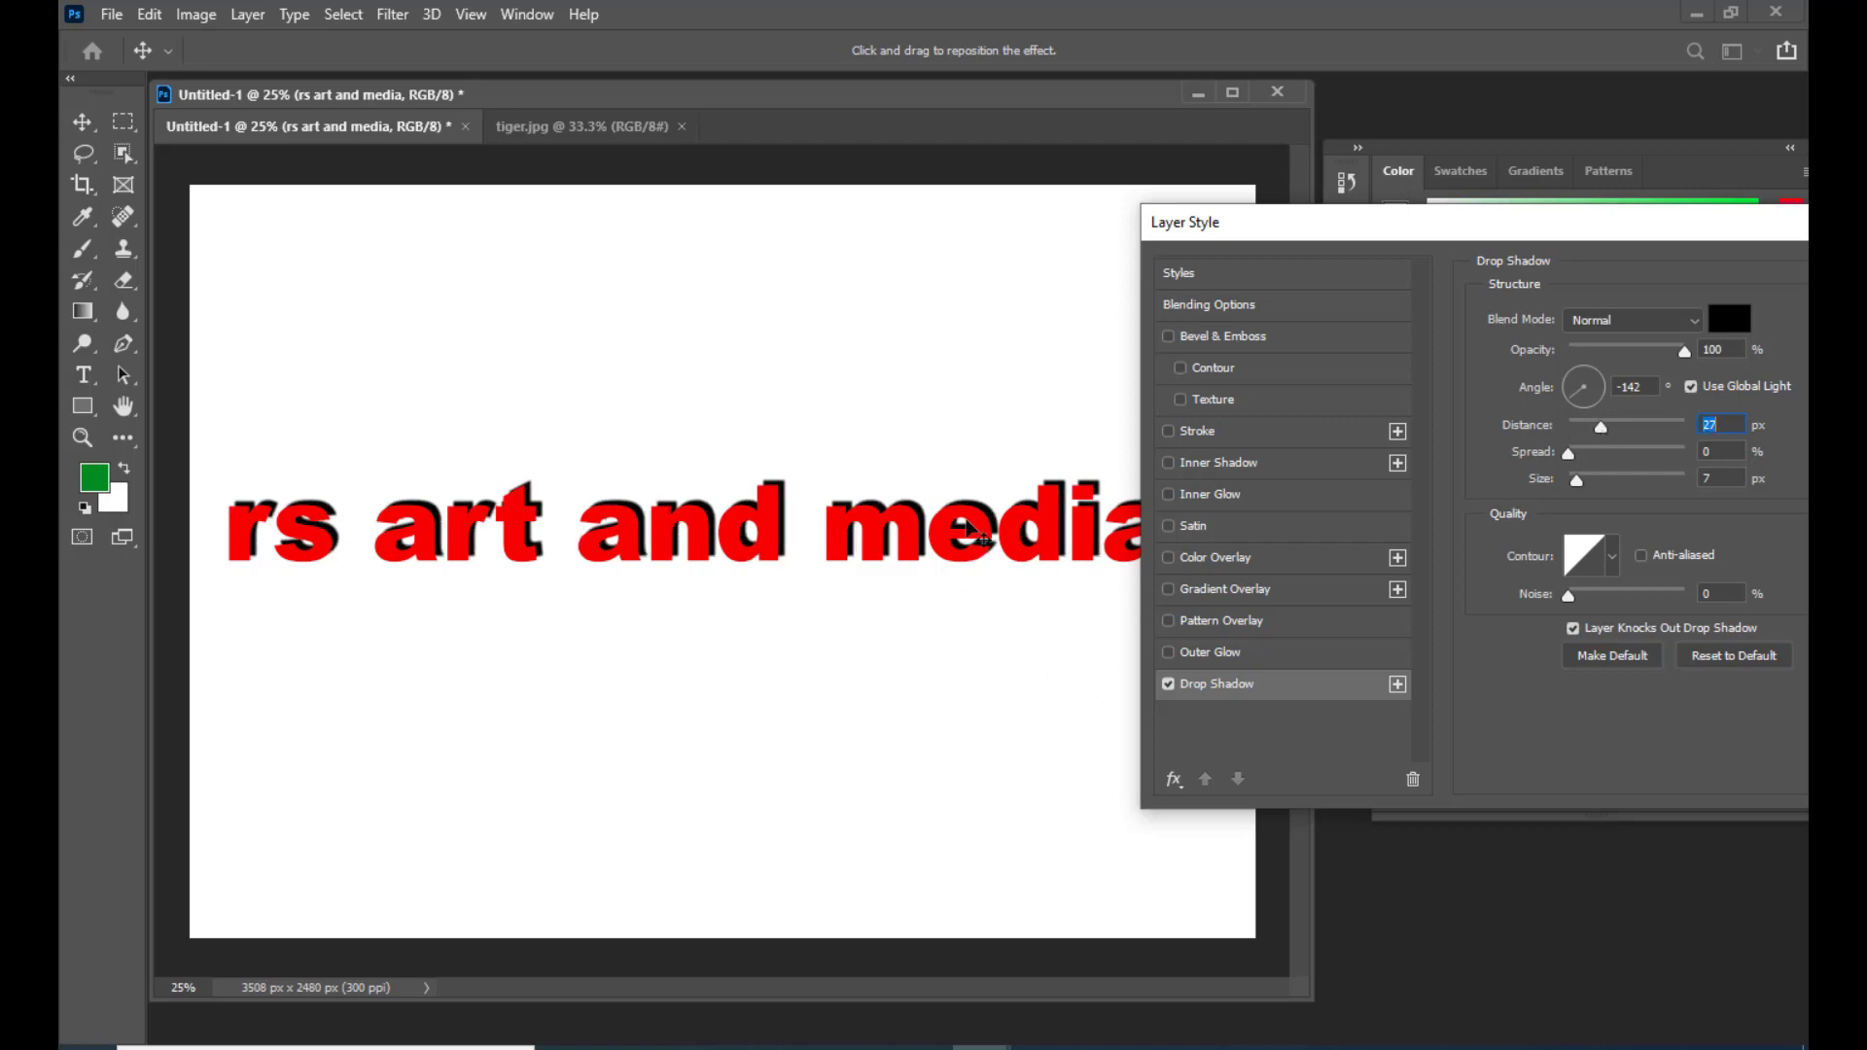
# Step: Set the drop shadow's angle to 90°, distance to 18 px, spread to 27% and size to 43 px
pyautogui.moveTo(1609, 439); pyautogui.dragTo(1584, 377)
pyautogui.moveTo(1576, 482)
pyautogui.mouseDown()
pyautogui.moveTo(1608, 486)
pyautogui.moveTo(1605, 455)
pyautogui.moveTo(1639, 455)
pyautogui.moveTo(1588, 461)
pyautogui.moveTo(1639, 463)
pyautogui.moveTo(1596, 481)
pyautogui.mouseUp()
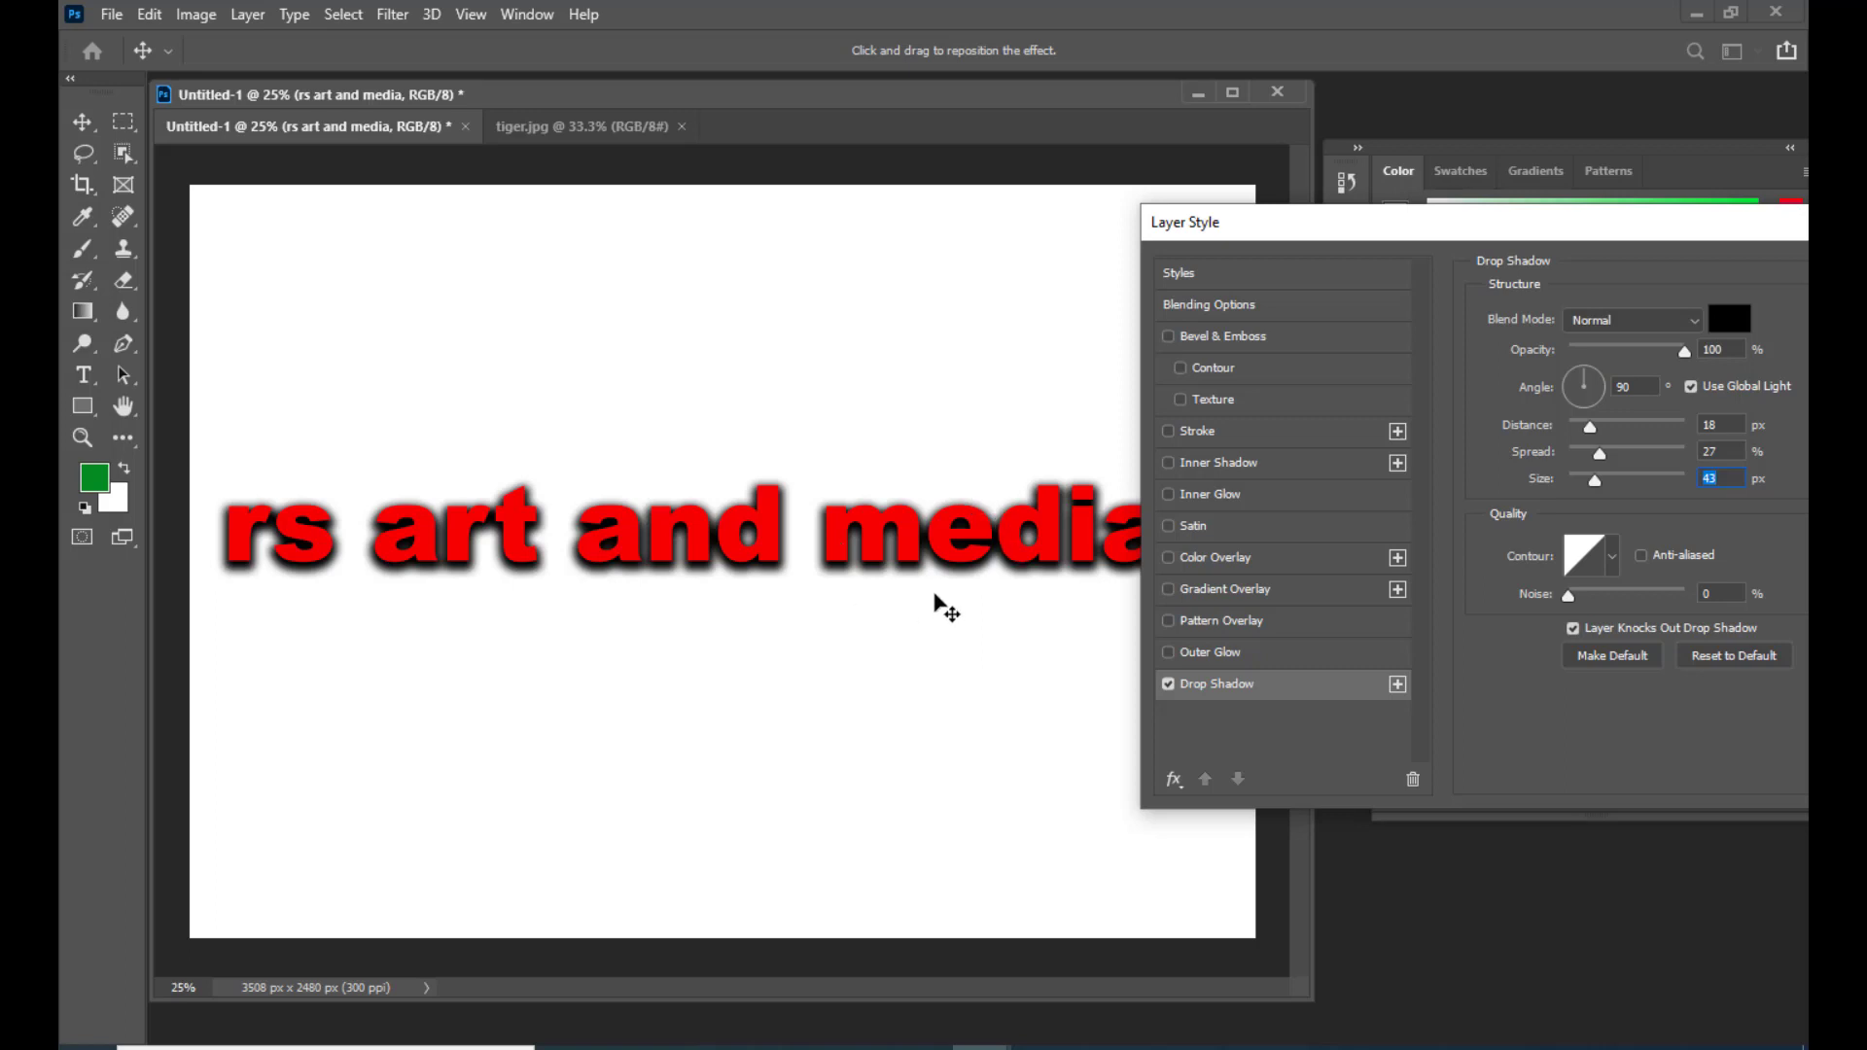
# Step: Open the color picker for the drop shadow color, keeping it clear of most of the red text
pyautogui.moveTo(1288, 236); pyautogui.dragTo(1311, 245)
pyautogui.moveTo(1444, 251); pyautogui.dragTo(1455, 252)
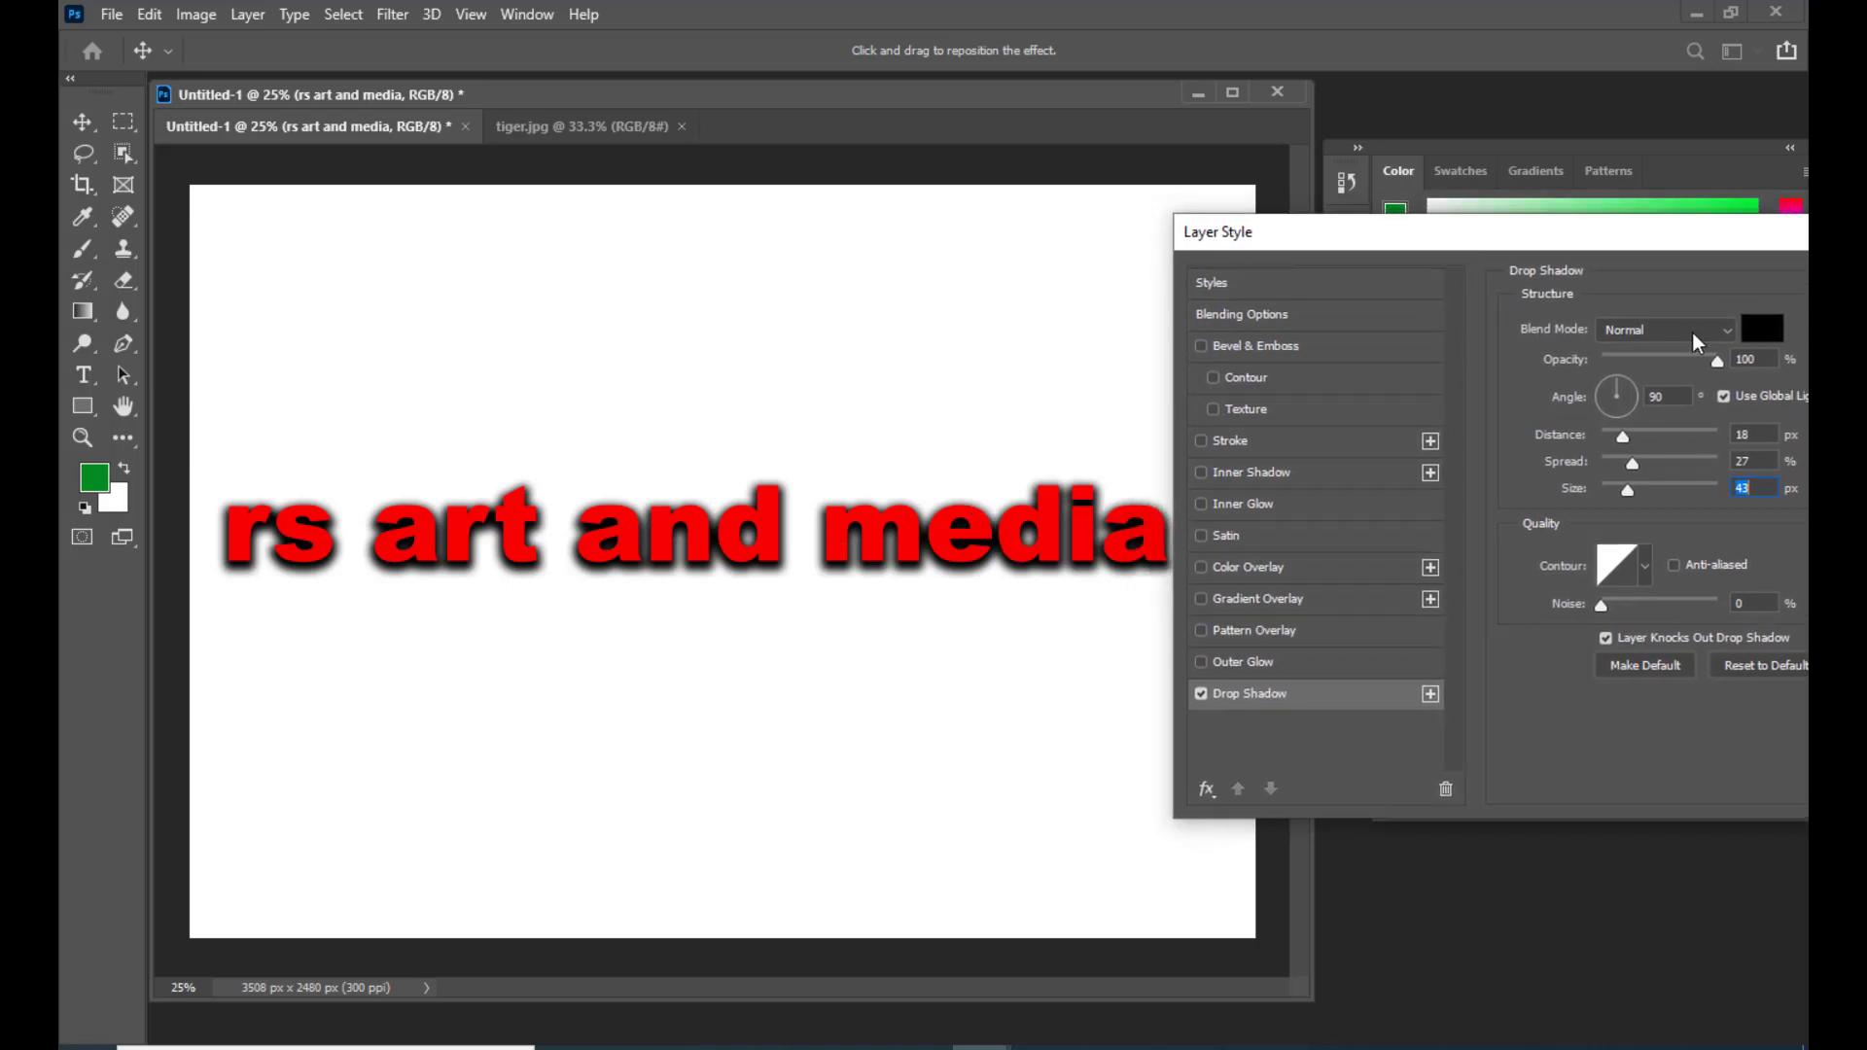
pyautogui.click(1764, 333)
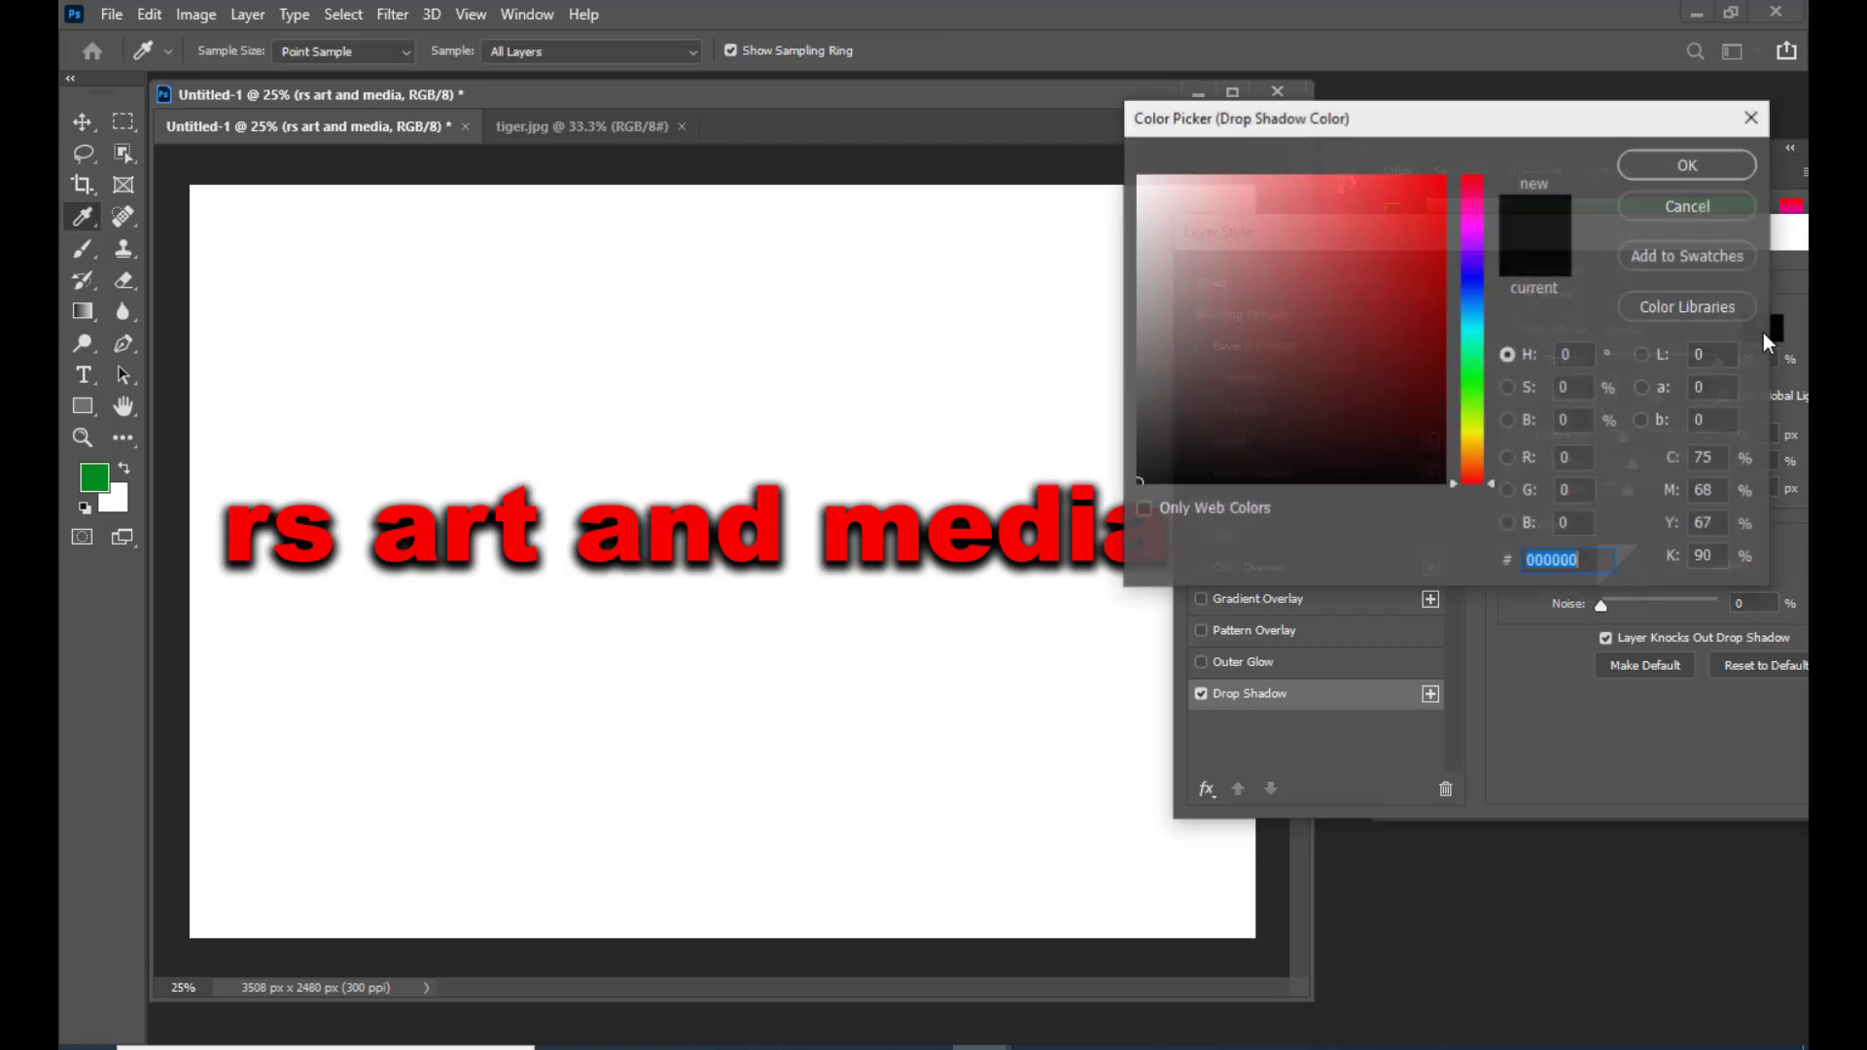
pyautogui.moveTo(1304, 117); pyautogui.dragTo(1392, 180)
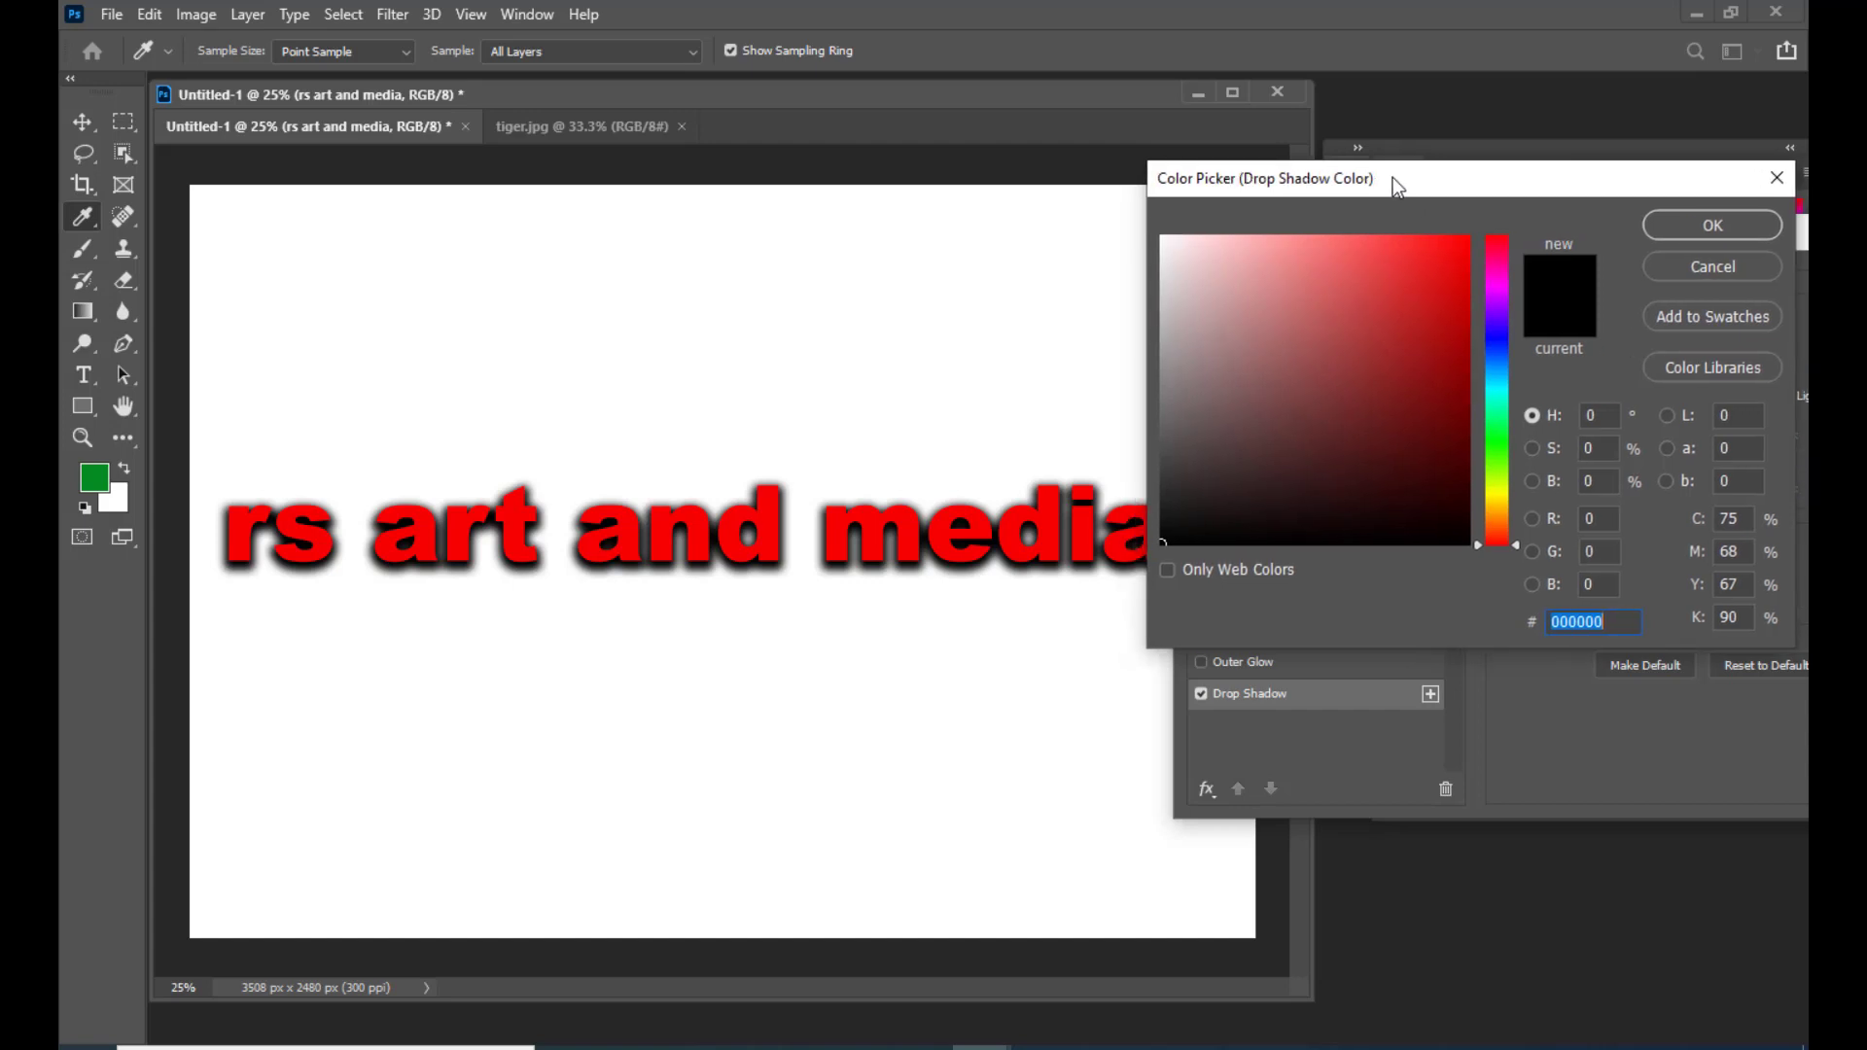
# Step: Try green 037f0f, magenta f420ed, dark purple 51054e and blue 1f13b5 as the drop shadow color
pyautogui.click(1505, 436)
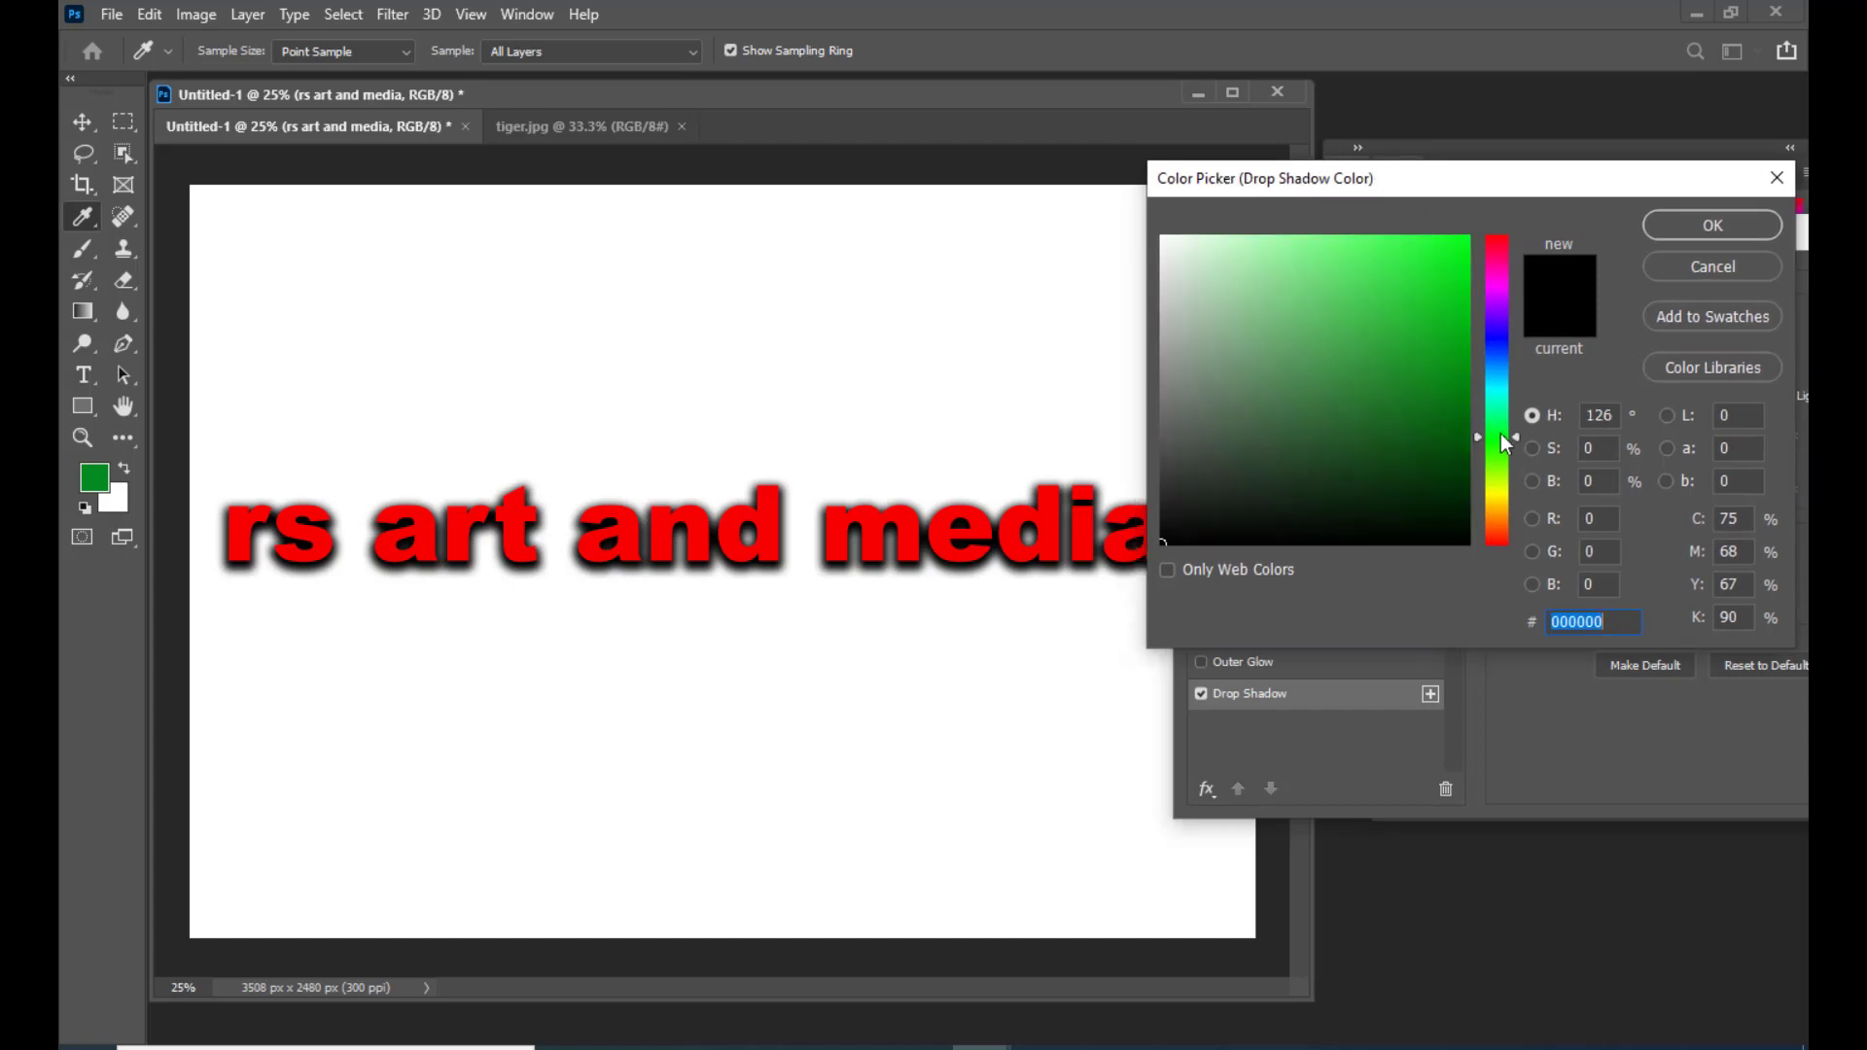
pyautogui.write('037f0f')
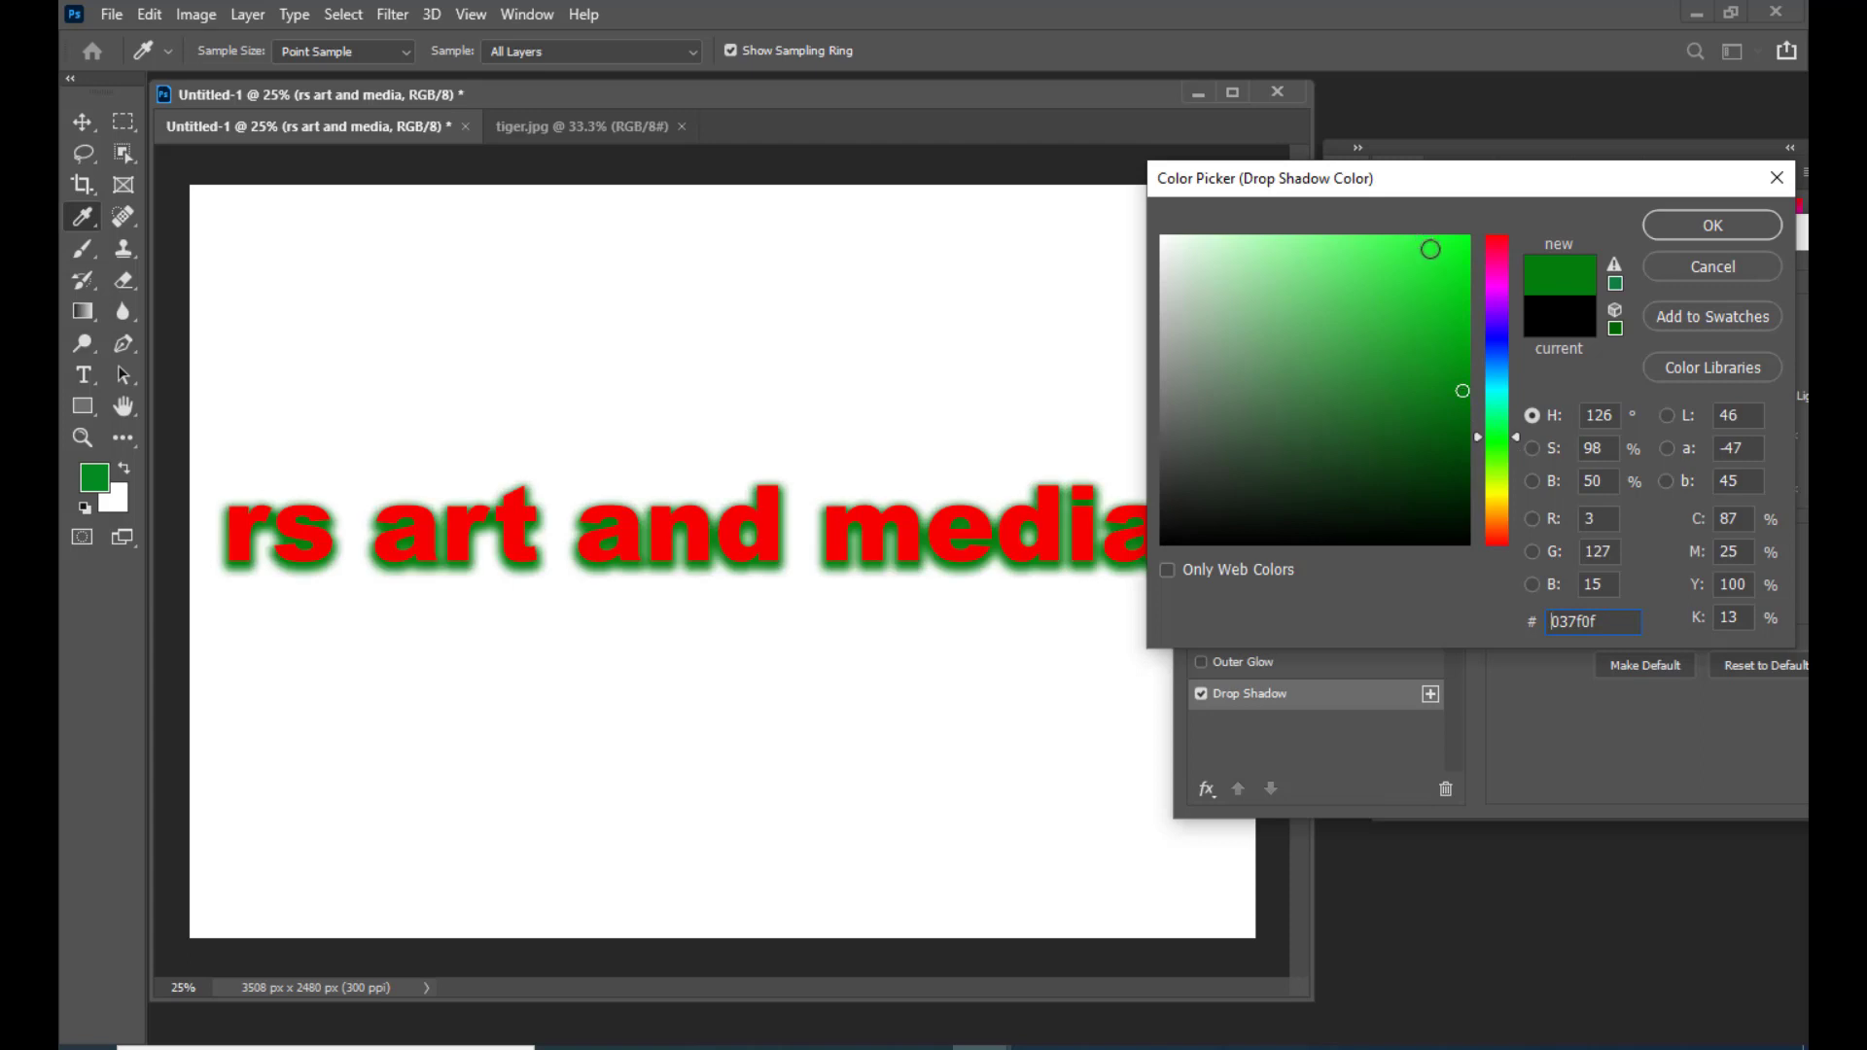
pyautogui.click(1430, 248)
pyautogui.click(1498, 285)
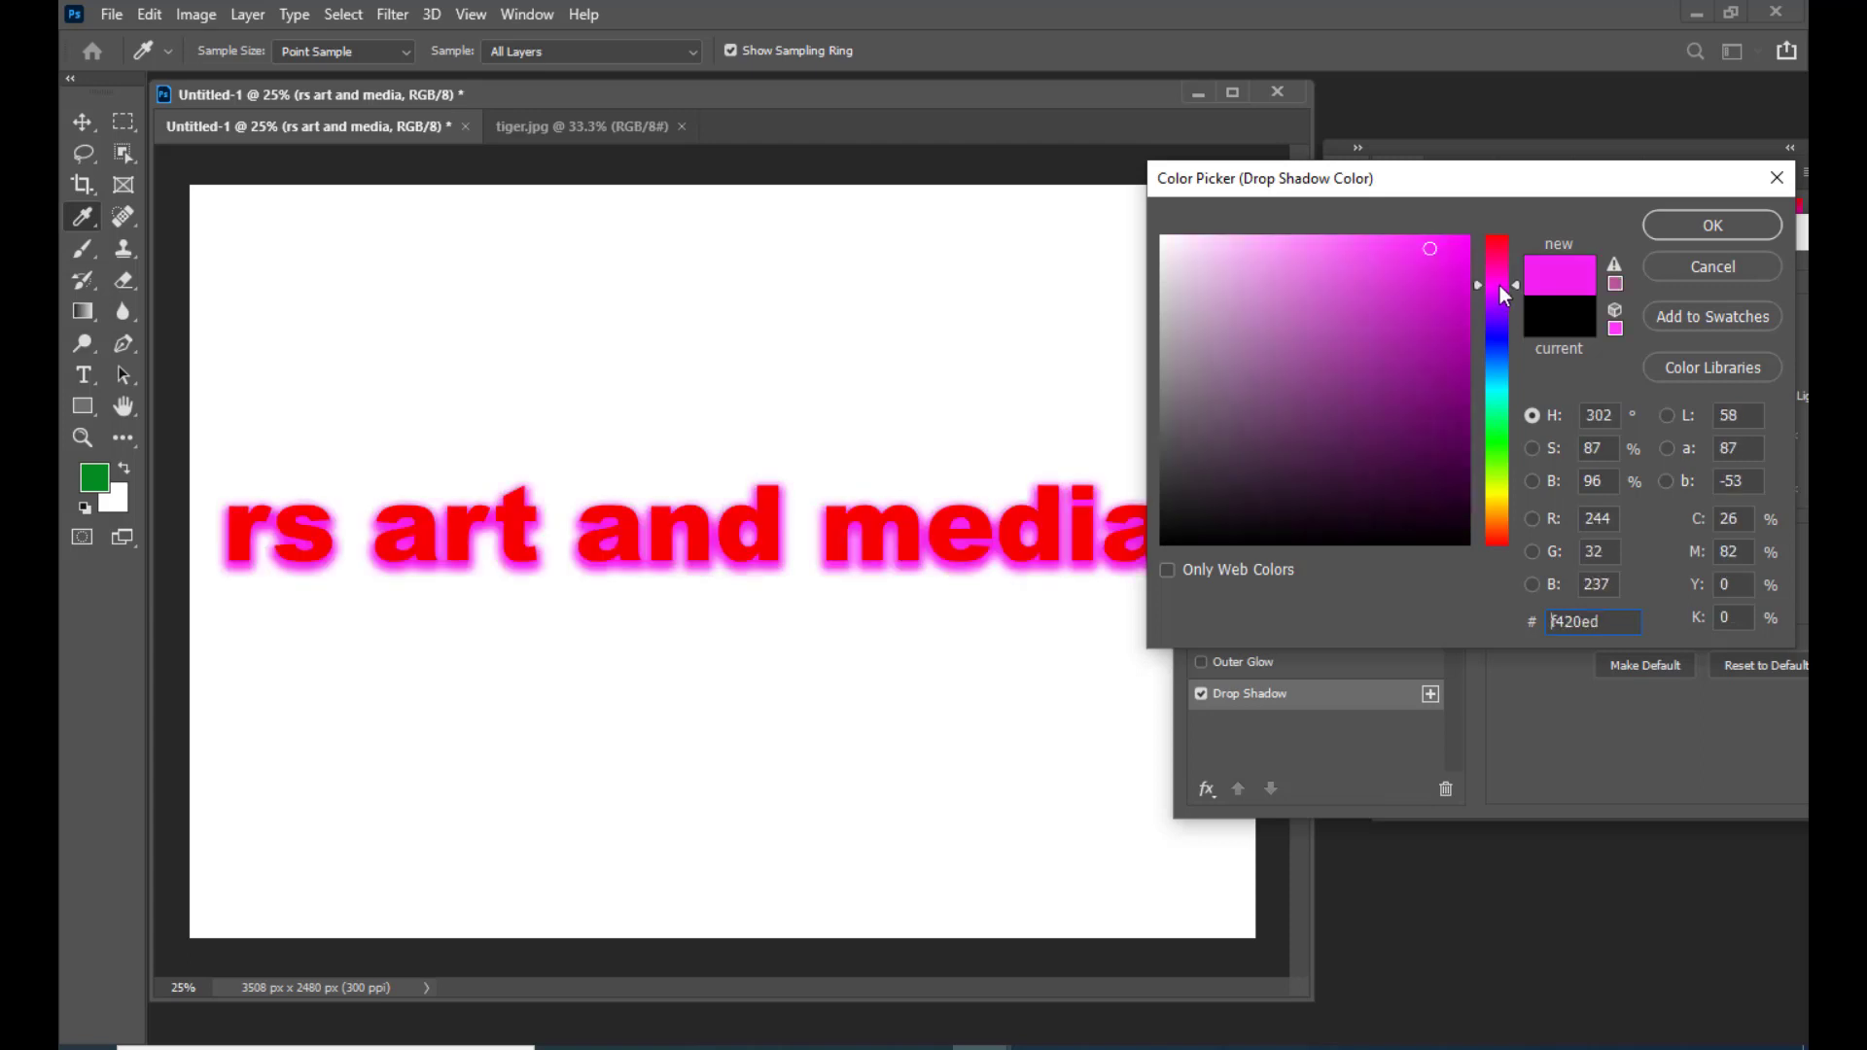
pyautogui.click(1451, 359)
pyautogui.click(1448, 446)
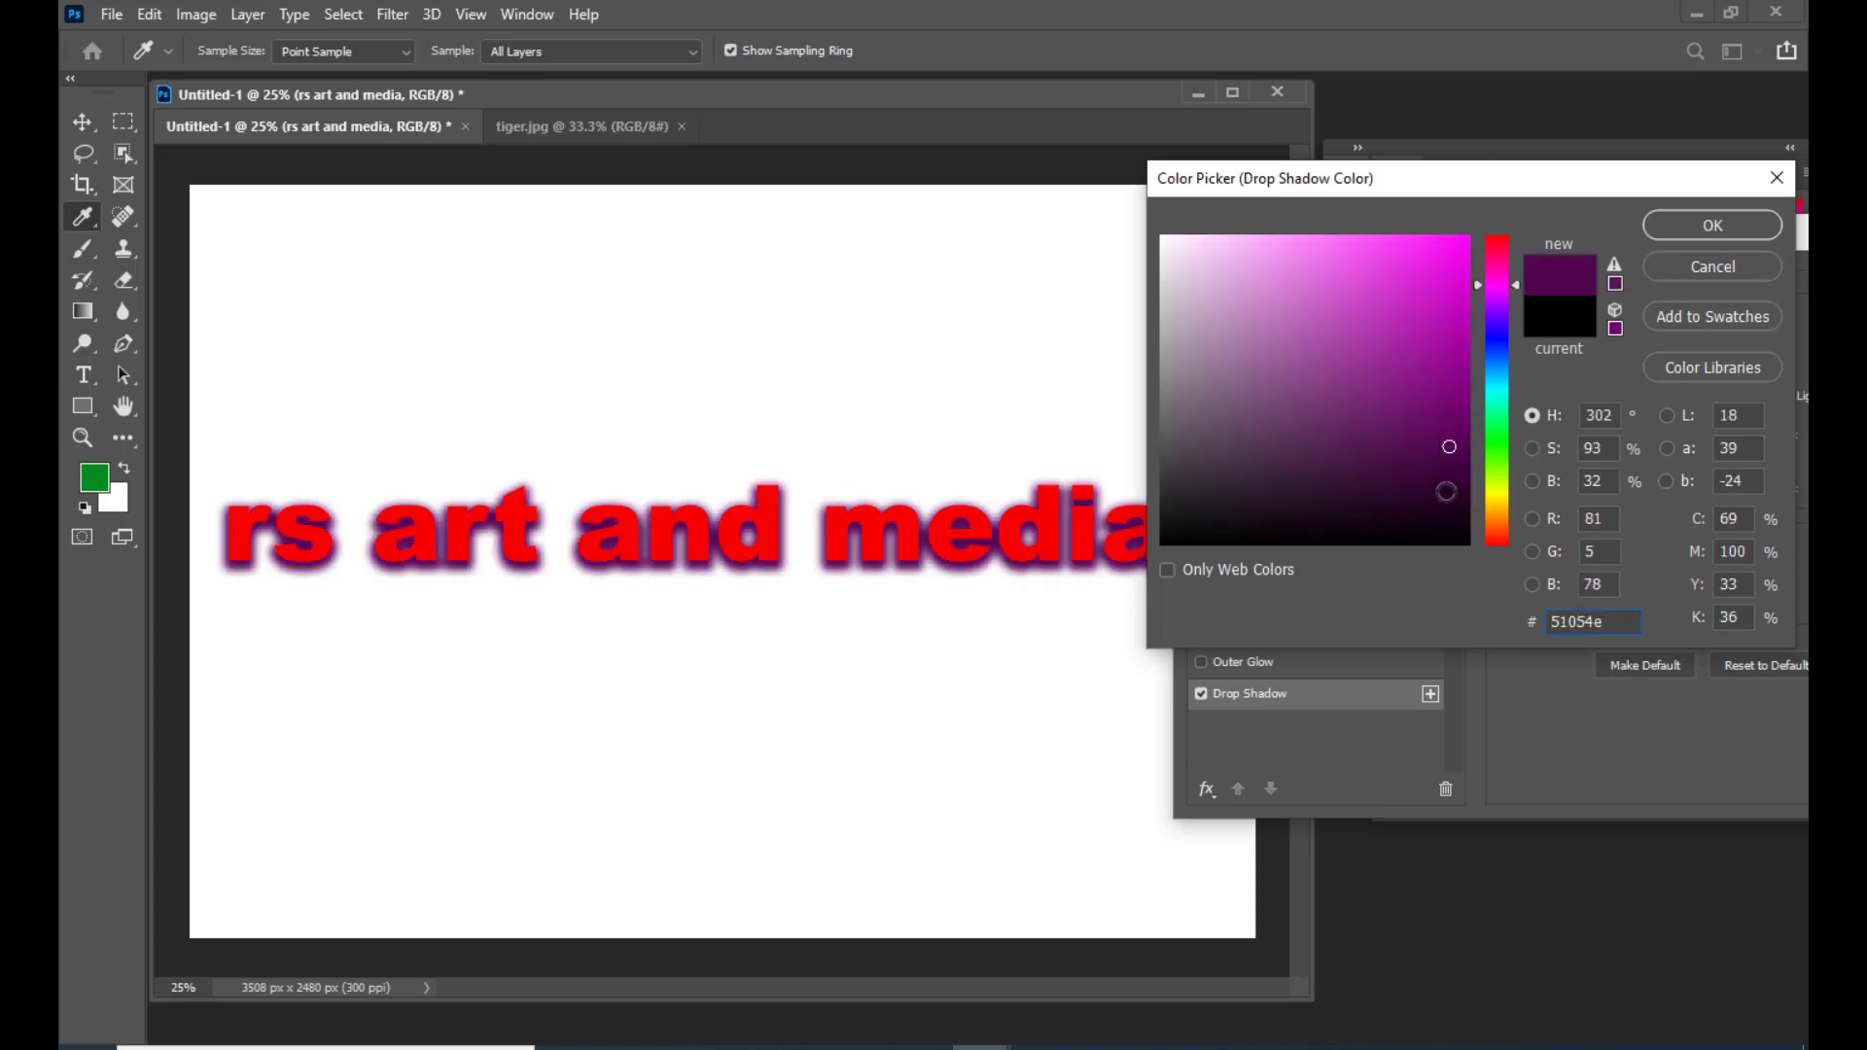
pyautogui.click(1499, 335)
pyautogui.click(1437, 321)
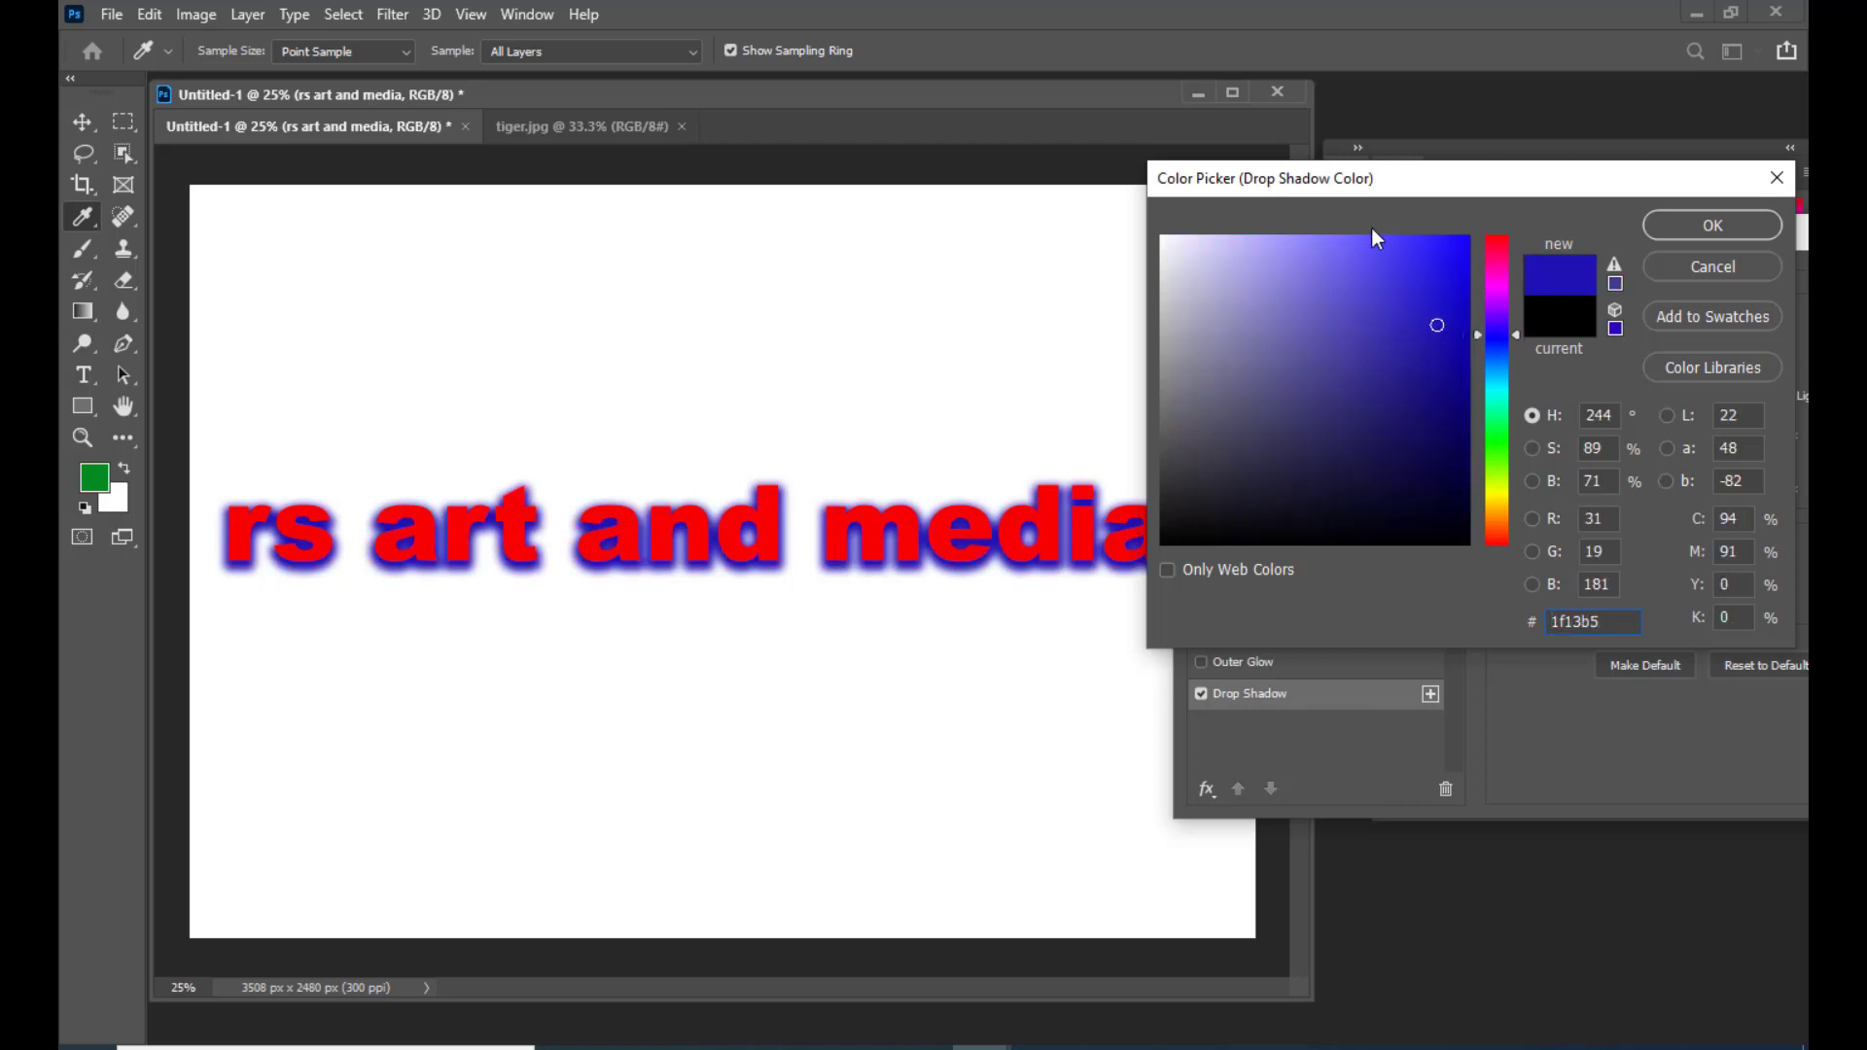
# Step: Try muted blue 456980, brown 805645 and olive yellow a5a716 as the drop shadow color
pyautogui.click(1303, 389)
pyautogui.click(1504, 384)
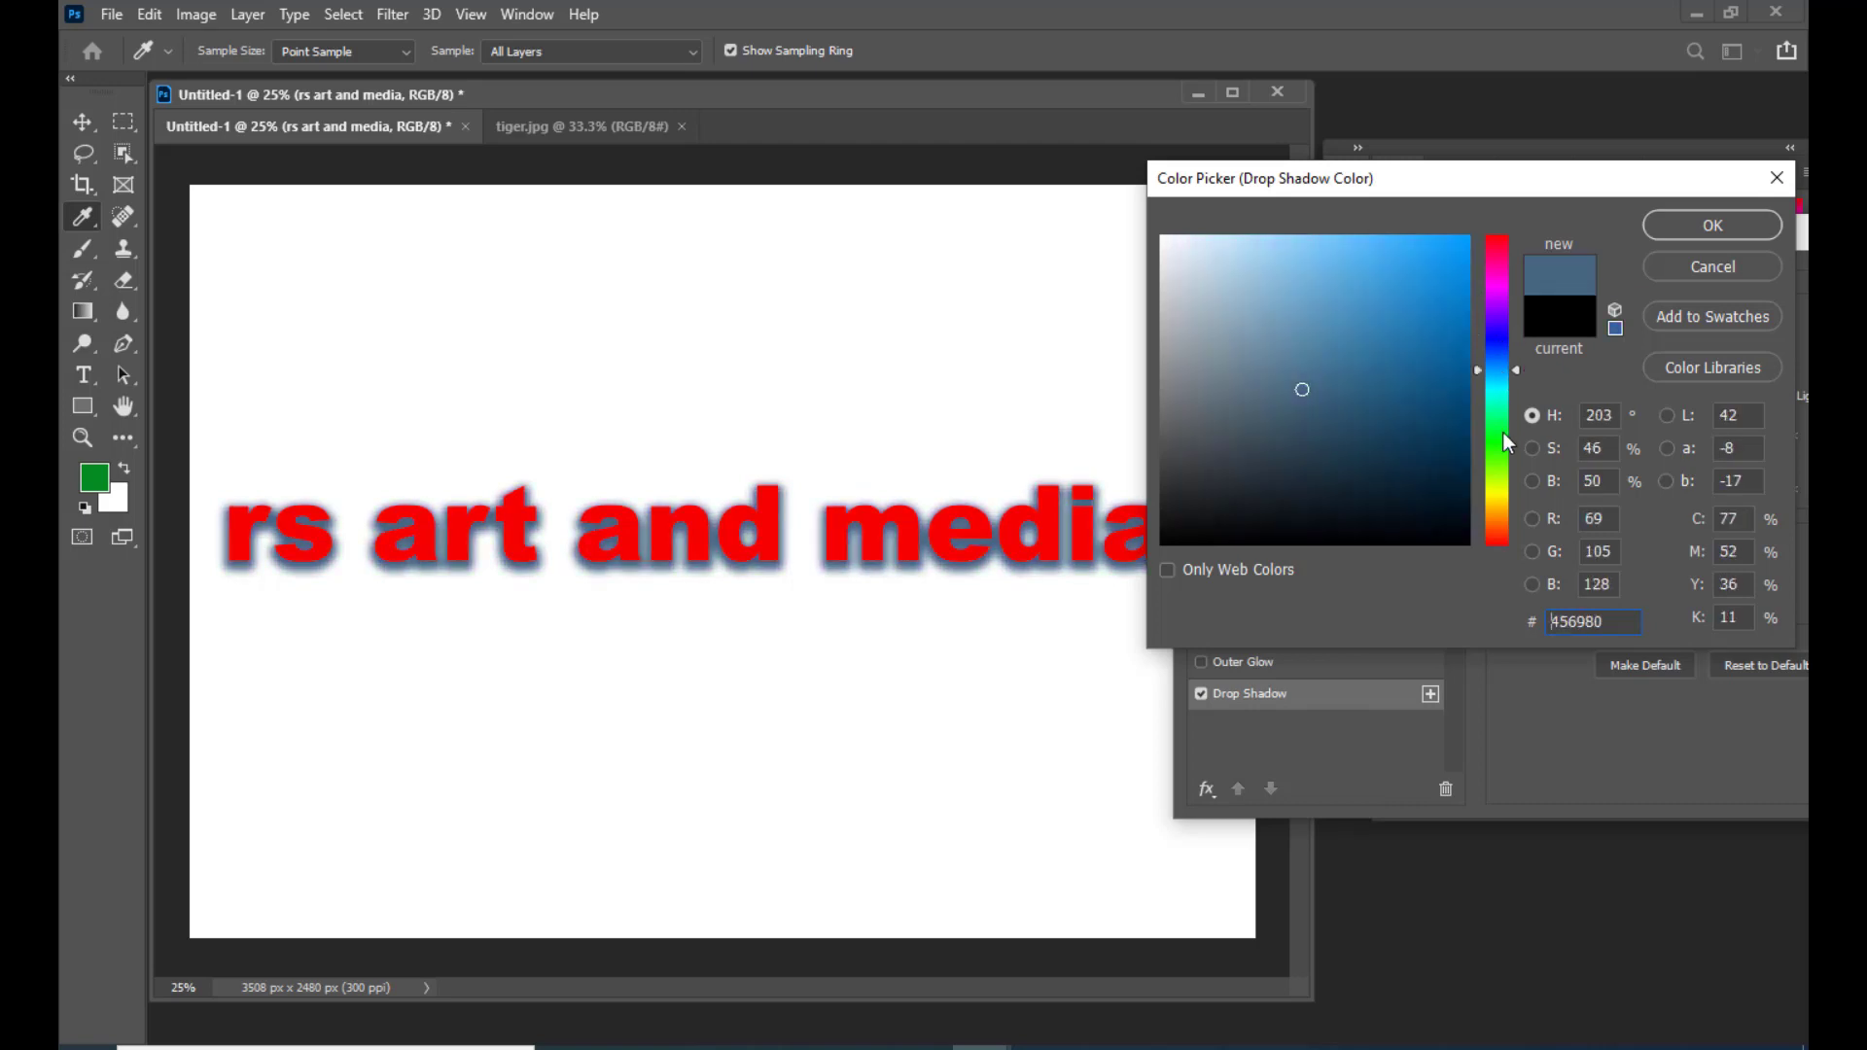
pyautogui.click(1504, 432)
pyautogui.moveTo(1502, 284); pyautogui.dragTo(1497, 245)
pyautogui.click(1498, 532)
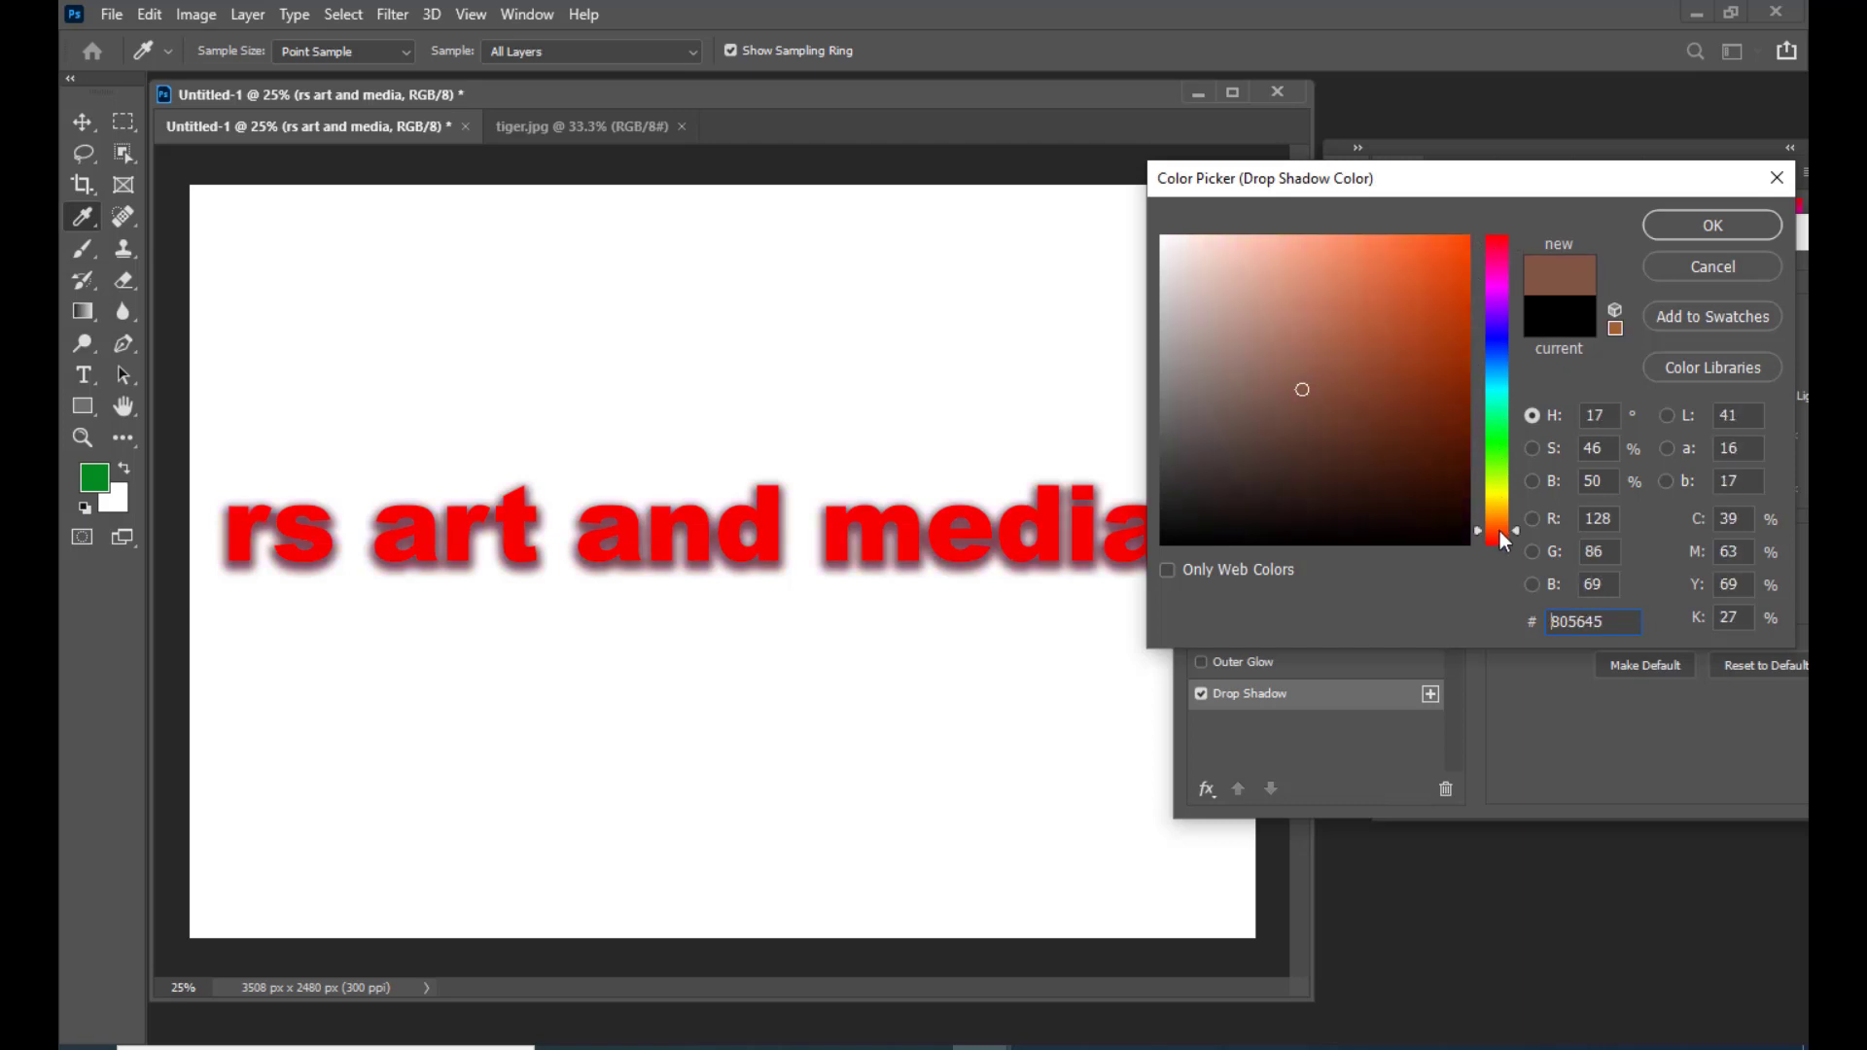
pyautogui.click(1504, 493)
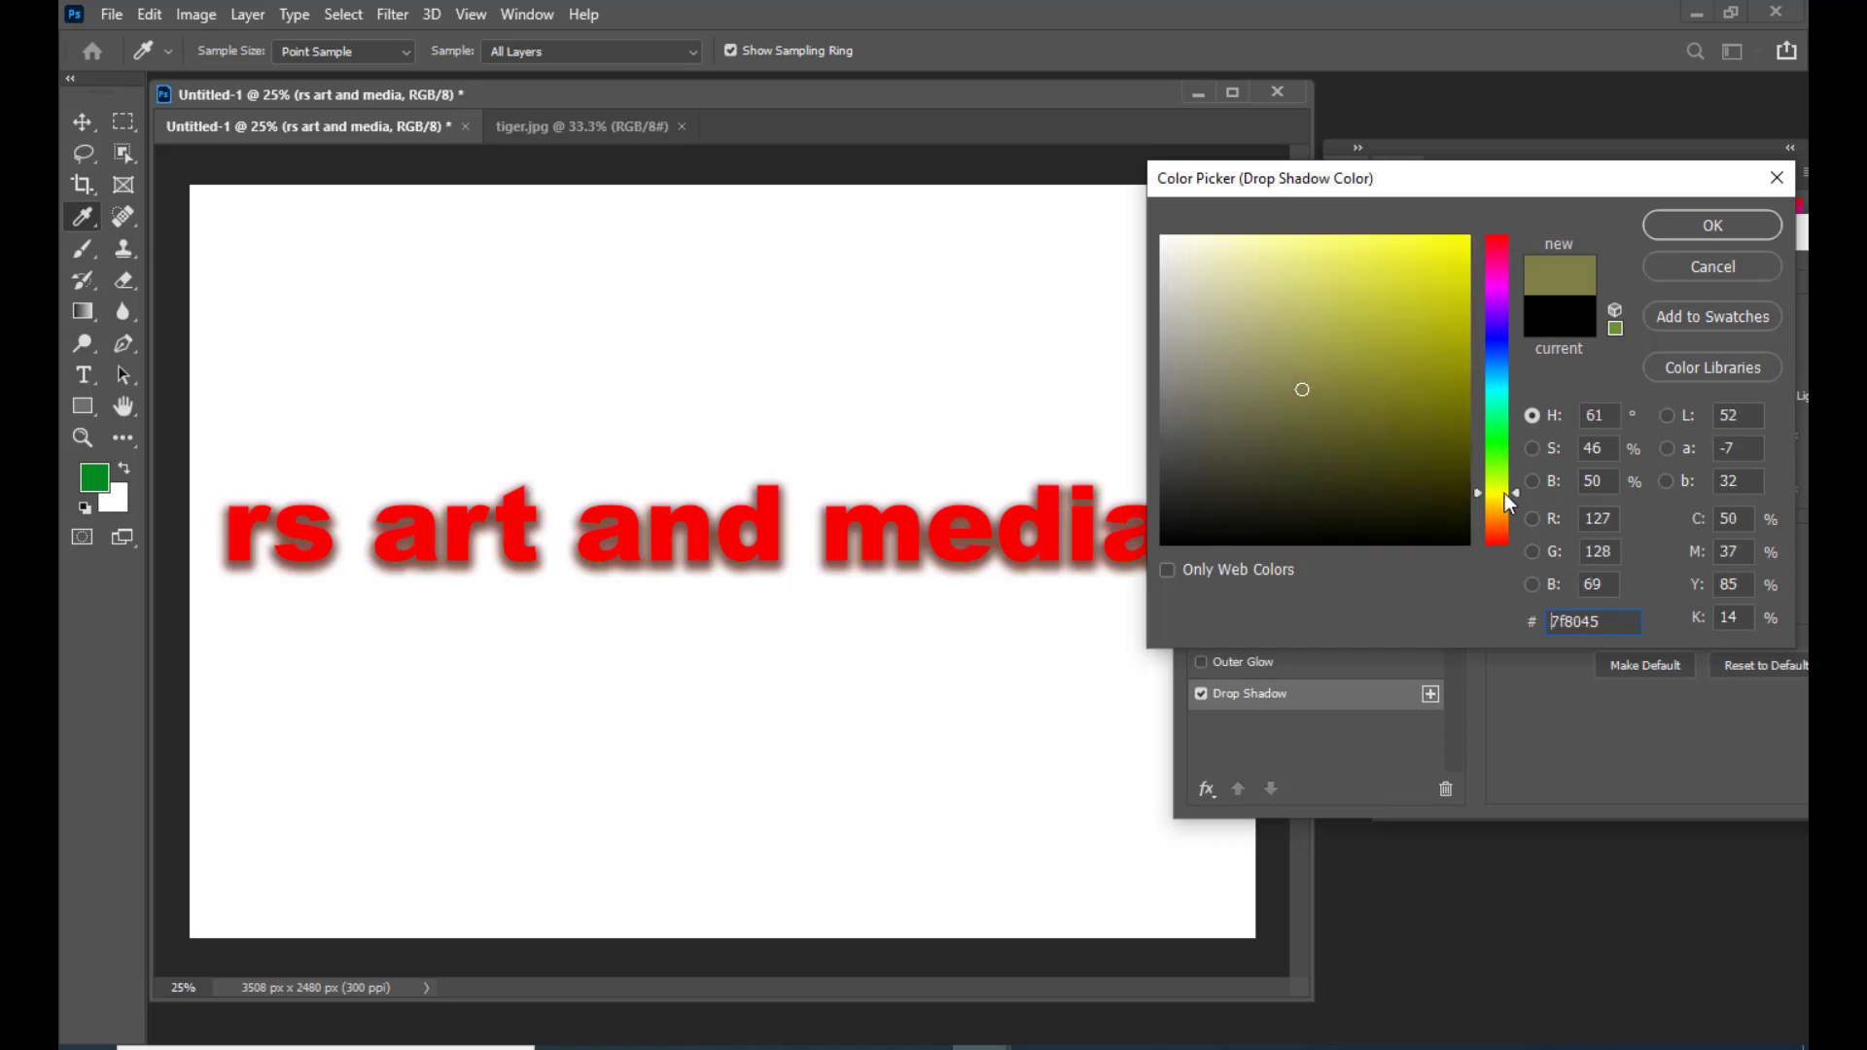
pyautogui.click(1429, 342)
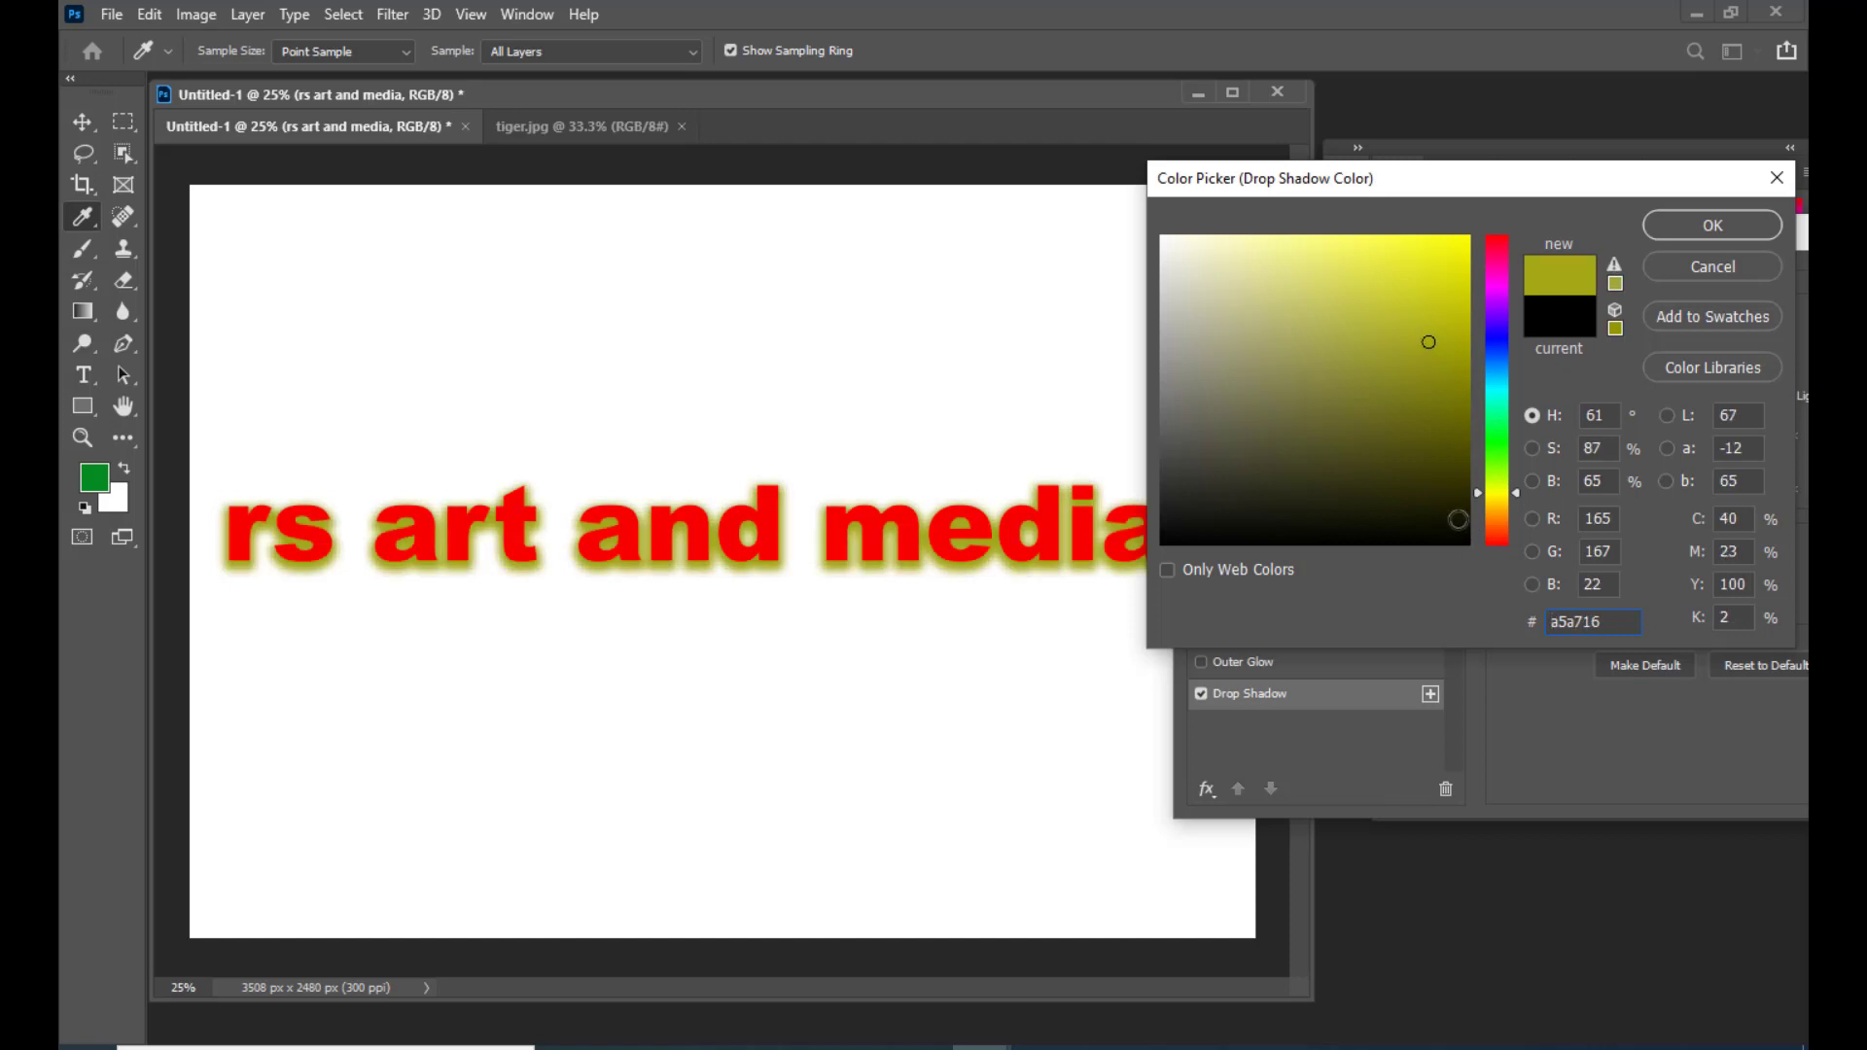
# Step: Pick a nearly black dark olive as the drop shadow color and accept it
pyautogui.click(1465, 545)
pyautogui.click(1453, 521)
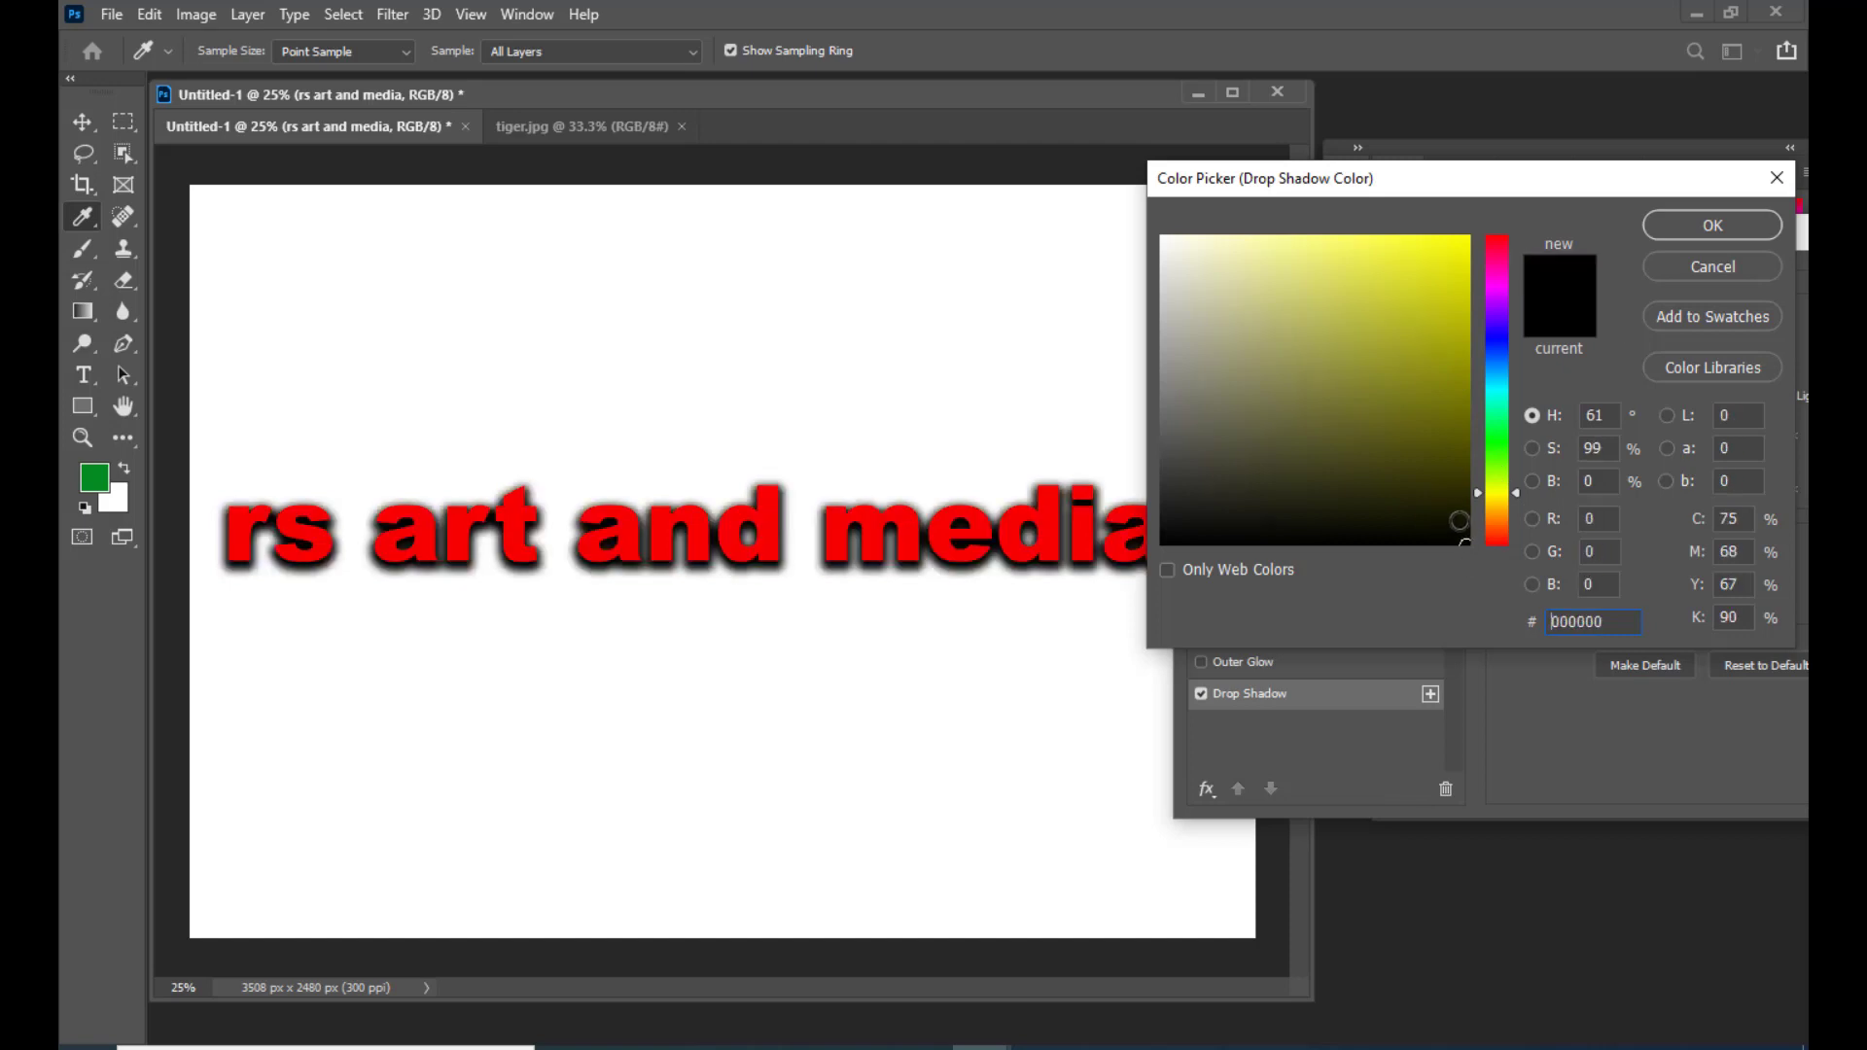
pyautogui.click(1660, 222)
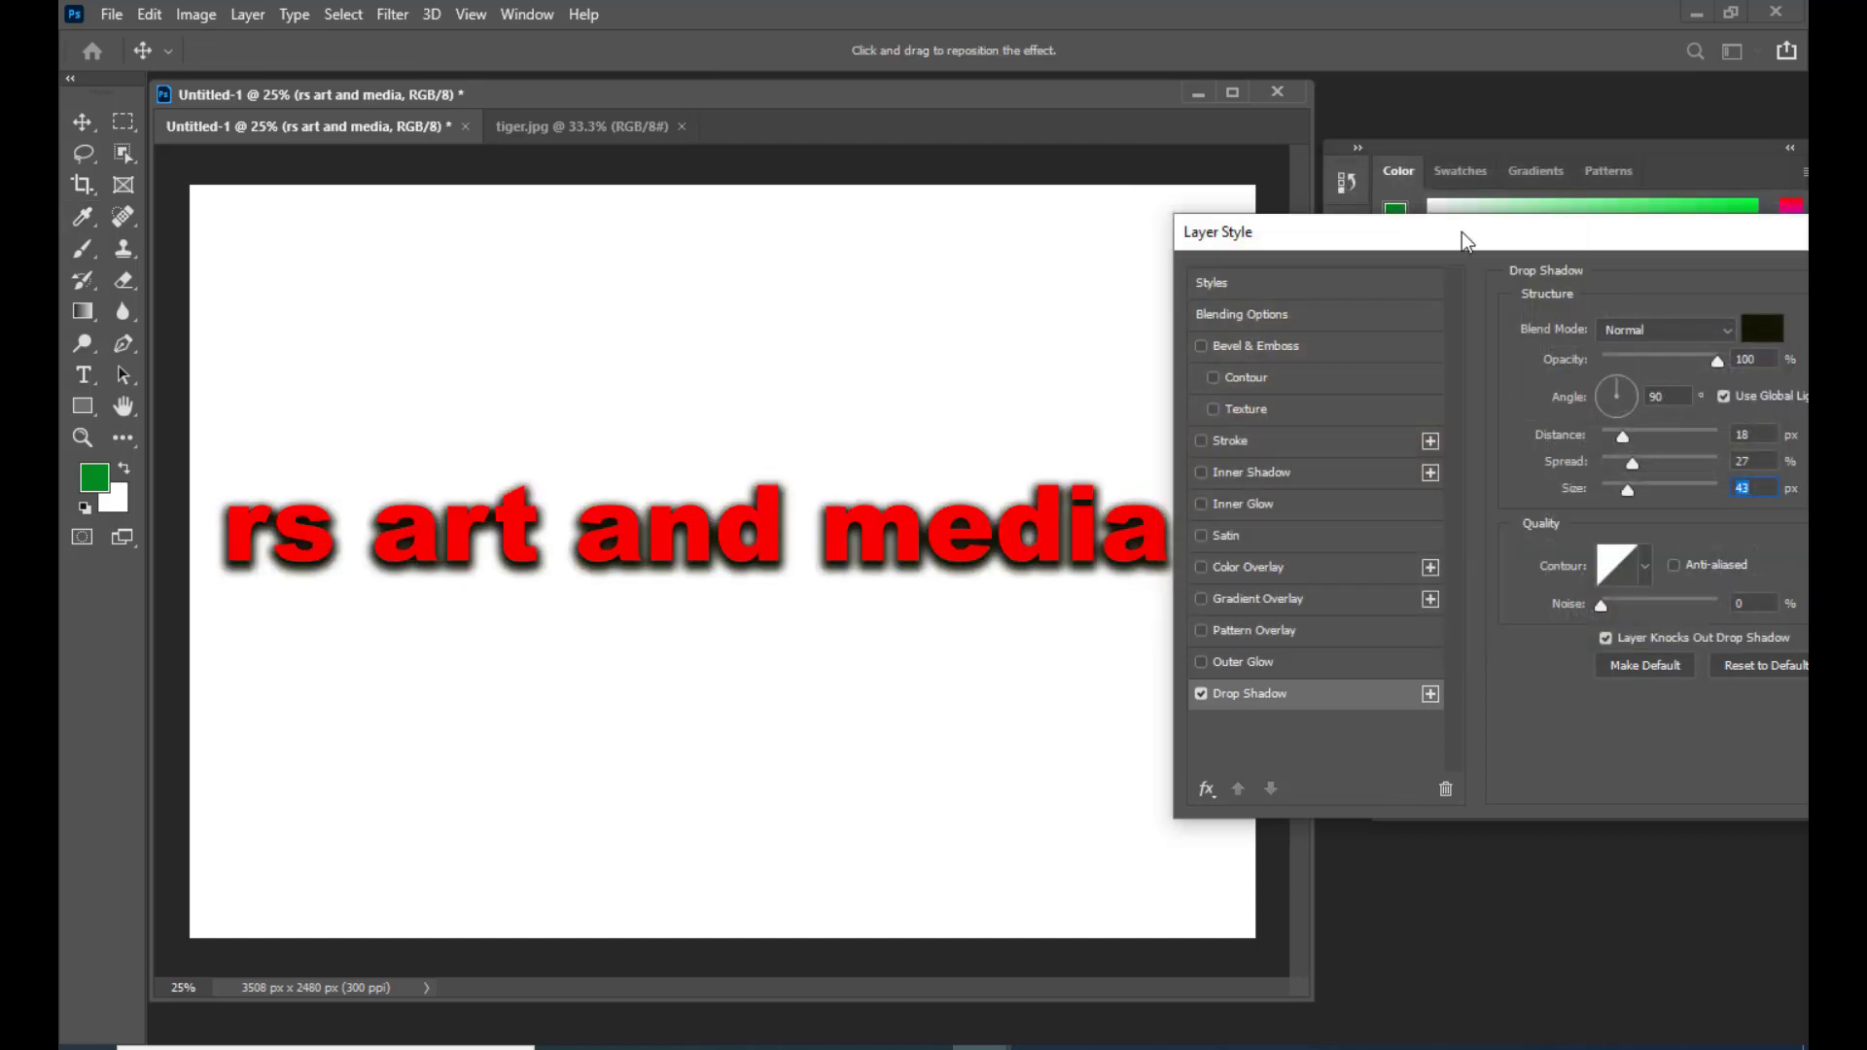
# Step: Try several drop shadow contour presets, including the multi-peak, cone, inverted cone and wavy descending shapes
pyautogui.moveTo(1461, 232); pyautogui.dragTo(1447, 211)
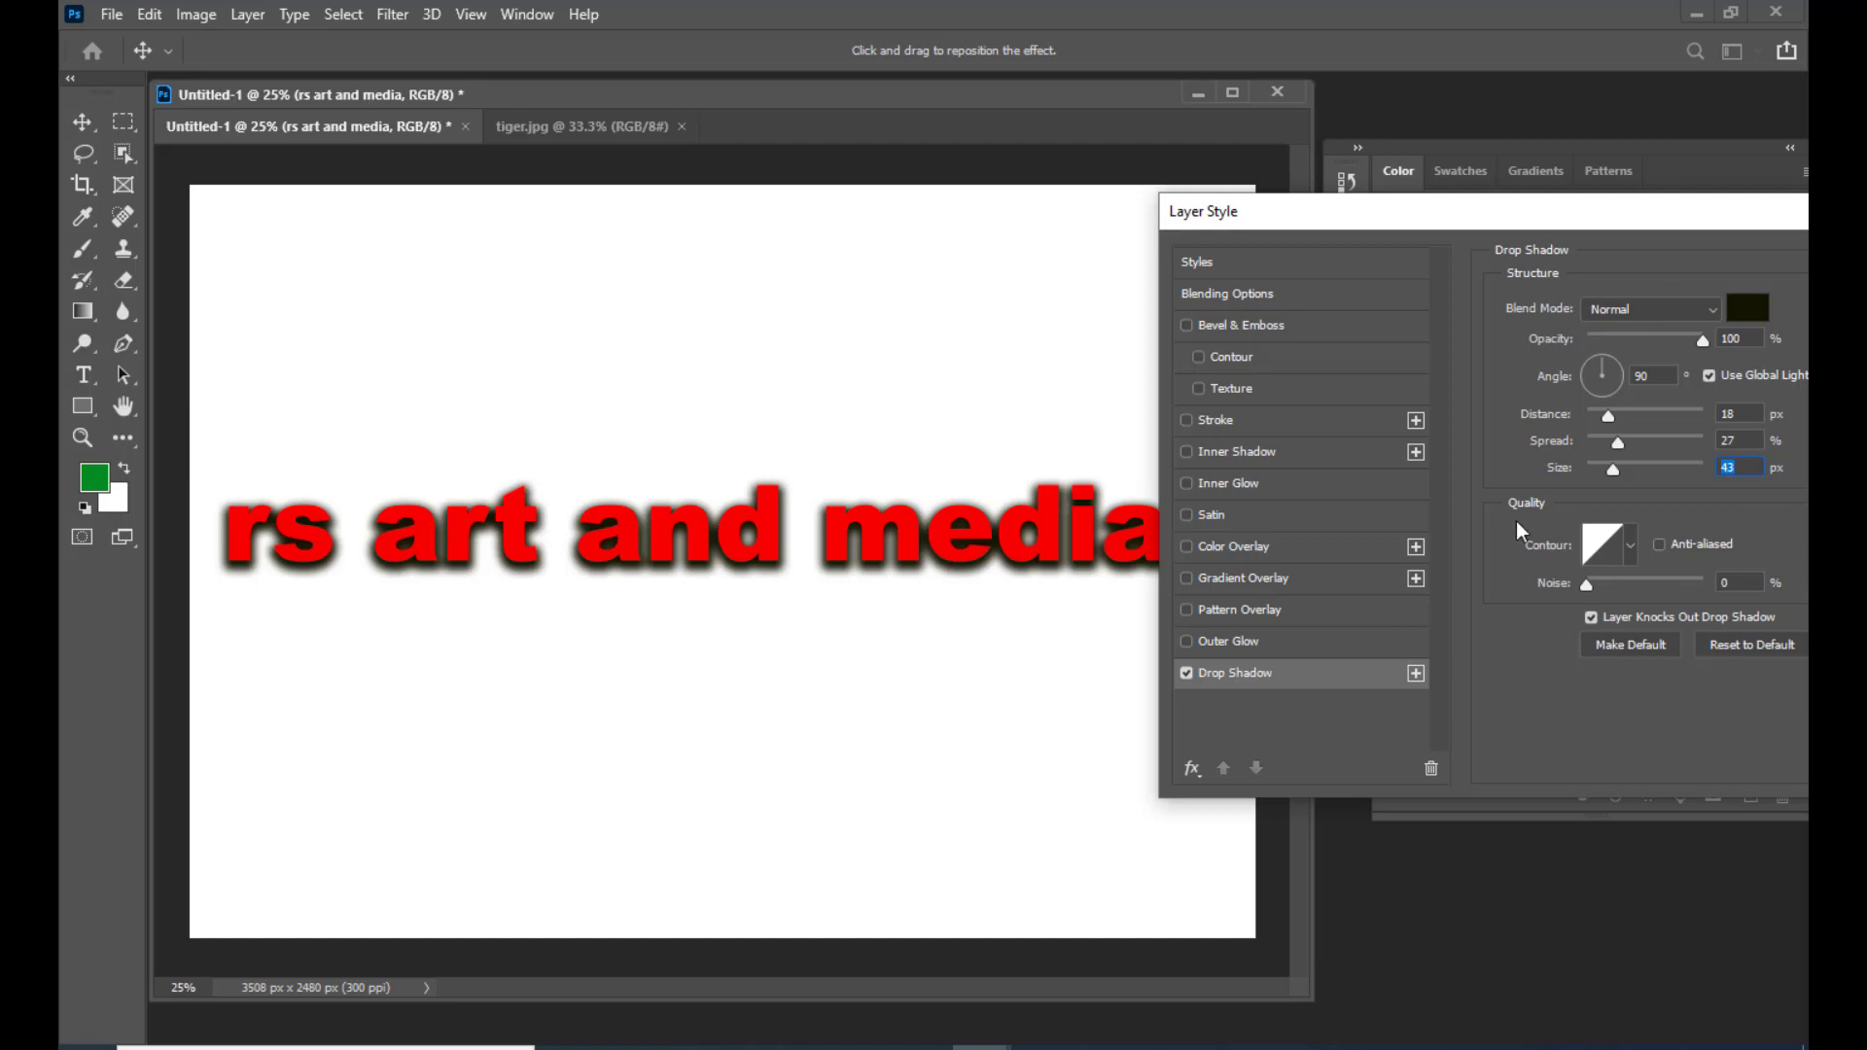
pyautogui.click(1633, 546)
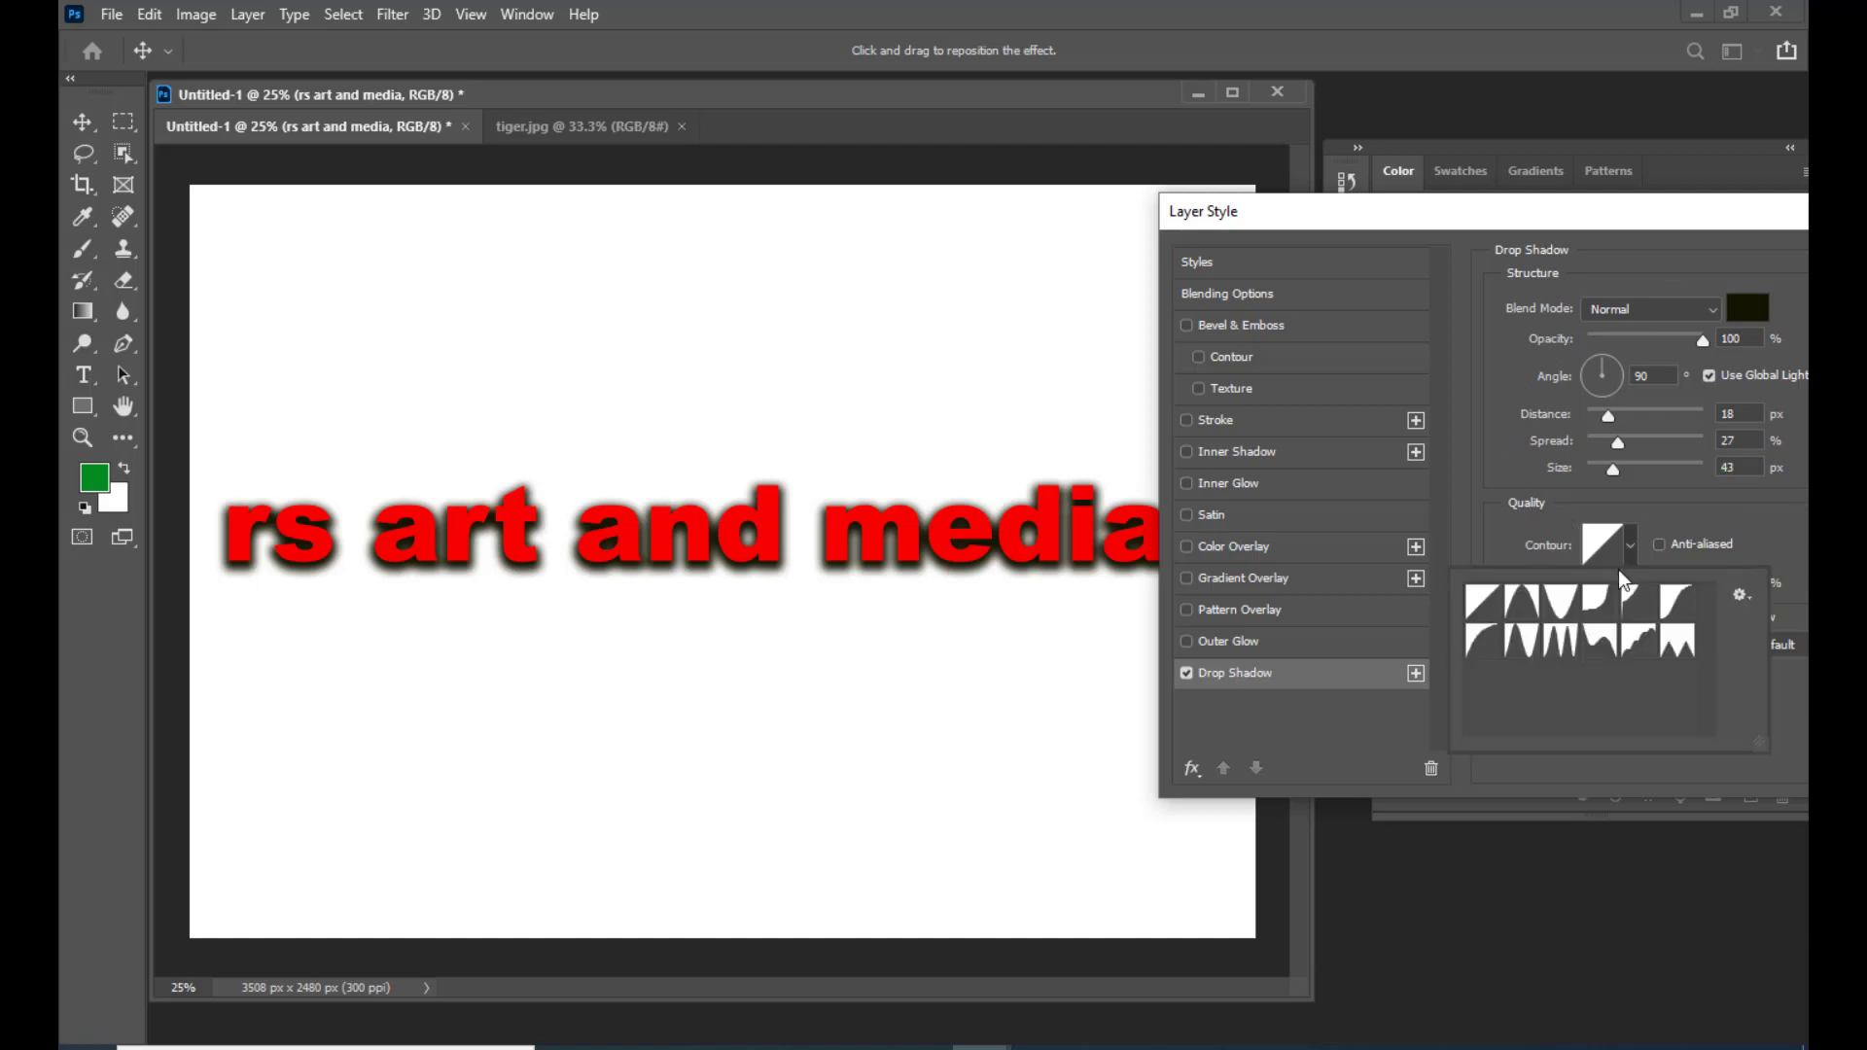
pyautogui.click(1562, 644)
pyautogui.click(1533, 648)
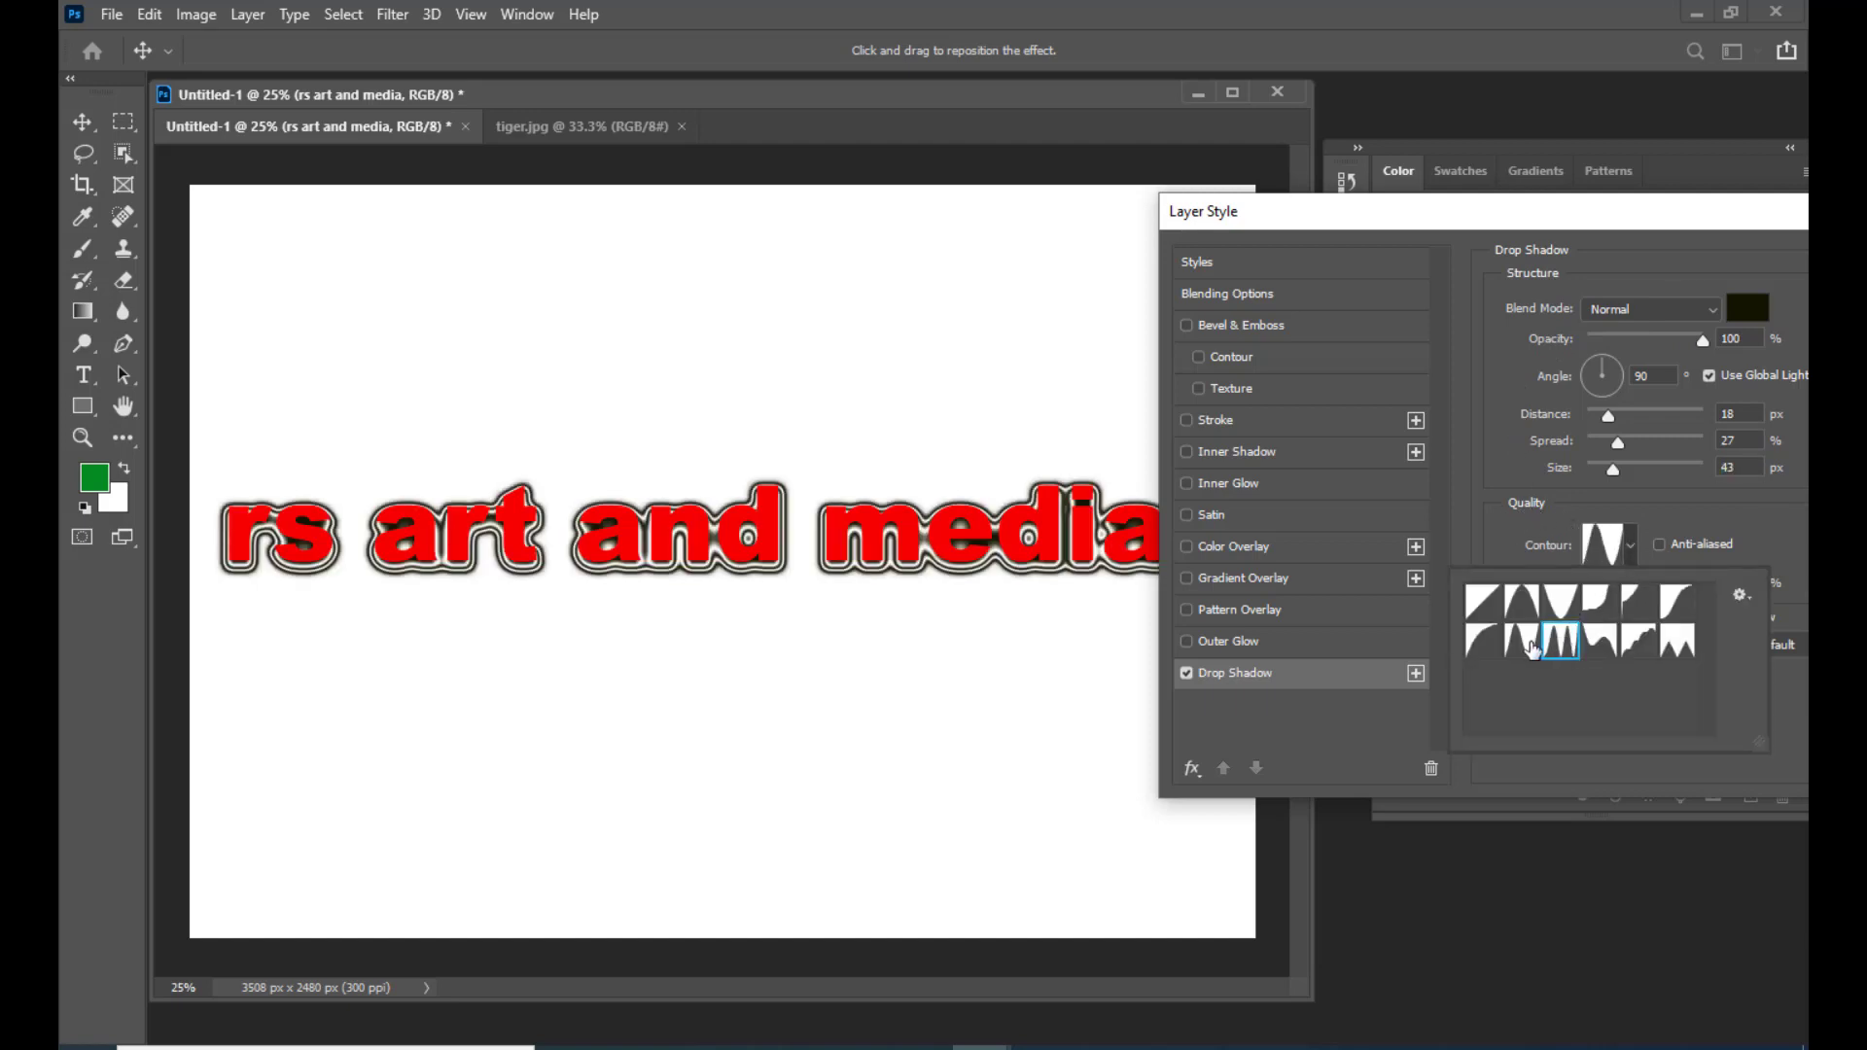
pyautogui.click(1519, 611)
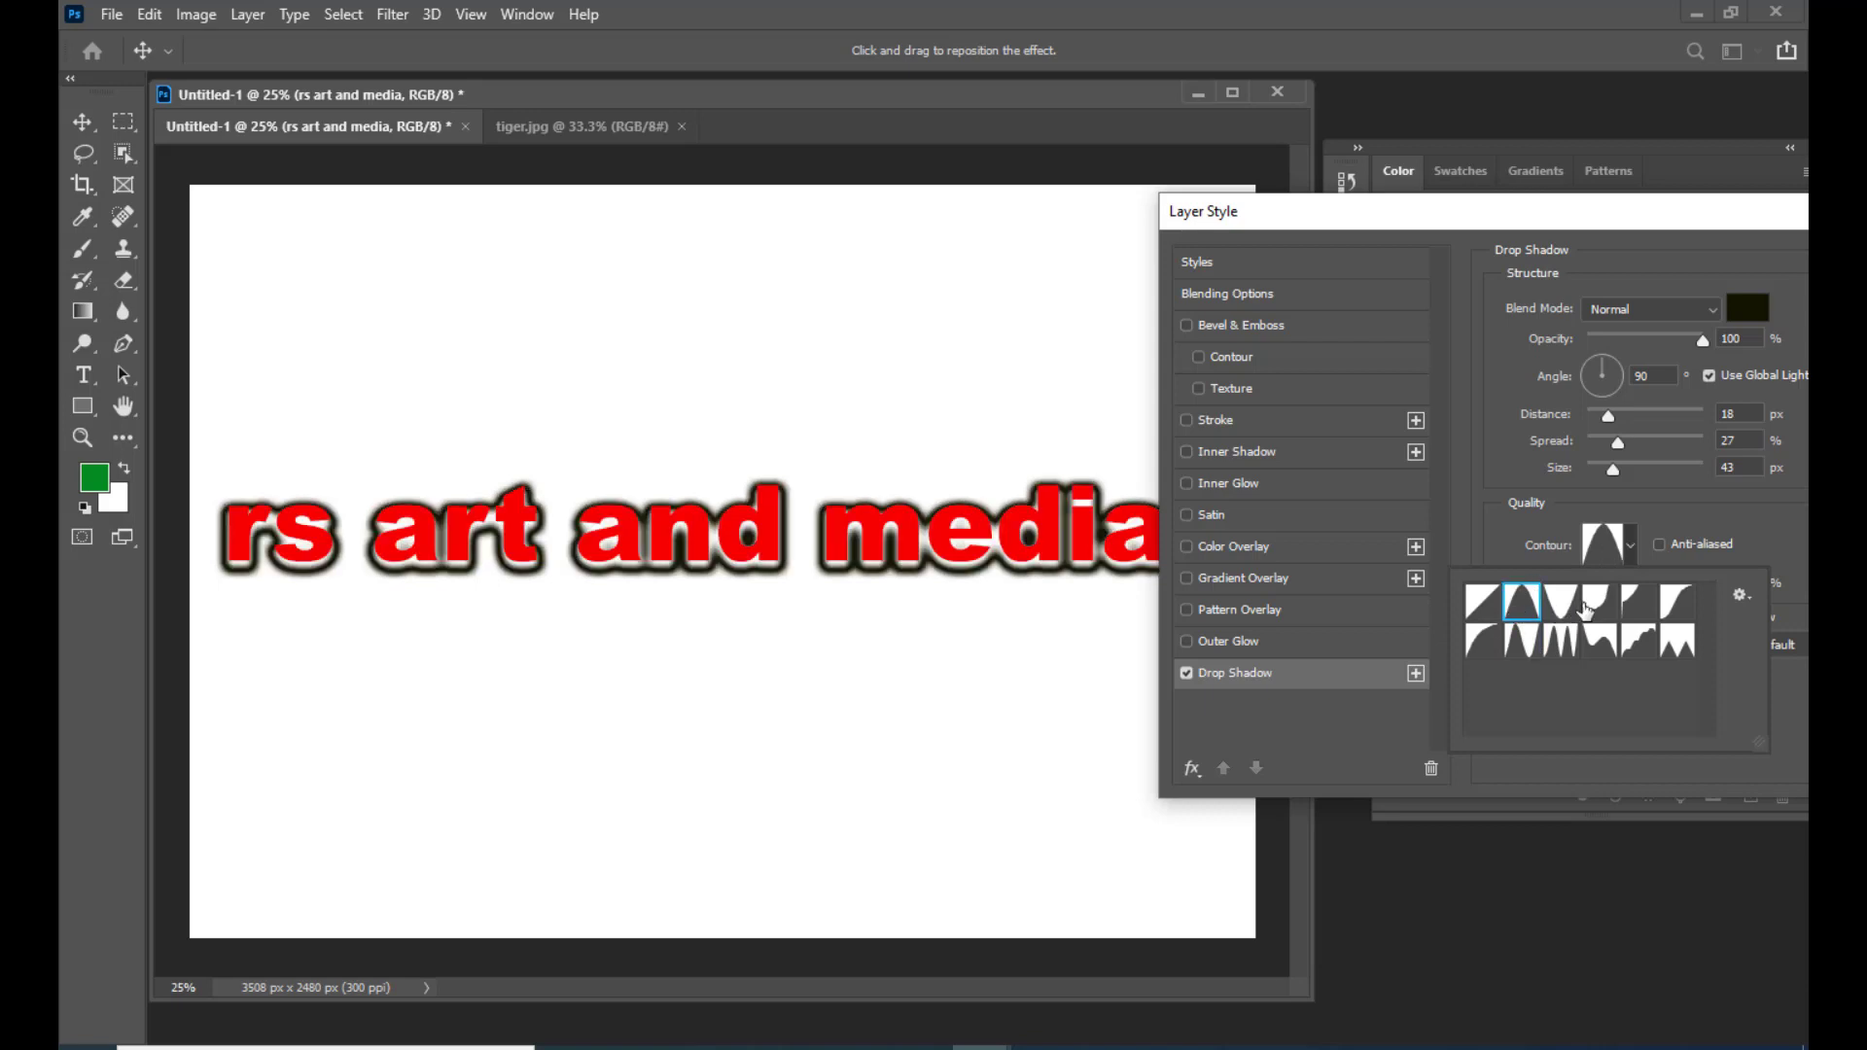
pyautogui.click(1563, 603)
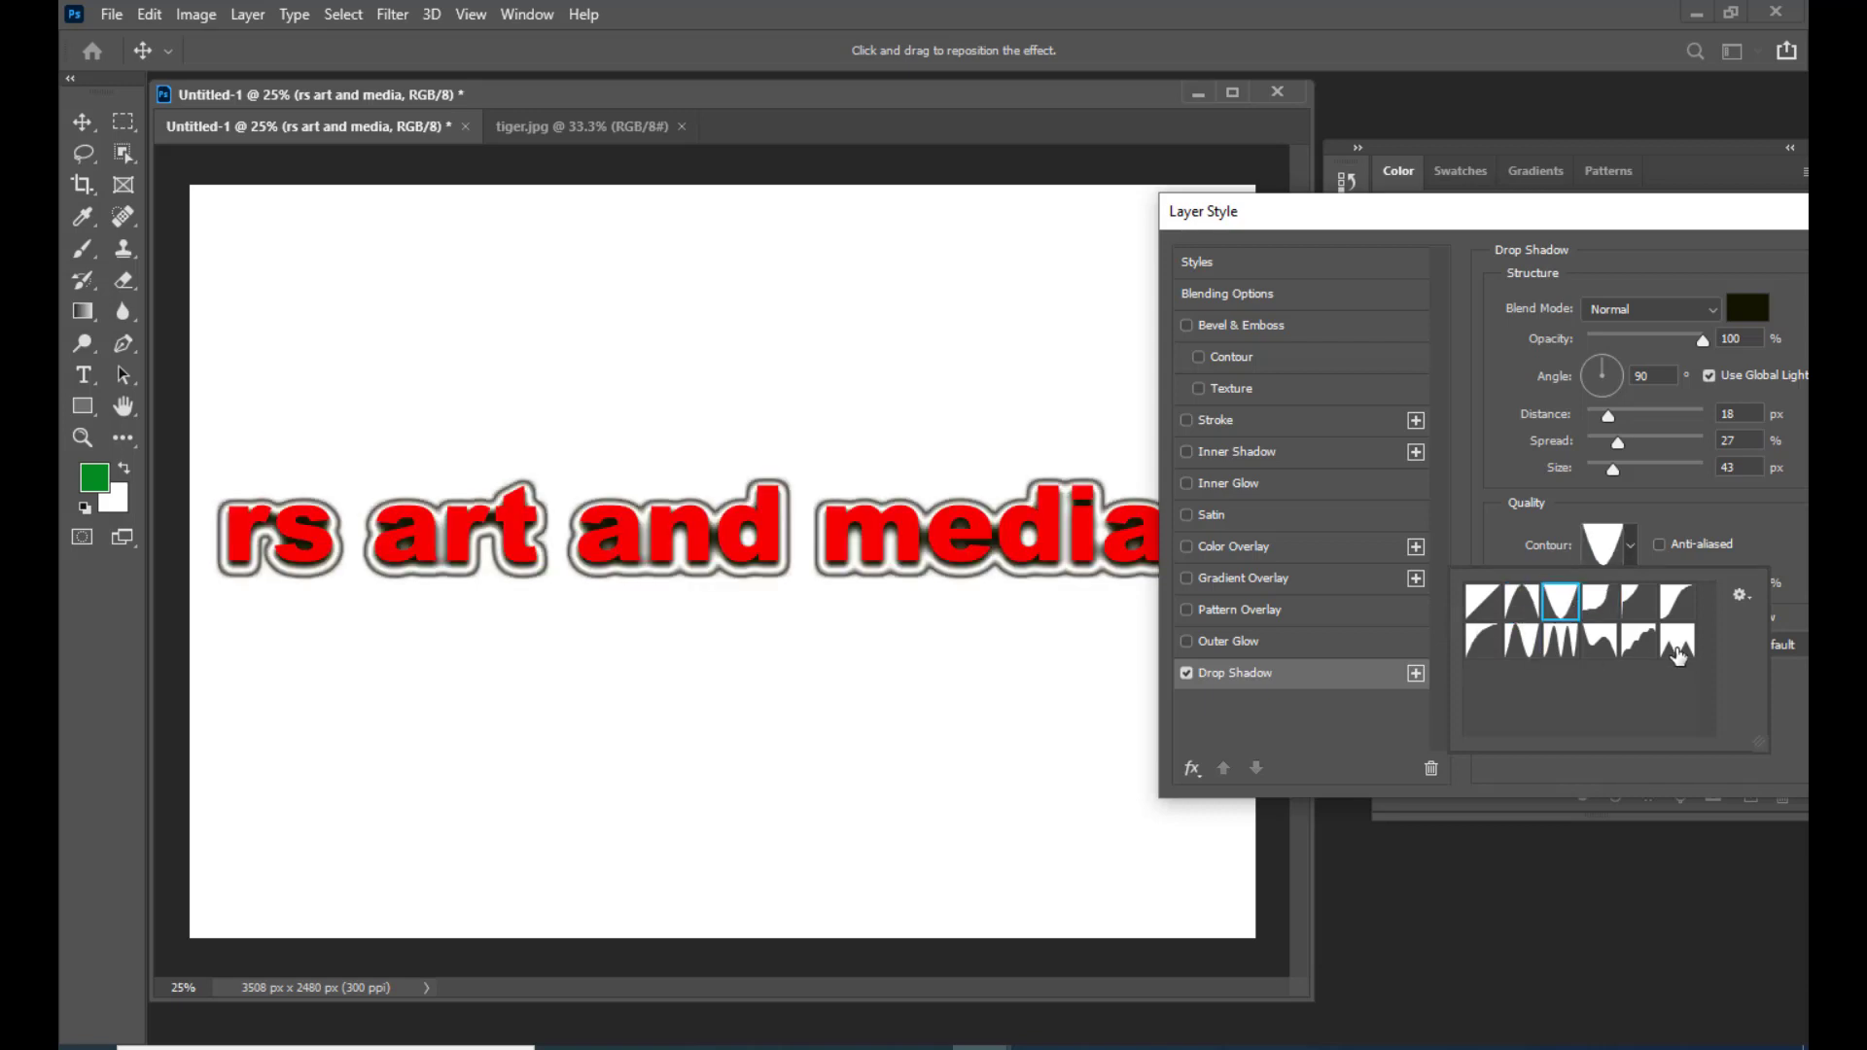
pyautogui.click(1676, 650)
pyautogui.click(1631, 652)
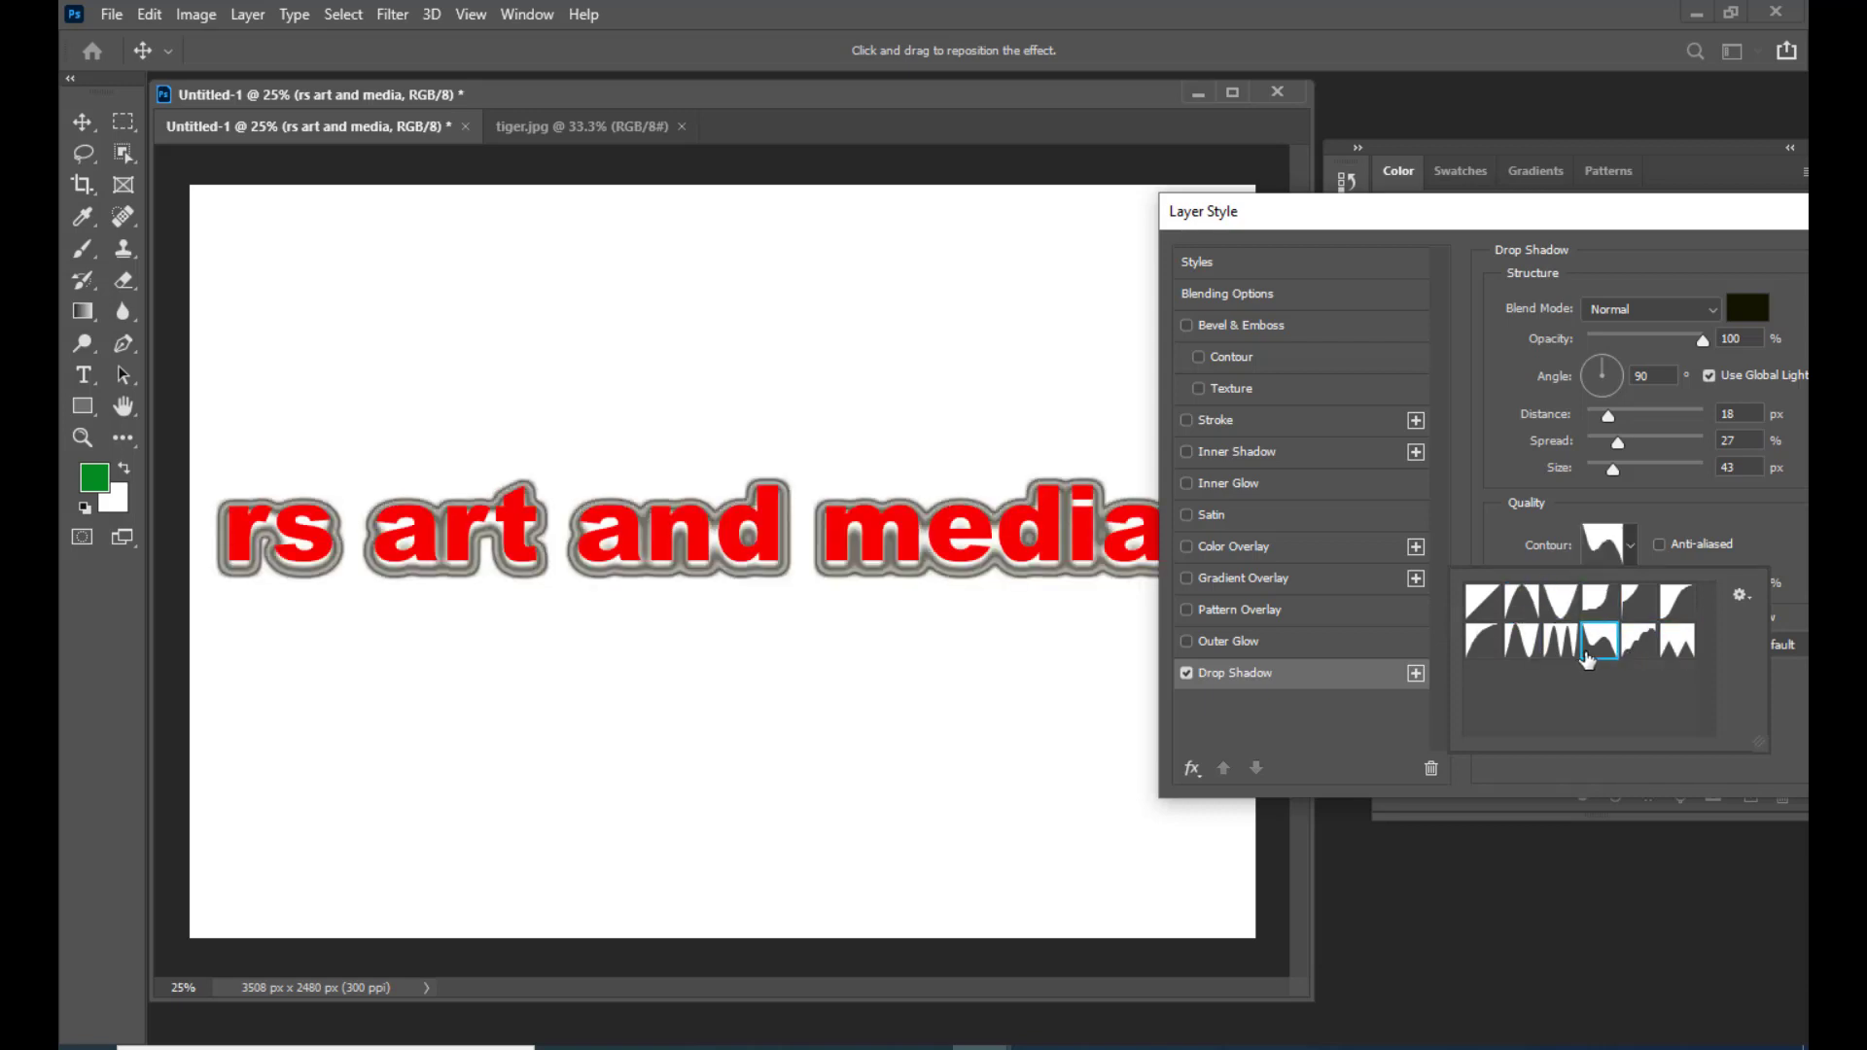
# Step: Try the multi-peak, half-round and cone contours on the drop shadow, and return to the straight diagonal contour
pyautogui.click(1560, 653)
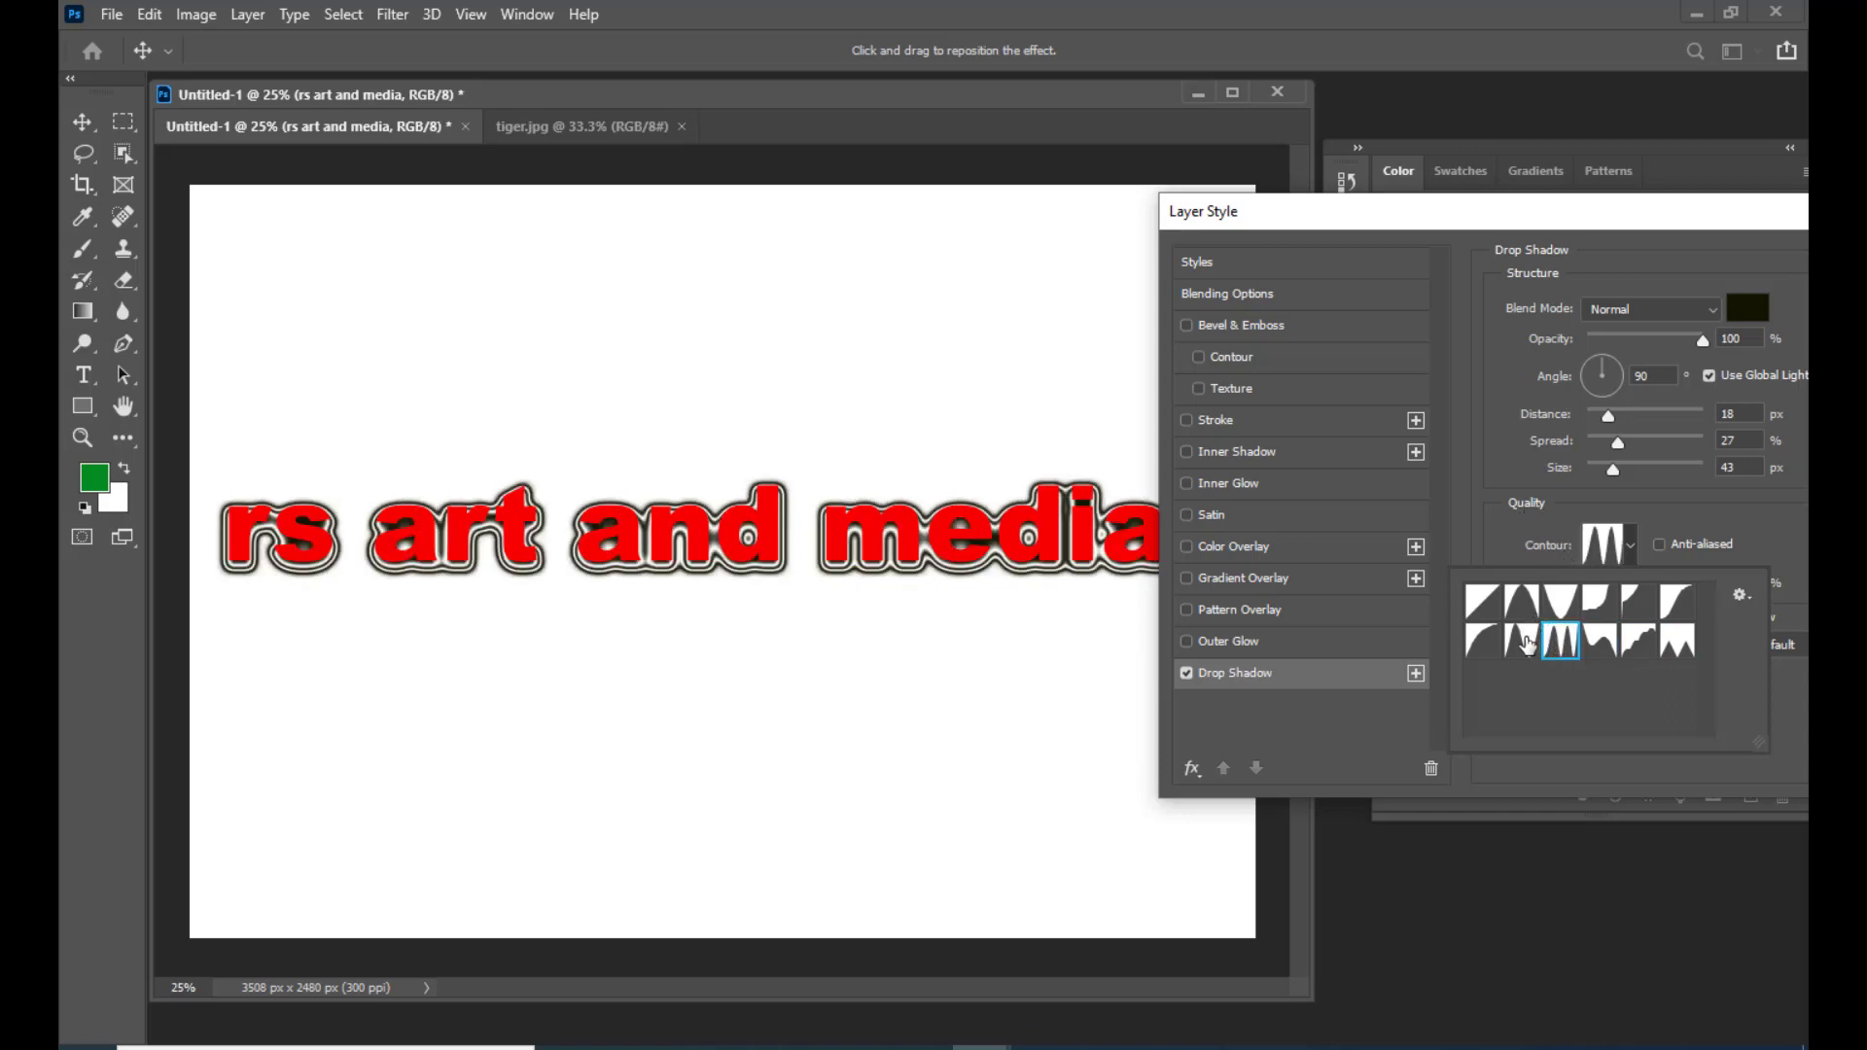
pyautogui.click(1523, 642)
pyautogui.click(1482, 642)
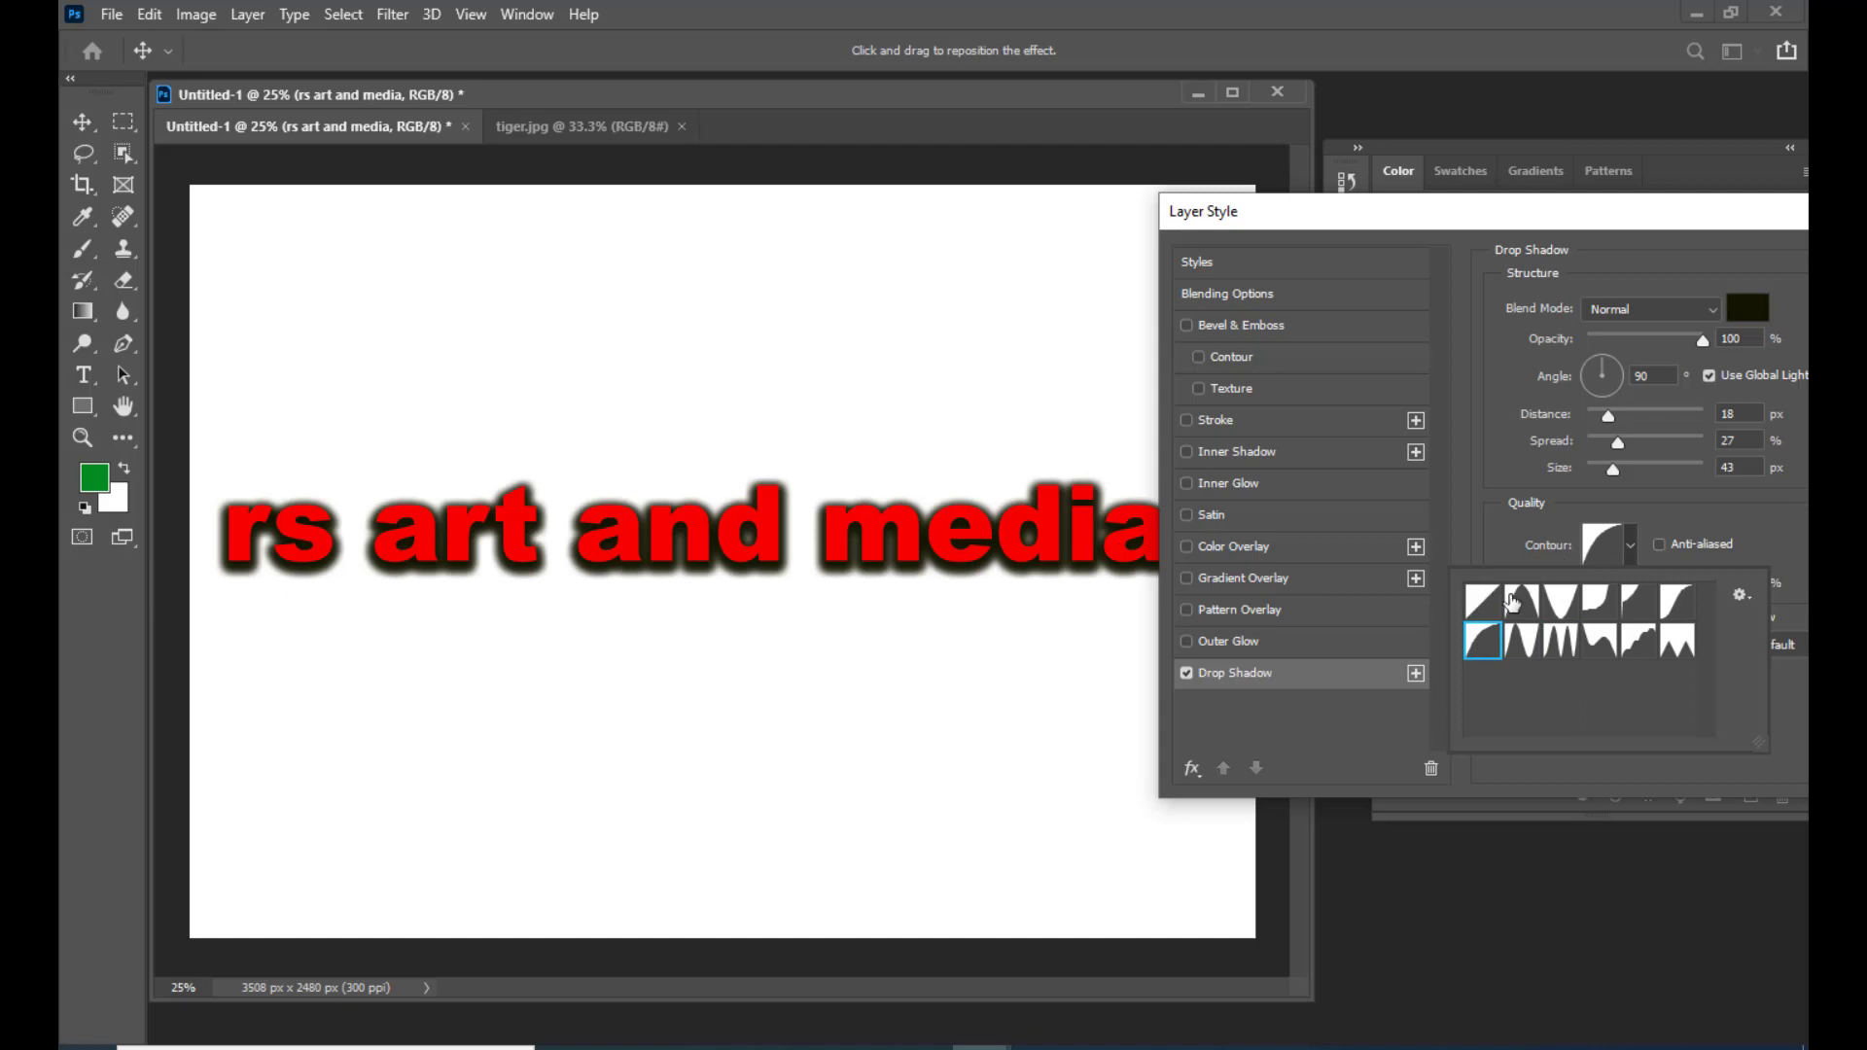
pyautogui.click(1522, 601)
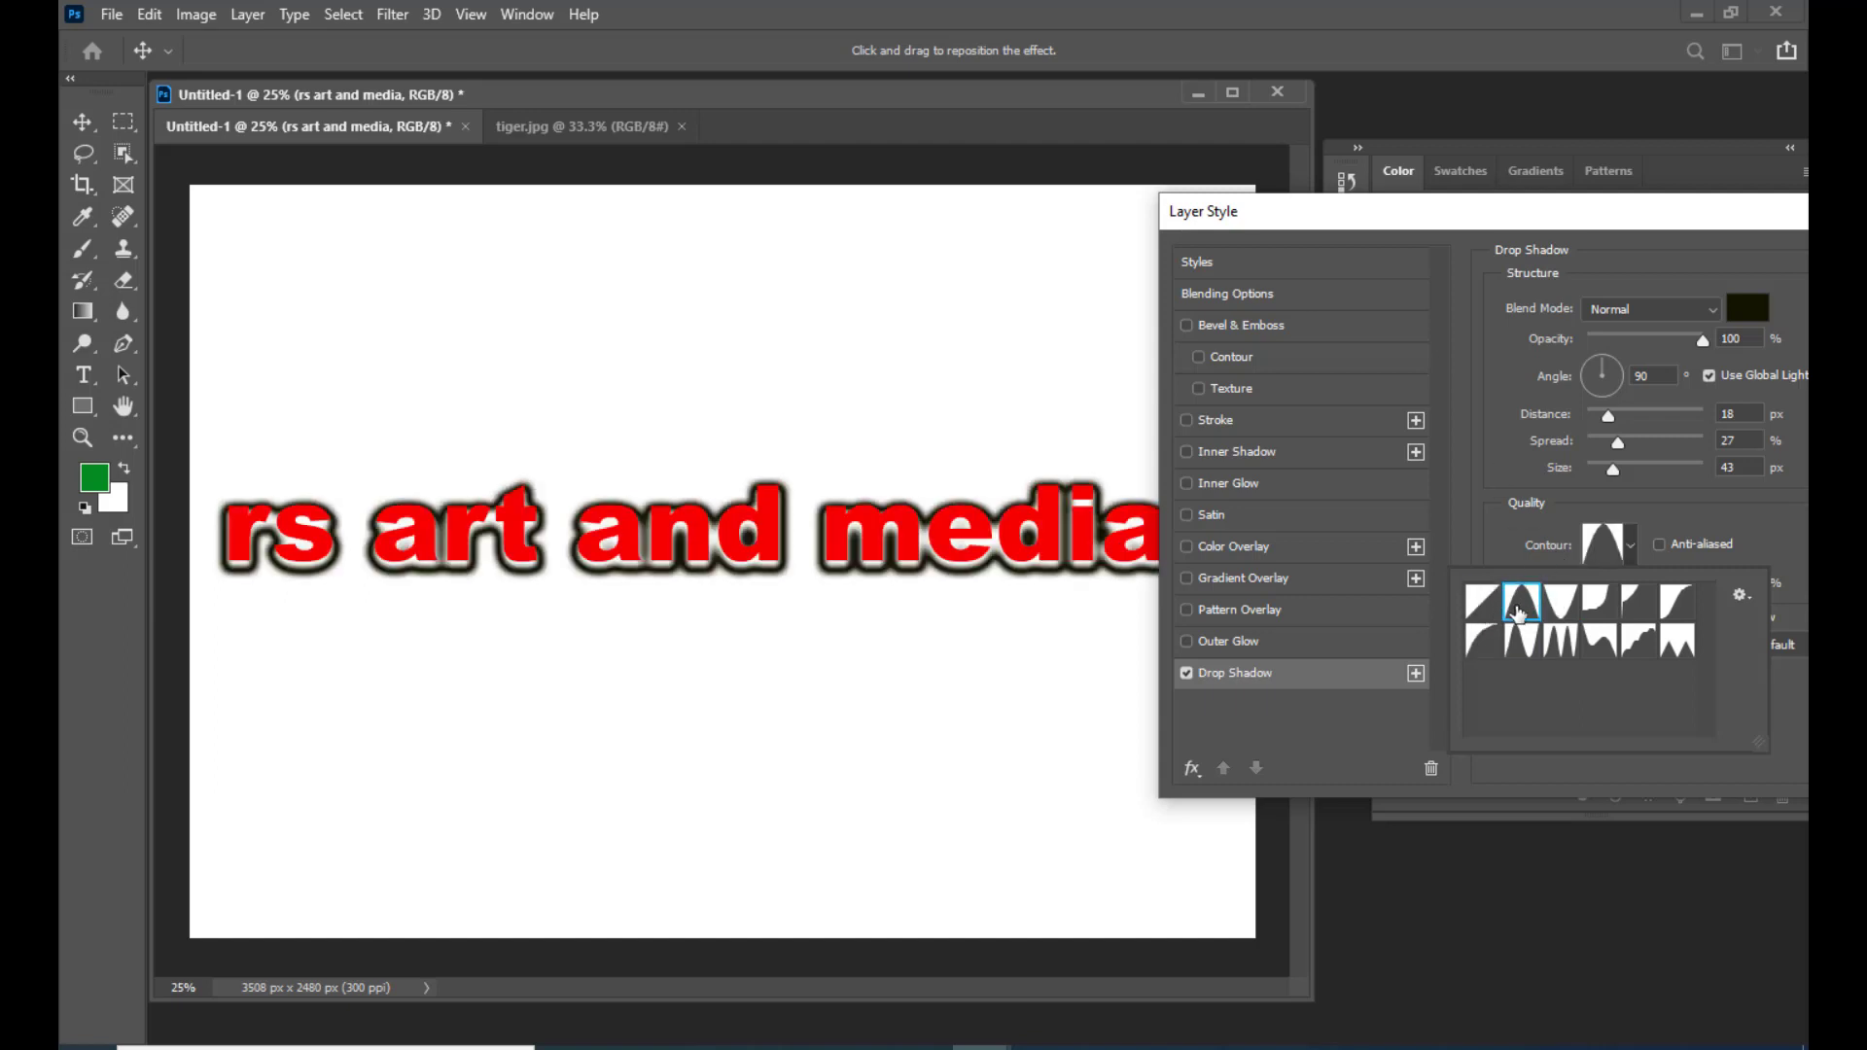
pyautogui.click(1486, 604)
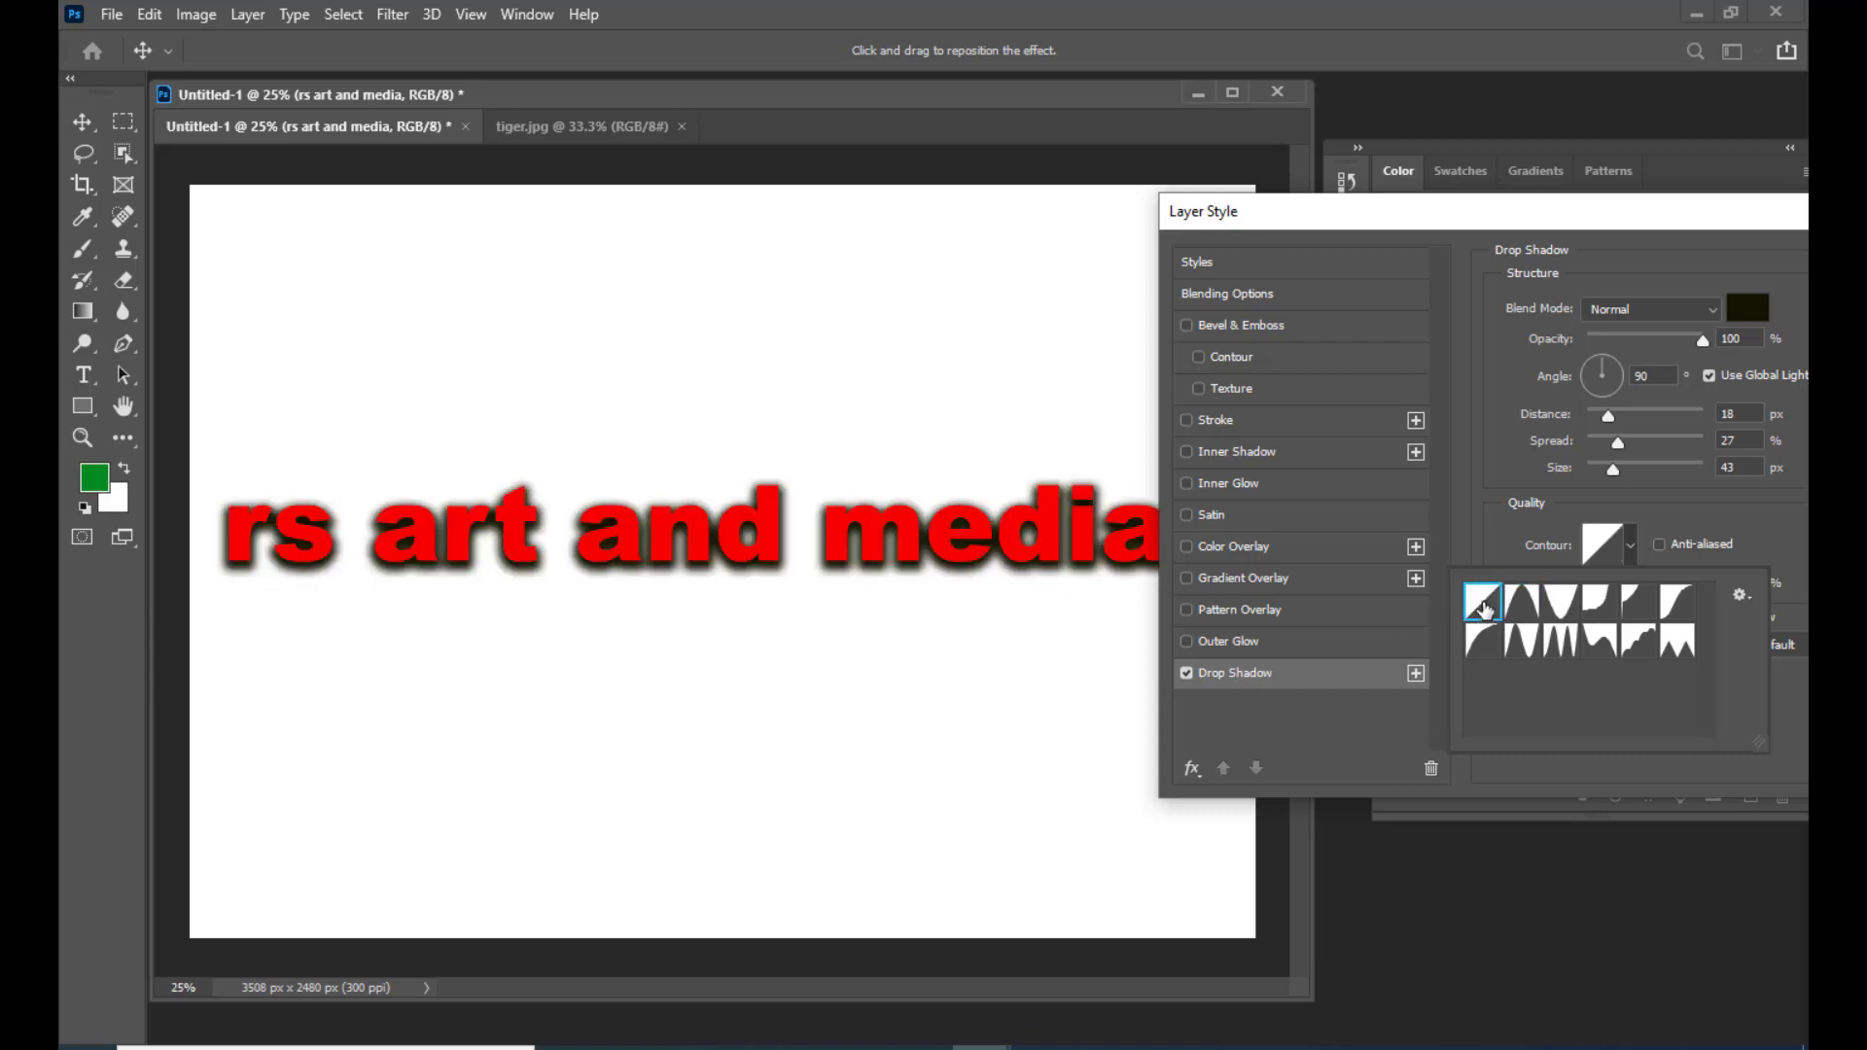
pyautogui.click(1503, 510)
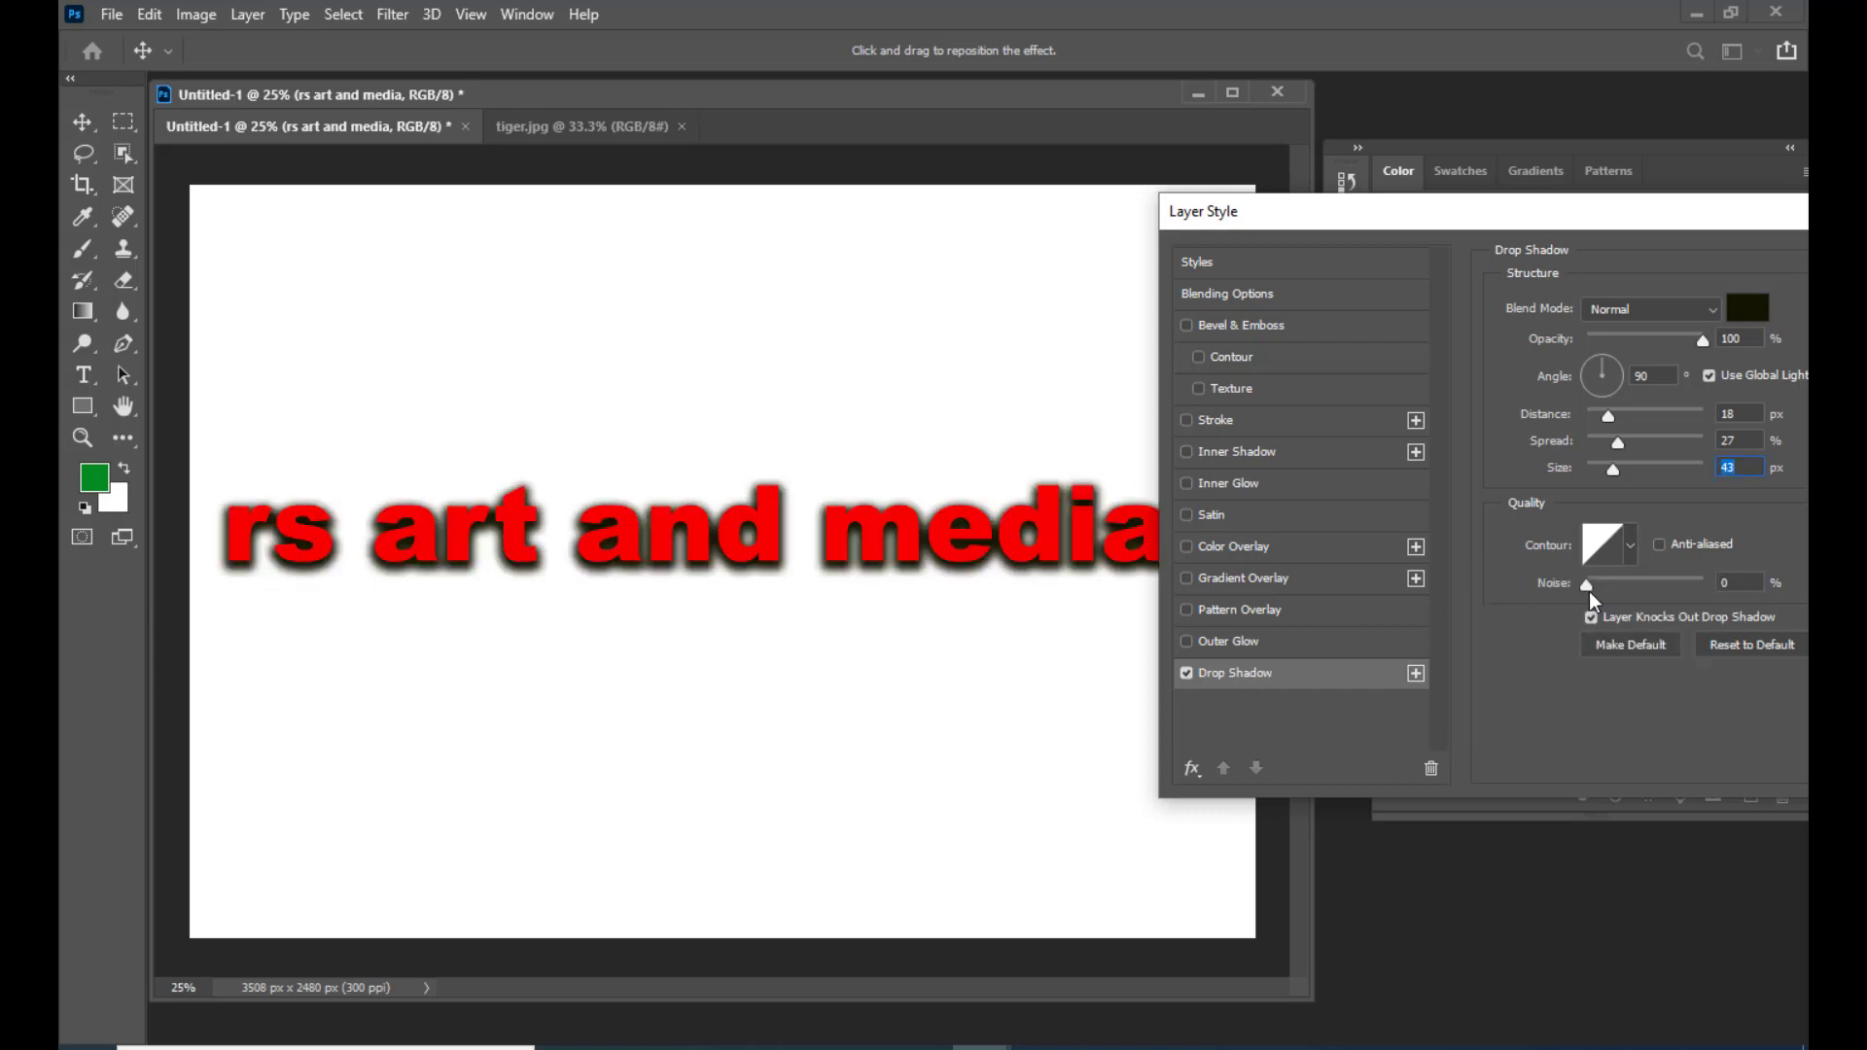
# Step: Try drop shadow noise of 41% and 7%, and turn the drop shadow off
pyautogui.moveTo(1586, 585); pyautogui.dragTo(1636, 586)
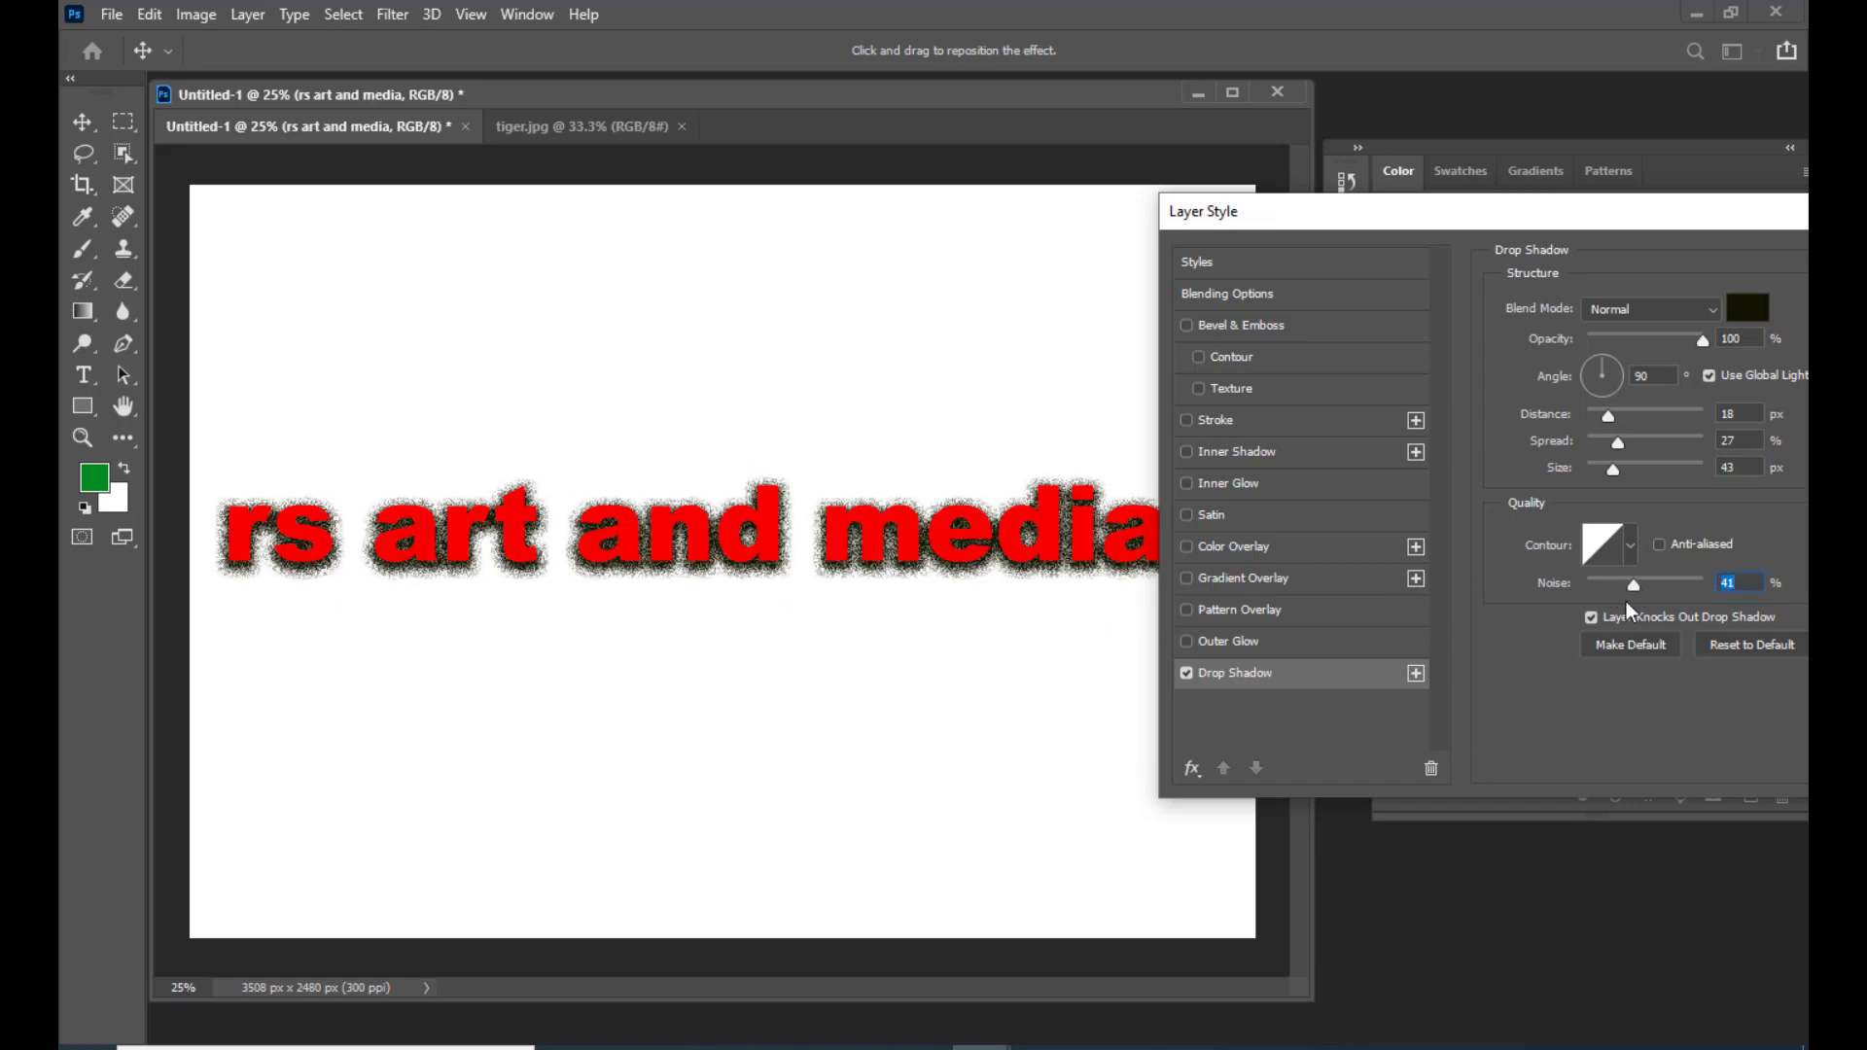
pyautogui.moveTo(1638, 593); pyautogui.dragTo(1595, 586)
pyautogui.moveTo(1420, 213); pyautogui.dragTo(1434, 225)
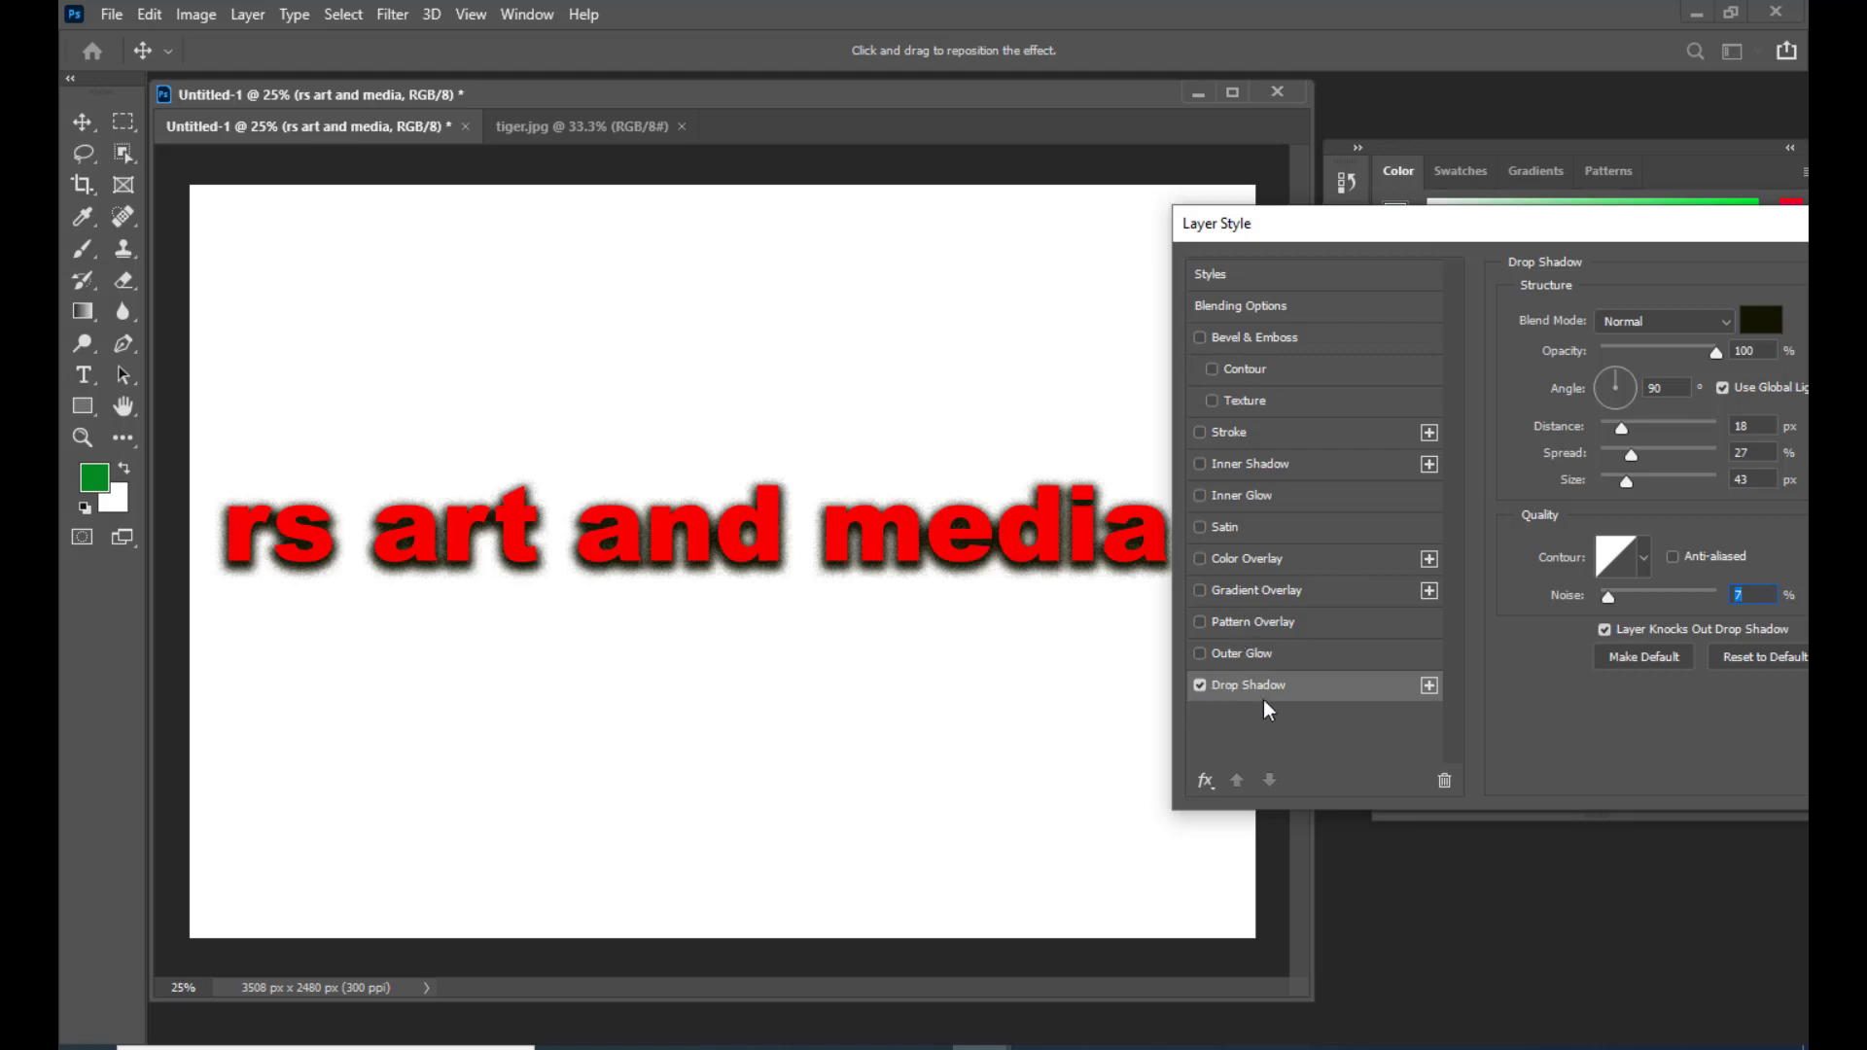
pyautogui.click(1201, 685)
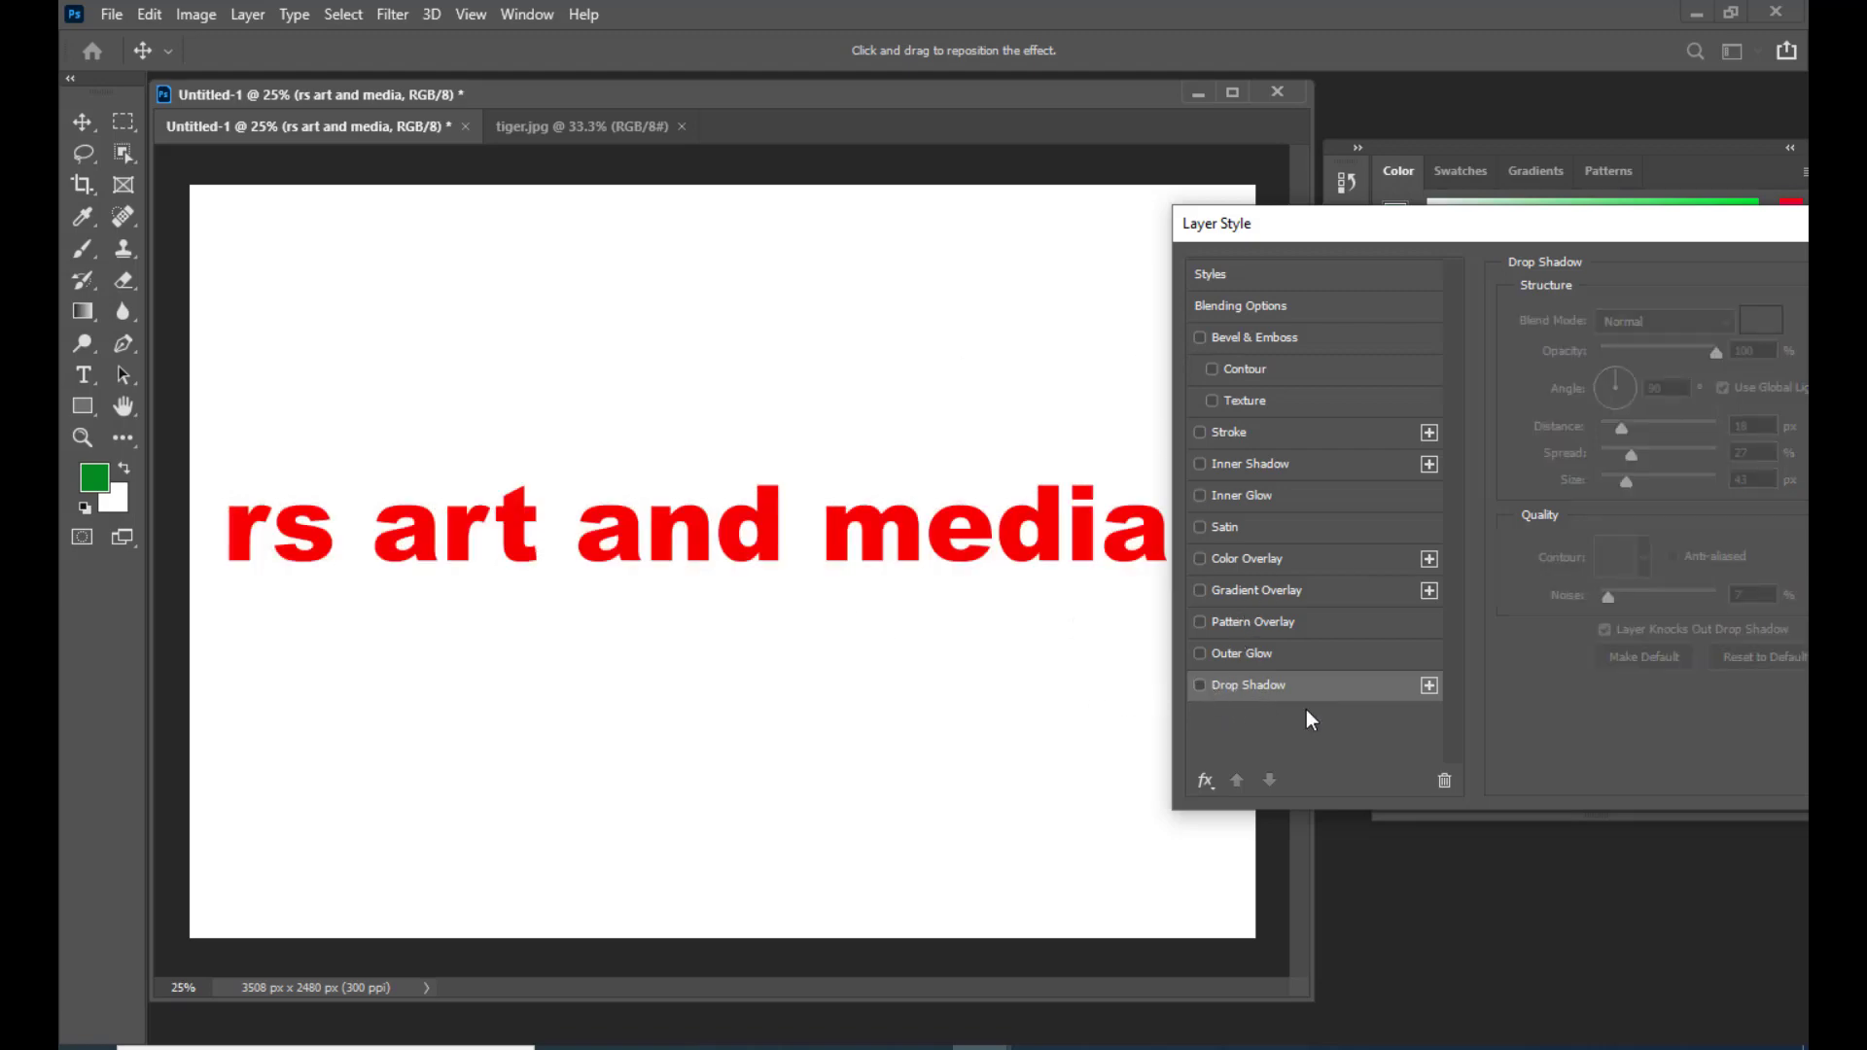
# Step: Try an Outer Glow on the text over the white background and discard the layer style changes
pyautogui.moveTo(1287, 220); pyautogui.dragTo(1374, 208)
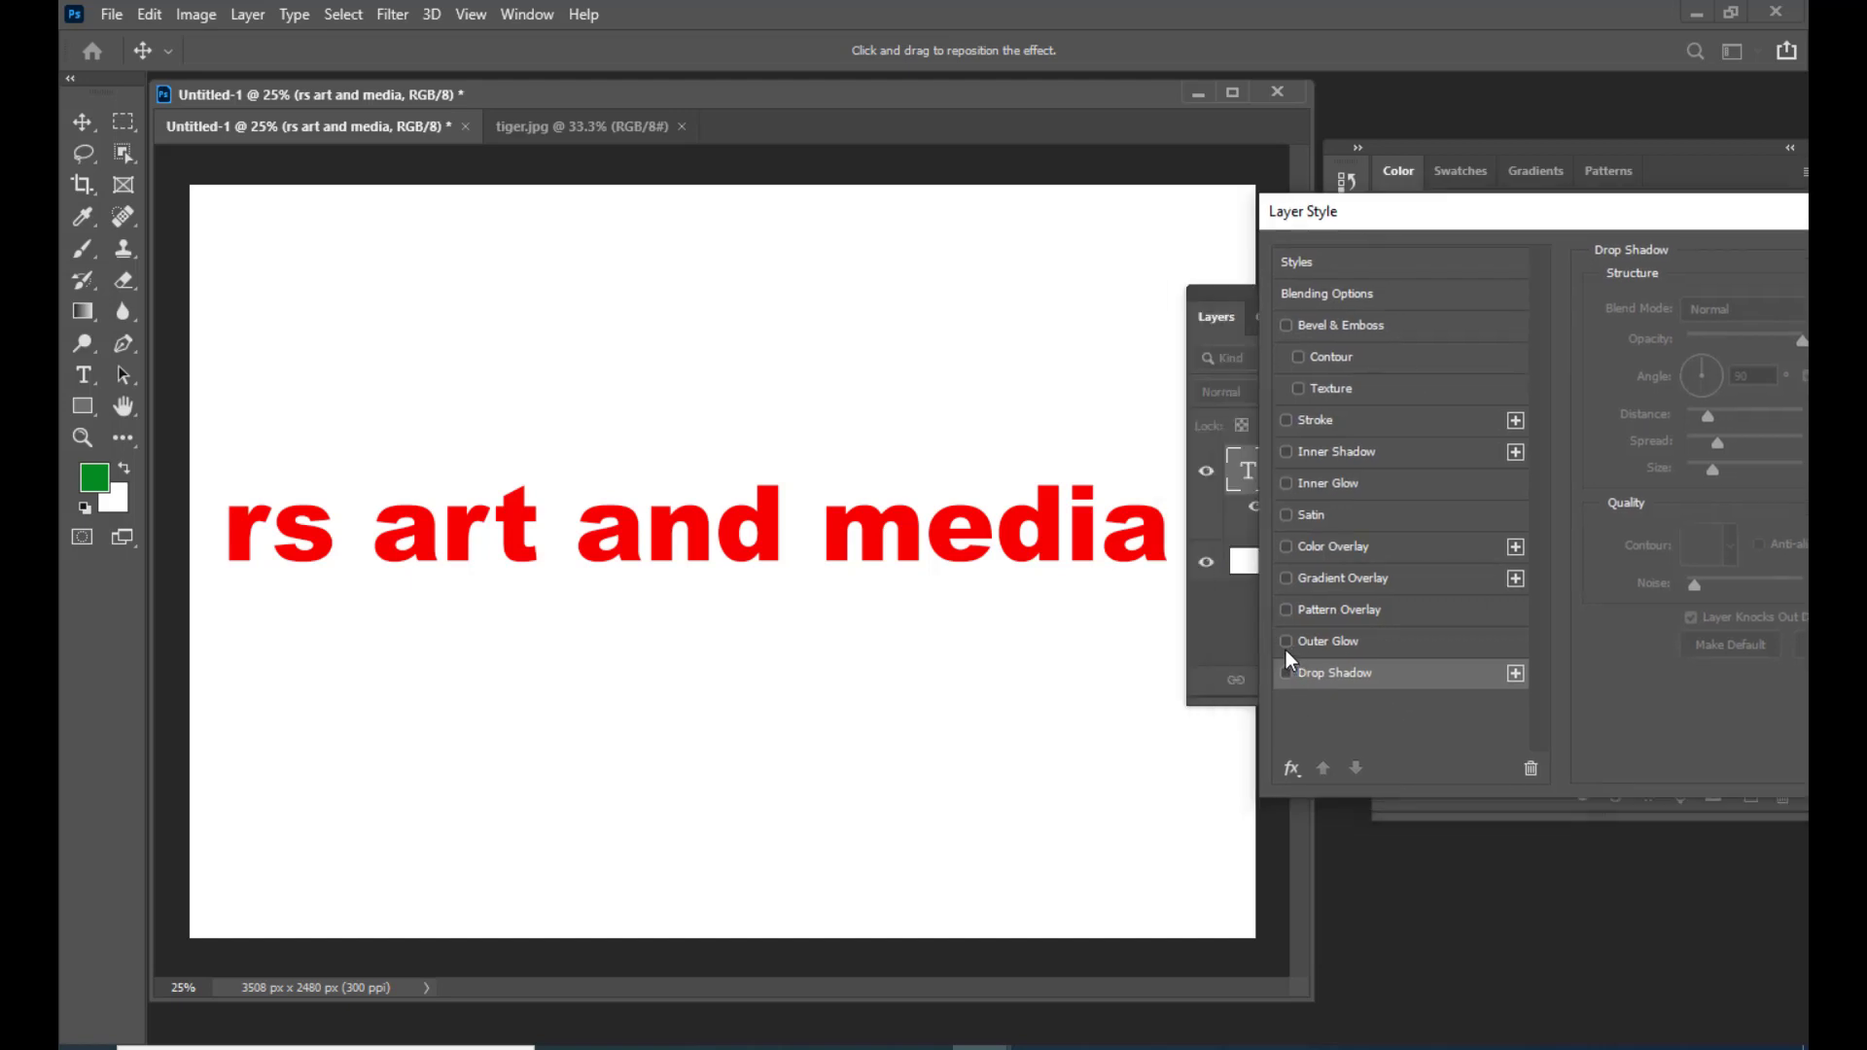
pyautogui.click(1286, 642)
pyautogui.click(1326, 642)
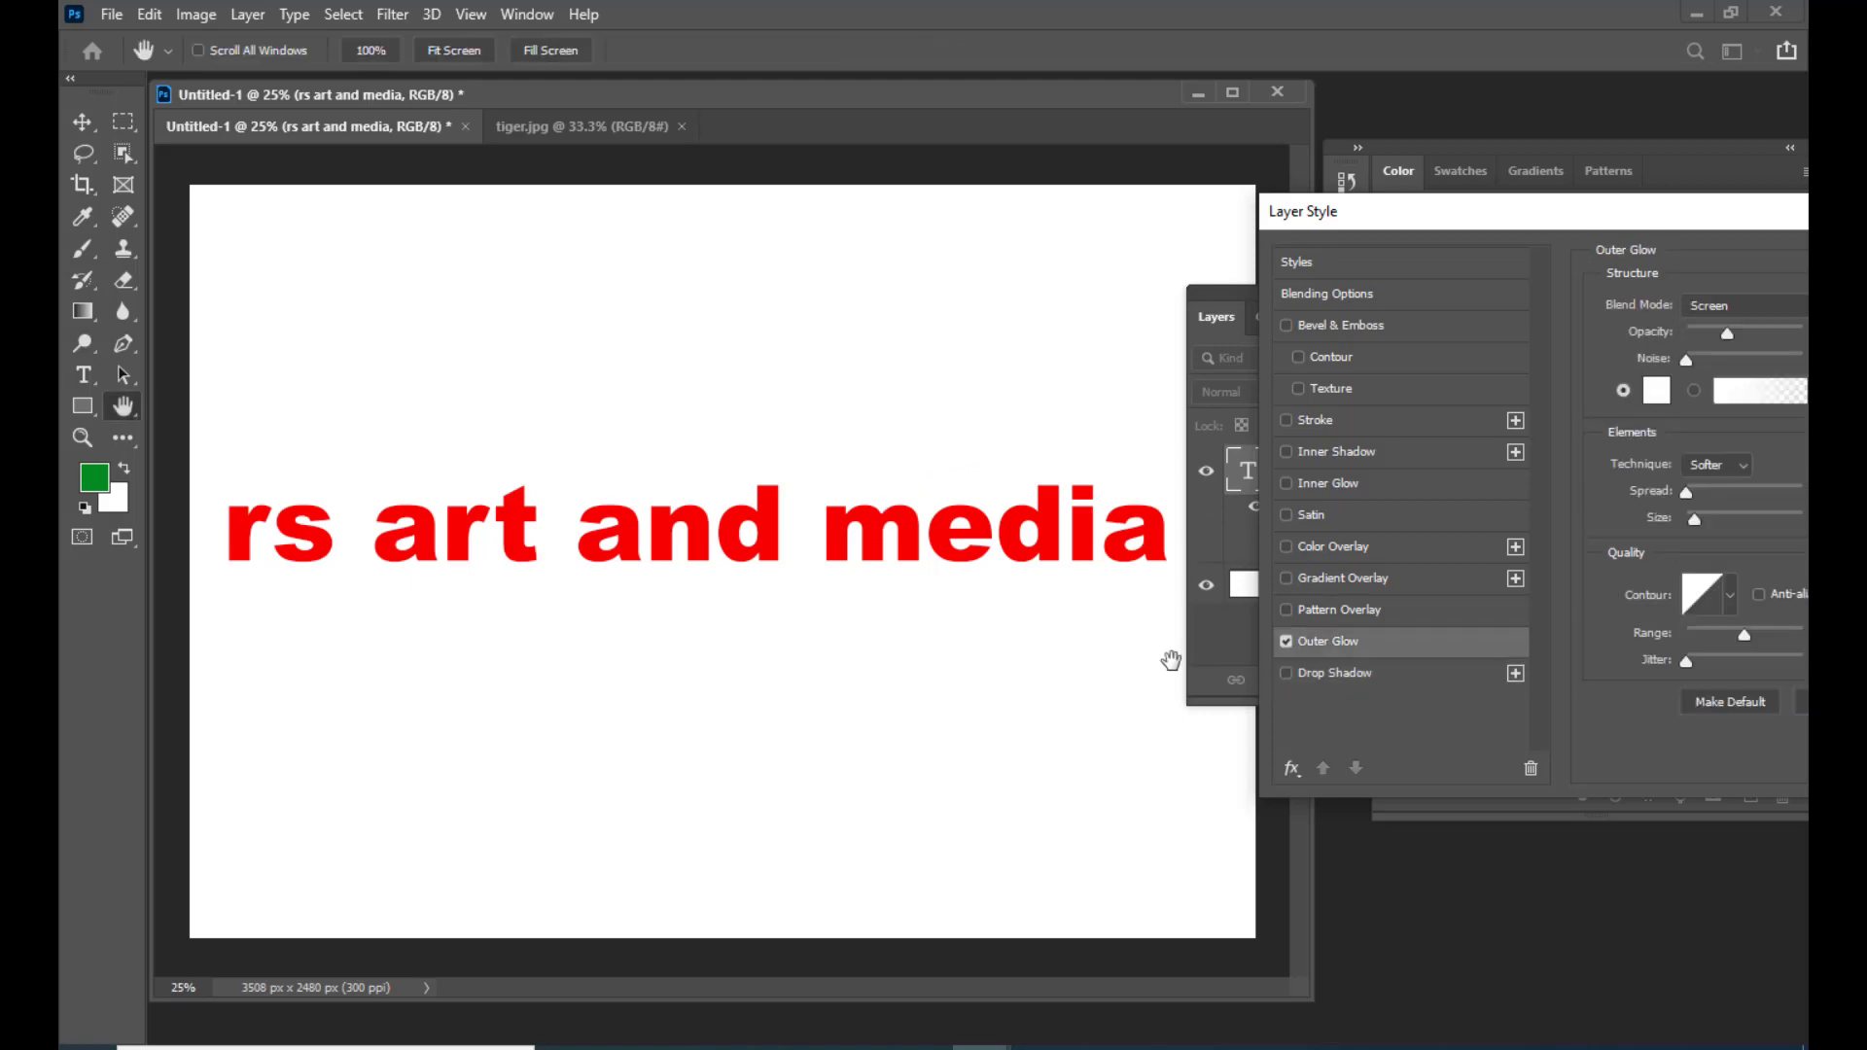
pyautogui.moveTo(1375, 204); pyautogui.dragTo(1253, 238)
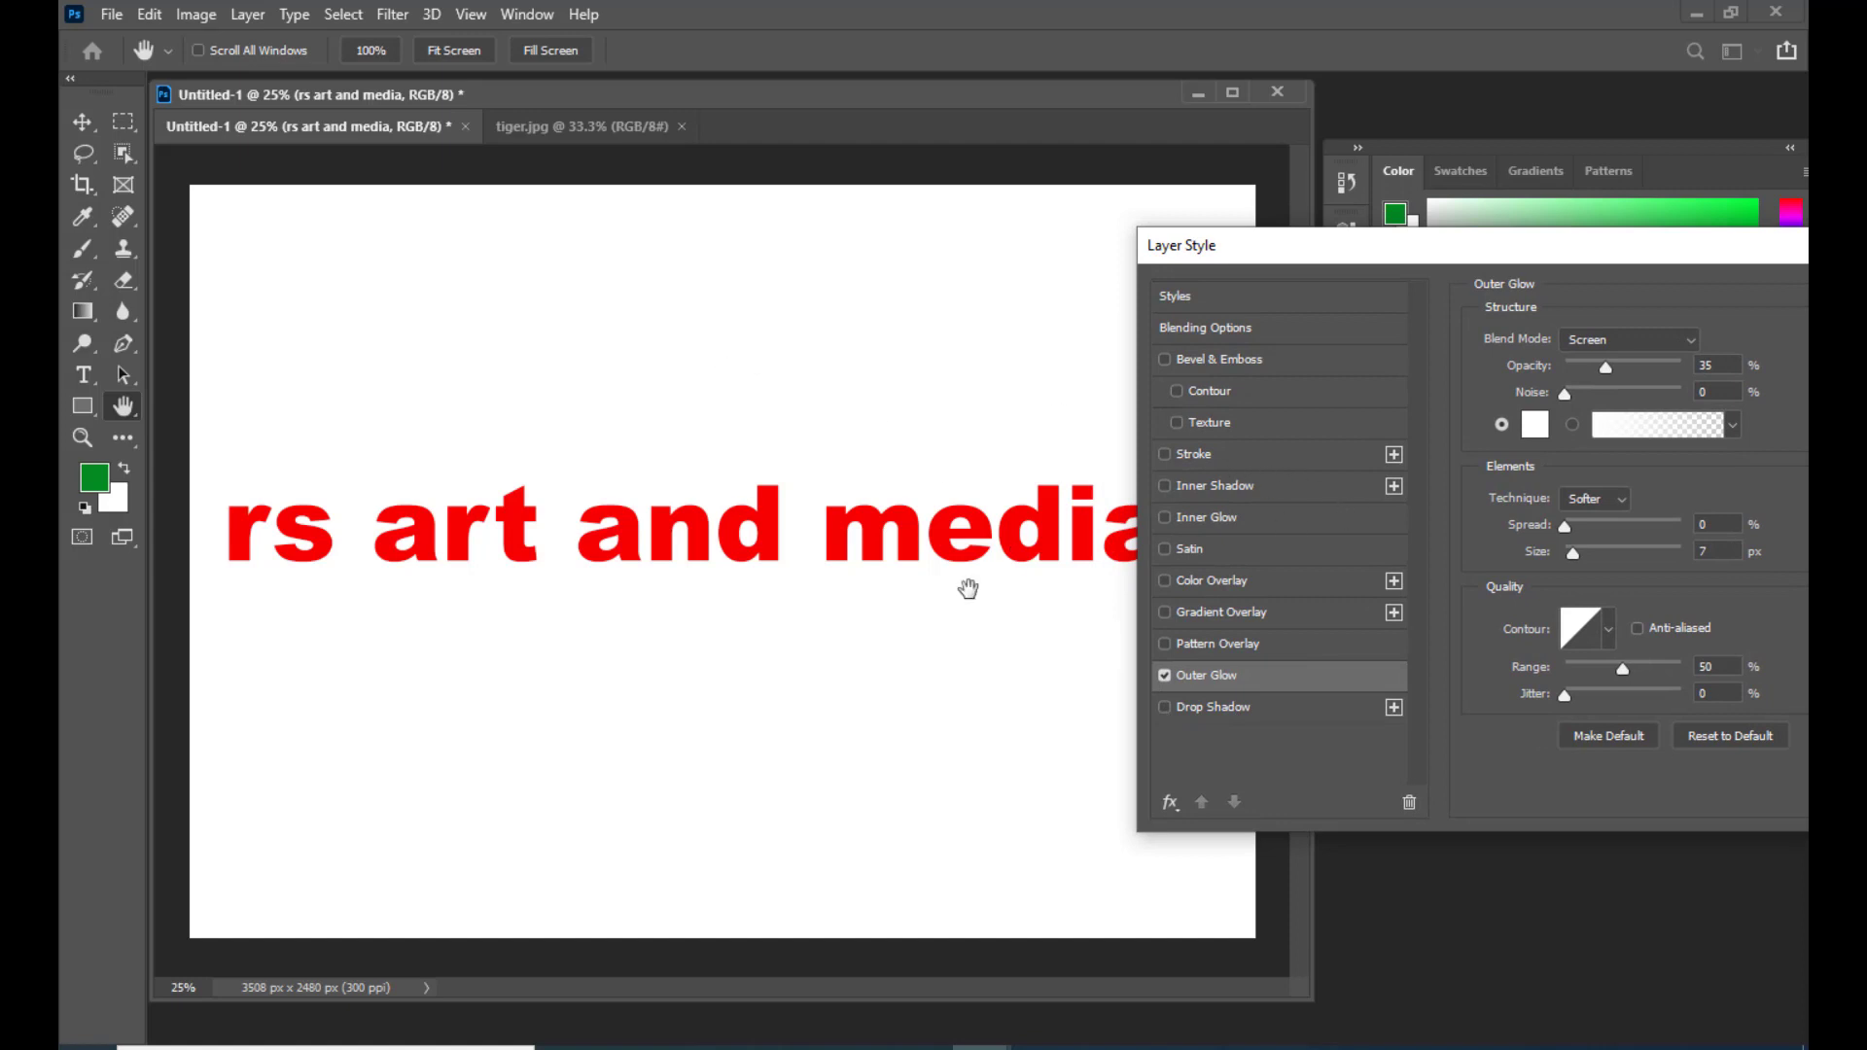
pyautogui.moveTo(1284, 260); pyautogui.dragTo(1295, 259)
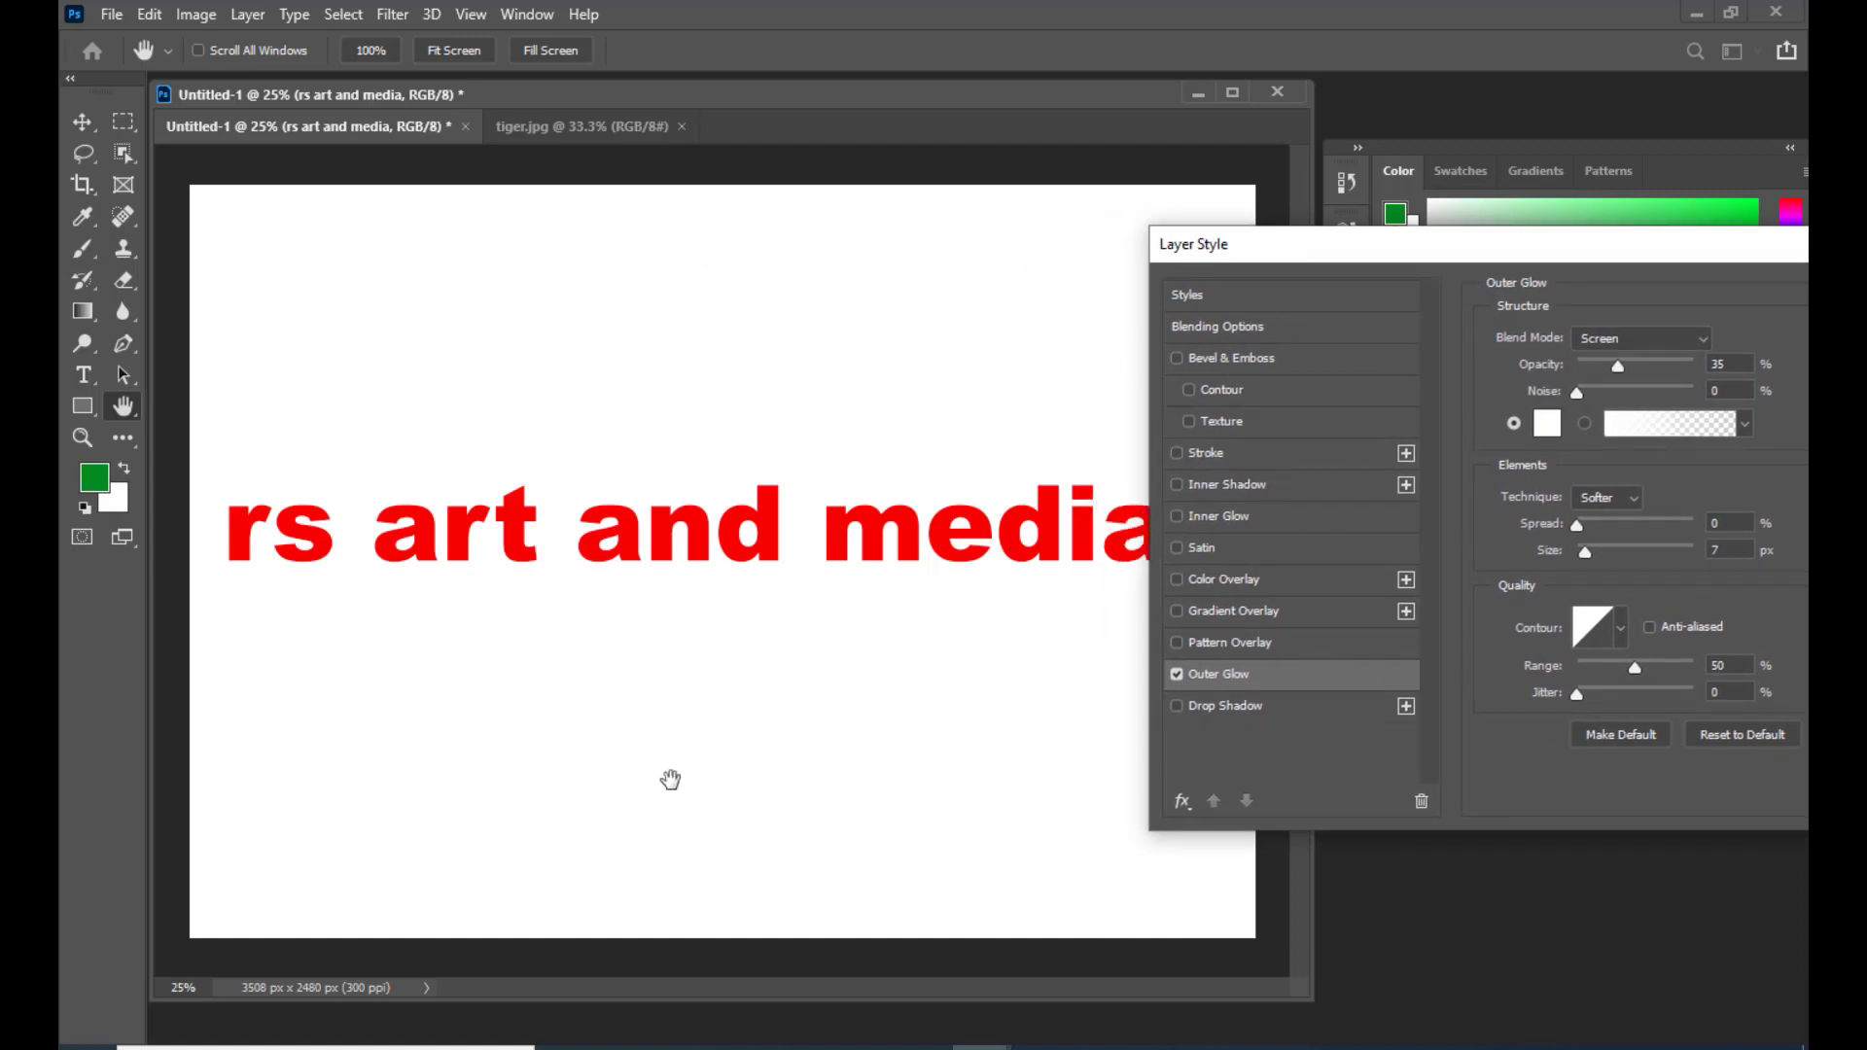
pyautogui.moveTo(1261, 258); pyautogui.dragTo(729, 257)
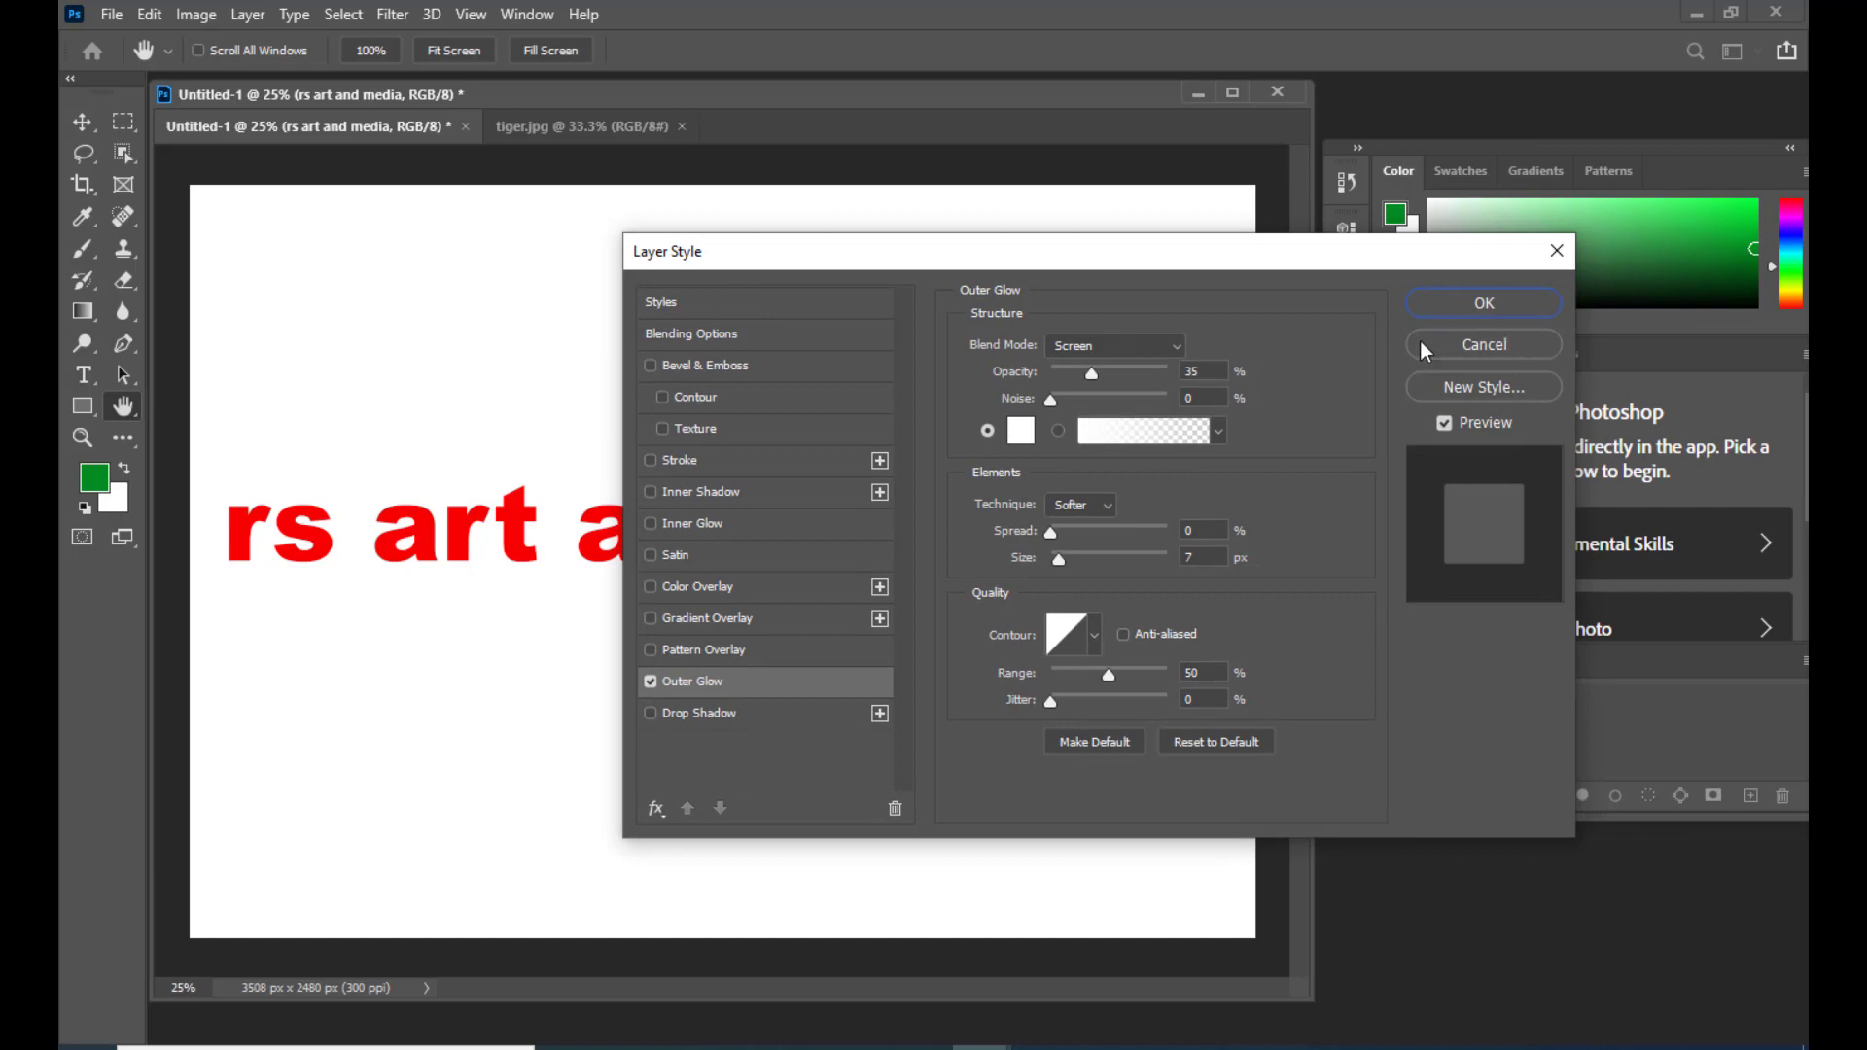
pyautogui.click(1475, 352)
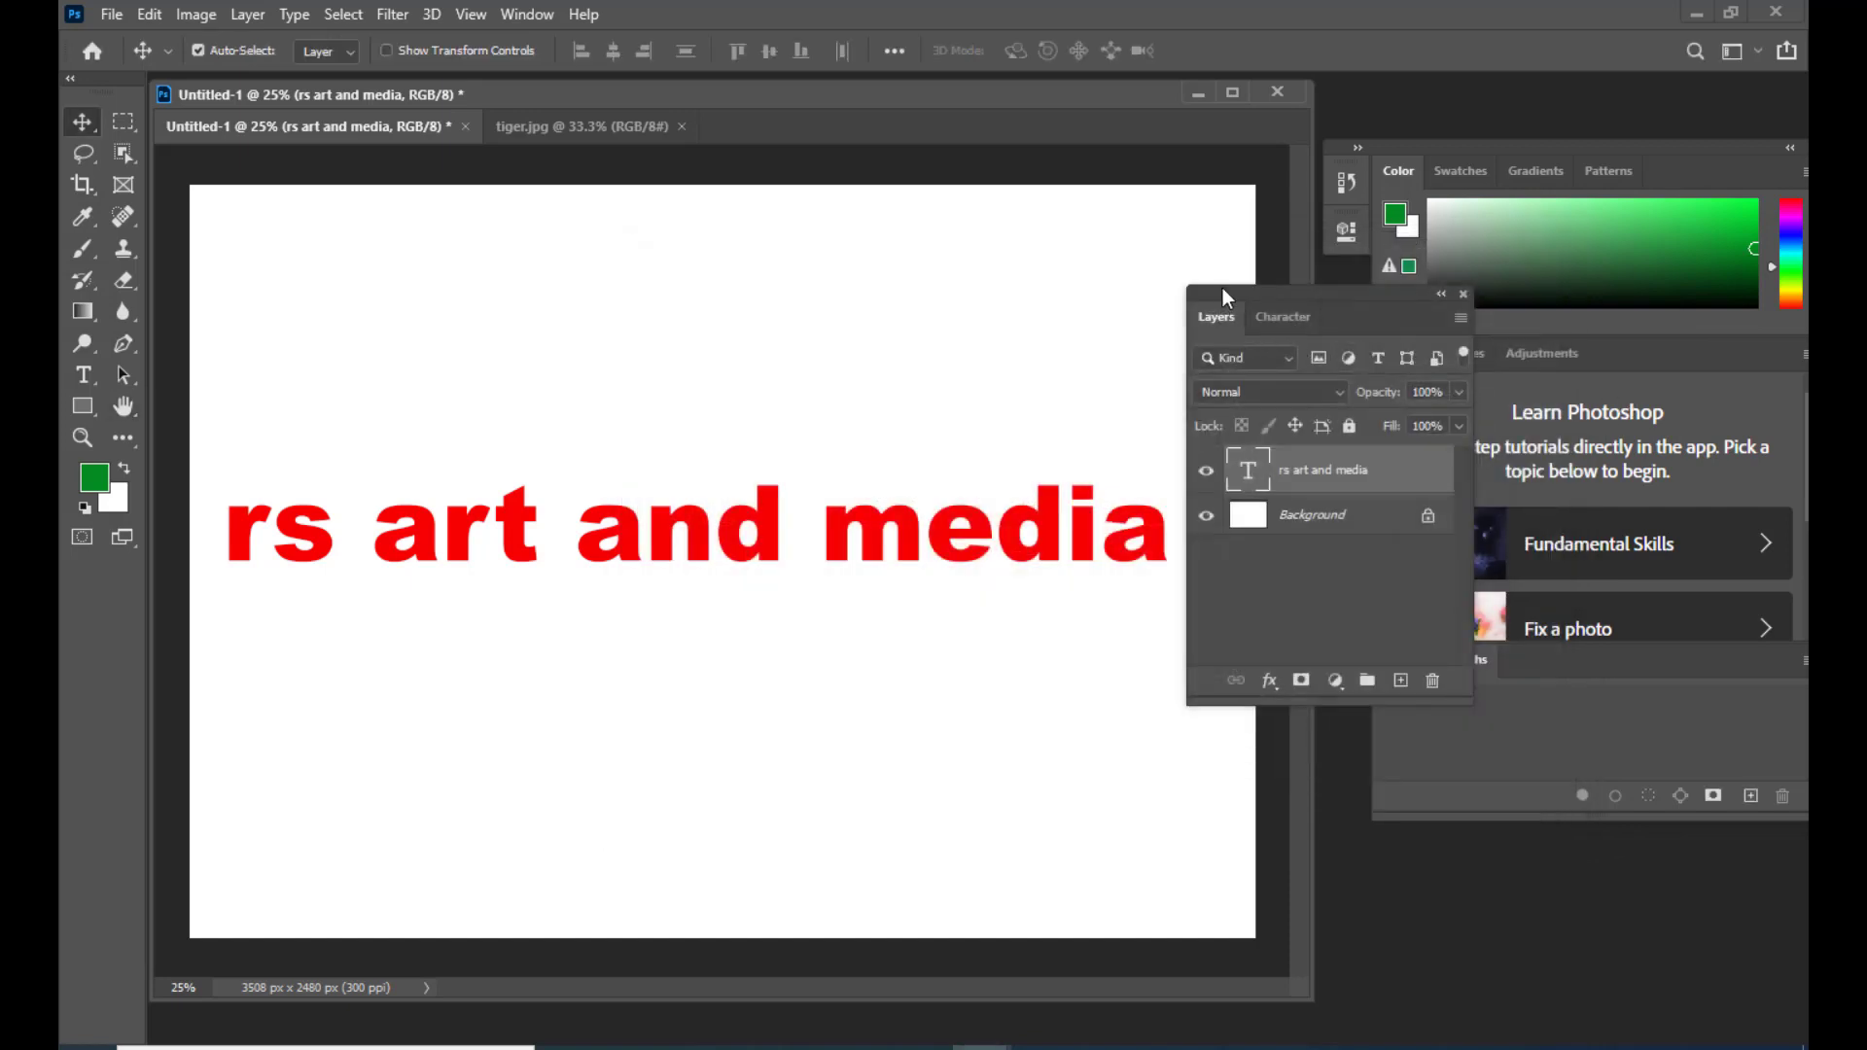
# Step: Unlock the Background layer and fill it with black (000000)
pyautogui.moveTo(1223, 288); pyautogui.dragTo(1245, 306)
pyautogui.click(1377, 520)
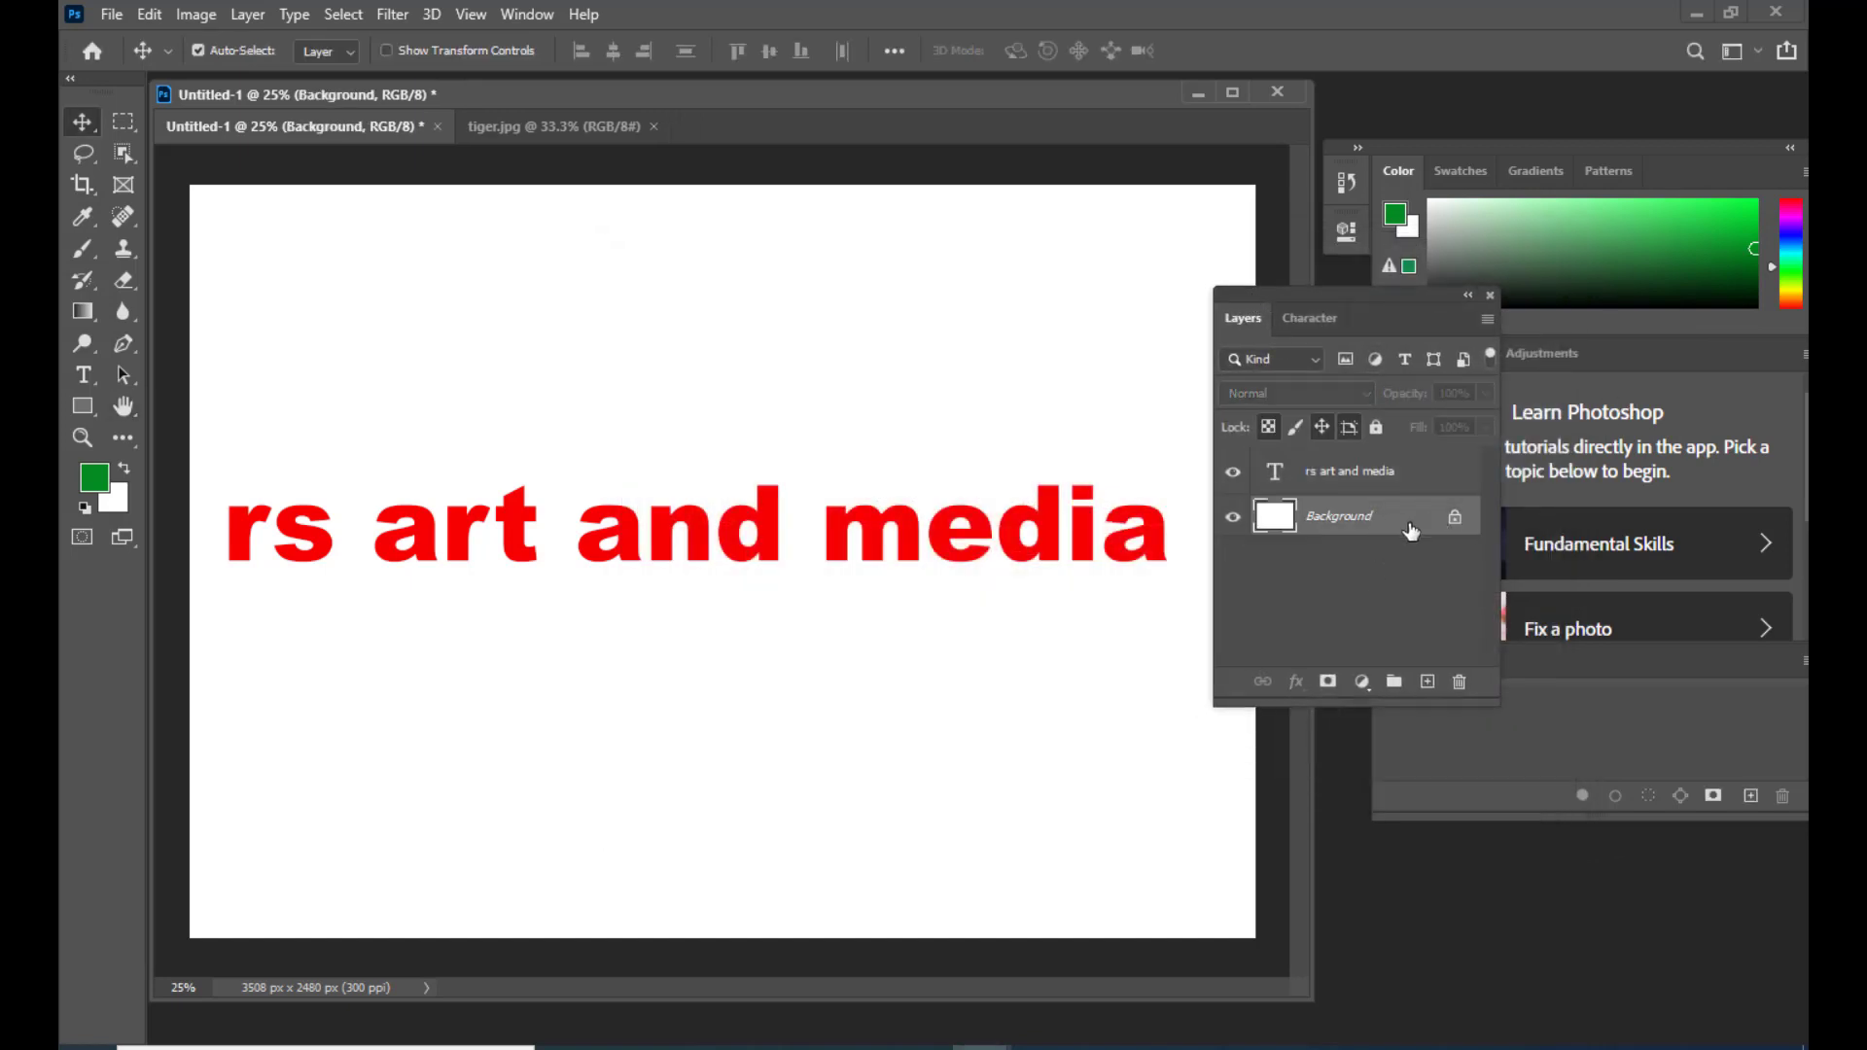
pyautogui.click(1455, 518)
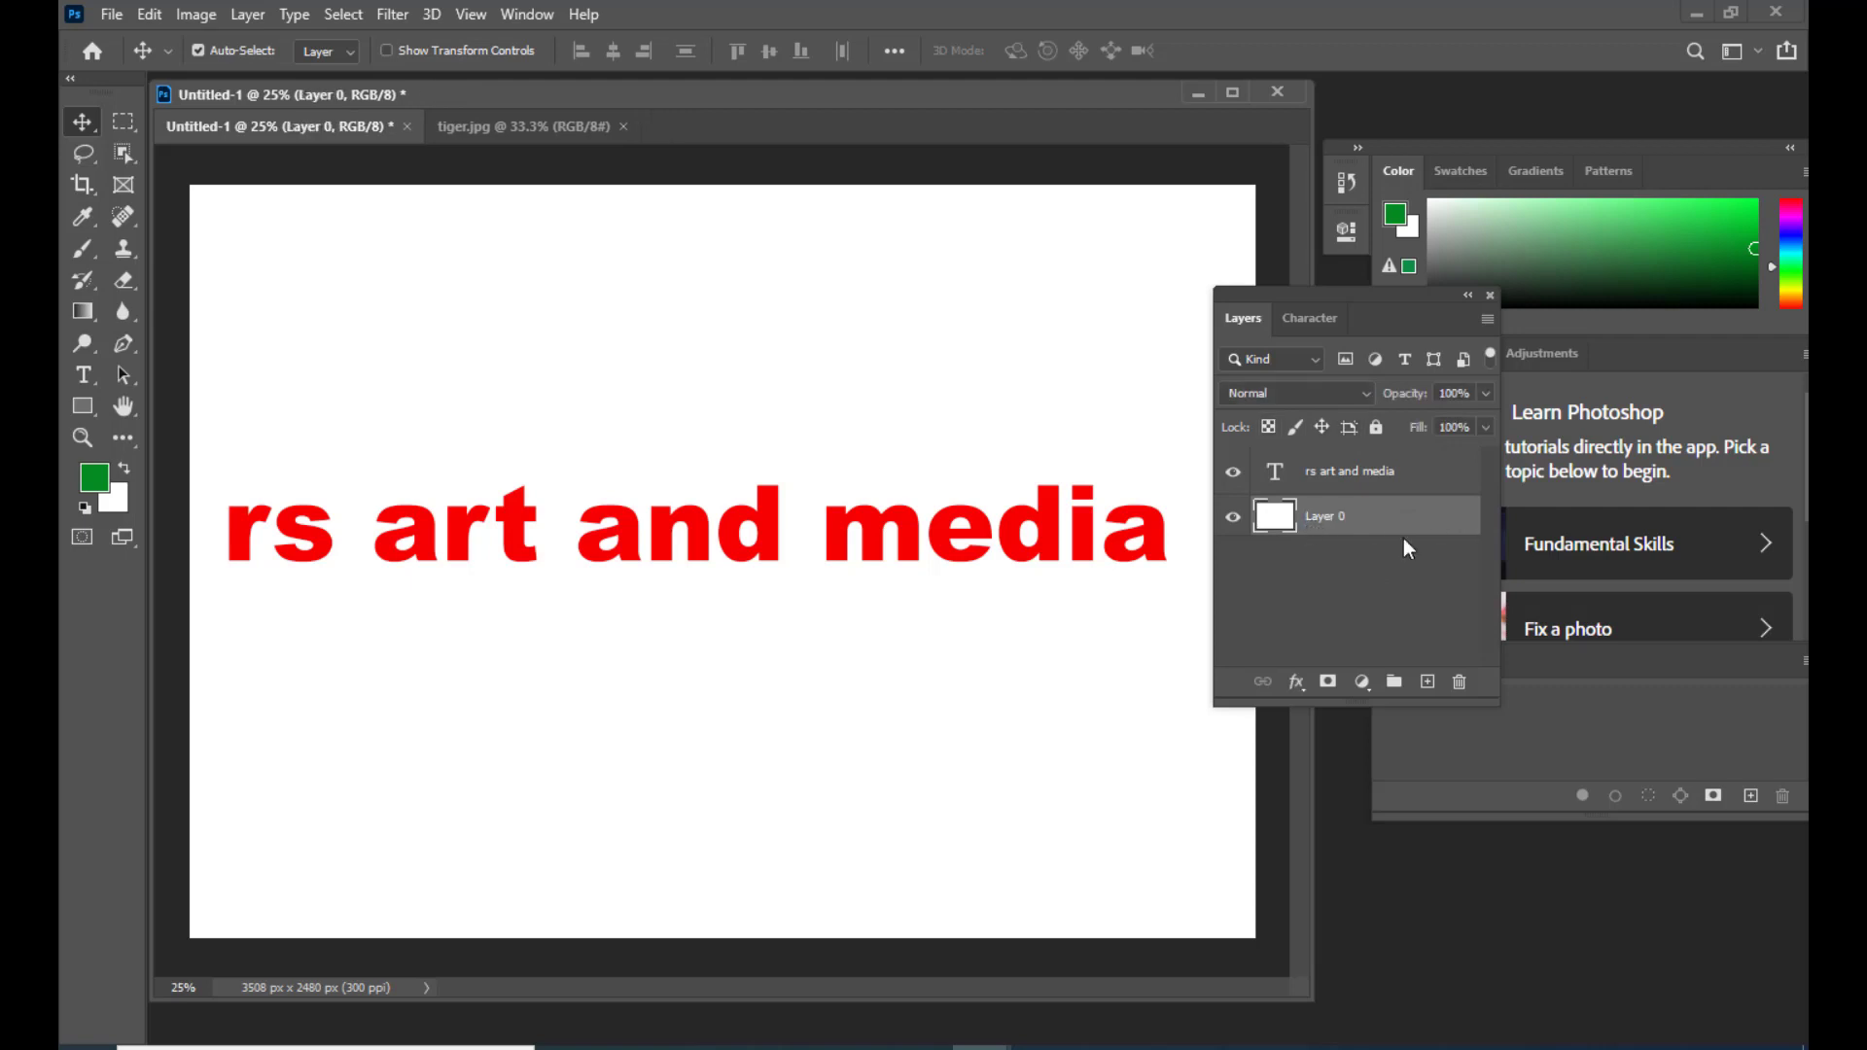
pyautogui.click(97, 476)
pyautogui.write('000000')
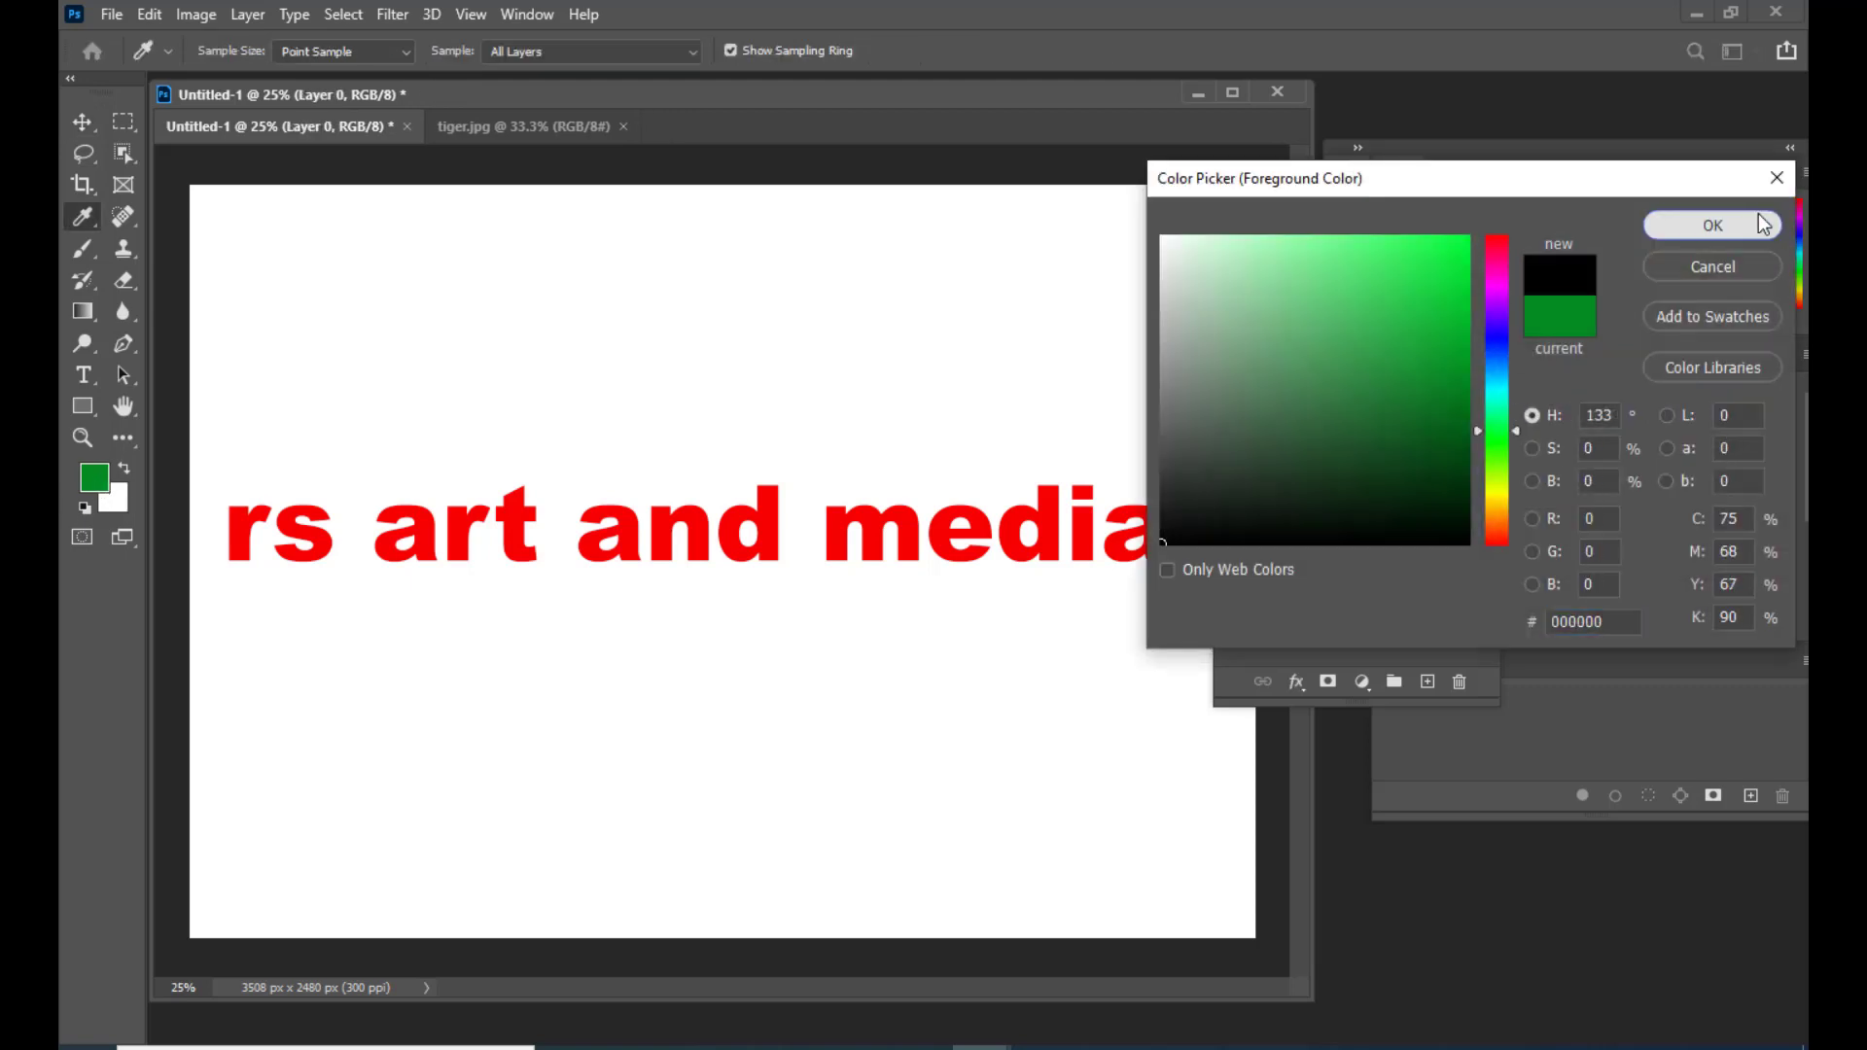
pyautogui.click(1710, 227)
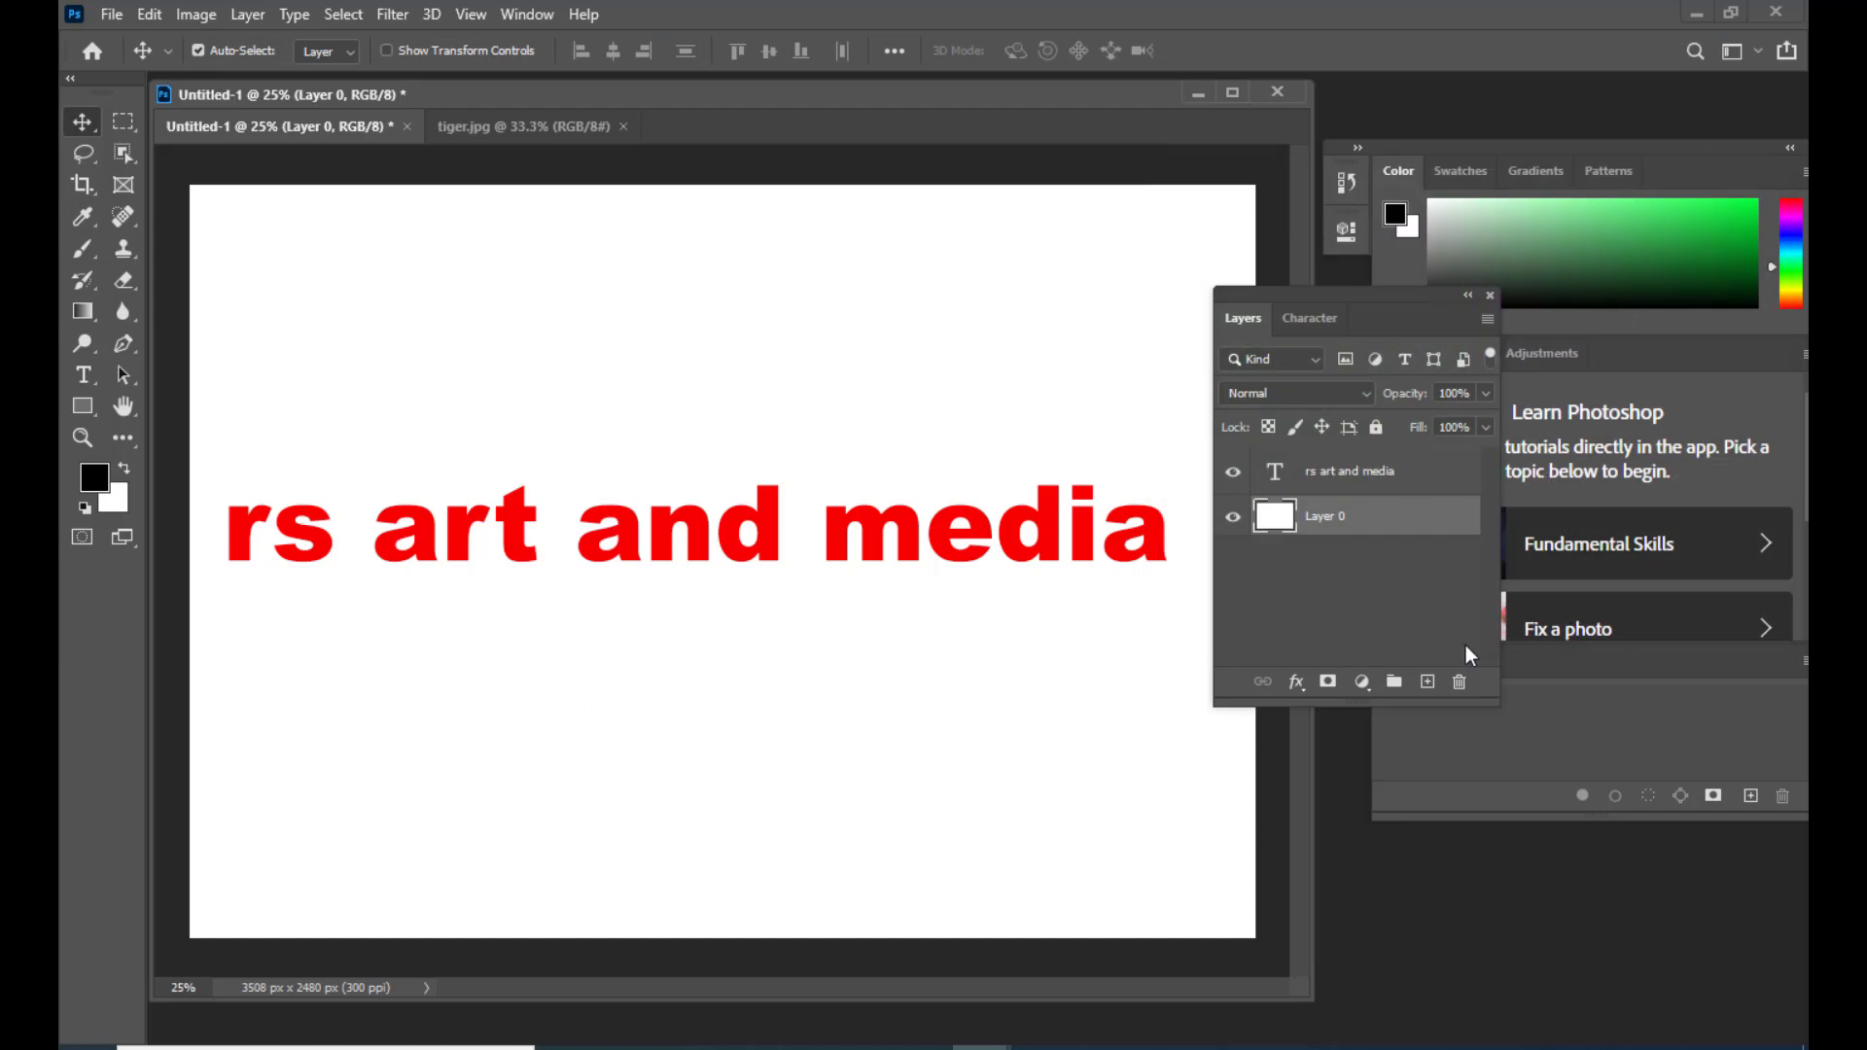
pyautogui.hotkey('alt', 'BackSpace')
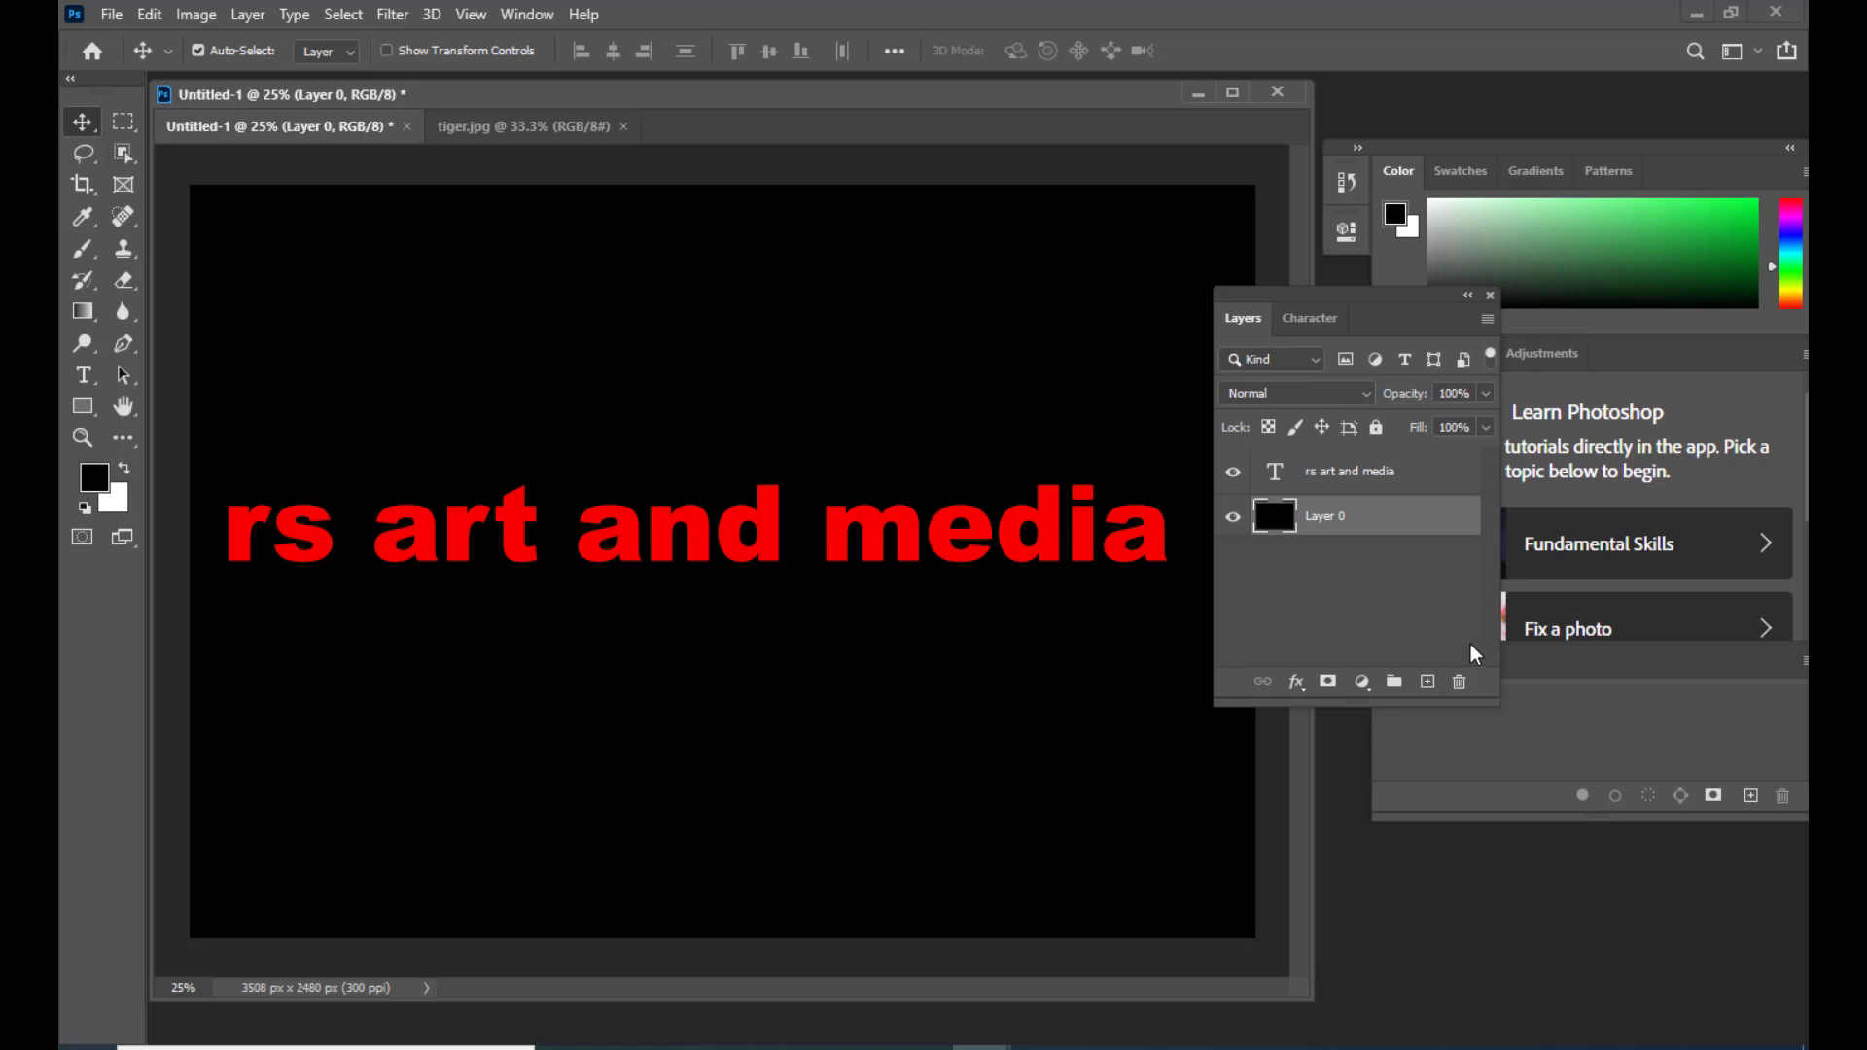
# Step: Open the layer style settings of the "rs art and media" text layer and enable an Outer Glow
pyautogui.moveTo(1293, 307); pyautogui.dragTo(1304, 307)
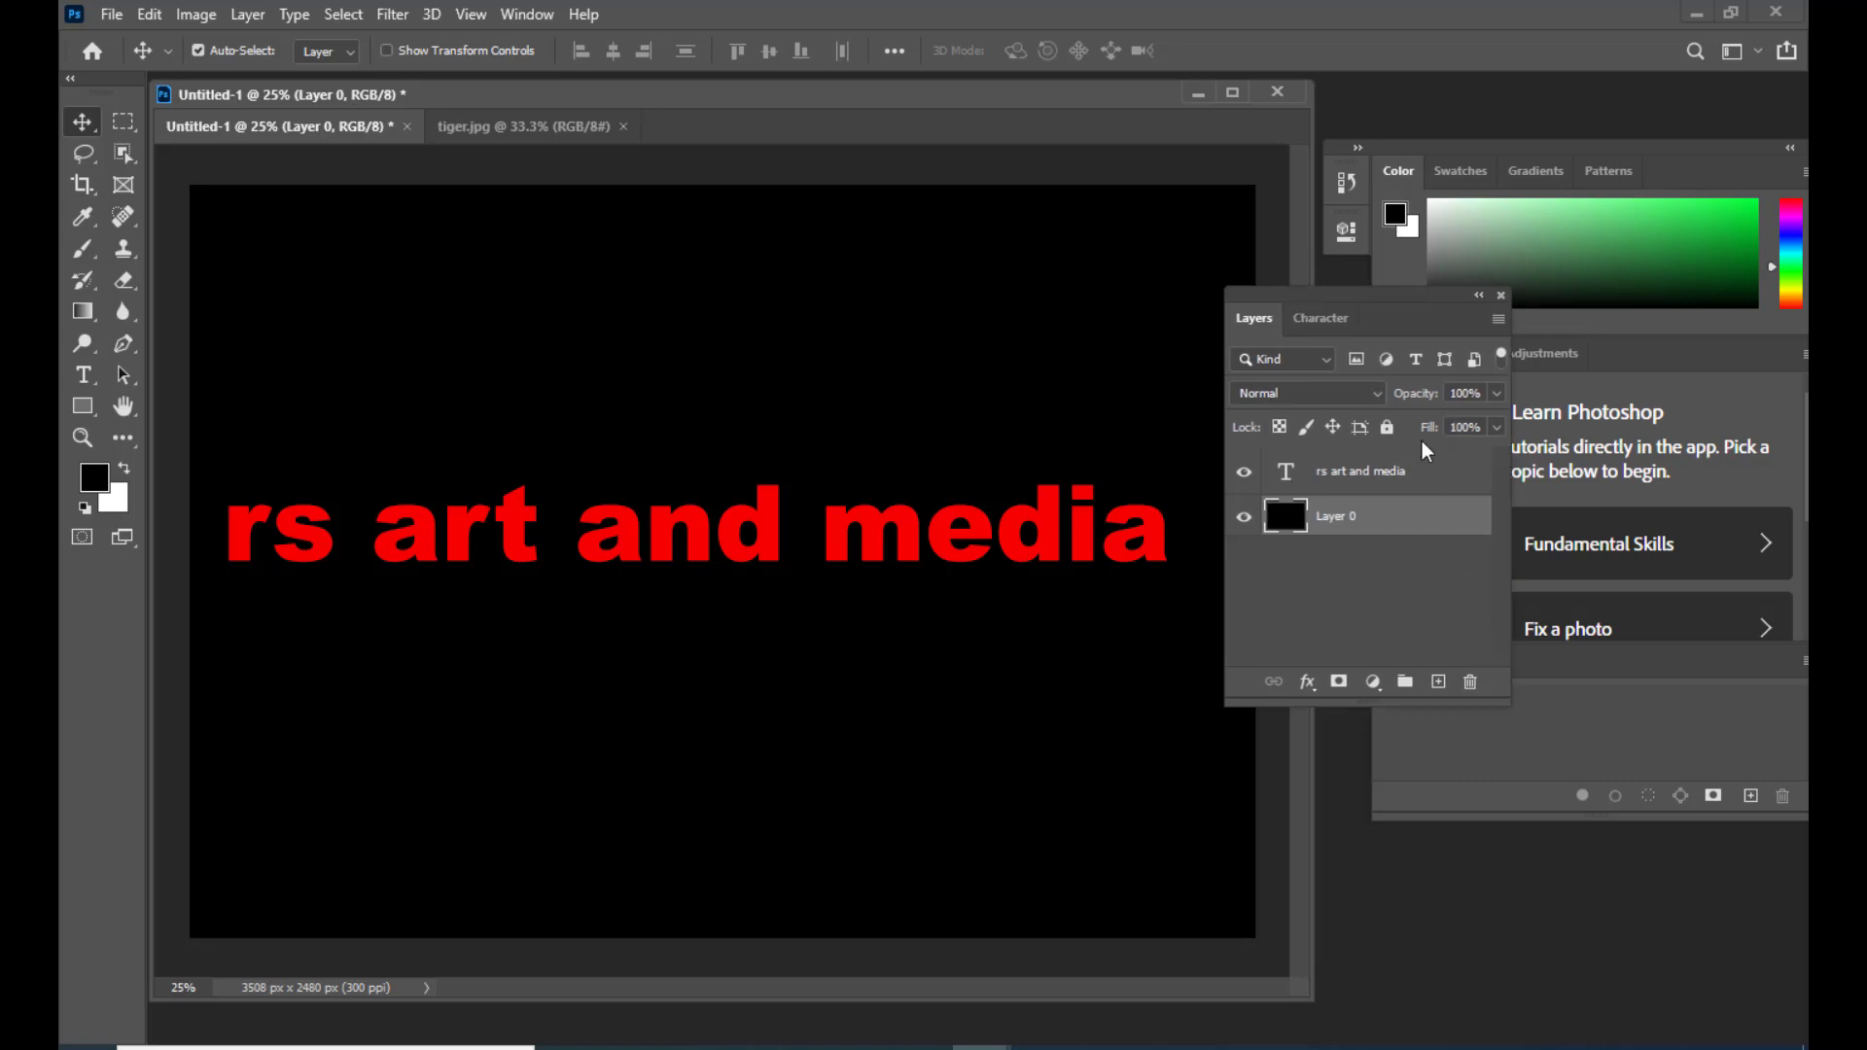
pyautogui.click(1449, 471)
pyautogui.doubleClick(1455, 472)
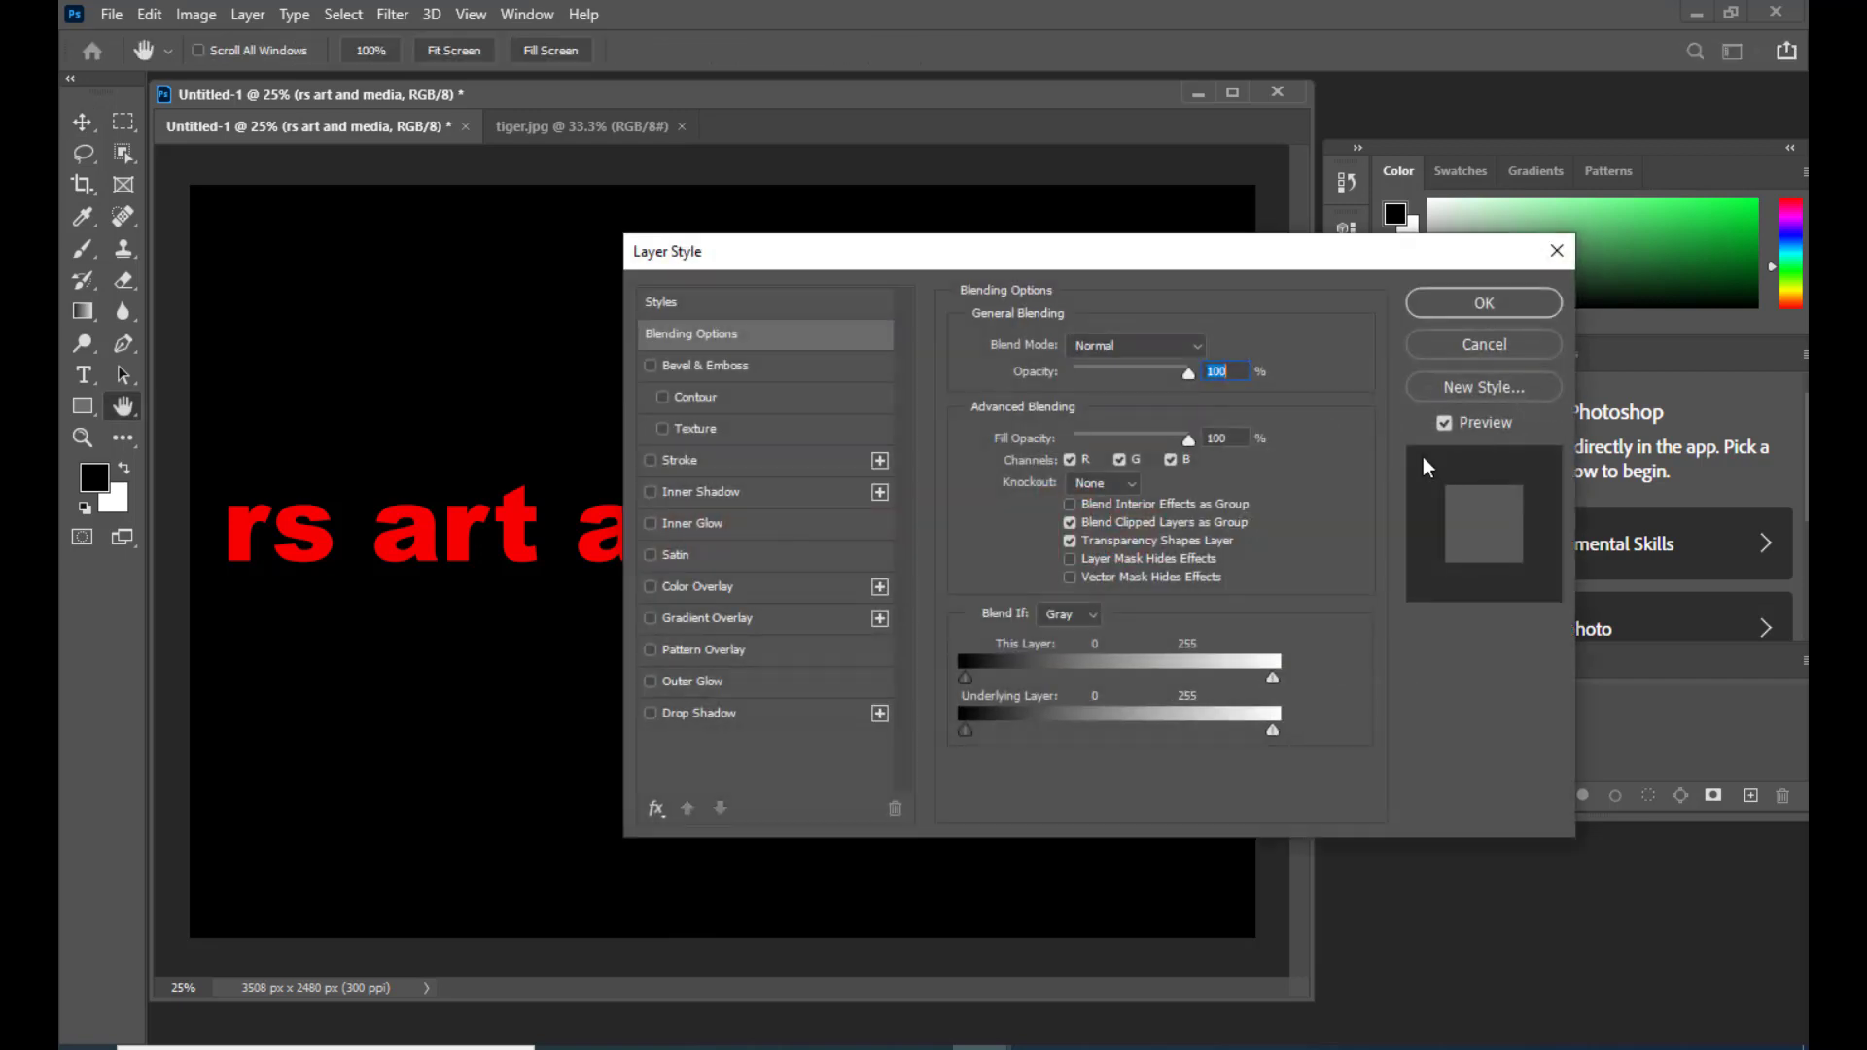
pyautogui.moveTo(839, 250); pyautogui.dragTo(1385, 111)
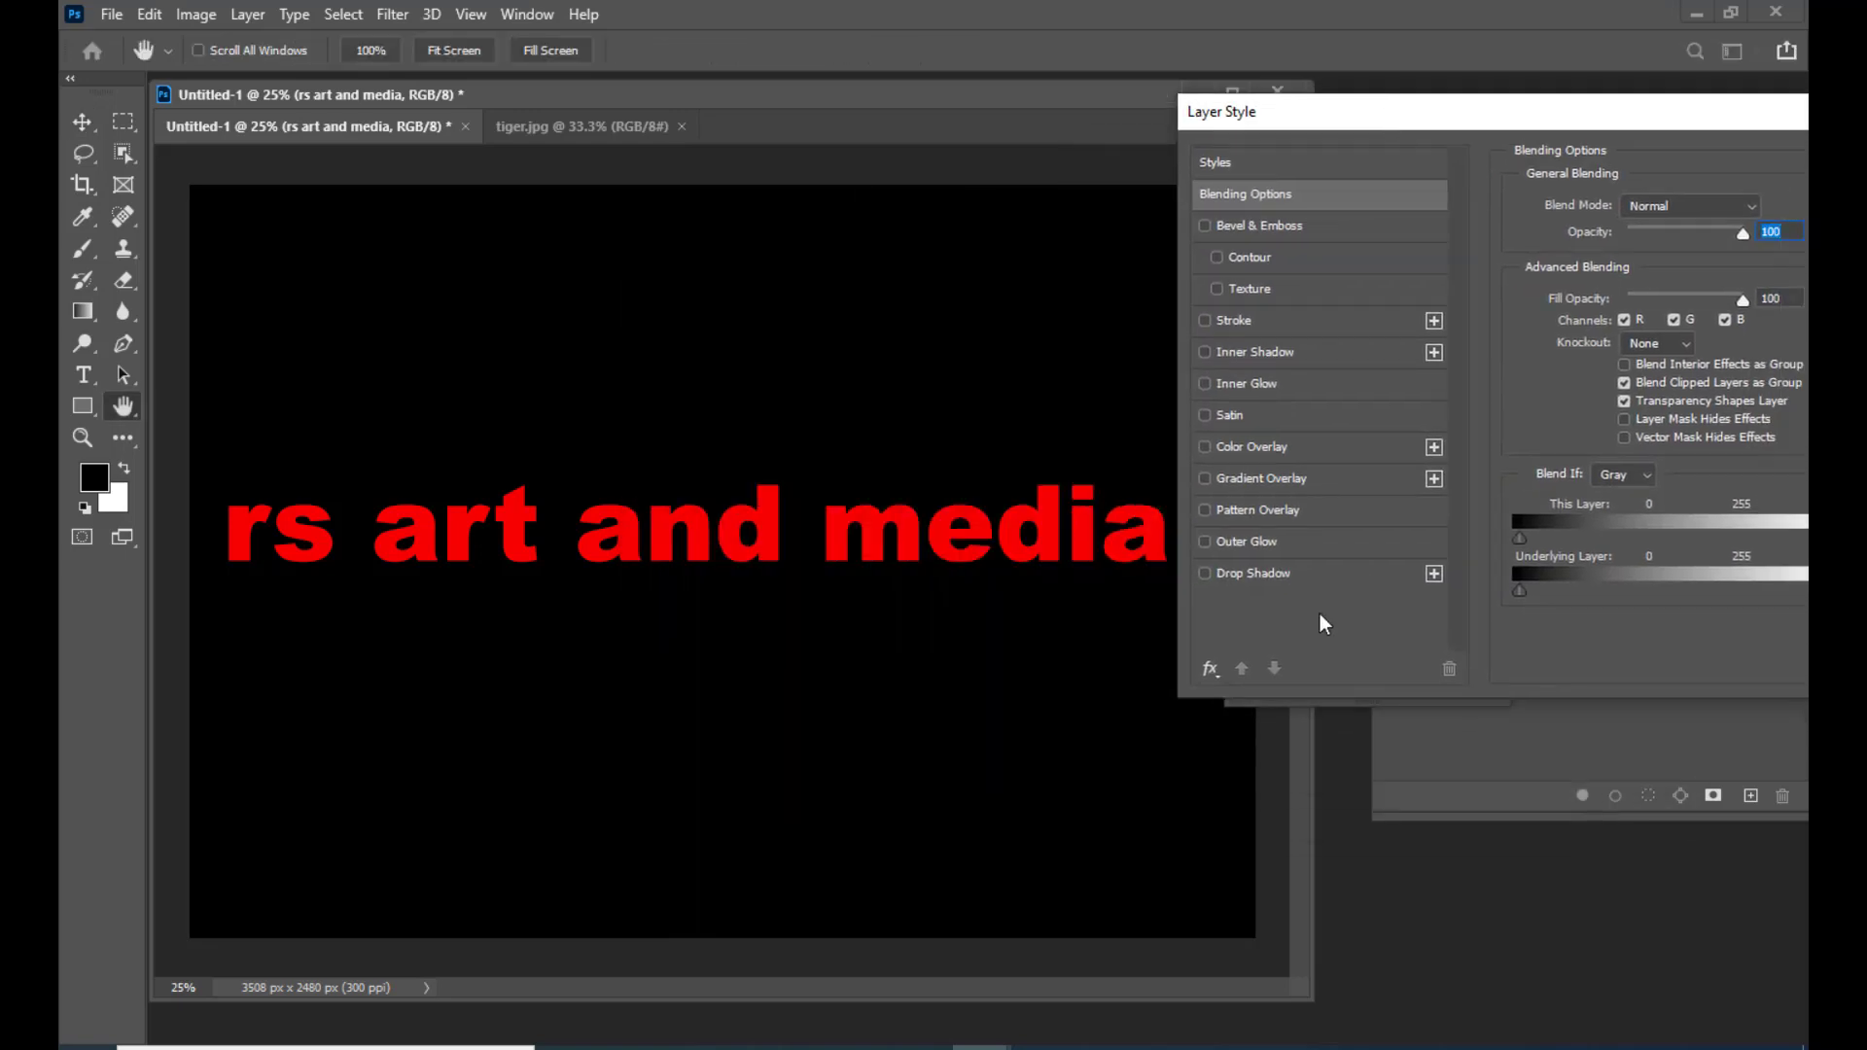
pyautogui.click(1204, 543)
pyautogui.click(1257, 540)
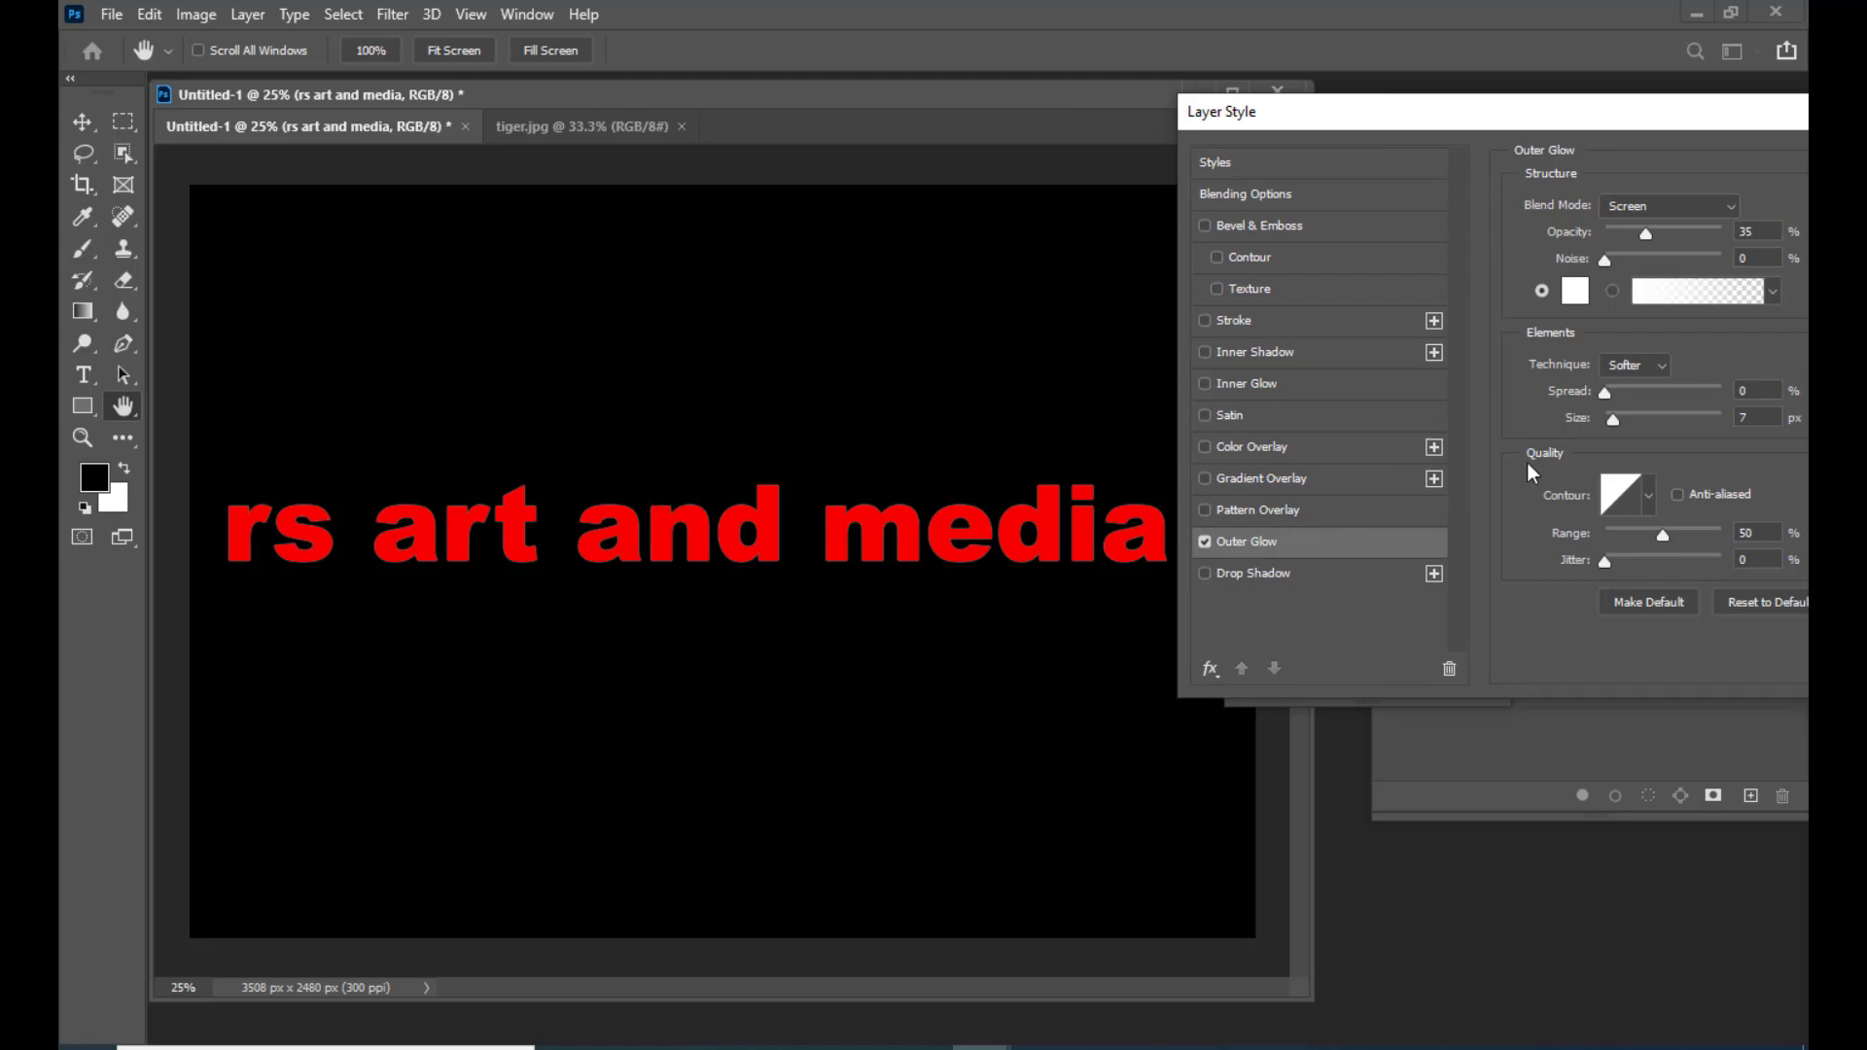
# Step: Set the outer glow's size to 87 px and its opacity to 100%
pyautogui.moveTo(1454, 113); pyautogui.dragTo(1440, 133)
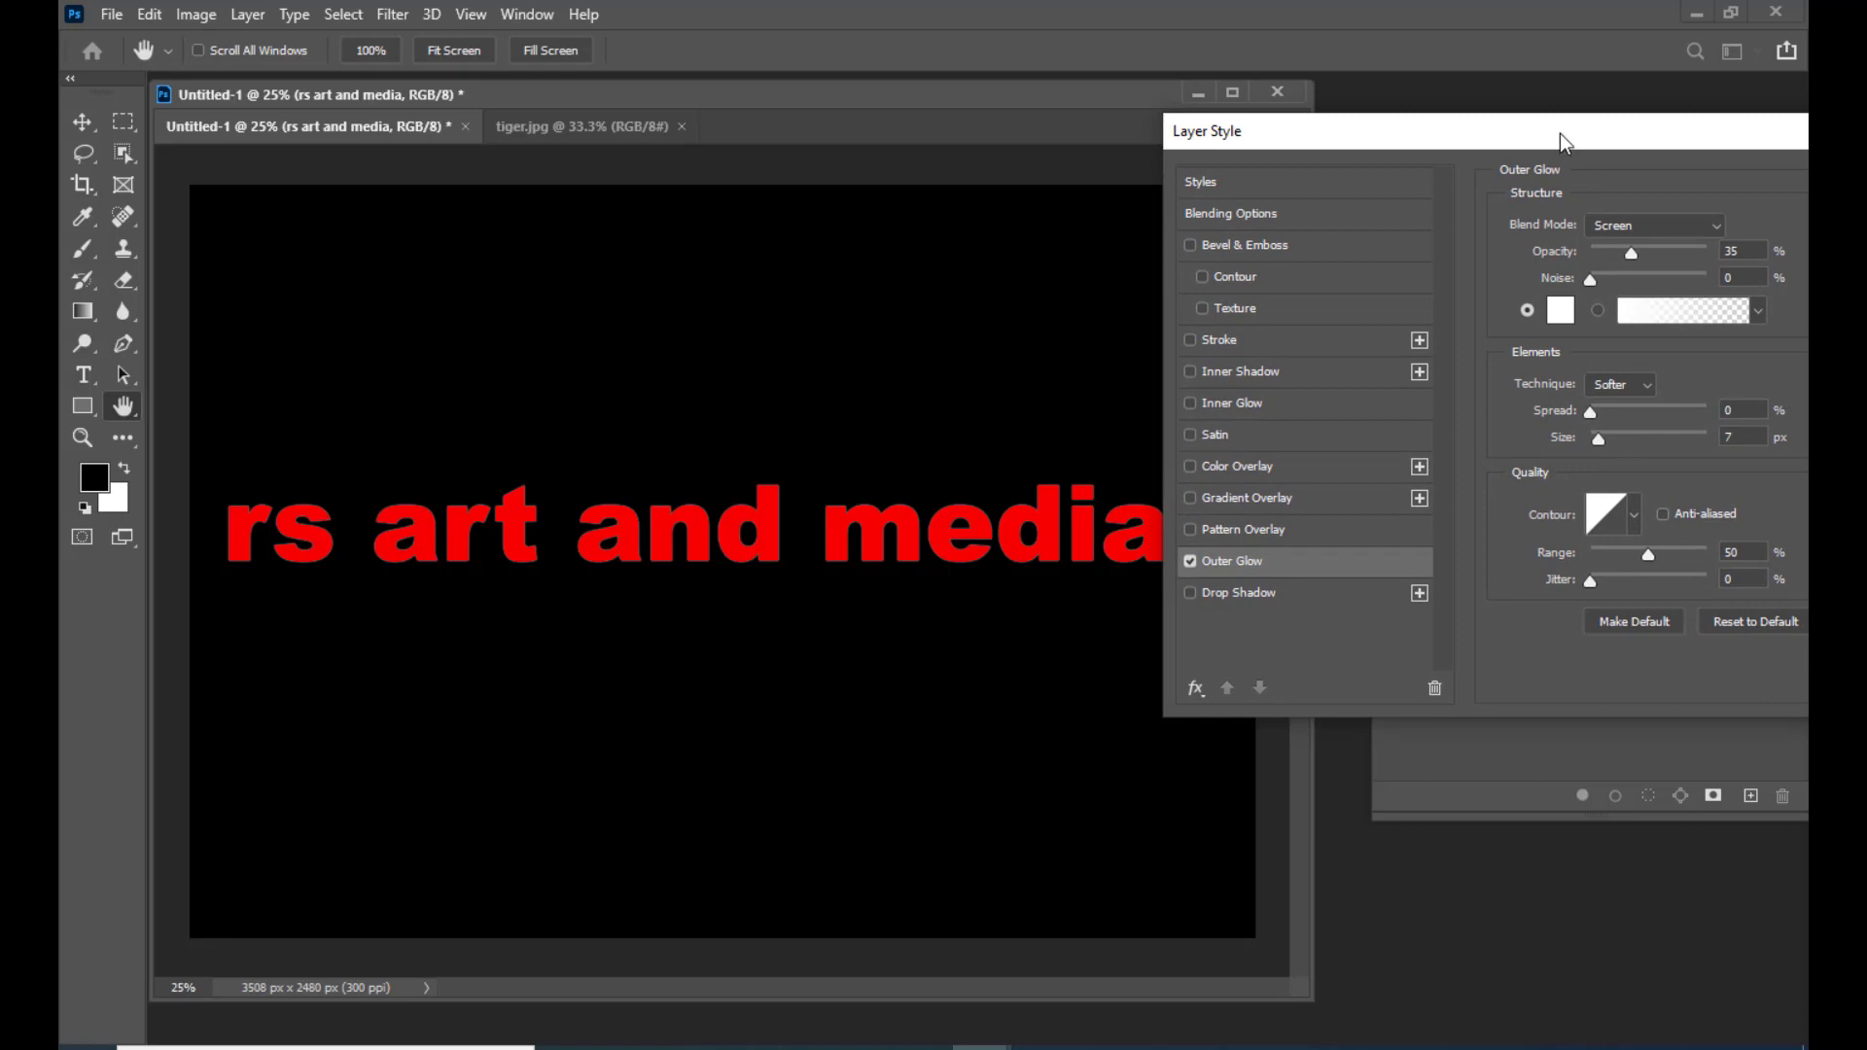
pyautogui.moveTo(1570, 144); pyautogui.dragTo(1511, 144)
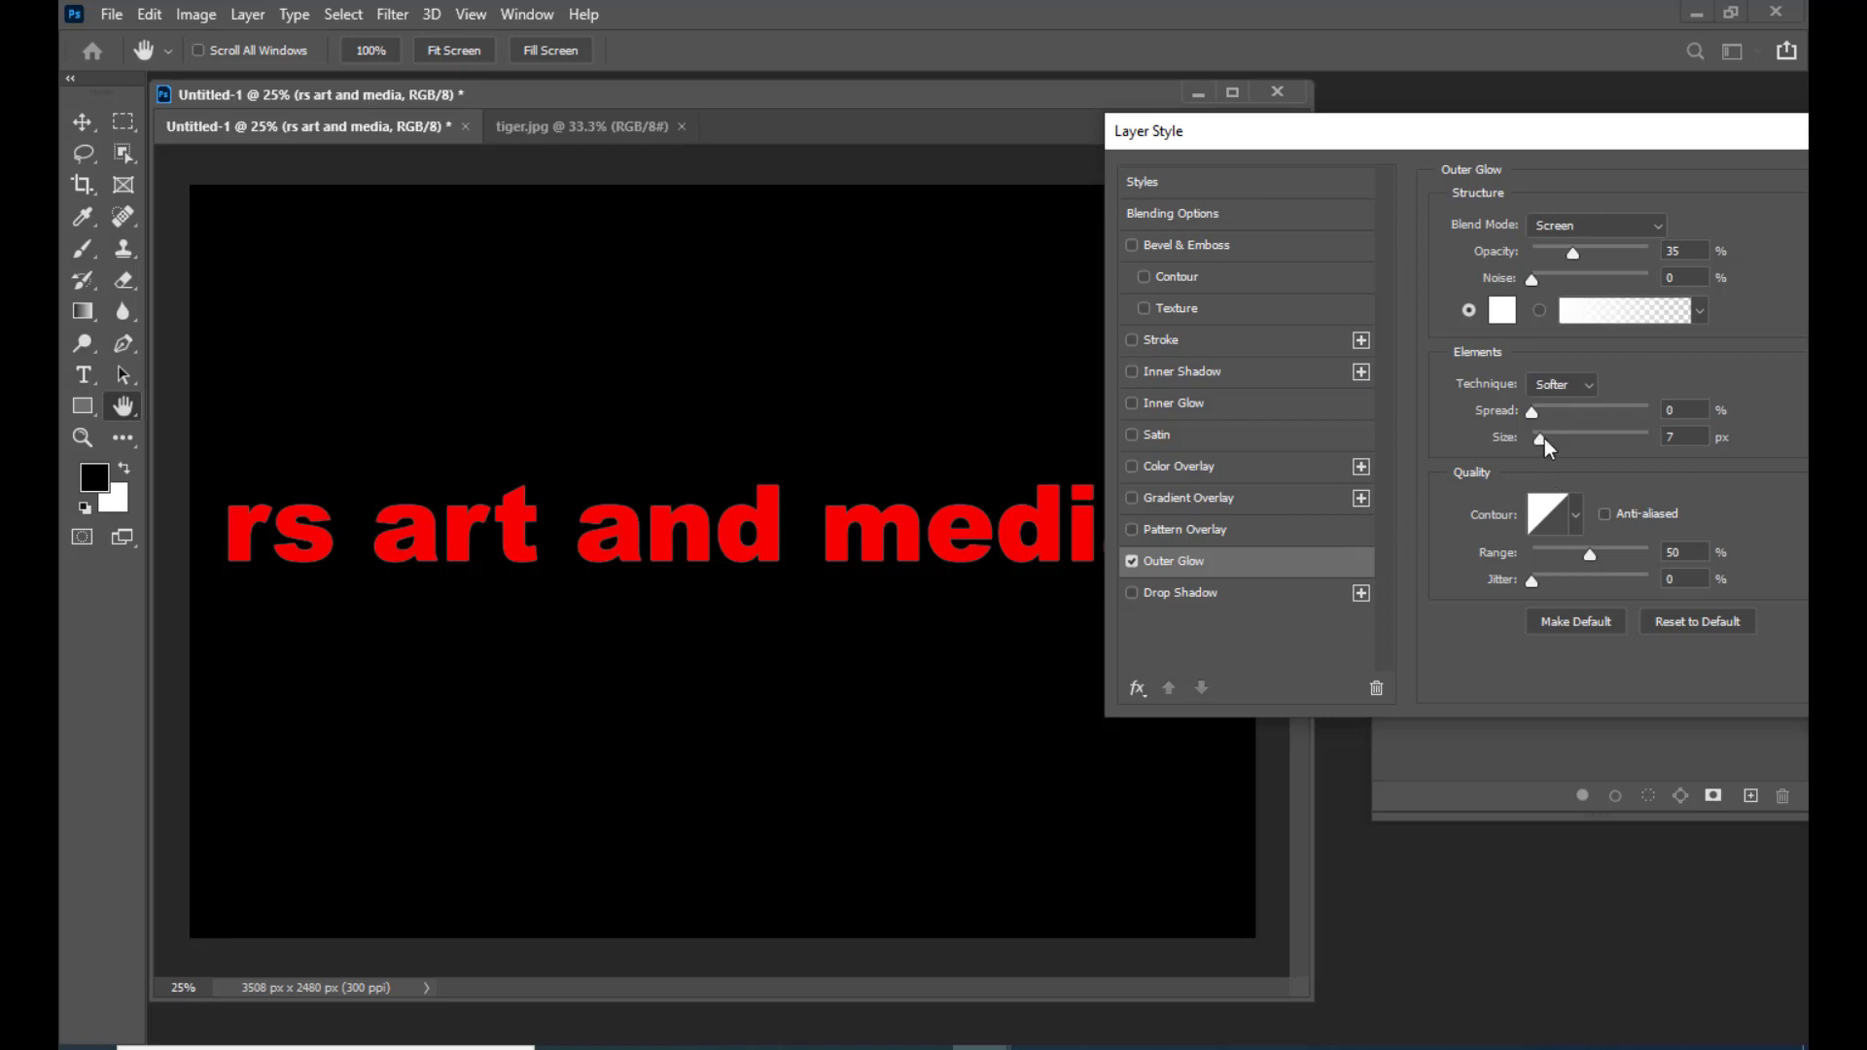
pyautogui.moveTo(1546, 443); pyautogui.dragTo(1584, 454)
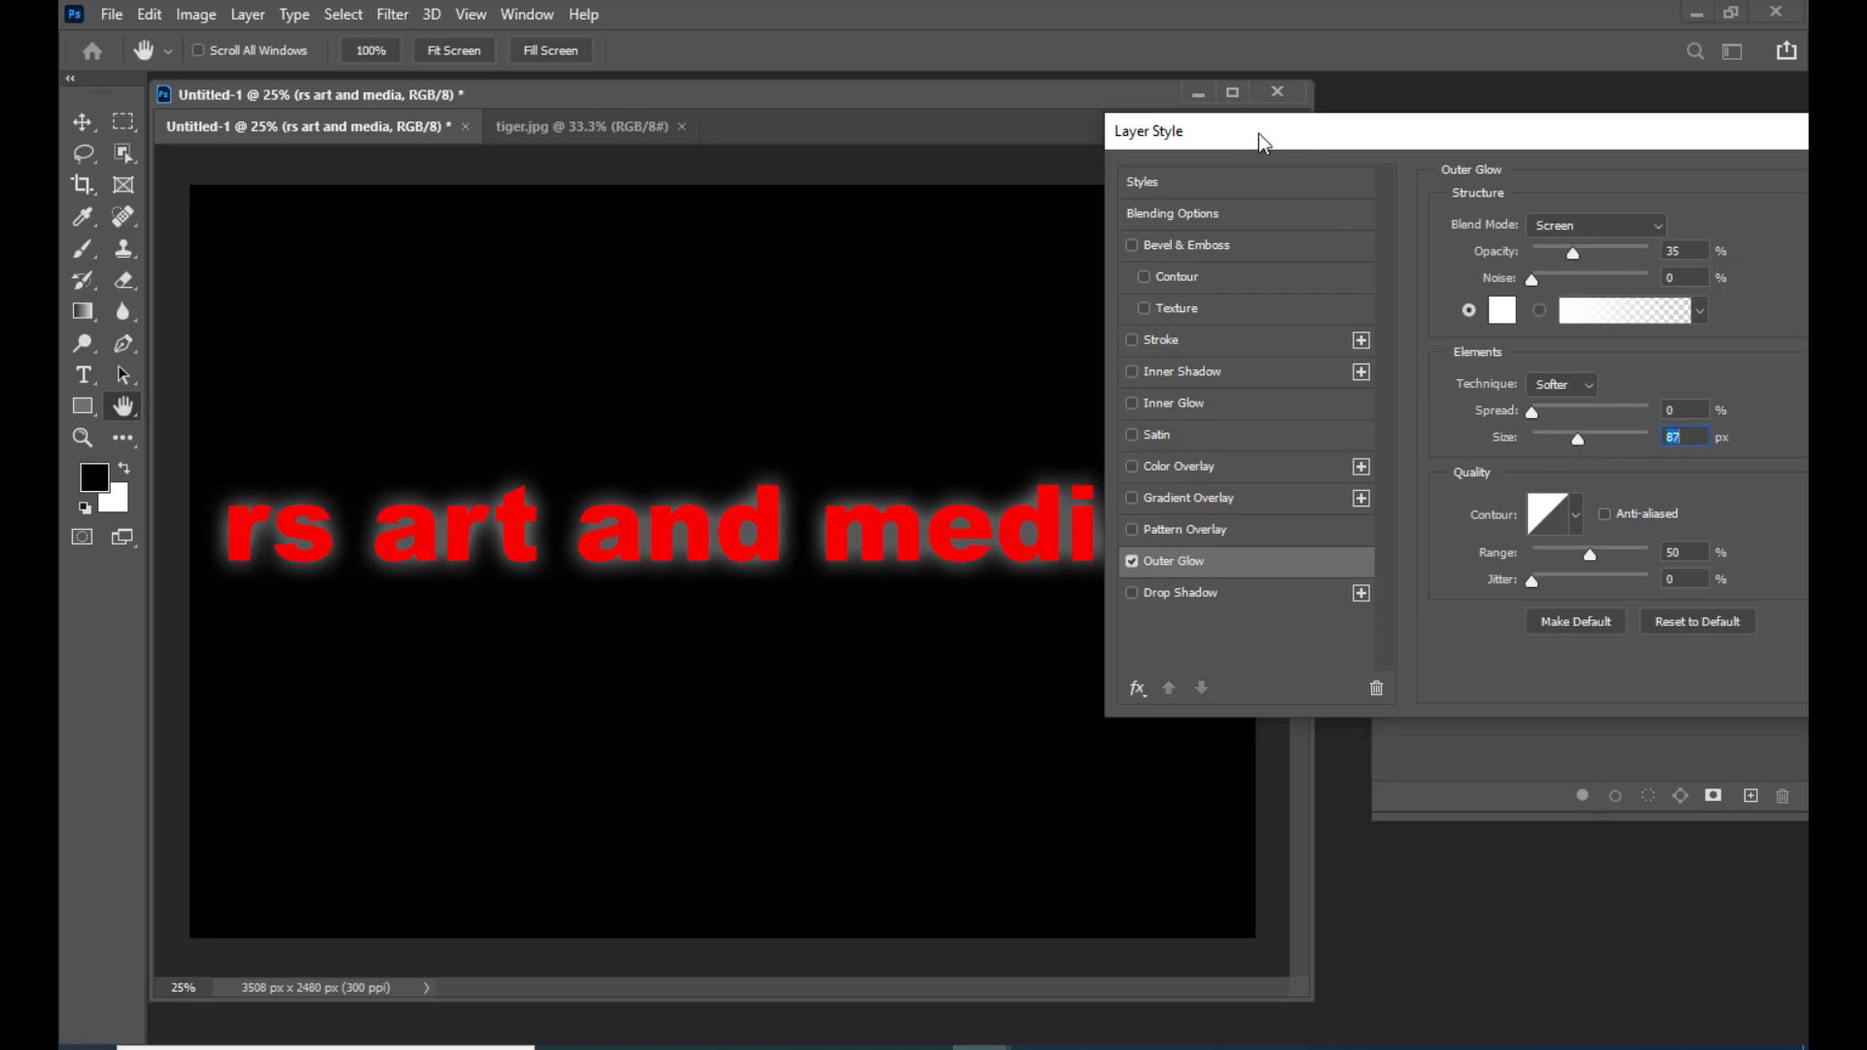
pyautogui.moveTo(1258, 142); pyautogui.dragTo(1375, 161)
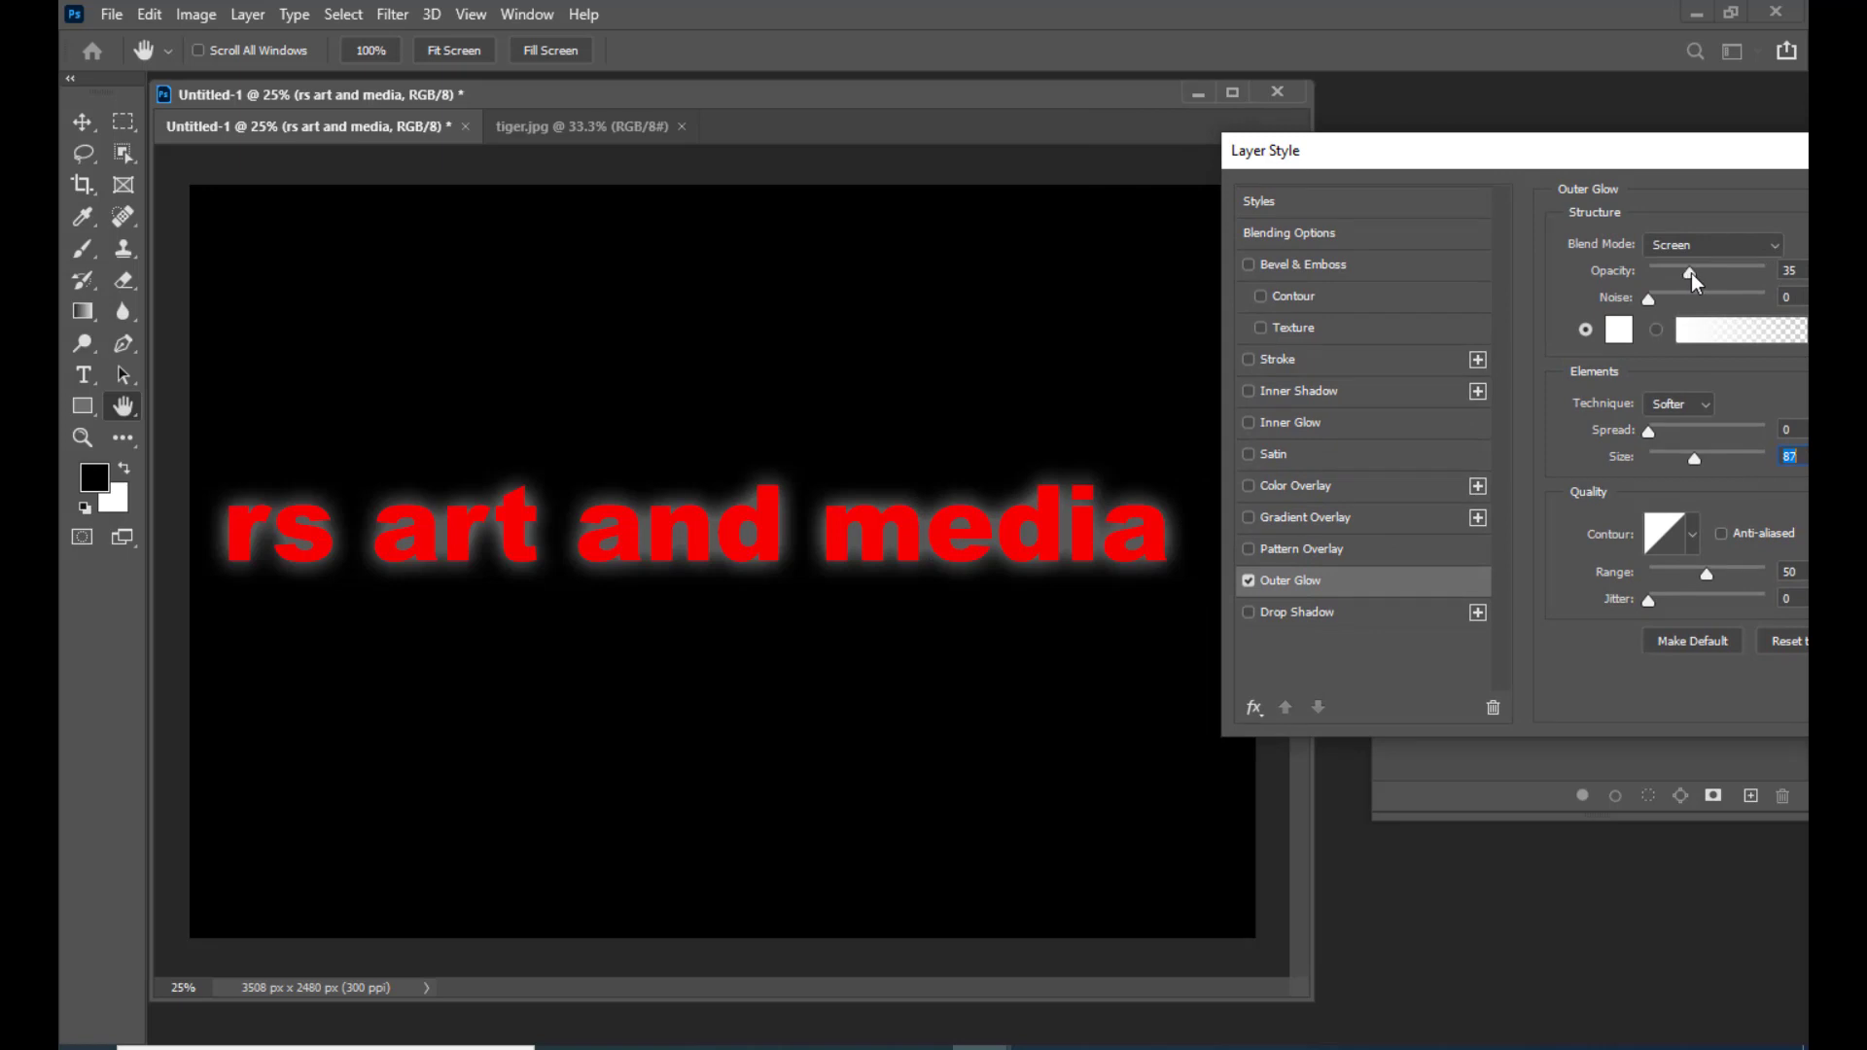
pyautogui.moveTo(1690, 273); pyautogui.dragTo(1772, 272)
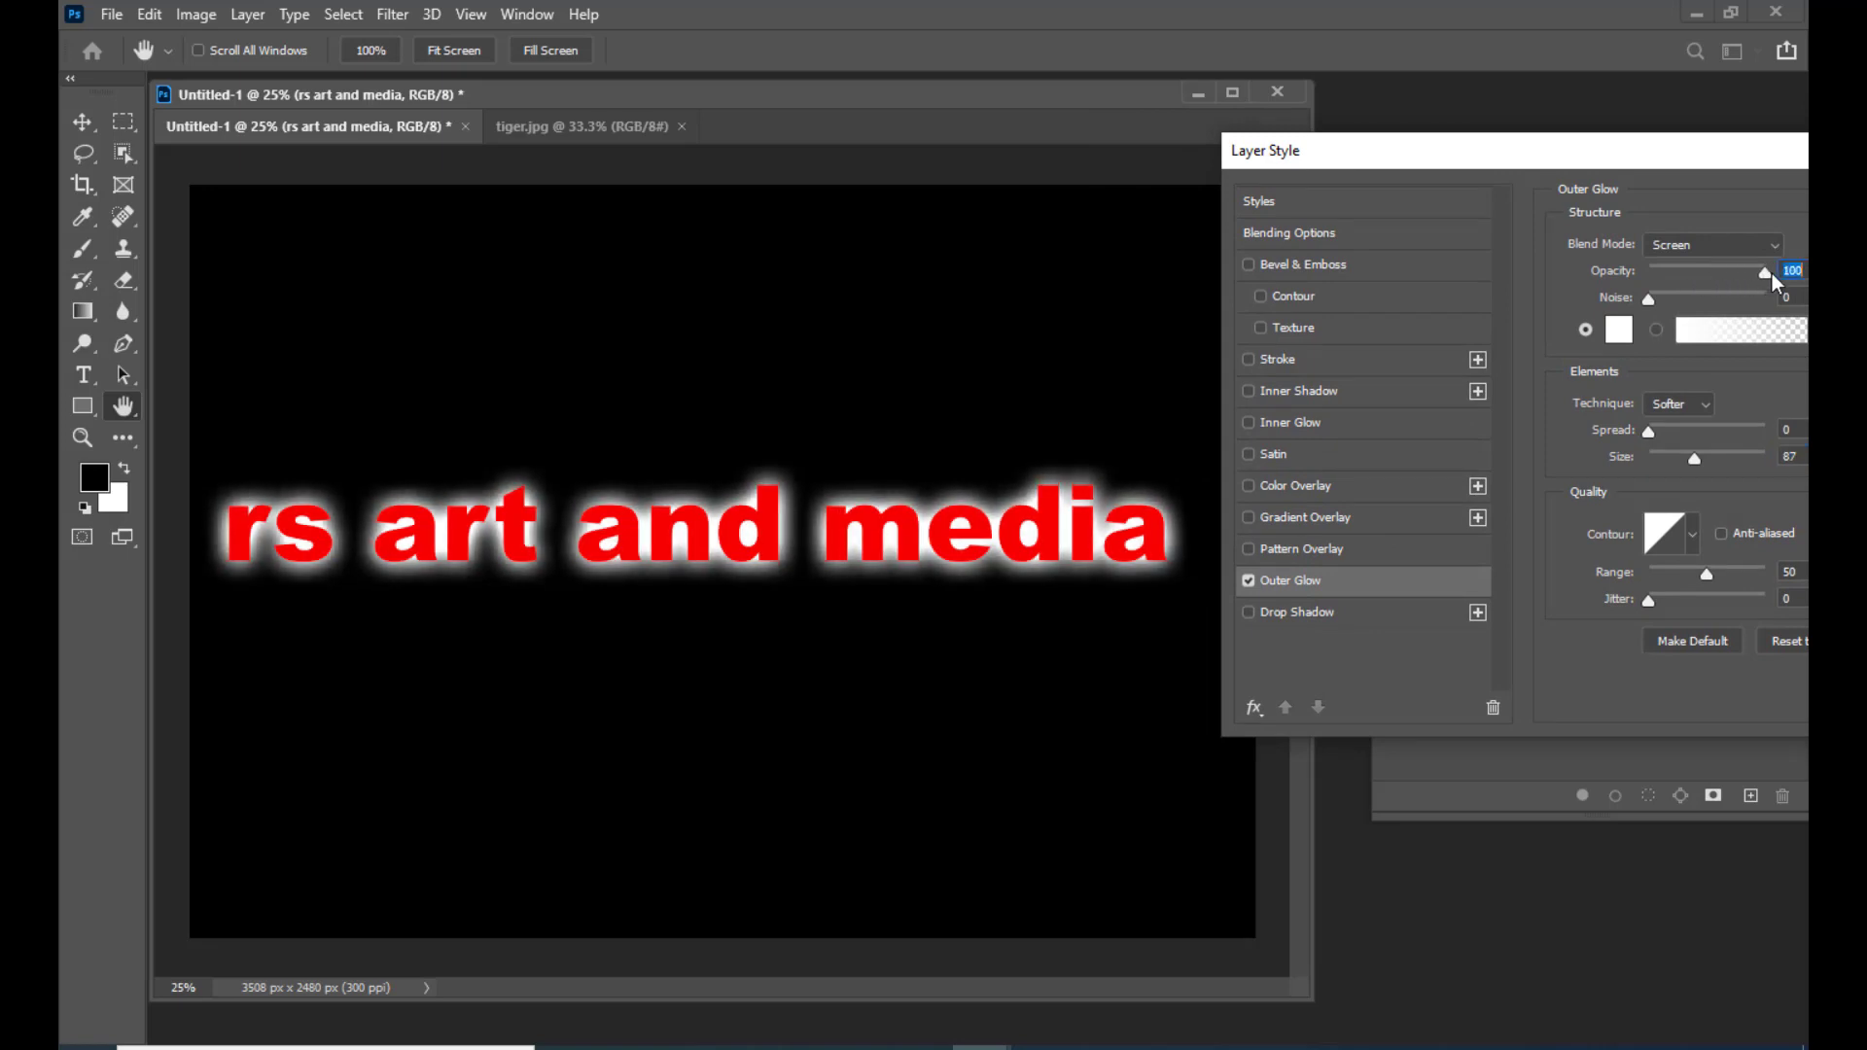
# Step: Tighten the outer glow with Normal blend mode, 18 px size and 17% spread
pyautogui.click(1712, 247)
pyautogui.click(1708, 265)
pyautogui.moveTo(1697, 468)
pyautogui.mouseDown()
pyautogui.moveTo(1653, 472)
pyautogui.moveTo(1712, 480)
pyautogui.moveTo(1685, 480)
pyautogui.mouseUp()
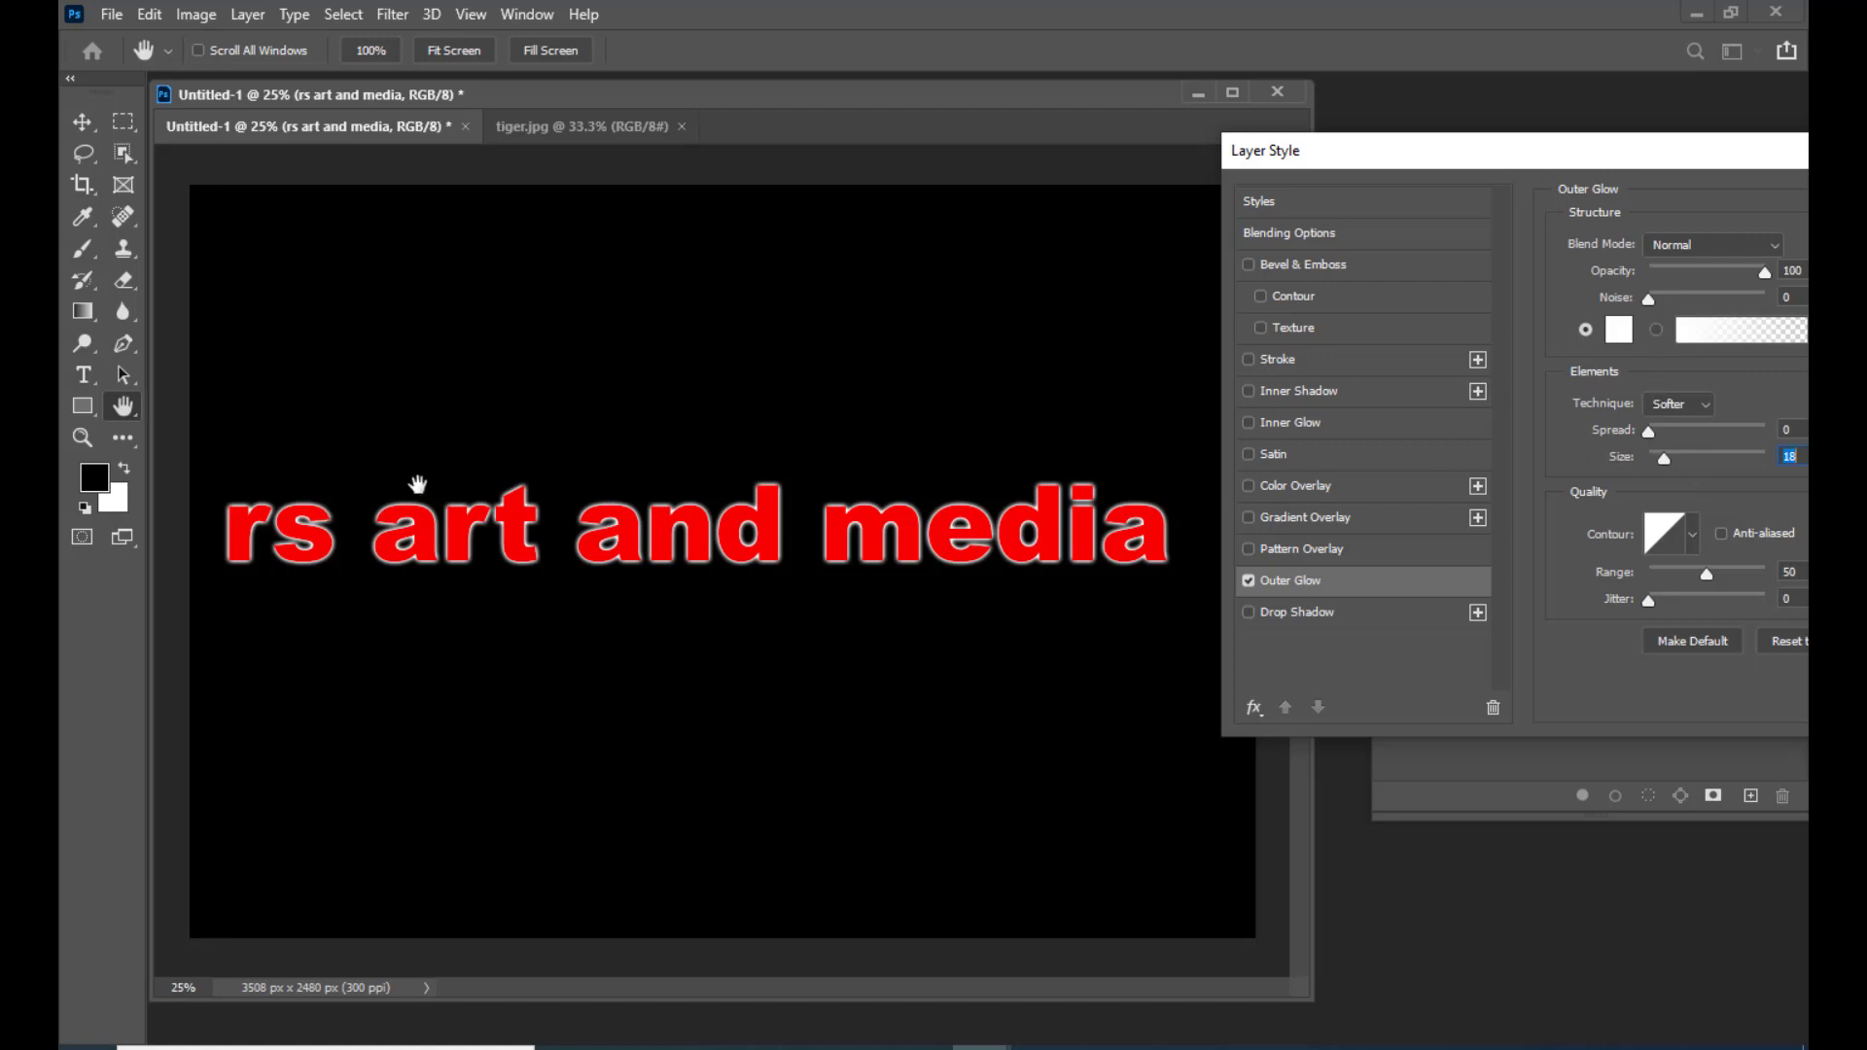
pyautogui.moveTo(1650, 435); pyautogui.dragTo(1673, 438)
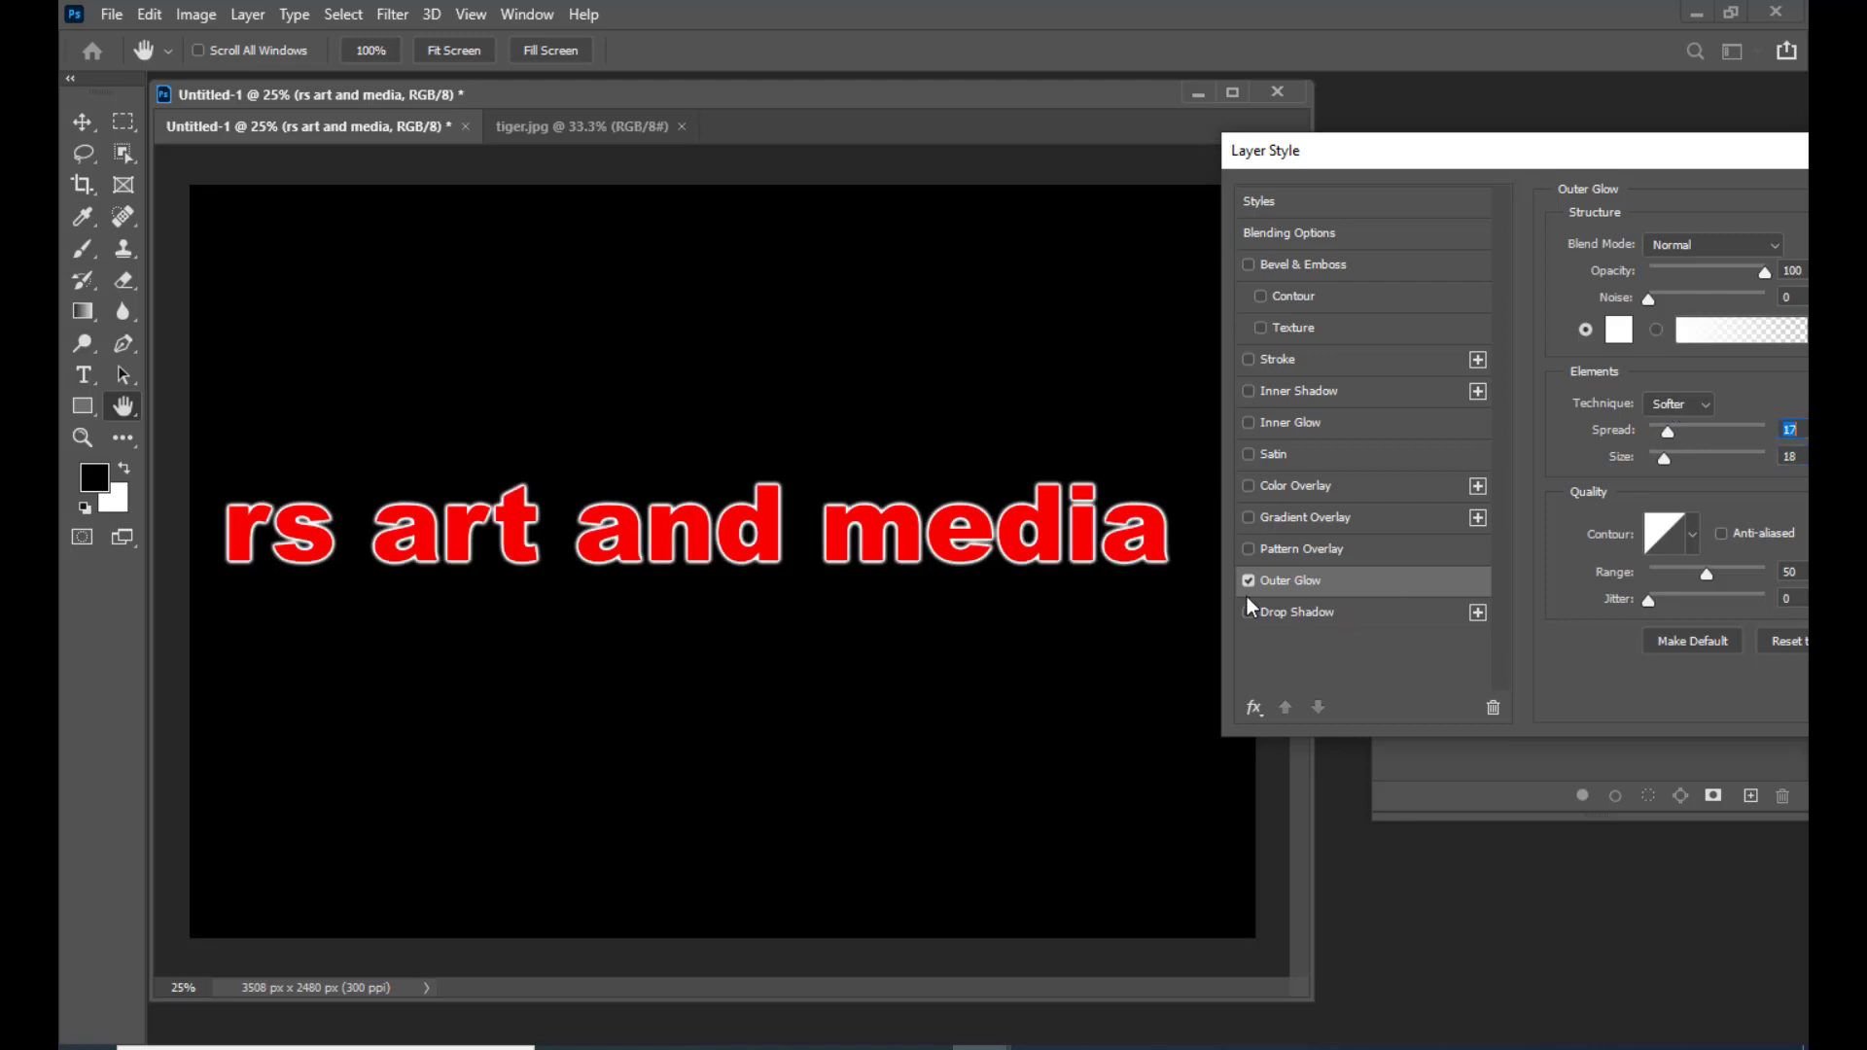
# Step: Replace the outer glow with a Pattern Overlay on the text, scaled to 47%
pyautogui.click(1249, 580)
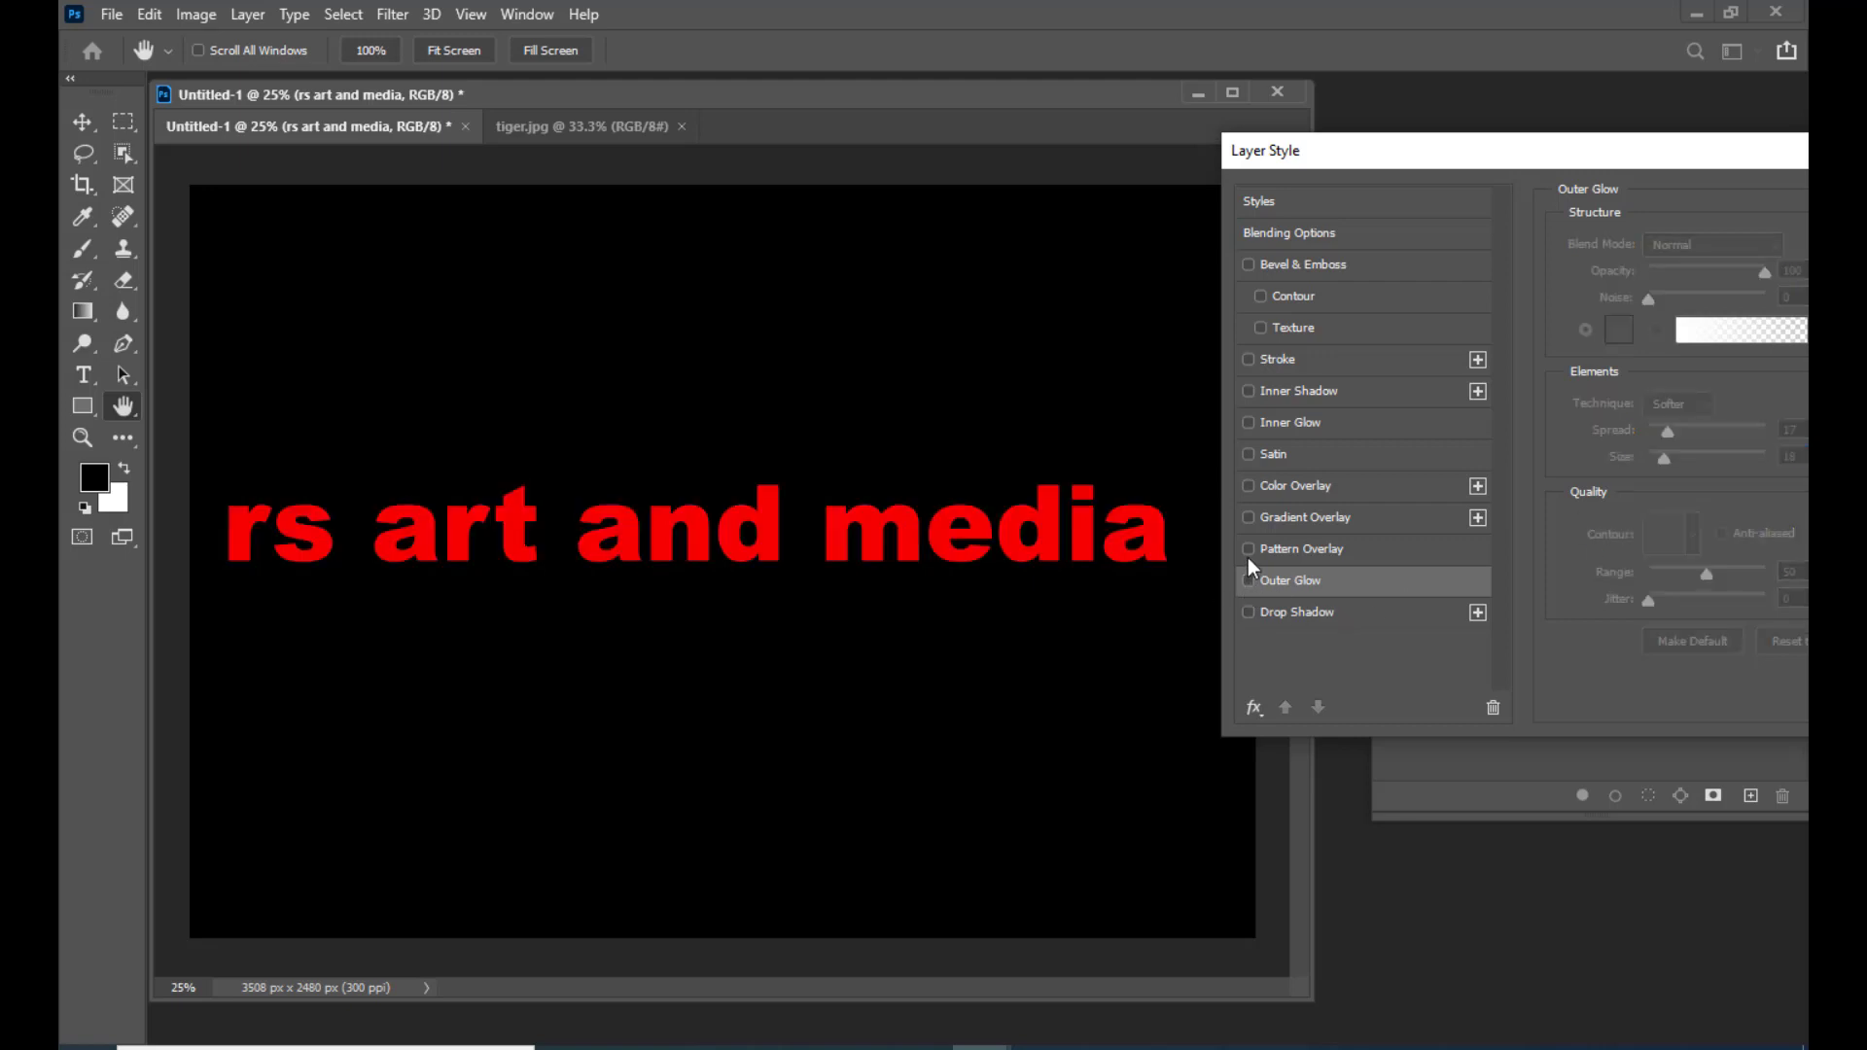
pyautogui.click(1248, 548)
pyautogui.click(1305, 551)
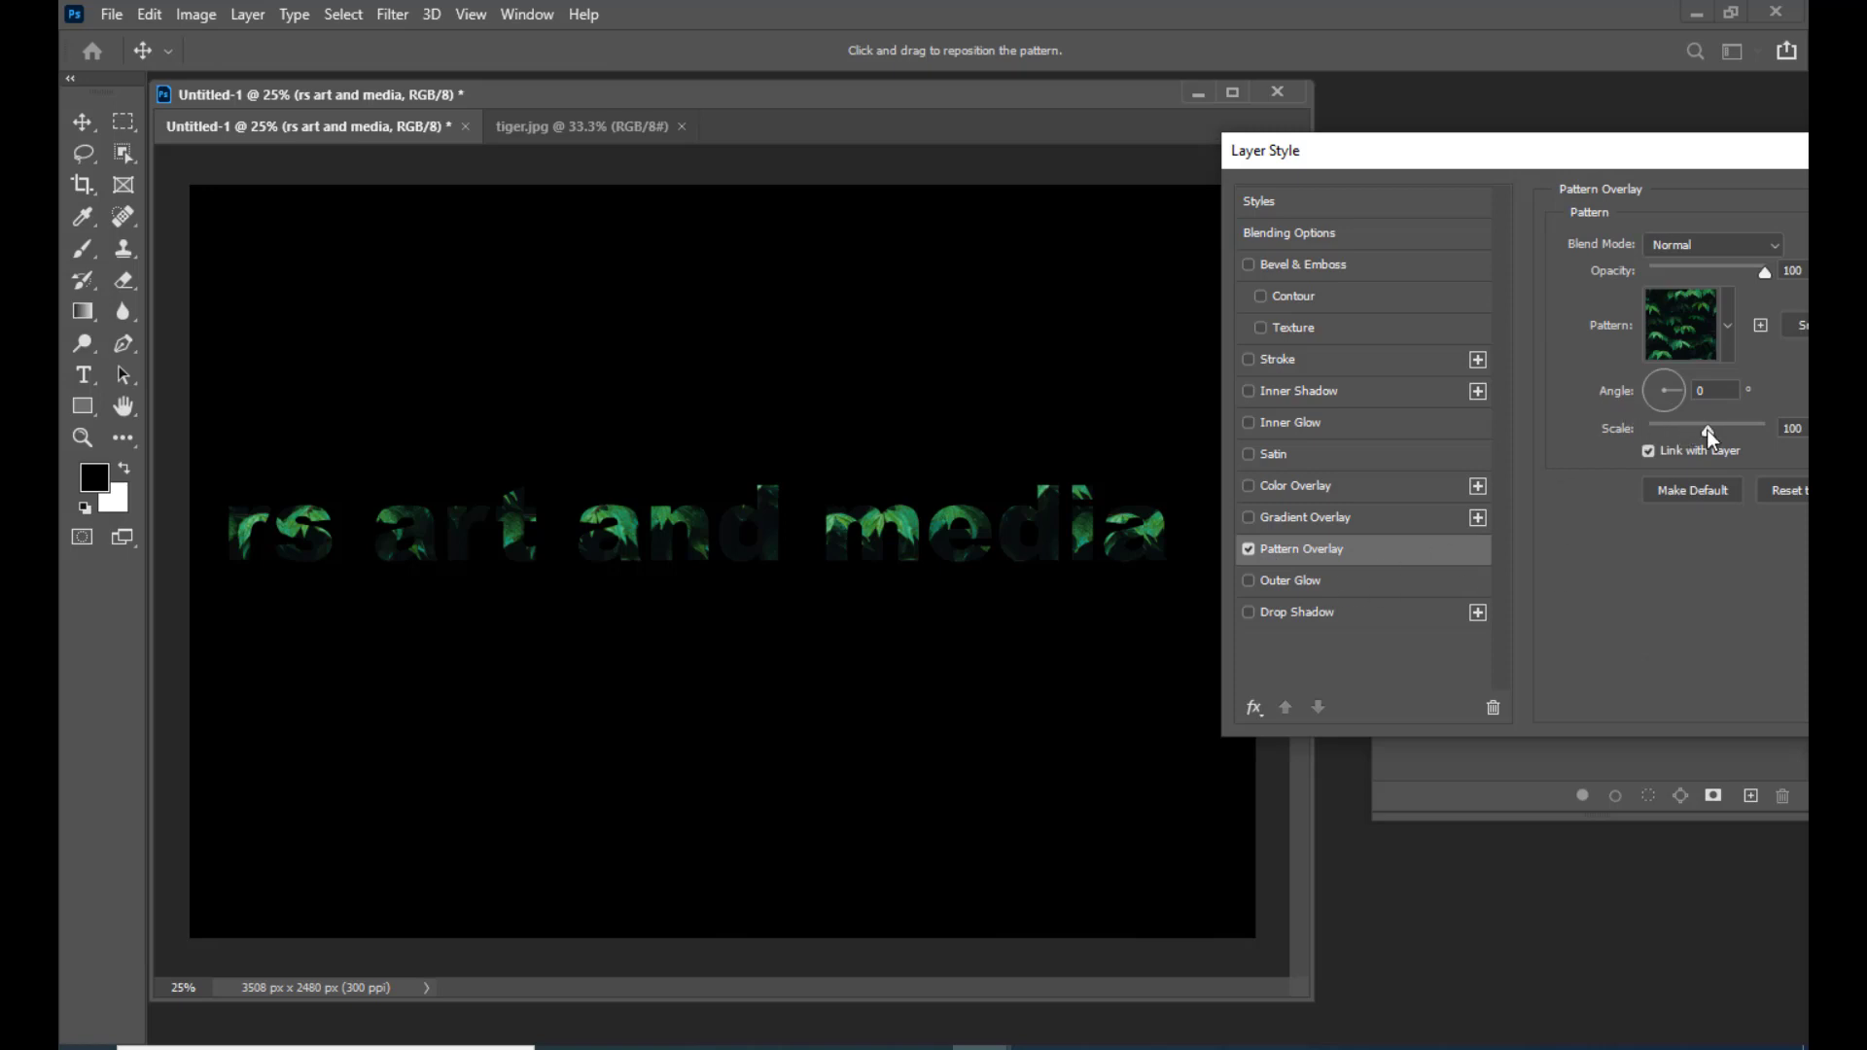
pyautogui.moveTo(1707, 429)
pyautogui.mouseDown()
pyautogui.moveTo(1649, 429)
pyautogui.moveTo(1725, 430)
pyautogui.moveTo(1678, 432)
pyautogui.mouseUp()
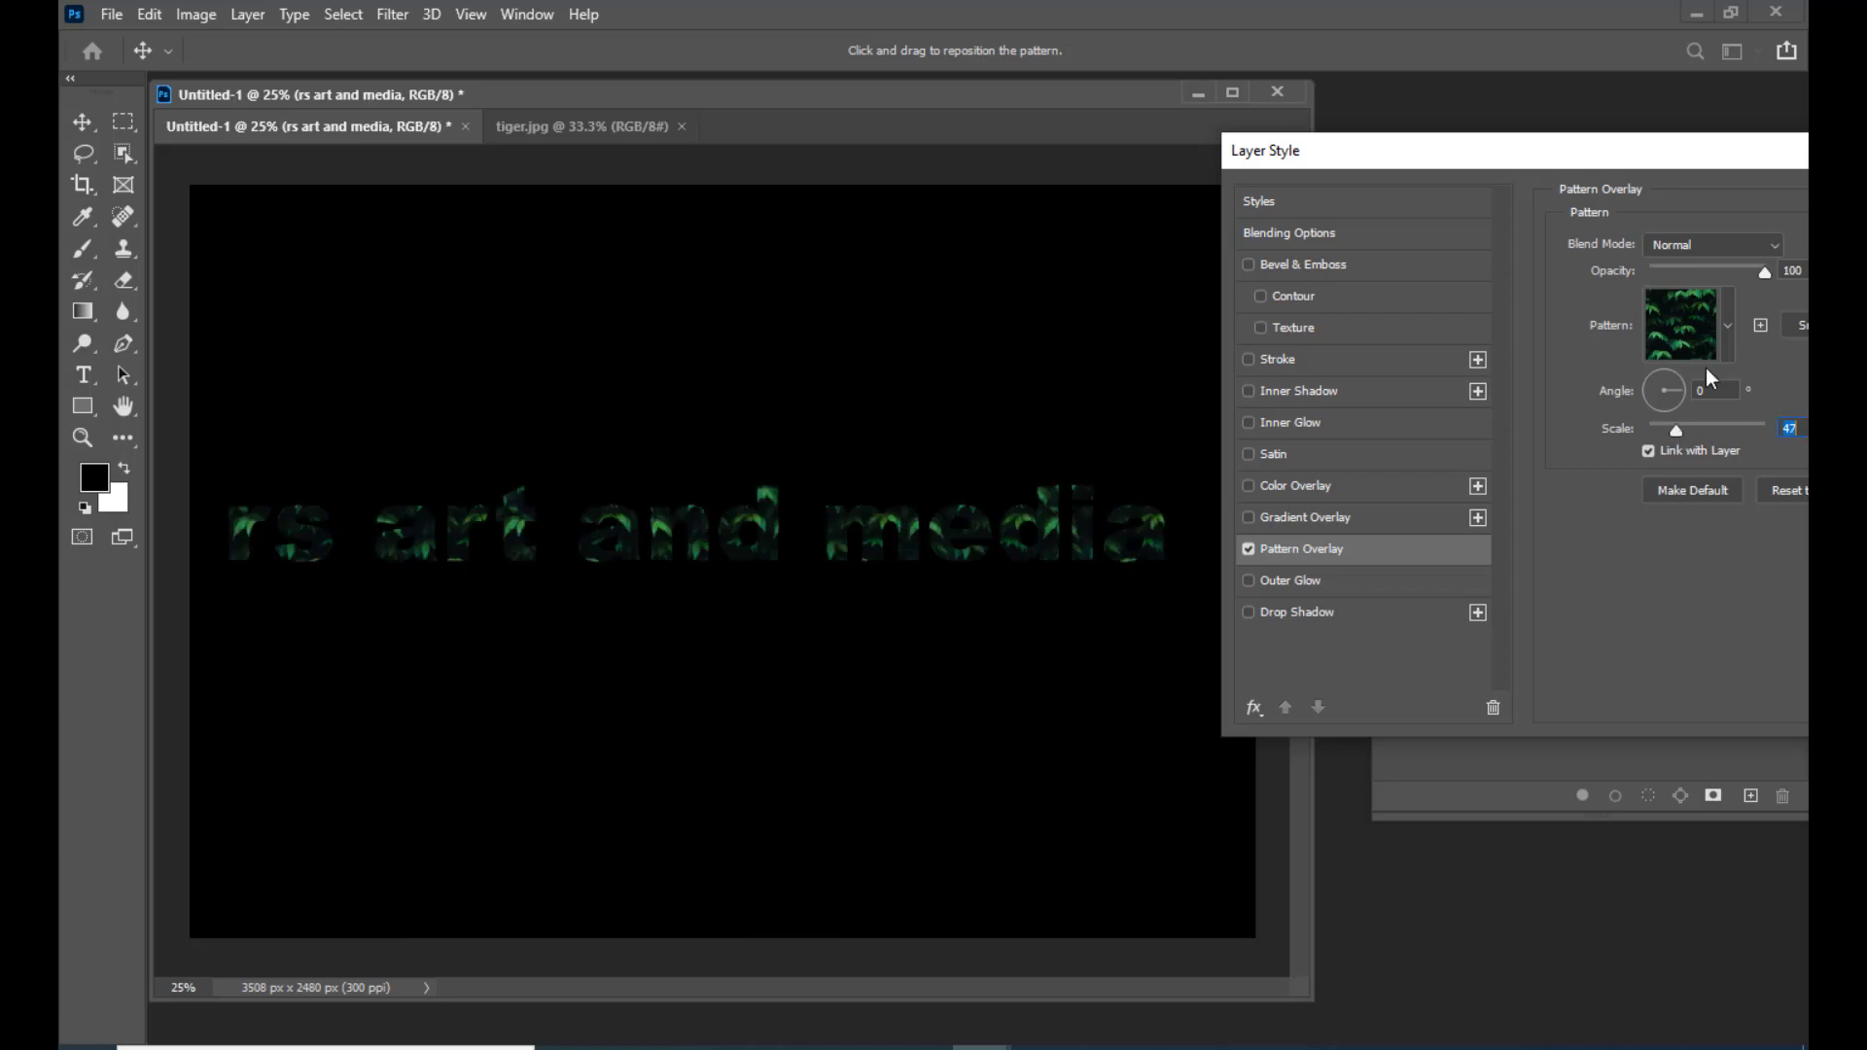
# Step: Try the yellow foliage and grey-green bark patterns from the Trees group on the text
pyautogui.click(1729, 323)
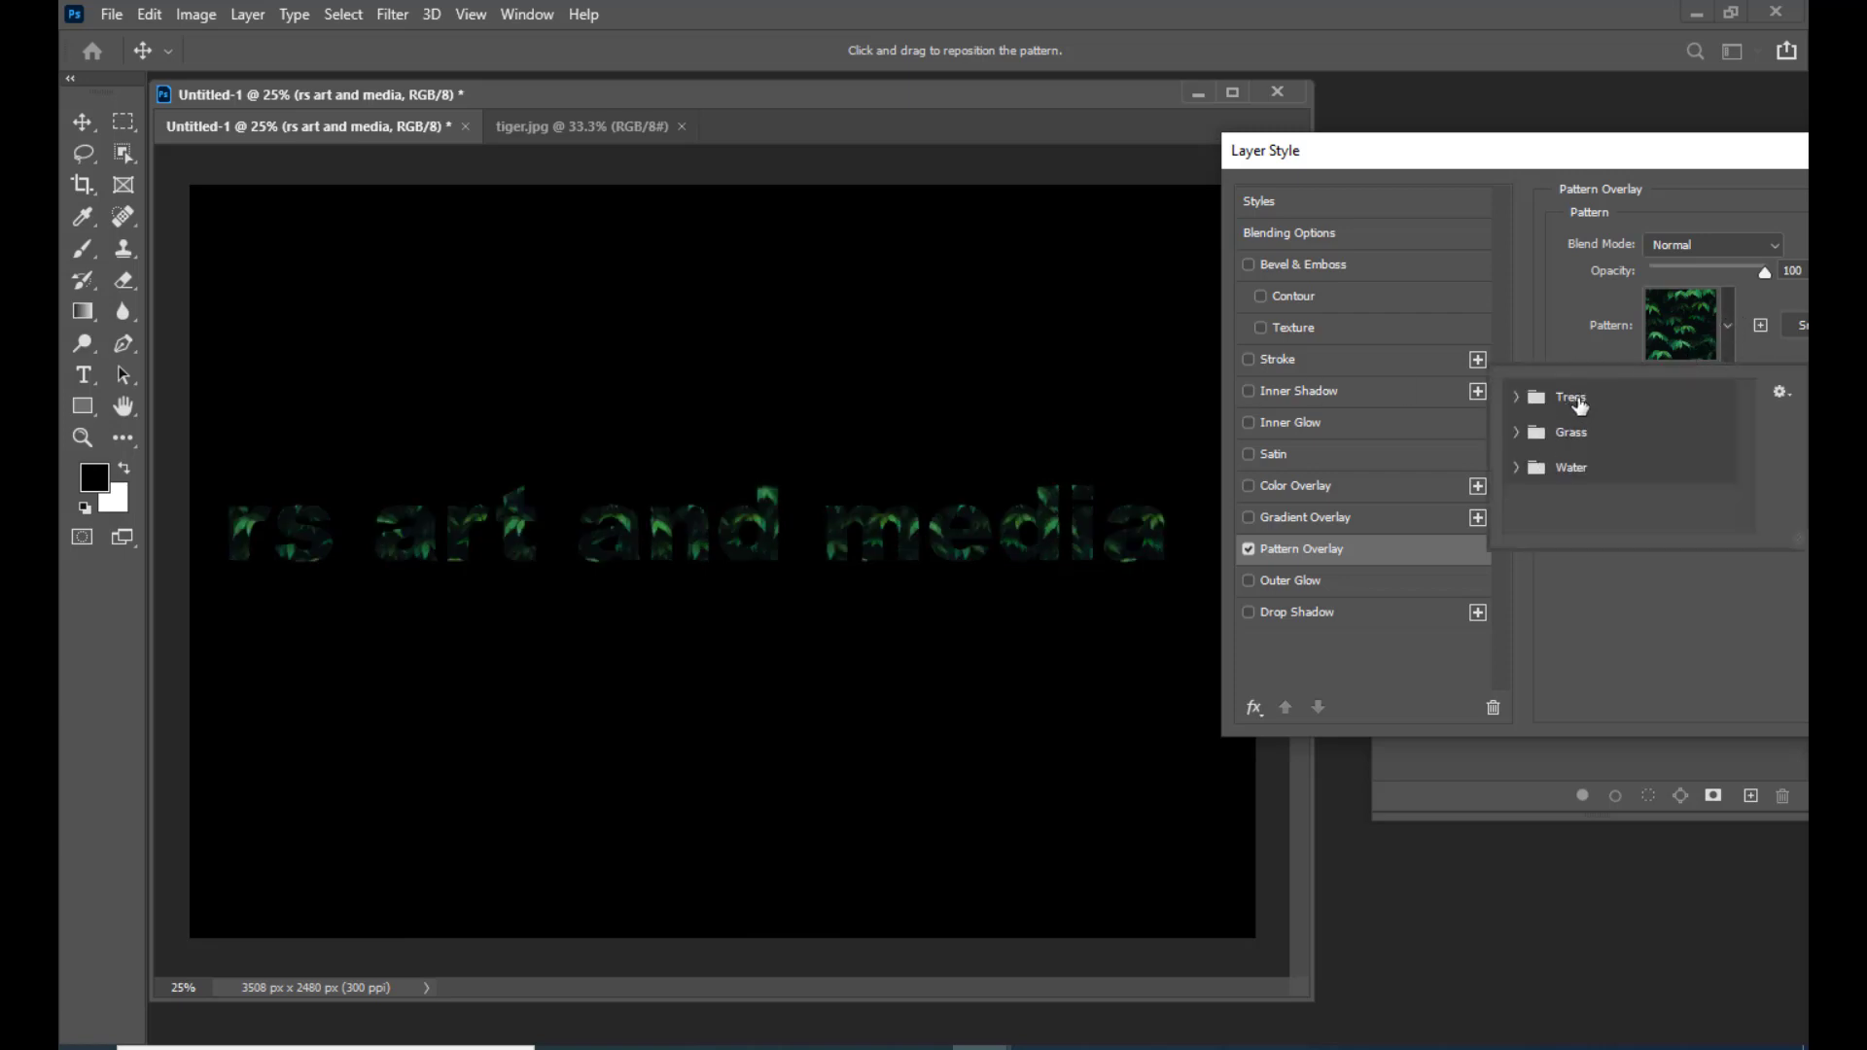
pyautogui.click(1523, 398)
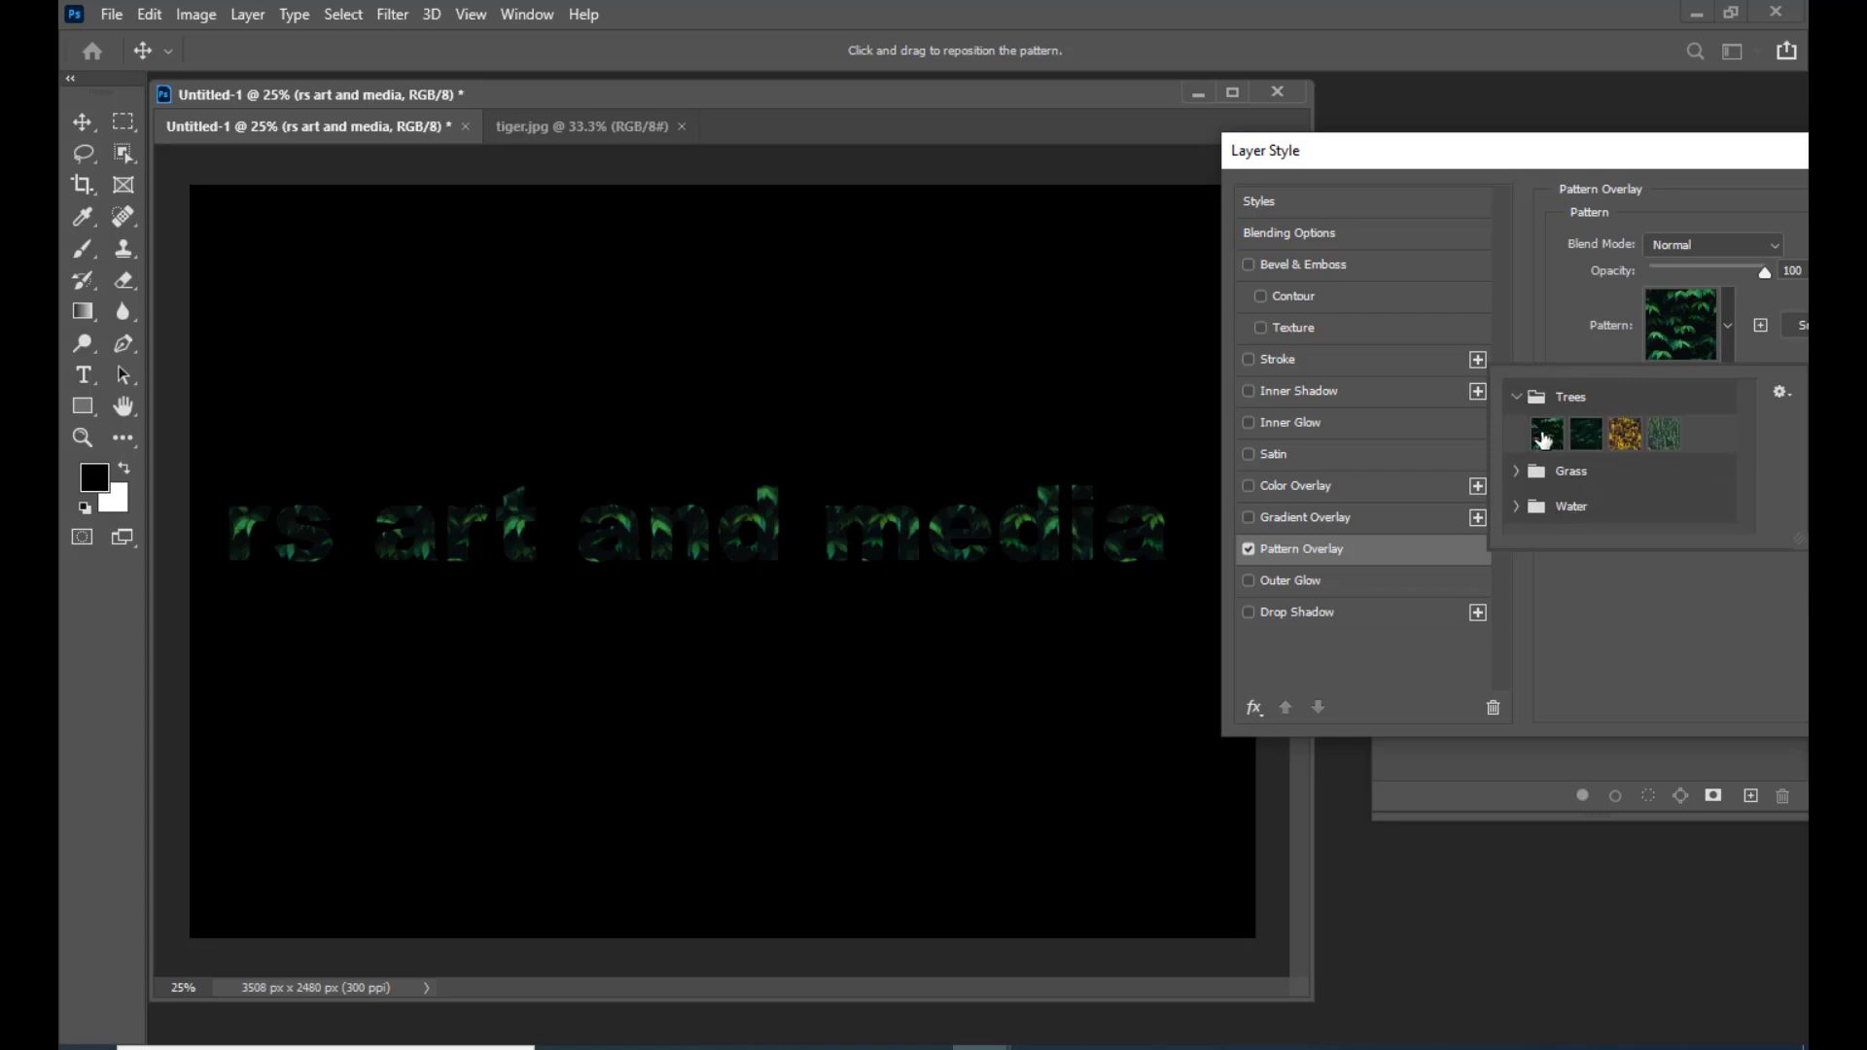
pyautogui.click(1626, 433)
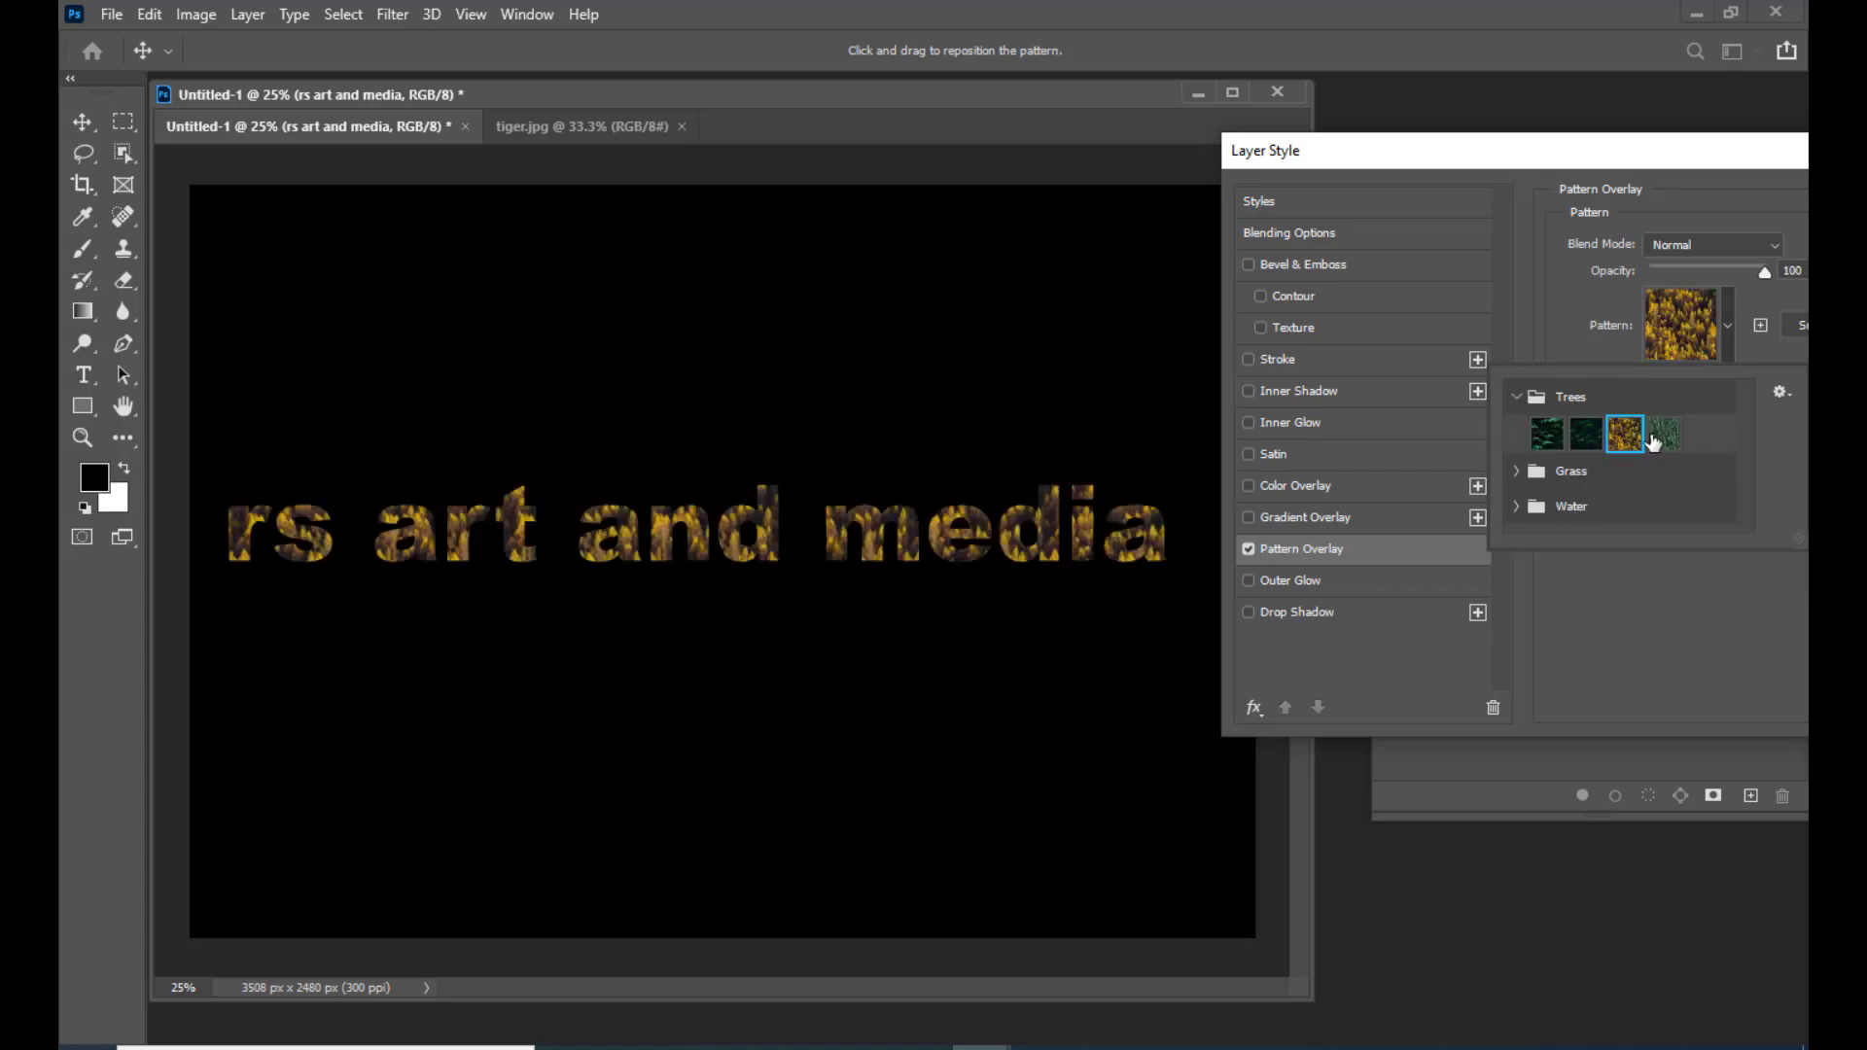
pyautogui.click(1664, 434)
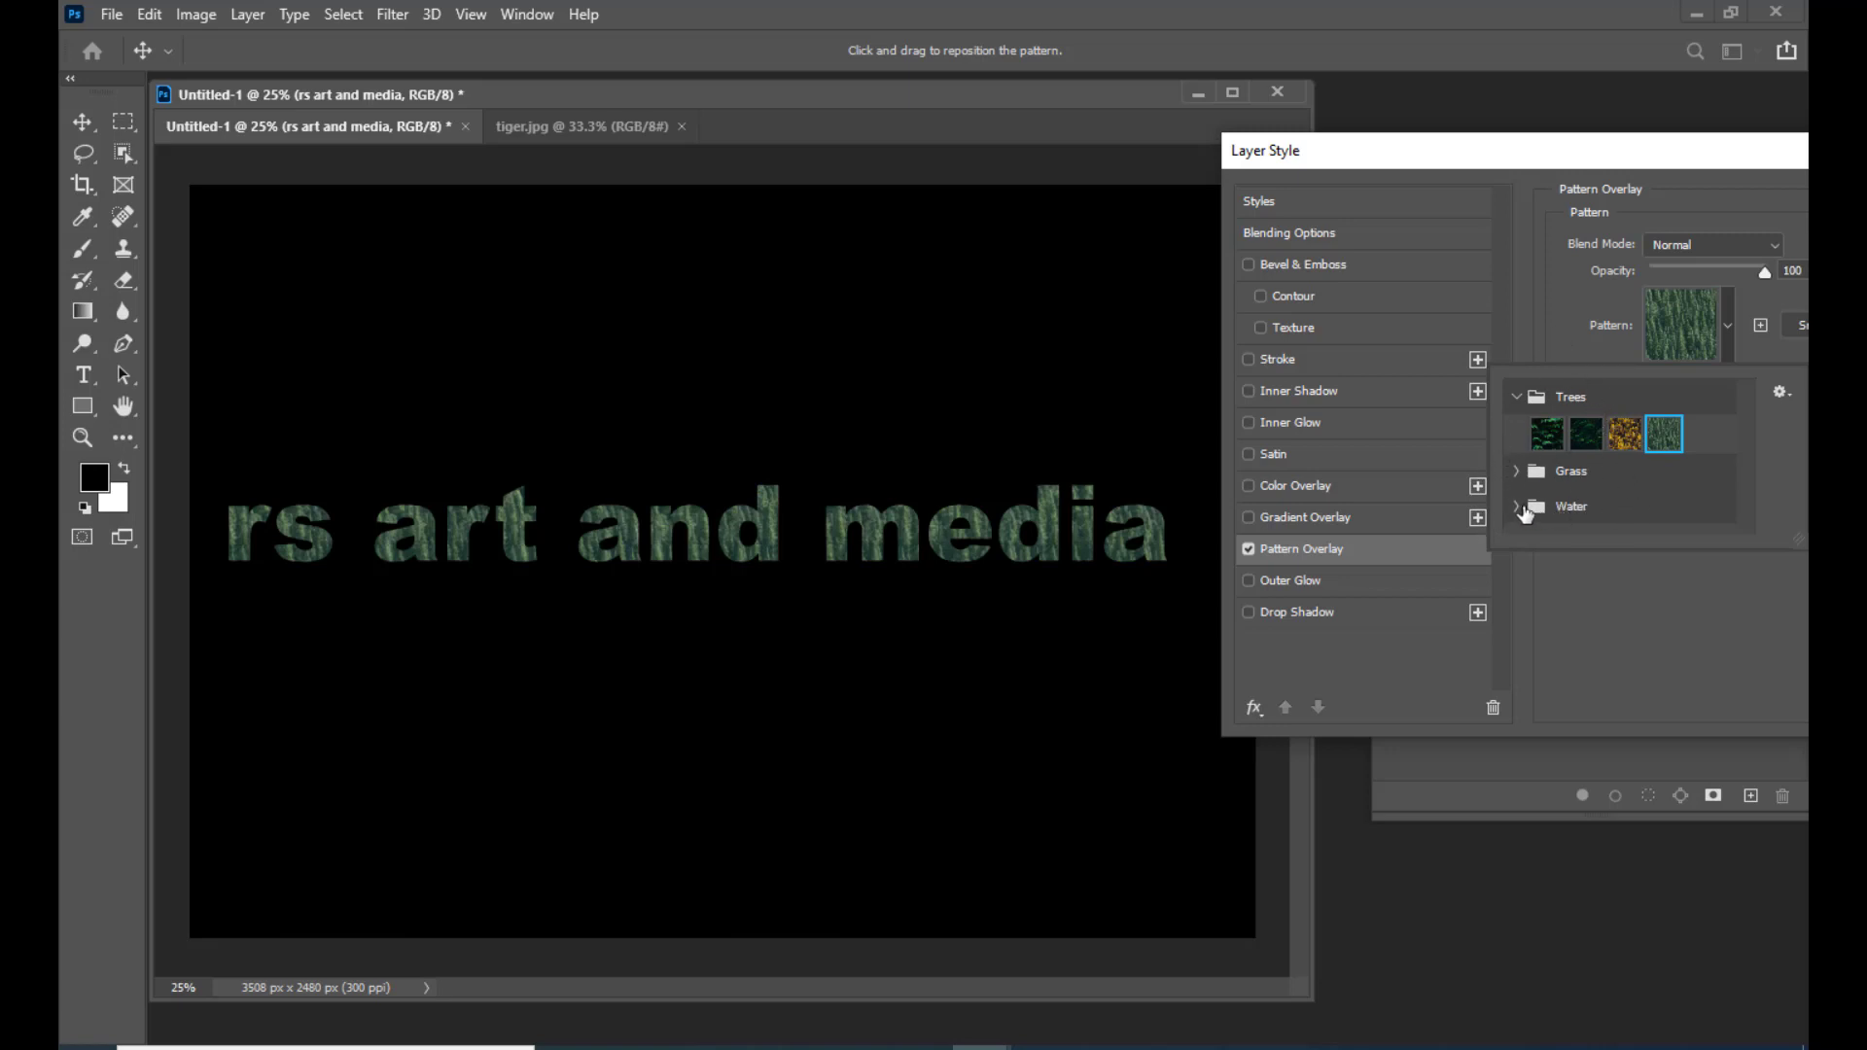
# Step: Try the pale aqua and blue Water patterns on the text, and select the first Grass pattern
pyautogui.click(1518, 514)
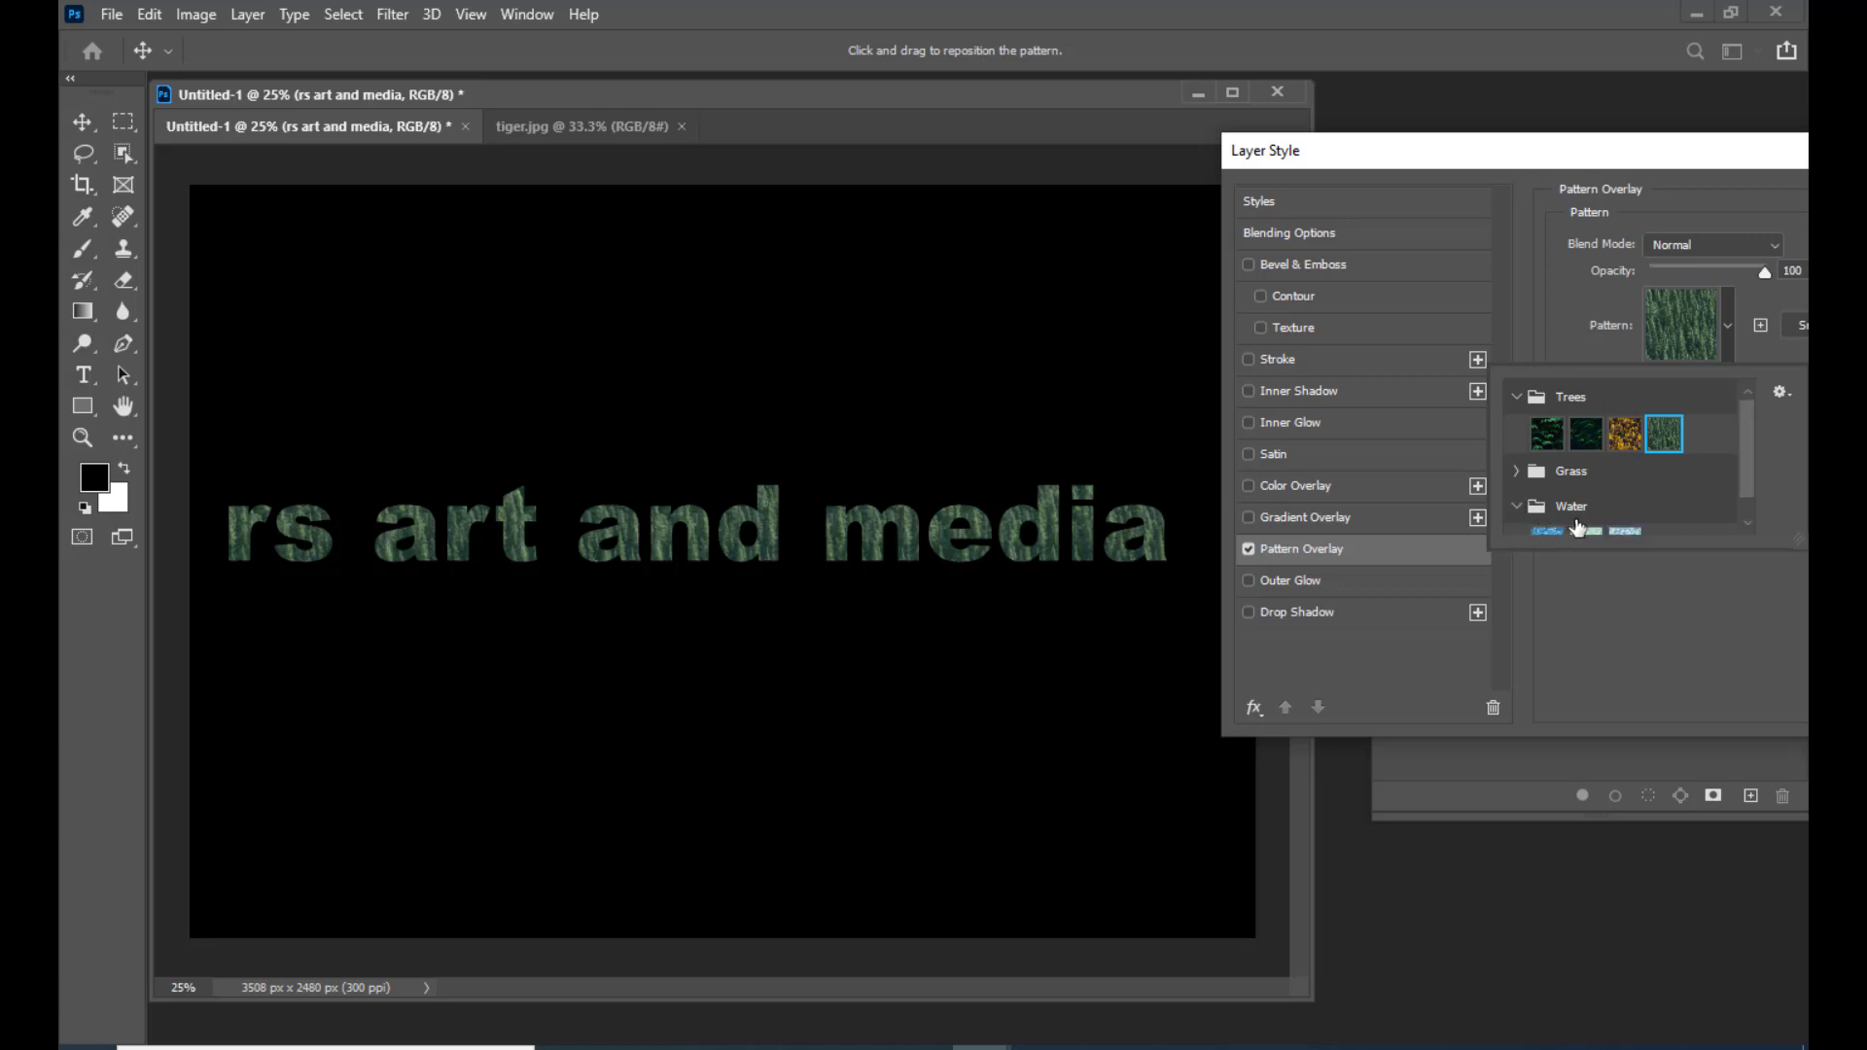
pyautogui.scroll(-1, 1575, 520)
pyautogui.click(1586, 515)
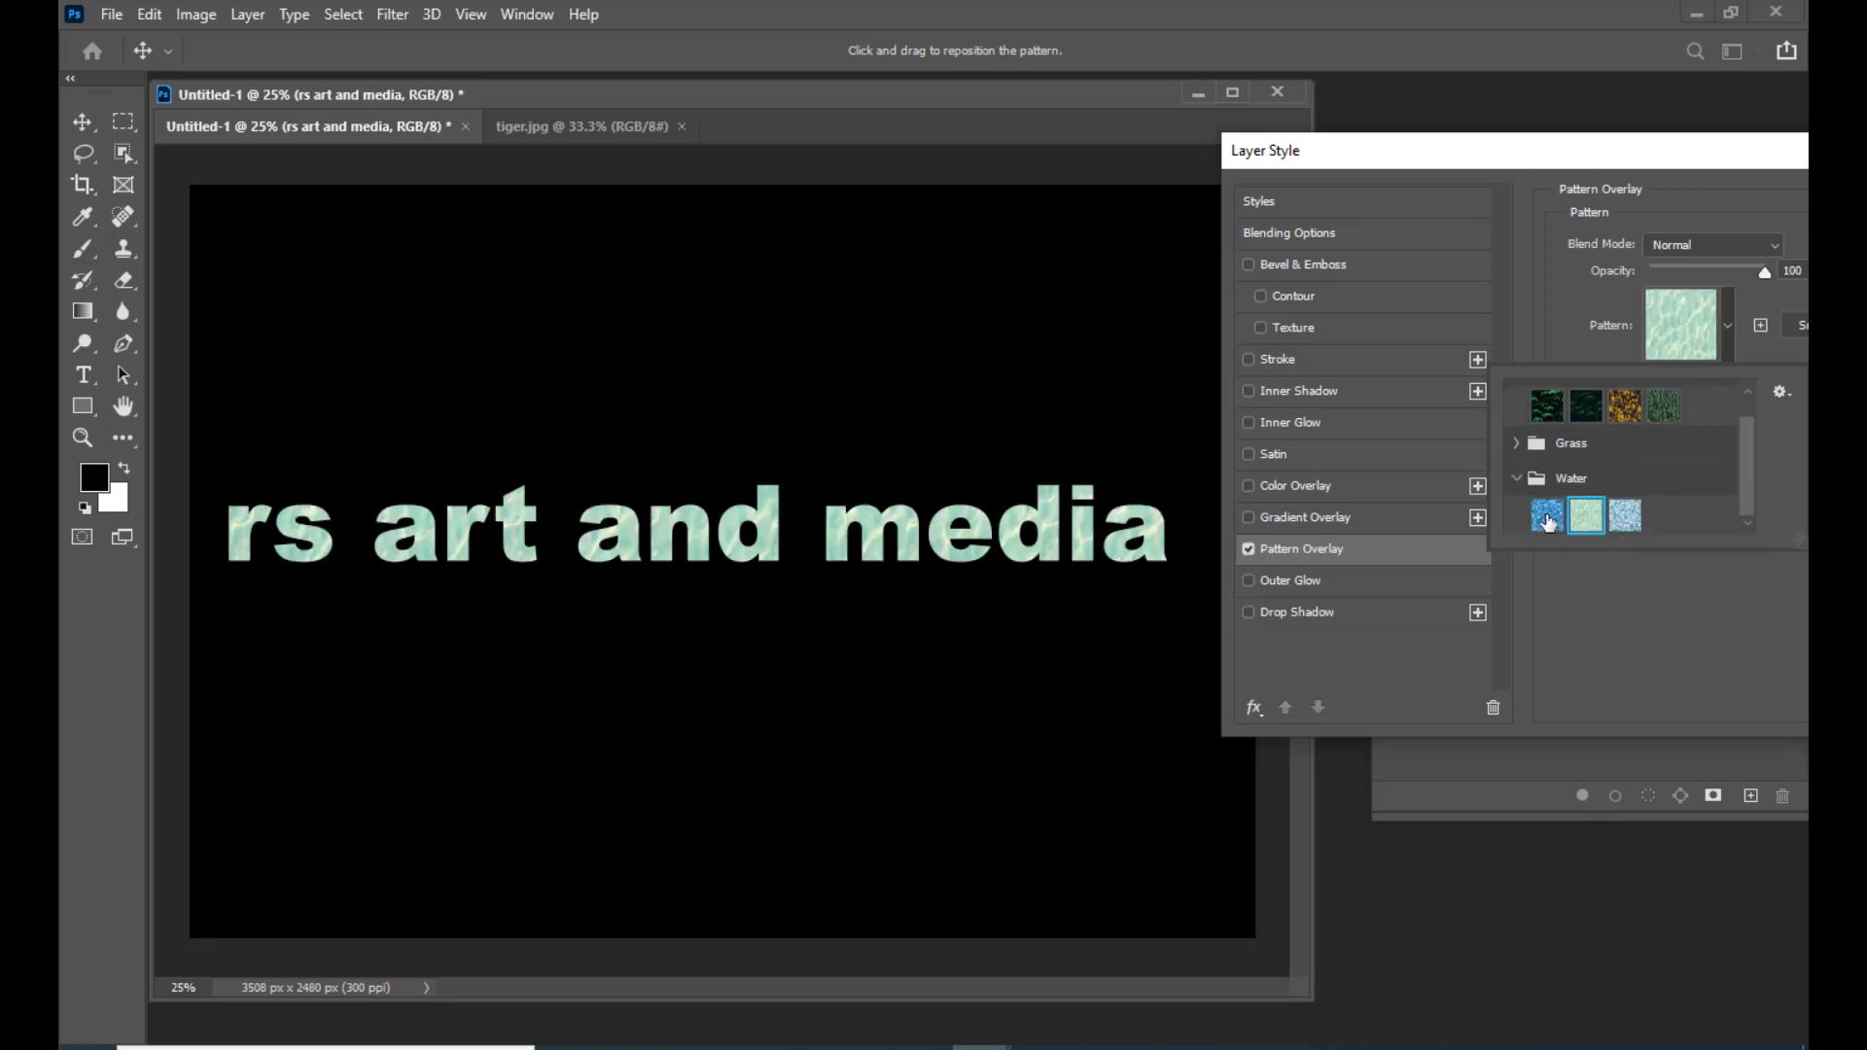
pyautogui.click(1547, 515)
pyautogui.click(1516, 443)
pyautogui.click(1547, 479)
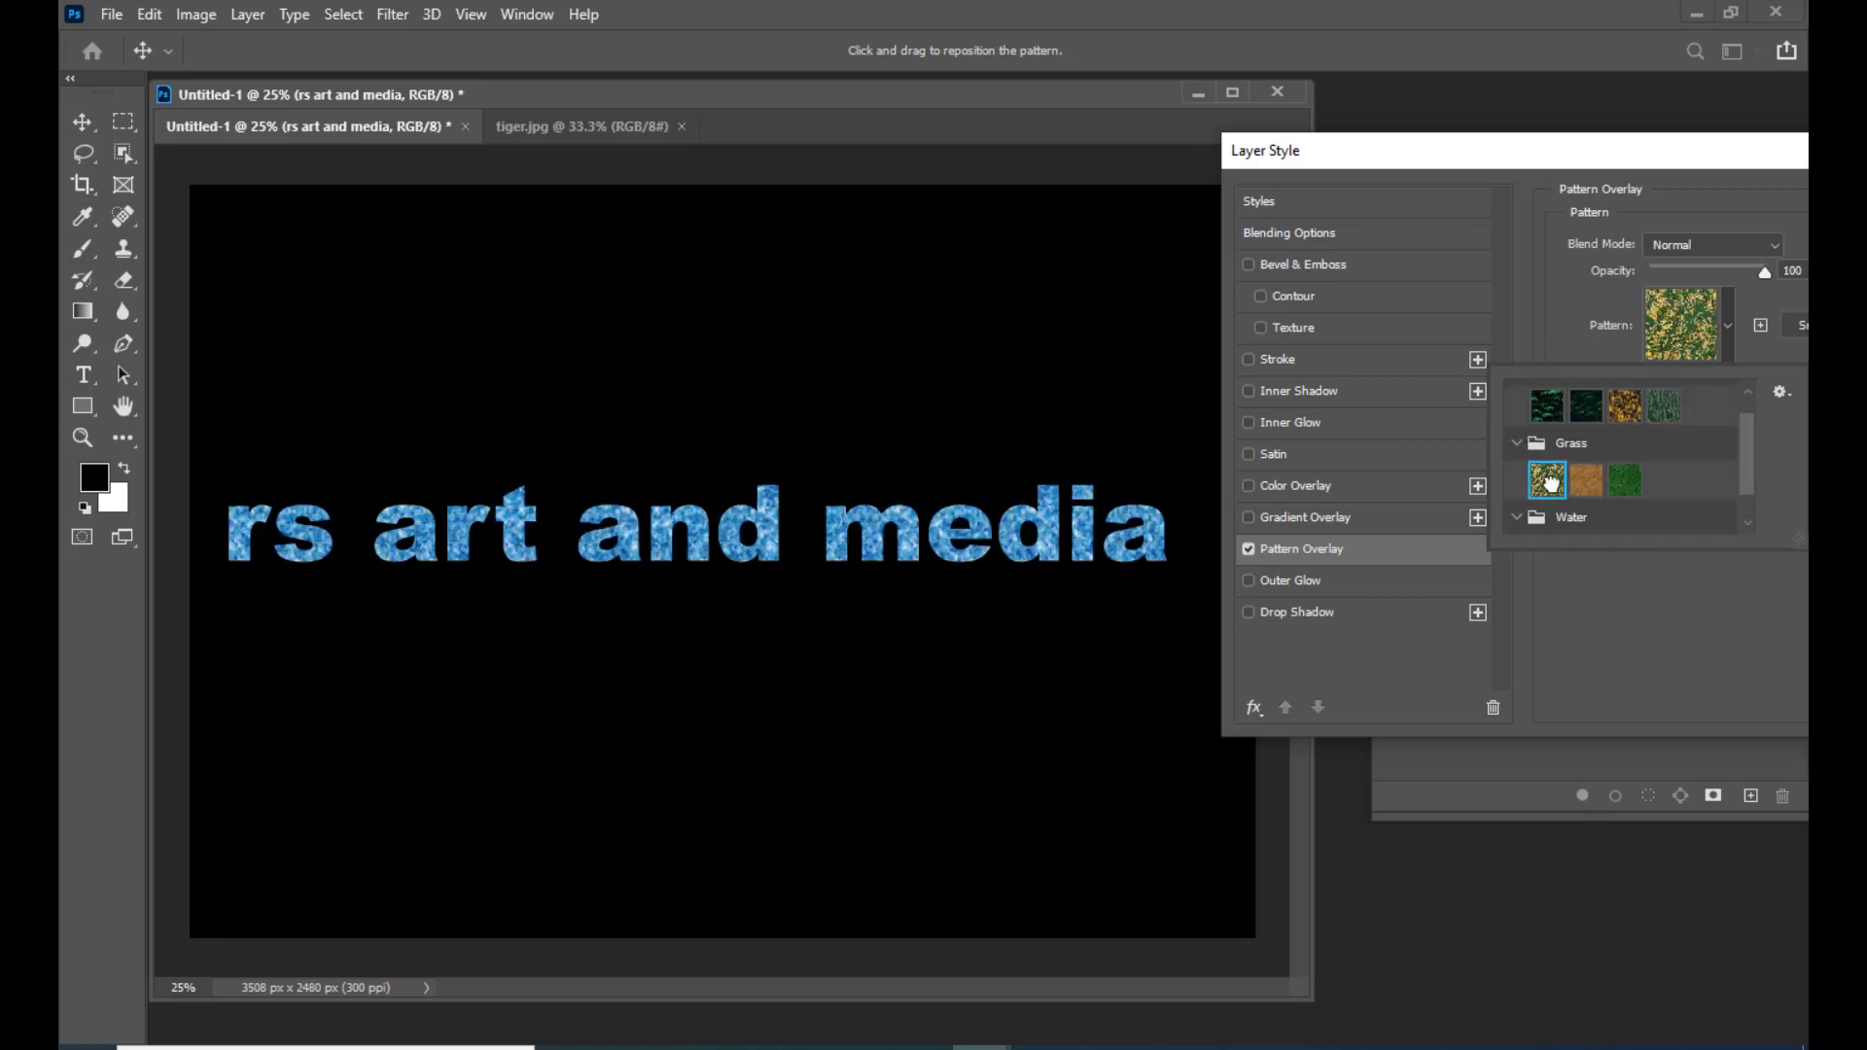
# Step: Apply the yellow-green Grass pattern to the text, scaled to 41% and rotated to 121°
pyautogui.click(1590, 343)
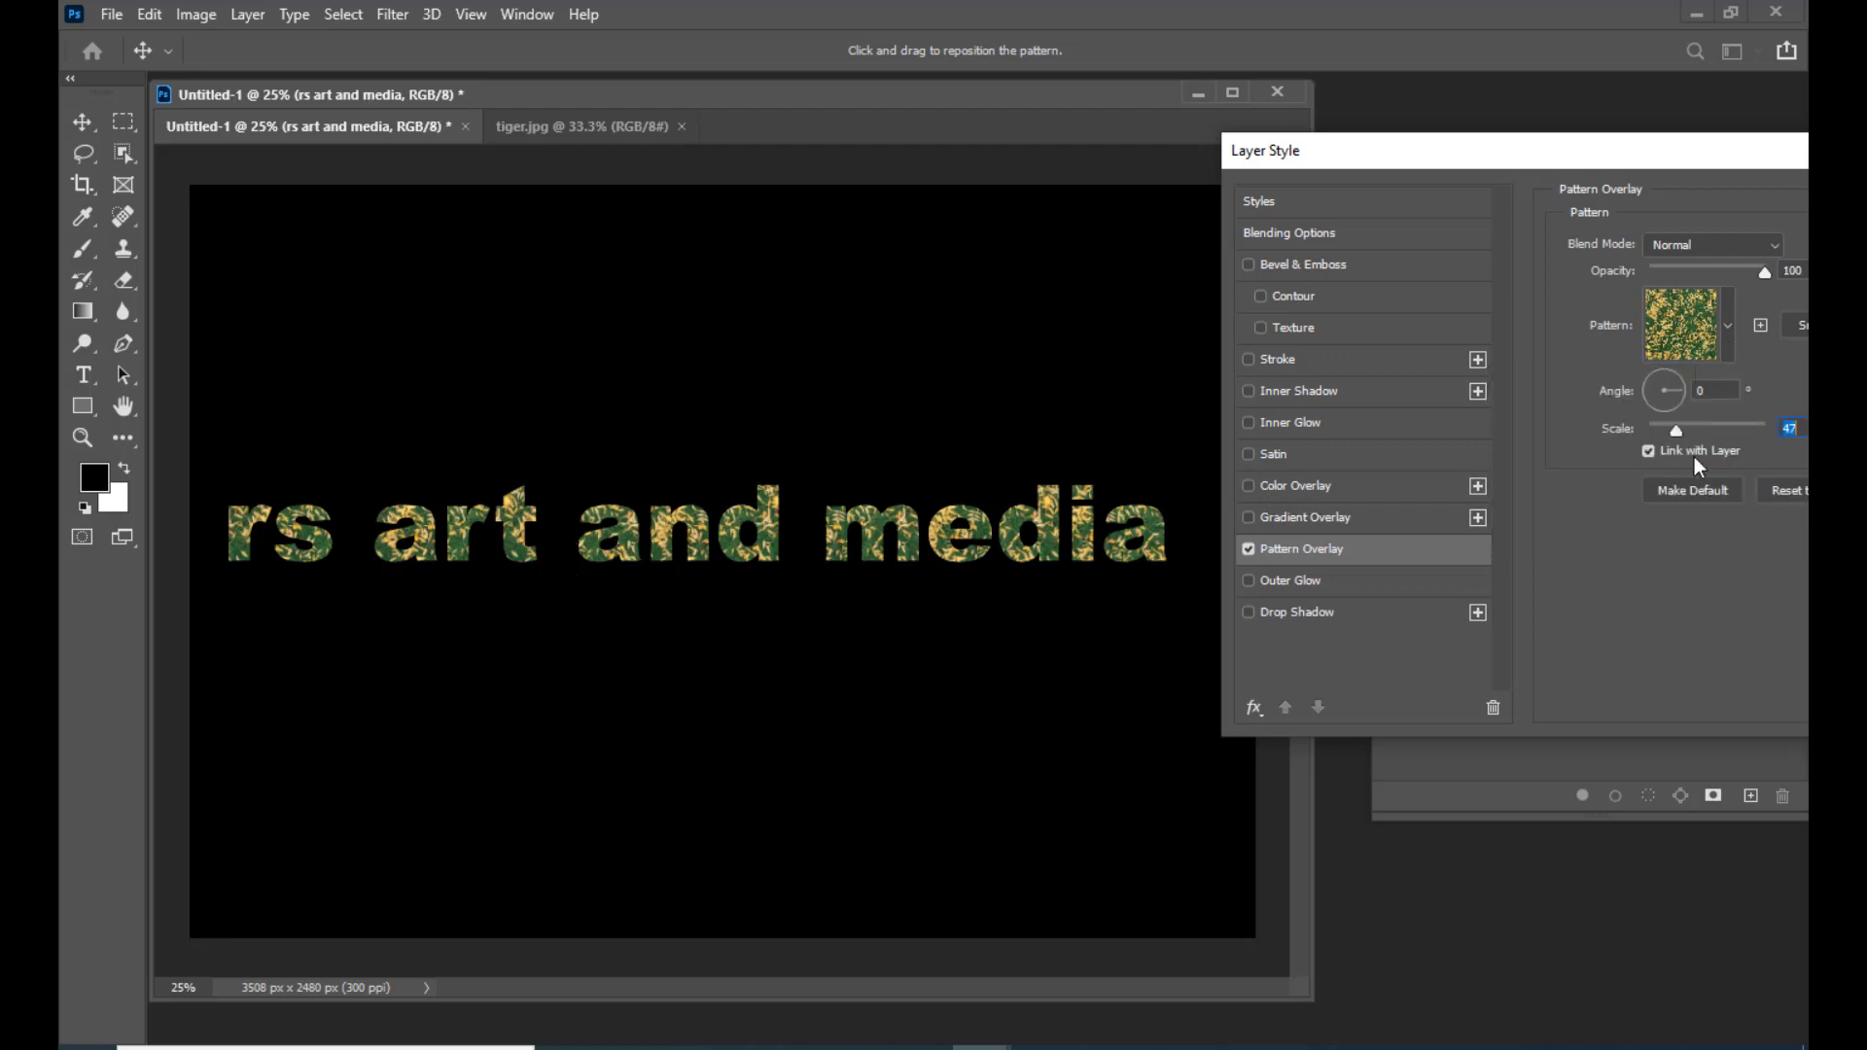
pyautogui.moveTo(1677, 434); pyautogui.dragTo(1657, 381)
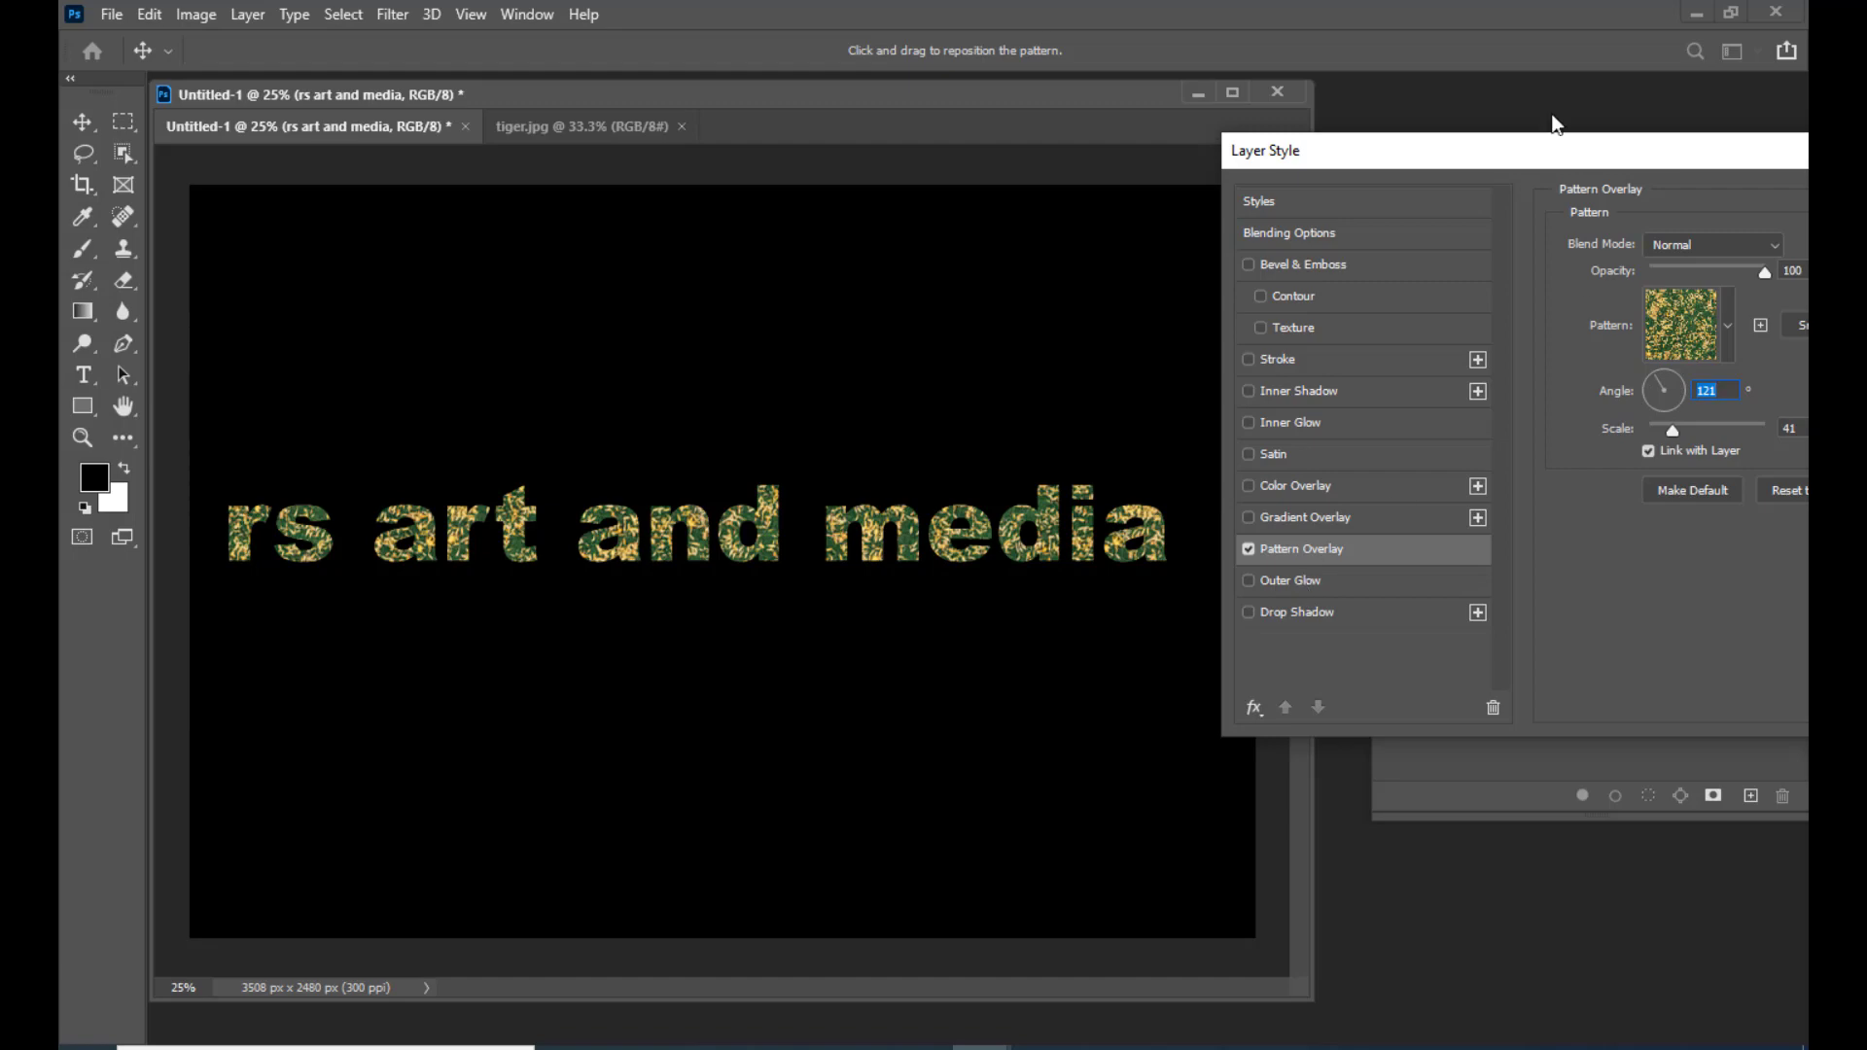
# Step: Replace the Pattern Overlay on the text with a Gradient Overlay
pyautogui.click(1249, 550)
pyautogui.click(1249, 517)
pyautogui.click(1340, 517)
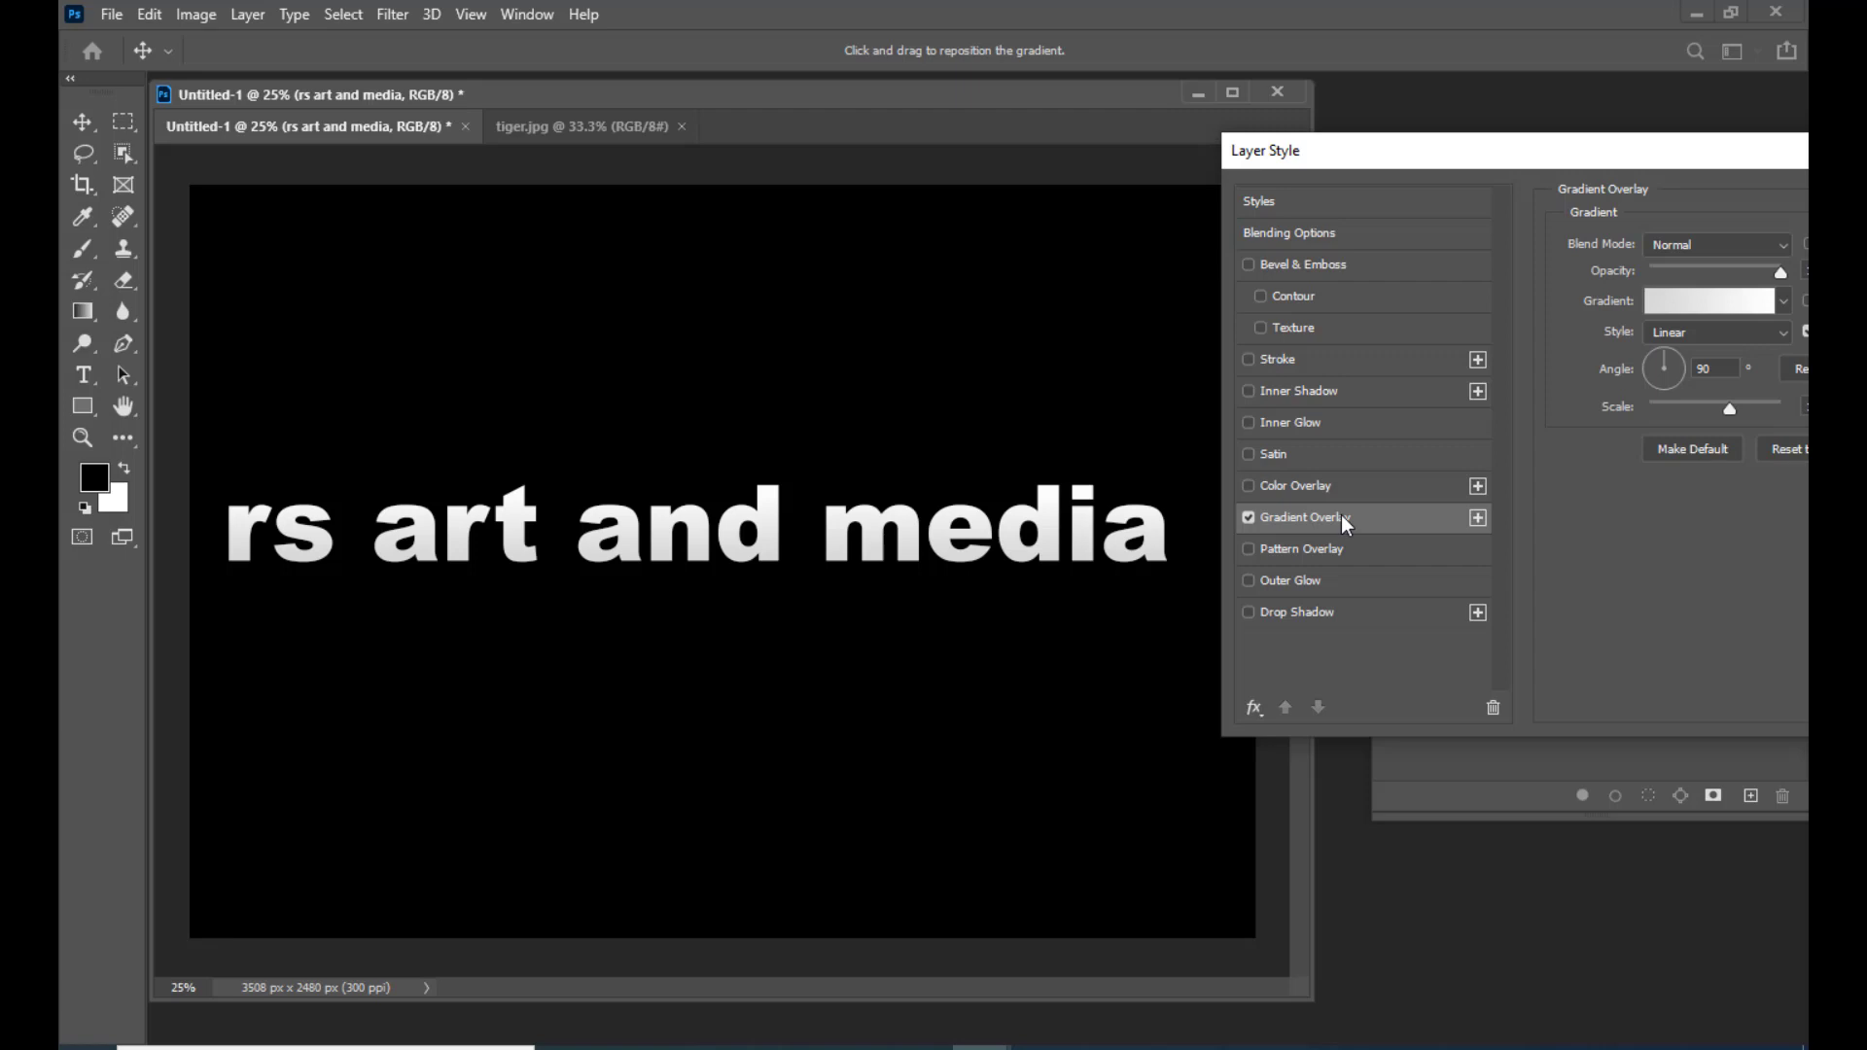
pyautogui.moveTo(1384, 155); pyautogui.dragTo(1386, 230)
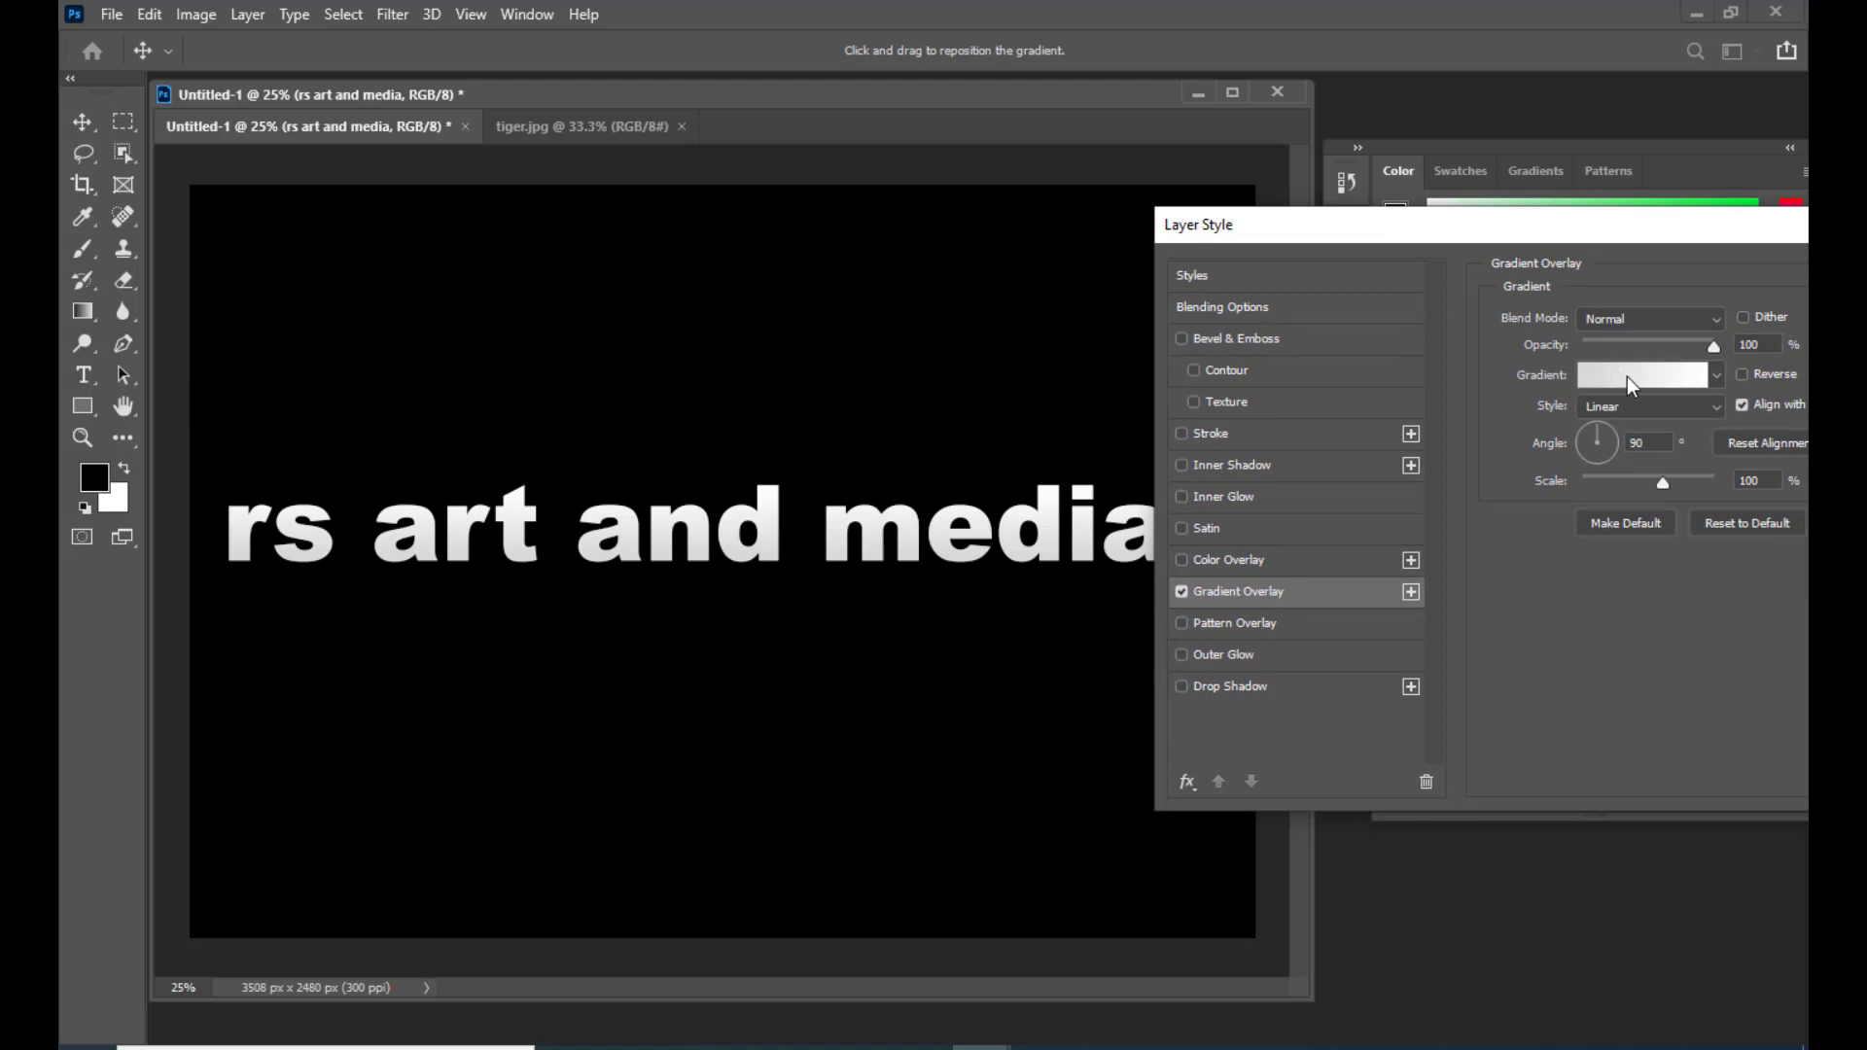
pyautogui.moveTo(1482, 230); pyautogui.dragTo(1493, 249)
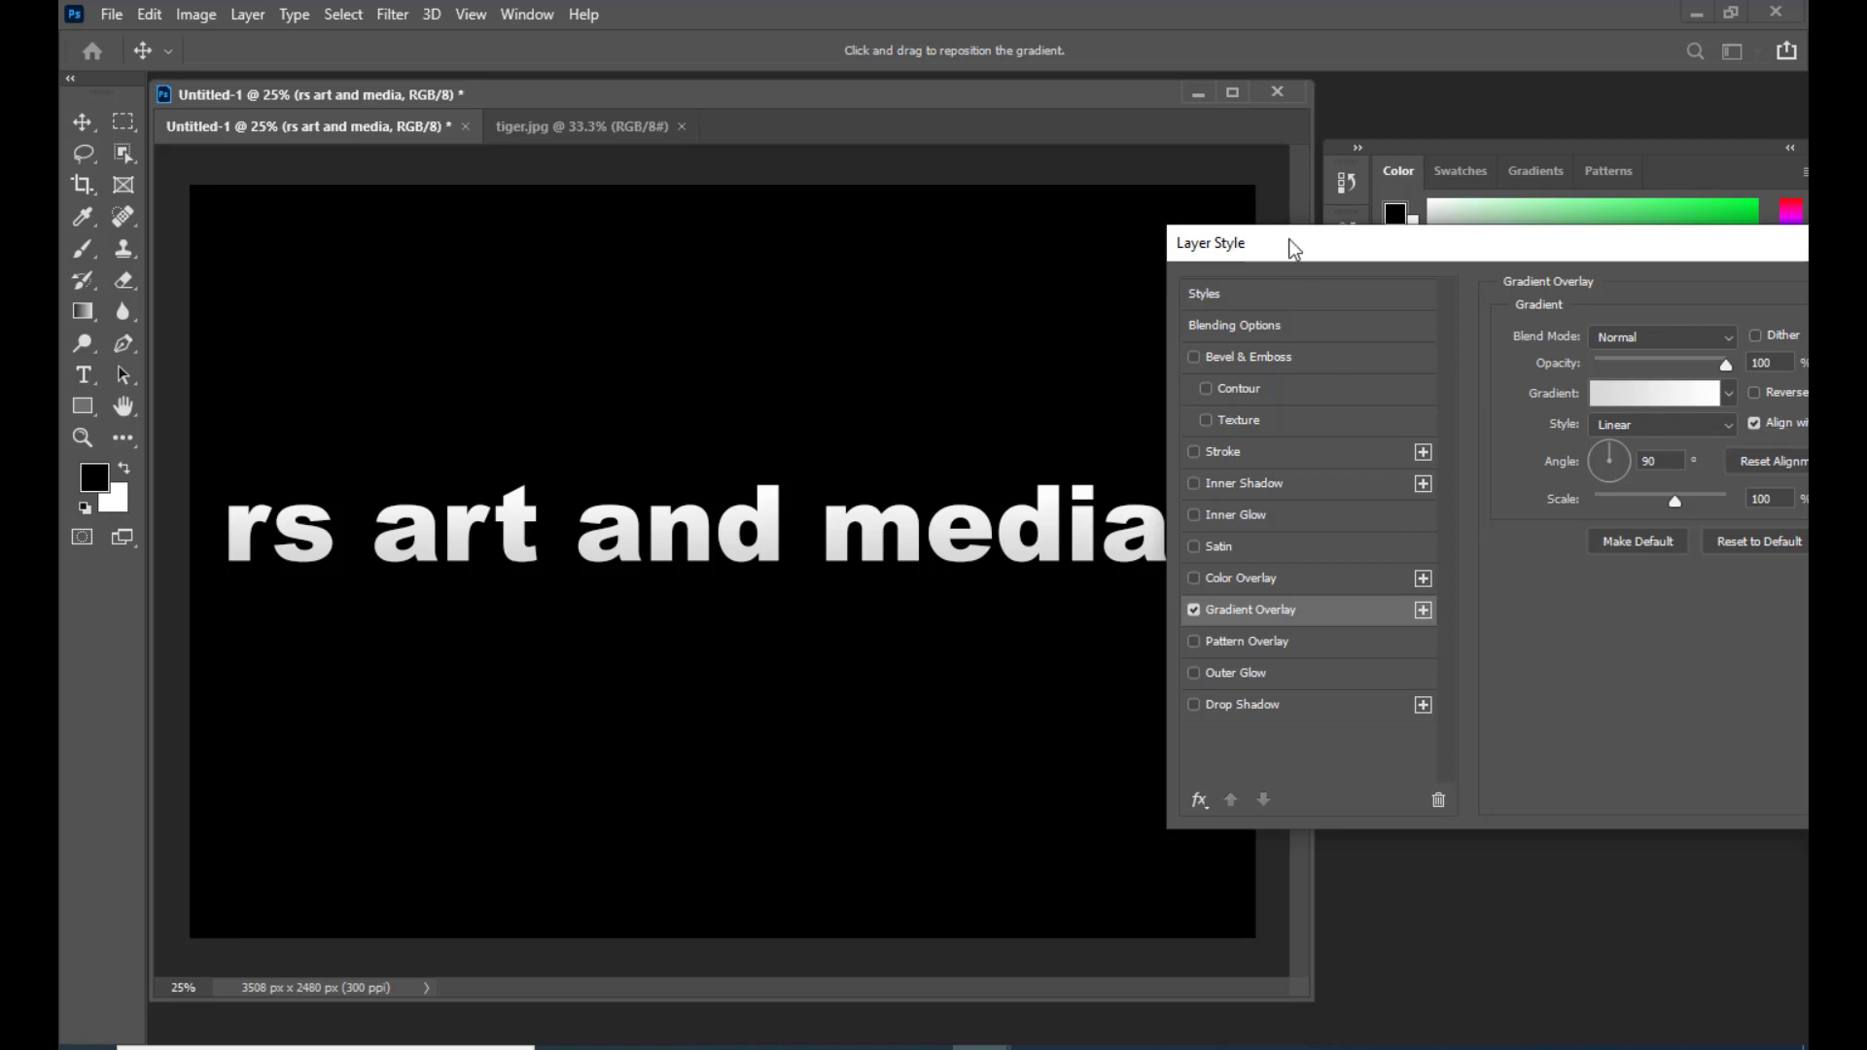
pyautogui.moveTo(1303, 243)
pyautogui.mouseDown()
pyautogui.moveTo(1274, 260)
pyautogui.moveTo(1314, 272)
pyautogui.moveTo(1296, 273)
pyautogui.mouseUp()
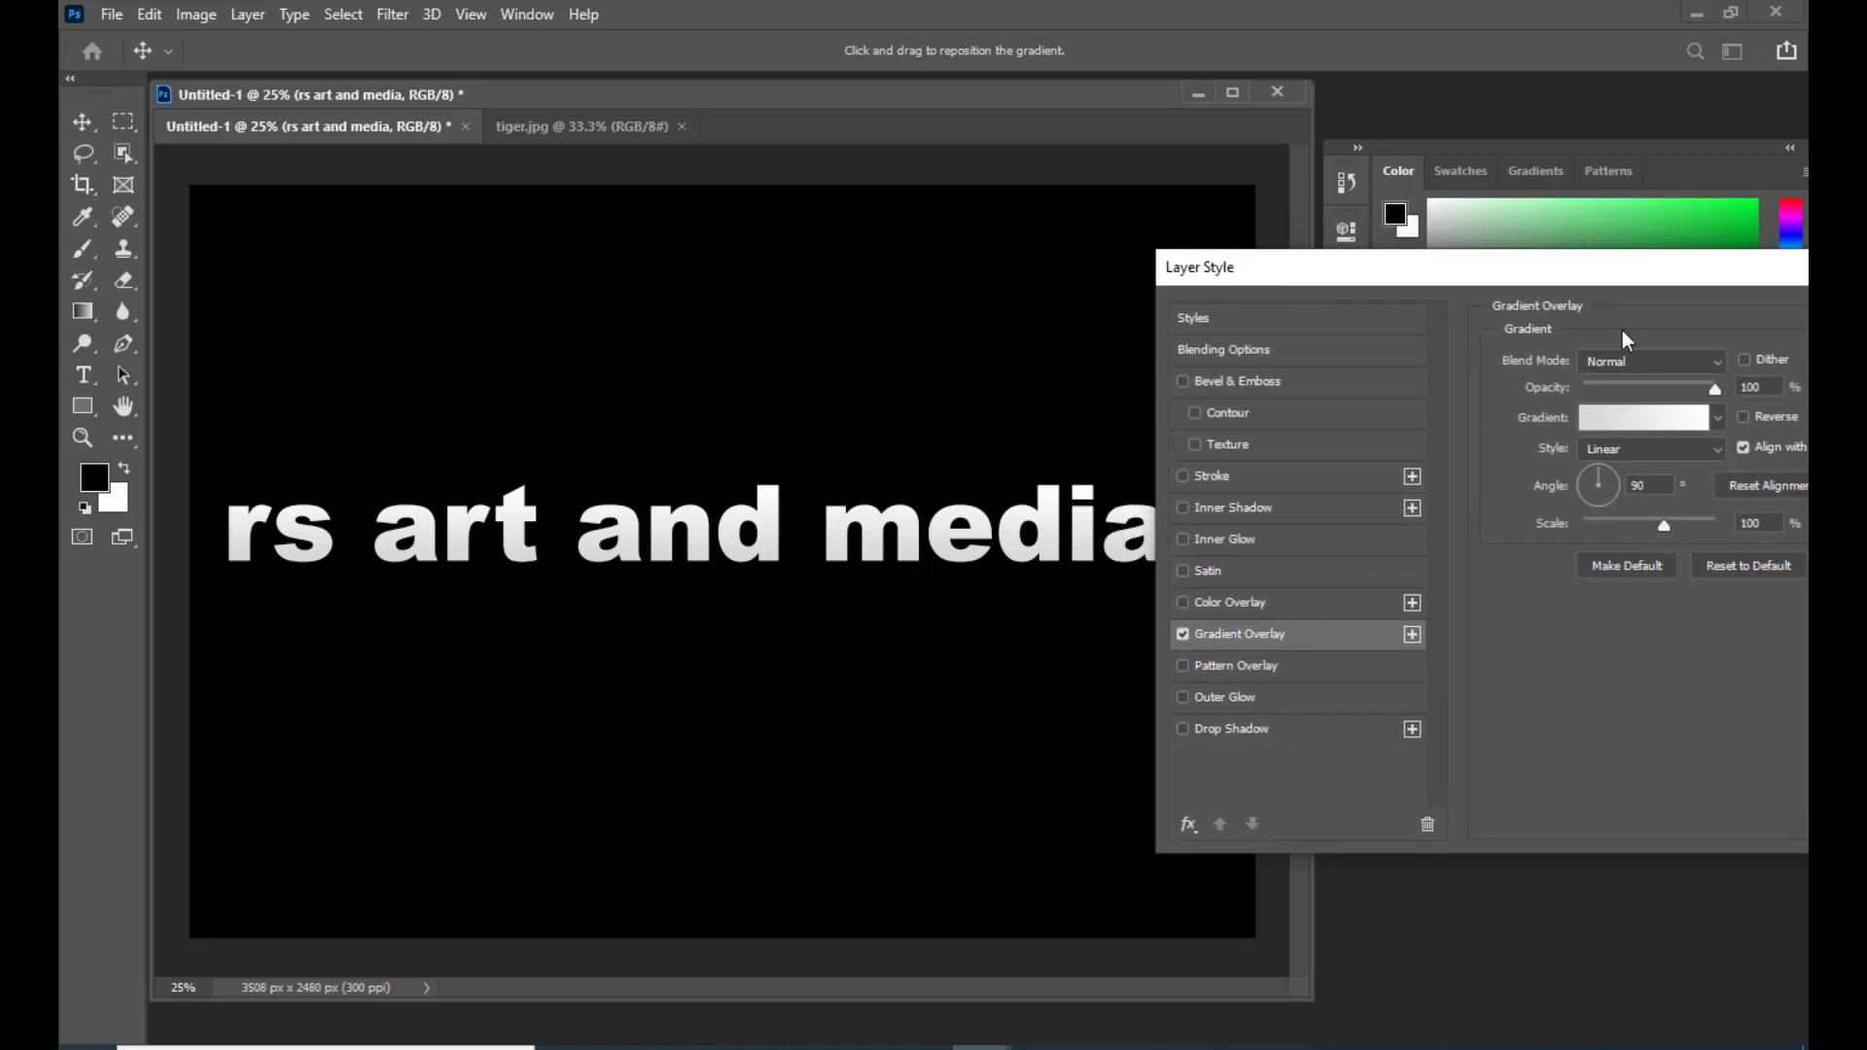
# Step: Edit the overlay's gradient and set its starting colour stop to red ee1d1d
pyautogui.click(1640, 425)
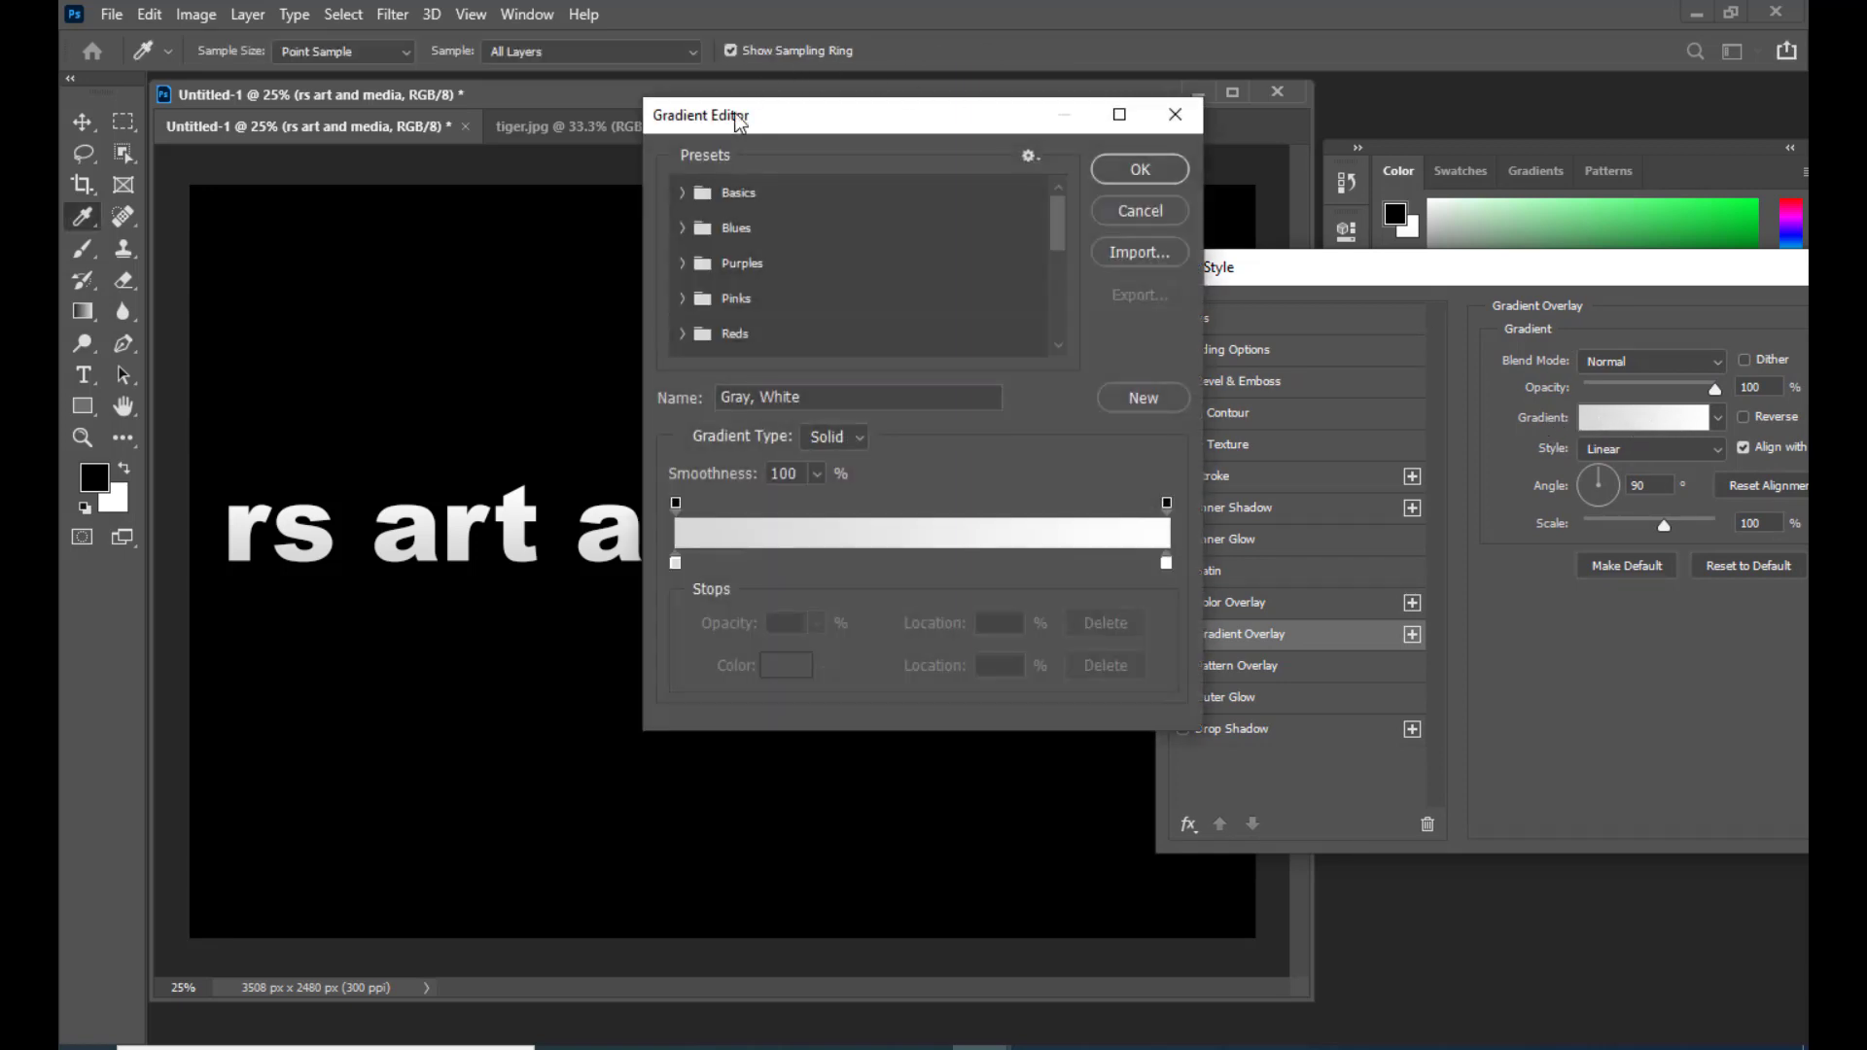
pyautogui.moveTo(741, 117); pyautogui.dragTo(1287, 132)
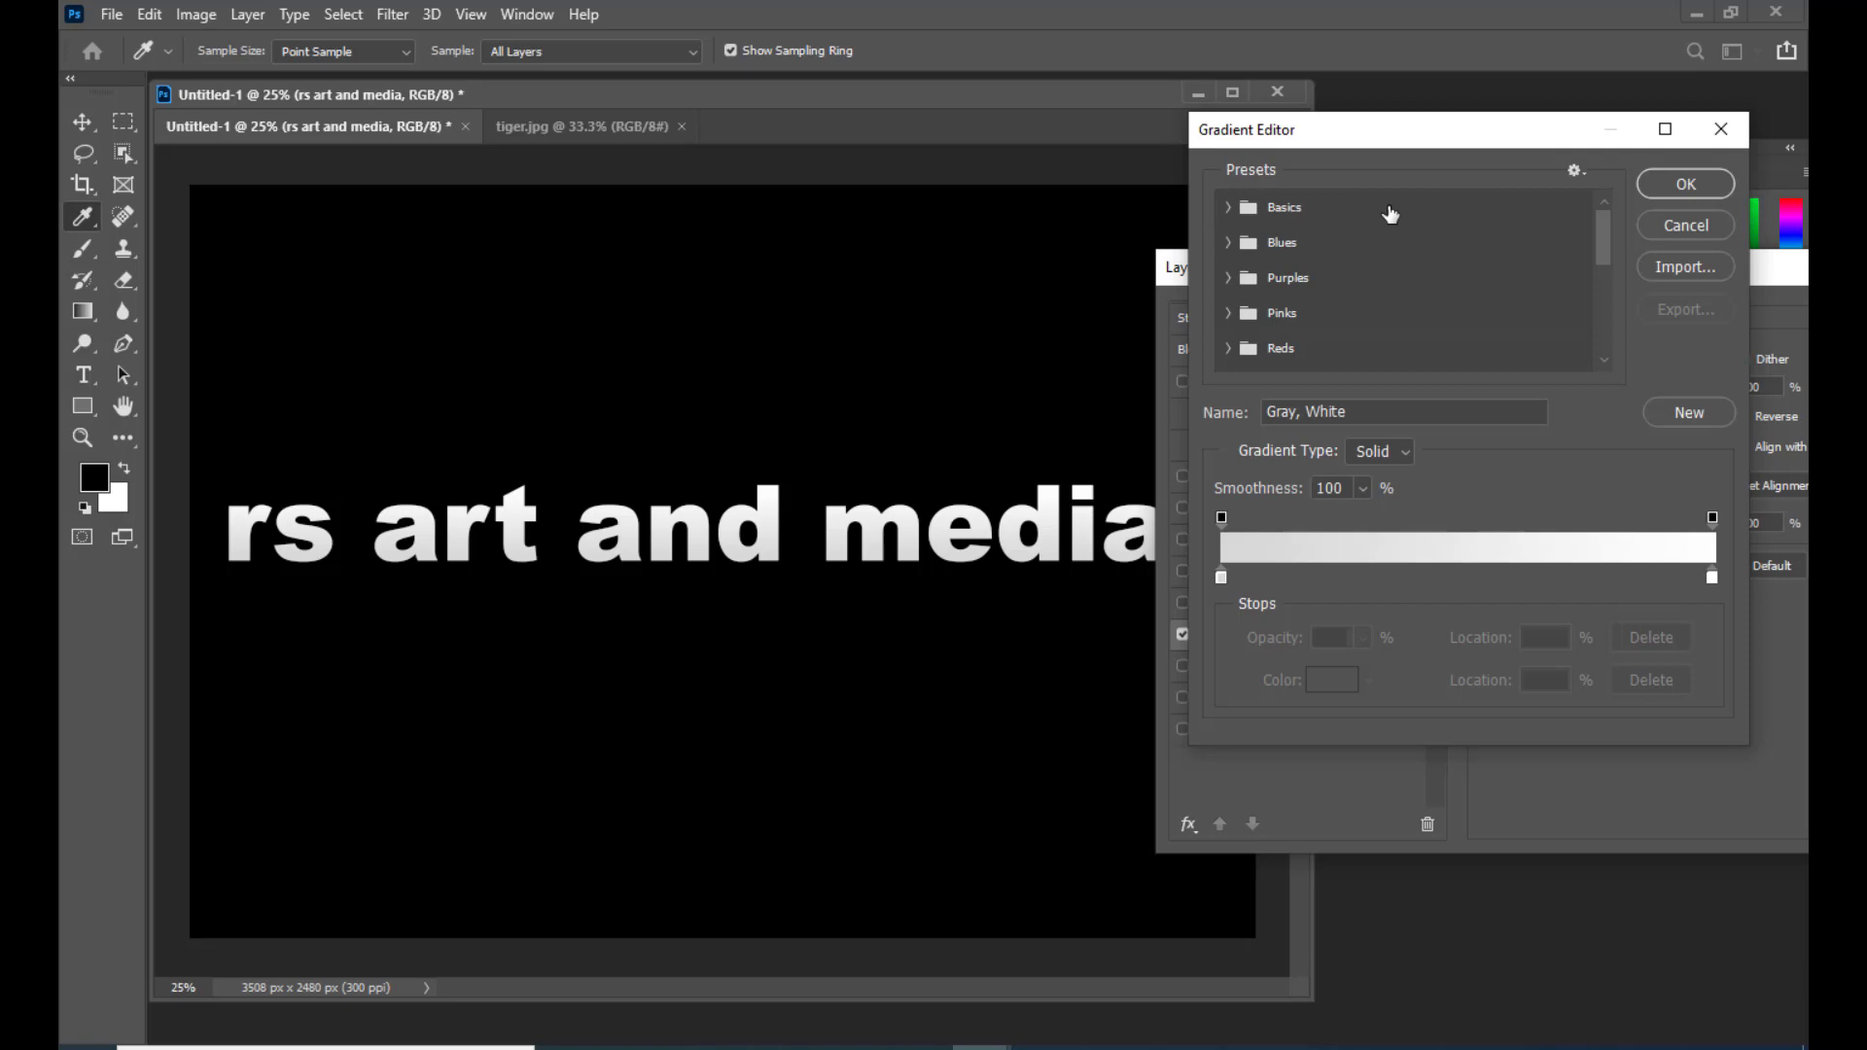
pyautogui.moveTo(1321, 138)
pyautogui.mouseDown()
pyautogui.moveTo(1356, 138)
pyautogui.moveTo(1325, 145)
pyautogui.mouseUp()
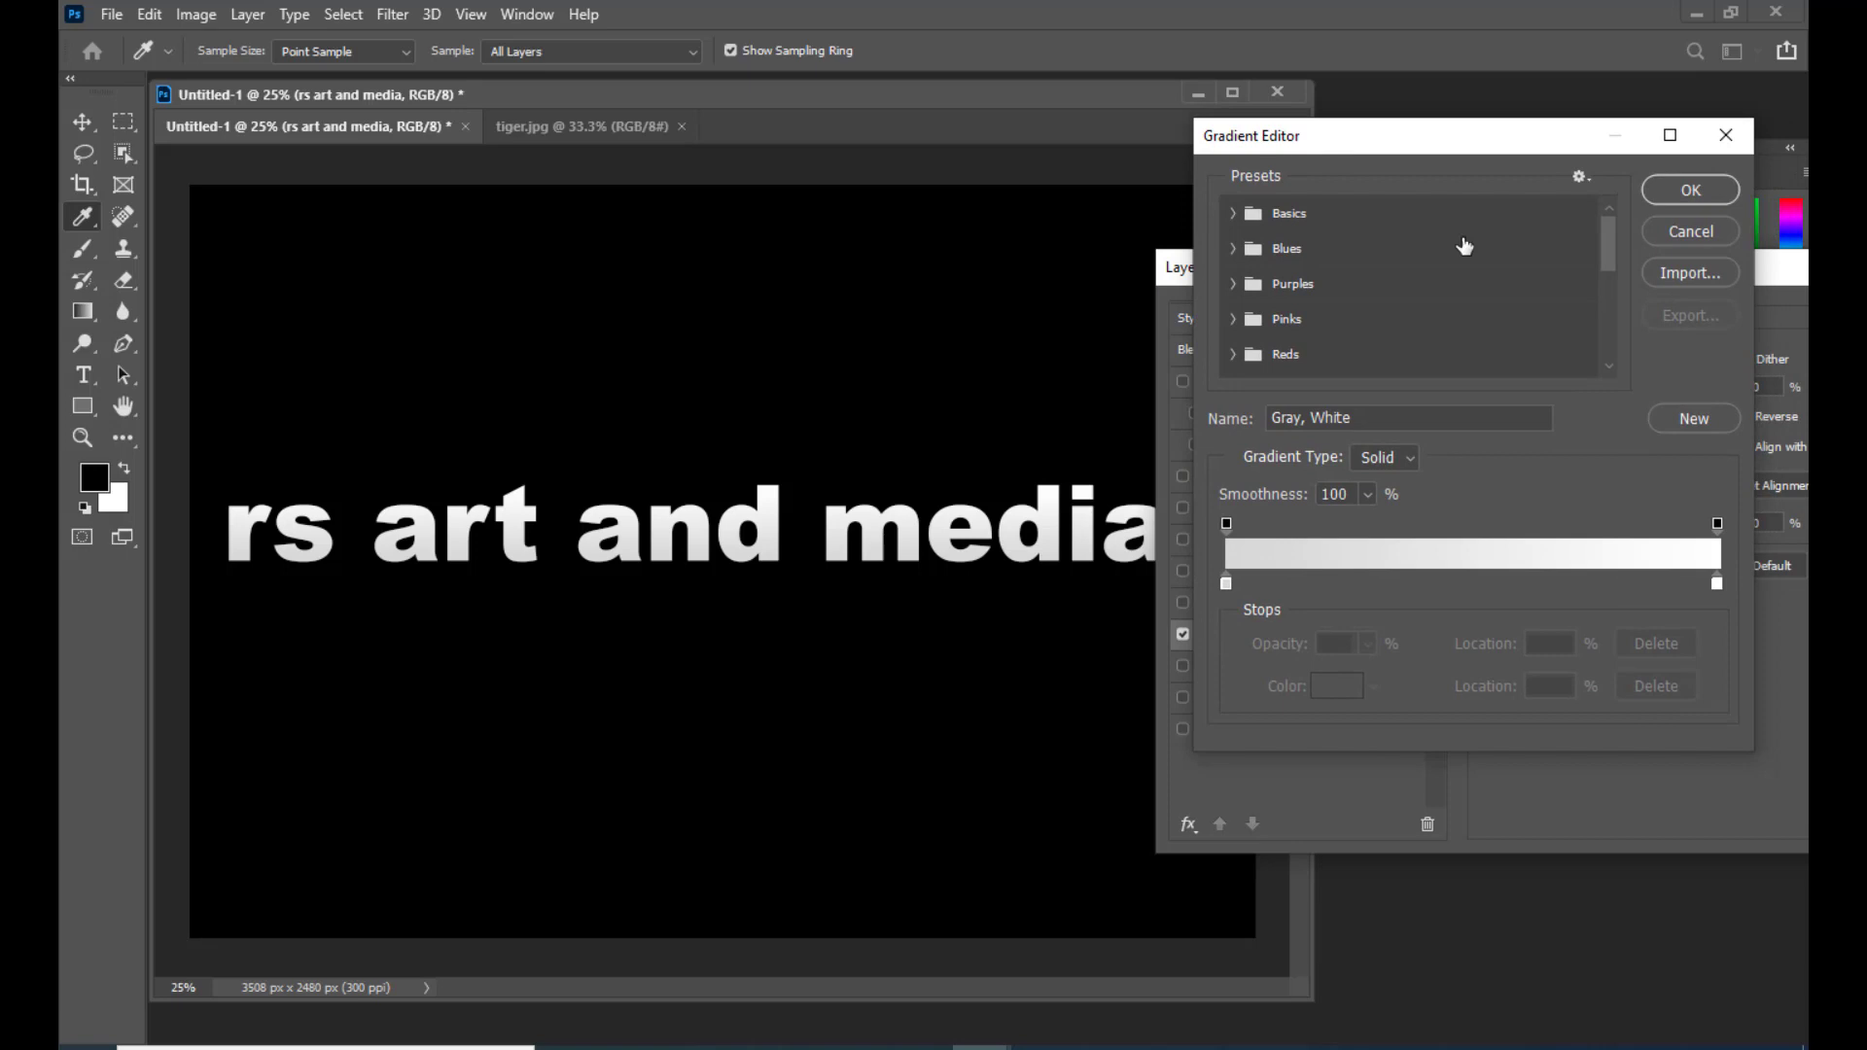
pyautogui.moveTo(1352, 146); pyautogui.dragTo(1363, 148)
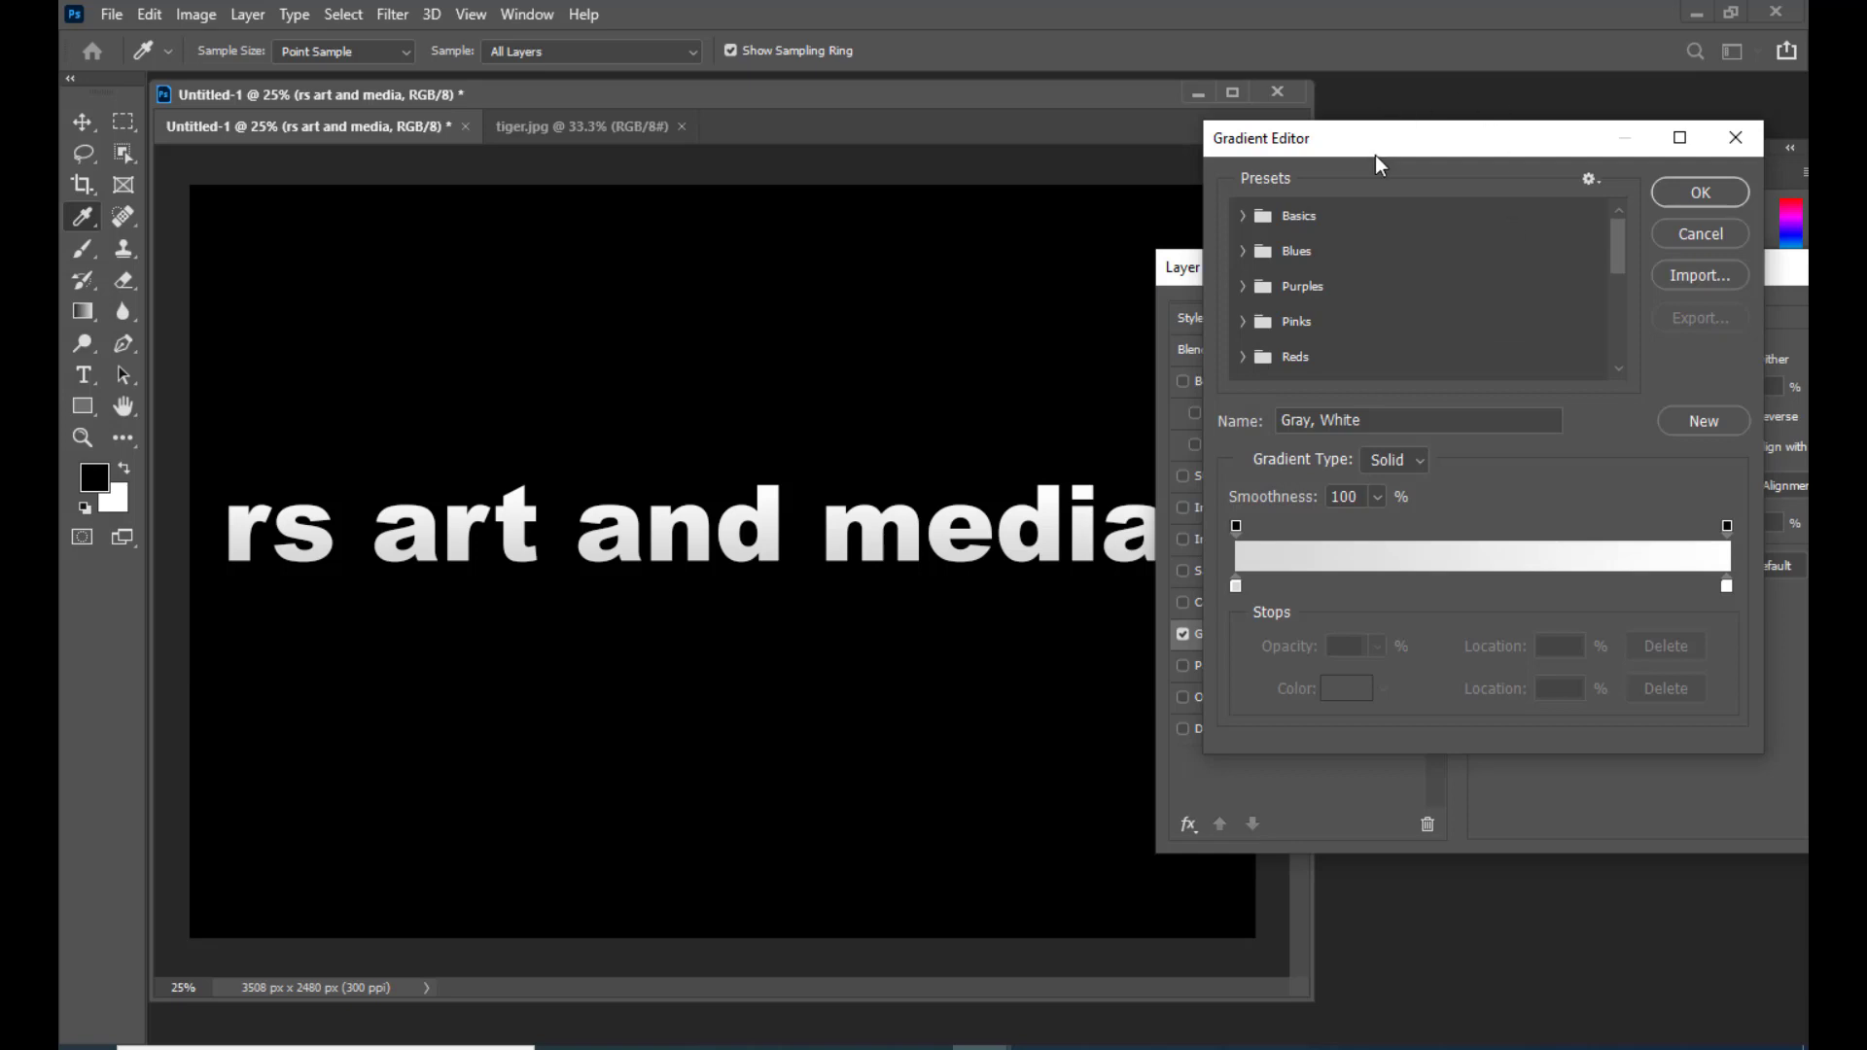
pyautogui.moveTo(1375, 151); pyautogui.dragTo(1277, 141)
pyautogui.moveTo(1554, 230); pyautogui.dragTo(1550, 372)
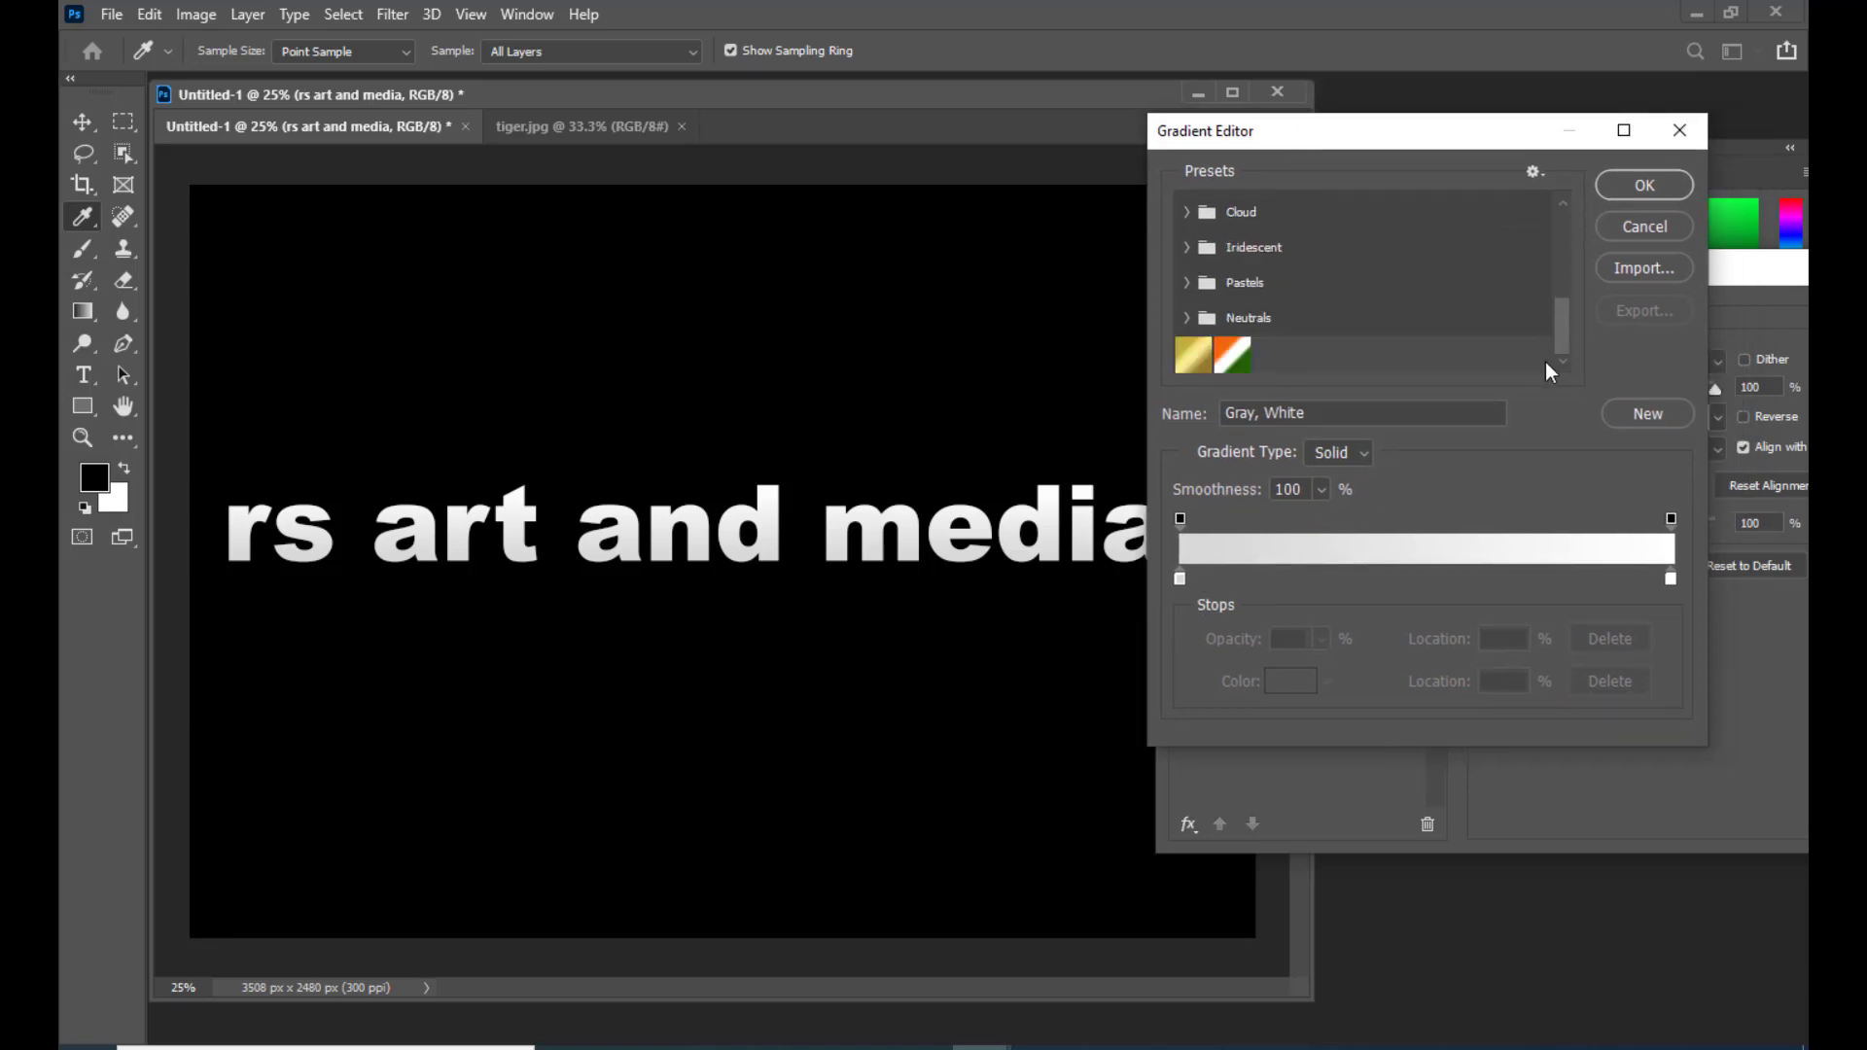
pyautogui.moveTo(1254, 138); pyautogui.dragTo(1274, 140)
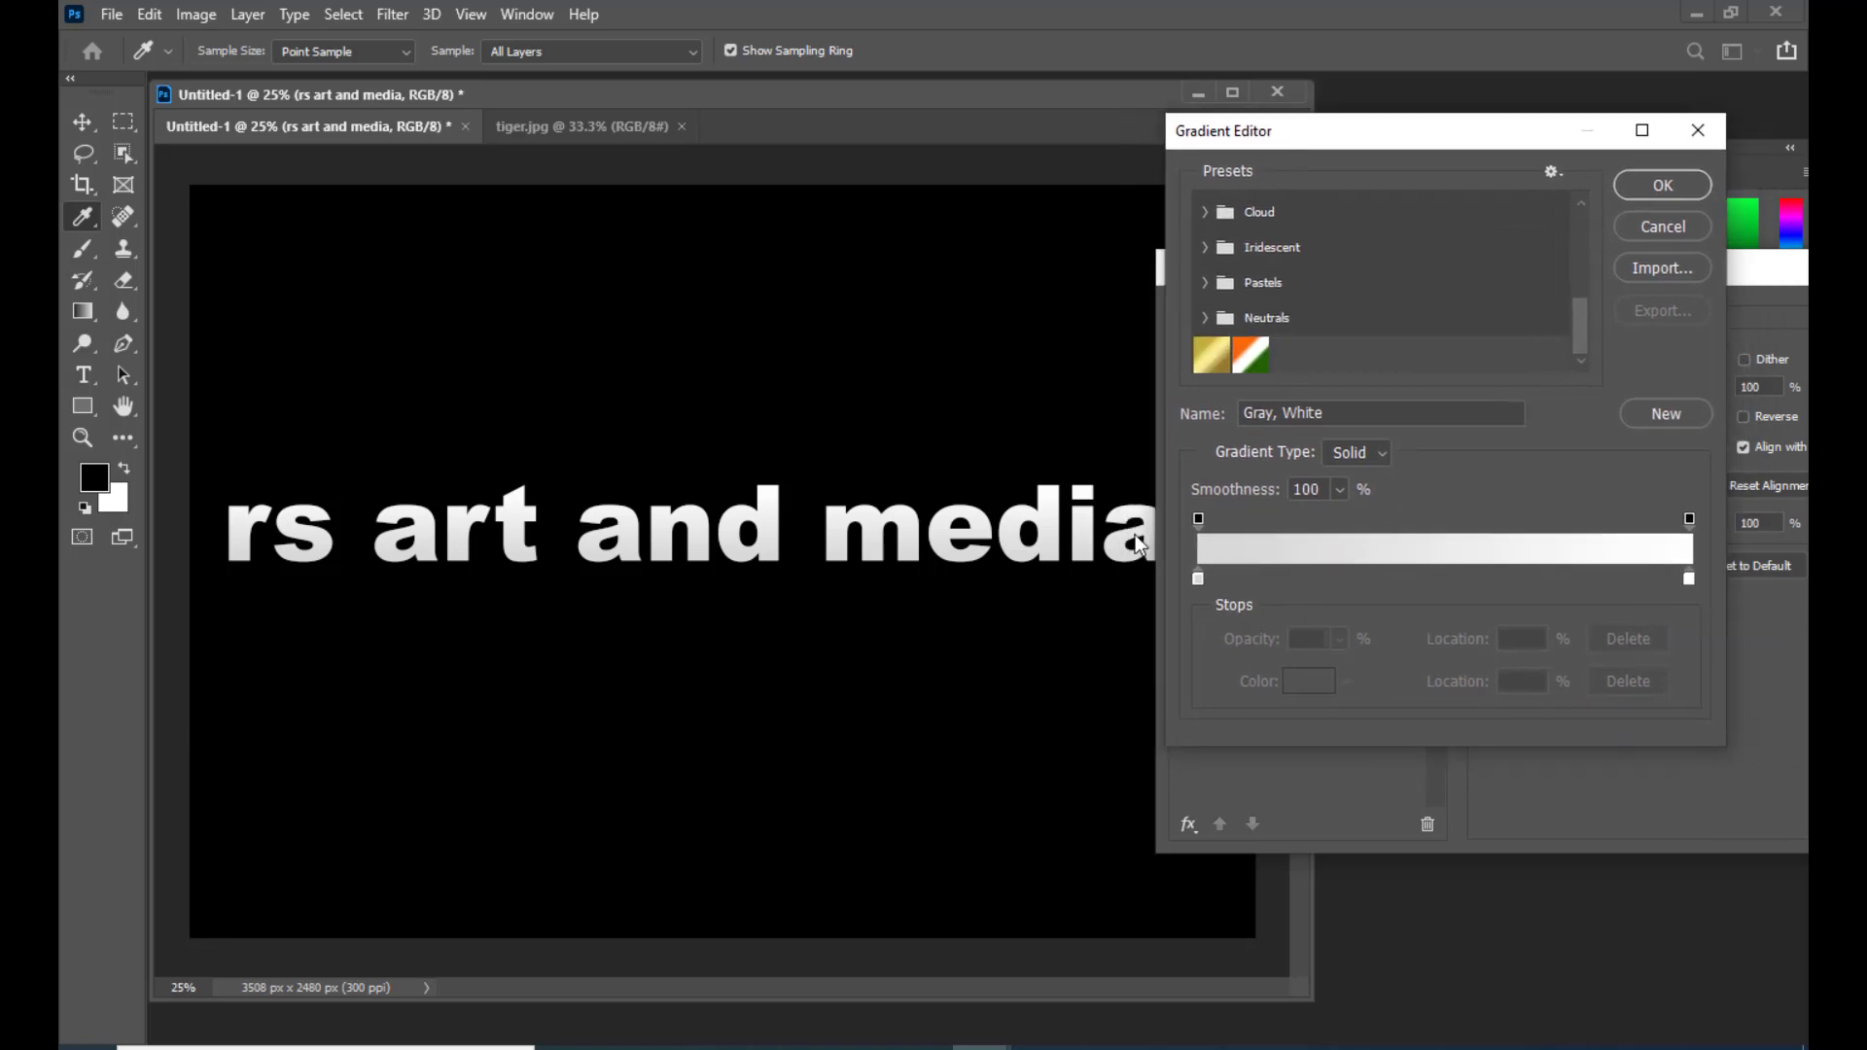
pyautogui.doubleClick(1198, 579)
pyautogui.write('ed1c24')
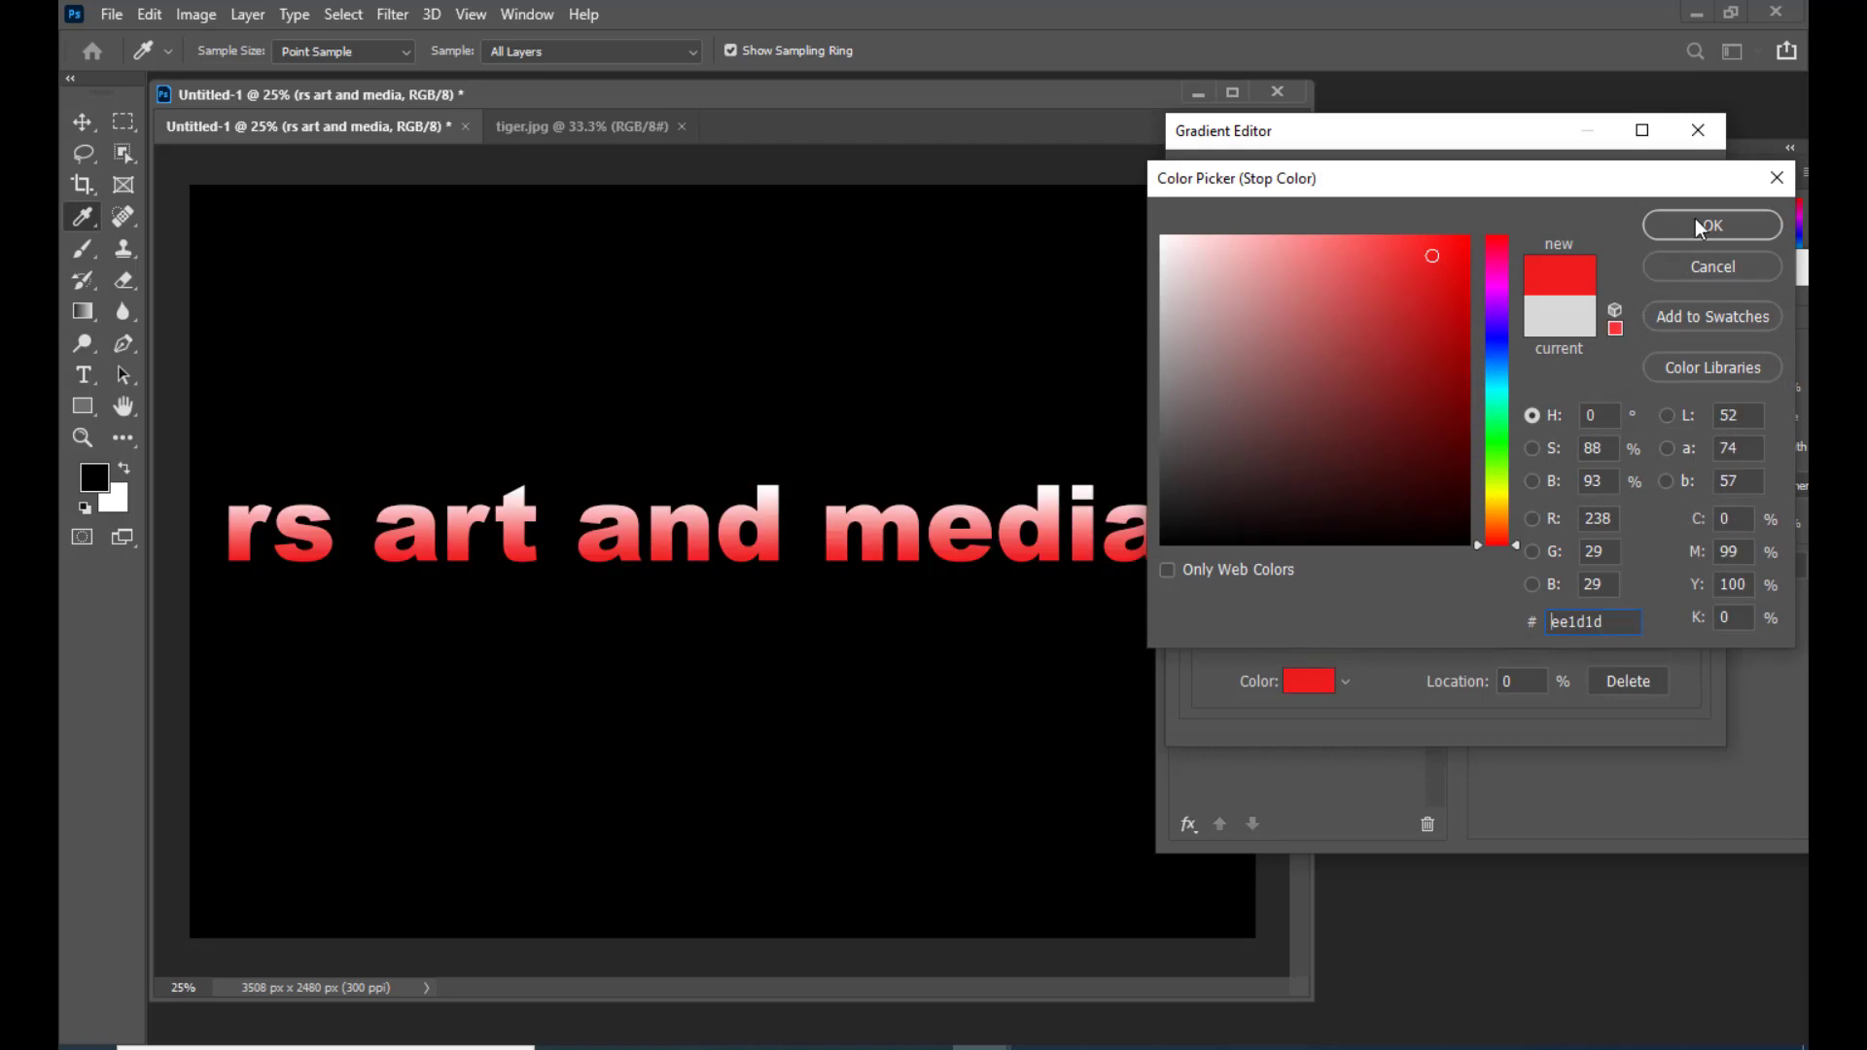
pyautogui.click(1695, 218)
# Step: Set the gradient's end colour stop to yellow f9f616 and accept the edited gradient
pyautogui.click(1689, 581)
pyautogui.doubleClick(1689, 582)
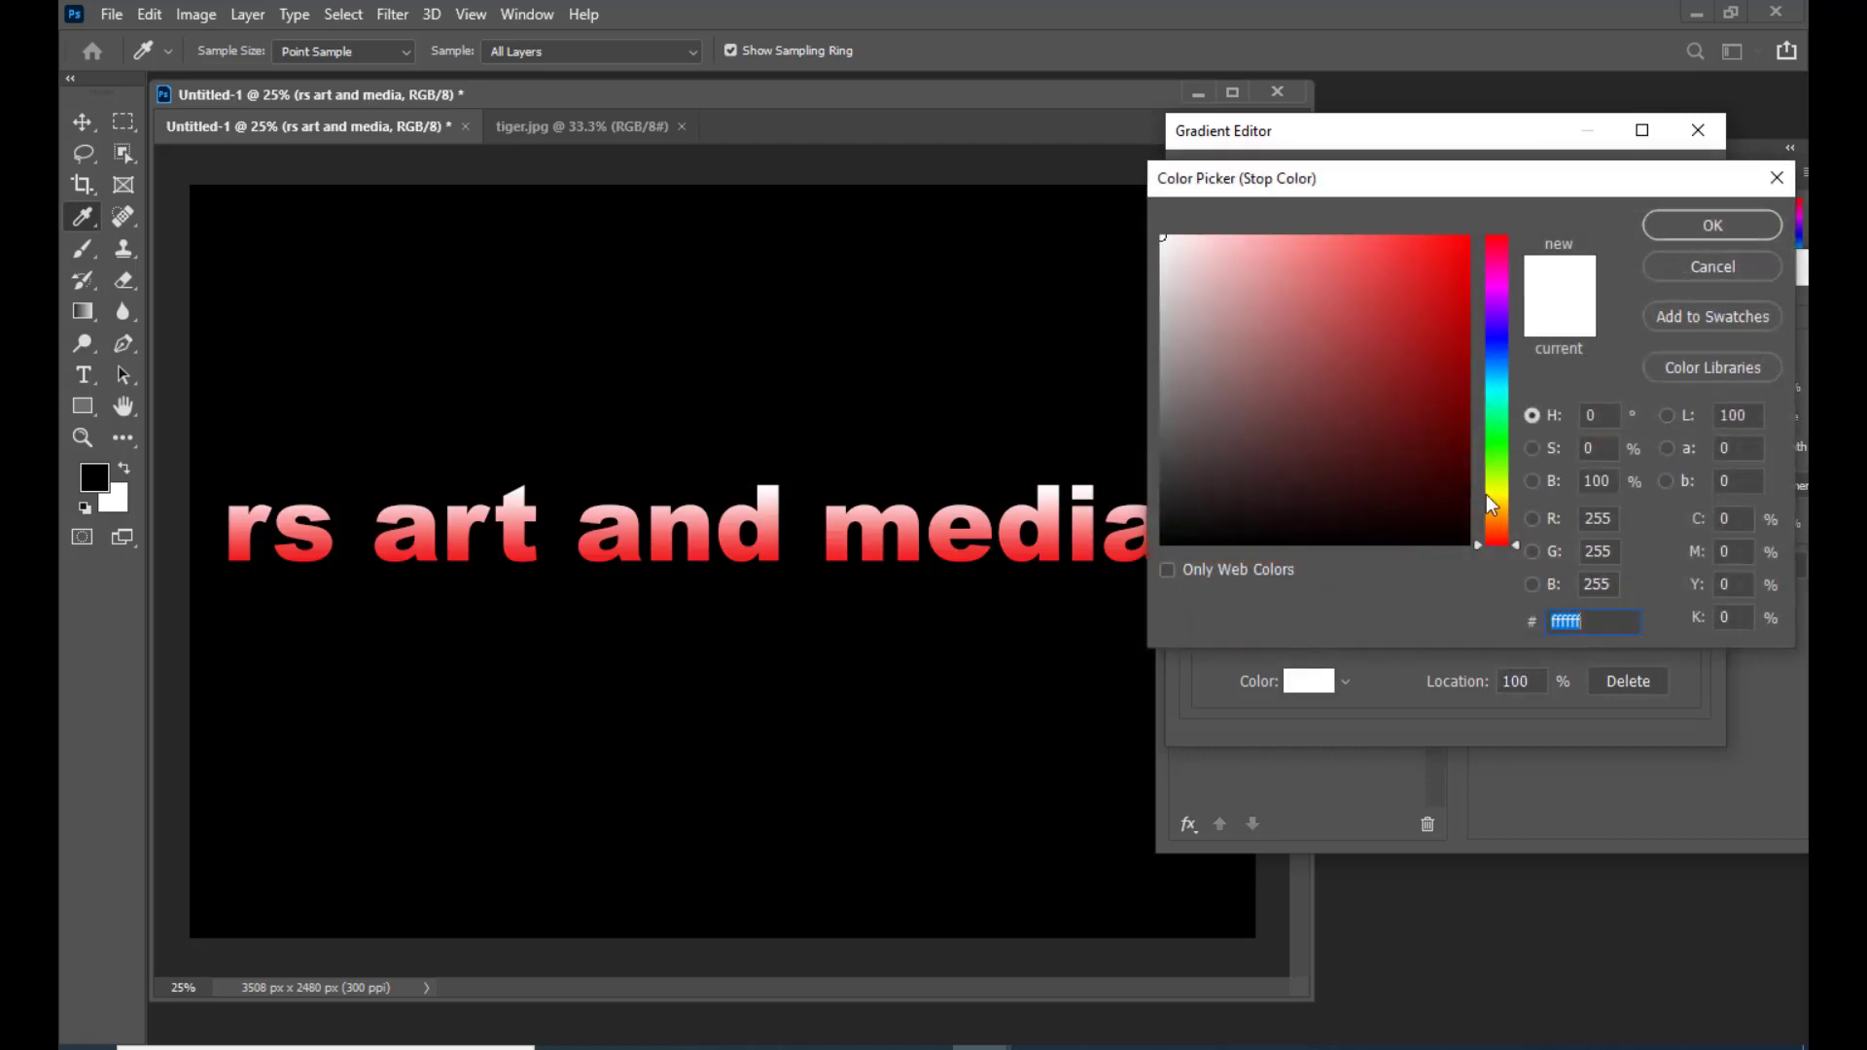
pyautogui.click(1442, 242)
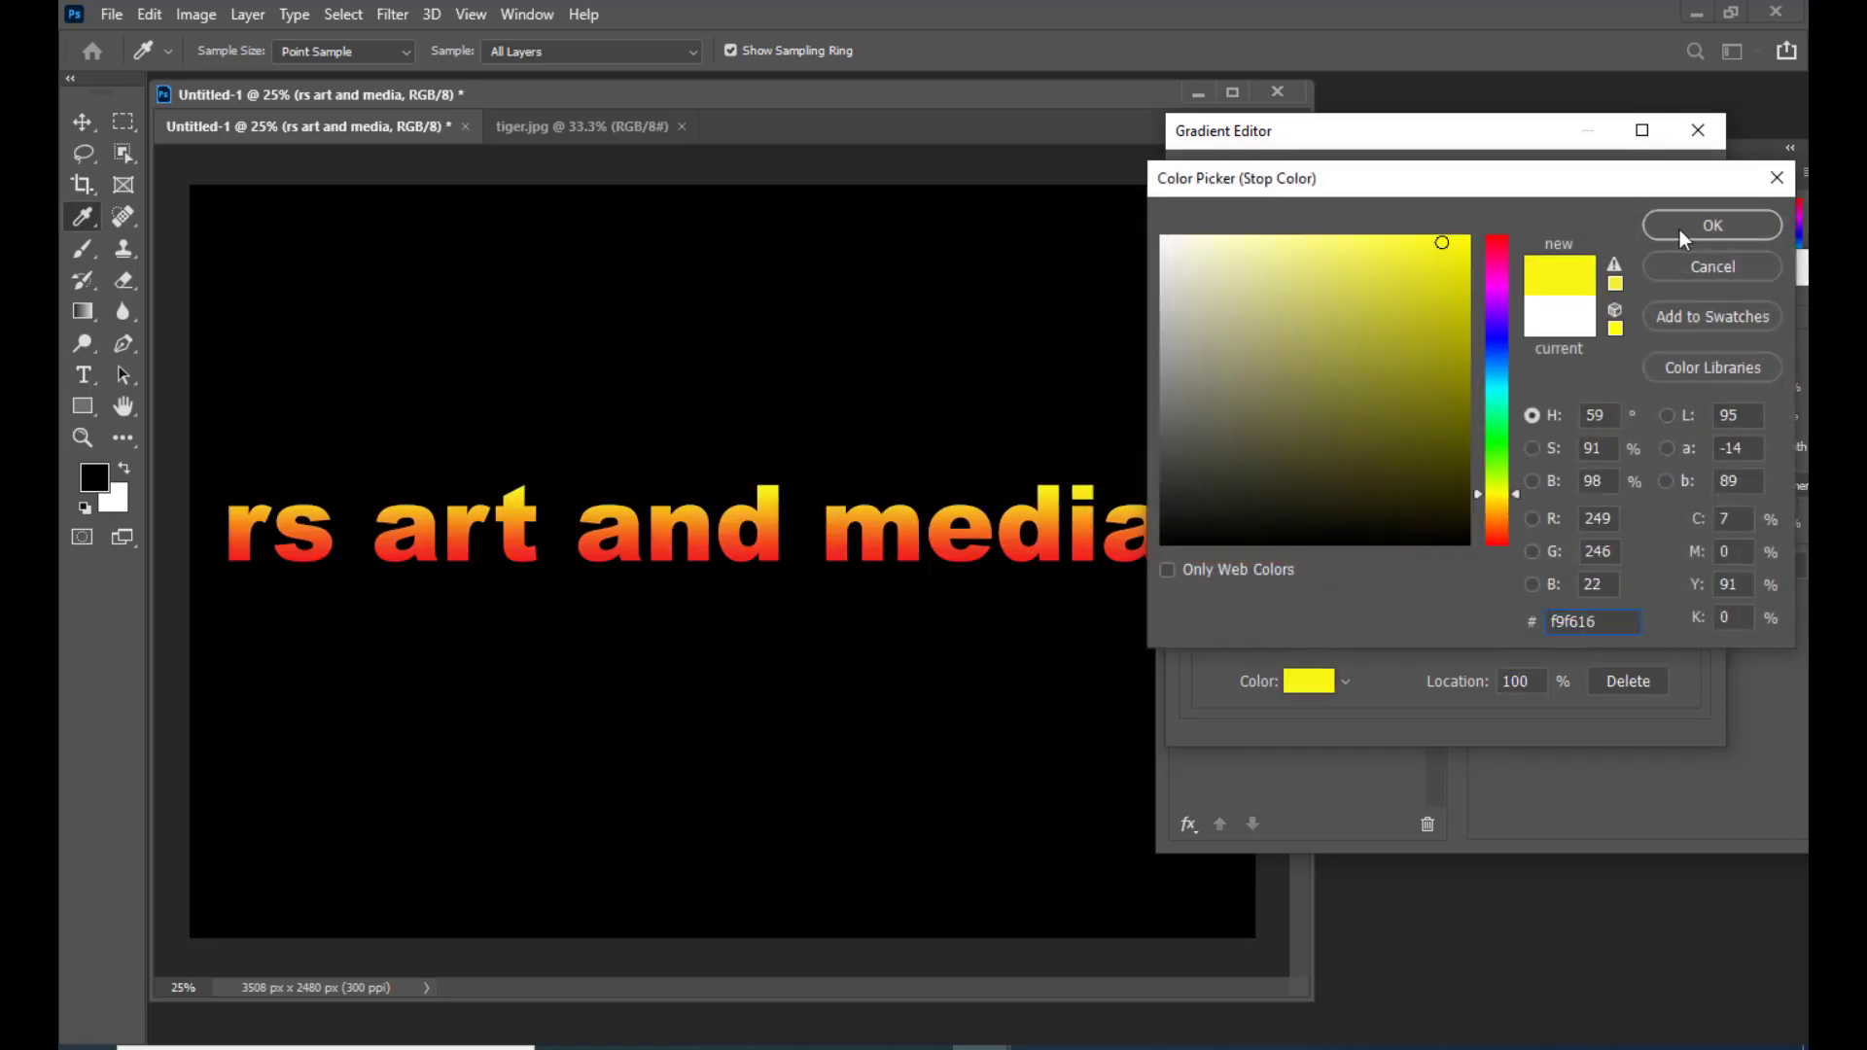
pyautogui.click(1711, 225)
pyautogui.moveTo(1335, 133)
pyautogui.mouseDown()
pyautogui.moveTo(1373, 143)
pyautogui.moveTo(1357, 148)
pyautogui.mouseUp()
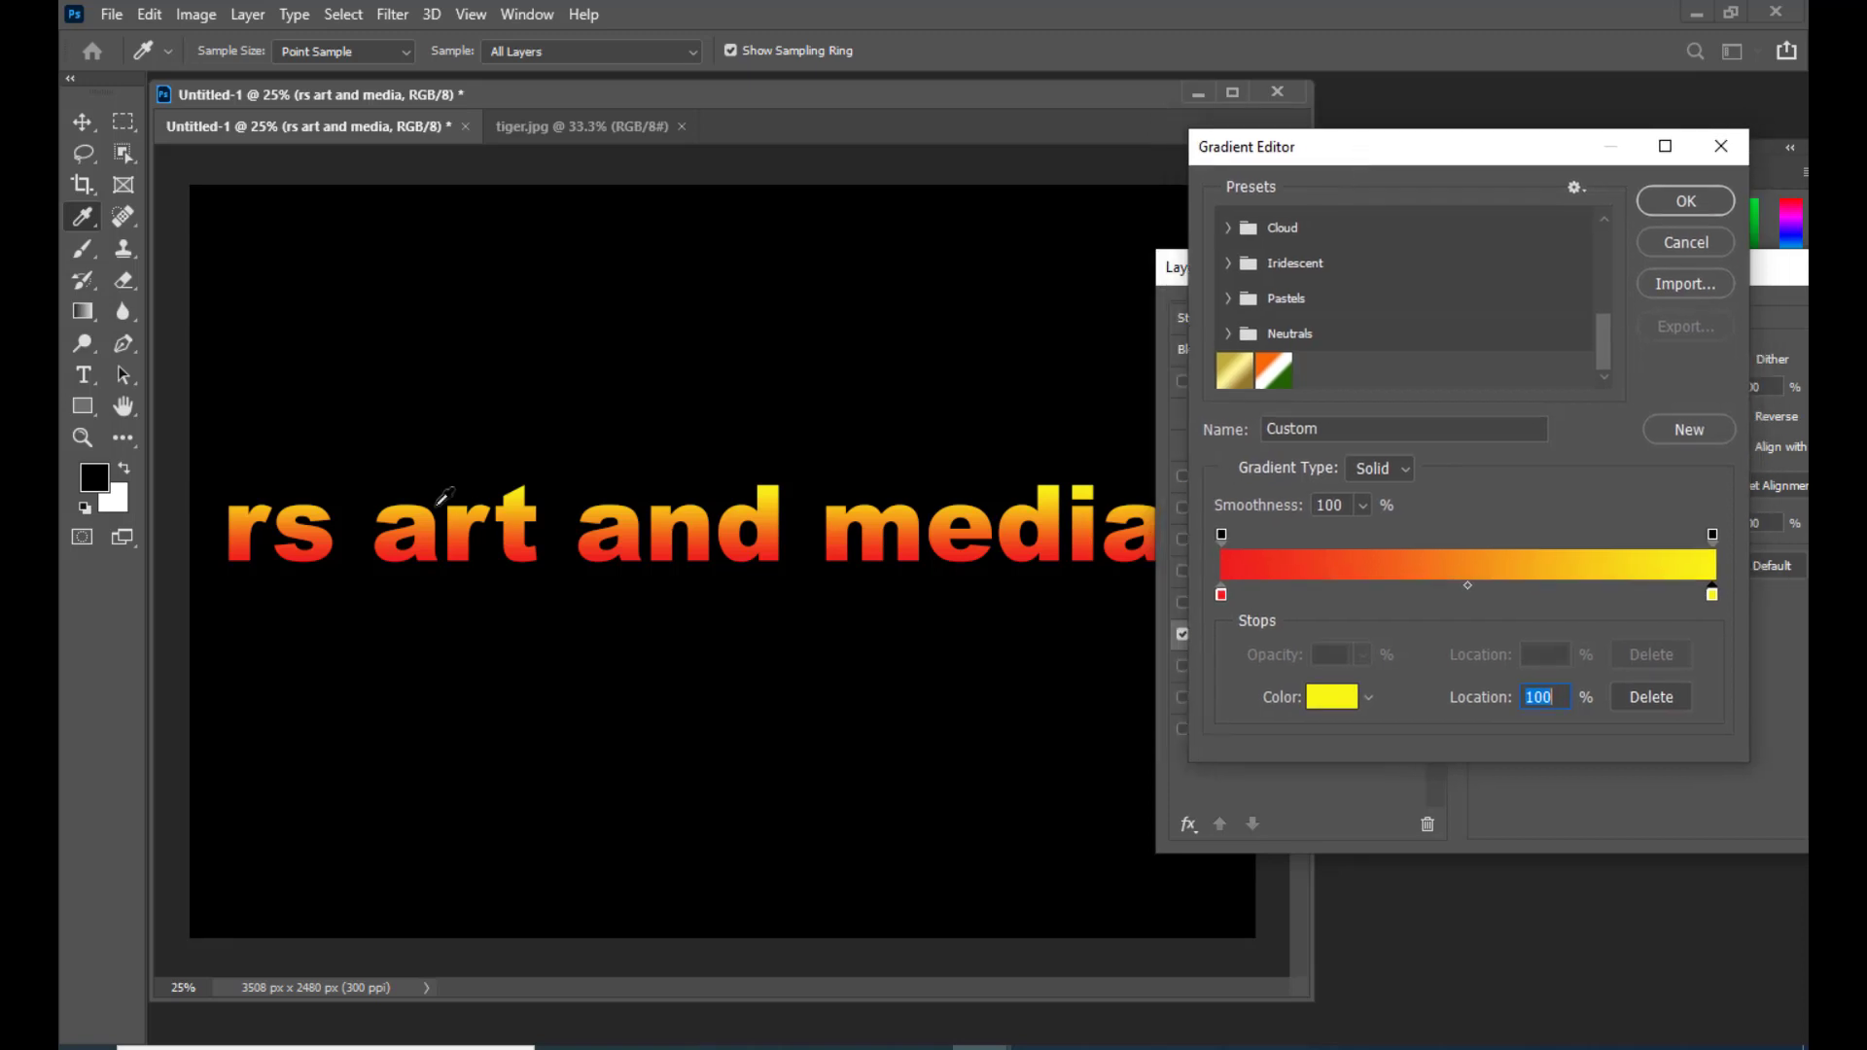
pyautogui.click(1683, 201)
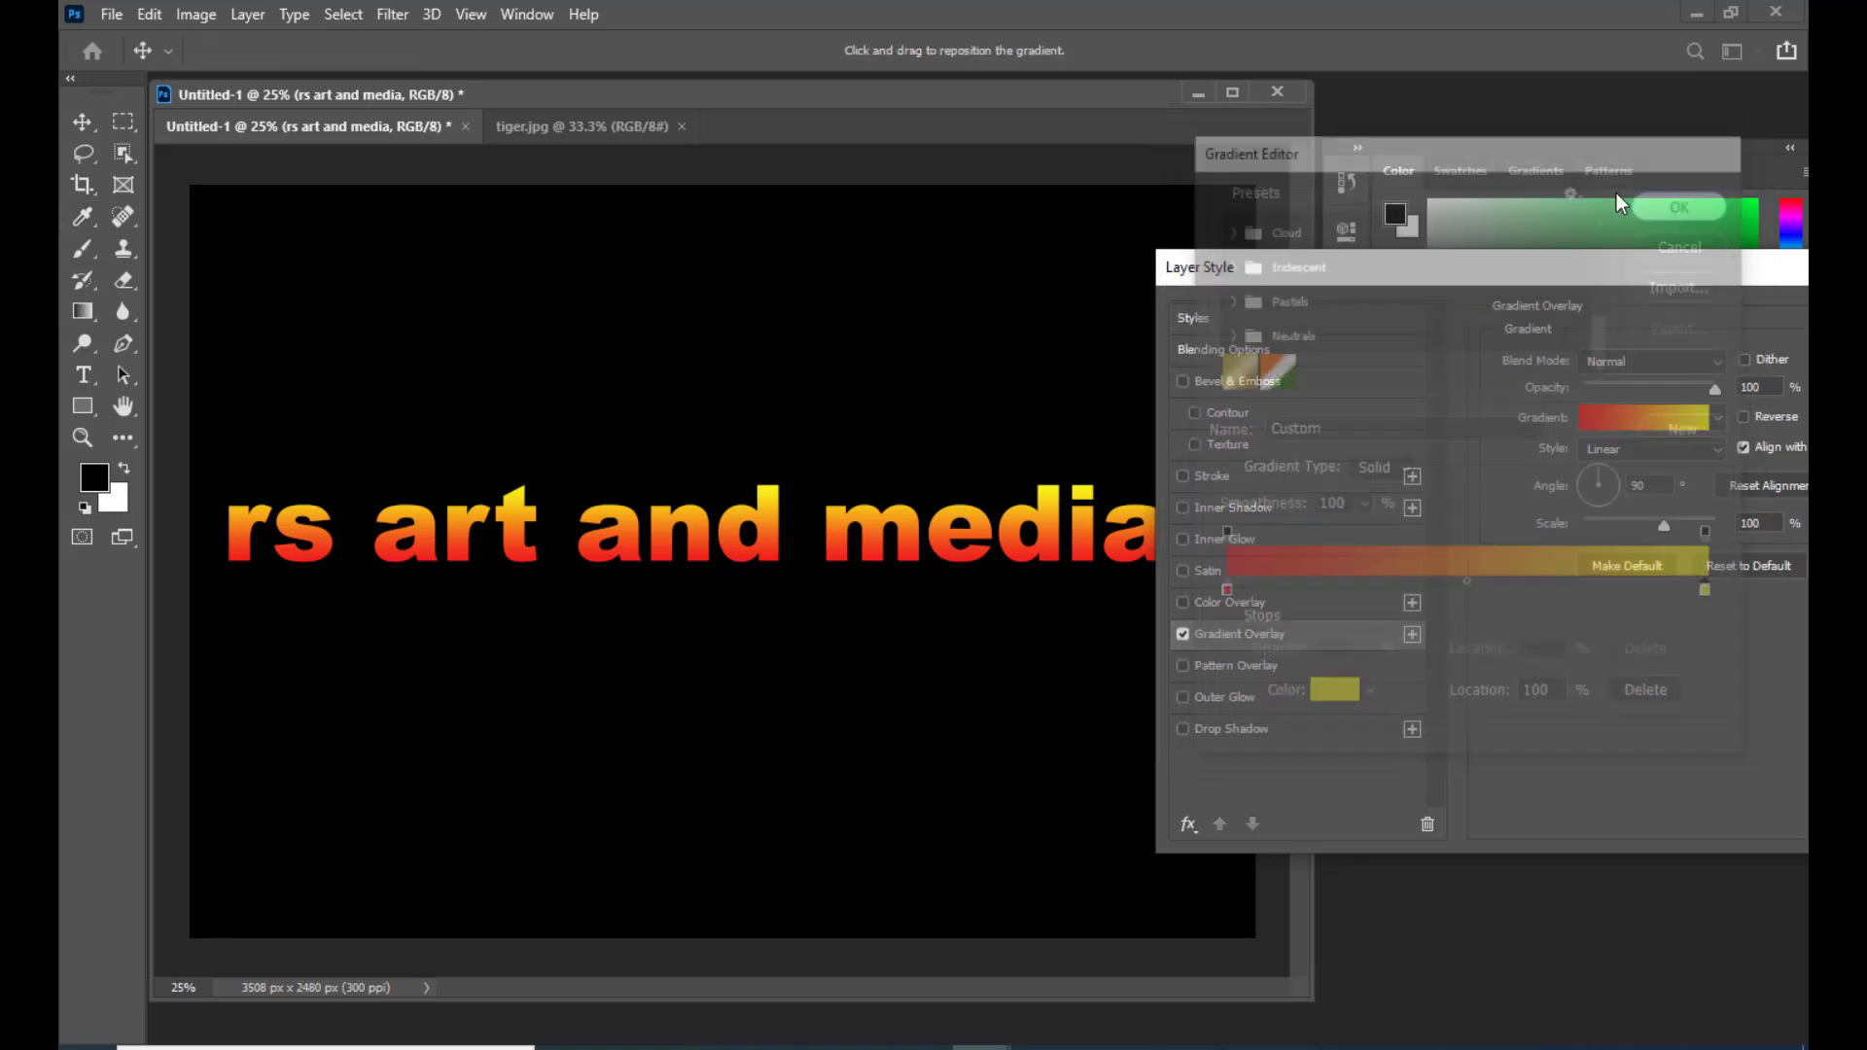
# Step: Rotate the linear gradient overlay to -131° and set its scale to 67%
pyautogui.moveTo(1345, 269); pyautogui.dragTo(1293, 265)
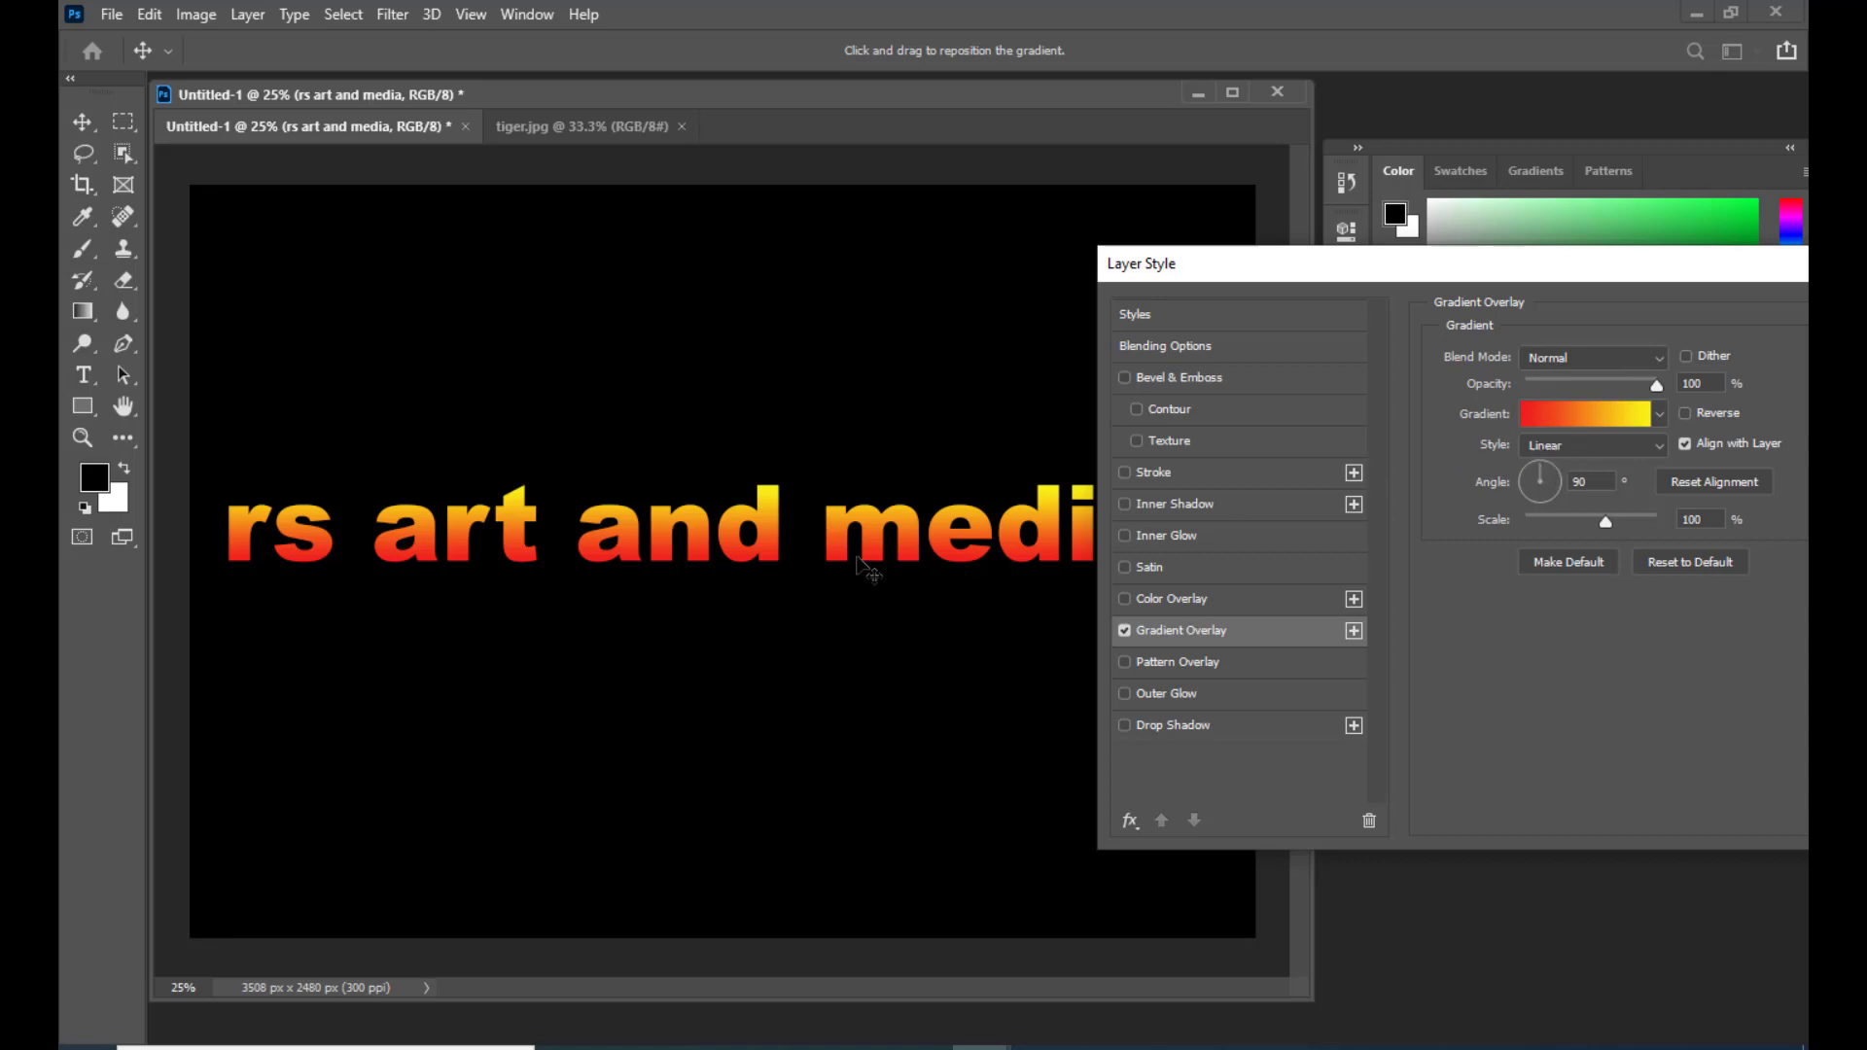
pyautogui.moveTo(1467, 270); pyautogui.dragTo(1514, 265)
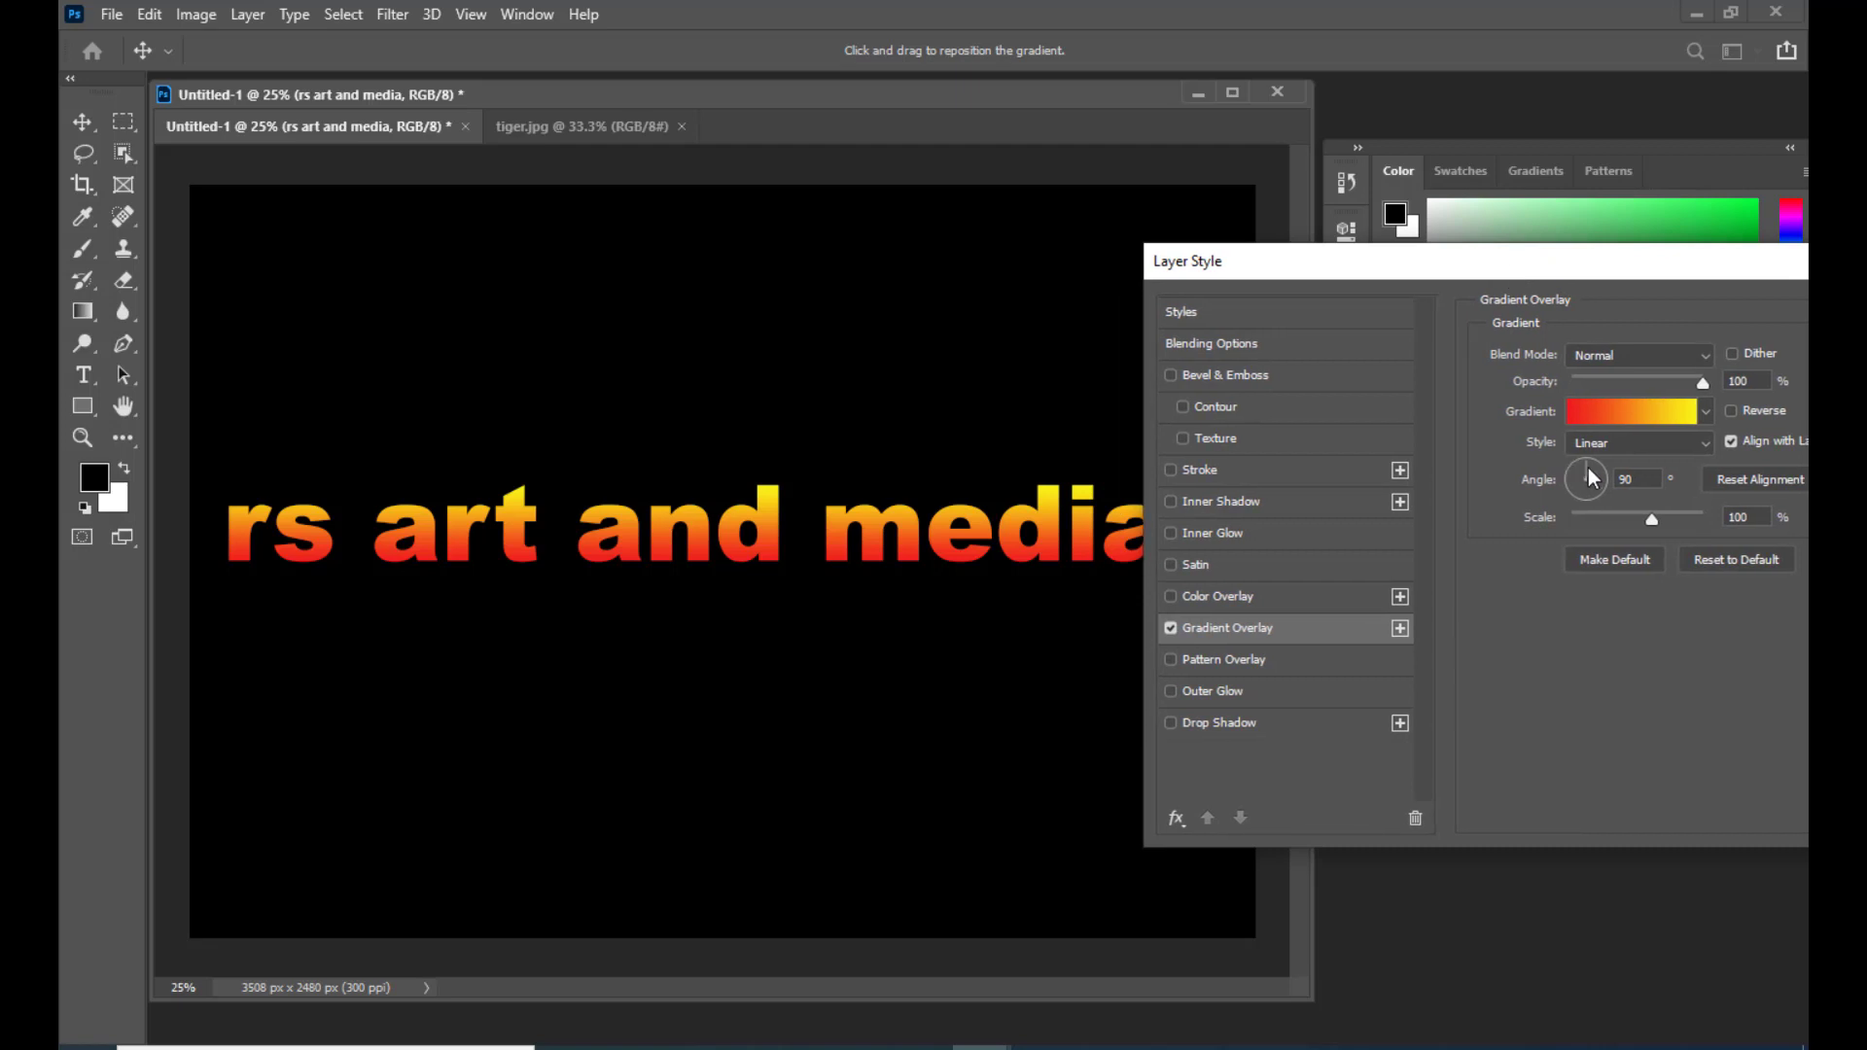
pyautogui.moveTo(1589, 470); pyautogui.dragTo(1559, 523)
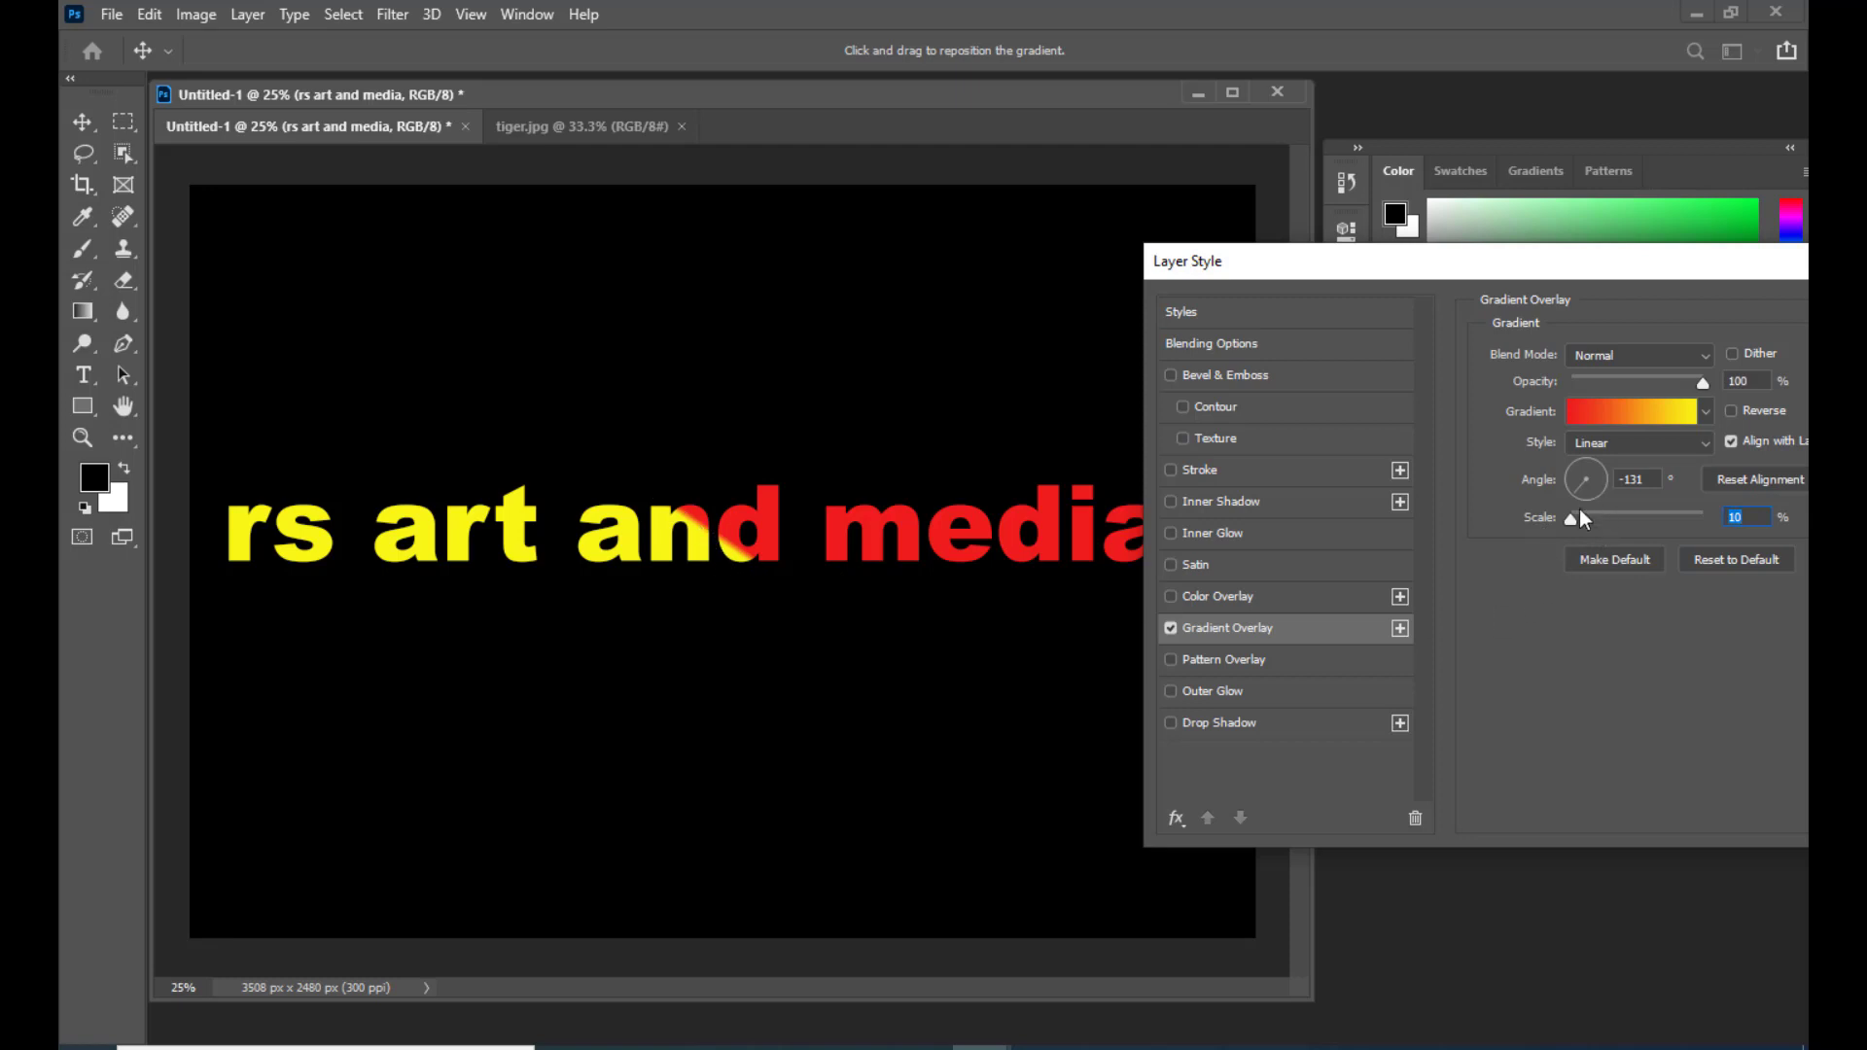
pyautogui.moveTo(1579, 517); pyautogui.dragTo(1622, 521)
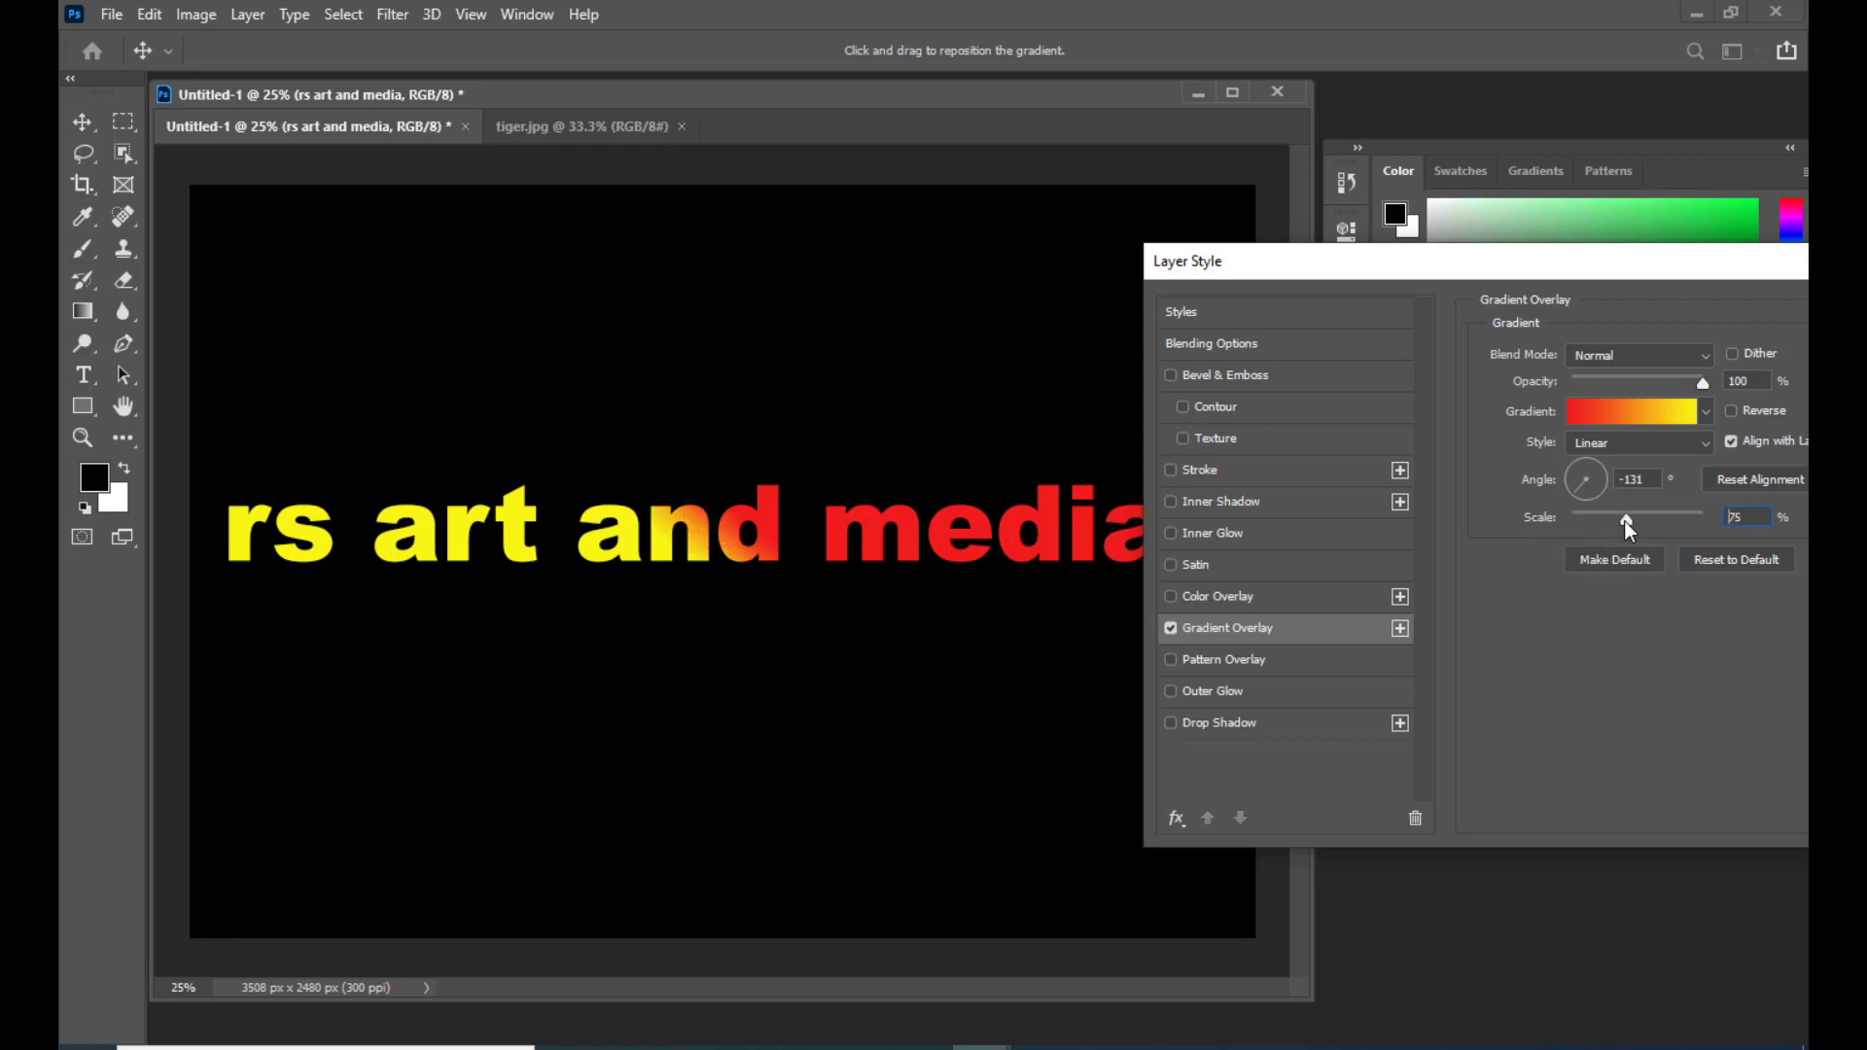
# Step: Try the Angle and Radial gradient styles, settle on Reflected at an angle of 0°, and apply the layer style
pyautogui.click(1622, 440)
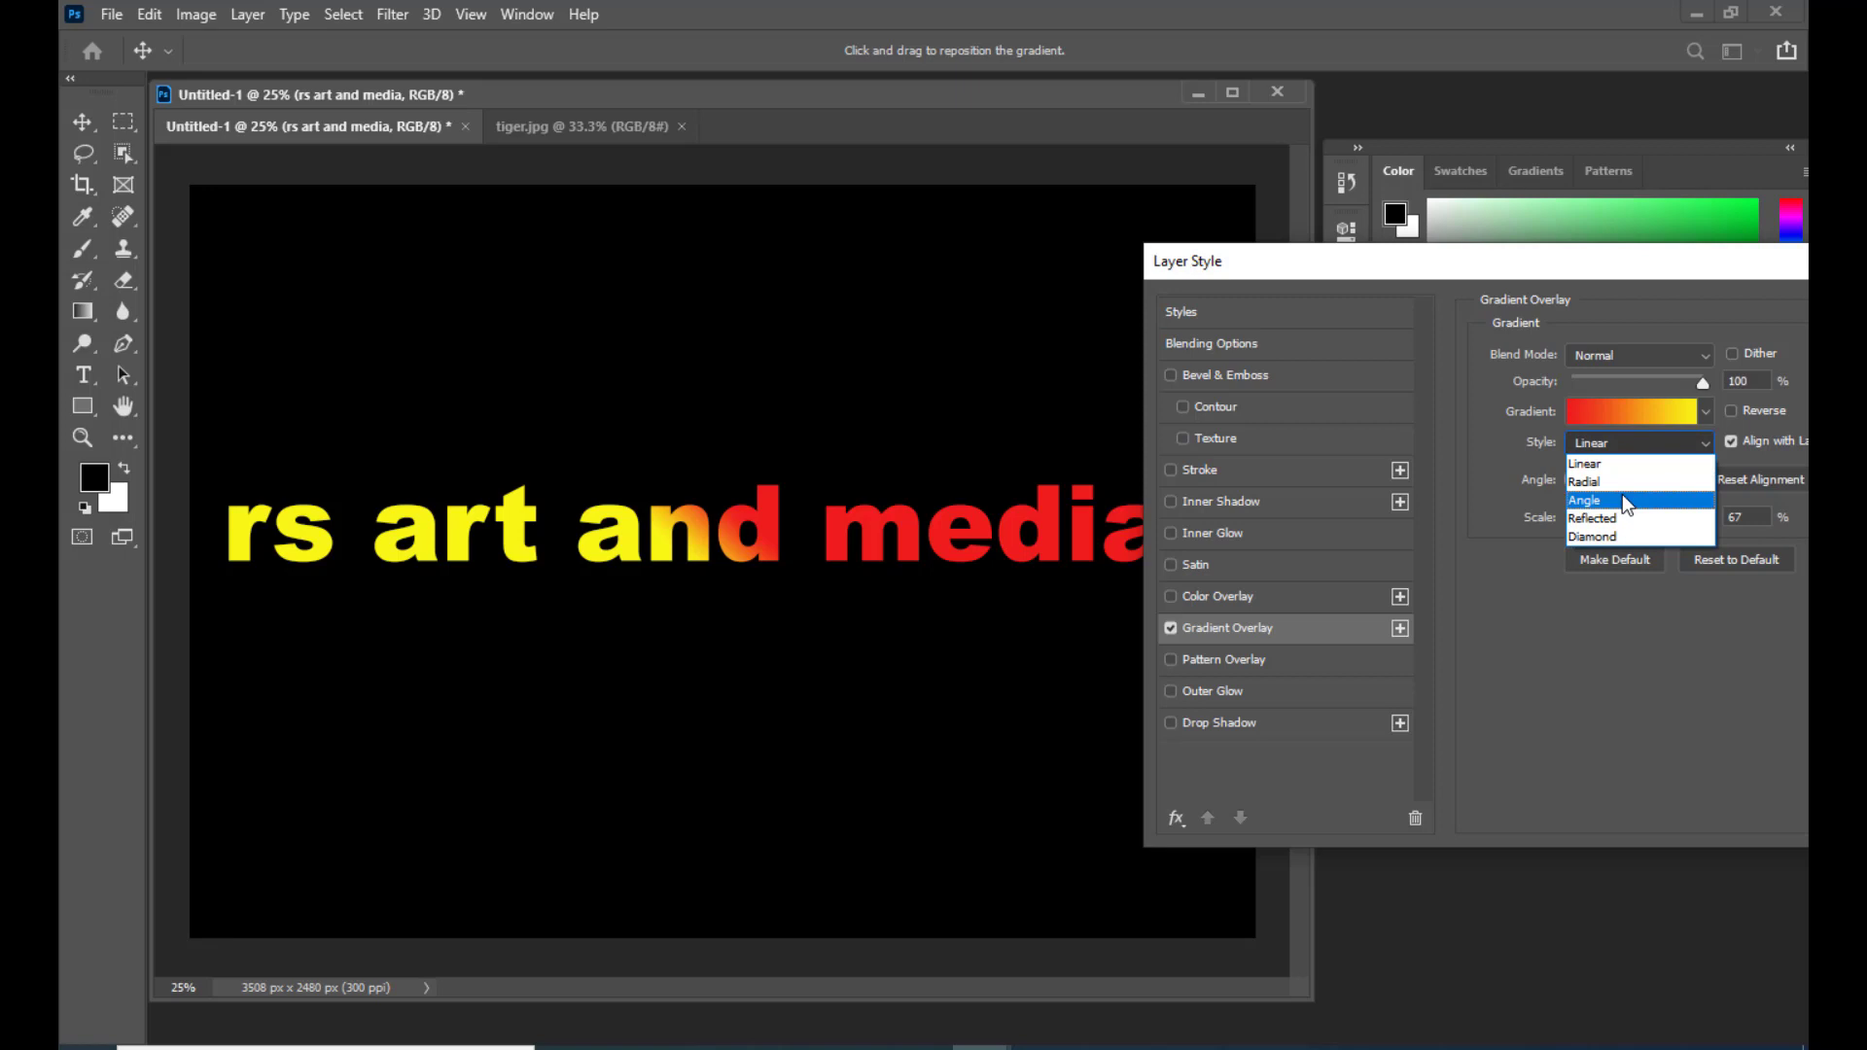
pyautogui.click(1622, 498)
pyautogui.click(1622, 443)
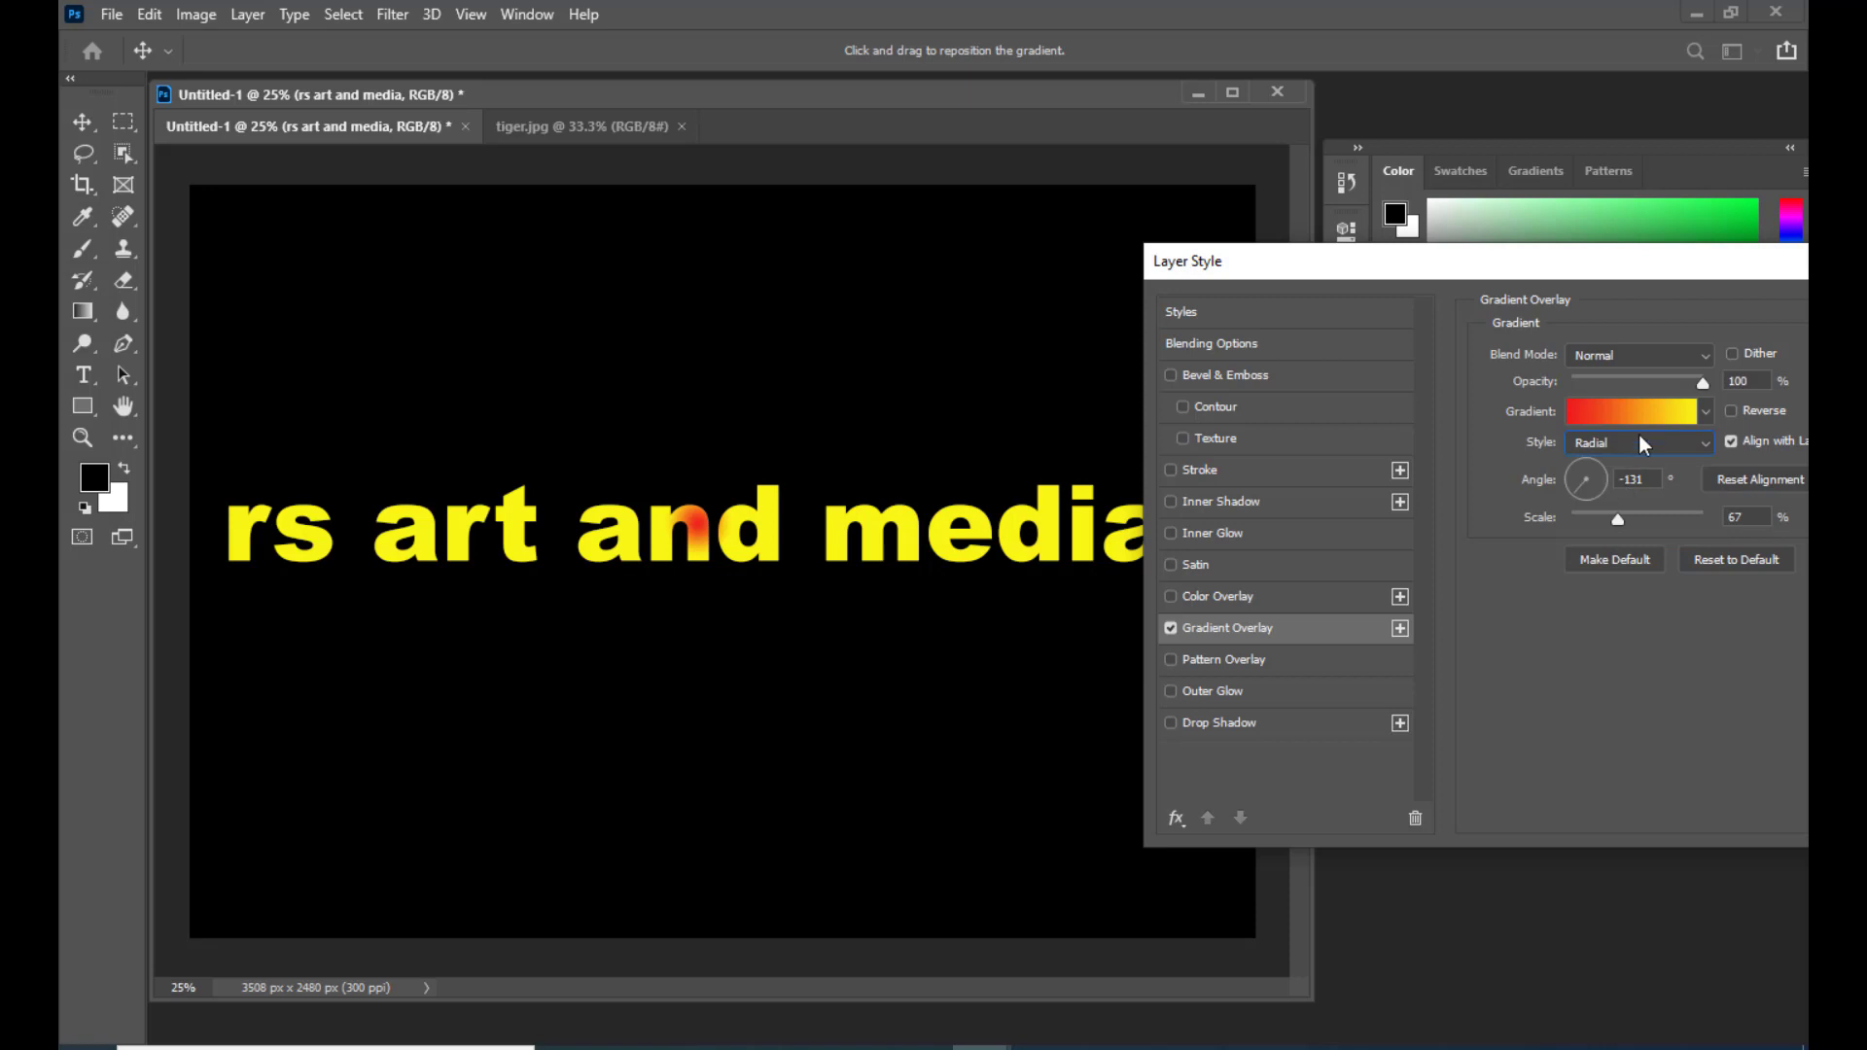
pyautogui.click(1637, 436)
pyautogui.click(1635, 518)
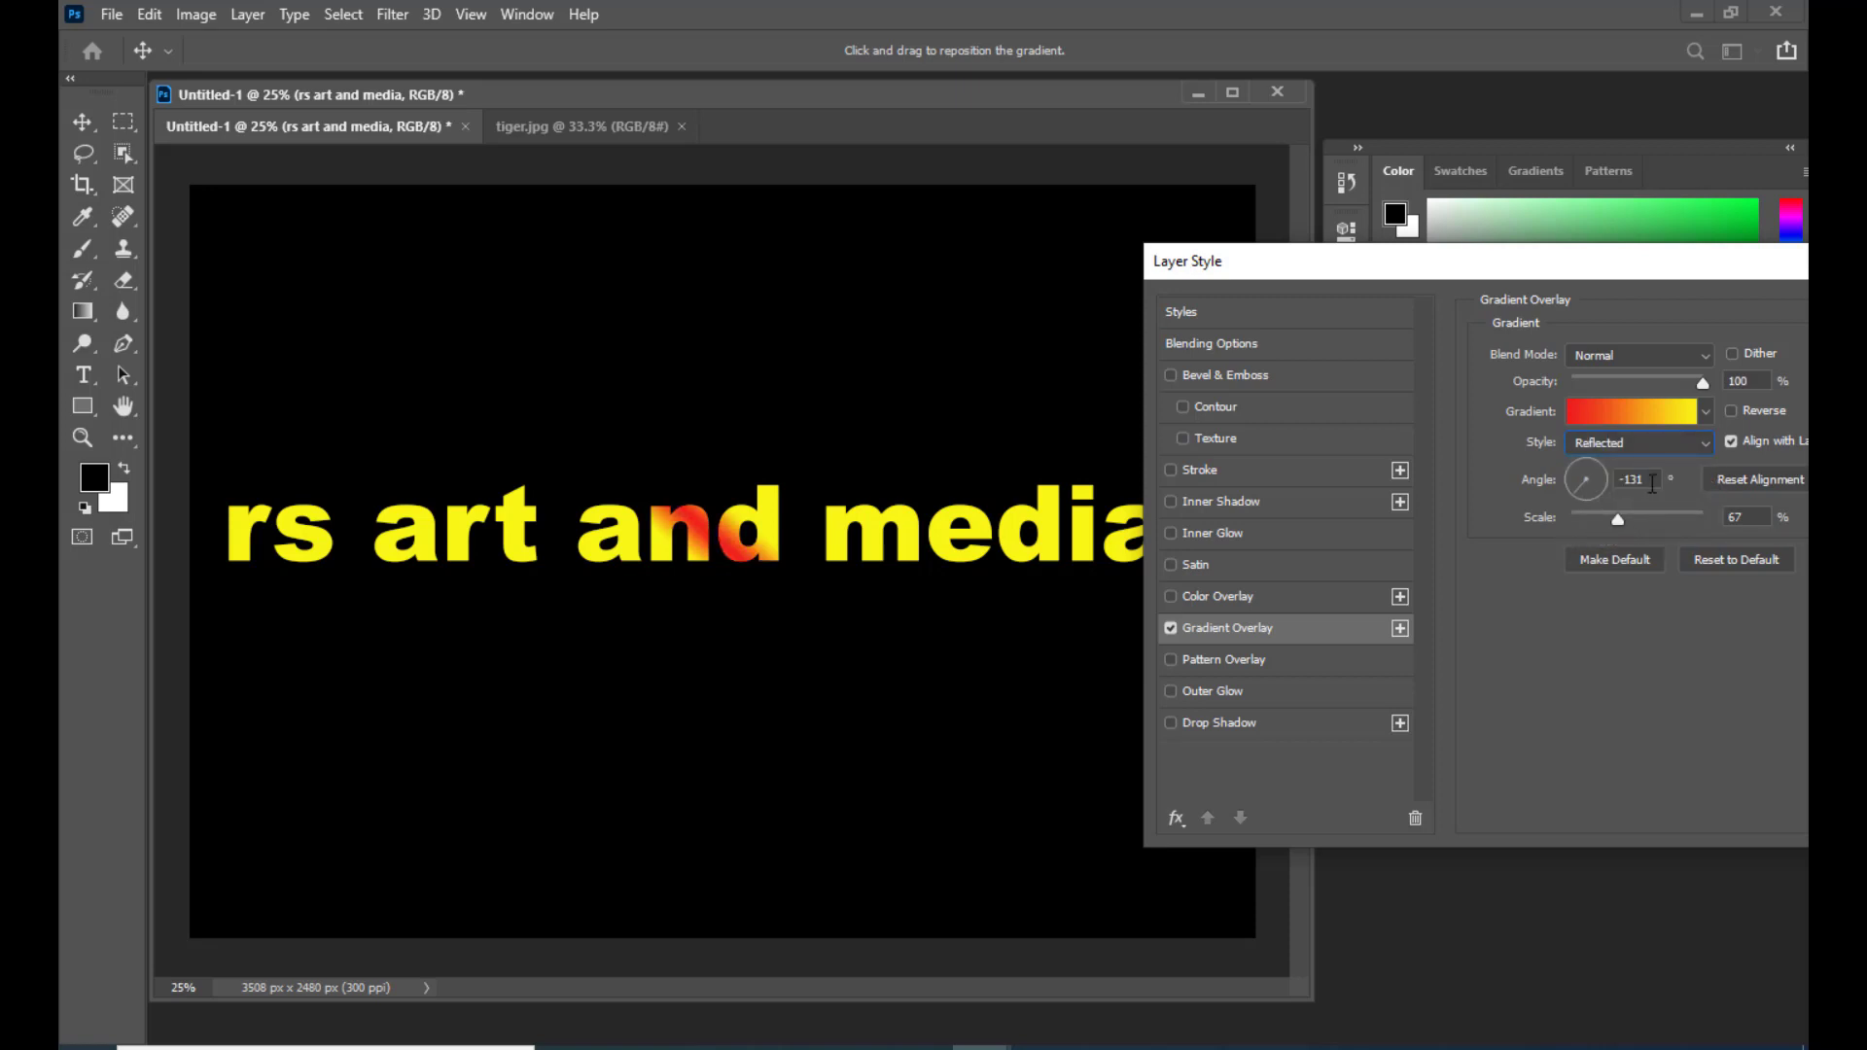
pyautogui.doubleClick(1644, 480)
pyautogui.write('0')
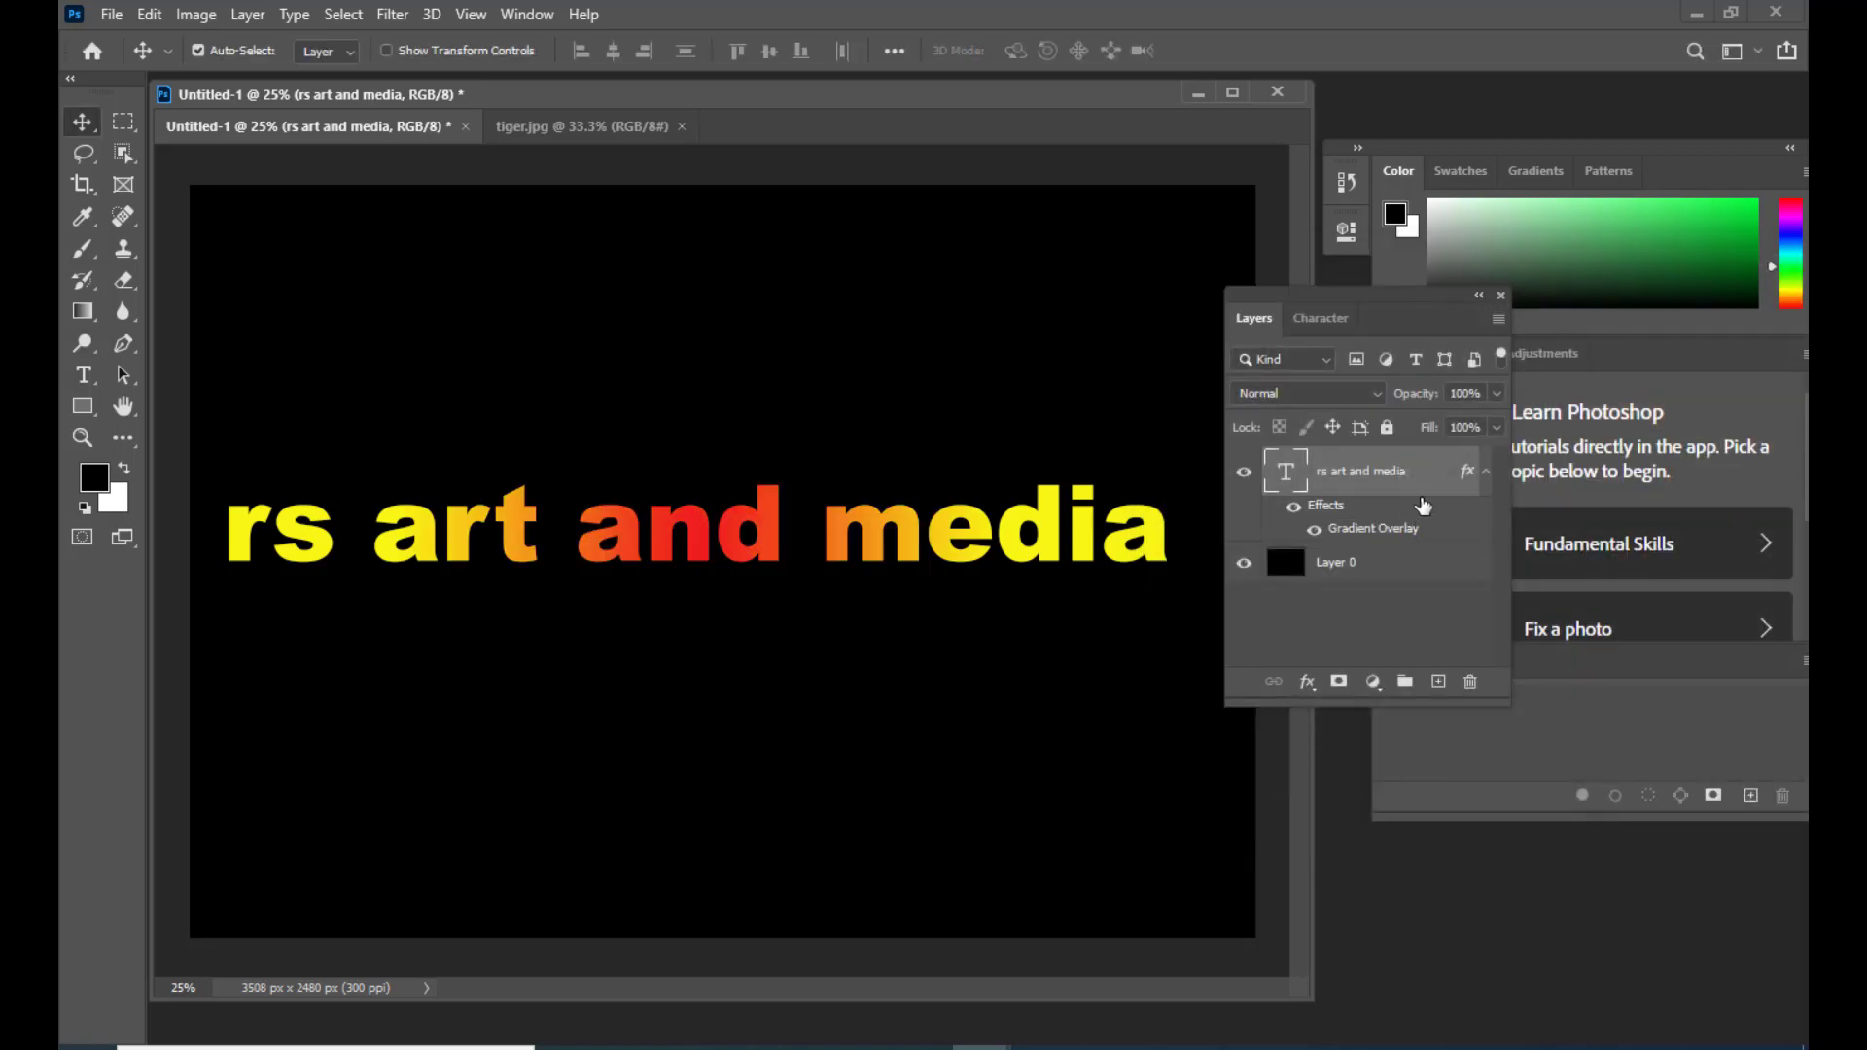
# Step: Reopen the text layer's Gradient Overlay settings and reverse the gradient, keeping the Reflected style
pyautogui.doubleClick(1420, 529)
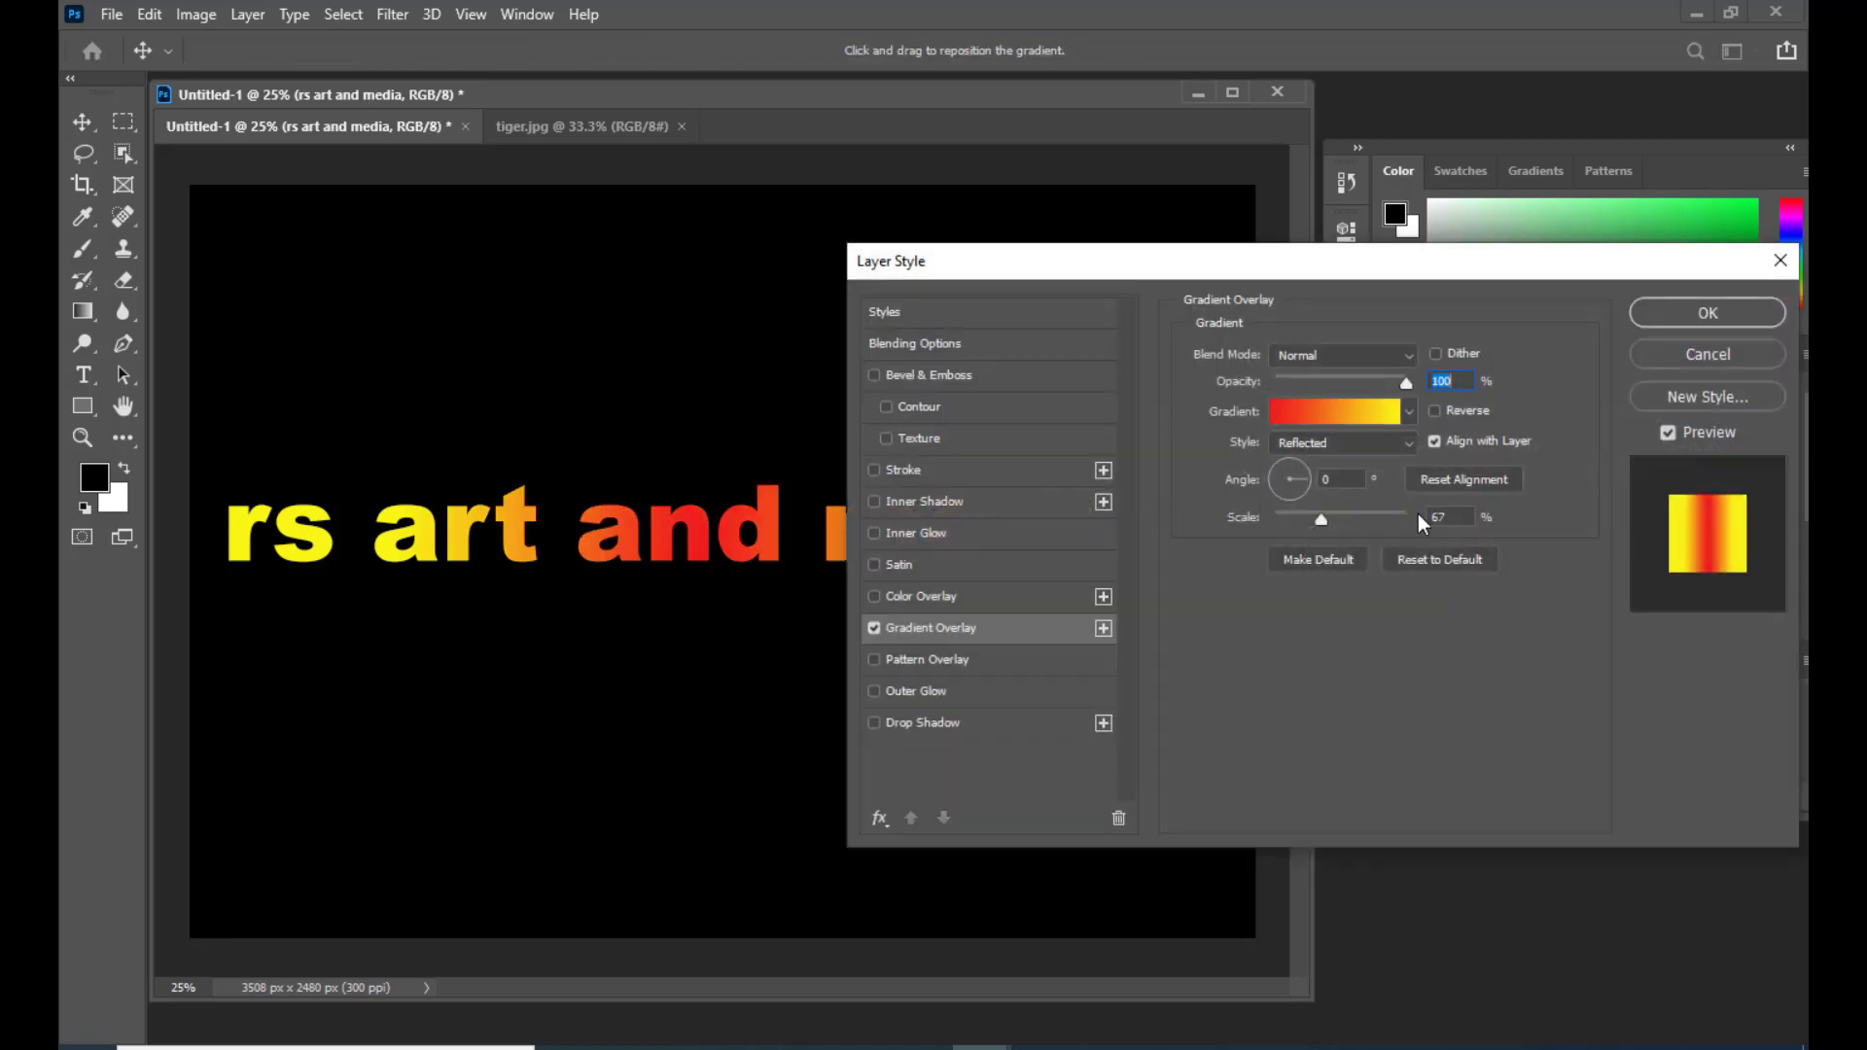
pyautogui.moveTo(1215, 261); pyautogui.dragTo(1494, 280)
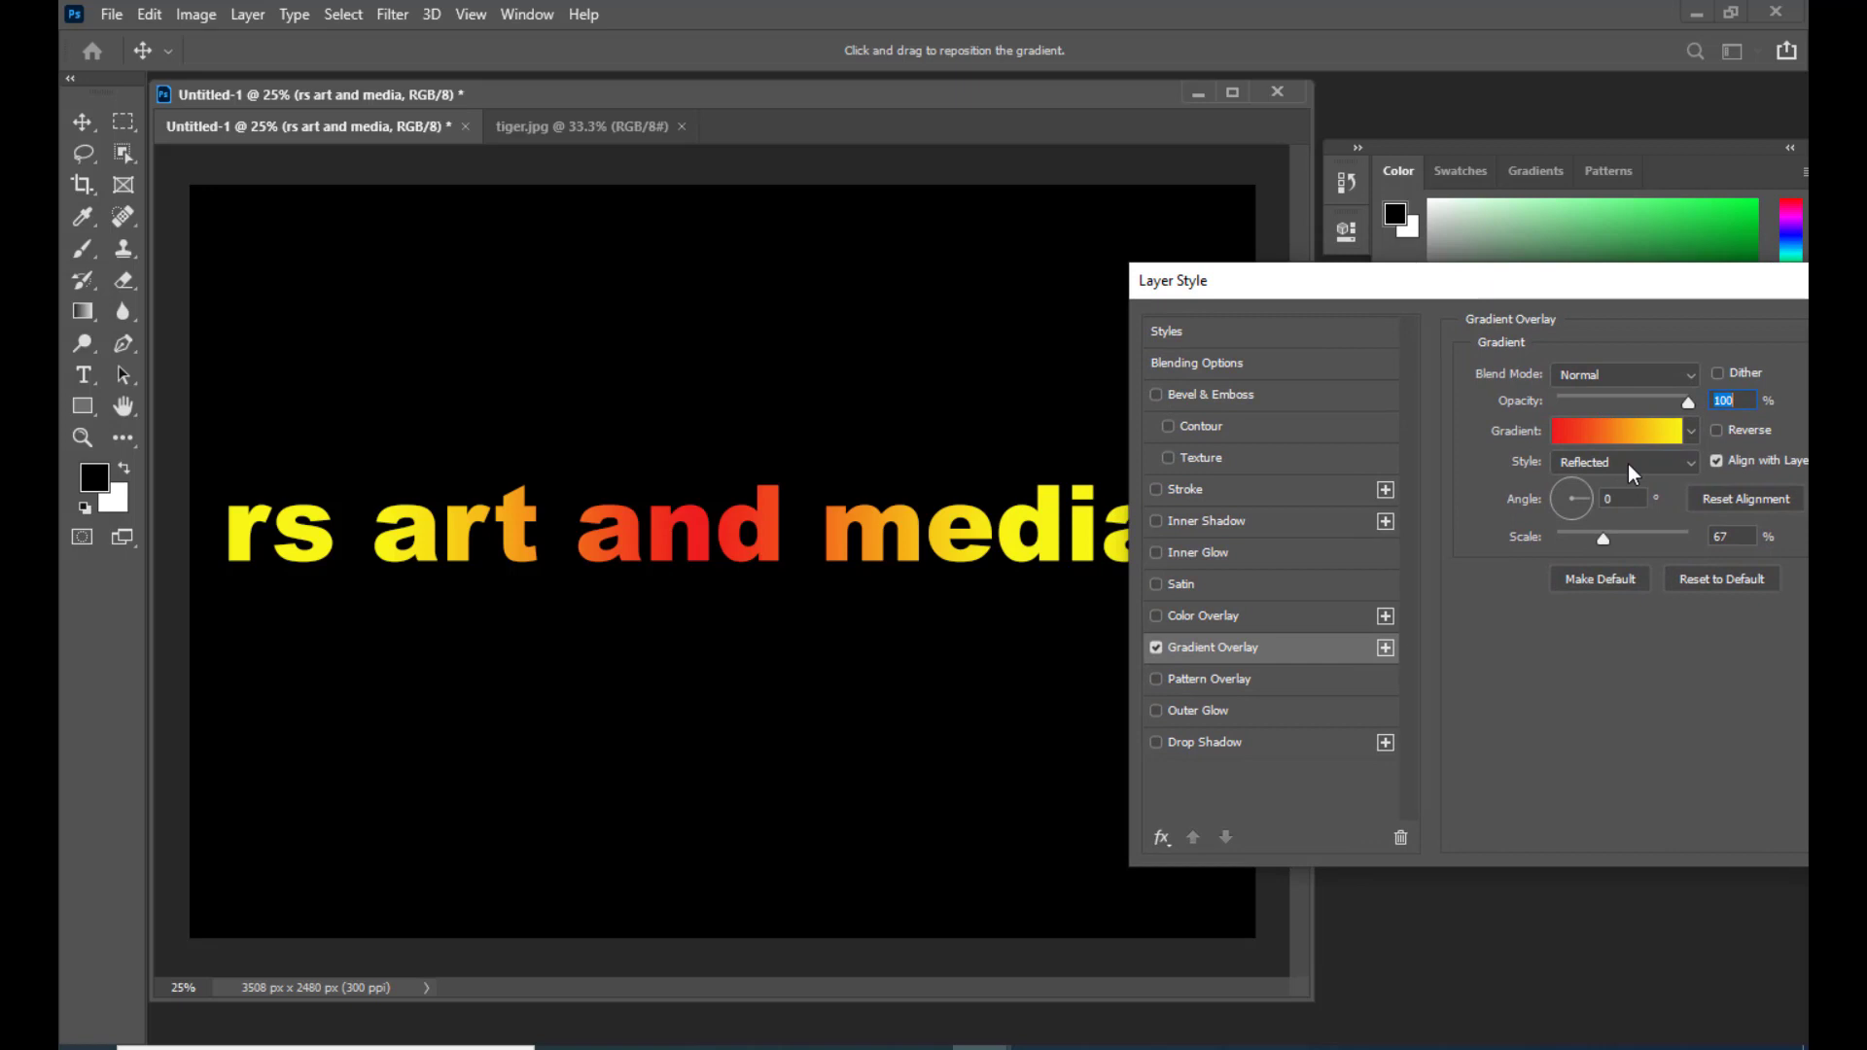
pyautogui.click(1627, 463)
pyautogui.click(1628, 463)
pyautogui.moveTo(1525, 283); pyautogui.dragTo(1429, 289)
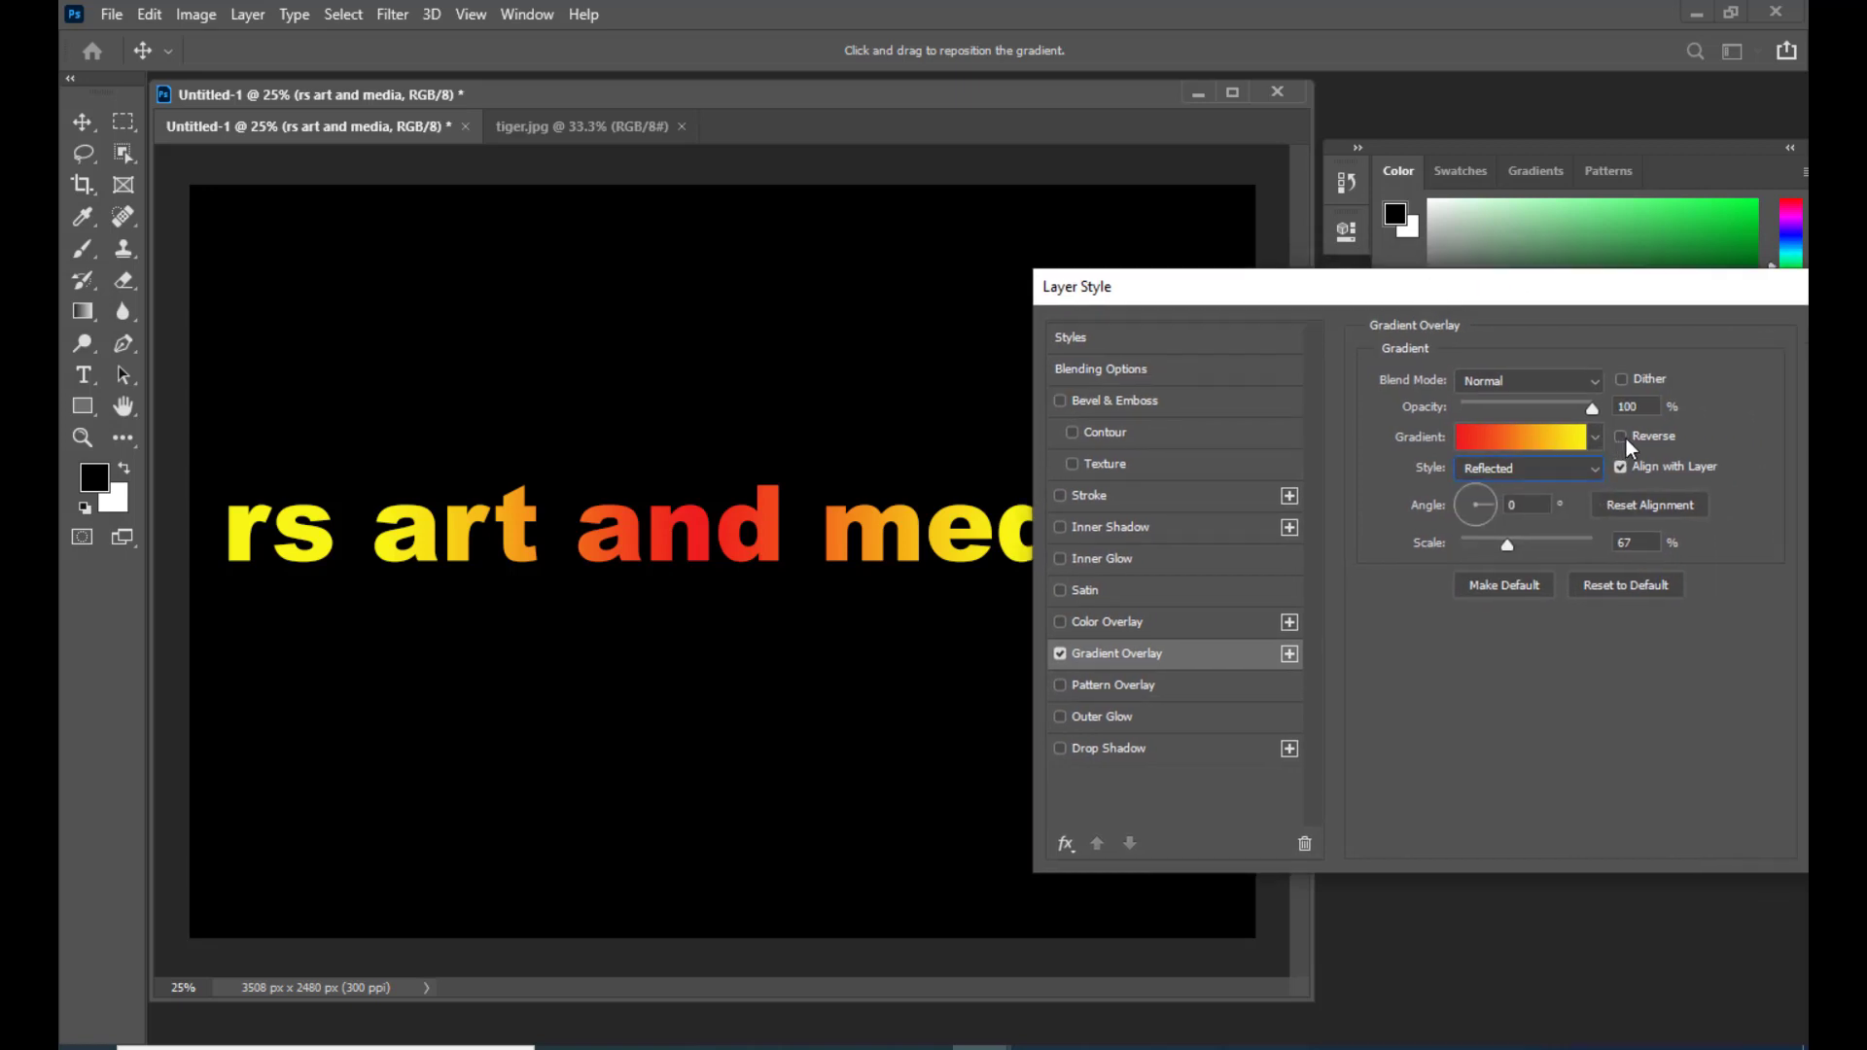
pyautogui.click(1625, 439)
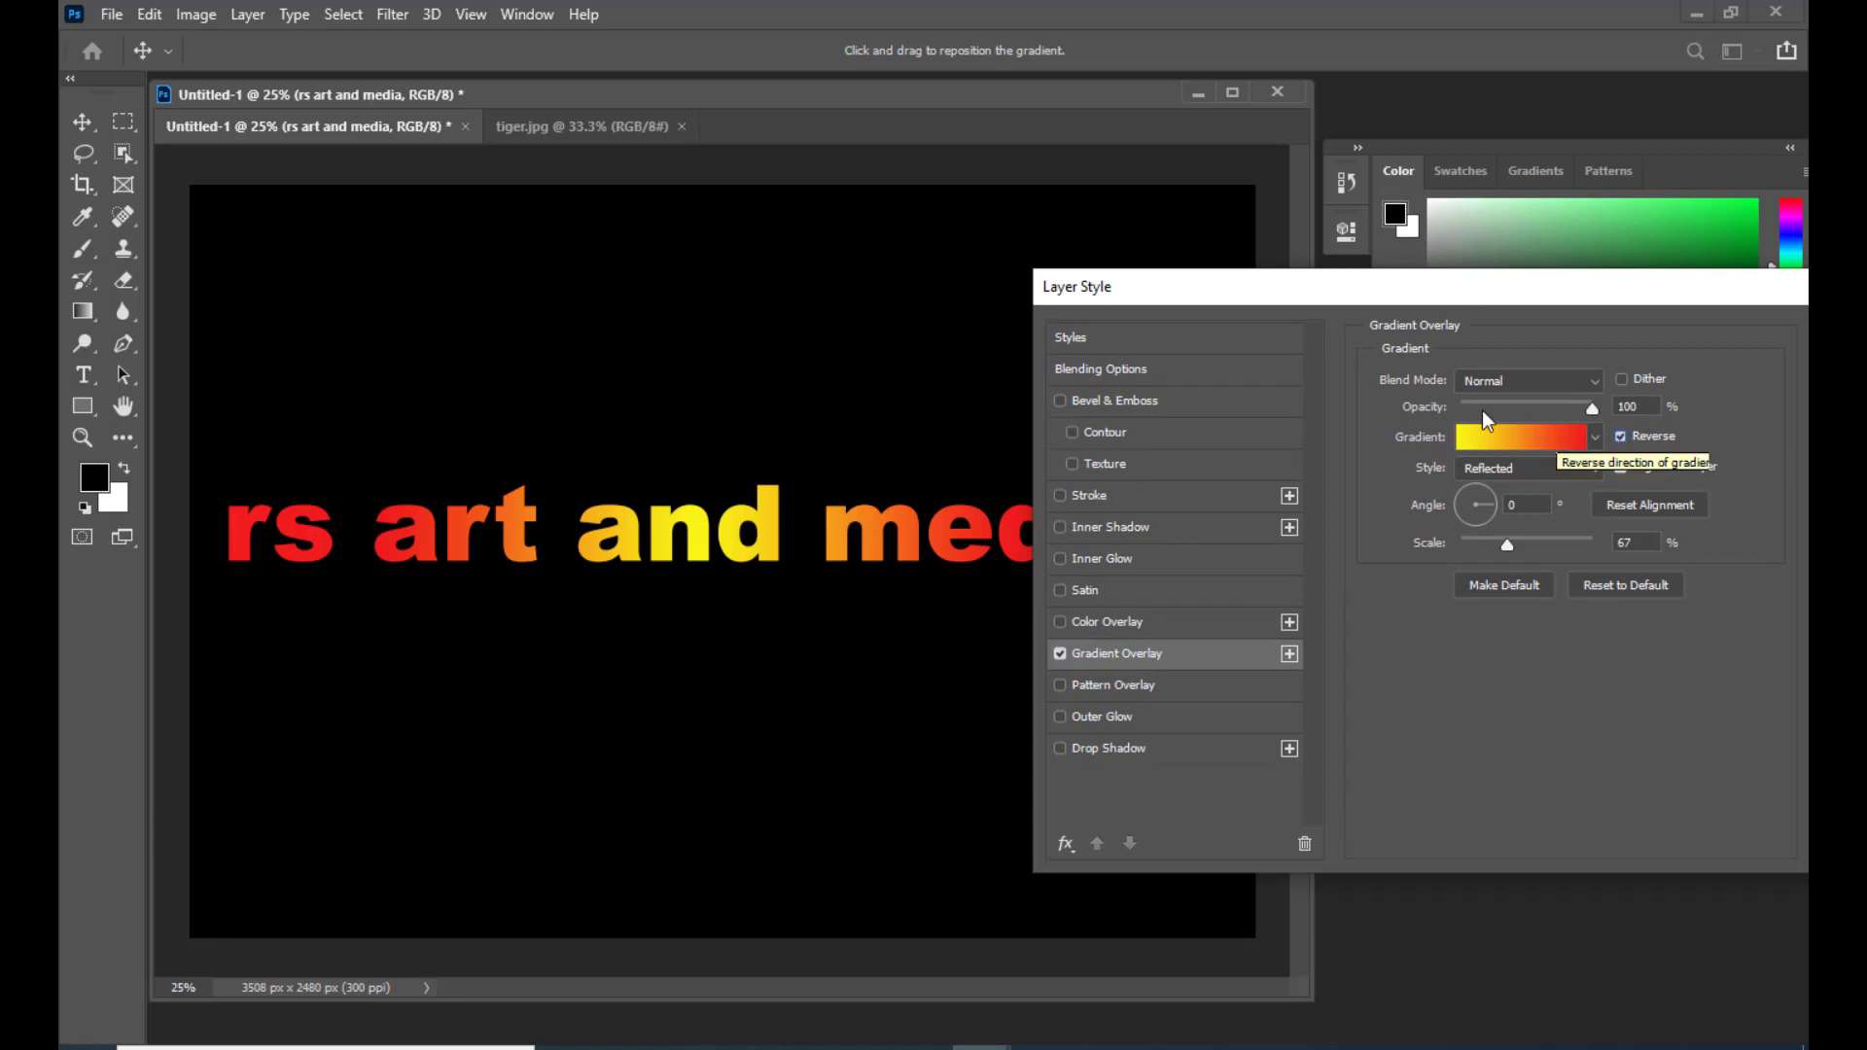
# Step: Compare the gradient without reversal, set its scale to 100%, and reverse it again
pyautogui.moveTo(1240, 300); pyautogui.dragTo(1362, 294)
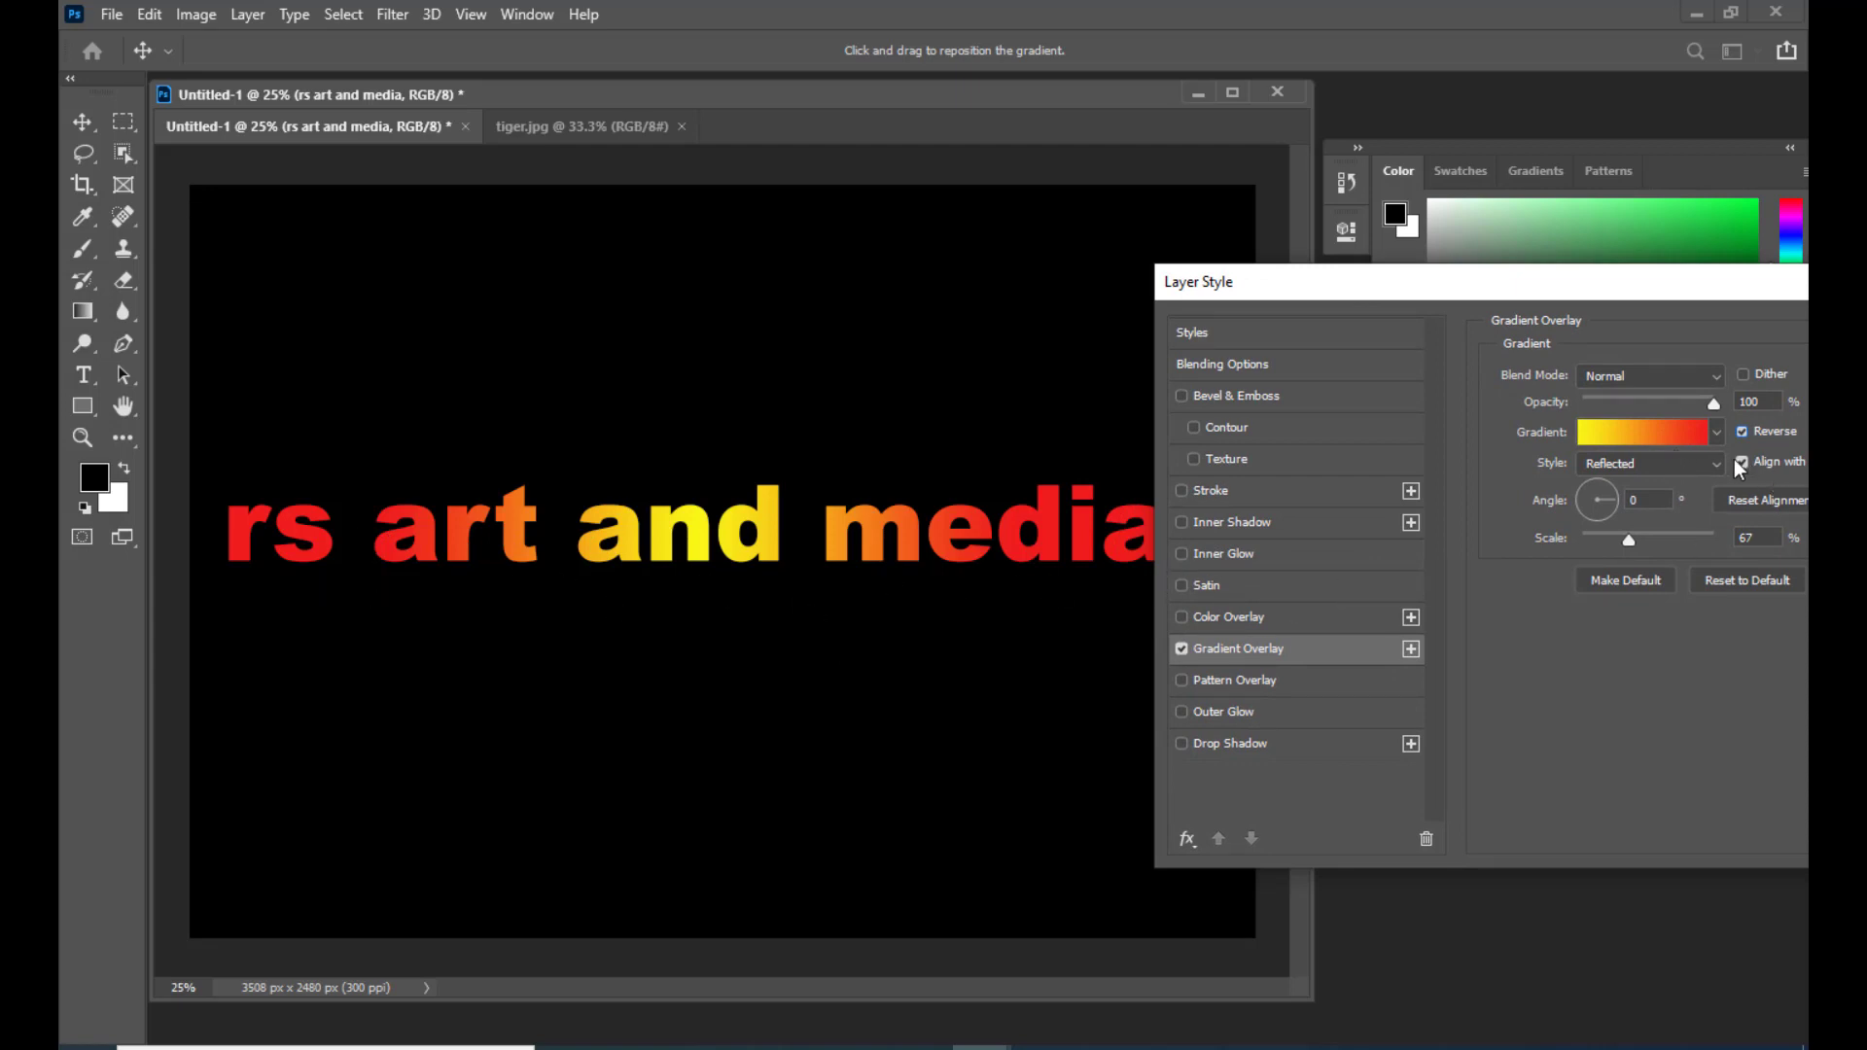
pyautogui.click(1742, 432)
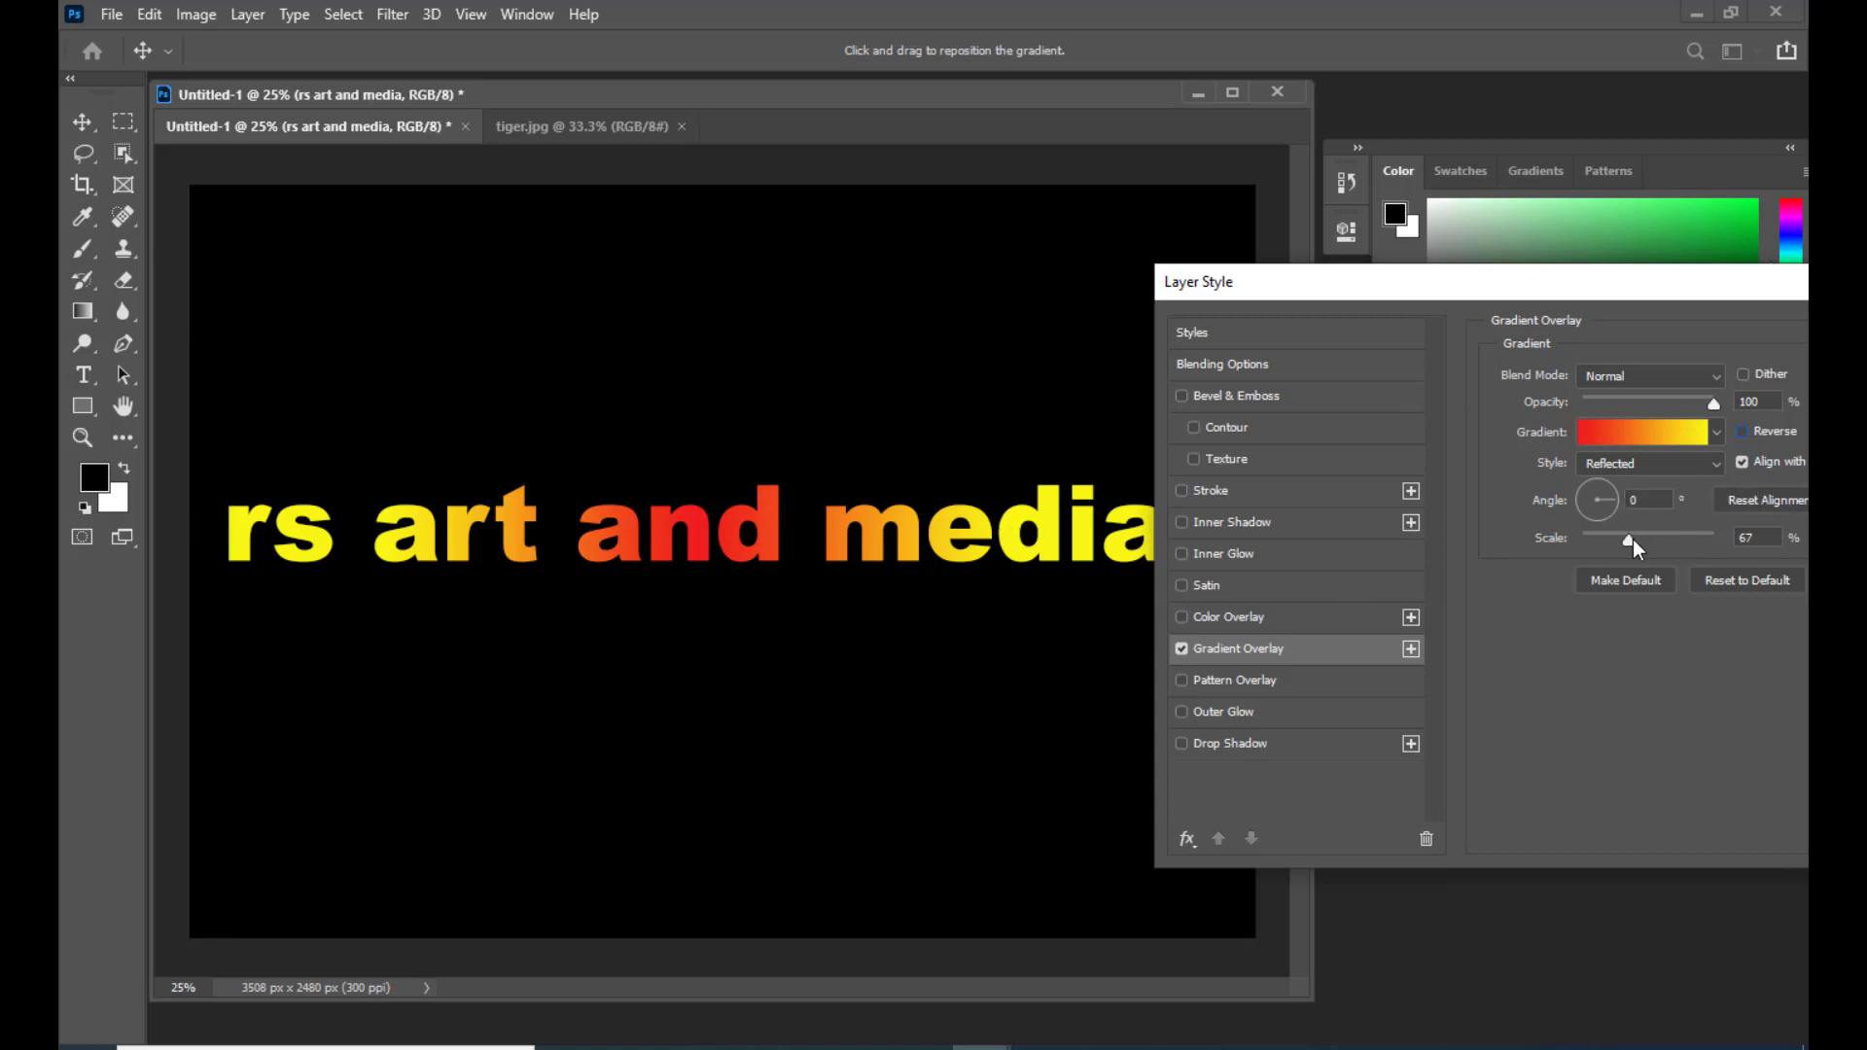
pyautogui.moveTo(1632, 538)
pyautogui.mouseDown()
pyautogui.moveTo(1684, 541)
pyautogui.moveTo(1604, 540)
pyautogui.moveTo(1686, 541)
pyautogui.moveTo(1632, 540)
pyautogui.moveTo(1662, 540)
pyautogui.mouseUp()
pyautogui.click(1746, 432)
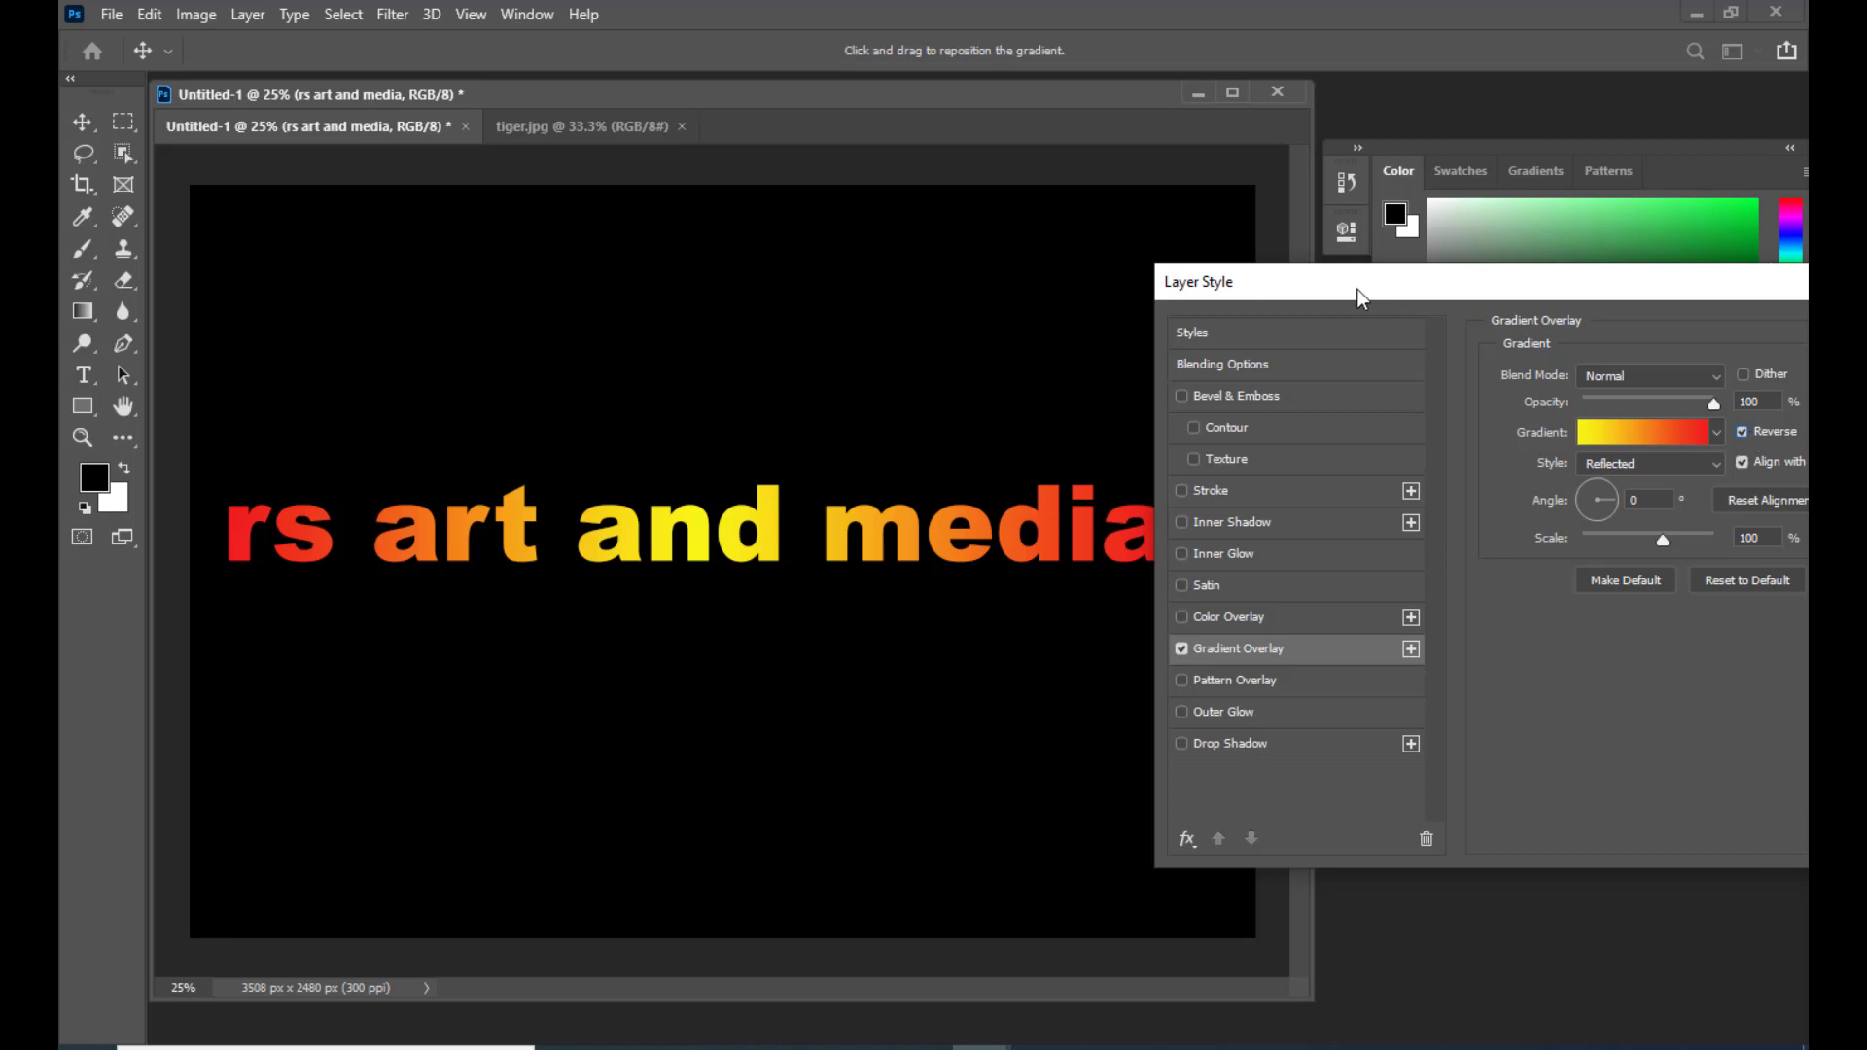
pyautogui.moveTo(1358, 297); pyautogui.dragTo(1439, 294)
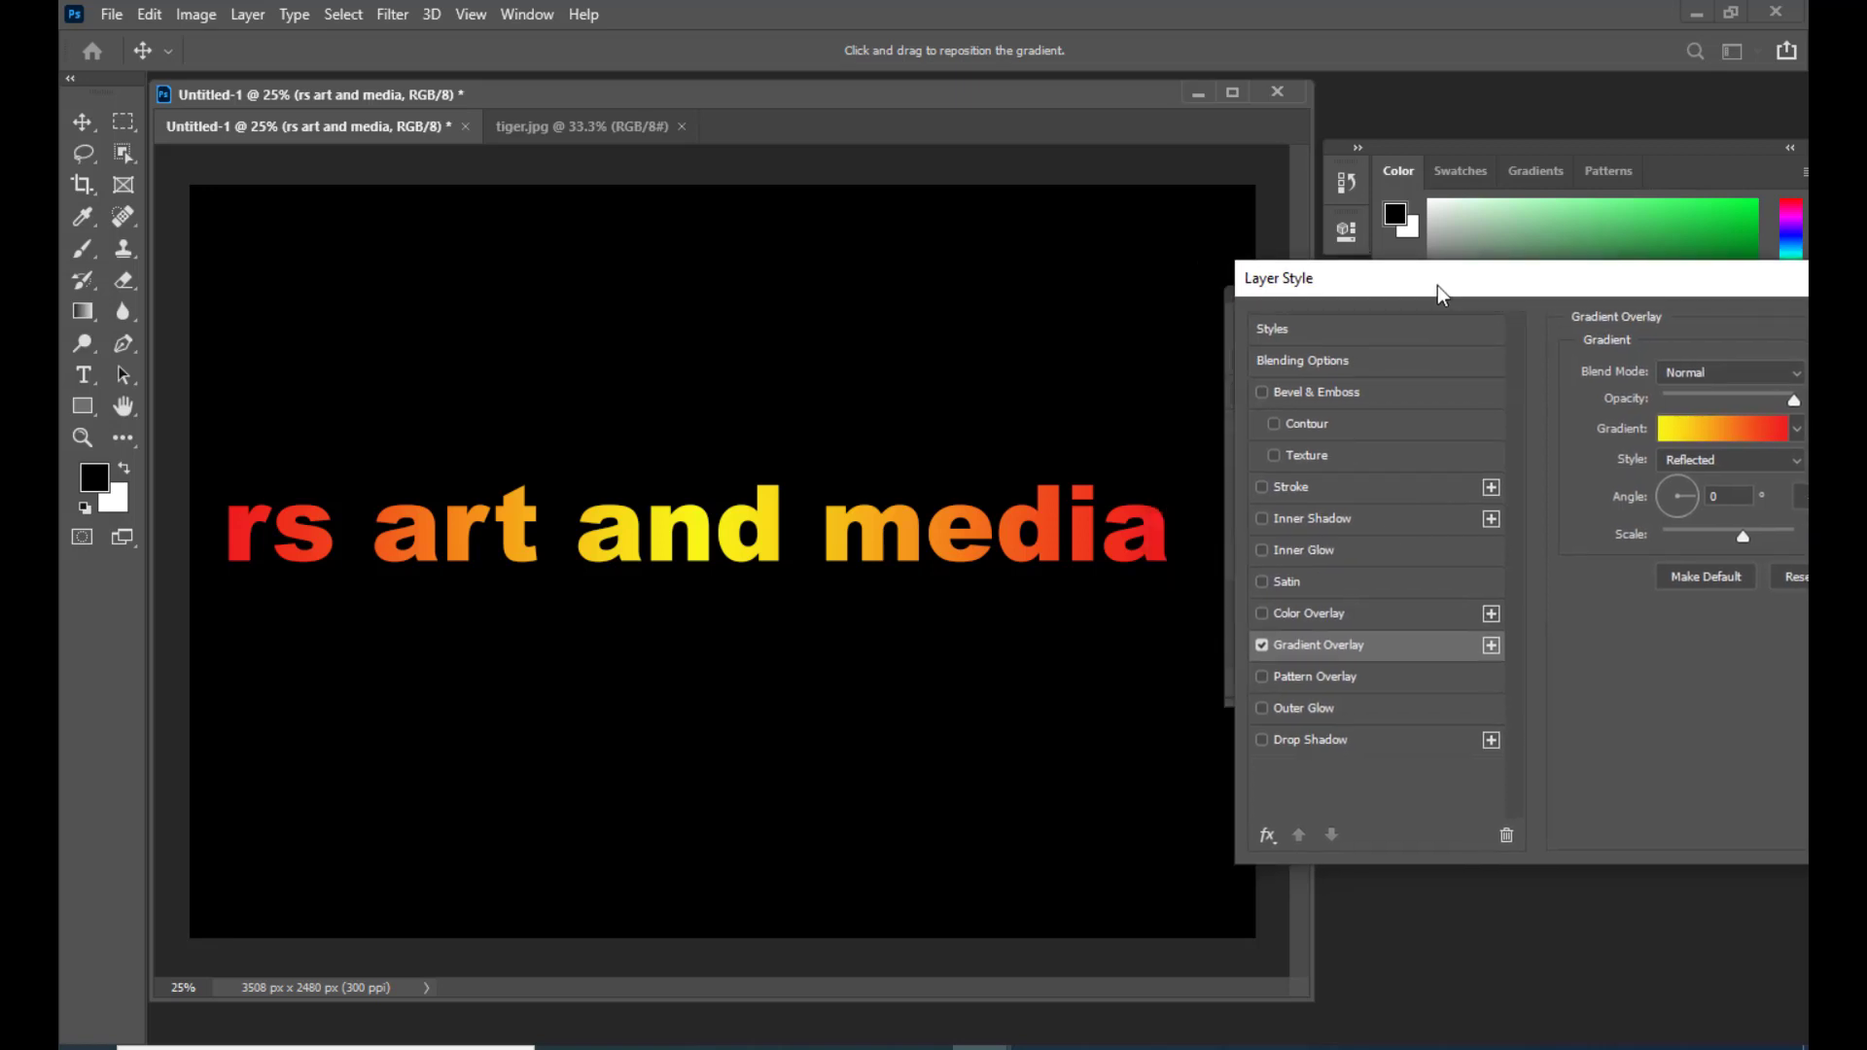
# Step: Replace the Gradient Overlay on the text with a Color Overlay
pyautogui.click(1263, 645)
pyautogui.click(1262, 613)
pyautogui.click(1309, 613)
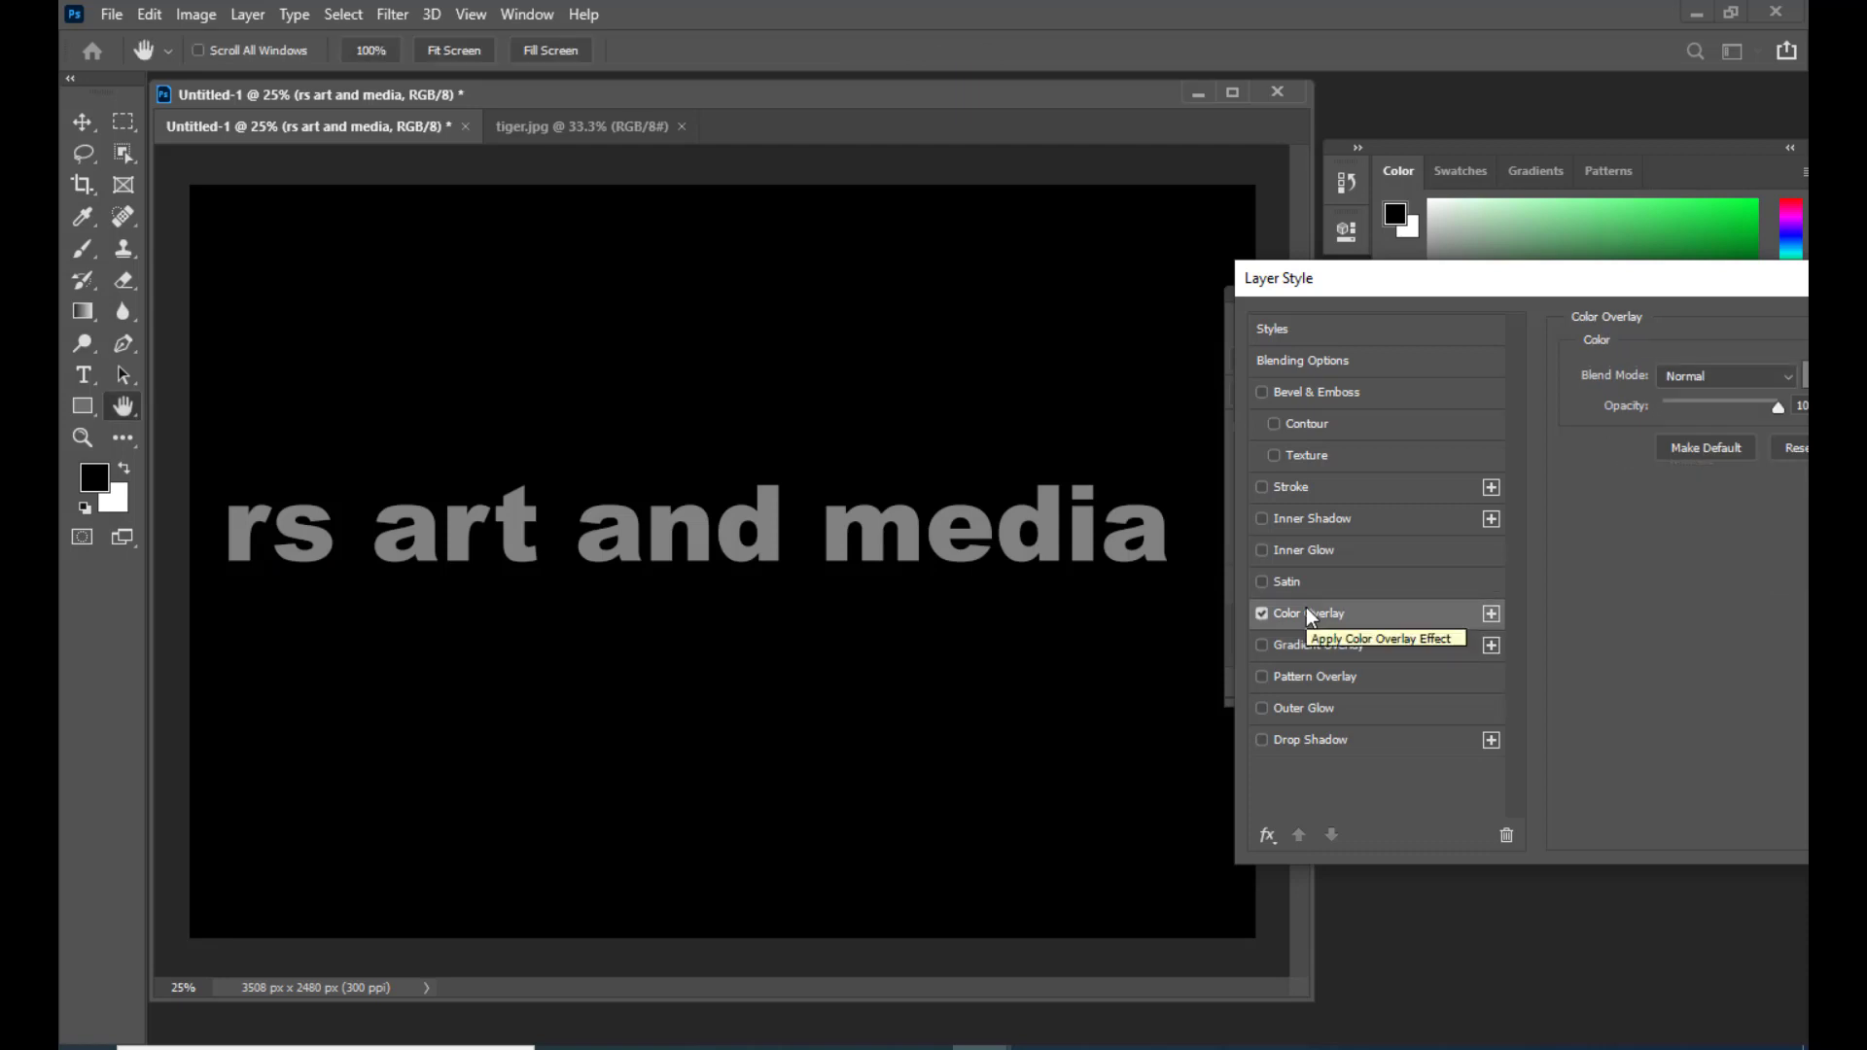
pyautogui.moveTo(1341, 278); pyautogui.dragTo(937, 291)
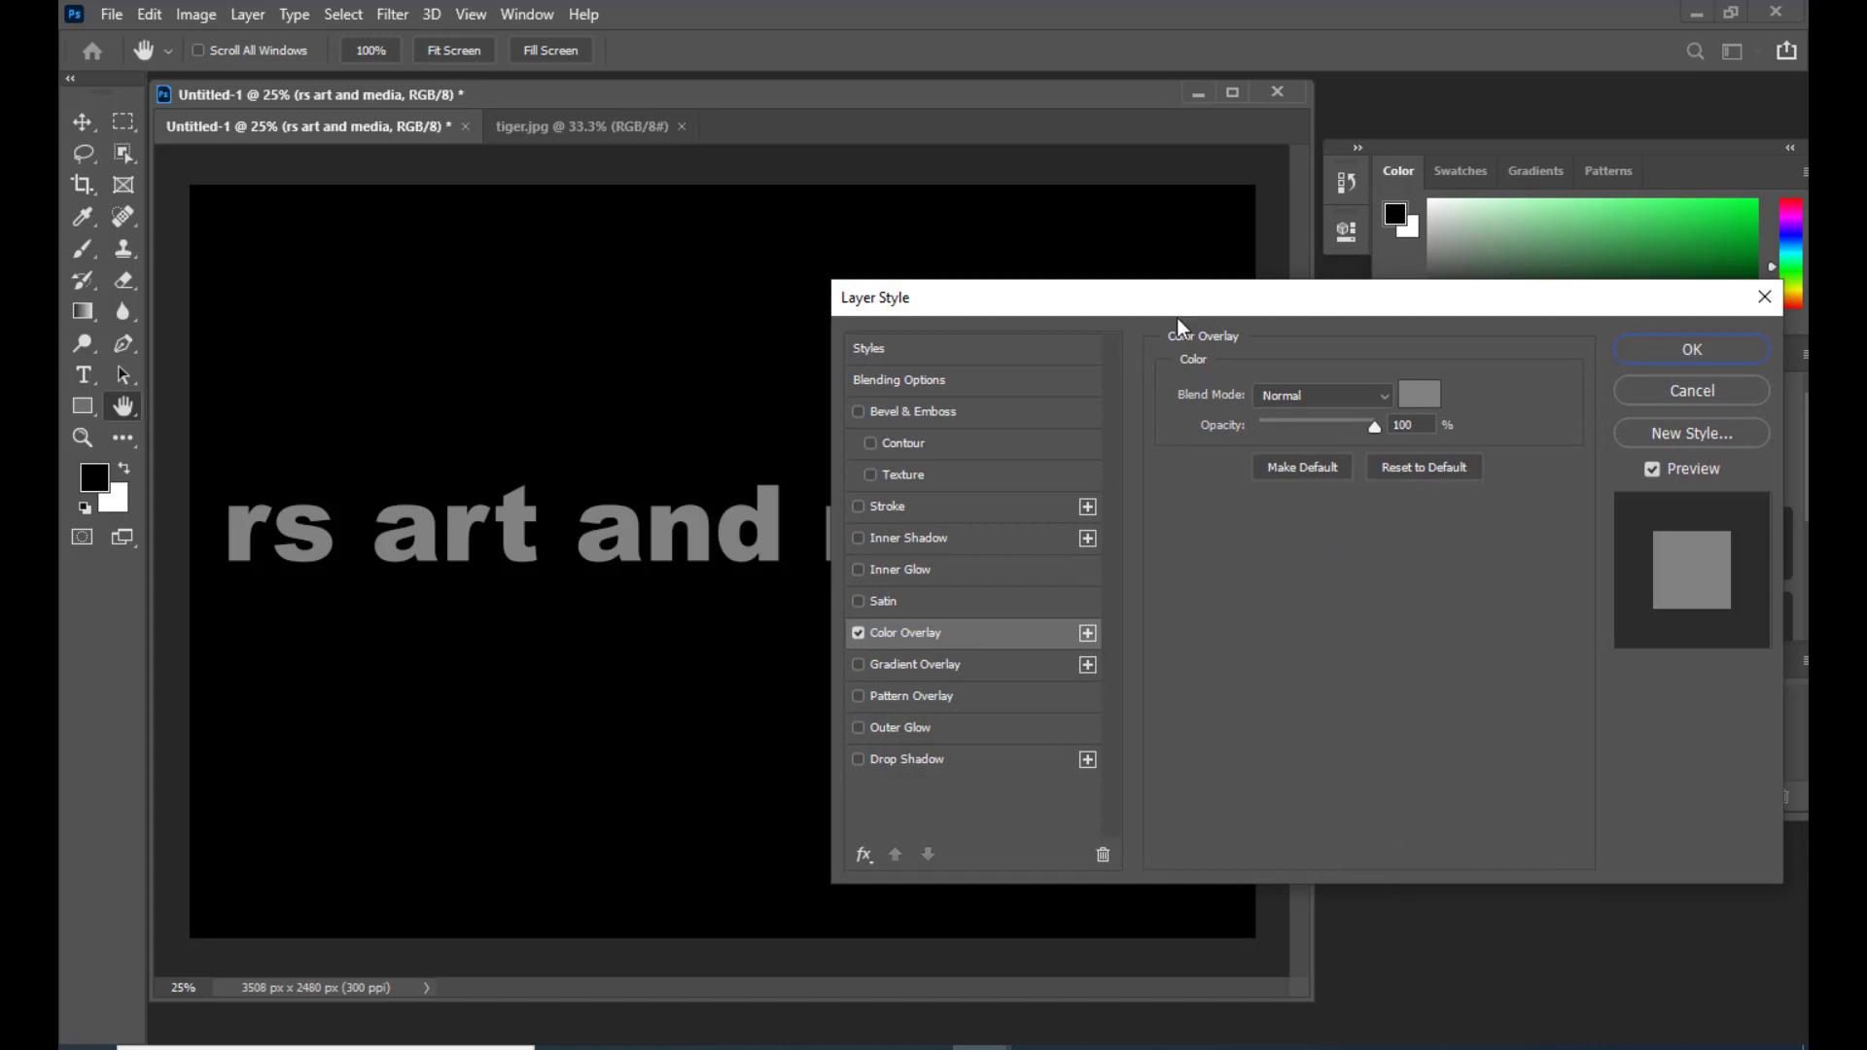
# Step: Set the Color Overlay color to red (#fe1111)
pyautogui.moveTo(1176, 318); pyautogui.dragTo(1229, 179)
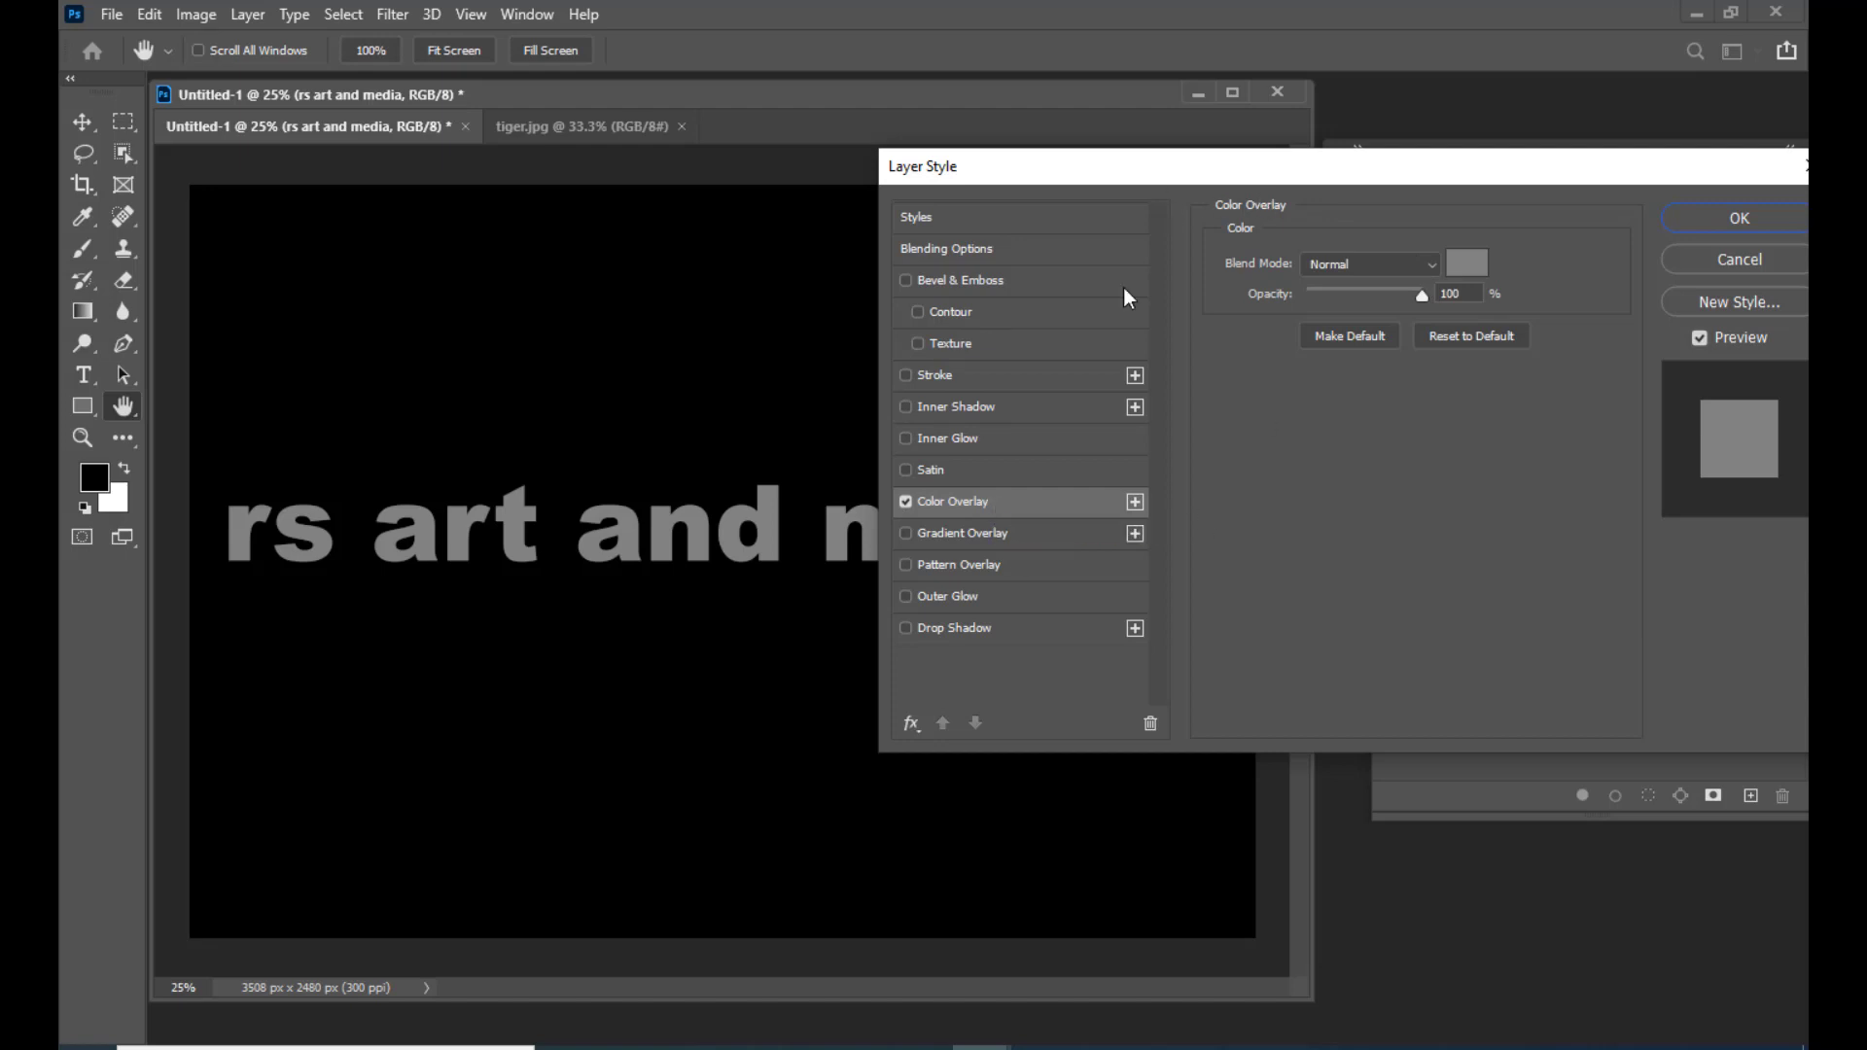
pyautogui.click(1470, 262)
pyautogui.click(1449, 236)
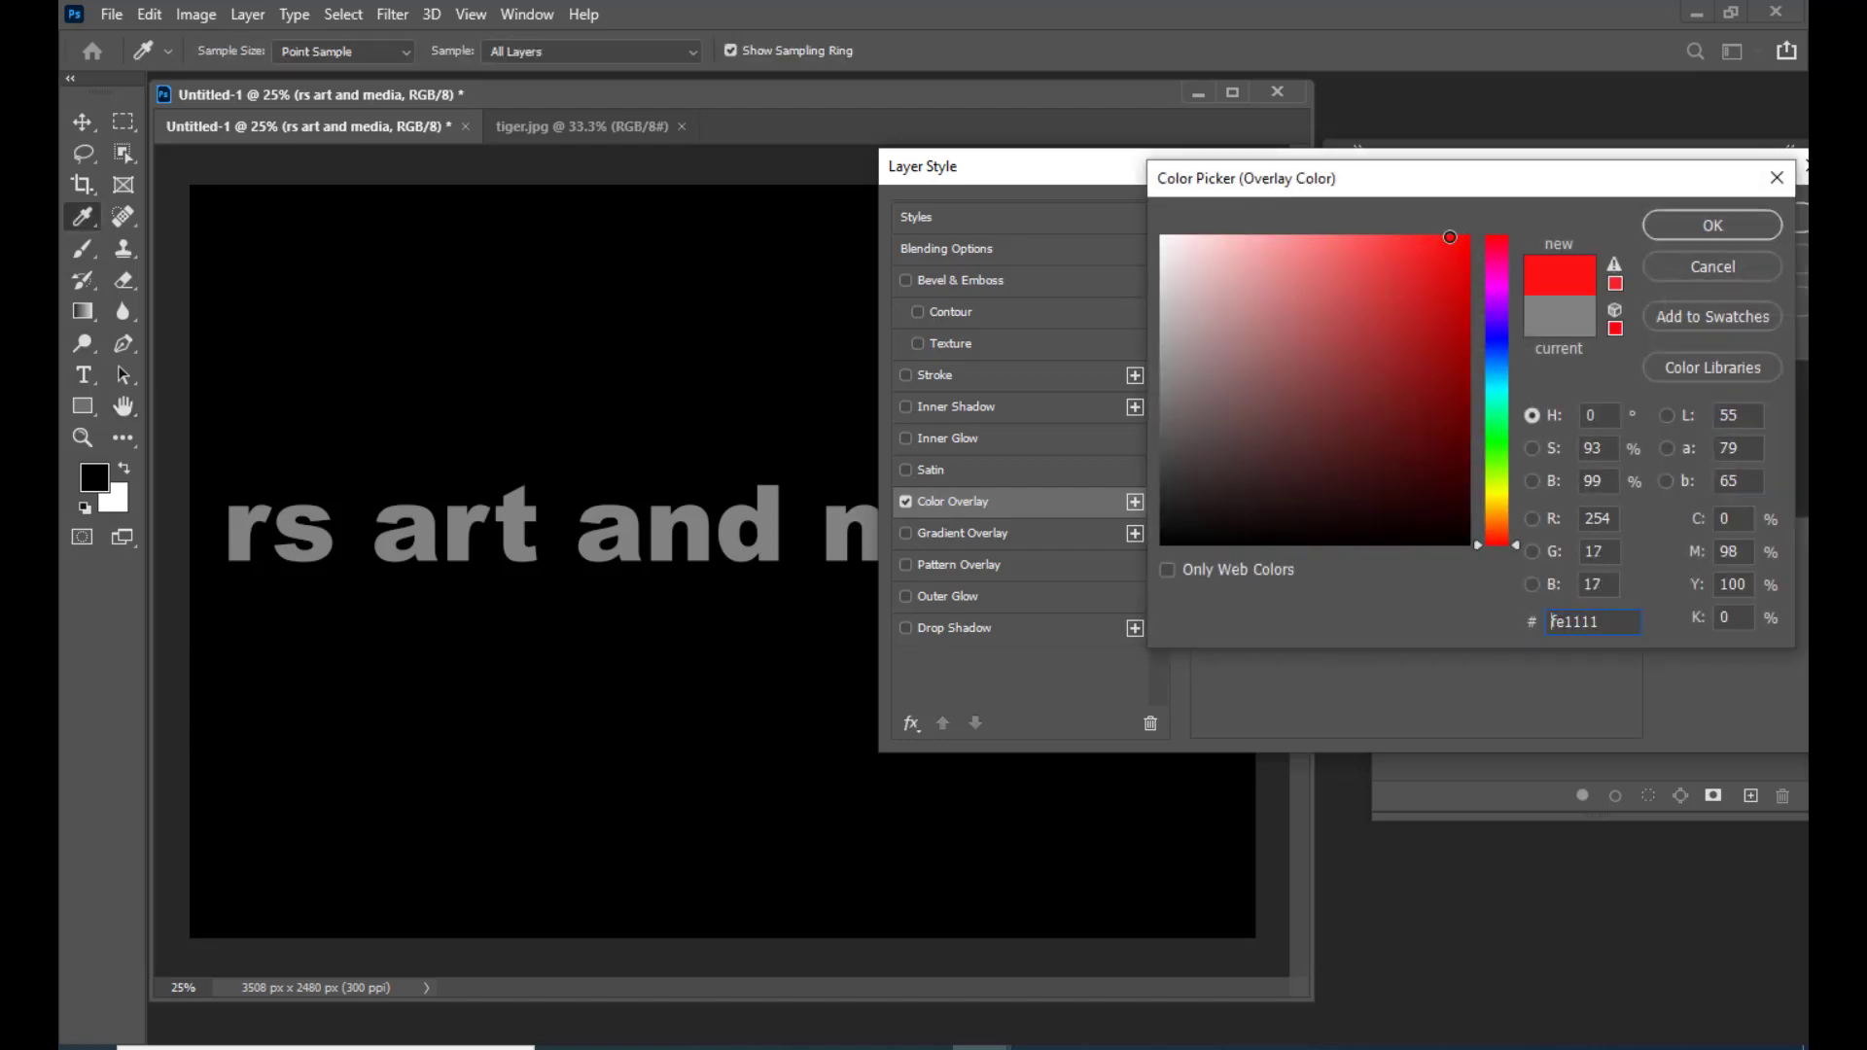
pyautogui.click(1665, 226)
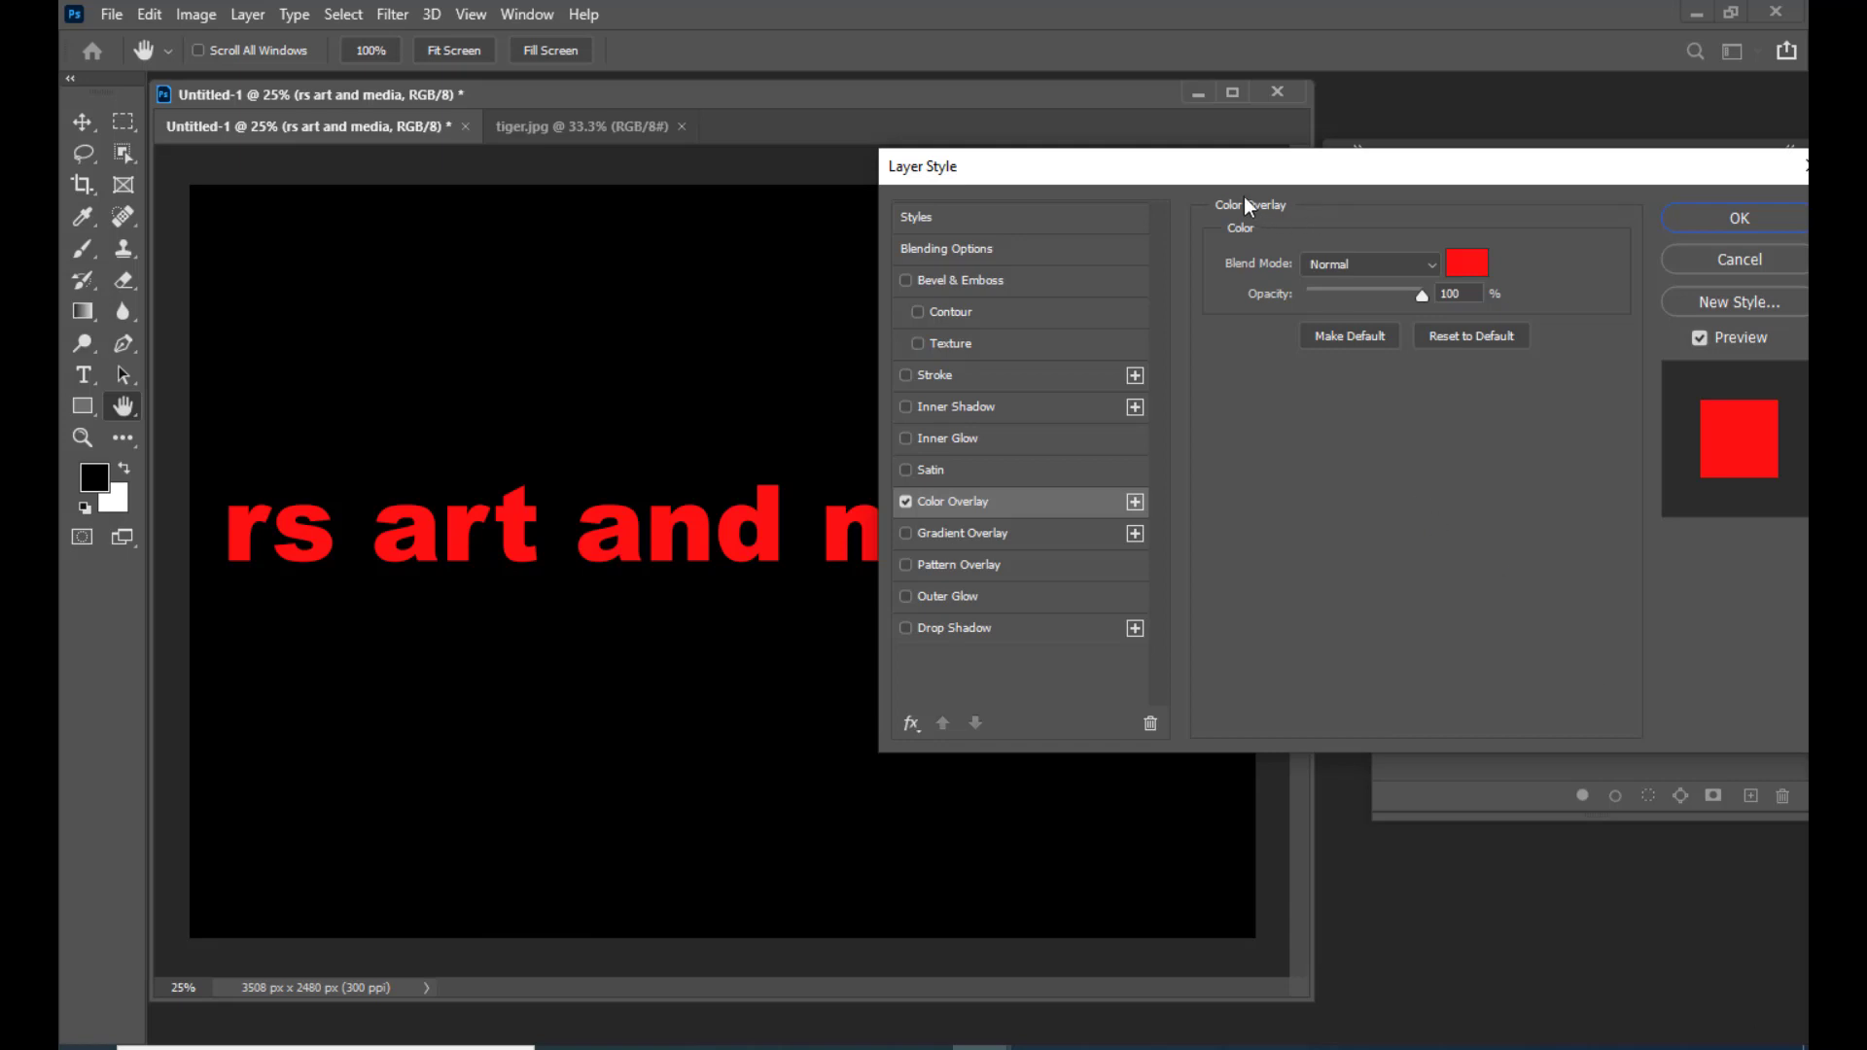
# Step: Replace the Color Overlay on the text with a Satin effect and set its opacity to 84%
pyautogui.moveTo(1262, 167); pyautogui.dragTo(1360, 187)
pyautogui.click(1005, 522)
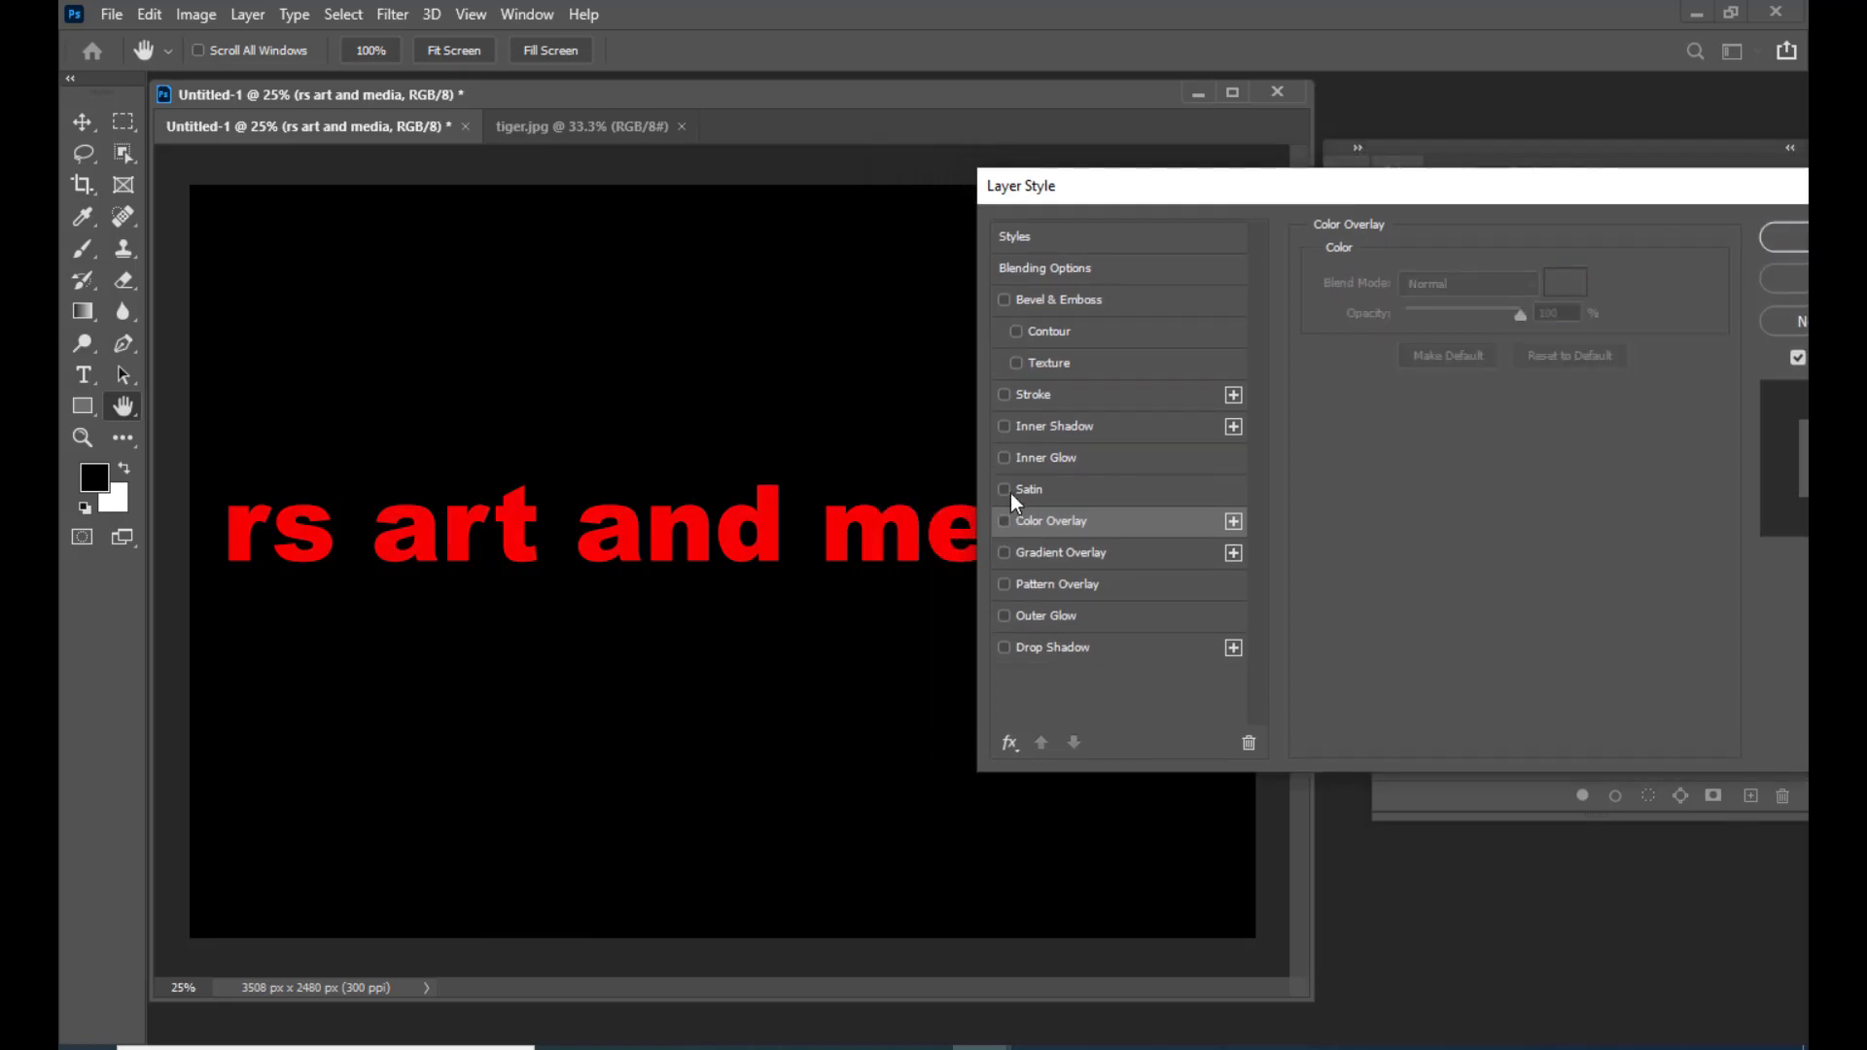
pyautogui.click(1006, 489)
pyautogui.click(1069, 483)
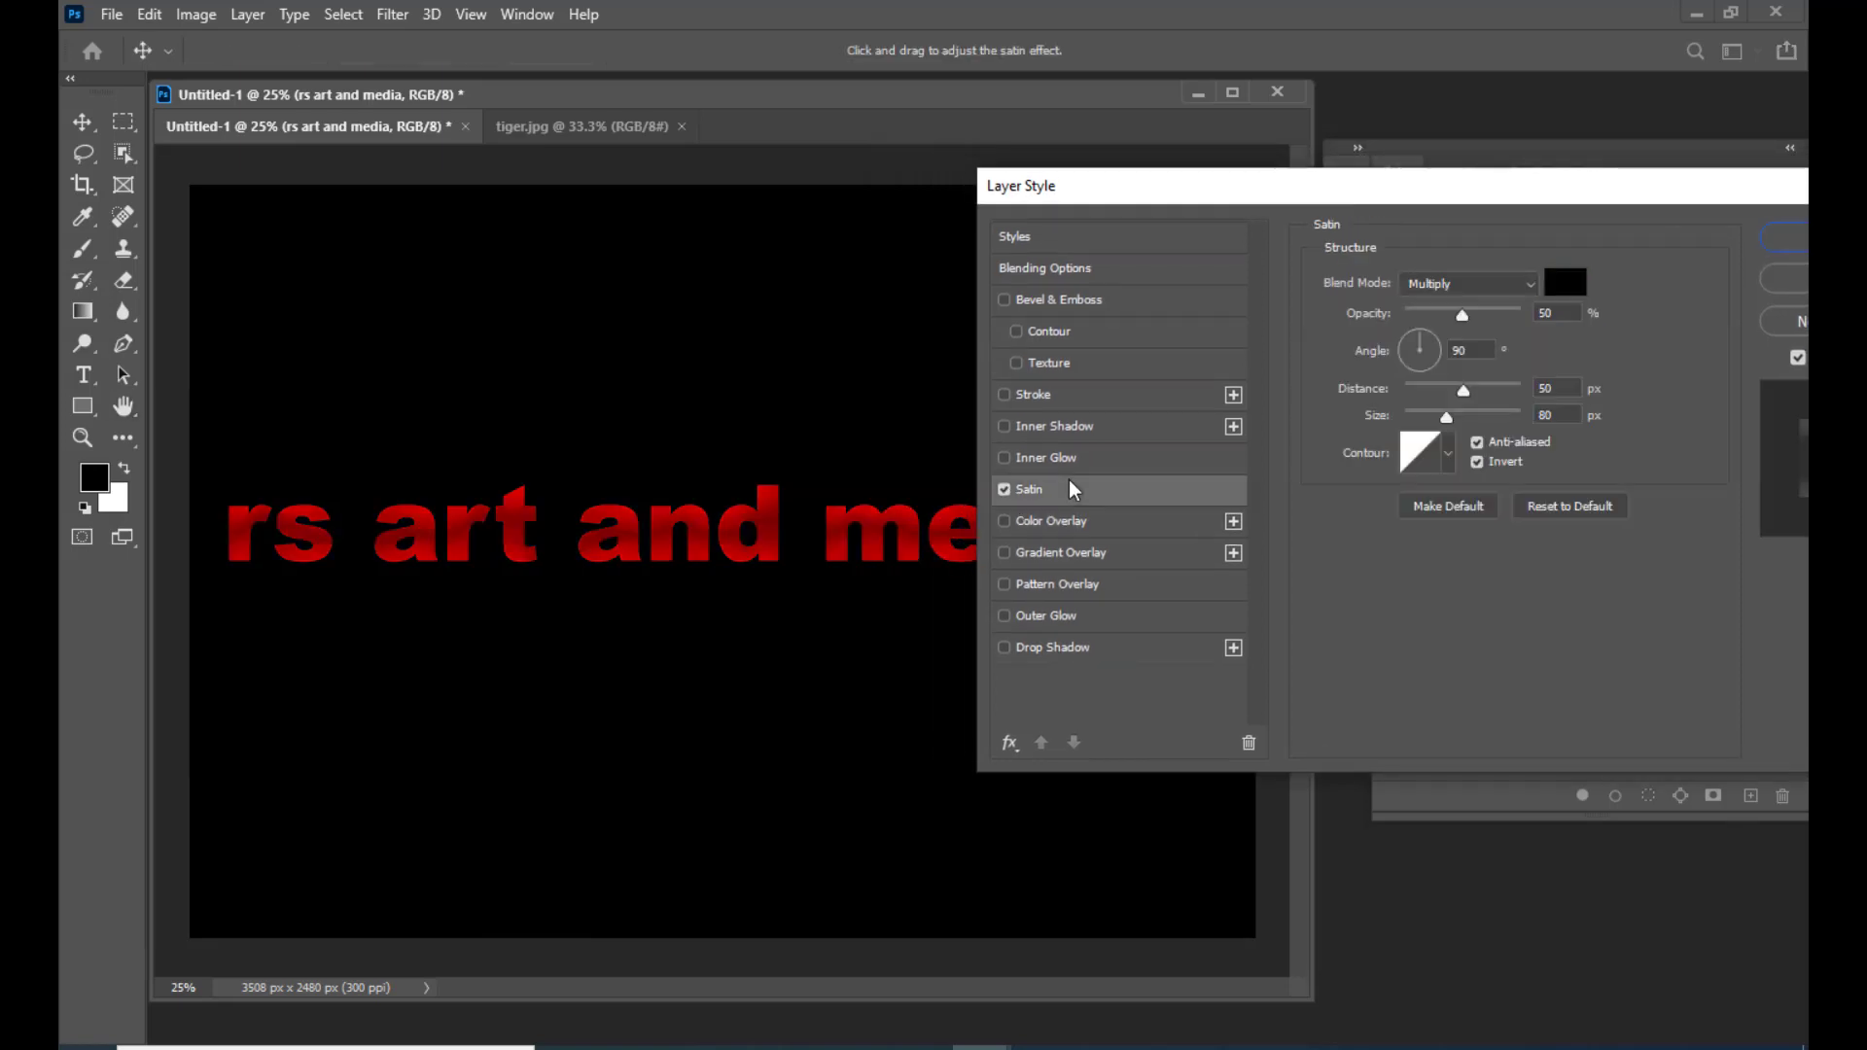
pyautogui.moveTo(1148, 199); pyautogui.dragTo(1237, 195)
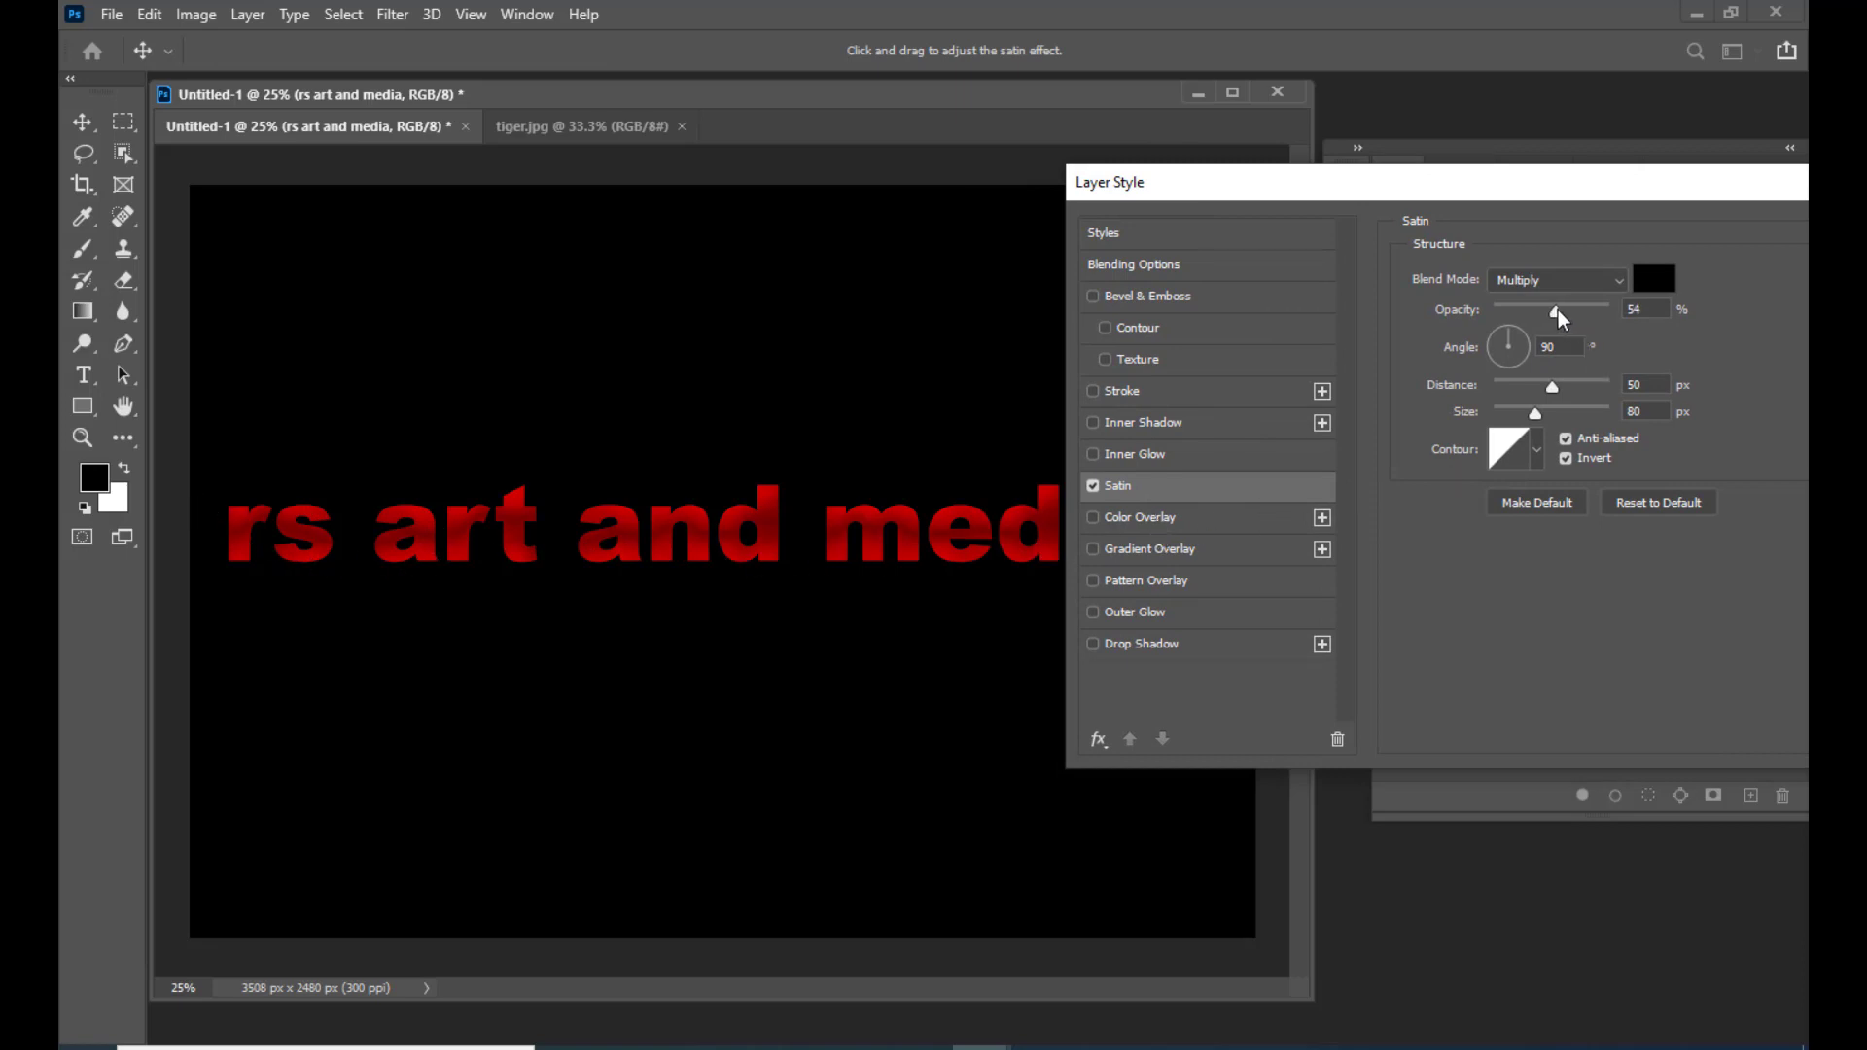
pyautogui.moveTo(1558, 309)
pyautogui.mouseDown()
pyautogui.moveTo(1590, 313)
pyautogui.moveTo(1573, 313)
pyautogui.mouseUp()
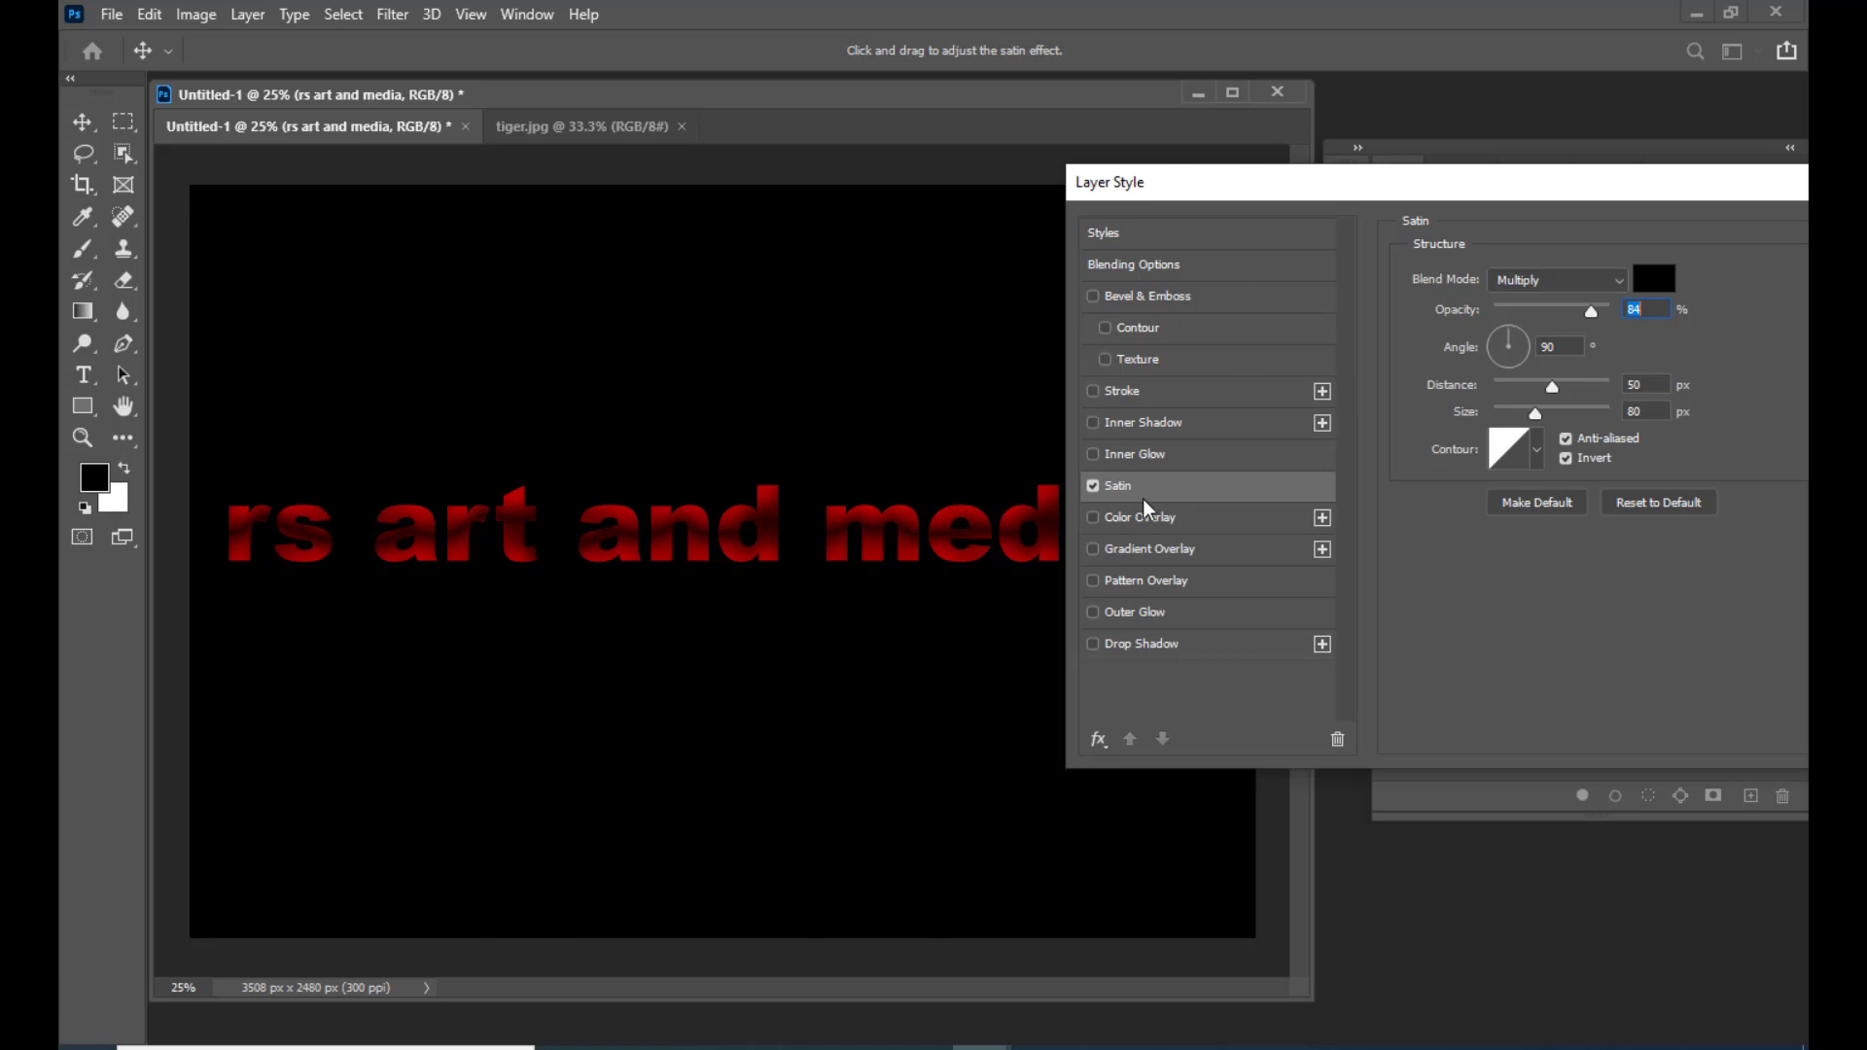
# Step: Set the Satin blend mode to Normal, its color to yellow (#ece40a) and its distance to 61 px
pyautogui.click(1548, 276)
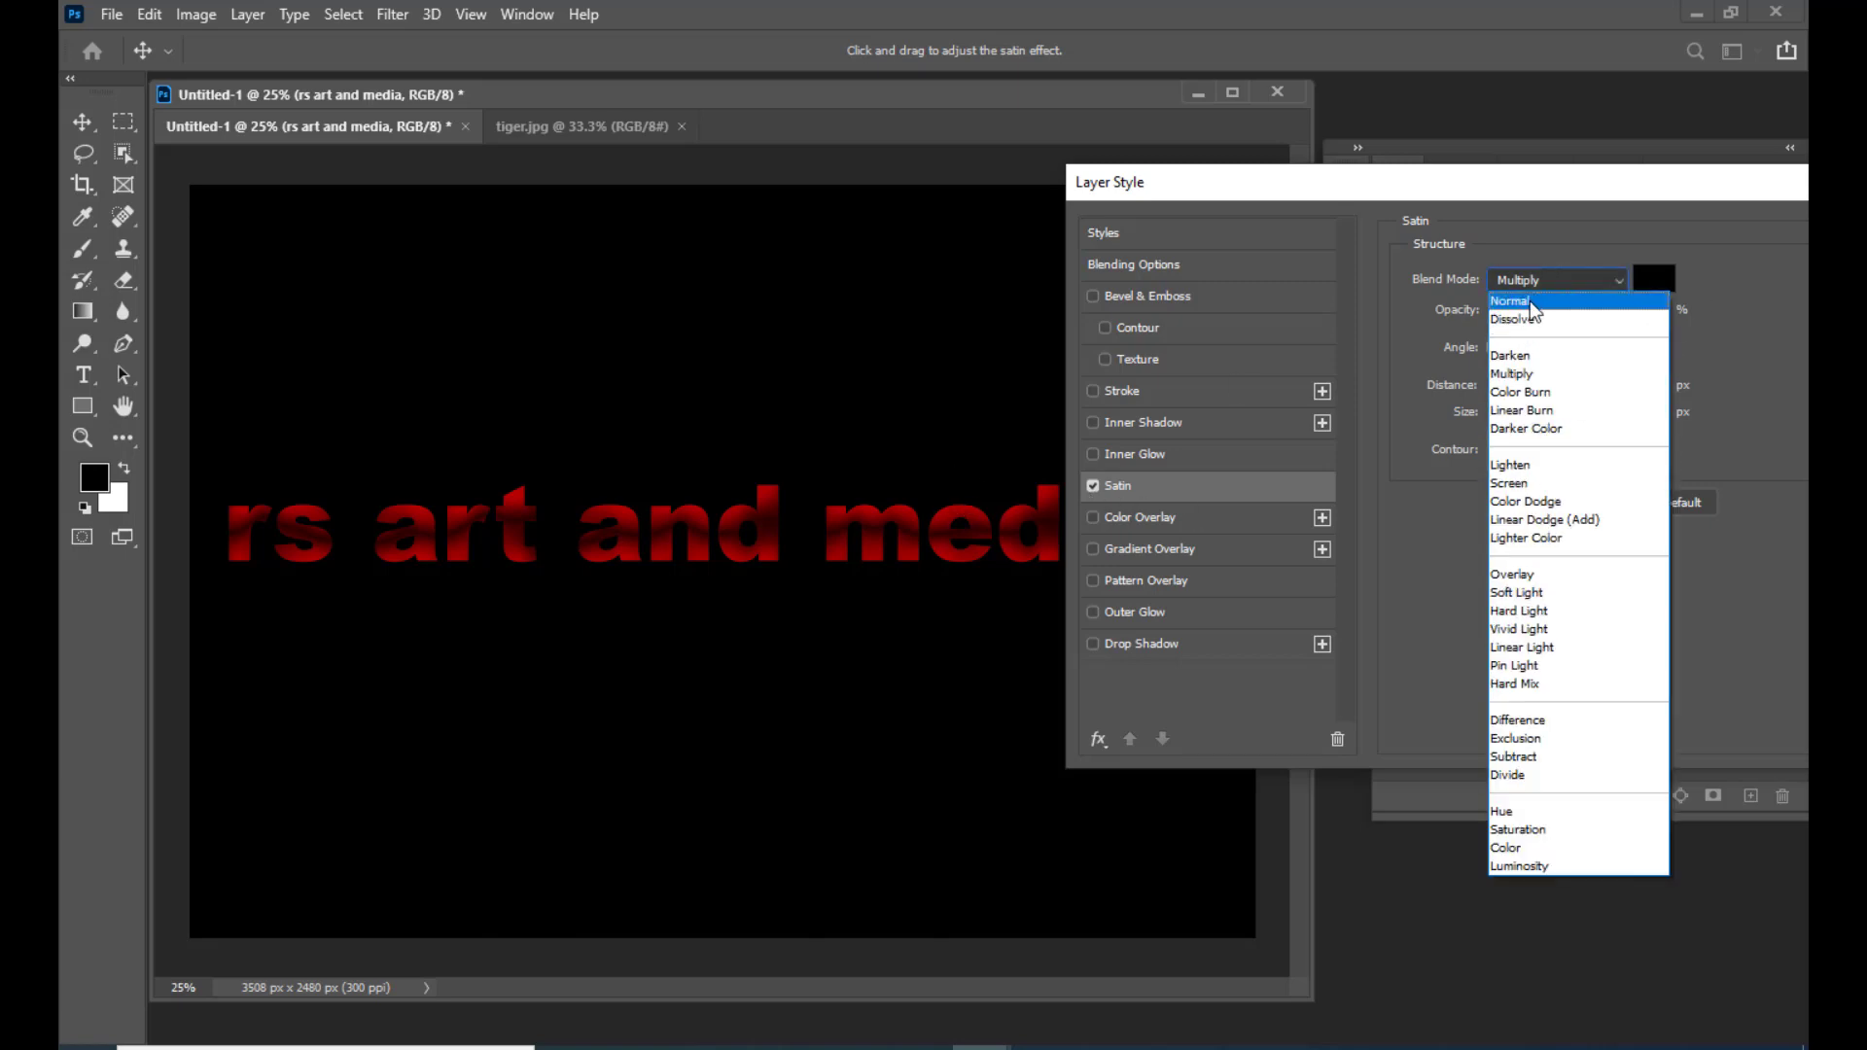
pyautogui.click(1531, 301)
pyautogui.click(1651, 282)
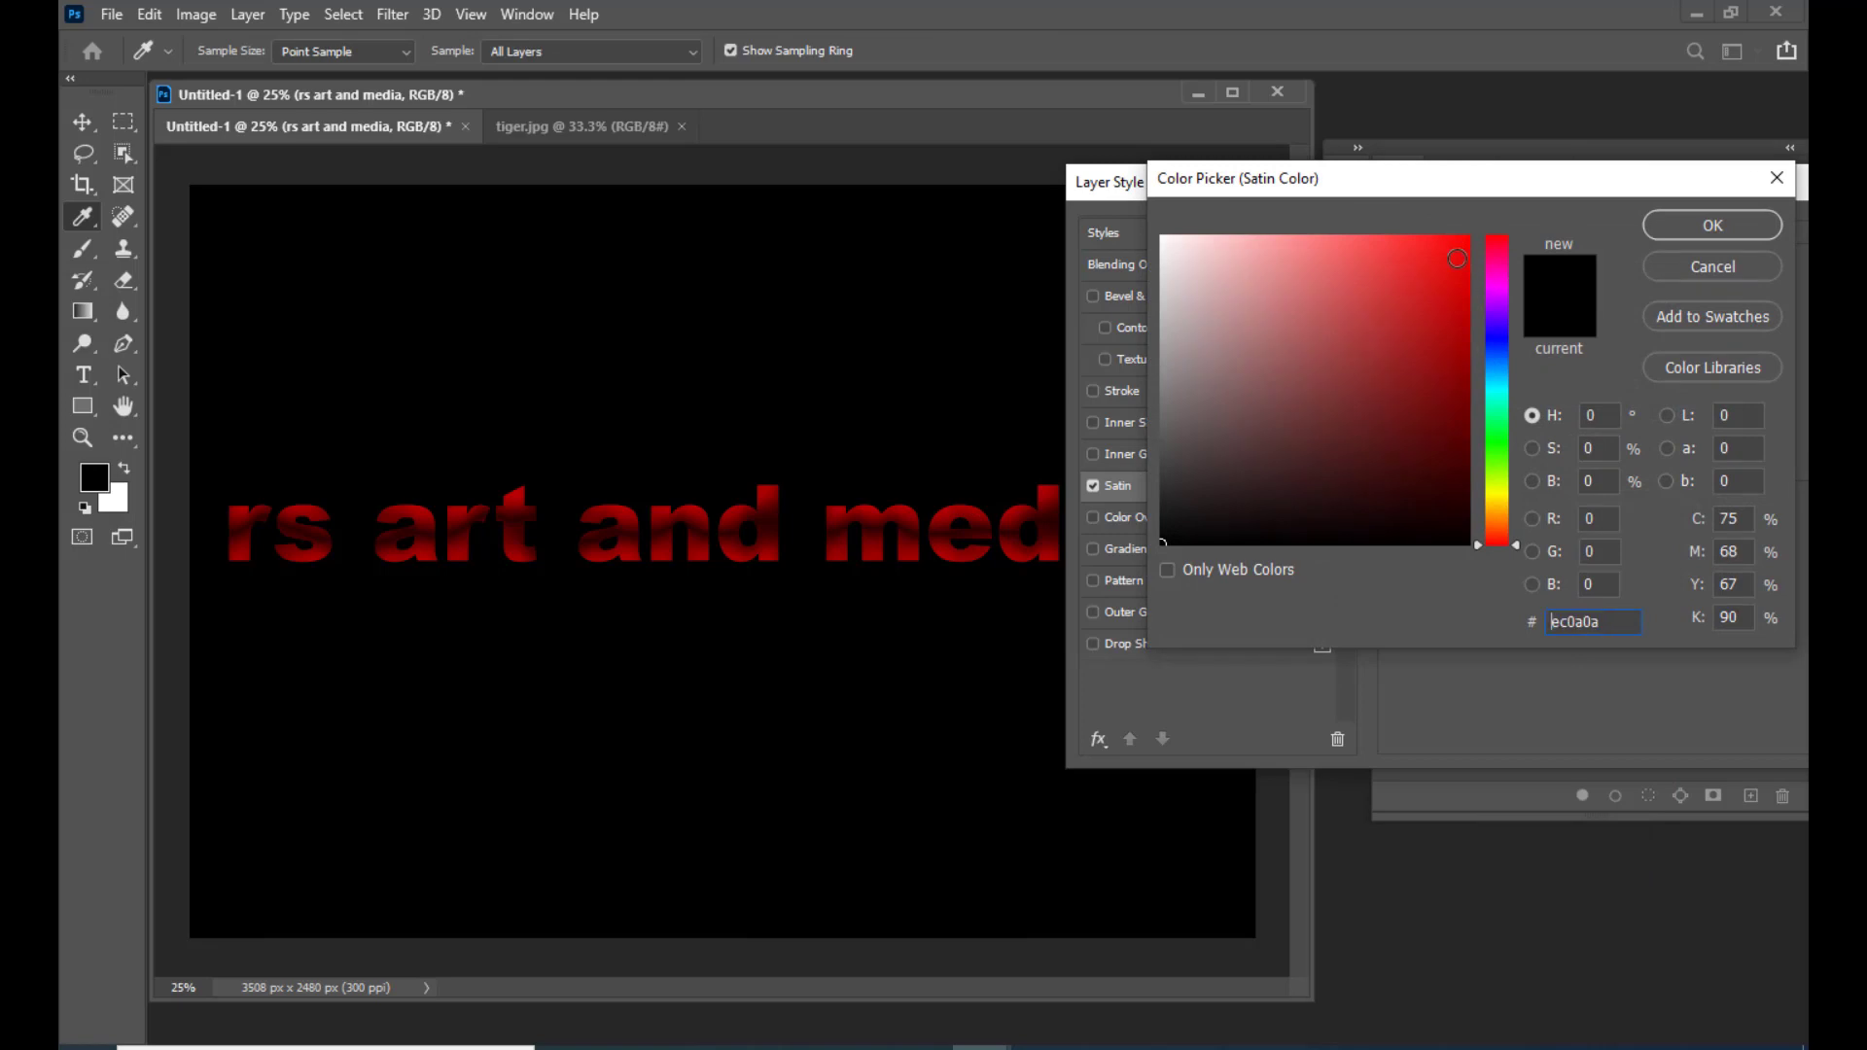
pyautogui.click(1456, 258)
pyautogui.click(1502, 494)
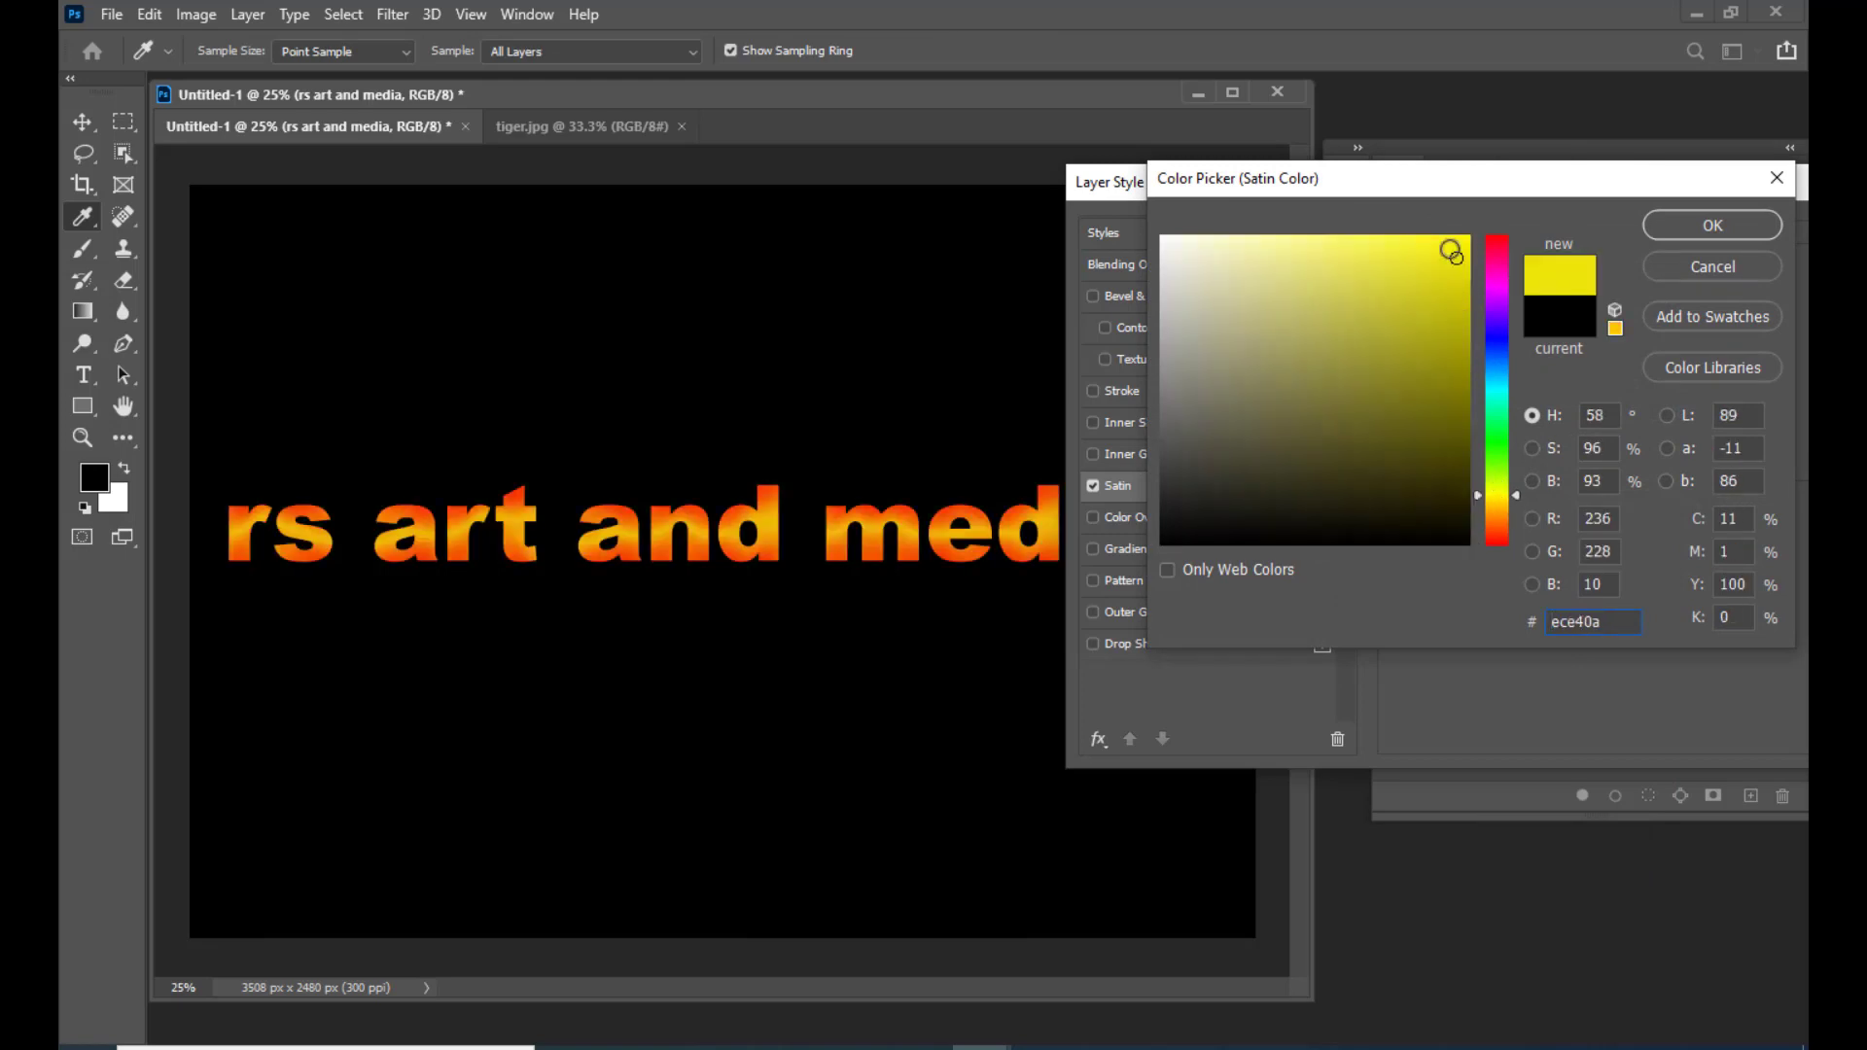
pyautogui.click(1696, 227)
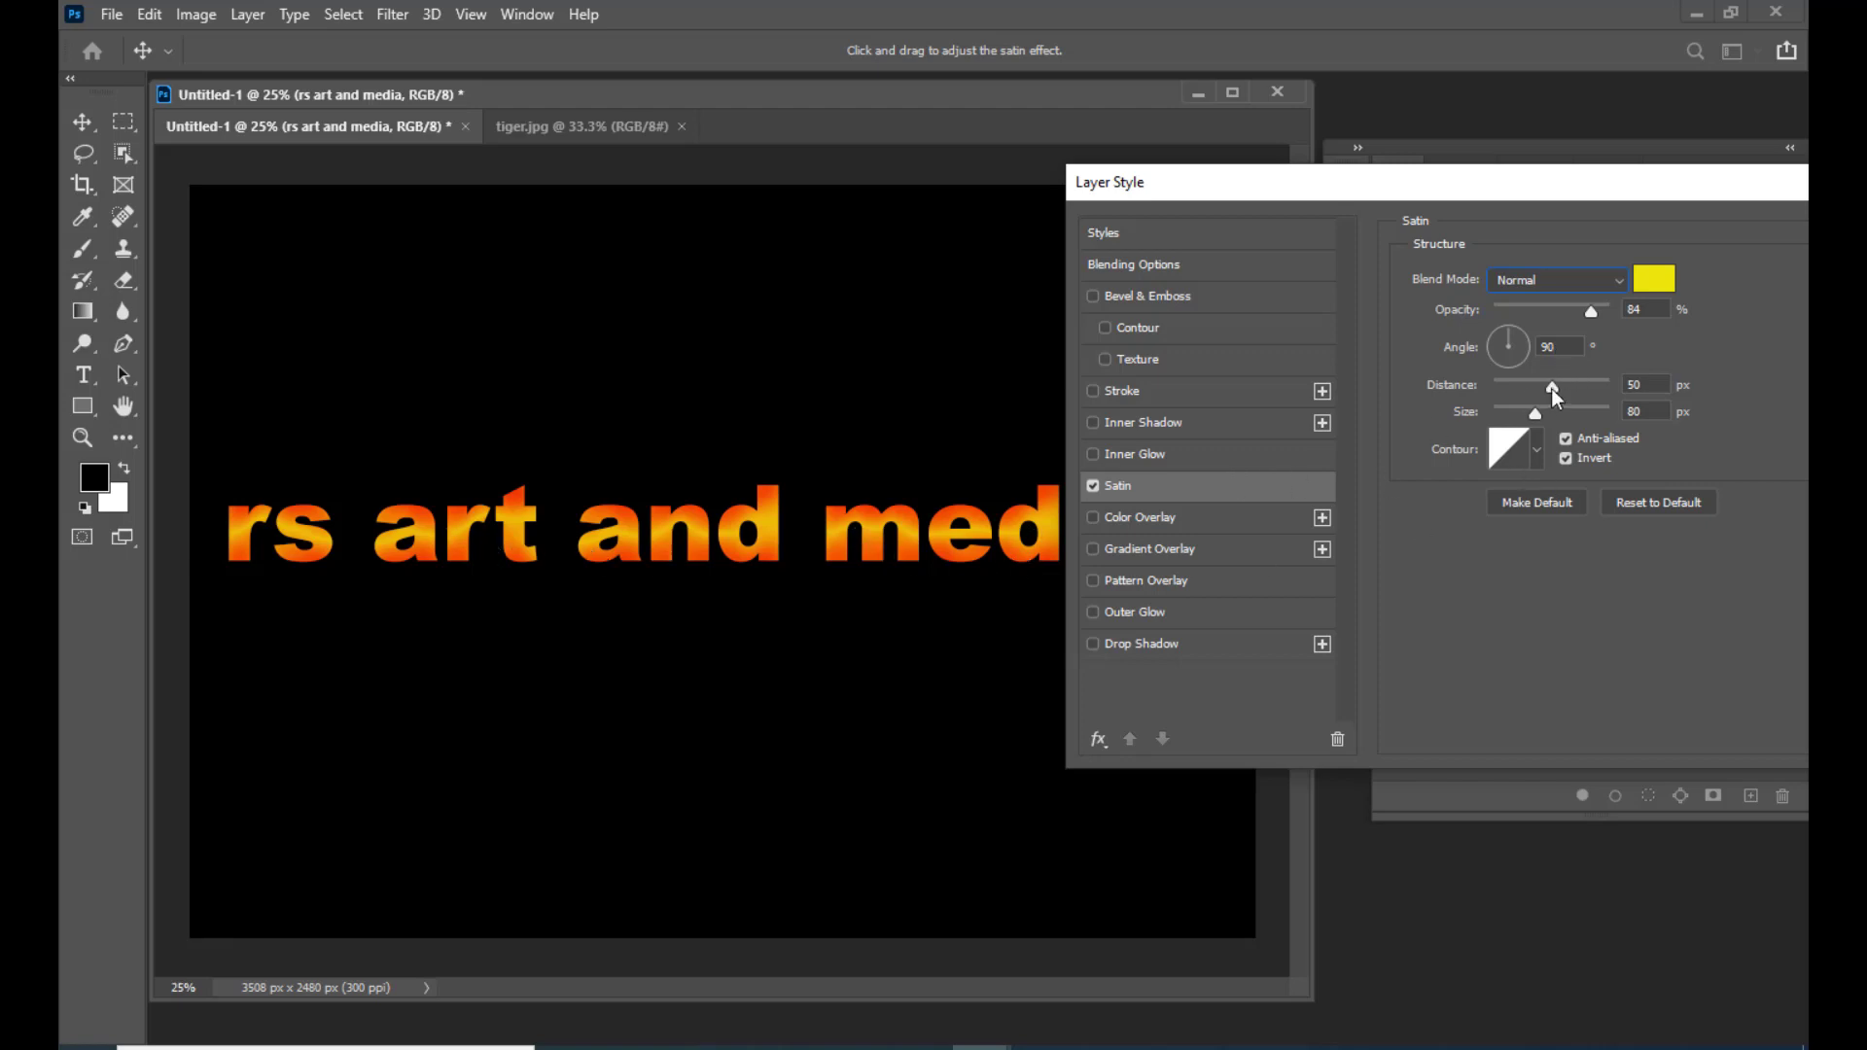
pyautogui.moveTo(1550, 388)
pyautogui.mouseDown()
pyautogui.moveTo(1583, 387)
pyautogui.moveTo(1557, 387)
pyautogui.mouseUp()
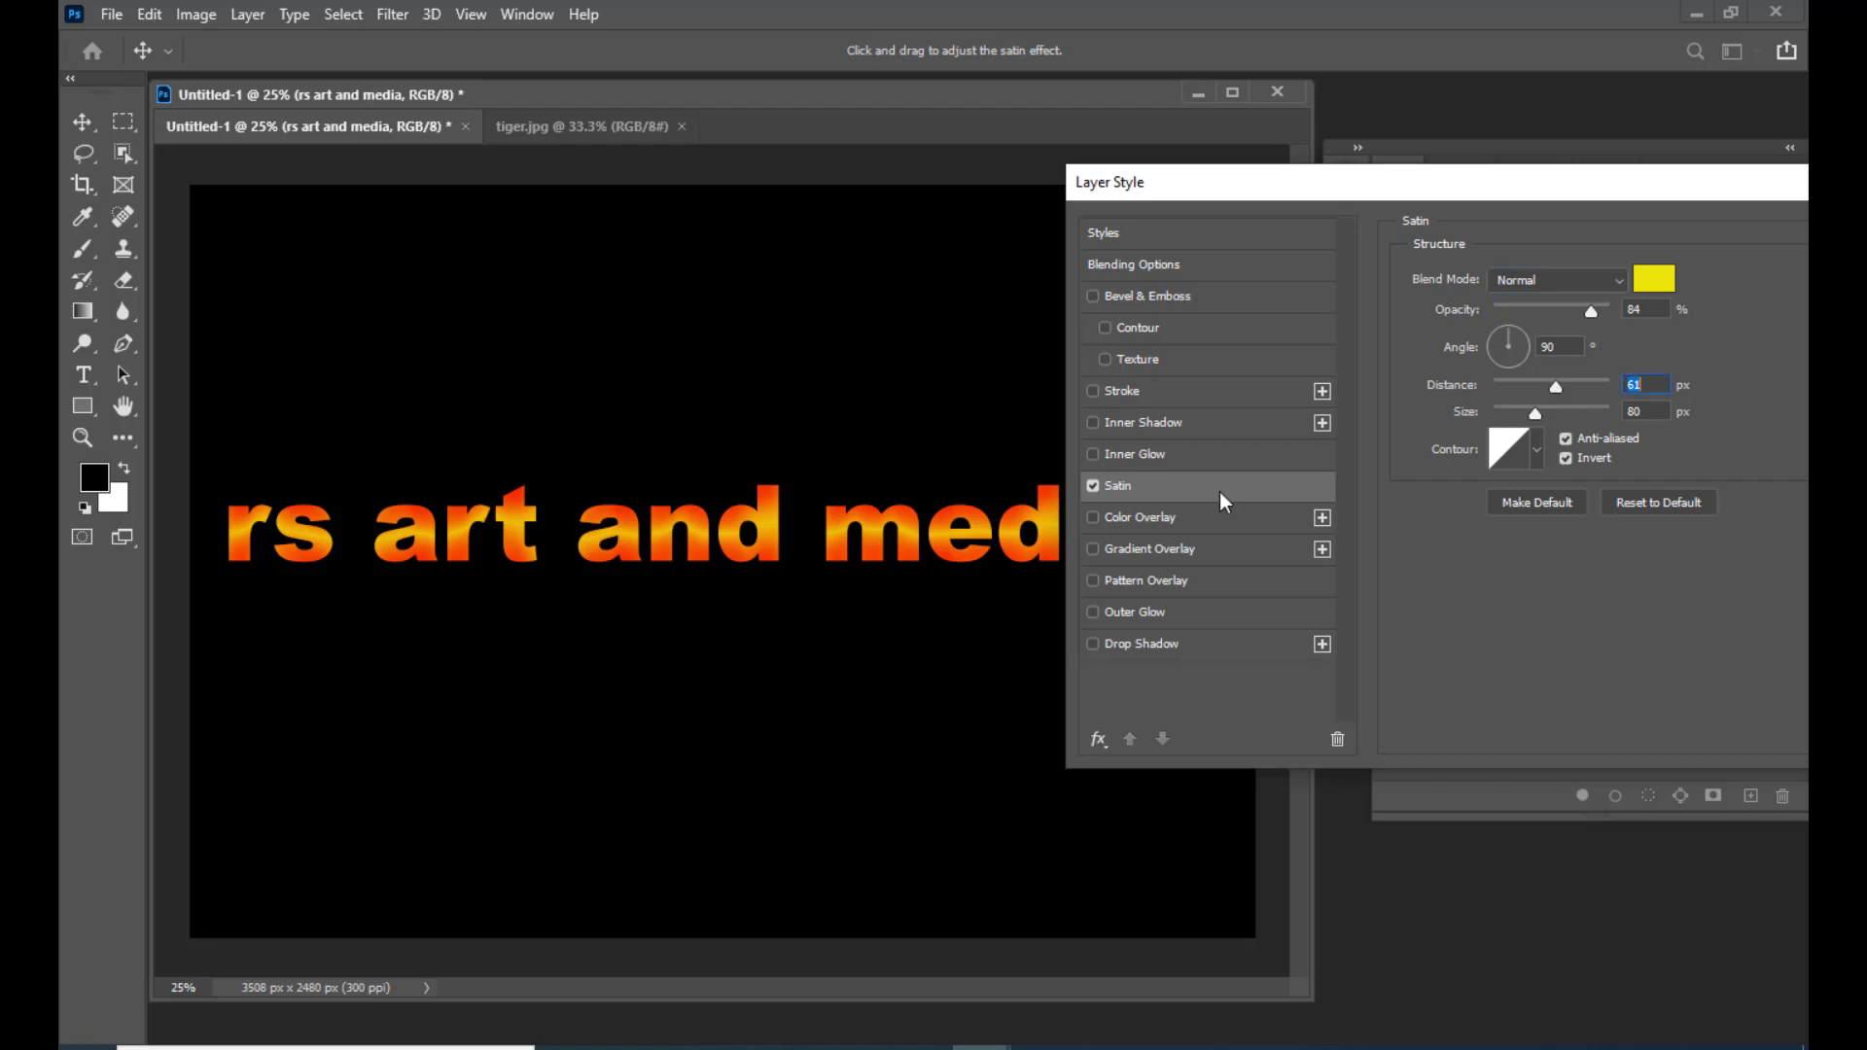
# Step: Replace the Satin effect with an Inner Glow and set the glow size to 40 px
pyautogui.click(1093, 485)
pyautogui.click(1097, 454)
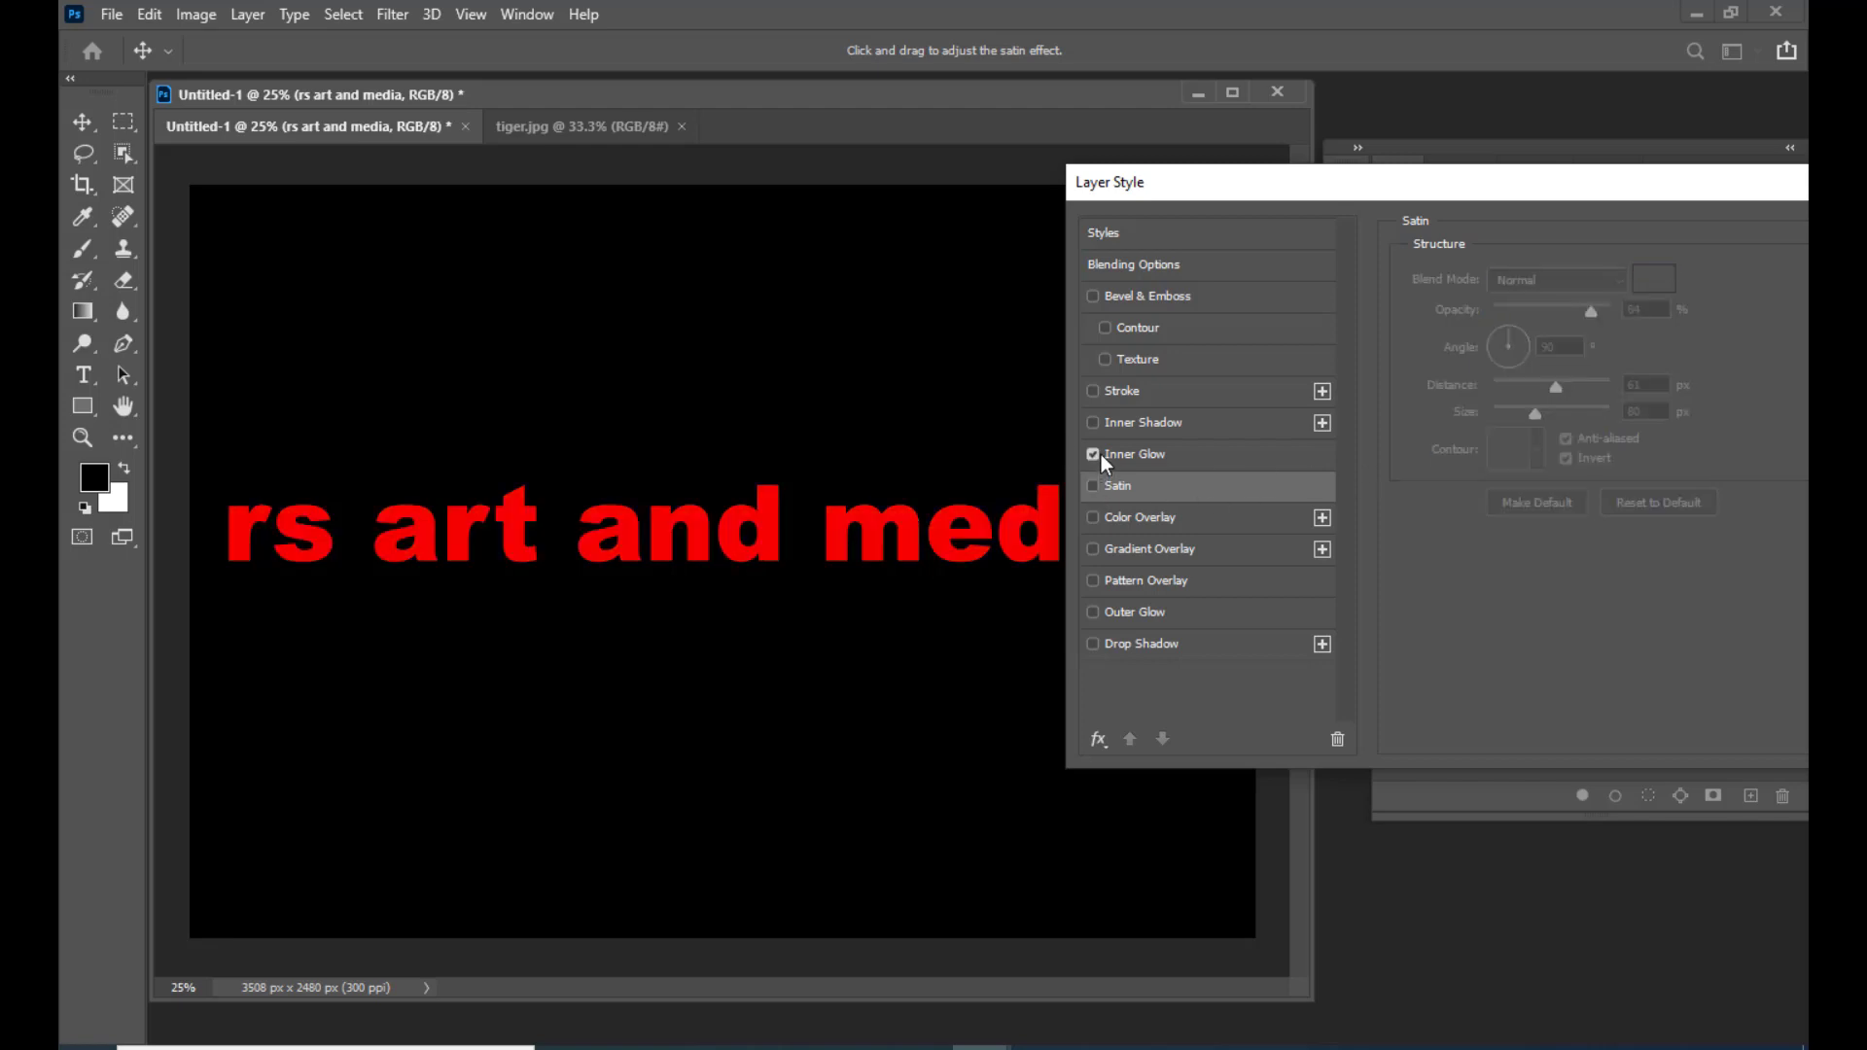
pyautogui.click(1164, 461)
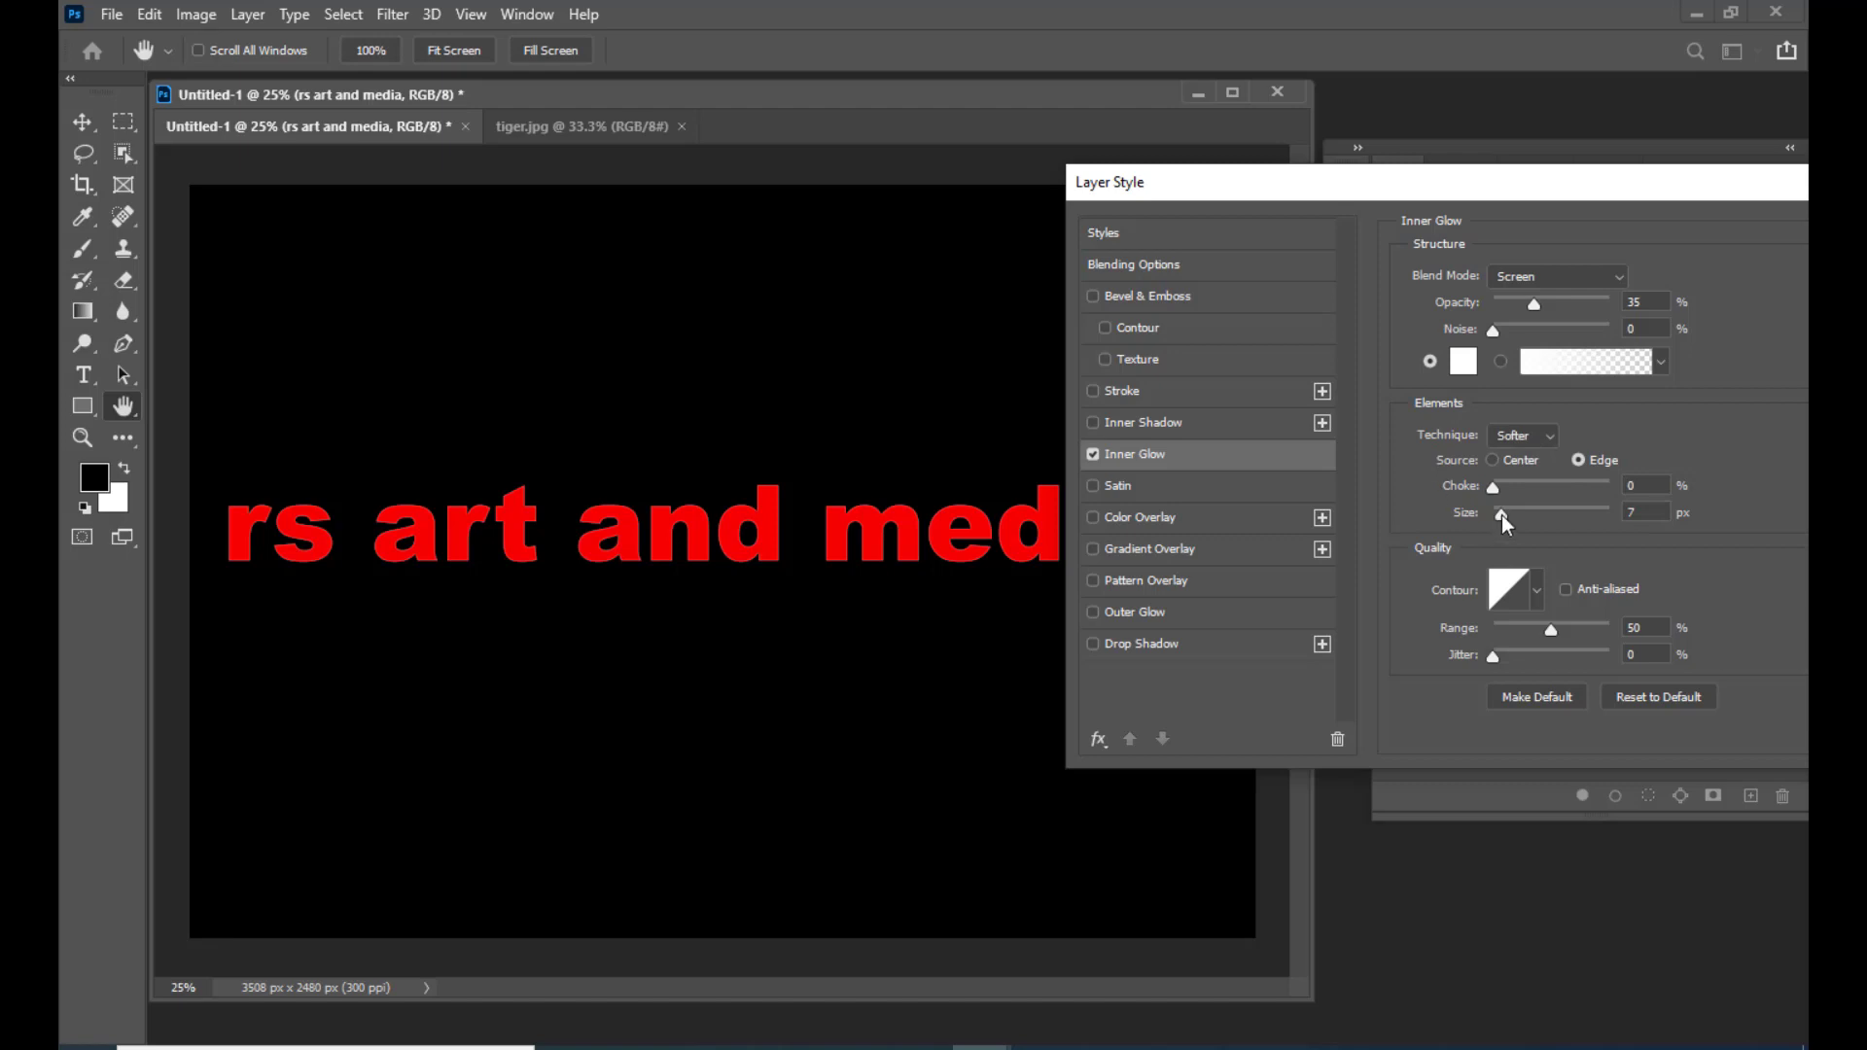
pyautogui.moveTo(1506, 523)
pyautogui.mouseDown()
pyautogui.moveTo(1562, 528)
pyautogui.moveTo(1524, 528)
pyautogui.mouseUp()
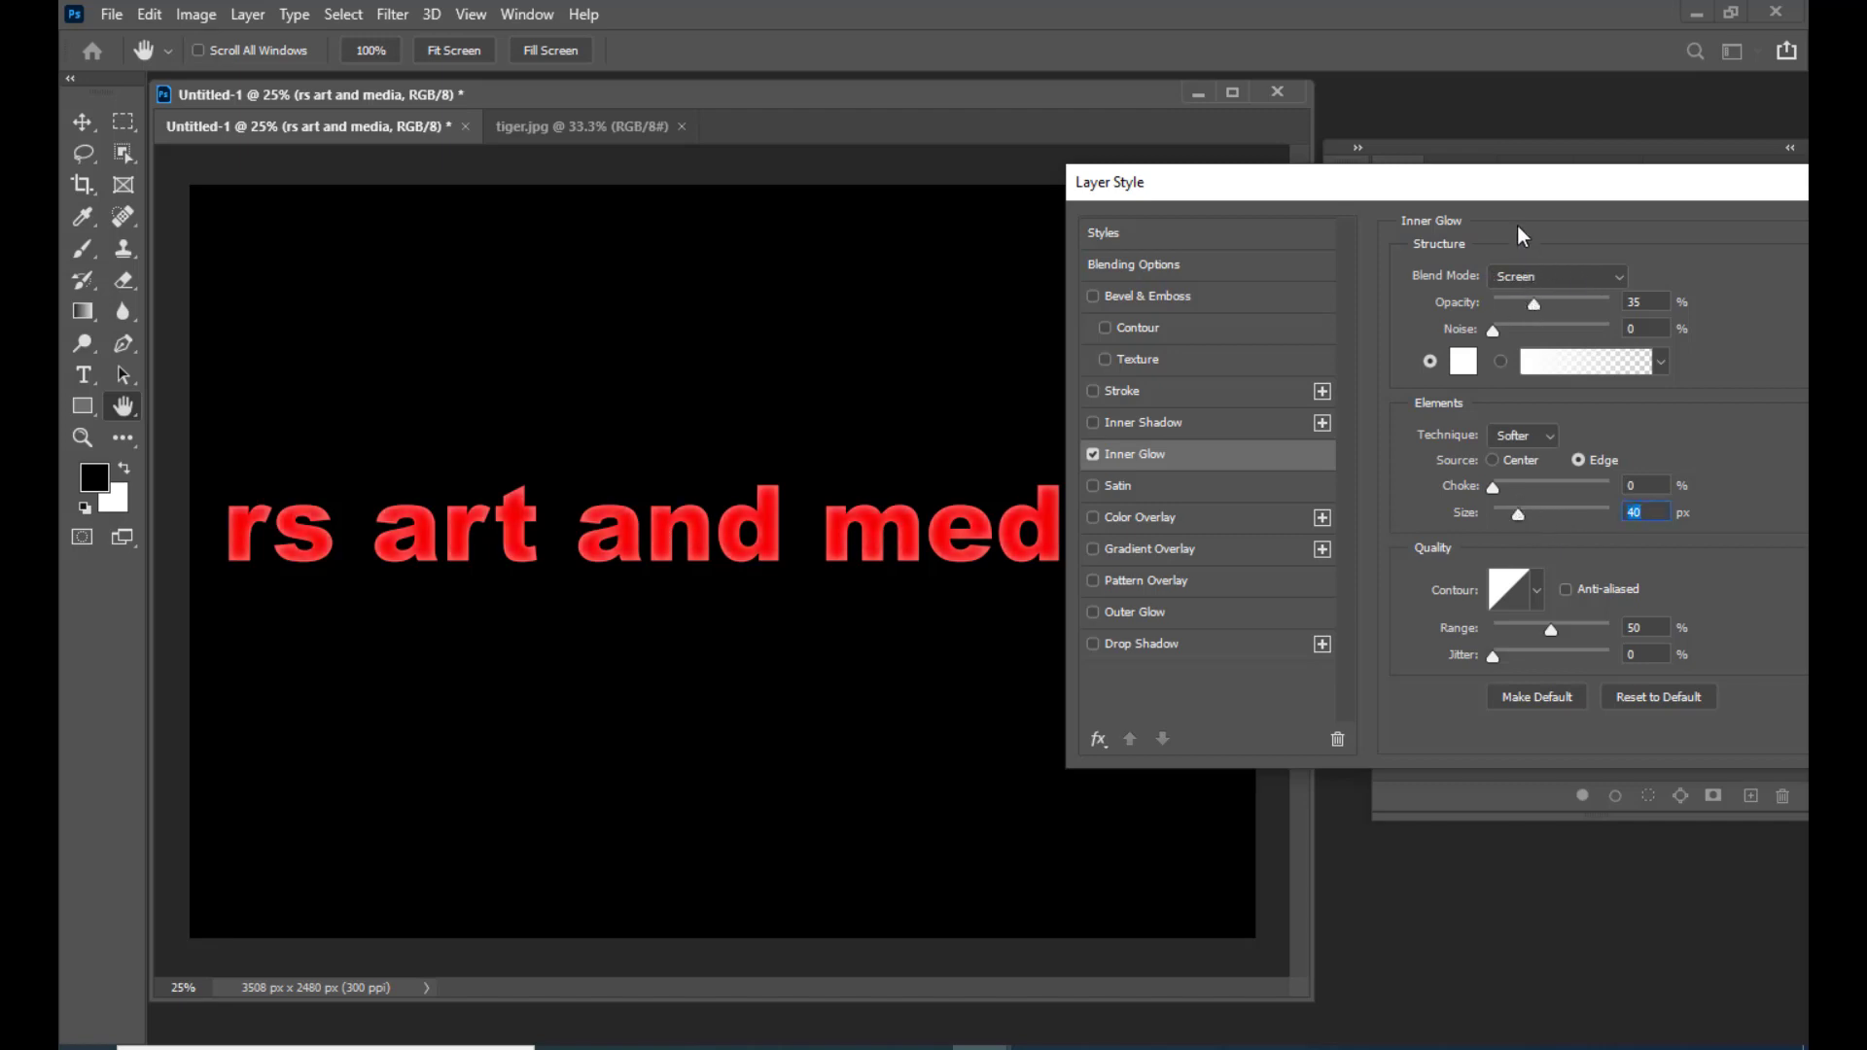
pyautogui.moveTo(1507, 186); pyautogui.dragTo(1522, 200)
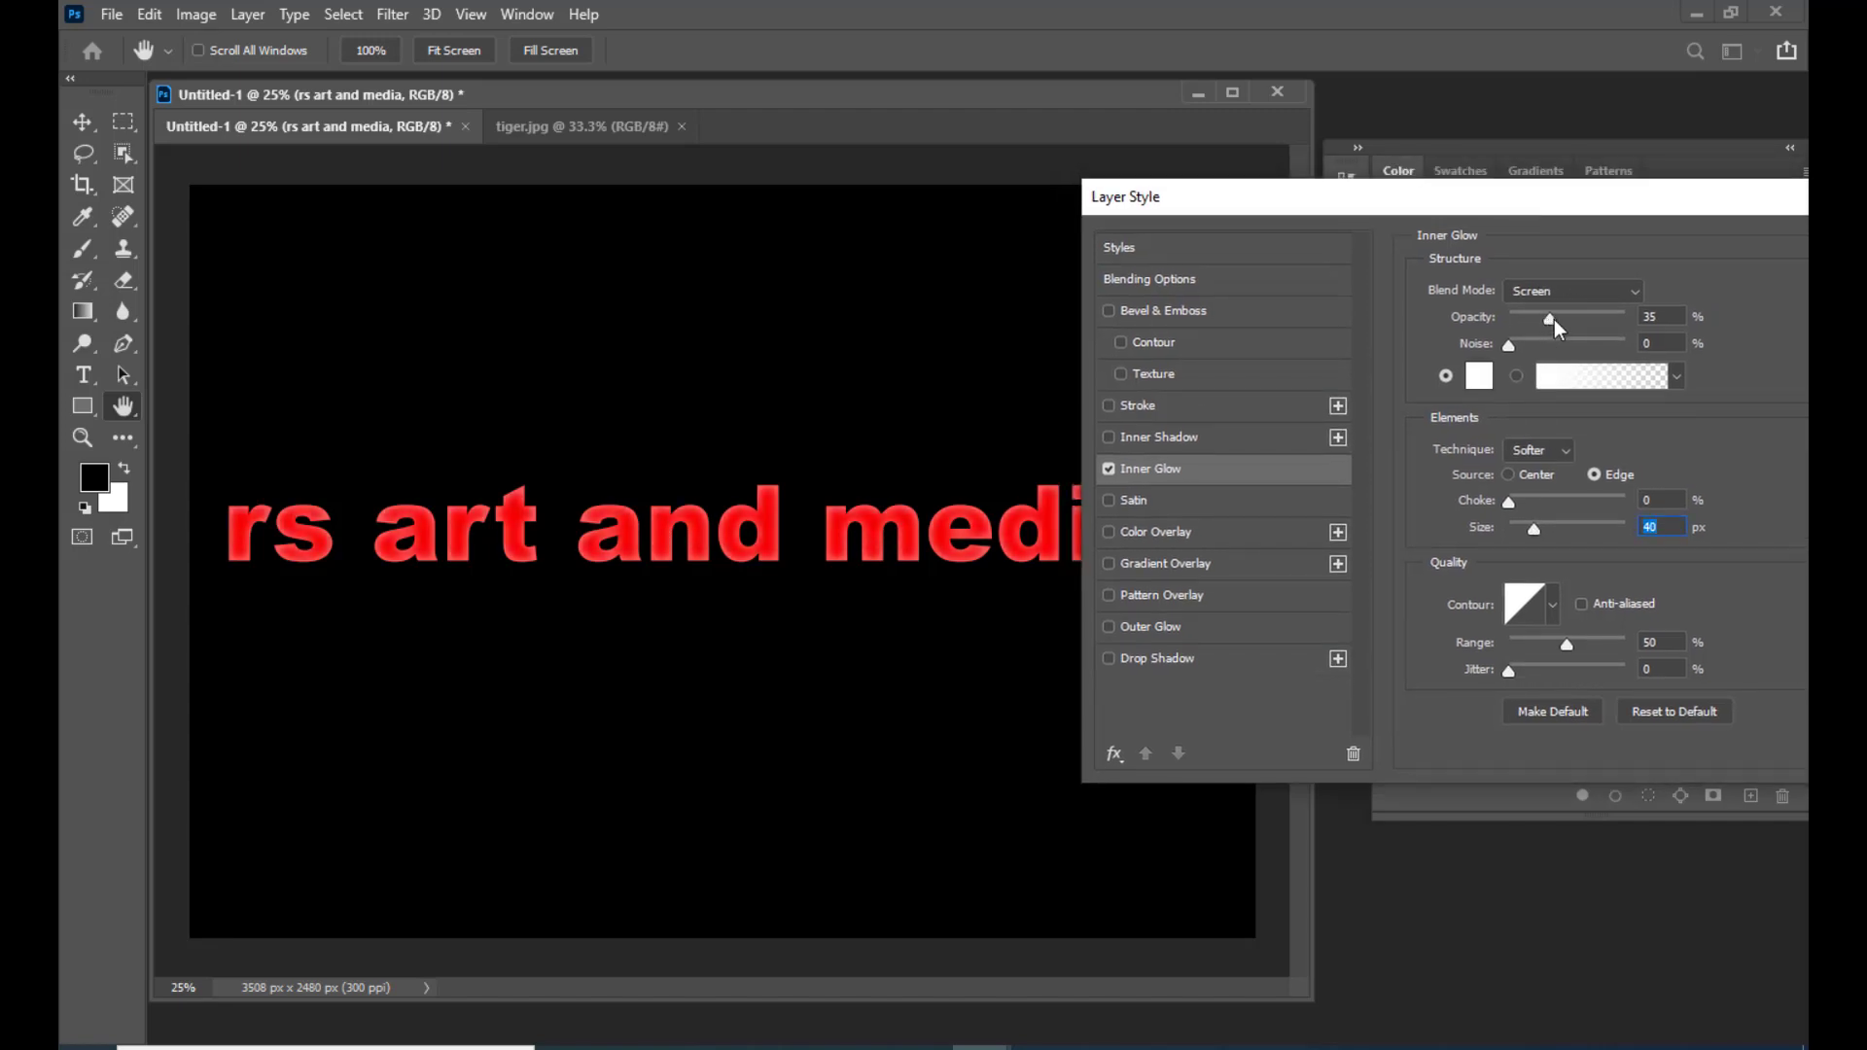
# Step: Set the Inner Glow opacity to 100% and its blend mode to Normal, keeping the size at 40 px
pyautogui.moveTo(1549, 318); pyautogui.dragTo(1634, 318)
pyautogui.click(1588, 288)
pyautogui.click(1567, 307)
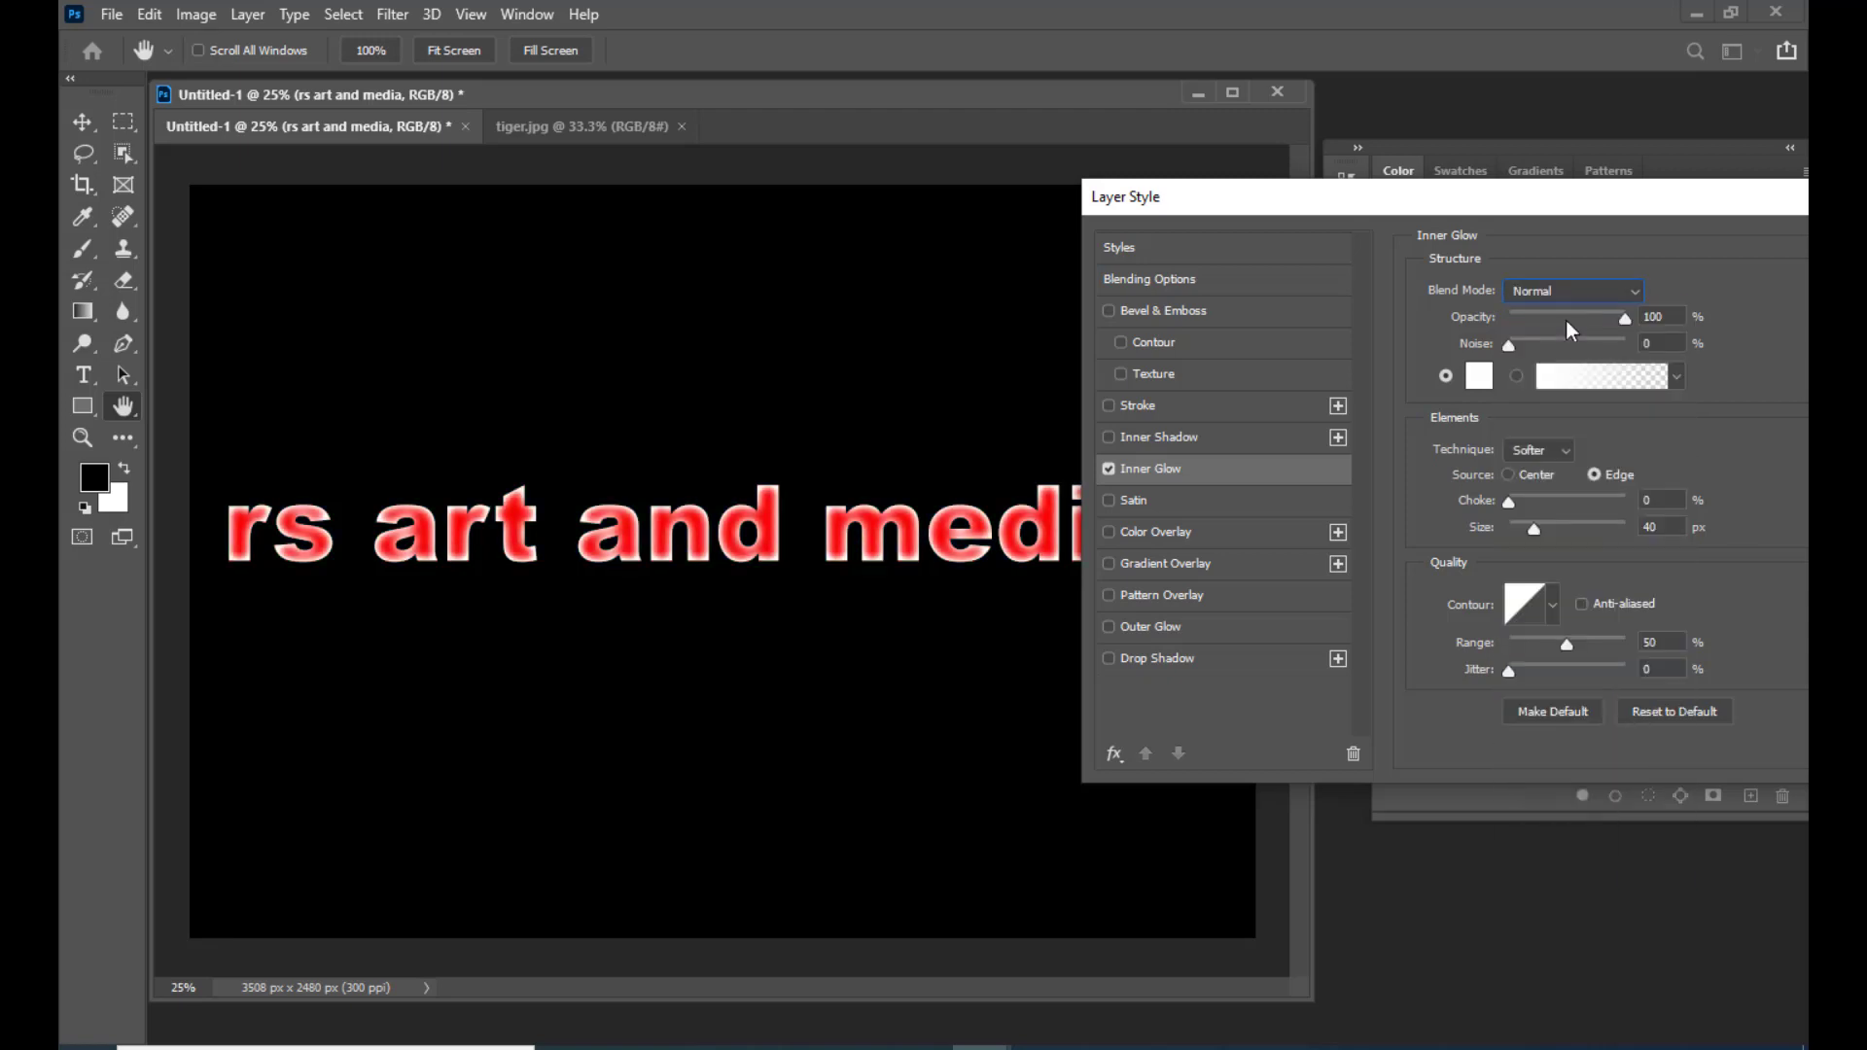
pyautogui.moveTo(1533, 533); pyautogui.dragTo(1536, 531)
# Step: Replace the Inner Glow with an Inner Shadow using Normal blend mode, 100% opacity and a size of 18 px
pyautogui.click(1108, 468)
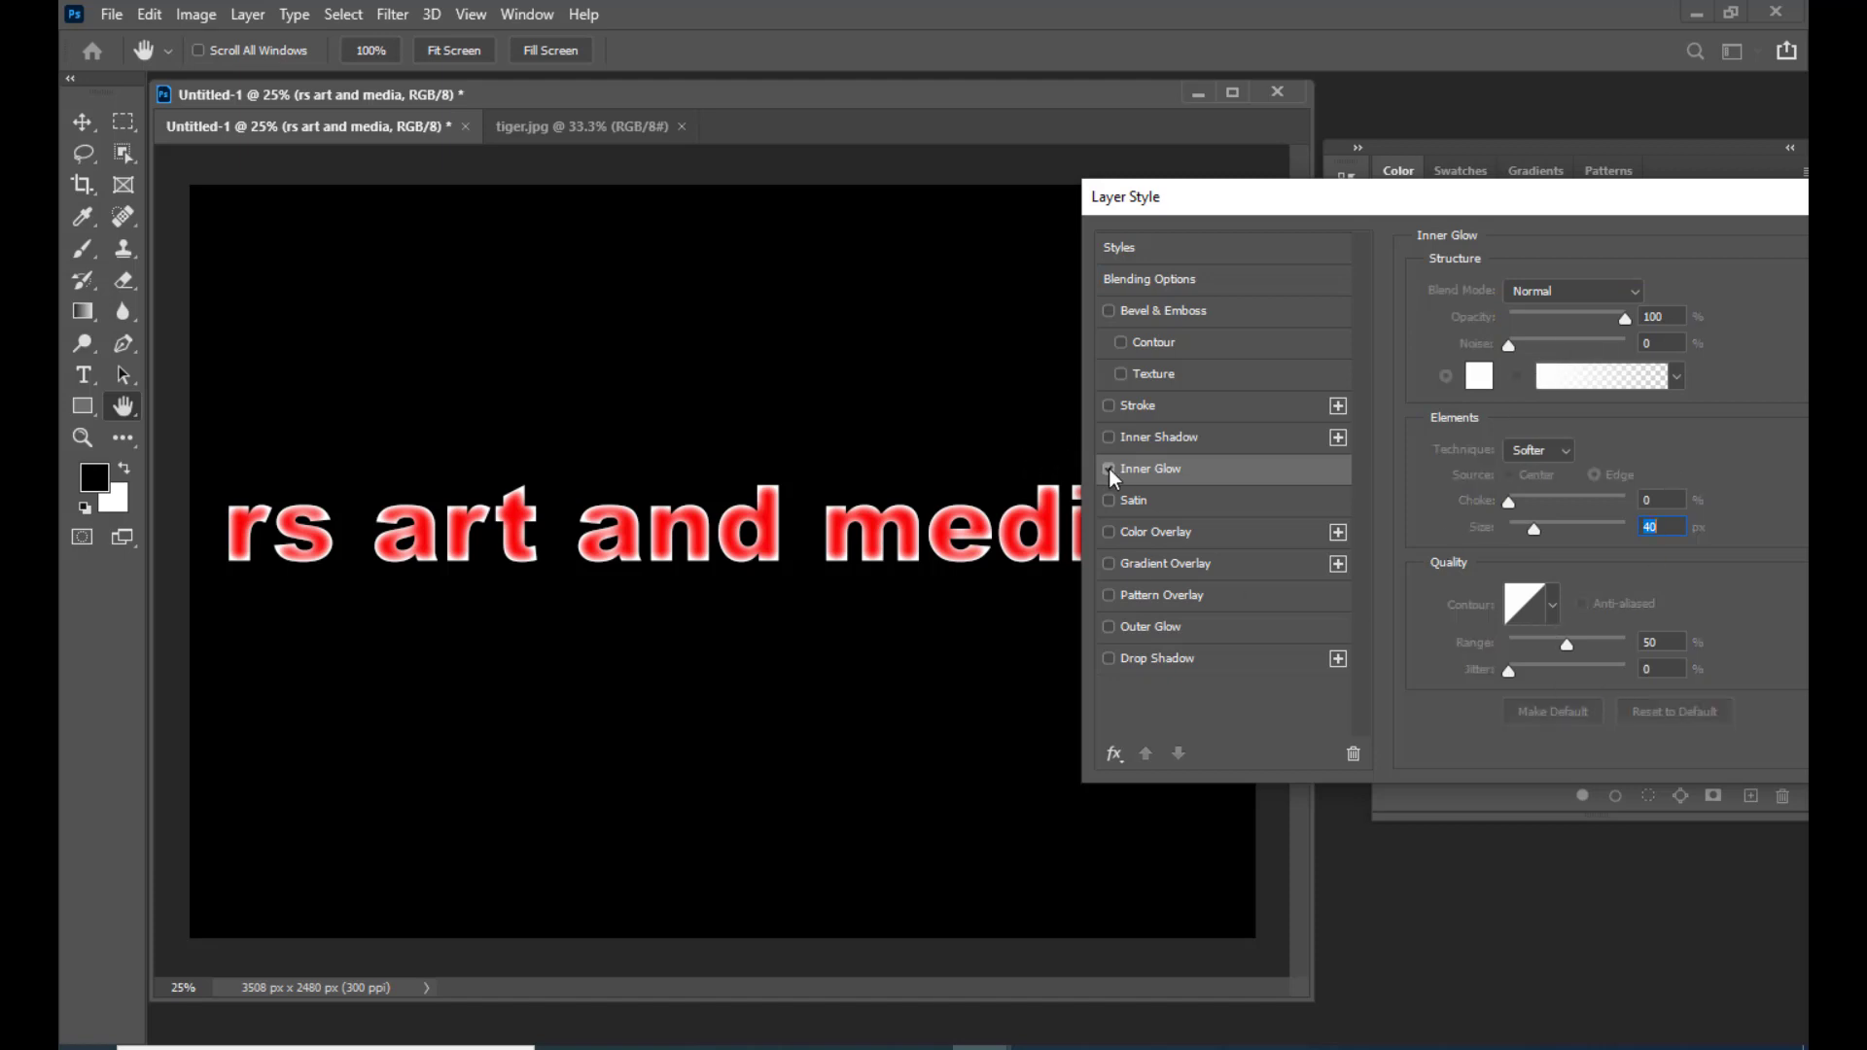
pyautogui.click(1109, 436)
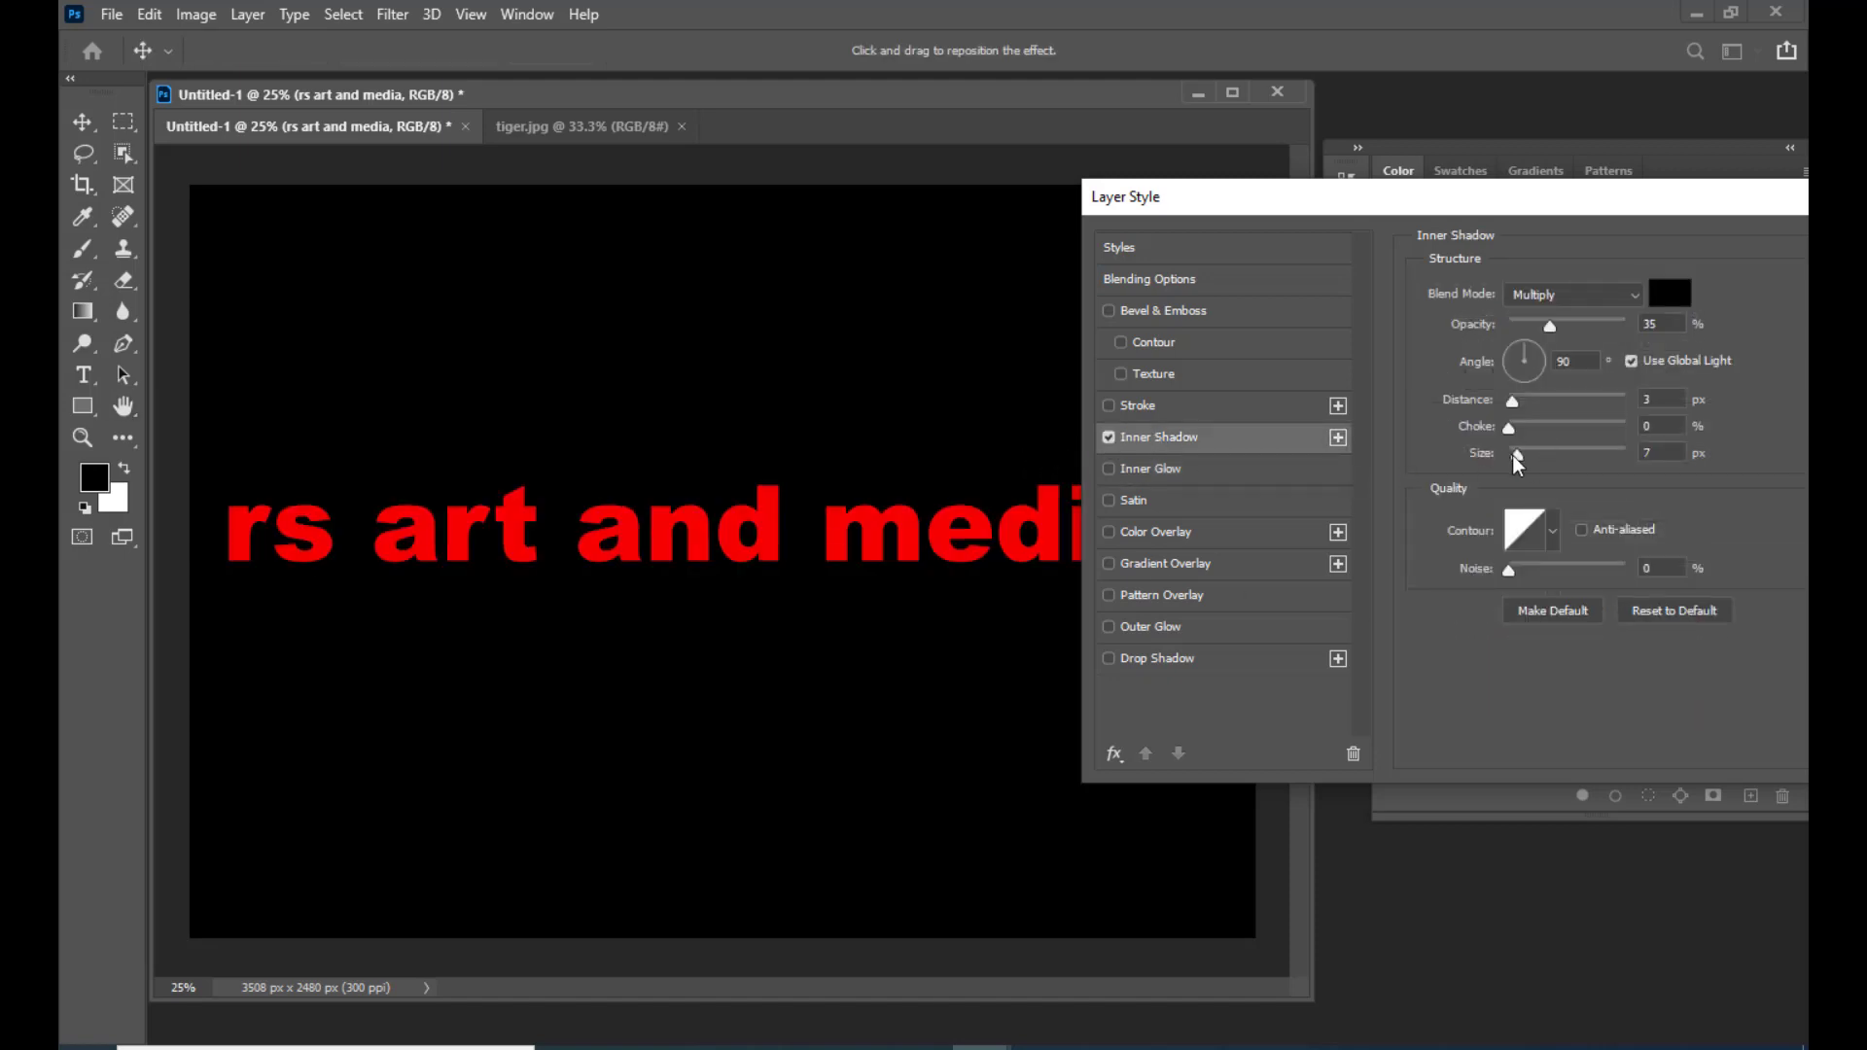
pyautogui.moveTo(1517, 453)
pyautogui.mouseDown()
pyautogui.moveTo(1606, 451)
pyautogui.moveTo(1507, 450)
pyautogui.mouseUp()
pyautogui.click(1573, 295)
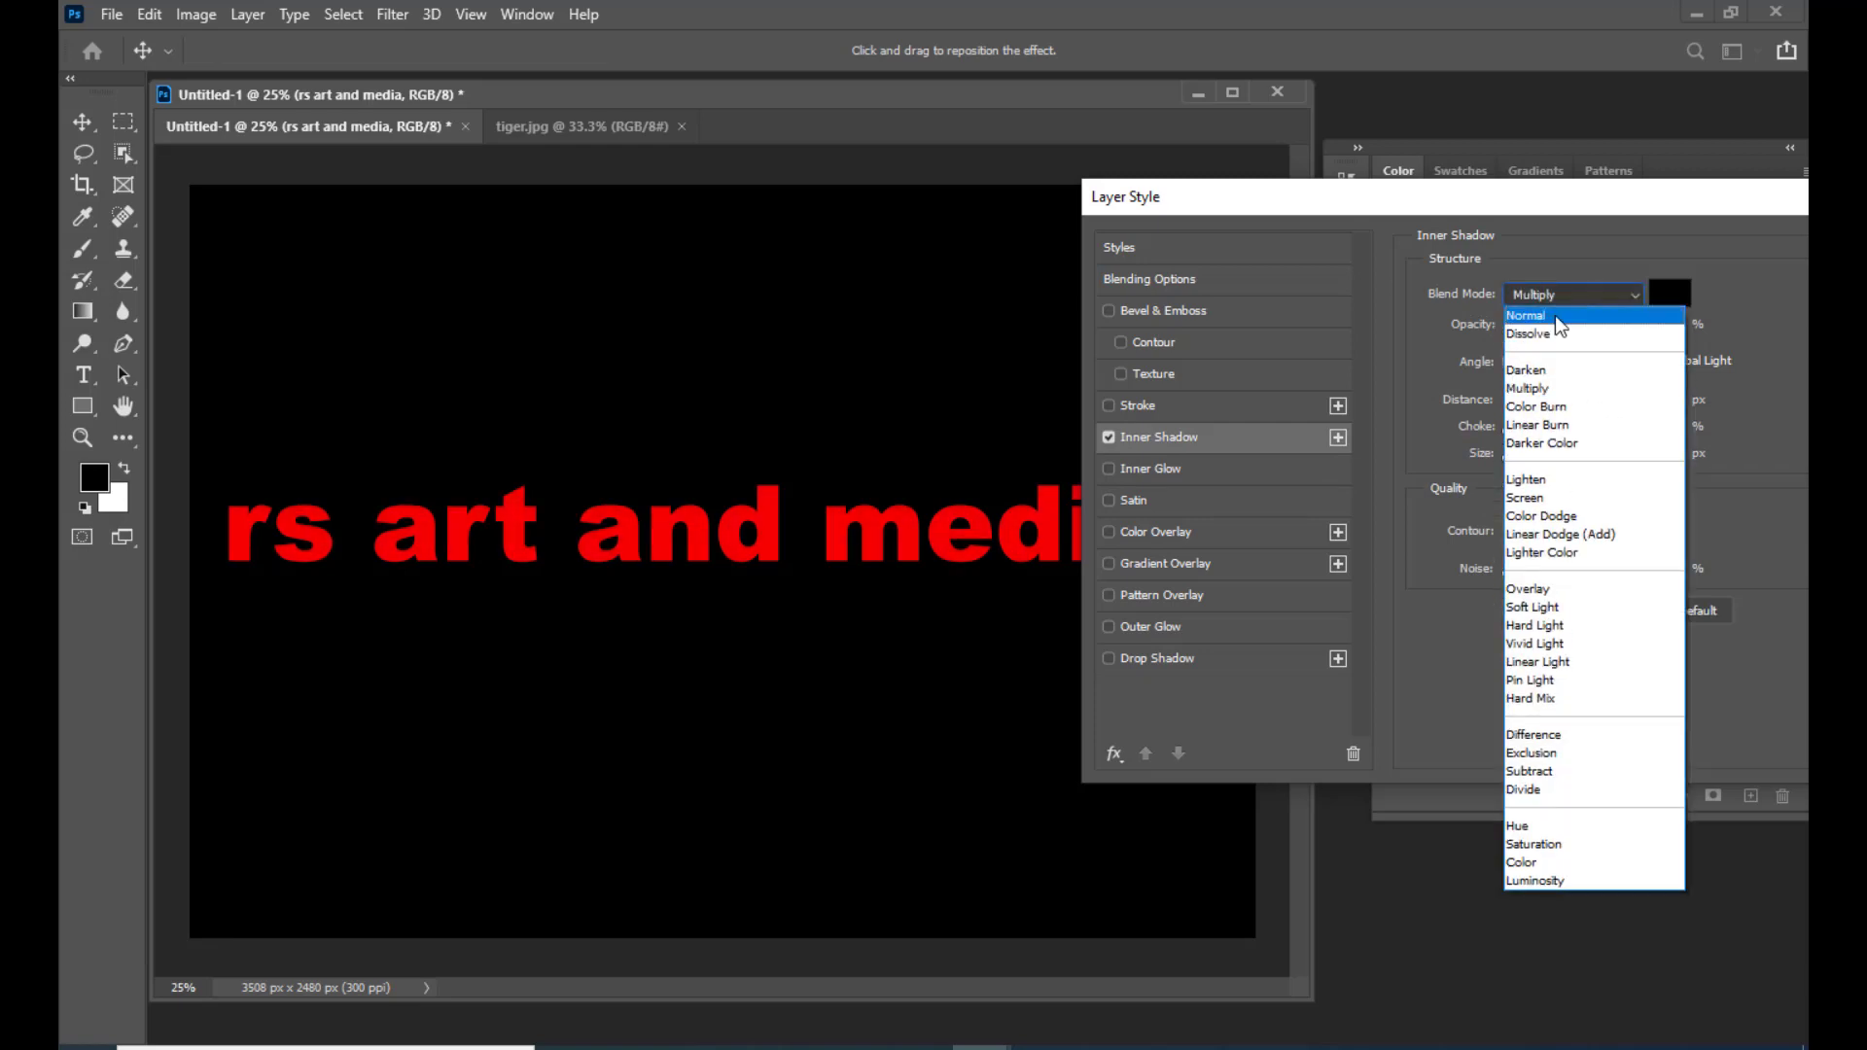
pyautogui.click(1555, 316)
pyautogui.moveTo(1550, 325); pyautogui.dragTo(1667, 325)
pyautogui.moveTo(1509, 453)
pyautogui.mouseDown()
pyautogui.moveTo(1562, 457)
pyautogui.moveTo(1525, 459)
pyautogui.mouseUp()
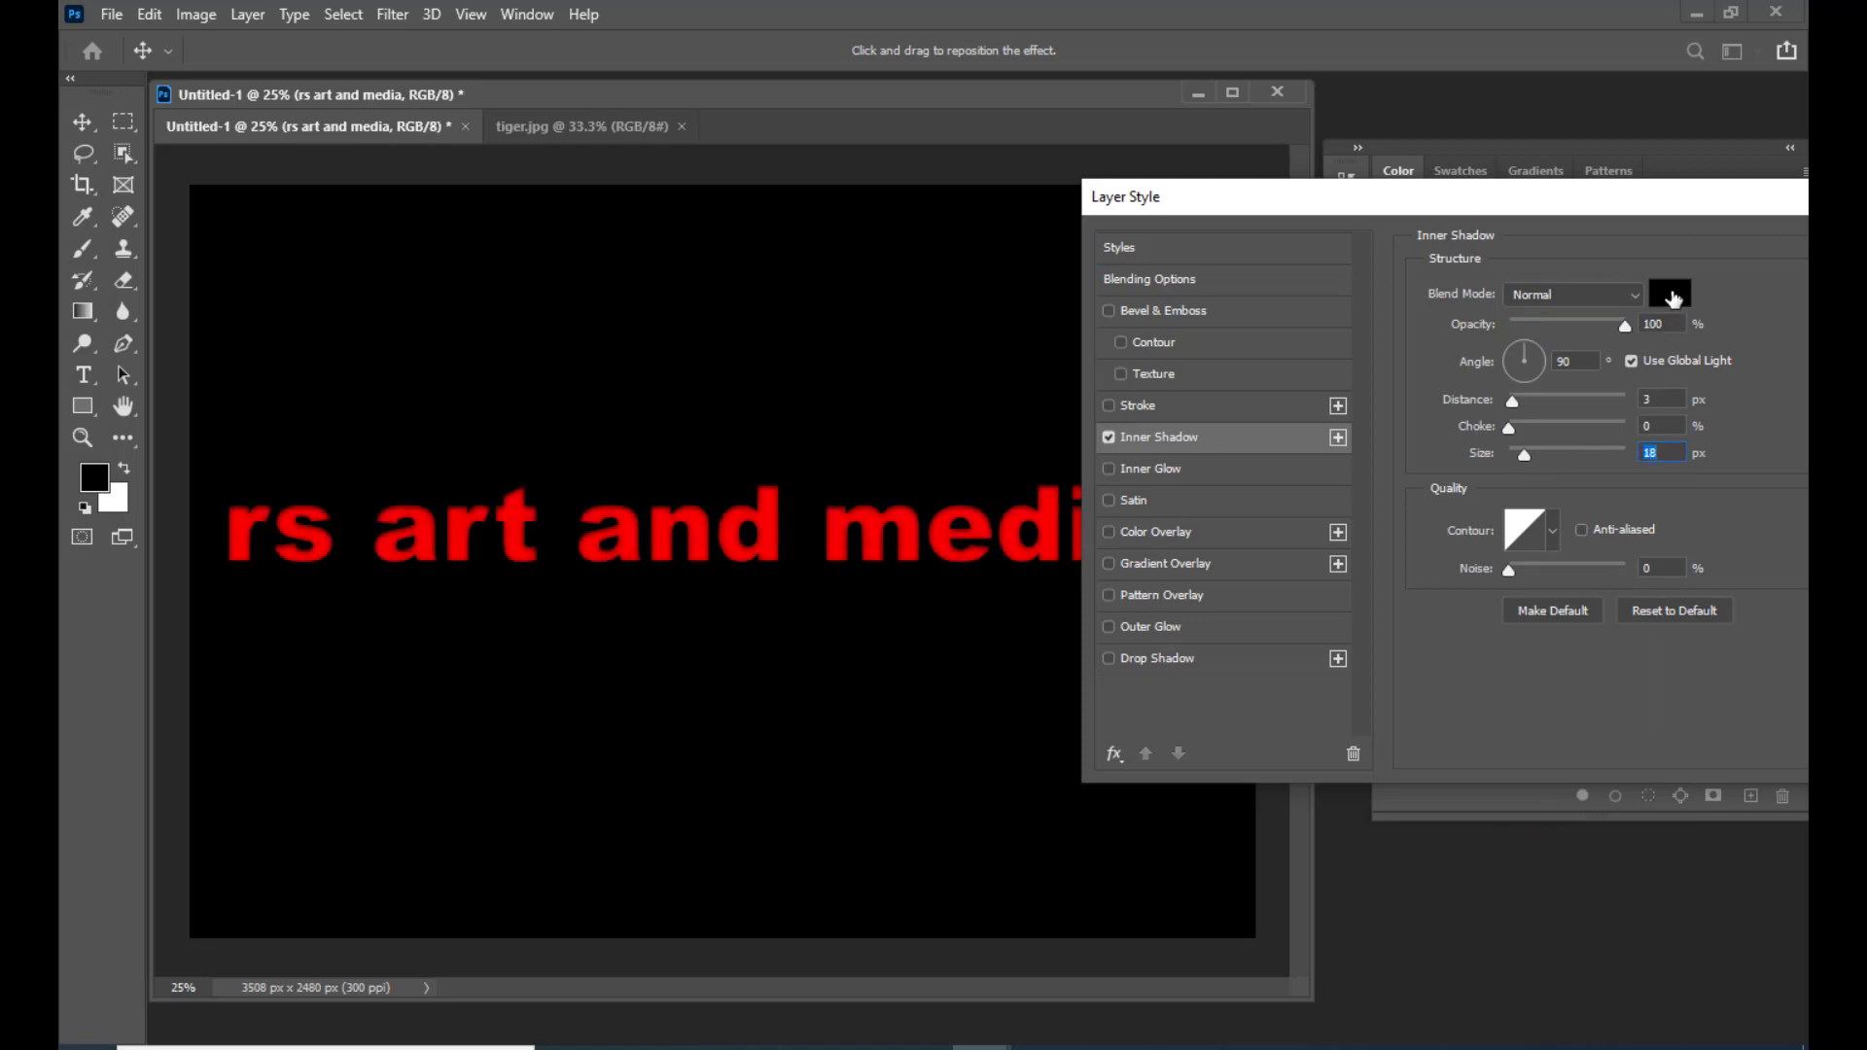
# Step: Change the Inner Shadow color to magenta (#f905e5) and increase its size to about 43 px
pyautogui.click(1680, 302)
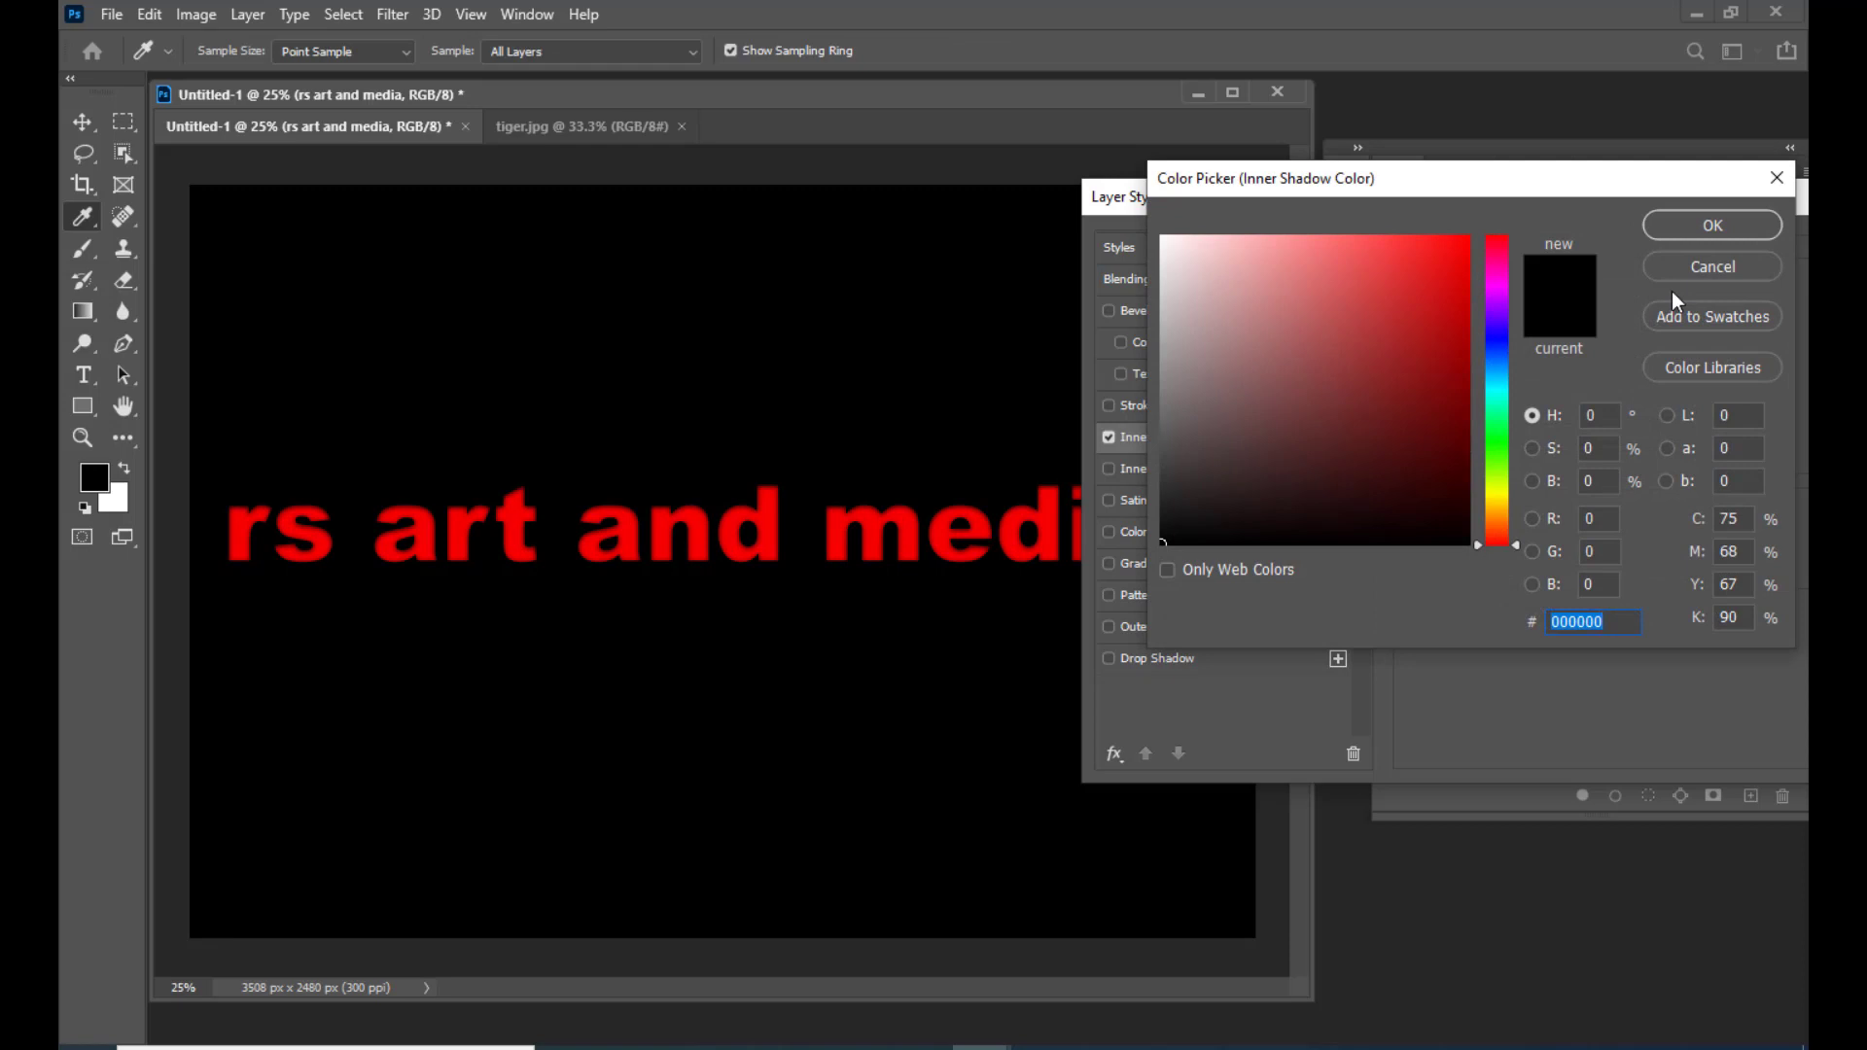
pyautogui.click(1486, 283)
pyautogui.click(1464, 243)
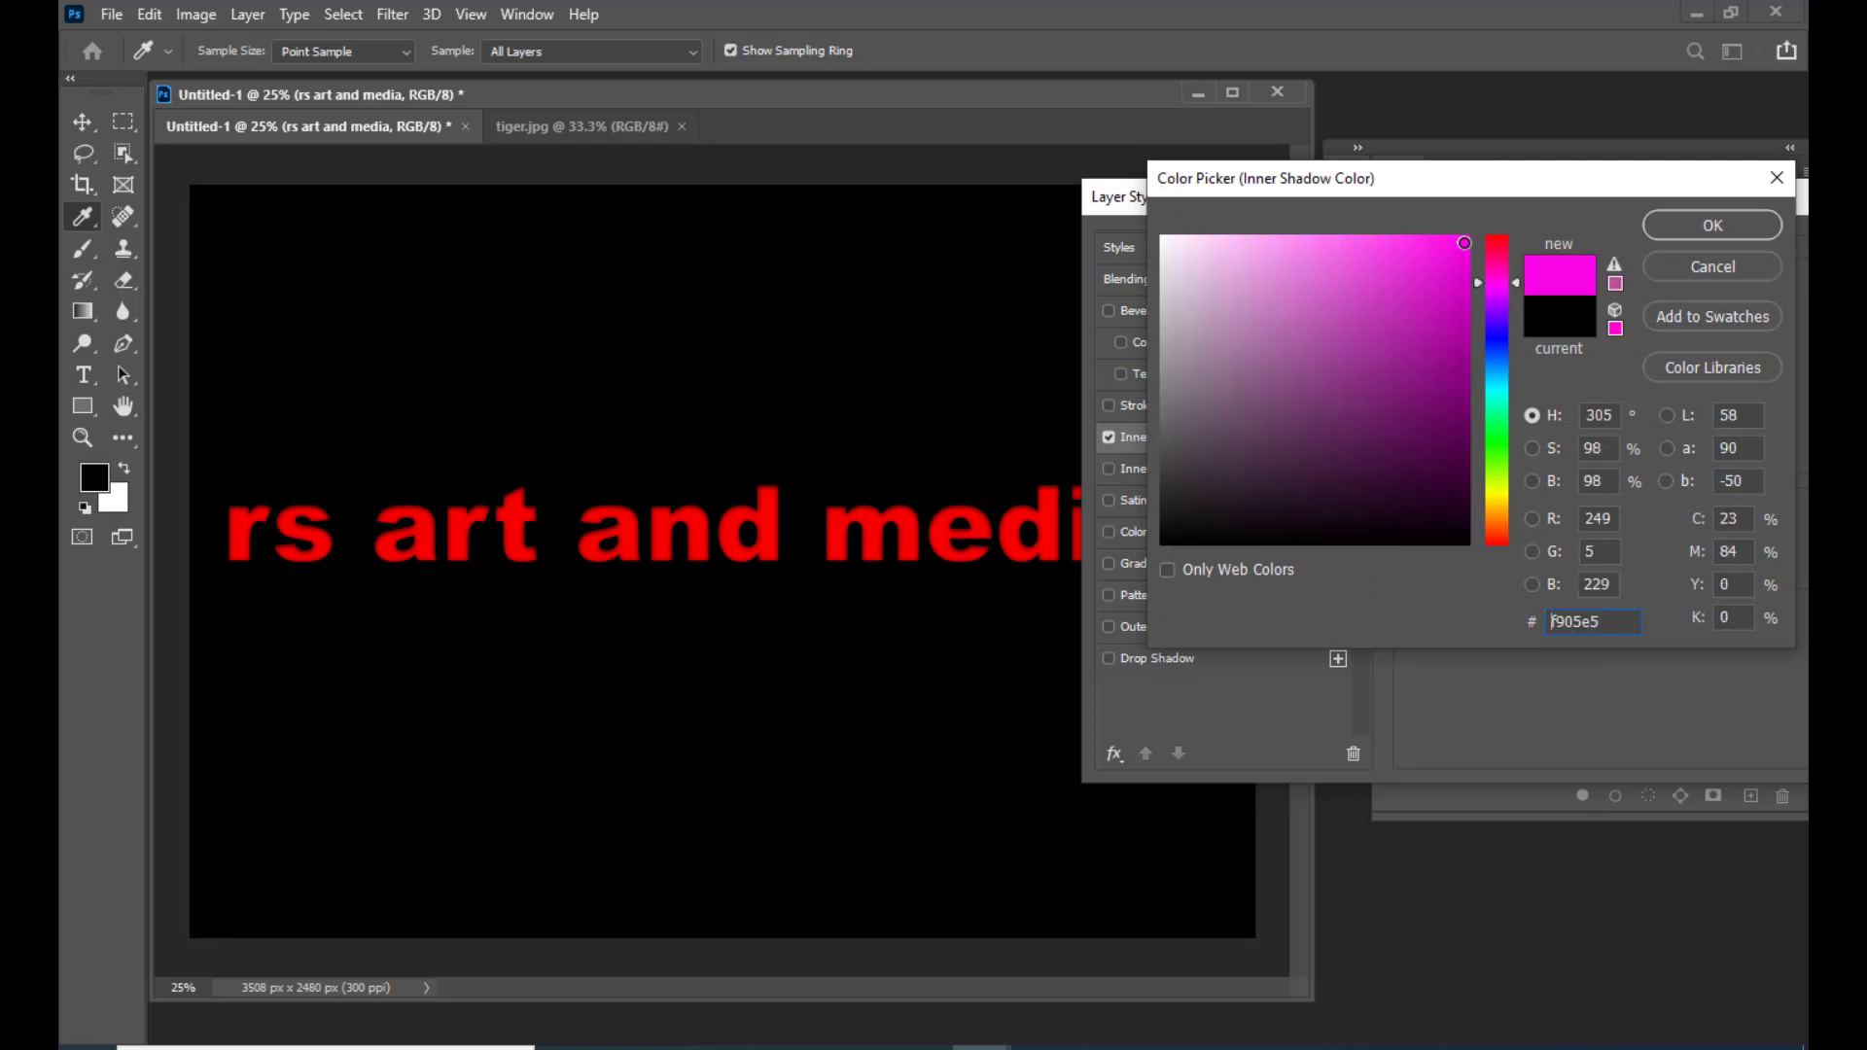
pyautogui.click(1653, 229)
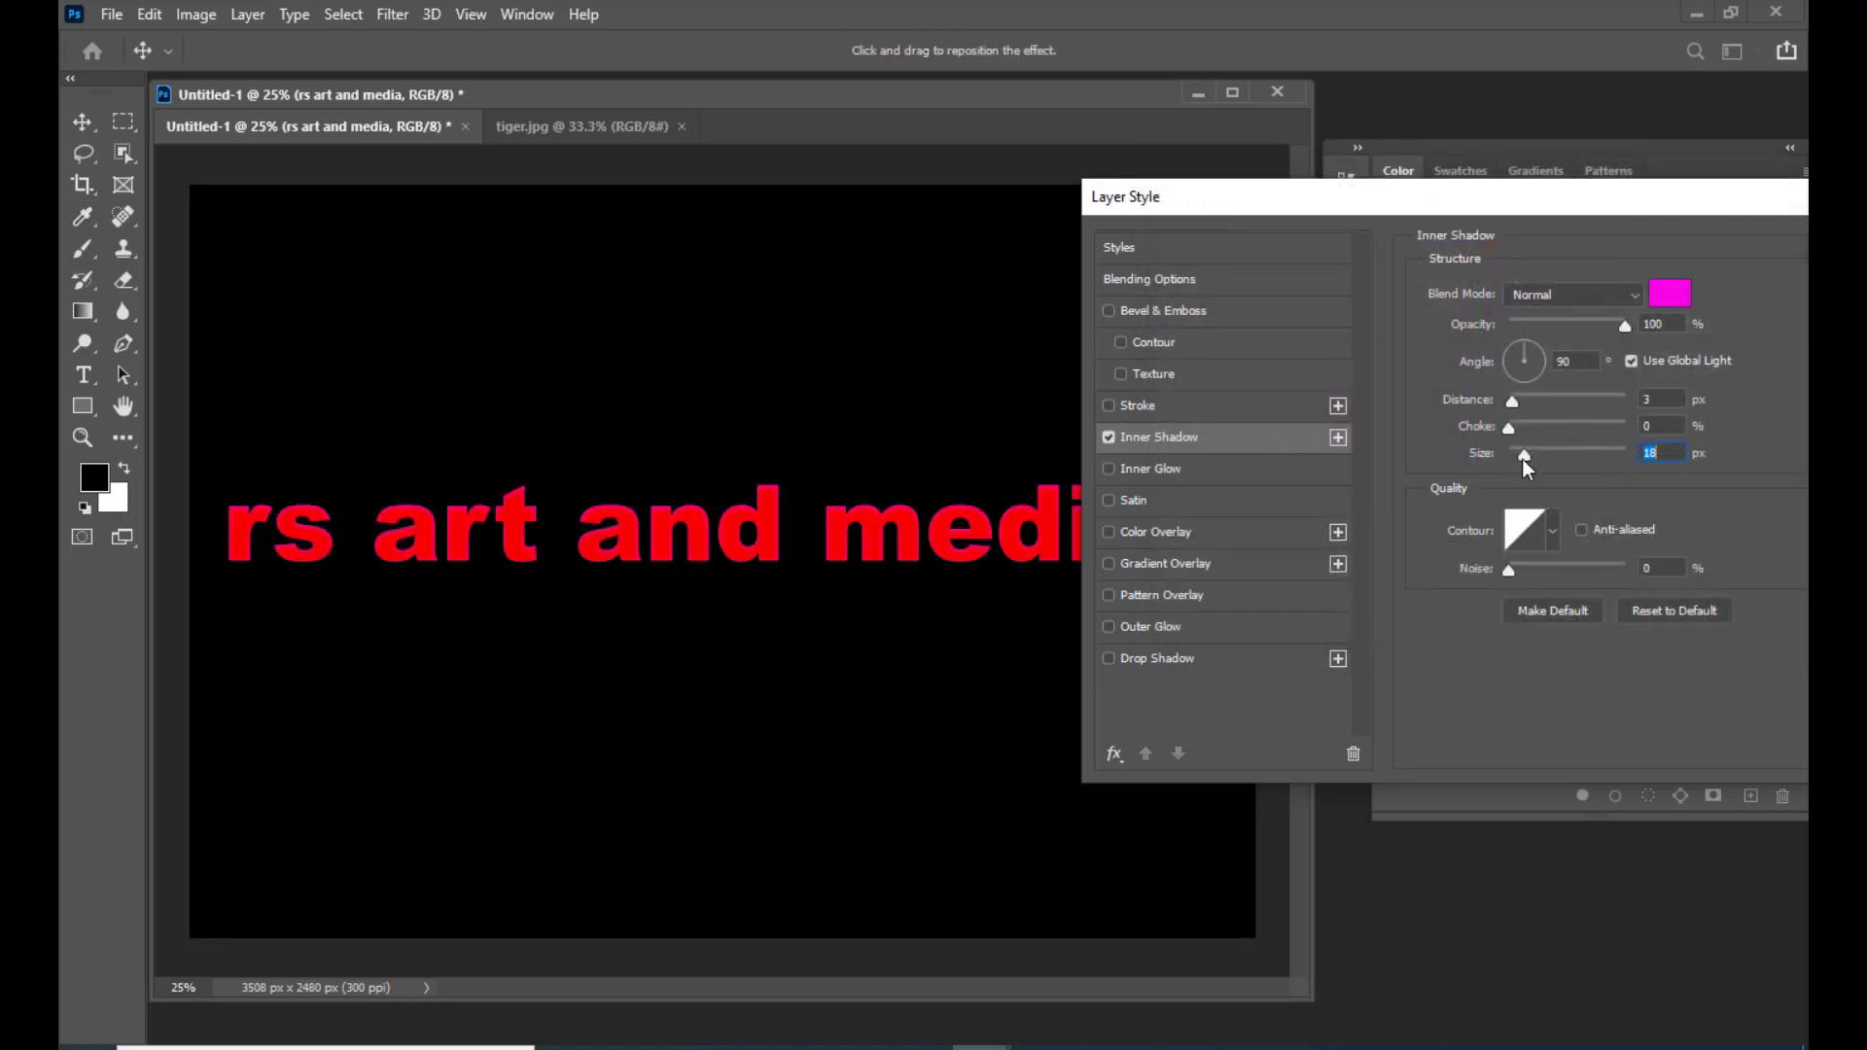
pyautogui.moveTo(1525, 454); pyautogui.dragTo(1537, 457)
# Step: Replace the Inner Shadow with a white (#ffffff) Stroke and set the stroke size to 24 px
pyautogui.click(1108, 438)
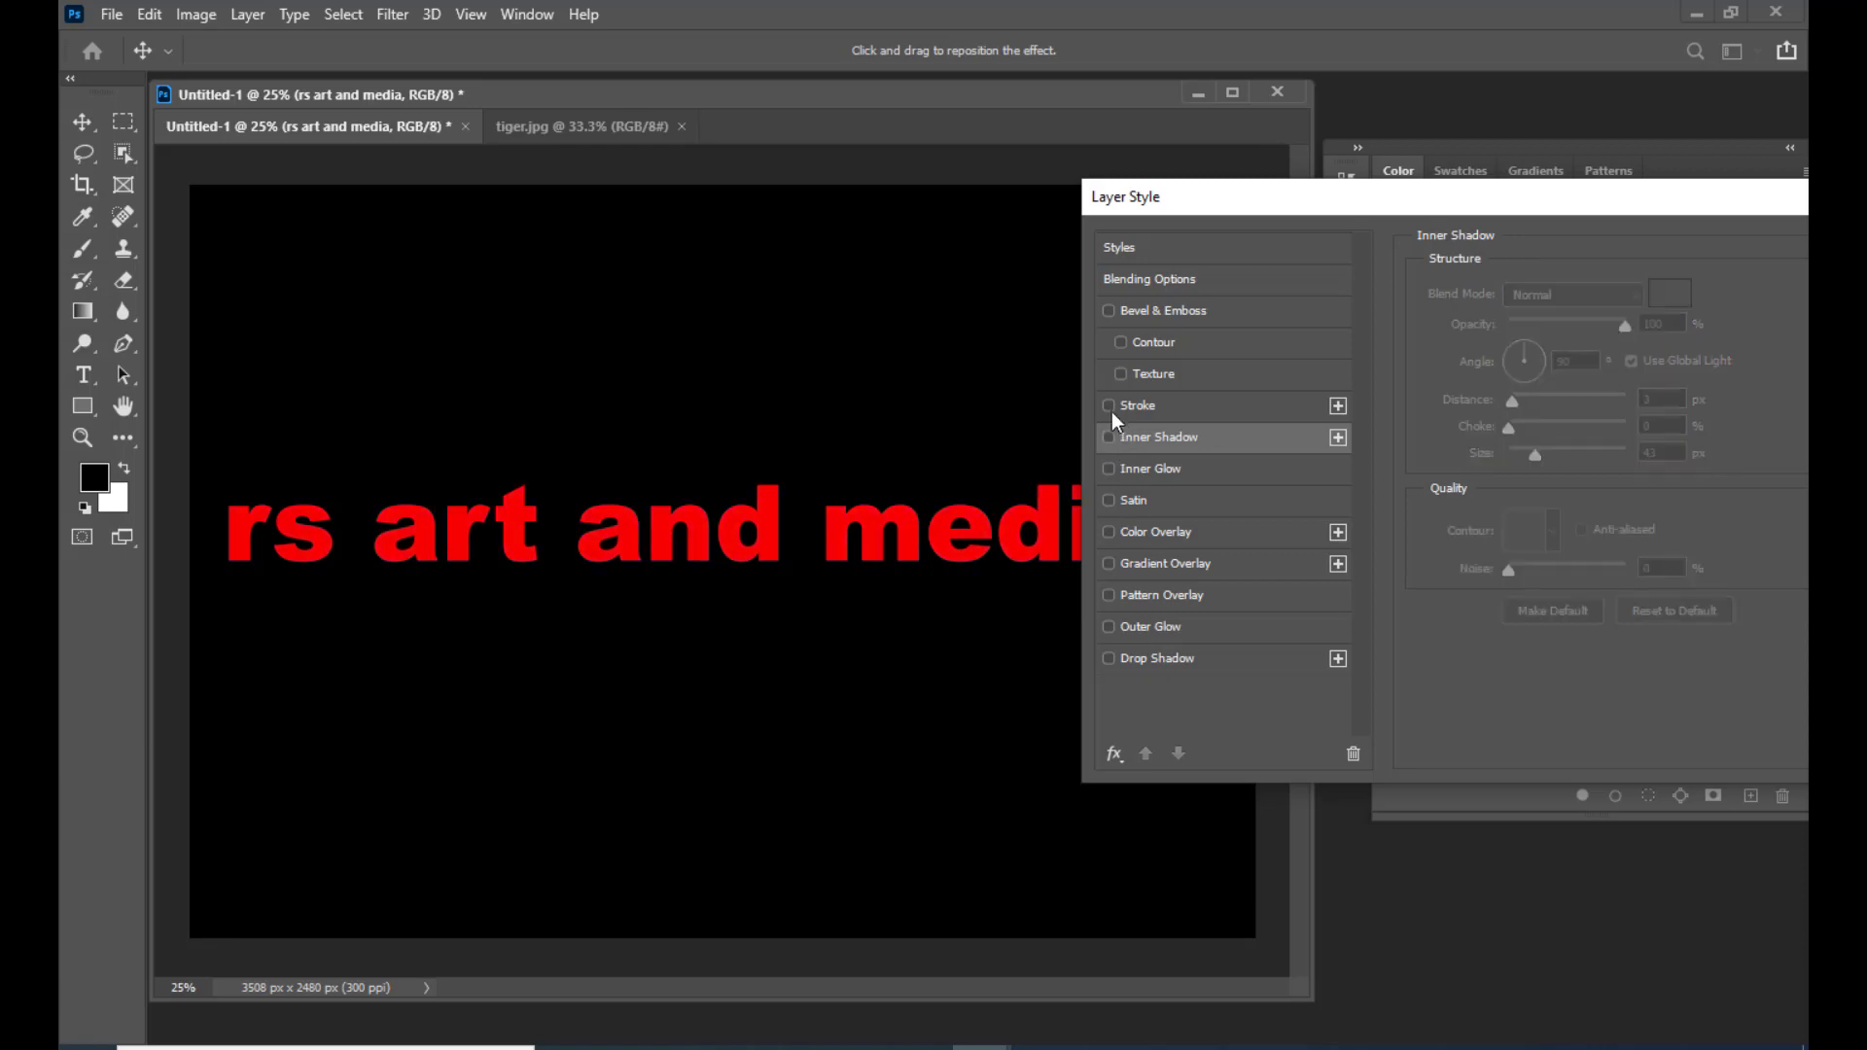
pyautogui.click(1109, 406)
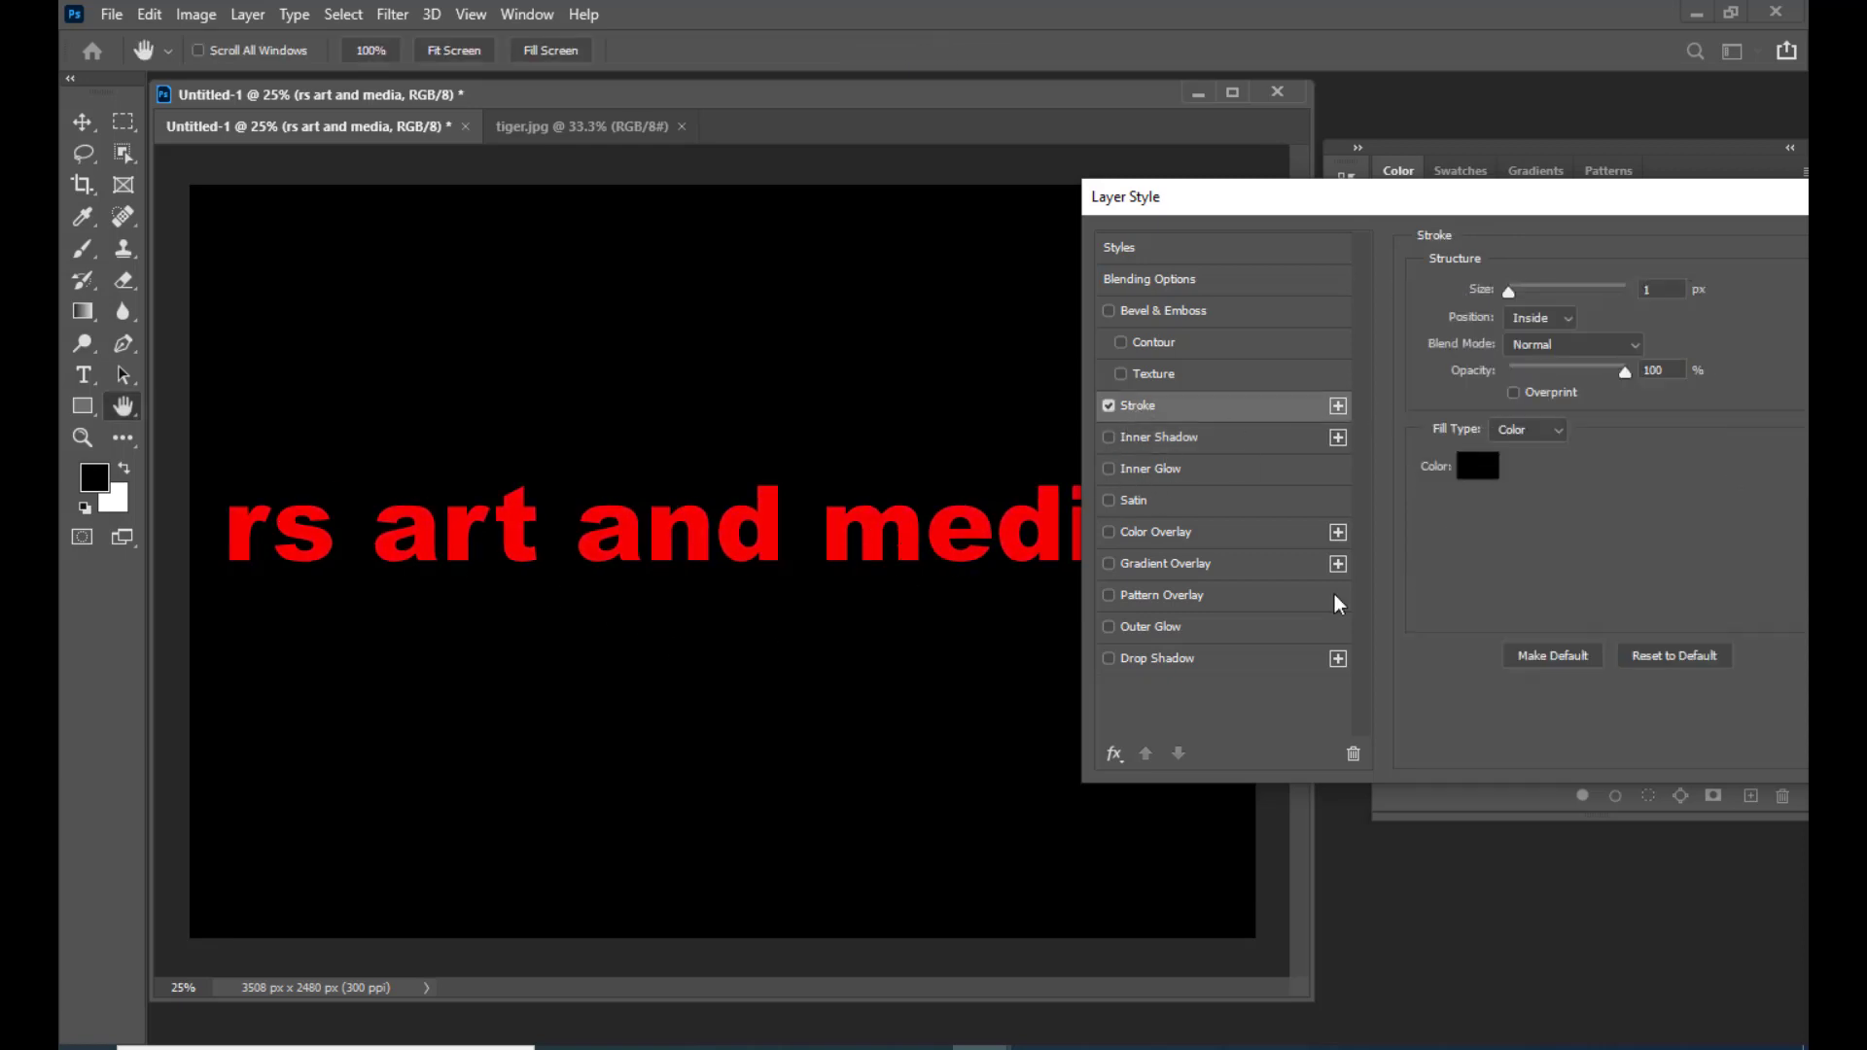
pyautogui.click(1478, 466)
pyautogui.write('ffffff')
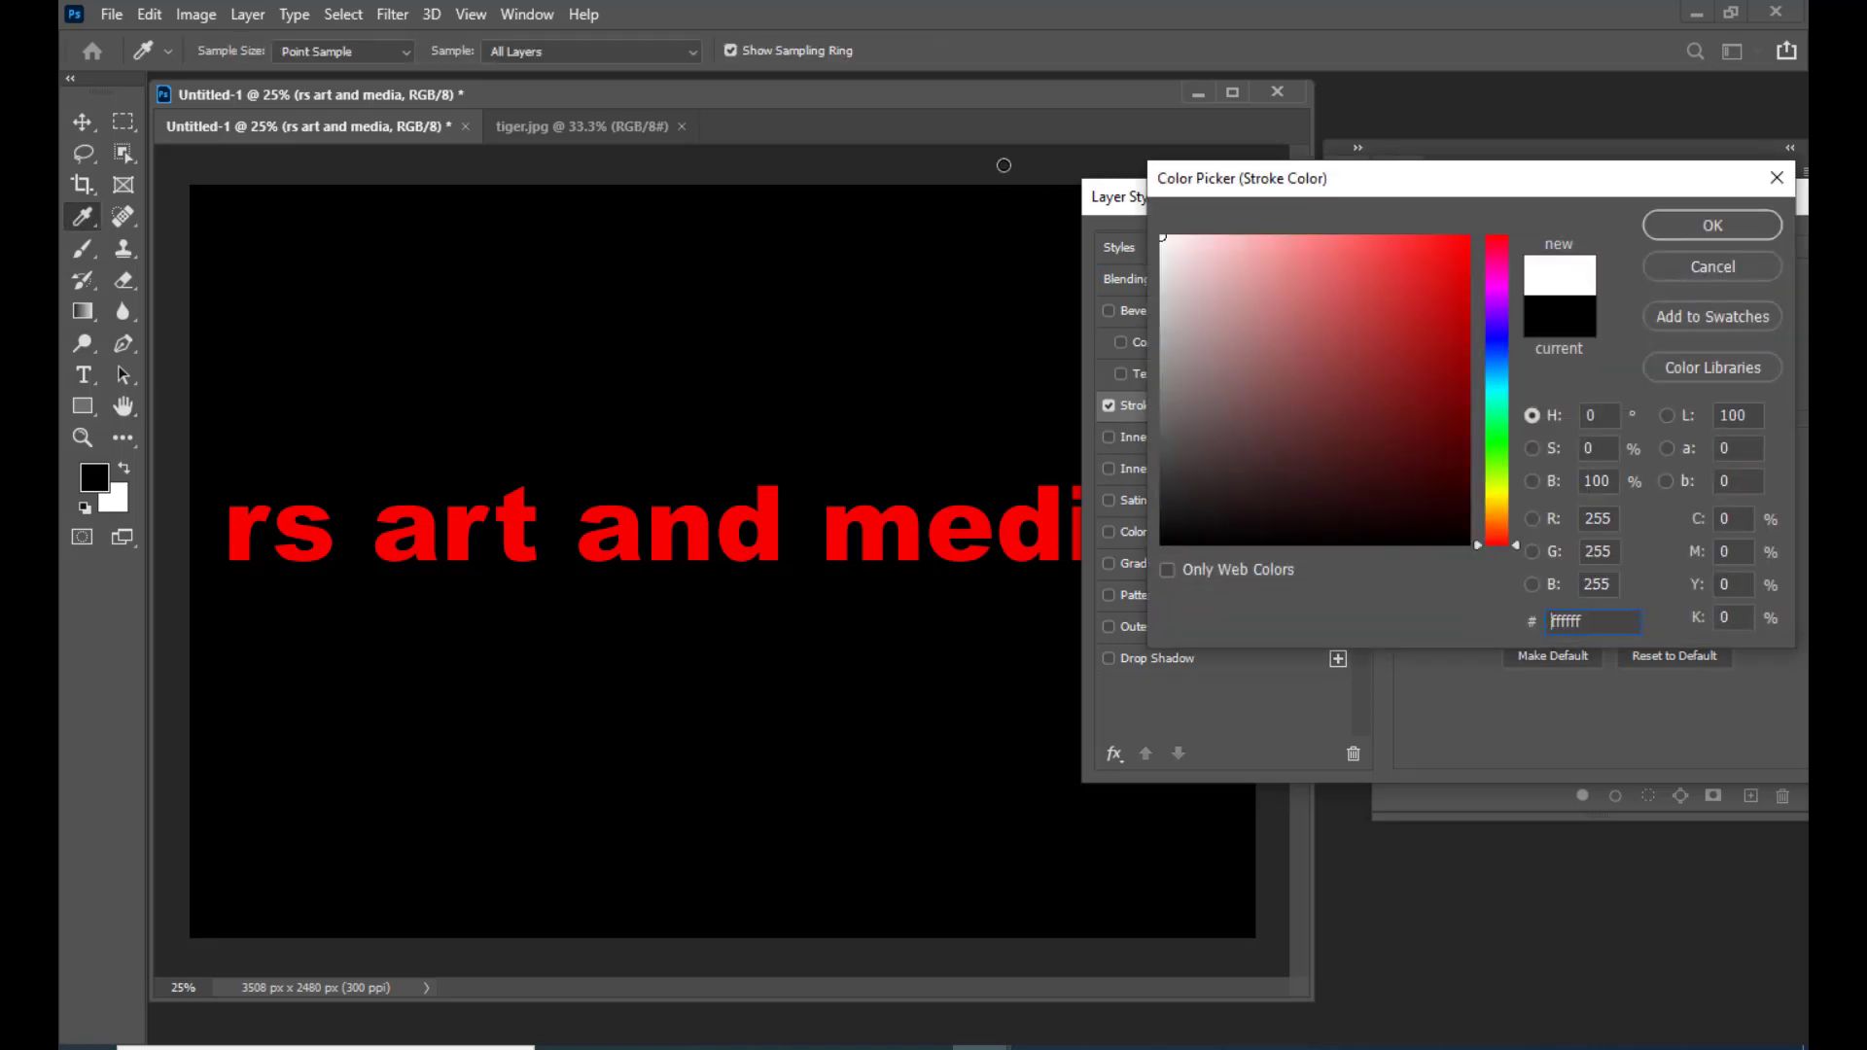
pyautogui.click(1653, 215)
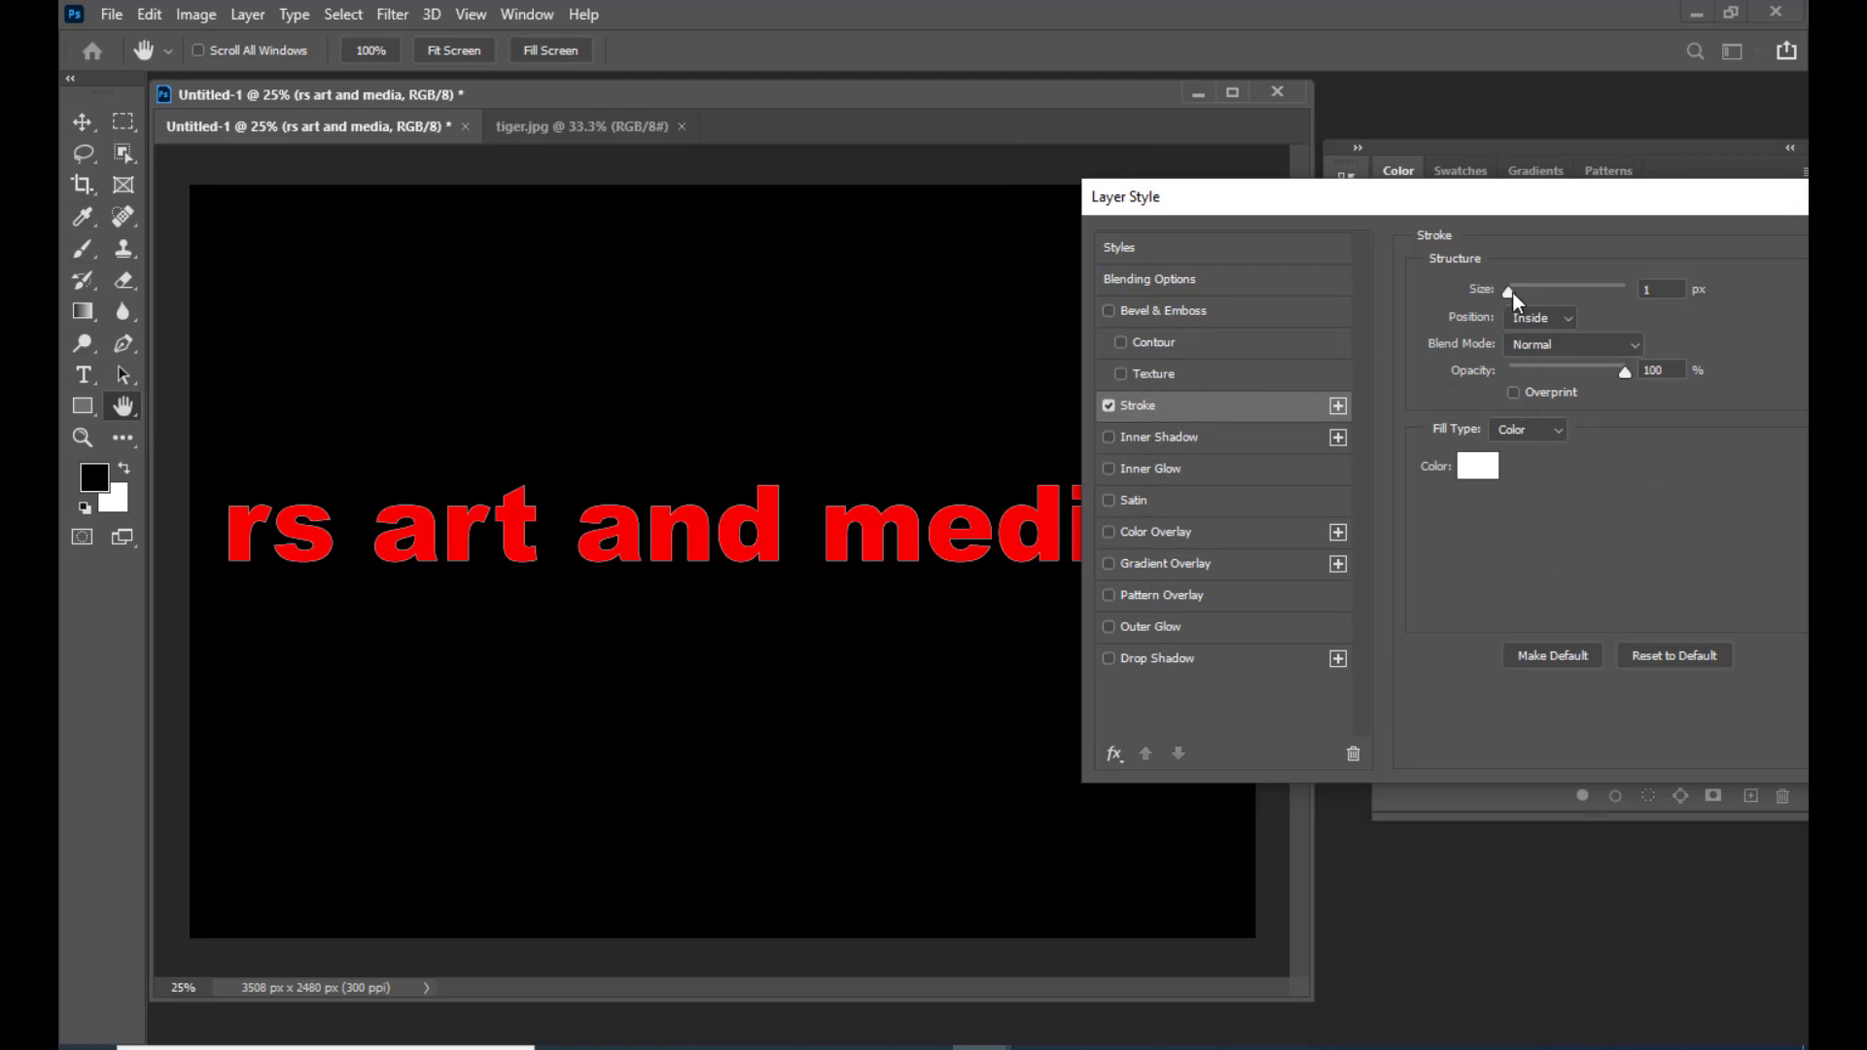
pyautogui.moveTo(1509, 293); pyautogui.dragTo(1521, 293)
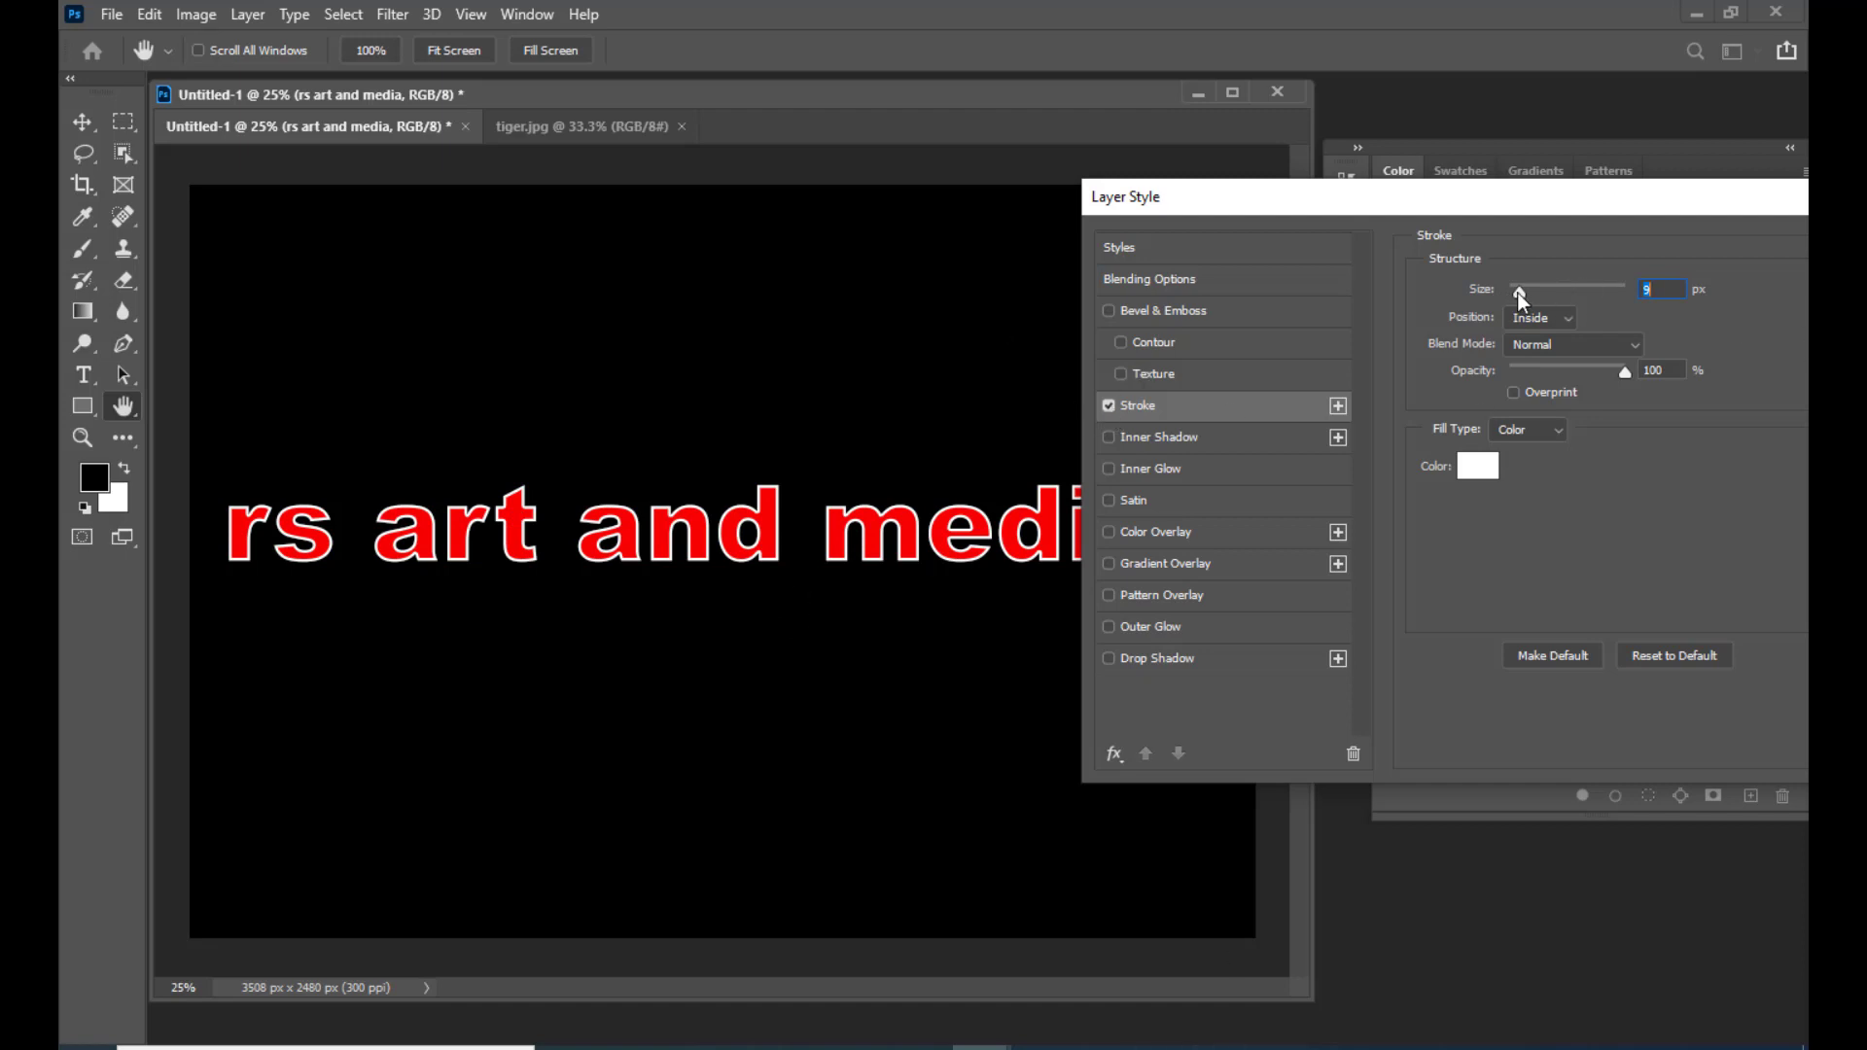
pyautogui.moveTo(1518, 292); pyautogui.dragTo(1528, 294)
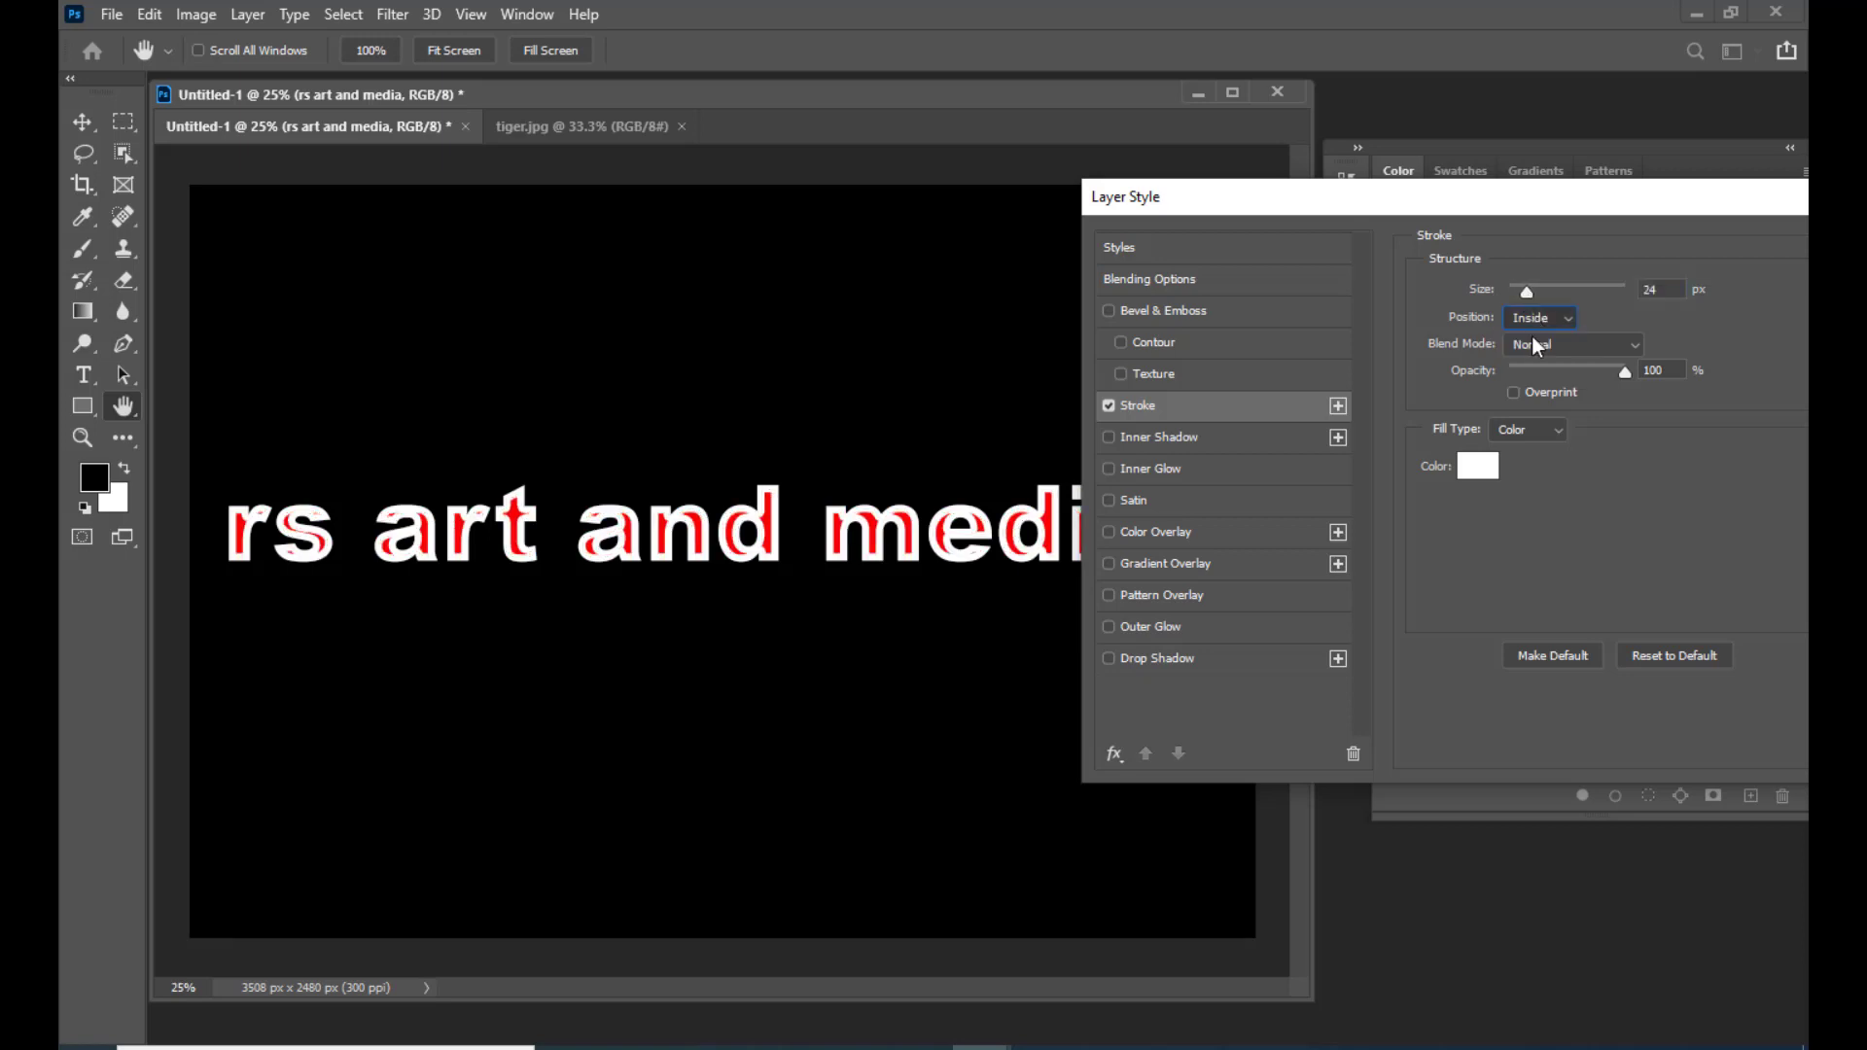
# Step: Compare the Outside, Center and Inside positions for the stroke and settle on Outside
pyautogui.click(1532, 337)
pyautogui.click(1544, 321)
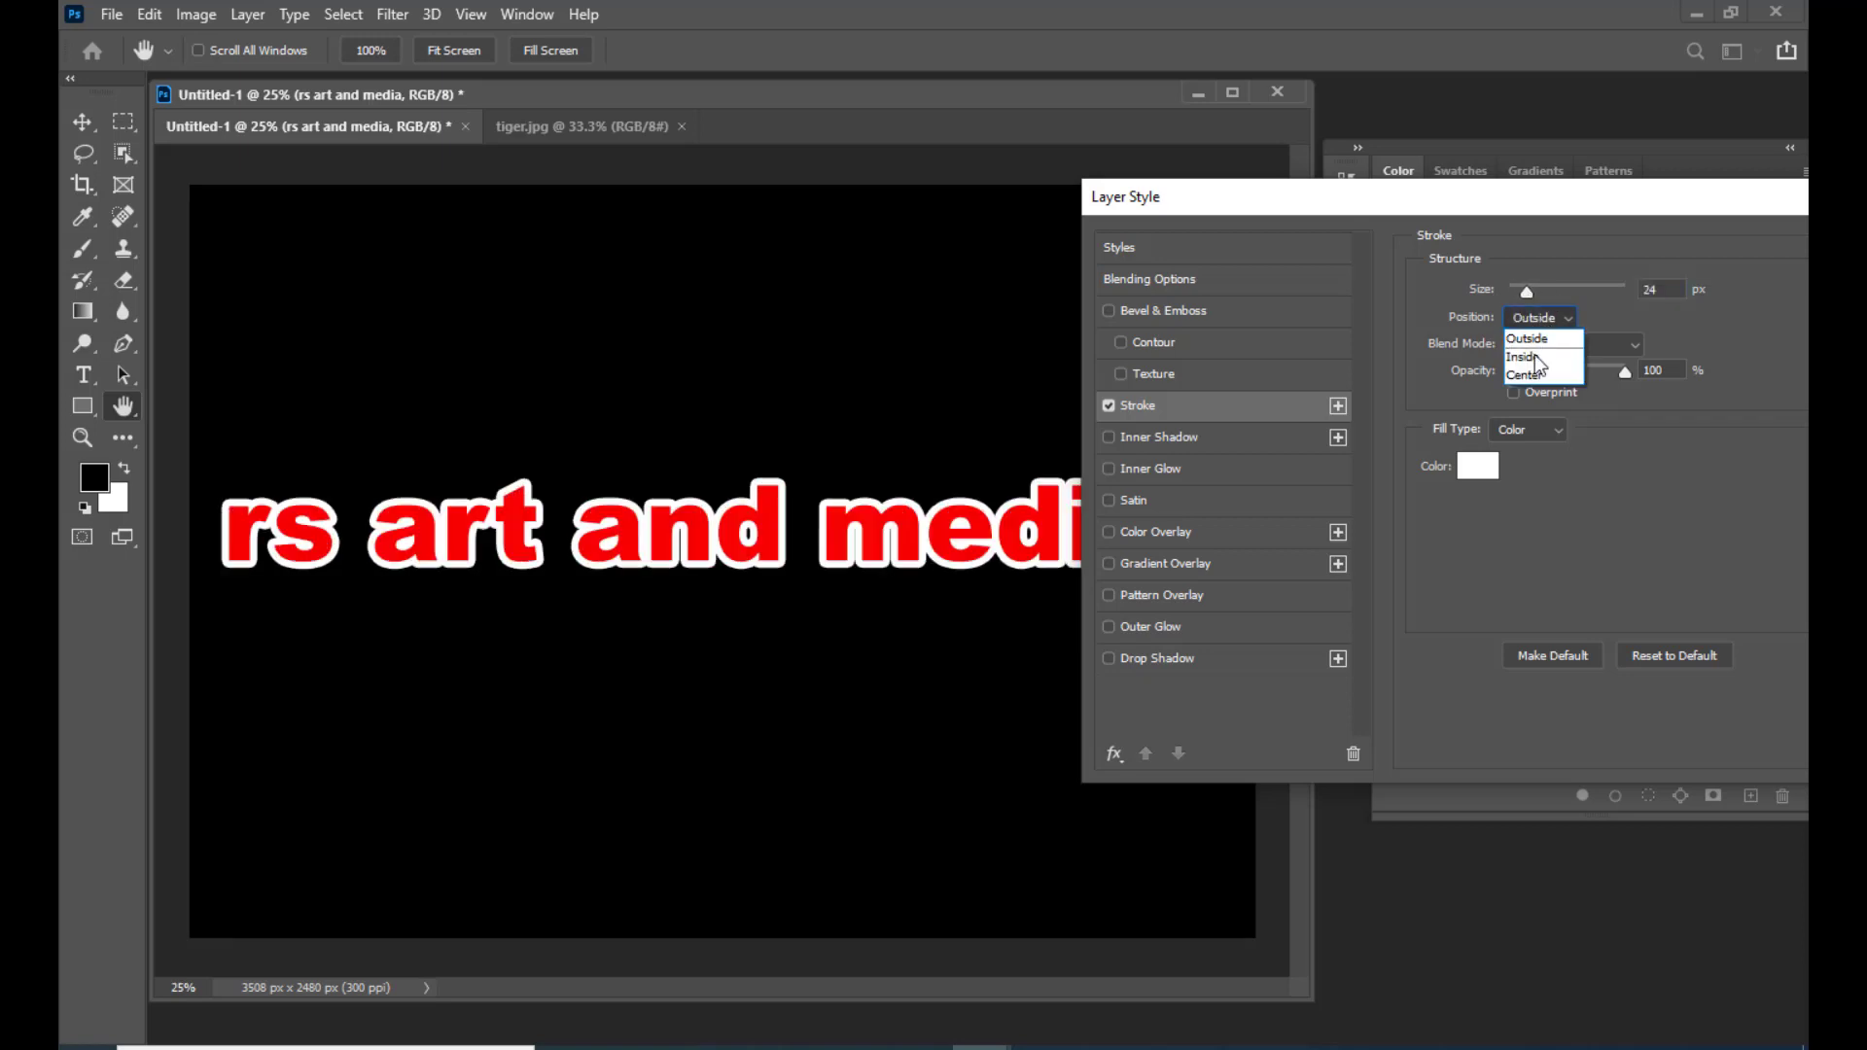
pyautogui.click(1533, 376)
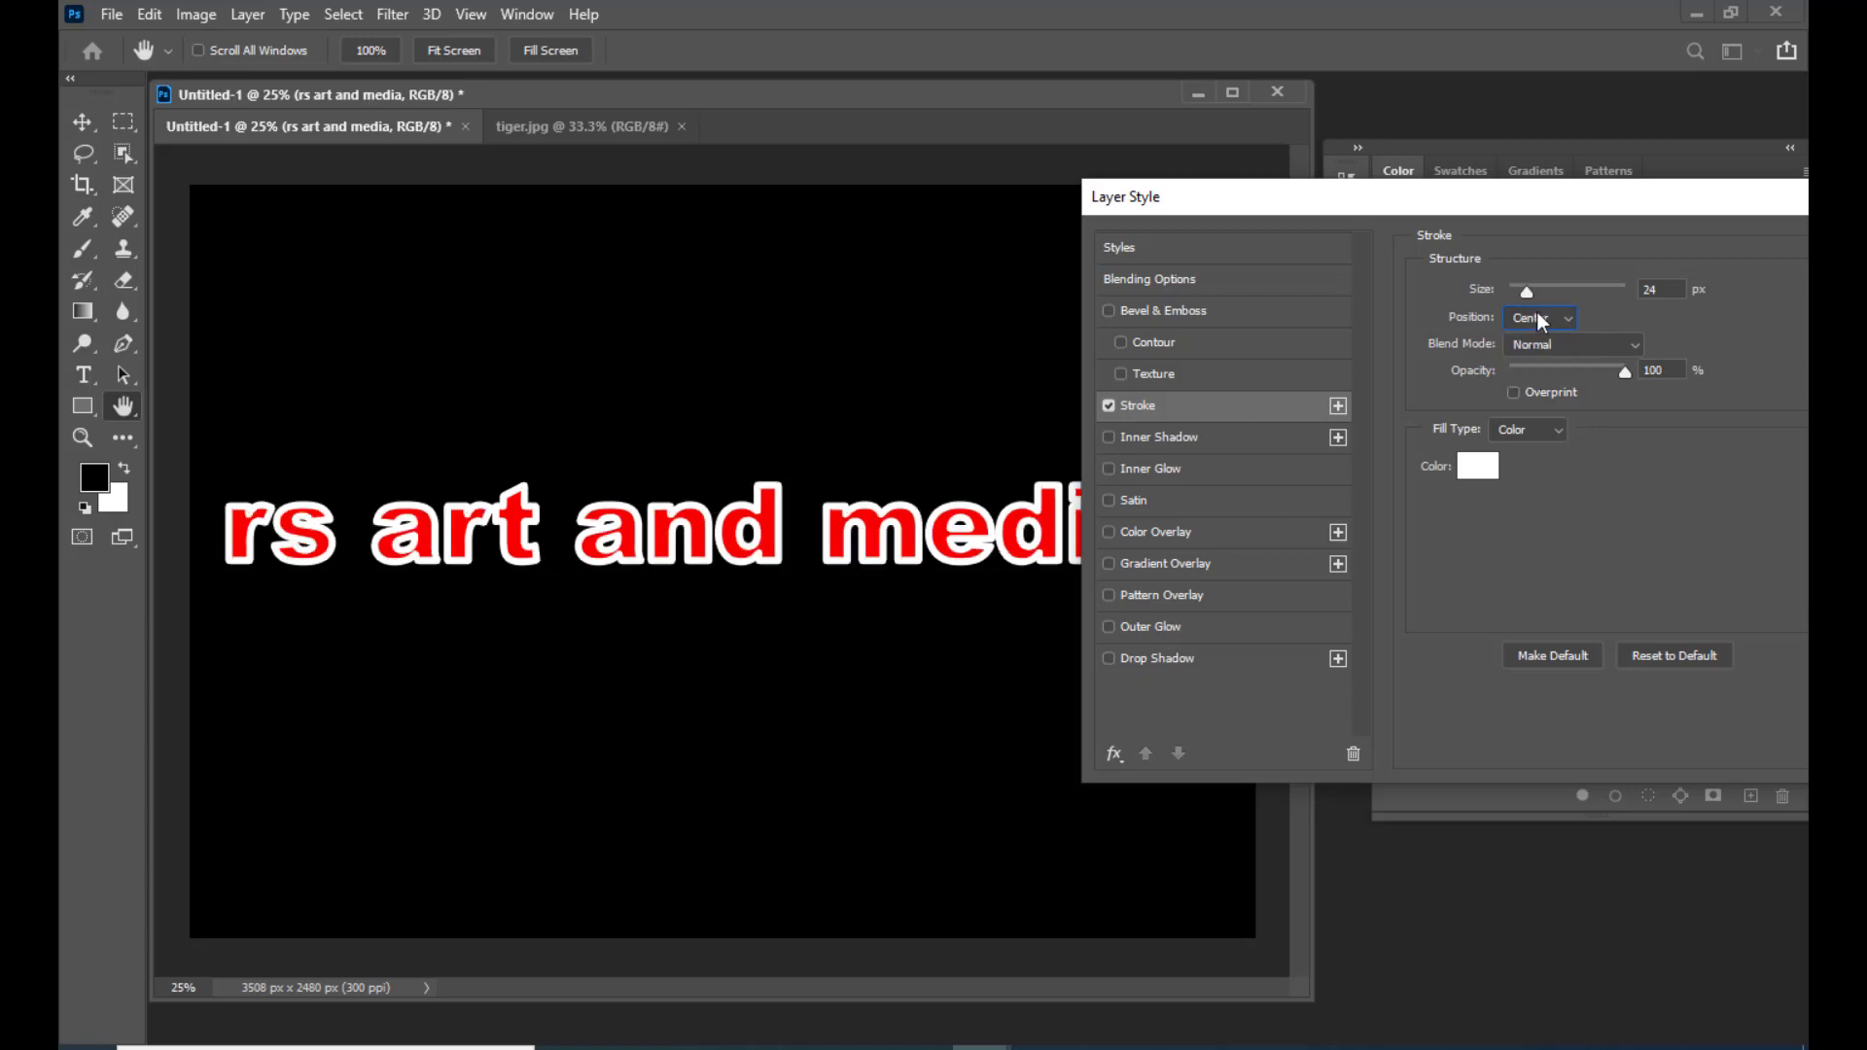
pyautogui.click(1536, 317)
pyautogui.click(1533, 358)
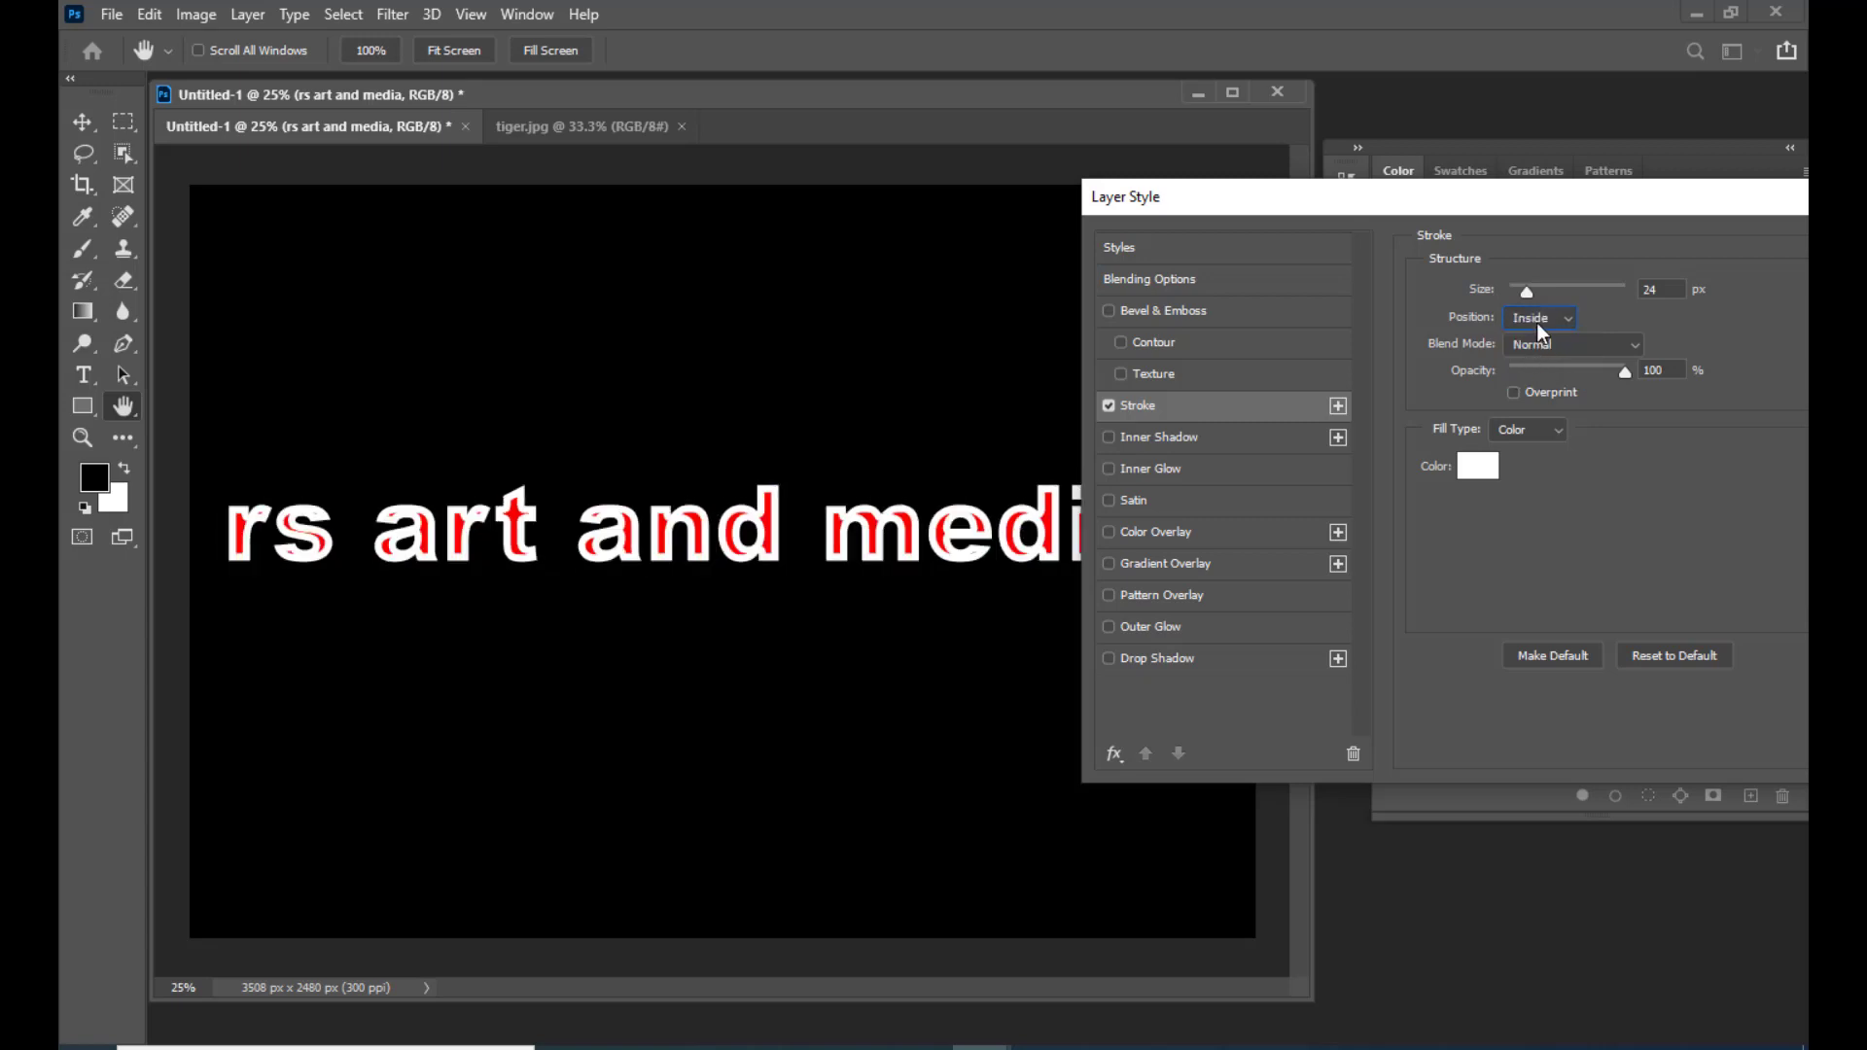
pyautogui.click(1536, 321)
pyautogui.click(1542, 338)
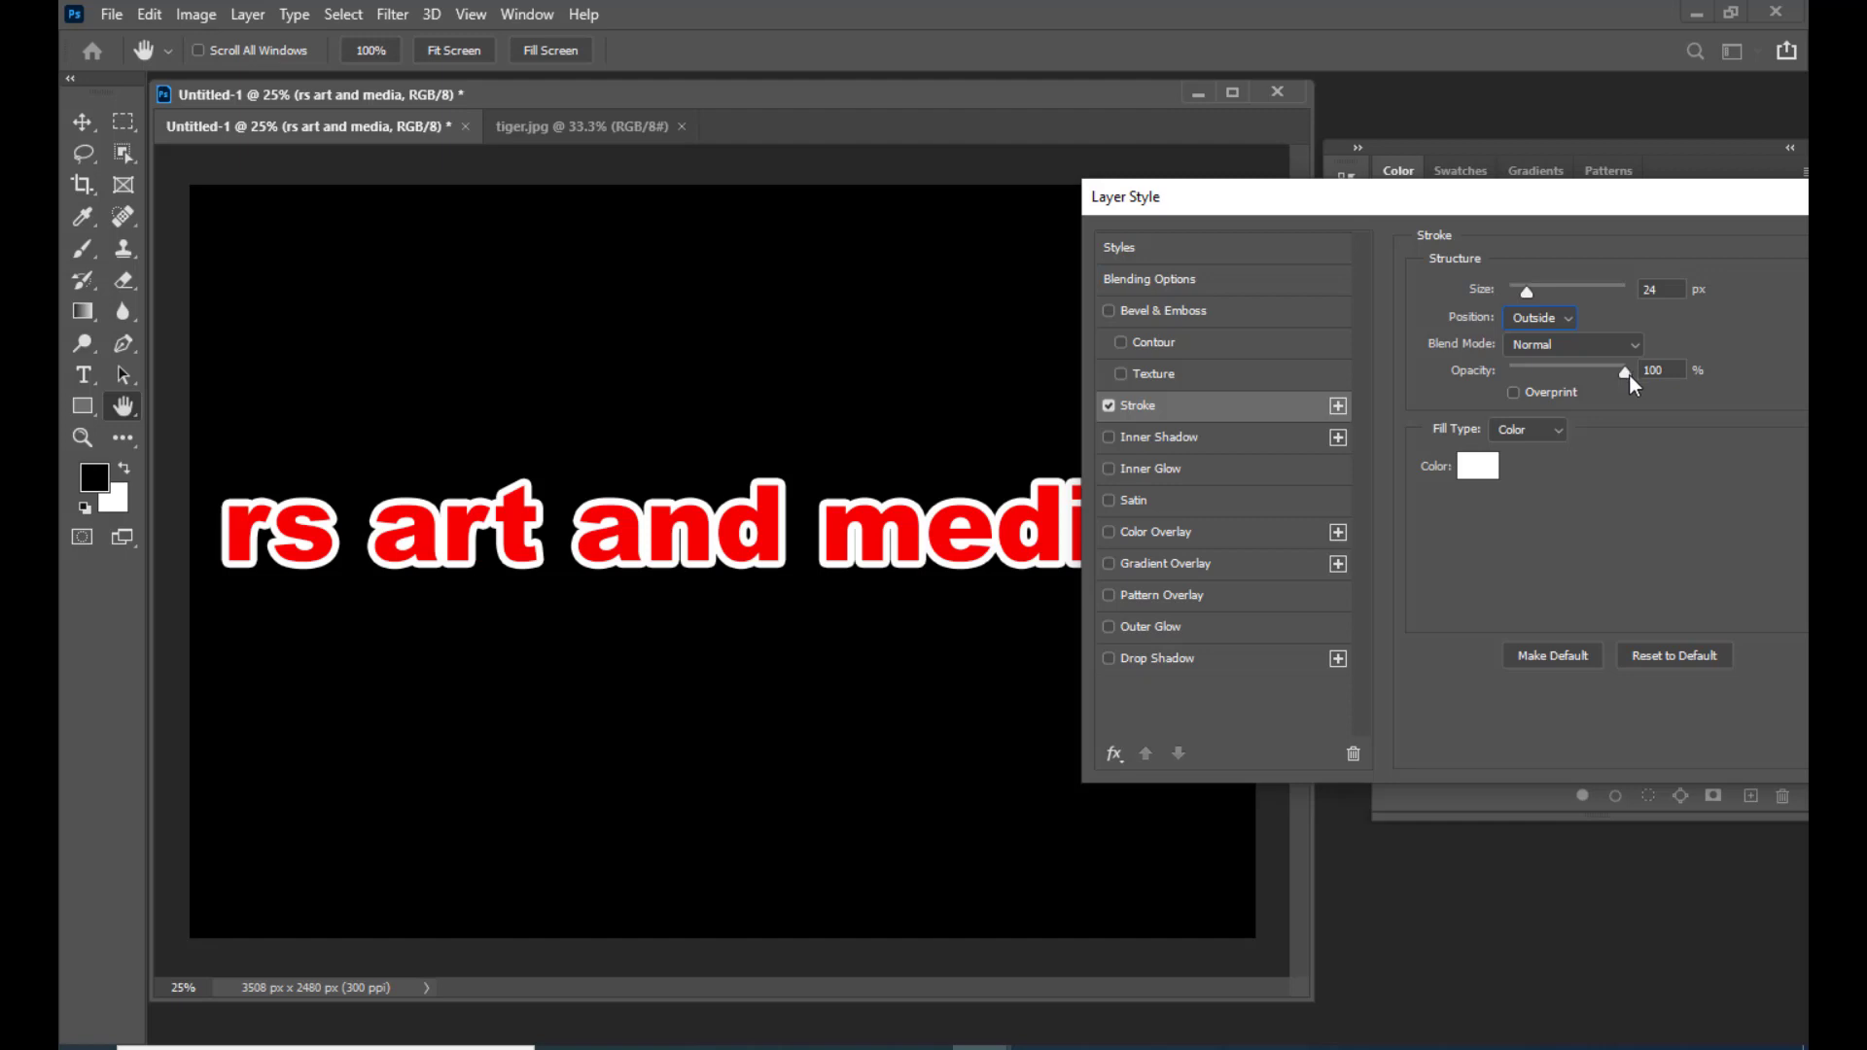
# Step: Keep the stroke opacity at 100% and change the stroke color to green (#3ce415)
pyautogui.moveTo(1631, 377)
pyautogui.mouseDown()
pyautogui.moveTo(1523, 380)
pyautogui.moveTo(1666, 377)
pyautogui.mouseUp()
pyautogui.click(1478, 466)
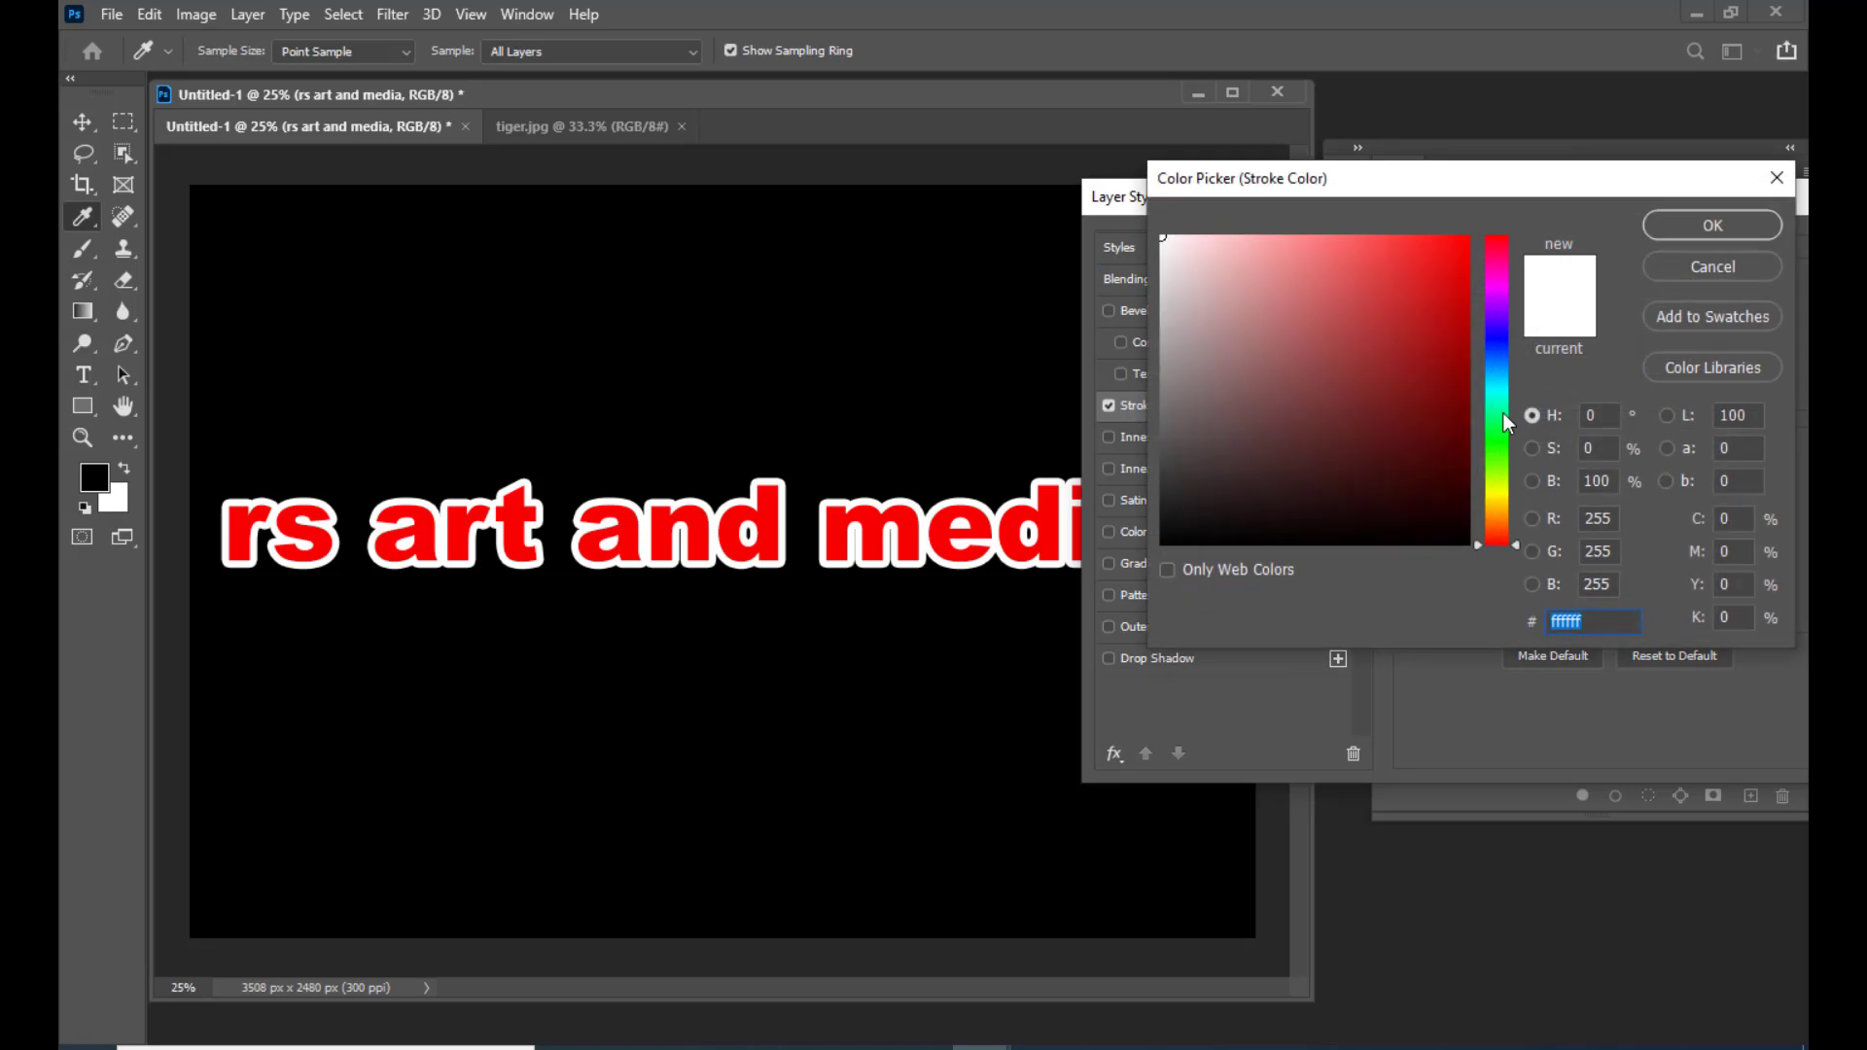
pyautogui.click(1496, 462)
pyautogui.moveTo(1436, 326); pyautogui.dragTo(1441, 264)
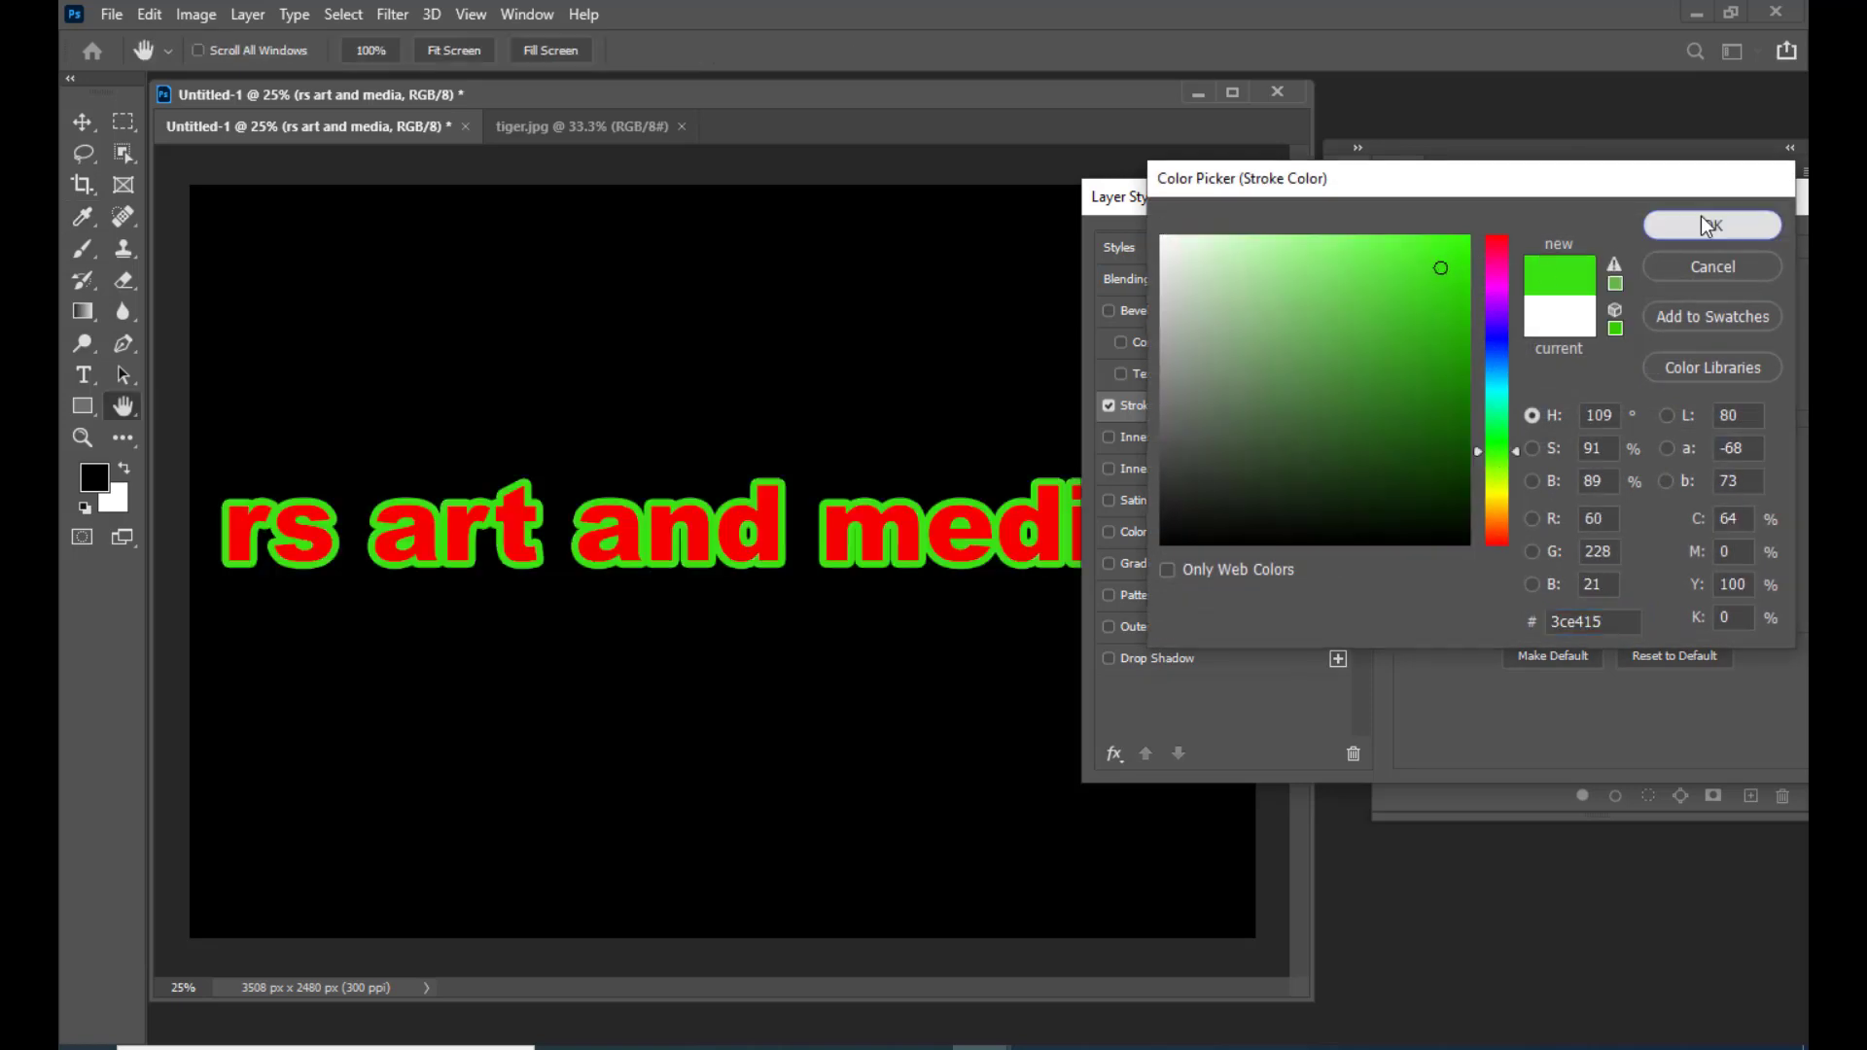
pyautogui.click(1704, 220)
# Step: Switch the stroke's fill type to Gradient and apply the INDIAFLAG gradient preset
pyautogui.click(1528, 430)
pyautogui.click(1514, 469)
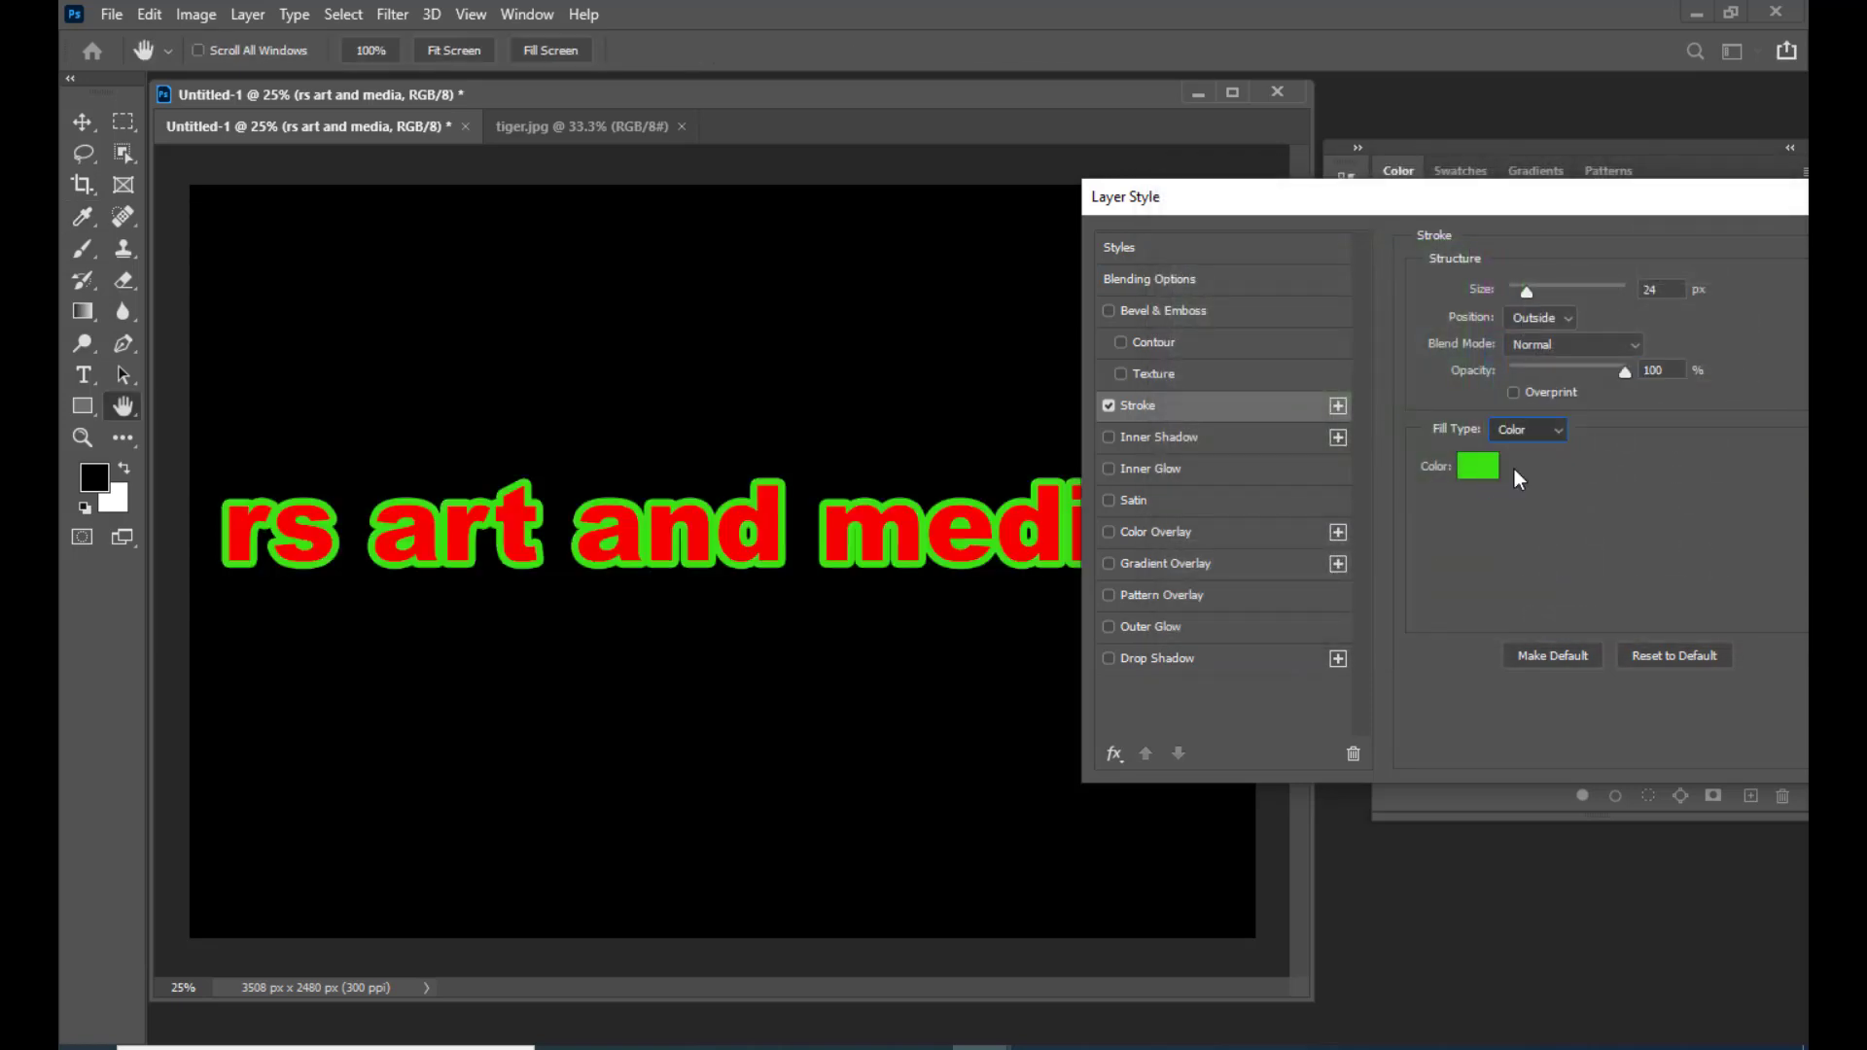
pyautogui.click(1517, 467)
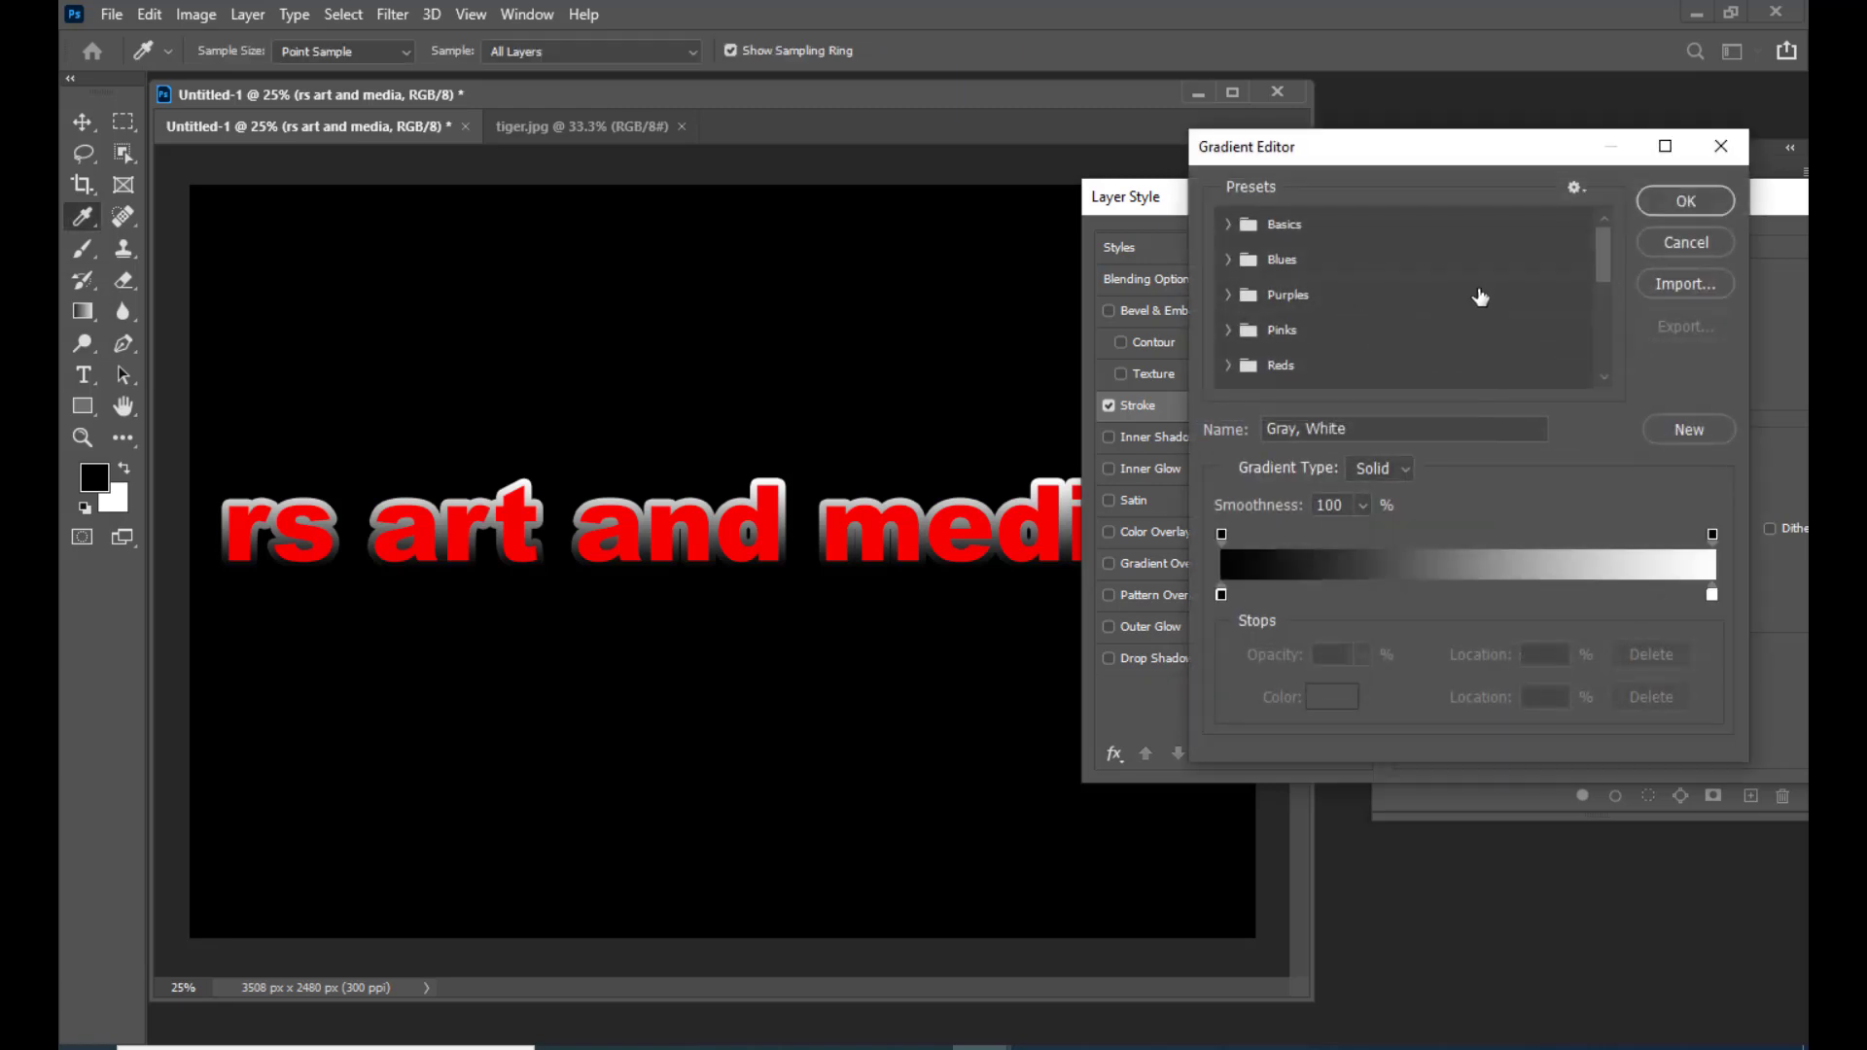
pyautogui.scroll(-4, 1480, 302)
pyautogui.scroll(-3, 1599, 307)
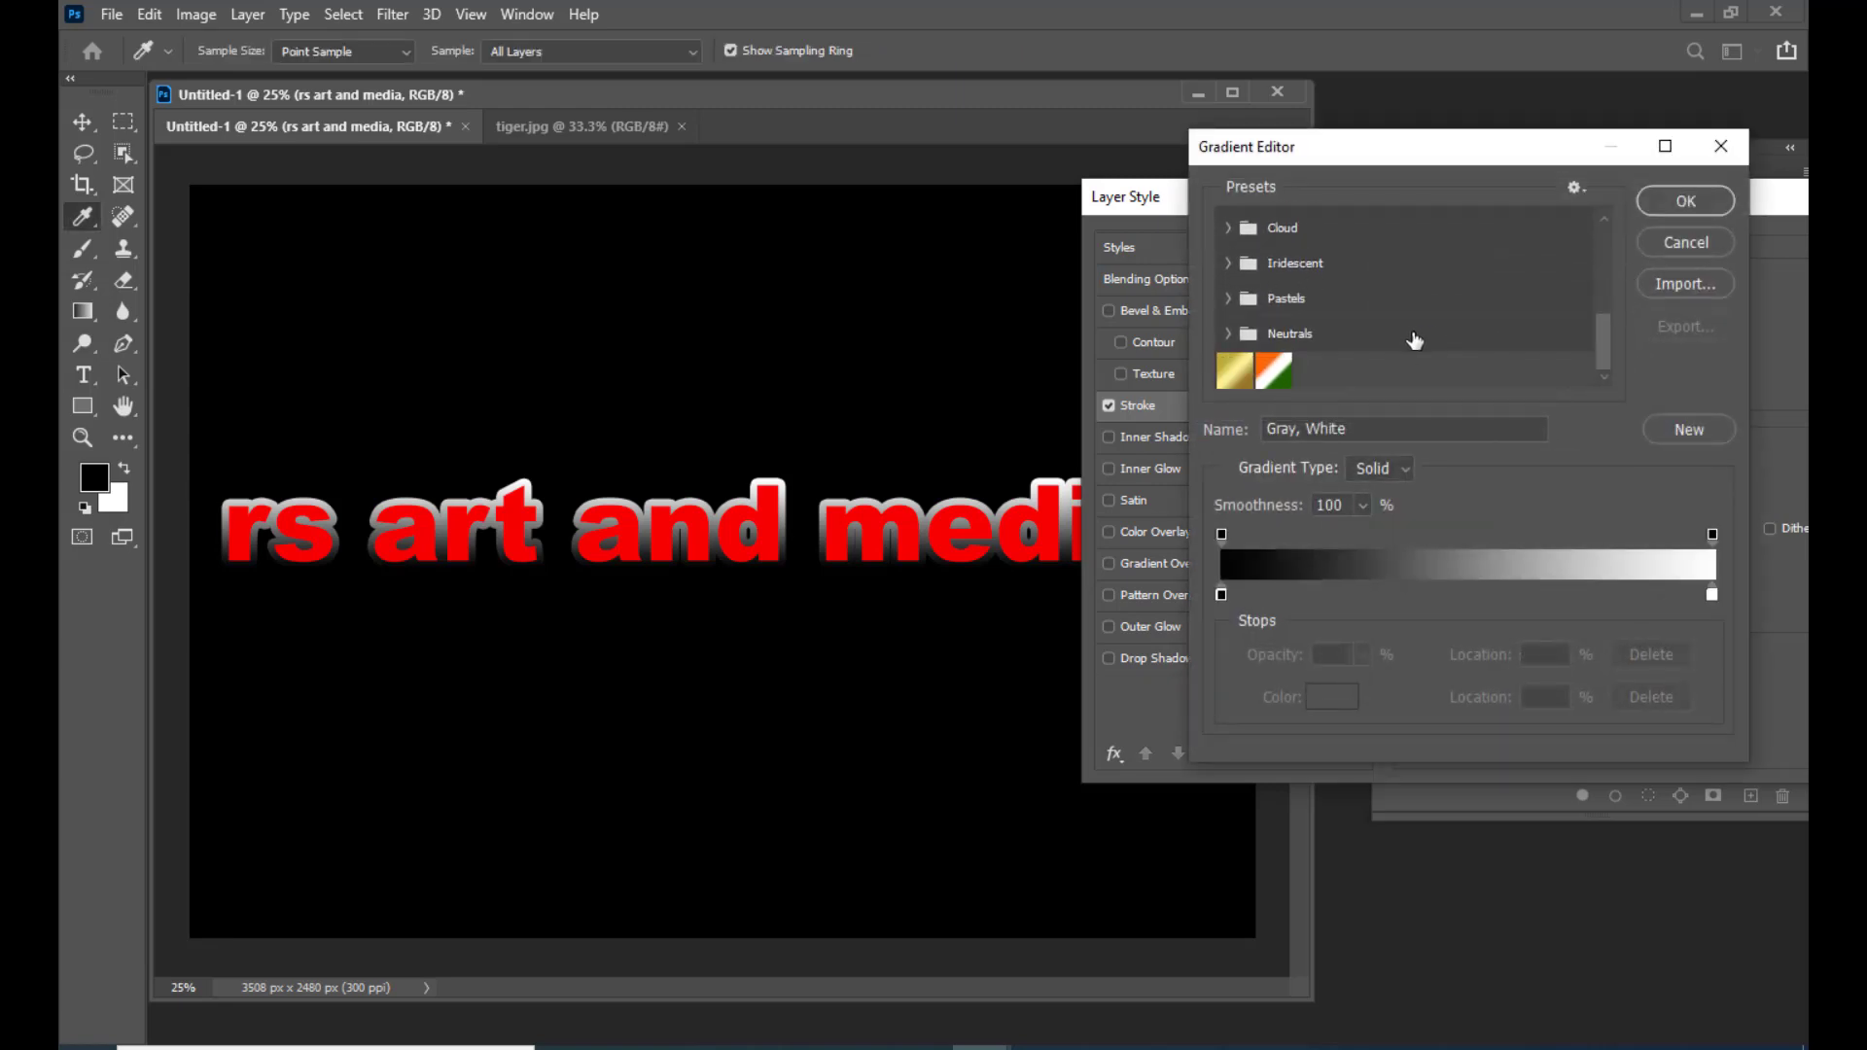
pyautogui.click(1264, 374)
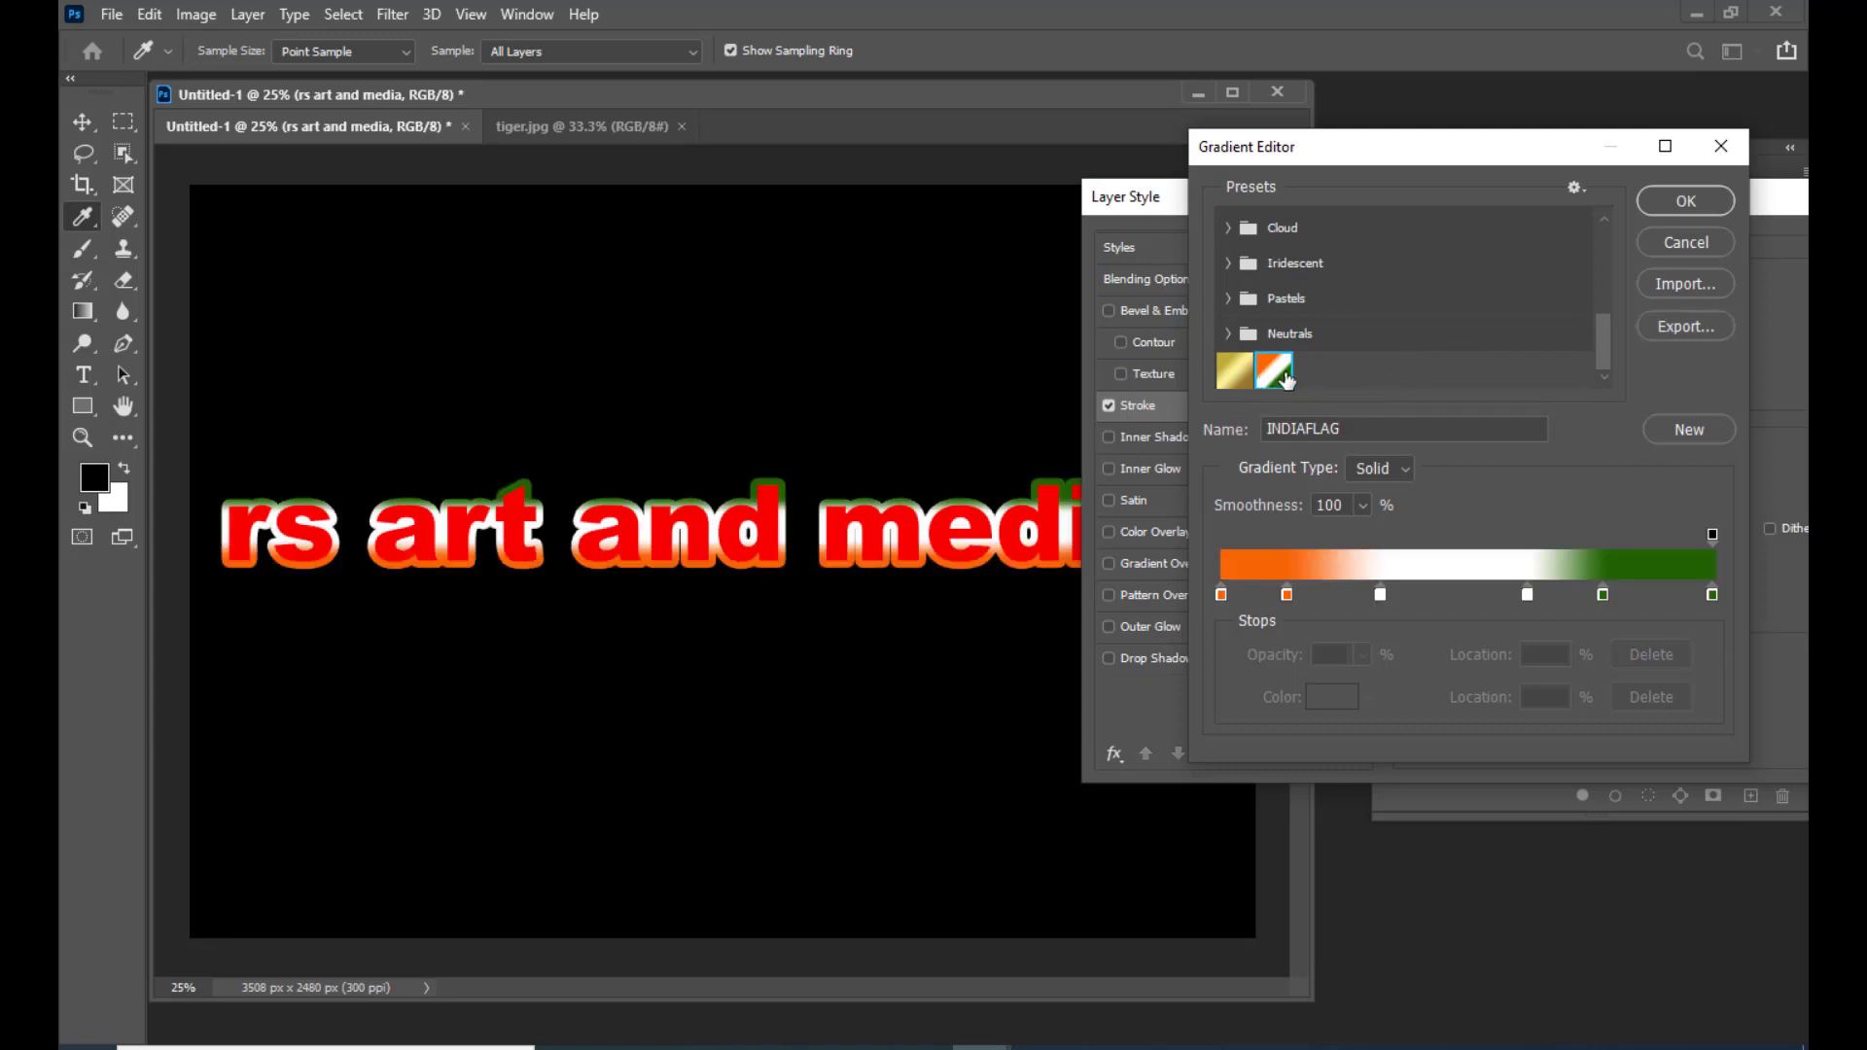
pyautogui.click(1685, 201)
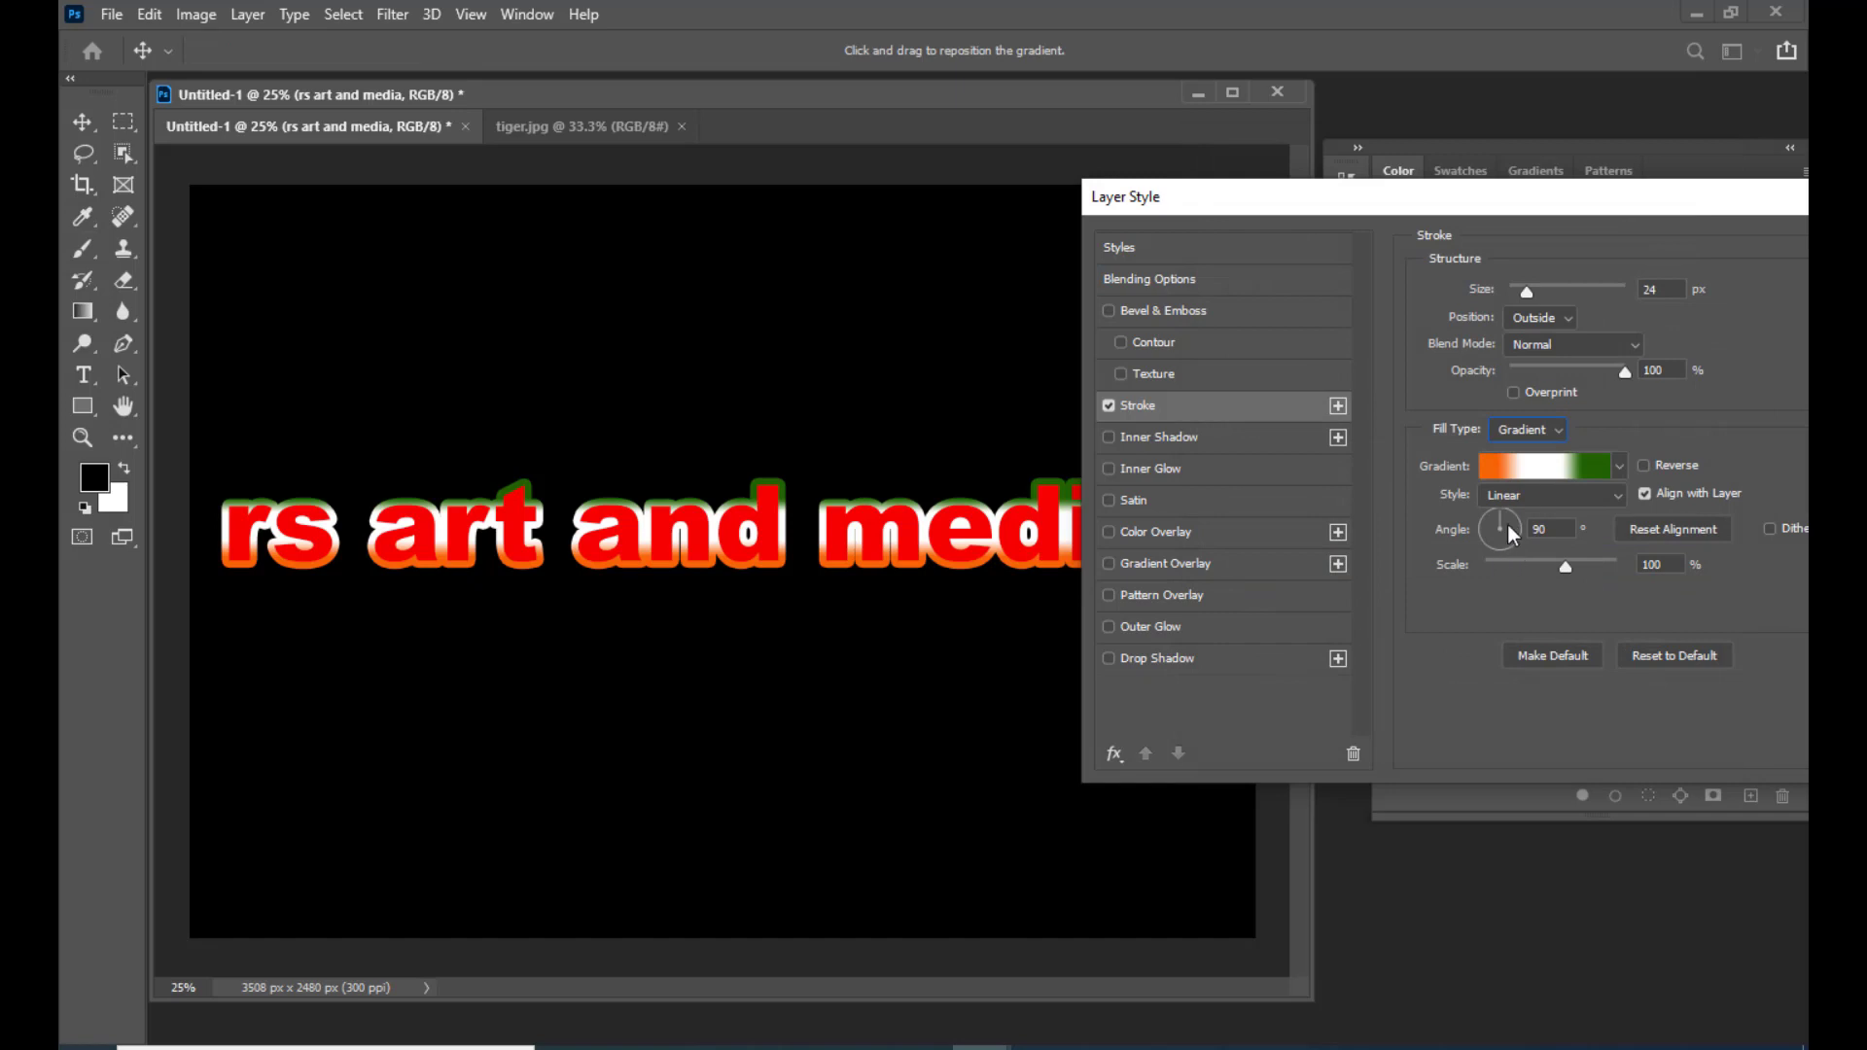
# Step: Rotate the stroke gradient's angle to -84° and reduce the stroke size to about 13 px
pyautogui.moveTo(1509, 528); pyautogui.dragTo(1500, 547)
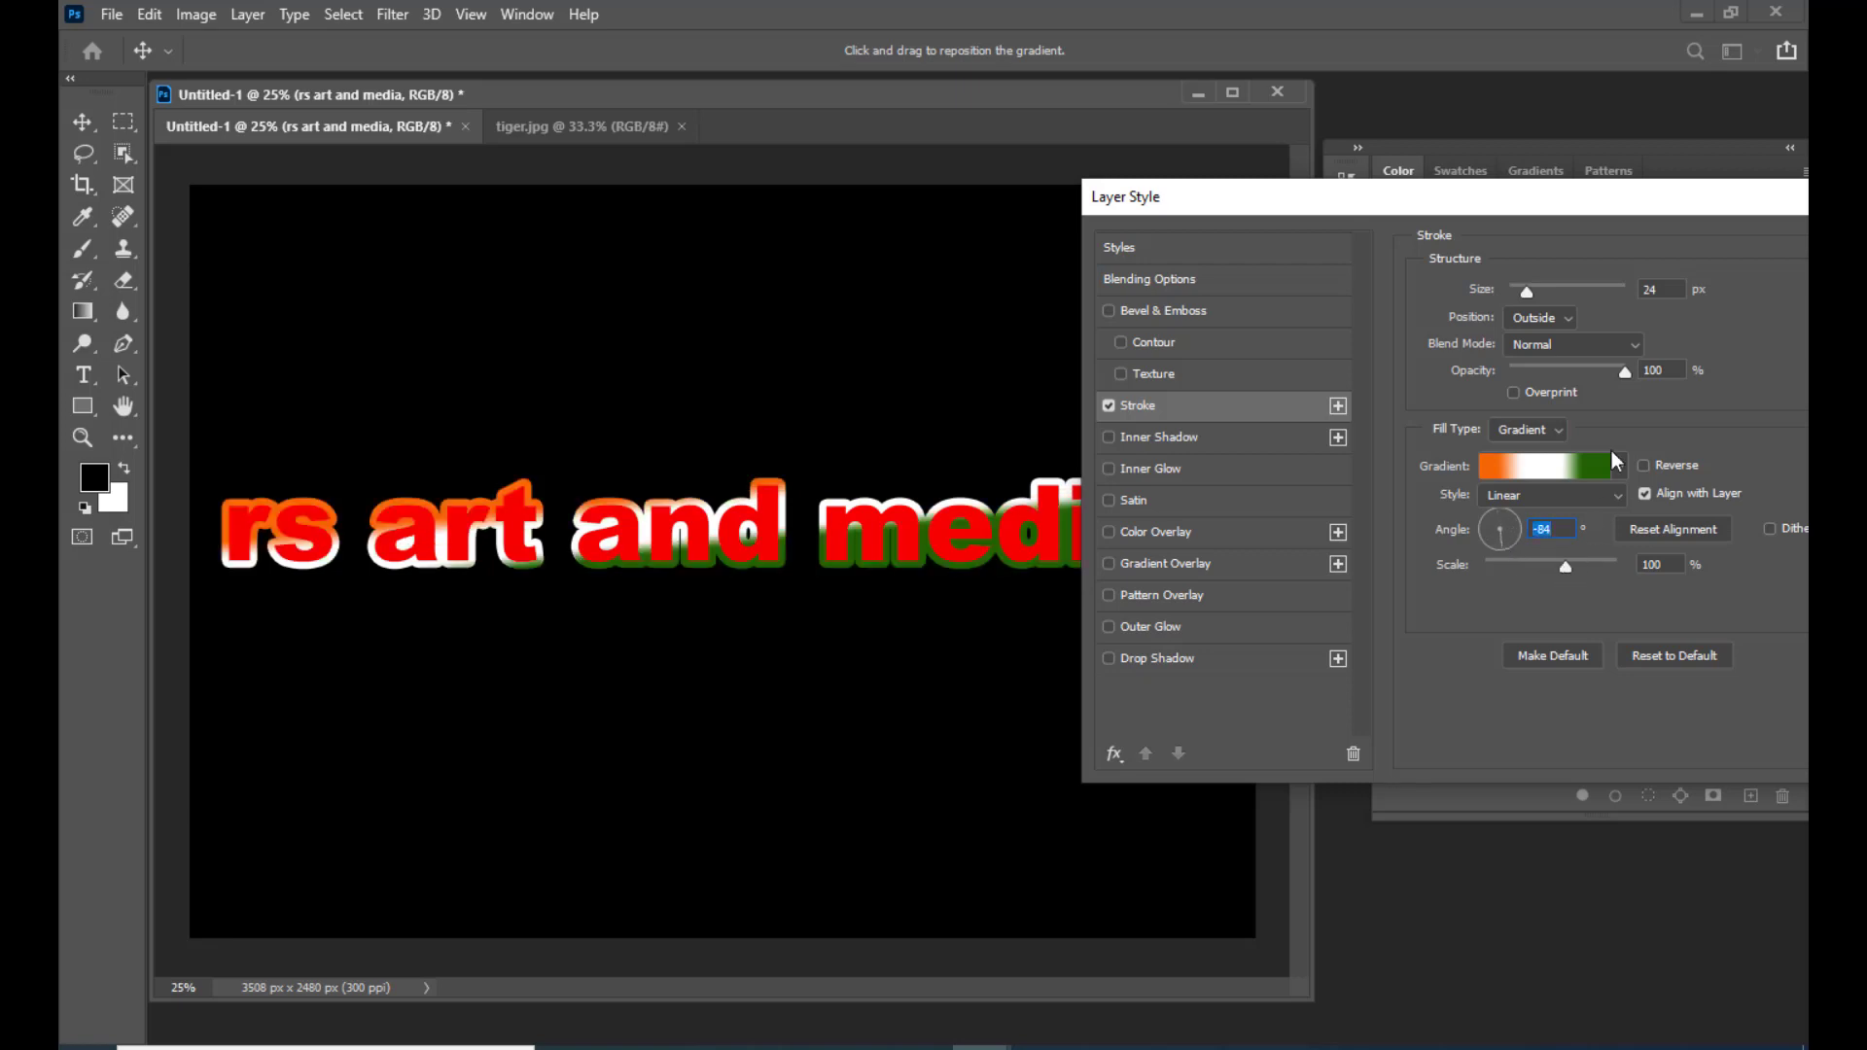
pyautogui.moveTo(1531, 304); pyautogui.dragTo(1522, 301)
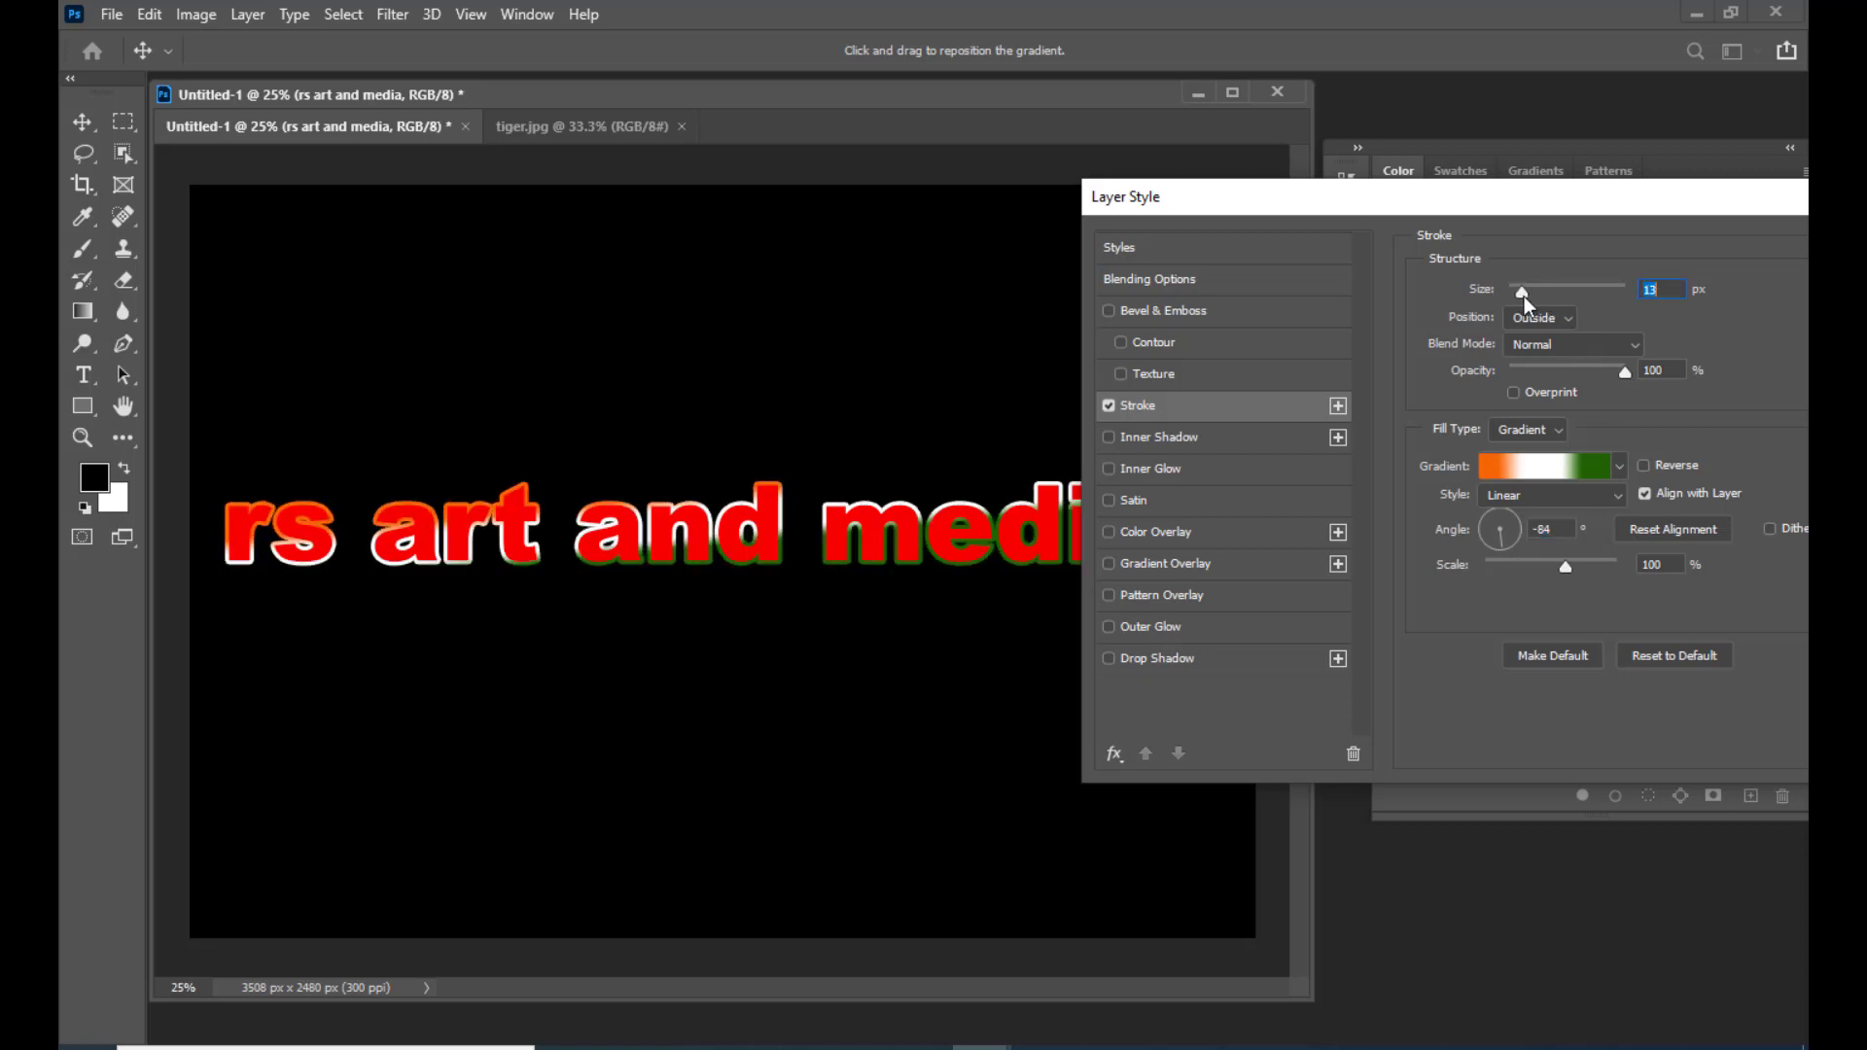
# Step: Replace the Stroke with a Bevel & Emboss Texture at 27% scale and about +79% depth
pyautogui.click(1109, 405)
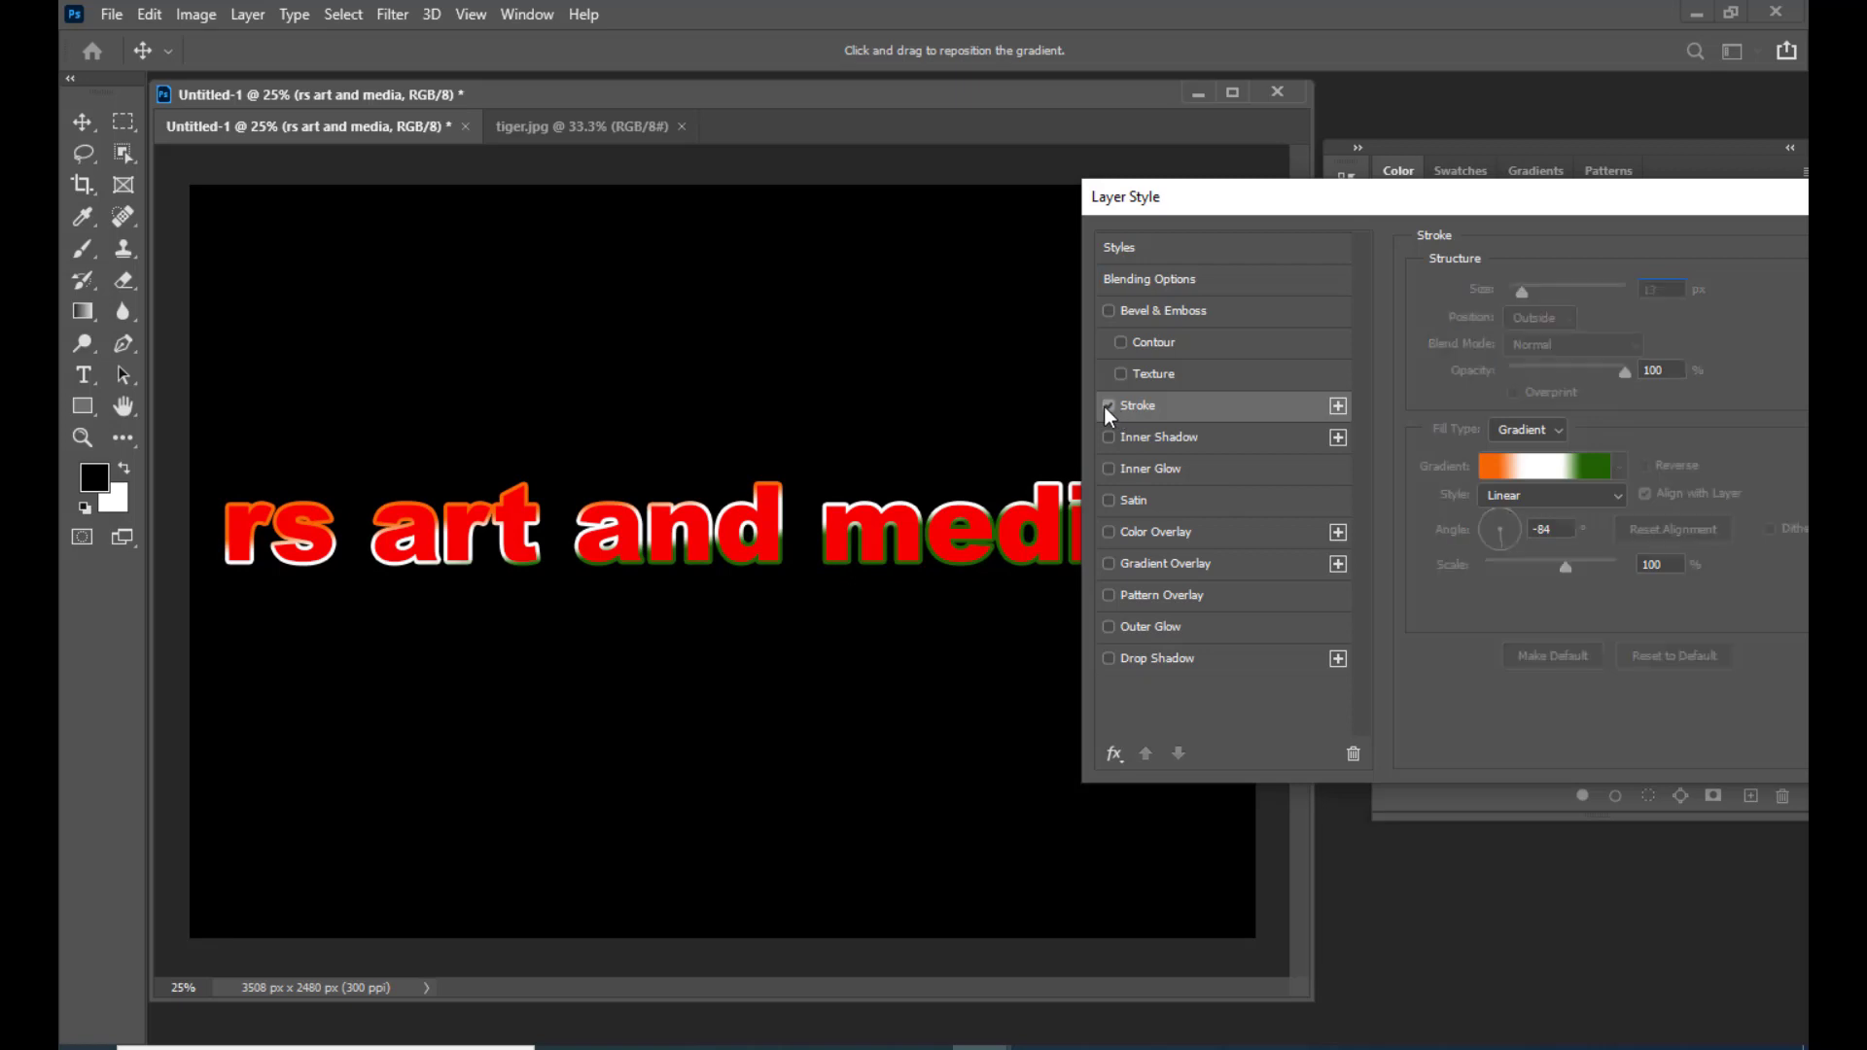
pyautogui.moveTo(1205, 206); pyautogui.dragTo(1278, 237)
pyautogui.click(1188, 393)
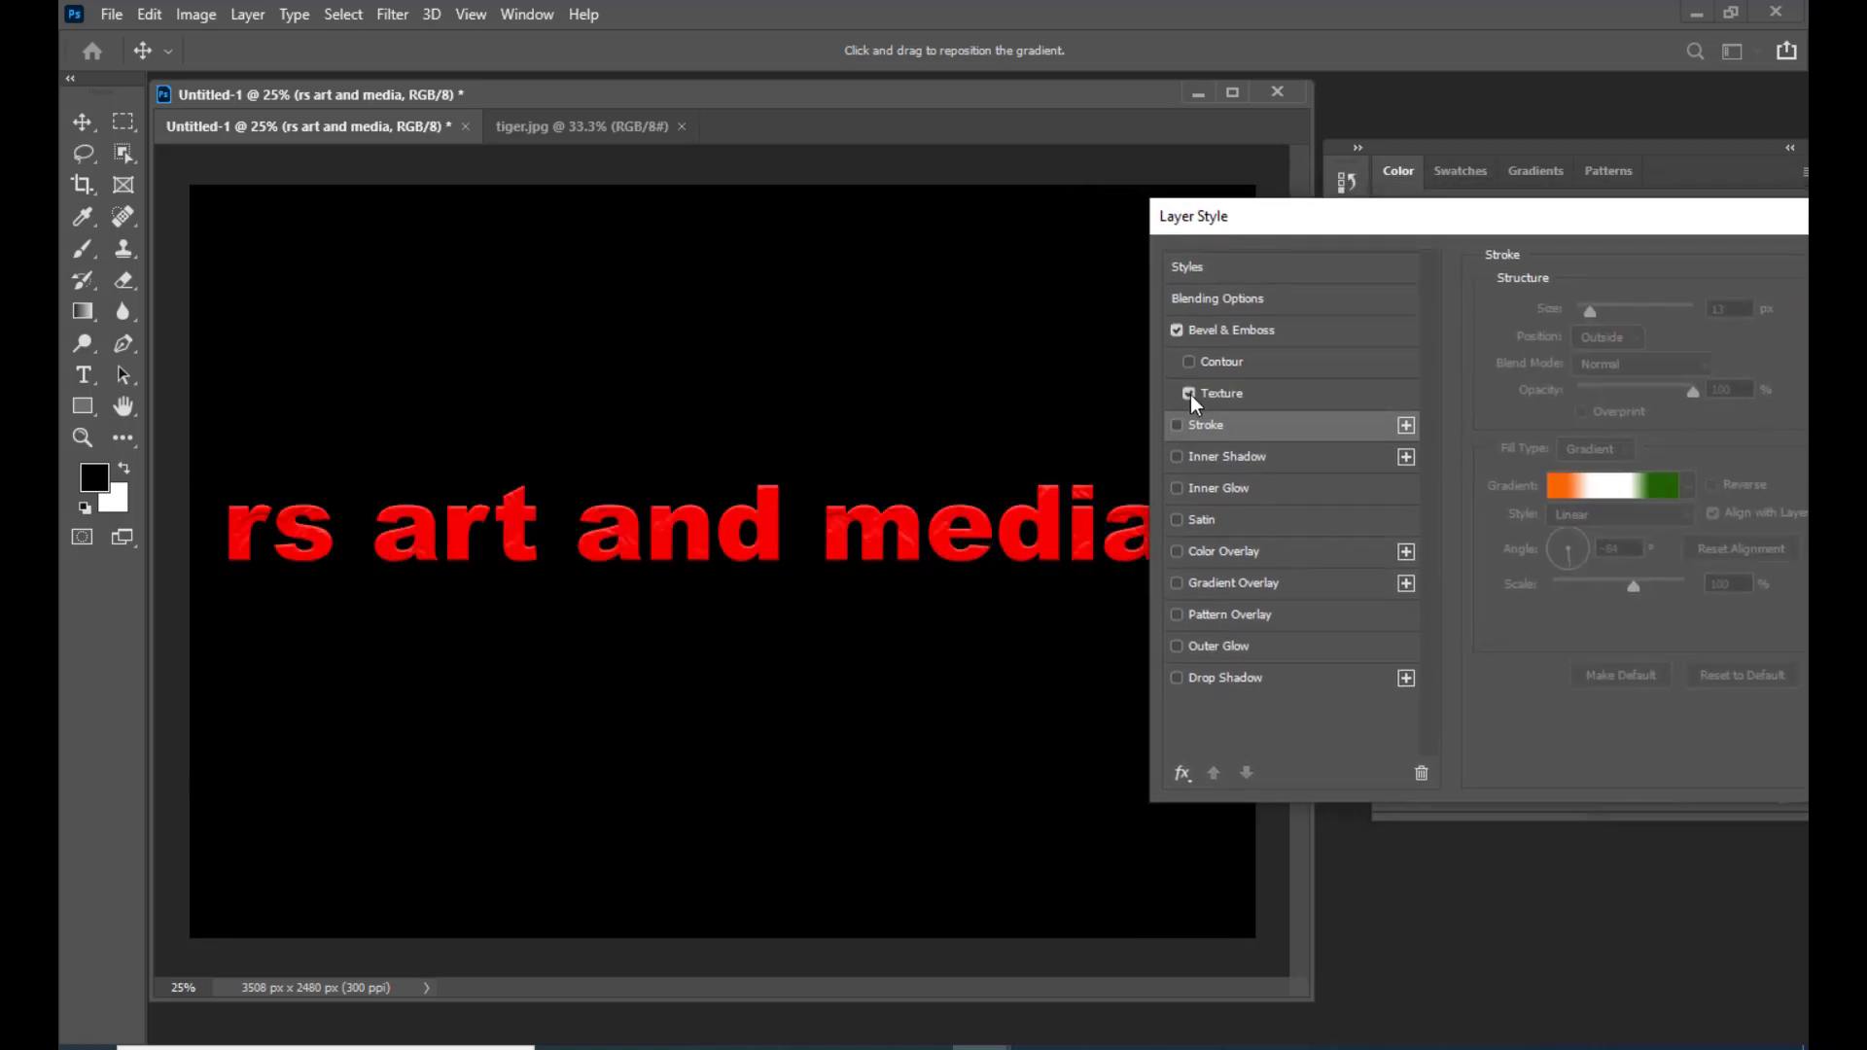
pyautogui.click(1293, 398)
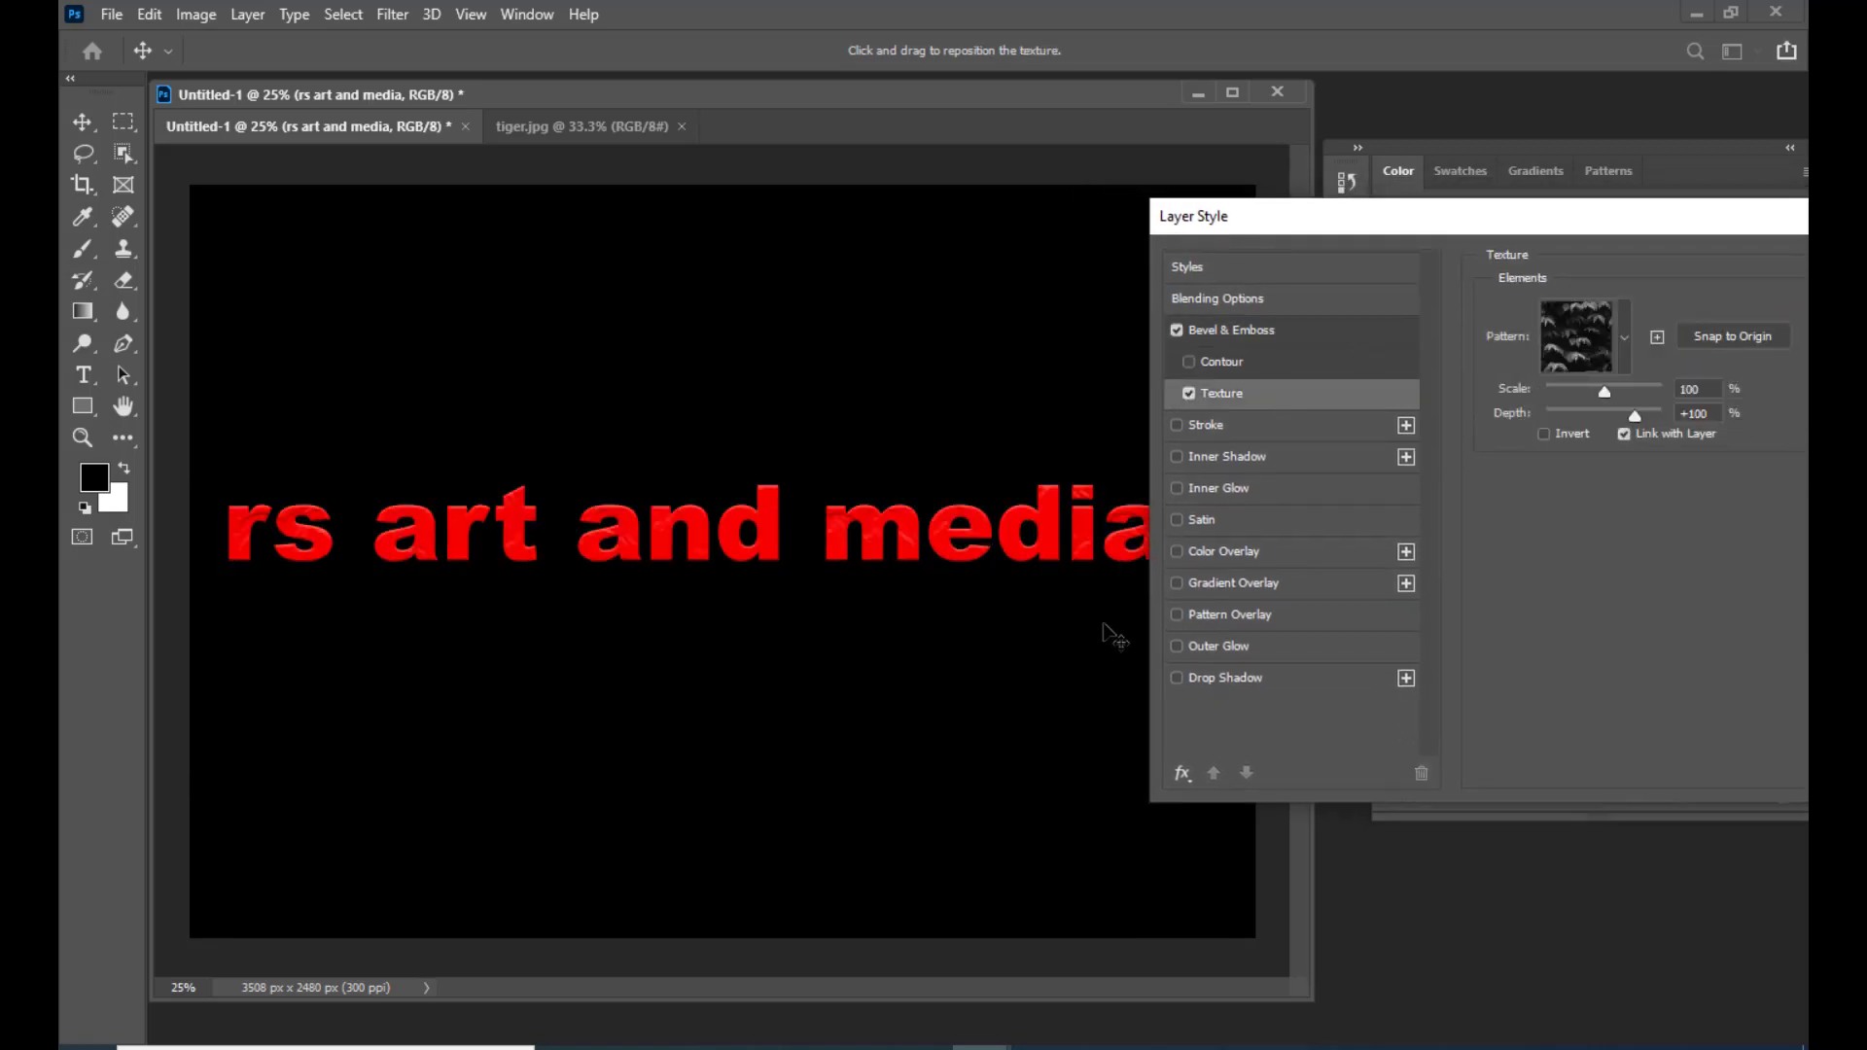
pyautogui.moveTo(1424, 238); pyautogui.dragTo(1438, 230)
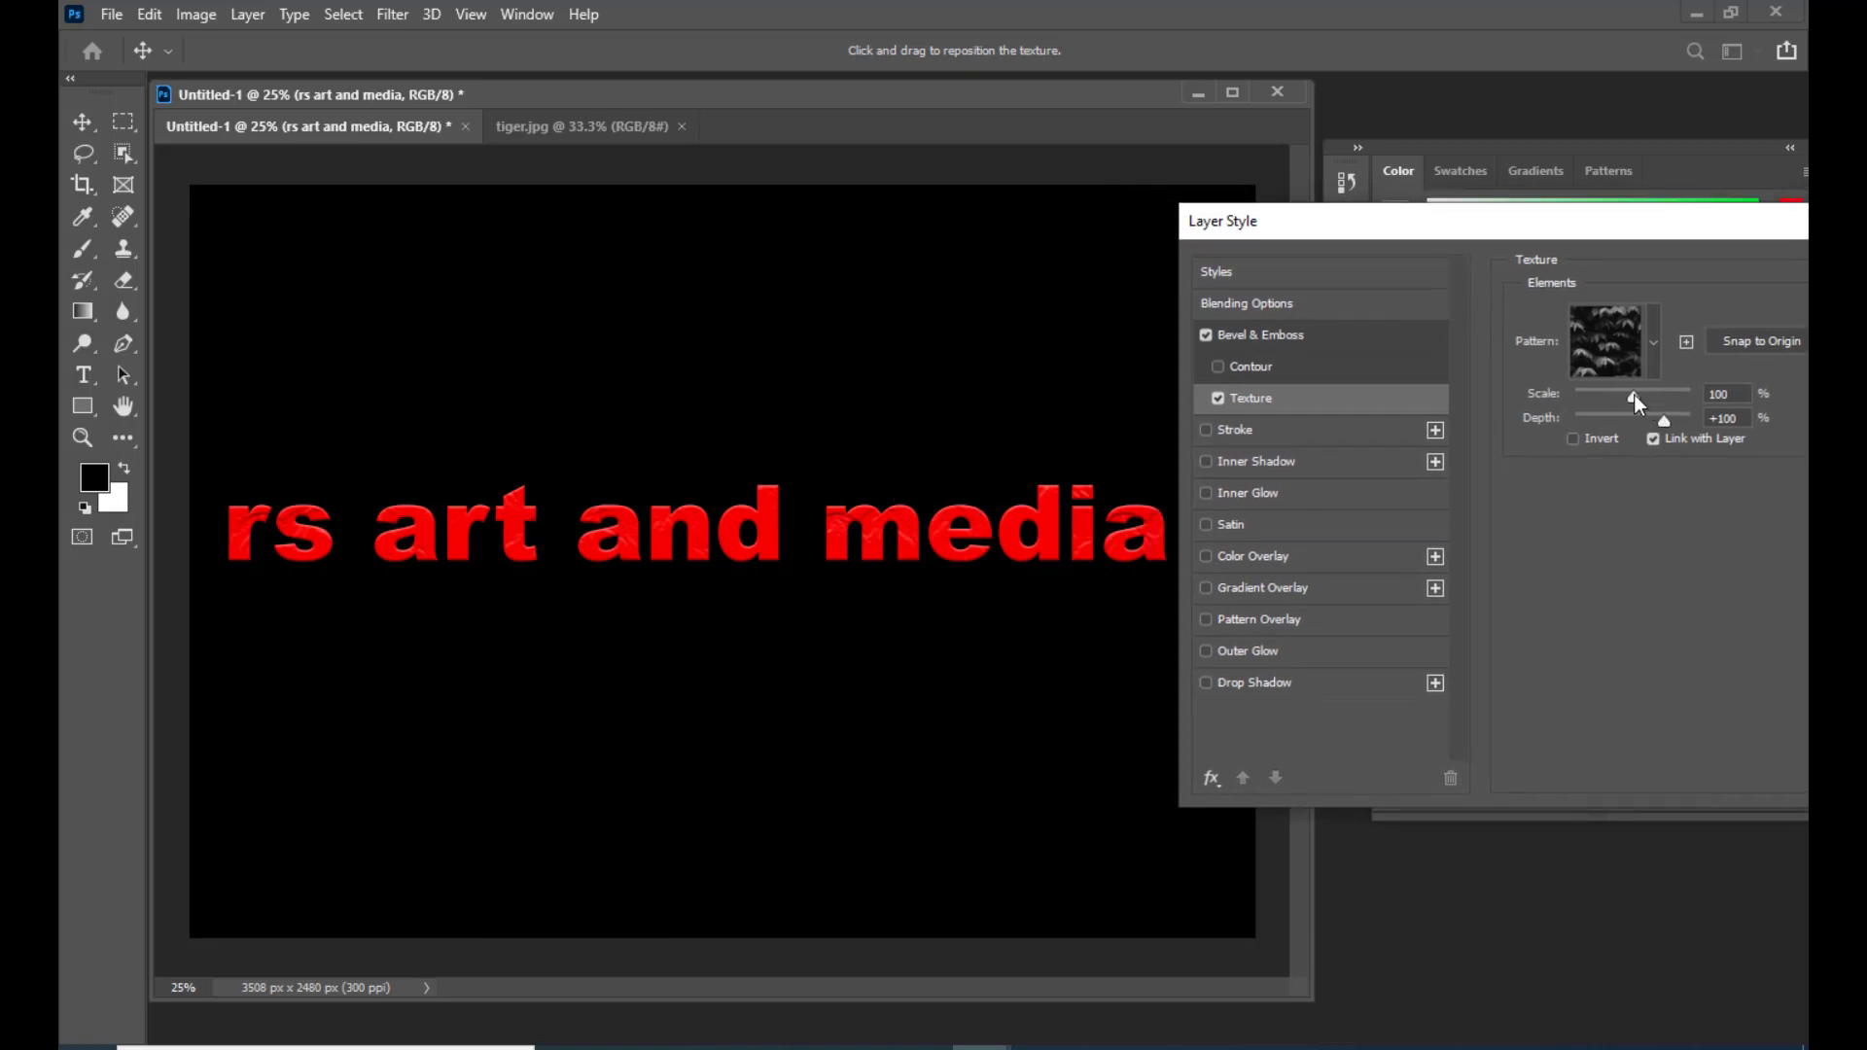
pyautogui.moveTo(1635, 395)
pyautogui.mouseDown()
pyautogui.moveTo(1568, 396)
pyautogui.moveTo(1658, 422)
pyautogui.mouseUp()
pyautogui.moveTo(1408, 245); pyautogui.dragTo(1245, 355)
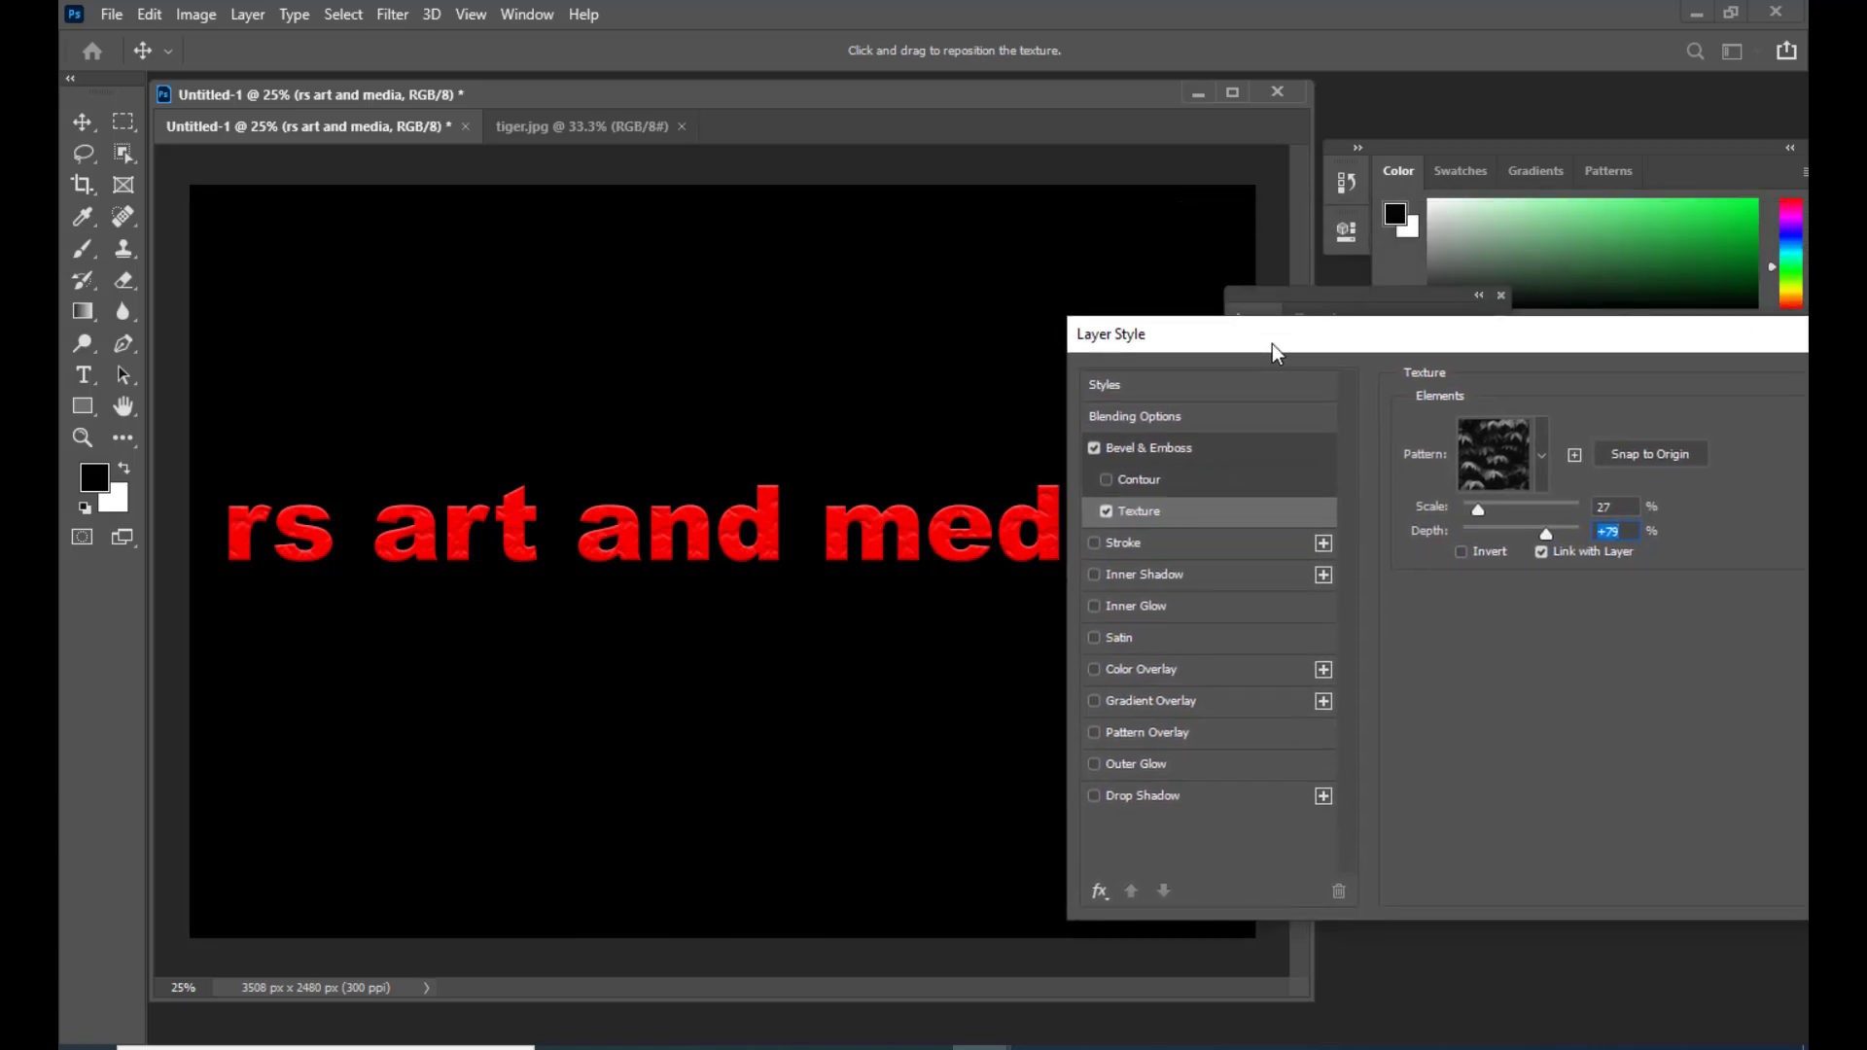
# Step: Try Bevel & Emboss without Texture at about 865% depth, and discard the layer style changes
pyautogui.click(1107, 516)
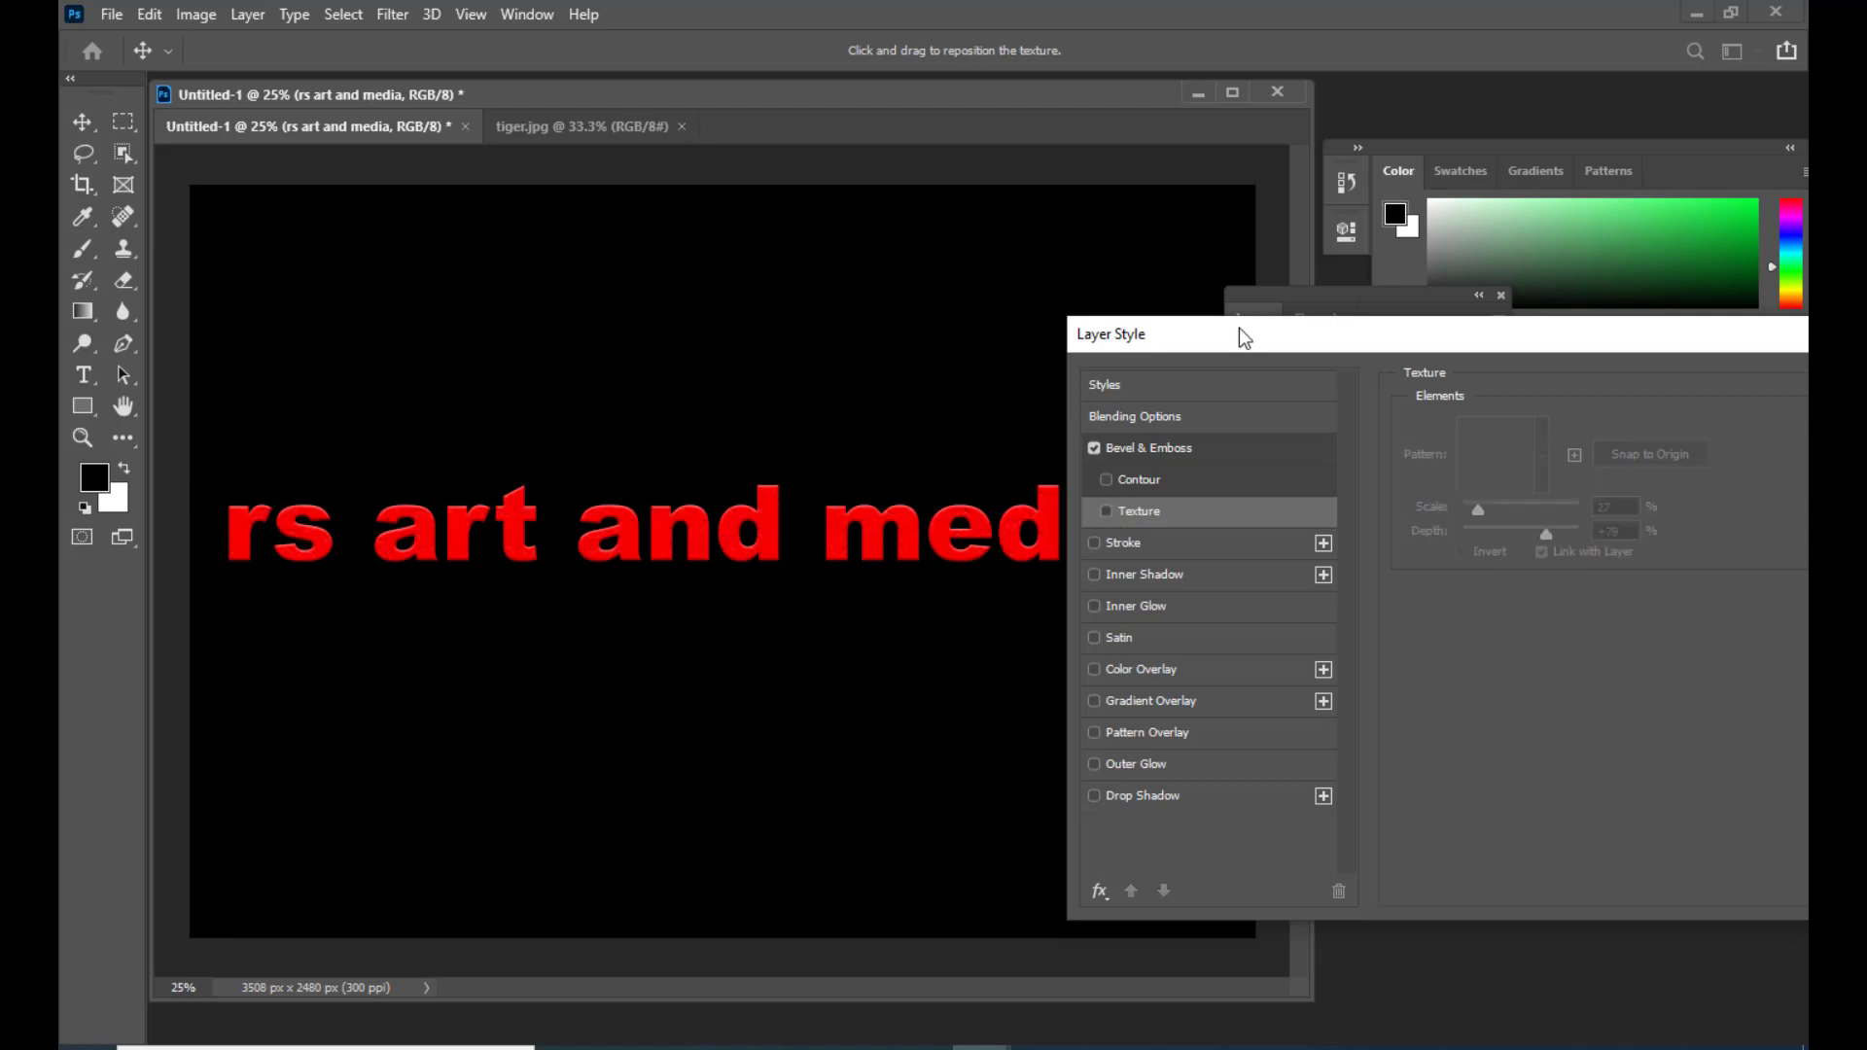
pyautogui.moveTo(1240, 333); pyautogui.dragTo(1337, 333)
pyautogui.click(1281, 449)
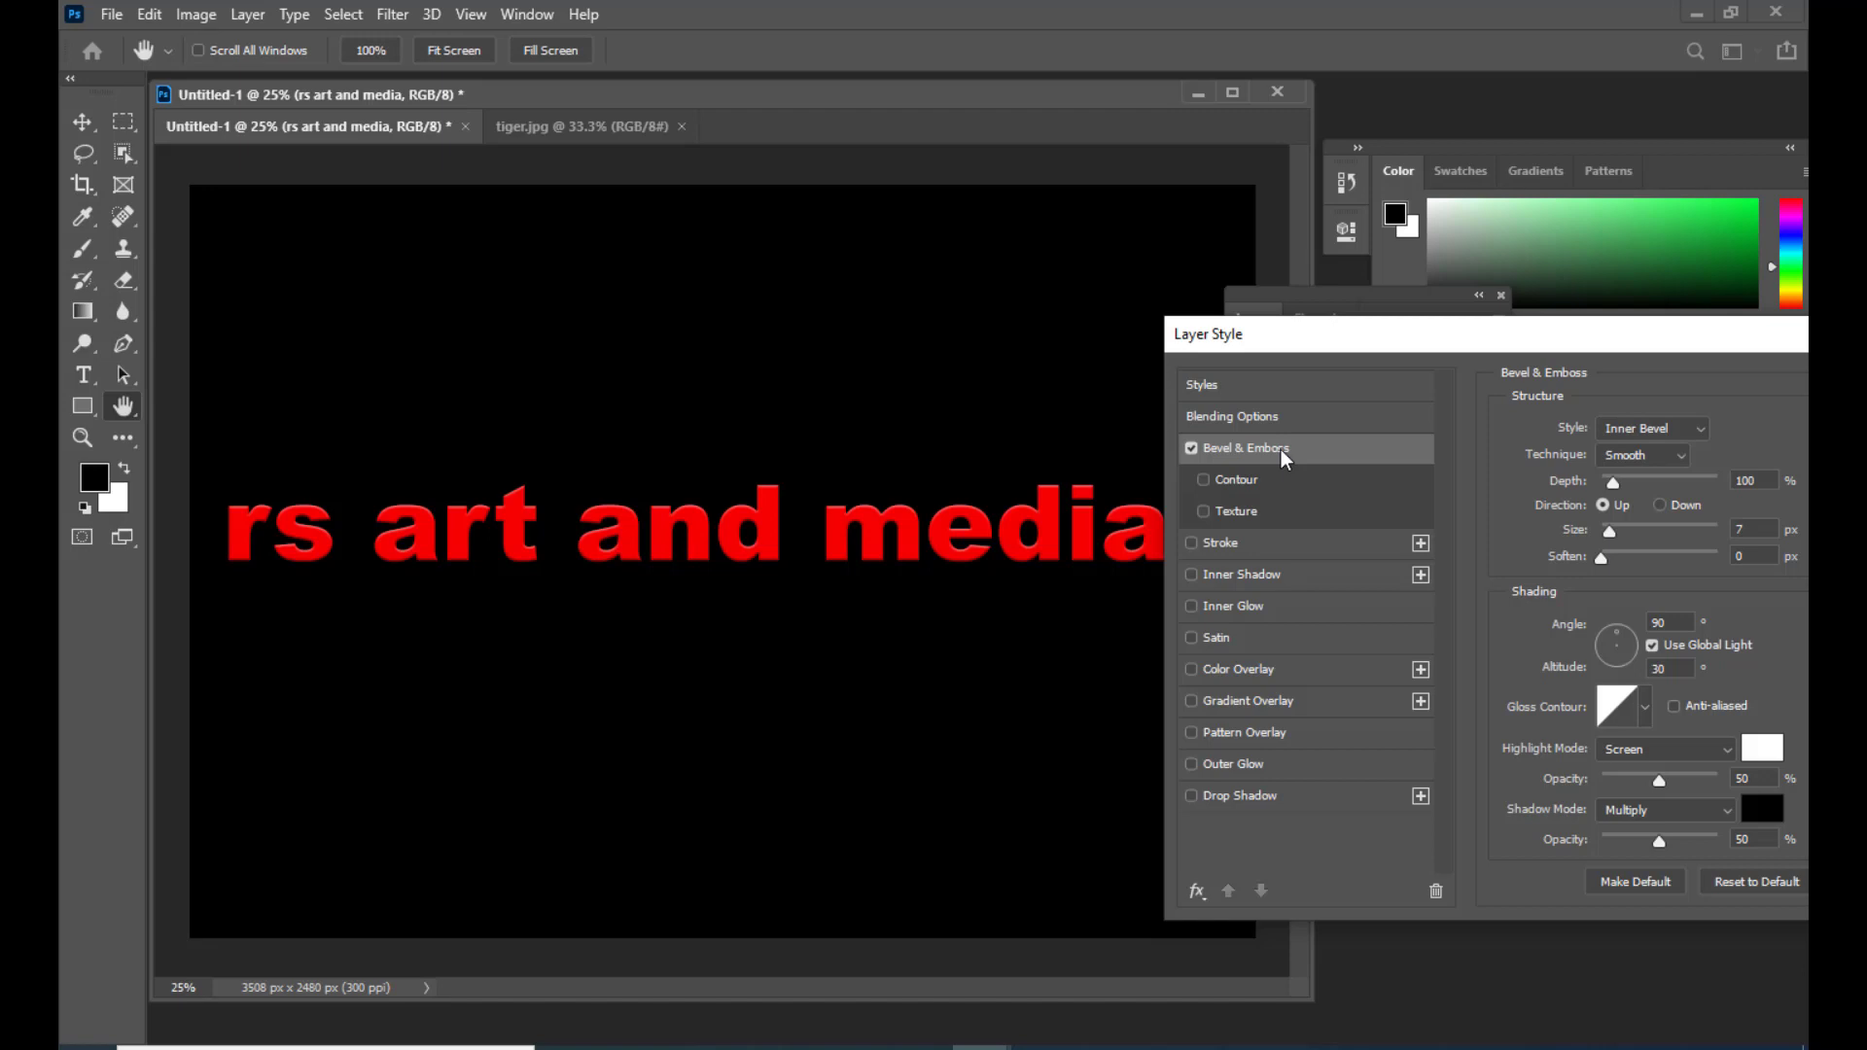
pyautogui.moveTo(1385, 333); pyautogui.dragTo(1125, 171)
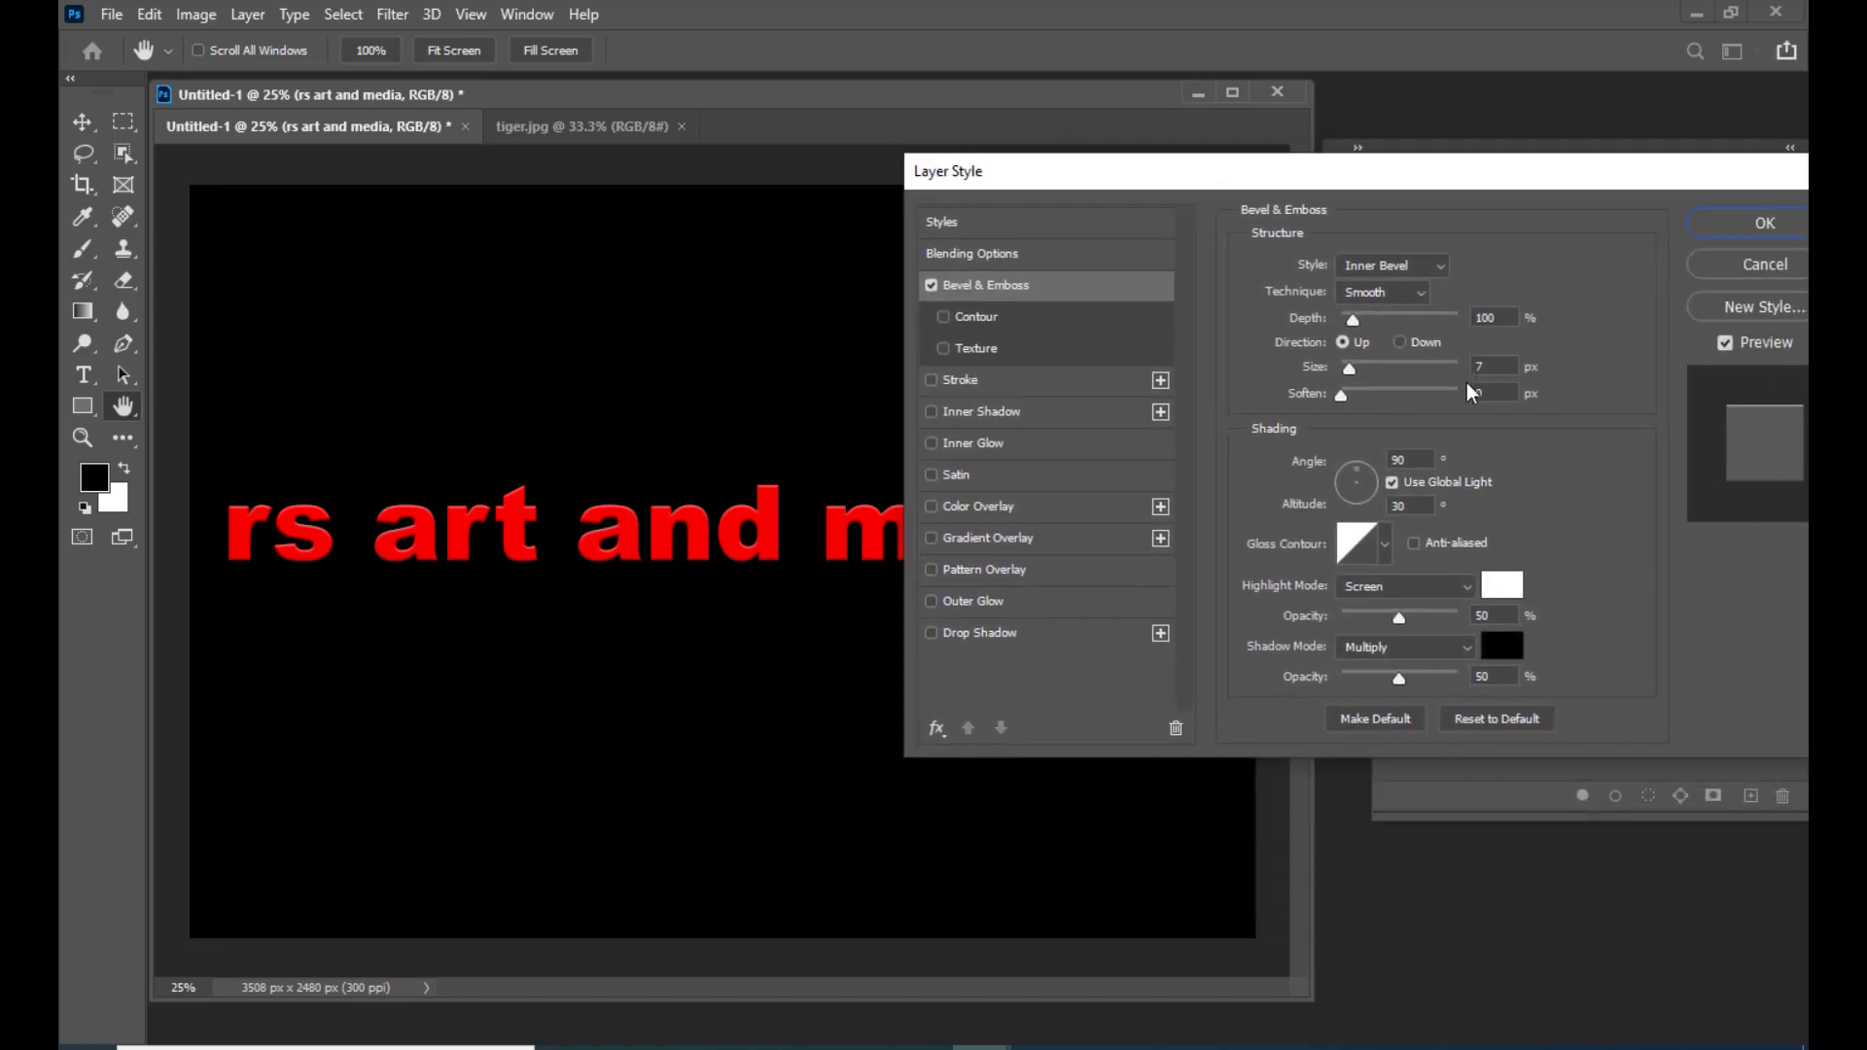
pyautogui.moveTo(1285, 167); pyautogui.dragTo(1370, 176)
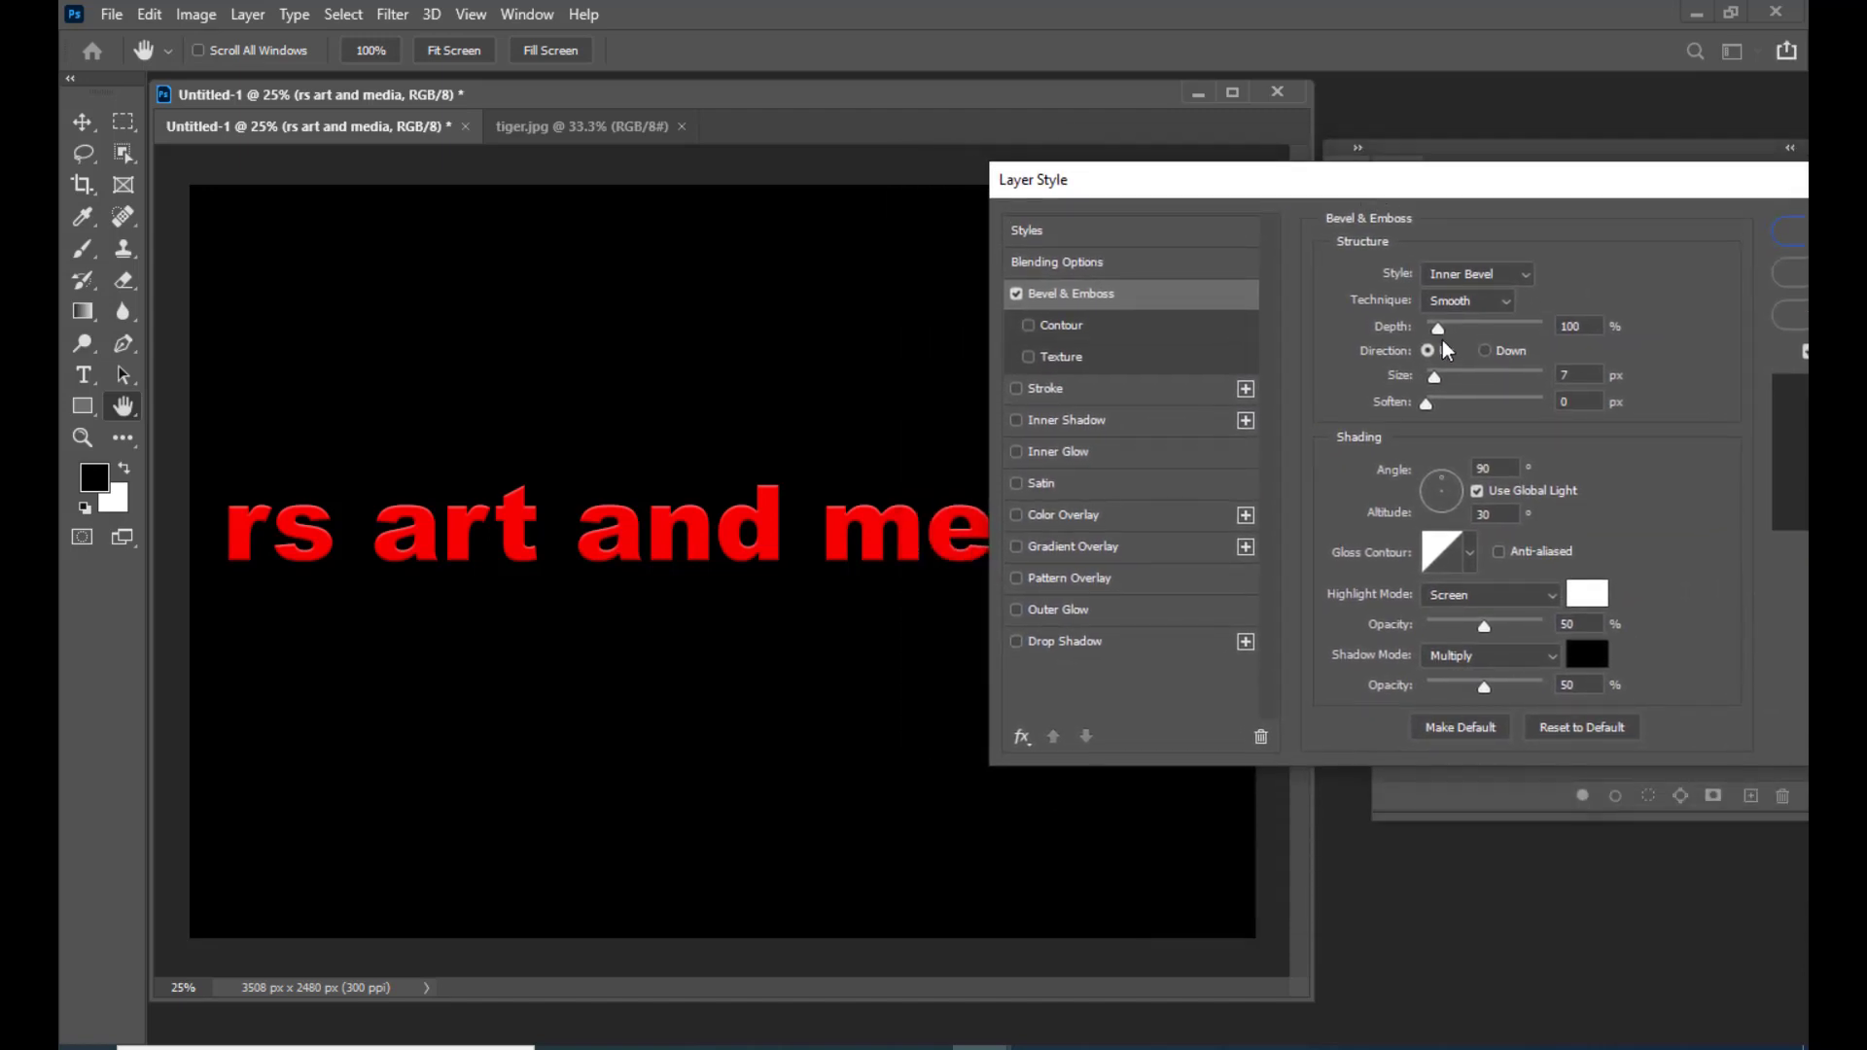
pyautogui.moveTo(1438, 327); pyautogui.dragTo(1529, 338)
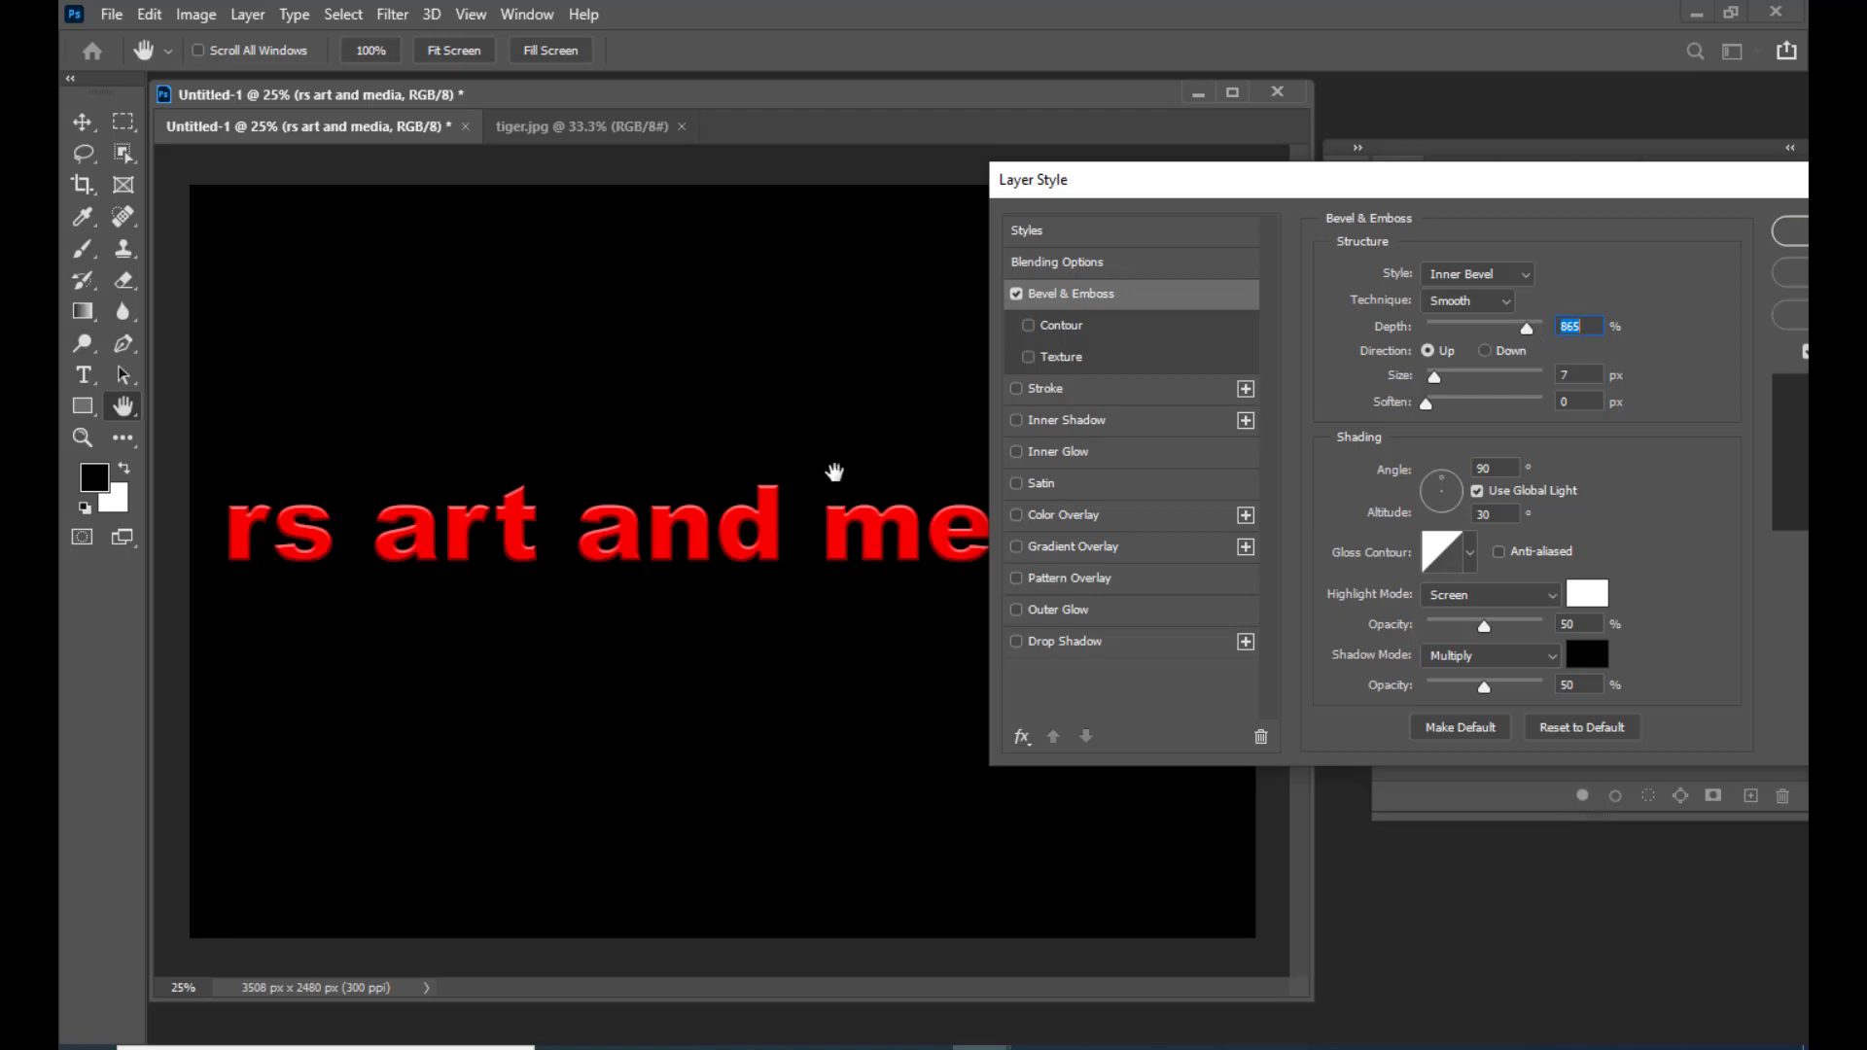
pyautogui.moveTo(1354, 185); pyautogui.dragTo(1087, 241)
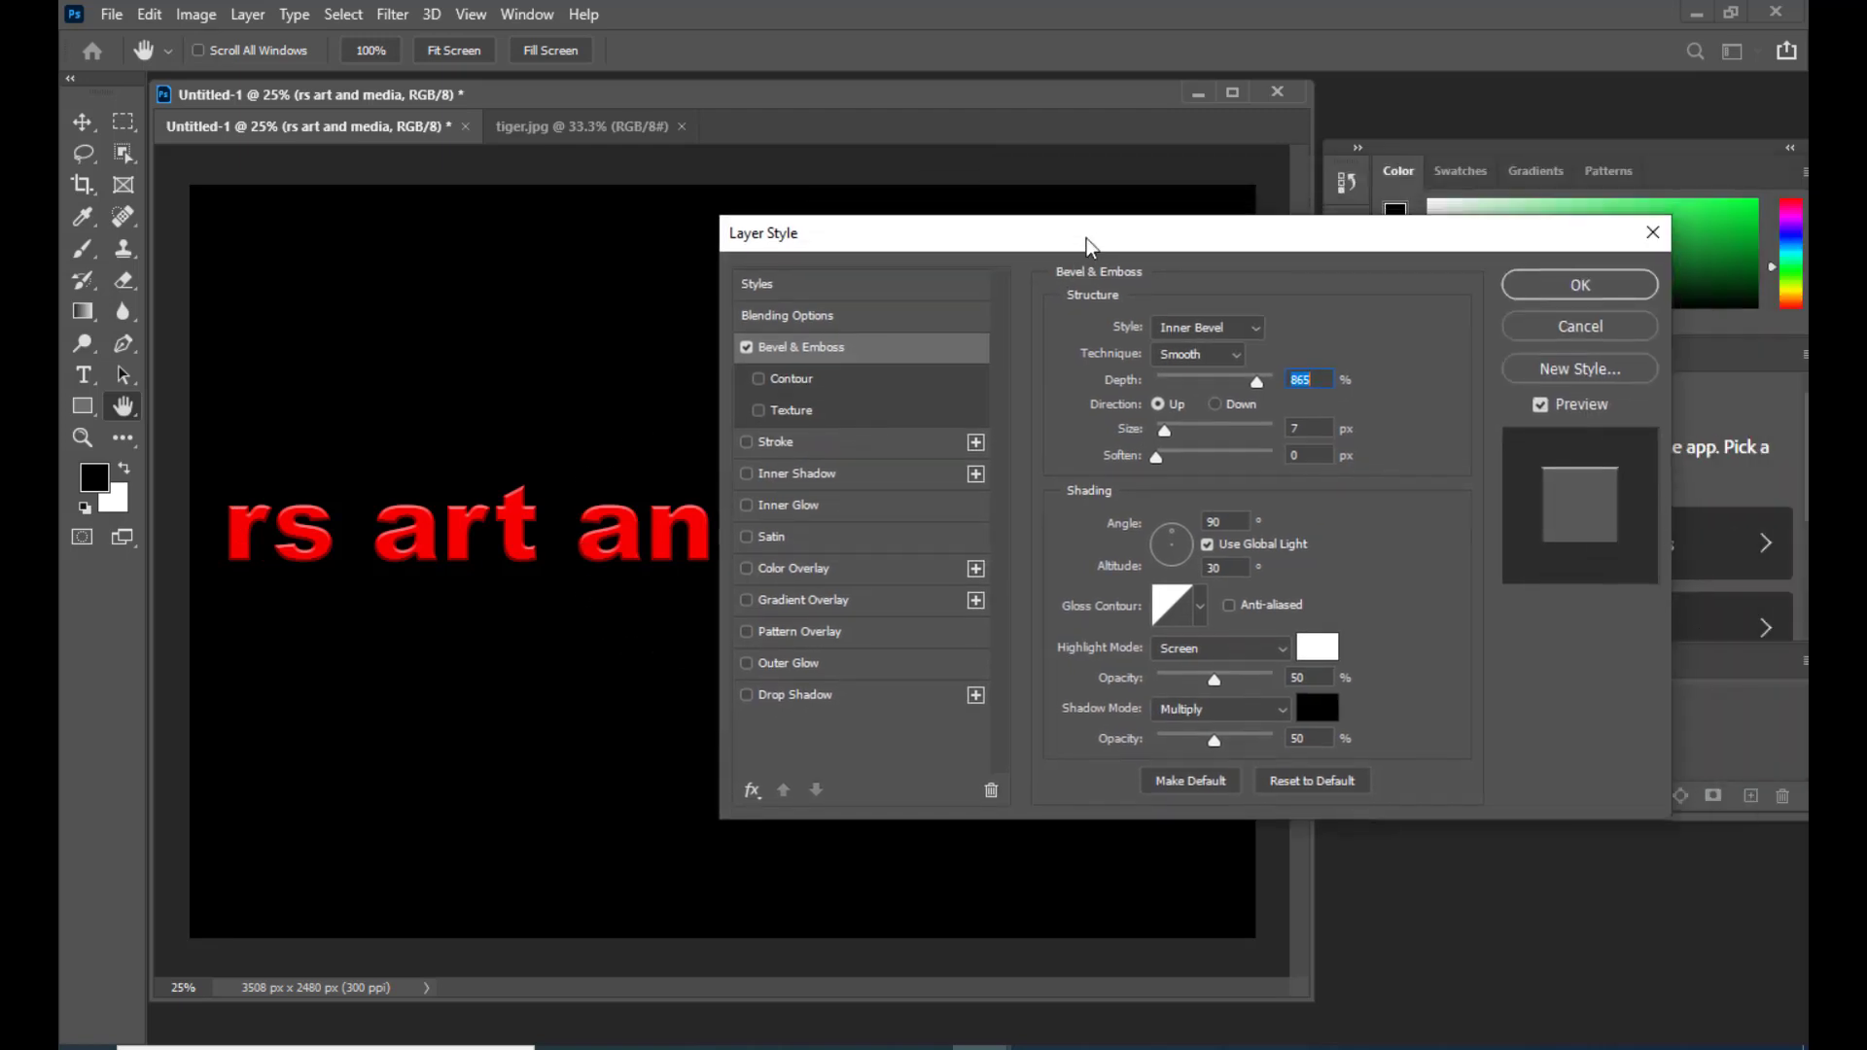
pyautogui.click(1580, 326)
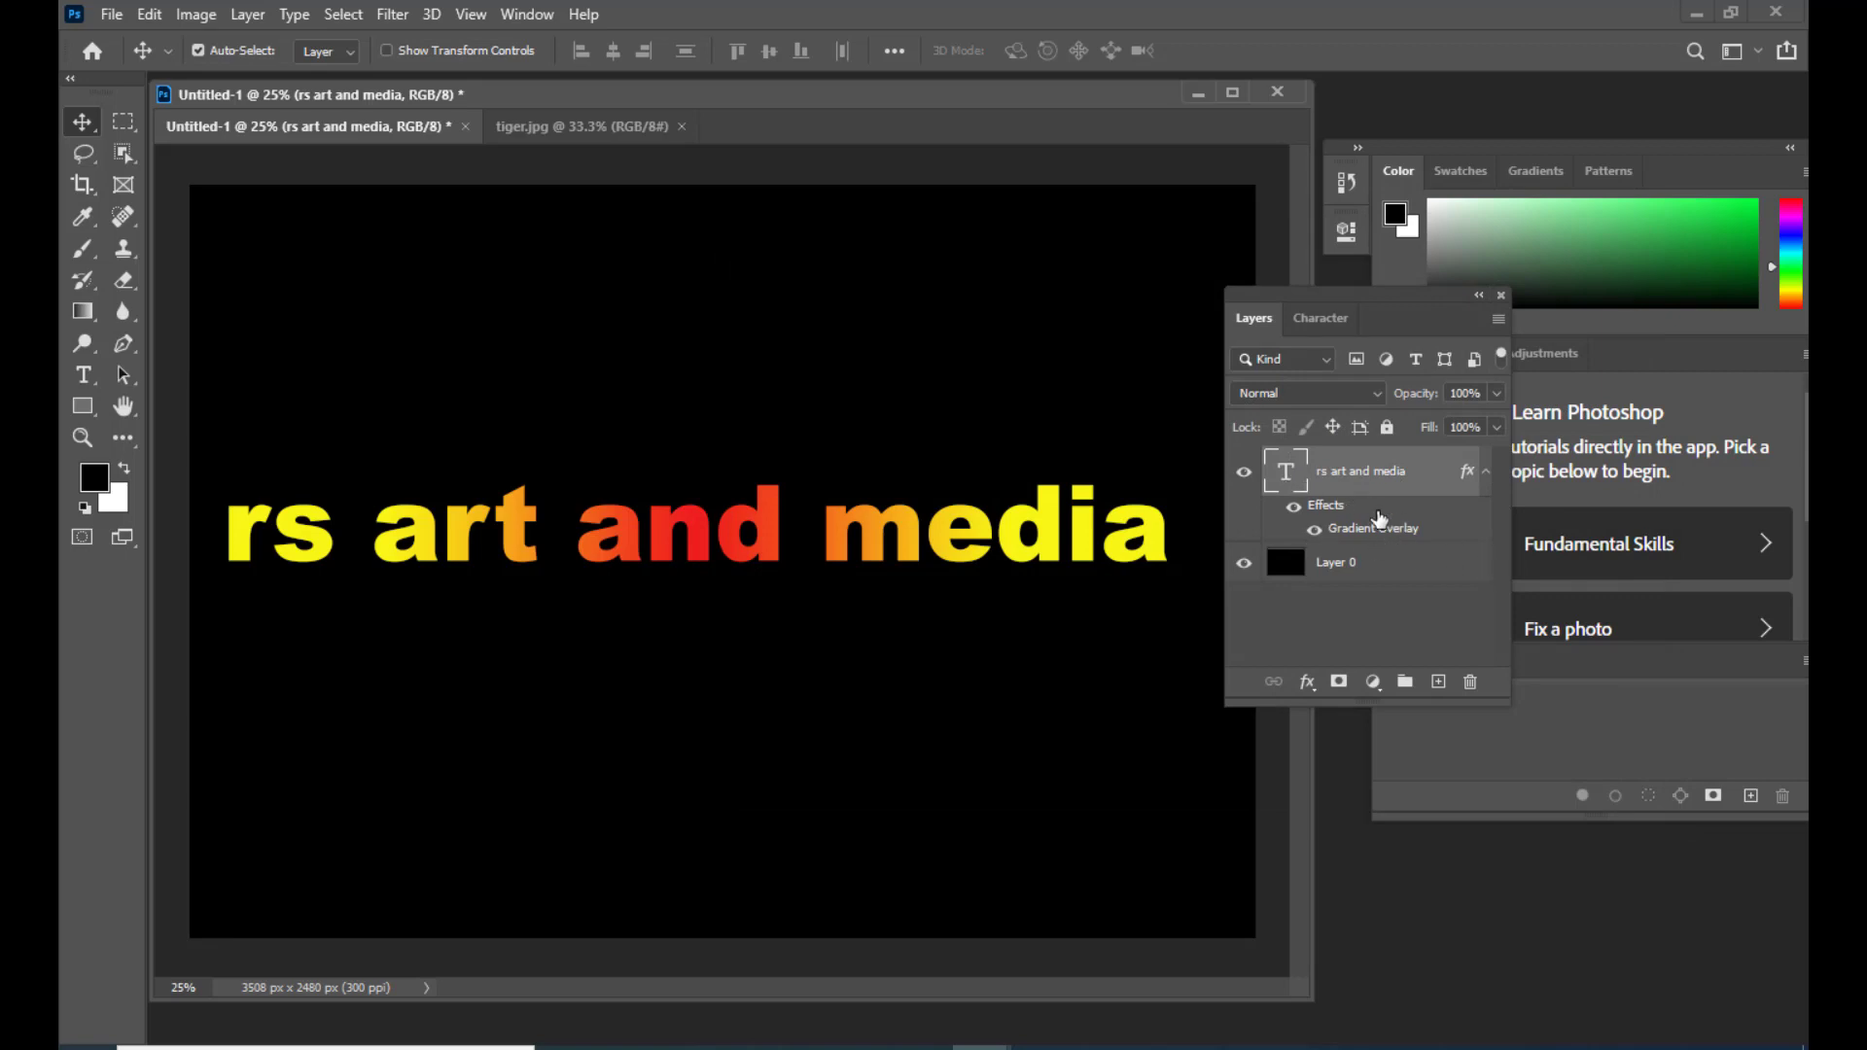
# Step: Shorten the text to "rs art" by deleting "and media", and move it toward the middle of the canvas
pyautogui.doubleClick(1285, 477)
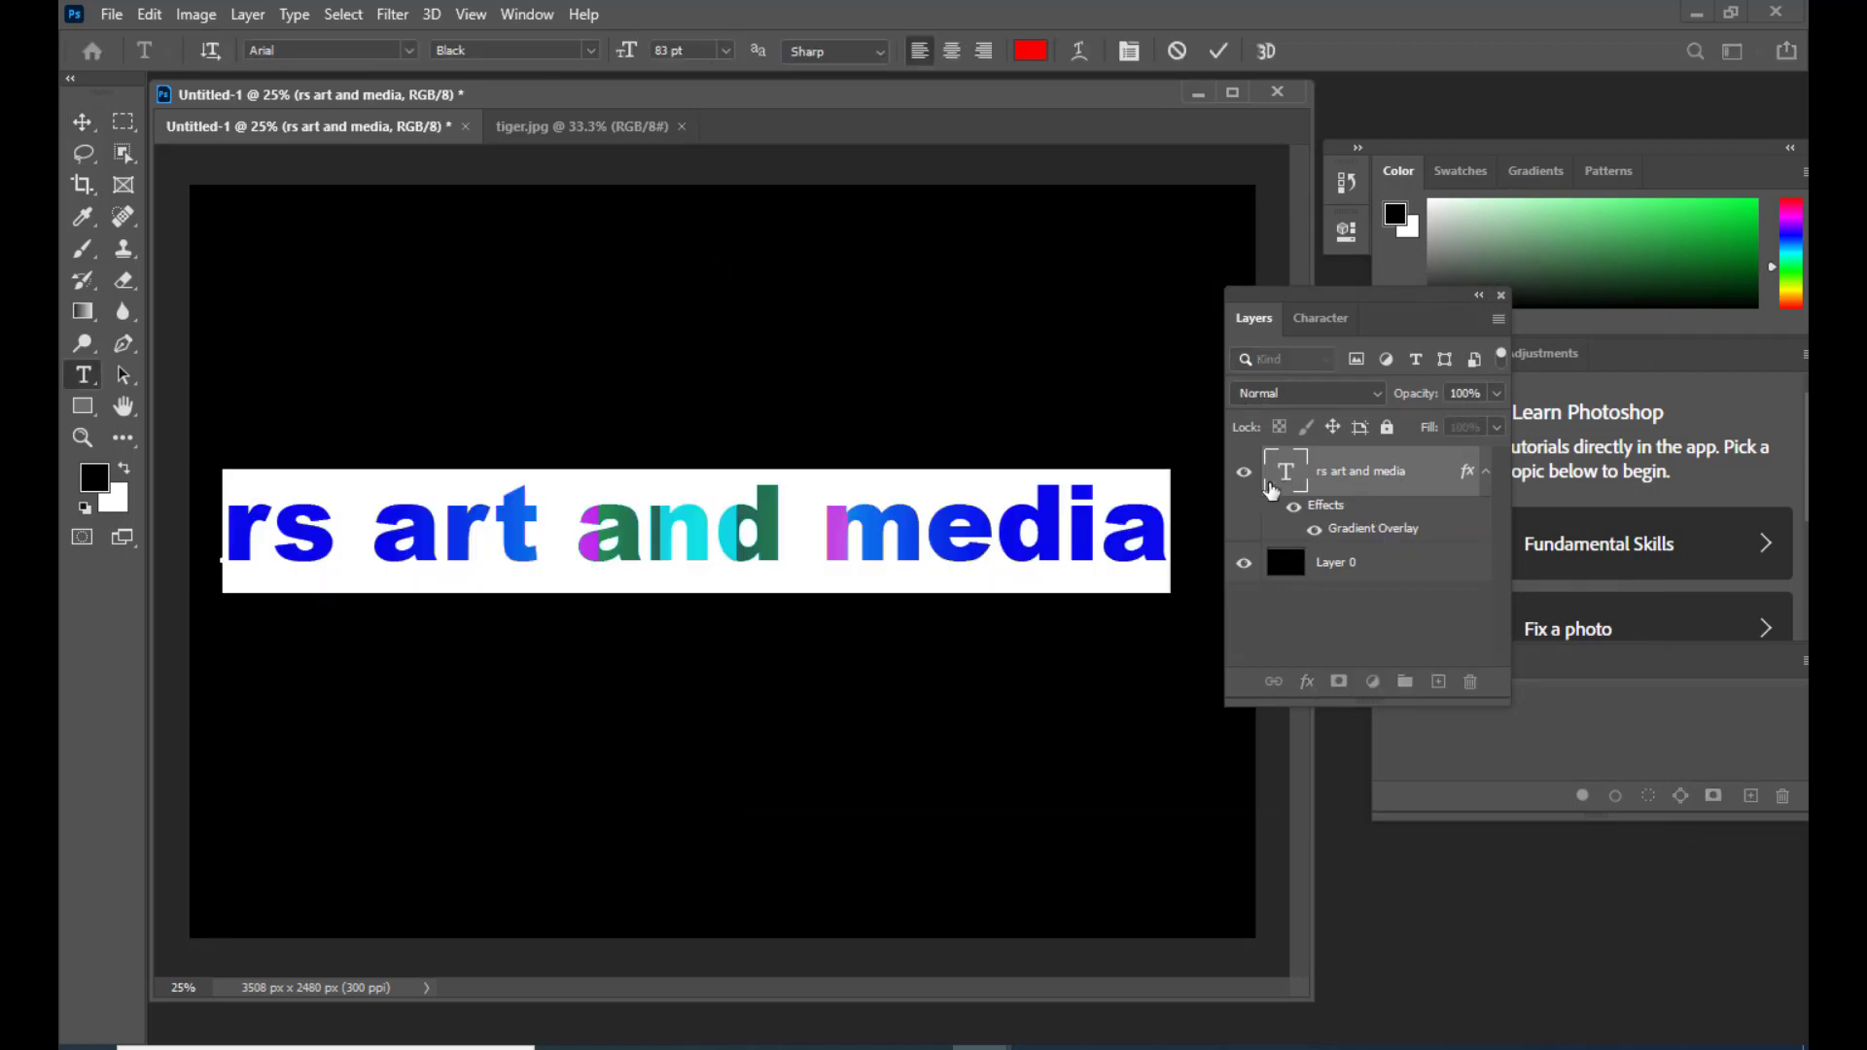
pyautogui.moveTo(1158, 528); pyautogui.dragTo(574, 528)
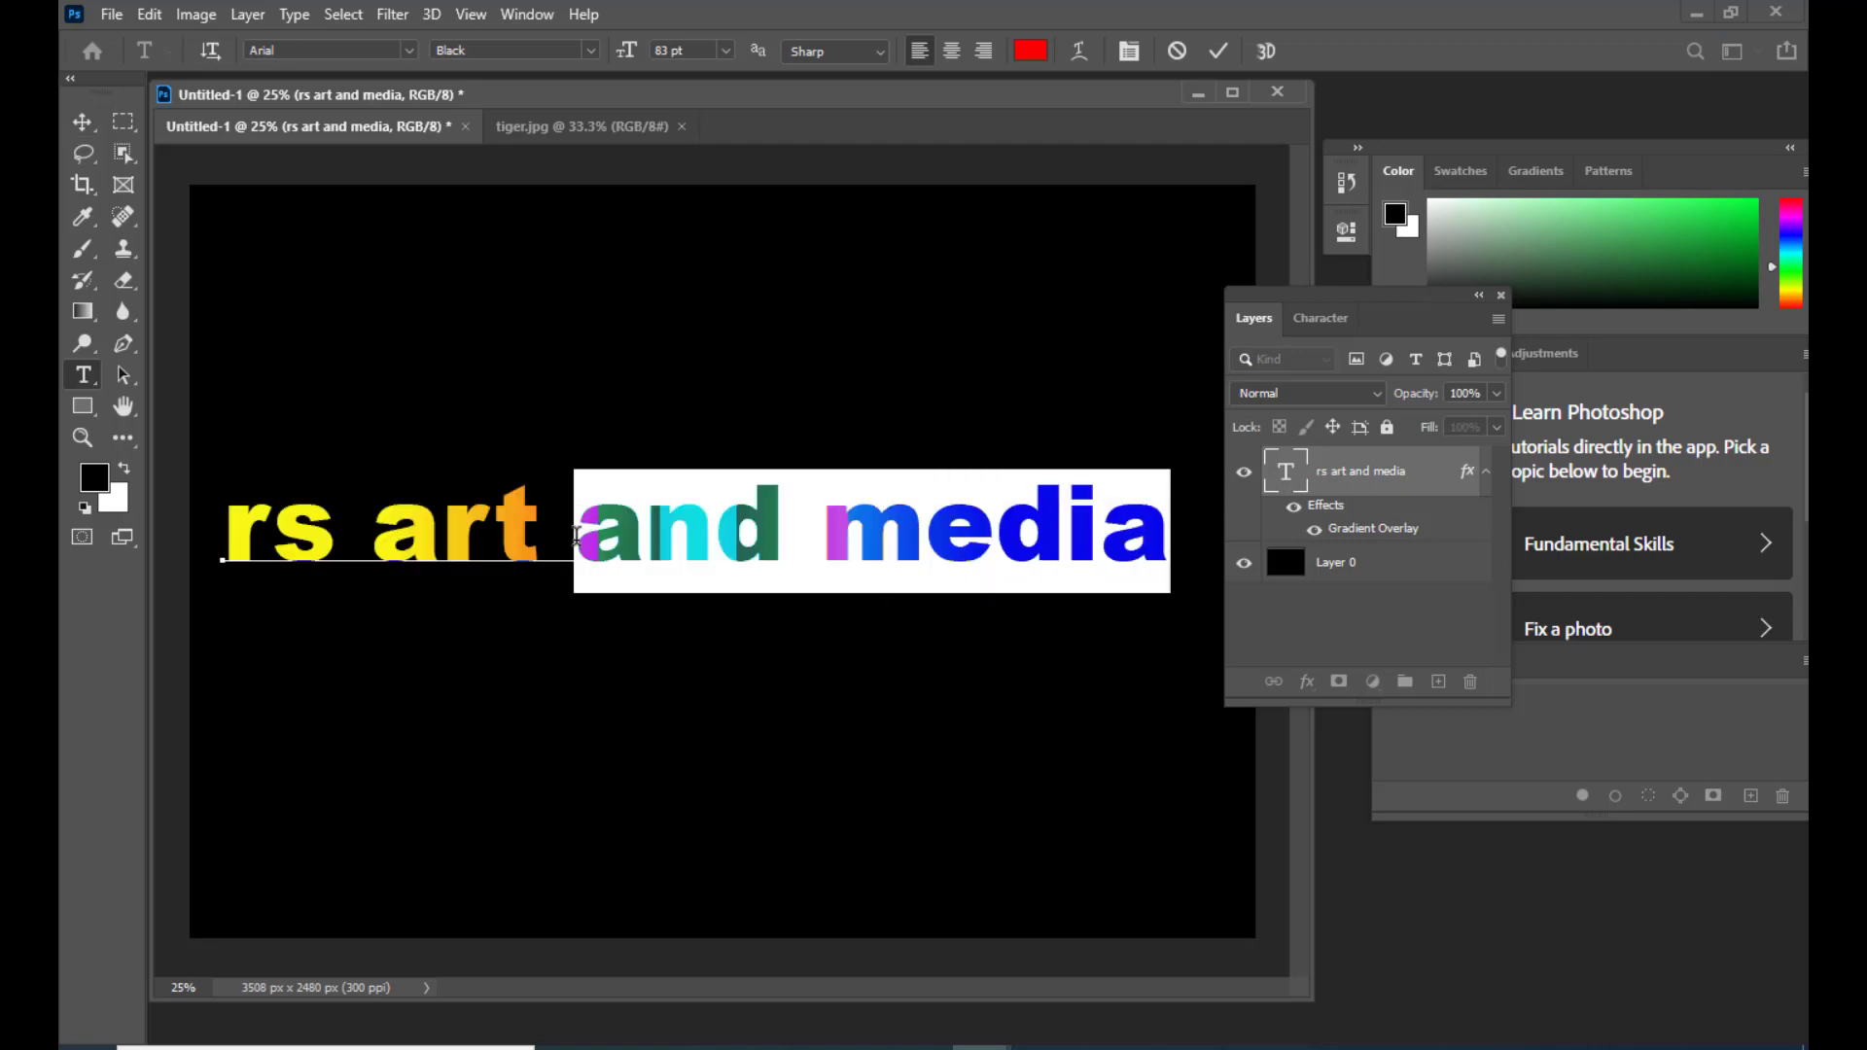
pyautogui.press('BackSpace')
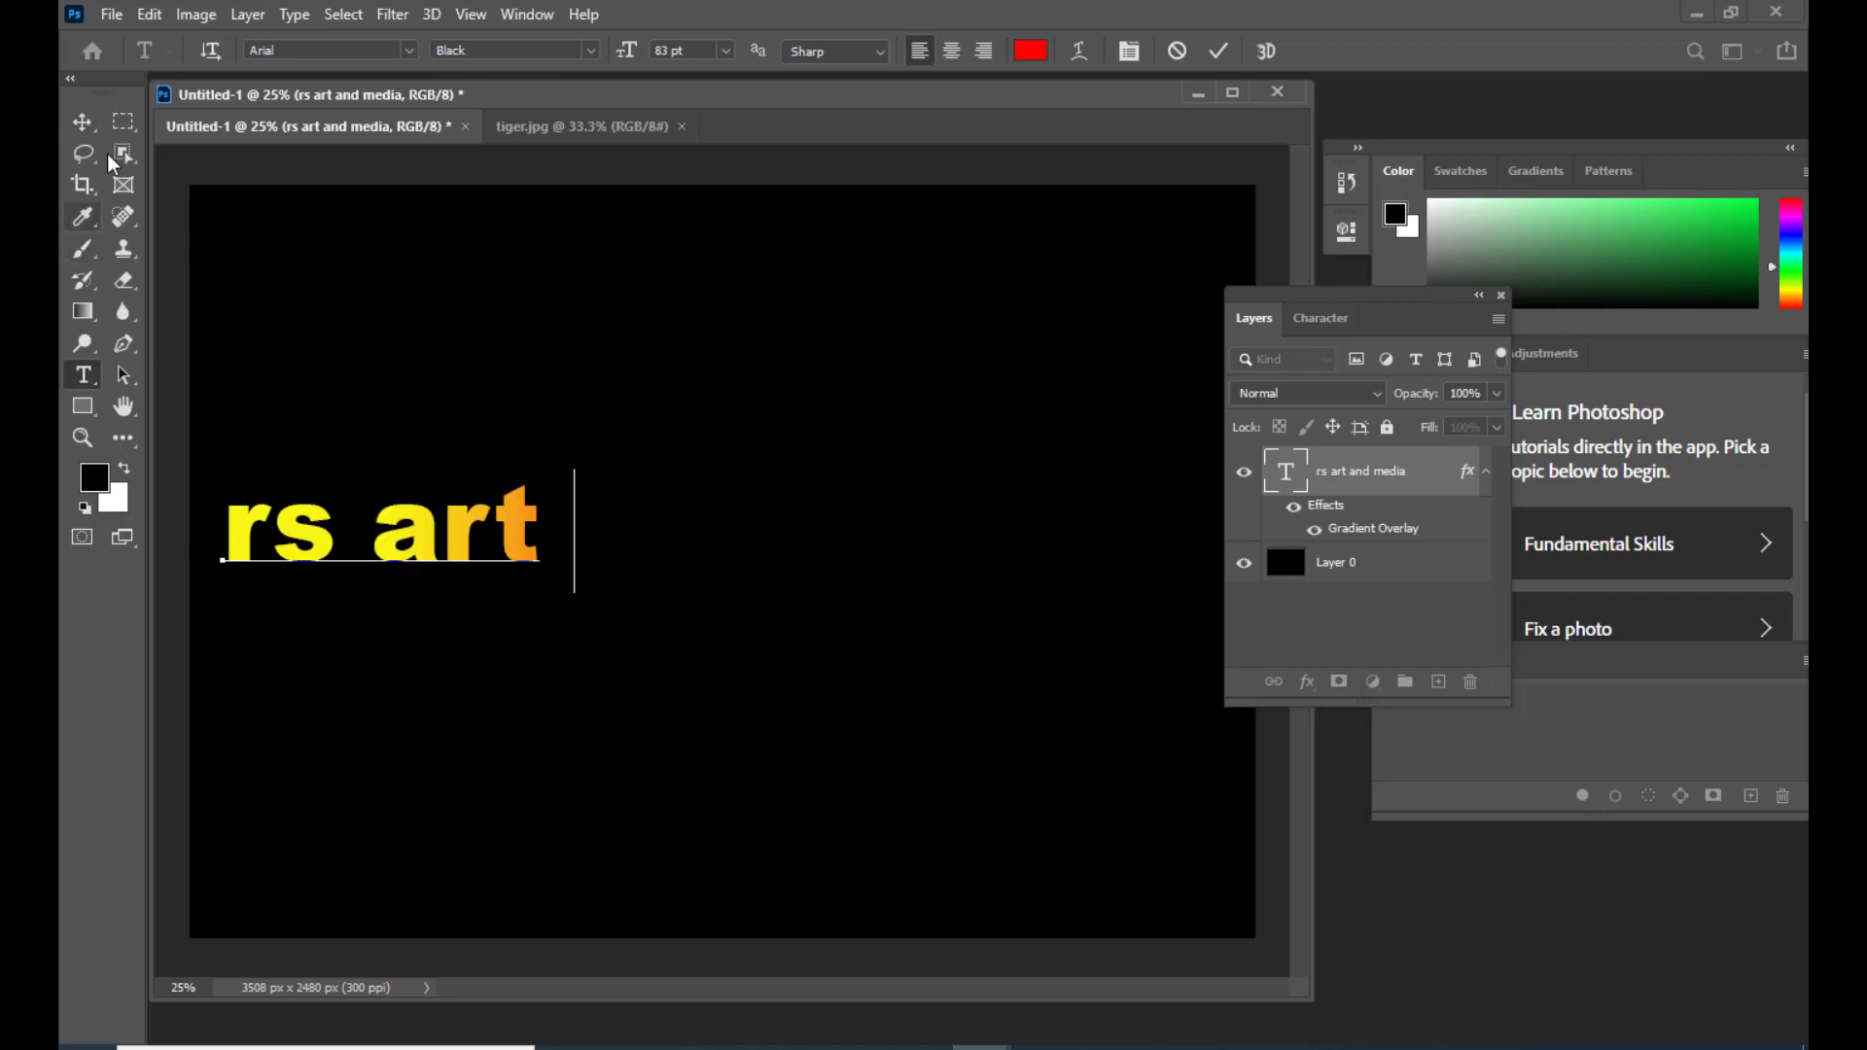
pyautogui.click(83, 121)
pyautogui.moveTo(540, 515); pyautogui.dragTo(949, 504)
# Step: Enlarge the "rs art" text to 155 pt and reposition it at about the center of the canvas
pyautogui.doubleClick(1287, 474)
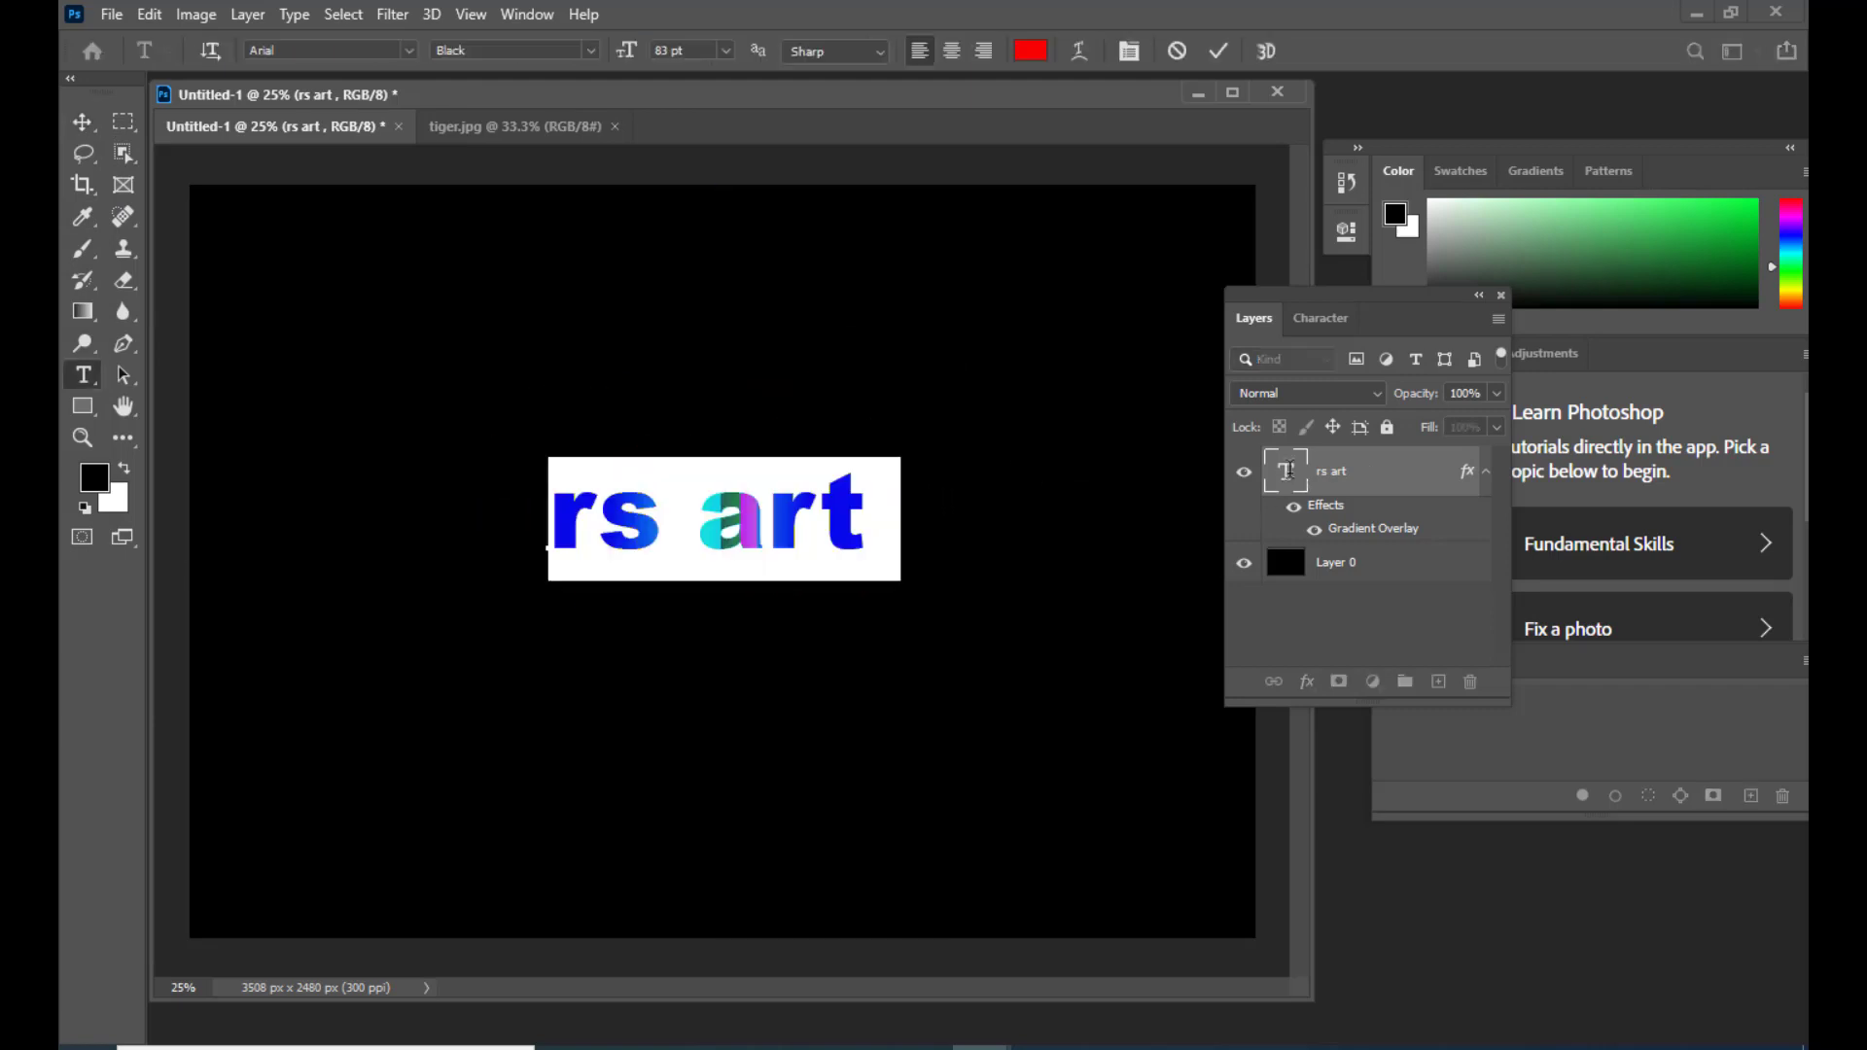
pyautogui.hotkey('ctrl', 'shift', '.')
pyautogui.hotkey('ctrl', 'shift', '.')
pyautogui.hotkey('ctrl', 'shift', '.')
pyautogui.hotkey('ctrl', 'shift', '.')
pyautogui.hotkey('ctrl', 'shift', '.')
pyautogui.hotkey('ctrl', 'shift', '.')
pyautogui.hotkey('ctrl', 'shift', '.')
pyautogui.hotkey('ctrl', 'shift', '.')
pyautogui.hotkey('ctrl', 'shift', '.')
pyautogui.hotkey('ctrl', 'shift', '.')
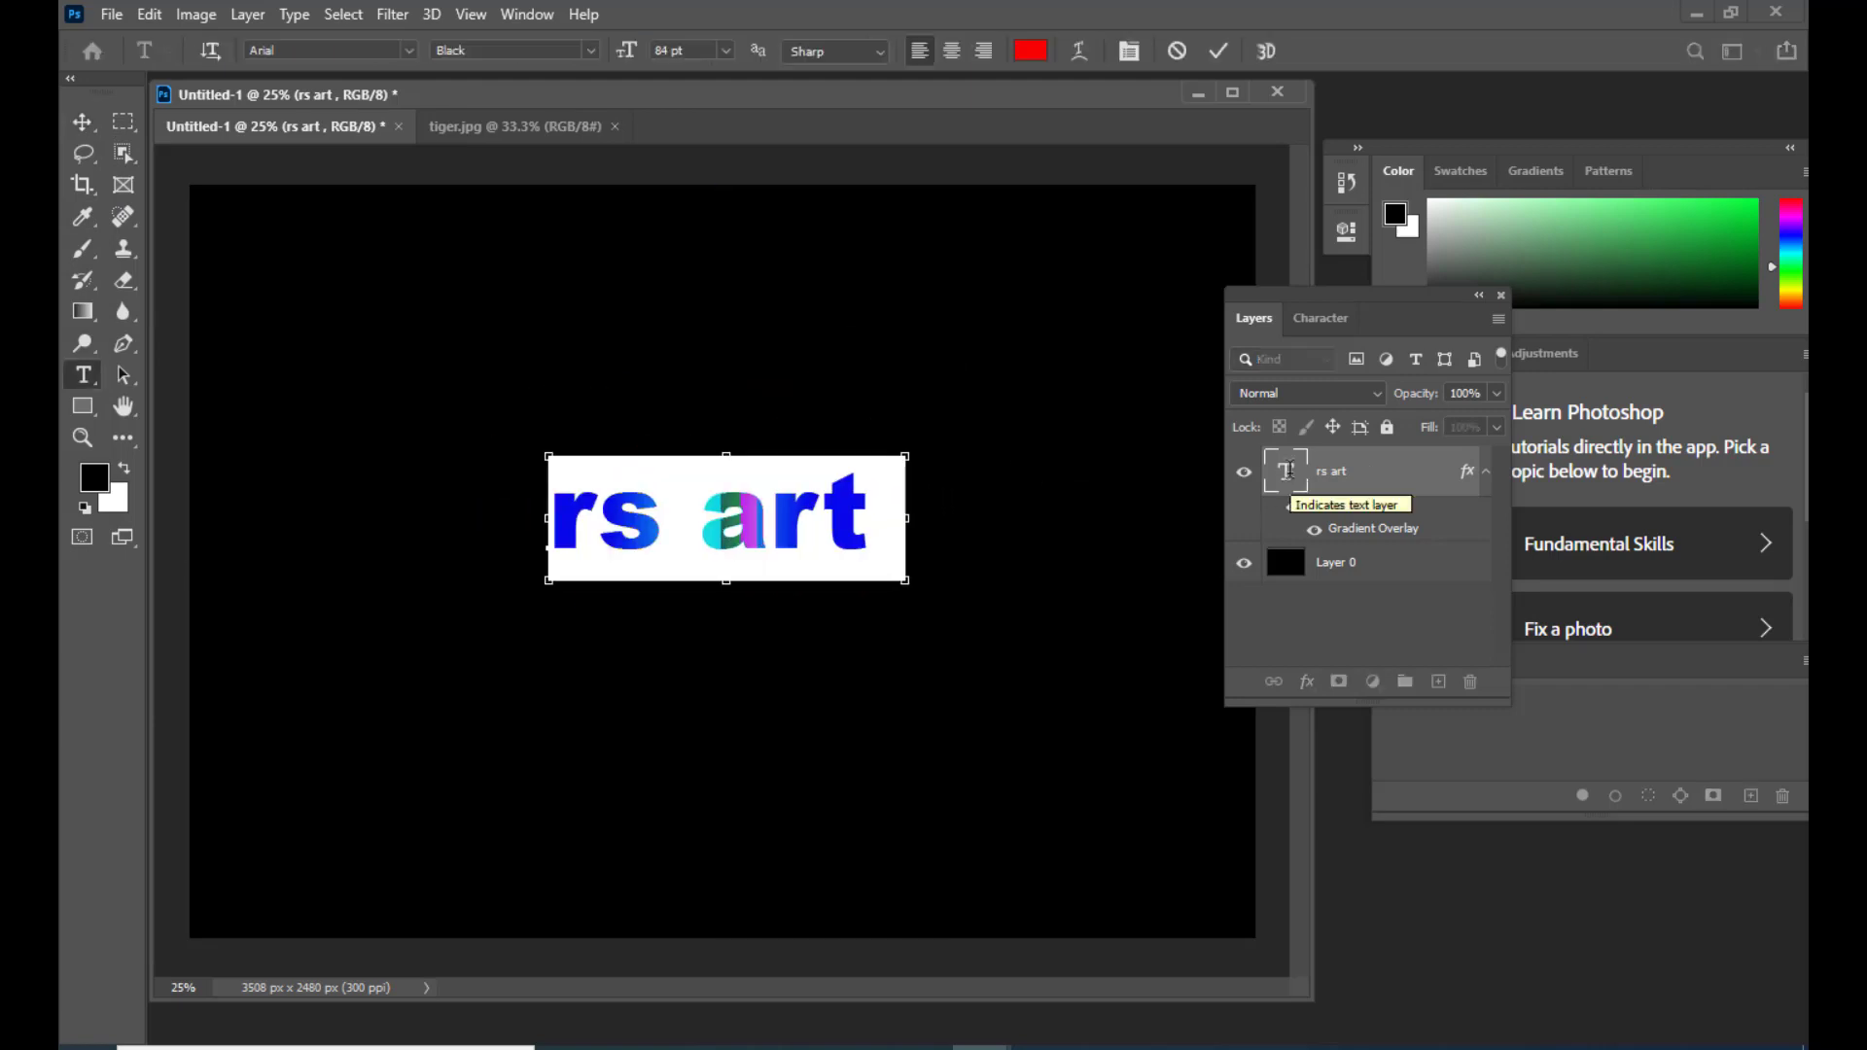
pyautogui.hotkey('ctrl', 'shift', '.')
pyautogui.hotkey('ctrl', 'shift', '.')
pyautogui.hotkey('ctrl', 'shift', '.')
pyautogui.hotkey('ctrl', 'shift', '.')
pyautogui.hotkey('ctrl', 'shift', '.')
pyautogui.hotkey('ctrl', 'shift', '.')
pyautogui.hotkey('ctrl', 'shift', '.')
pyautogui.hotkey('ctrl', 'shift', '.')
pyautogui.hotkey('ctrl', 'shift', '.')
pyautogui.hotkey('ctrl', 'shift', '.')
pyautogui.hotkey('ctrl', 'shift', '.')
pyautogui.hotkey('ctrl', 'shift', '.')
pyautogui.hotkey('ctrl', 'shift', '.')
pyautogui.hotkey('ctrl', 'shift', '.')
pyautogui.hotkey('ctrl', 'shift', '.')
pyautogui.hotkey('ctrl', 'shift', '.')
pyautogui.hotkey('ctrl', 'shift', '.')
pyautogui.hotkey('ctrl', 'shift', '.')
pyautogui.hotkey('ctrl', 'shift', '.')
pyautogui.hotkey('ctrl', 'shift', '.')
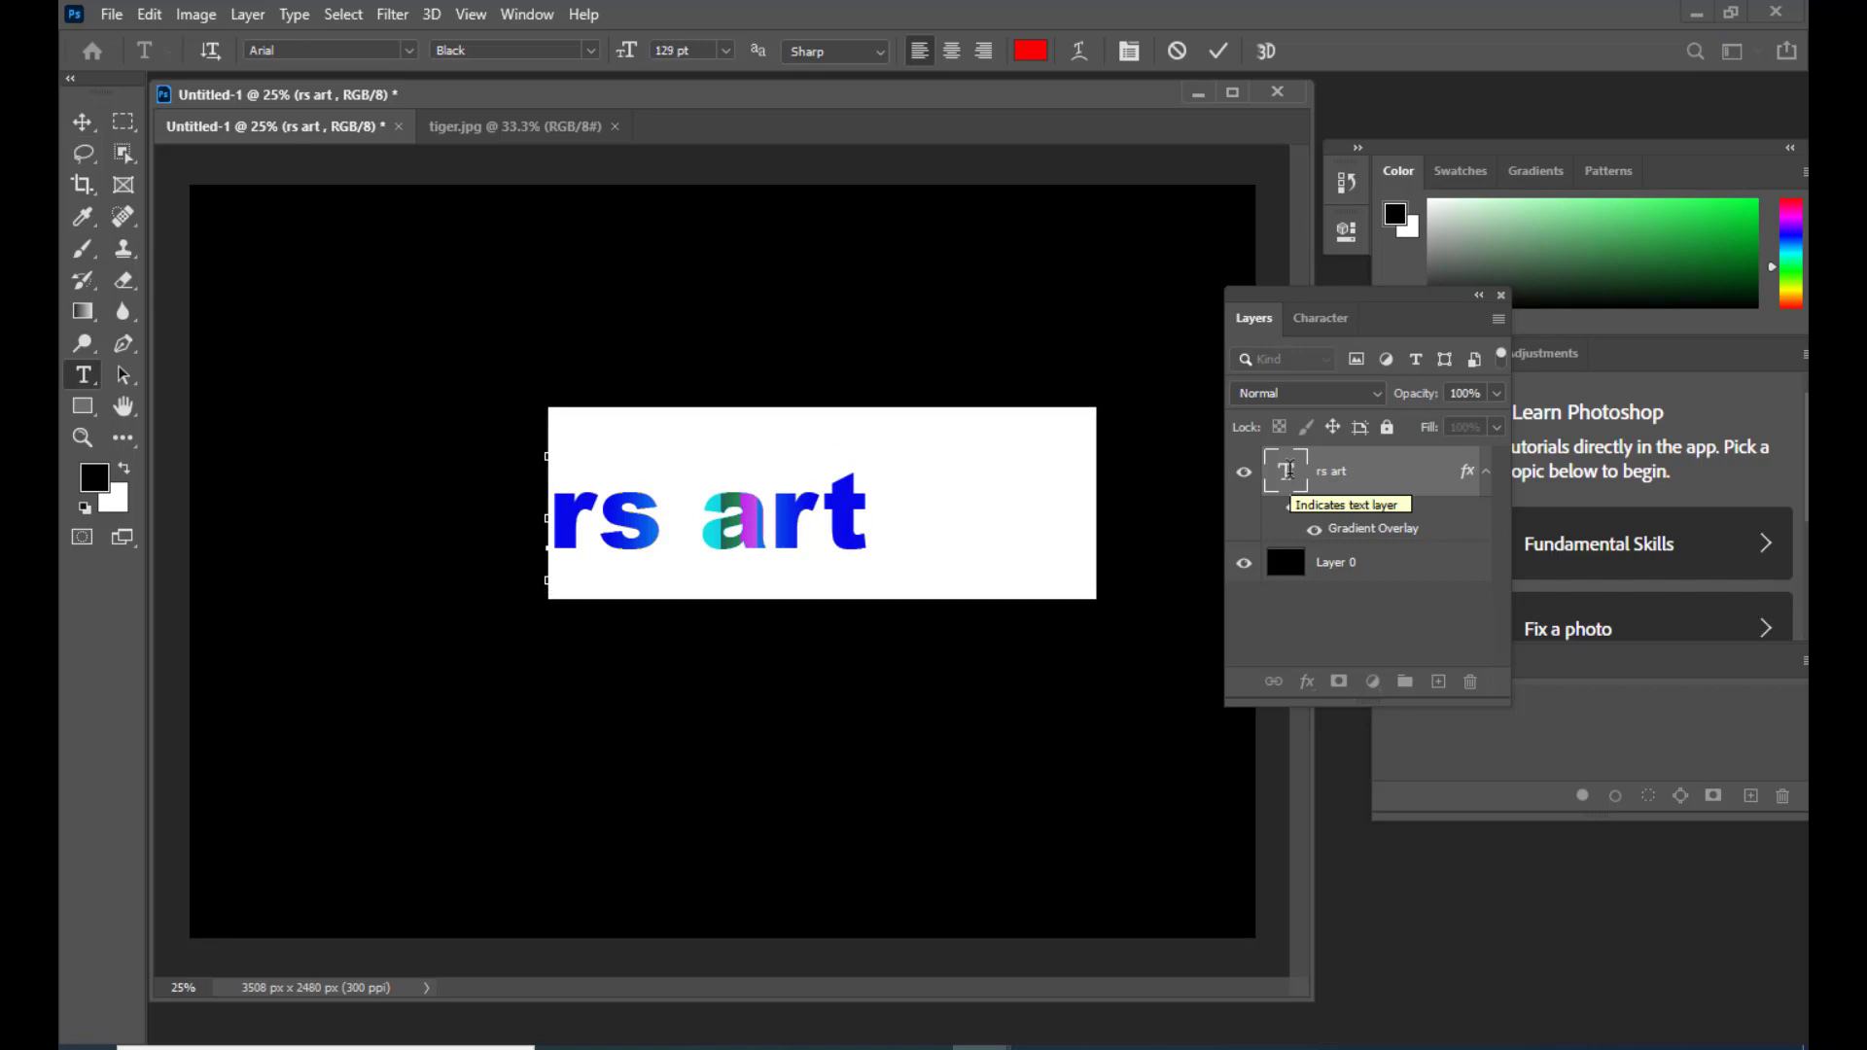
pyautogui.hotkey('ctrl', 'shift', '.')
pyautogui.hotkey('ctrl', 'shift', '.')
pyautogui.hotkey('ctrl', 'shift', '.')
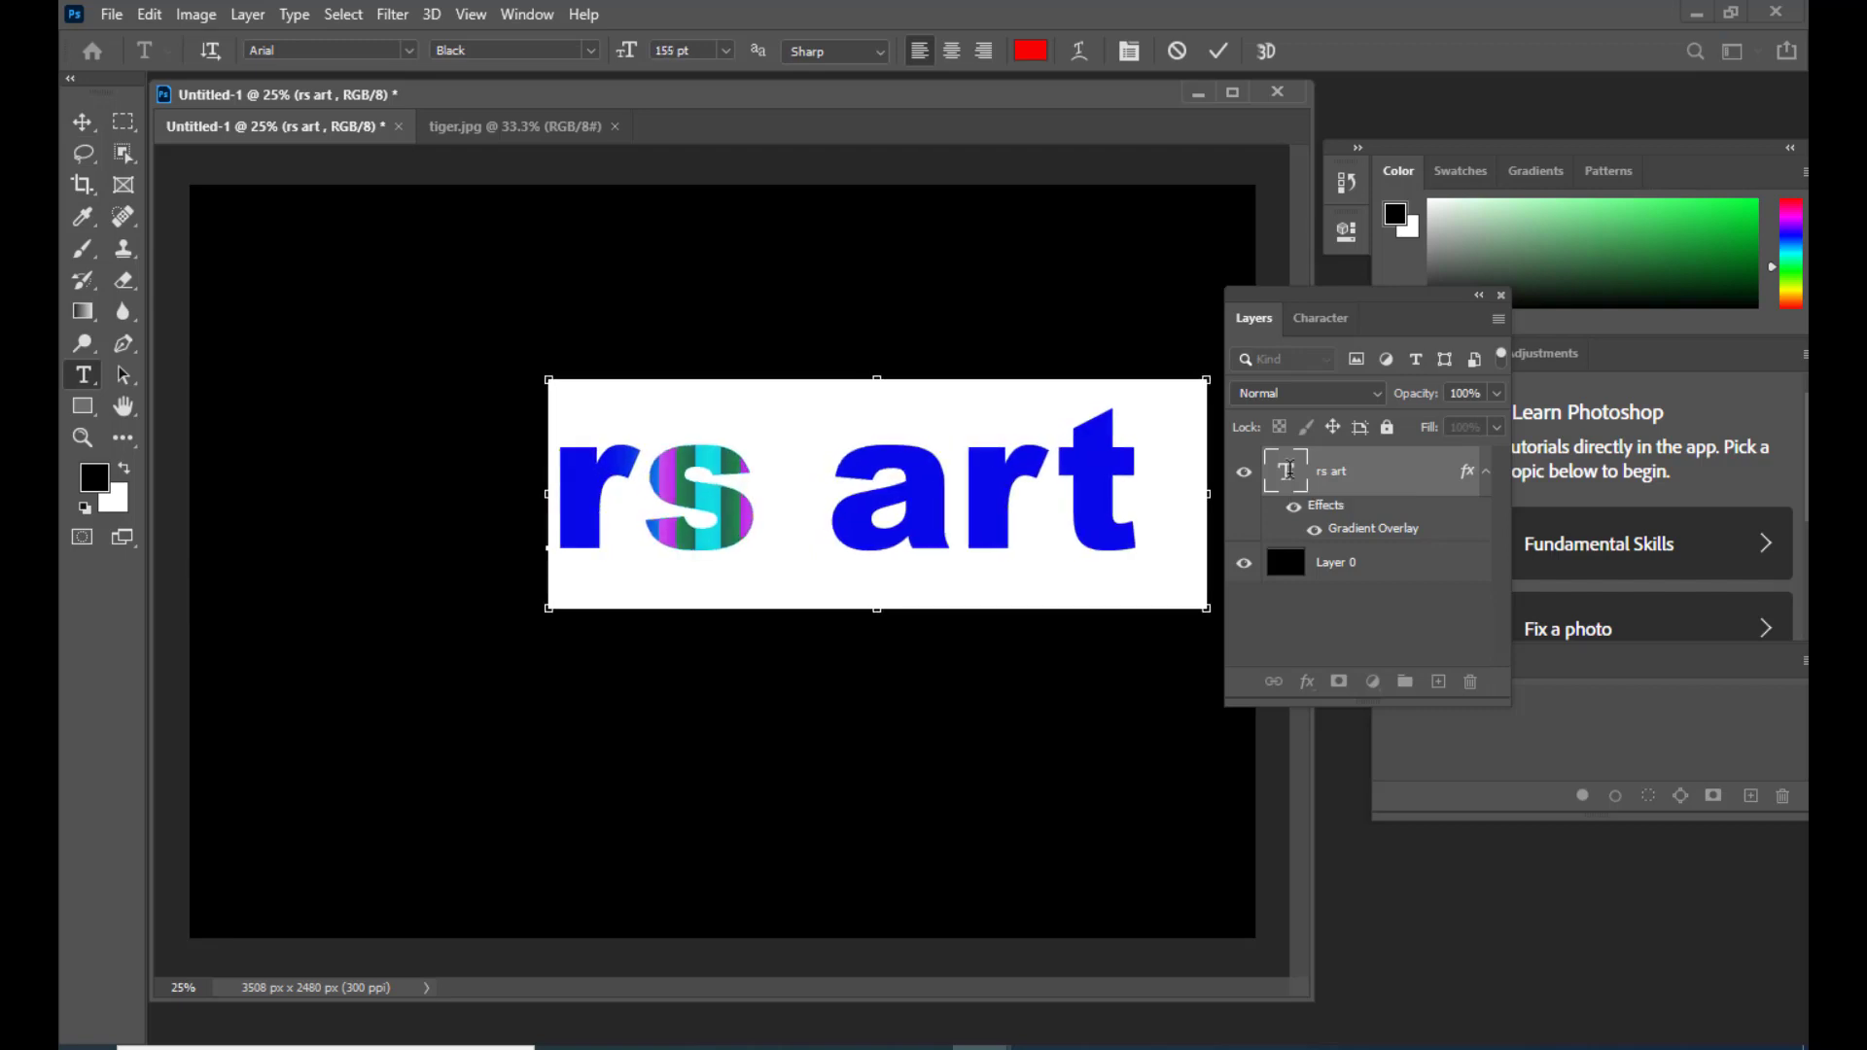
pyautogui.click(83, 122)
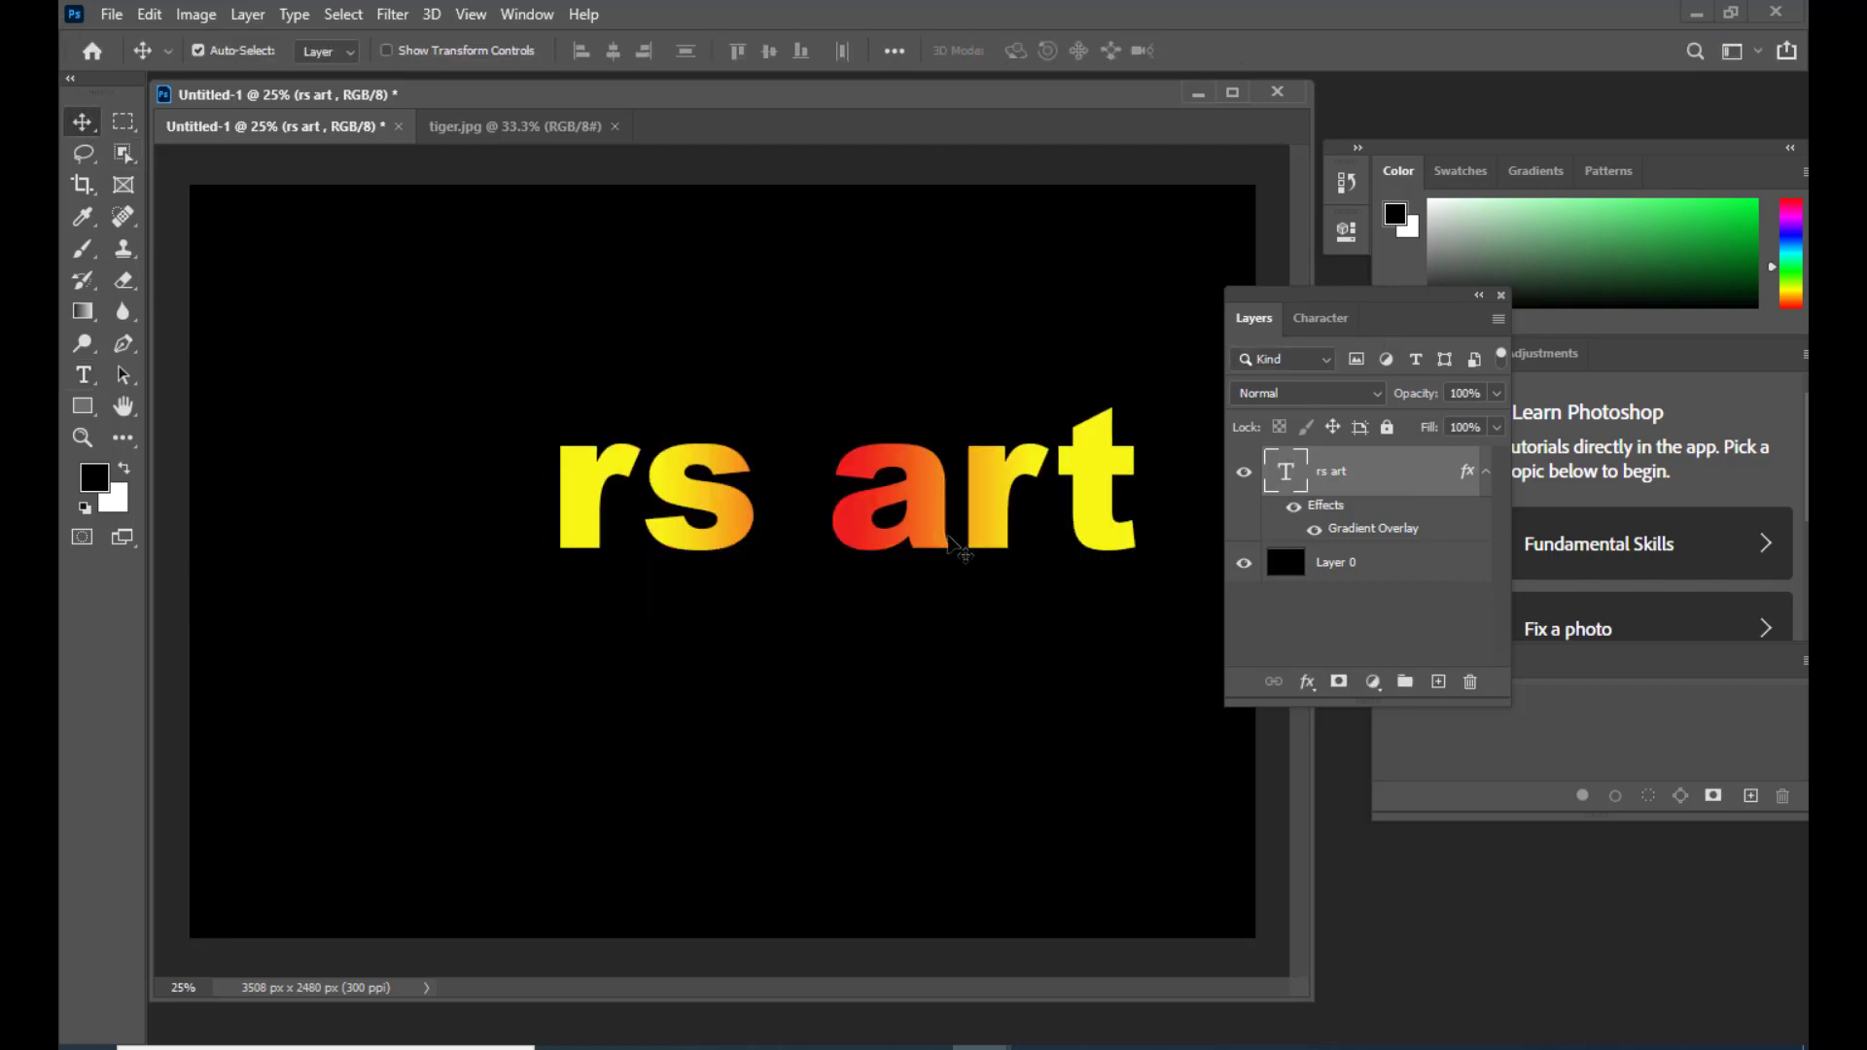
pyautogui.moveTo(938, 519); pyautogui.dragTo(801, 570)
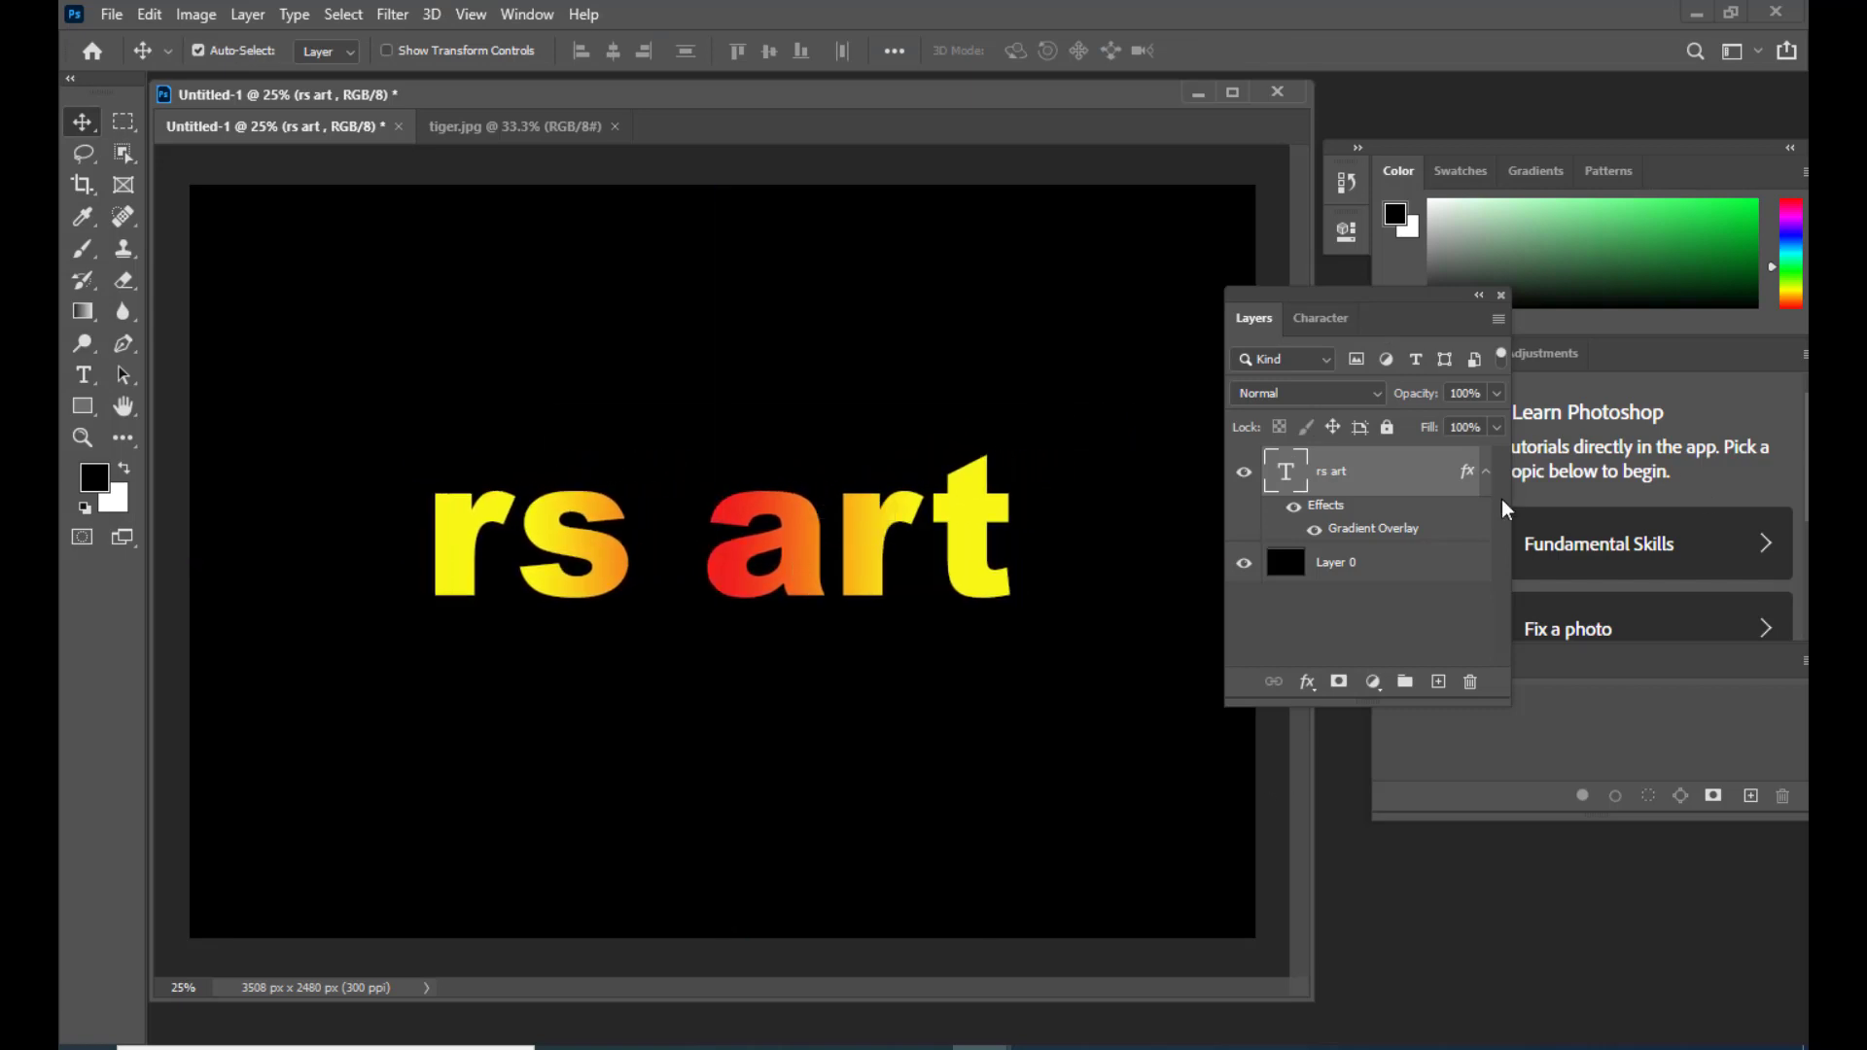
# Step: Add Bevel & Emboss to the "rs art" layer and increase its size to about 27 px
pyautogui.doubleClick(1397, 483)
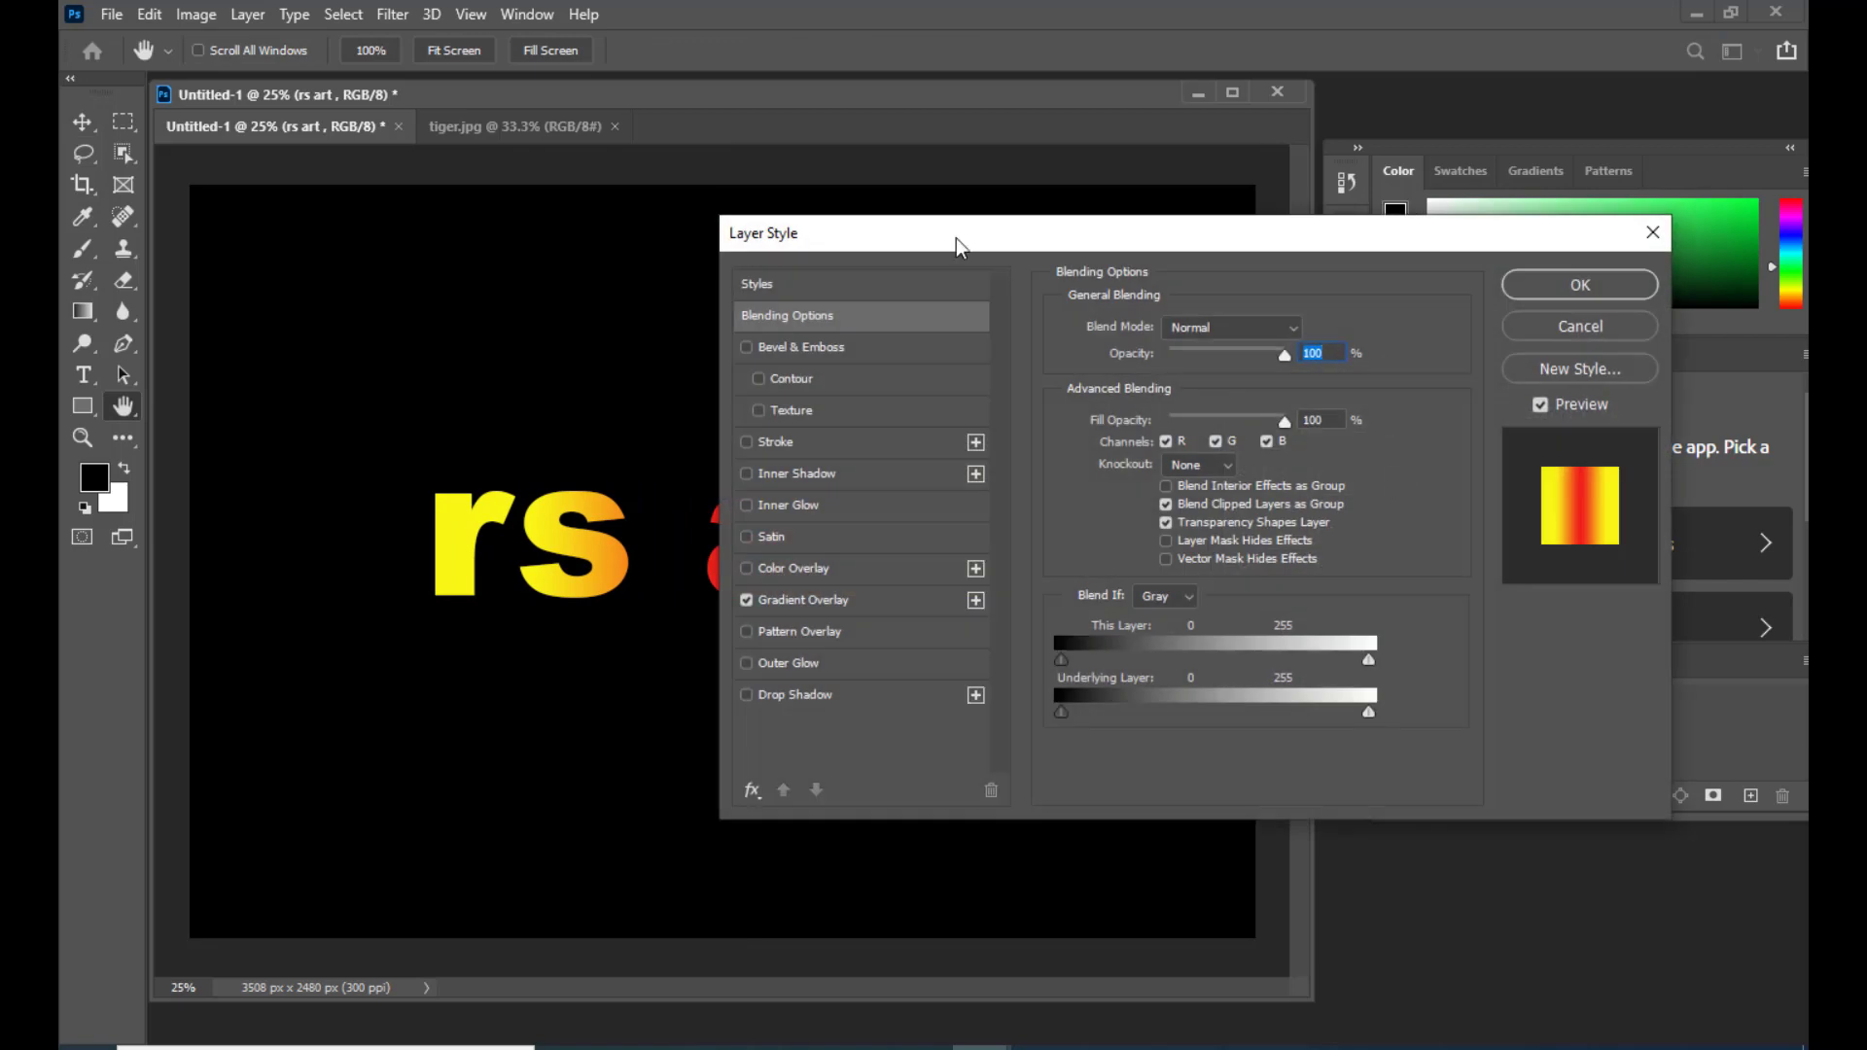
pyautogui.moveTo(934, 239); pyautogui.dragTo(1261, 186)
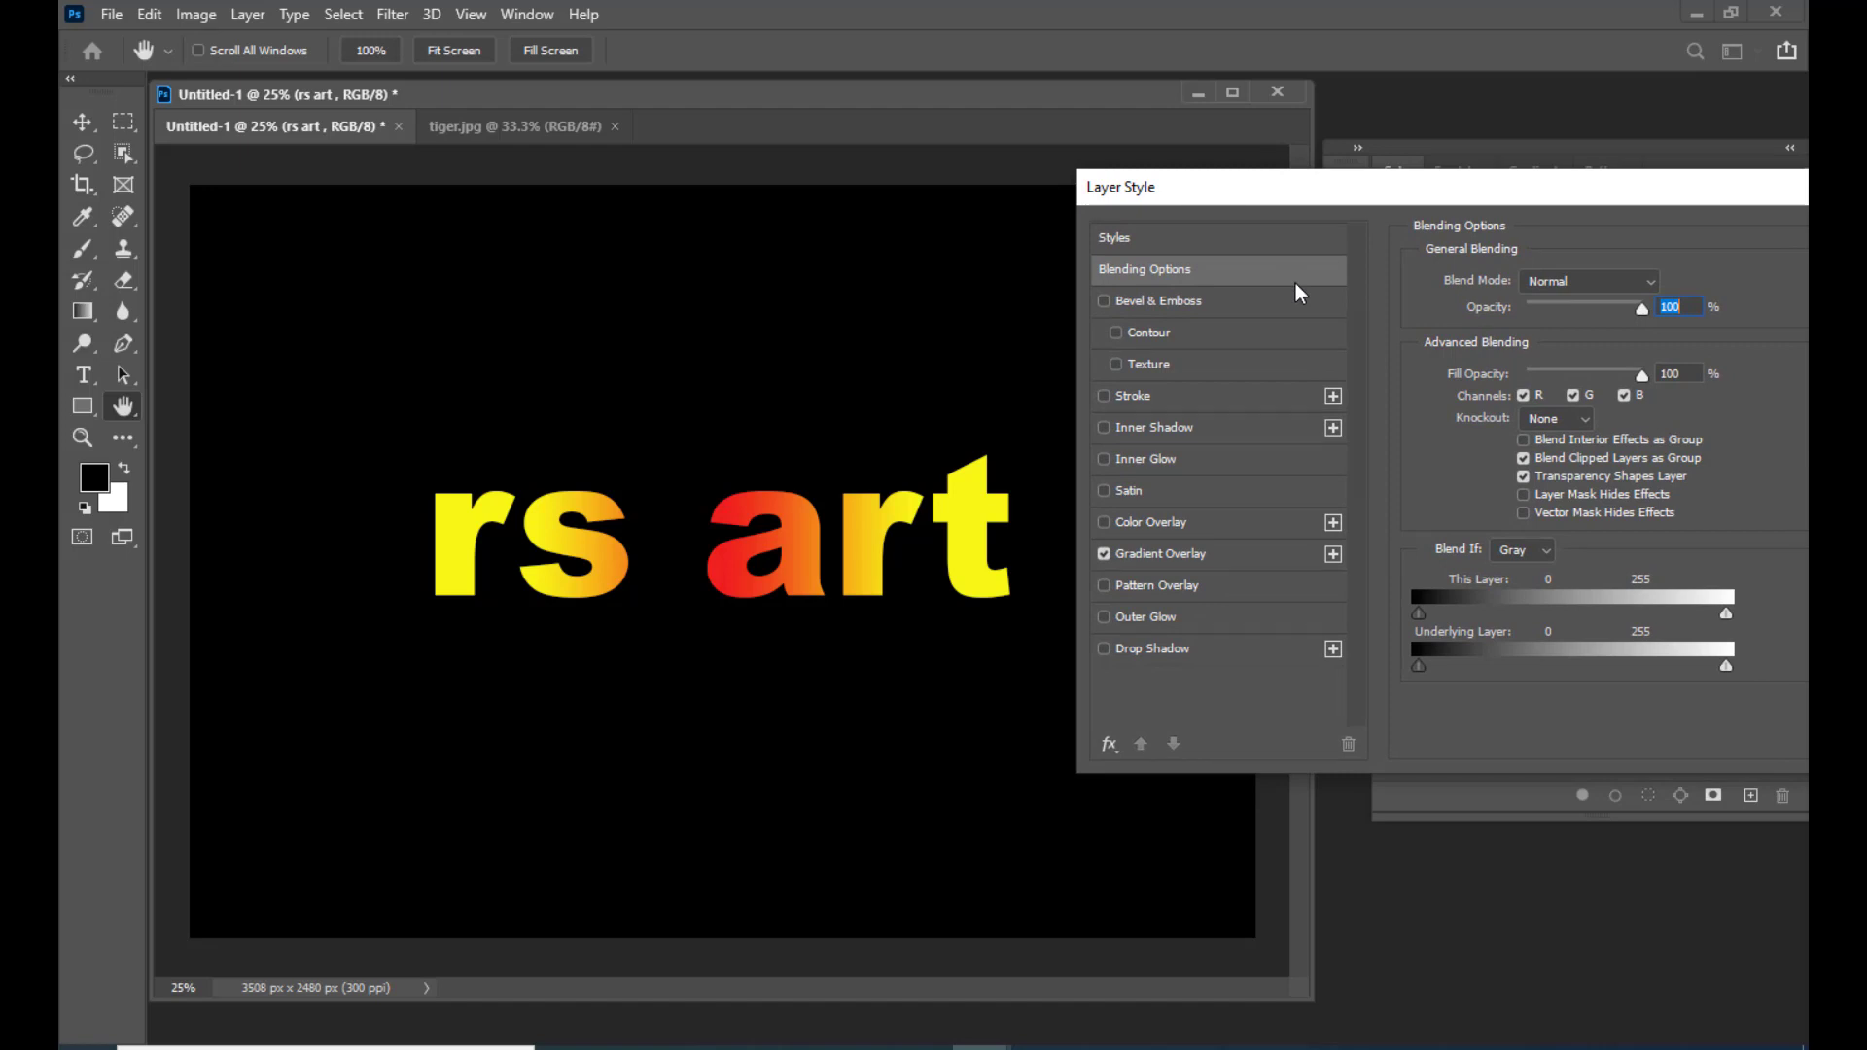
pyautogui.moveTo(1188, 190); pyautogui.dragTo(1202, 191)
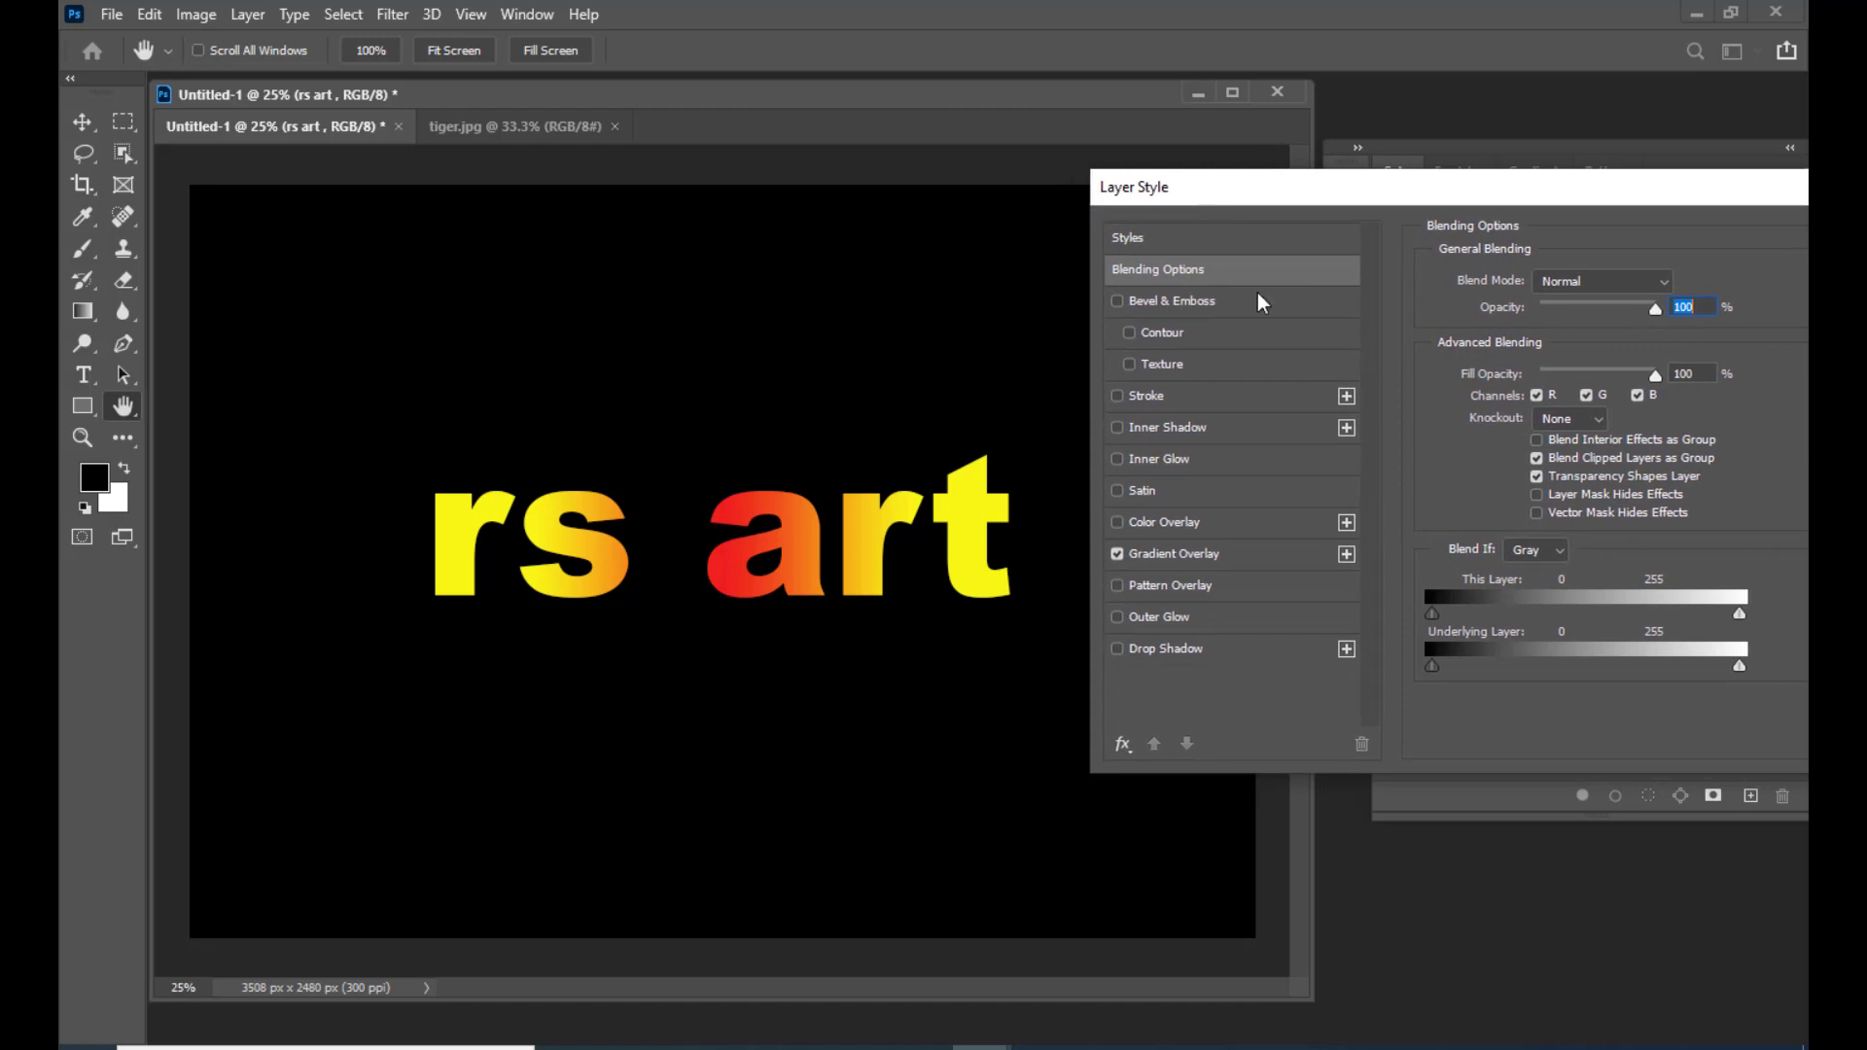
pyautogui.click(1118, 301)
pyautogui.click(1180, 300)
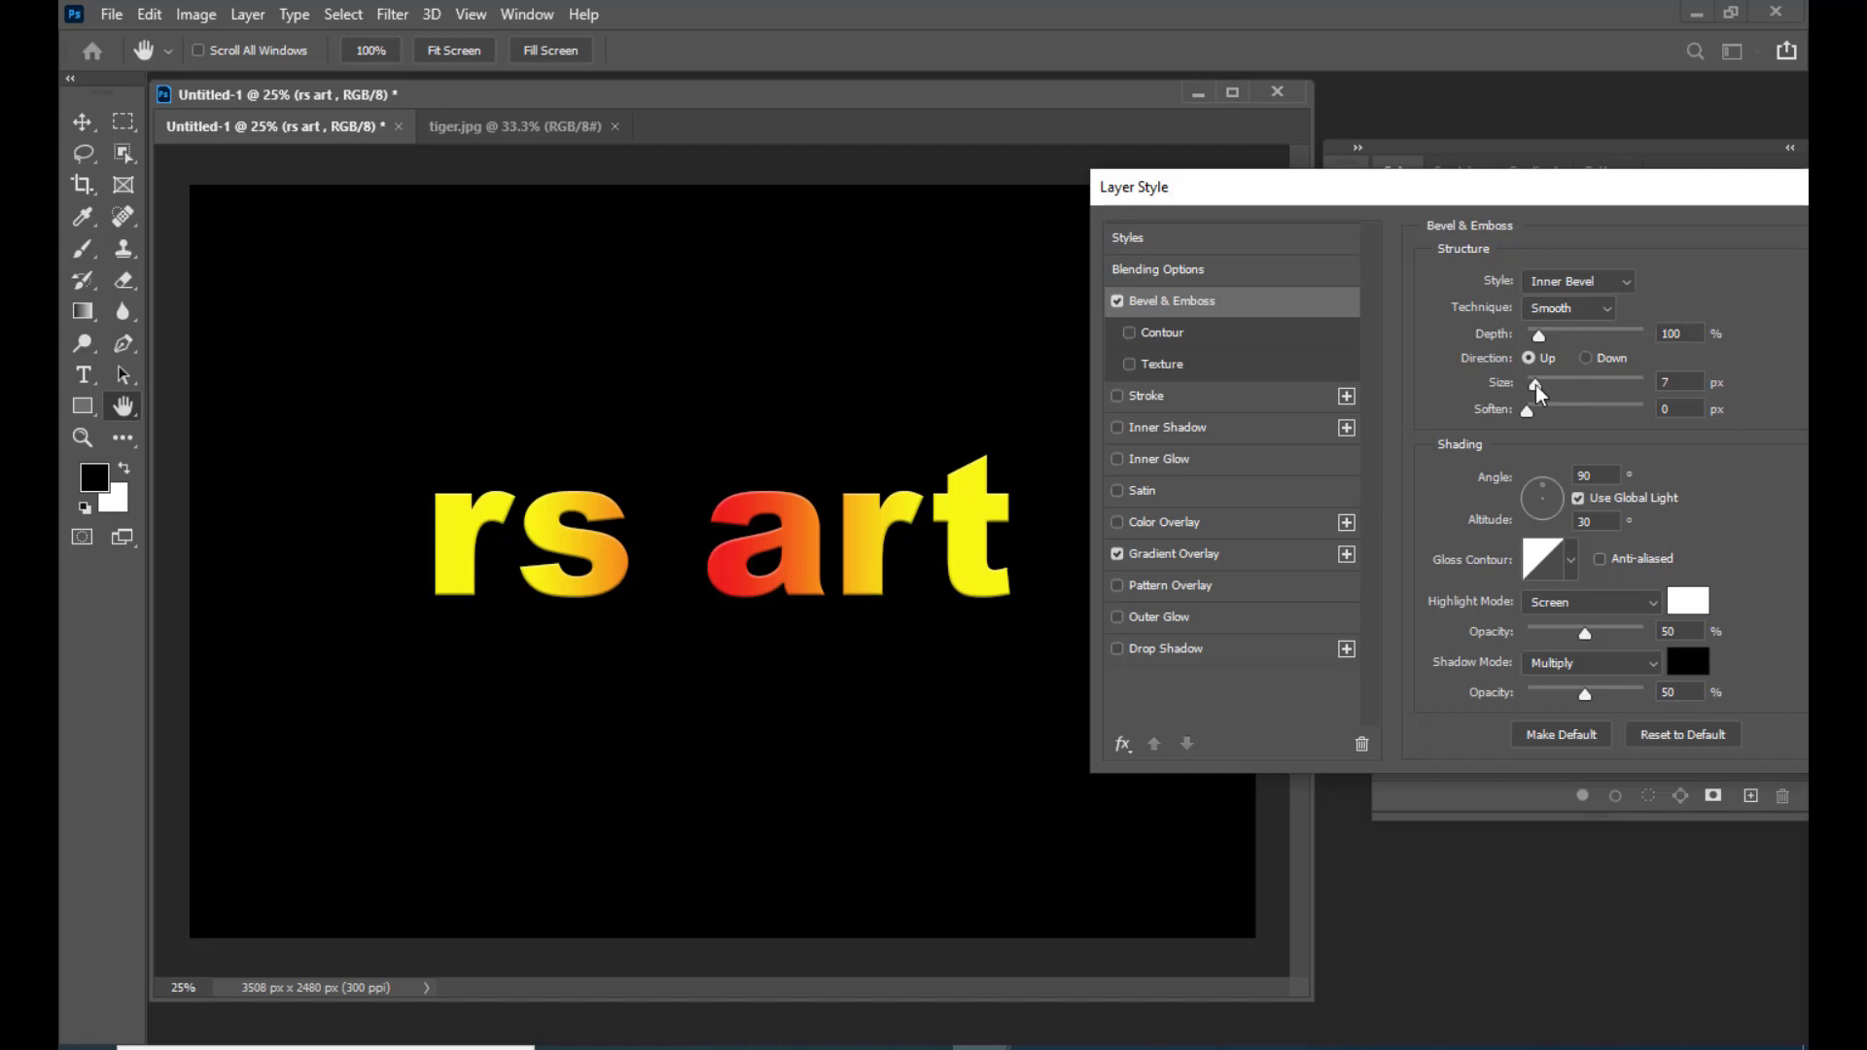
pyautogui.moveTo(1533, 389)
pyautogui.mouseDown()
pyautogui.moveTo(1575, 387)
pyautogui.moveTo(1556, 360)
pyautogui.mouseUp()
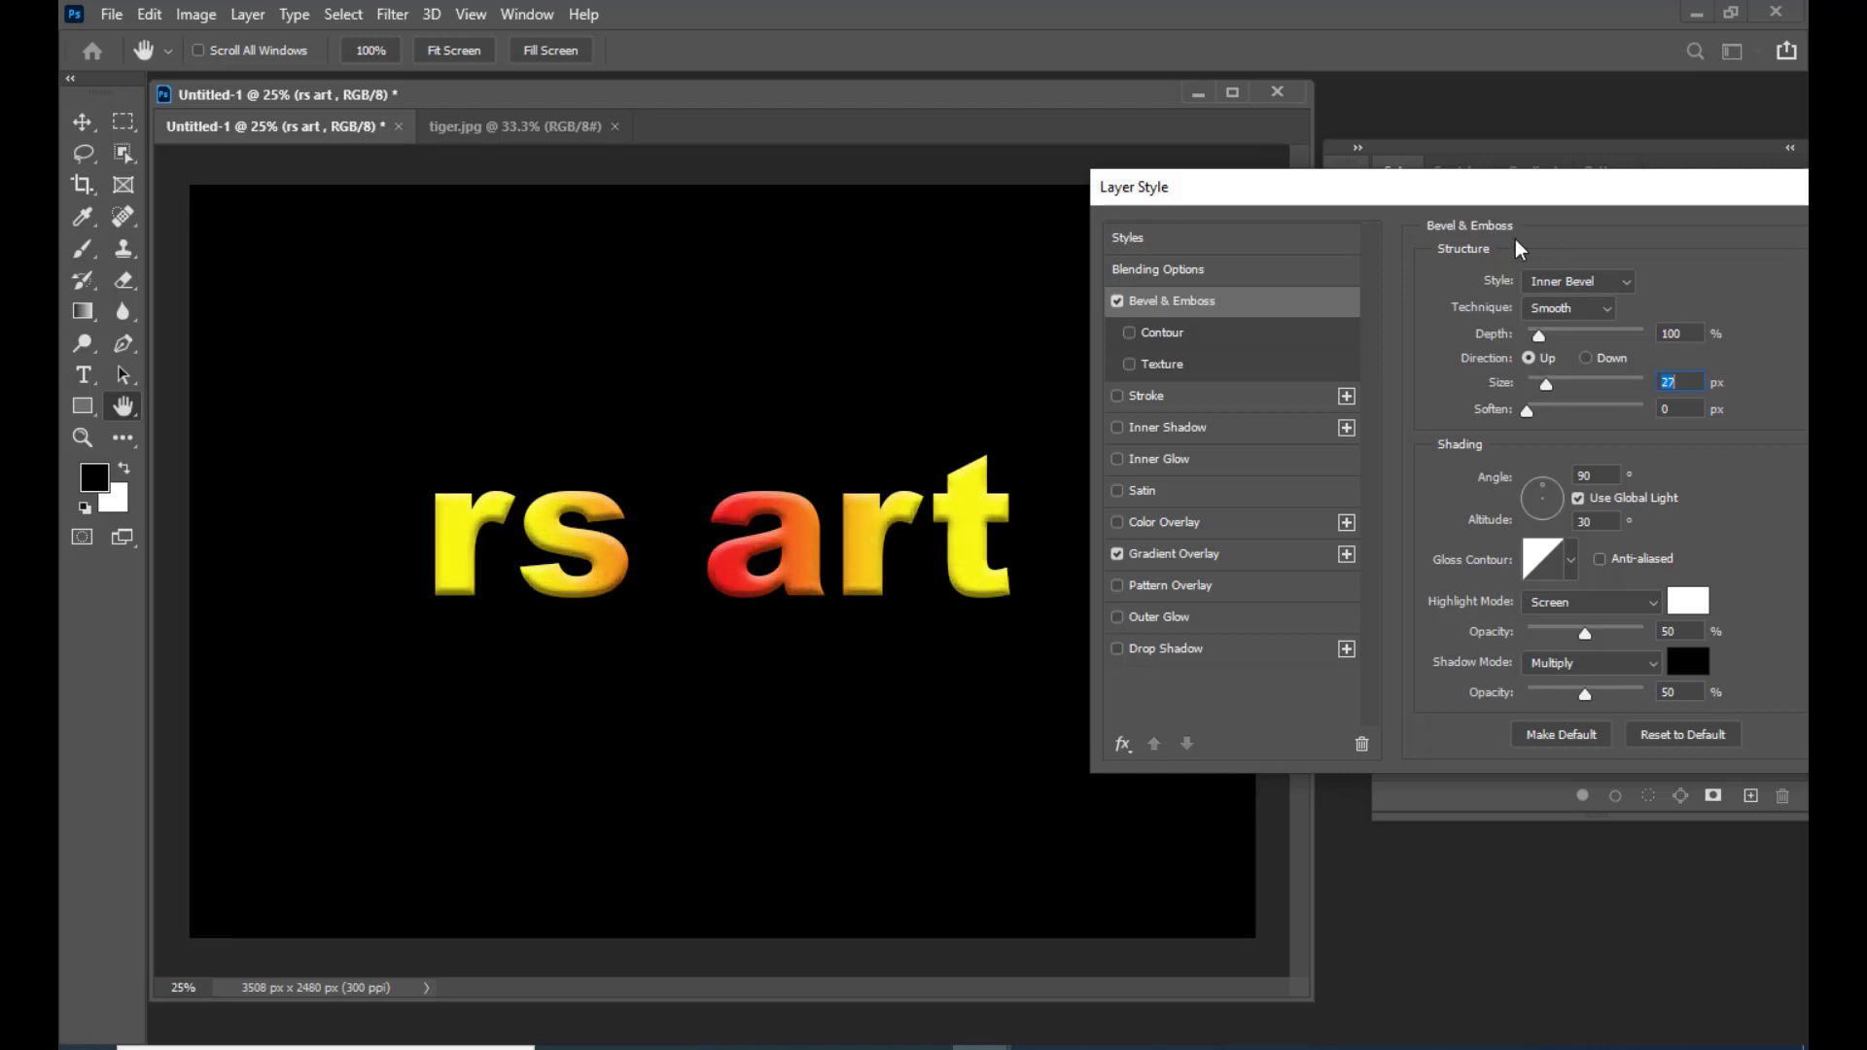
# Step: Try the Outer Bevel style for Bevel & Emboss, and return it to Inner Bevel
pyautogui.click(1578, 282)
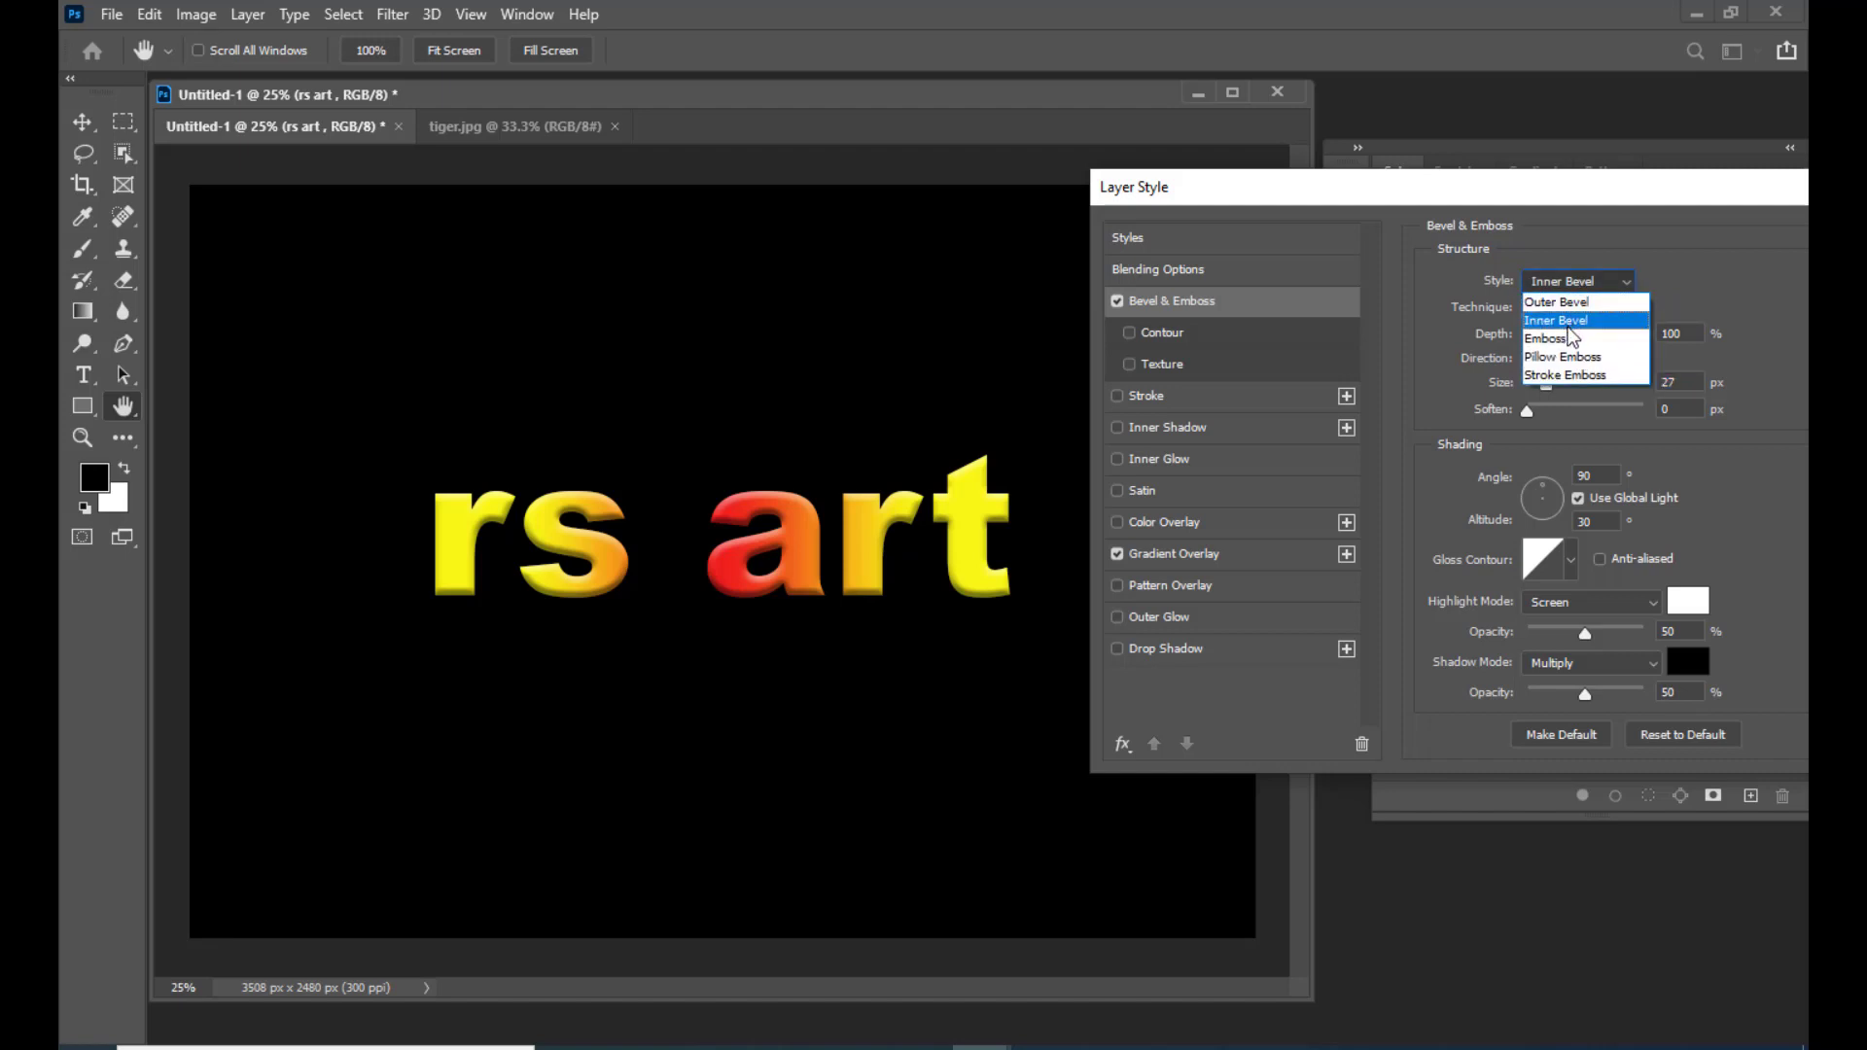
pyautogui.click(1566, 302)
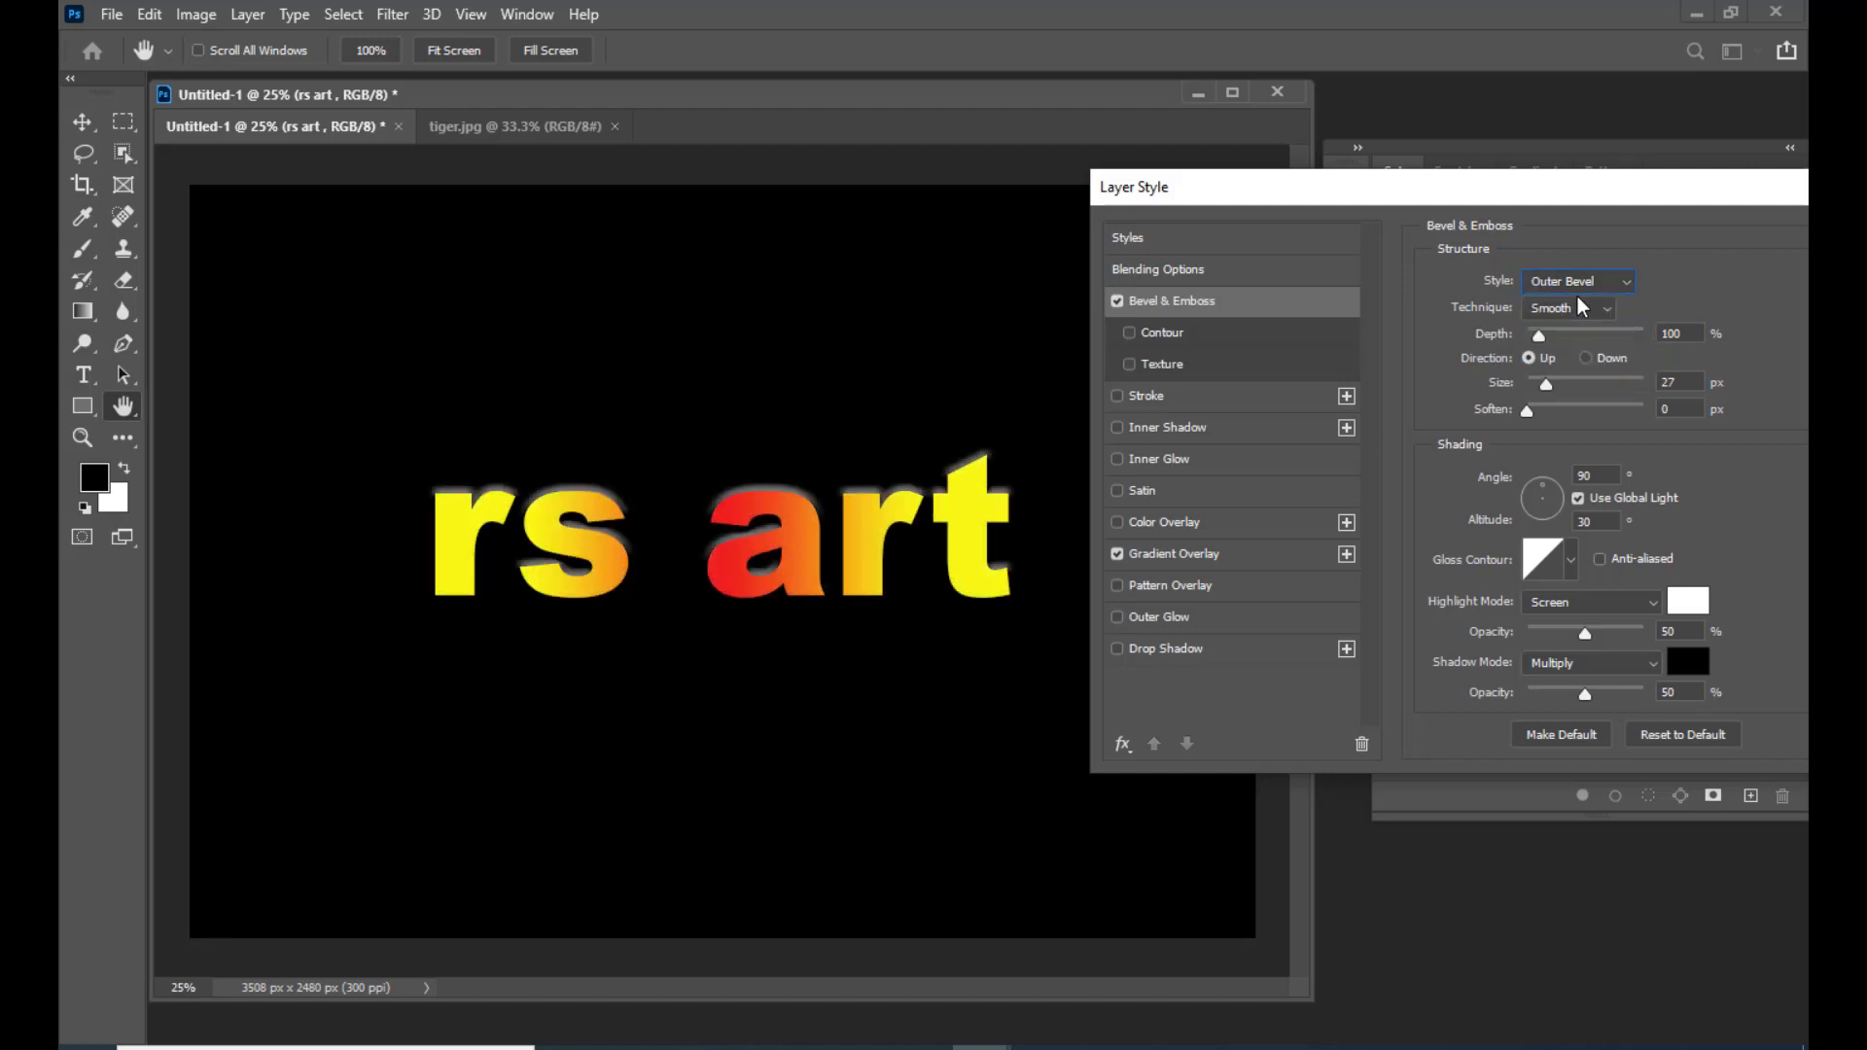
pyautogui.click(1580, 284)
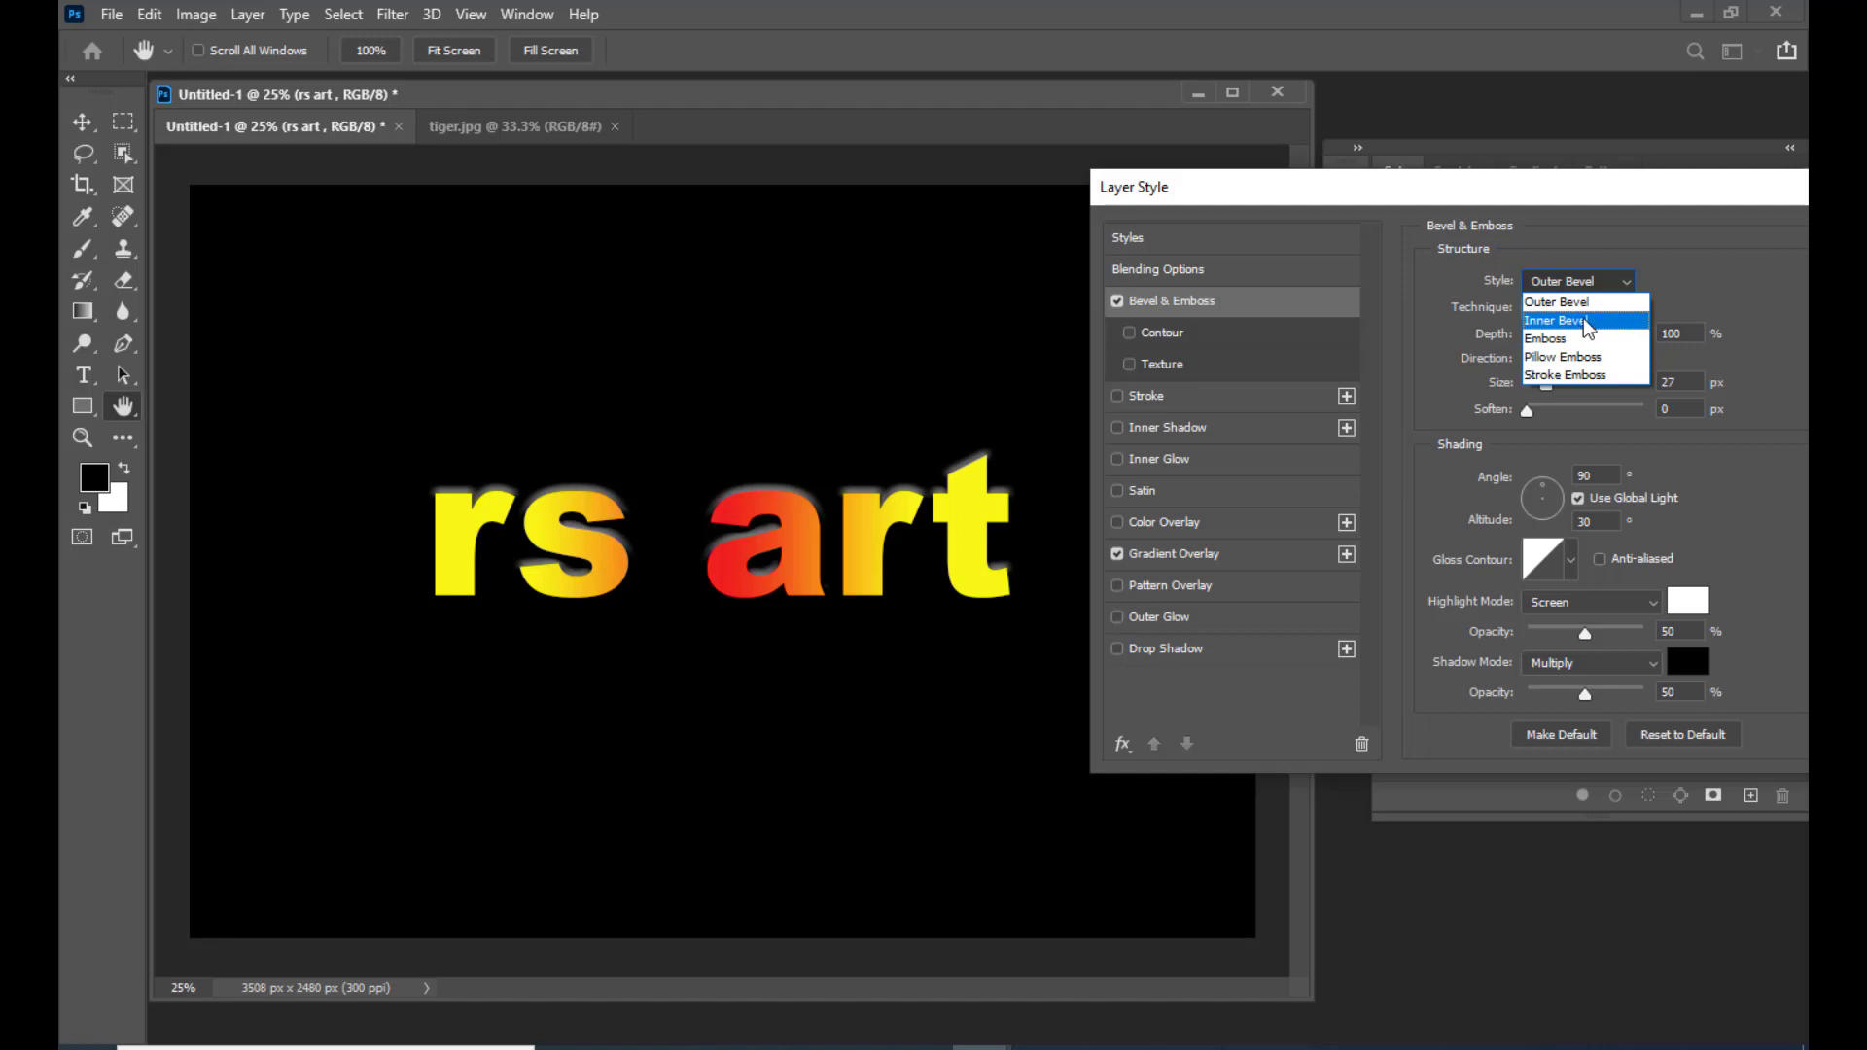
pyautogui.click(1584, 321)
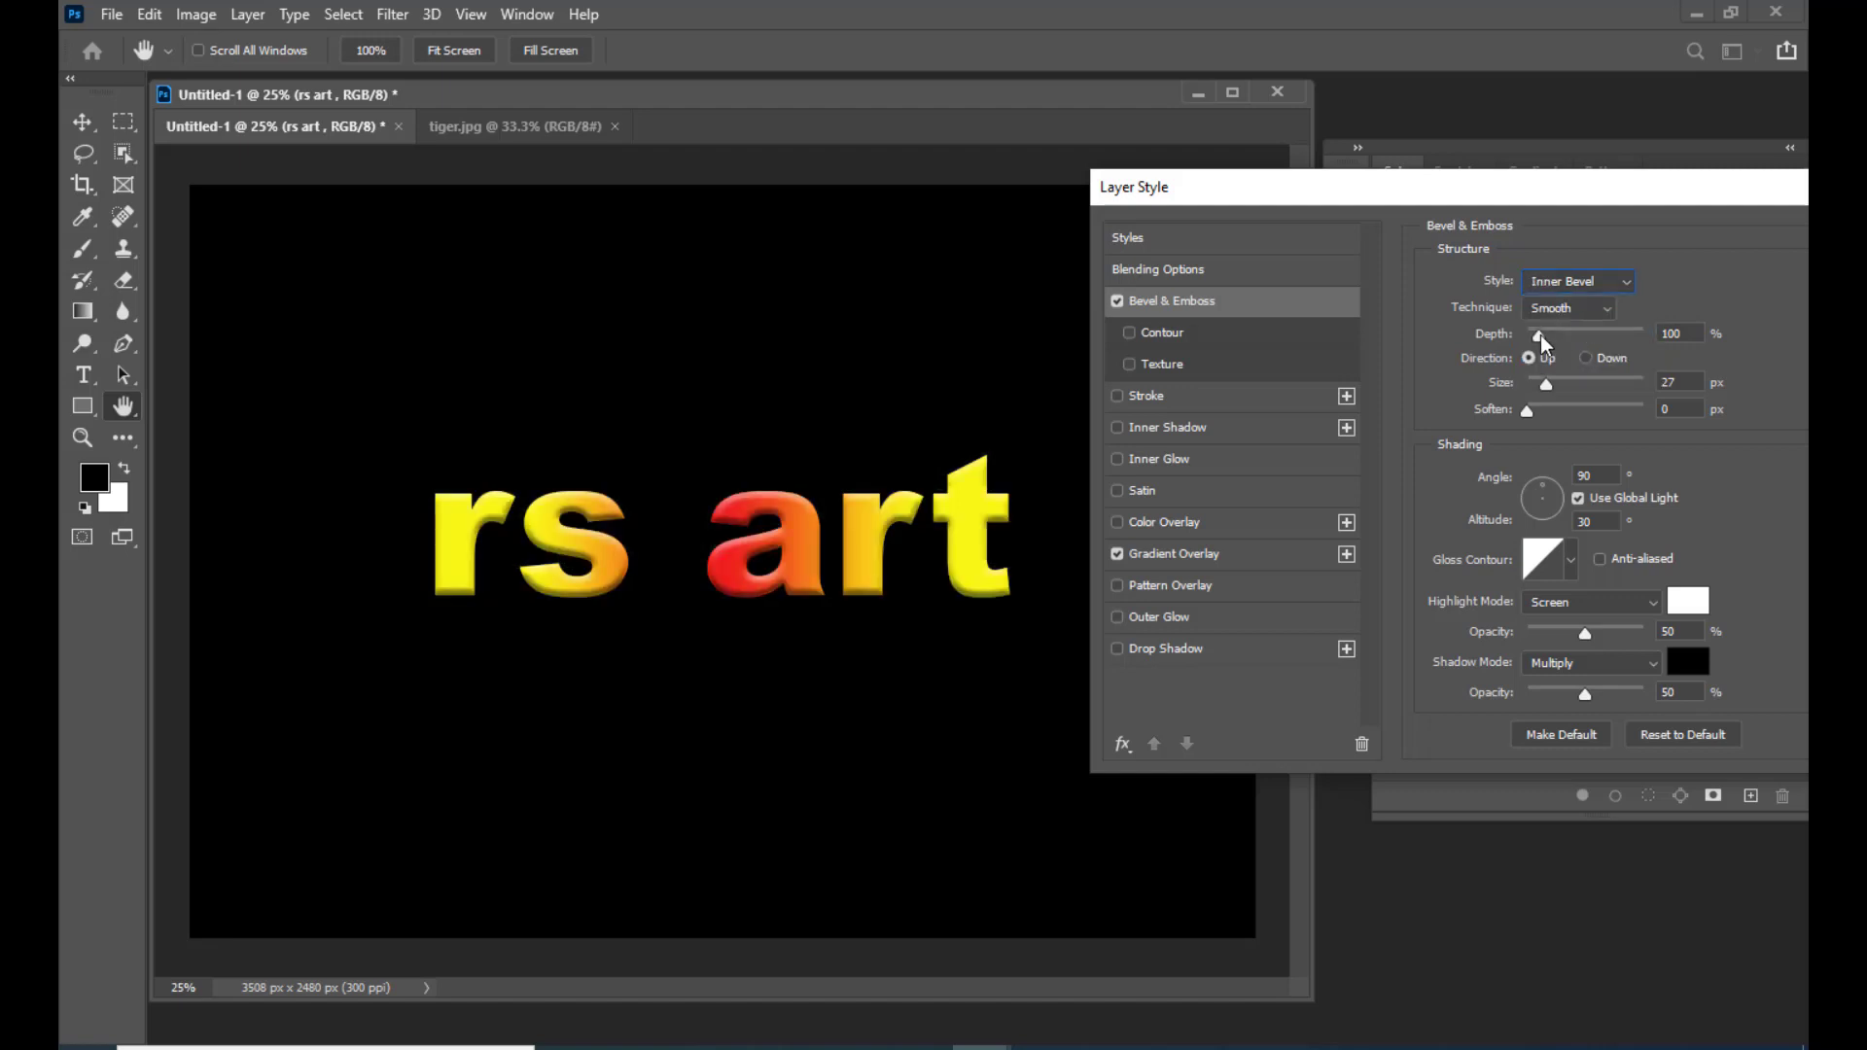
# Step: Set the inner bevel to about 532% depth and 40 px size with the Chisel Hard technique
pyautogui.moveTo(1544, 342); pyautogui.dragTo(1590, 342)
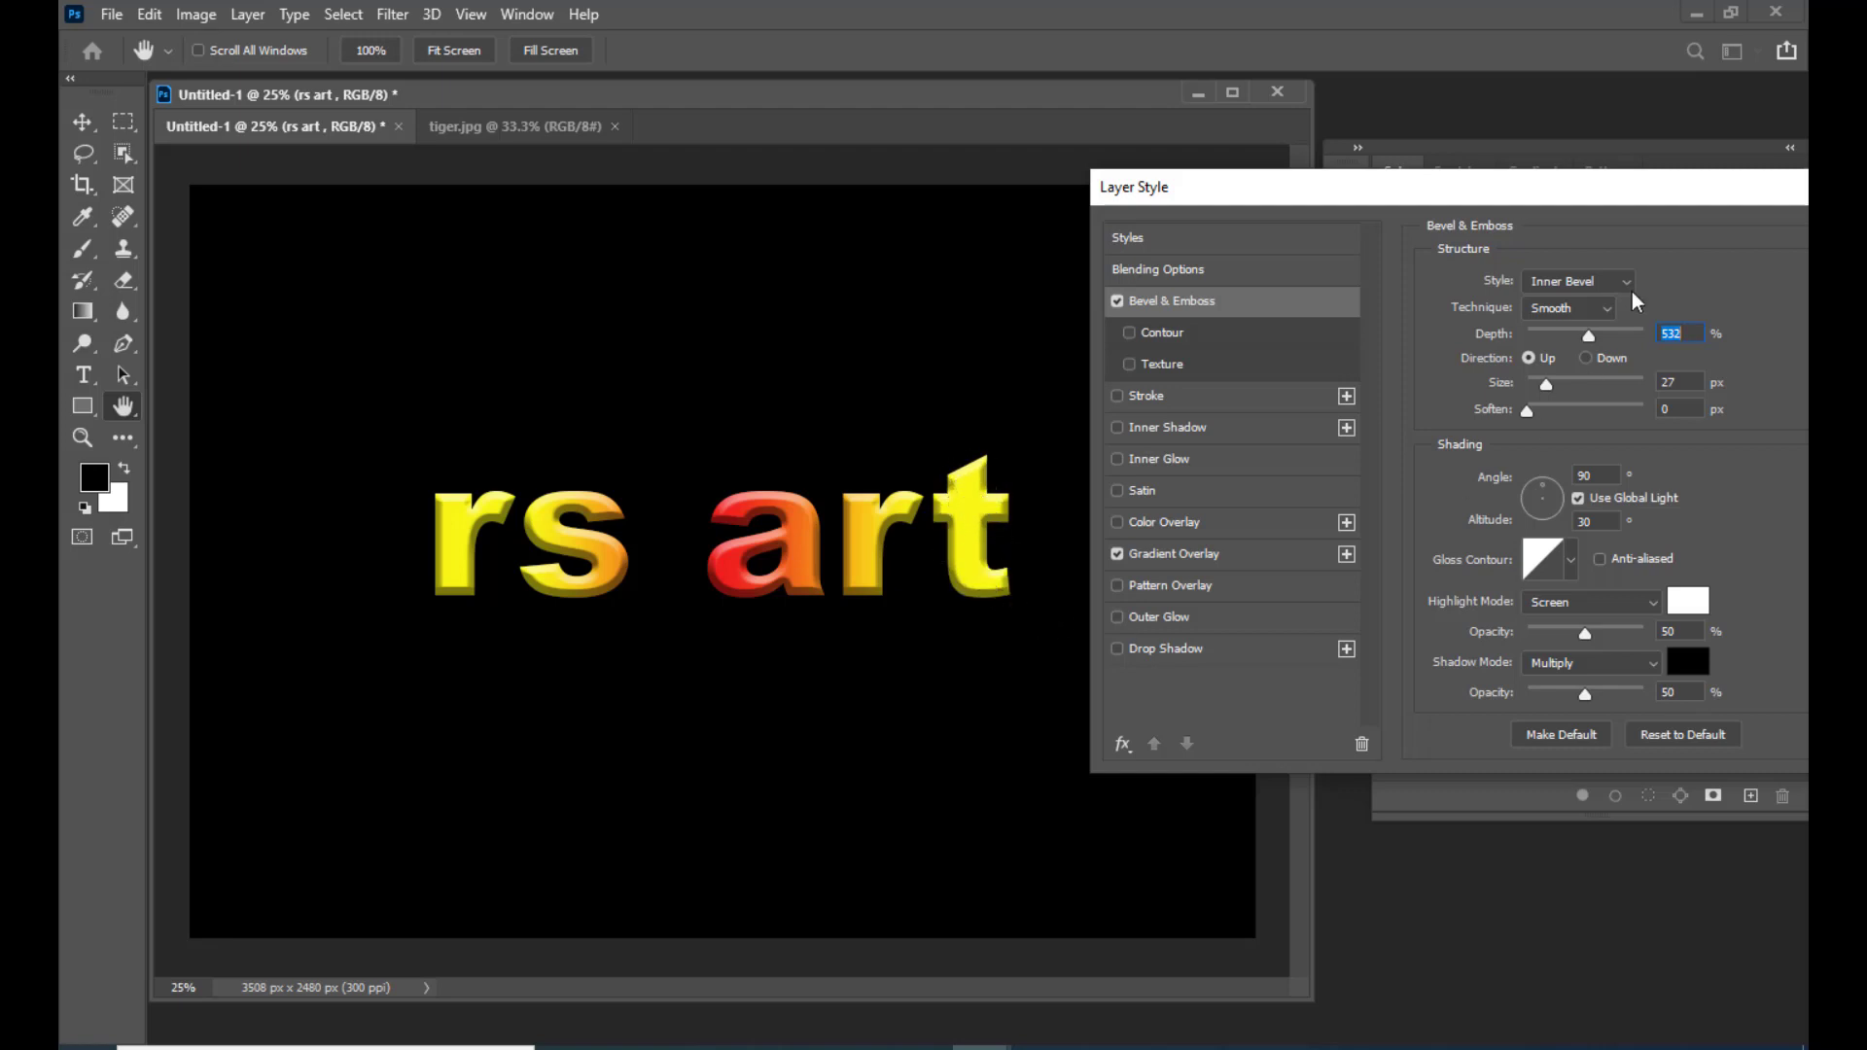
pyautogui.moveTo(1548, 388); pyautogui.dragTo(1557, 388)
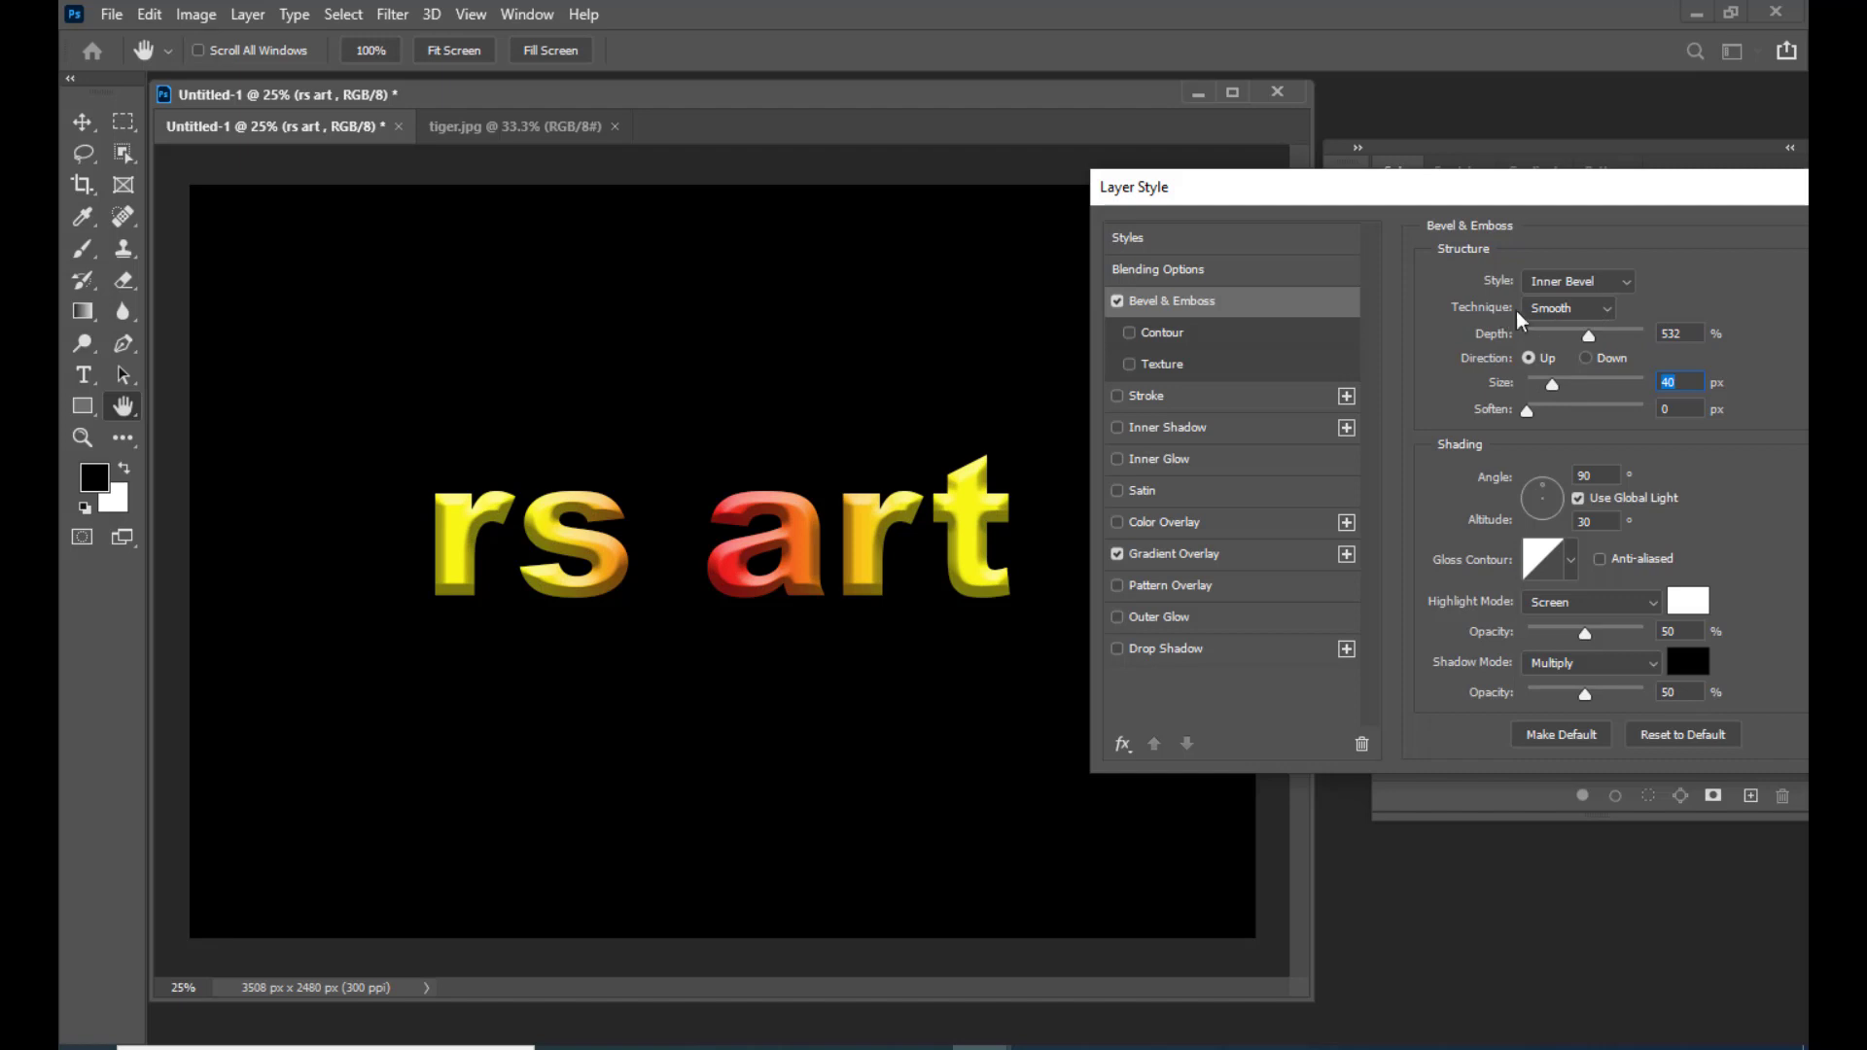
pyautogui.click(1552, 308)
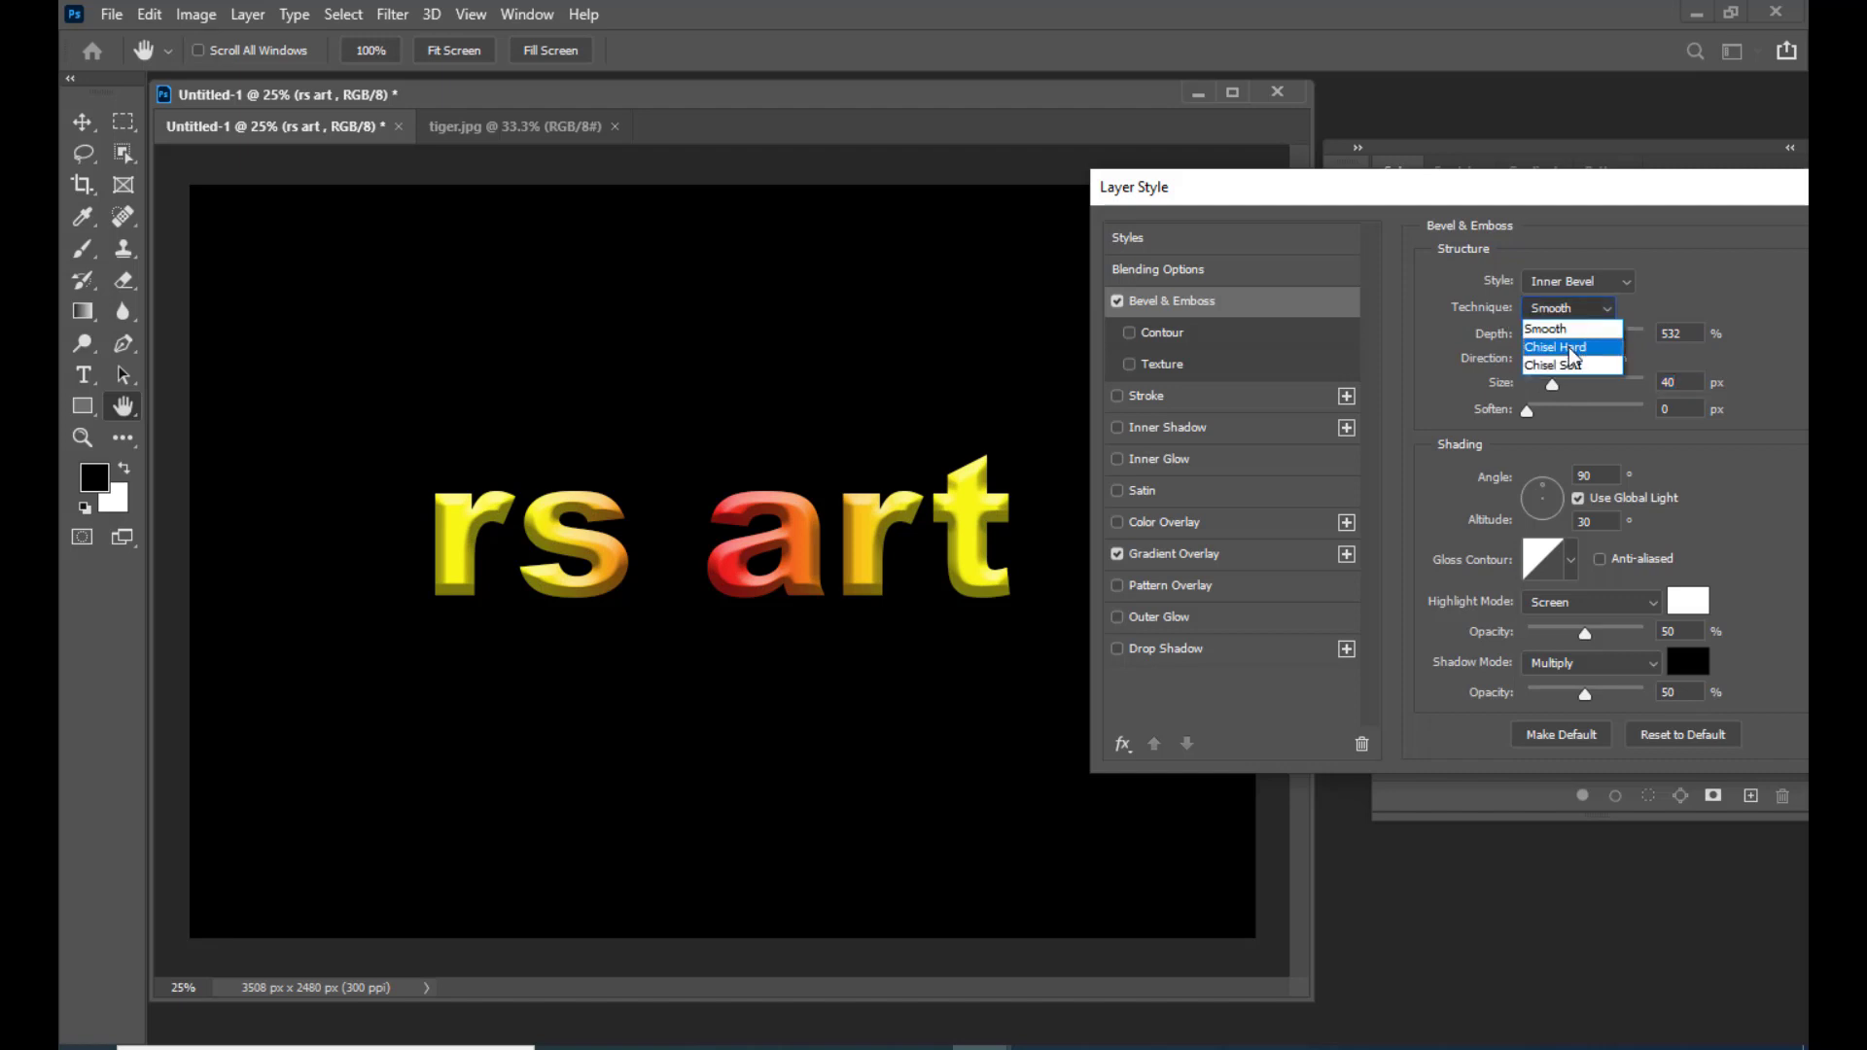
pyautogui.click(1573, 348)
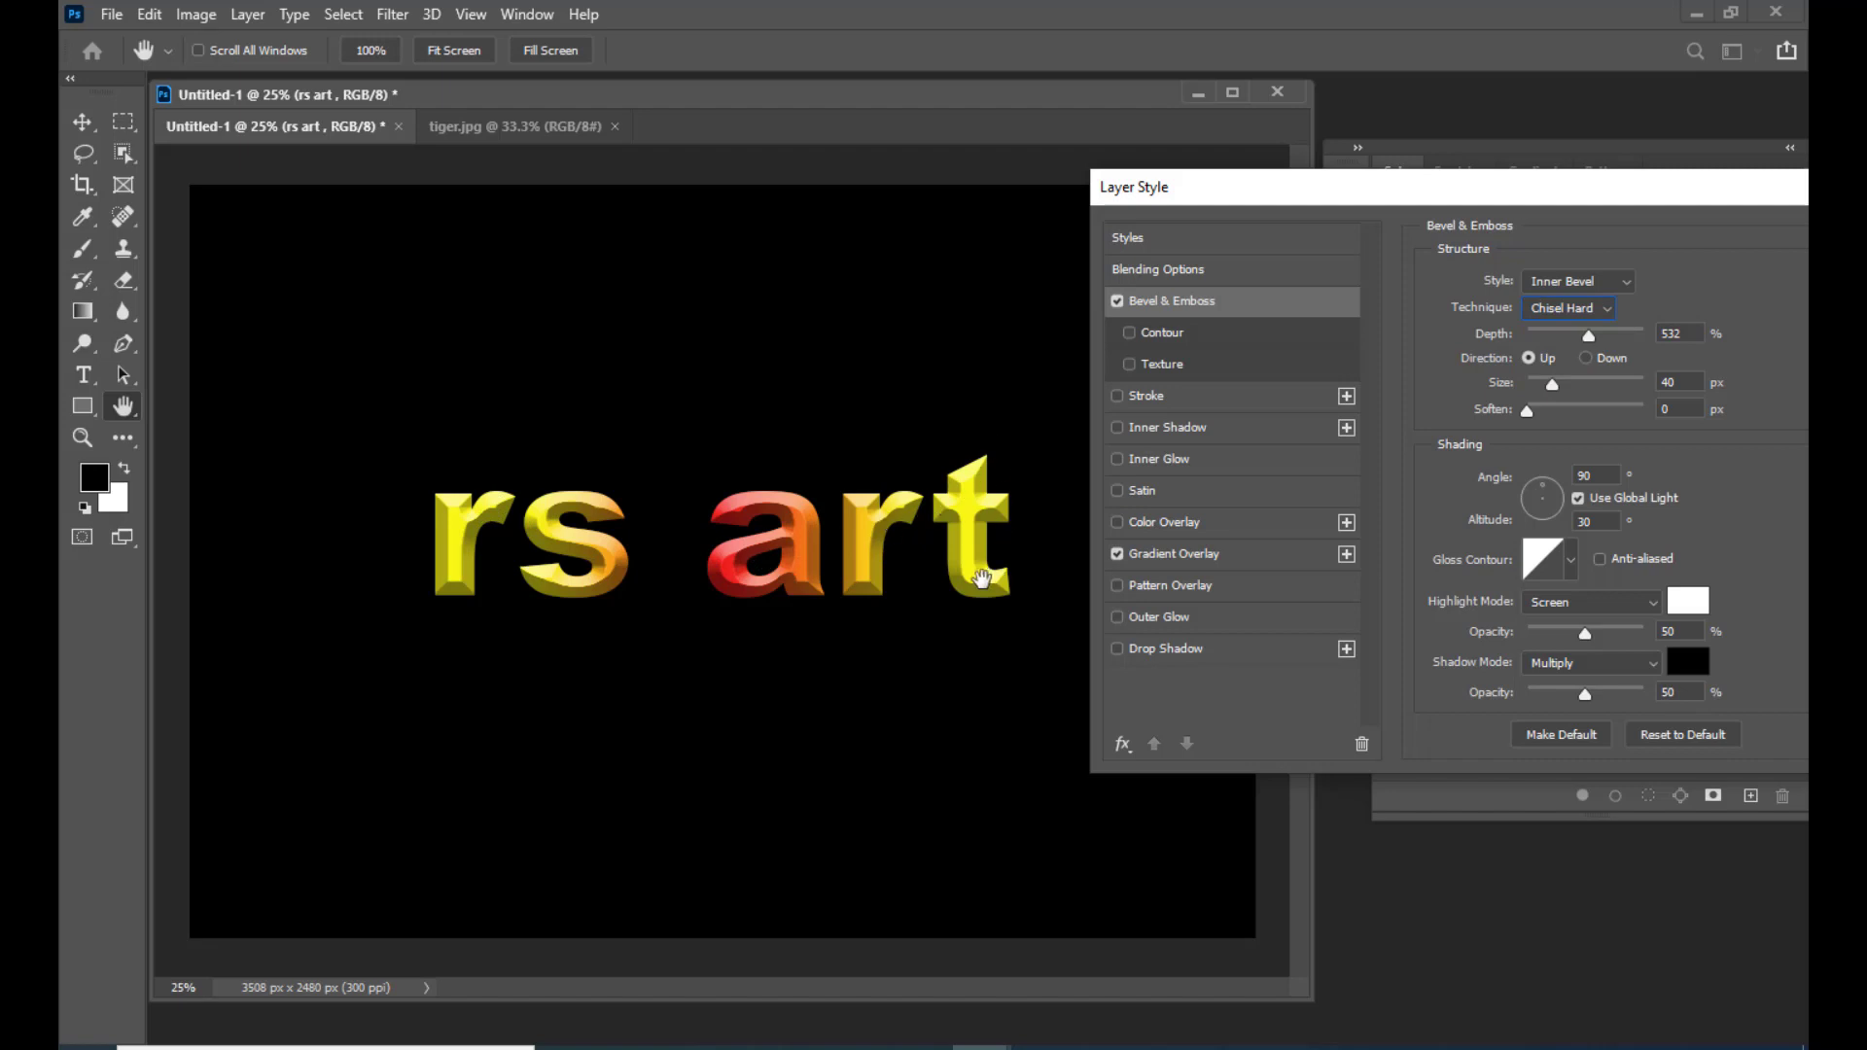
# Step: Change the red start stop of the Gradient Overlay's gradient to the pale gold colour f9eaaf
pyautogui.click(1199, 554)
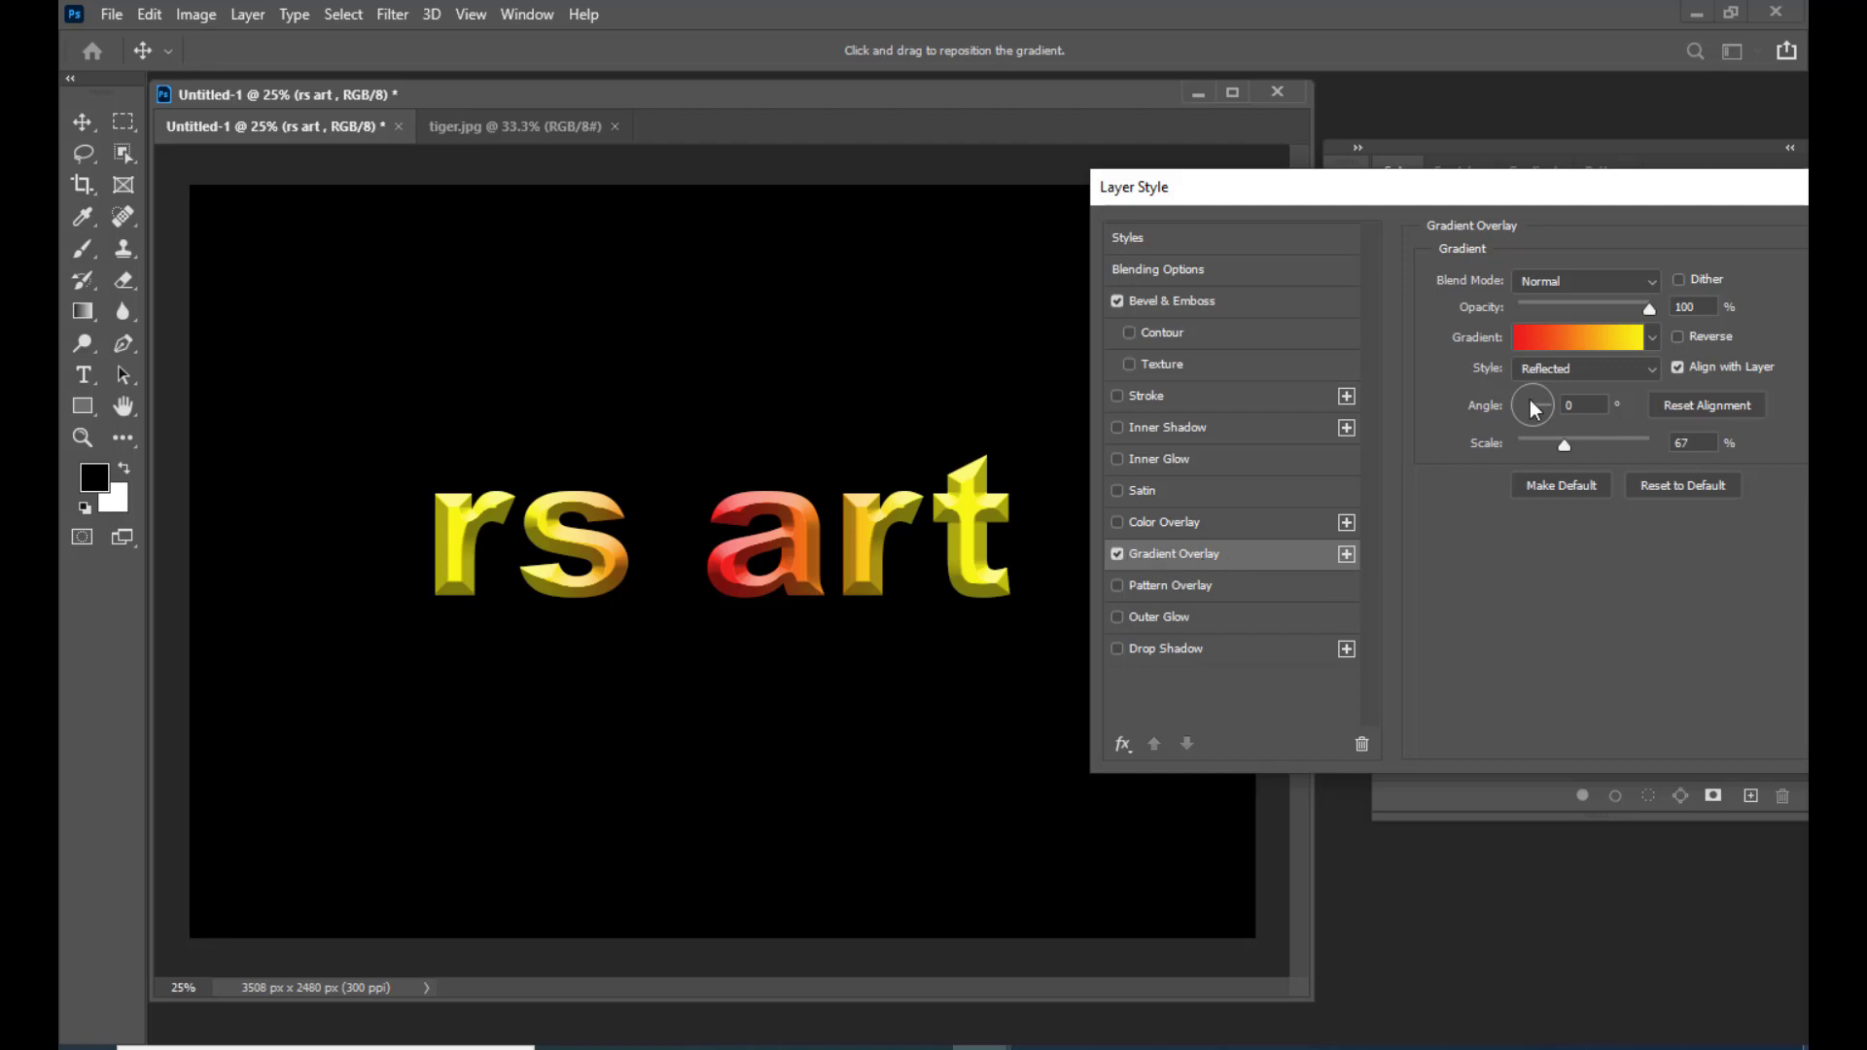
pyautogui.moveTo(1271, 194); pyautogui.dragTo(1239, 201)
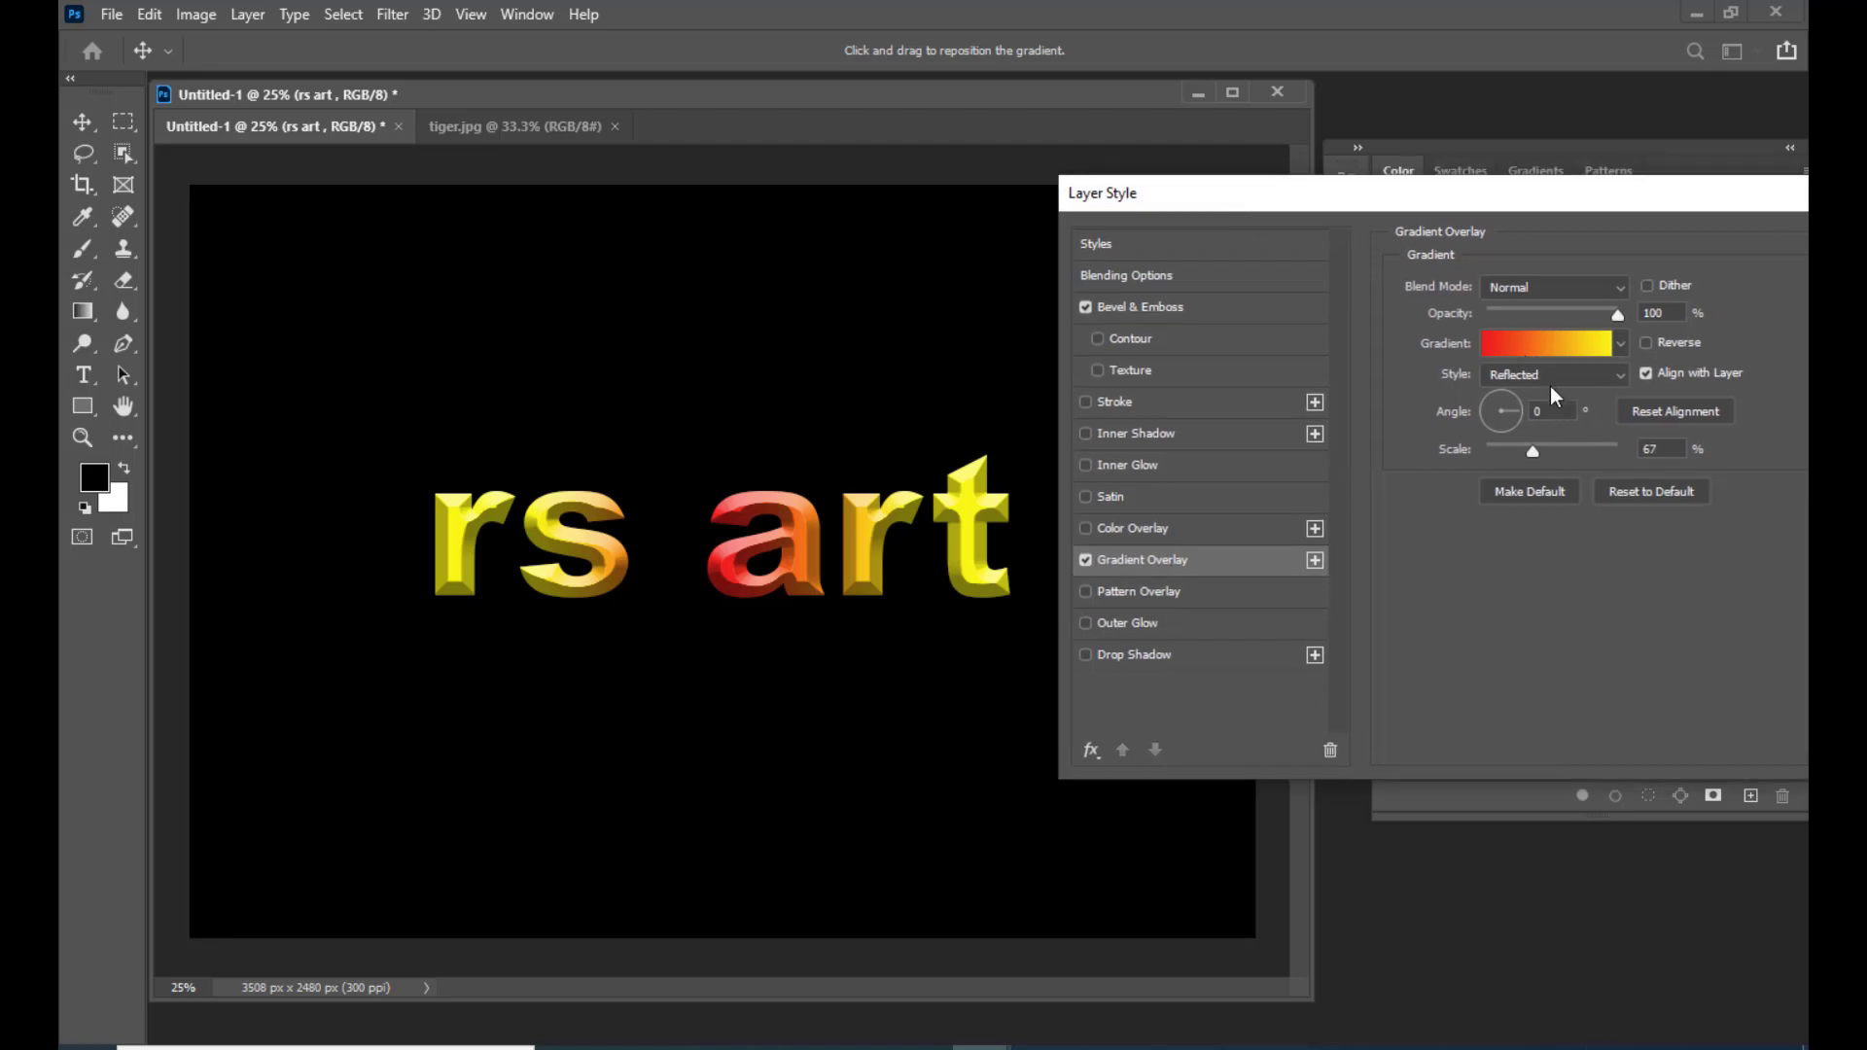
pyautogui.click(1514, 341)
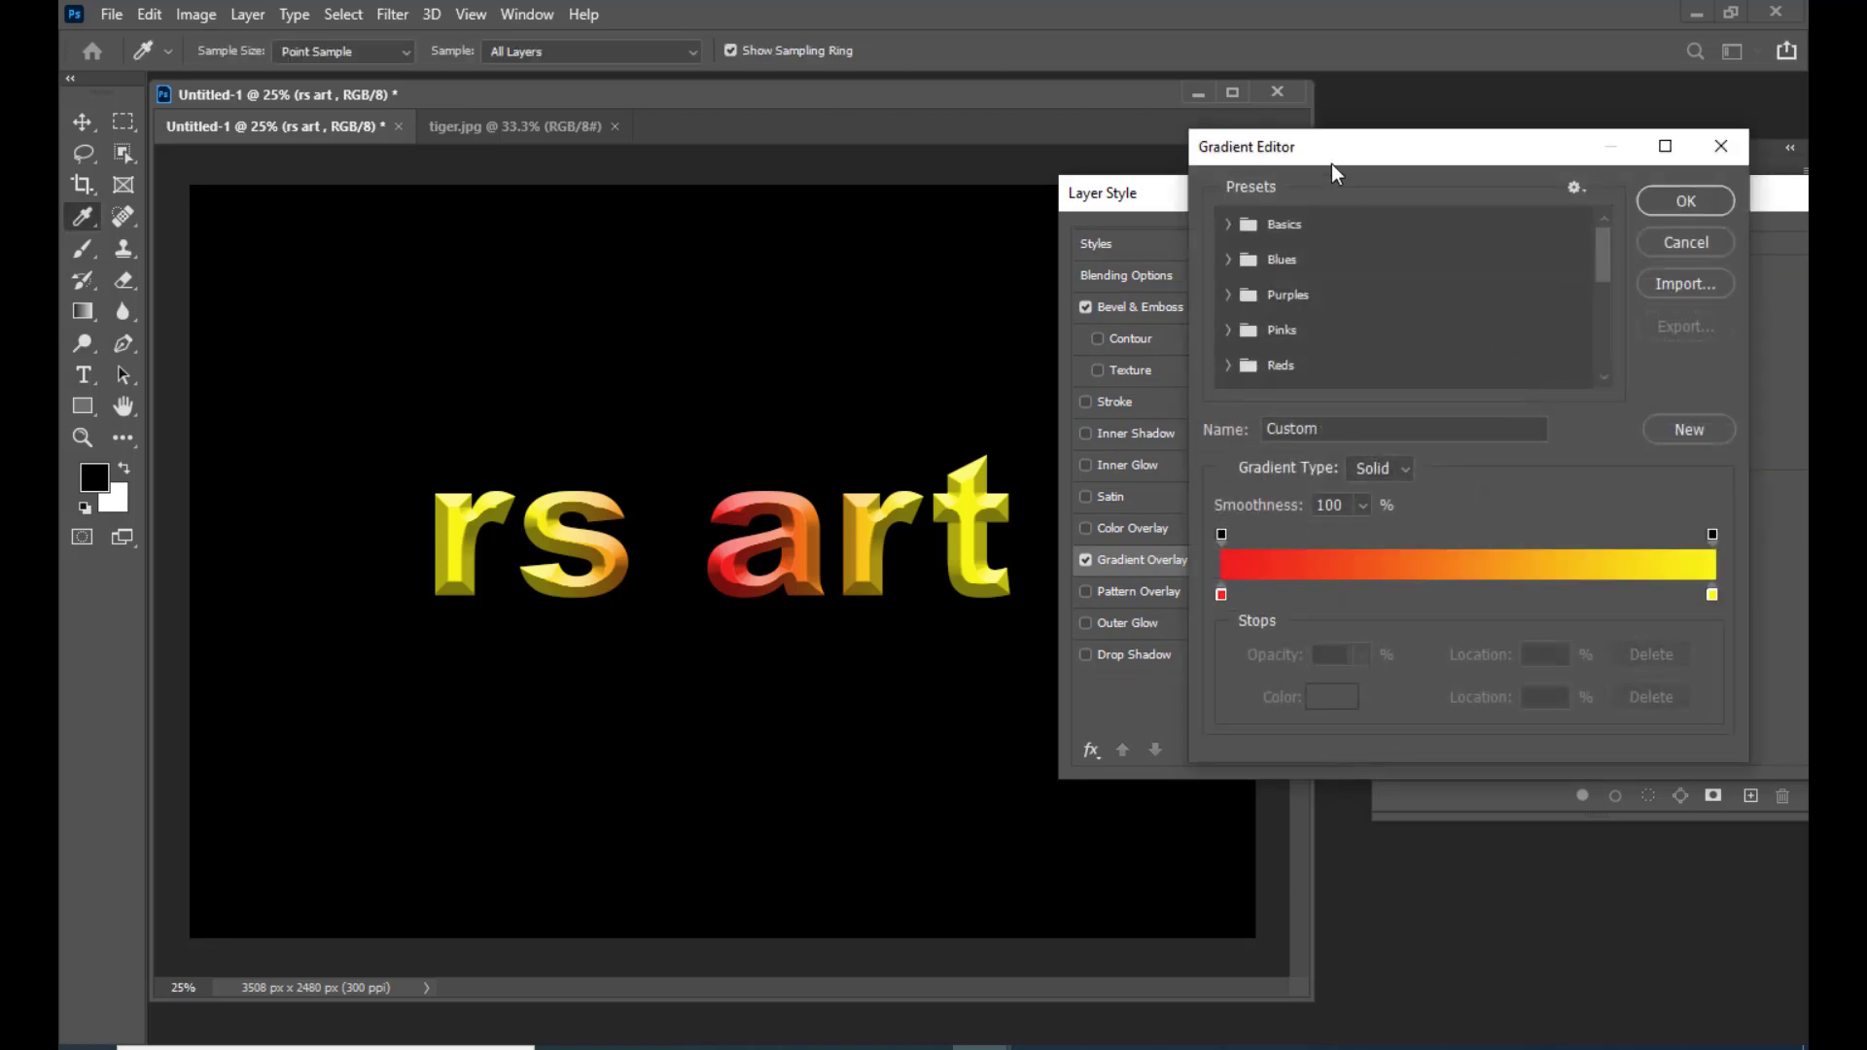
pyautogui.moveTo(1310, 150); pyautogui.dragTo(1274, 143)
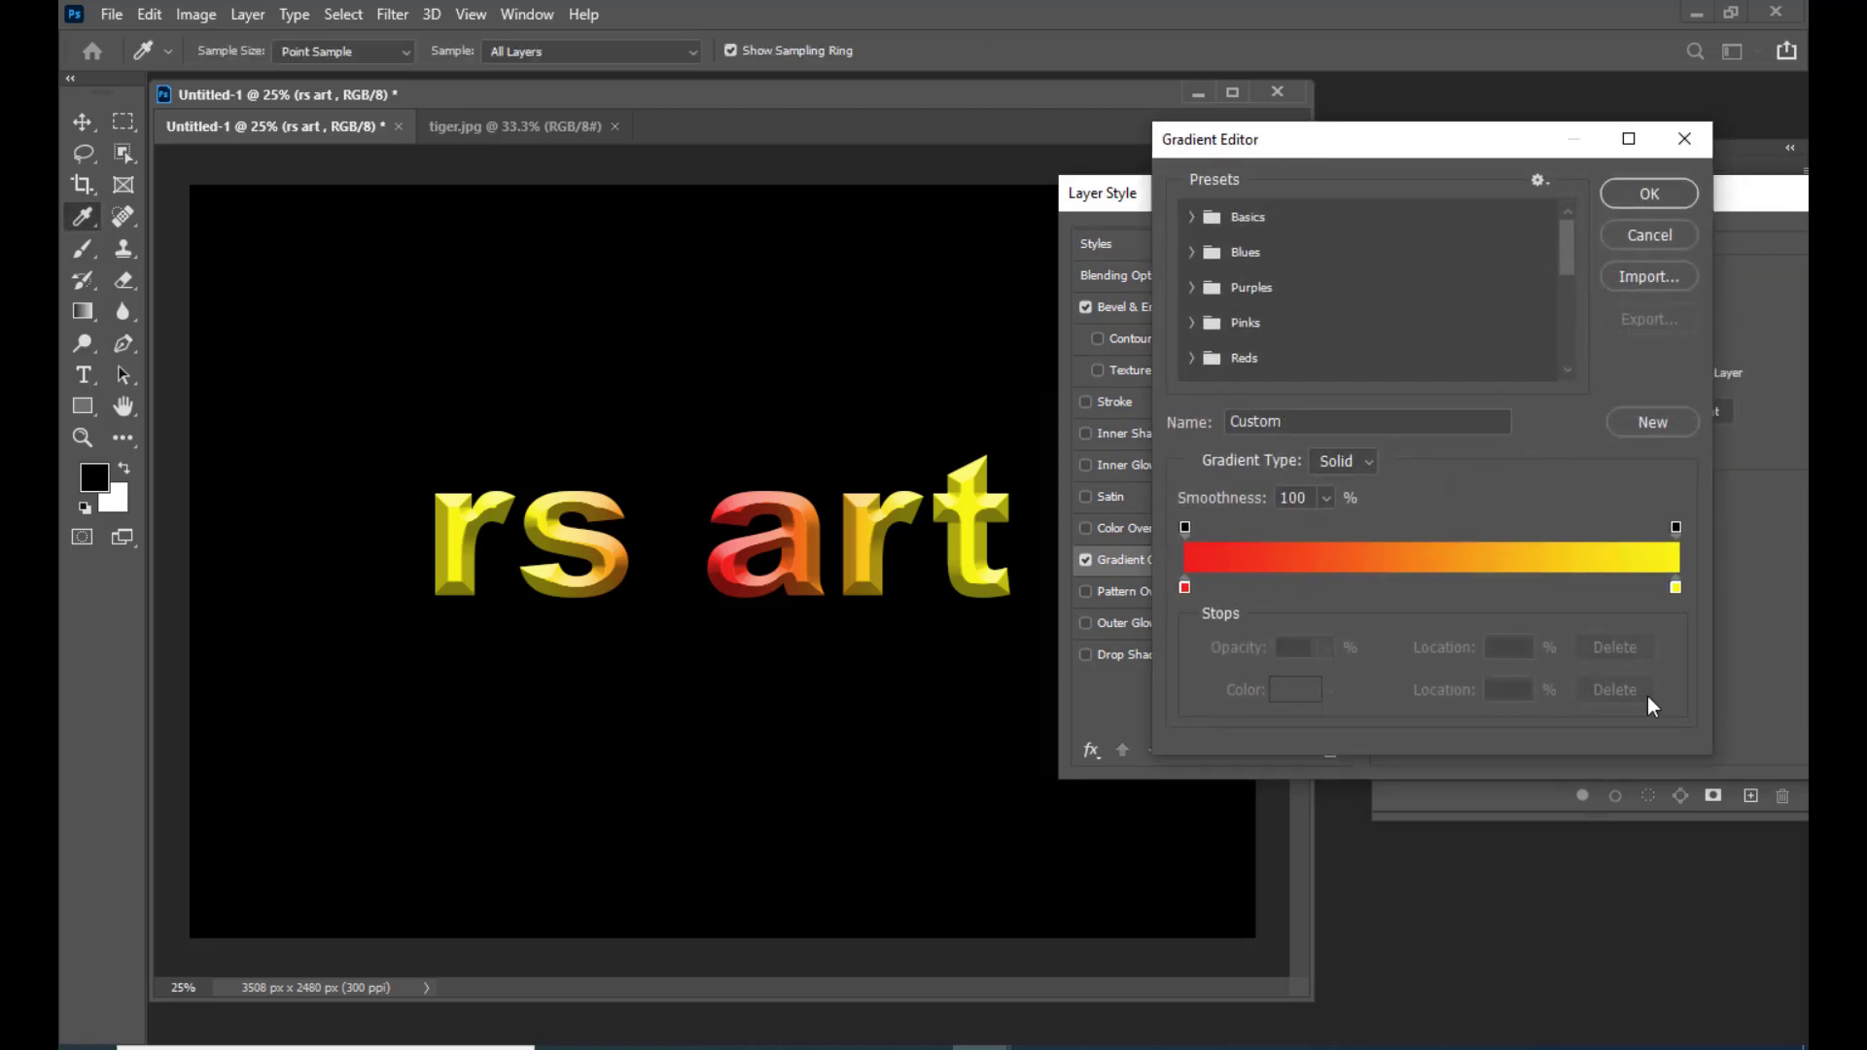
pyautogui.doubleClick(1185, 586)
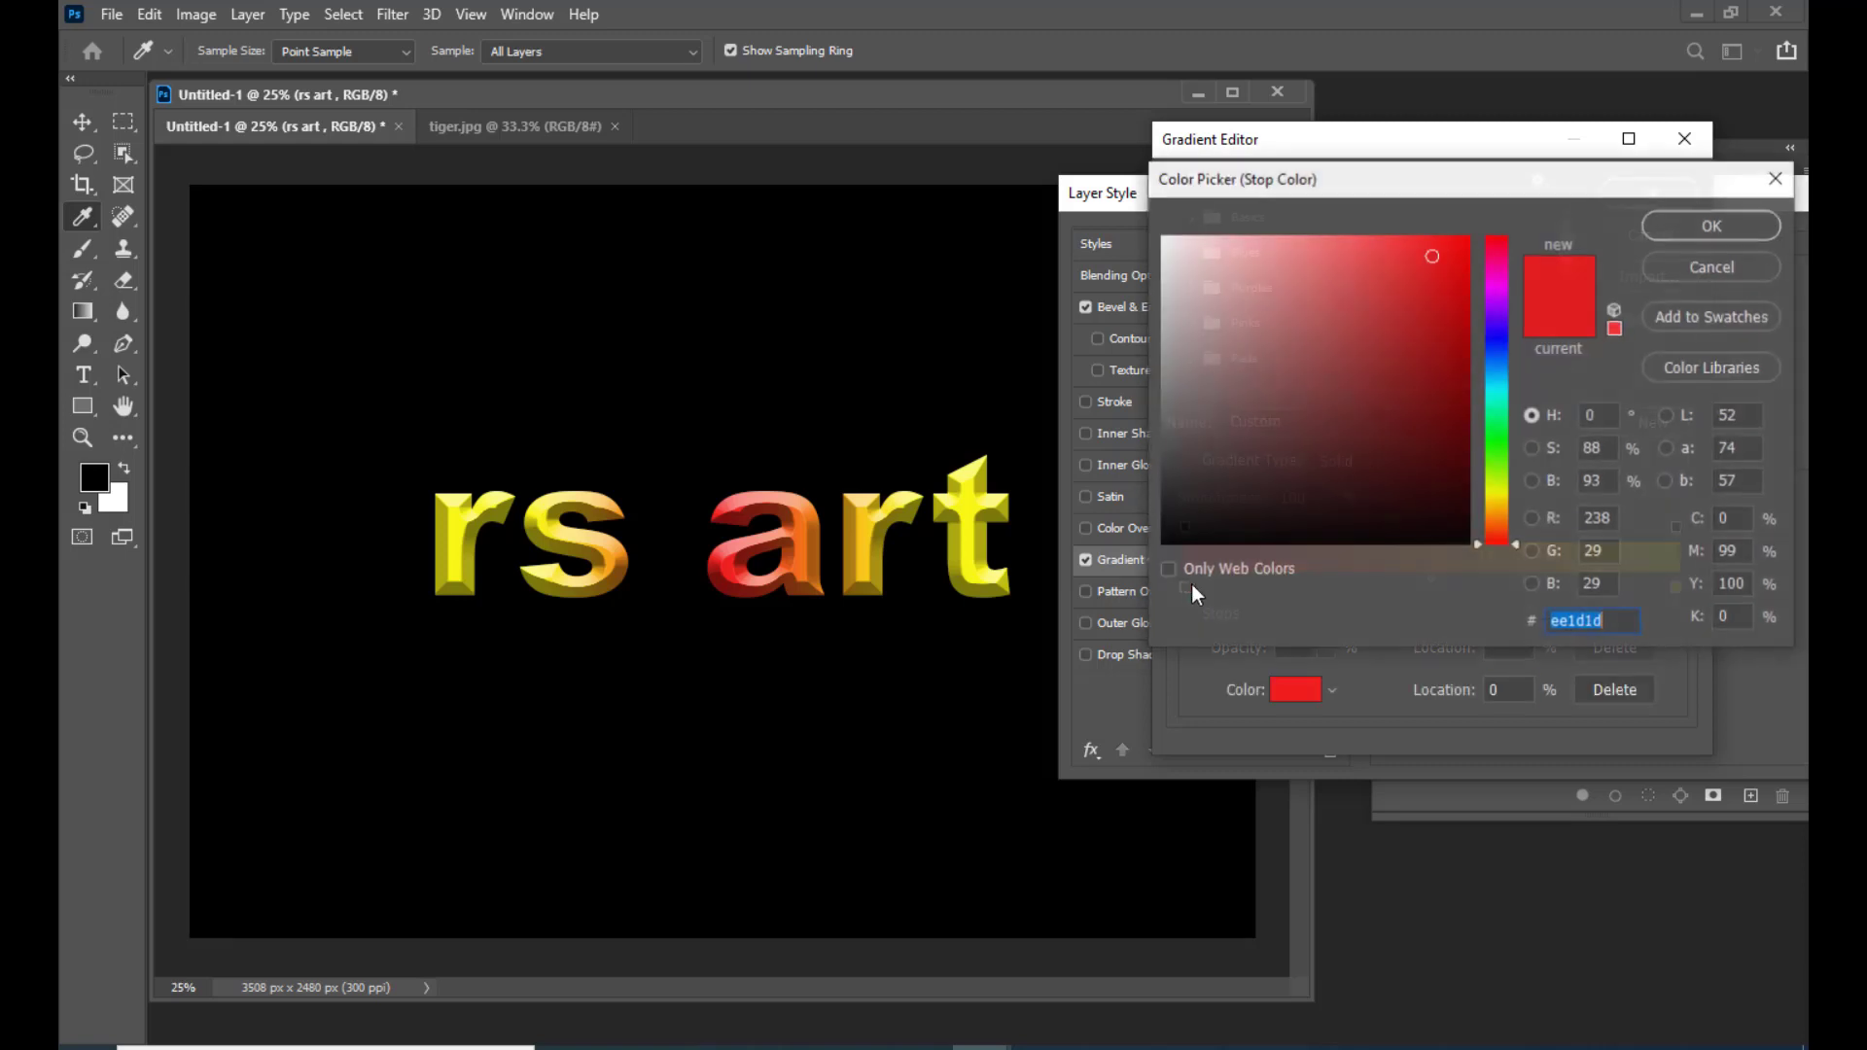
pyautogui.click(1501, 498)
pyautogui.moveTo(1502, 498); pyautogui.dragTo(1501, 504)
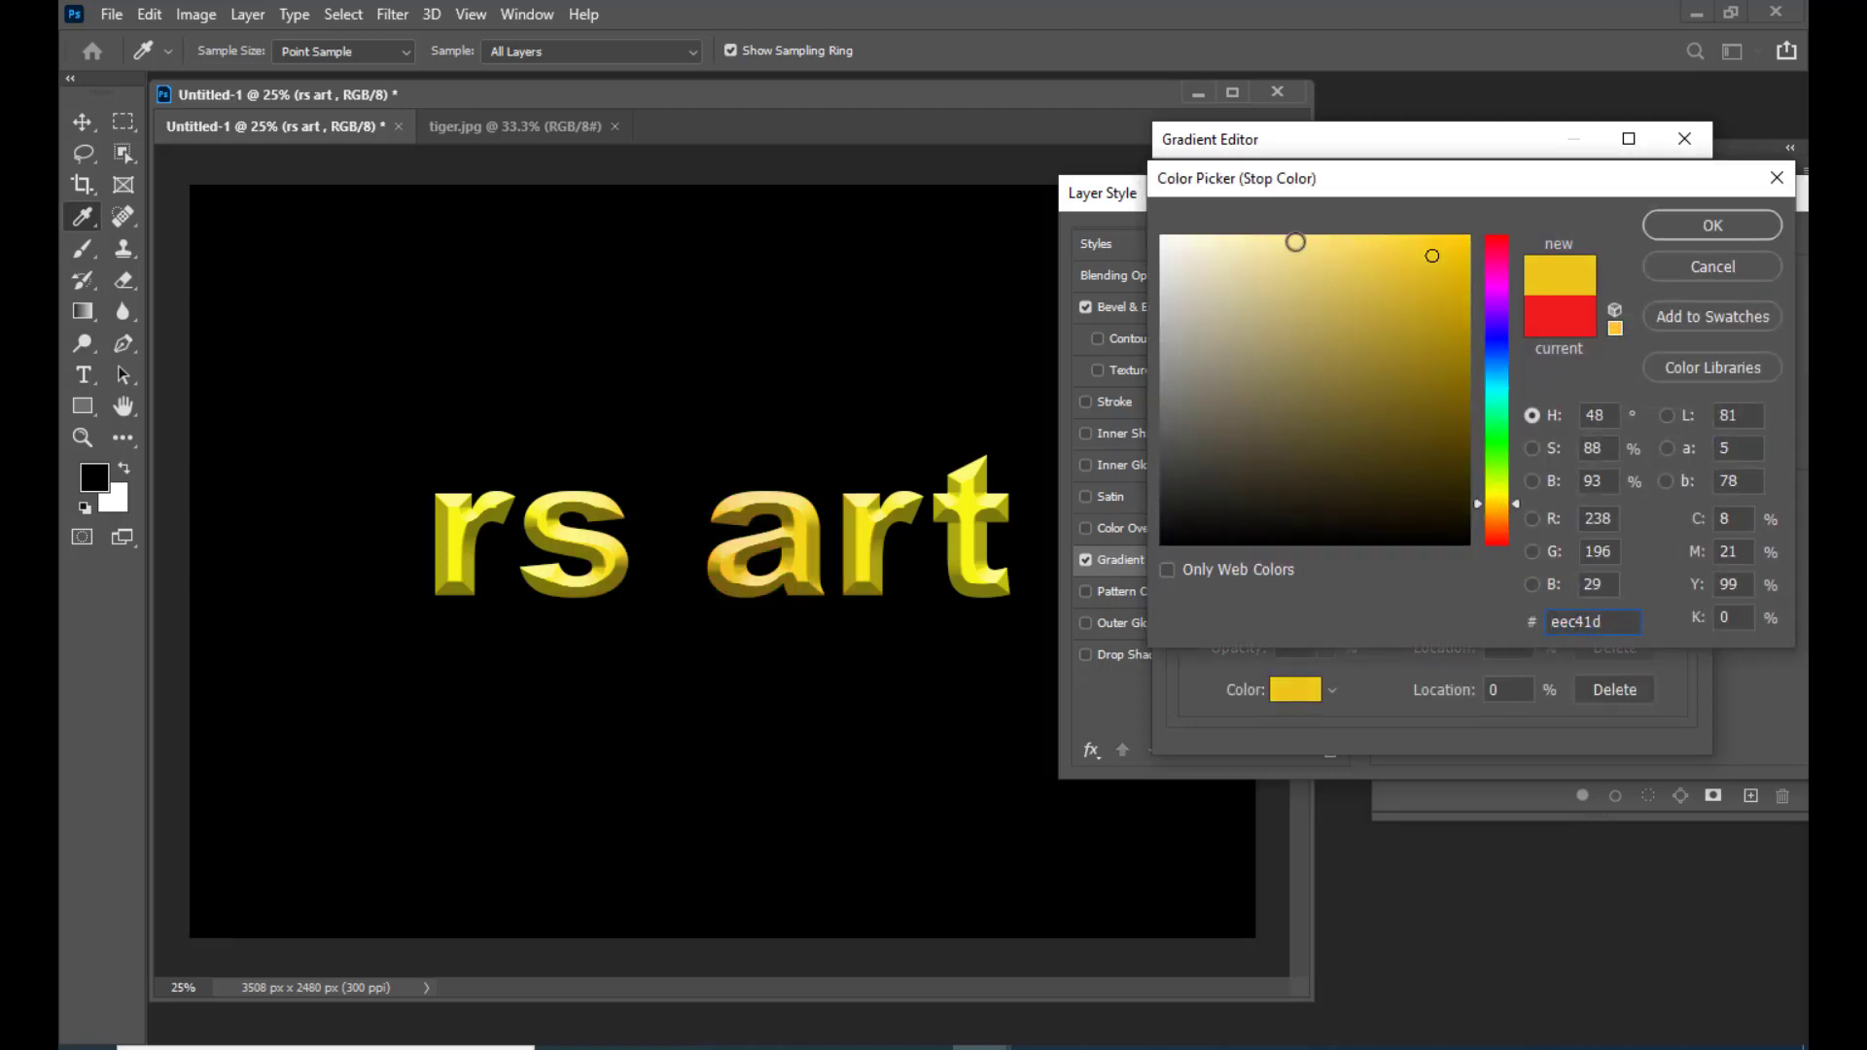
pyautogui.click(1252, 243)
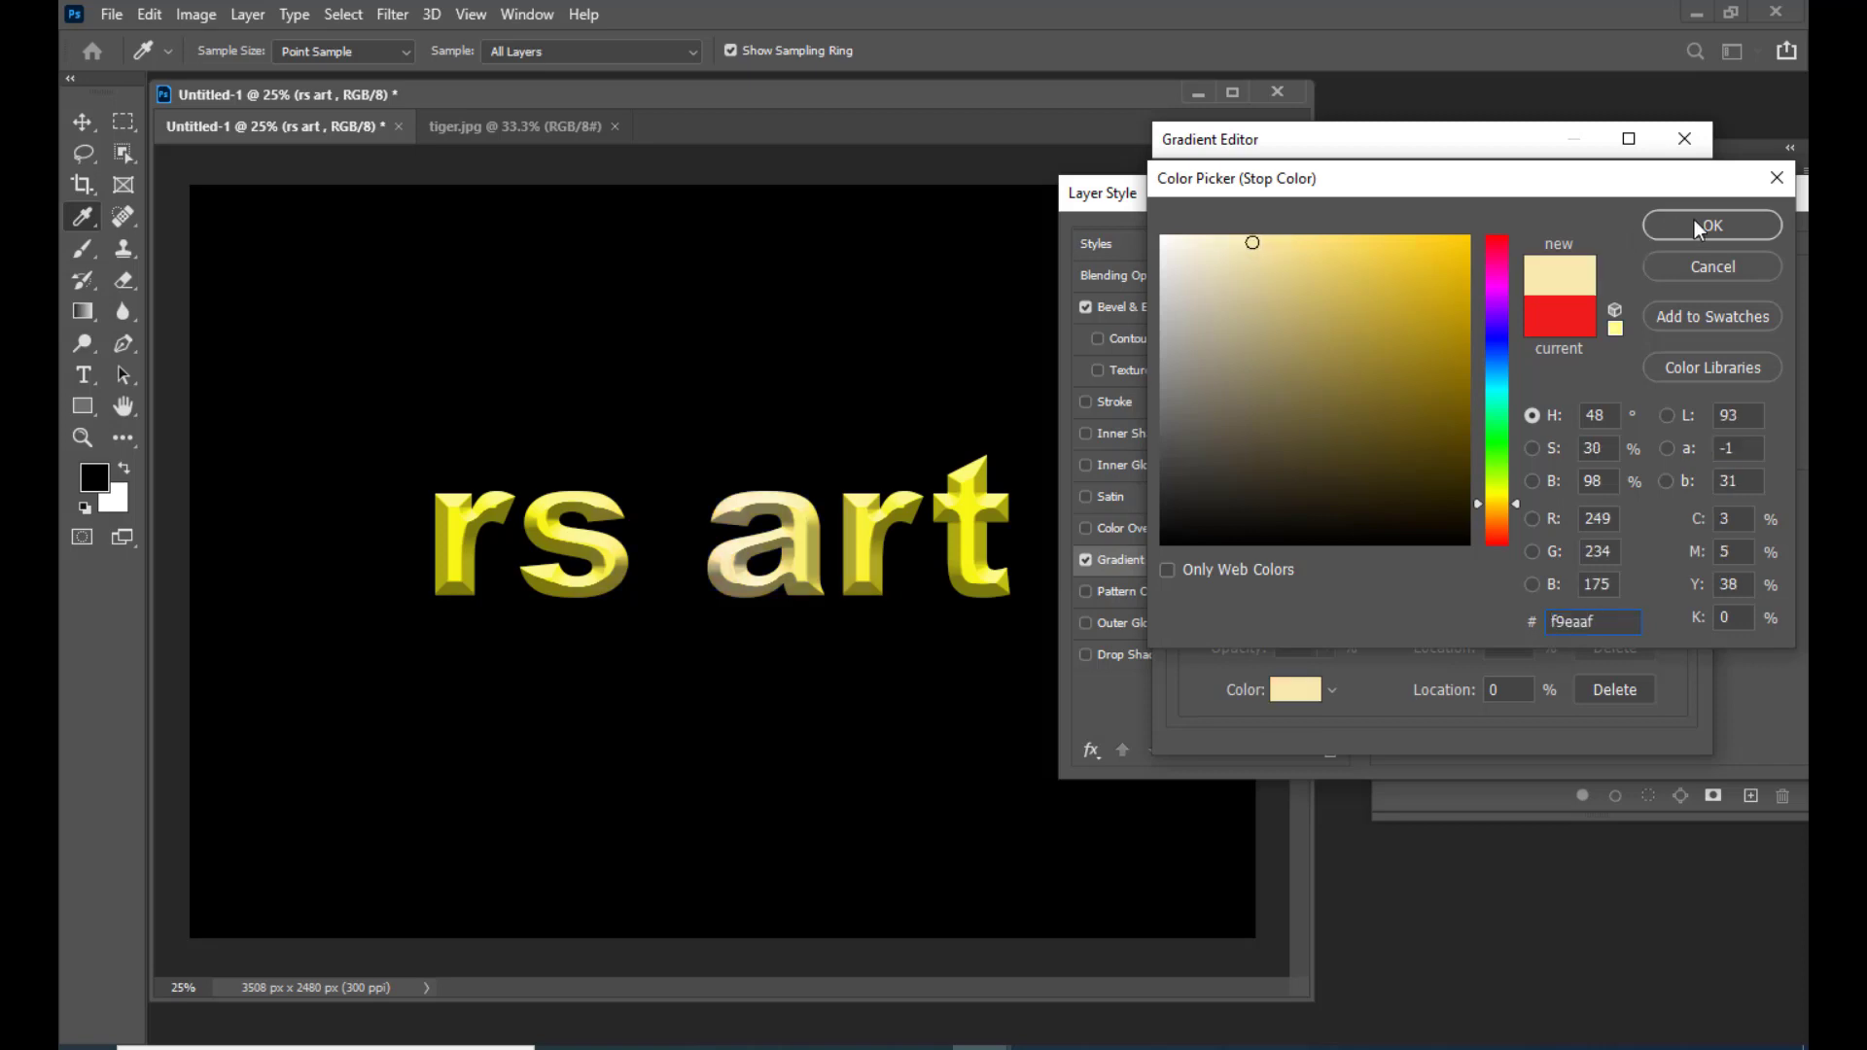
pyautogui.click(1694, 222)
# Step: Lighten the gradient's yellow end stop to a softer yellow and accept the edited gradient
pyautogui.doubleClick(1677, 589)
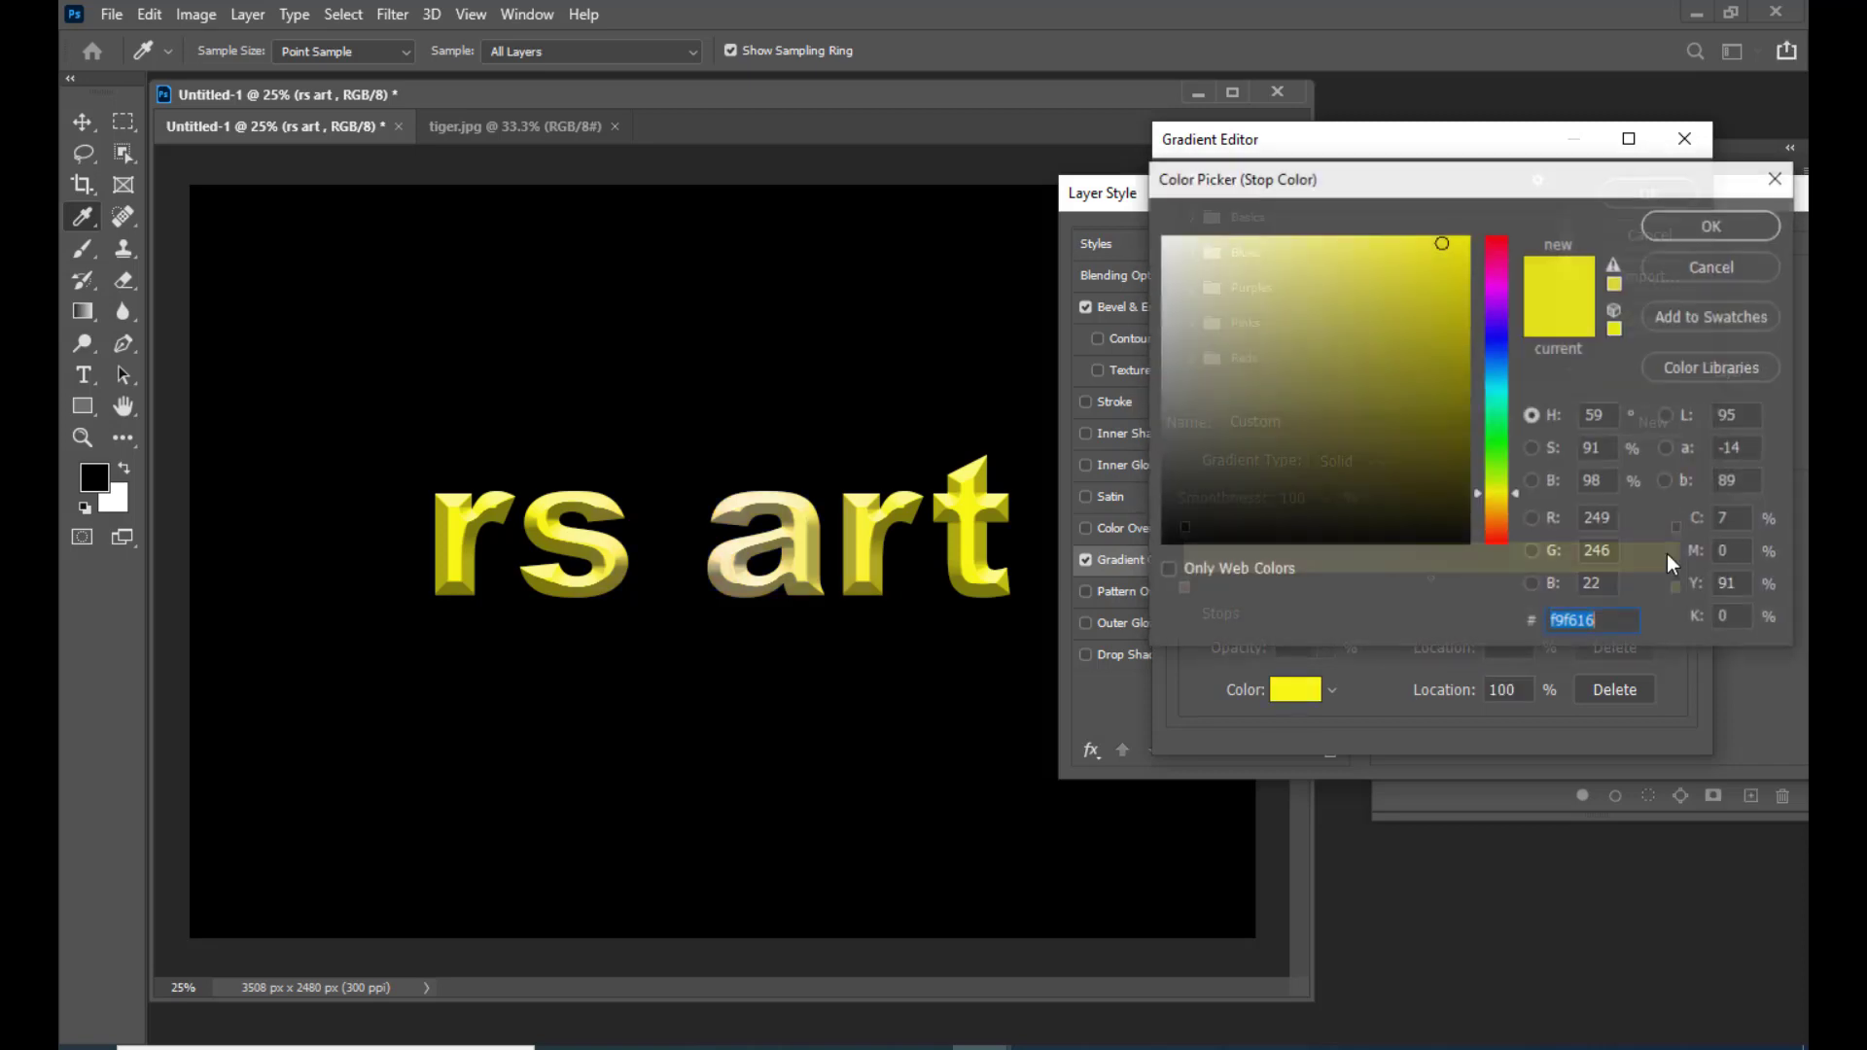
pyautogui.moveTo(1338, 245); pyautogui.dragTo(1361, 243)
pyautogui.click(1725, 235)
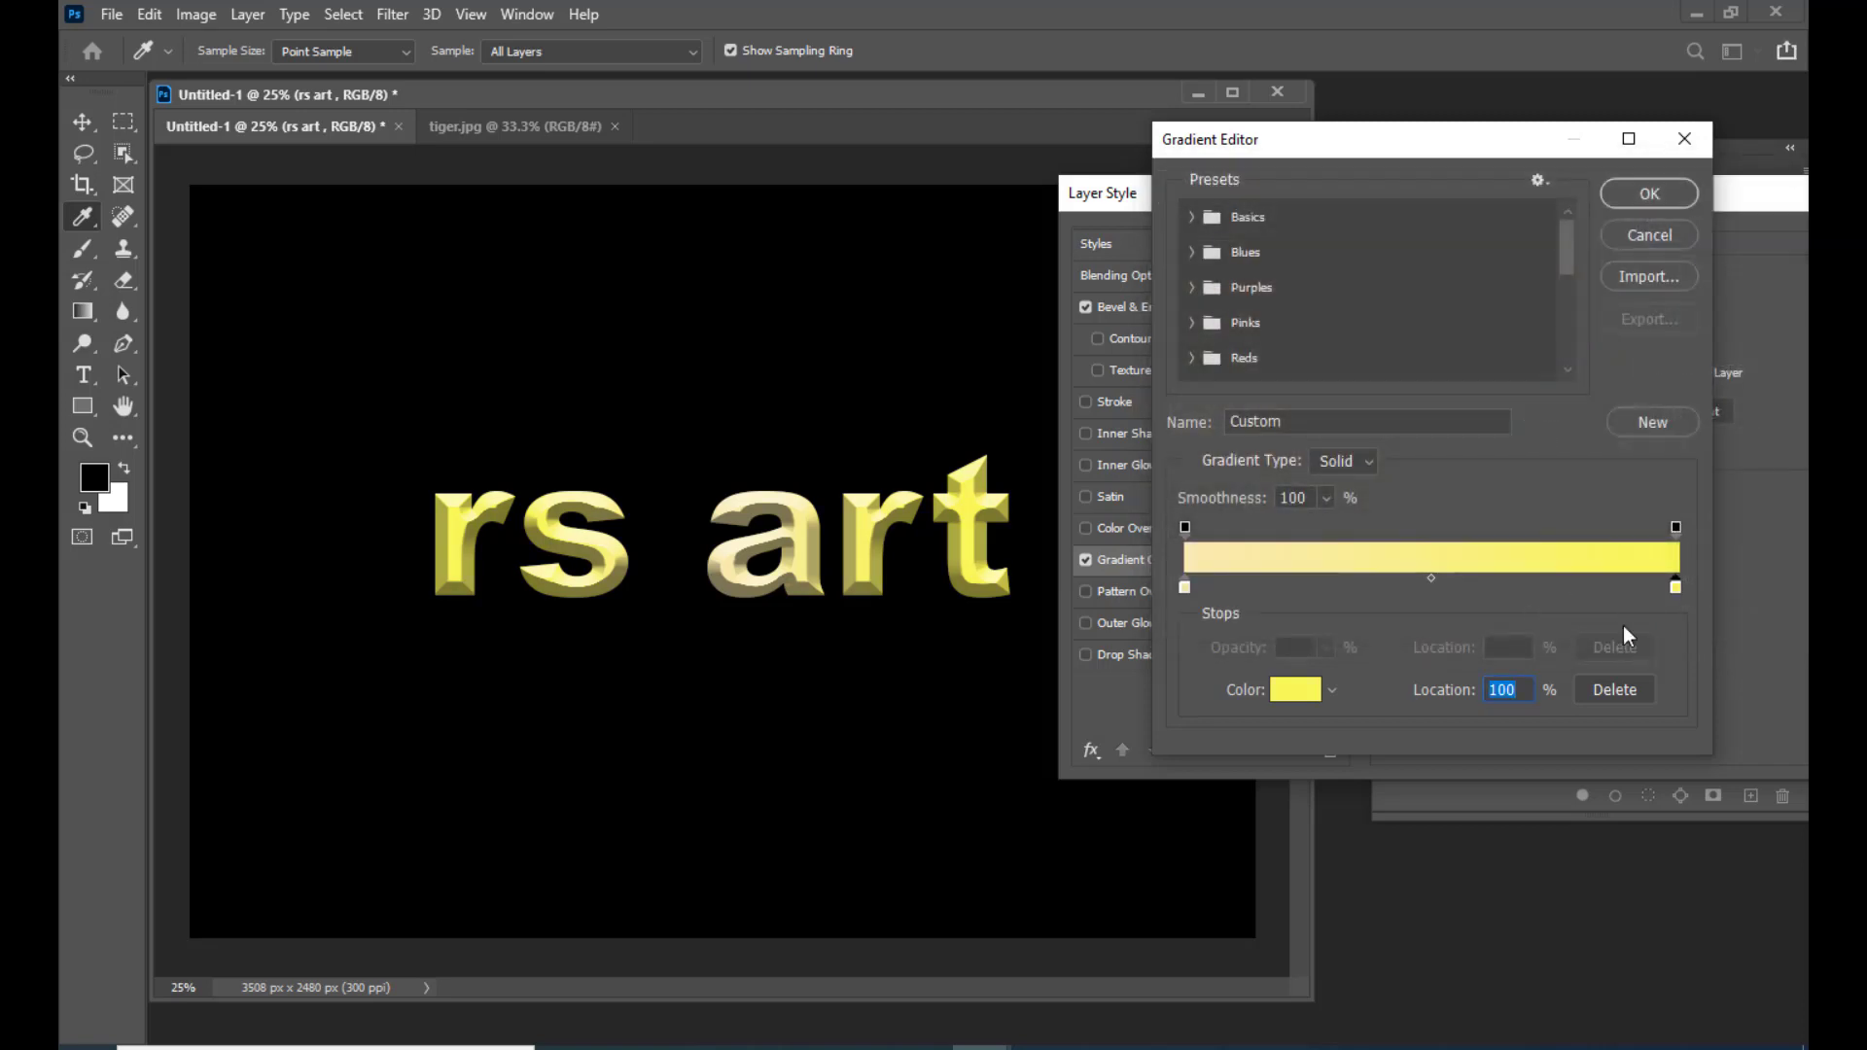
pyautogui.click(1647, 195)
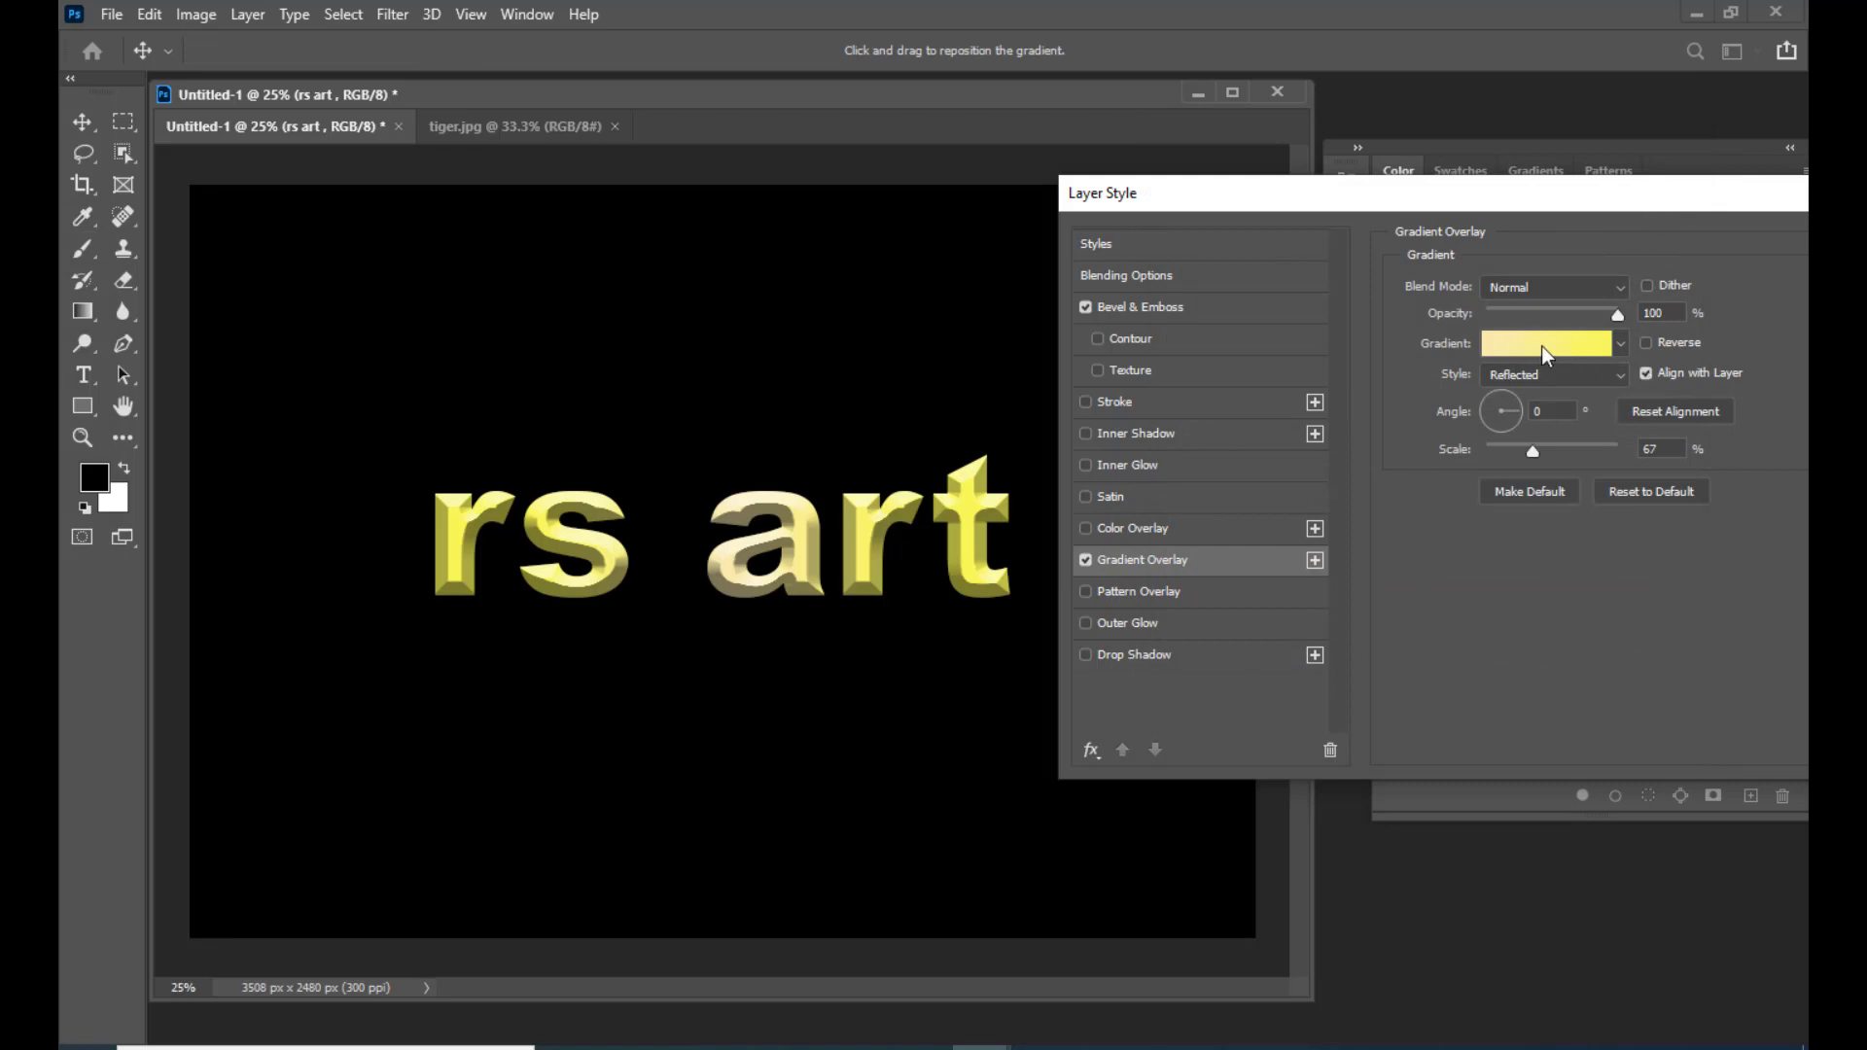
# Step: Keep the Gradient Overlay style Reflected, and set its angle to 90° and its scale to about 127%
pyautogui.click(1527, 377)
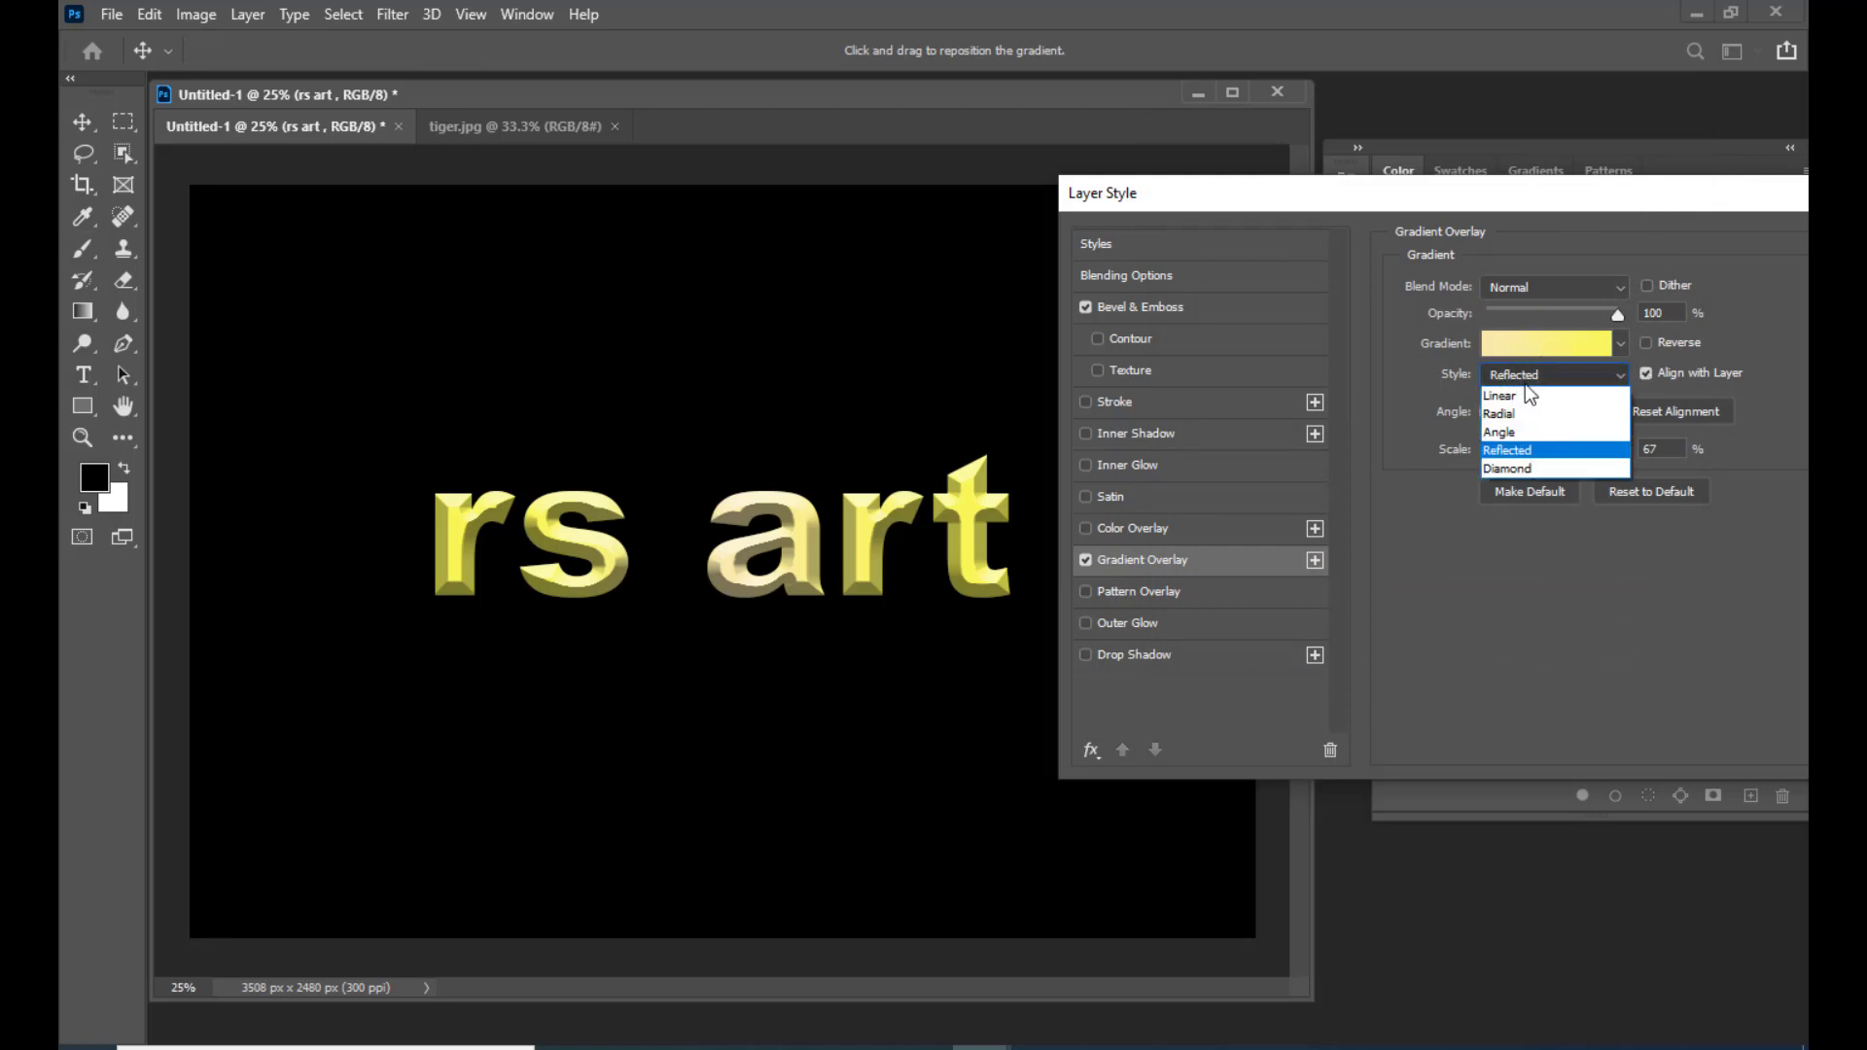
pyautogui.click(1515, 450)
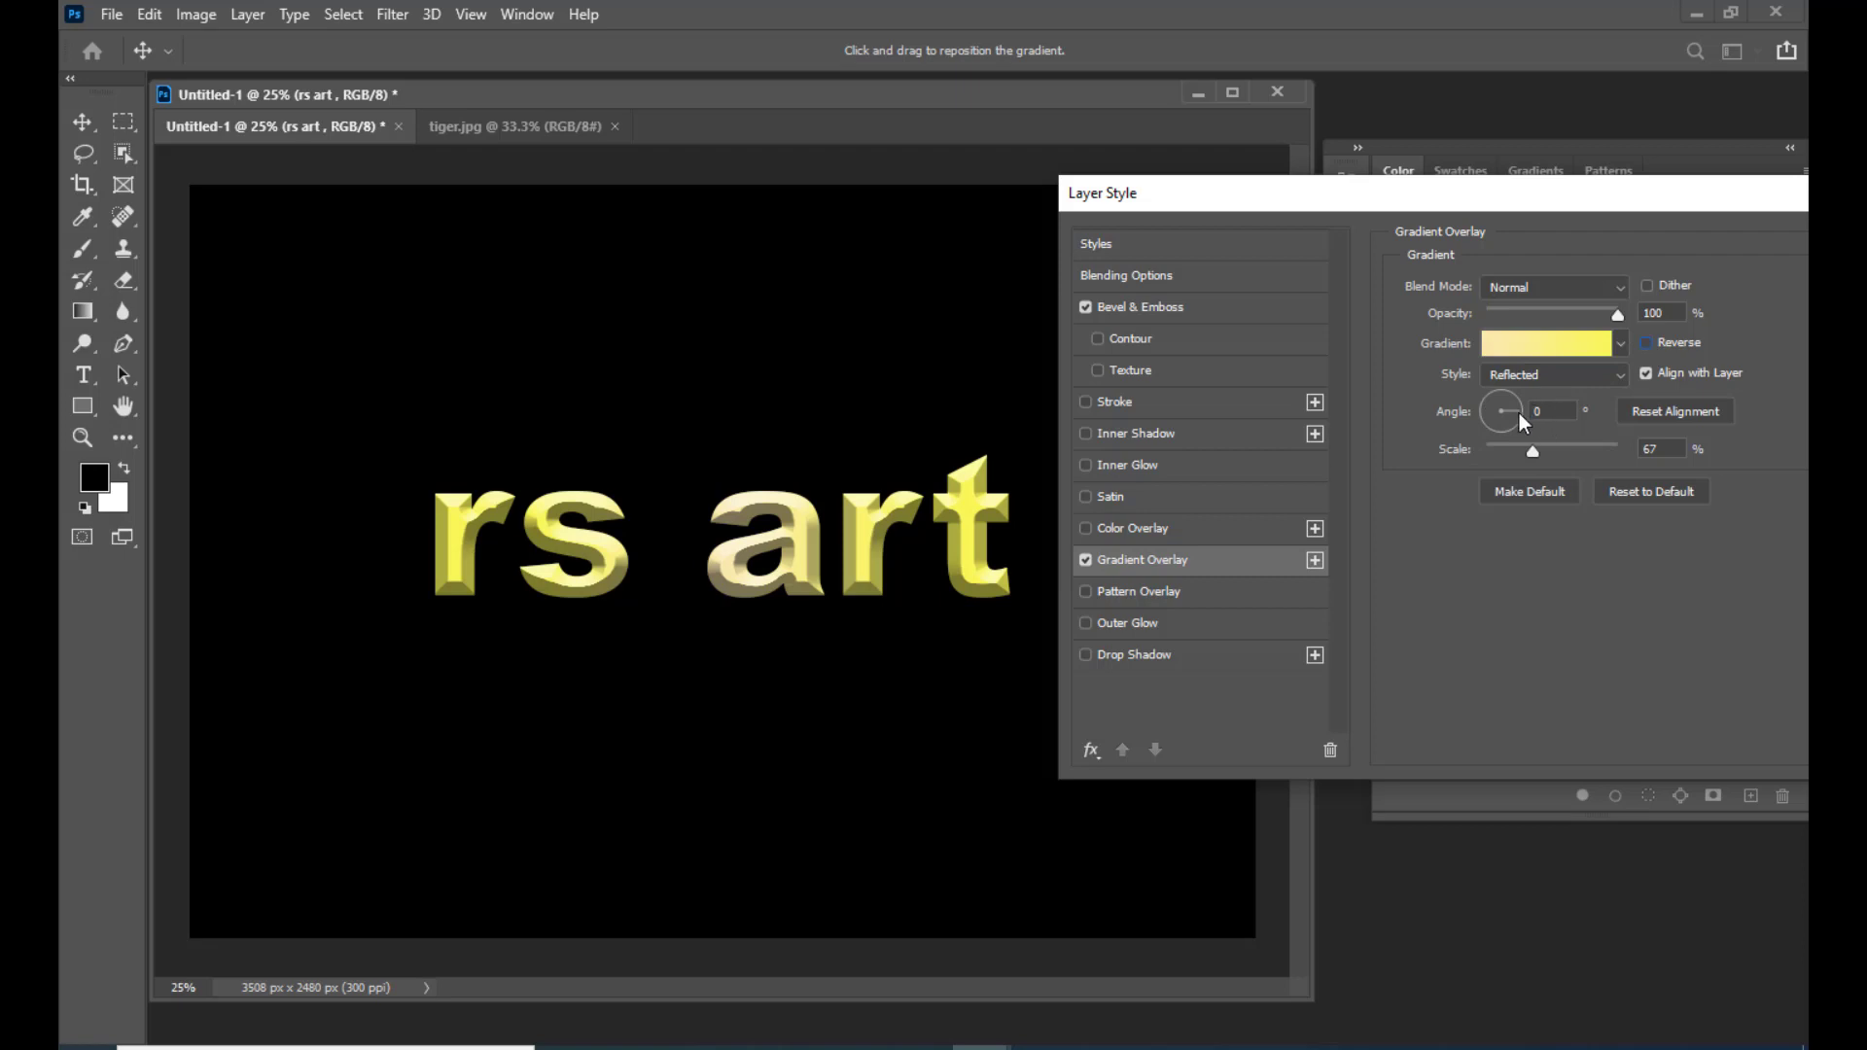
pyautogui.click(1498, 406)
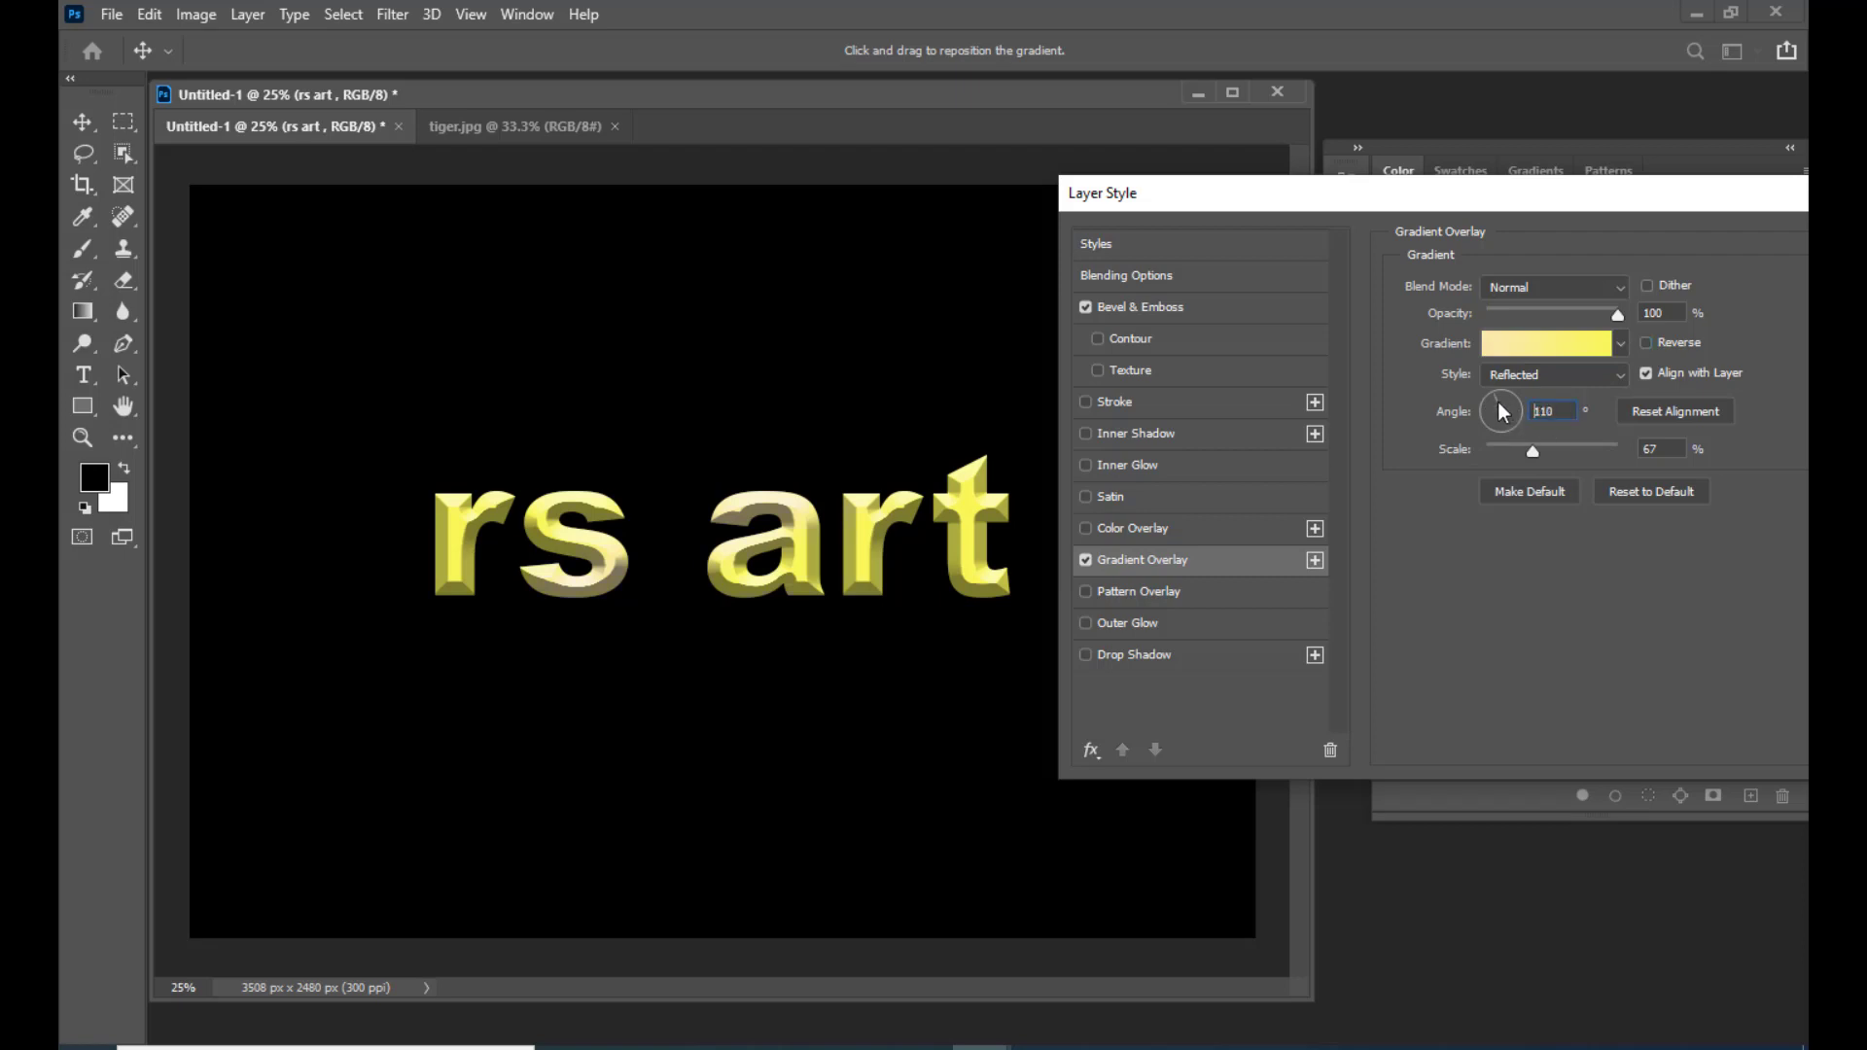
pyautogui.doubleClick(1539, 411)
pyautogui.write('90')
pyautogui.moveTo(1602, 451); pyautogui.dragTo(1596, 451)
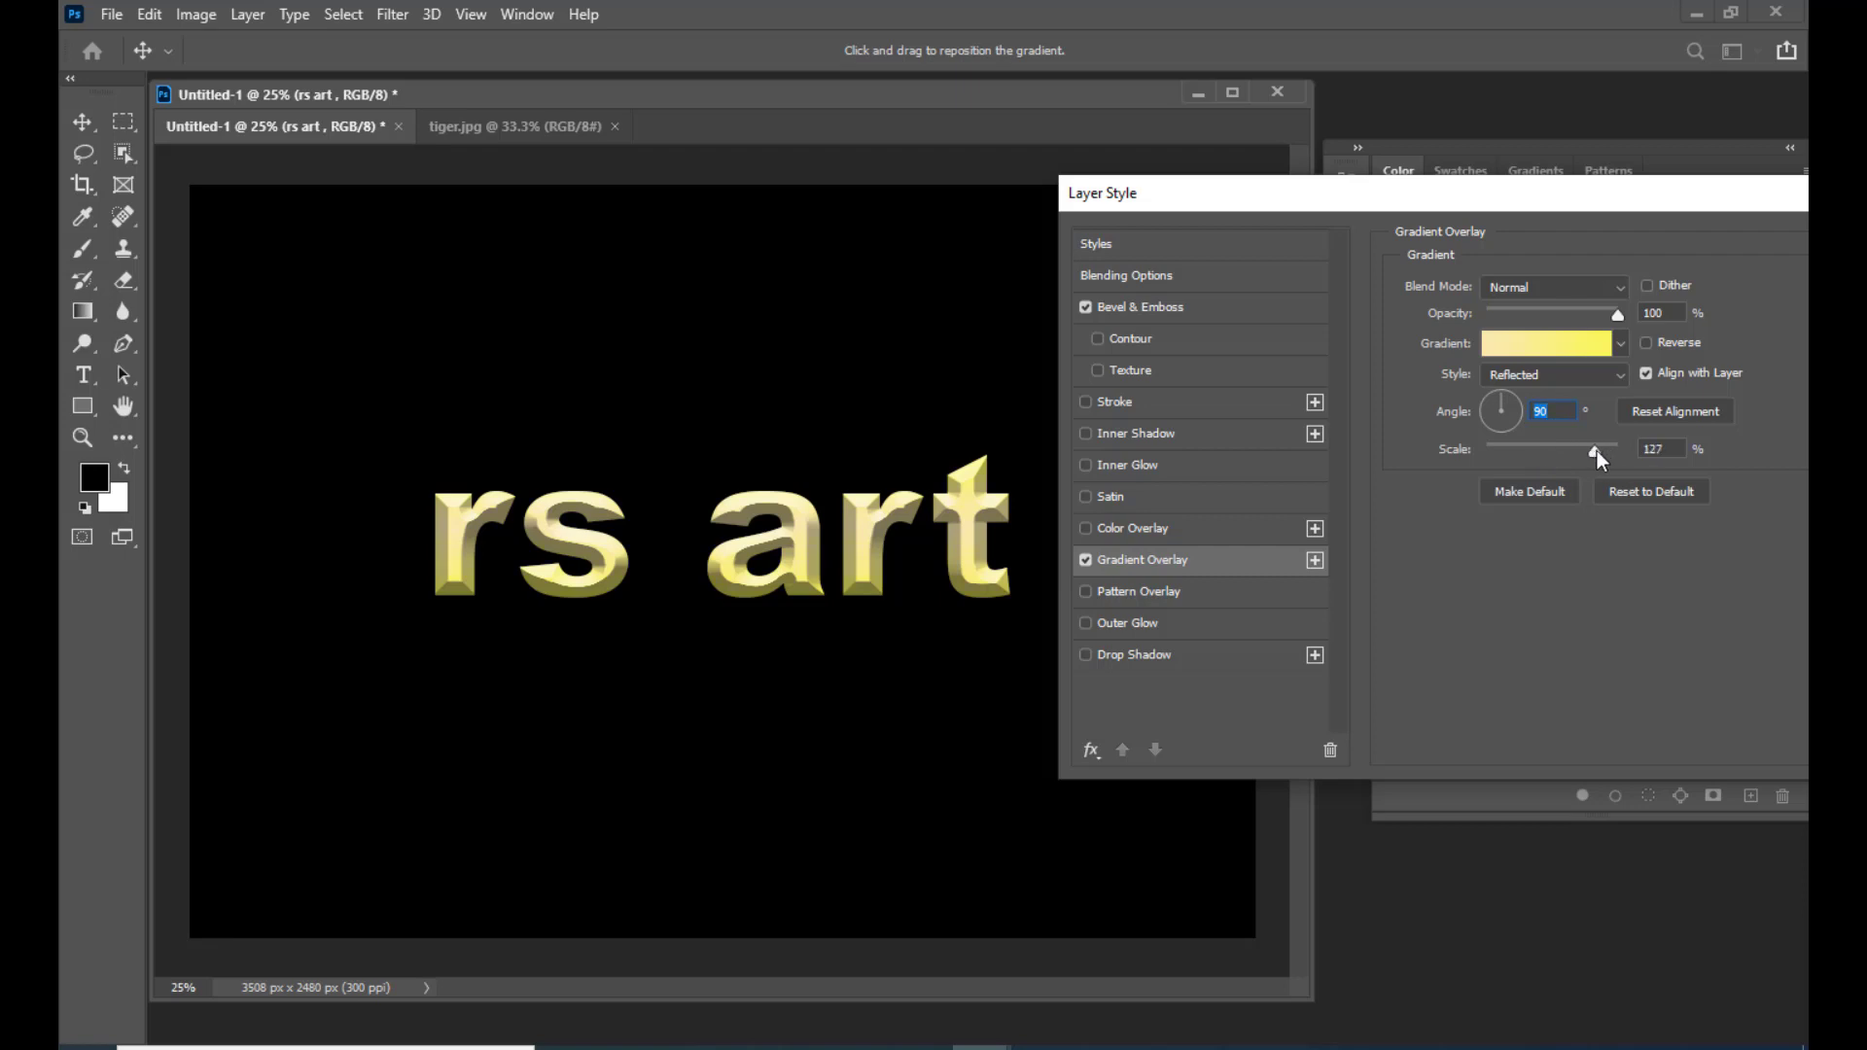
# Step: Change the yellow end stop of the overlay gradient to the orange colour f6aa25
pyautogui.click(1554, 346)
pyautogui.click(1676, 588)
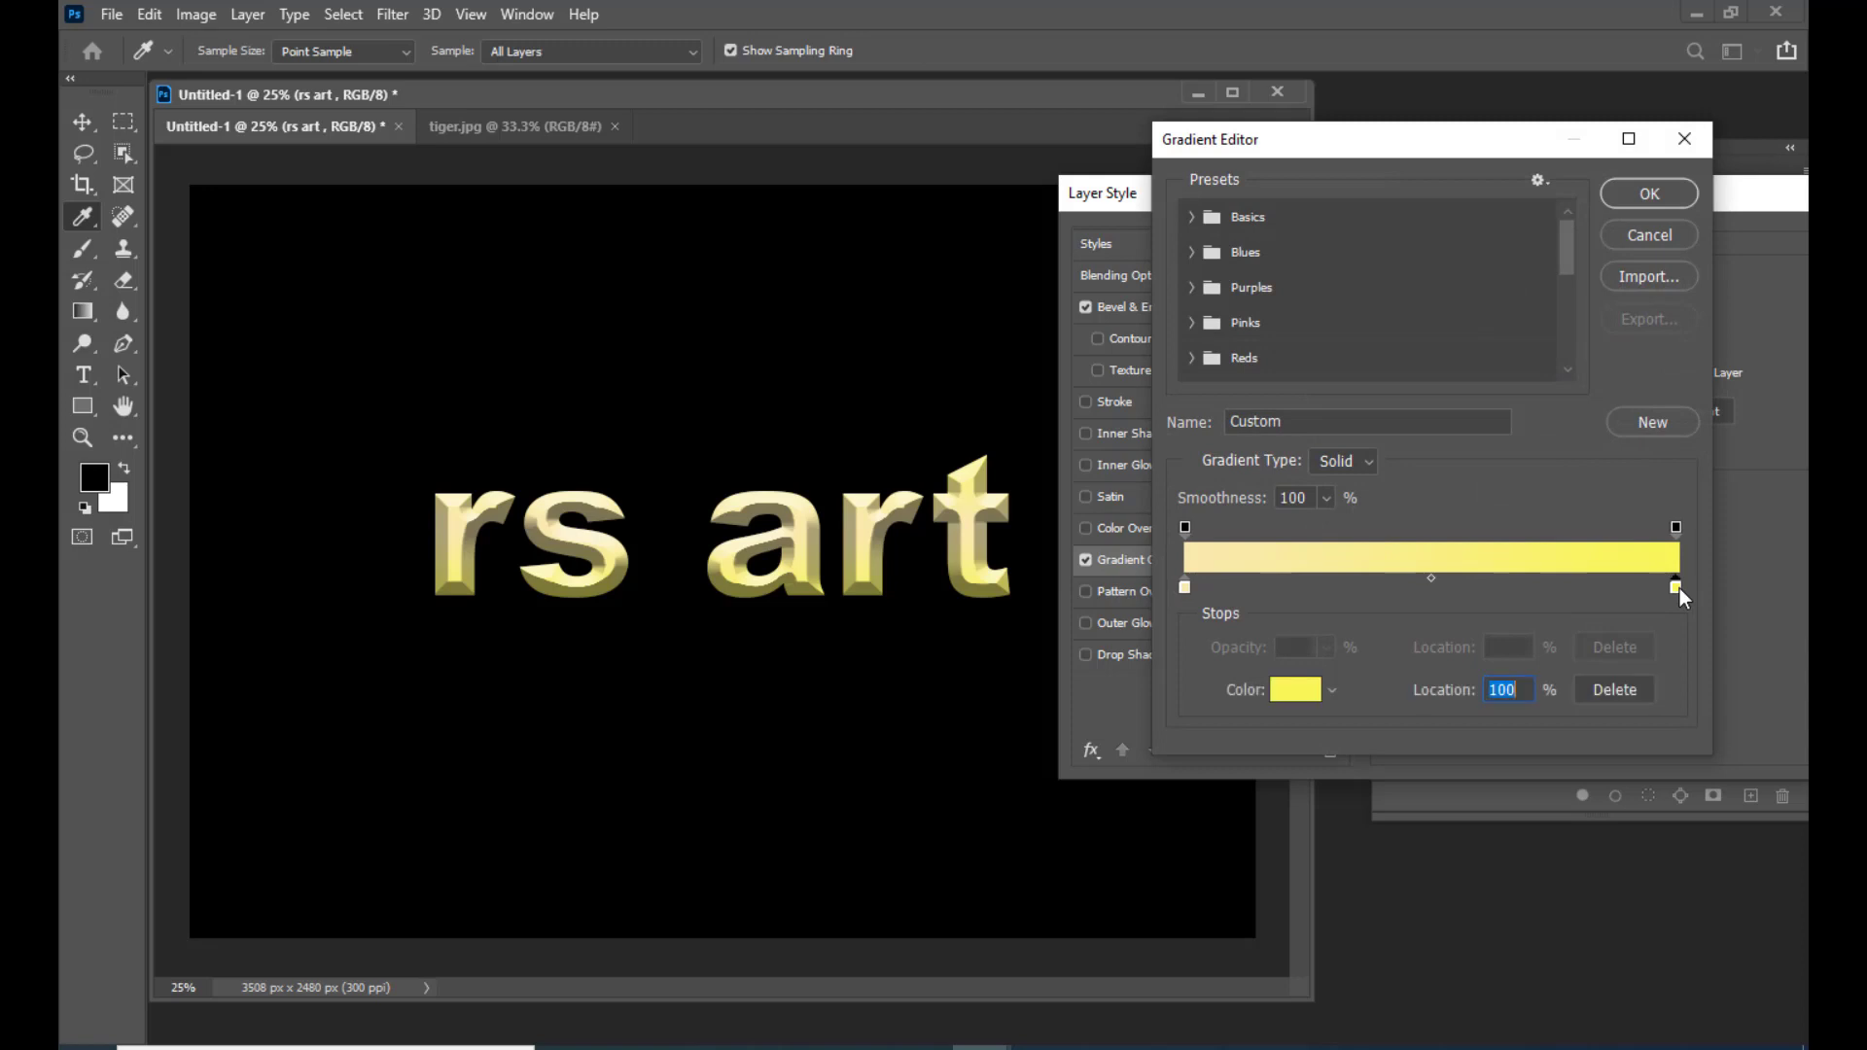
pyautogui.doubleClick(1675, 587)
pyautogui.moveTo(1497, 509); pyautogui.dragTo(1503, 511)
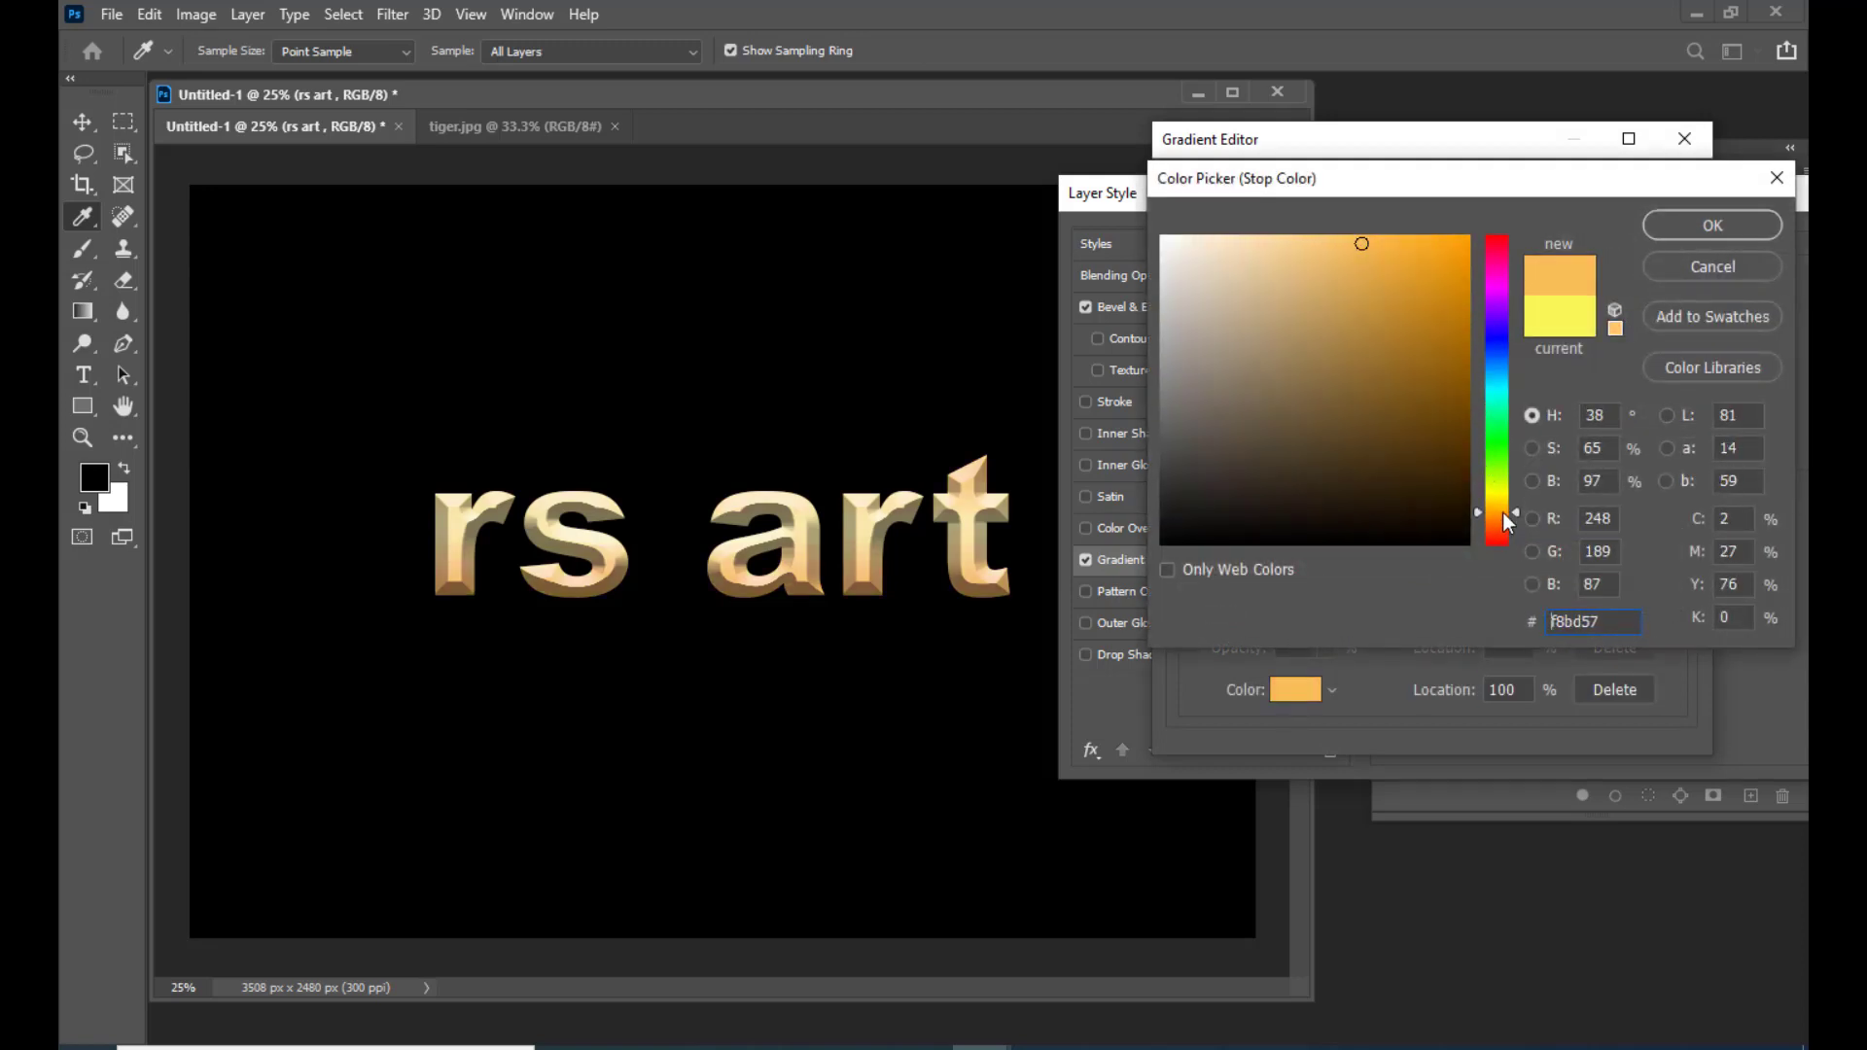
pyautogui.click(1423, 246)
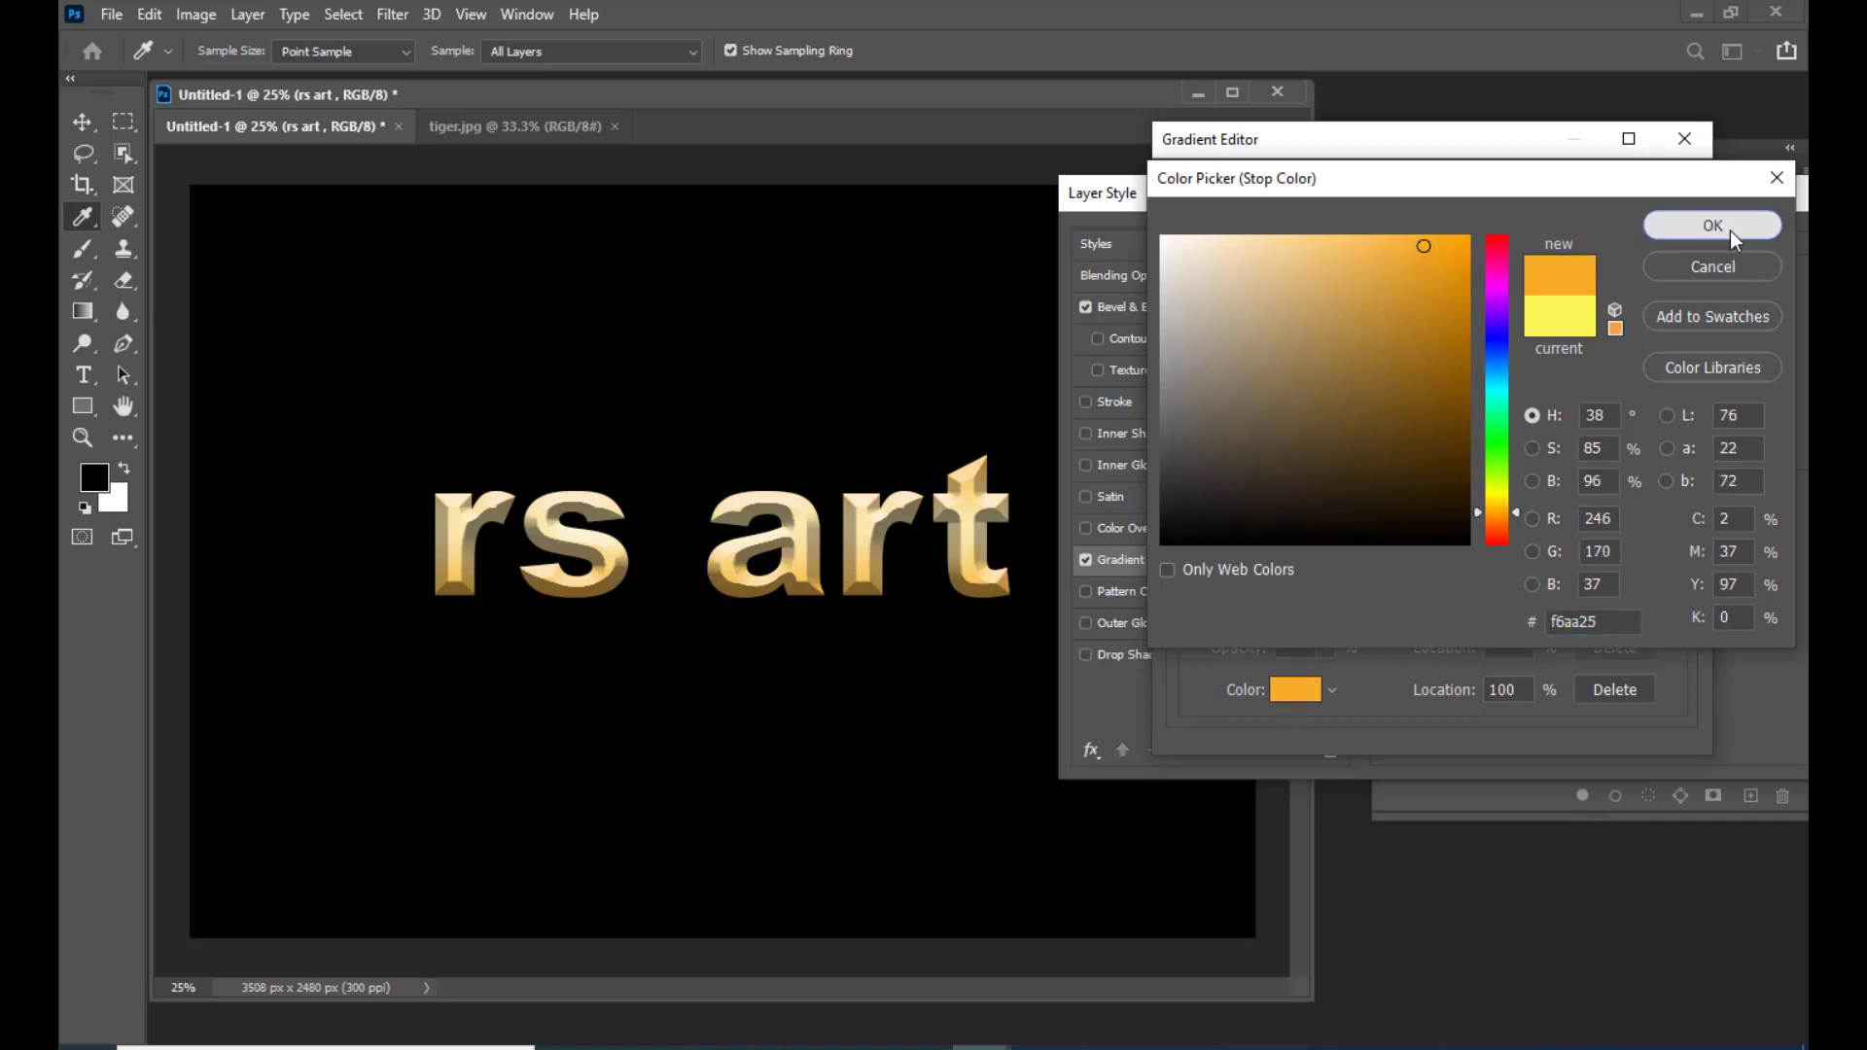
pyautogui.click(1730, 230)
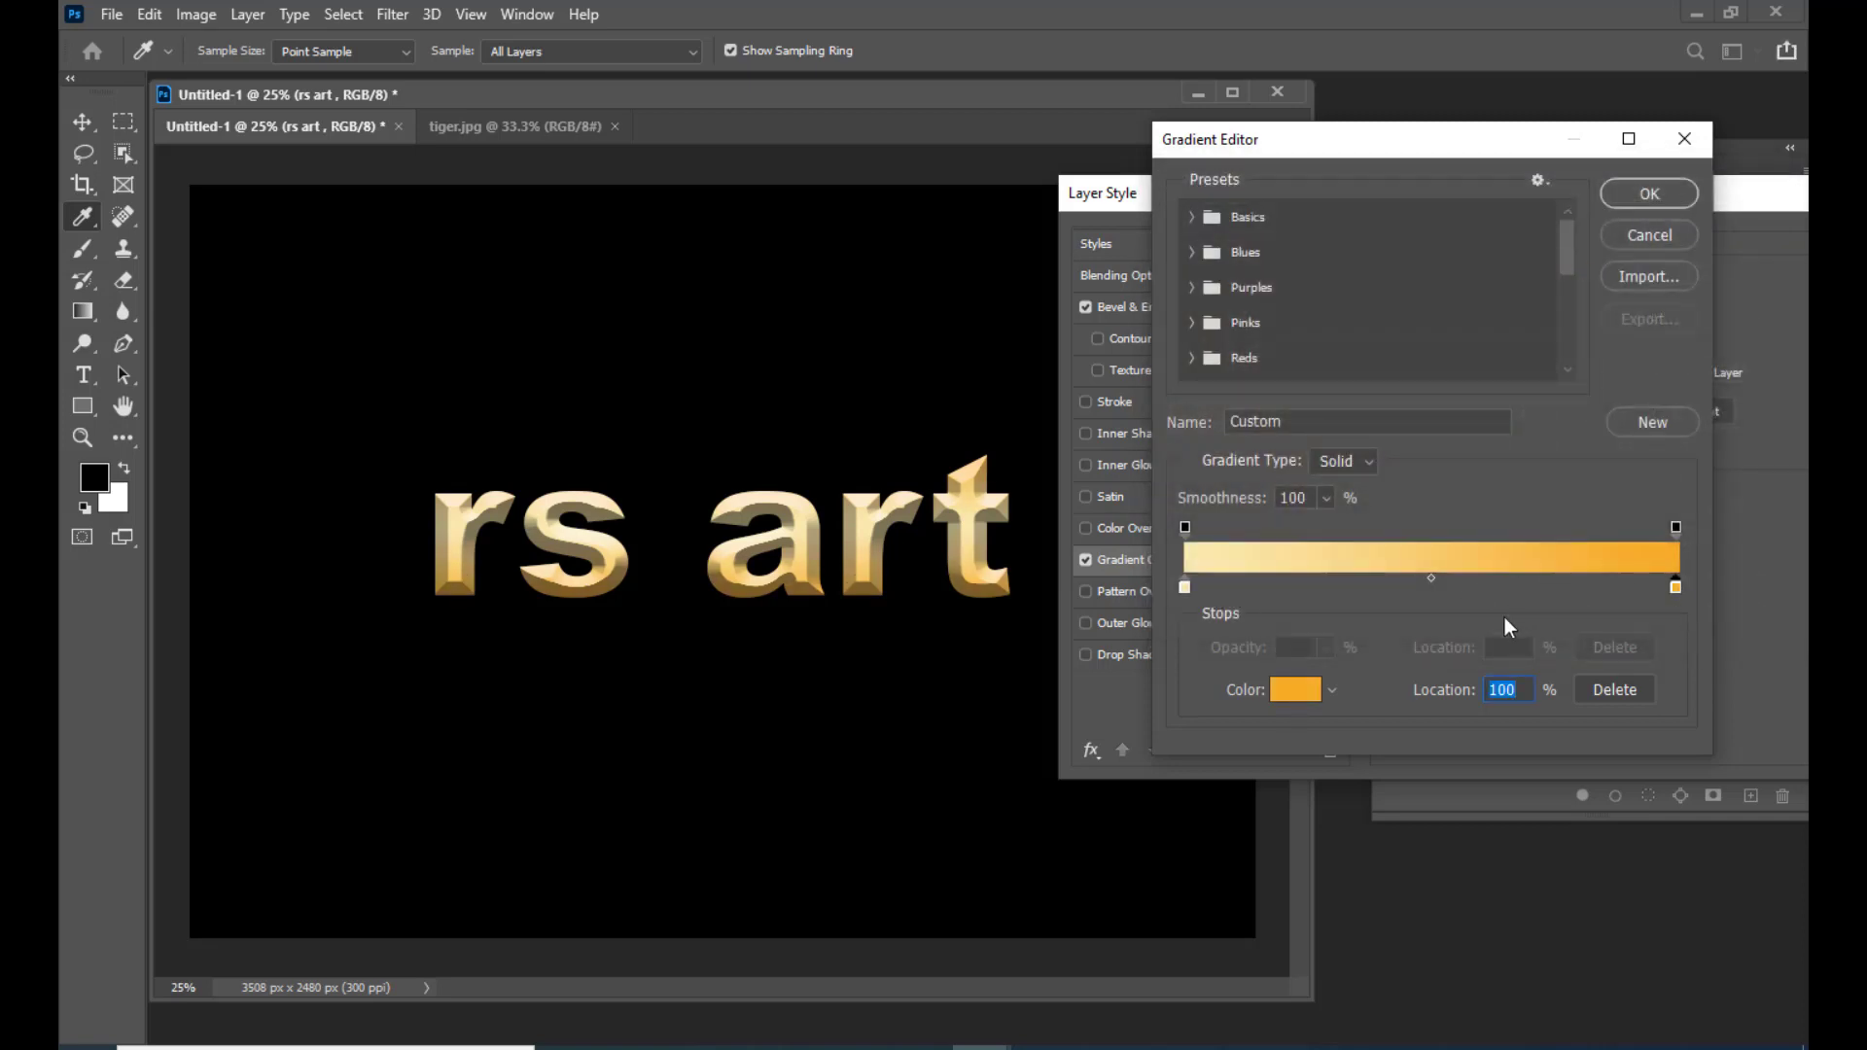
# Step: Change the gradient's pale start stop to the gold colour f5d34a and accept the edited gradient
pyautogui.doubleClick(1185, 587)
pyautogui.click(1342, 246)
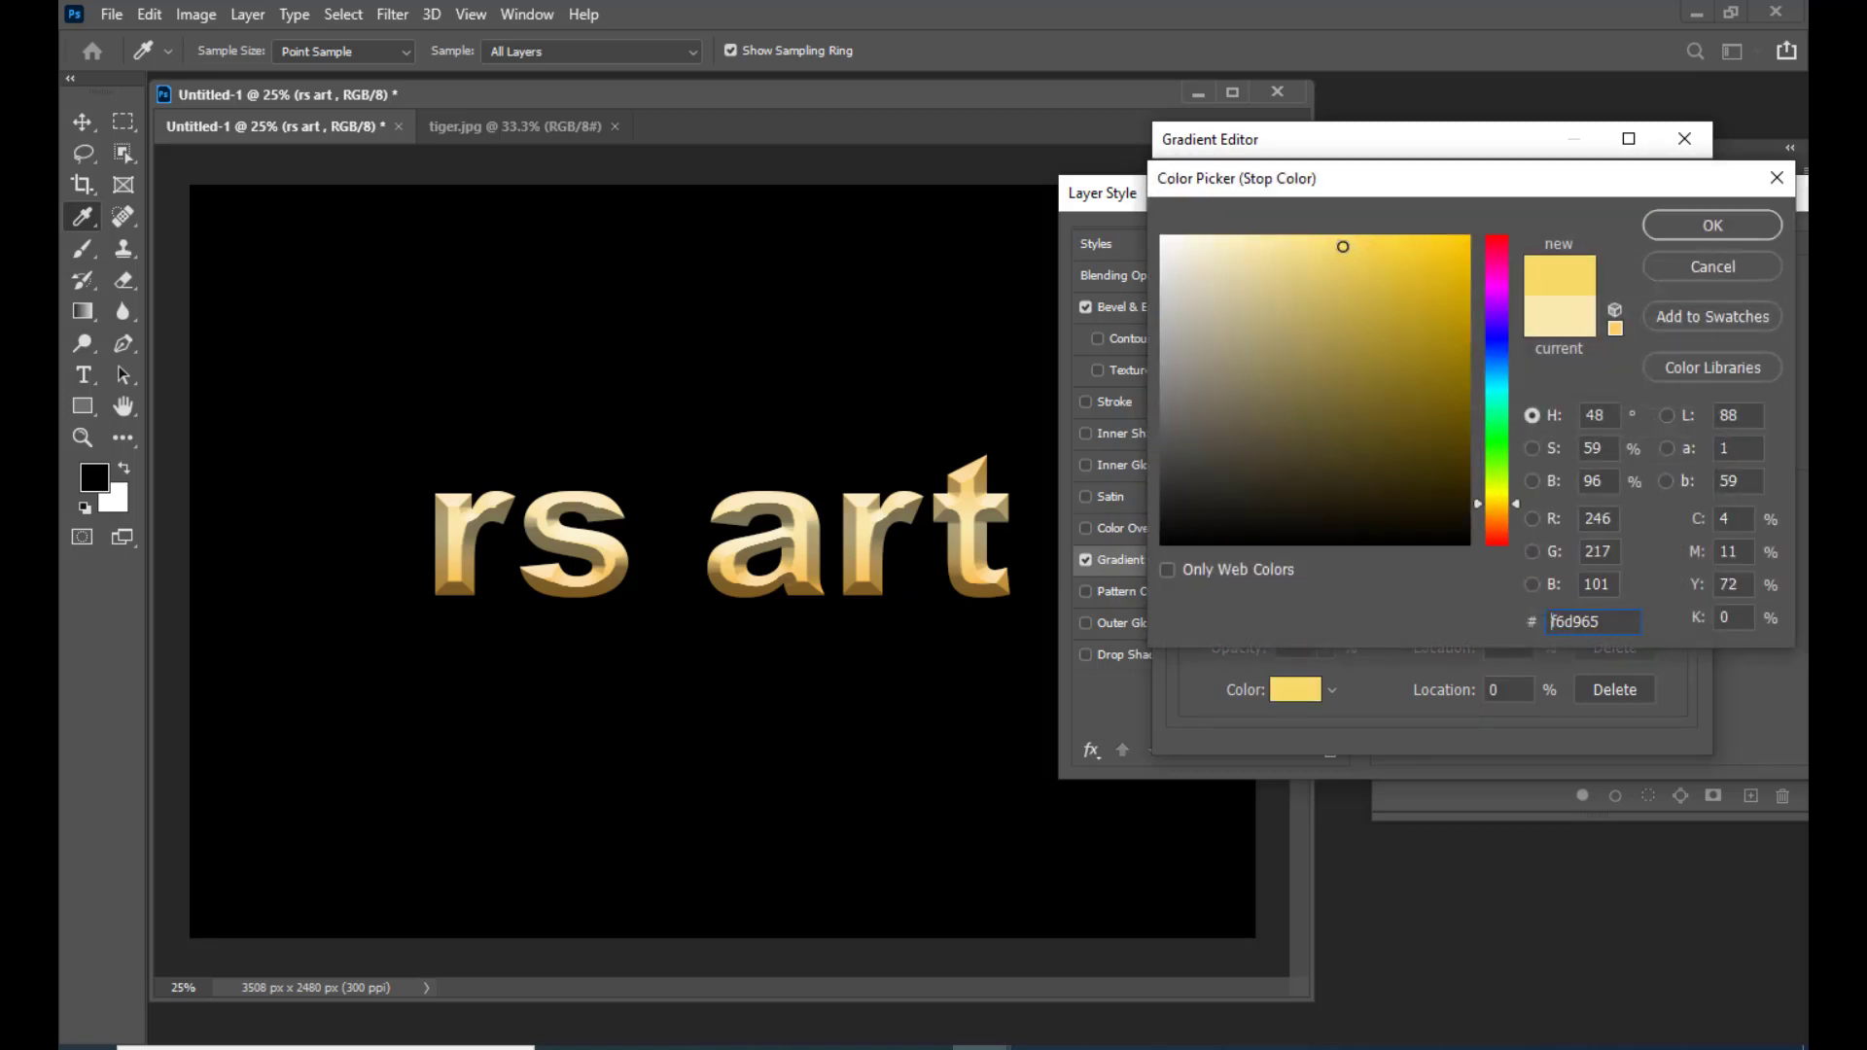
pyautogui.click(1376, 247)
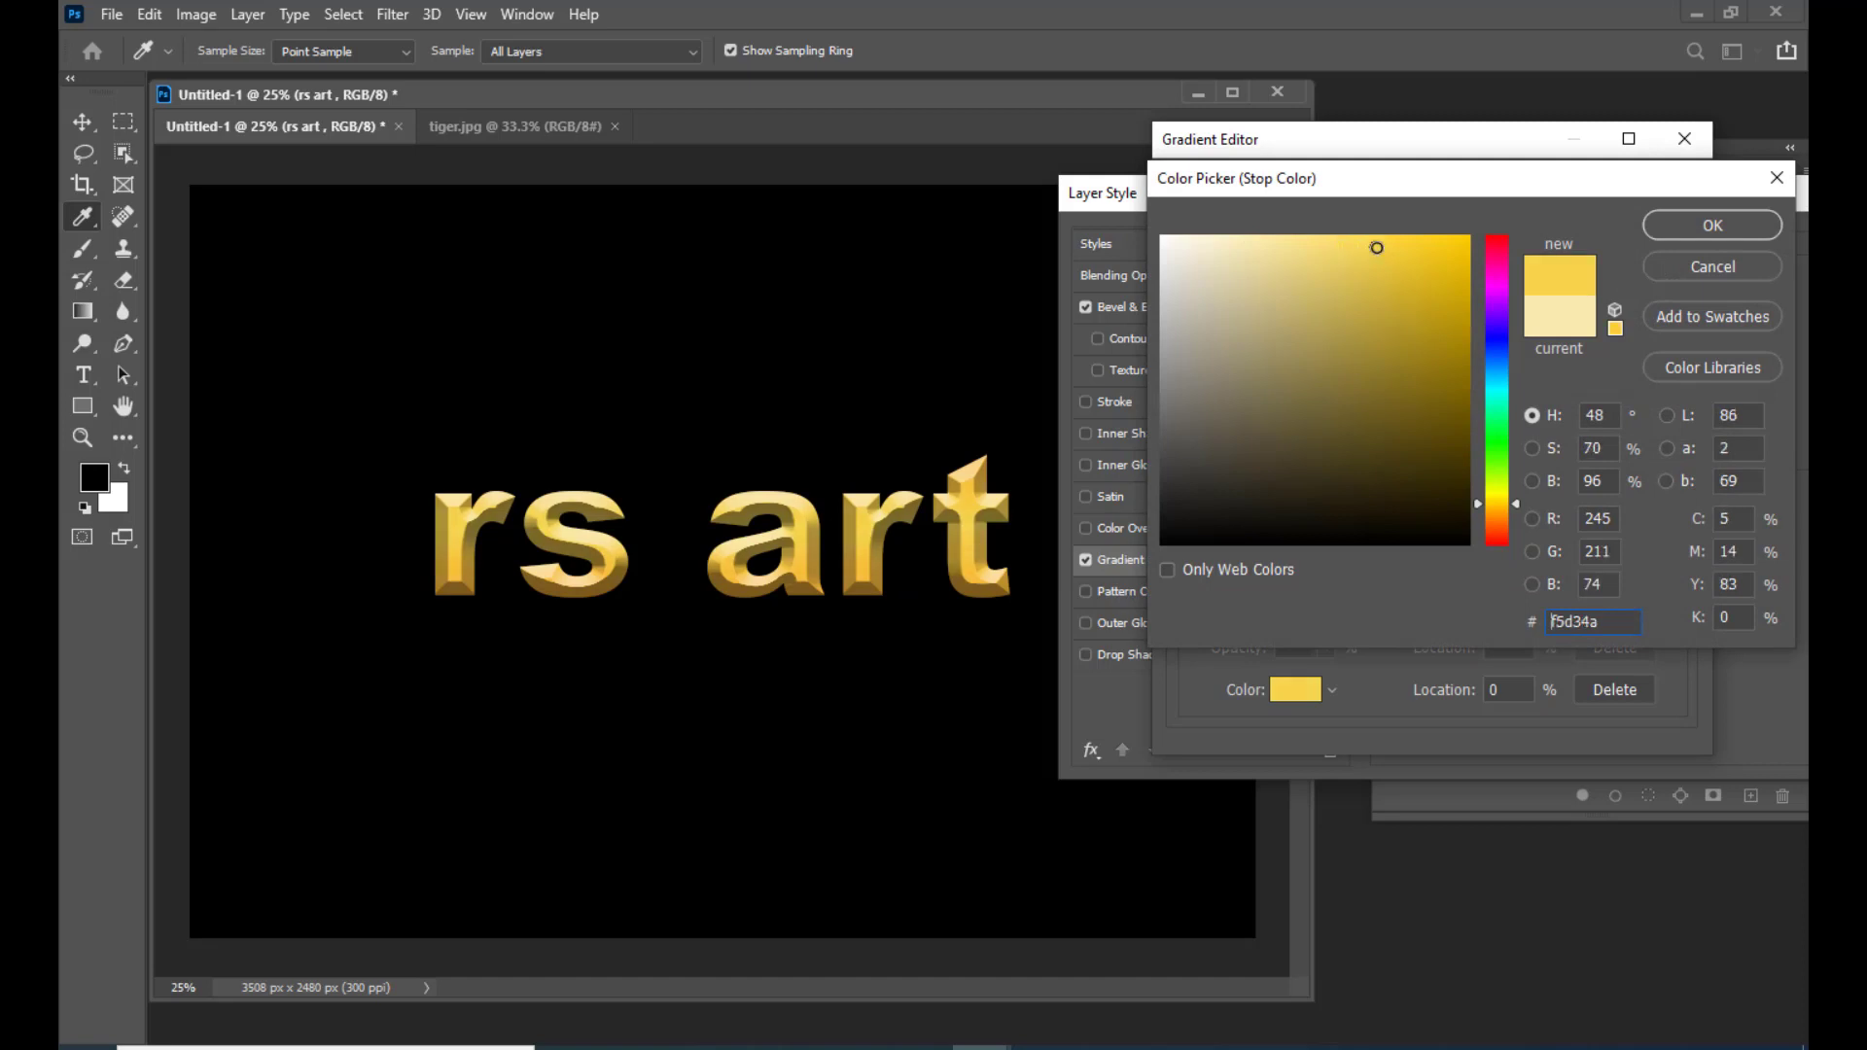
pyautogui.click(1718, 225)
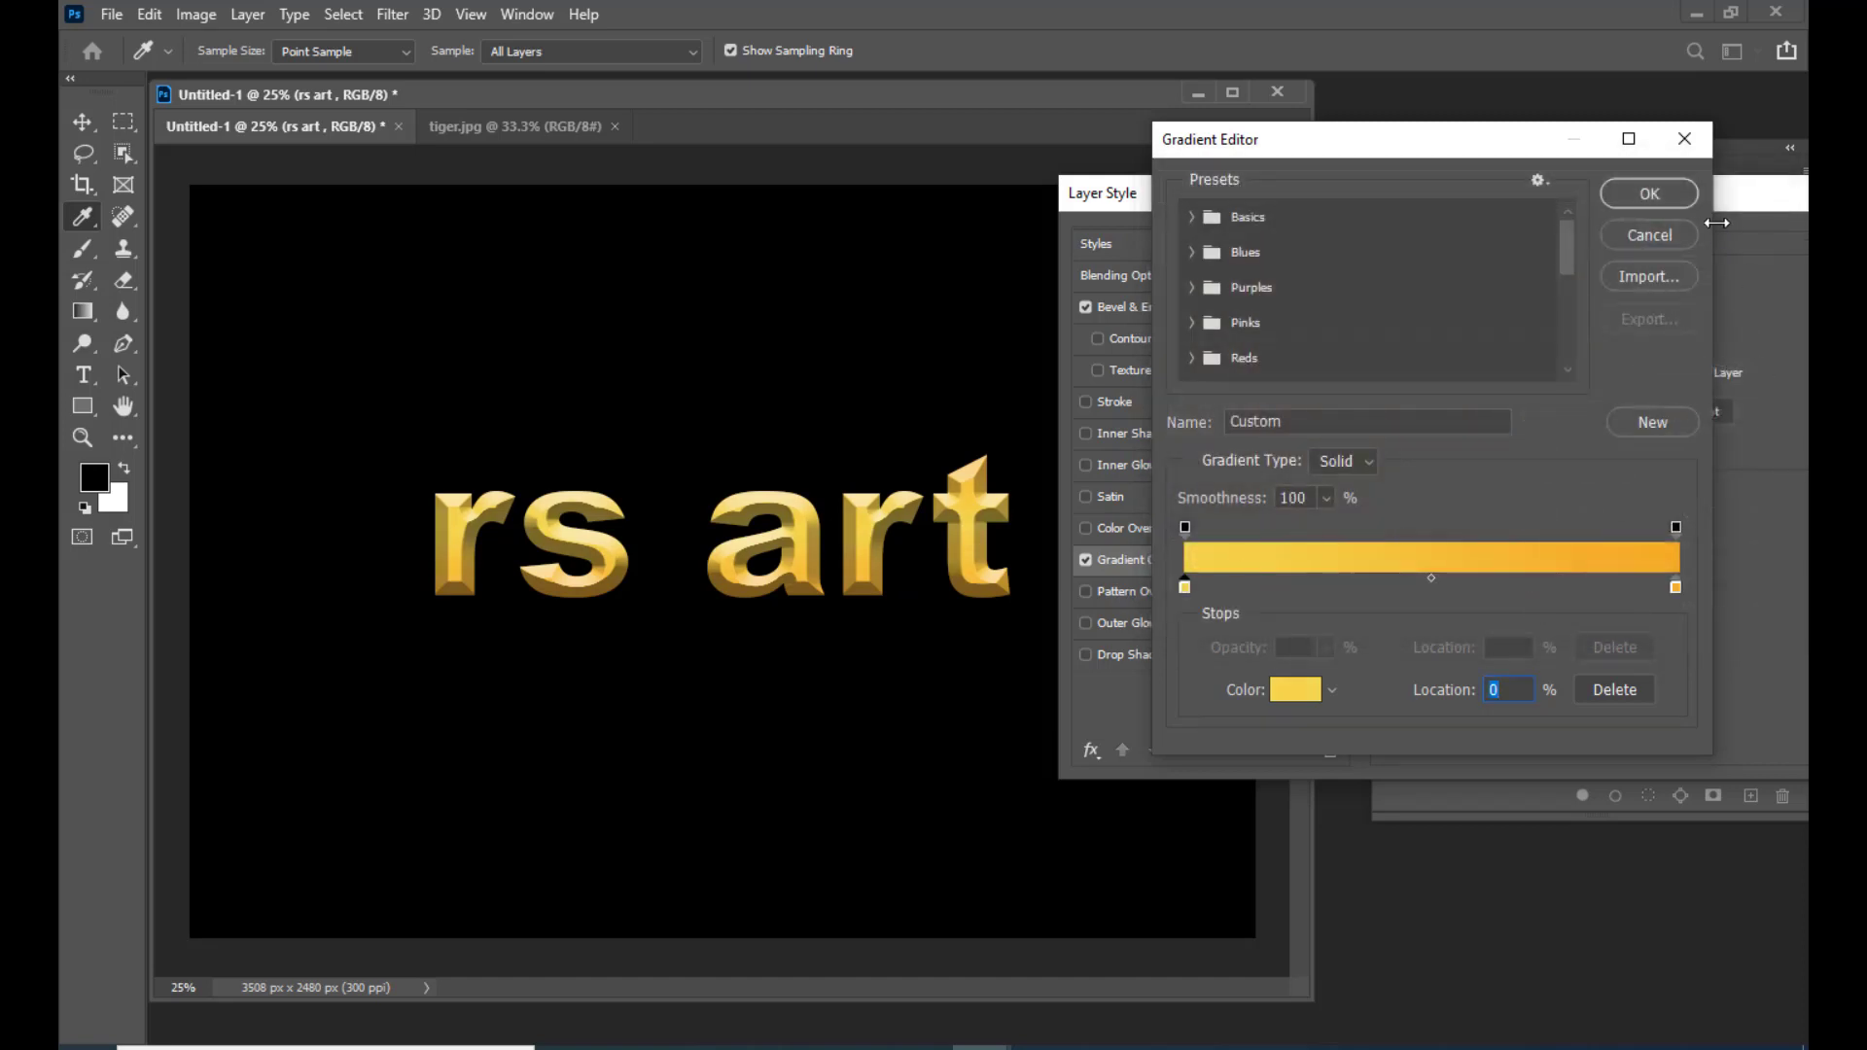
pyautogui.click(1678, 206)
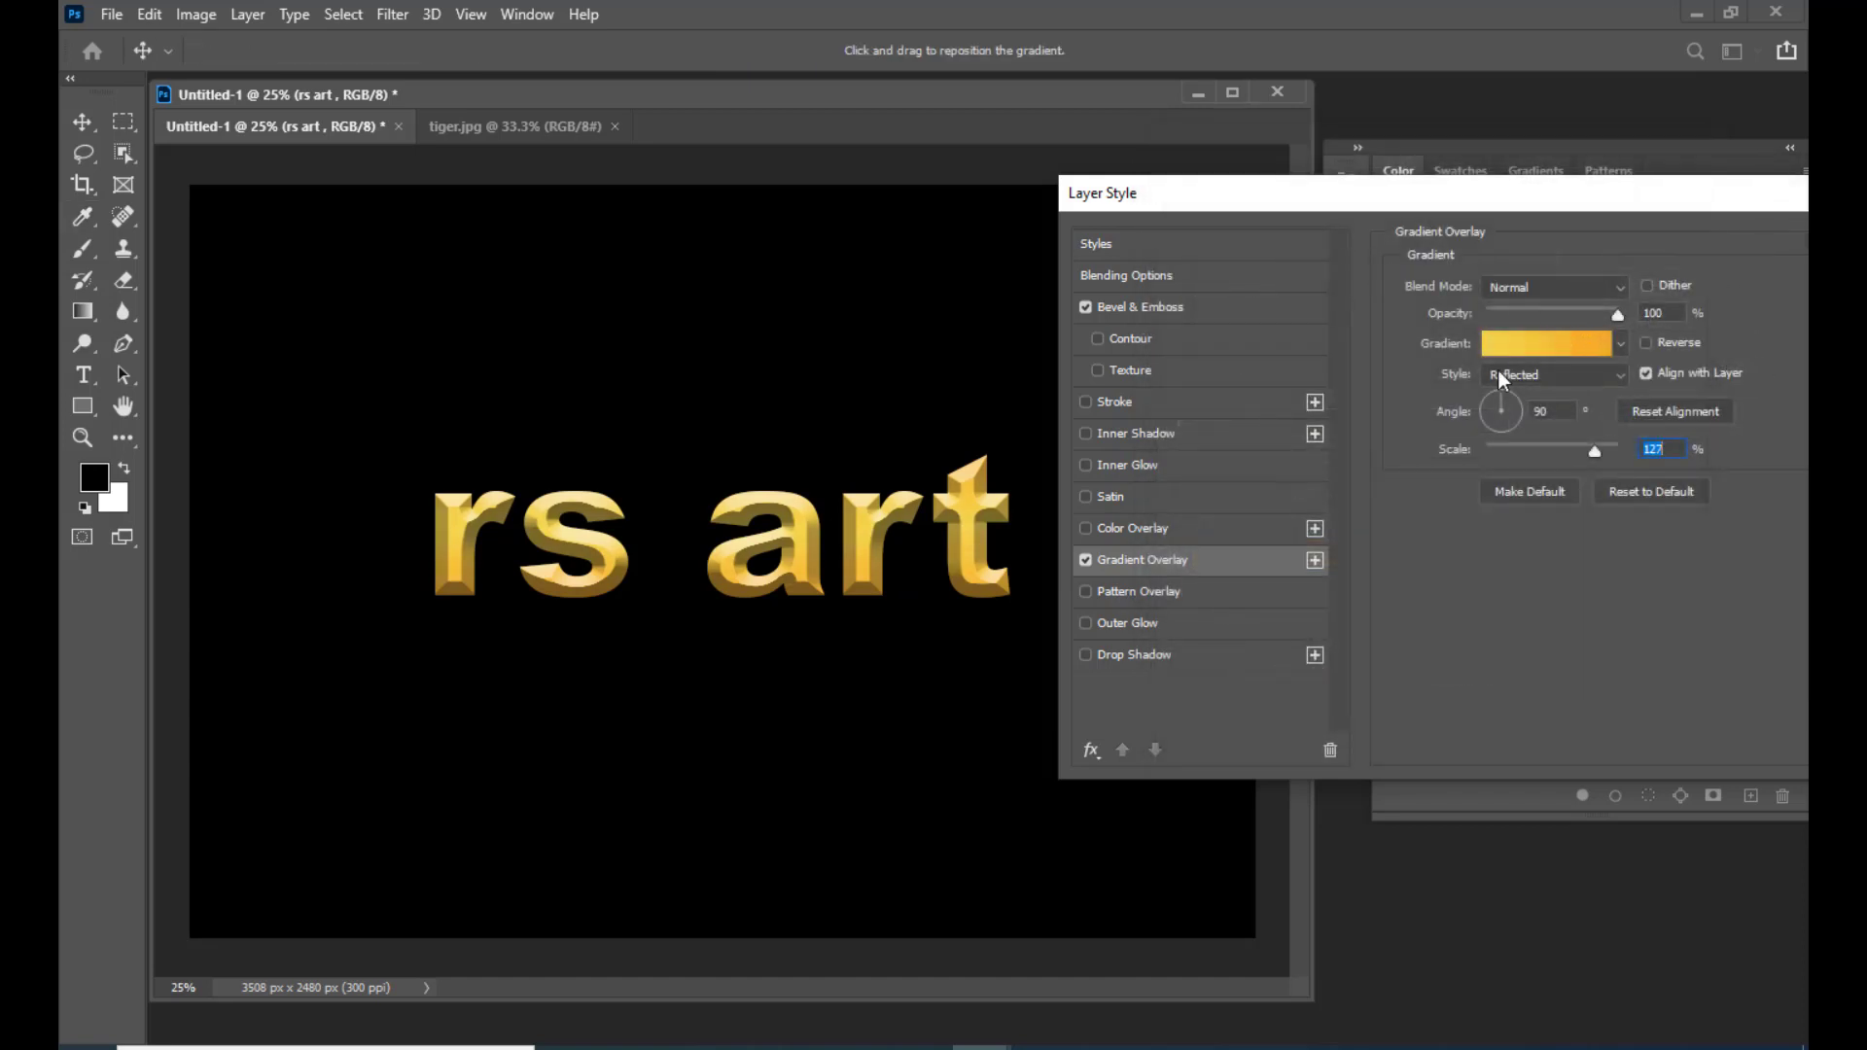
# Step: Increase the Bevel & Emboss size to about 202 px
pyautogui.moveTo(1212, 188); pyautogui.dragTo(1246, 198)
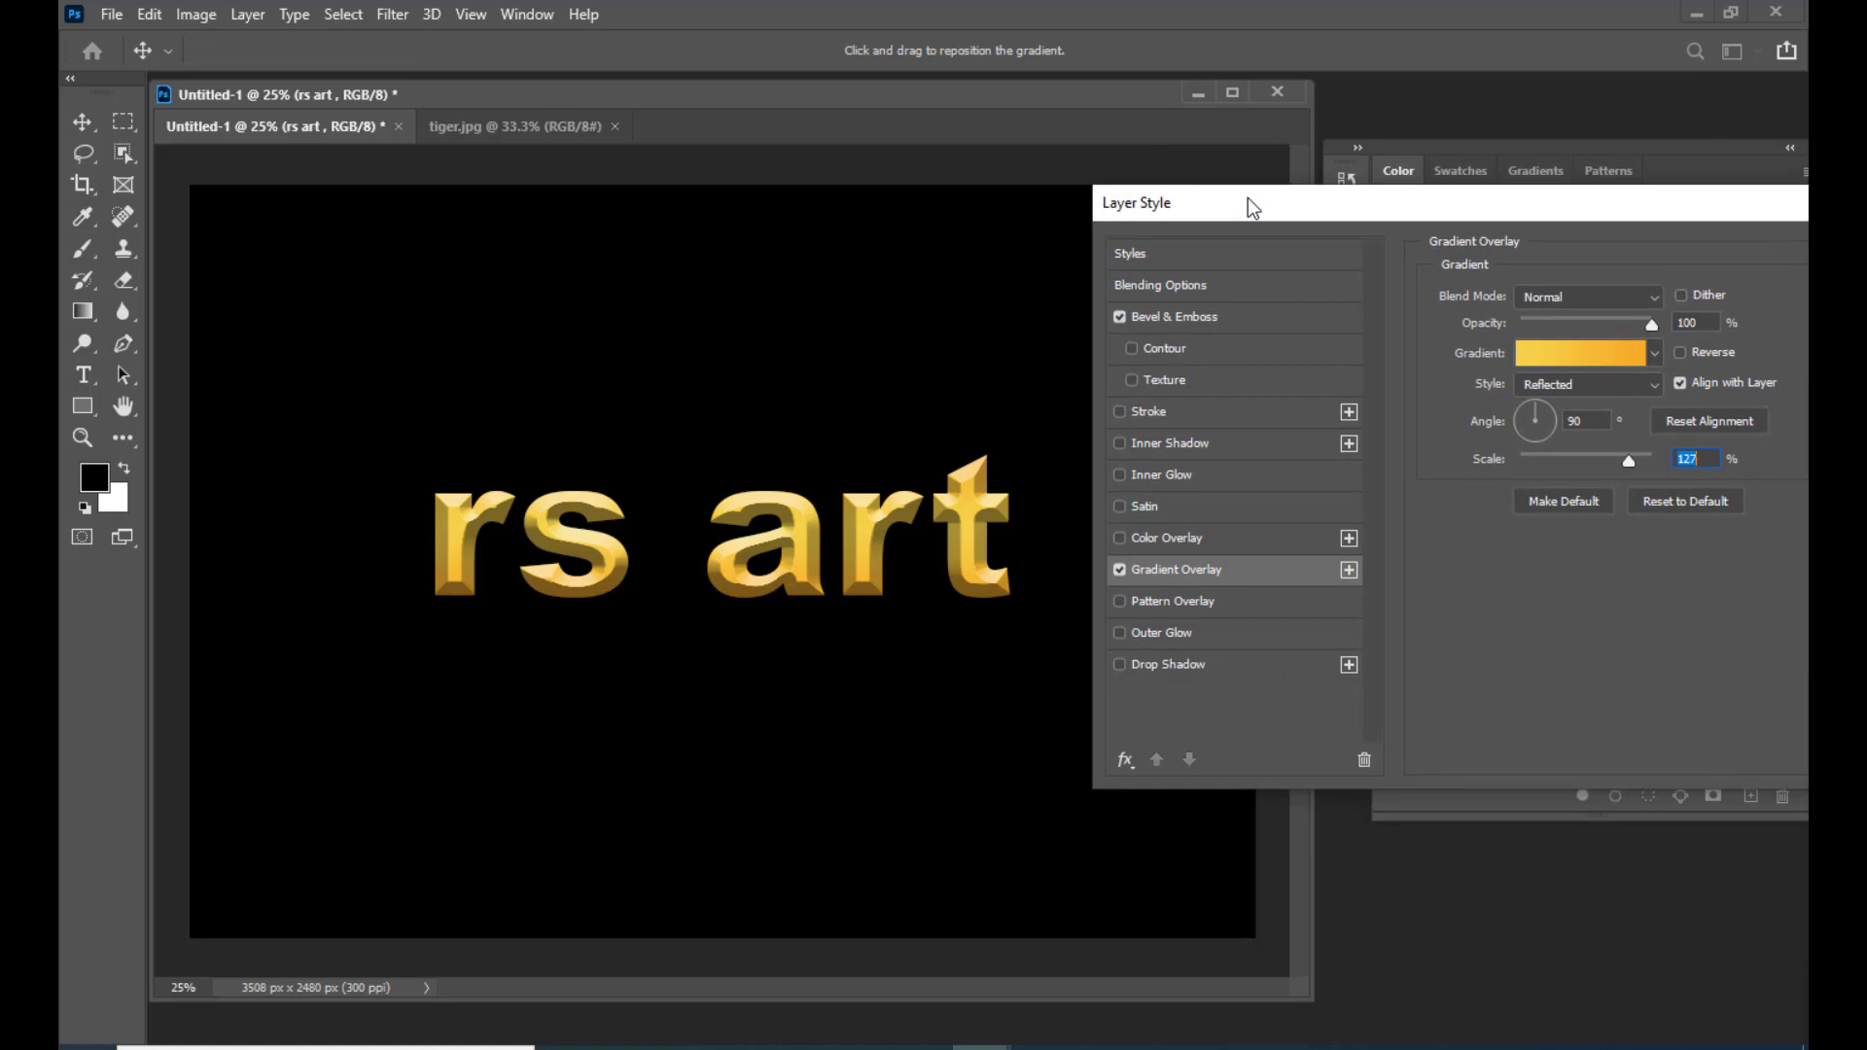
pyautogui.click(1211, 316)
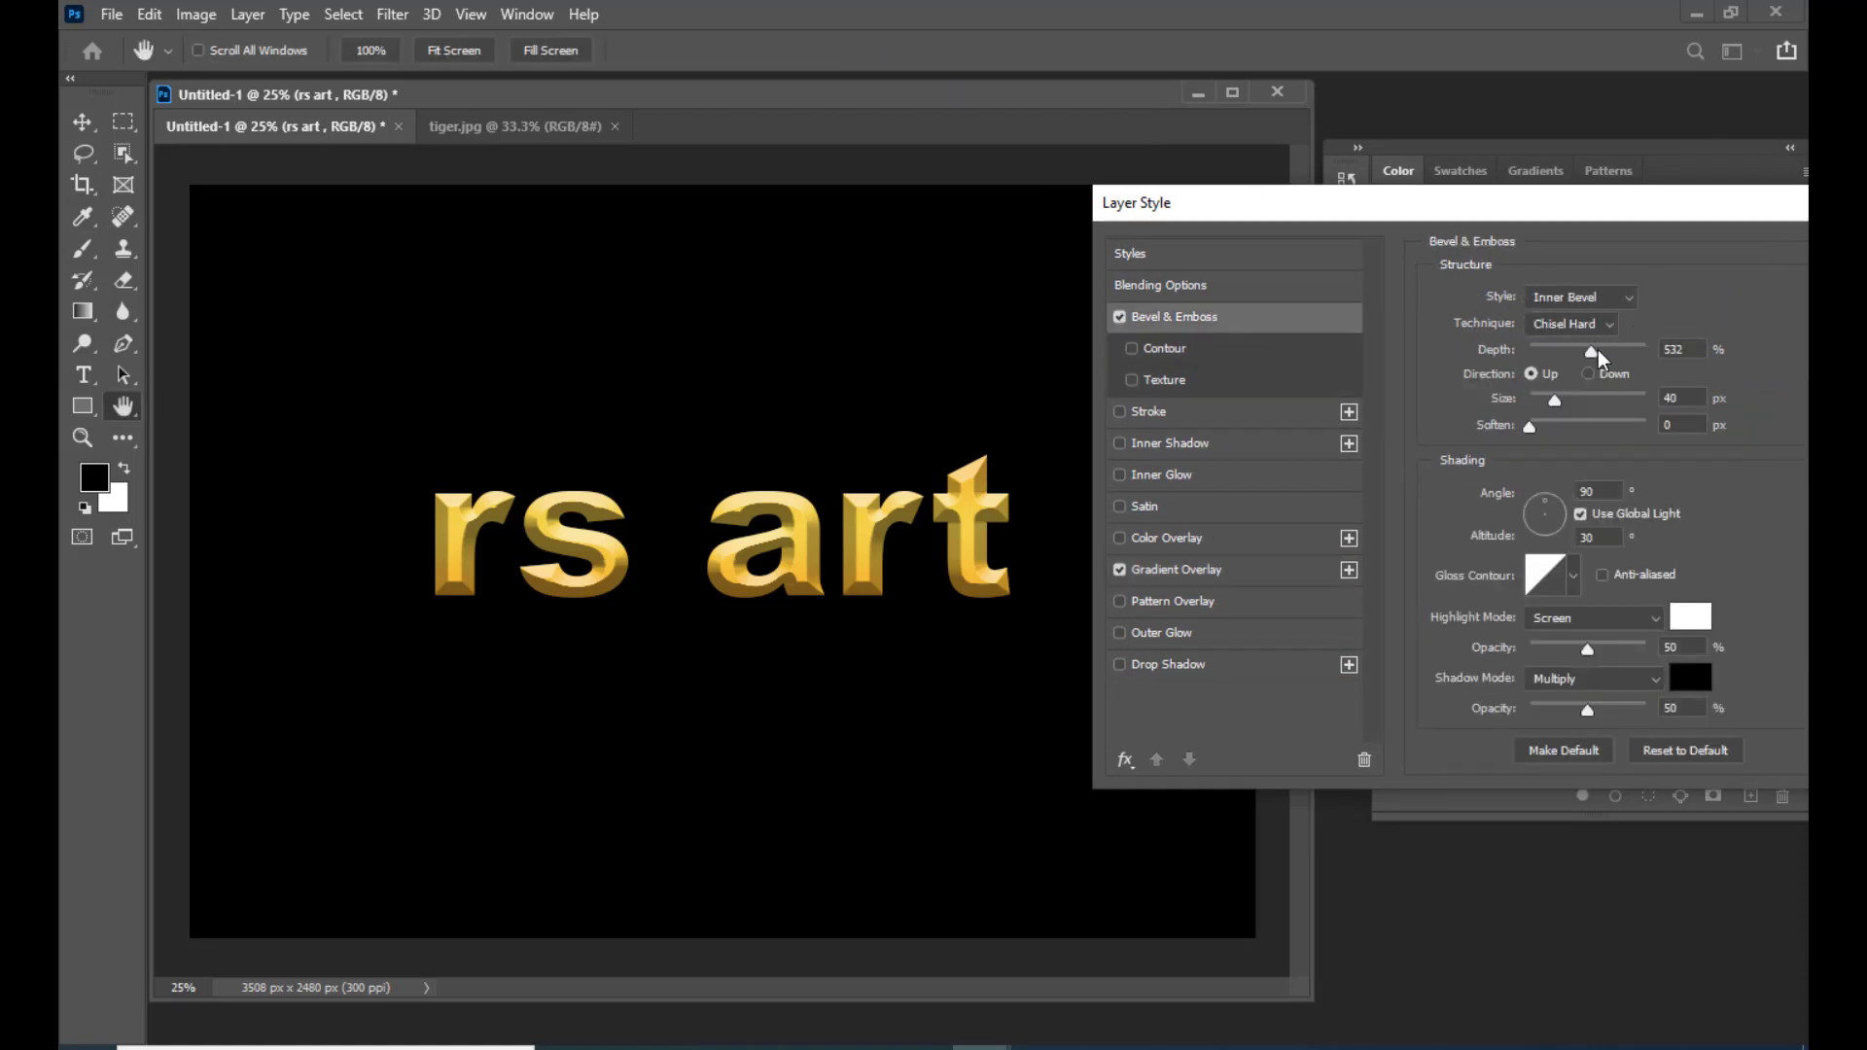
pyautogui.moveTo(1554, 400); pyautogui.dragTo(1633, 412)
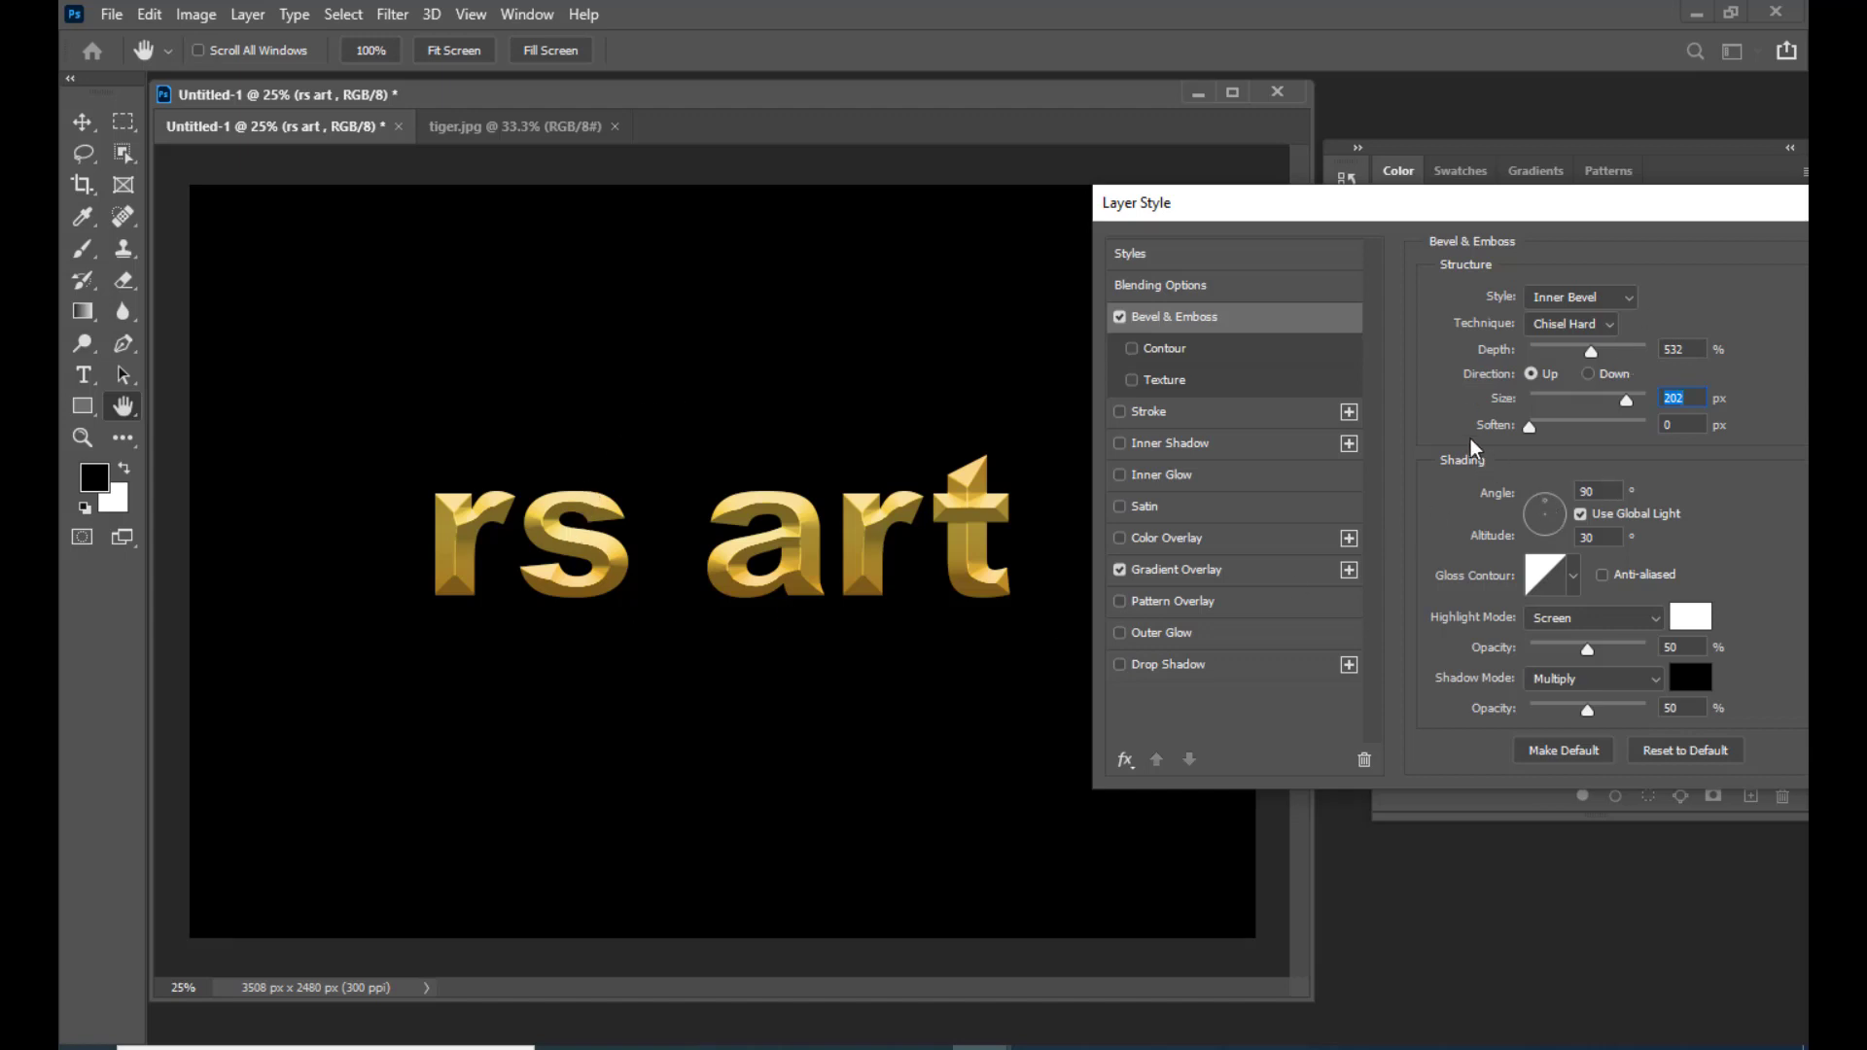
# Step: Turn the bevel's shading light to an angle of about 146° and an altitude of about 32°
pyautogui.moveTo(1443, 212); pyautogui.dragTo(1388, 211)
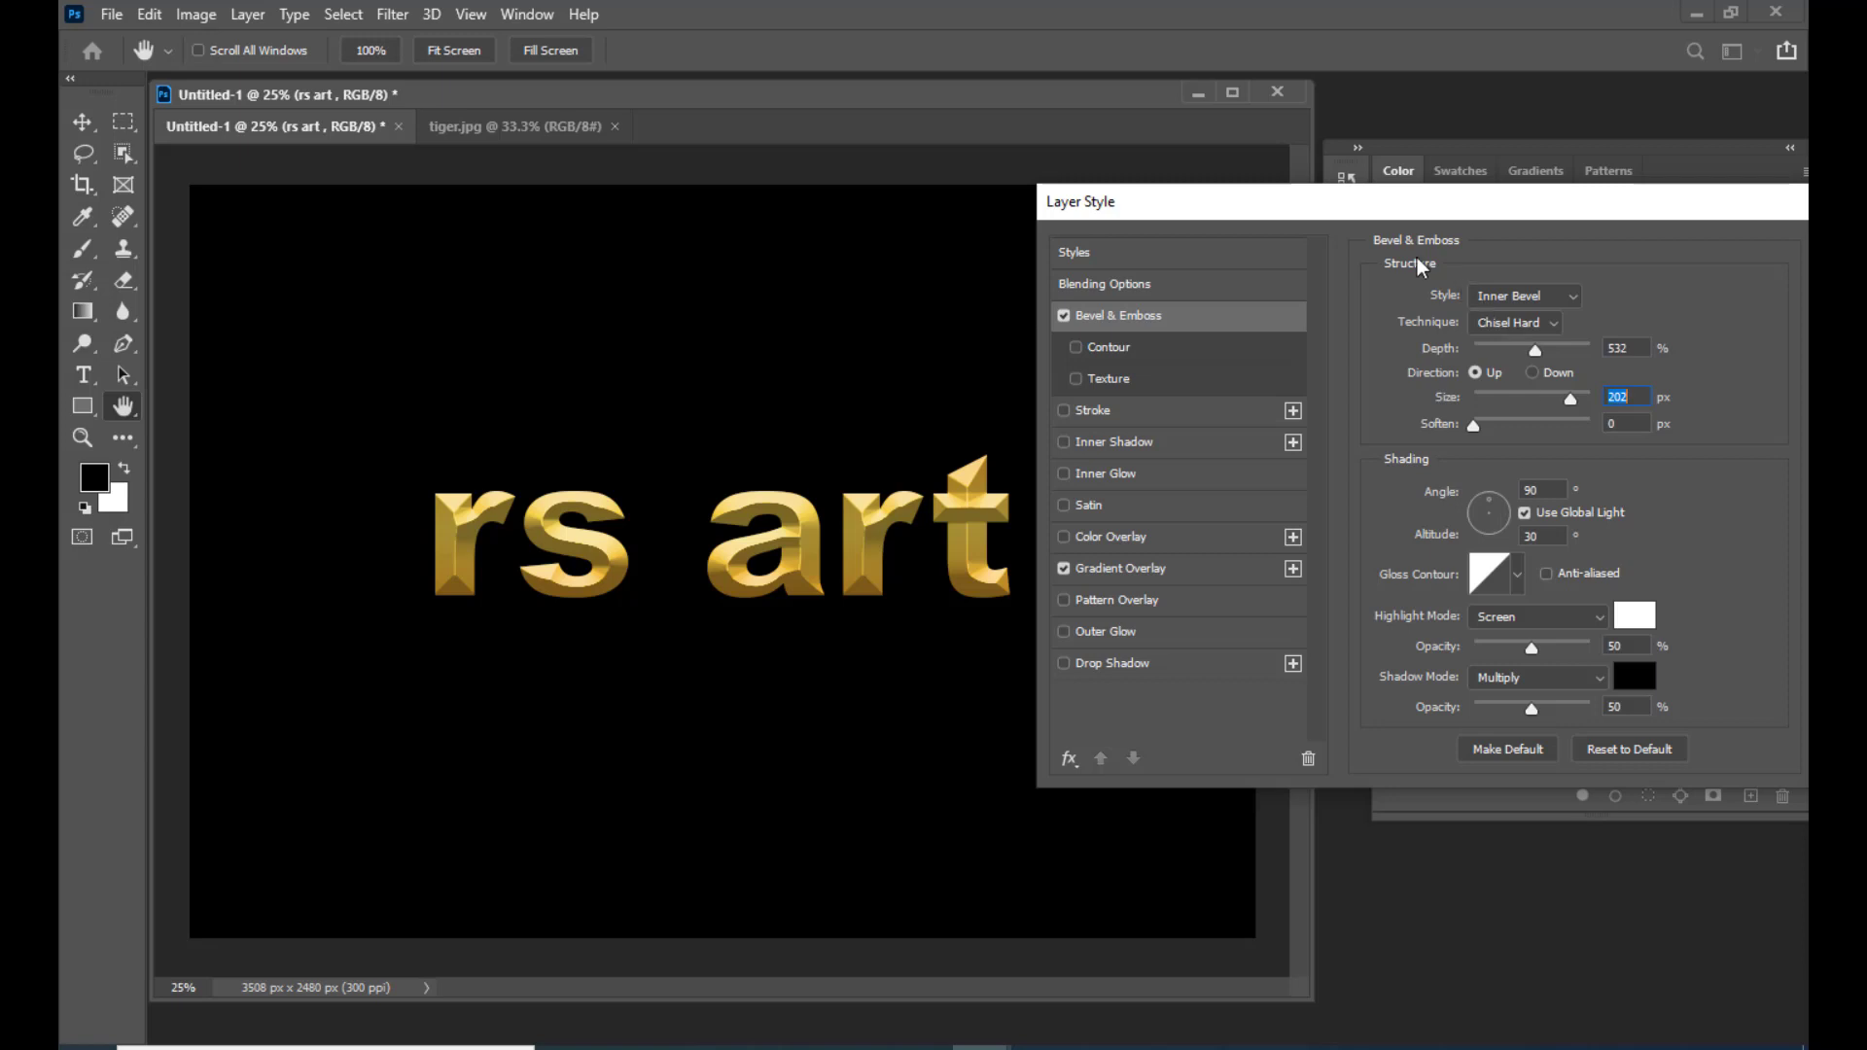
pyautogui.moveTo(1443, 214); pyautogui.dragTo(1429, 216)
pyautogui.moveTo(1476, 506)
pyautogui.mouseDown()
pyautogui.moveTo(1469, 543)
pyautogui.moveTo(1491, 525)
pyautogui.moveTo(1485, 501)
pyautogui.moveTo(1462, 504)
pyautogui.mouseUp()
pyautogui.moveTo(1449, 202); pyautogui.dragTo(1469, 205)
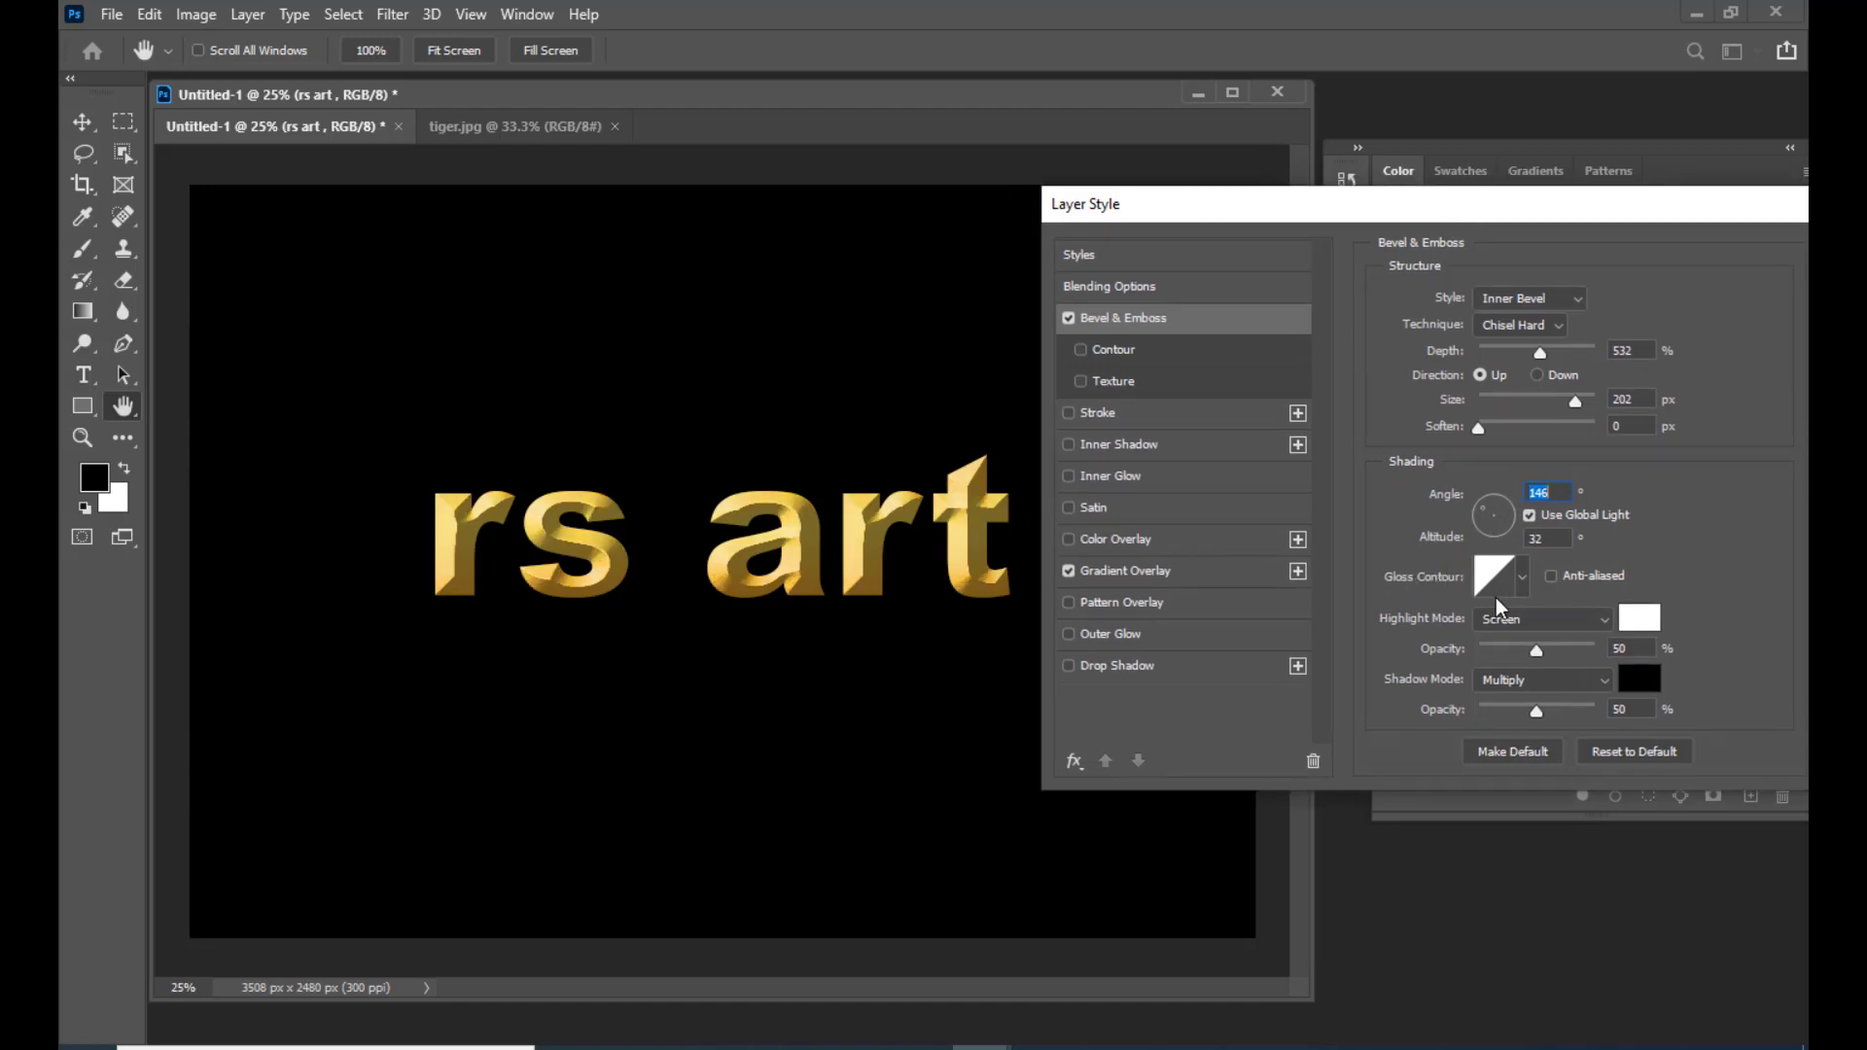
# Step: Turn off Use Global Light for the bevel and compare gloss contour presets, choosing the single-peak shape
pyautogui.click(1531, 517)
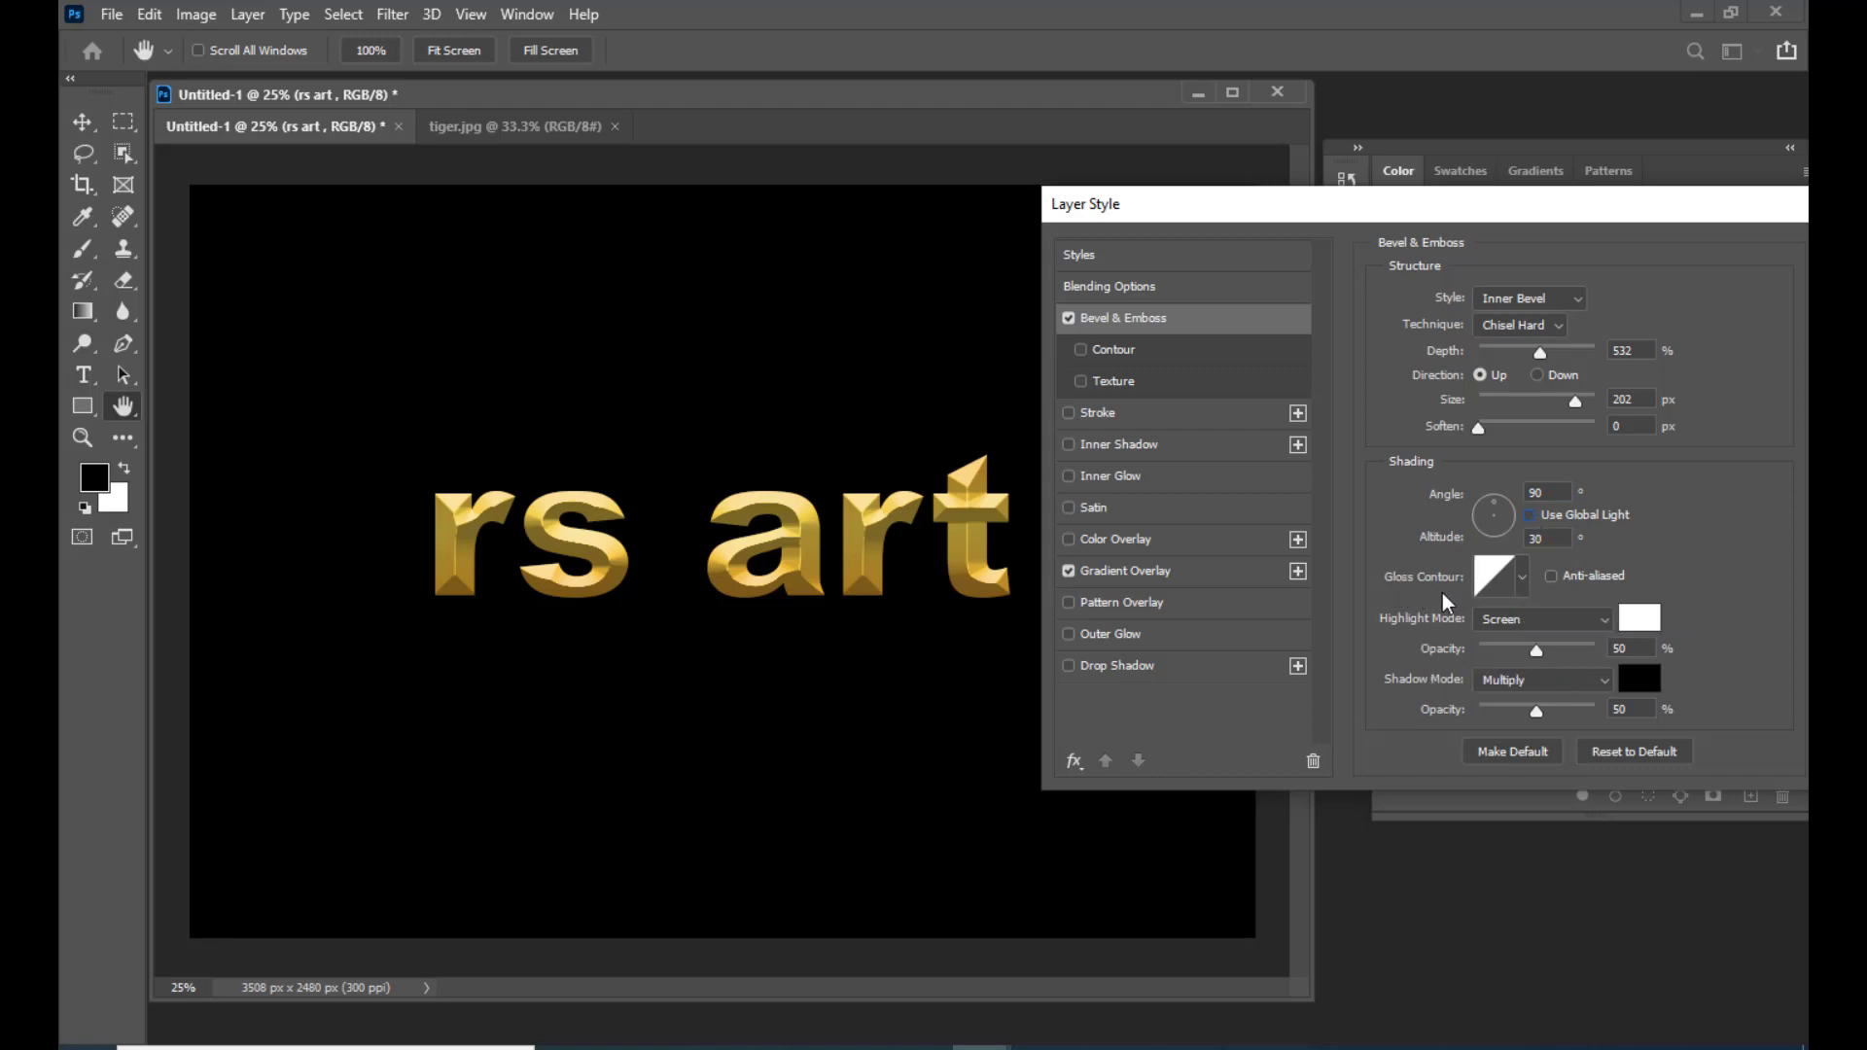
pyautogui.click(1522, 577)
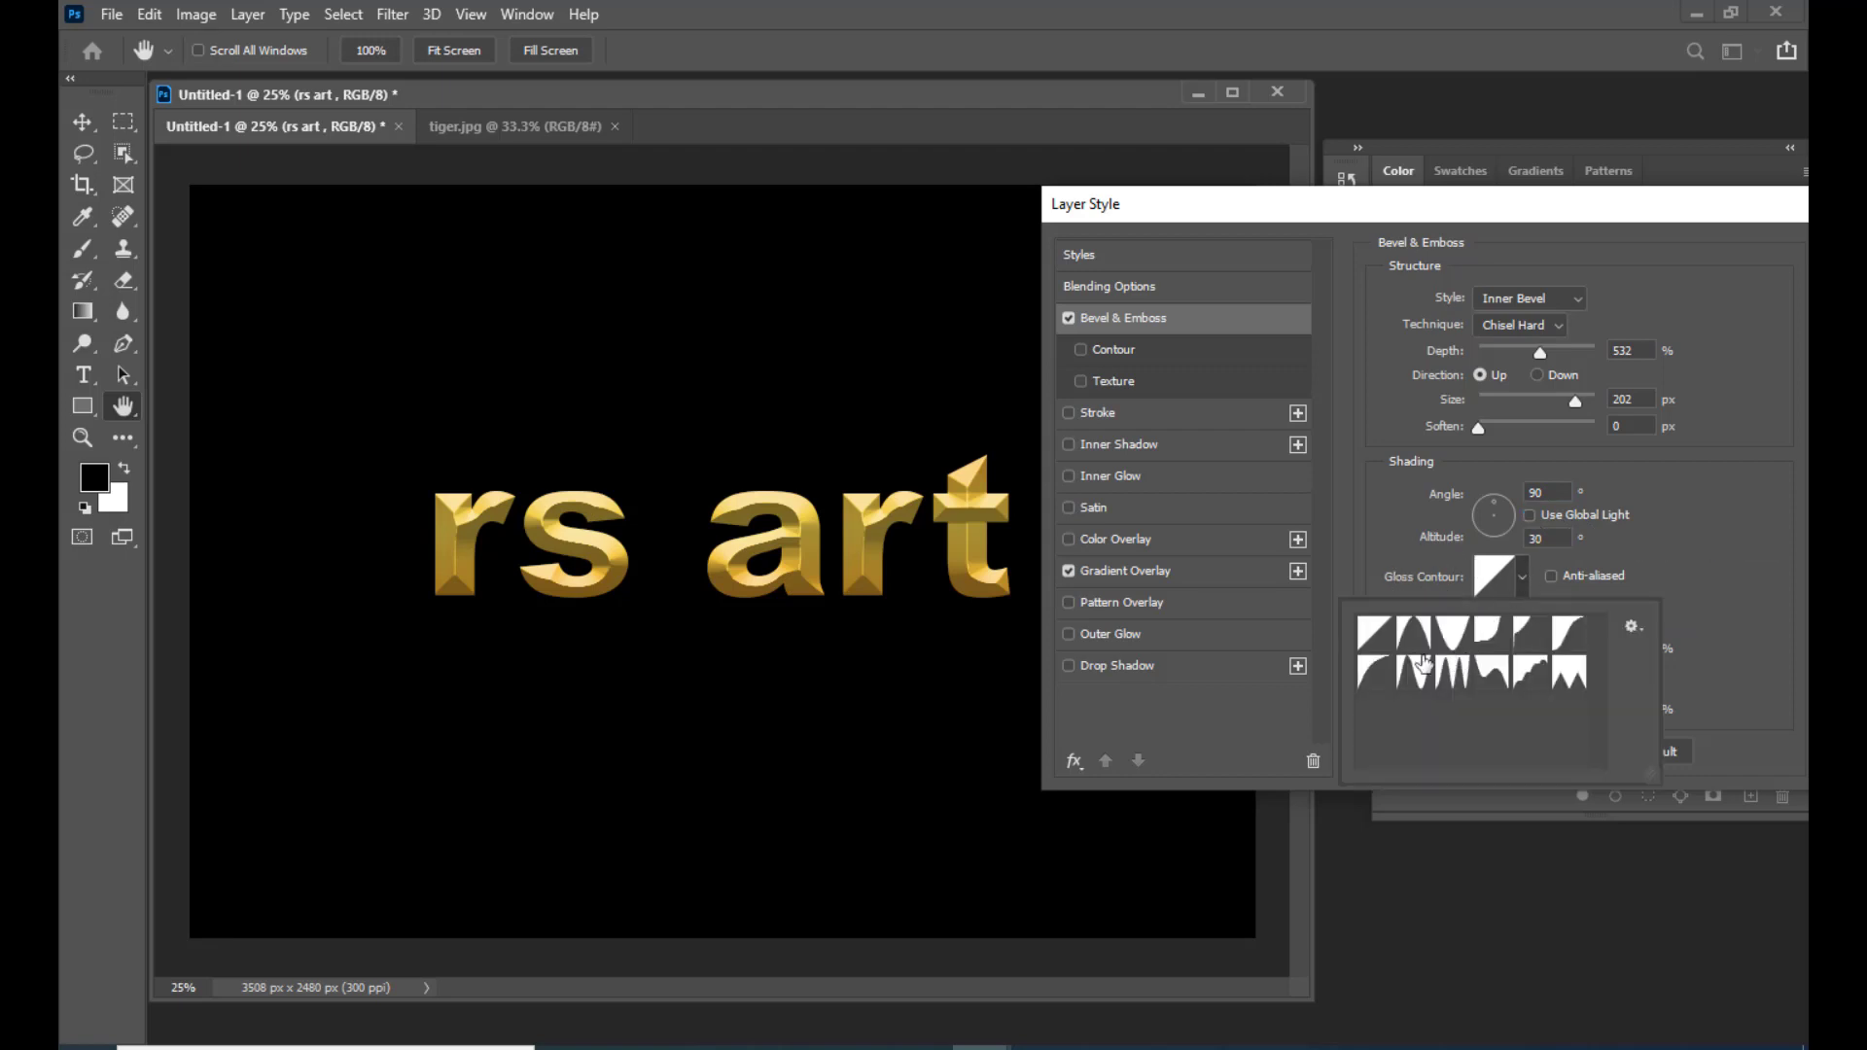
pyautogui.click(1415, 647)
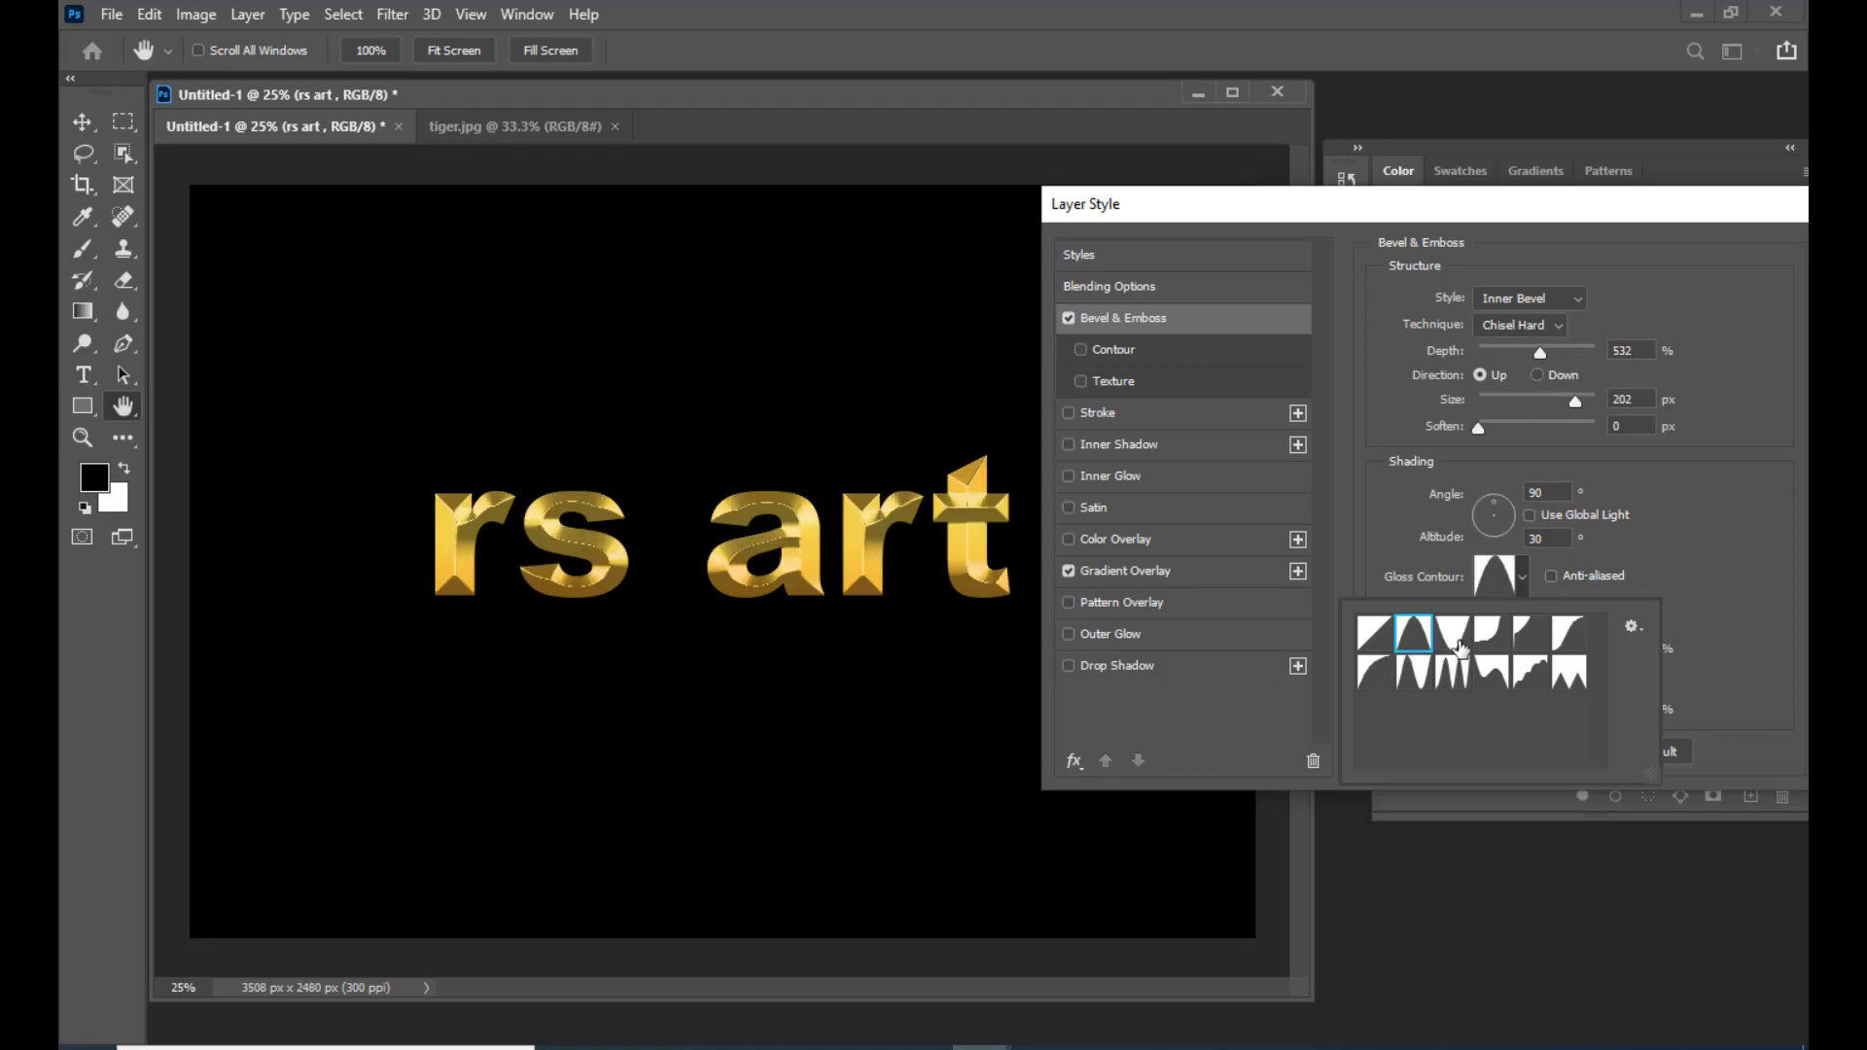
pyautogui.click(1456, 644)
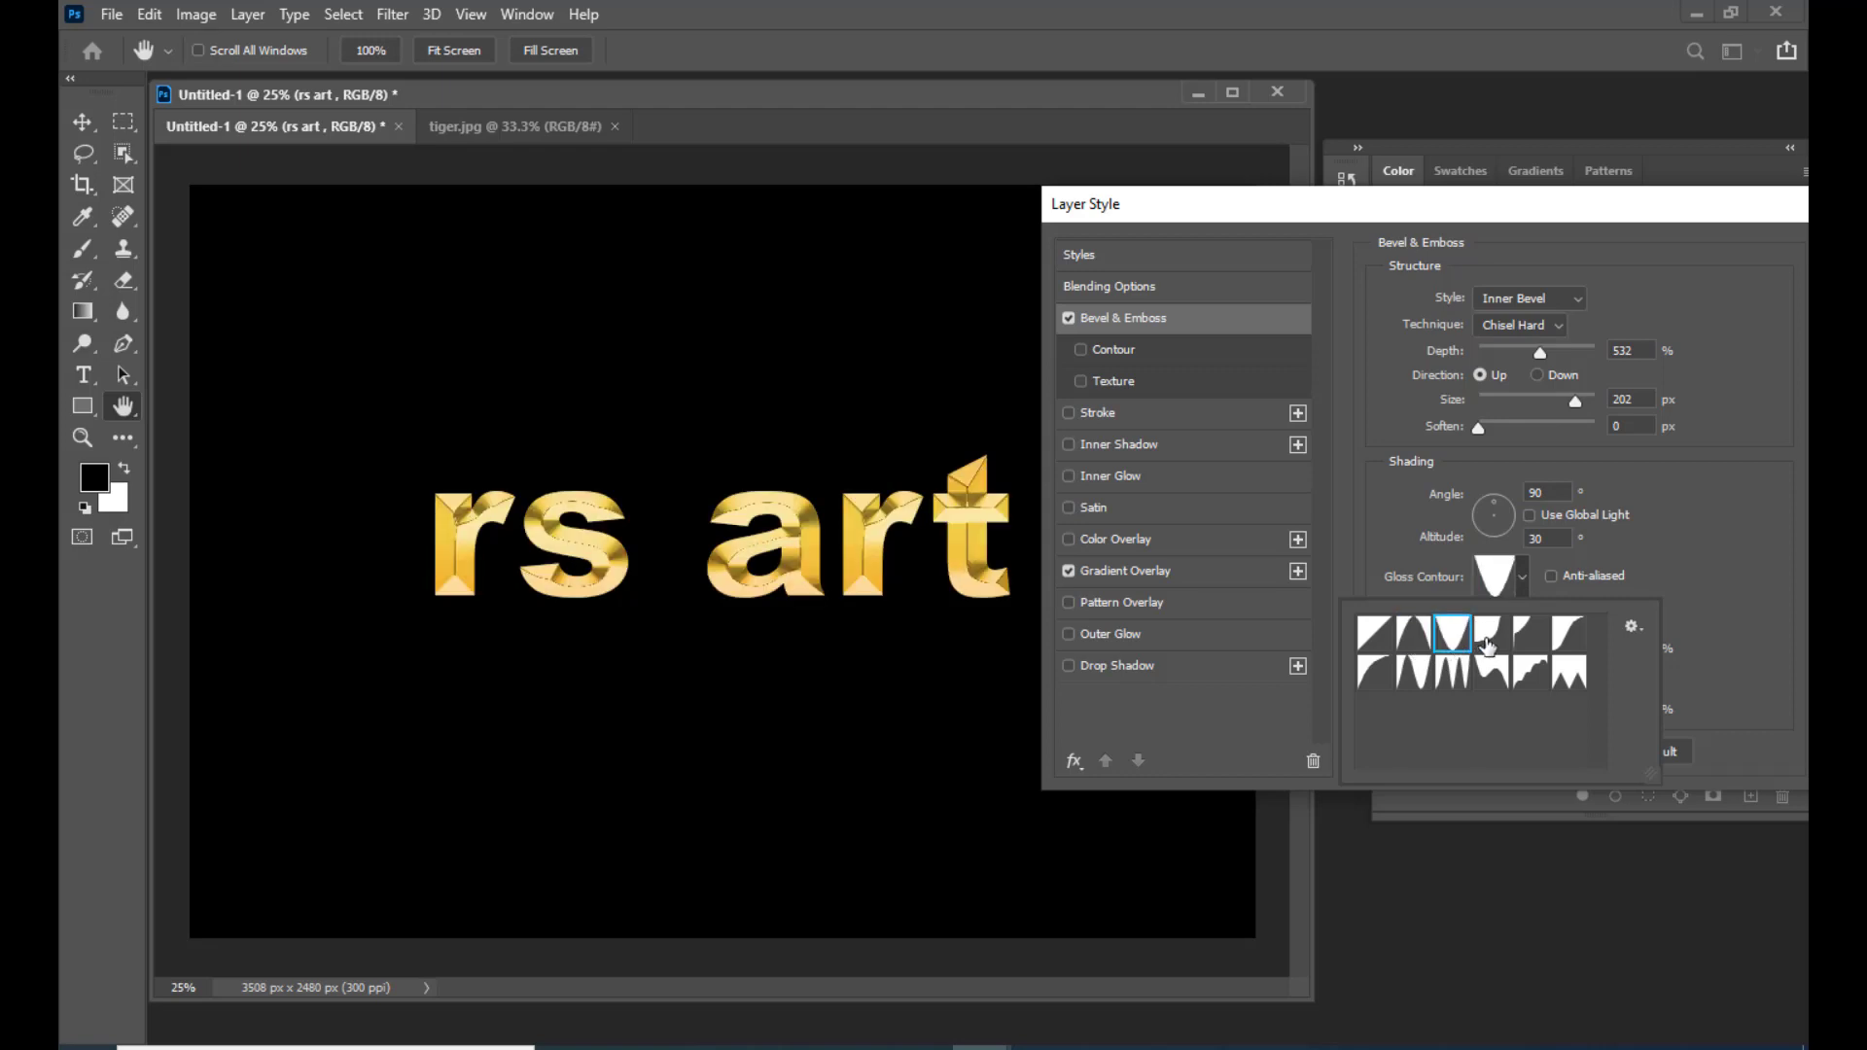
pyautogui.click(1488, 641)
pyautogui.click(1546, 637)
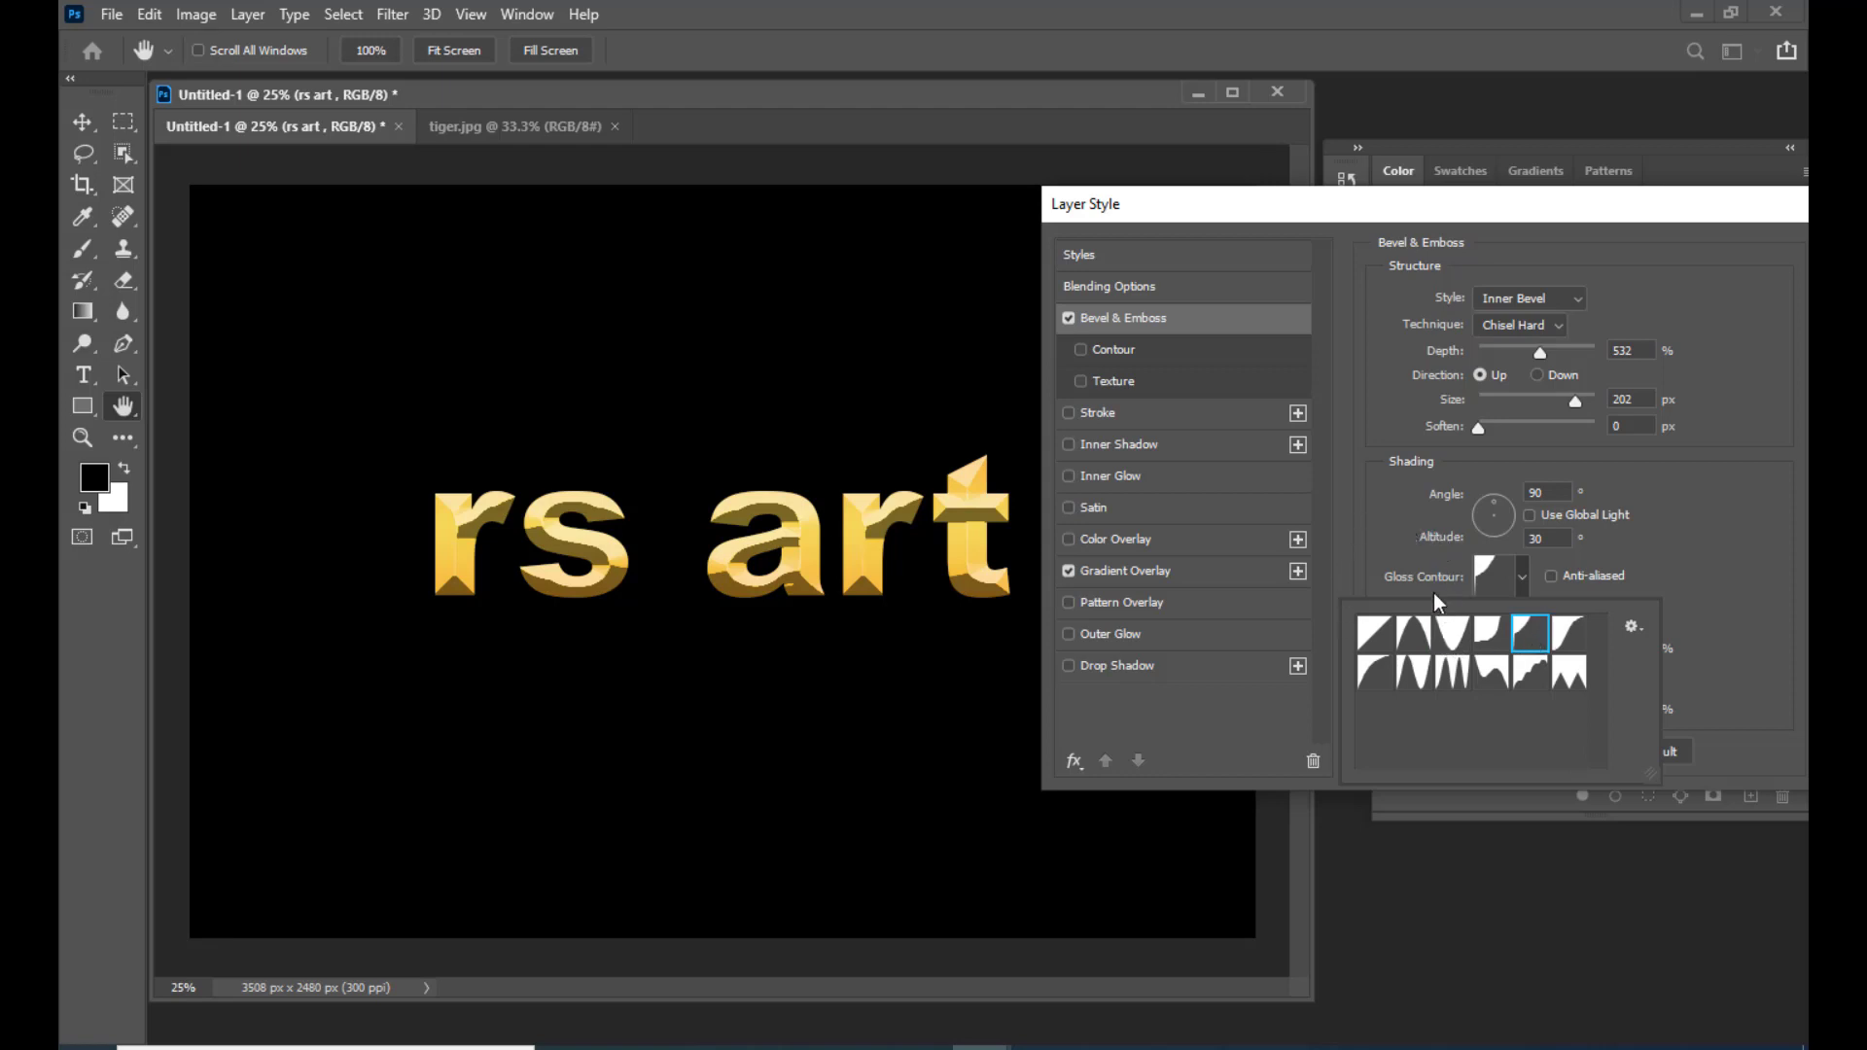
pyautogui.click(1454, 676)
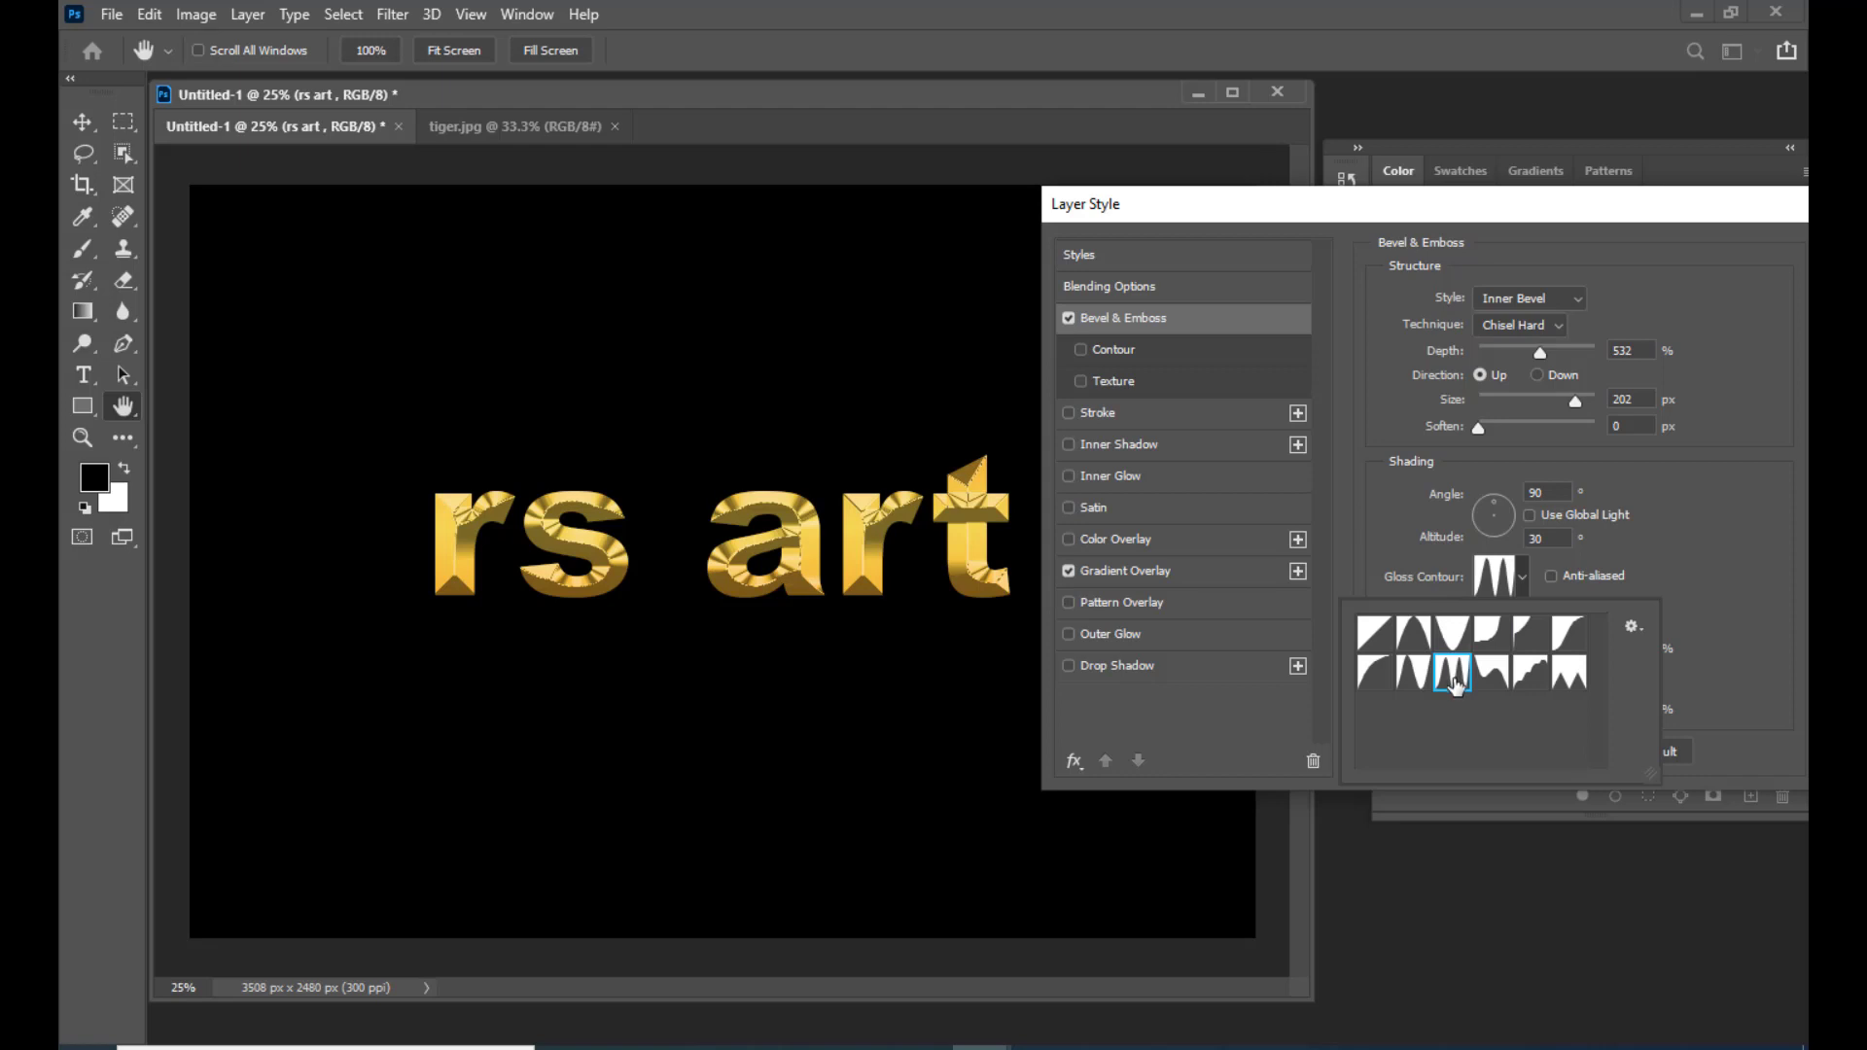
pyautogui.click(1450, 640)
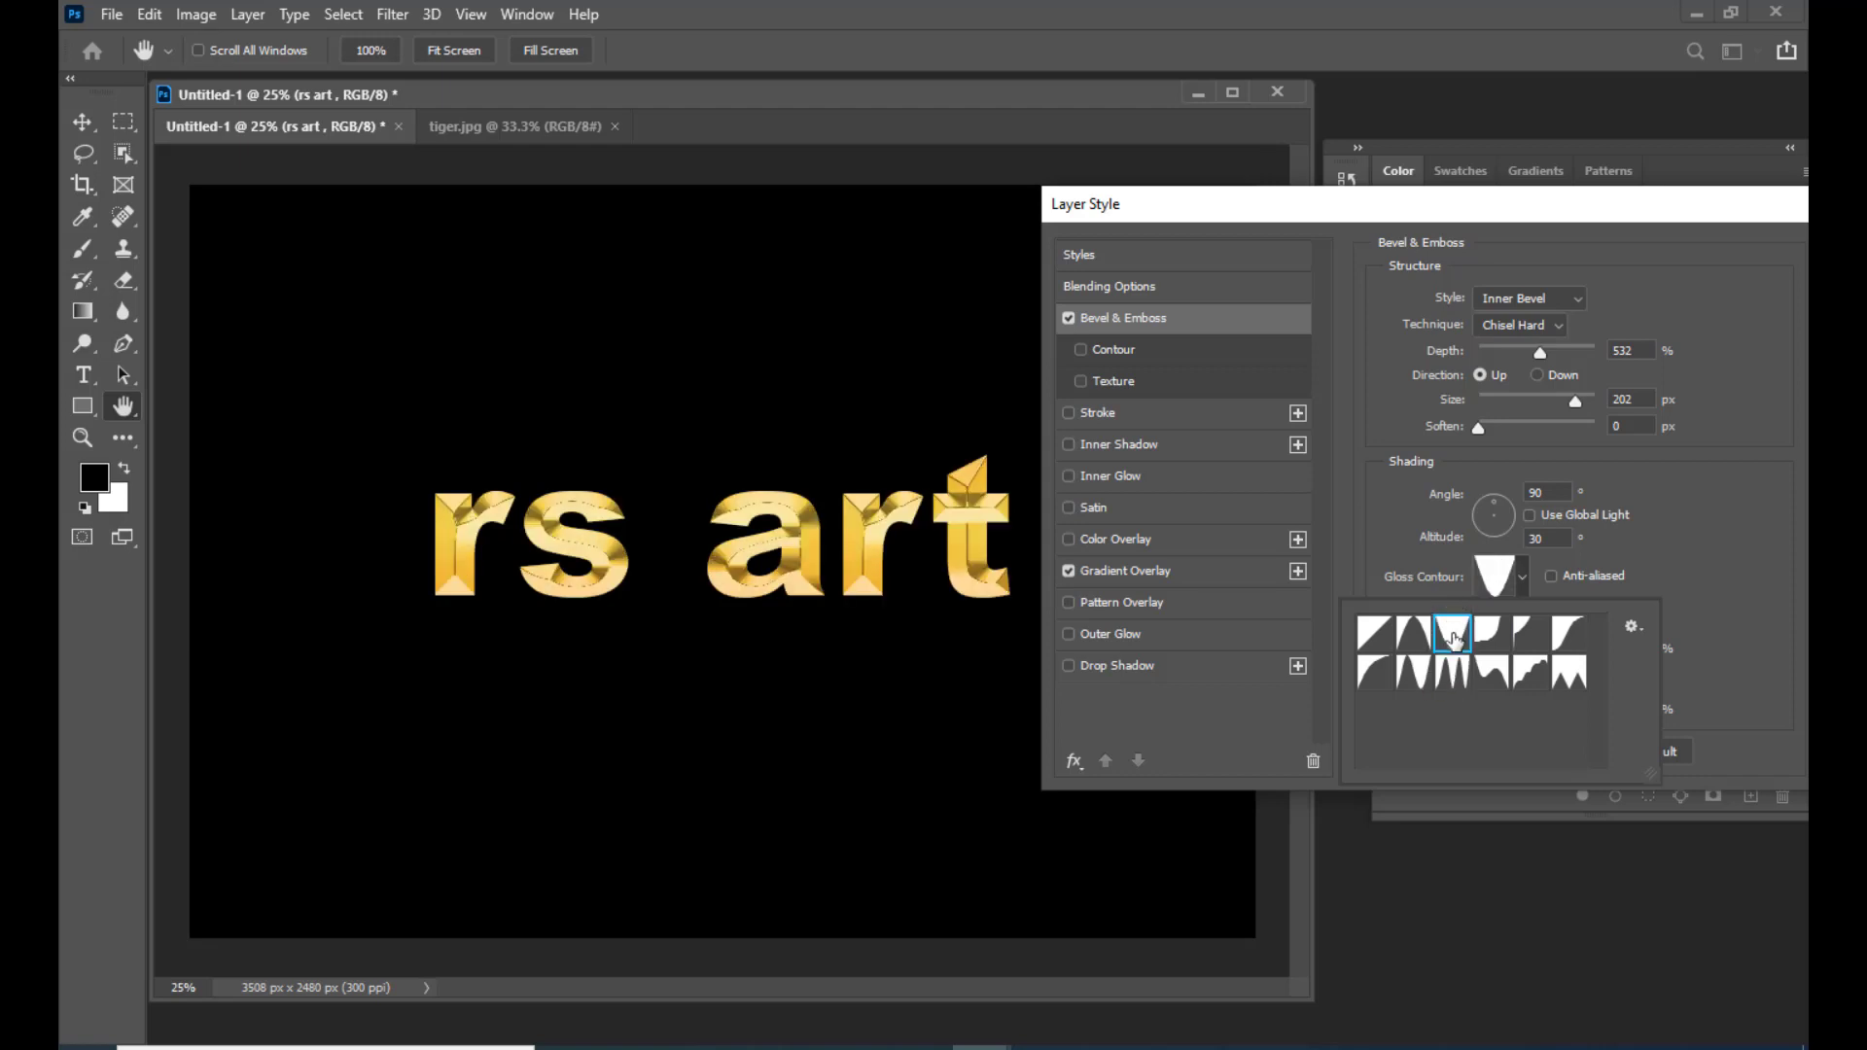
pyautogui.click(1416, 649)
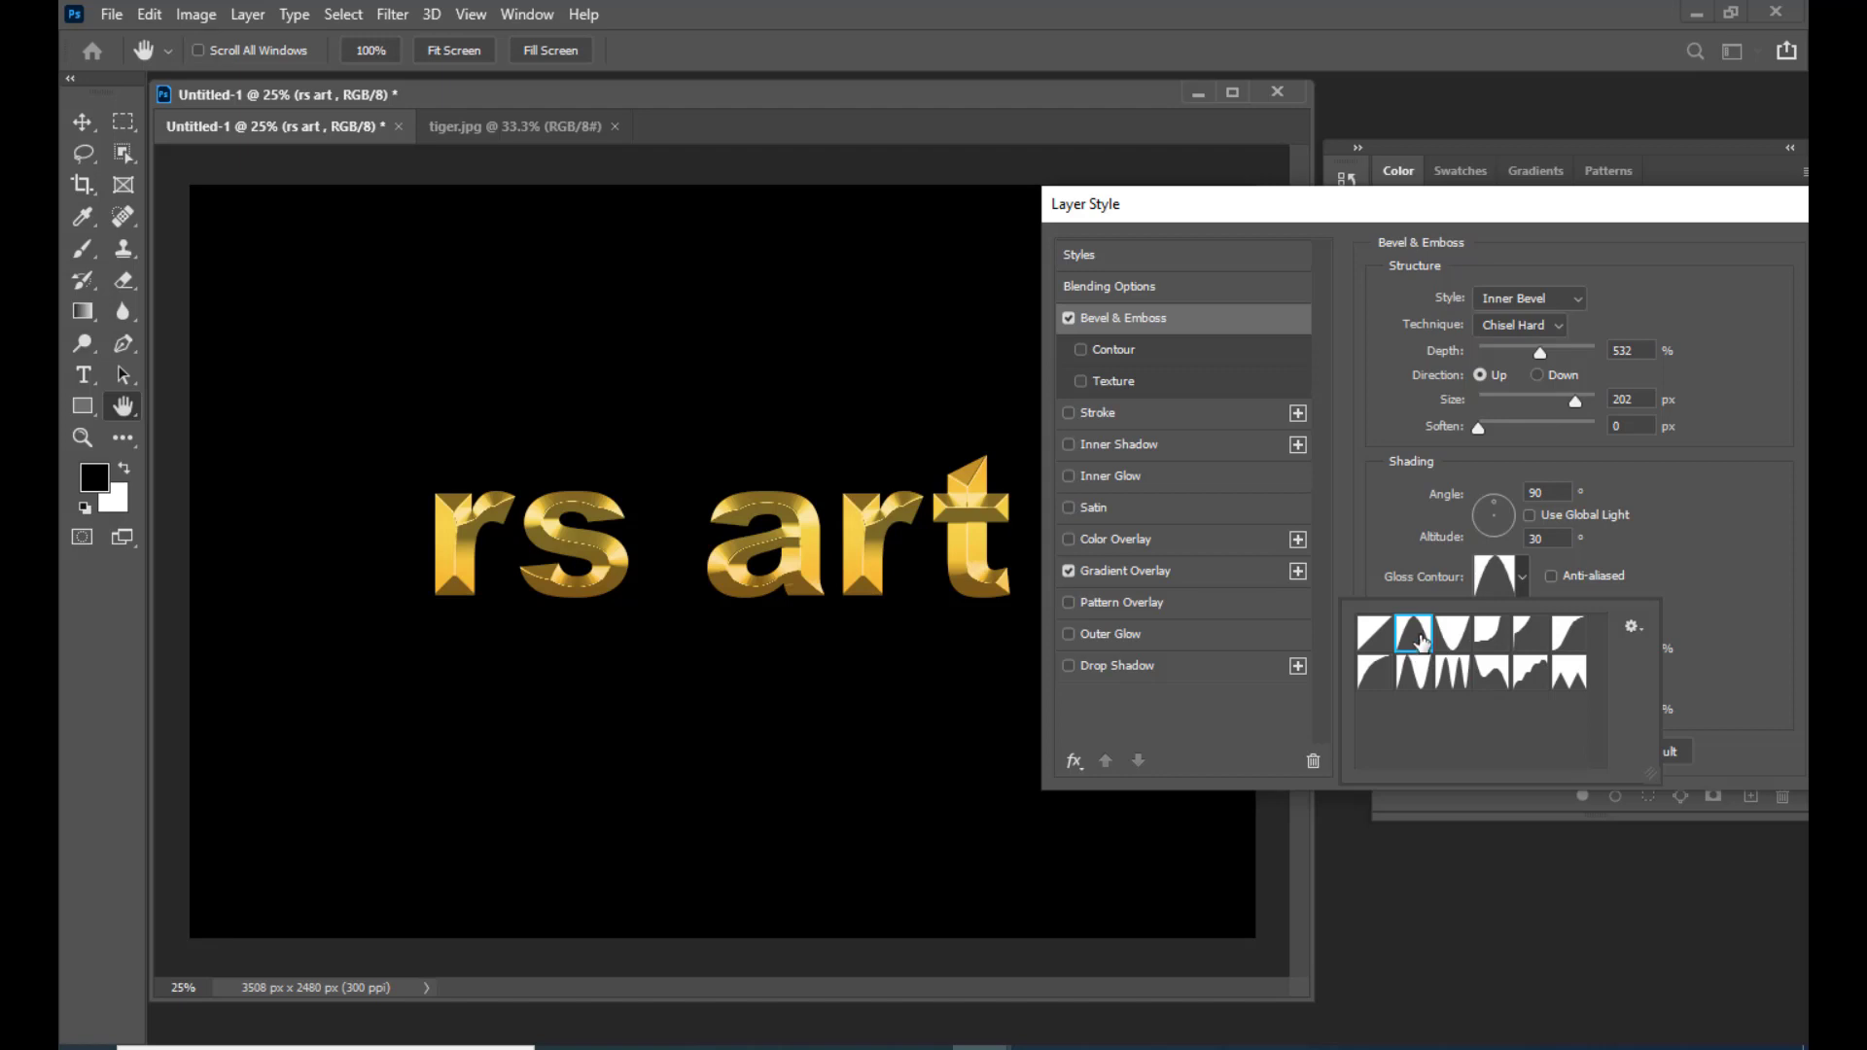
# Step: Try the double-peak, triple-peak, rounded, stepped and sawtooth gloss contours, and return to the single-peak shape
pyautogui.click(1453, 673)
pyautogui.click(1423, 680)
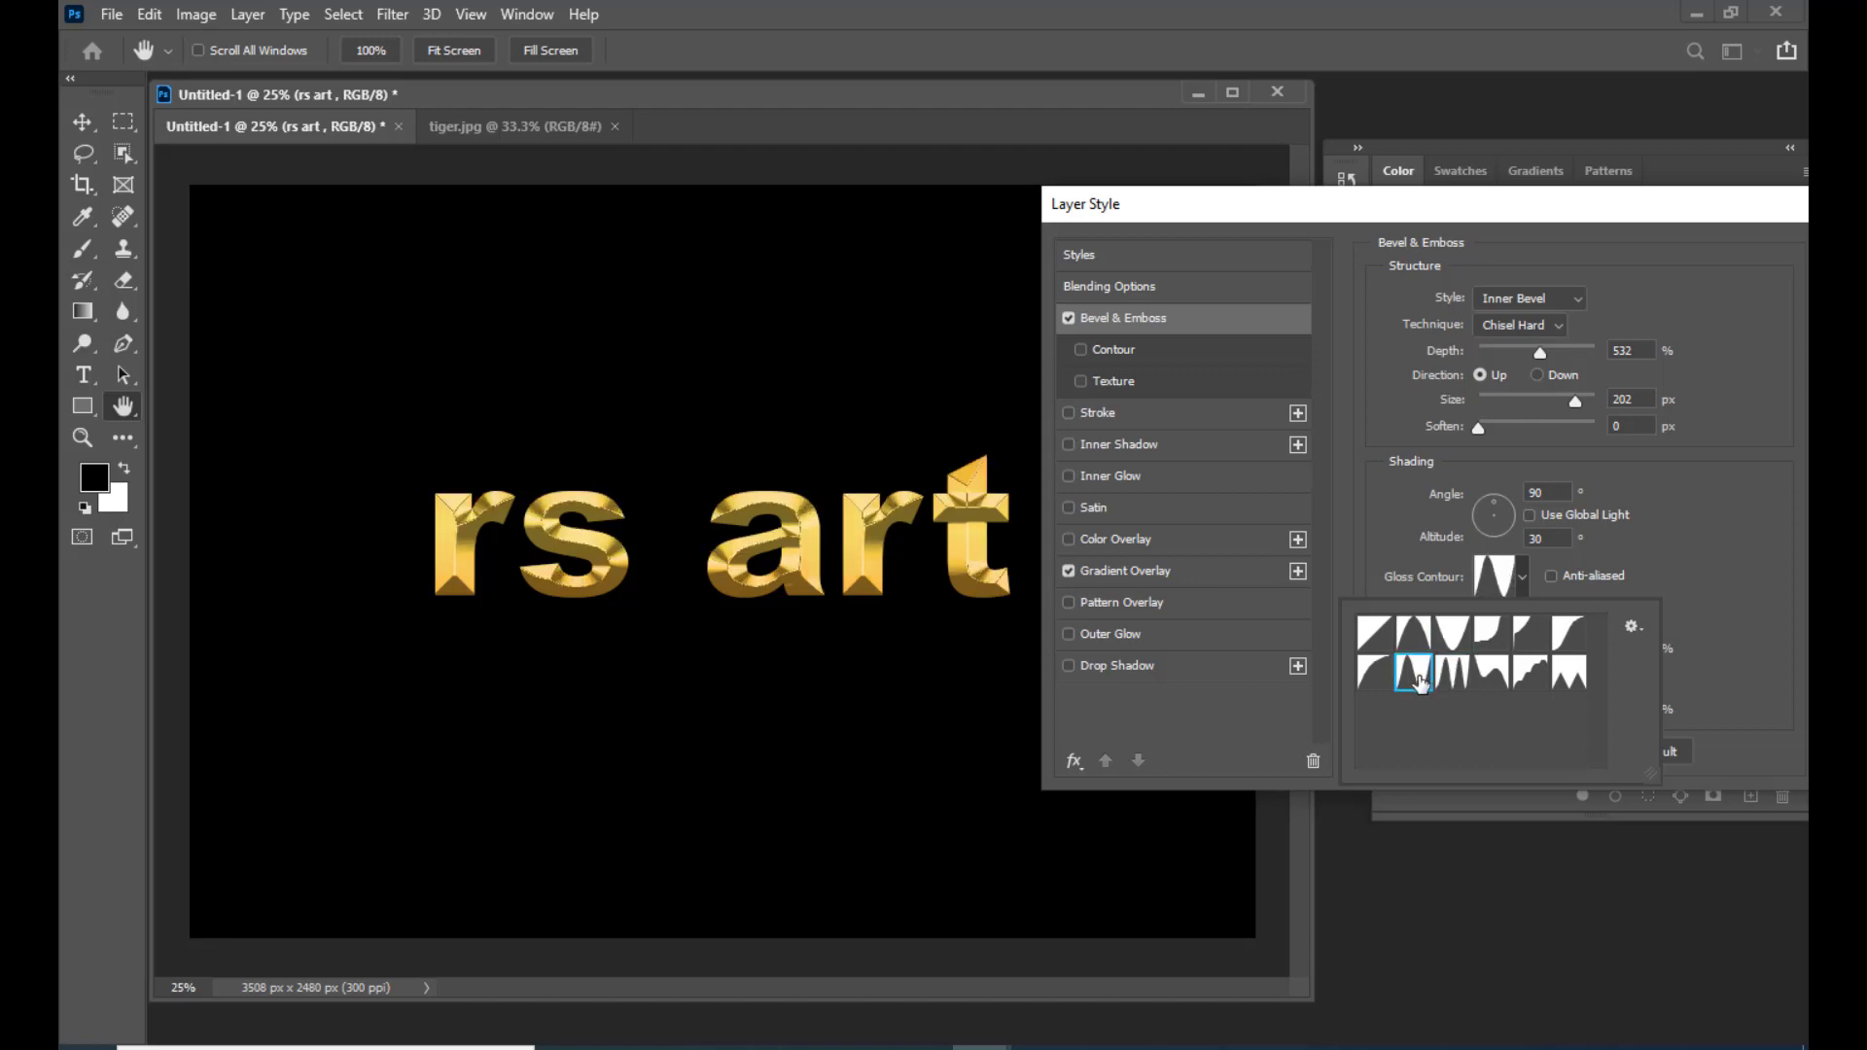
pyautogui.click(1372, 679)
pyautogui.click(1553, 686)
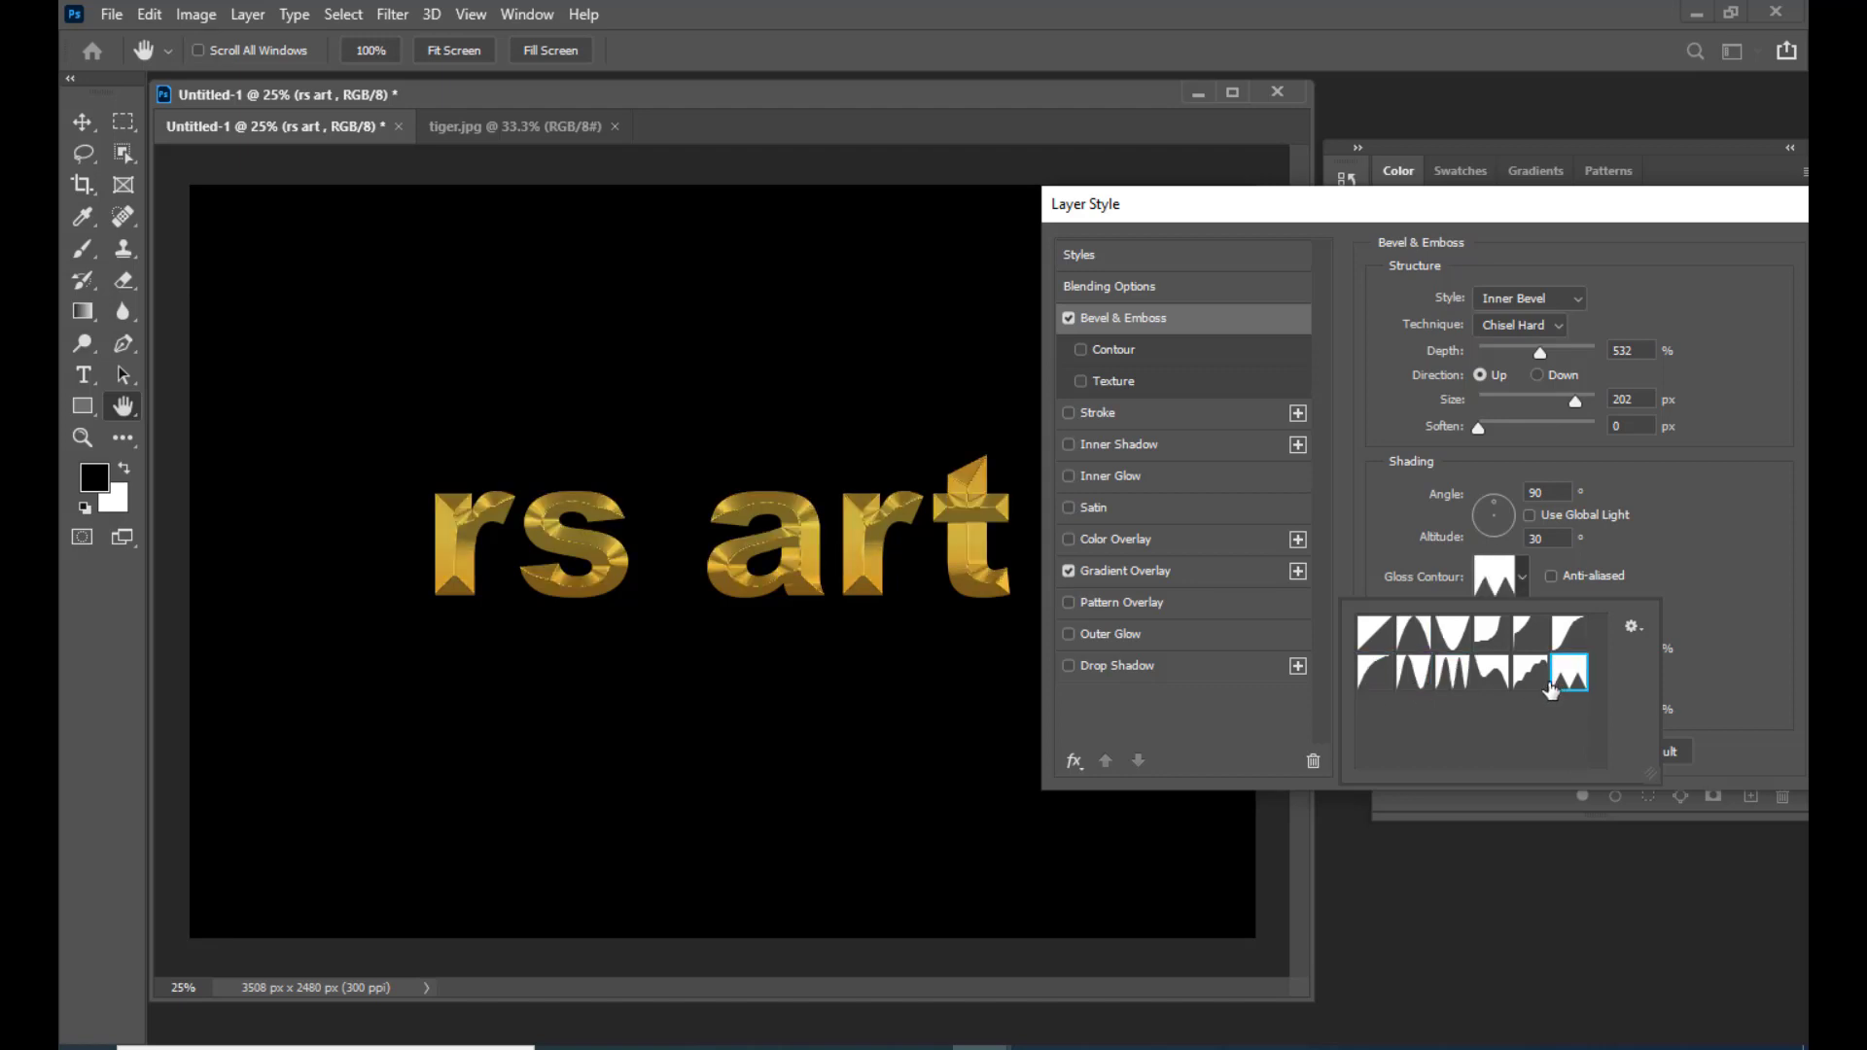
pyautogui.click(1529, 676)
pyautogui.click(1457, 676)
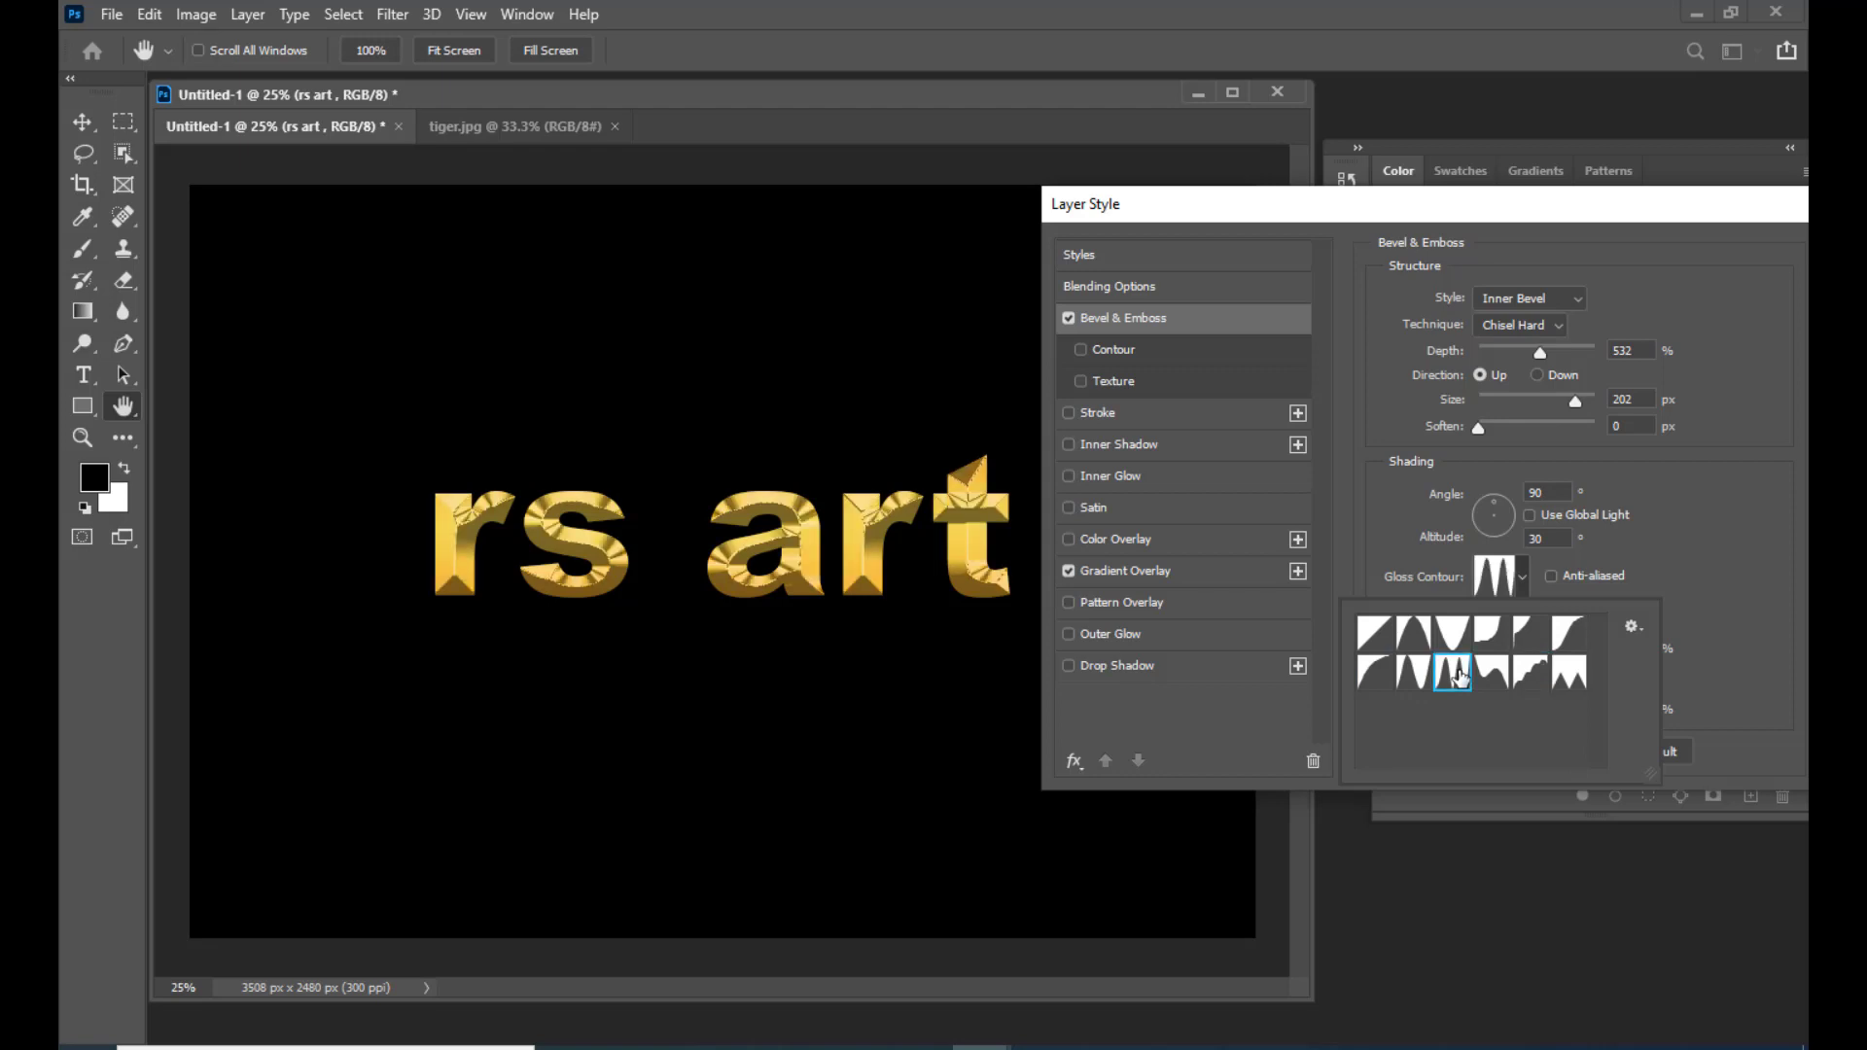
pyautogui.click(1421, 646)
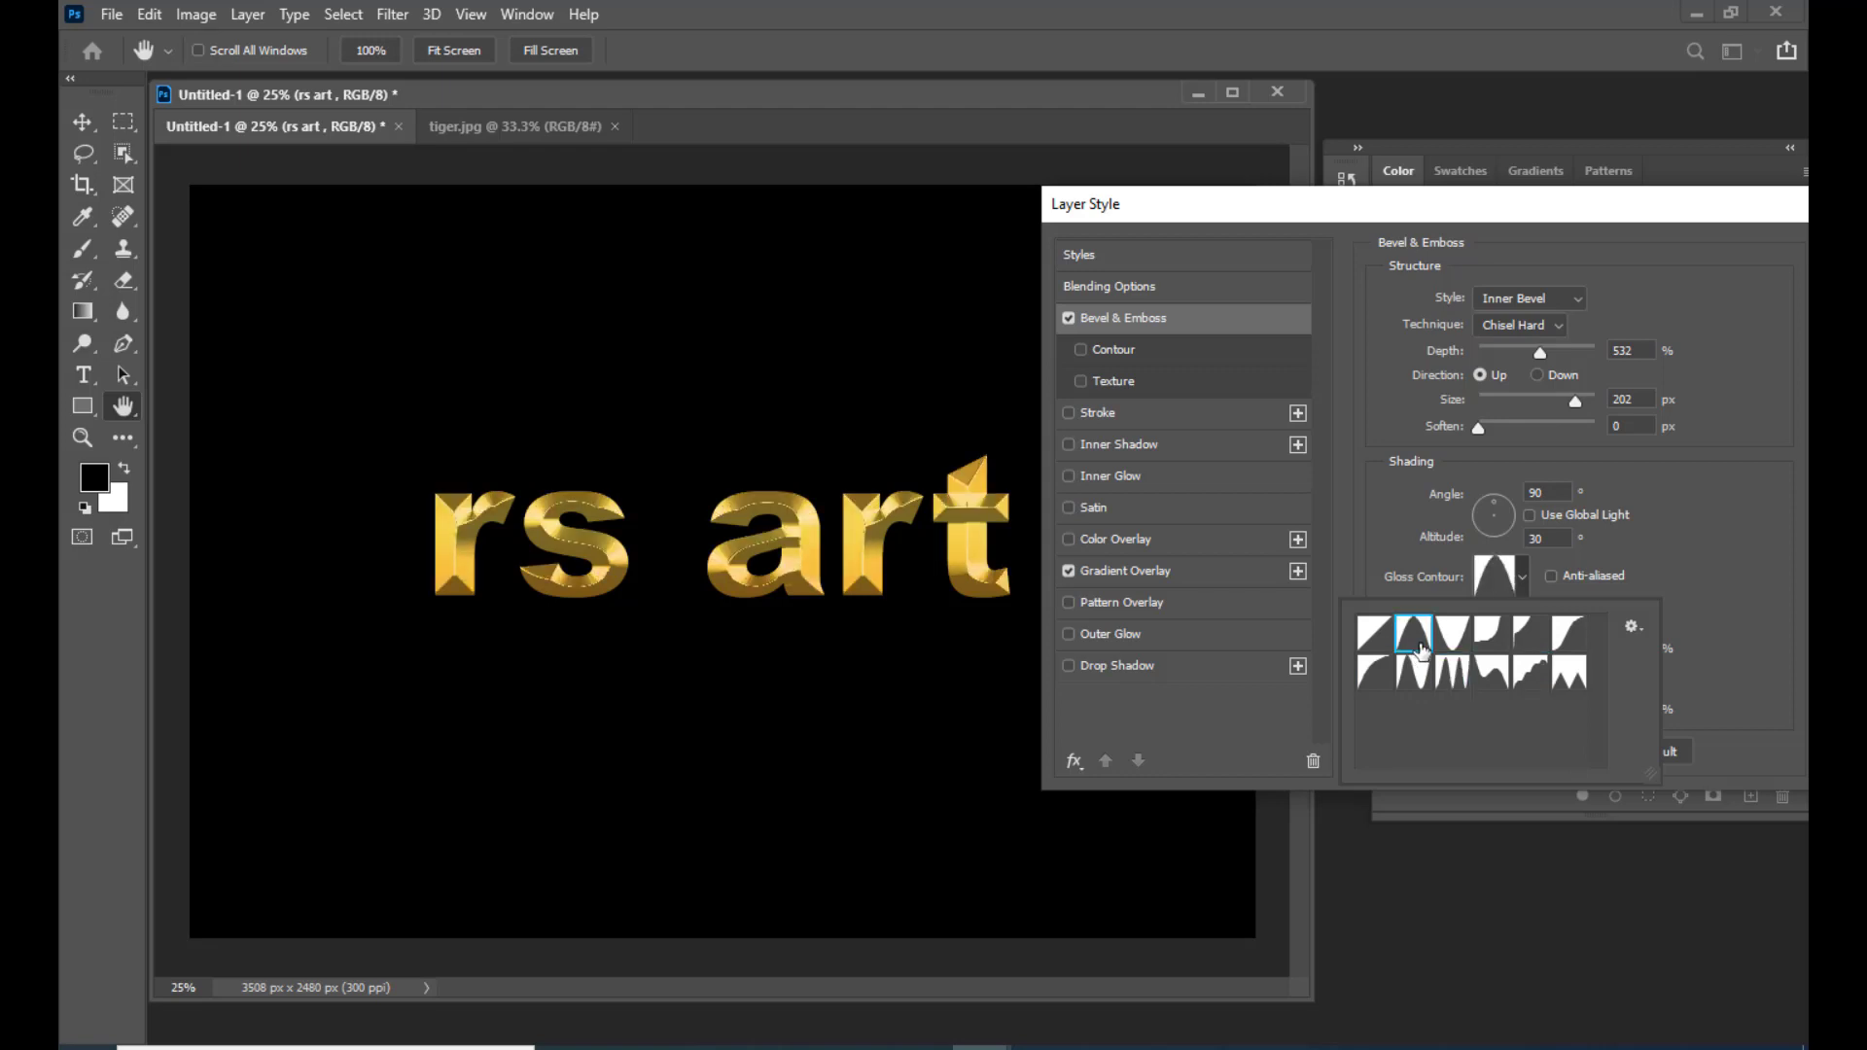
pyautogui.click(1422, 582)
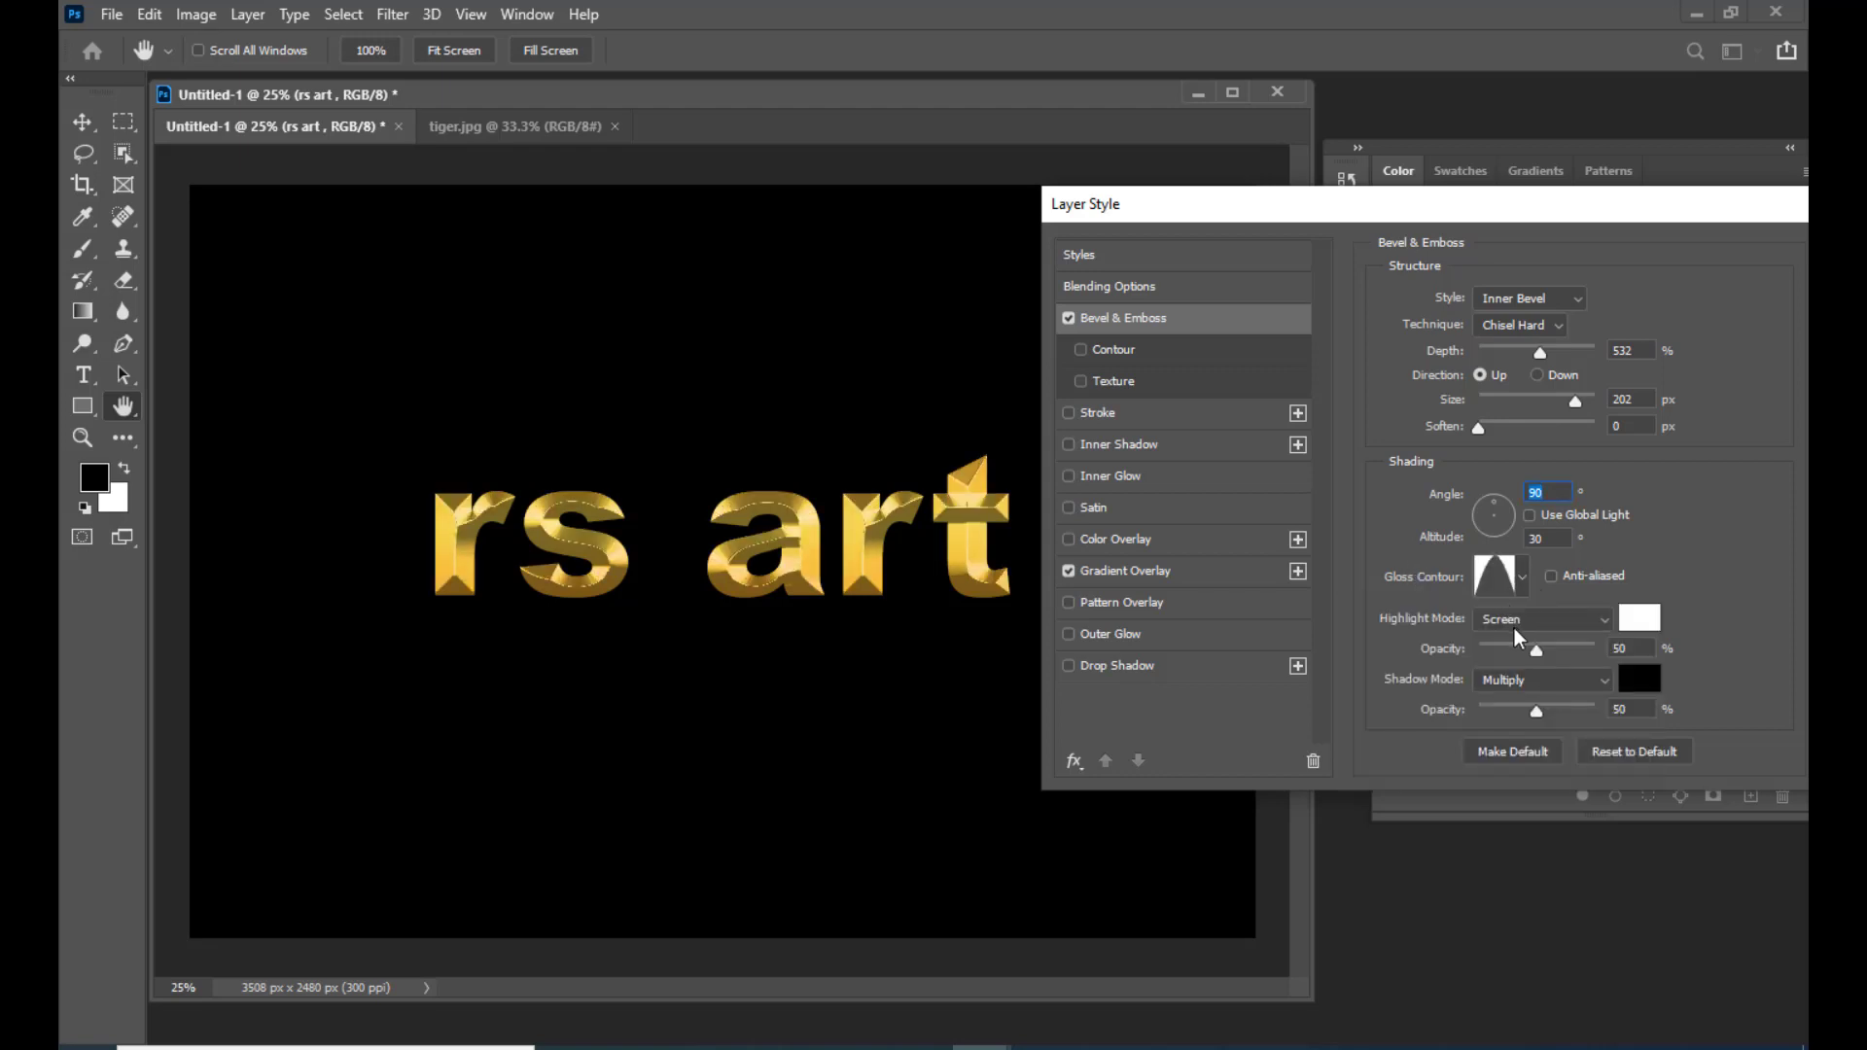
# Step: Set the bevel's highlight blending mode to Normal
pyautogui.click(1530, 626)
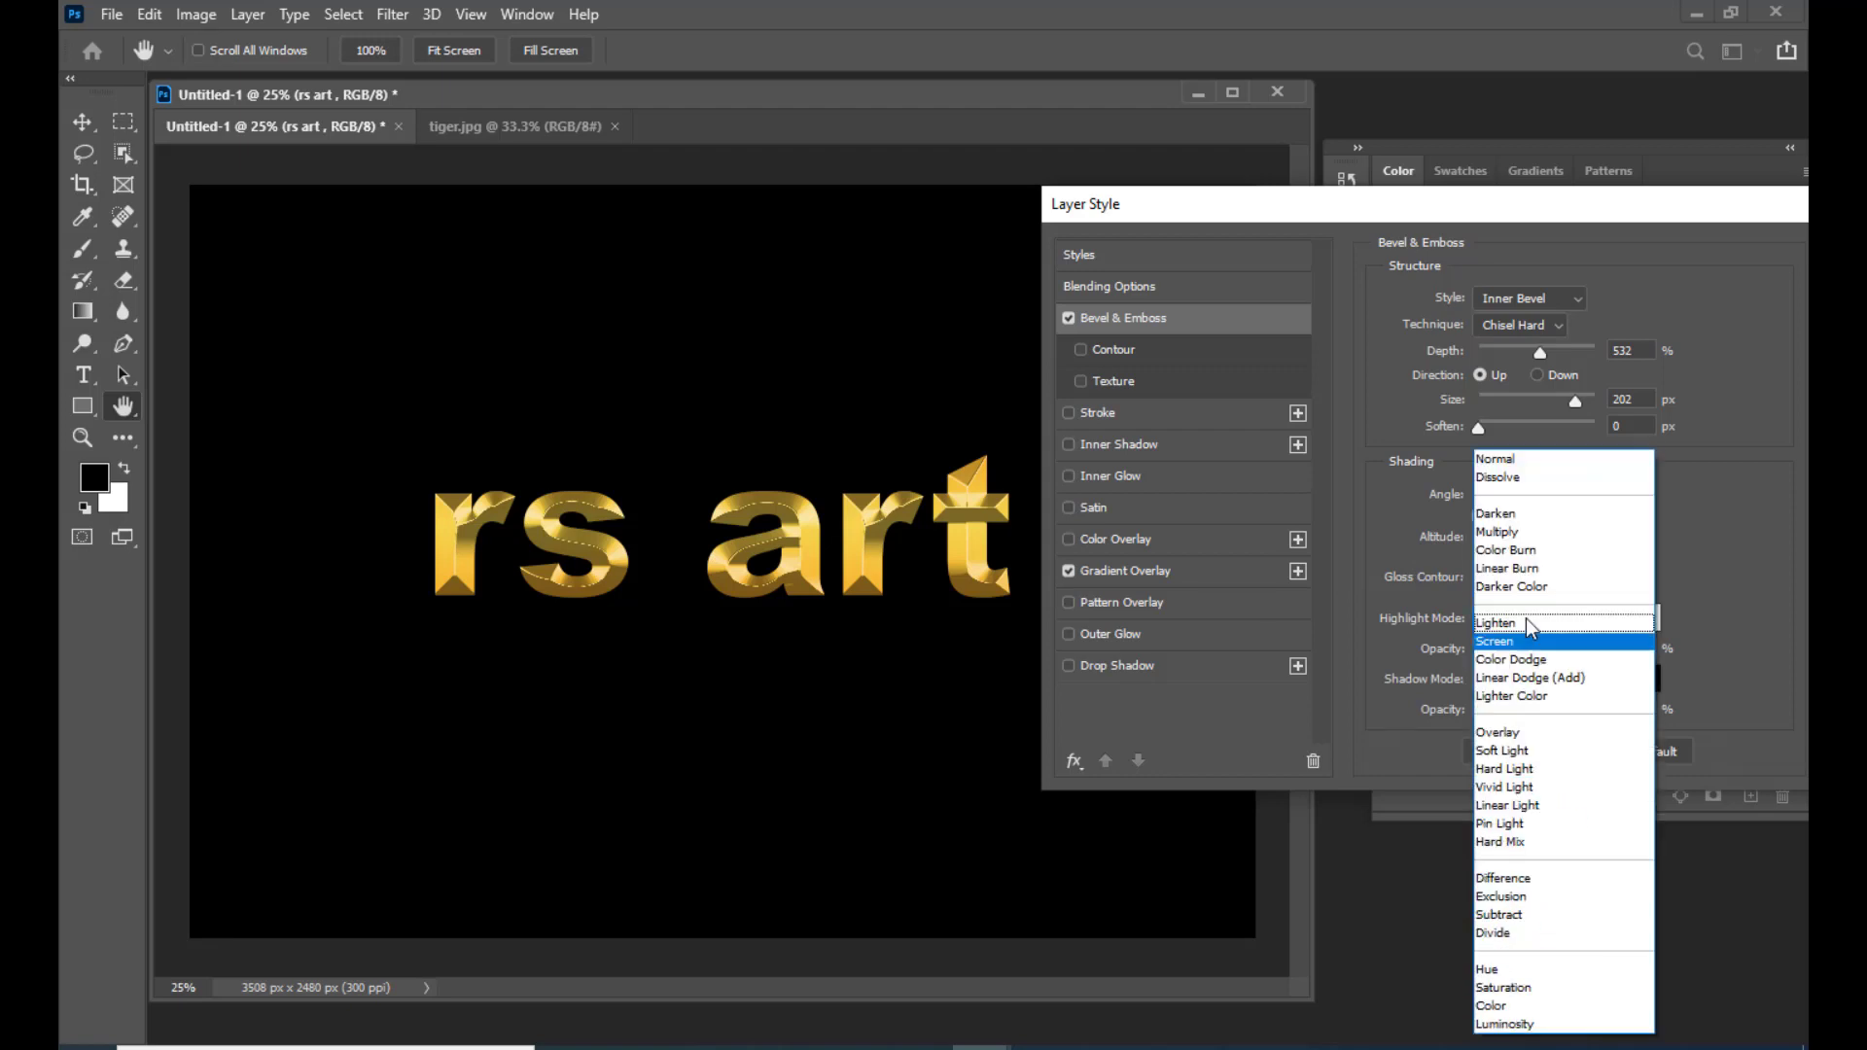
pyautogui.click(1428, 633)
pyautogui.click(1551, 621)
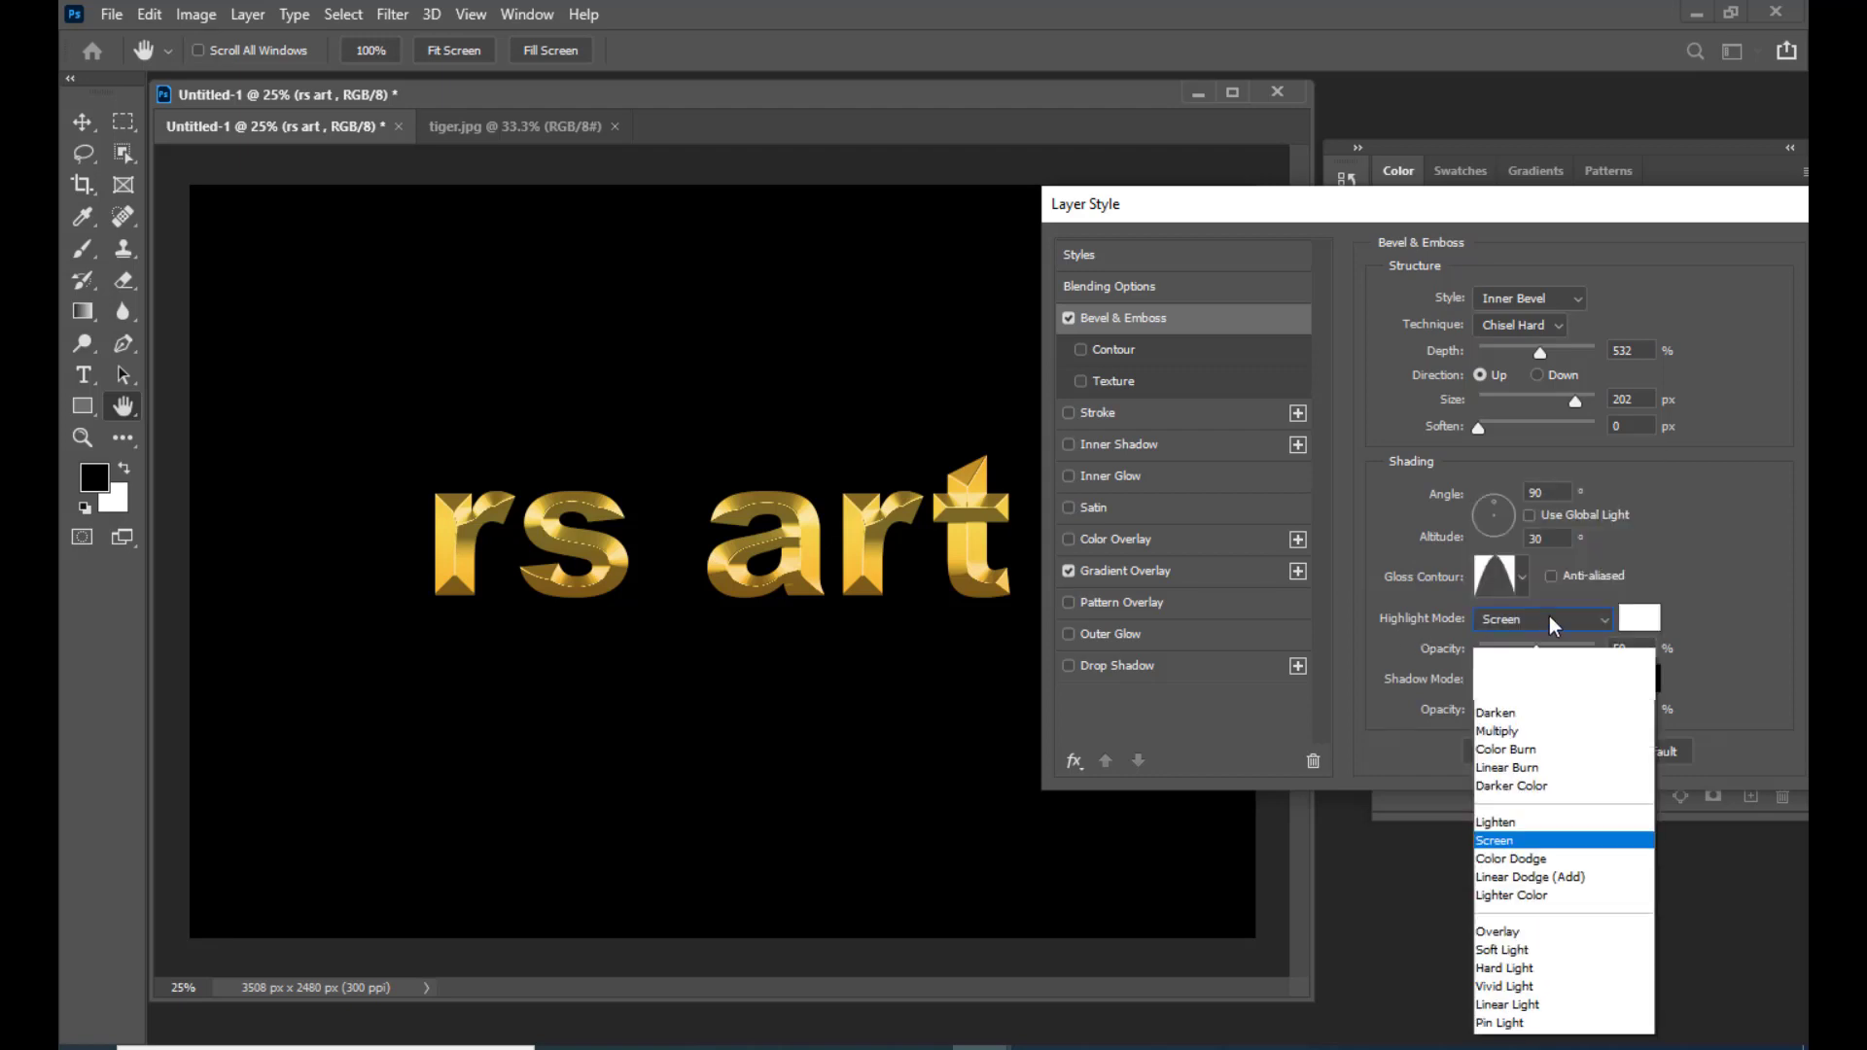
pyautogui.click(1553, 461)
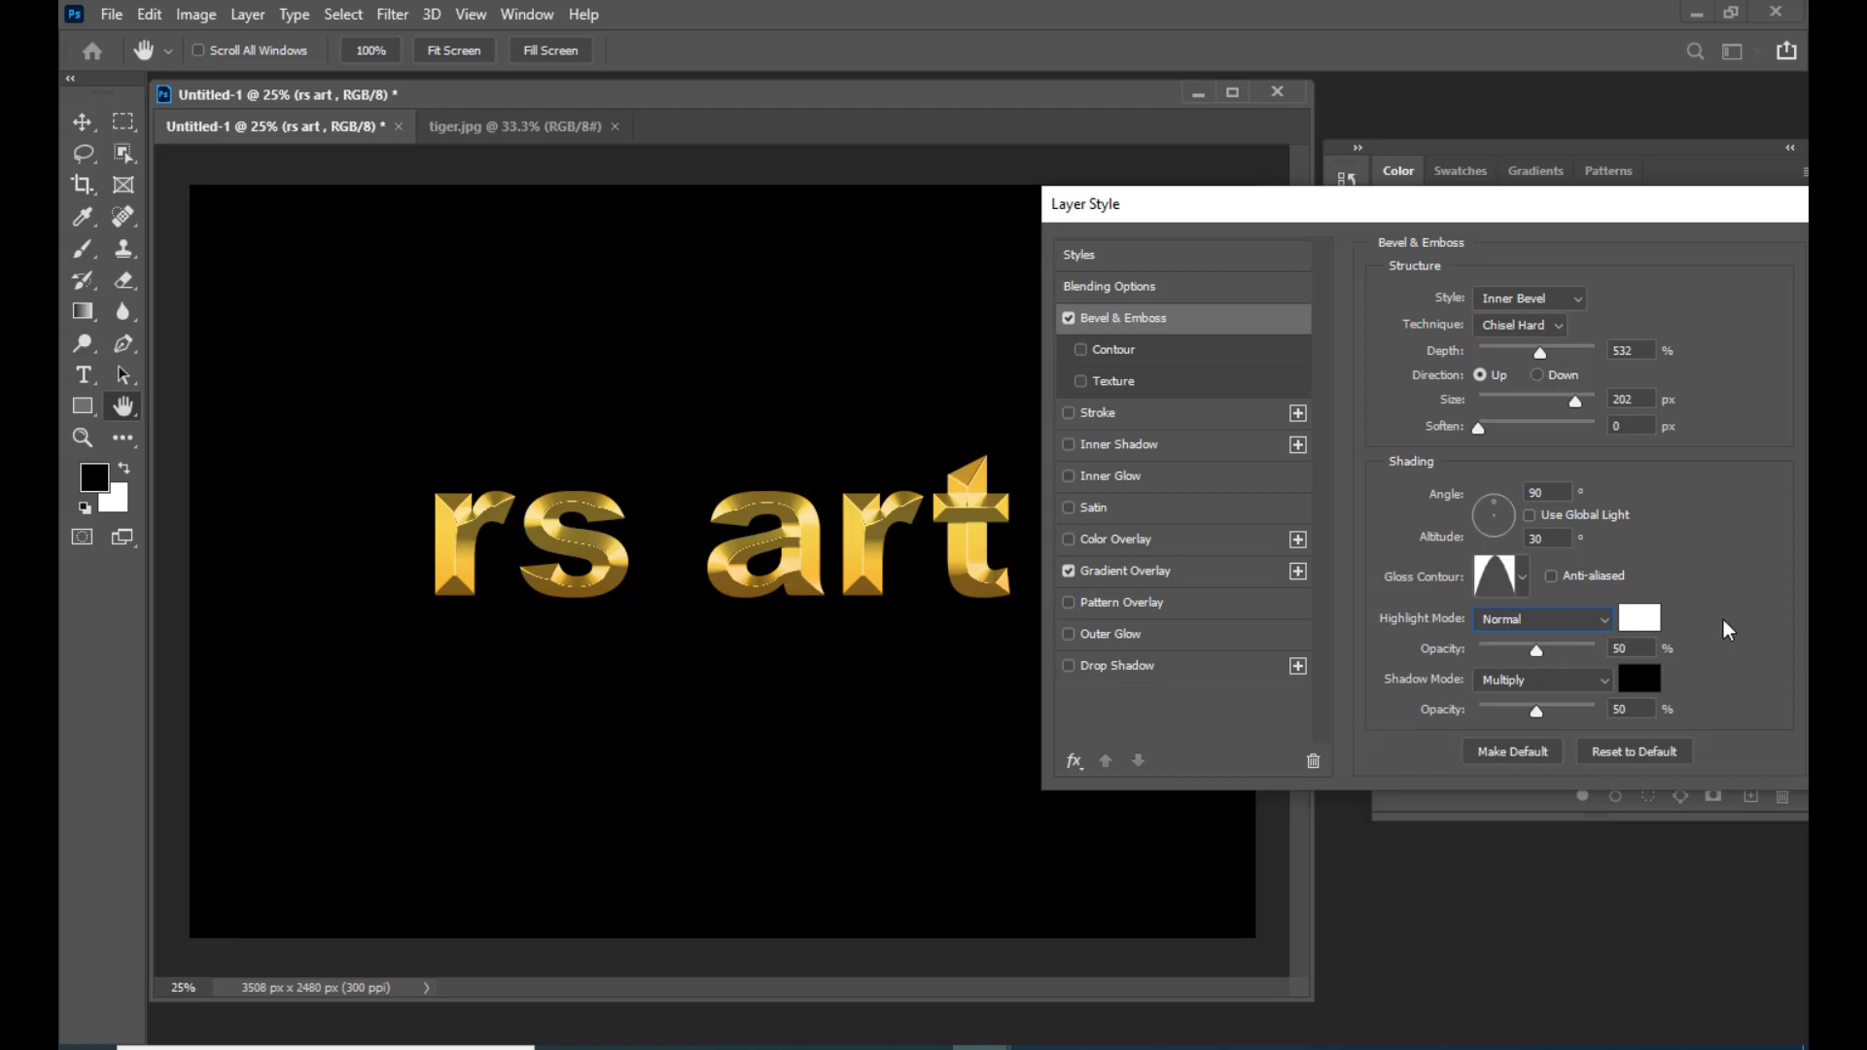
# Step: Set the bevel's highlight colour to the bright yellow f6df1c
pyautogui.click(1646, 625)
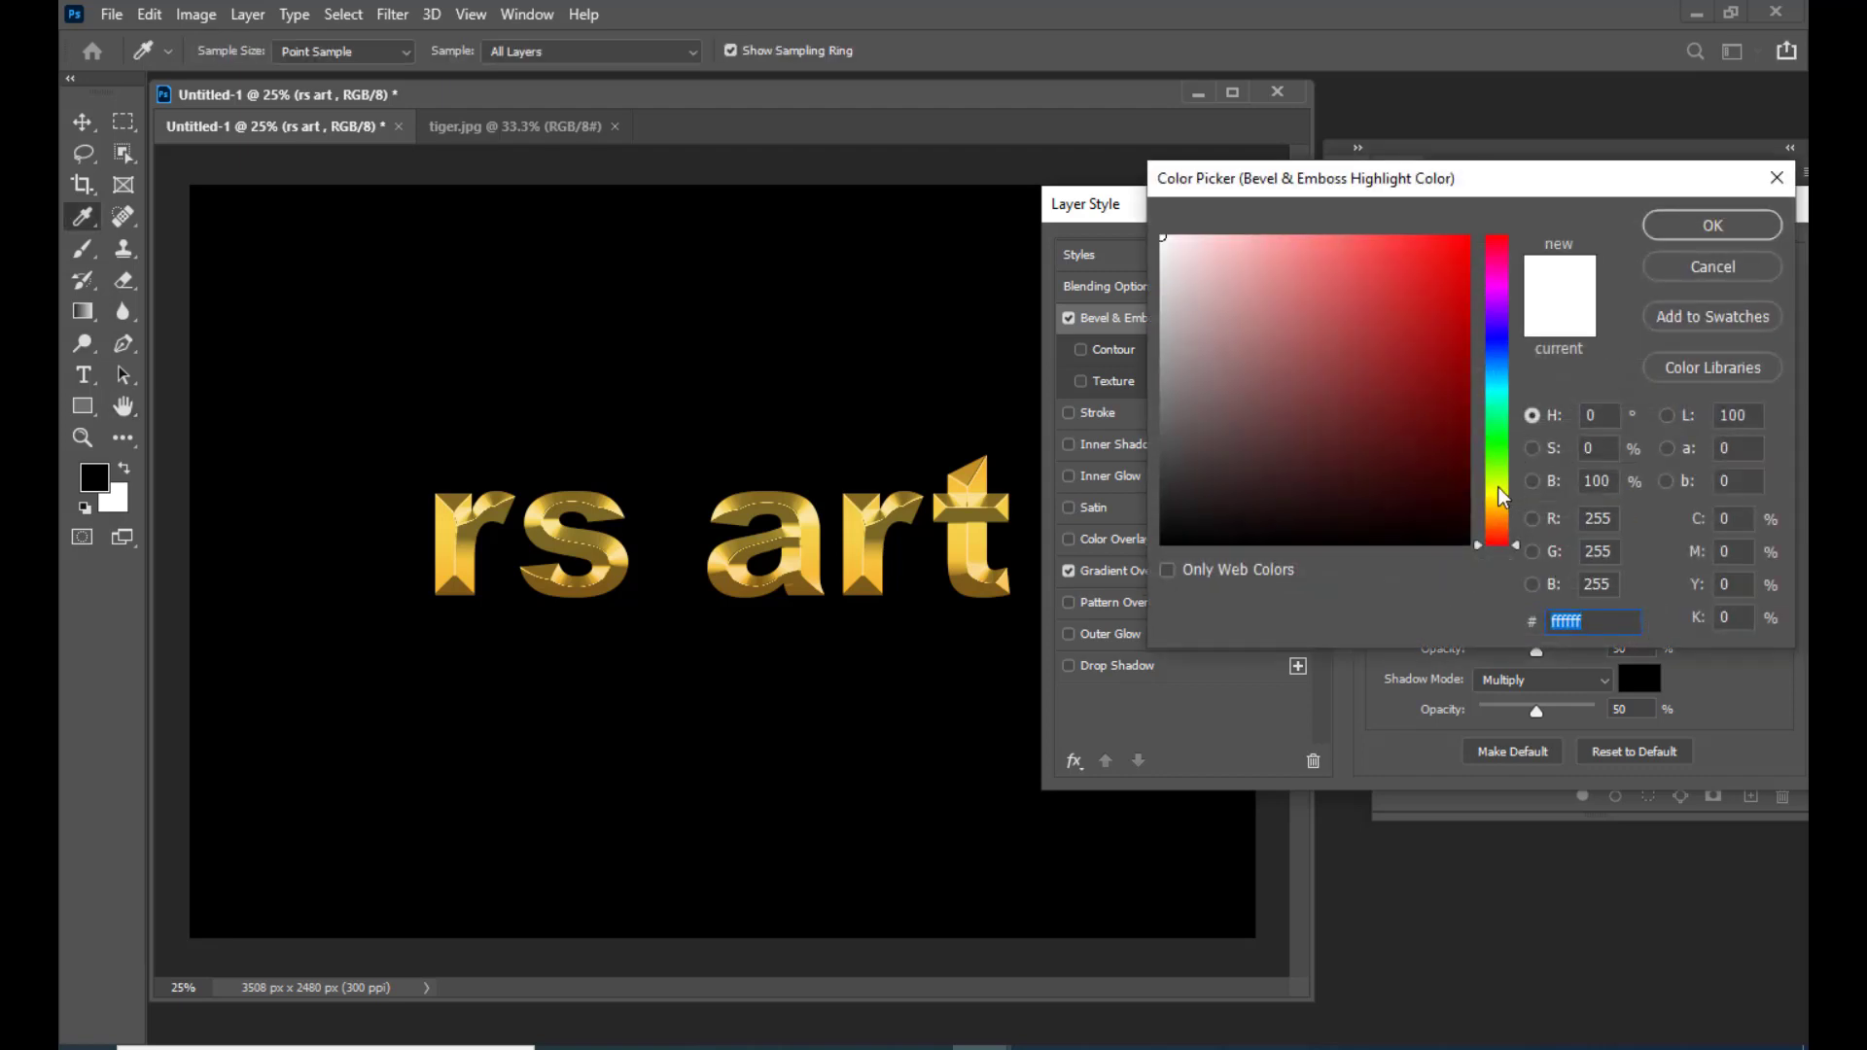
pyautogui.click(1498, 487)
pyautogui.moveTo(1417, 292); pyautogui.dragTo(1358, 247)
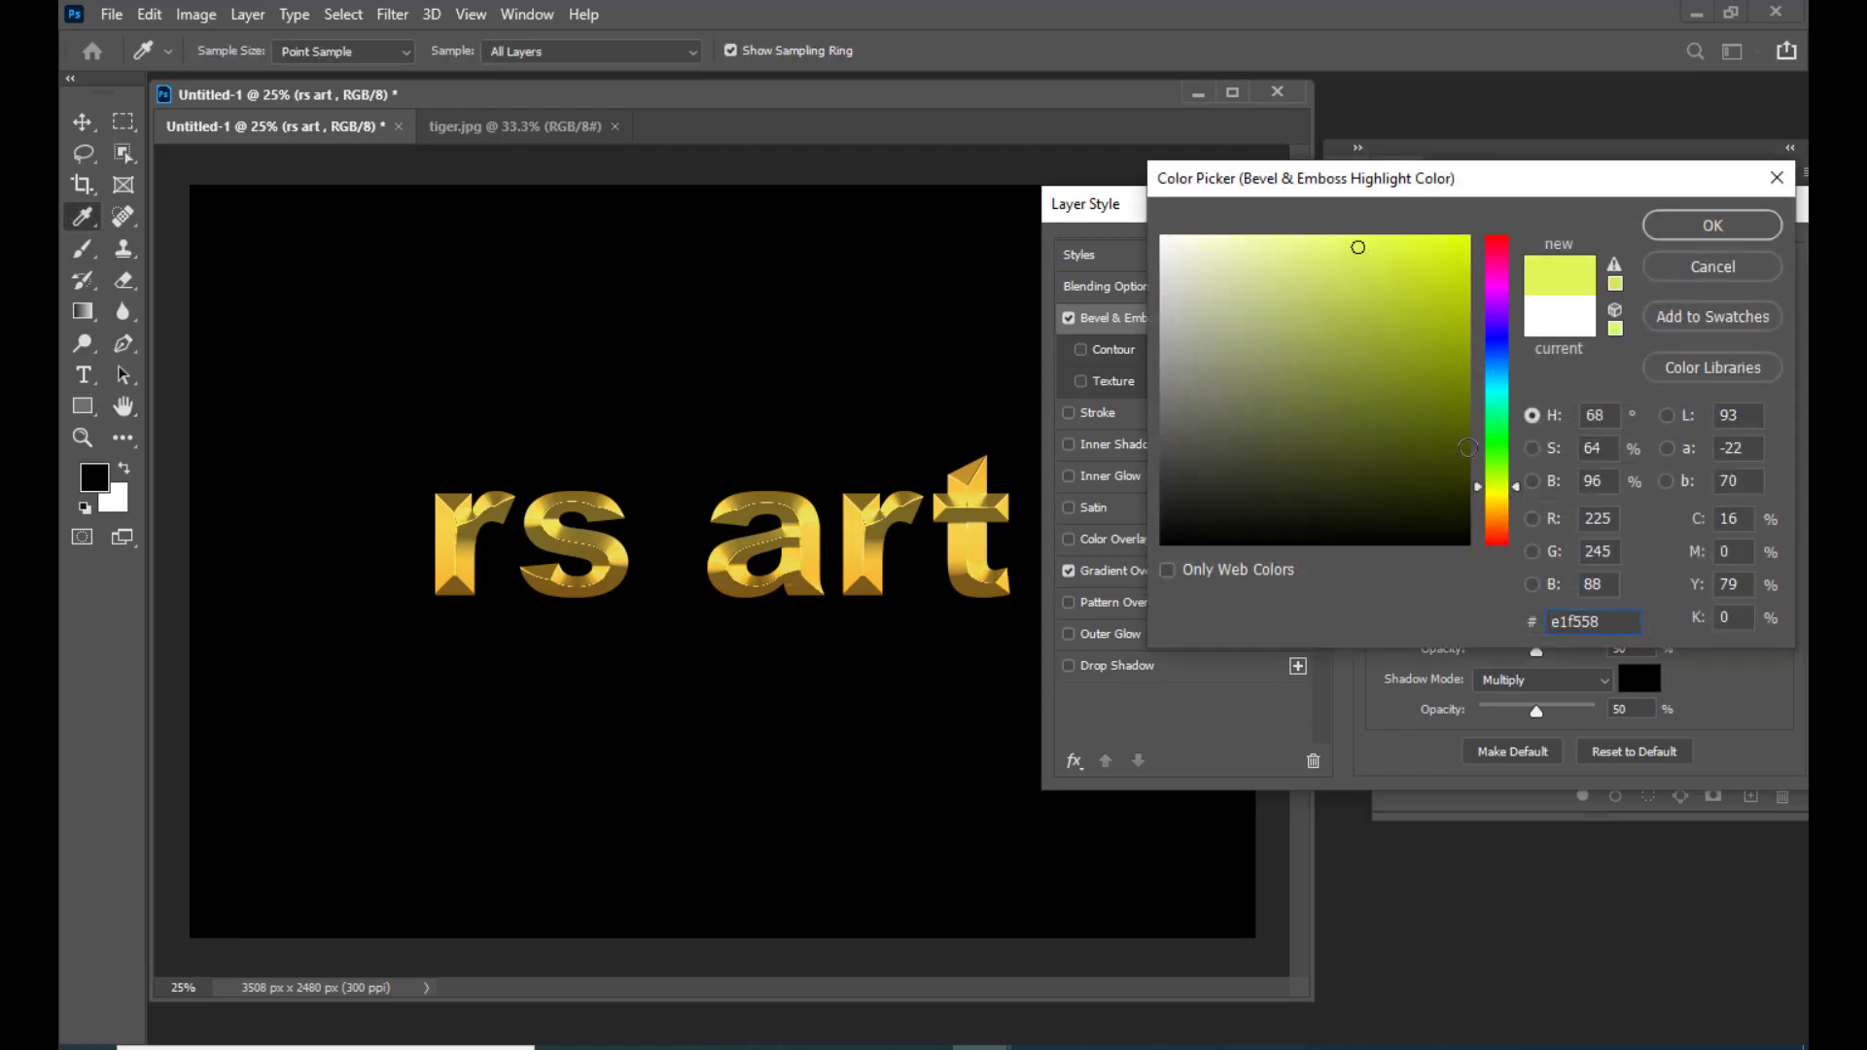
pyautogui.click(1498, 499)
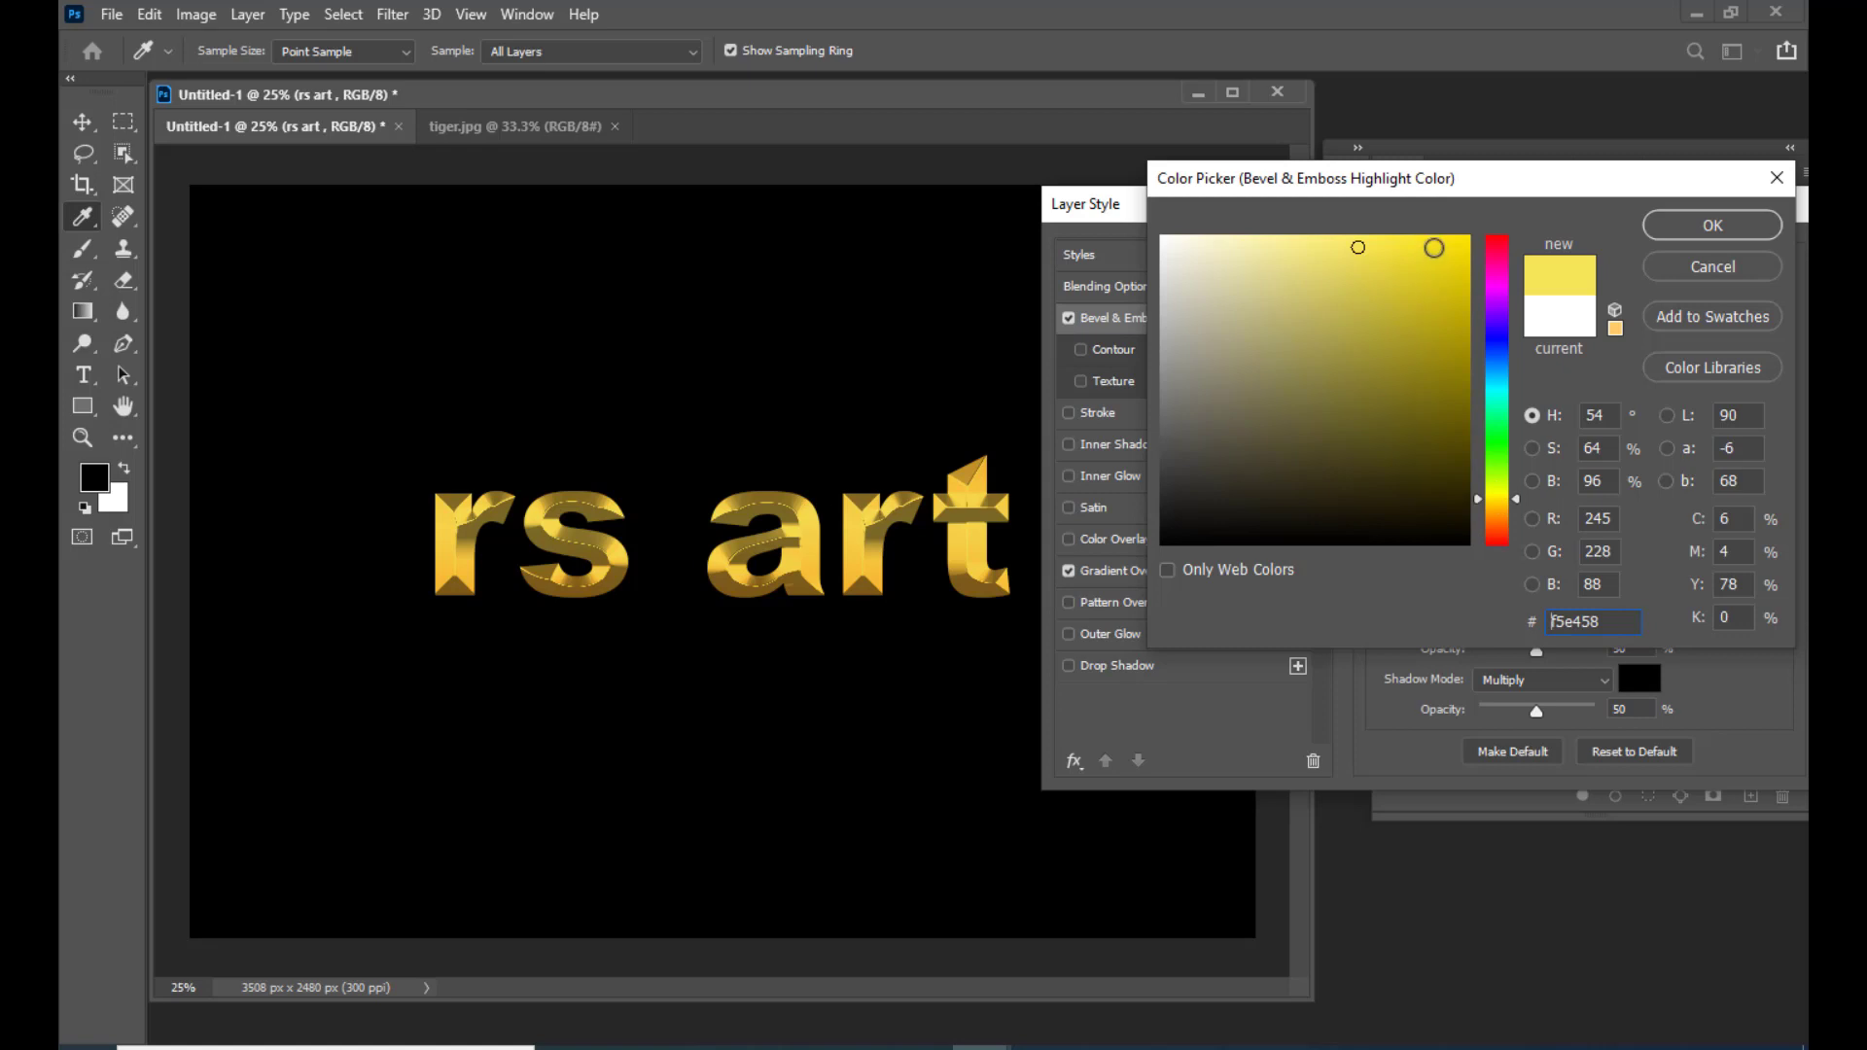
pyautogui.click(1434, 247)
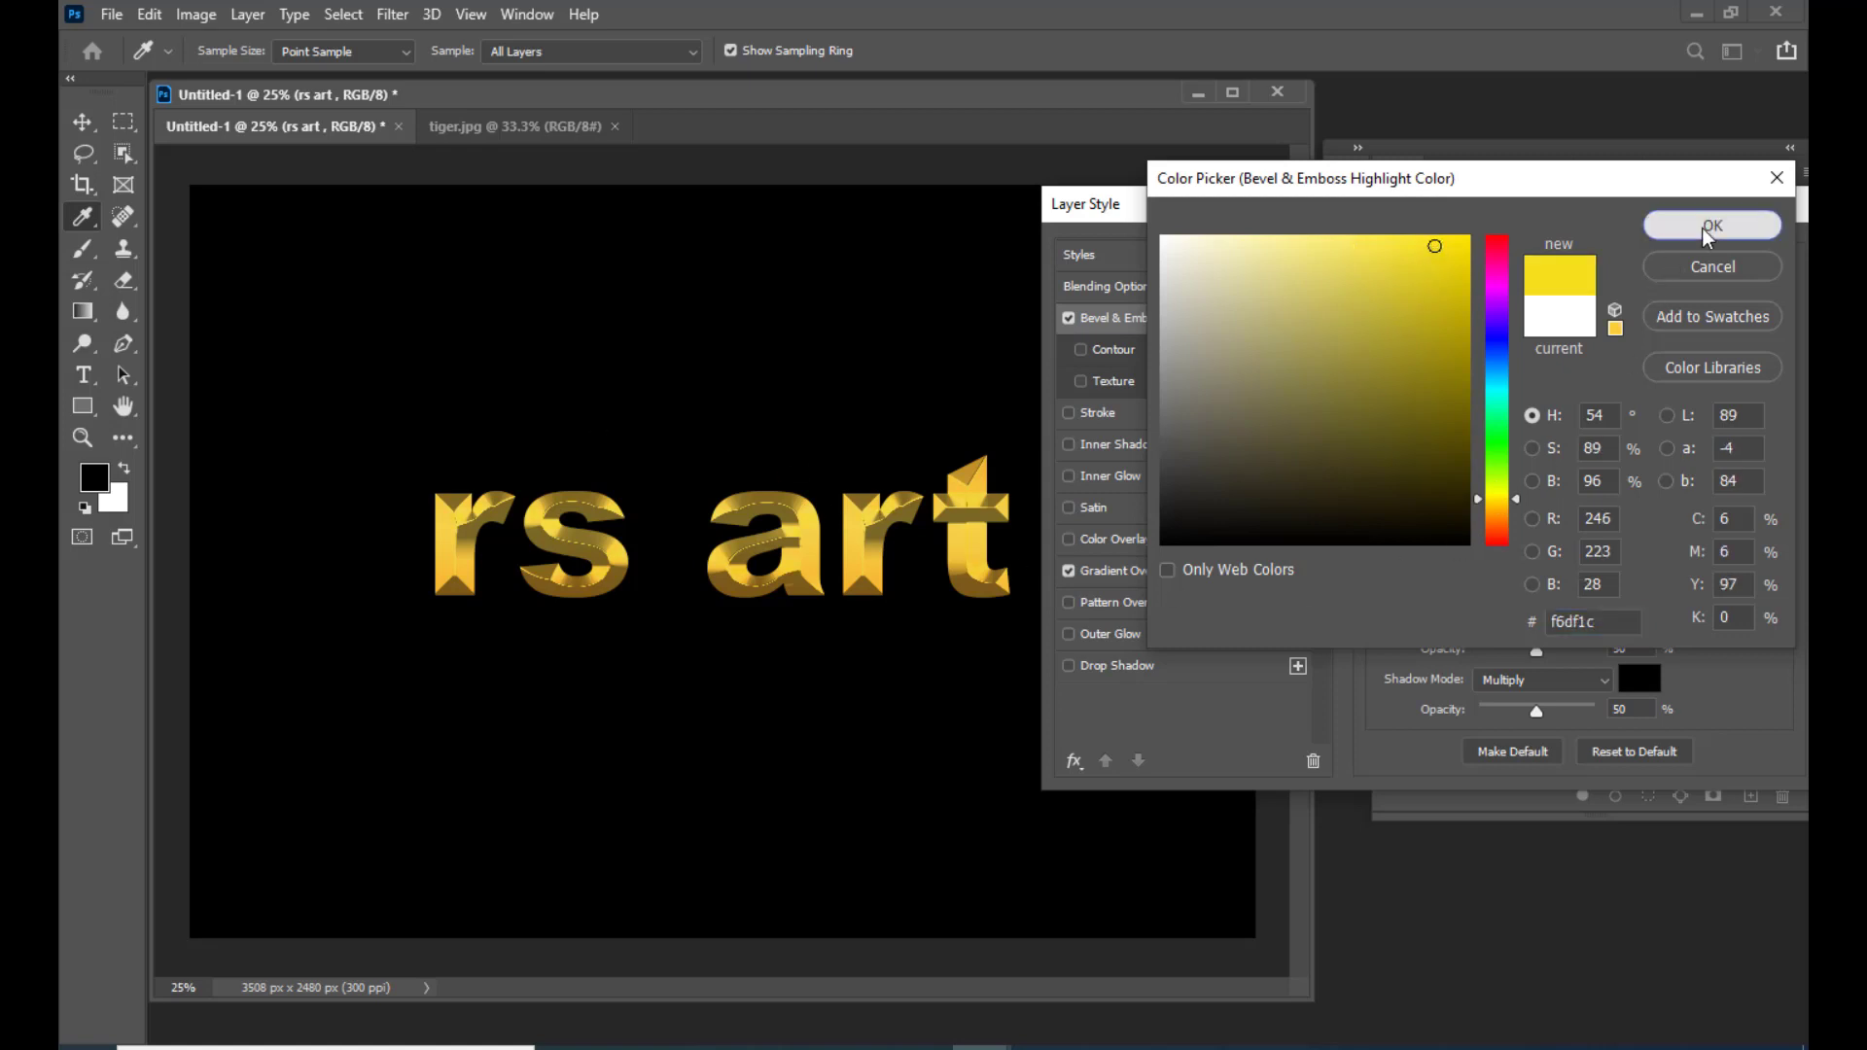
pyautogui.click(1703, 226)
# Step: Change the bevel's highlight colour to the gold f9d33d and raise the highlight opacity to about 78%
pyautogui.click(1644, 623)
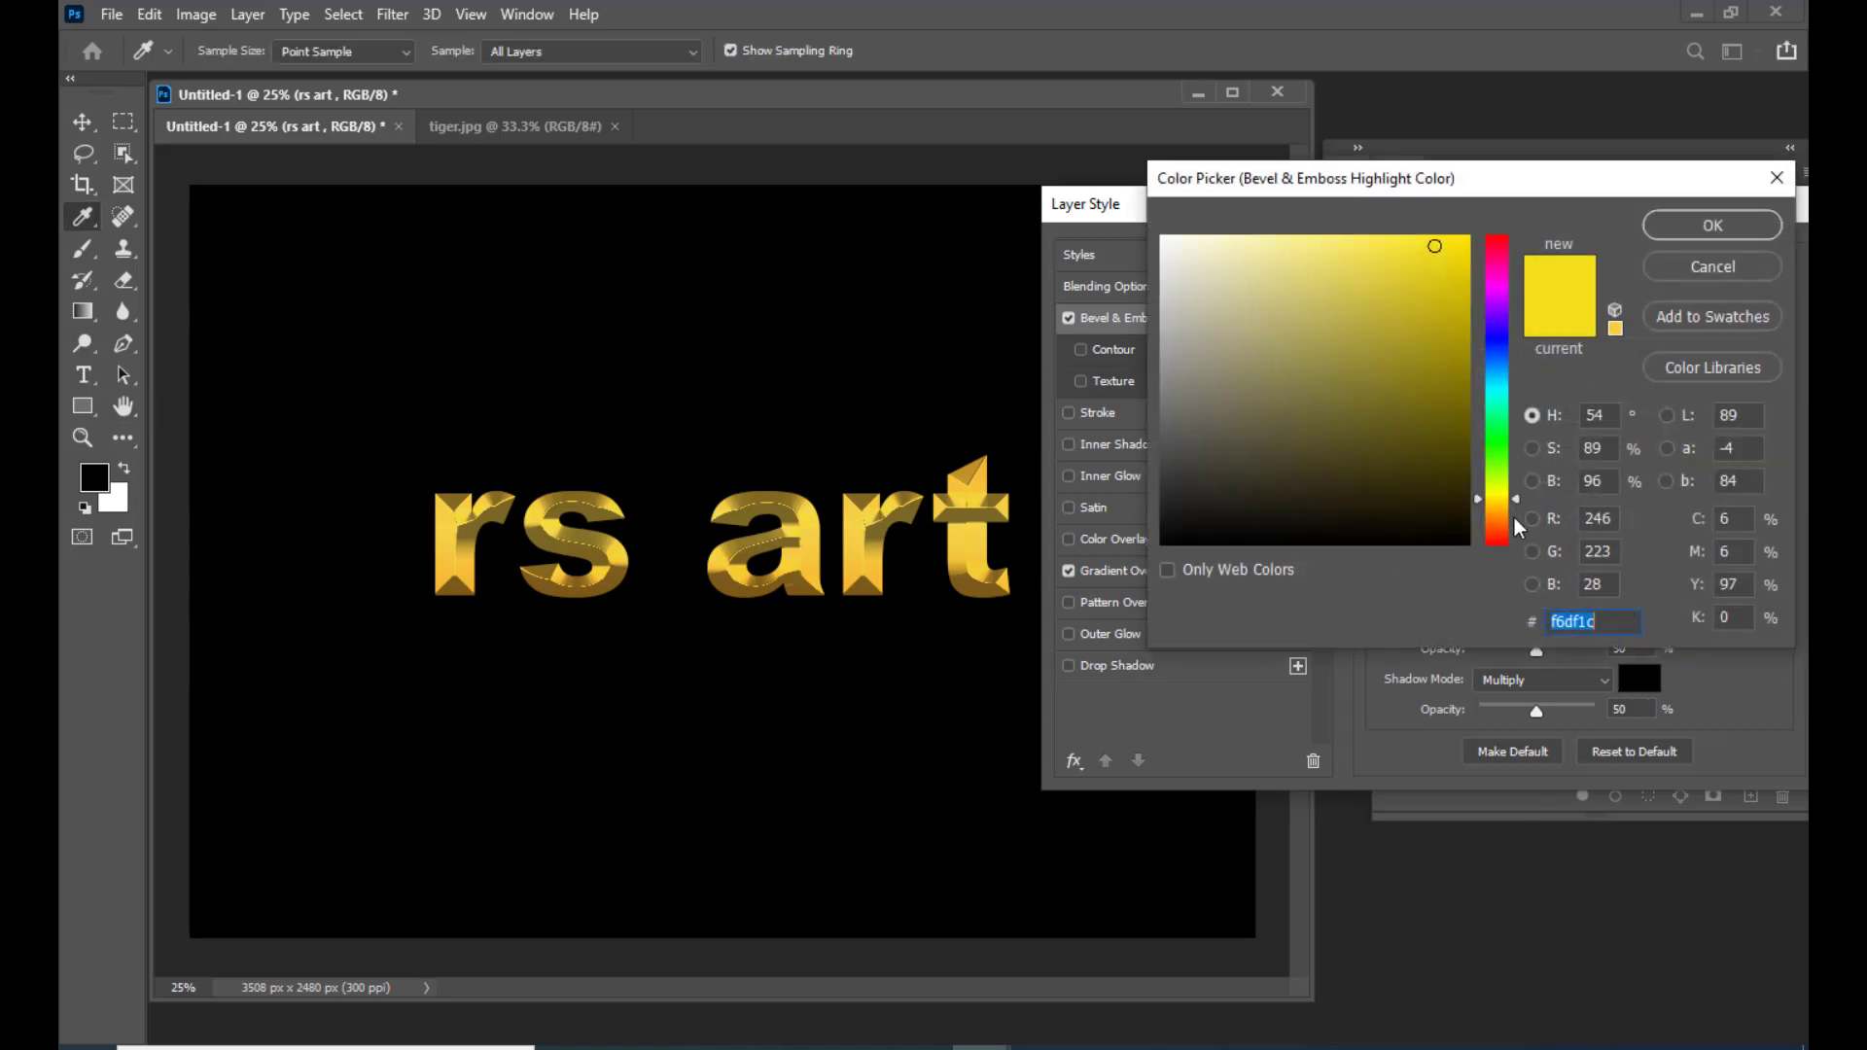
pyautogui.moveTo(1515, 506); pyautogui.dragTo(1514, 518)
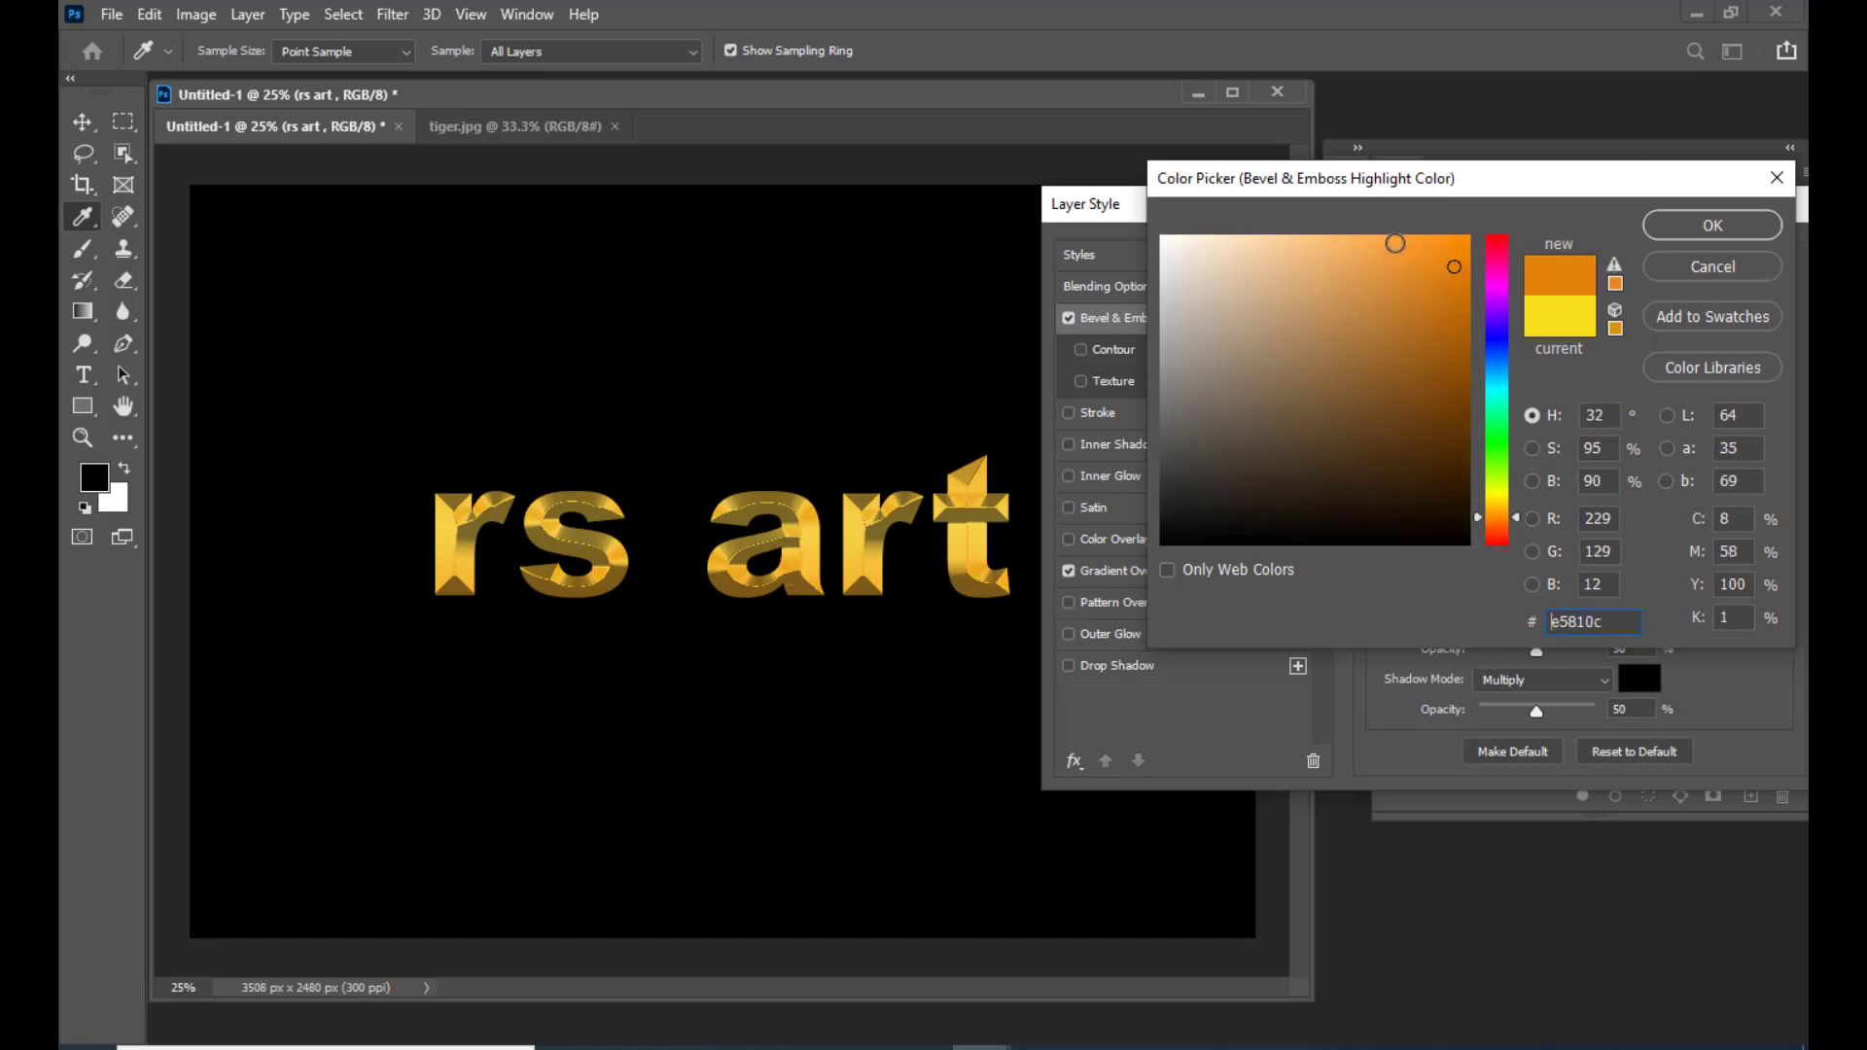
pyautogui.click(1395, 242)
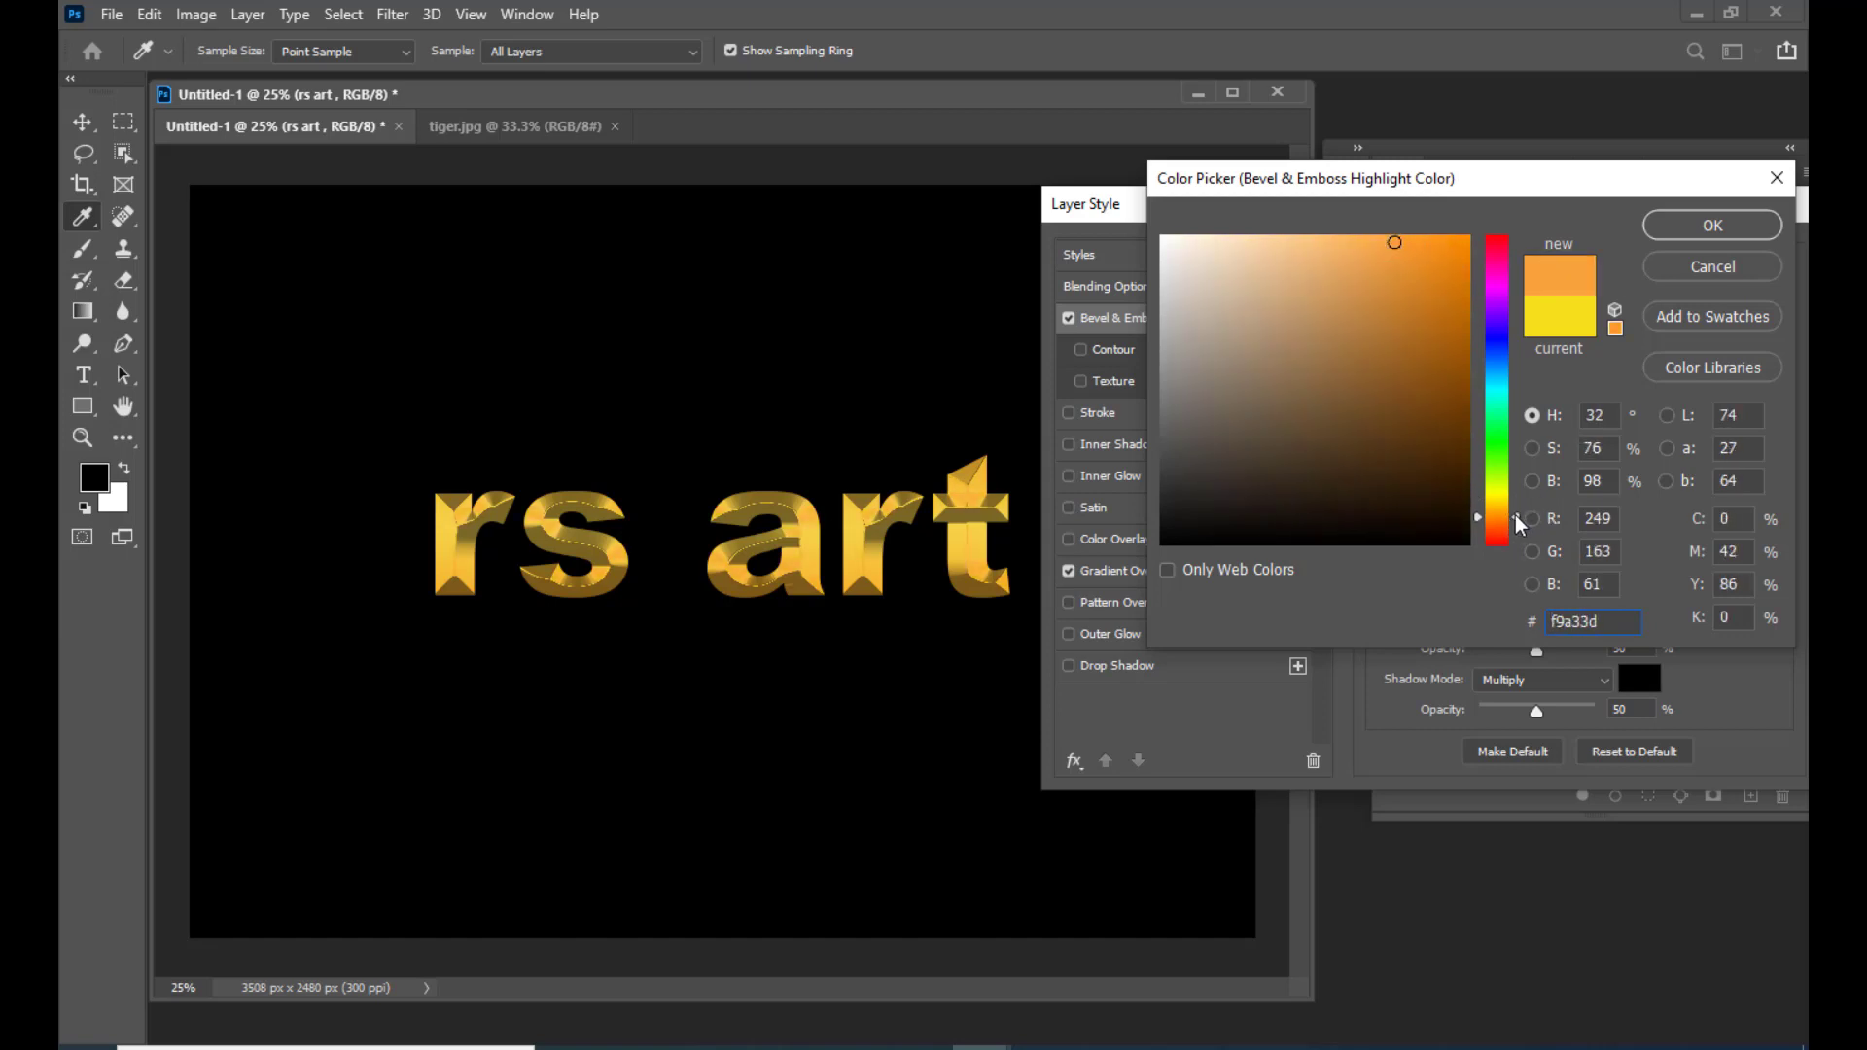
pyautogui.moveTo(1515, 515); pyautogui.dragTo(1515, 504)
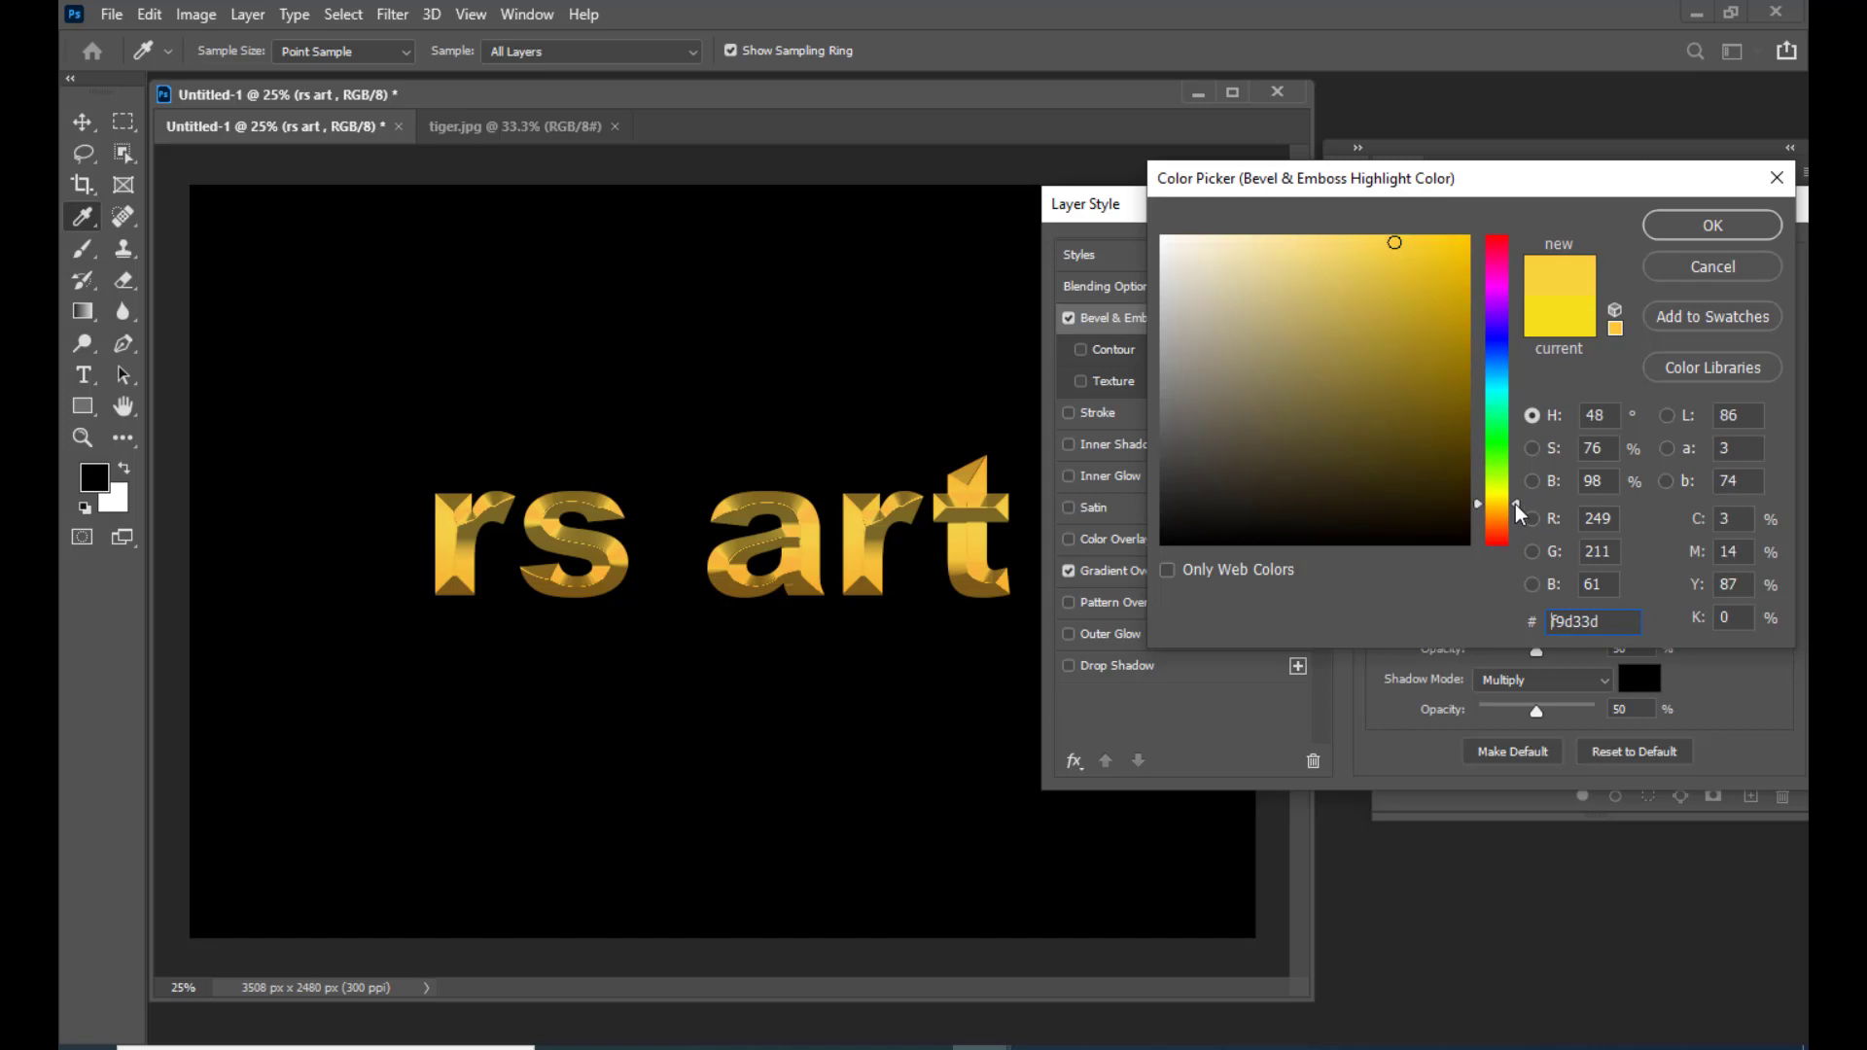
pyautogui.click(1701, 229)
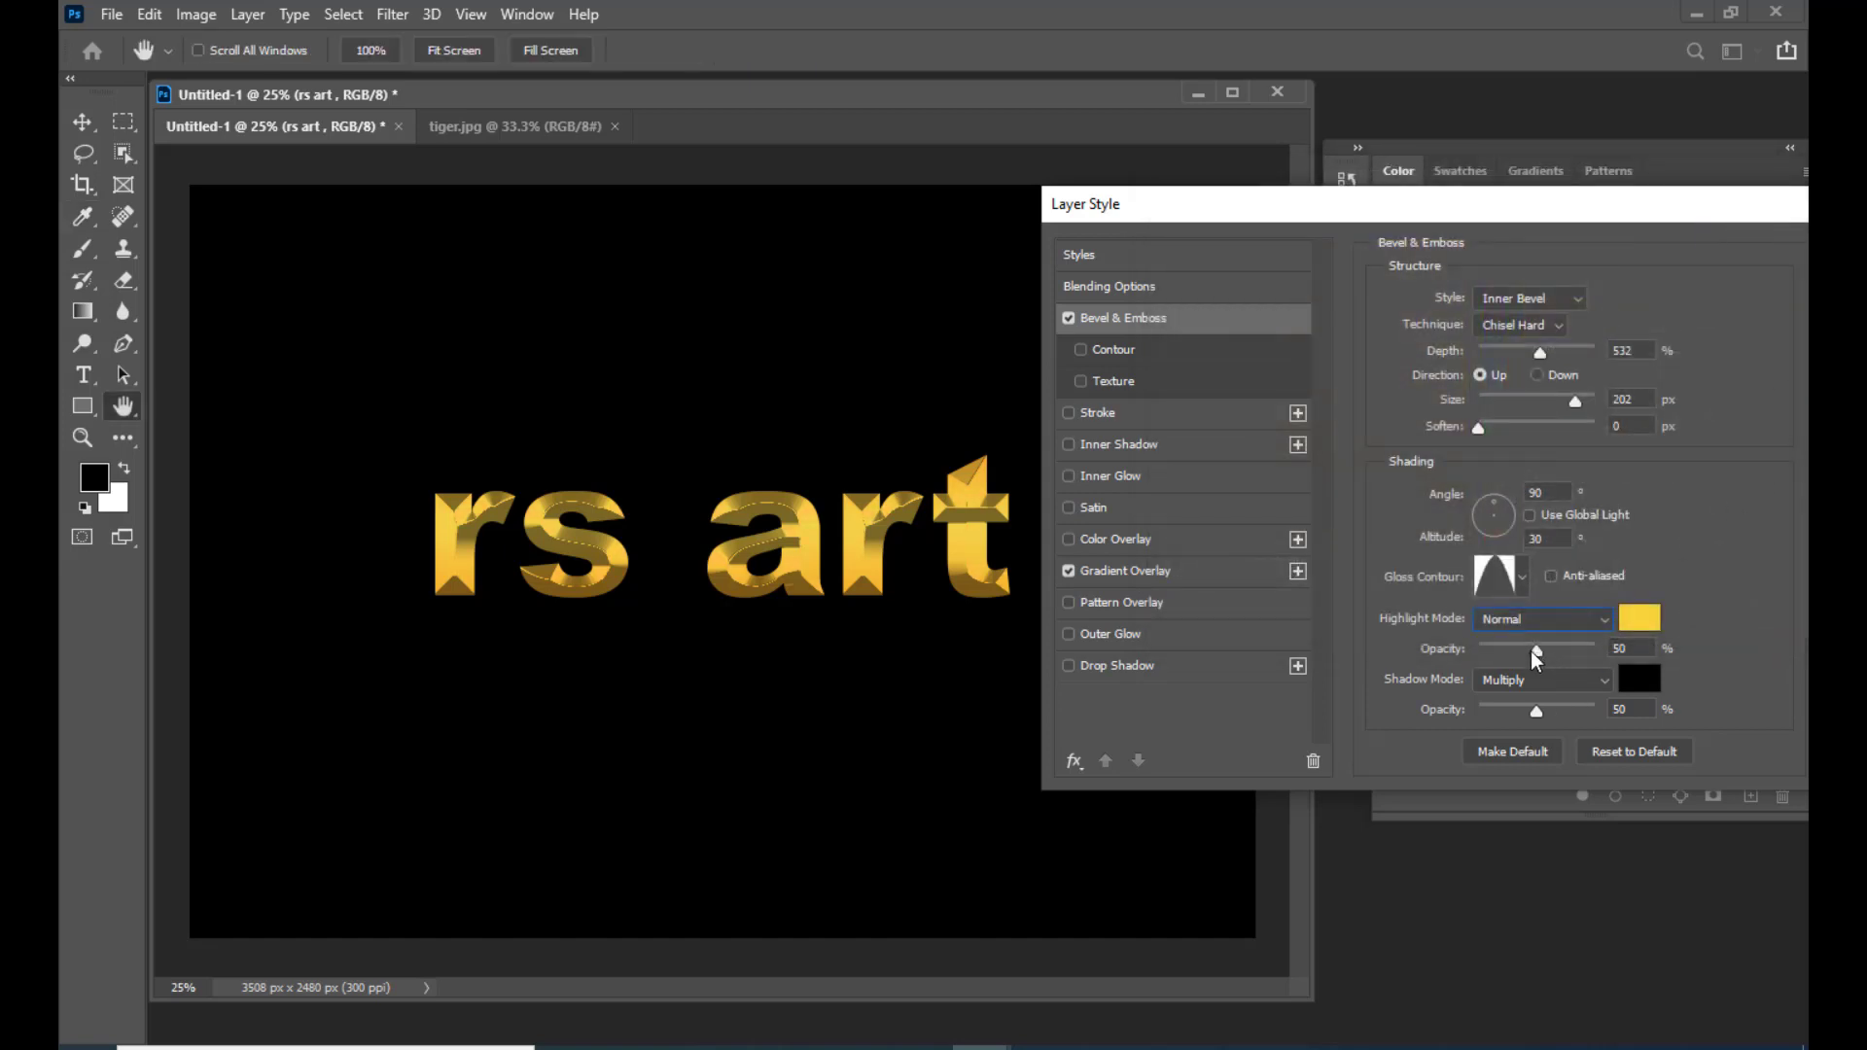
pyautogui.moveTo(1540, 659)
pyautogui.mouseDown()
pyautogui.moveTo(1590, 658)
pyautogui.moveTo(1509, 658)
pyautogui.mouseUp()
# Step: Set the bevel's shadow blending mode to Normal and its shadow colour to a very dark brown
pyautogui.click(1535, 684)
pyautogui.click(1519, 457)
pyautogui.click(1650, 693)
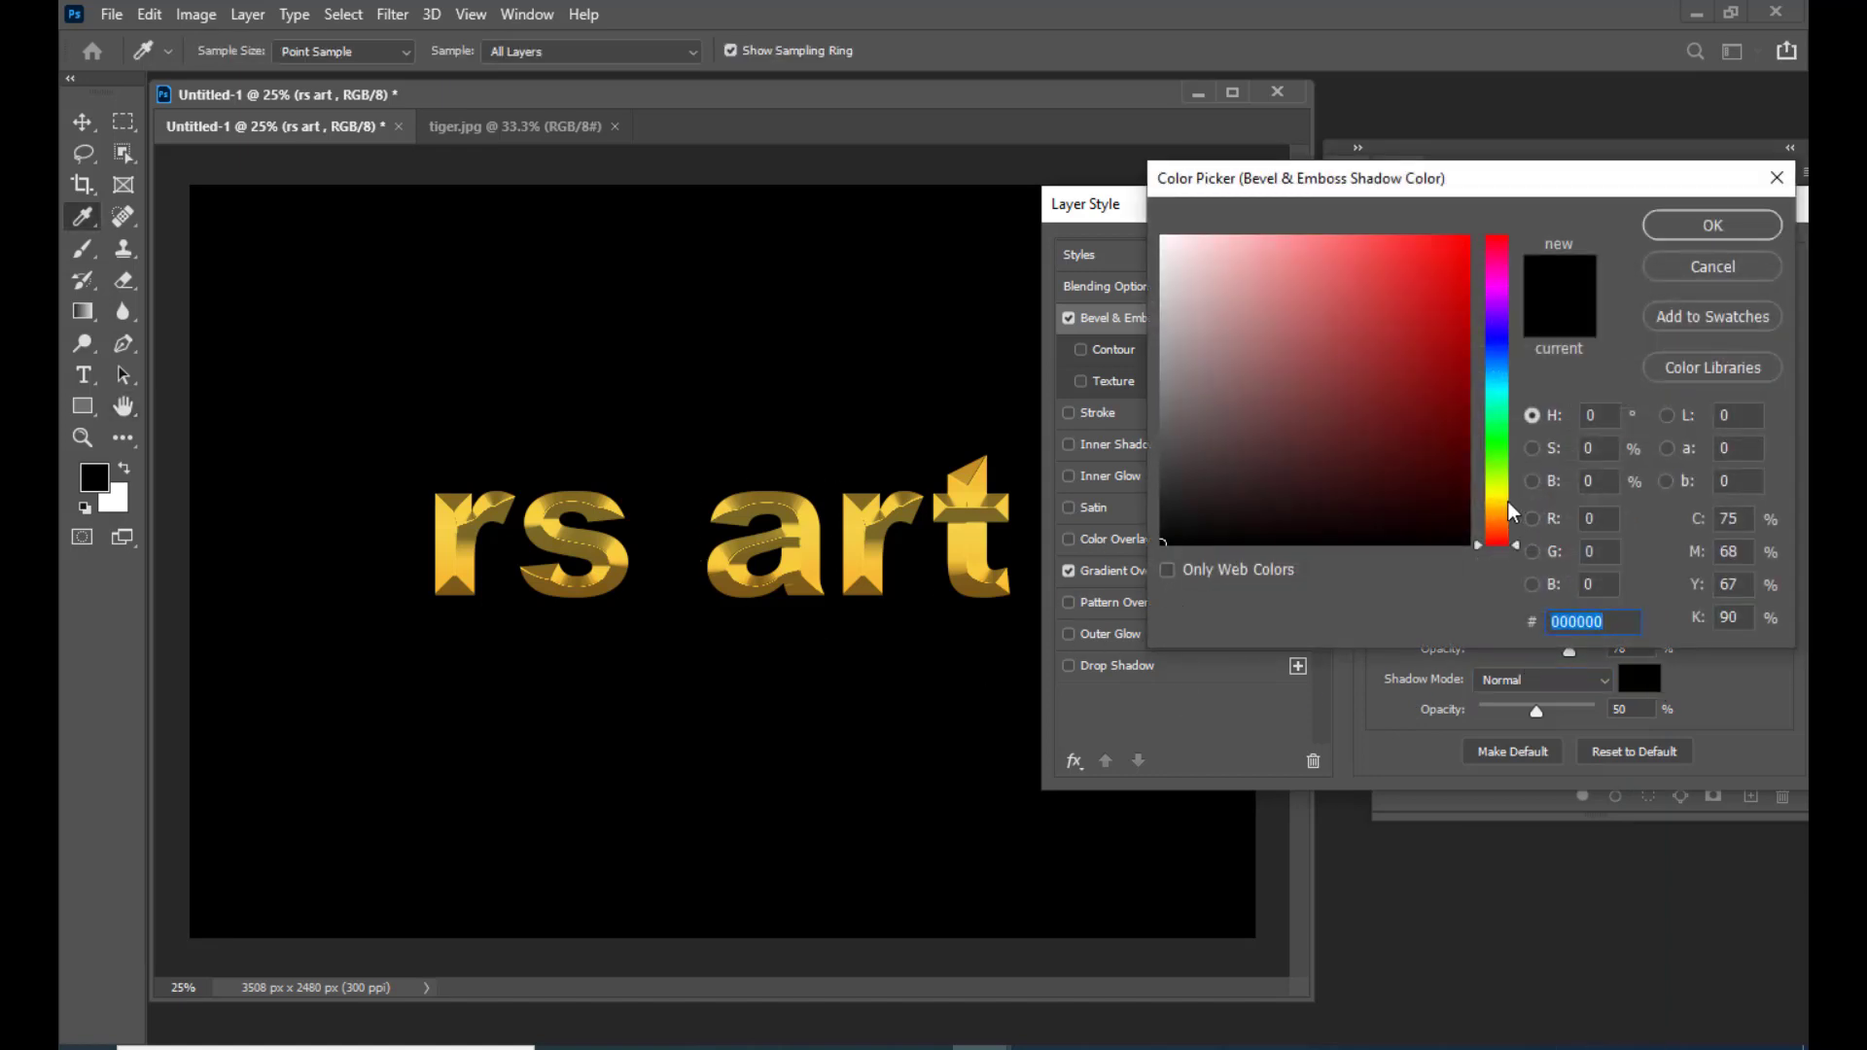
pyautogui.moveTo(1511, 512)
pyautogui.mouseDown()
pyautogui.moveTo(1510, 494)
pyautogui.moveTo(1510, 512)
pyautogui.mouseUp()
pyautogui.click(1462, 467)
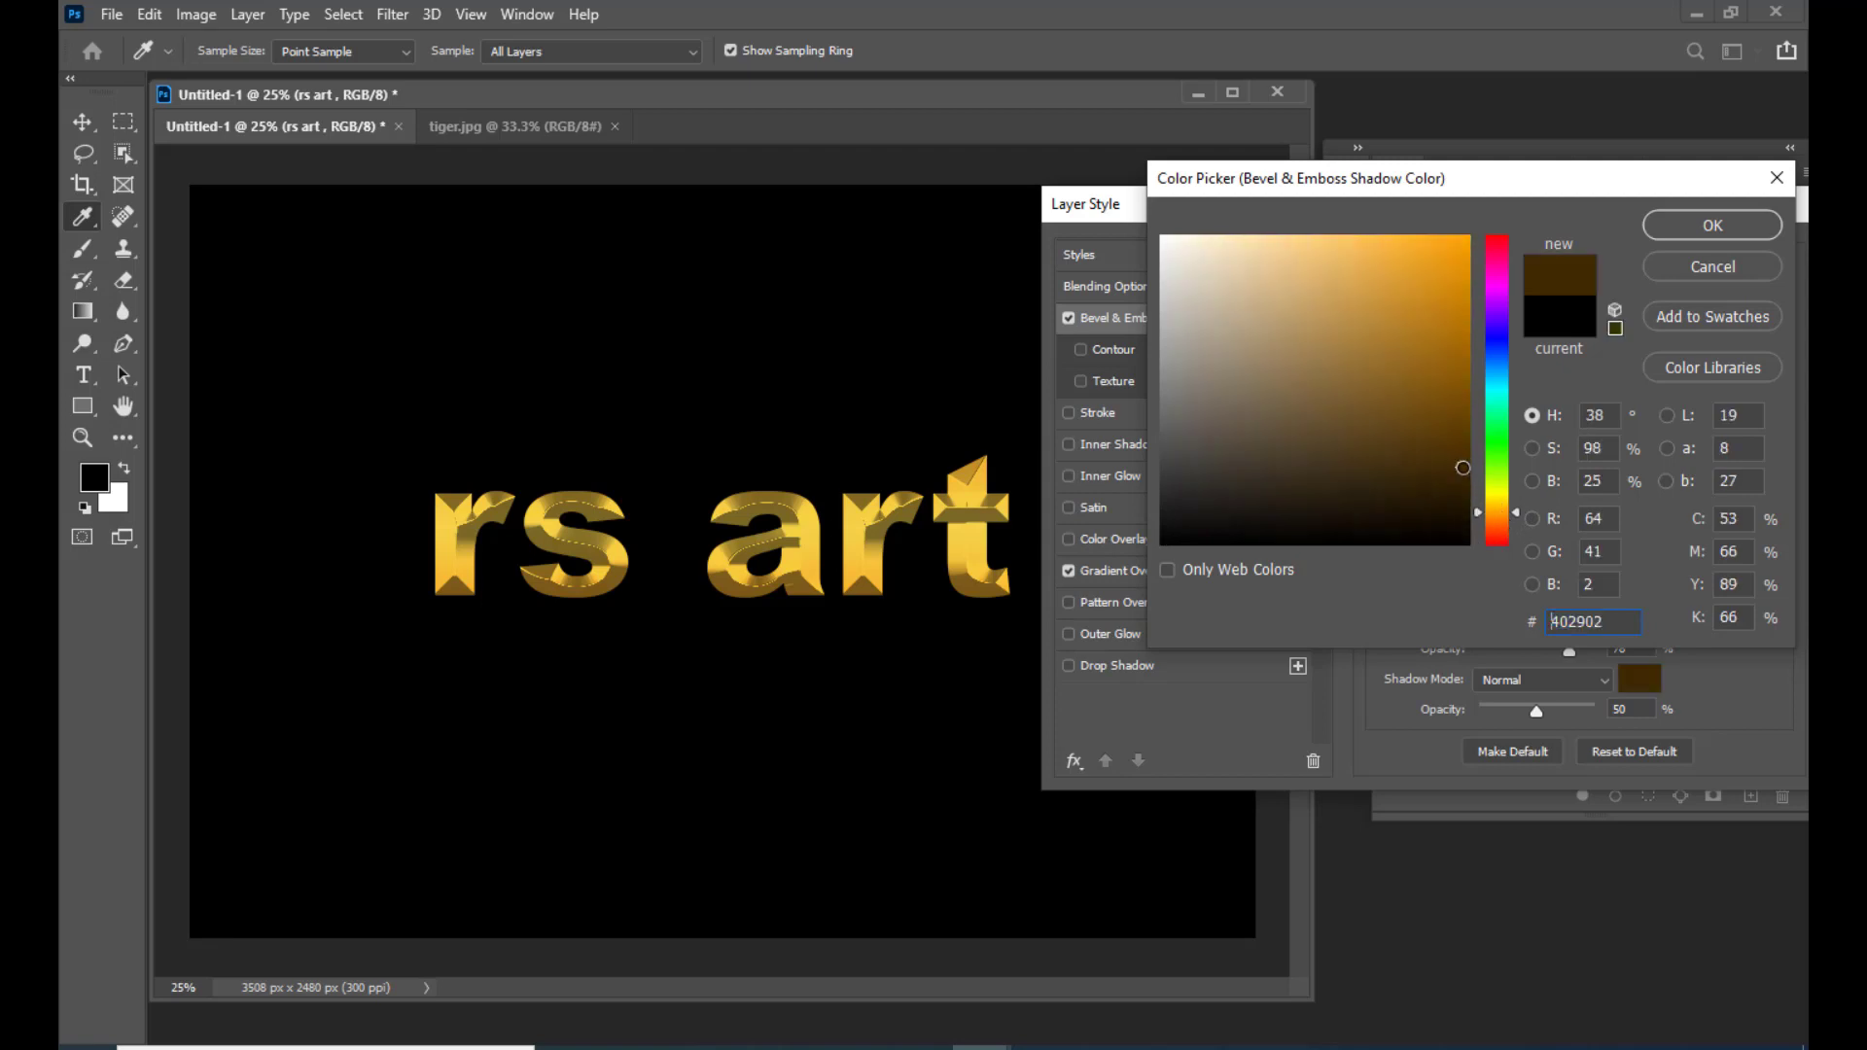
pyautogui.click(1412, 260)
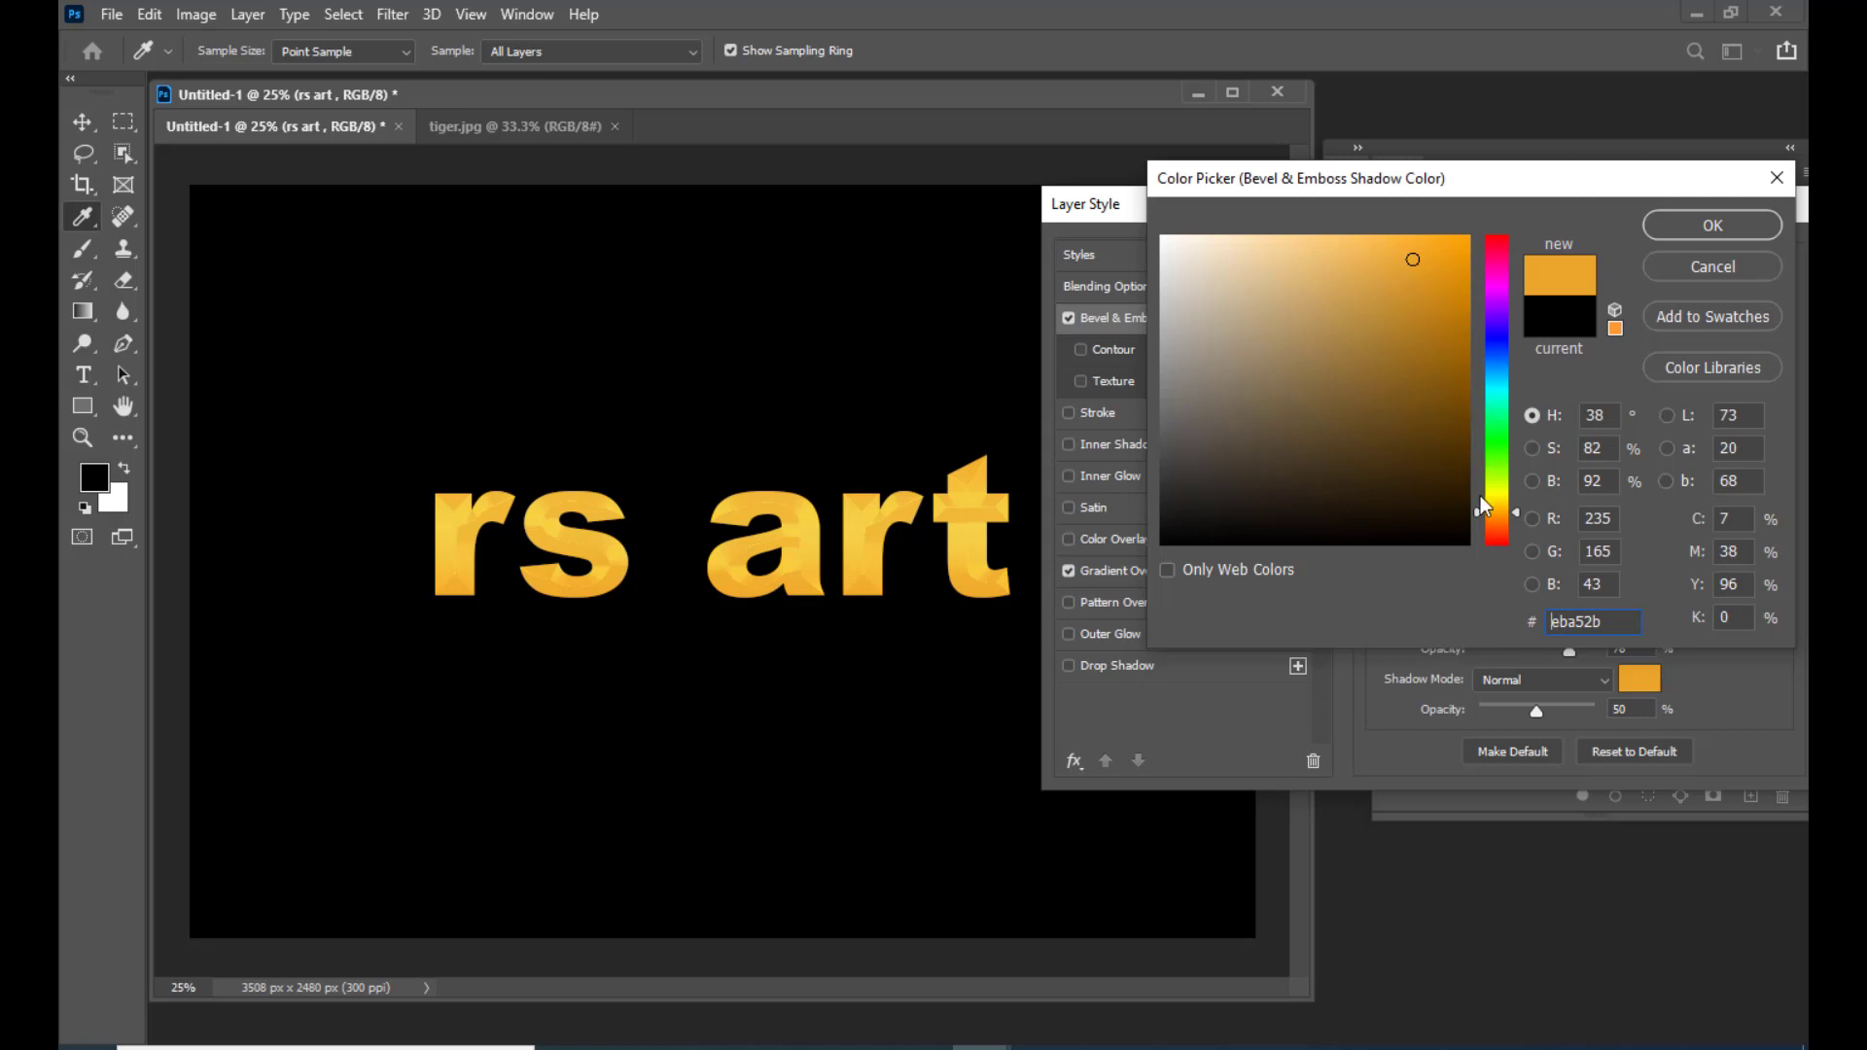
pyautogui.click(1462, 491)
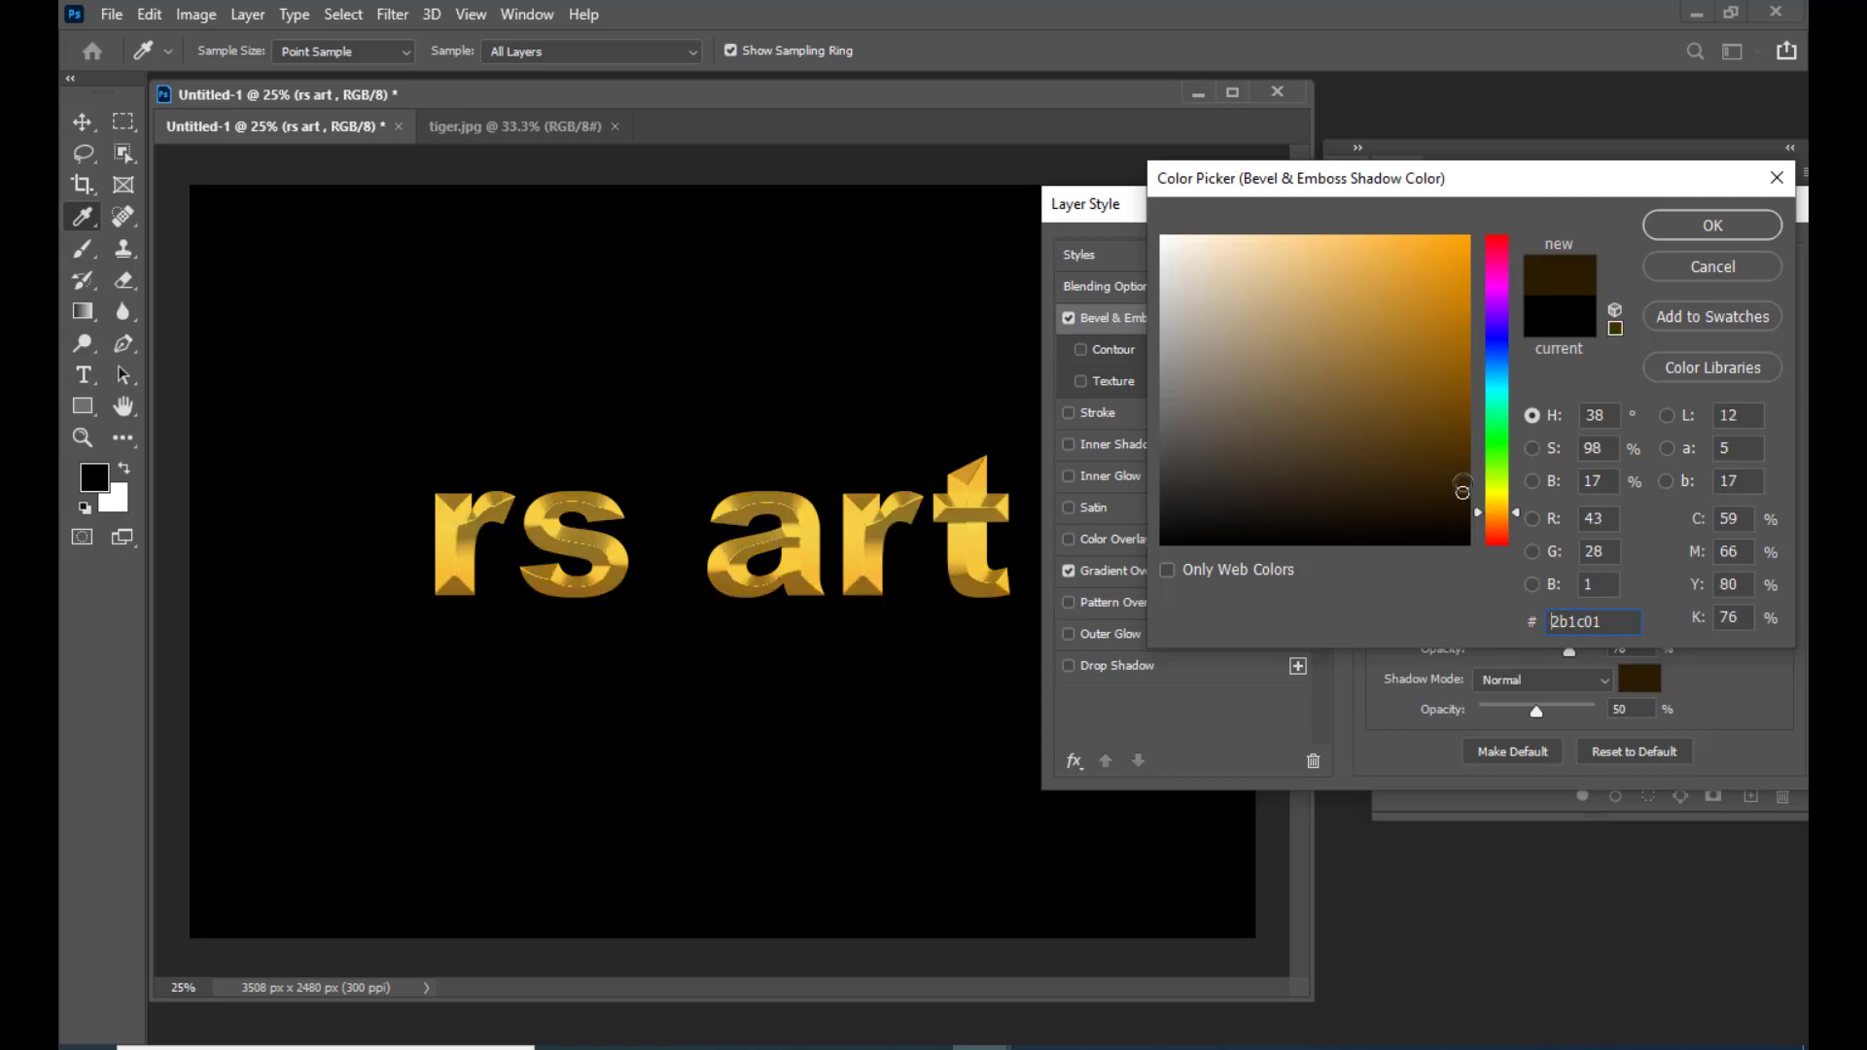
pyautogui.click(1465, 474)
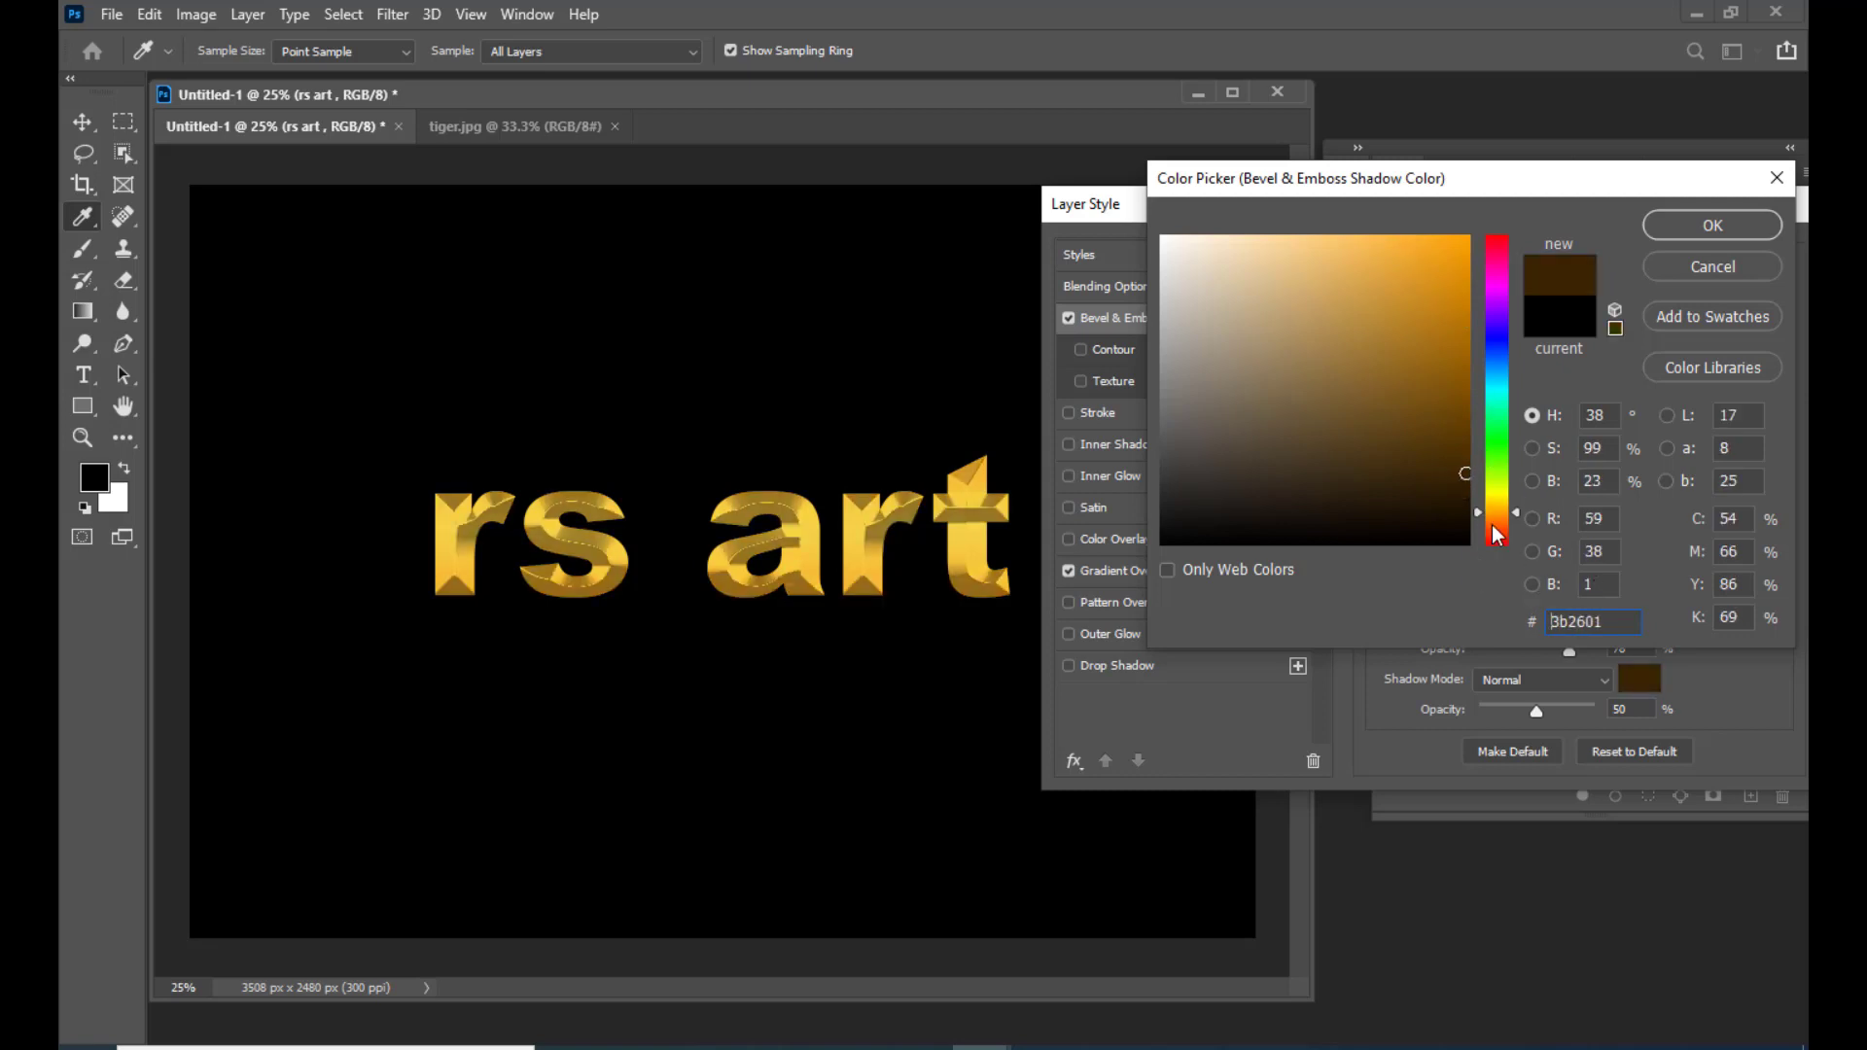
pyautogui.click(1463, 486)
pyautogui.click(1655, 231)
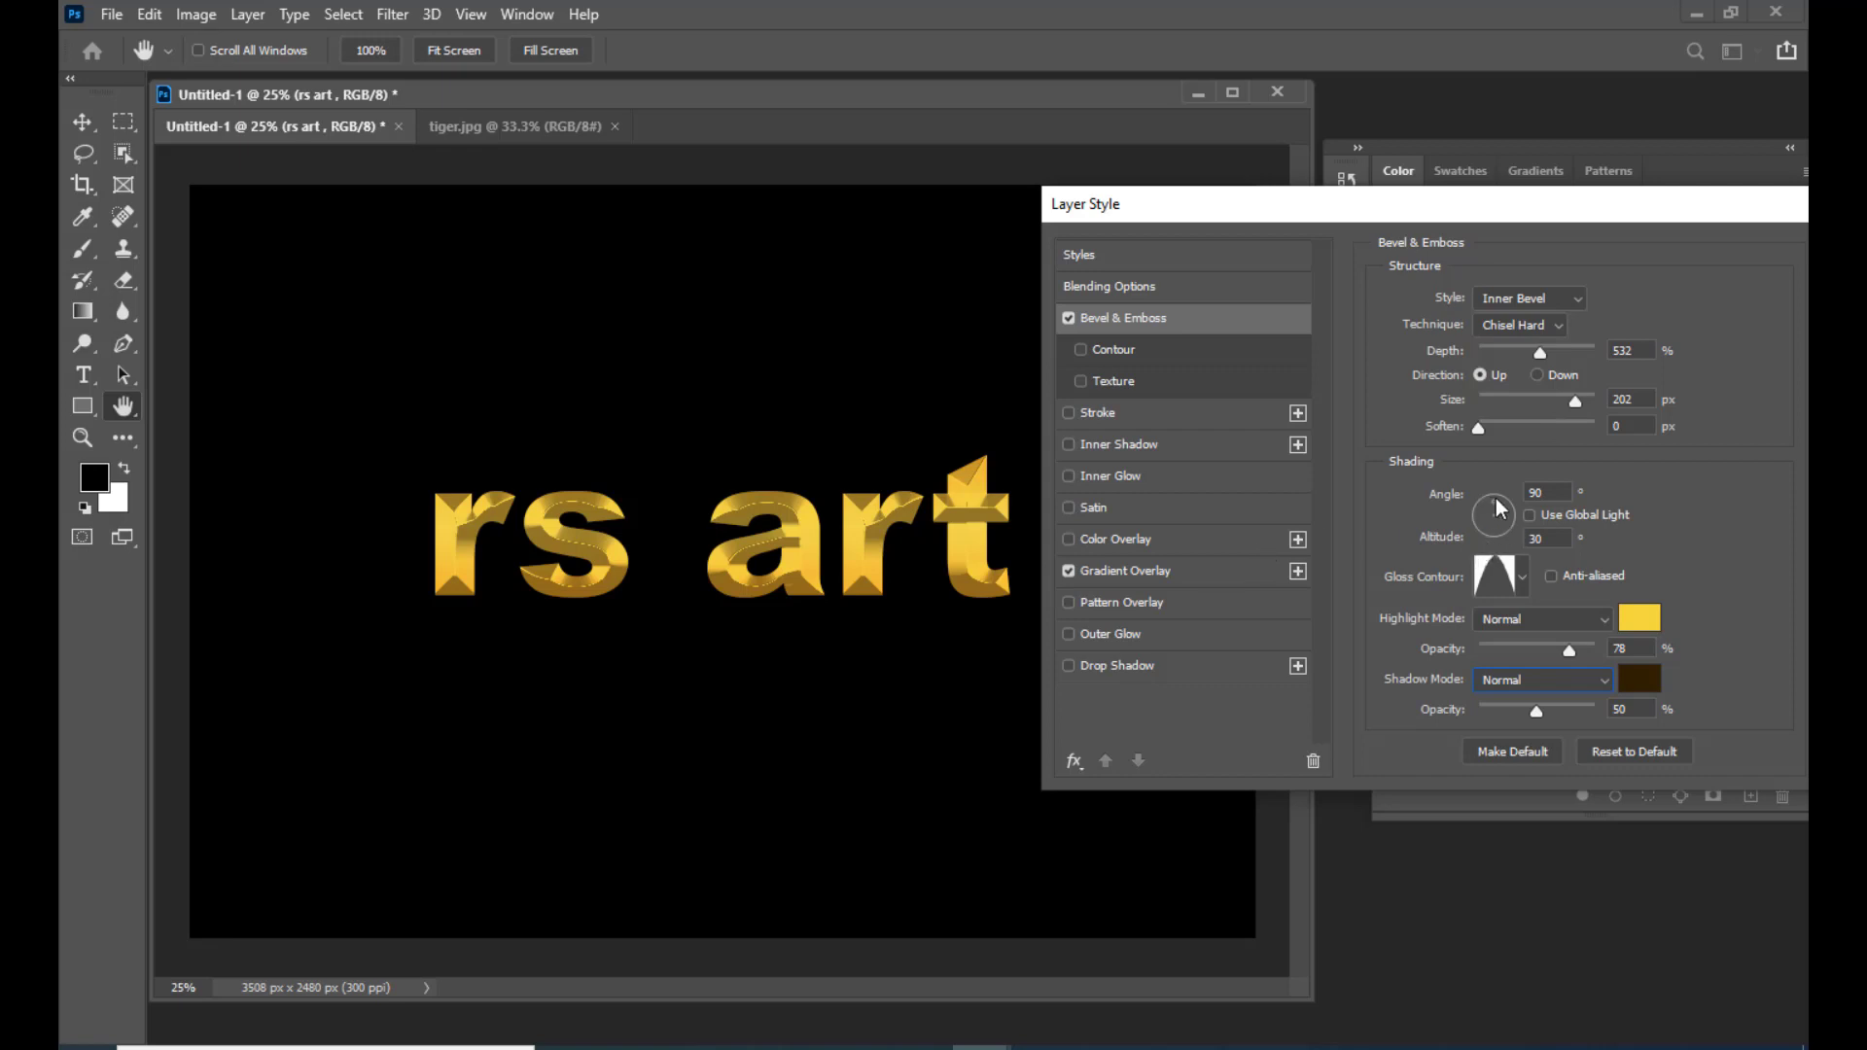
# Step: Apply the triple-peak gloss contour and adjust the bevel's shading light to an angle of about 91° and an altitude of about 37°
pyautogui.moveTo(1498, 512)
pyautogui.mouseDown()
pyautogui.moveTo(1507, 534)
pyautogui.moveTo(1513, 498)
pyautogui.mouseUp()
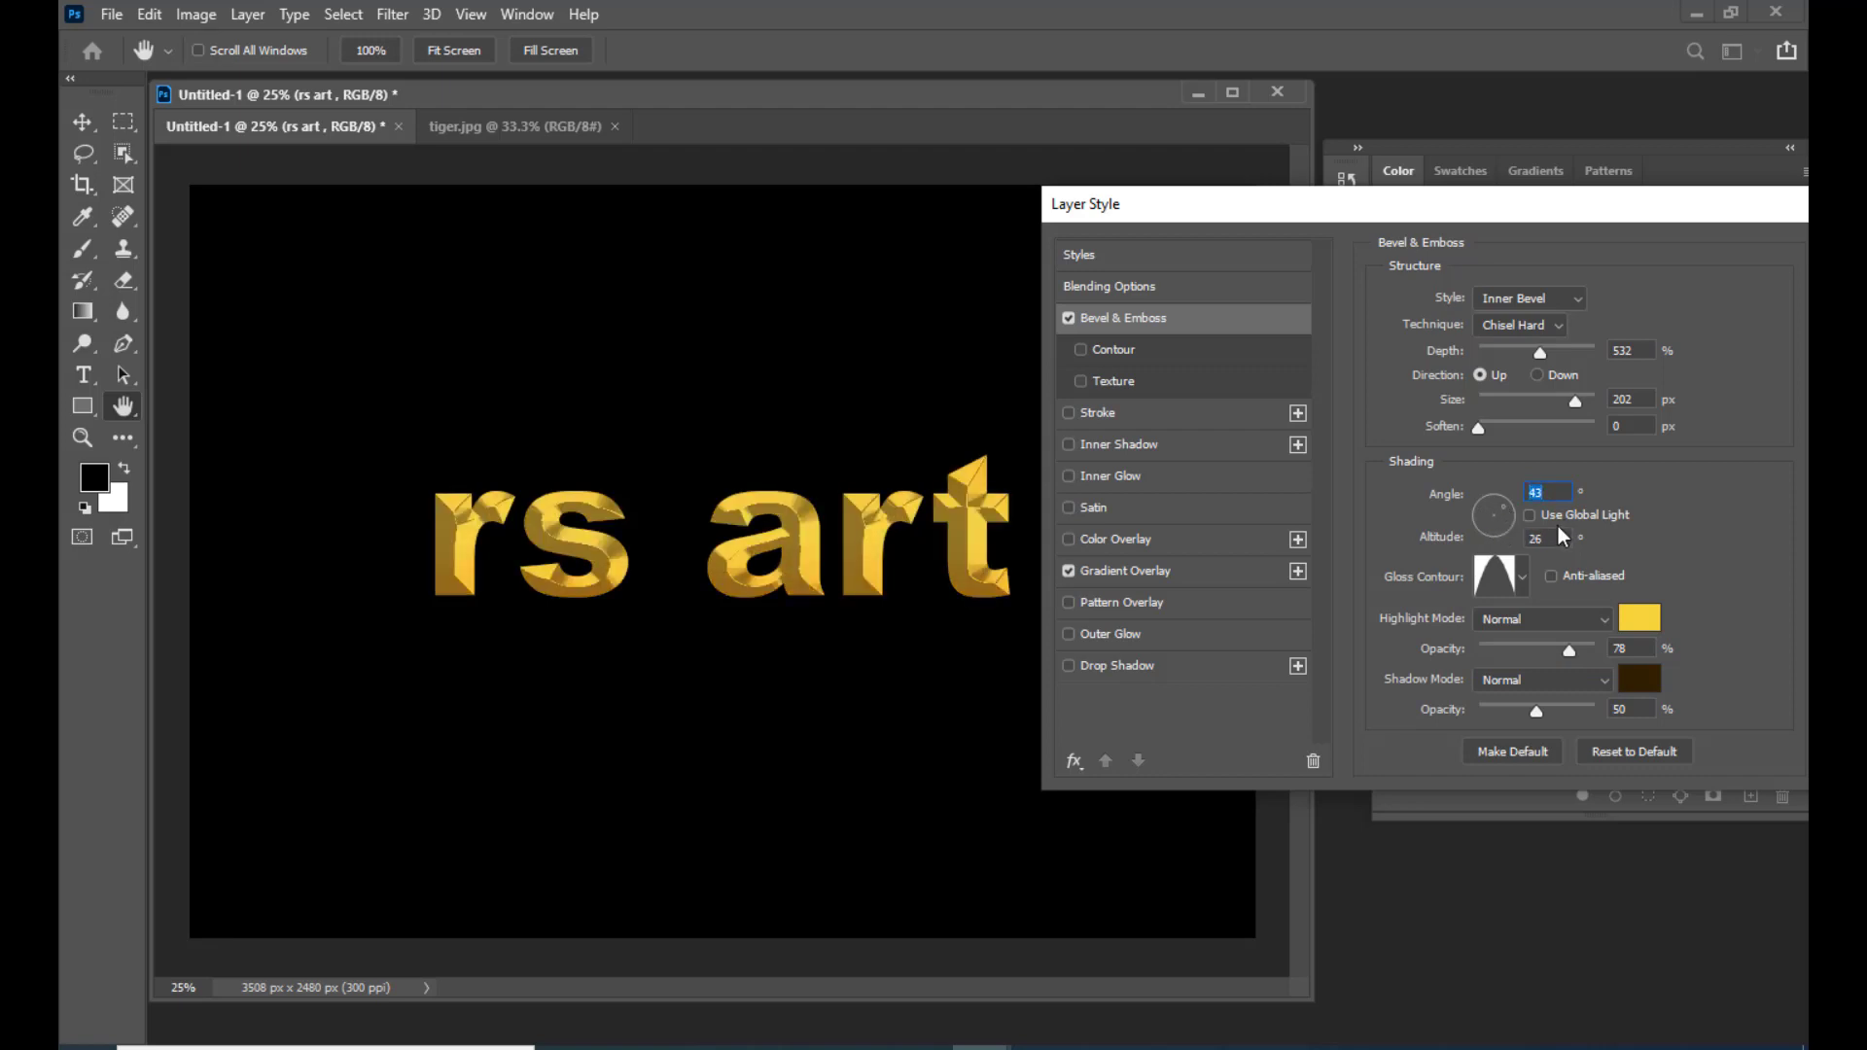
pyautogui.click(1522, 578)
pyautogui.click(1453, 673)
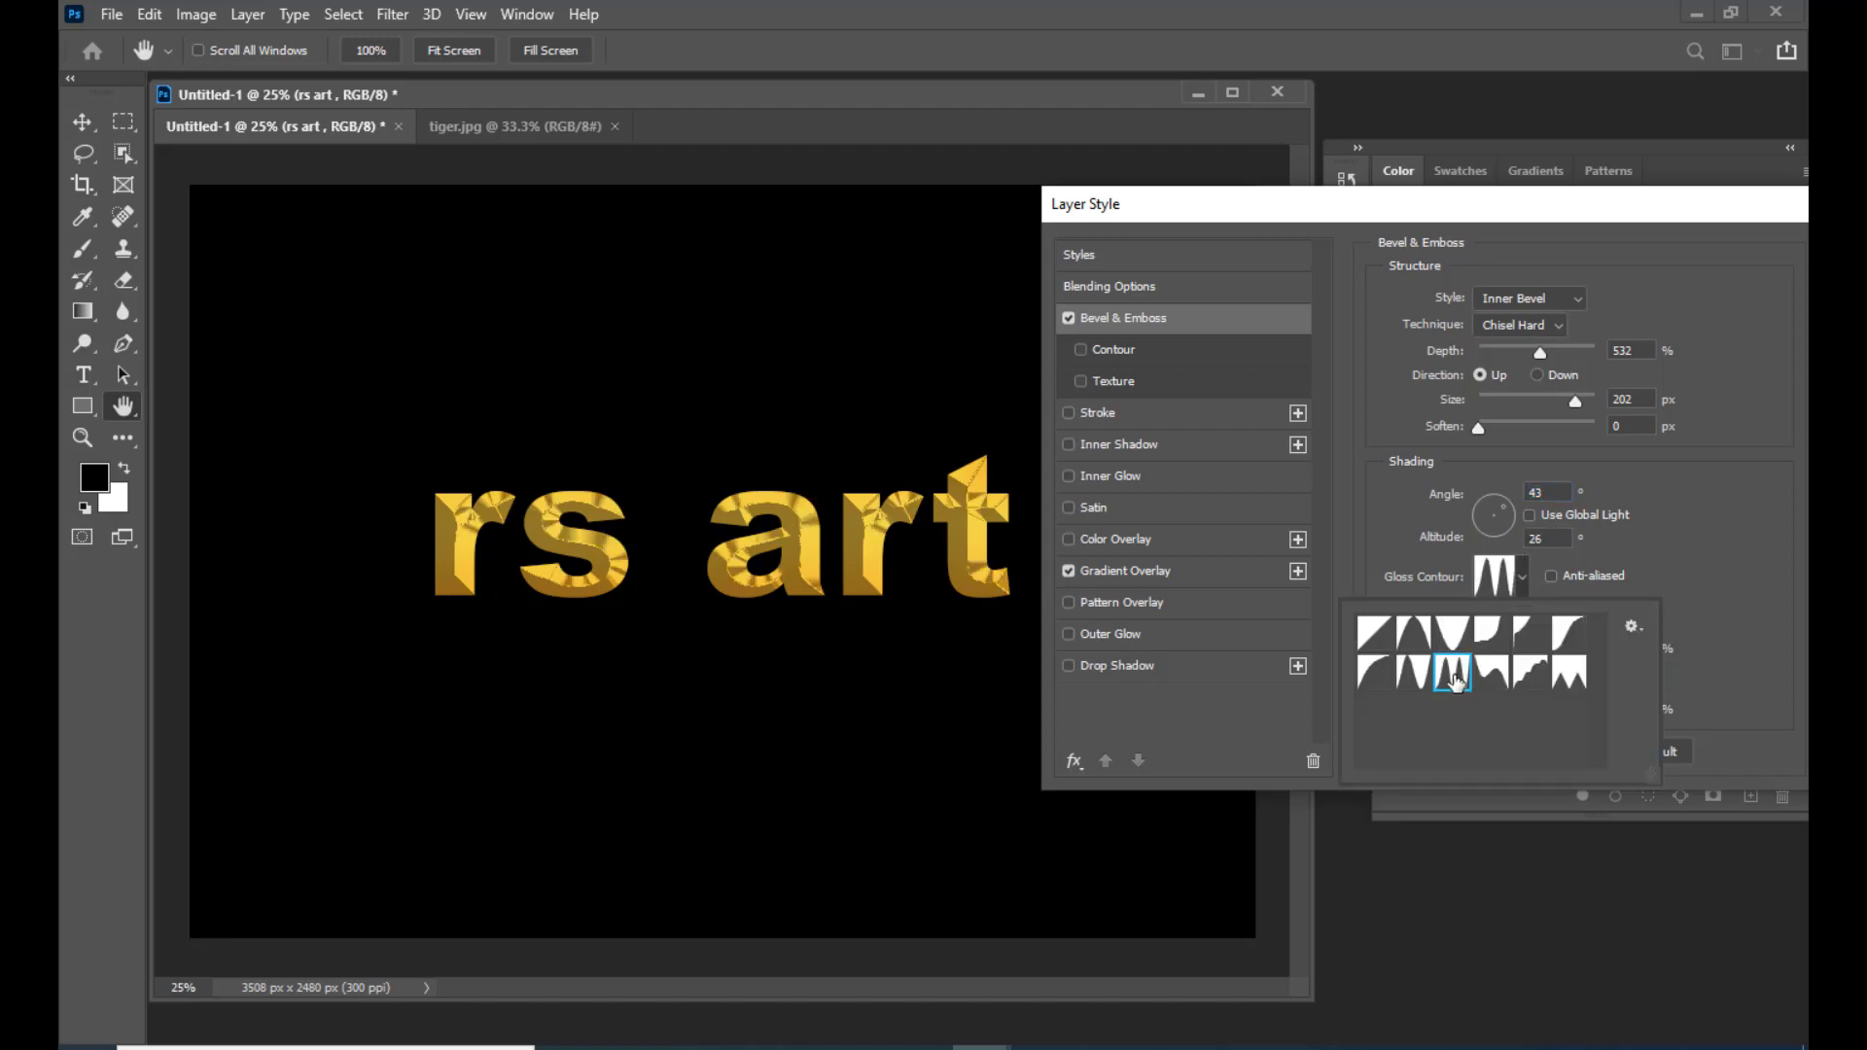
pyautogui.click(1427, 511)
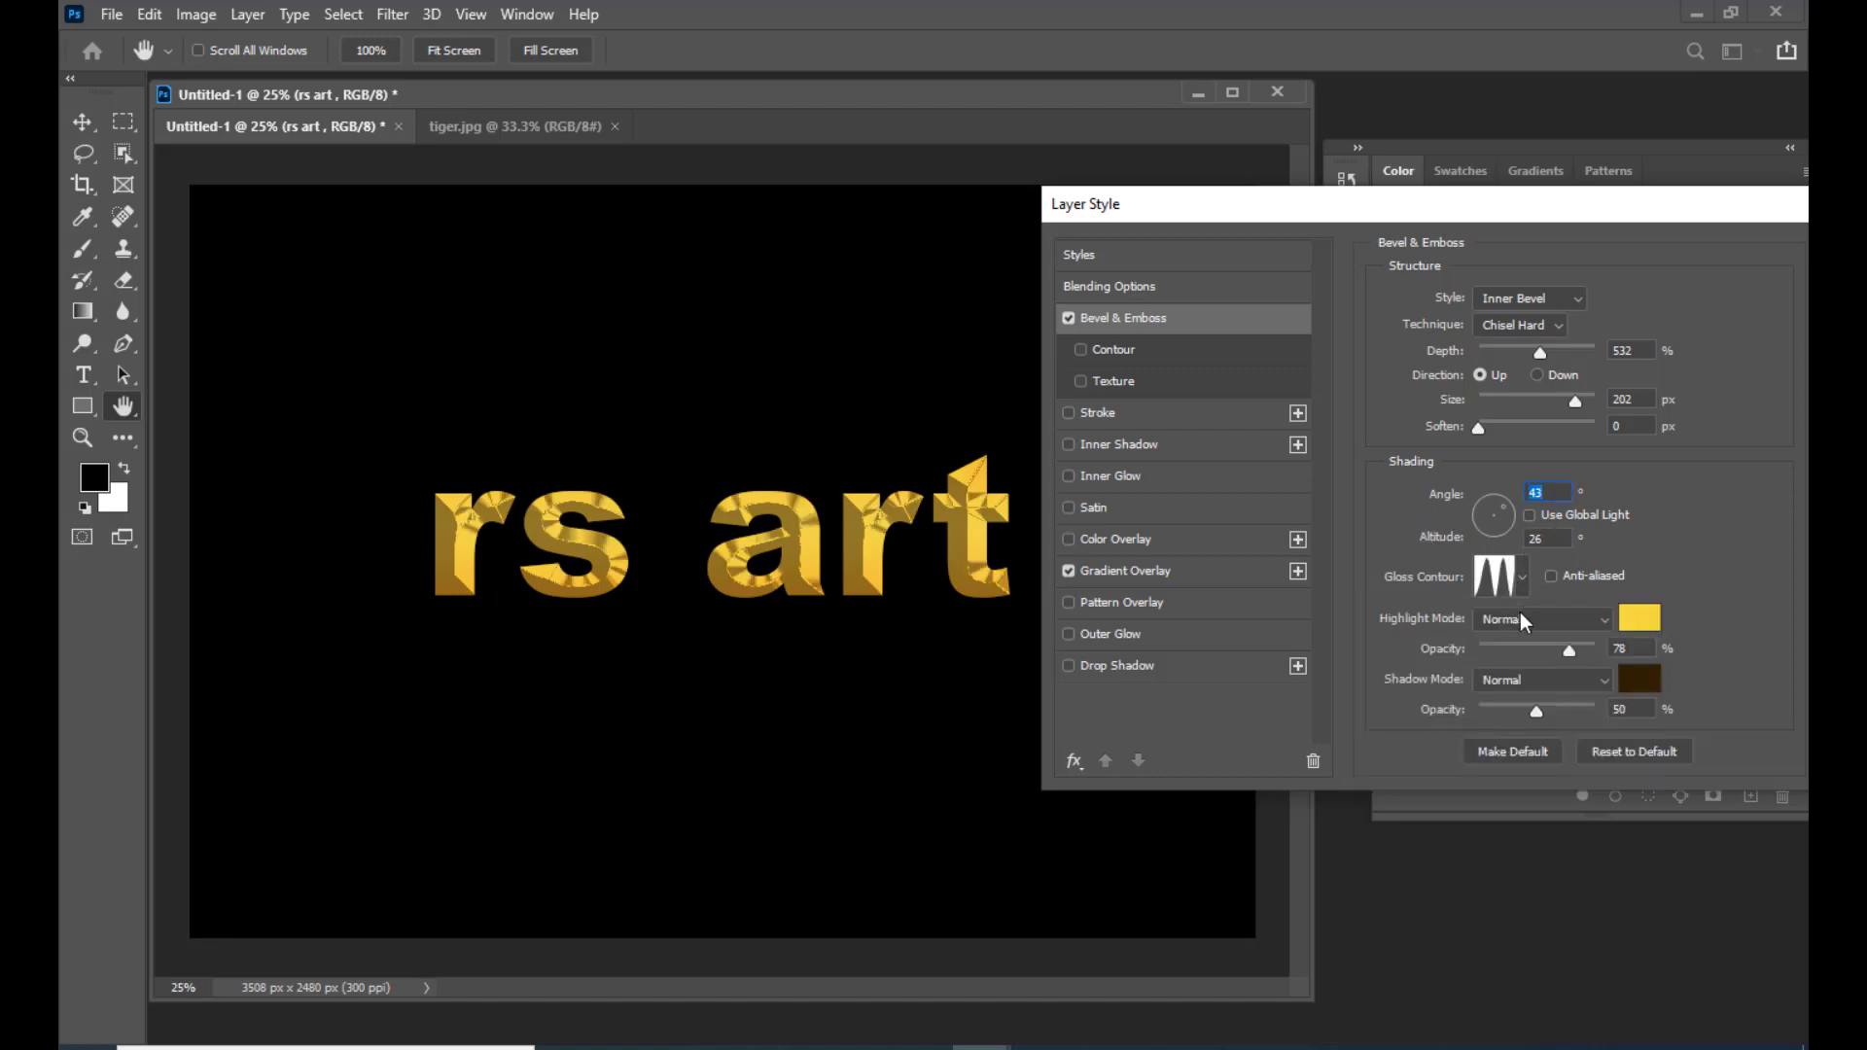
pyautogui.moveTo(1507, 518)
pyautogui.mouseDown()
pyautogui.moveTo(1481, 515)
pyautogui.moveTo(1494, 500)
pyautogui.mouseUp()
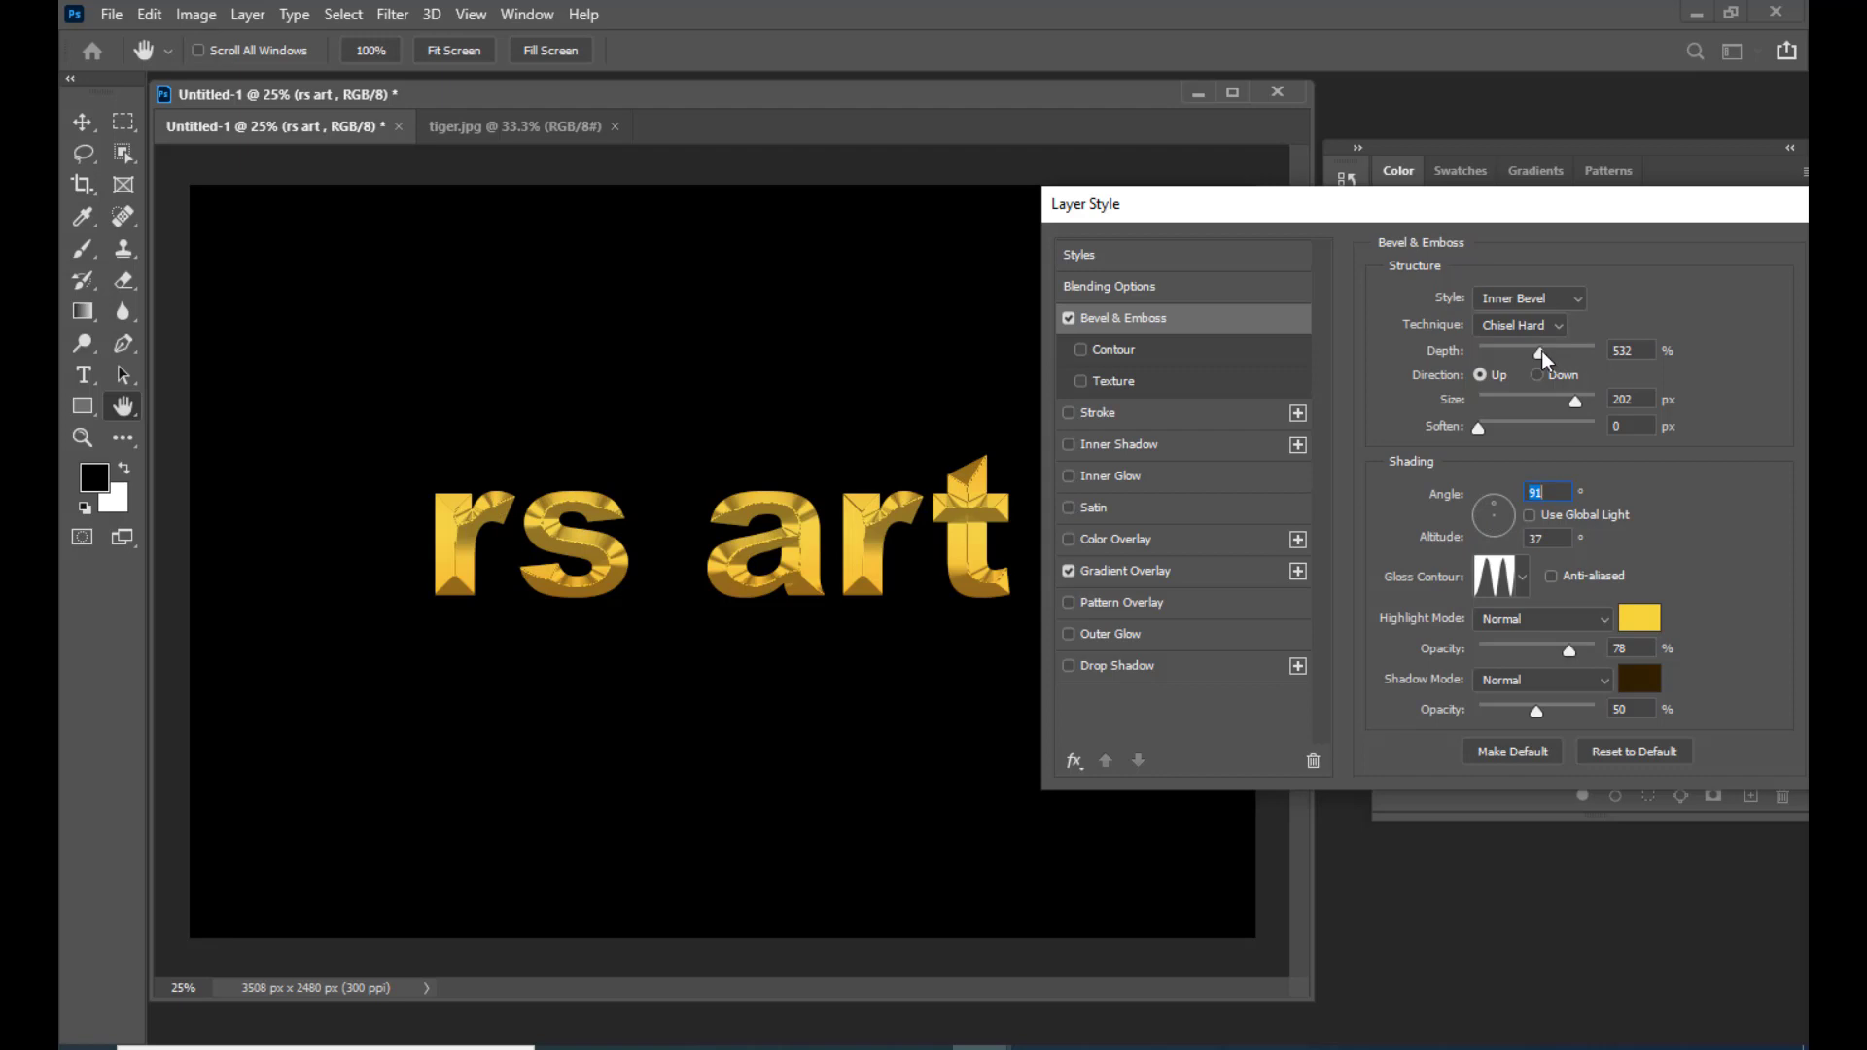
# Step: Reduce the bevel's depth to 355% and move its shading light to an angle of 166° and an altitude of 16°
pyautogui.moveTo(1540, 352); pyautogui.dragTo(1521, 352)
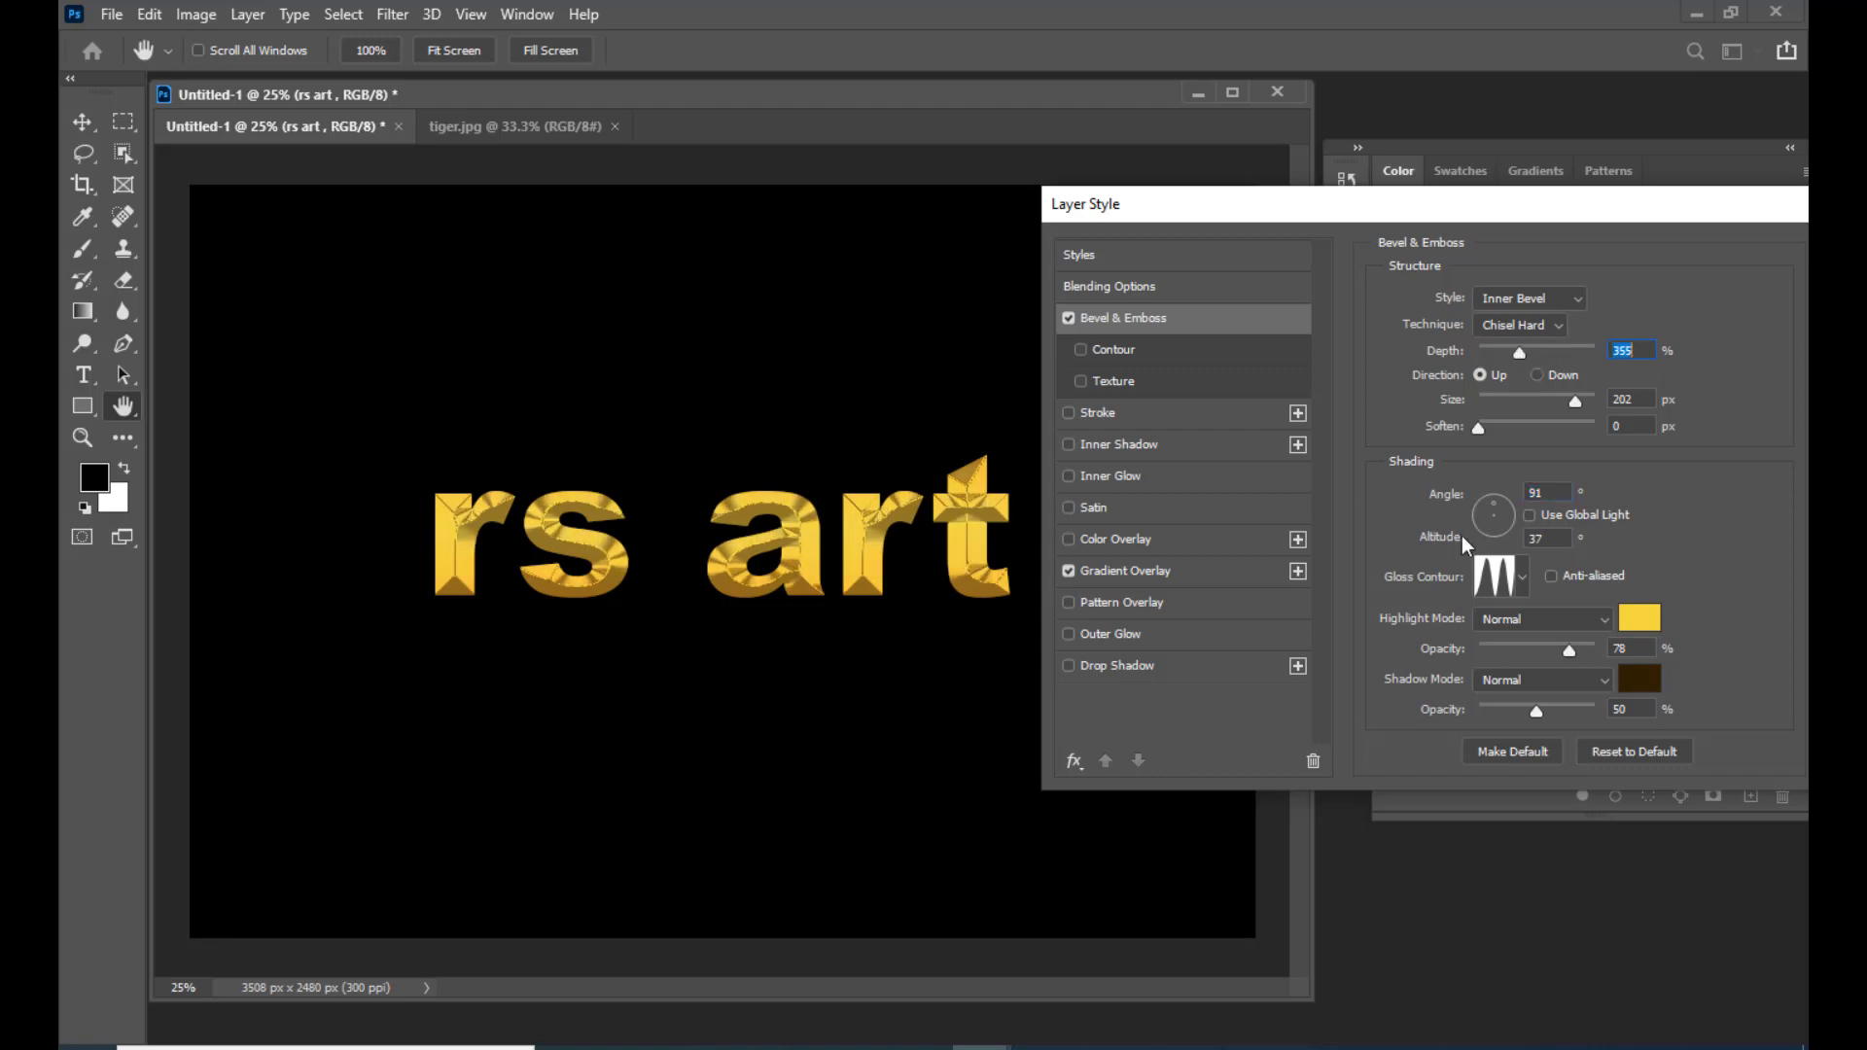
pyautogui.moveTo(1505, 520); pyautogui.dragTo(1477, 516)
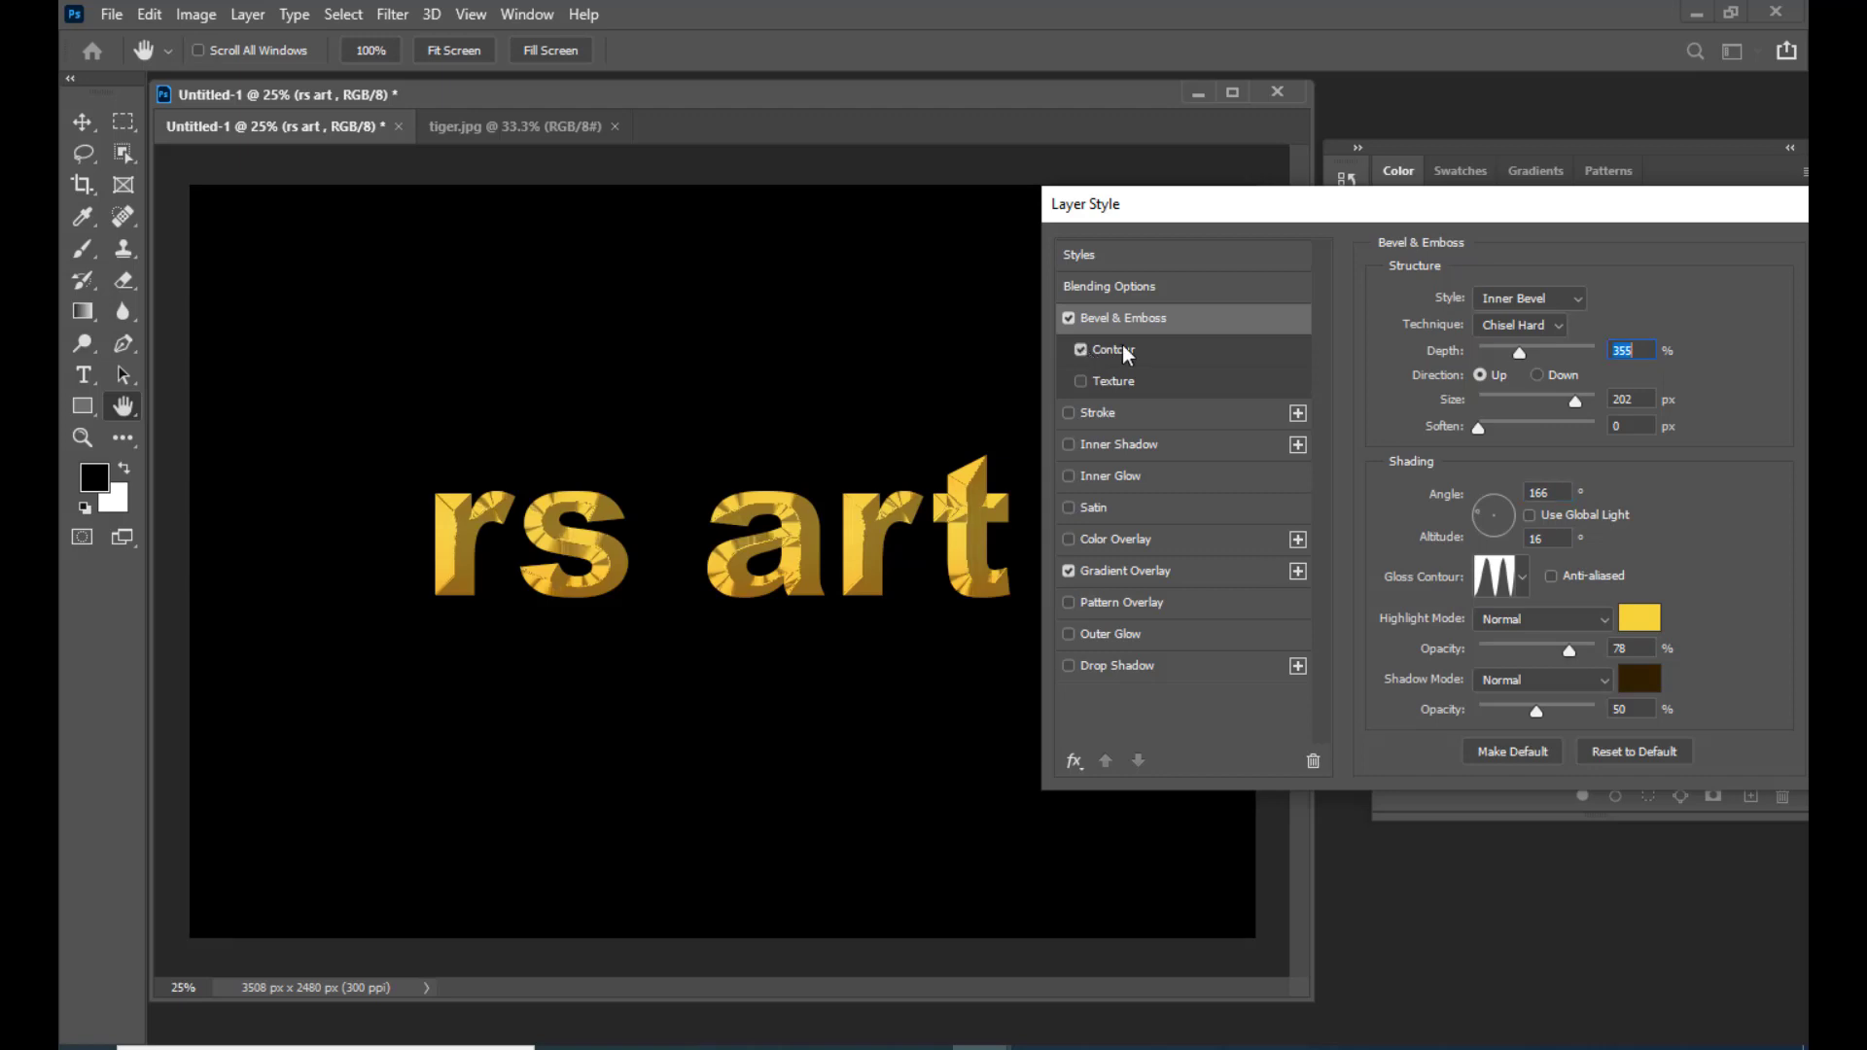
# Step: Enable the bevel's Contour effect with the triple-peak contour and set its range to about 58%
pyautogui.click(1123, 352)
pyautogui.moveTo(1499, 347)
pyautogui.mouseDown()
pyautogui.moveTo(1481, 348)
pyautogui.moveTo(1522, 350)
pyautogui.mouseUp()
pyautogui.click(1486, 309)
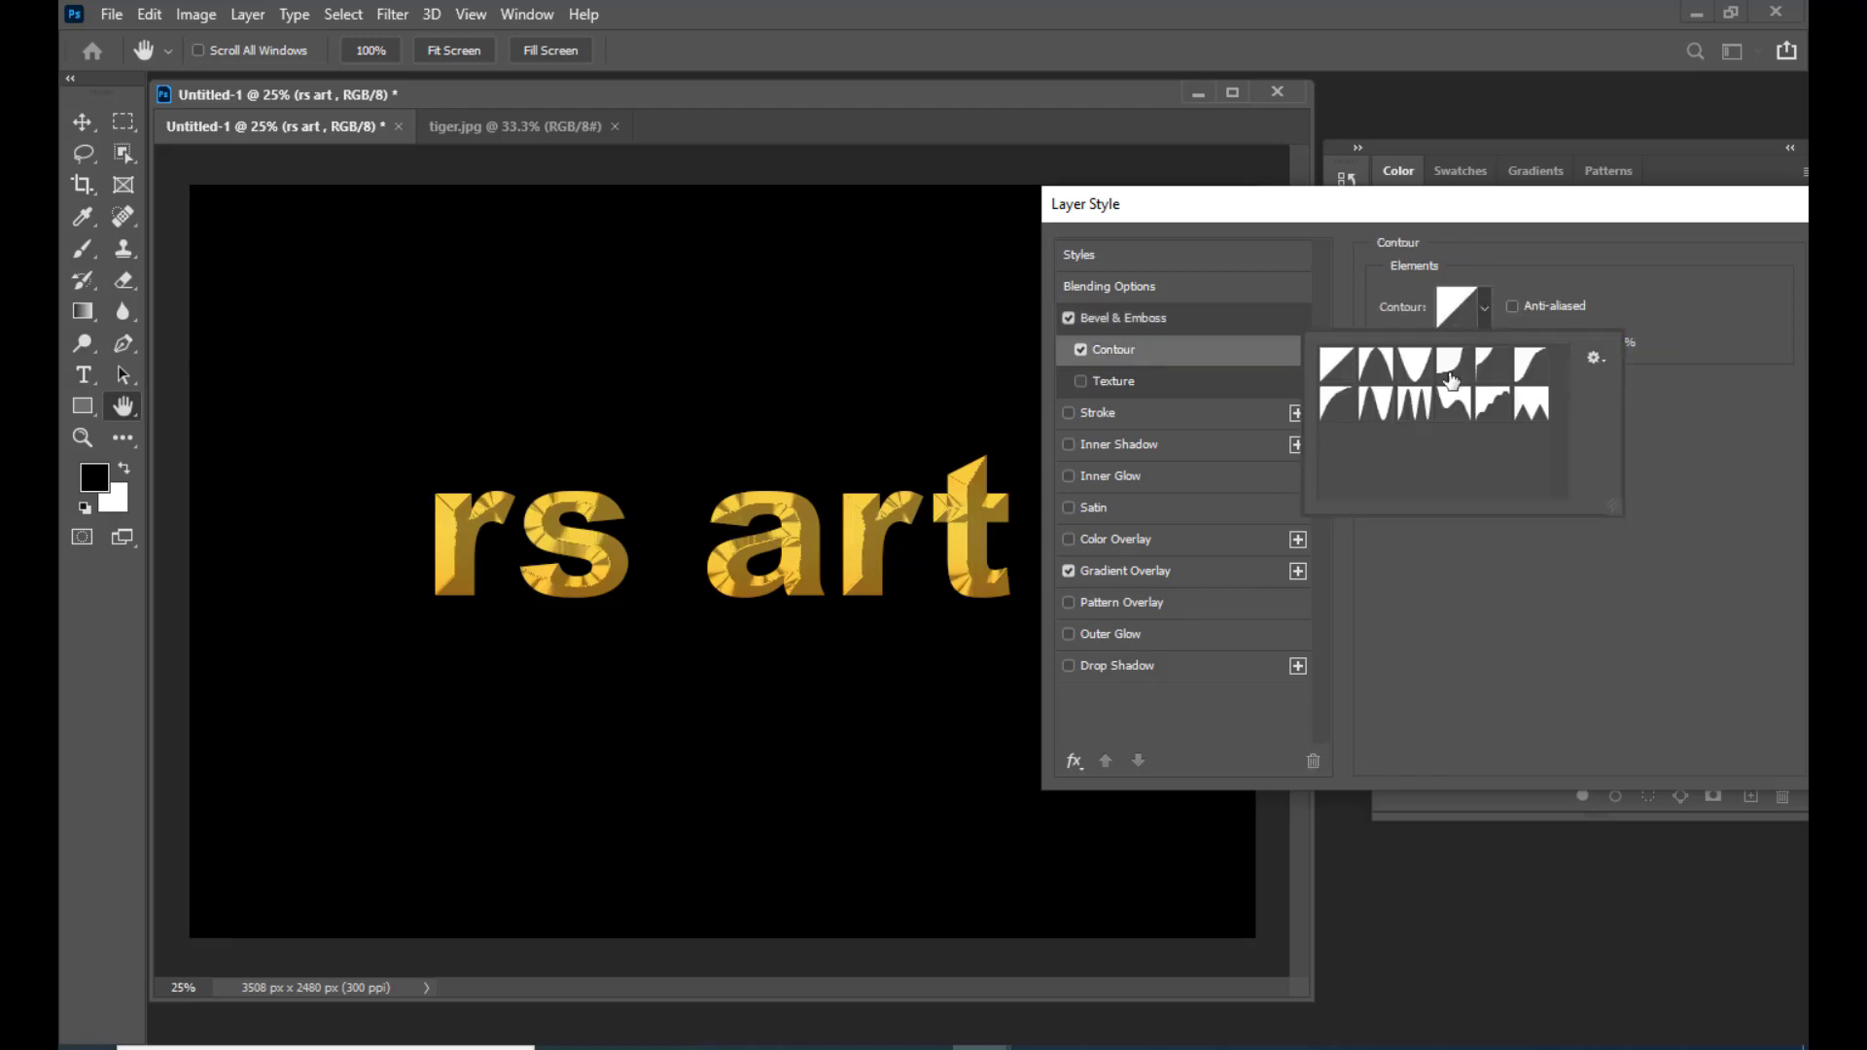
pyautogui.click(1414, 402)
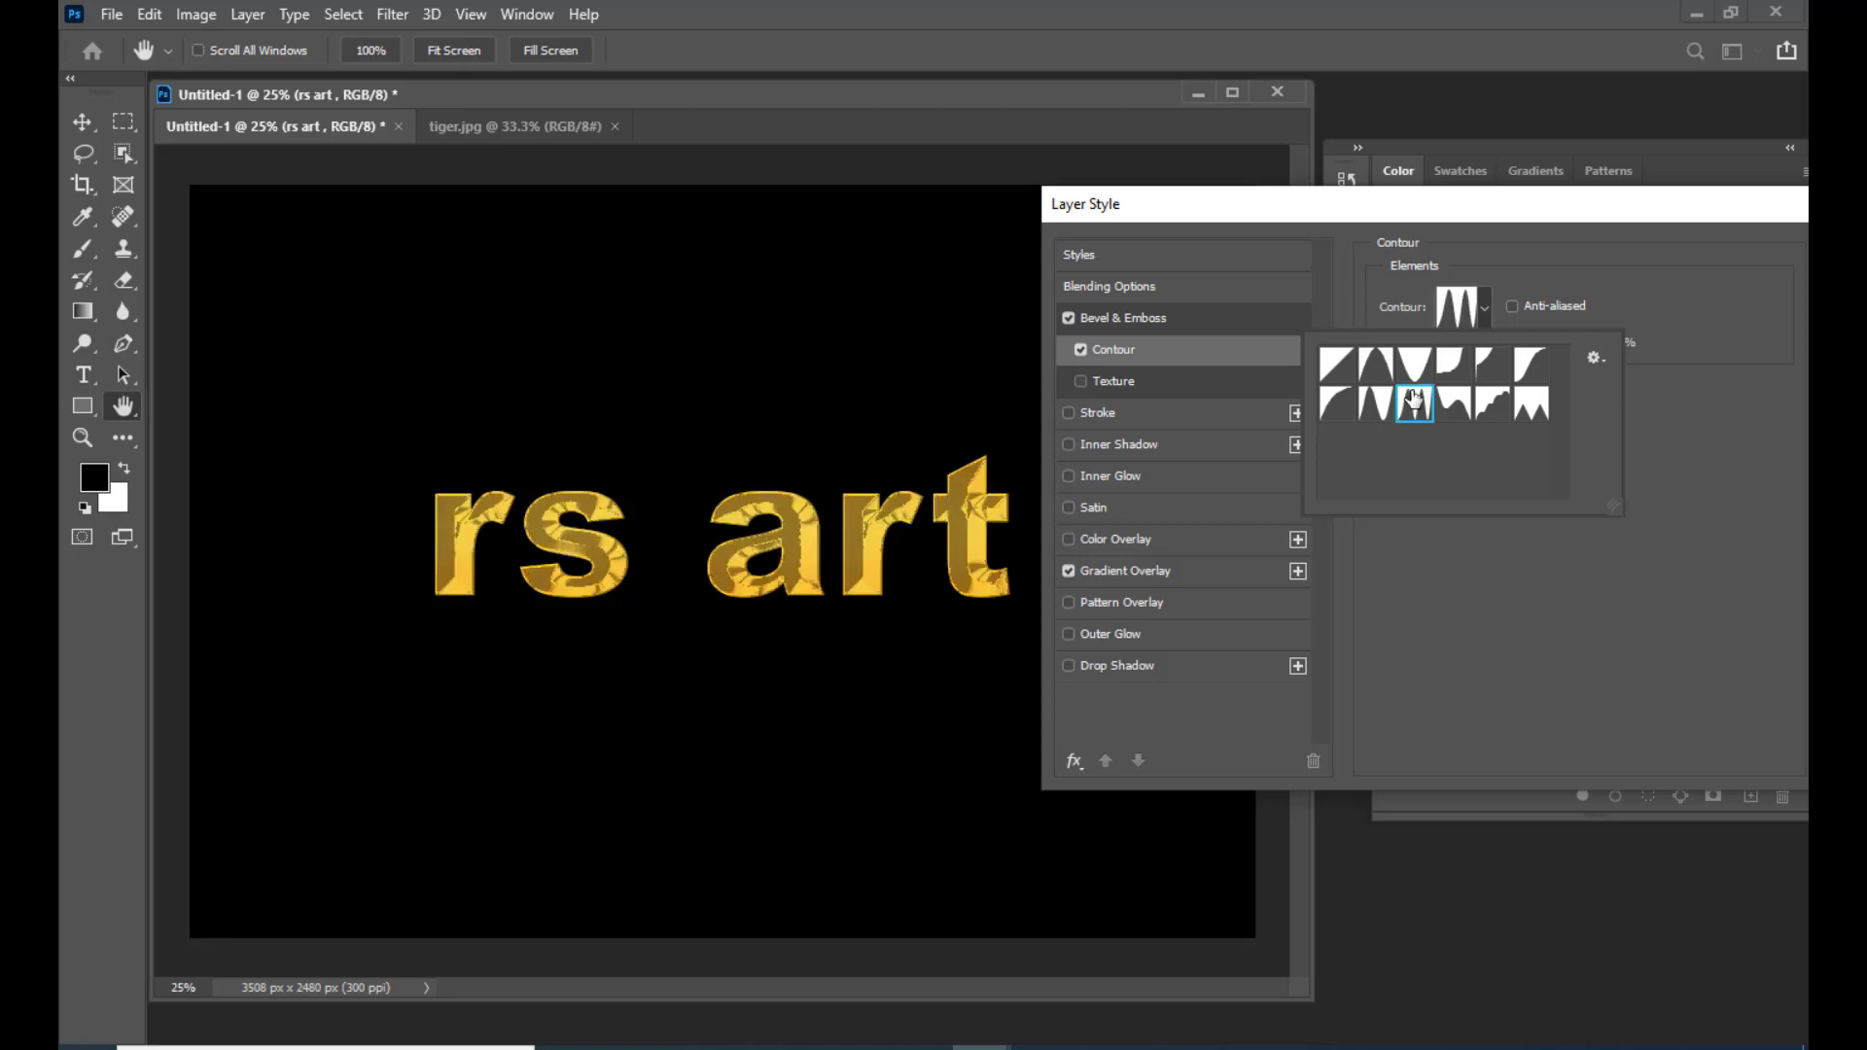
pyautogui.click(1410, 305)
pyautogui.moveTo(1519, 343)
pyautogui.mouseDown()
pyautogui.moveTo(1485, 342)
pyautogui.moveTo(1530, 342)
pyautogui.moveTo(1486, 343)
pyautogui.moveTo(1511, 341)
pyautogui.mouseUp()
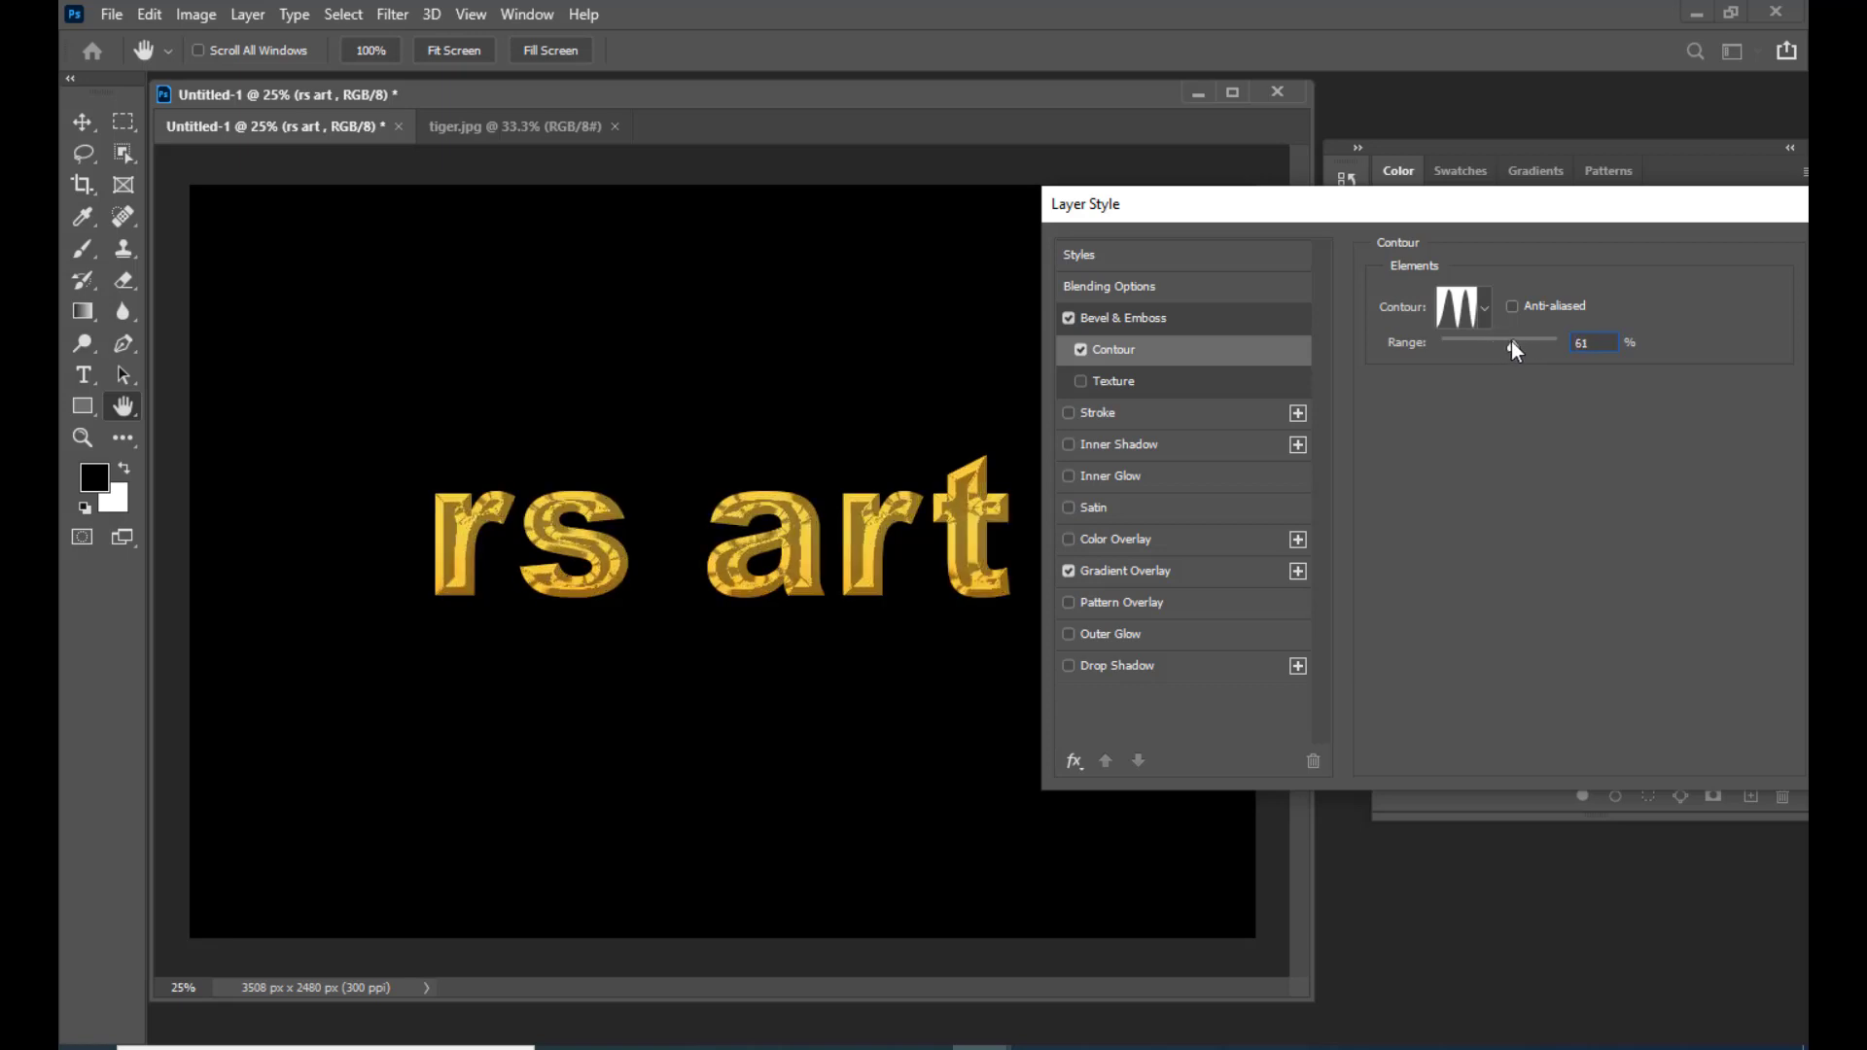
# Step: Set the bevel's depth to about 448% and size to 3 px, with the light at a 39° angle and 42° altitude
pyautogui.click(1179, 321)
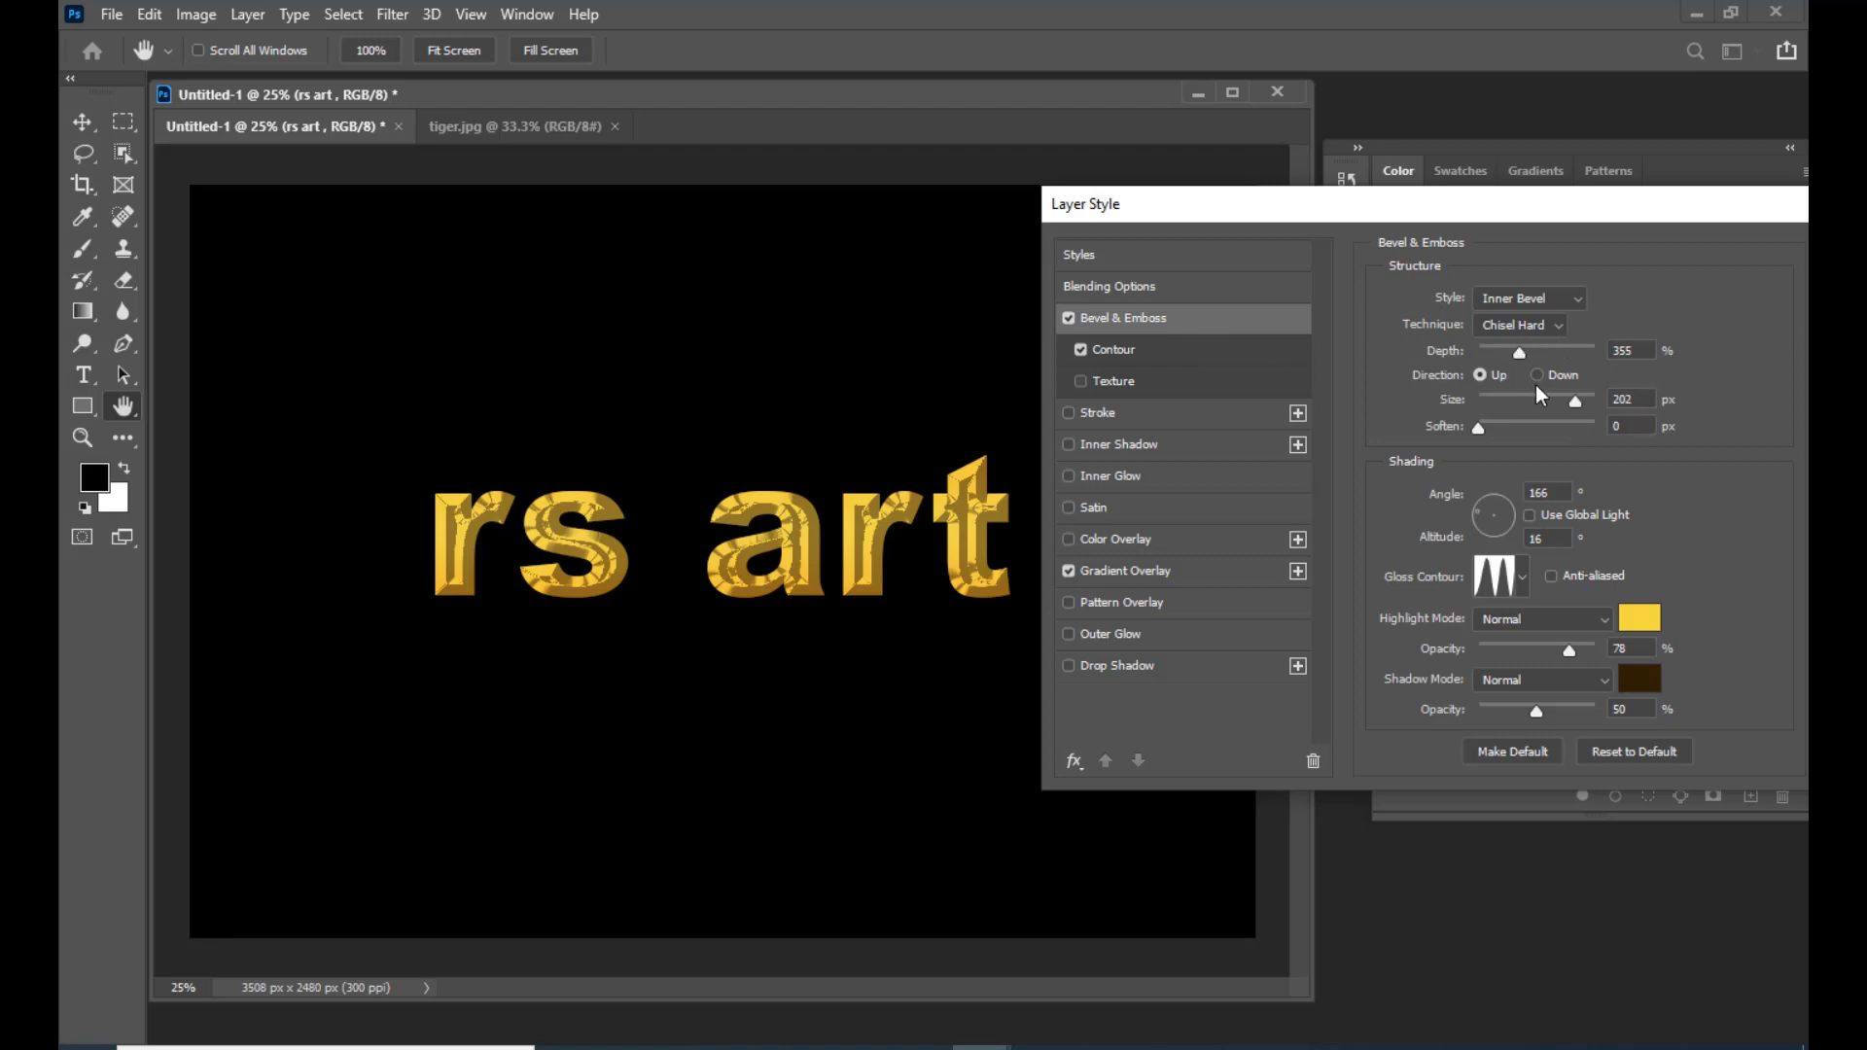
pyautogui.moveTo(1575, 400); pyautogui.dragTo(1500, 407)
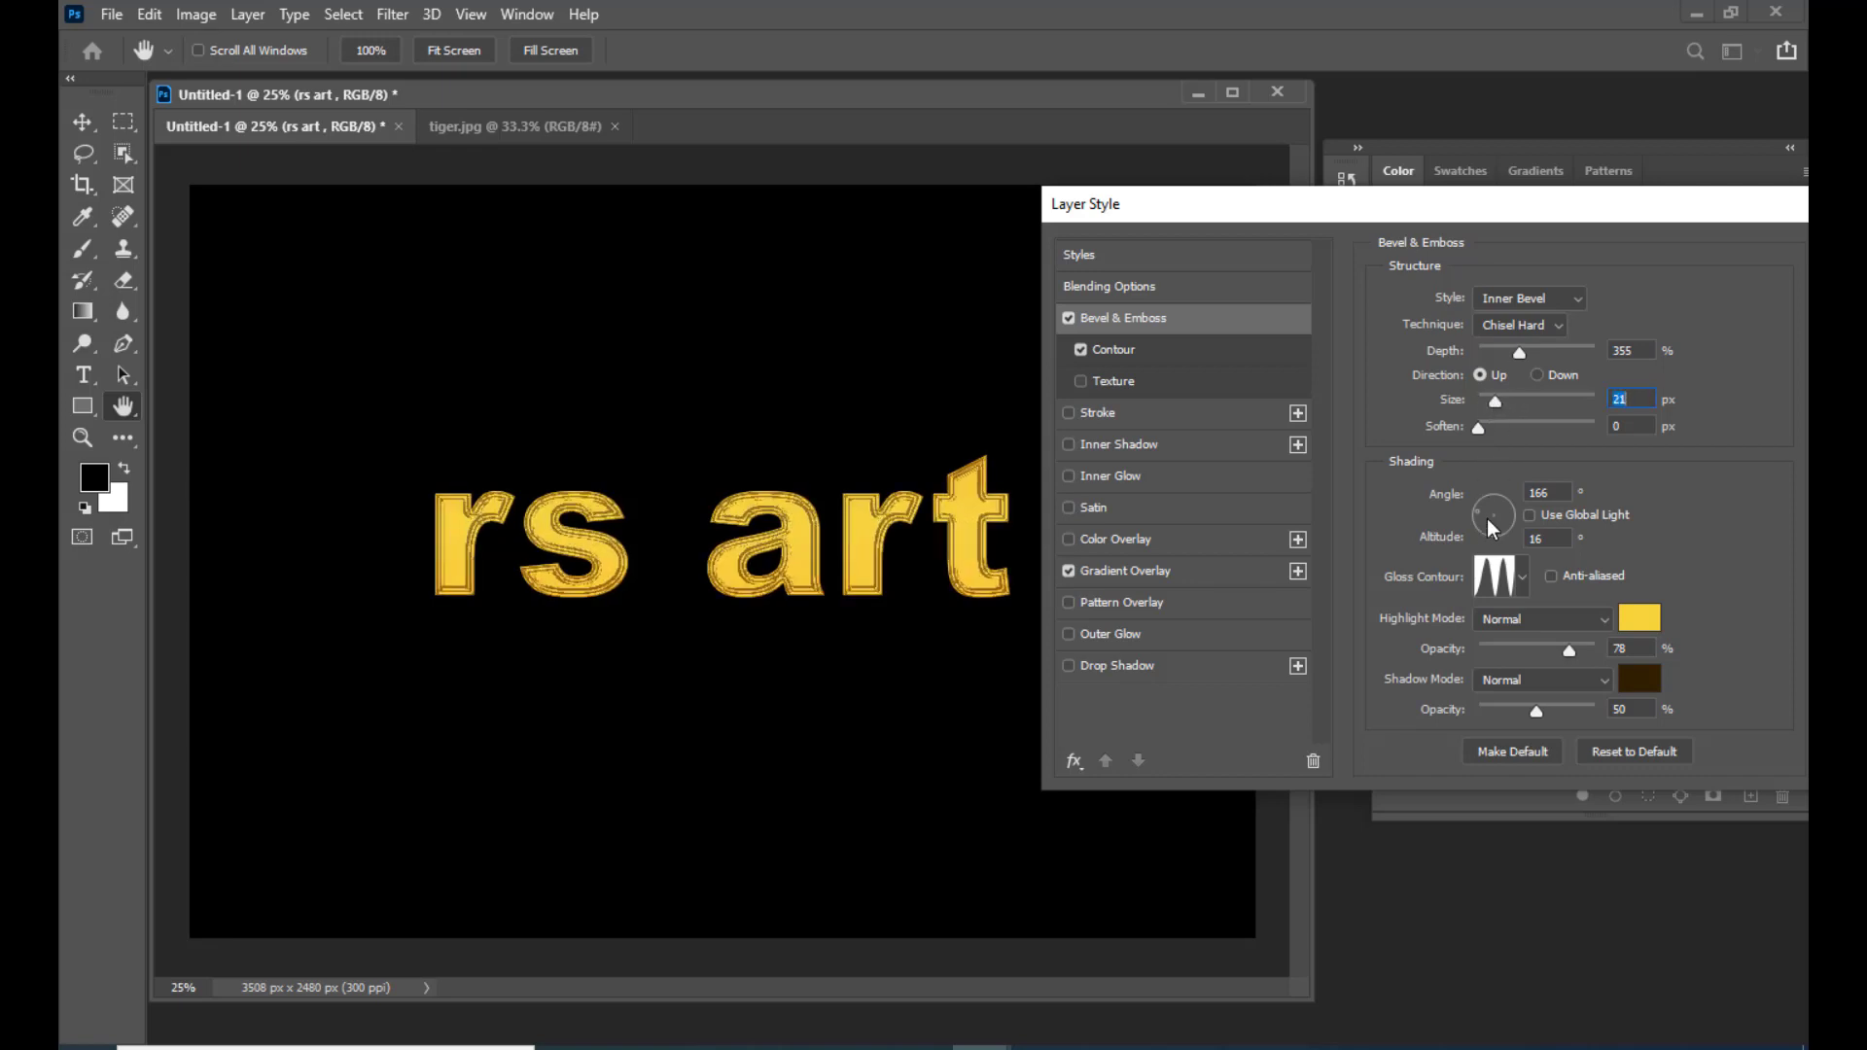
pyautogui.moveTo(1484, 518); pyautogui.dragTo(1508, 517)
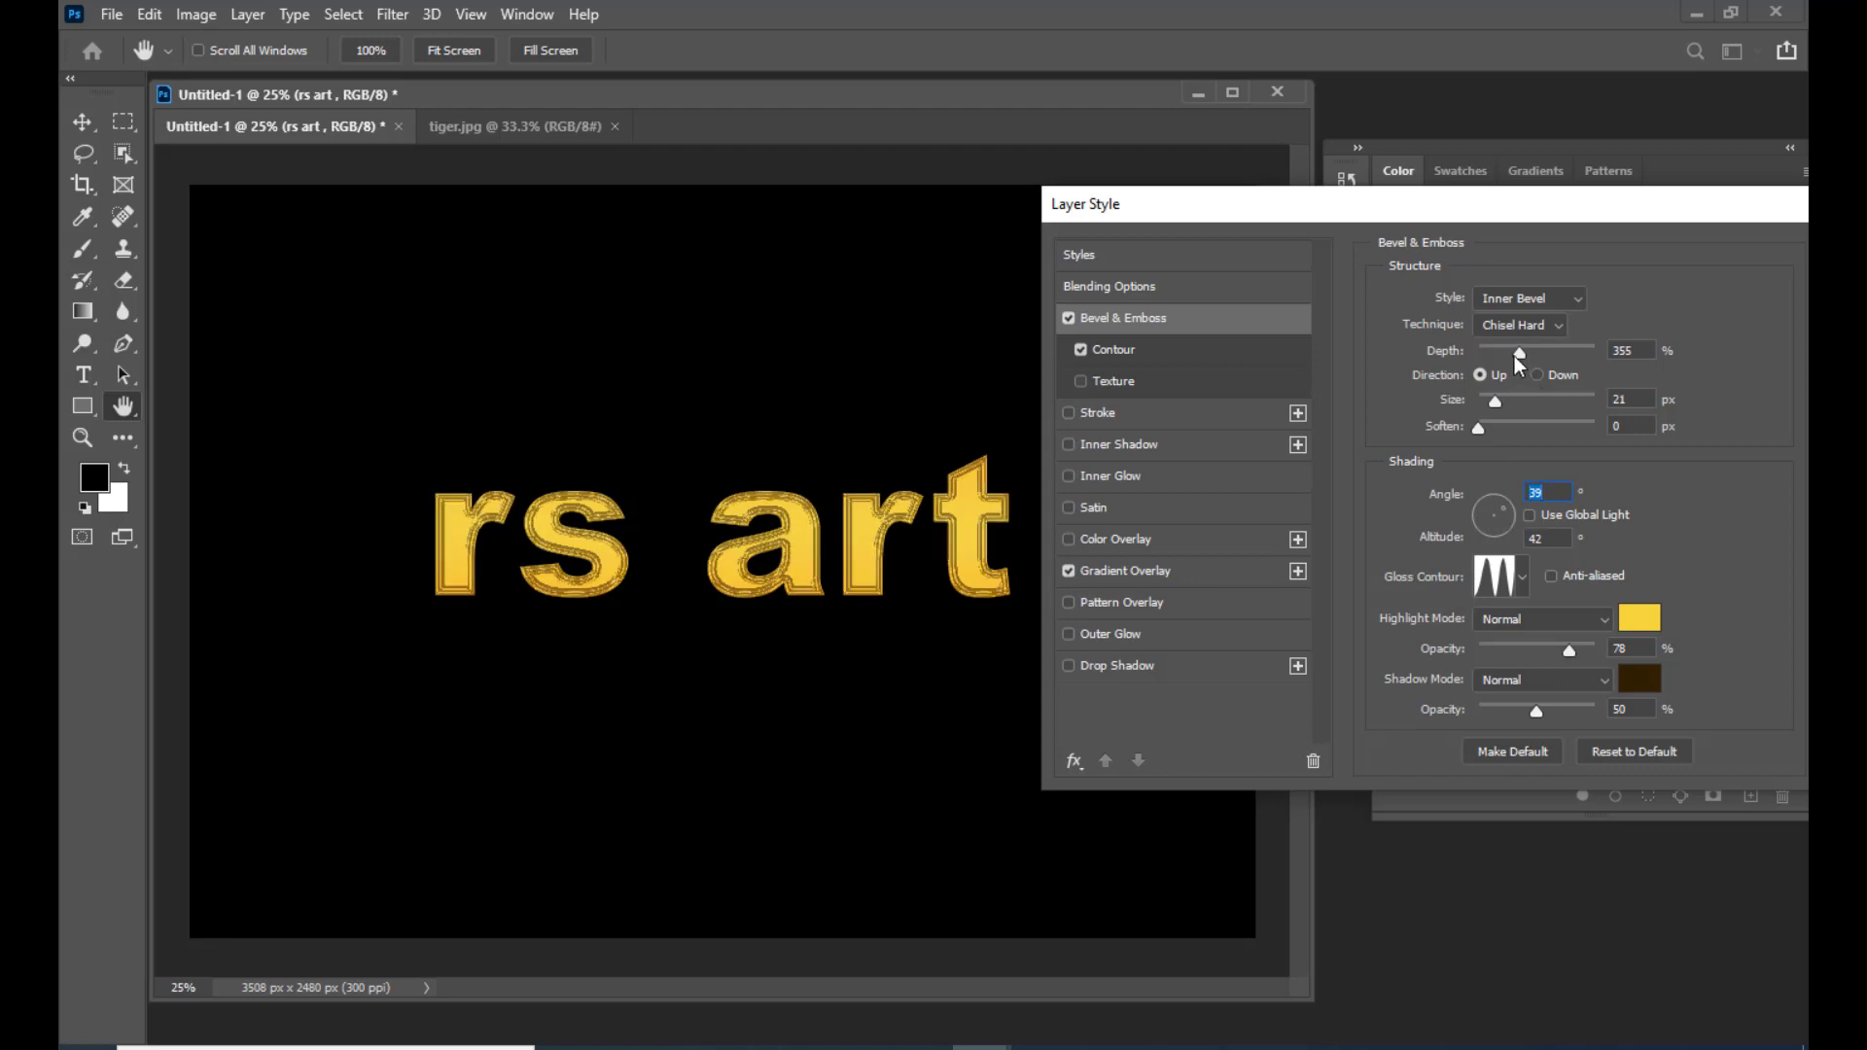
pyautogui.moveTo(1519, 354); pyautogui.dragTo(1483, 403)
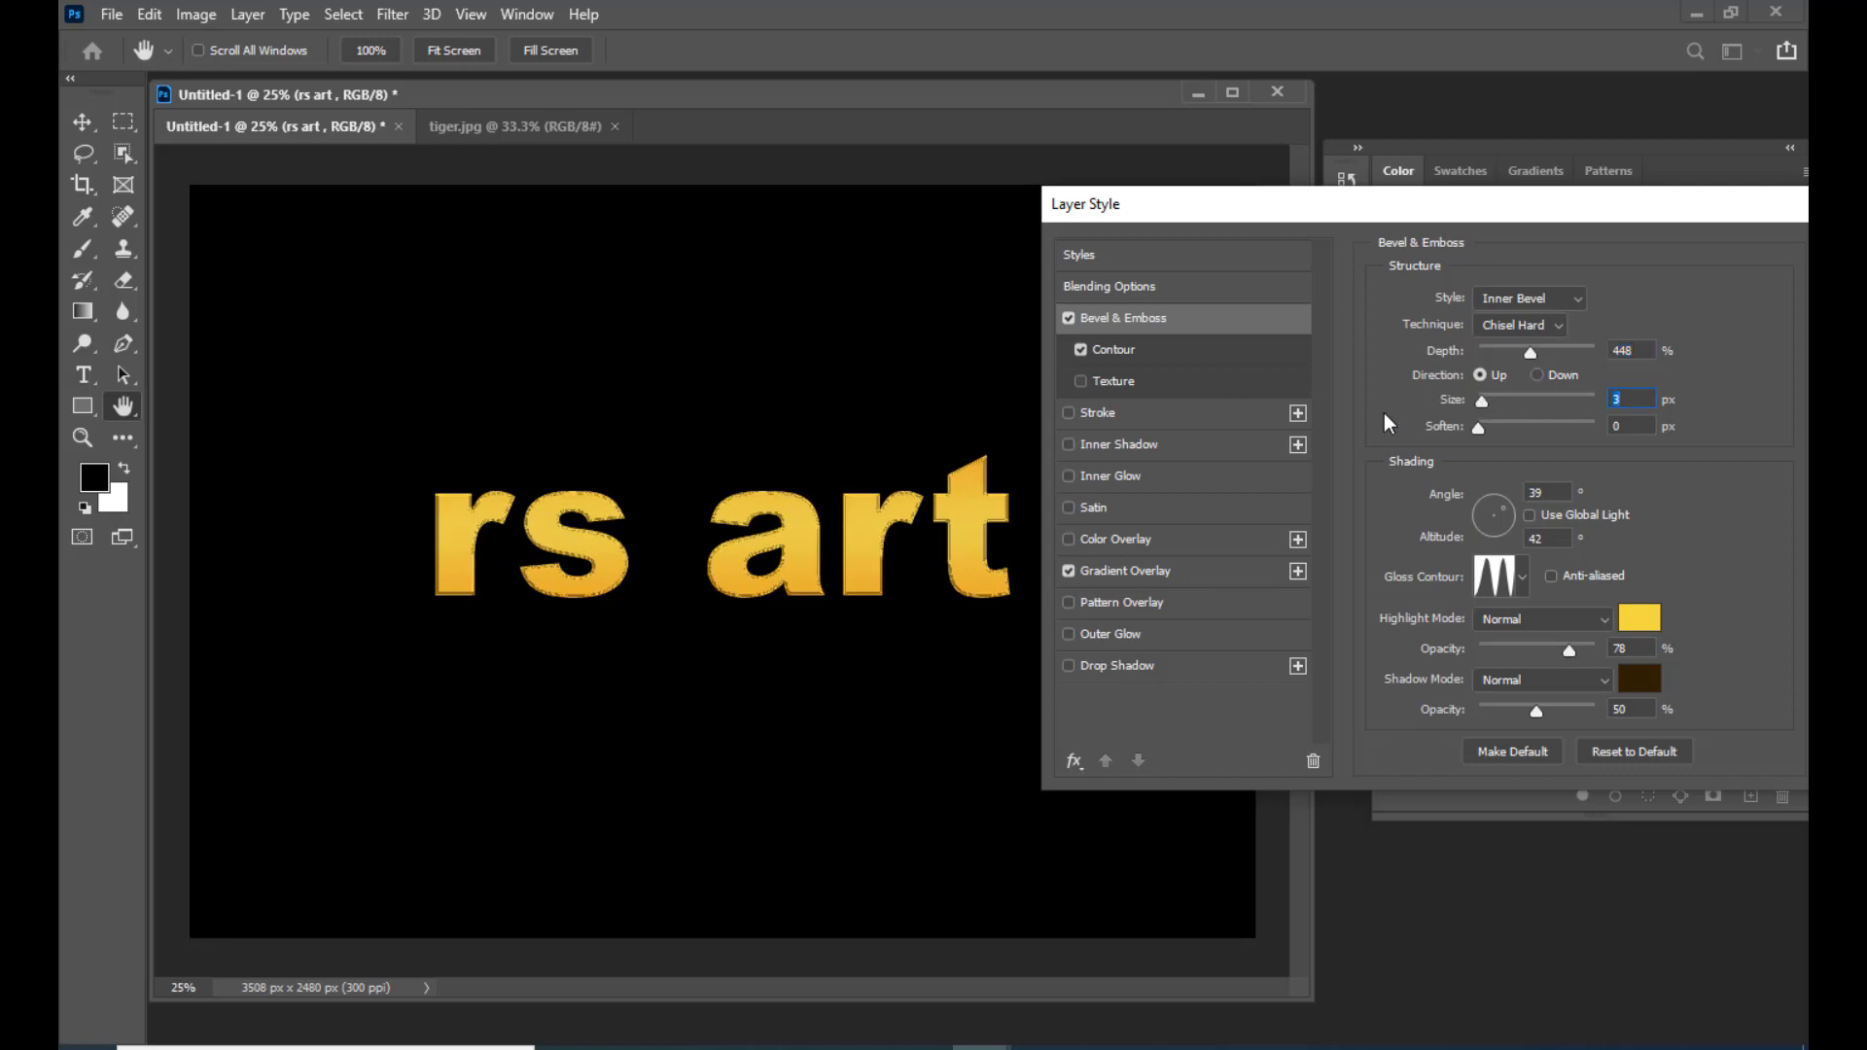
# Step: Raise the bevel contour's range slightly and return to the Bevel & Emboss settings
pyautogui.click(1132, 355)
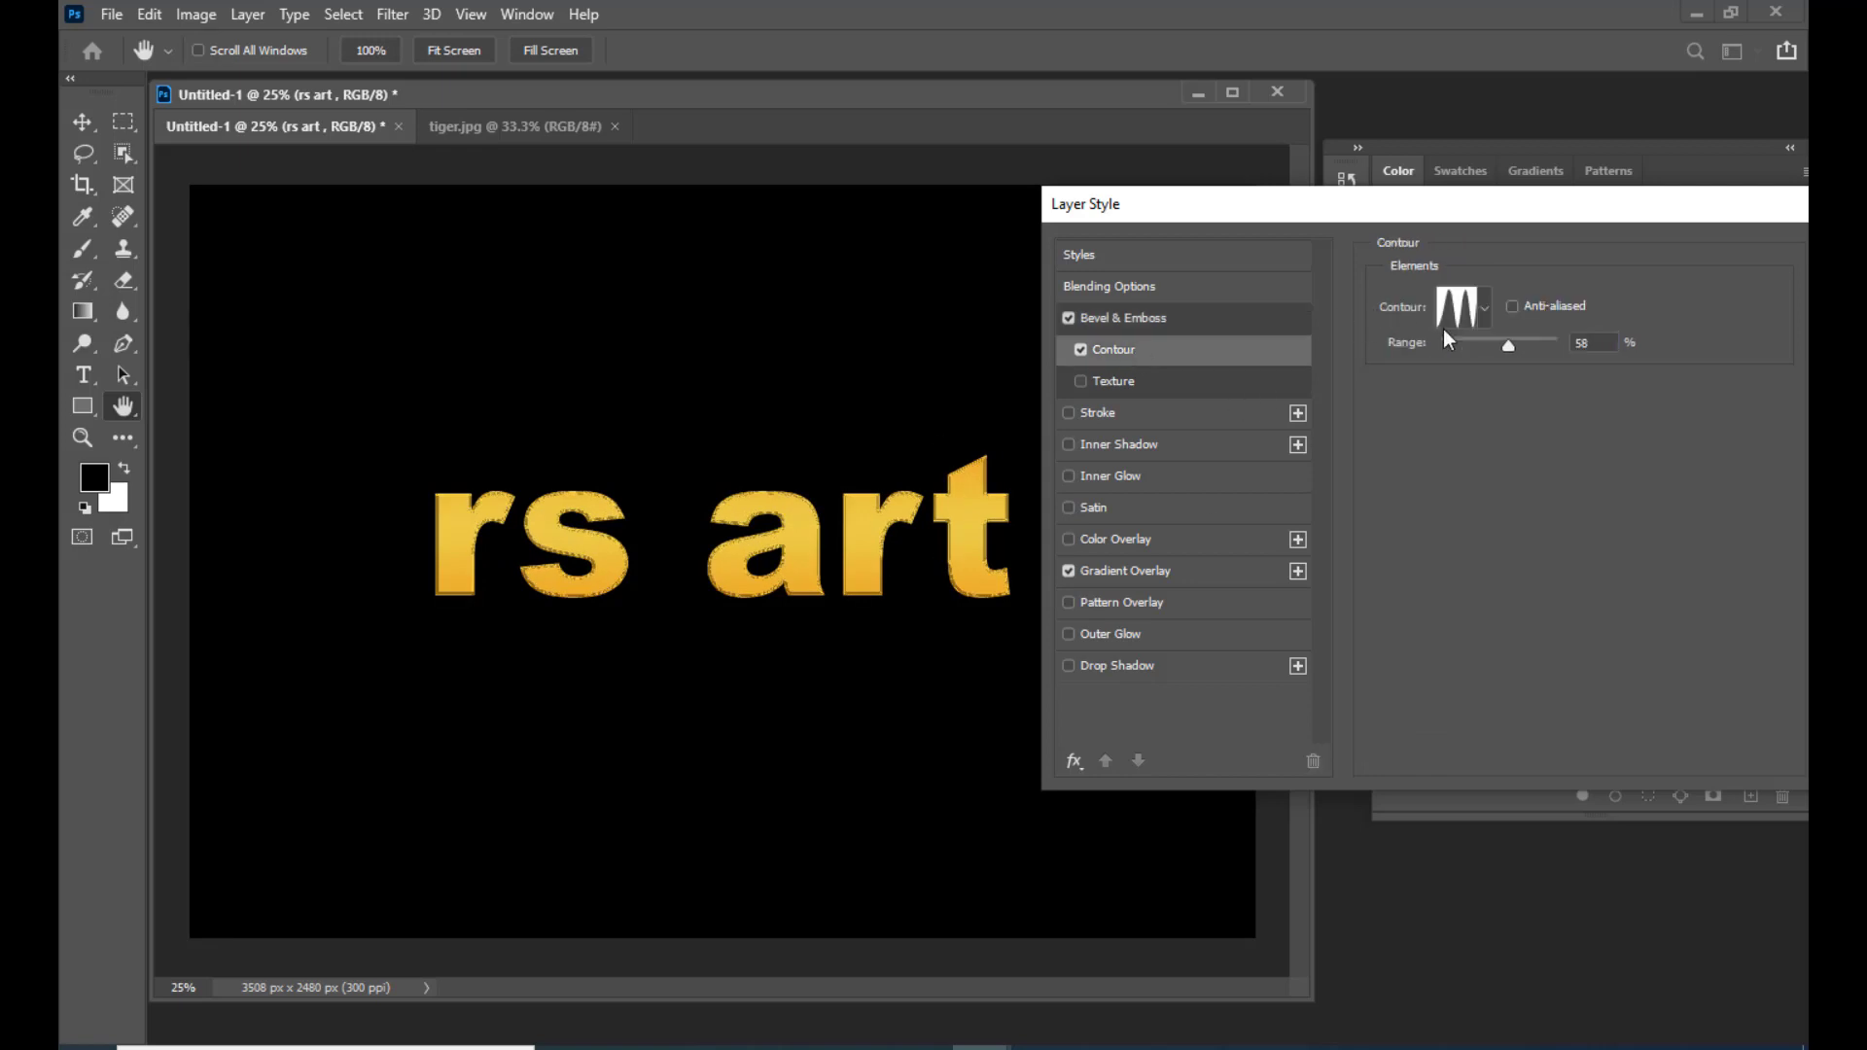
pyautogui.moveTo(1509, 347)
pyautogui.mouseDown()
pyautogui.moveTo(1457, 346)
pyautogui.moveTo(1519, 347)
pyautogui.mouseUp()
pyautogui.click(1169, 321)
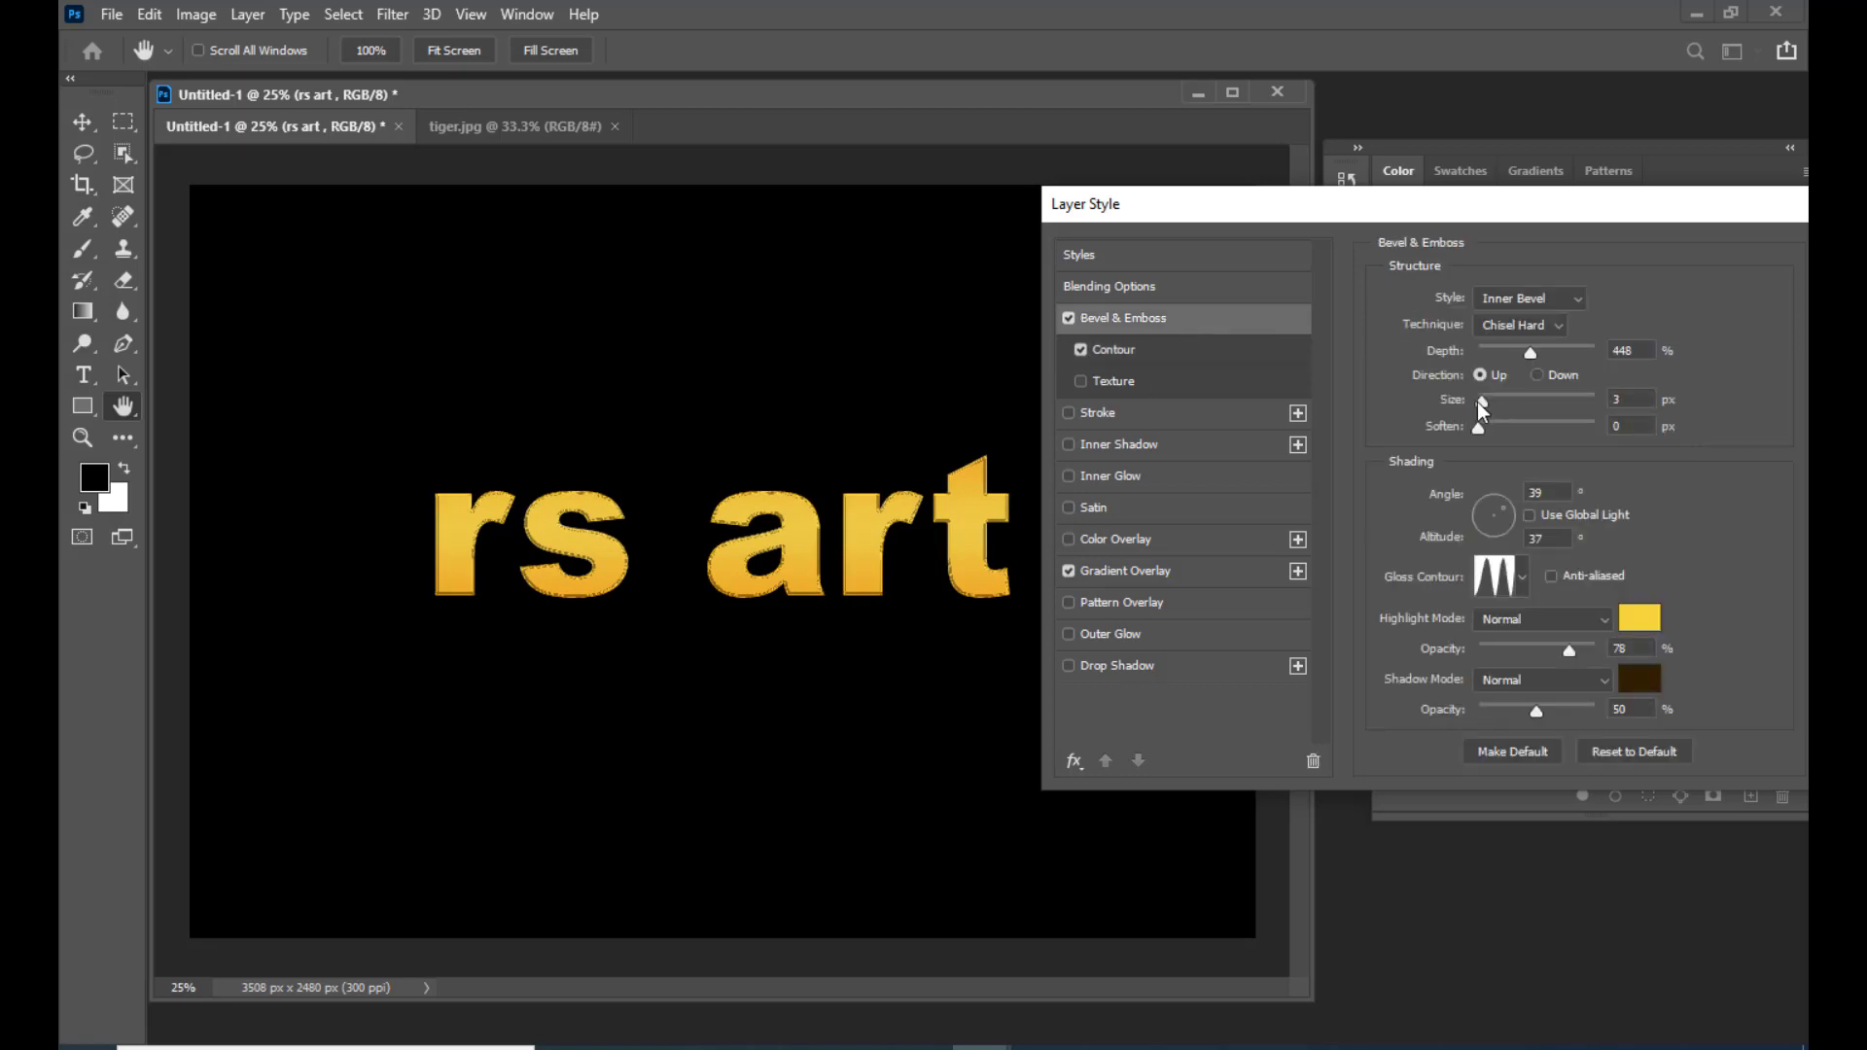
# Step: Increase the bevel's size to about 27 px and move the shading light to an angle of 128° and an altitude of 32°
pyautogui.moveTo(1490, 408); pyautogui.dragTo(1494, 408)
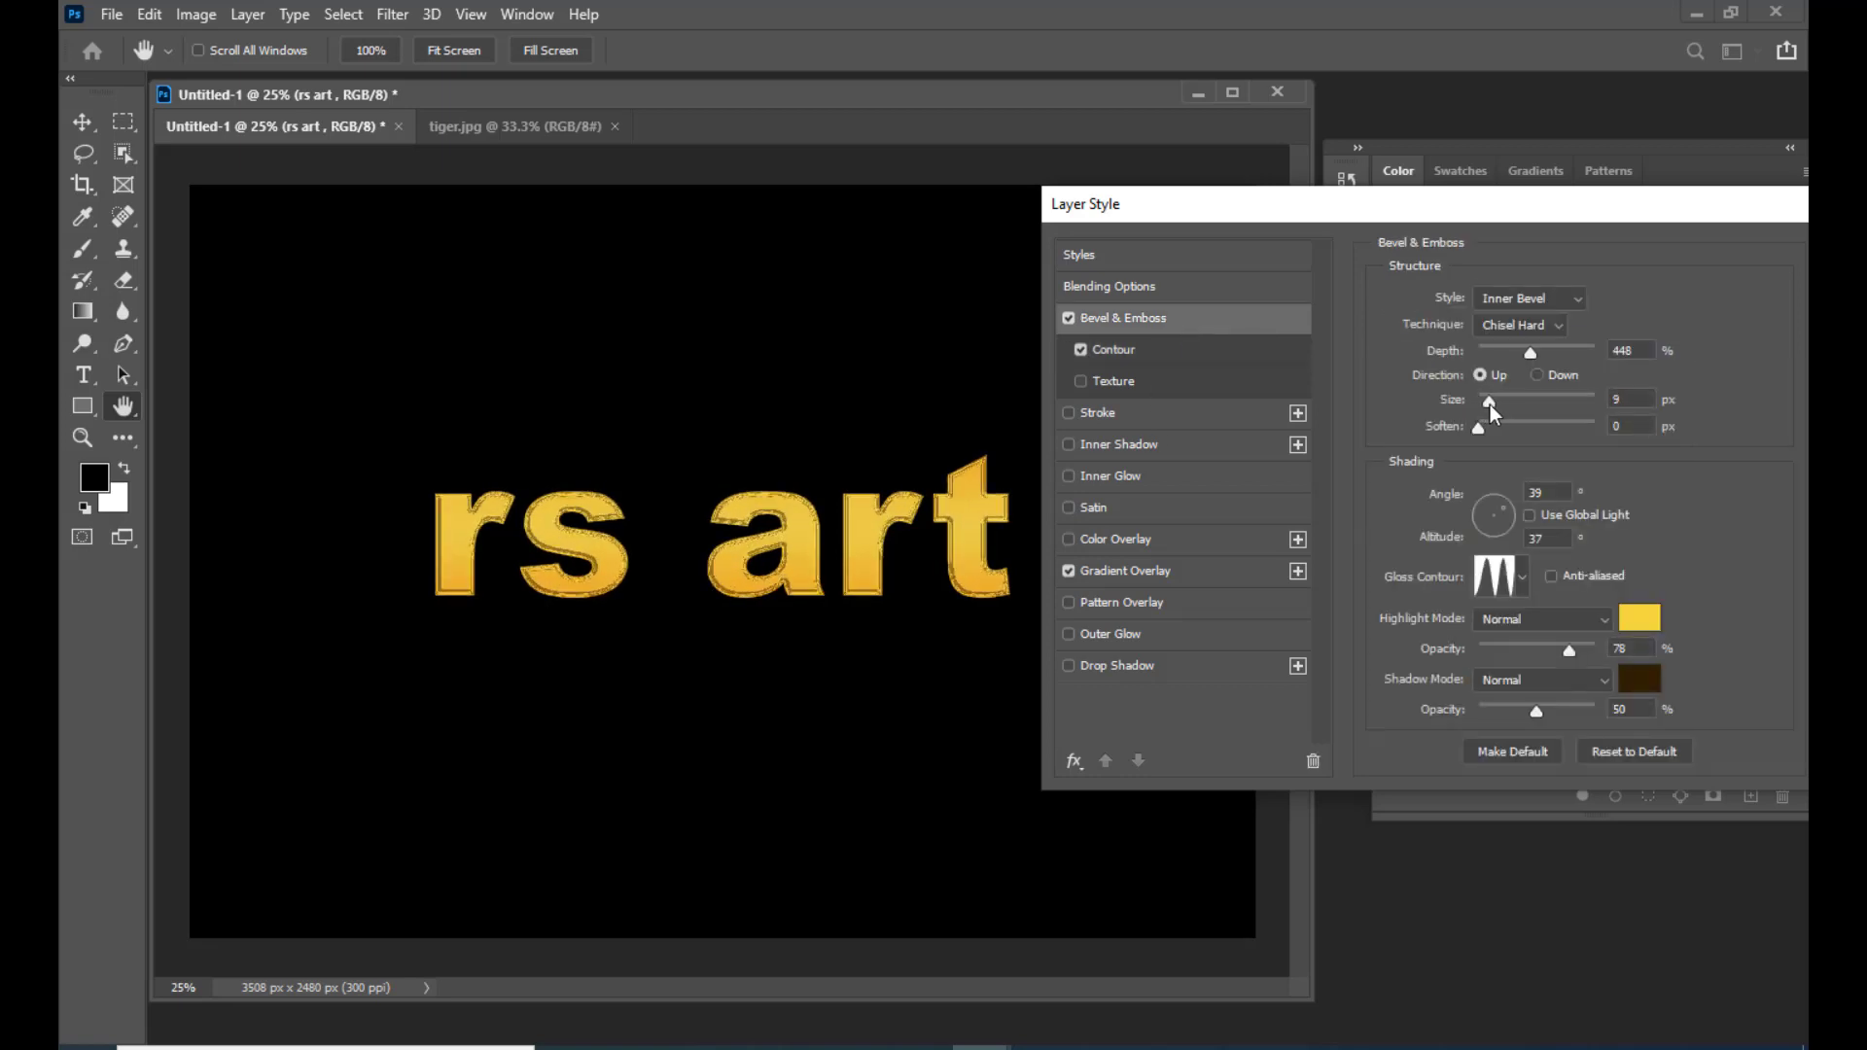
pyautogui.click(1503, 501)
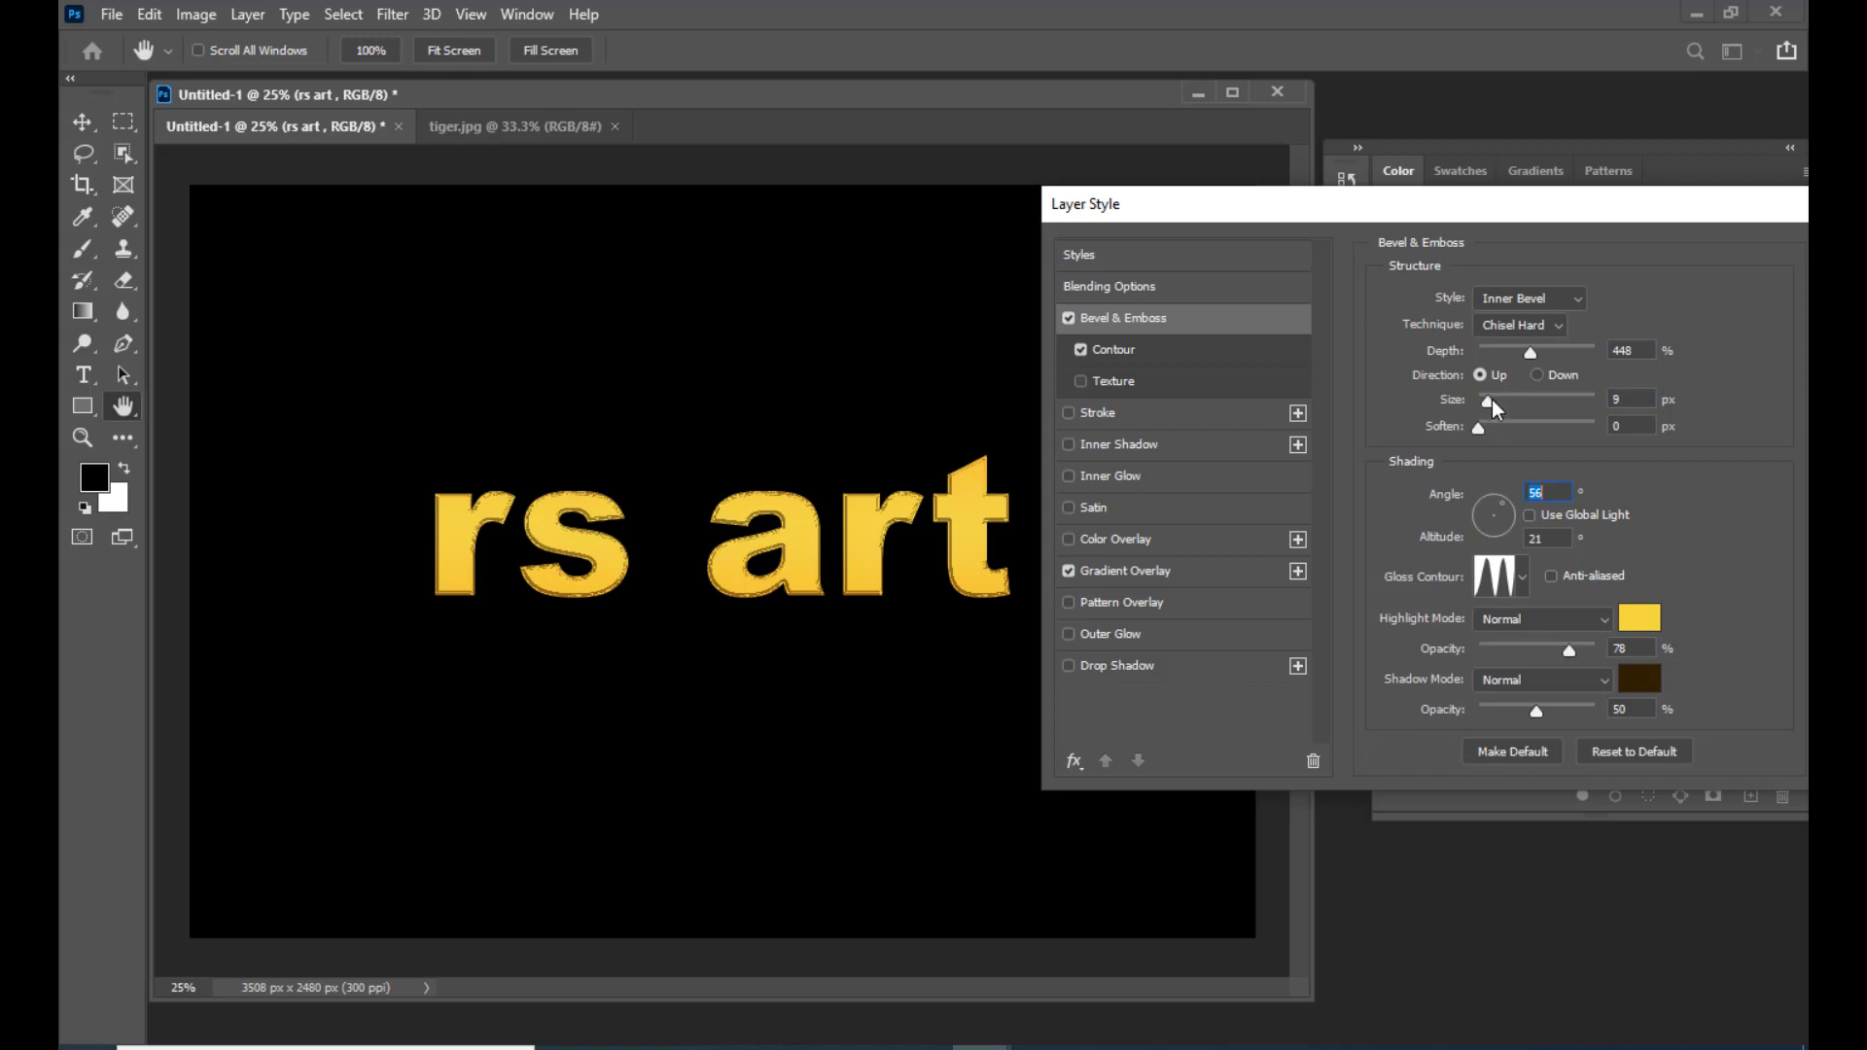
pyautogui.moveTo(1493, 400); pyautogui.dragTo(1499, 401)
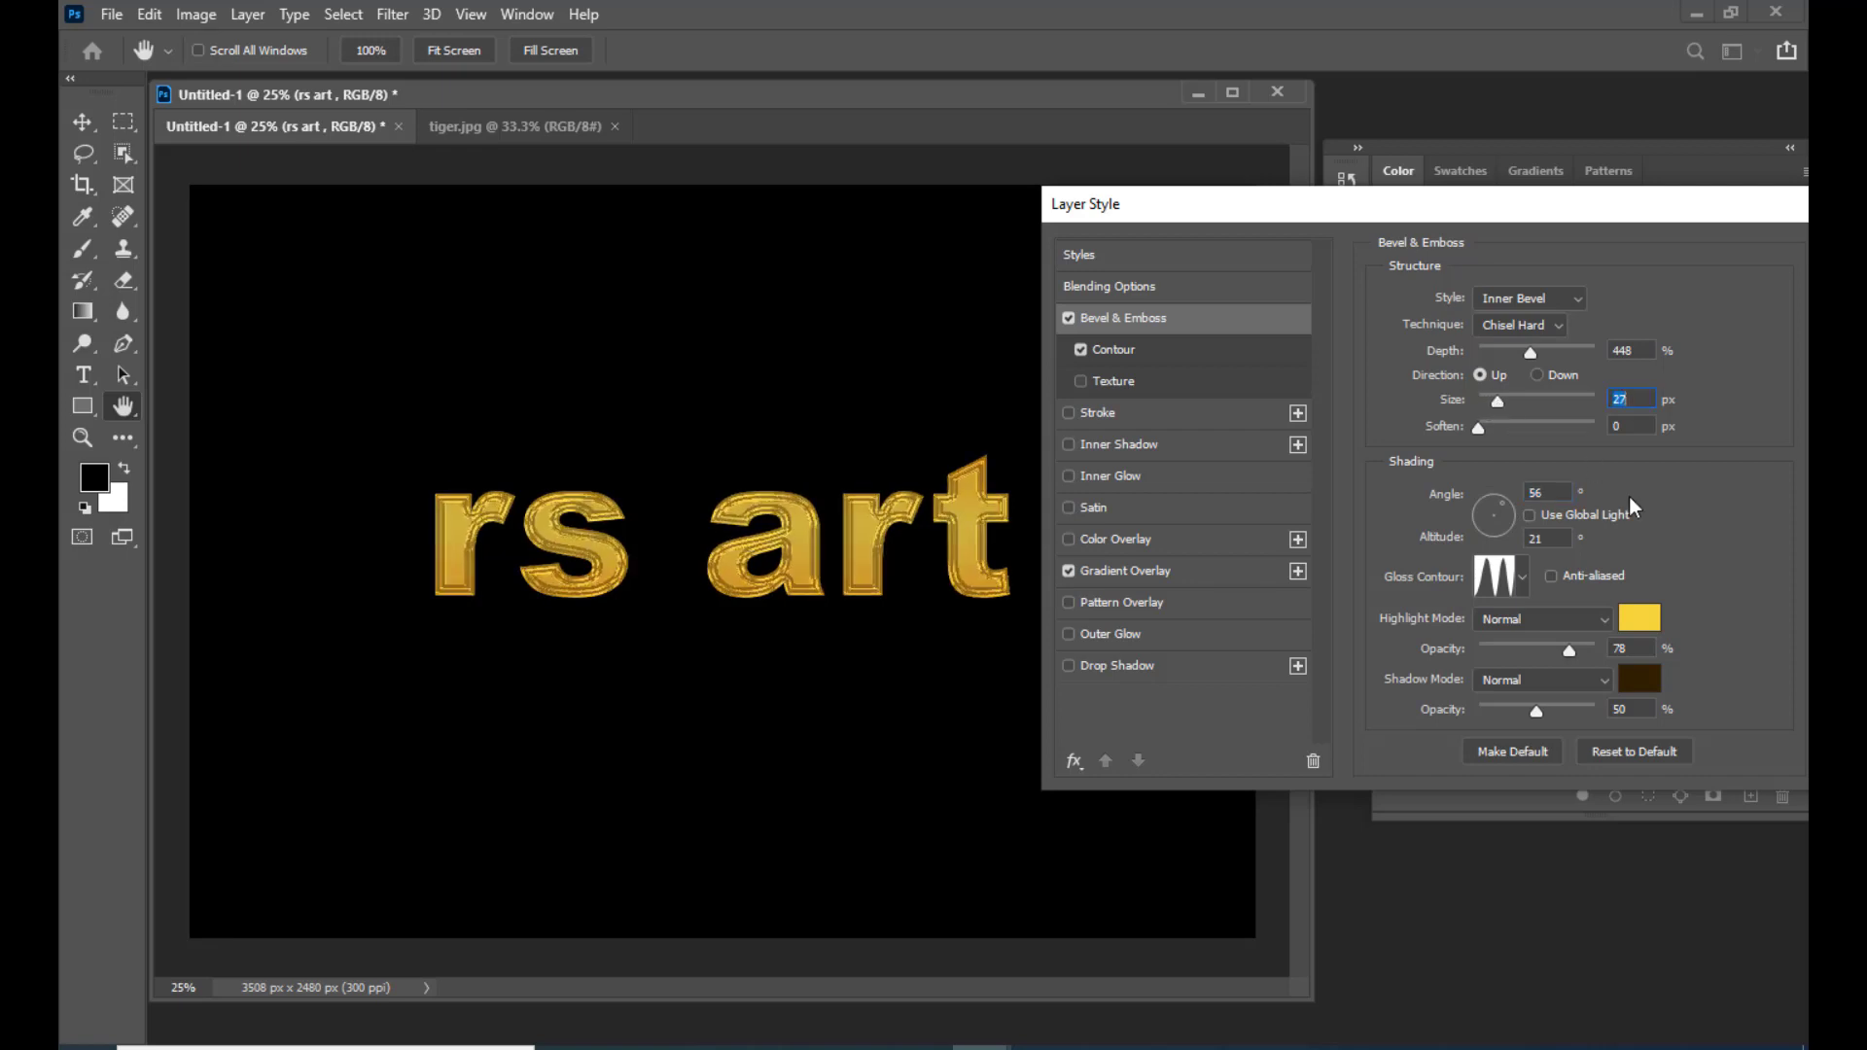
pyautogui.moveTo(1503, 513); pyautogui.dragTo(1484, 505)
pyautogui.moveTo(1338, 216); pyautogui.dragTo(1298, 258)
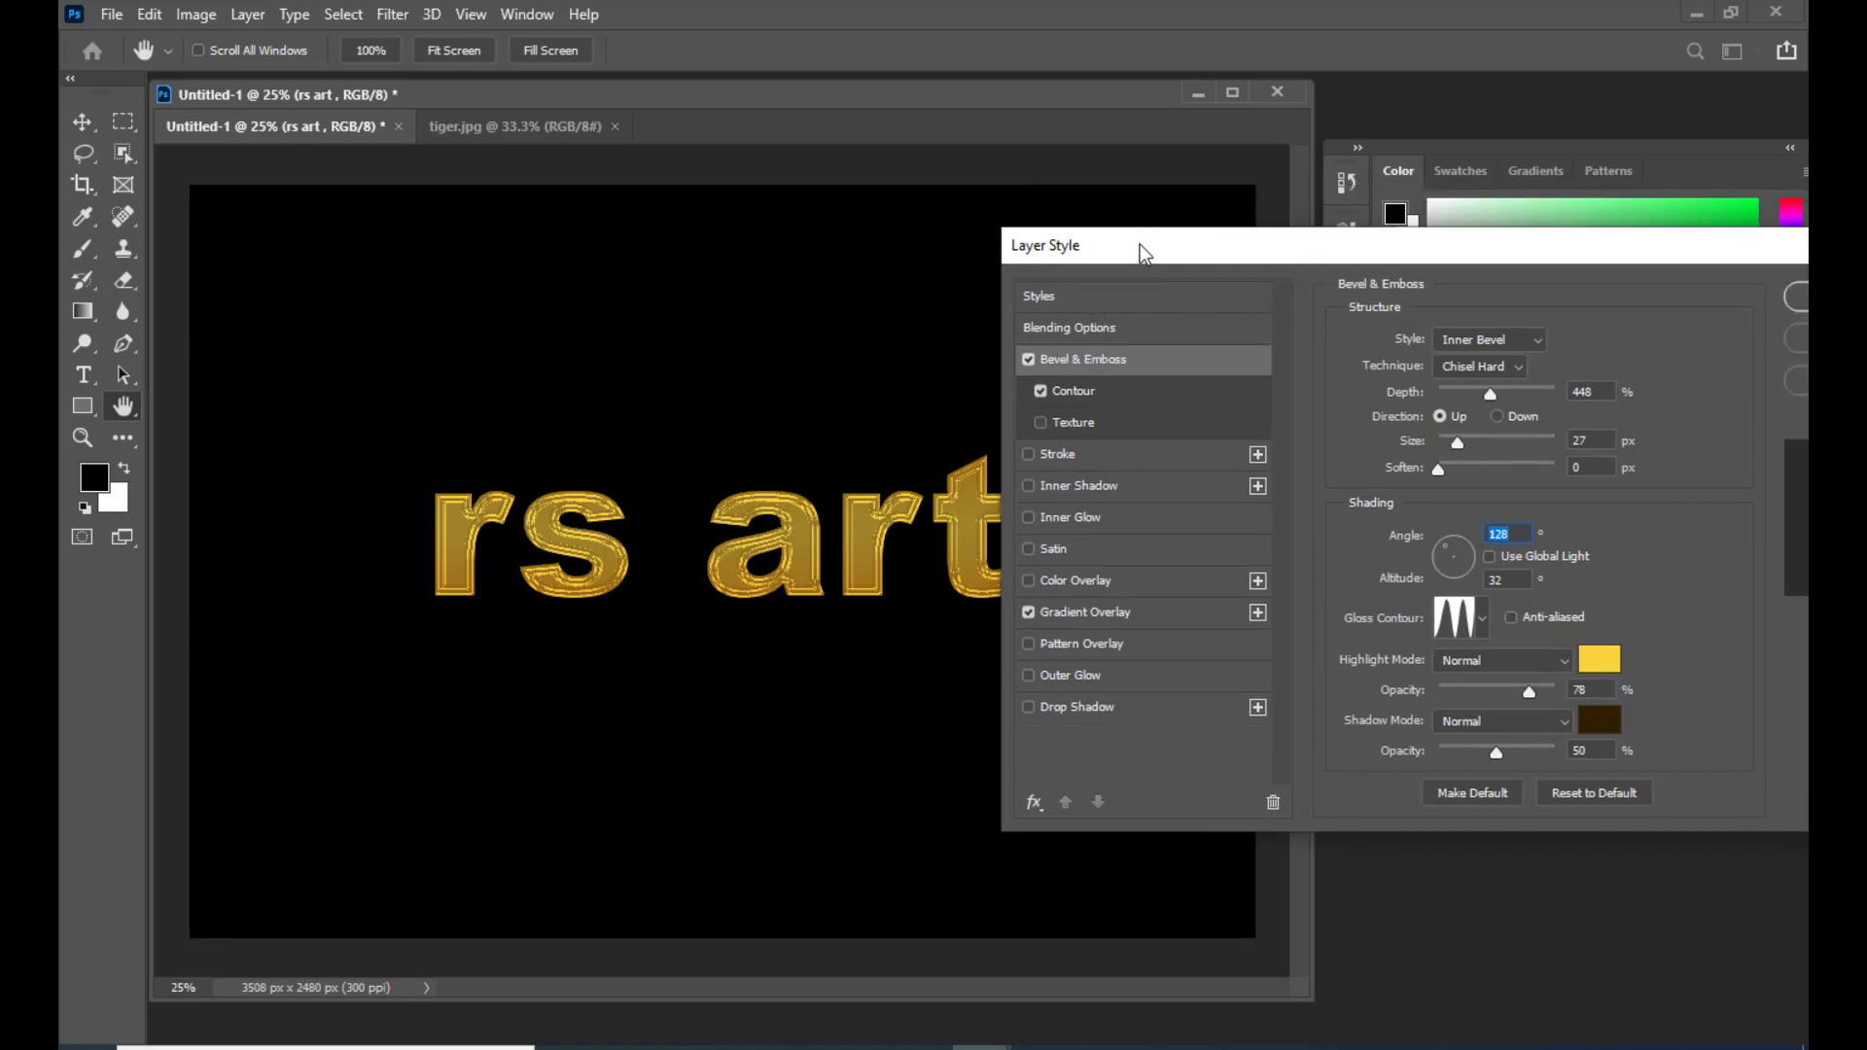
pyautogui.moveTo(1138, 249); pyautogui.dragTo(1239, 241)
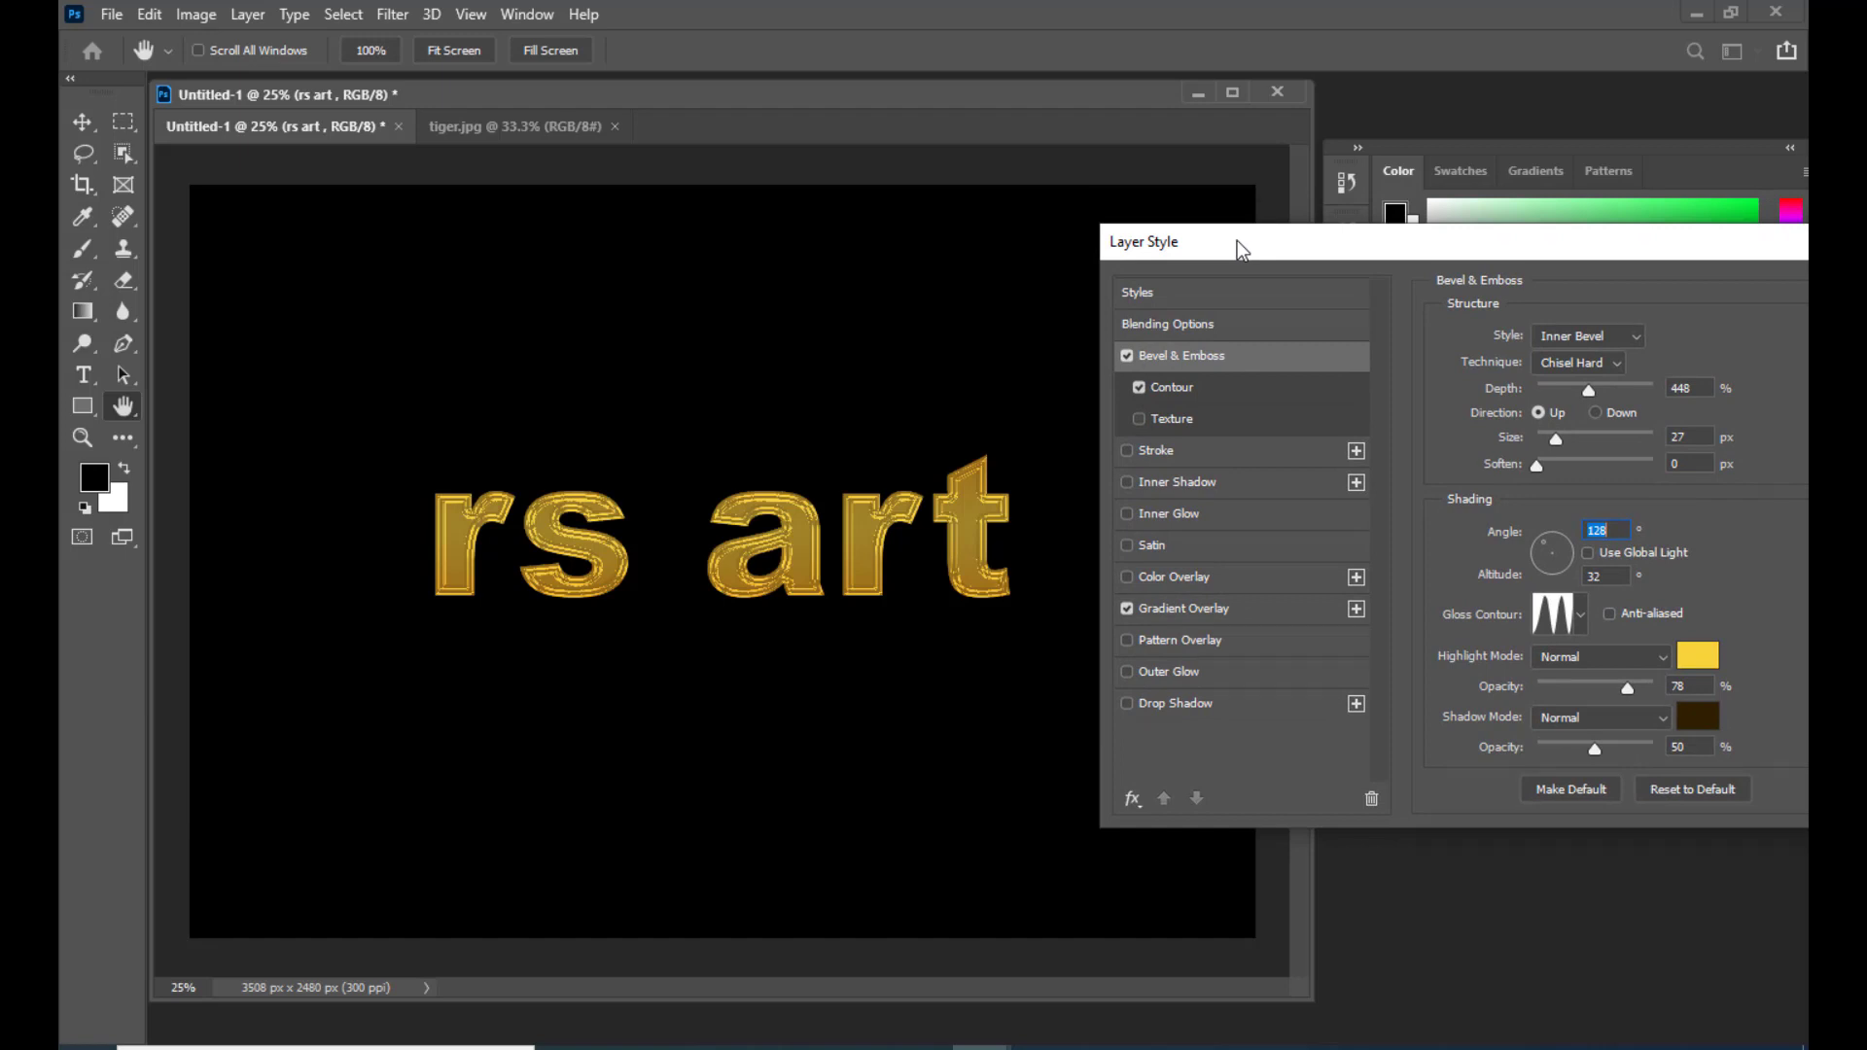
pyautogui.moveTo(1236, 241); pyautogui.dragTo(1194, 249)
# Step: Open the preset styles, look into the Basics and Natural groups, and expand the Fur group
pyautogui.click(1171, 305)
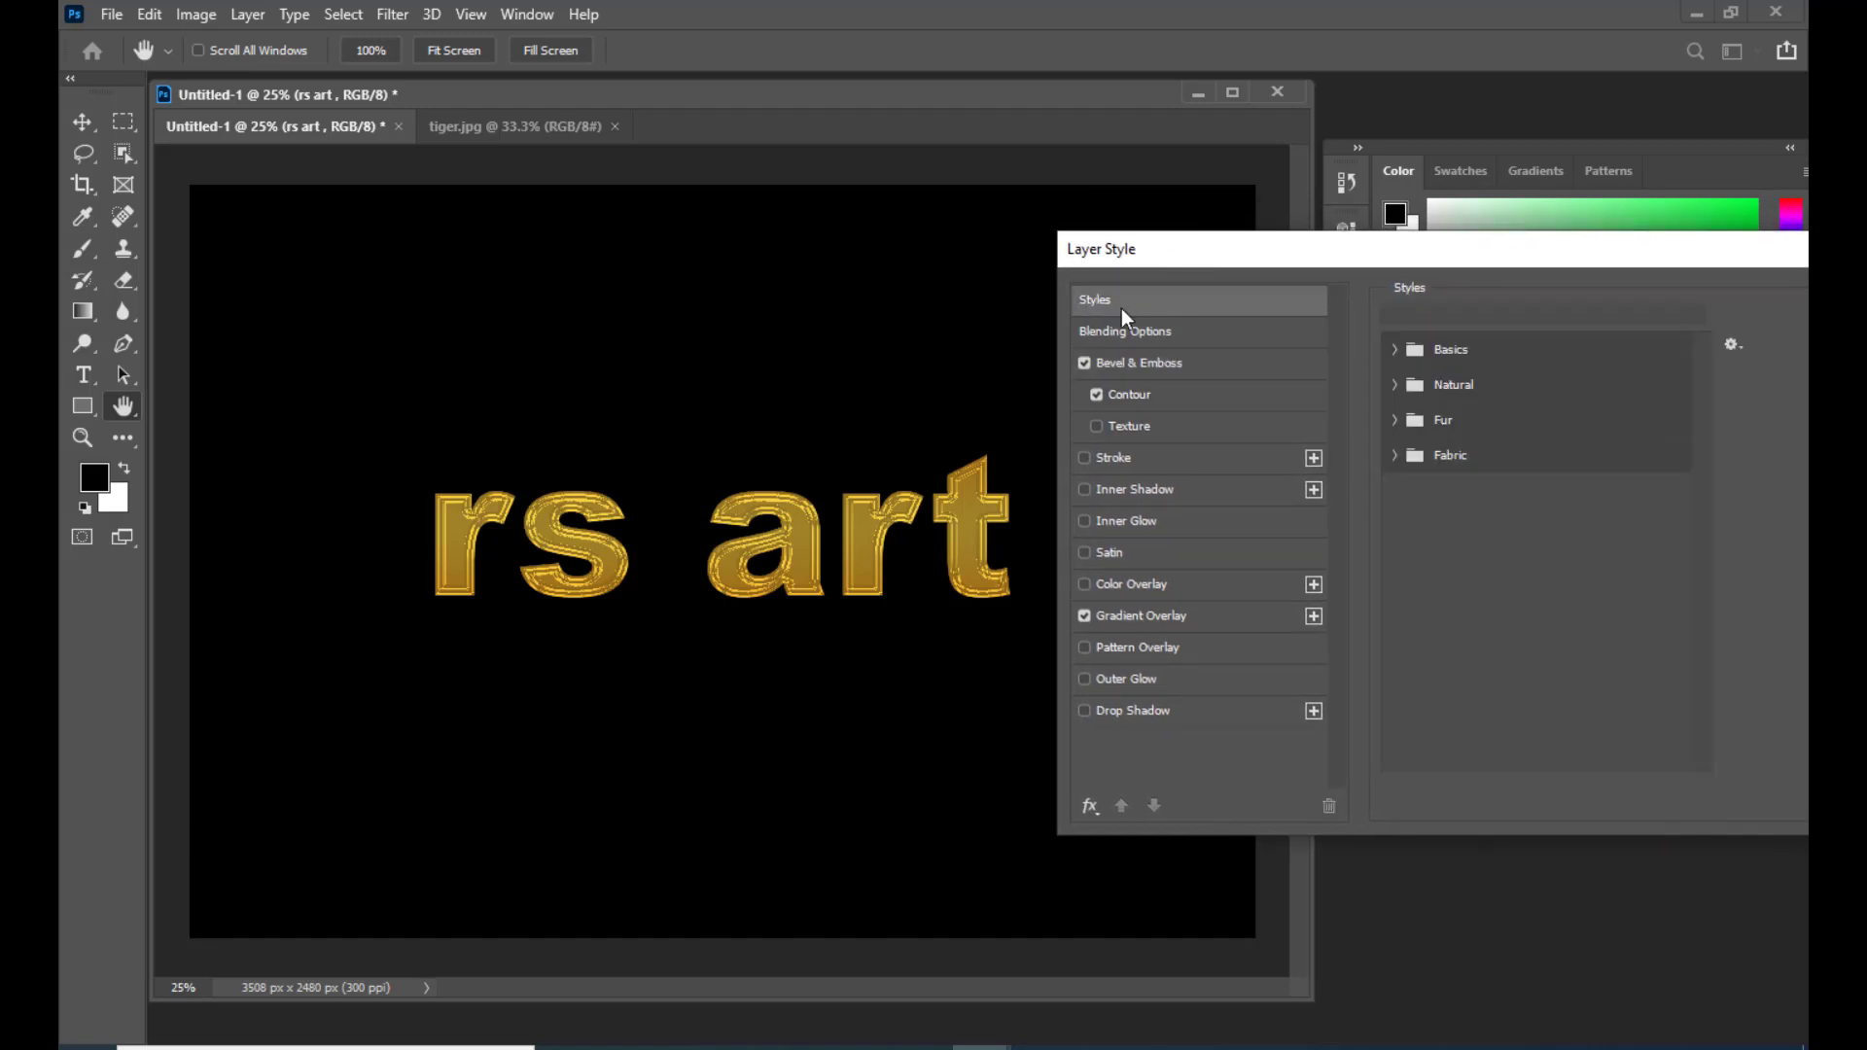
pyautogui.moveTo(1233, 249); pyautogui.dragTo(1102, 263)
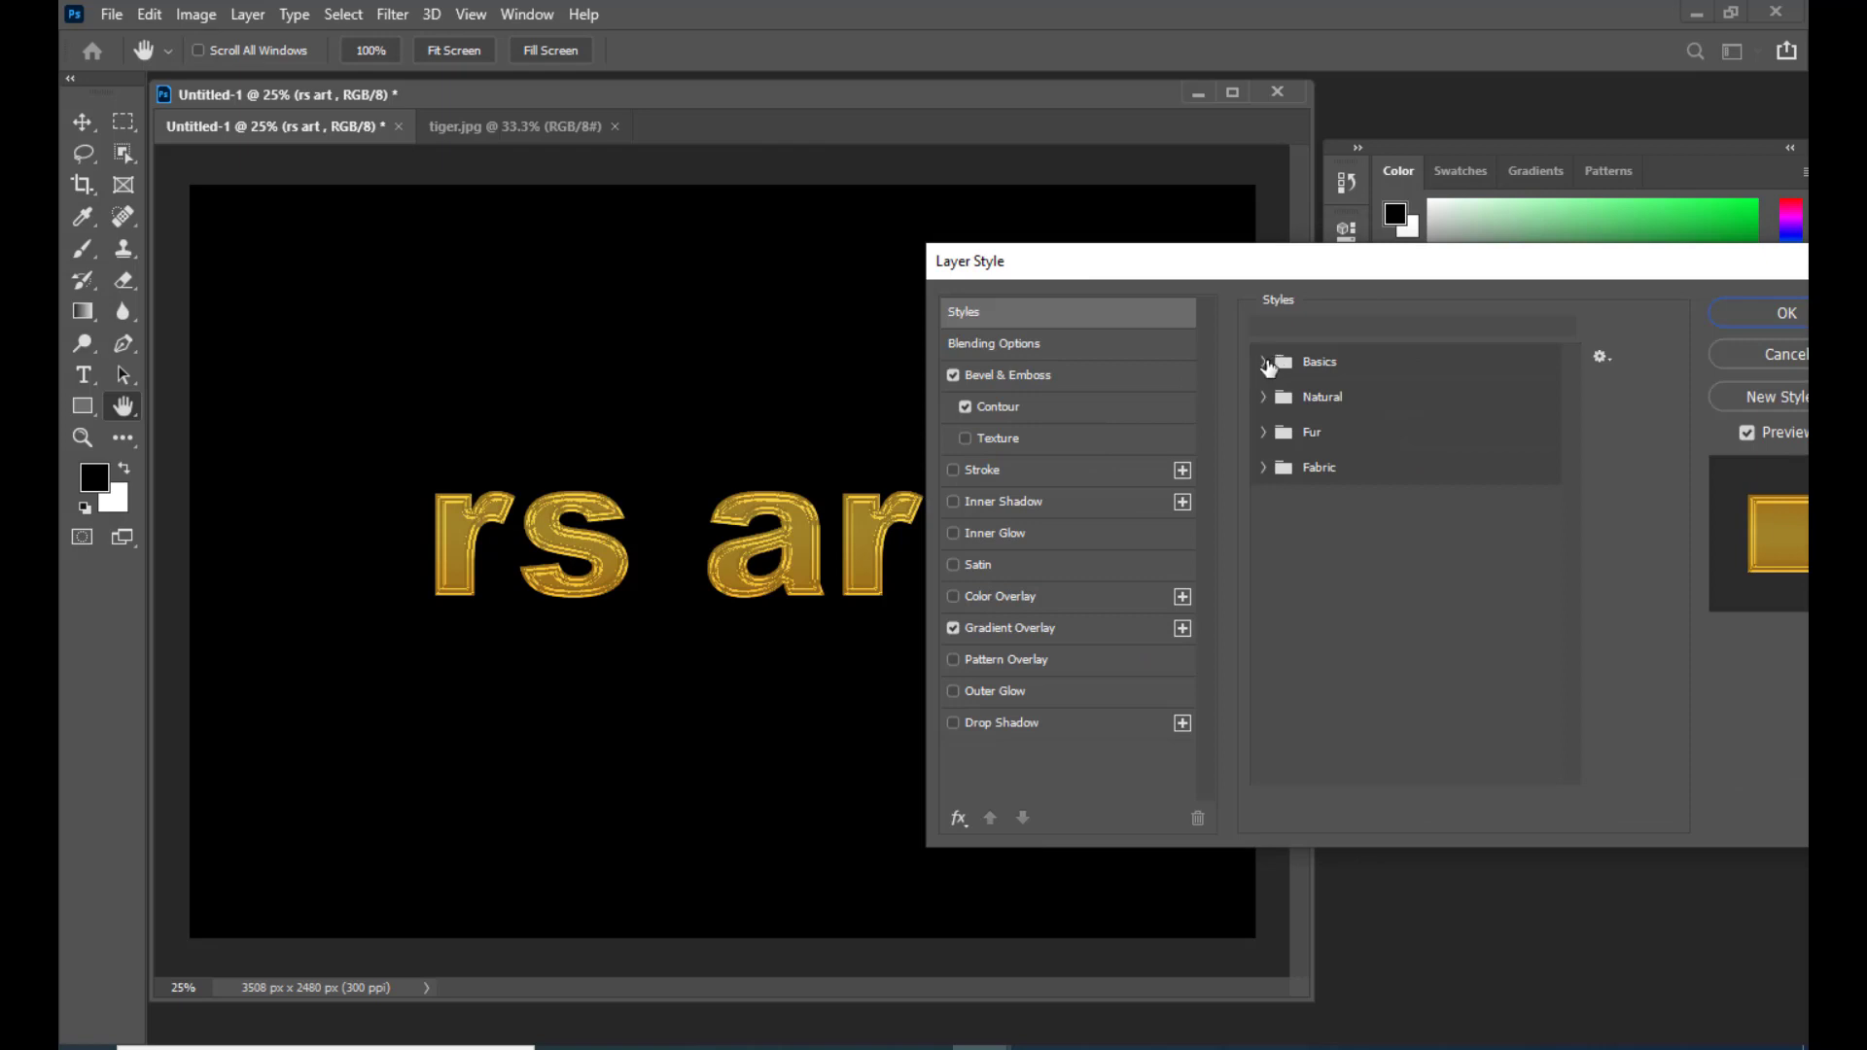
pyautogui.click(1265, 362)
pyautogui.click(1265, 362)
pyautogui.click(1264, 397)
pyautogui.click(1264, 396)
pyautogui.click(1266, 432)
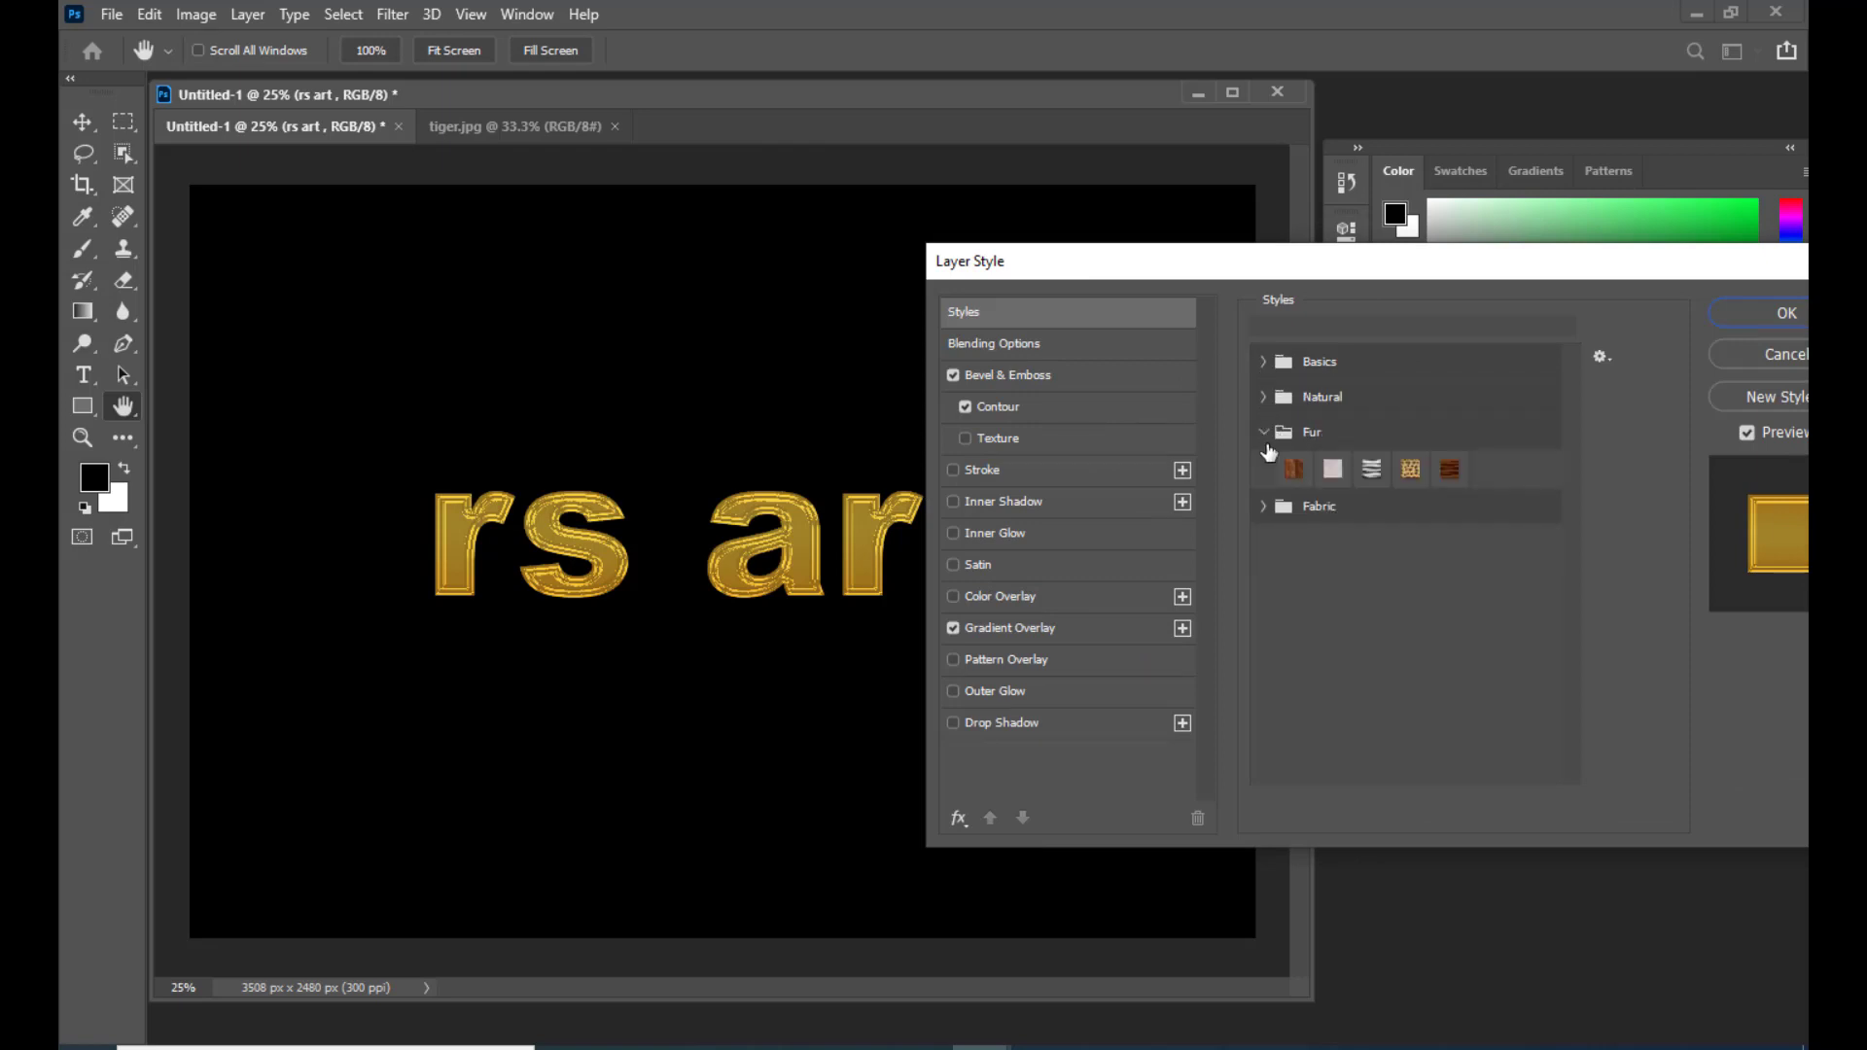
# Step: Try the brown fur, zebra, leopard and tiger-stripe presets from the Fur group on the "rs art" text
pyautogui.click(1297, 471)
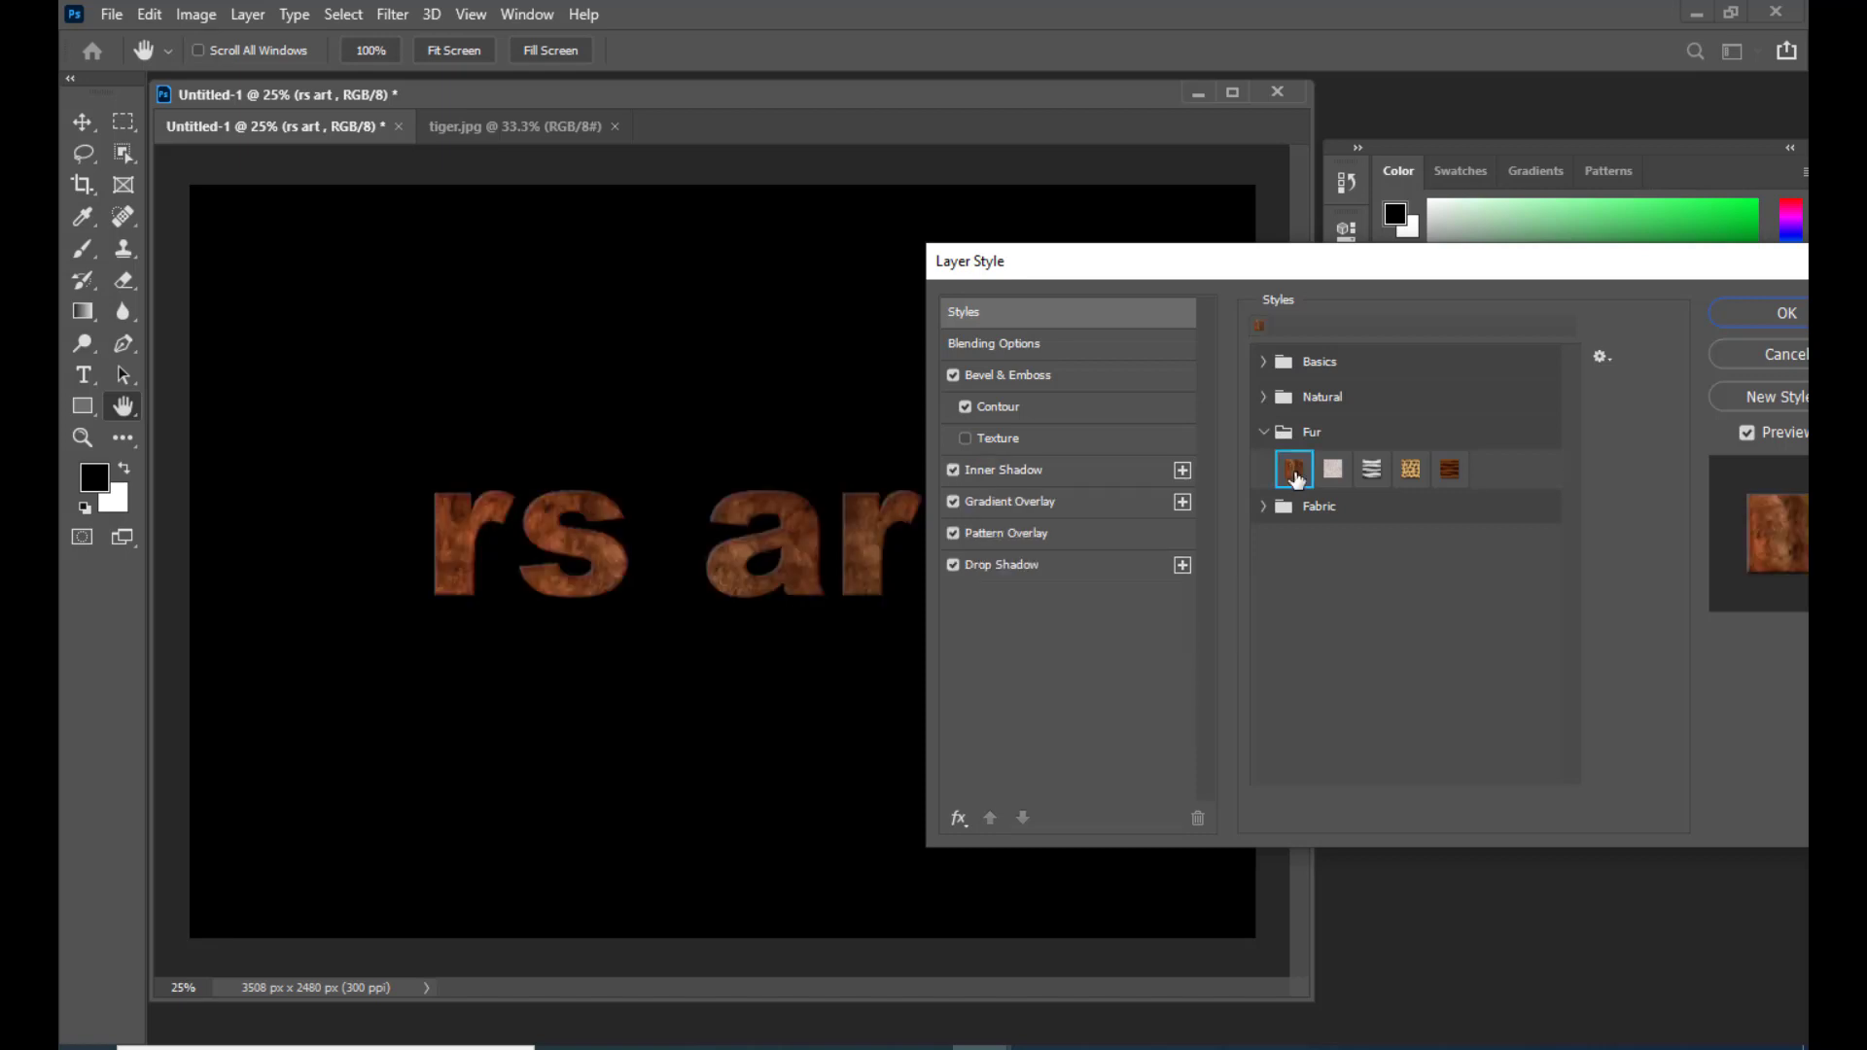
pyautogui.click(1372, 471)
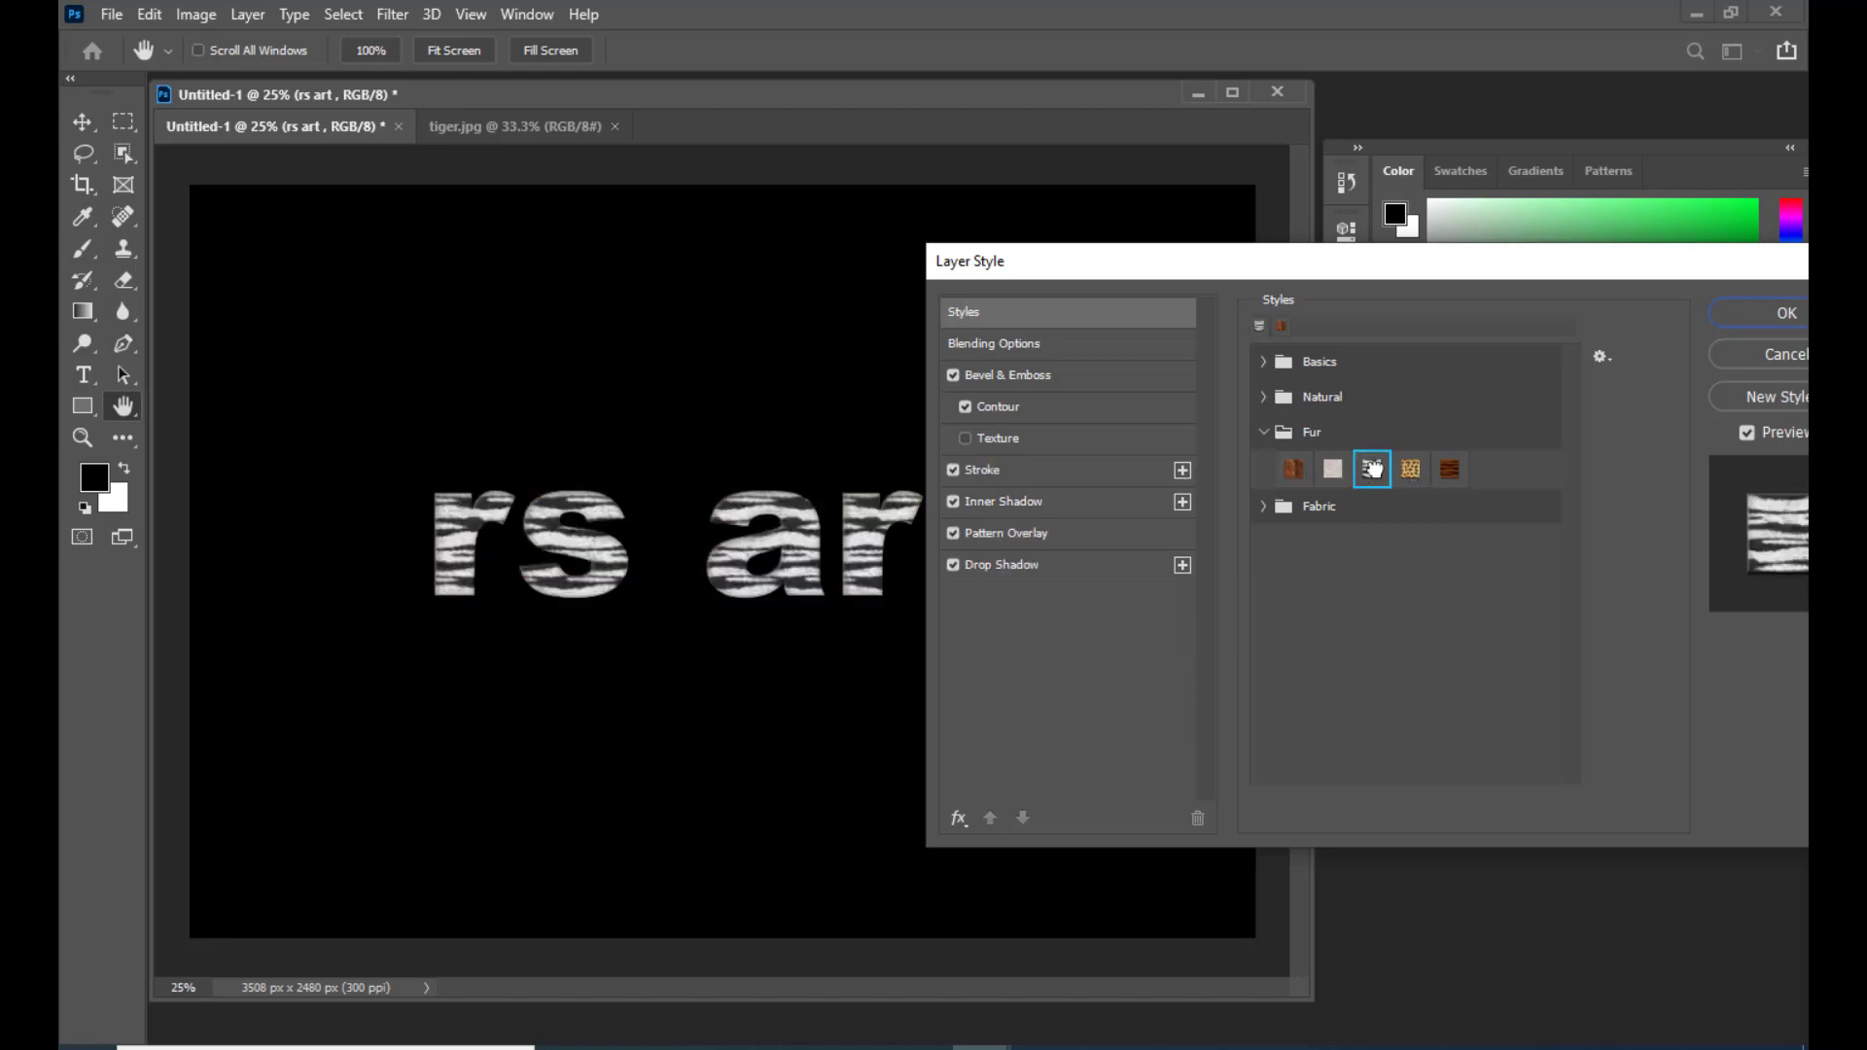
pyautogui.click(1411, 470)
pyautogui.click(1449, 475)
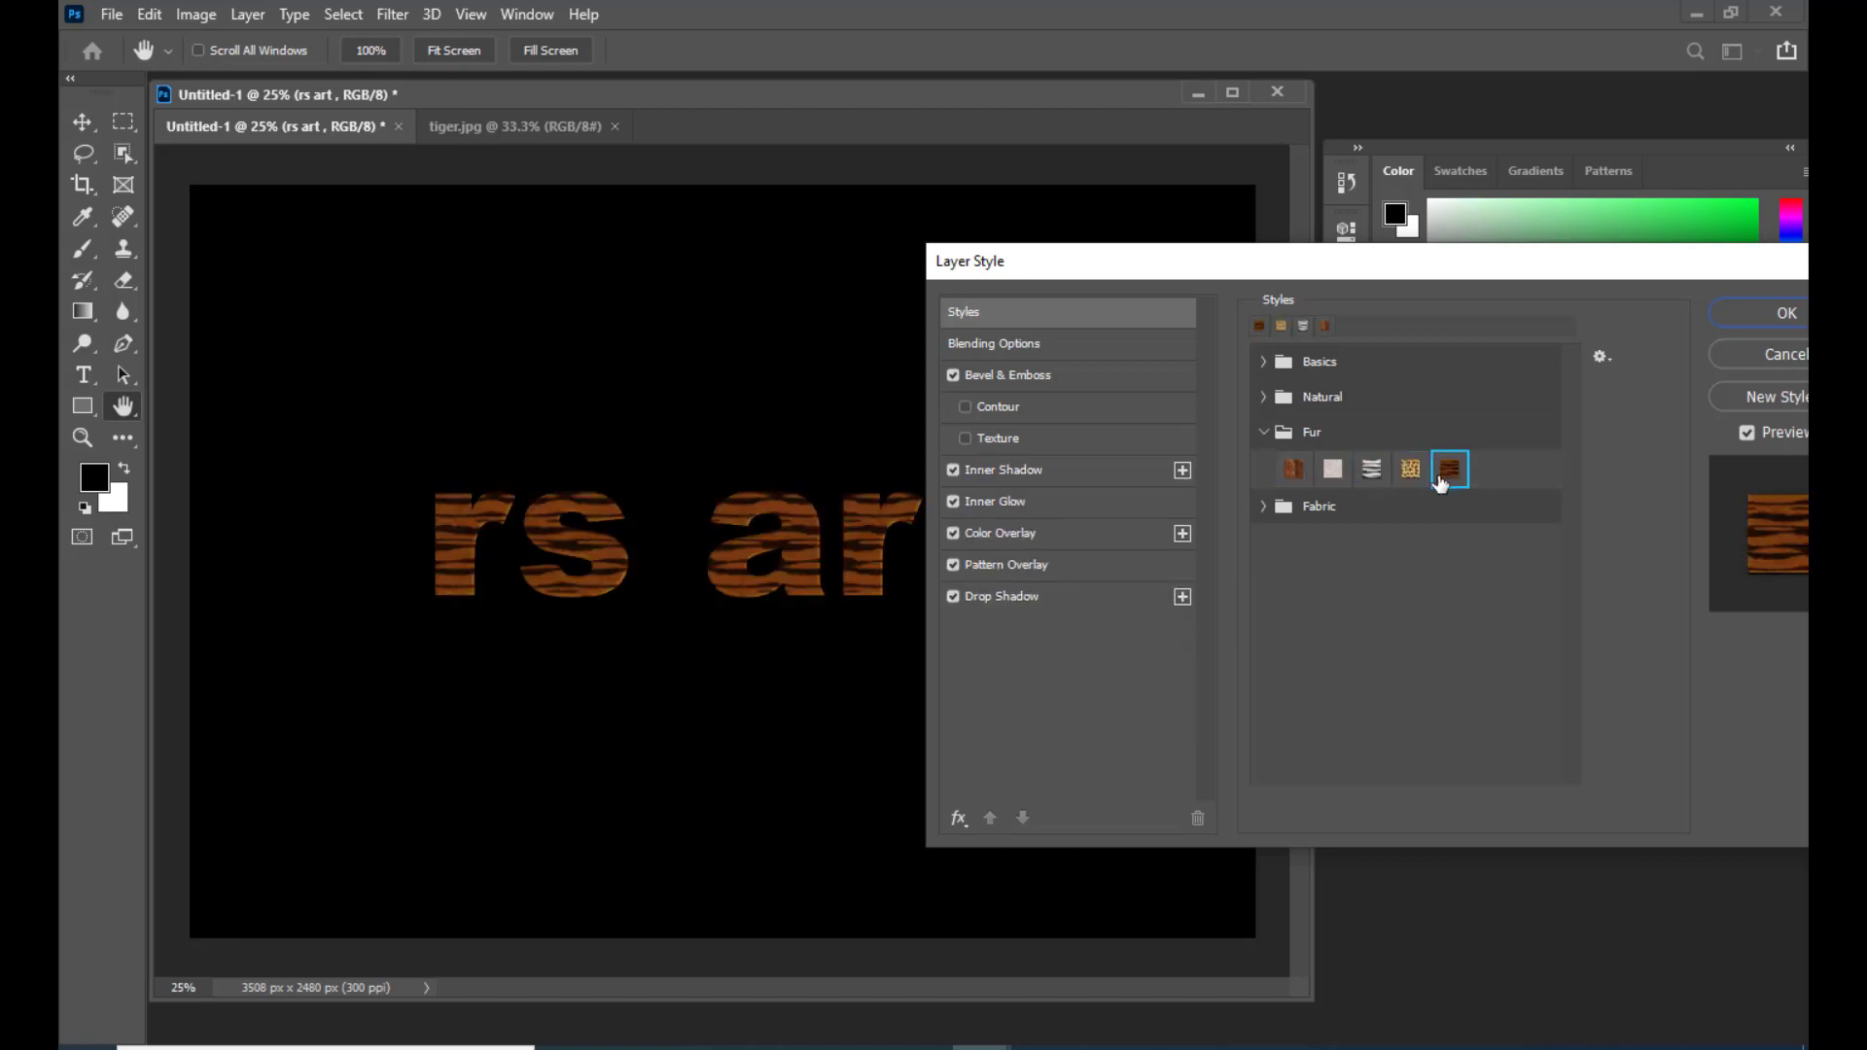
pyautogui.click(1403, 473)
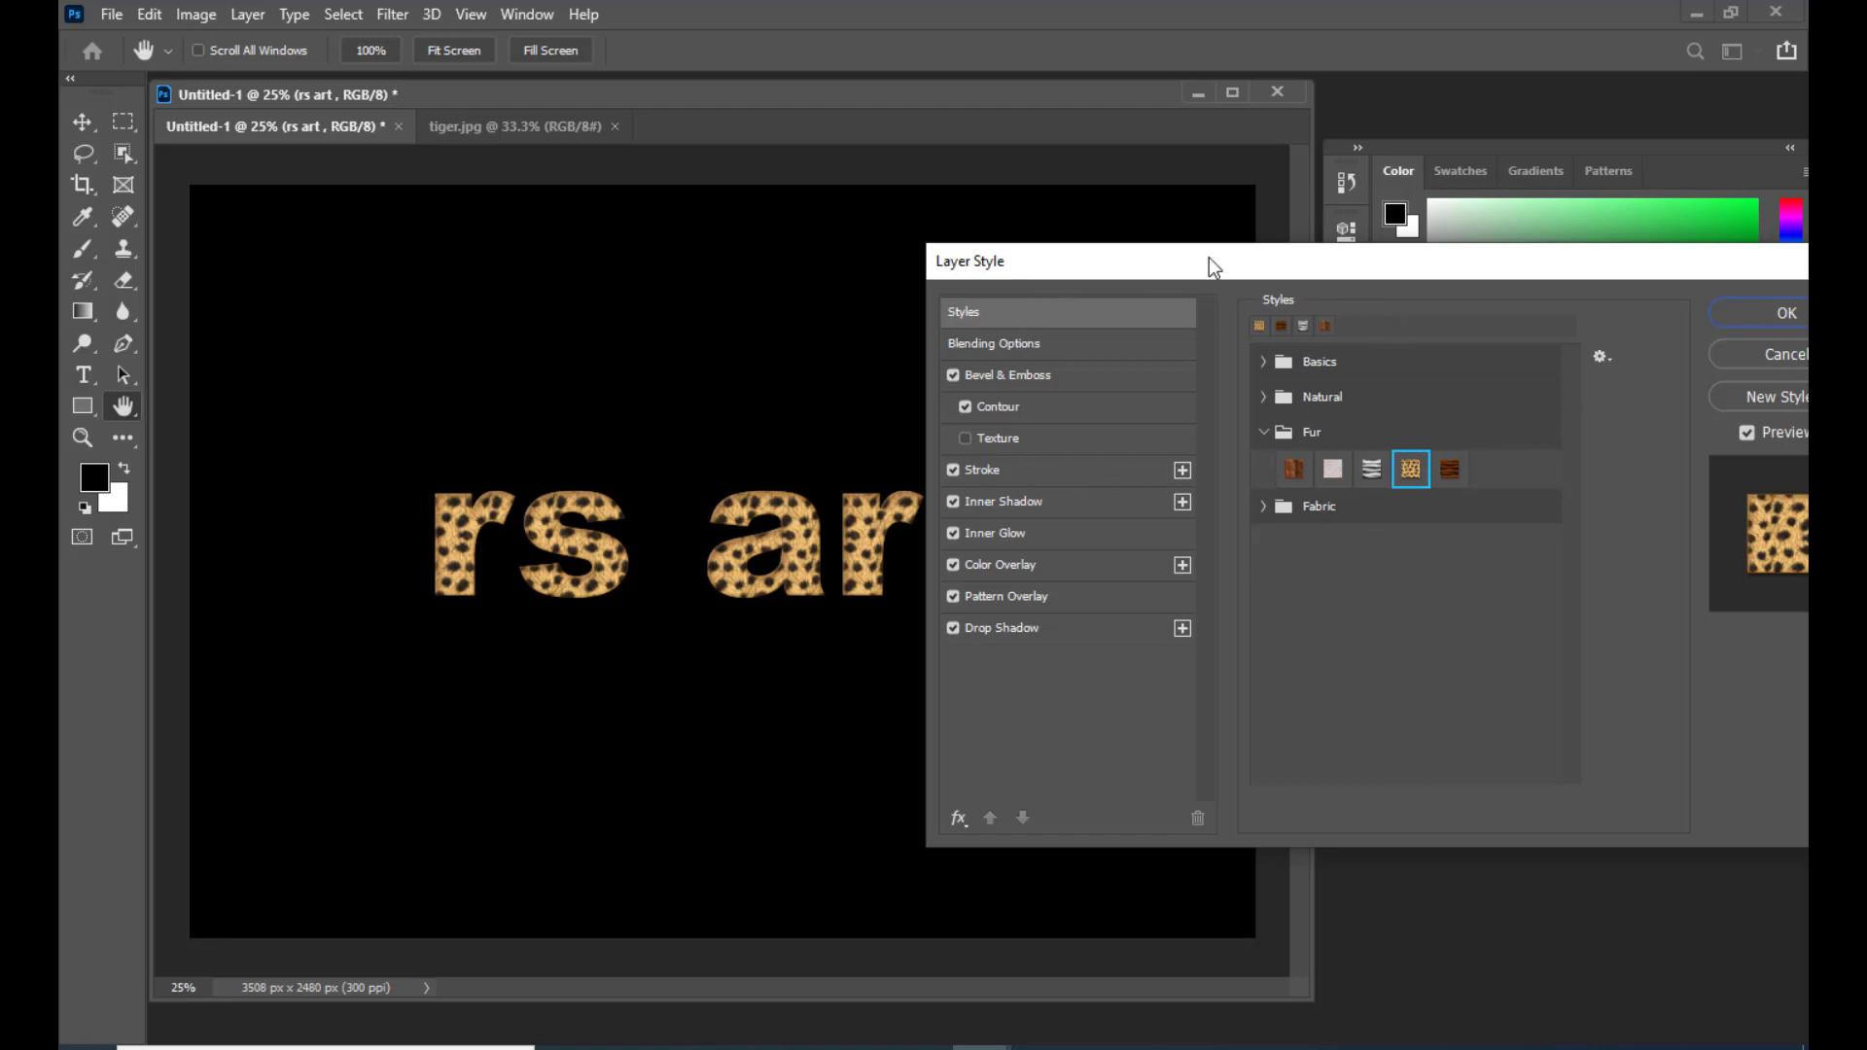
# Step: Expand the Fabric group and try its tan, grey, off-white and red fabric presets on the text
pyautogui.moveTo(1209, 257); pyautogui.dragTo(1337, 276)
pyautogui.click(1393, 526)
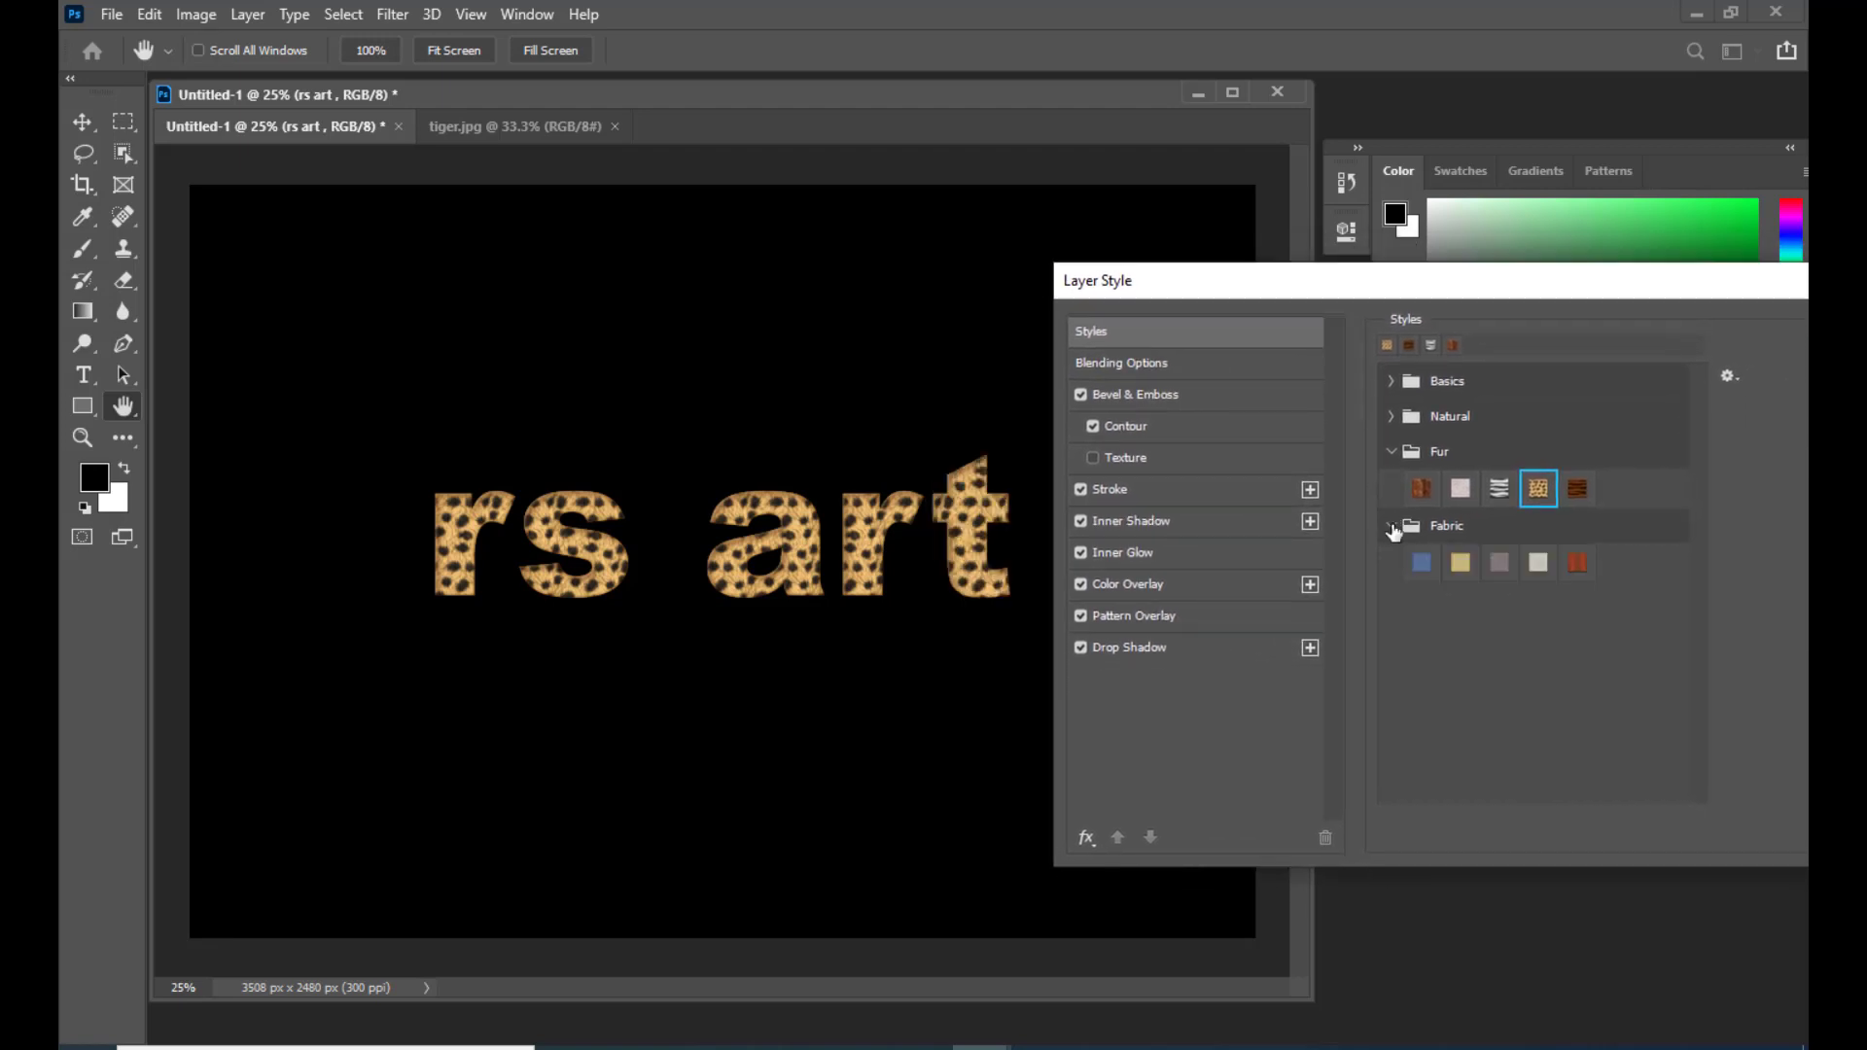
pyautogui.click(1459, 562)
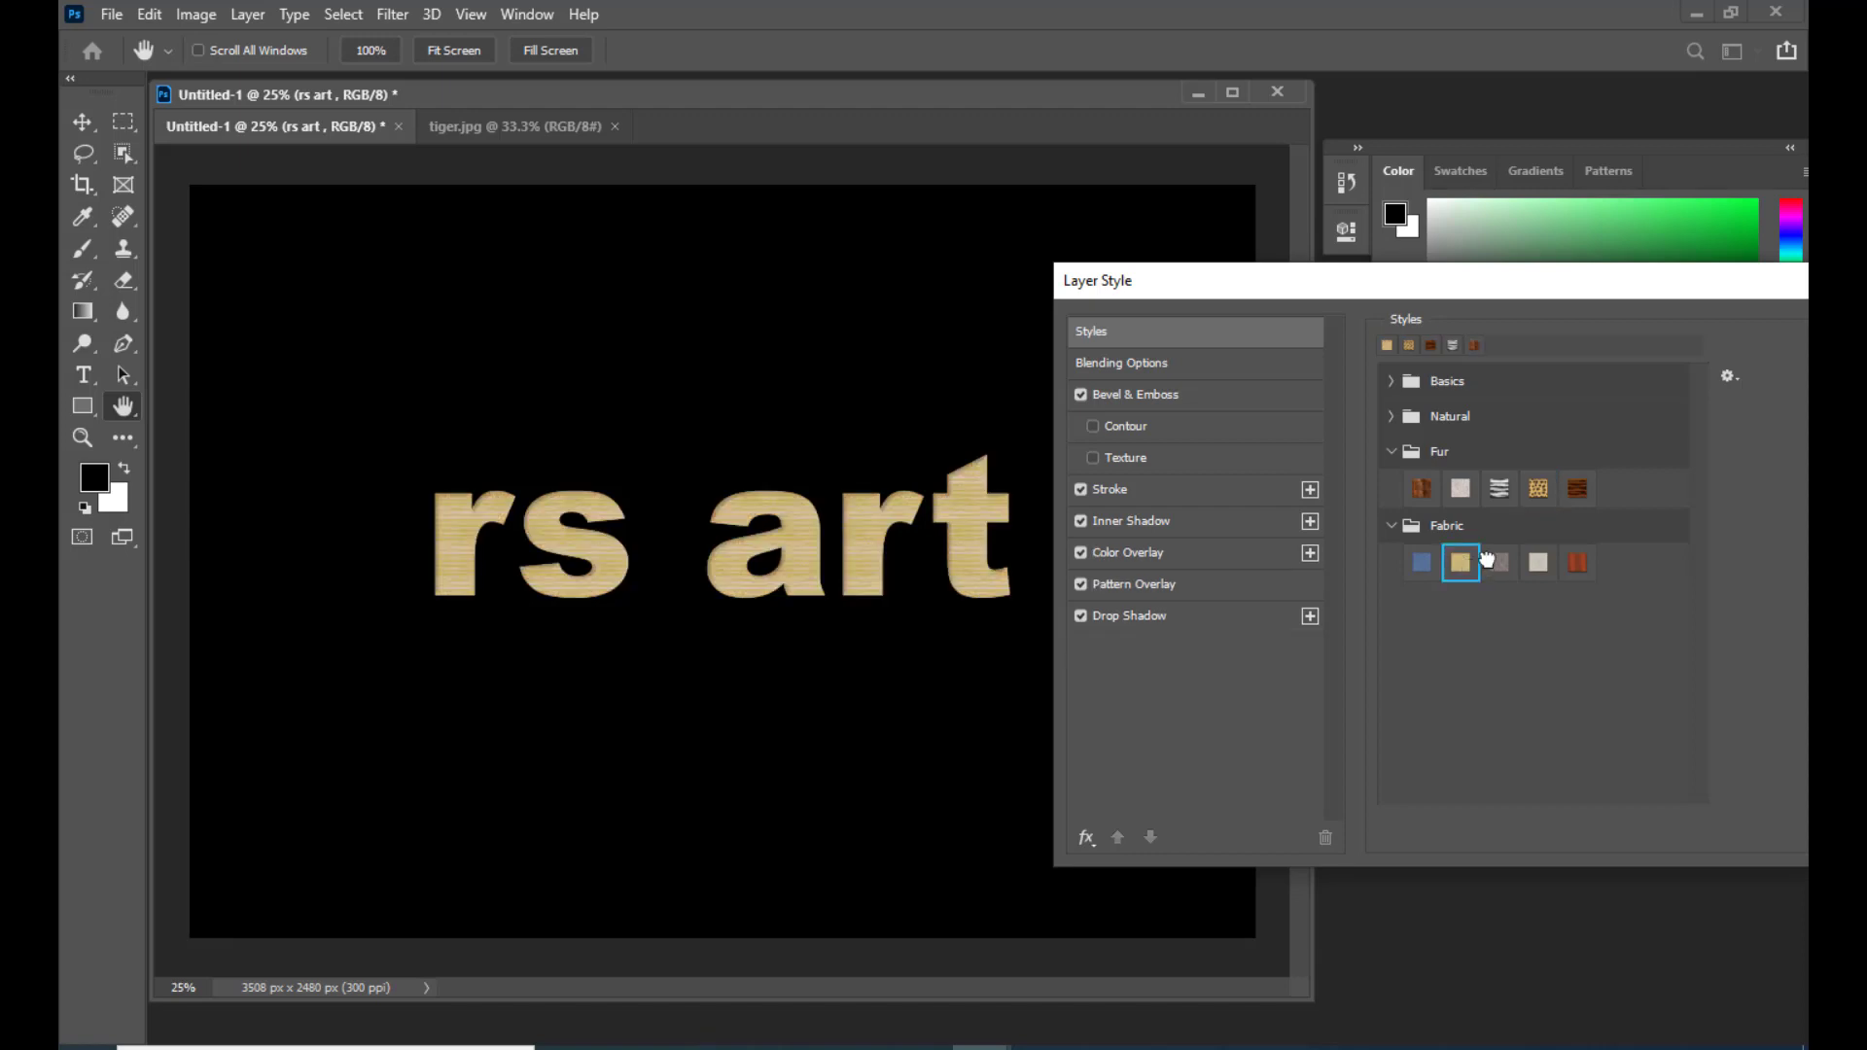
pyautogui.click(1499, 562)
pyautogui.click(1537, 562)
pyautogui.click(1576, 562)
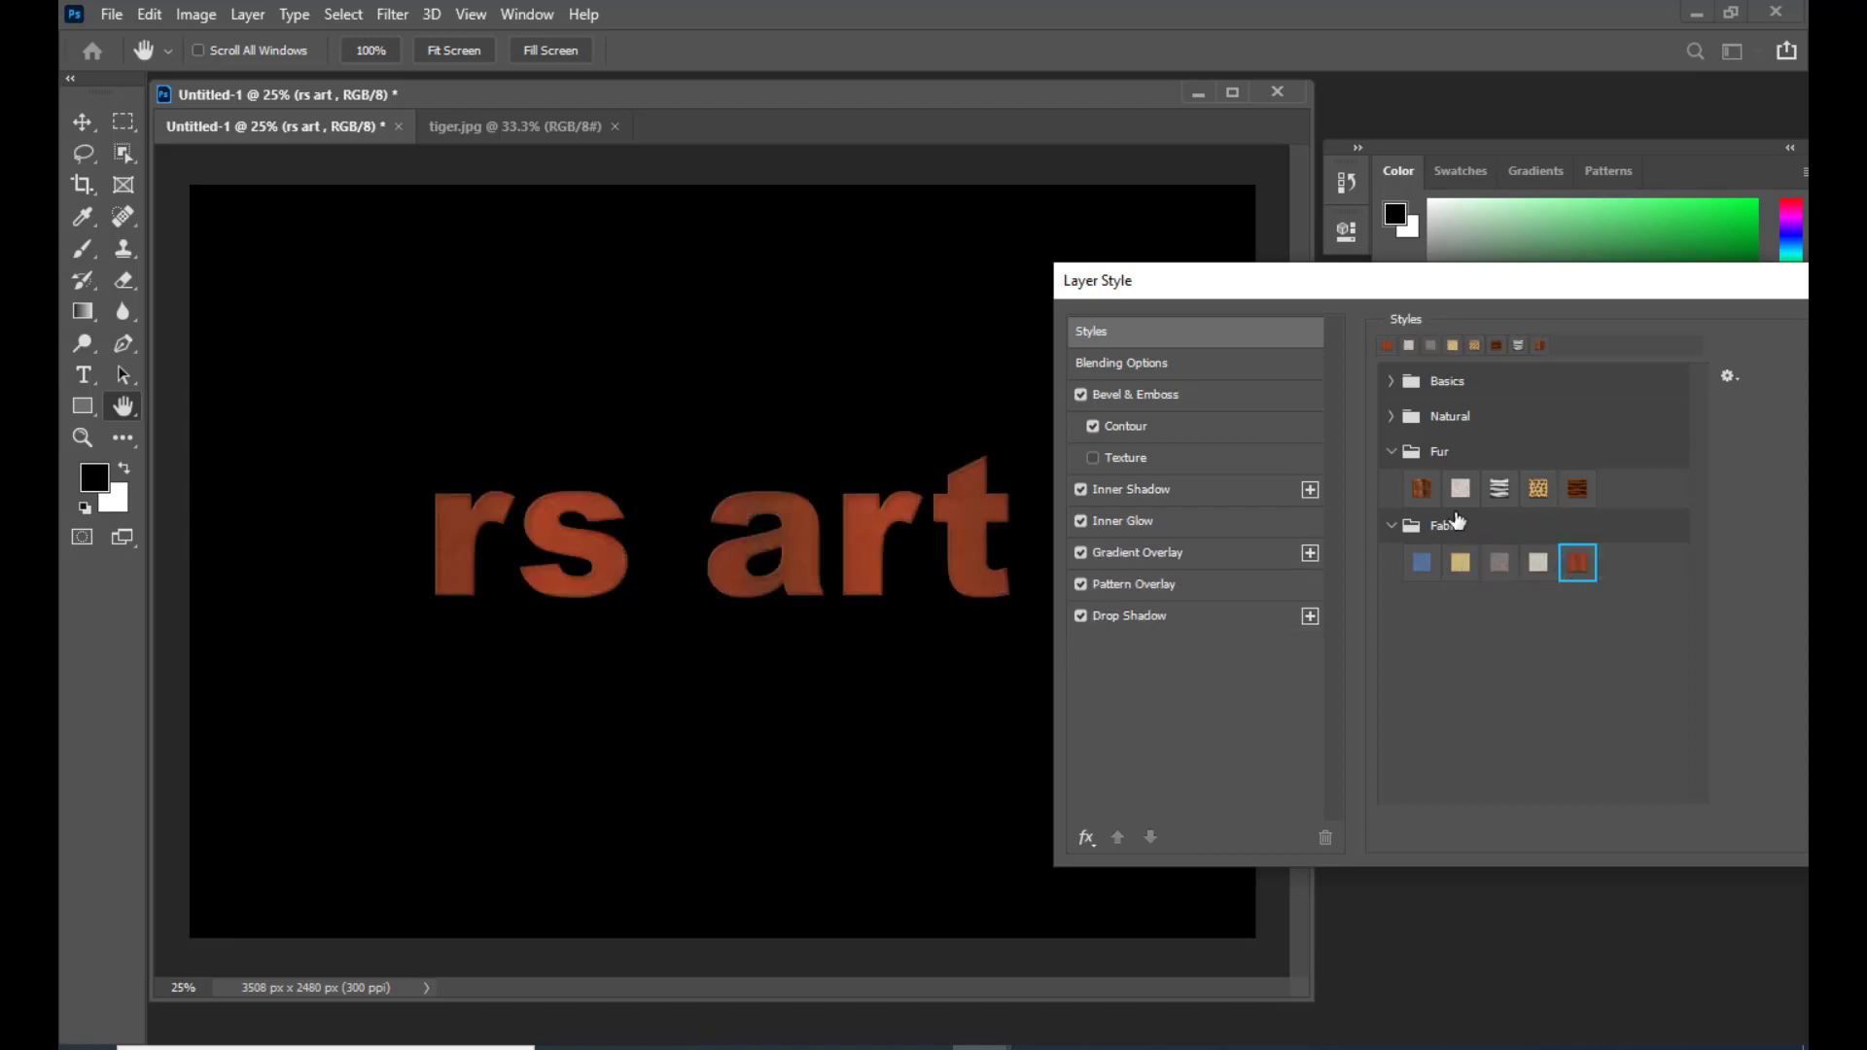
# Step: Try the brown fur preset on the text, followed by several presets from the Natural and Basics groups
pyautogui.click(1422, 491)
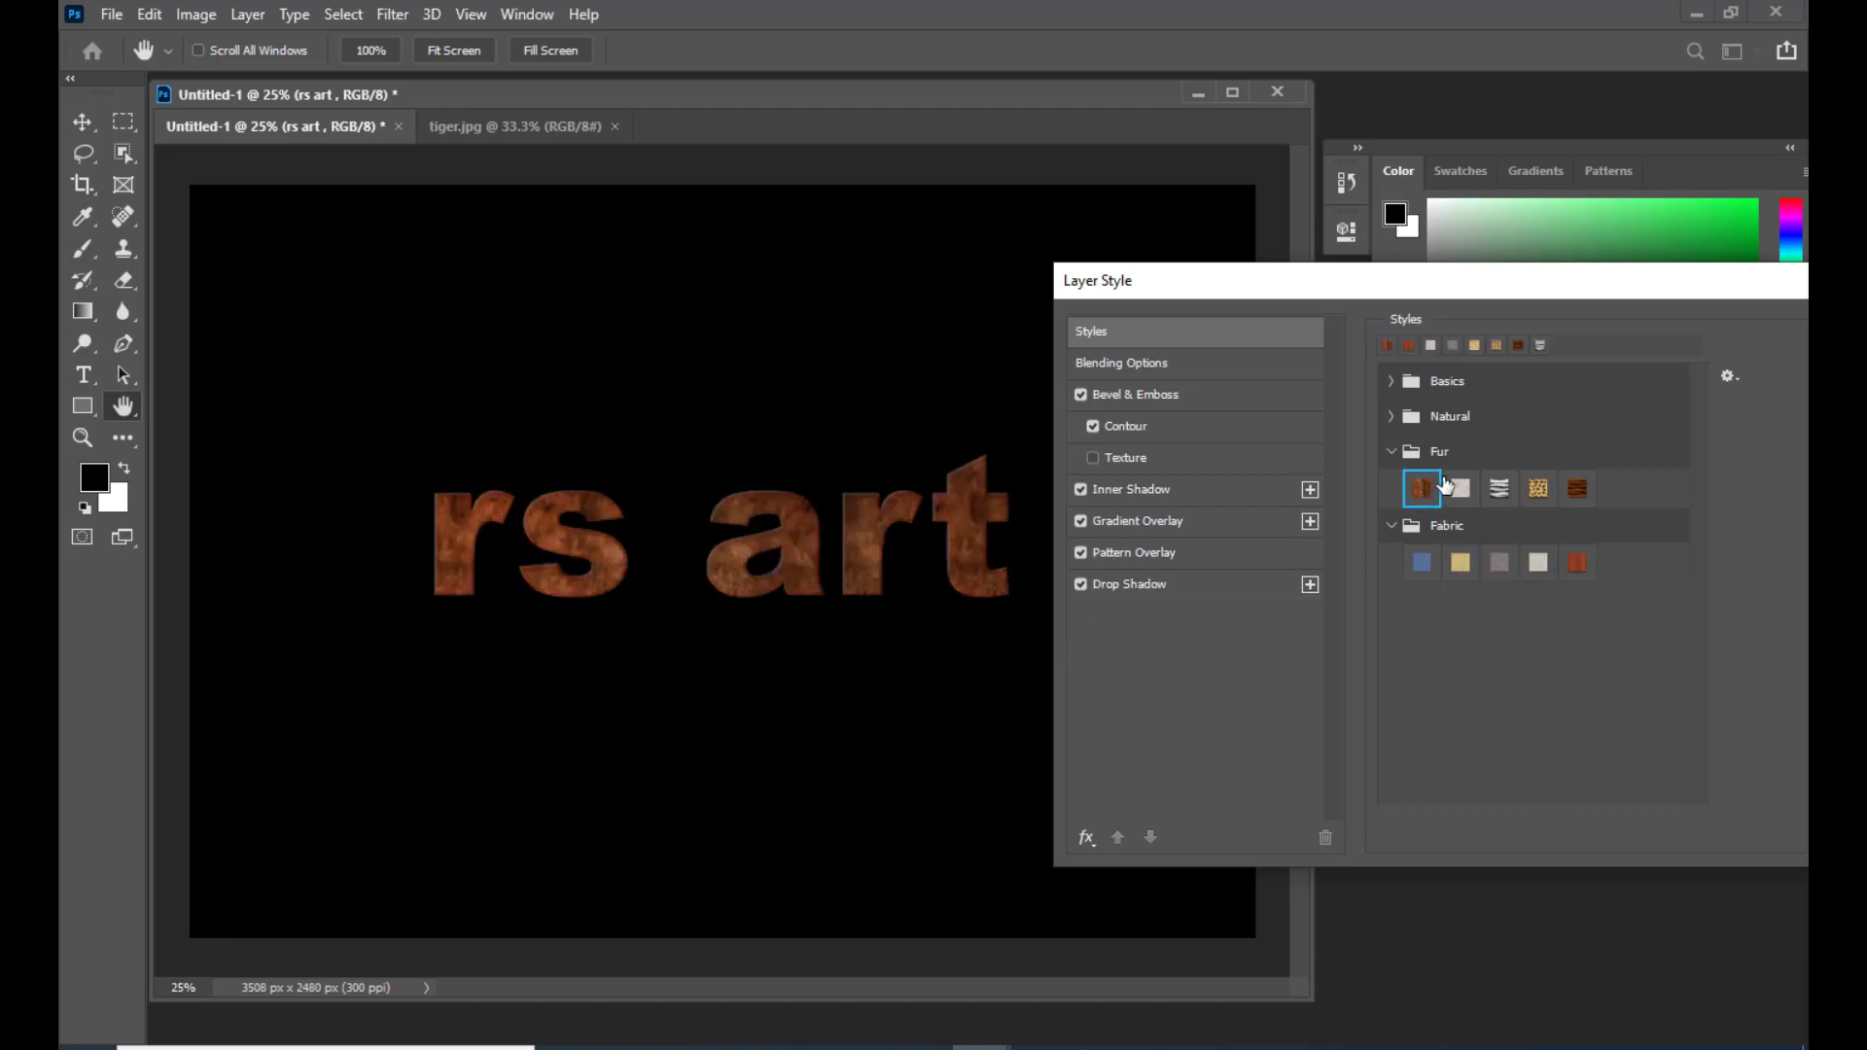
pyautogui.click(1392, 416)
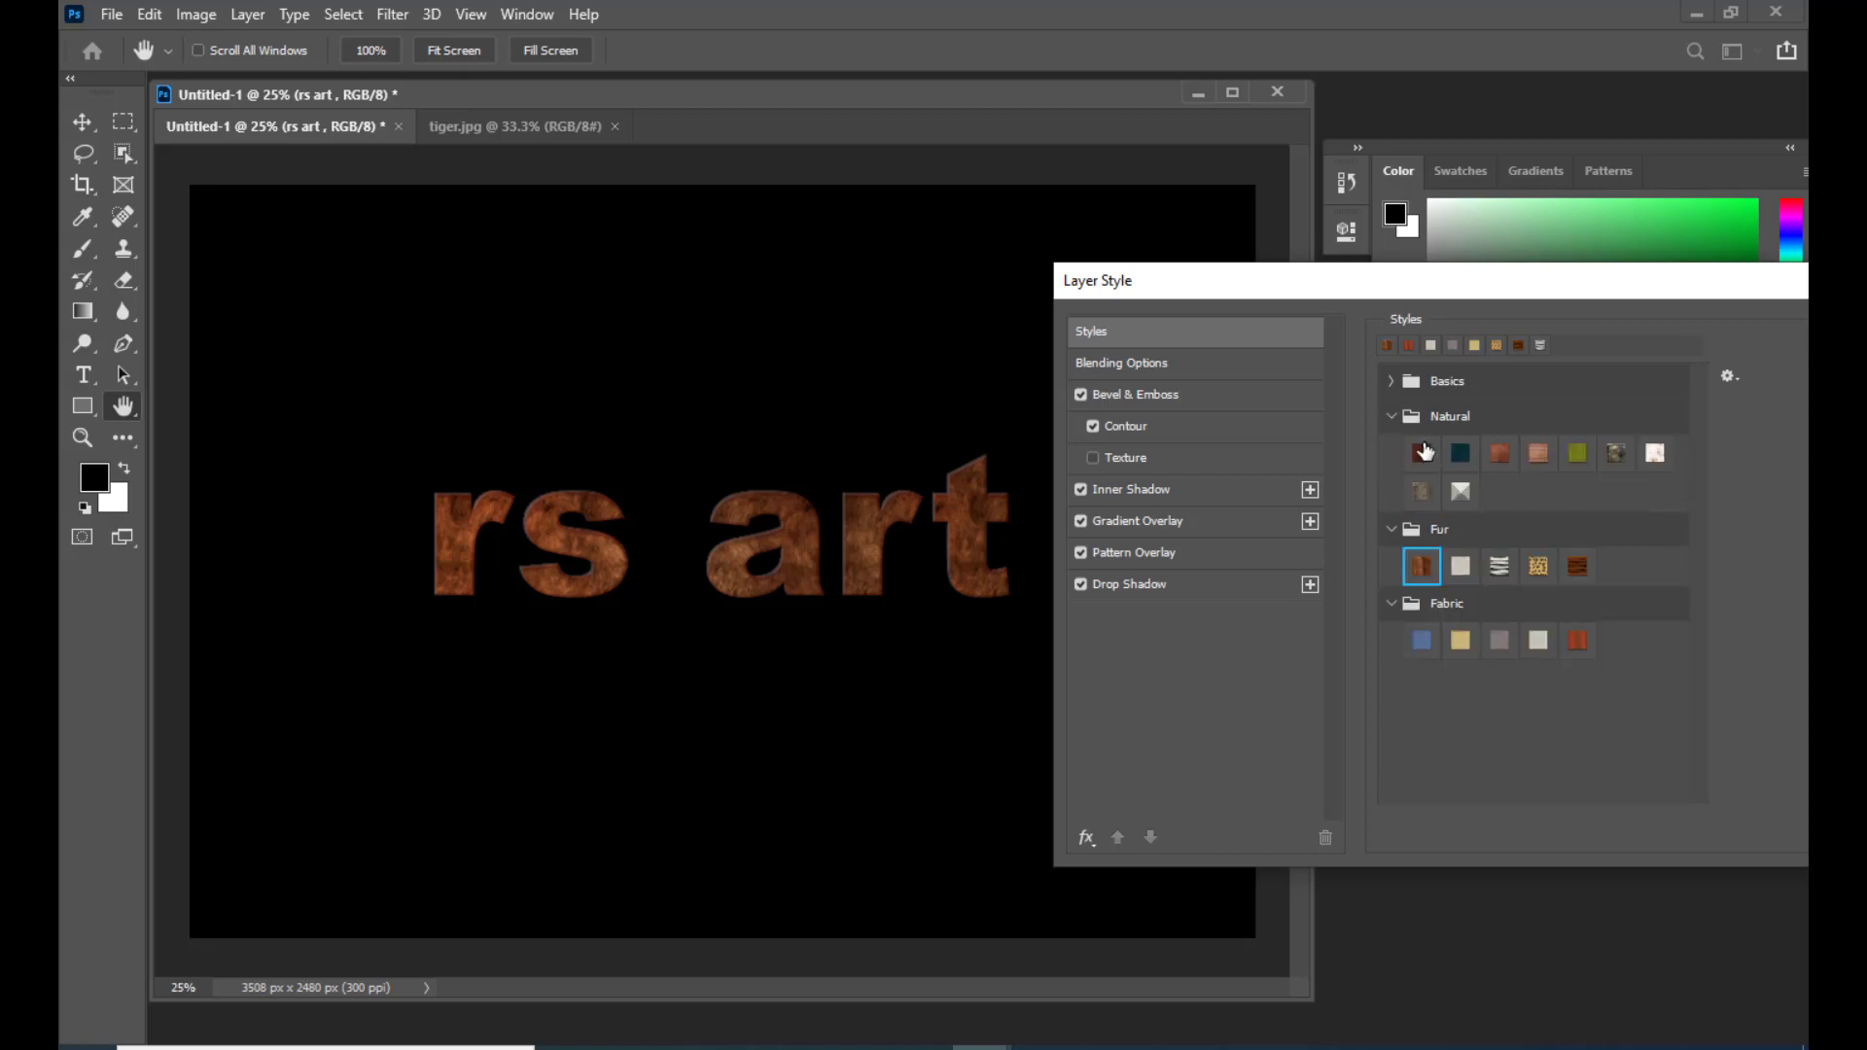
pyautogui.click(1423, 453)
pyautogui.click(1391, 381)
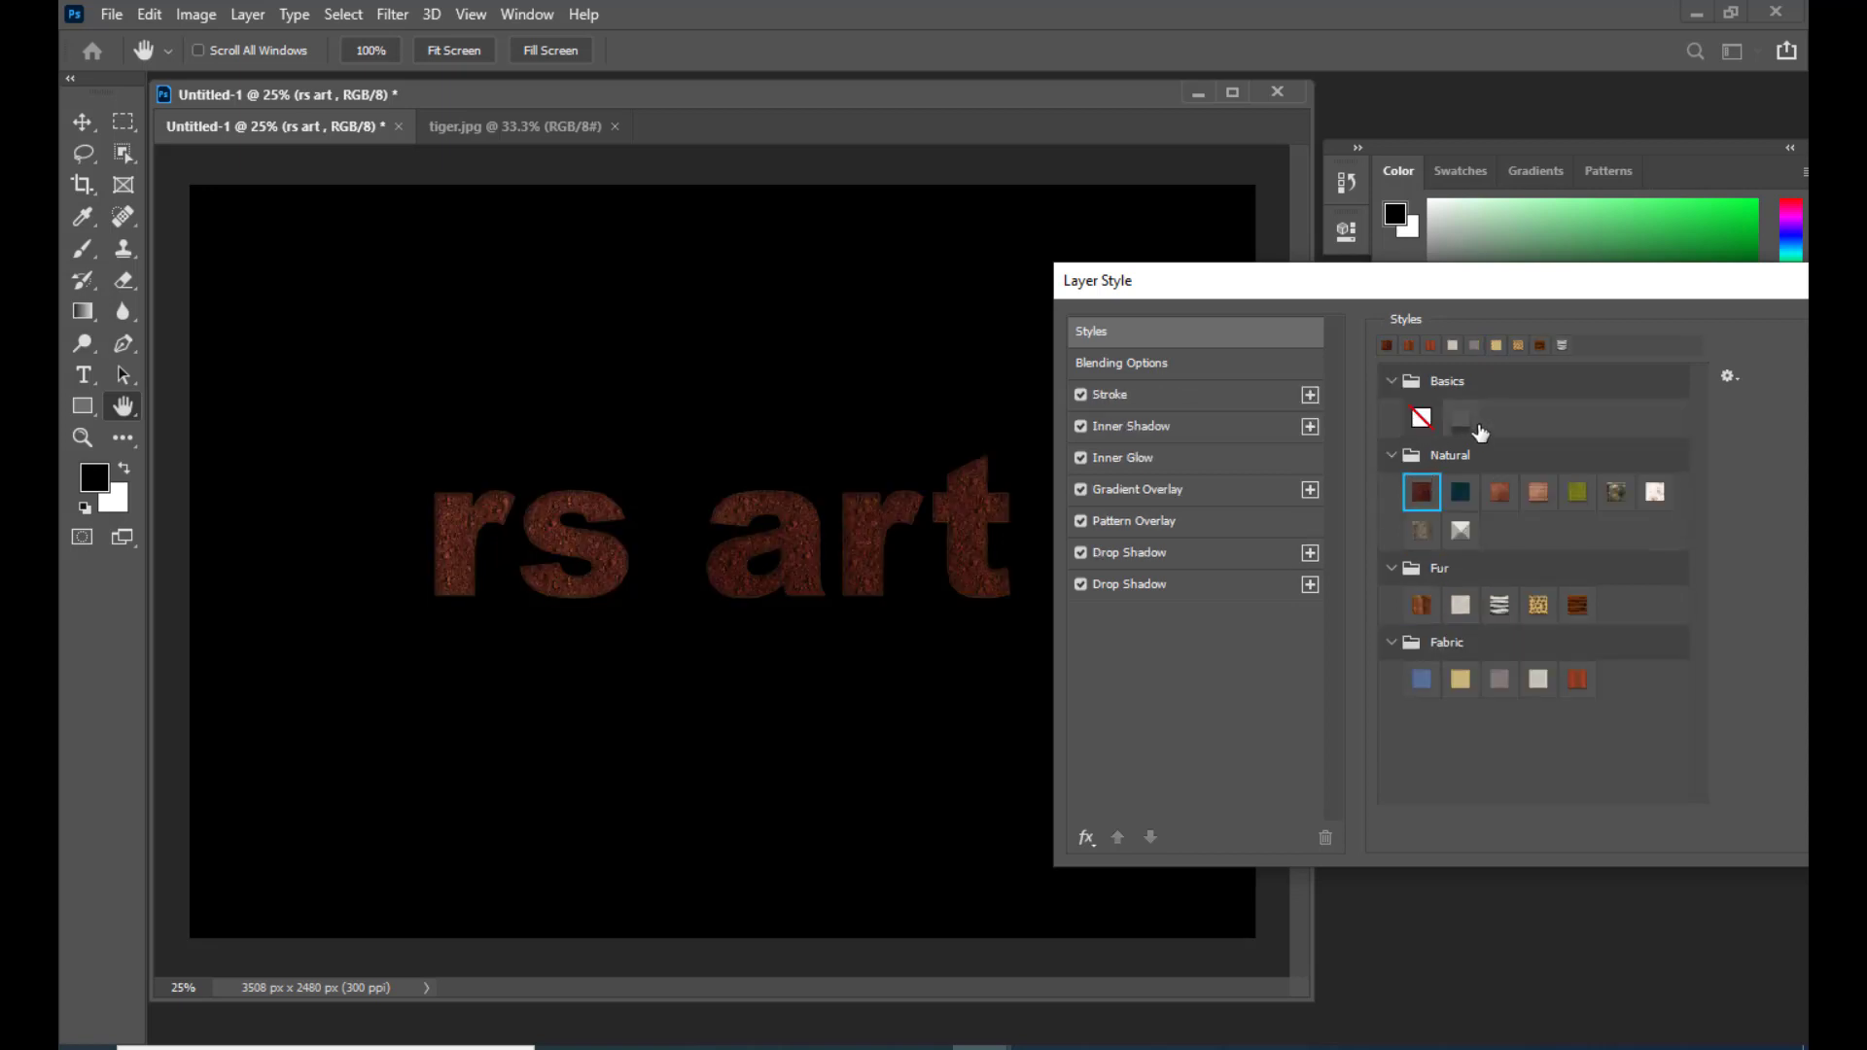
pyautogui.click(1461, 419)
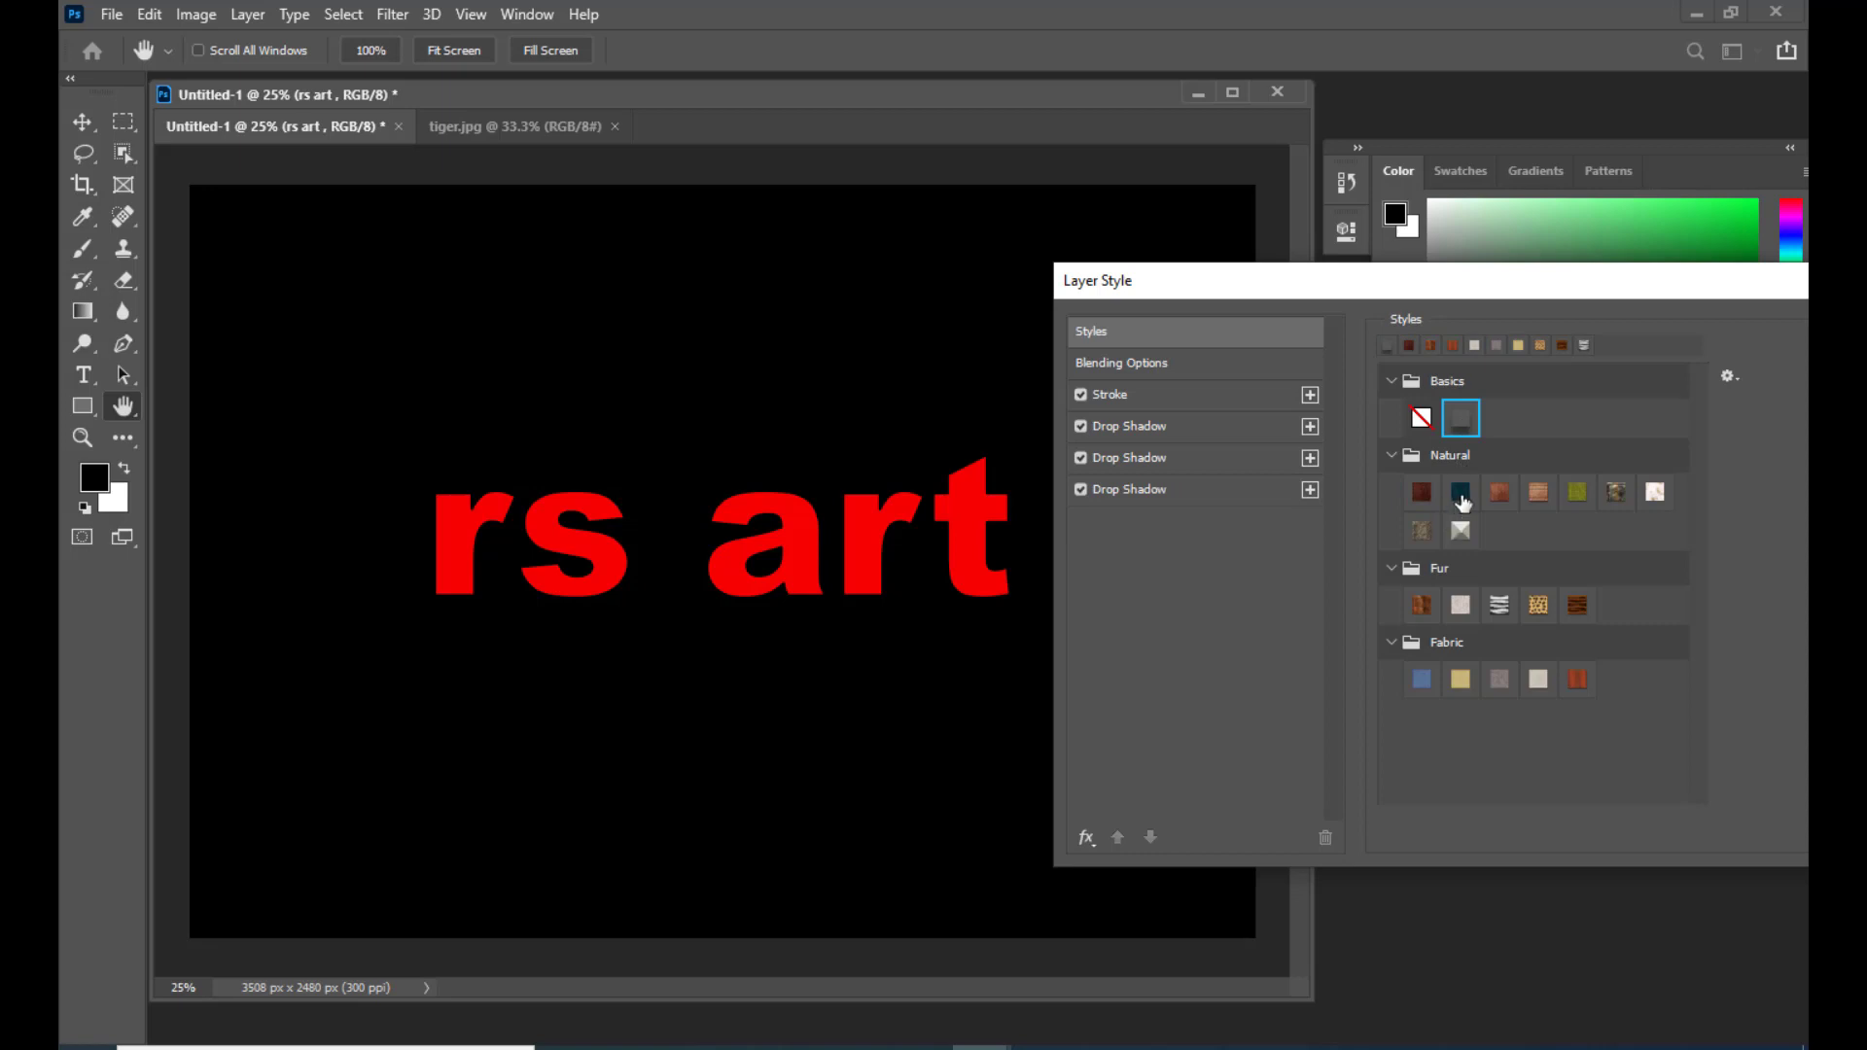
pyautogui.click(1461, 493)
pyautogui.click(1422, 530)
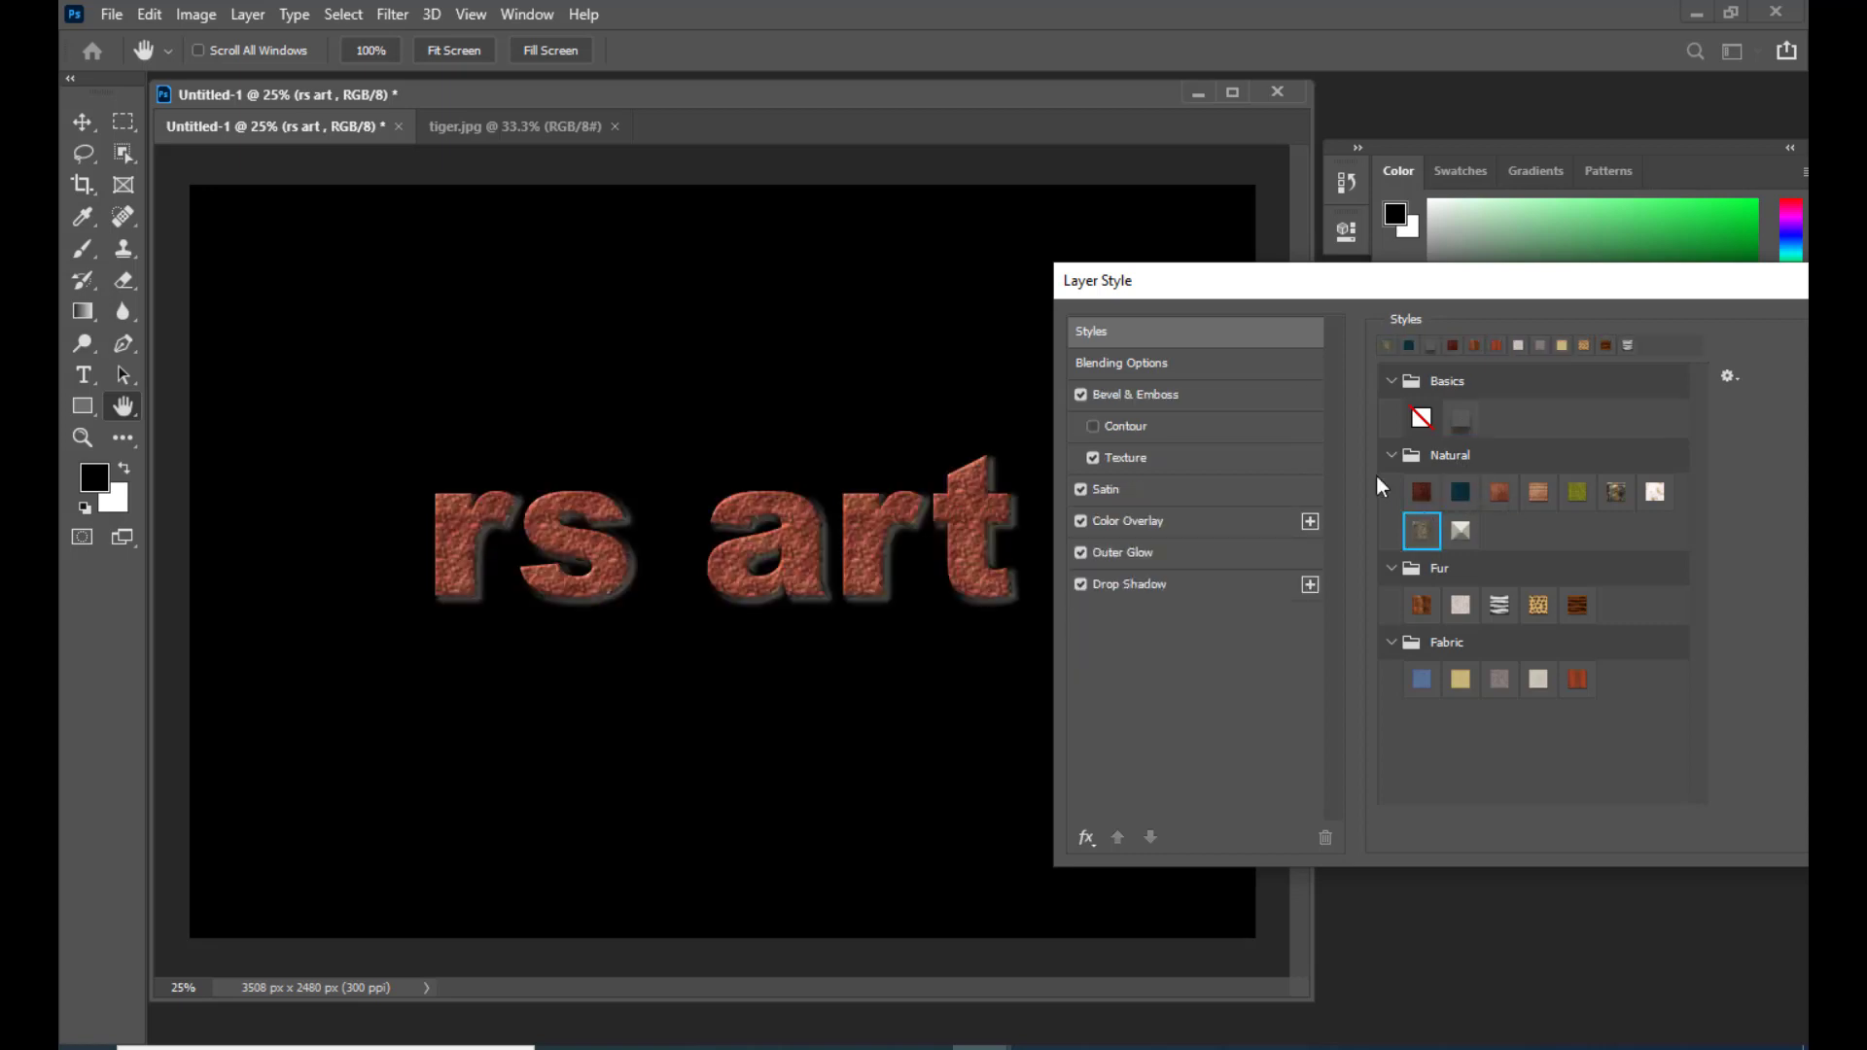
# Step: Apply the leopard-print preset from the Fur group to the text and review its Bevel & Emboss settings
pyautogui.click(1538, 605)
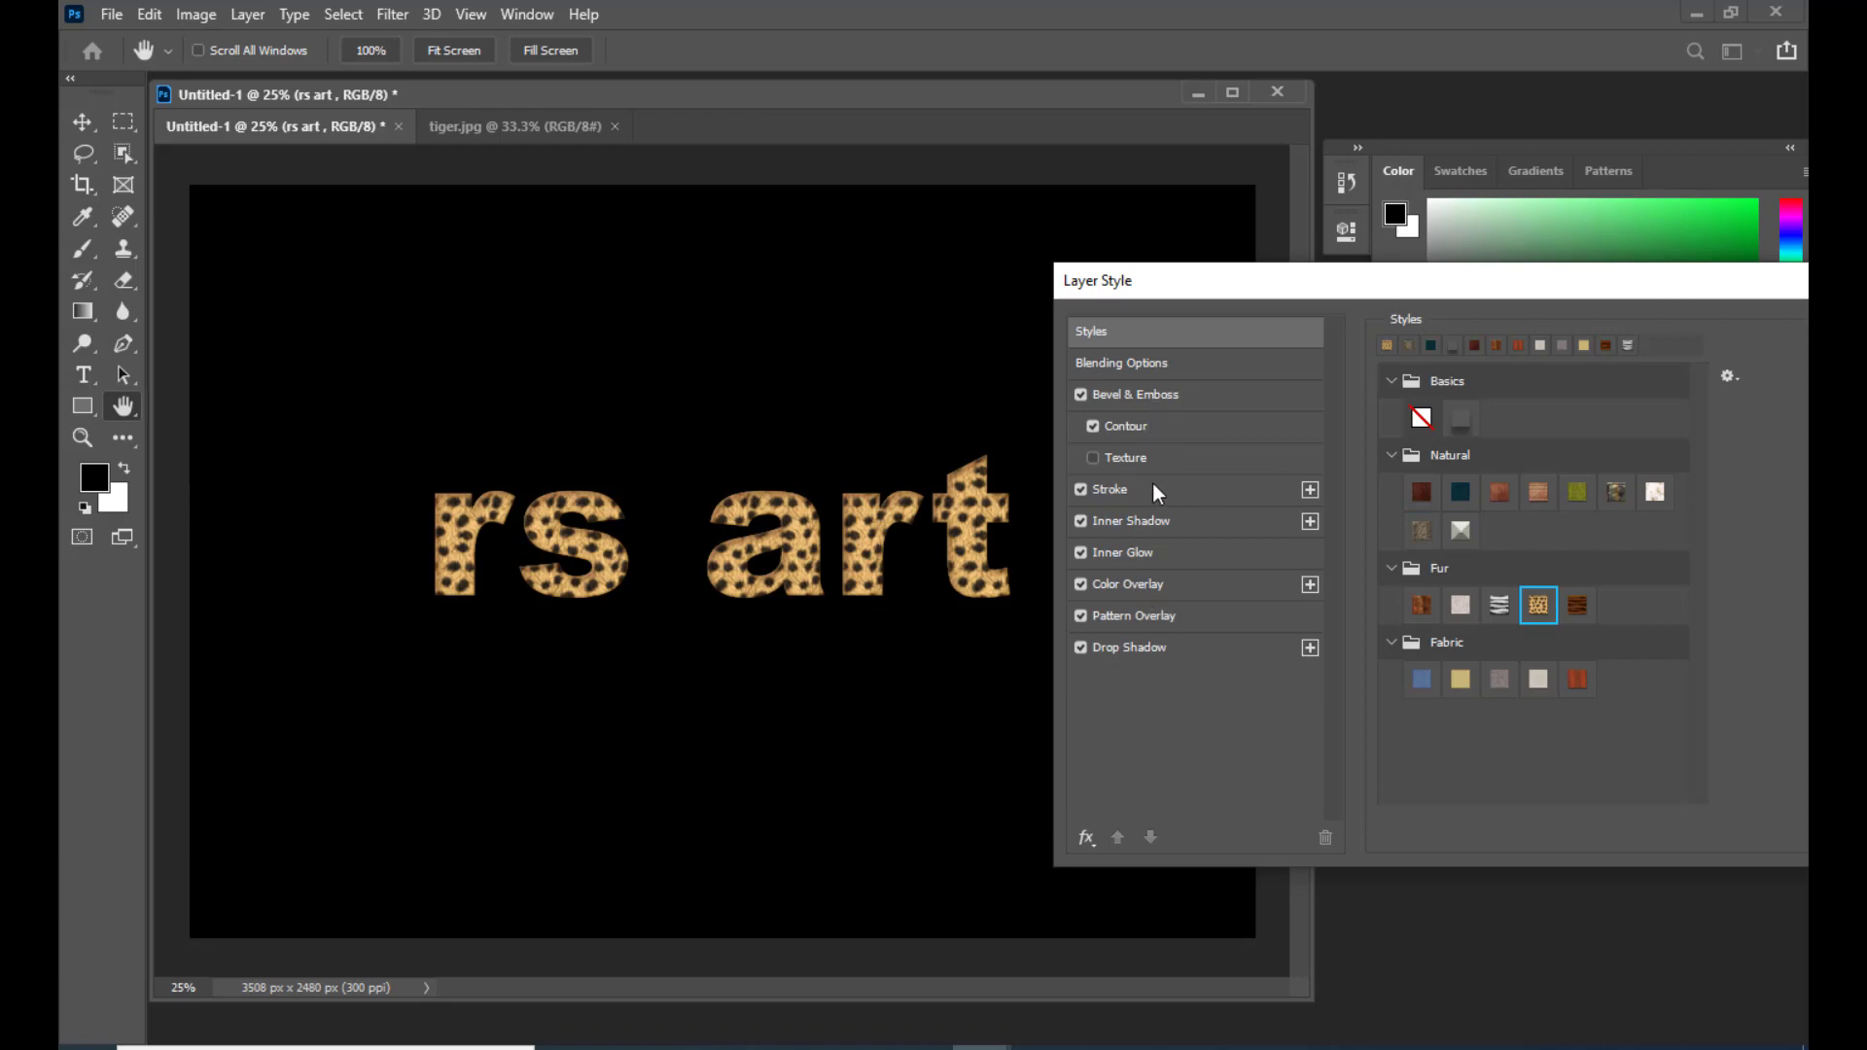
pyautogui.click(1167, 395)
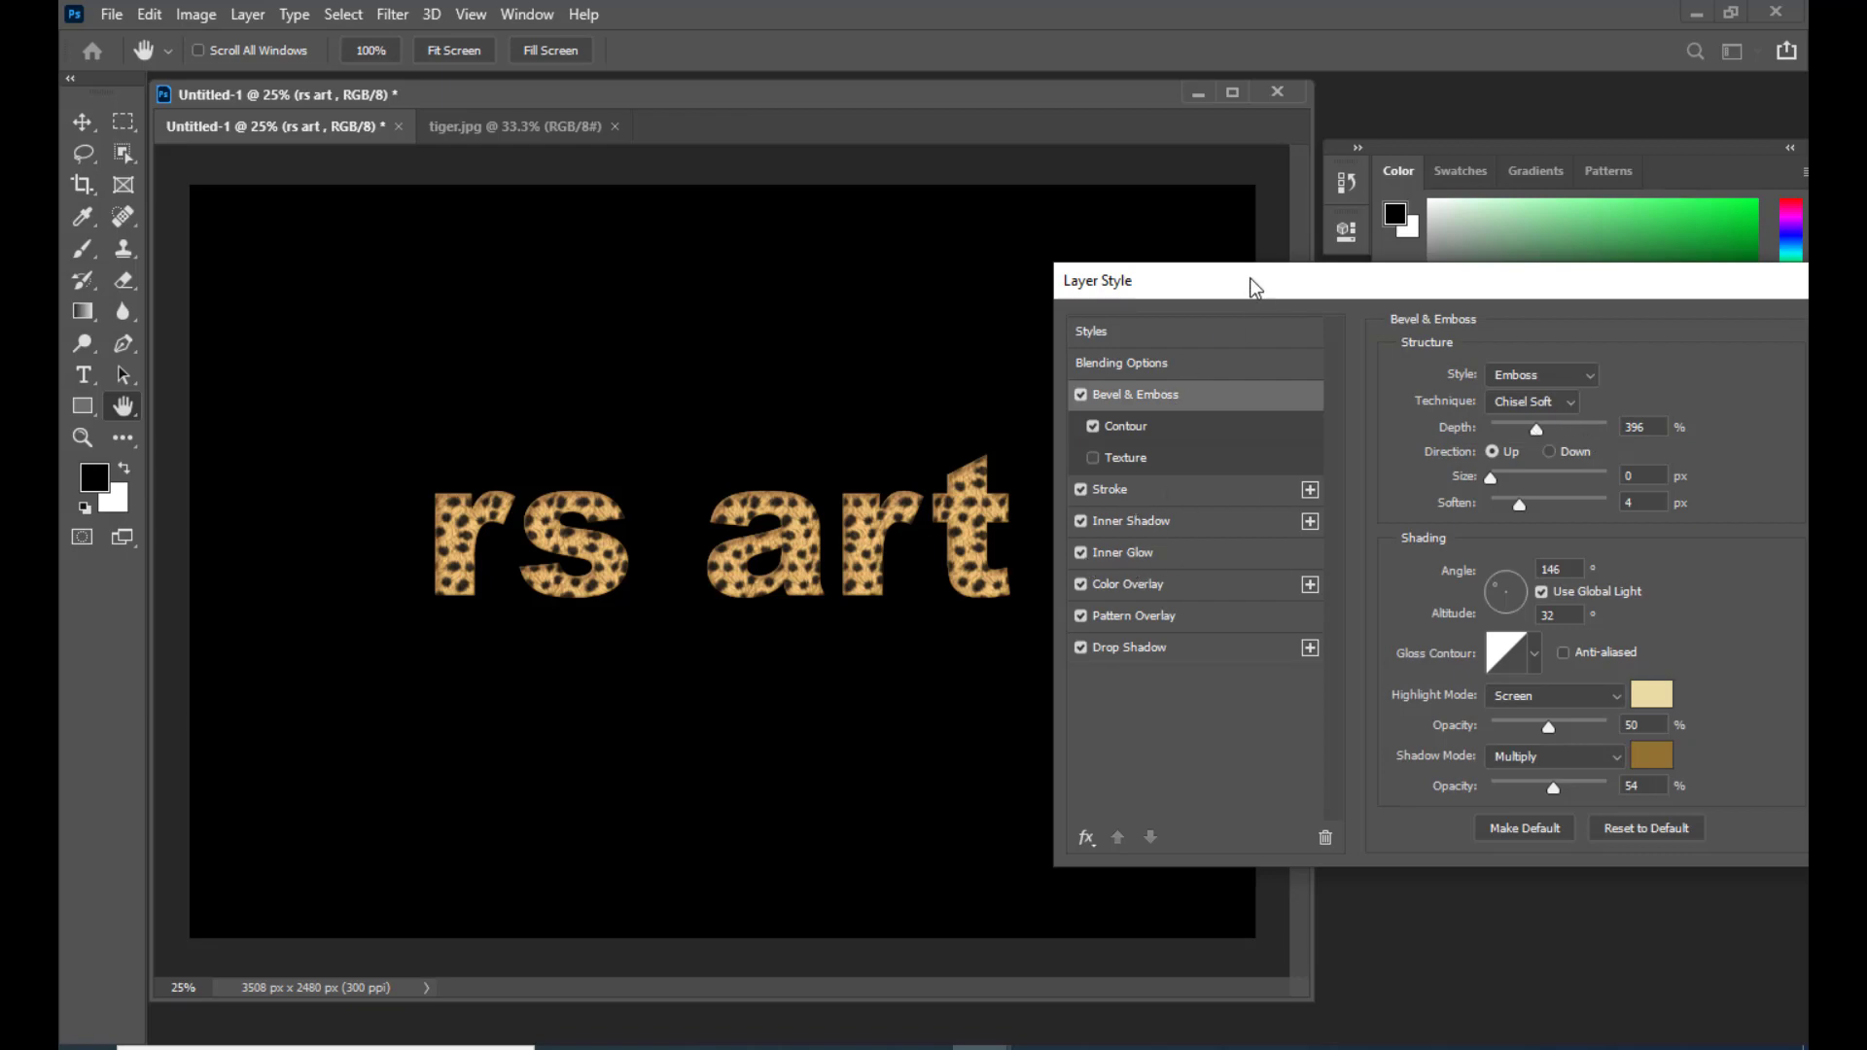
pyautogui.moveTo(1255, 288); pyautogui.dragTo(1110, 356)
pyautogui.click(1091, 414)
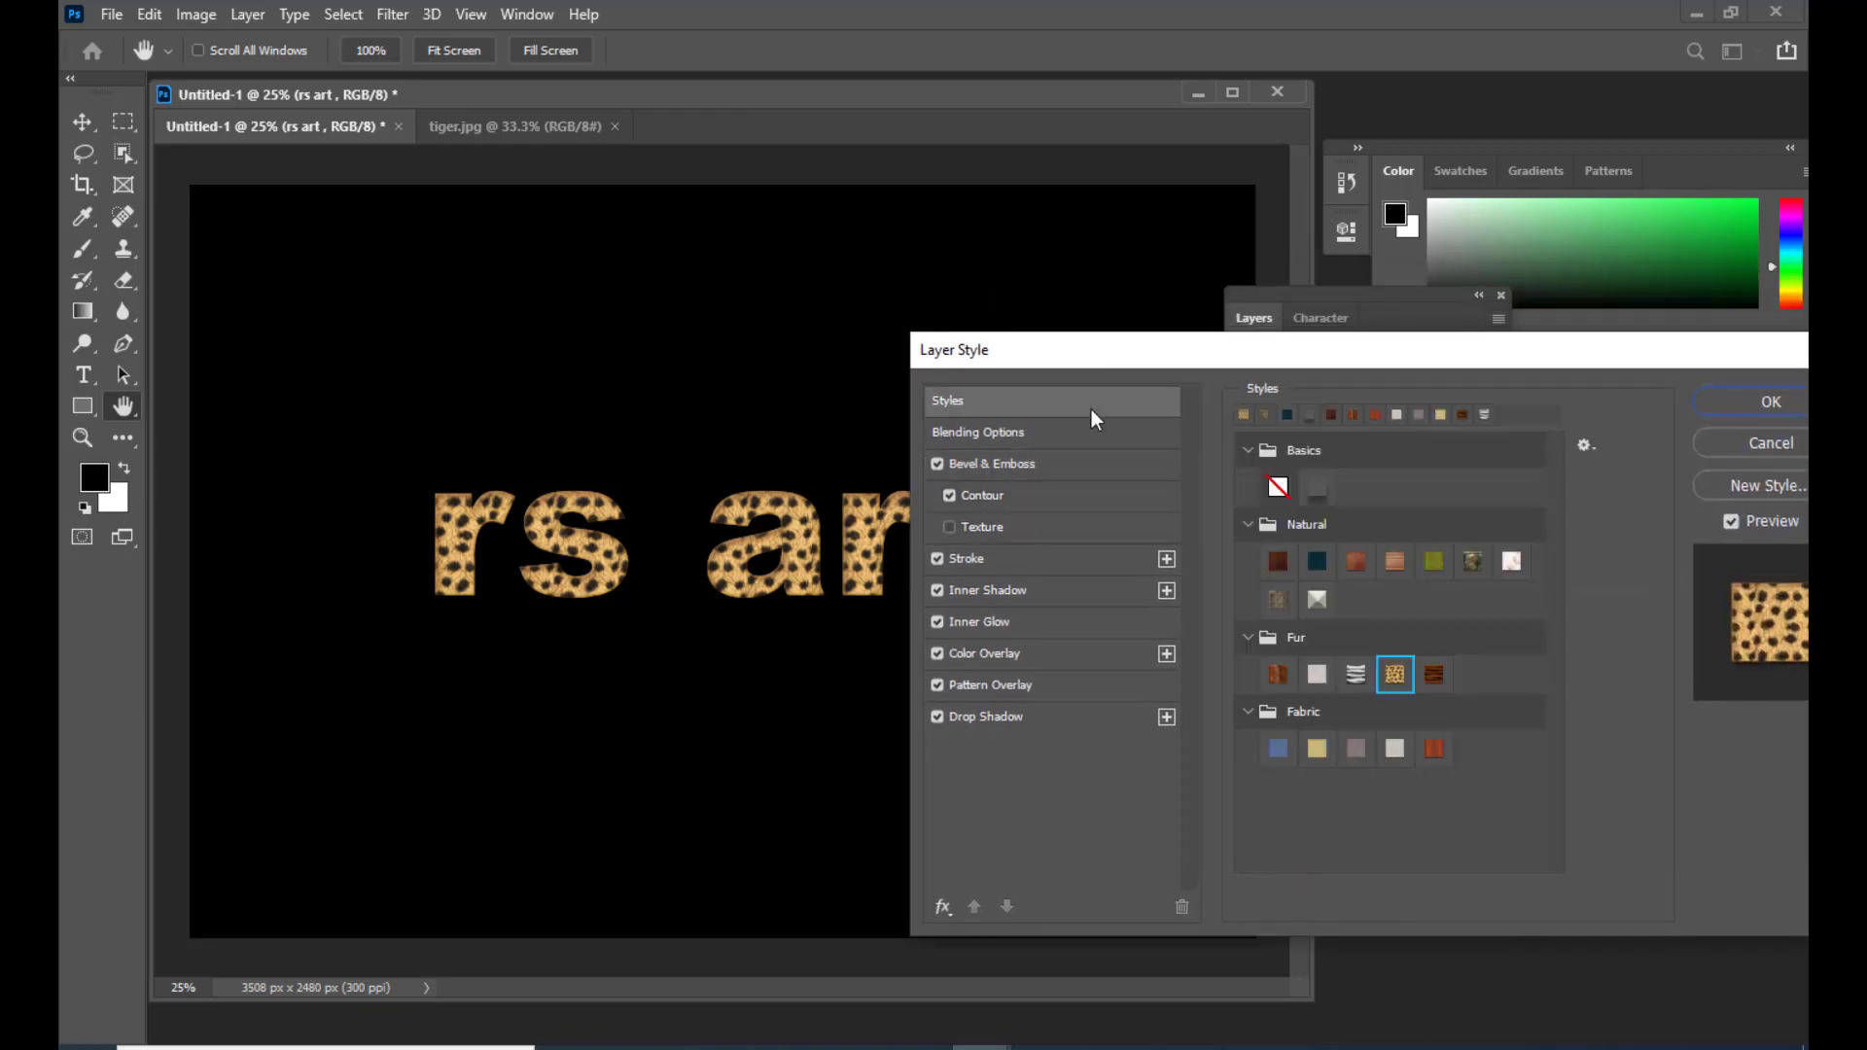
pyautogui.click(1583, 444)
pyautogui.click(1587, 398)
pyautogui.moveTo(1090, 343); pyautogui.dragTo(1159, 250)
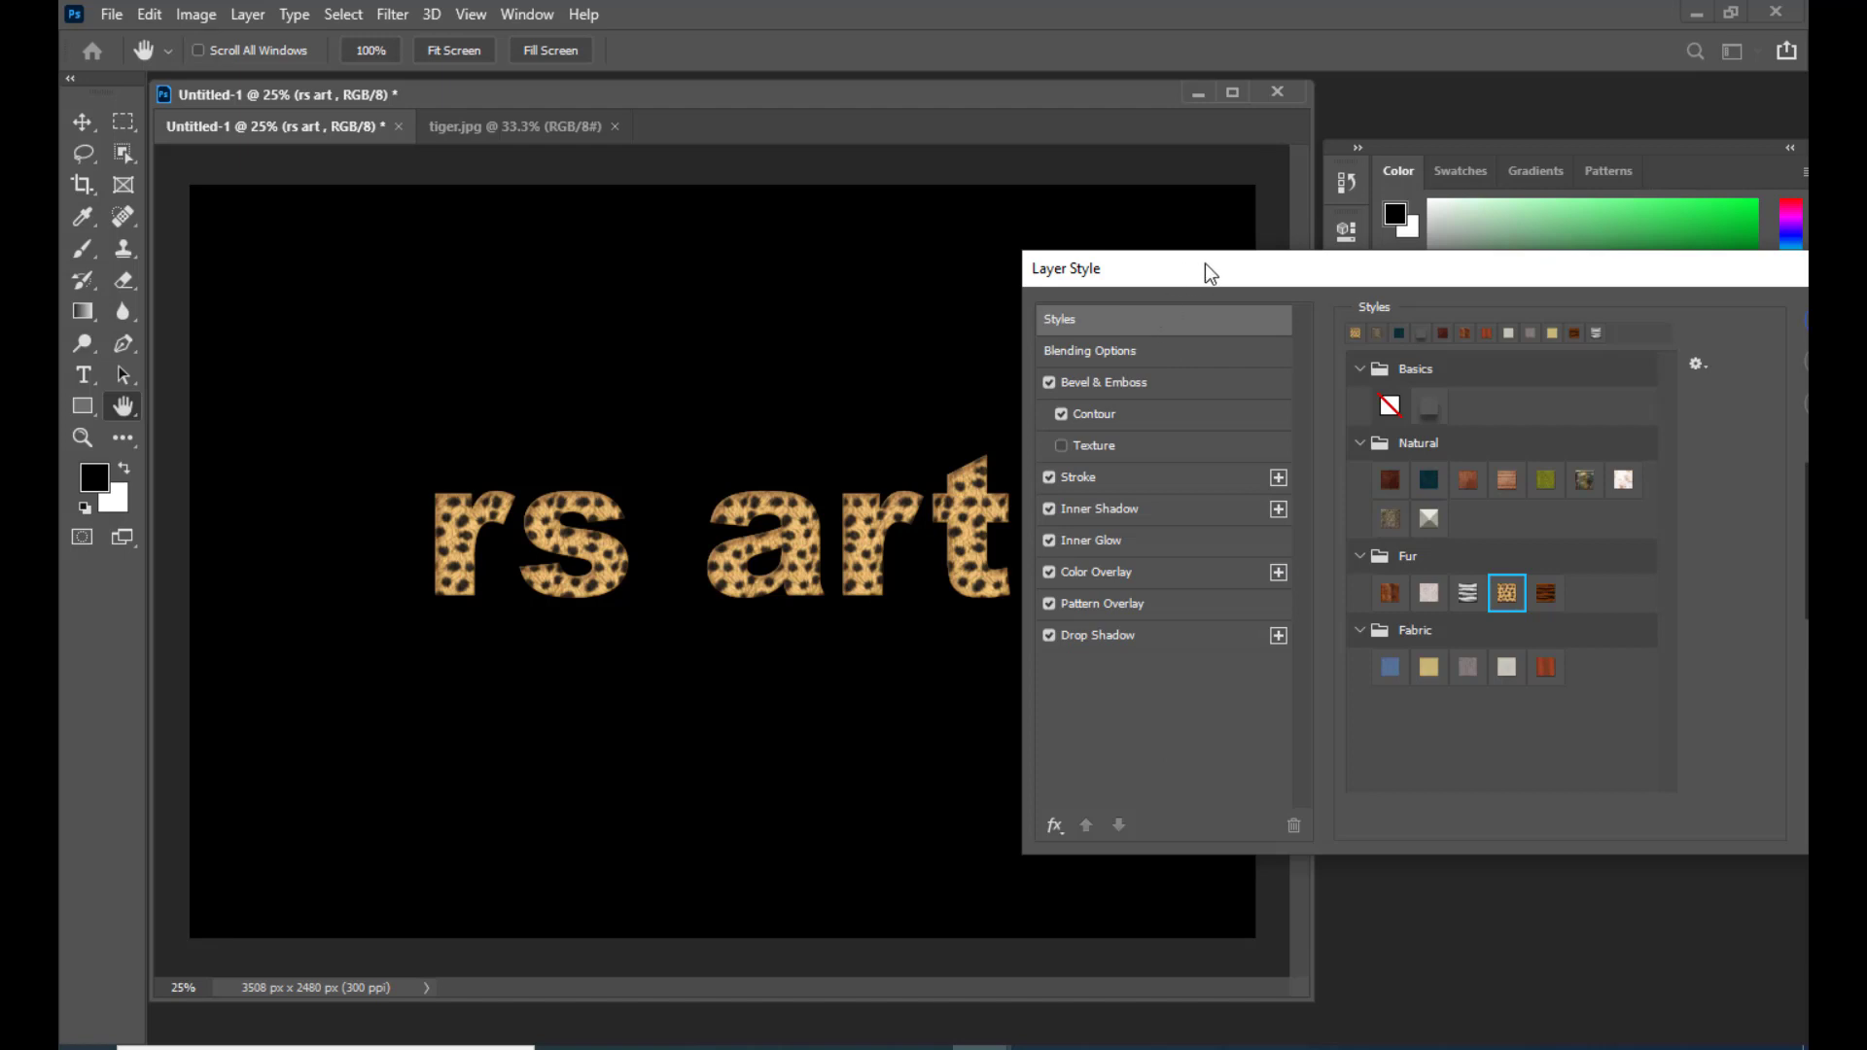
# Step: Show all effects in the Layer Style effects list and open the Blending Options settings
pyautogui.moveTo(1205, 264)
pyautogui.mouseDown()
pyautogui.moveTo(1250, 264)
pyautogui.moveTo(1190, 266)
pyautogui.mouseUp()
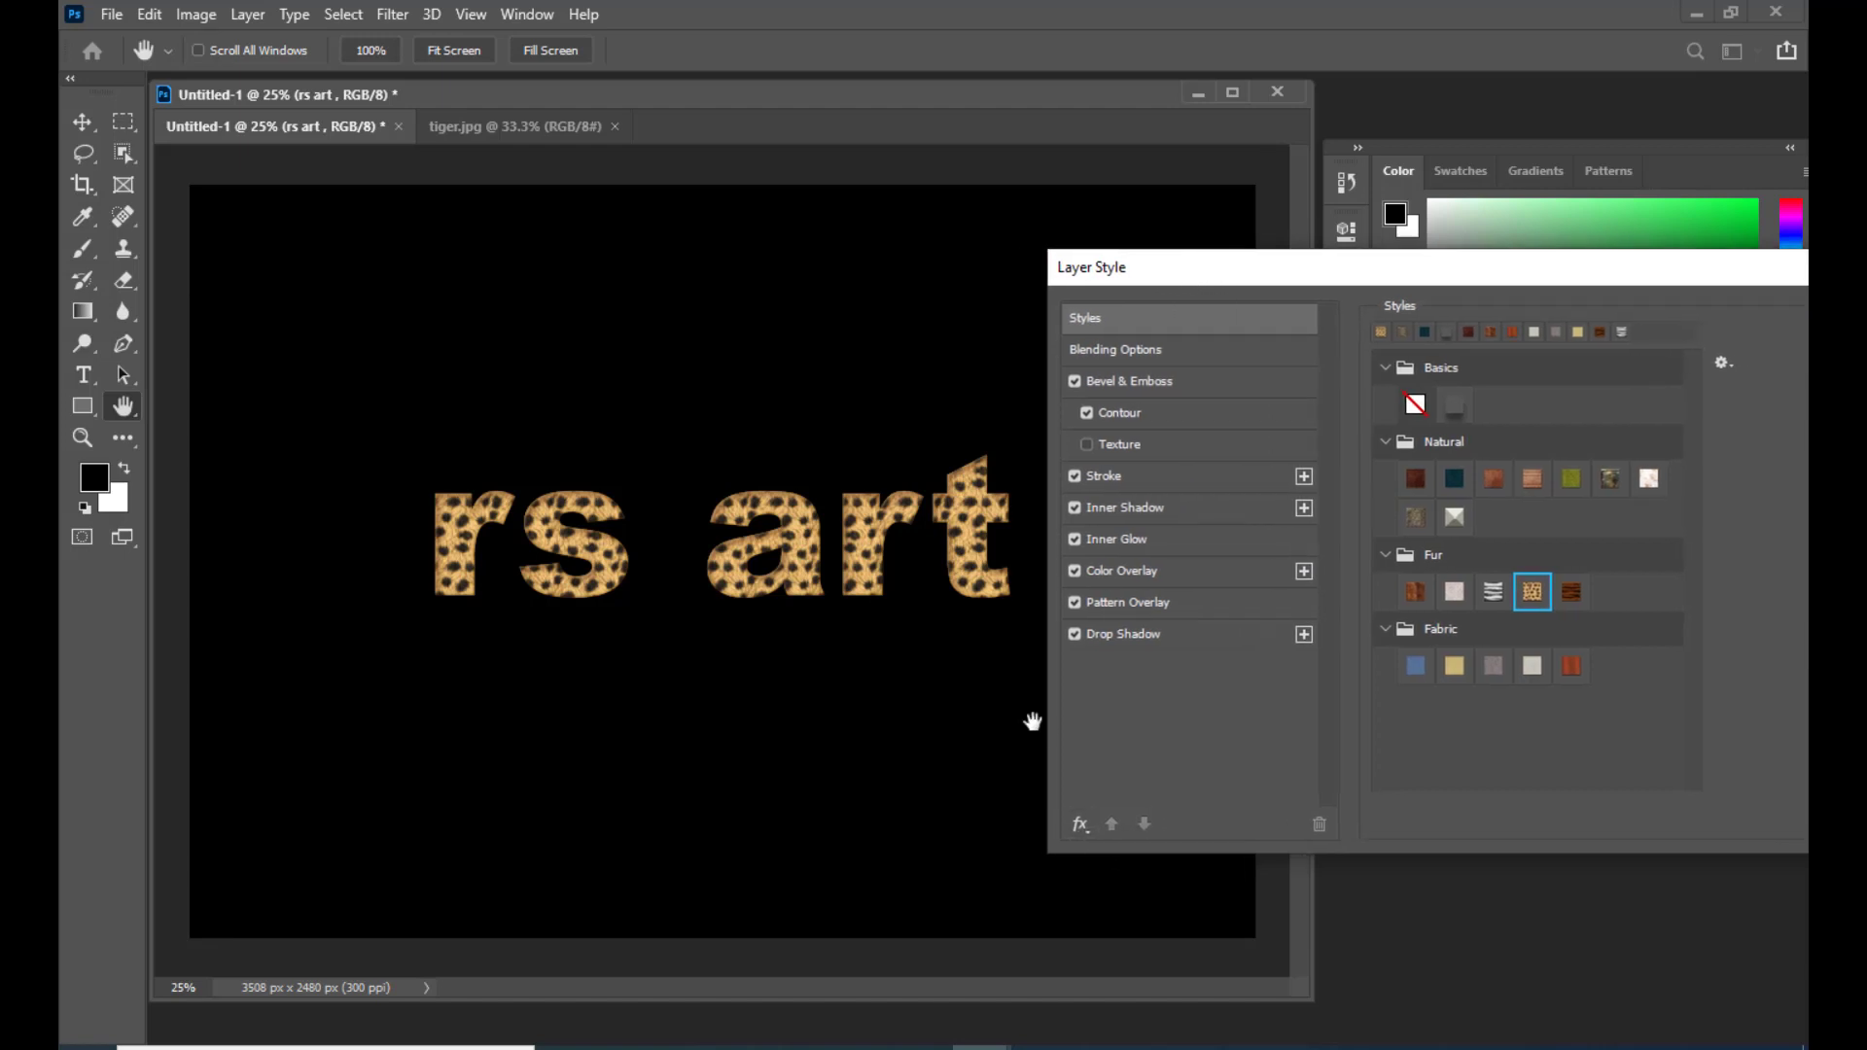
pyautogui.click(1078, 828)
pyautogui.click(1077, 829)
pyautogui.click(1077, 829)
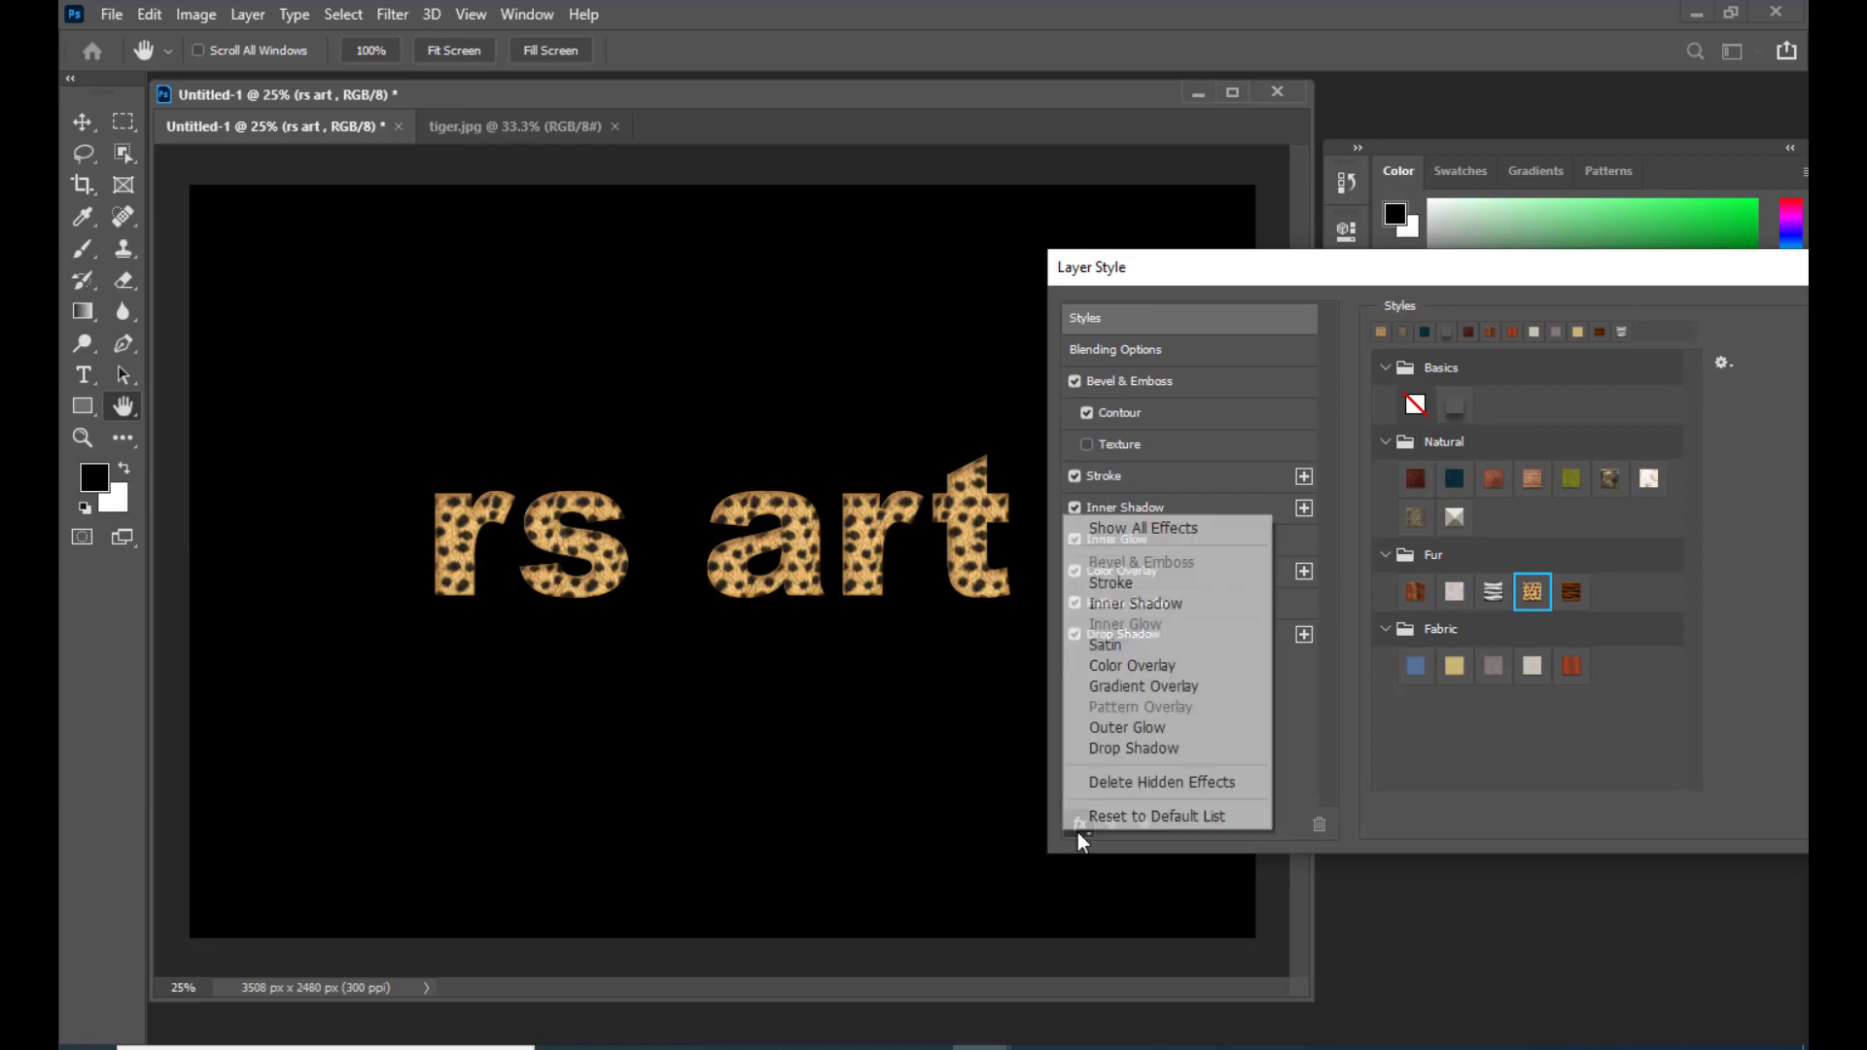
pyautogui.click(1075, 830)
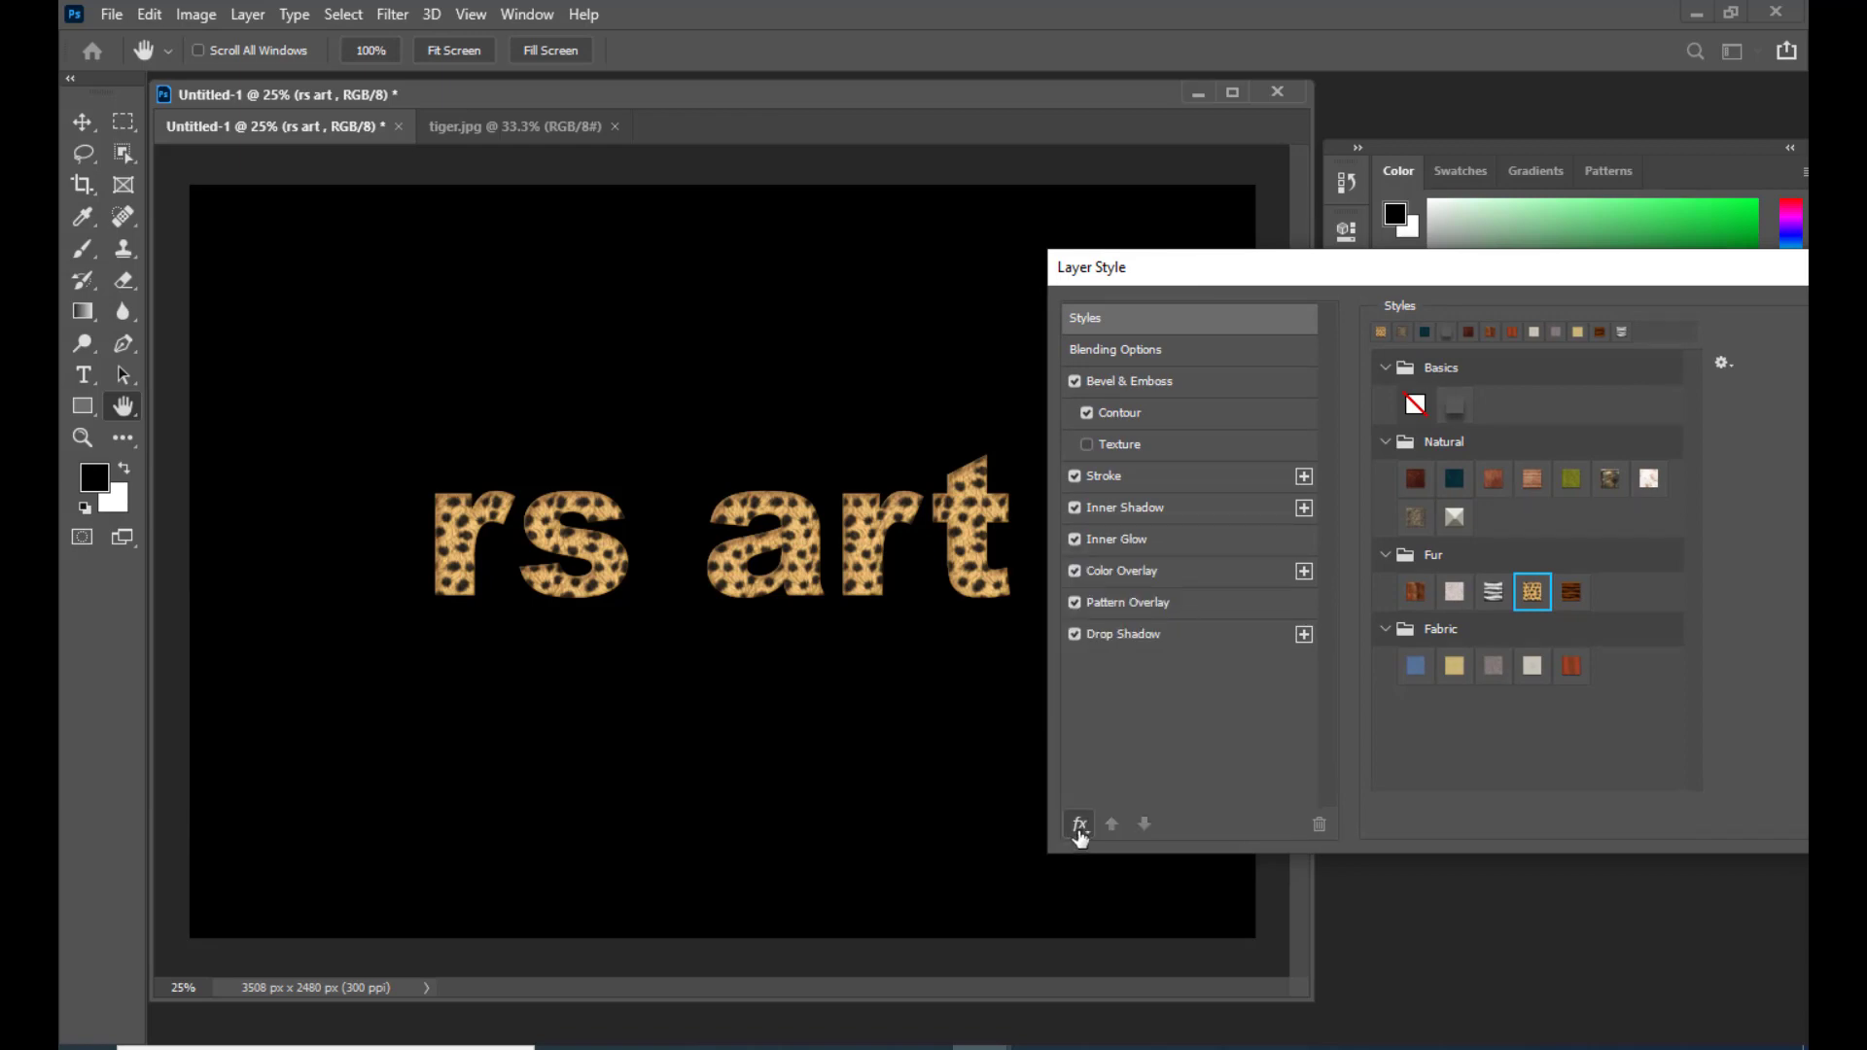
pyautogui.click(1078, 829)
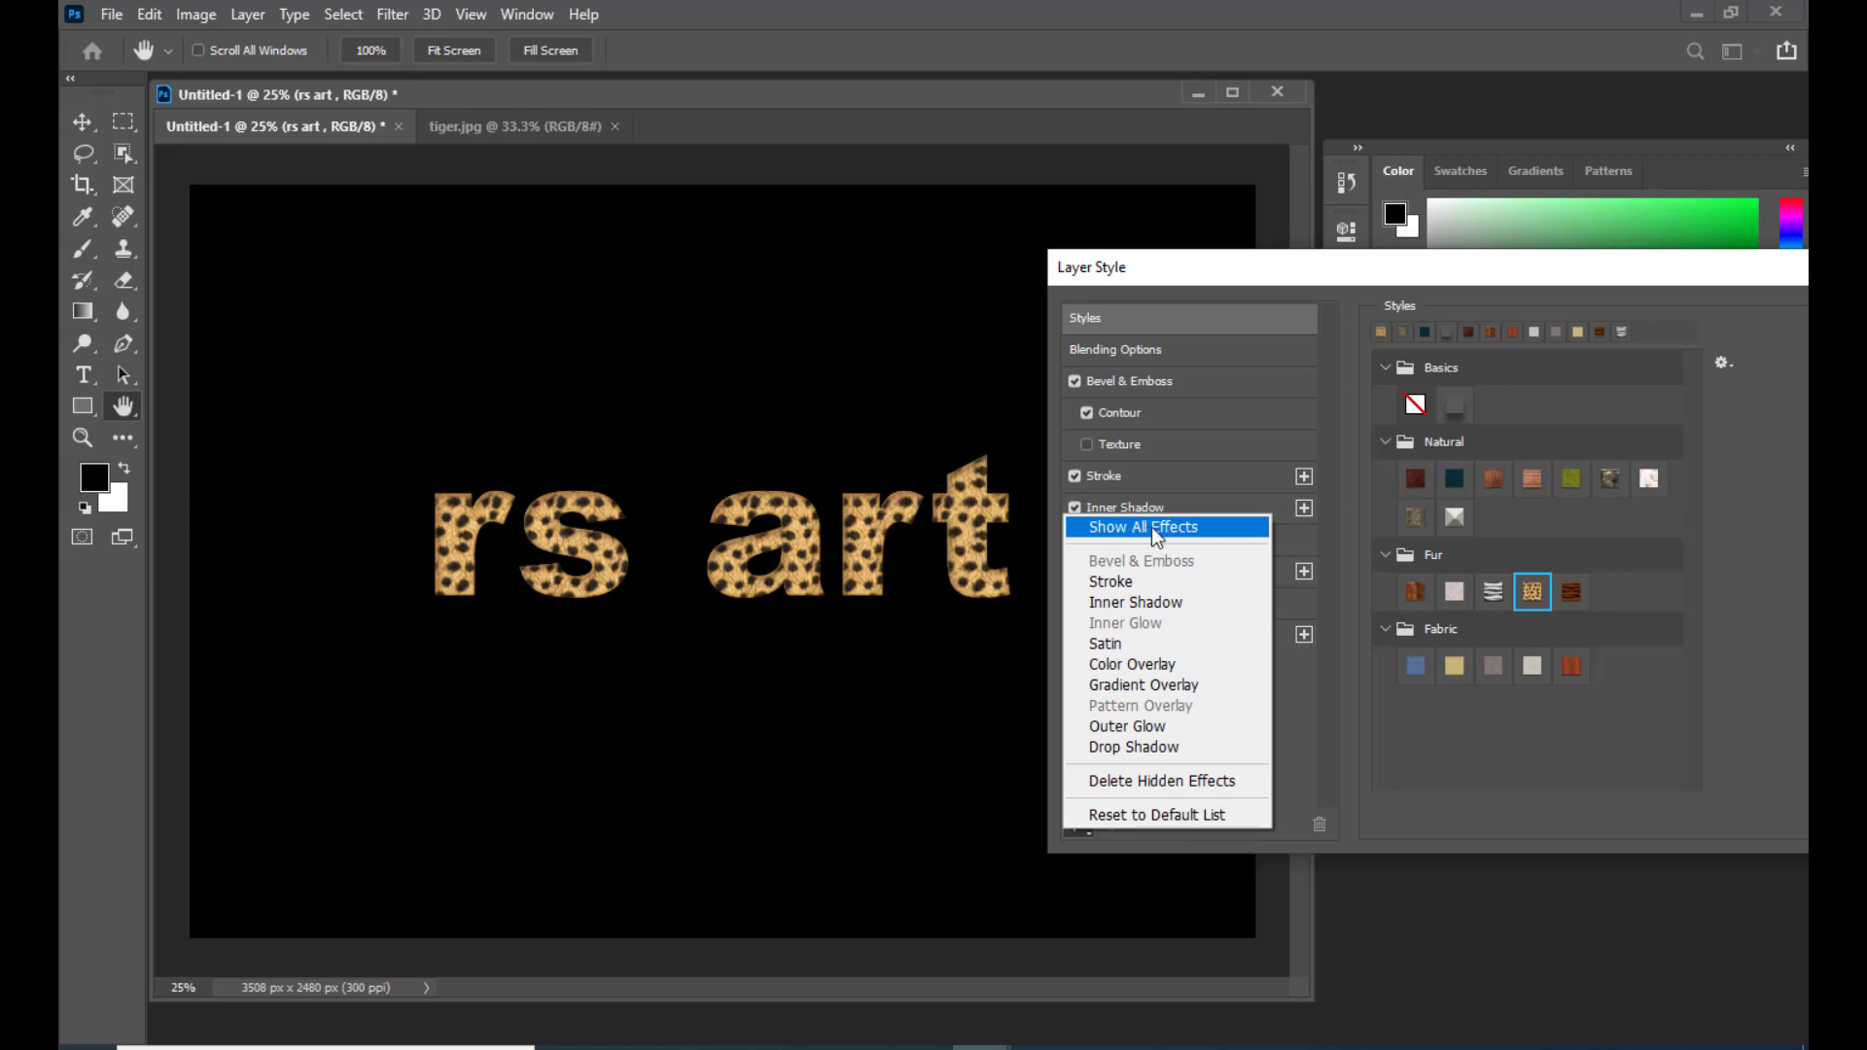
pyautogui.click(1171, 527)
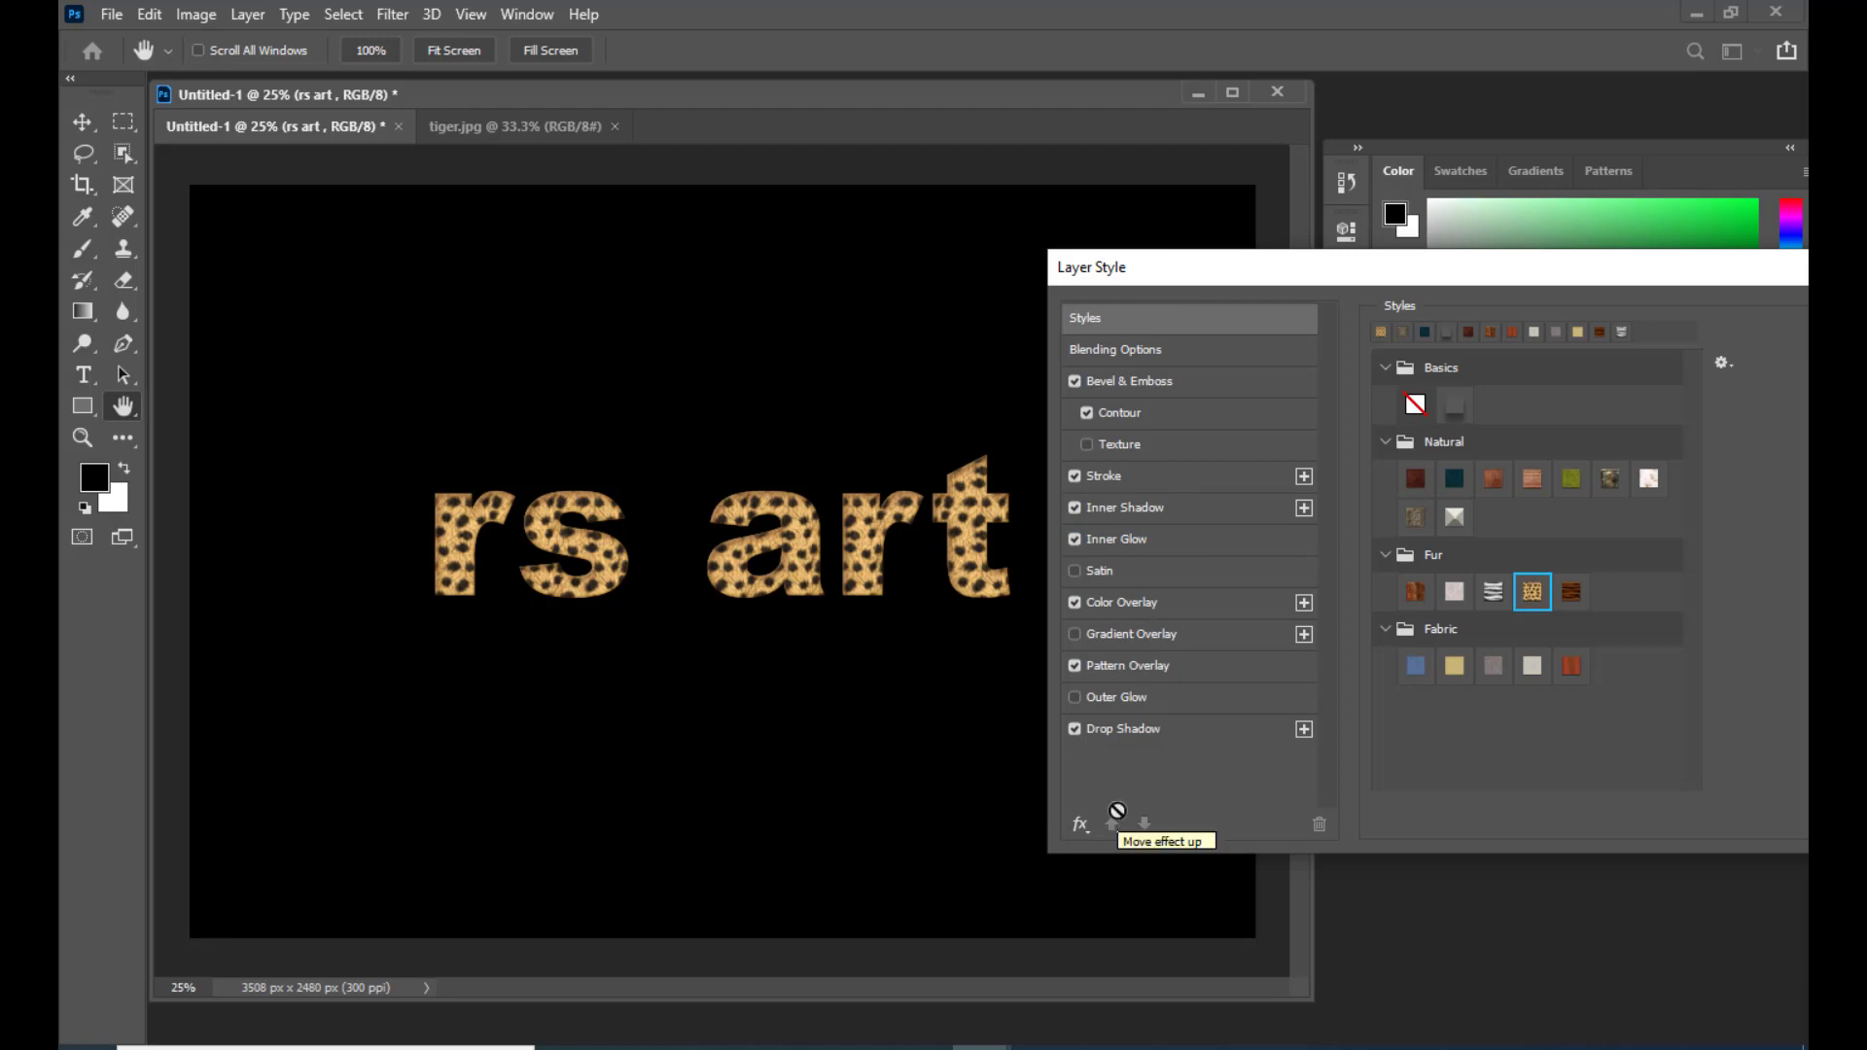
pyautogui.click(1133, 352)
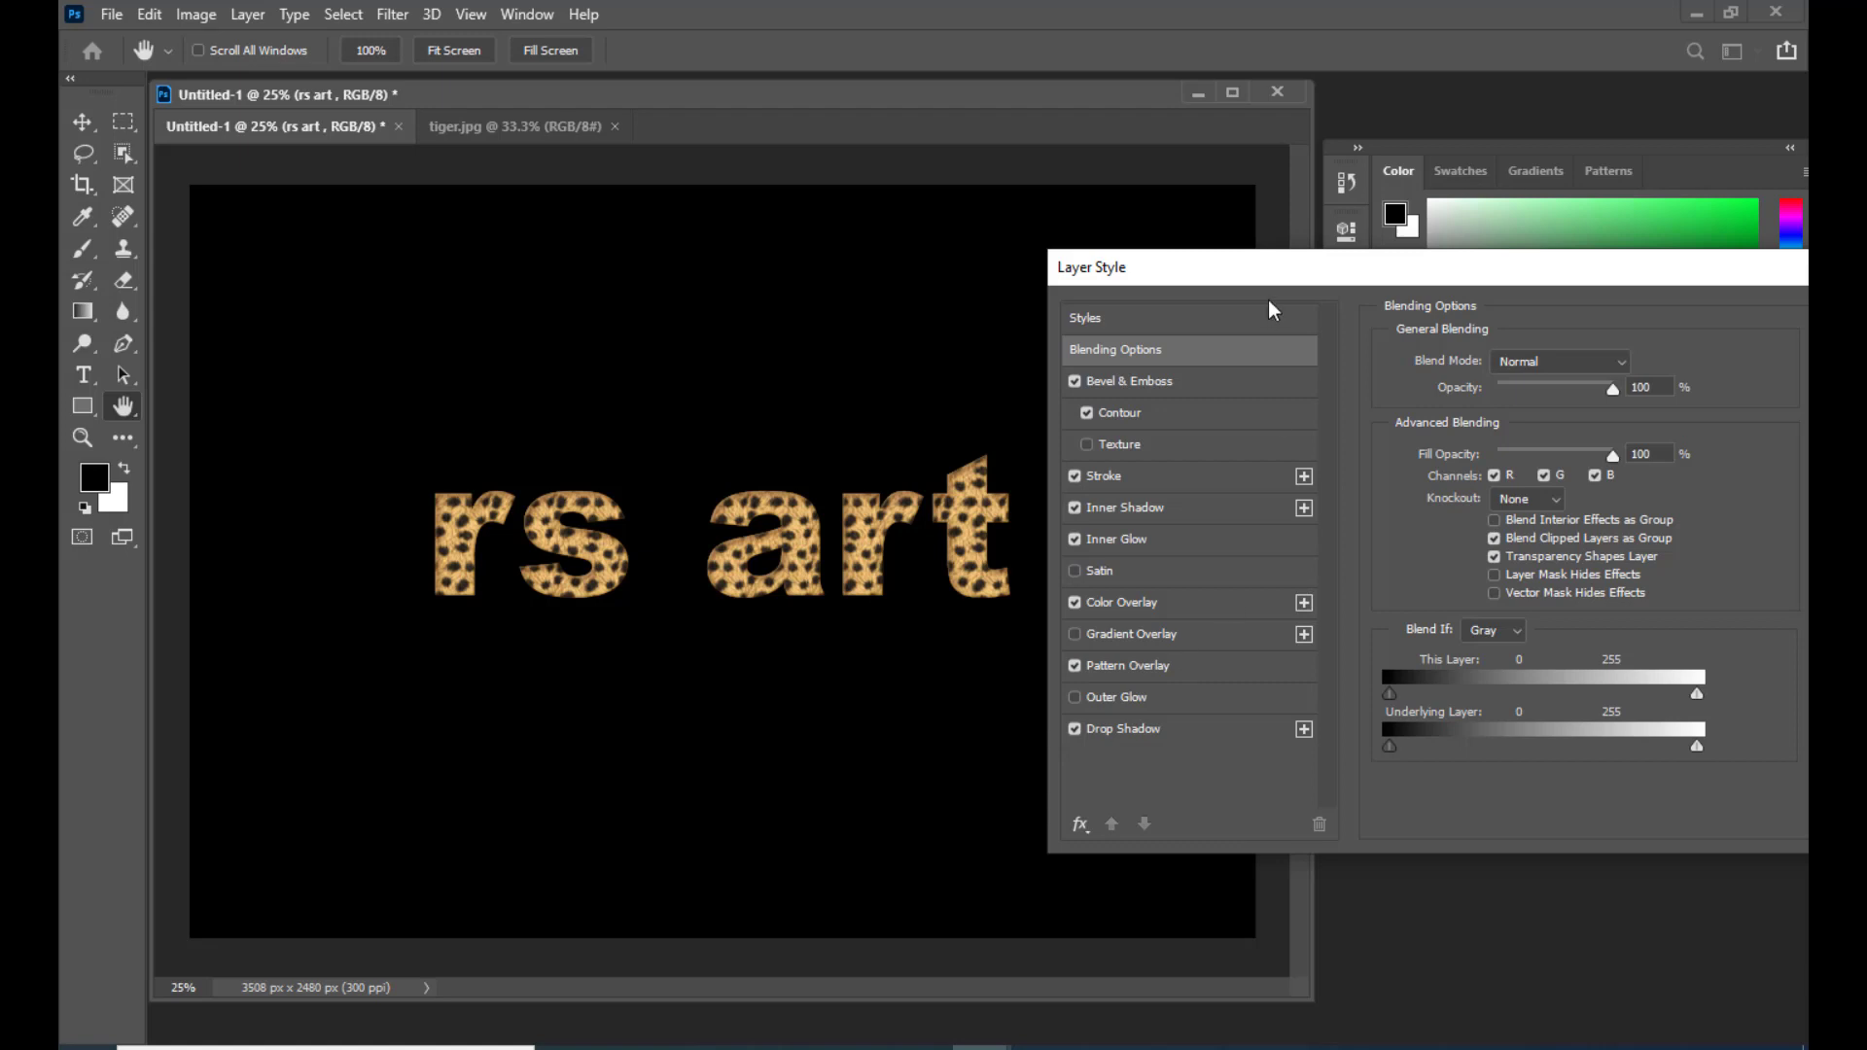
pyautogui.moveTo(1270, 279); pyautogui.dragTo(1251, 280)
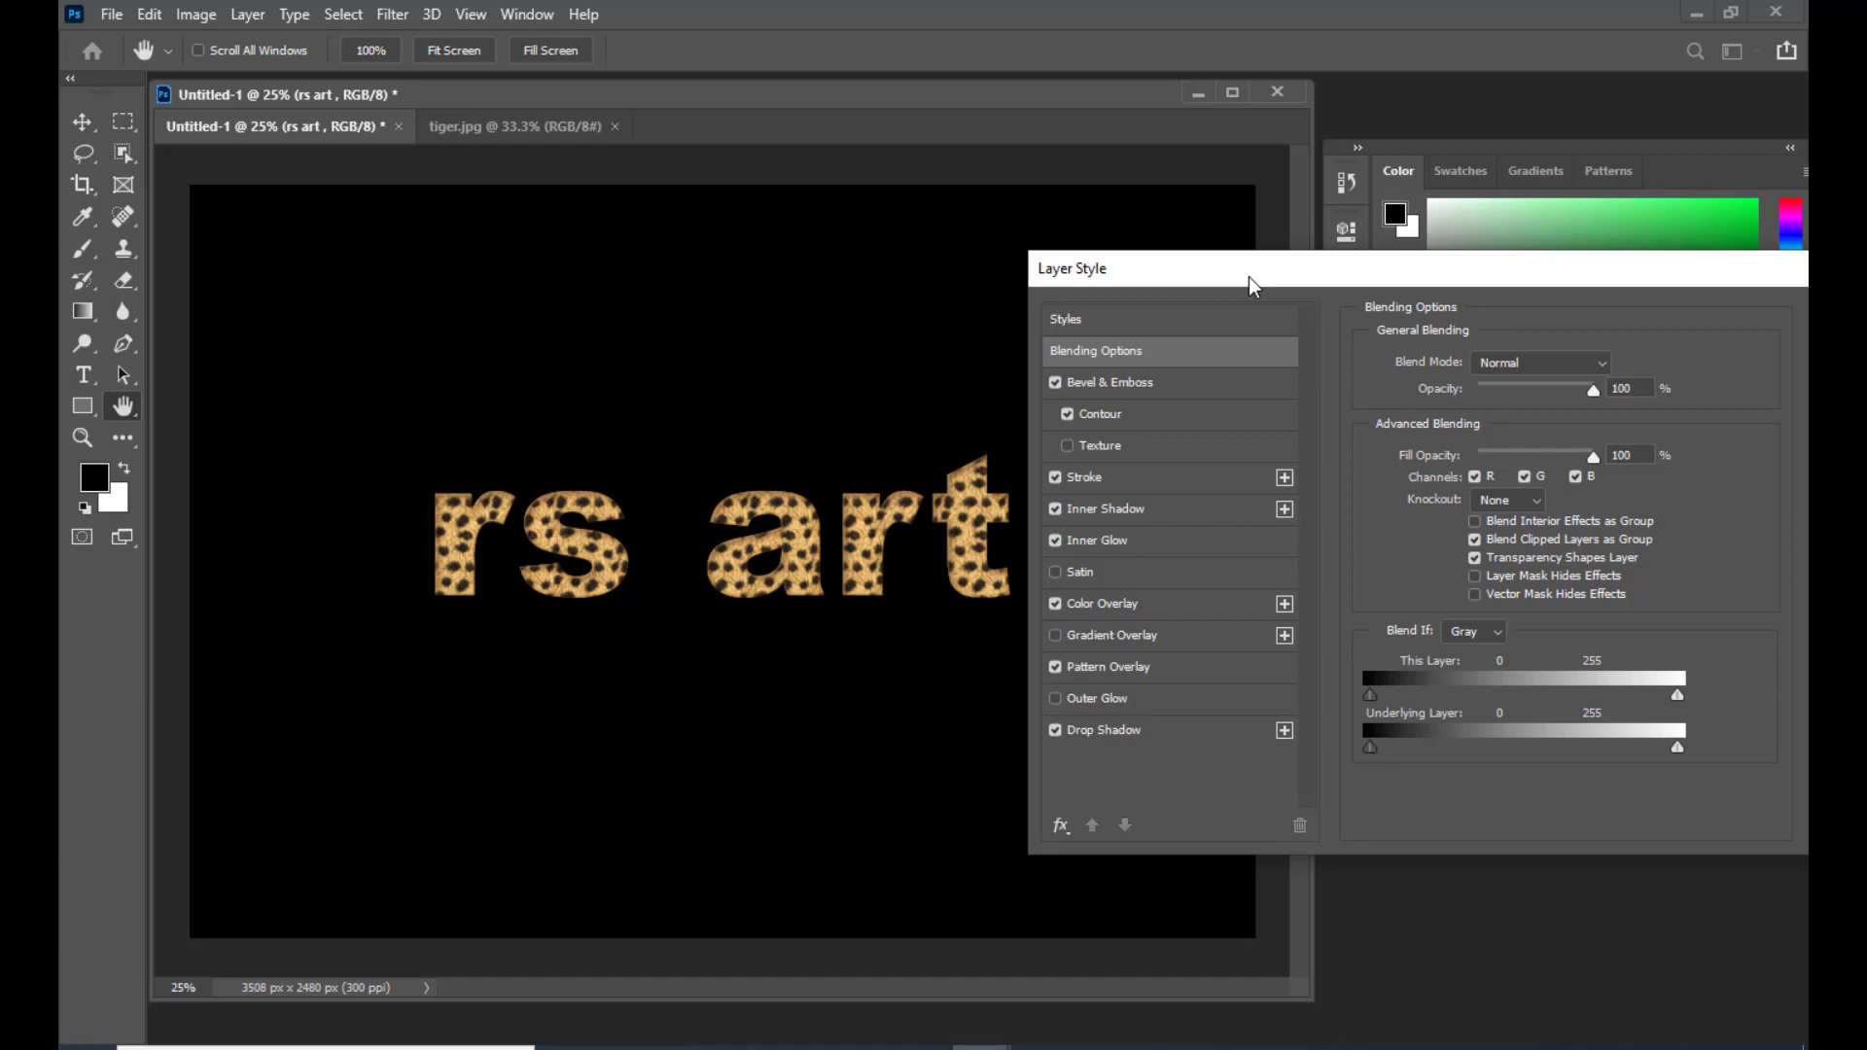
# Step: Accept the layer style settings and clear the entire layer style from the "rs art" text layer
pyautogui.press('Return')
pyautogui.moveTo(588, 99); pyautogui.dragTo(596, 107)
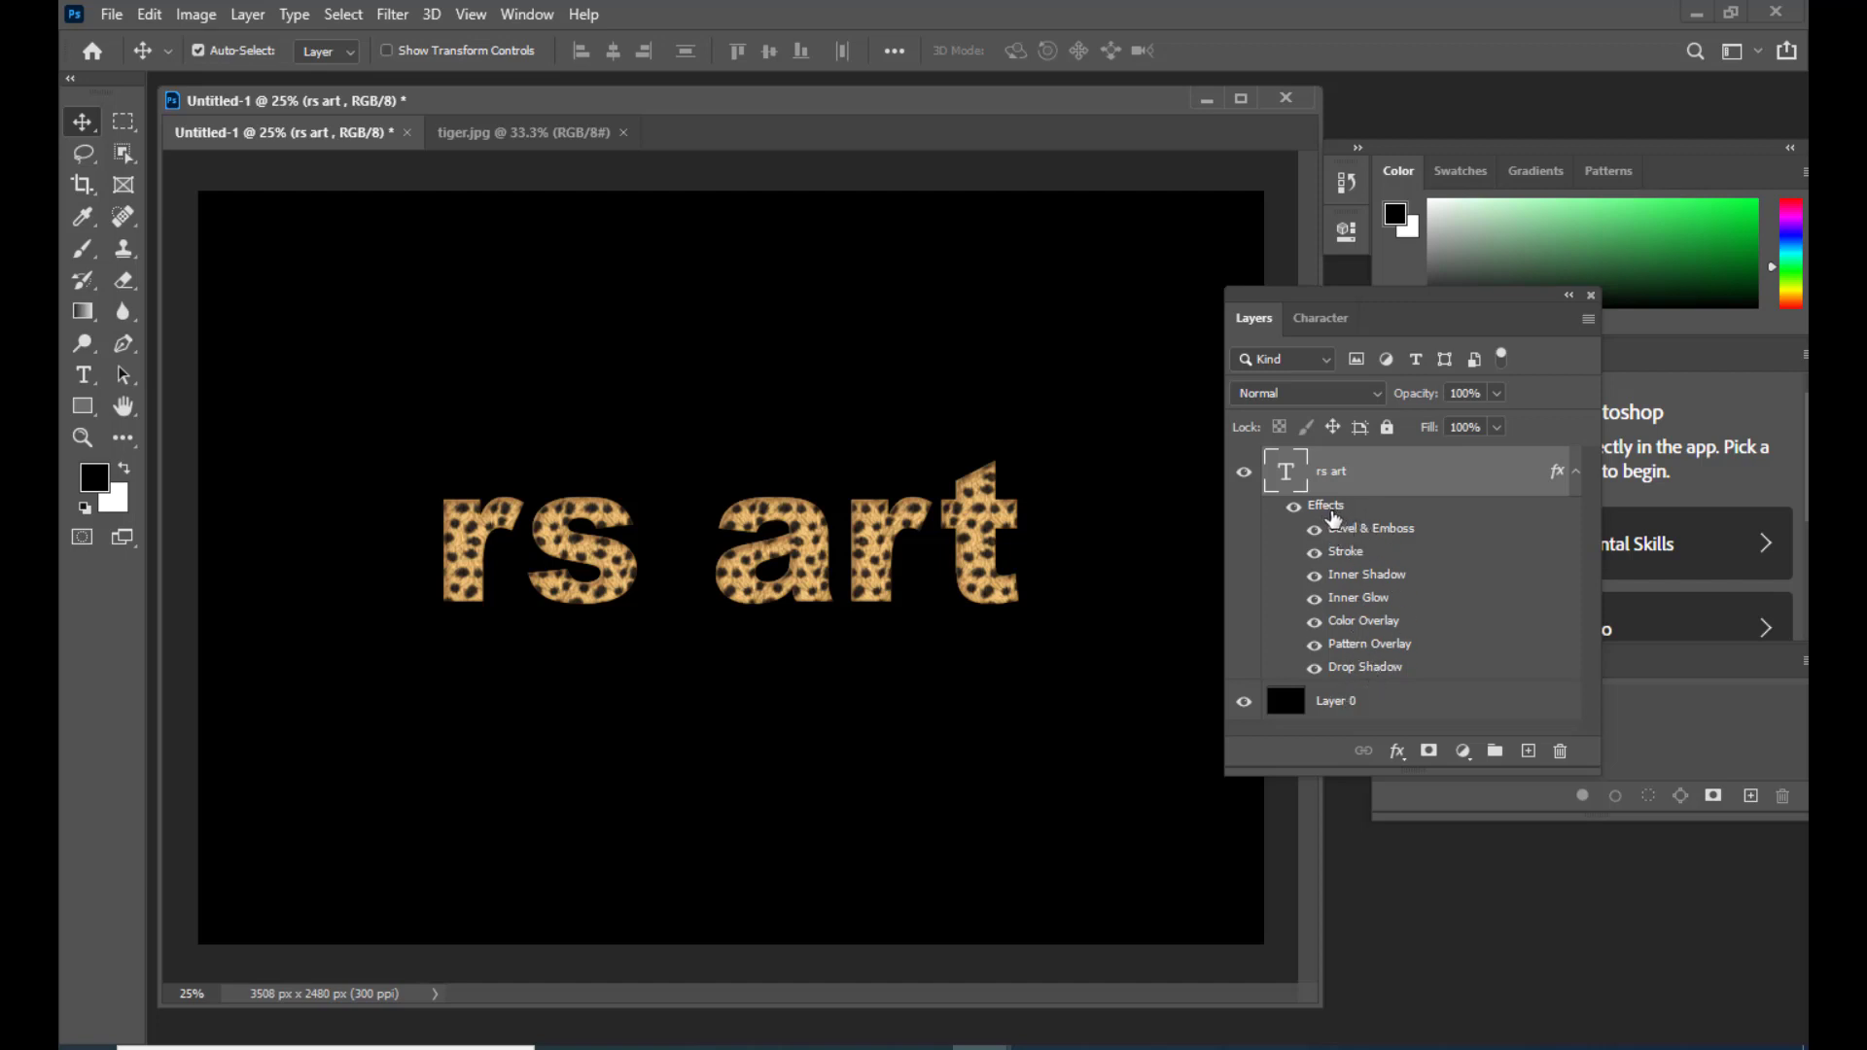
pyautogui.rightClick(1336, 513)
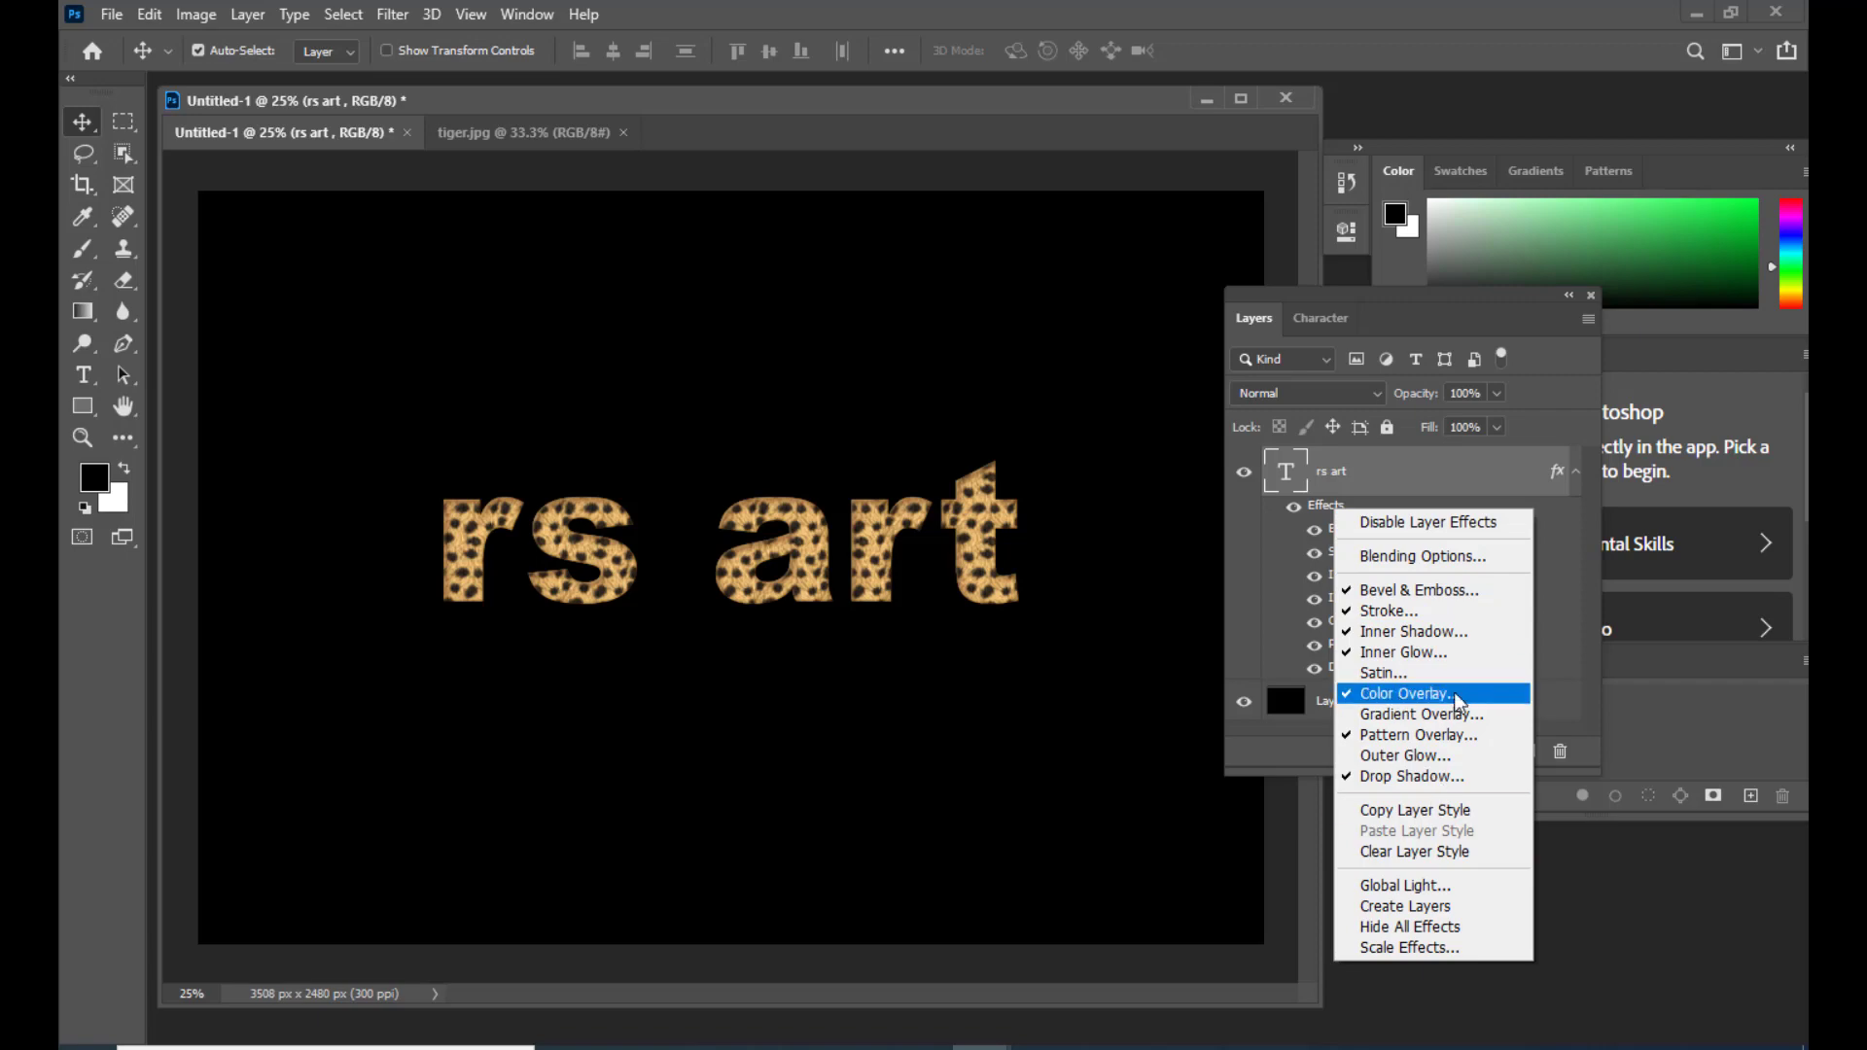
pyautogui.click(1419, 860)
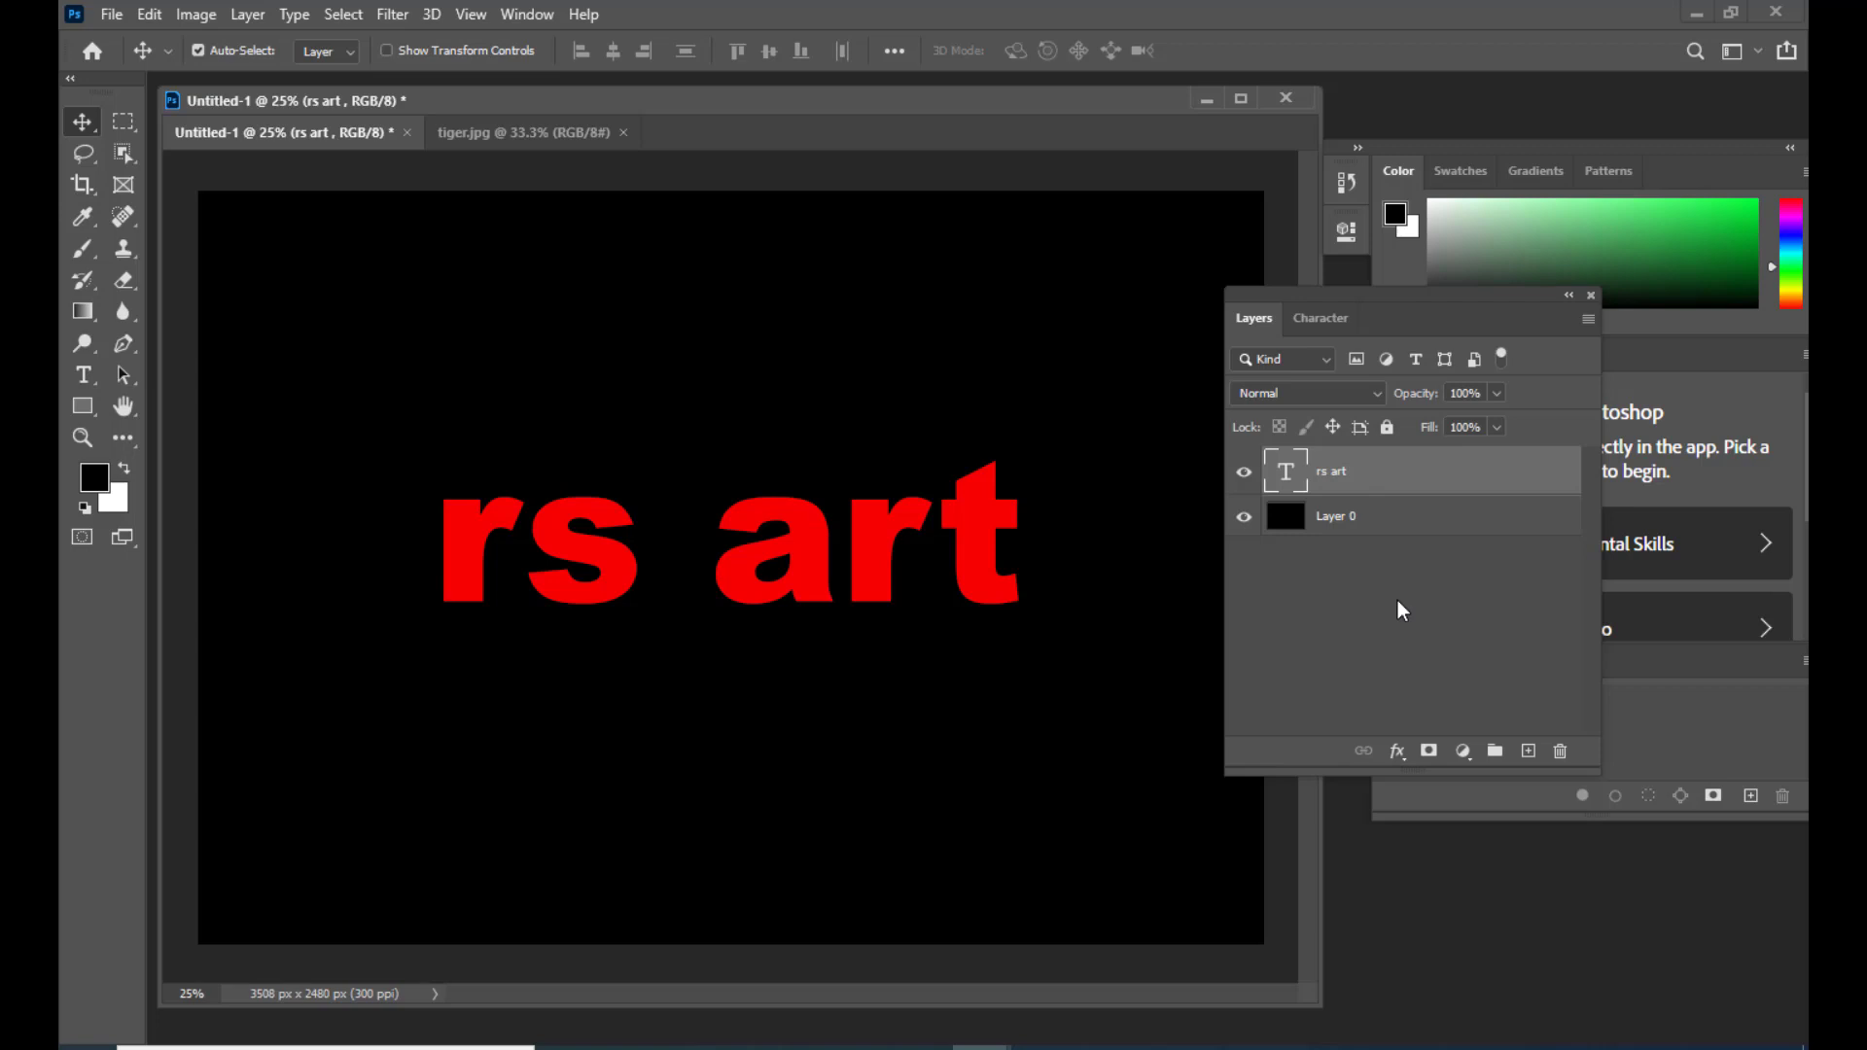
# Step: Try the leopard-print Pattern Overlay on the "rs art" text and browse the available patterns
pyautogui.doubleClick(1454, 488)
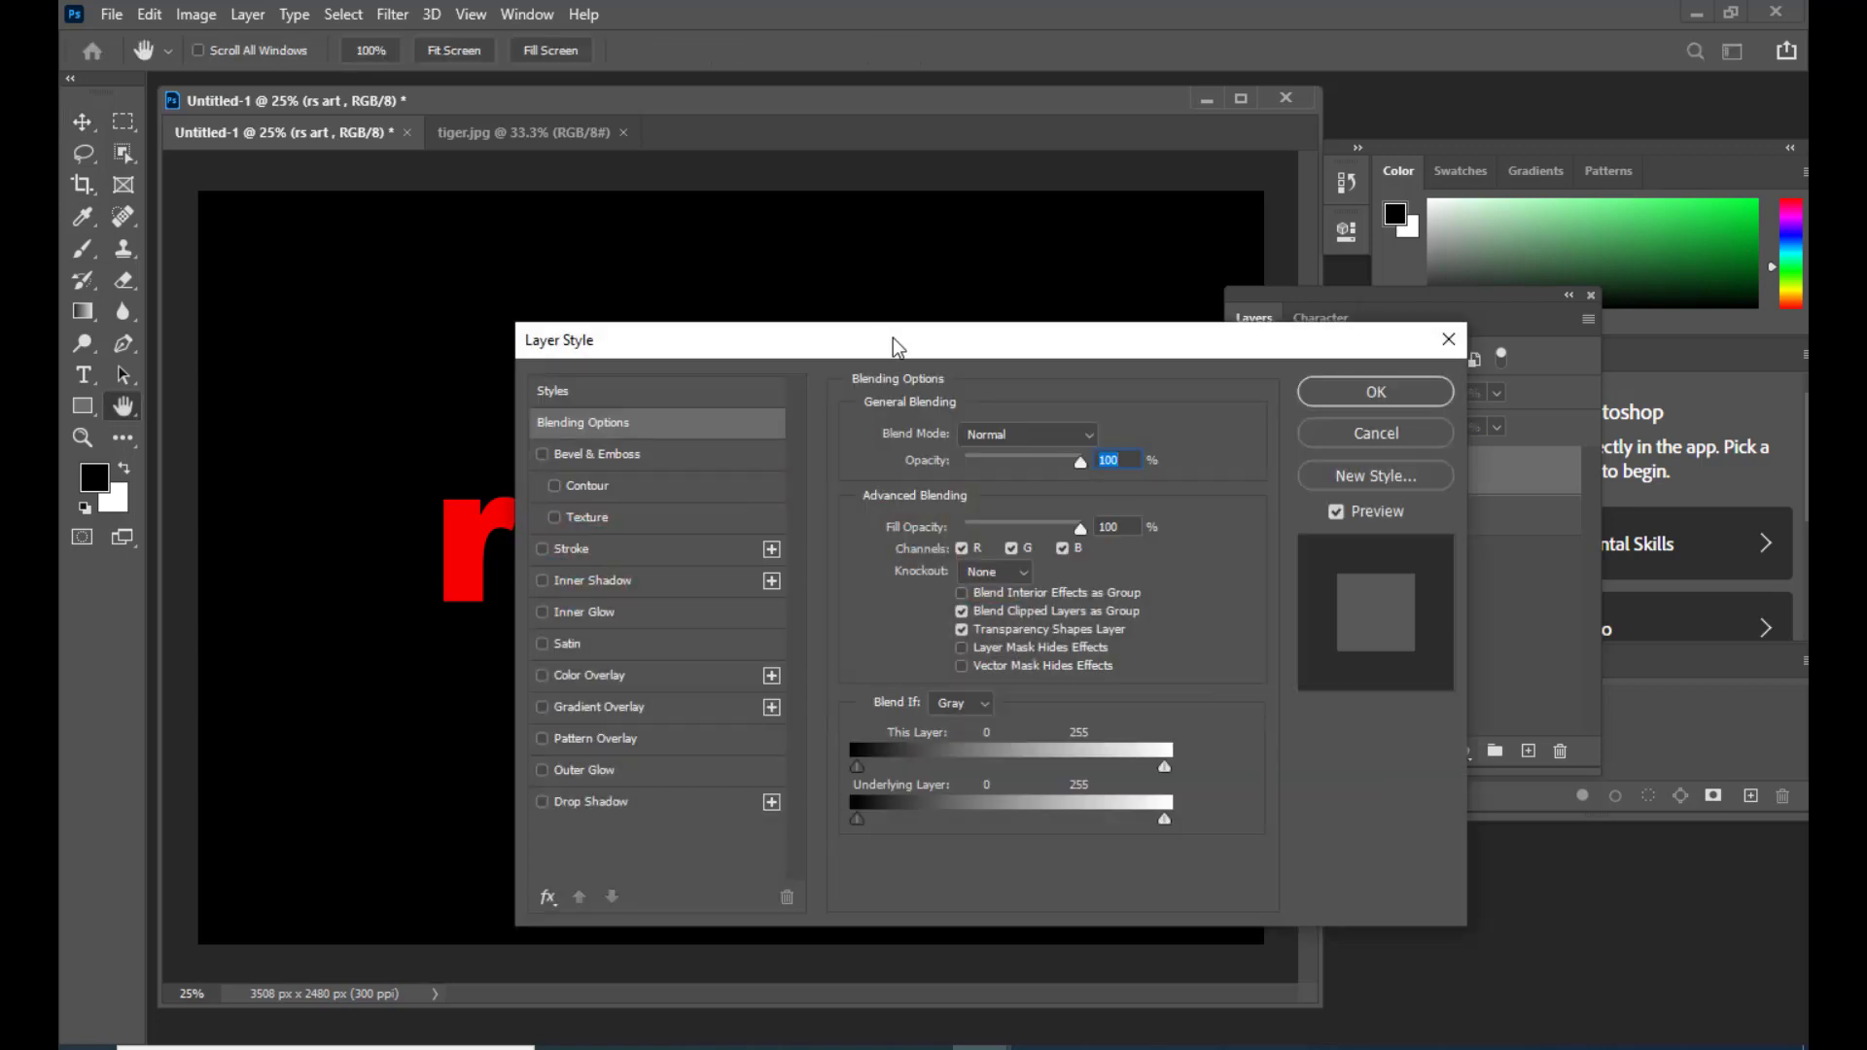
pyautogui.moveTo(883, 338); pyautogui.dragTo(1553, 165)
pyautogui.click(1224, 565)
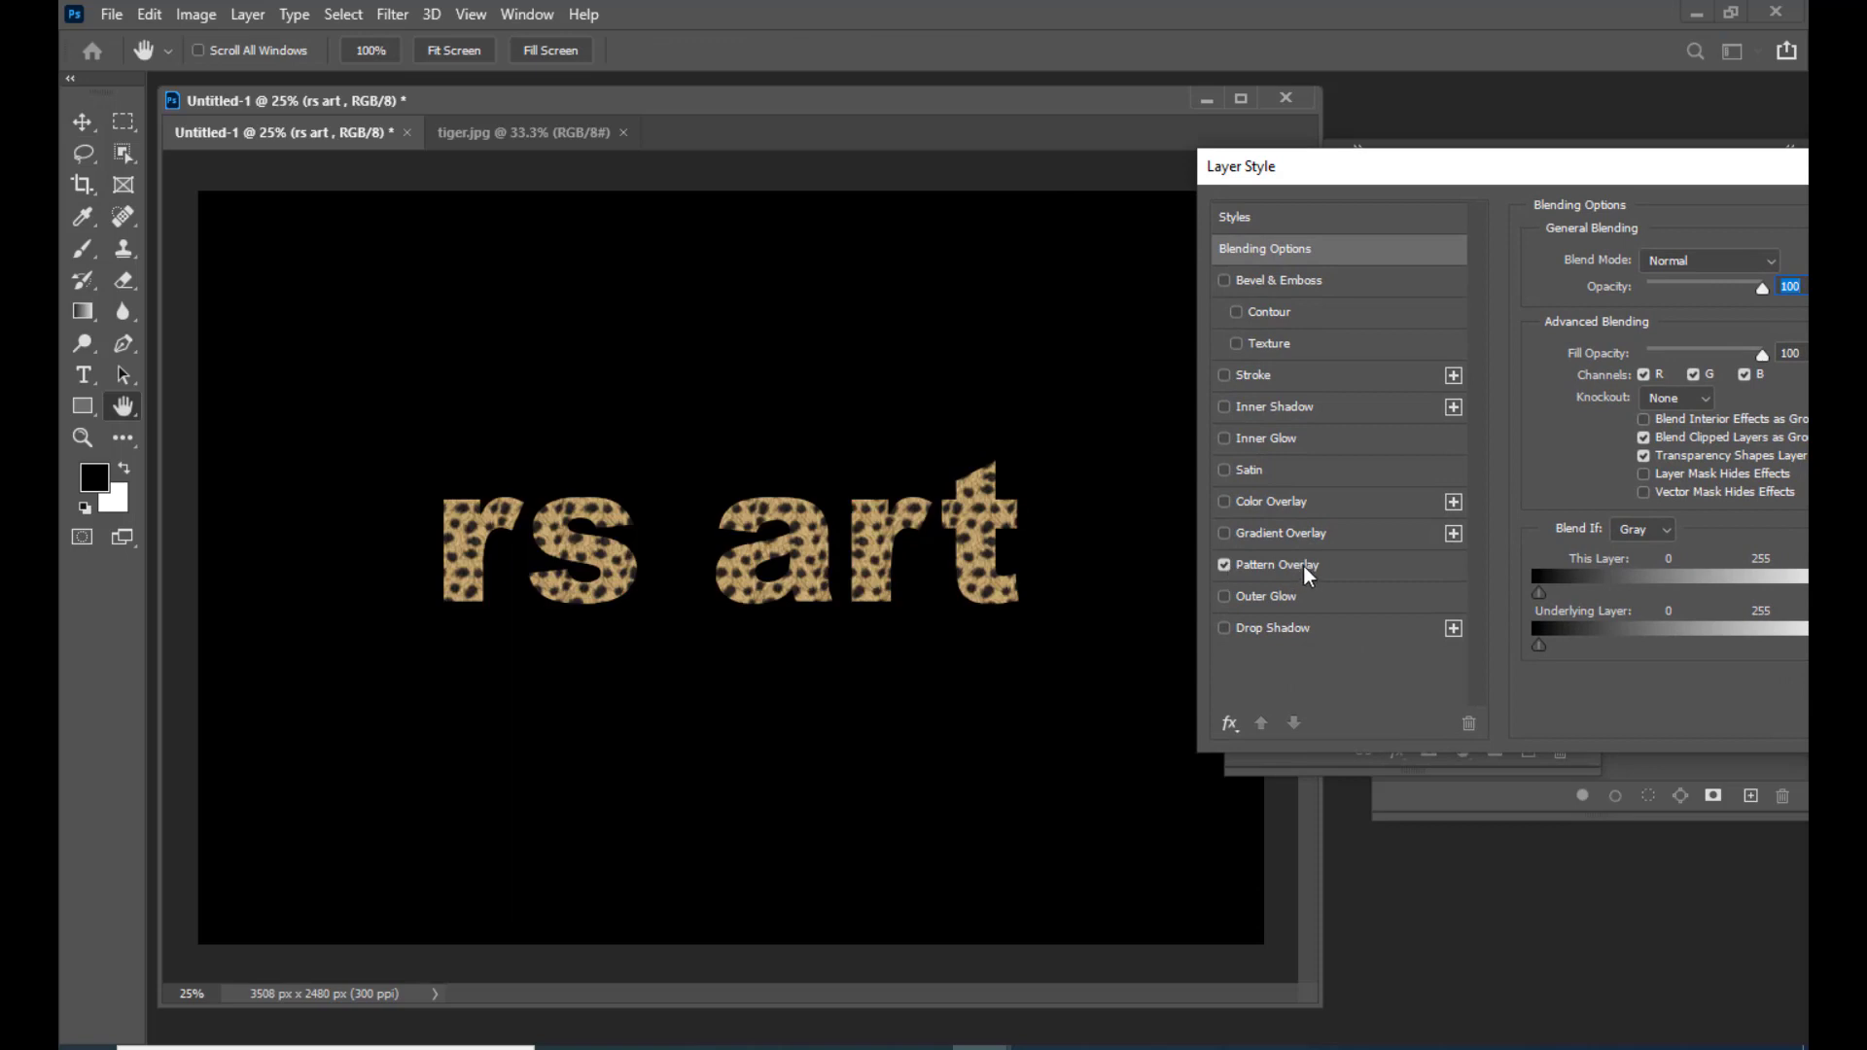
pyautogui.click(1303, 565)
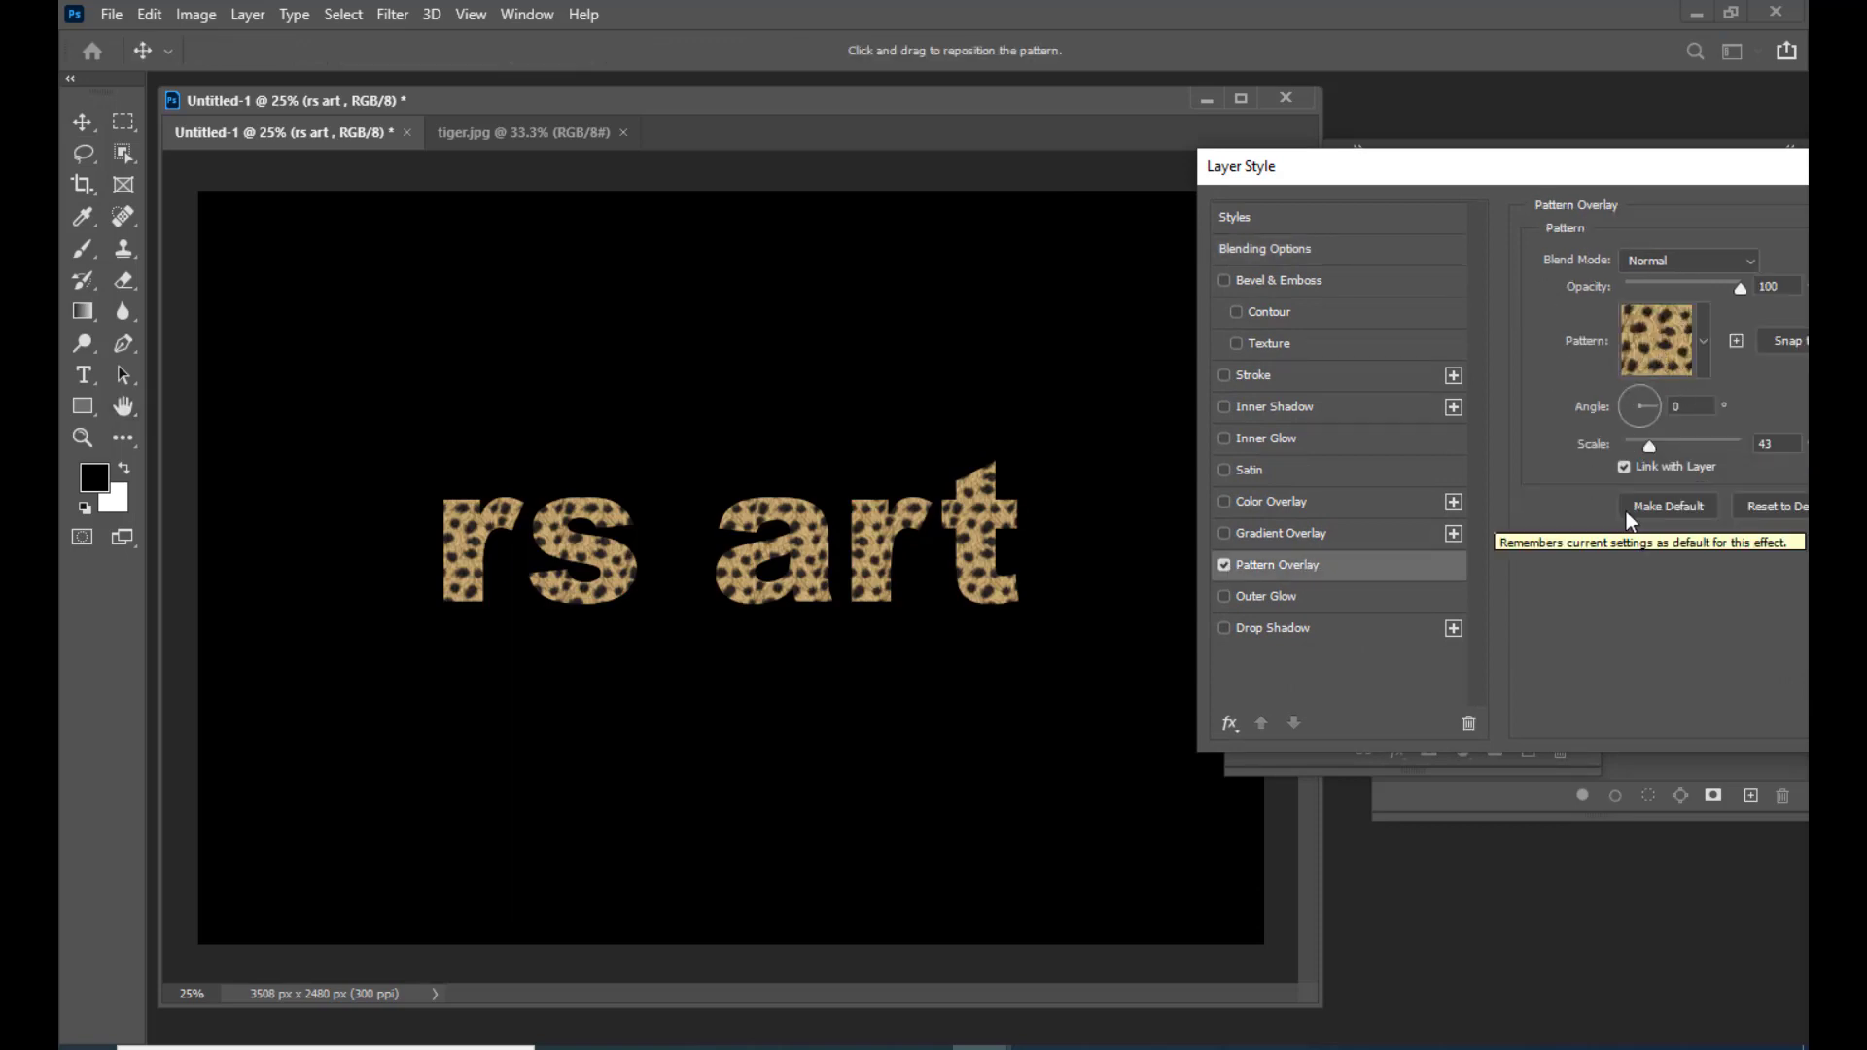
pyautogui.click(1700, 367)
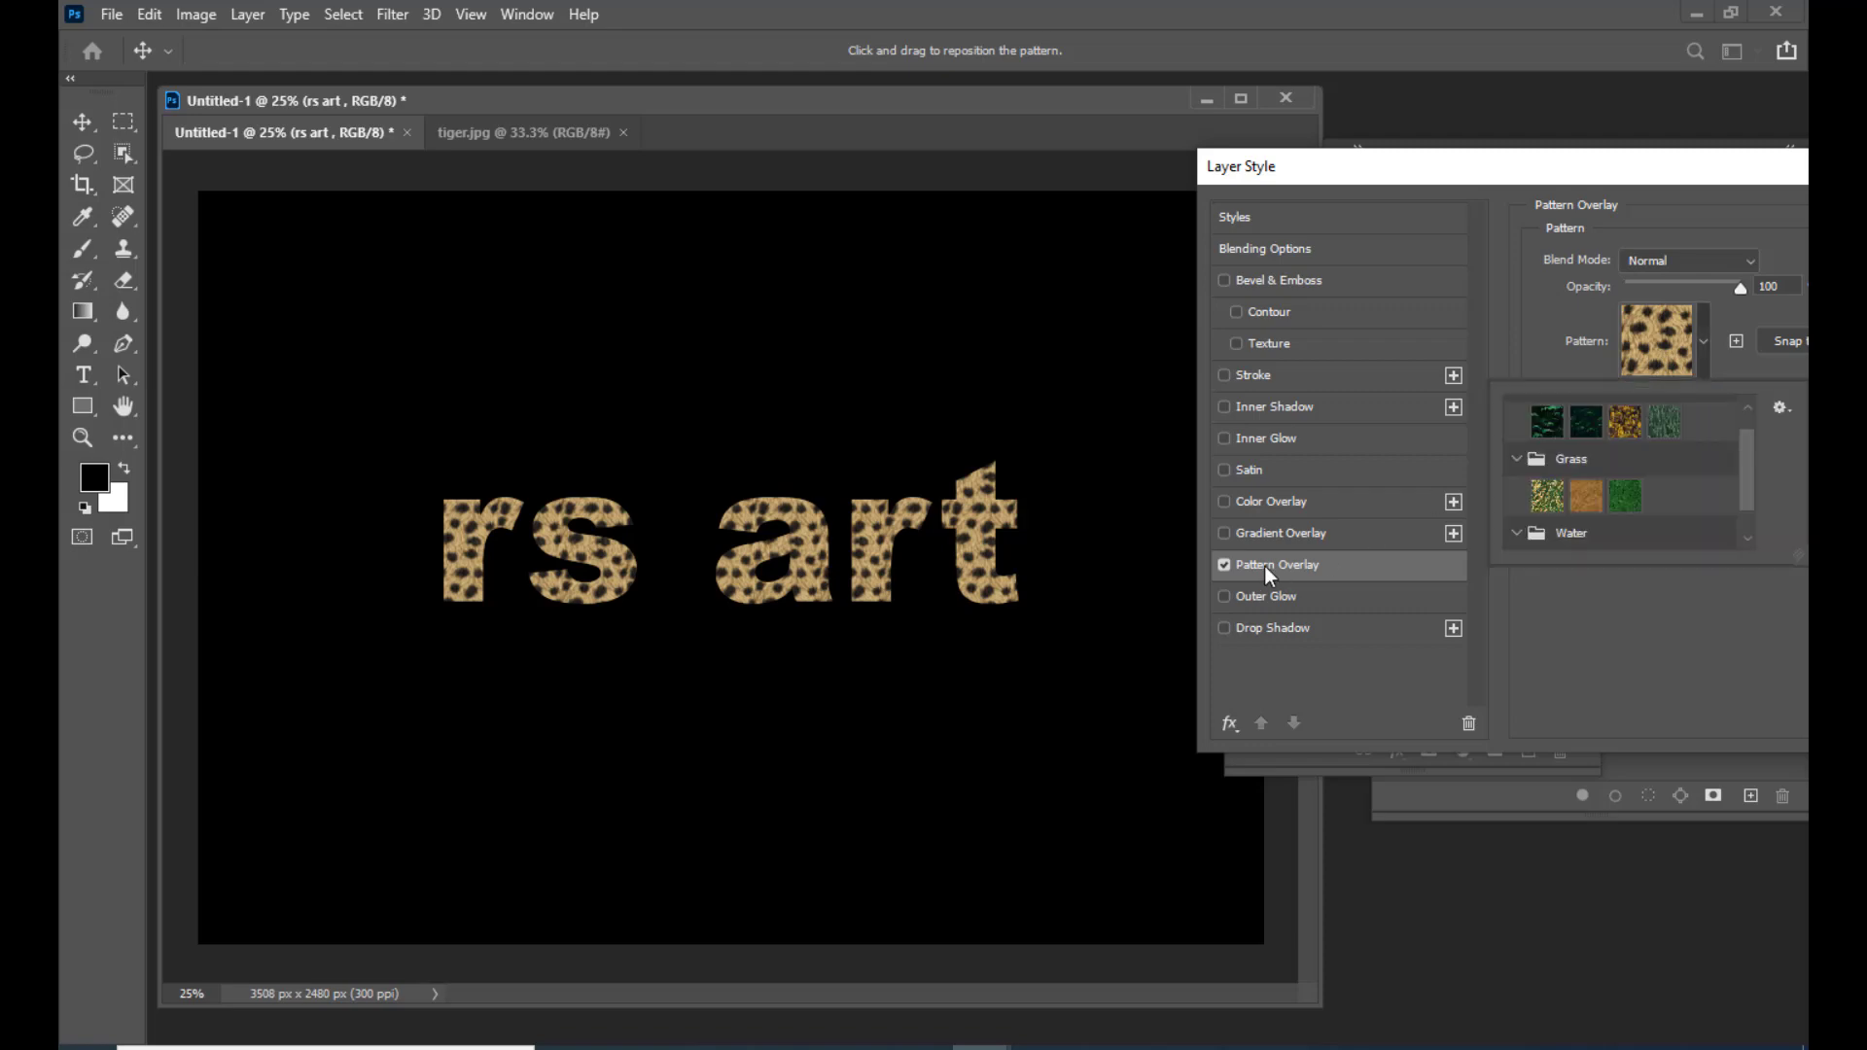
pyautogui.click(1225, 566)
pyautogui.moveTo(1458, 173); pyautogui.dragTo(963, 287)
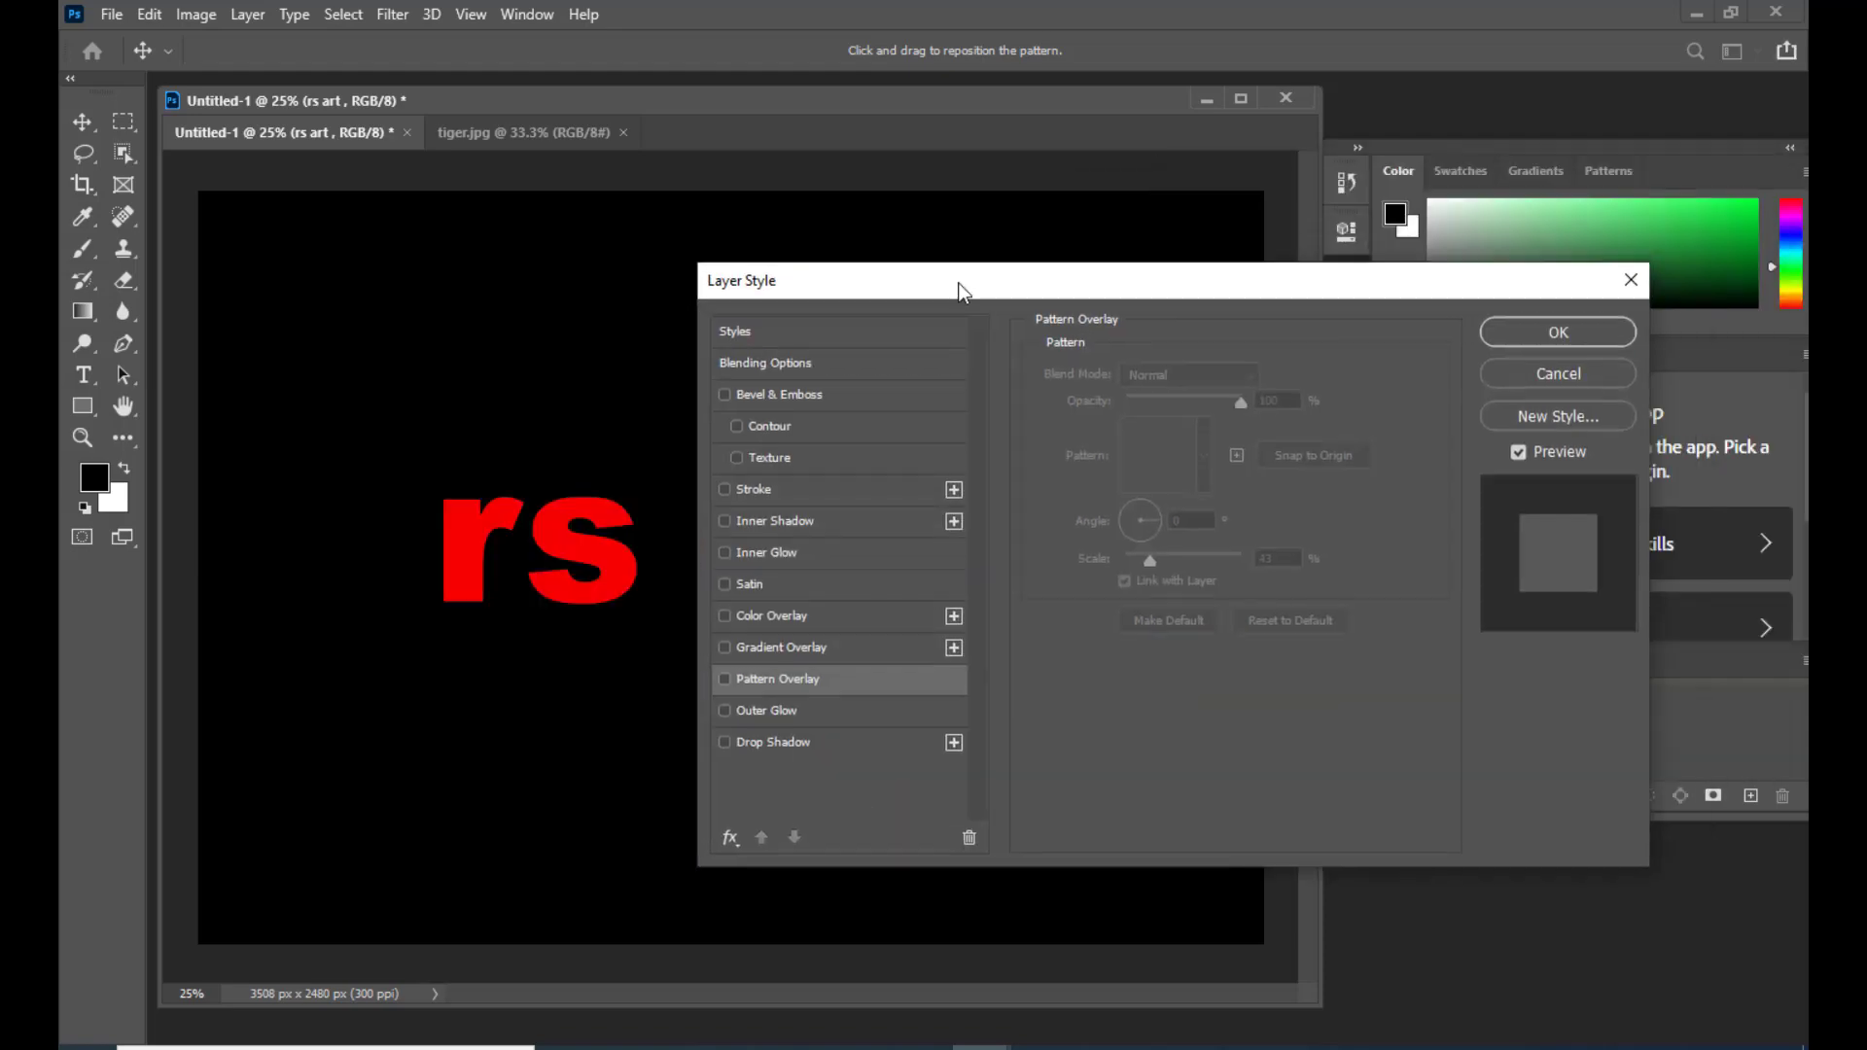
pyautogui.click(1560, 375)
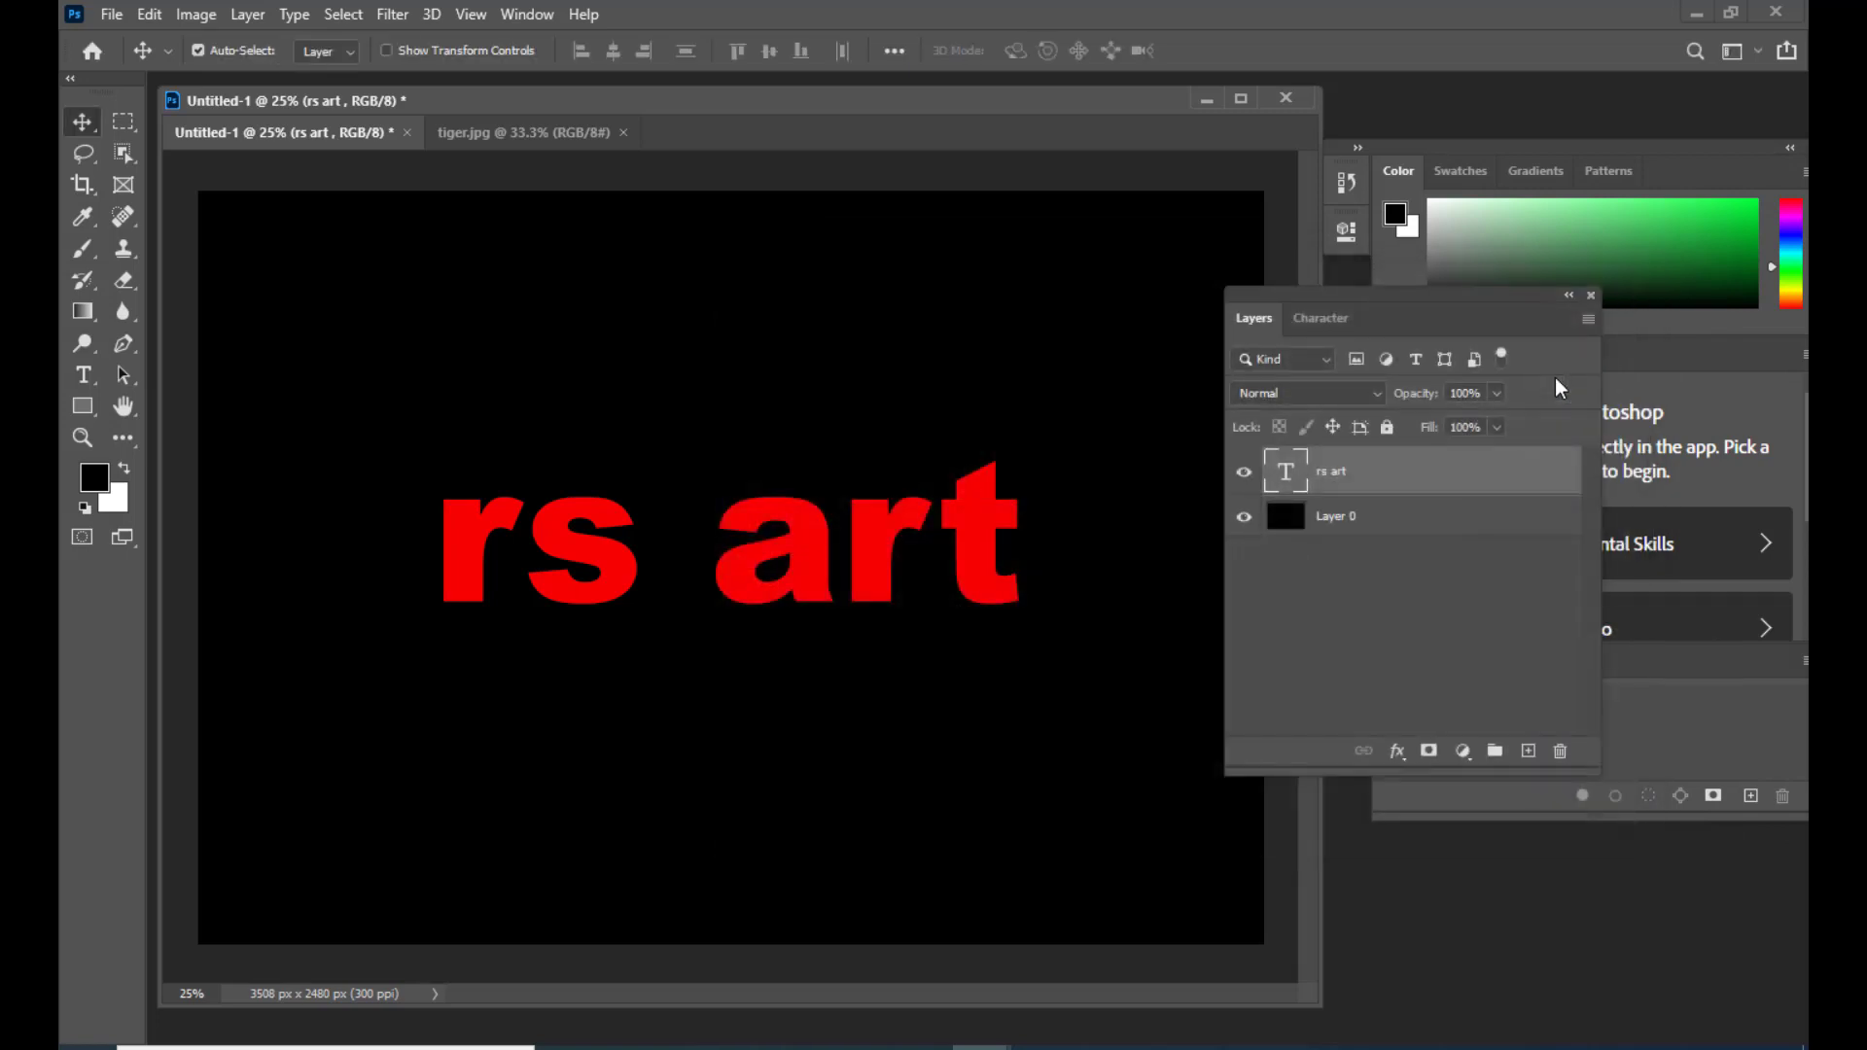
# Step: Copy the tiger.jpg image into the Untitled-1 document as a layer above the "rs art" text, and close tiger.jpg
pyautogui.click(516, 131)
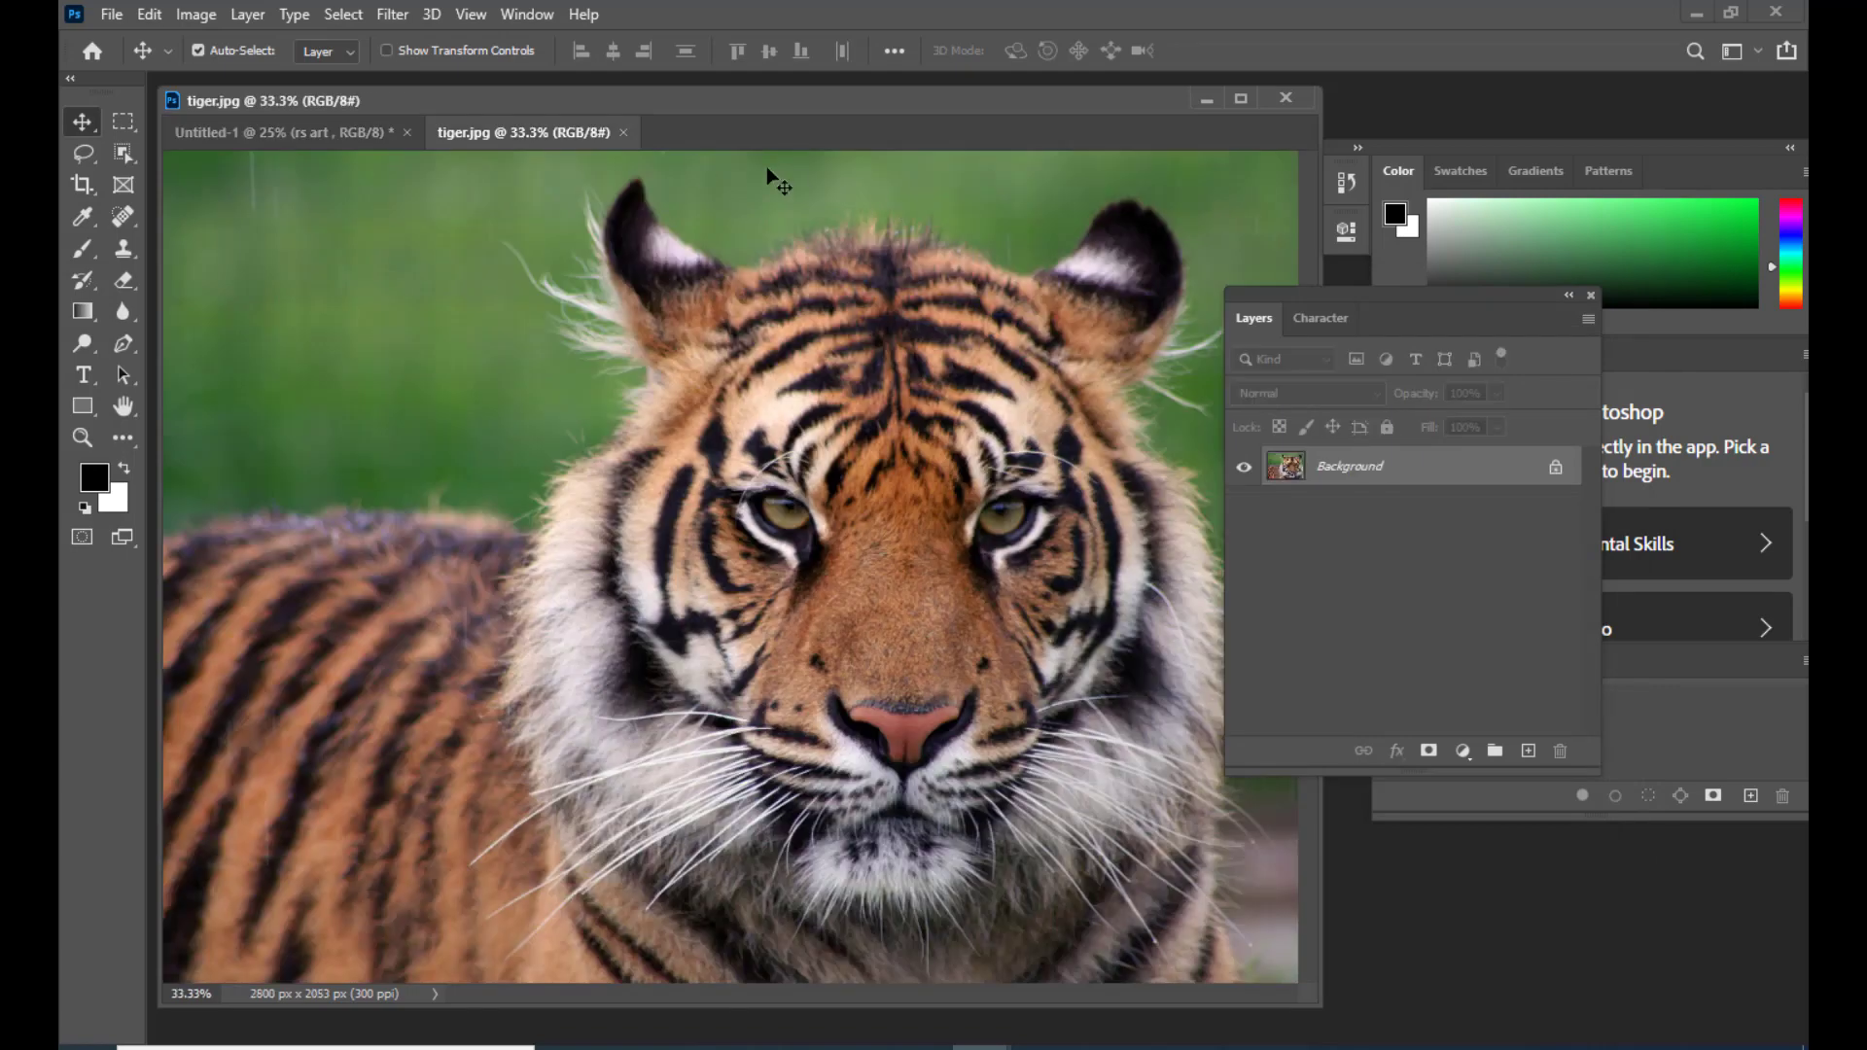
pyautogui.moveTo(548, 136); pyautogui.dragTo(769, 261)
pyautogui.moveTo(1041, 563); pyautogui.dragTo(800, 524)
pyautogui.click(1594, 899)
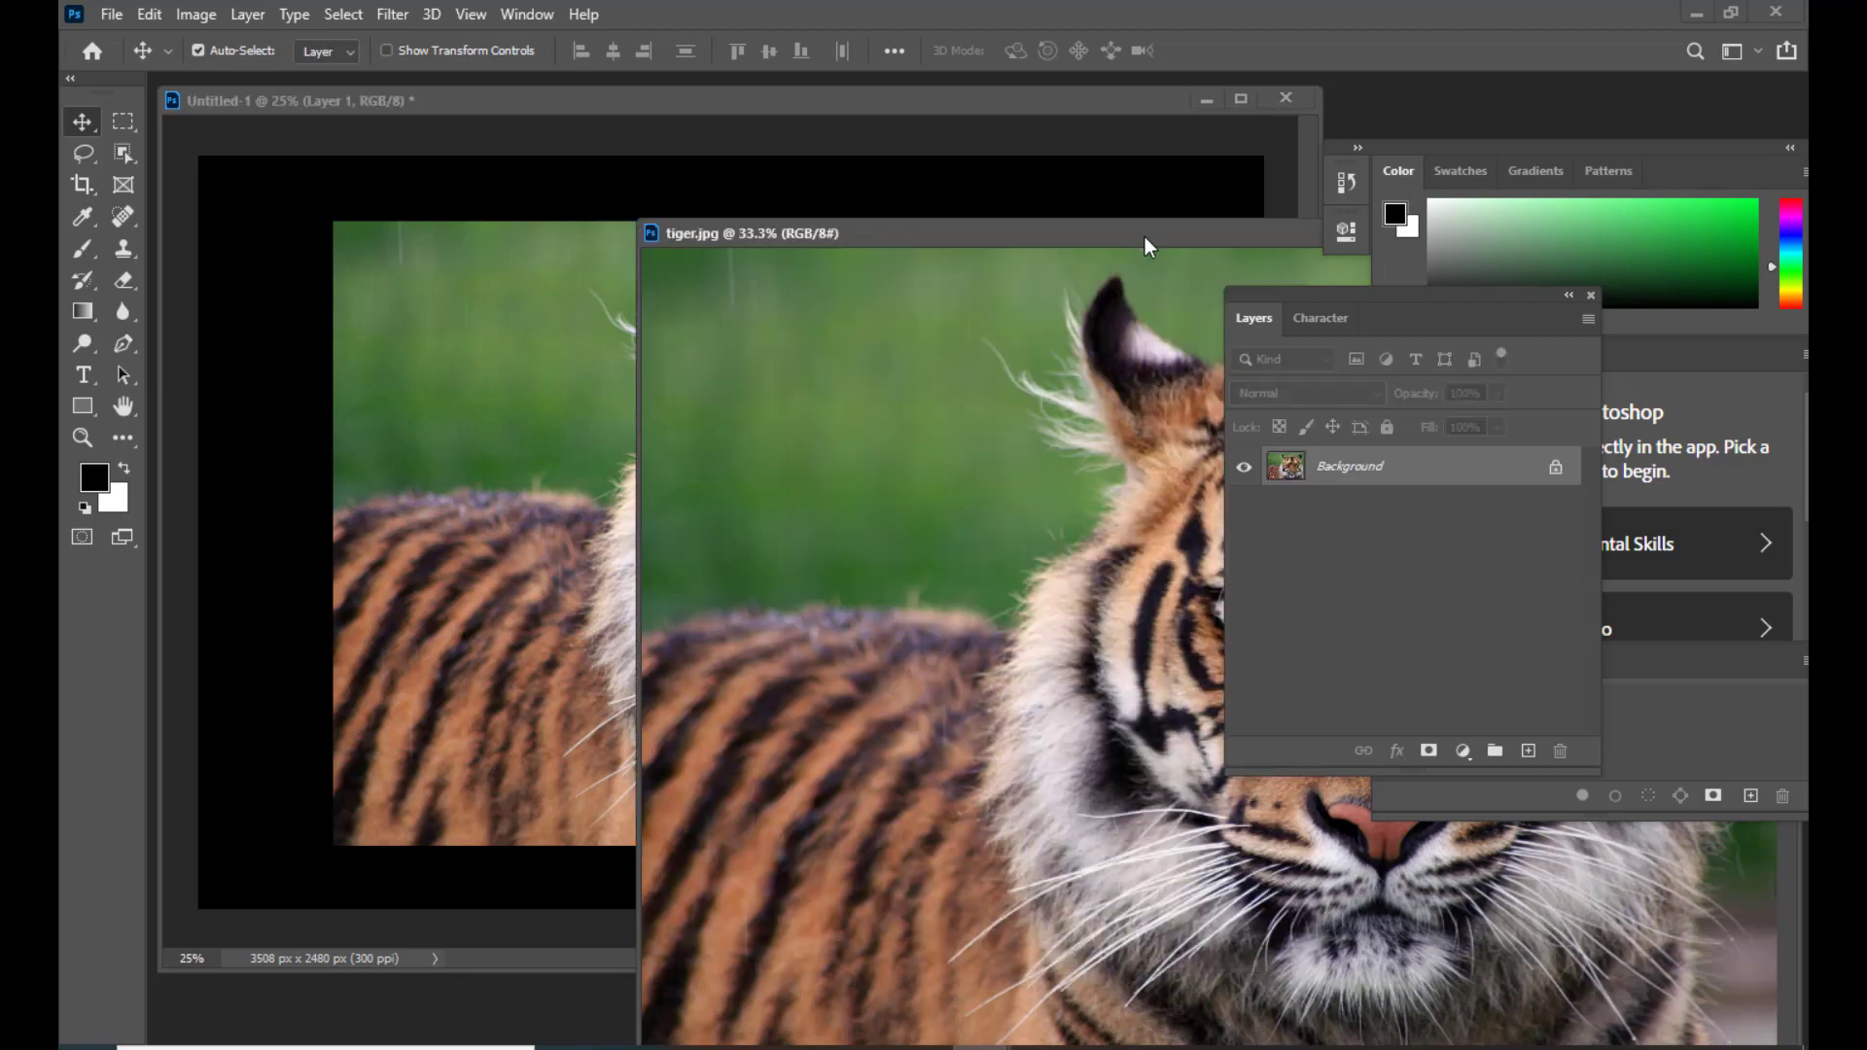
pyautogui.moveTo(1145, 242); pyautogui.dragTo(607, 522)
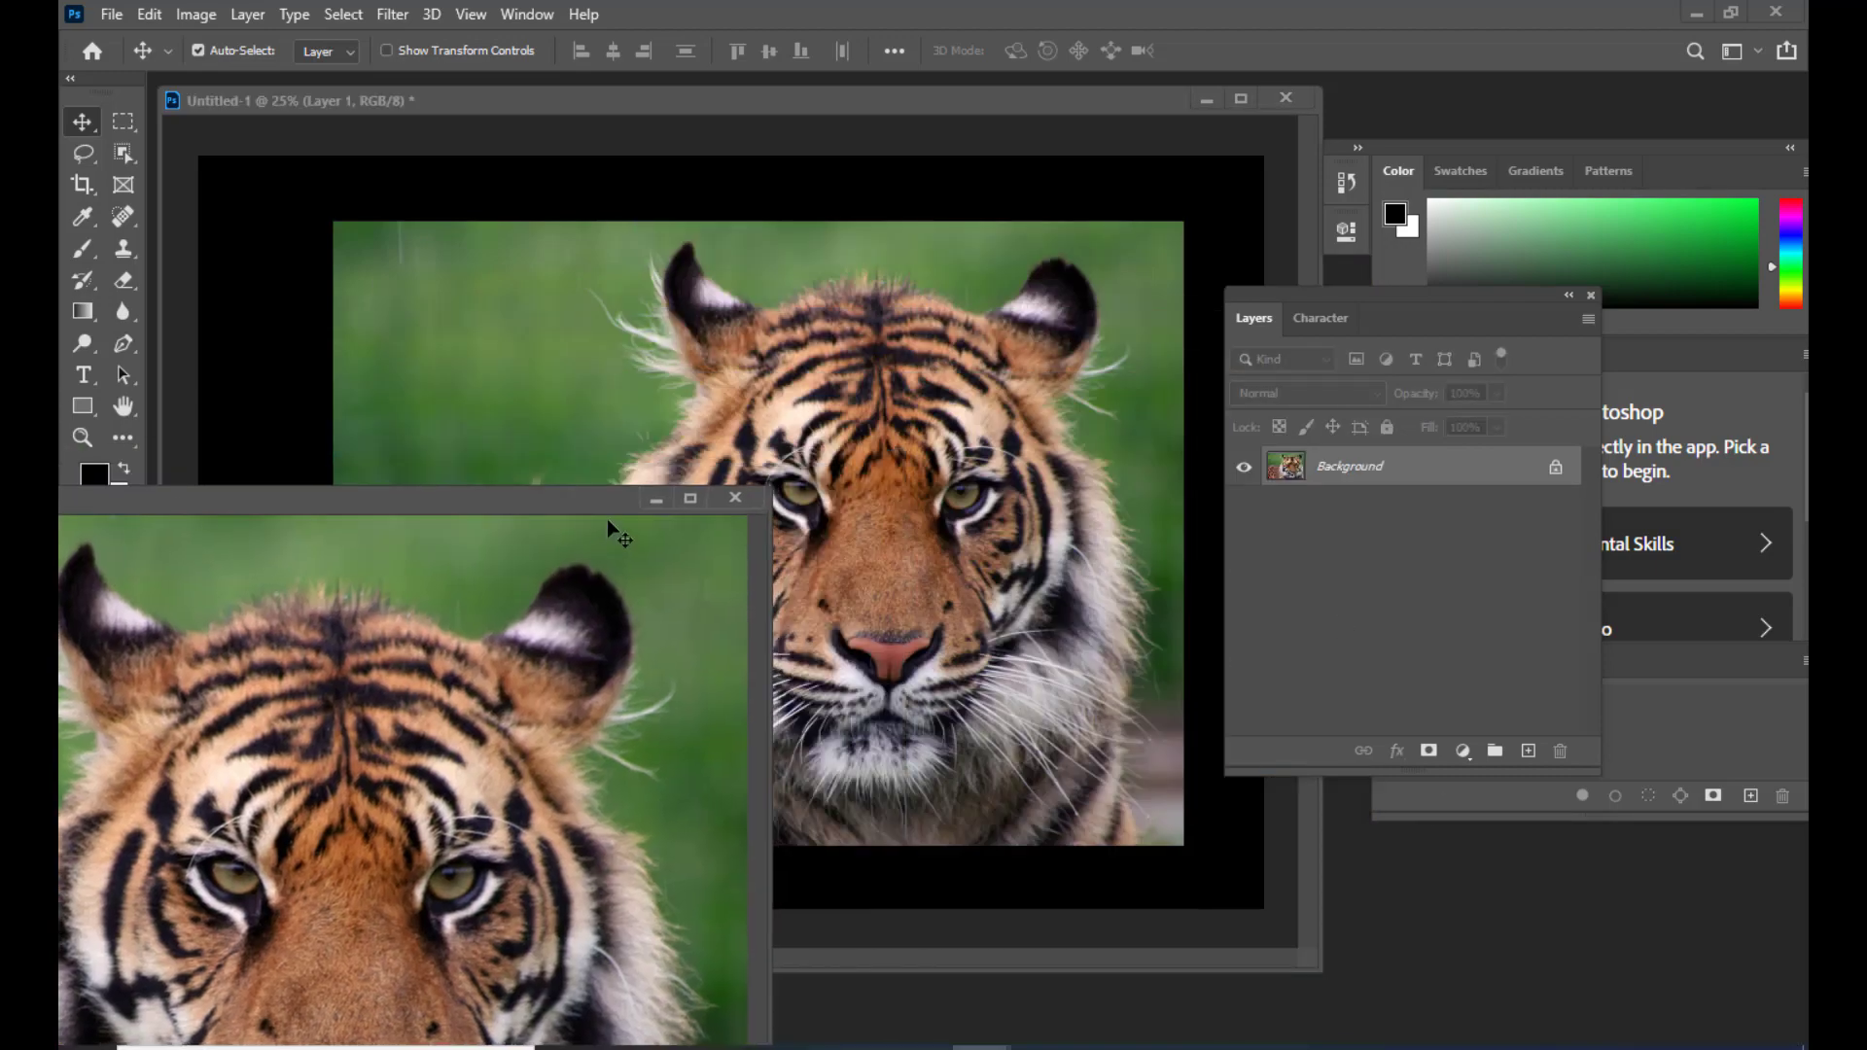
pyautogui.click(735, 497)
pyautogui.moveTo(609, 114); pyautogui.dragTo(541, 134)
pyautogui.moveTo(666, 418)
pyautogui.mouseDown()
pyautogui.moveTo(681, 414)
pyautogui.moveTo(639, 414)
pyautogui.mouseUp()
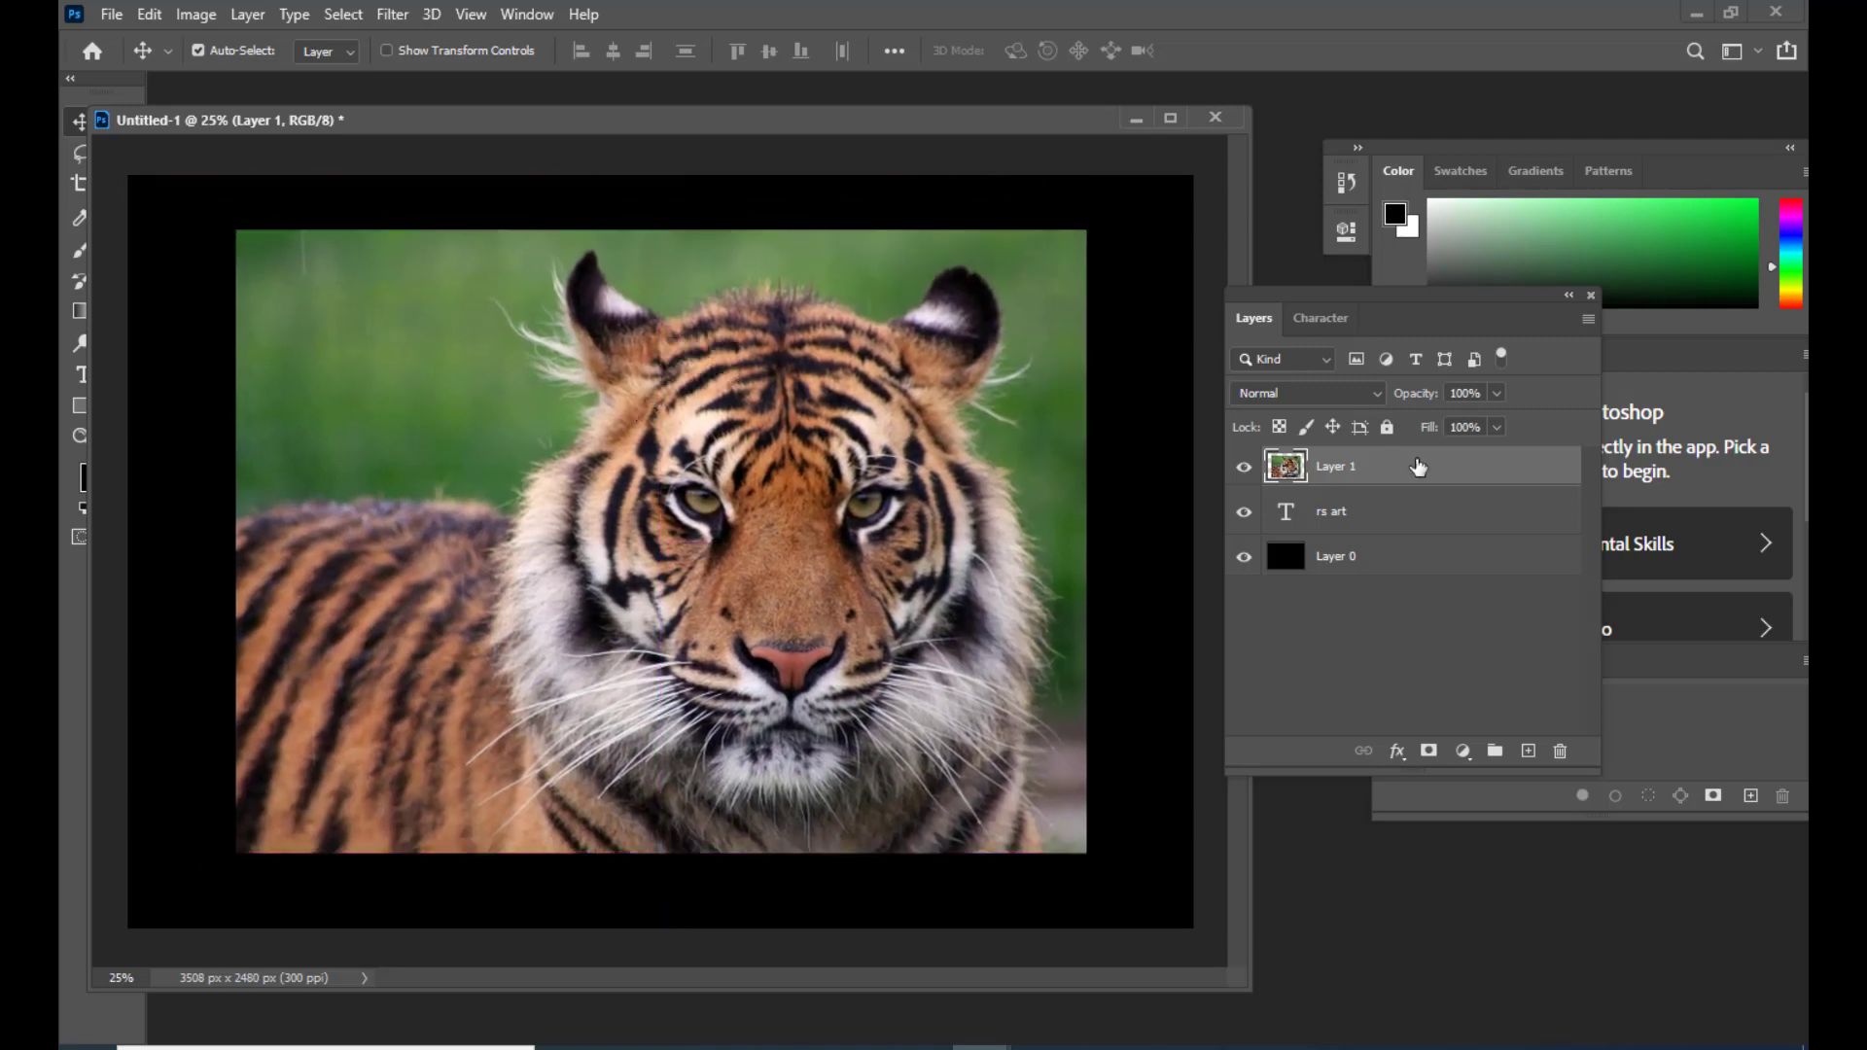
# Step: Toggle the tiger layer's visibility to check the text beneath it, and shift the tiger image slightly left and down
pyautogui.click(1244, 466)
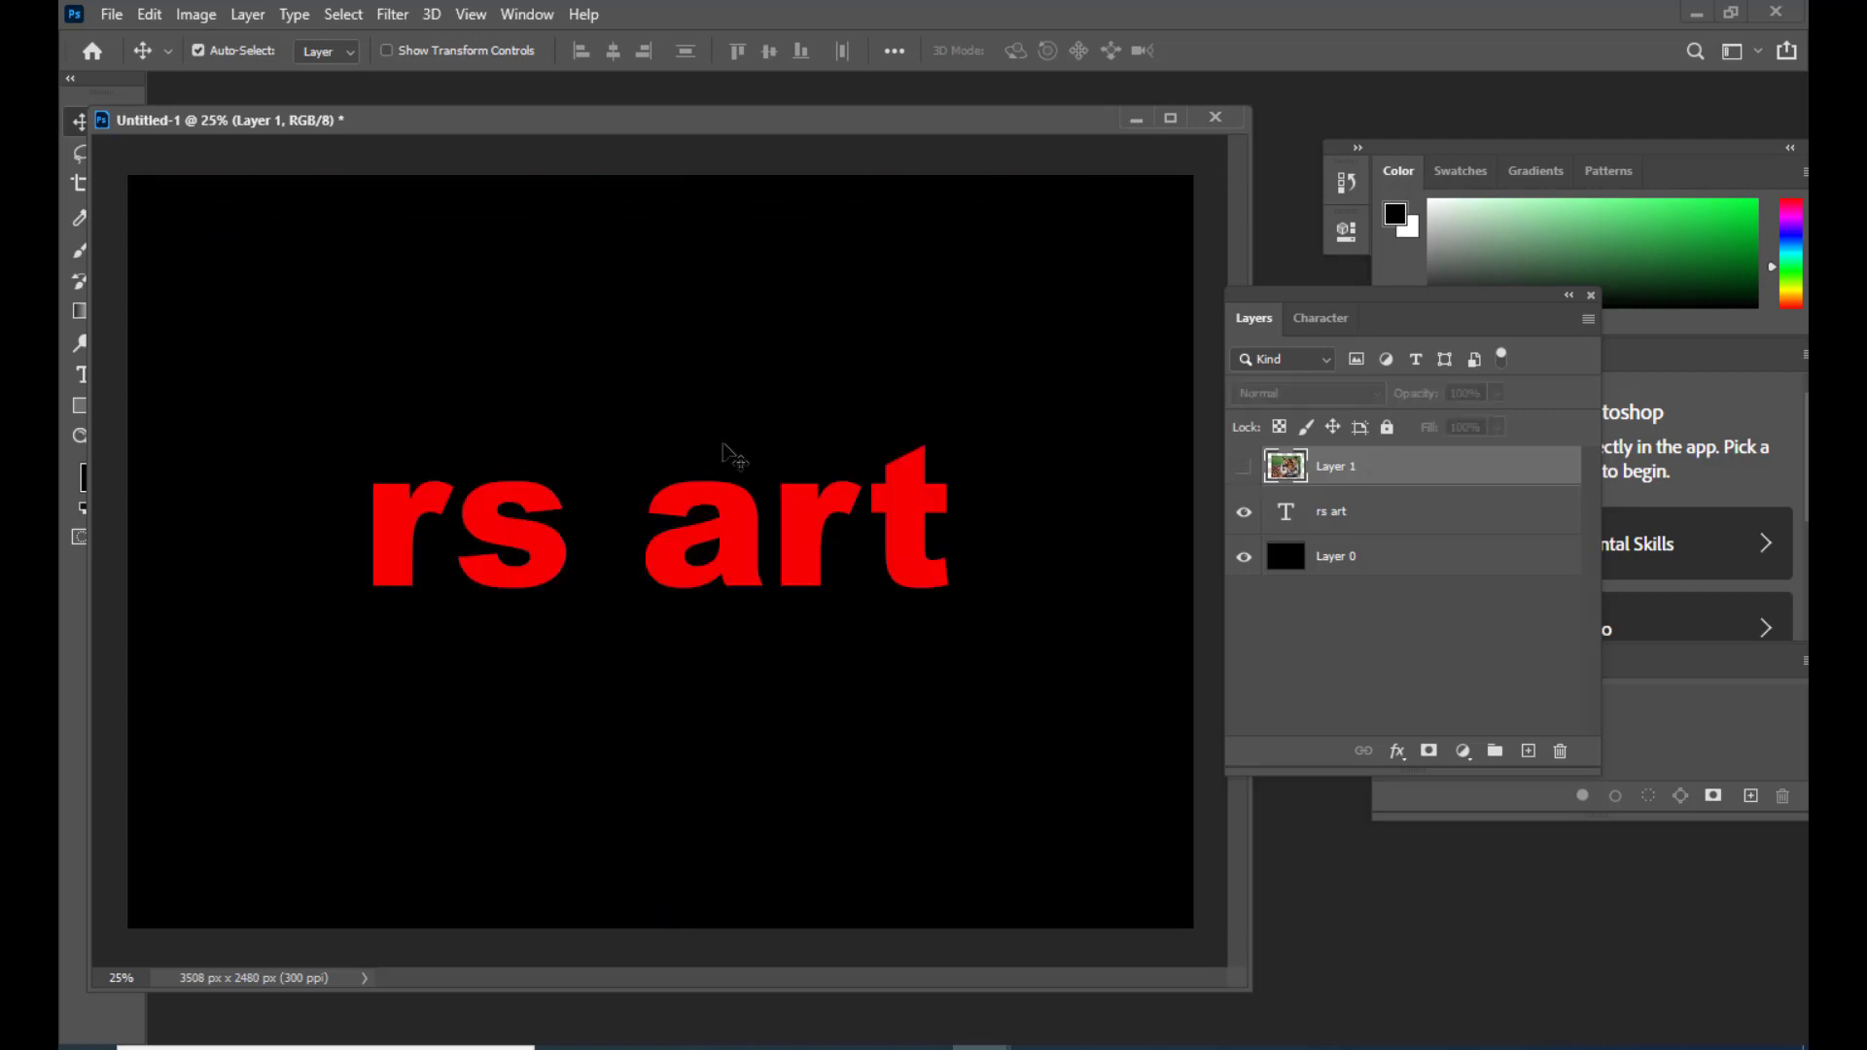
pyautogui.click(1245, 467)
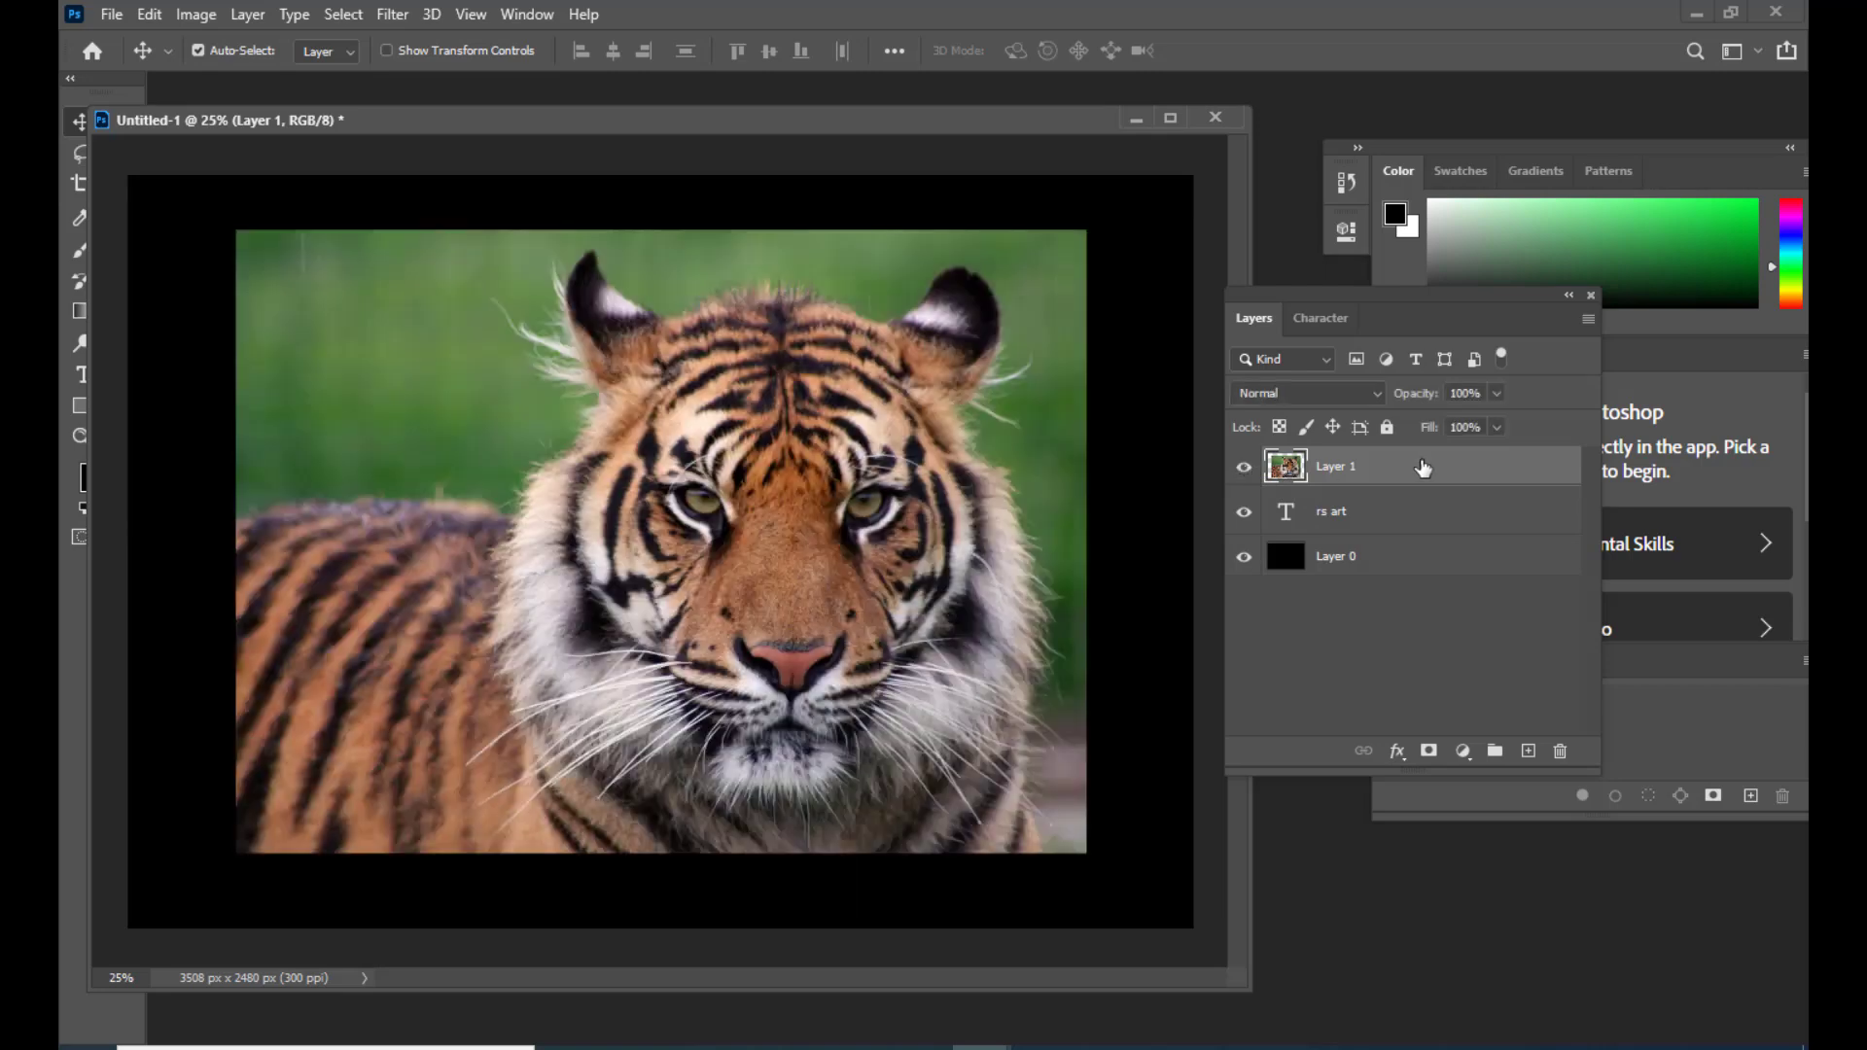
pyautogui.moveTo(799, 377)
pyautogui.mouseDown()
pyautogui.moveTo(803, 348)
pyautogui.moveTo(782, 373)
pyautogui.mouseUp()
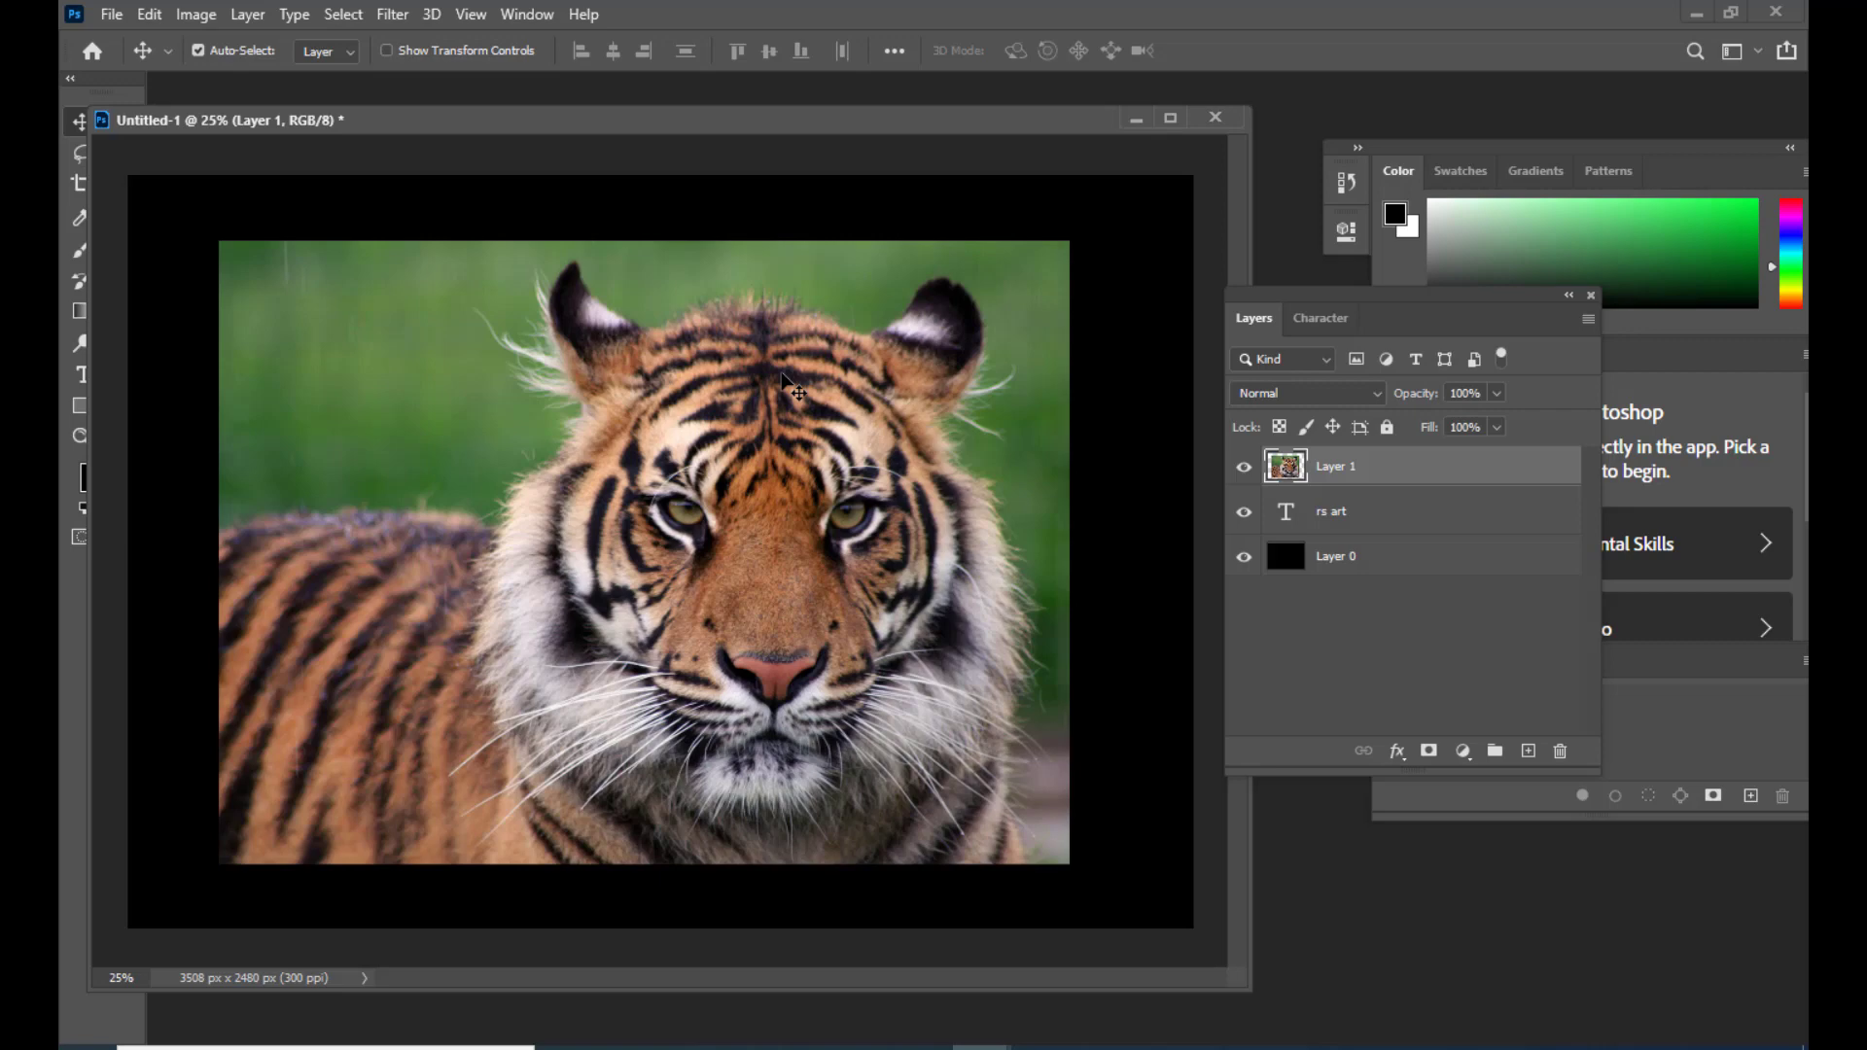
# Step: Clip the tiger image layer to the "rs art" text layer with a clipping mask
pyautogui.moveTo(759, 129); pyautogui.dragTo(844, 118)
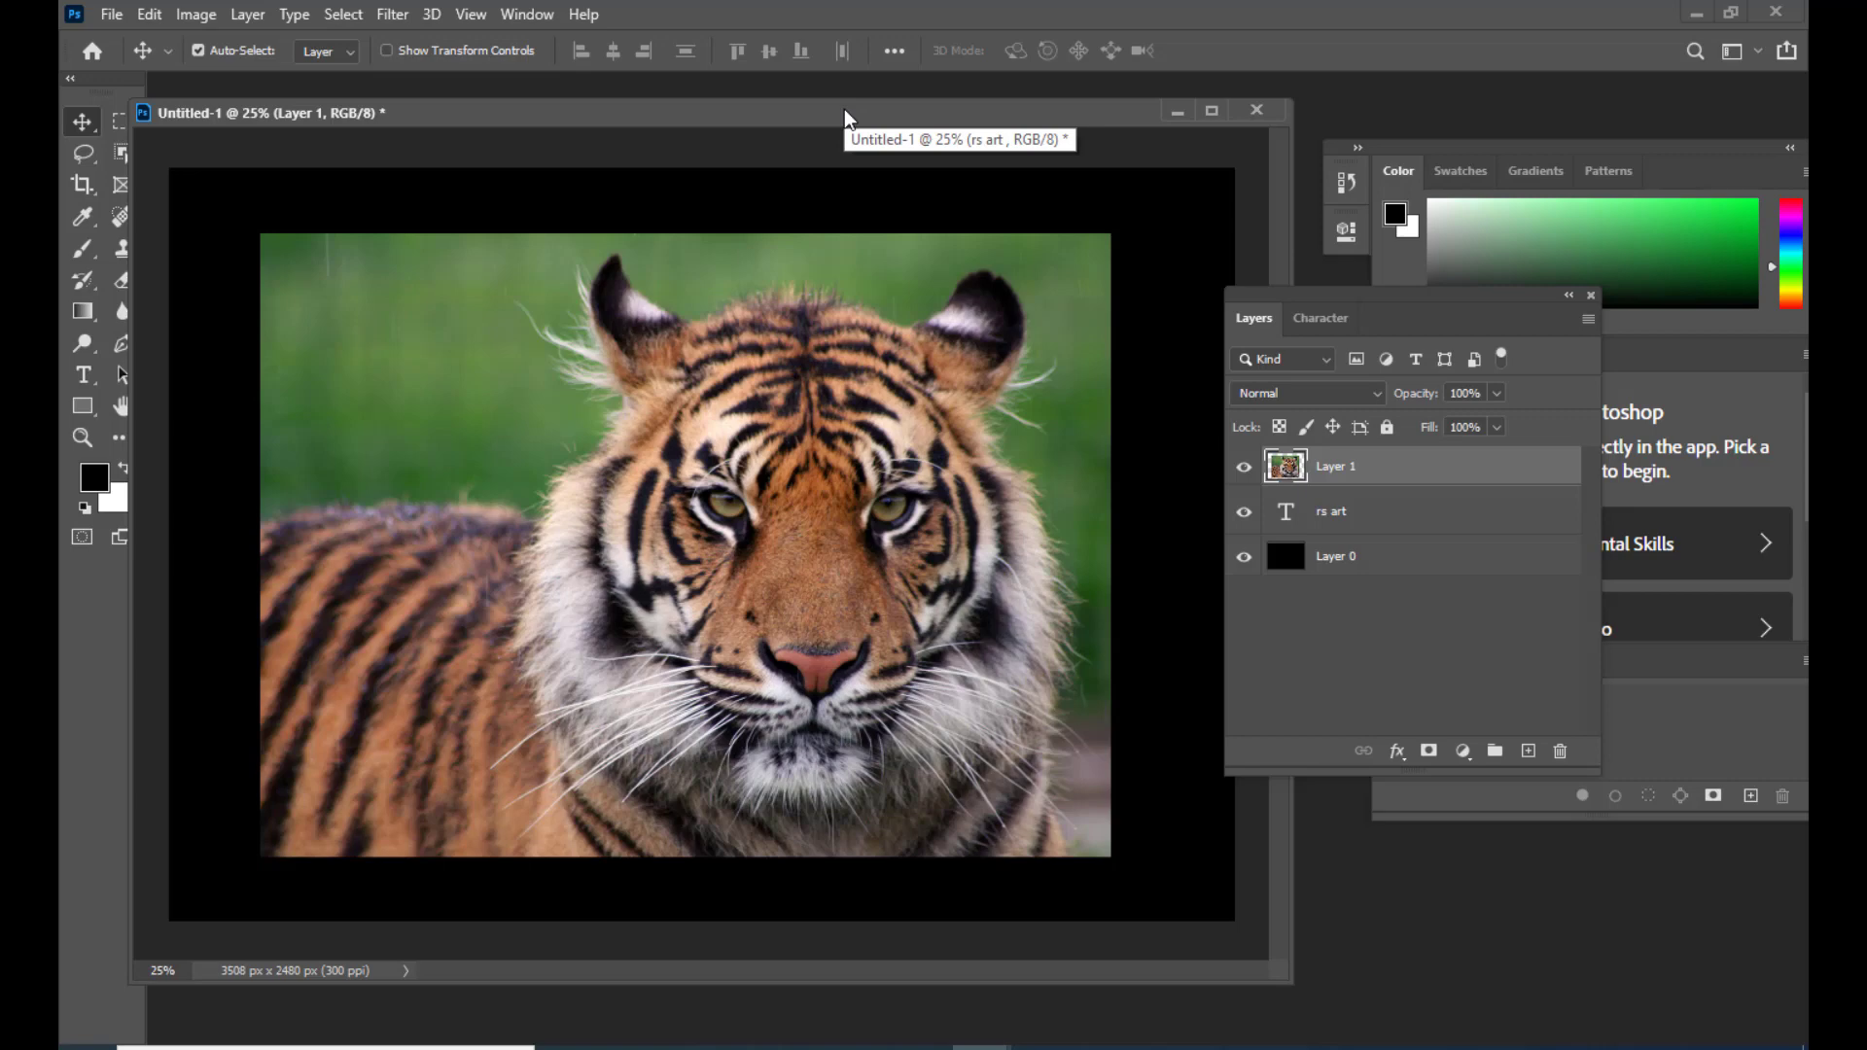
pyautogui.moveTo(844, 119); pyautogui.dragTo(847, 115)
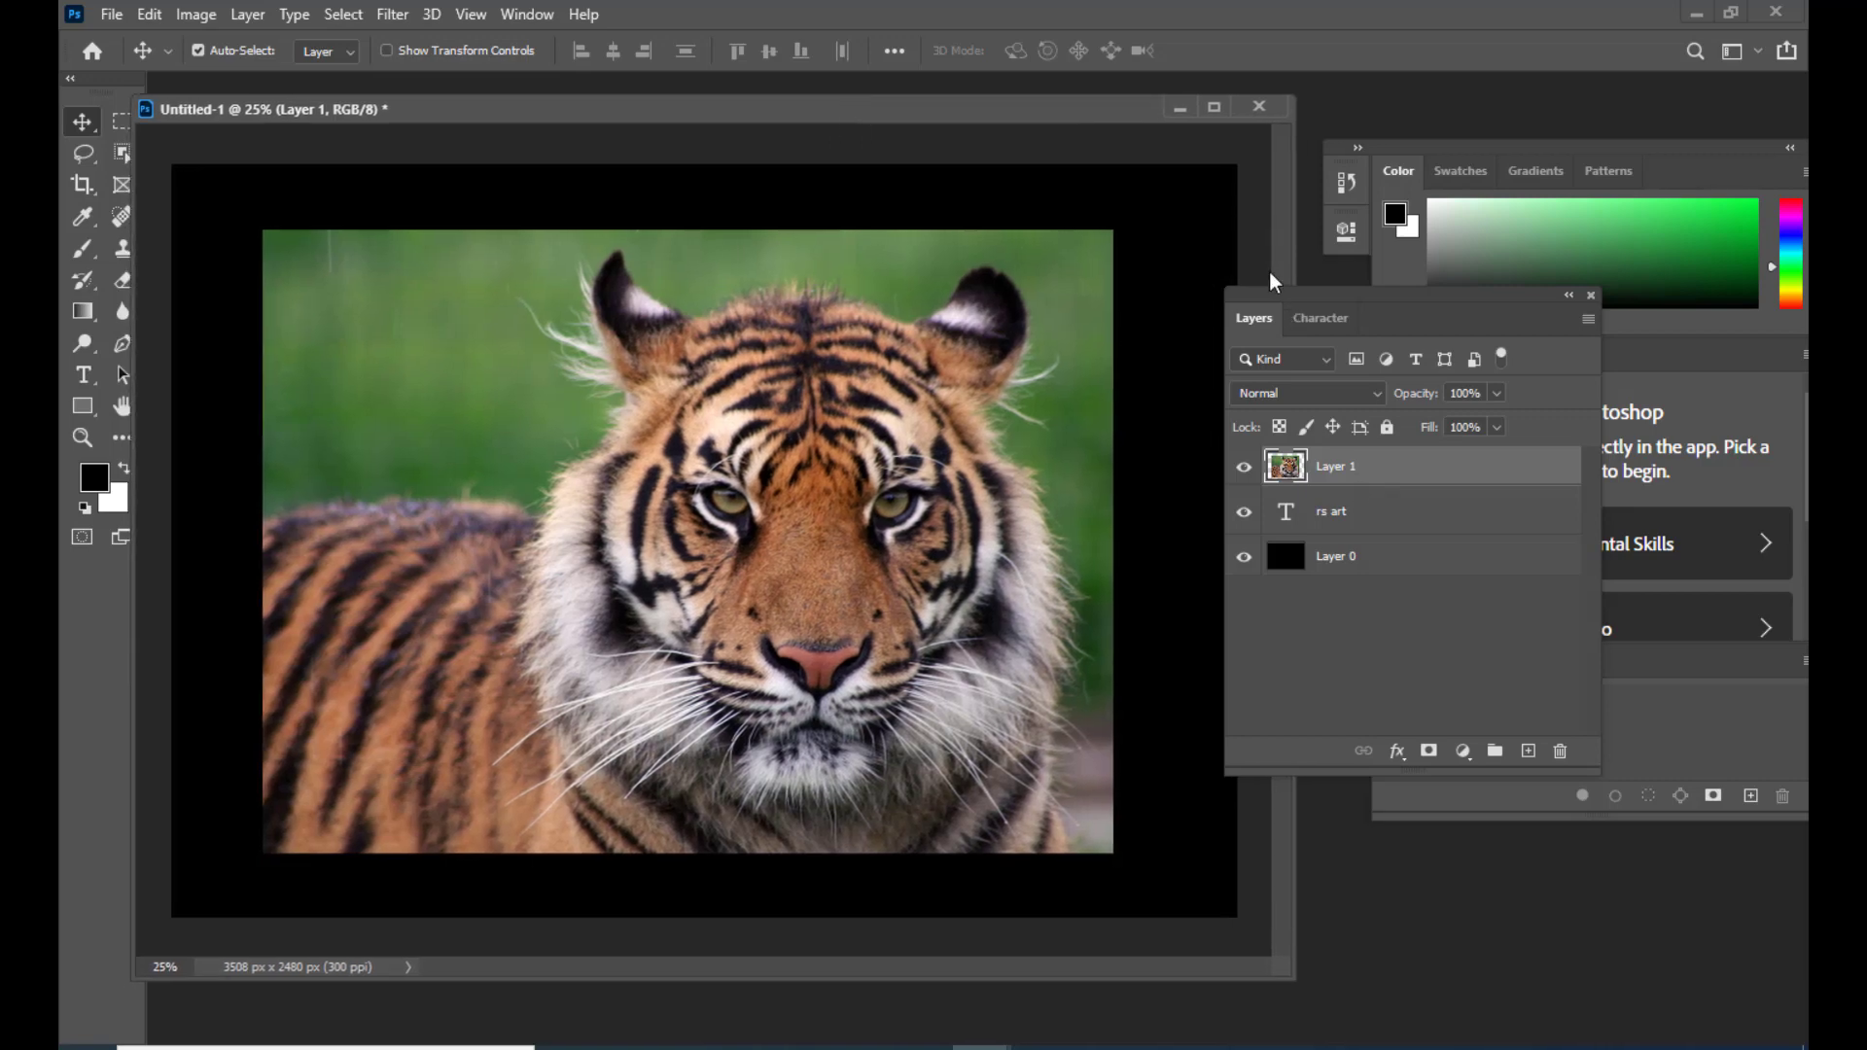
pyautogui.moveTo(1264, 284); pyautogui.dragTo(1249, 288)
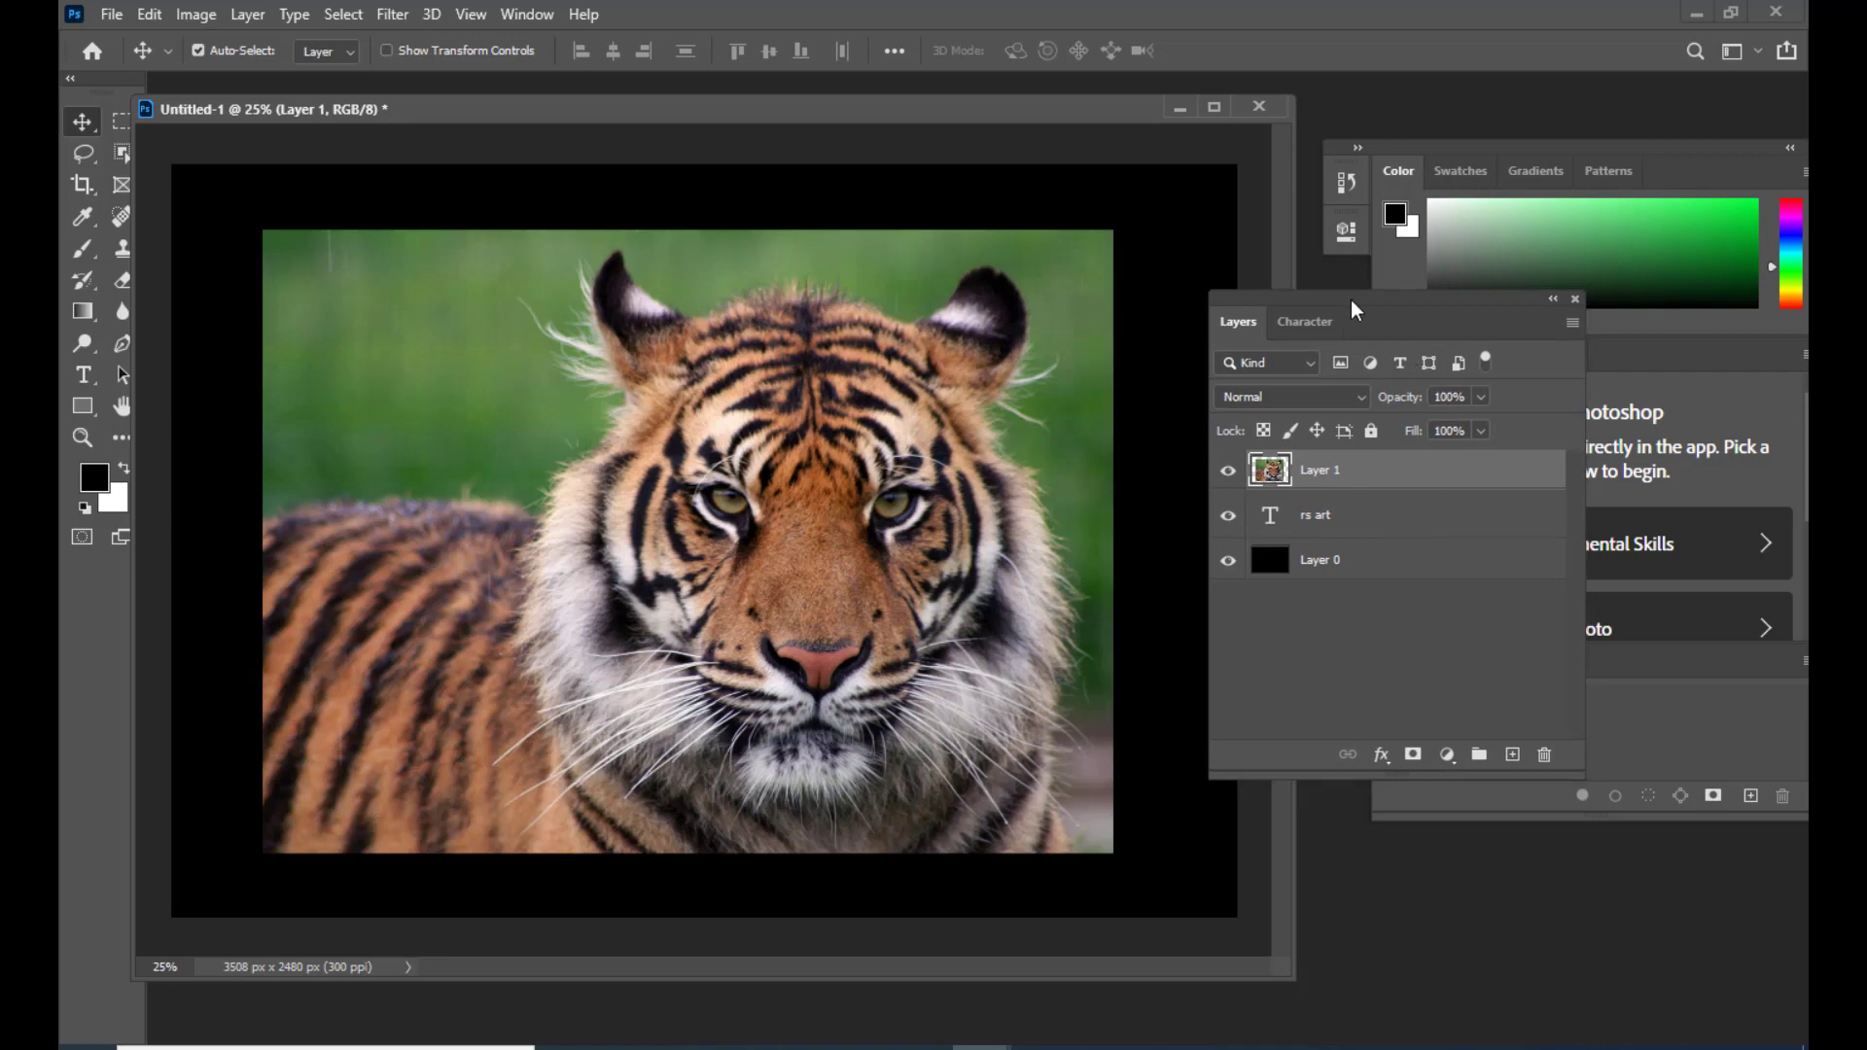
pyautogui.moveTo(1355, 302); pyautogui.dragTo(1339, 302)
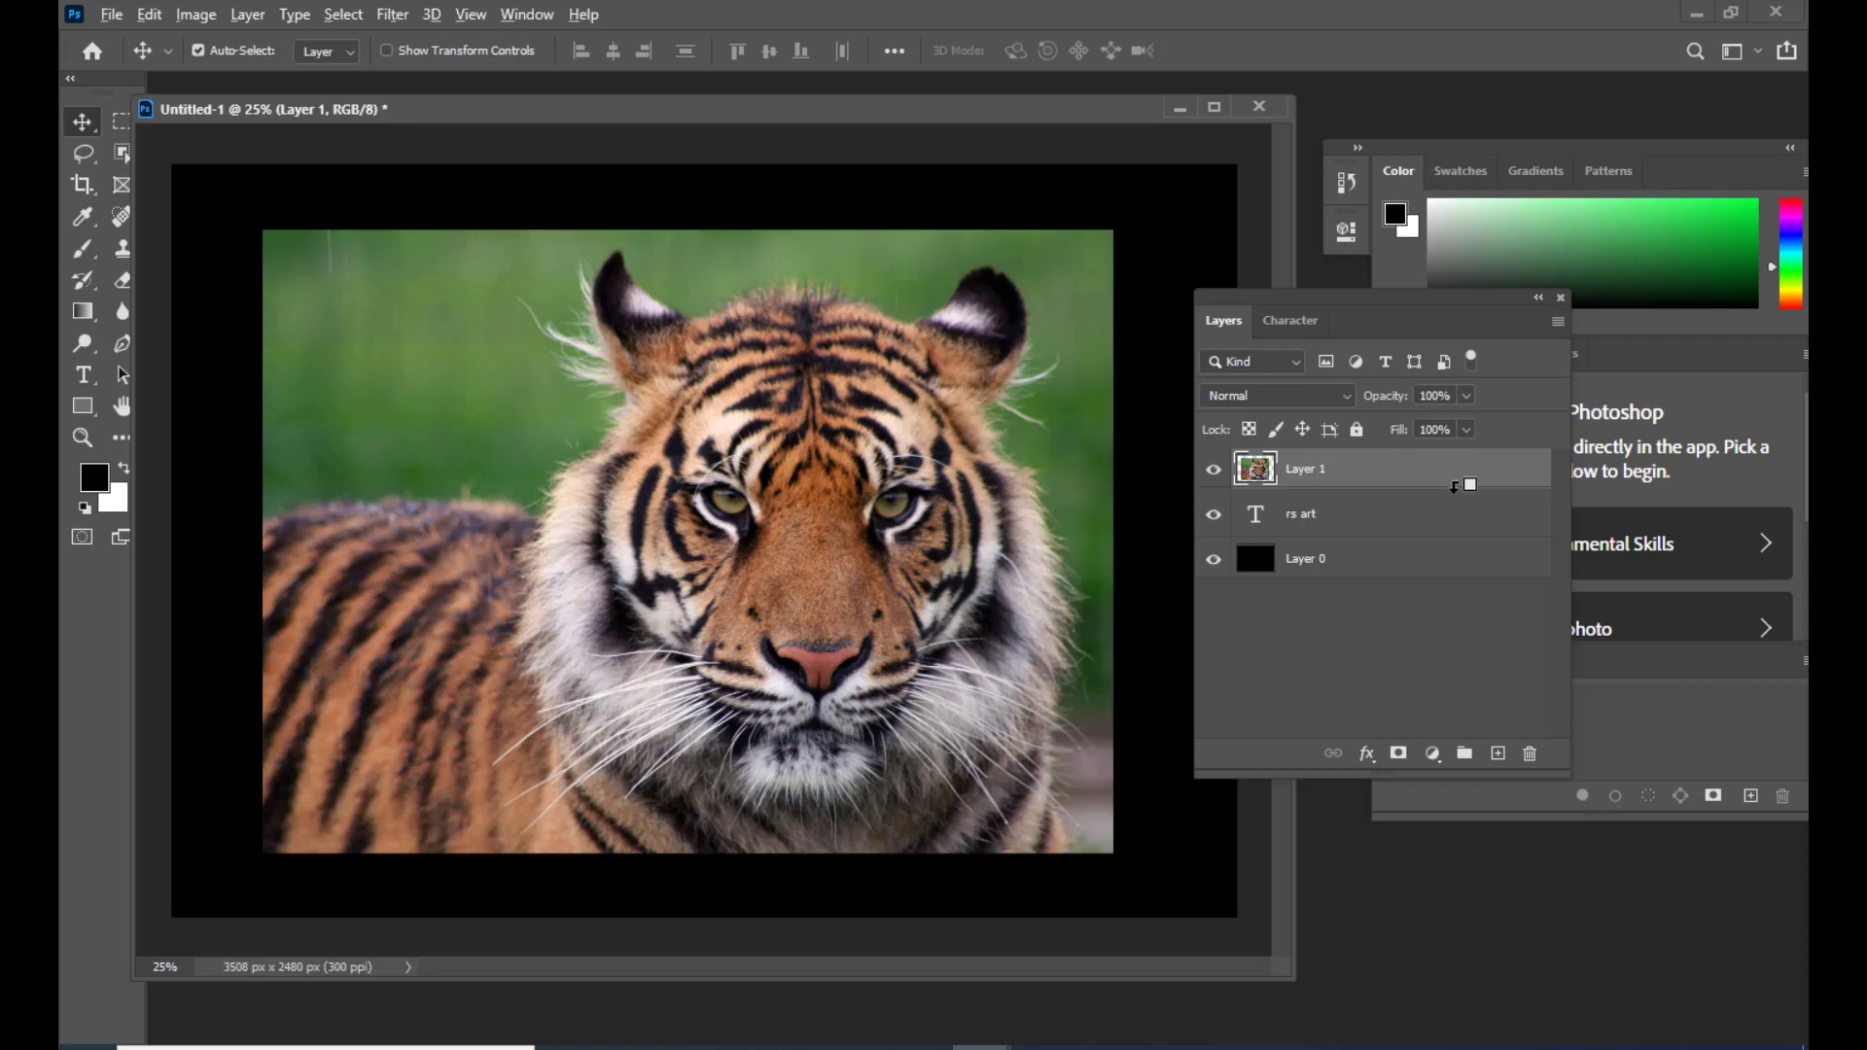
pyautogui.keyDown('alt'); pyautogui.click(1453, 487); pyautogui.keyUp('alt')
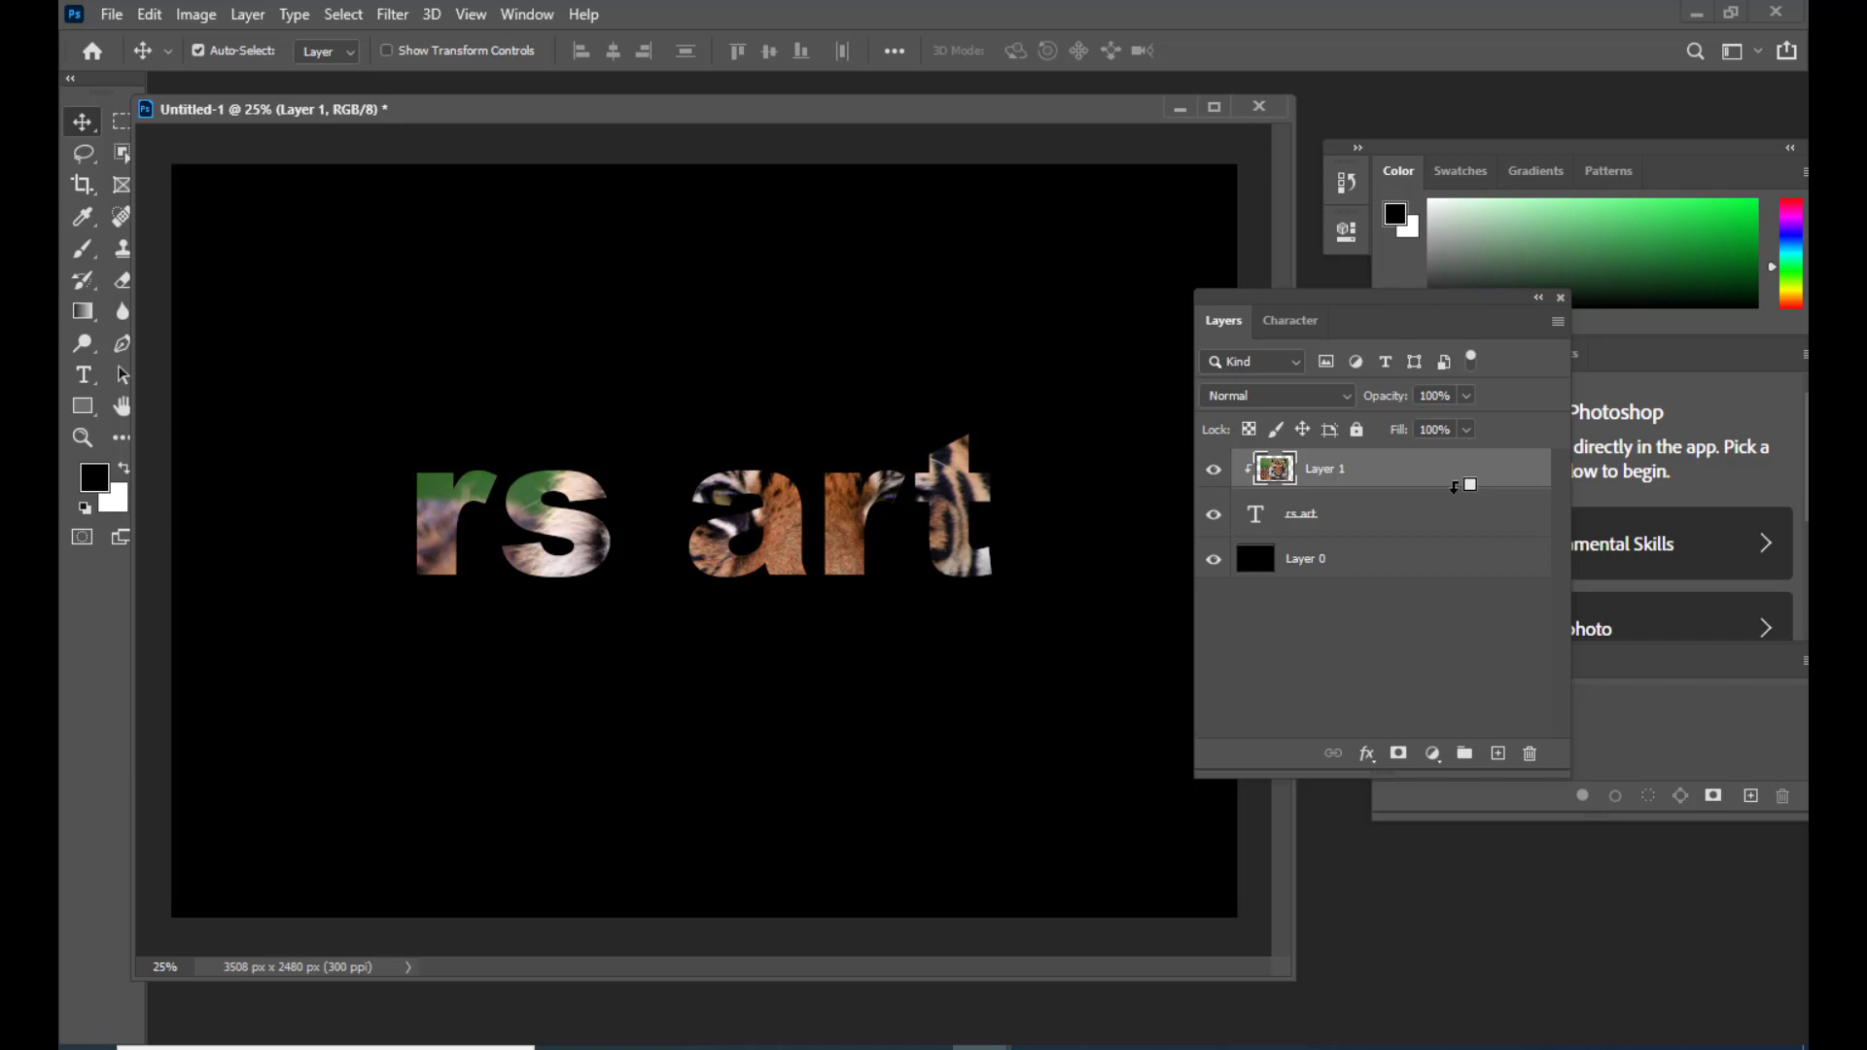
# Step: Free-transform the clipped tiger image to about 93.56% scale and 11.94° rotation, placing the fur and an eye inside the "rs art" letters
pyautogui.moveTo(1248, 297); pyautogui.dragTo(1251, 289)
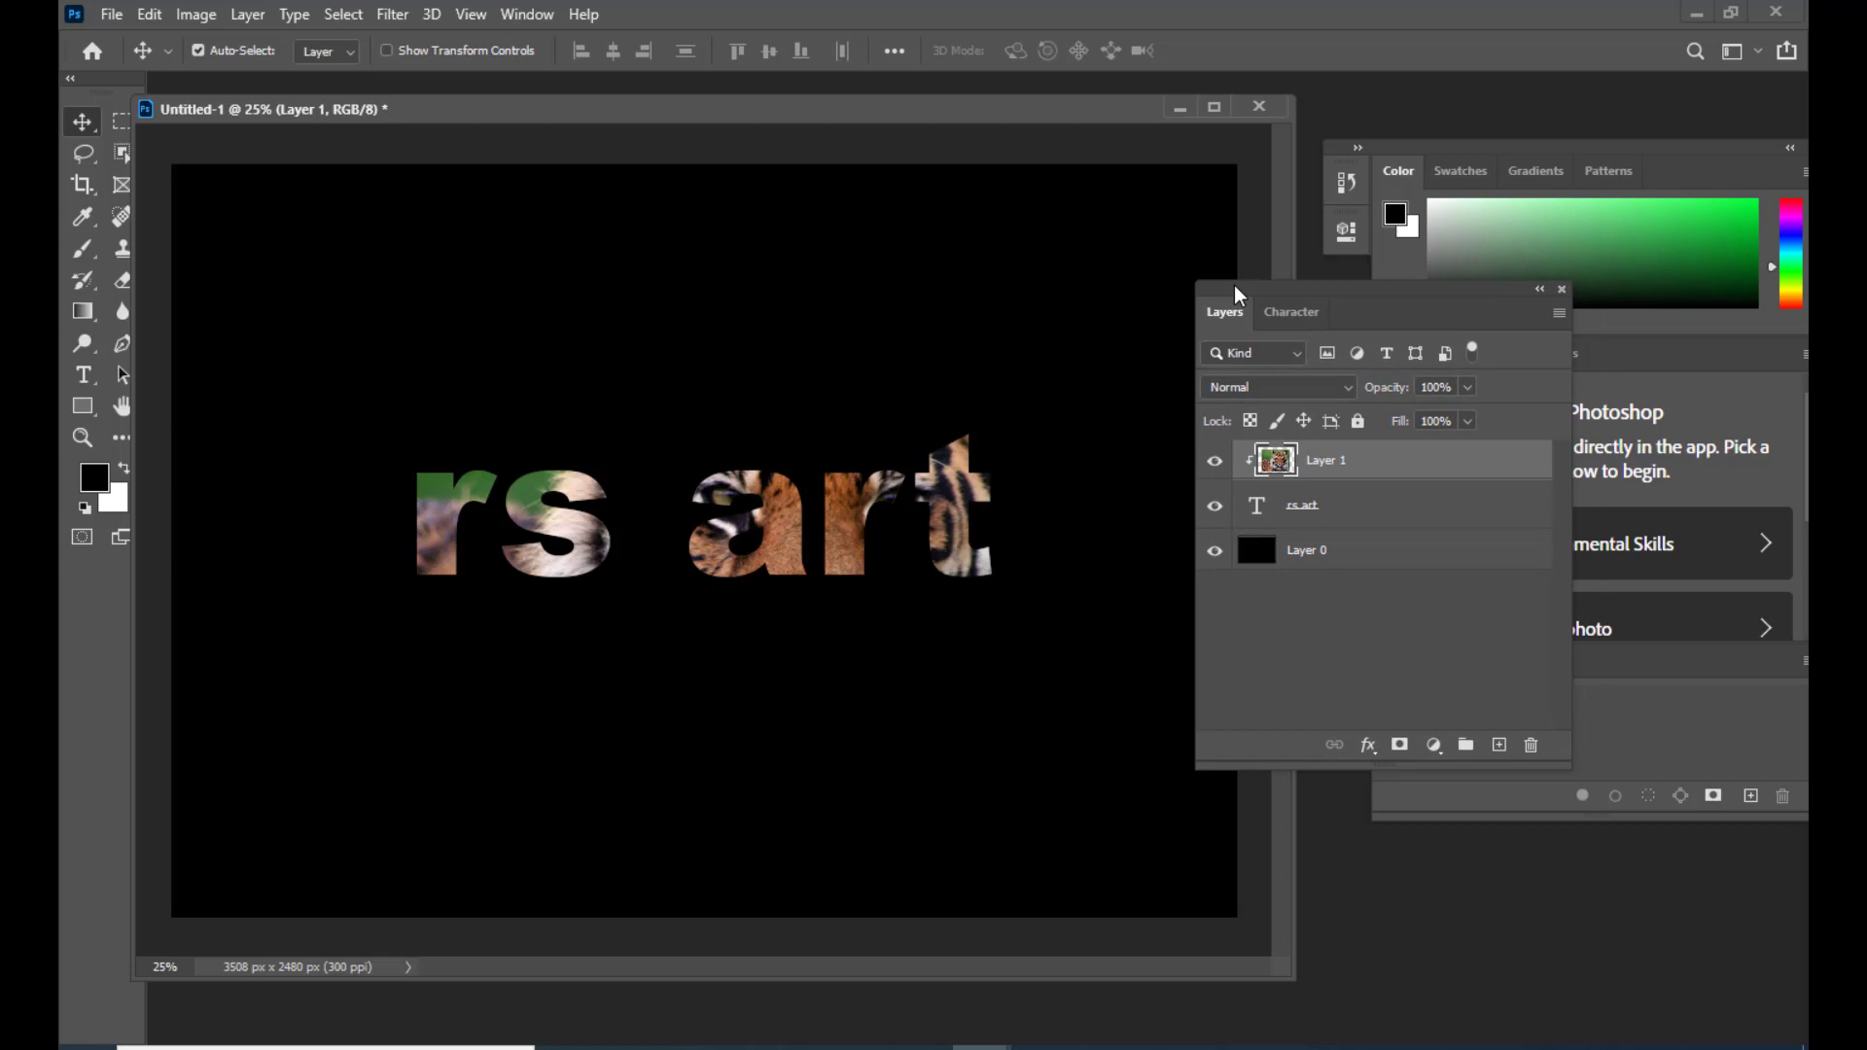
pyautogui.hotkey('ctrl', 't')
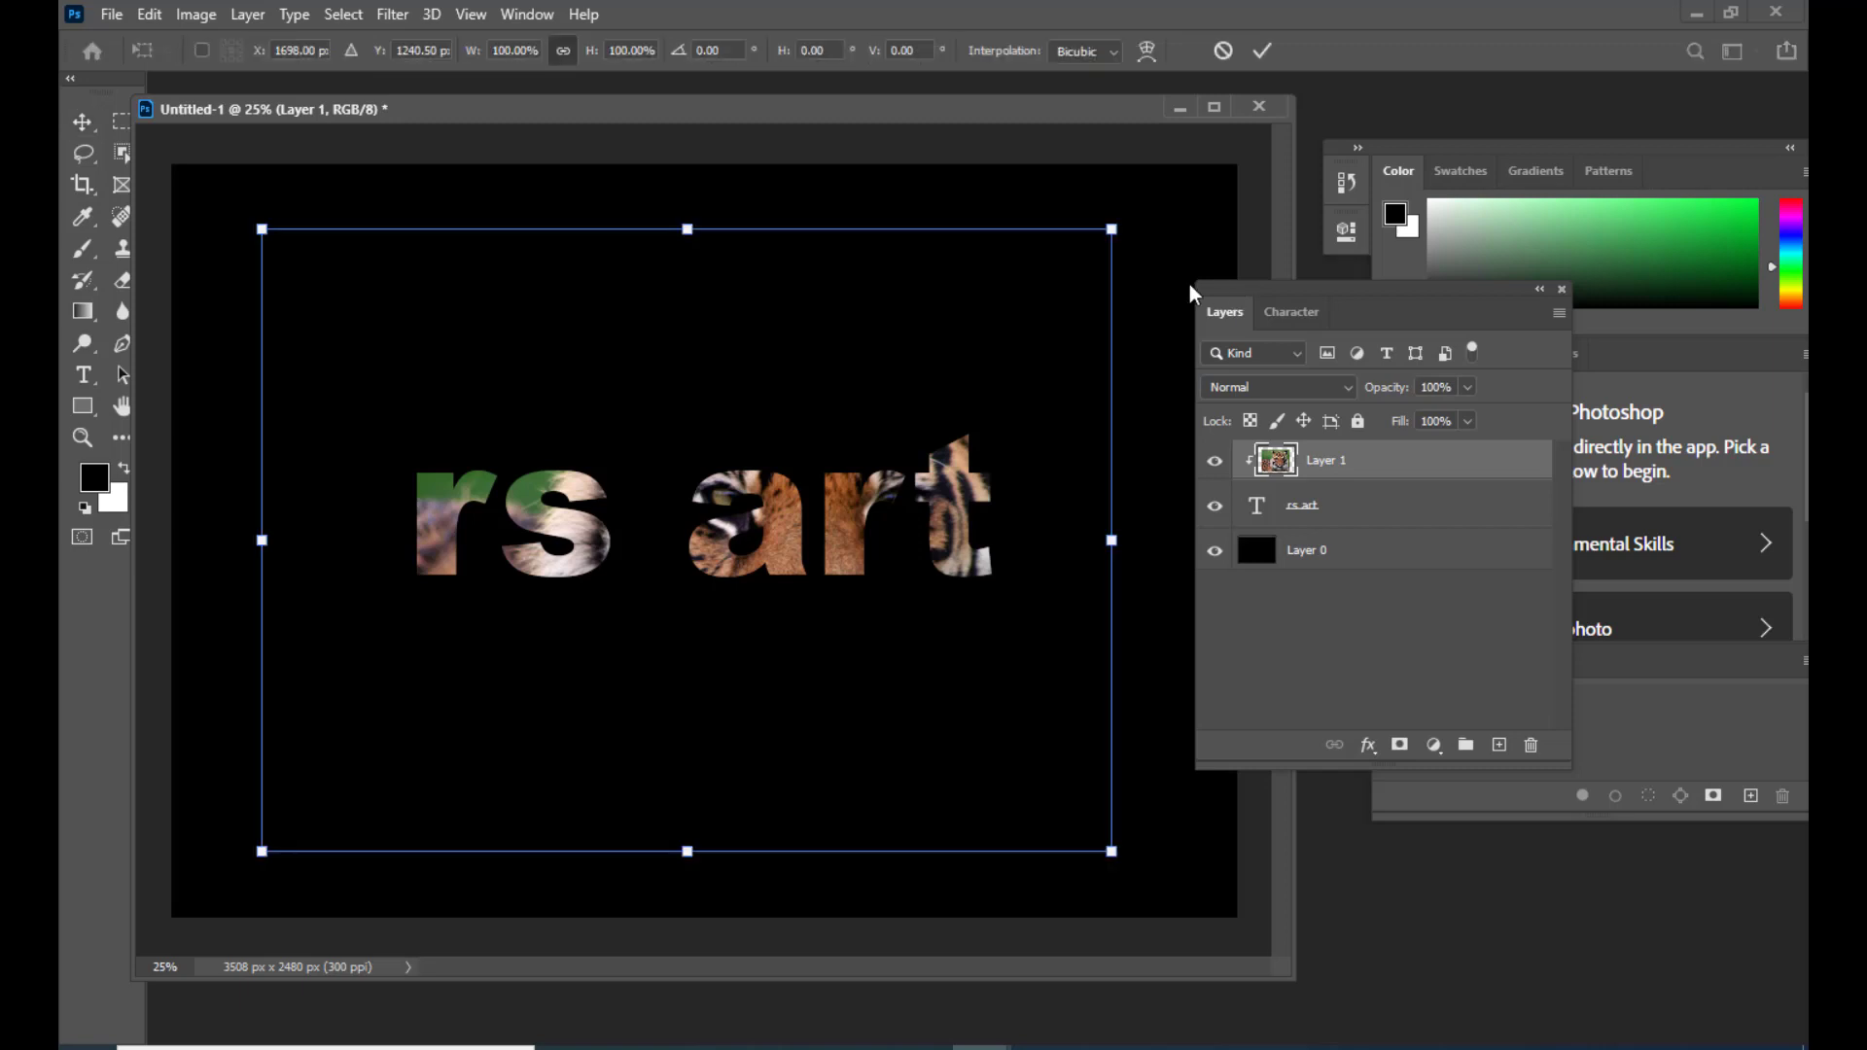
pyautogui.moveTo(1280, 296); pyautogui.dragTo(1321, 298)
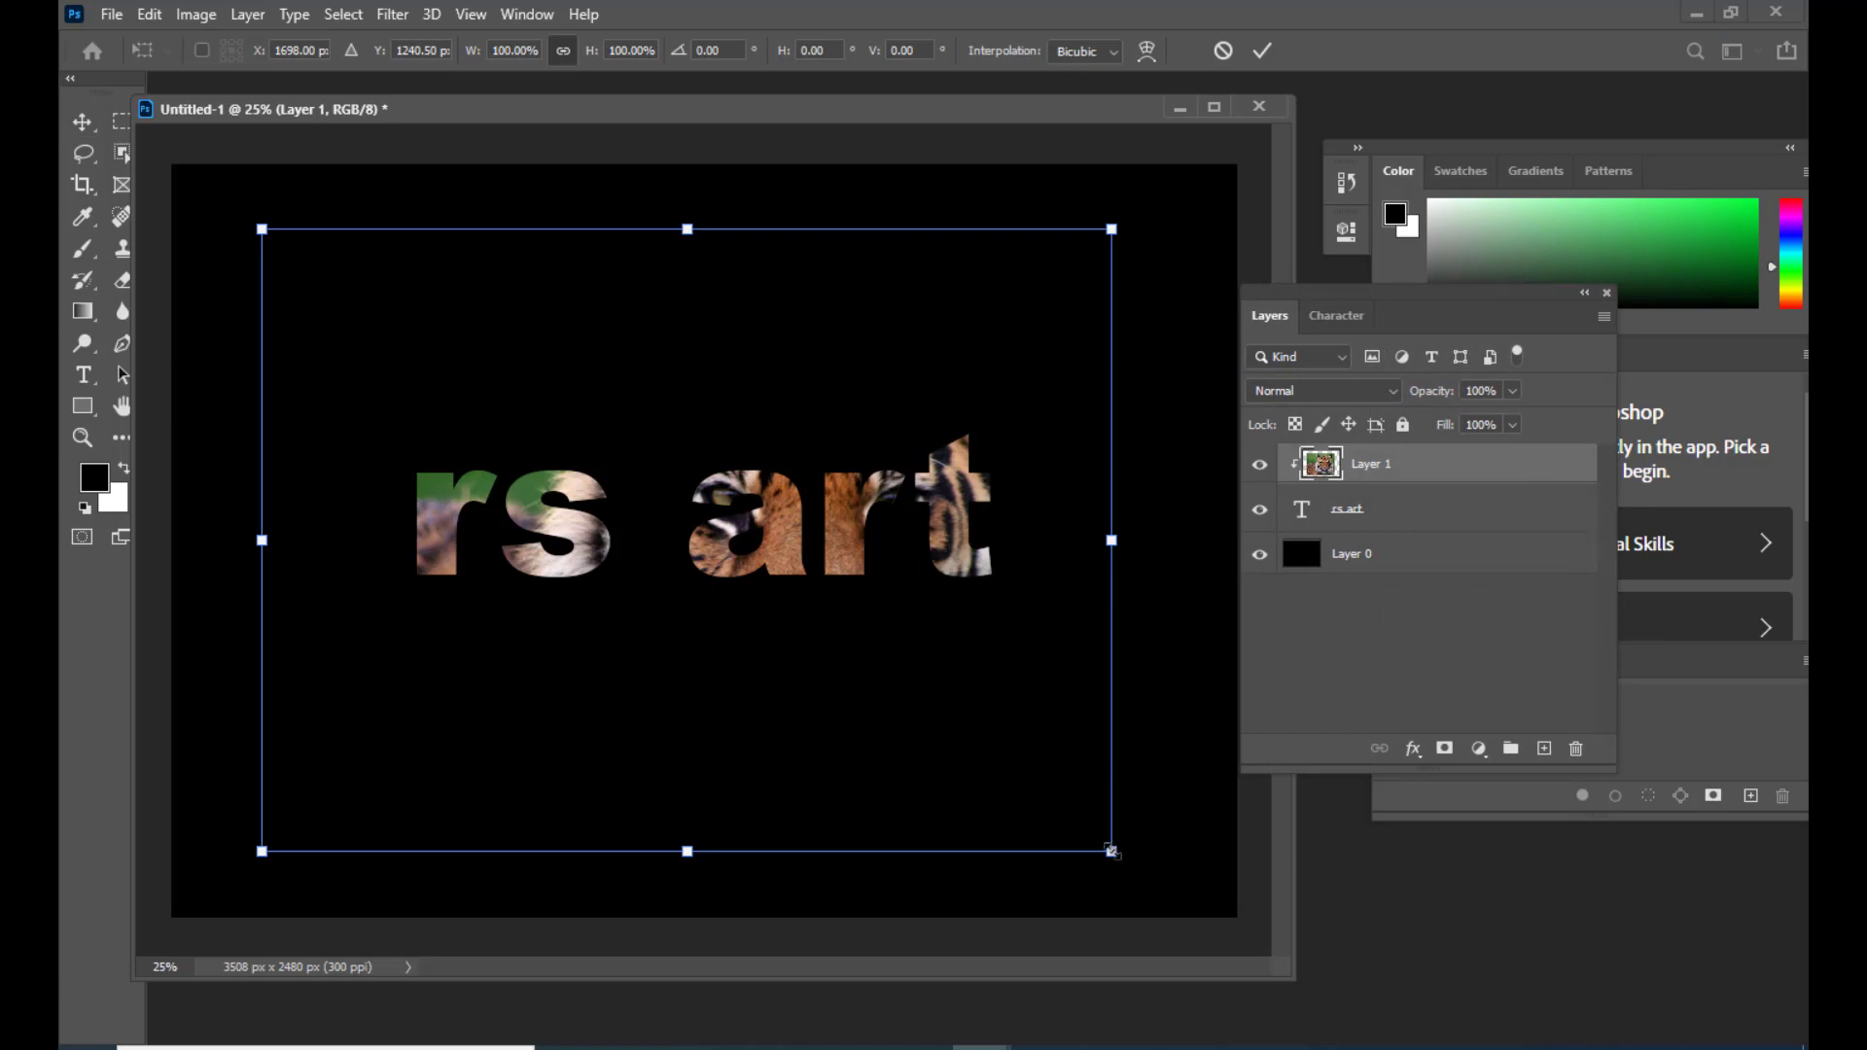
pyautogui.moveTo(1111, 851); pyautogui.dragTo(1119, 790)
pyautogui.moveTo(957, 535)
pyautogui.mouseDown()
pyautogui.moveTo(1019, 542)
pyautogui.moveTo(865, 540)
pyautogui.moveTo(963, 539)
pyautogui.mouseUp()
pyautogui.moveTo(1147, 860); pyautogui.dragTo(1206, 637)
pyautogui.moveTo(944, 540); pyautogui.dragTo(969, 591)
pyautogui.moveTo(1138, 433); pyautogui.dragTo(1089, 730)
pyautogui.moveTo(965, 533); pyautogui.dragTo(990, 435)
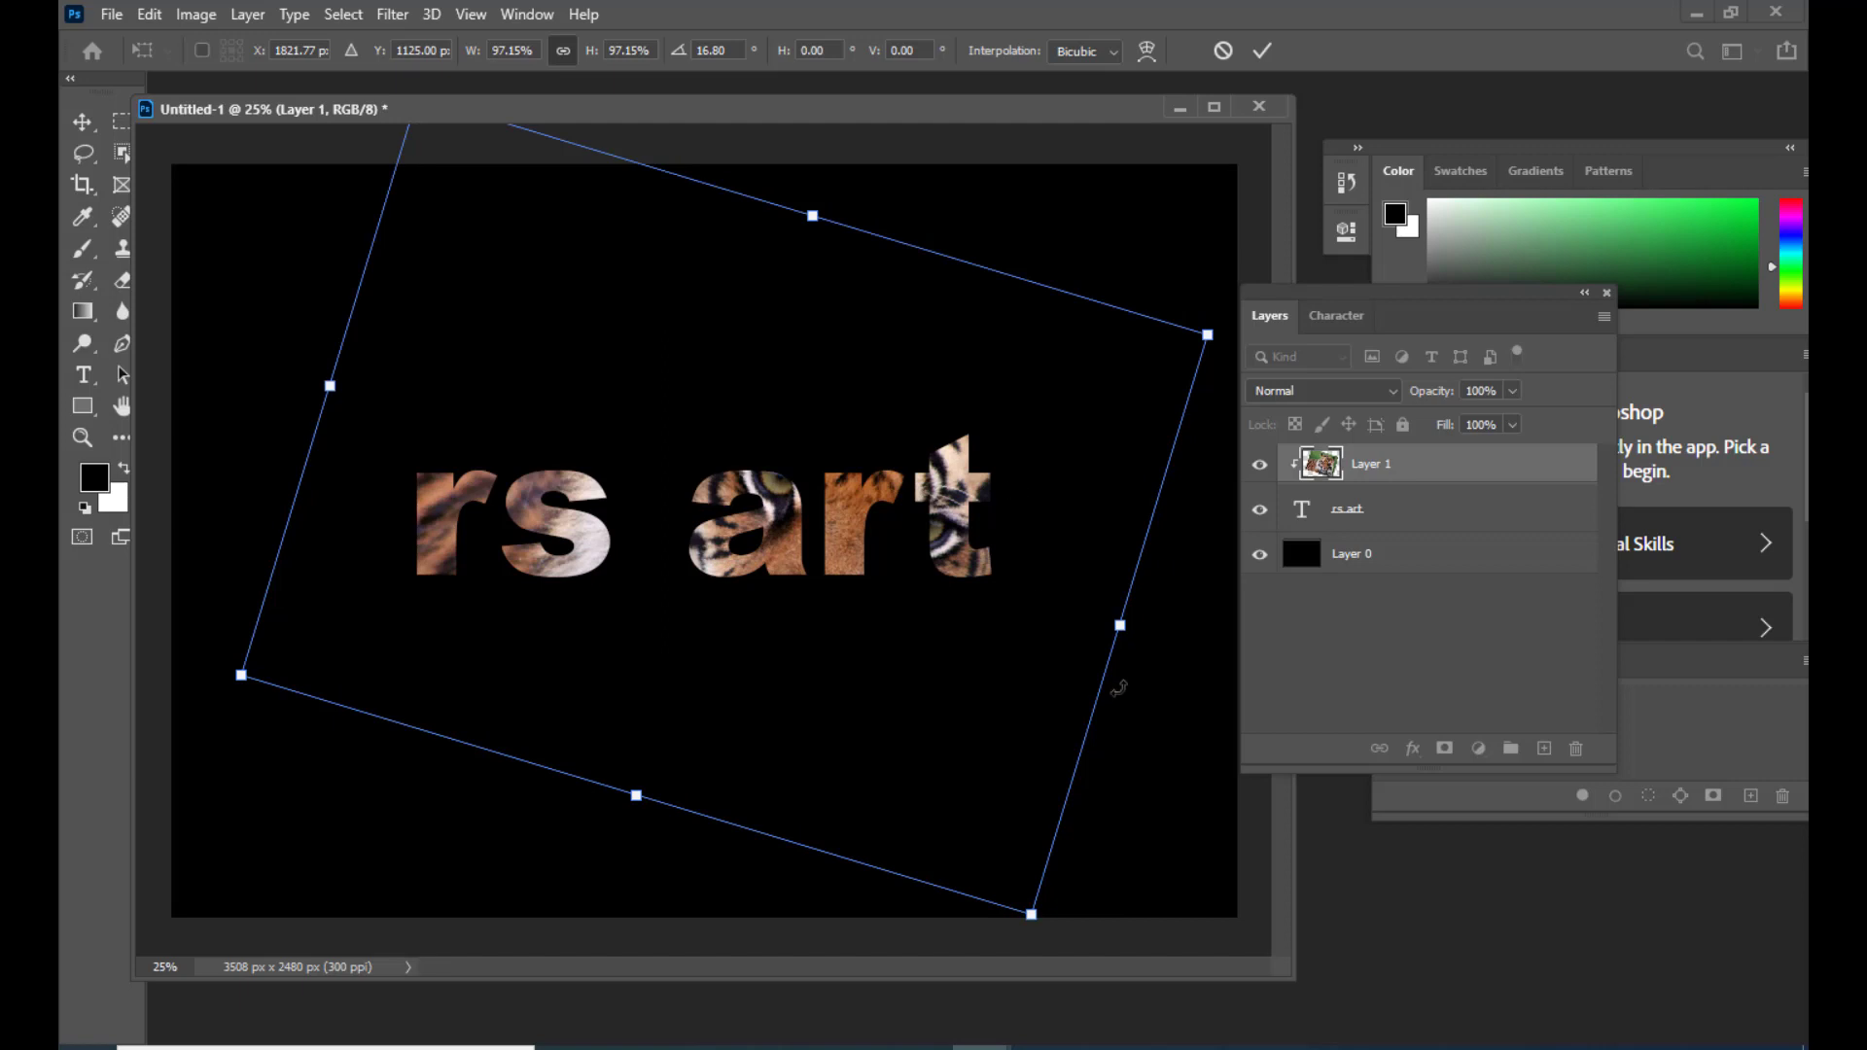
pyautogui.moveTo(1125, 687); pyautogui.dragTo(1145, 646)
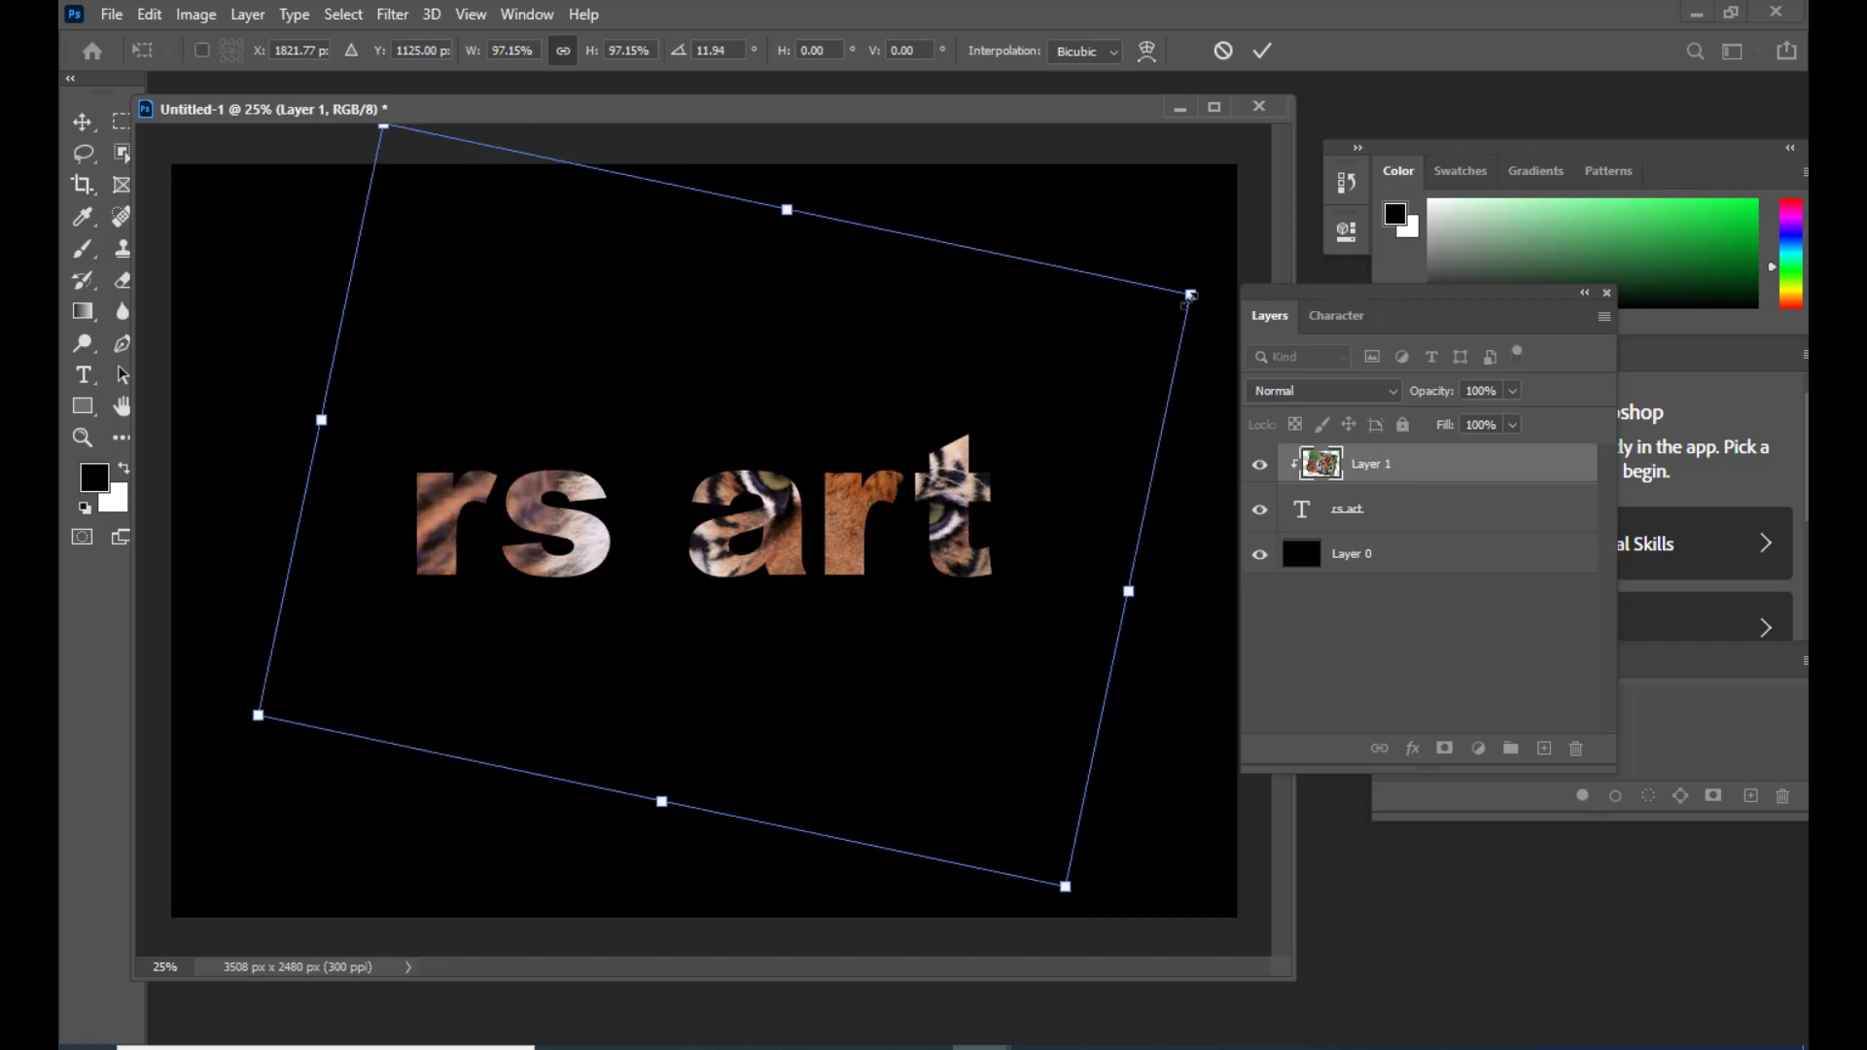
pyautogui.moveTo(1186, 326)
pyautogui.mouseDown()
pyautogui.moveTo(1223, 313)
pyautogui.moveTo(957, 413)
pyautogui.moveTo(1171, 357)
pyautogui.mouseUp()
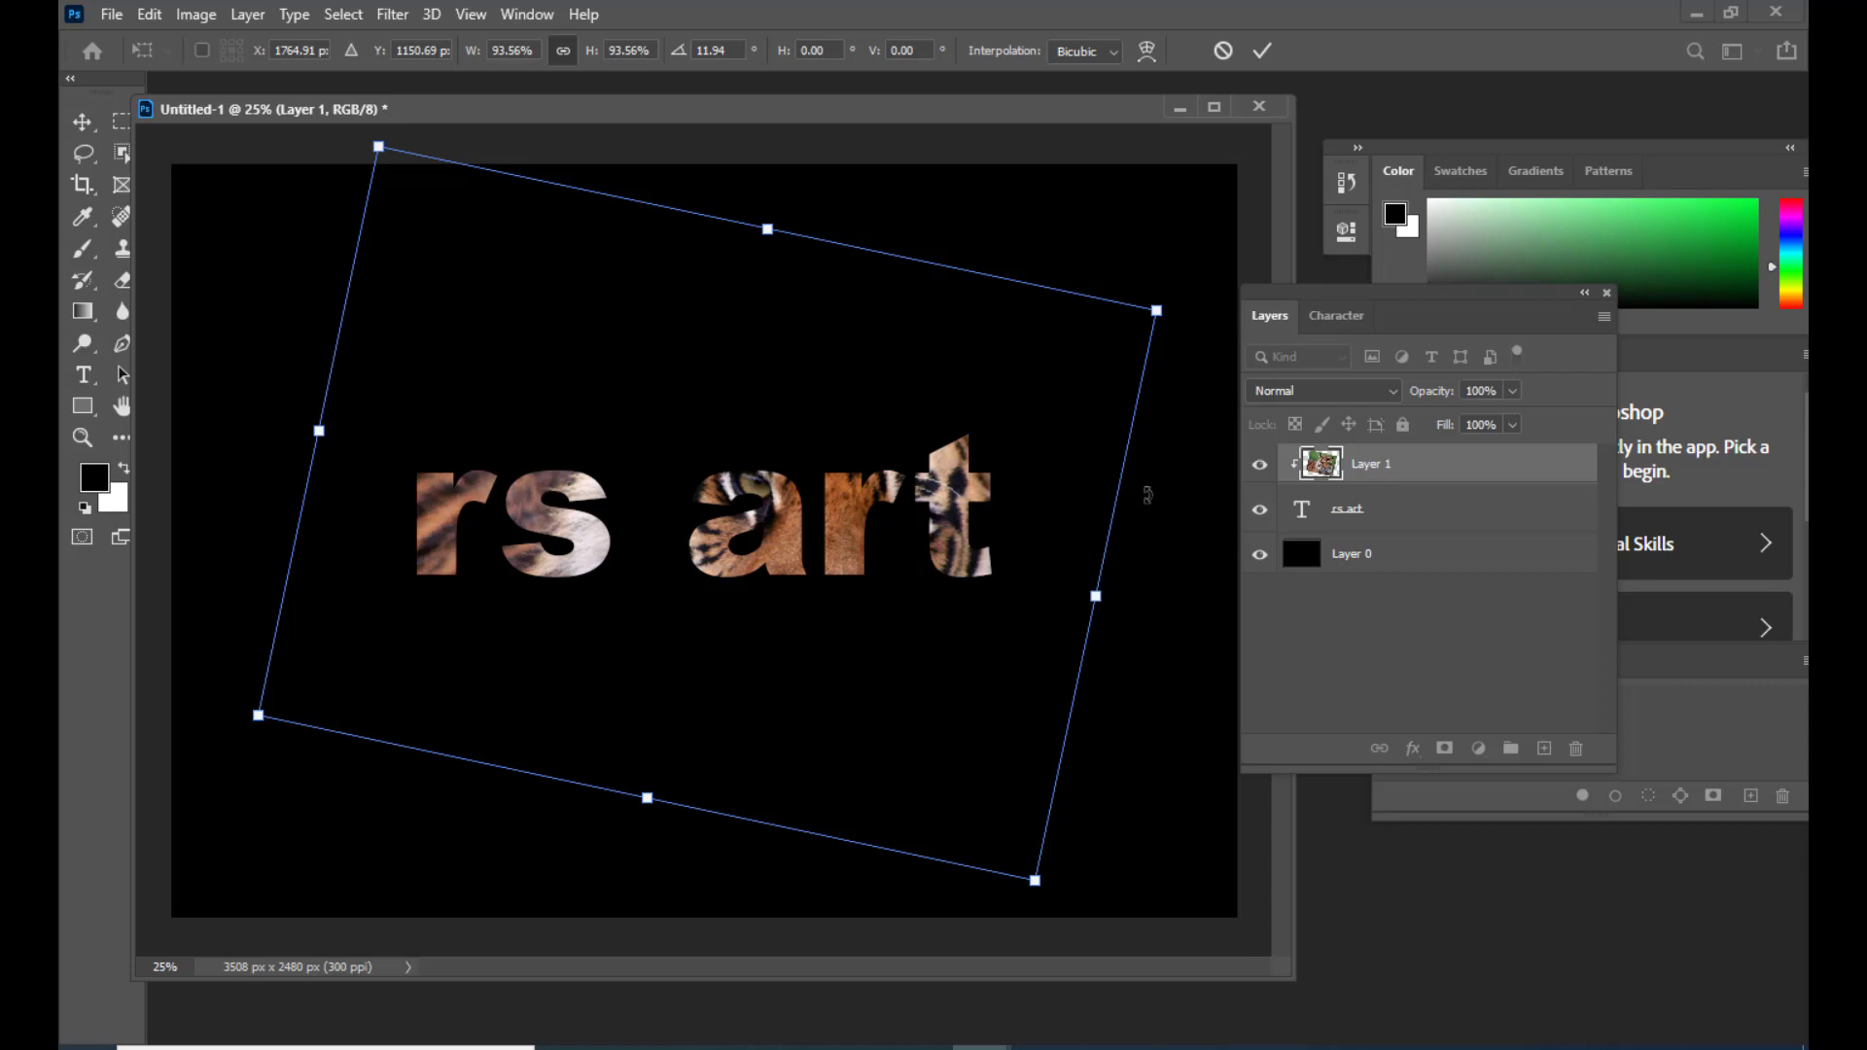
pyautogui.press('Return')
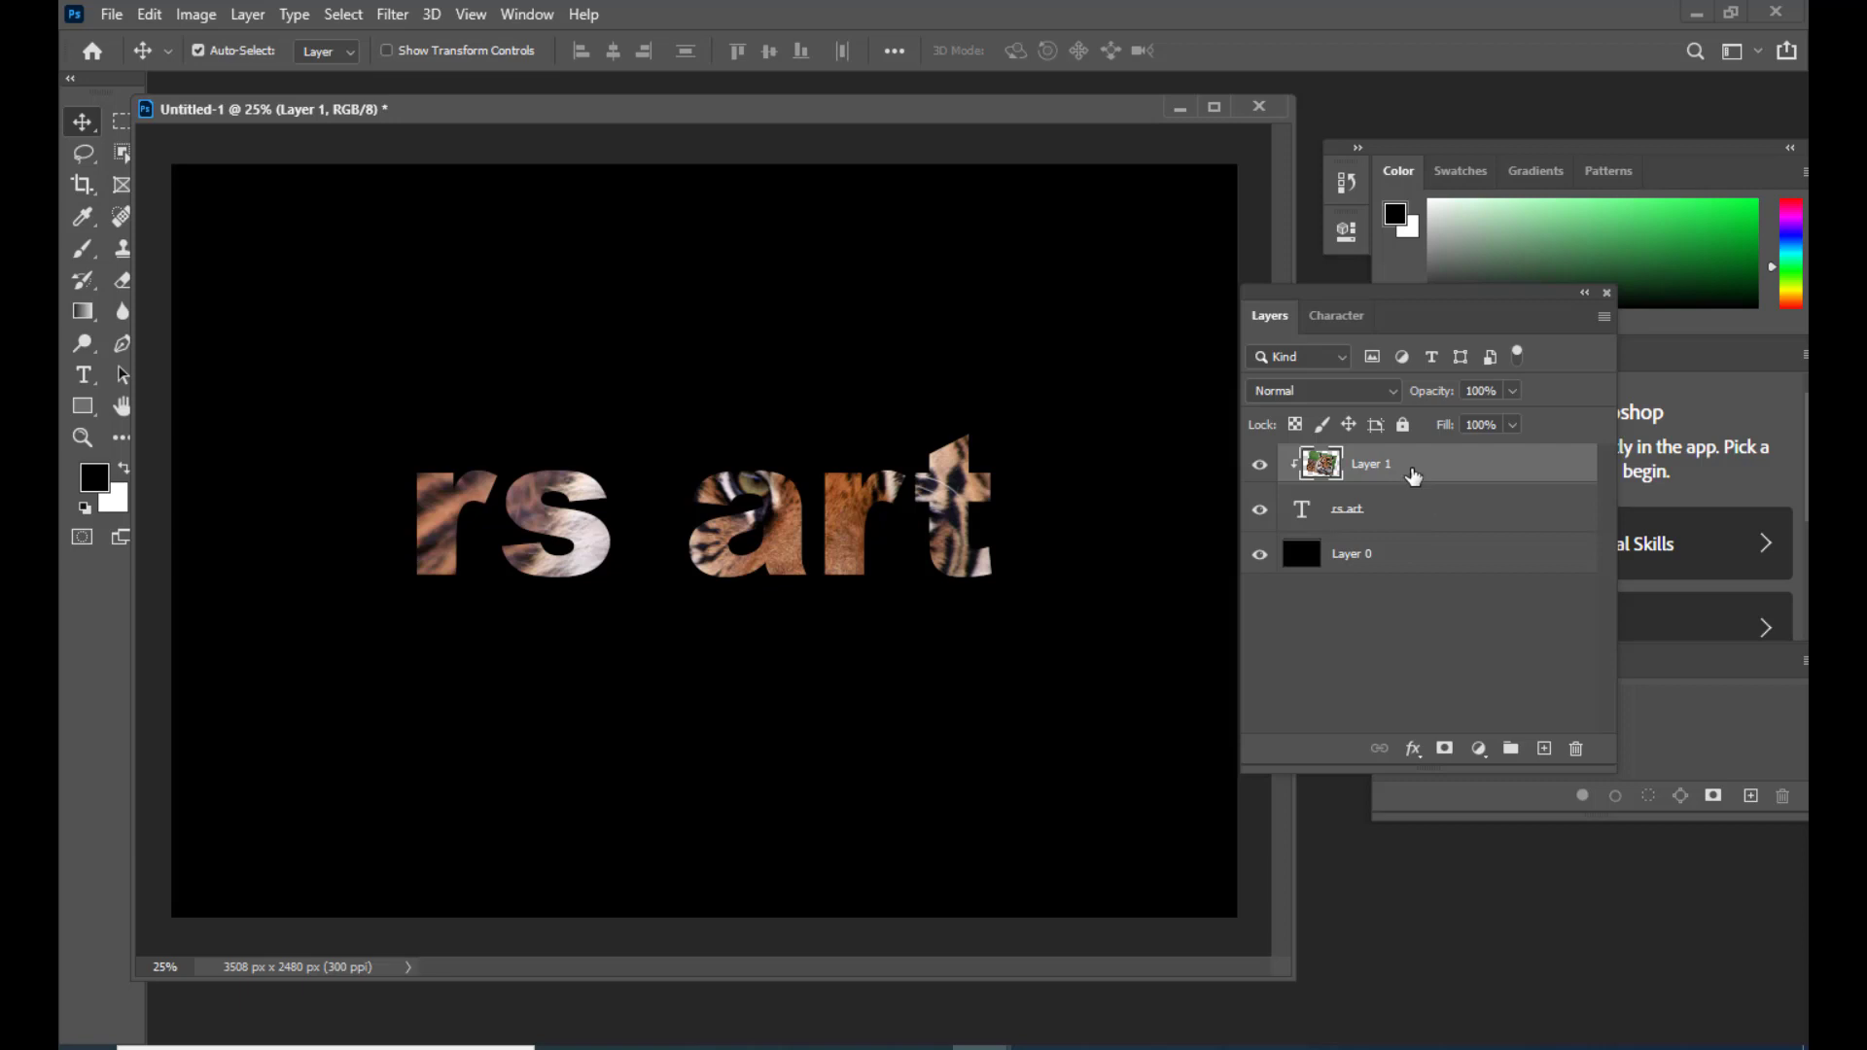
# Step: Merge the clipped tiger image layer and the "rs art" text layer into a single layer
pyautogui.keyDown('ctrl'); pyautogui.click(1413, 509); pyautogui.keyUp('ctrl')
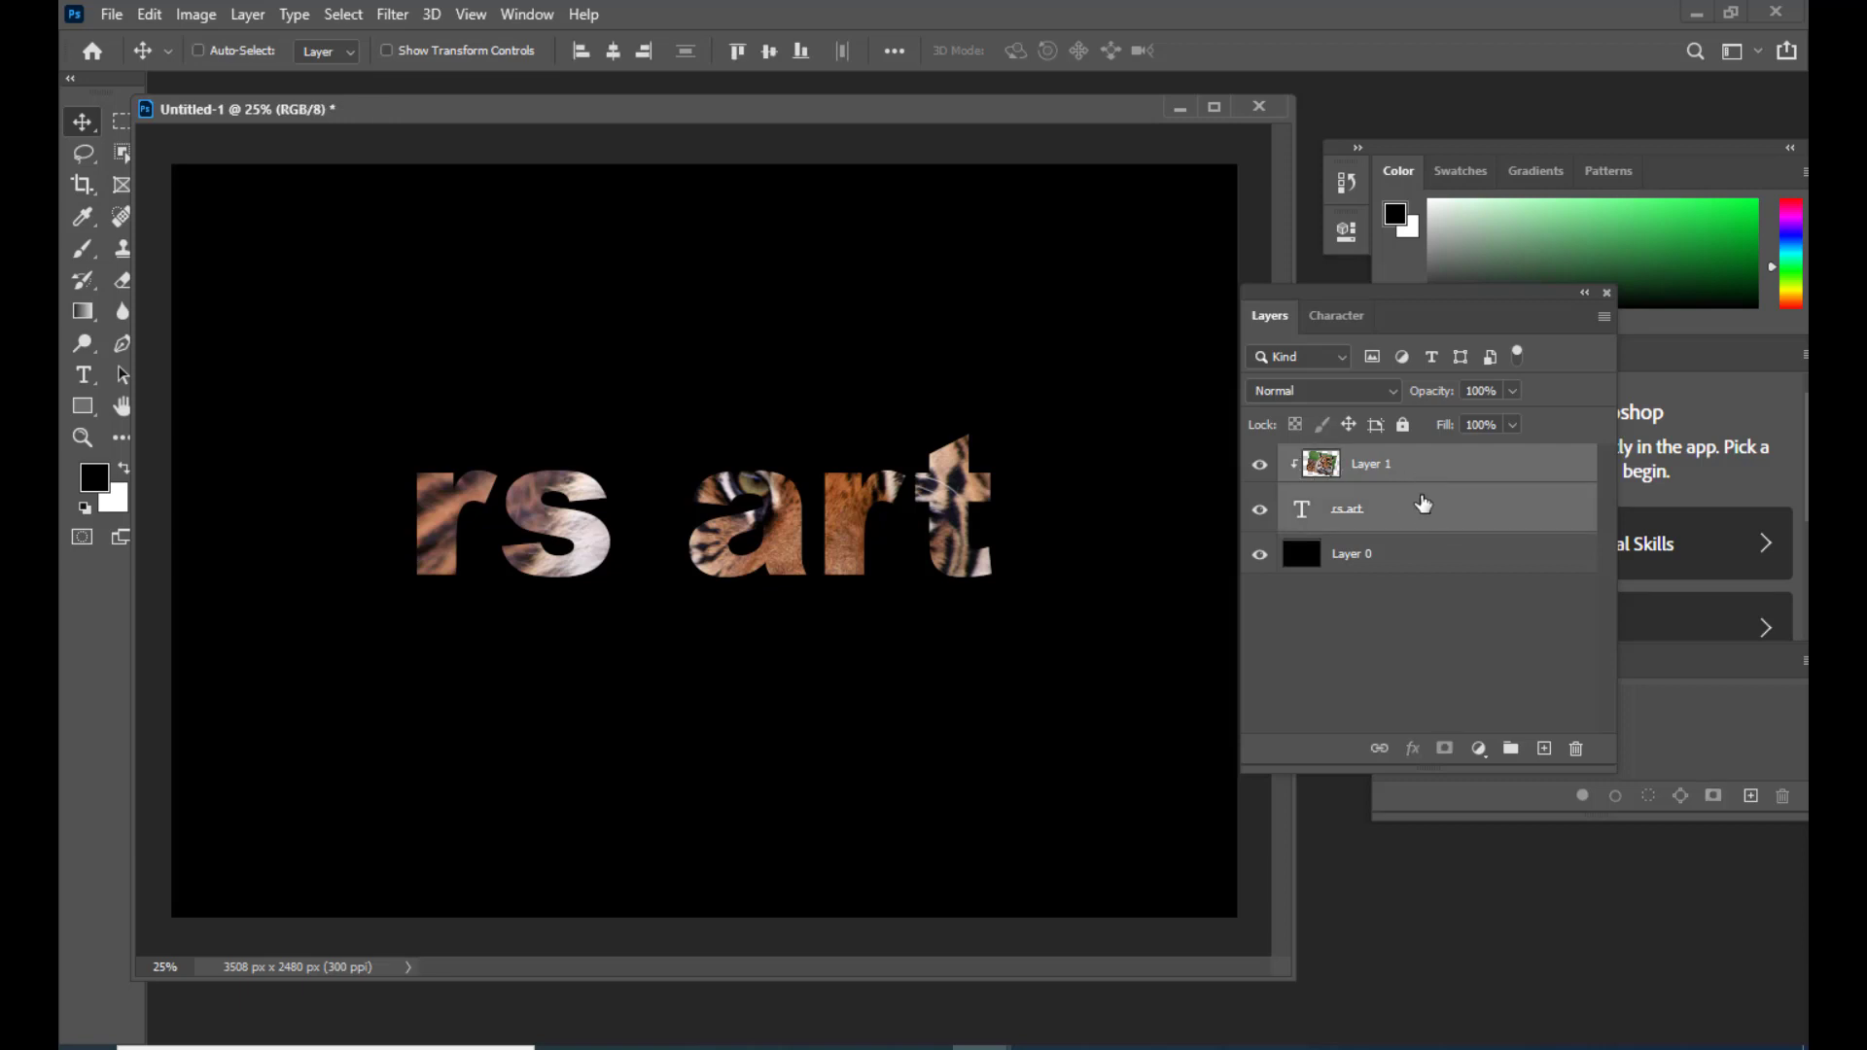
pyautogui.hotkey('ctrl', 'e')
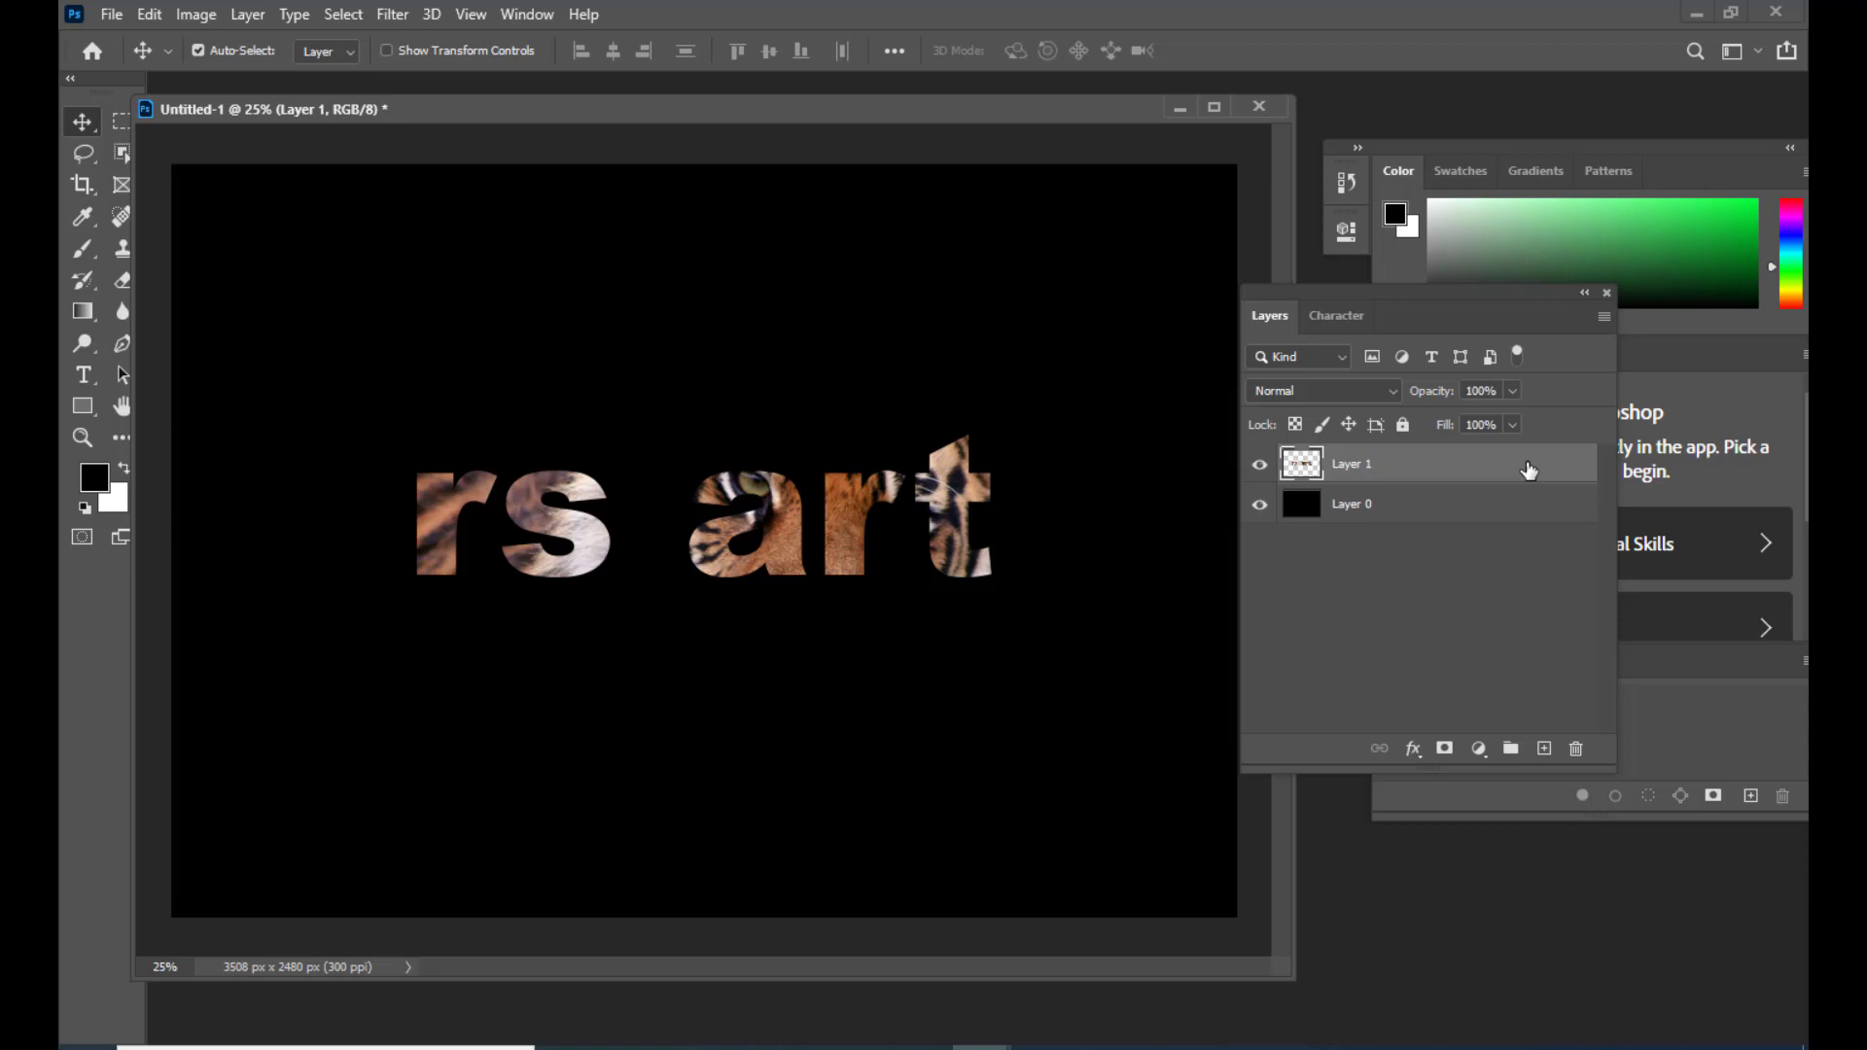
# Step: Give the merged lettering a 9 px solid white outside stroke and enable Bevel & Emboss in its layer style
pyautogui.doubleClick(1528, 471)
pyautogui.moveTo(875, 283); pyautogui.dragTo(1280, 127)
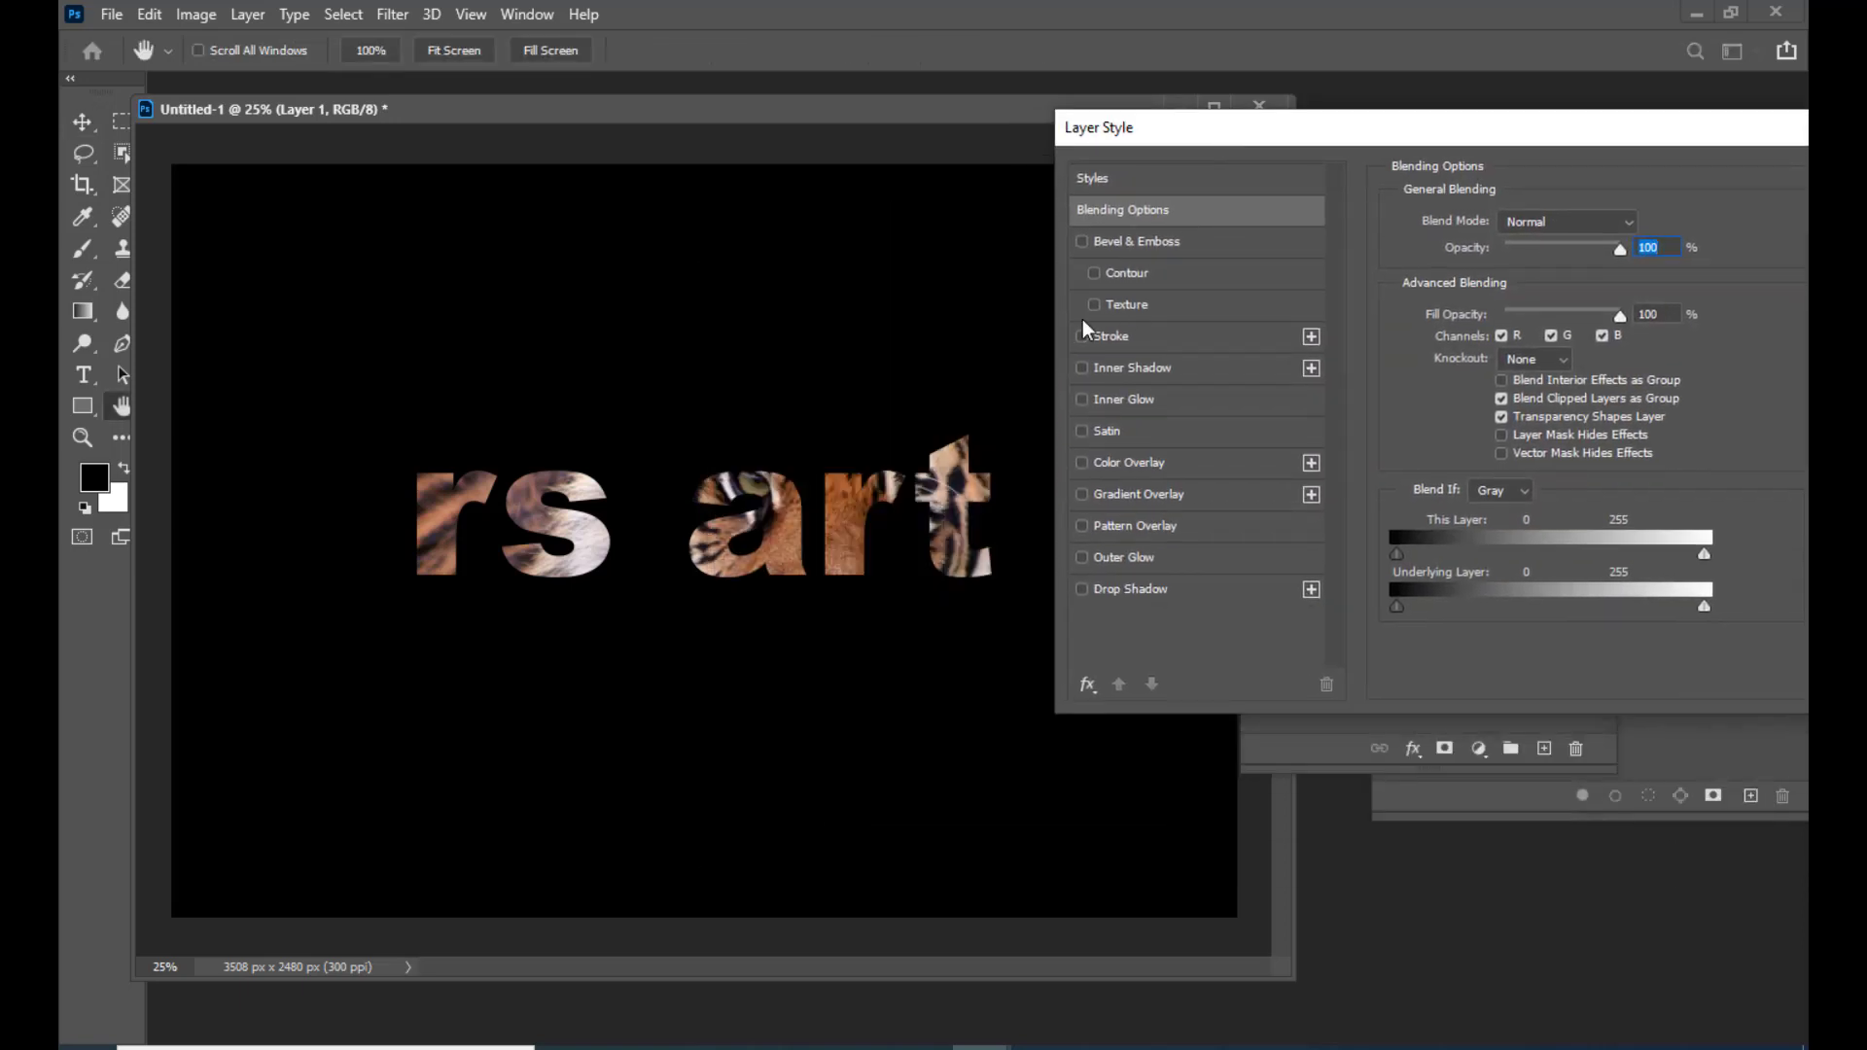
pyautogui.click(1081, 336)
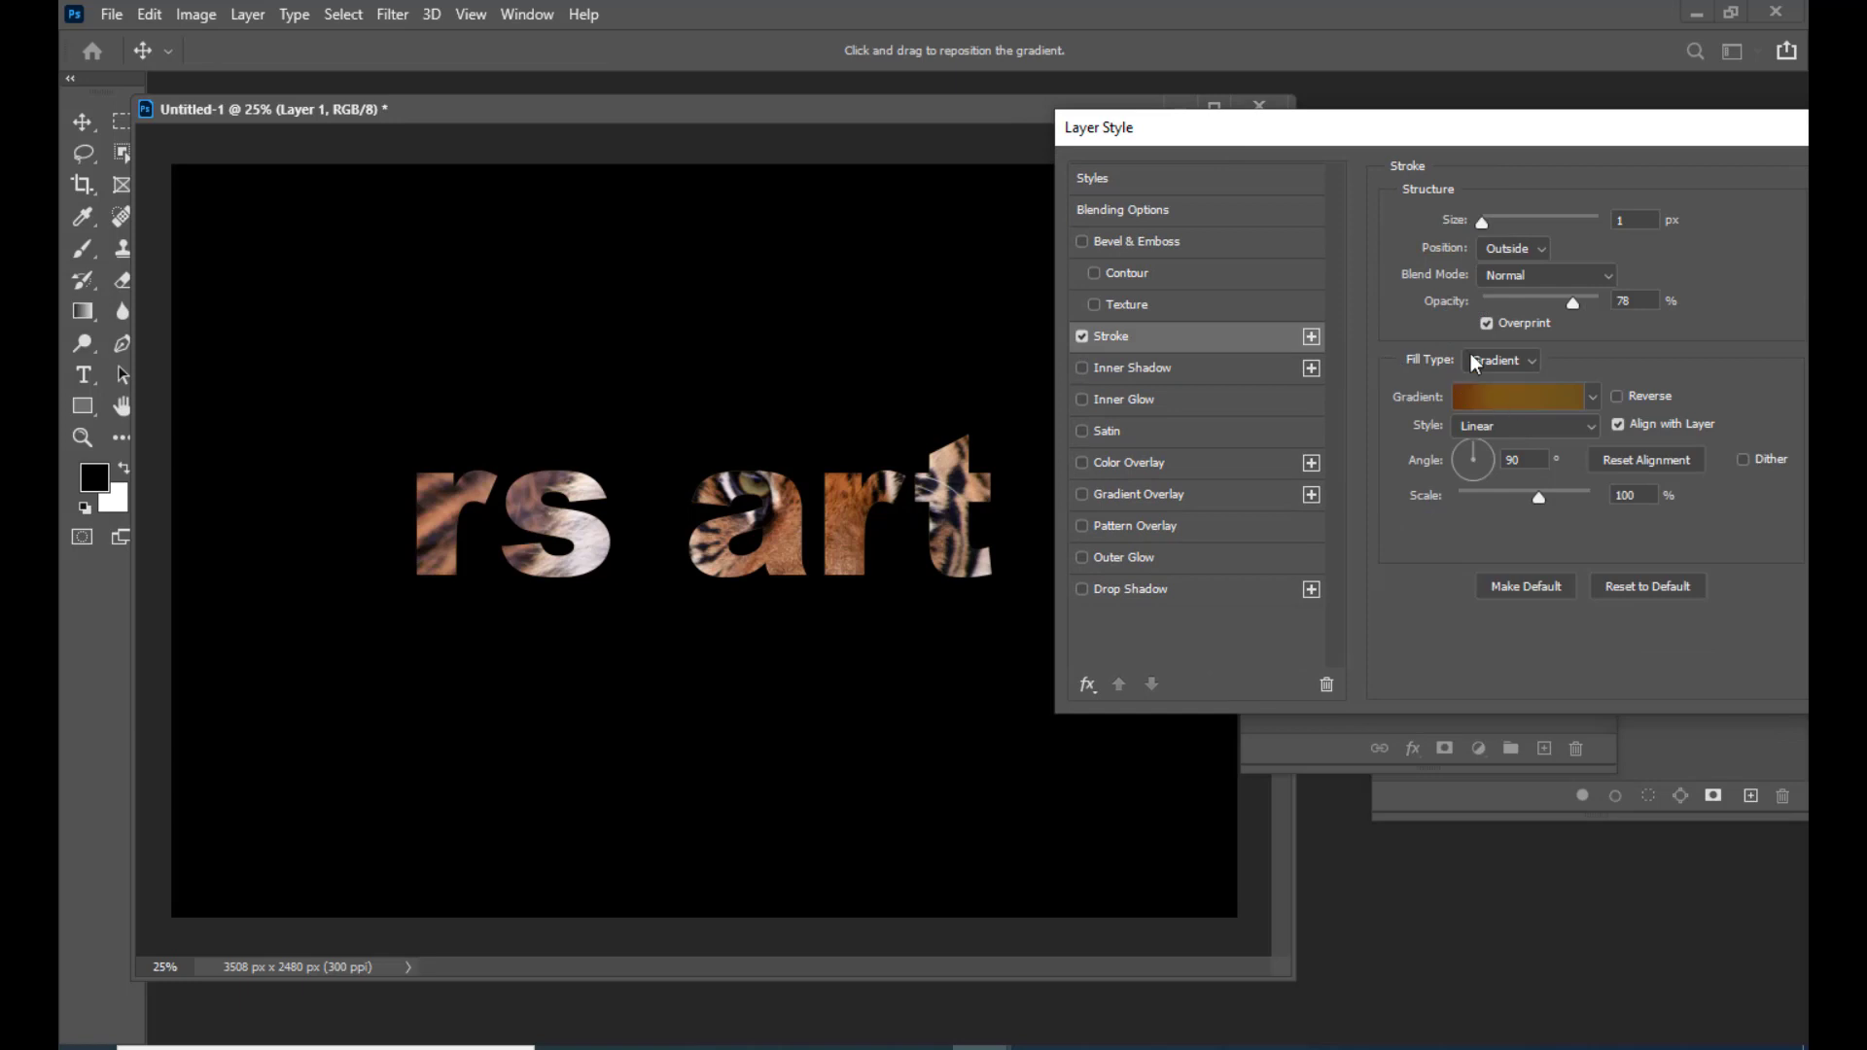
pyautogui.click(1500, 362)
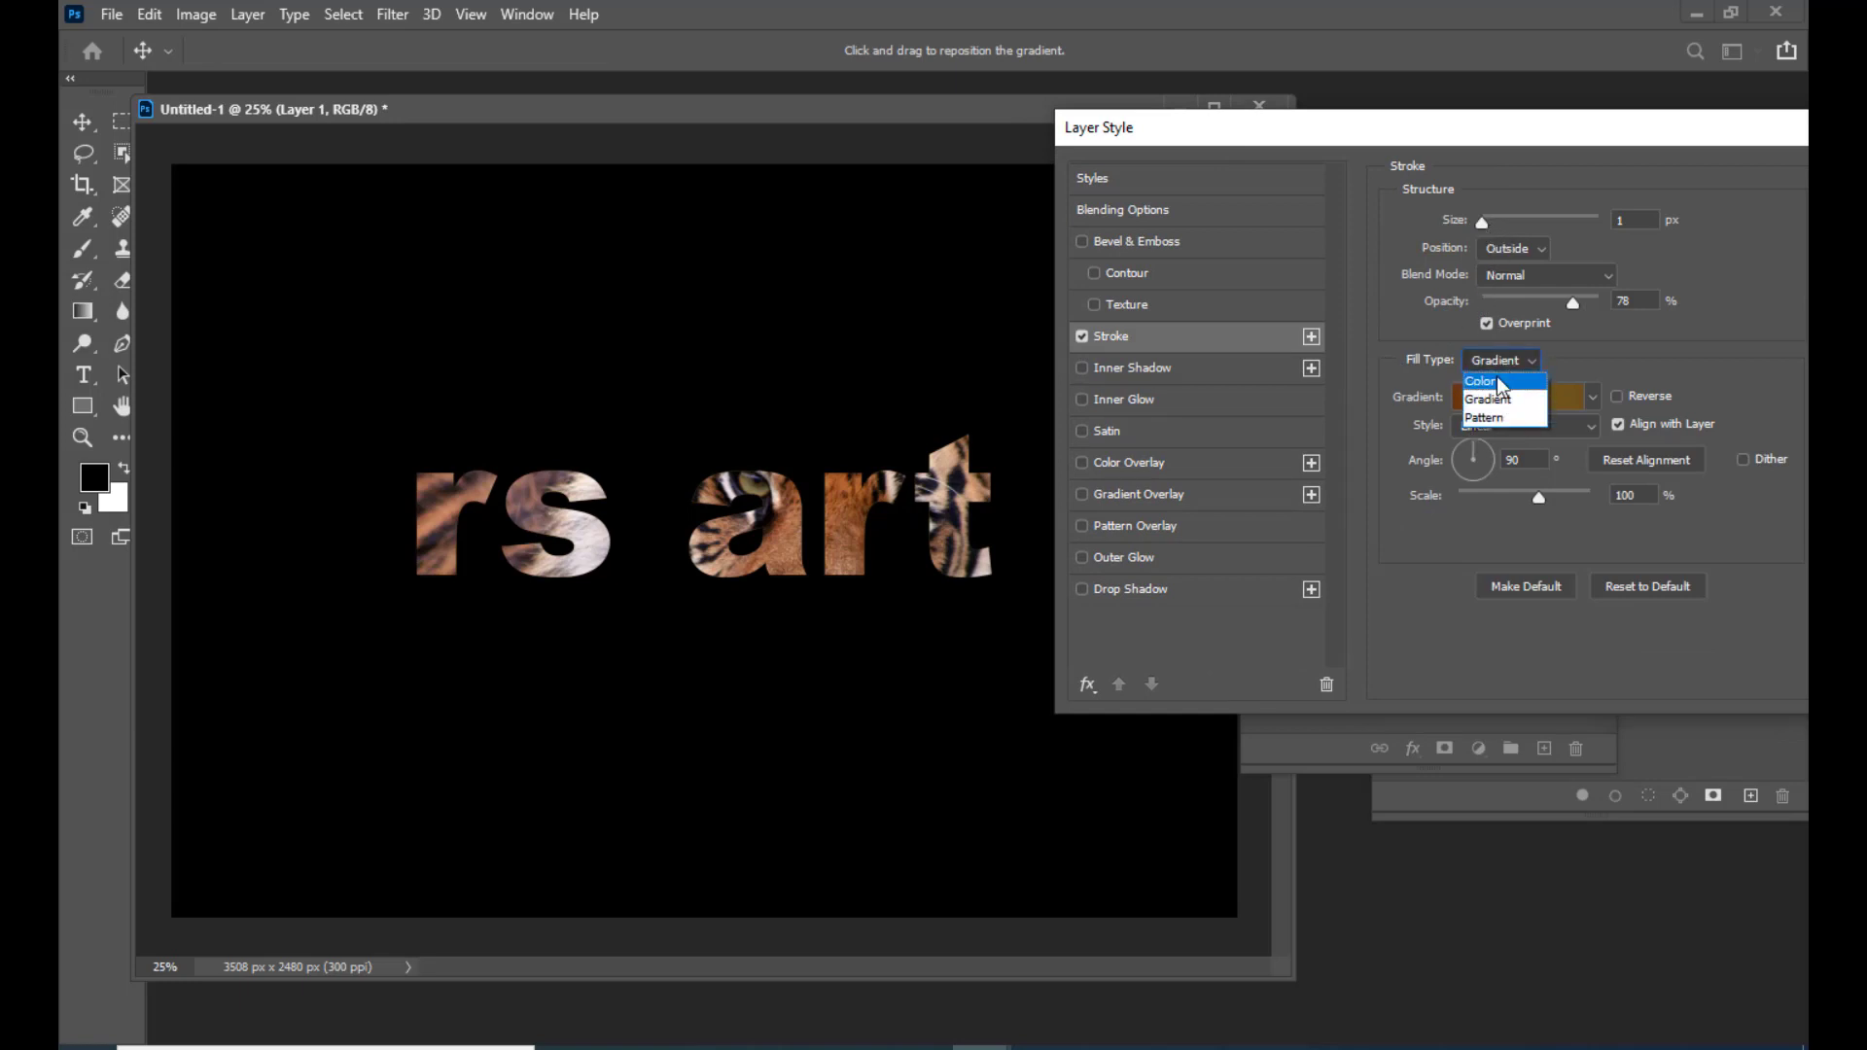
pyautogui.click(1500, 382)
pyautogui.click(1454, 397)
pyautogui.moveTo(1451, 391); pyautogui.dragTo(932, 117)
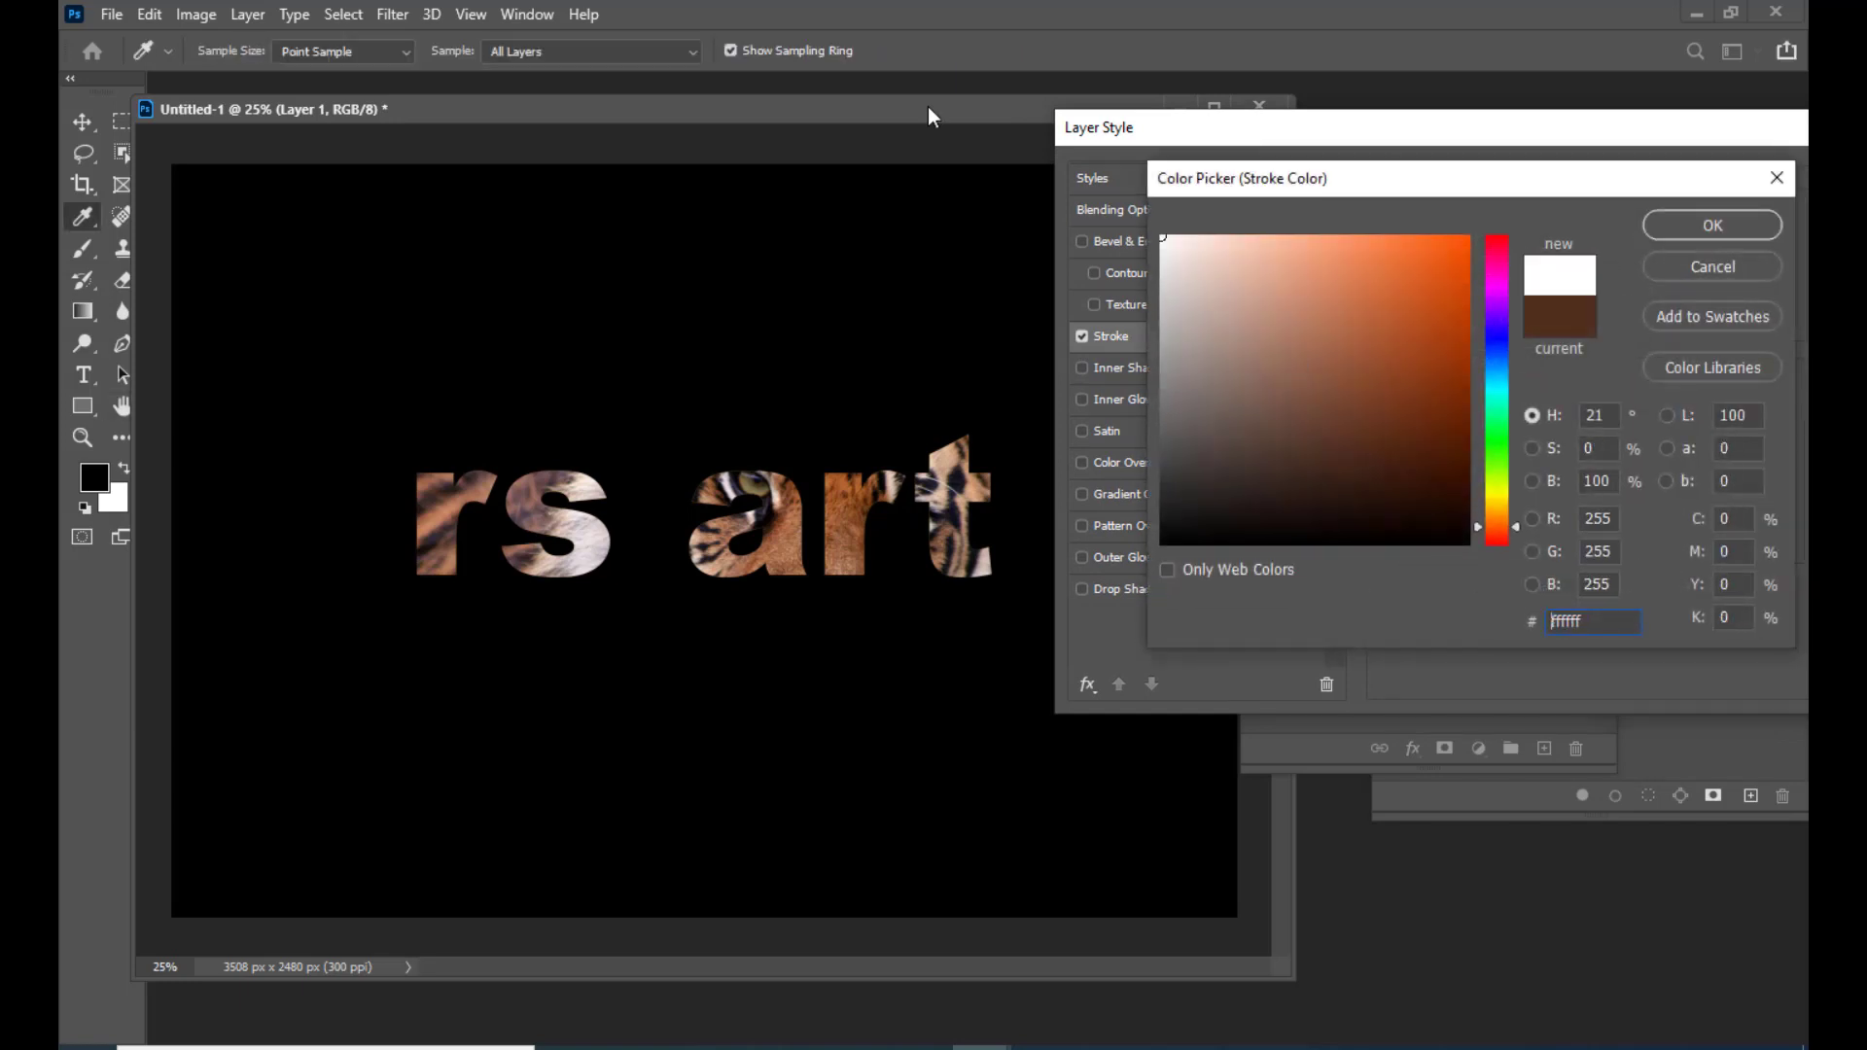
pyautogui.click(1688, 226)
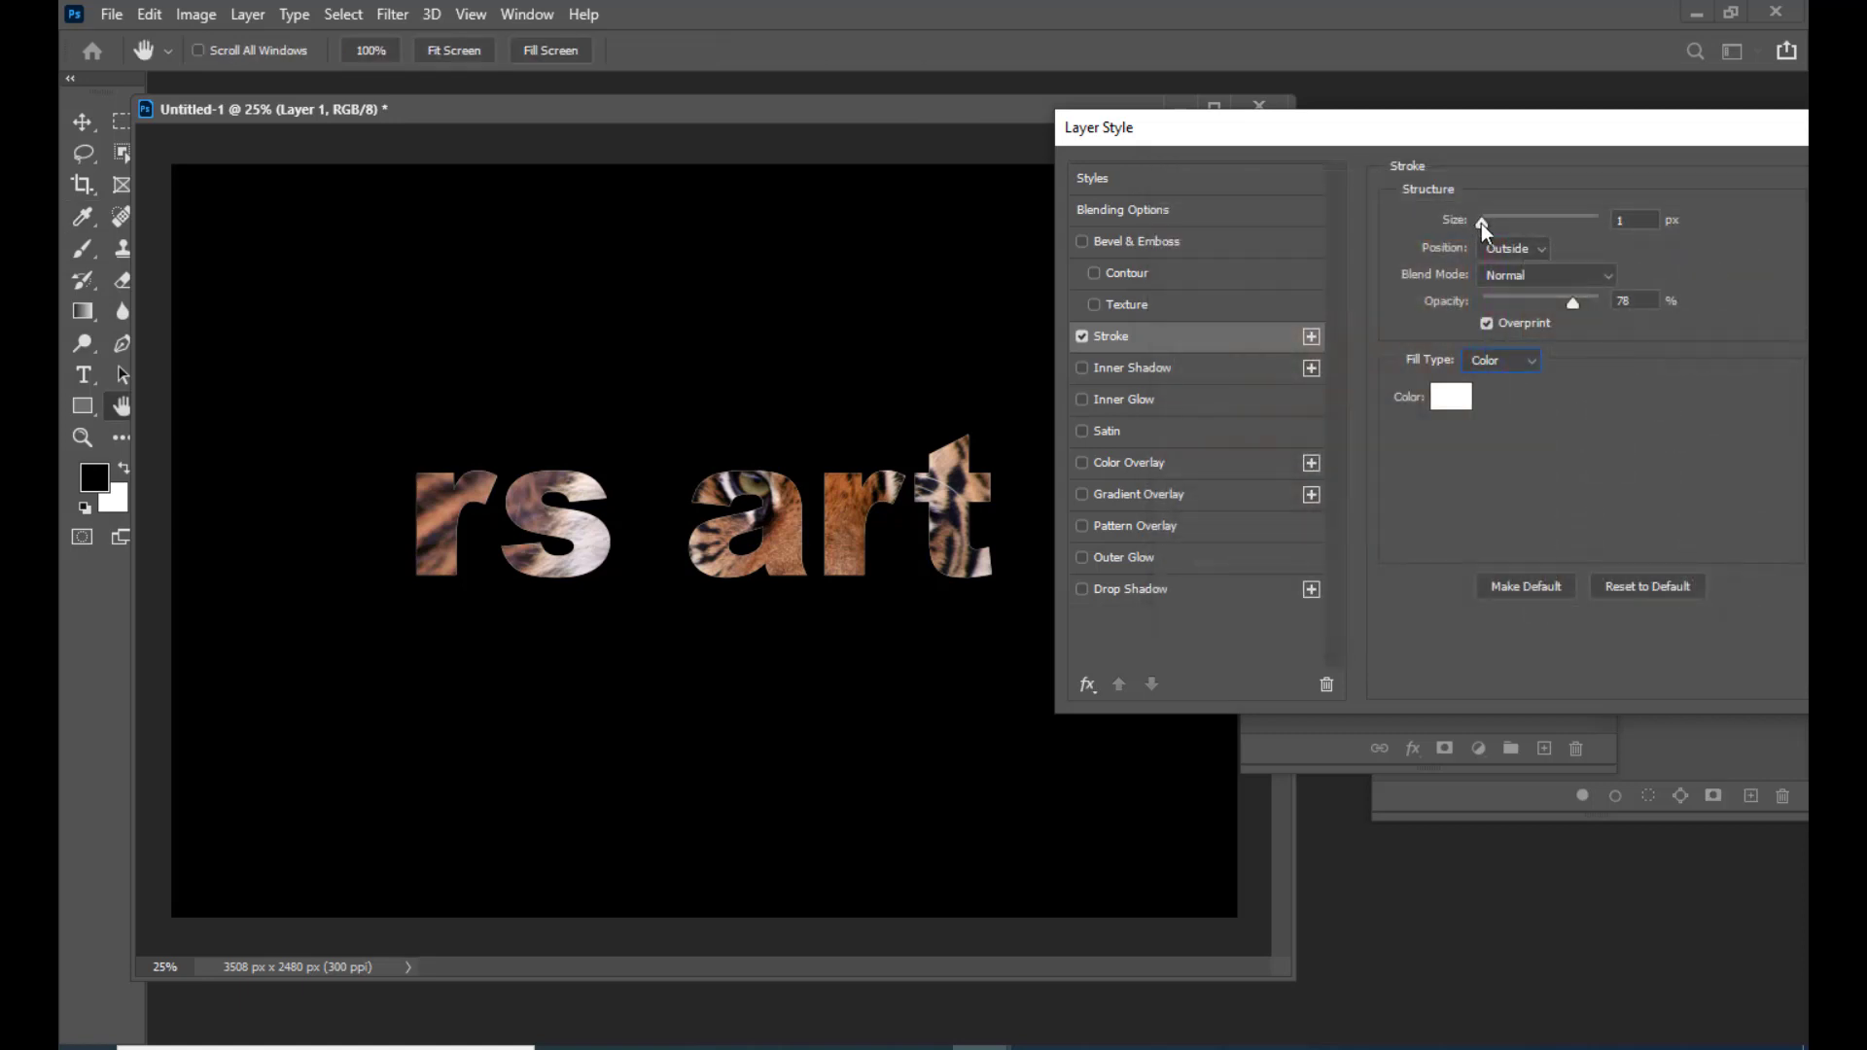
pyautogui.moveTo(1480, 223); pyautogui.dragTo(1495, 225)
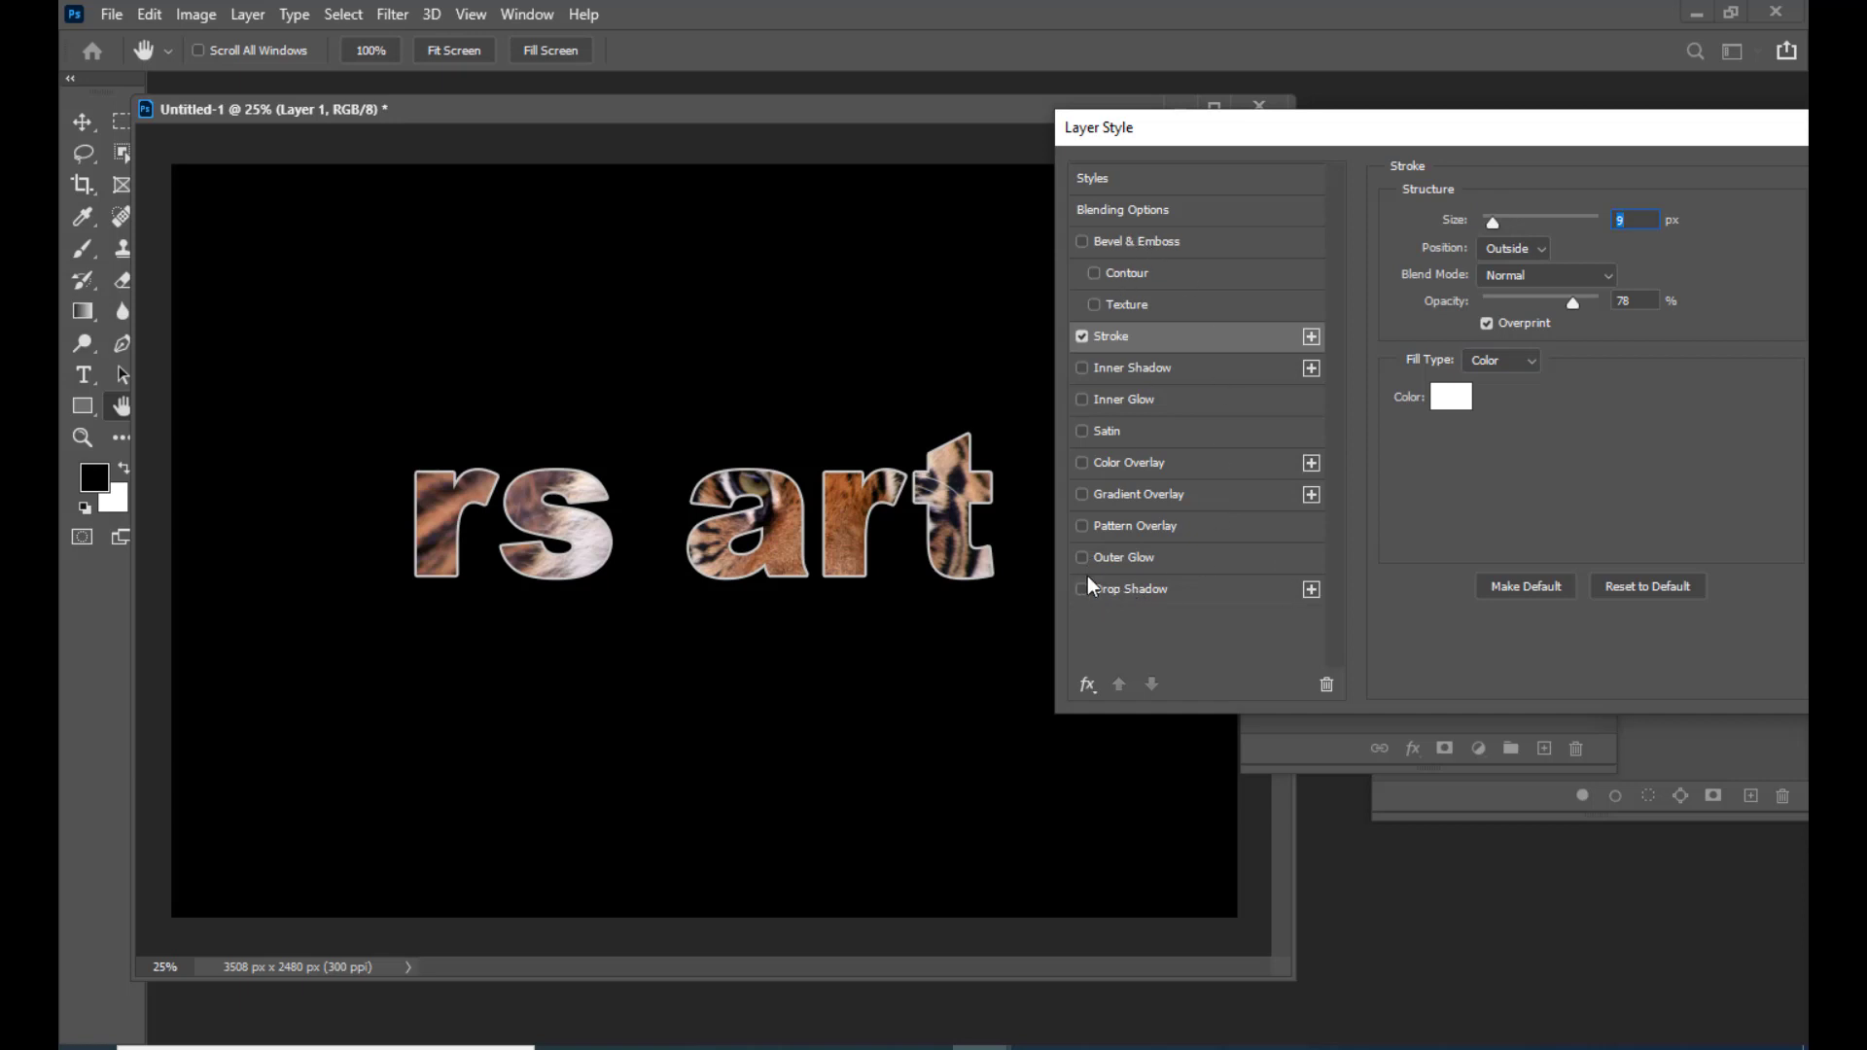
pyautogui.click(1082, 239)
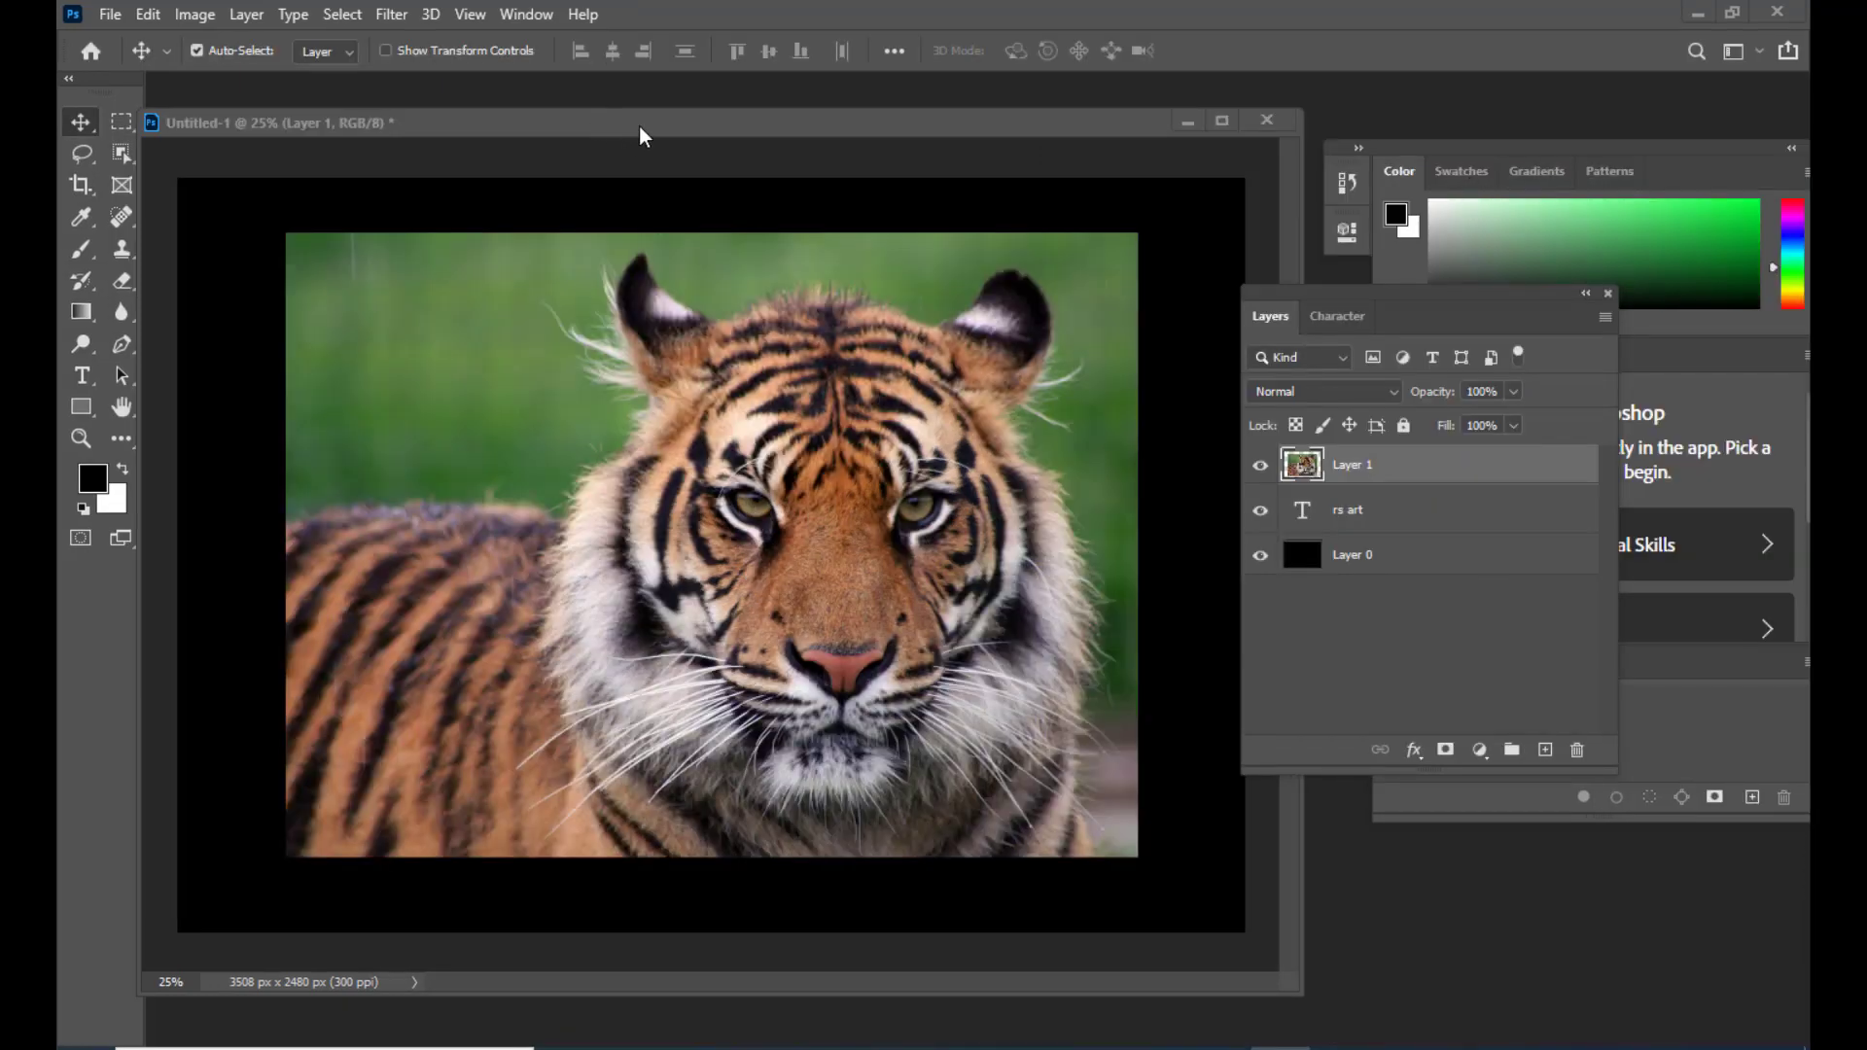
# Step: Load the "rs art" text outline as a selection and use it to add a layer mask to the tiger layer
pyautogui.moveTo(635, 137); pyautogui.dragTo(648, 137)
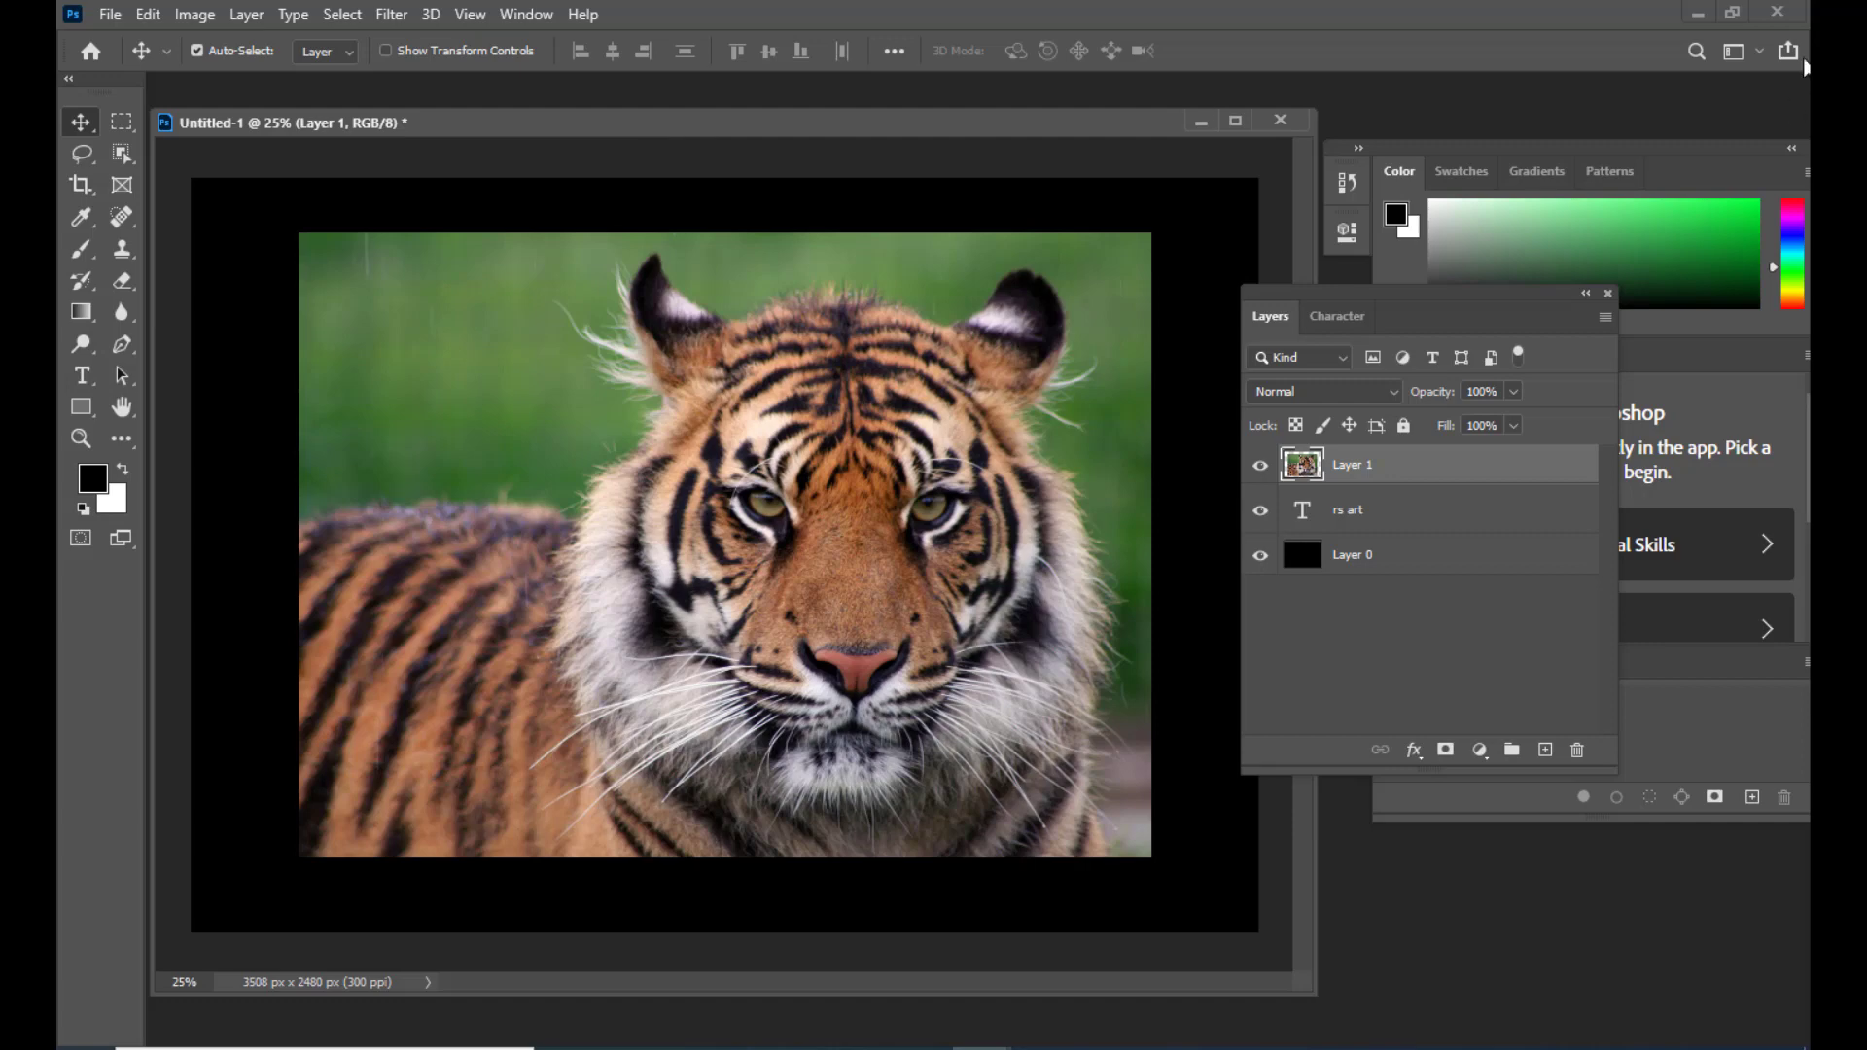
pyautogui.moveTo(1269, 292); pyautogui.dragTo(1240, 292)
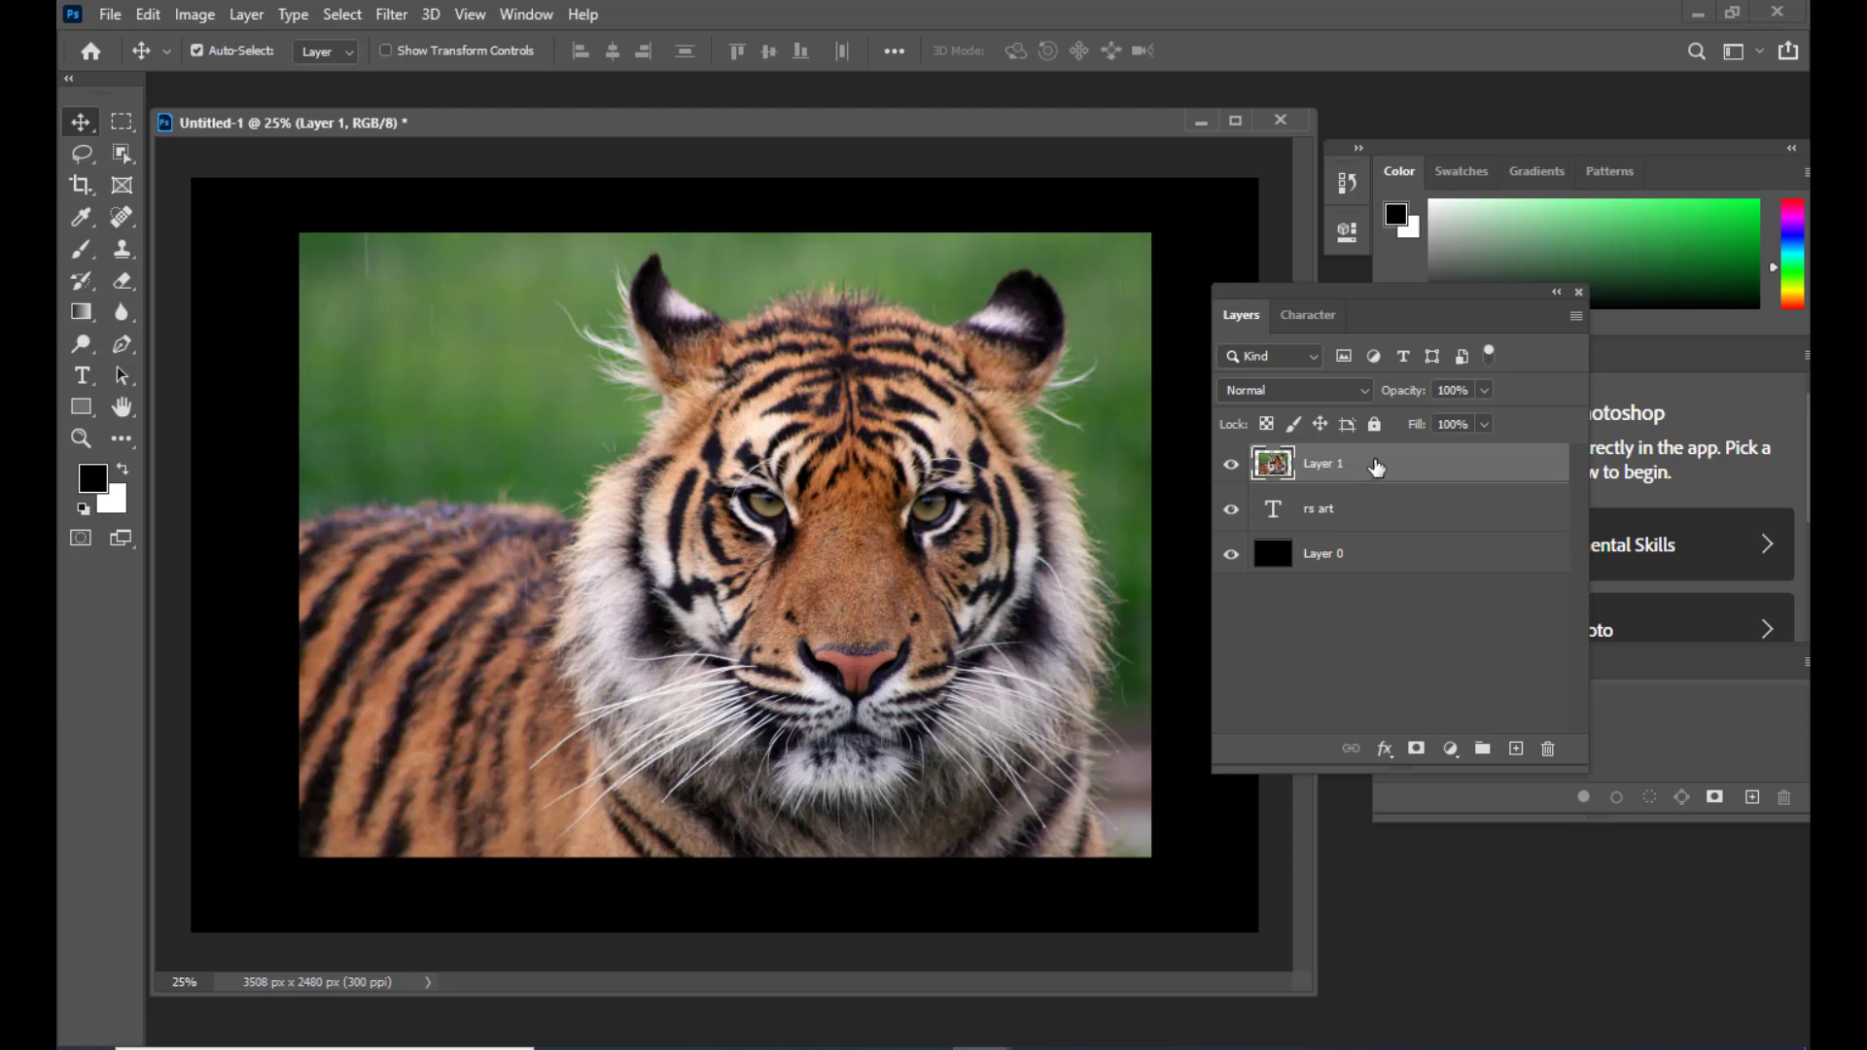
pyautogui.click(1363, 525)
pyautogui.click(1417, 471)
pyautogui.moveTo(1303, 302); pyautogui.dragTo(1307, 302)
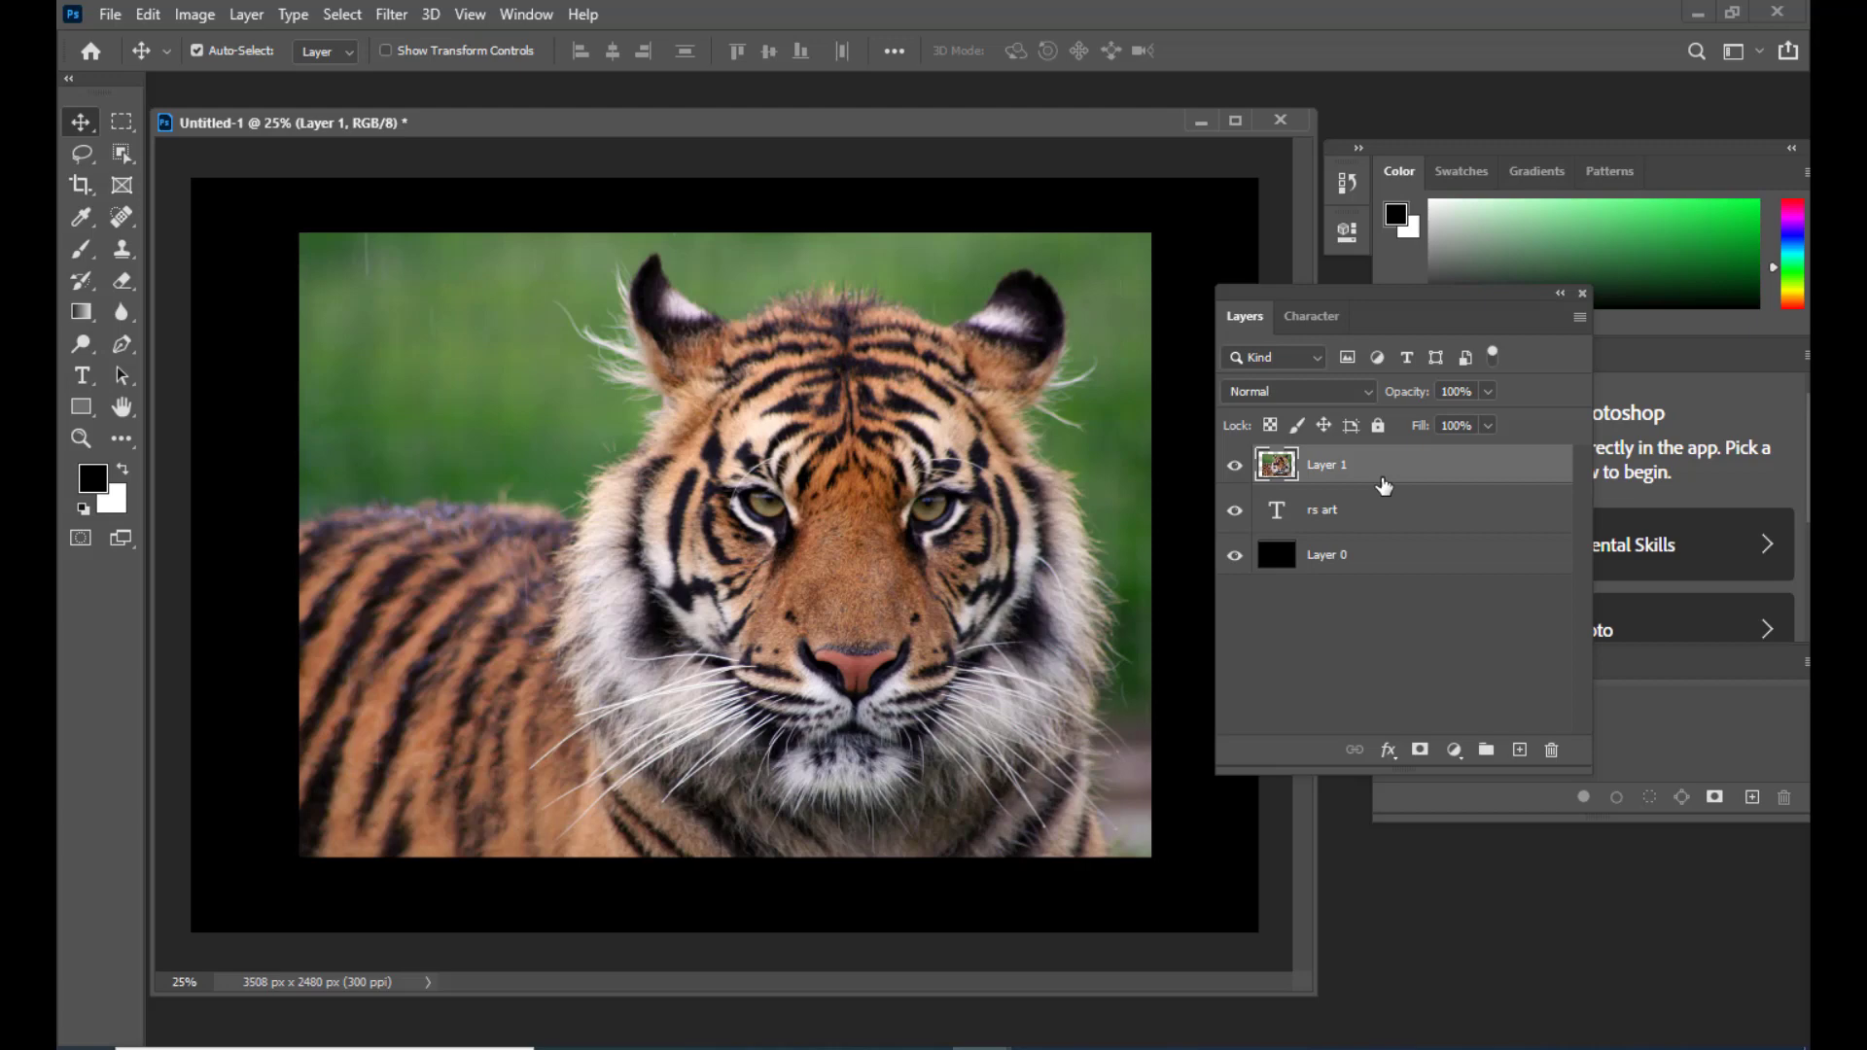
pyautogui.moveTo(1384, 485); pyautogui.dragTo(1282, 518)
pyautogui.keyDown('ctrl'); pyautogui.click(1276, 515); pyautogui.keyUp('ctrl')
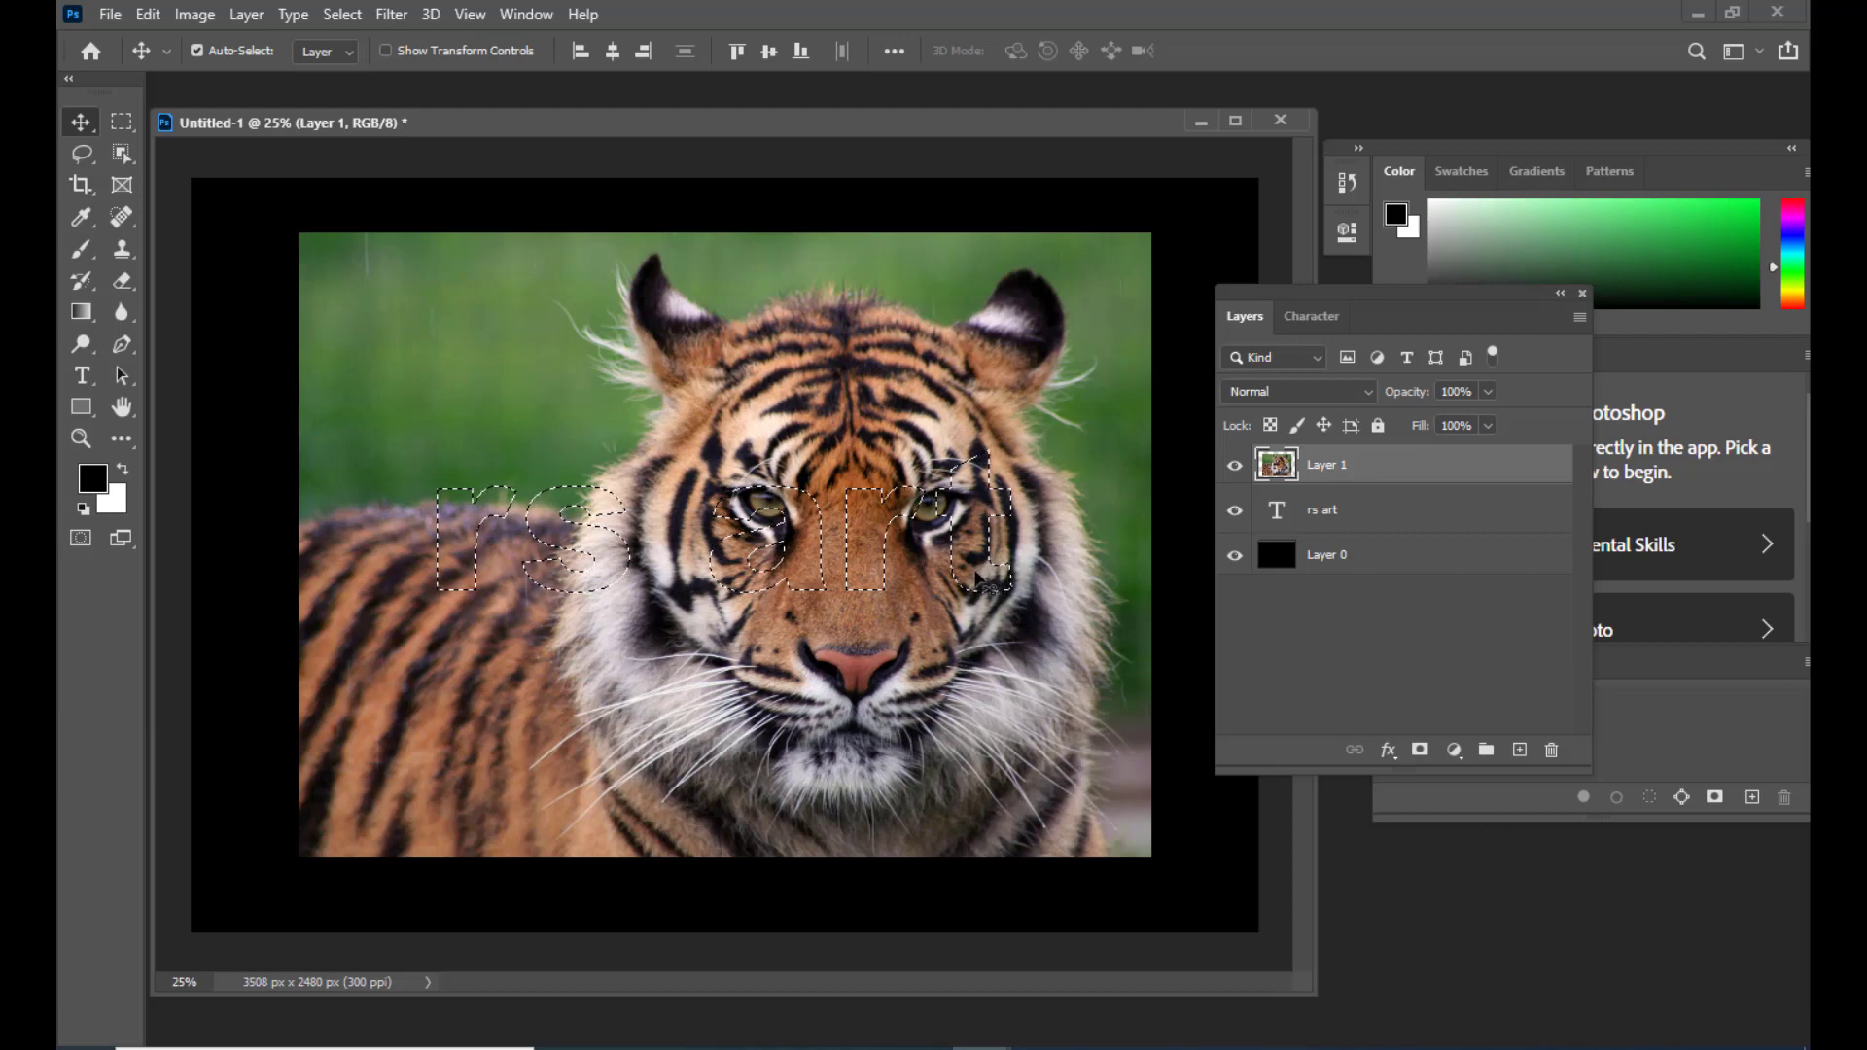
pyautogui.moveTo(1320, 302); pyautogui.dragTo(1305, 303)
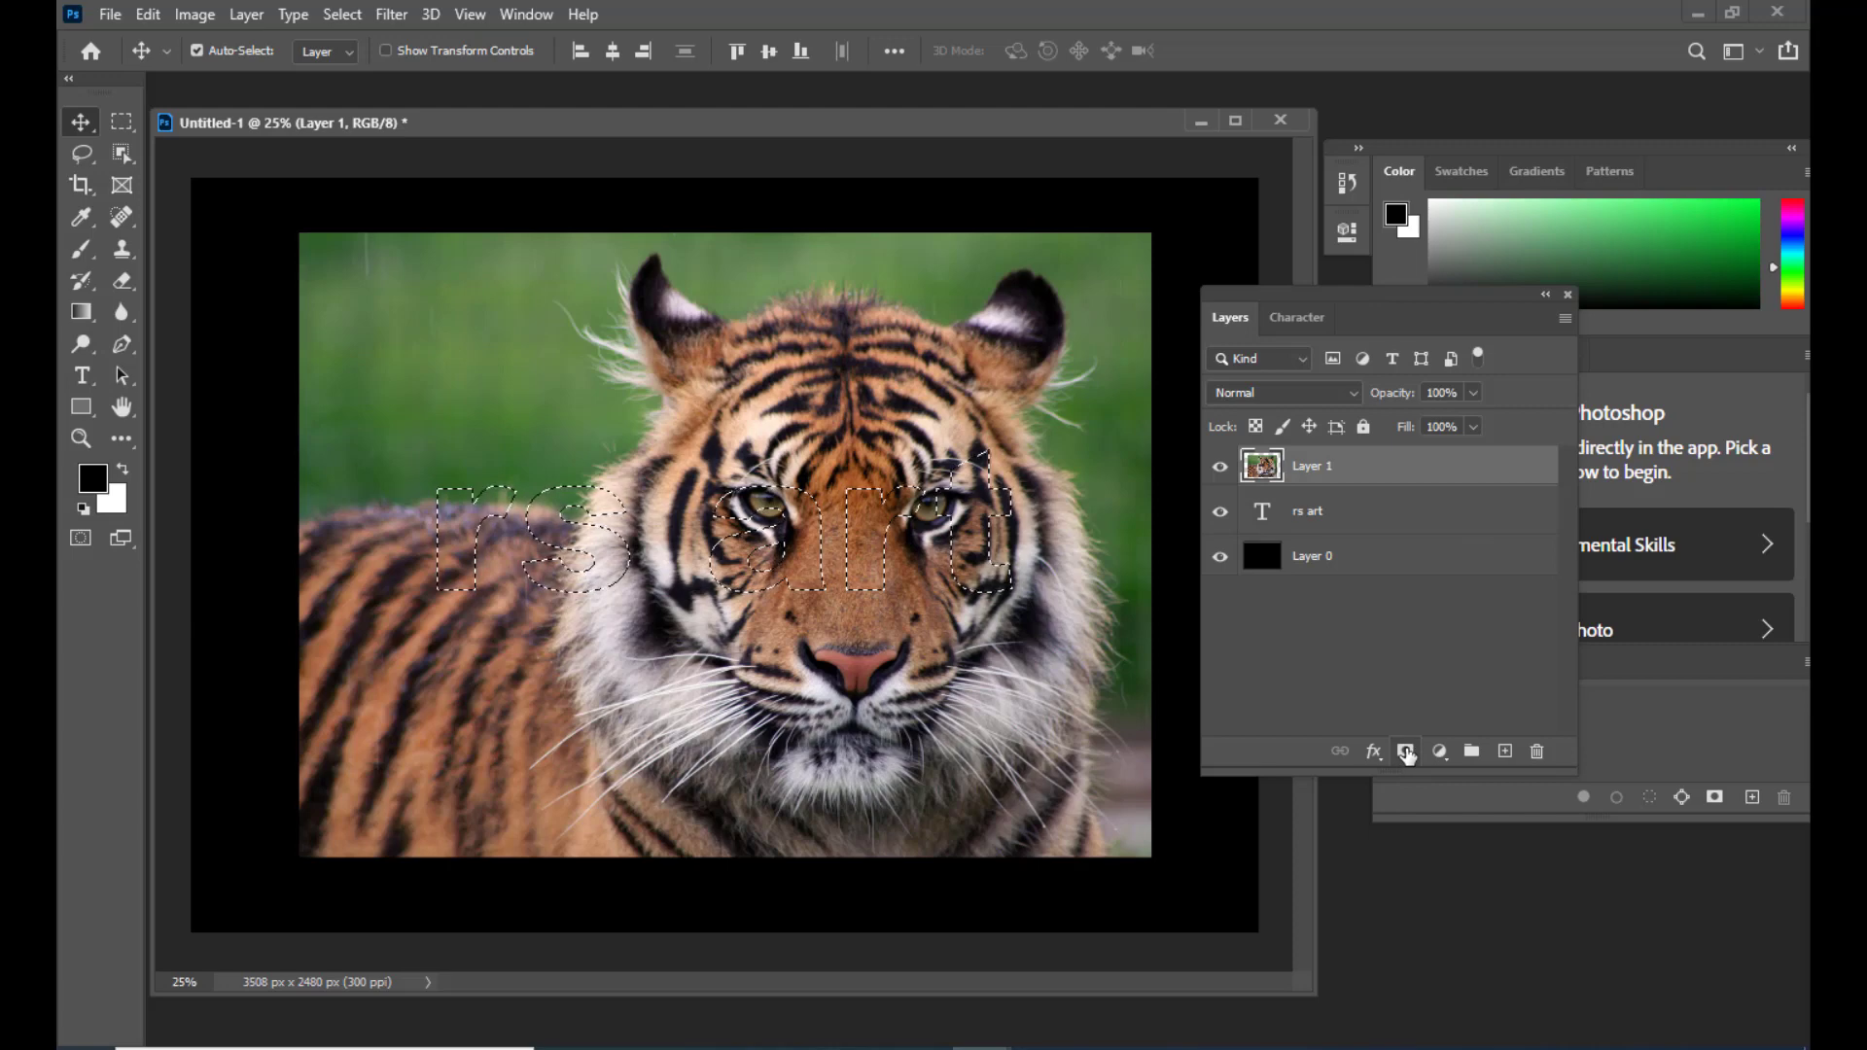
pyautogui.click(1406, 753)
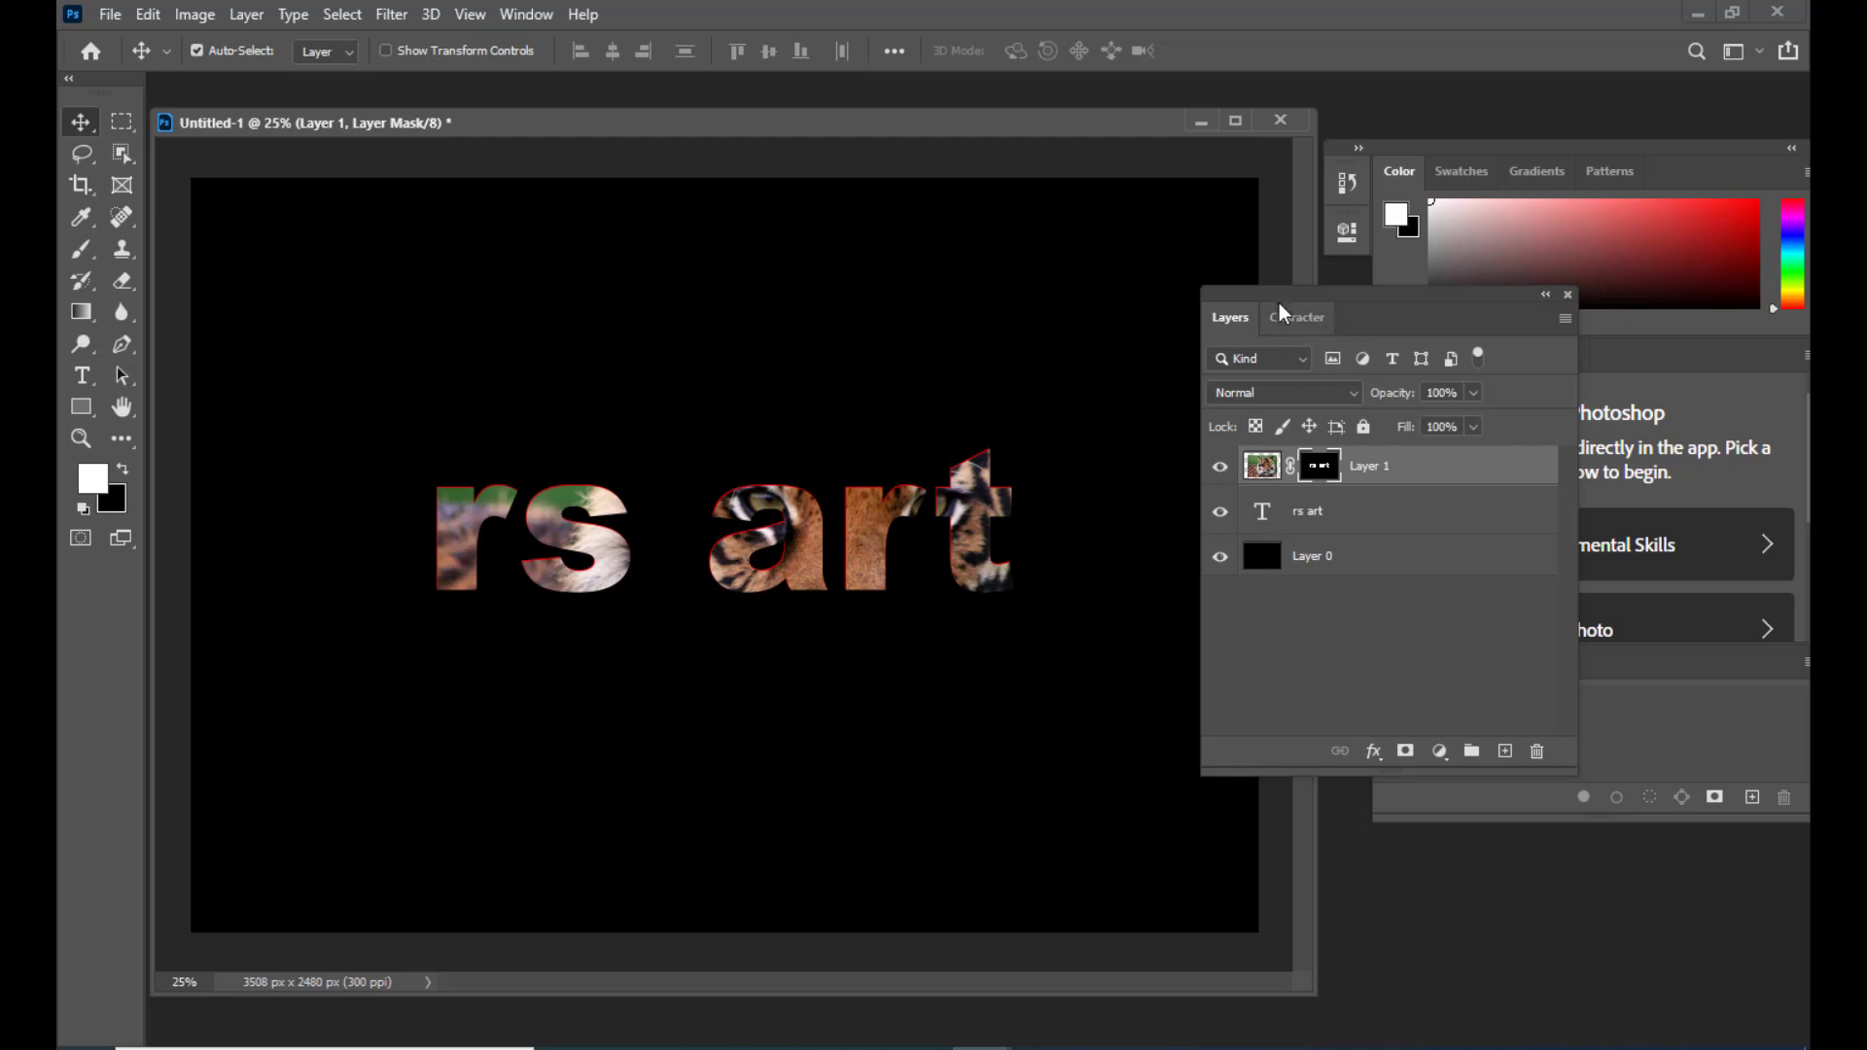
# Step: Unlink the tiger image from its layer mask and make the image active instead of the mask
pyautogui.moveTo(1276, 304); pyautogui.dragTo(1266, 306)
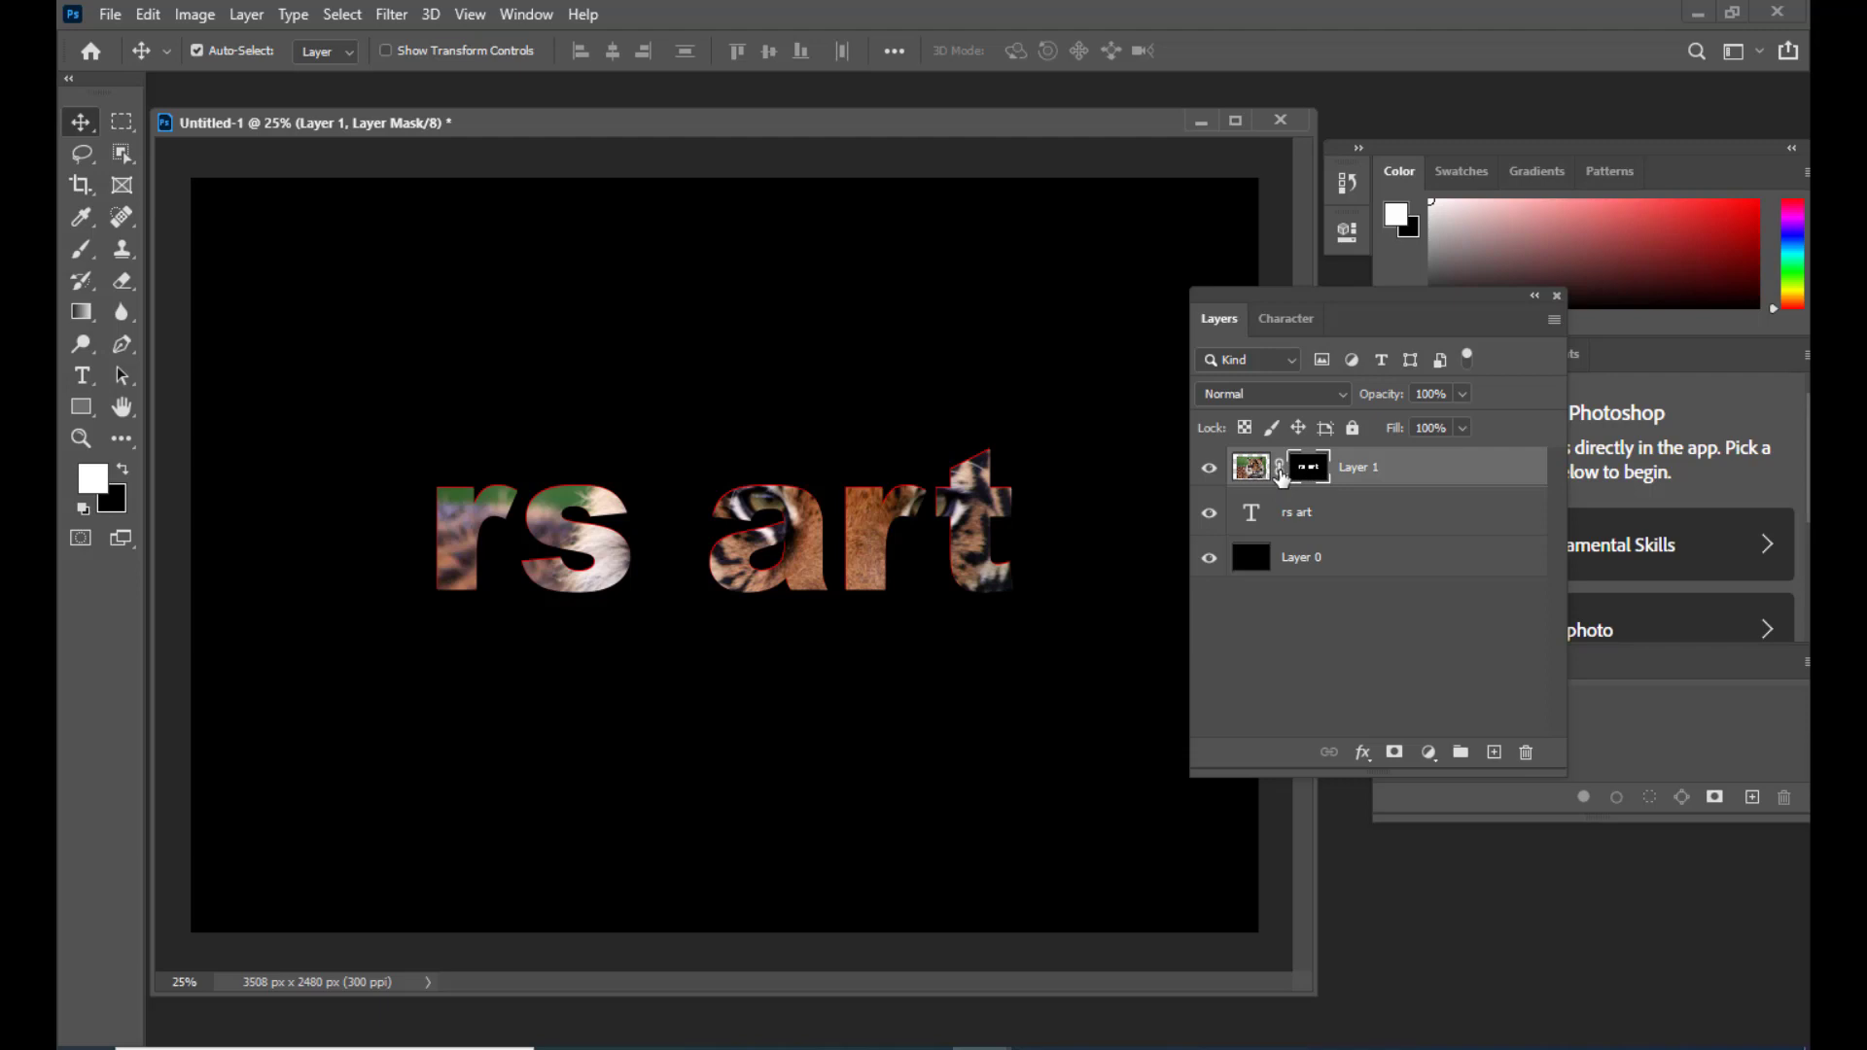
pyautogui.click(1249, 462)
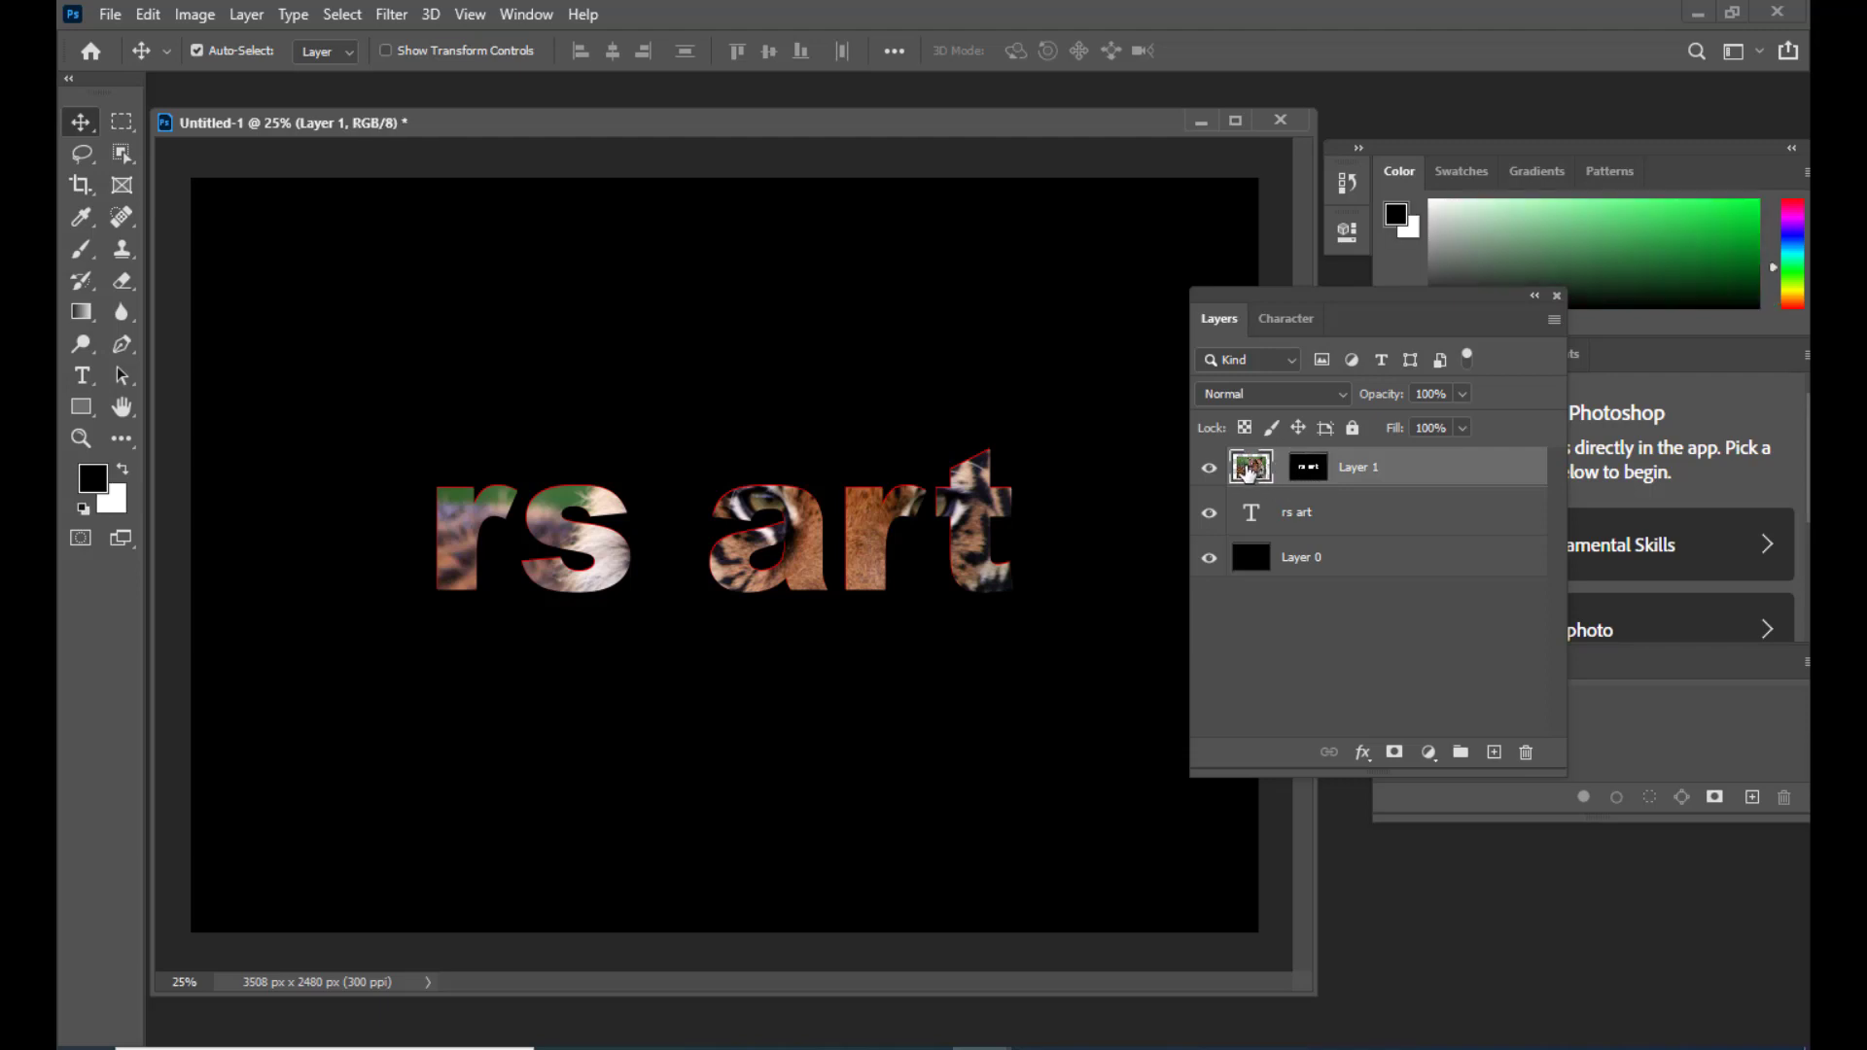
pyautogui.moveTo(1235, 301); pyautogui.dragTo(1276, 306)
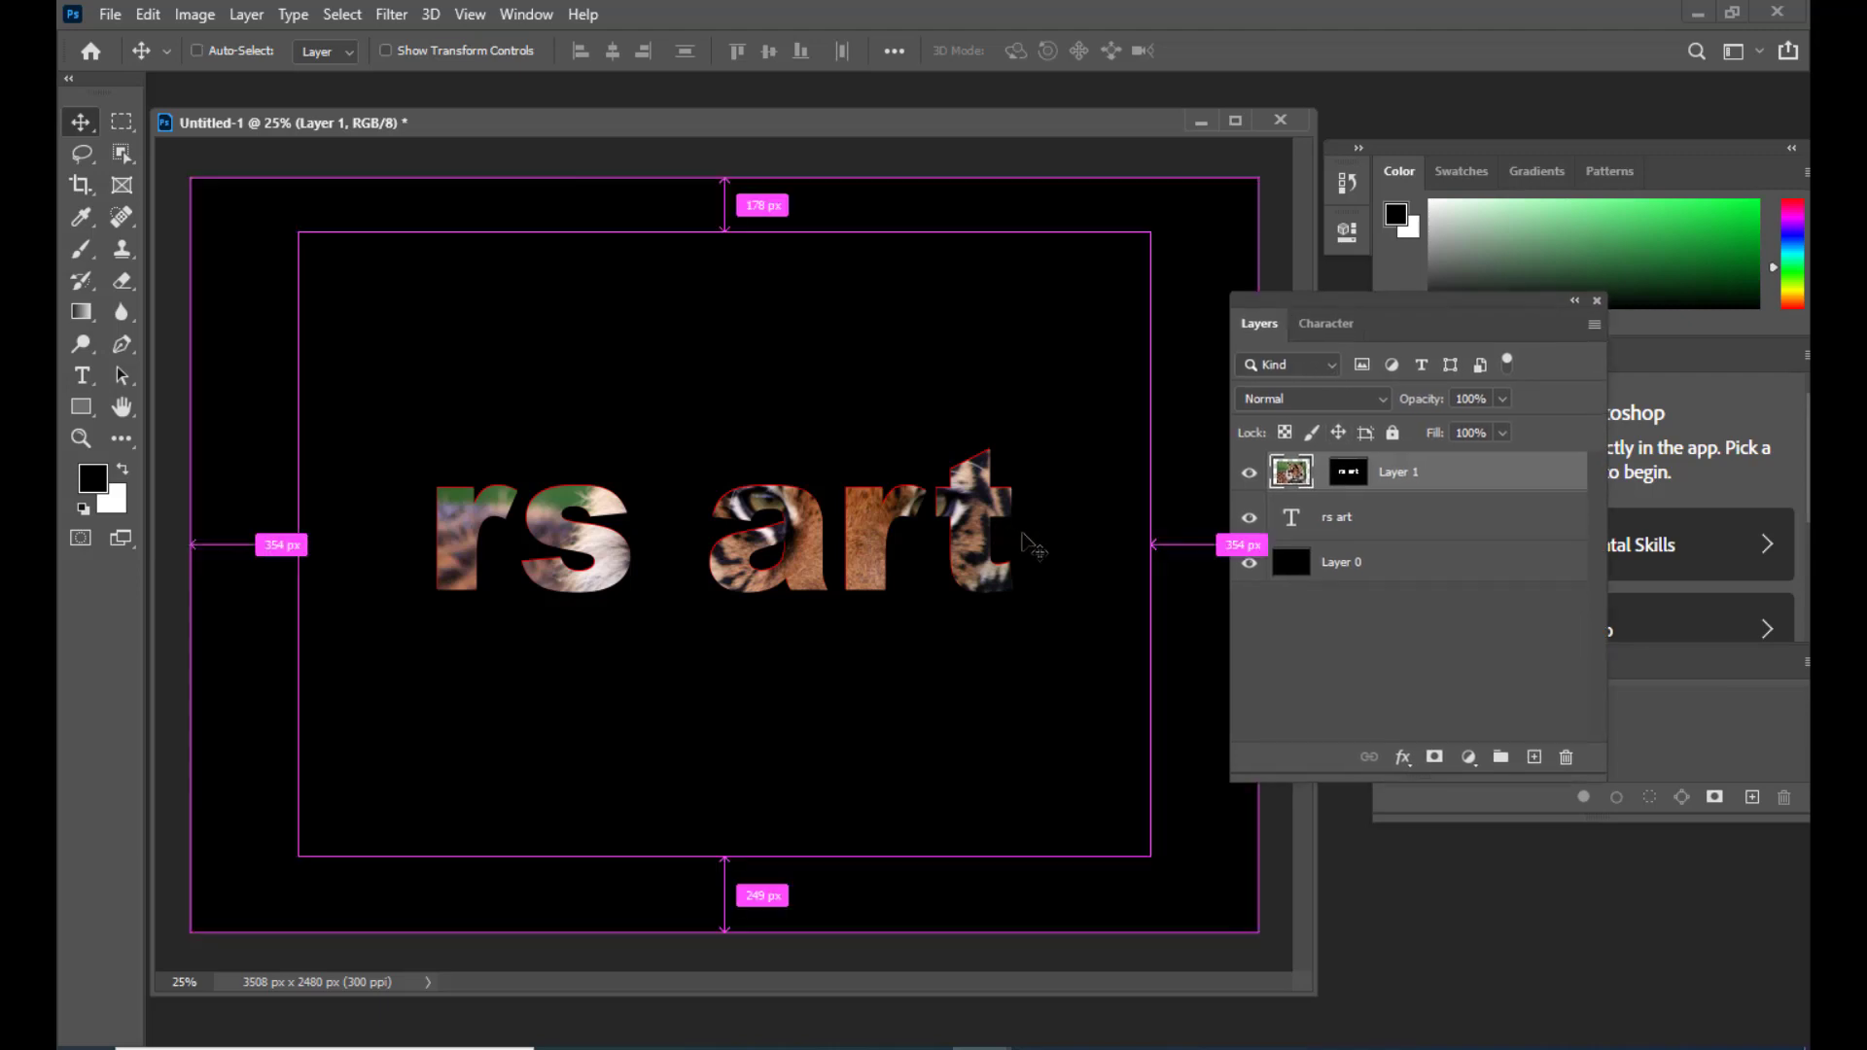
# Step: Free-transform the tiger image inside its mask, placing an eye in the letter "a", and relink the image to the mask
pyautogui.hotkey('ctrl', 't')
pyautogui.moveTo(1150, 848)
pyautogui.mouseDown()
pyautogui.moveTo(1233, 919)
pyautogui.moveTo(1017, 756)
pyautogui.moveTo(1202, 865)
pyautogui.moveTo(1045, 764)
pyautogui.moveTo(1196, 880)
pyautogui.moveTo(1133, 813)
pyautogui.moveTo(1172, 853)
pyautogui.moveTo(1234, 851)
pyautogui.moveTo(1264, 589)
pyautogui.moveTo(1179, 856)
pyautogui.moveTo(1088, 953)
pyautogui.moveTo(1158, 637)
pyautogui.moveTo(1155, 884)
pyautogui.moveTo(950, 722)
pyautogui.moveTo(1163, 884)
pyautogui.moveTo(1141, 874)
pyautogui.mouseUp()
pyautogui.moveTo(978, 551)
pyautogui.mouseDown()
pyautogui.moveTo(1006, 506)
pyautogui.moveTo(705, 525)
pyautogui.moveTo(1045, 550)
pyautogui.moveTo(960, 547)
pyautogui.mouseUp()
pyautogui.press('Return')
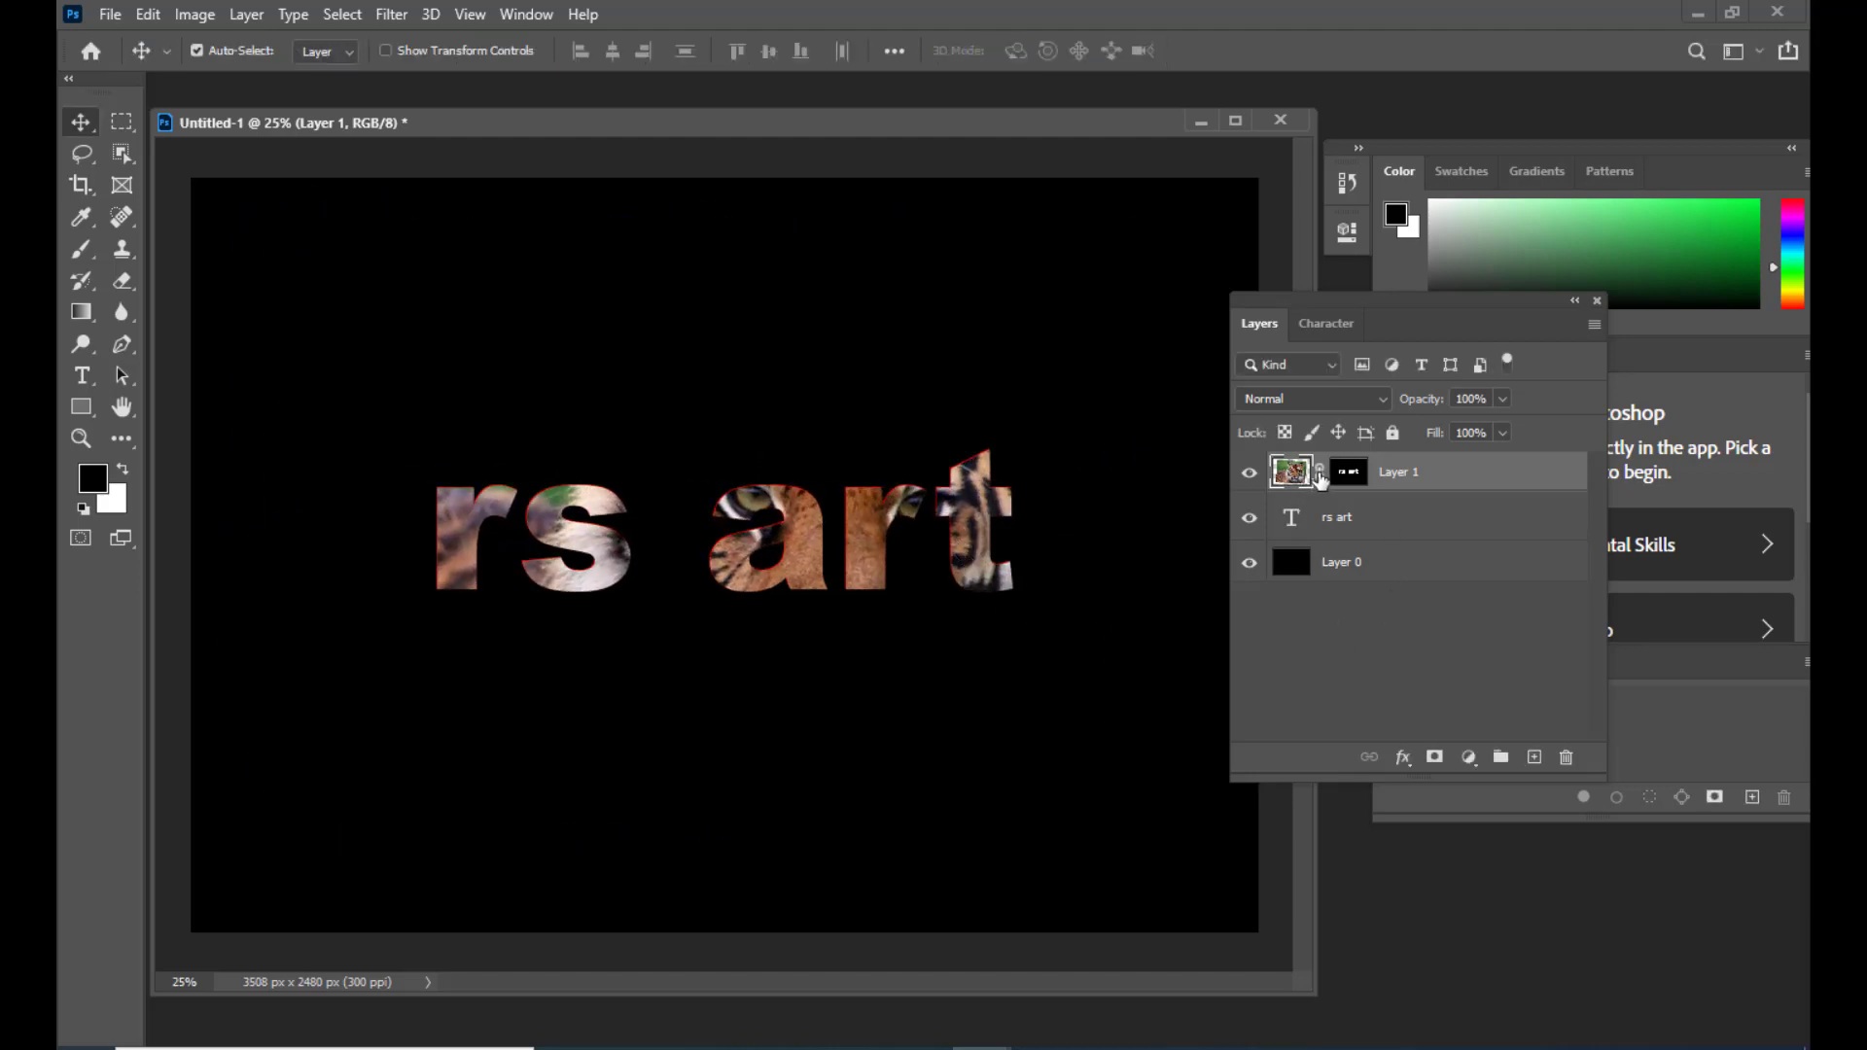
pyautogui.click(1320, 474)
# Step: Delete the "rs art" text layer and select the masked tiger layer
pyautogui.moveTo(1273, 304); pyautogui.dragTo(1217, 306)
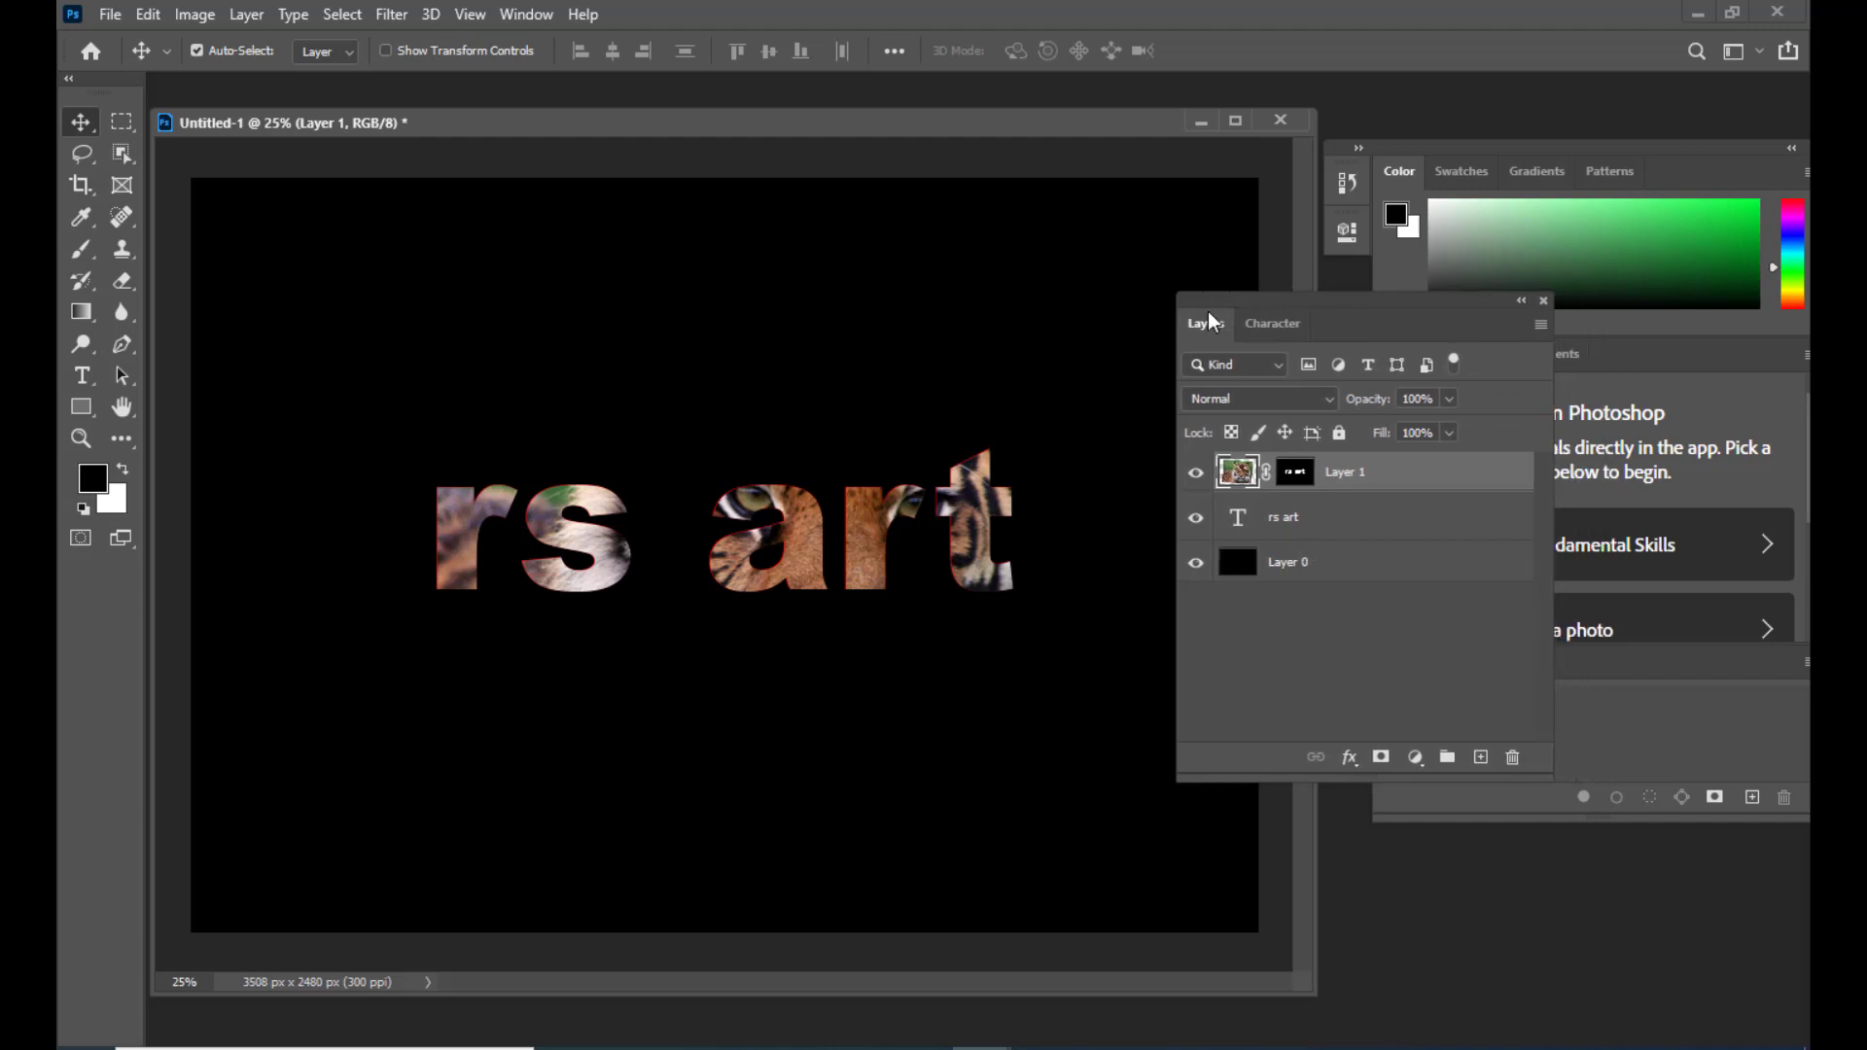
pyautogui.click(1349, 517)
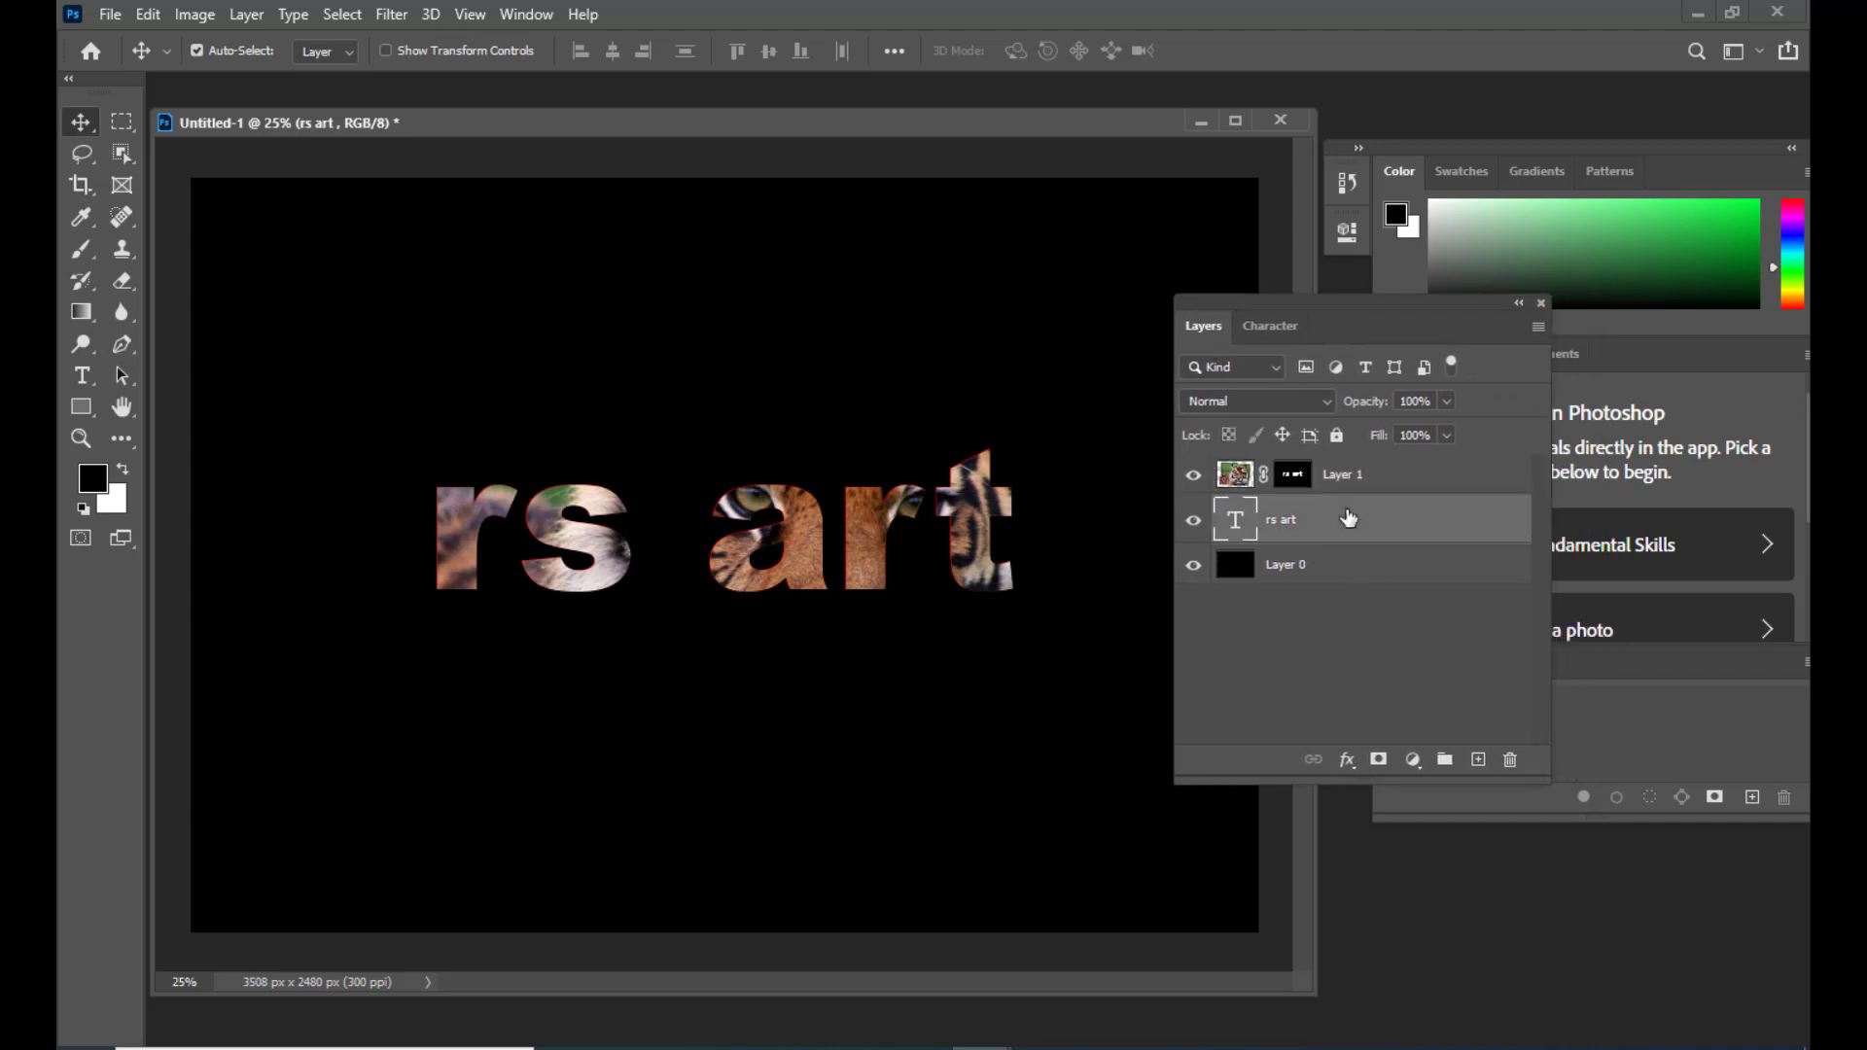
pyautogui.press('Delete')
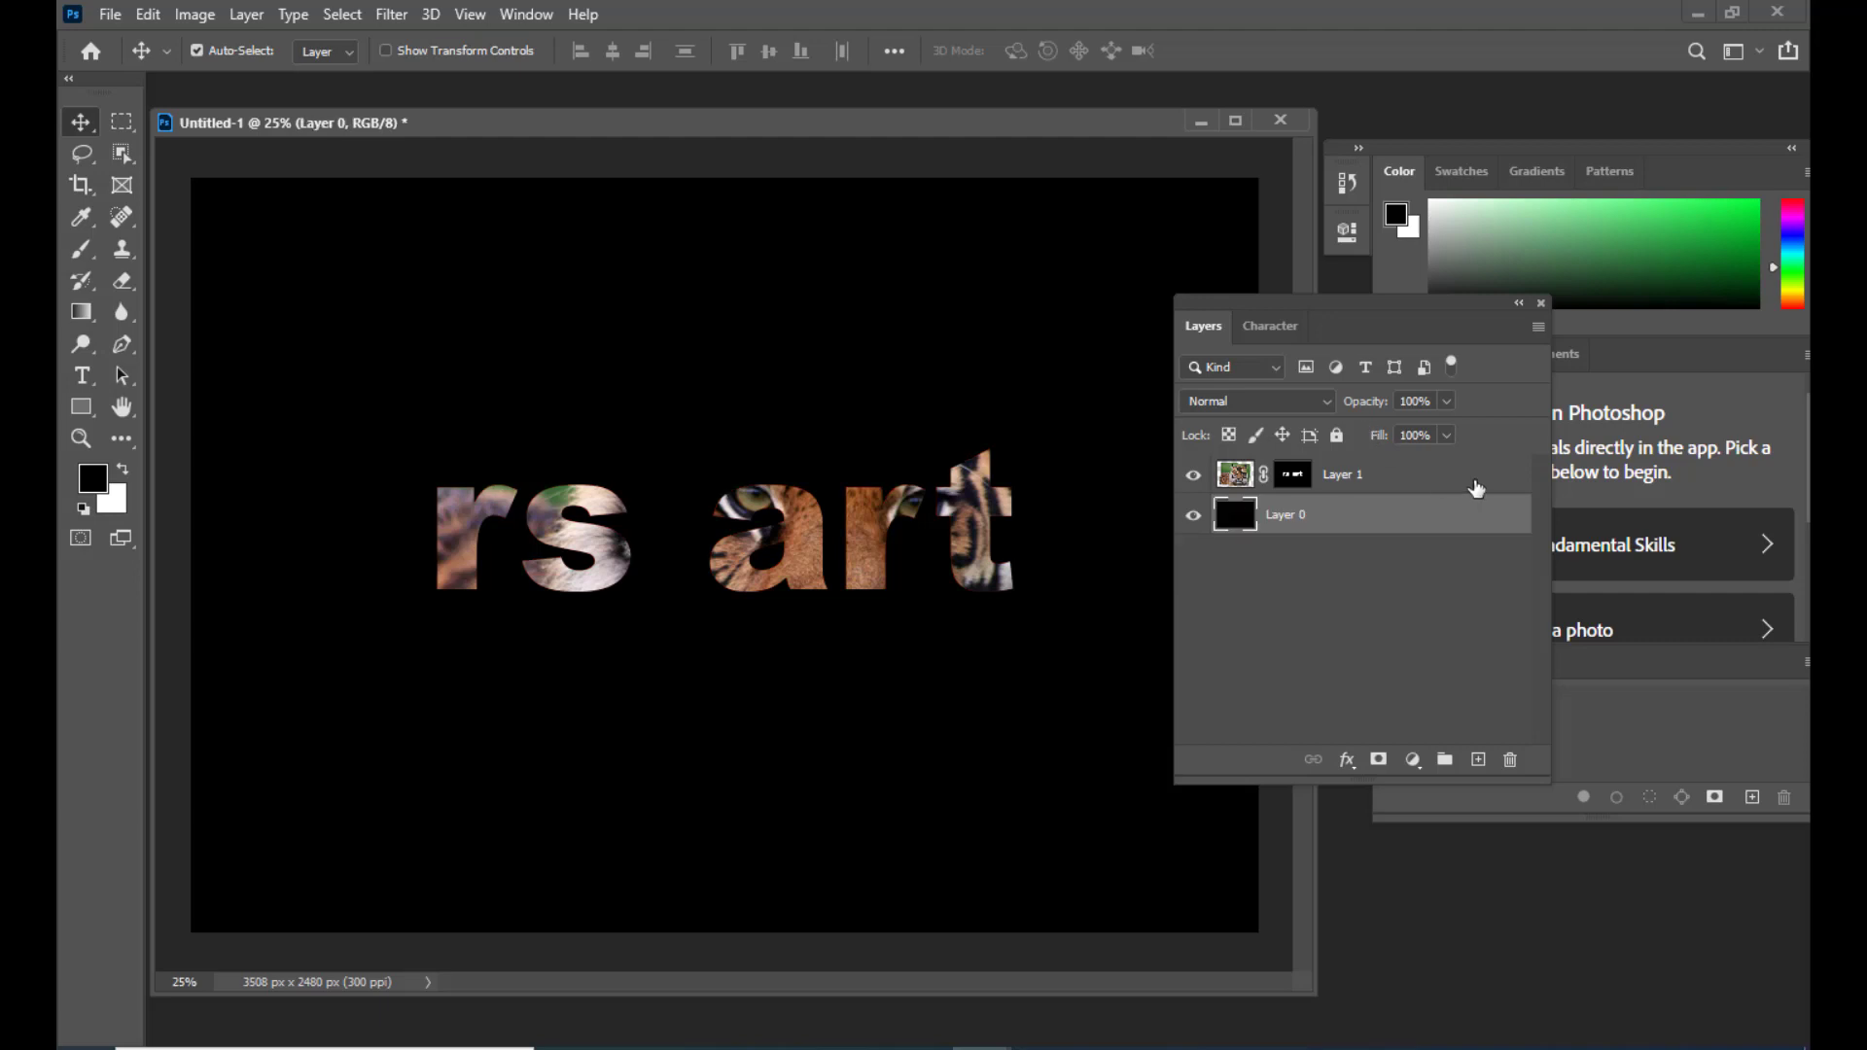
pyautogui.click(1478, 477)
pyautogui.moveTo(1235, 304); pyautogui.dragTo(1262, 307)
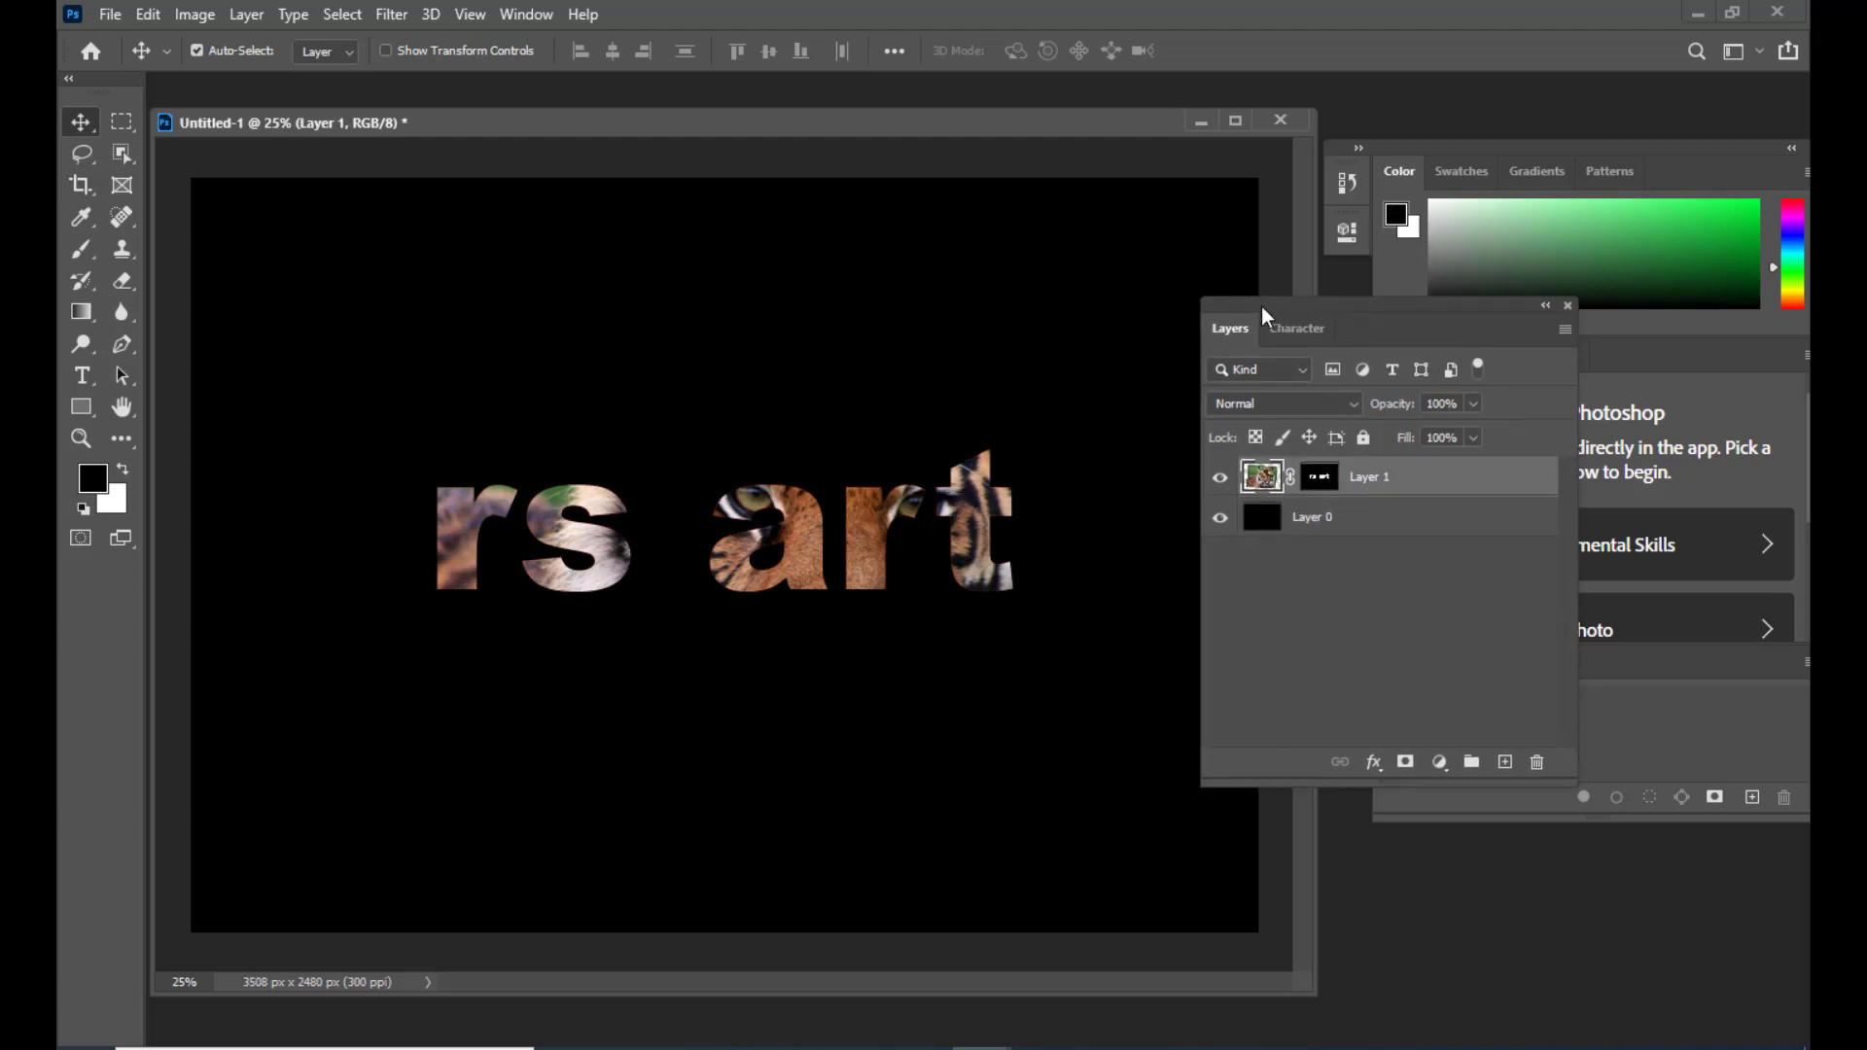